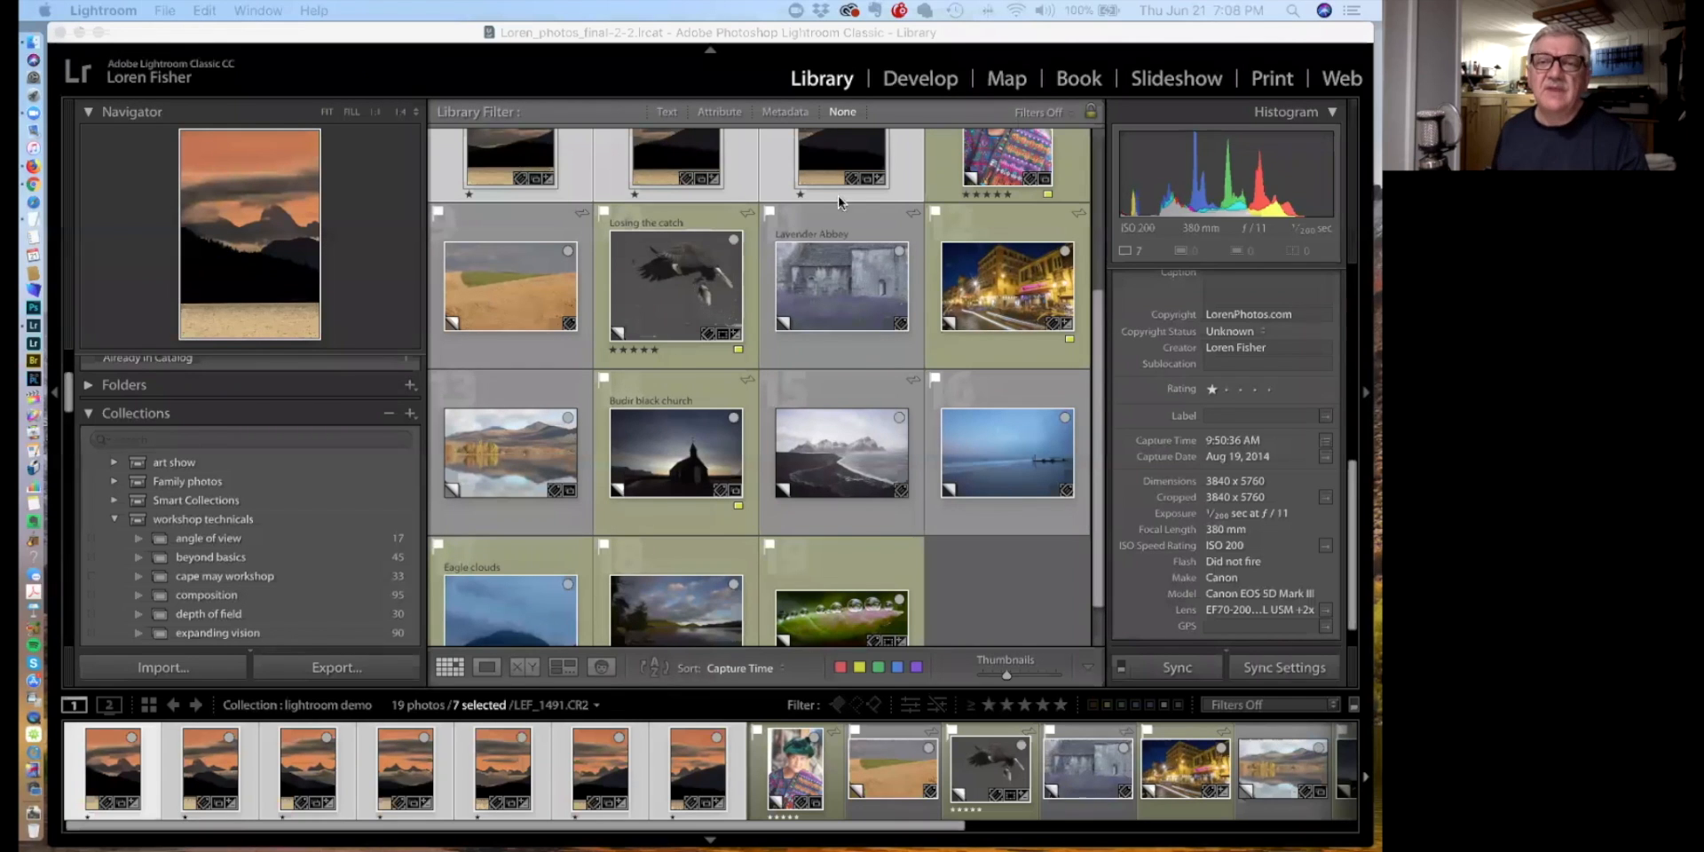
View the flying eagle photo "Losing the catch" enlarged on its own, and return to the collection's thumbnail grid
double_click(550, 35)
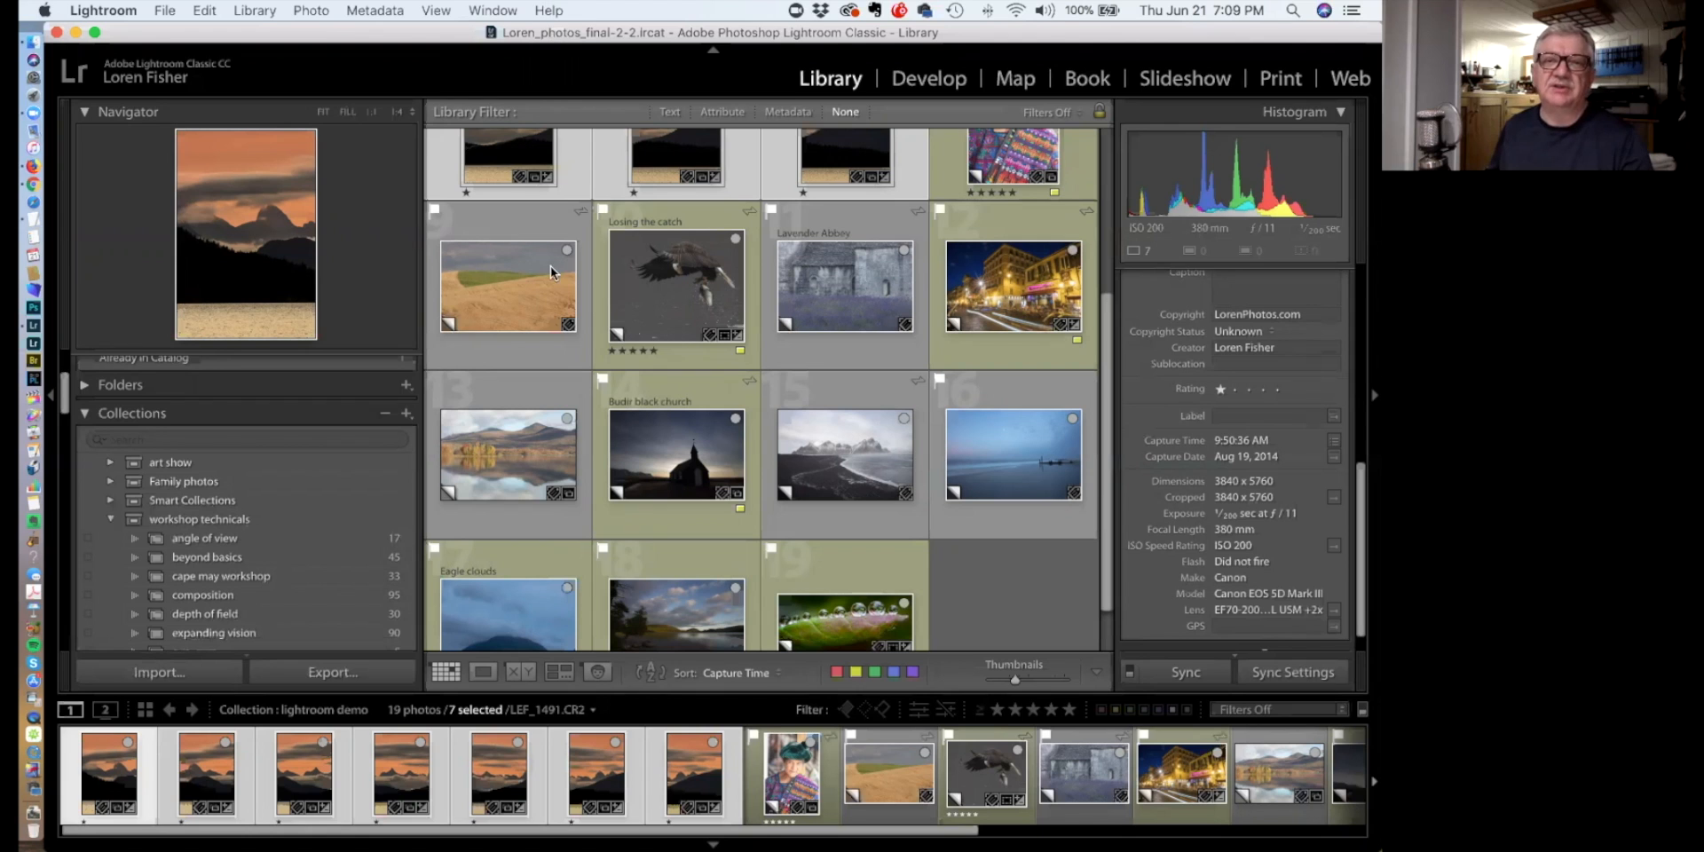
double_click(685, 273)
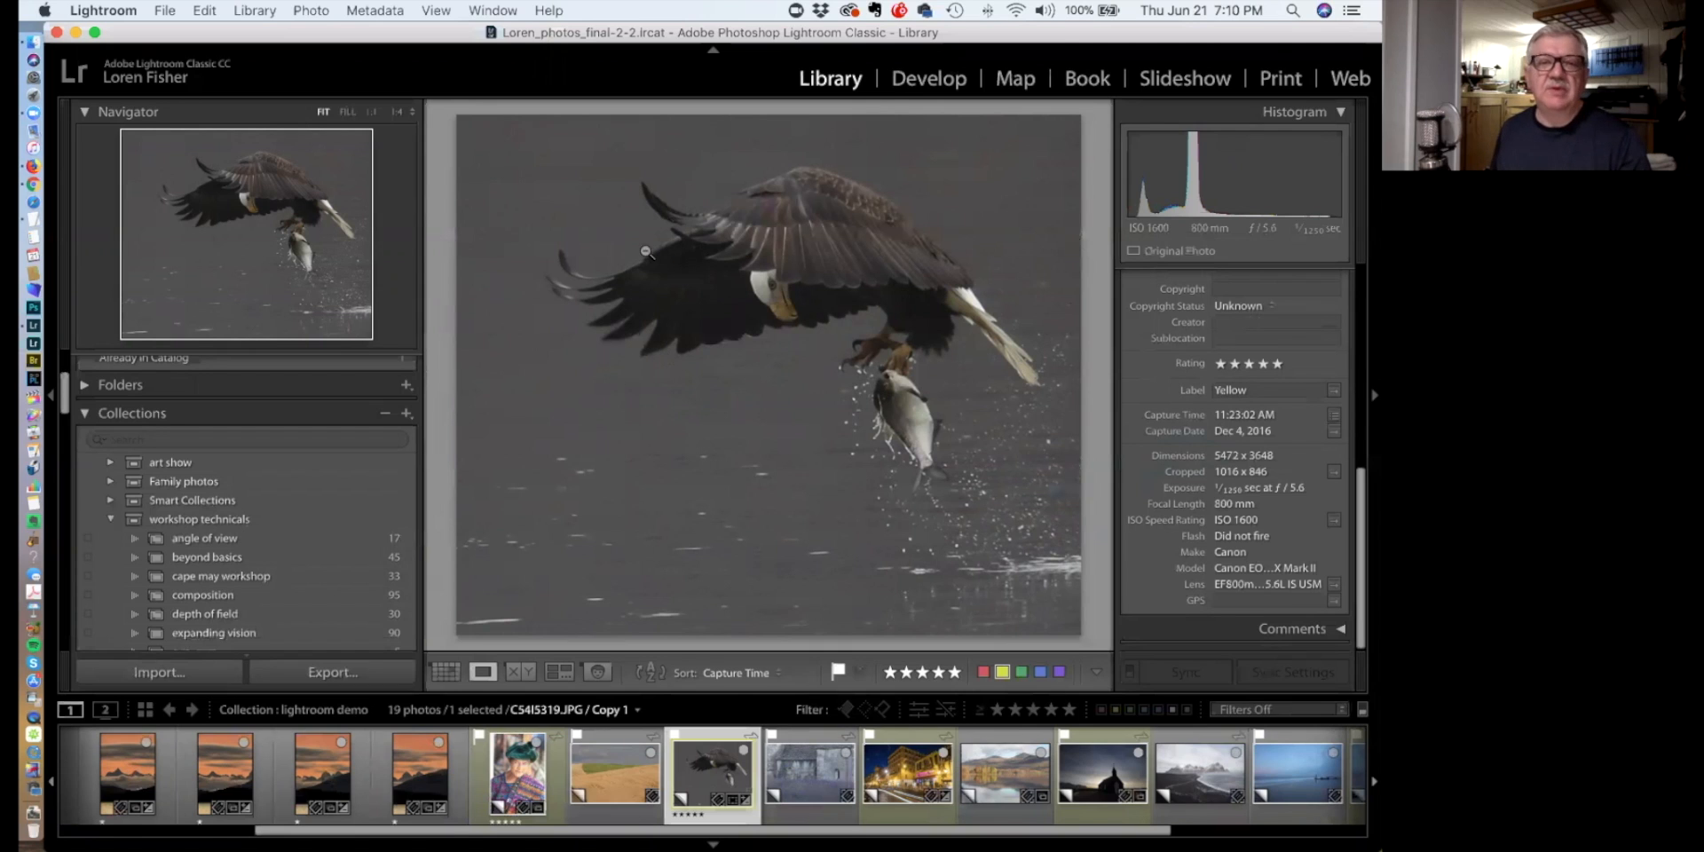
key(g)
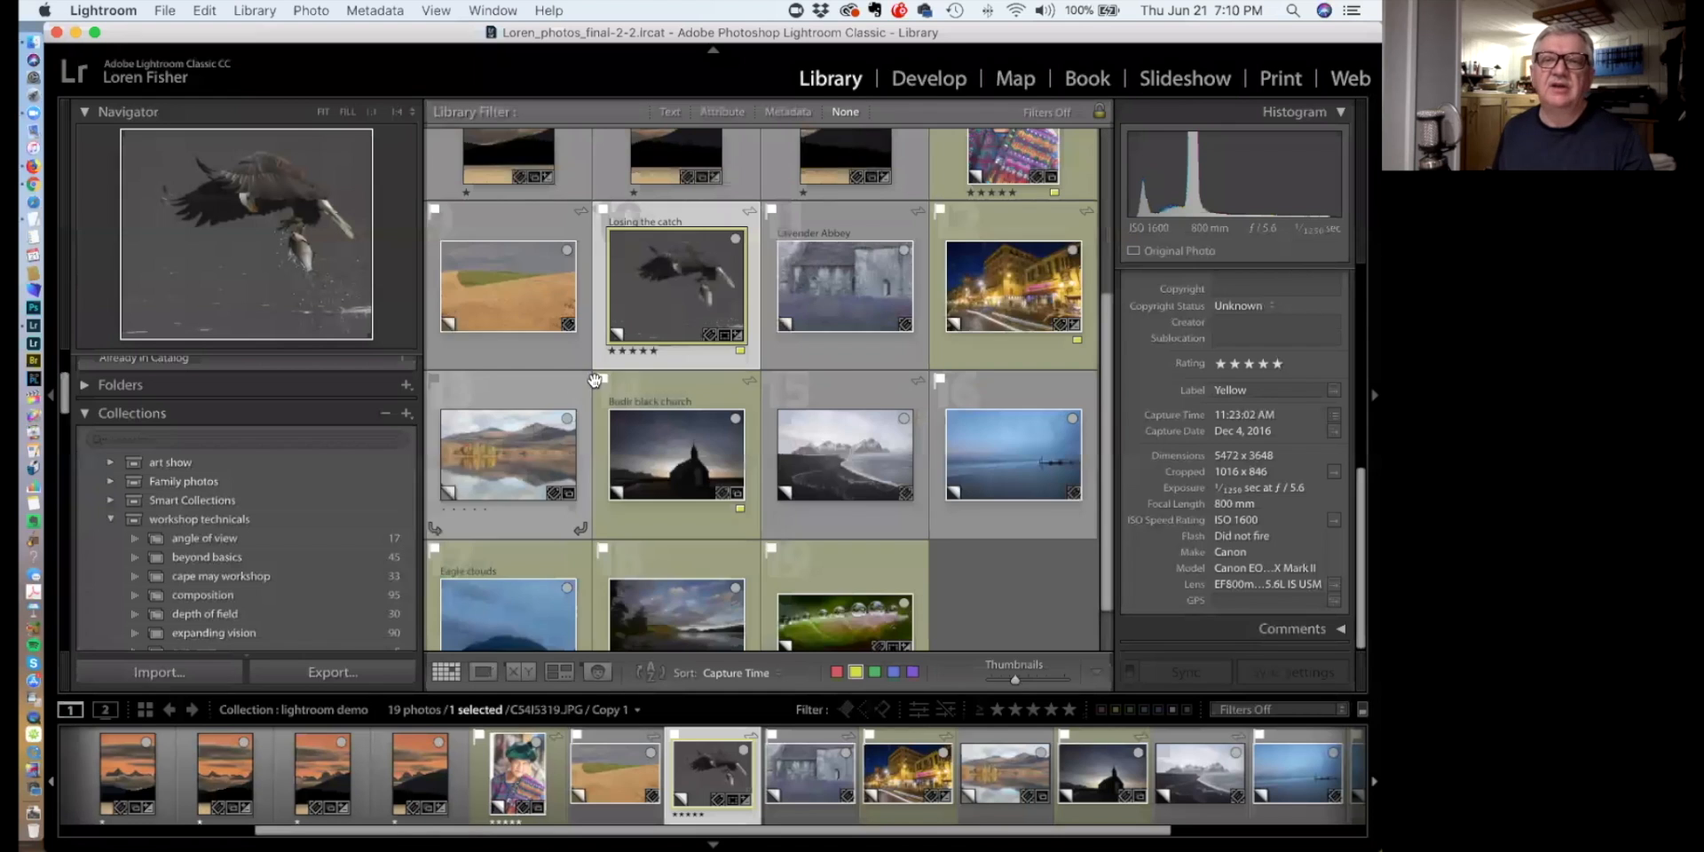
scroll(704, 468, up, 3)
scroll(704, 468, down, 4)
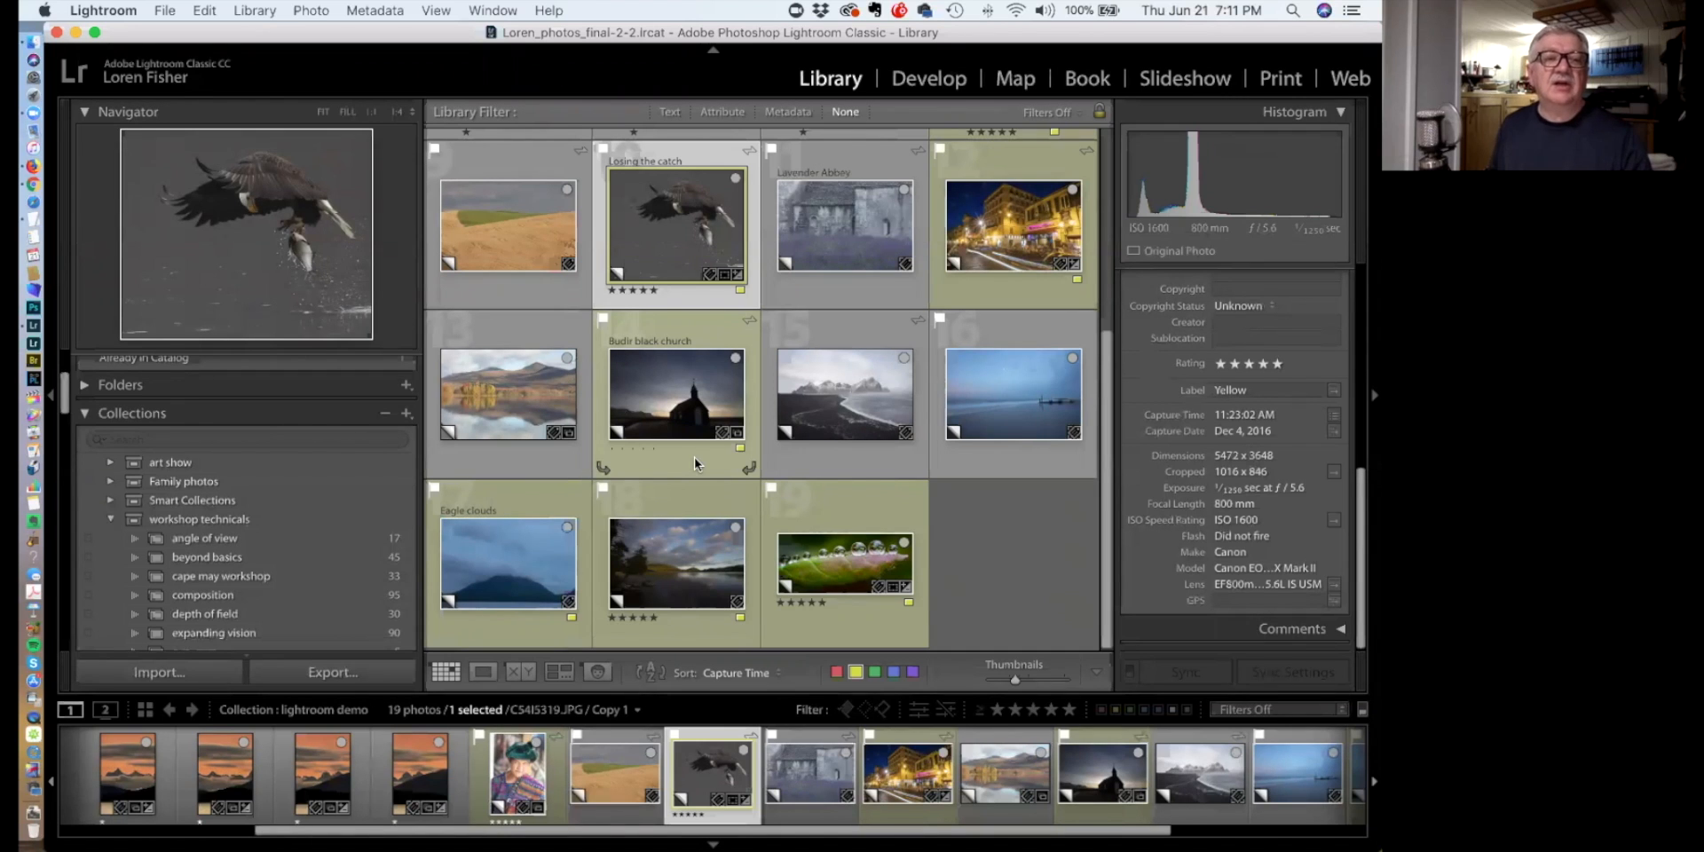
Show all photographs of the catalog in the grid instead of only the lightroom demo collection
scroll(302, 435, up, 1)
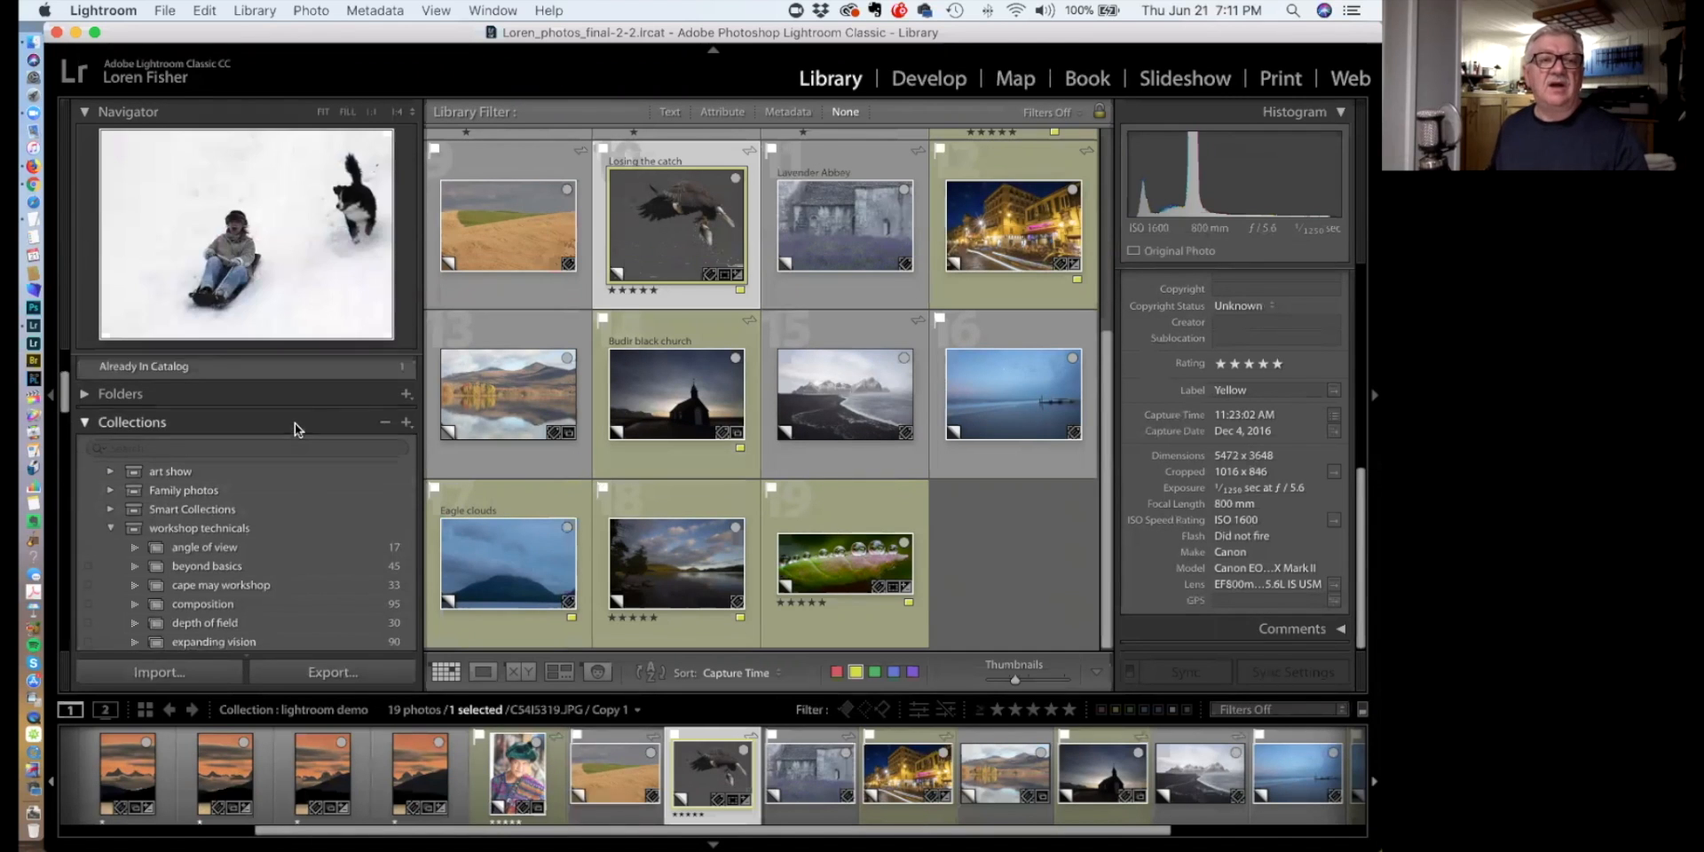
scroll(294, 422, up, 3)
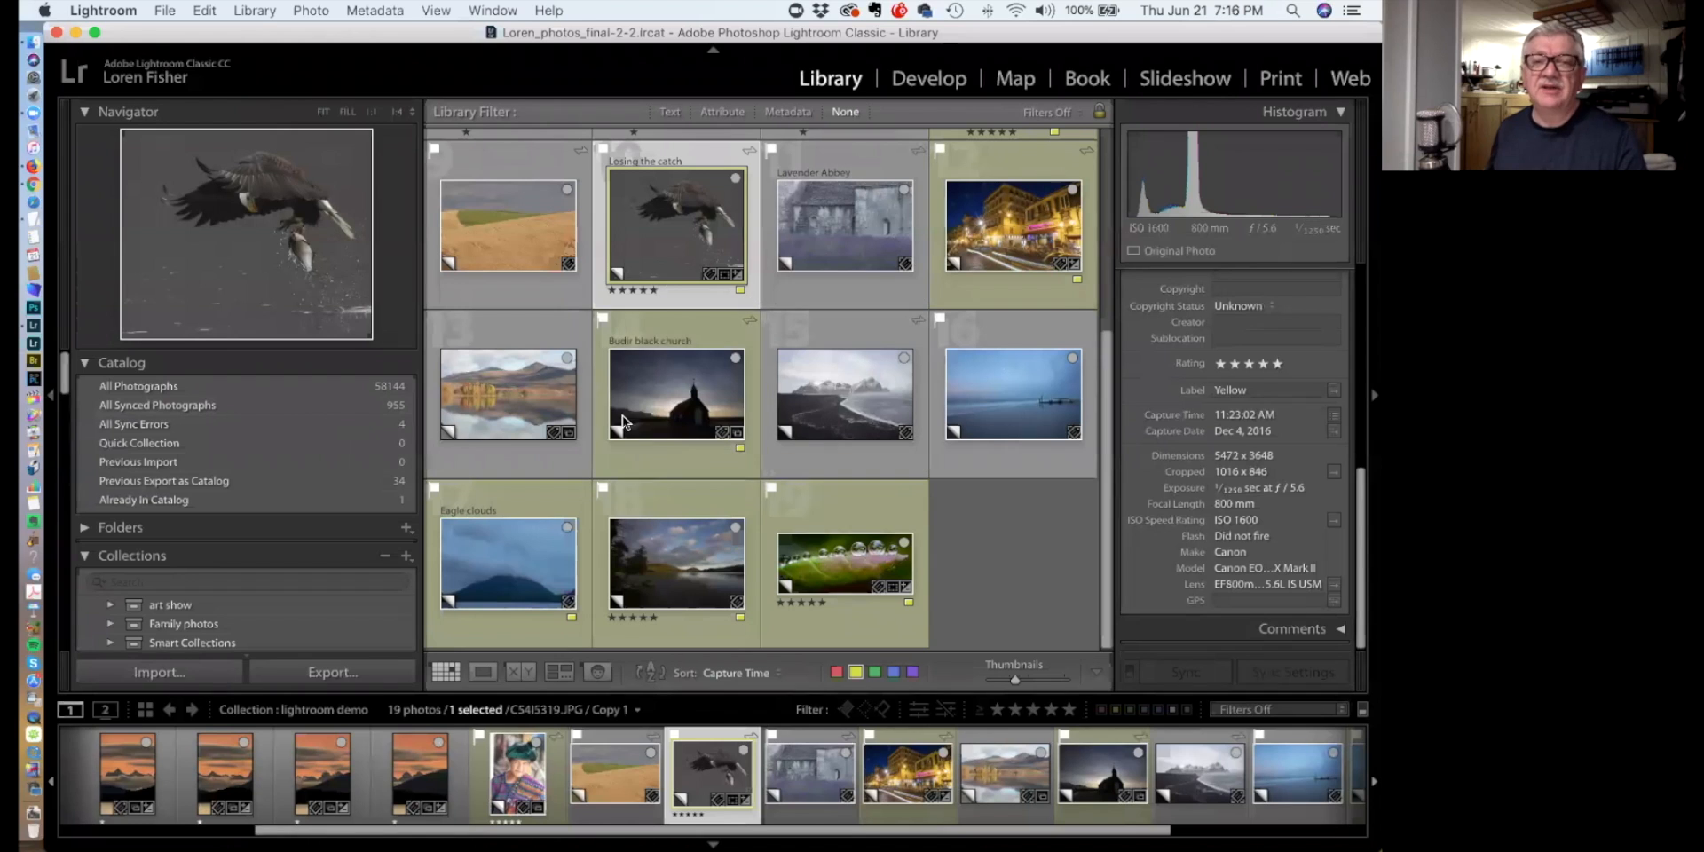
mouse_move(516, 375)
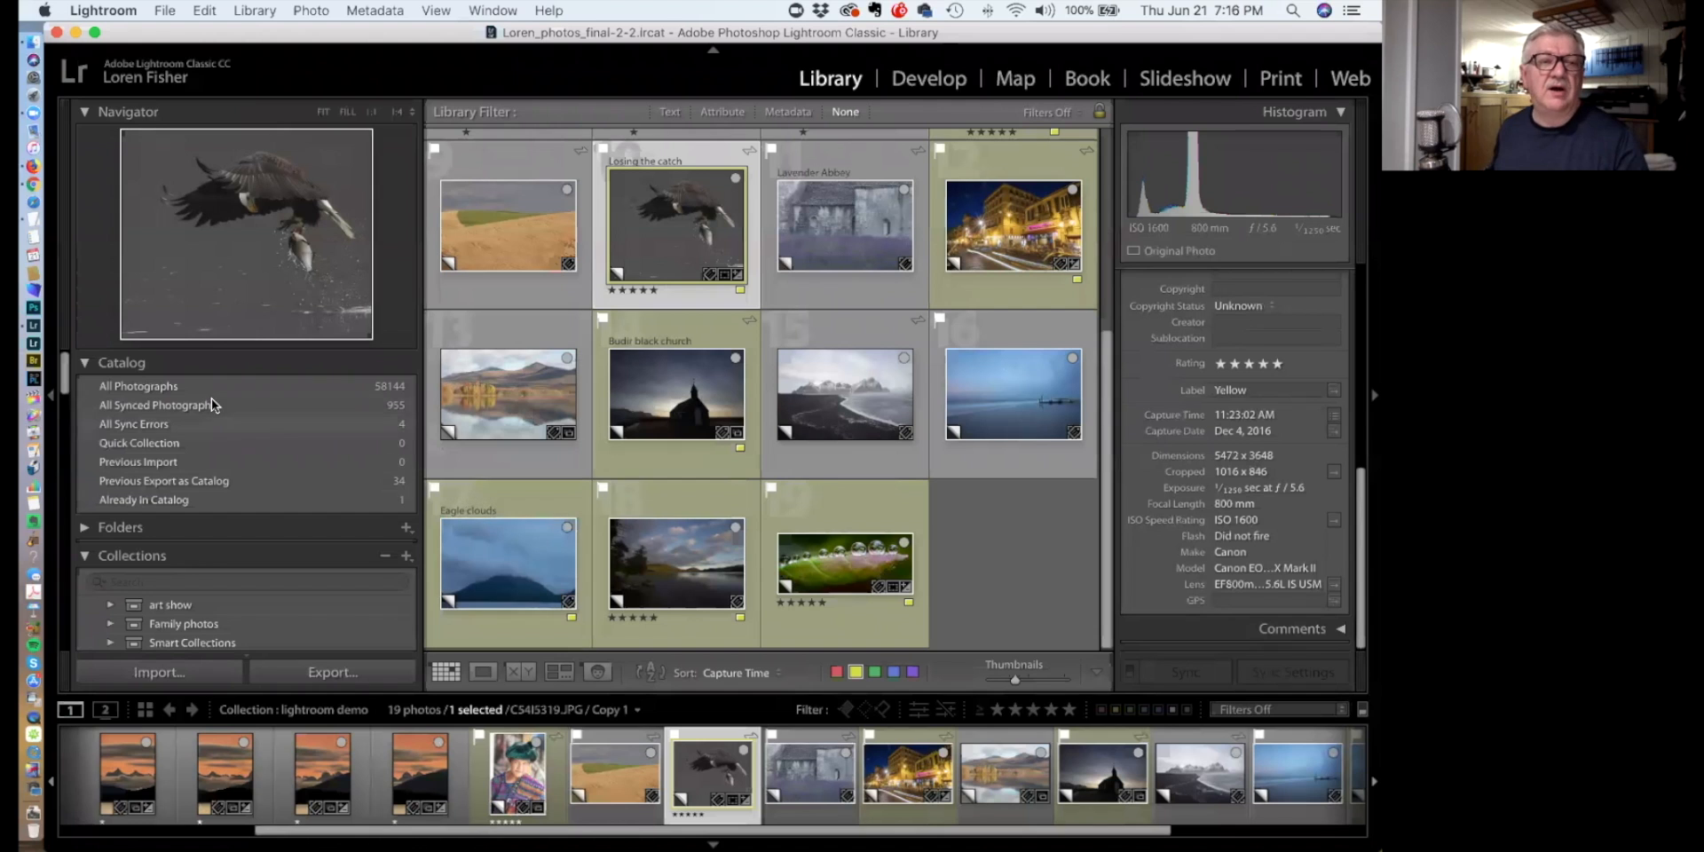
click(184, 387)
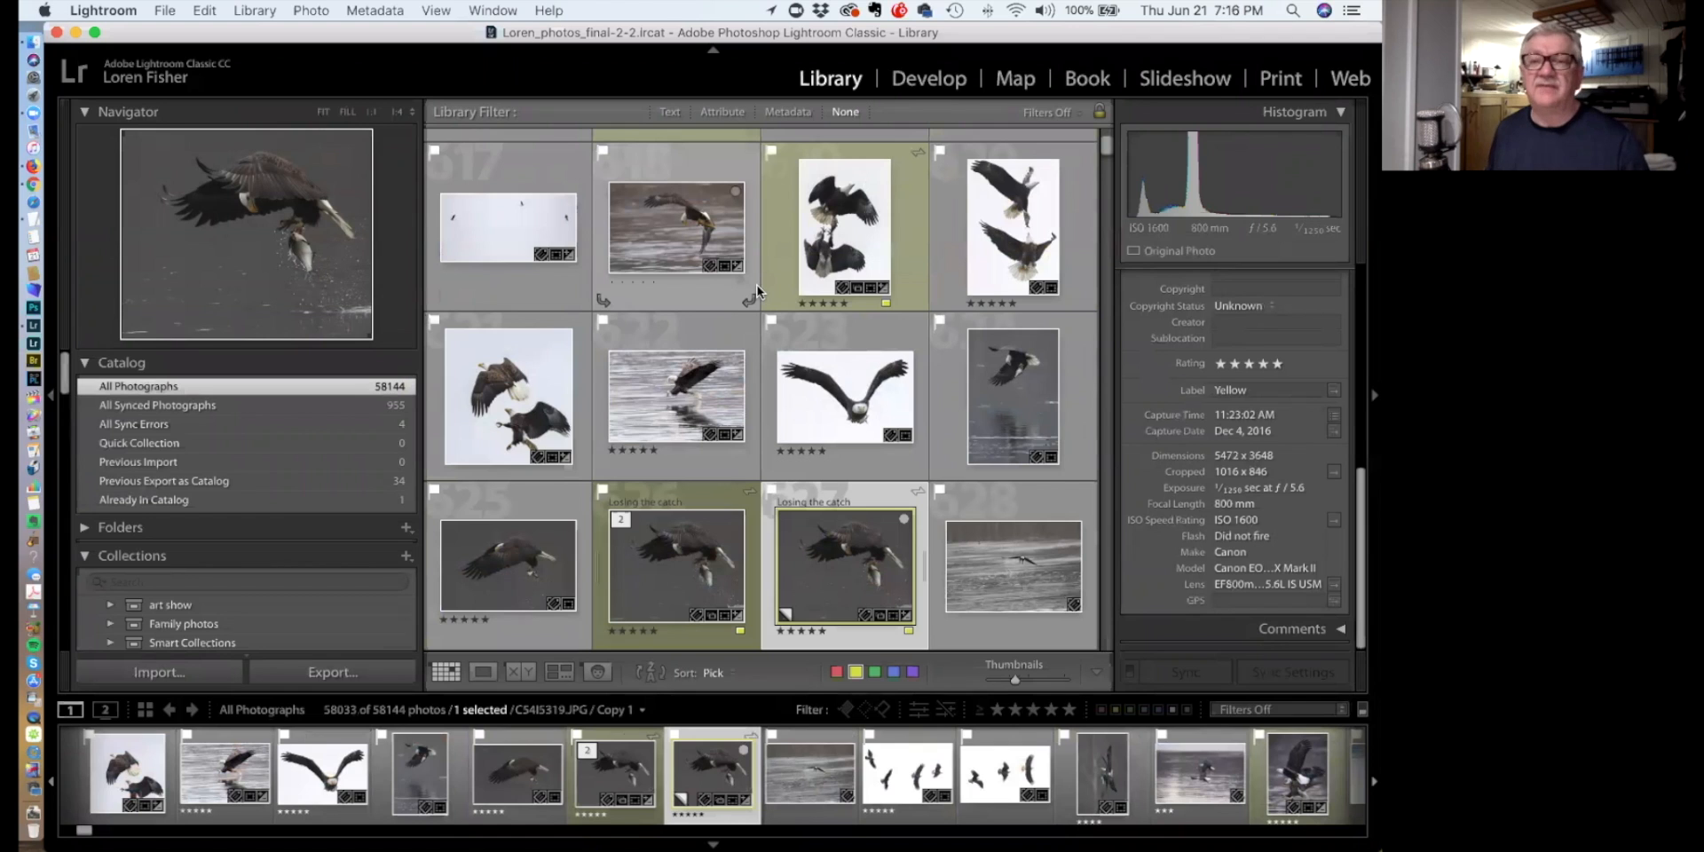
Search all photographs for the text "barn" in any searchable field and browse the matching photos
key(super+f)
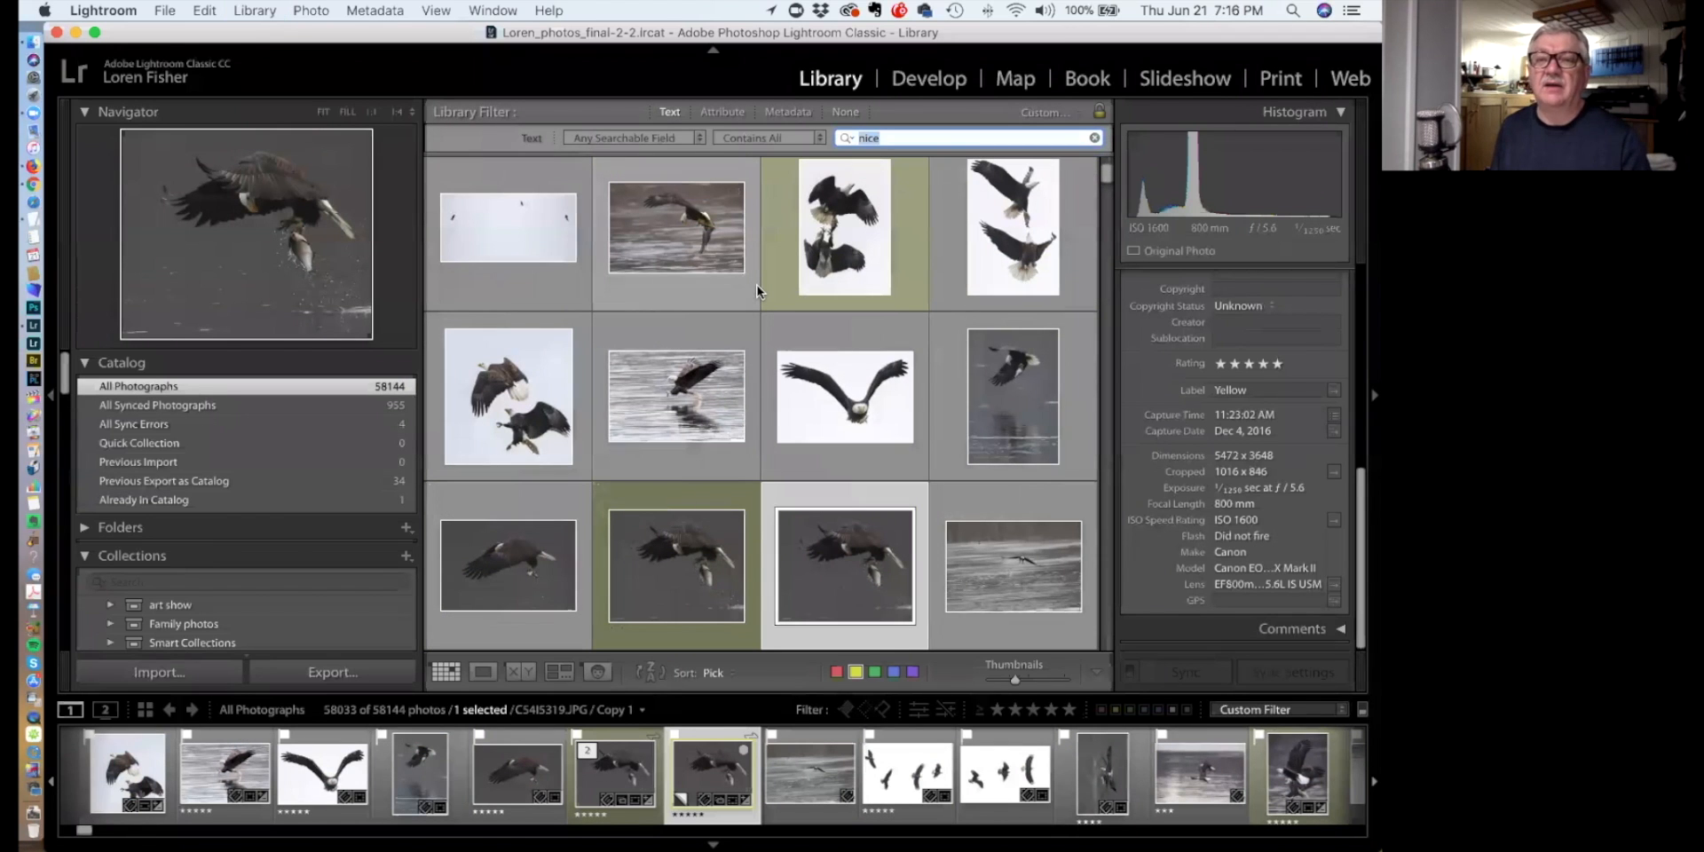
text(barn)
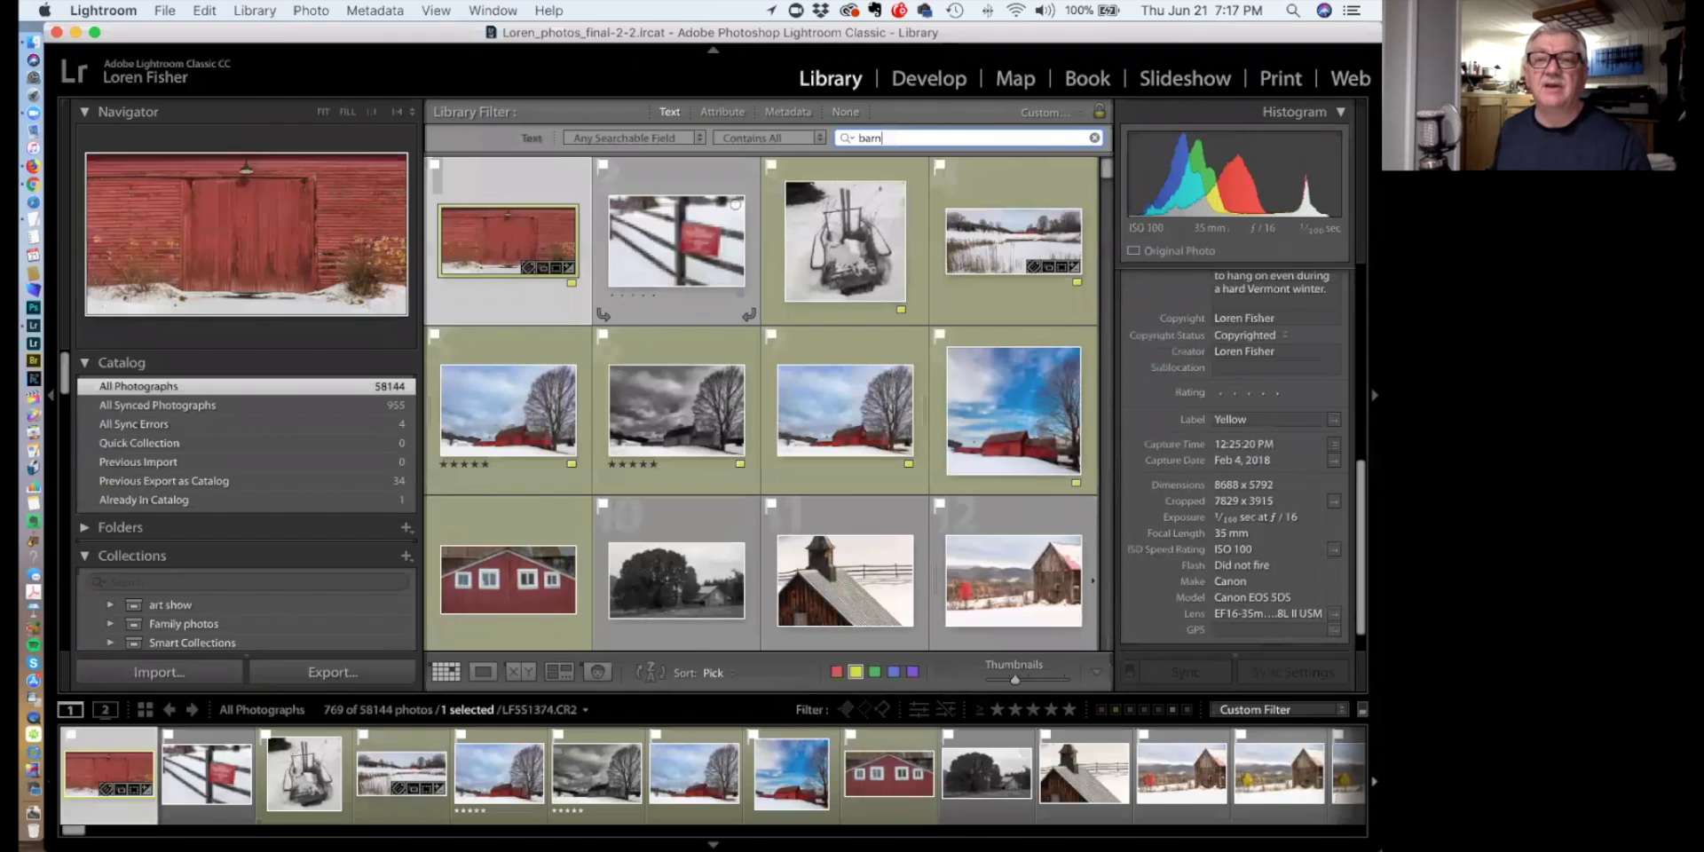
scroll(708, 337, down, 10)
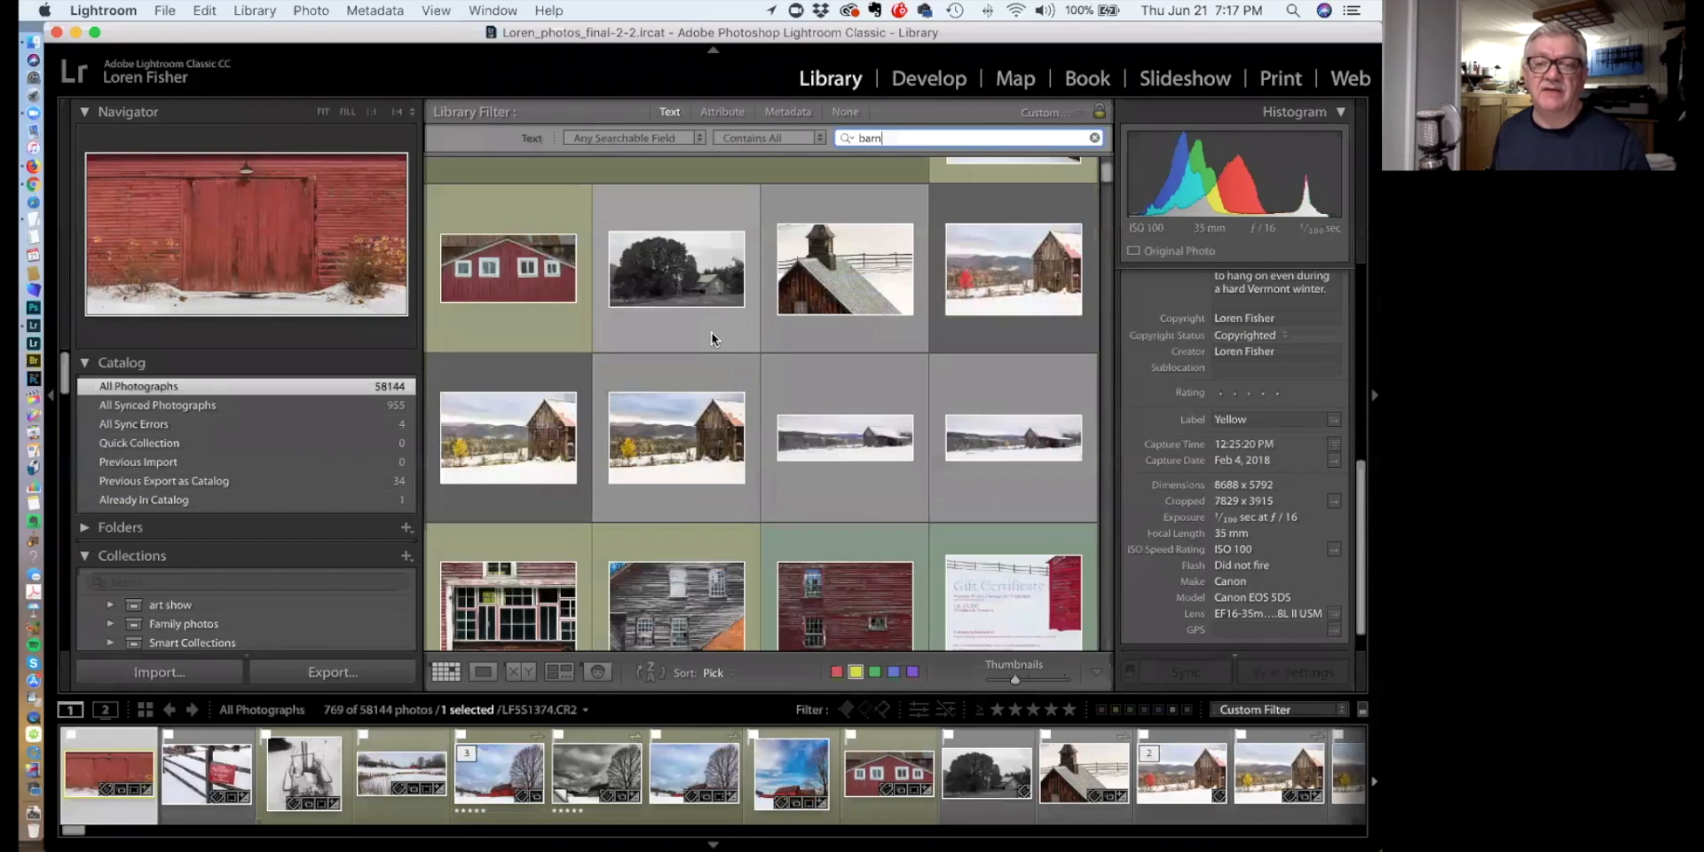
scroll(706, 357, up, 10)
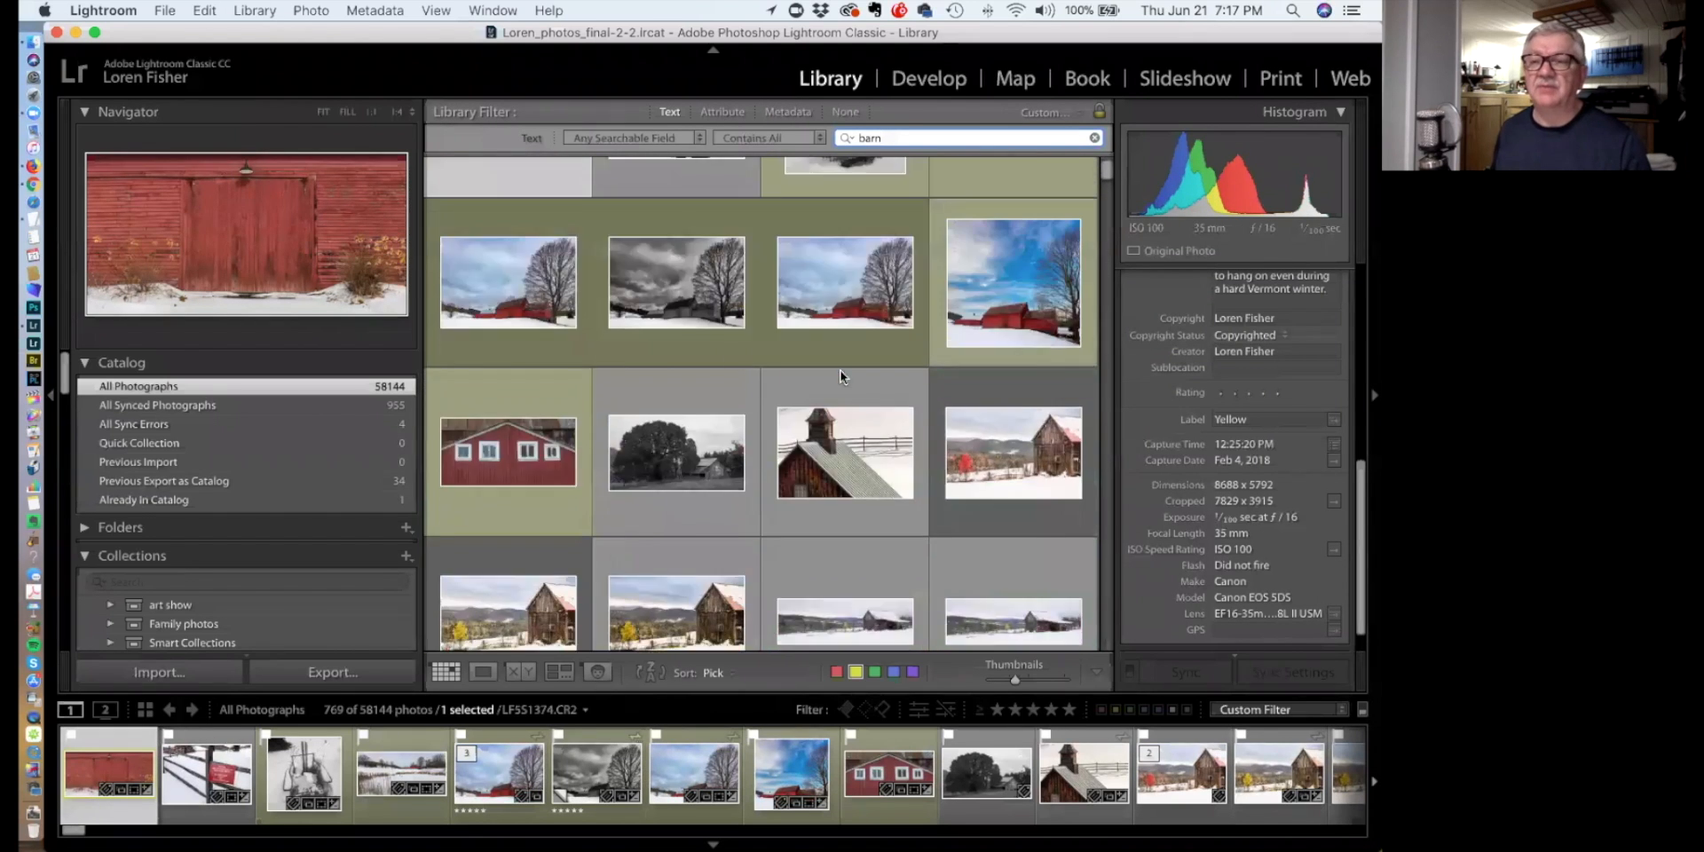
scroll(1212, 460, up, 6)
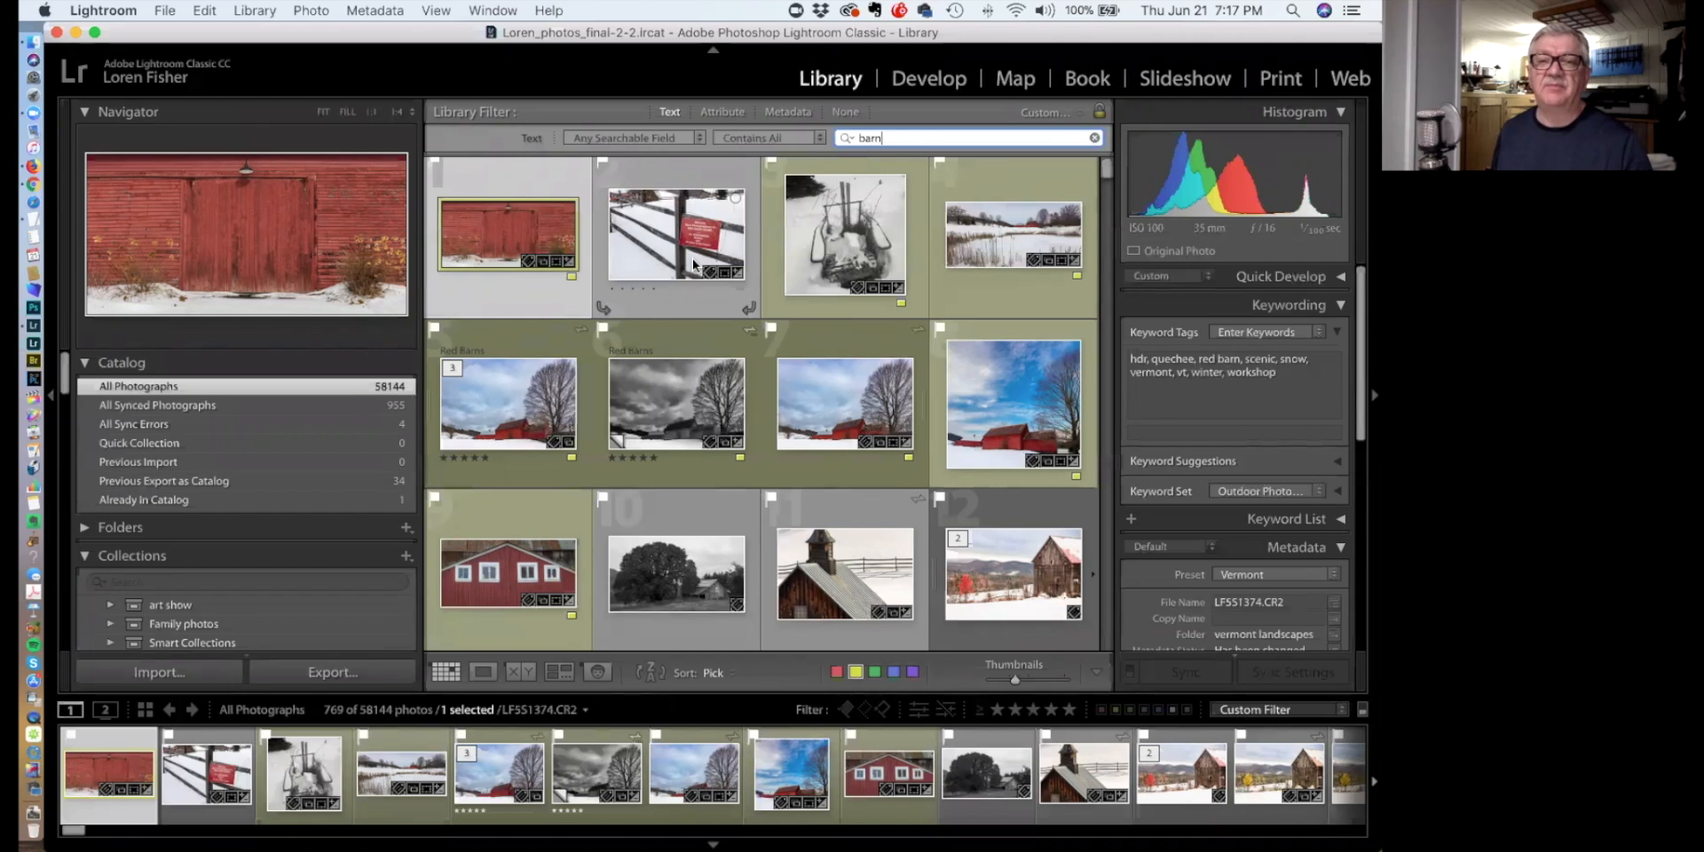
scroll(693, 263, down, 1)
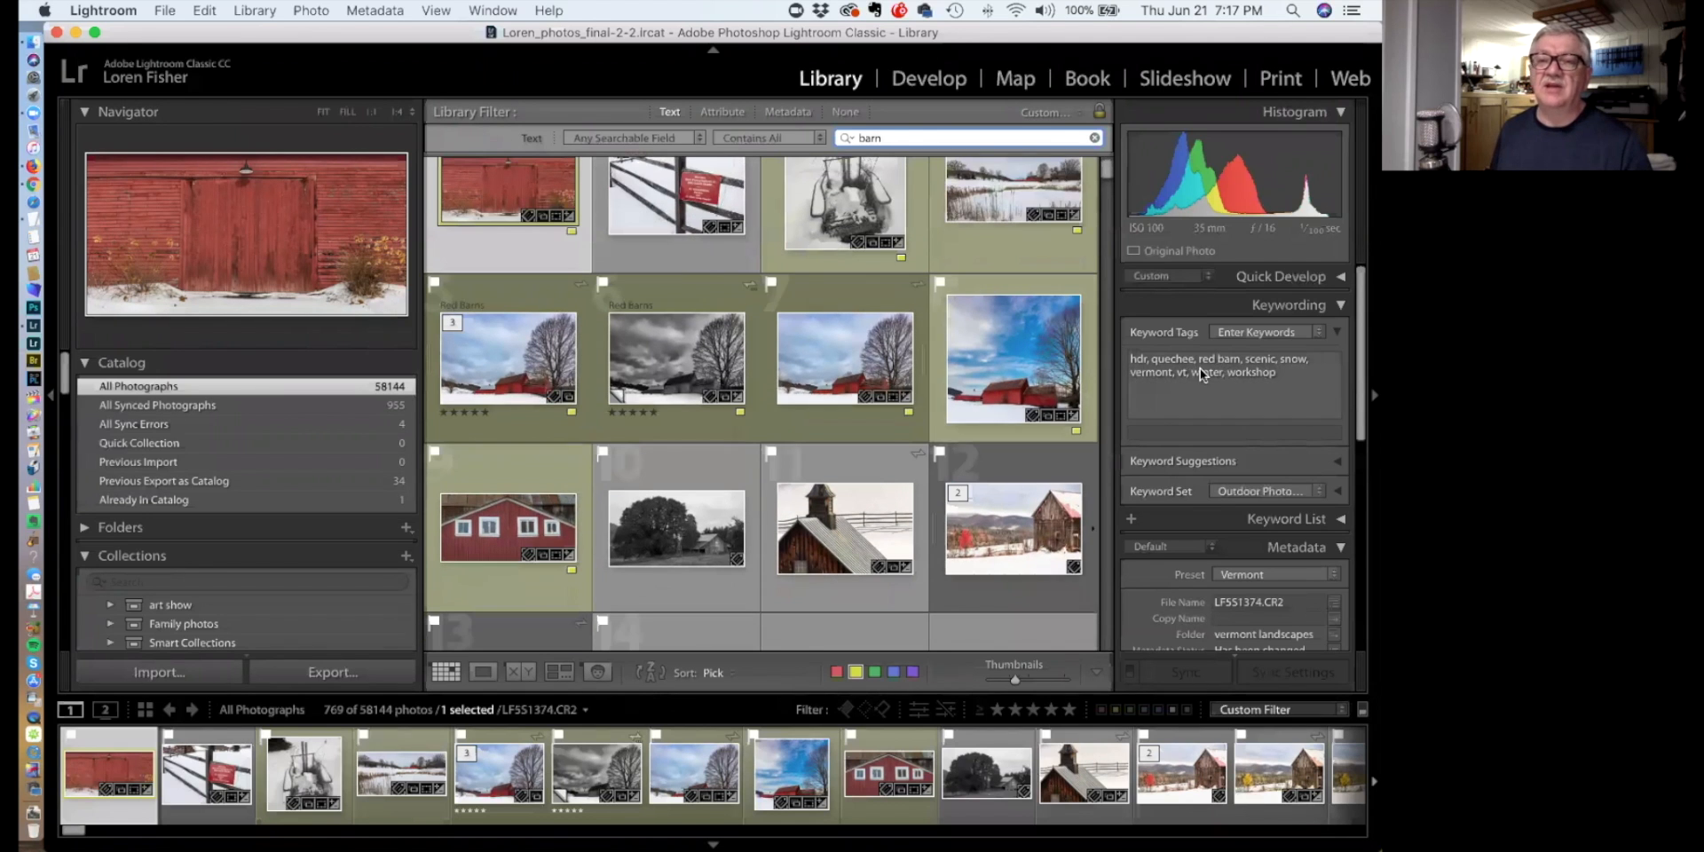
scroll(783, 333, up, 1)
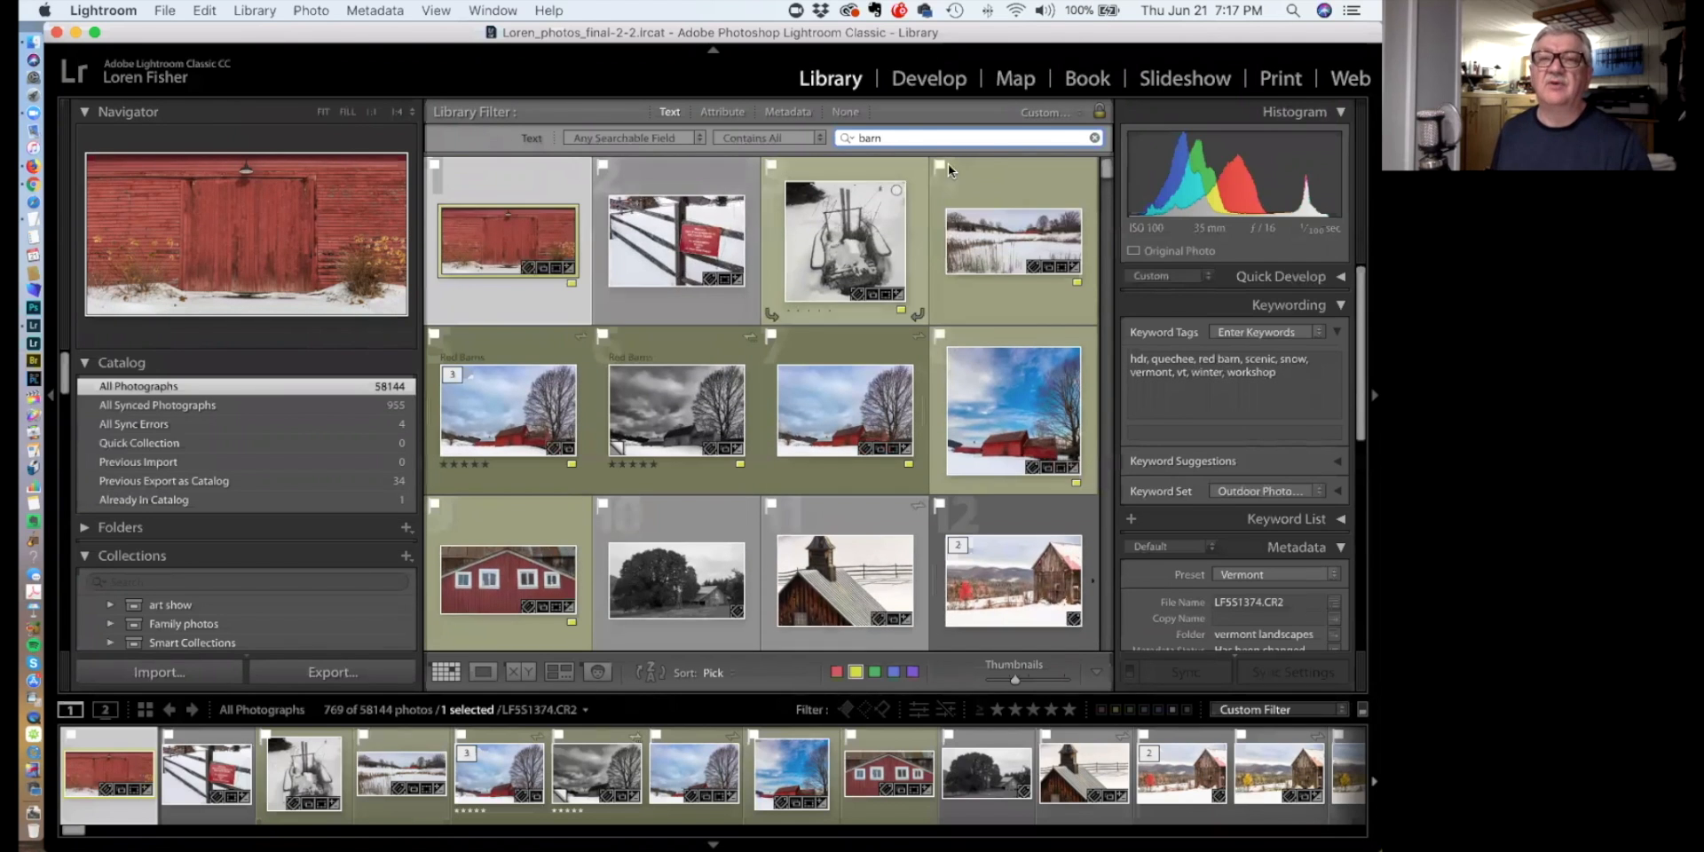
Clear the "barn" text search and select the three blue photos of the moon behind bare trees
click(1095, 138)
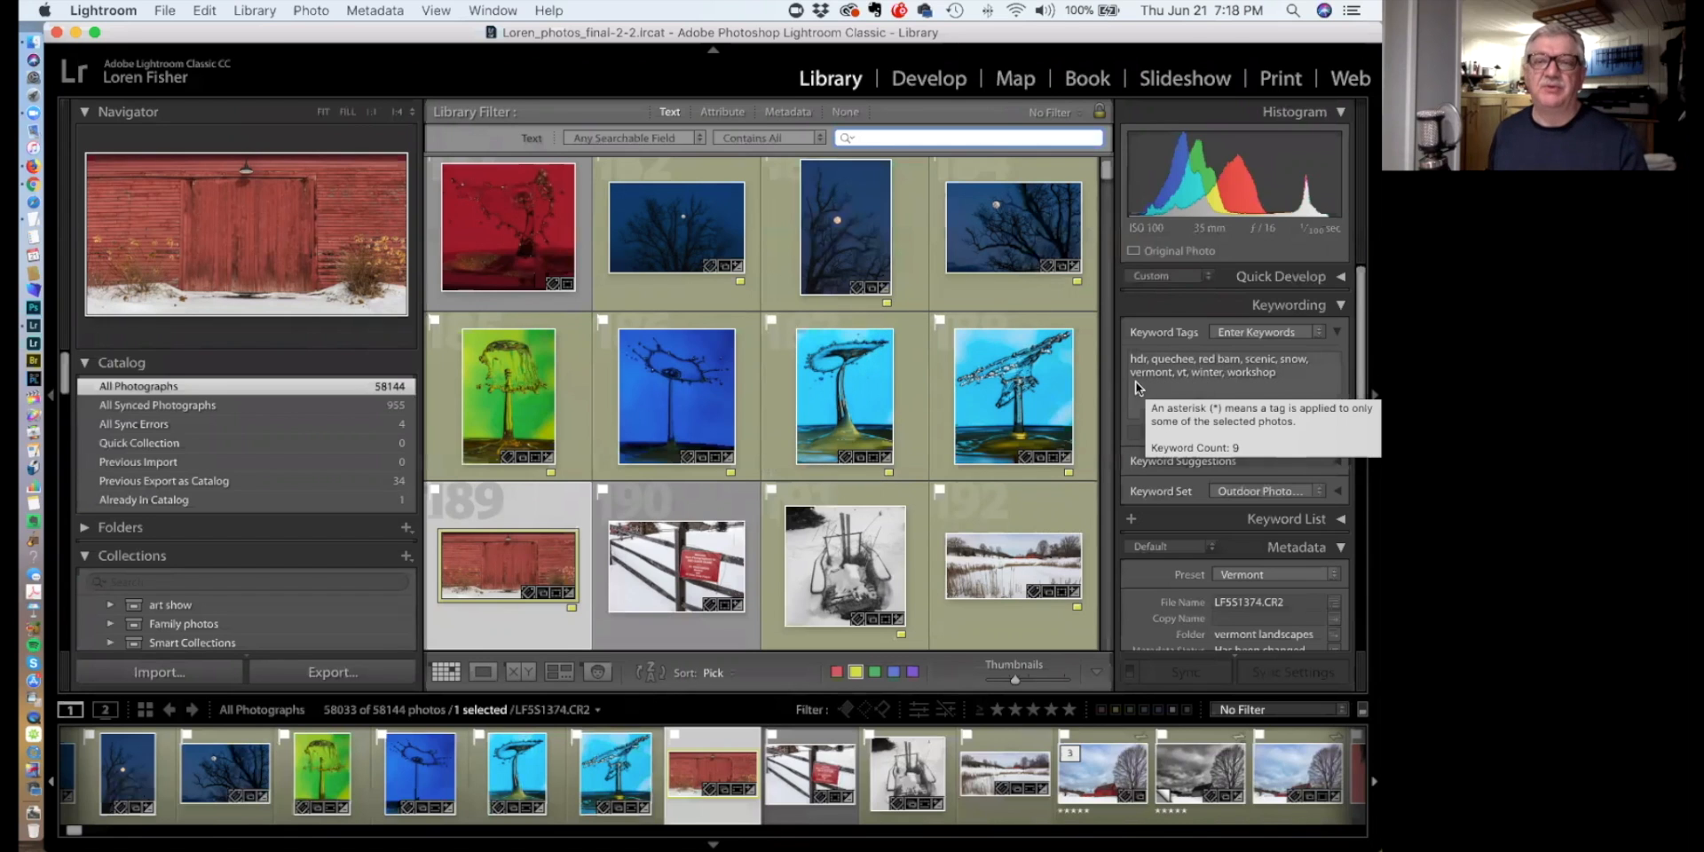
scroll(764, 302, up, 2)
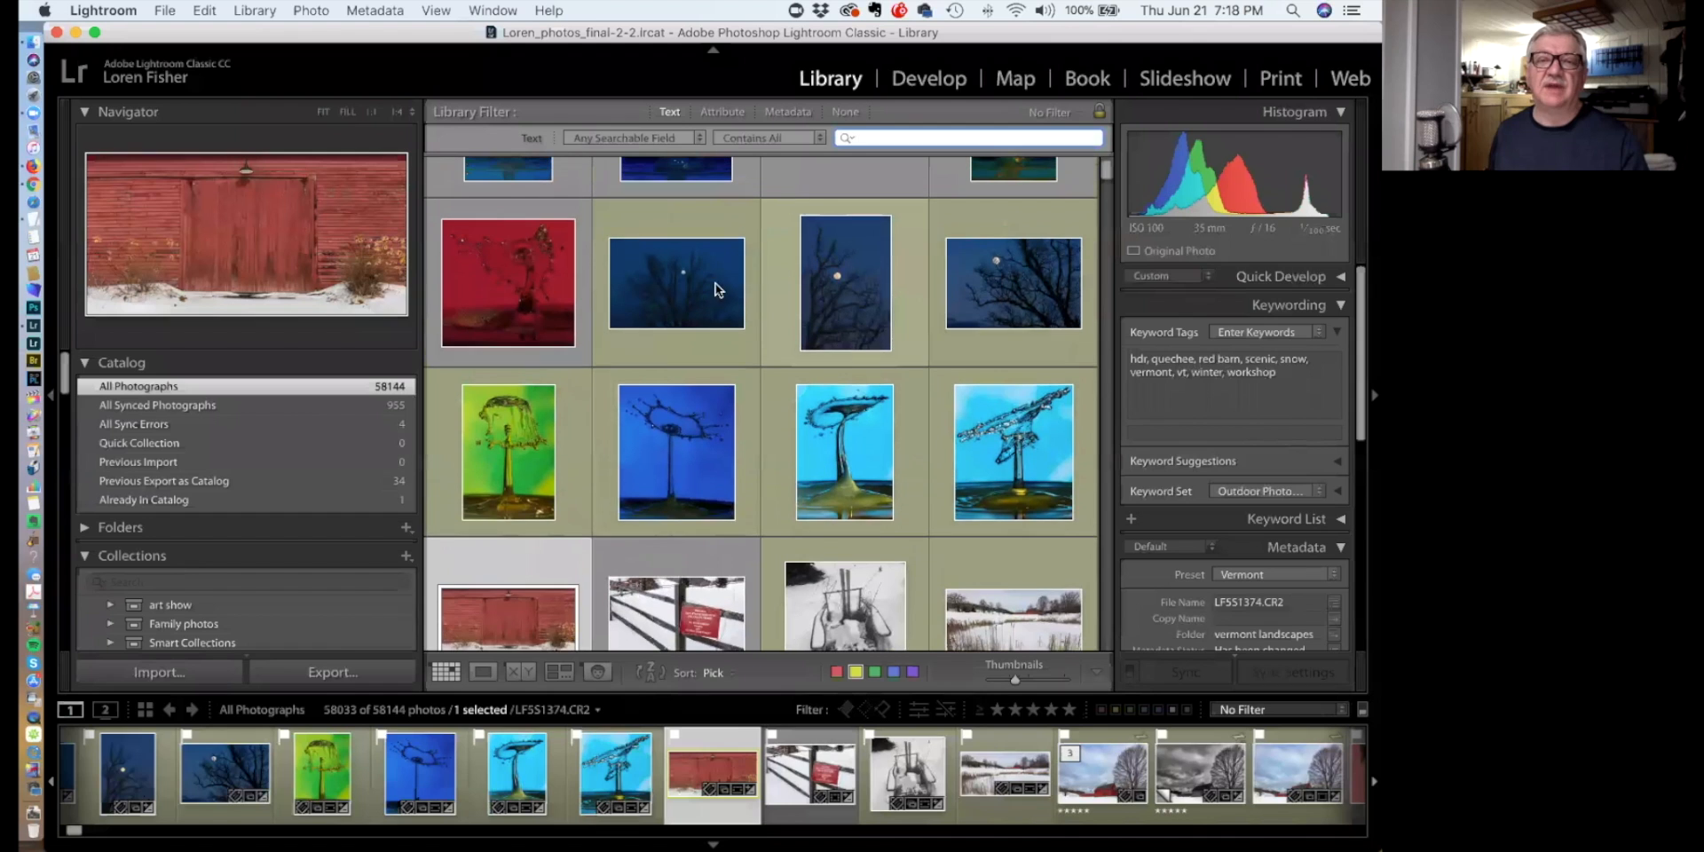
click(679, 275)
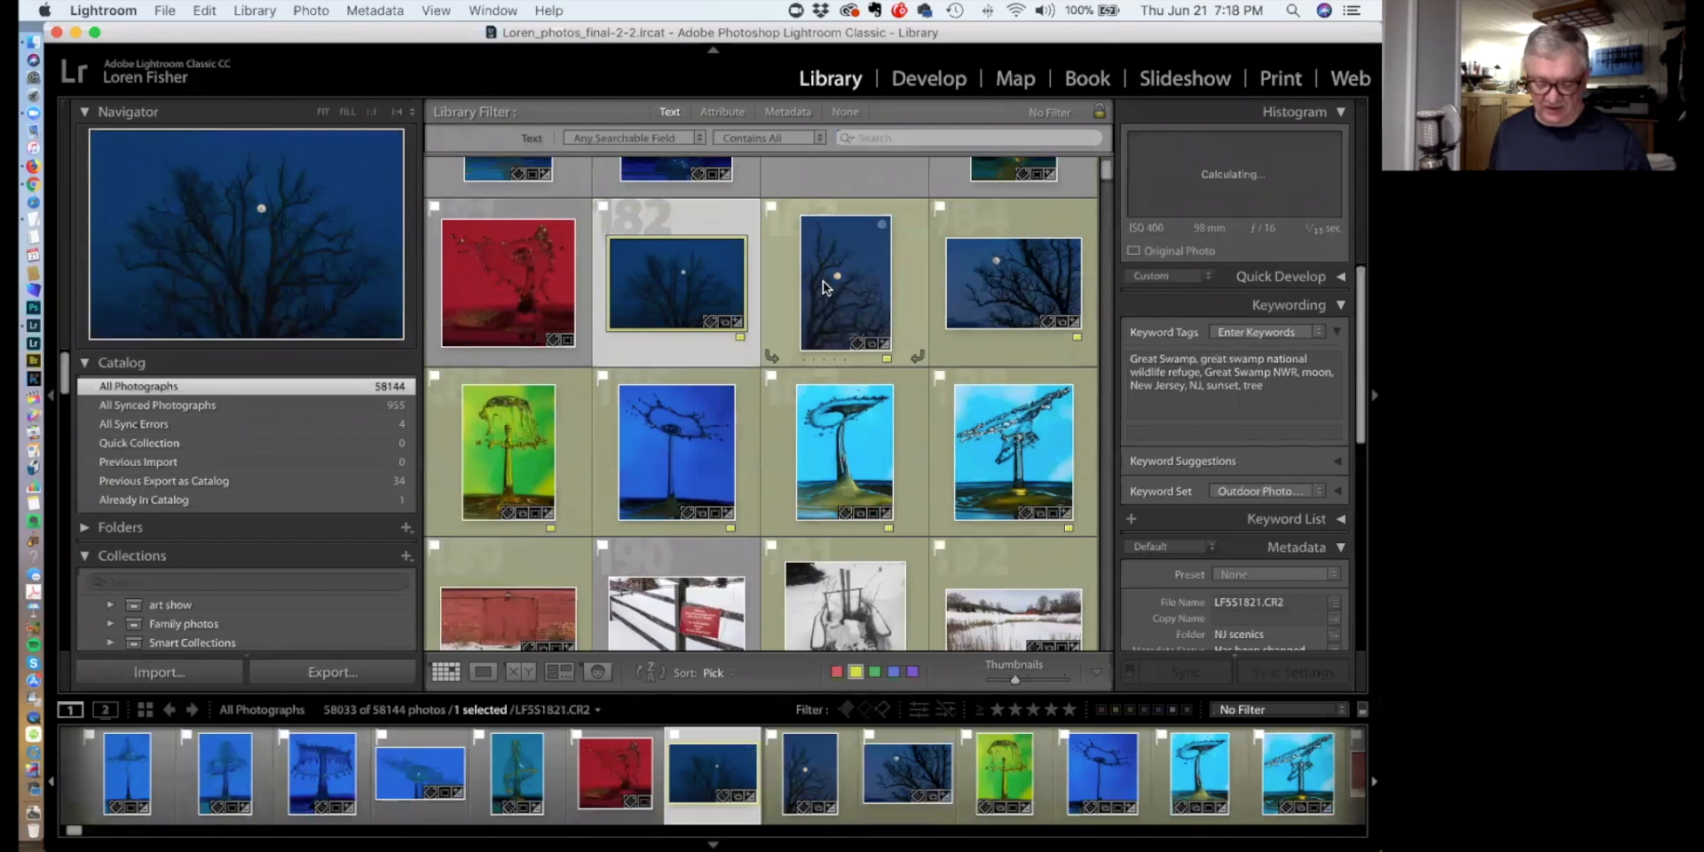
shift+click(1024, 286)
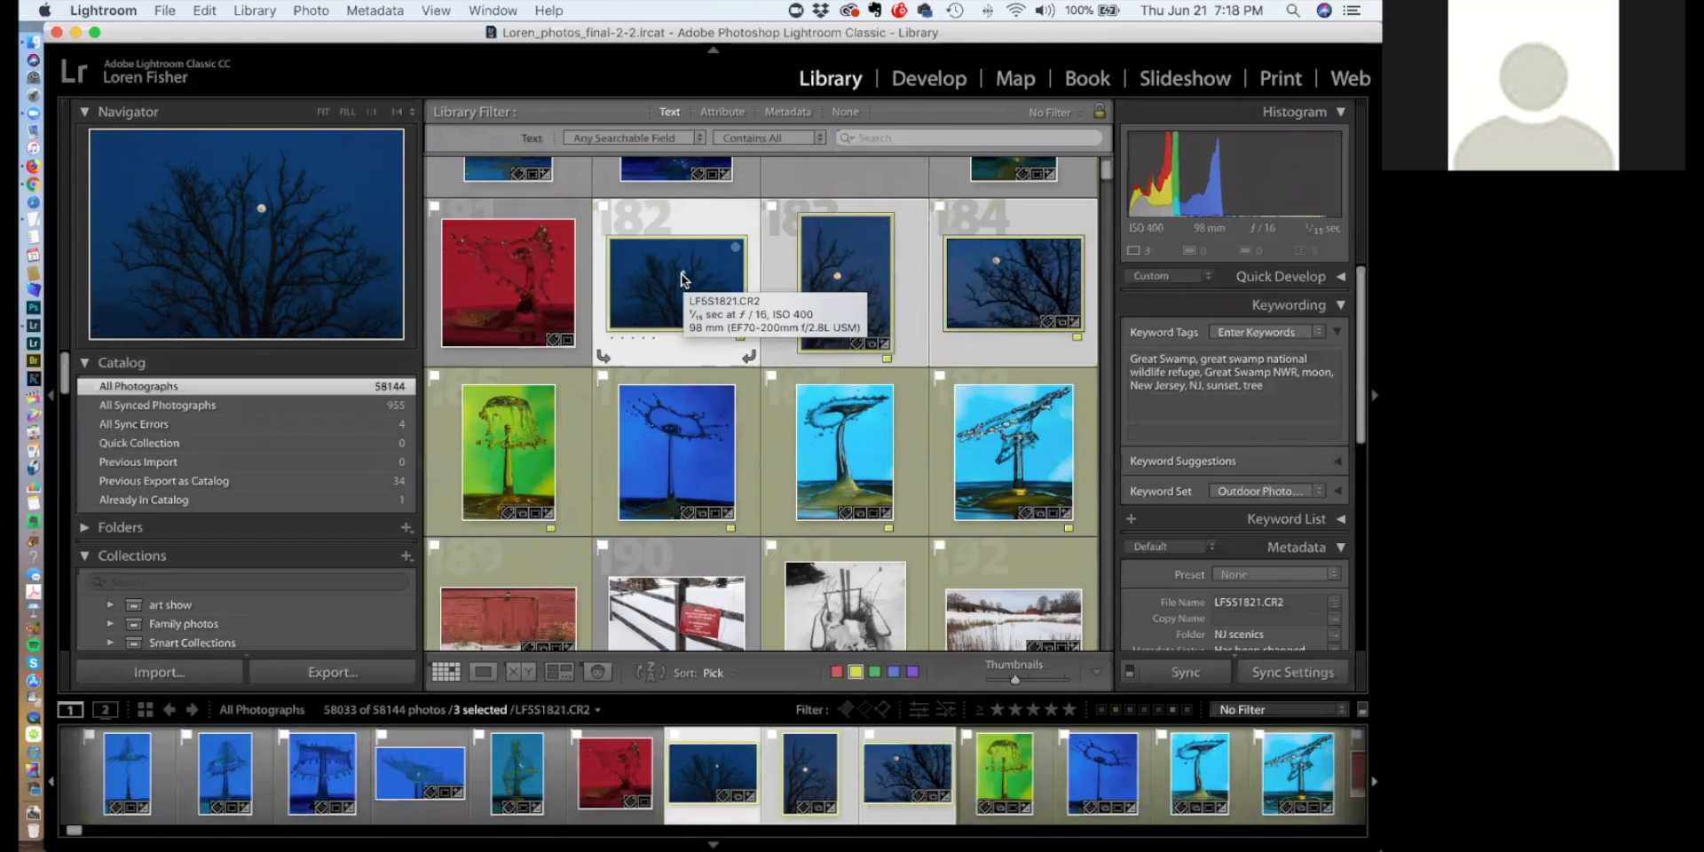
Enlarge the grid thumbnails so that three photos fit in each row
scroll(680, 274, up, 5)
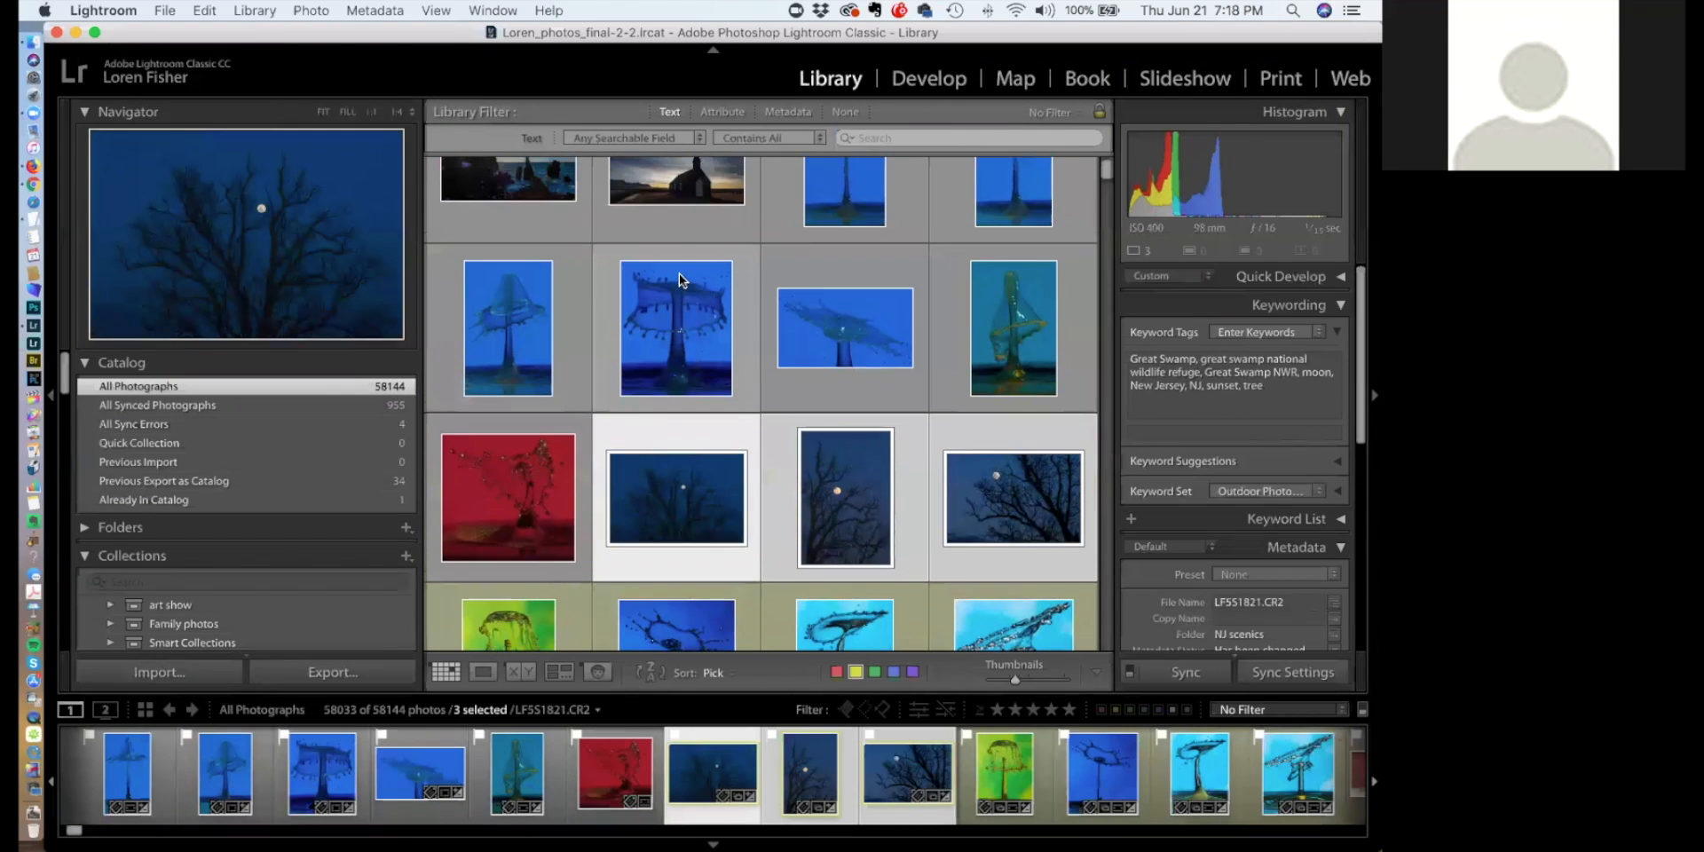
scroll(679, 273, up, 5)
scroll(678, 273, up, 5)
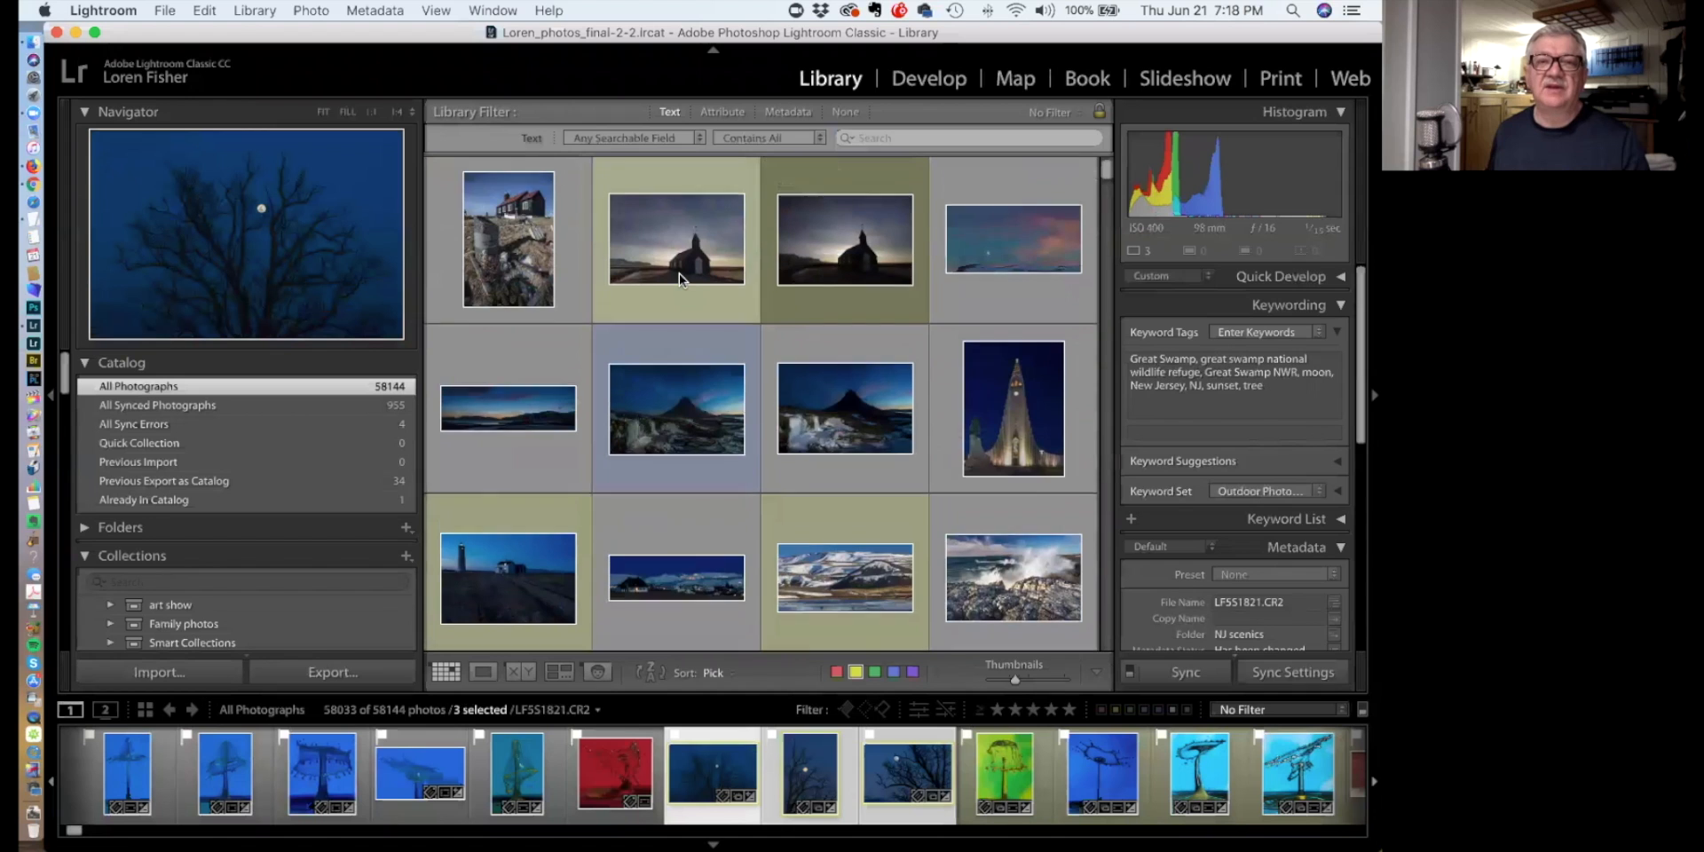
scroll(679, 274, up, 1)
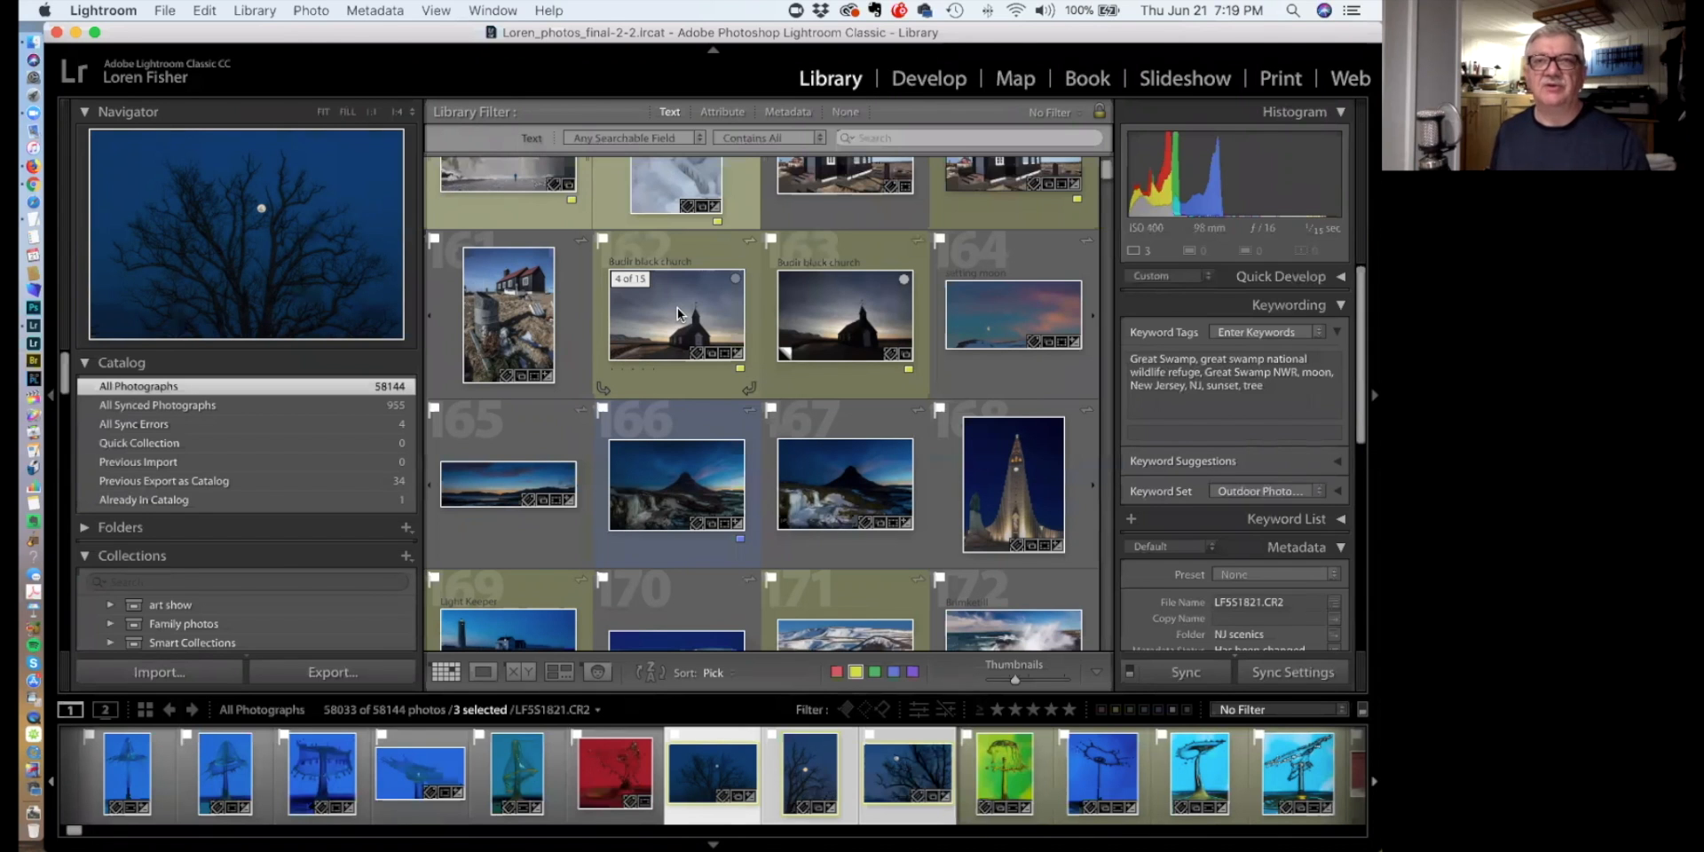
key(j)
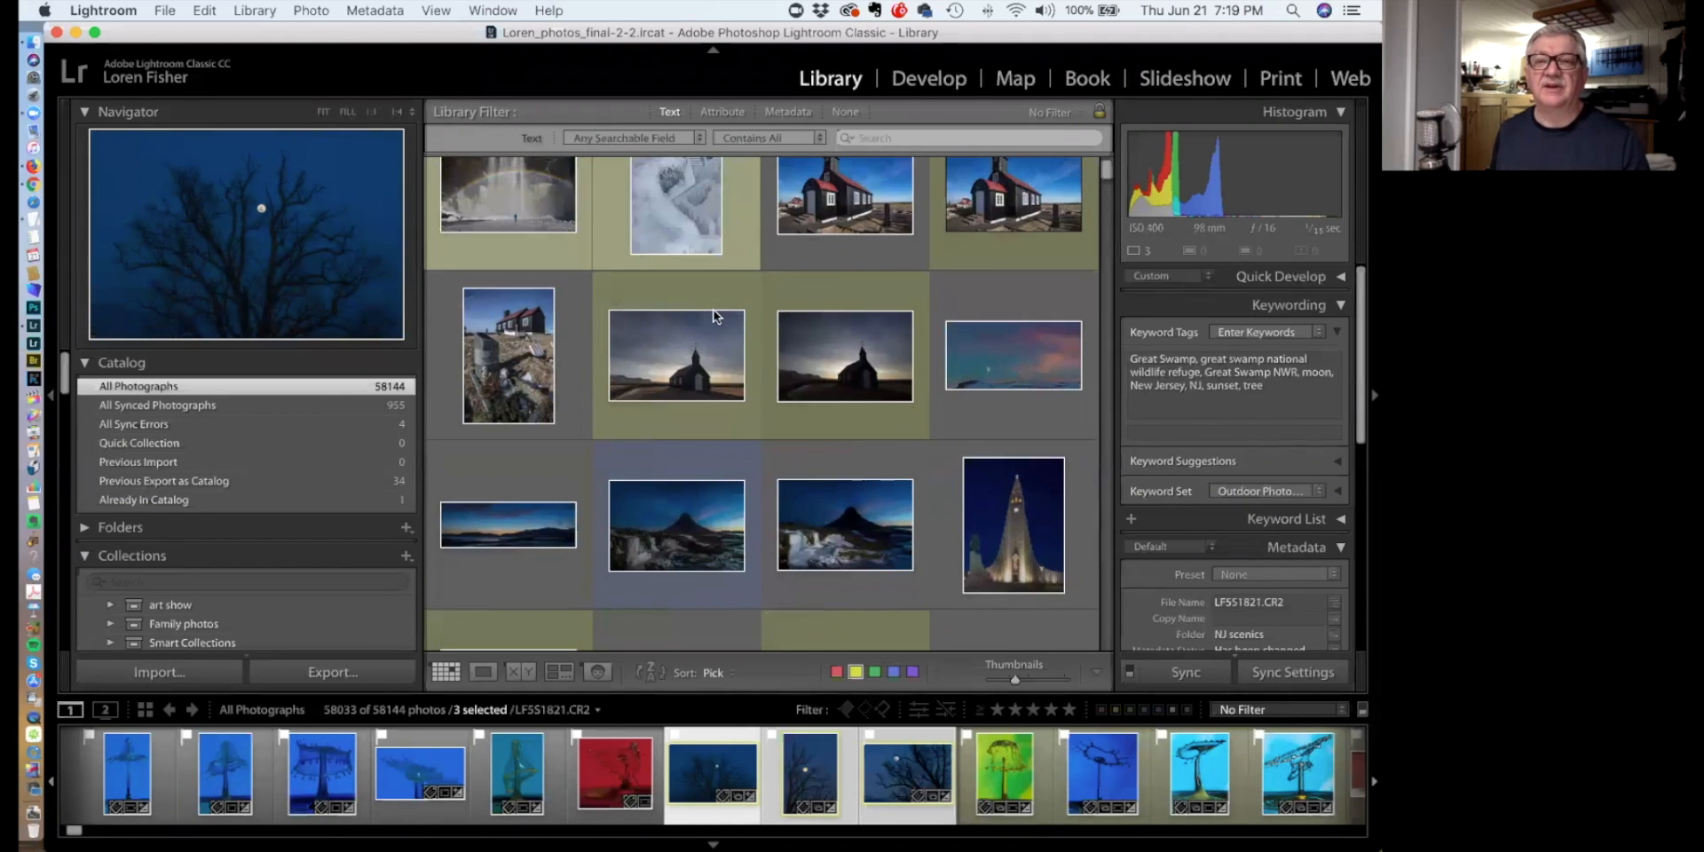
key(j)
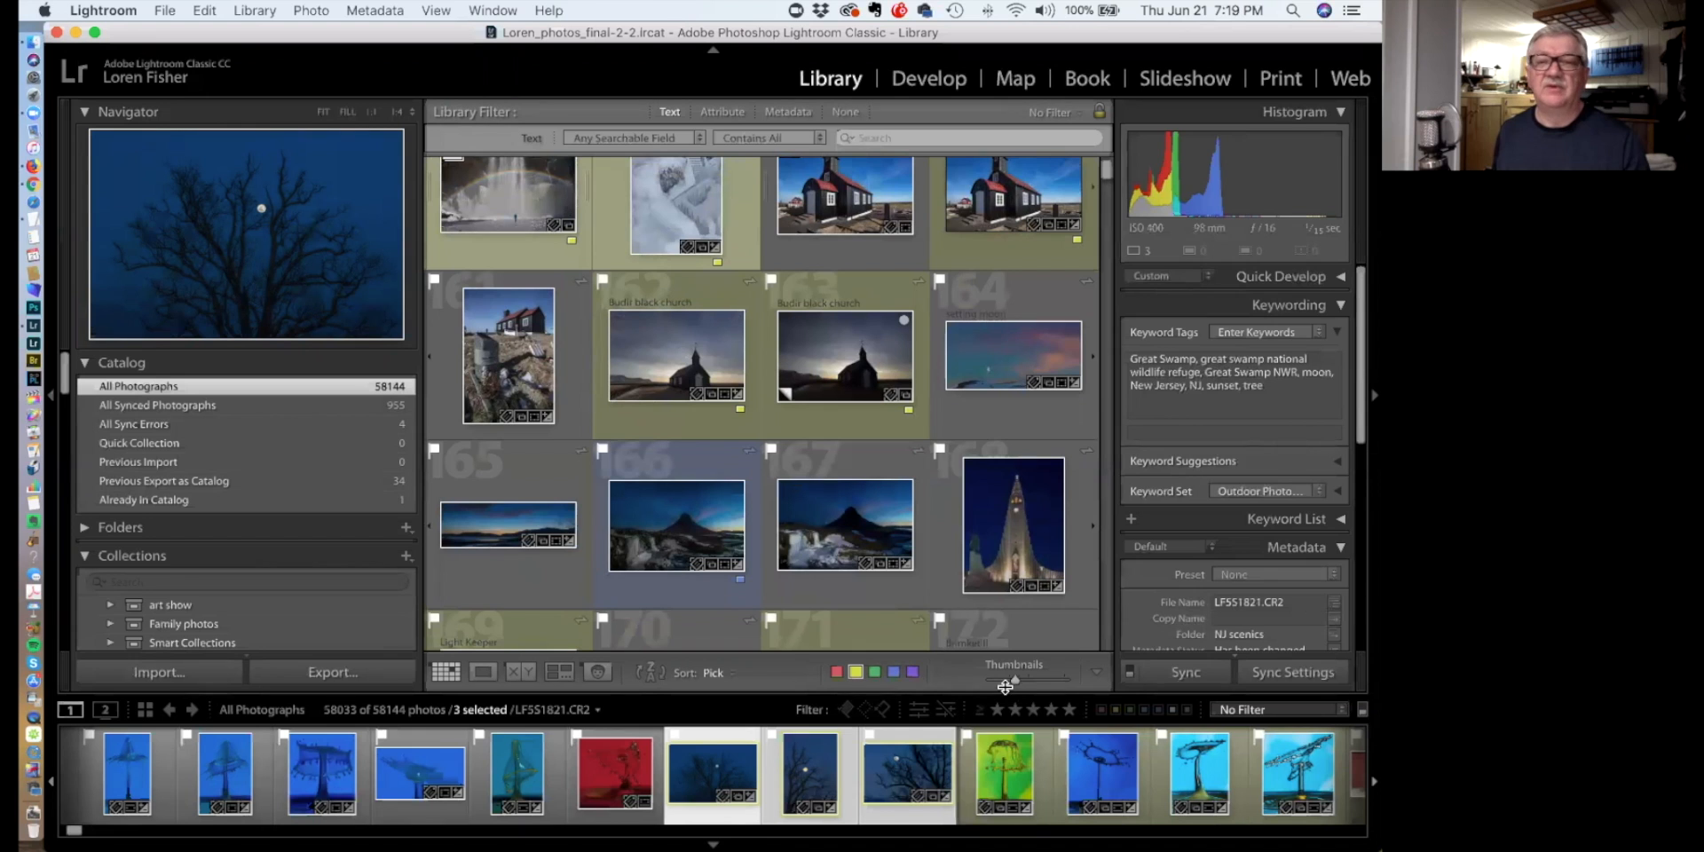
drag(1019, 685, 1029, 686)
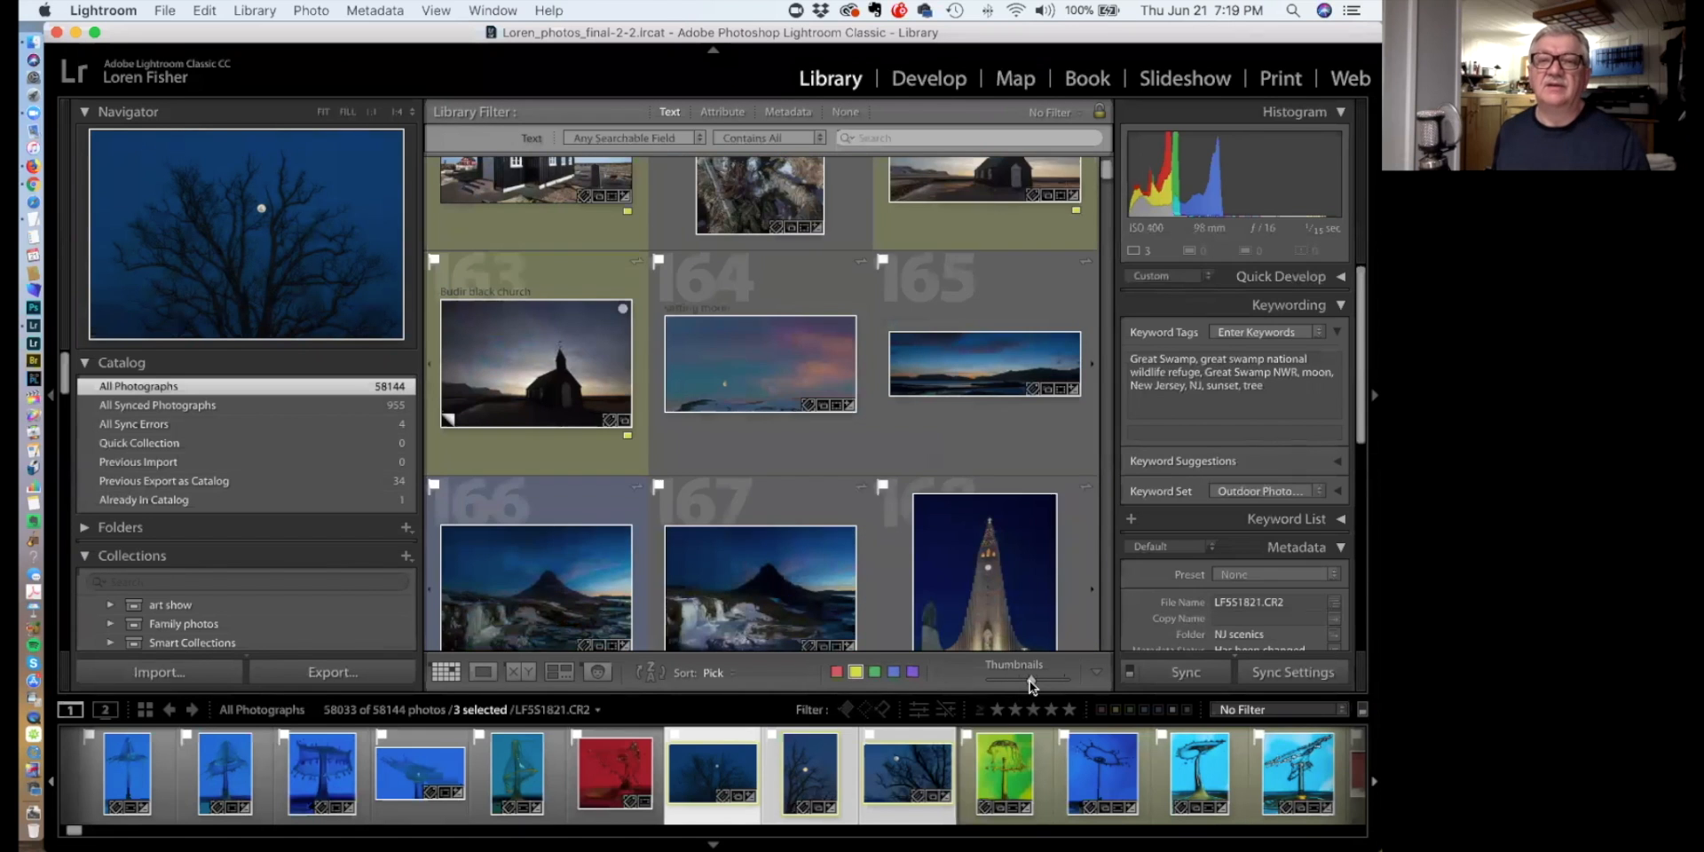
Browse the Iceland photos and check the keyword tags of the floodlit church tower and of photo 167, the mountain with waterfalls
scroll(936, 536, up, 5)
scroll(922, 492, up, 5)
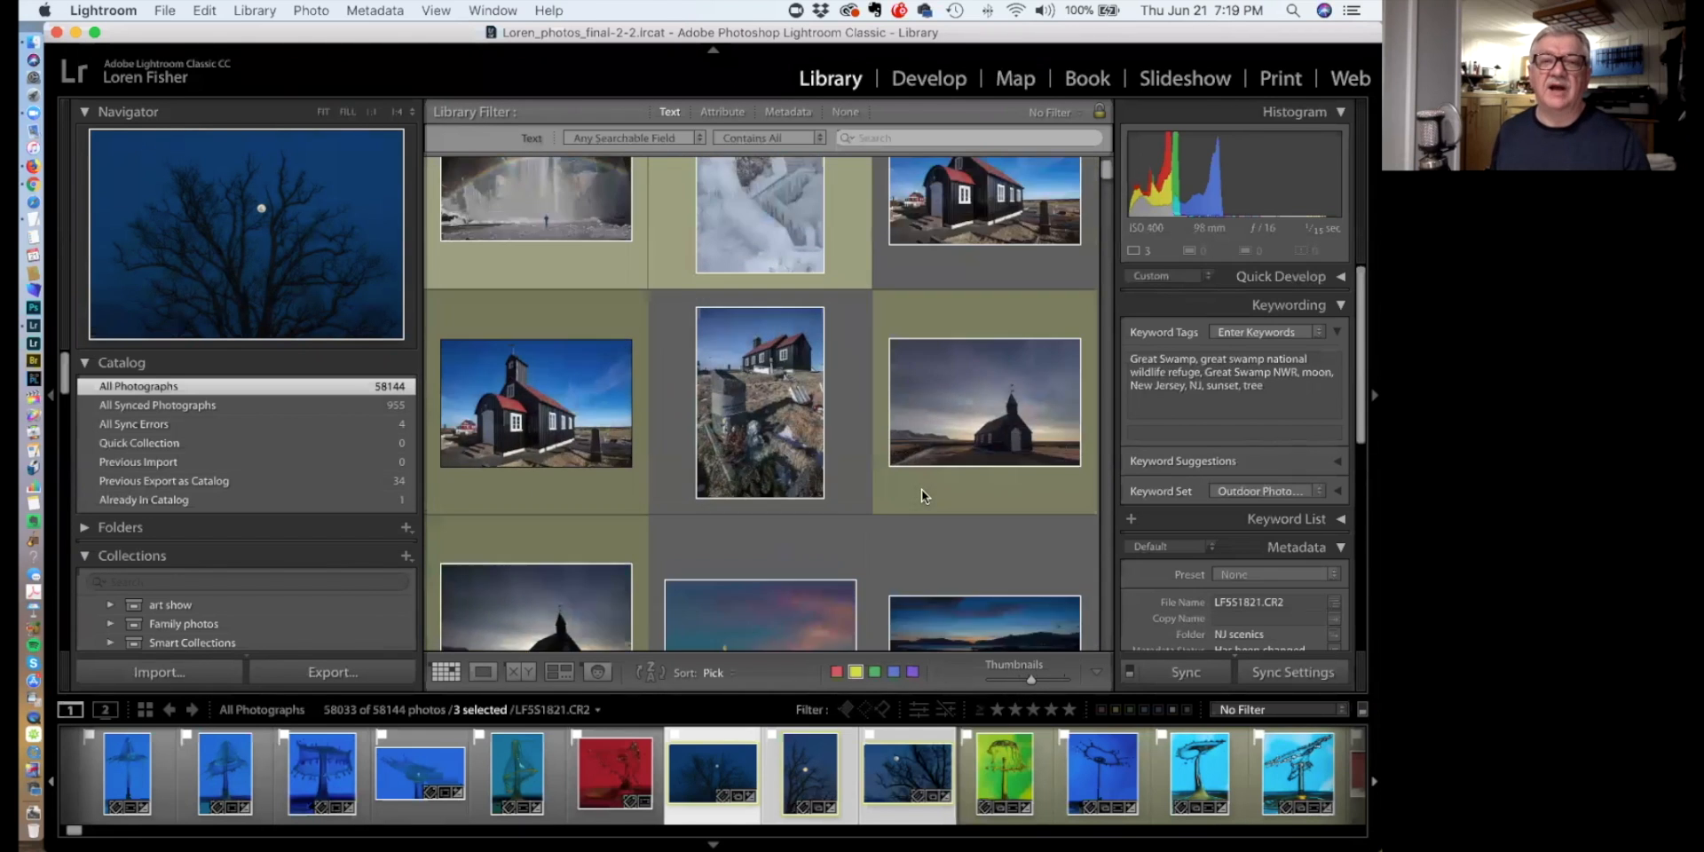
scroll(921, 490, up, 5)
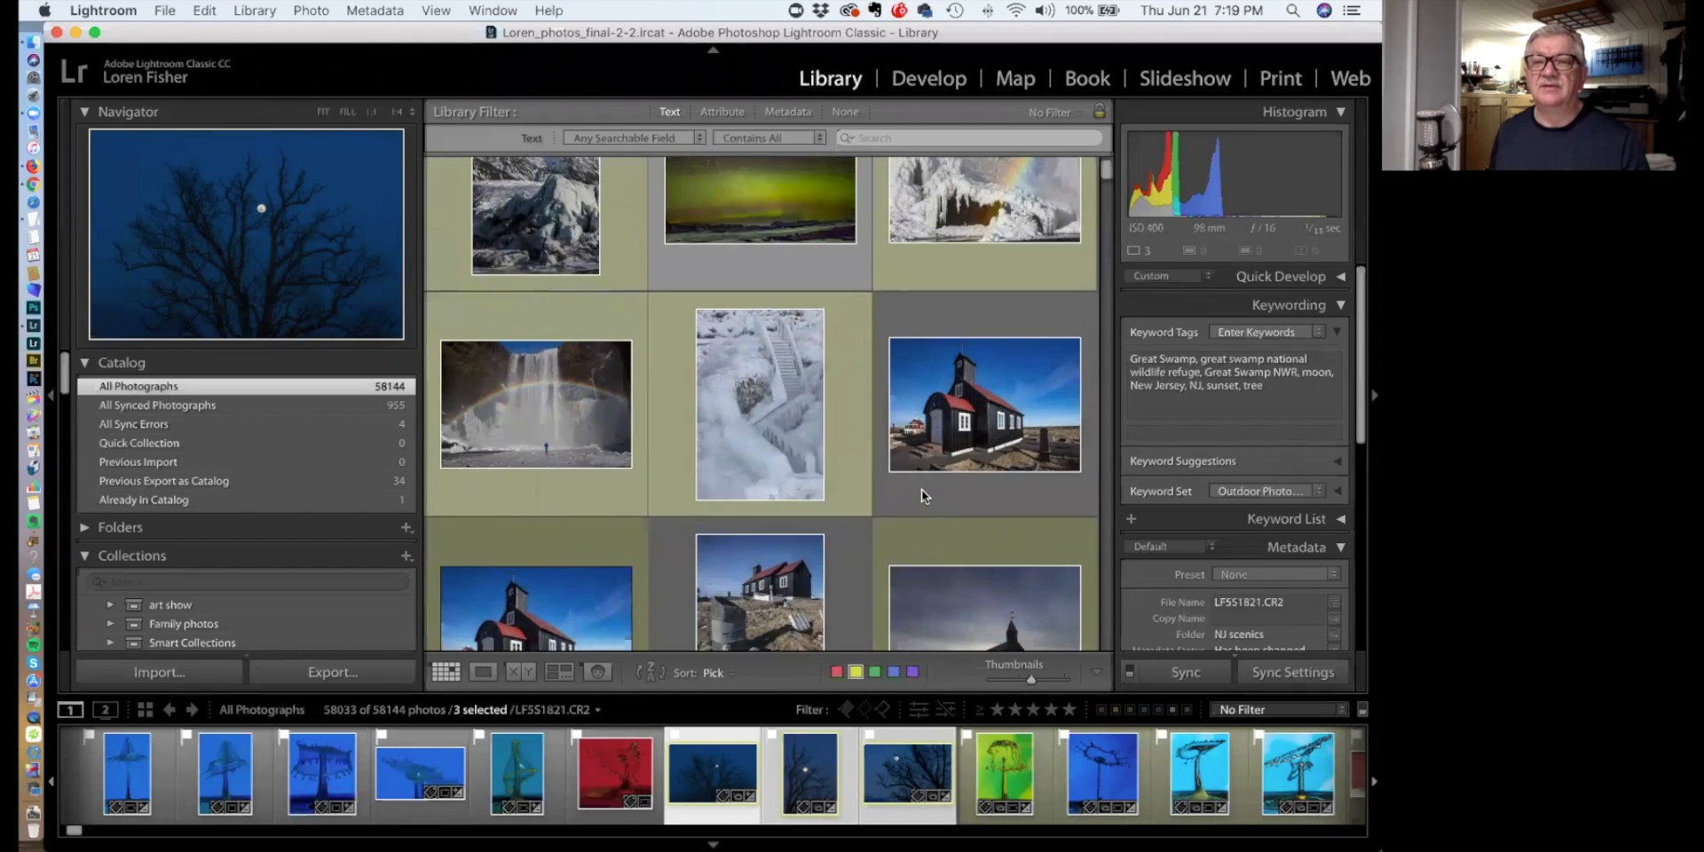
scroll(921, 496, down, 8)
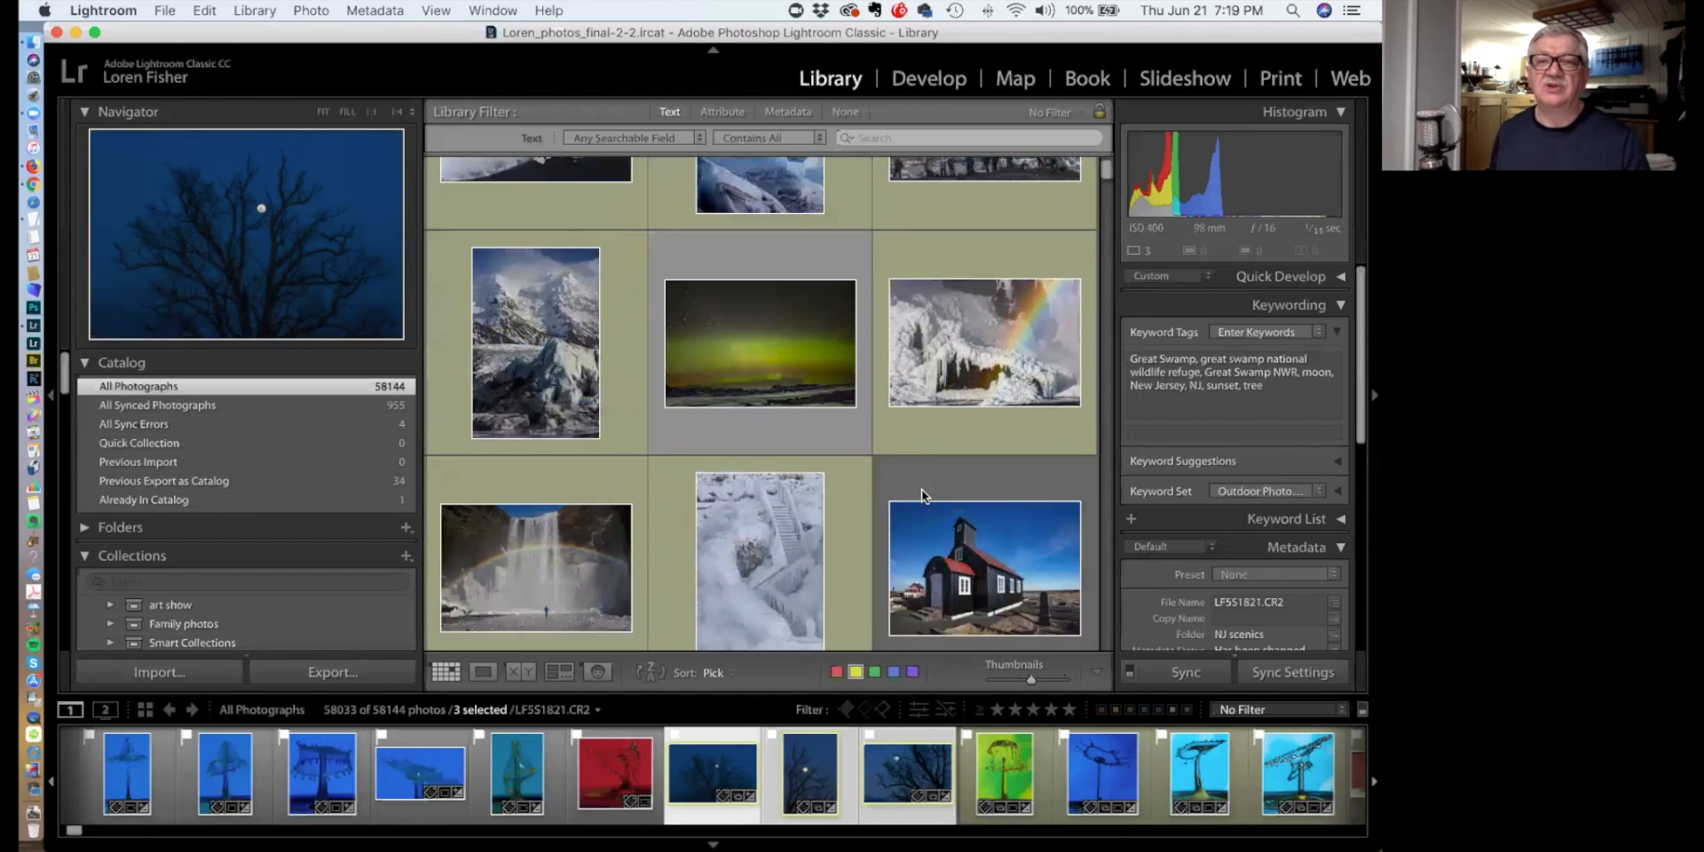
scroll(921, 488, down, 8)
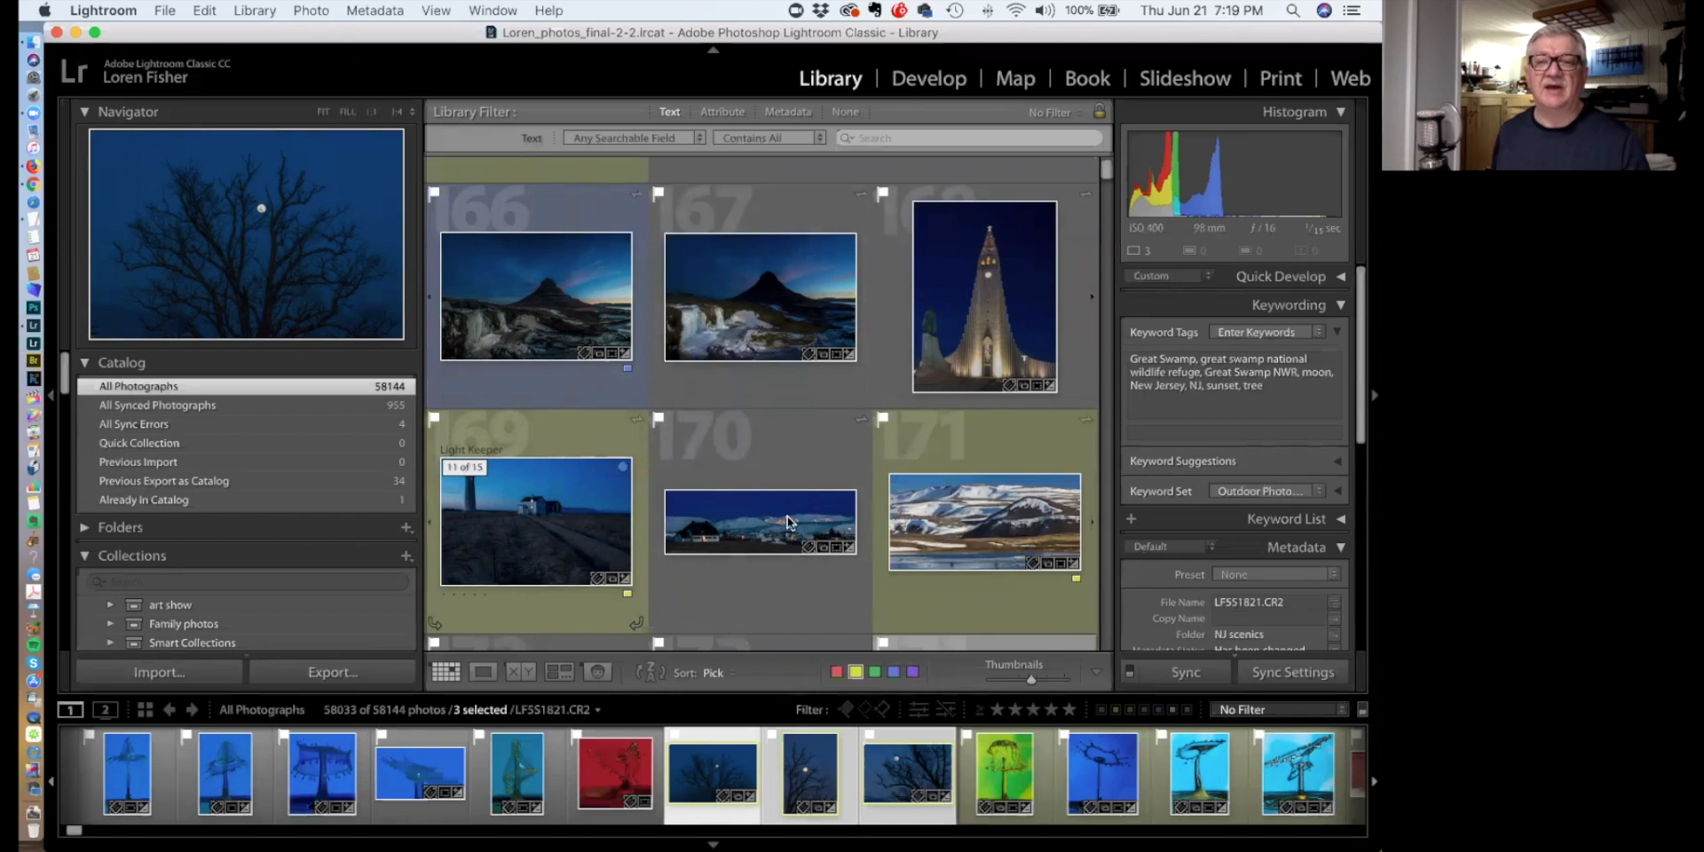
click(965, 317)
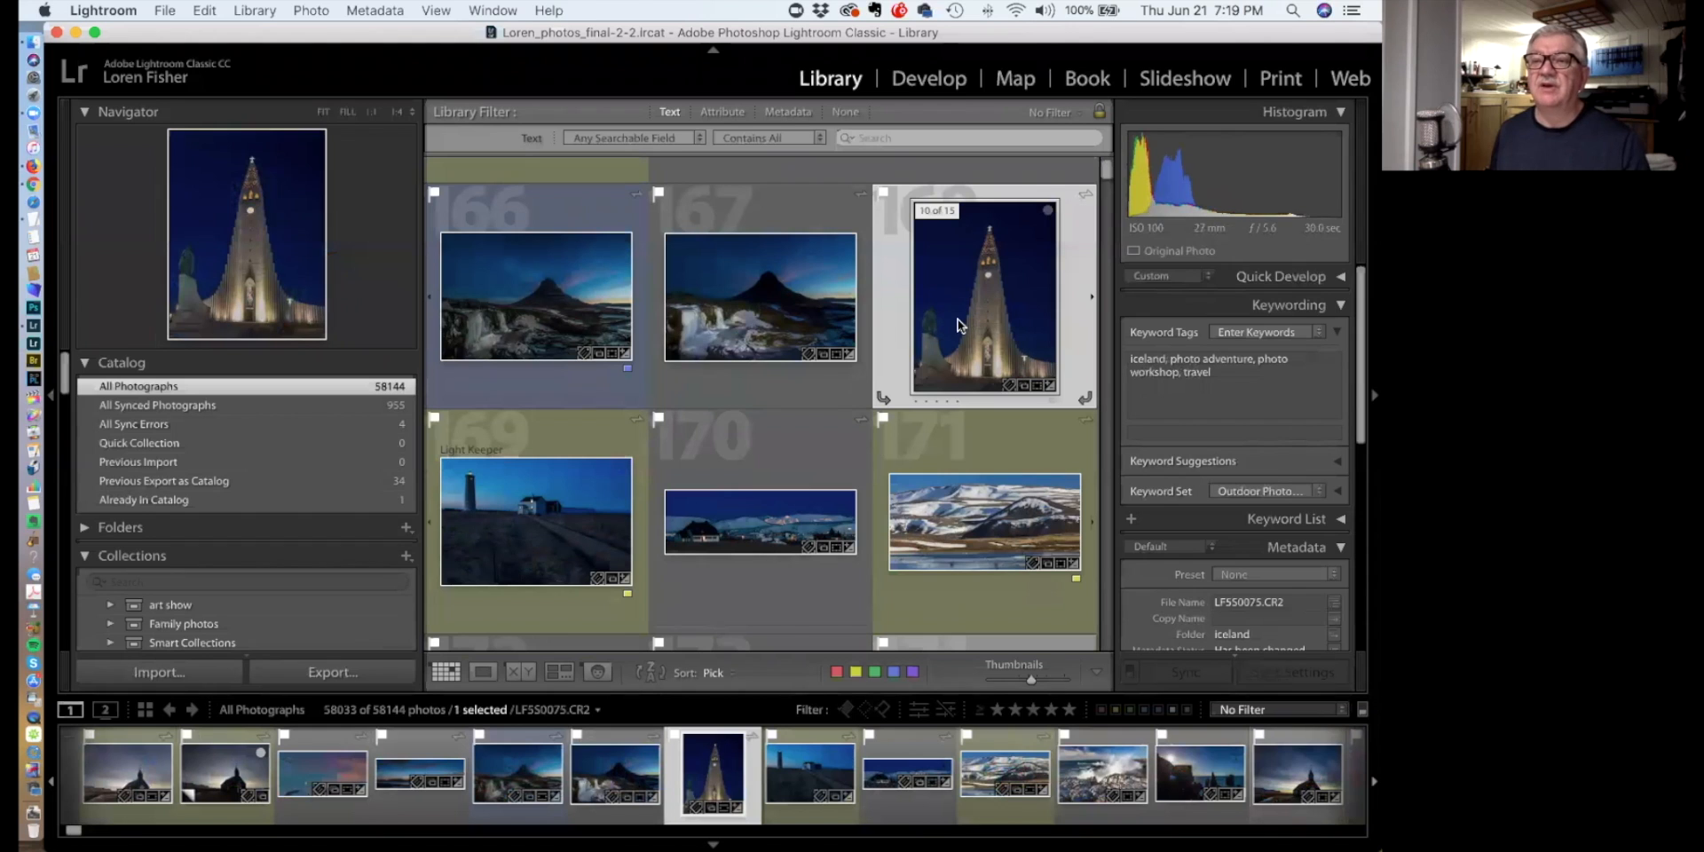
click(764, 300)
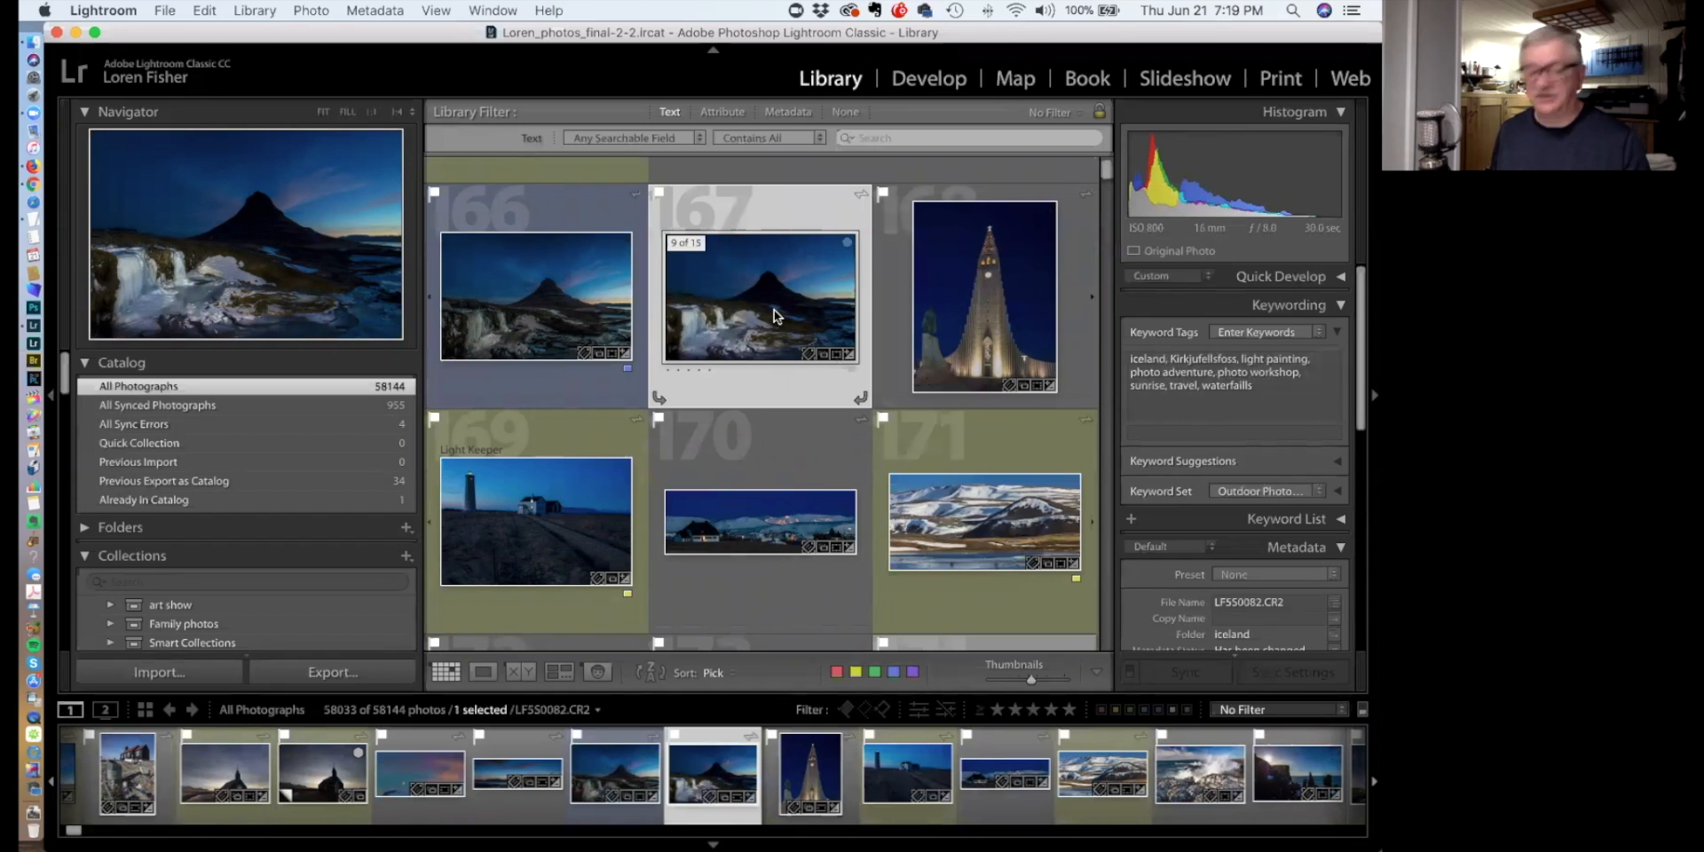
mouse_move(774, 309)
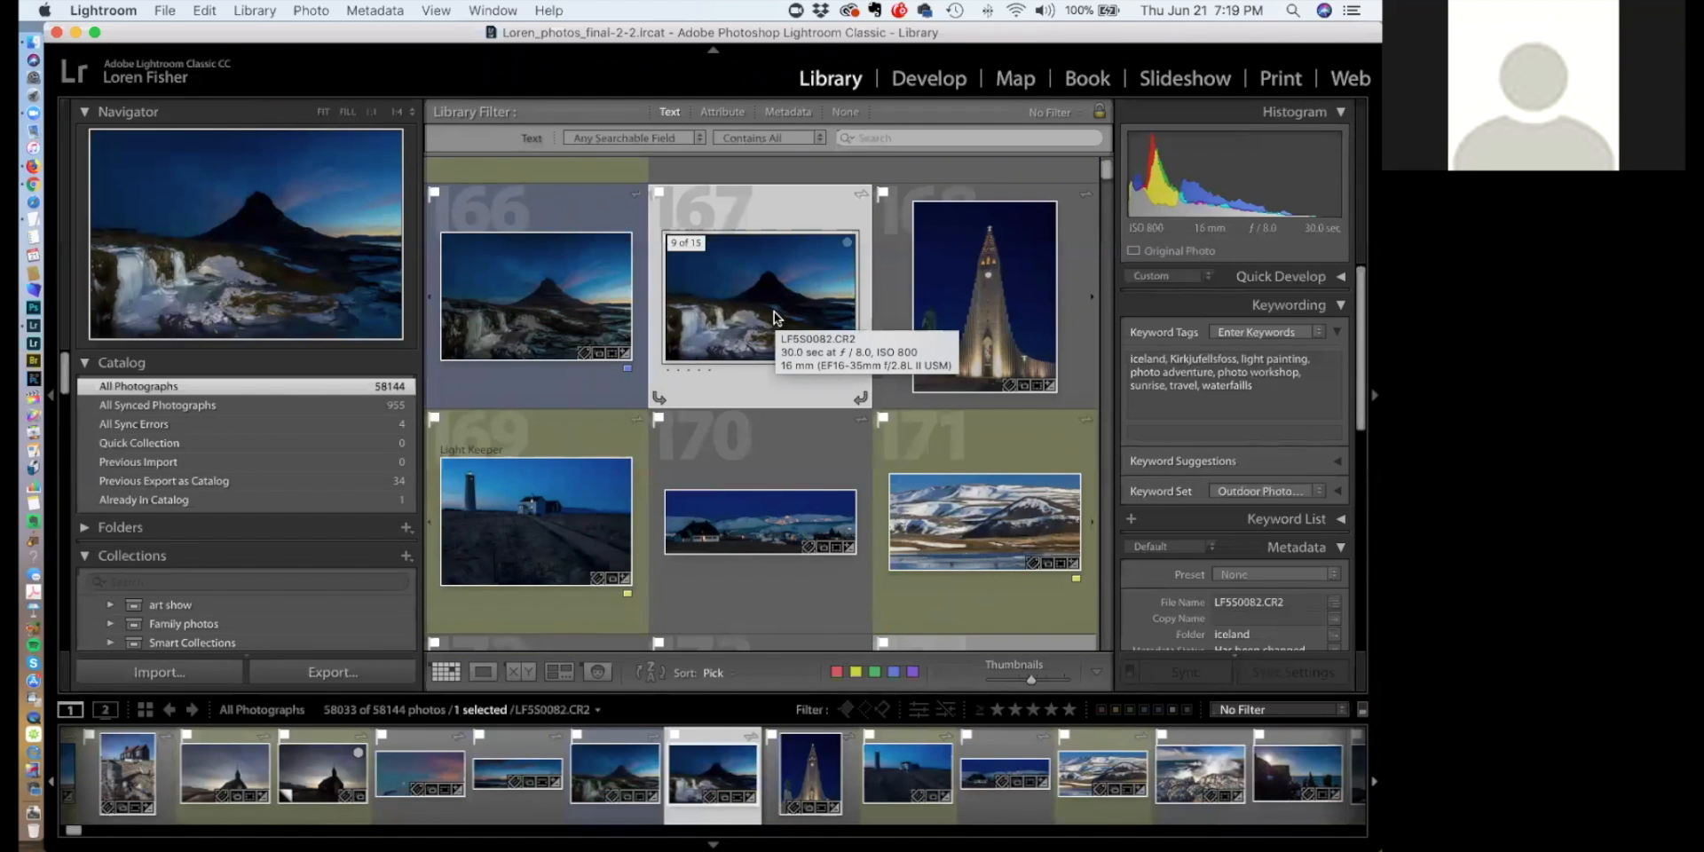
Select the six consecutive Iceland photos 166 through 171, from the blue-labelled mountain and waterfall to the snowy mountain
click(593, 290)
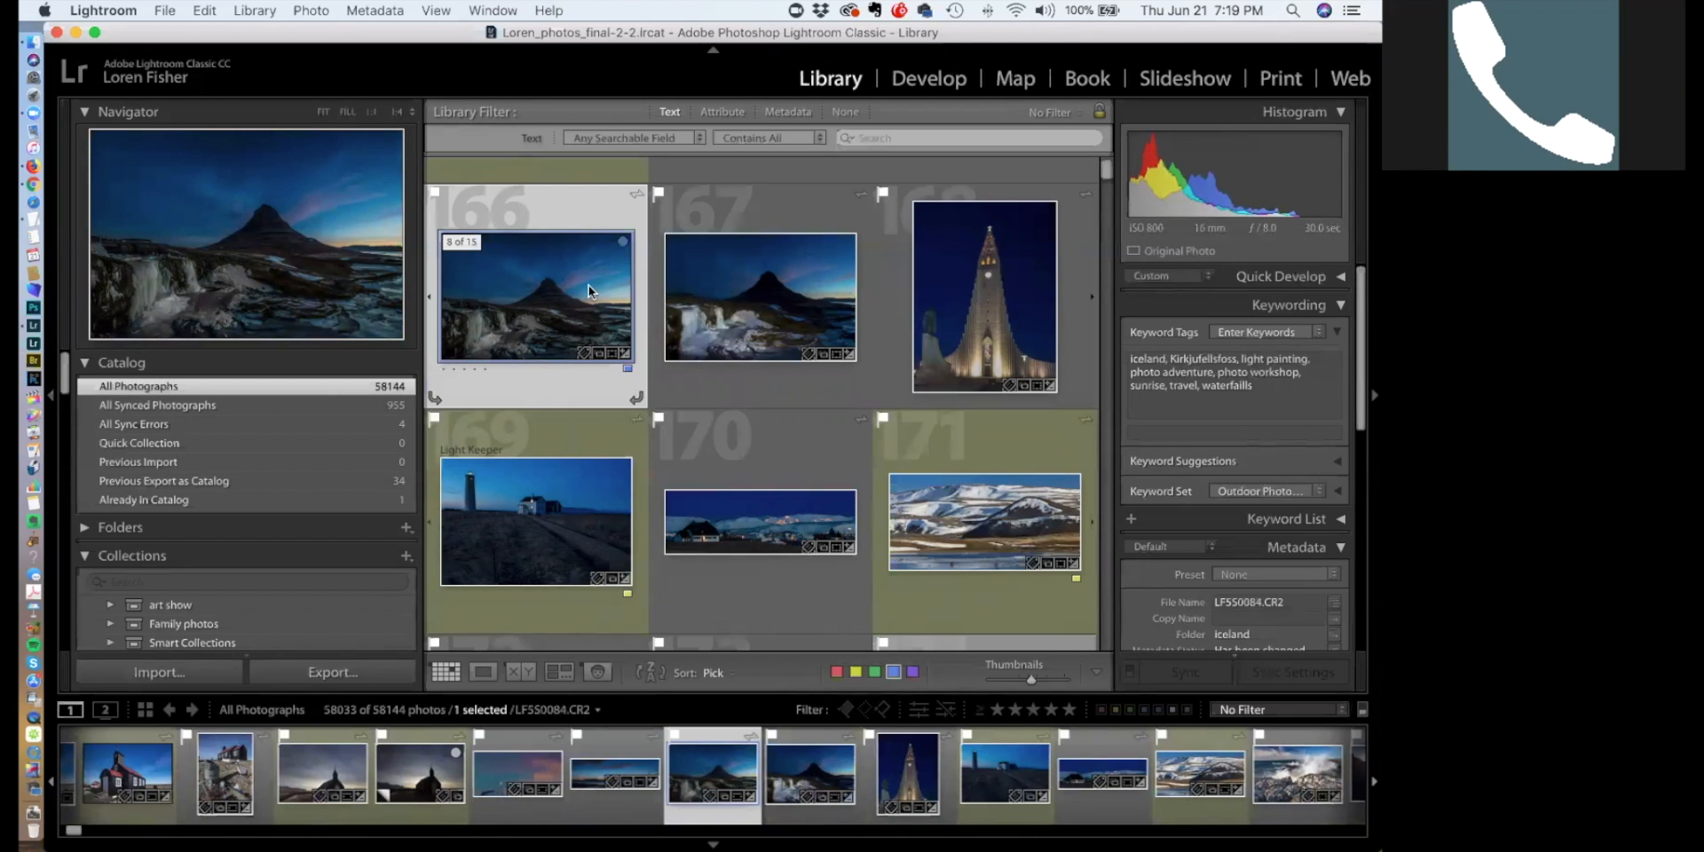
scroll(594, 285, down, 1)
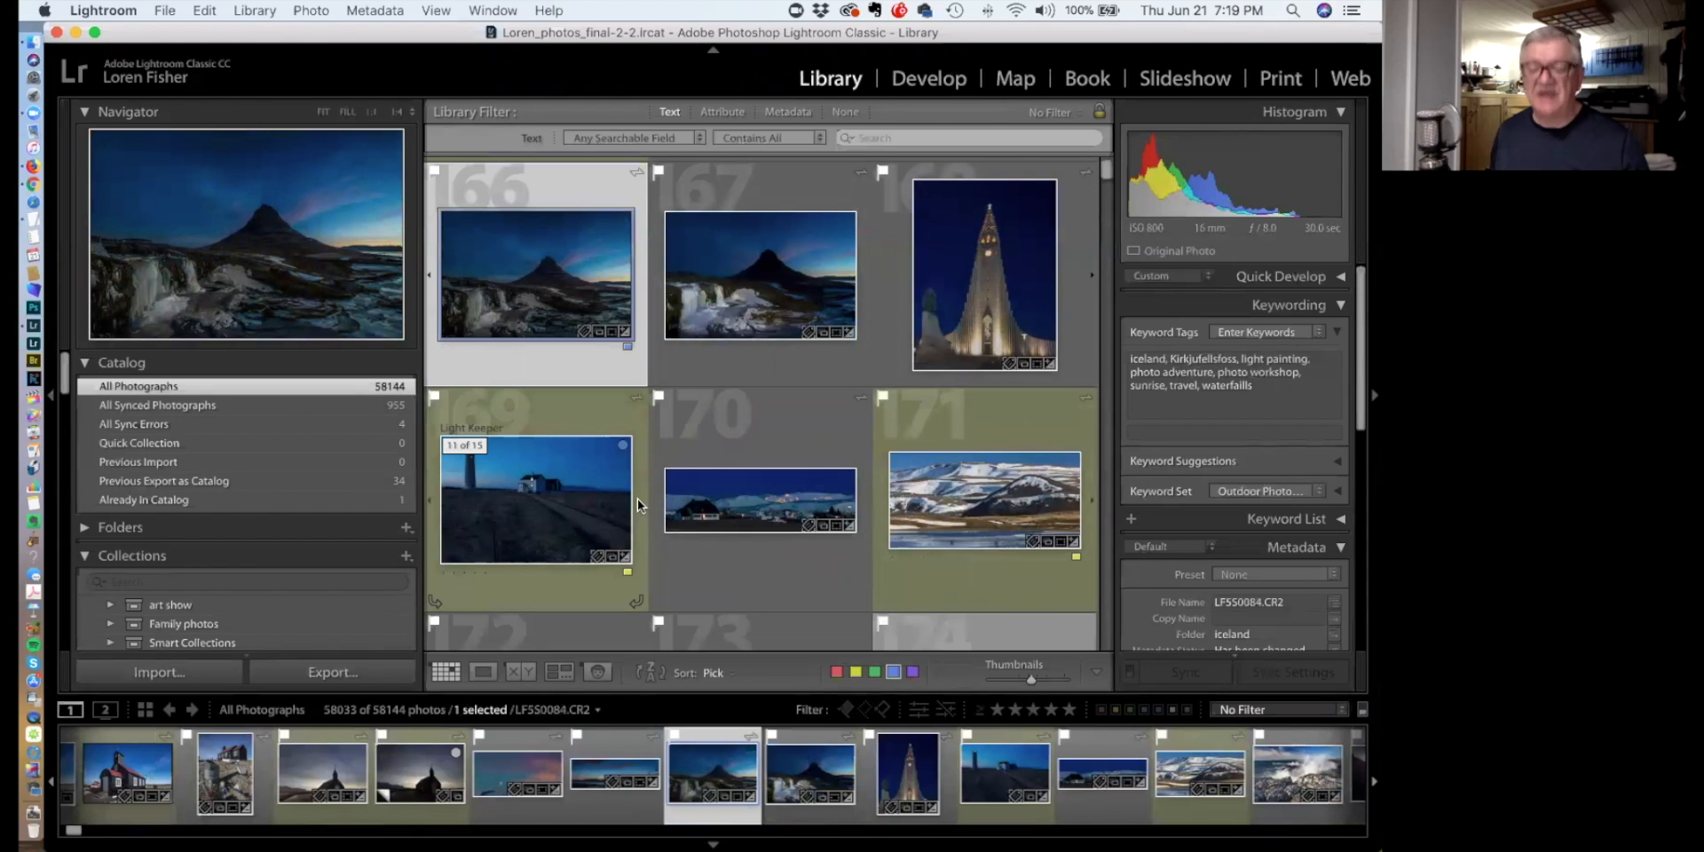
shift+click(982, 516)
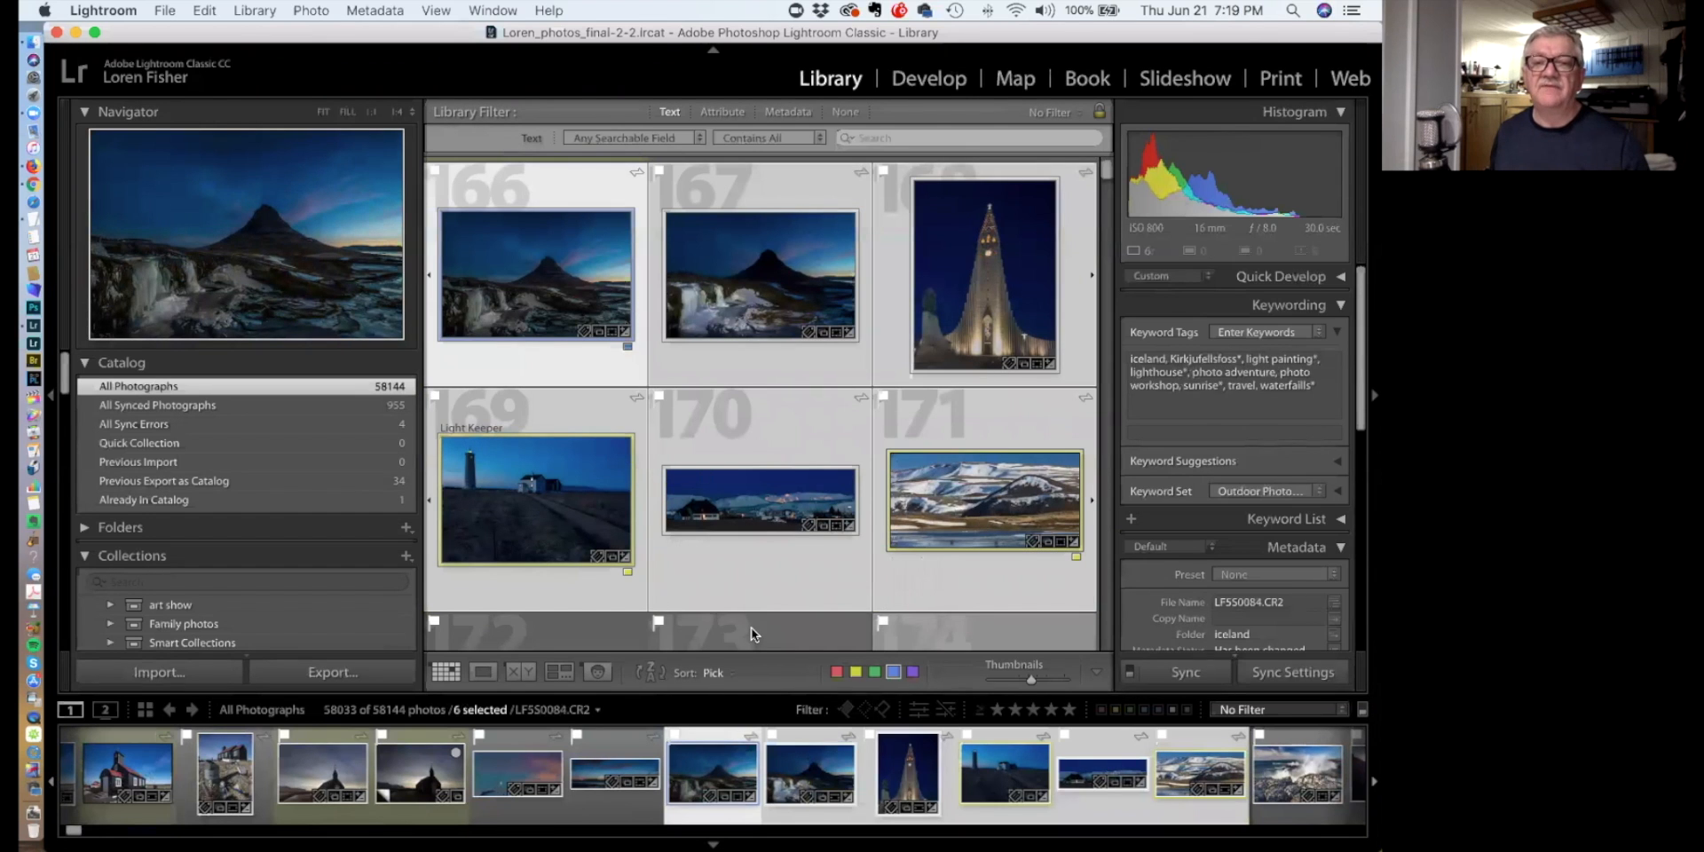
Select the non-adjacent Iceland photos 169, 171, 173 and 172: the lighthouse, snowy mountain, sea cliff and breaking waves
scroll(720, 537, down, 3)
click(720, 537)
click(569, 303)
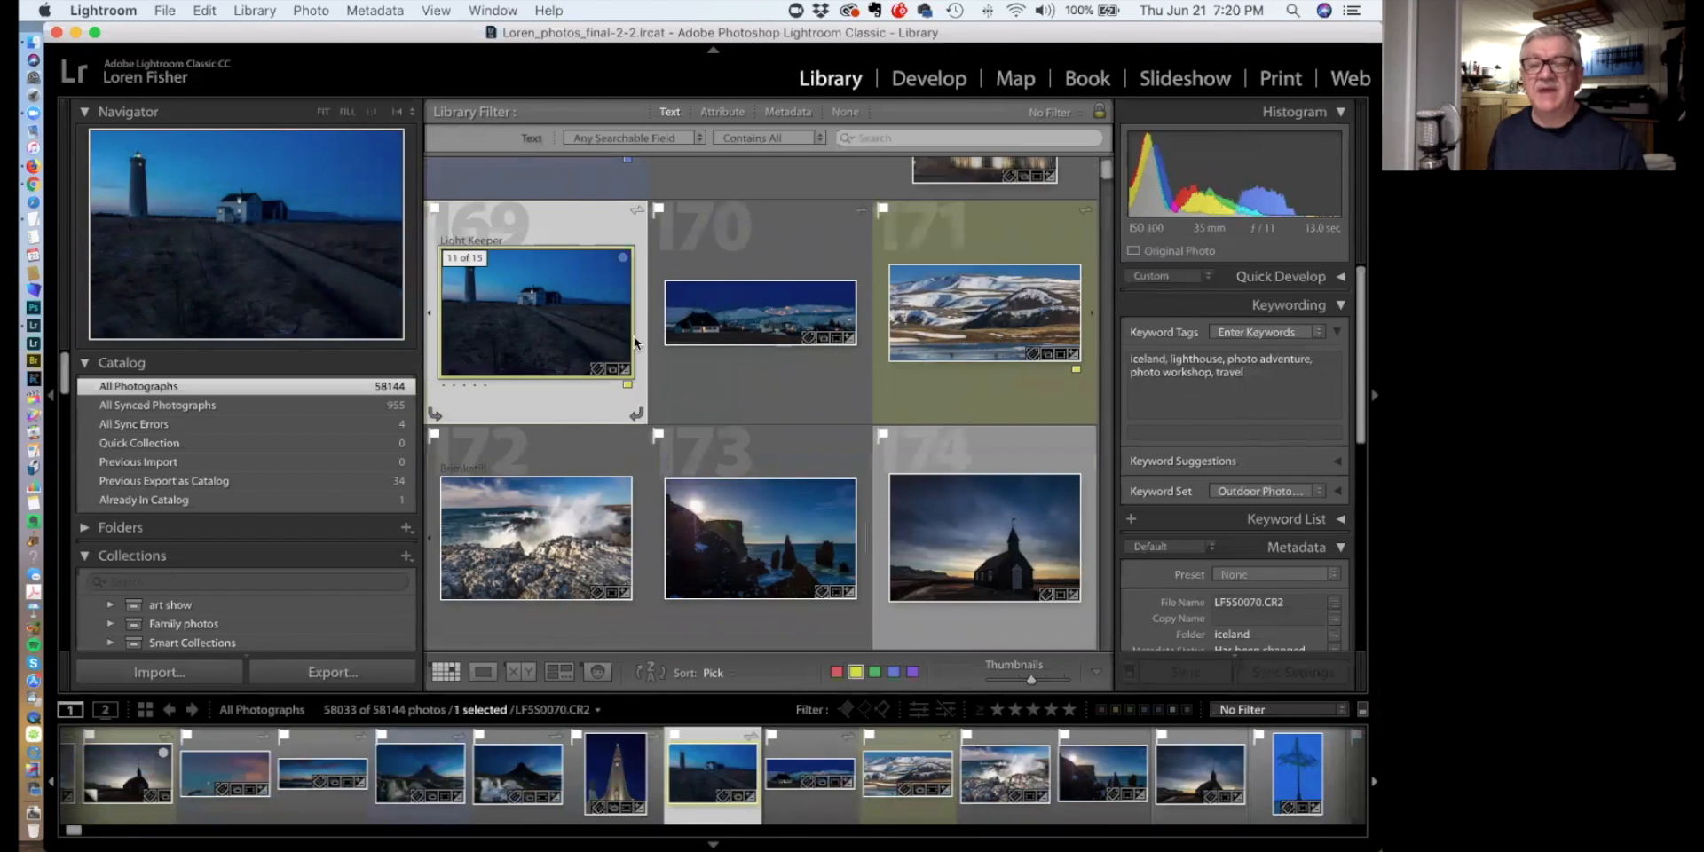
super+click(941, 349)
super+click(773, 527)
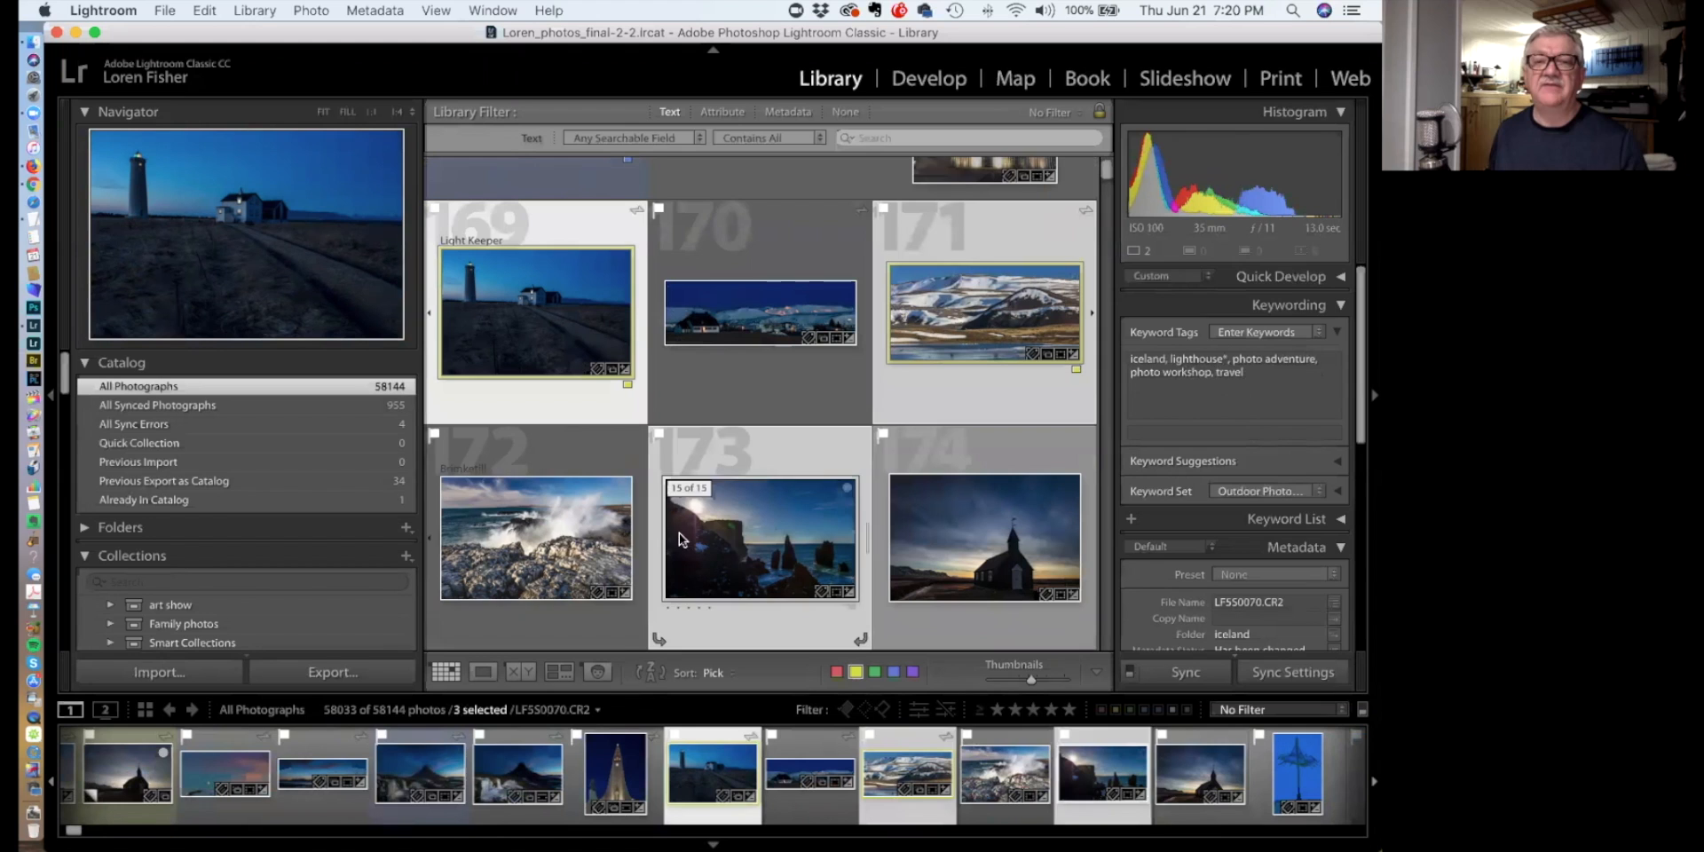
super+click(557, 537)
scroll(953, 512, down, 1)
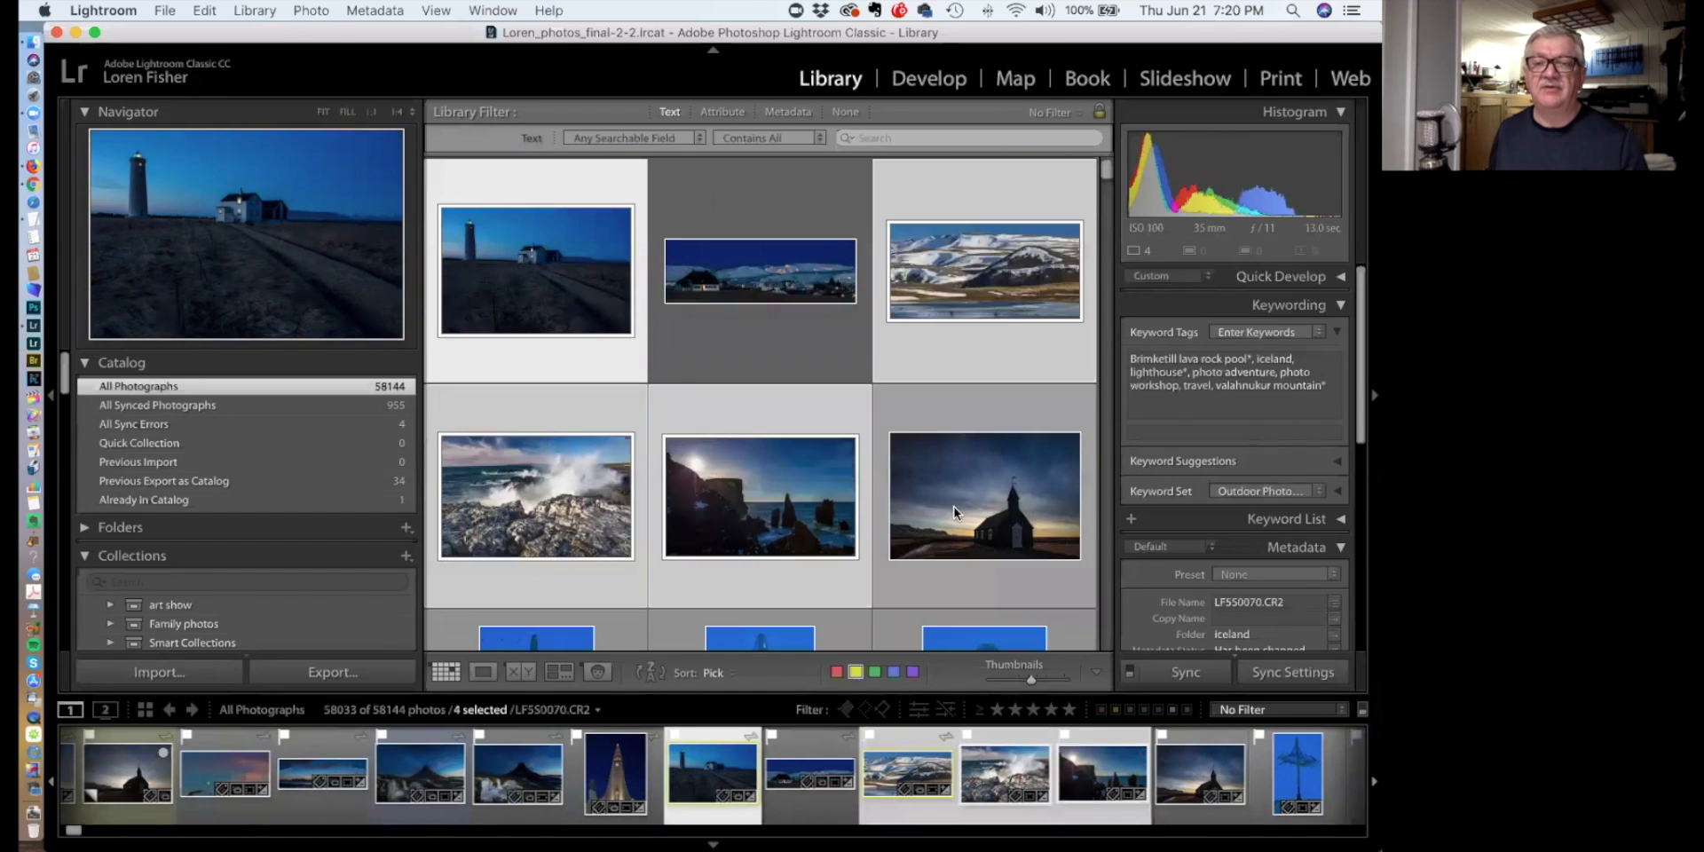
Add the blue water-drop photos 177 and 175 to the current photo selection
scroll(953, 512, down, 3)
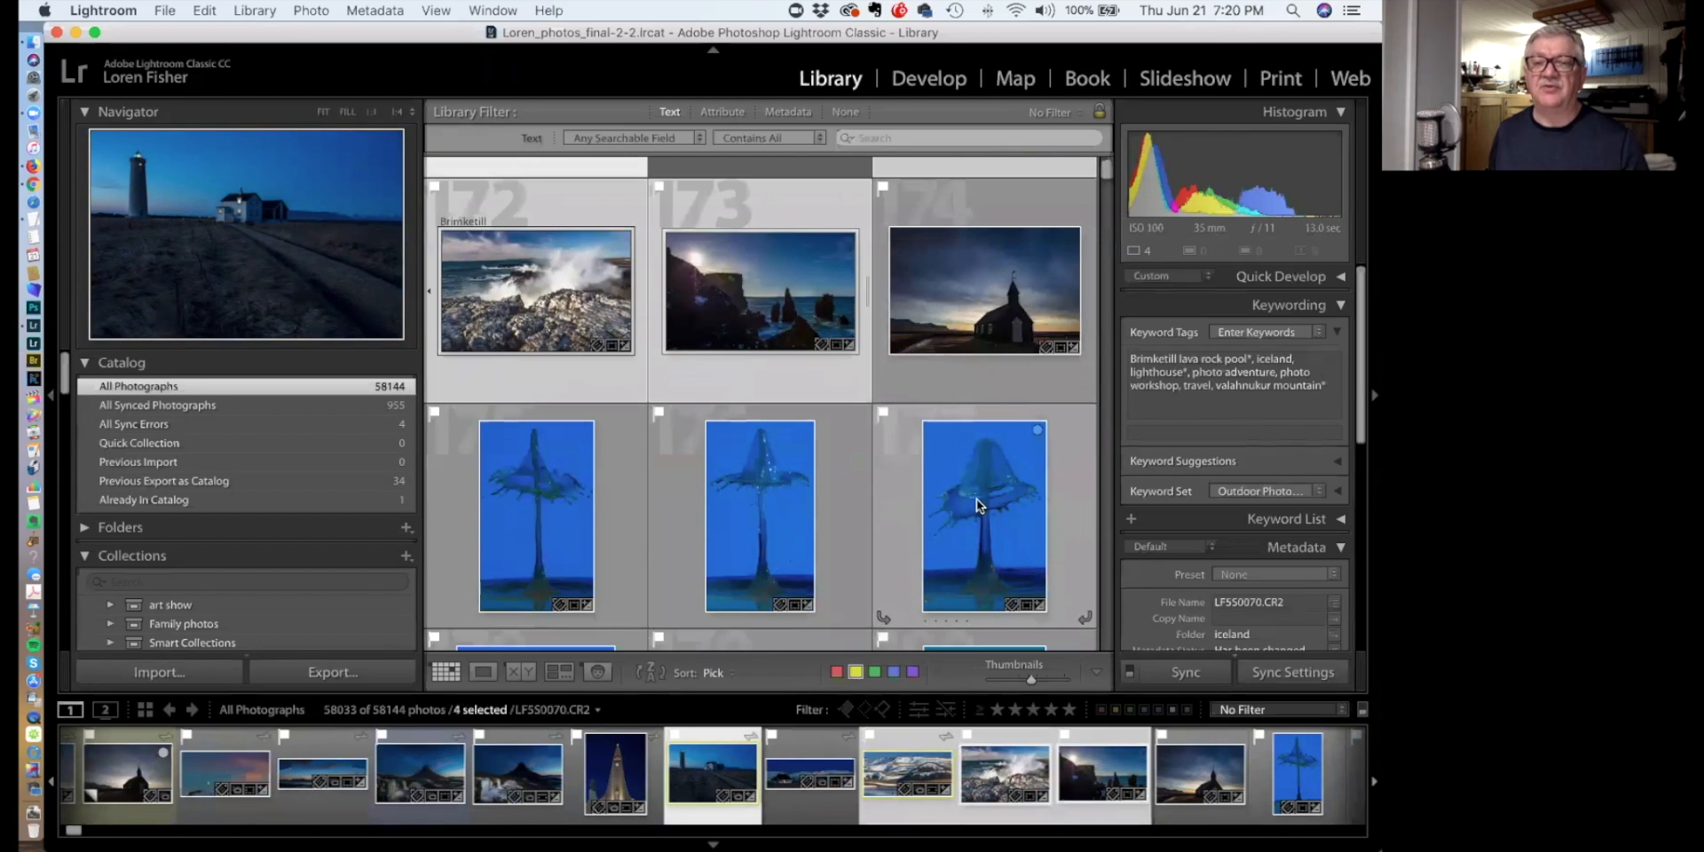
super+click(976, 498)
super+click(572, 492)
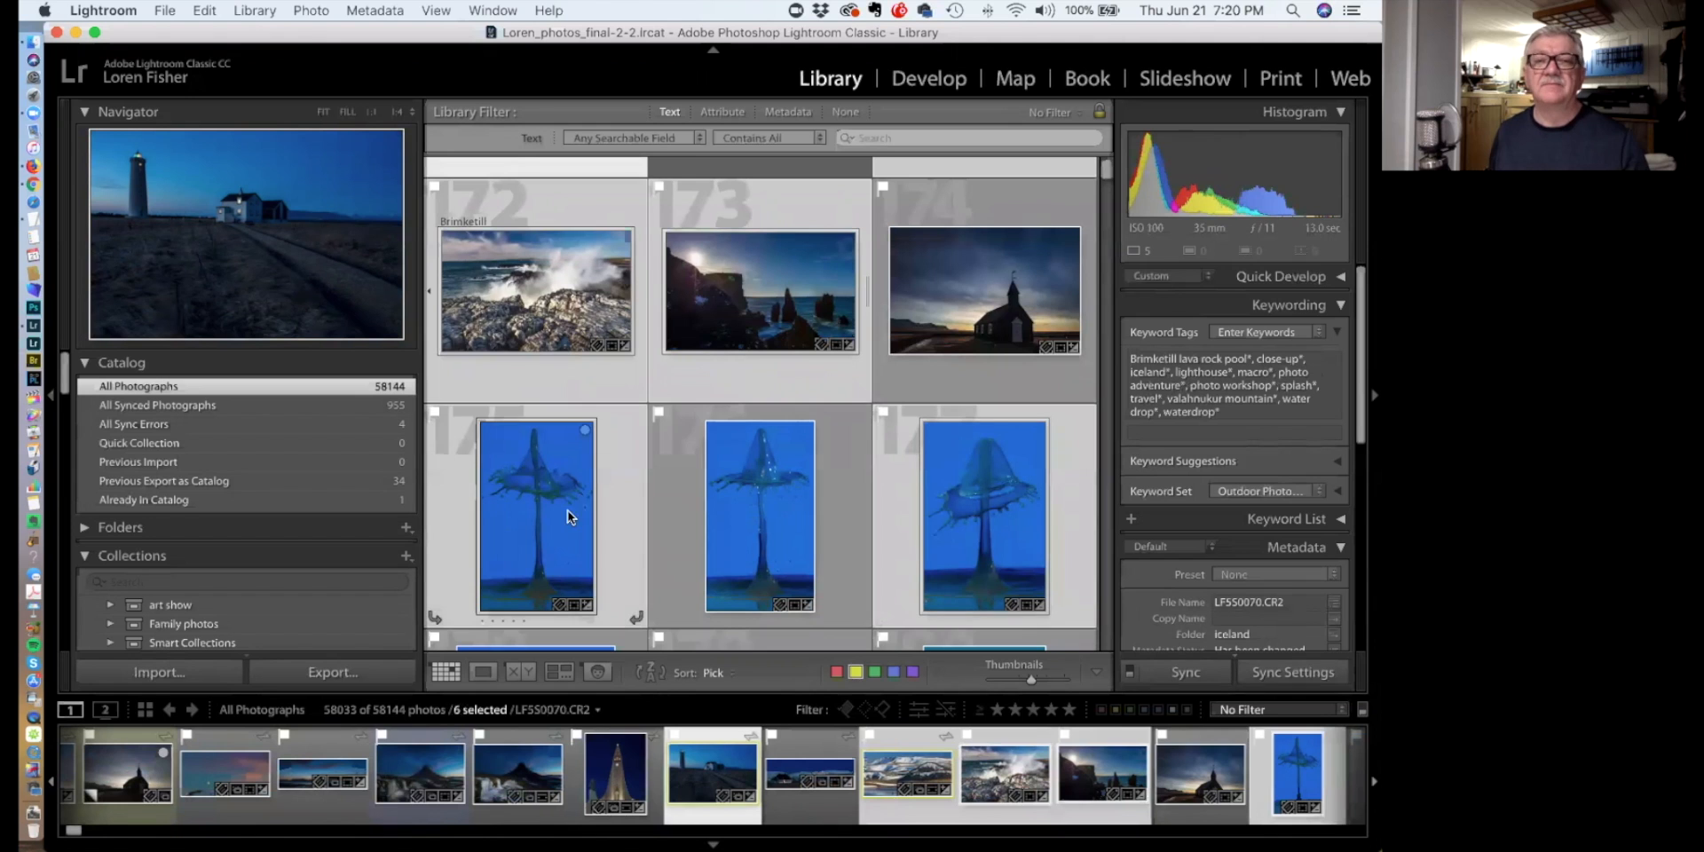
scroll(790, 520, up, 4)
scroll(831, 492, down, 5)
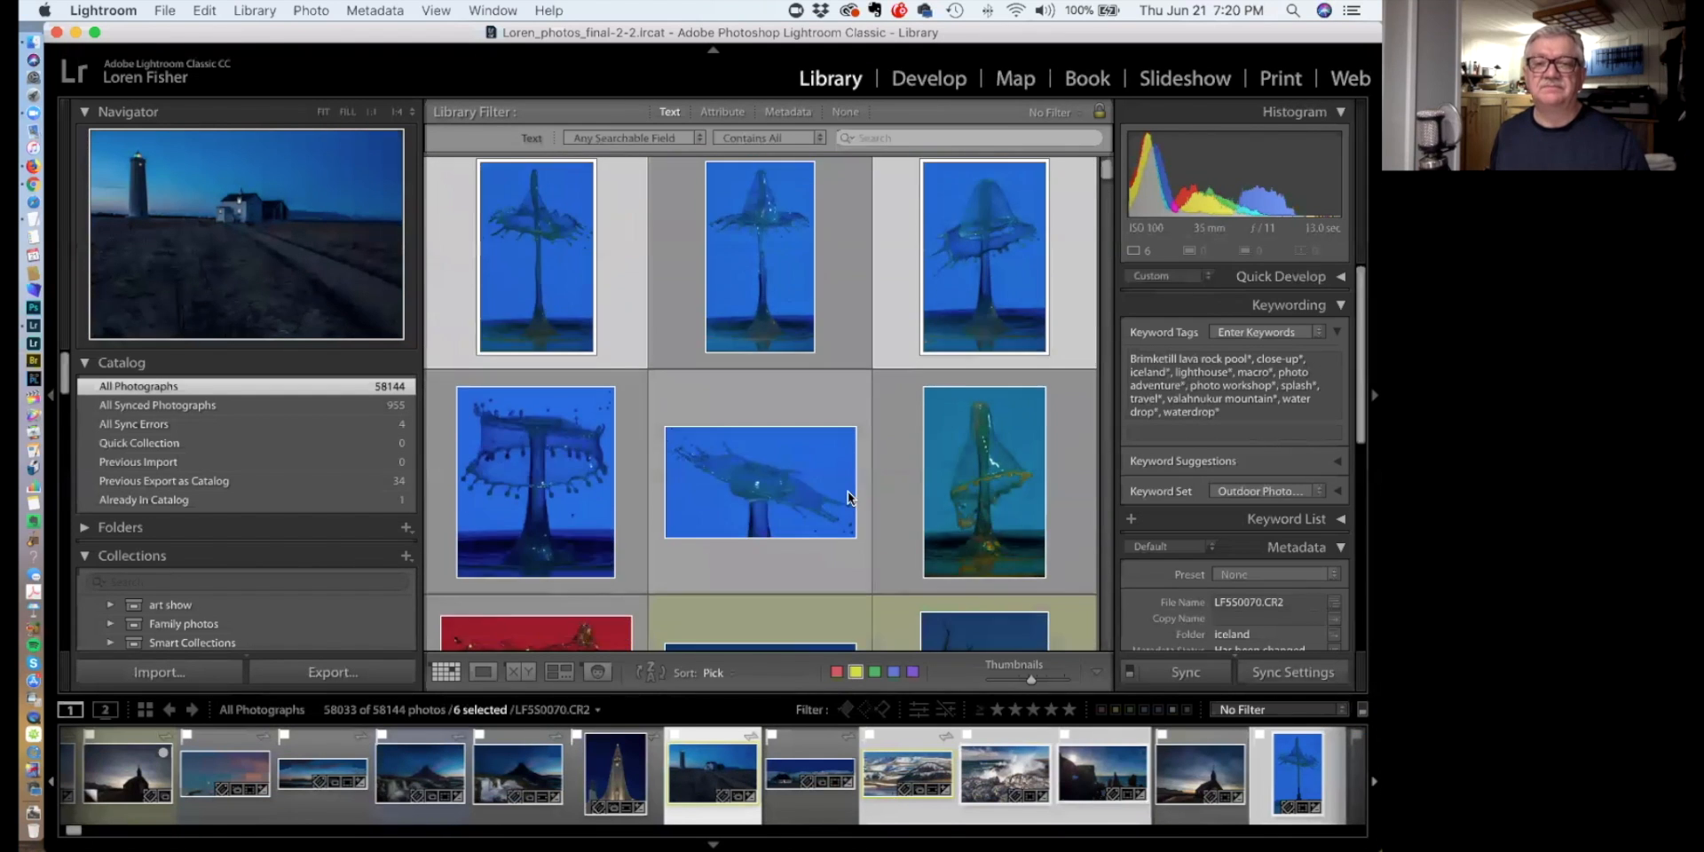
Reduce the selection to photo 170 only, the night panorama of houses below snowy hills
scroll(849, 491, up, 5)
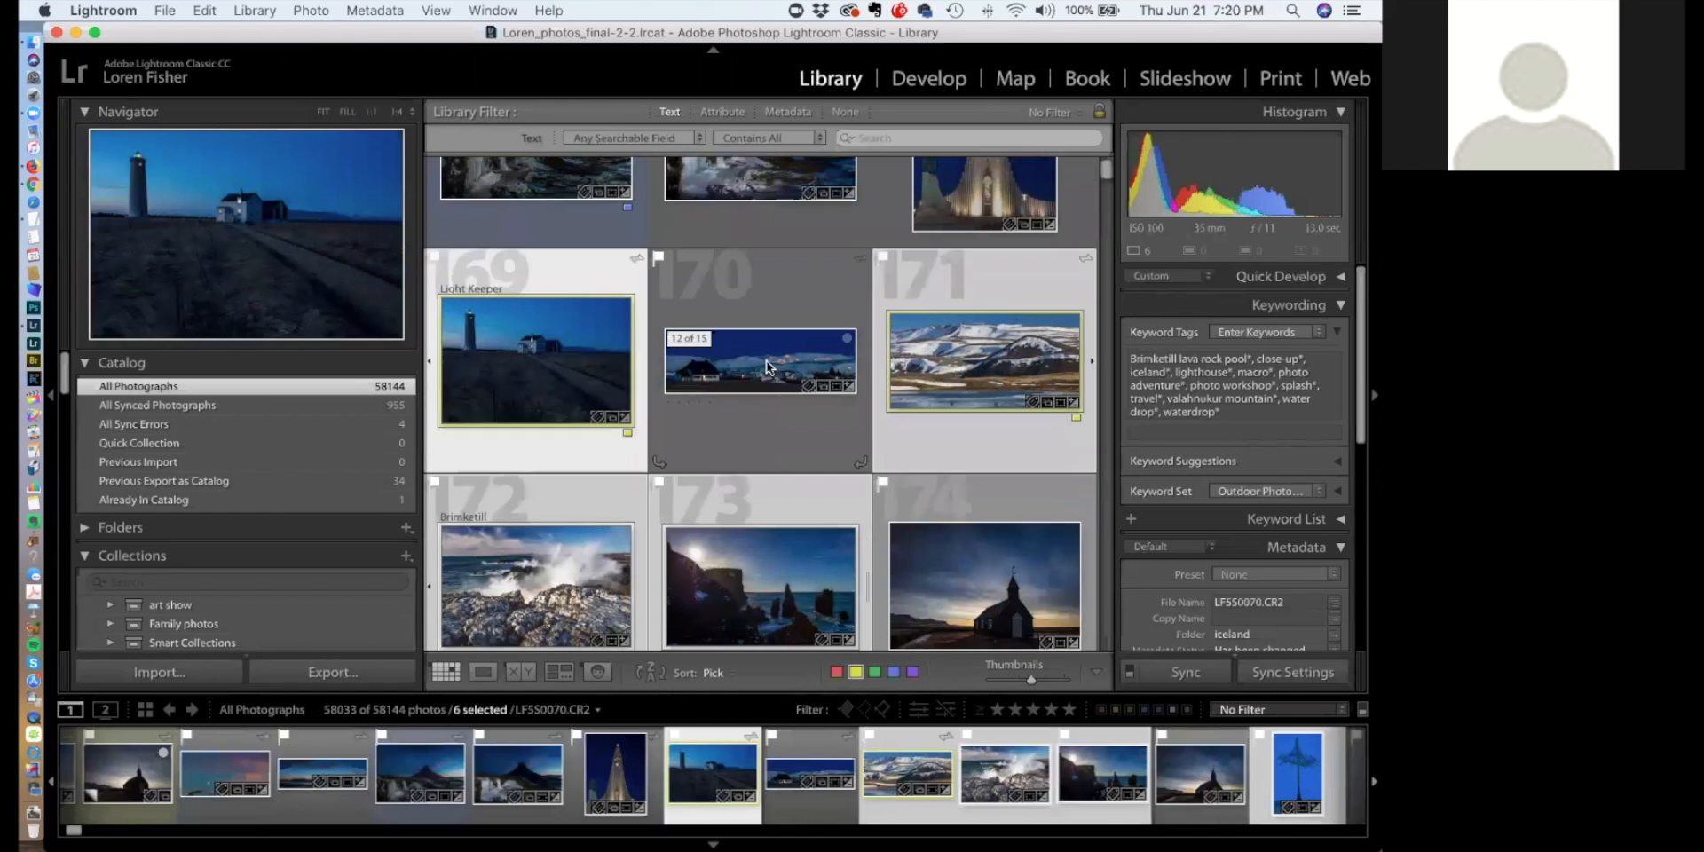
click(765, 360)
key(j)
scroll(767, 377, up, 2)
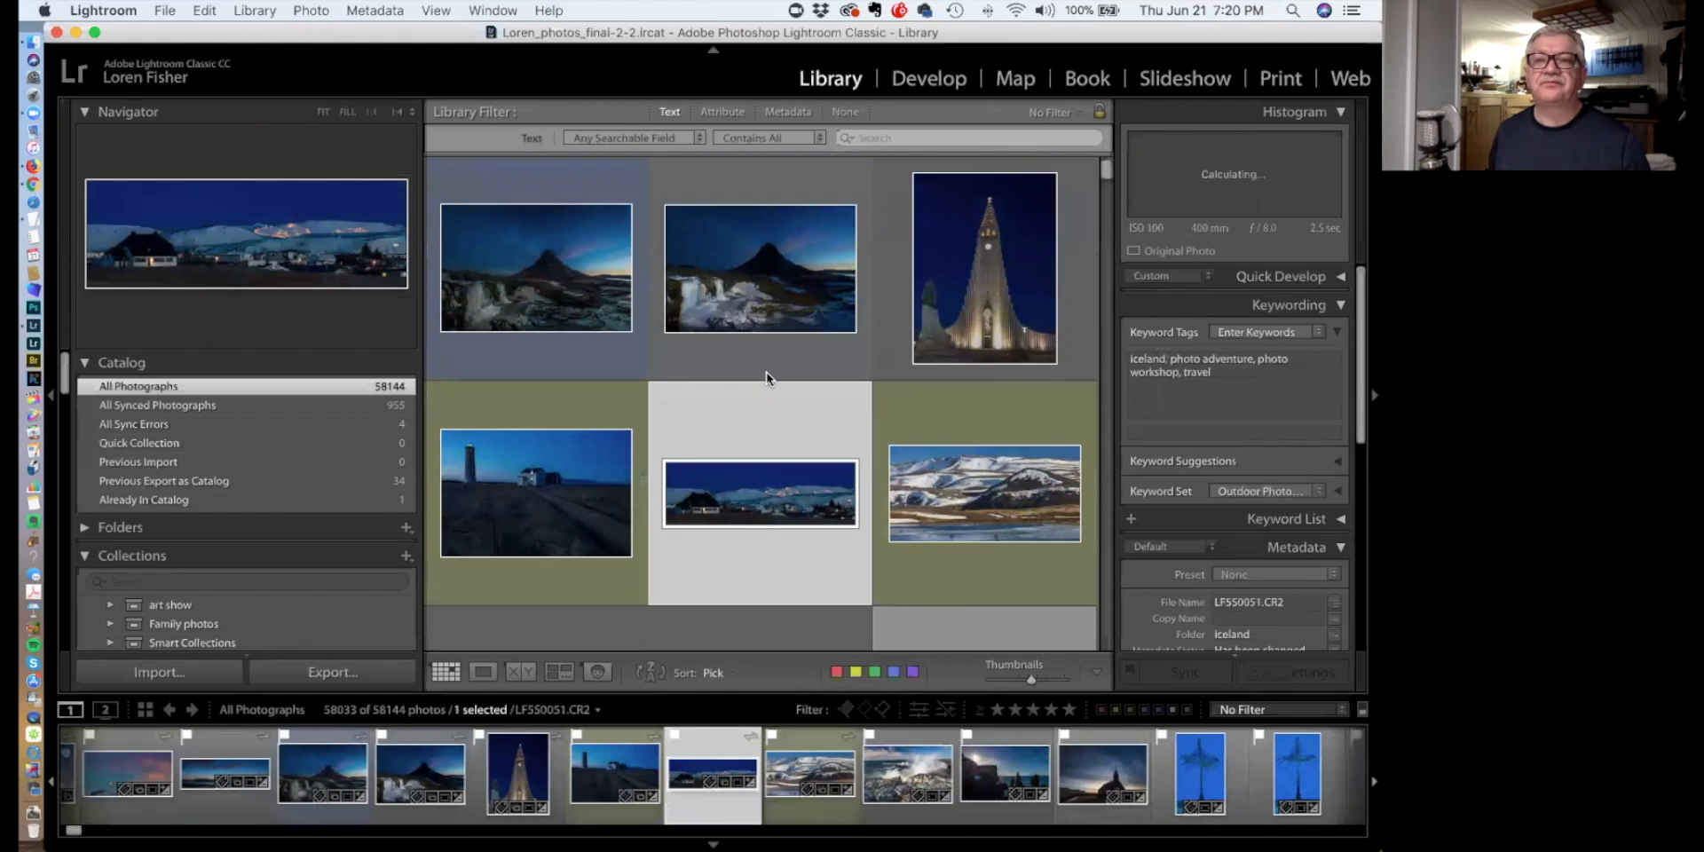
scroll(769, 378, up, 2)
key(j)
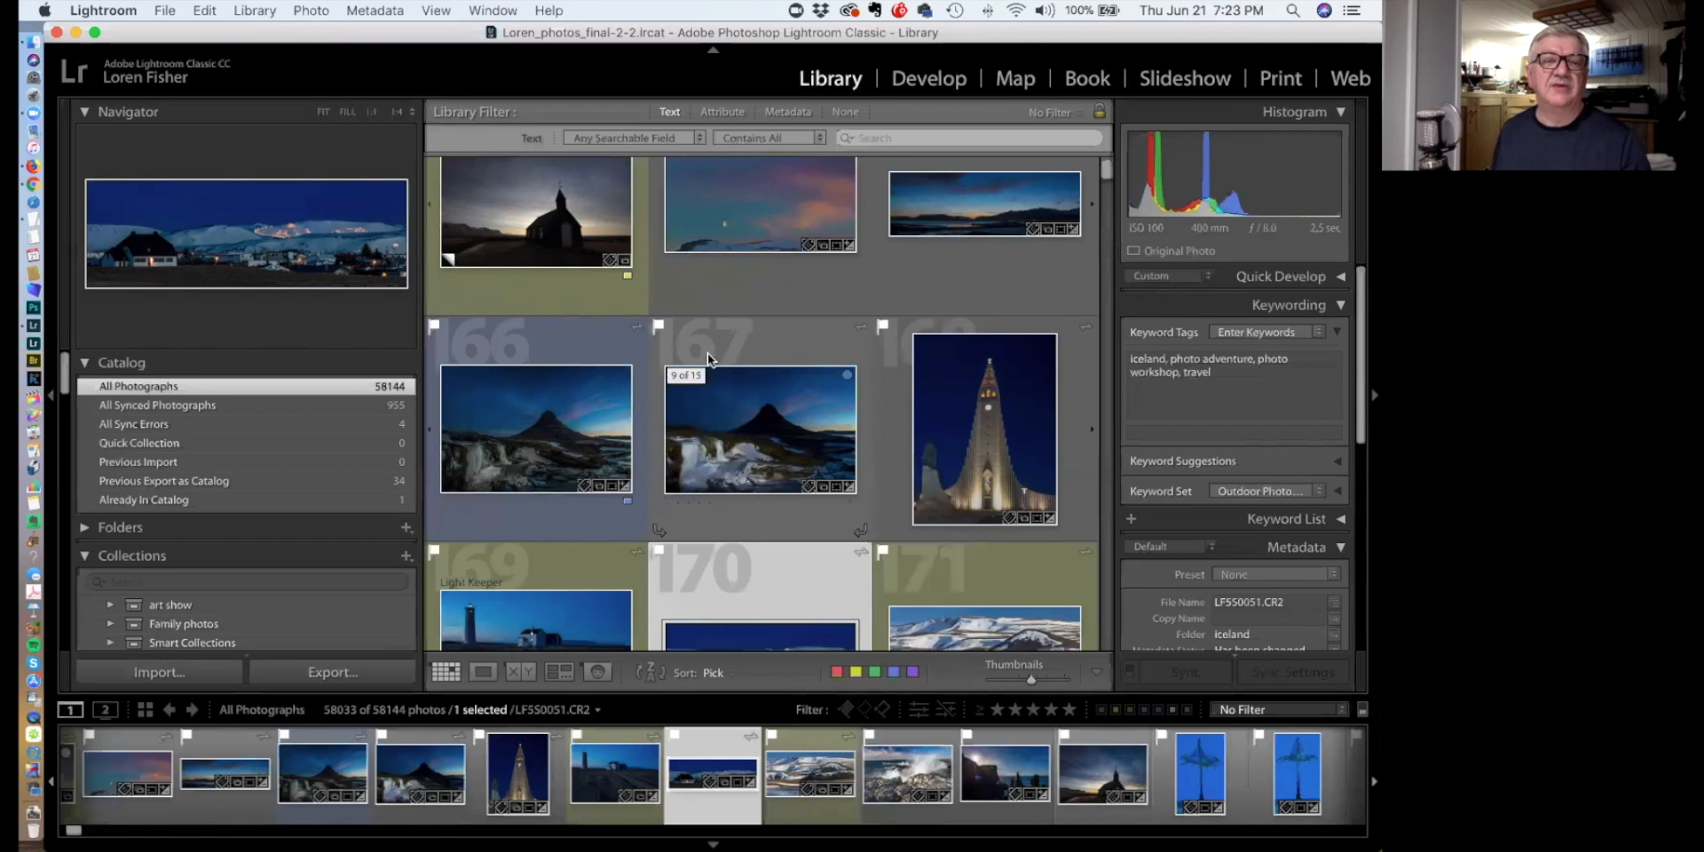
Look through the catalog's collections and open the iceland collection
scroll(370, 419, down, 3)
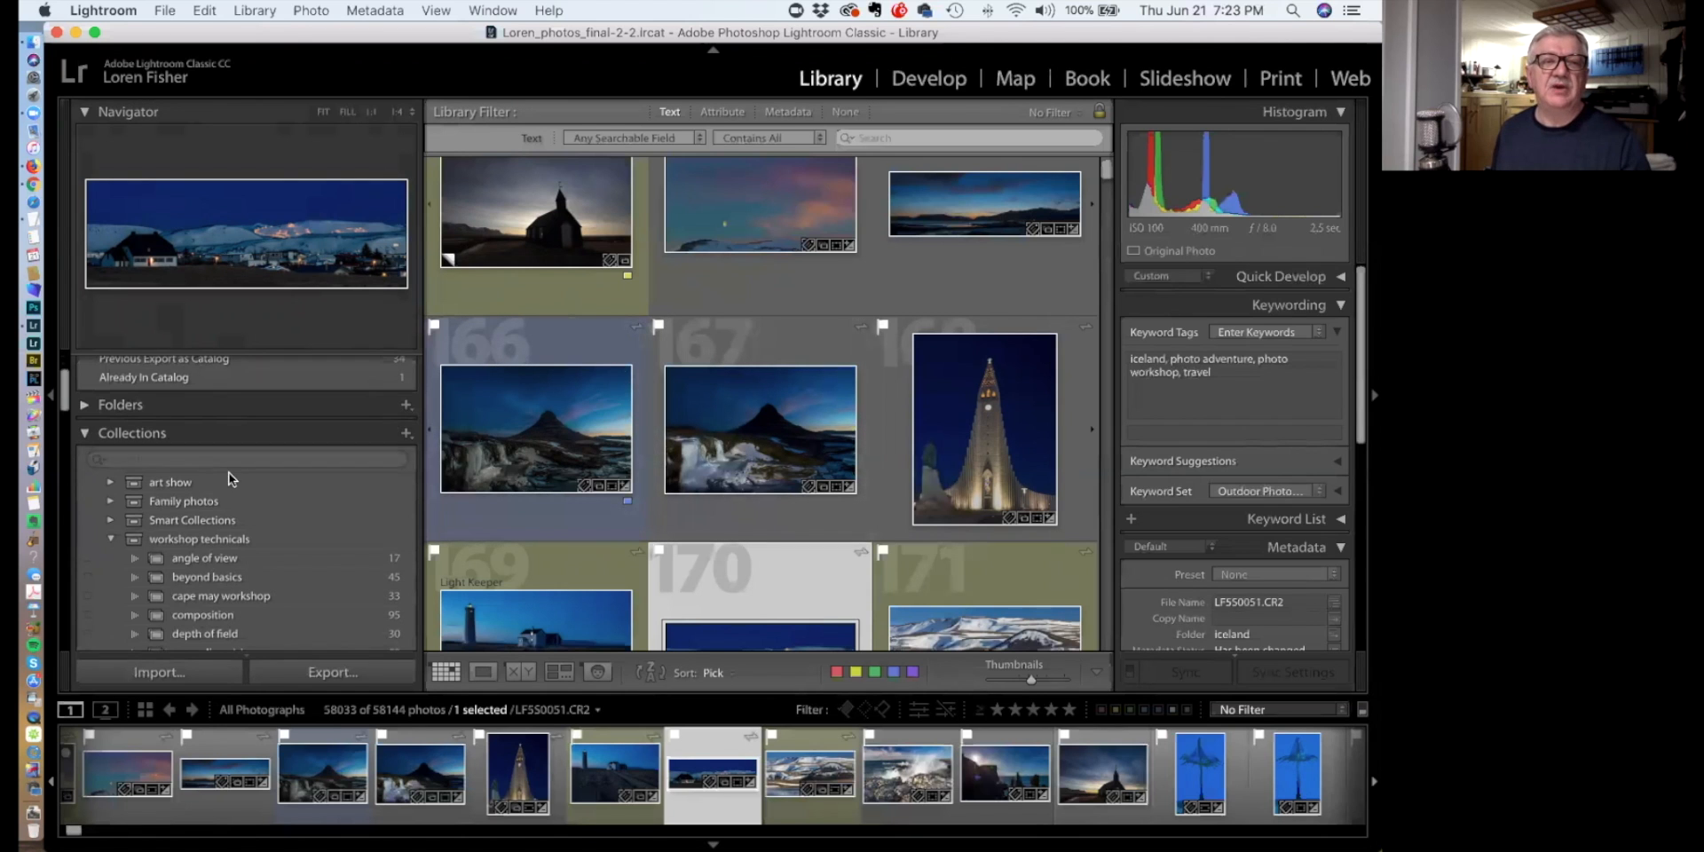
scroll(262, 532, down, 3)
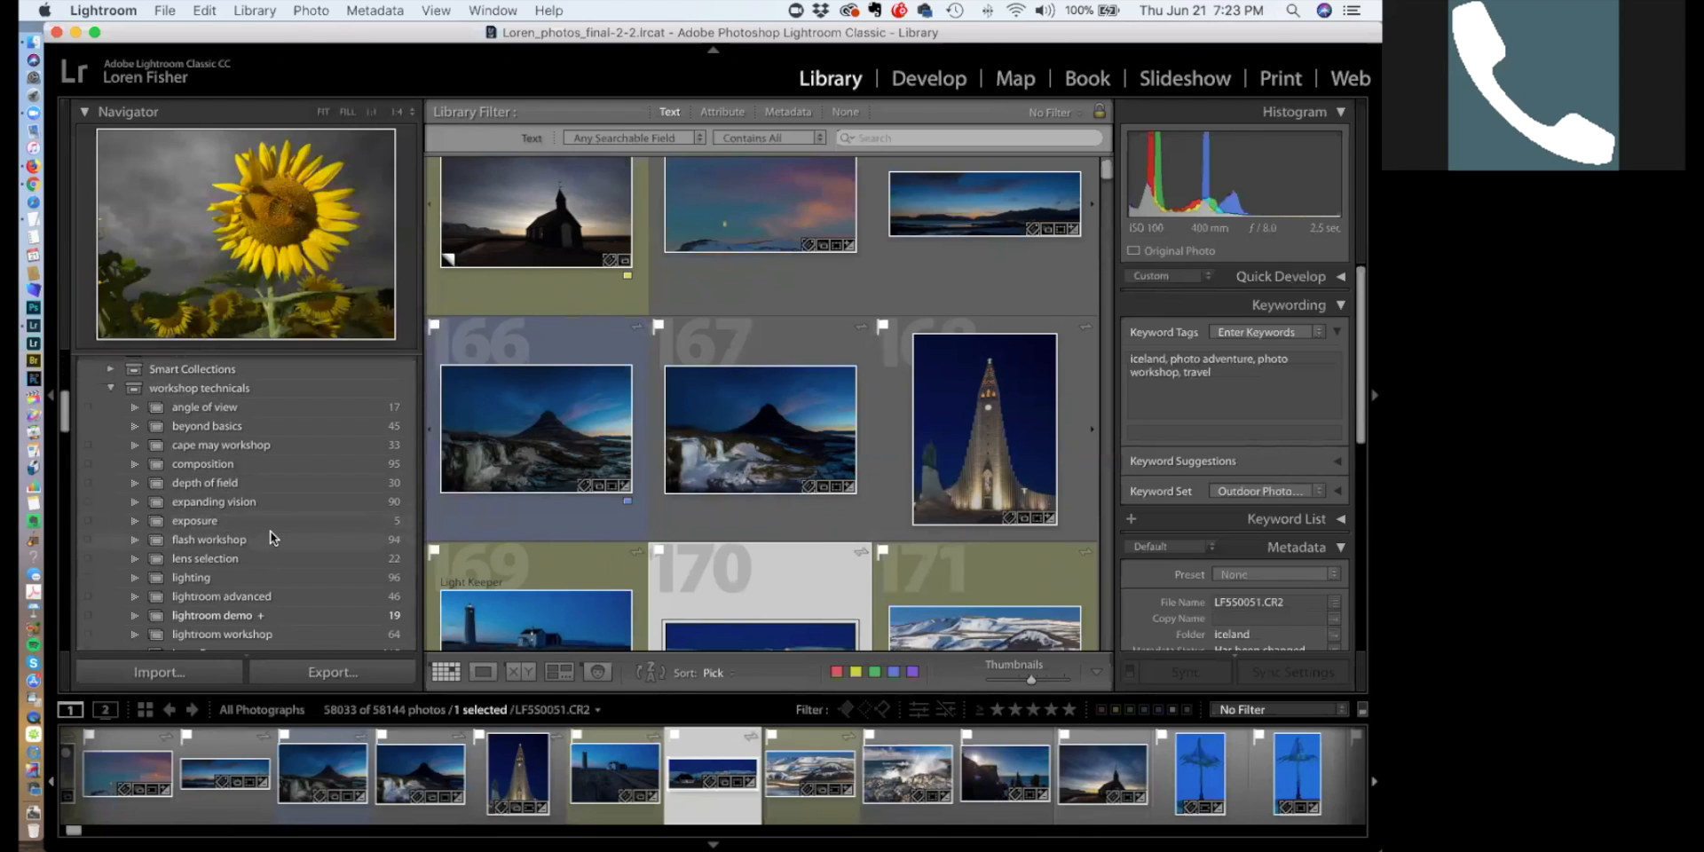
scroll(268, 538, down, 10)
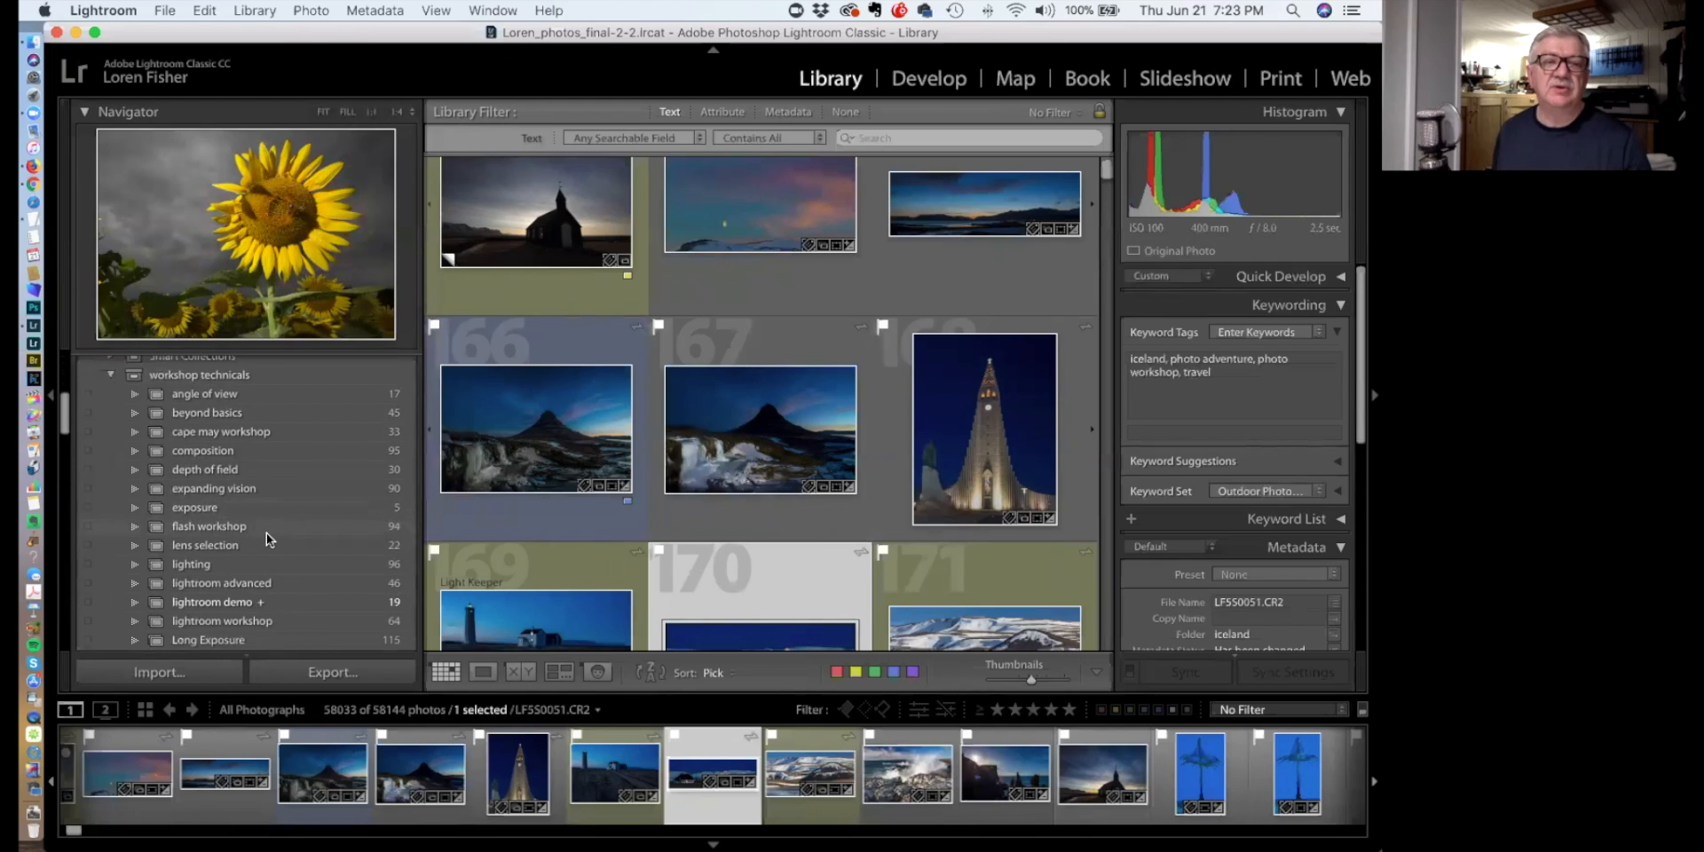
scroll(266, 533, down, 5)
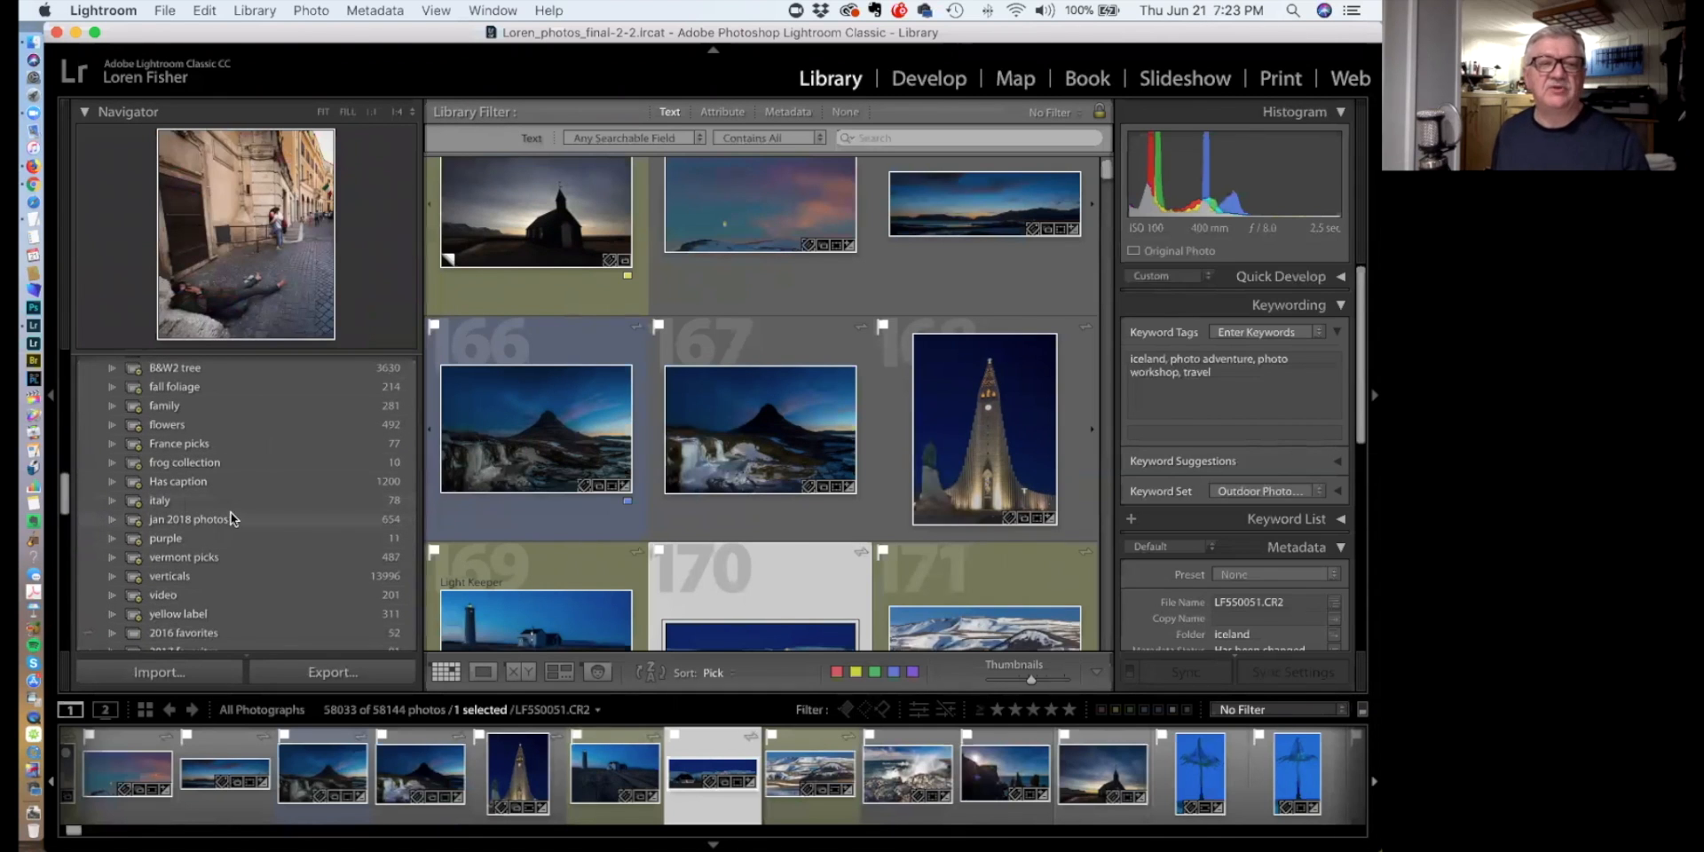
scroll(236, 526, down, 2)
scroll(236, 533, down, 1)
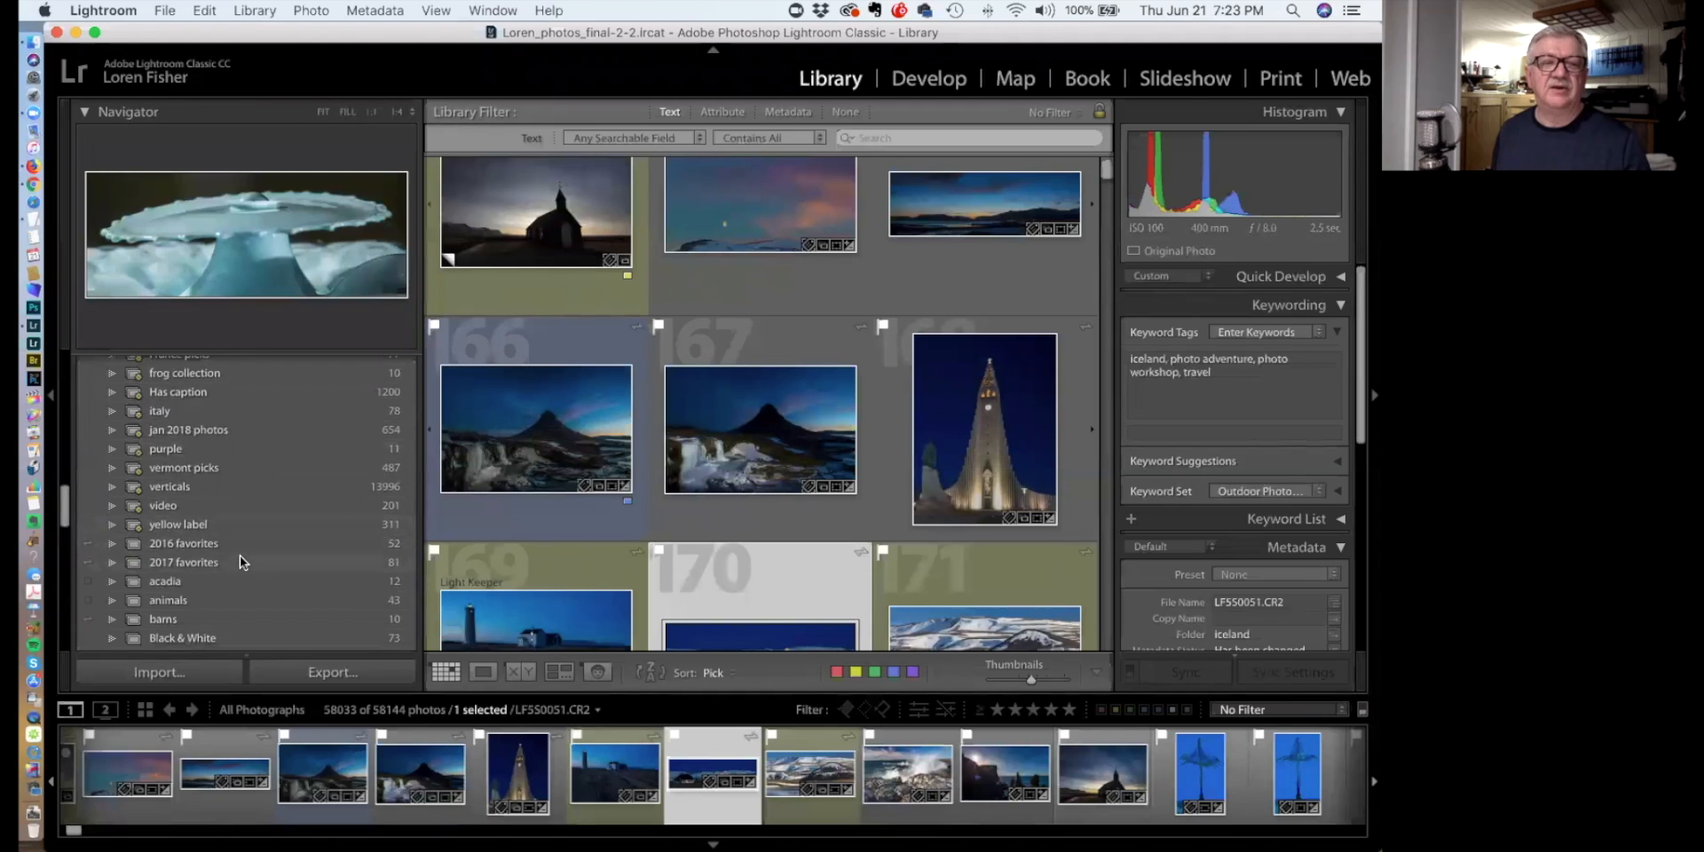
scroll(240, 559, down, 6)
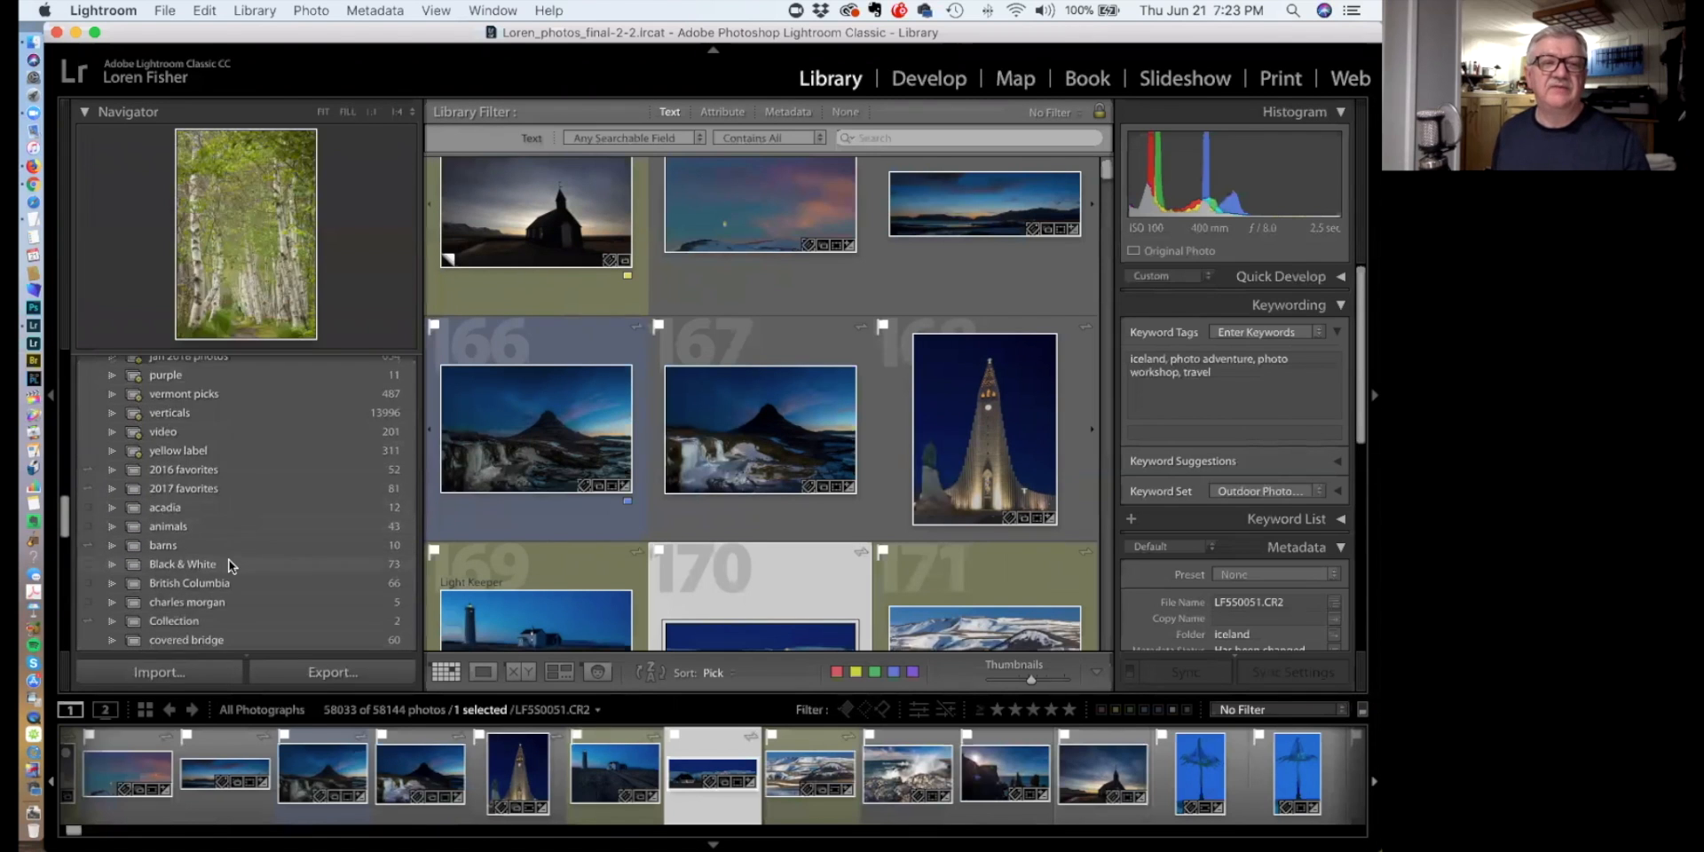
scroll(259, 554, down, 10)
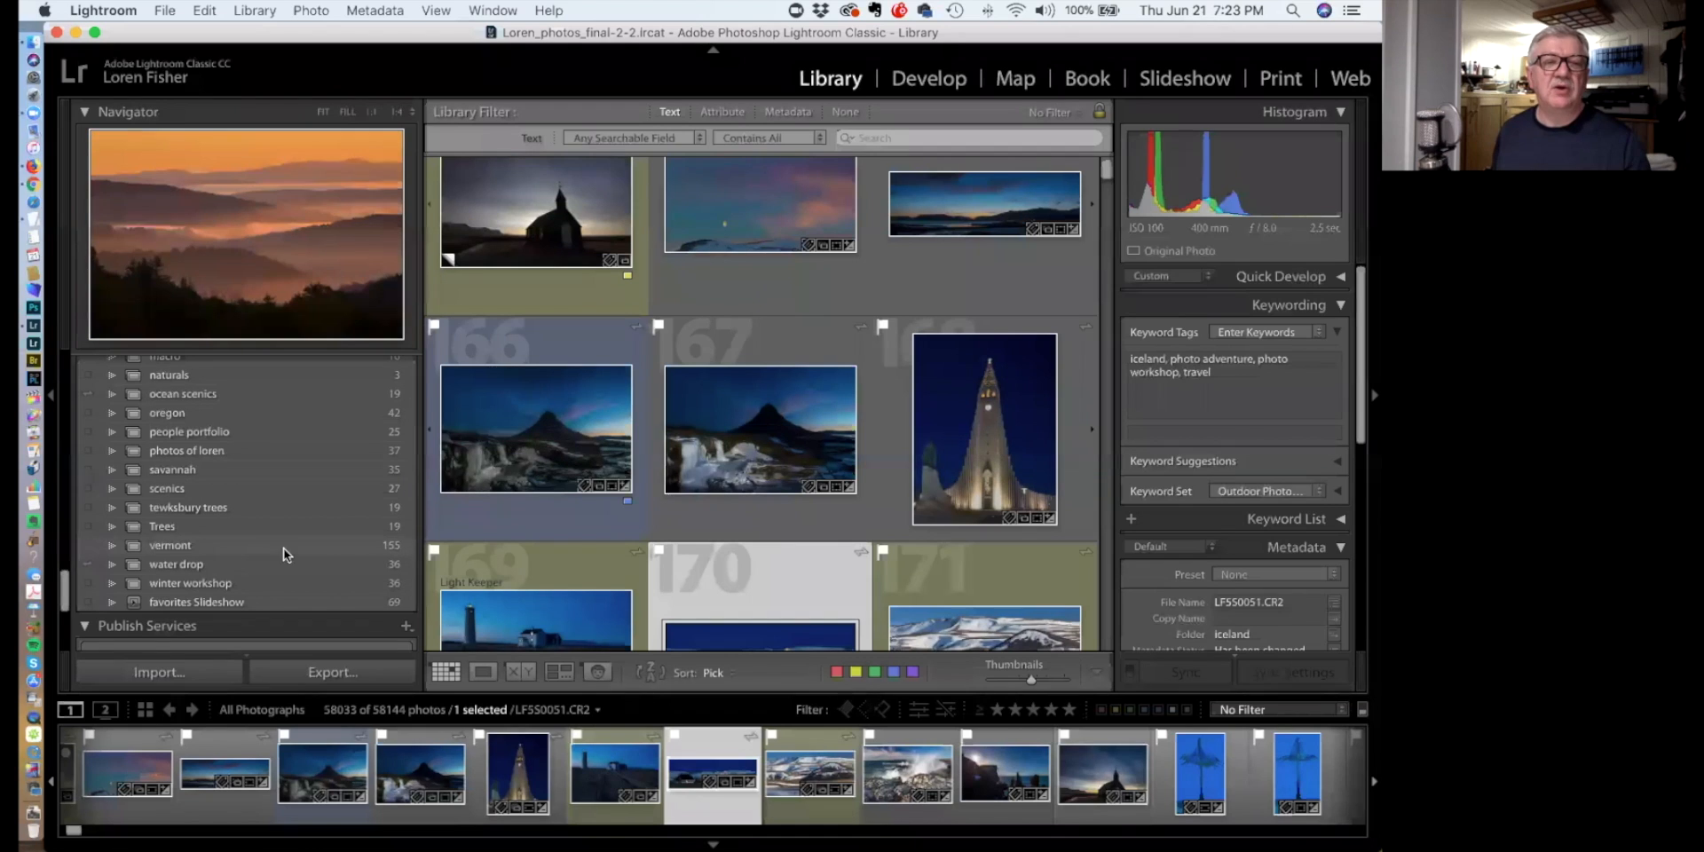
scroll(252, 497, up, 3)
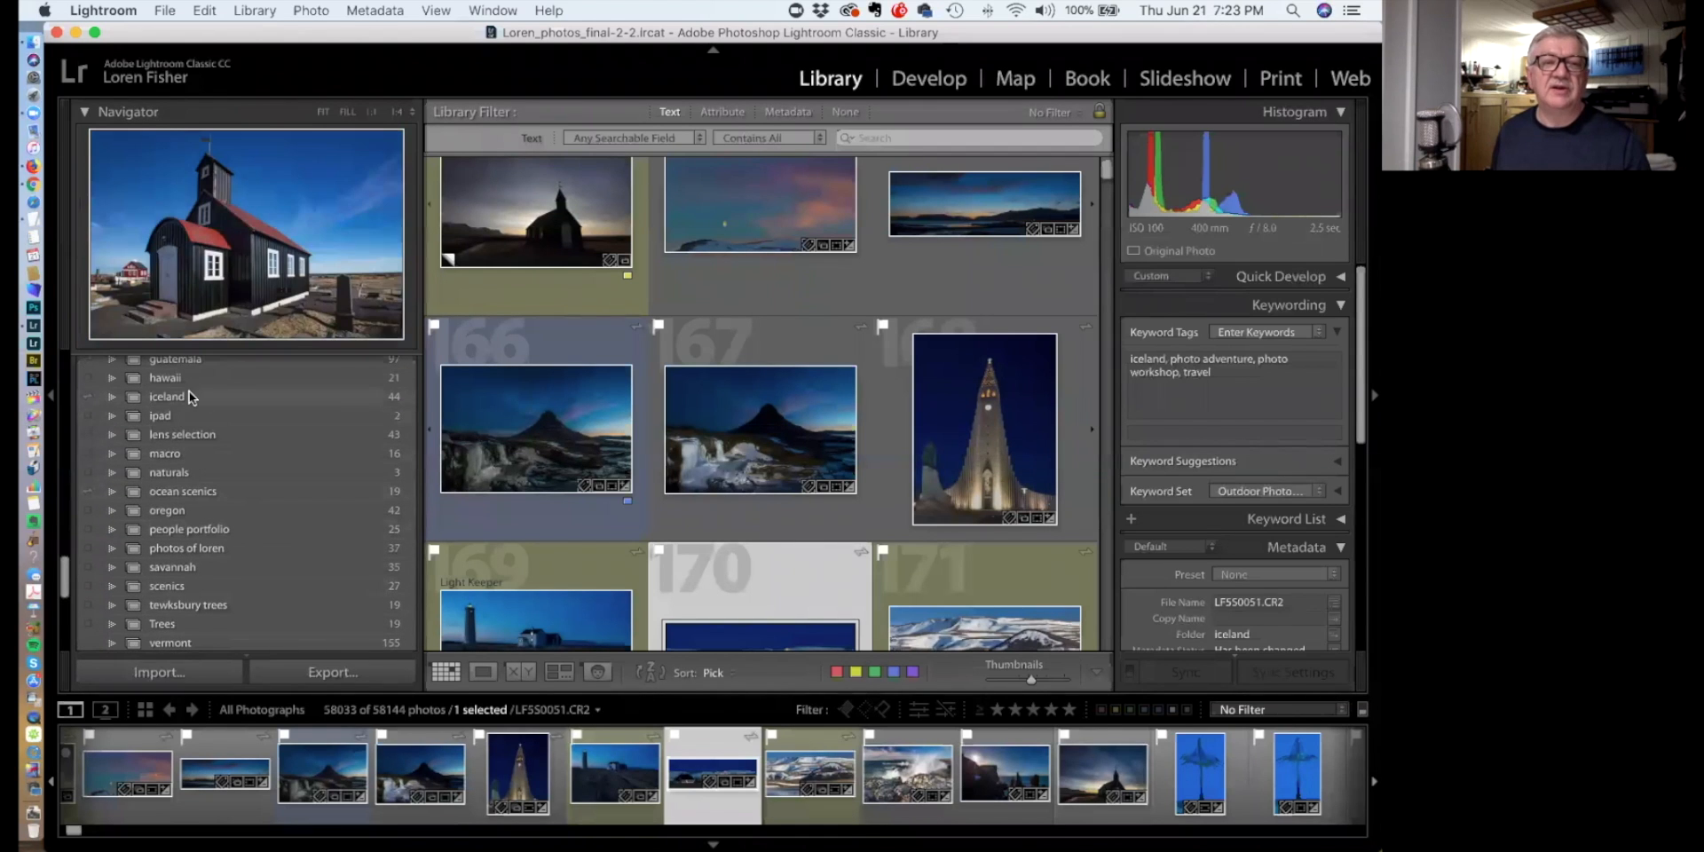
click(176, 397)
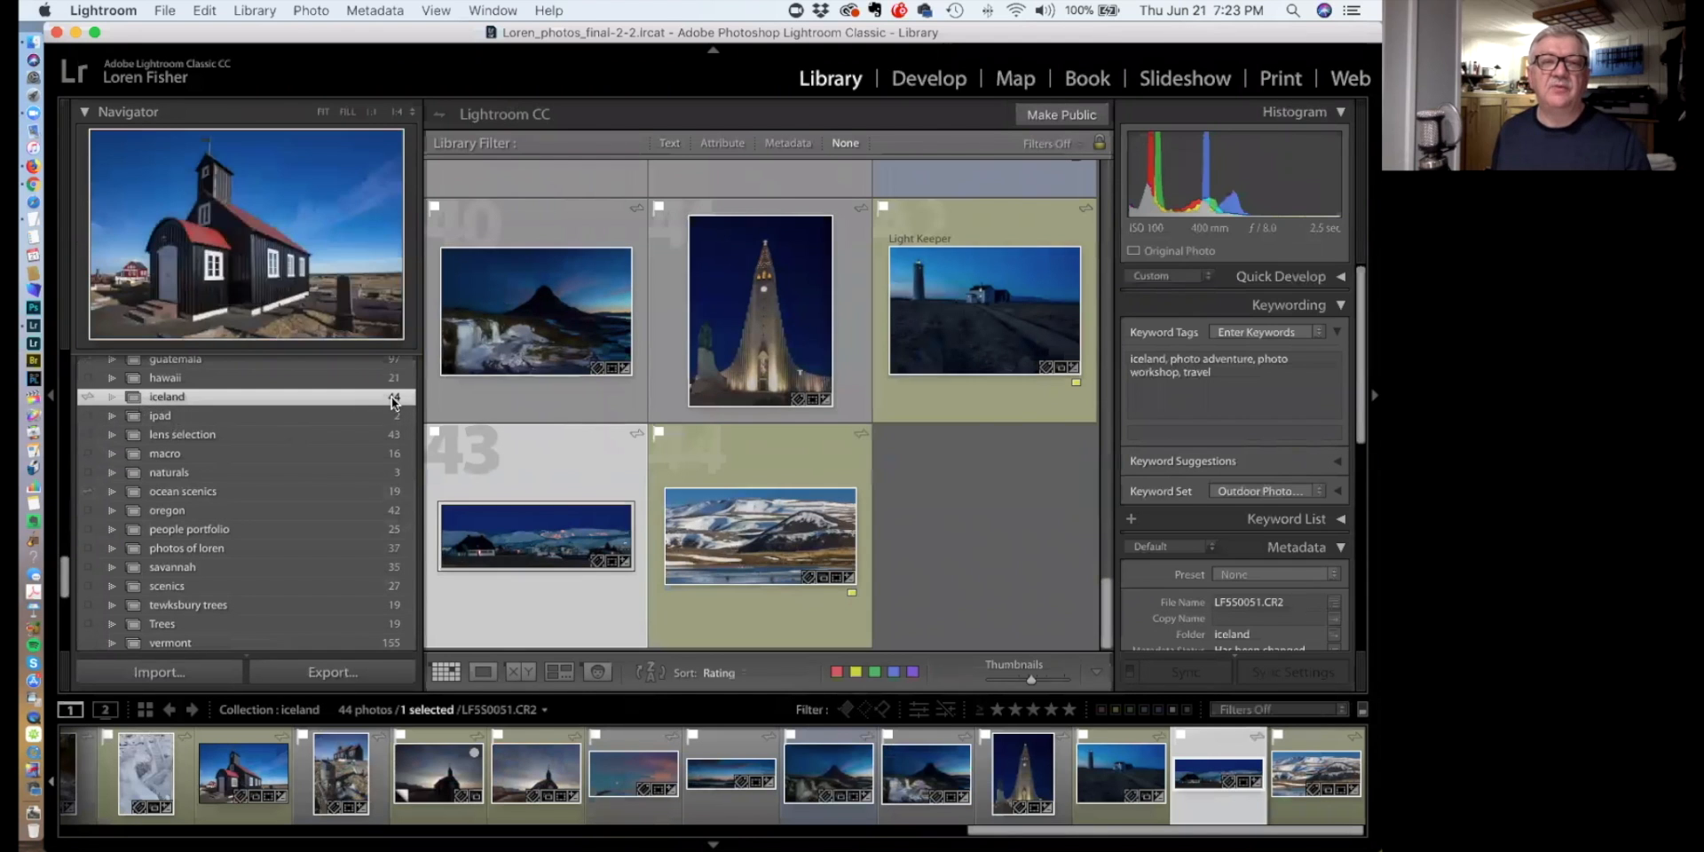
Look through the photos in the iceland collection and open the macro collection
scroll(774, 527, up, 5)
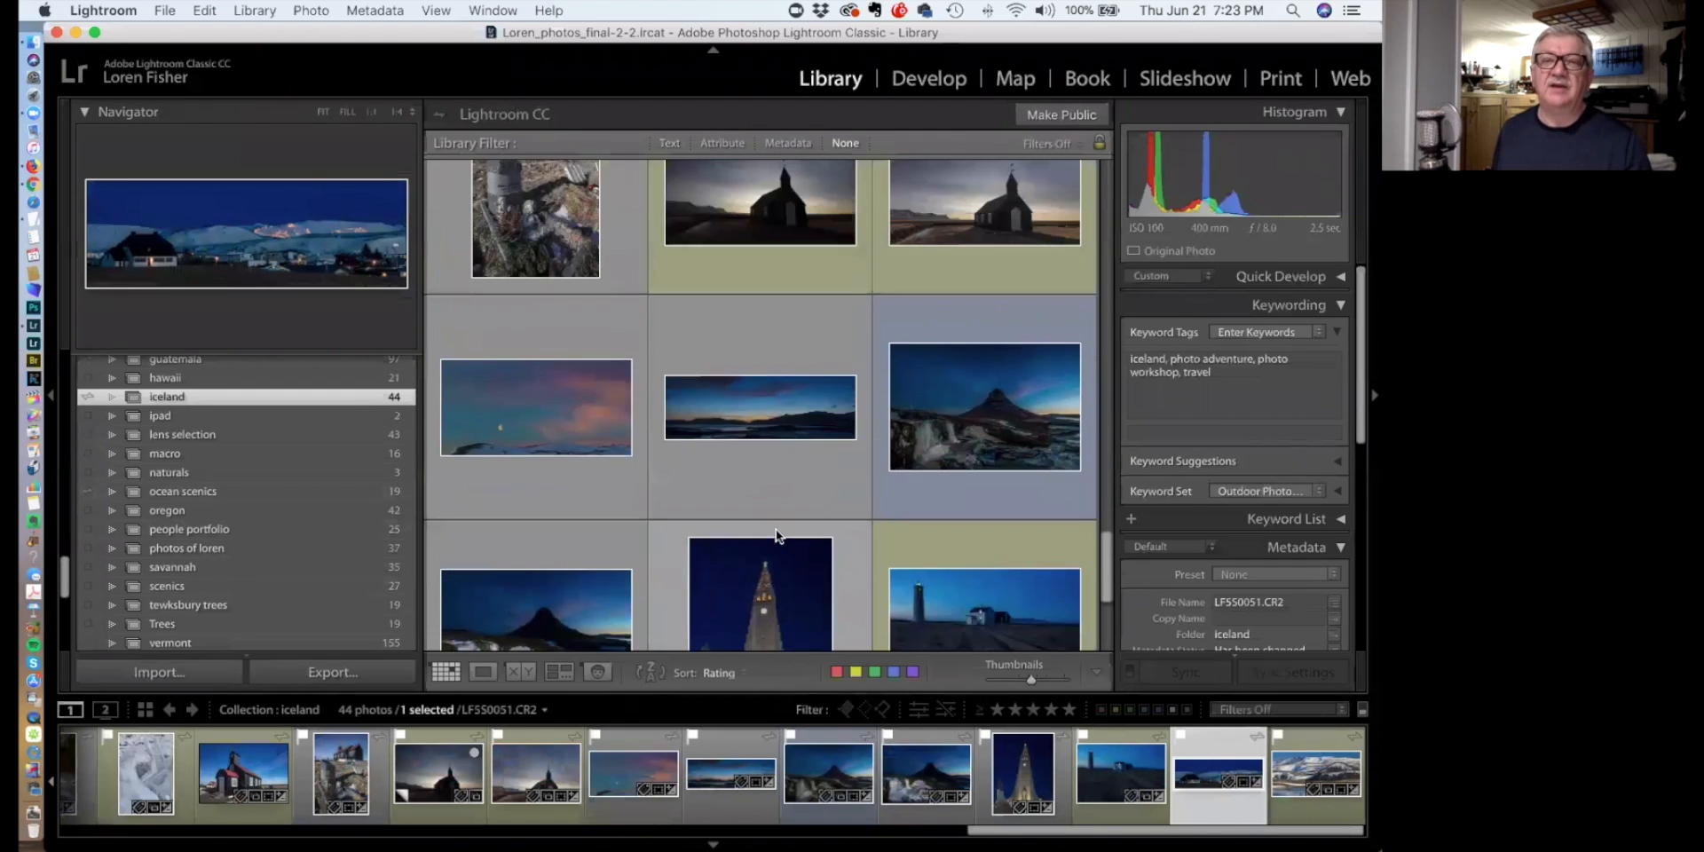
scroll(773, 531, up, 15)
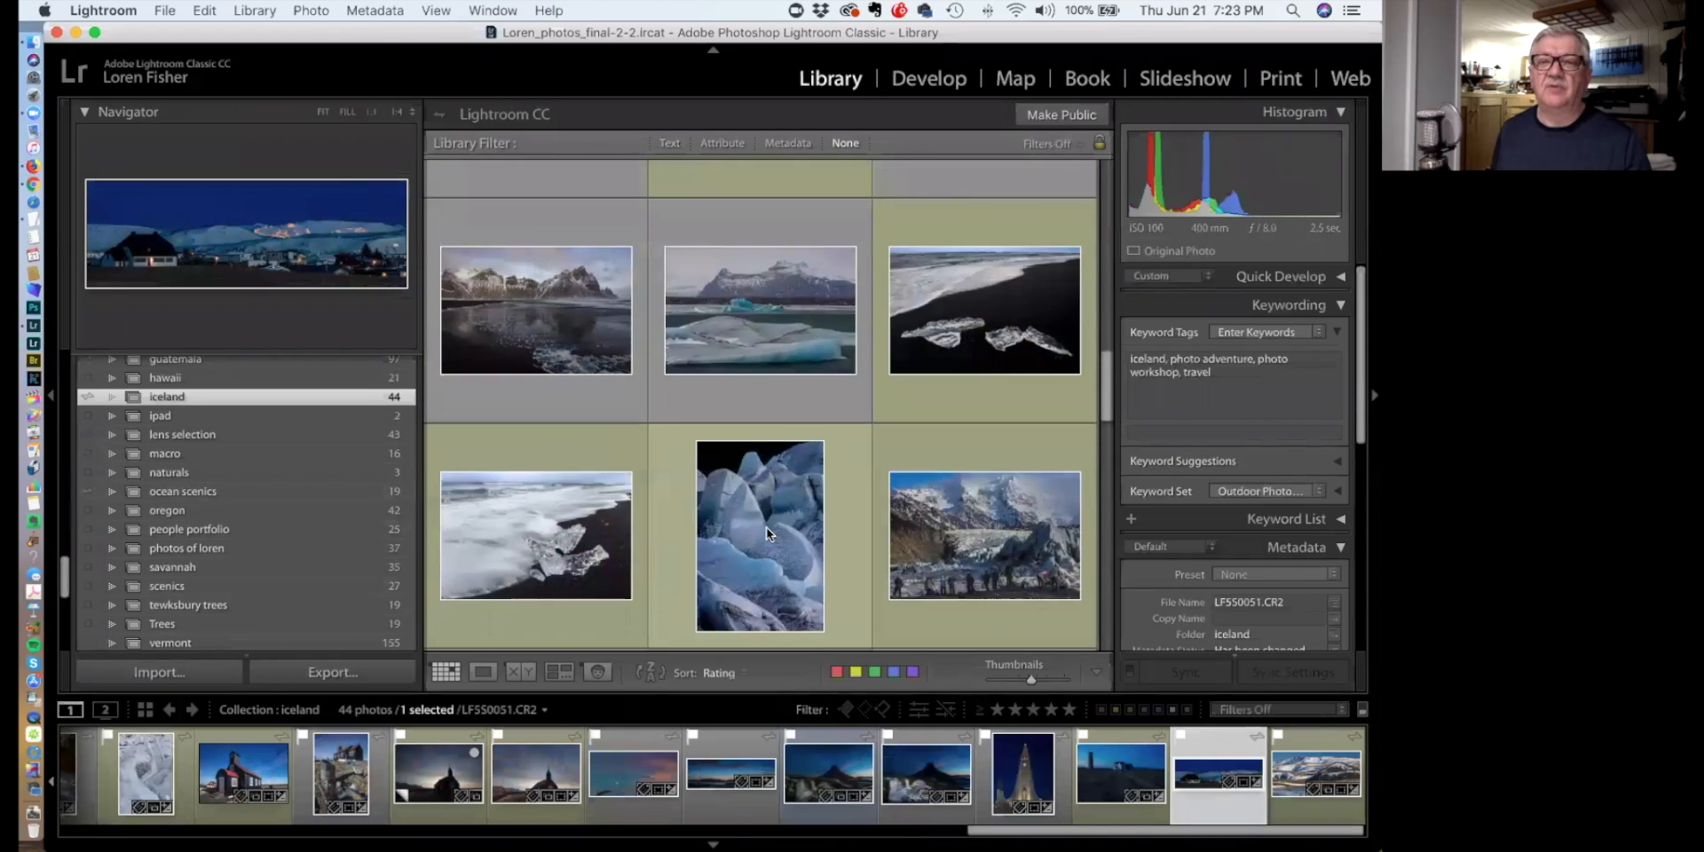
scroll(756, 533, up, 3)
scroll(751, 529, down, 10)
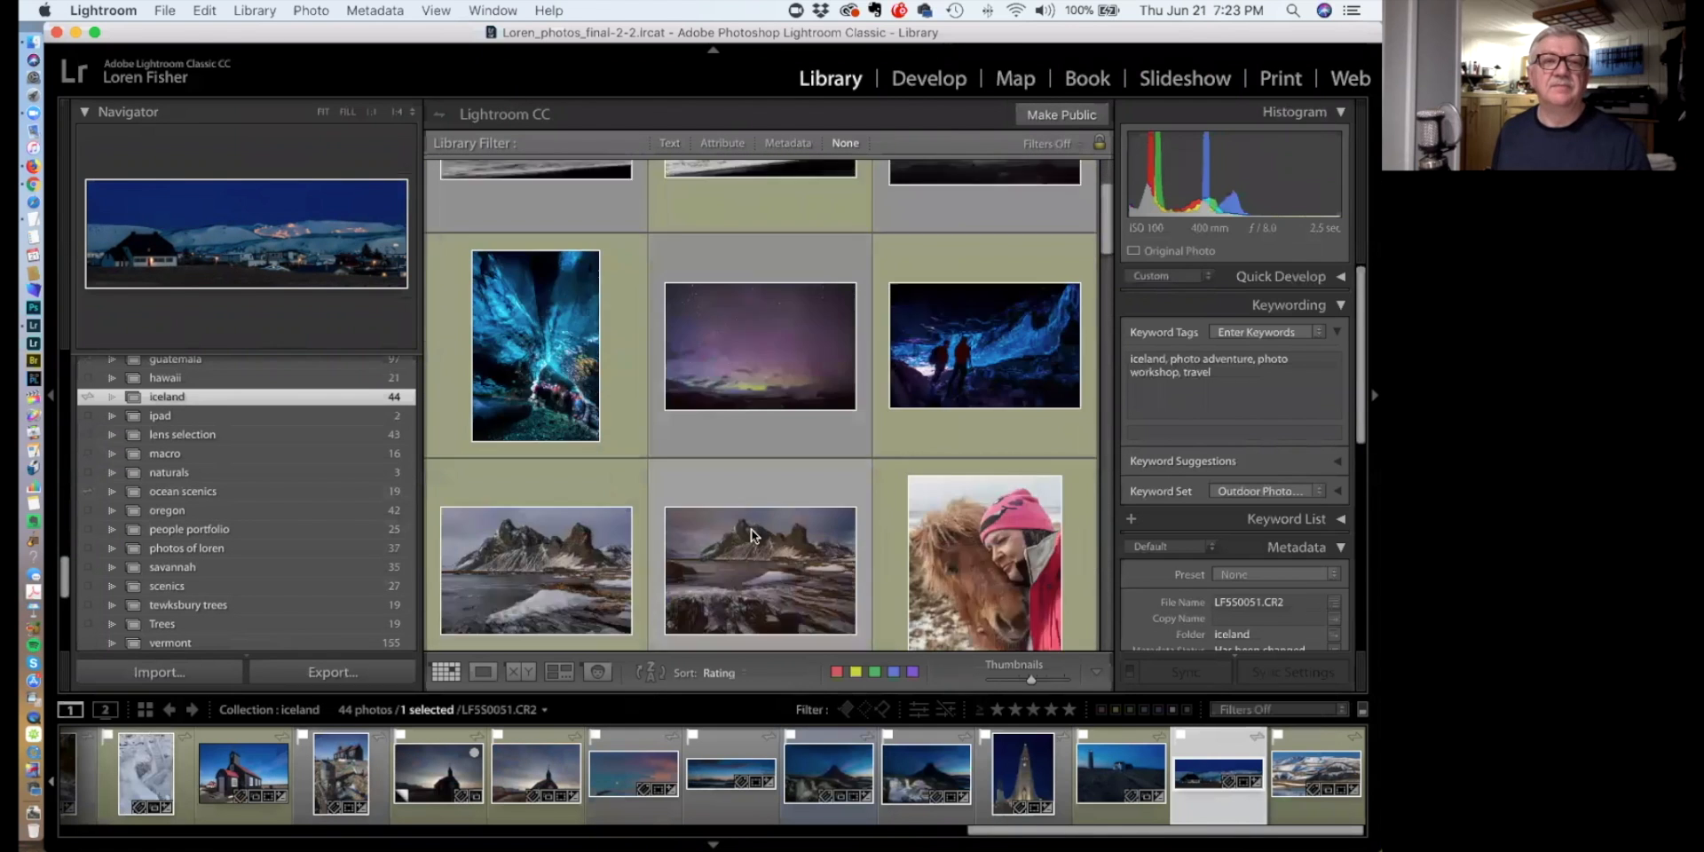
click(211, 451)
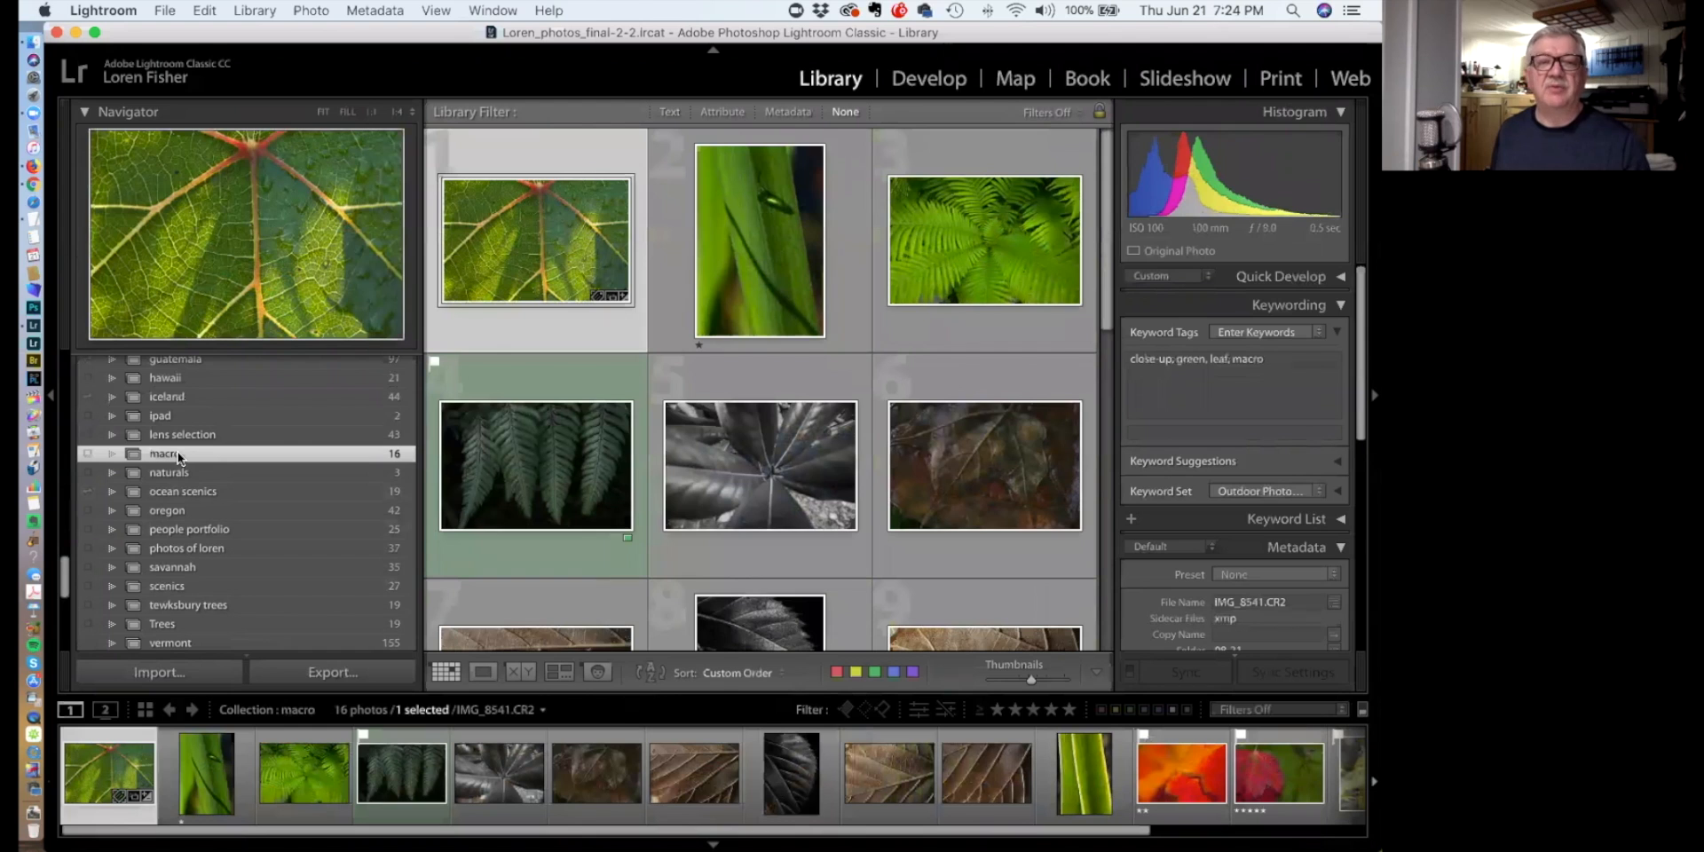
Create a collection named "lightroom tessssttt" outside any collection set, without including the selected photos
scroll(213, 481, up, 10)
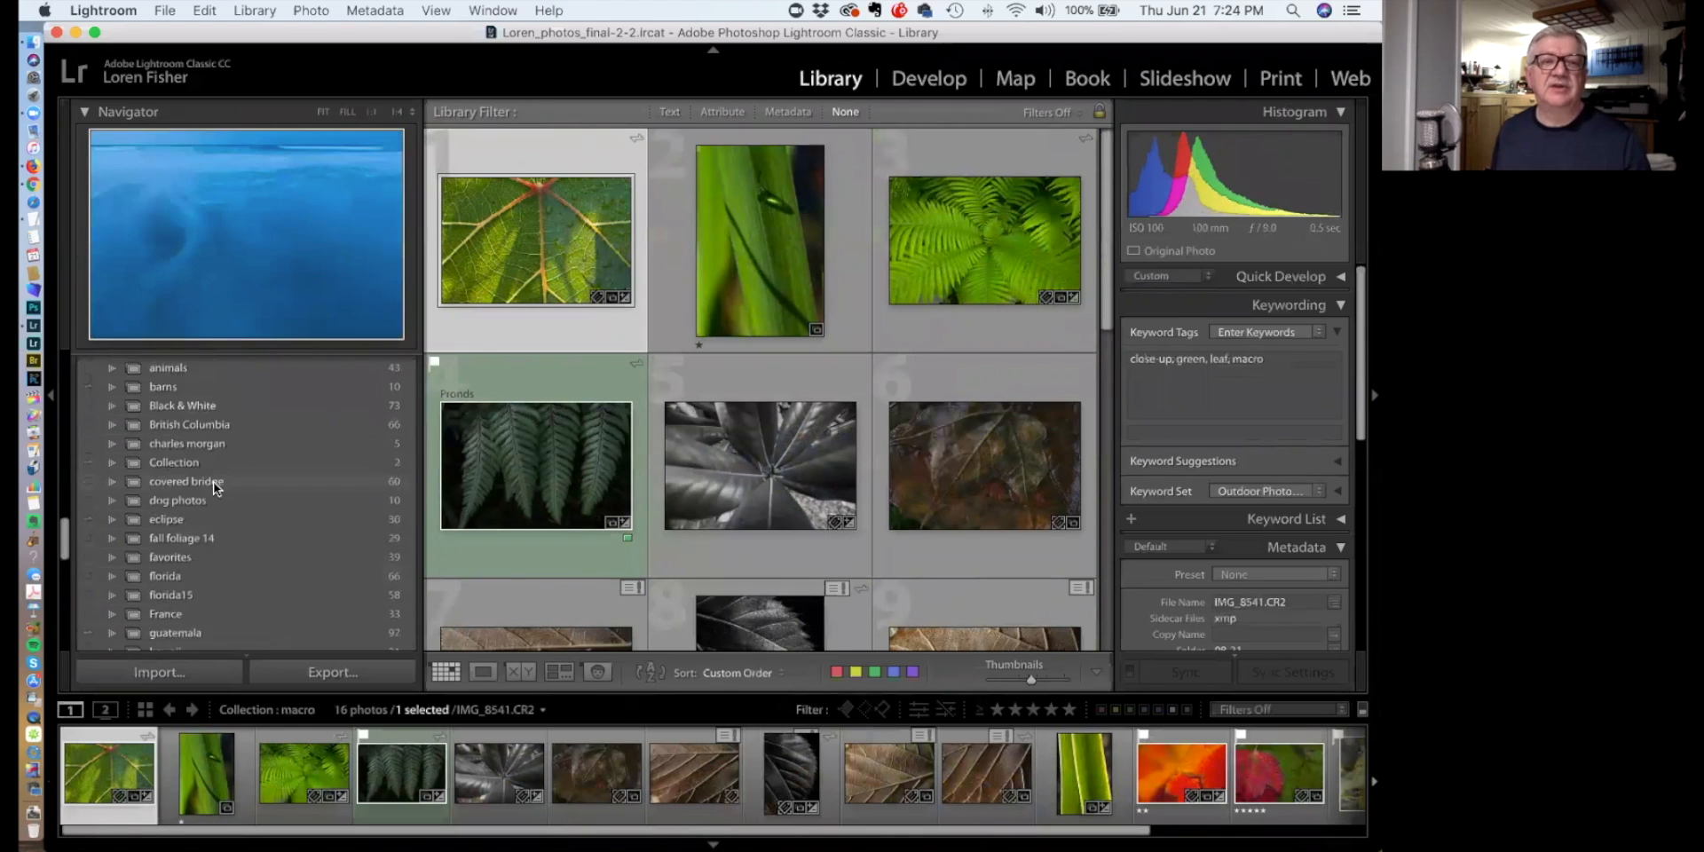
scroll(229, 483, up, 10)
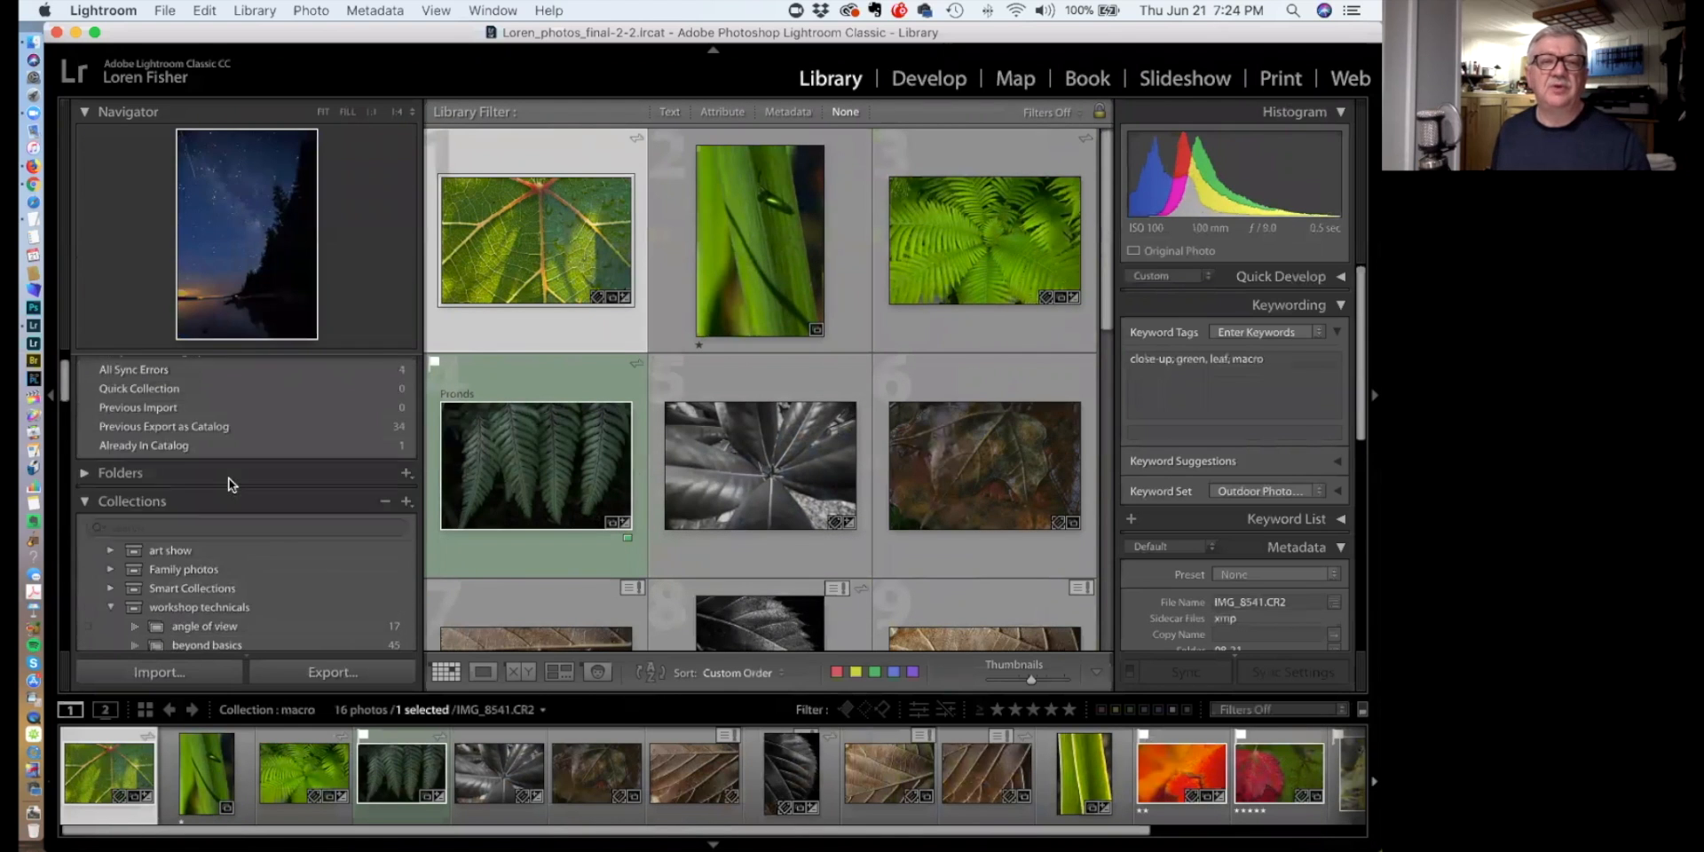
click(405, 556)
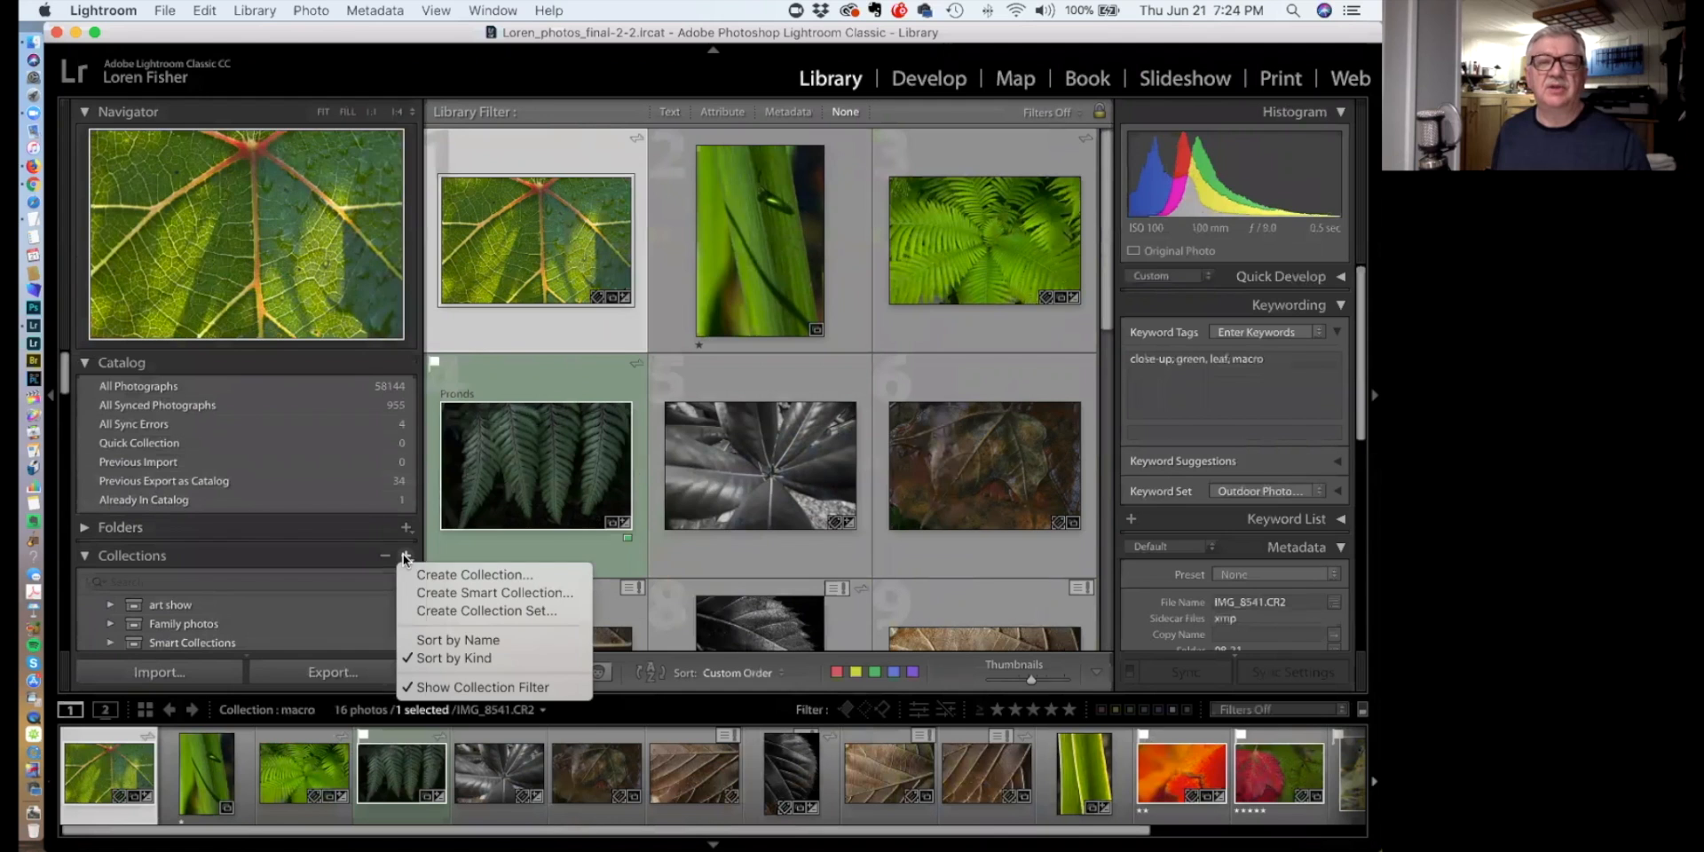
click(492, 576)
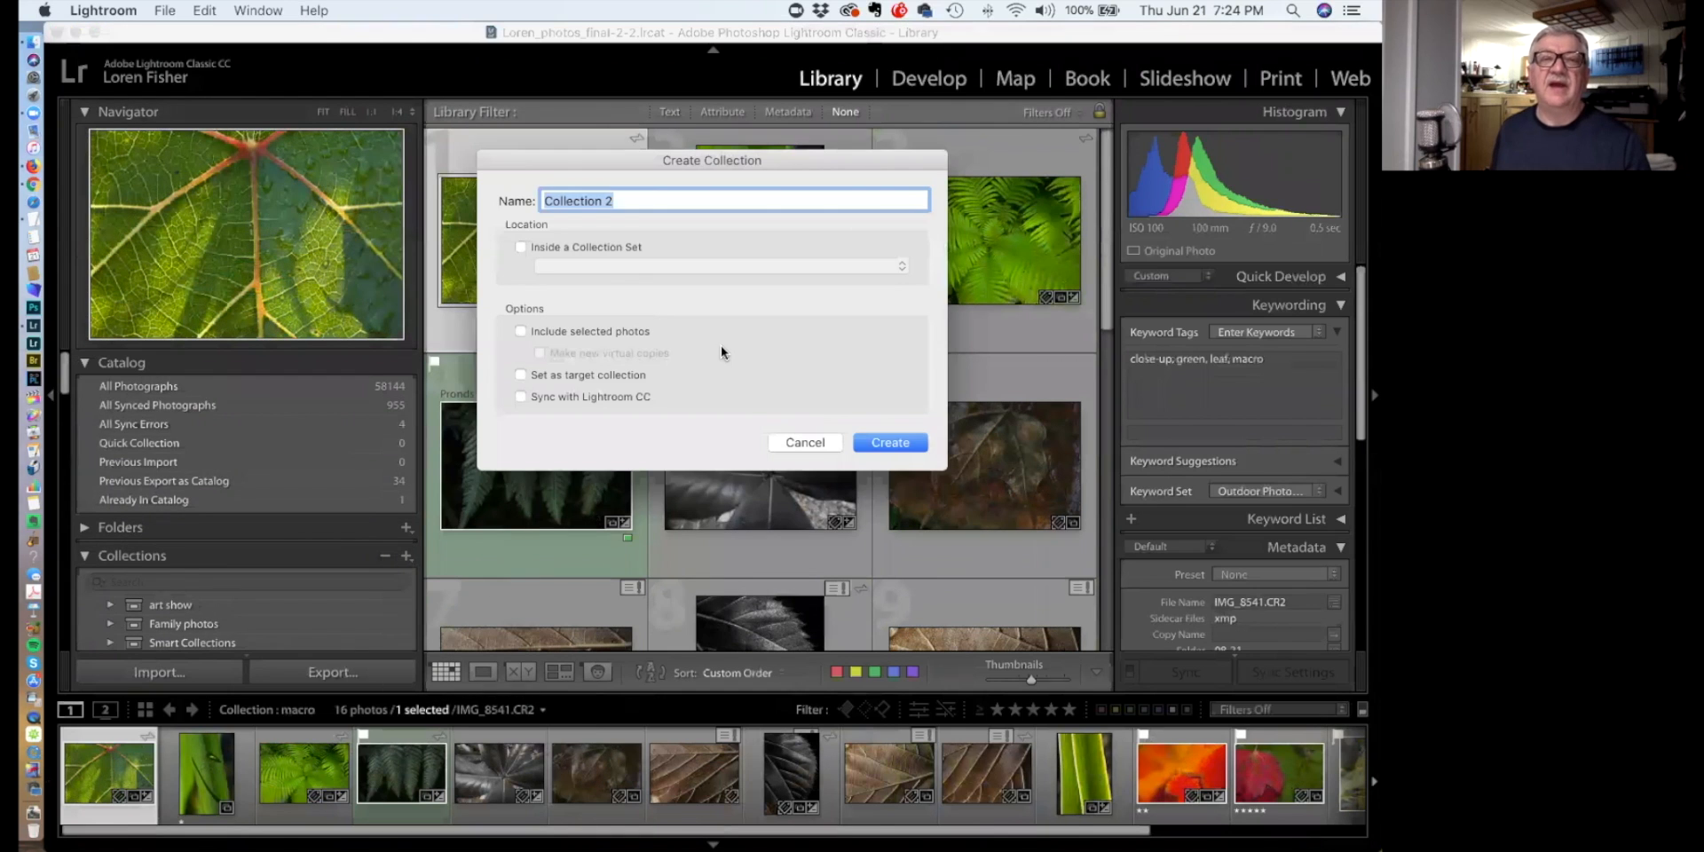
text(lightroom)
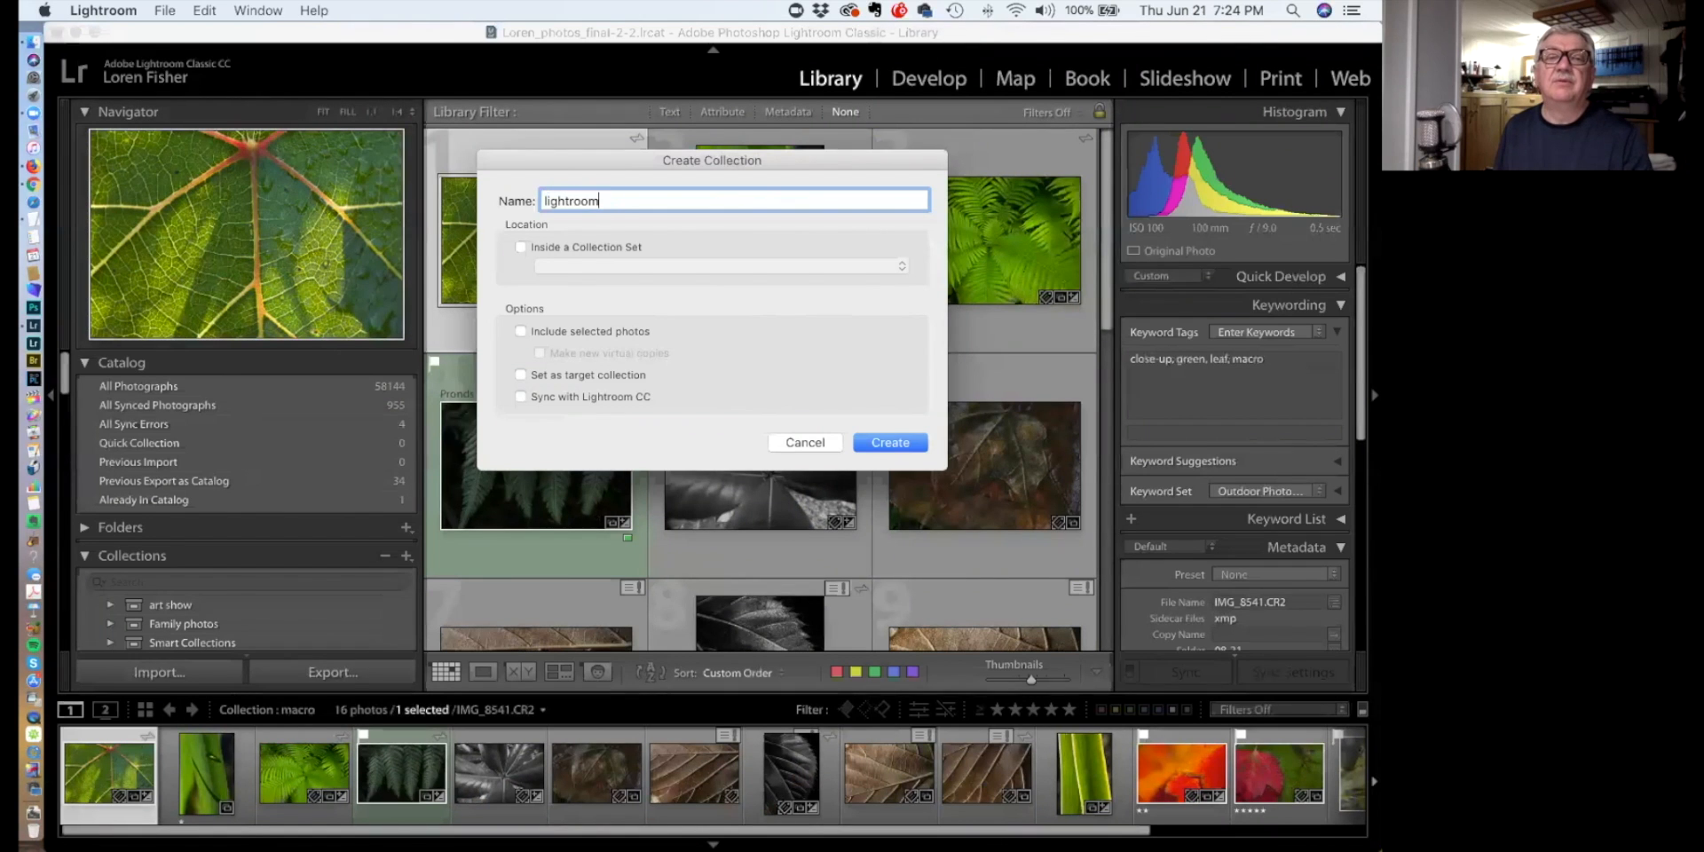
text( tessssttt)
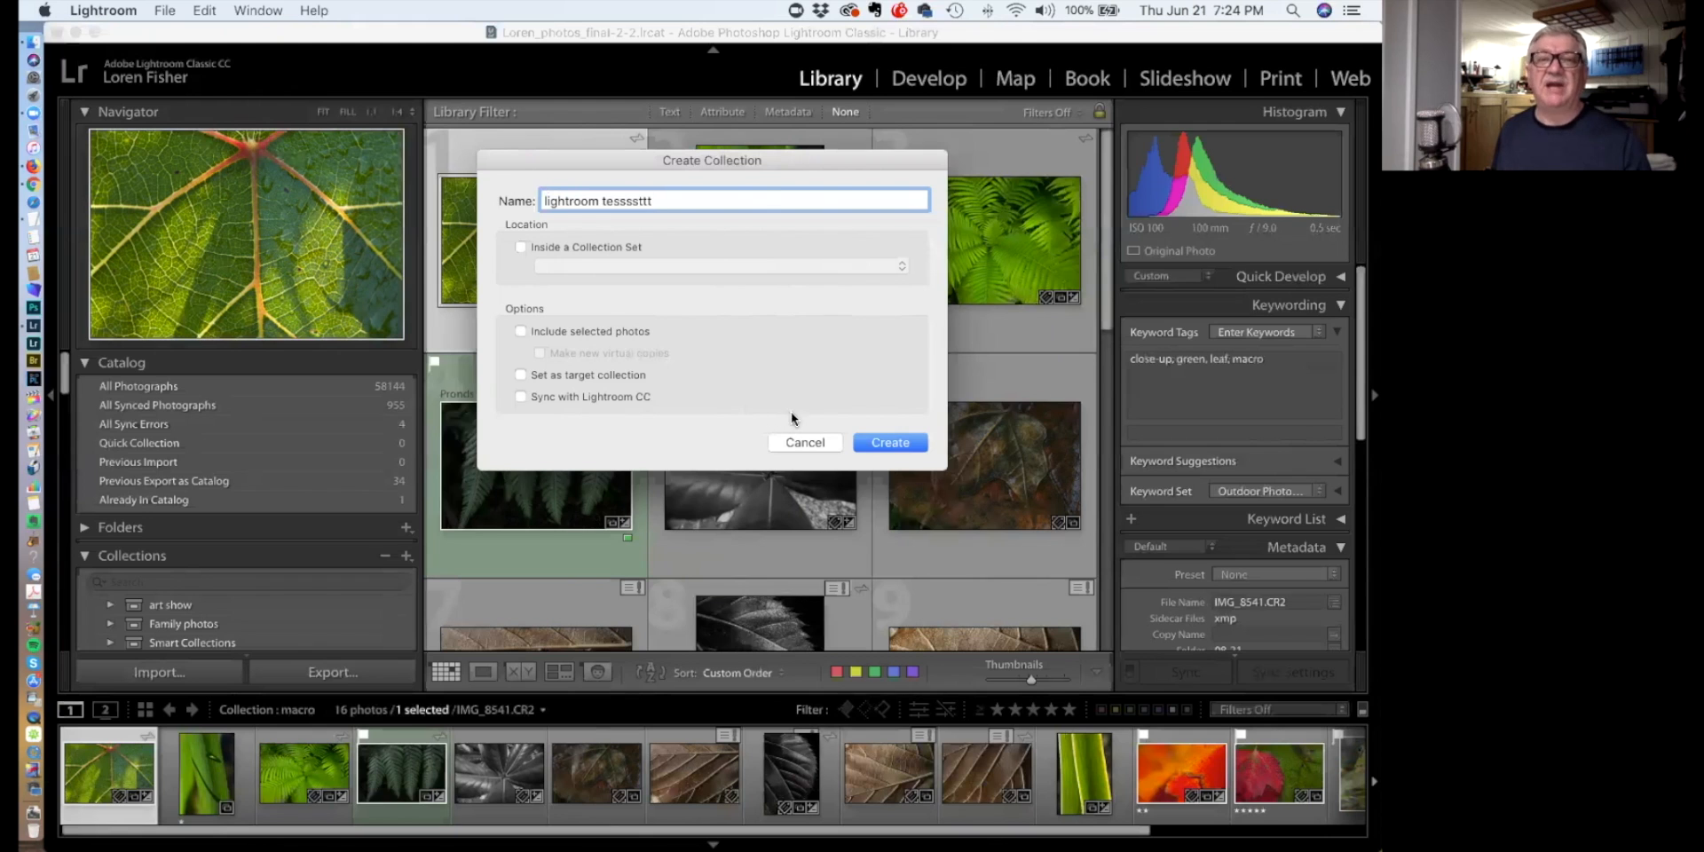
click(889, 442)
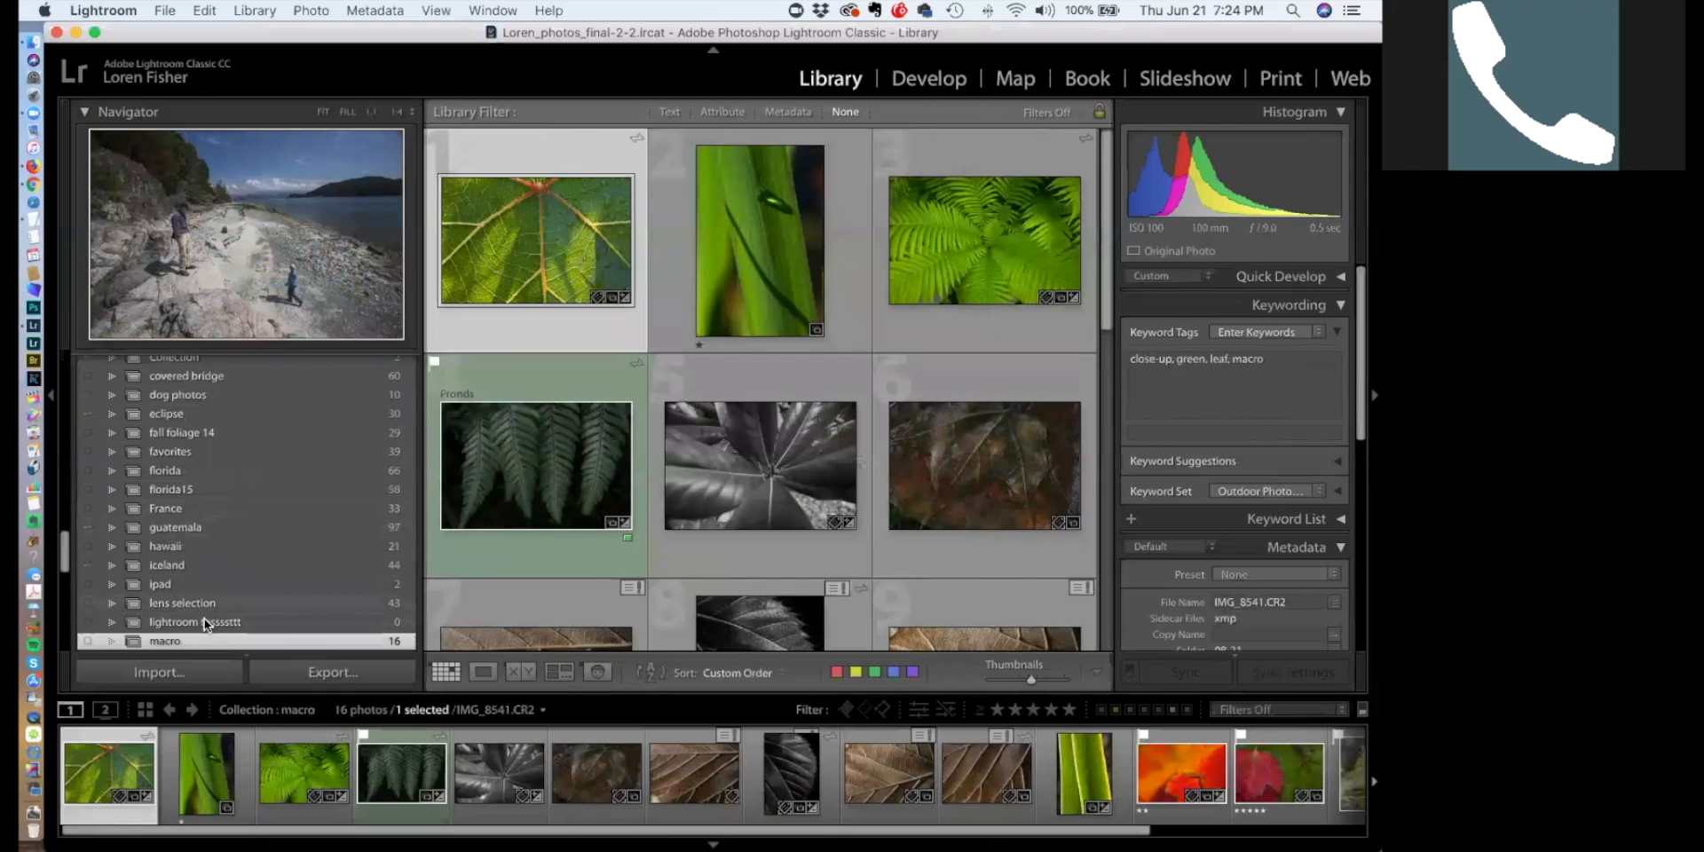
View the new "lightroom tessssttt" collection and return to All Photographs
click(204, 621)
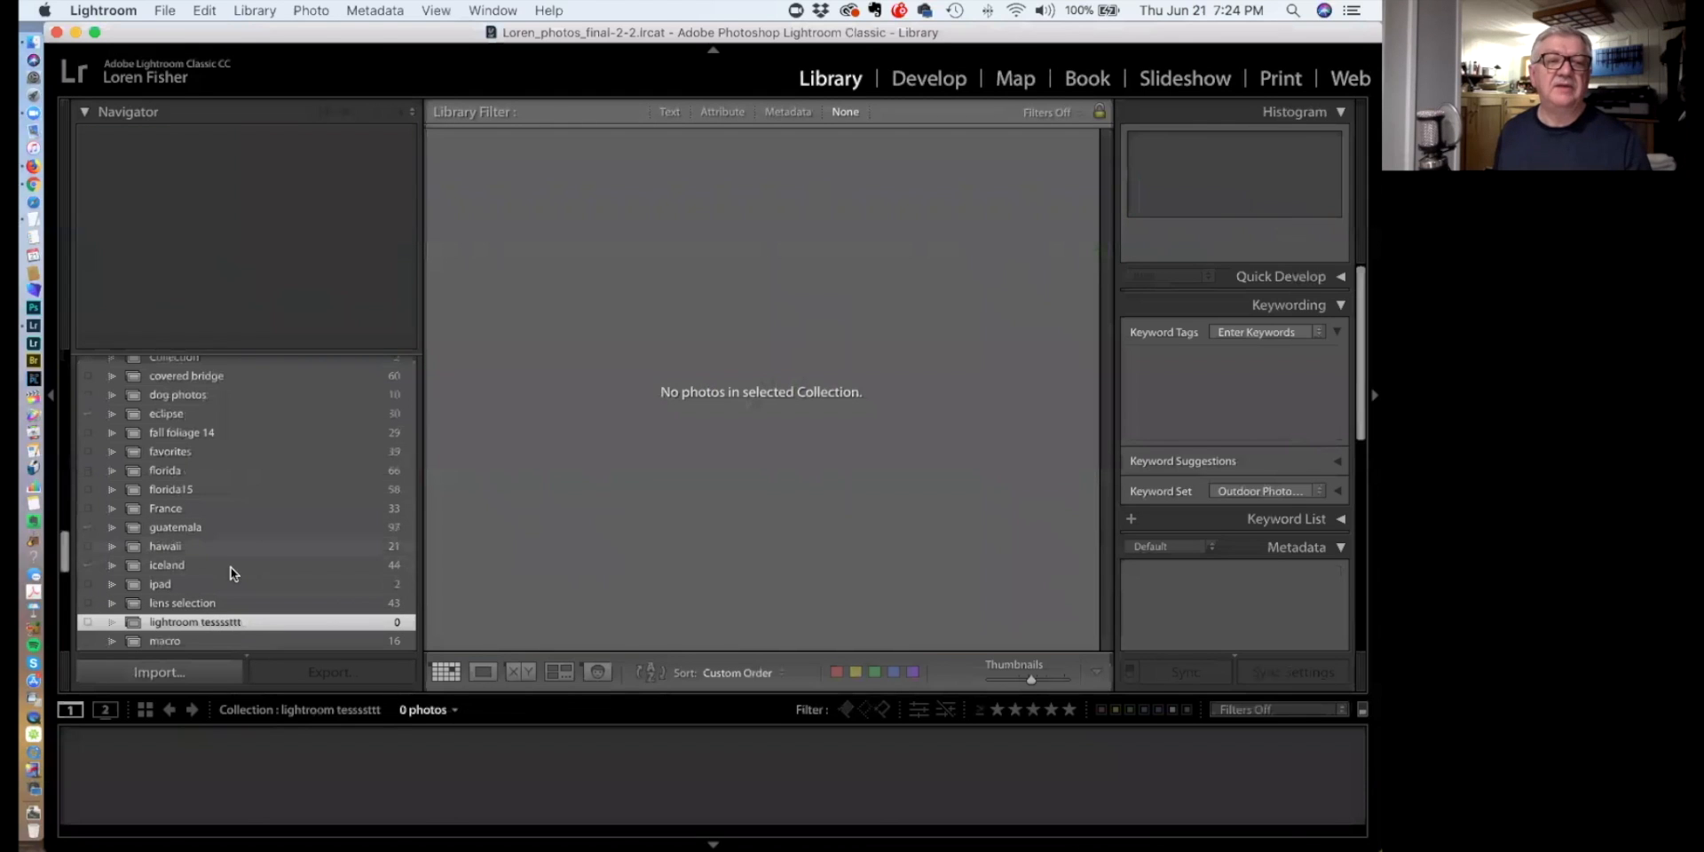
scroll(266, 462, up, 8)
scroll(268, 443, up, 10)
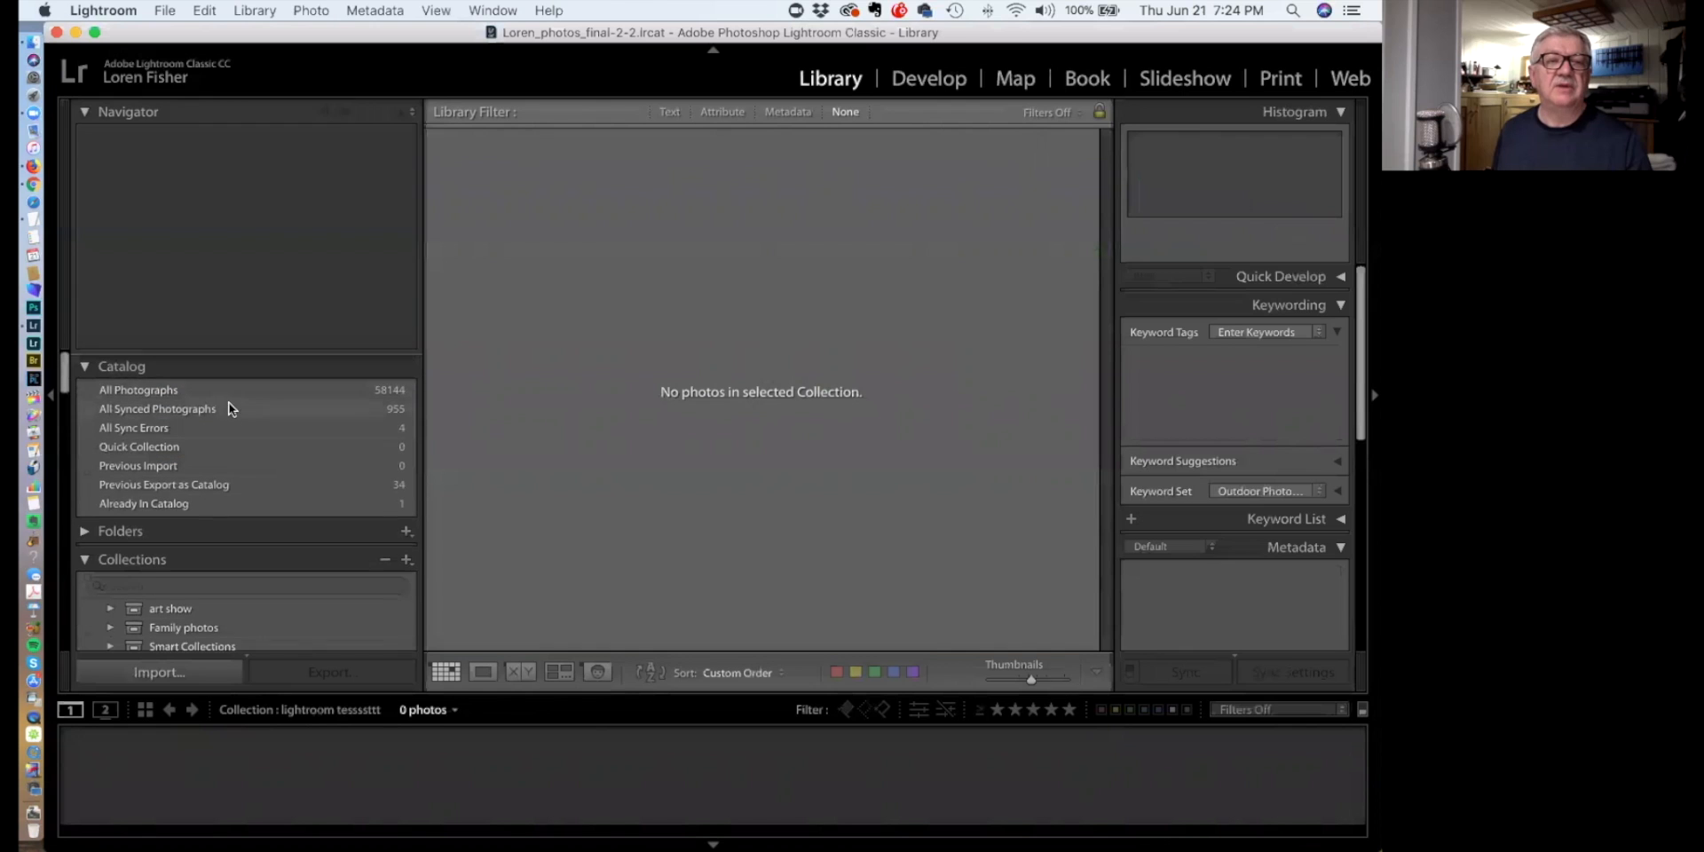
click(208, 387)
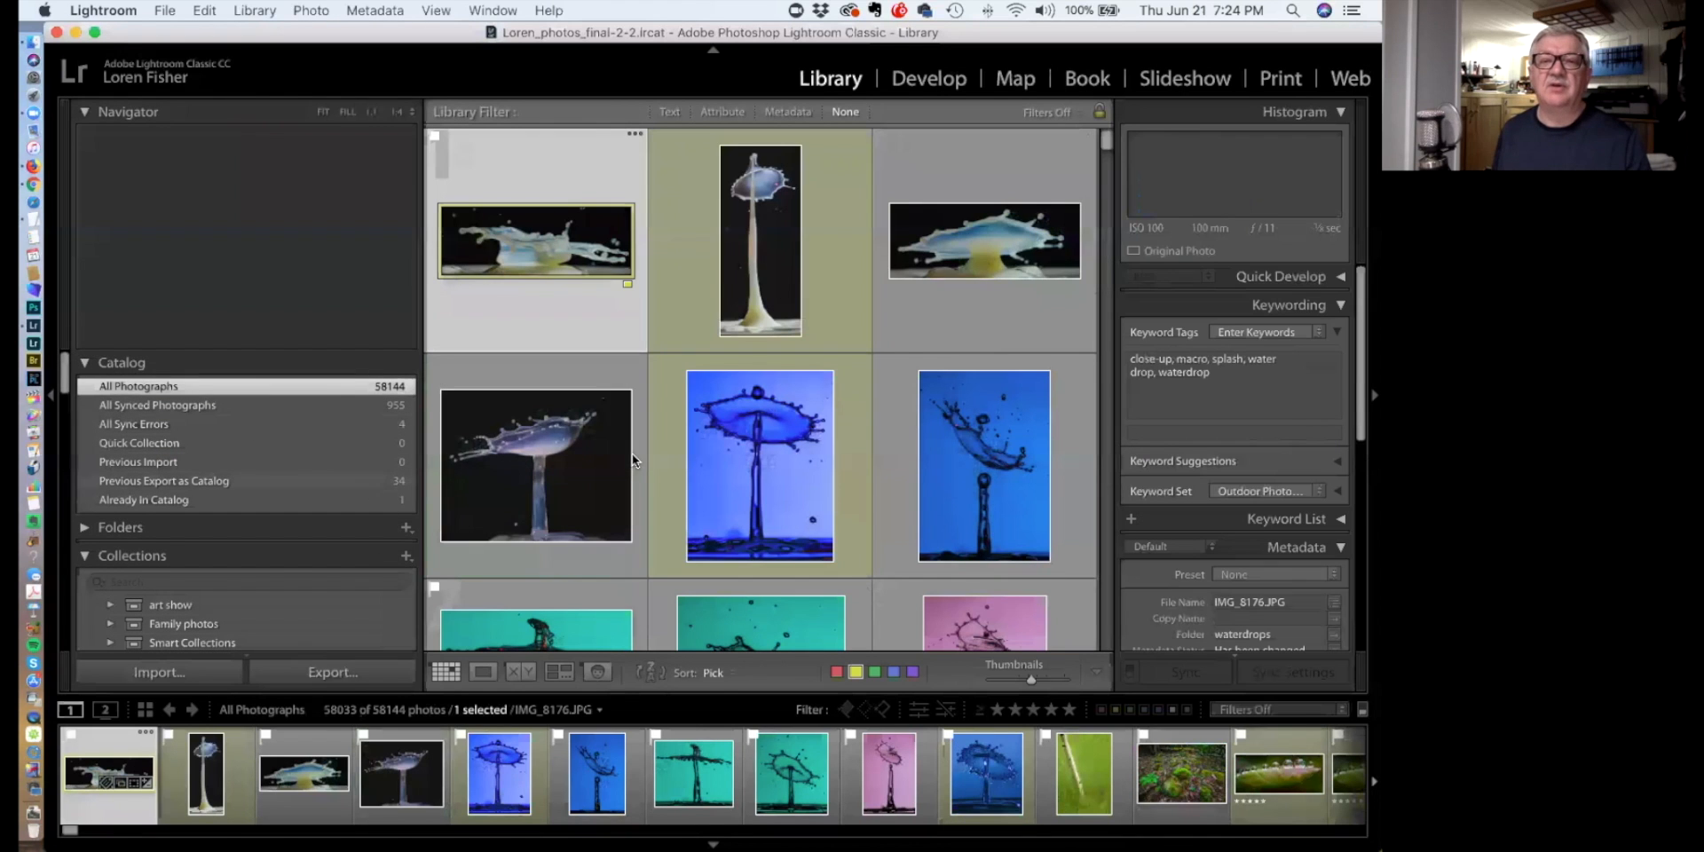
Add the mushroom-shaped splash photo on the black background, IMG_8136.JPG, to the "lightroom tessssttt" collection
scroll(546, 420, down, 1)
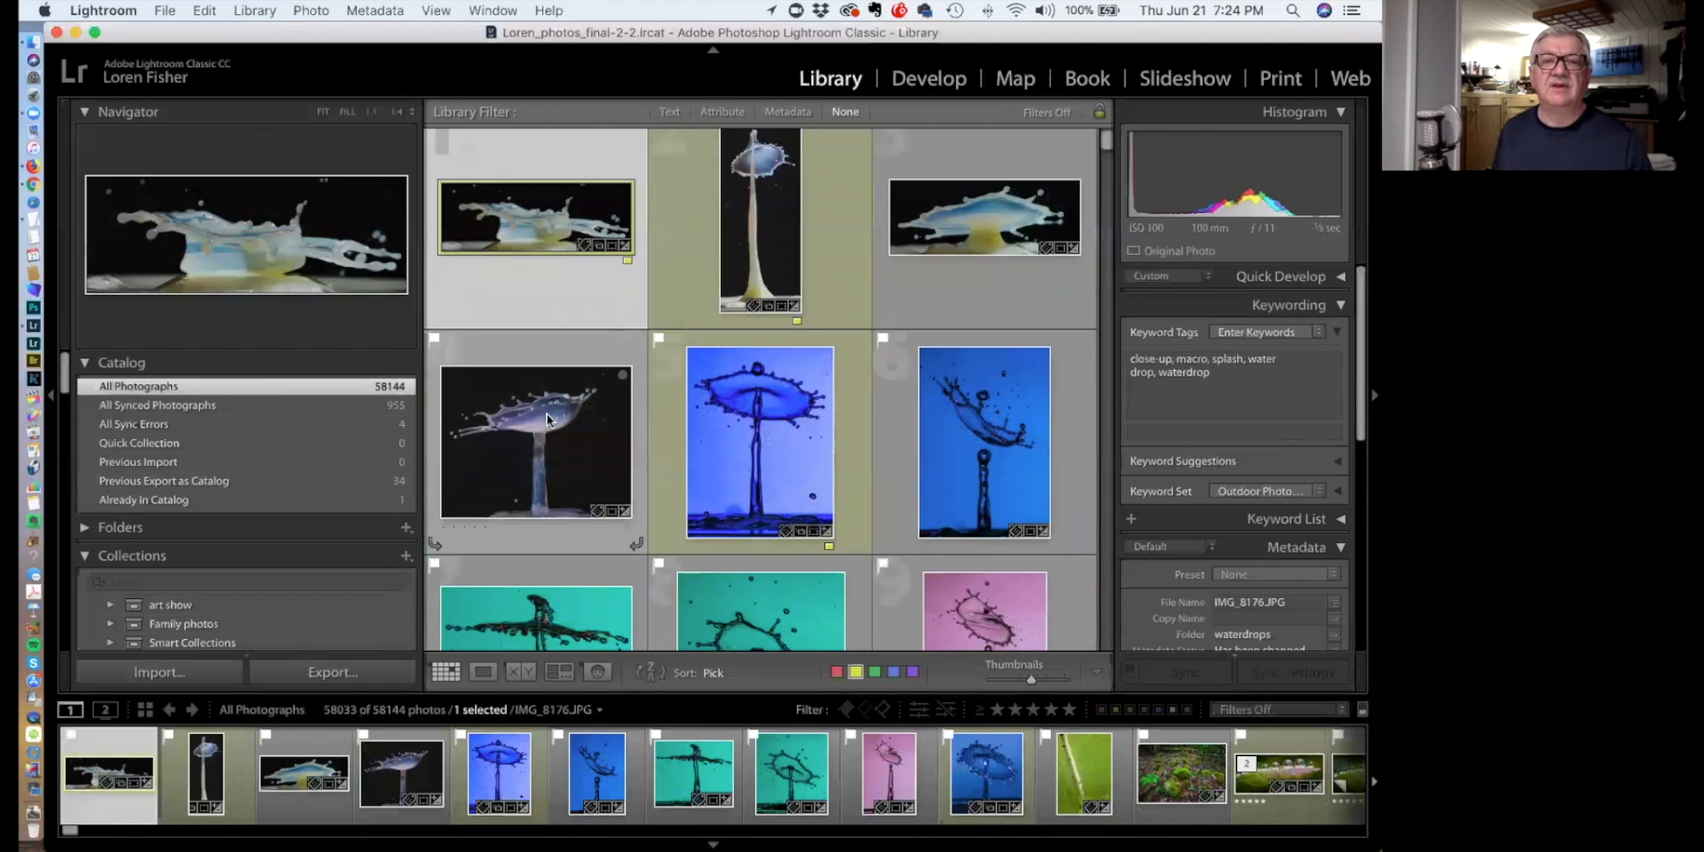
click(546, 420)
scroll(301, 457, down, 10)
scroll(302, 457, down, 10)
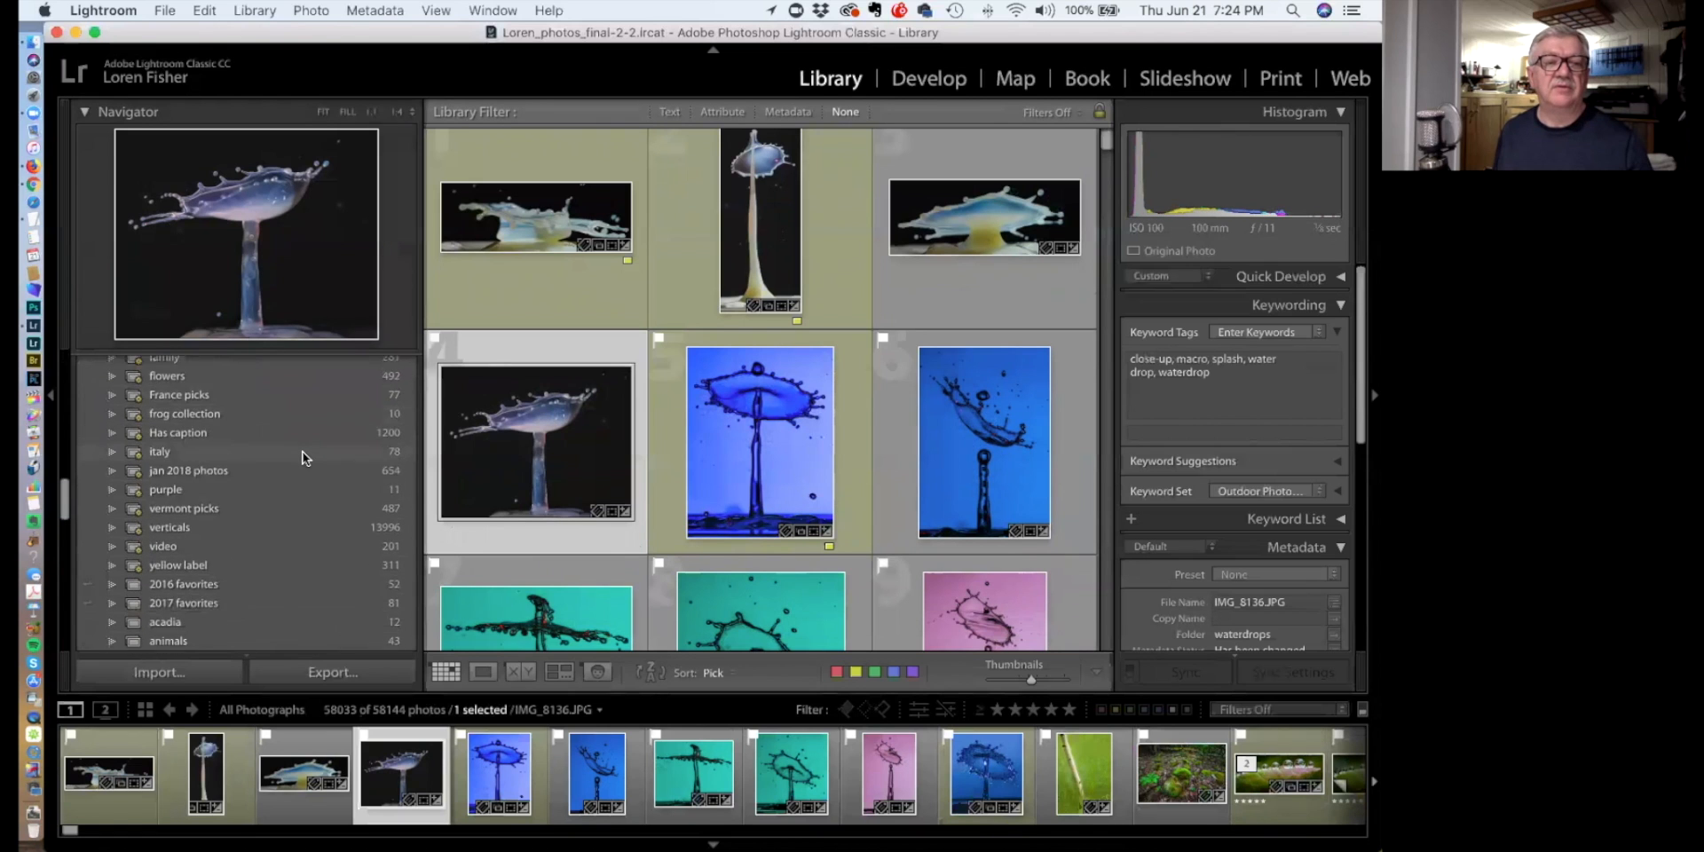
scroll(305, 455, down, 10)
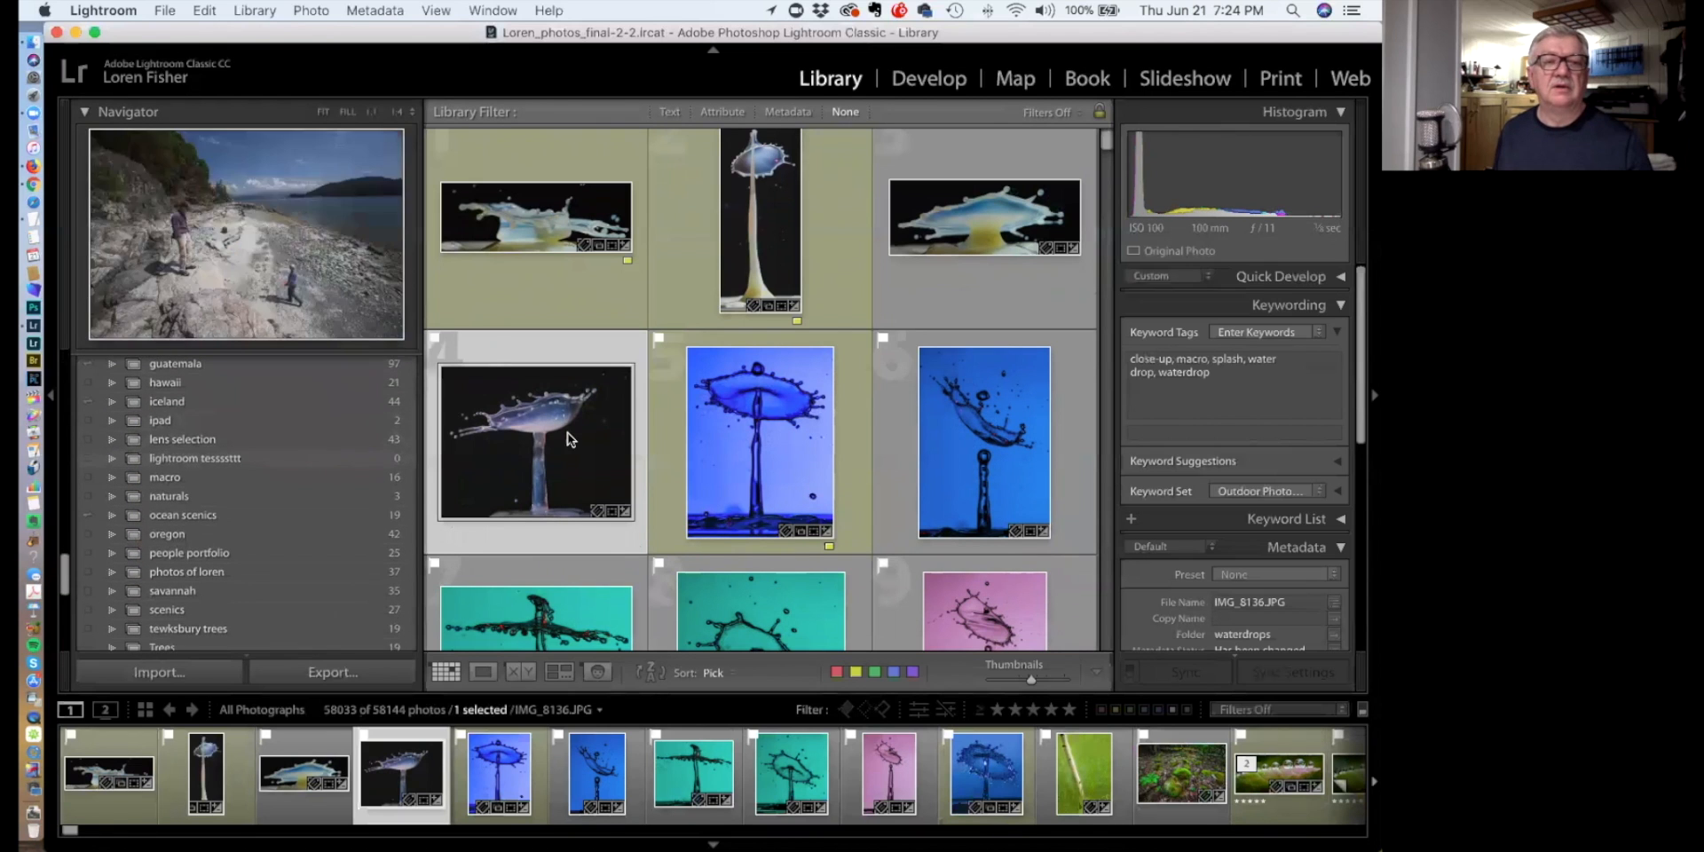
drag(567, 433, 264, 458)
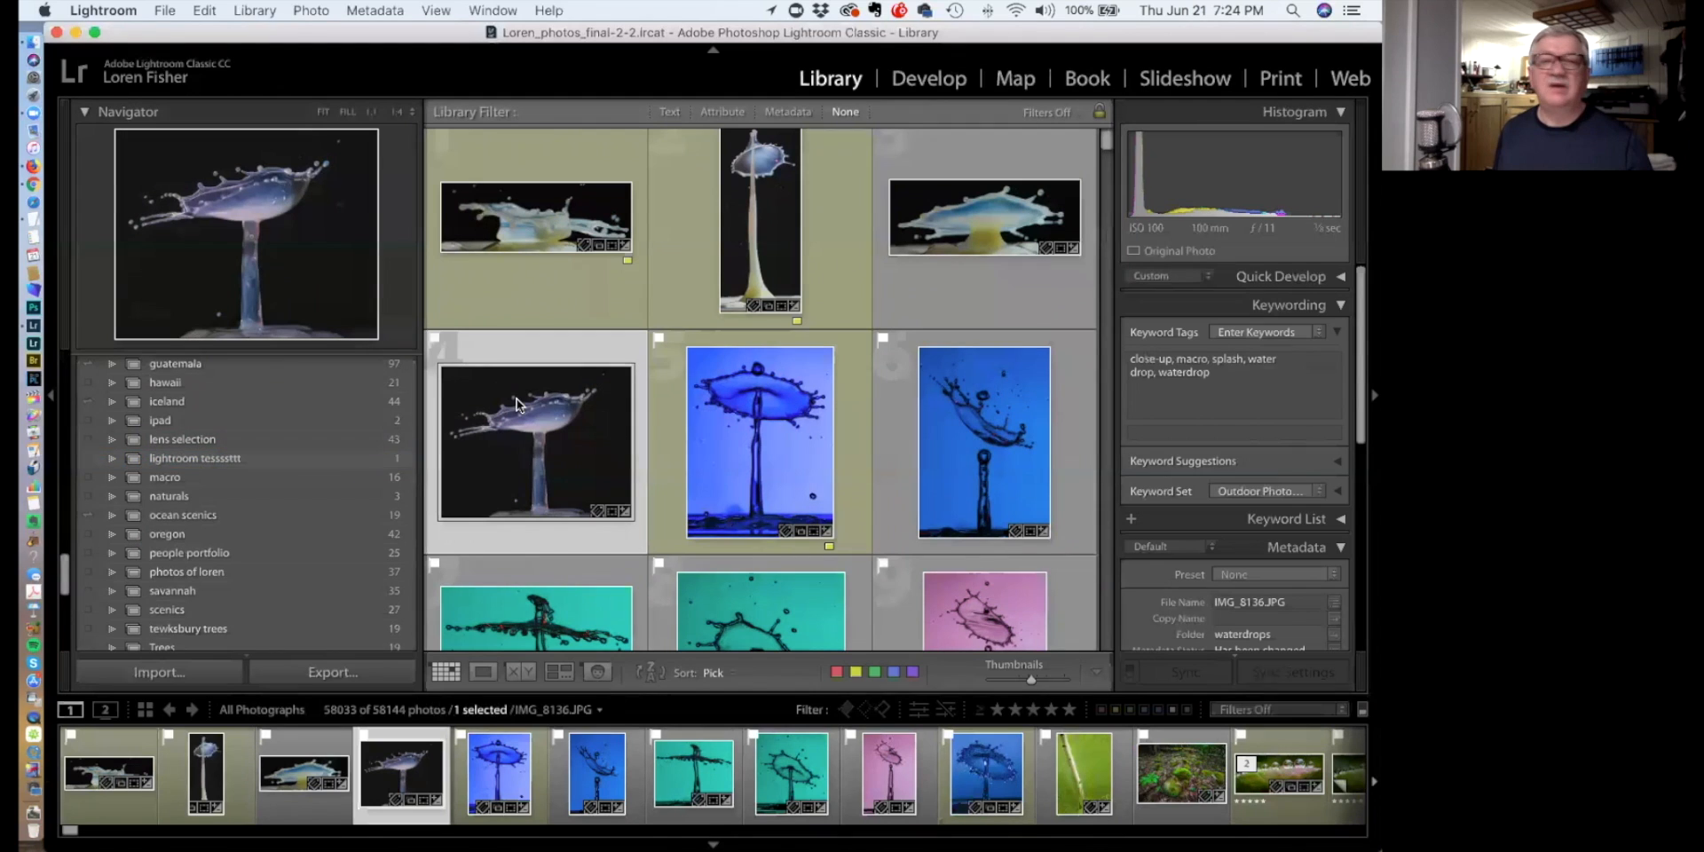
Add the tall splash photo IMG_8173.JPG and the two blue waterdrop photos to the "lightroom tessssttt" collection and open it
click(738, 231)
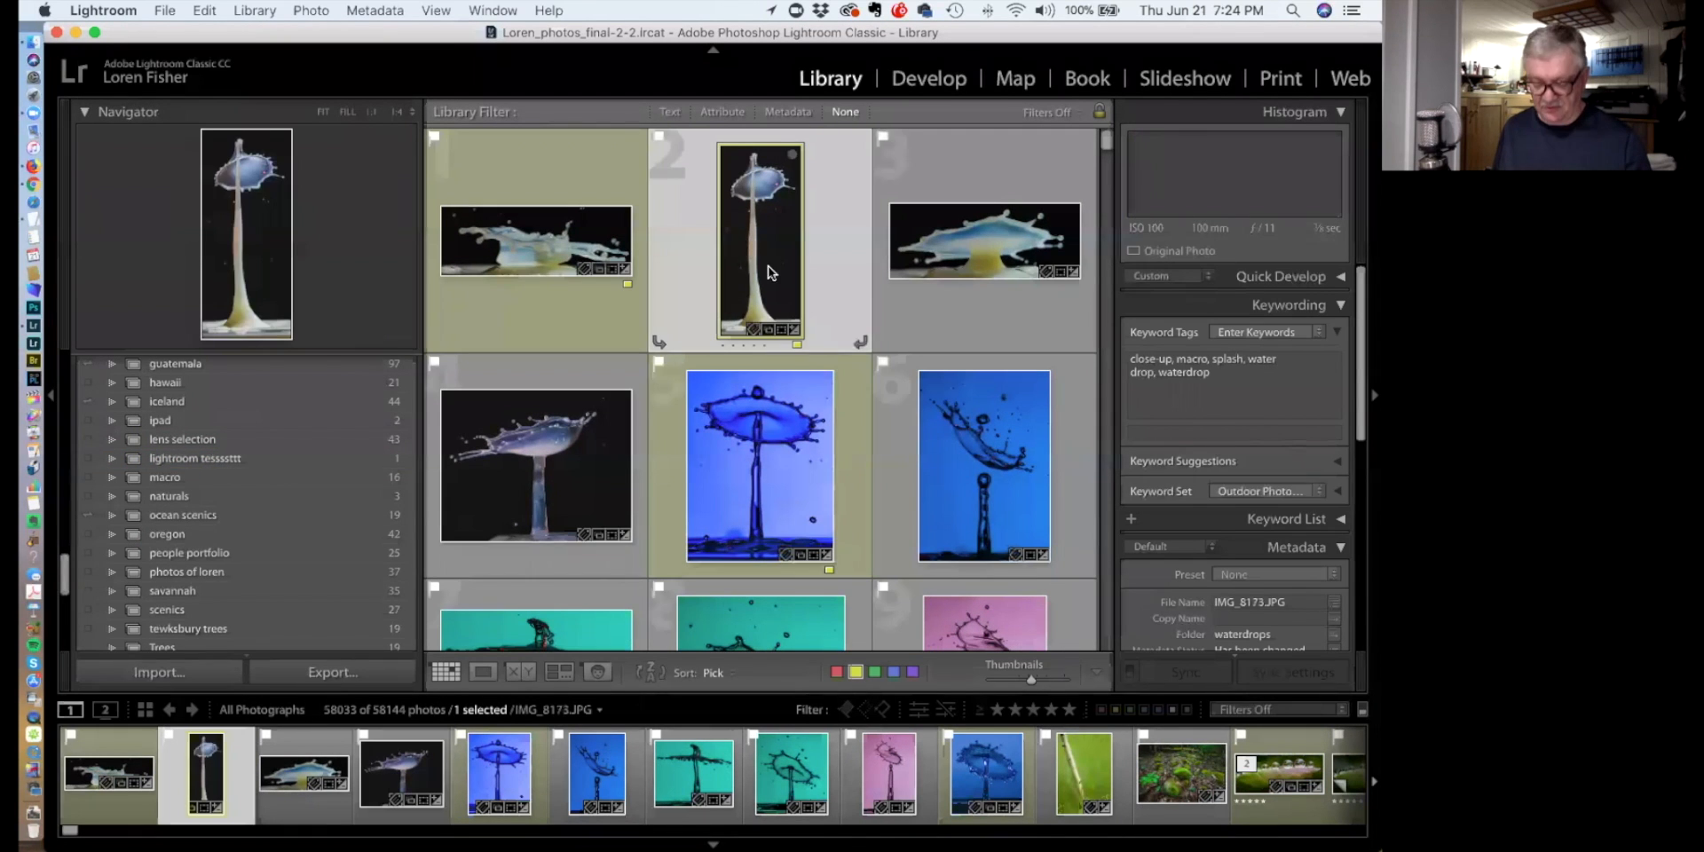
super+click(772, 440)
super+click(976, 456)
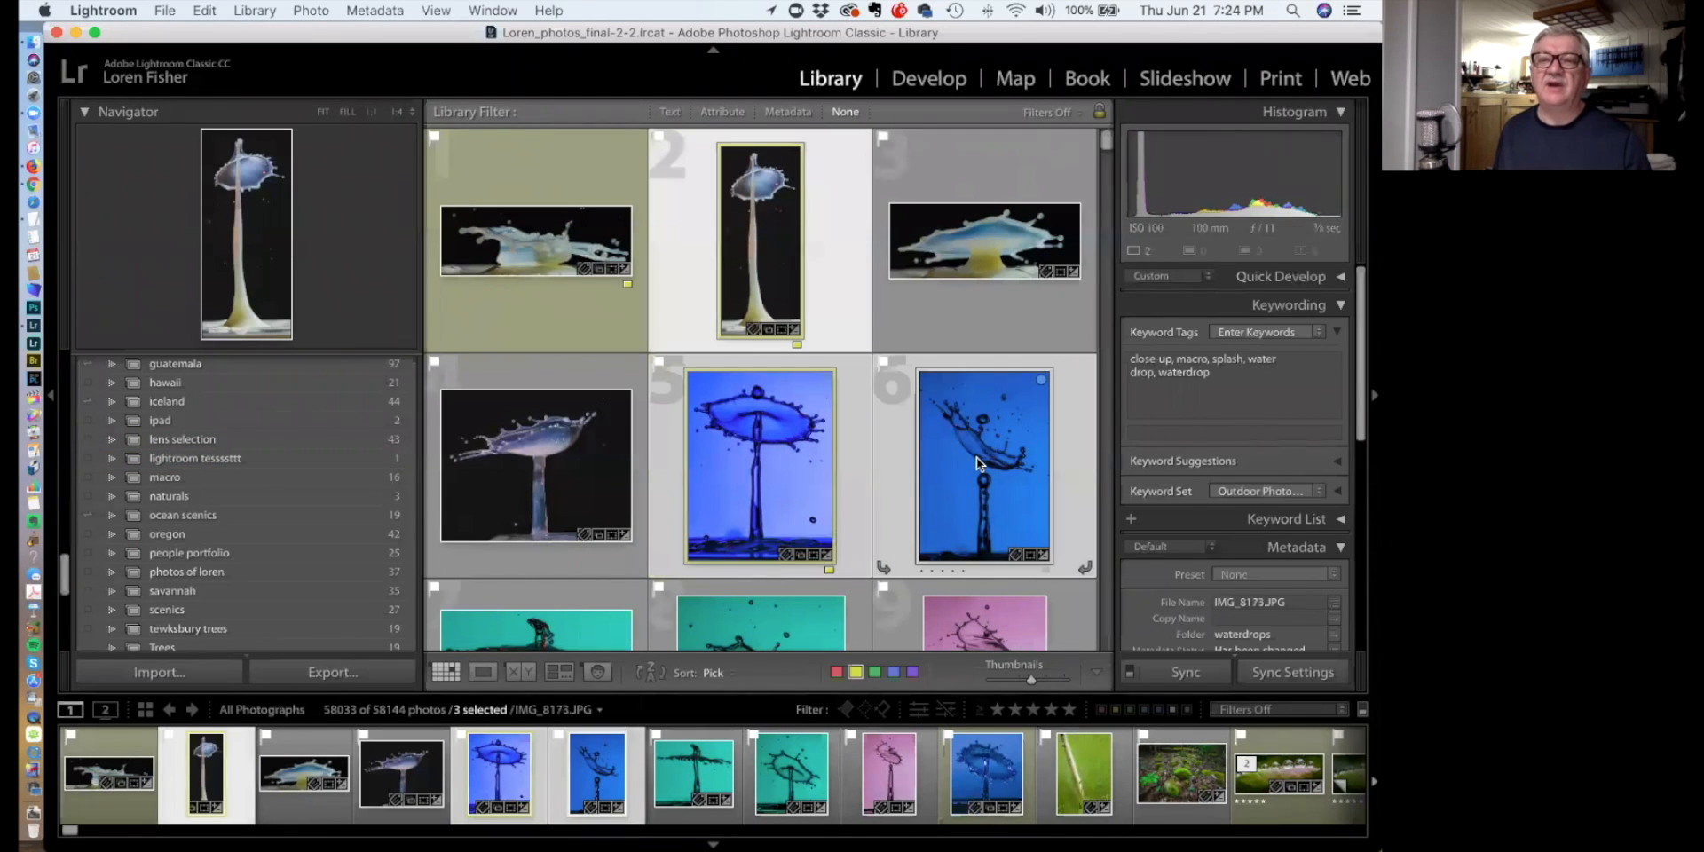
drag(975, 456, 366, 455)
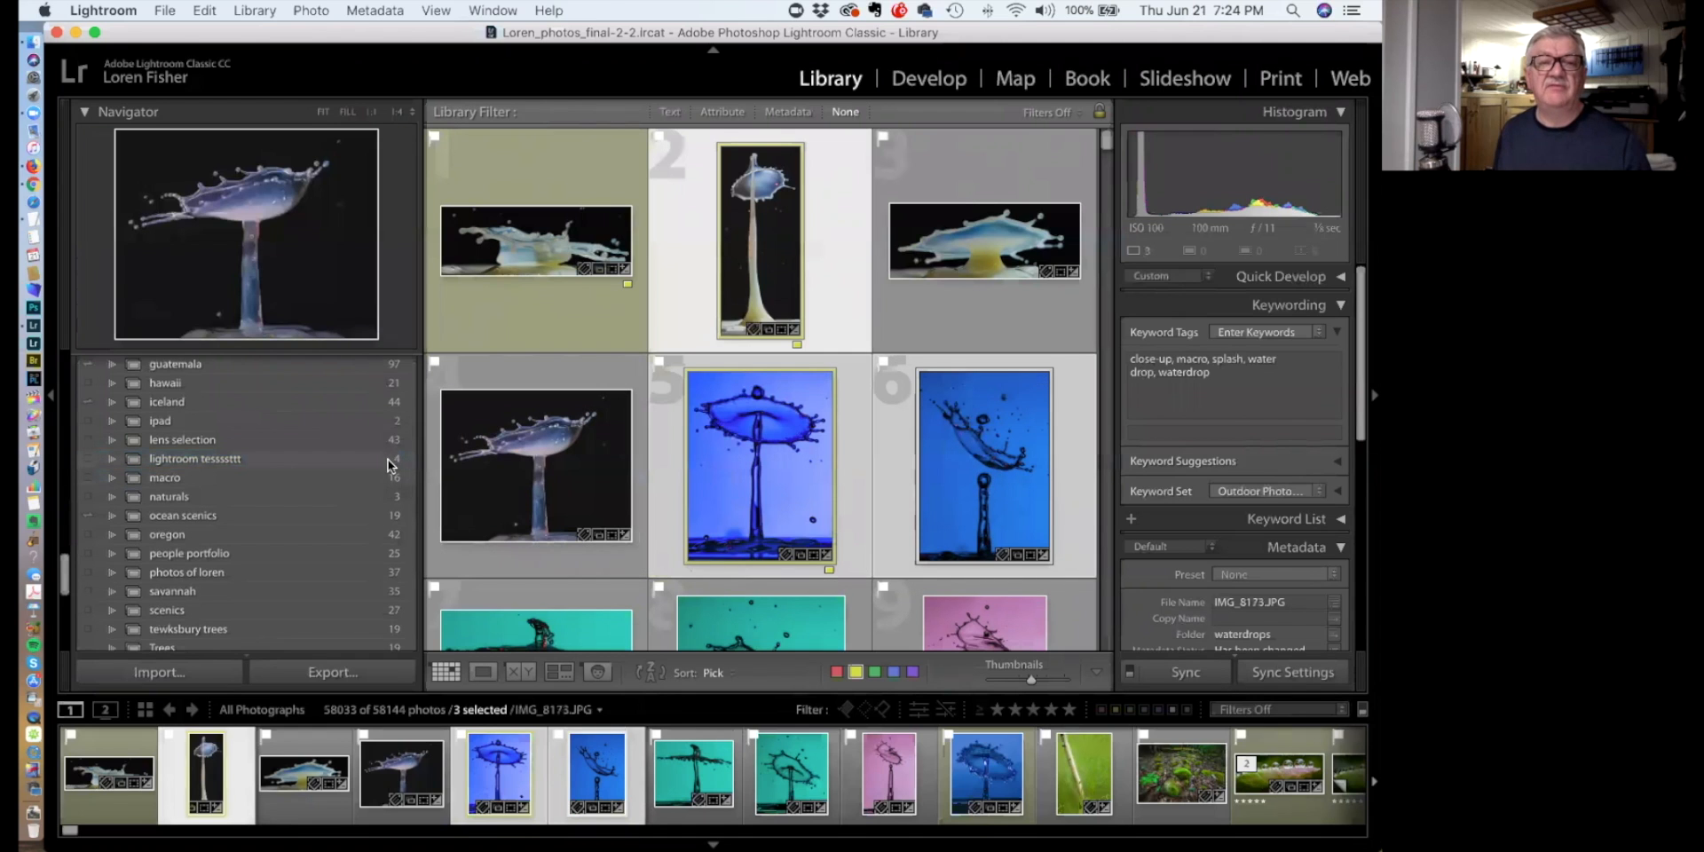
click(346, 456)
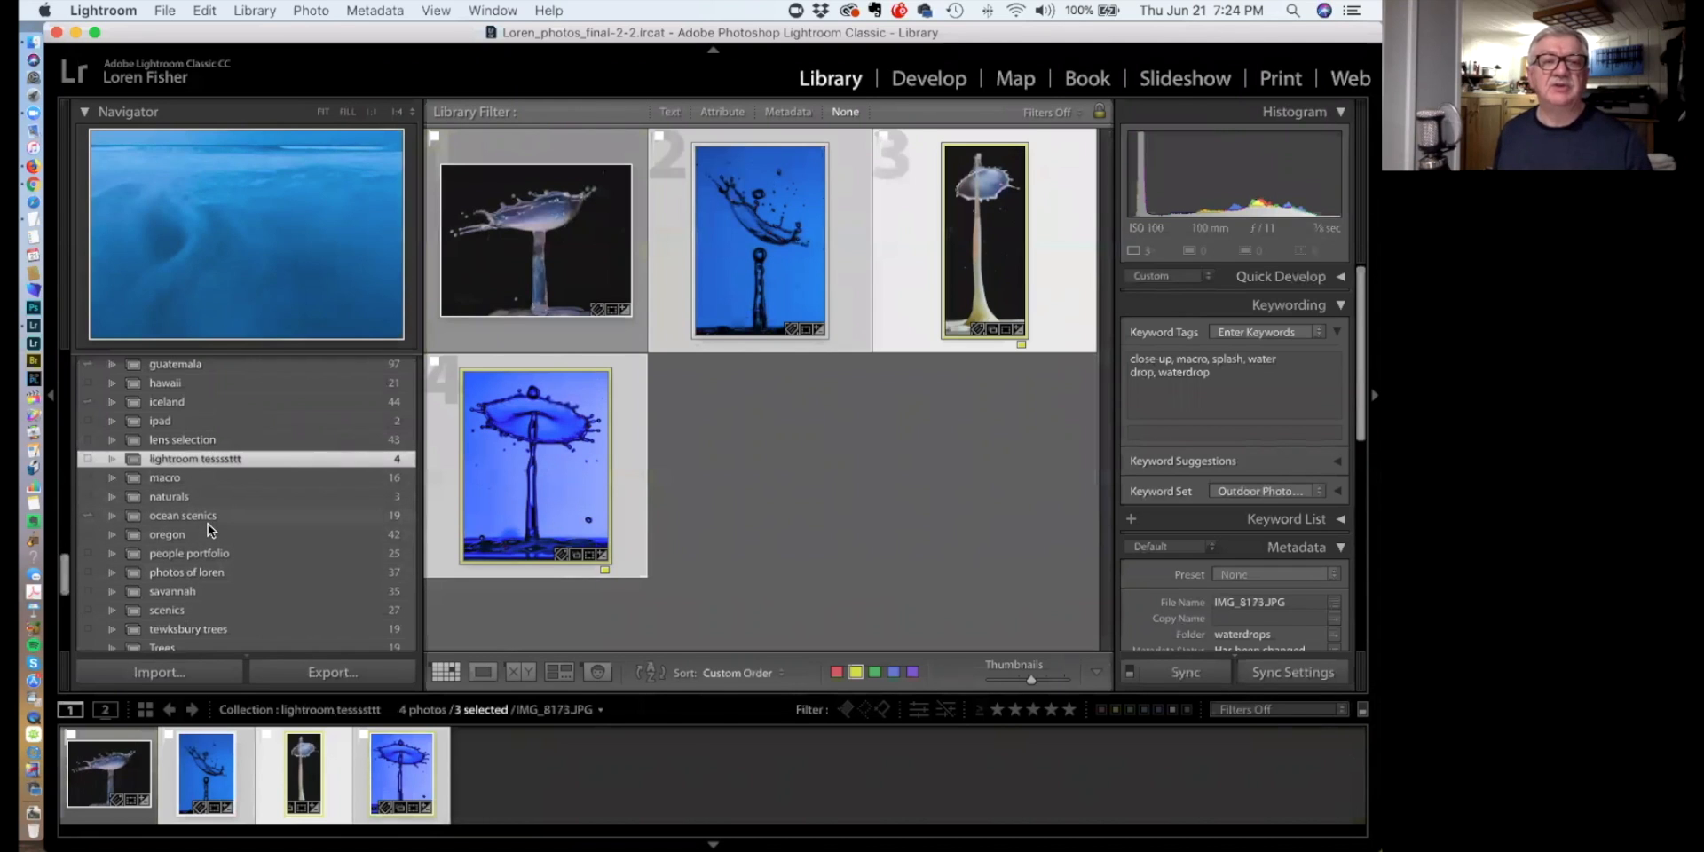
Remove the black-background splash photo IMG_8136.JPG from the "lightroom tessssttt" collection
scroll(221, 561, up, 5)
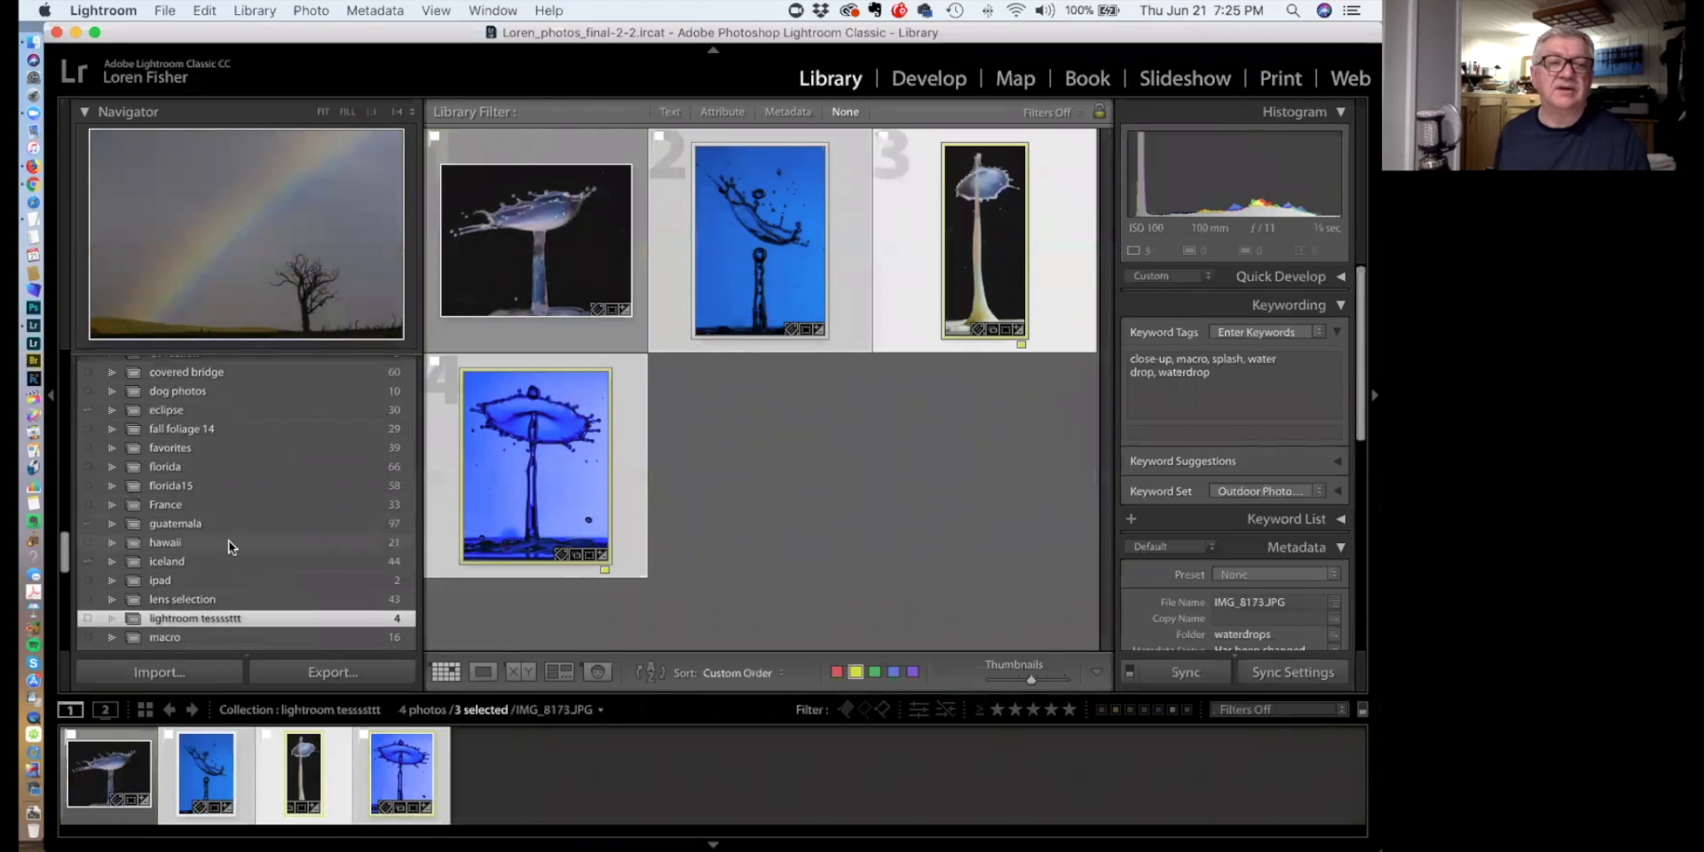
scroll(217, 527, up, 4)
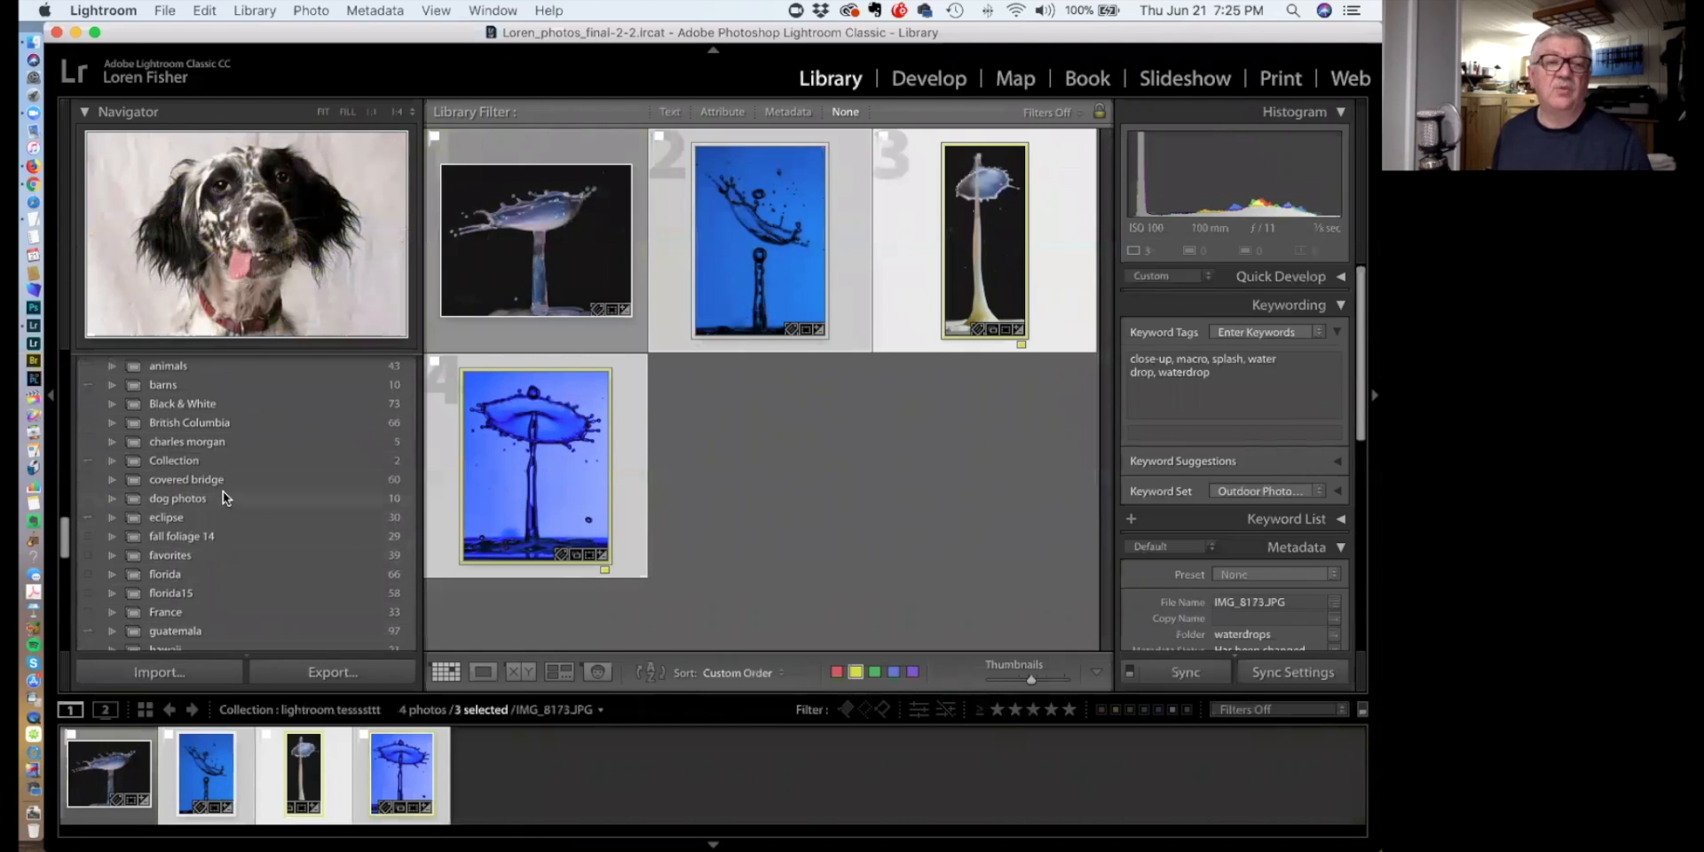
scroll(222, 493, up, 7)
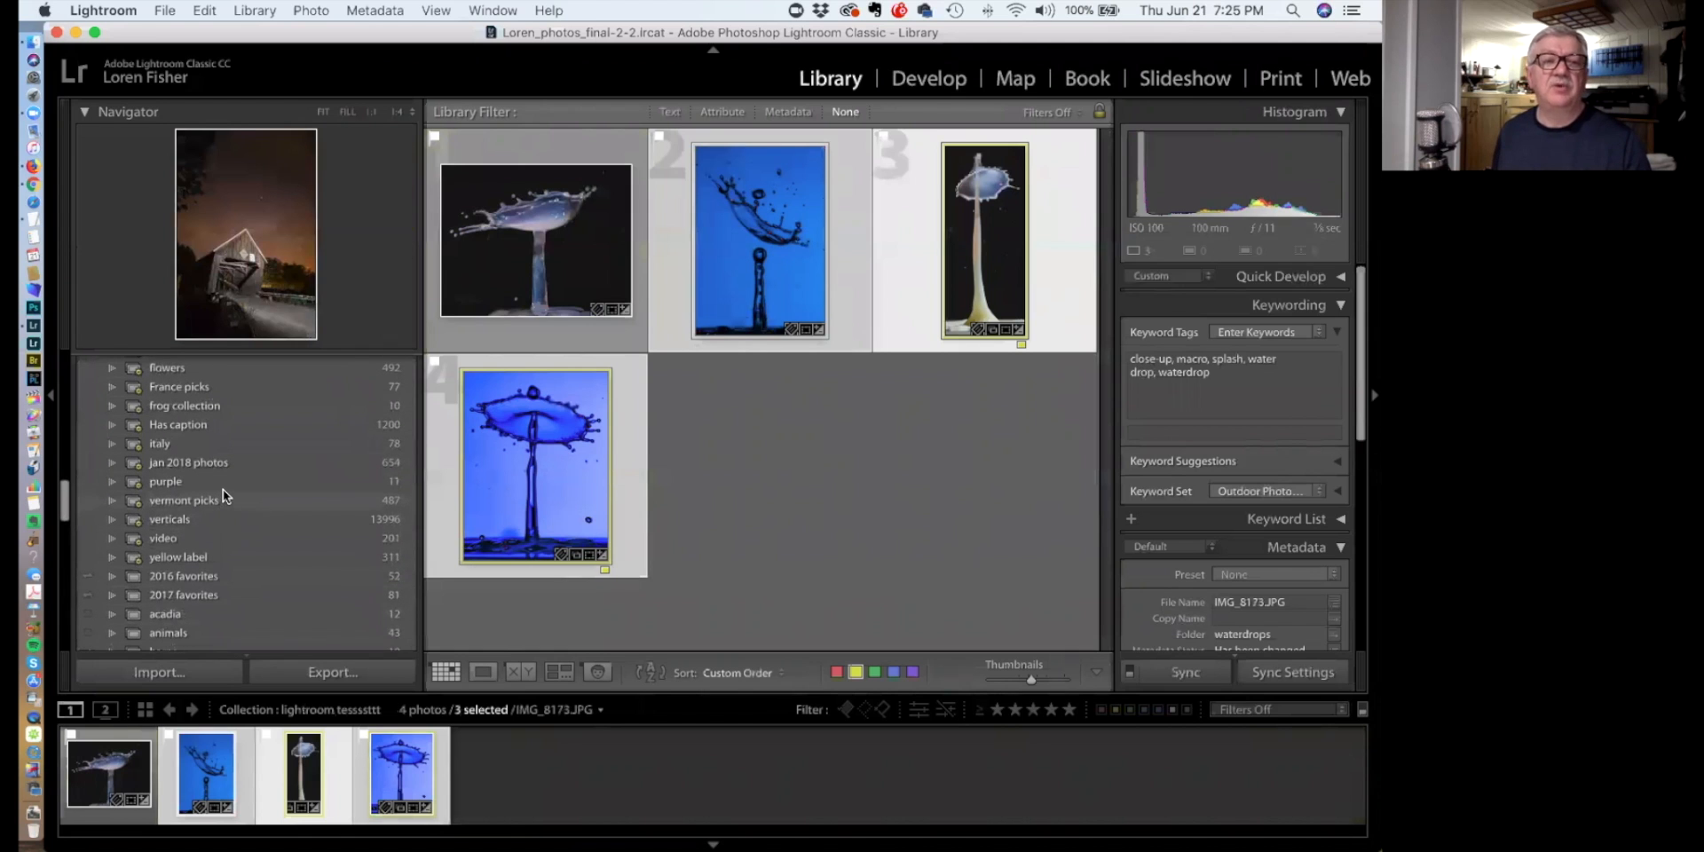
scroll(263, 513, up, 5)
scroll(259, 515, down, 10)
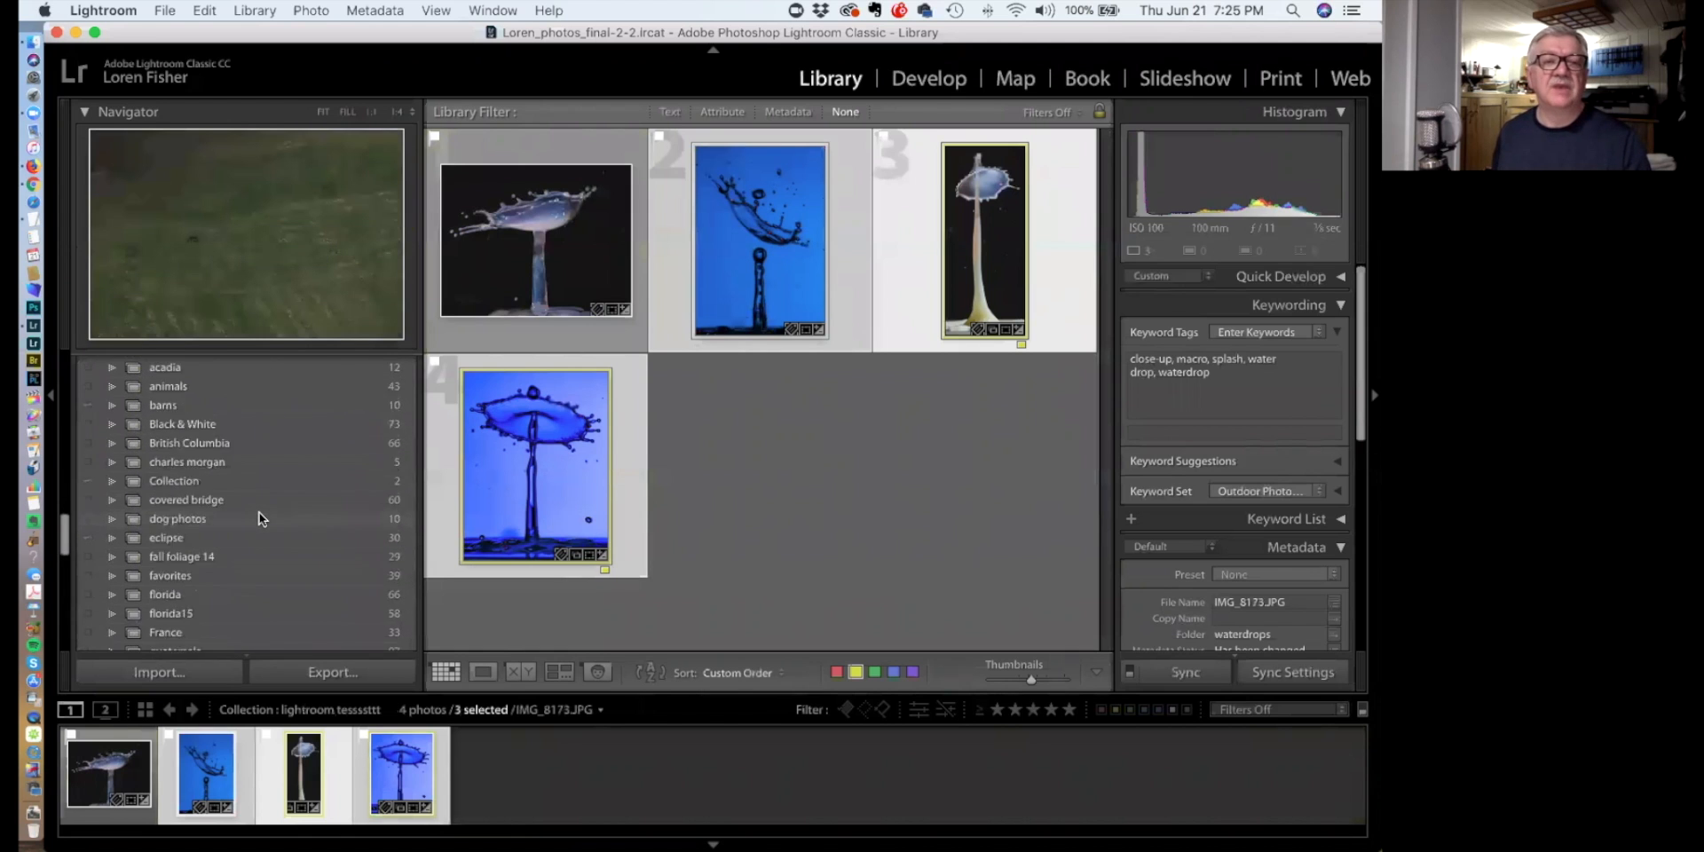
click(611, 291)
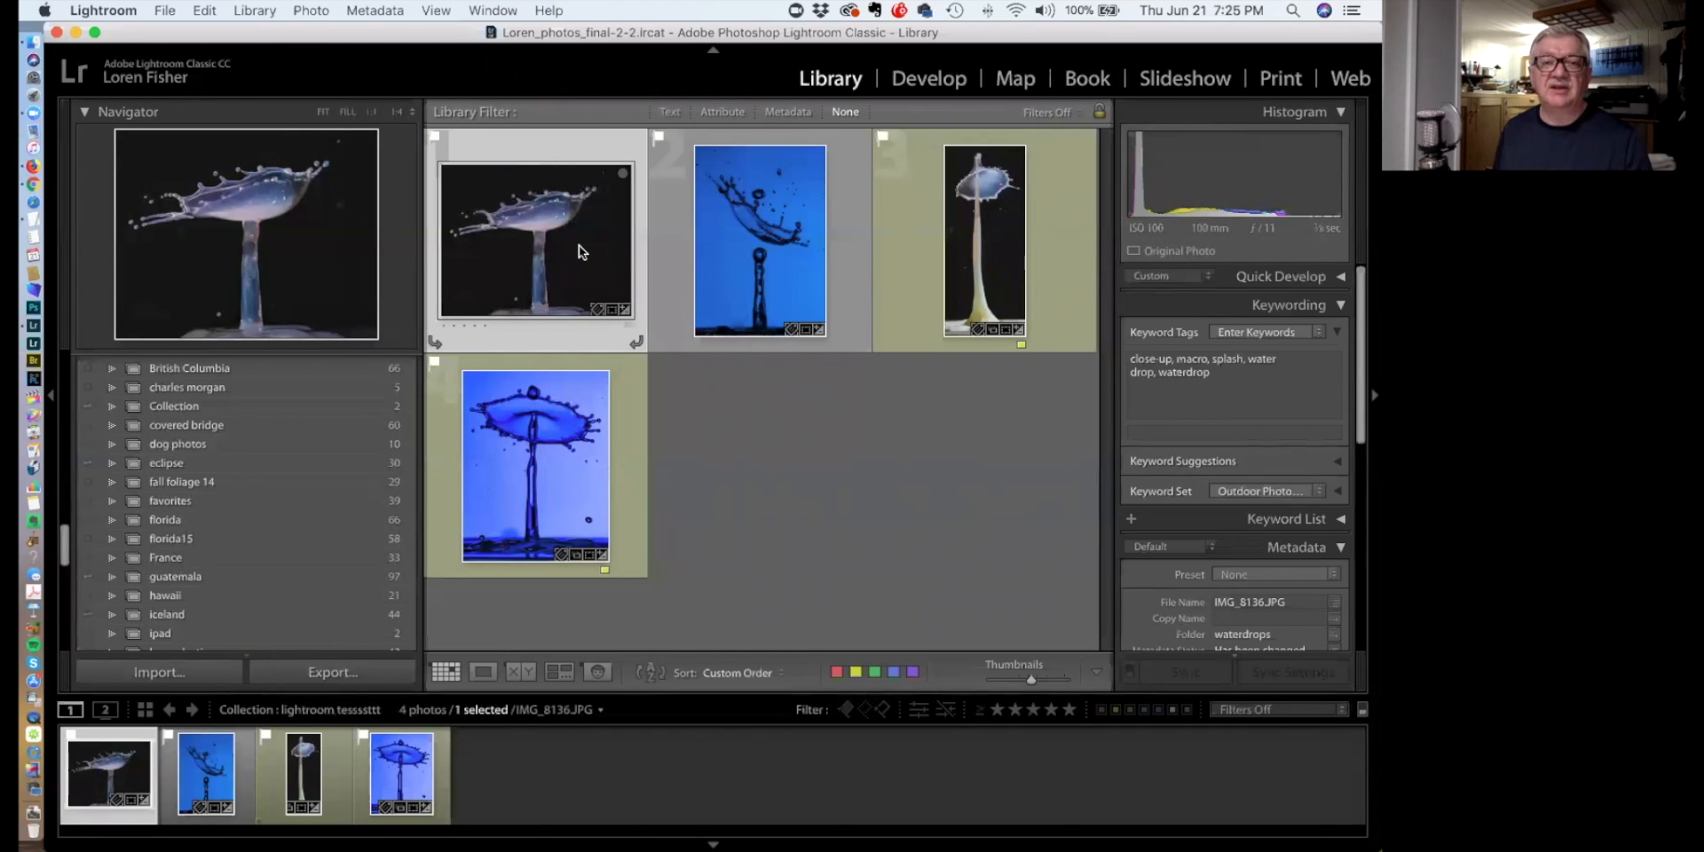
key(Delete)
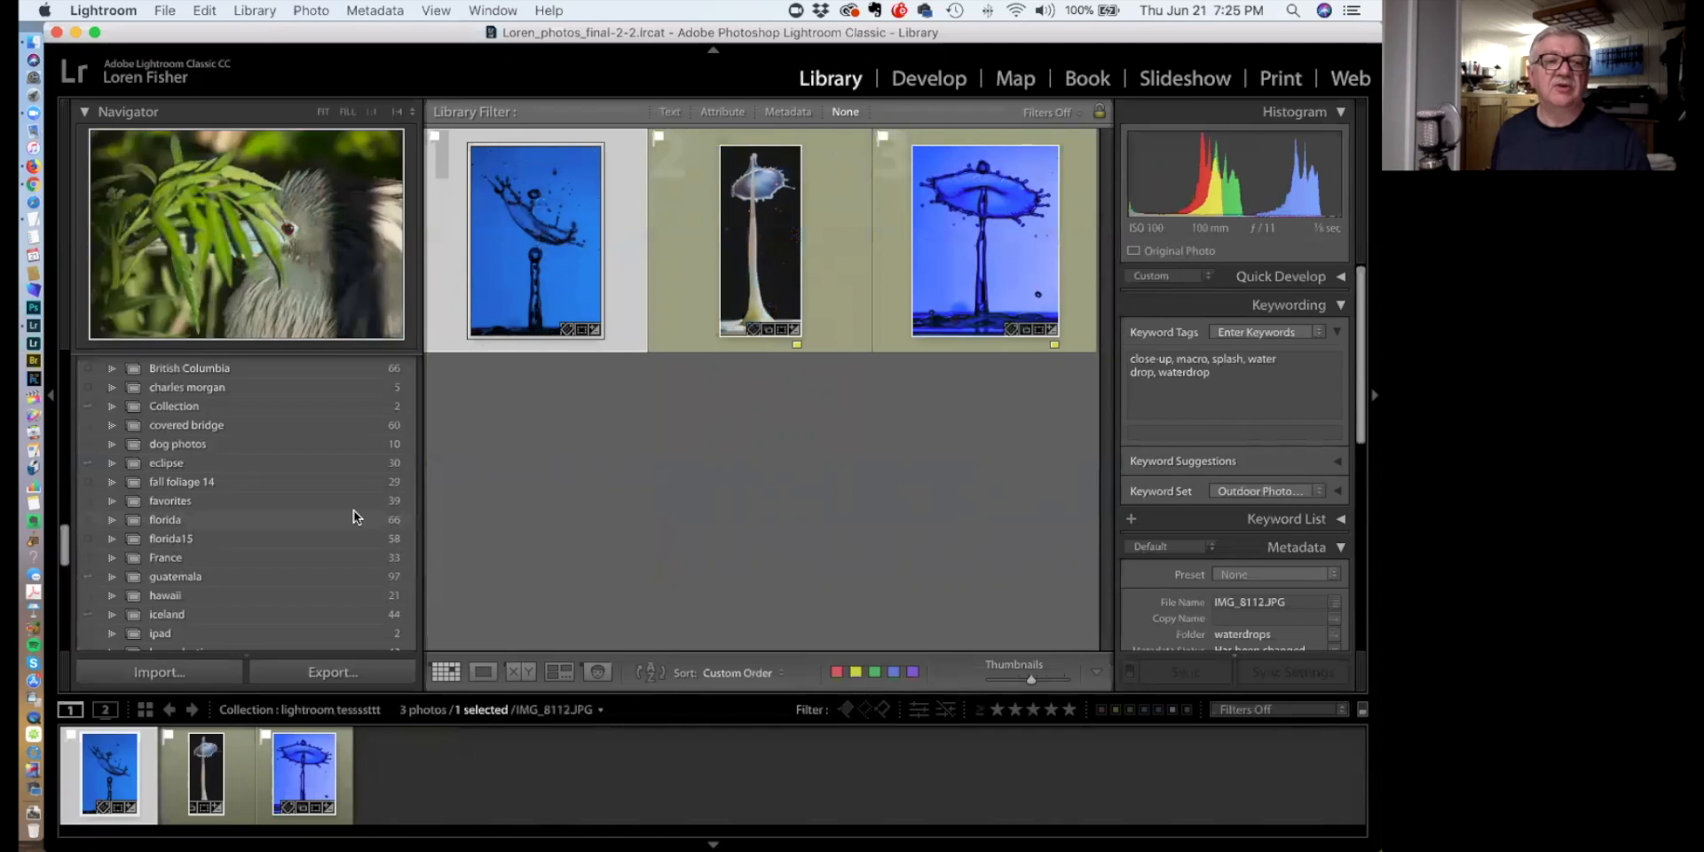
Open the guatemala collection and look through the list of other collections
click(289, 576)
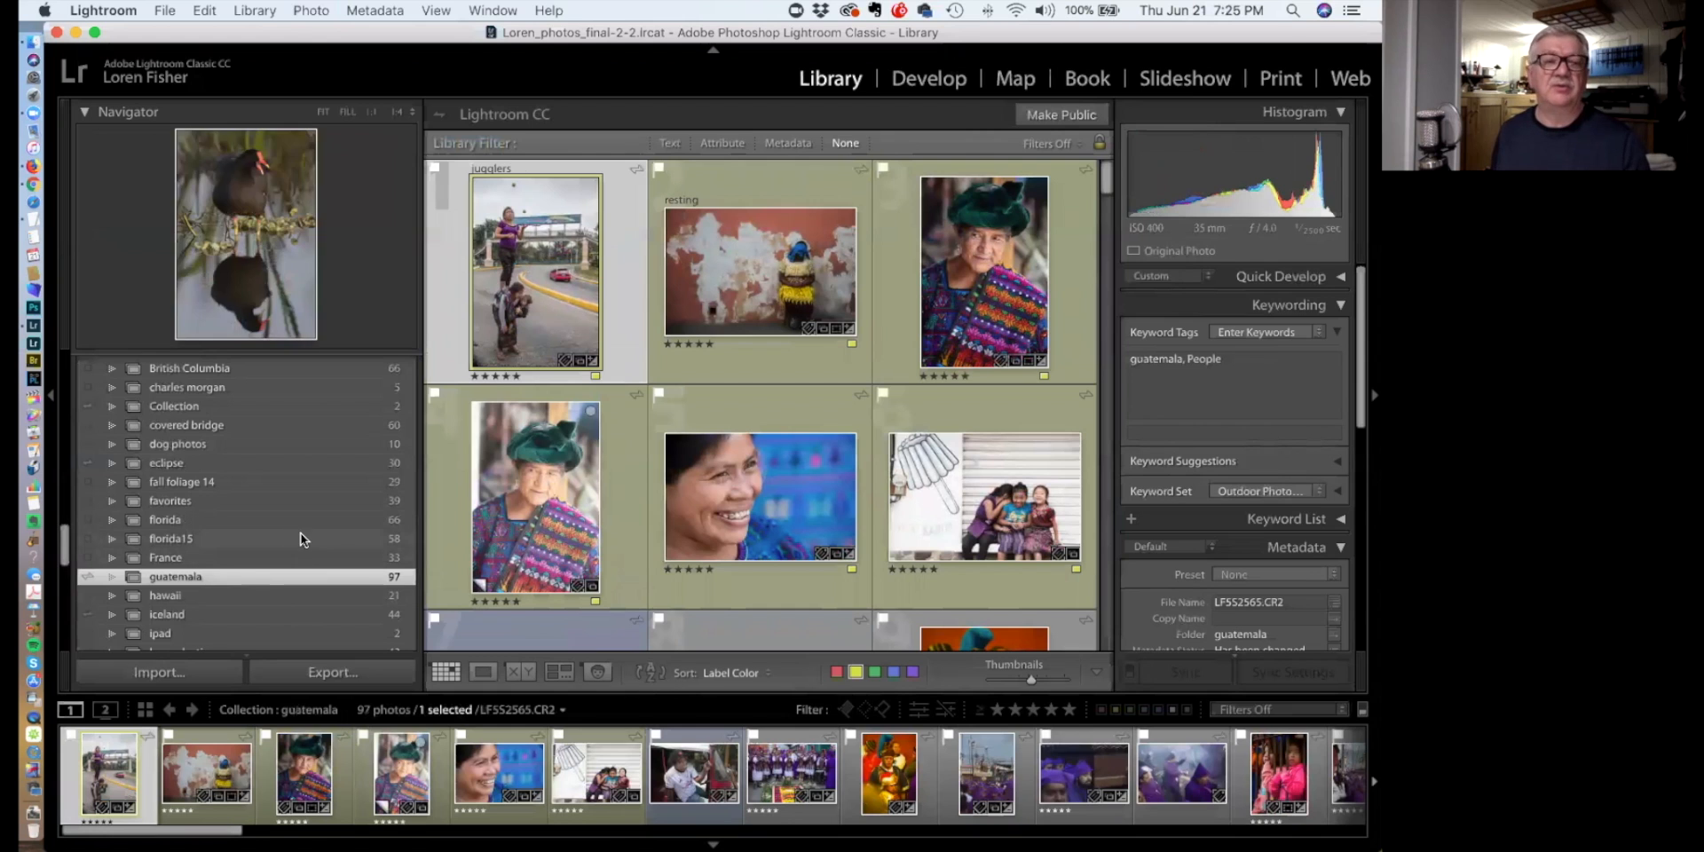
scroll(300, 526, down, 2)
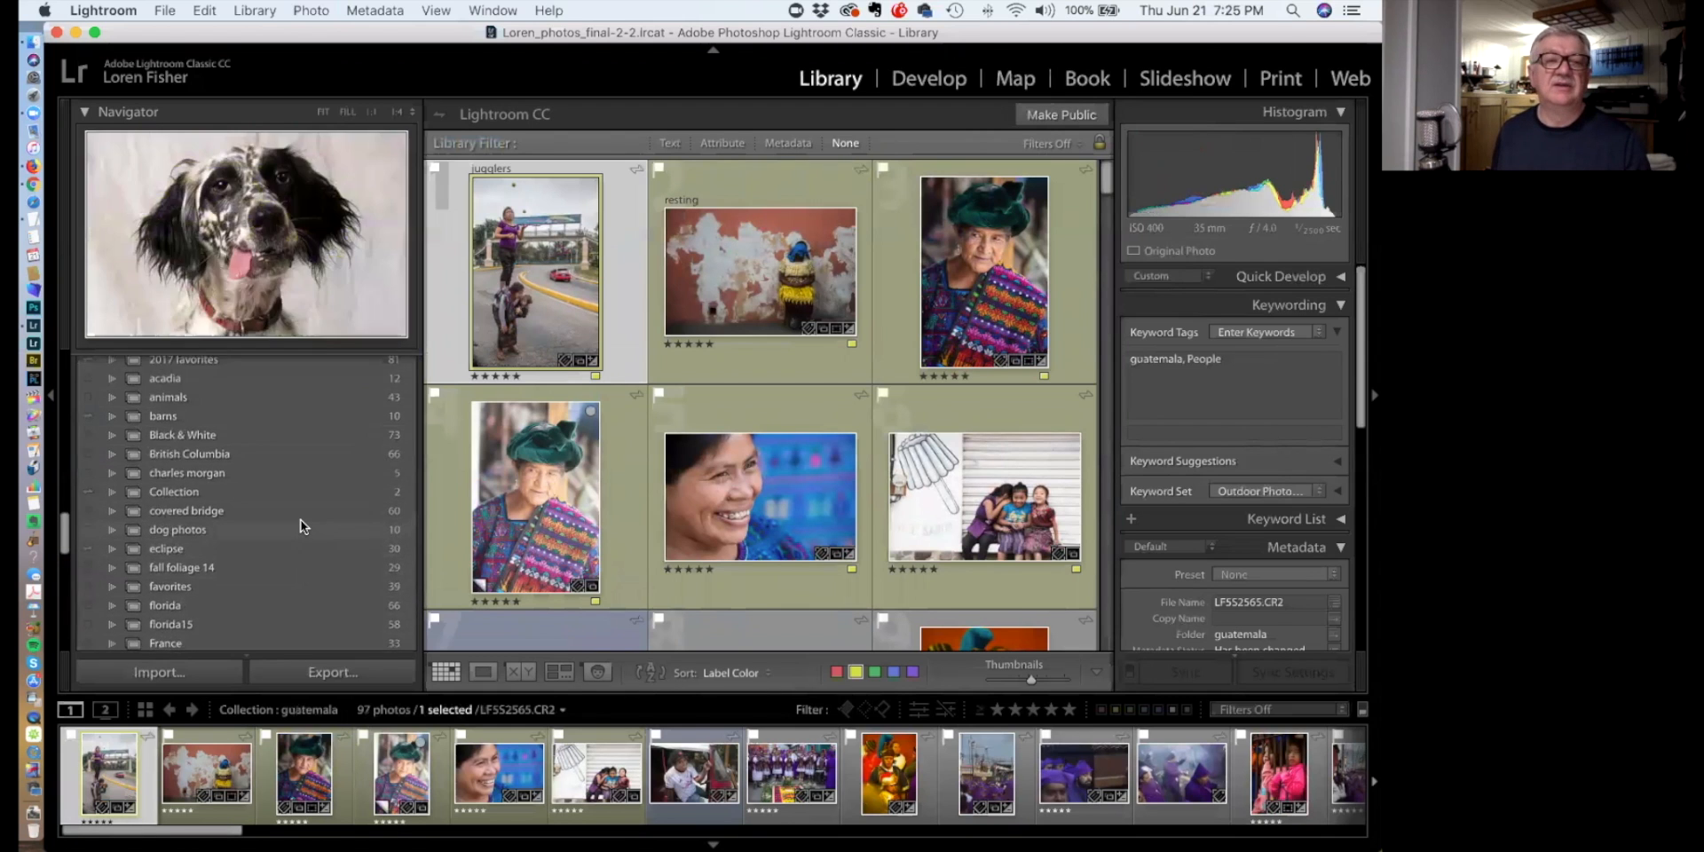
scroll(300, 526, up, 6)
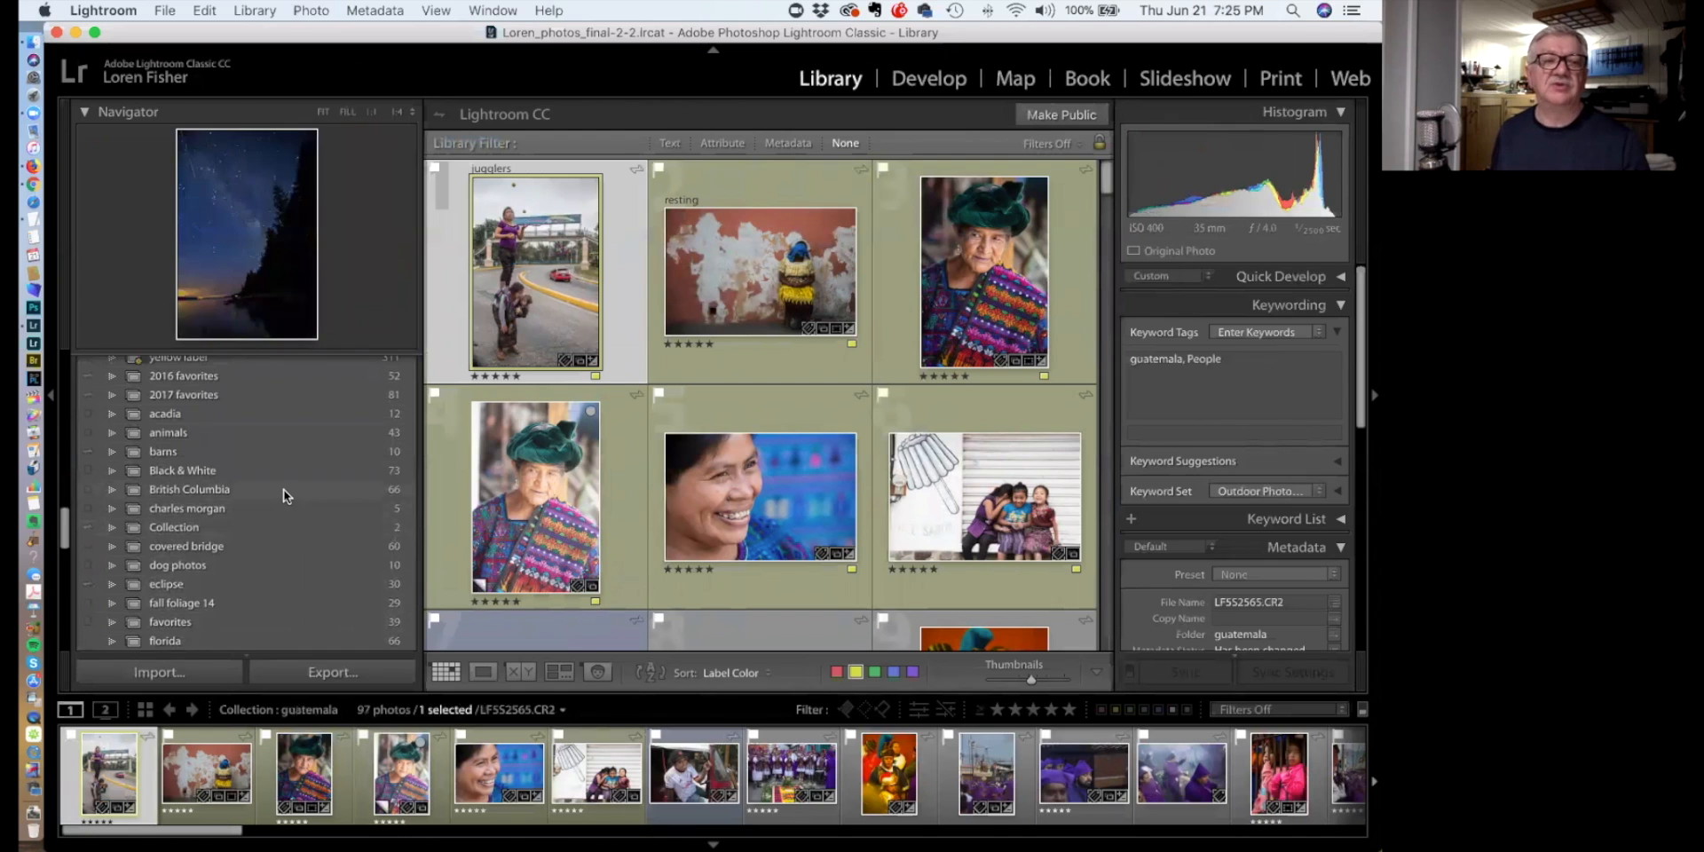
scroll(287, 487, up, 8)
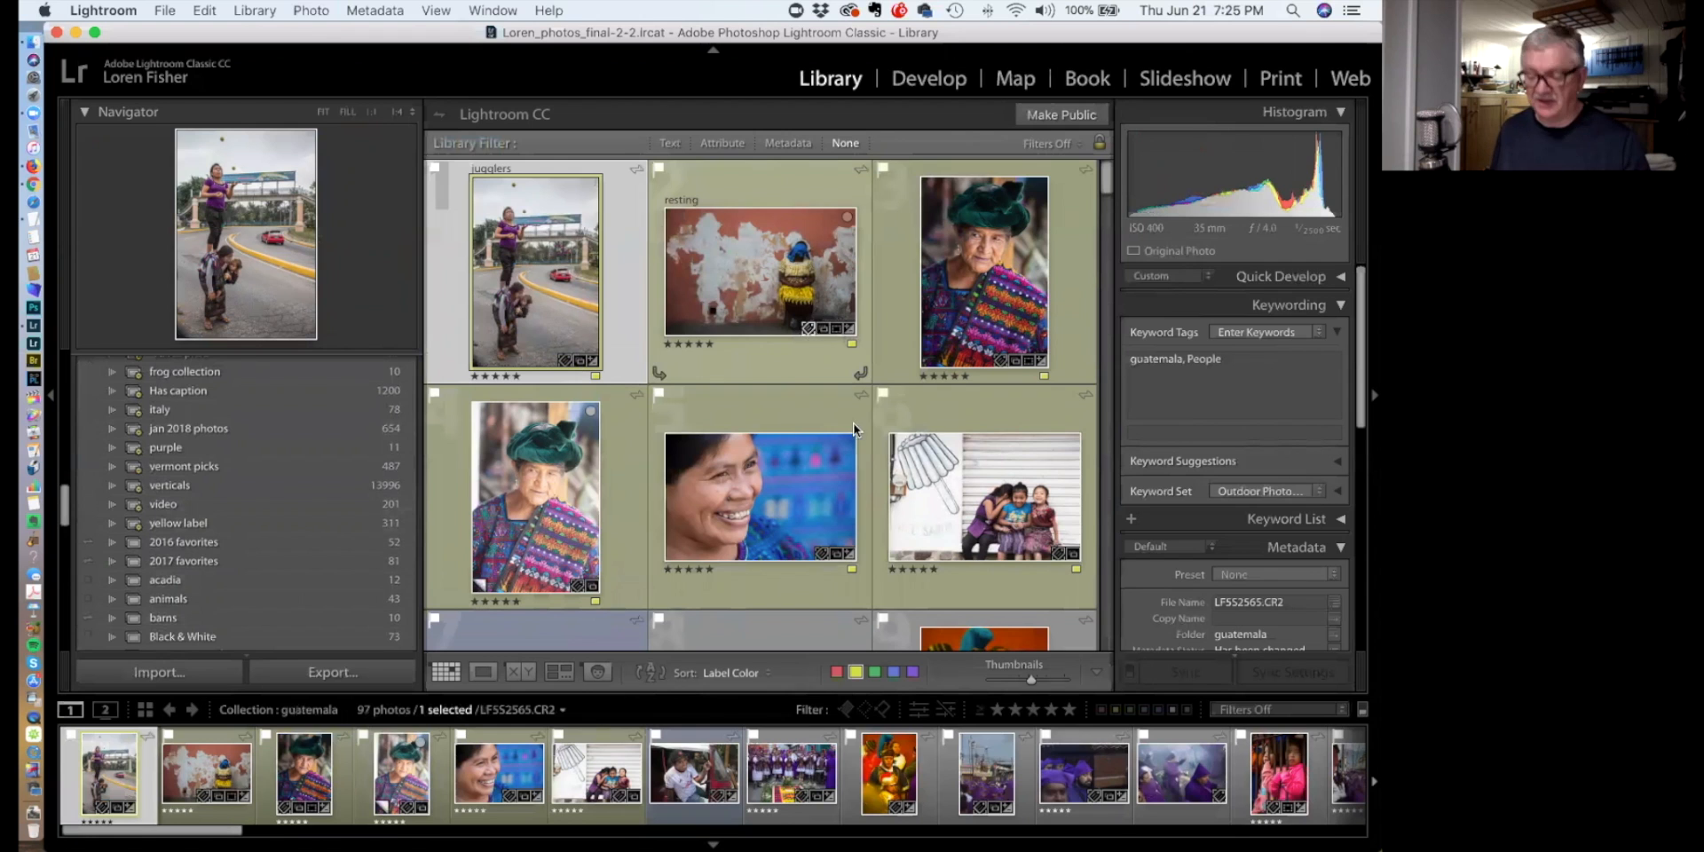
Enlarge the grid thumbnails so that two photos fit in each row
drag(1032, 682, 1051, 682)
scroll(1034, 551, down, 1)
scroll(1033, 543, down, 6)
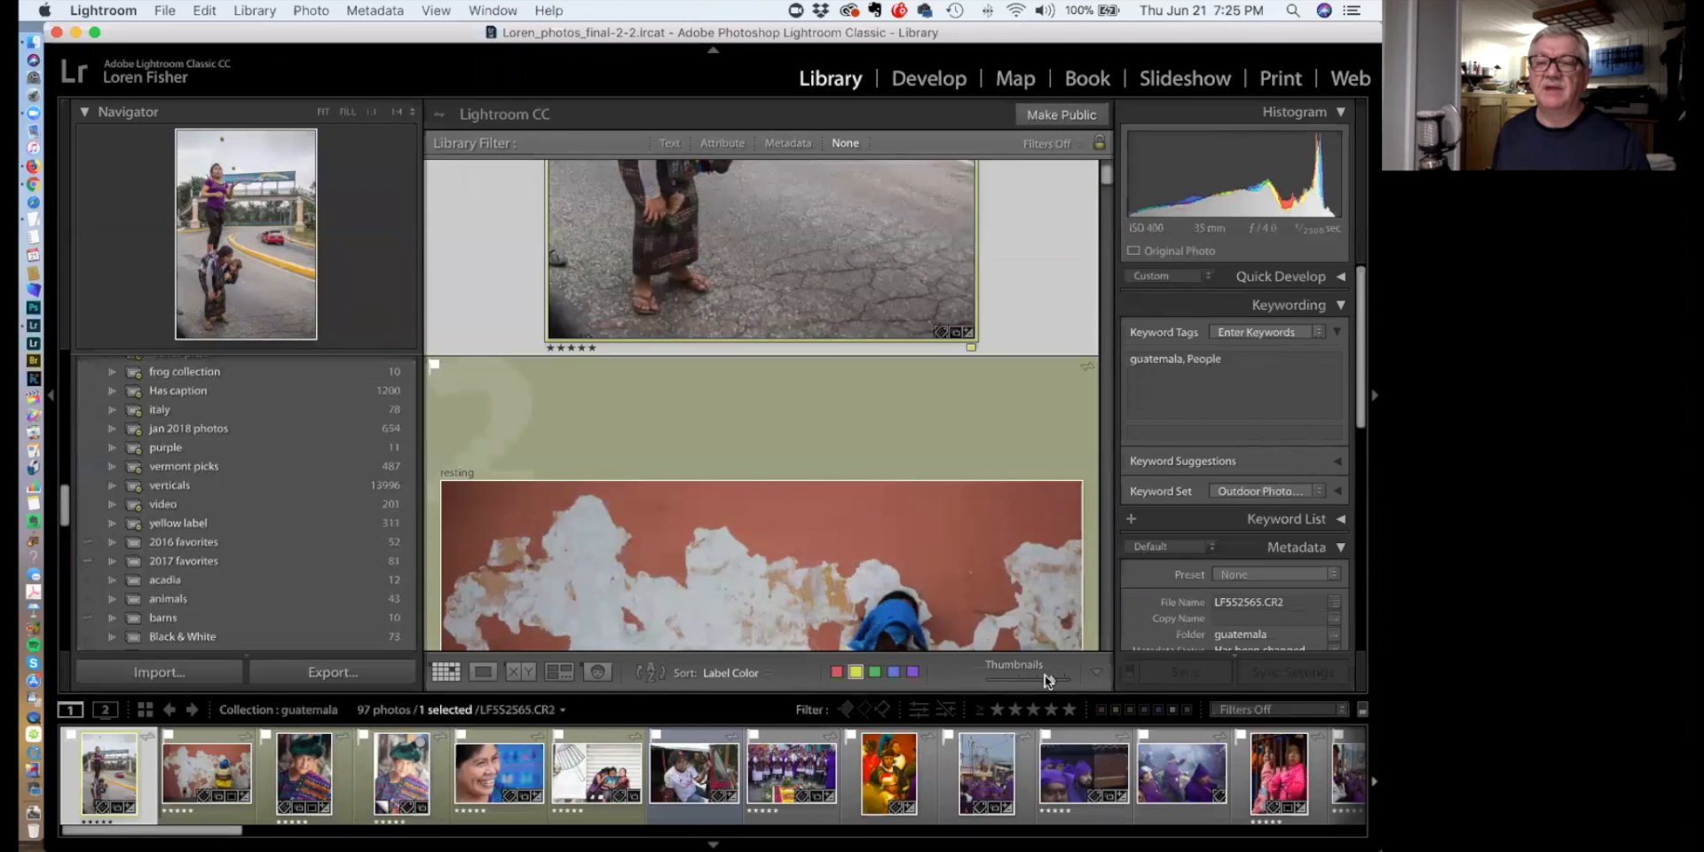
drag(1052, 680, 1045, 681)
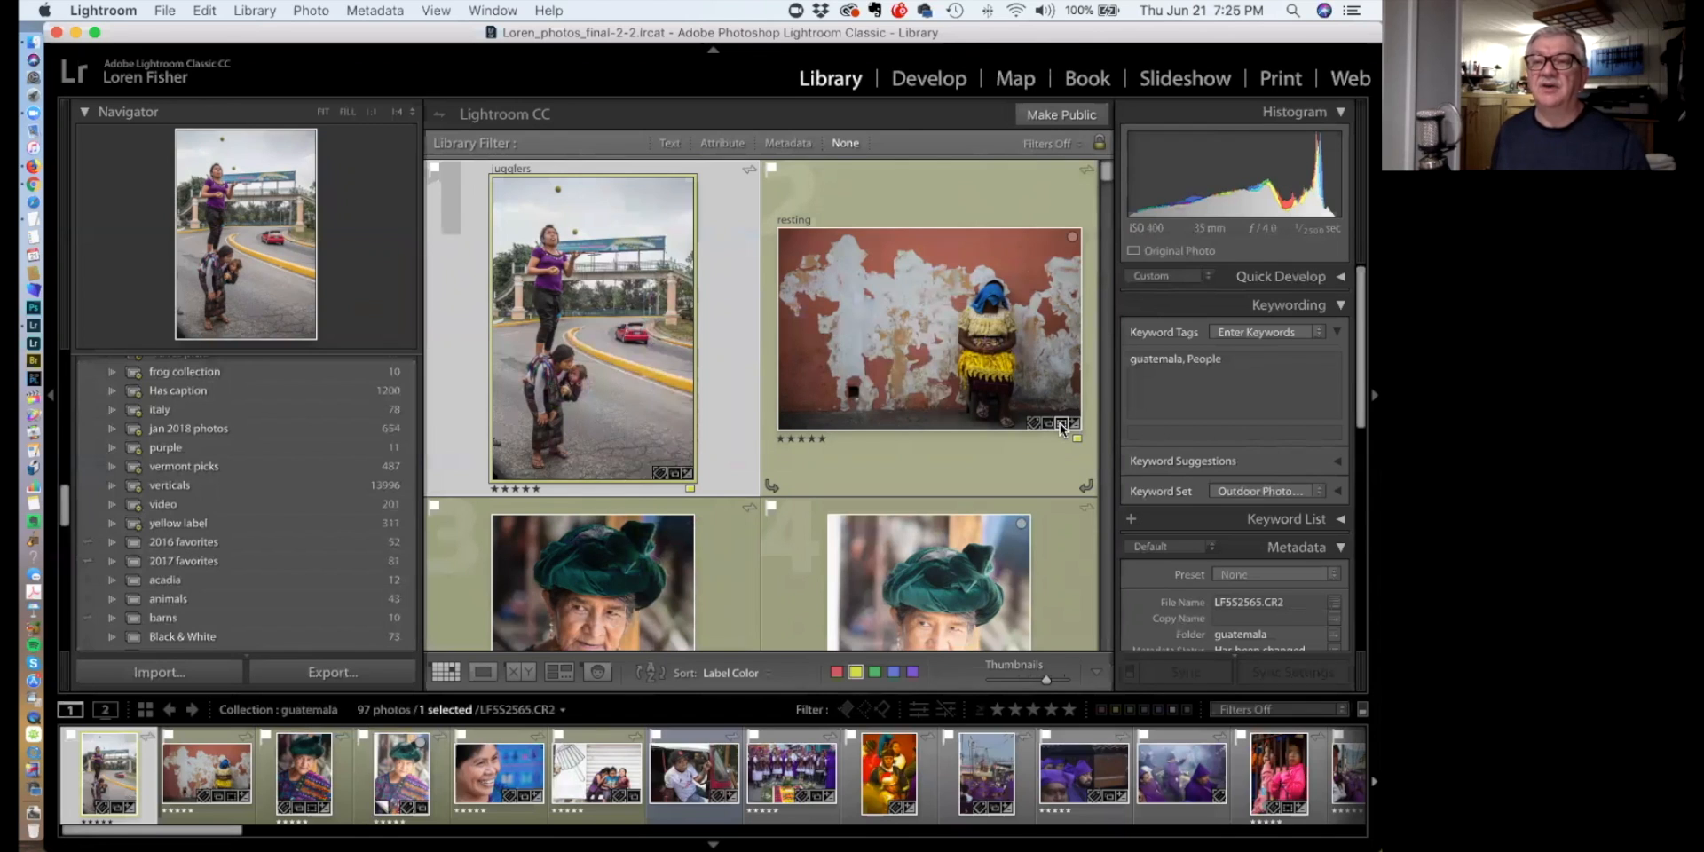
Check which collections the "resting" photo belongs to, staying in the guatemala collection
mouse_move(1061, 427)
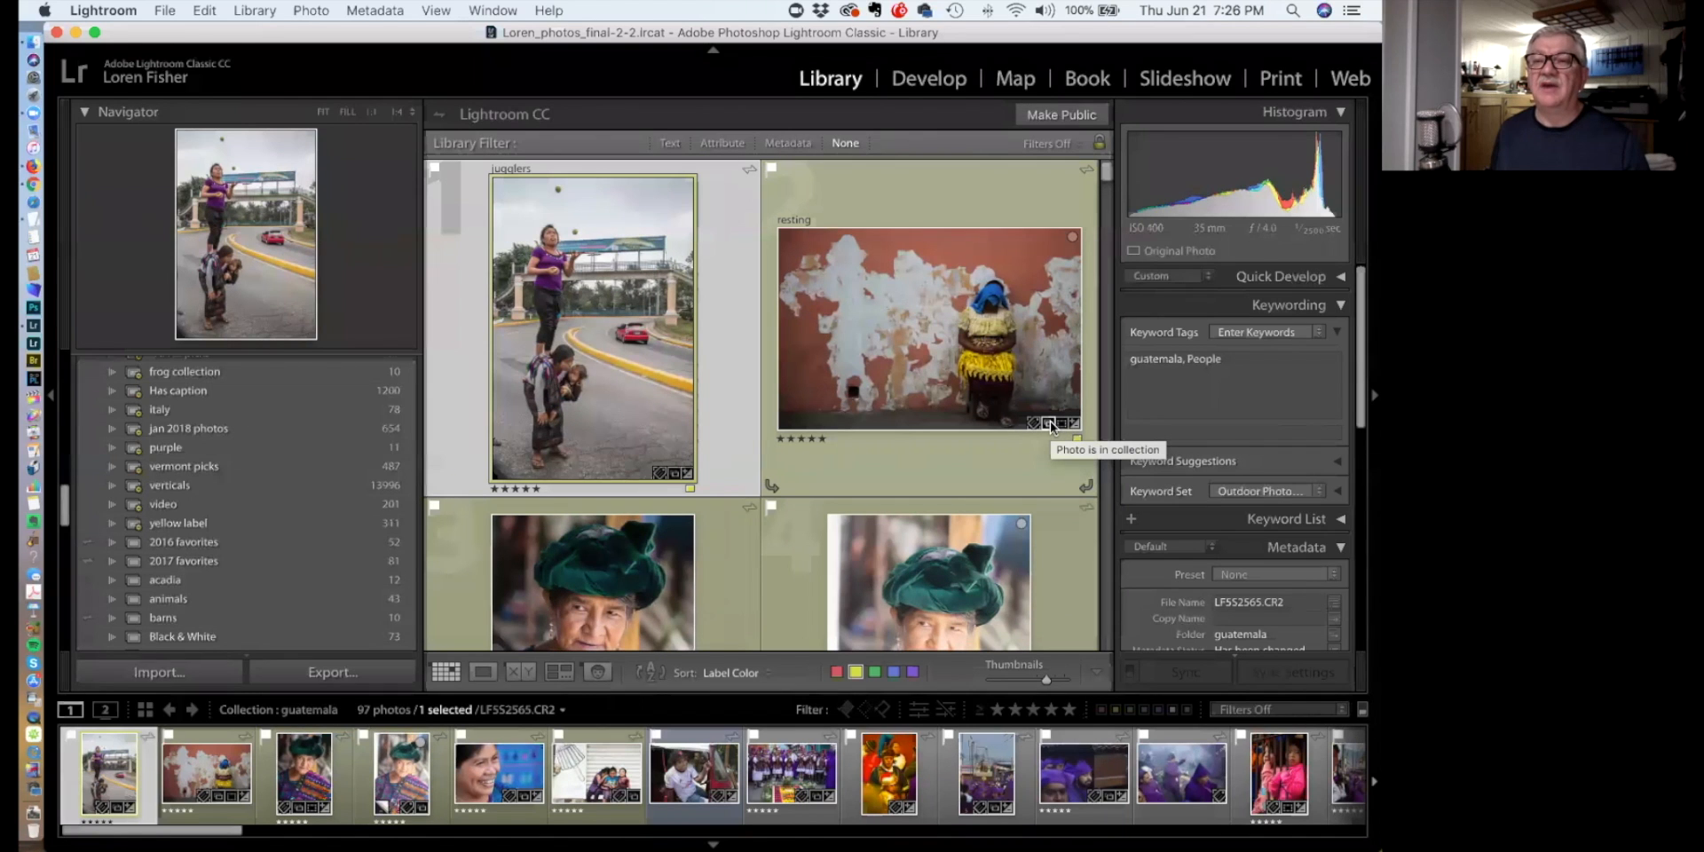
click(1051, 423)
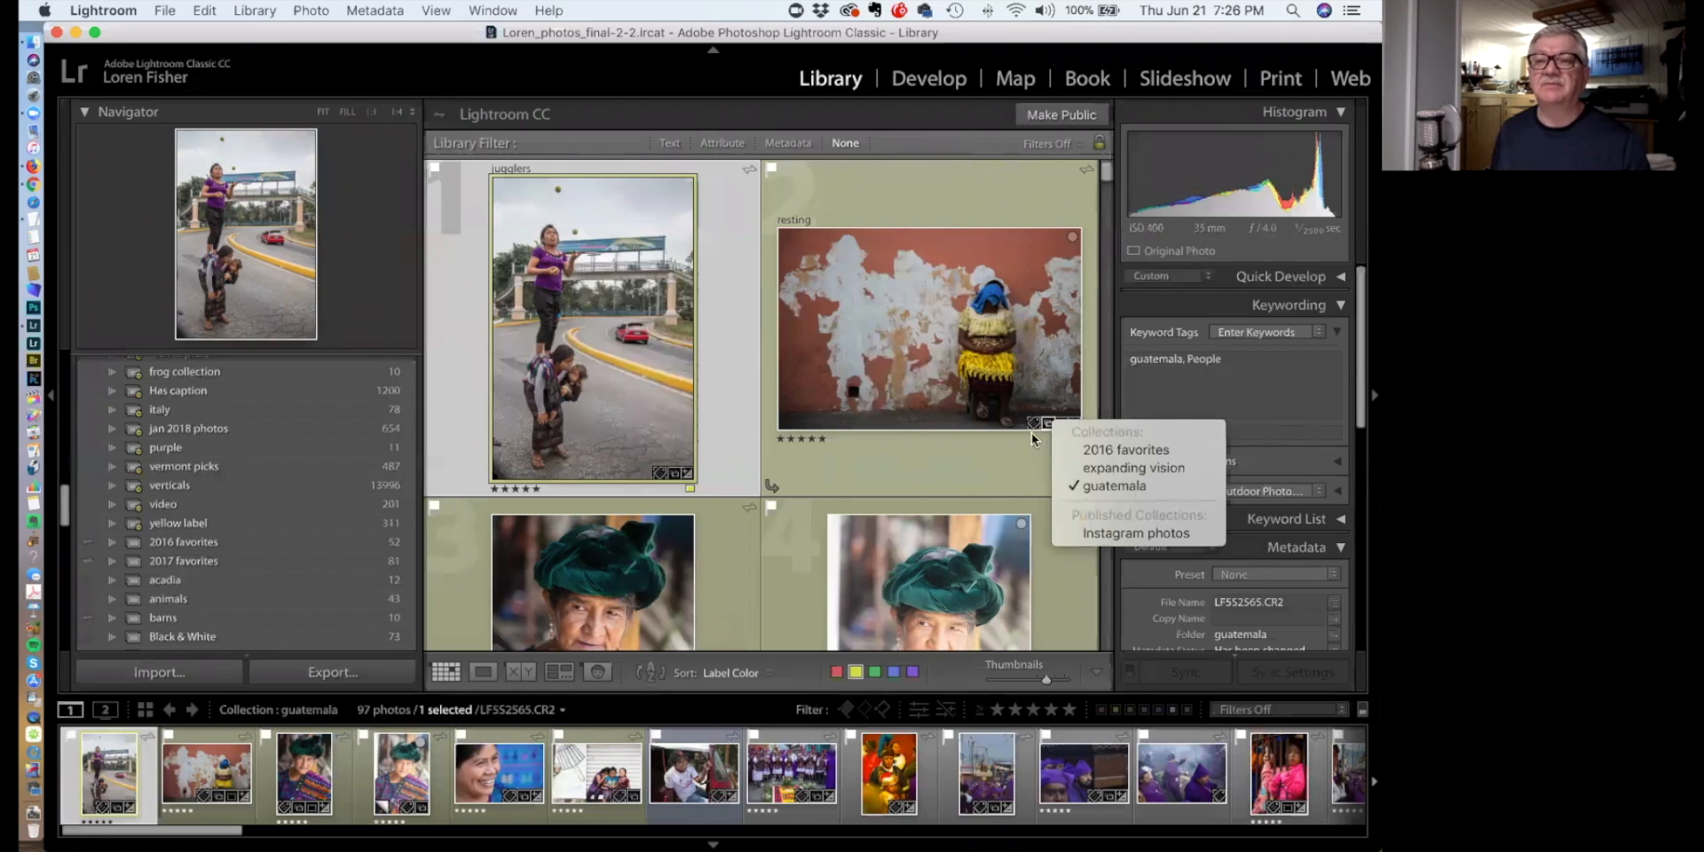
click(1035, 425)
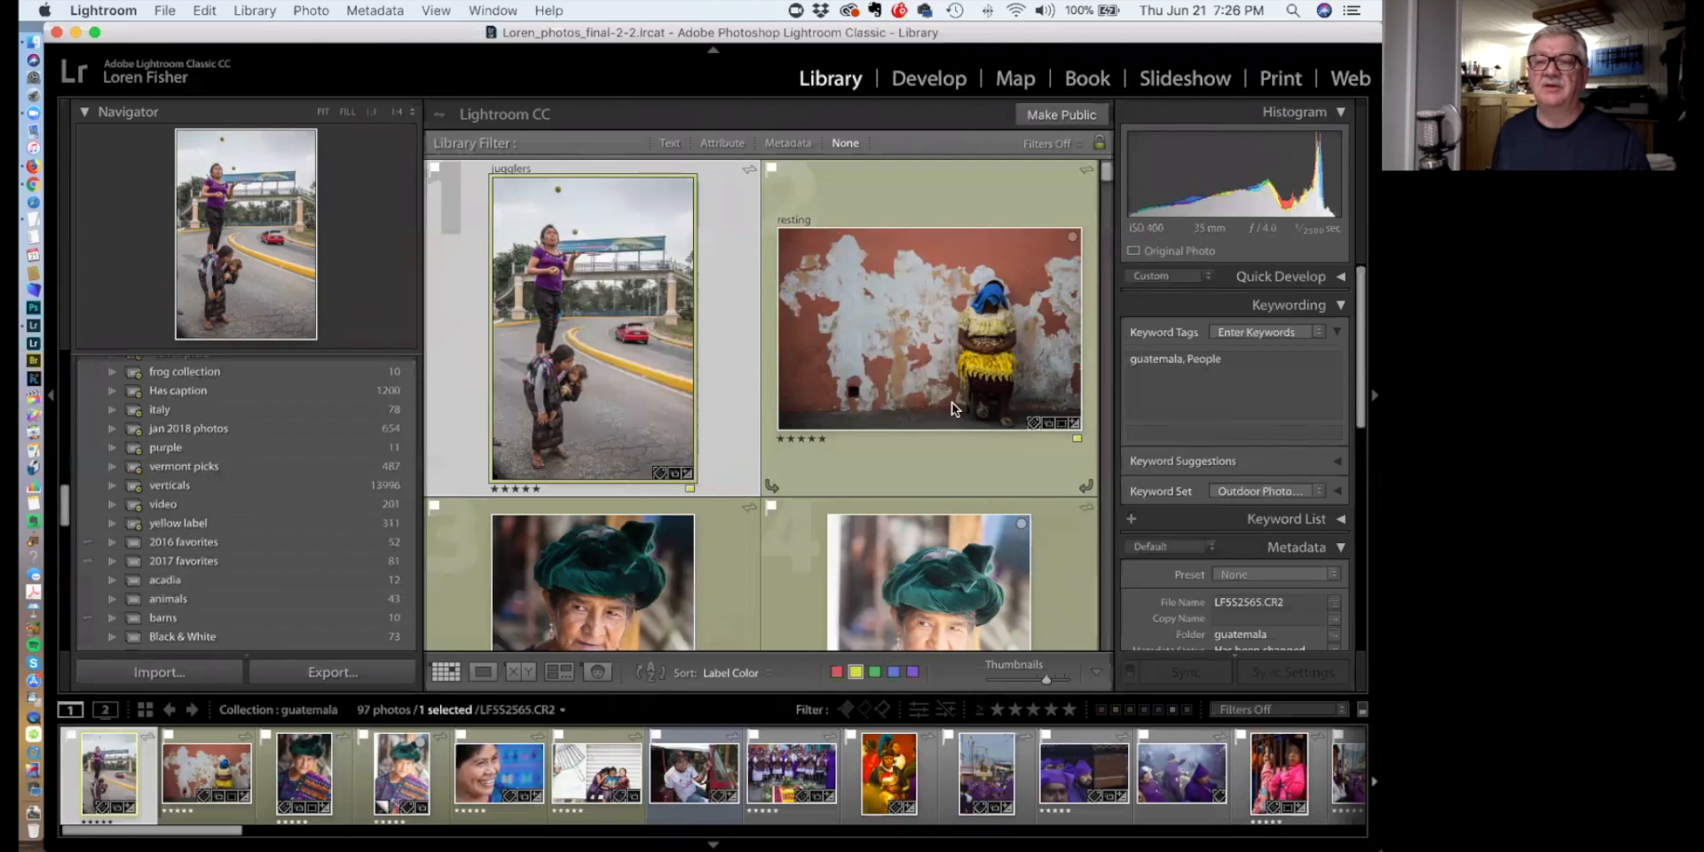
scroll(950, 408, down, 2)
scroll(944, 410, up, 2)
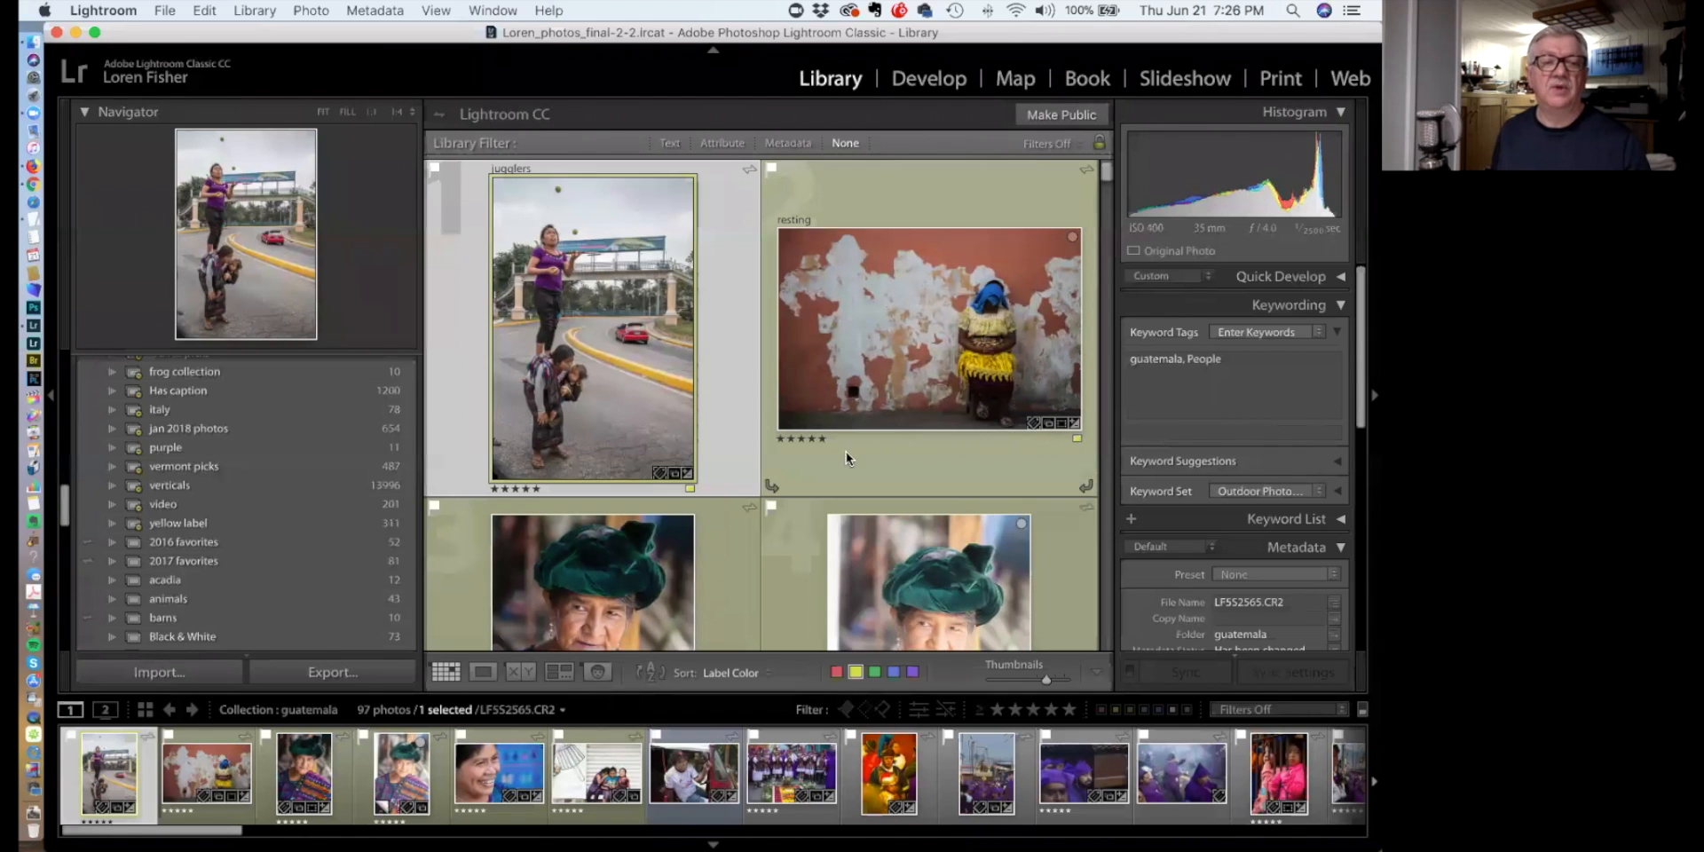
Look through the smart collections and open the B&W smart collection
mouse_move(295, 520)
scroll(258, 524, up, 5)
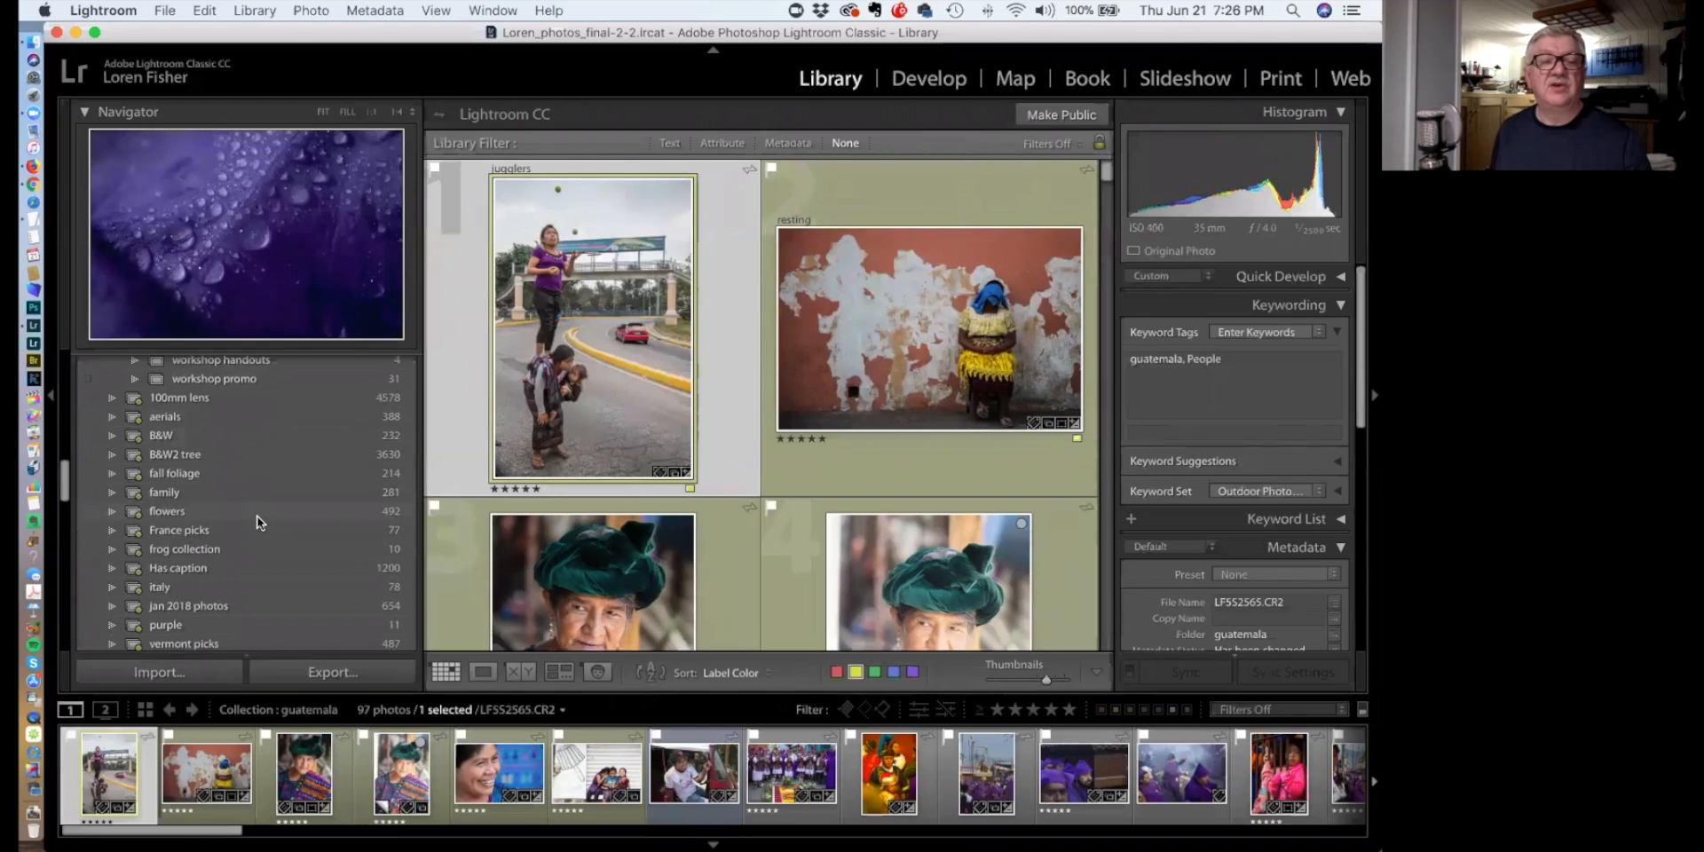
scroll(258, 521, up, 3)
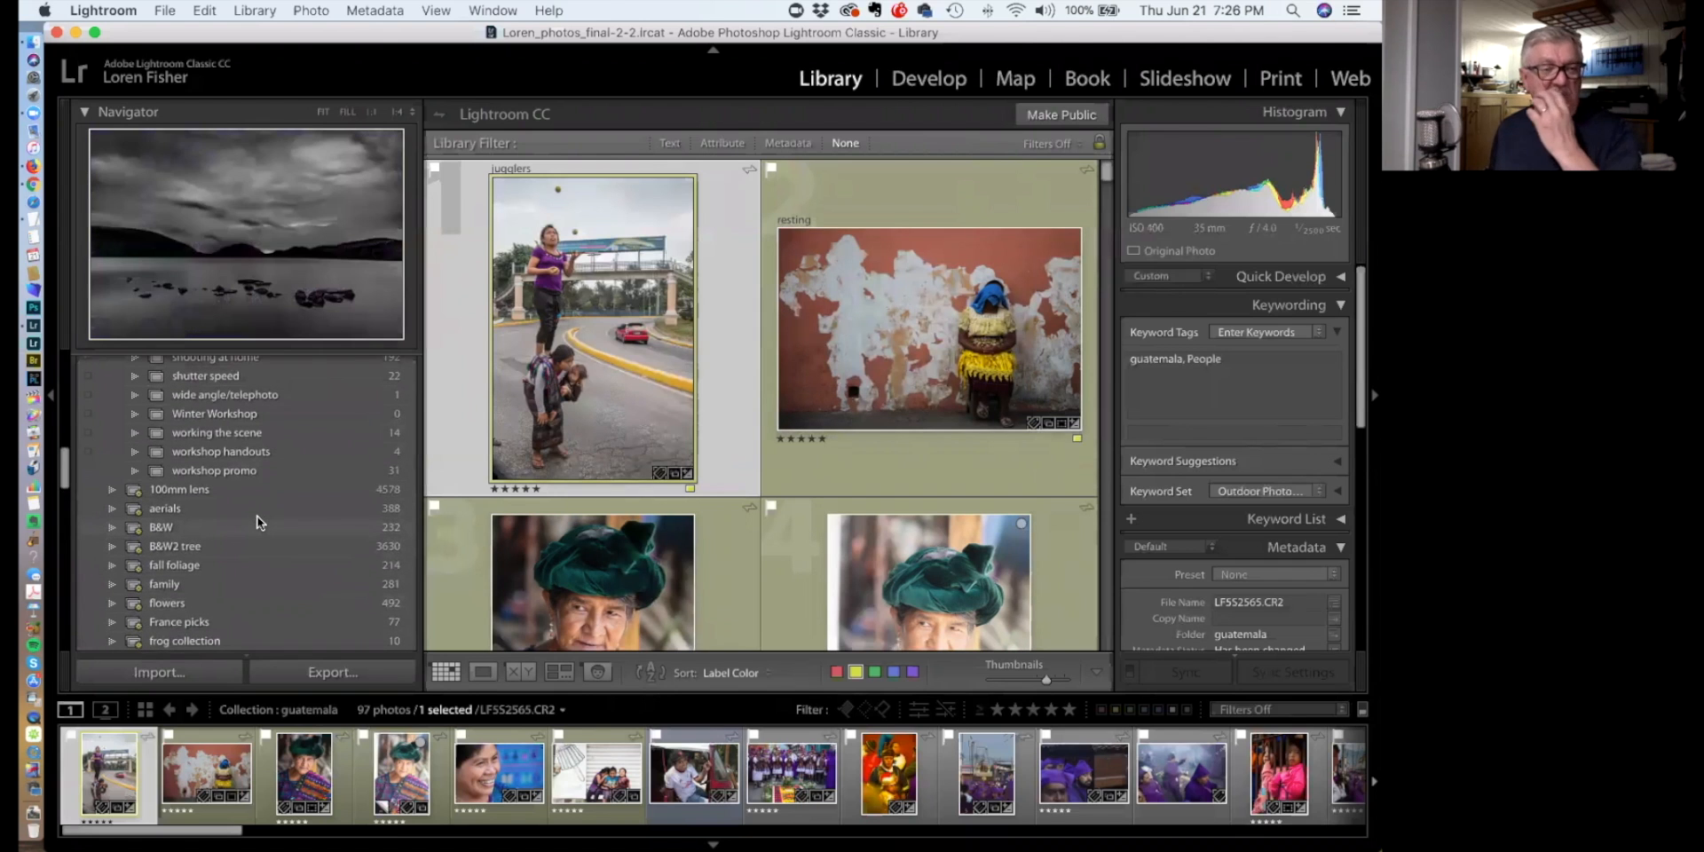
scroll(257, 522, down, 2)
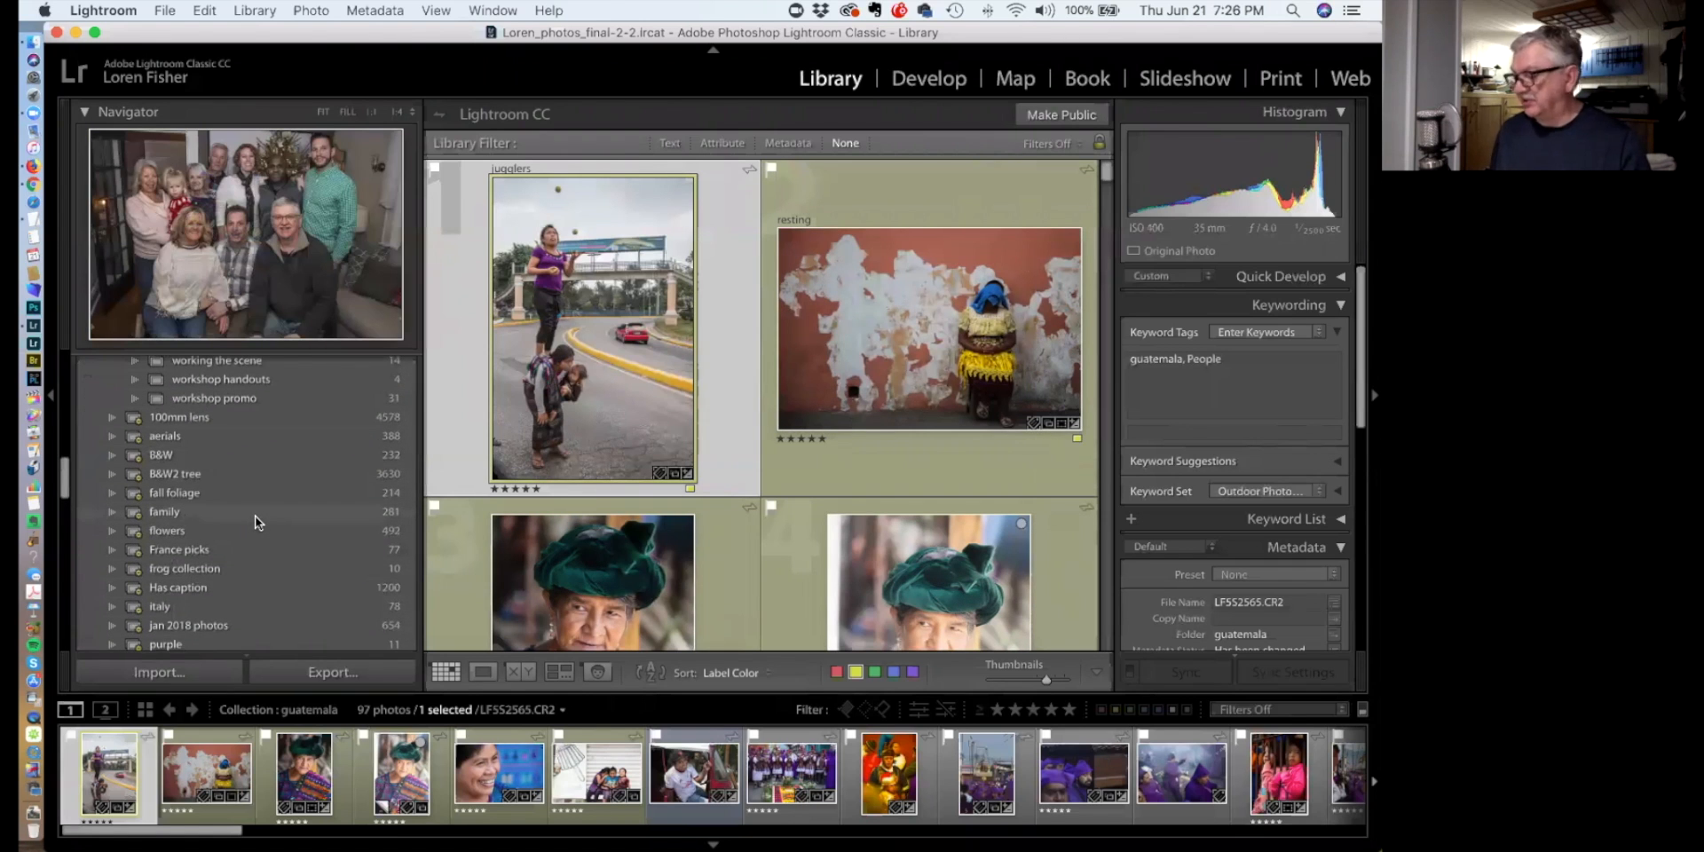
scroll(253, 516, up, 8)
scroll(254, 518, down, 8)
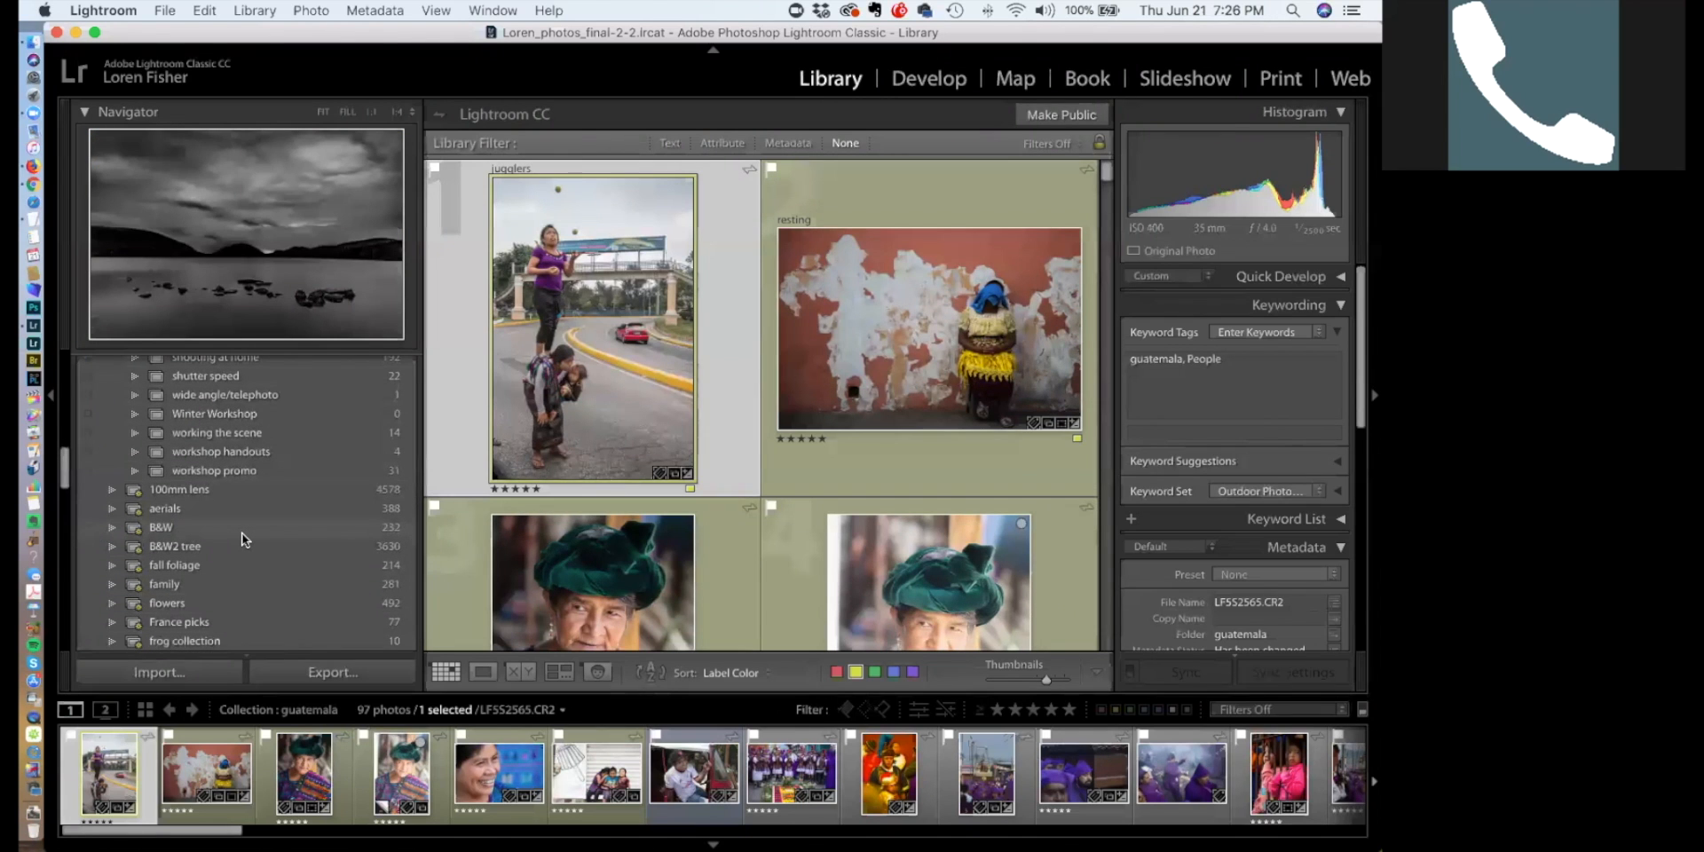
click(242, 533)
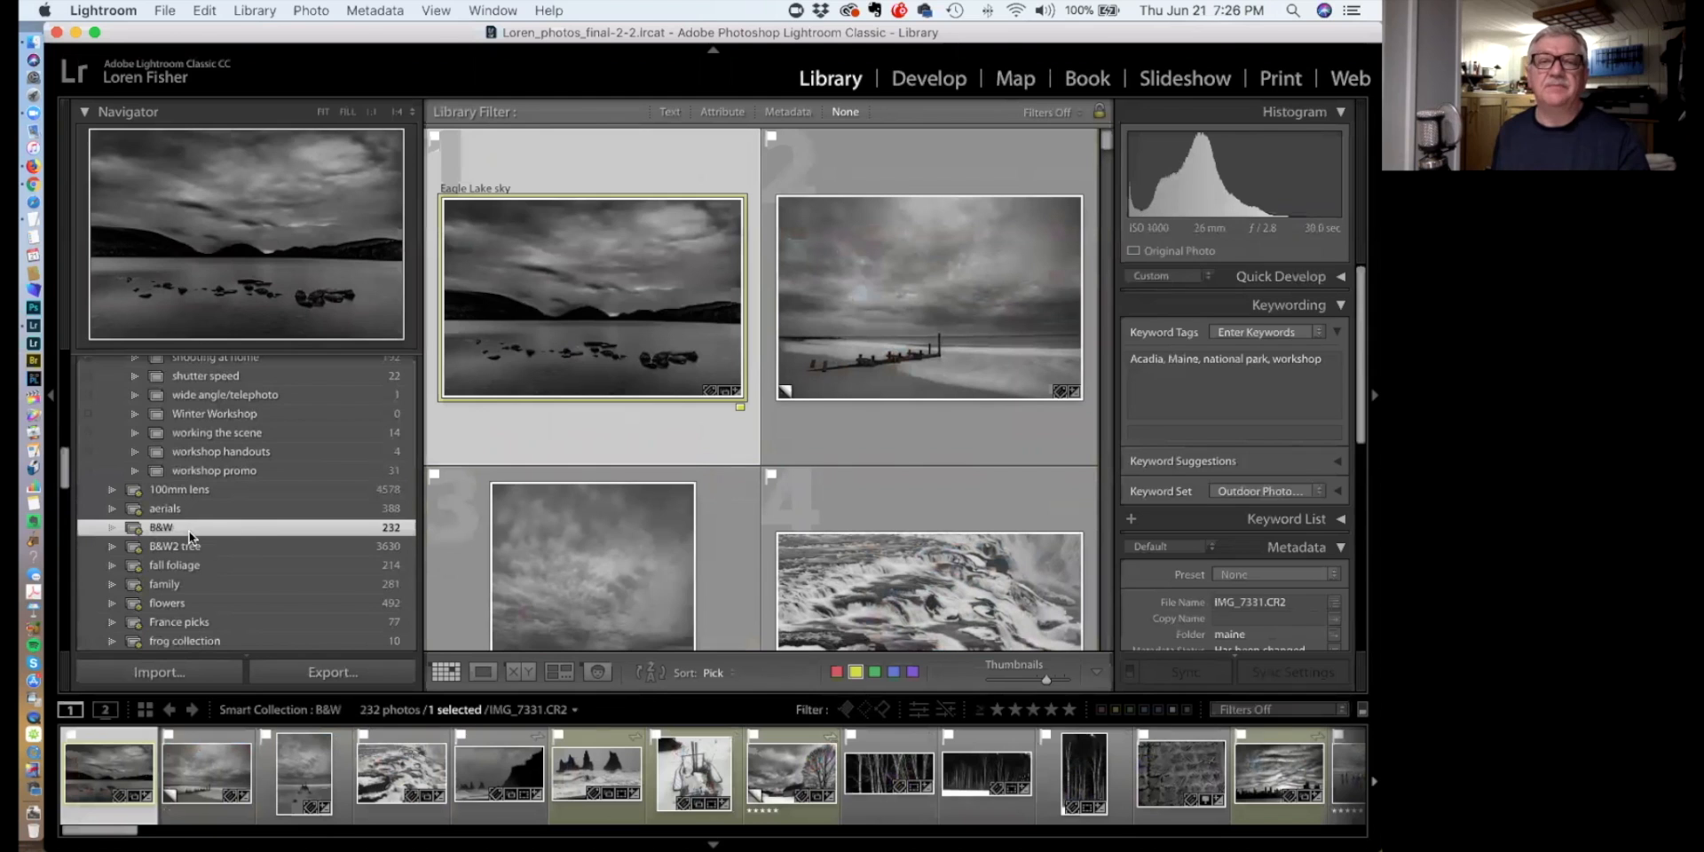
Examine the rule that defines the B&W smart collection without changing it, and look through the collection's photos
double_click(135, 530)
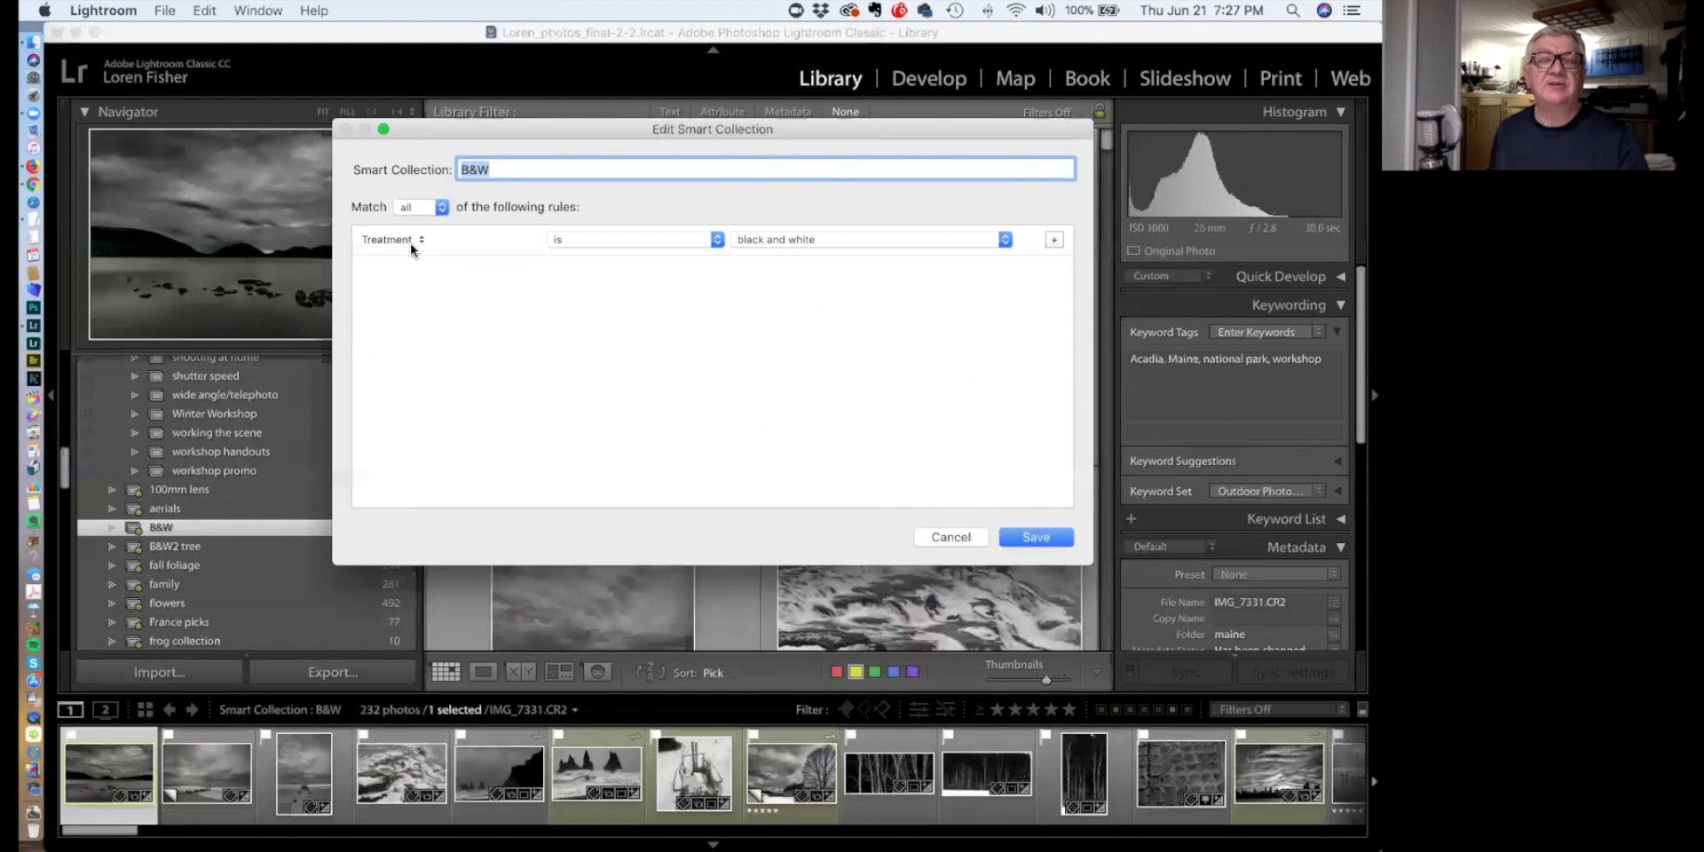
click(950, 537)
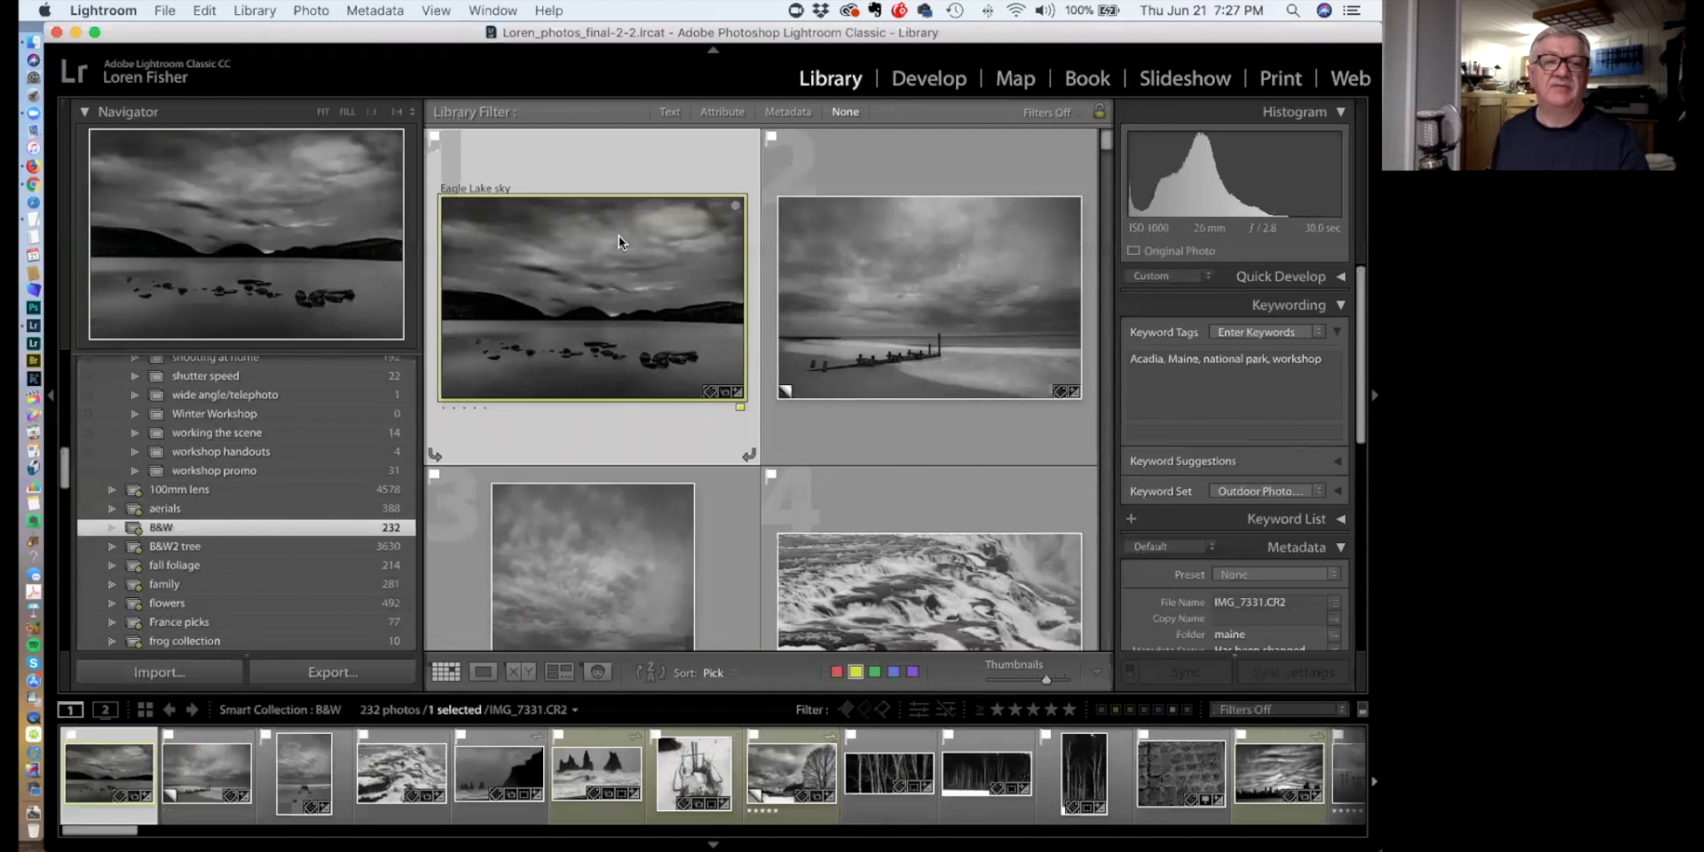
scroll(585, 346, down, 3)
scroll(582, 350, down, 3)
scroll(582, 350, up, 5)
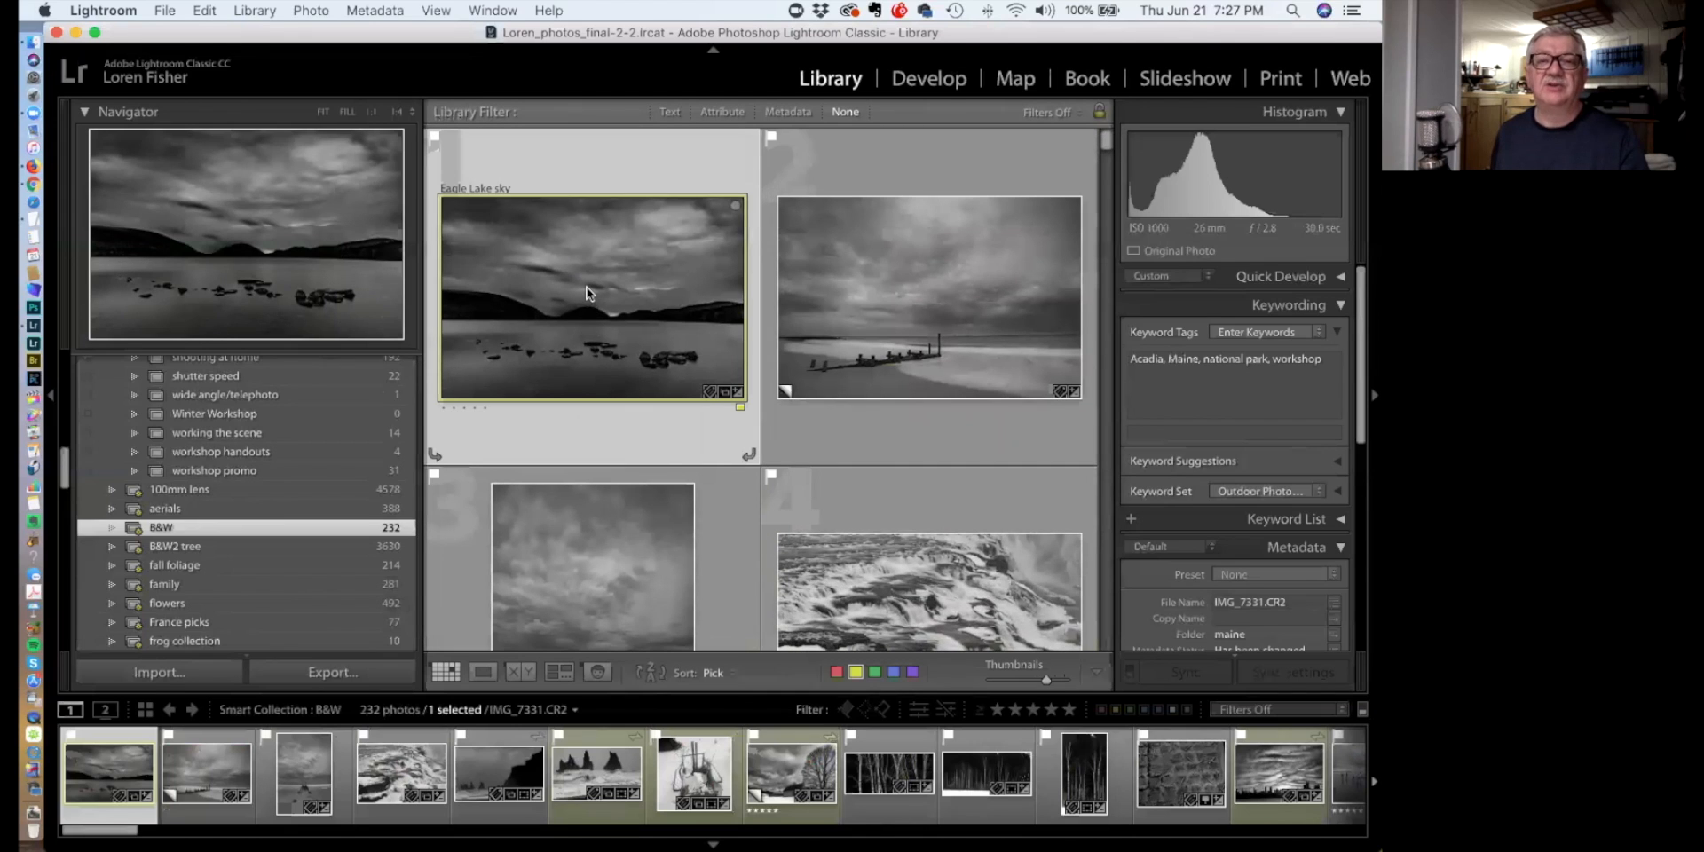
mouse_move(587, 286)
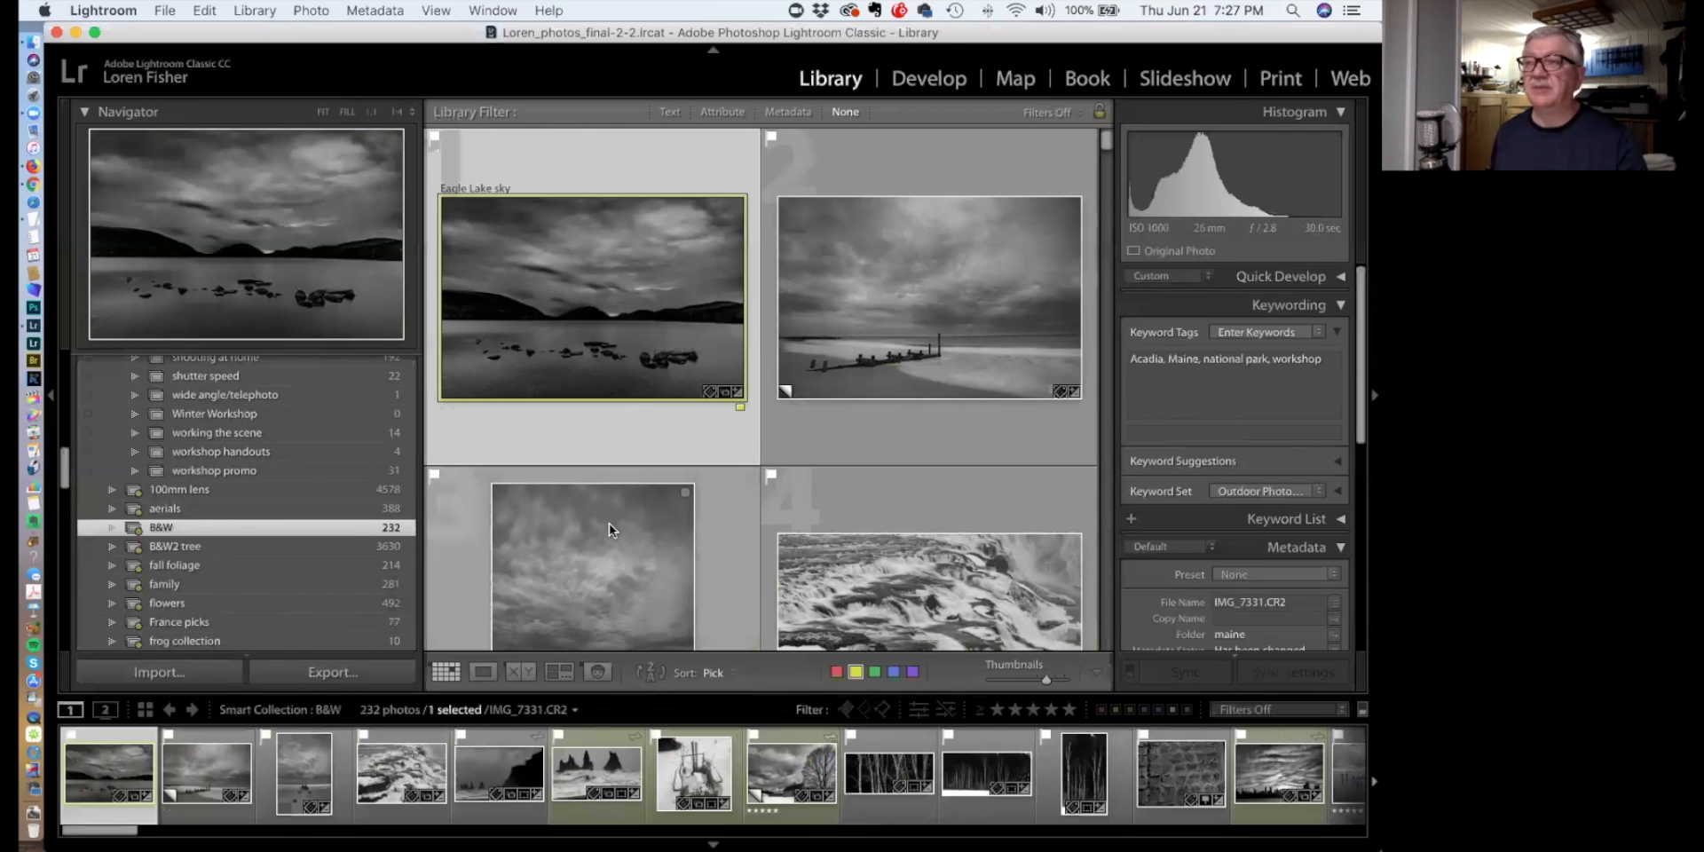
Open the fall foliage smart collection and view its photos
mouse_move(252, 550)
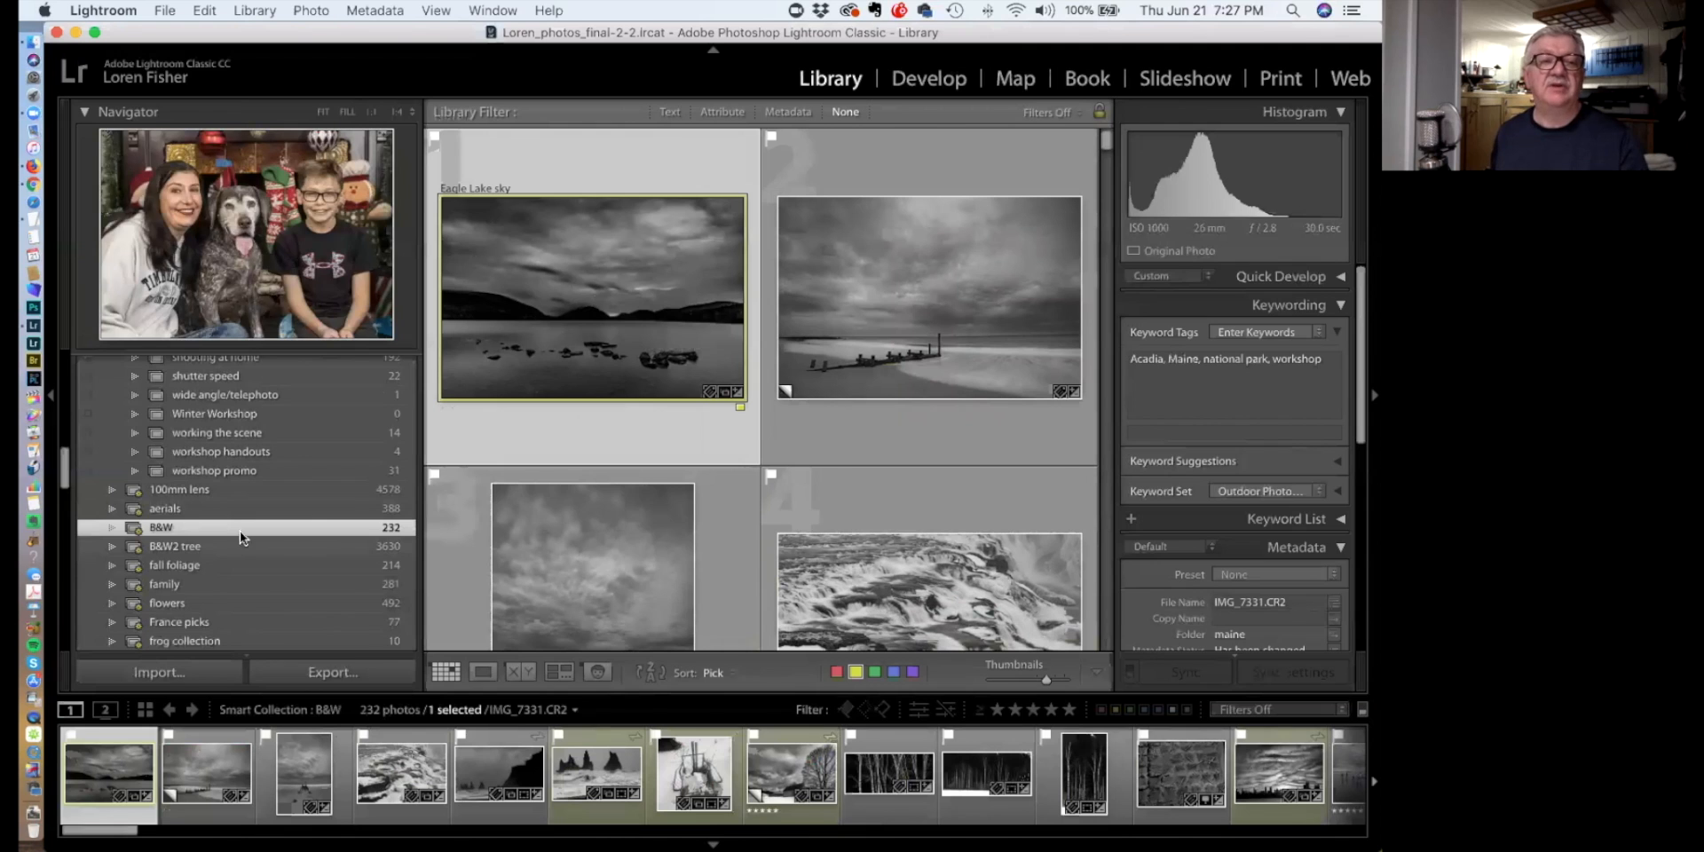
scroll(235, 530, down, 1)
scroll(235, 530, down, 2)
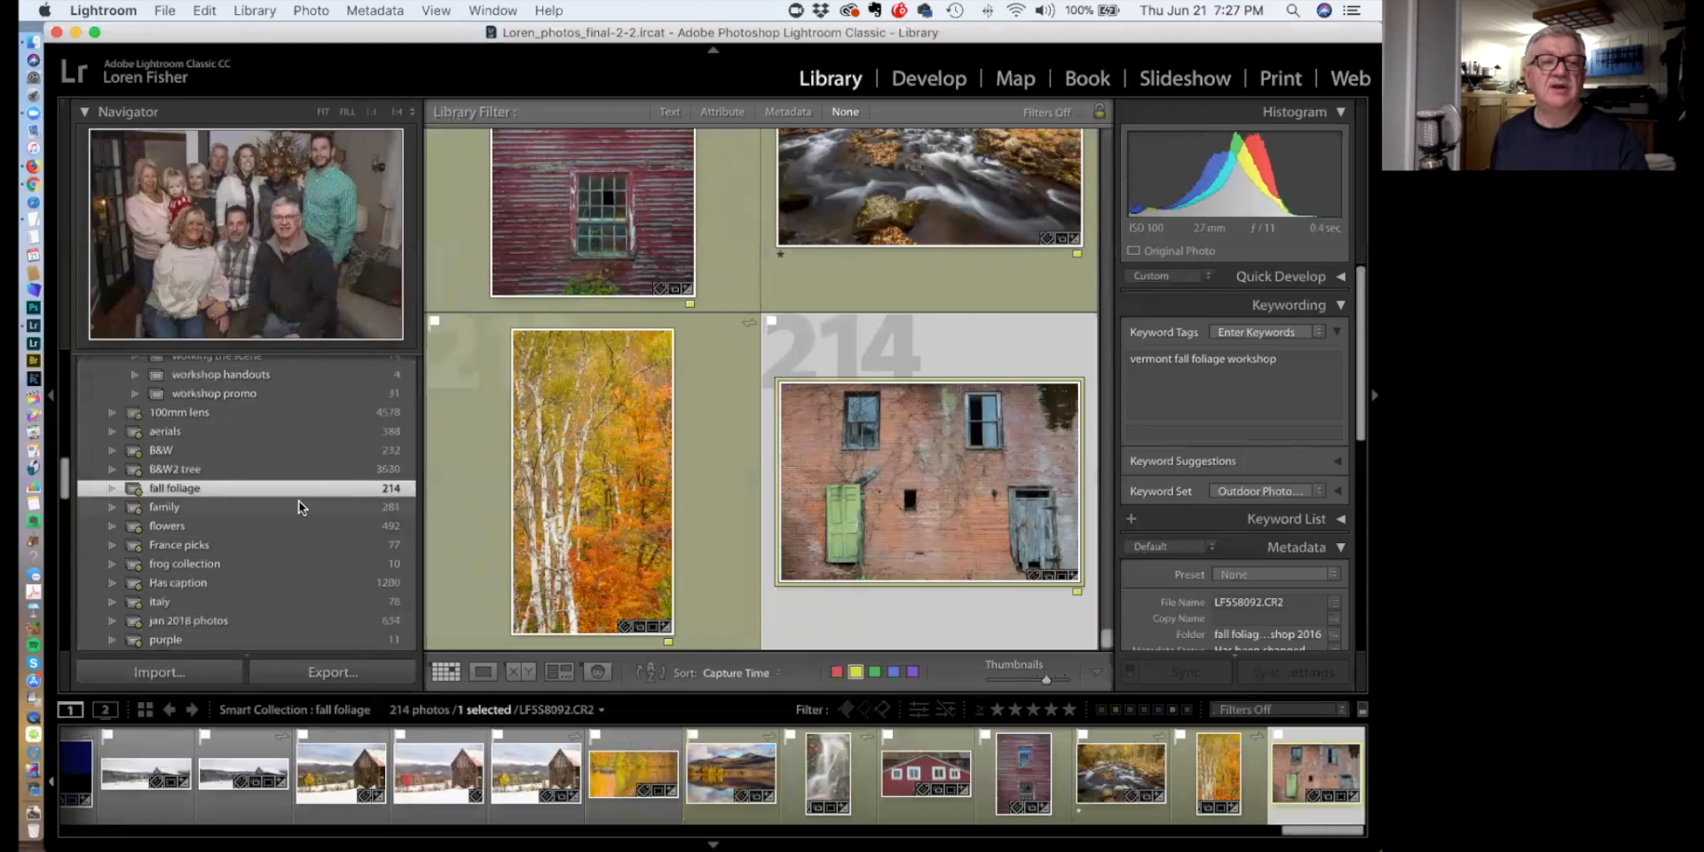
Open the italy smart collection and examine the rules that define it without changing them
scroll(298, 507, down, 7)
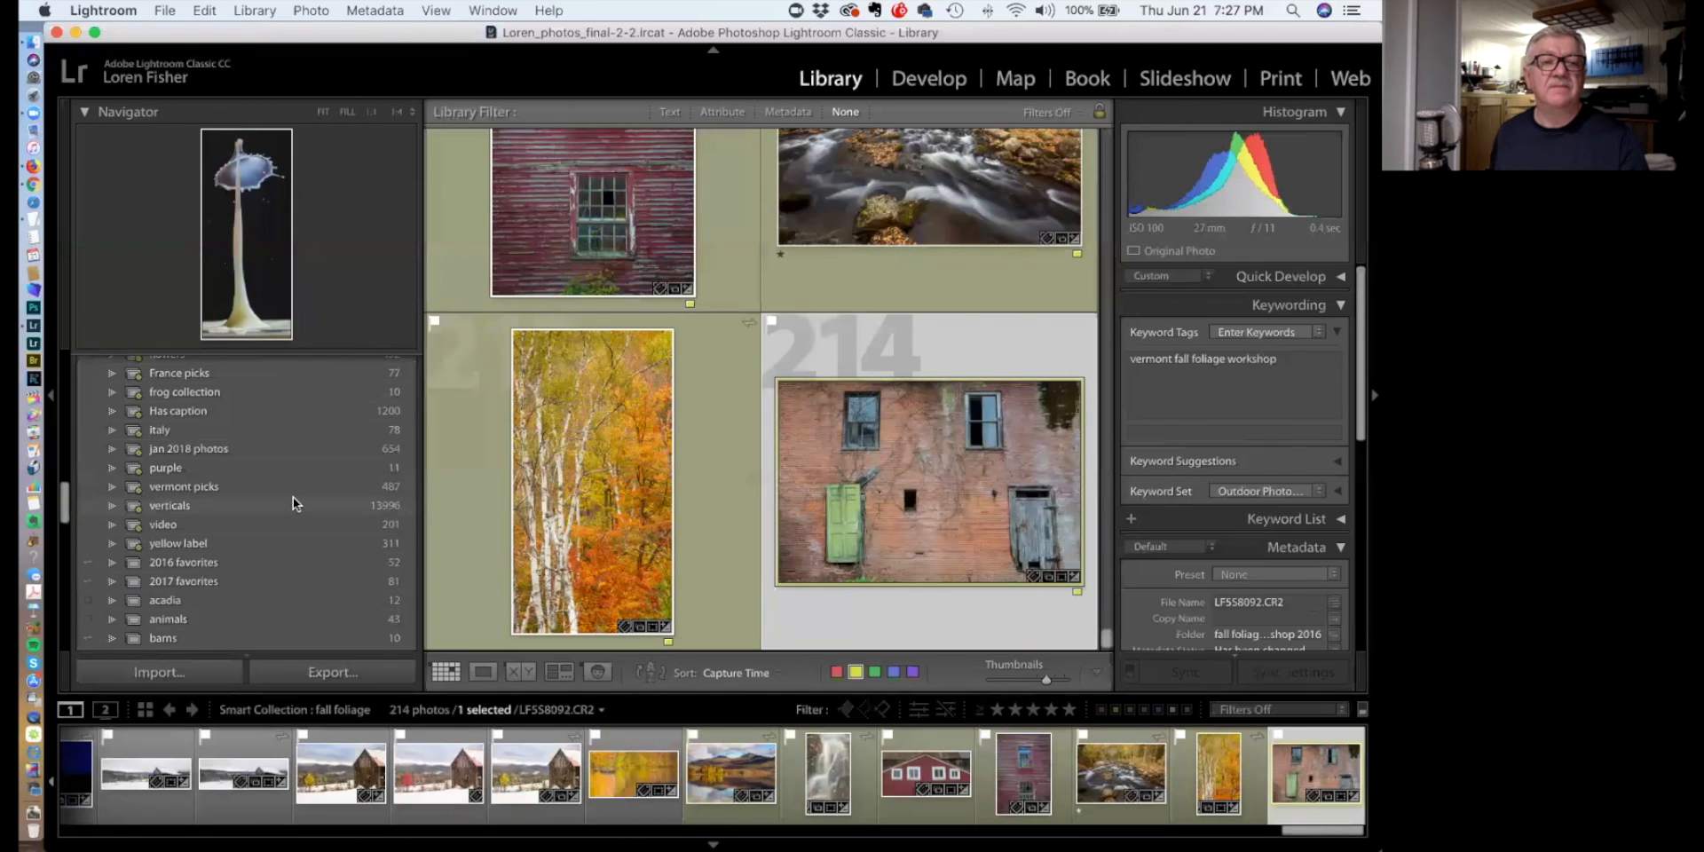
scroll(237, 436, up, 1)
click(232, 435)
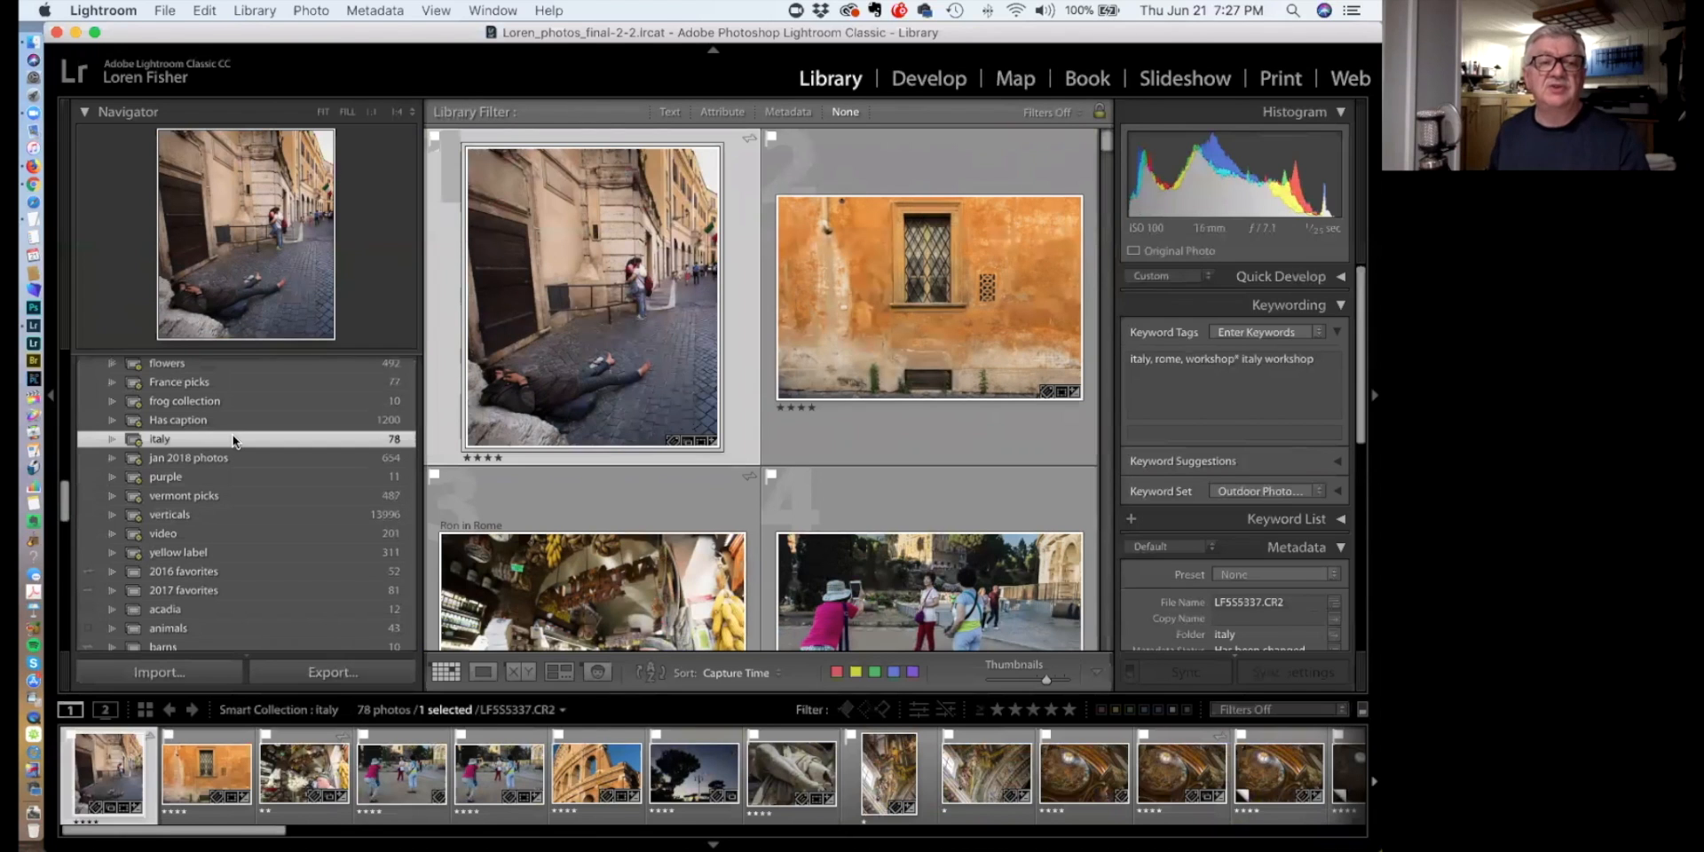
double_click(160, 441)
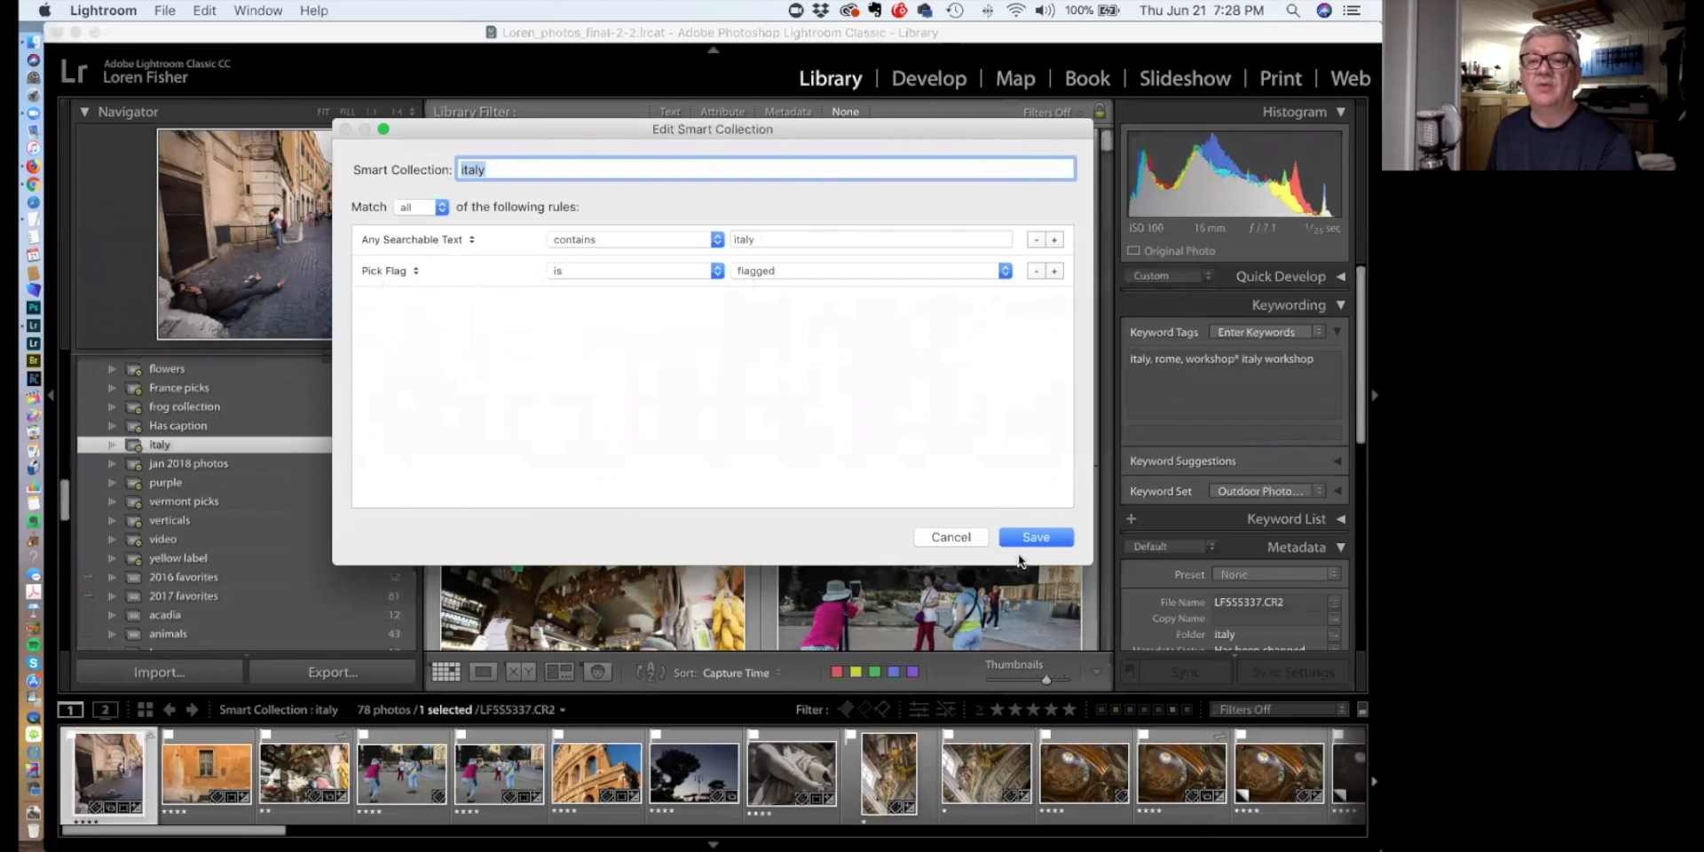
click(955, 536)
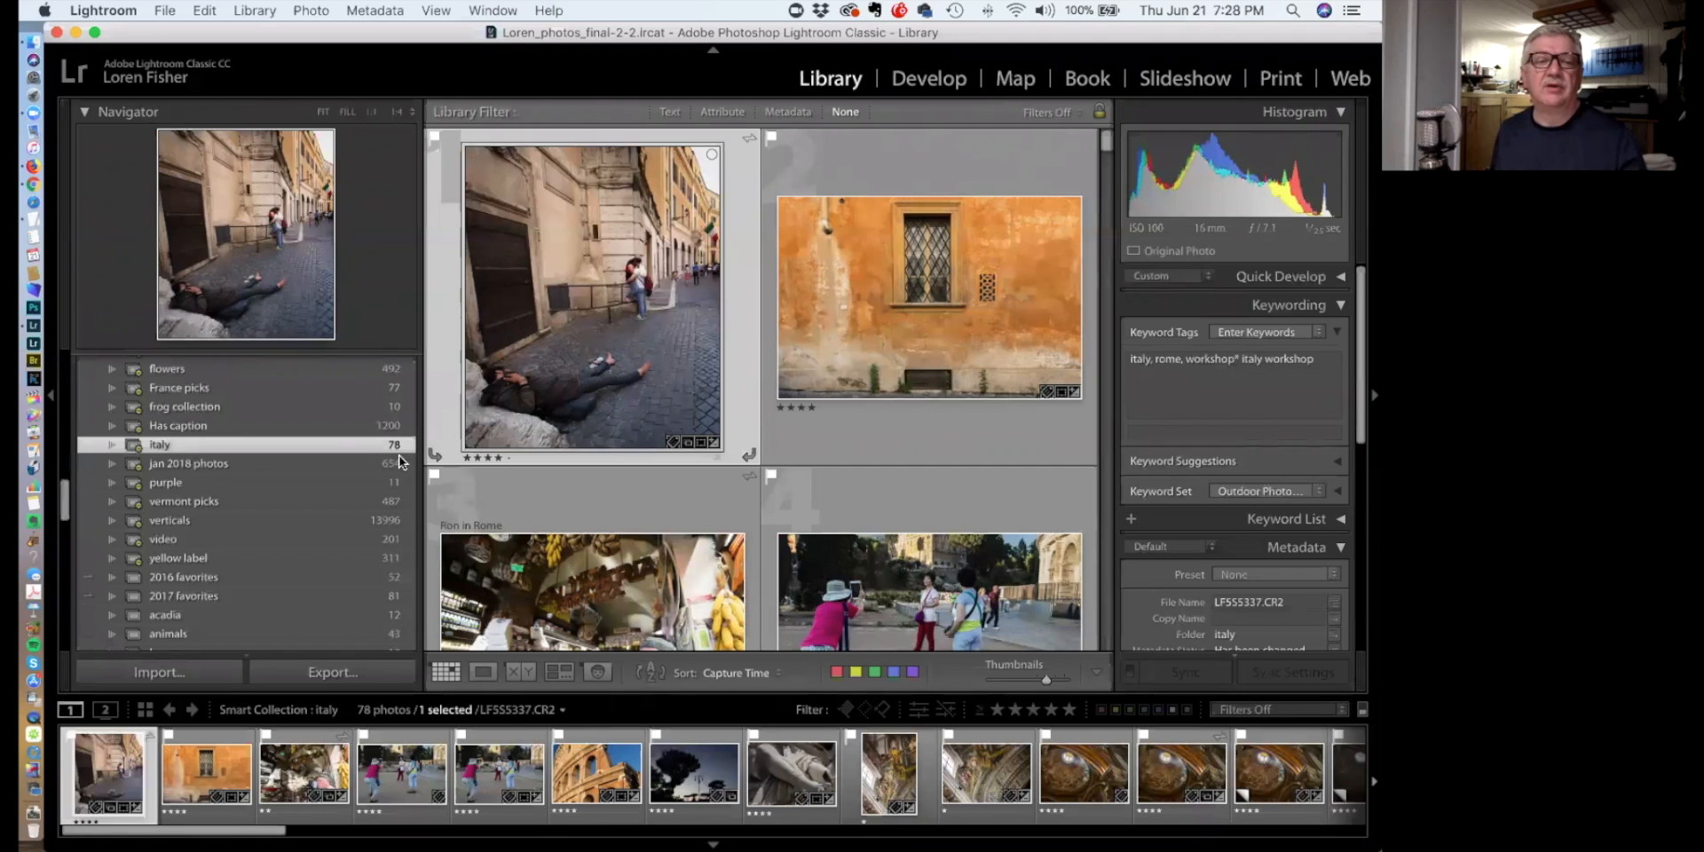
Open the 100mm lens smart collection and look through its photos up to the first ones
scroll(351, 477, down, 5)
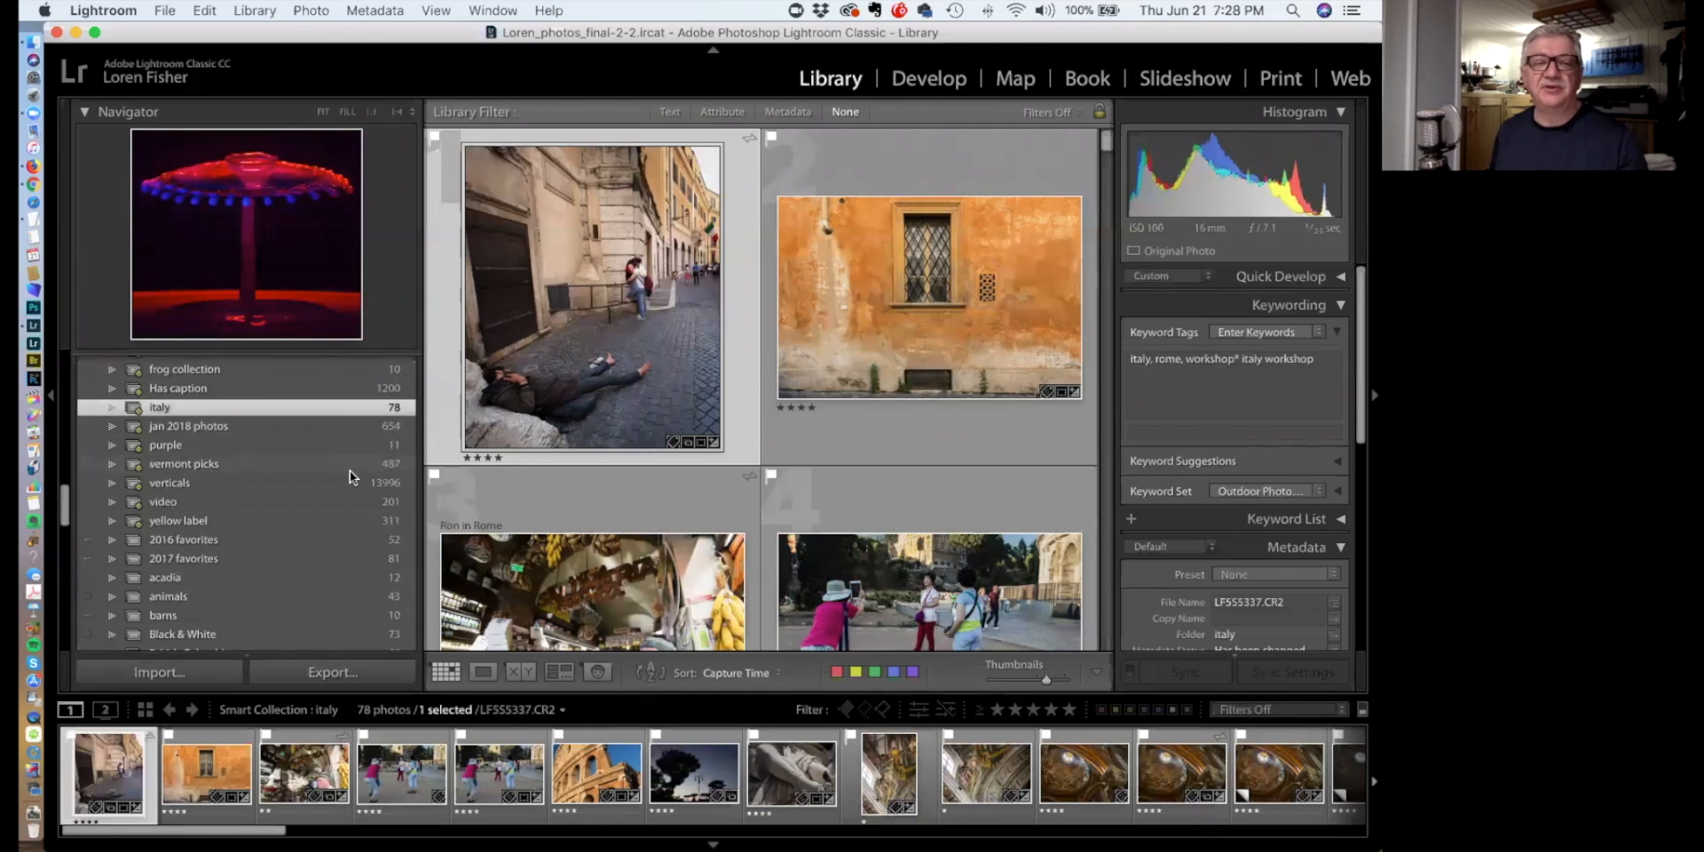
scroll(350, 470, down, 10)
scroll(349, 471, up, 2)
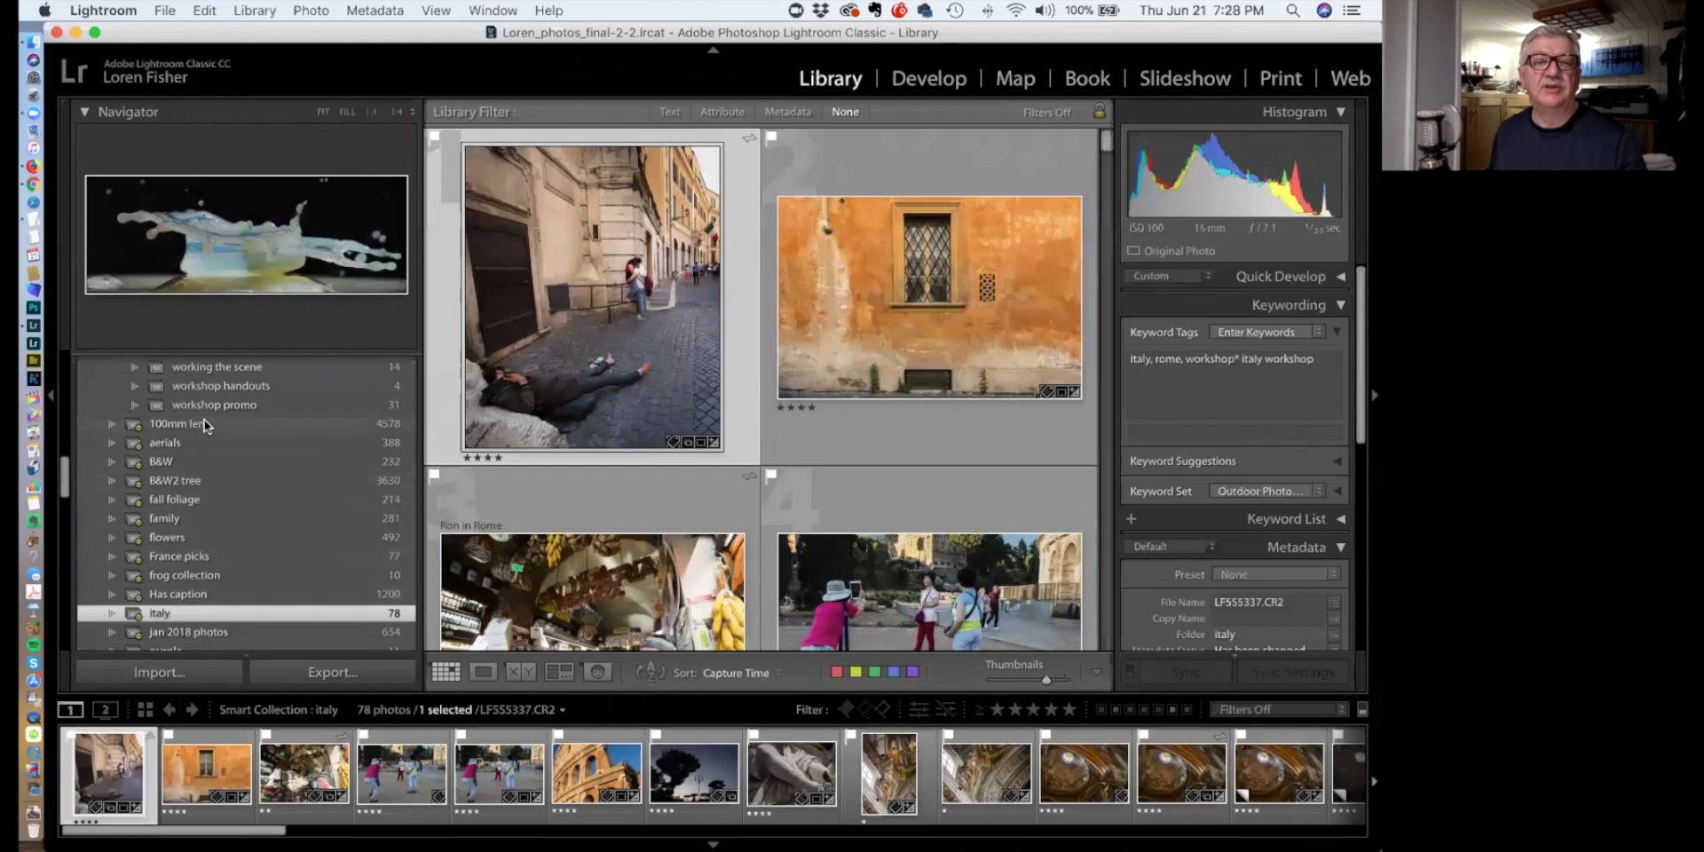
click(204, 422)
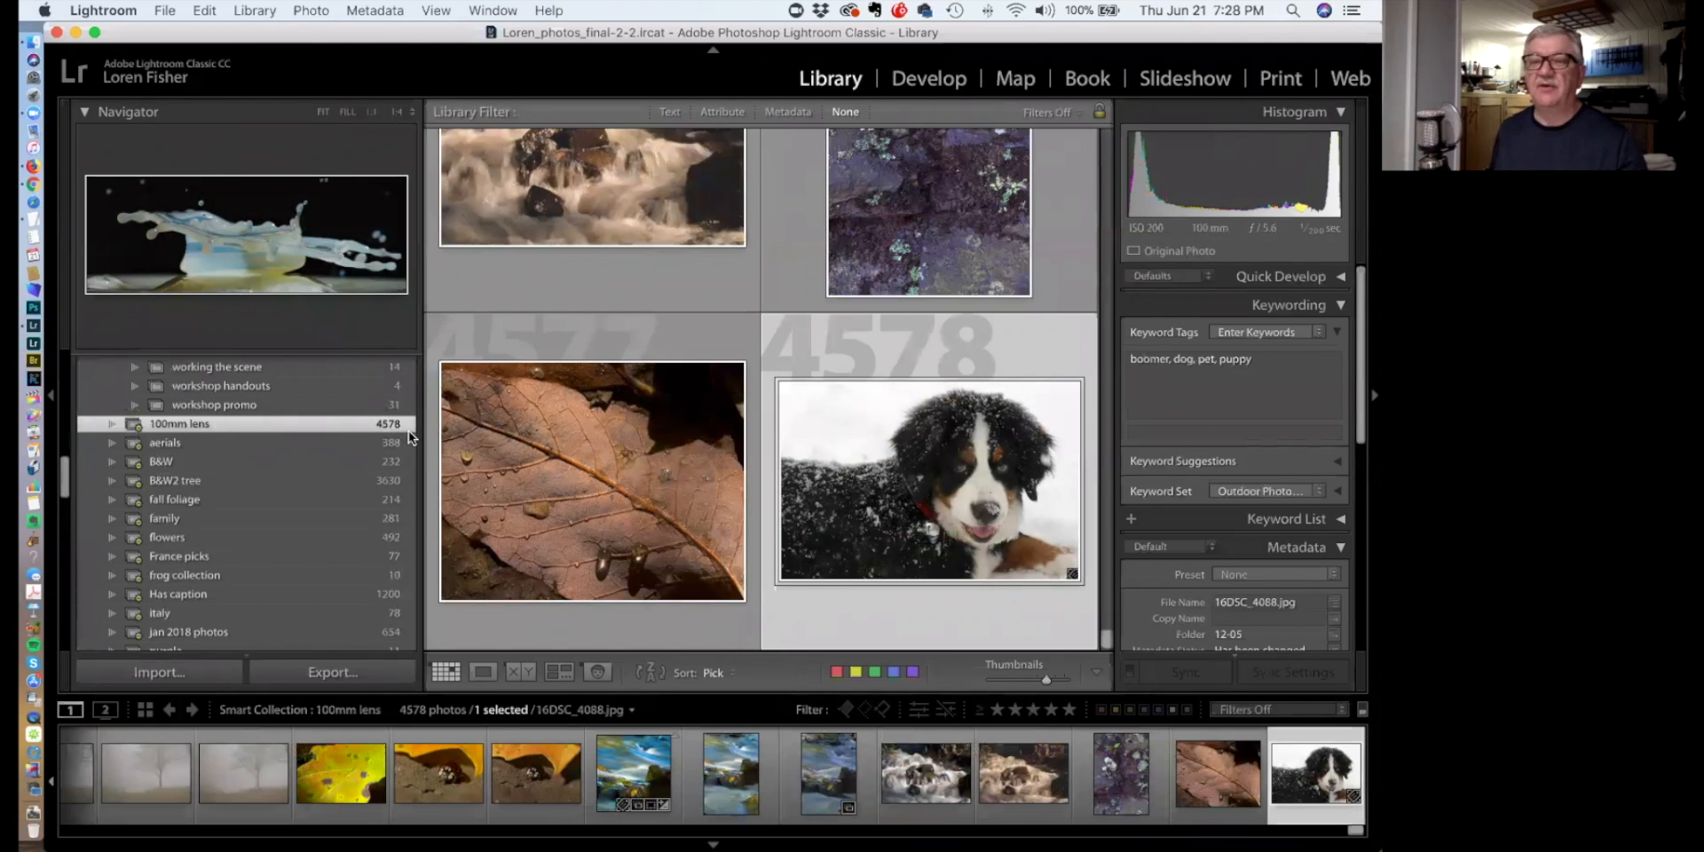
scroll(1081, 539, up, 5)
scroll(1081, 540, up, 20)
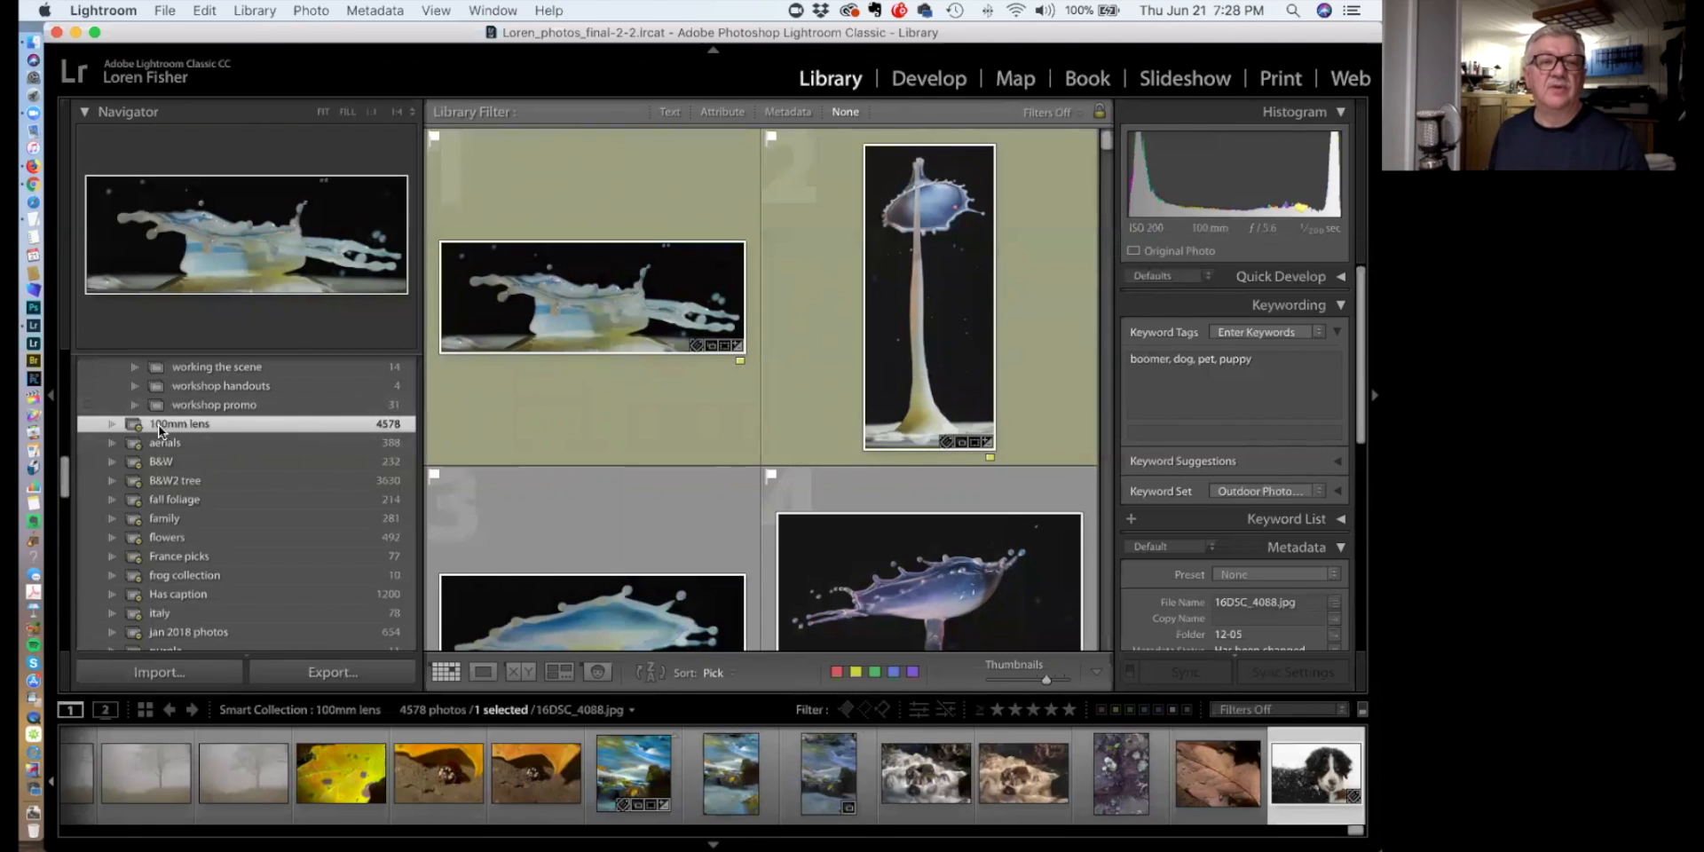
Examine the rule of the 100mm lens smart collection and the criteria available for rules, leaving everything unchanged
double_click(135, 423)
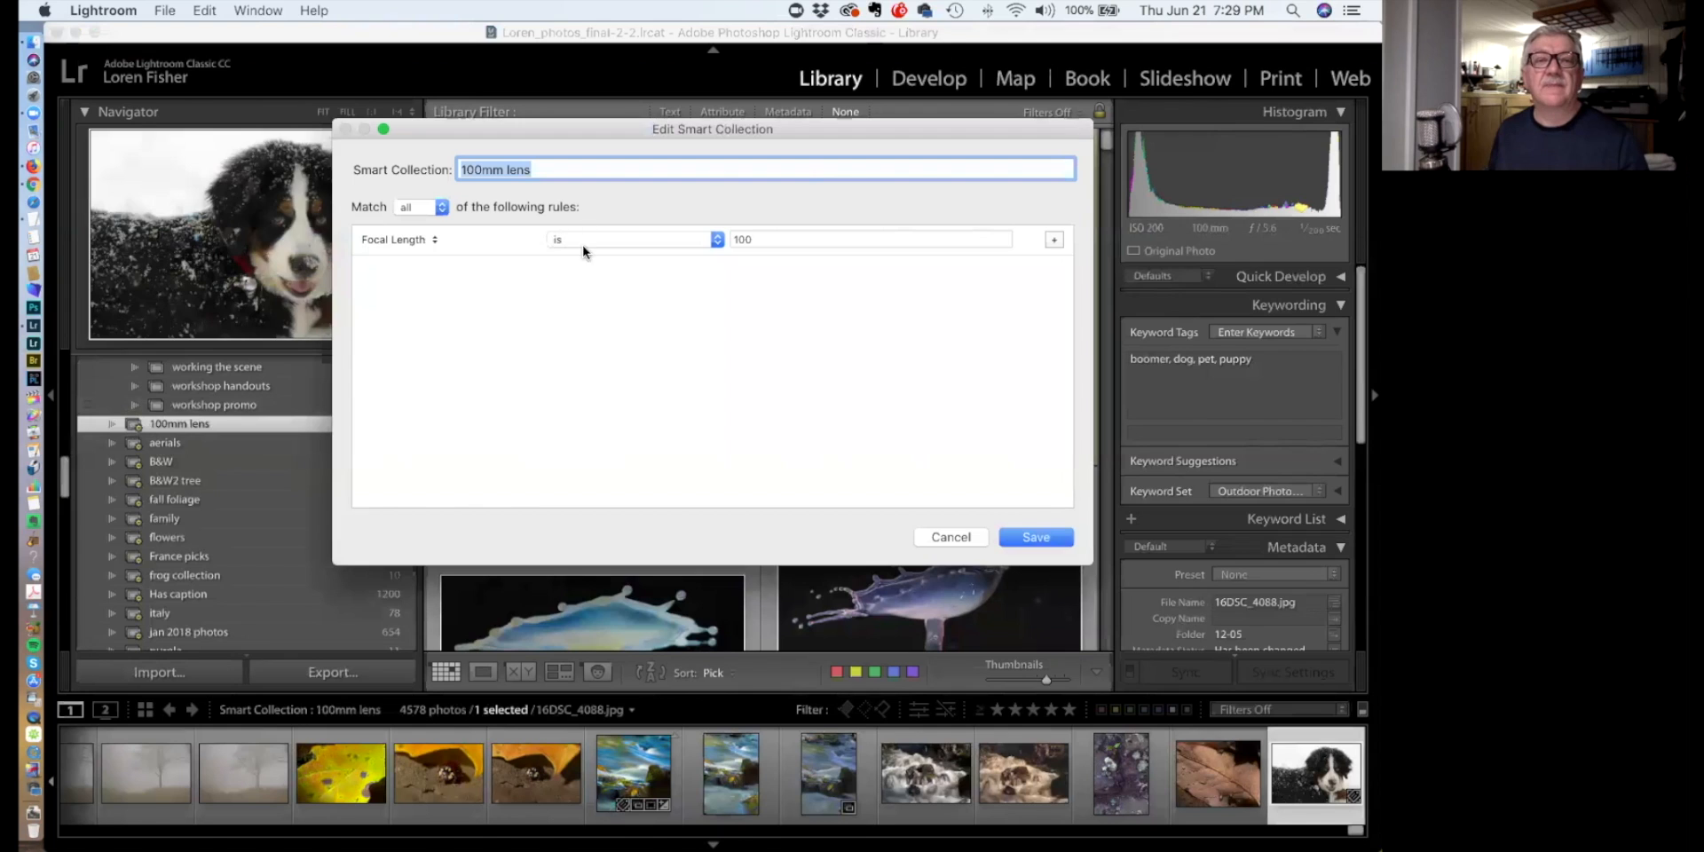
click(424, 240)
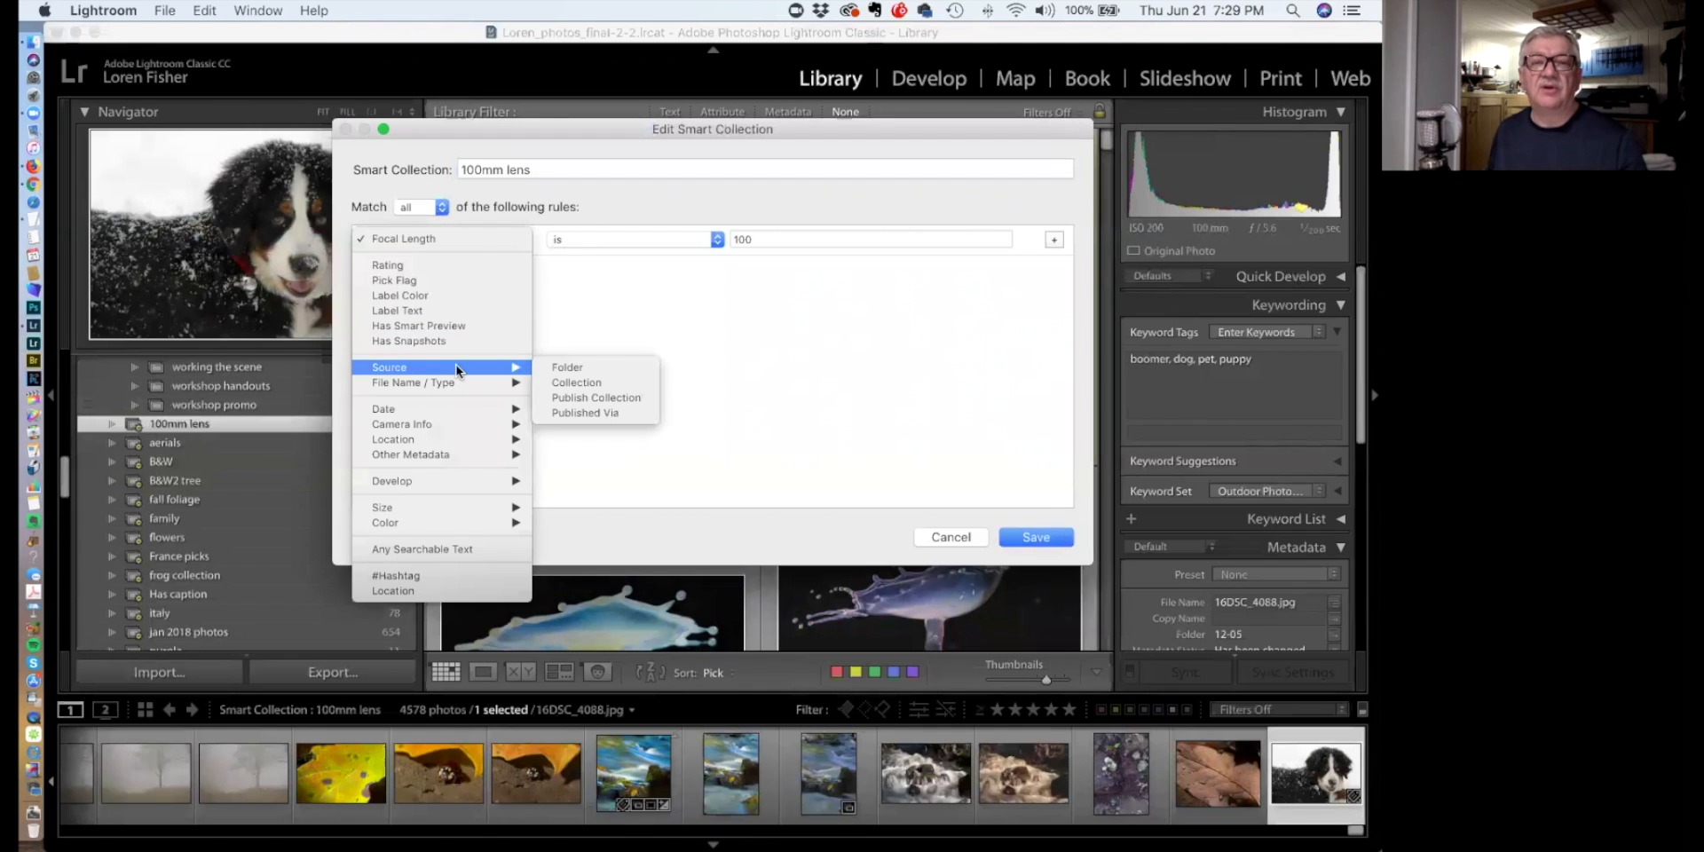
mouse_move(451, 404)
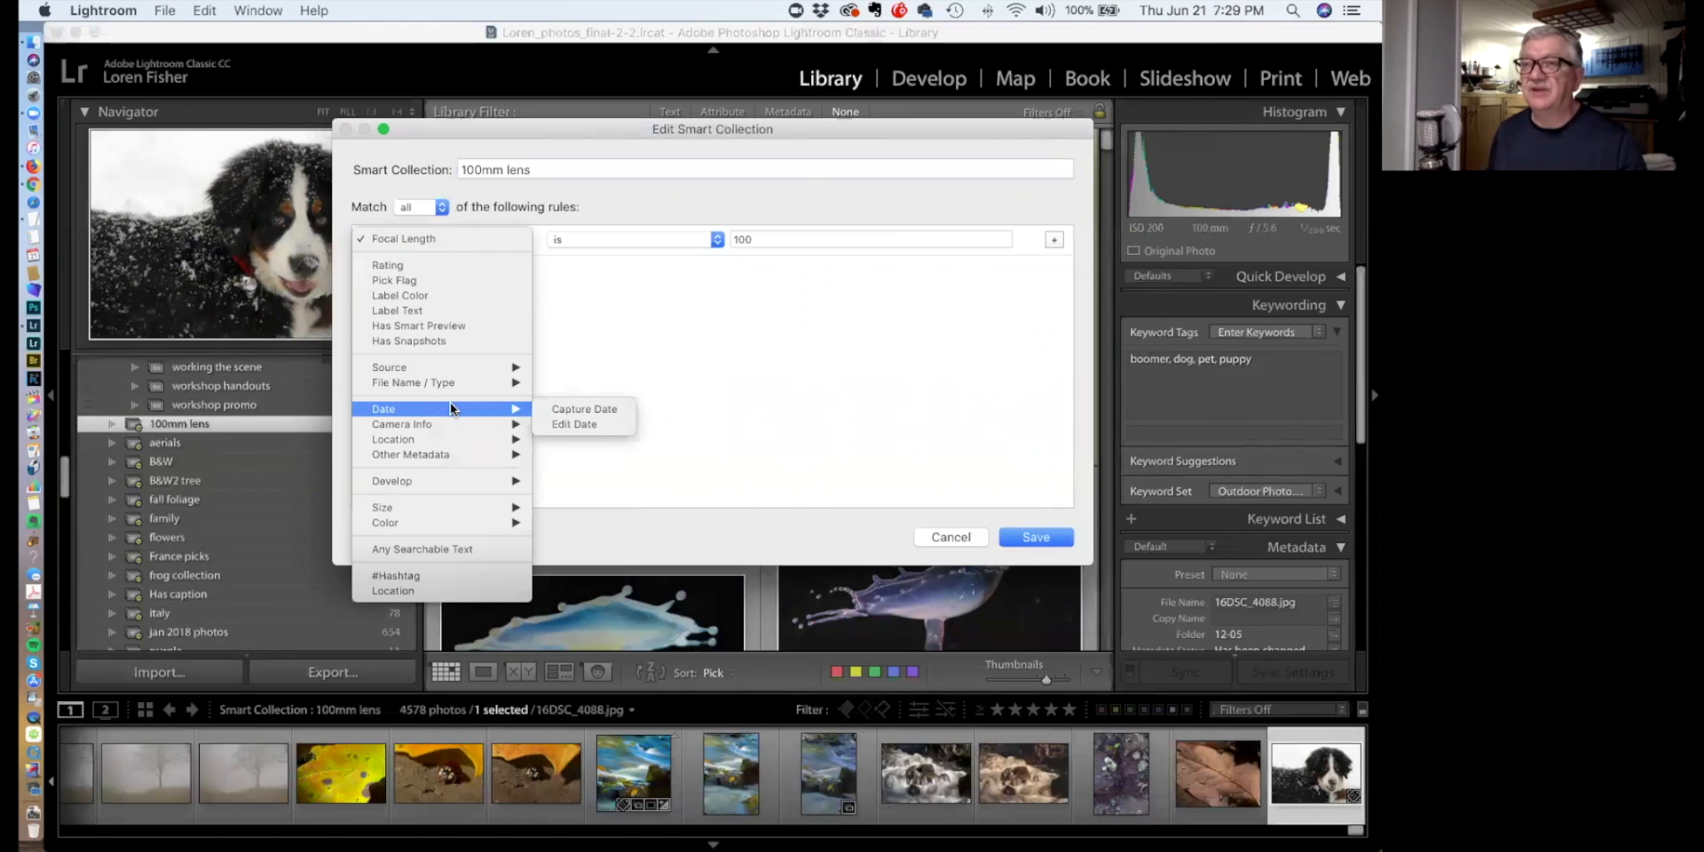
mouse_move(438, 442)
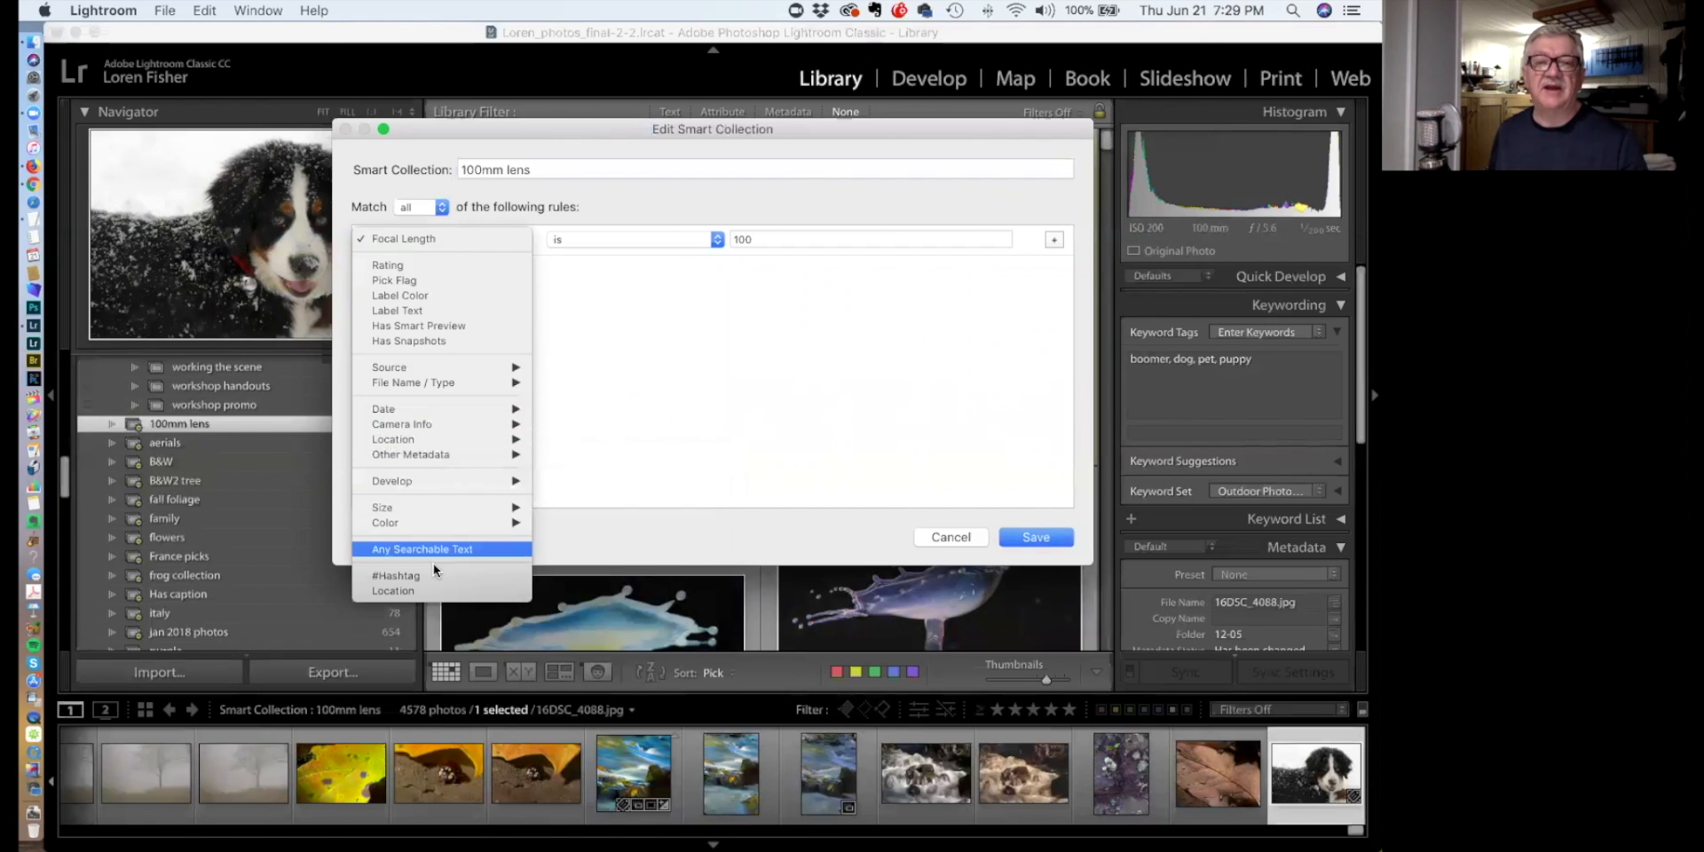
click(706, 324)
click(925, 537)
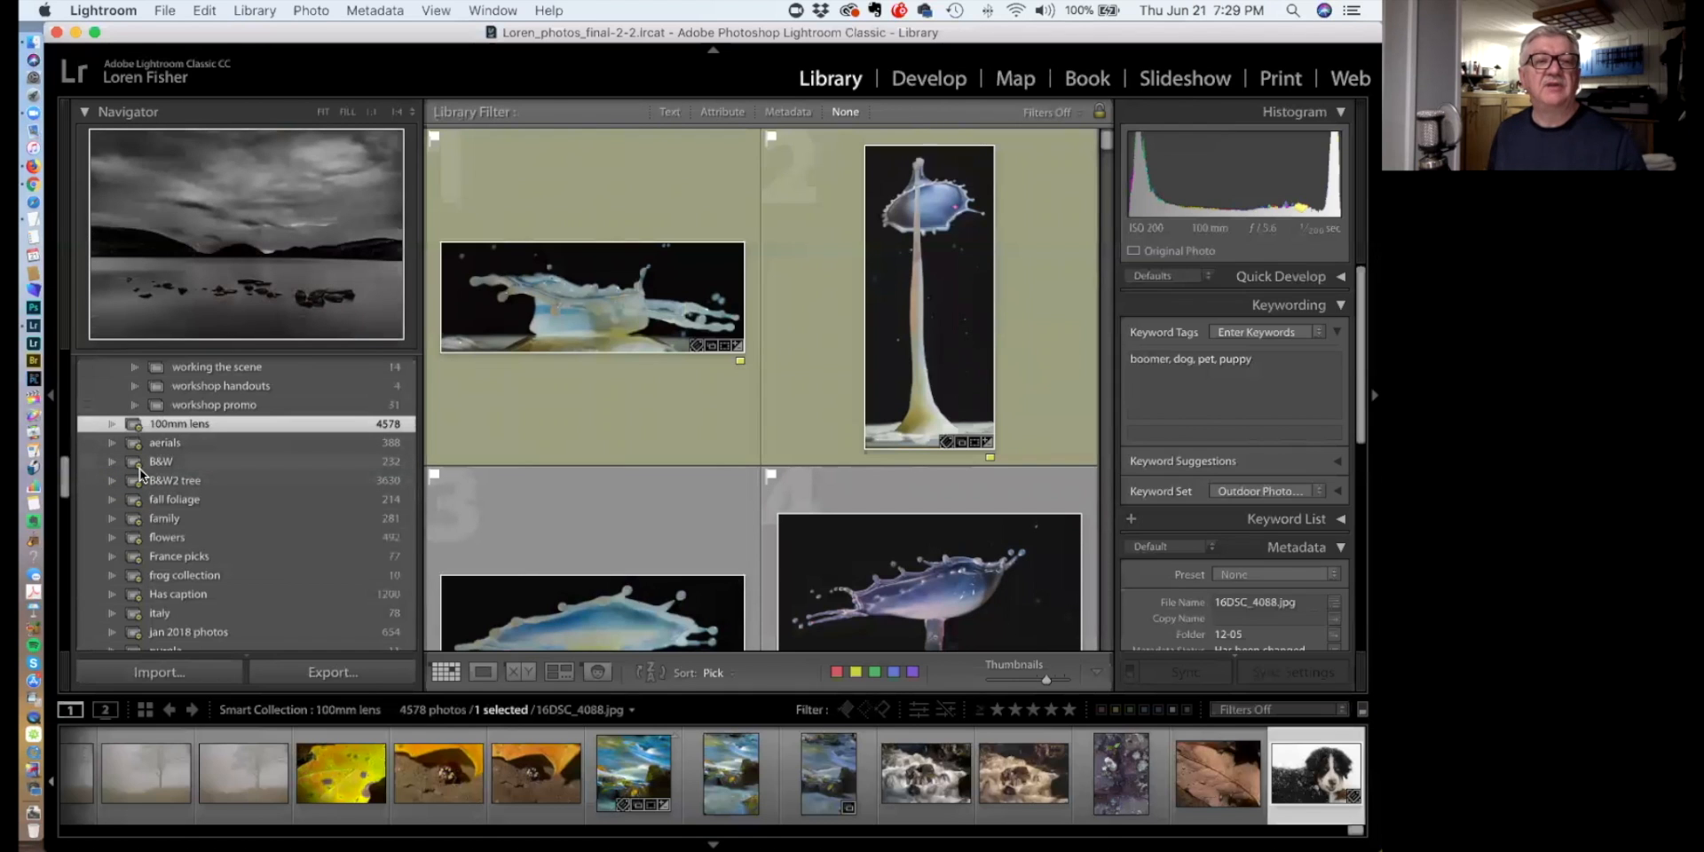
Open the frog collection smart collection to view its photos
scroll(136, 468, down, 3)
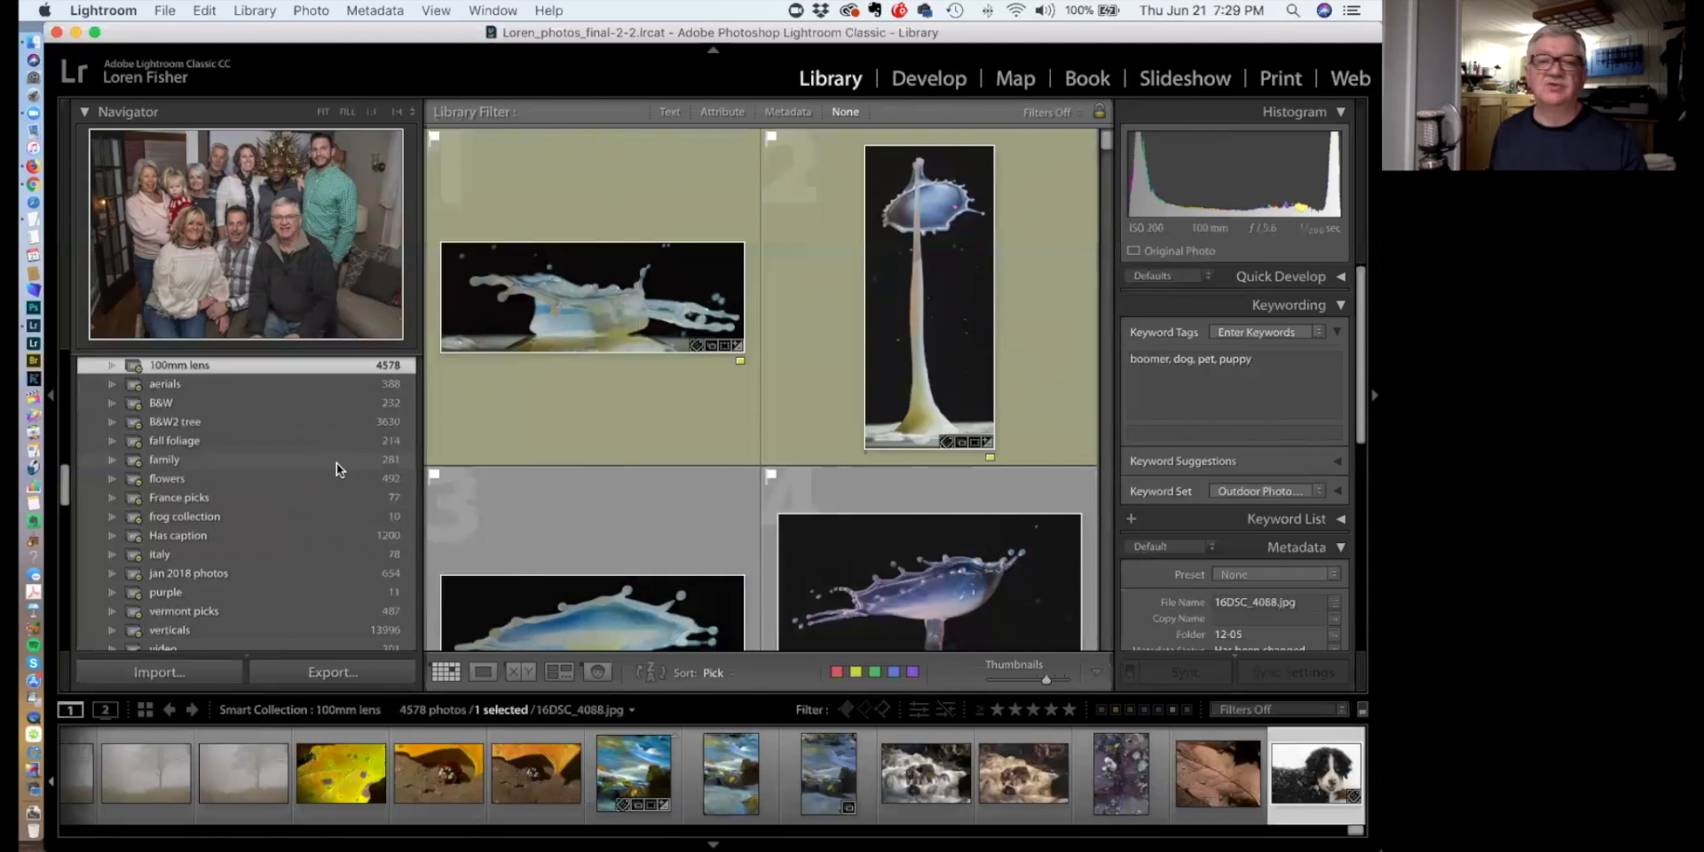
scroll(321, 466, down, 2)
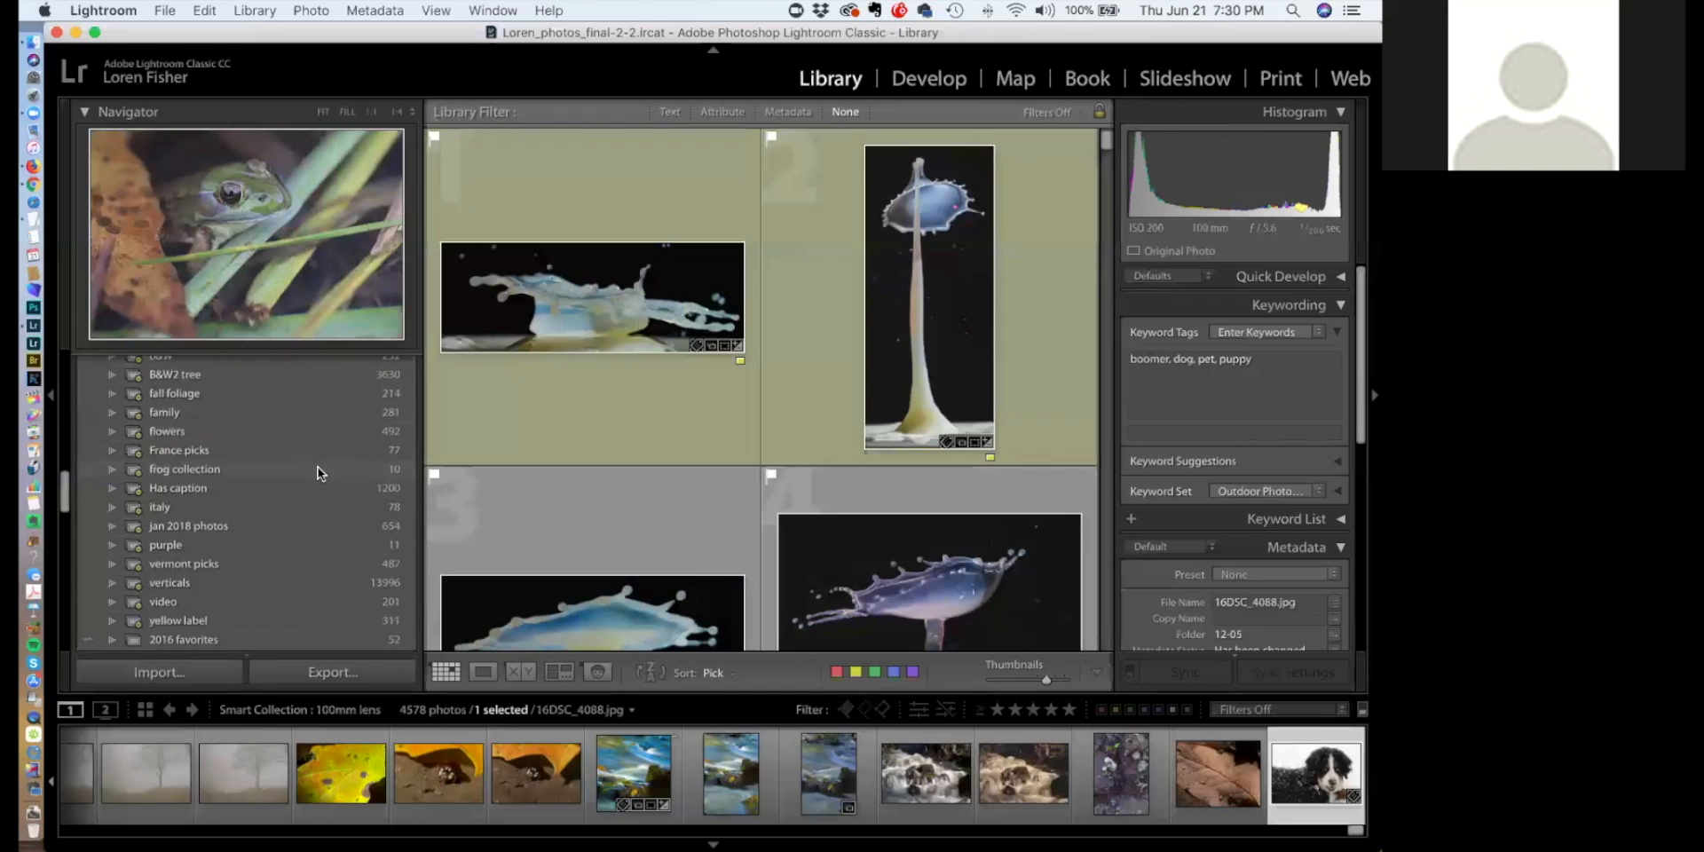
click(318, 468)
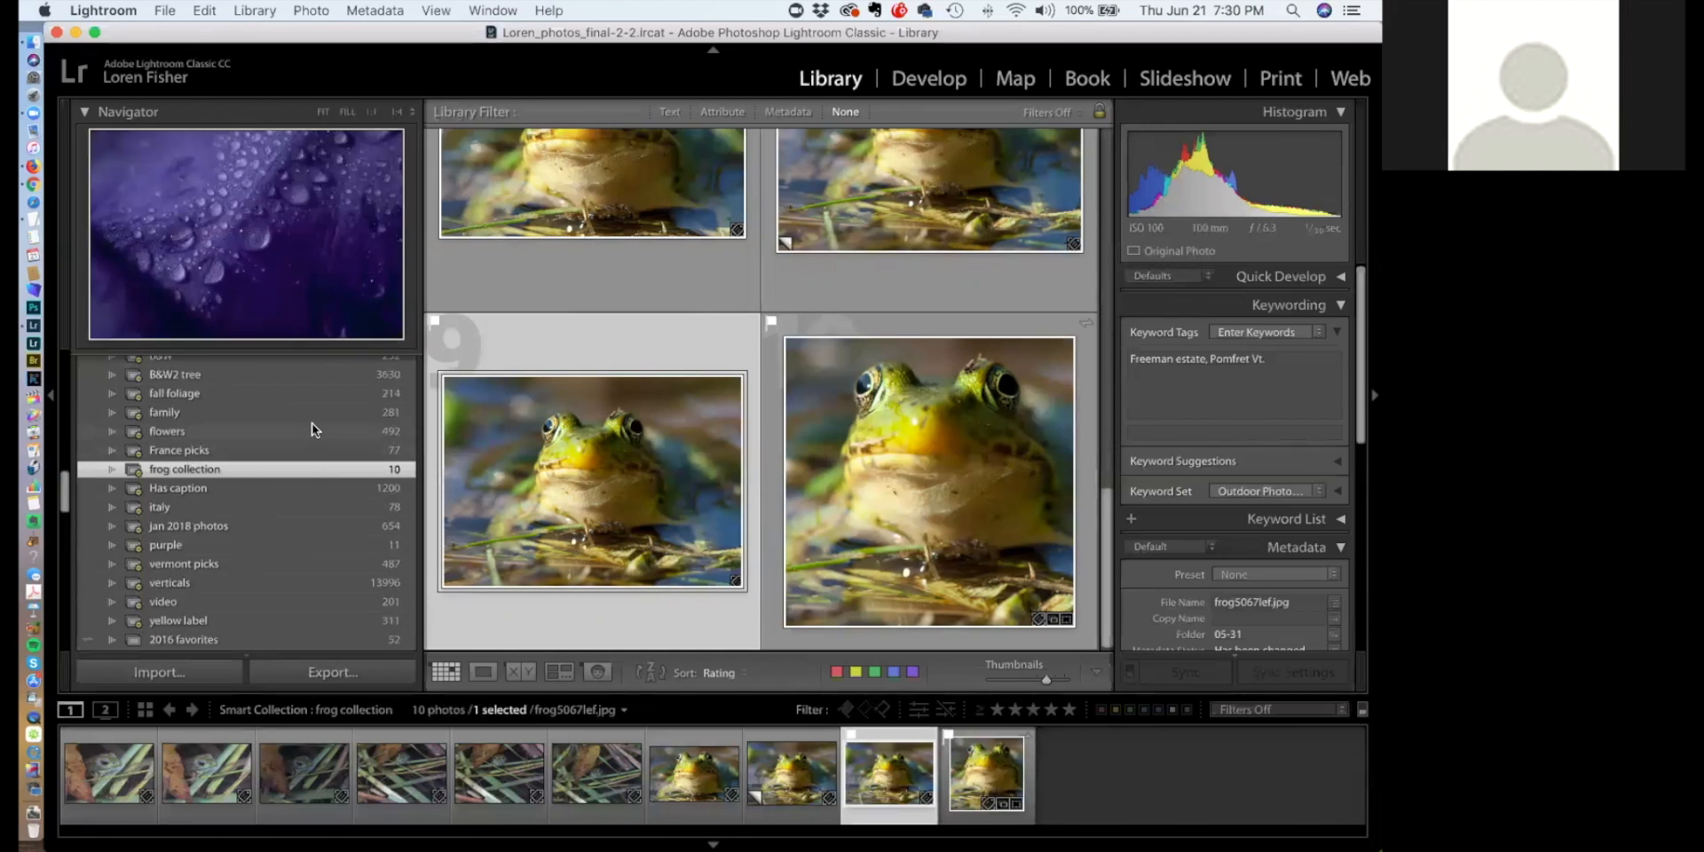
View the photos in the verticals smart collection, followed by those in the yellow label smart collection
scroll(312, 428, down, 3)
scroll(311, 428, down, 2)
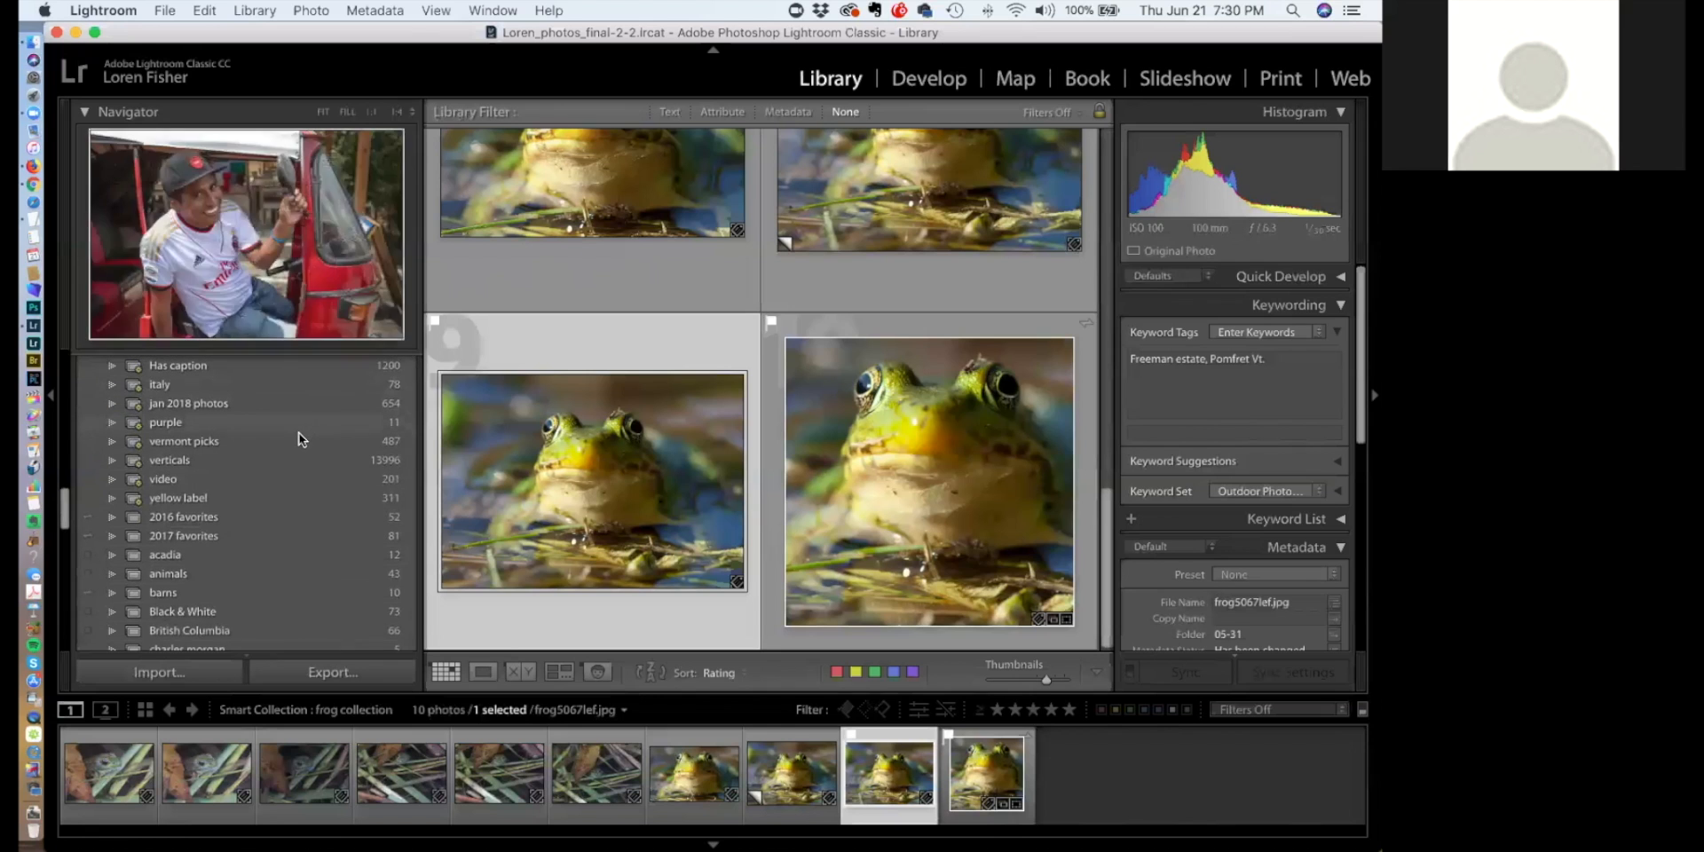
click(175, 462)
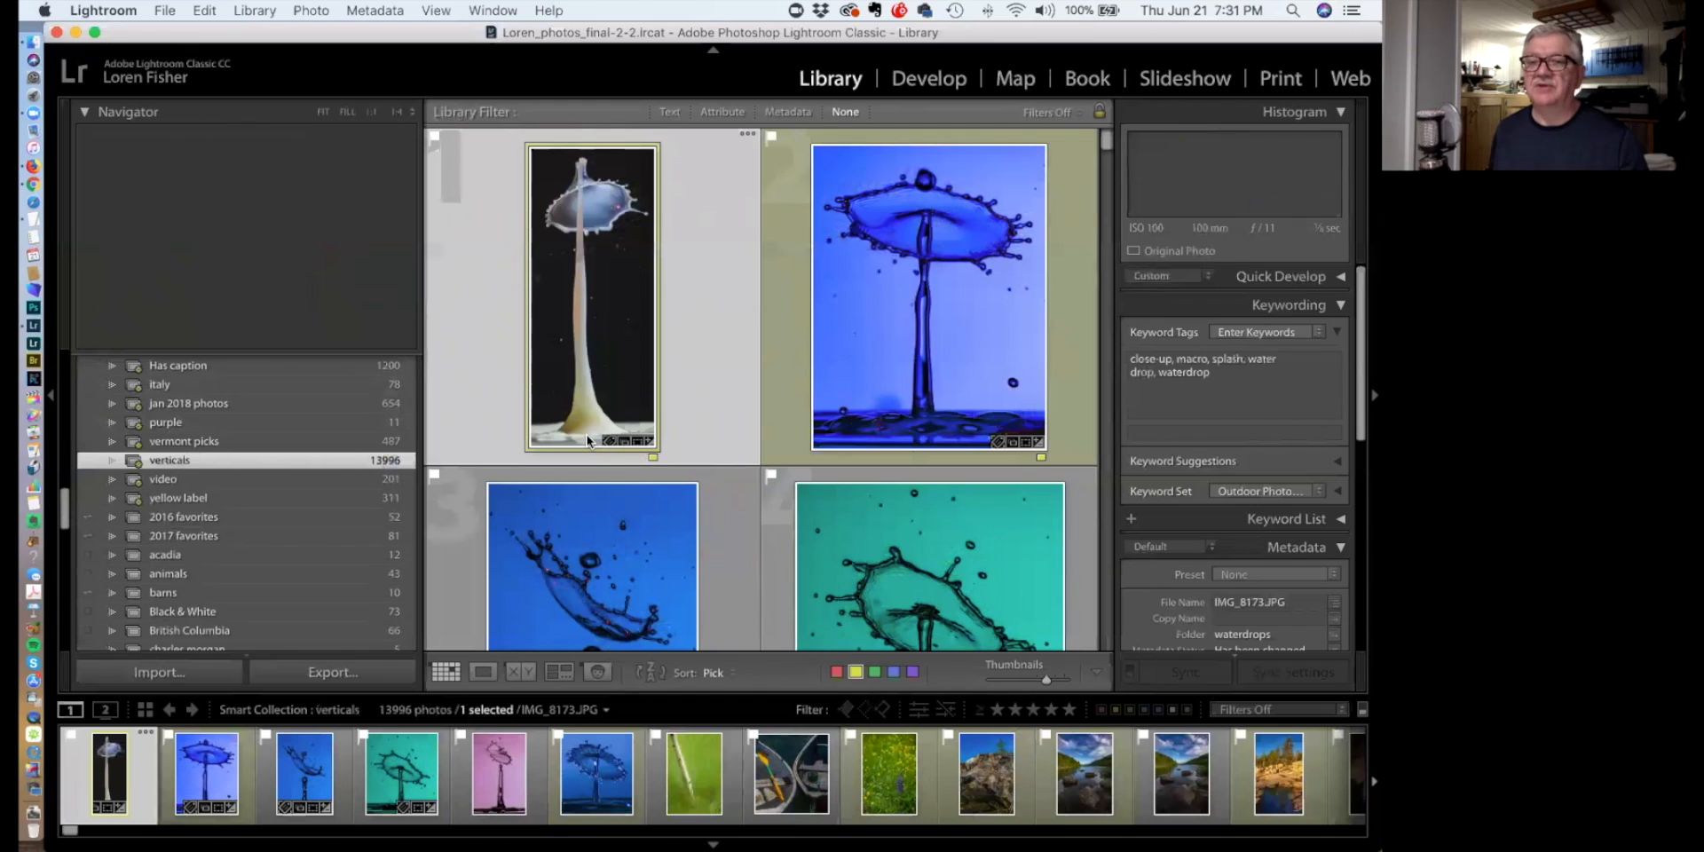
scroll(433, 461, down, 3)
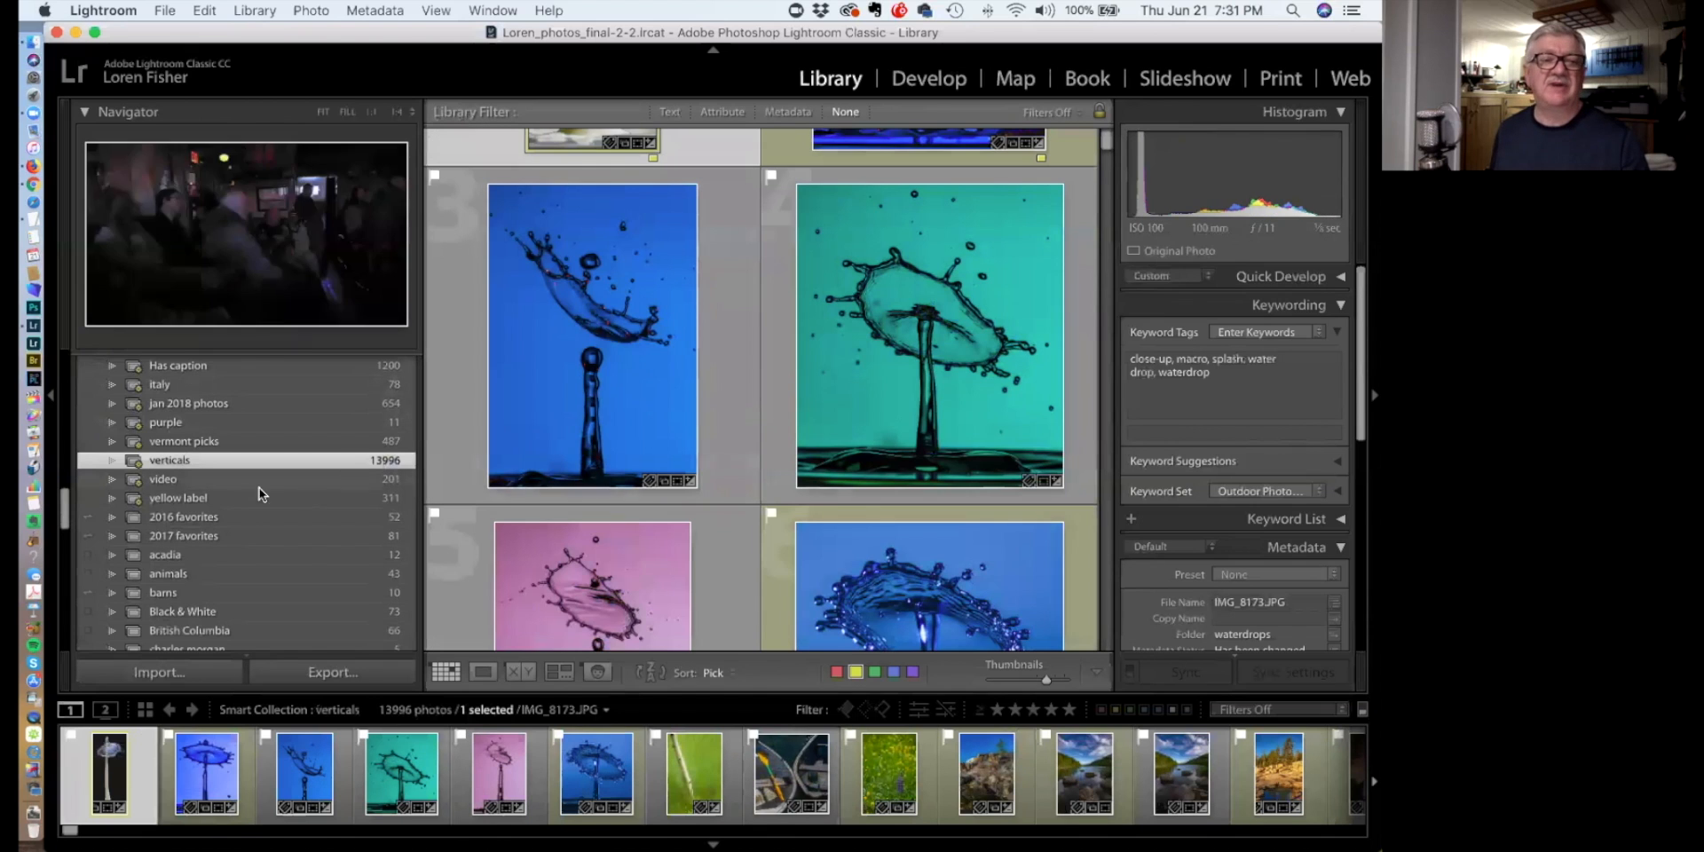
click(213, 502)
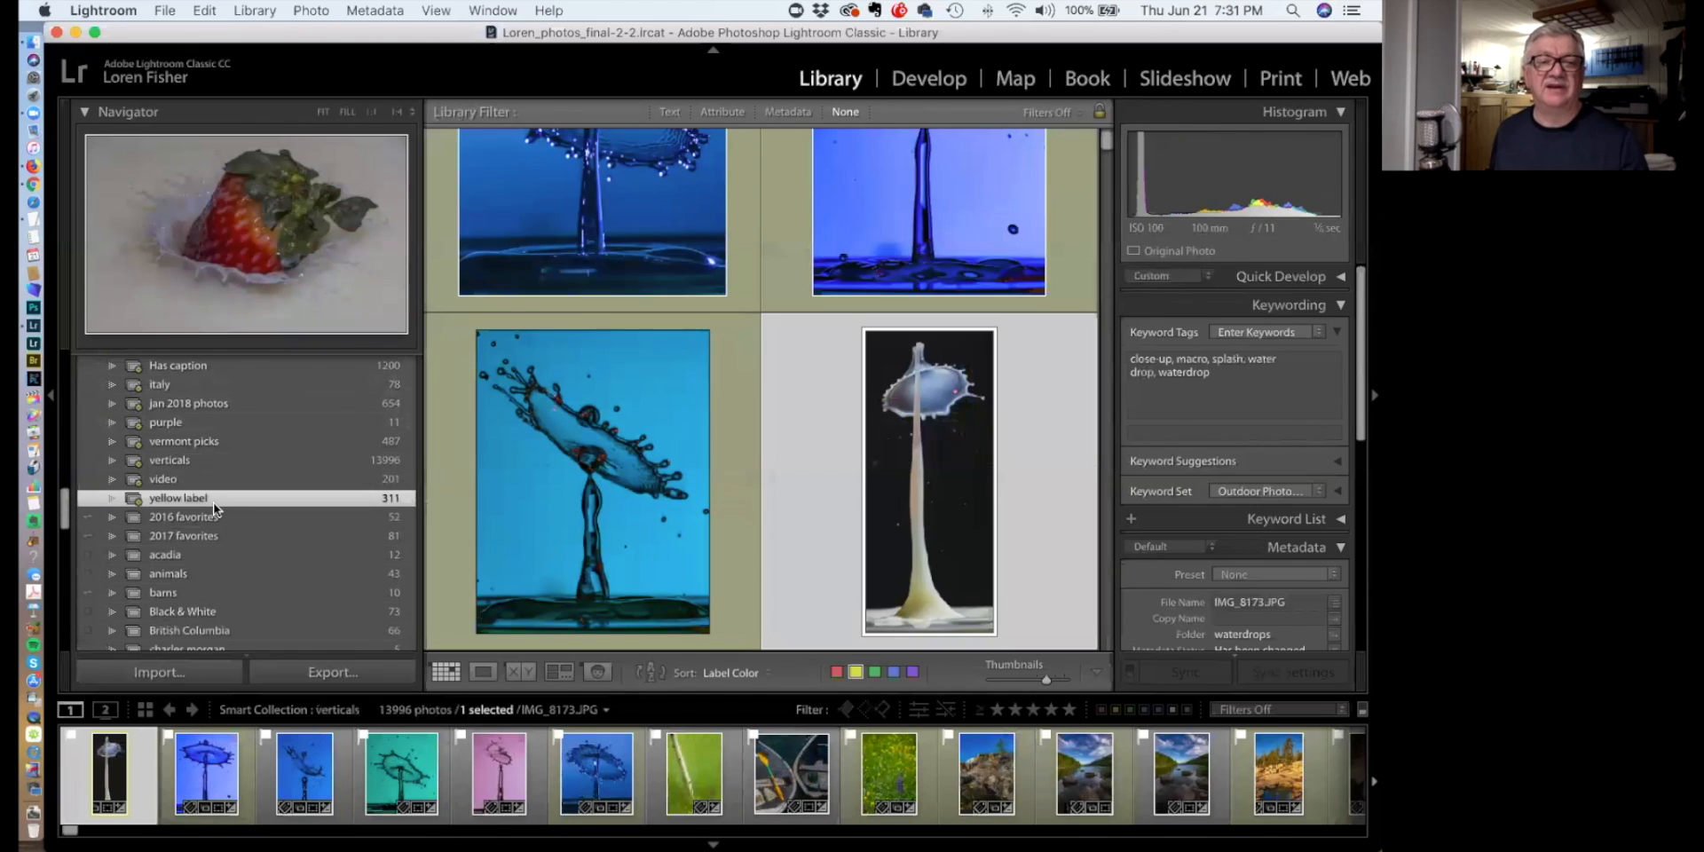
Look through the whole list of regular collections, smart collections and workshop collections
scroll(226, 498, down, 4)
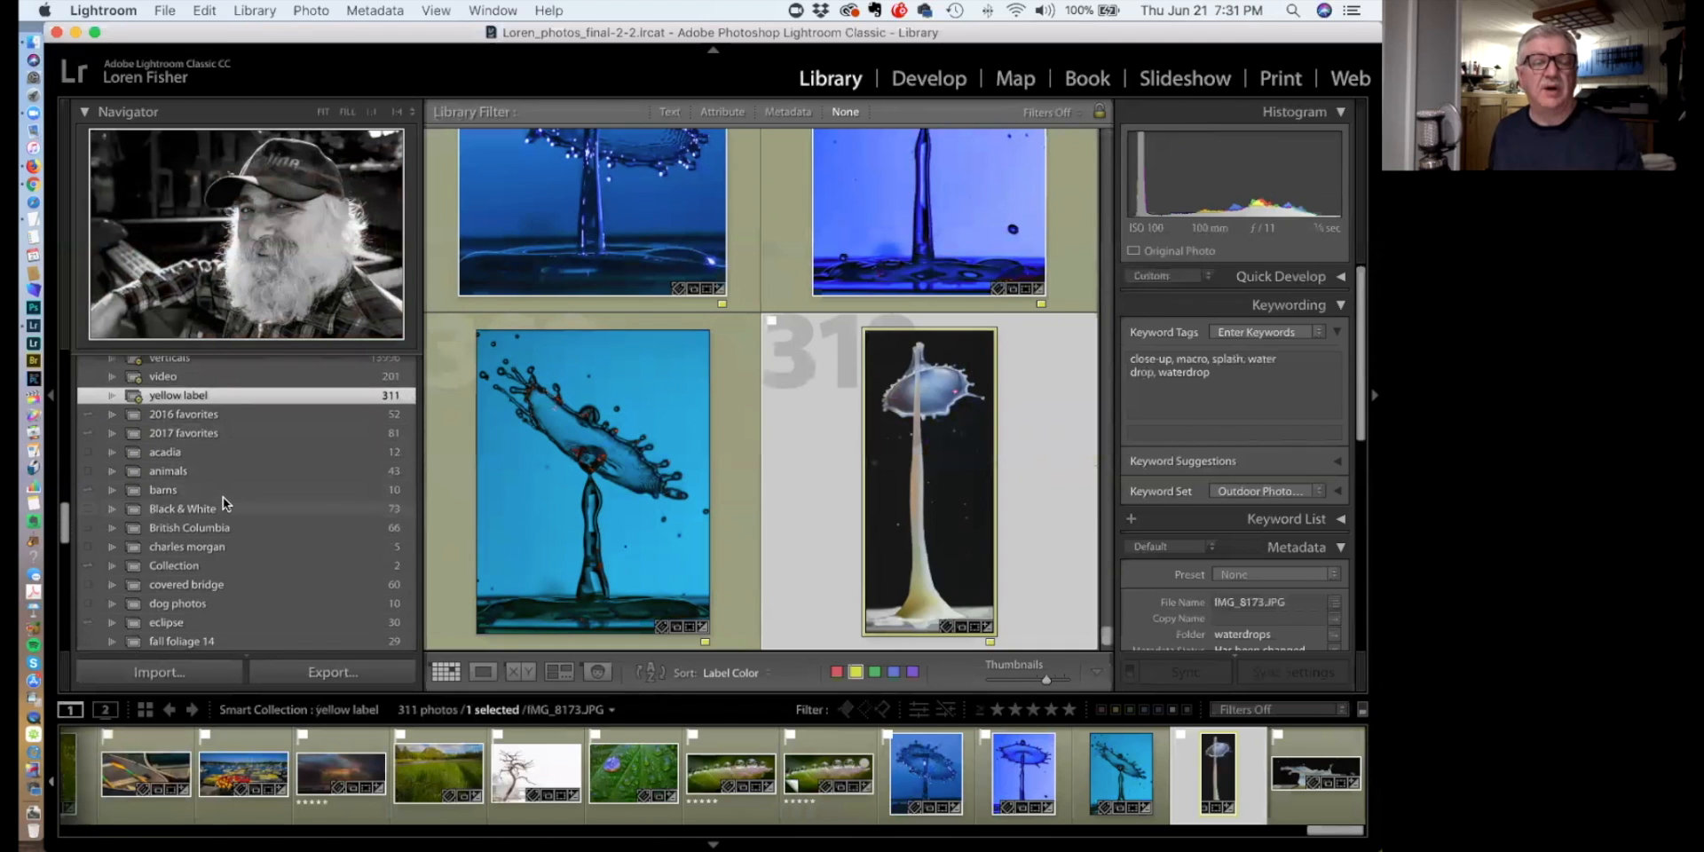
scroll(222, 497, down, 3)
scroll(252, 501, down, 3)
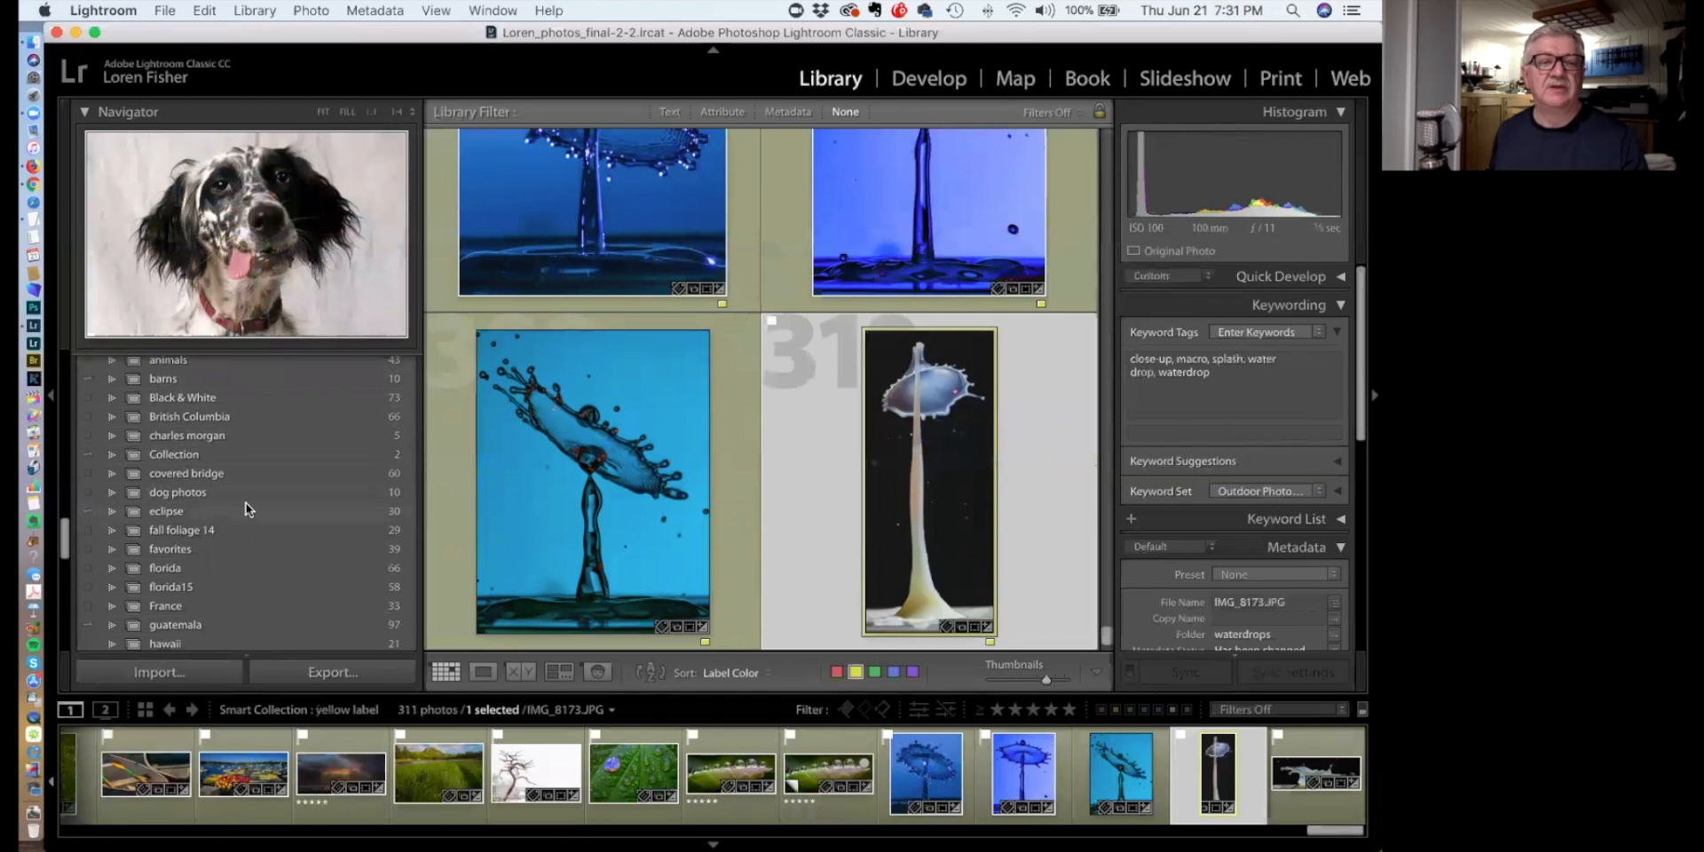
scroll(247, 502, down, 7)
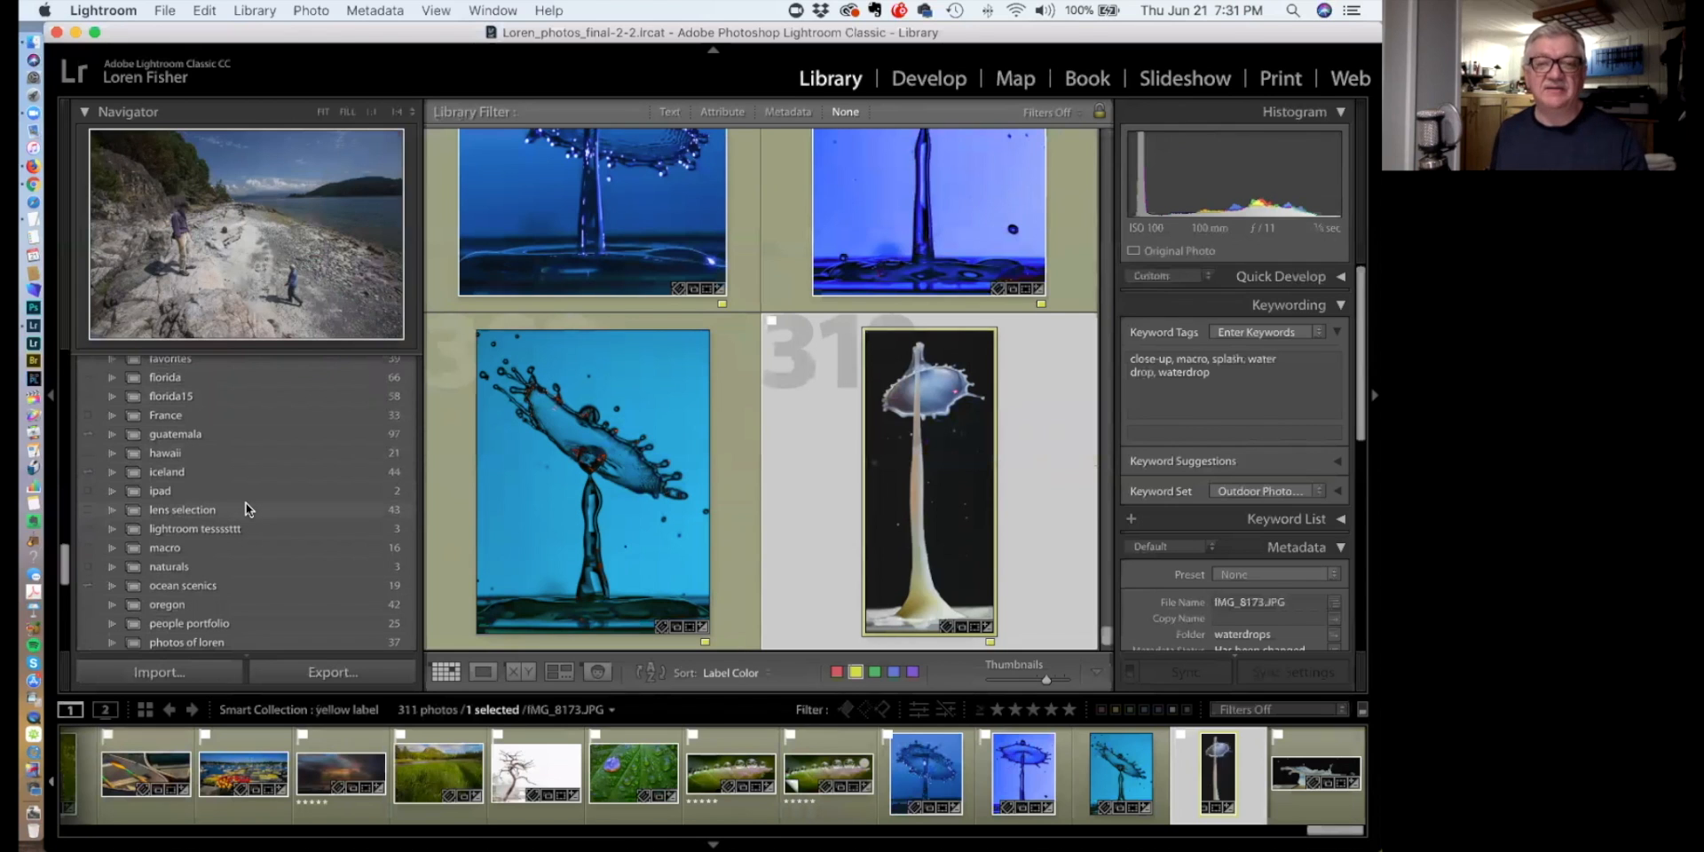
scroll(247, 502, down, 5)
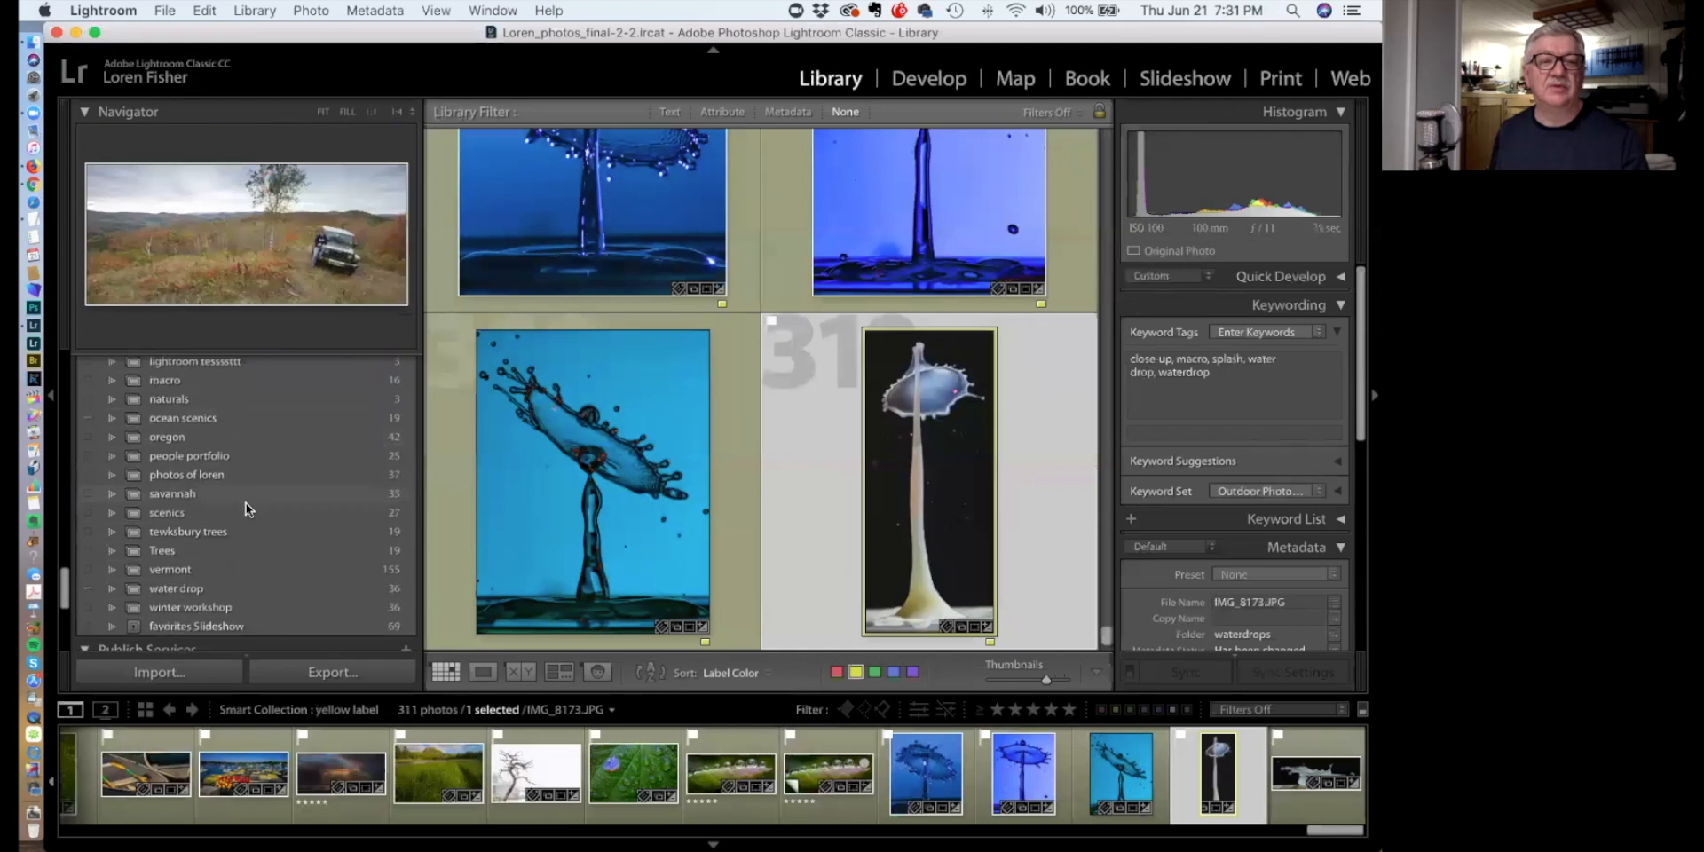
scroll(247, 502, up, 5)
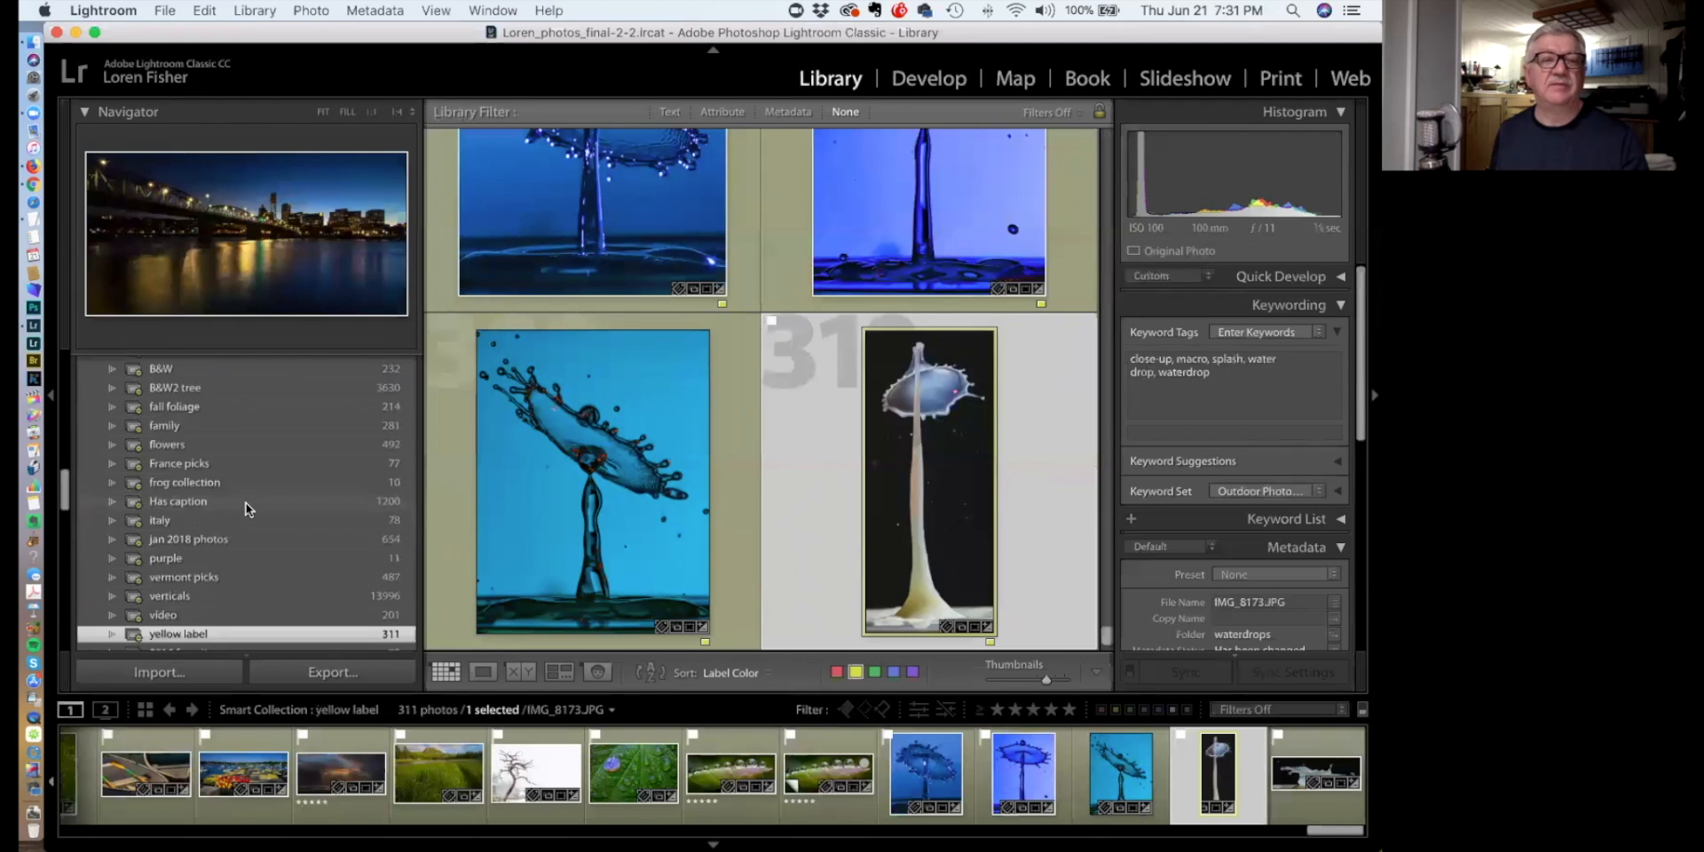
scroll(247, 503, up, 5)
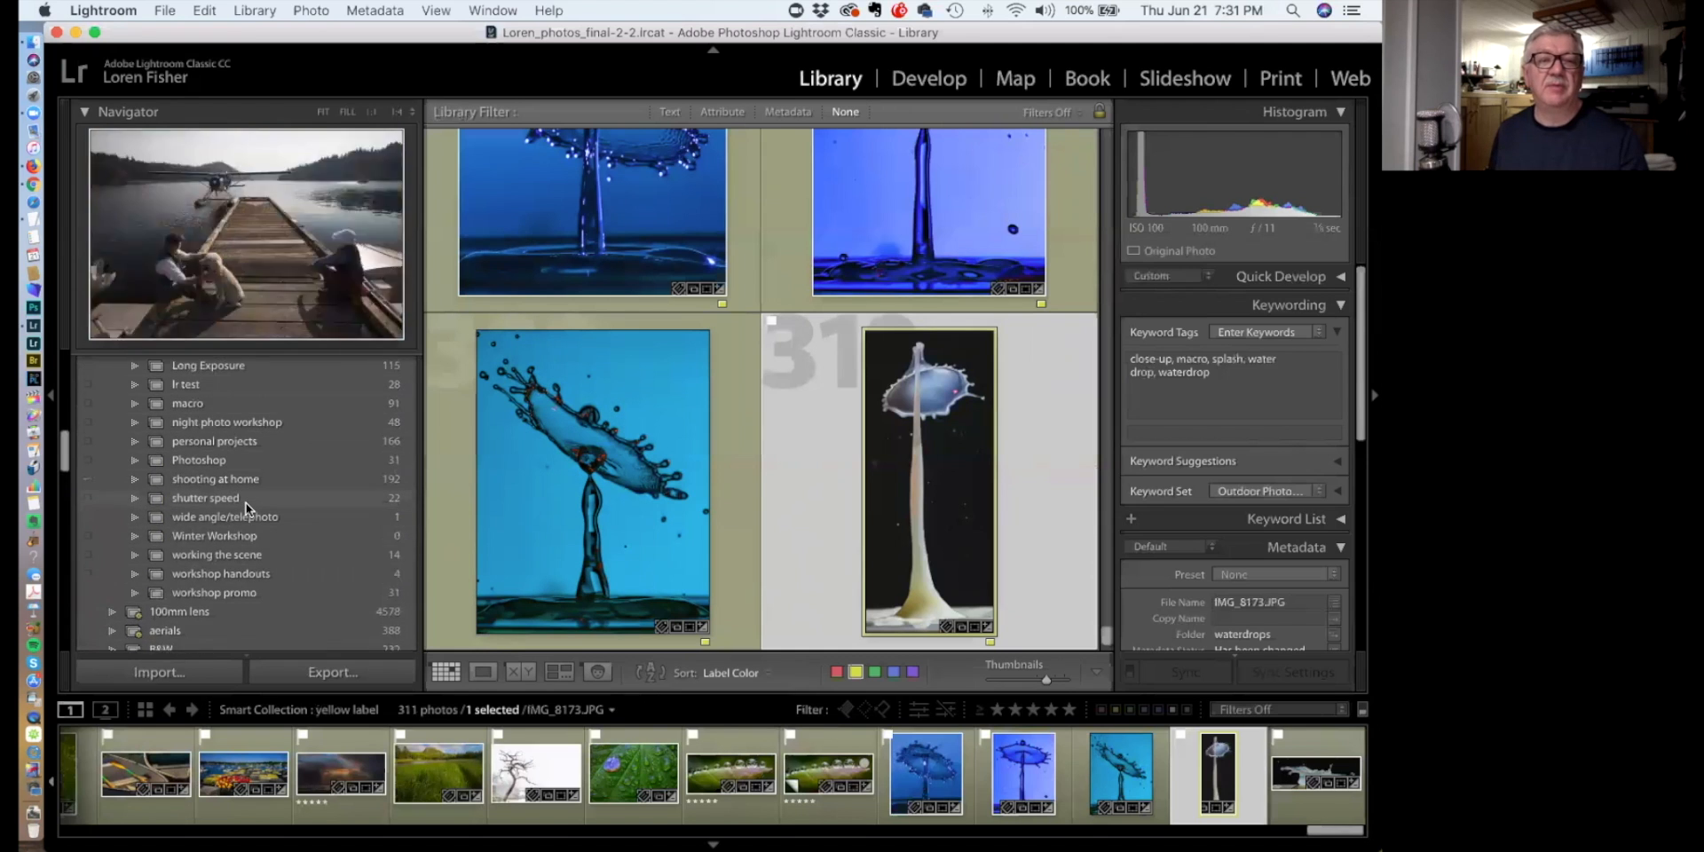
scroll(247, 502, down, 3)
scroll(247, 502, up, 4)
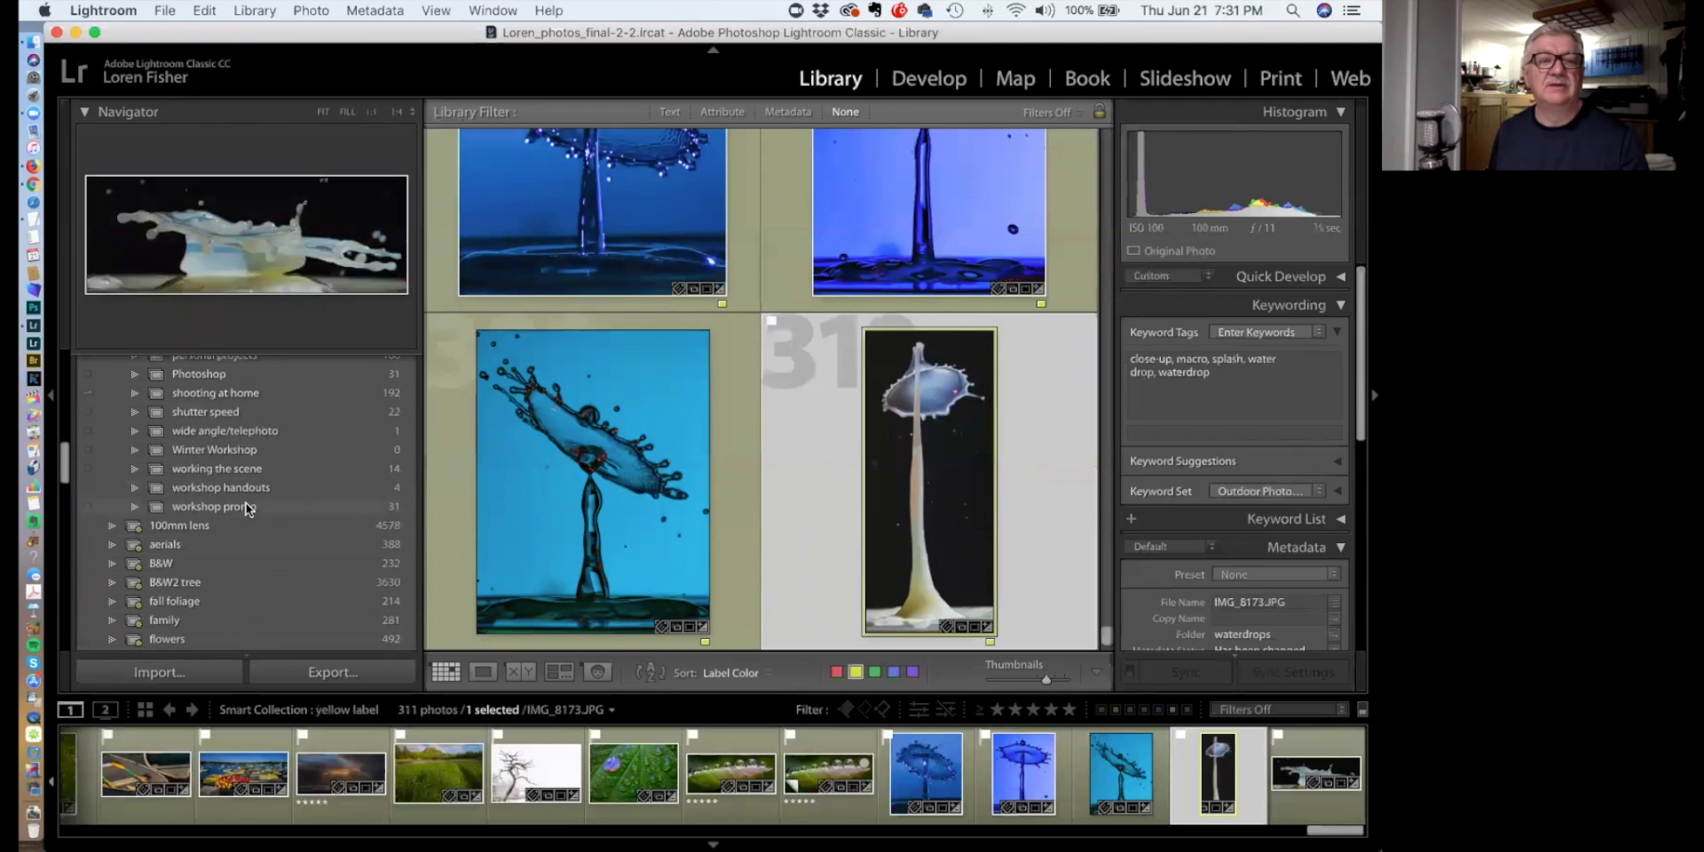
scroll(247, 502, up, 6)
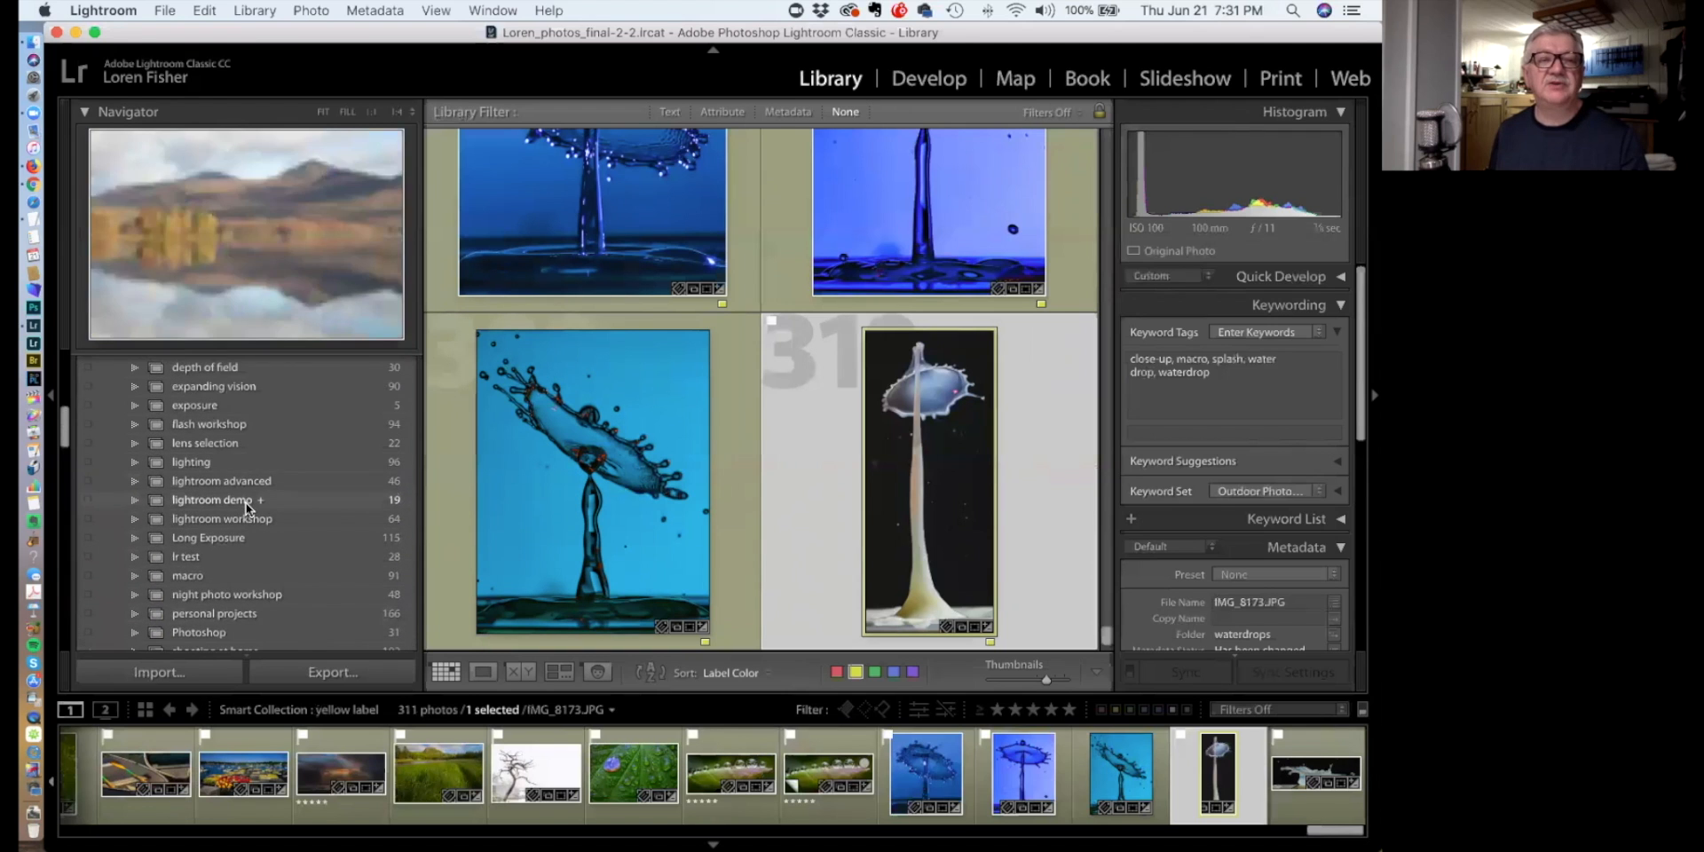
Collapse the workshop technicals collection set
scroll(245, 489, up, 2)
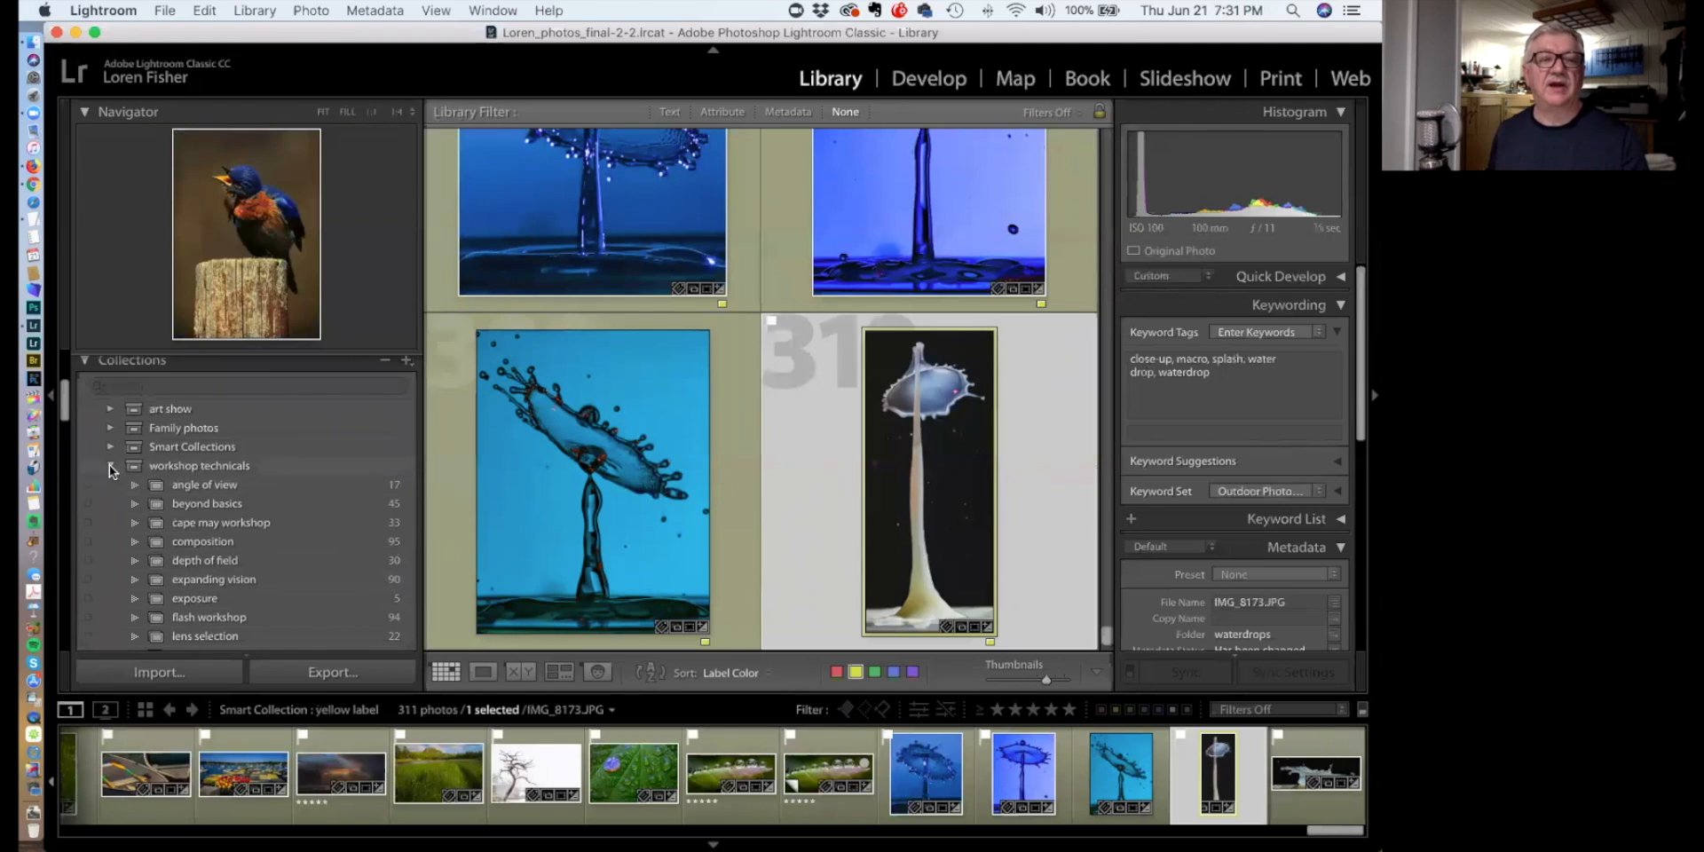
scroll(110, 465, up, 1)
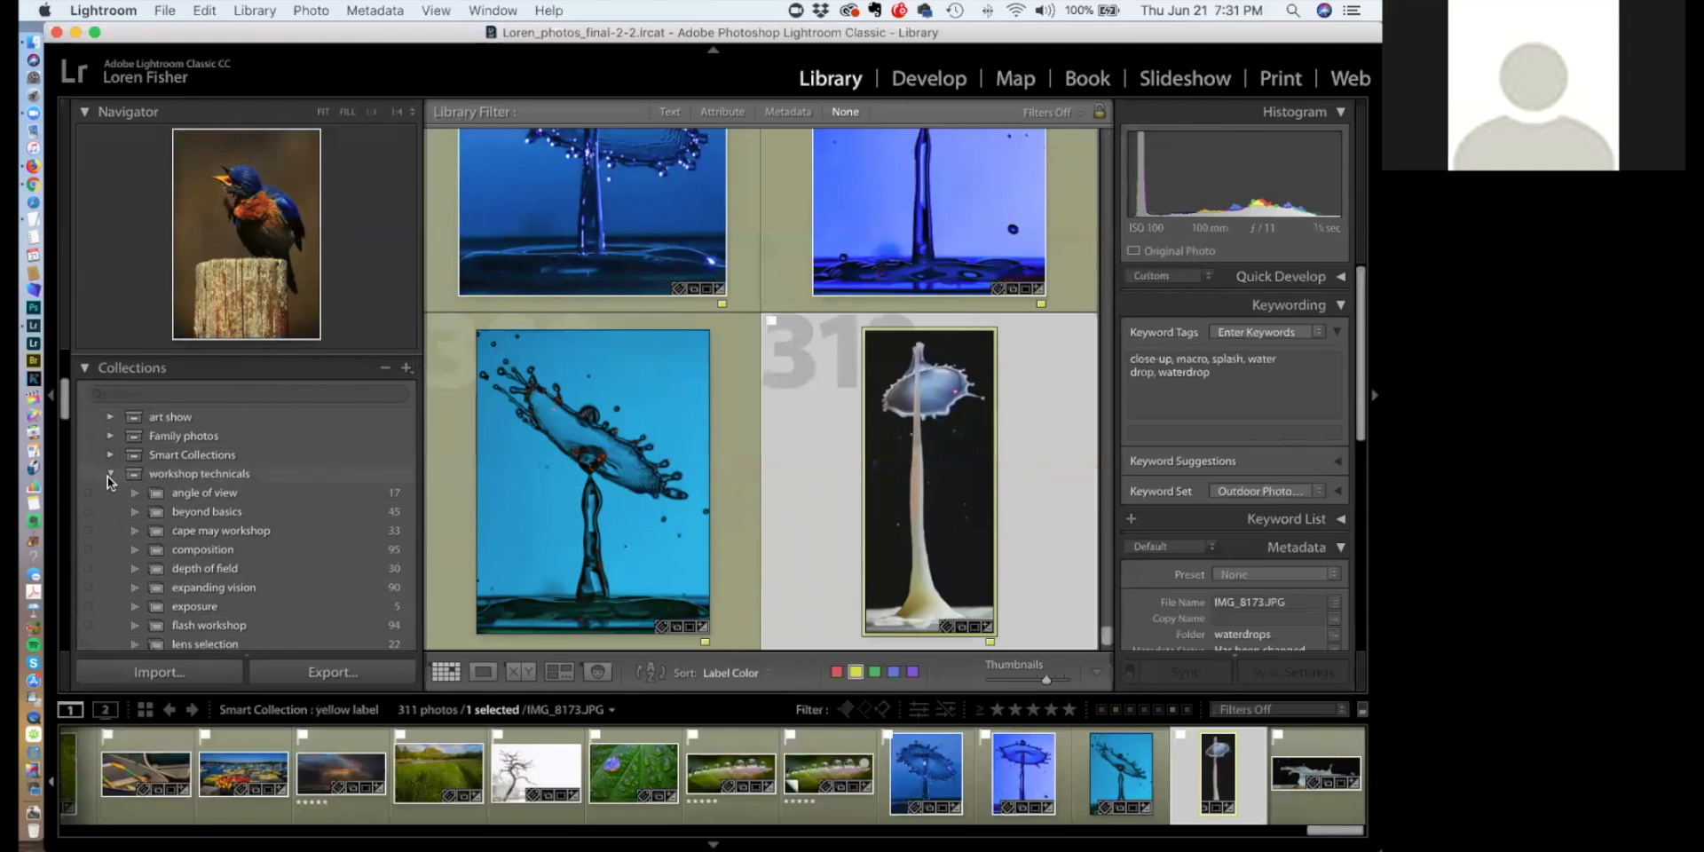
click(109, 475)
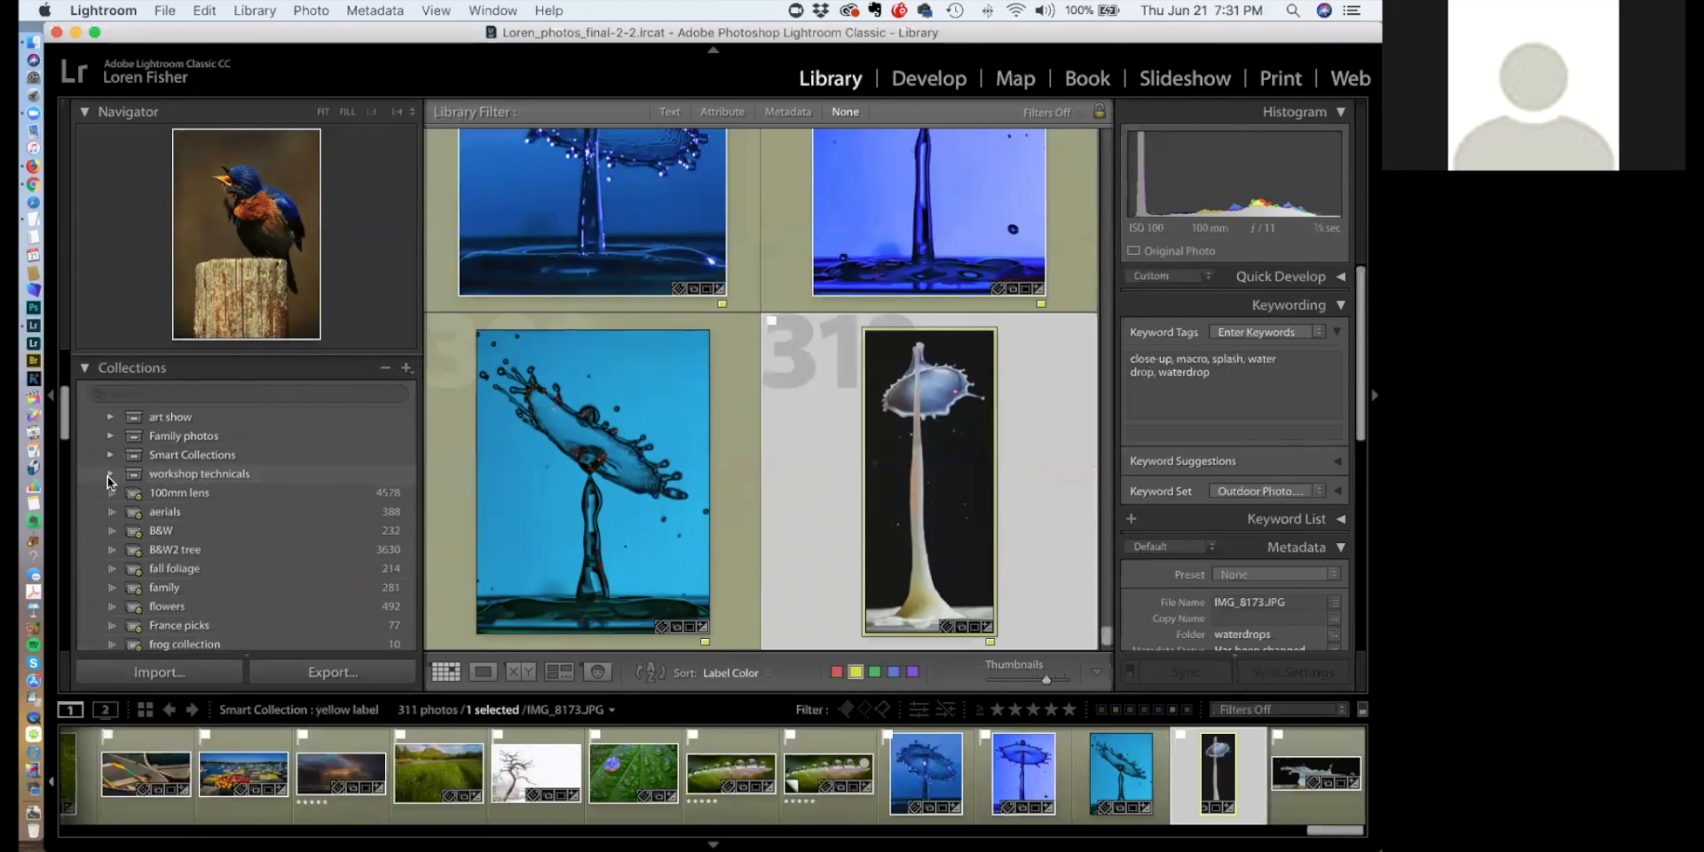
Start a new smart collection and examine its match options and the available rule criteria
scroll(337, 380, up, 1)
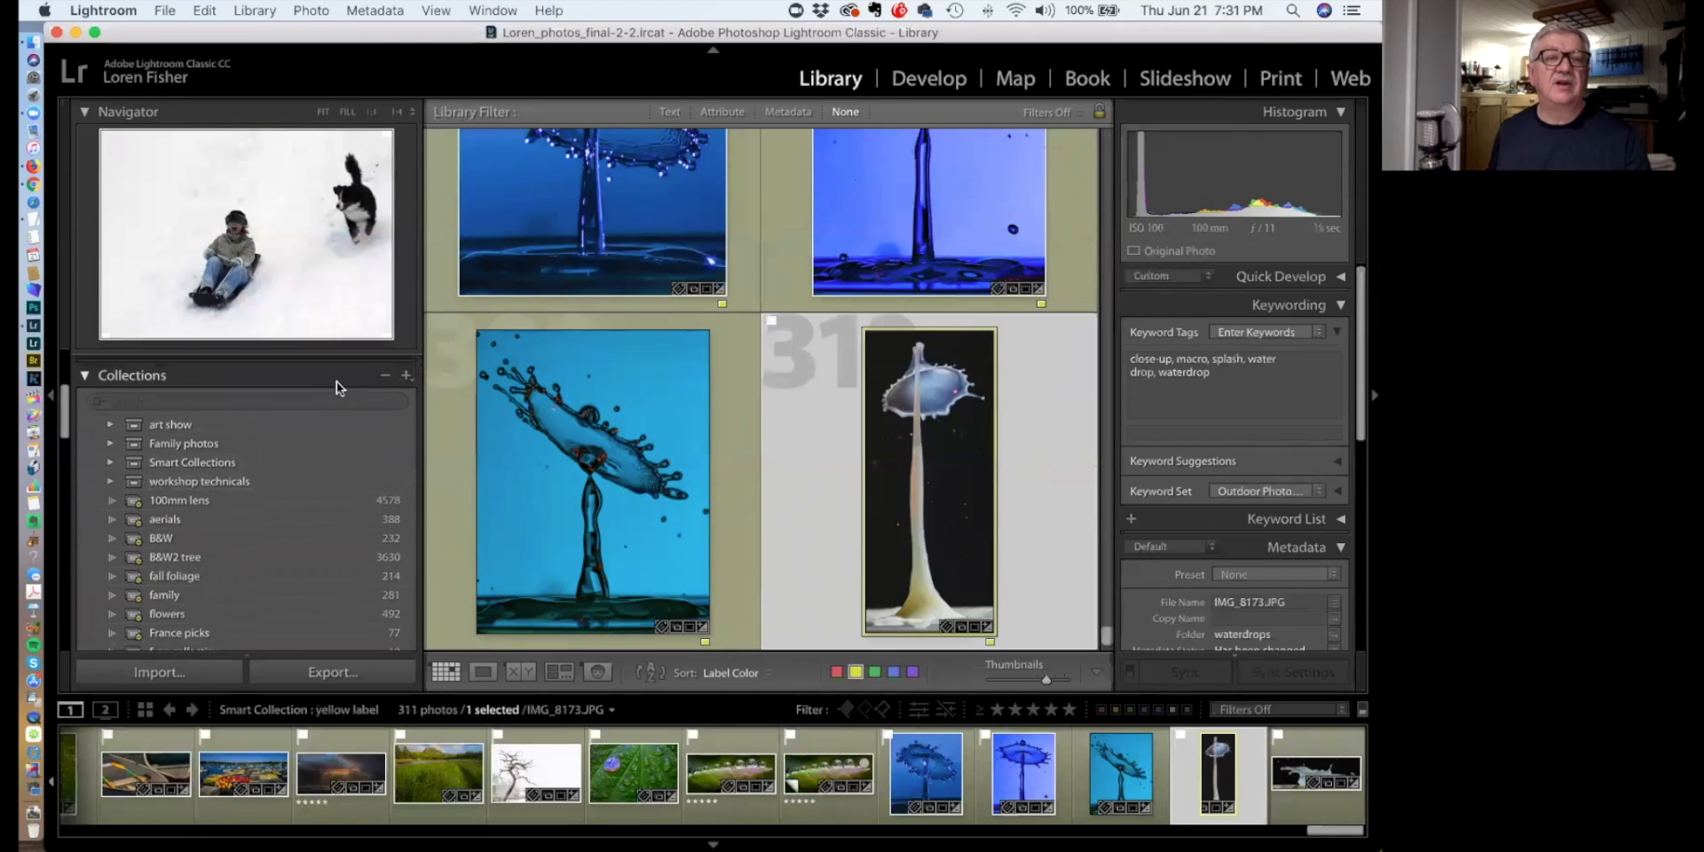
scroll(337, 381, up, 2)
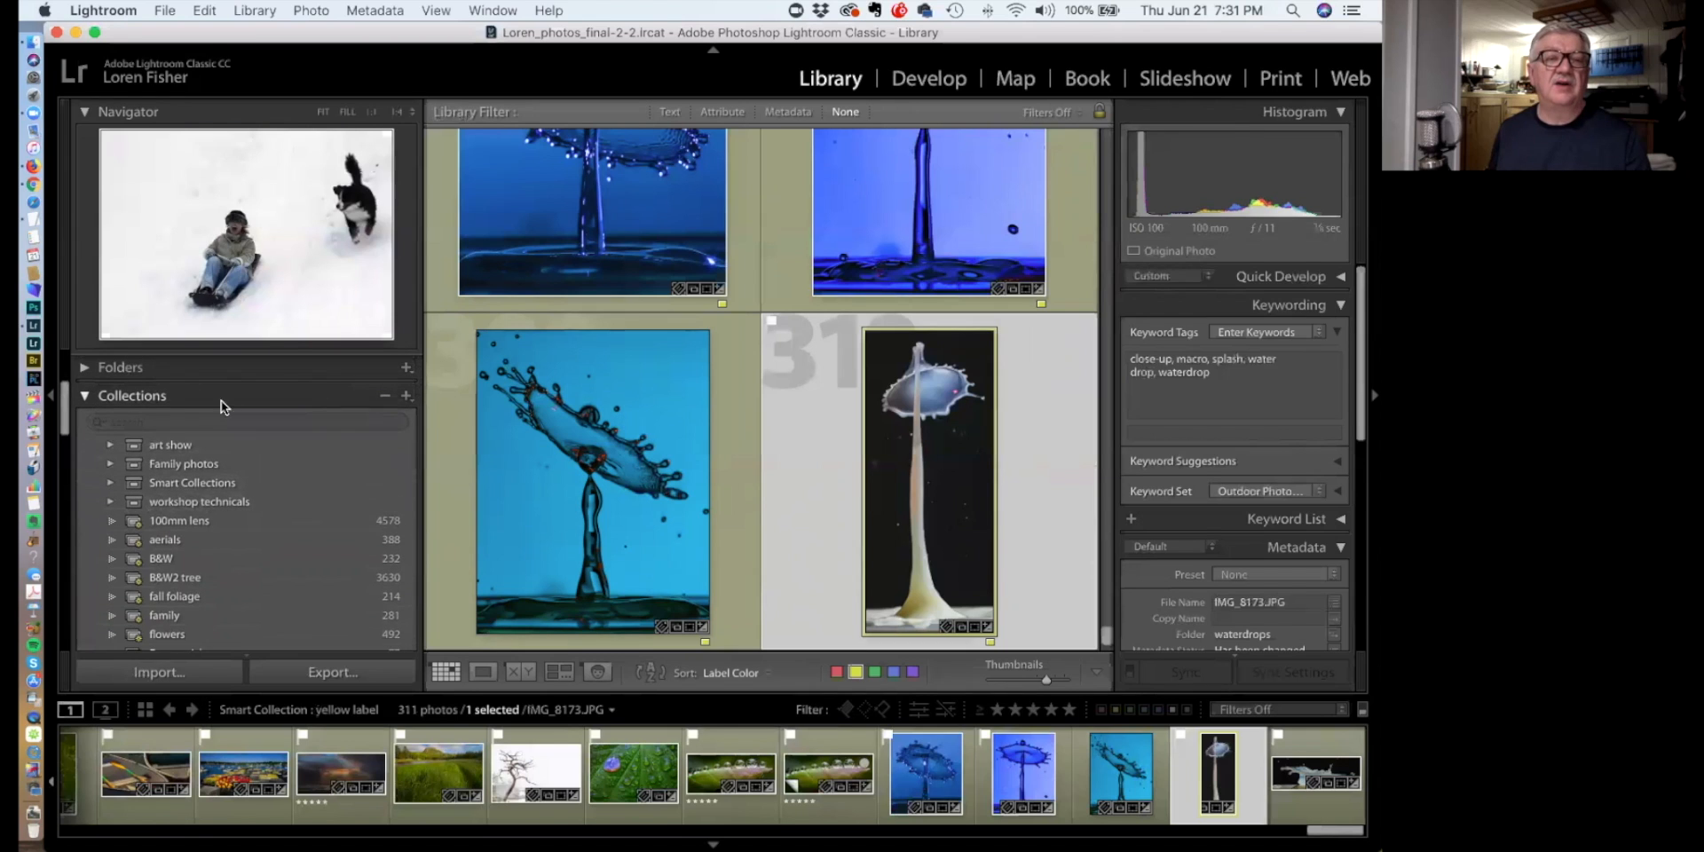
click(405, 395)
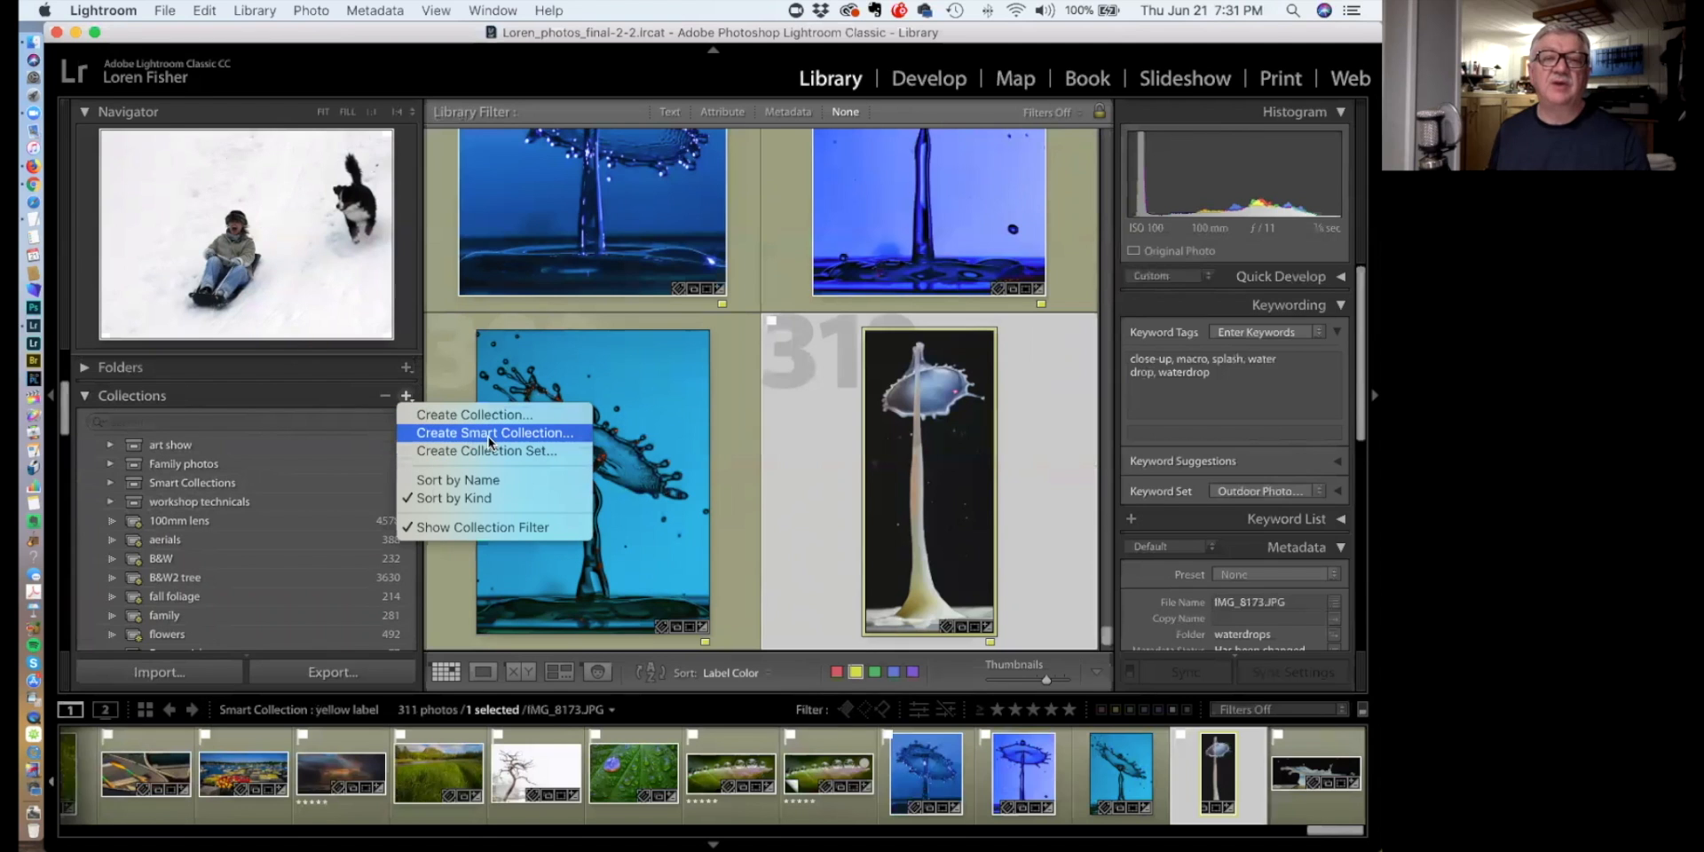
click(439, 433)
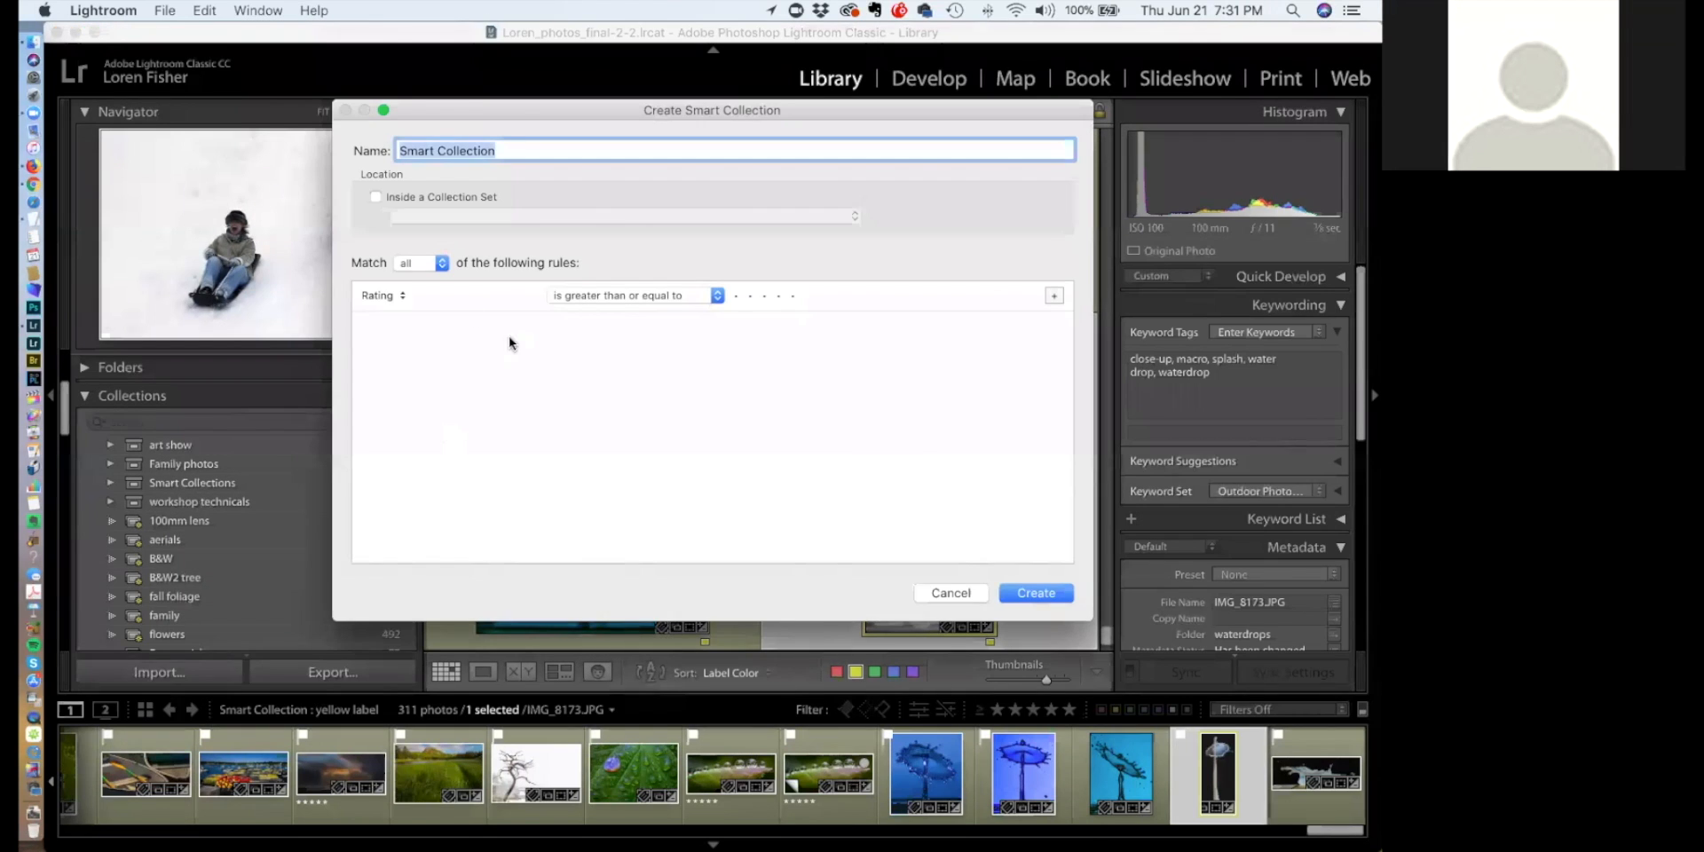
click(443, 264)
click(436, 263)
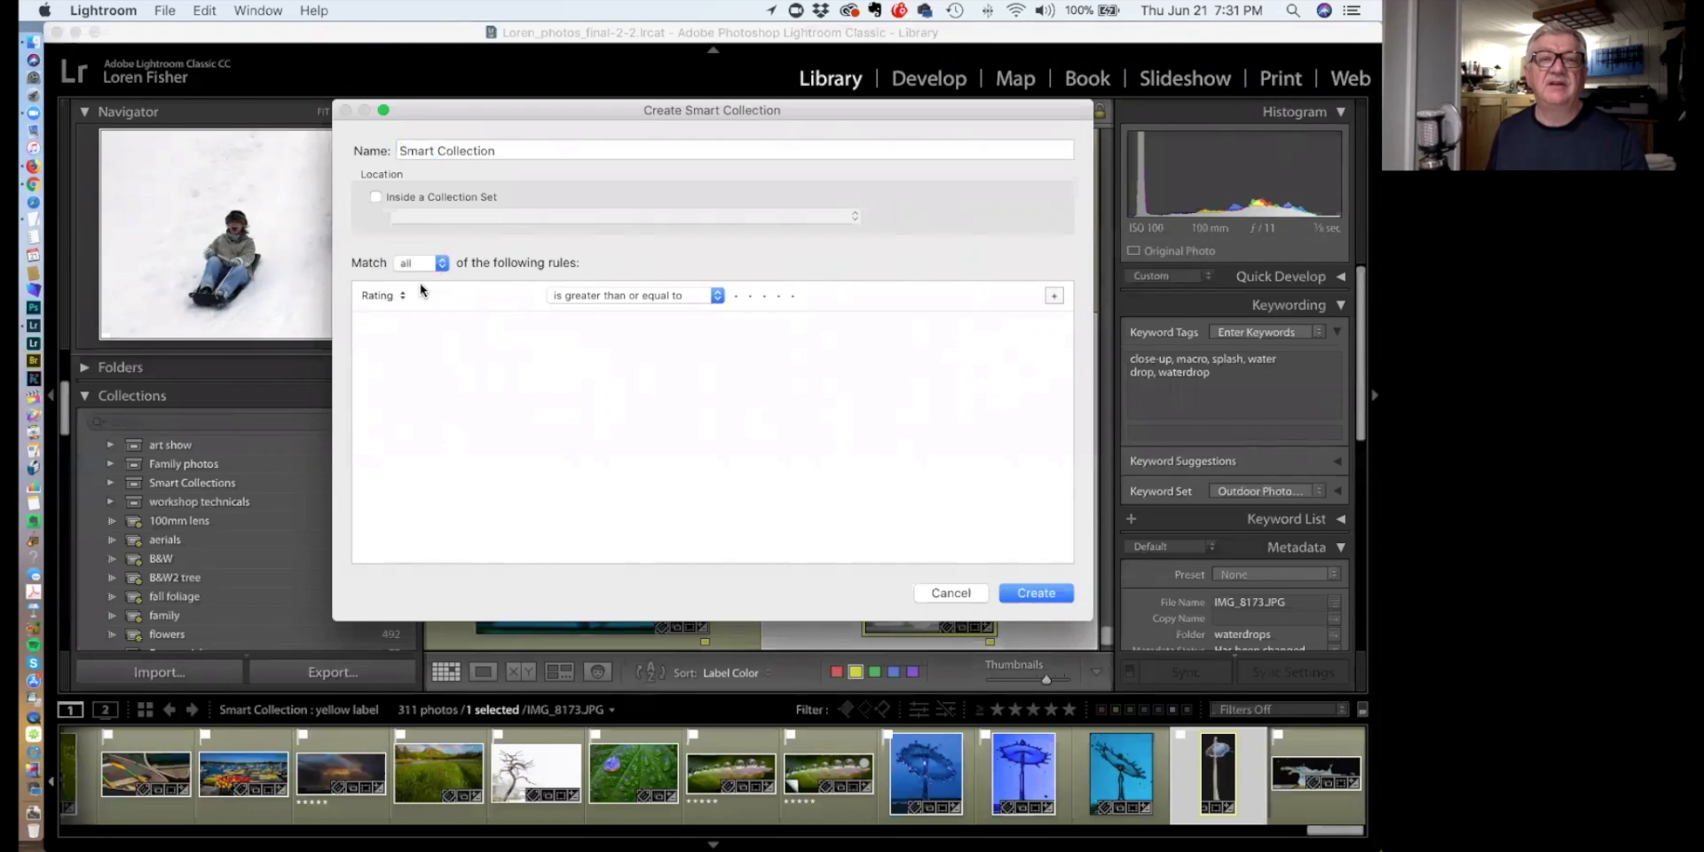
click(390, 296)
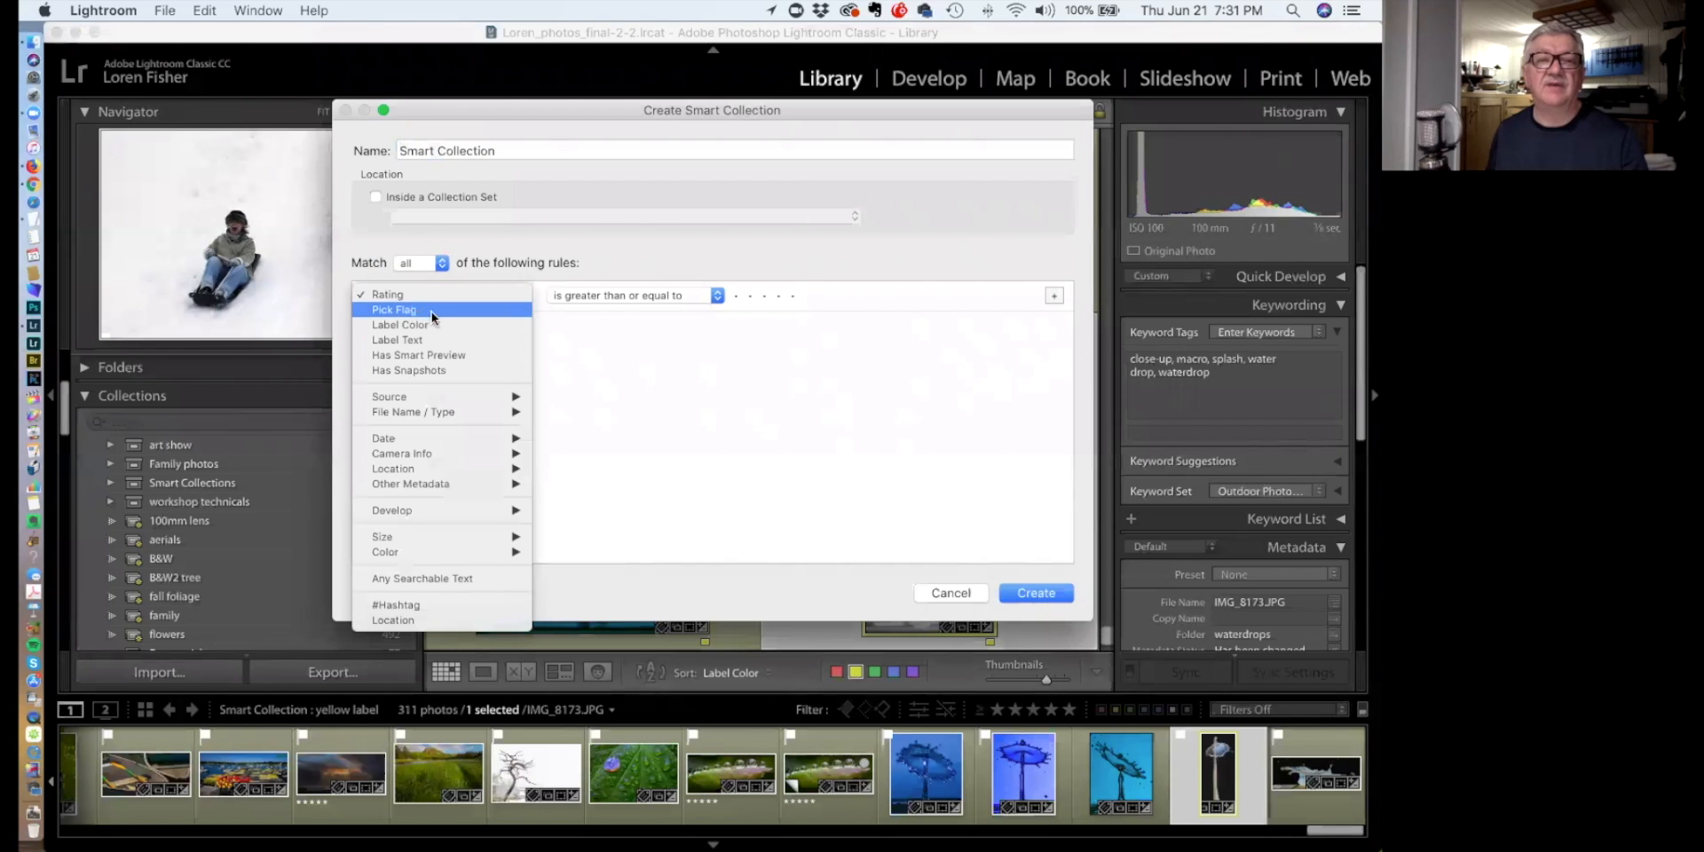
mouse_move(430, 391)
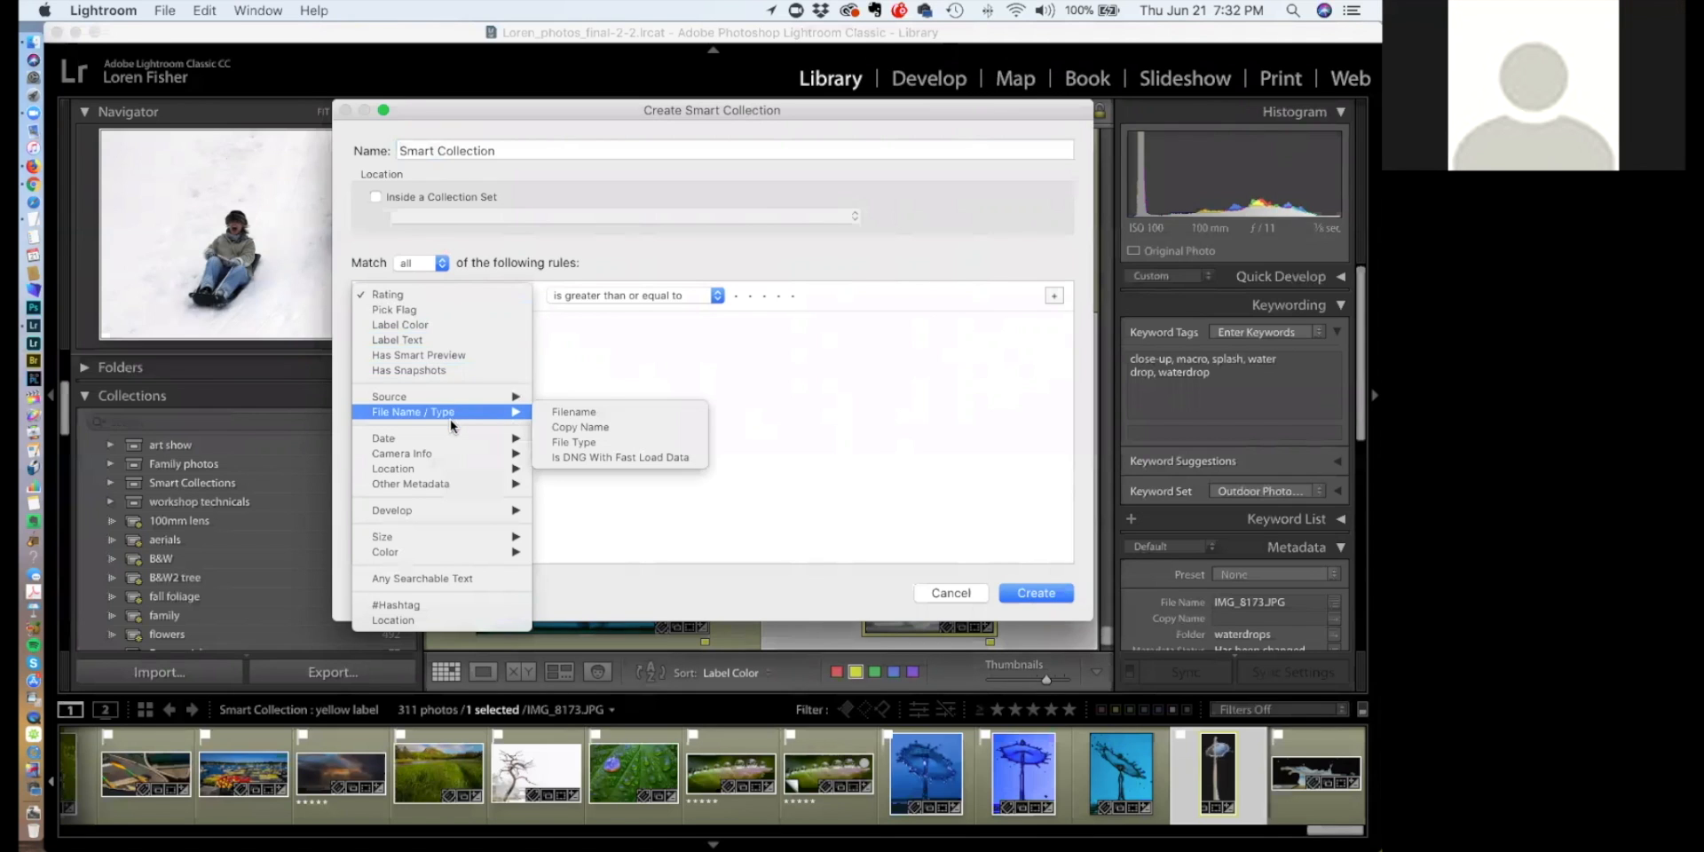
click(685, 354)
Add three more rules to the new smart collection and set the first rule's criterion to Capture Date
click(1054, 295)
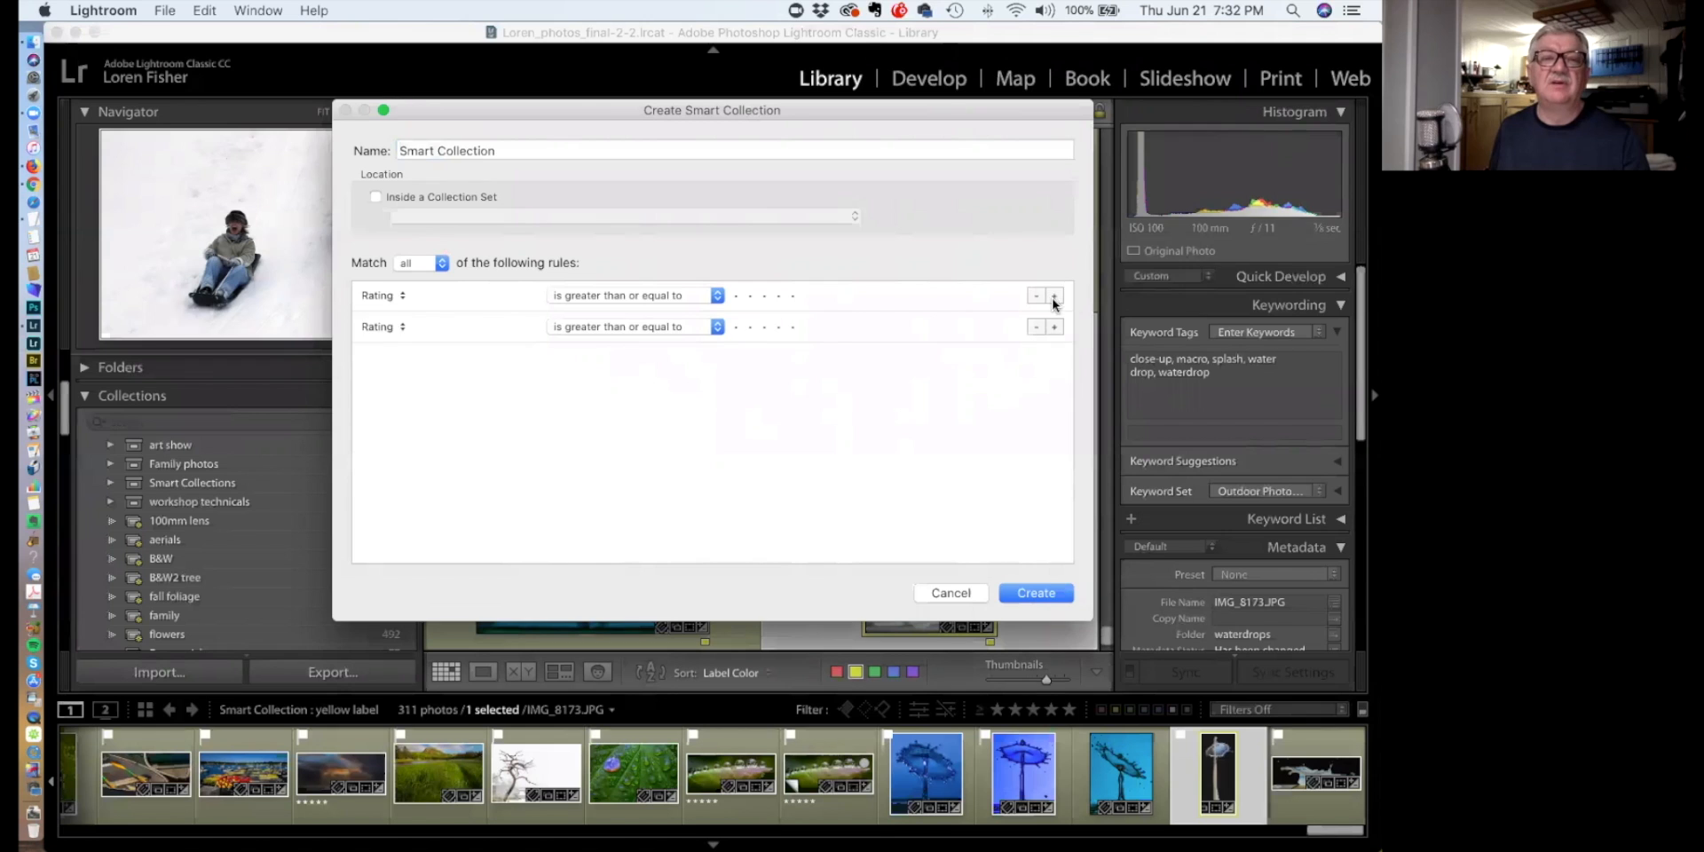
click(1053, 297)
click(1054, 298)
click(383, 295)
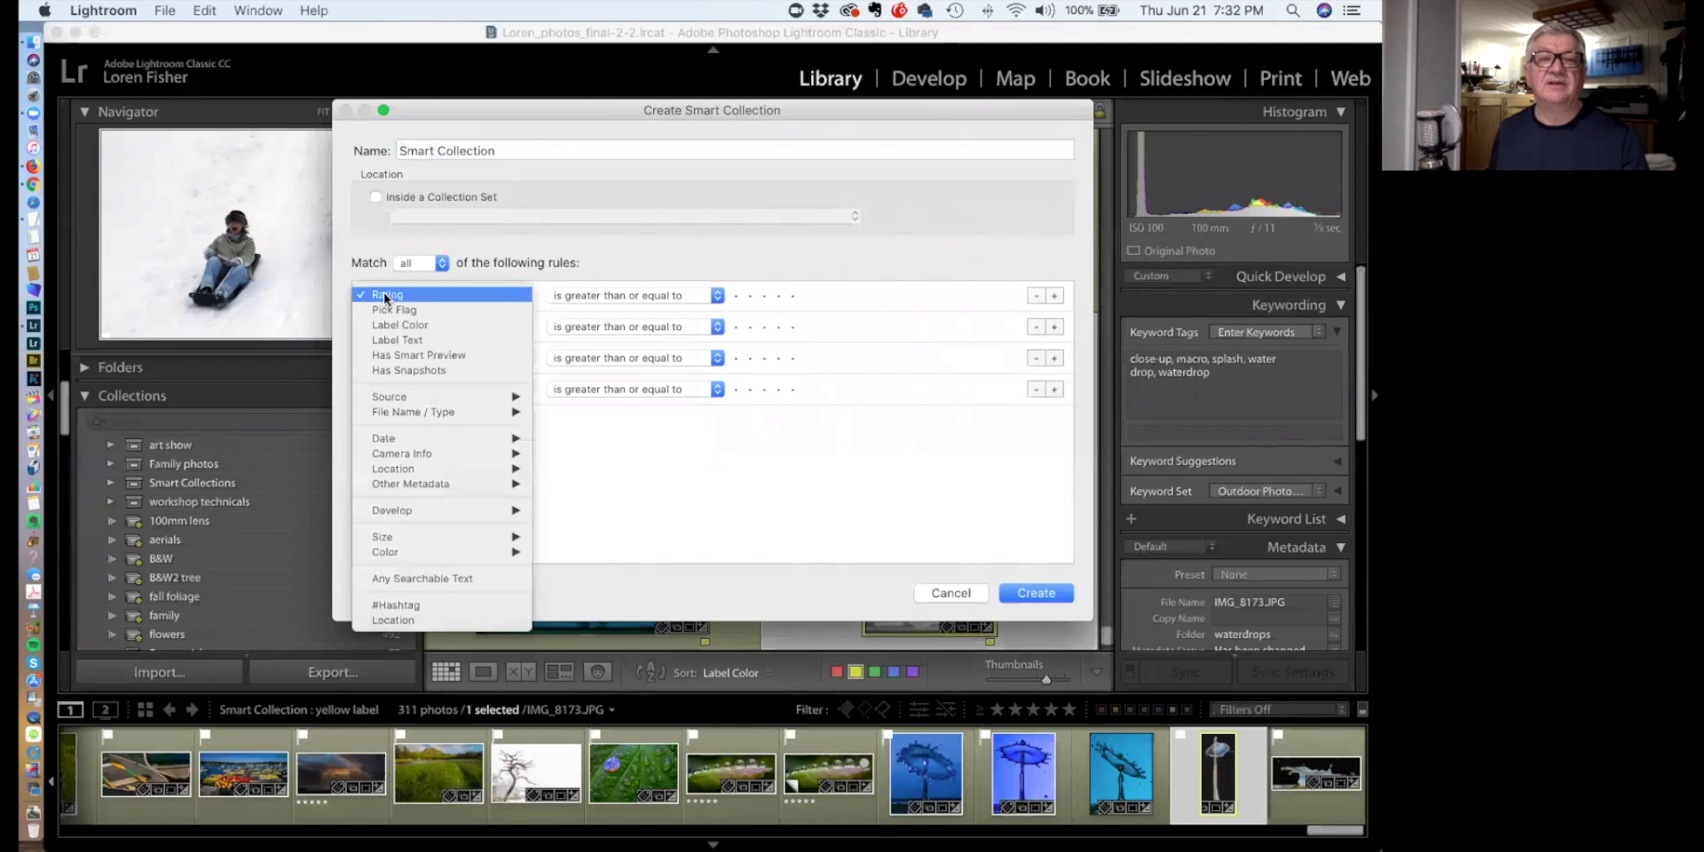
mouse_move(406, 395)
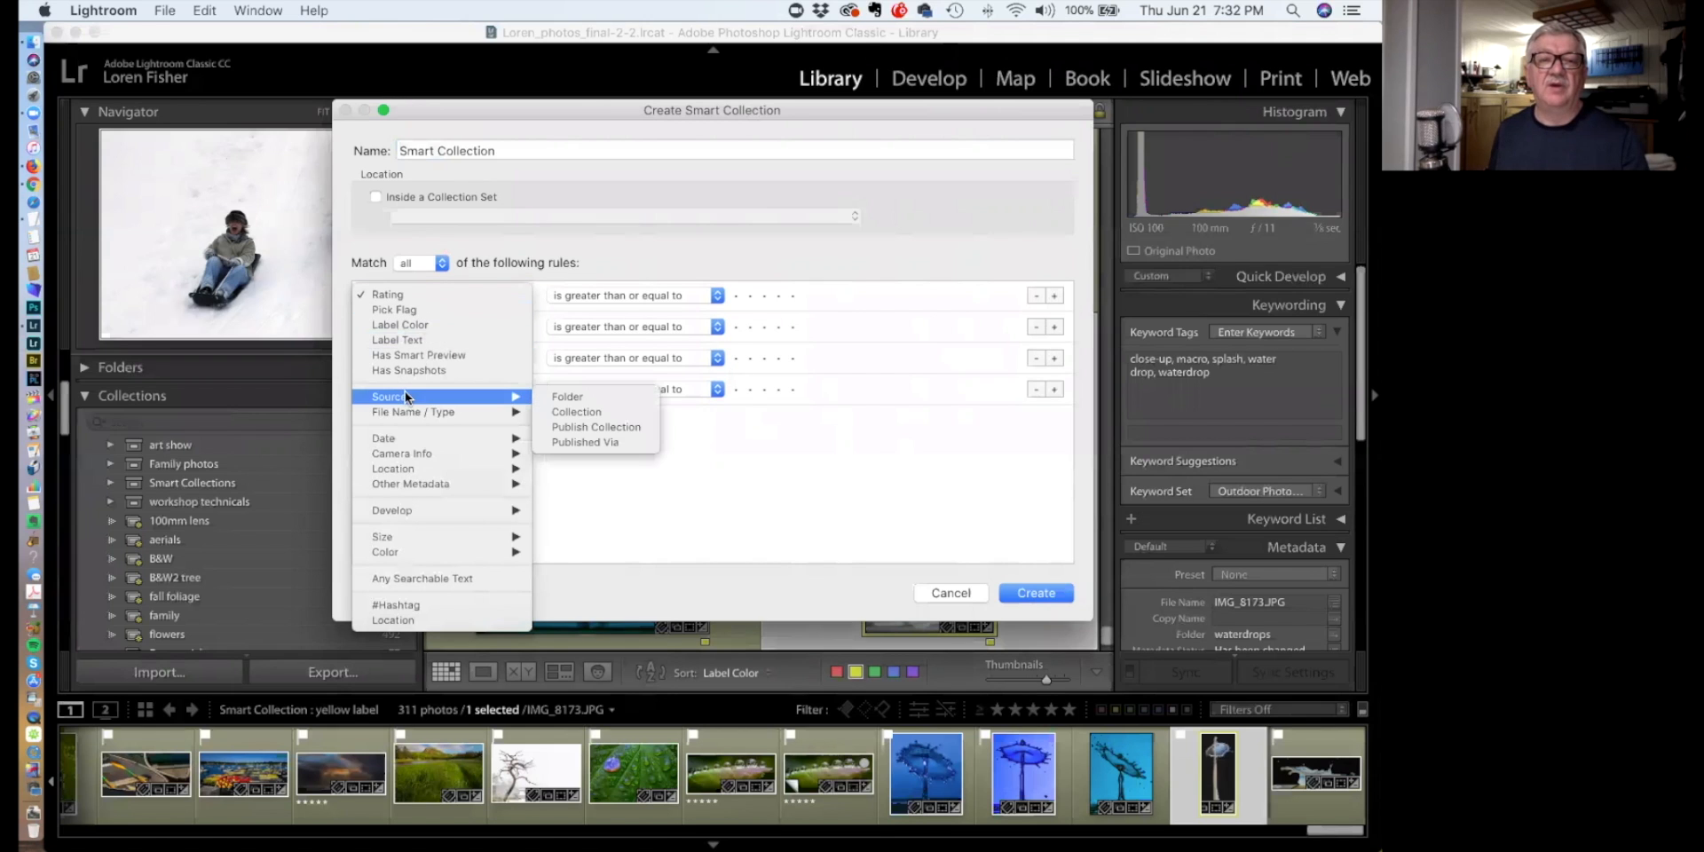
mouse_move(403, 436)
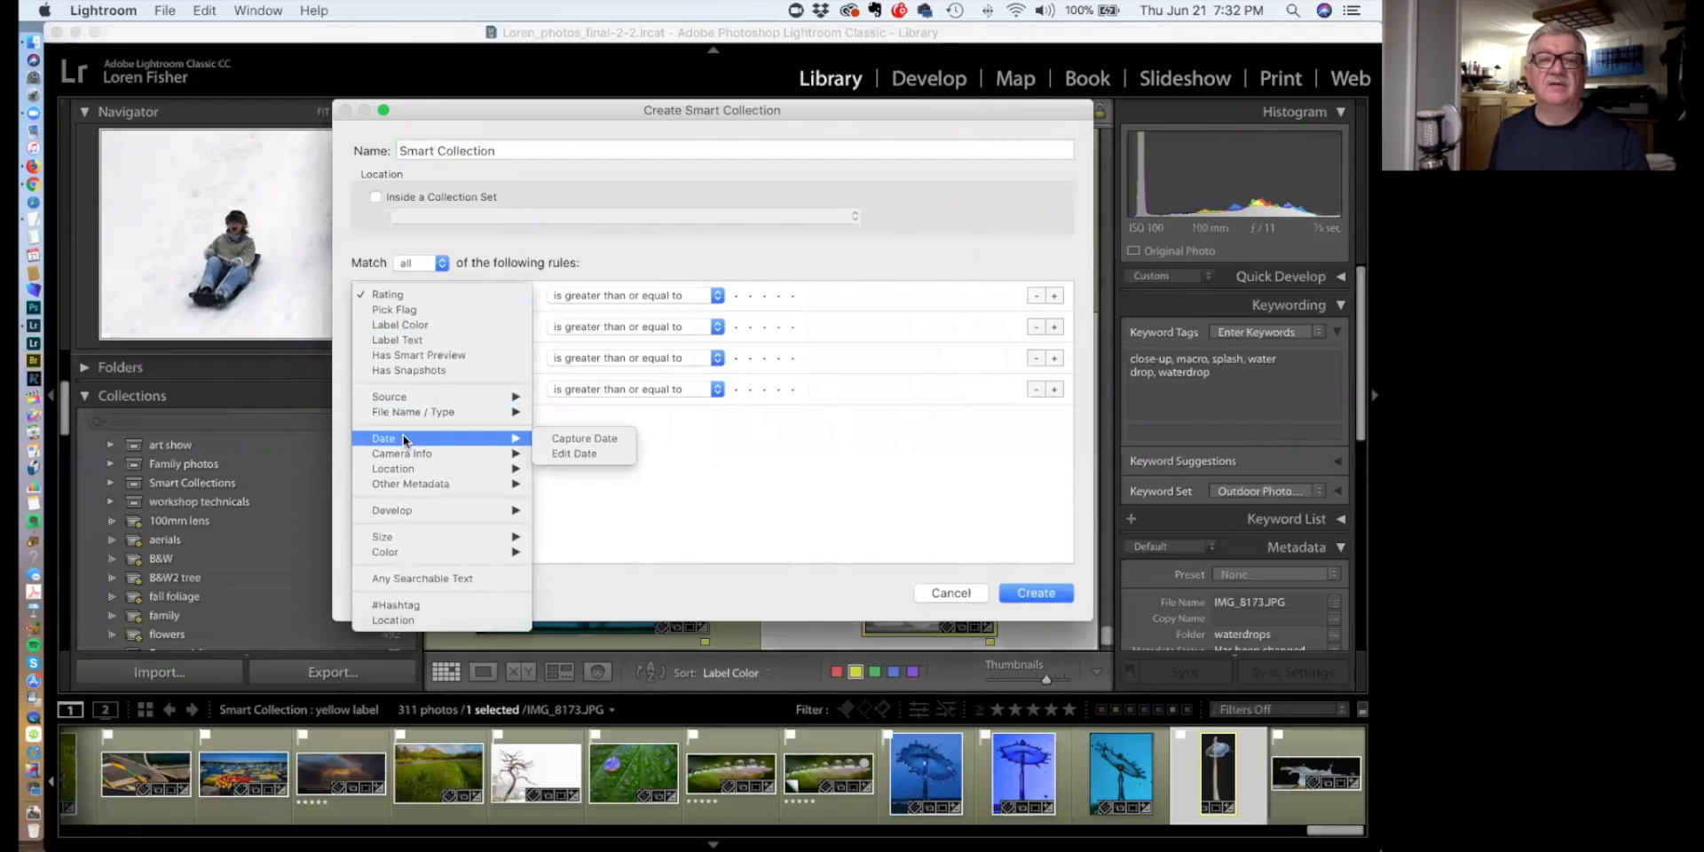
click(573, 440)
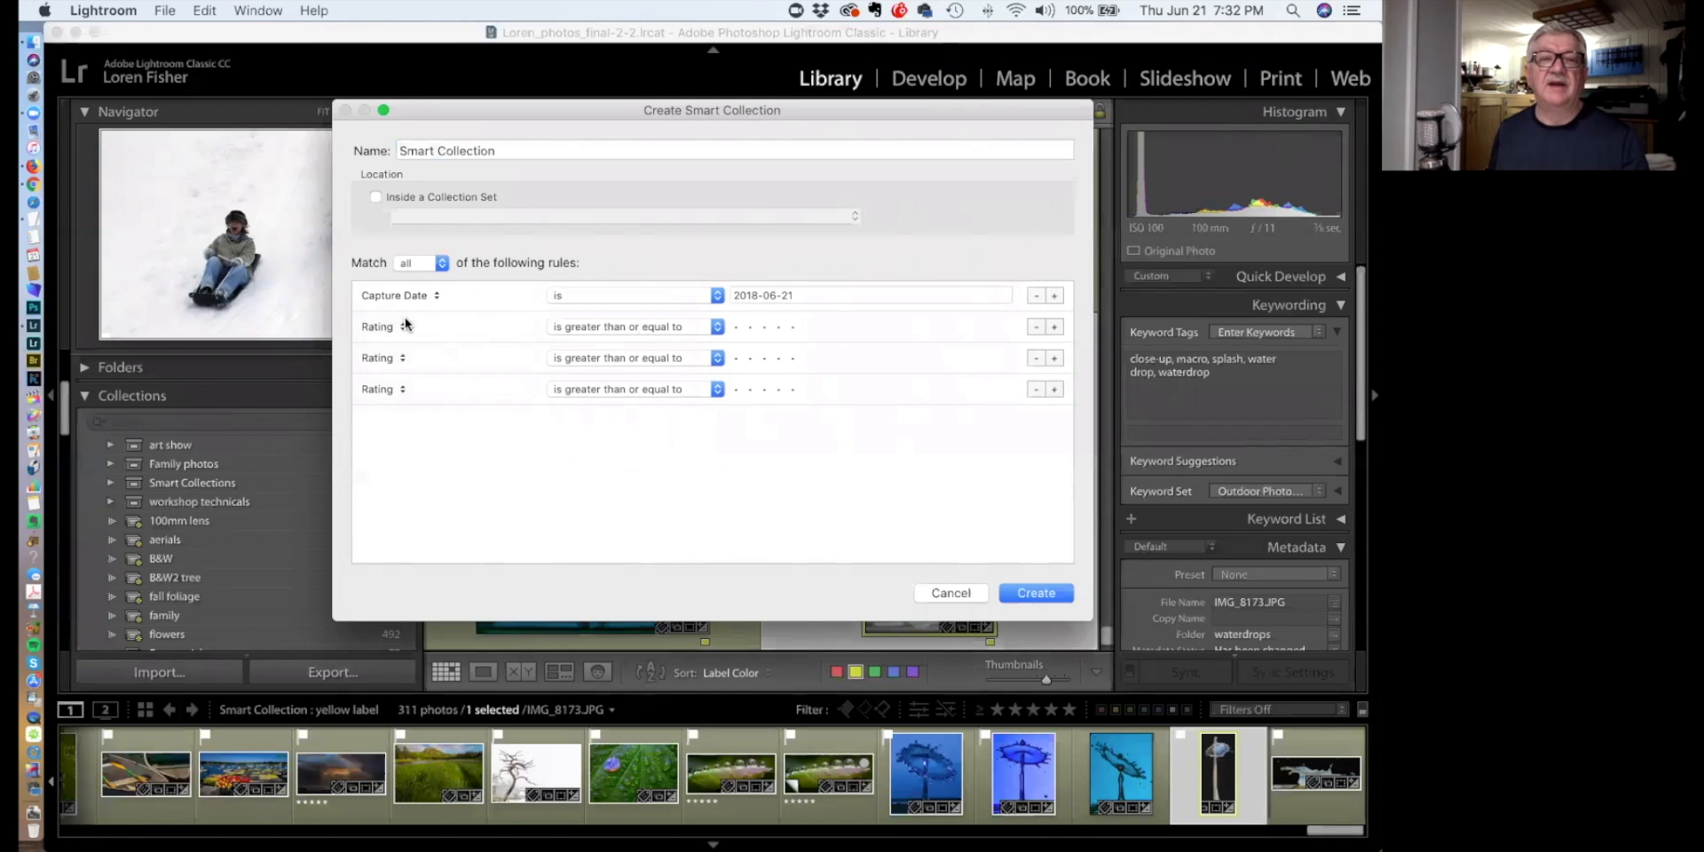
Set the second rule to Aspect Ratio and the third to Focal Length, and discard the new smart collection
click(378, 327)
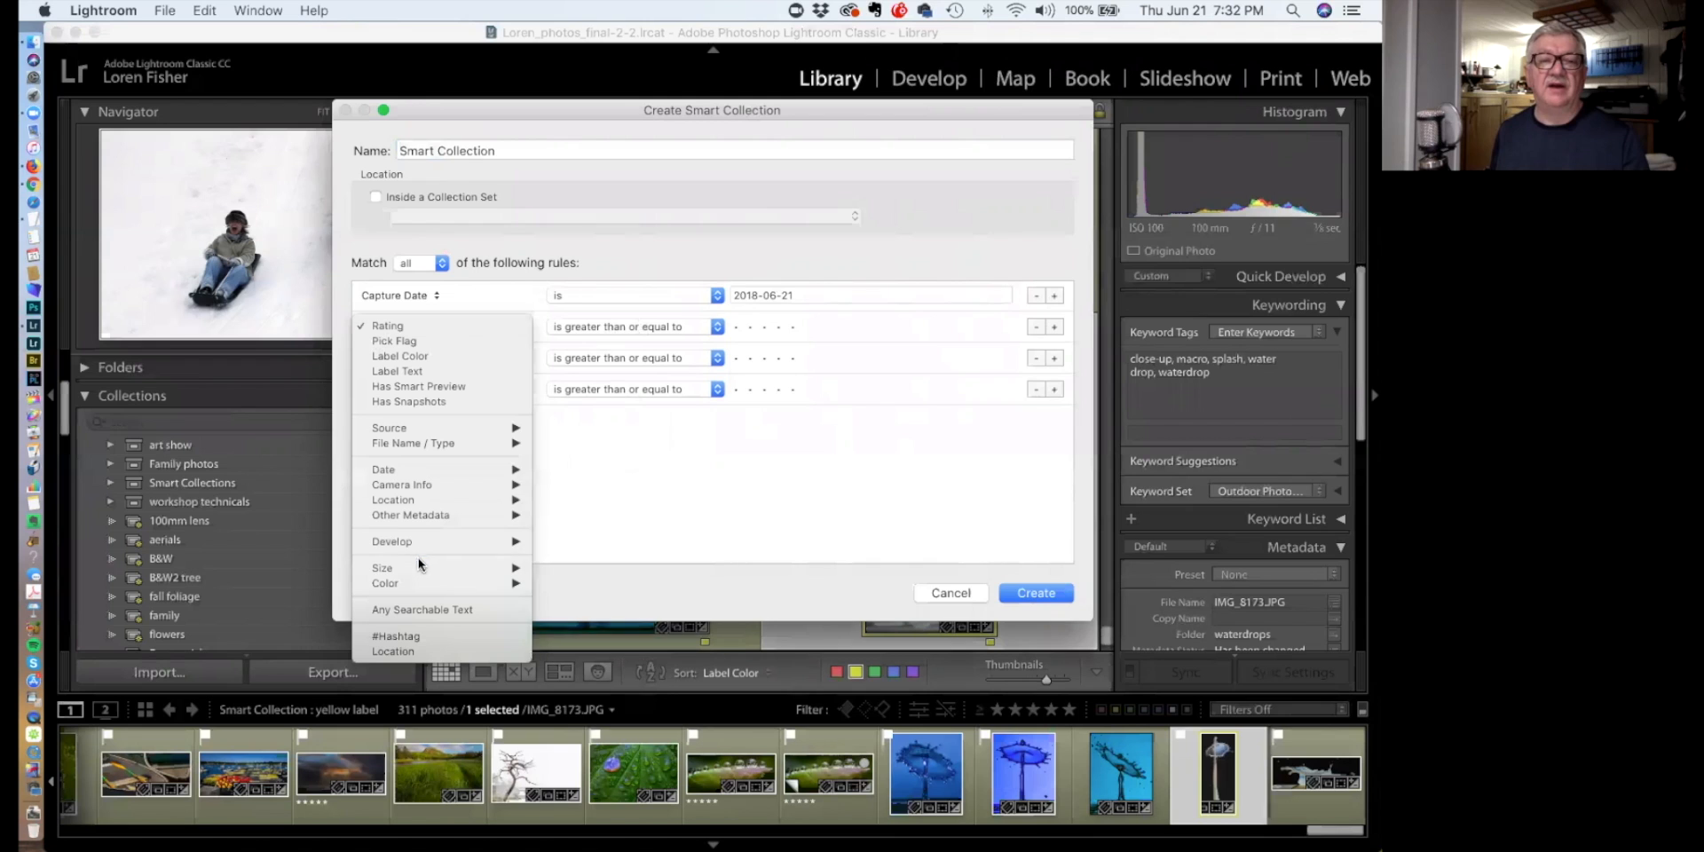
mouse_move(484, 569)
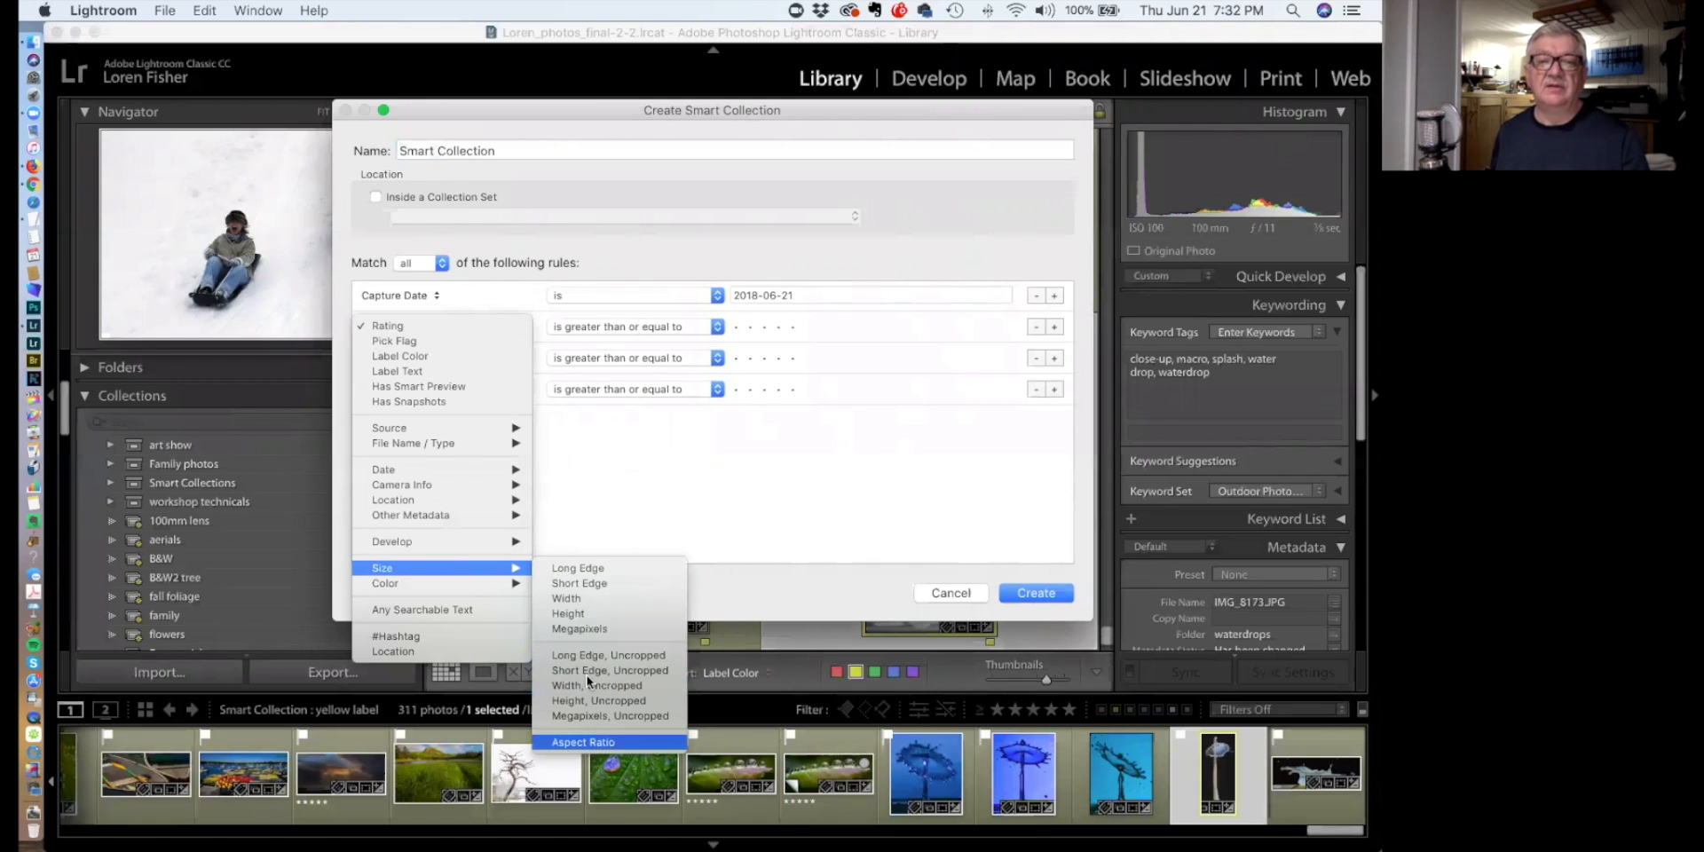
click(599, 740)
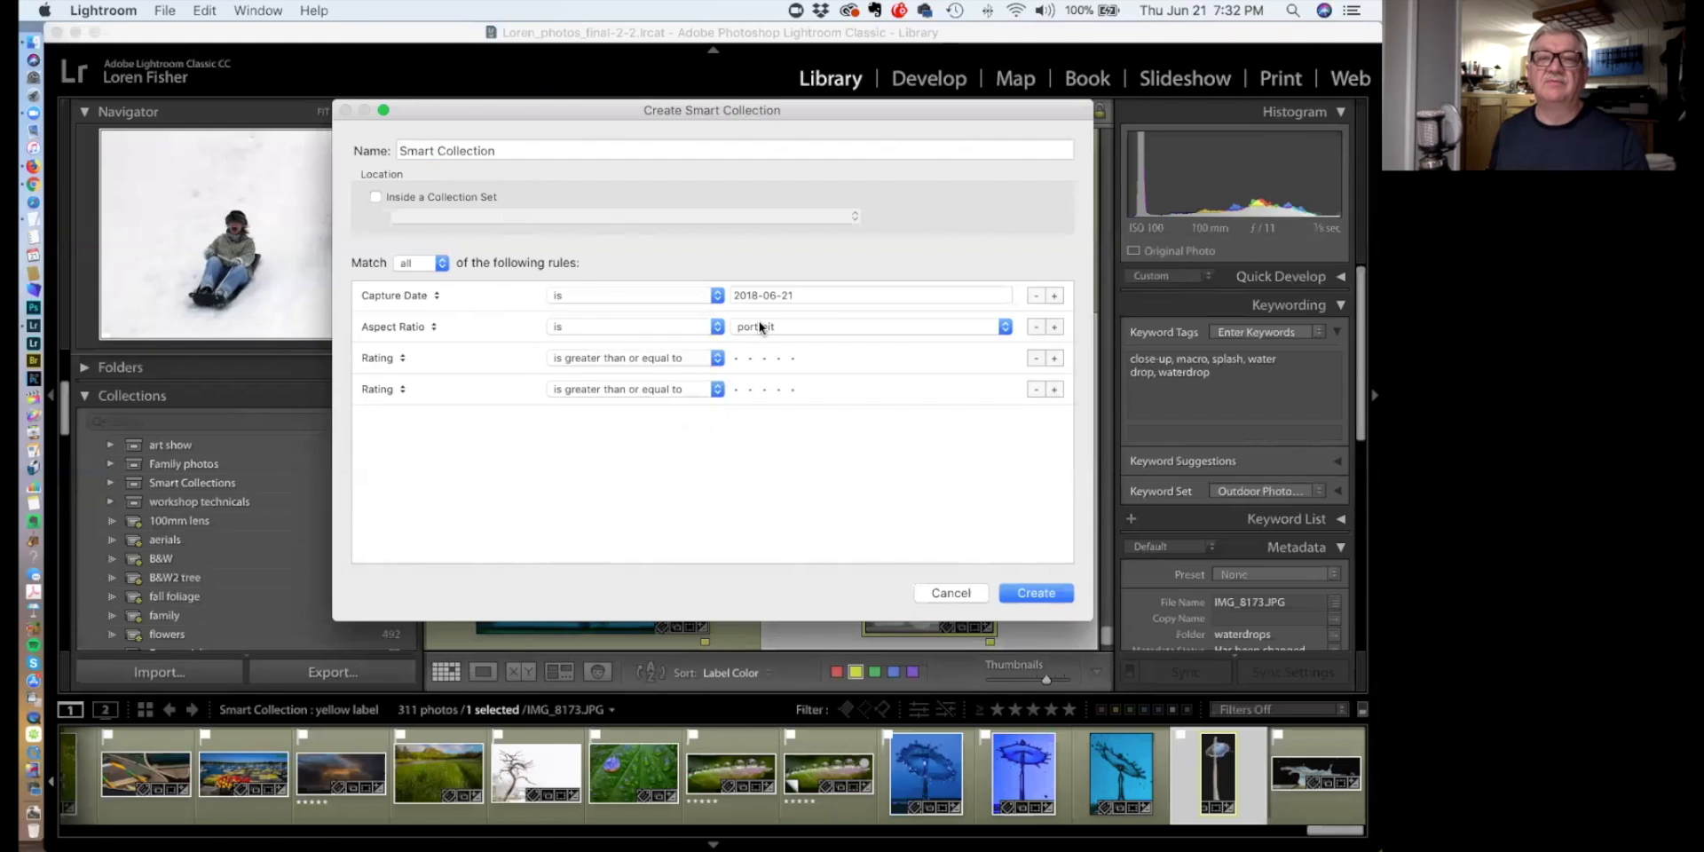
click(391, 358)
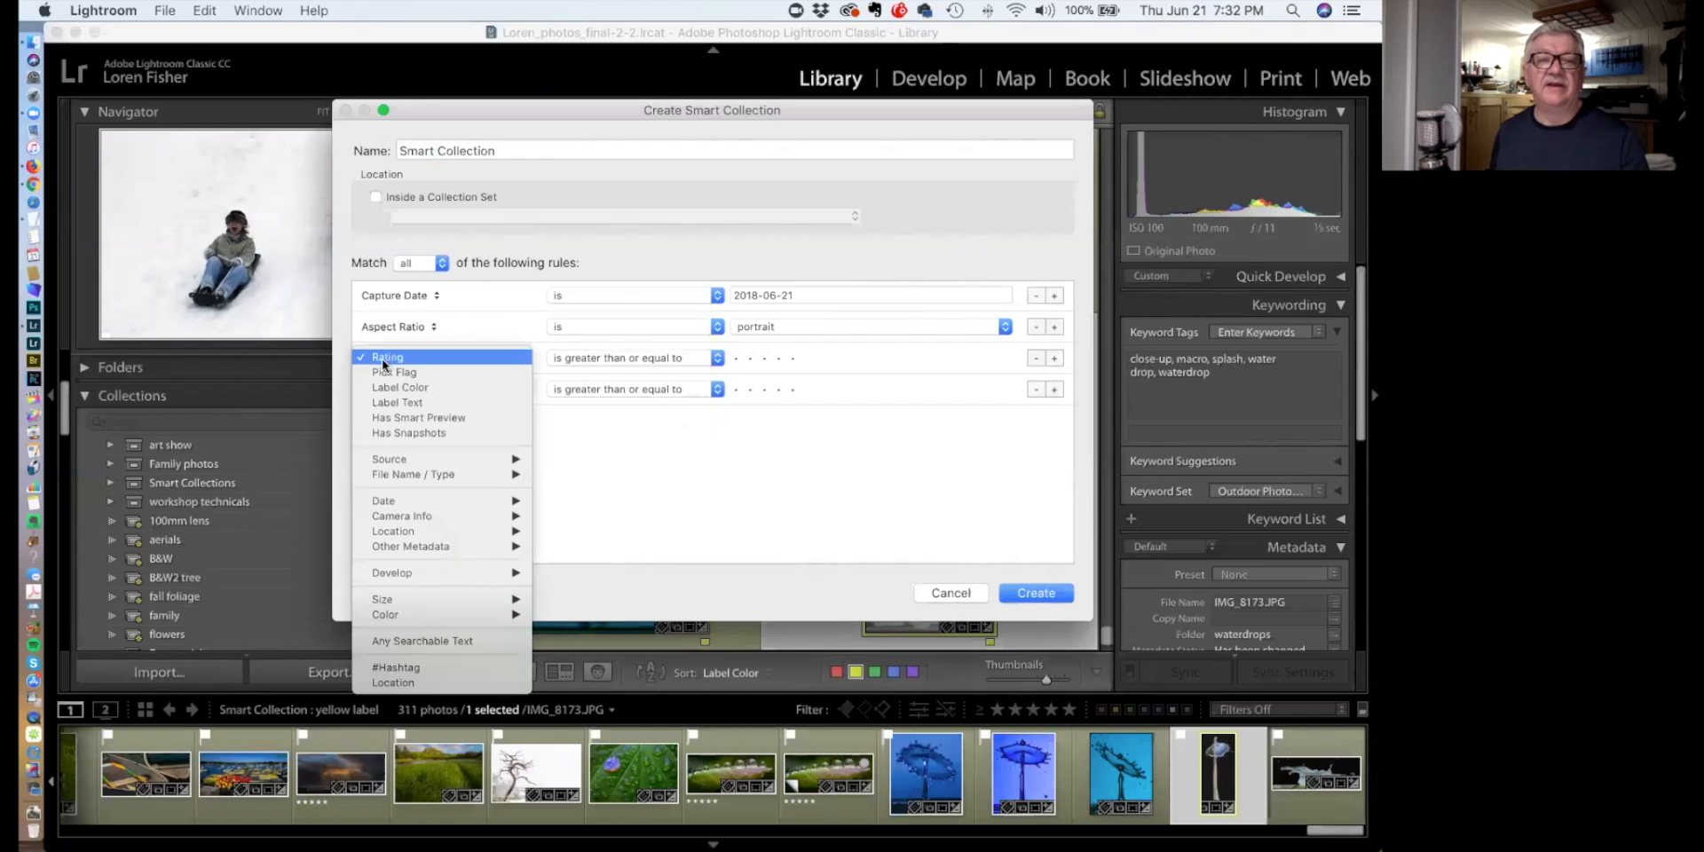
mouse_move(418, 510)
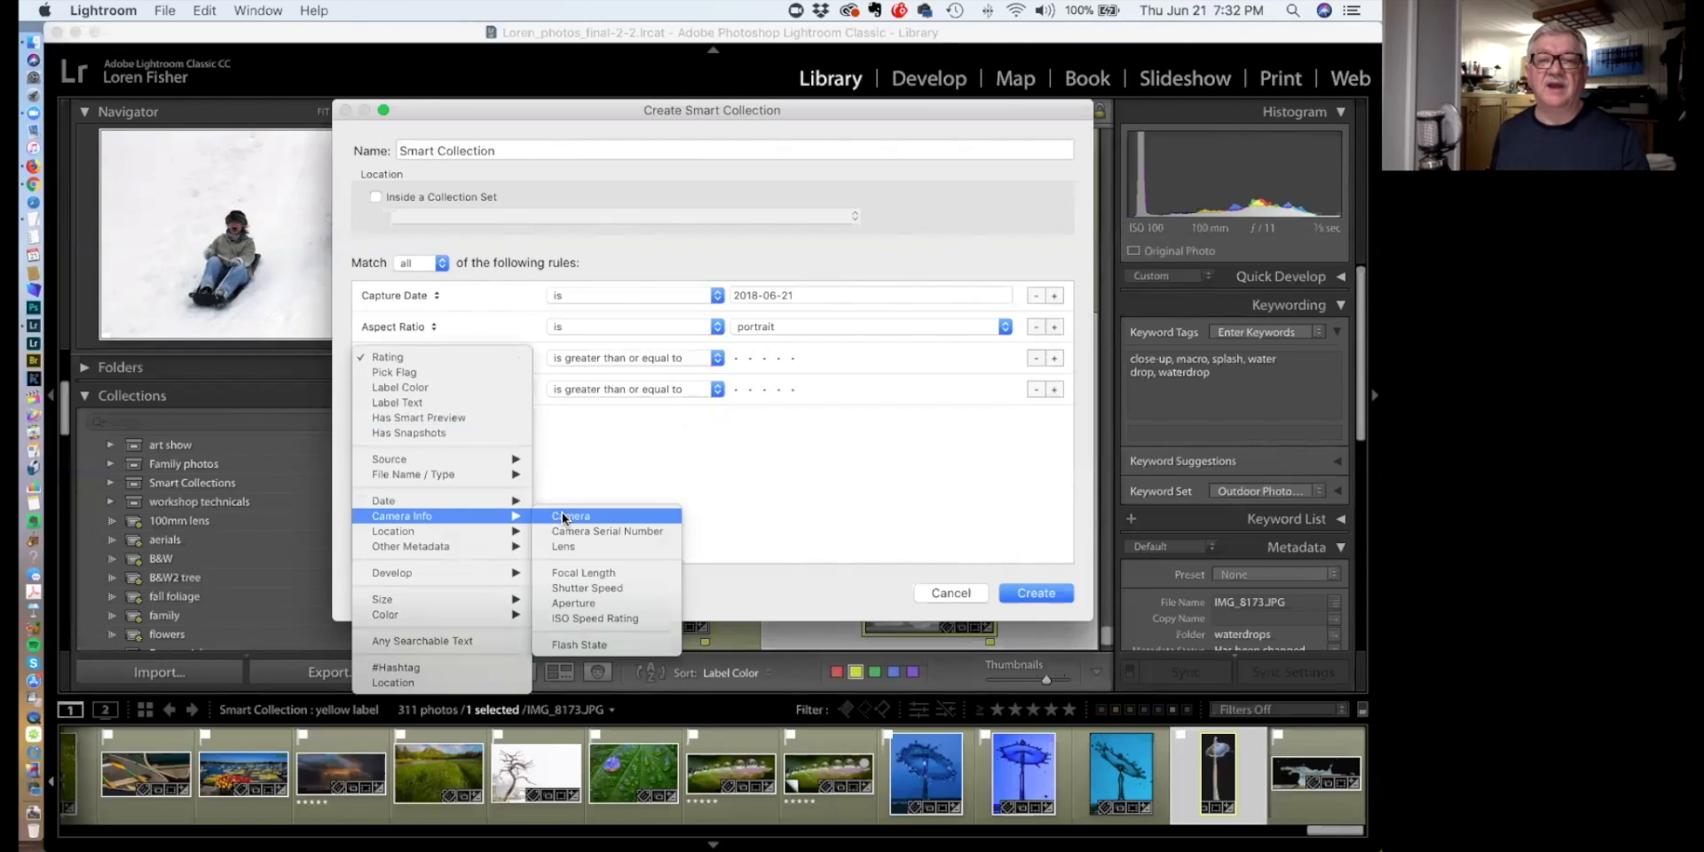
click(575, 571)
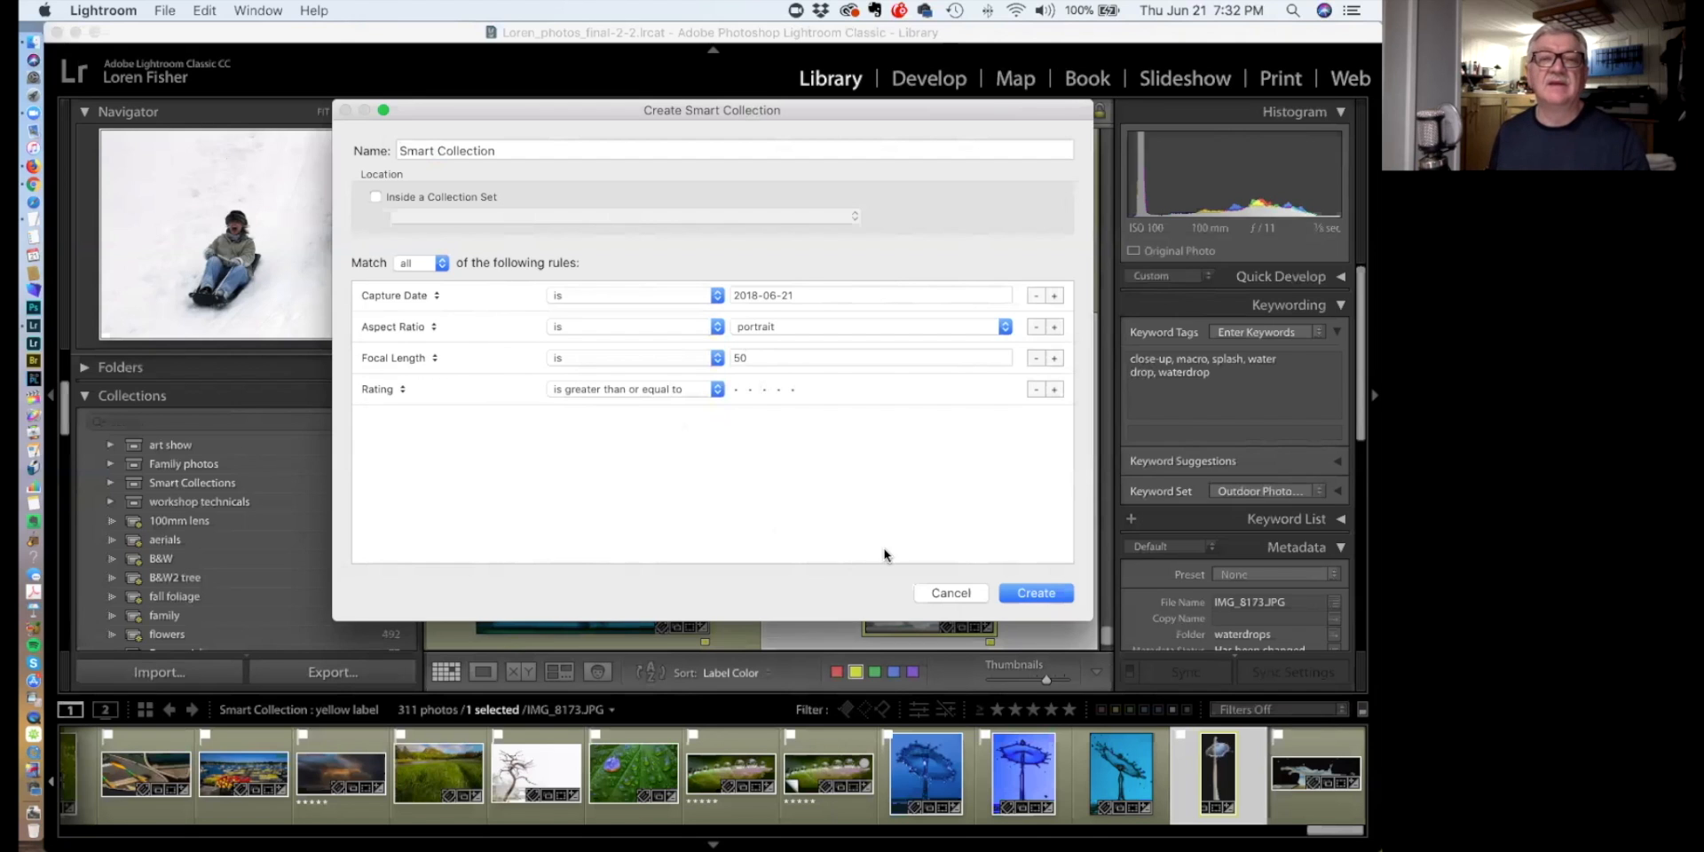
click(949, 593)
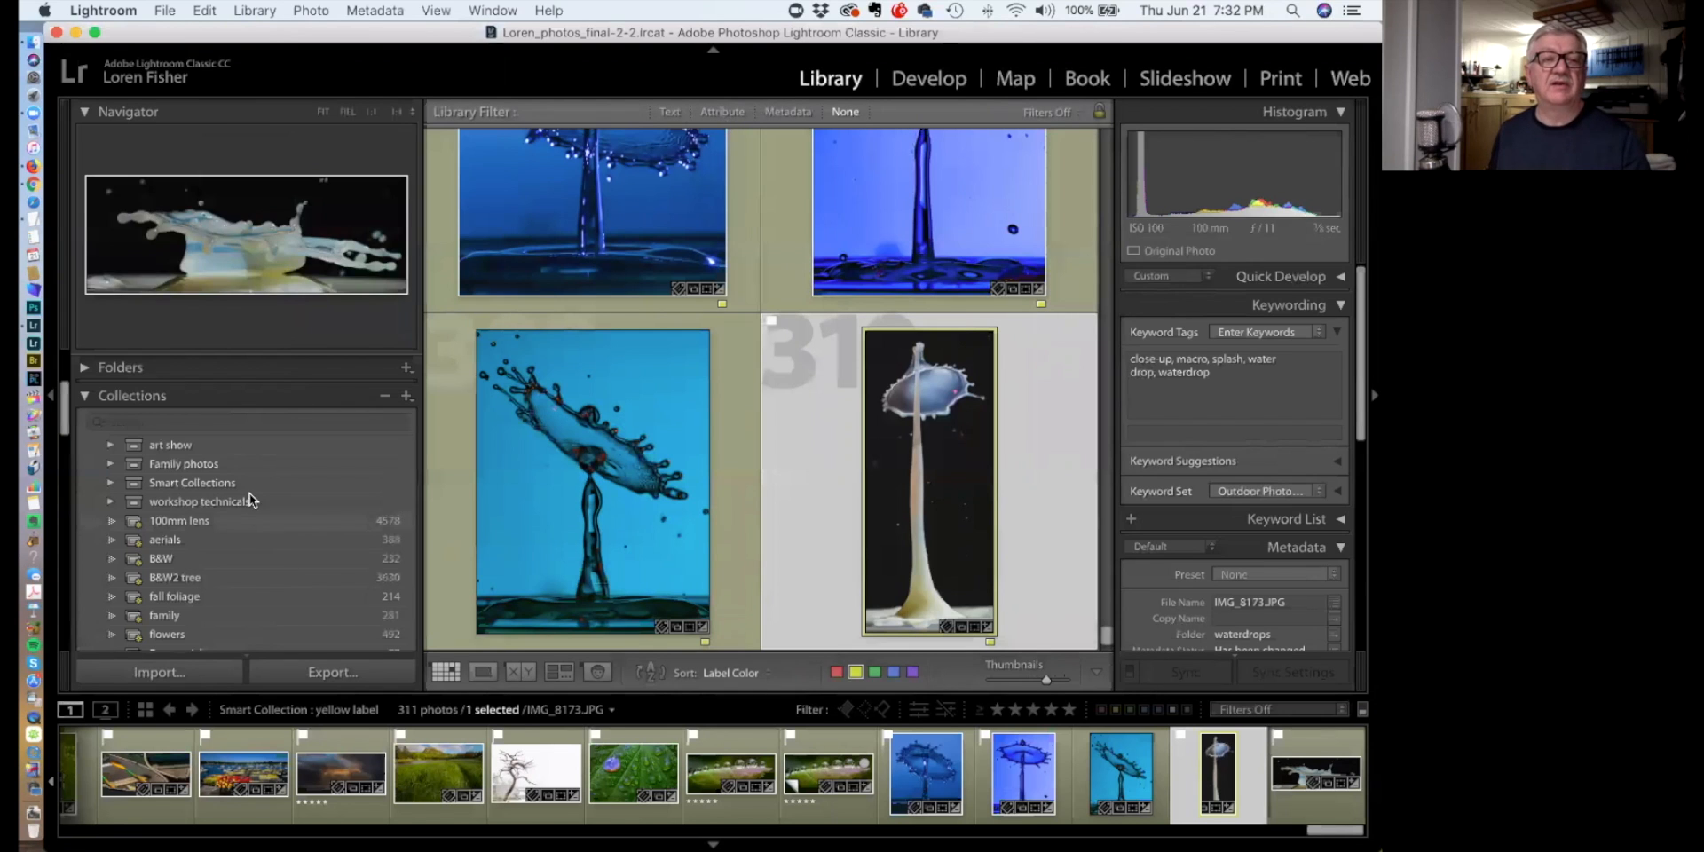
Expand the workshop technicals collection set and open its lightroom demo collection
scroll(246, 492, down, 10)
scroll(247, 492, down, 10)
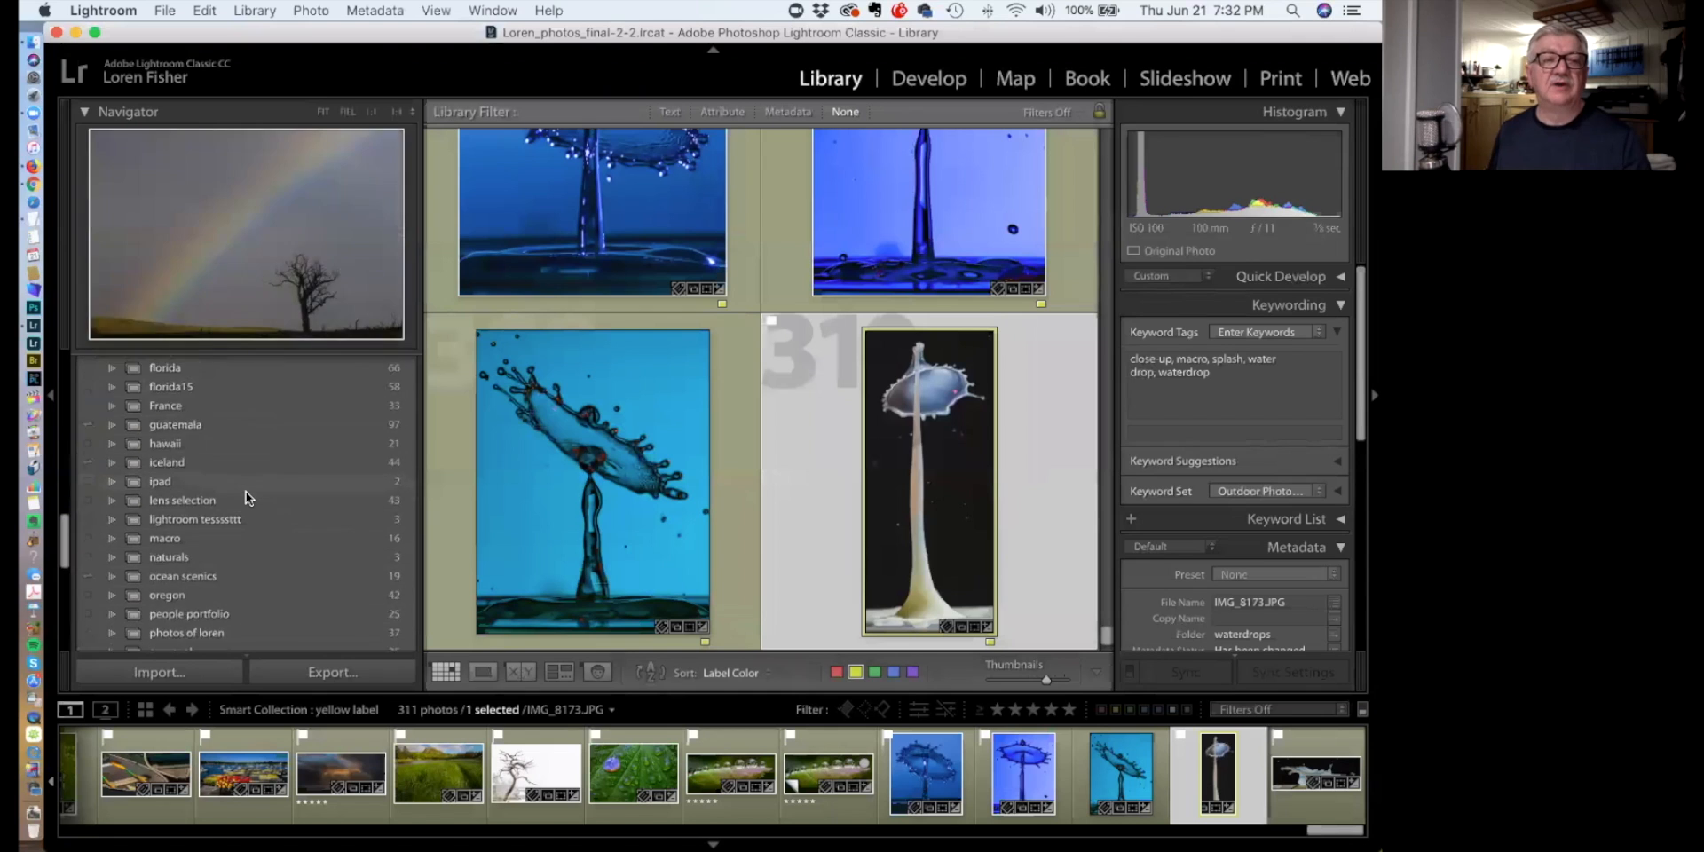
scroll(247, 497, up, 20)
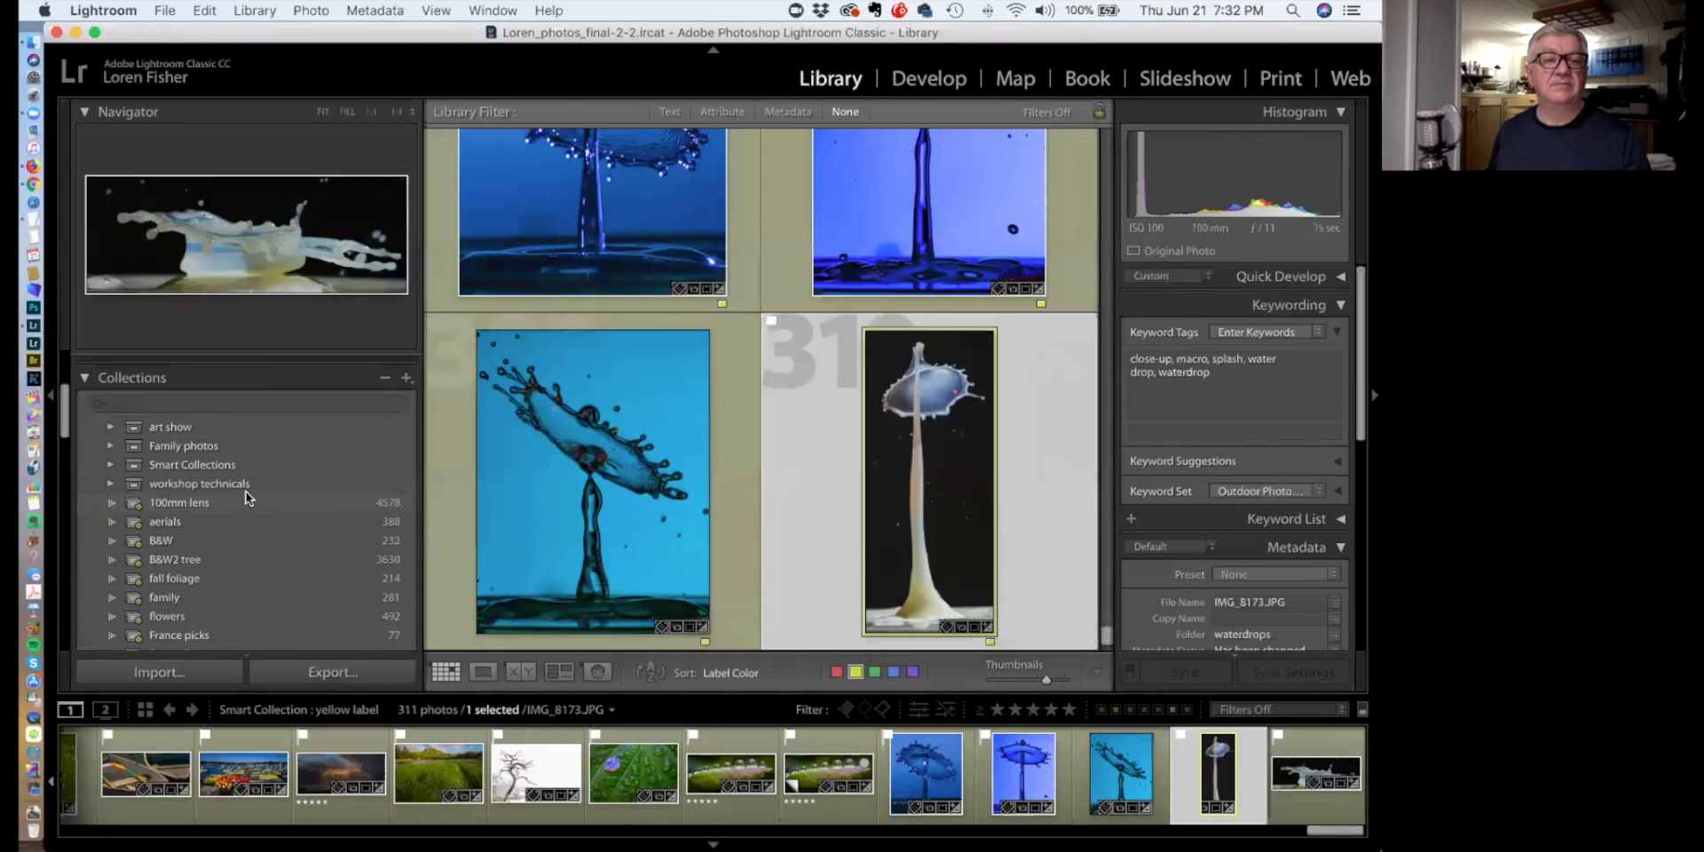
click(112, 482)
scroll(278, 529, down, 2)
scroll(279, 529, down, 5)
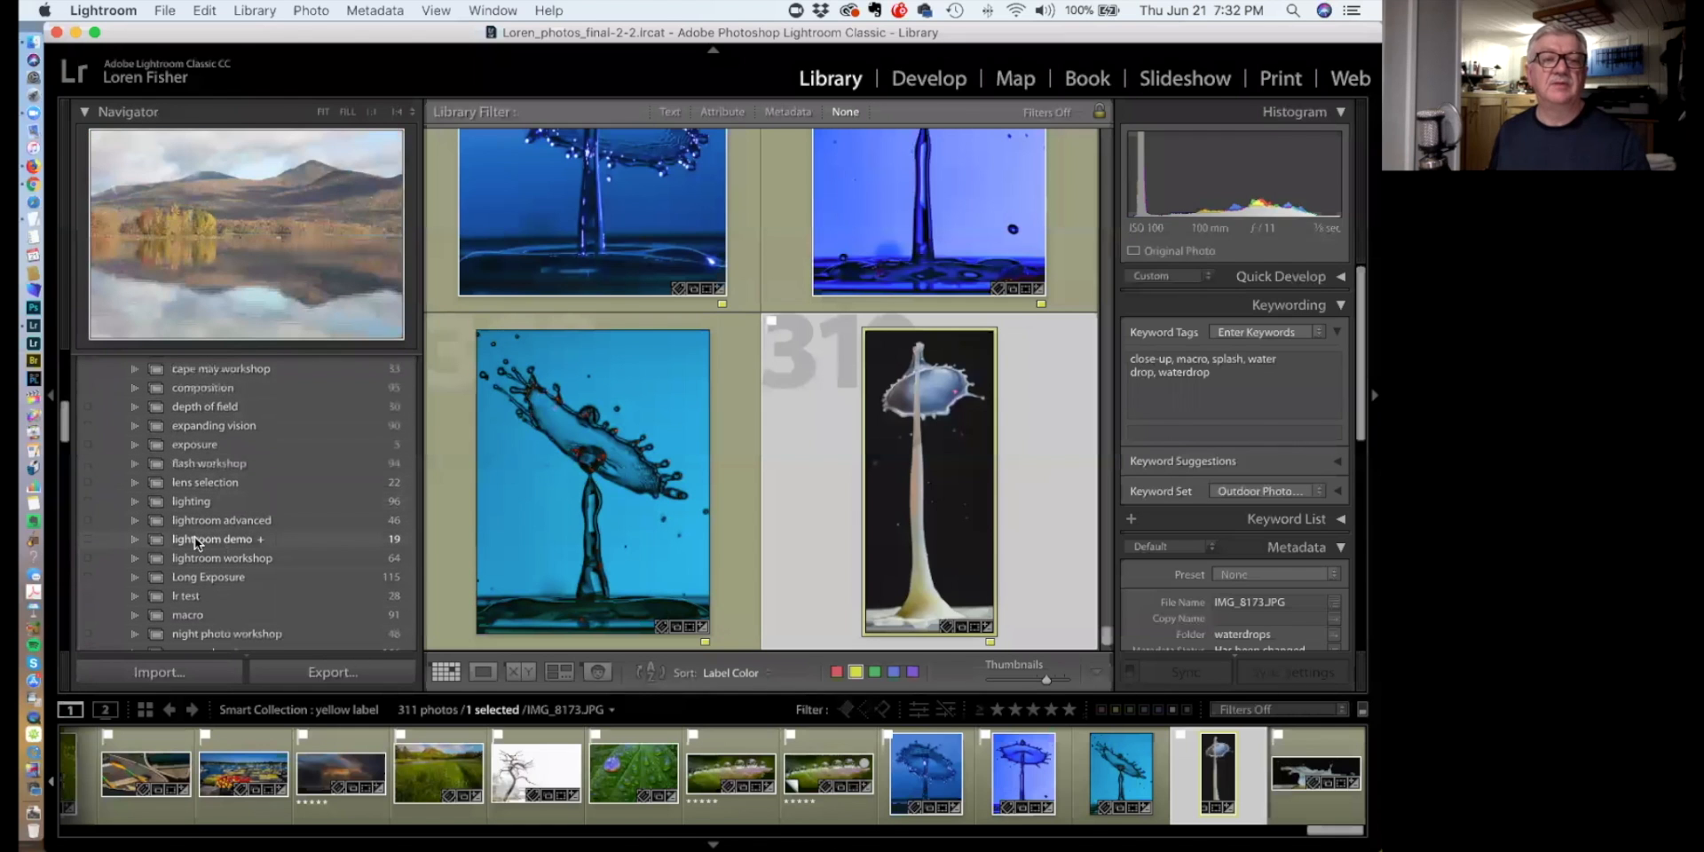
click(194, 538)
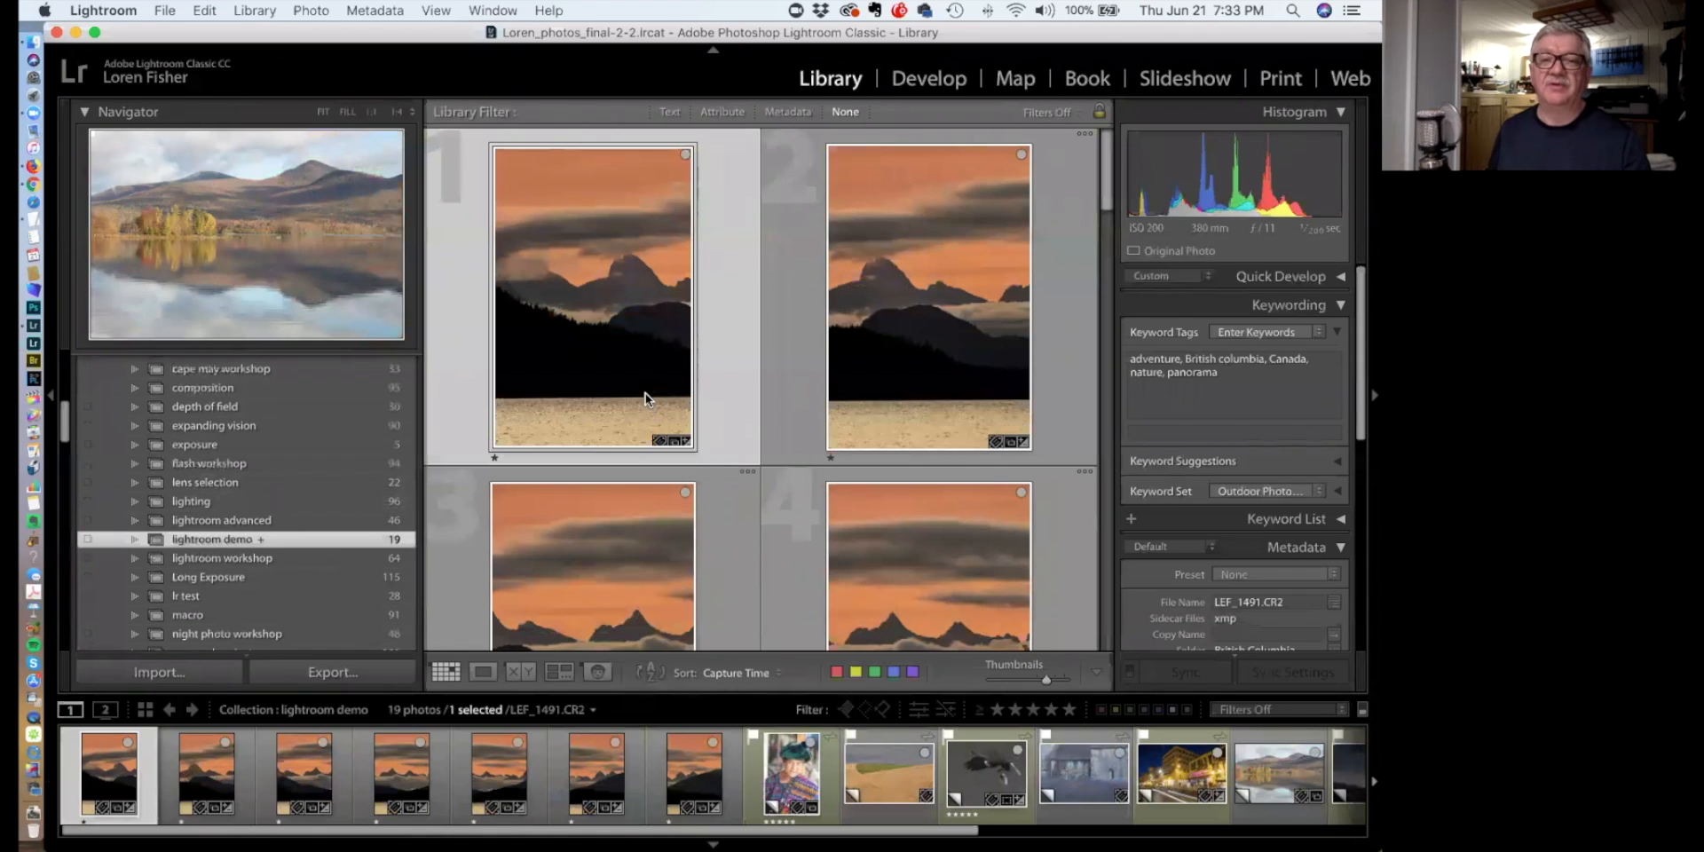
Look through the photos in the lightroom demo collection and return to the first one
scroll(646, 392, down, 10)
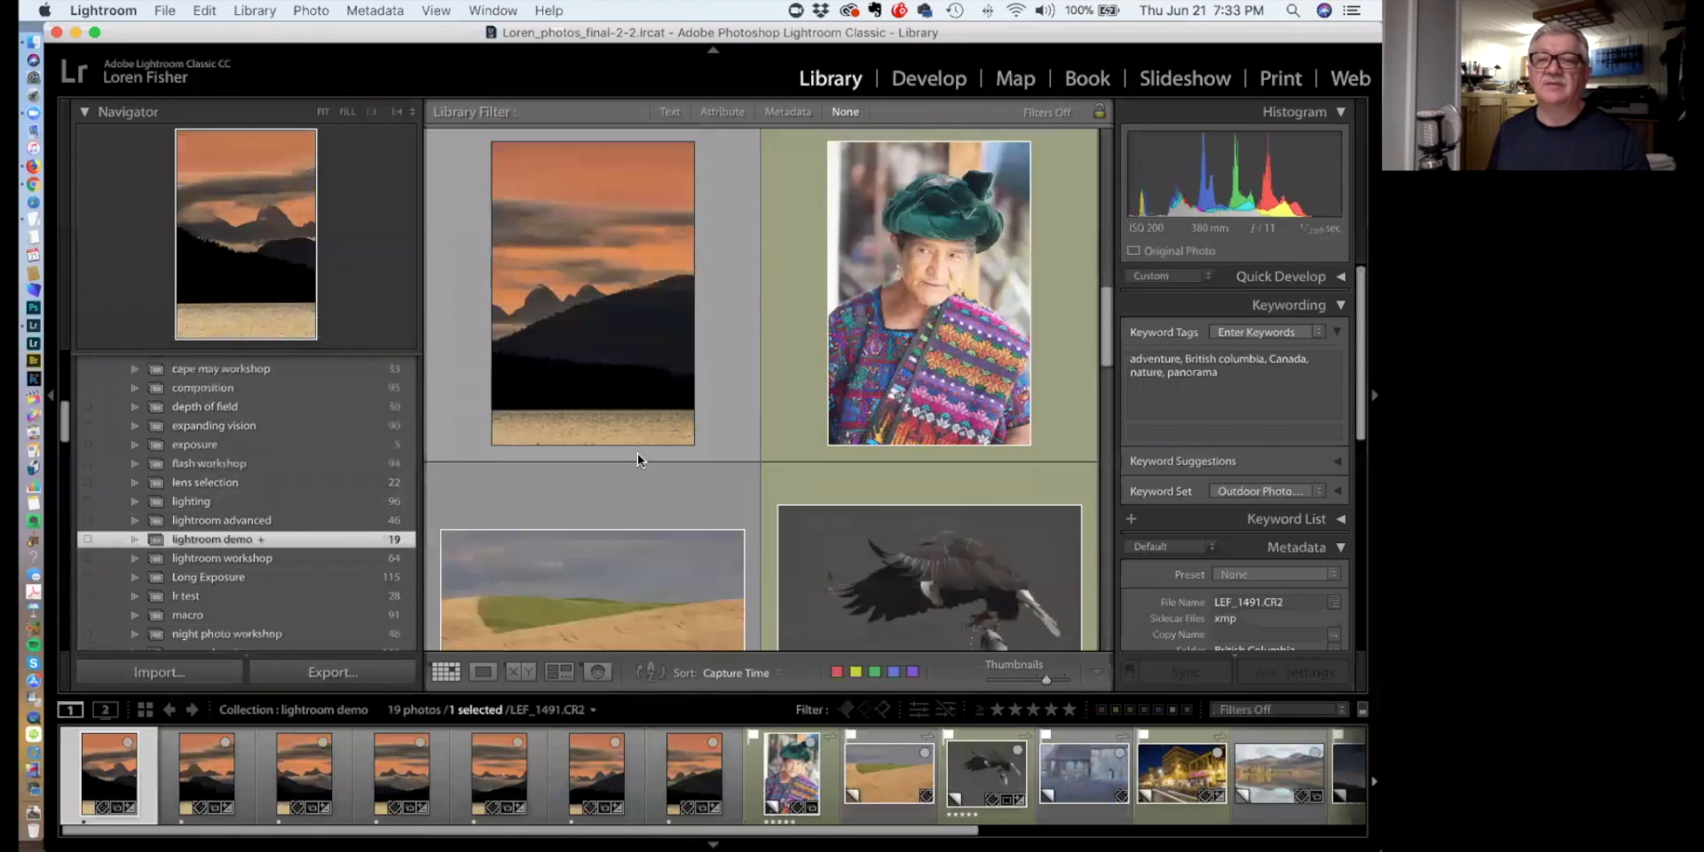
scroll(637, 453, down, 10)
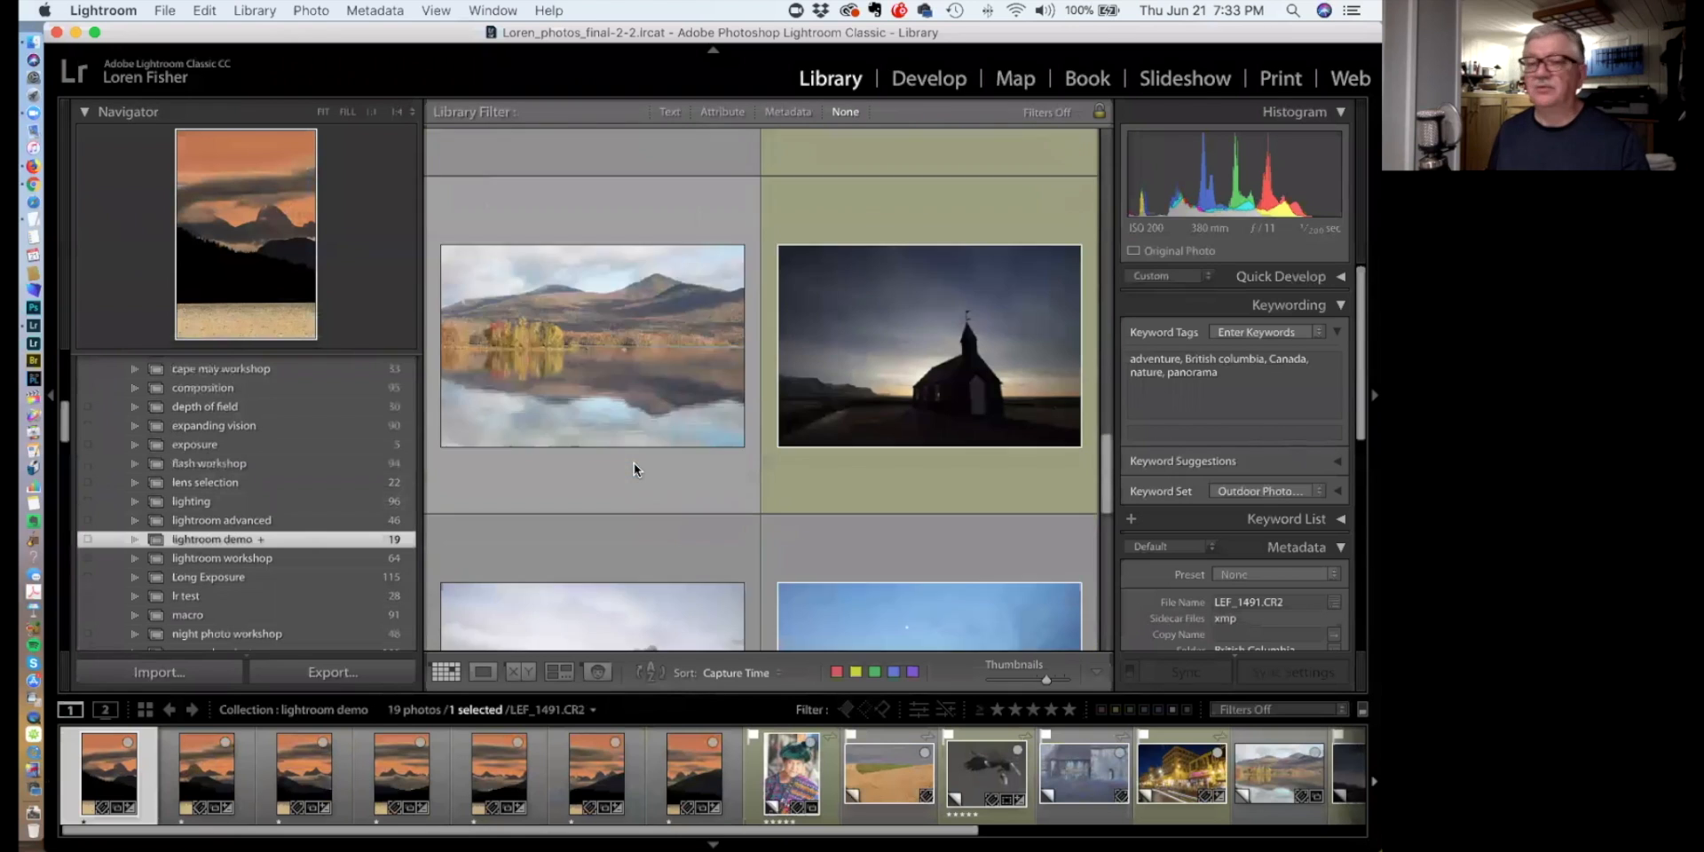
scroll(634, 462, down, 6)
scroll(634, 462, up, 4)
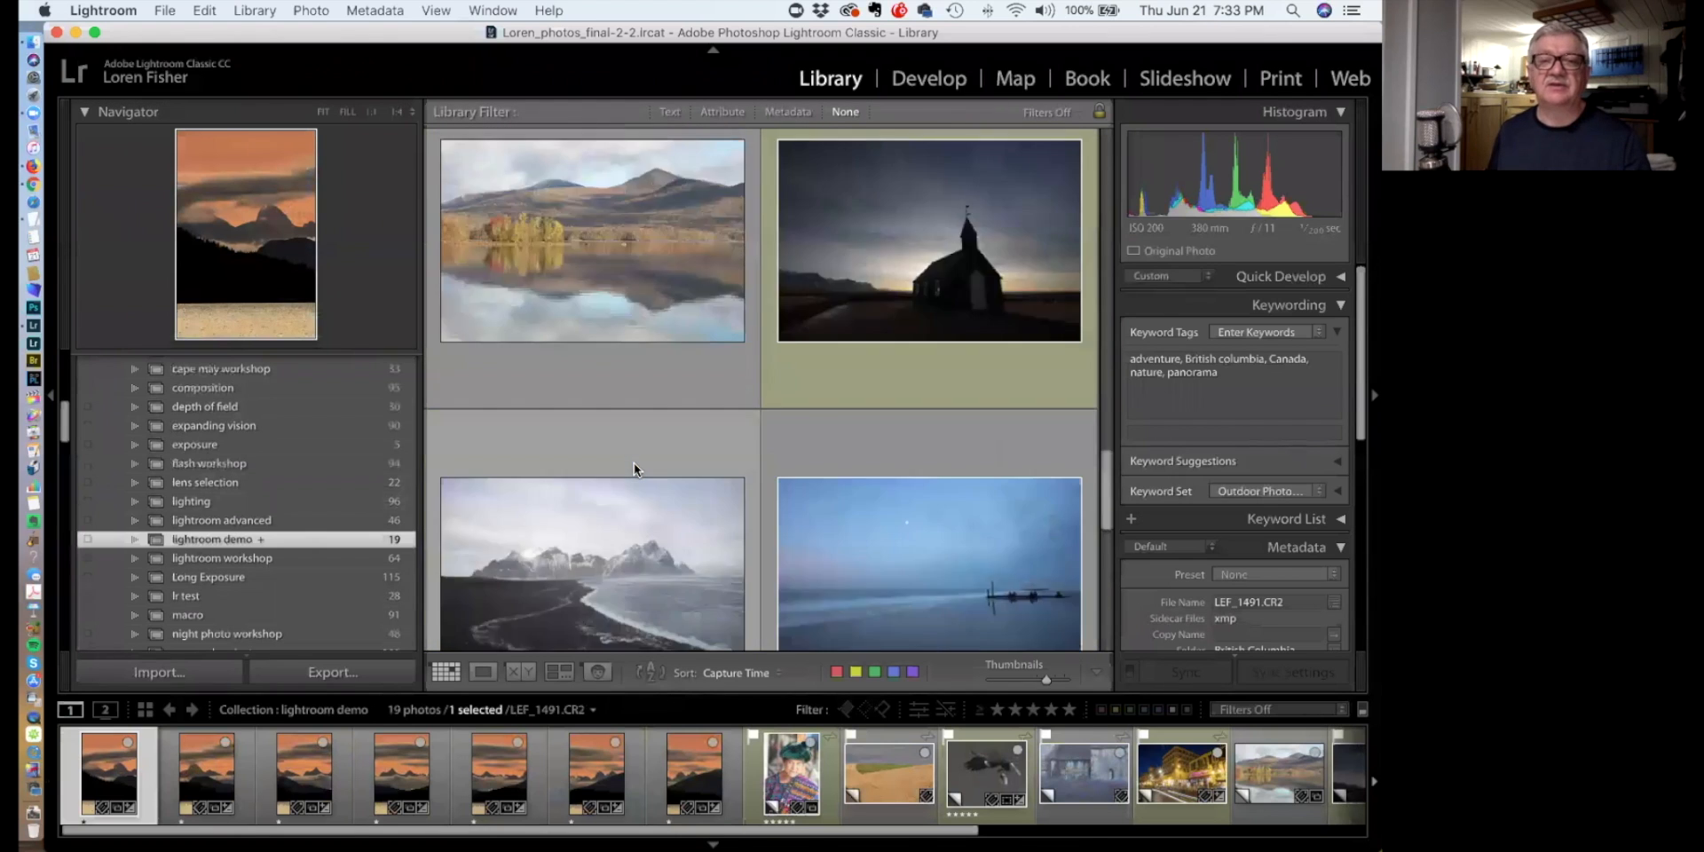
scroll(634, 461, up, 10)
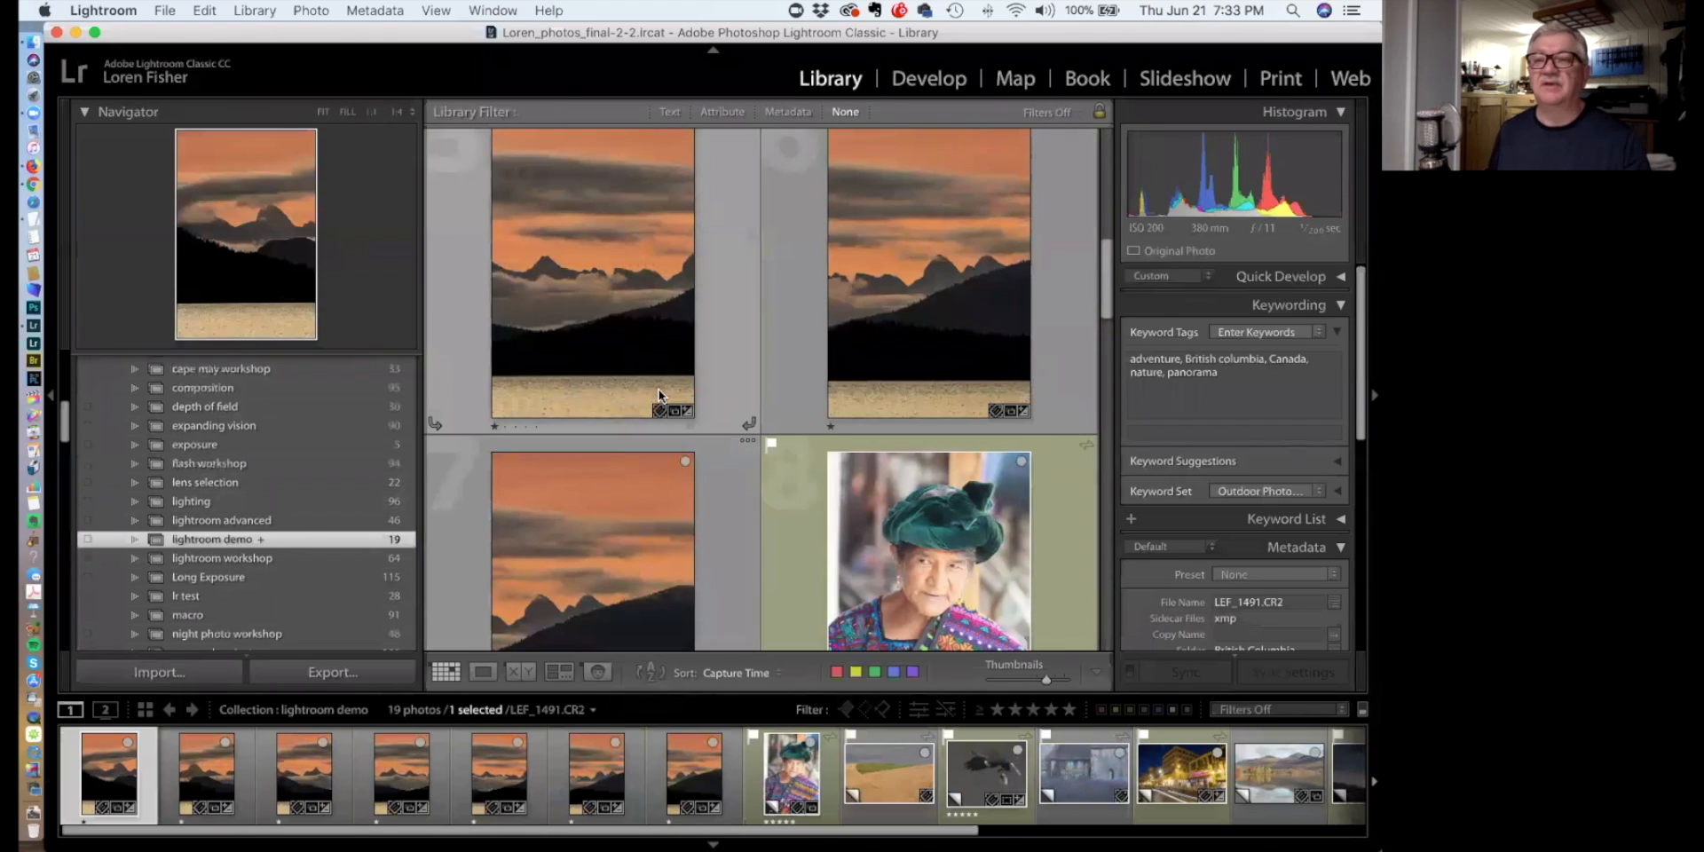
scroll(656, 390, up, 5)
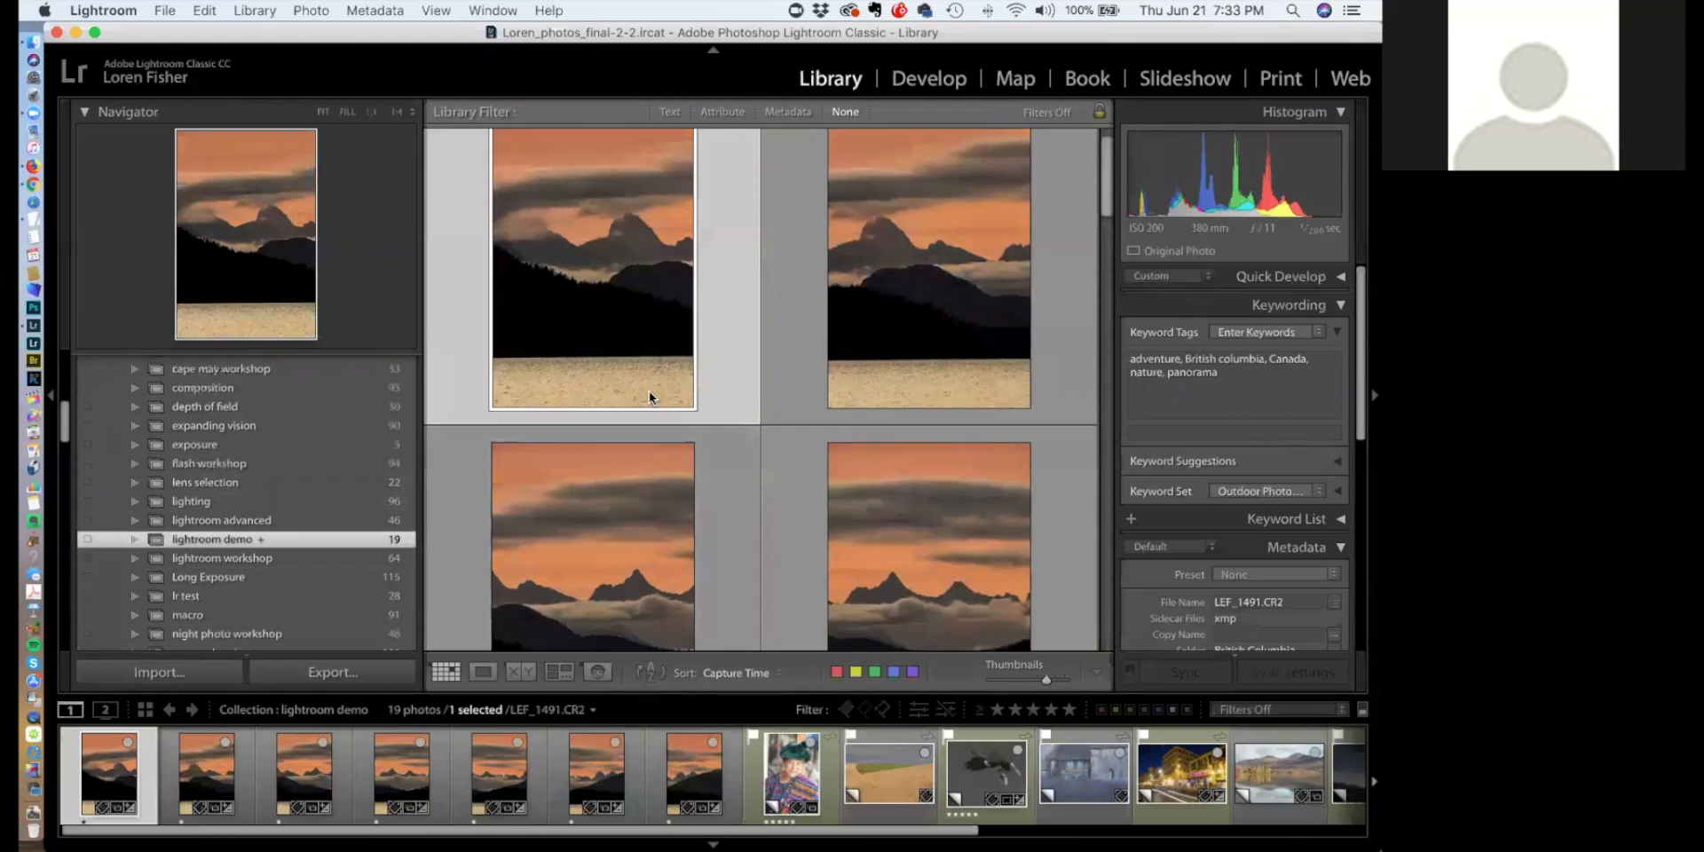
scroll(650, 396, up, 2)
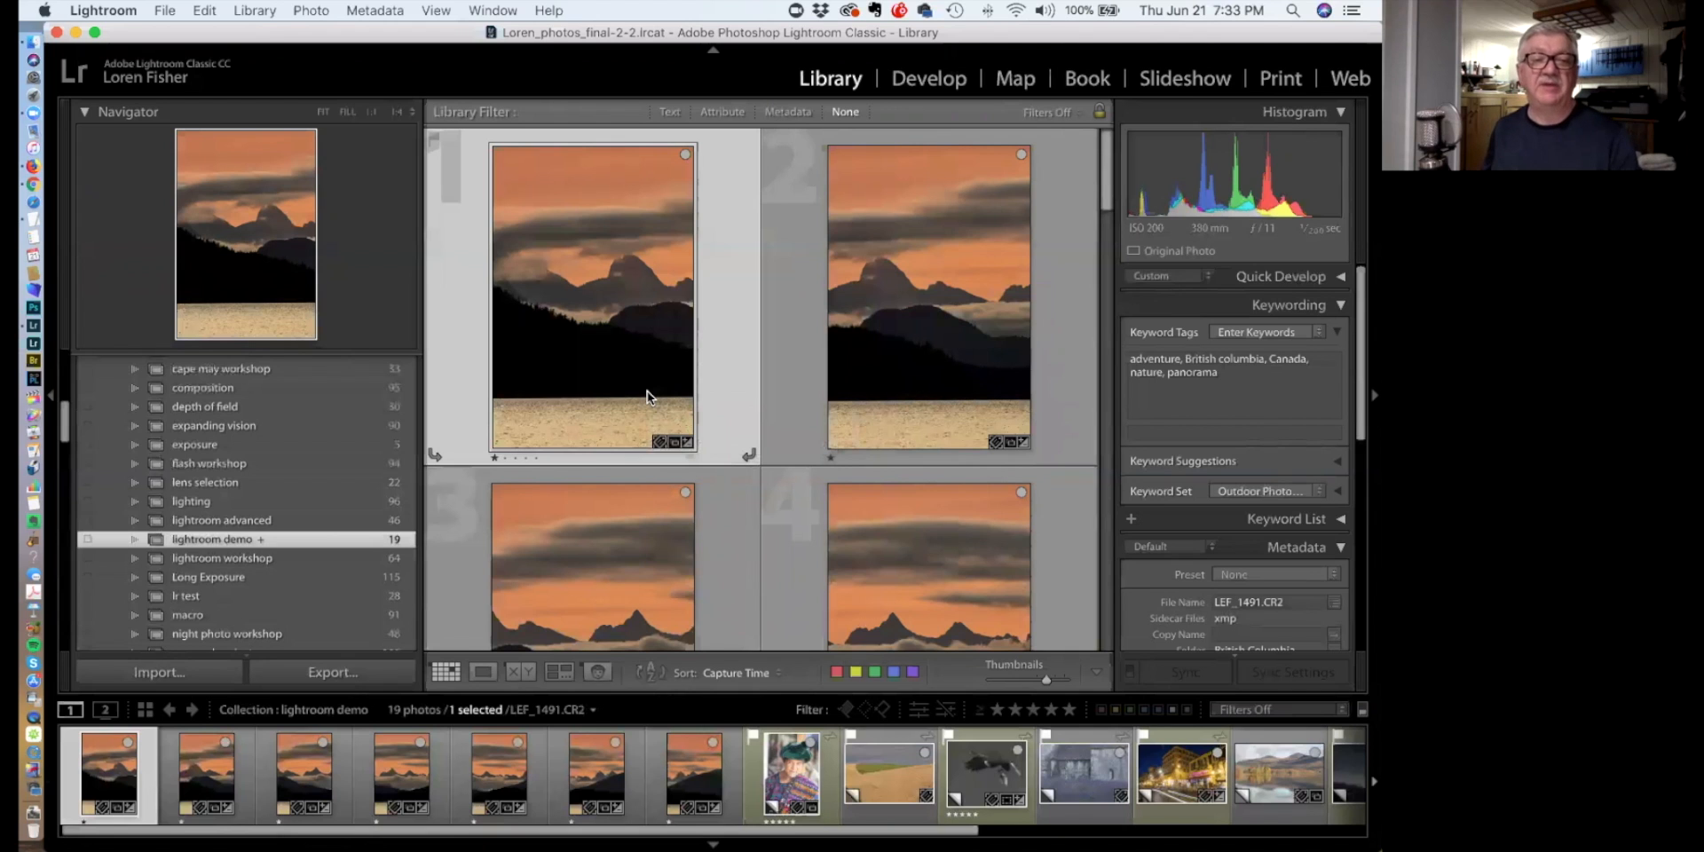
Review the full list of collection sets, smart collections and regular collections
scroll(323, 469, up, 5)
scroll(323, 469, down, 10)
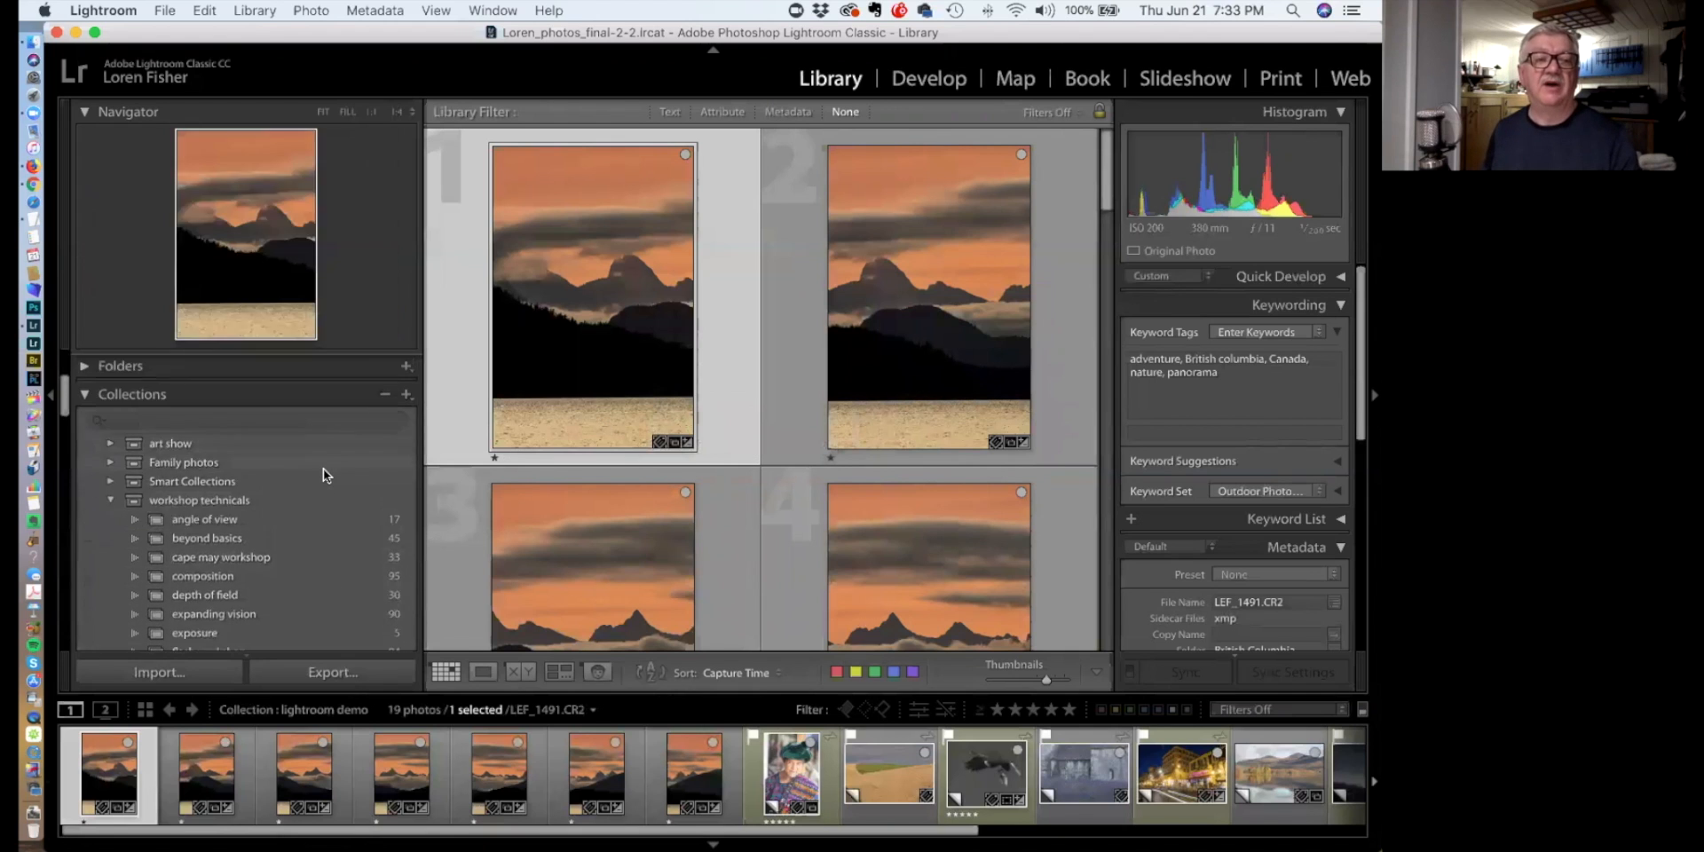
scroll(323, 469, down, 10)
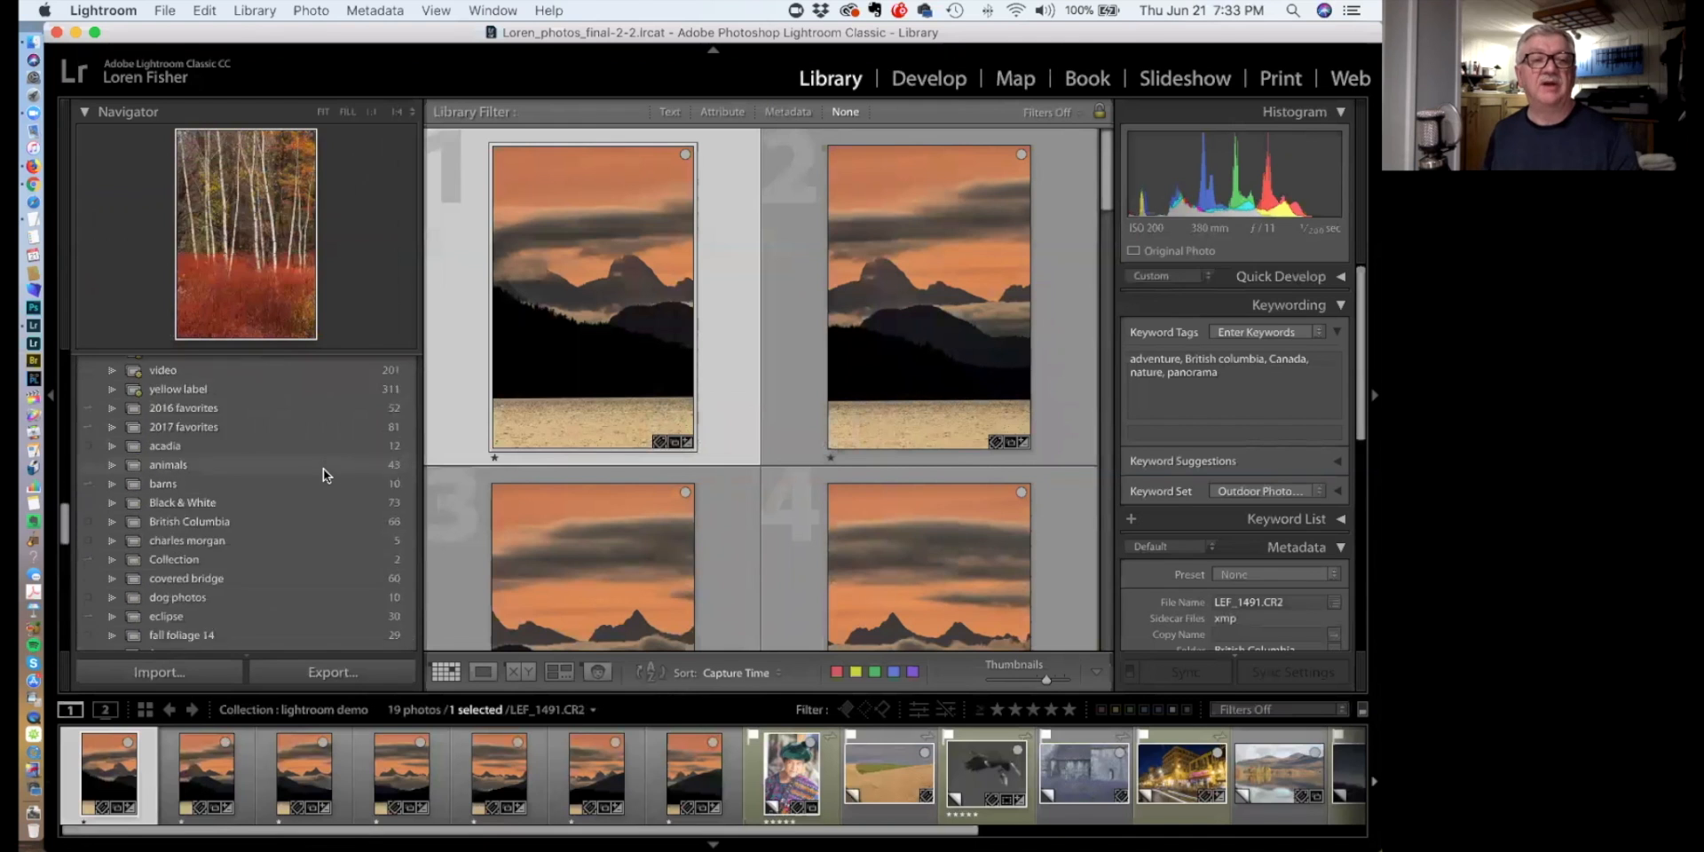
scroll(321, 470, down, 6)
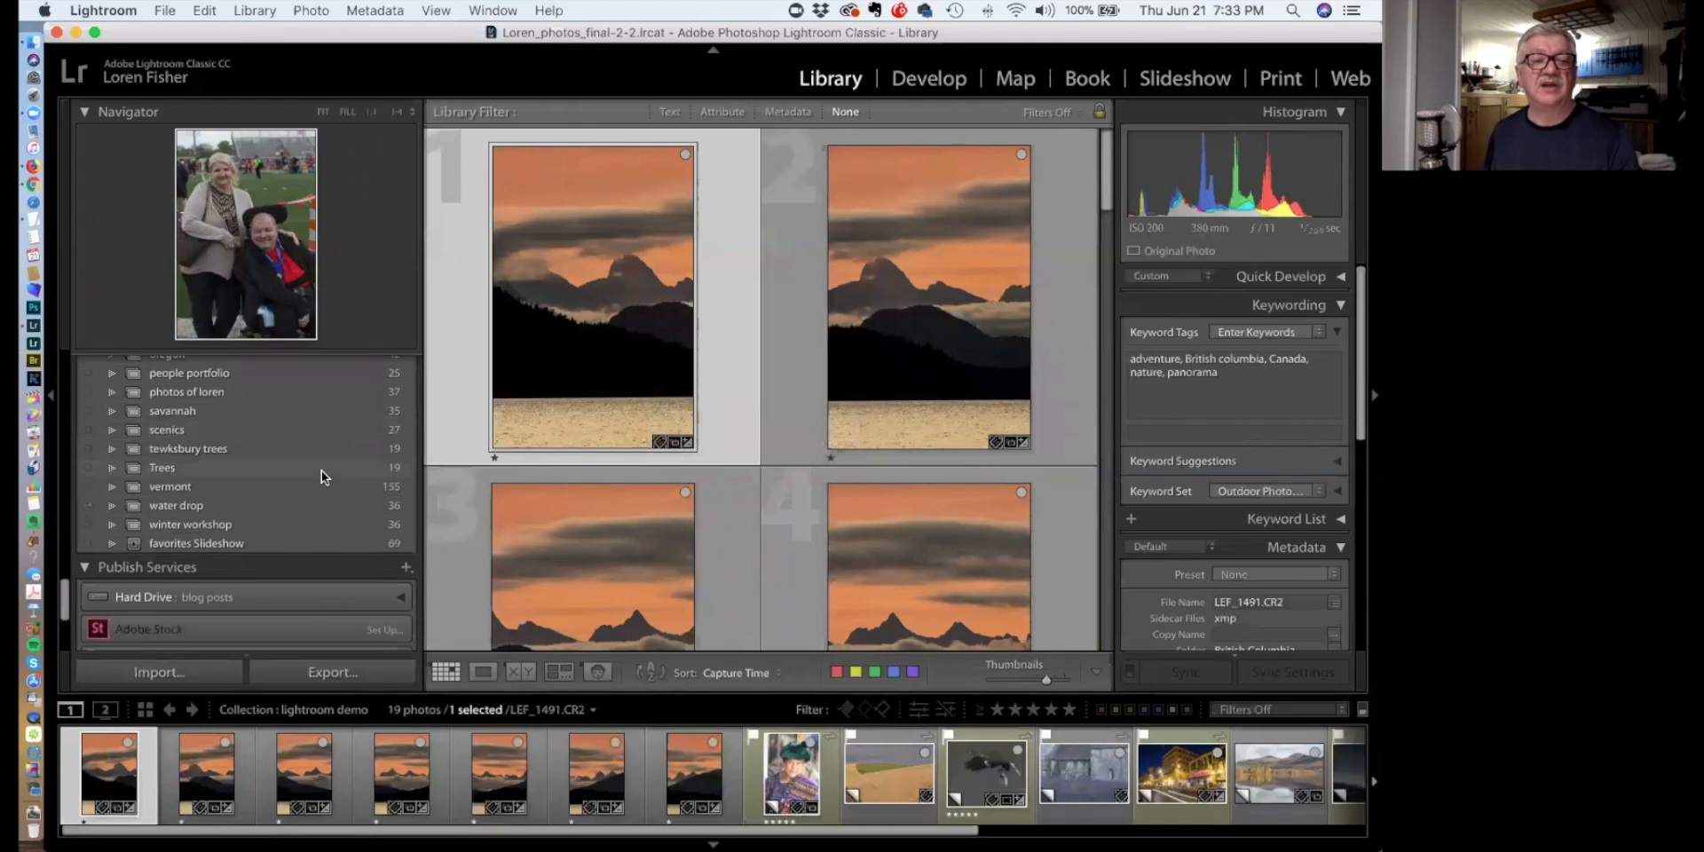
scroll(321, 470, up, 15)
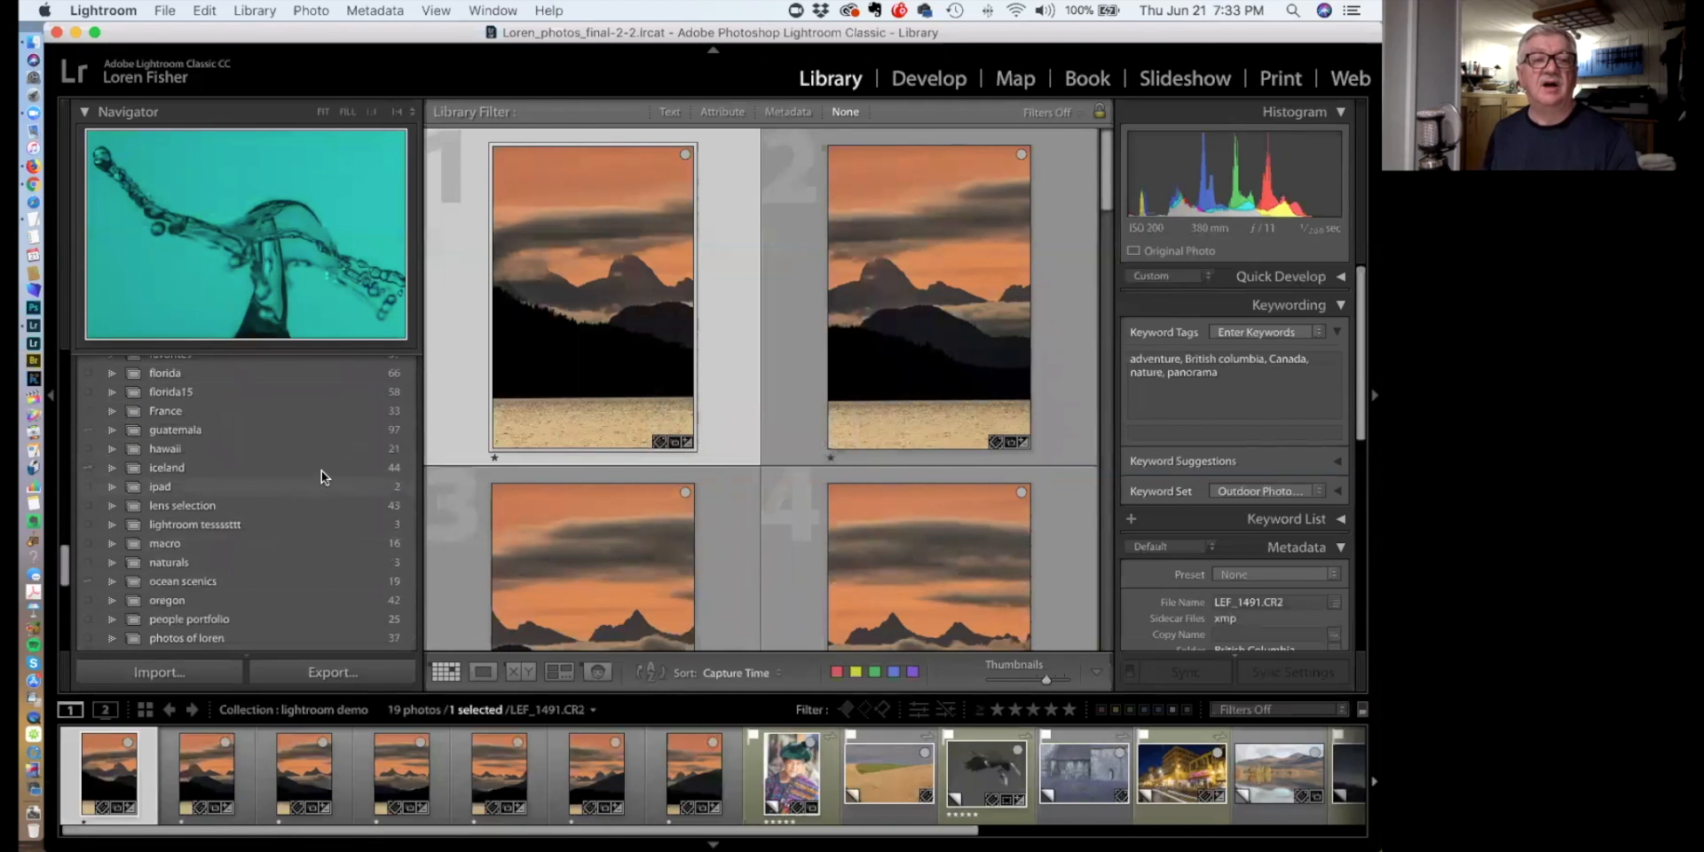
scroll(322, 470, up, 8)
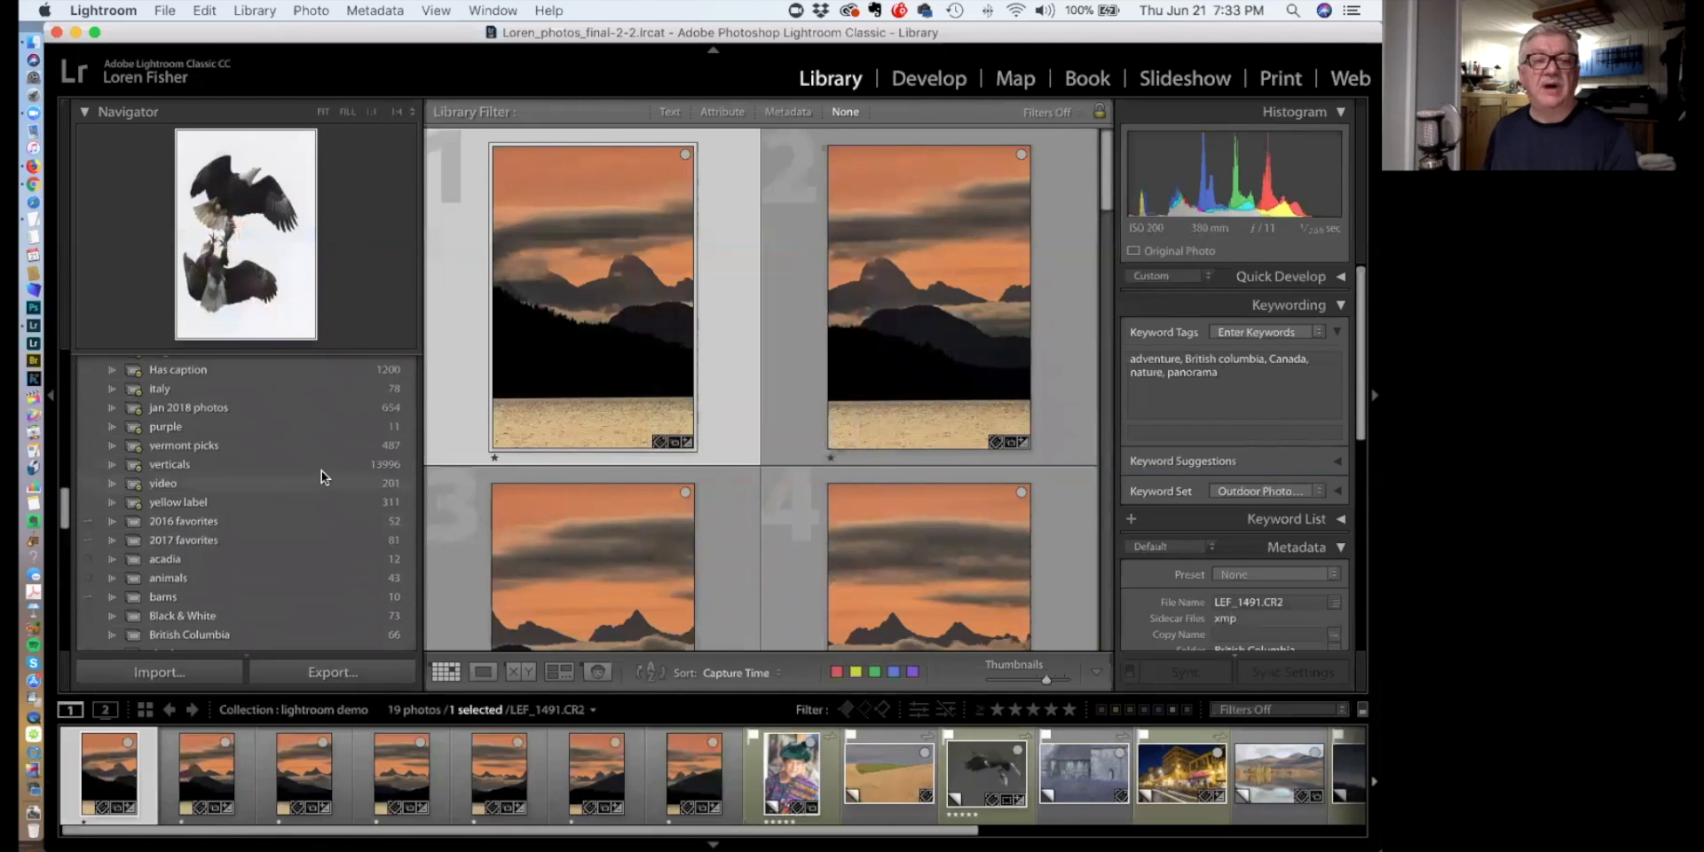
scroll(322, 470, up, 1)
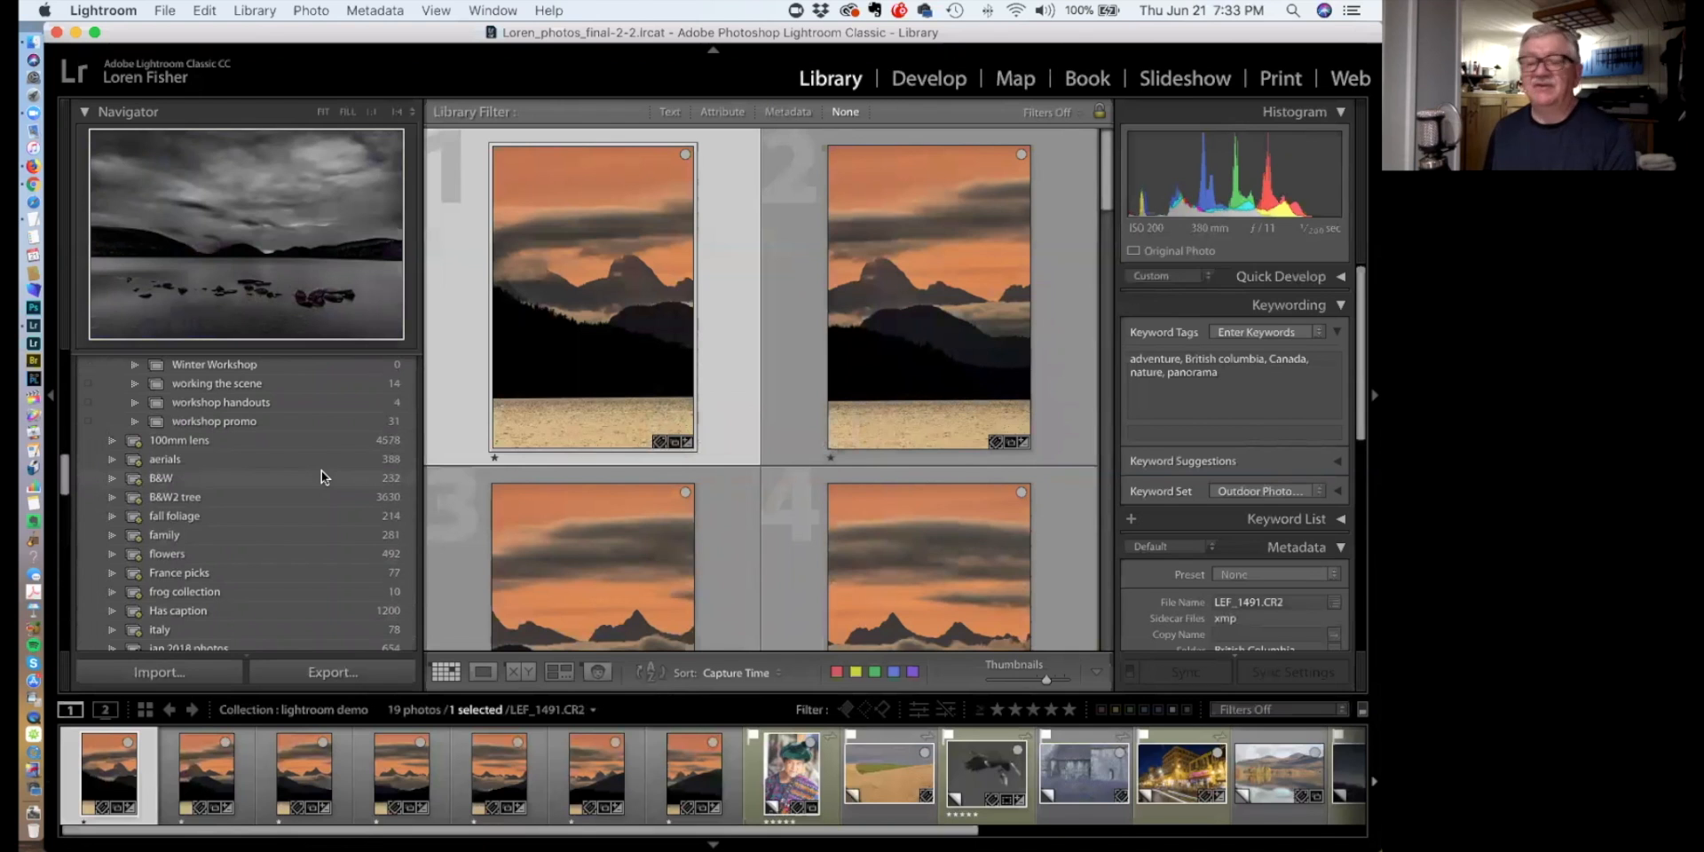
Expand the art show collection set, review the collections inside it, and collapse it again
scroll(322, 470, up, 6)
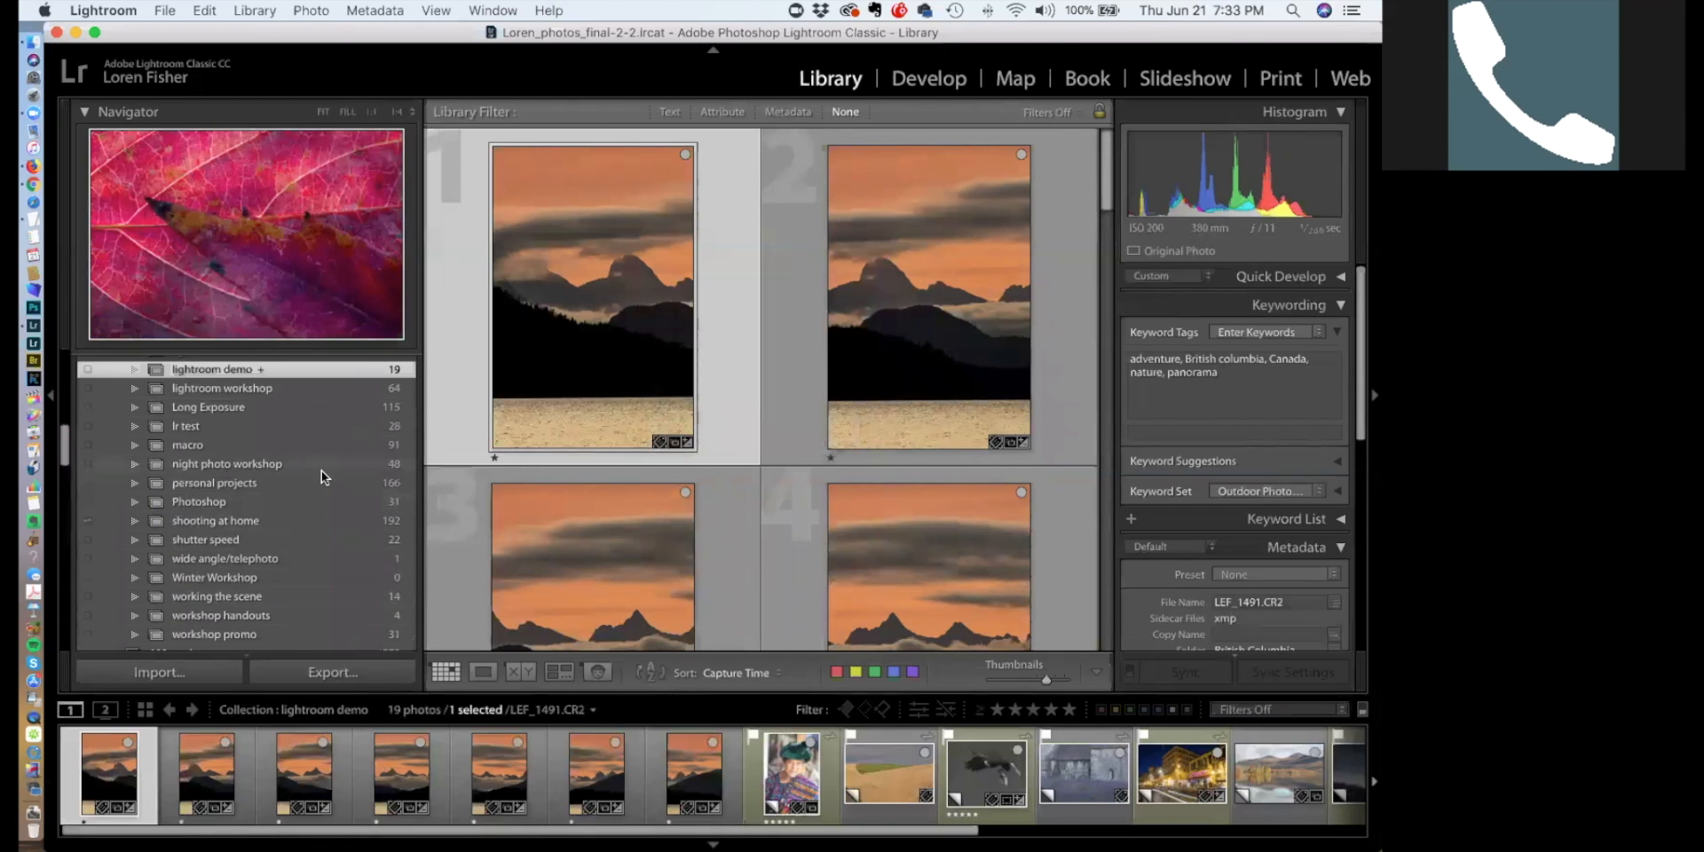
scroll(321, 471, up, 8)
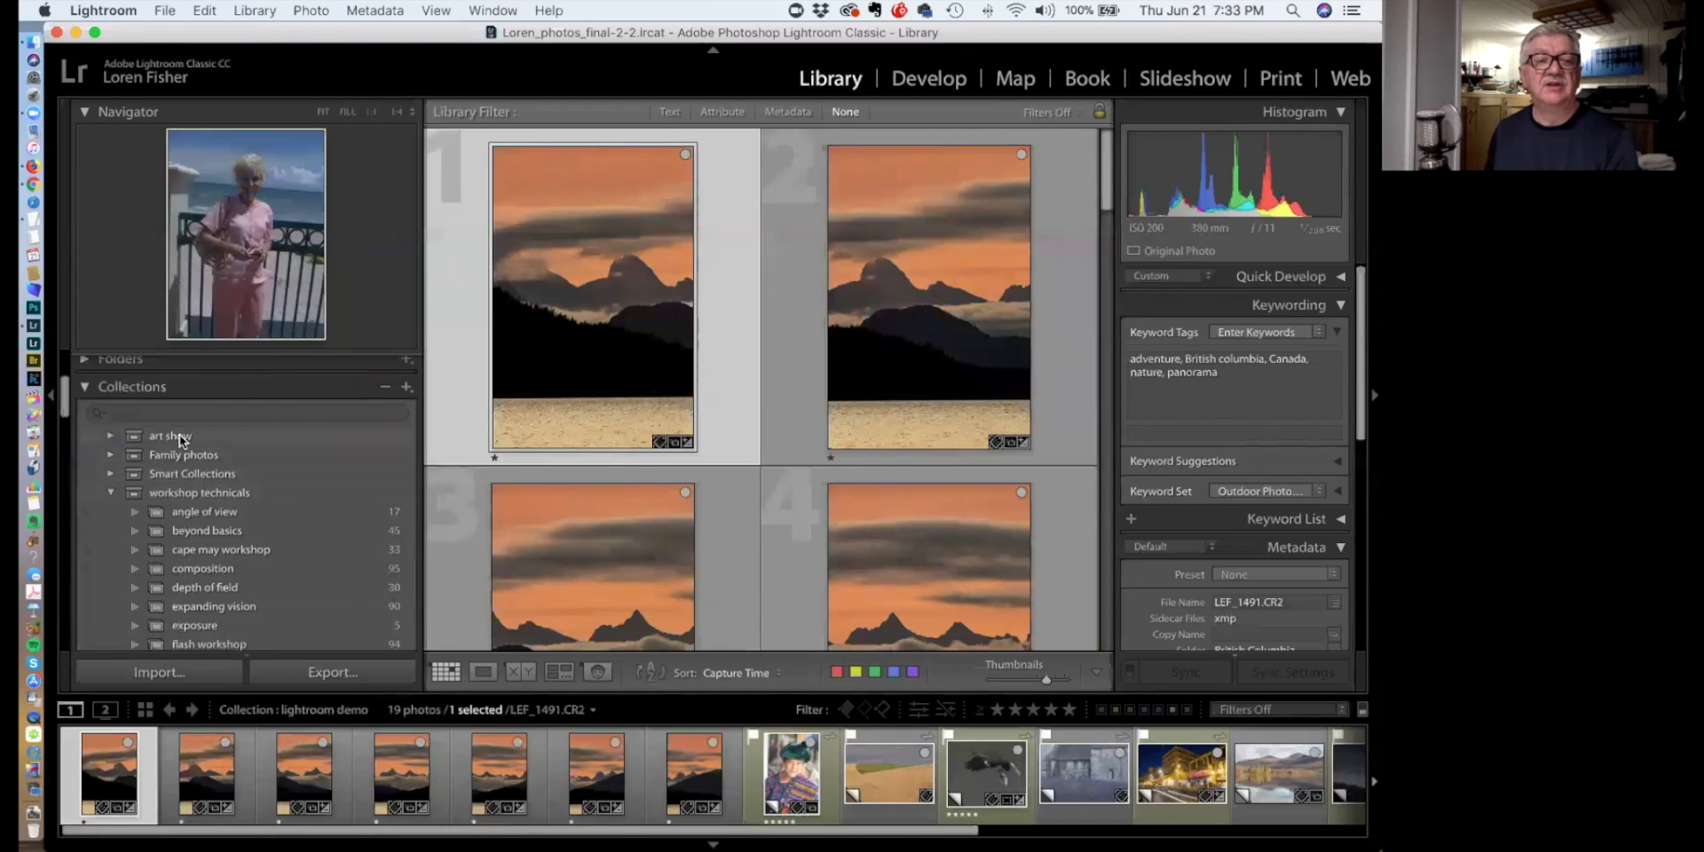
click(110, 435)
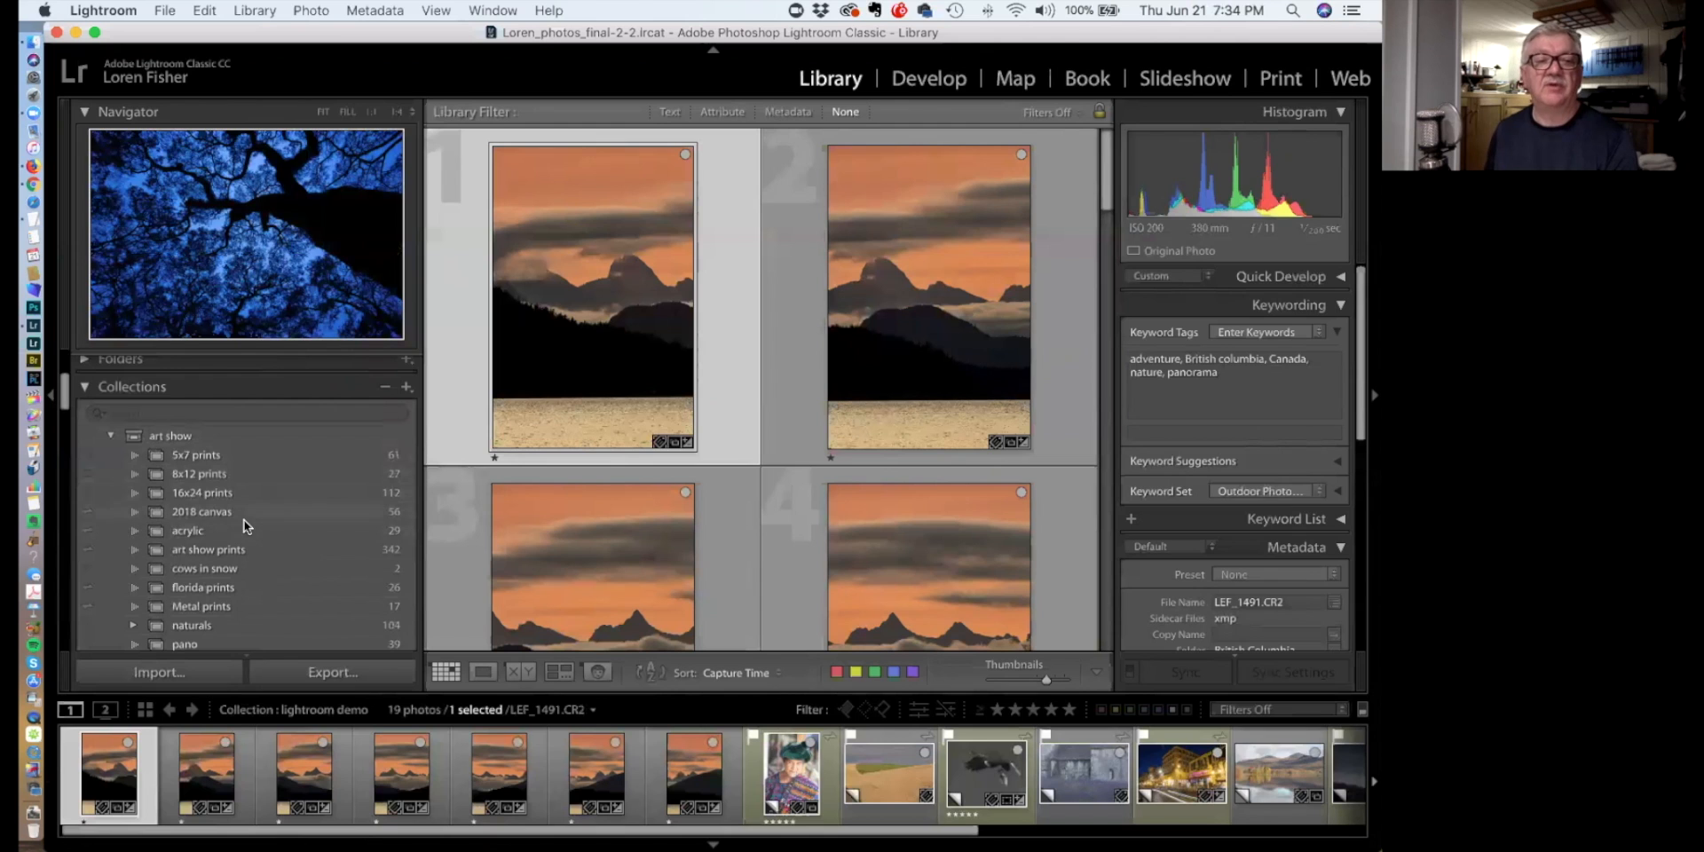
scroll(252, 542, down, 2)
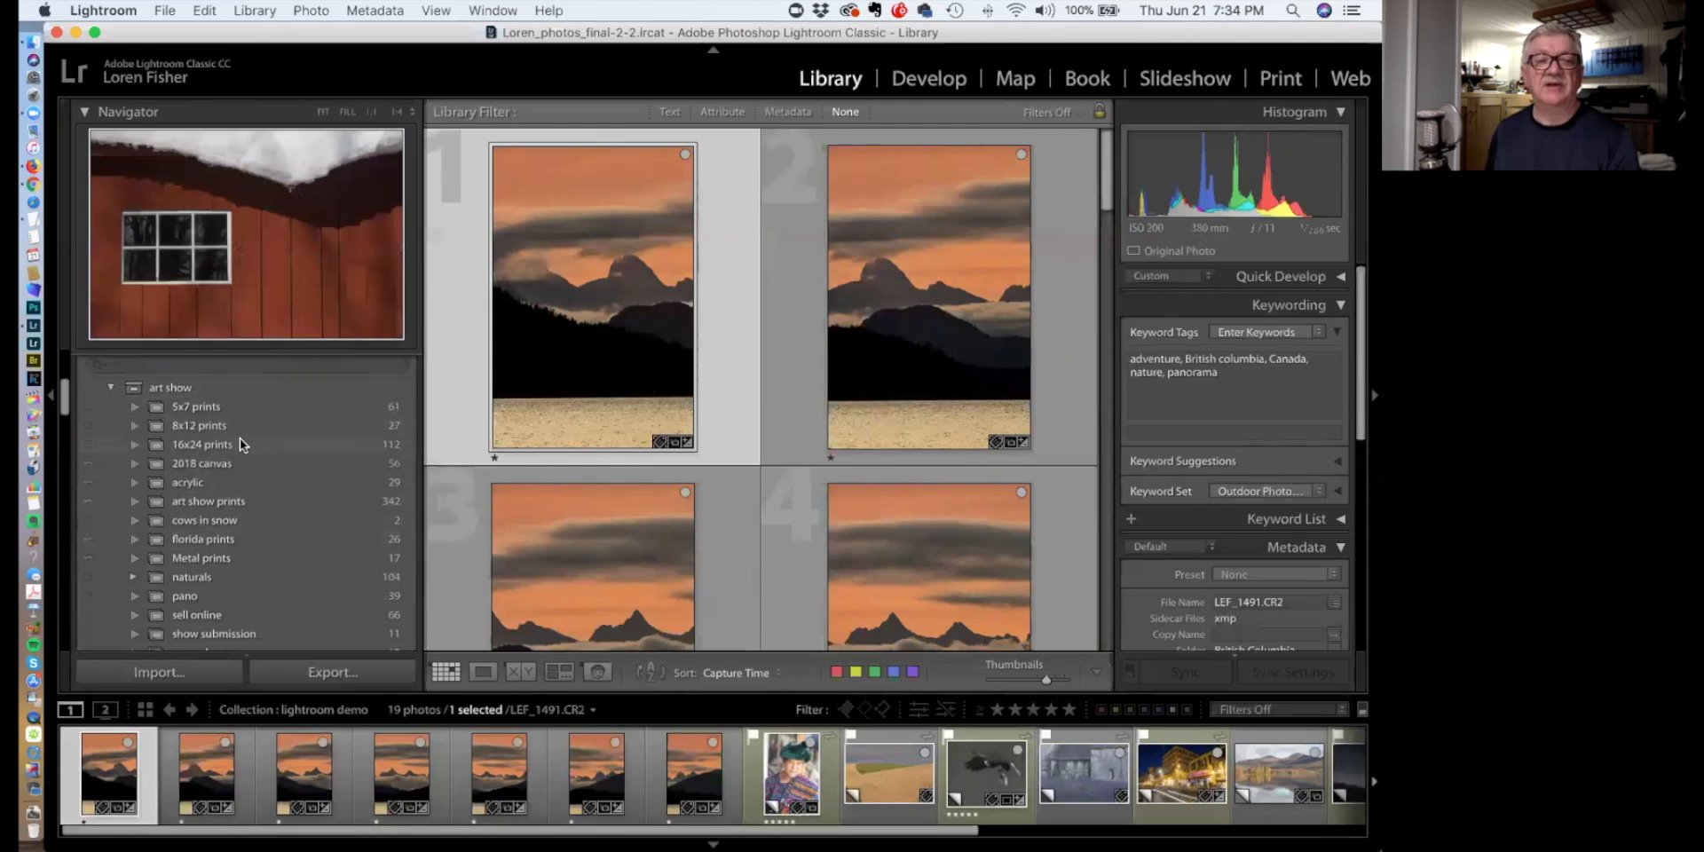
click(109, 388)
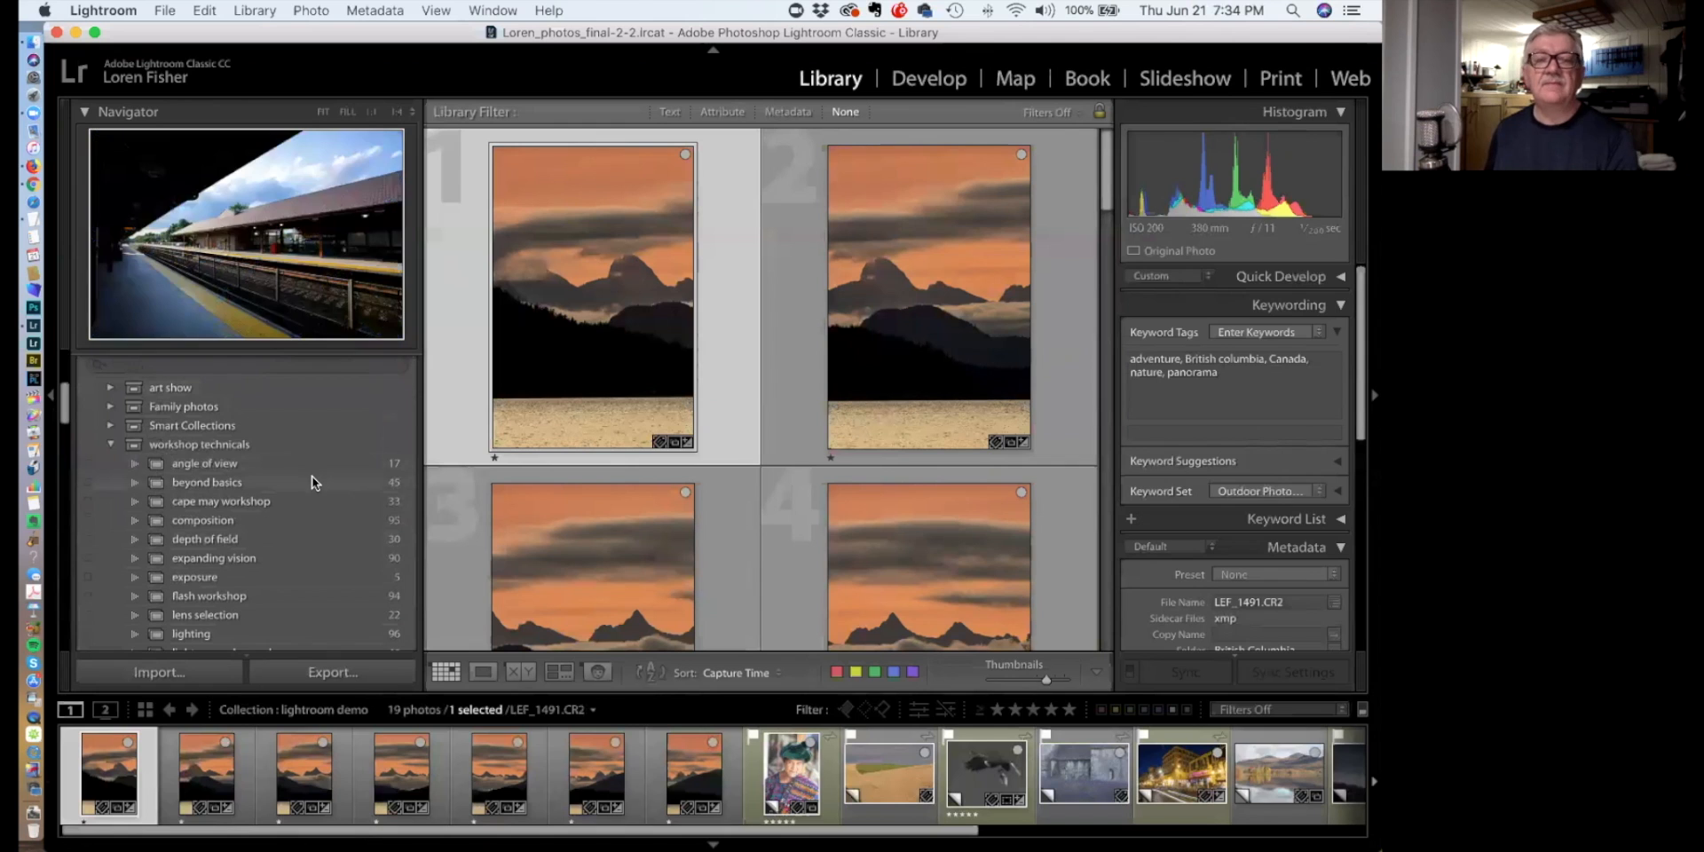
Display all photographs in the catalog
scroll(280, 473, up, 3)
scroll(279, 473, up, 3)
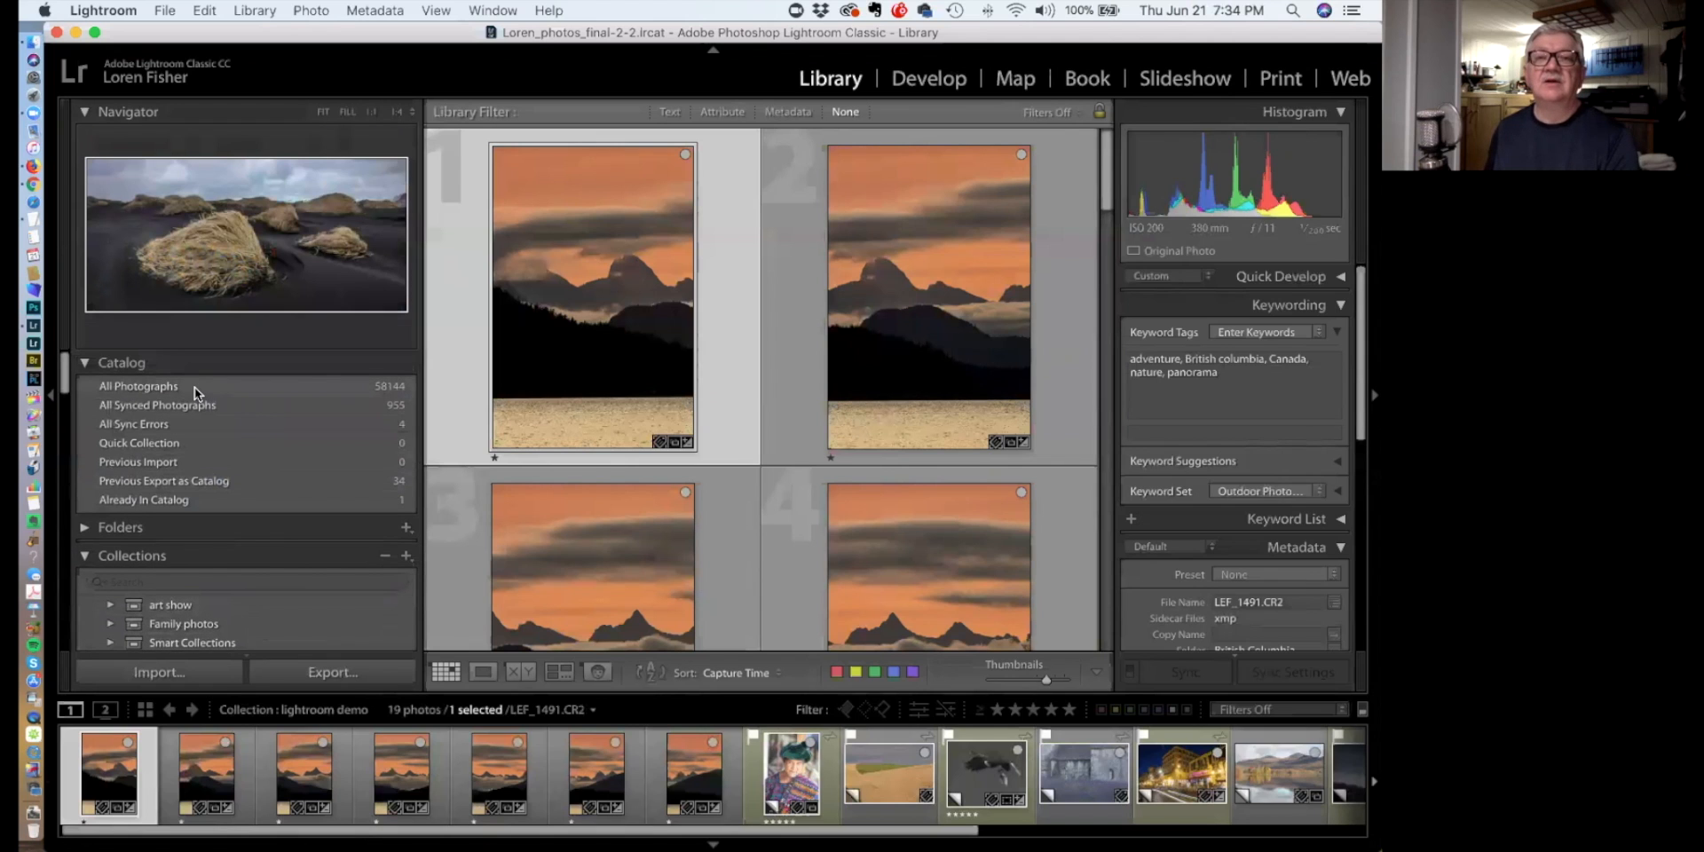
click(195, 387)
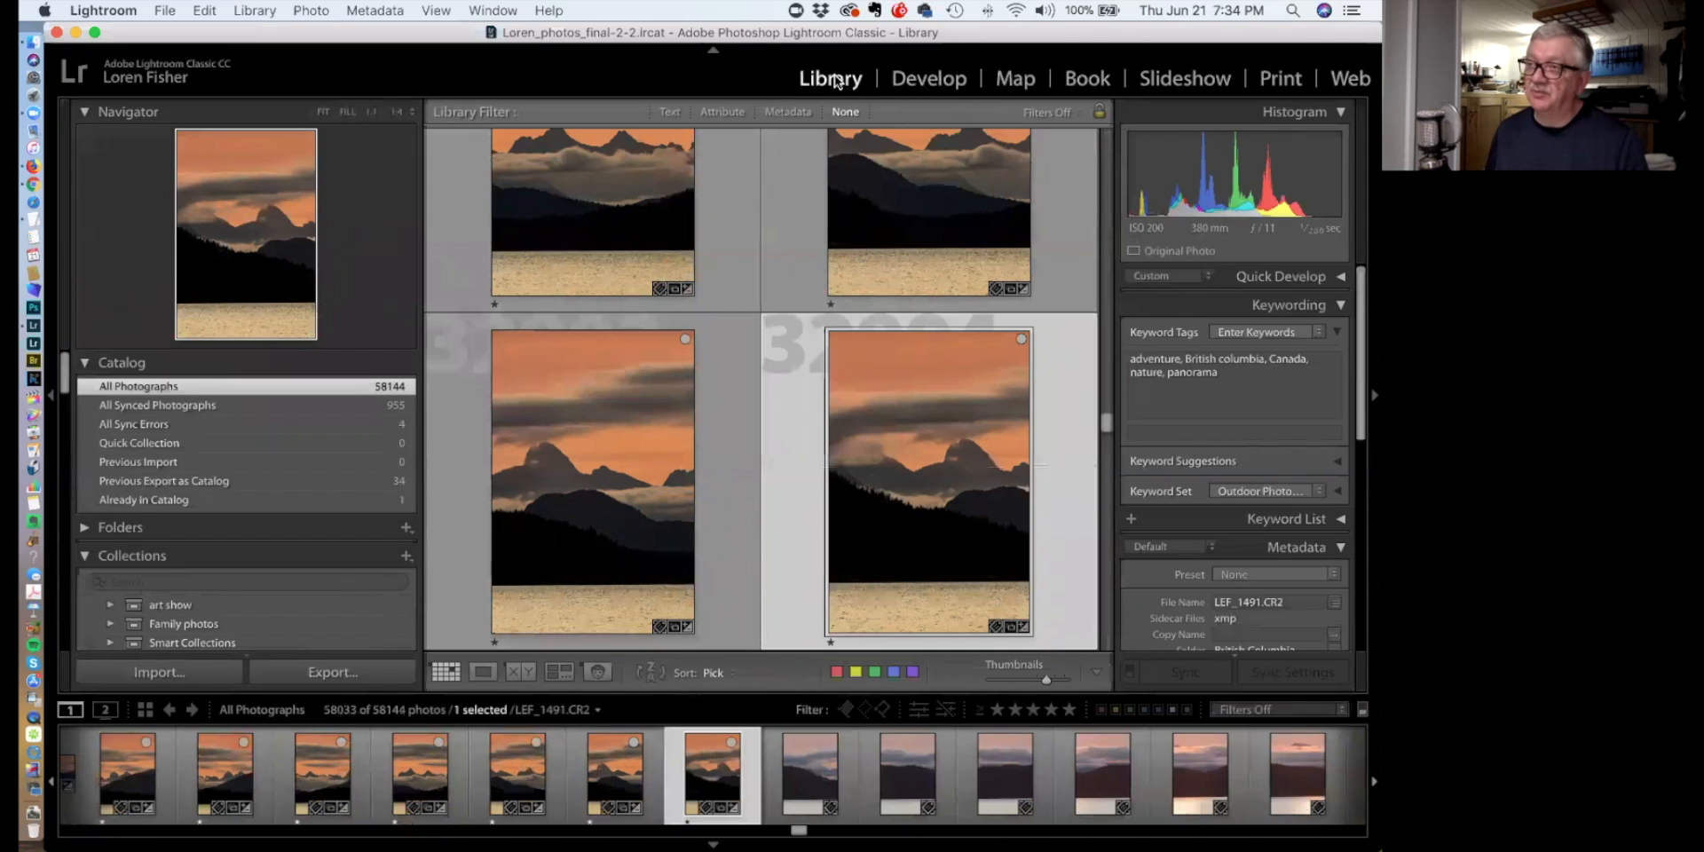
Tour the Develop, Map, Book and Slideshow modules in turn, zooming the map out slightly
click(932, 80)
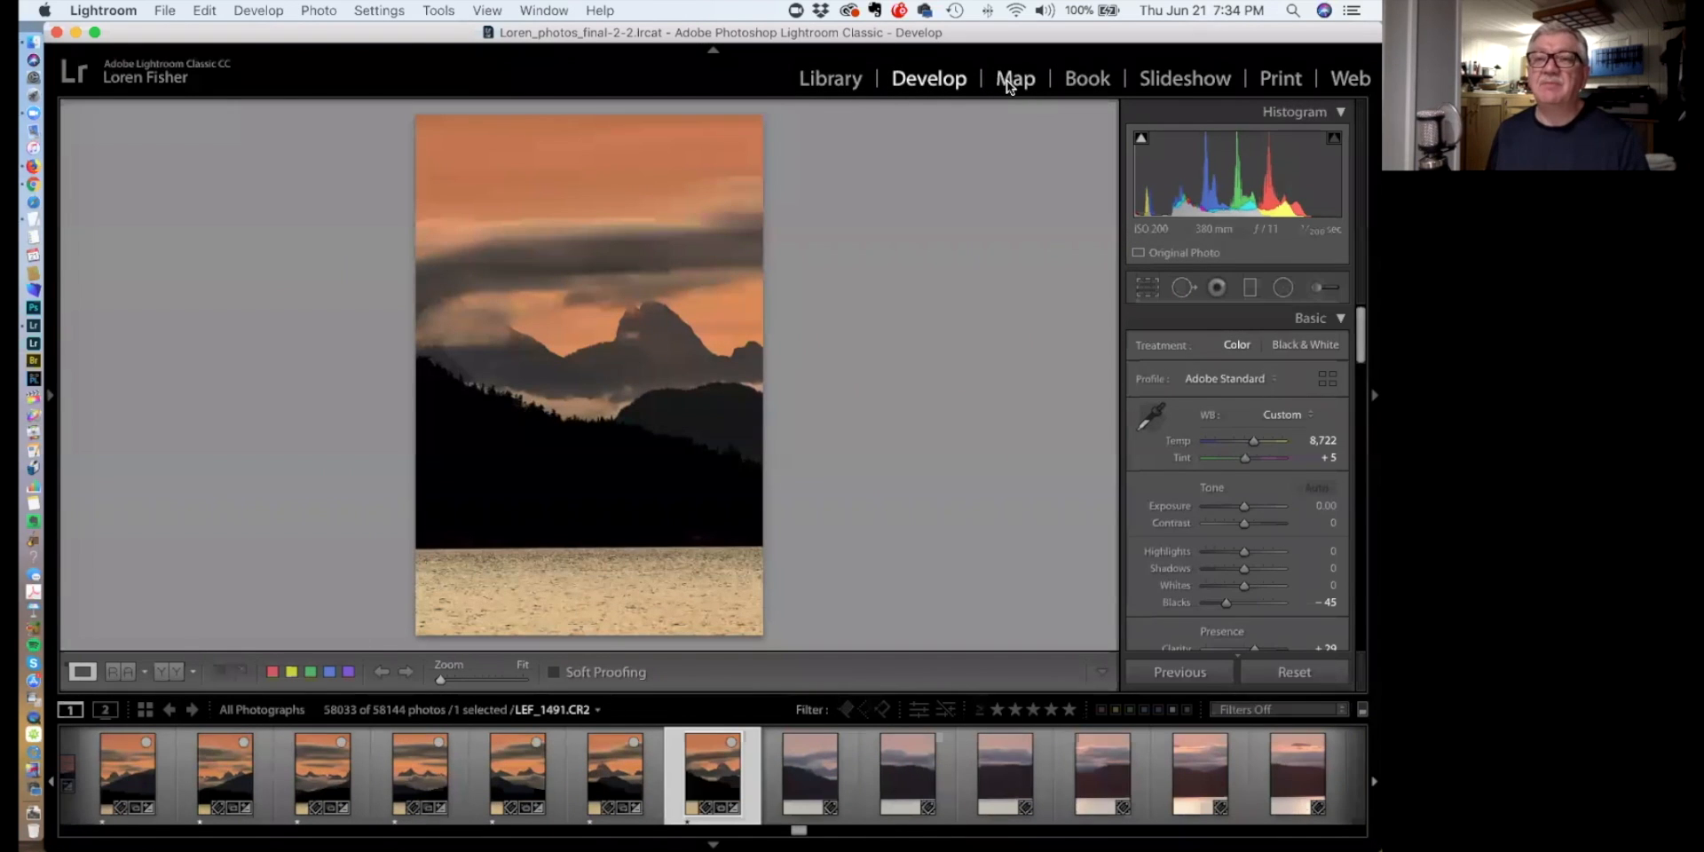
click(1016, 87)
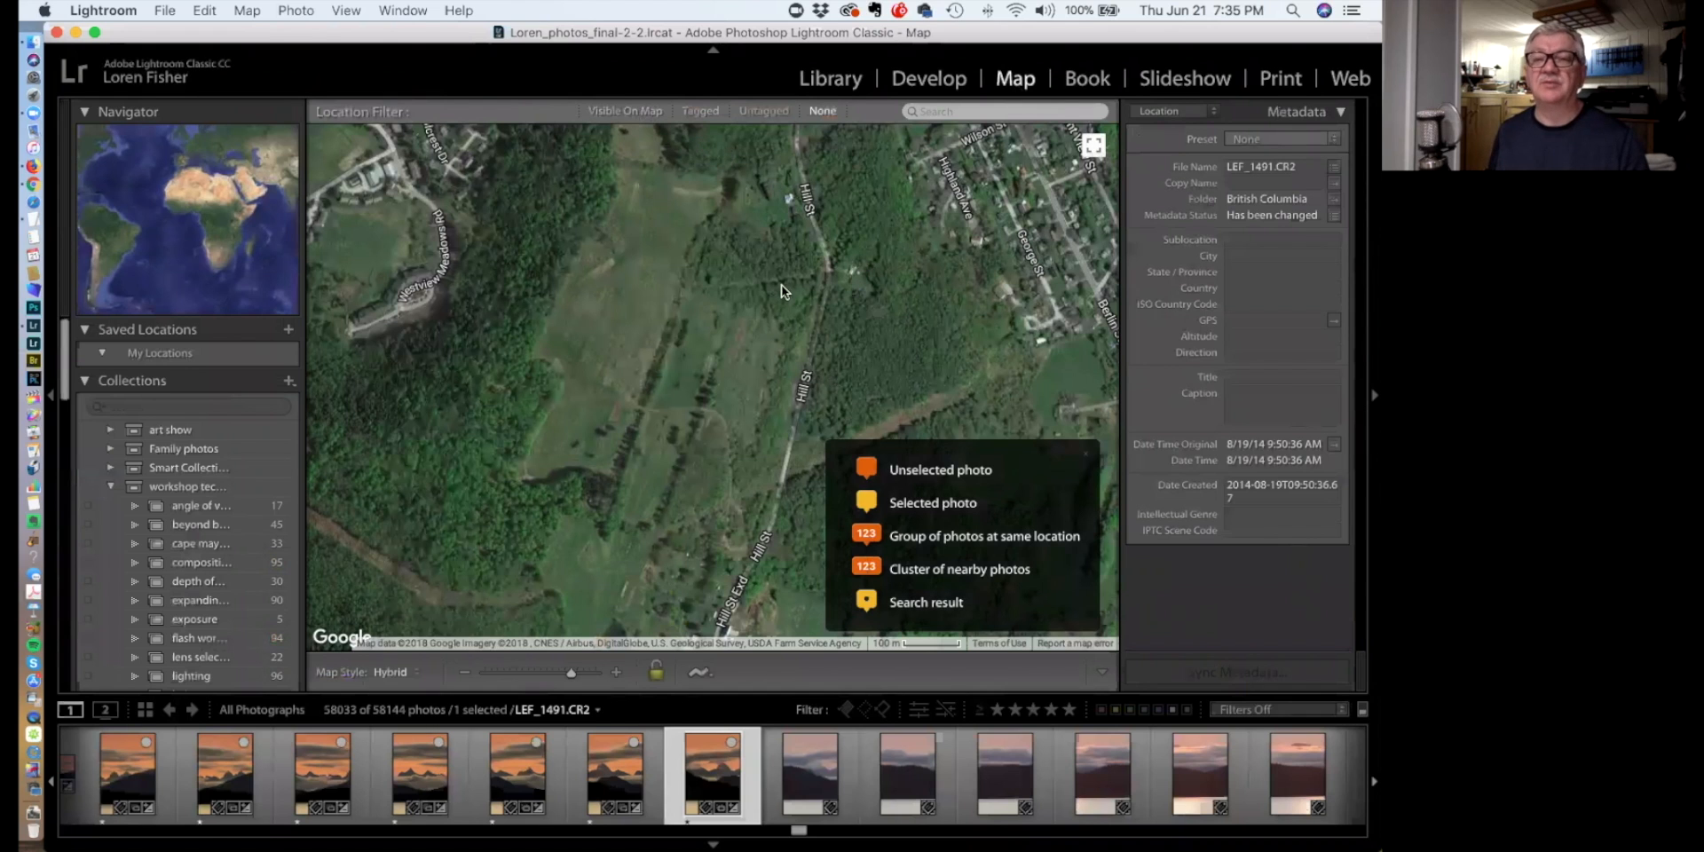
scroll(825, 296, down, 1)
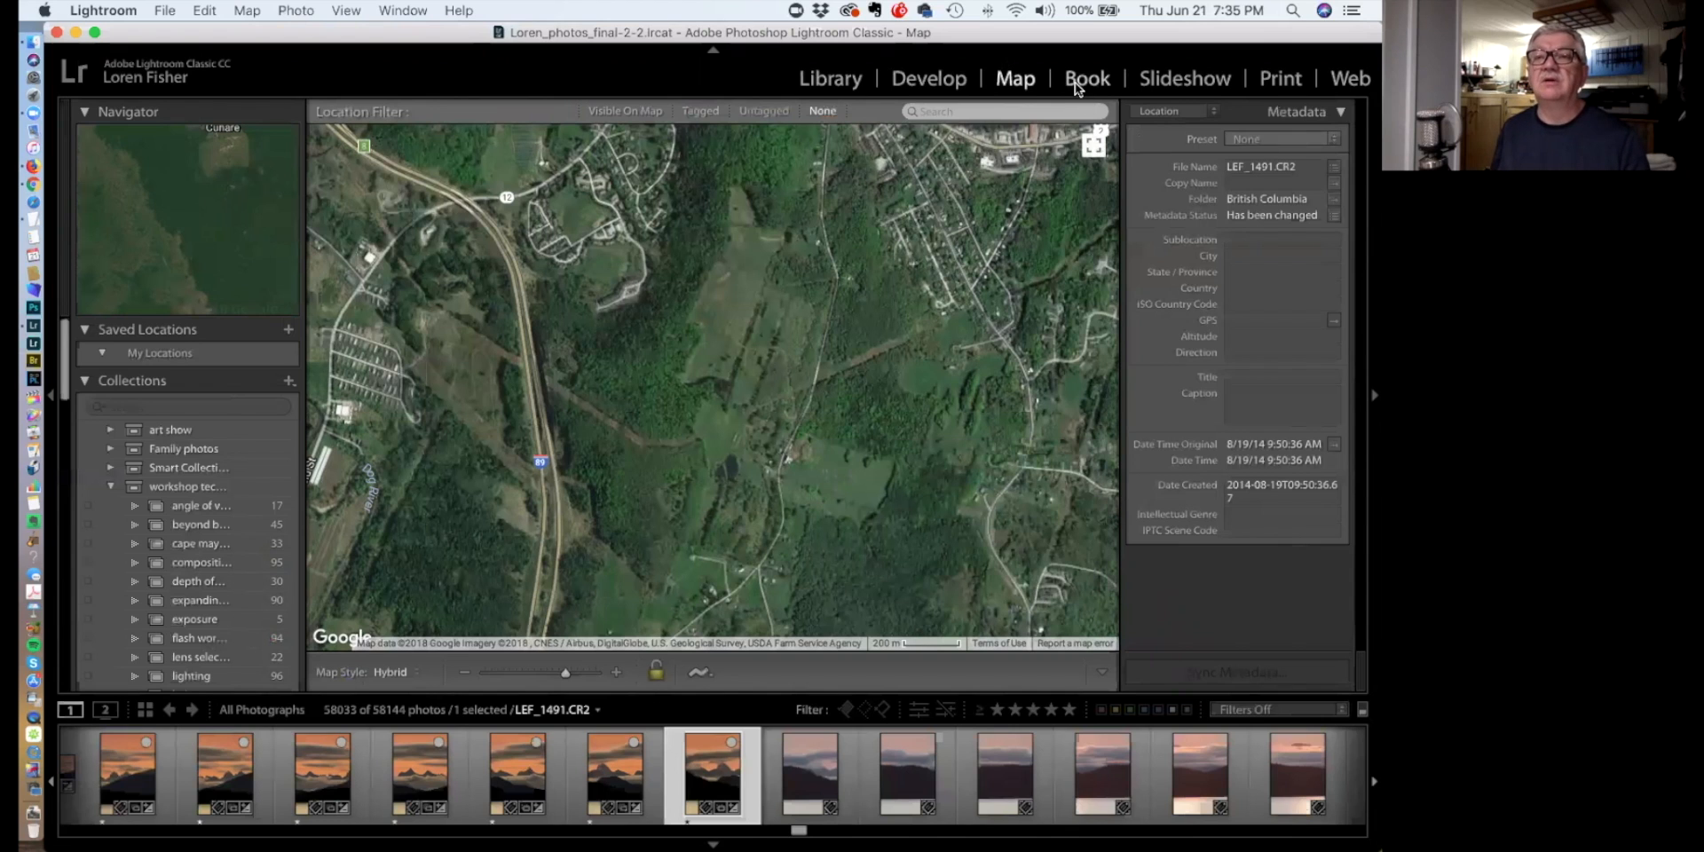
click(1073, 82)
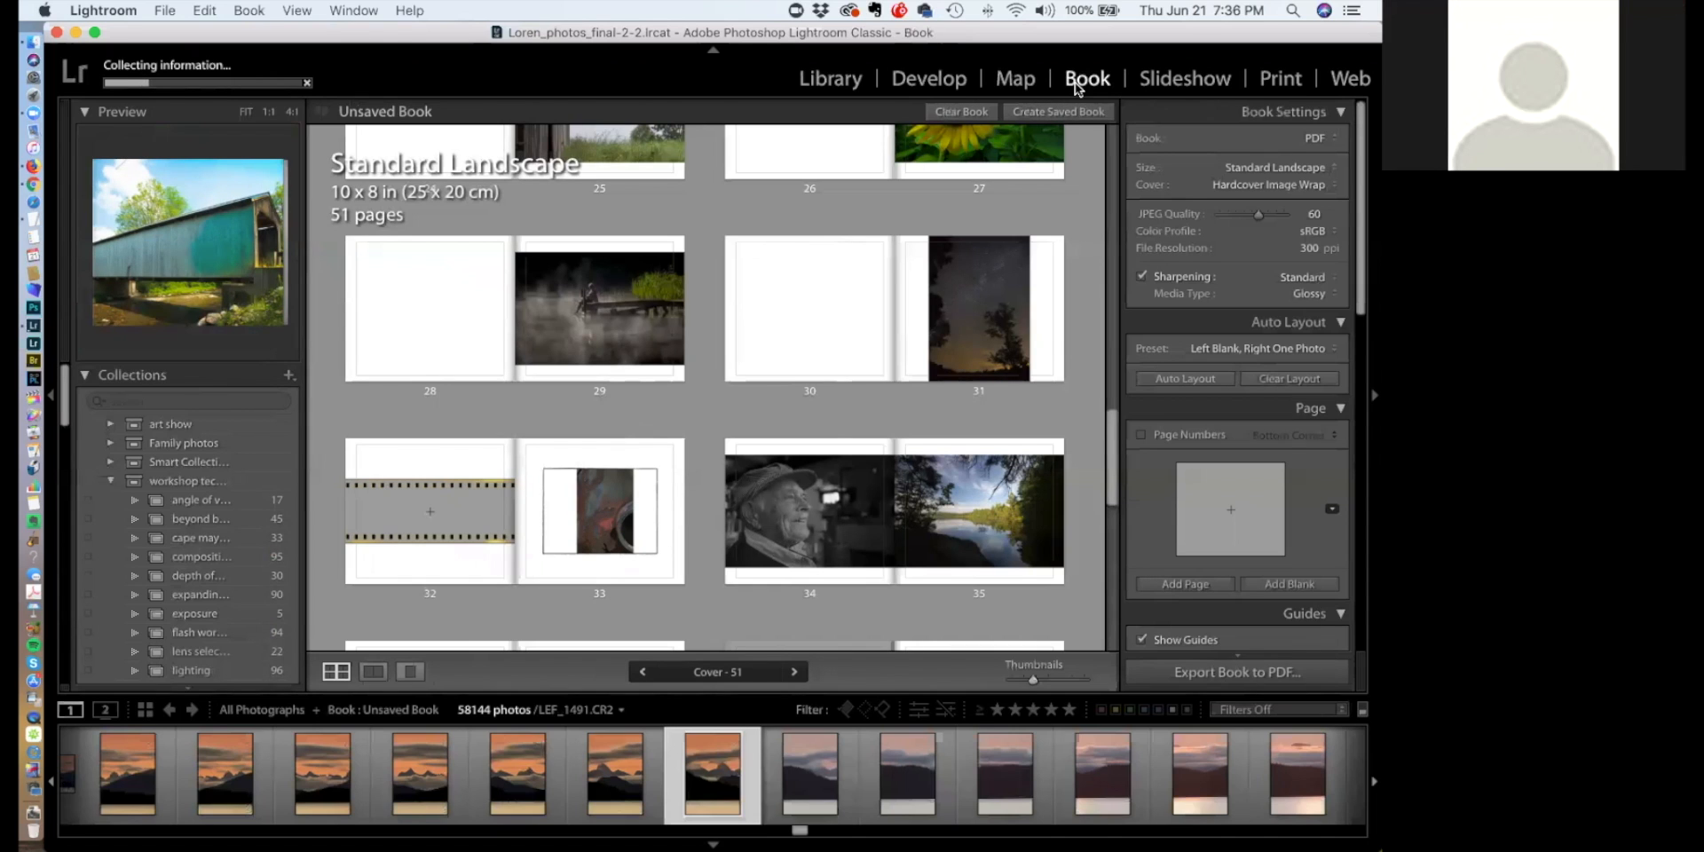
click(1170, 82)
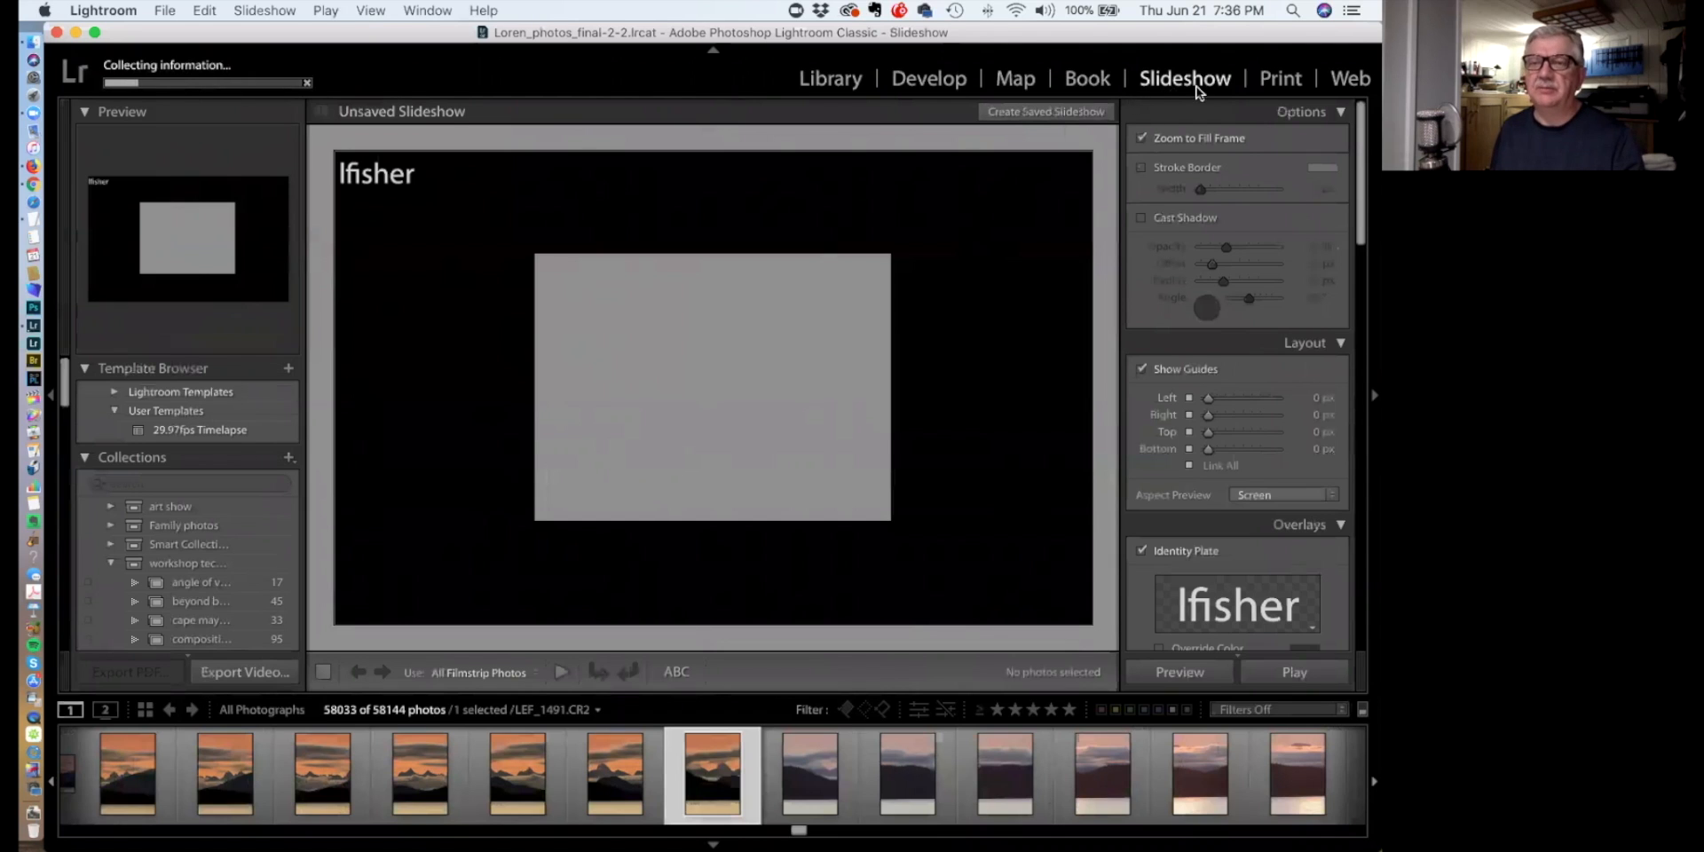
Open the Print module, look over its layout settings, and set the layout style to Custom Package
click(1284, 82)
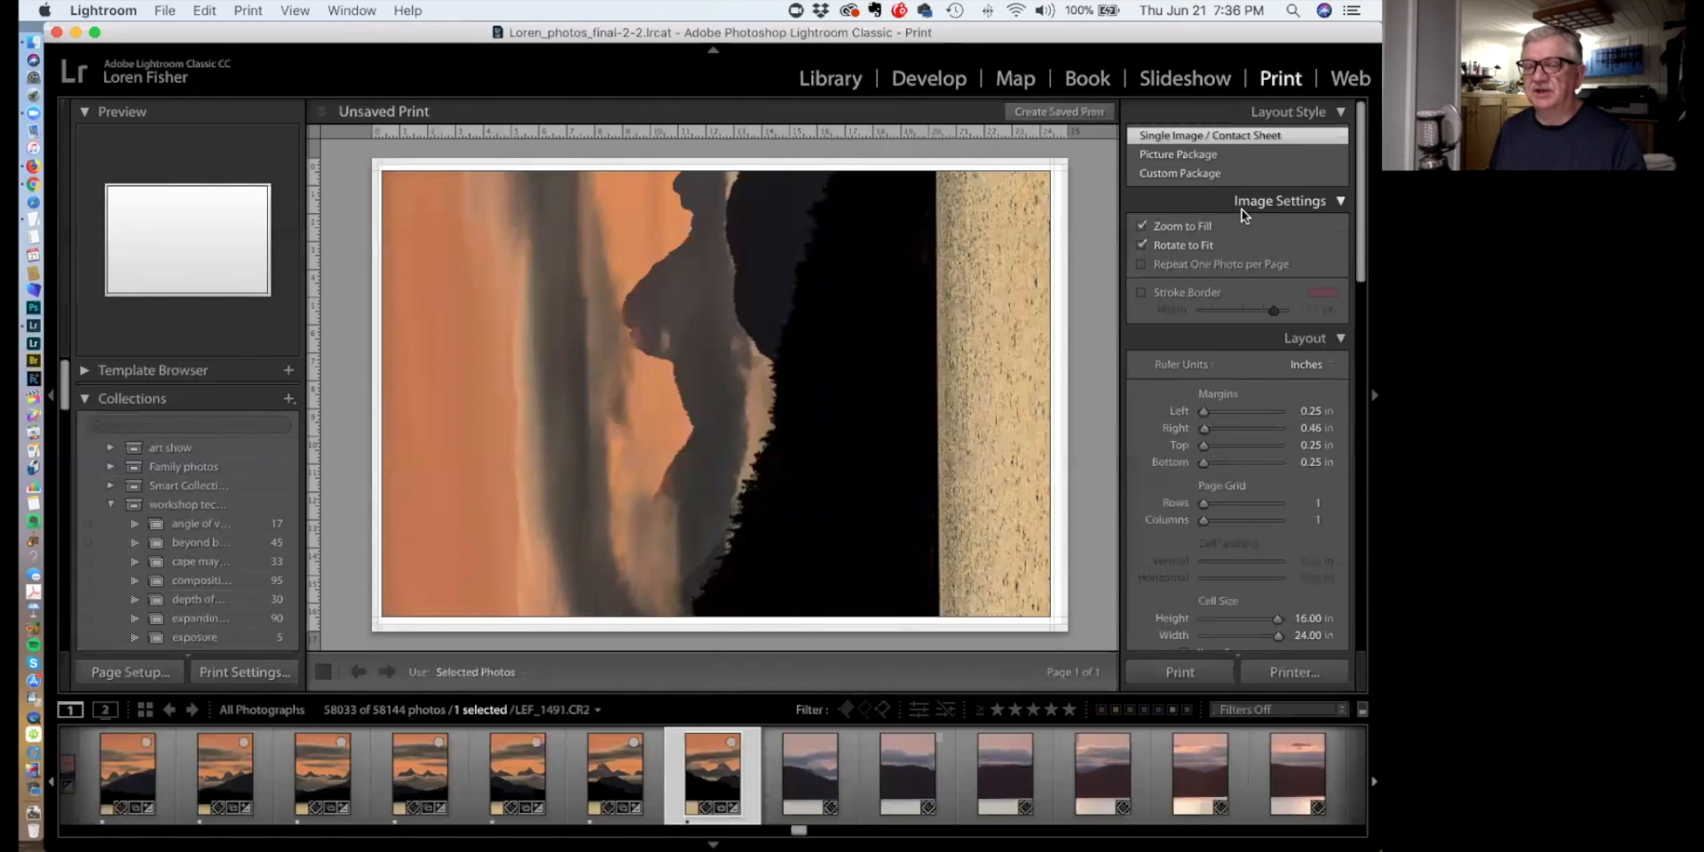
scroll(1242, 210, down, 1)
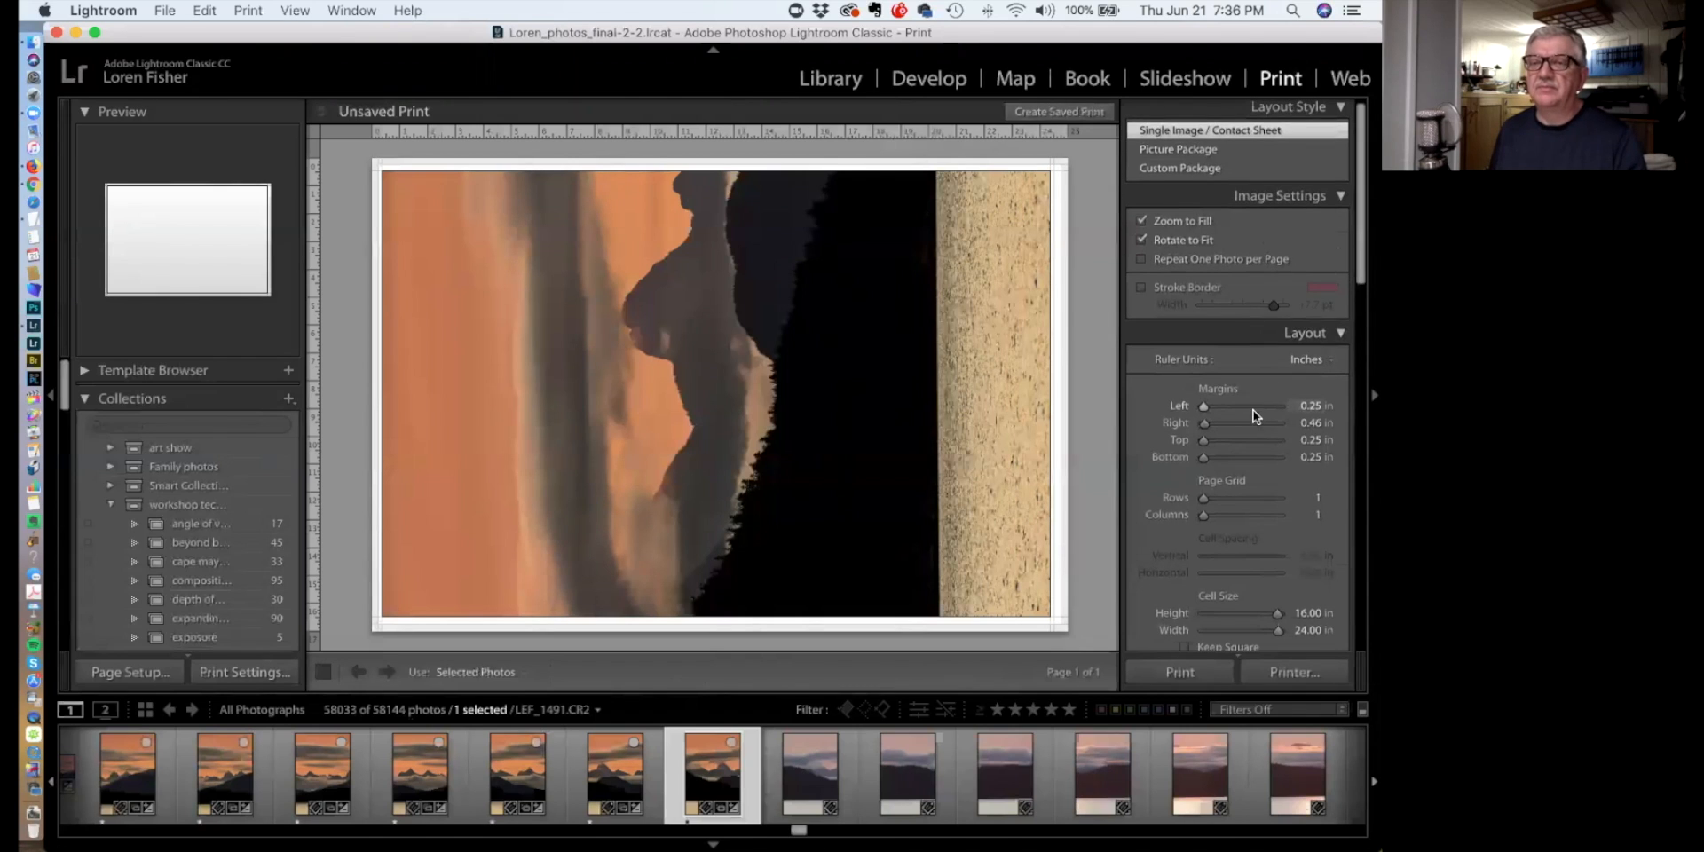
scroll(1260, 391, up, 1)
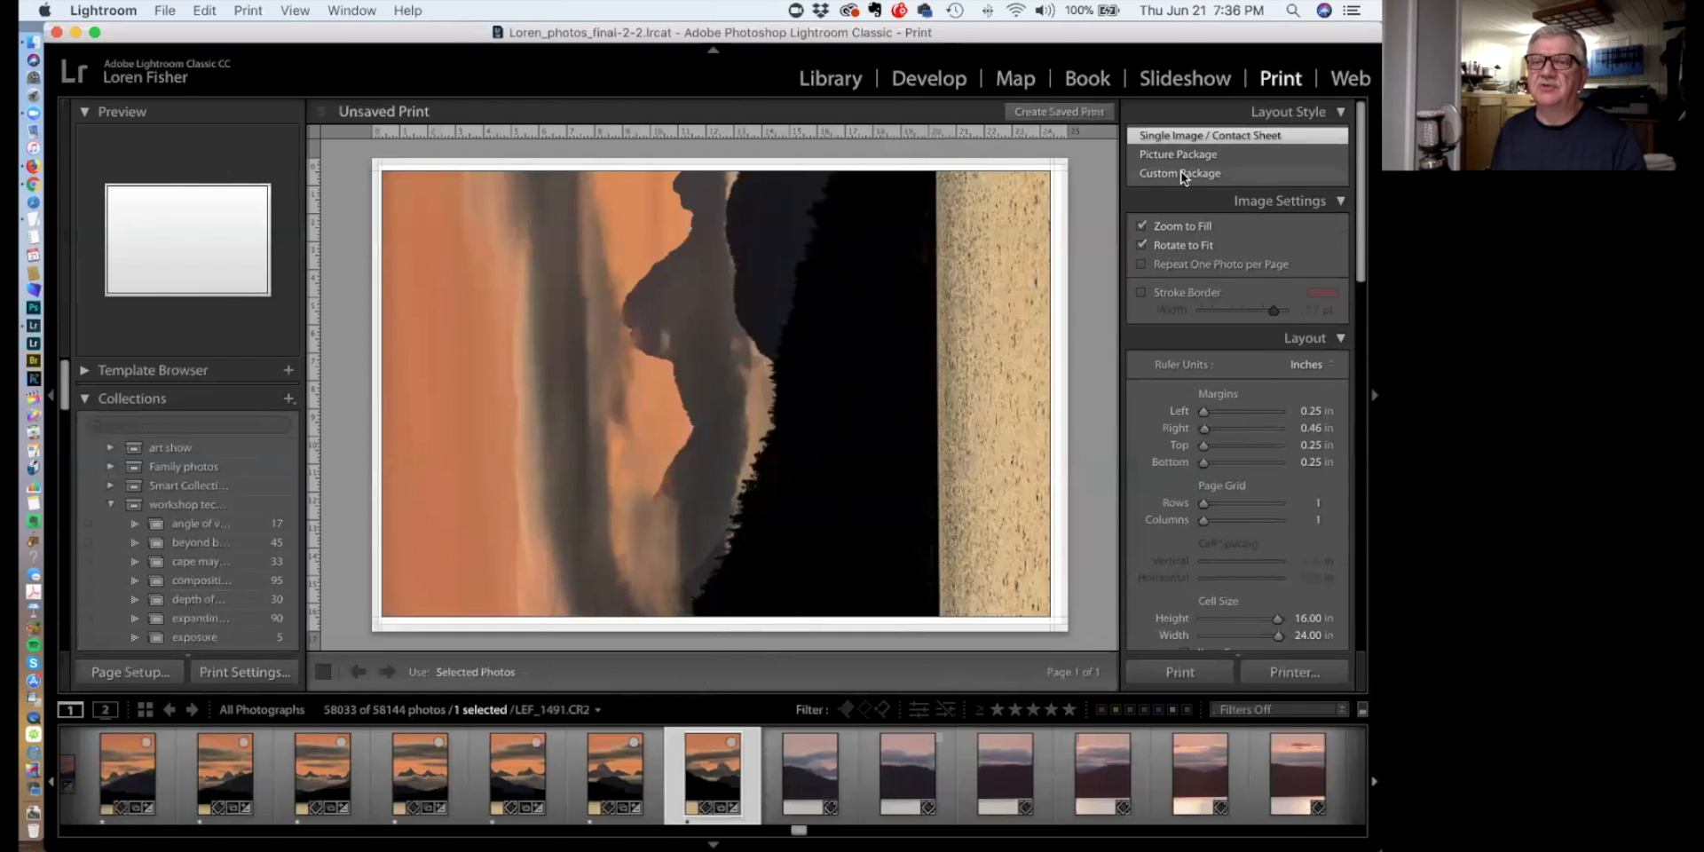
click(1199, 172)
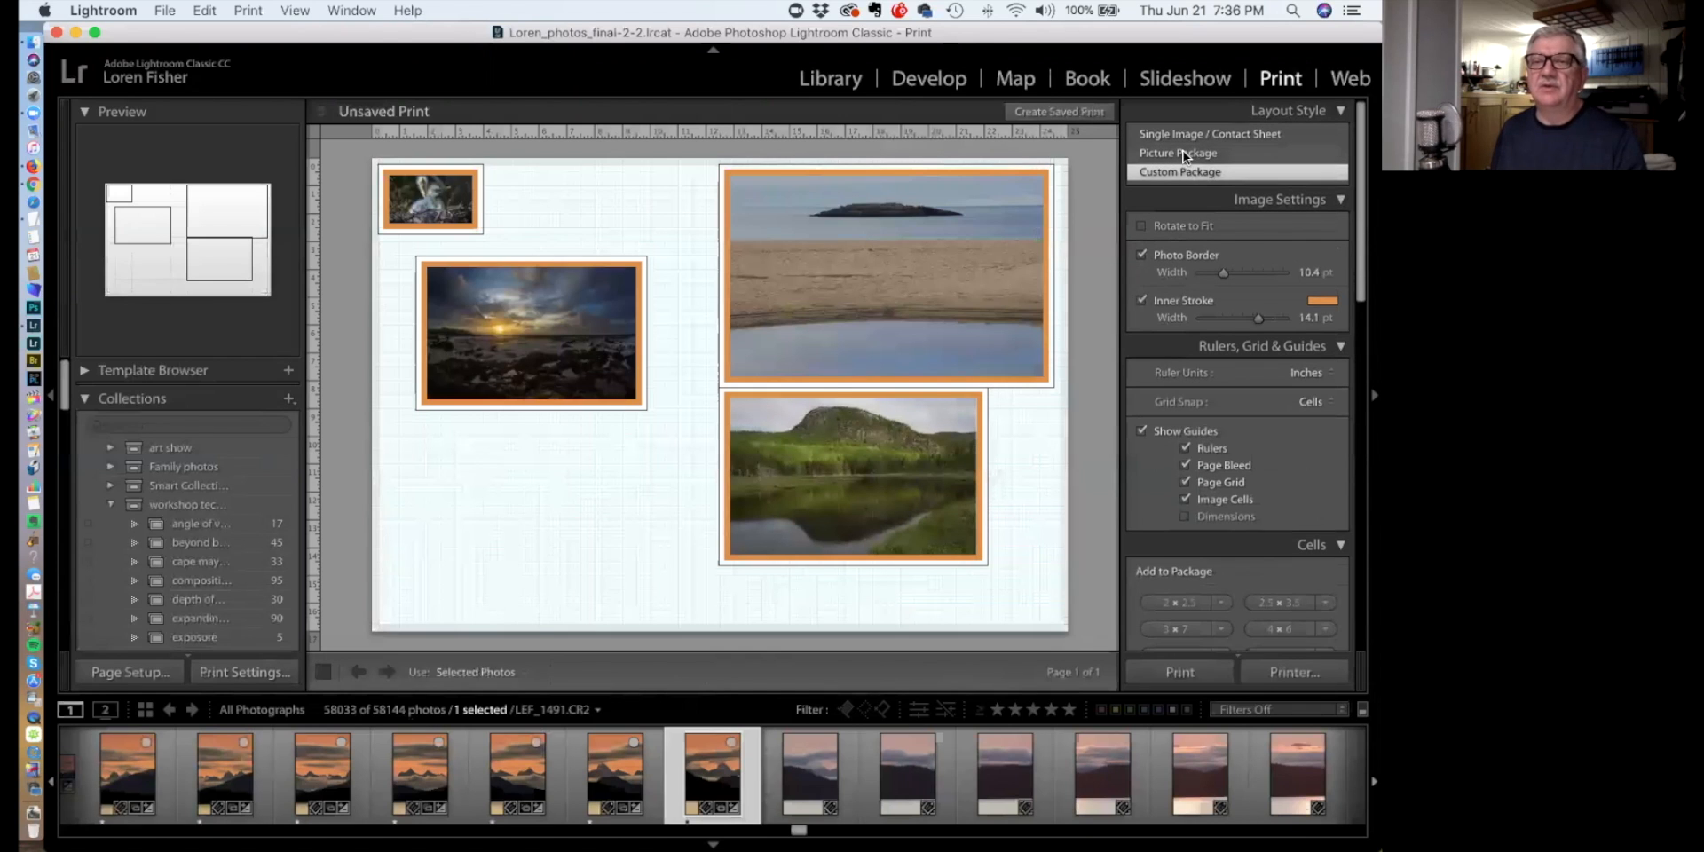
Enlarge the sunset seascape's cell in the package, turn off the inner stroke, and look over the remaining print settings
click(621, 401)
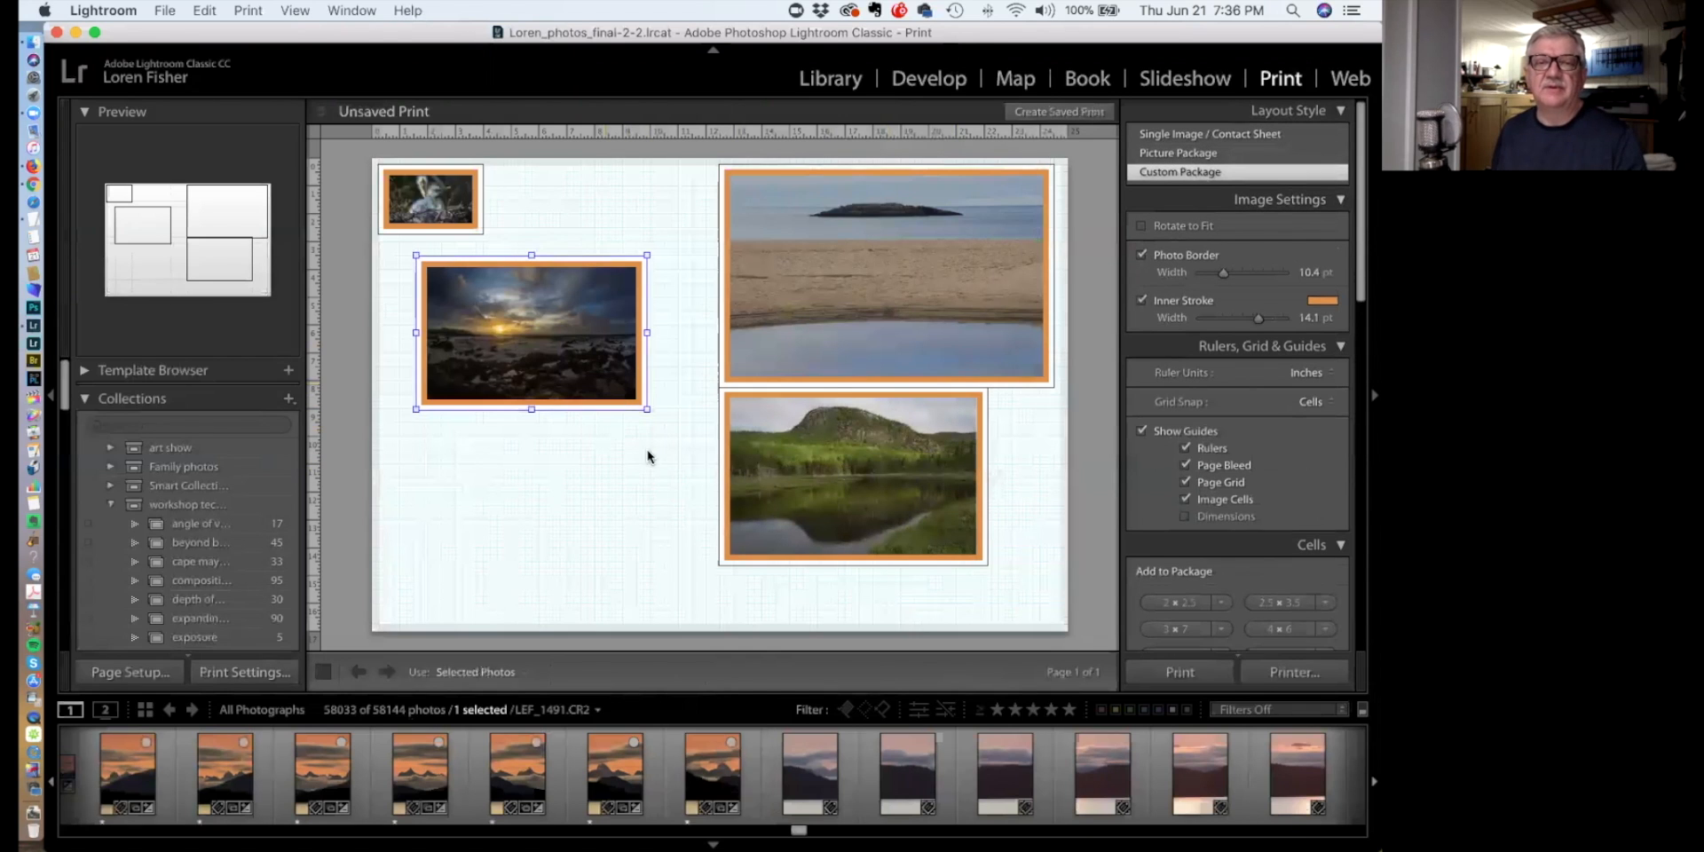
mouse_move(647, 411)
mouse_down()
mouse_move(701, 486)
mouse_move(673, 450)
mouse_up()
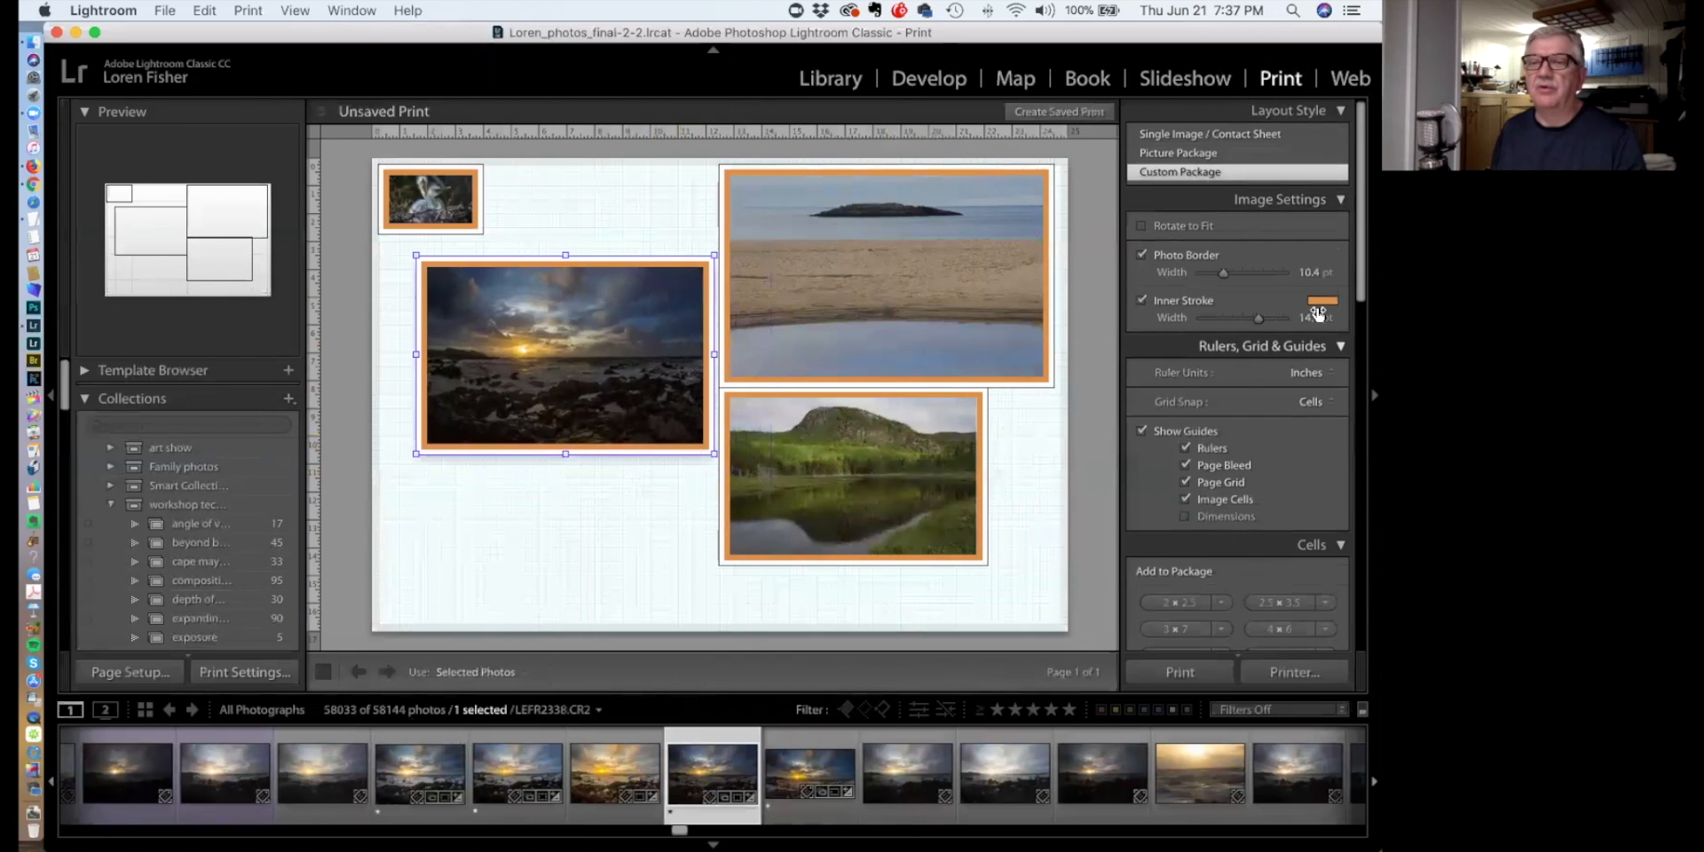
click(1147, 298)
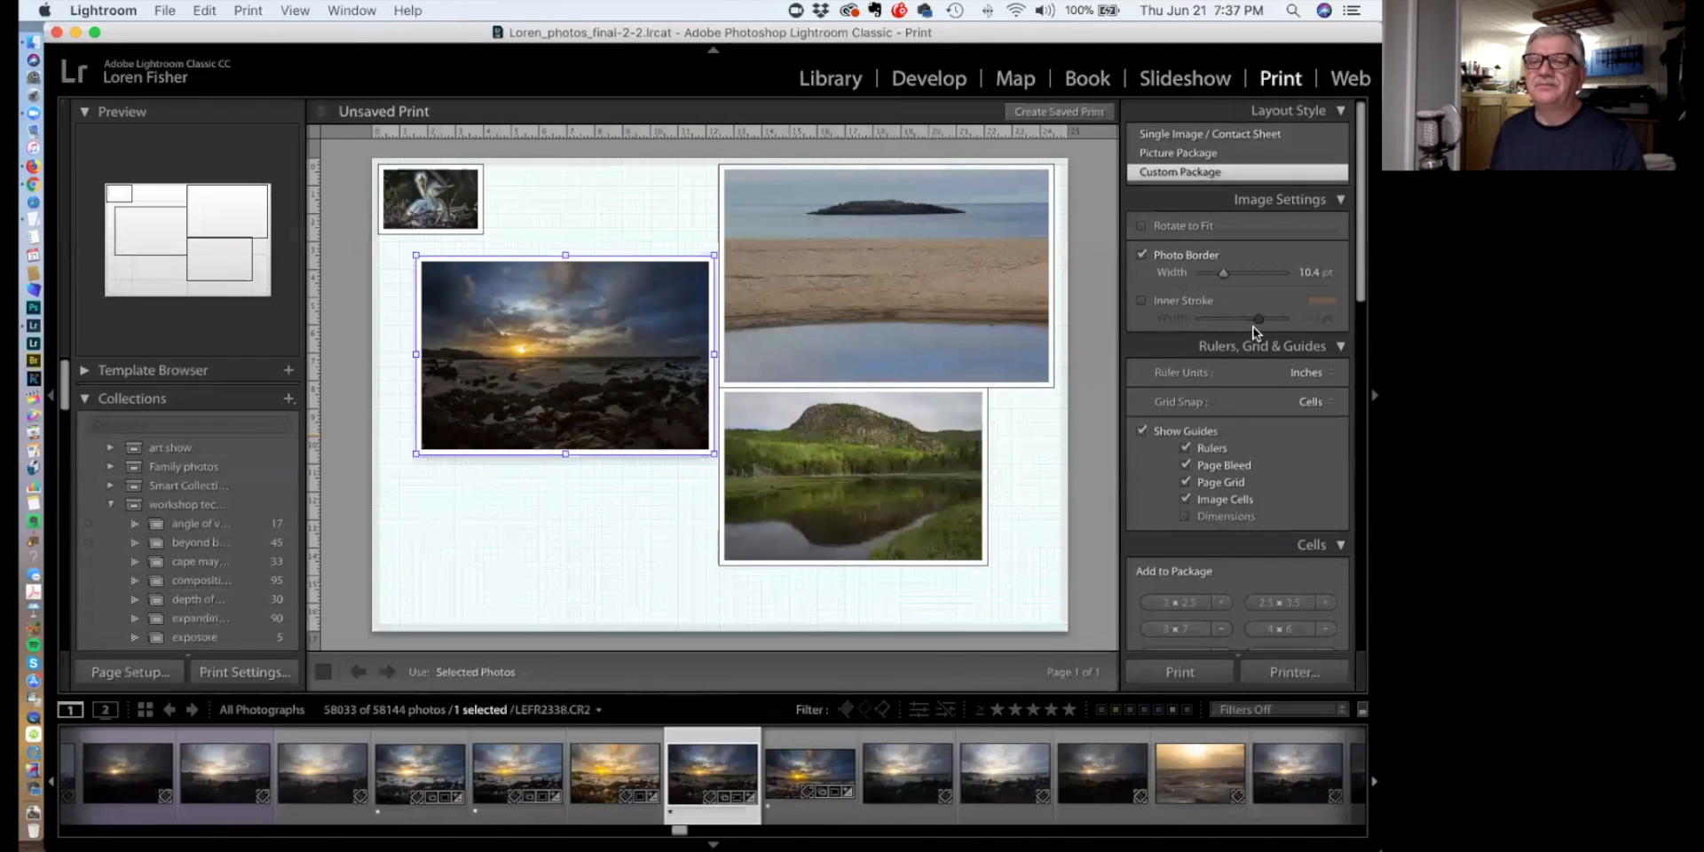
scroll(1244, 336, down, 10)
scroll(1243, 337, up, 8)
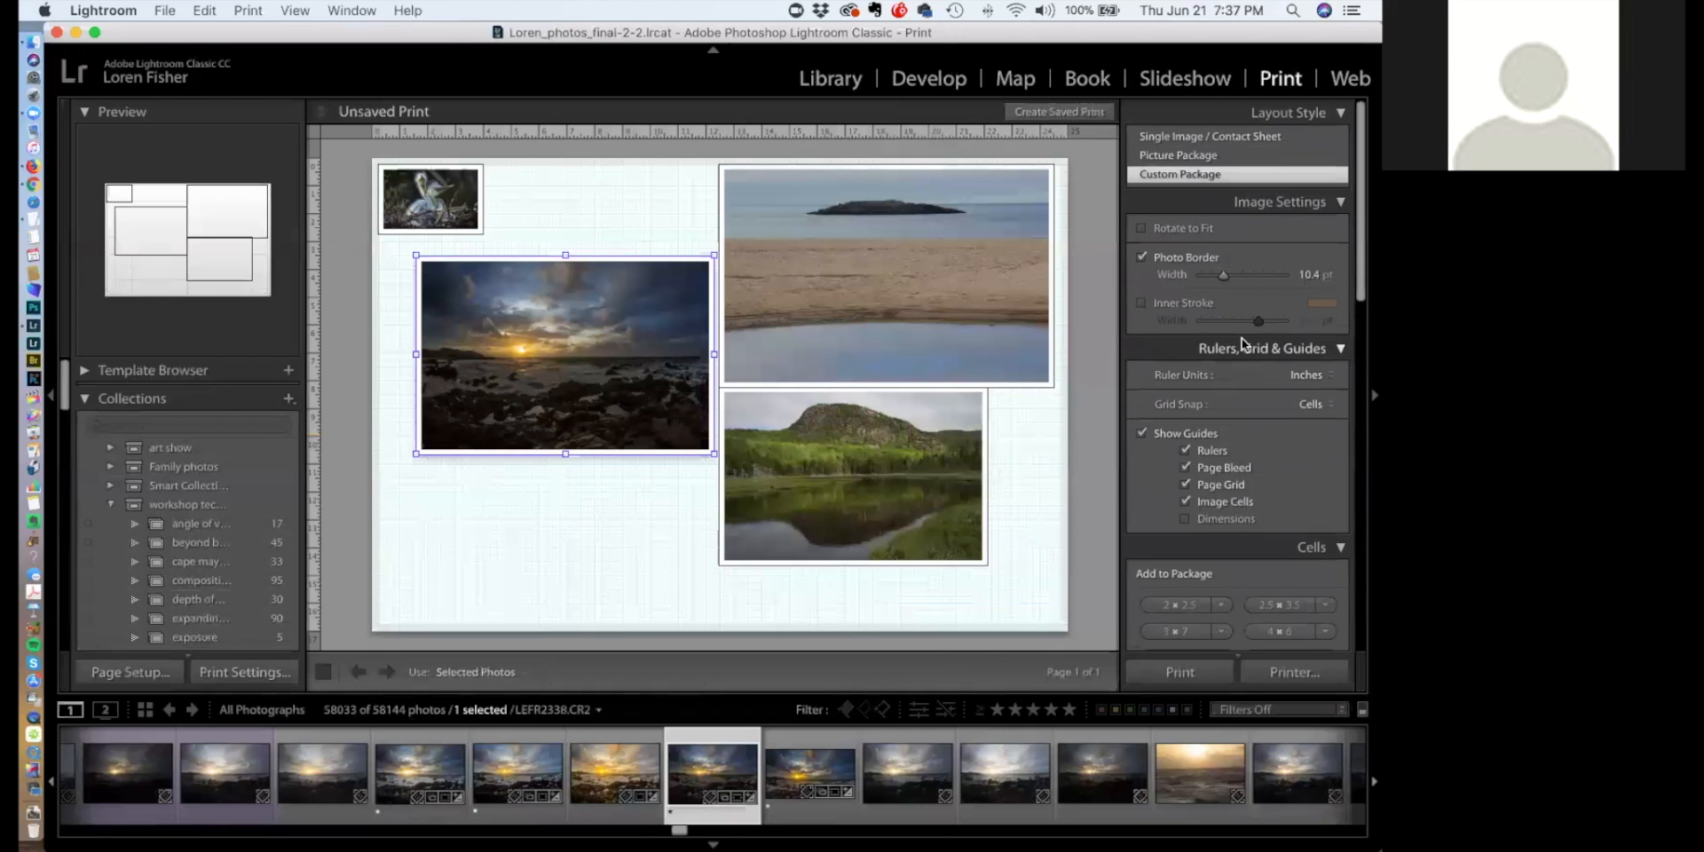
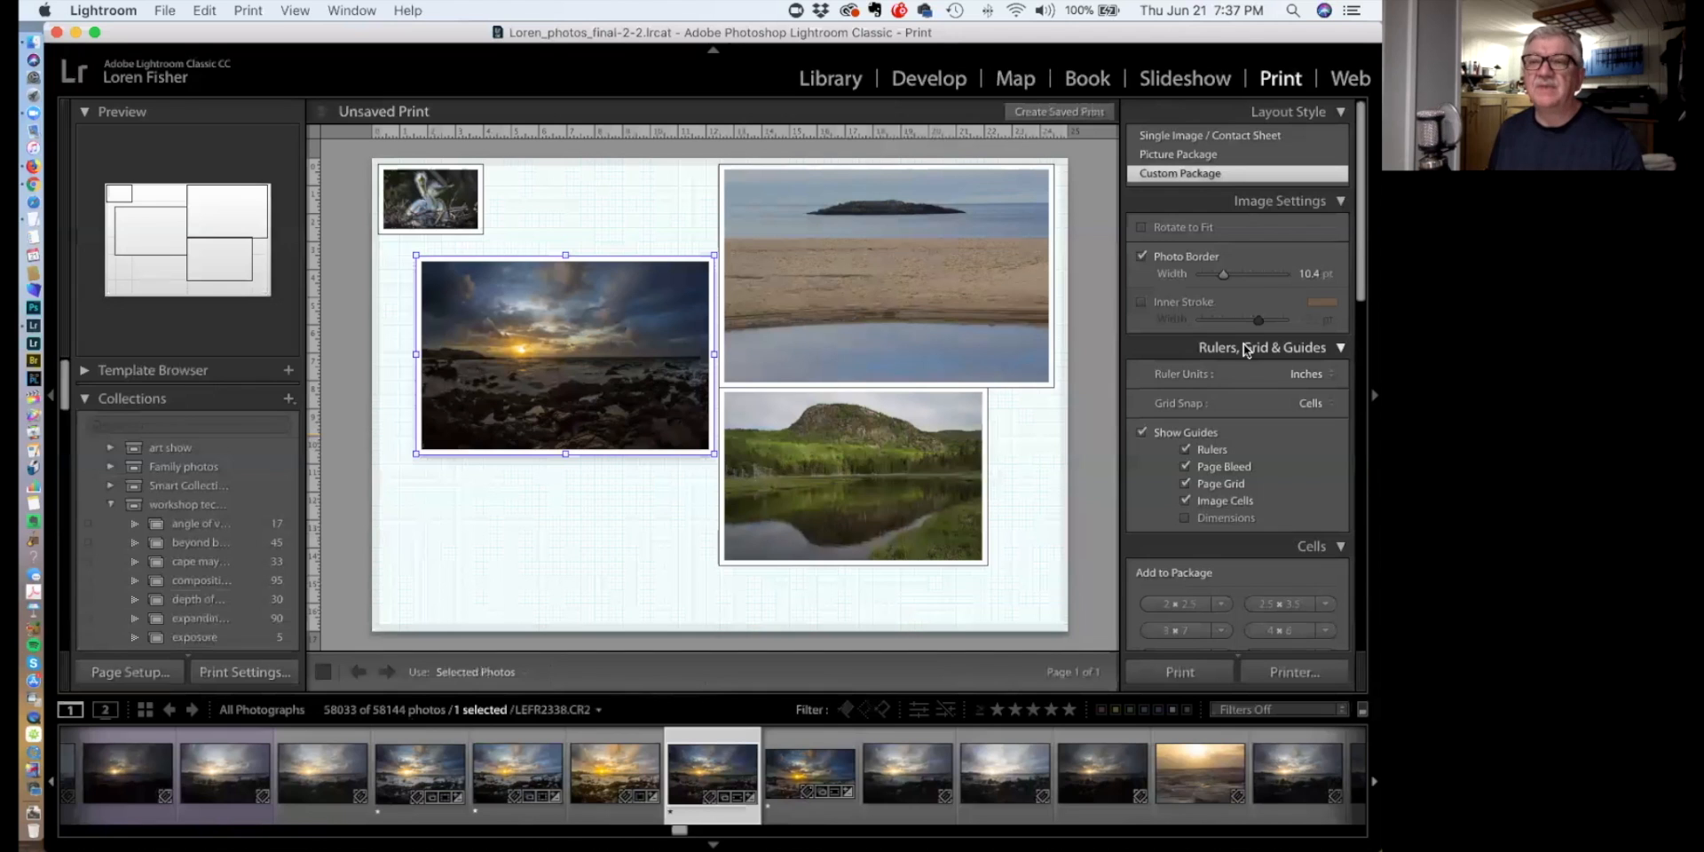
Change the layout style to Single Image / Contact Sheet and choose the brighter sunset photo LEFR2339-HDR.dng for printing
click(1177, 135)
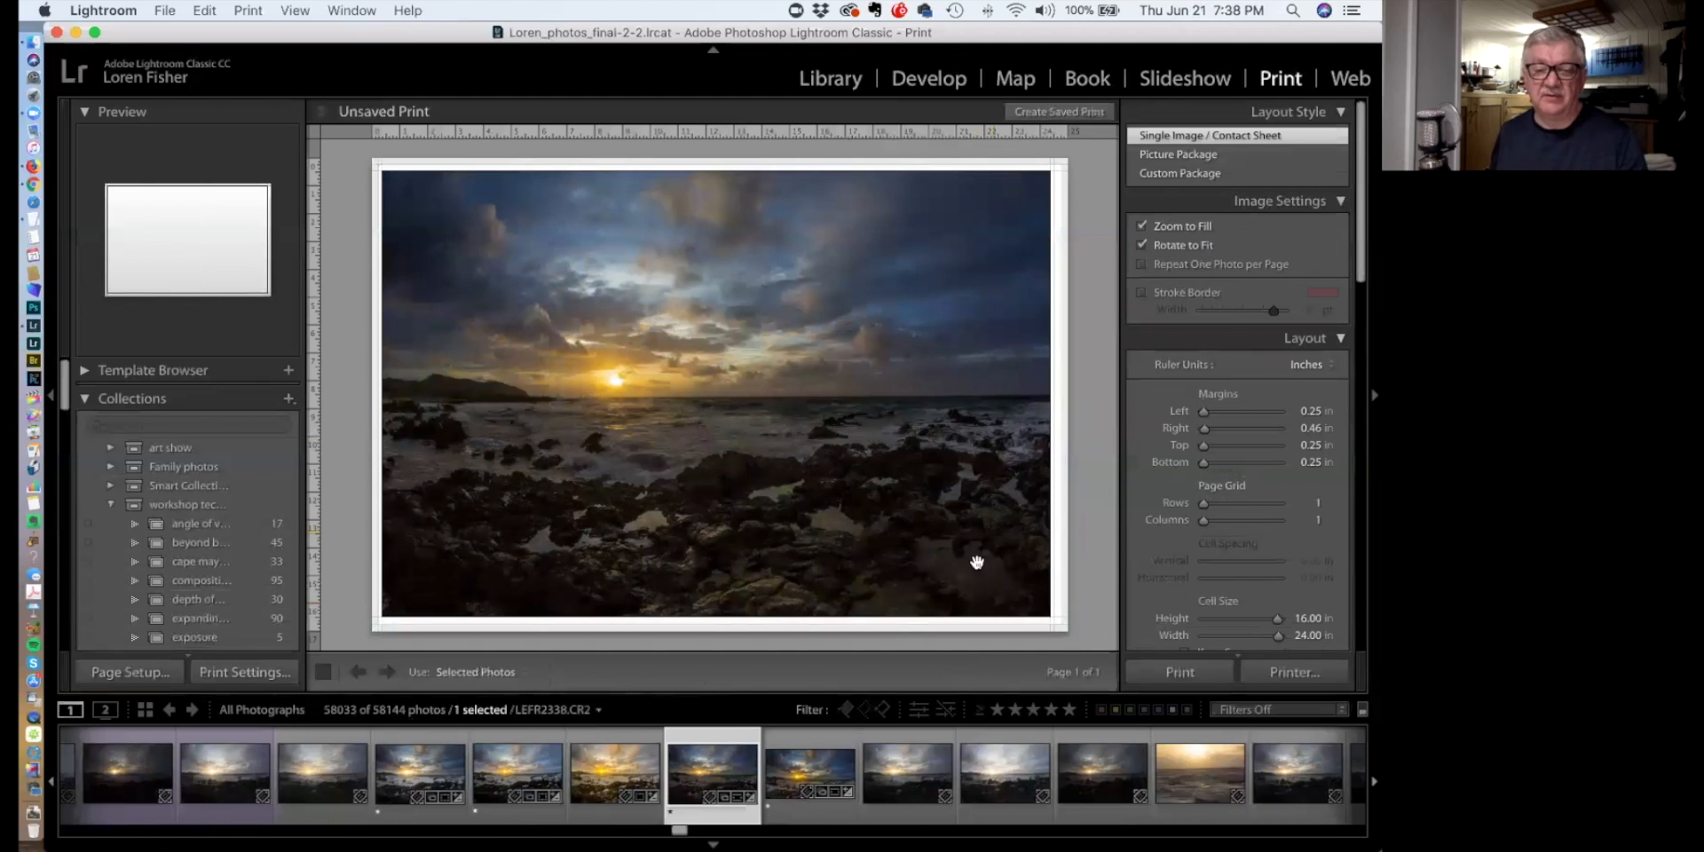
click(621, 765)
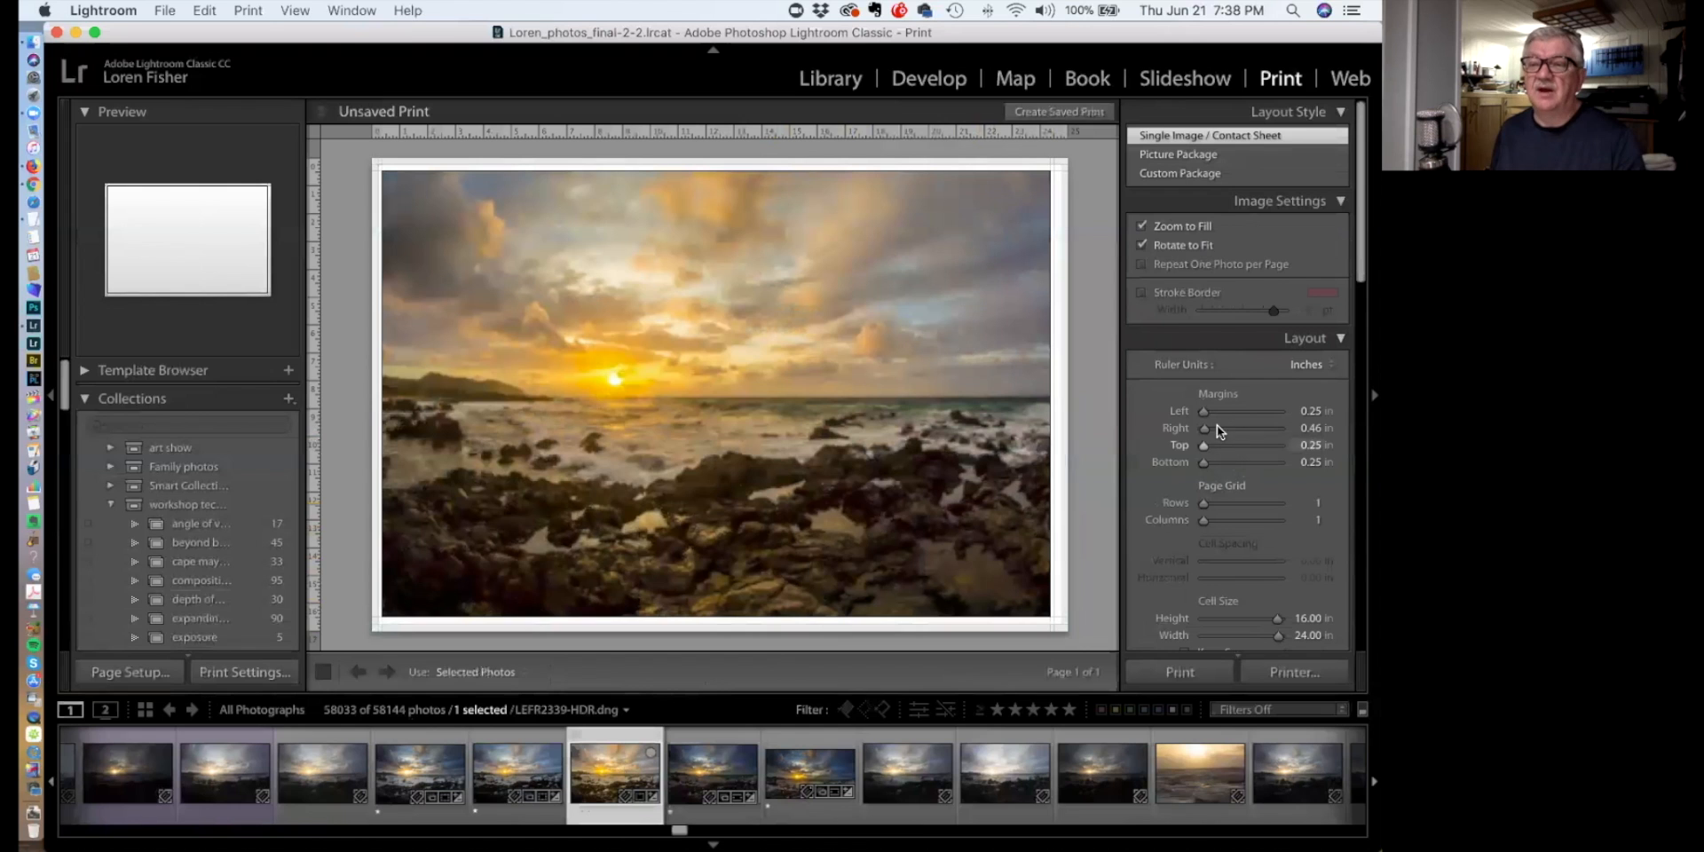
Reduce the print cell to a height of 8.14 in and a width of 15.92 in, and reposition the photo within it
scroll(1227, 579, down, 3)
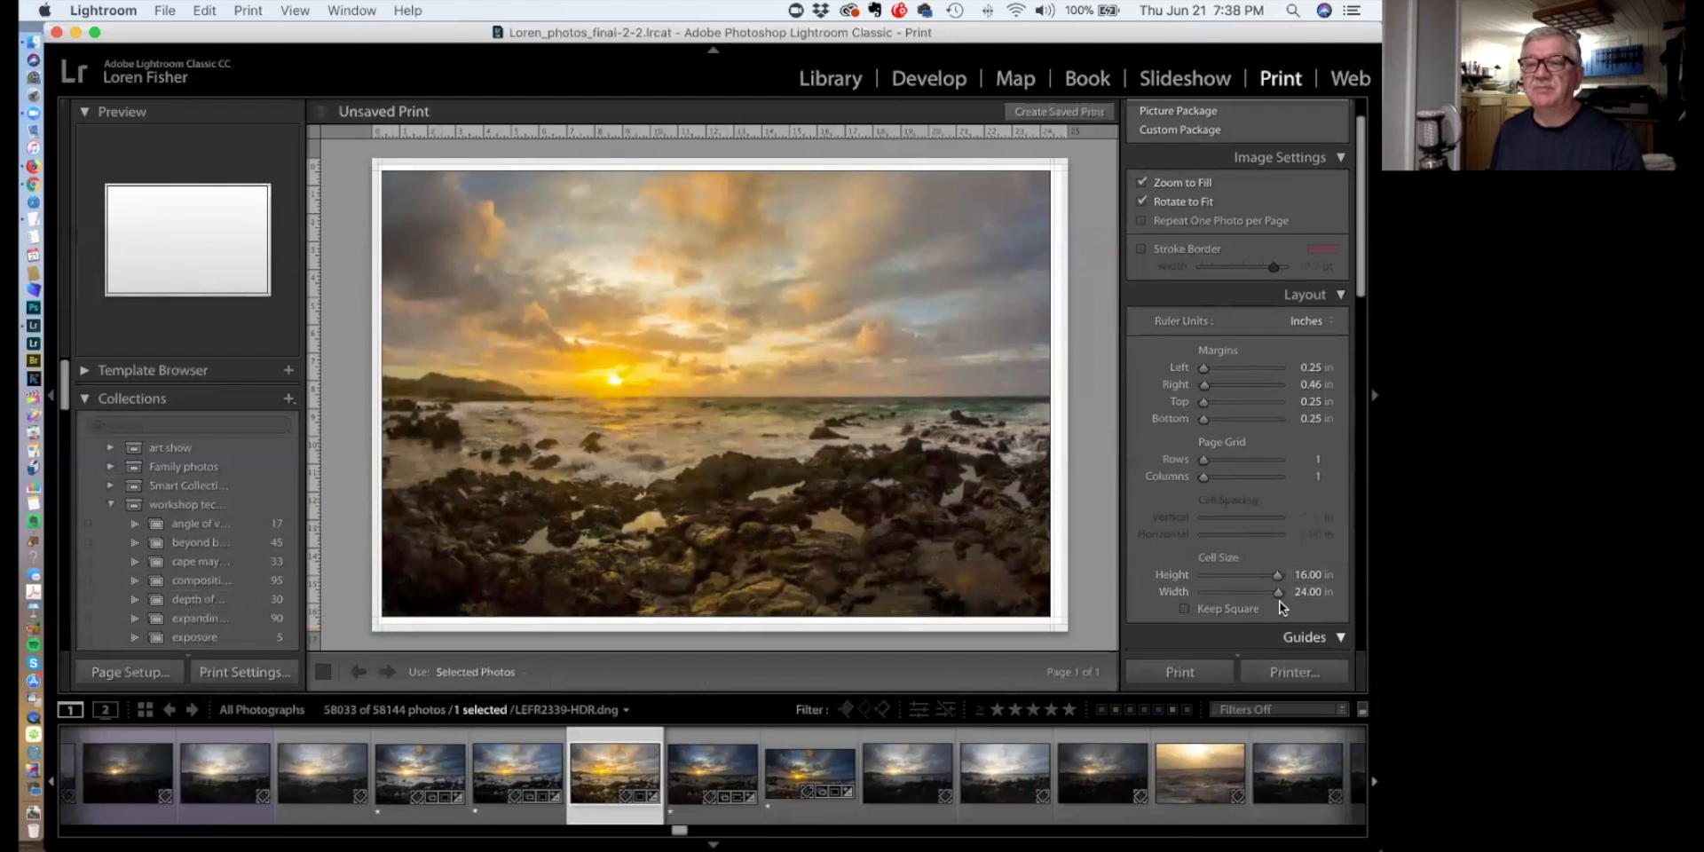
mouse_move(1275, 591)
mouse_down()
mouse_move(1217, 578)
mouse_move(1248, 591)
mouse_up()
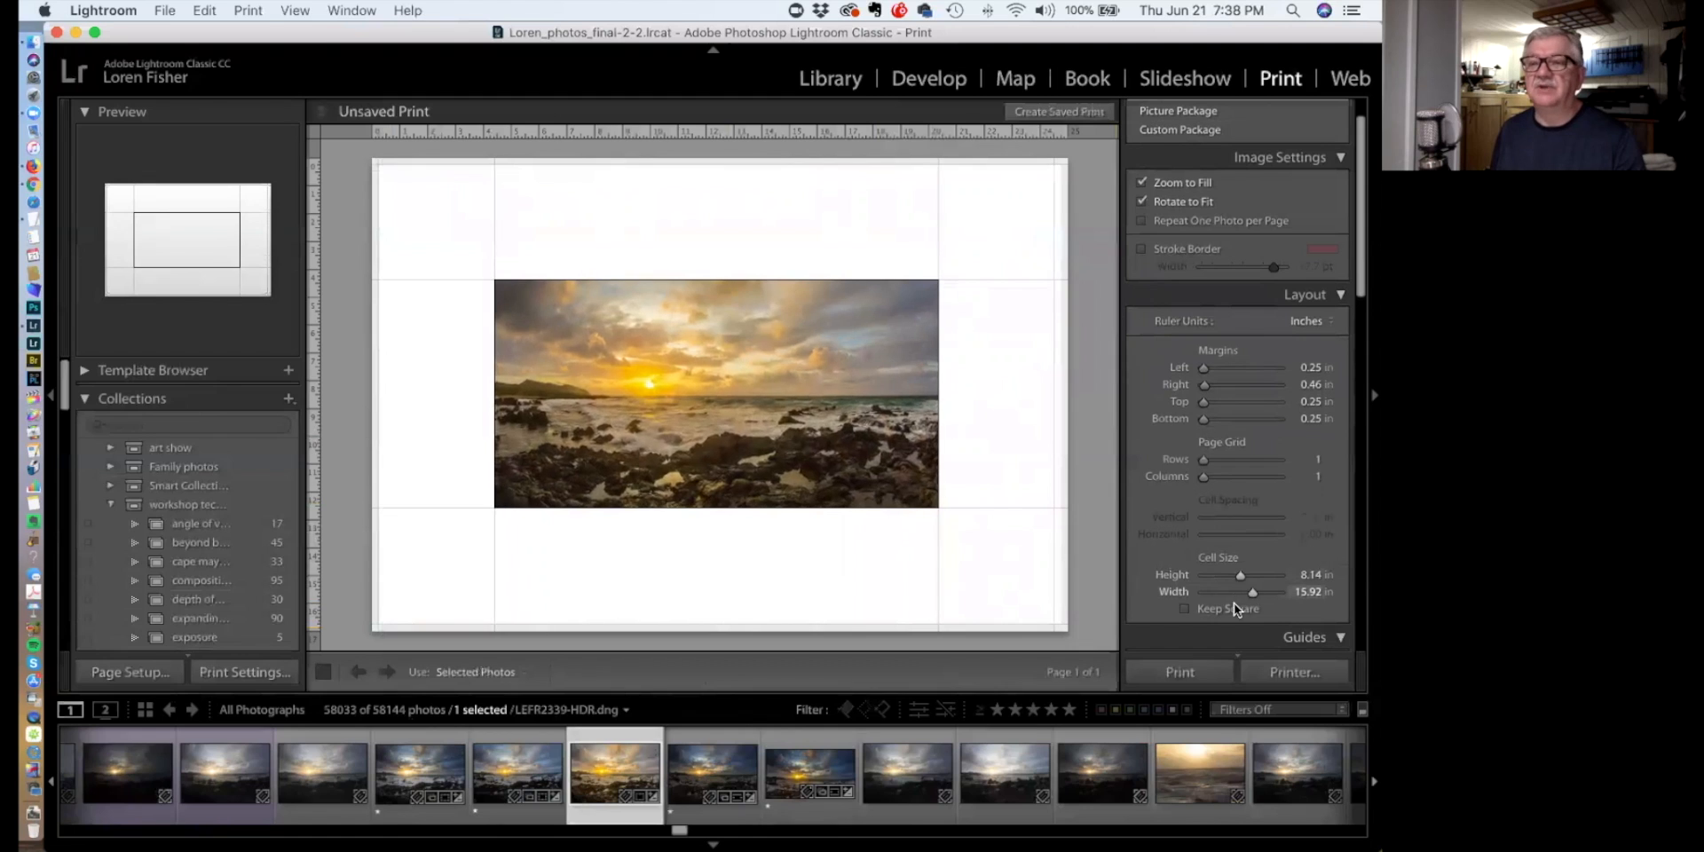
mouse_move(867, 411)
mouse_down()
mouse_move(869, 363)
mouse_move(870, 459)
mouse_move(869, 377)
mouse_move(871, 405)
mouse_up()
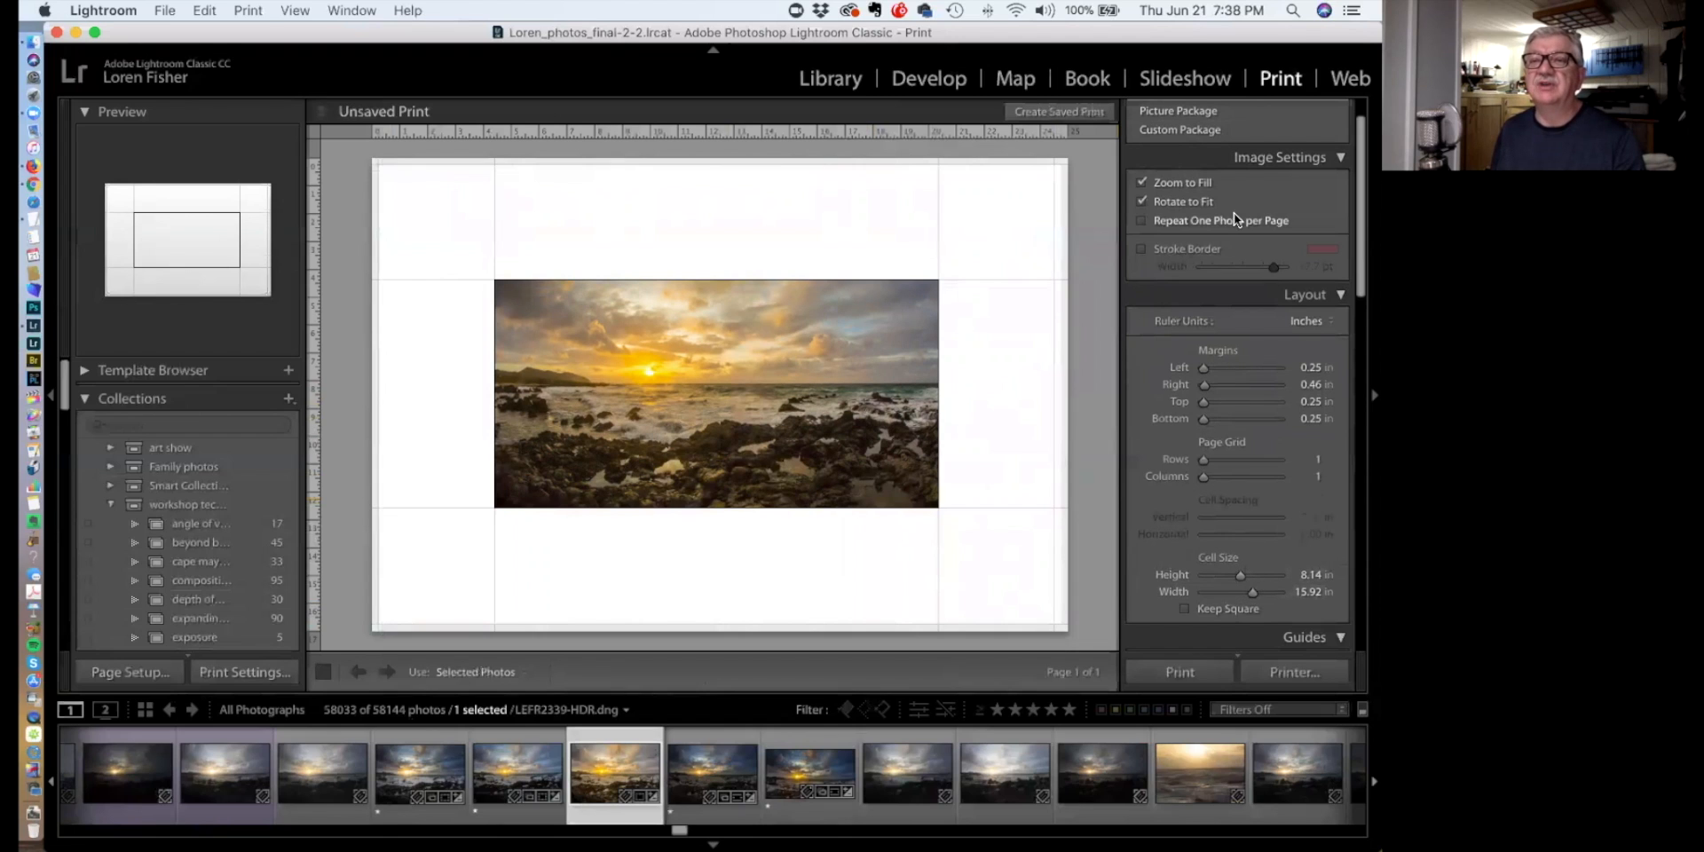
scroll(1184, 156, up, 2)
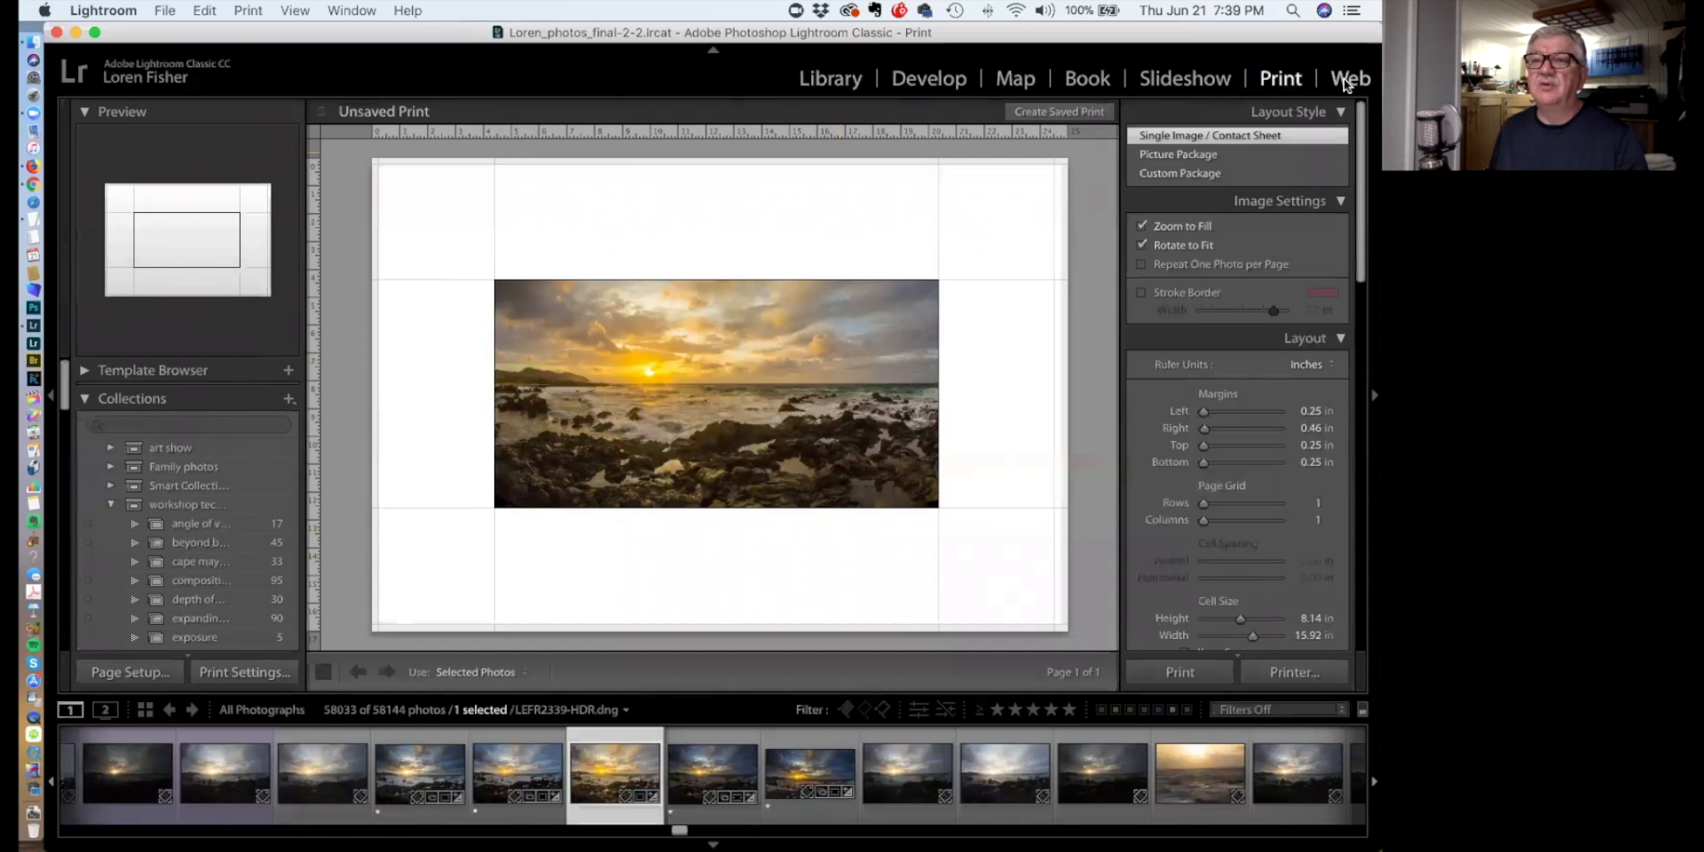
View the Web module's gallery layout and return to the Library module
drag(1188, 38, 1183, 42)
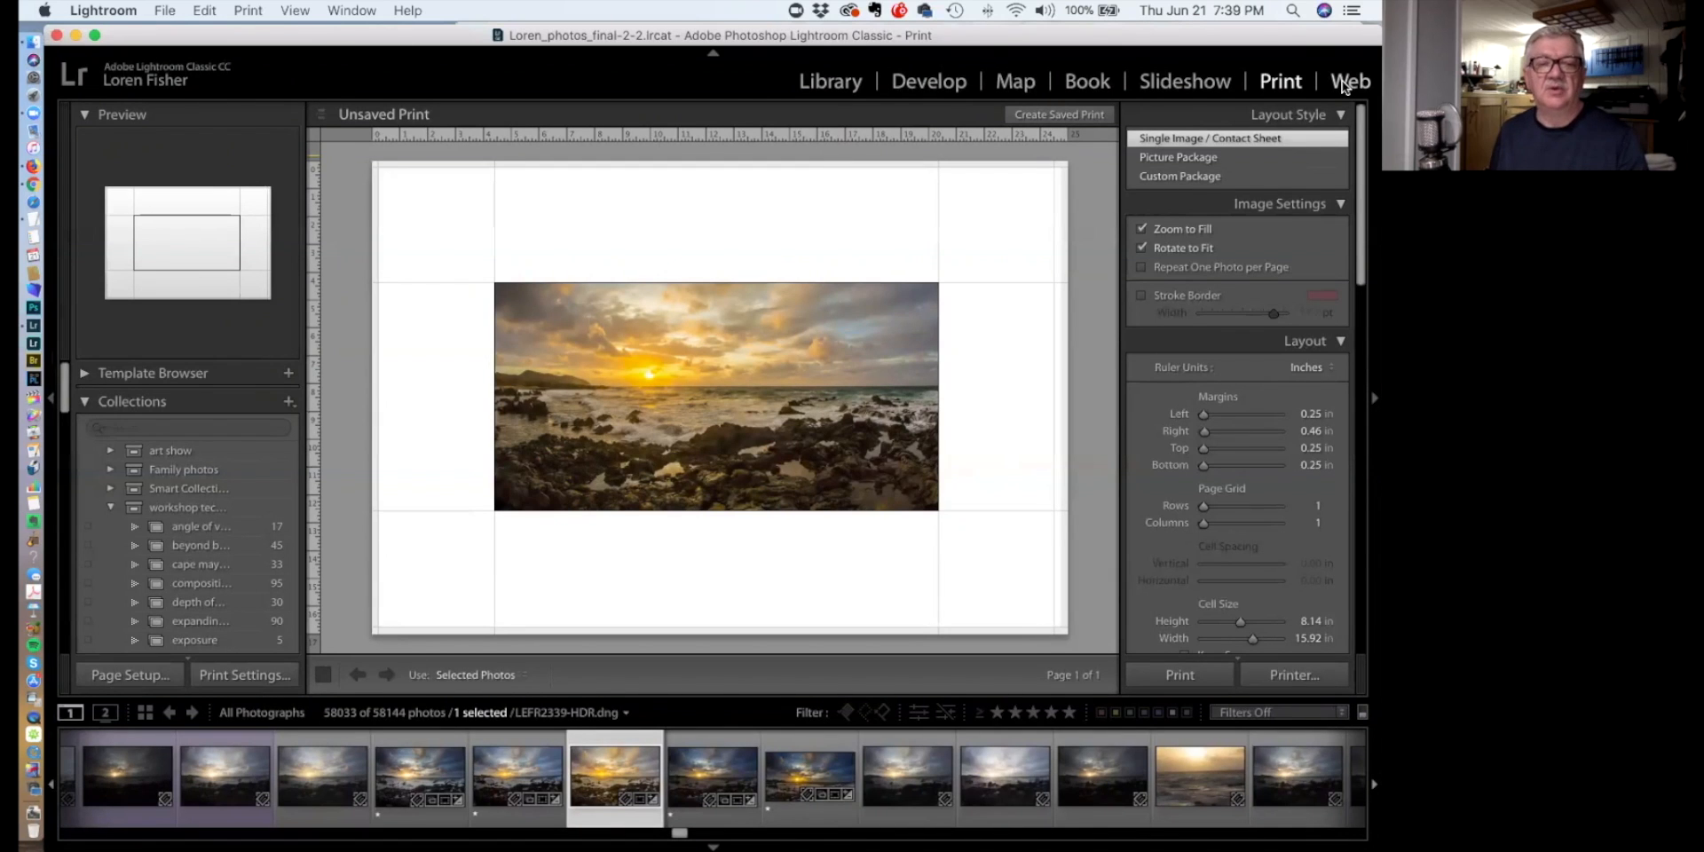
click(1344, 83)
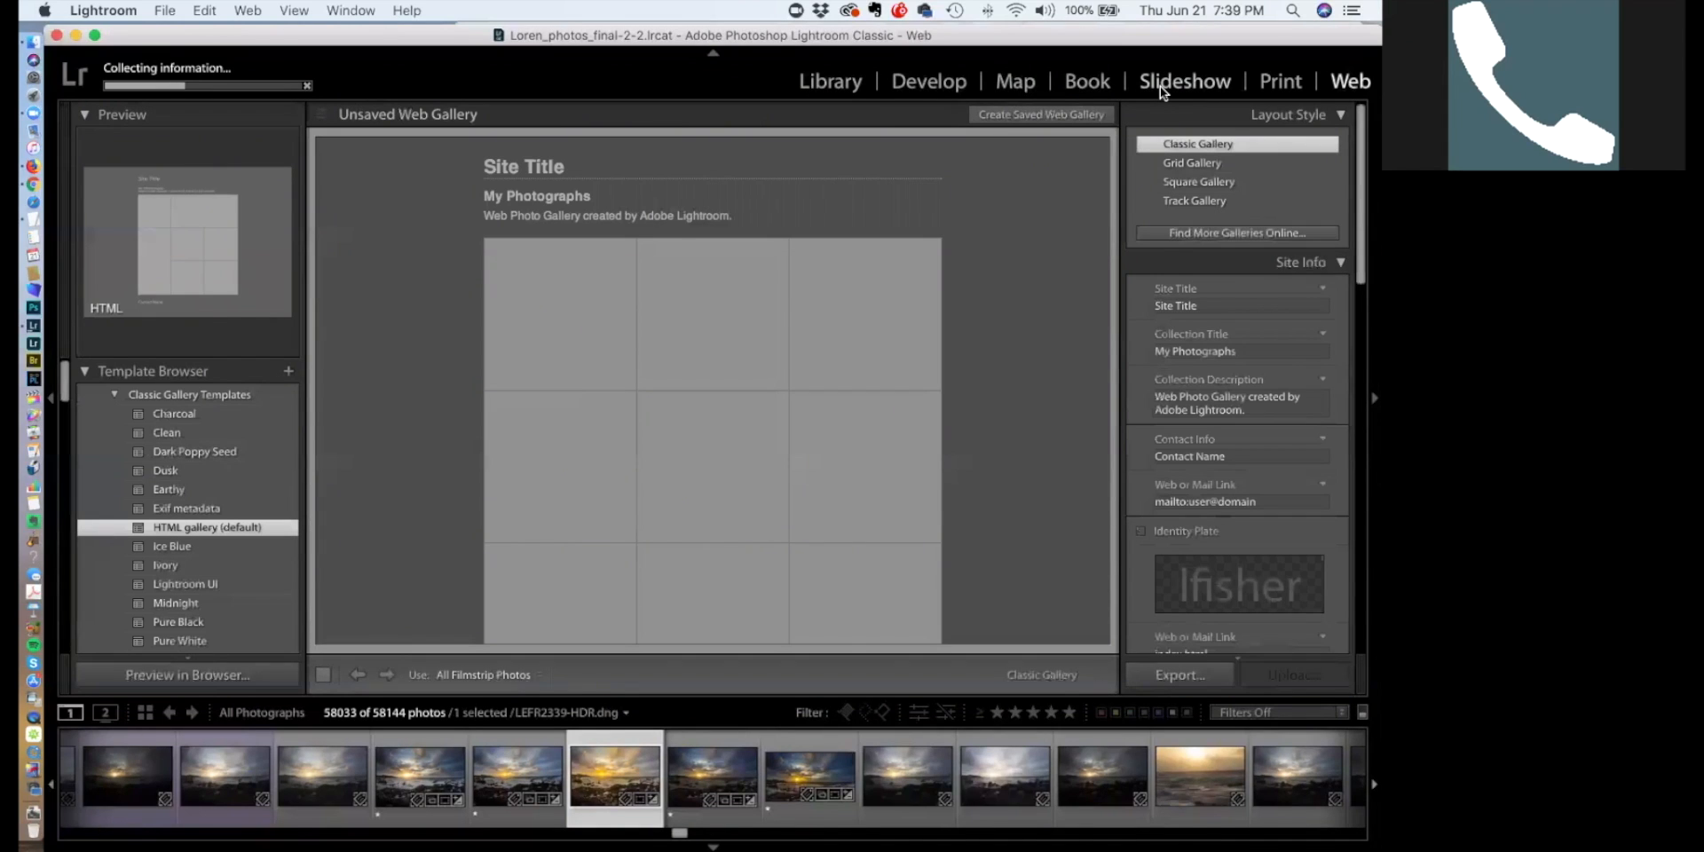
click(843, 82)
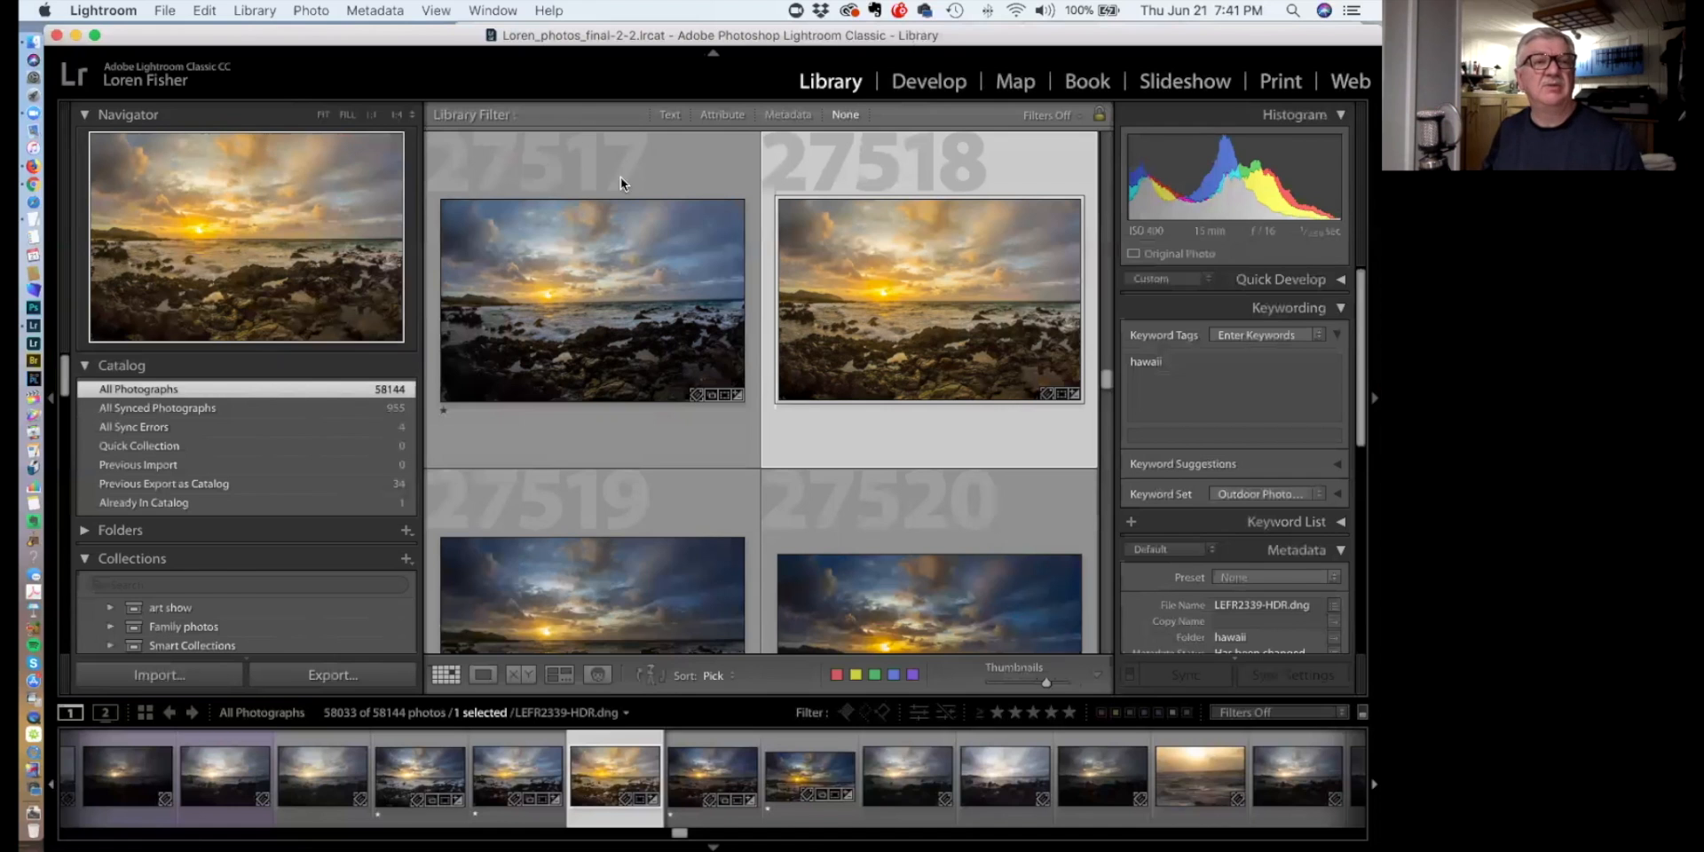
scroll(460, 204, up, 1)
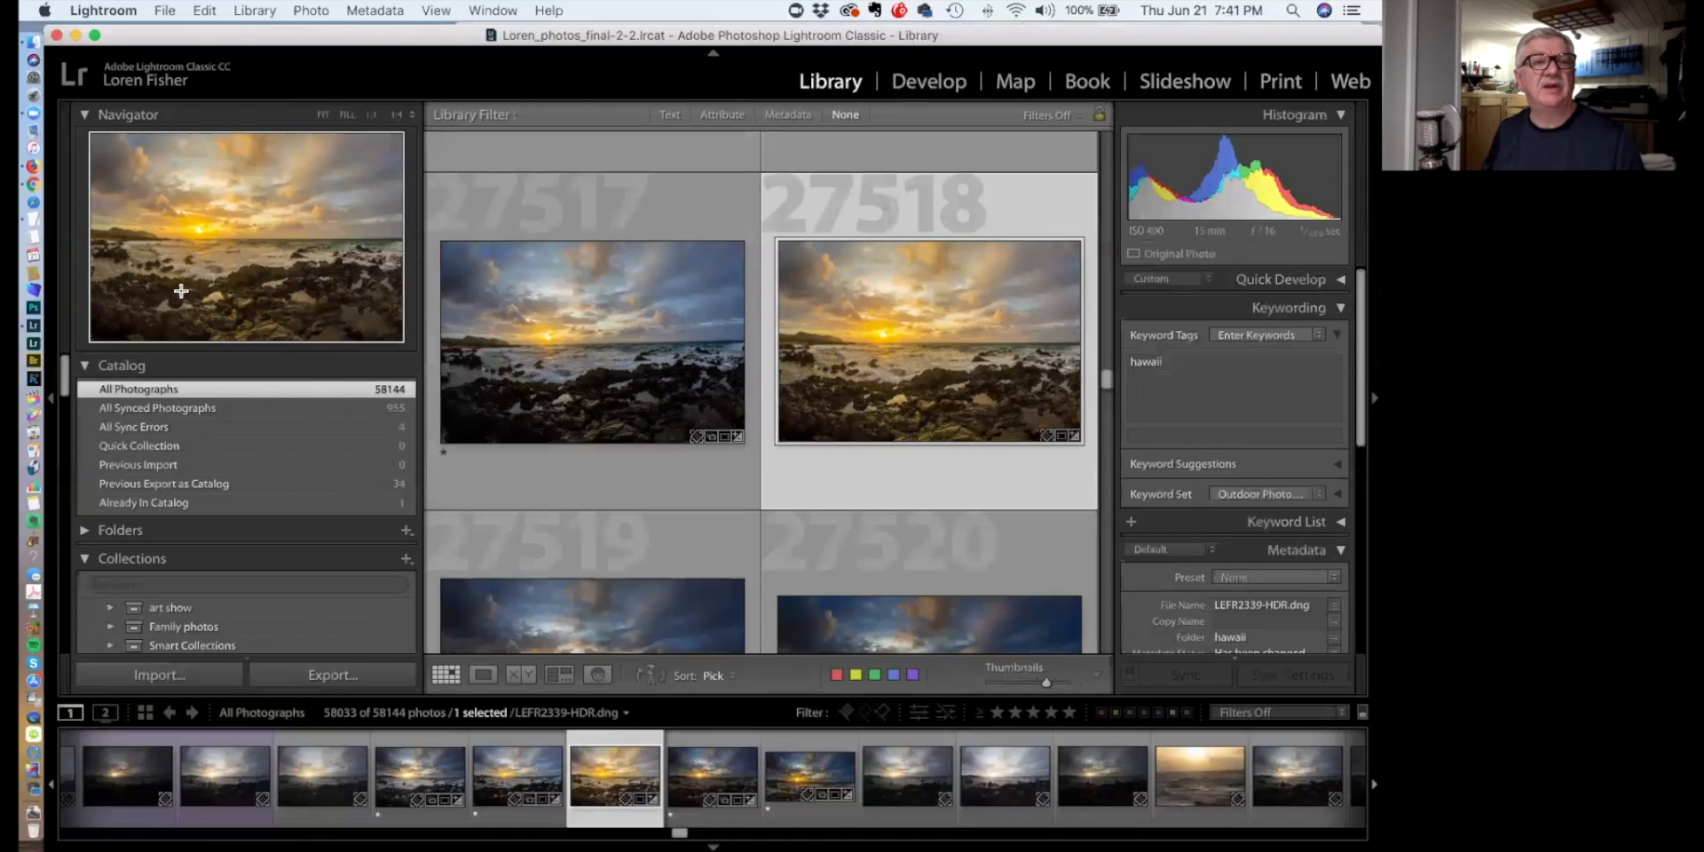
Switch to Adobe Lightroom CC, dismiss the update notice, and search all photos for "tree"
click(33, 346)
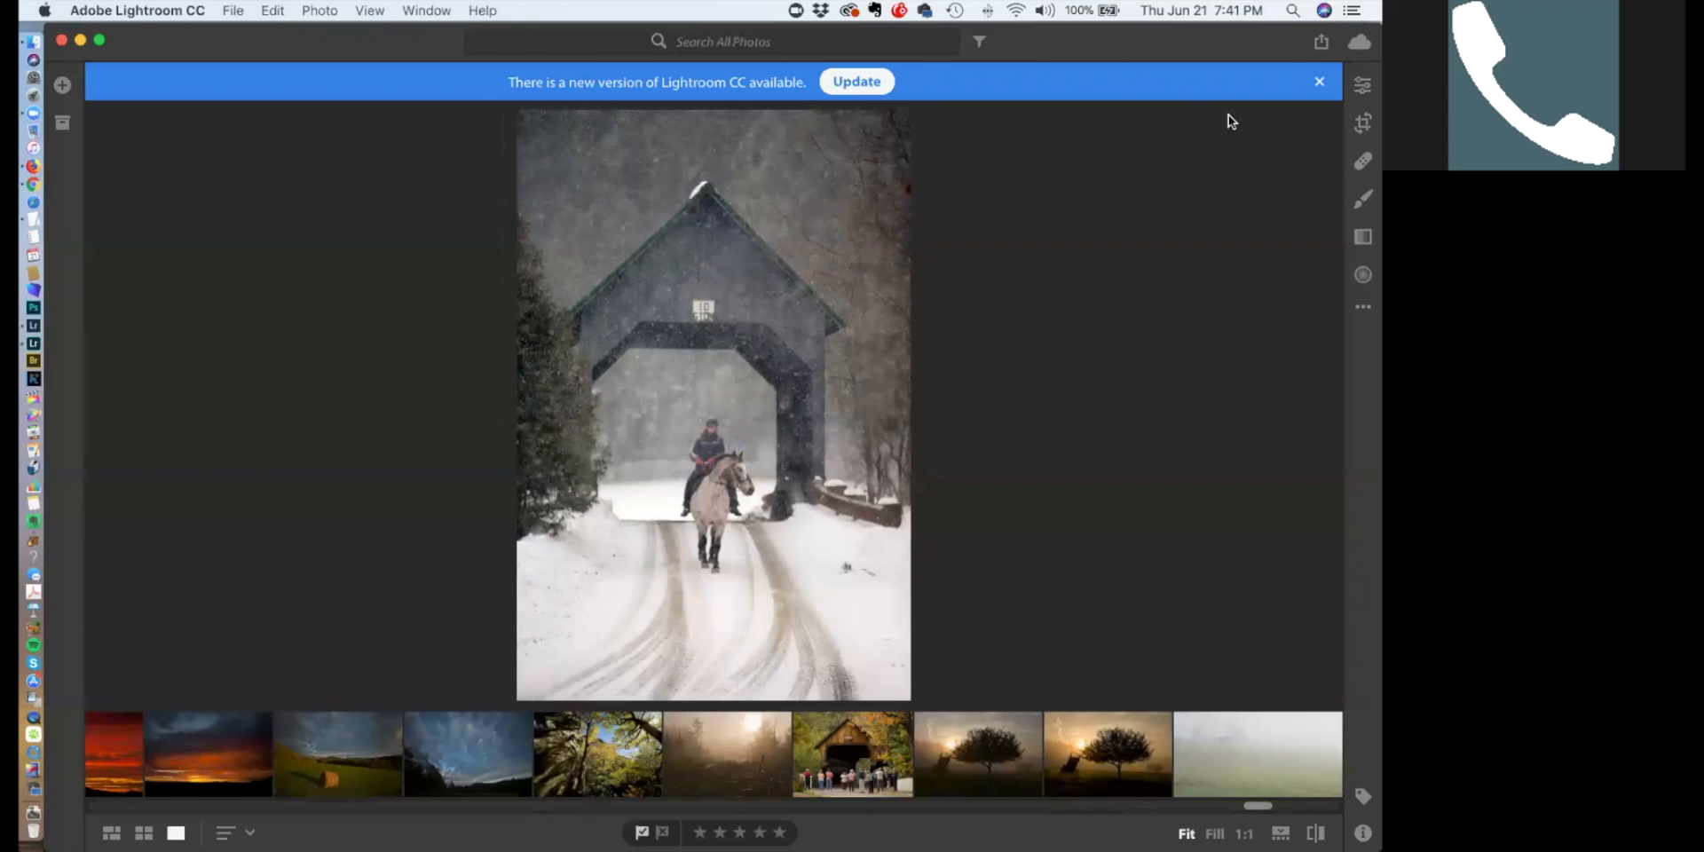
click(1318, 81)
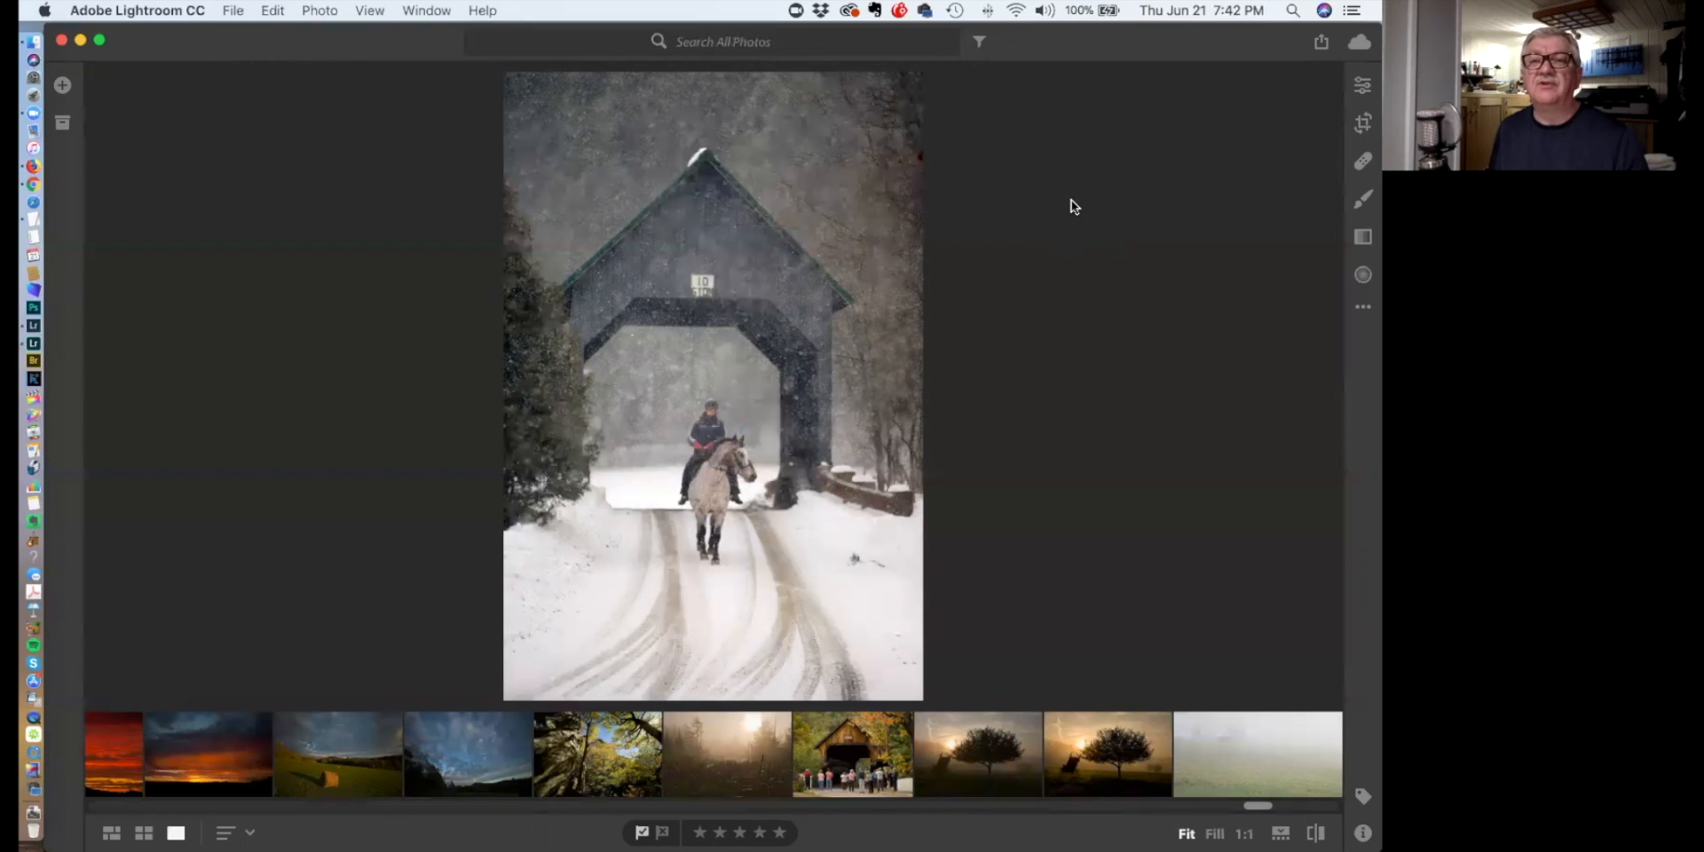
key(super+f)
text(t)
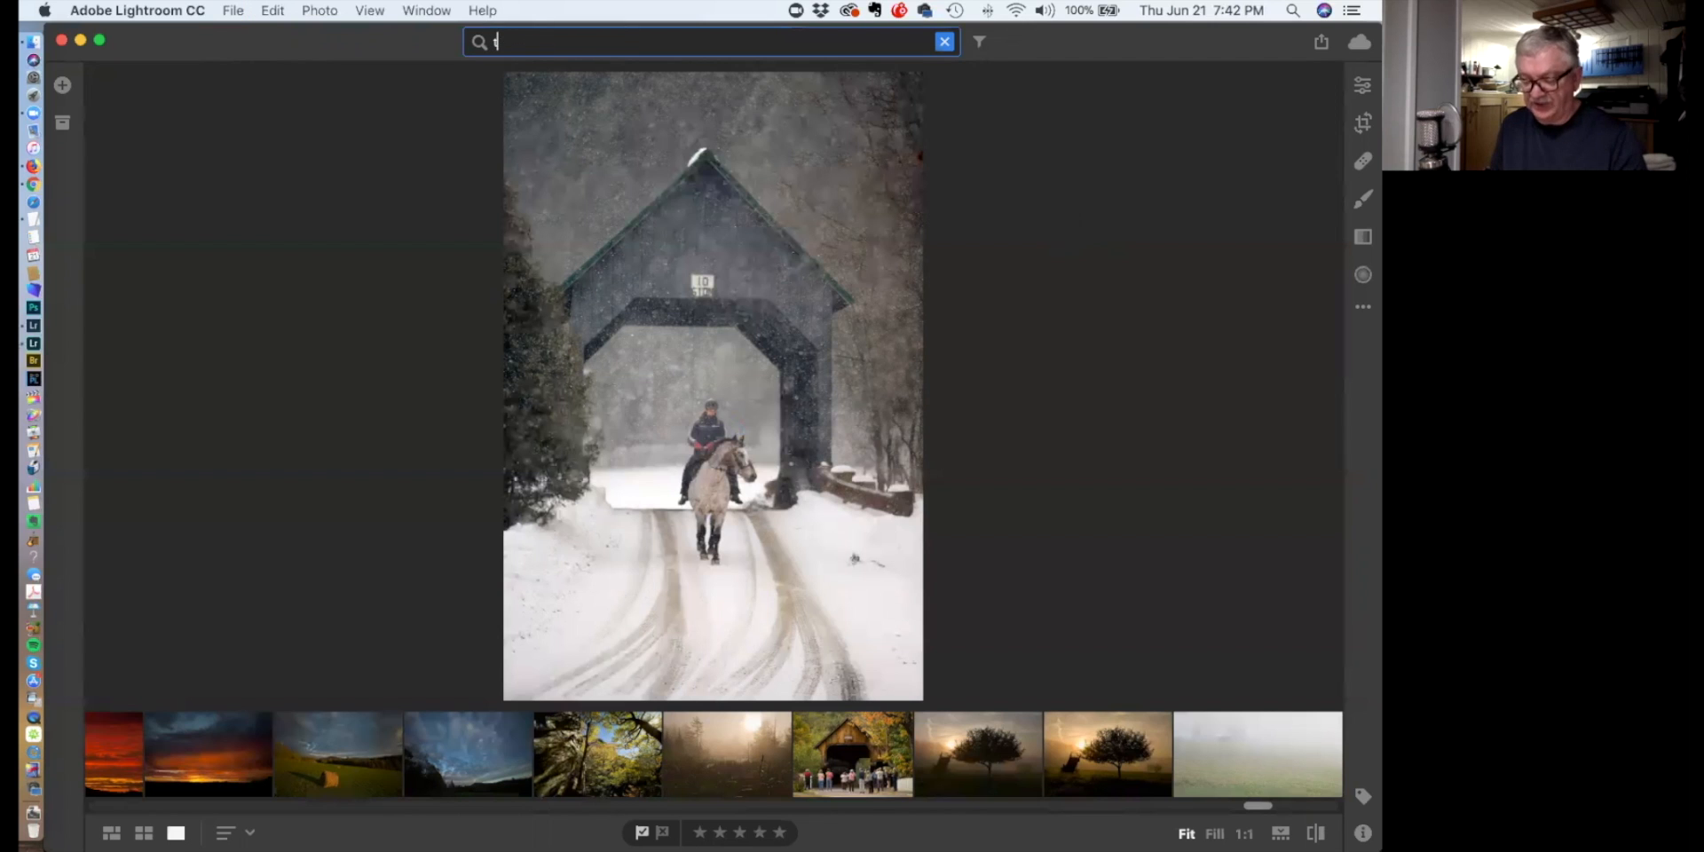
text(ree)
key(Return)
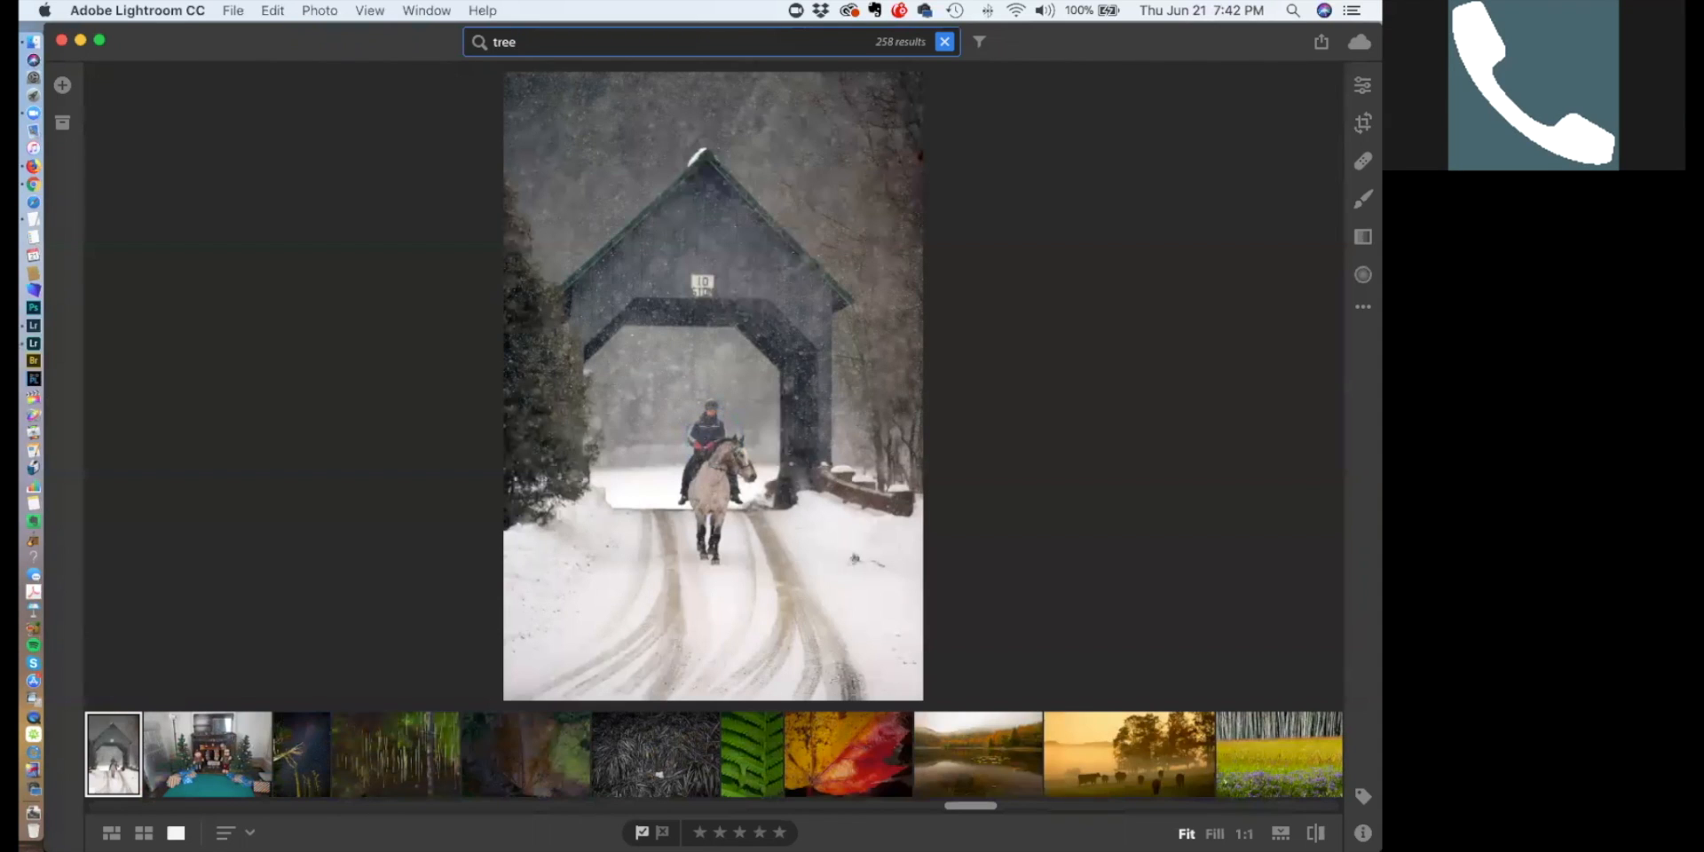
Show the "tree" search results as a square grid and browse through the matching photos
text(g)
key(BackSpace)
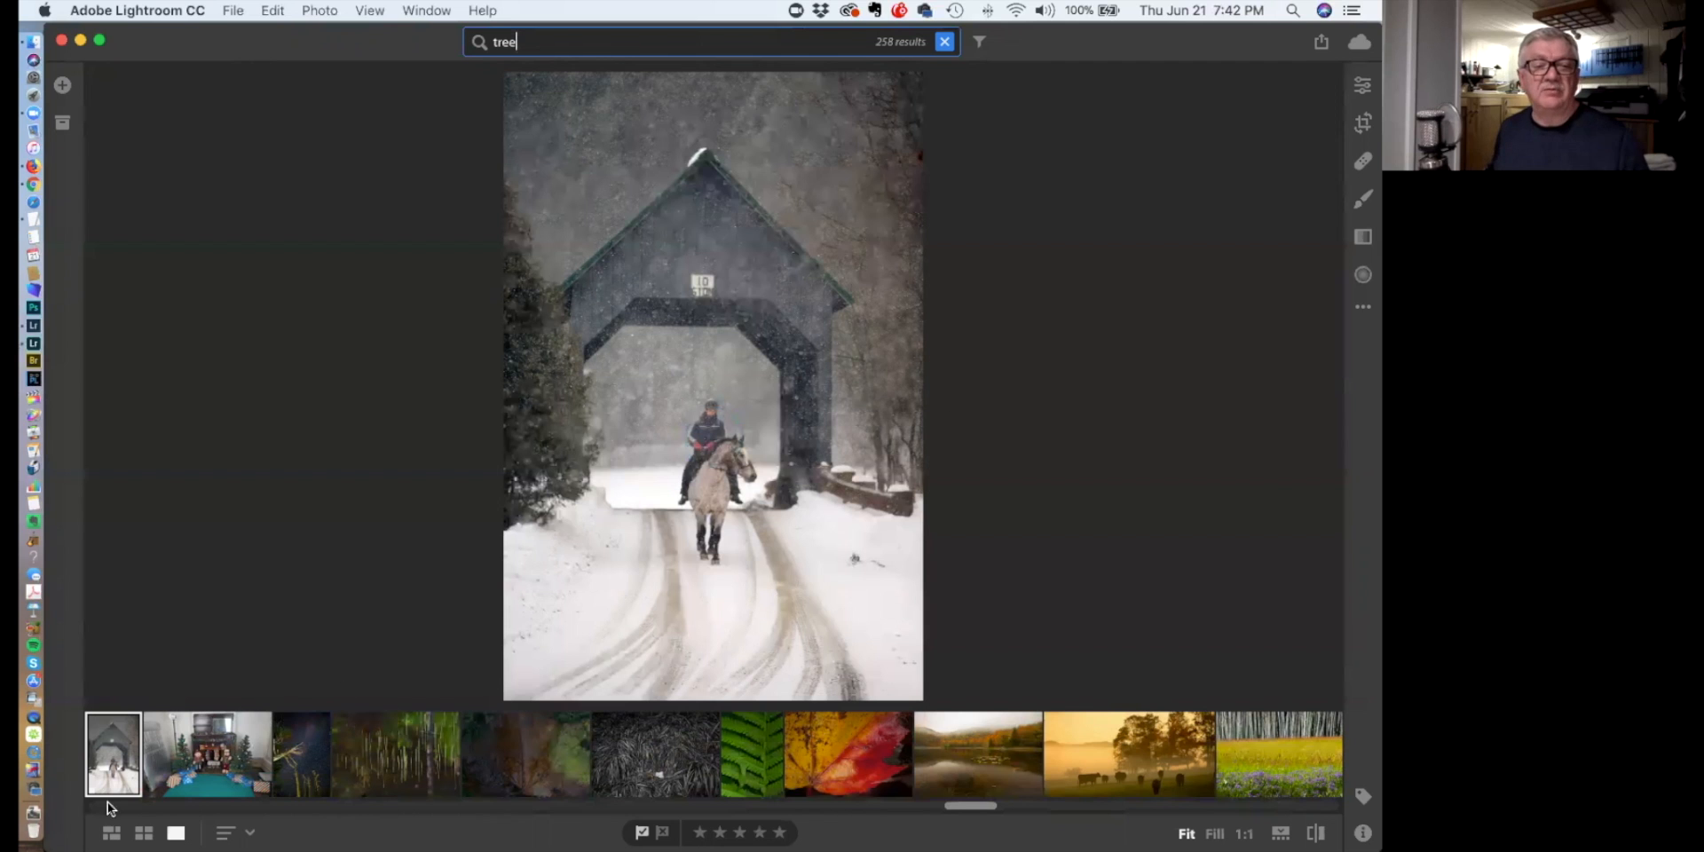
click(143, 832)
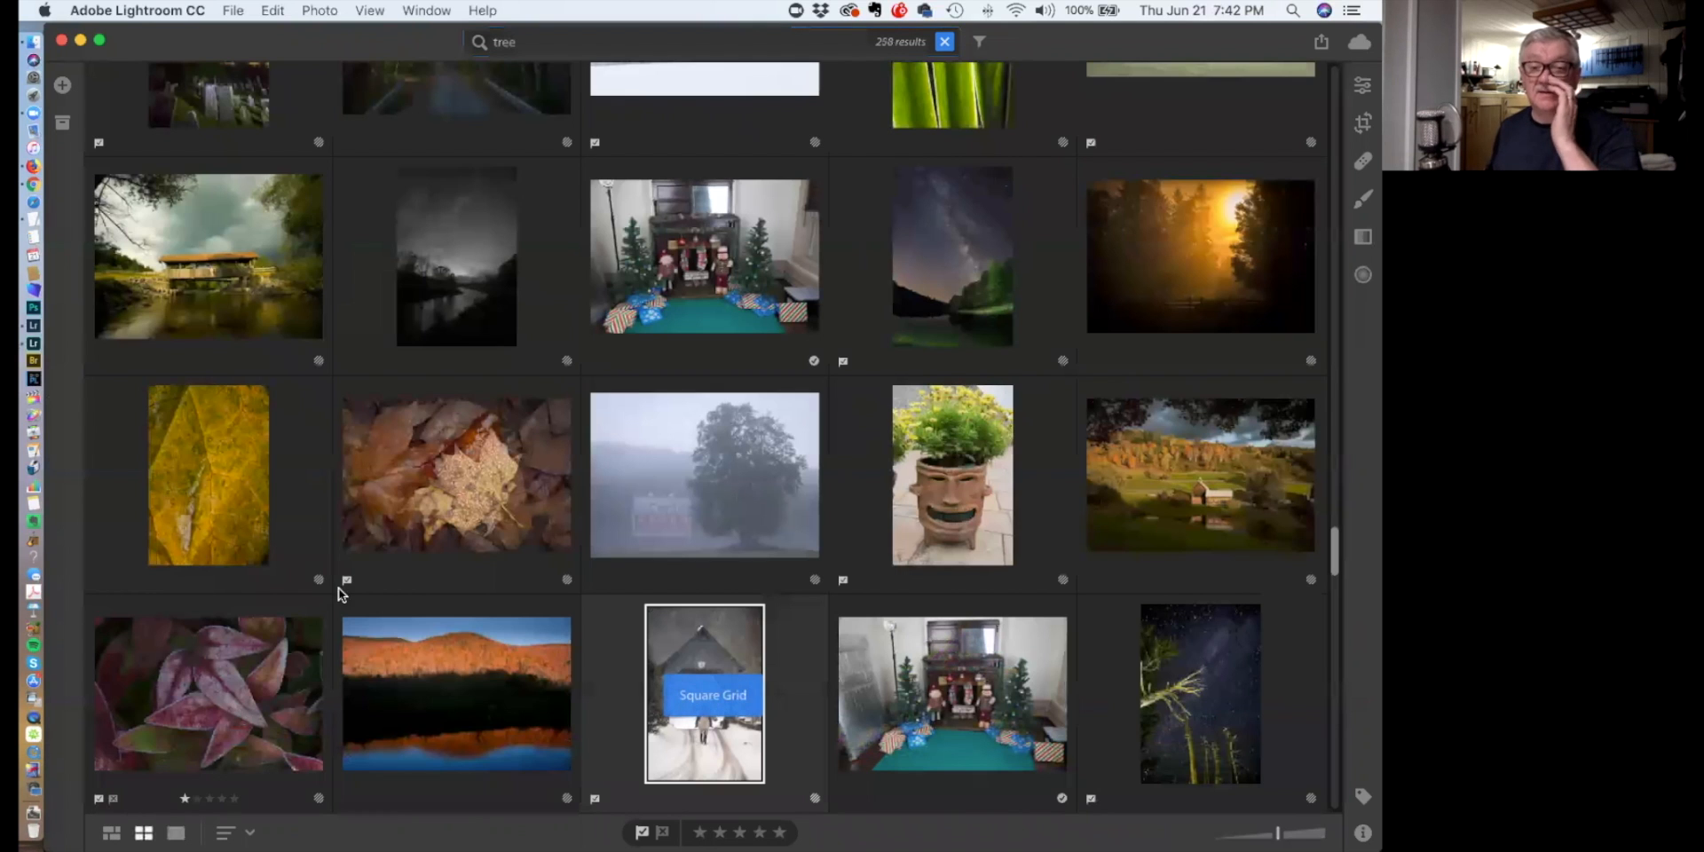
scroll(465, 461, up, 10)
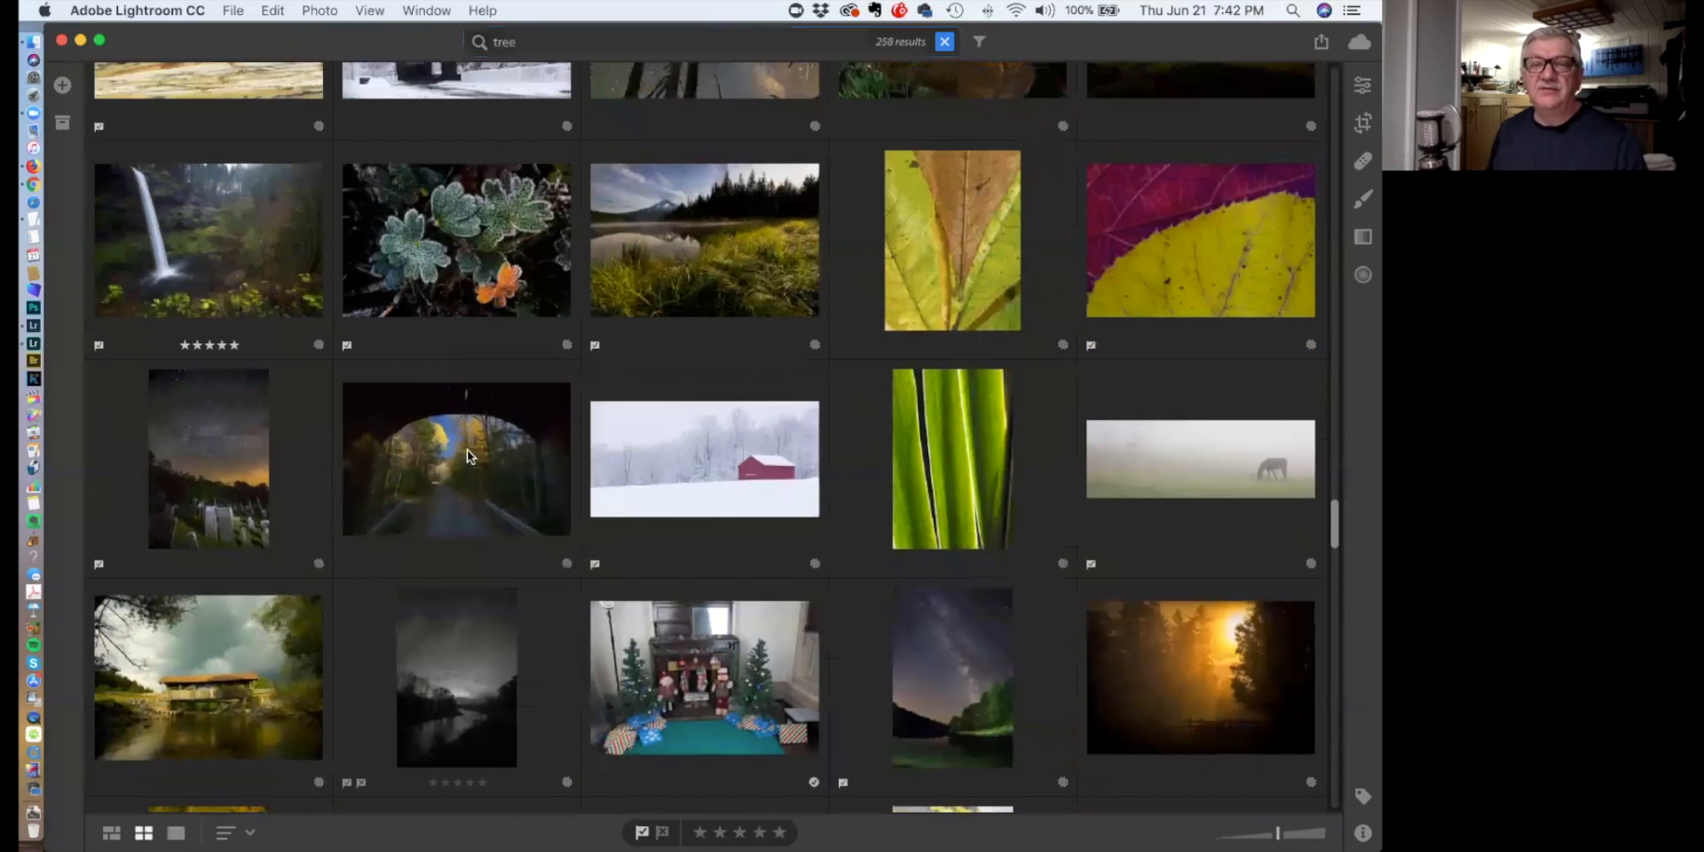
scroll(467, 449, up, 5)
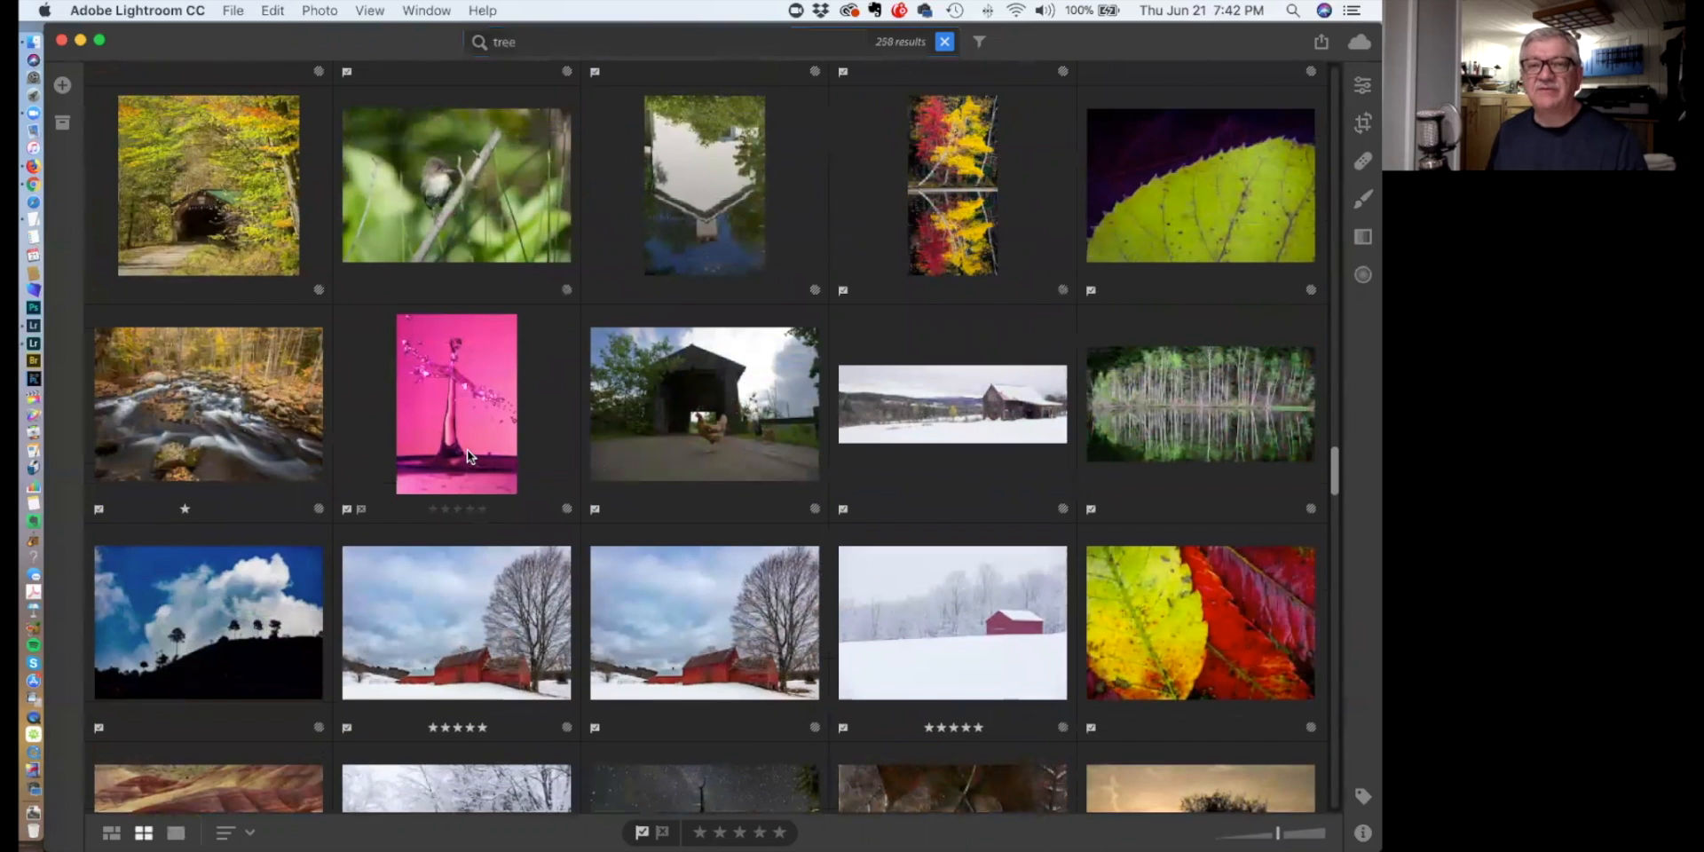
scroll(466, 449, up, 5)
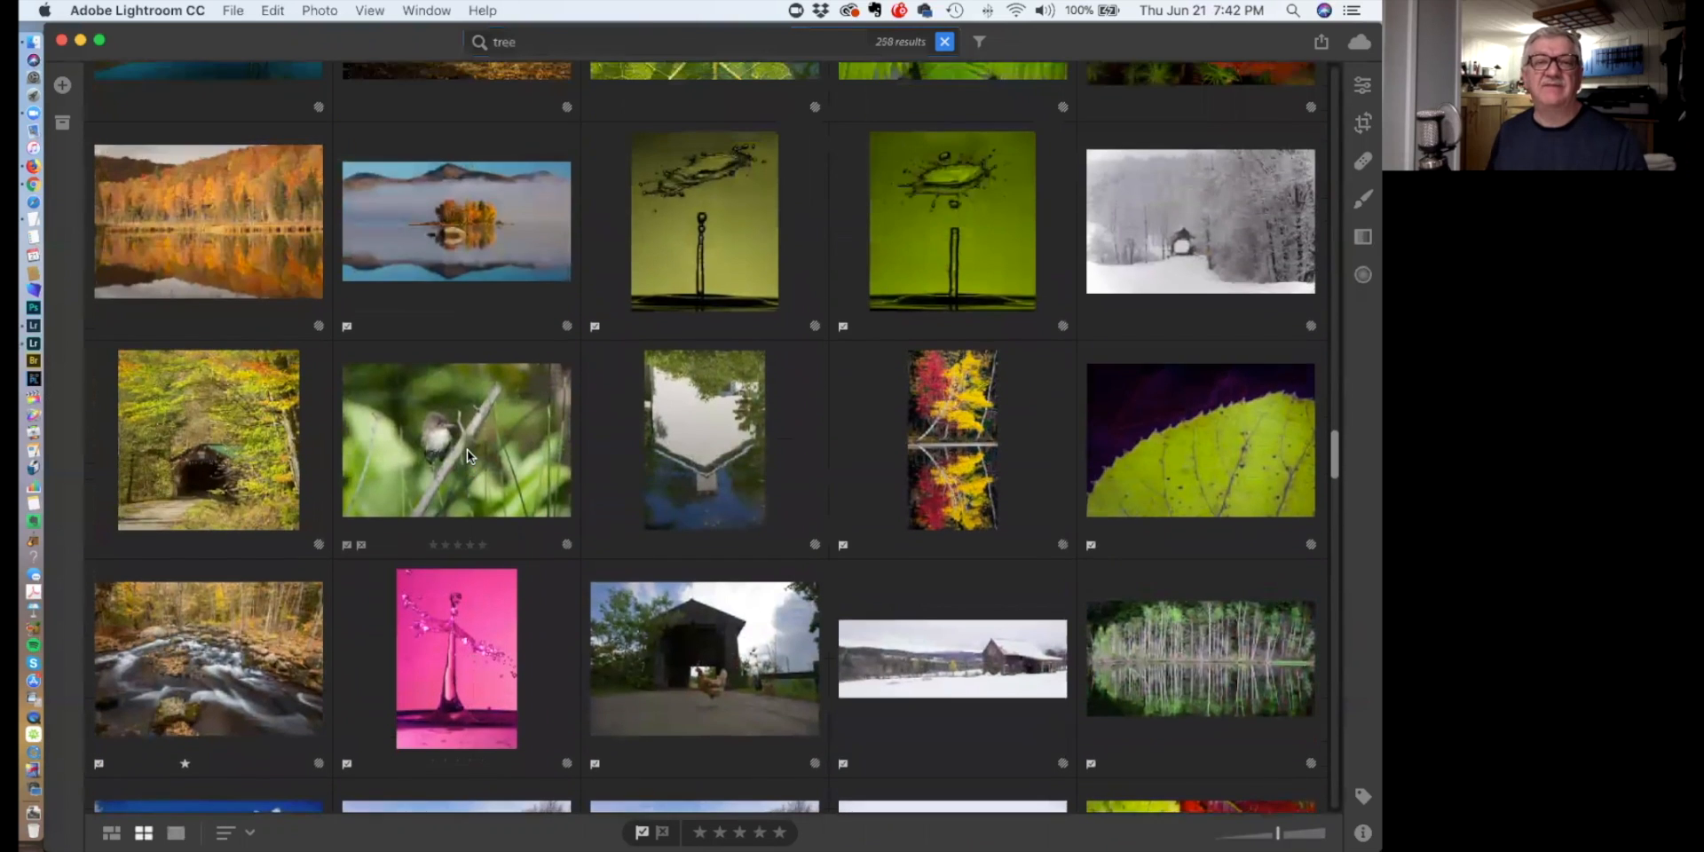
scroll(467, 450, up, 4)
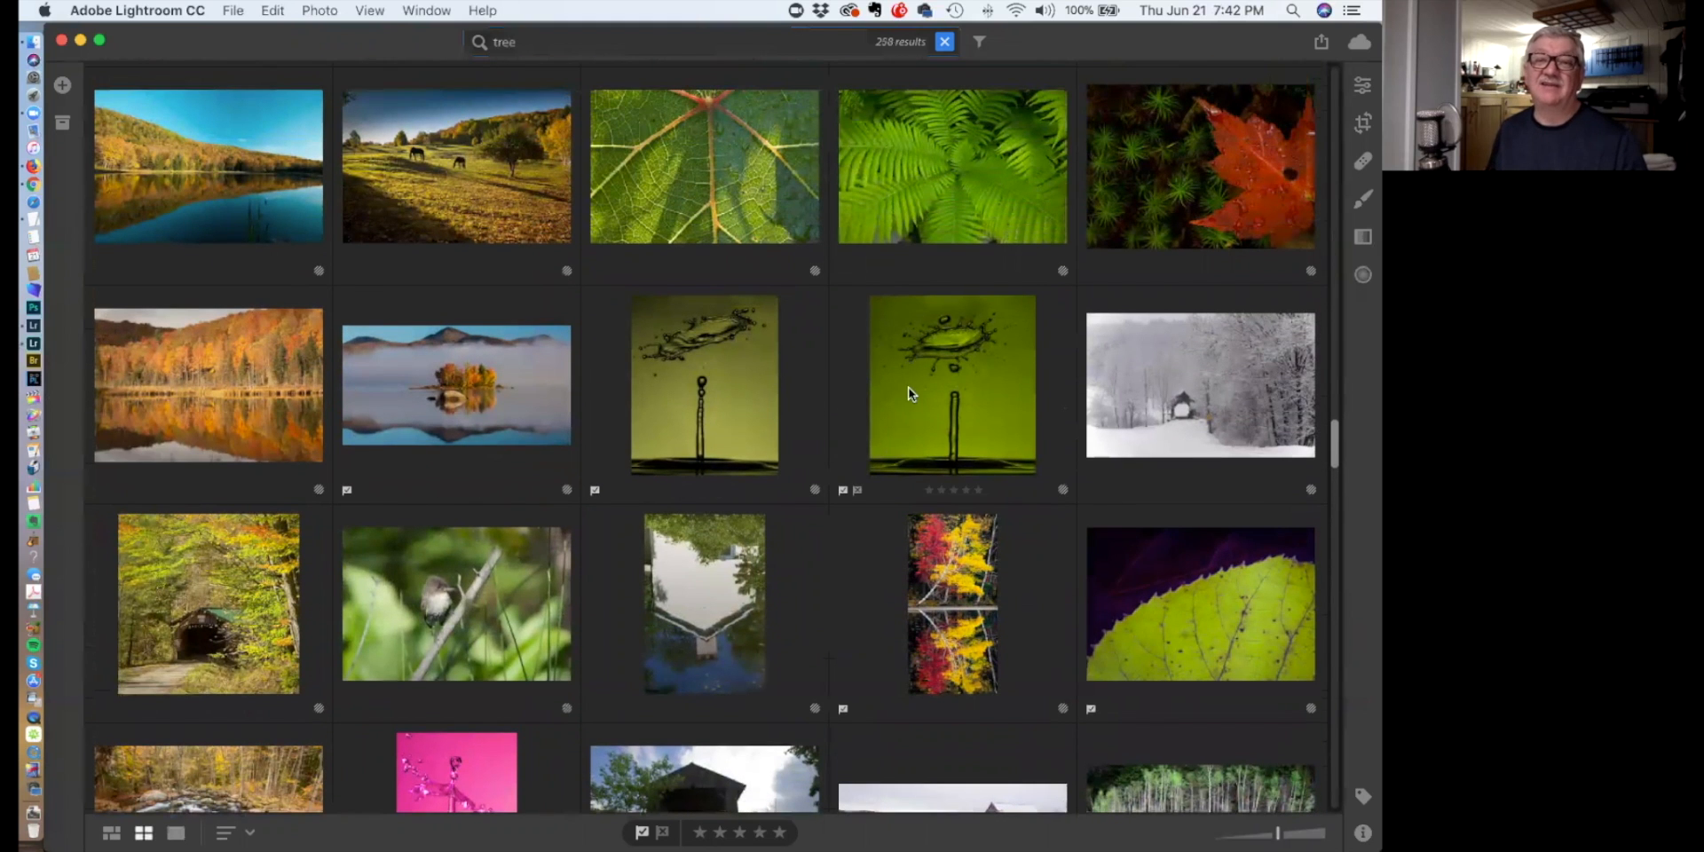
scroll(647, 399, up, 5)
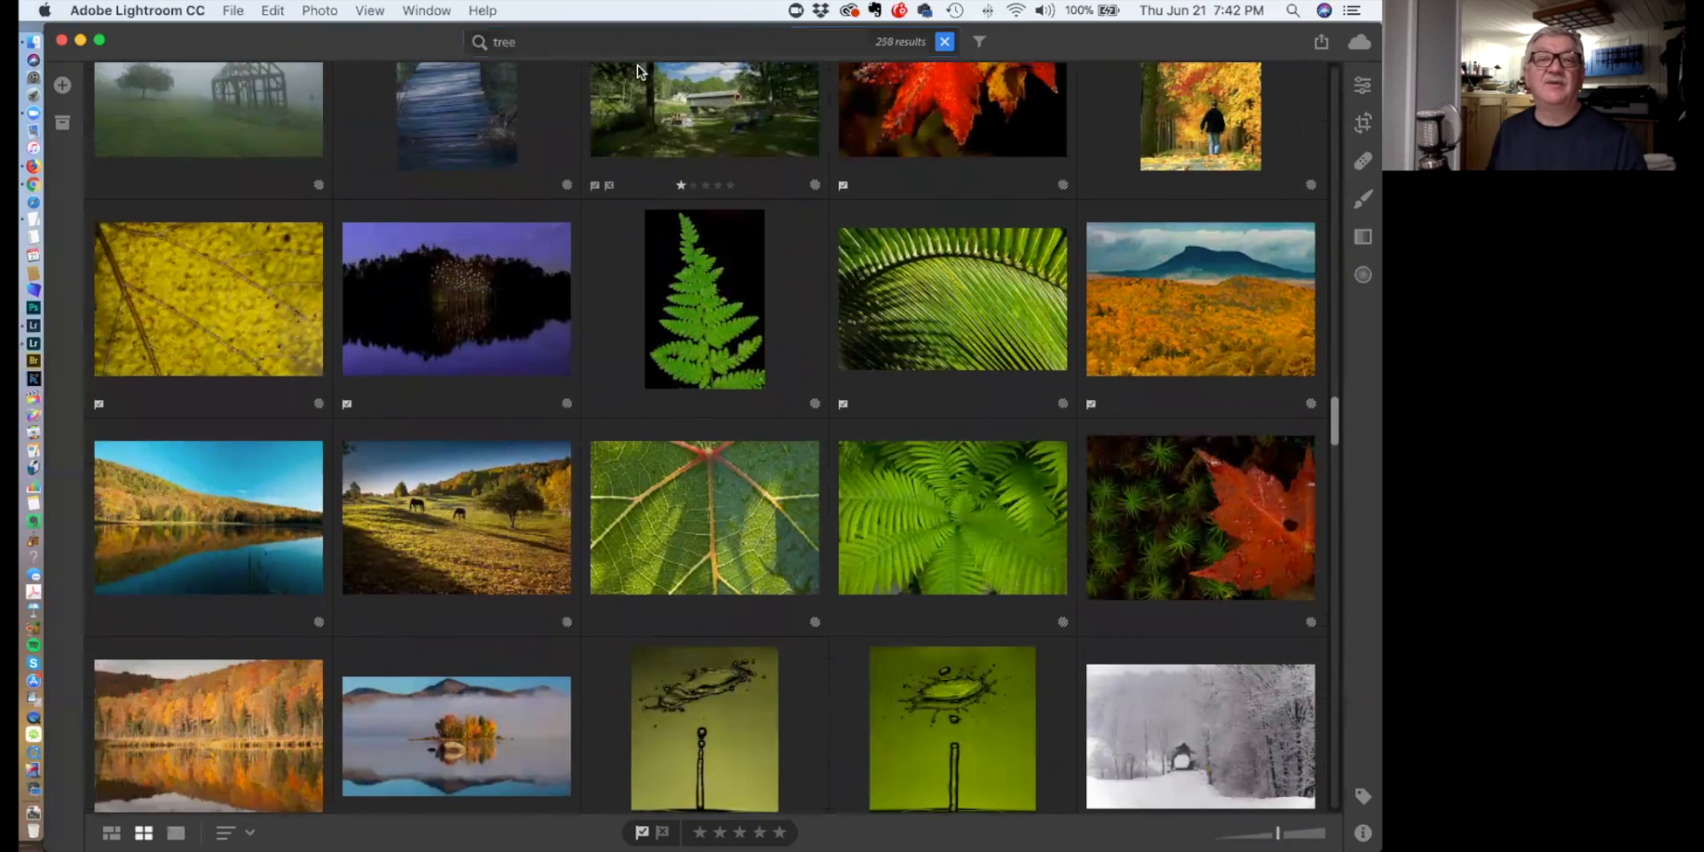
Search all photos for "car"
click(603, 42)
text(car)
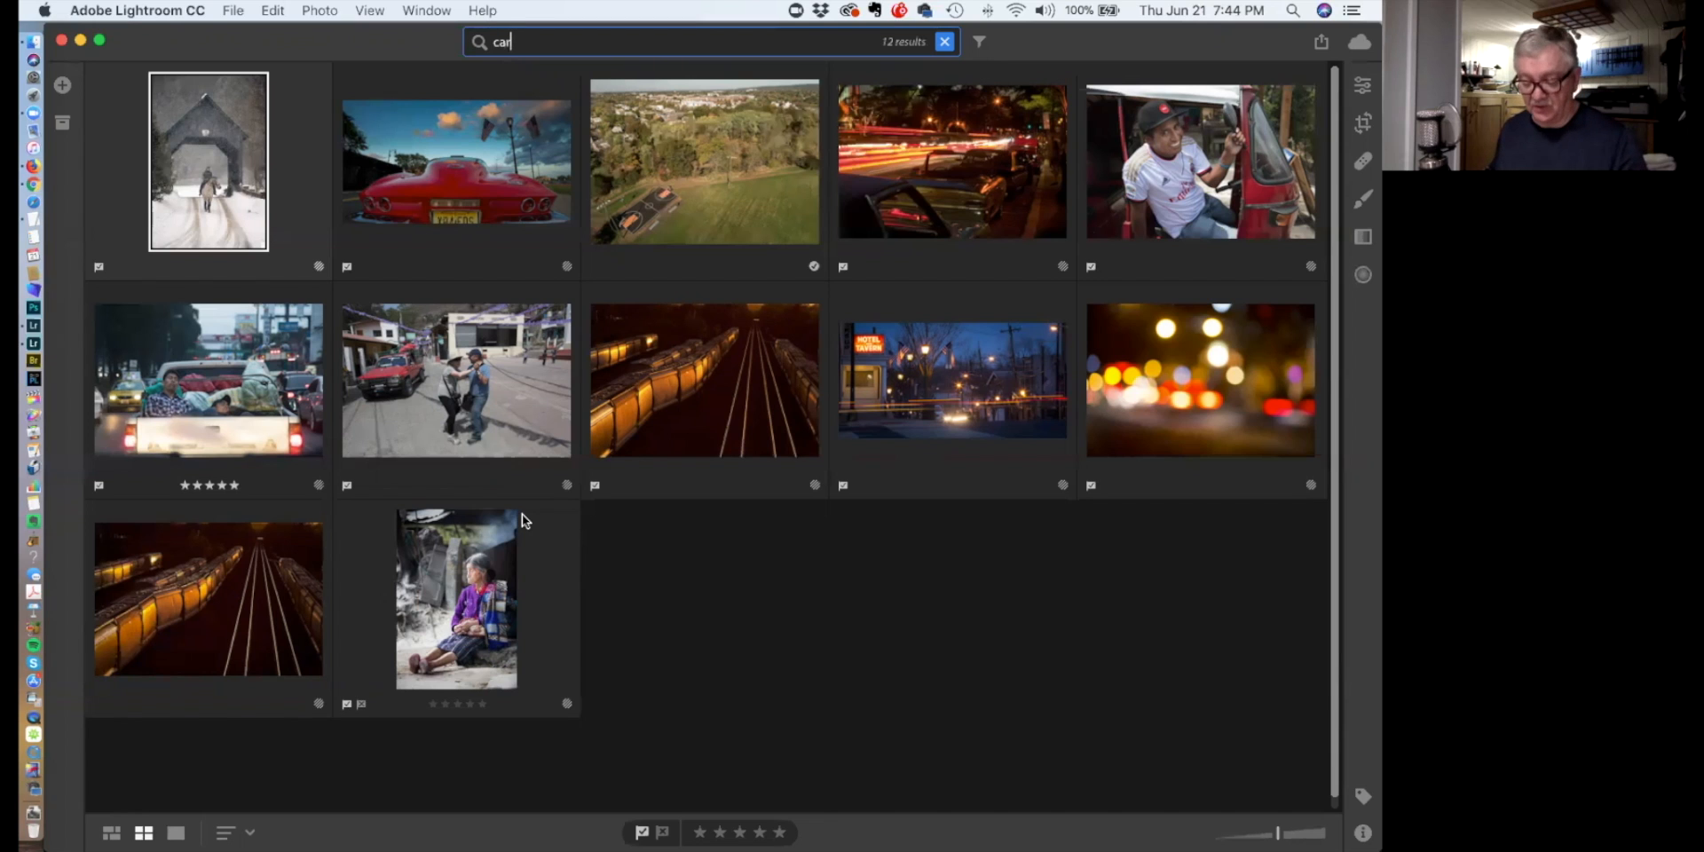
Switch to Lightroom Classic and open the lightroom demo collection in the workshop technicals set
key(super+Tab)
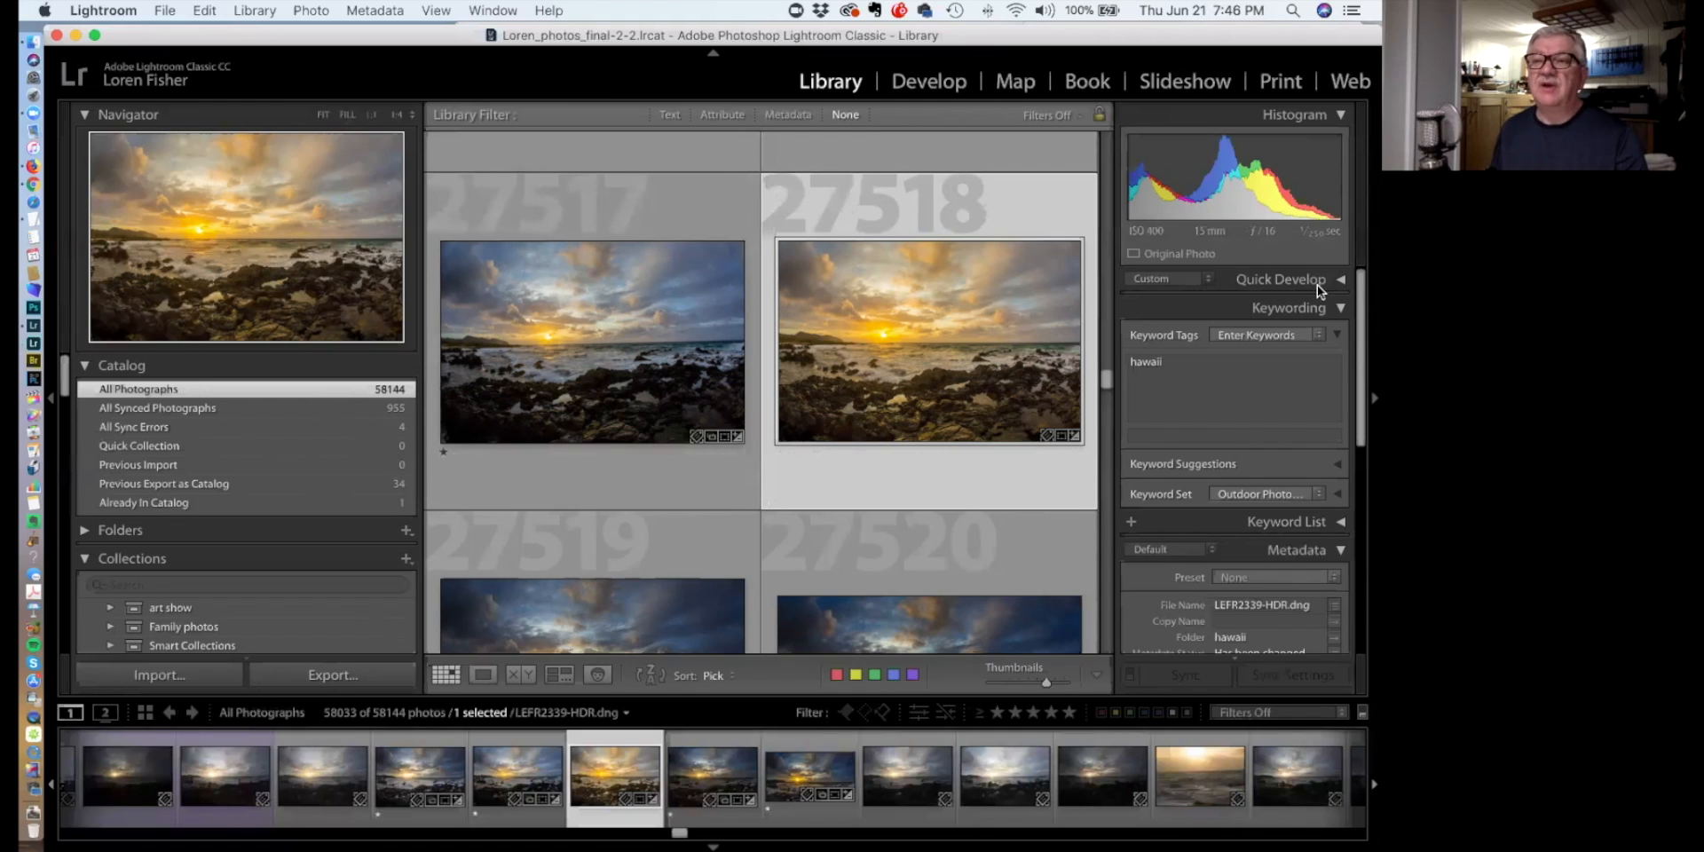
scroll(206, 519, down, 5)
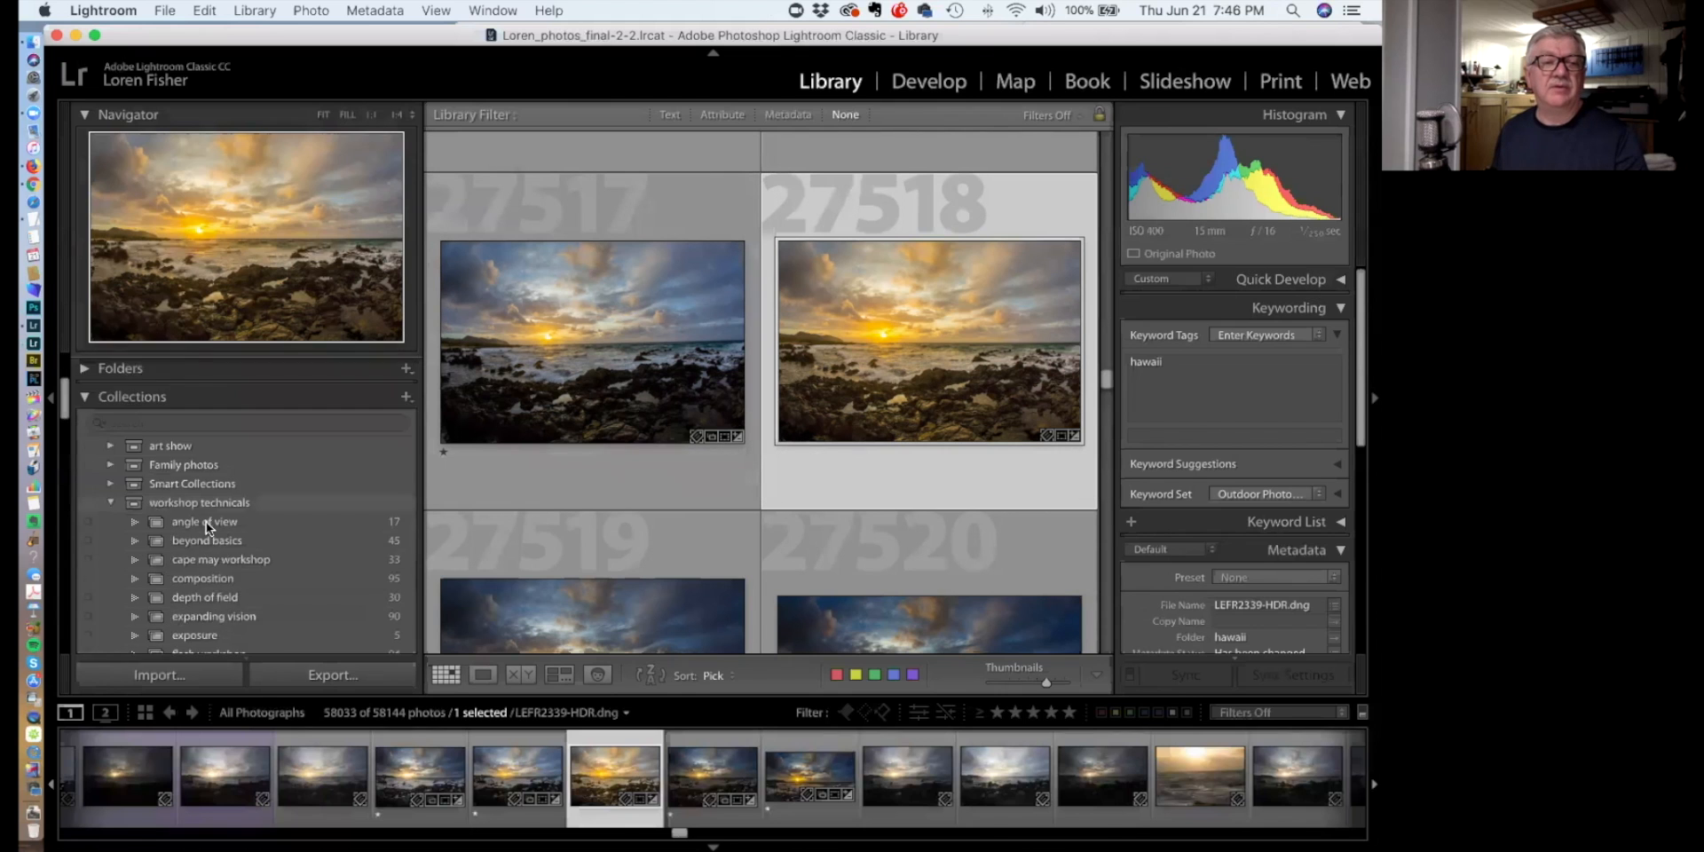
scroll(206, 520, down, 5)
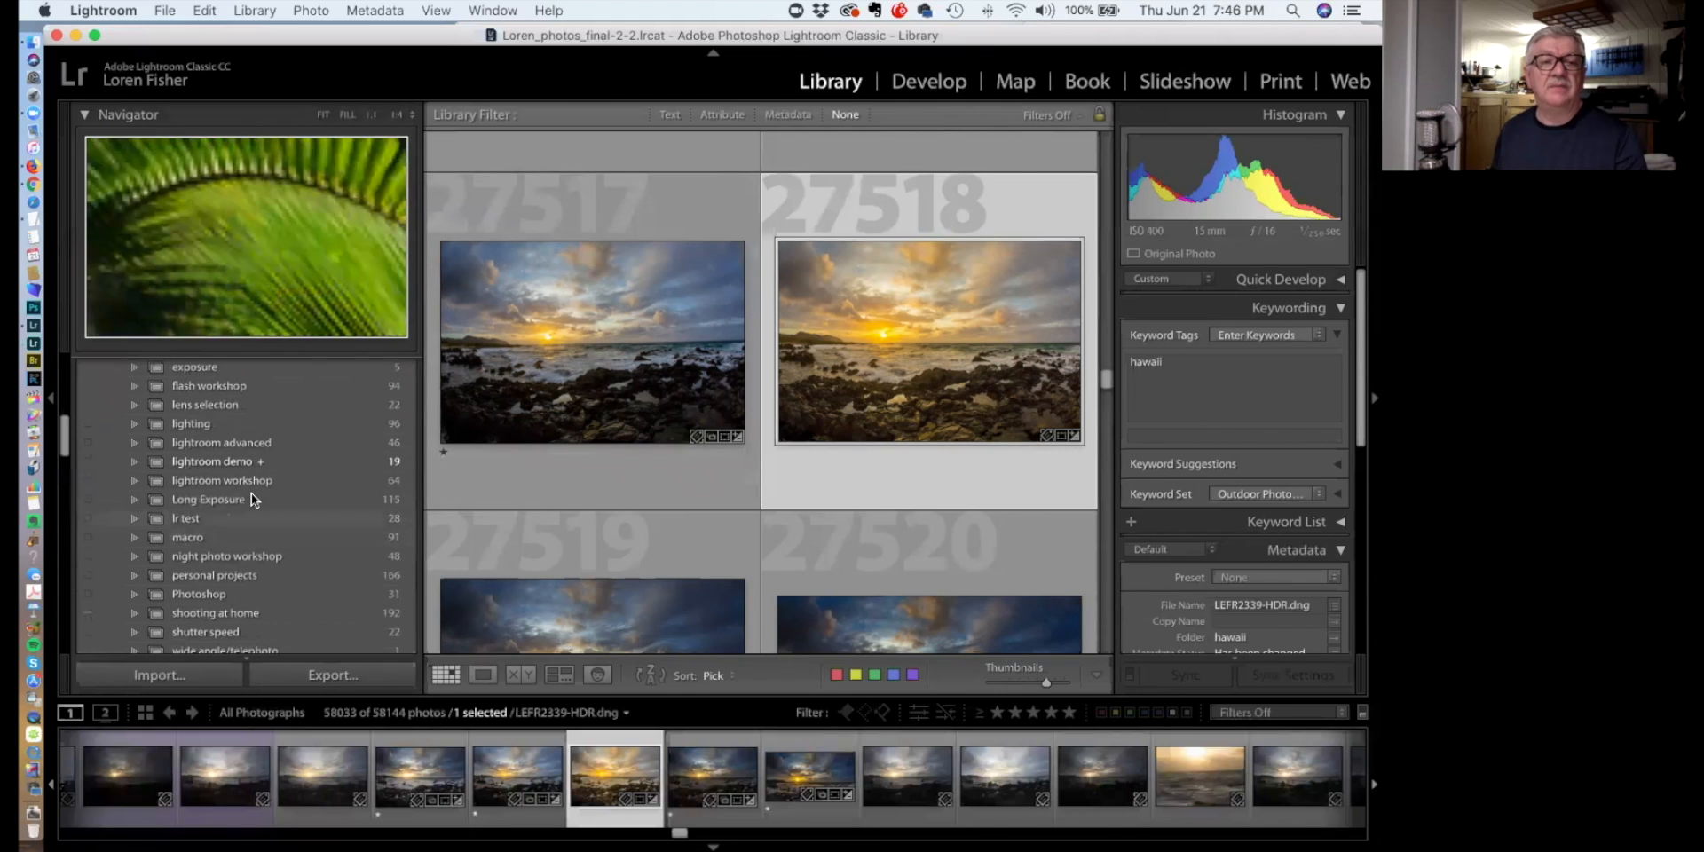
click(233, 462)
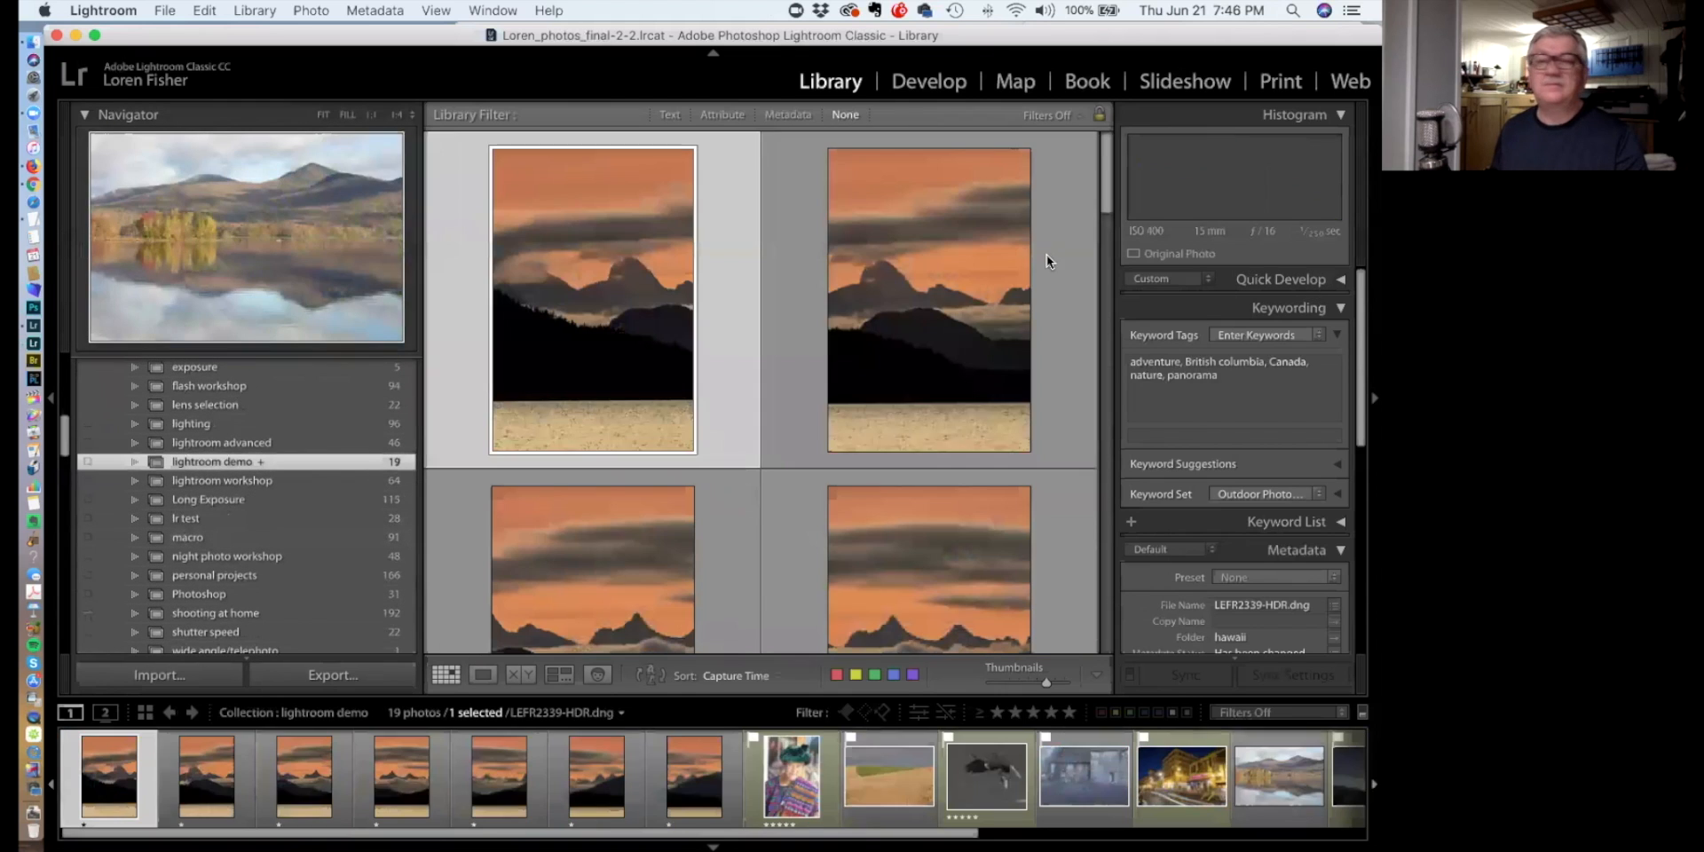
Reveal the Quick Develop settings and select the color photo of snowy mountains above a black sand beach
click(1319, 285)
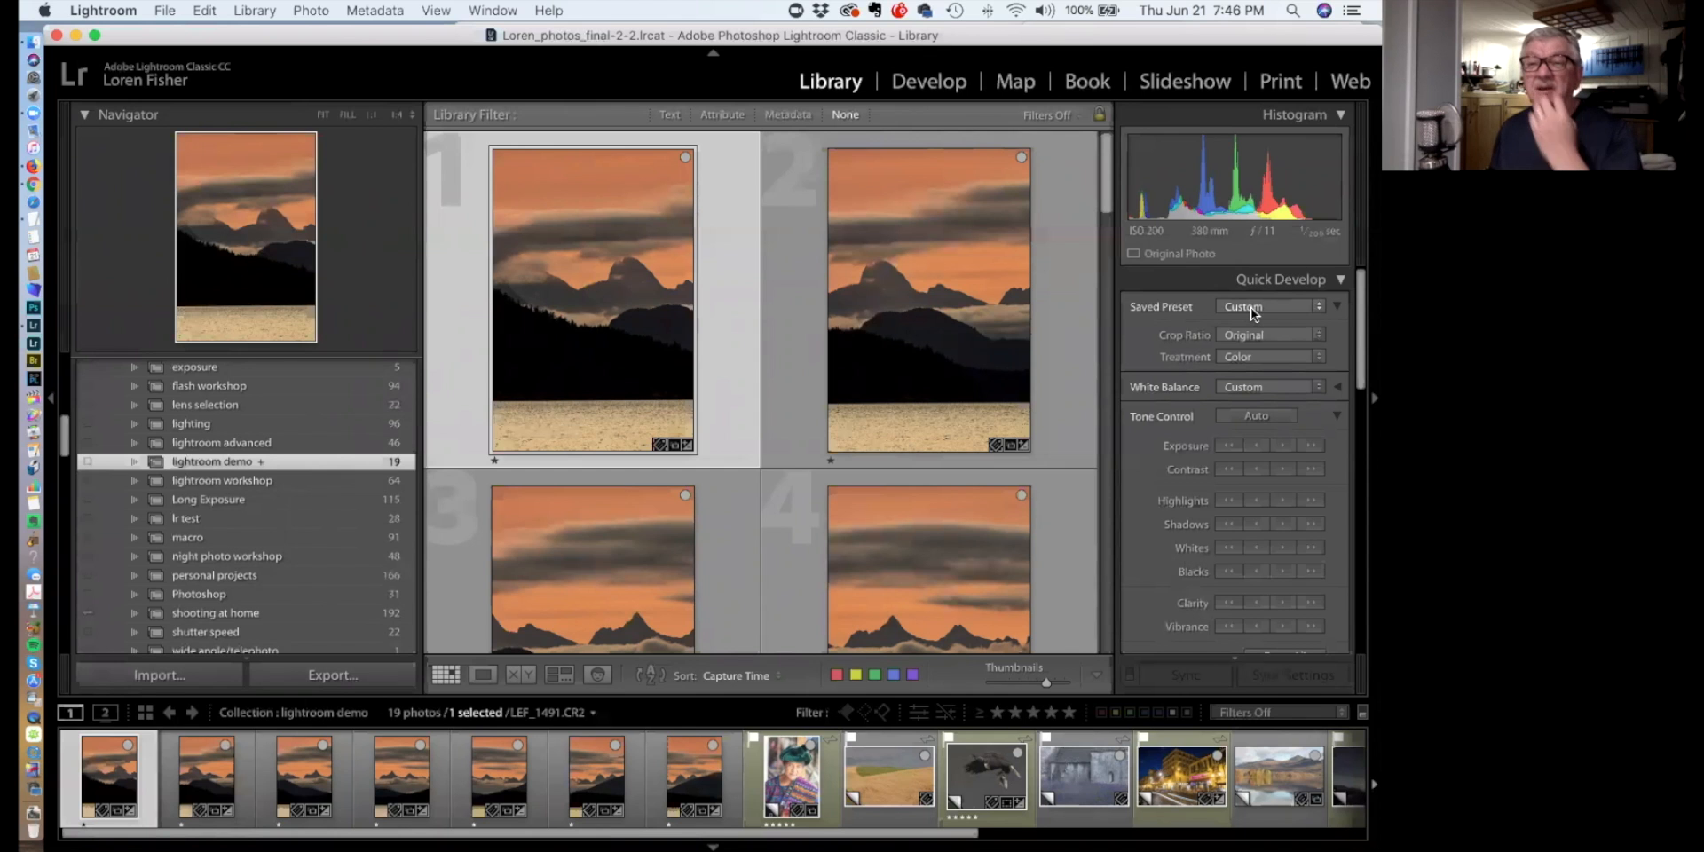
scroll(891, 386, down, 2)
scroll(891, 382, down, 6)
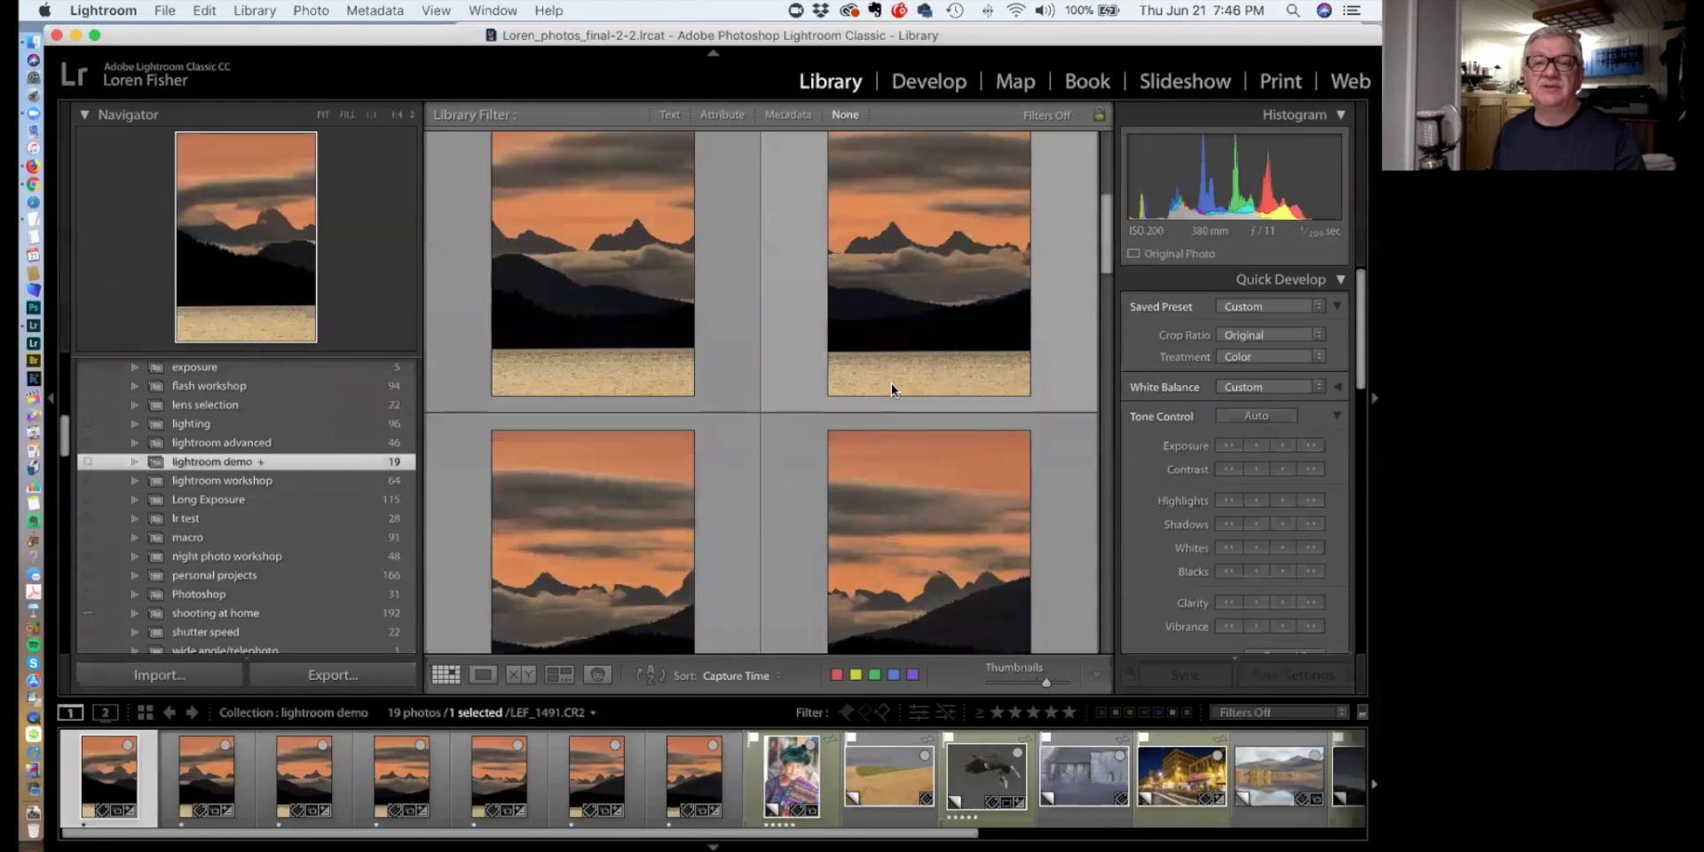
scroll(889, 390, down, 8)
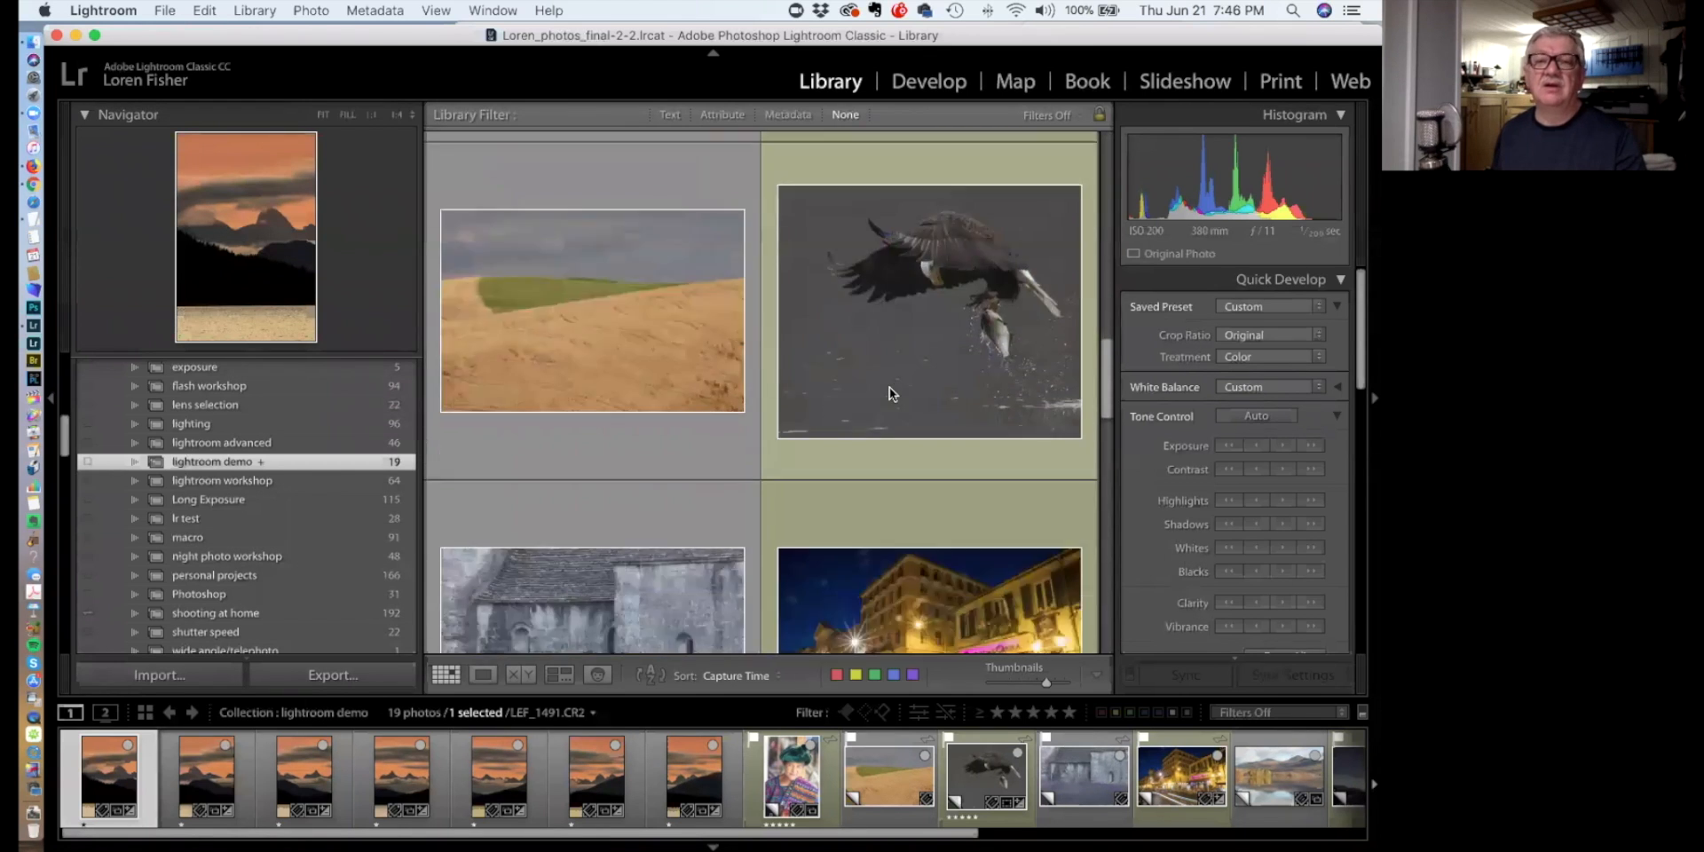
scroll(887, 389, down, 6)
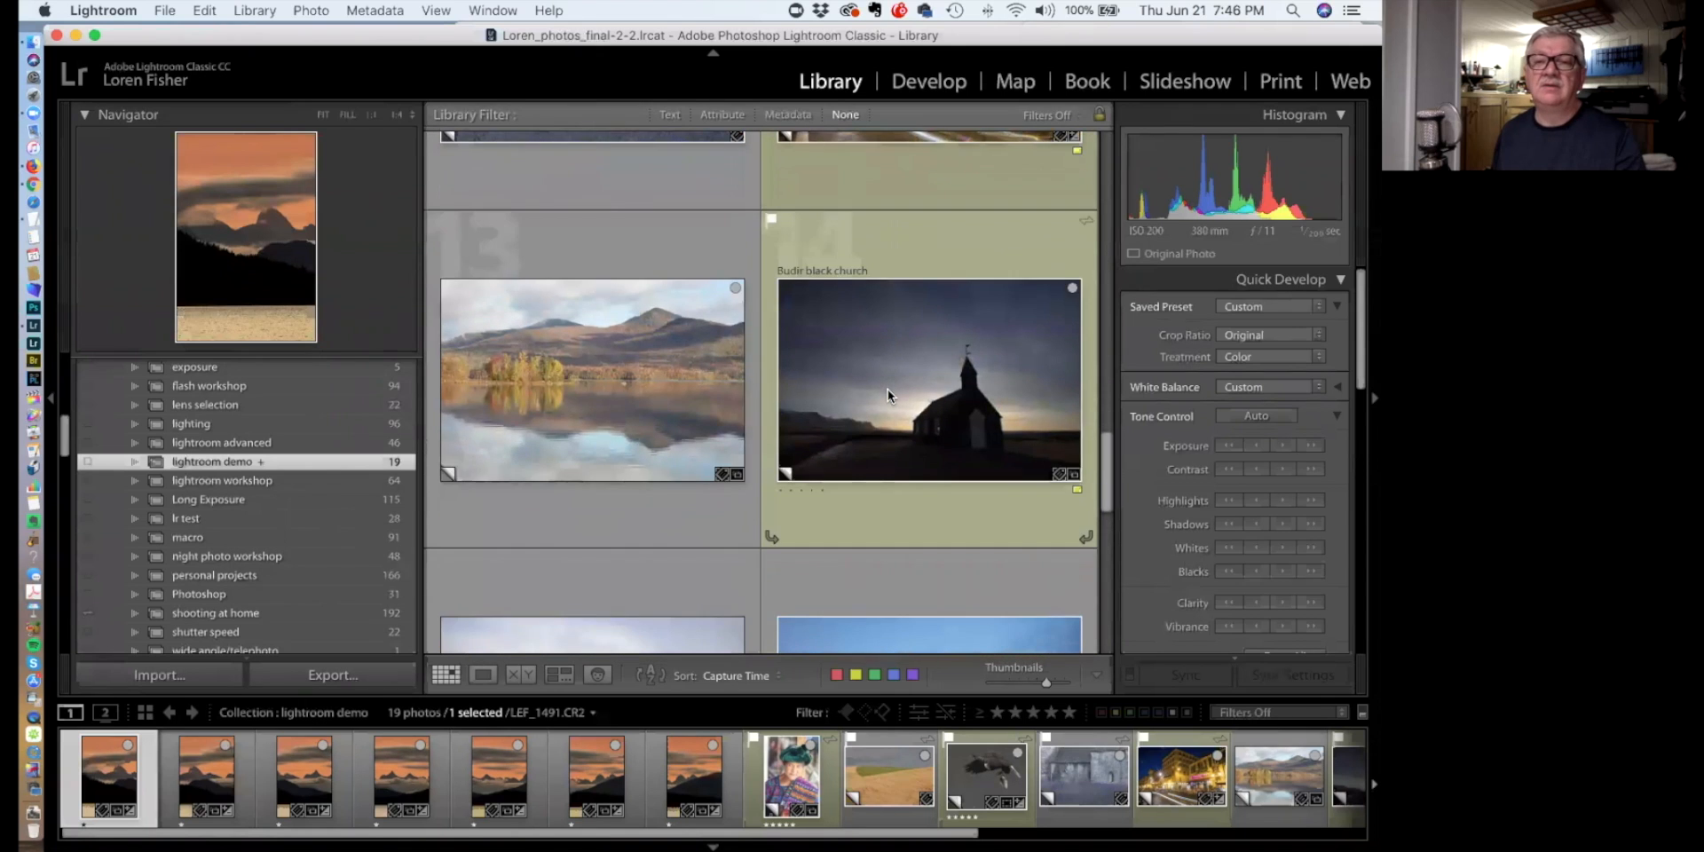
click(713, 430)
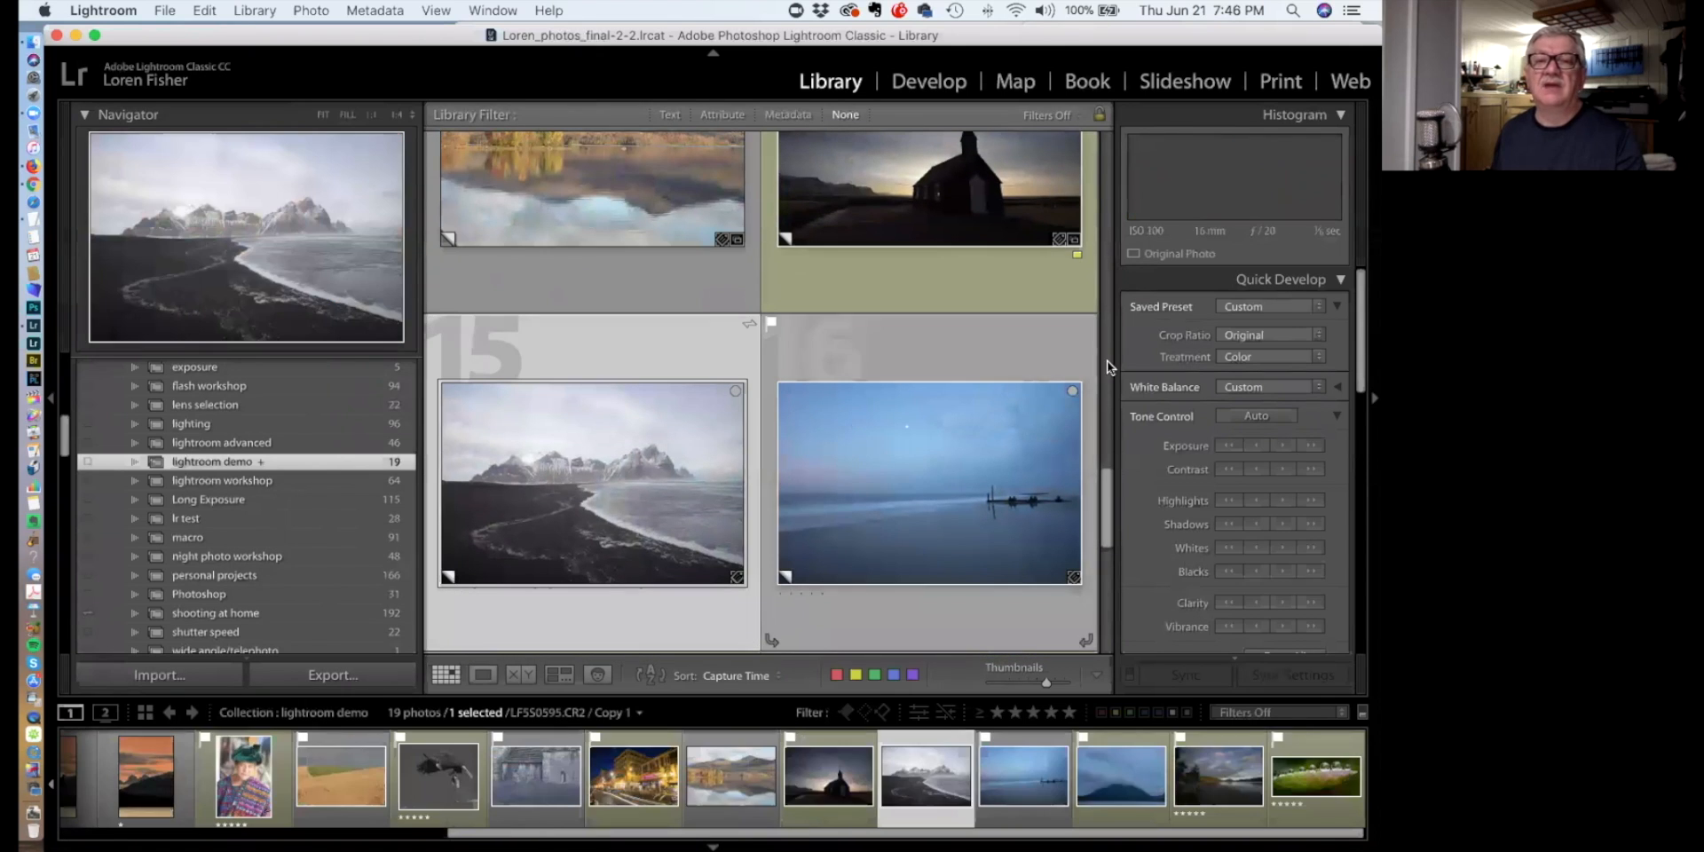
Apply the B&W Landscape preset to the mountain beach photo, then try brightening and darkening its exposure in Quick Develop
click(1295, 310)
mouse_move(1269, 344)
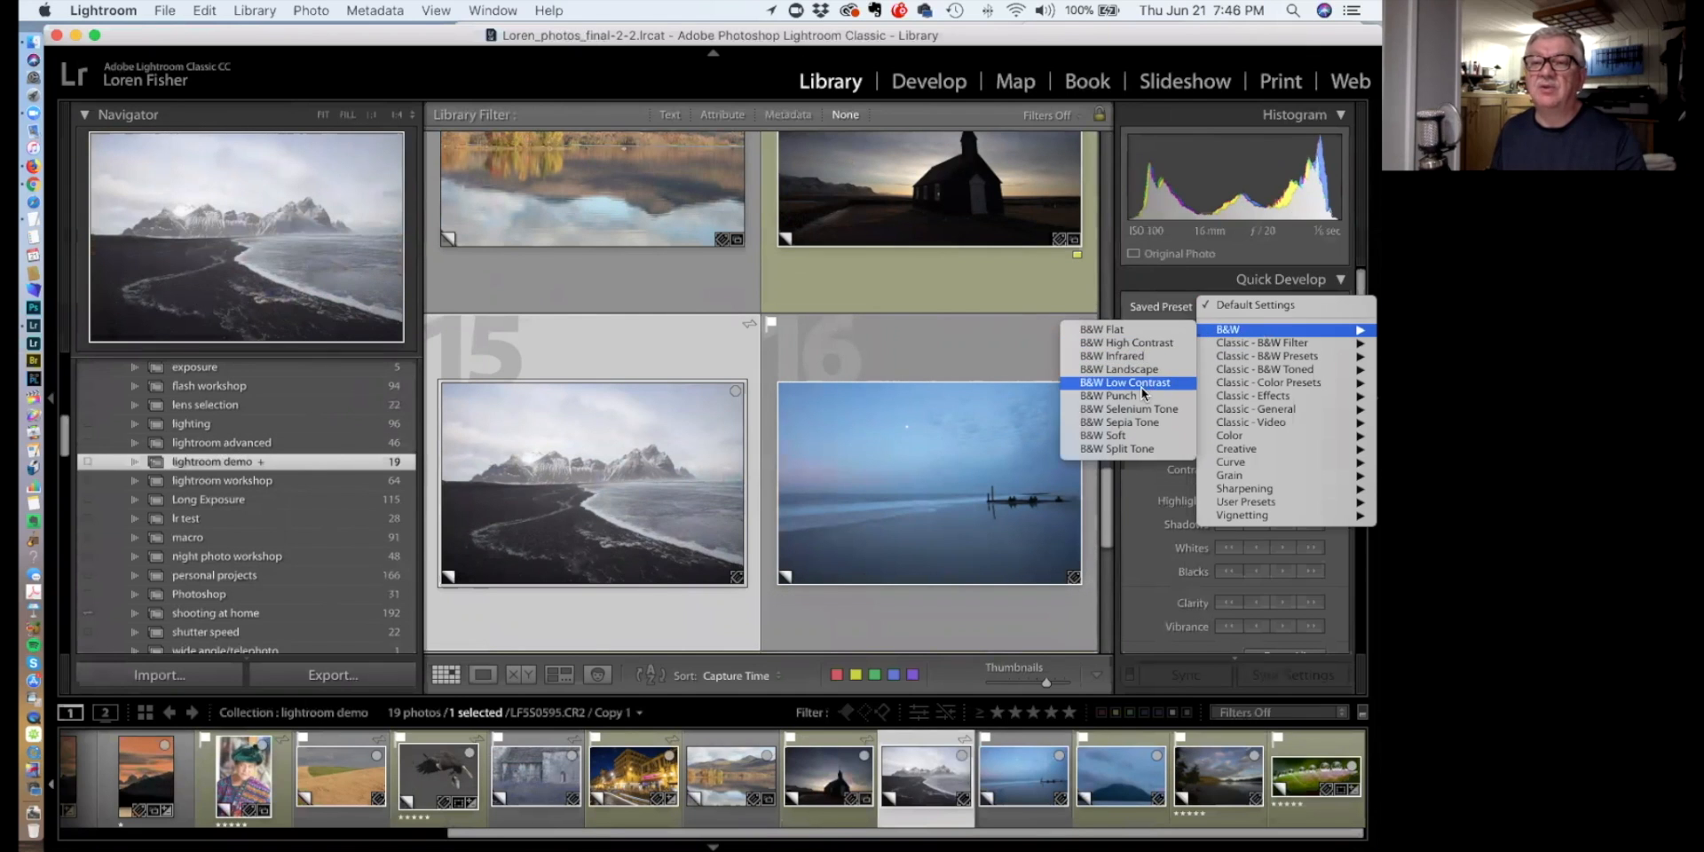
click(1127, 369)
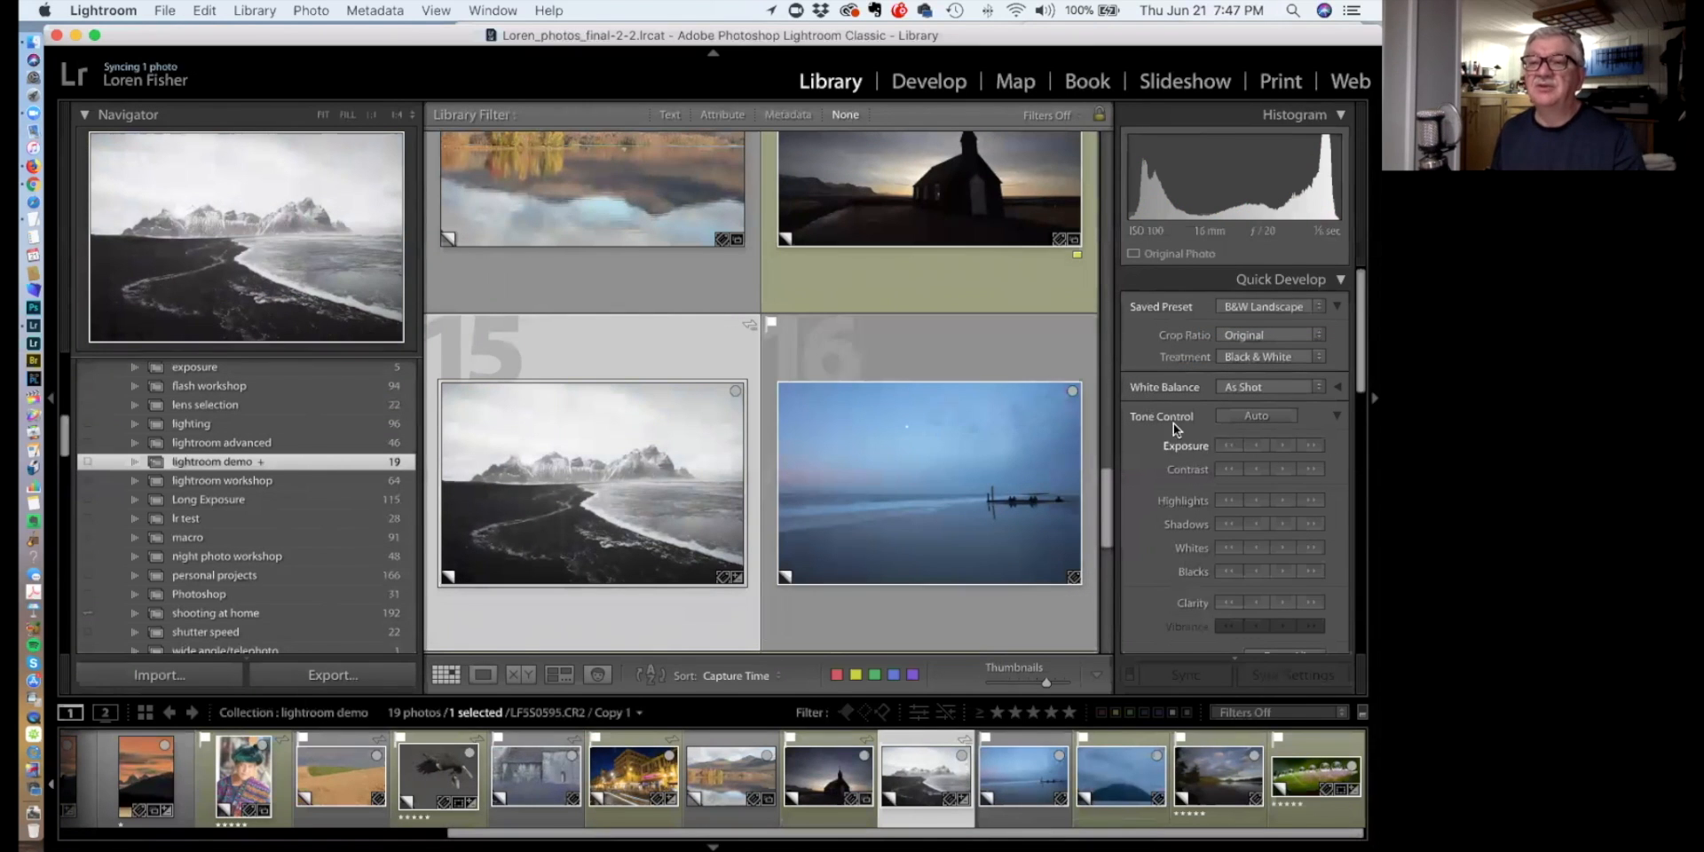
click(1281, 446)
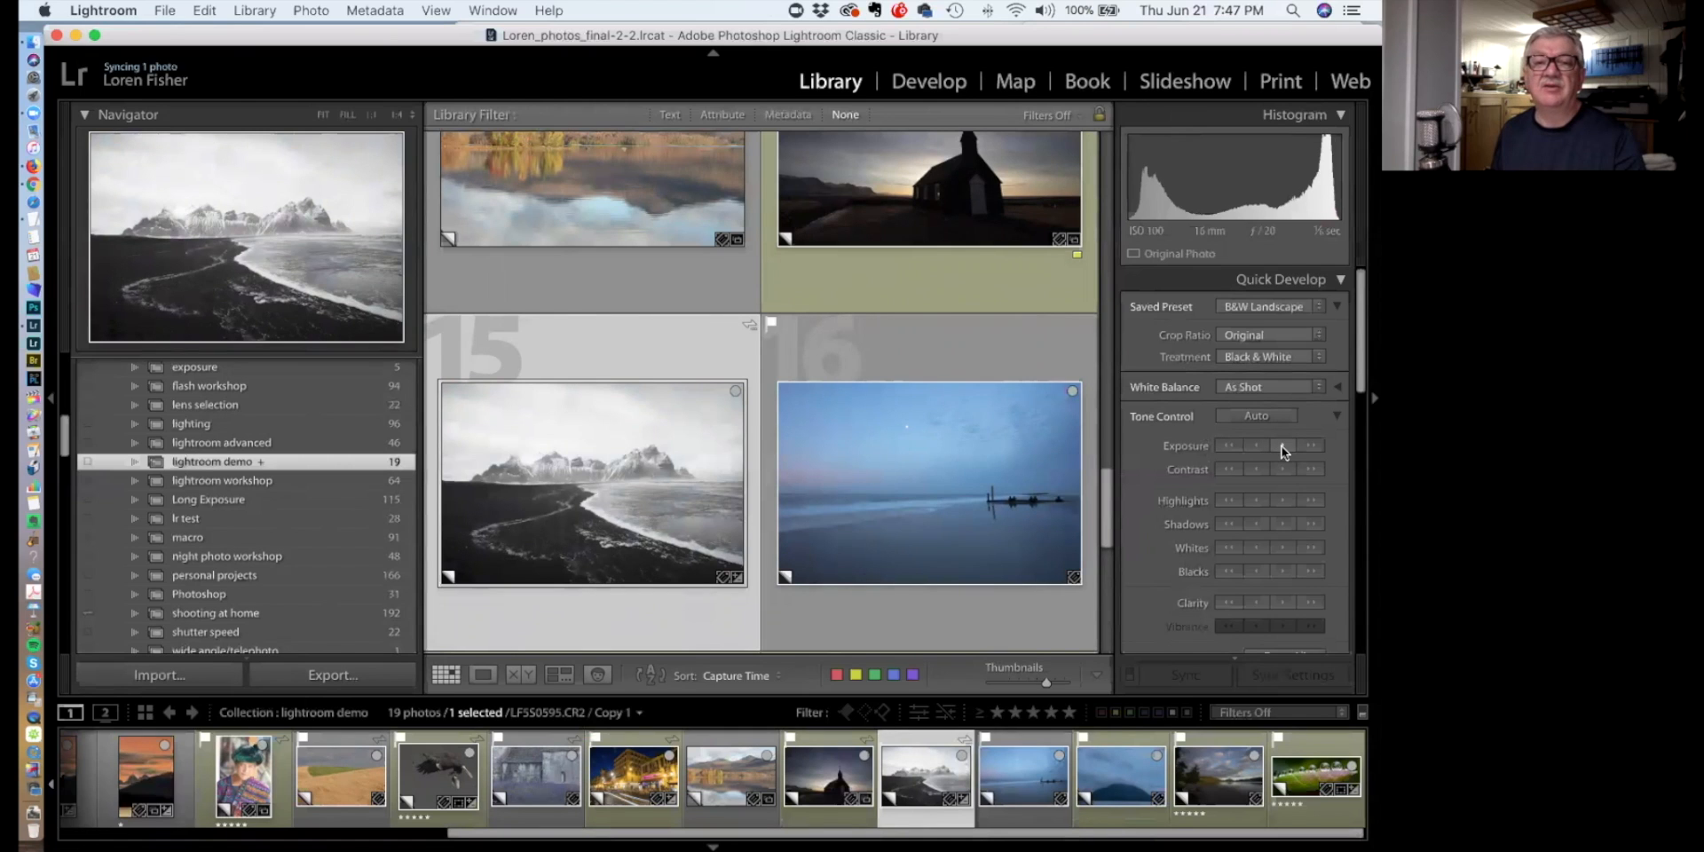
click(1228, 445)
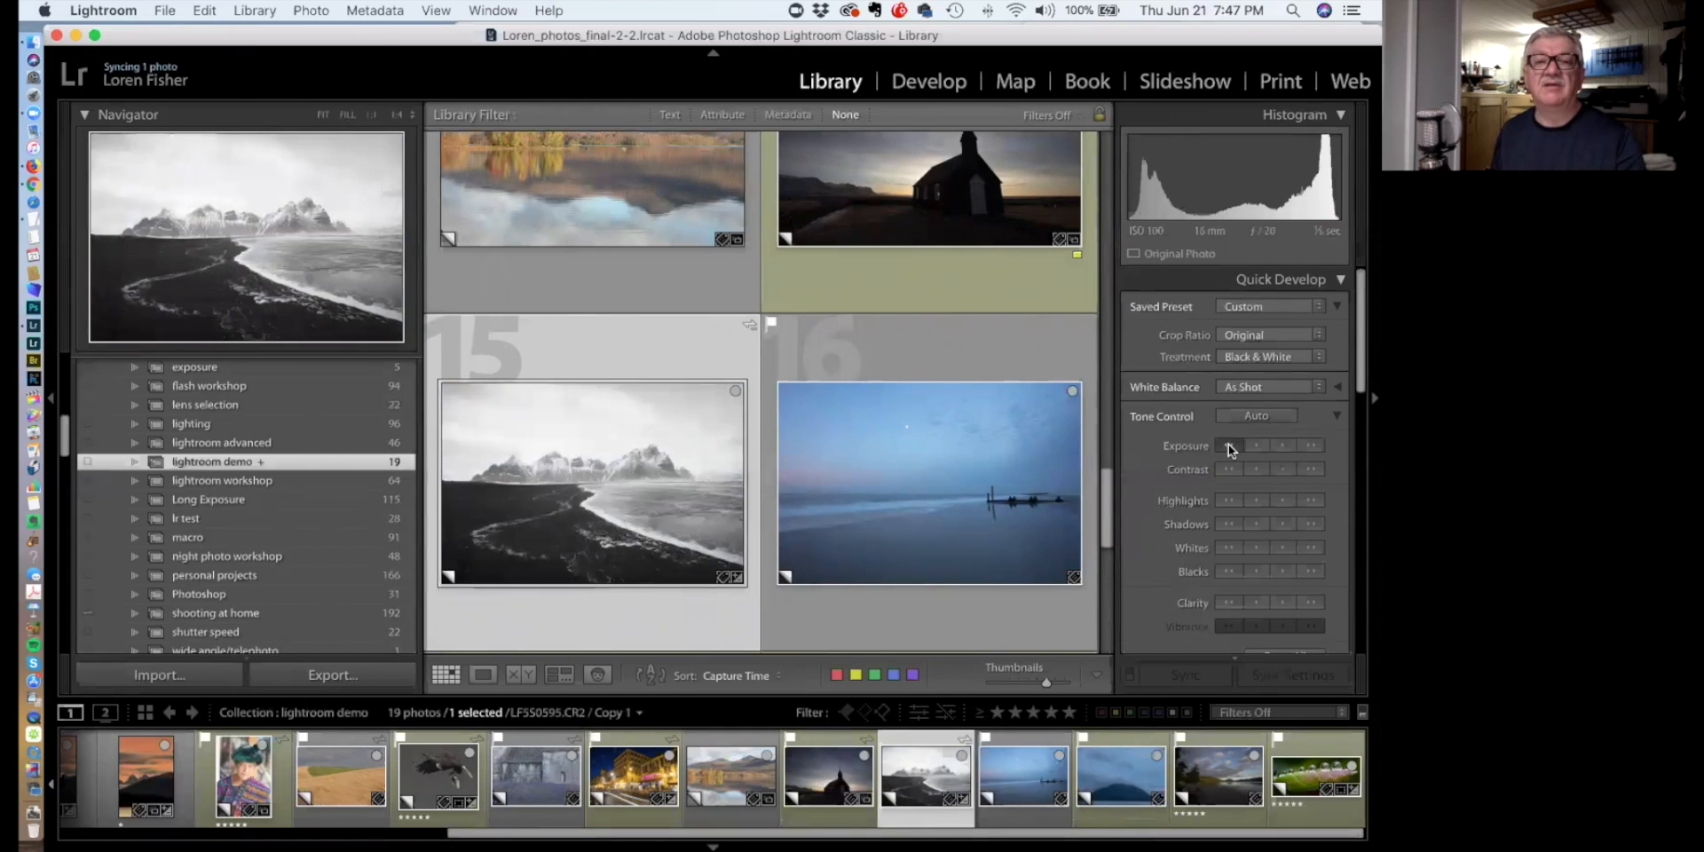
click(1228, 445)
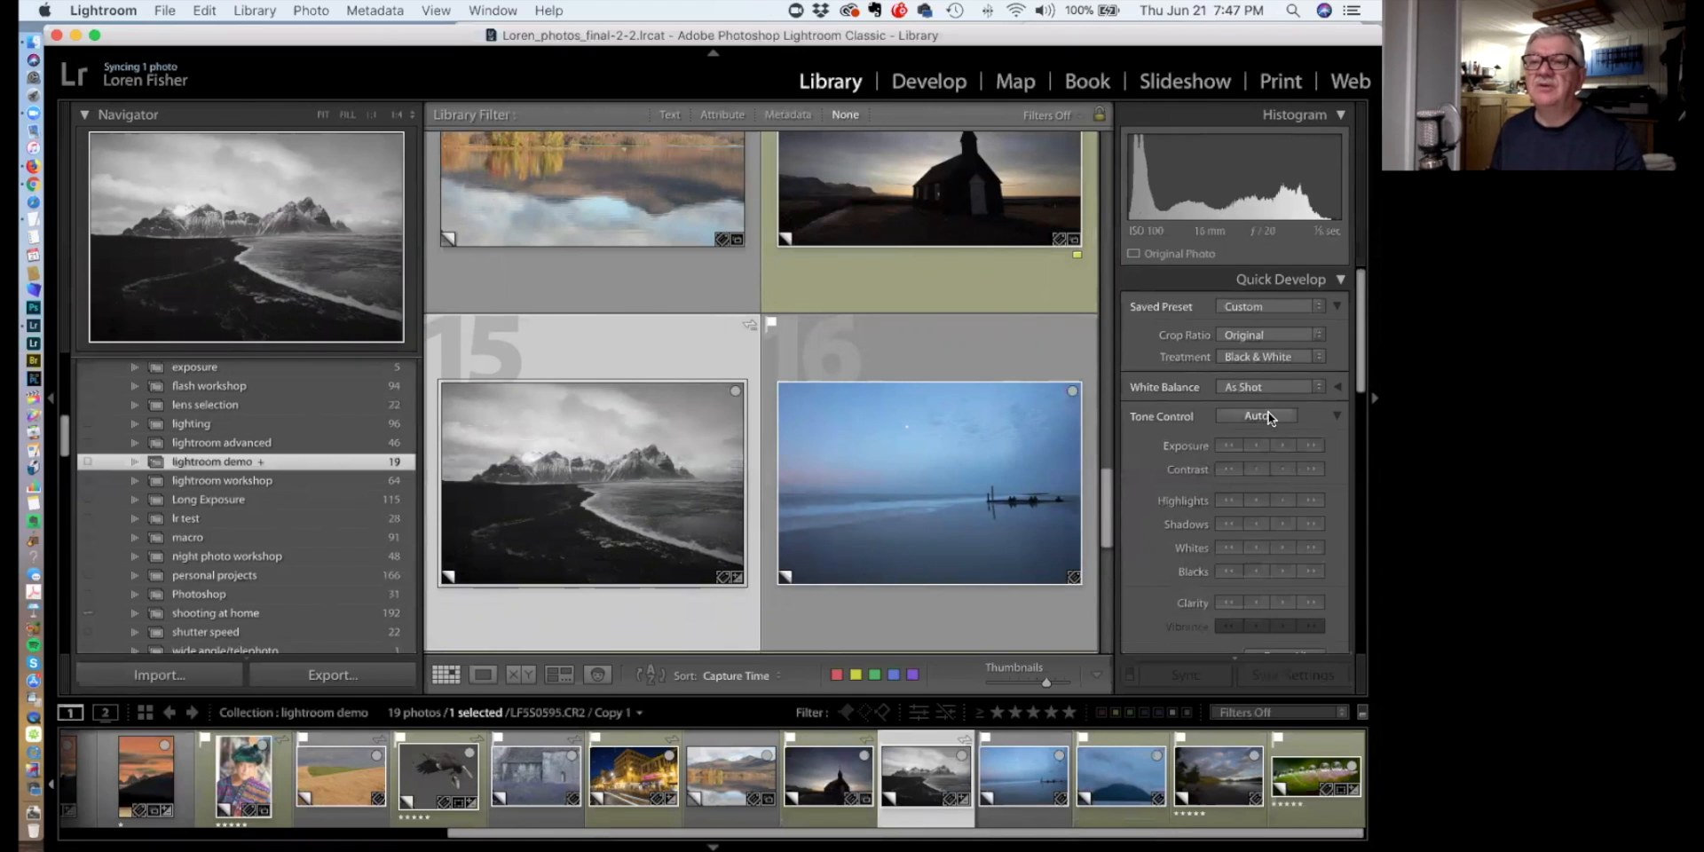
Apply the Classic B&W preset B&W Contrast High to the mountain beach photo
click(1282, 311)
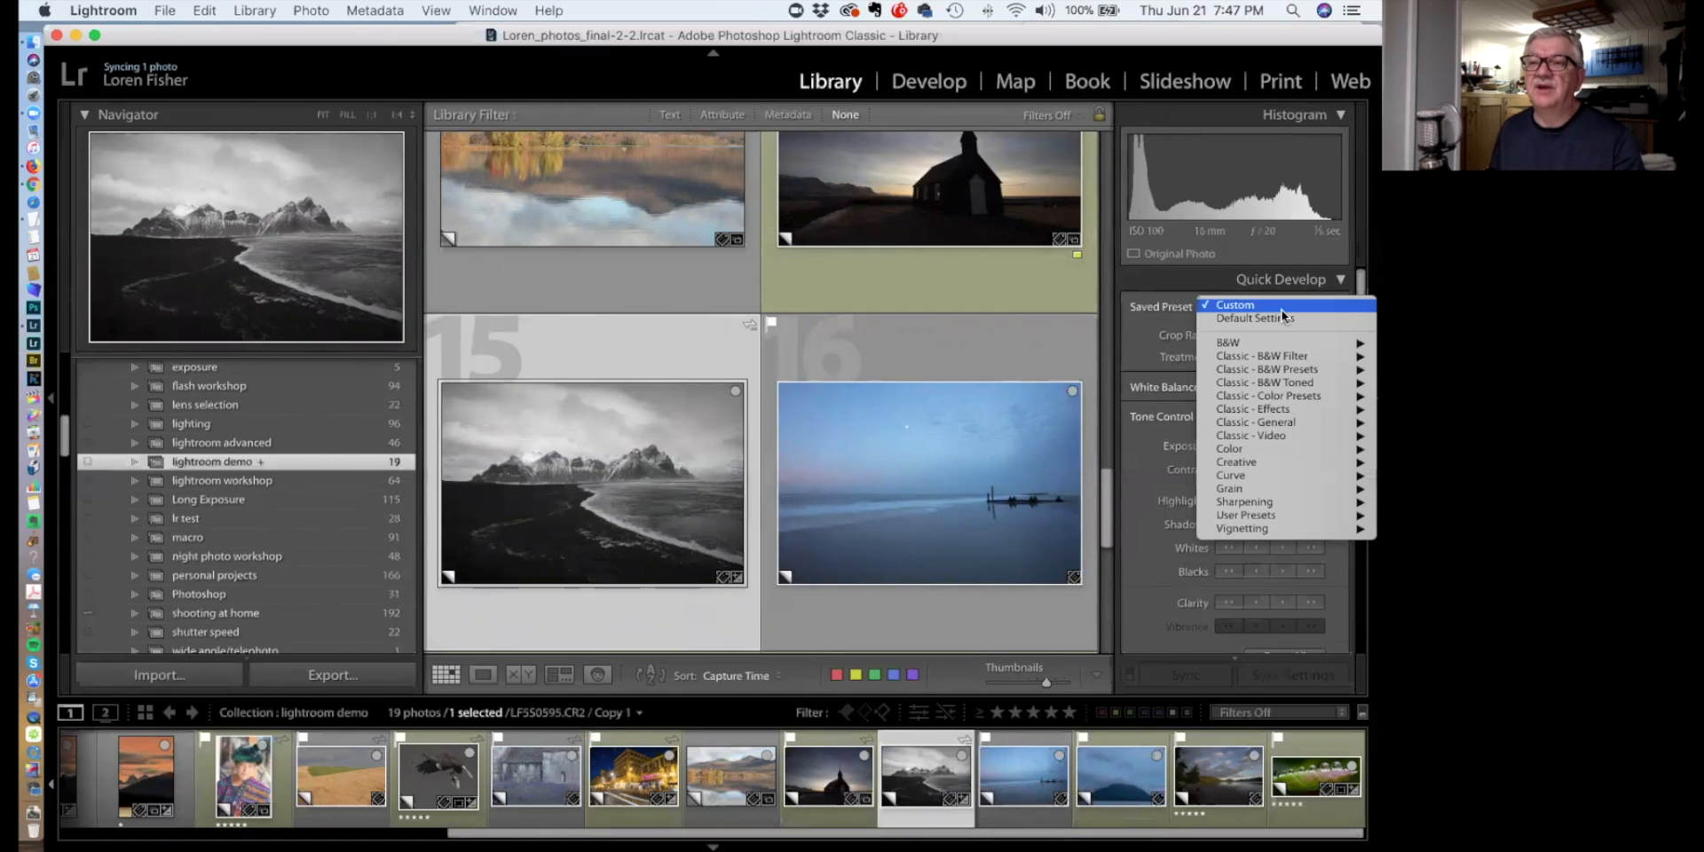
mouse_move(1275, 373)
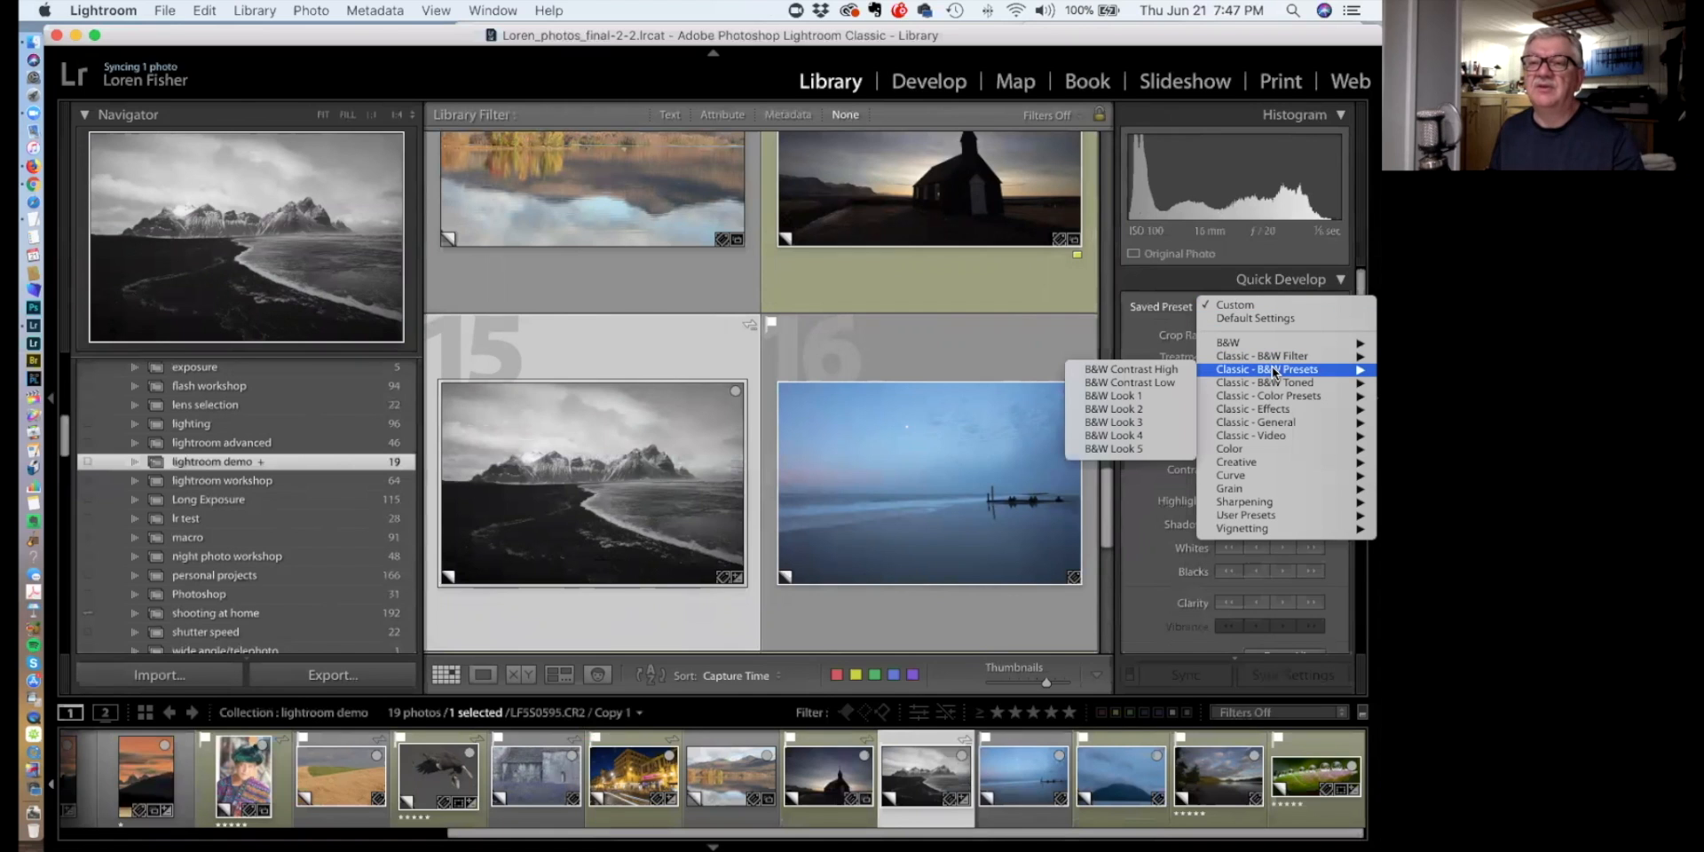
click(1162, 367)
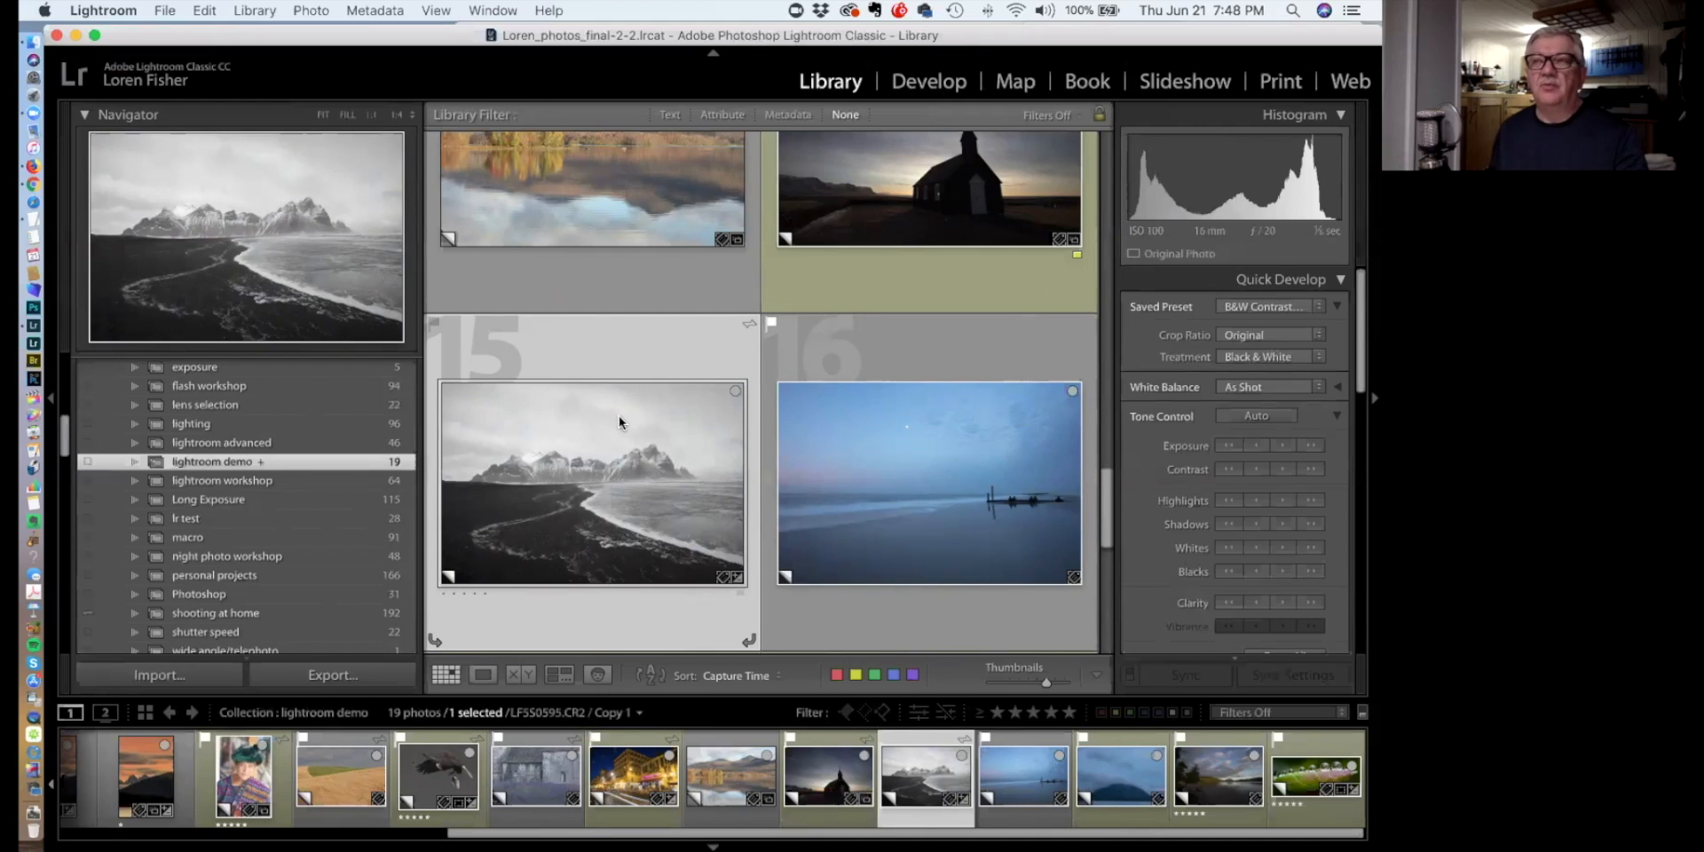
Create a virtual copy of the black-and-white mountain beach photo
mouse_move(619, 416)
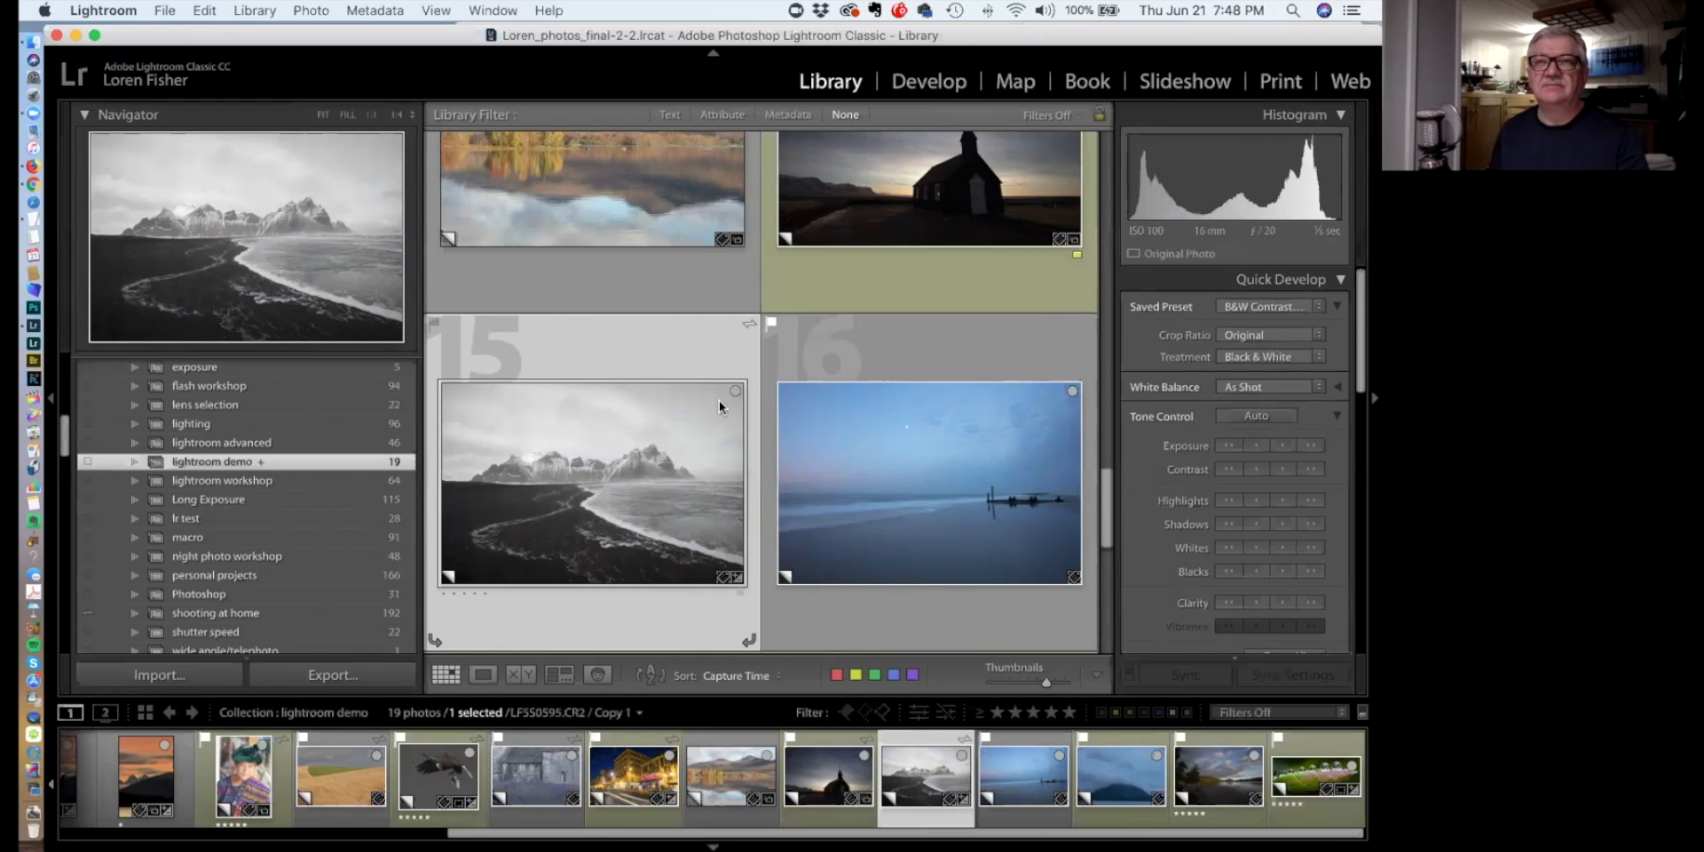
right_click(589, 445)
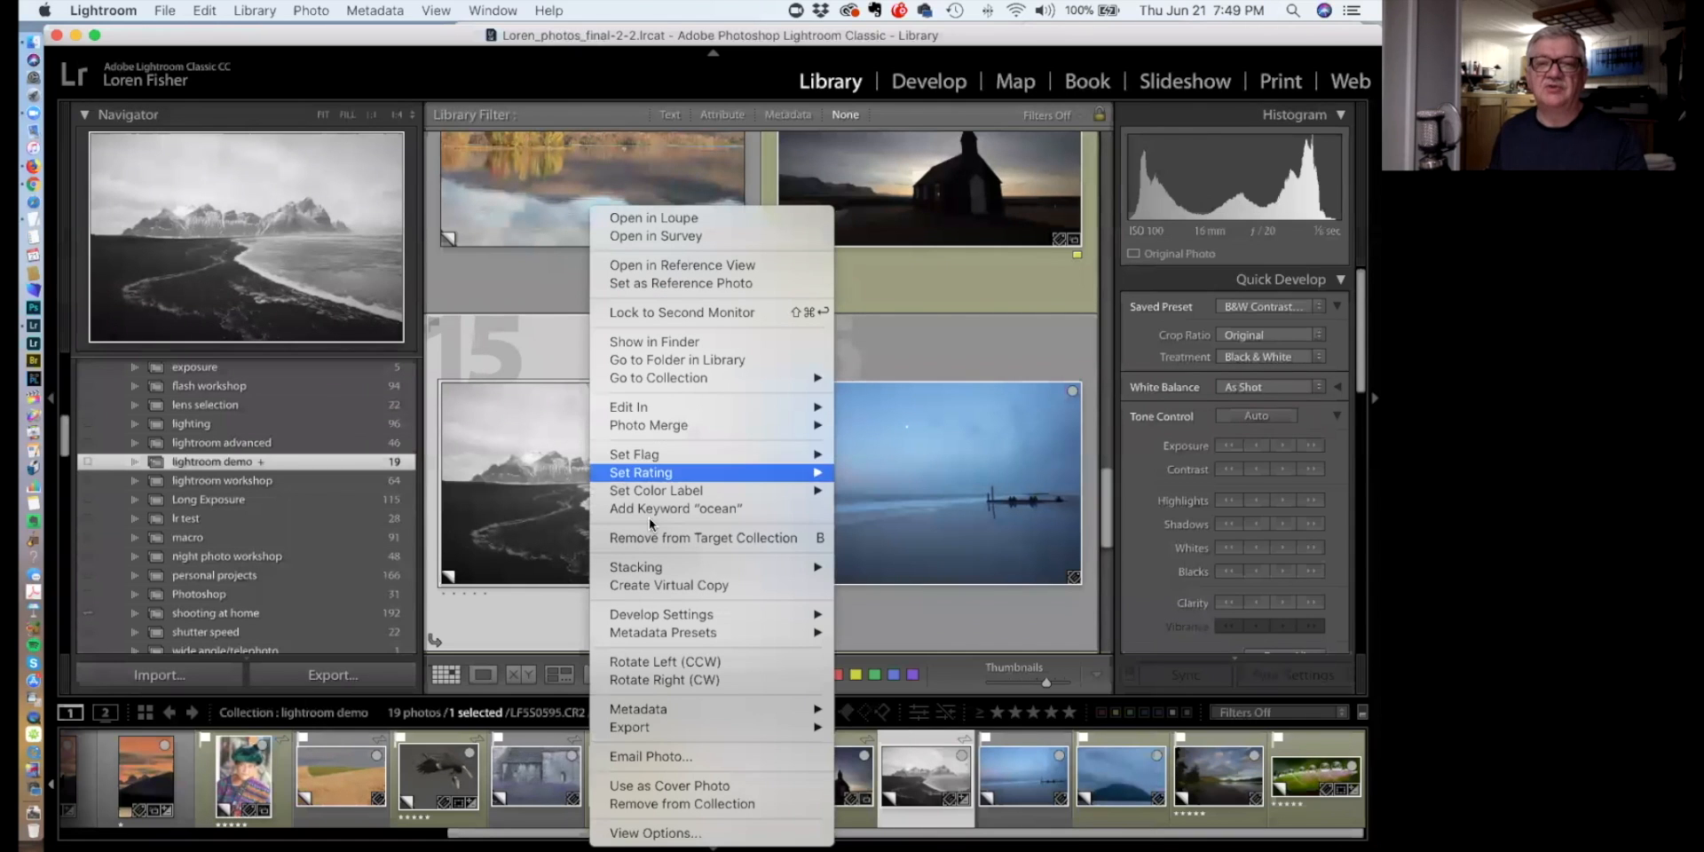
click(674, 588)
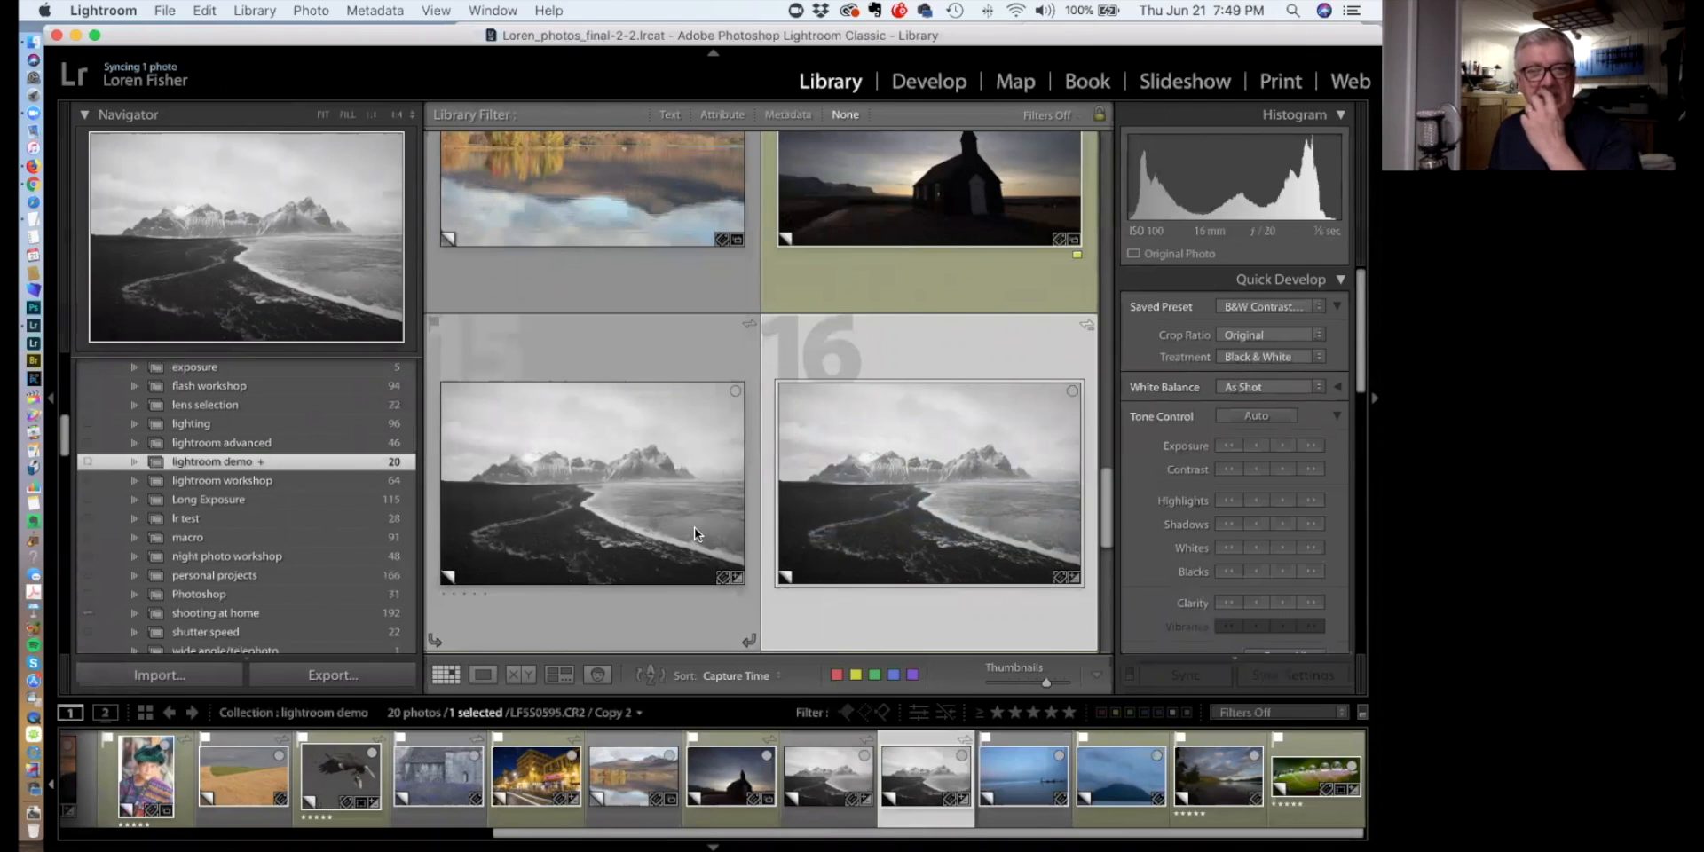
Set the new virtual copy's treatment to Color, leaving the other version in black and white
scroll(690, 501, up, 3)
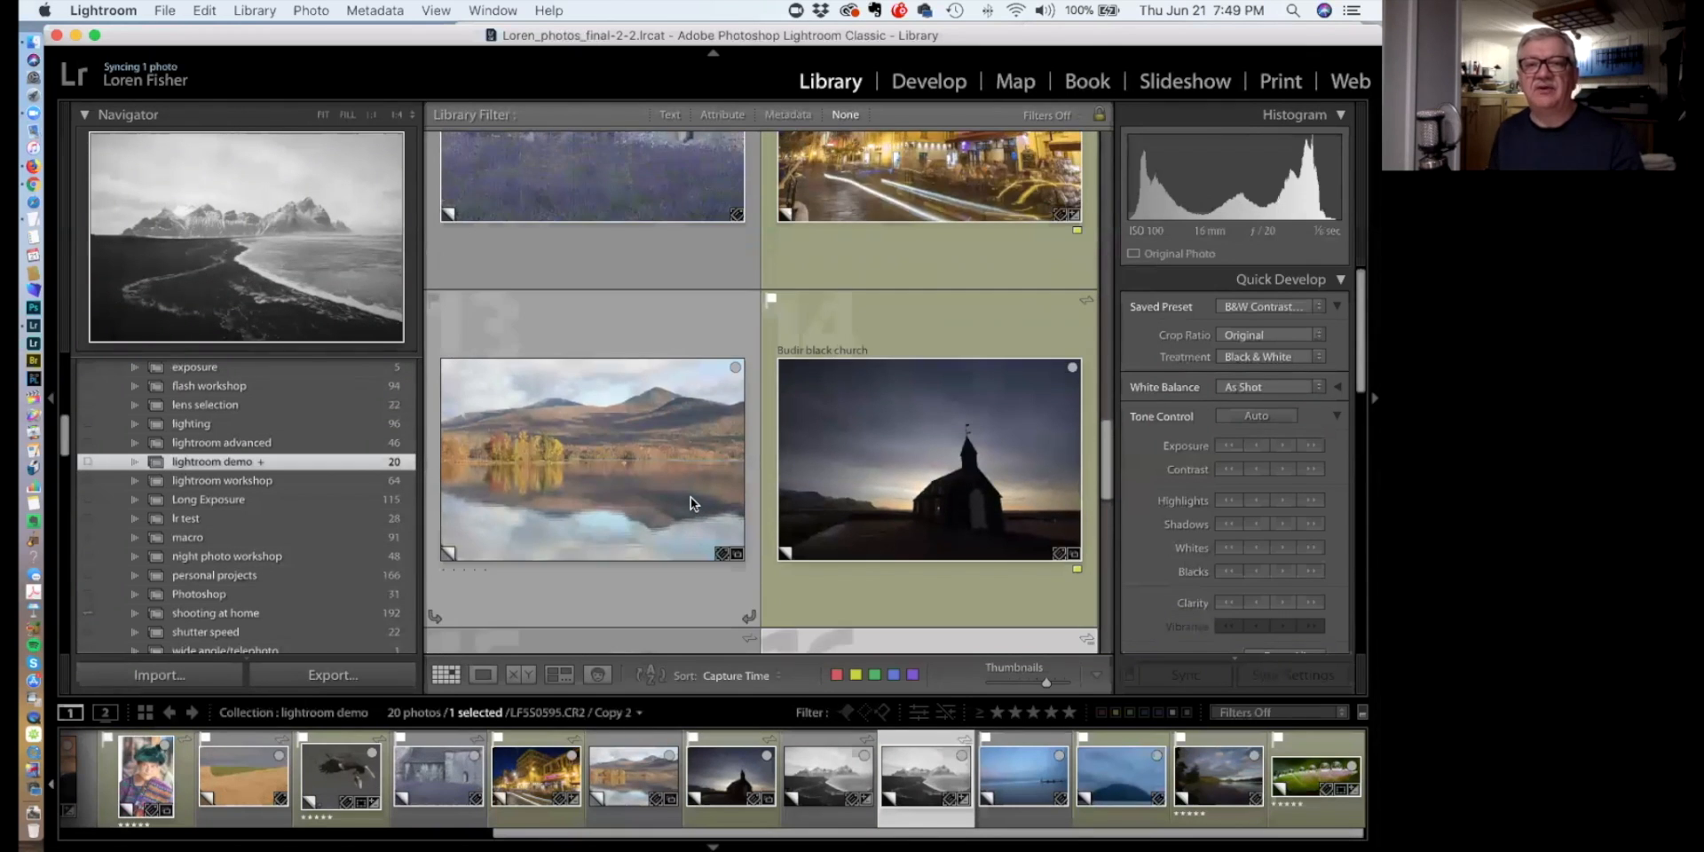
scroll(691, 500, down, 3)
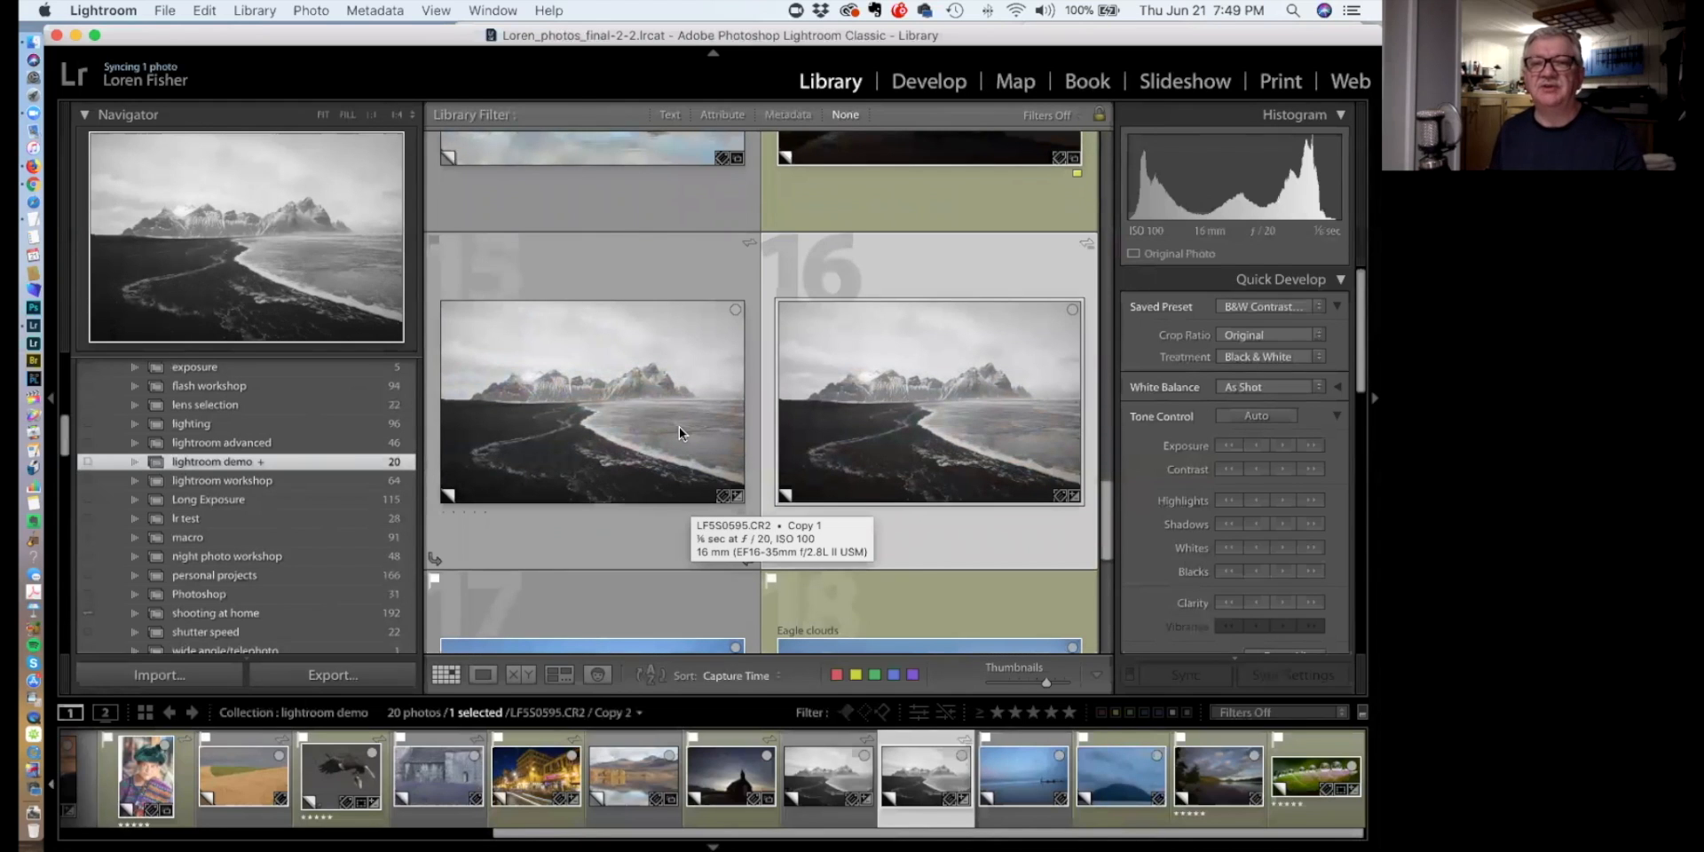
click(1255, 357)
click(1220, 363)
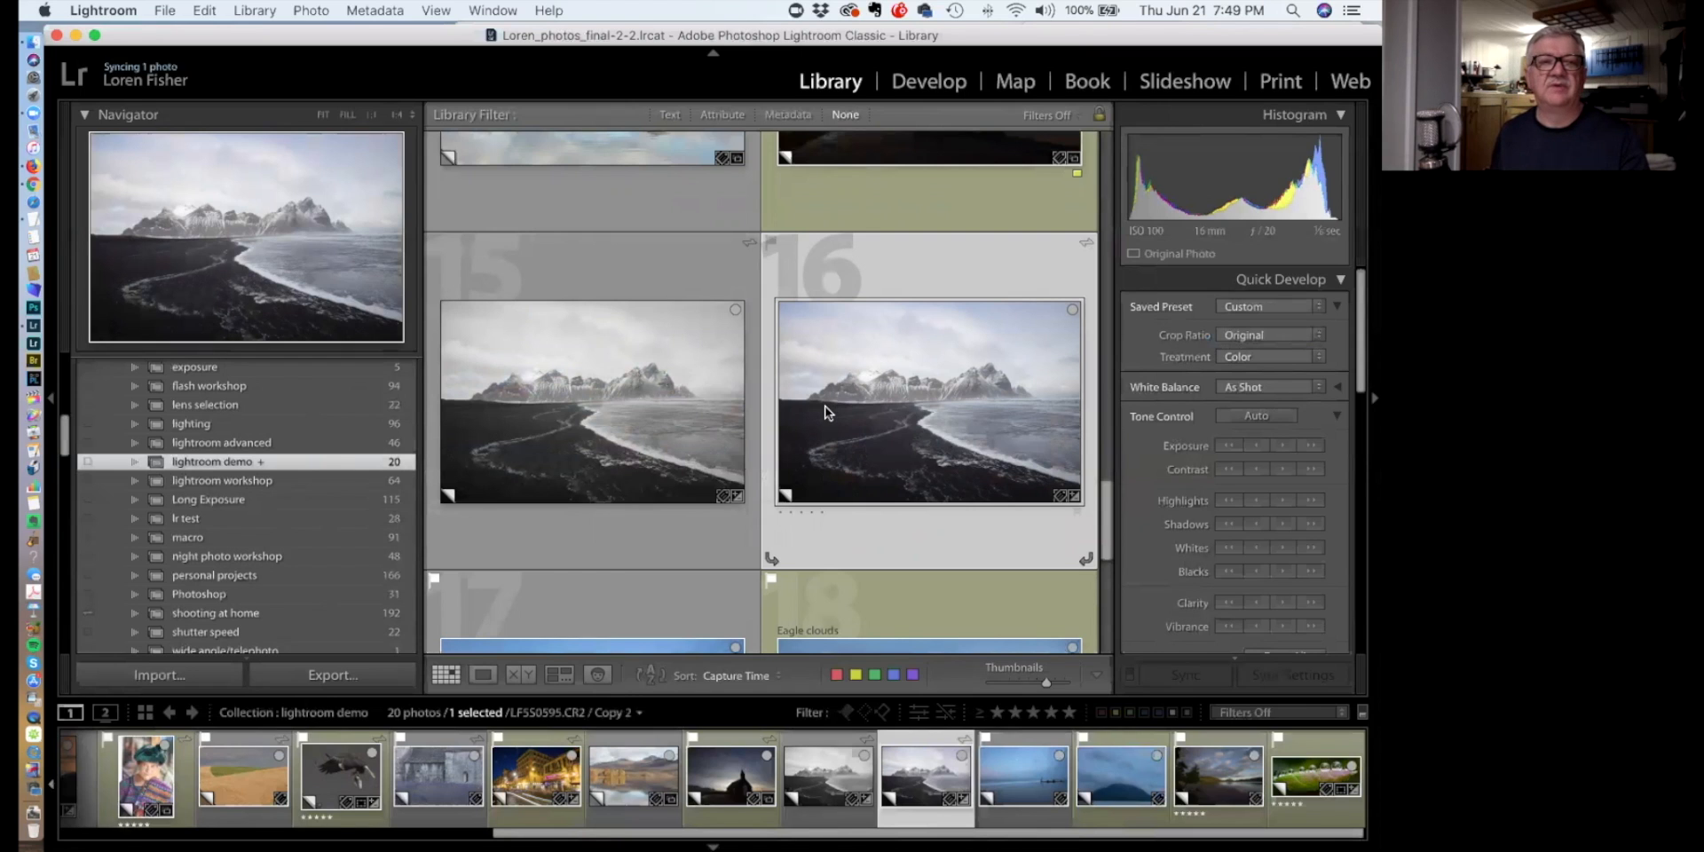
Collapse the Quick Develop settings and select the Budir black church photo
mouse_move(824, 406)
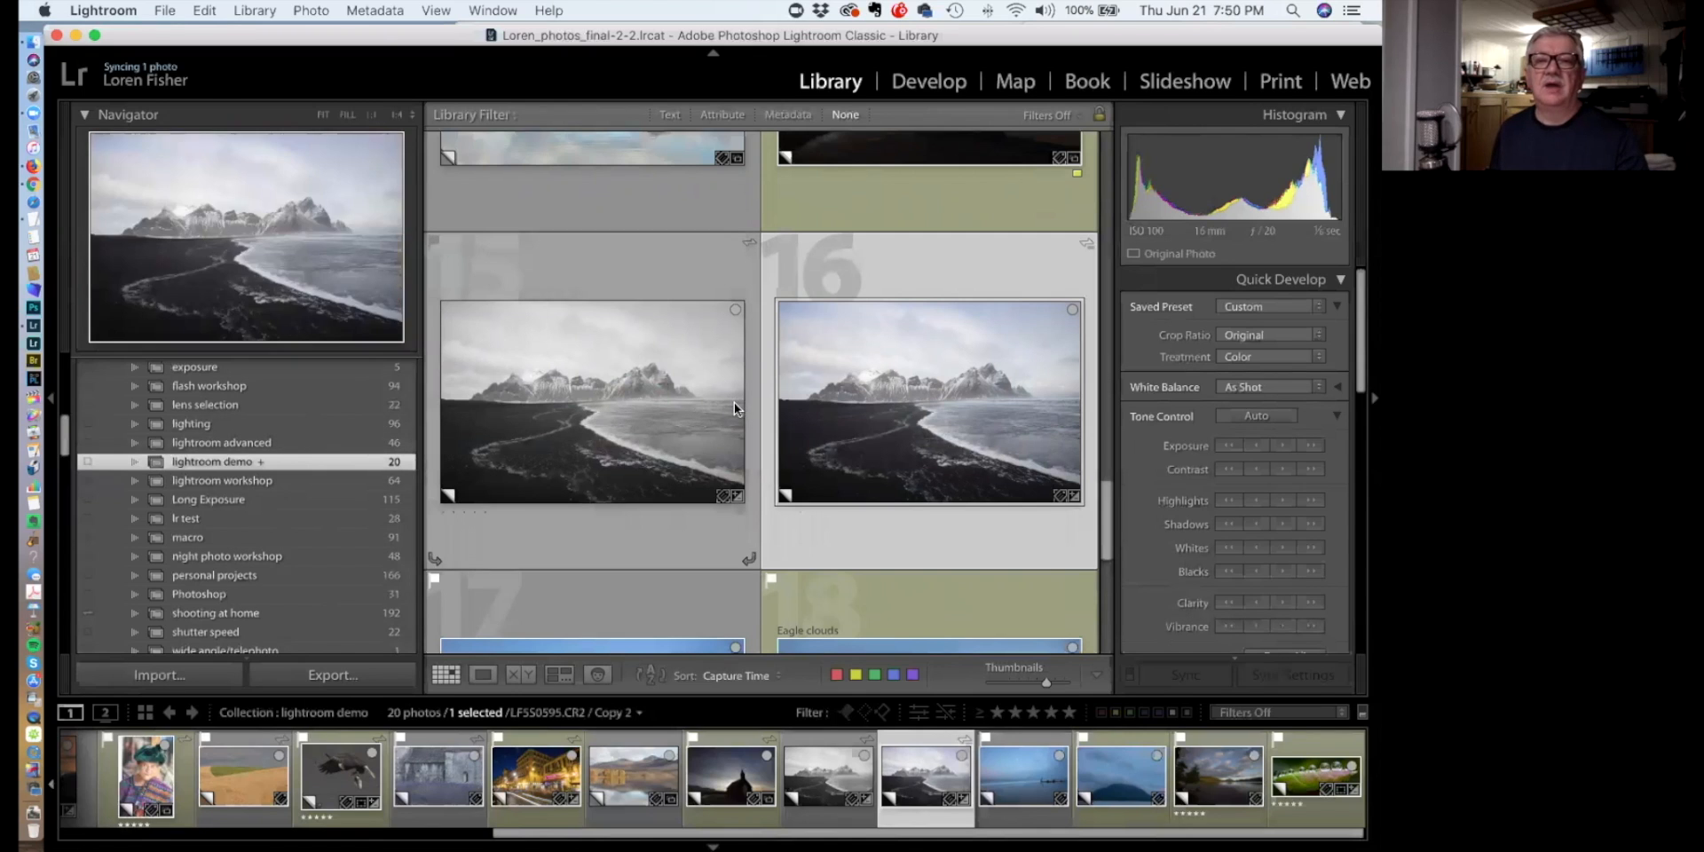
scroll(781, 408, up, 2)
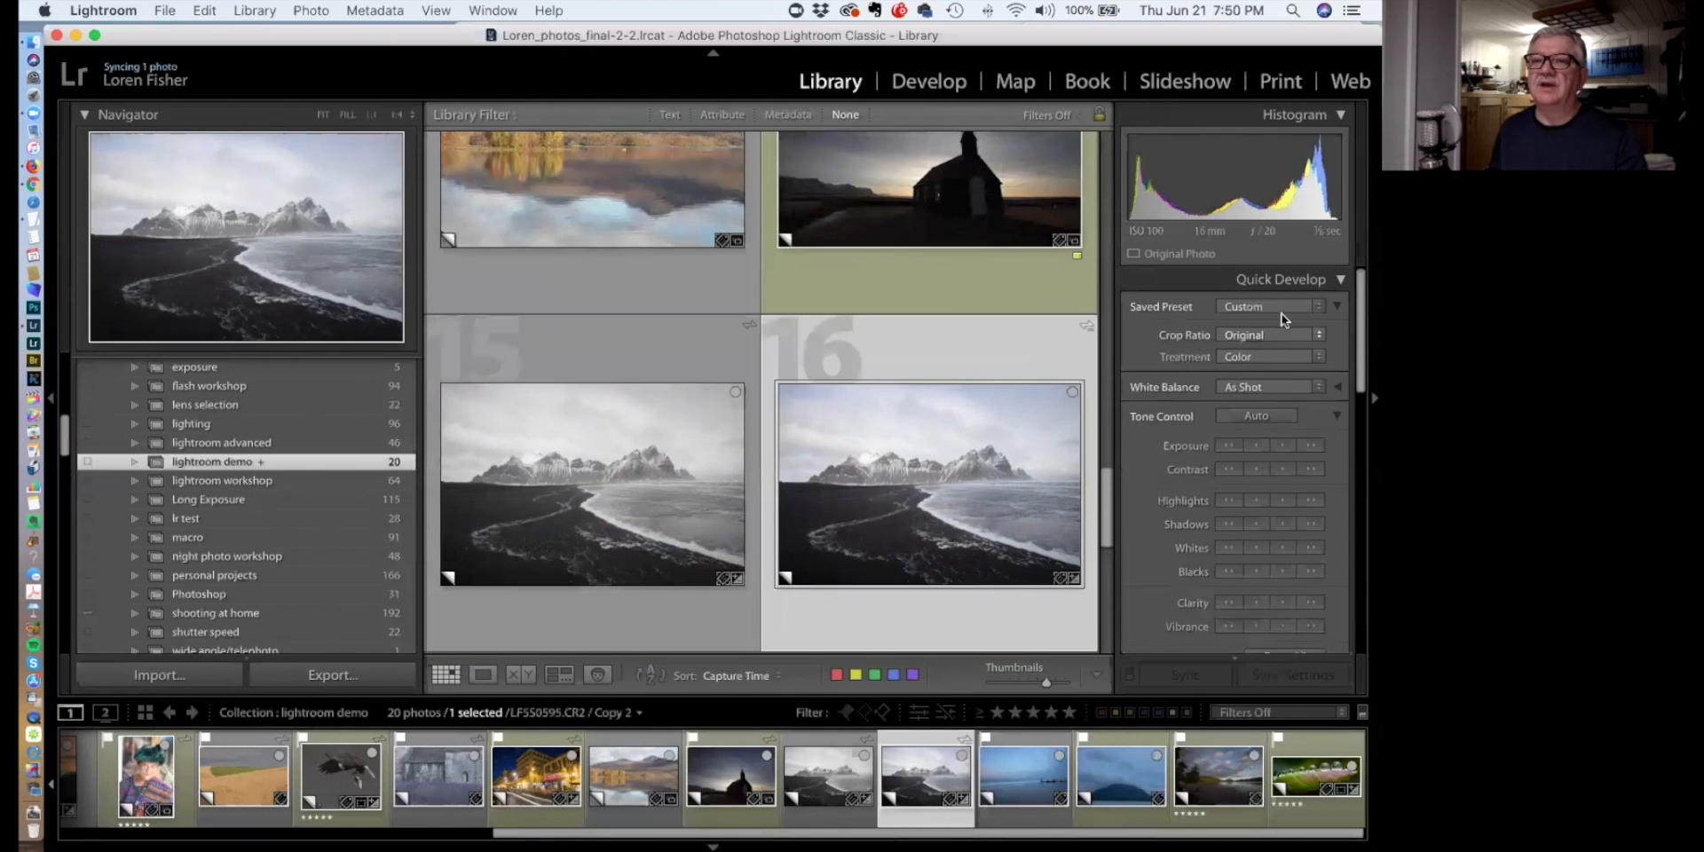
click(1339, 282)
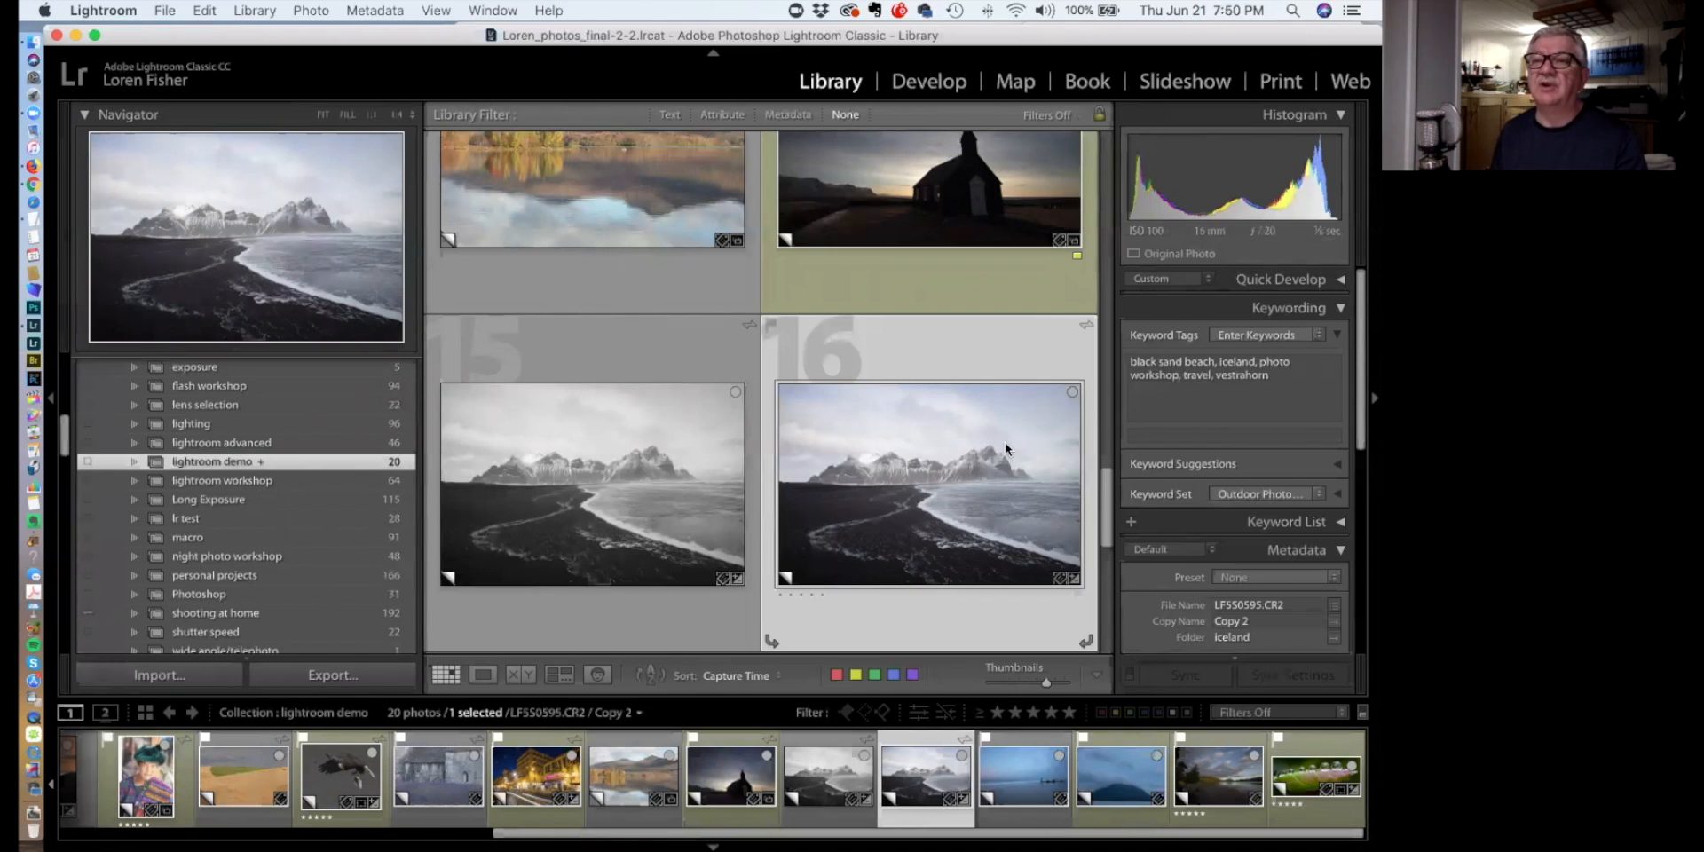
click(905, 222)
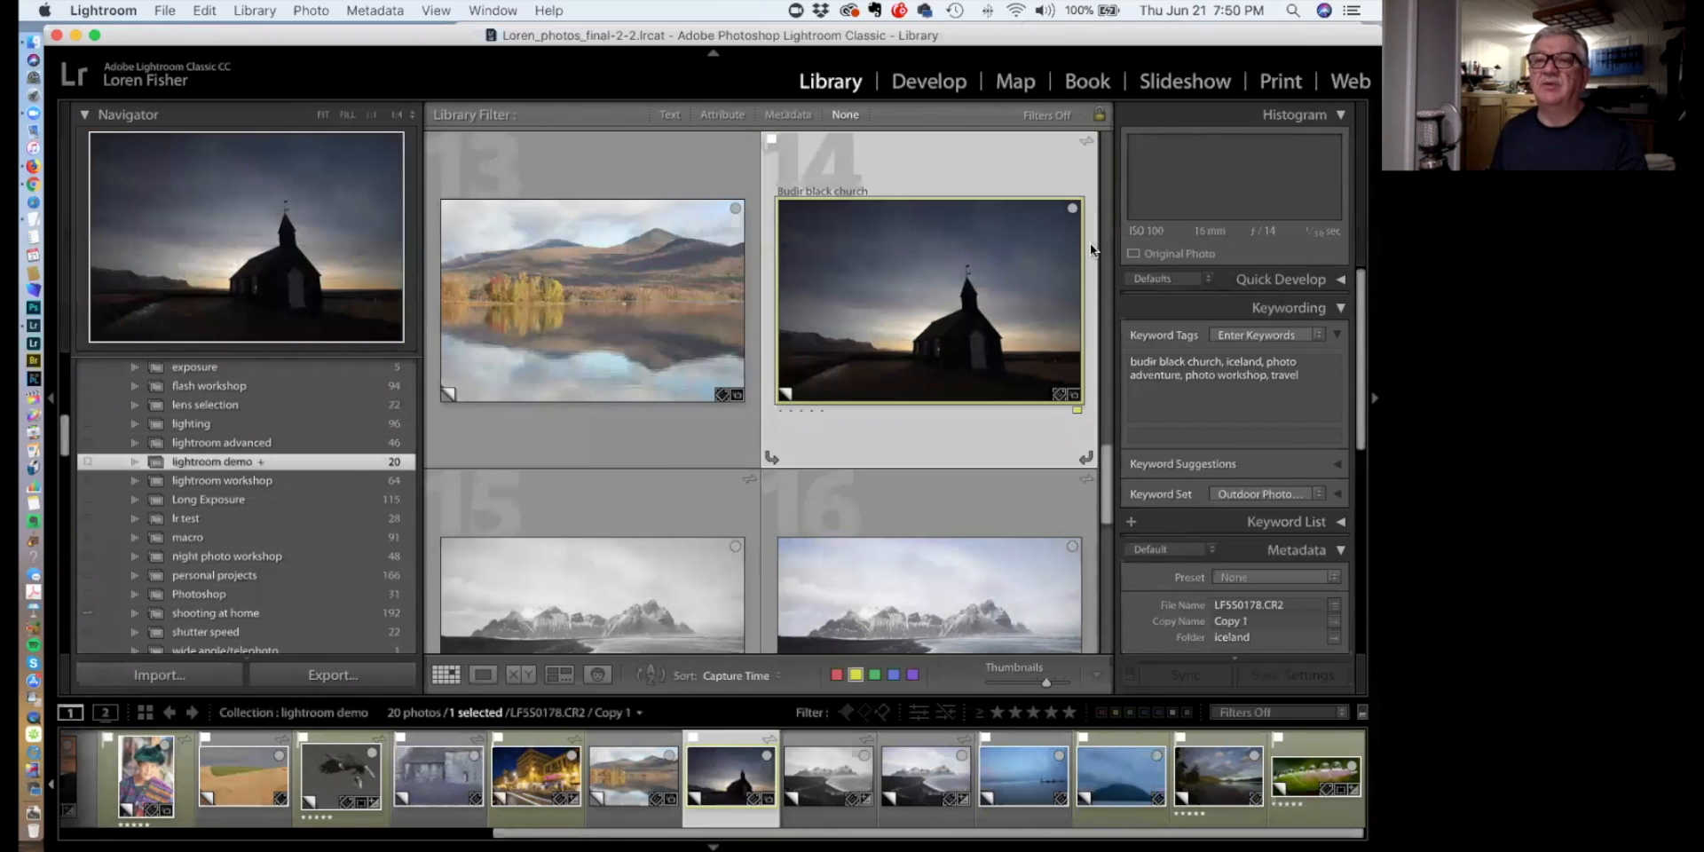
Select the autumn lake reflection photo and review its keywords and metadata, from the title and caption fields to the camera and lens details
click(666, 289)
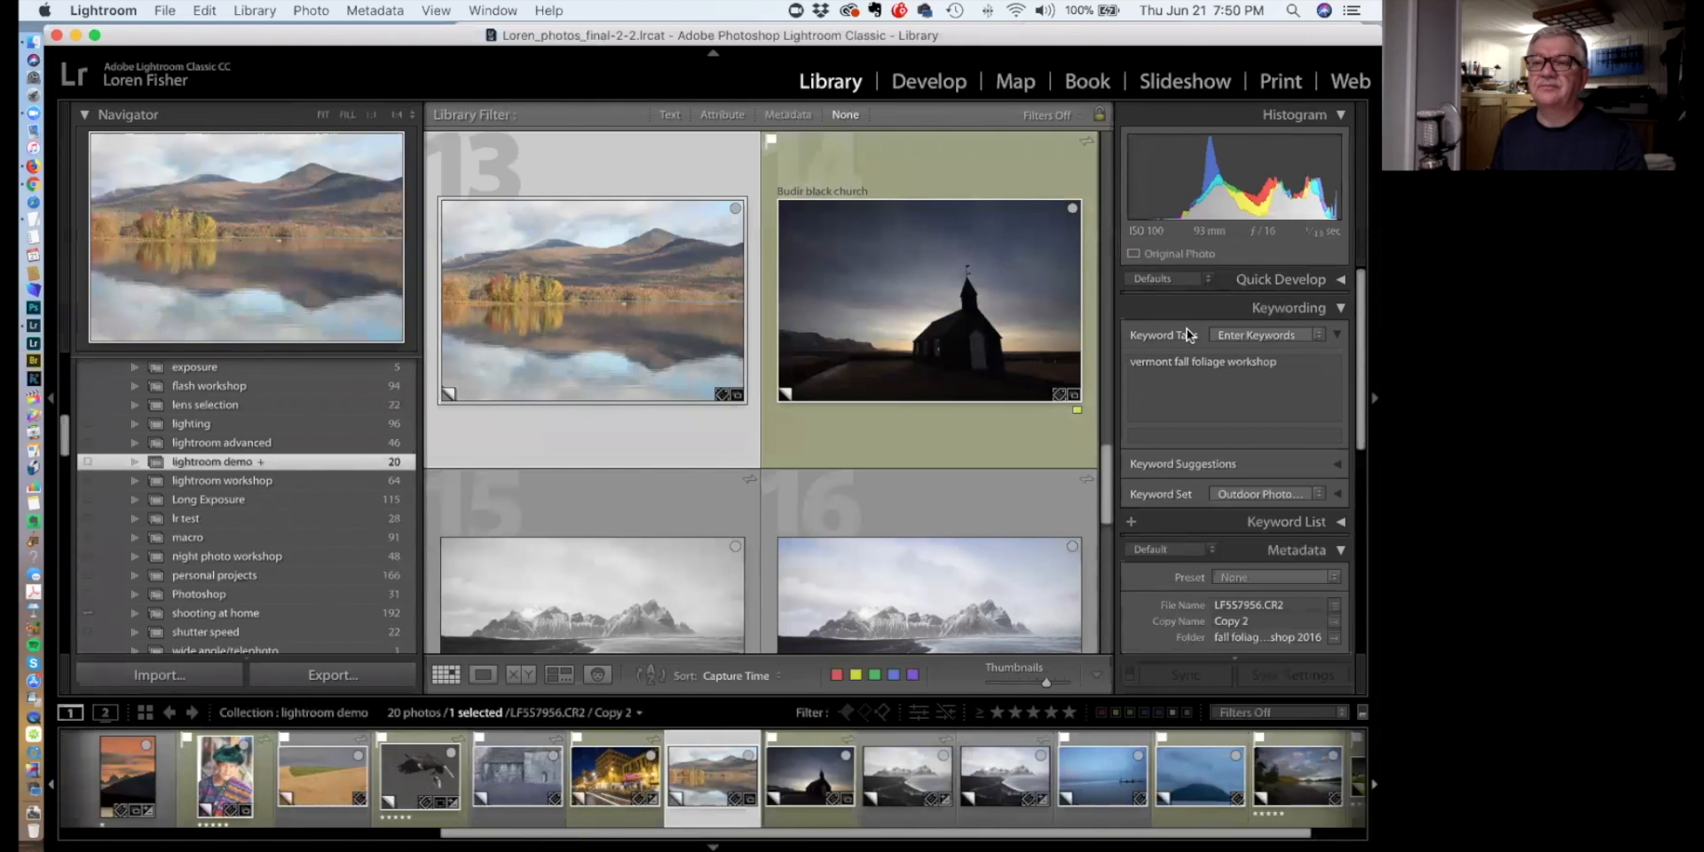
scroll(1186, 327, down, 4)
scroll(1184, 327, down, 4)
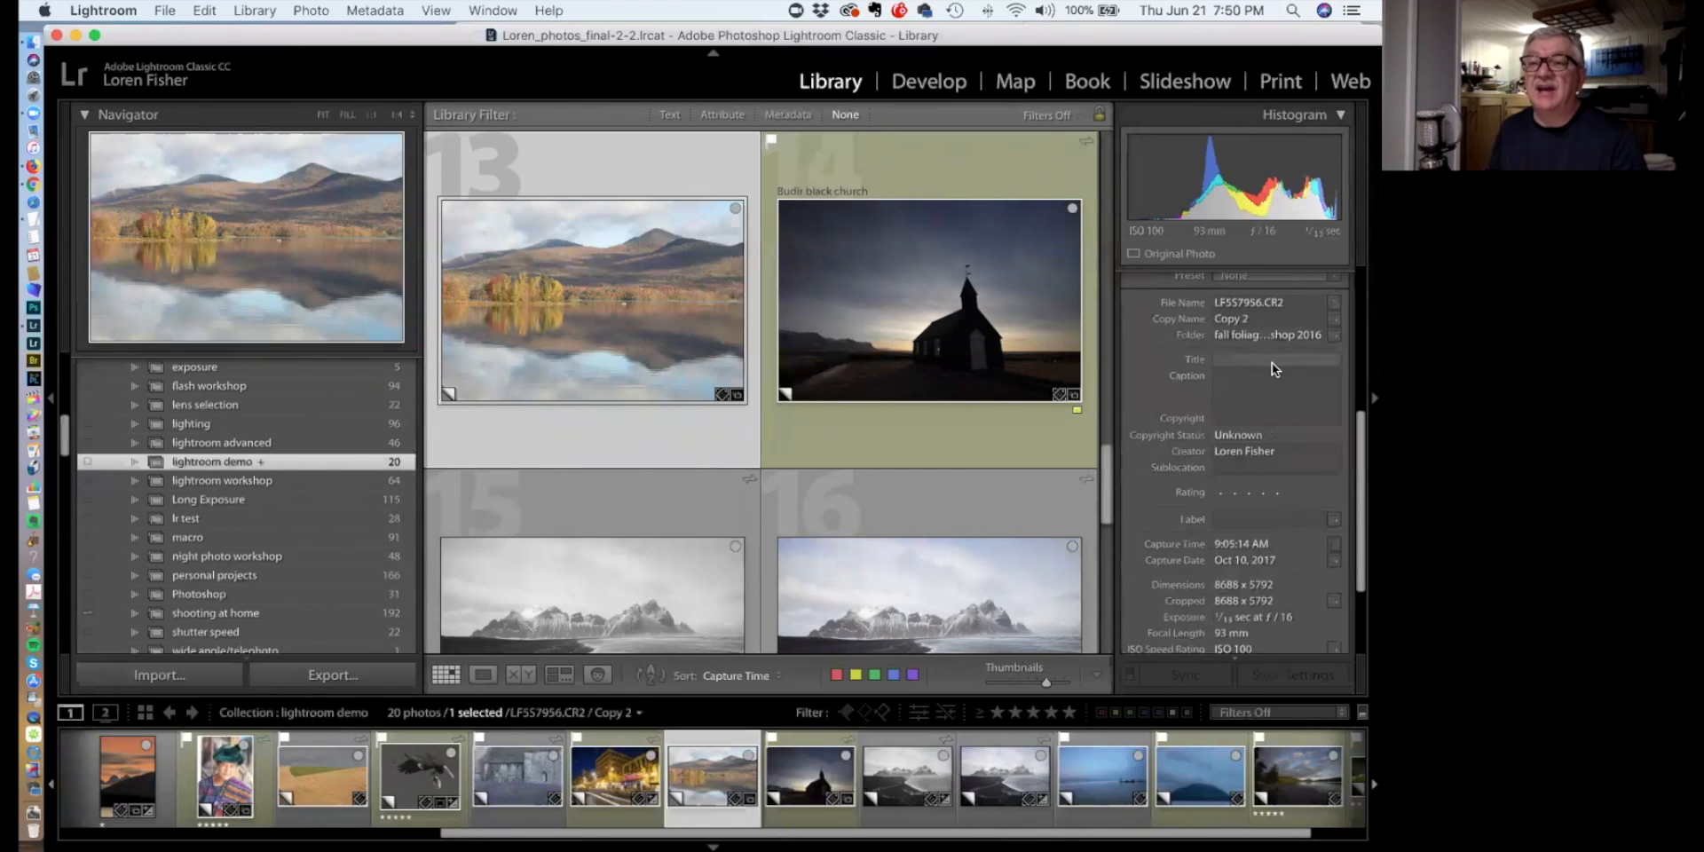
scroll(1264, 422, down, 5)
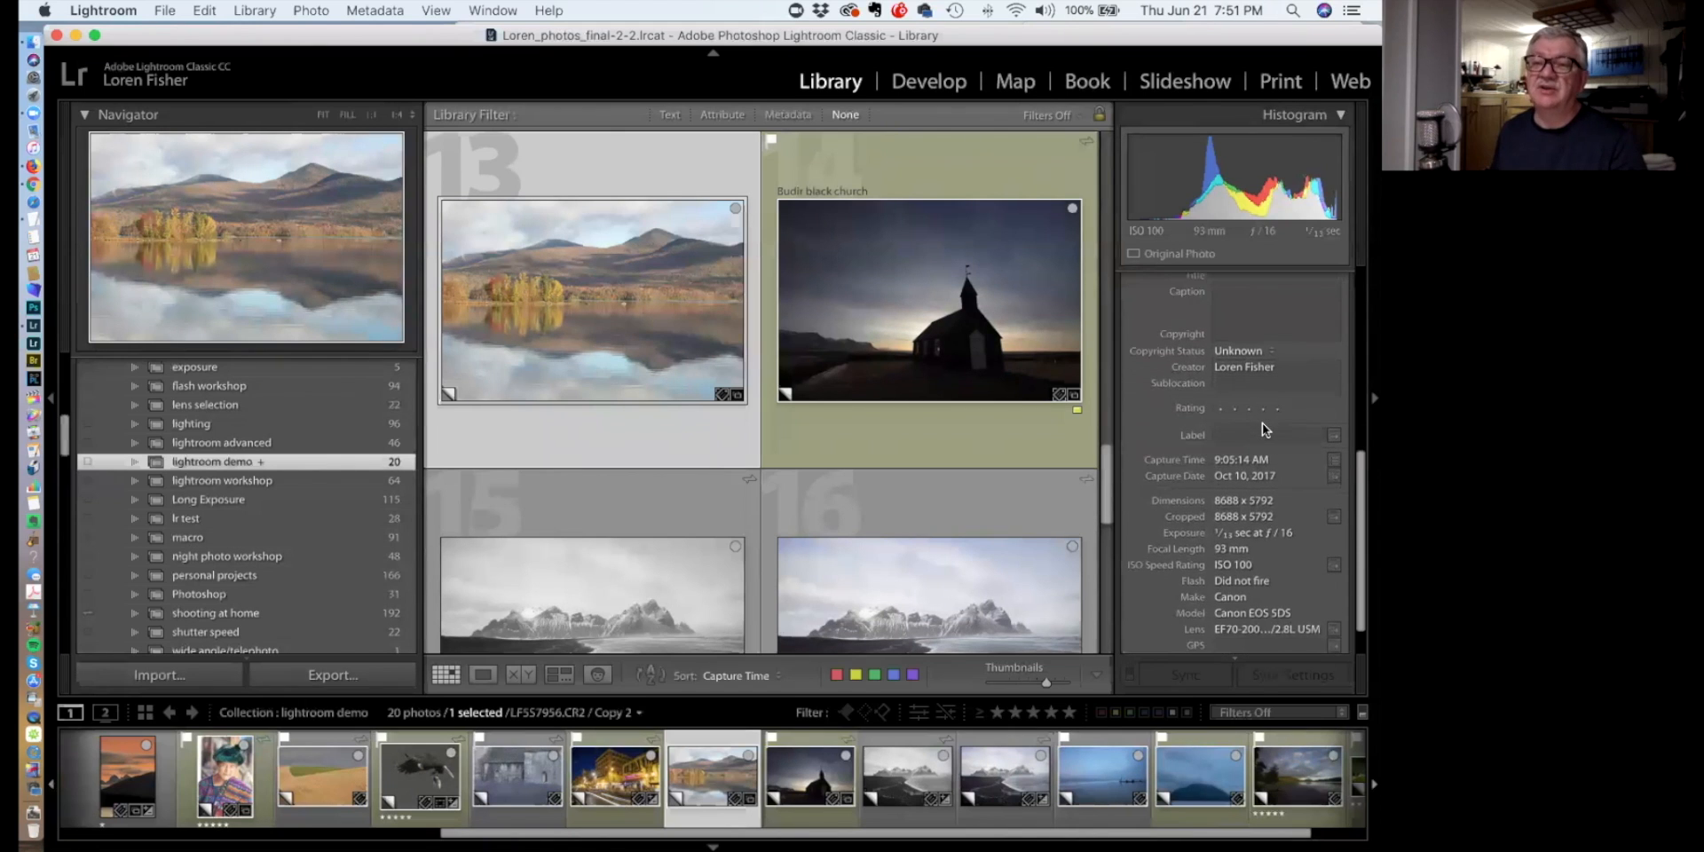
scroll(1288, 456, down, 2)
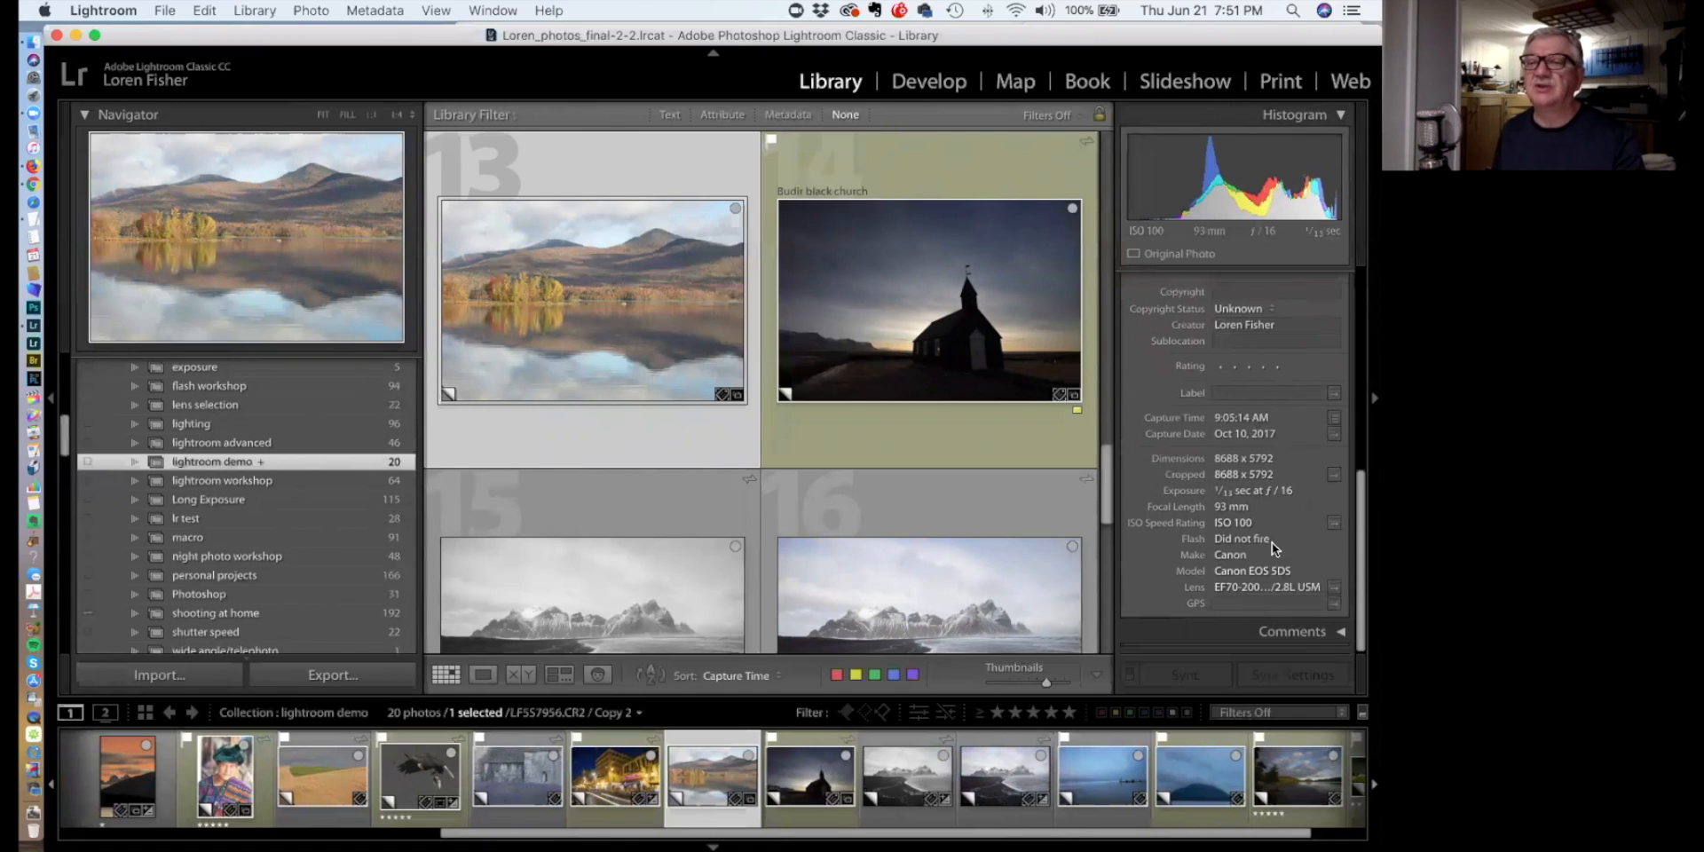
scroll(1272, 468, up, 5)
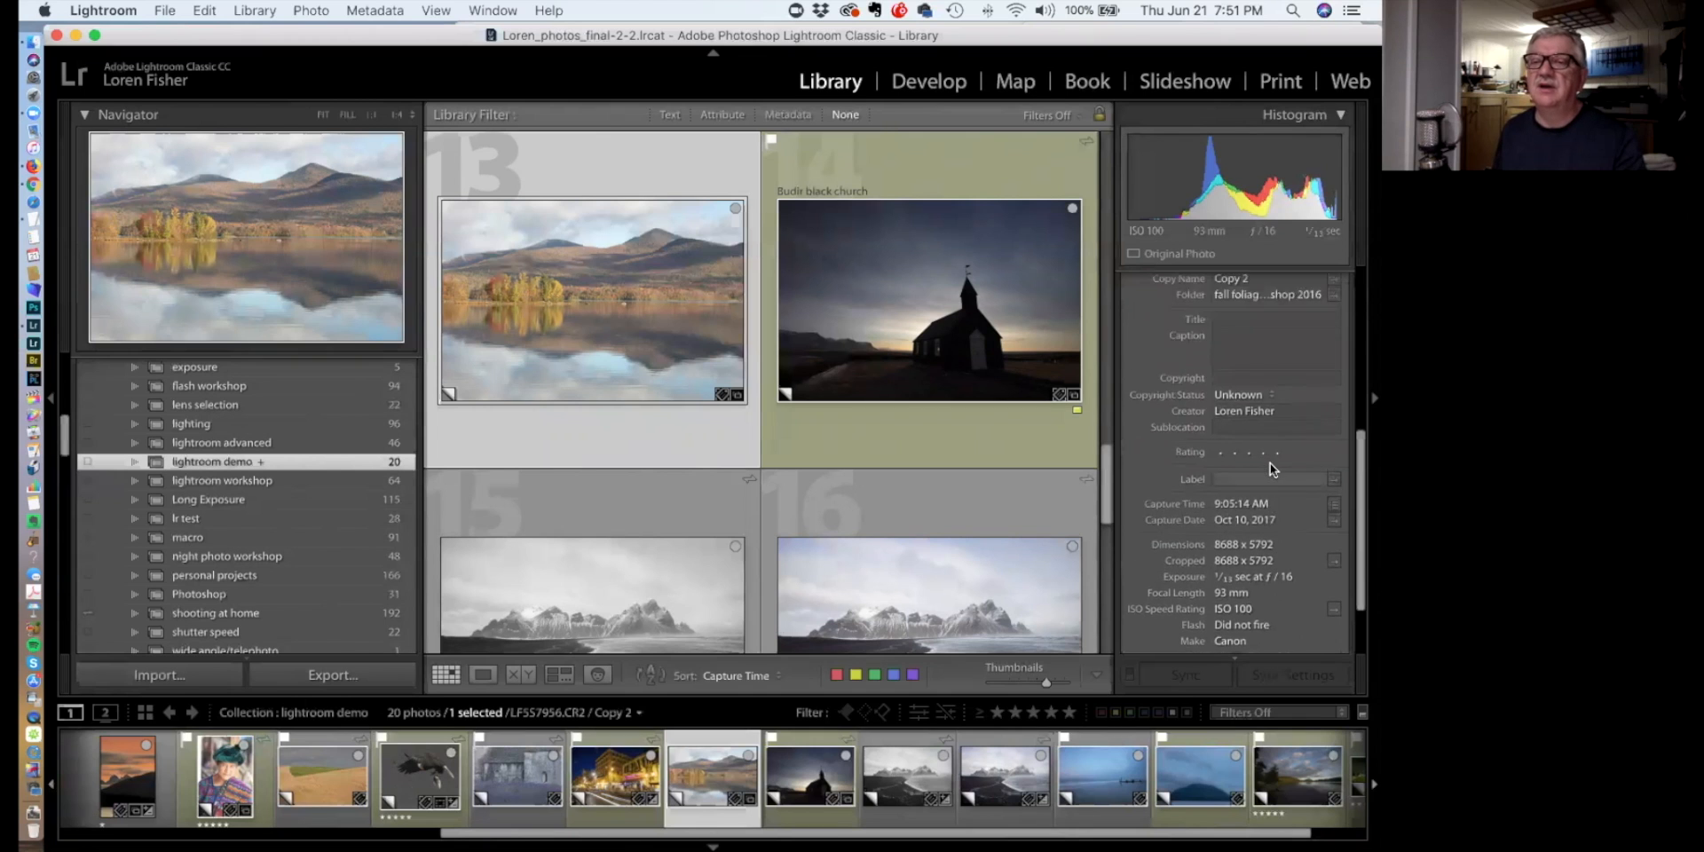
scroll(1273, 467, down, 2)
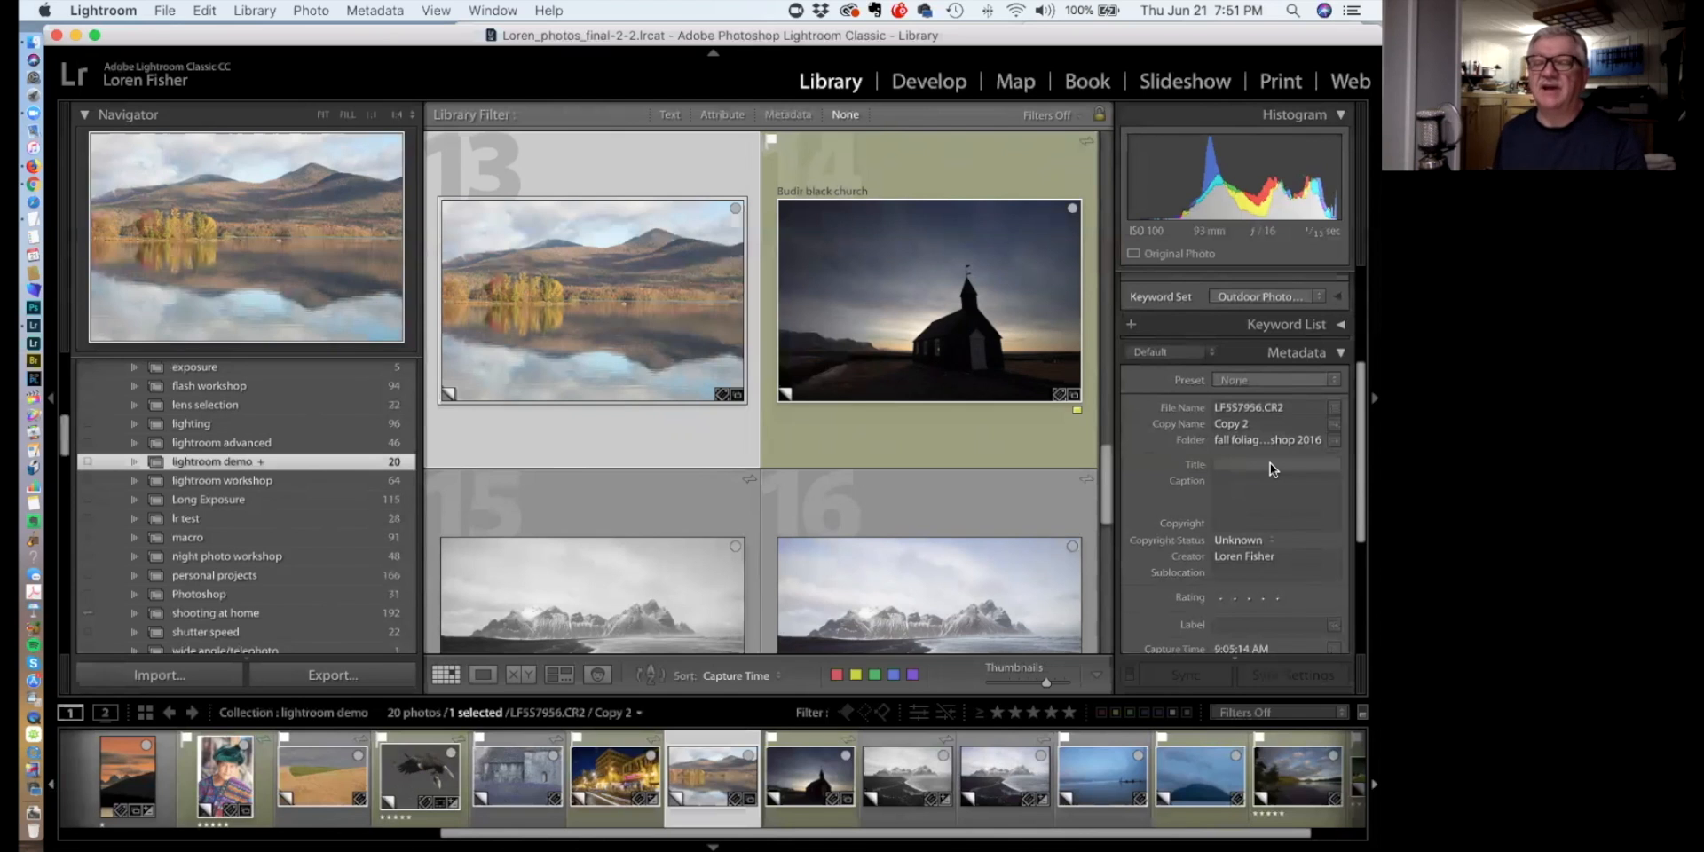
scroll(1270, 461, down, 2)
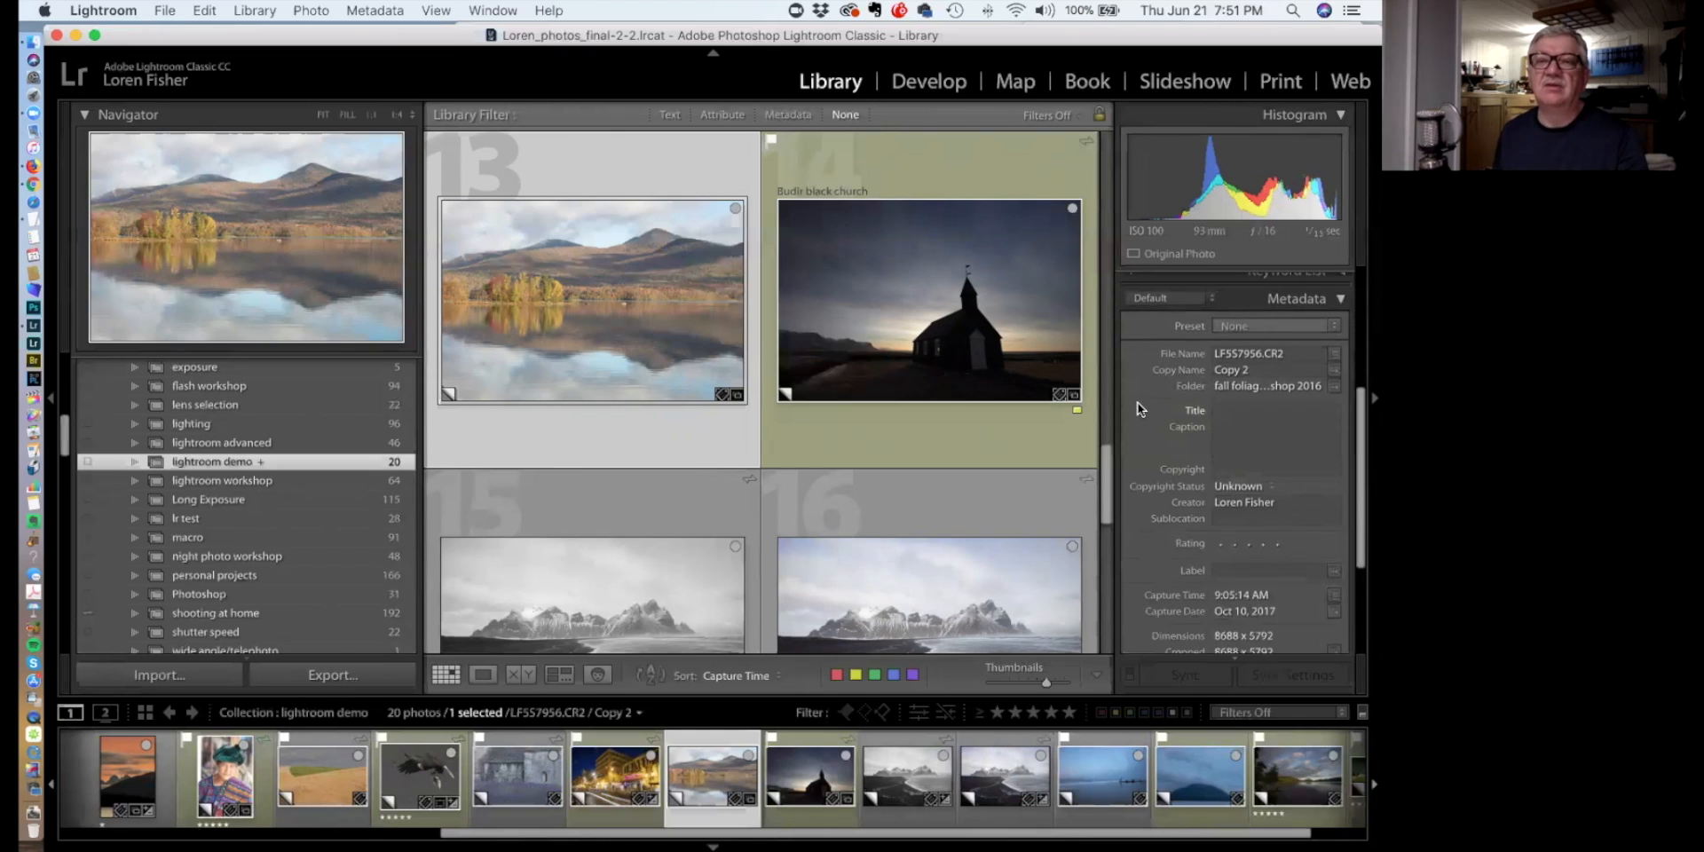
Compare the title and caption metadata of the Budir black church photo with those of the autumn lake photo
click(1021, 334)
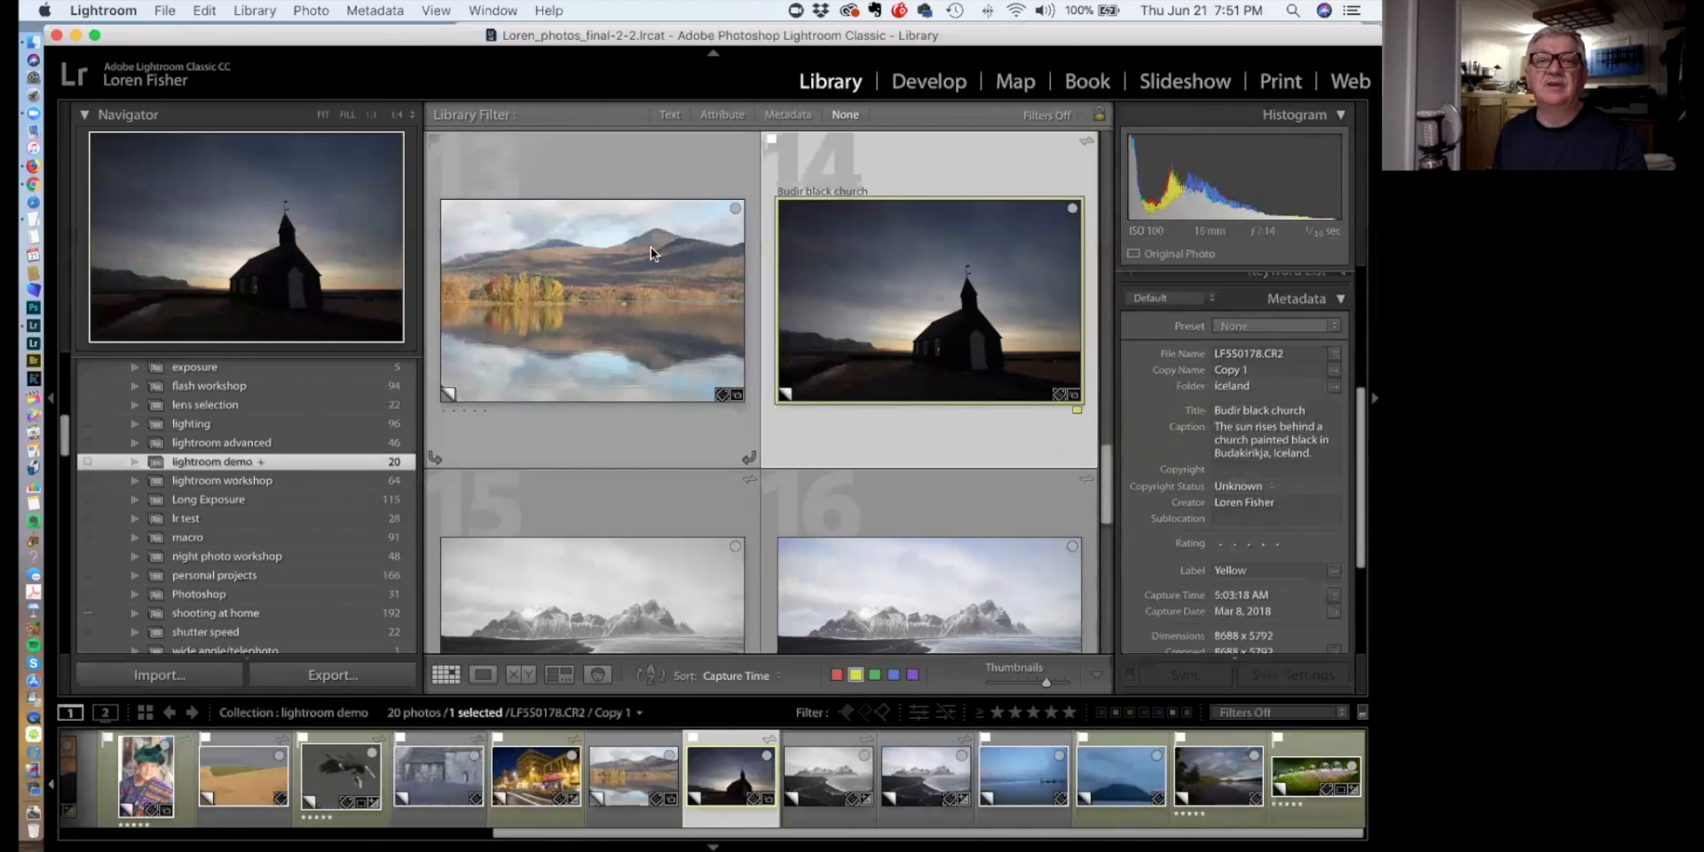
click(589, 268)
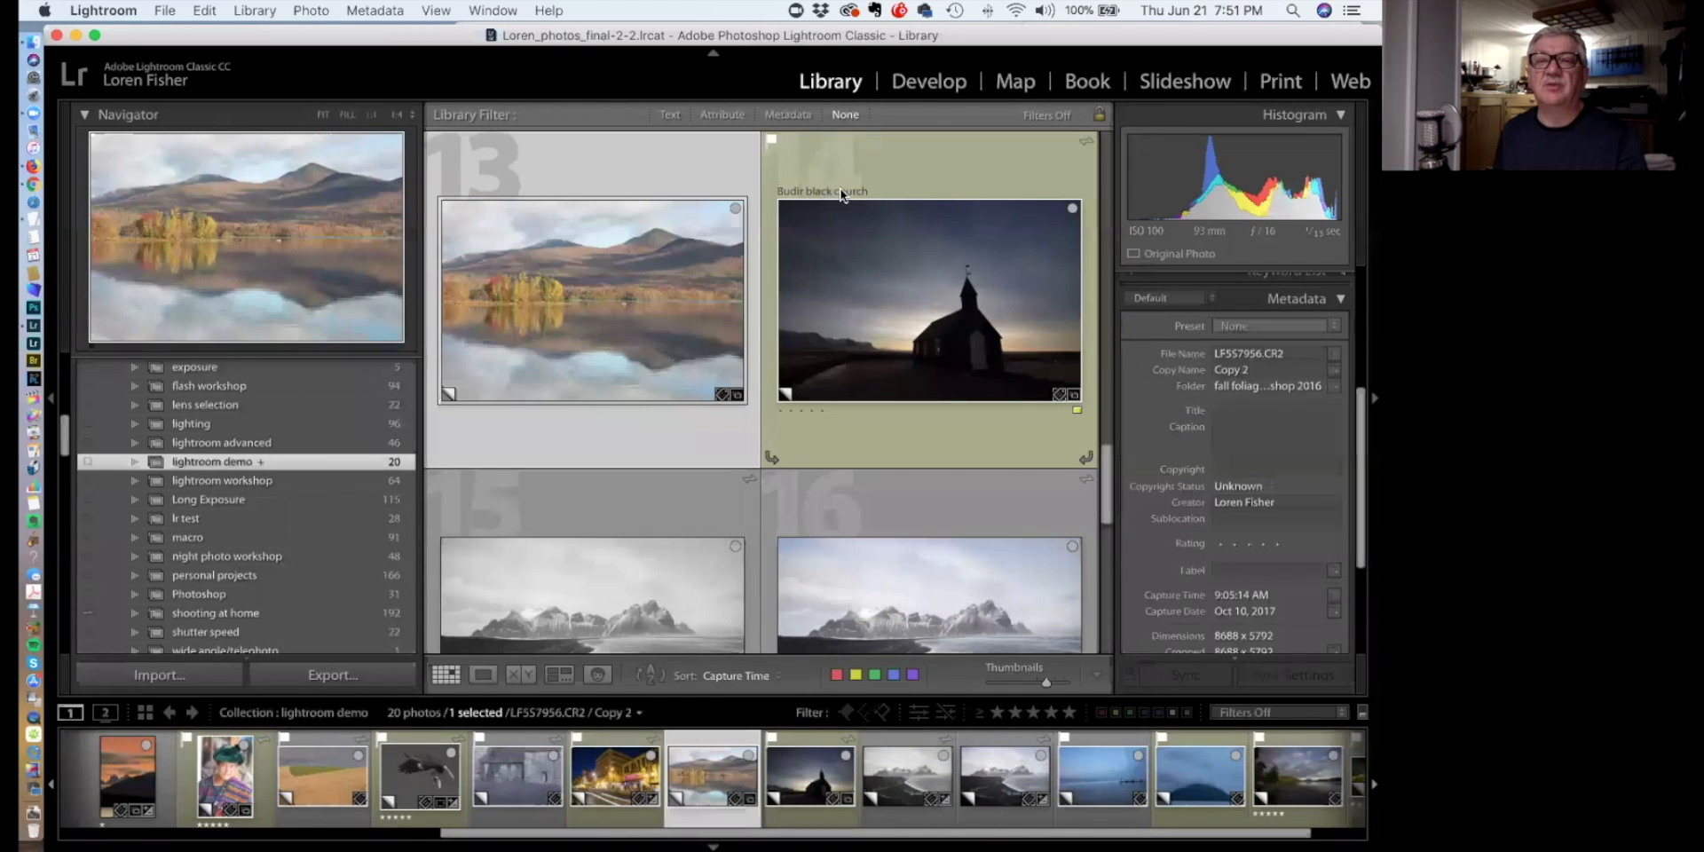
click(961, 277)
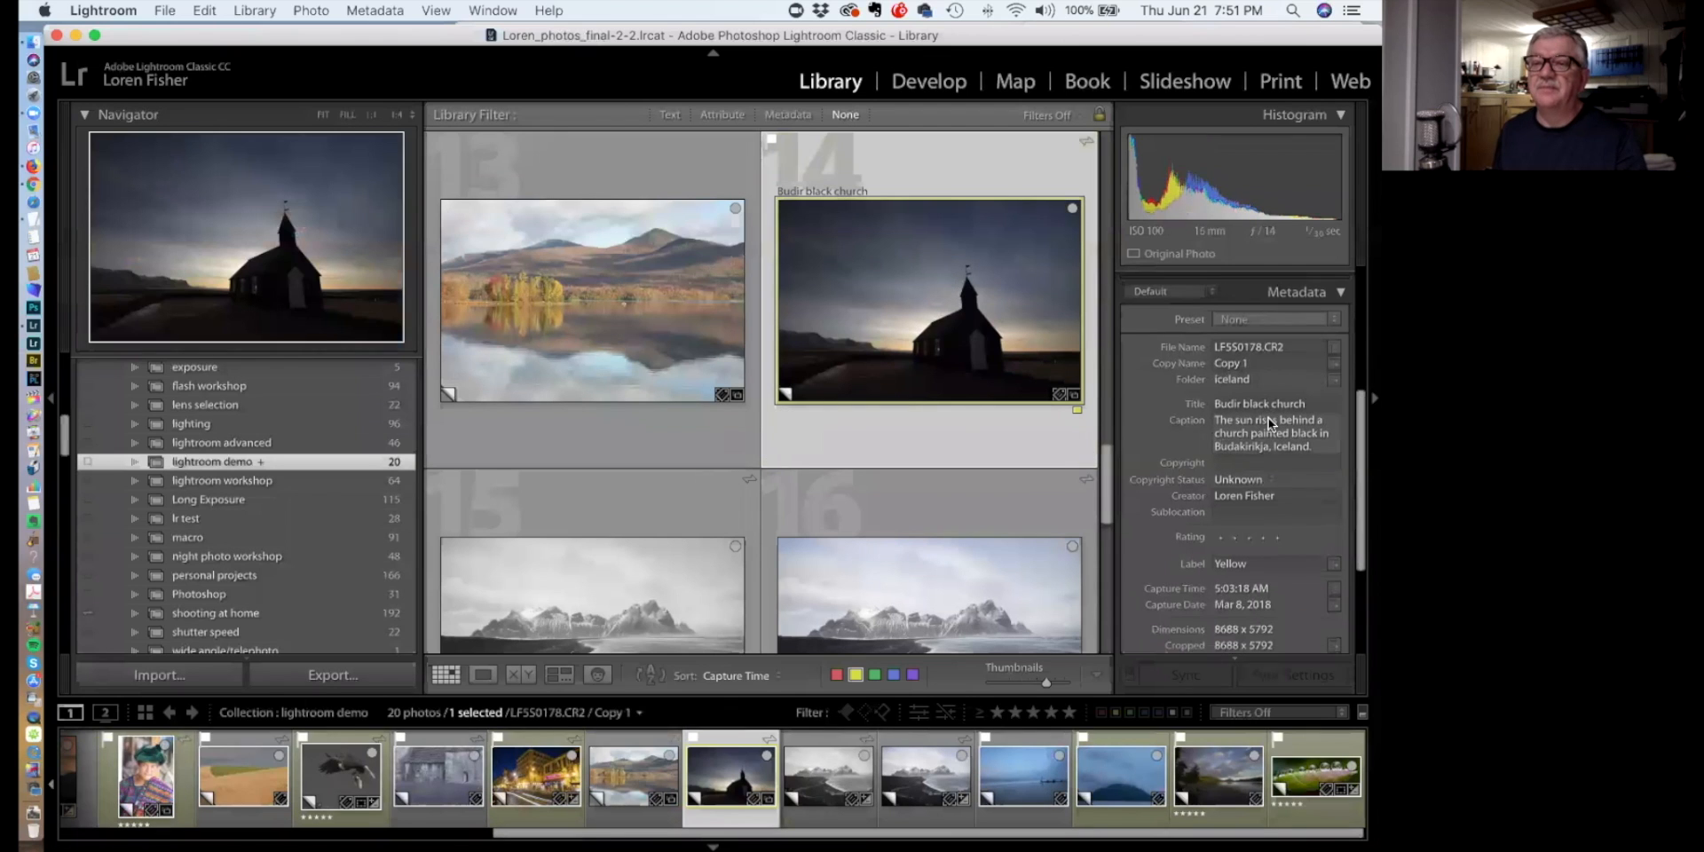
scroll(1269, 417, down, 5)
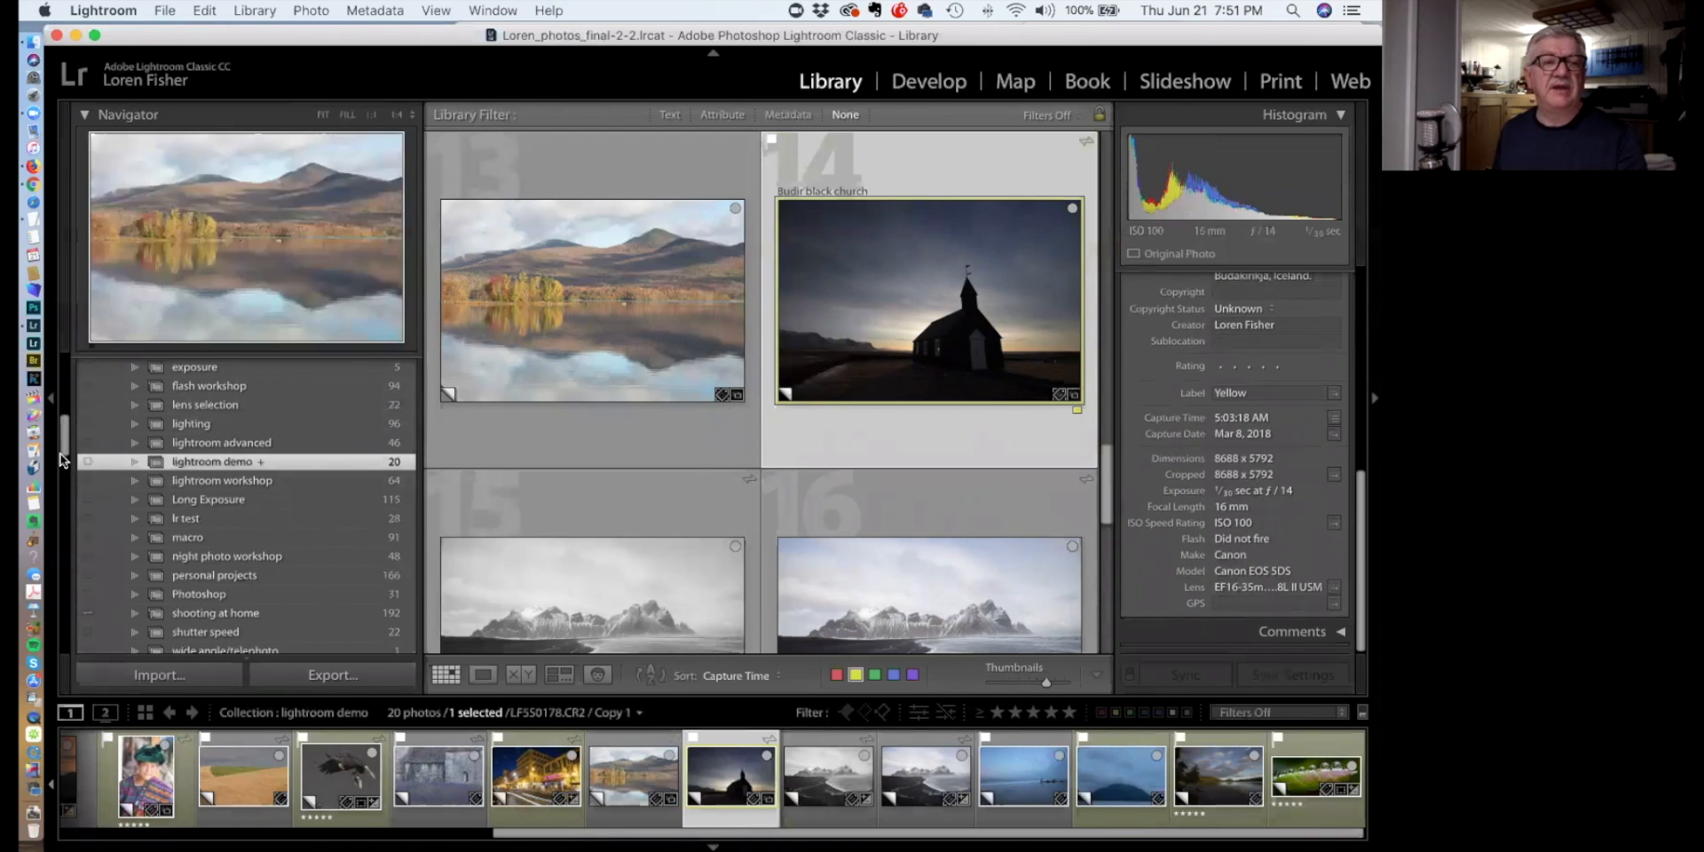
Hide the Navigator and collections area and shrink the grid thumbnails until the whole lightroom demo collection fits
click(51, 404)
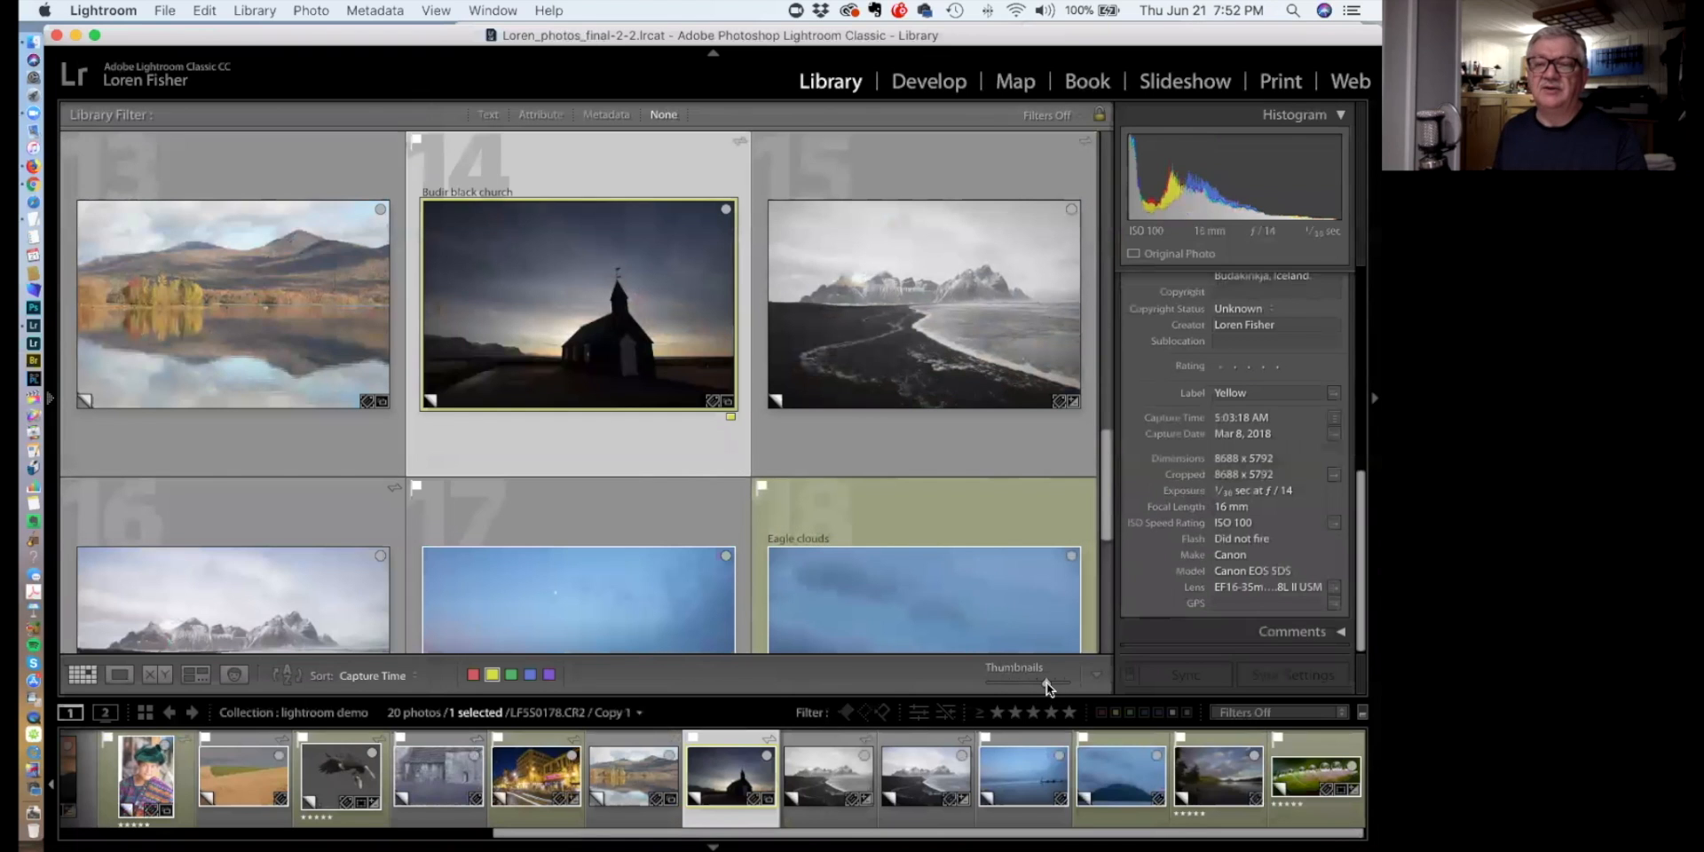
drag(1047, 682, 1015, 689)
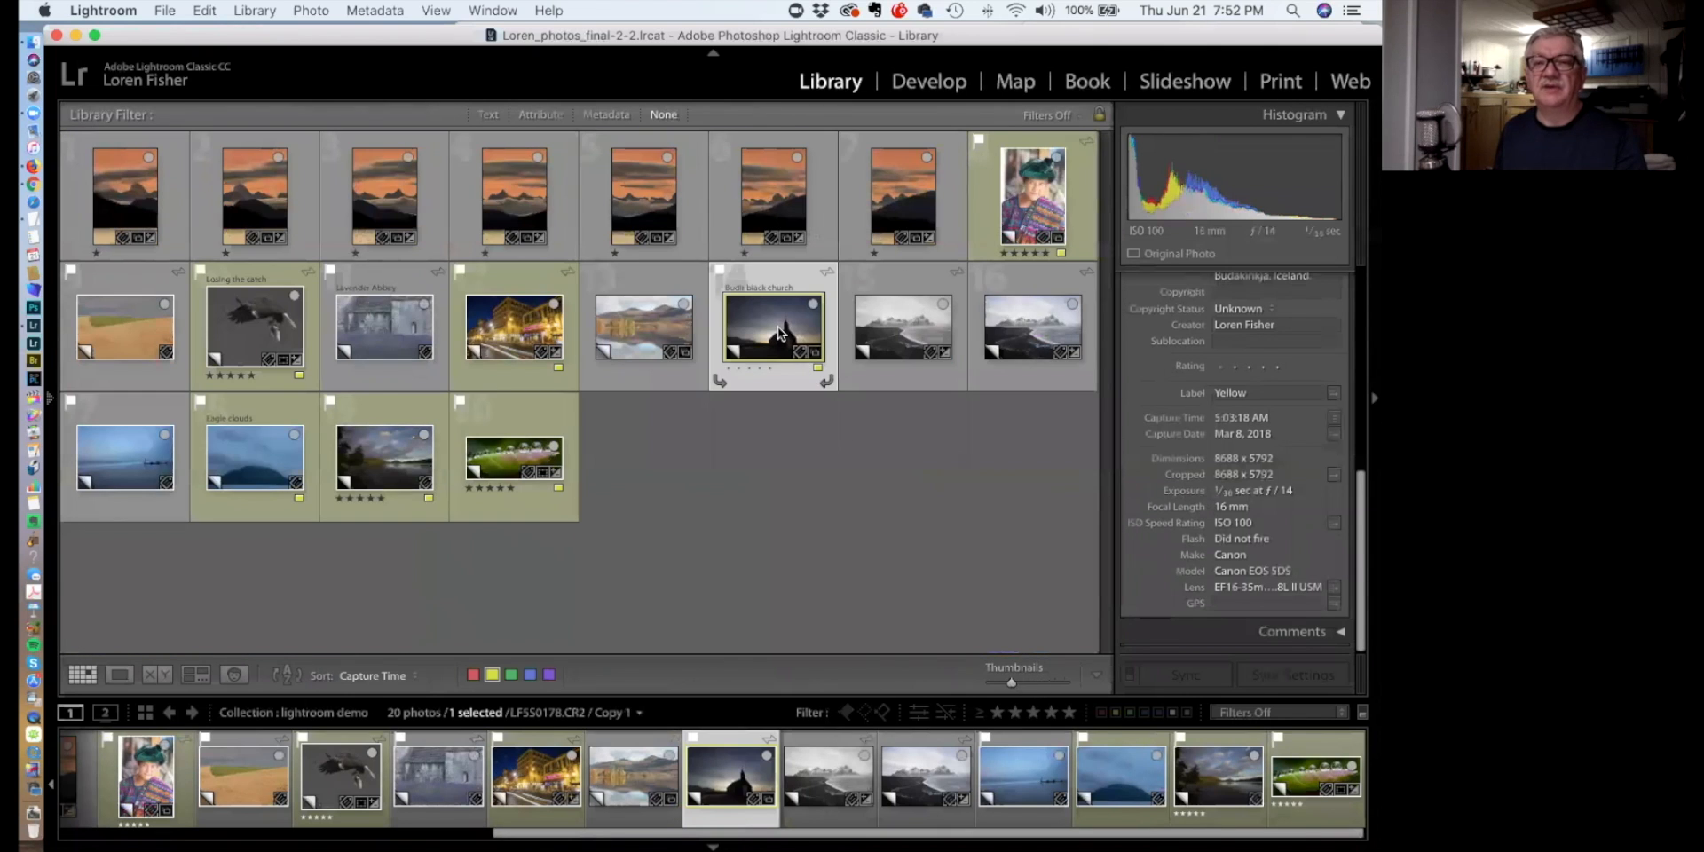
View the Budir black church photo enlarged in Loupe view twice, return to the grid and clear the selection
double_click(776, 344)
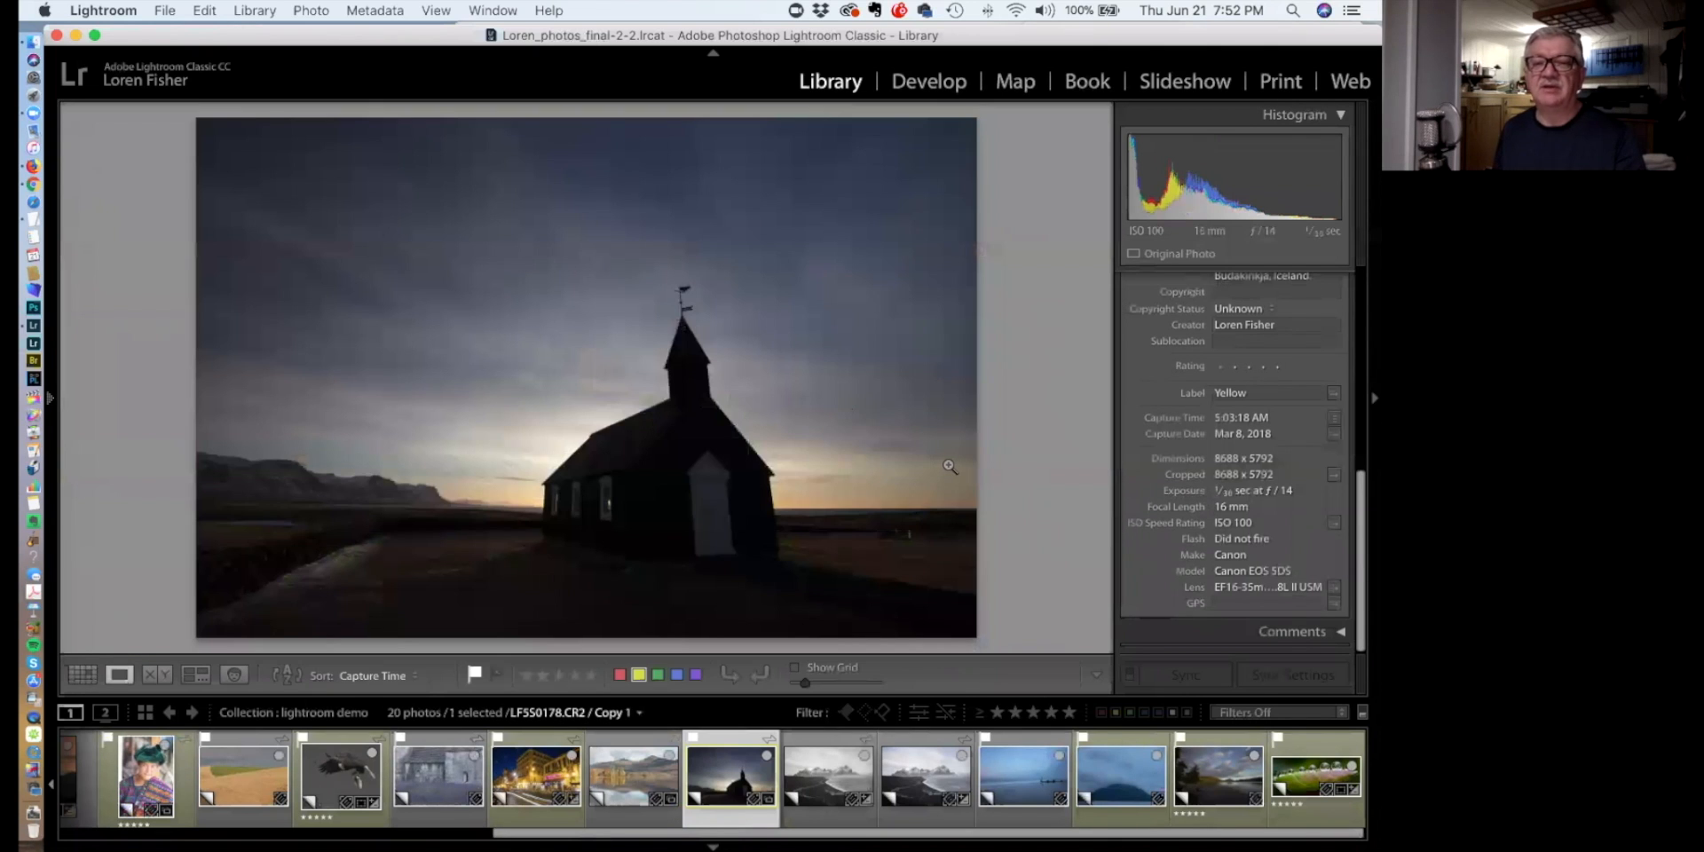
double_click(821, 434)
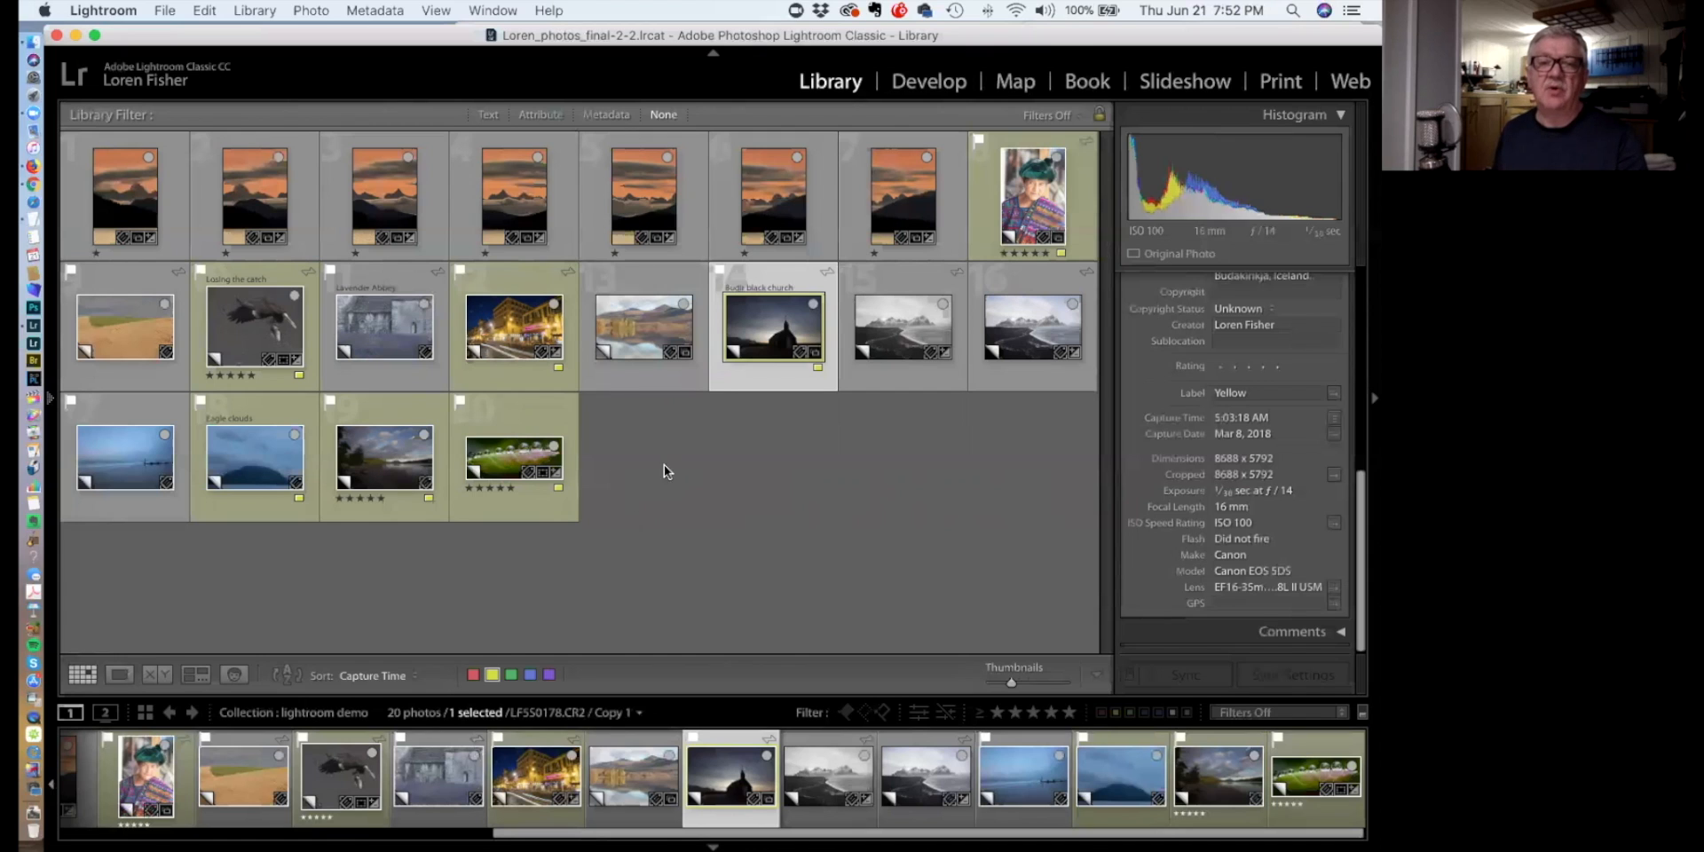
double_click(738, 320)
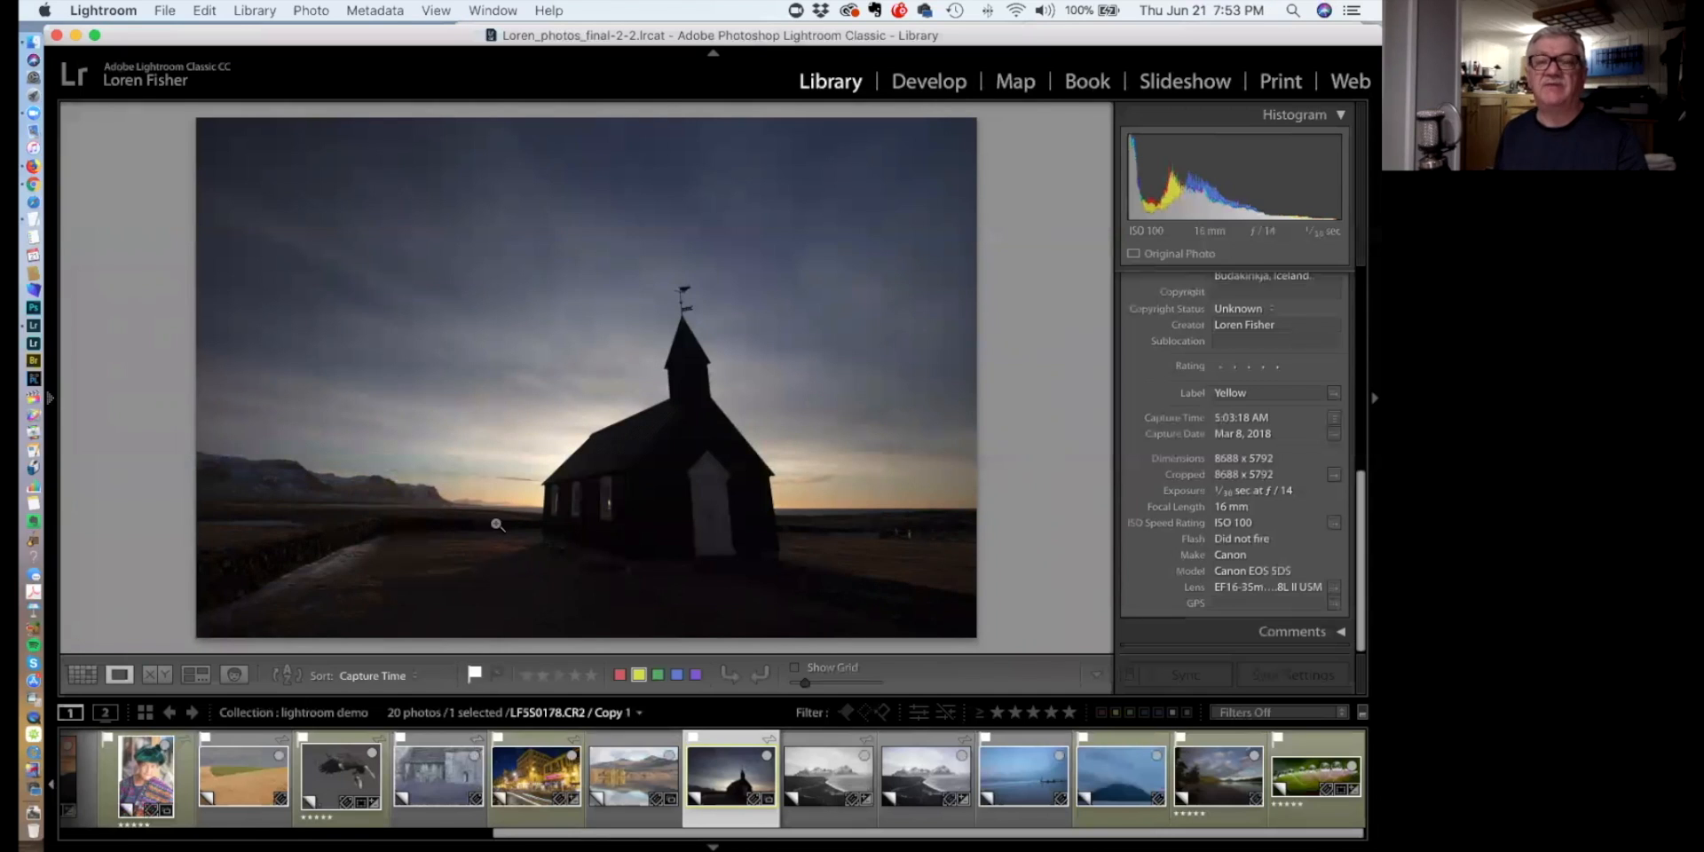
key(g)
click(791, 442)
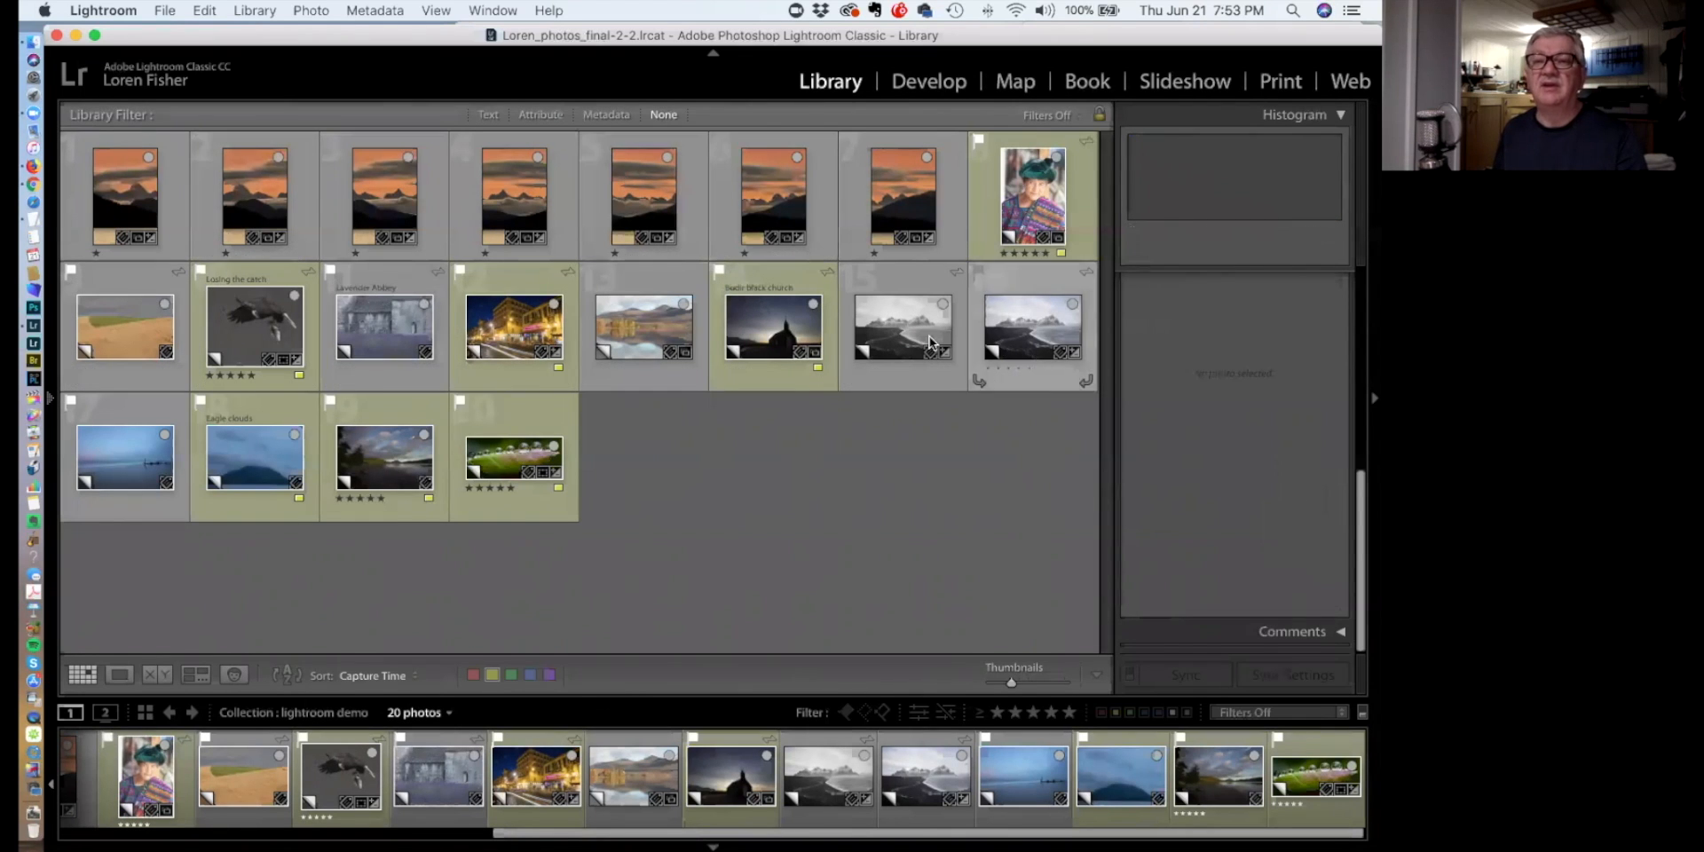
Flag the color version of the mountain beach photo as rejected and remove the reject flag again
click(1017, 330)
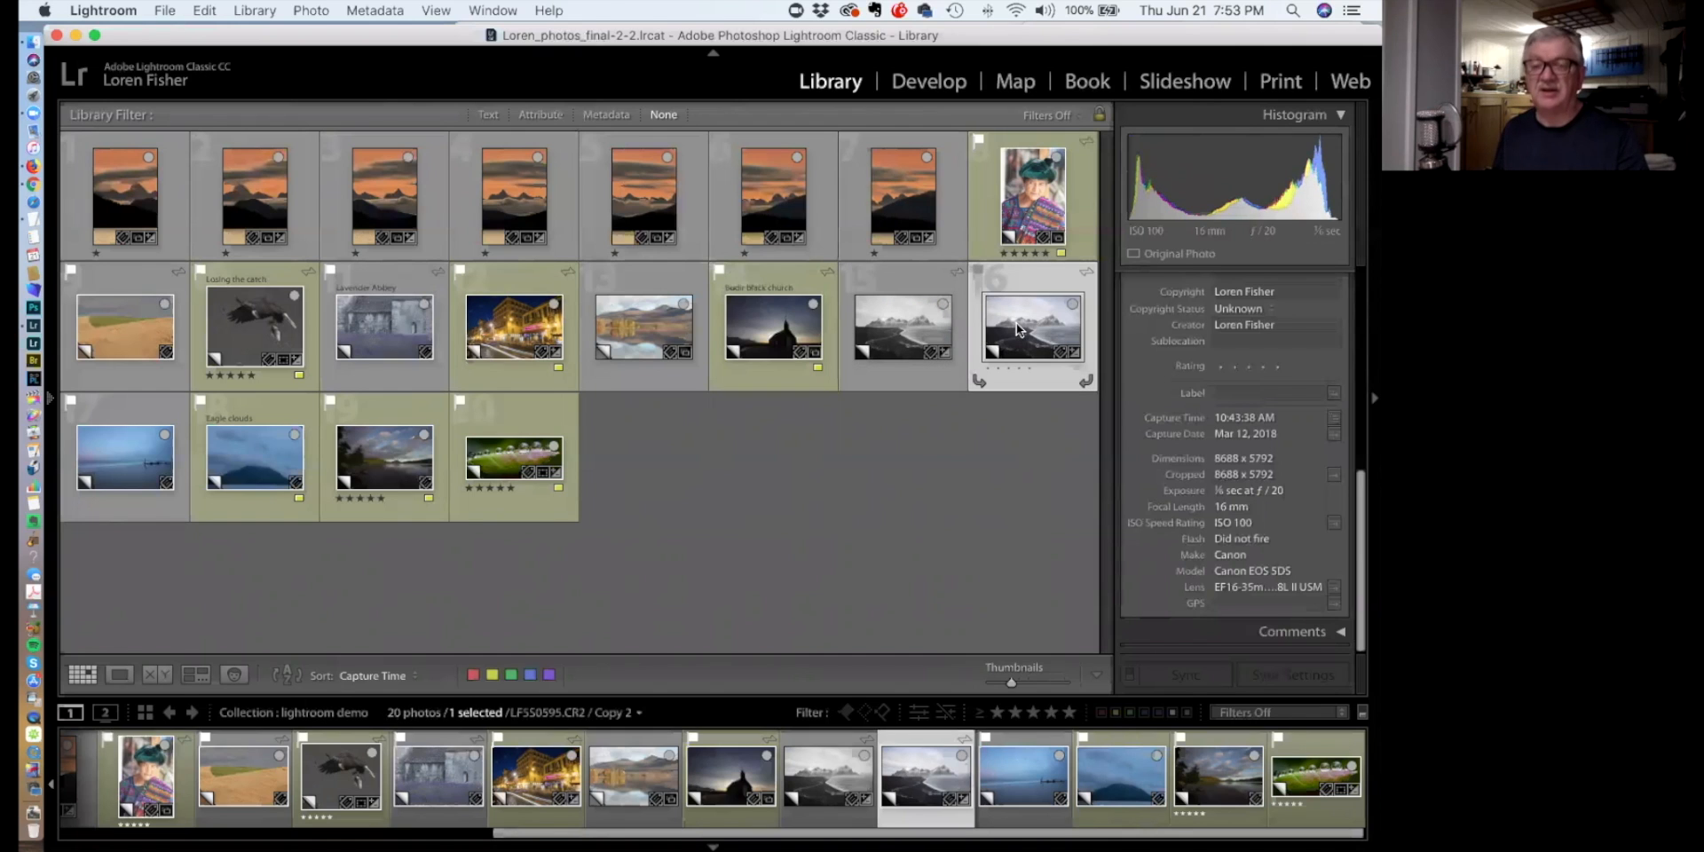
key(x)
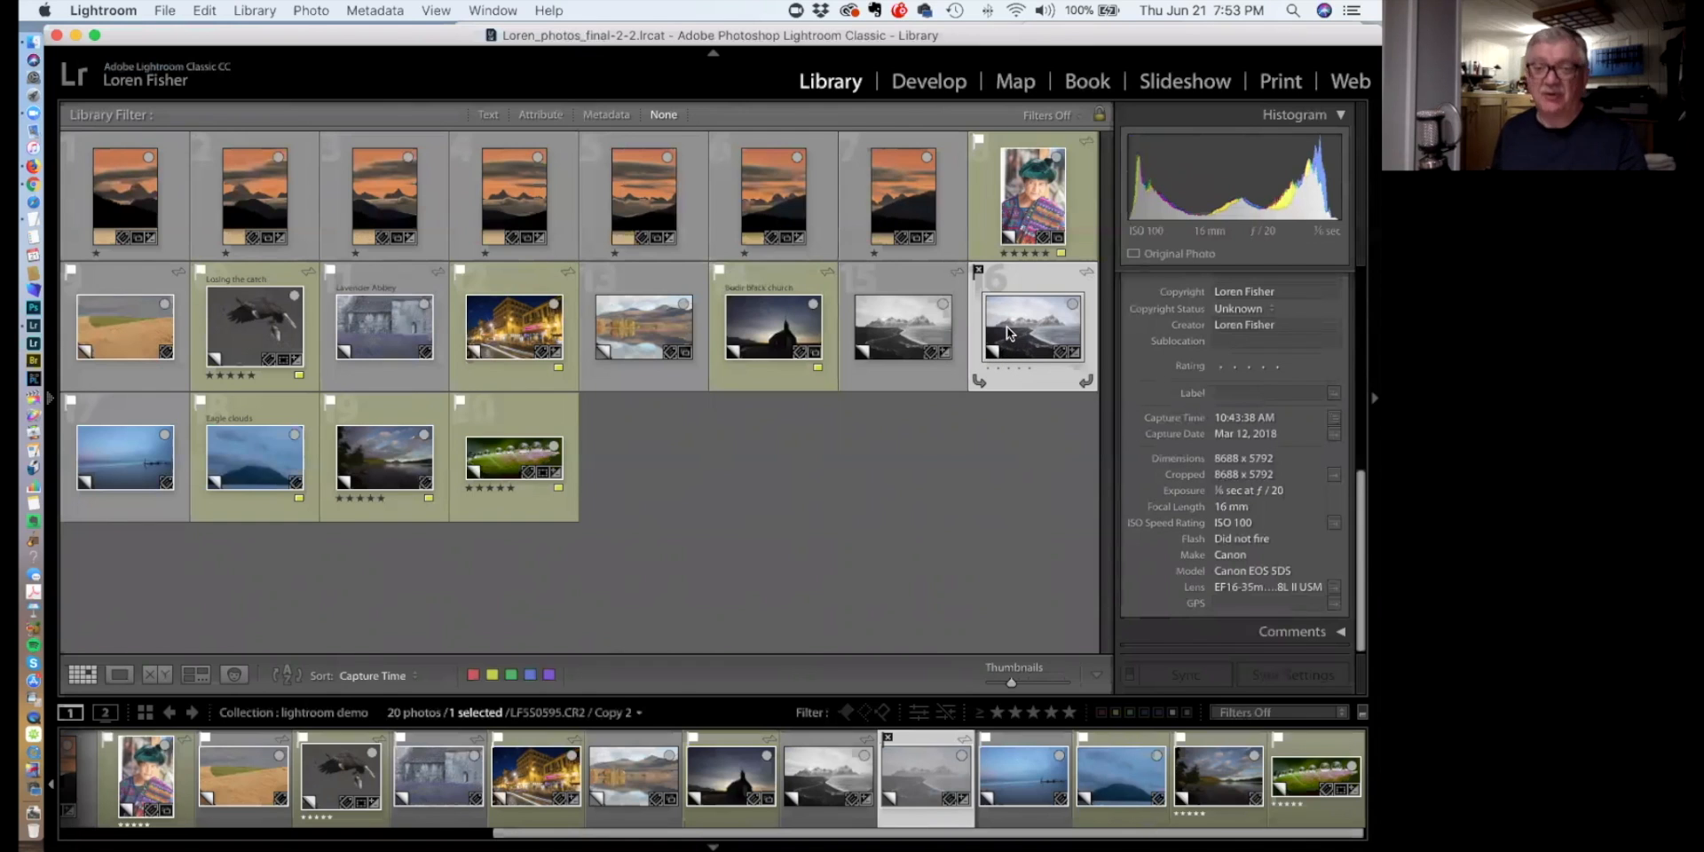
click(977, 271)
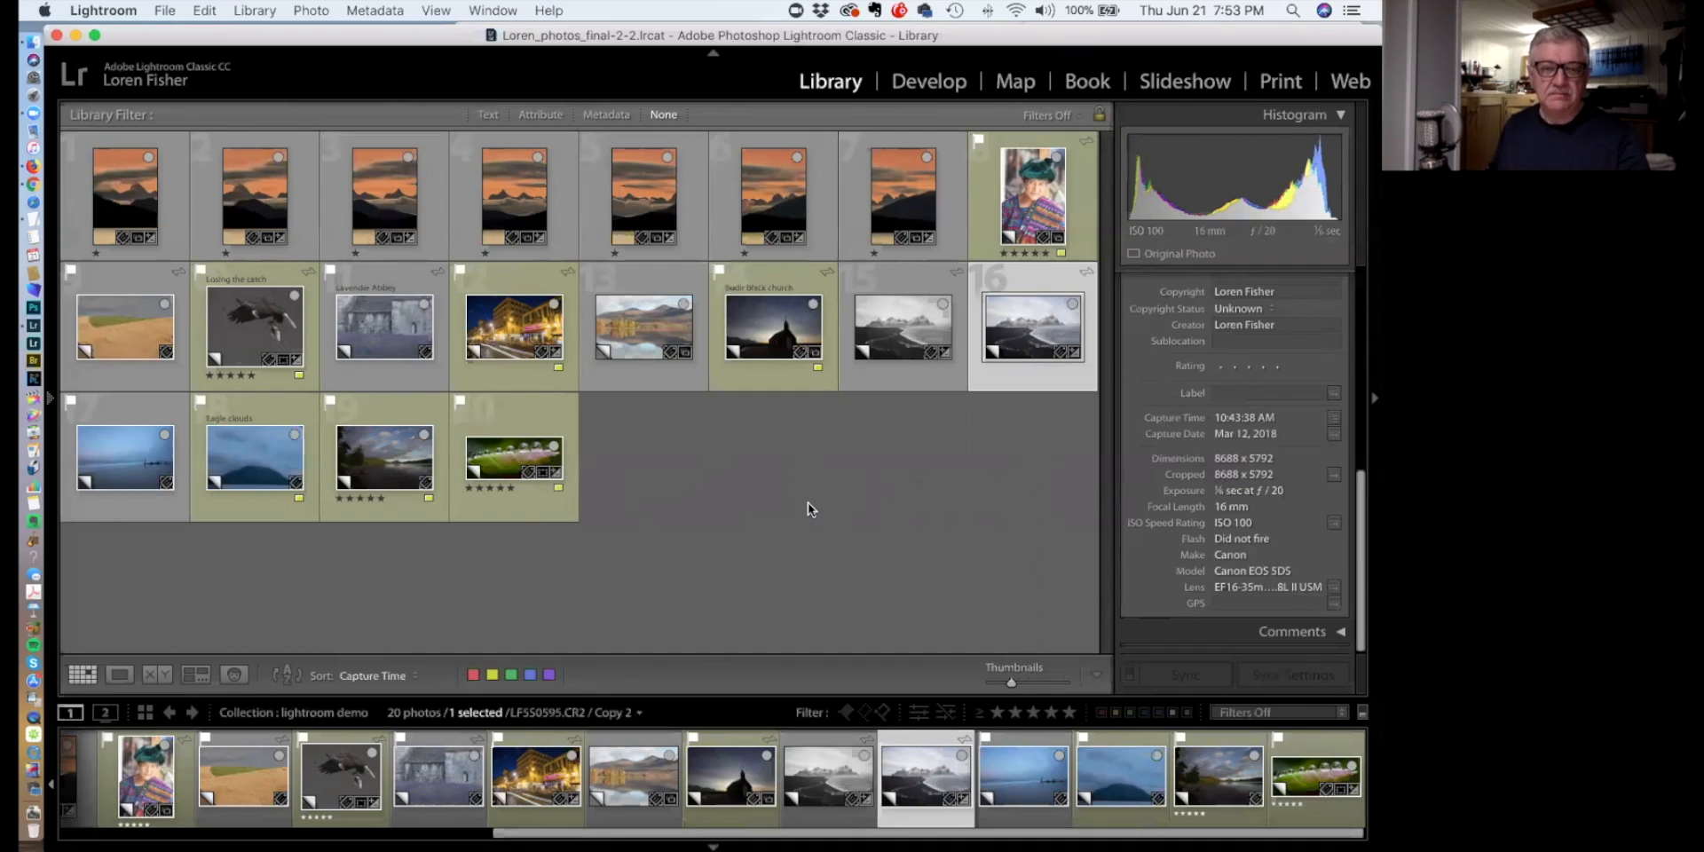
Show the Navigator and catalog area again and display All Photographs from the catalog
click(50, 399)
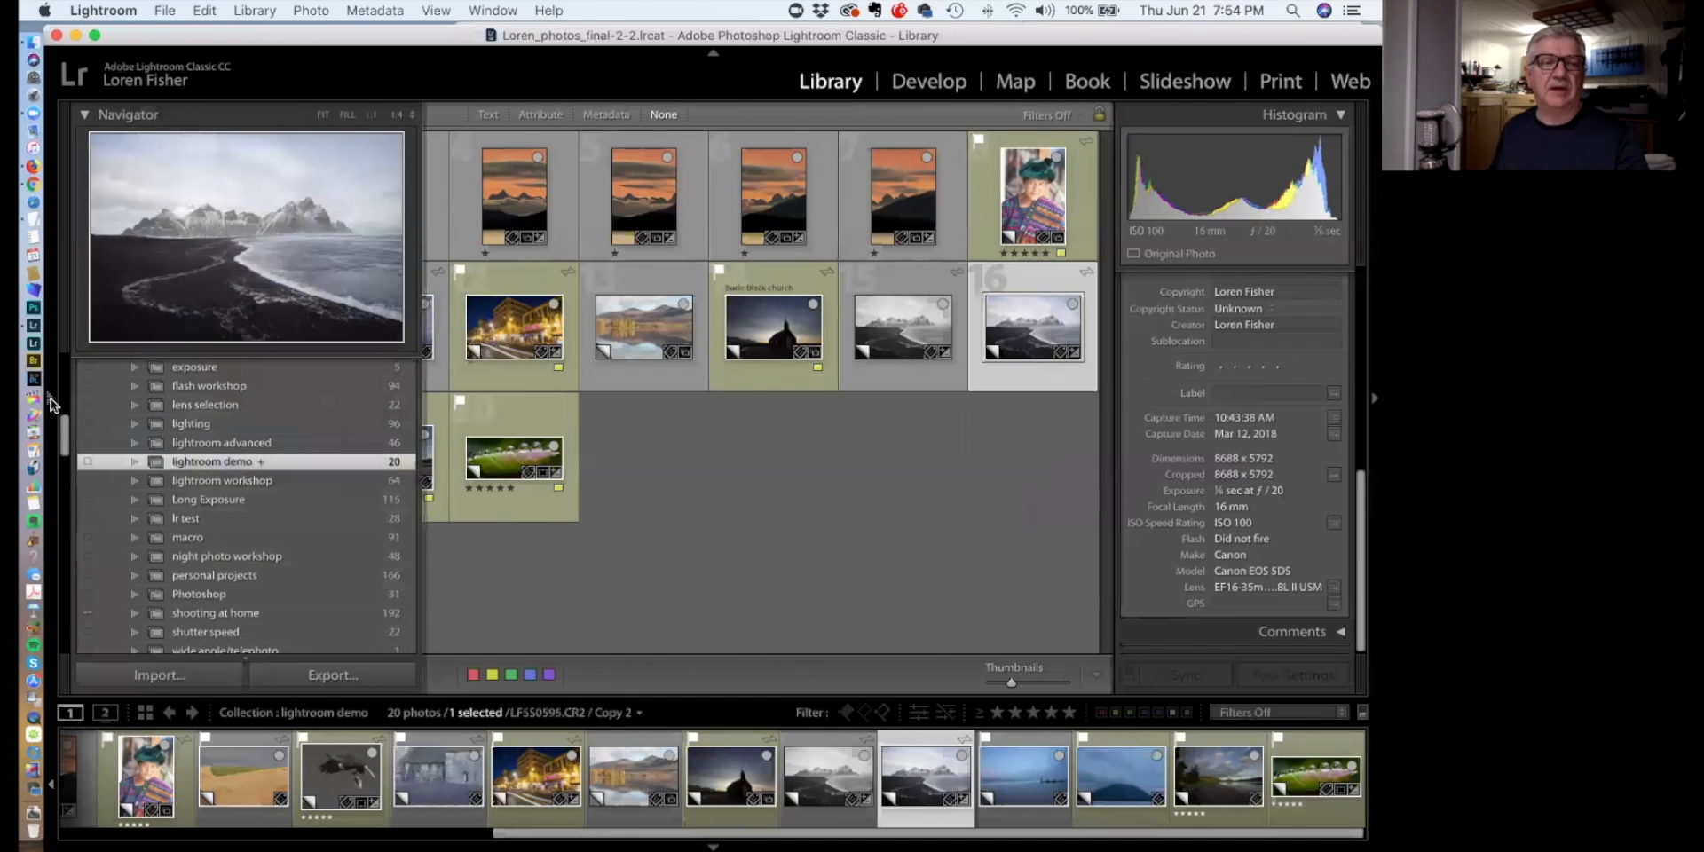
scroll(353, 433, up, 10)
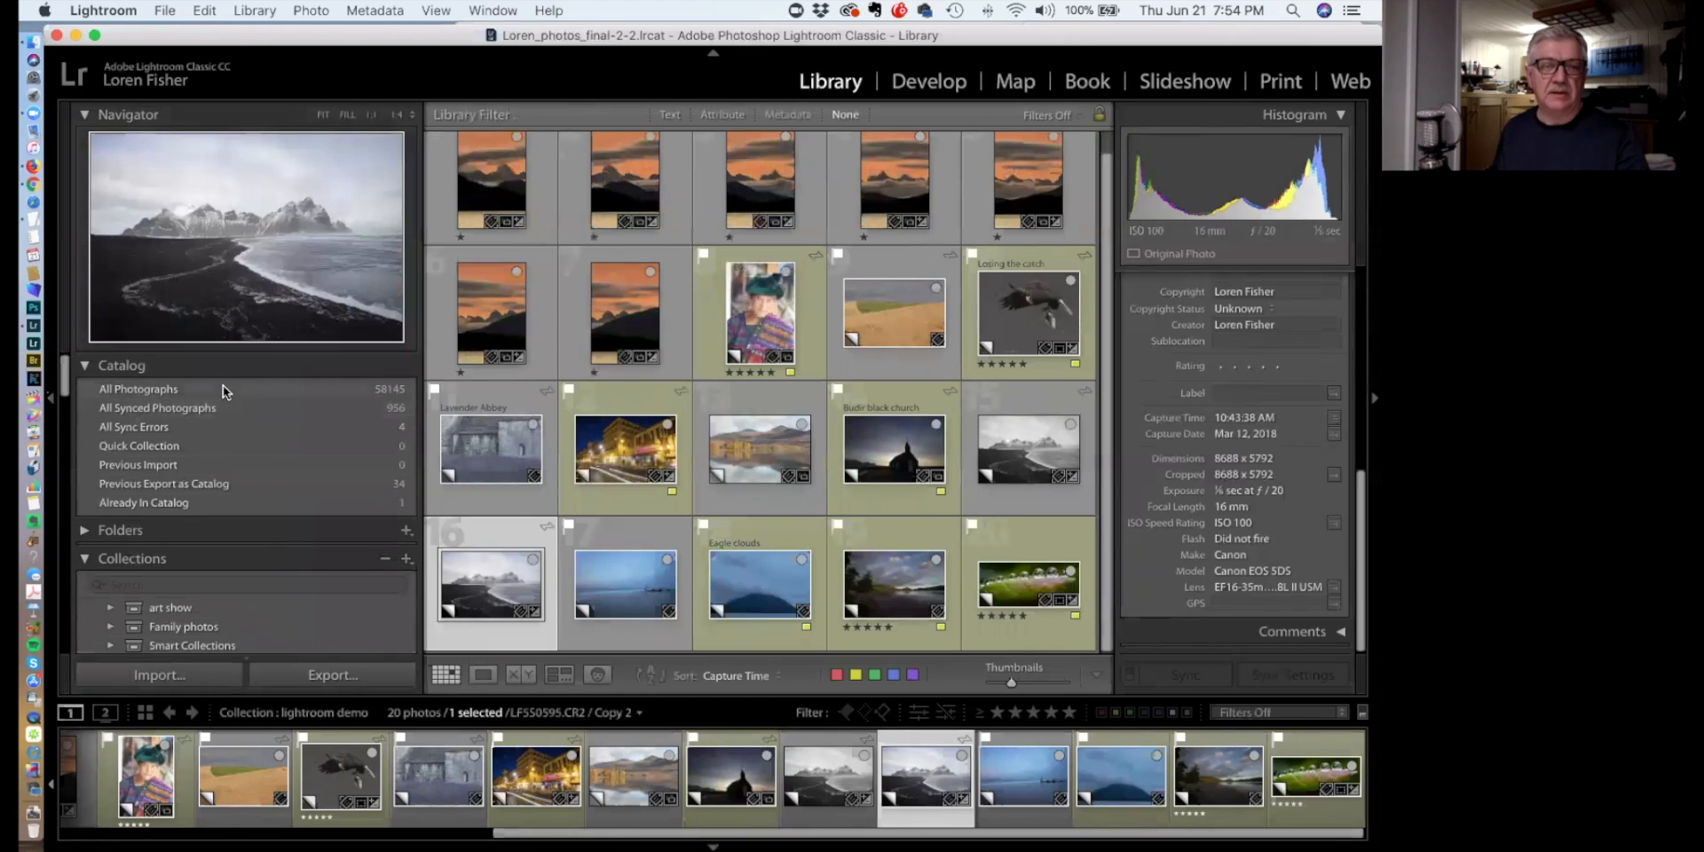
click(221, 386)
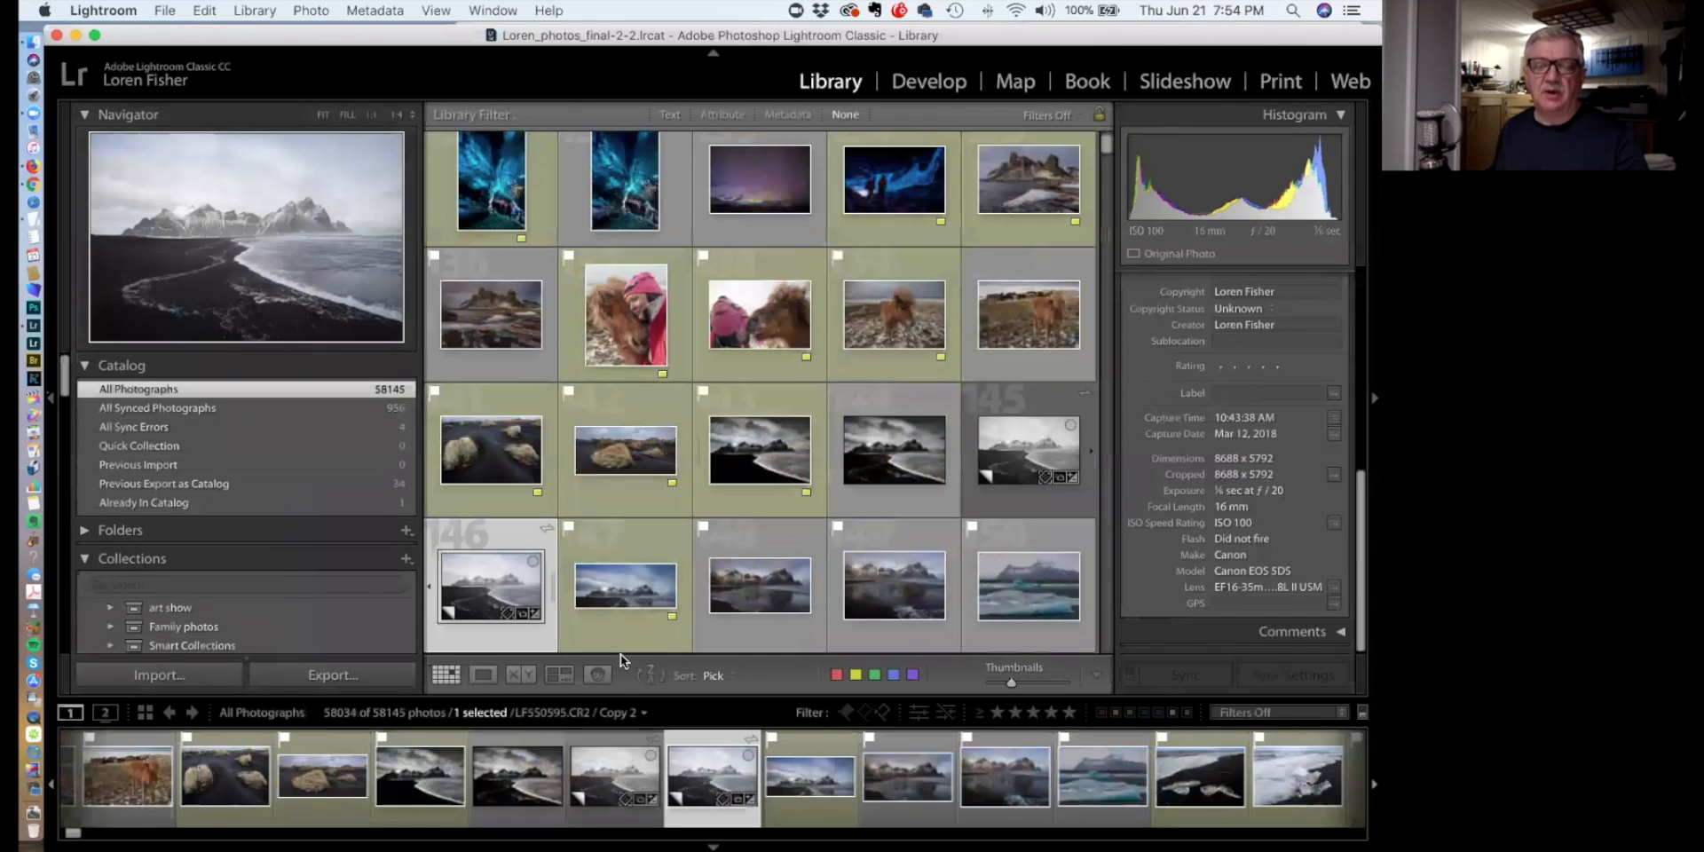
Review the grid's sort criteria, keep the sort on Pick, and go to the first photos in the catalog
click(715, 677)
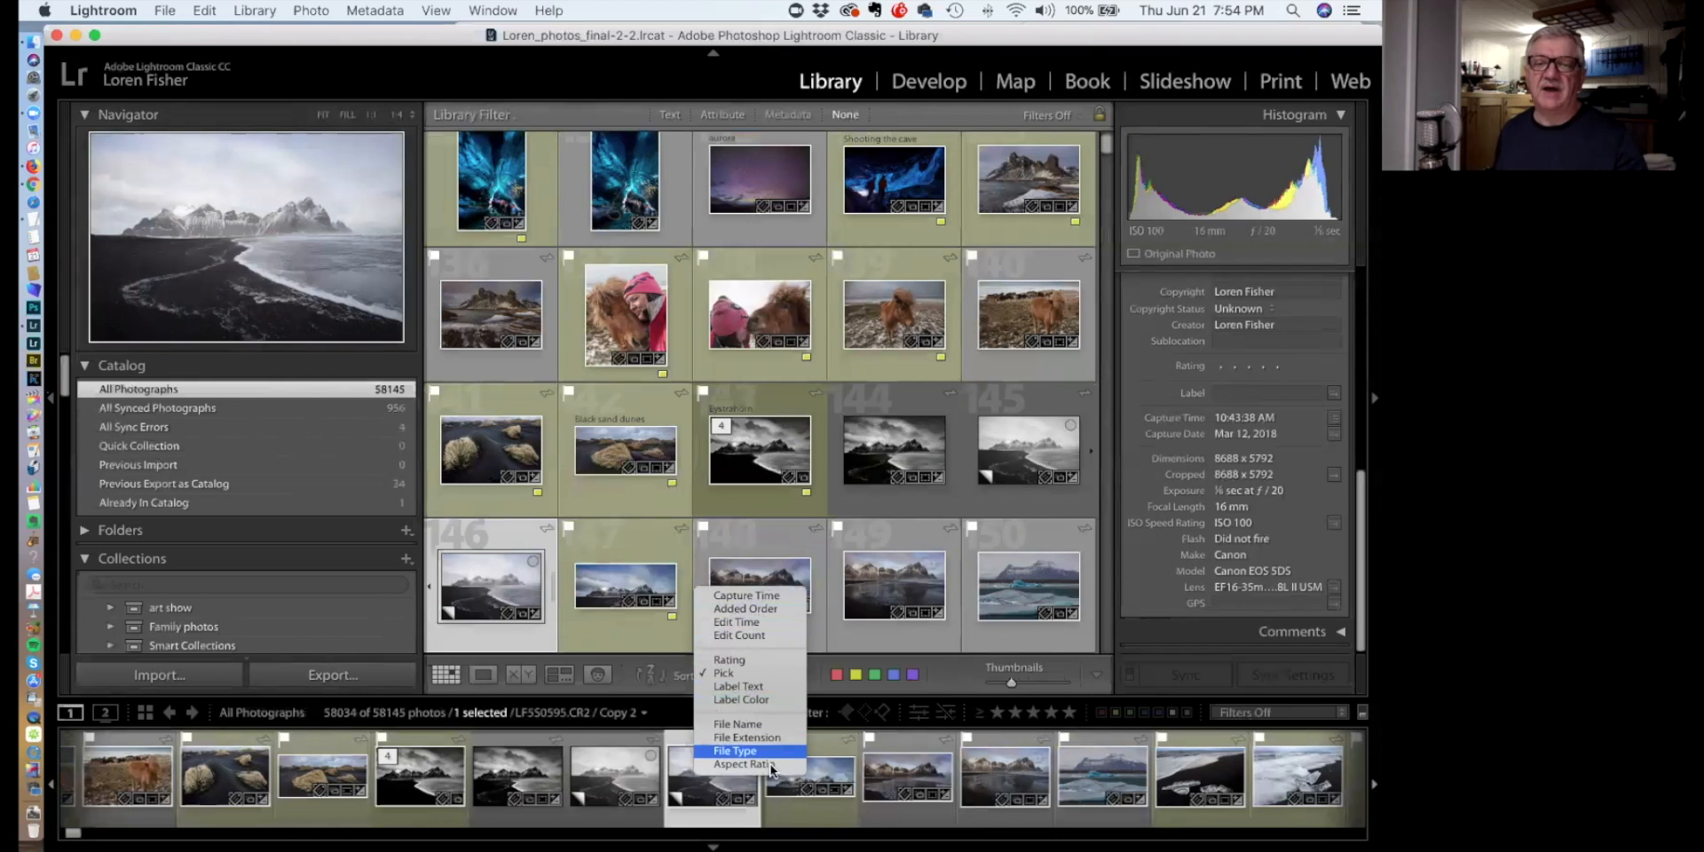
click(732, 673)
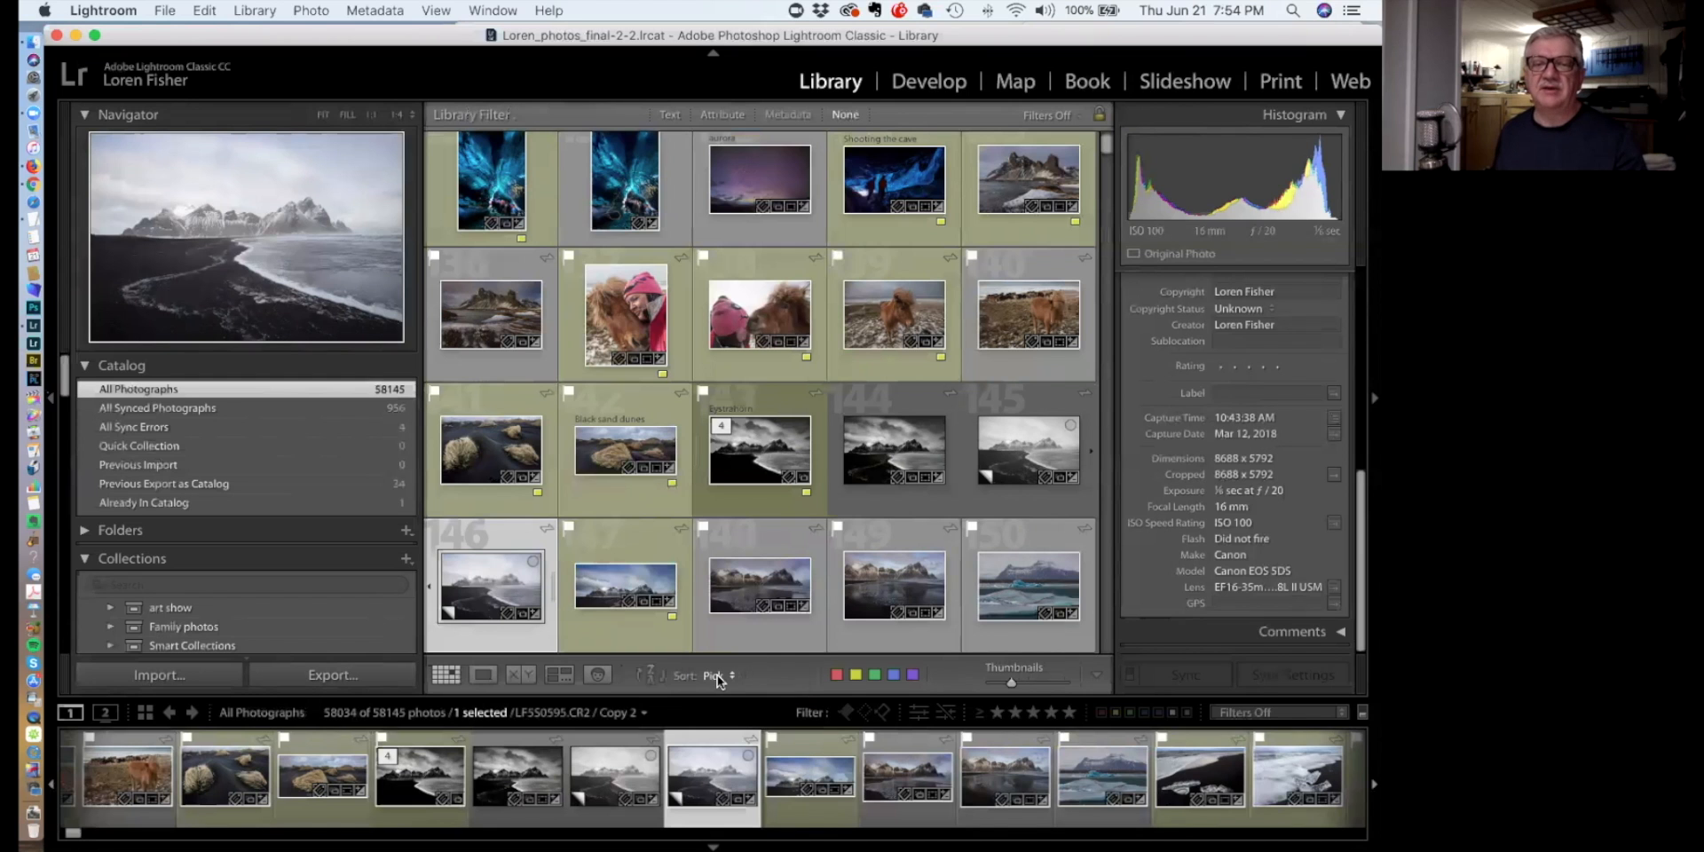
scroll(1030, 263, up, 10)
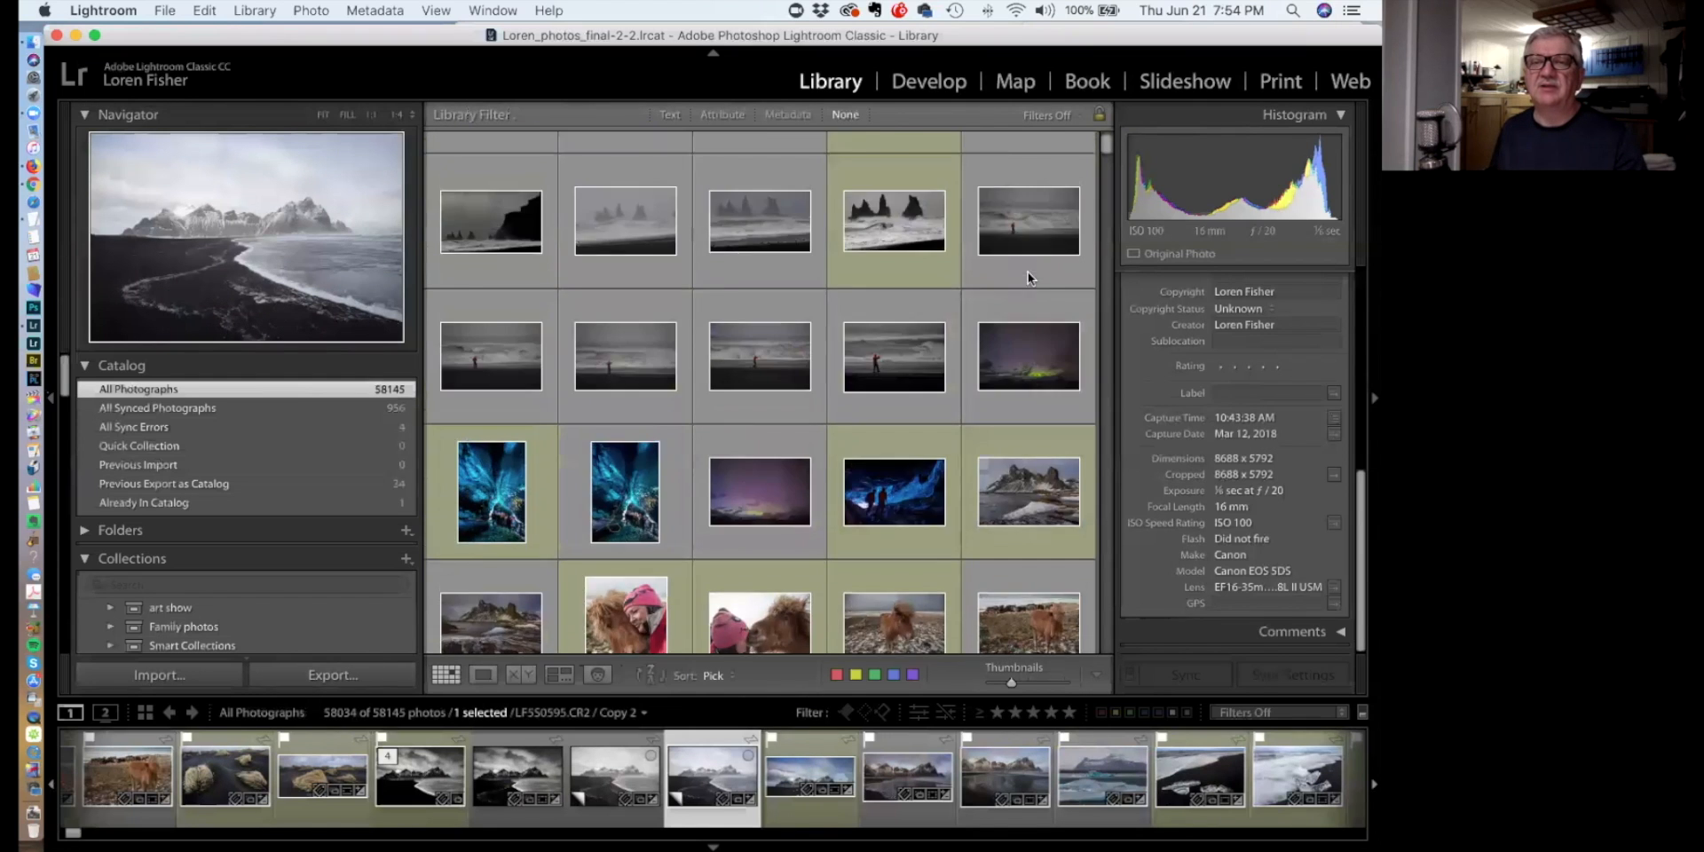
drag(1104, 147, 1104, 135)
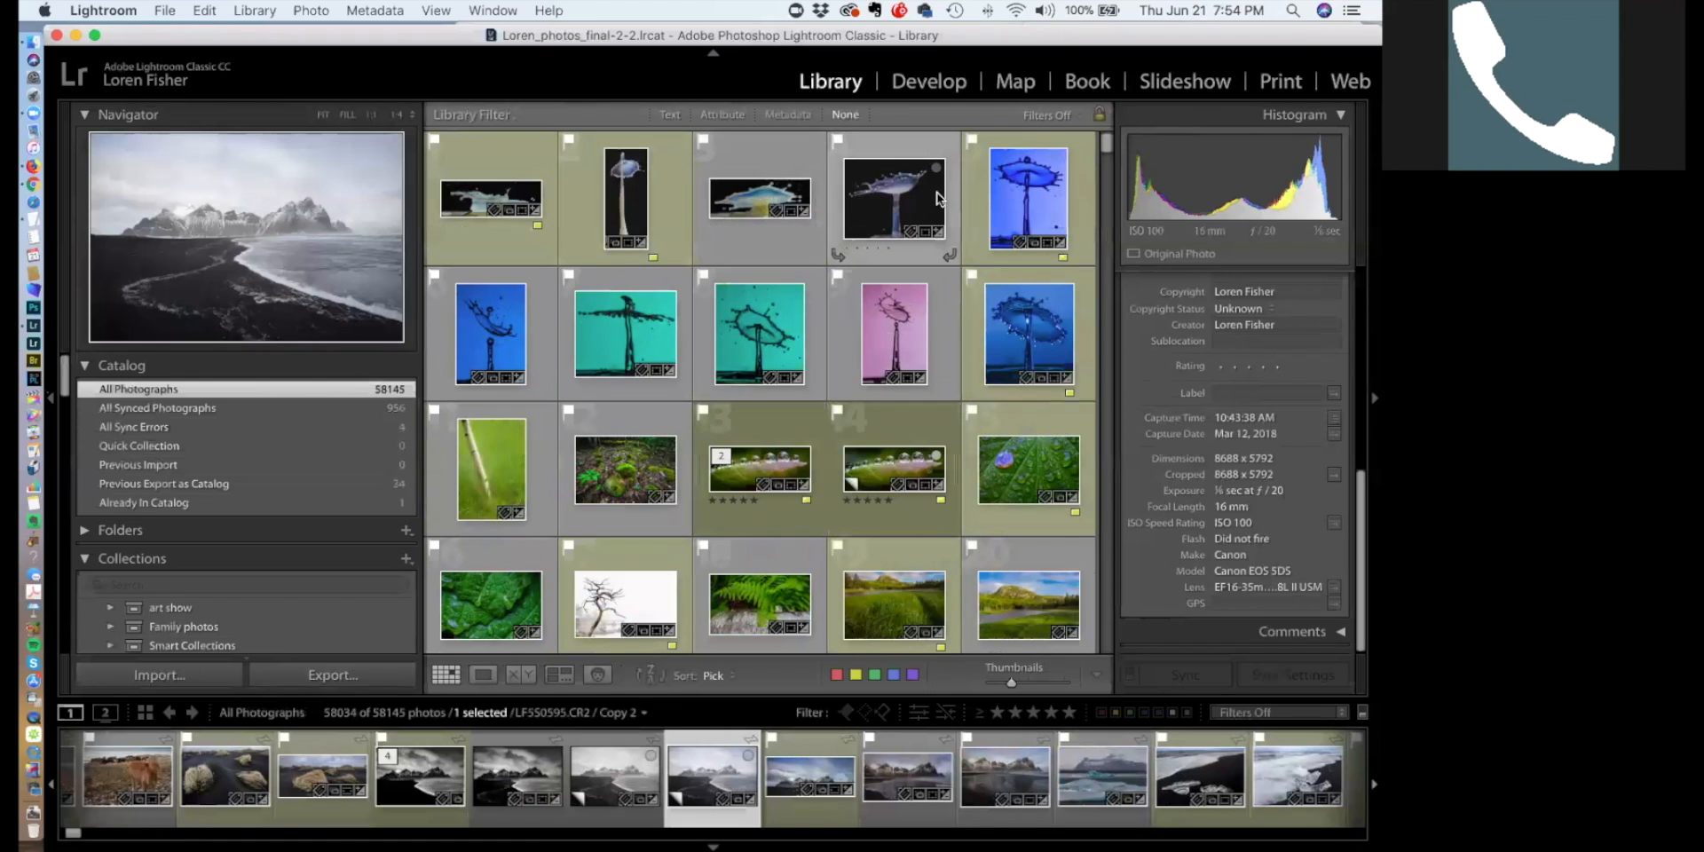
View the first milk splash photo in Loupe view, advance through the following three photos, and return to the grid
double_click(504, 173)
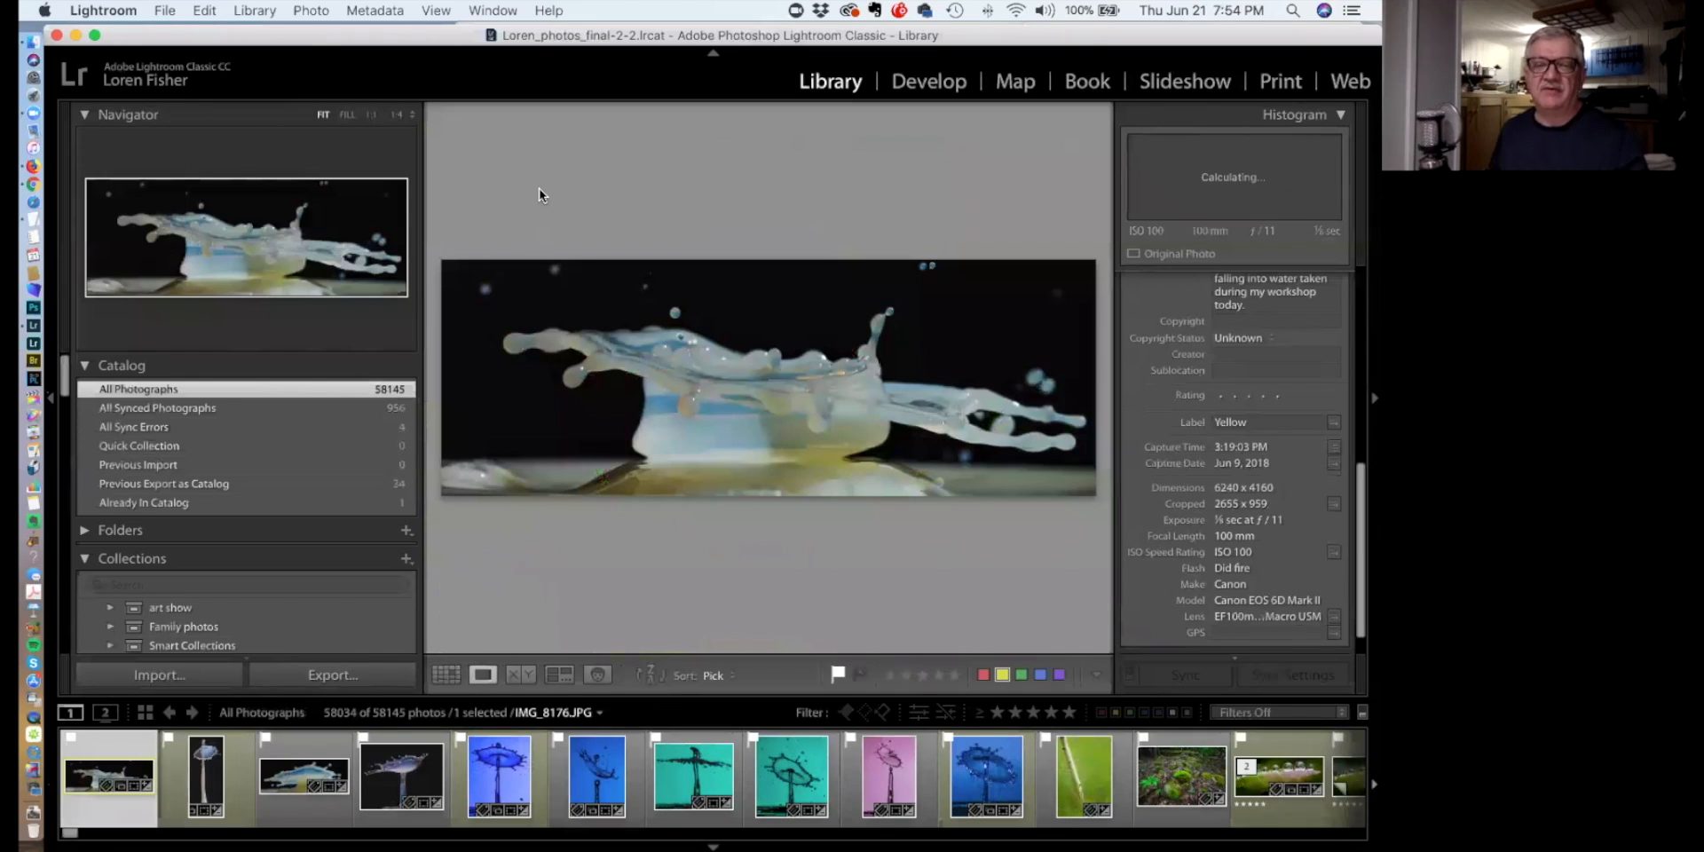
key(Right)
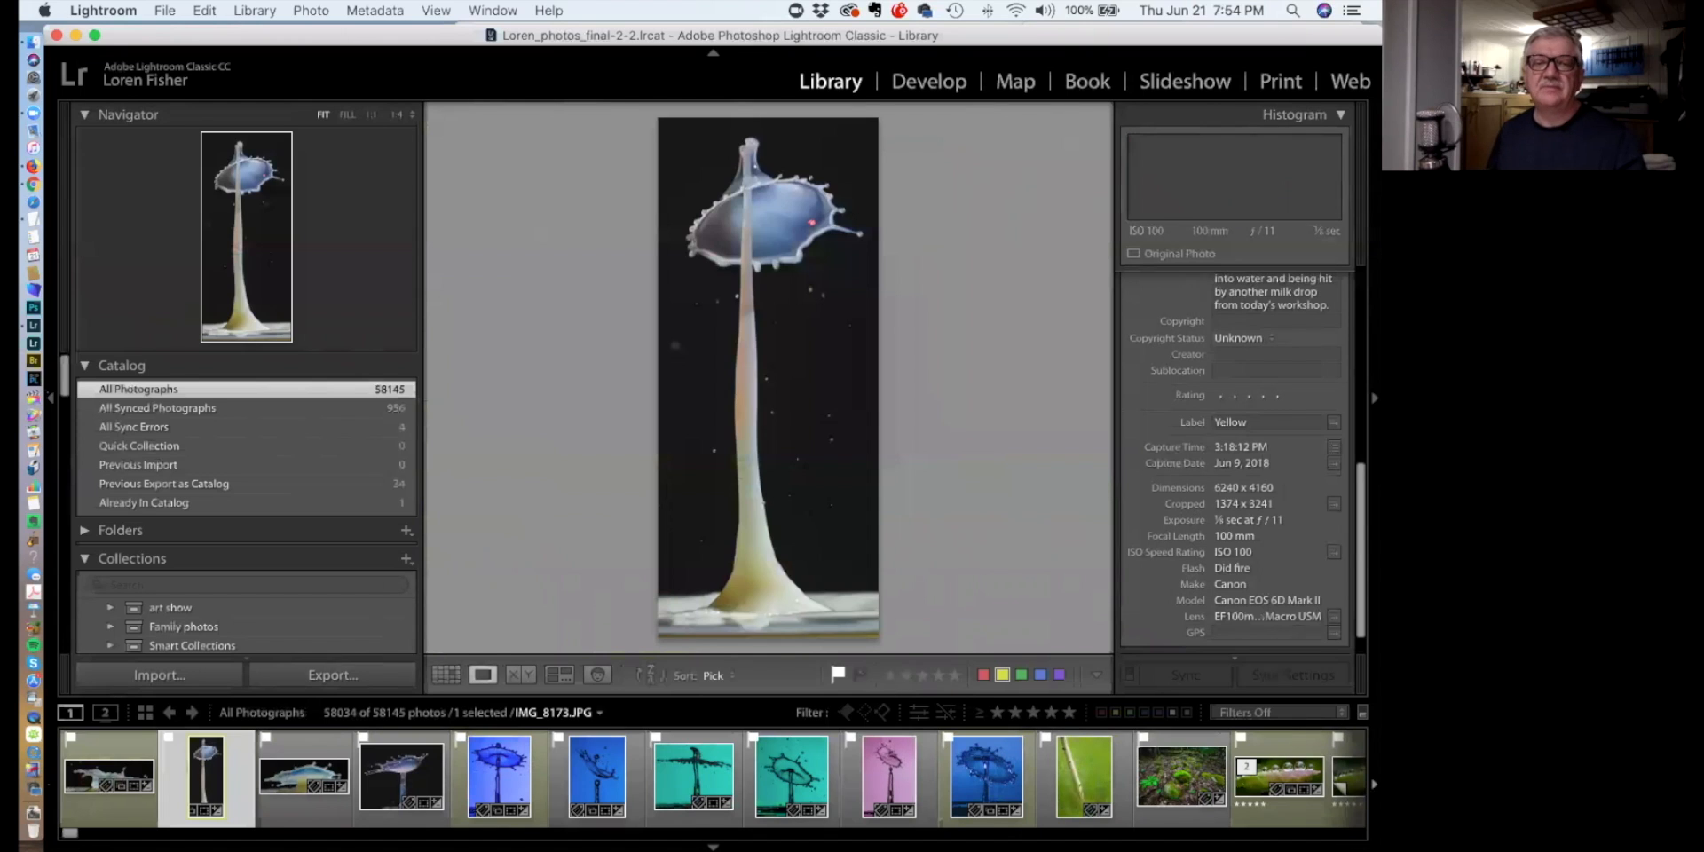
key(Right)
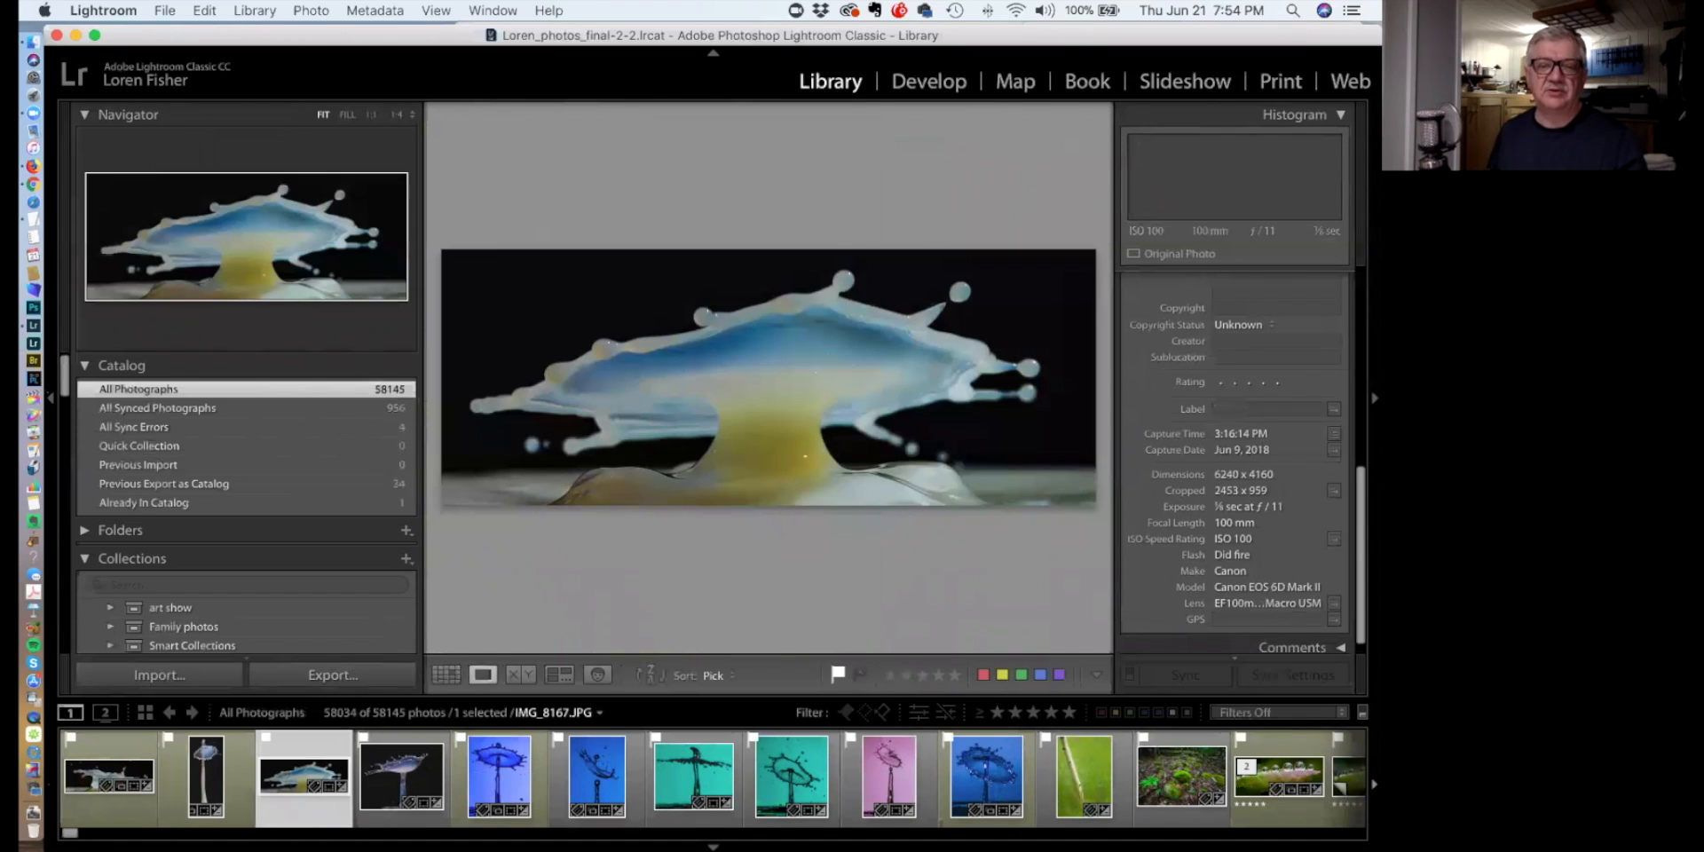
key(Right)
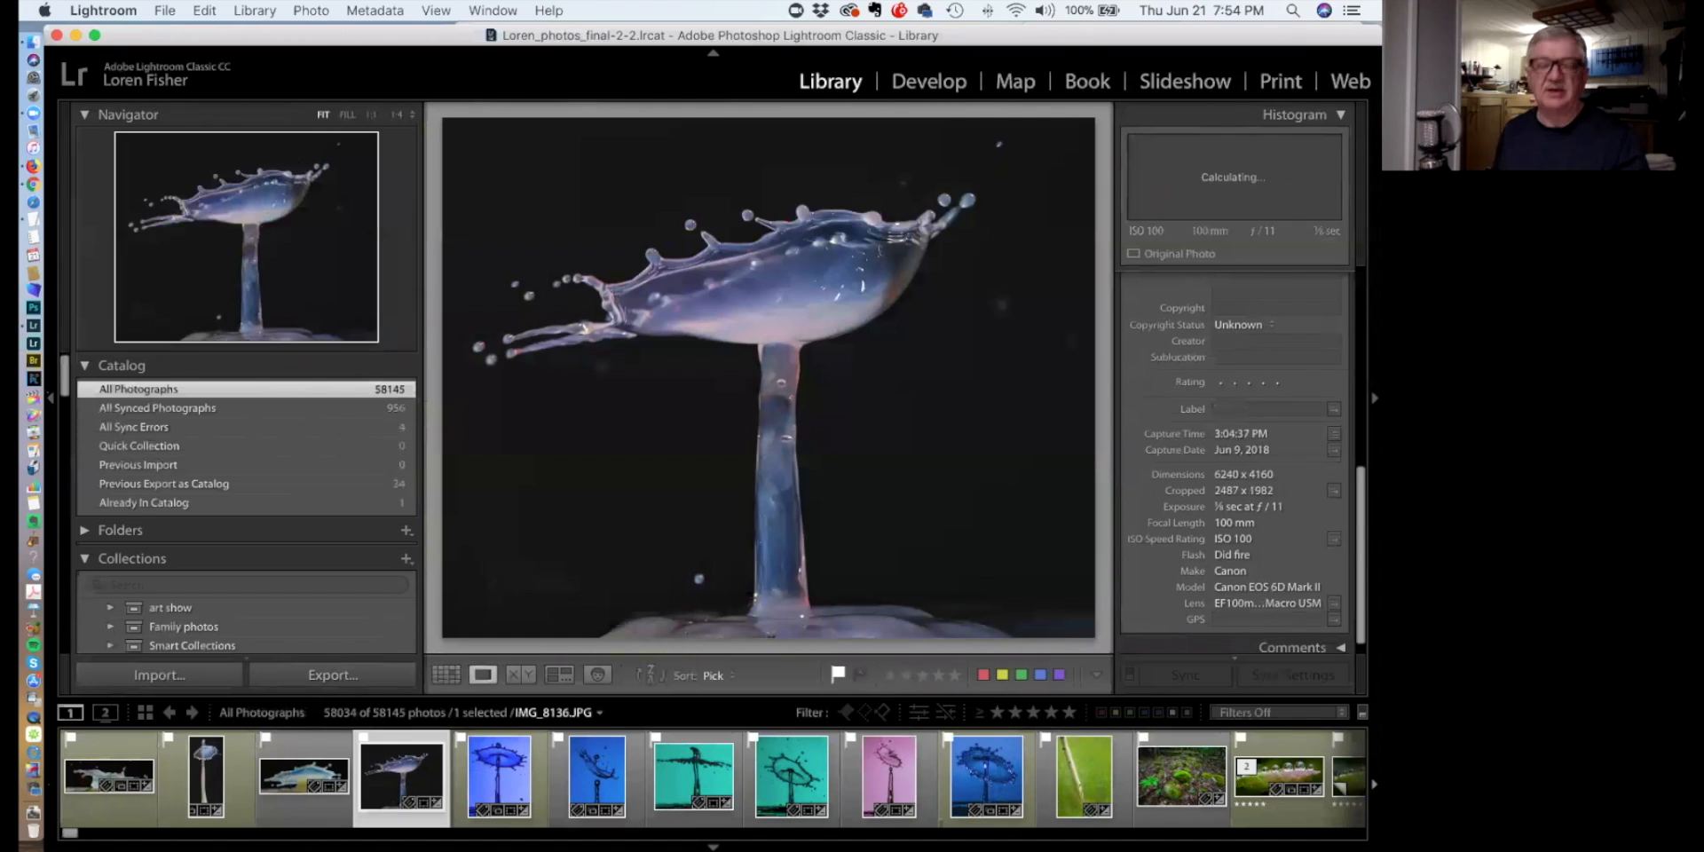
key(g)
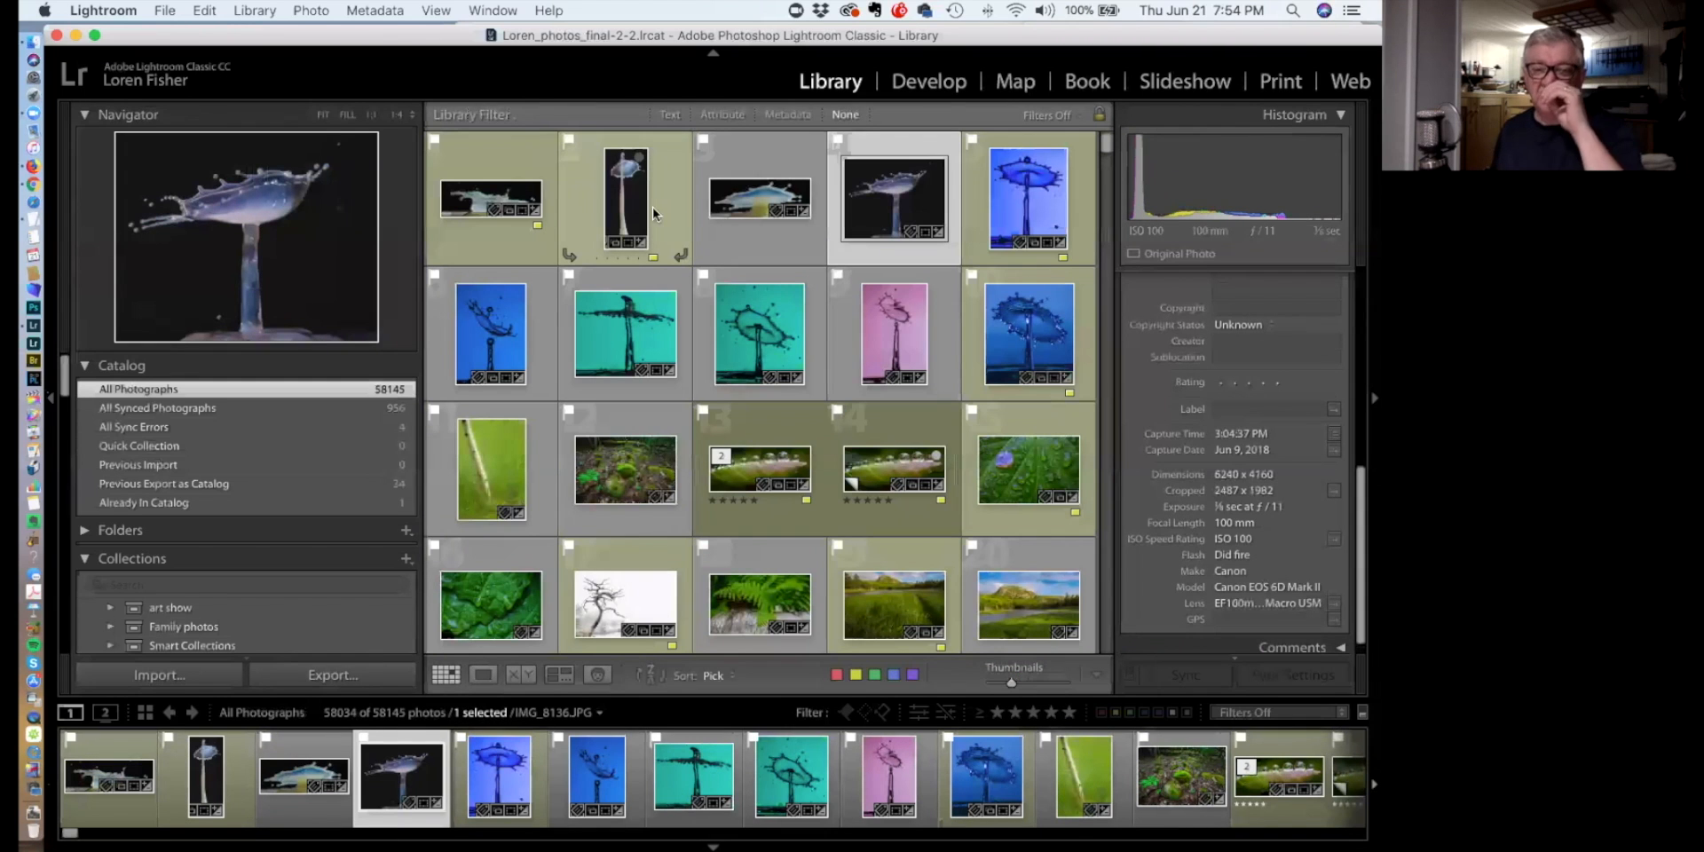
Shrink the grid thumbnails to six per row, view the splash photo IMG_8136.JPG in Loupe view, and return to the grid
mouse_move(1011, 682)
mouse_down()
mouse_move(1028, 682)
mouse_move(1002, 683)
mouse_up()
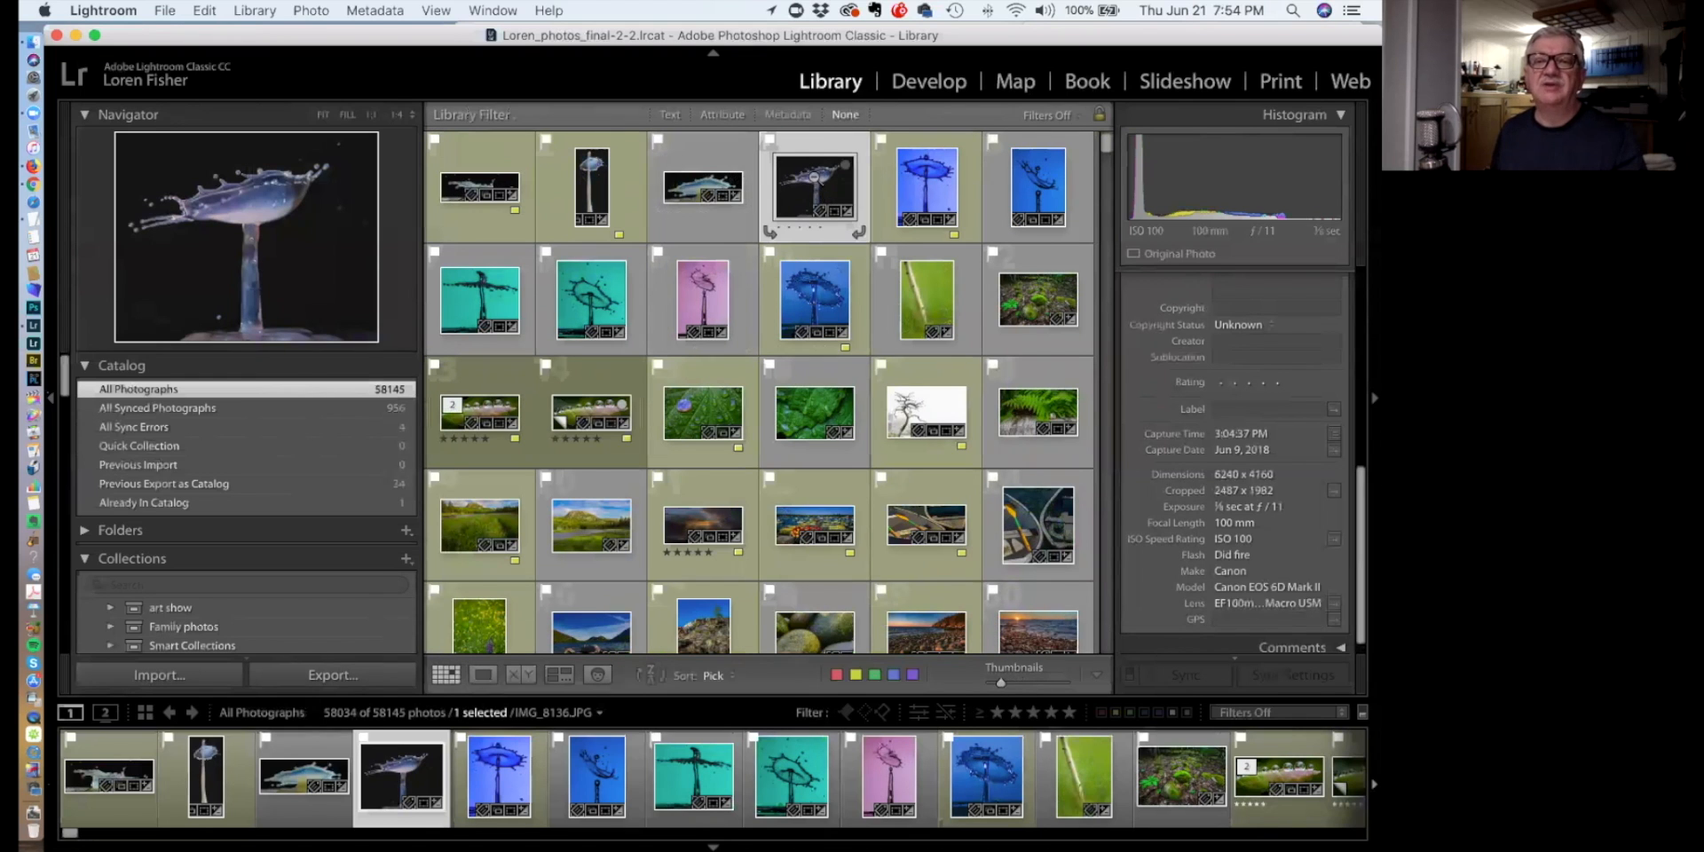
double_click(816, 184)
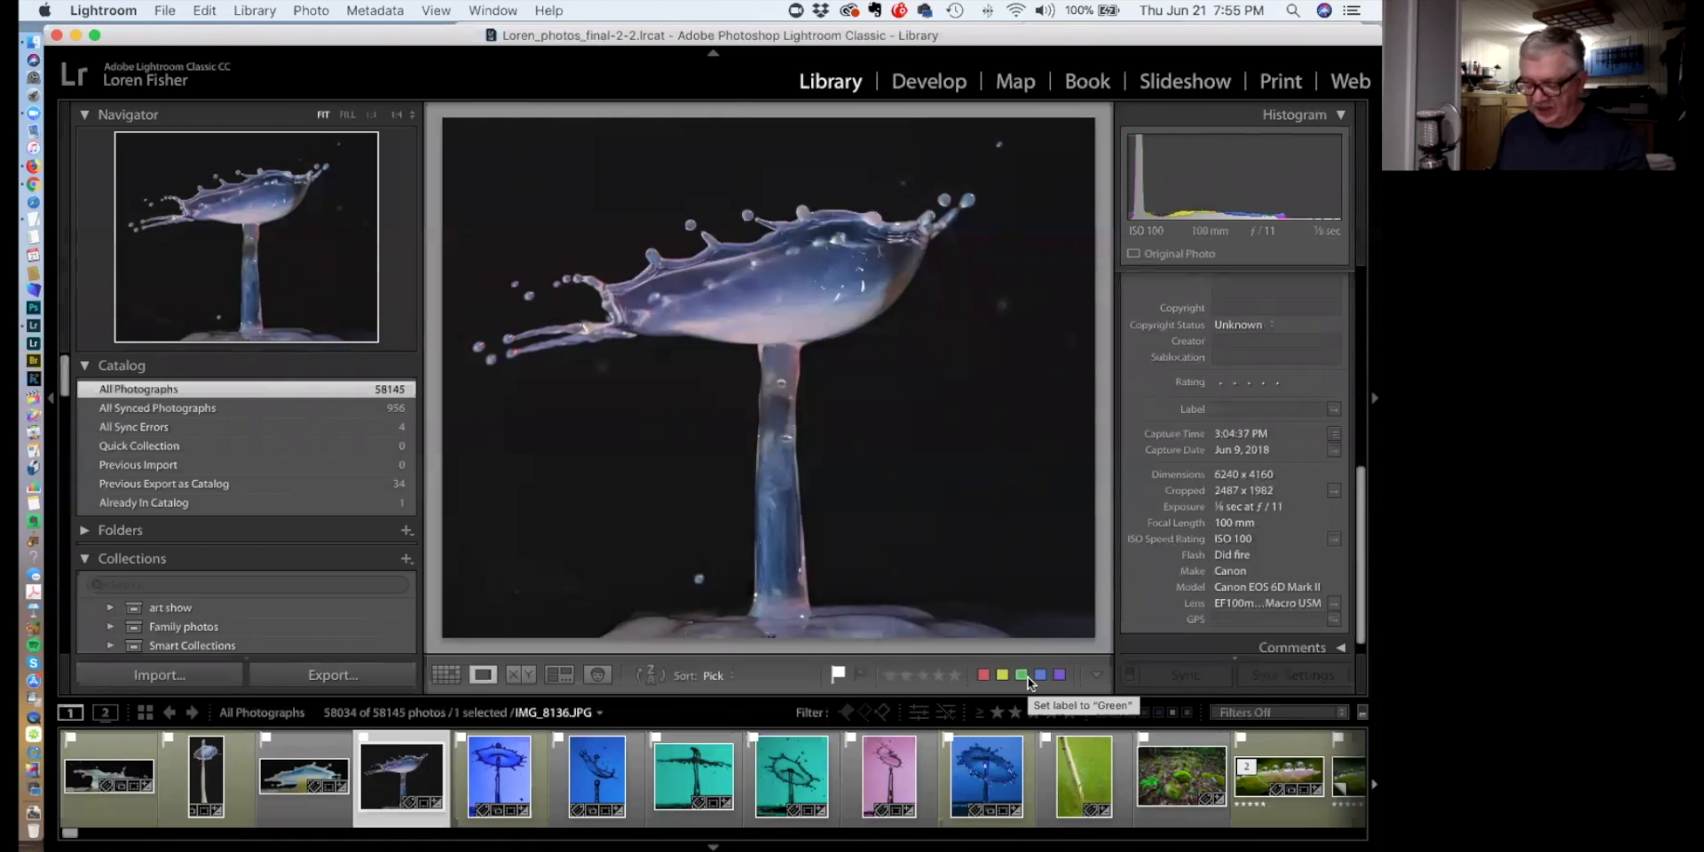
key(g)
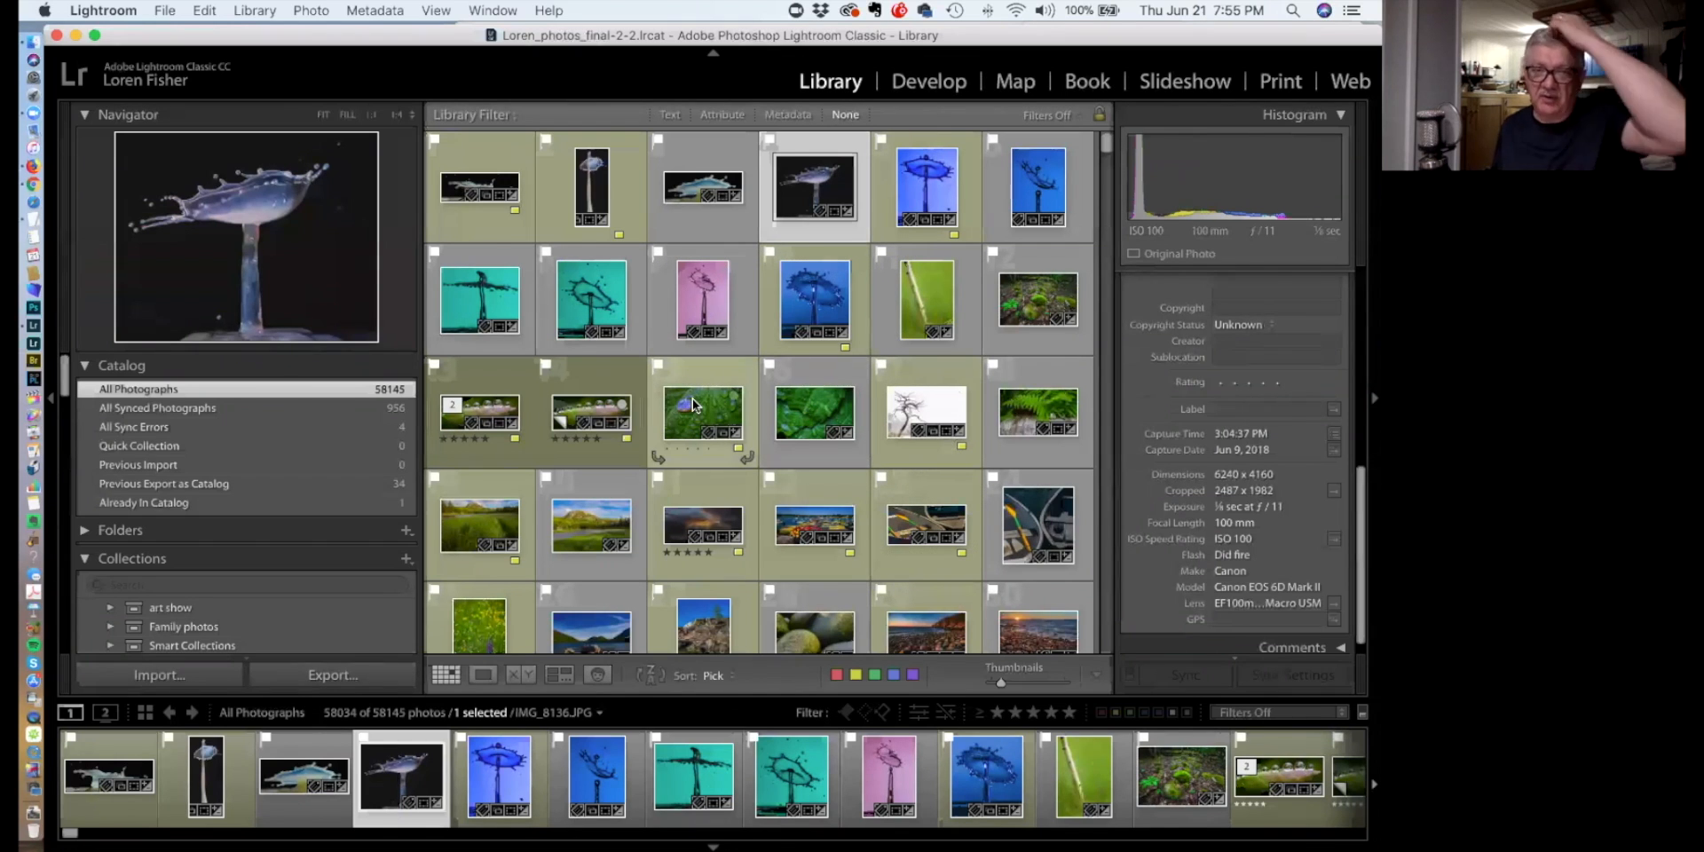
Try the Delete Rejected Photos command on the catalog, cancel the deletion, and show all photos without the rejected filter
mouse_move(697, 406)
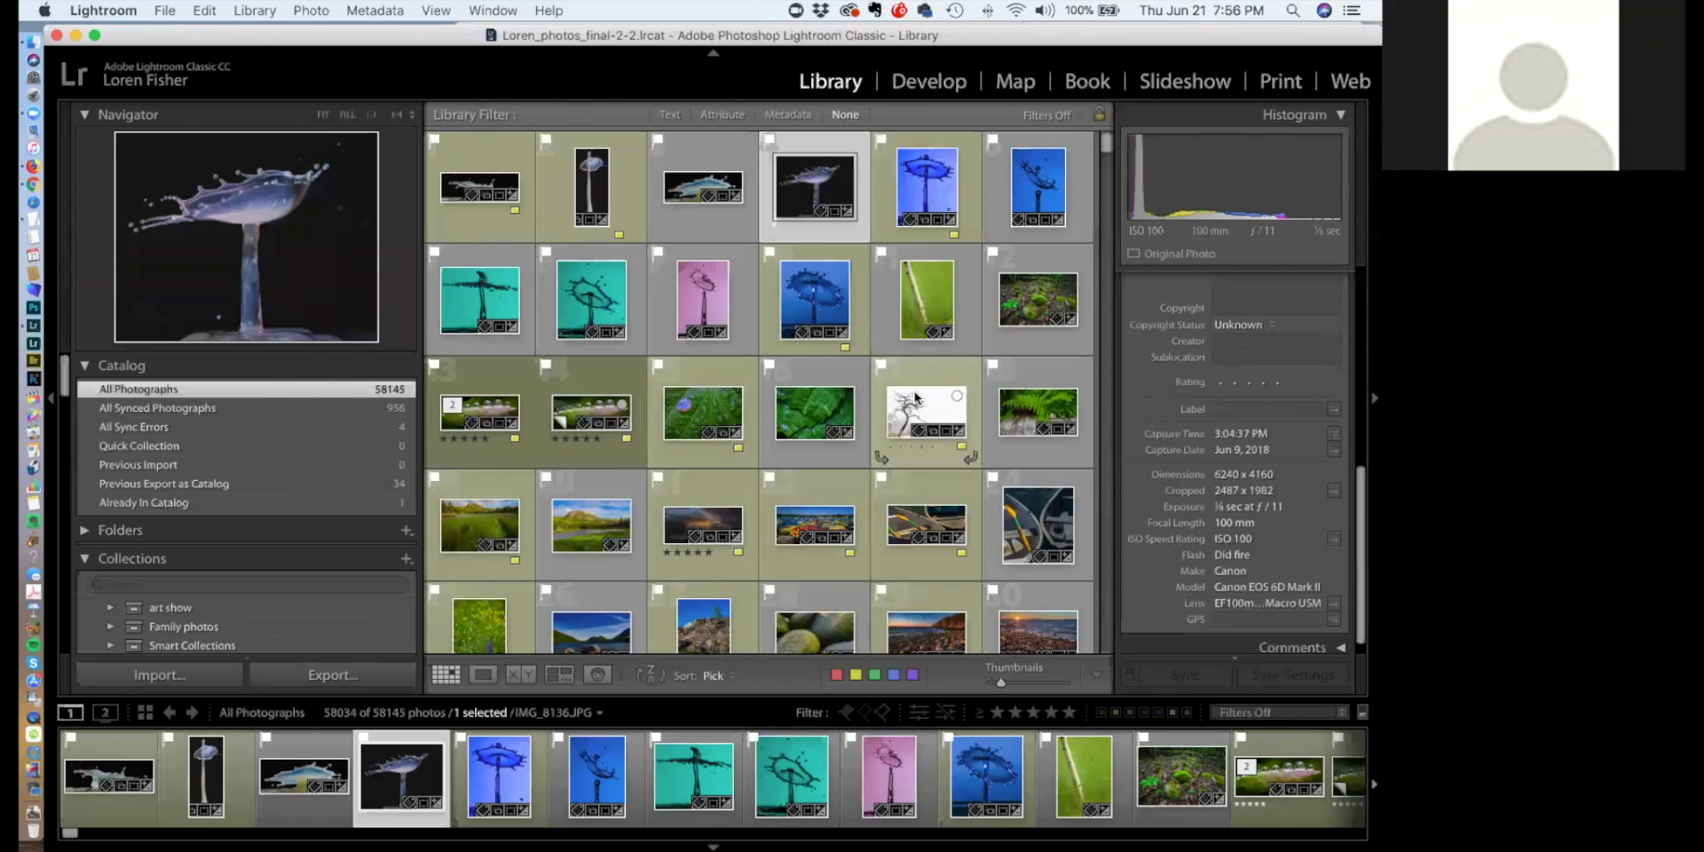
mouse_move(915, 396)
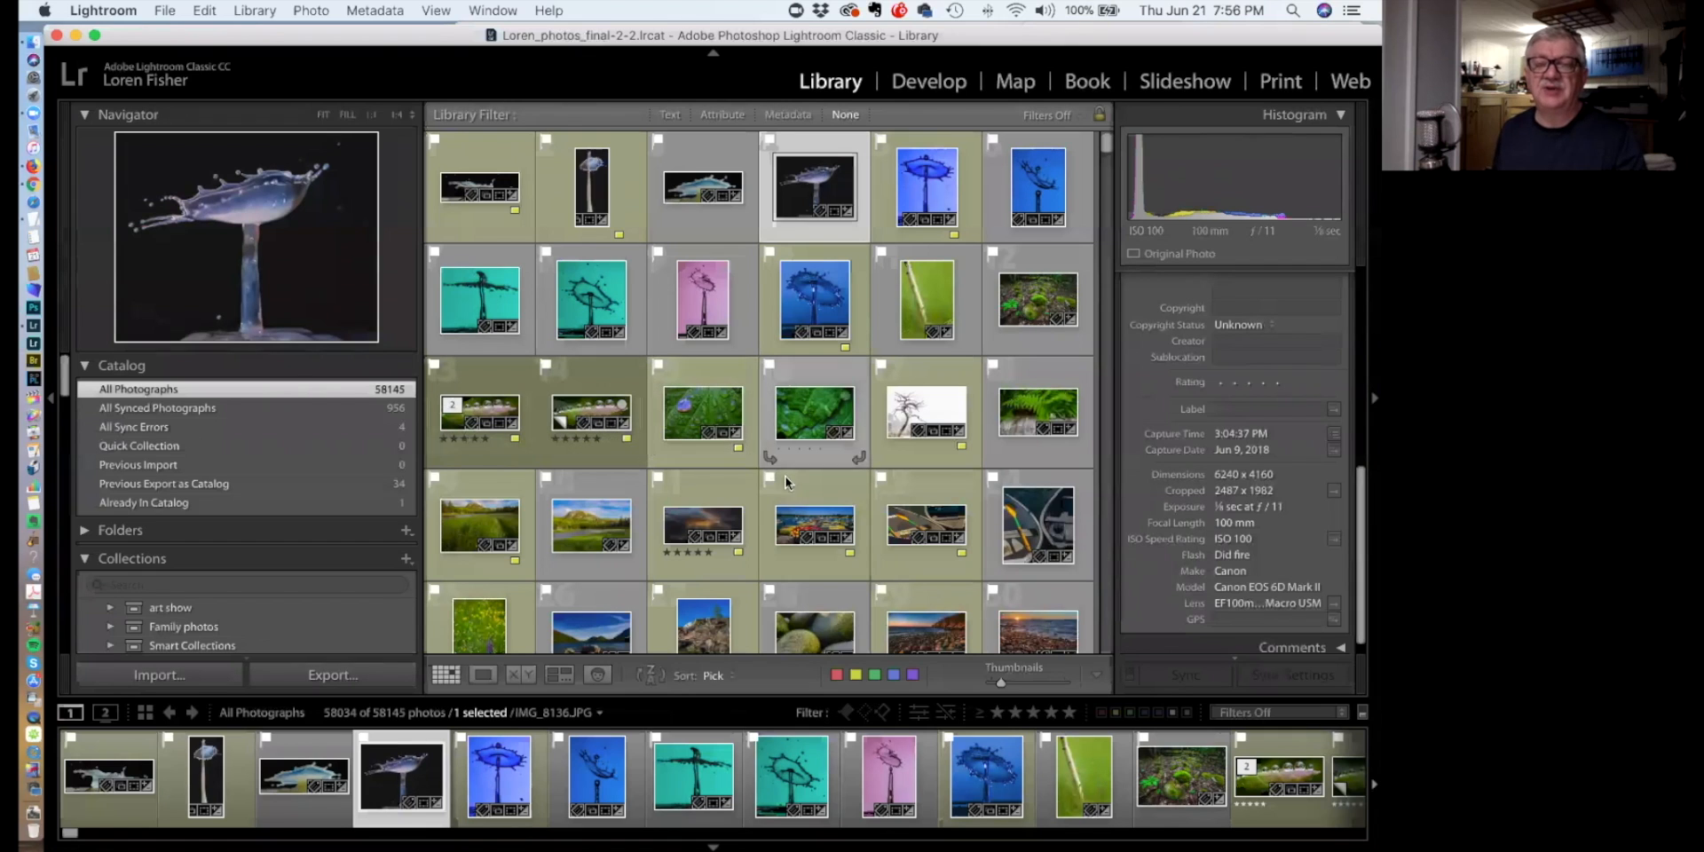
click(312, 10)
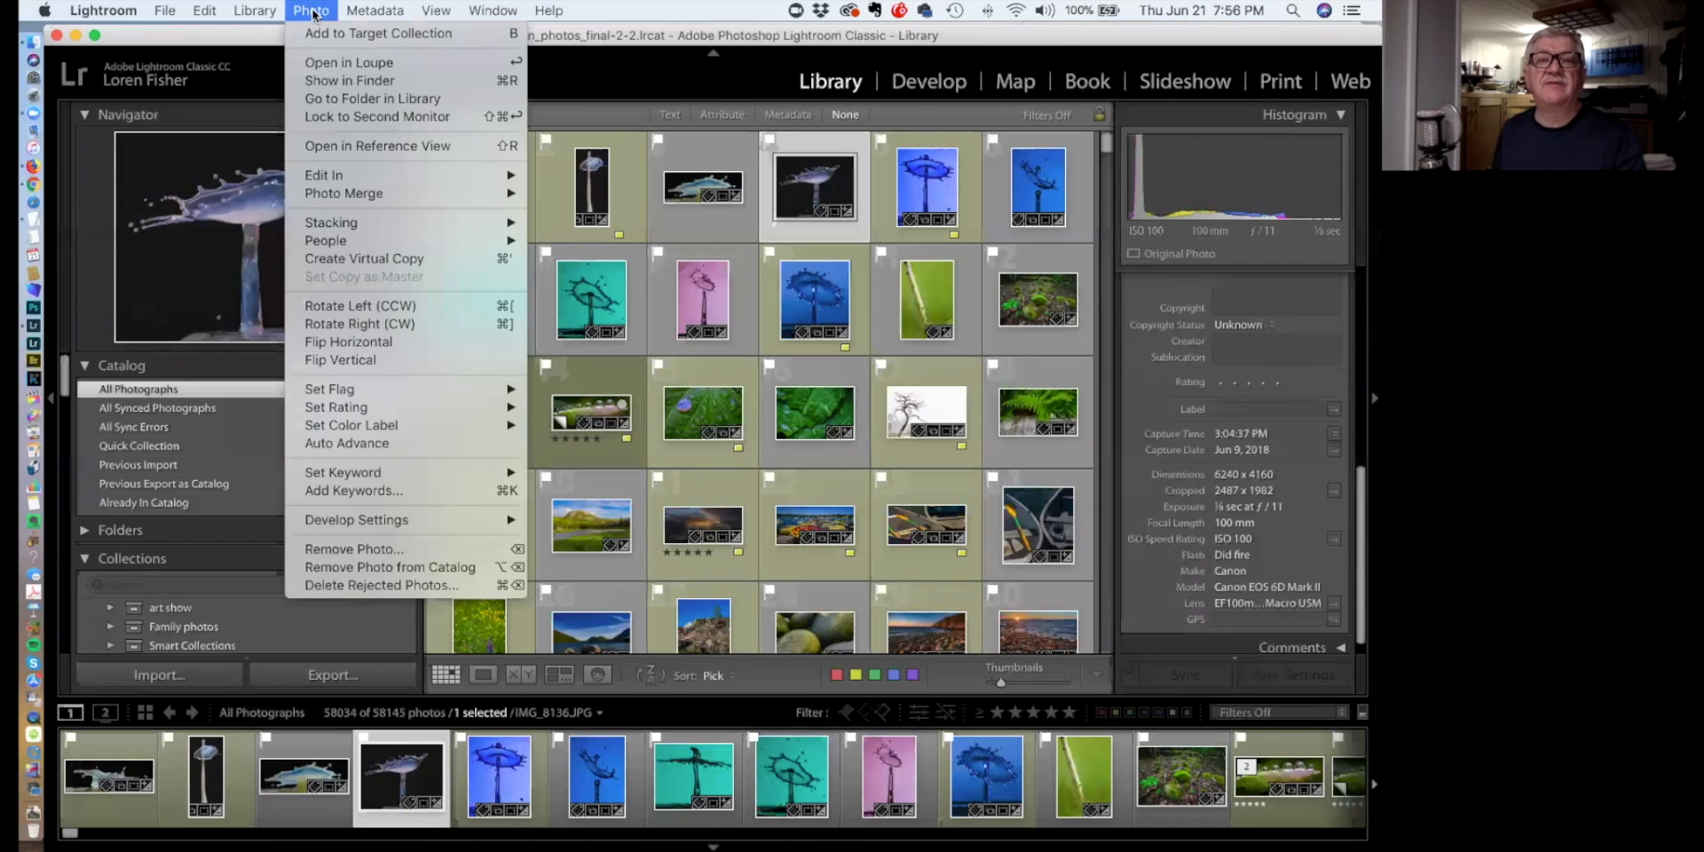
click(424, 586)
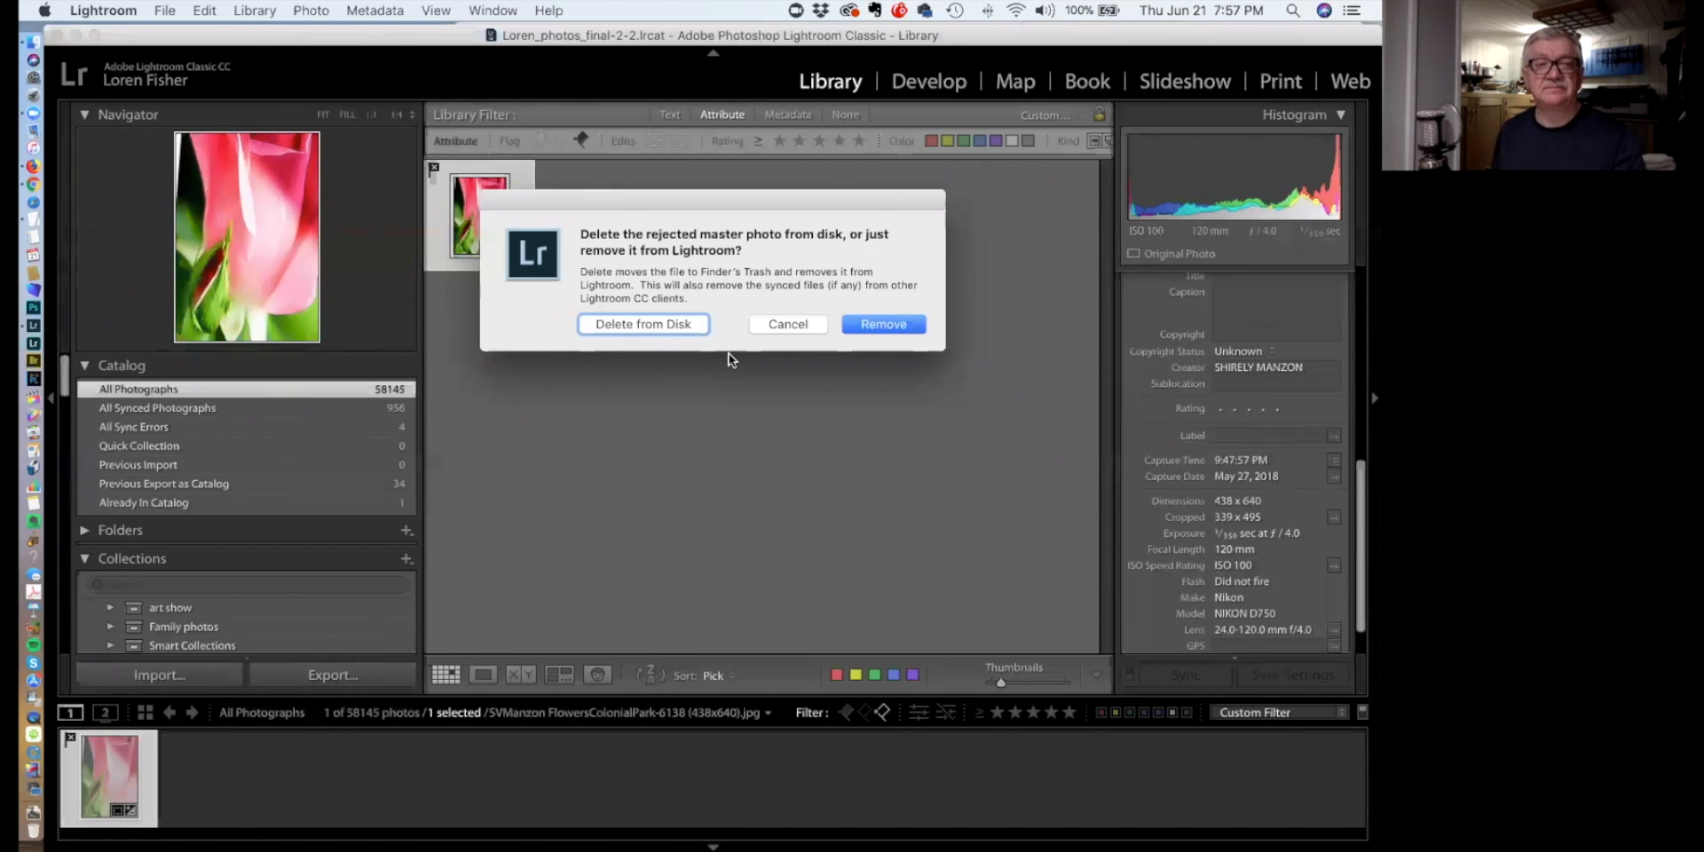
click(778, 322)
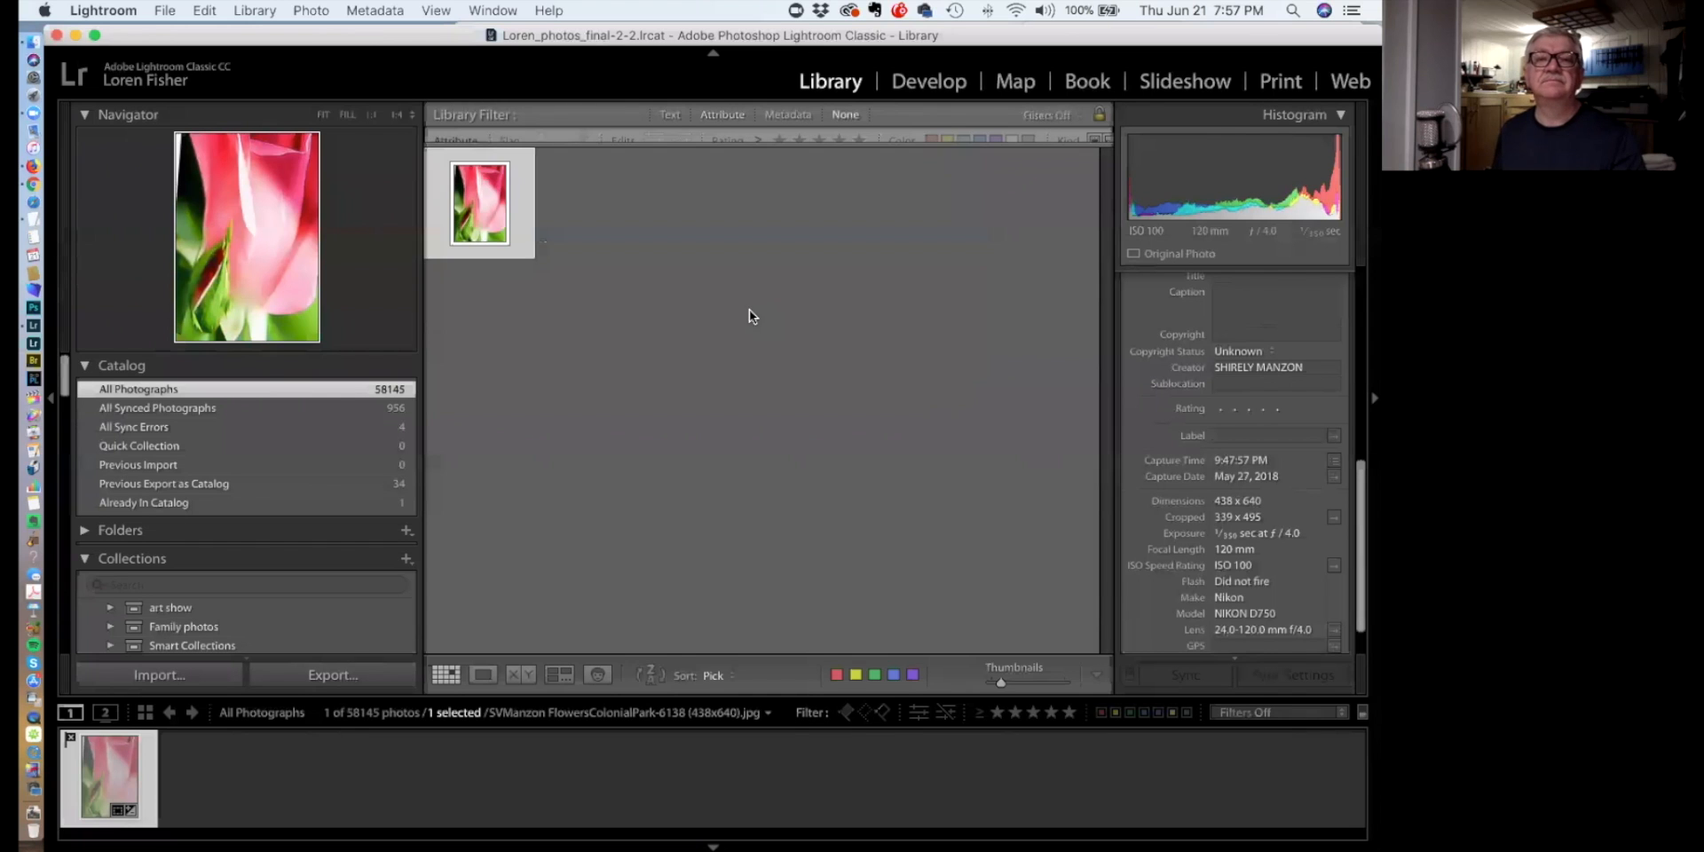
key(super+l)
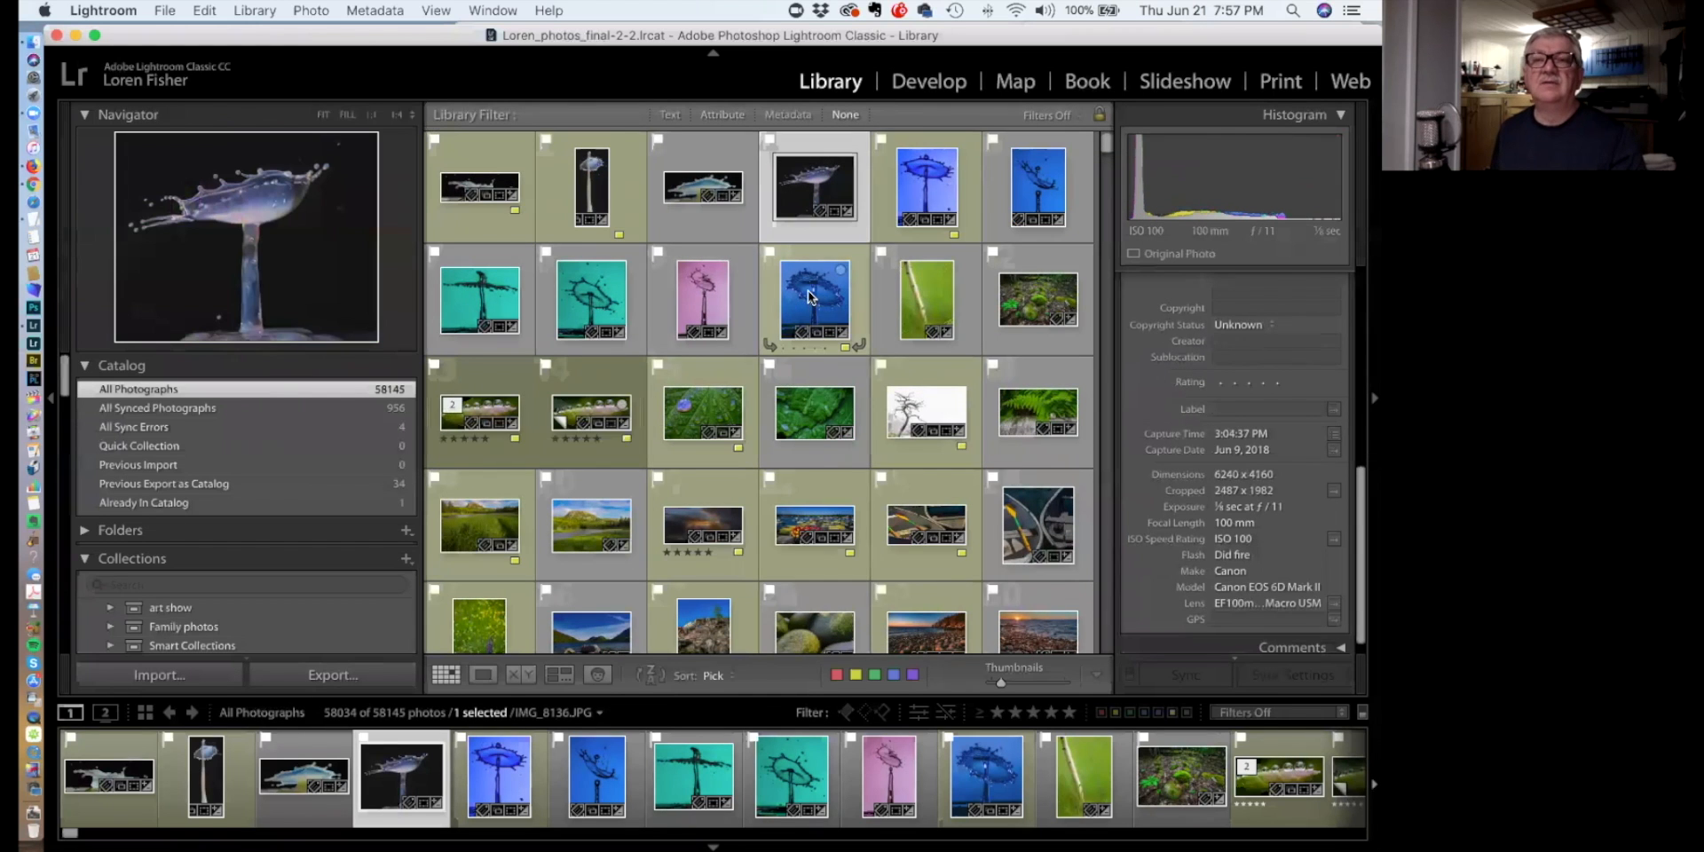
scroll(807, 290, down, 3)
scroll(806, 291, up, 3)
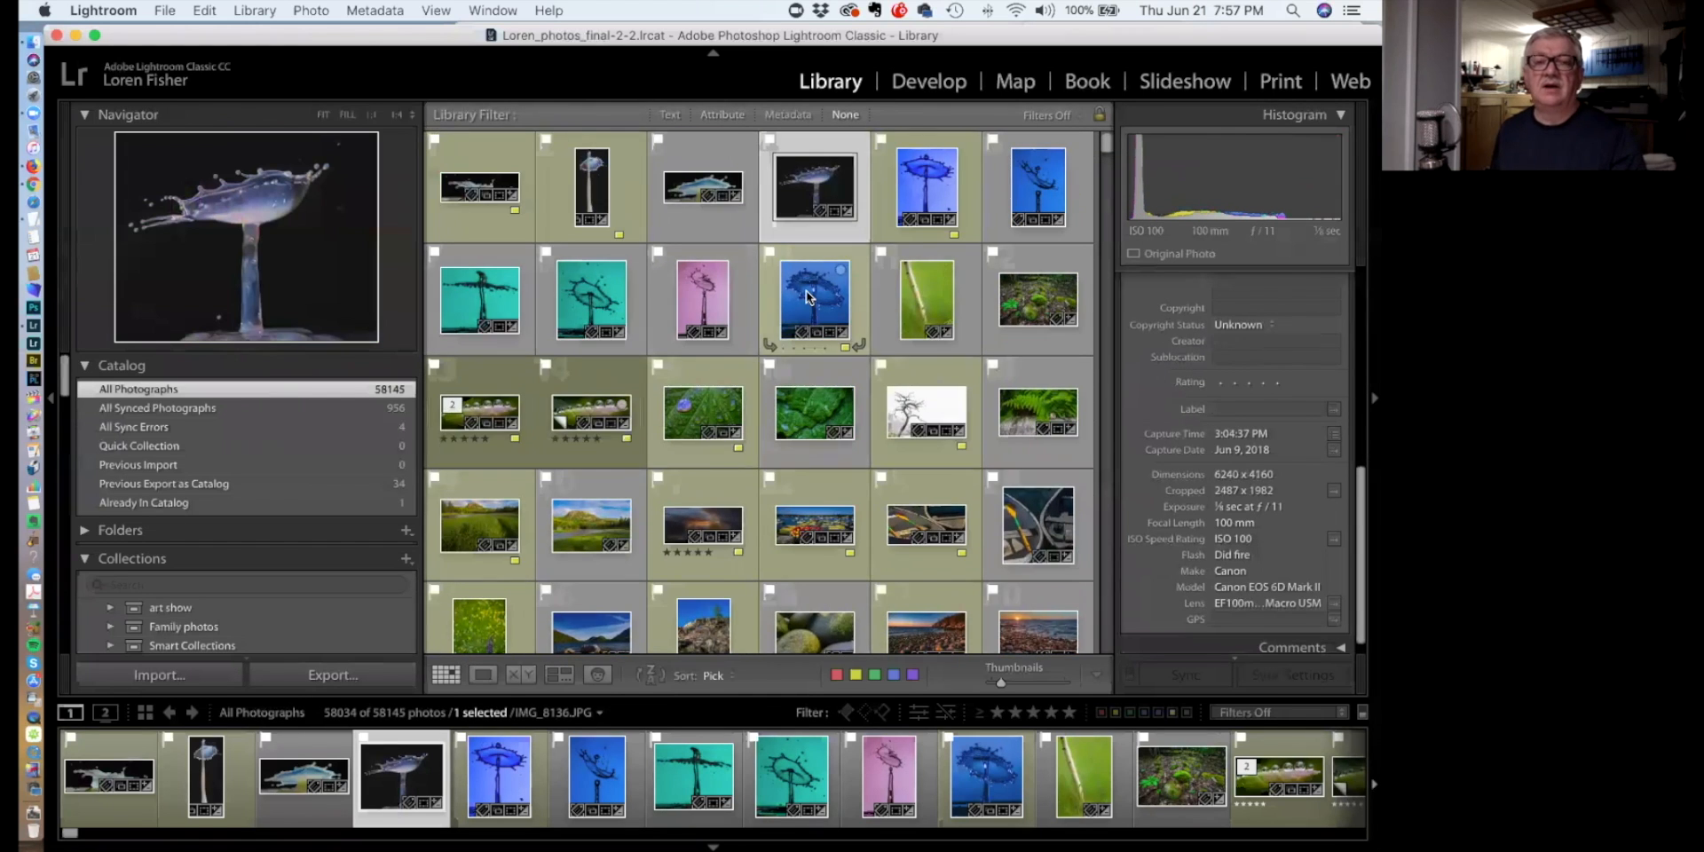
scroll(806, 290, down, 2)
scroll(802, 301, up, 2)
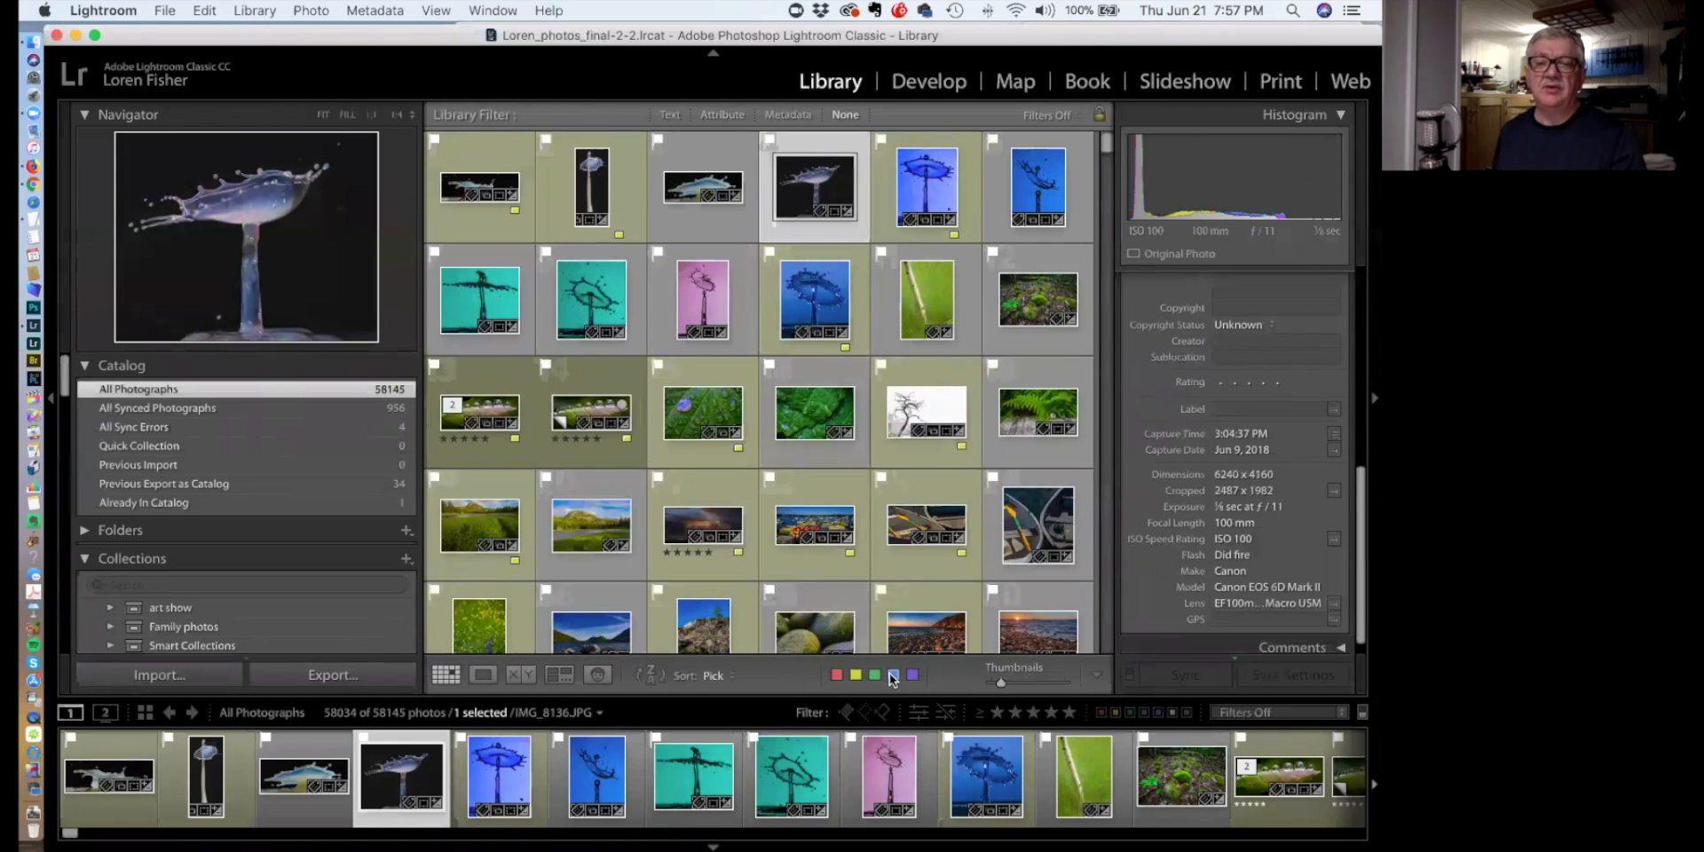
Sort the grid by Label Color, review the color-labeled photos from the beginning of the catalog, and set the sort back to Pick
click(711, 676)
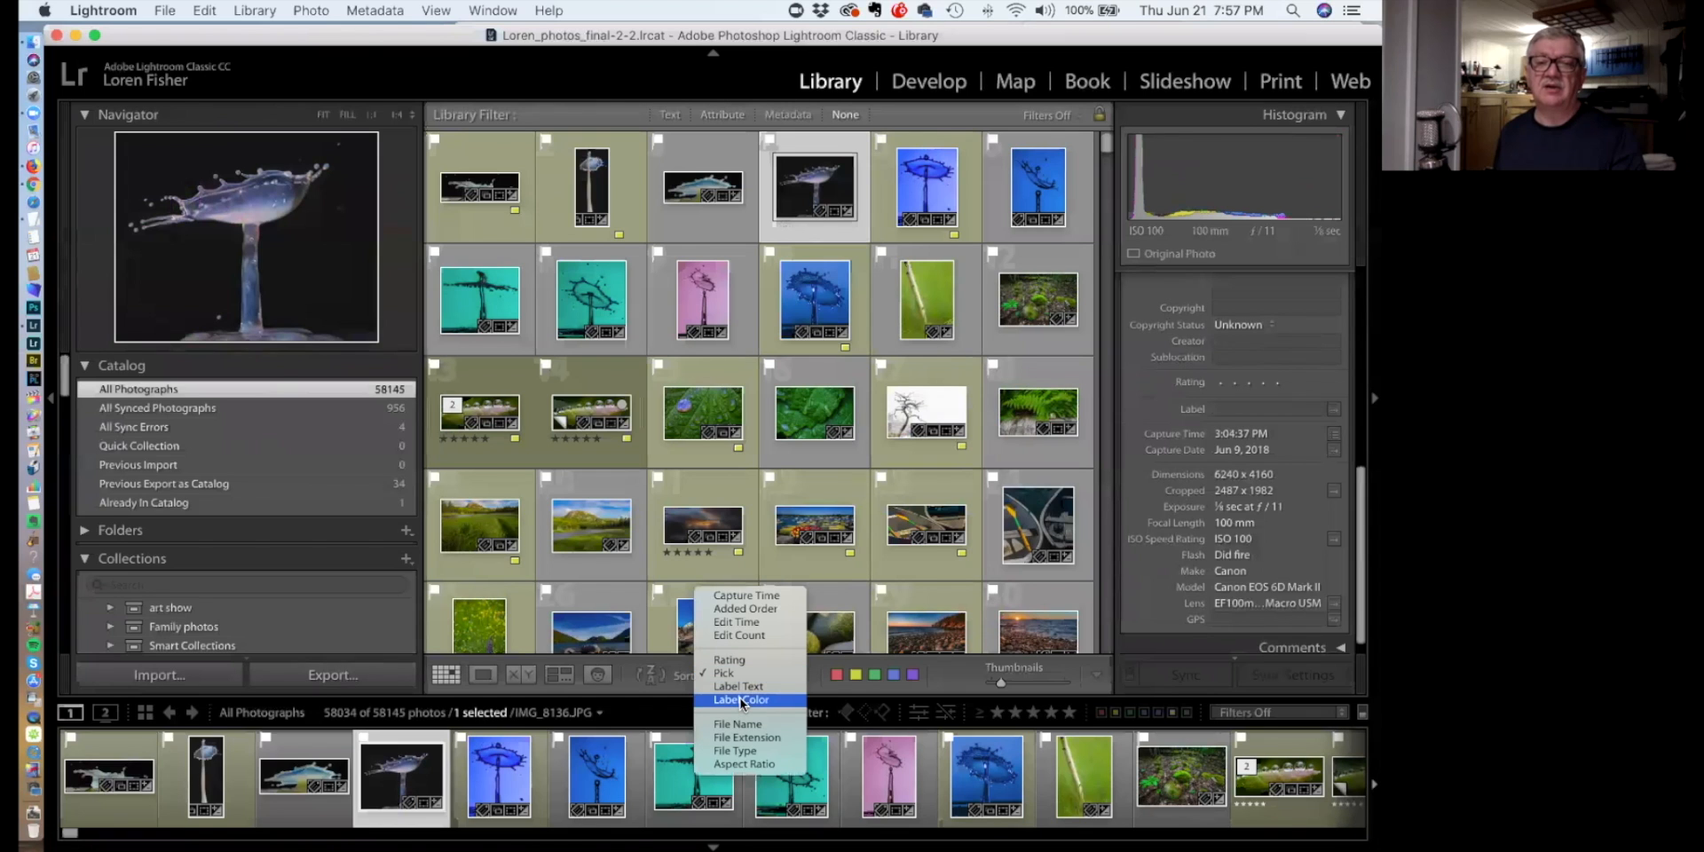
click(741, 700)
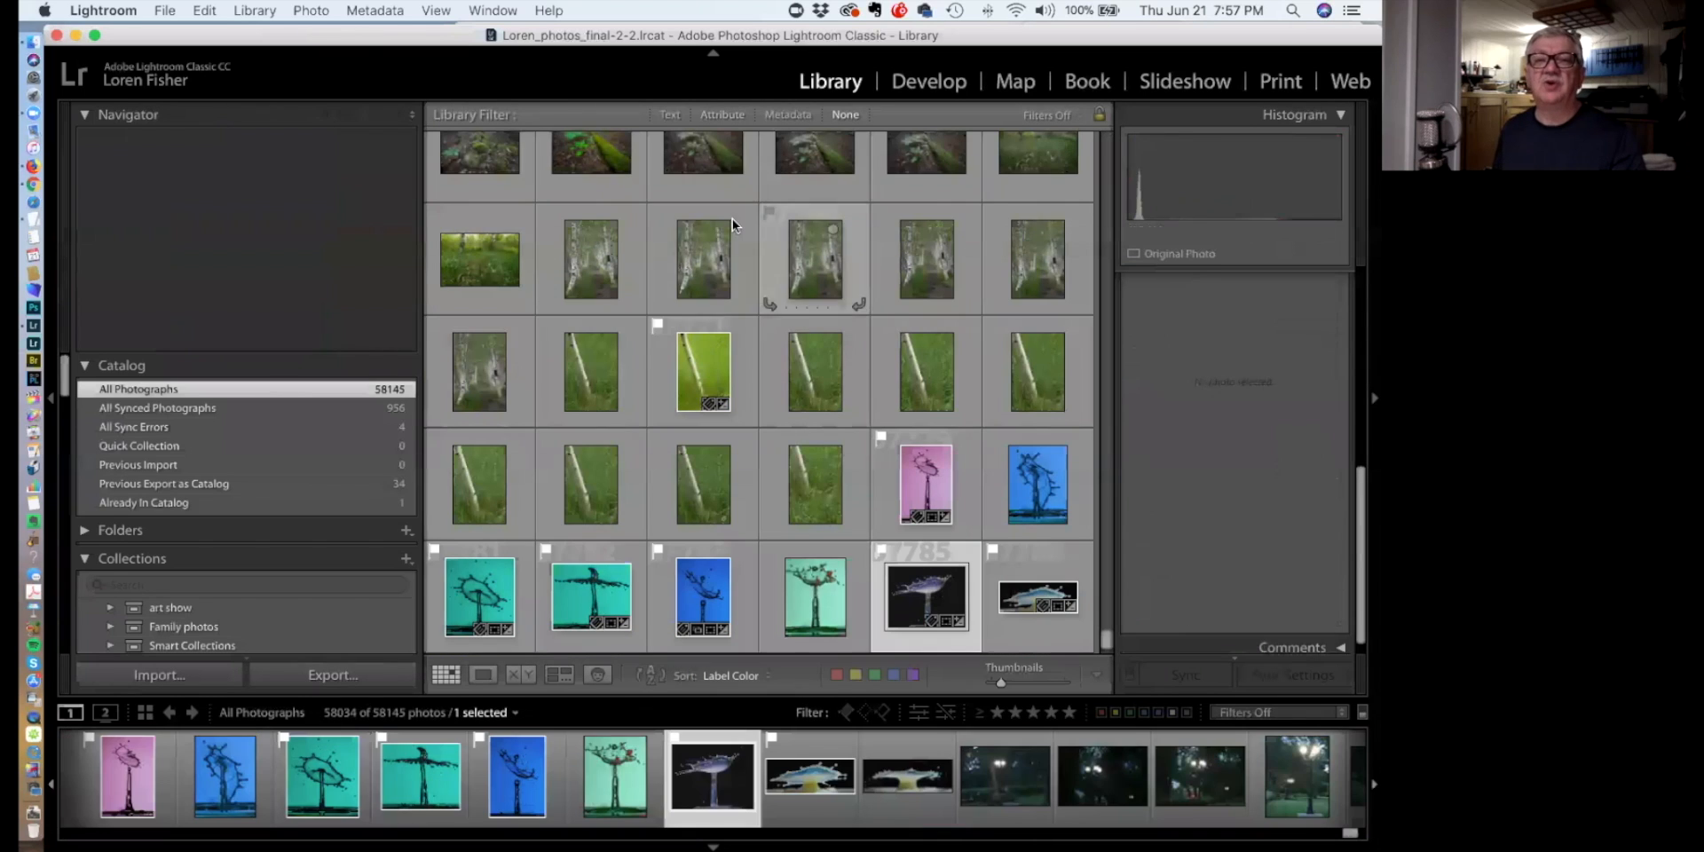
drag(1107, 641, 1104, 125)
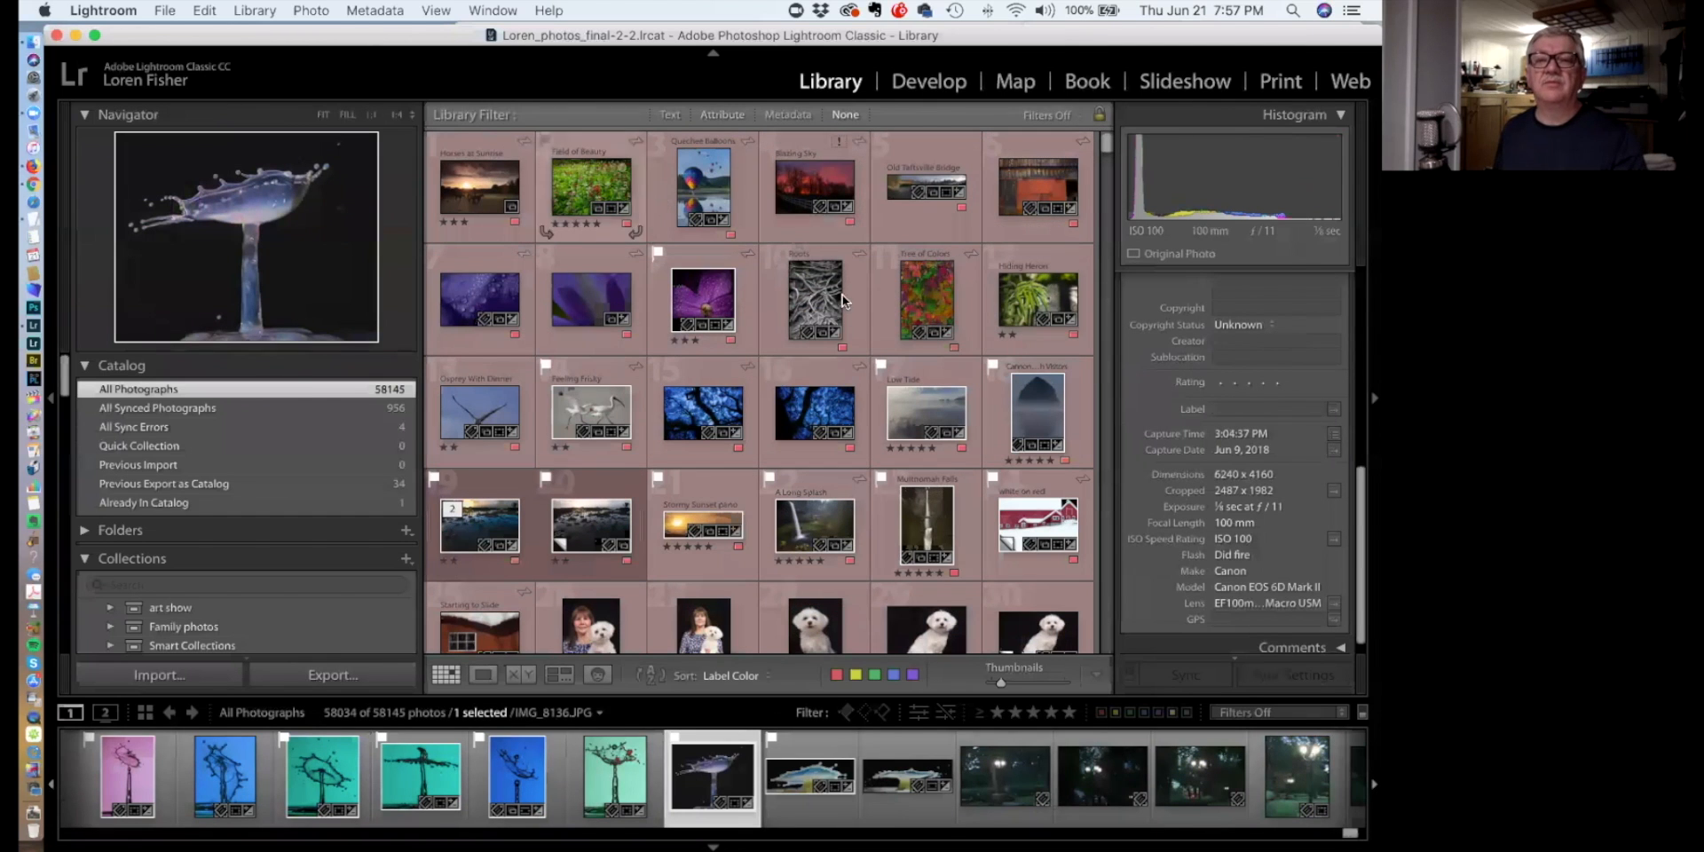
scroll(765, 375, down, 5)
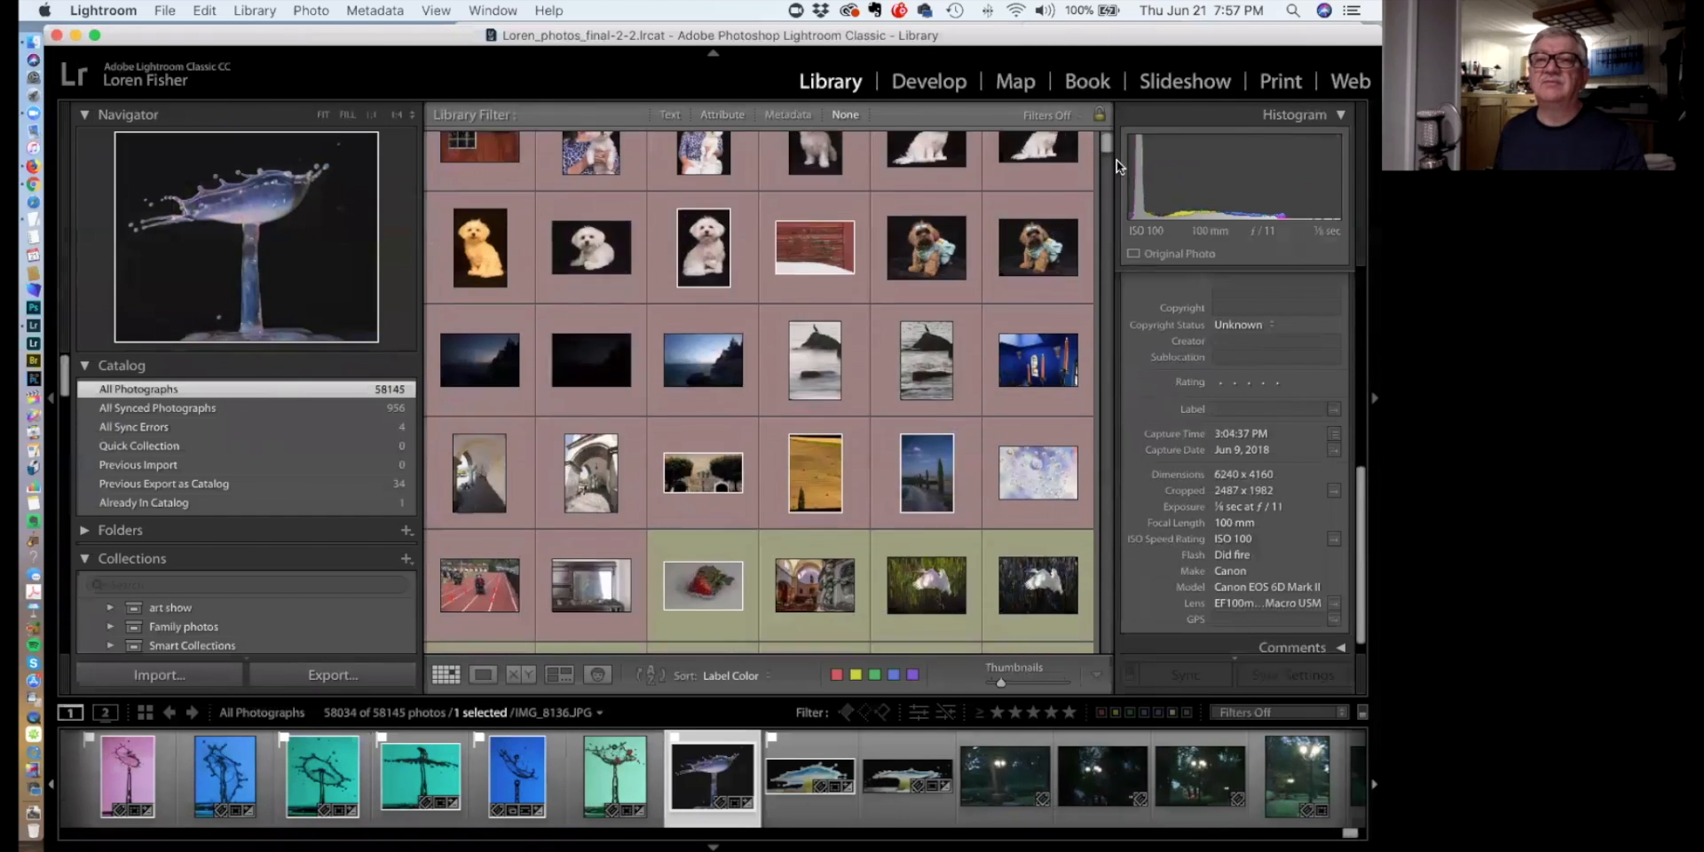
mouse_move(1107, 149)
mouse_down()
mouse_move(1083, 701)
mouse_move(1105, 145)
mouse_up()
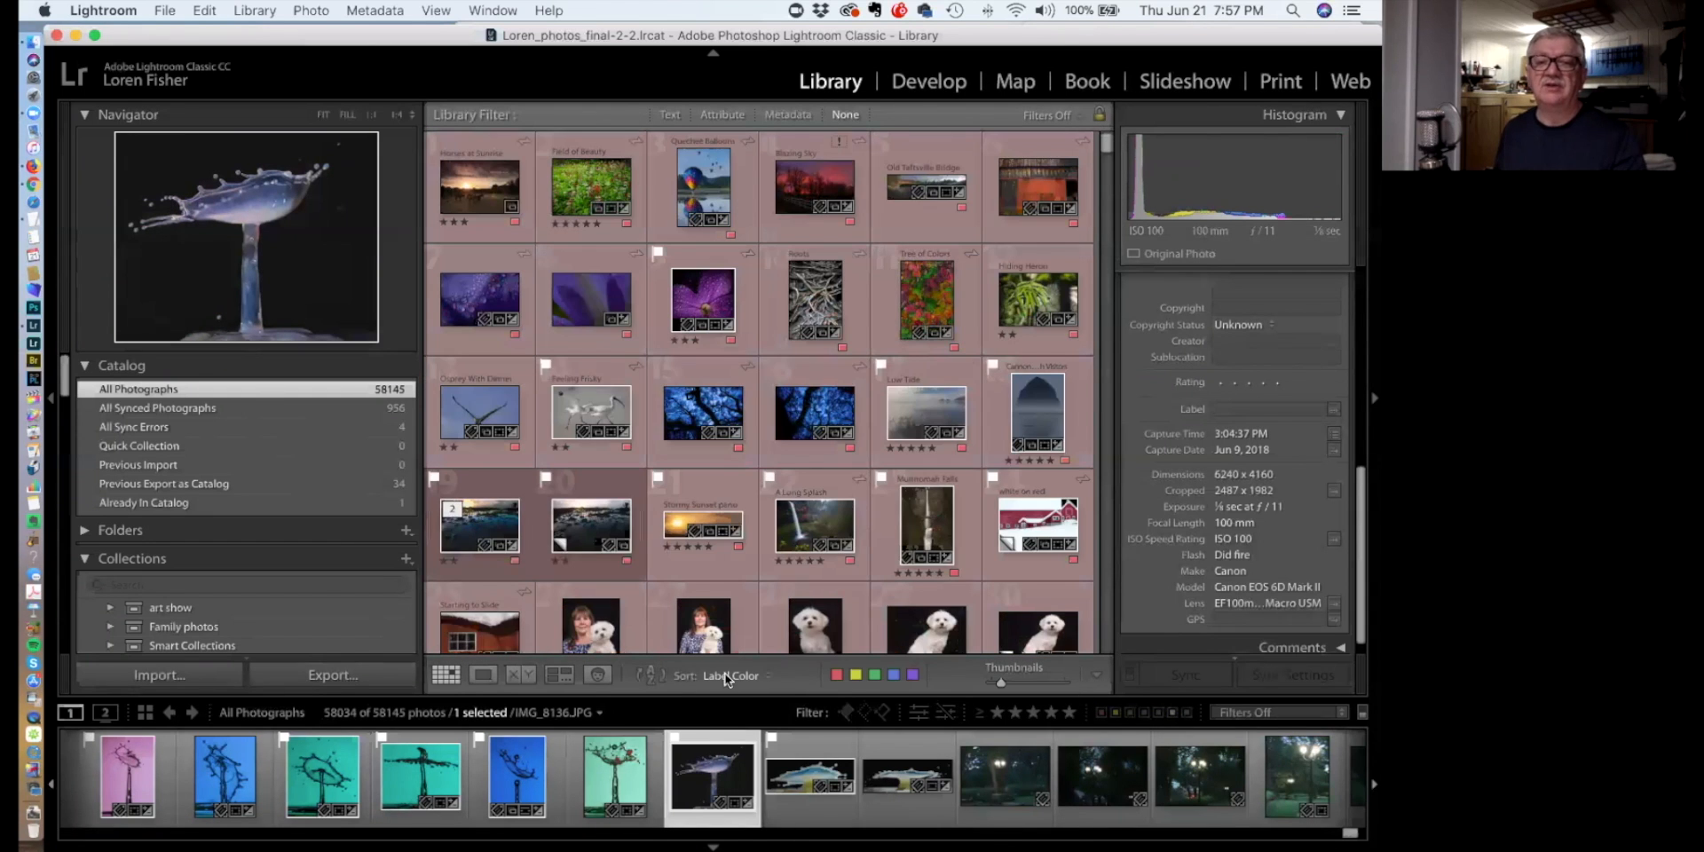
click(726, 680)
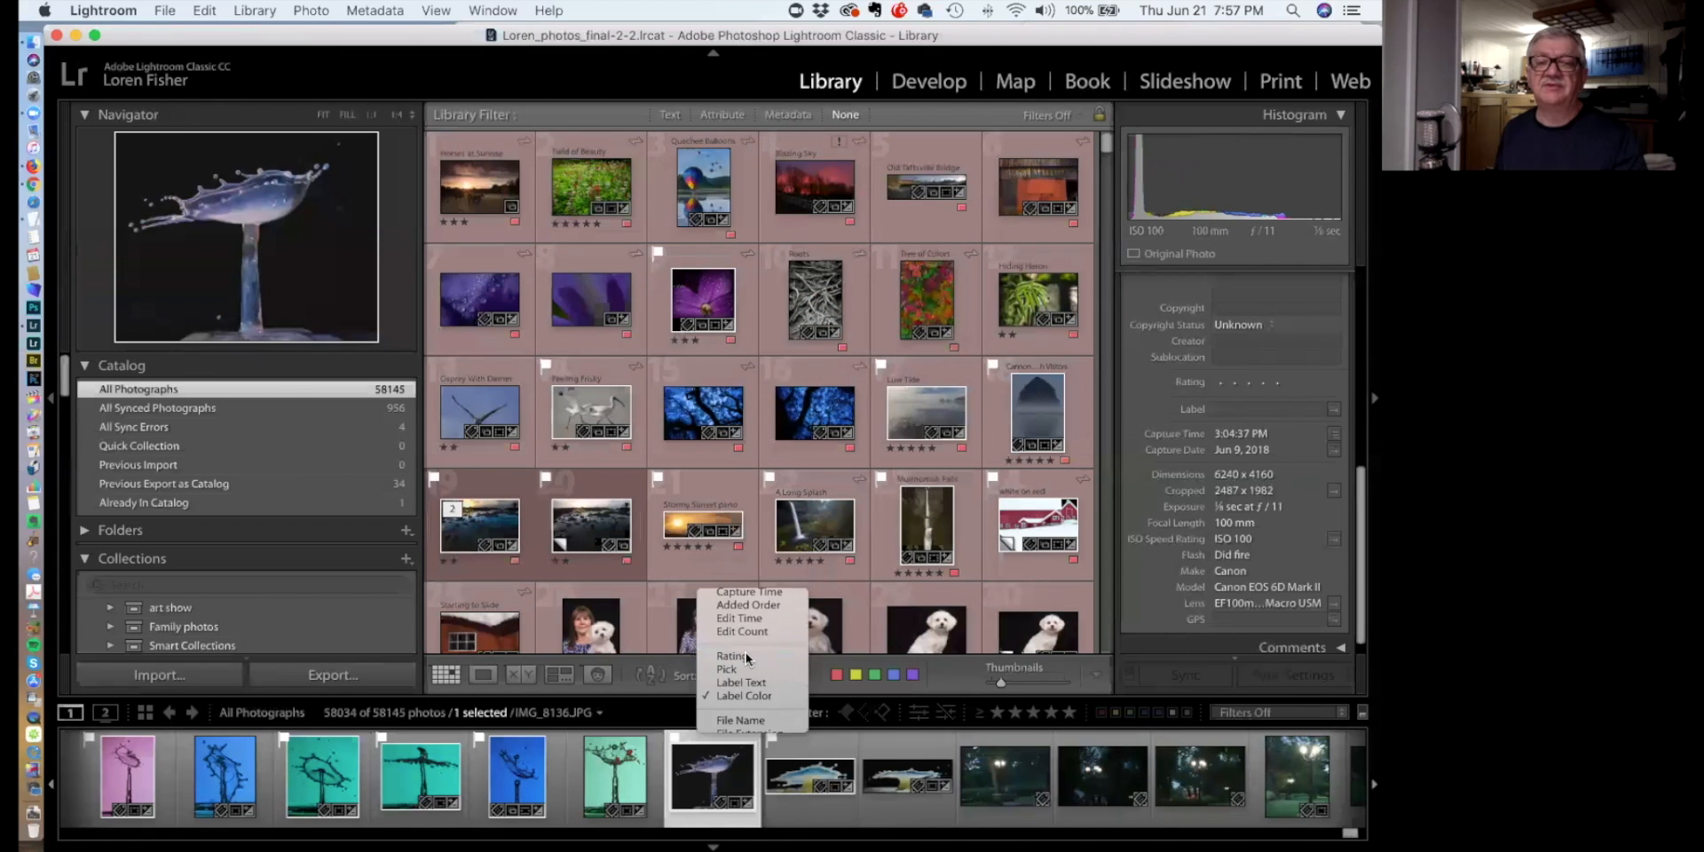
click(742, 668)
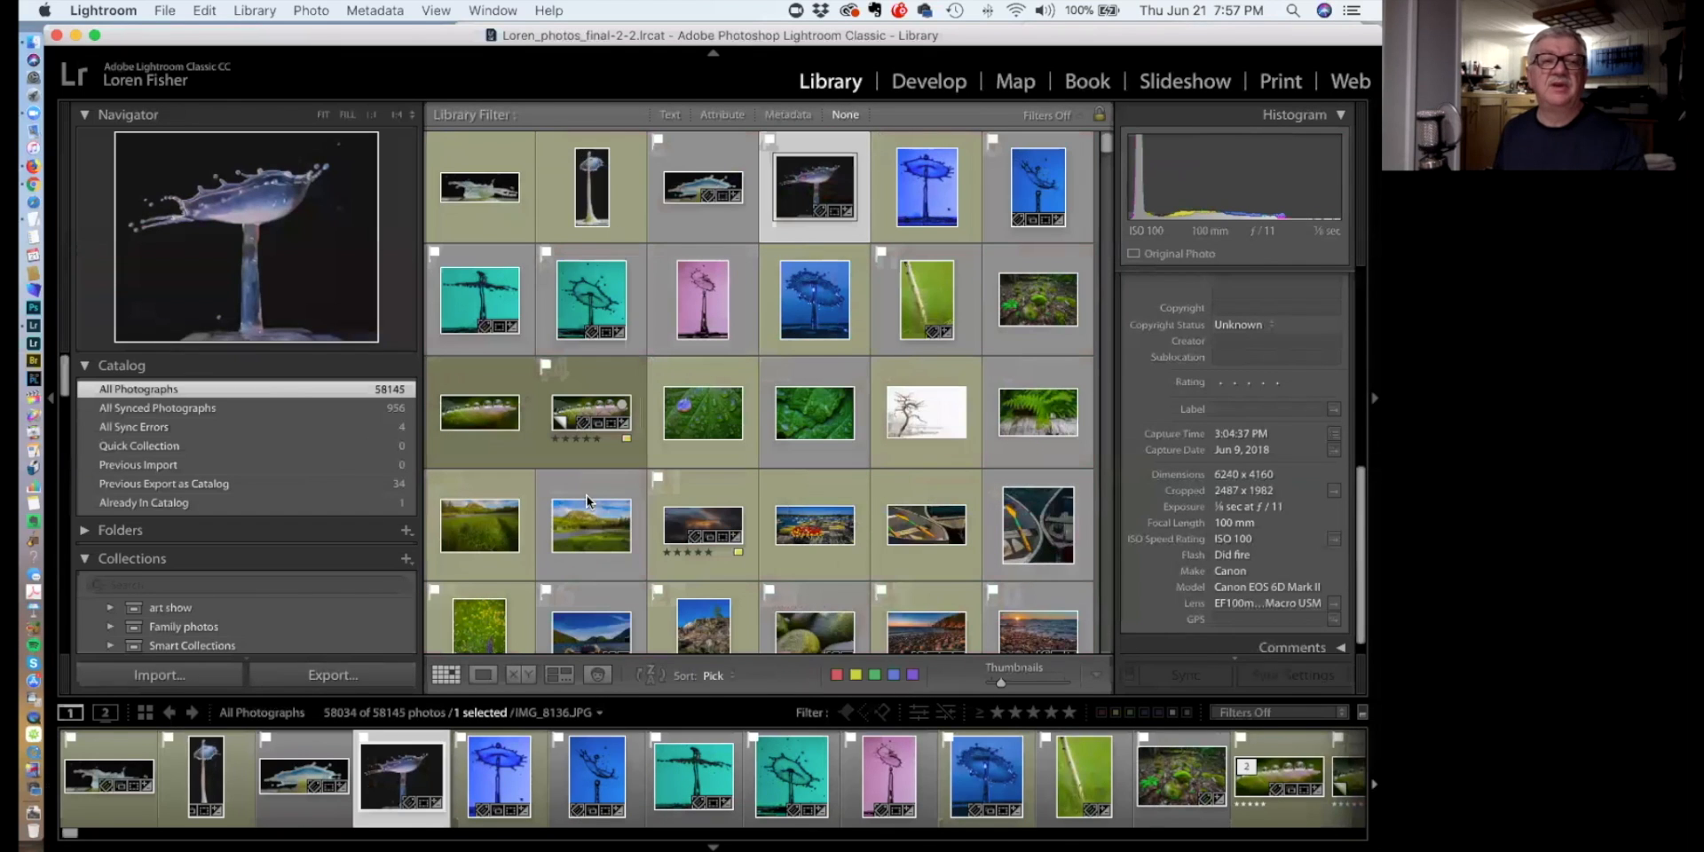
Look through the collections inside the workshop technicals collection set
scroll(205, 510, down, 2)
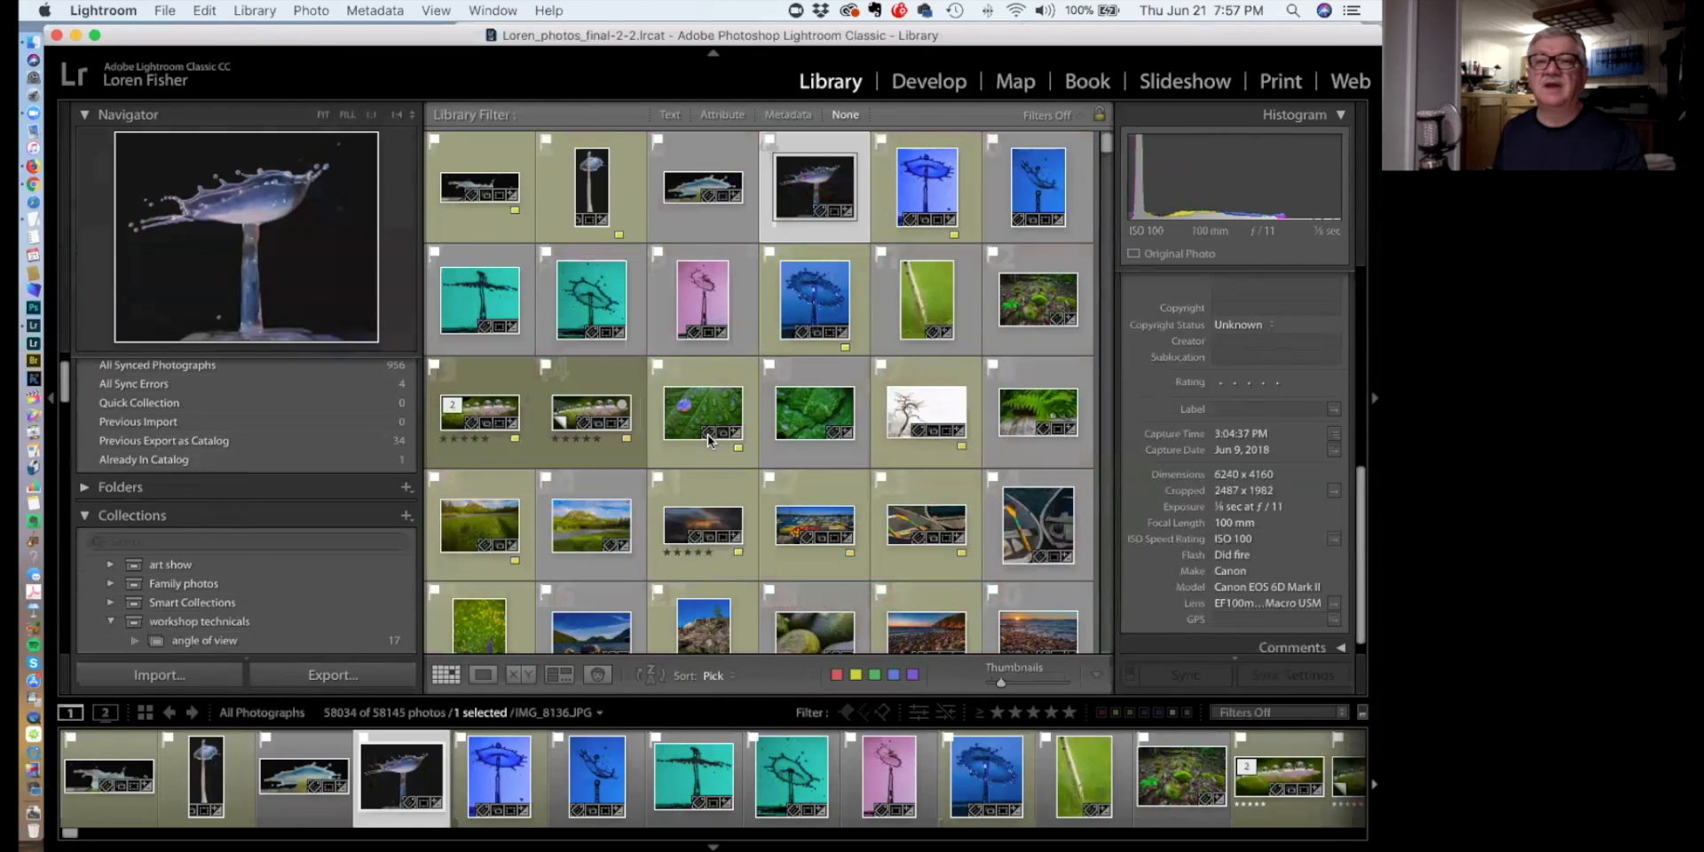
scroll(294, 567, down, 1)
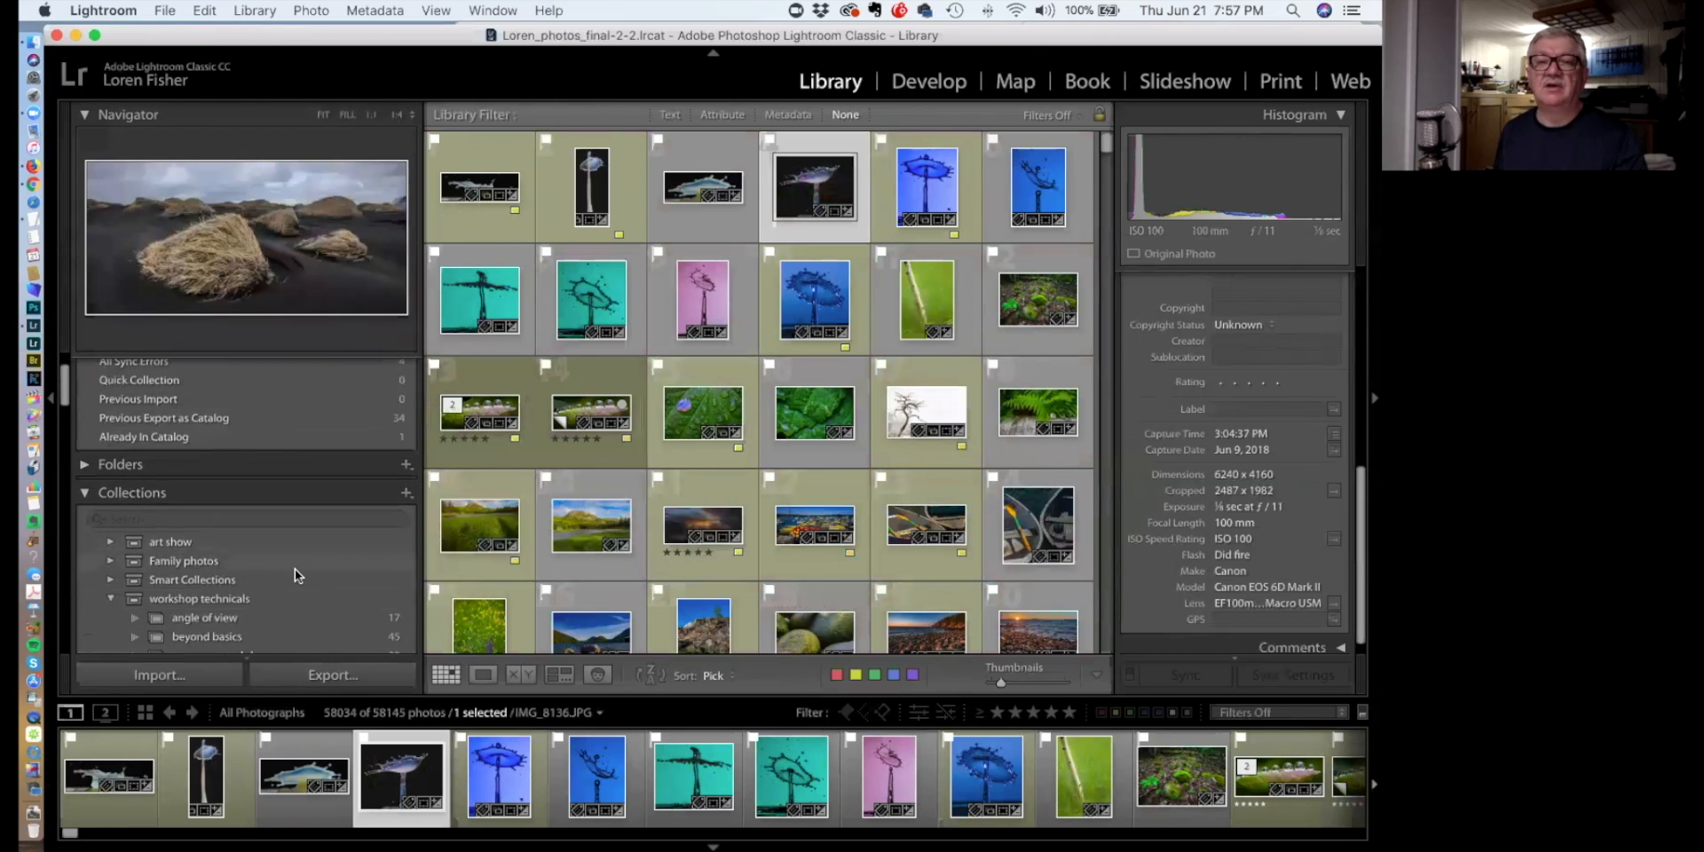
scroll(294, 568, down, 6)
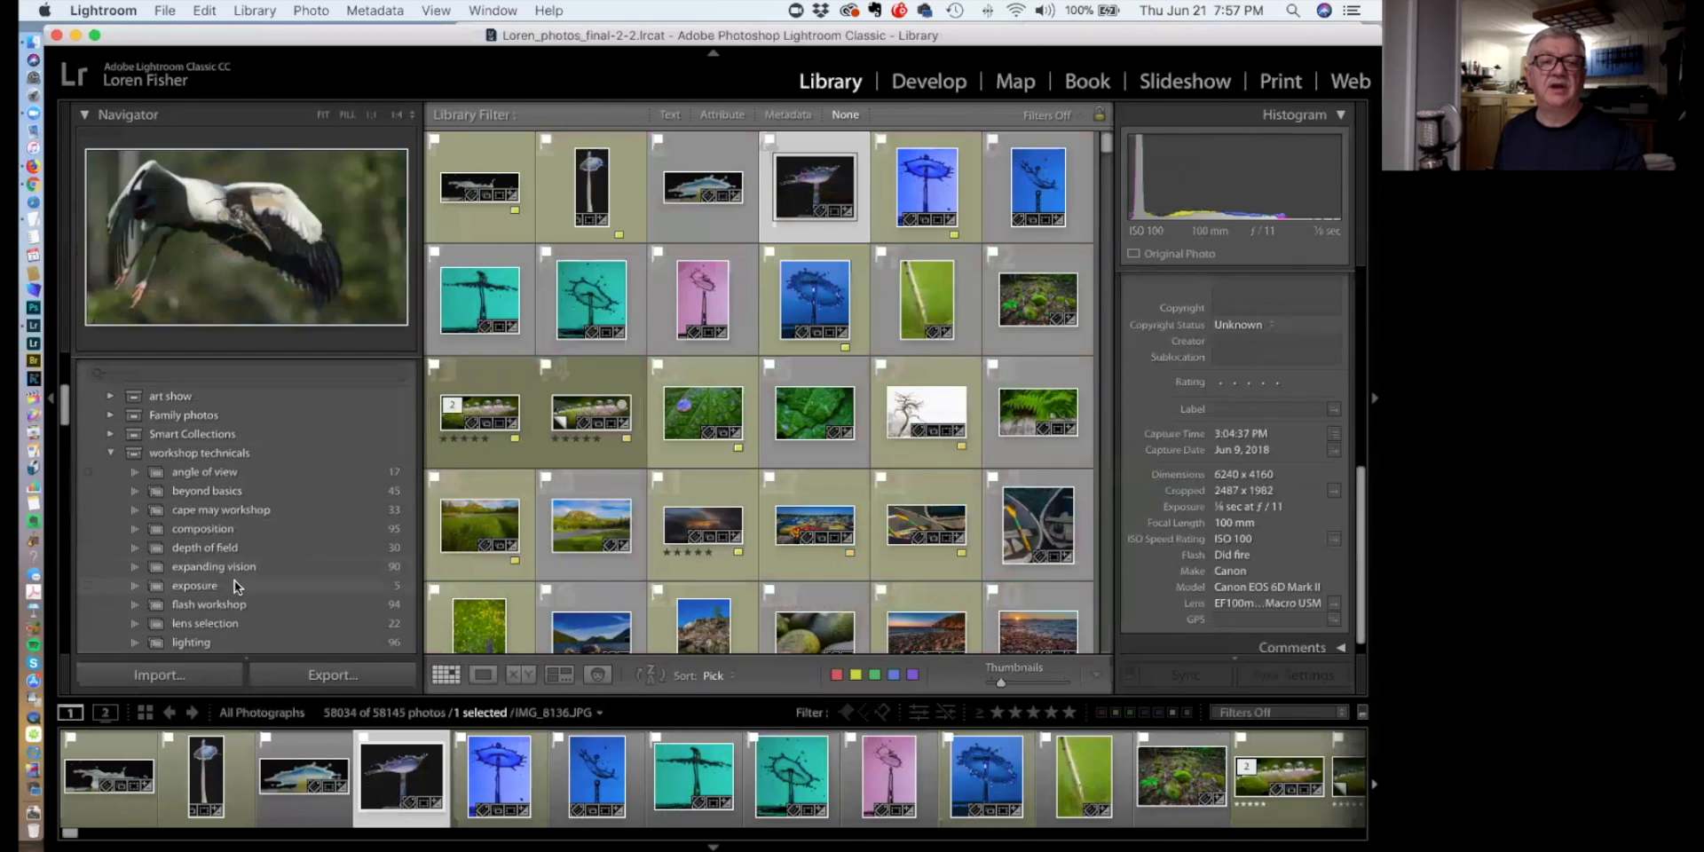
Open the italy smart collection and enlarge the grid thumbnails to three per row
scroll(281, 494, down, 15)
scroll(280, 492, down, 4)
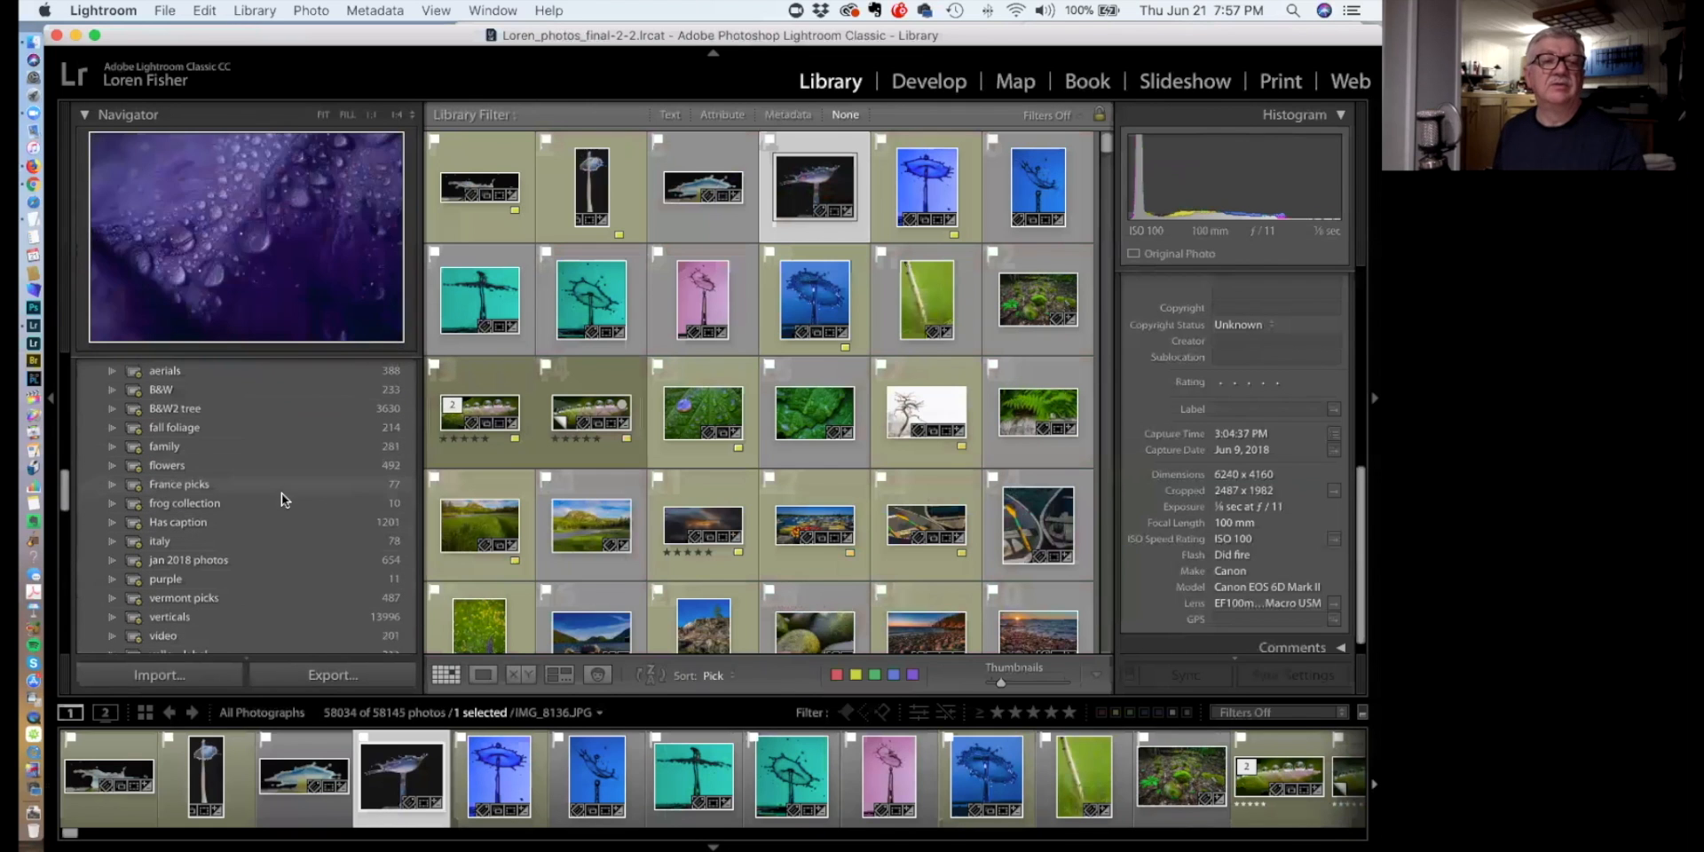
click(253, 536)
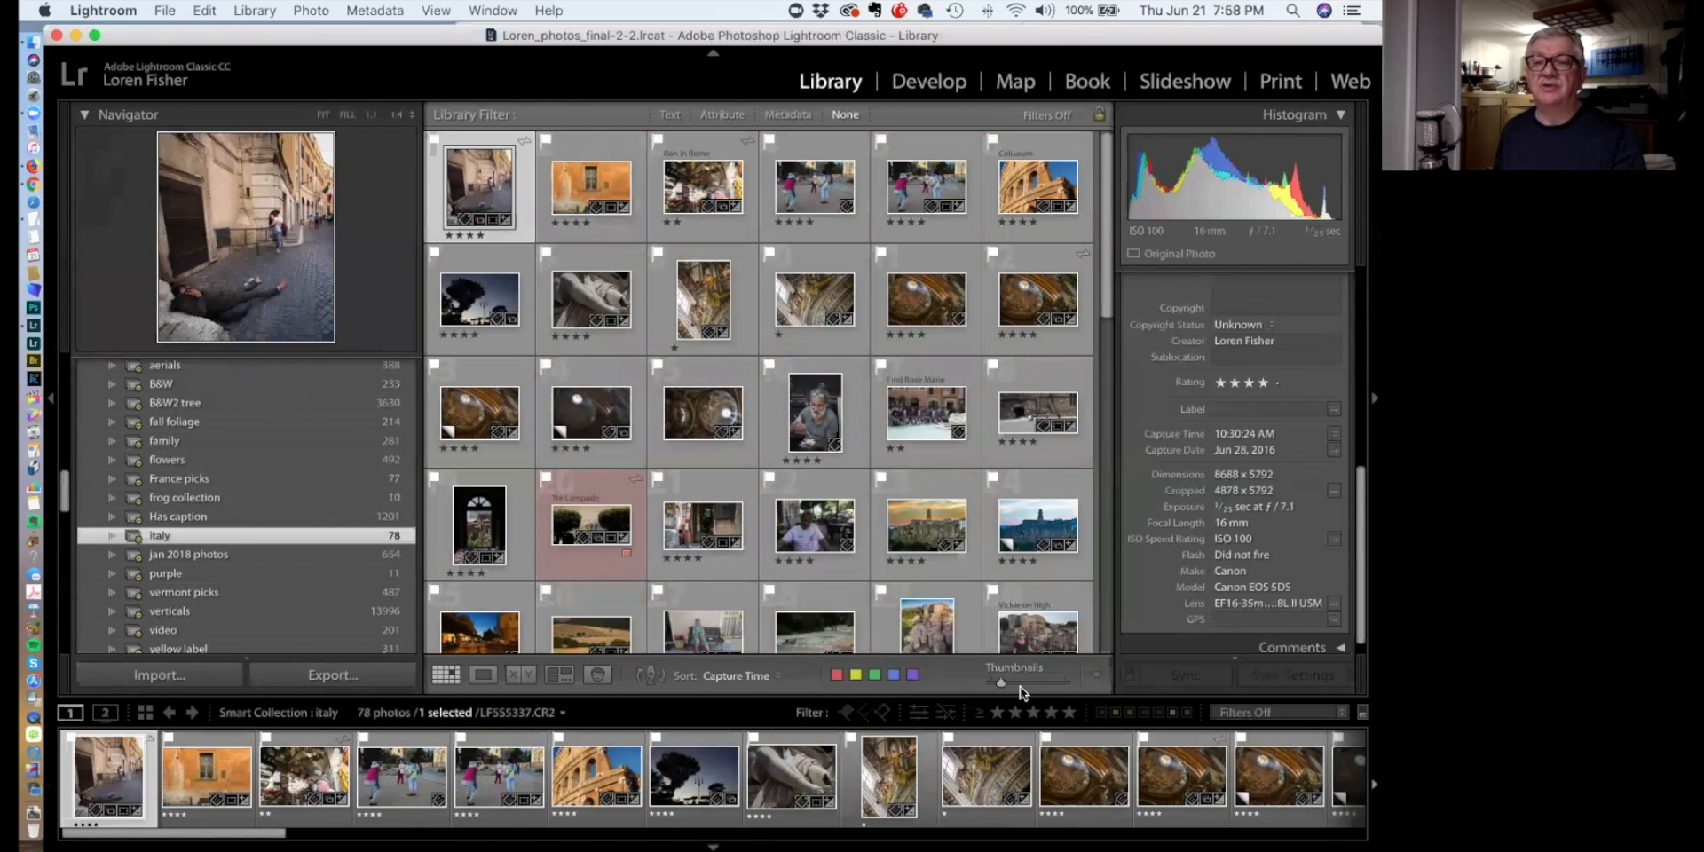
drag(1021, 681, 1030, 681)
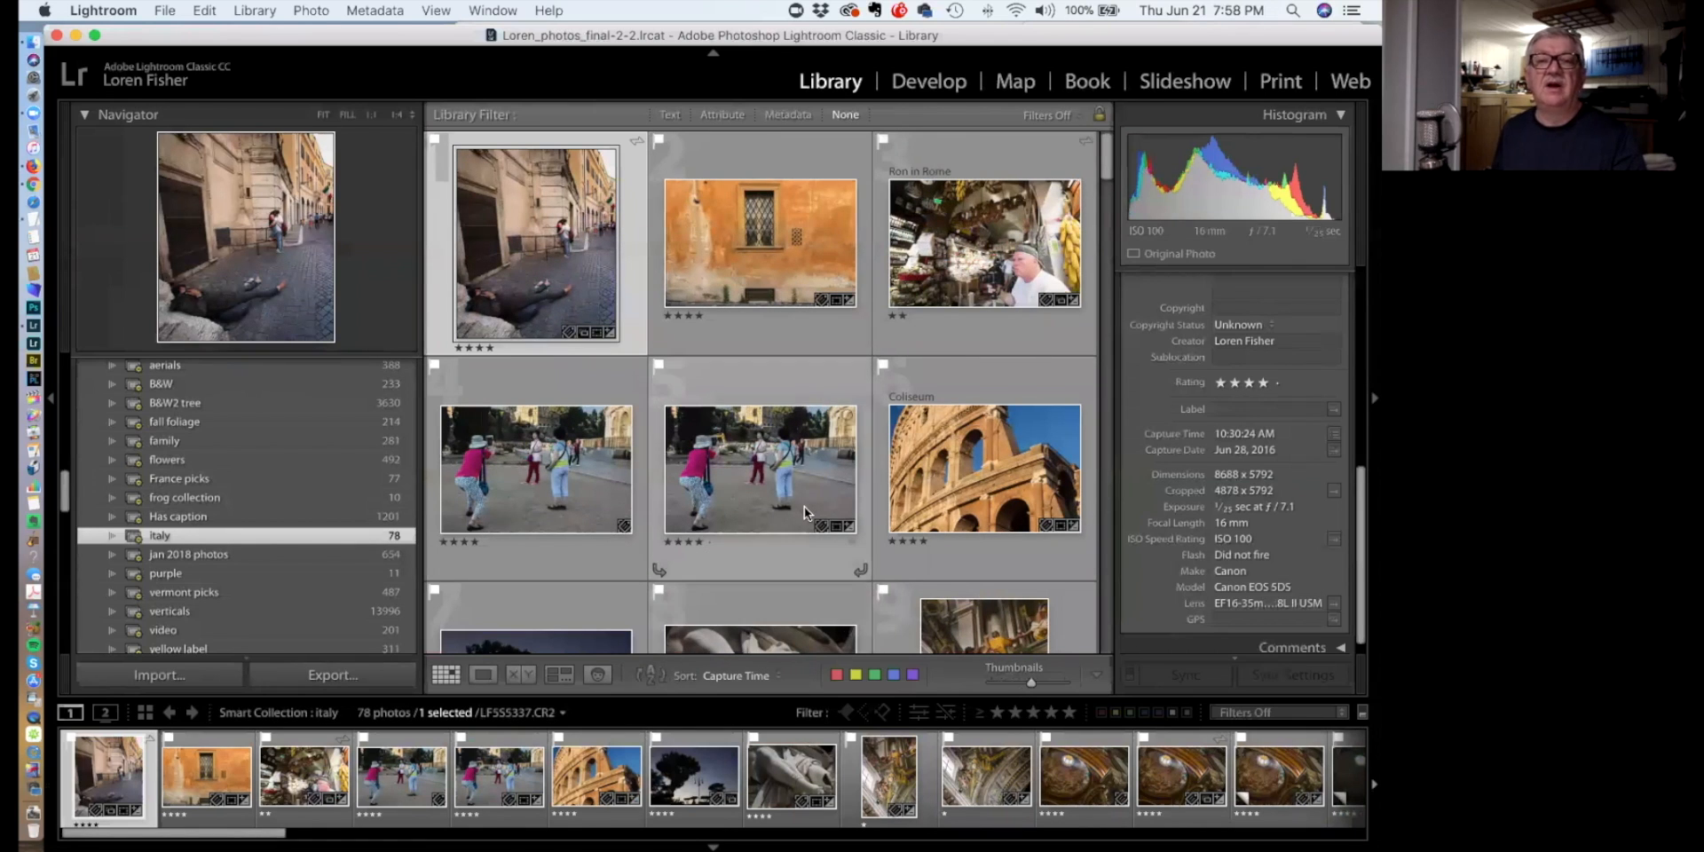
Compare the two near-identical photos of the woman in pink photographing her friends side by side, with the collections list hidden
click(745, 466)
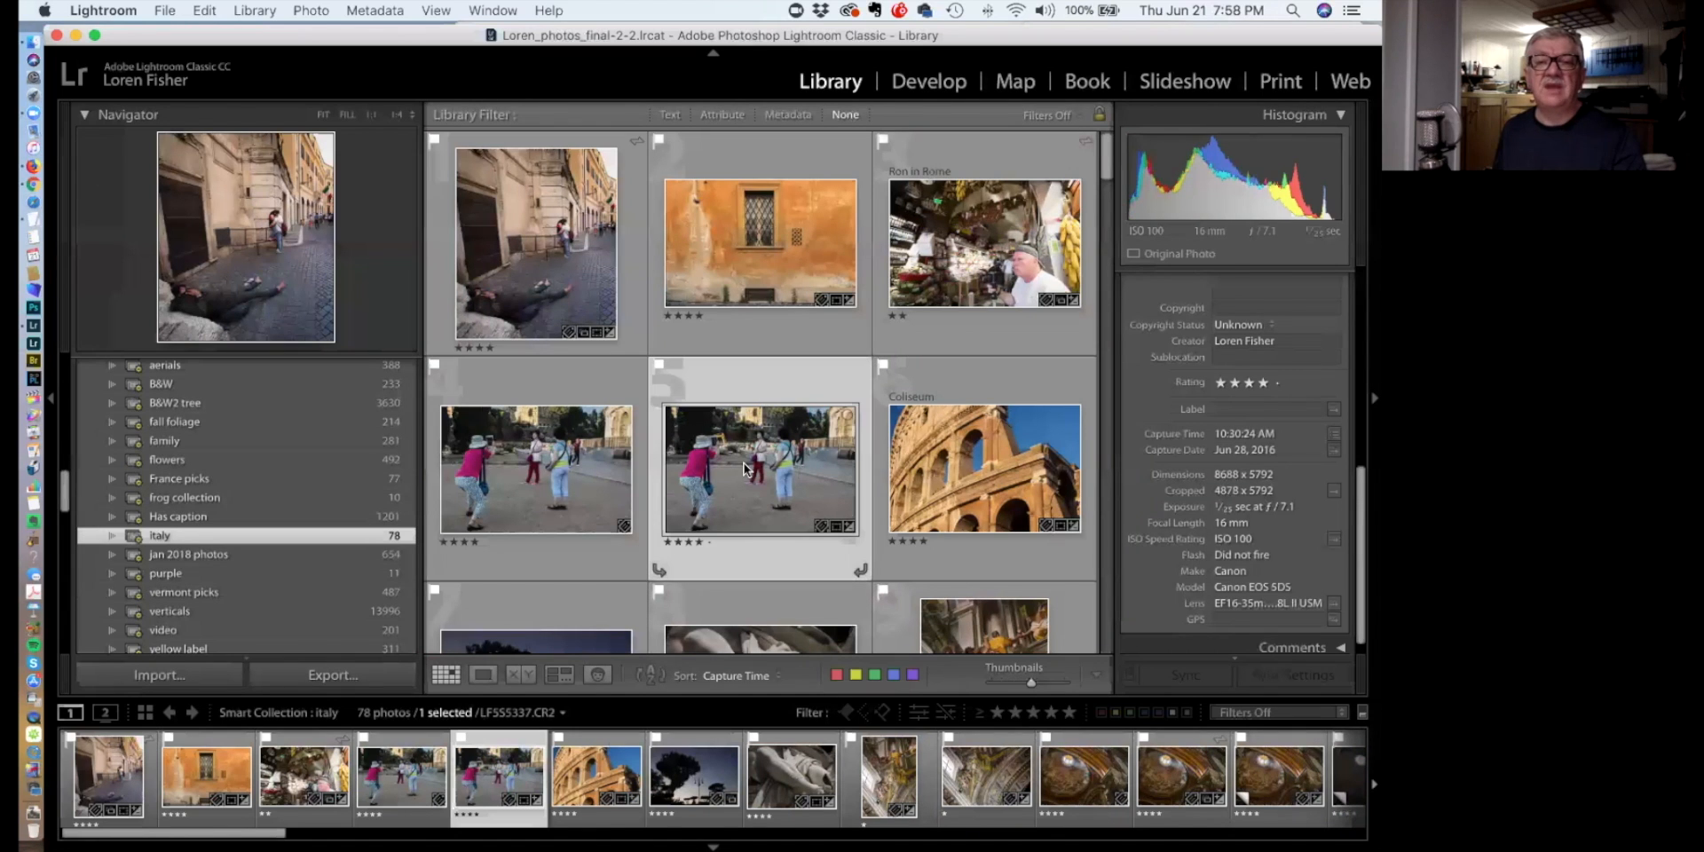
super+click(583, 460)
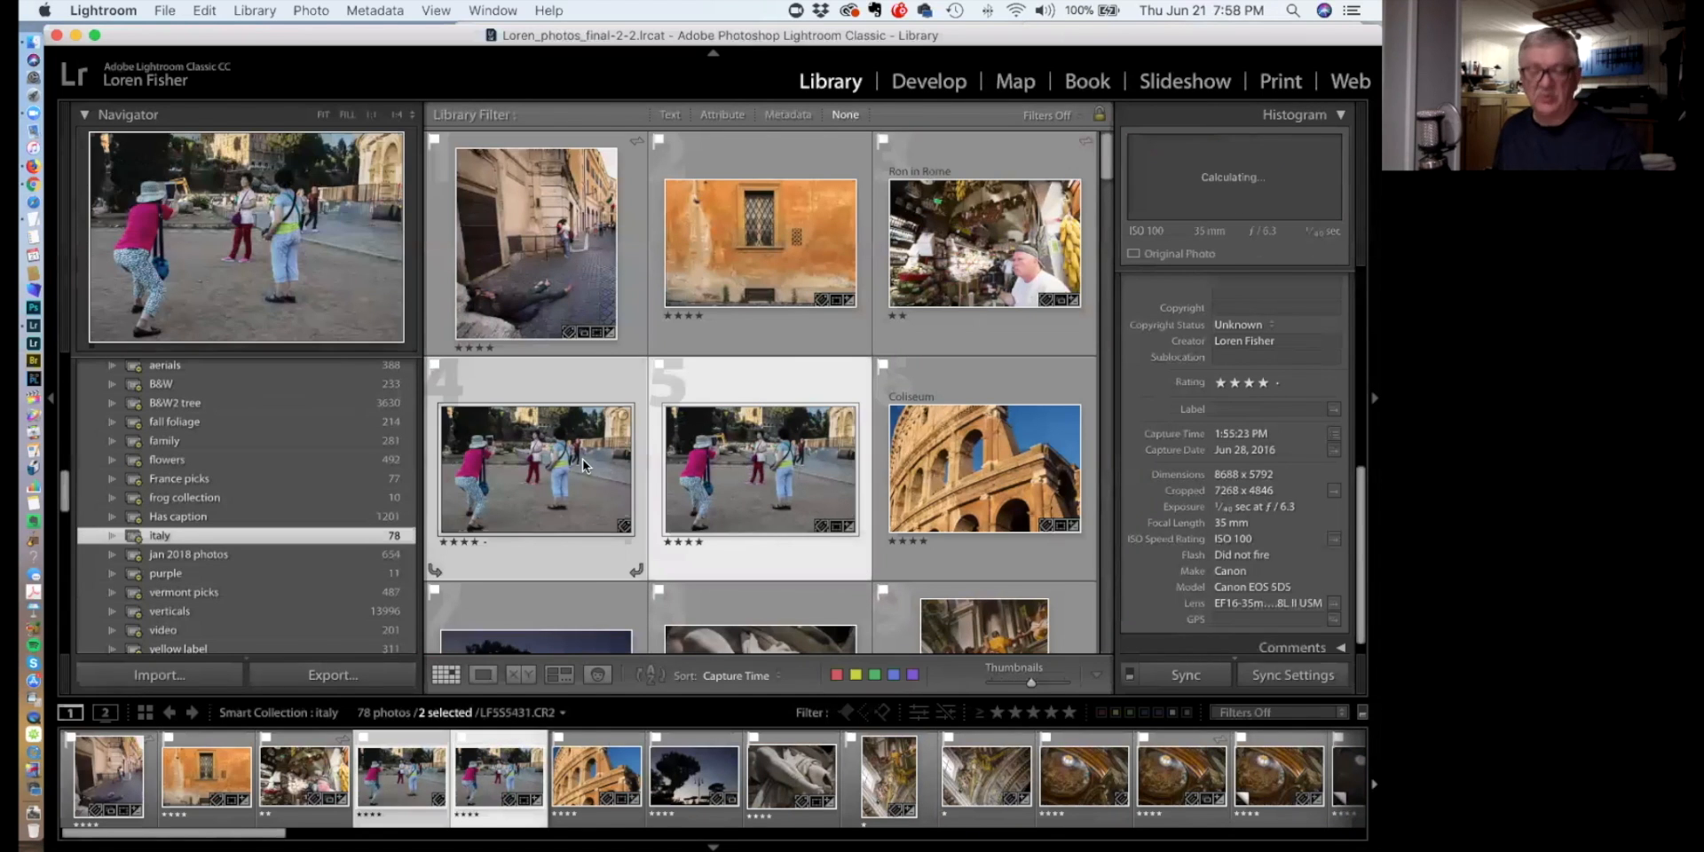
click(526, 675)
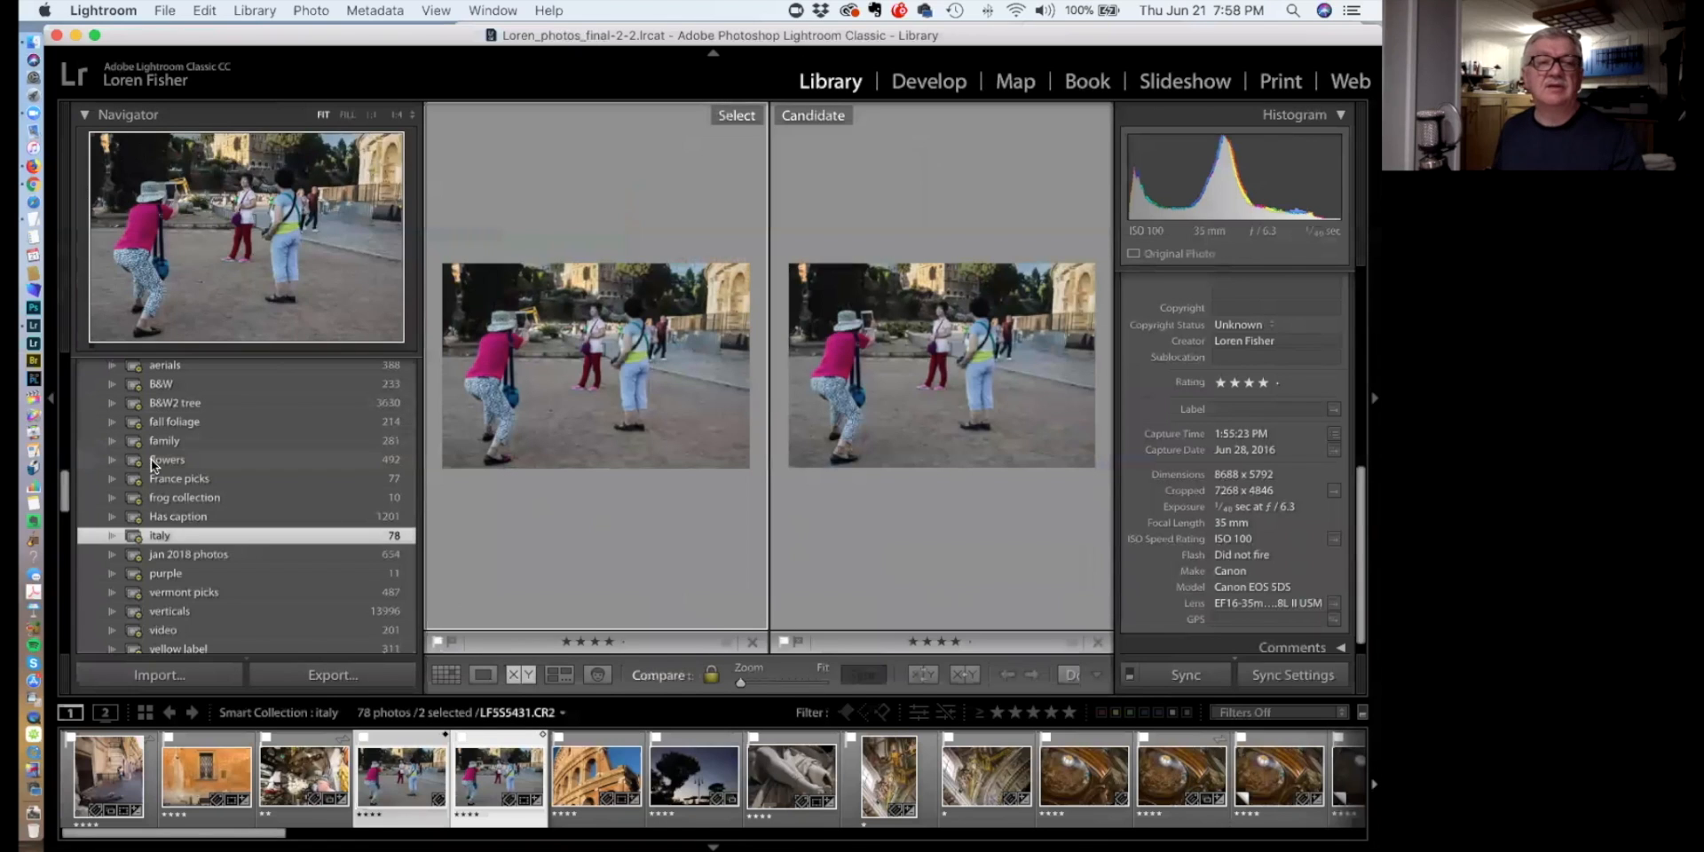
click(51, 402)
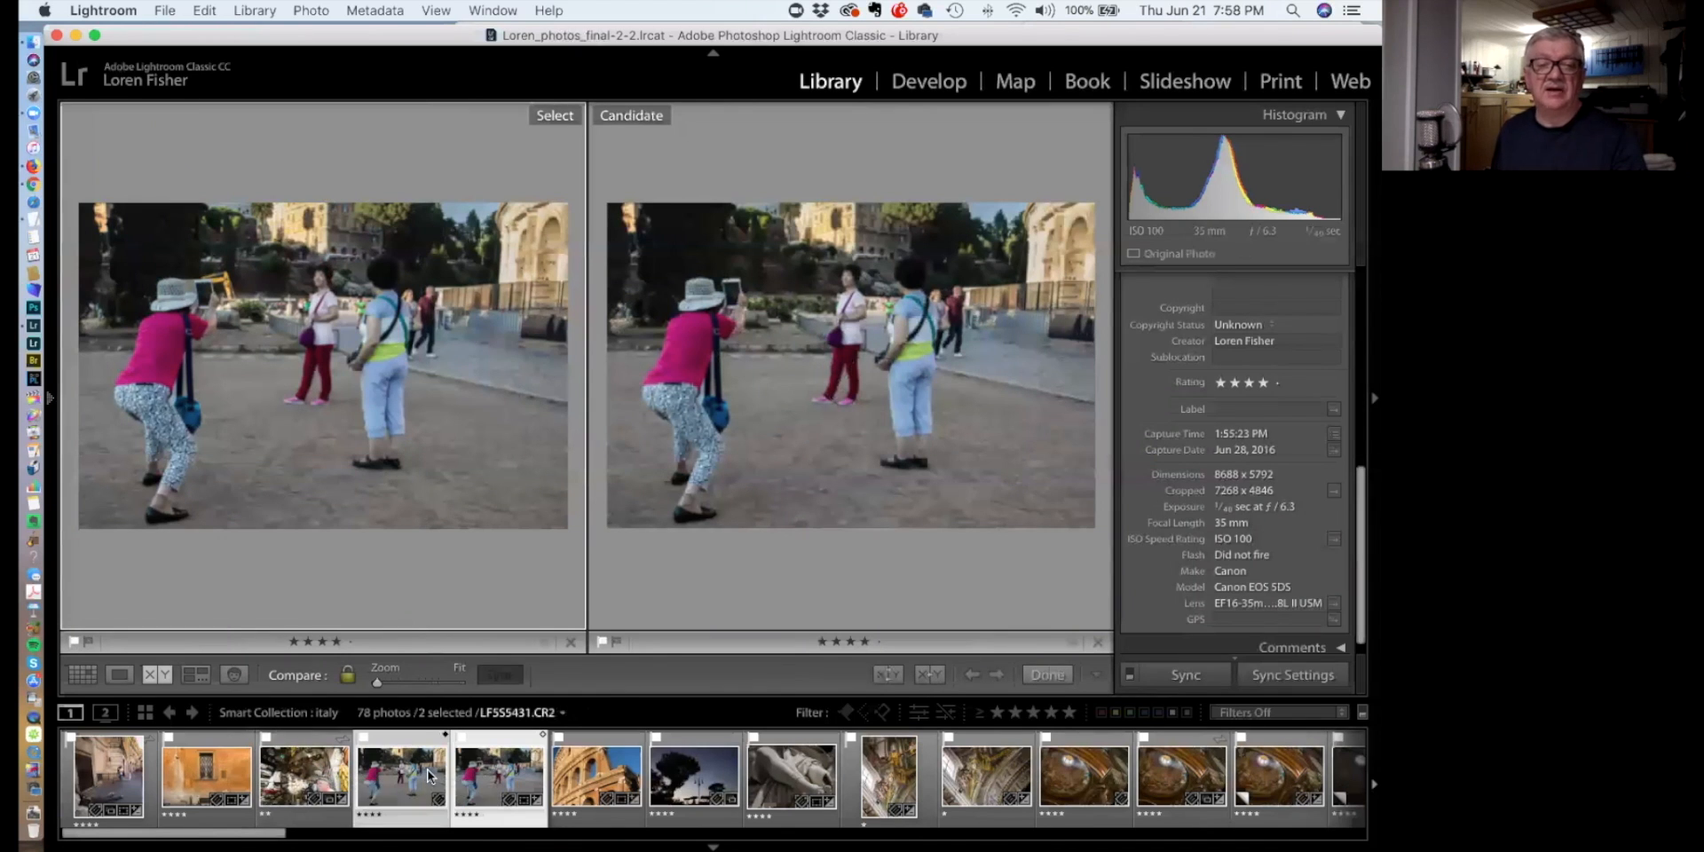
View the Coliseum photo in Loupe view and return to the grid with smaller thumbnails, seven per row
click(591, 776)
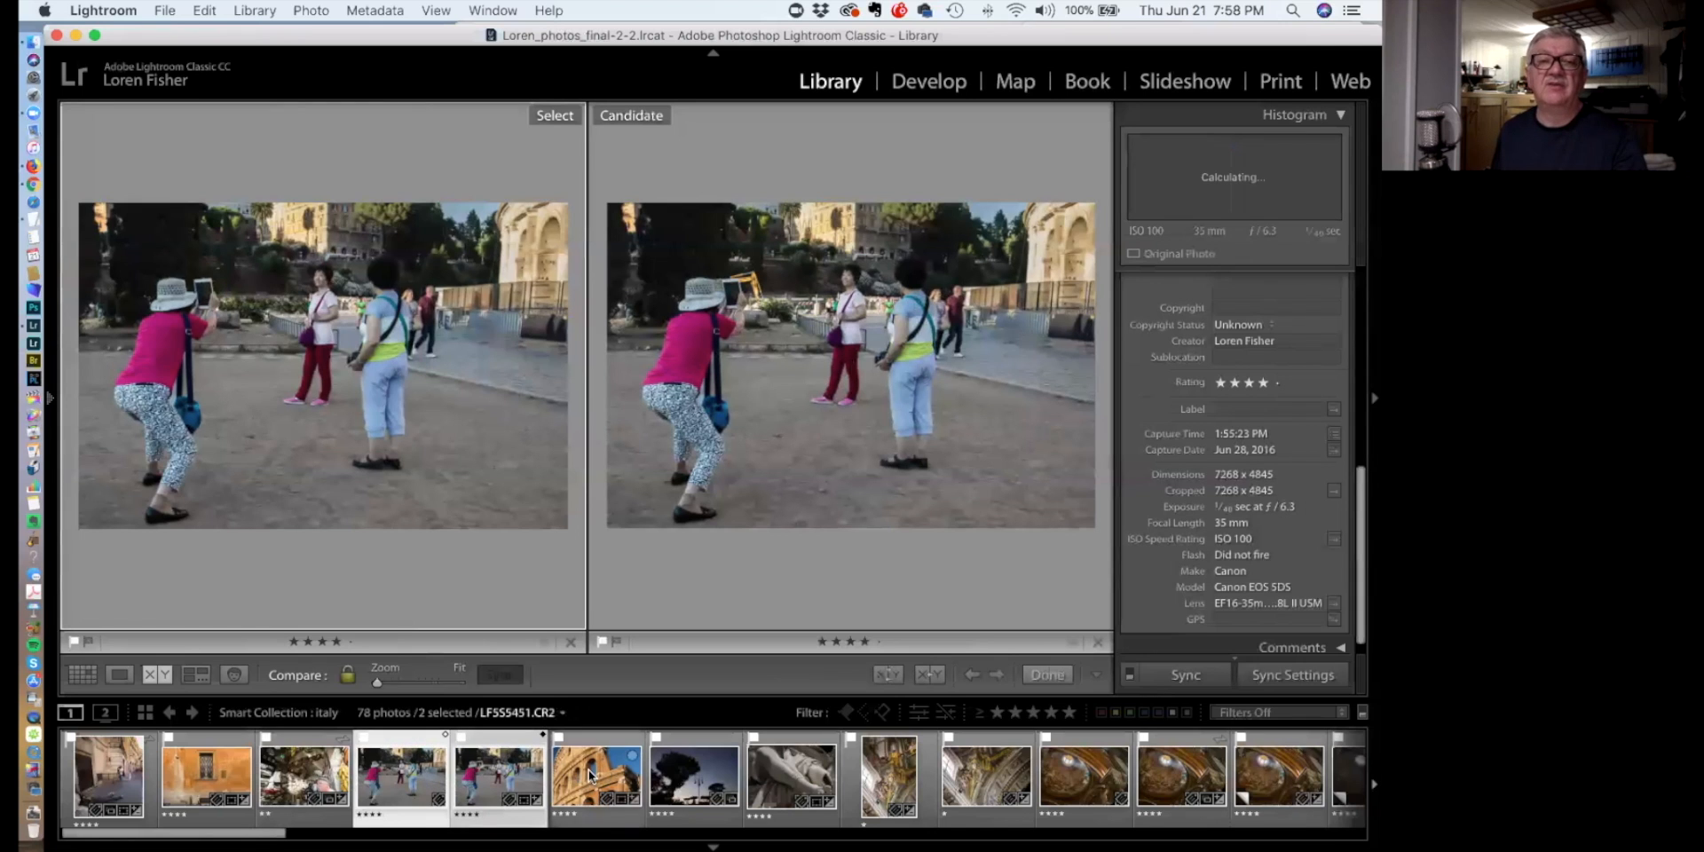
click(120, 676)
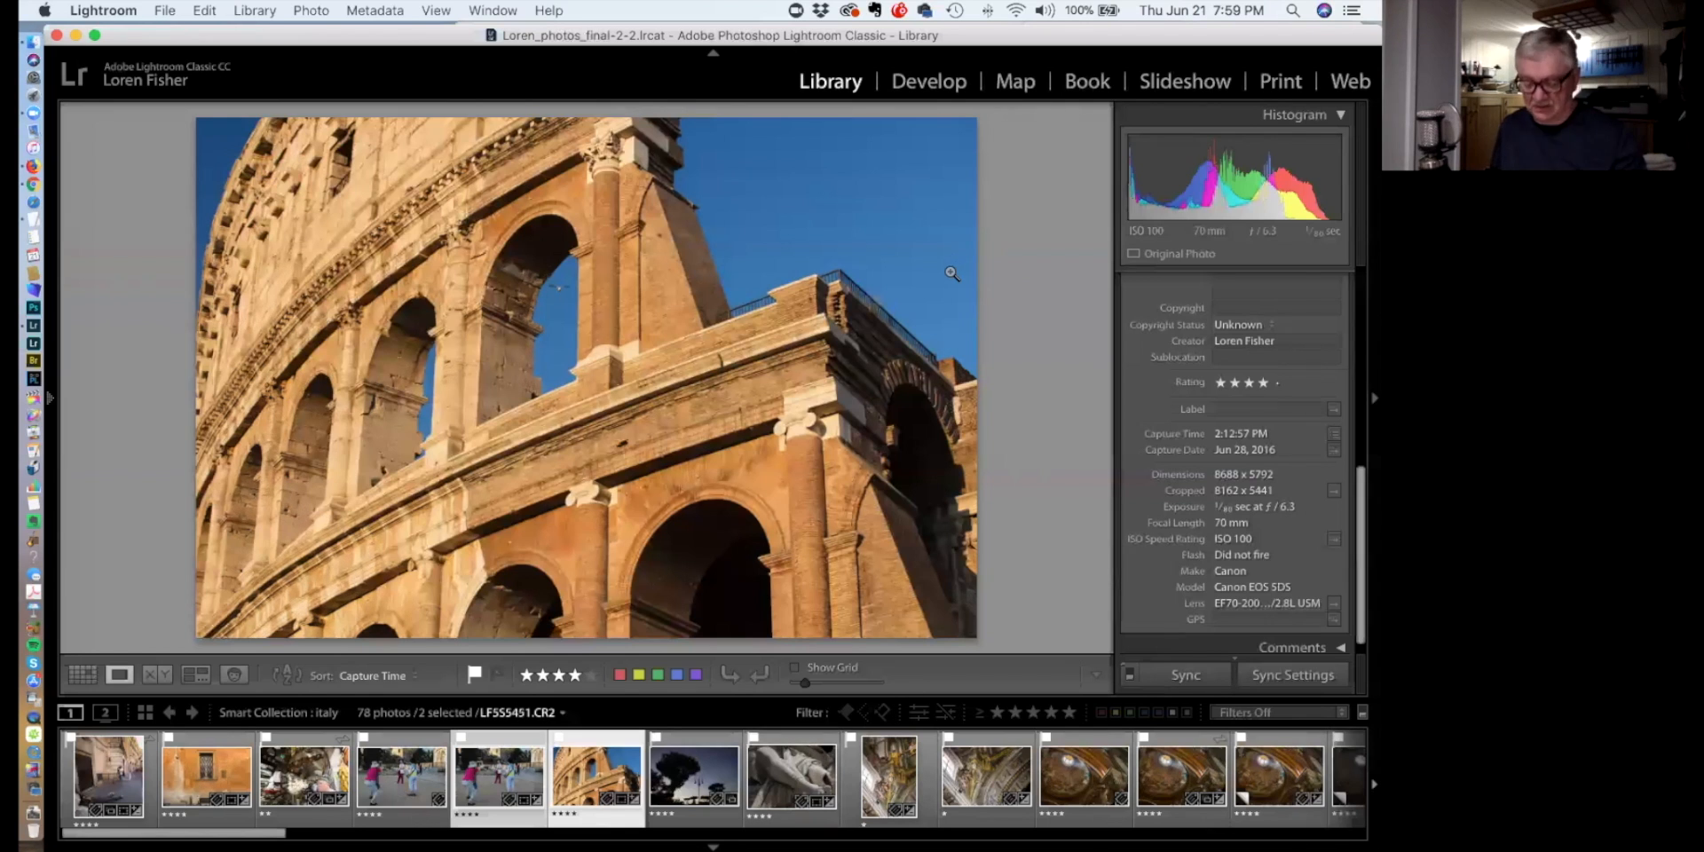
key(g)
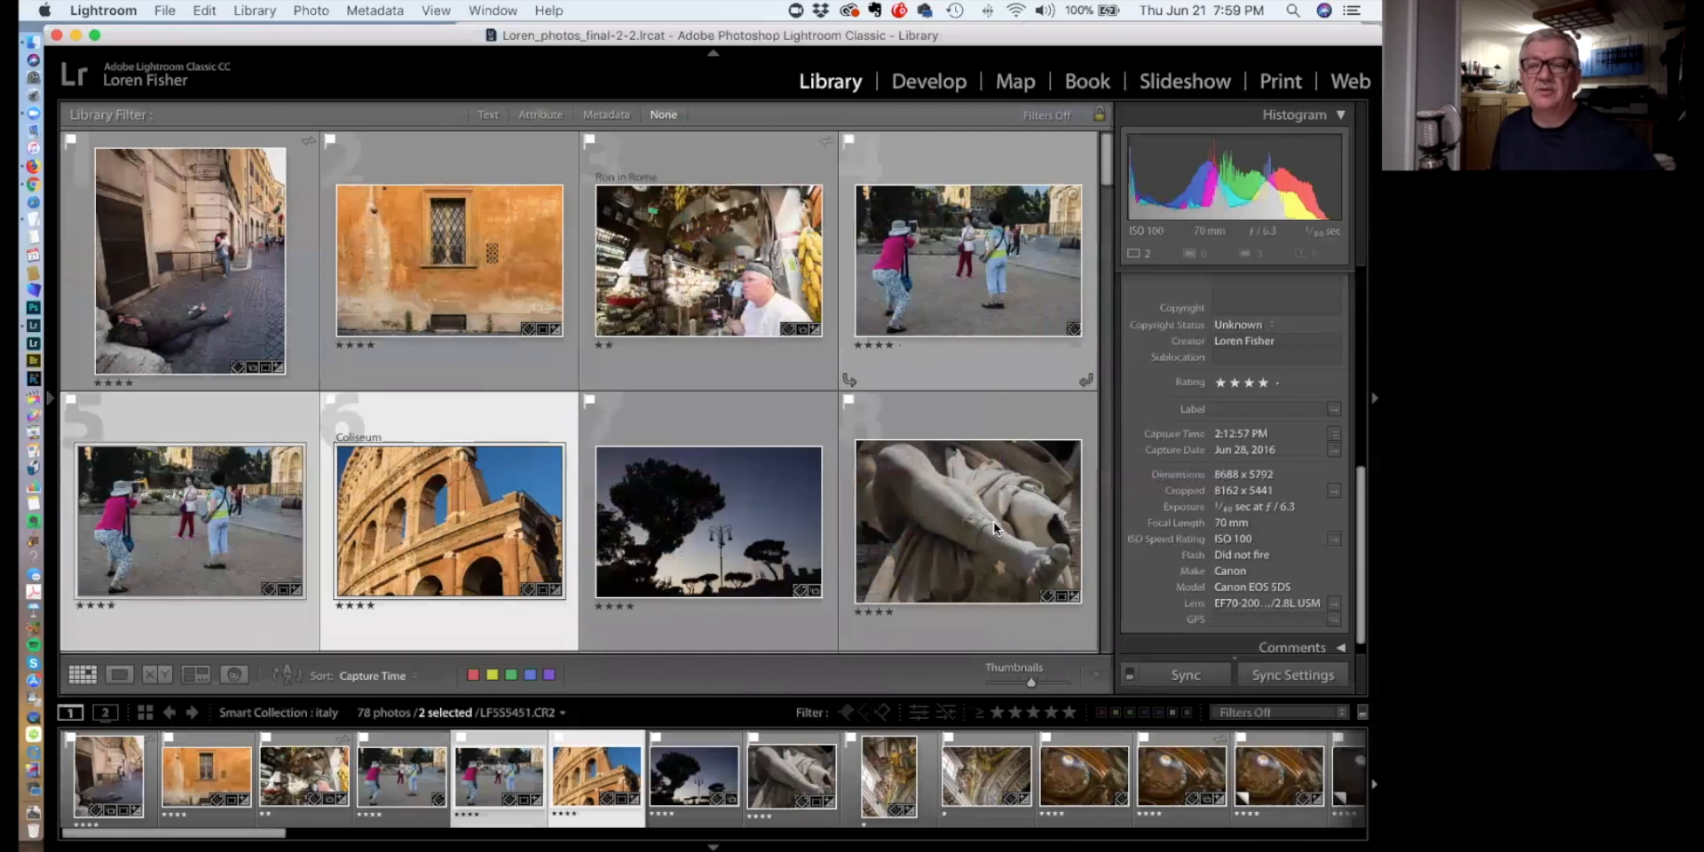
drag(1028, 683, 1014, 684)
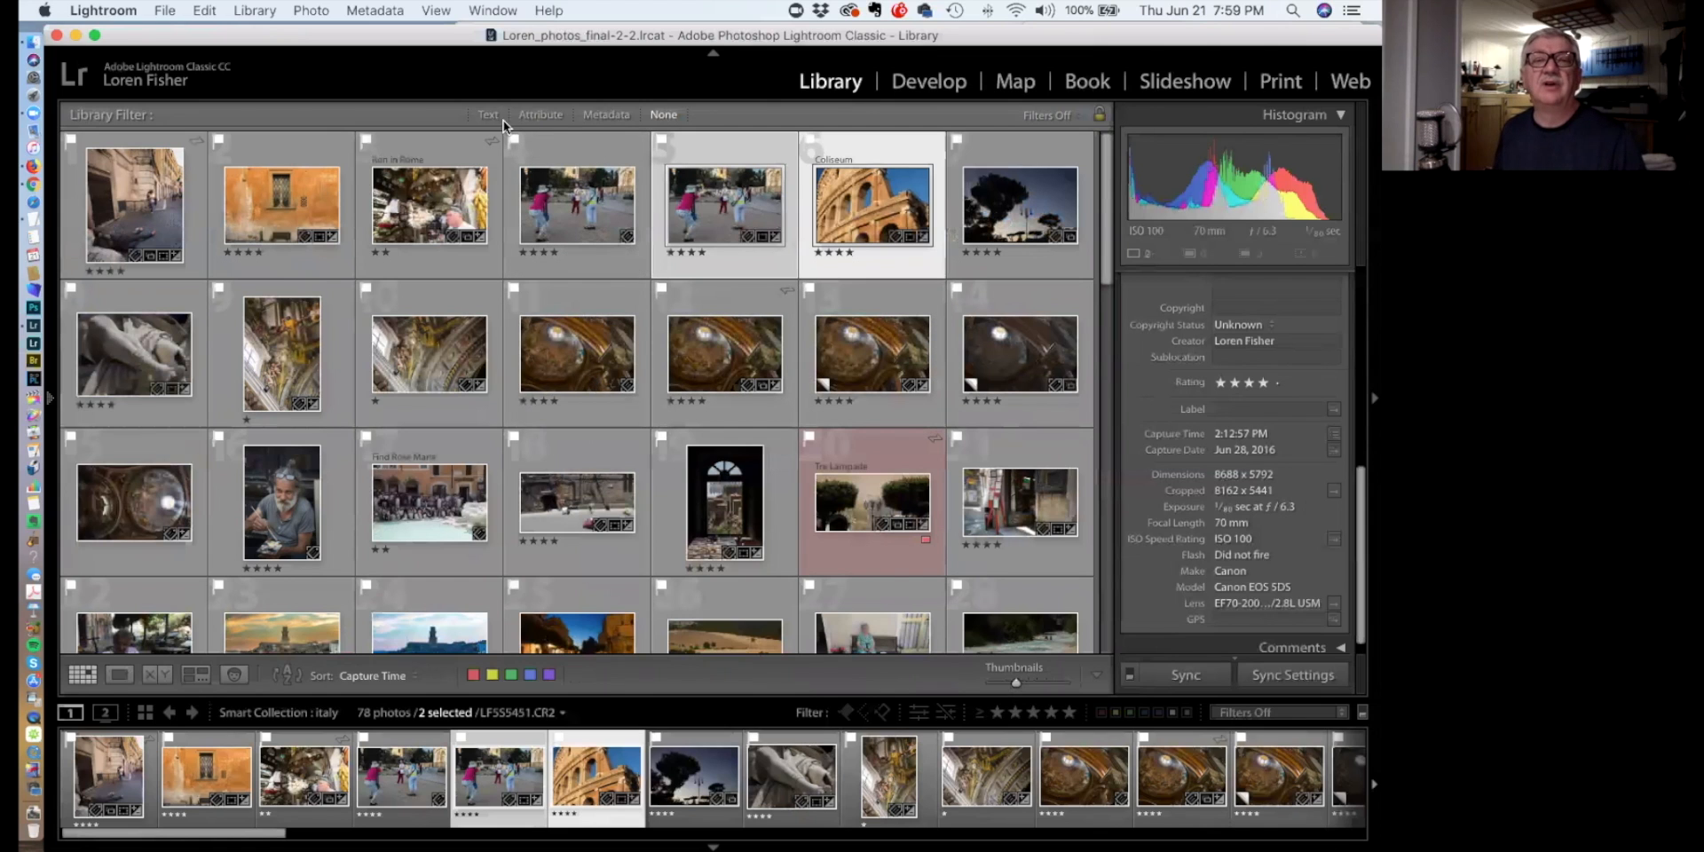
Look at the metadata filter columns and filter the italy collection by the yellow color label attribute
click(594, 114)
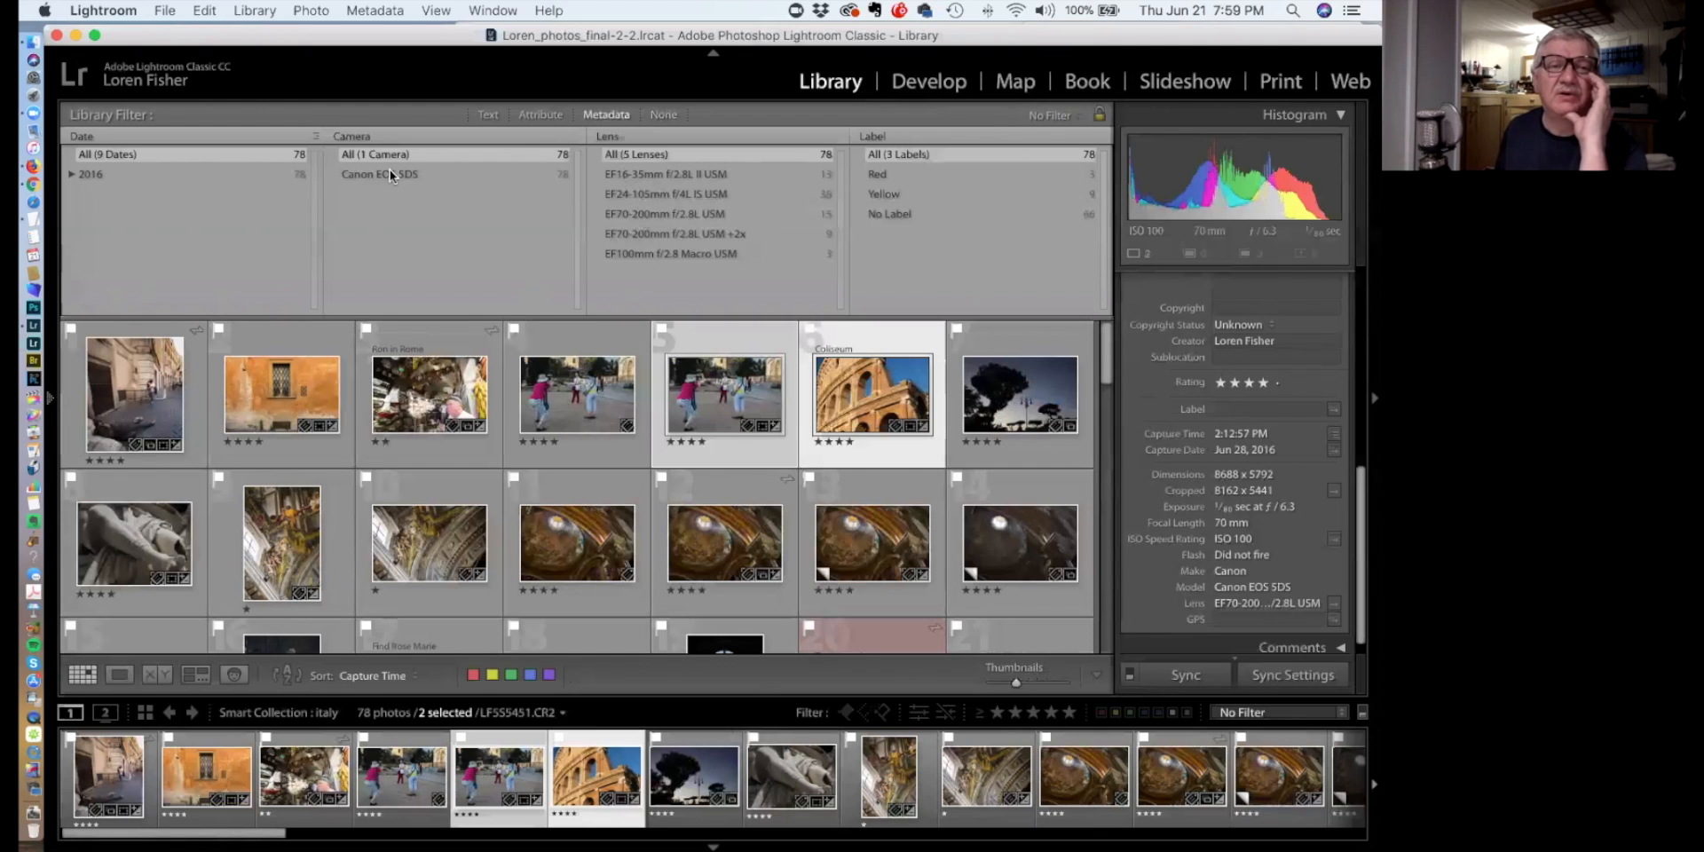
click(536, 115)
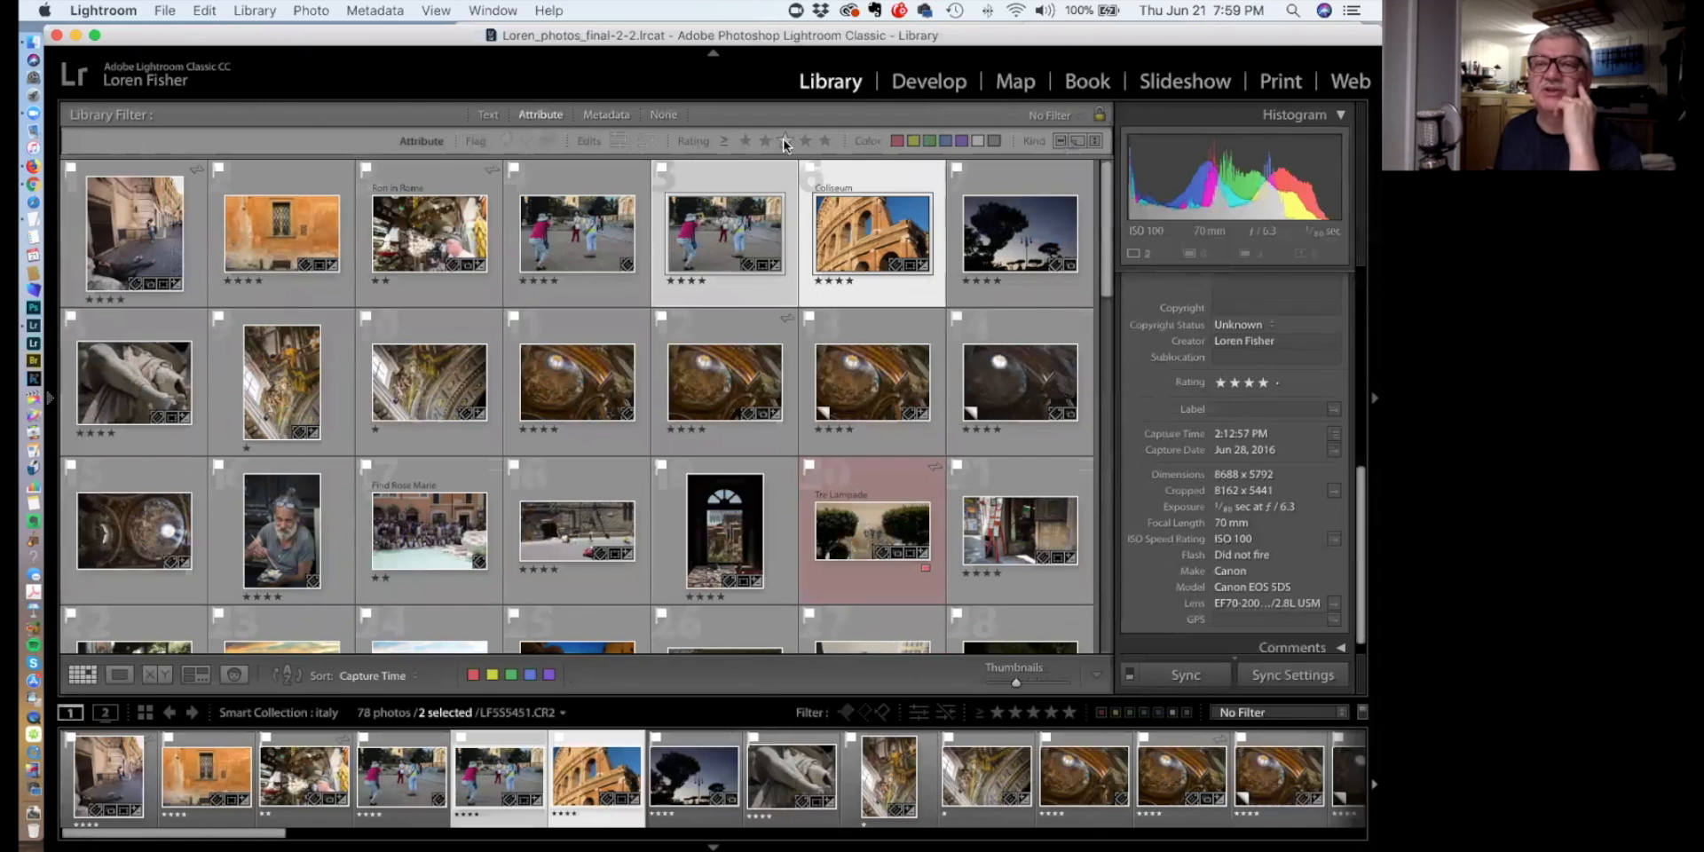
click(913, 141)
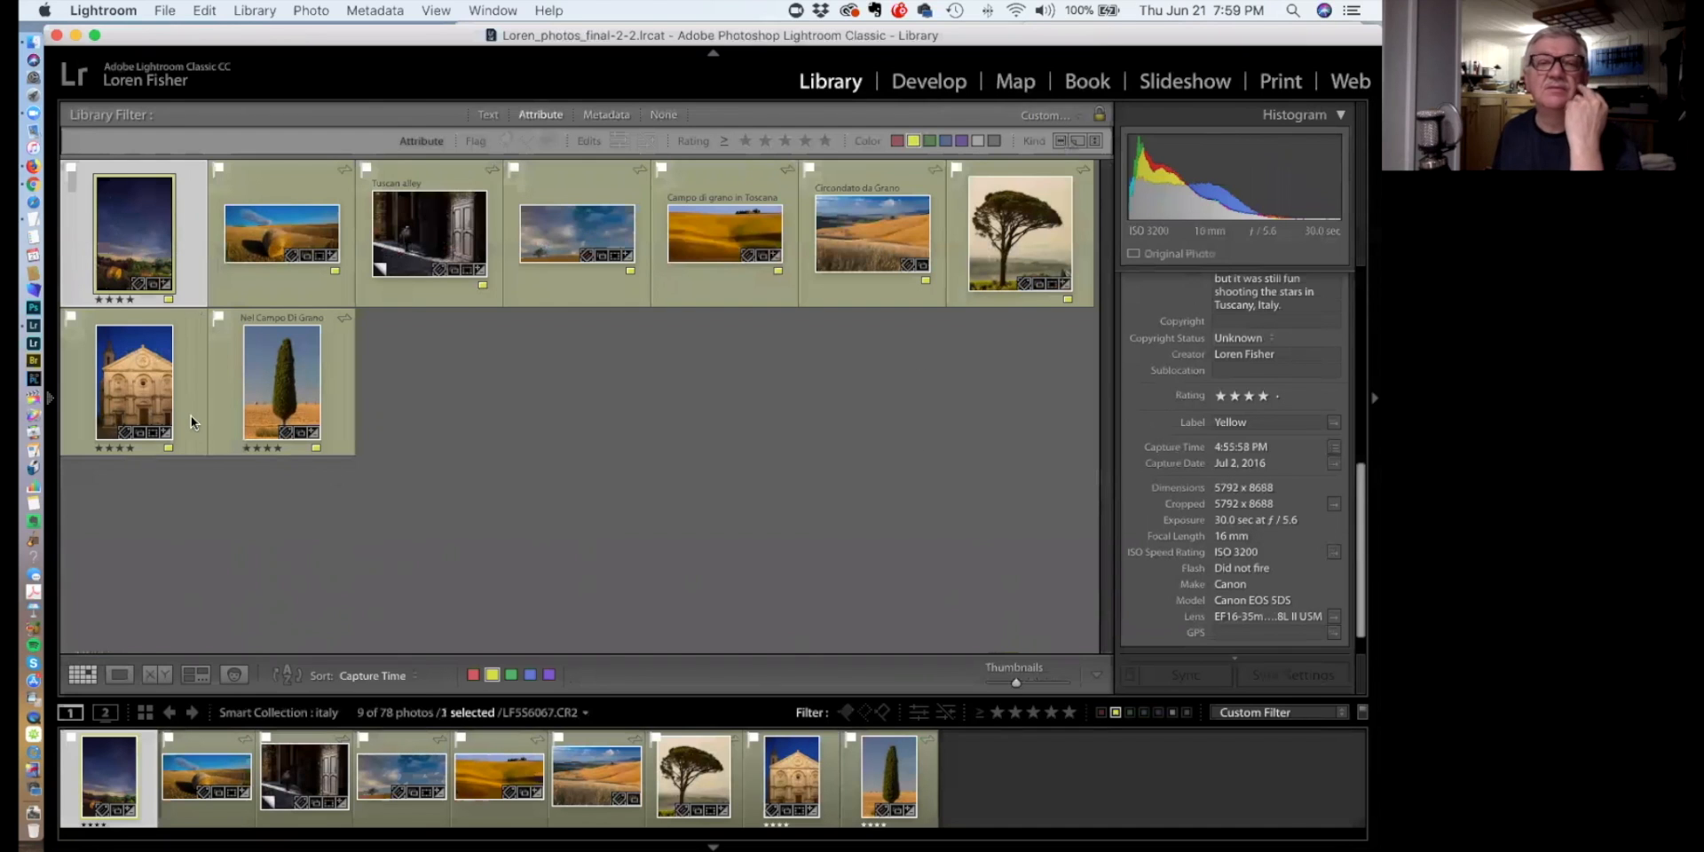
Bring back the hidden collections list and open the lightroom demo collection under workshop technicals
mouse_move(48, 404)
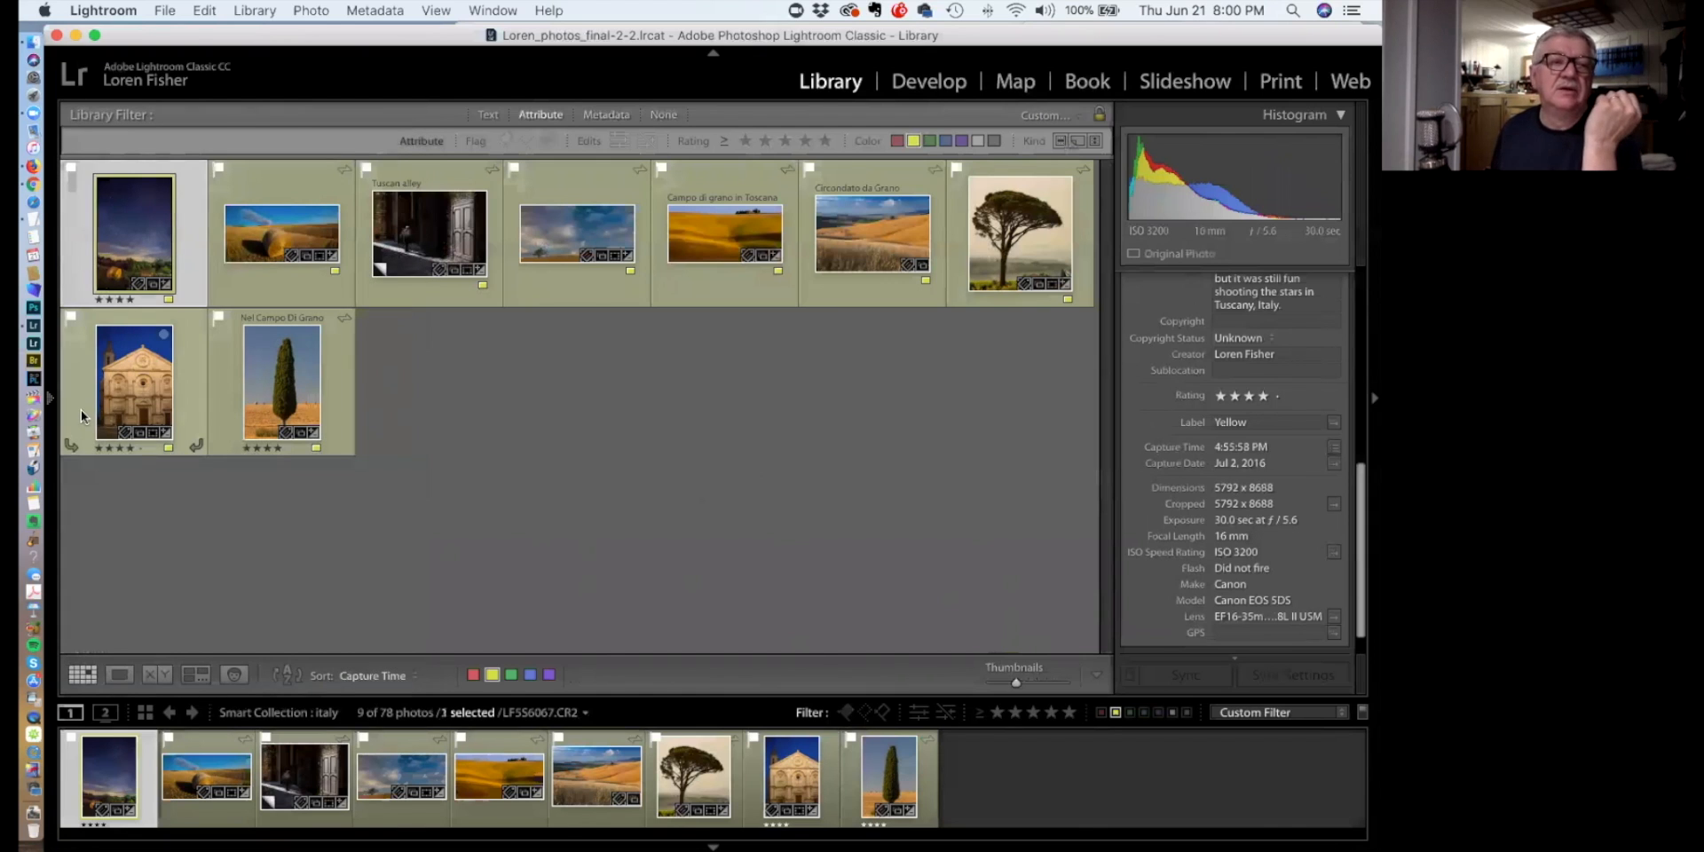
click(50, 401)
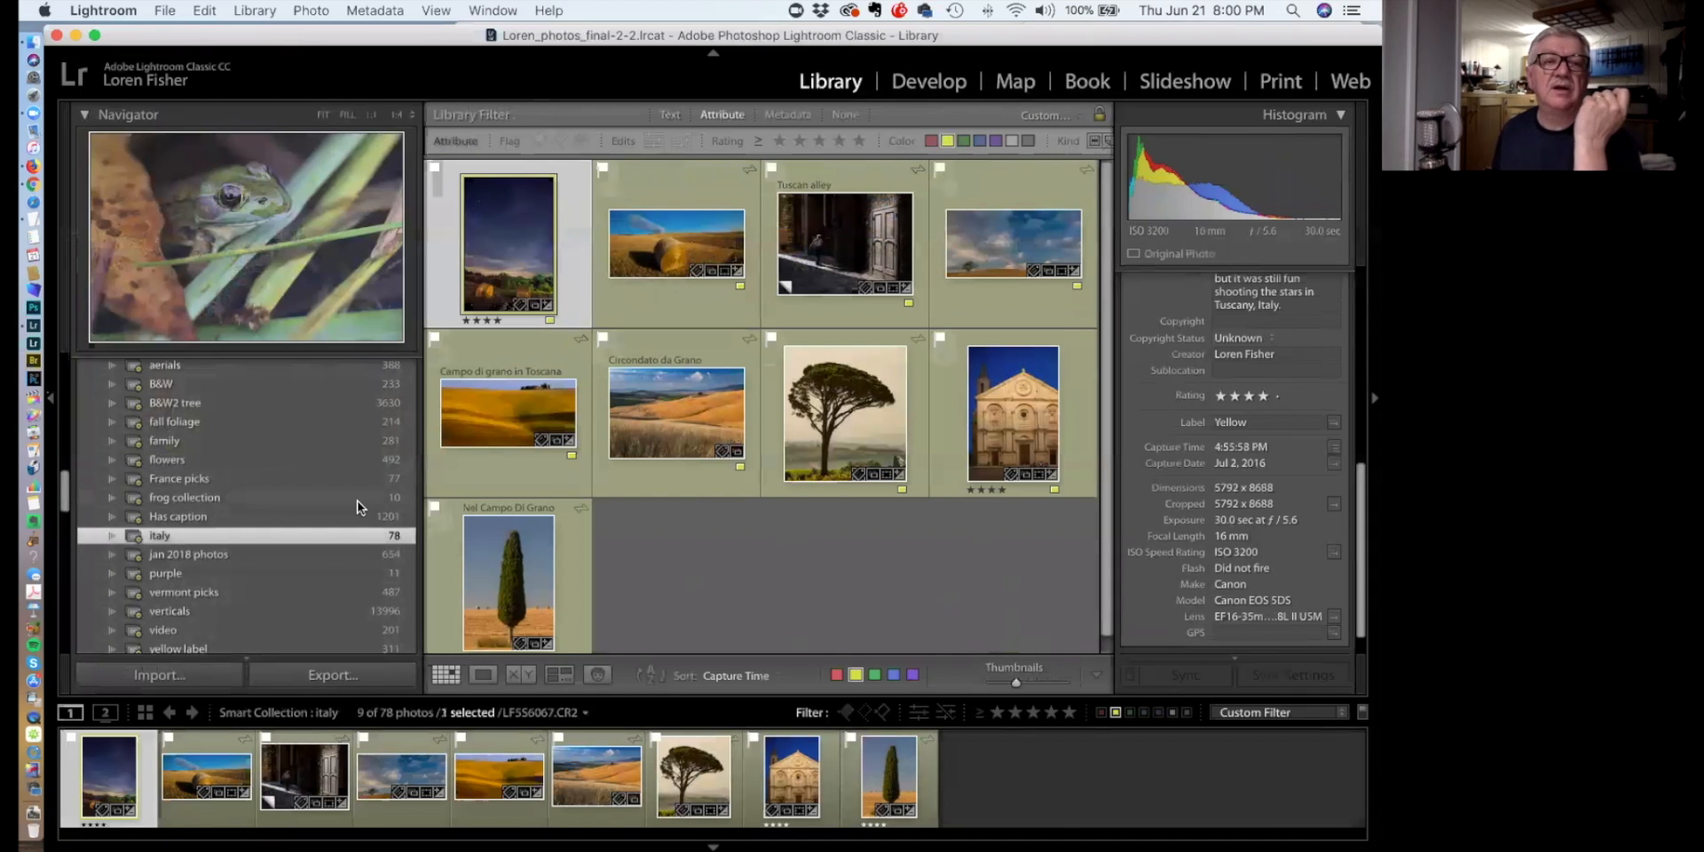
scroll(333, 493, up, 5)
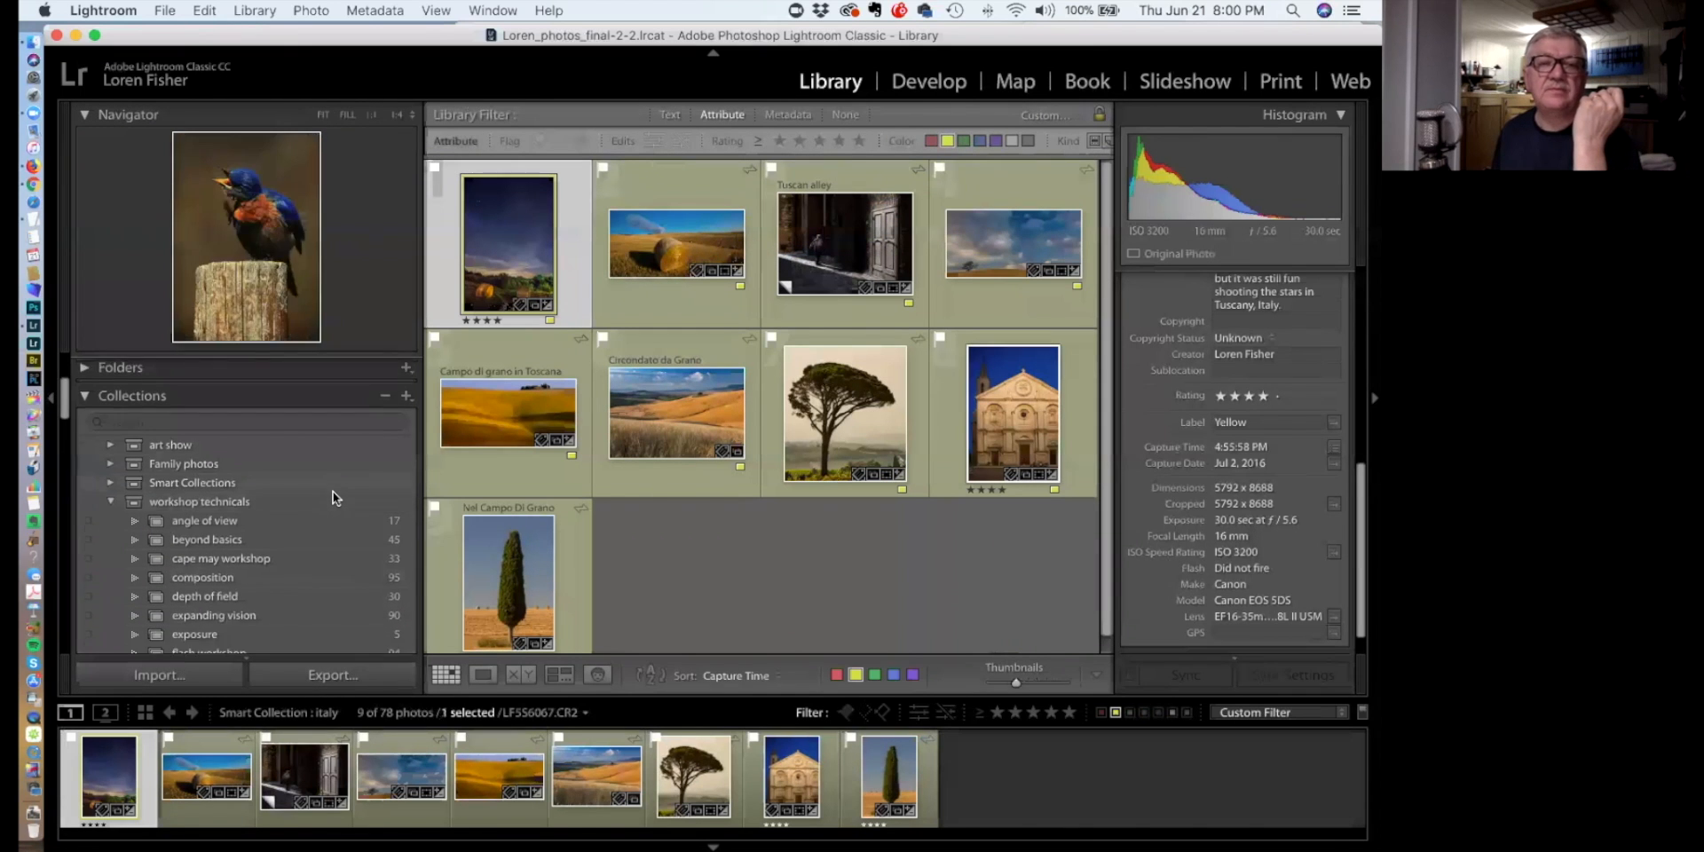
scroll(287, 514, down, 1)
scroll(287, 514, down, 5)
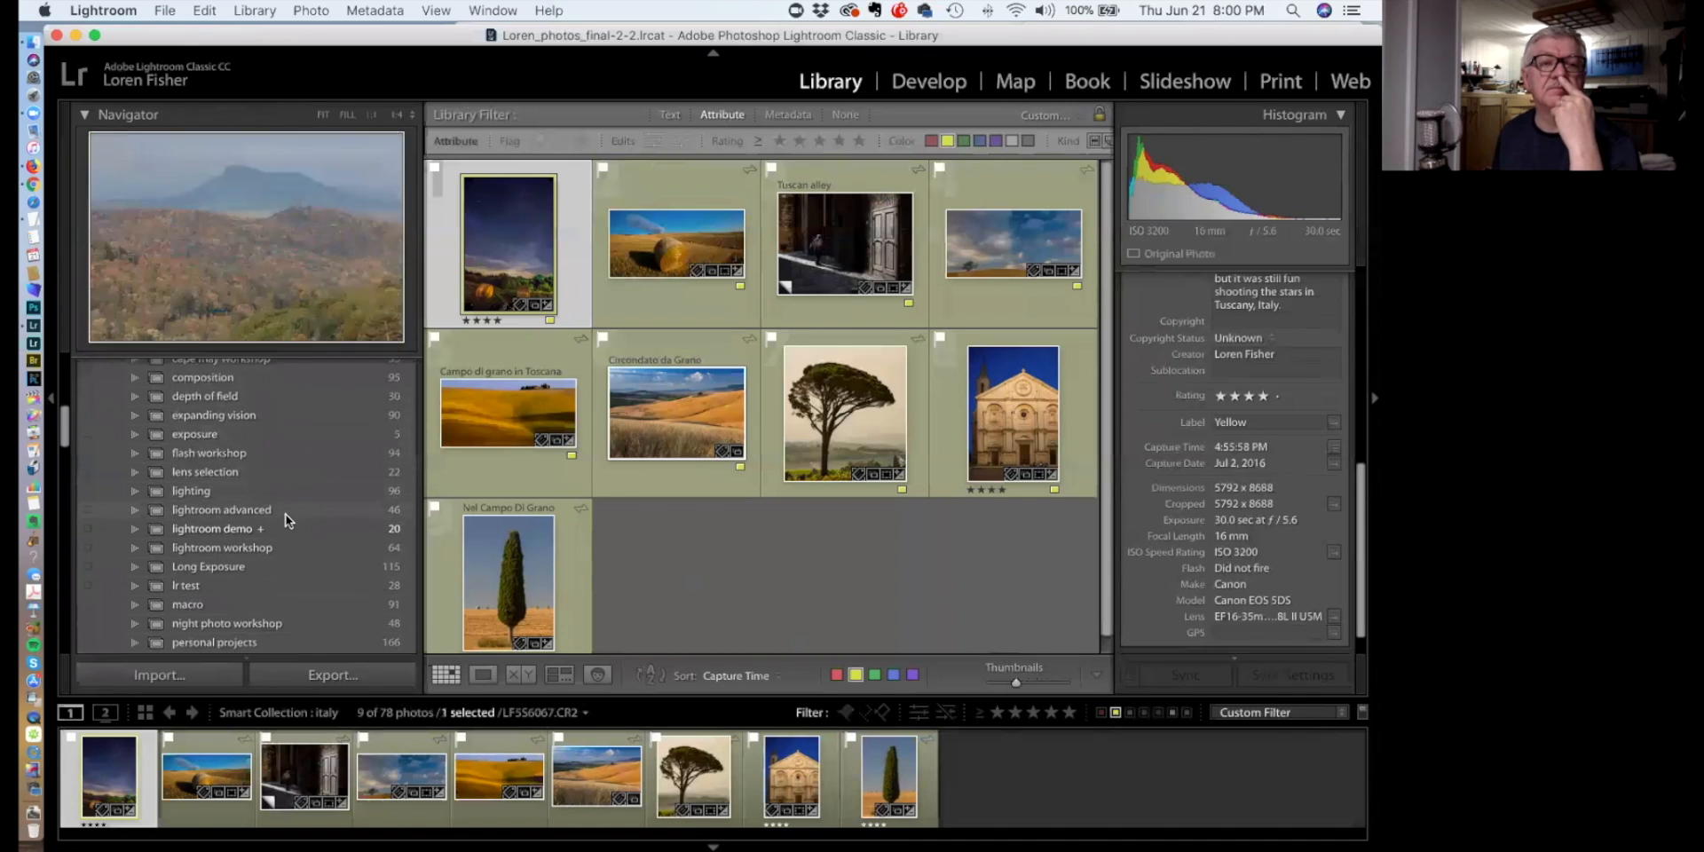
click(286, 516)
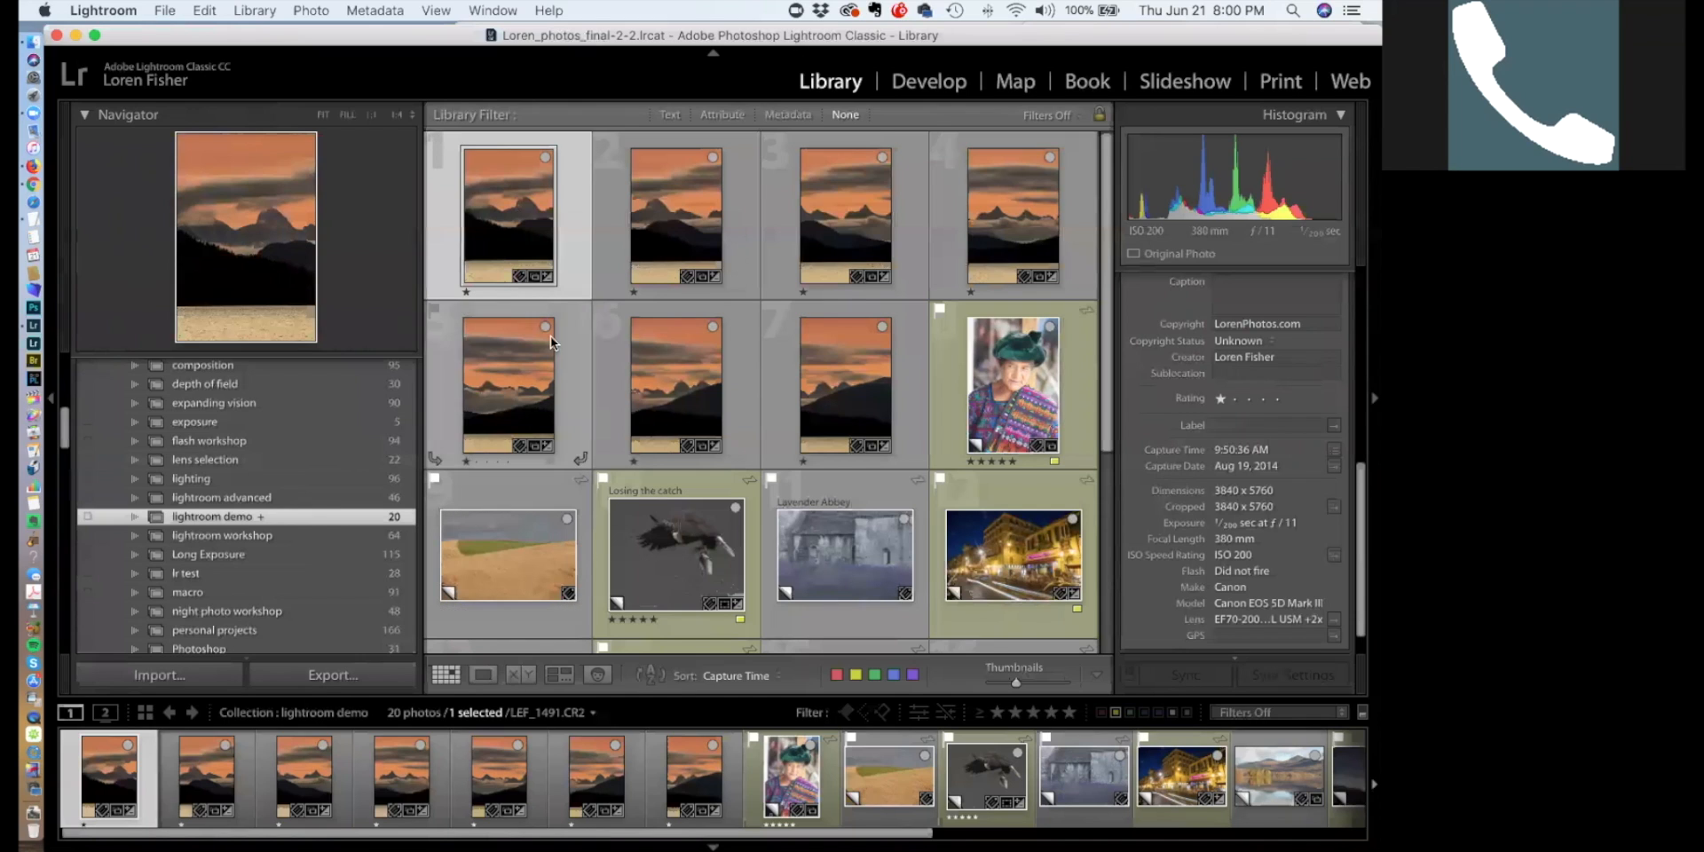
Select the first, second, fourth and sixth sunset mountain photos and show them together in Survey view
super+click(642, 240)
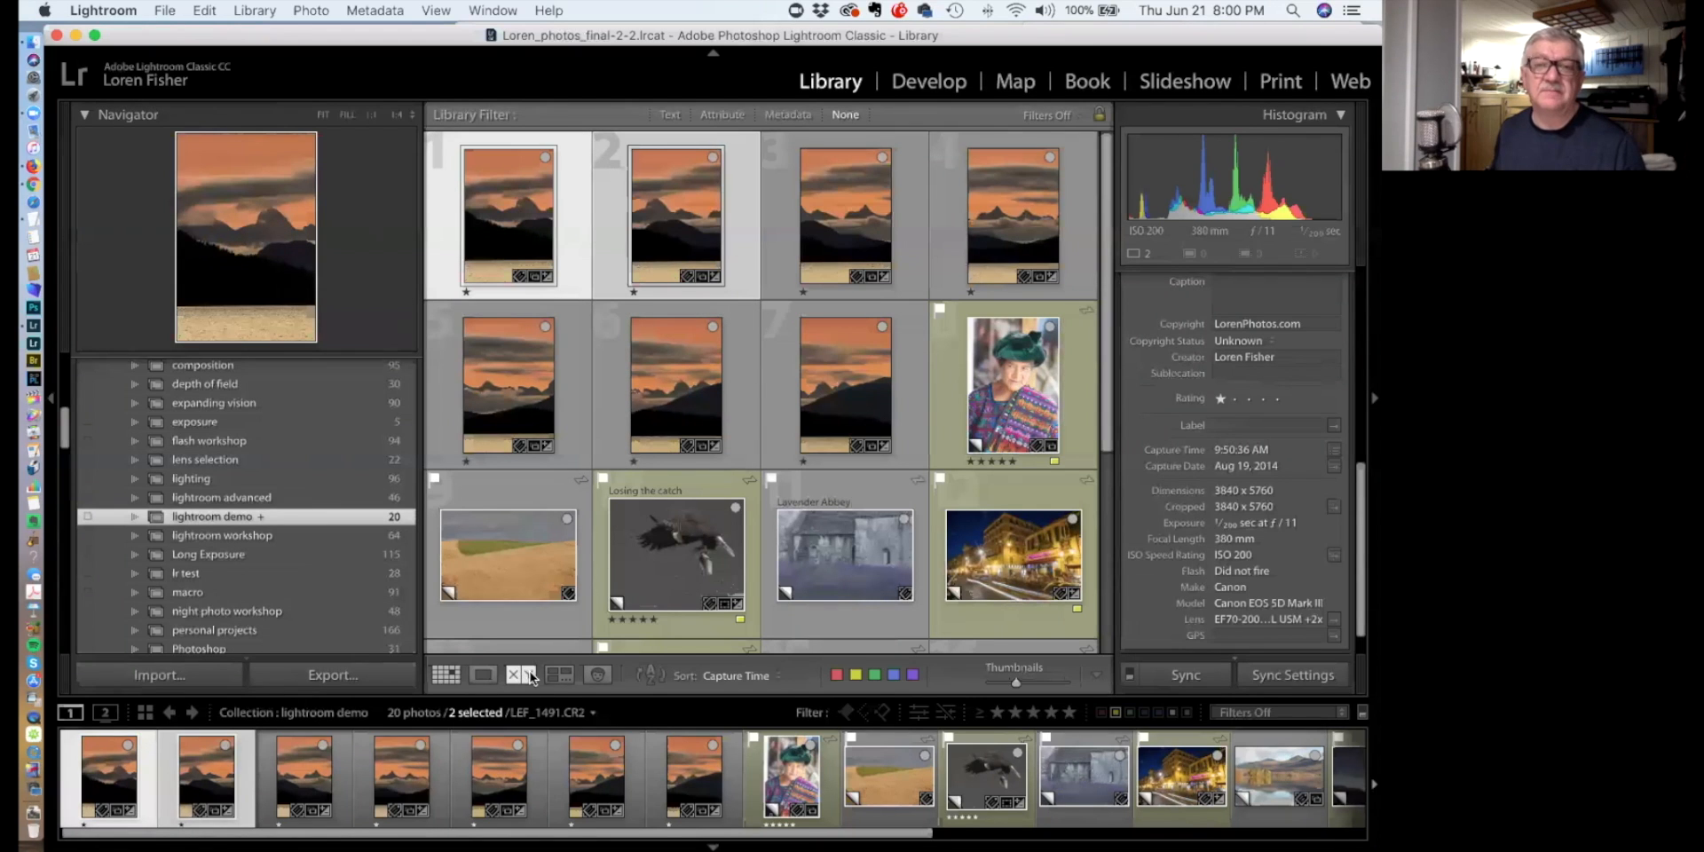
super+click(685, 359)
super+click(1003, 230)
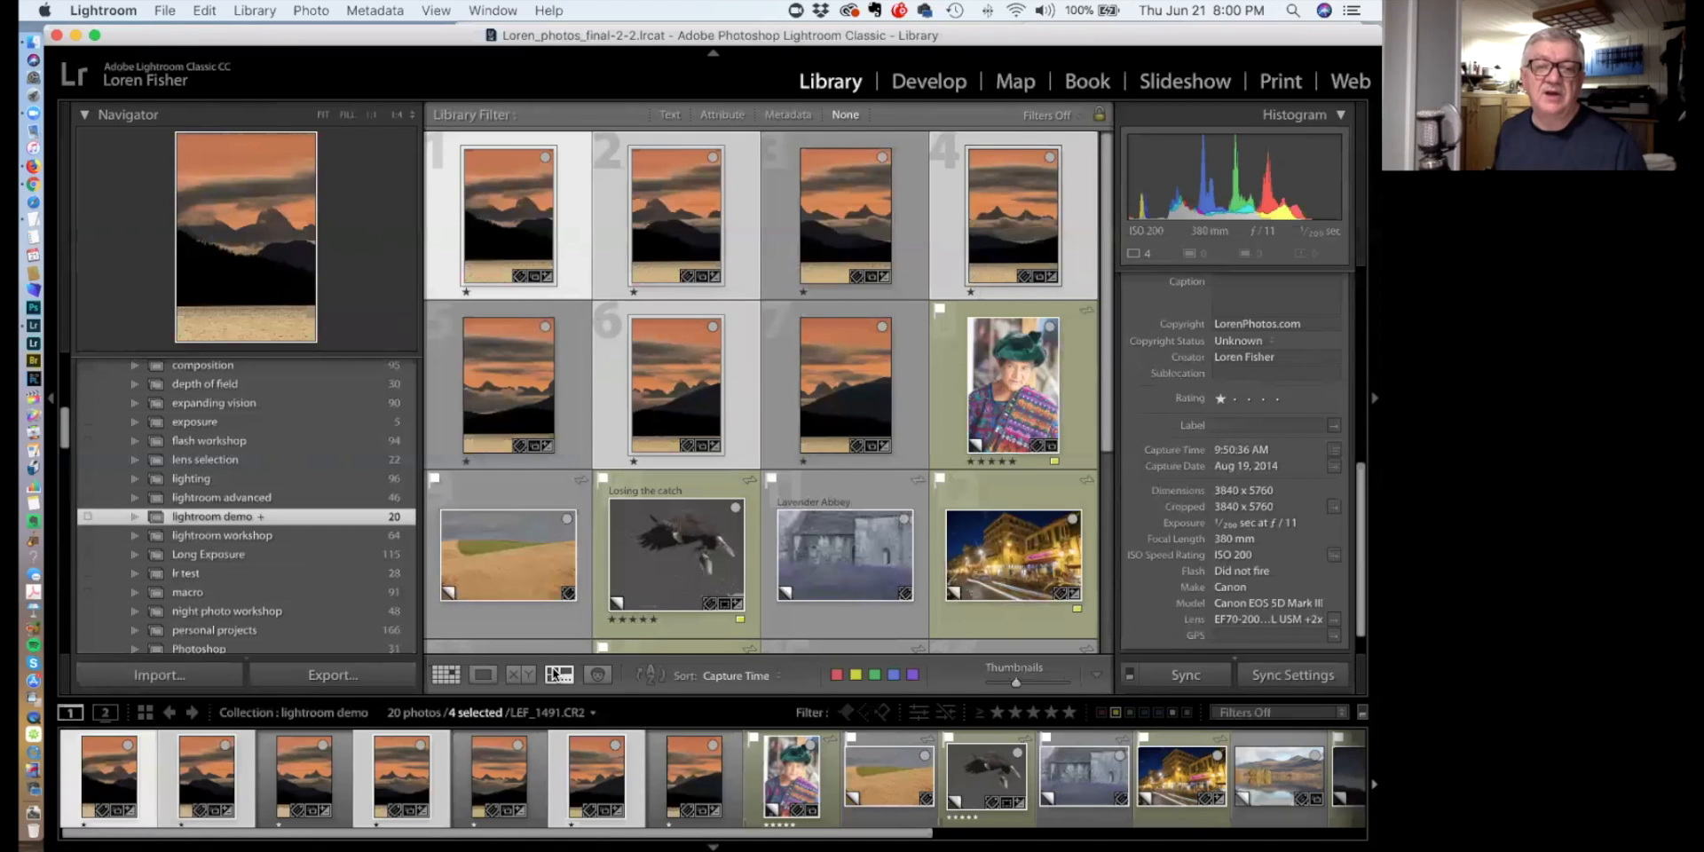
click(557, 676)
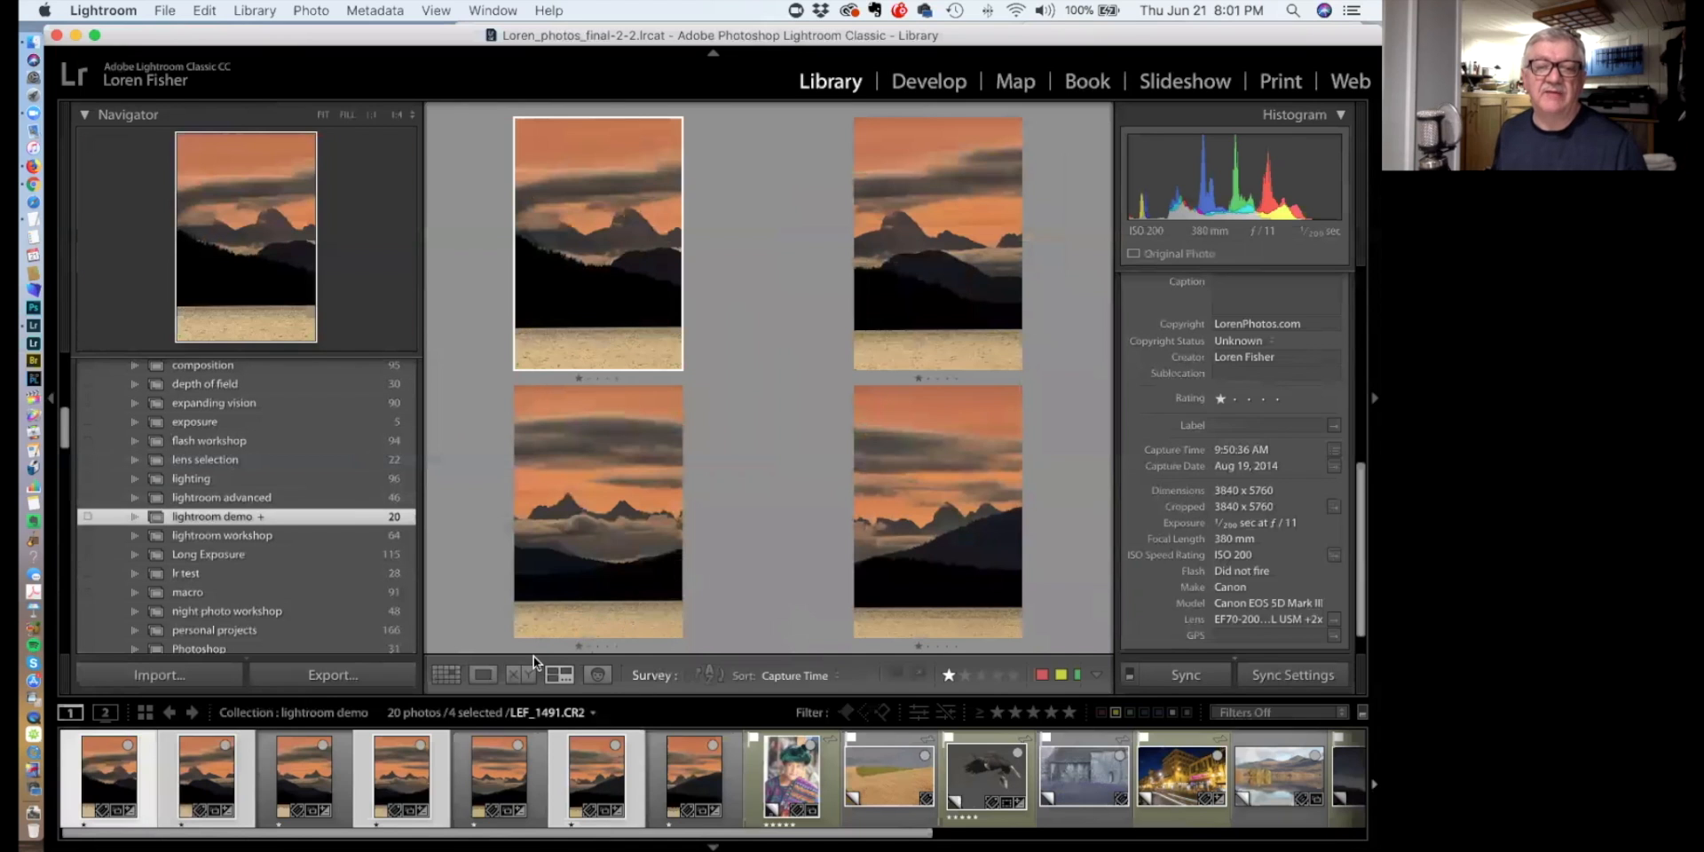
Return to the grid, add the seventh sunset photo to the selection and survey all five photos
click(445, 675)
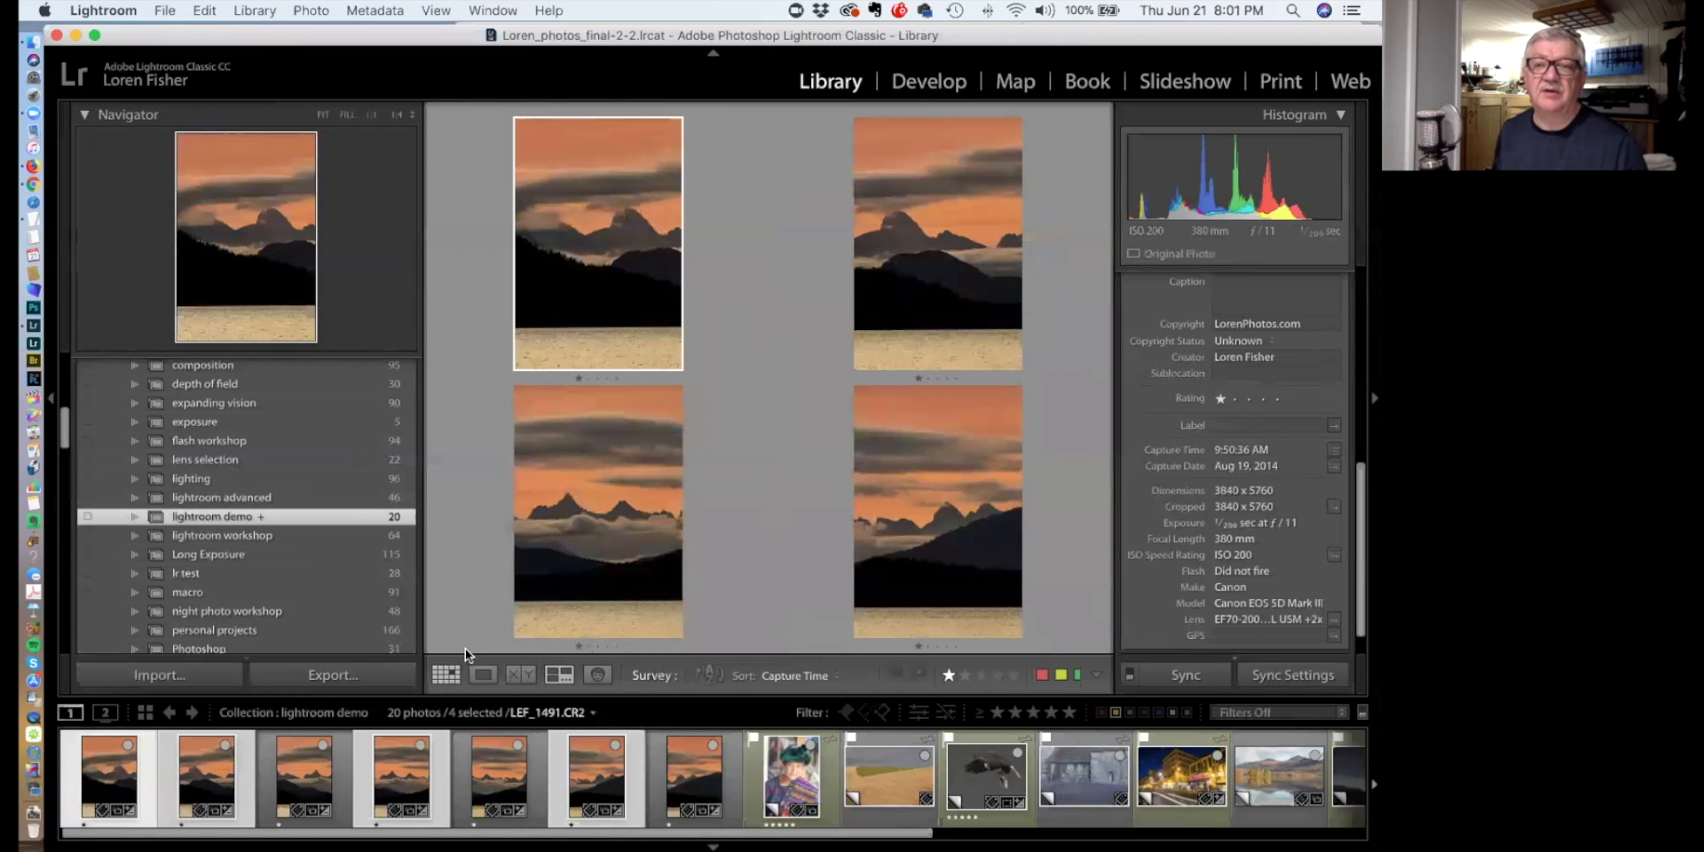
super+click(765, 388)
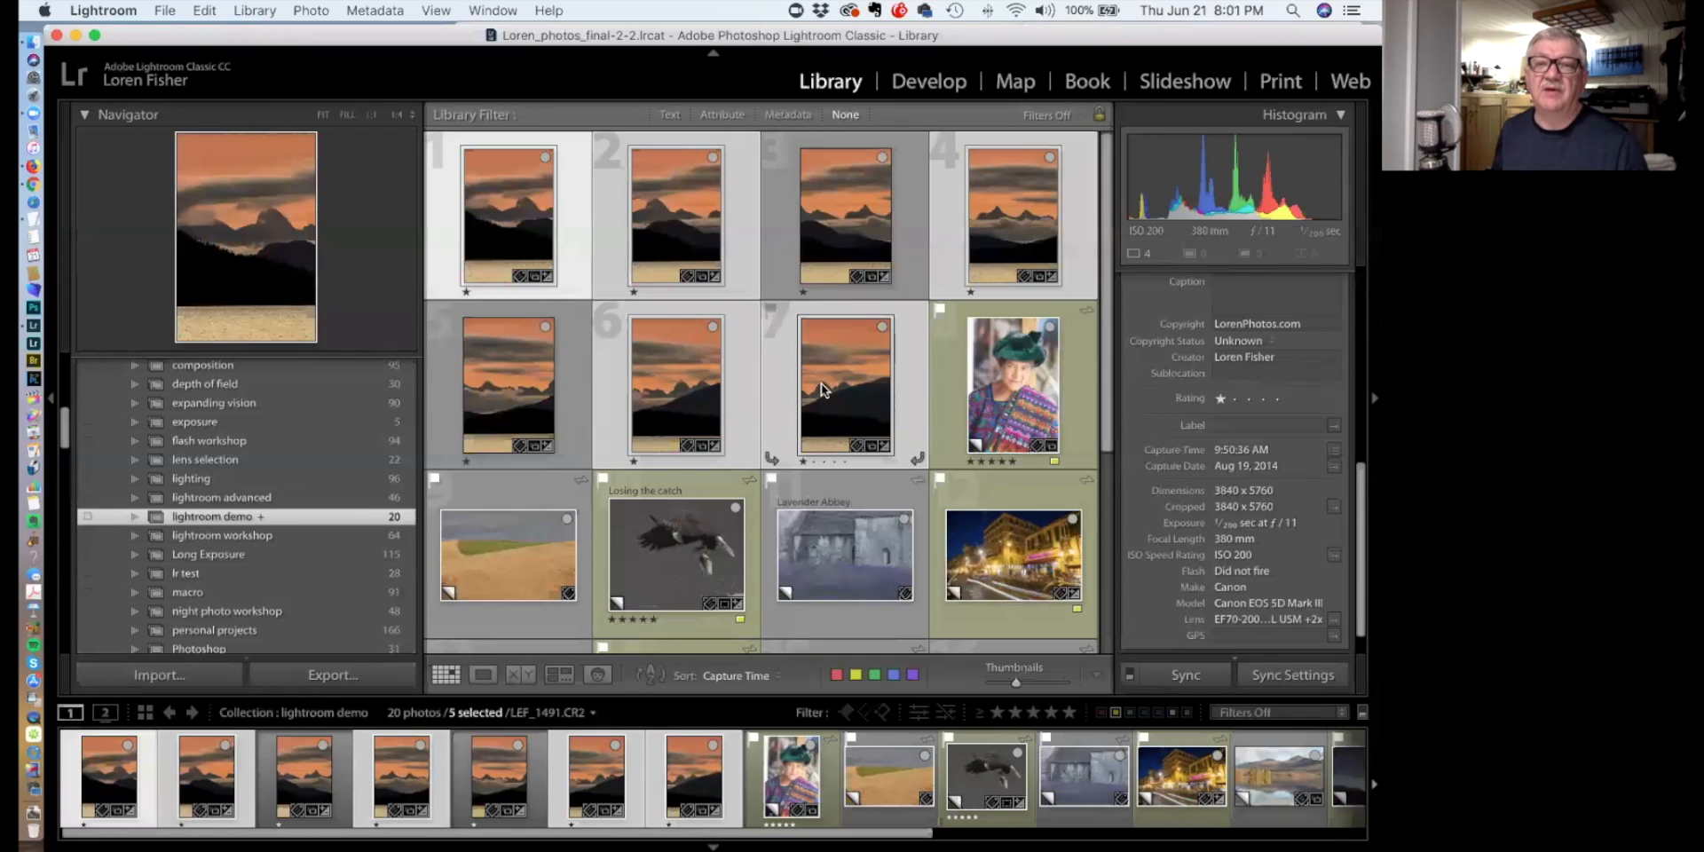
click(559, 675)
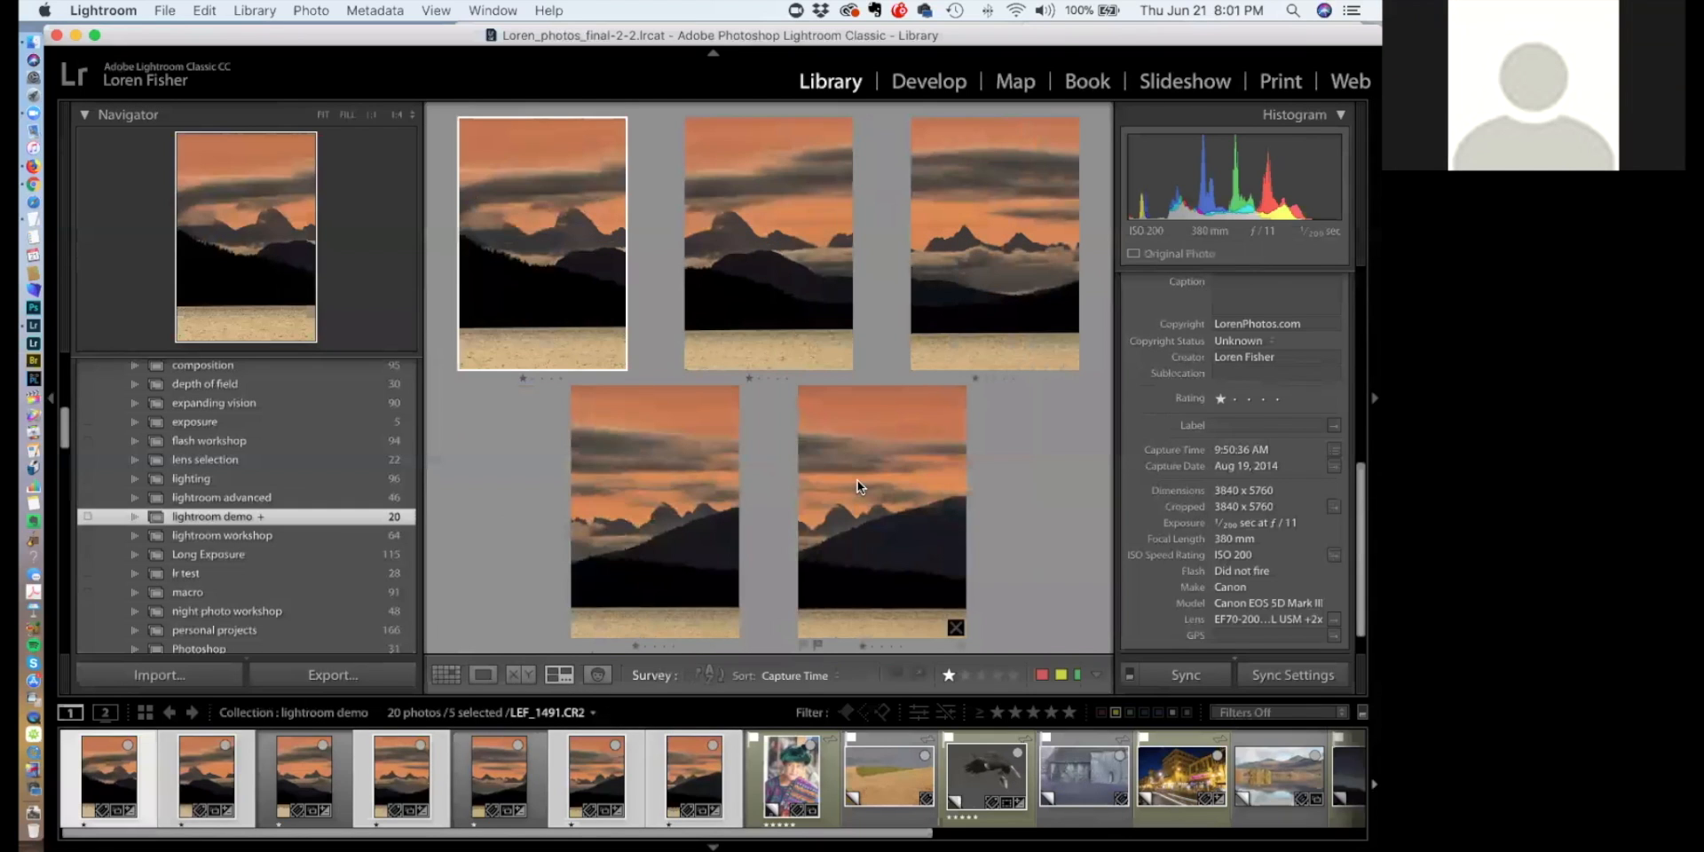
Add the eagle photo "Losing the catch" to the selection, survey all six photos and return to the grid
click(558, 676)
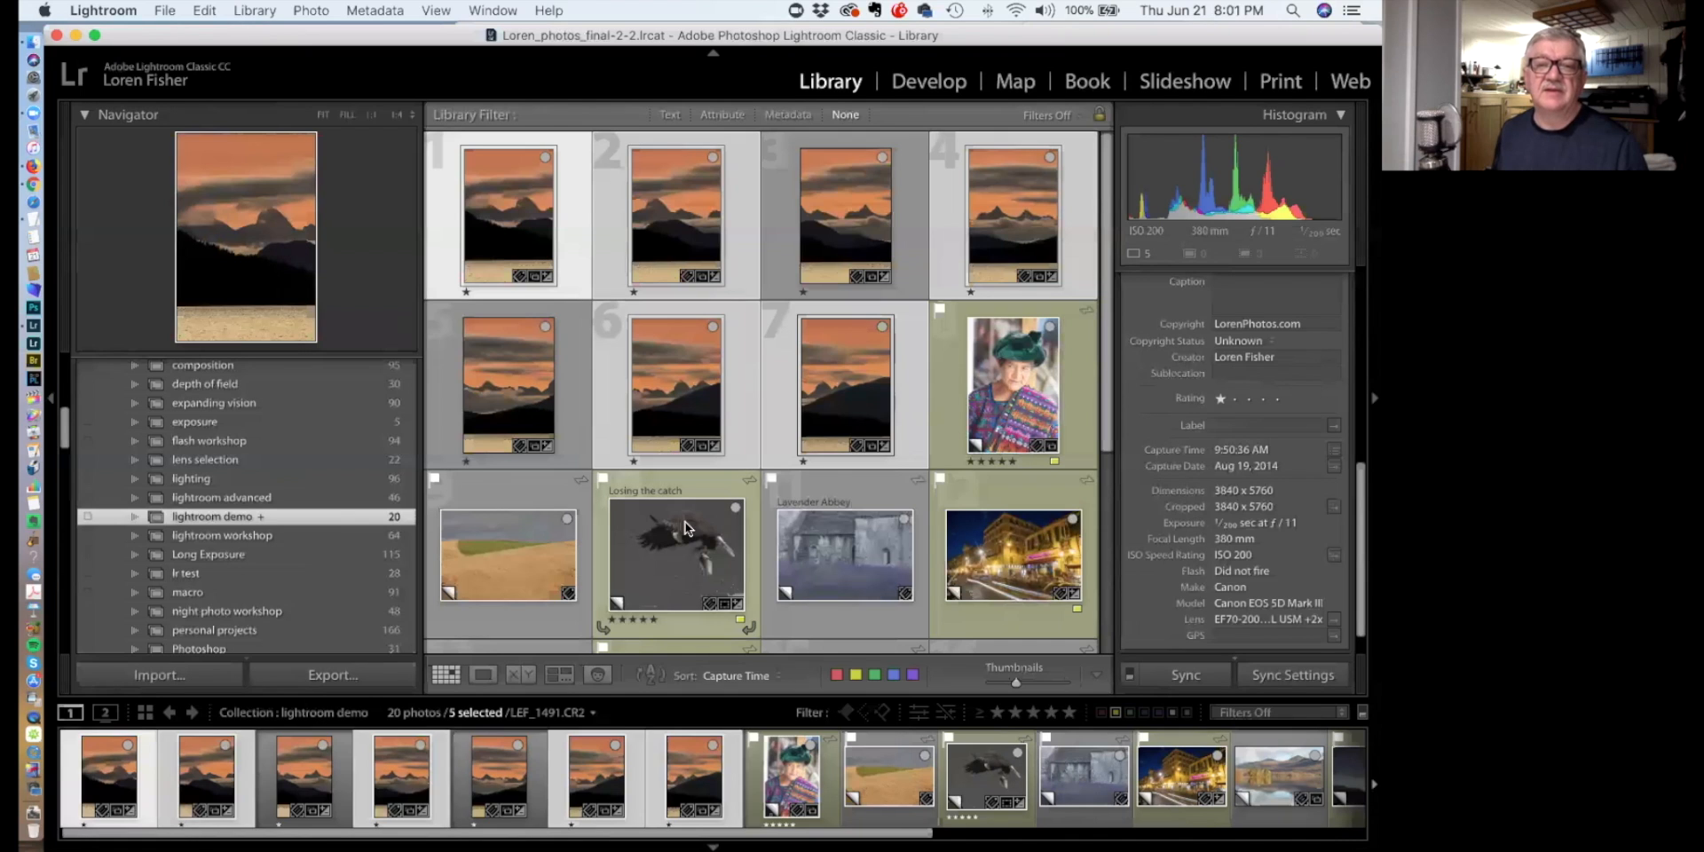
super+click(654, 550)
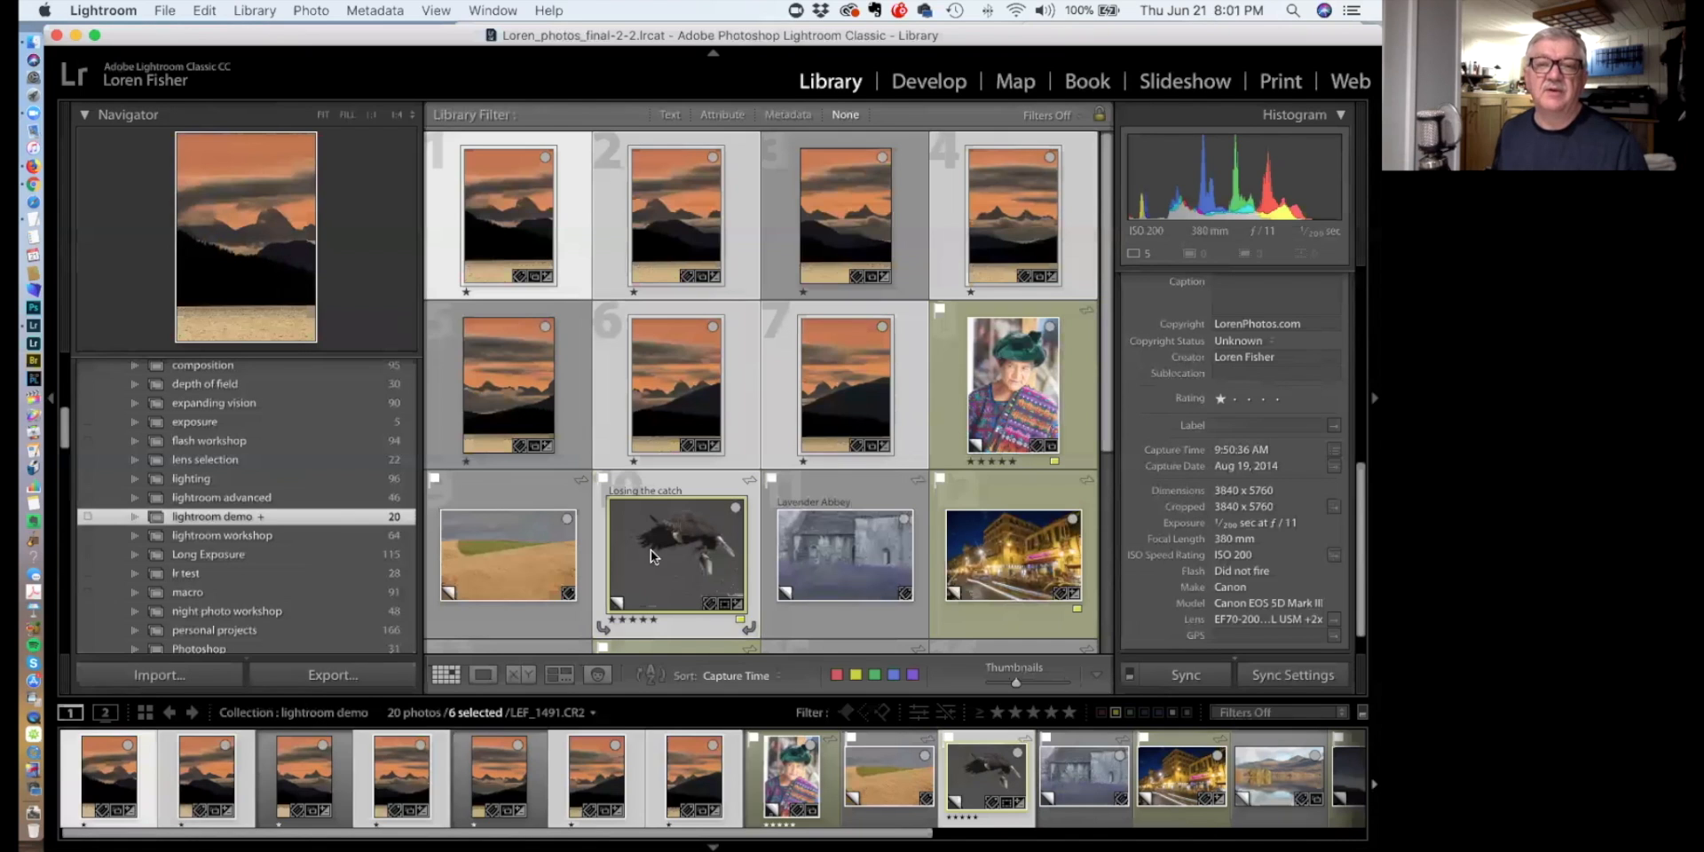
click(560, 675)
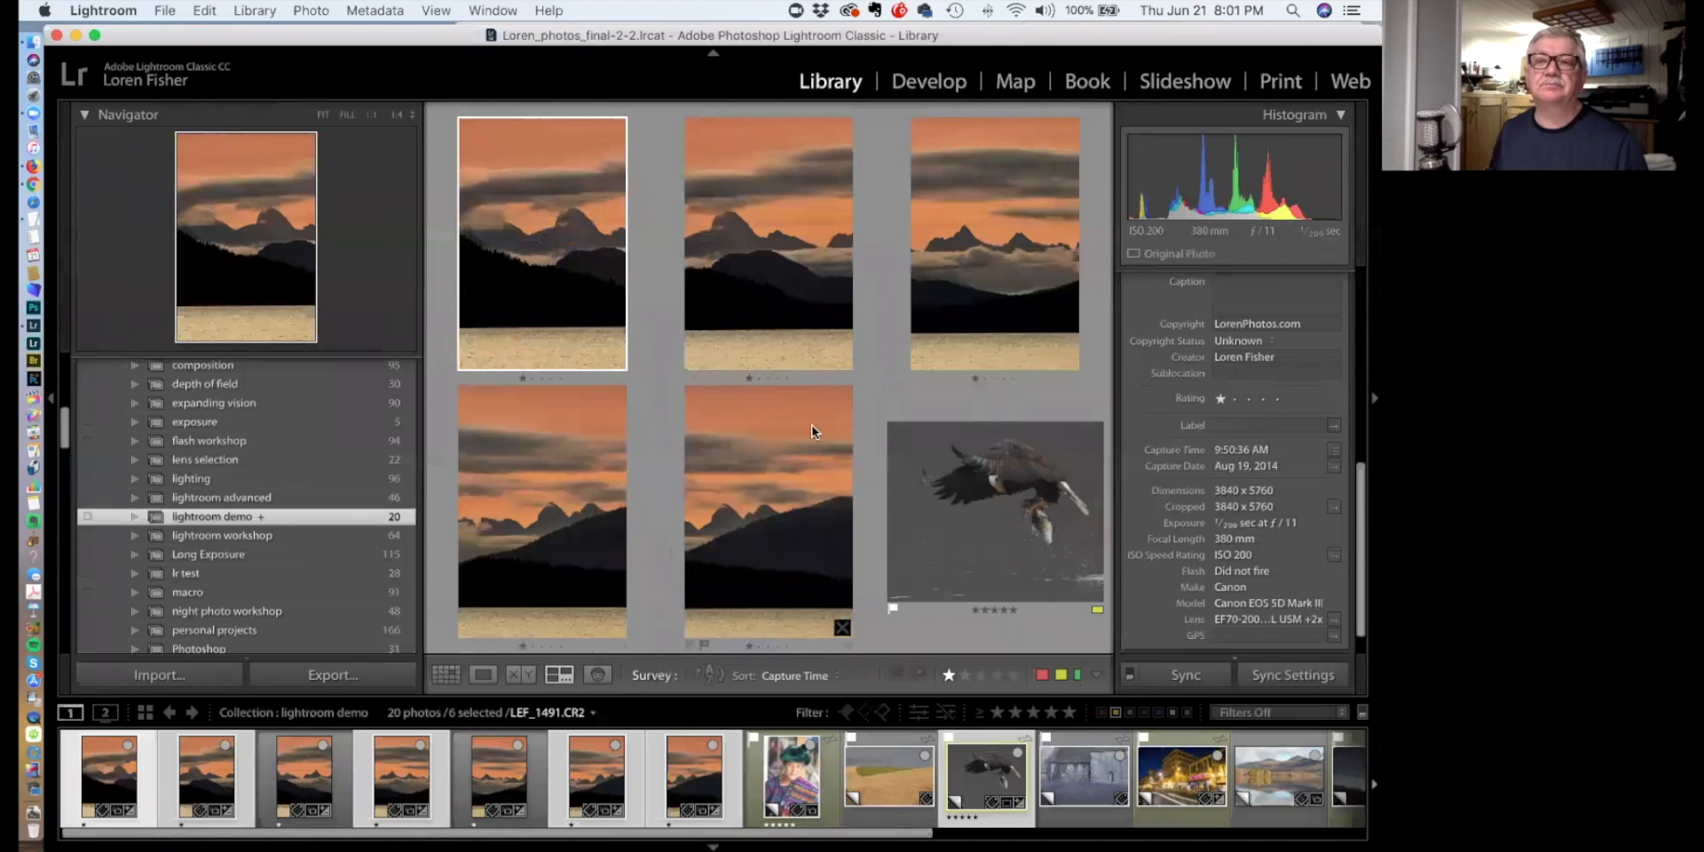
click(445, 675)
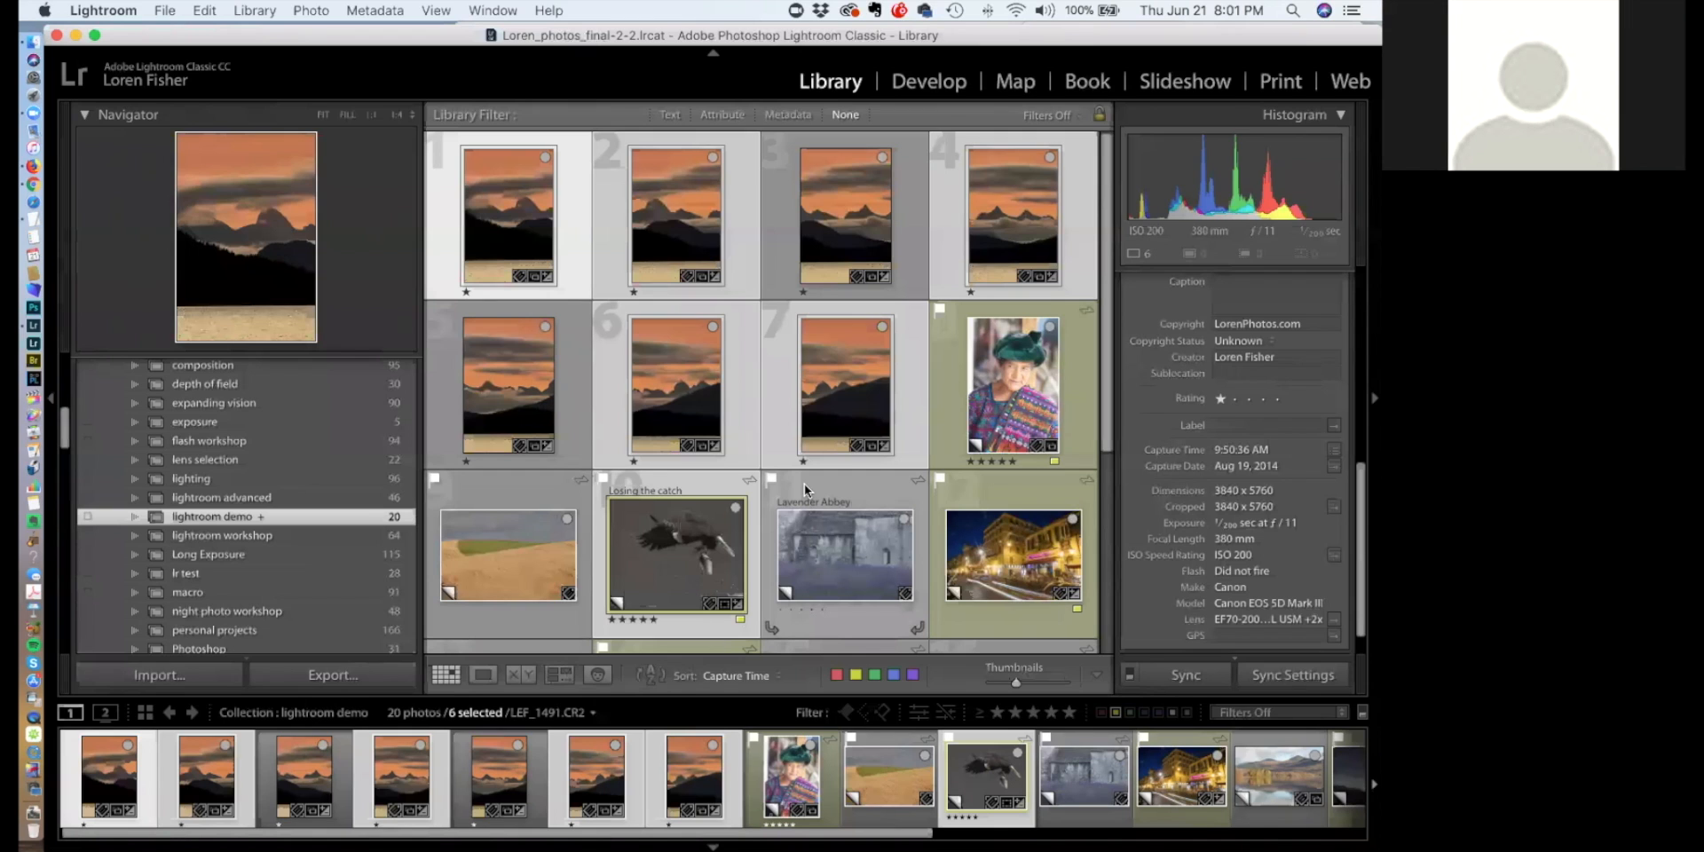
Select the portrait of the woman in the green hat and add the keyword "colorful" to its keyword tags
click(989, 406)
scroll(1243, 414, up, 5)
scroll(1257, 413, up, 3)
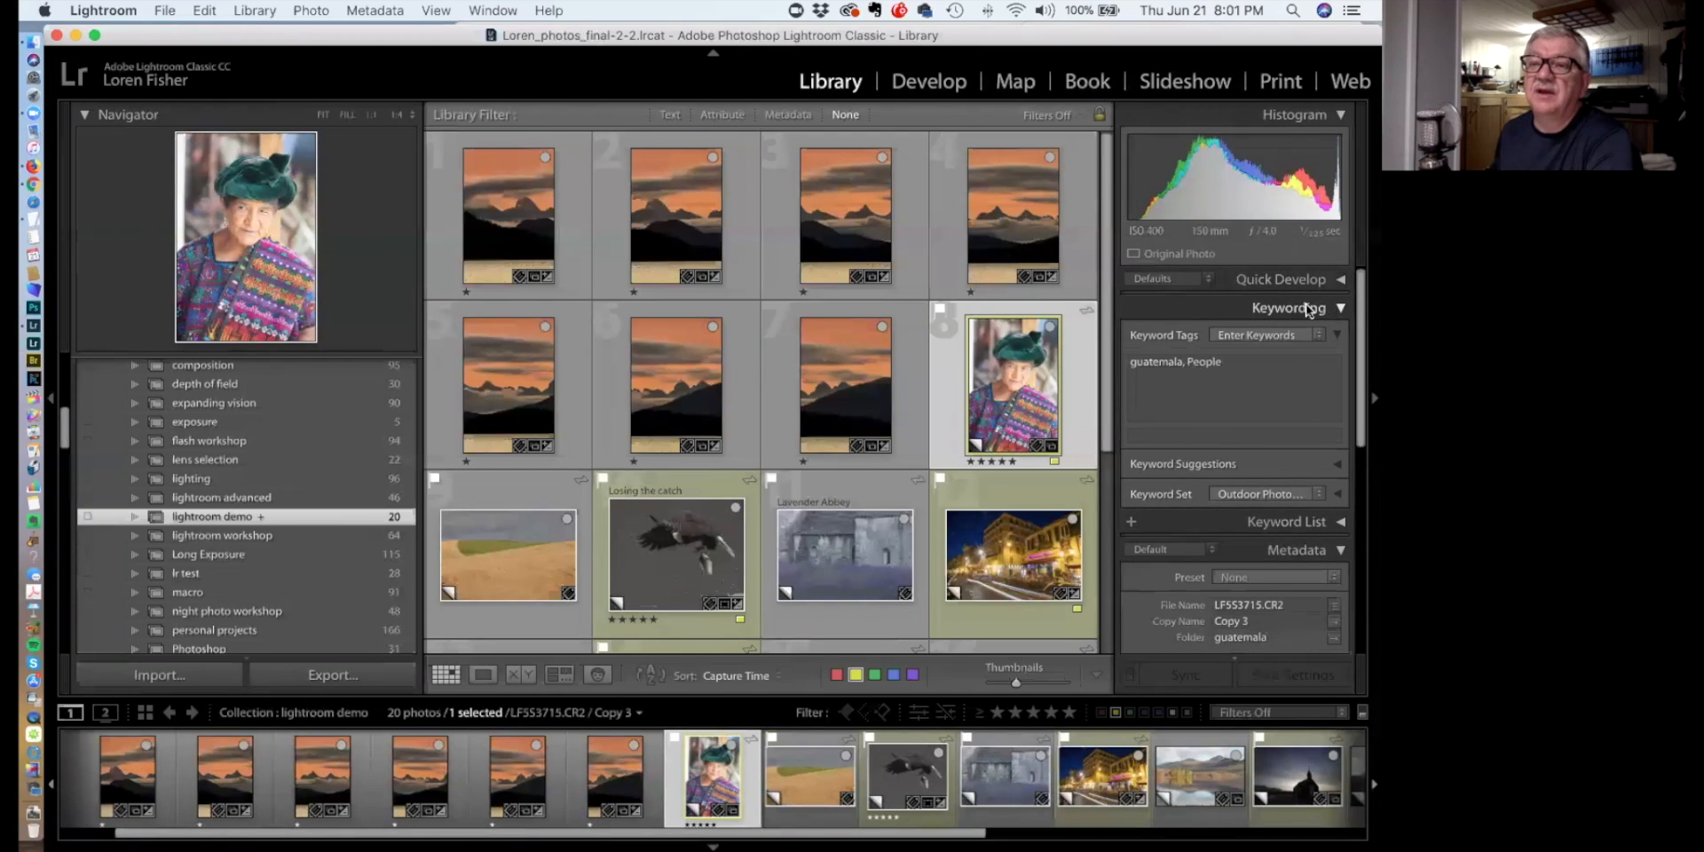
click(1259, 377)
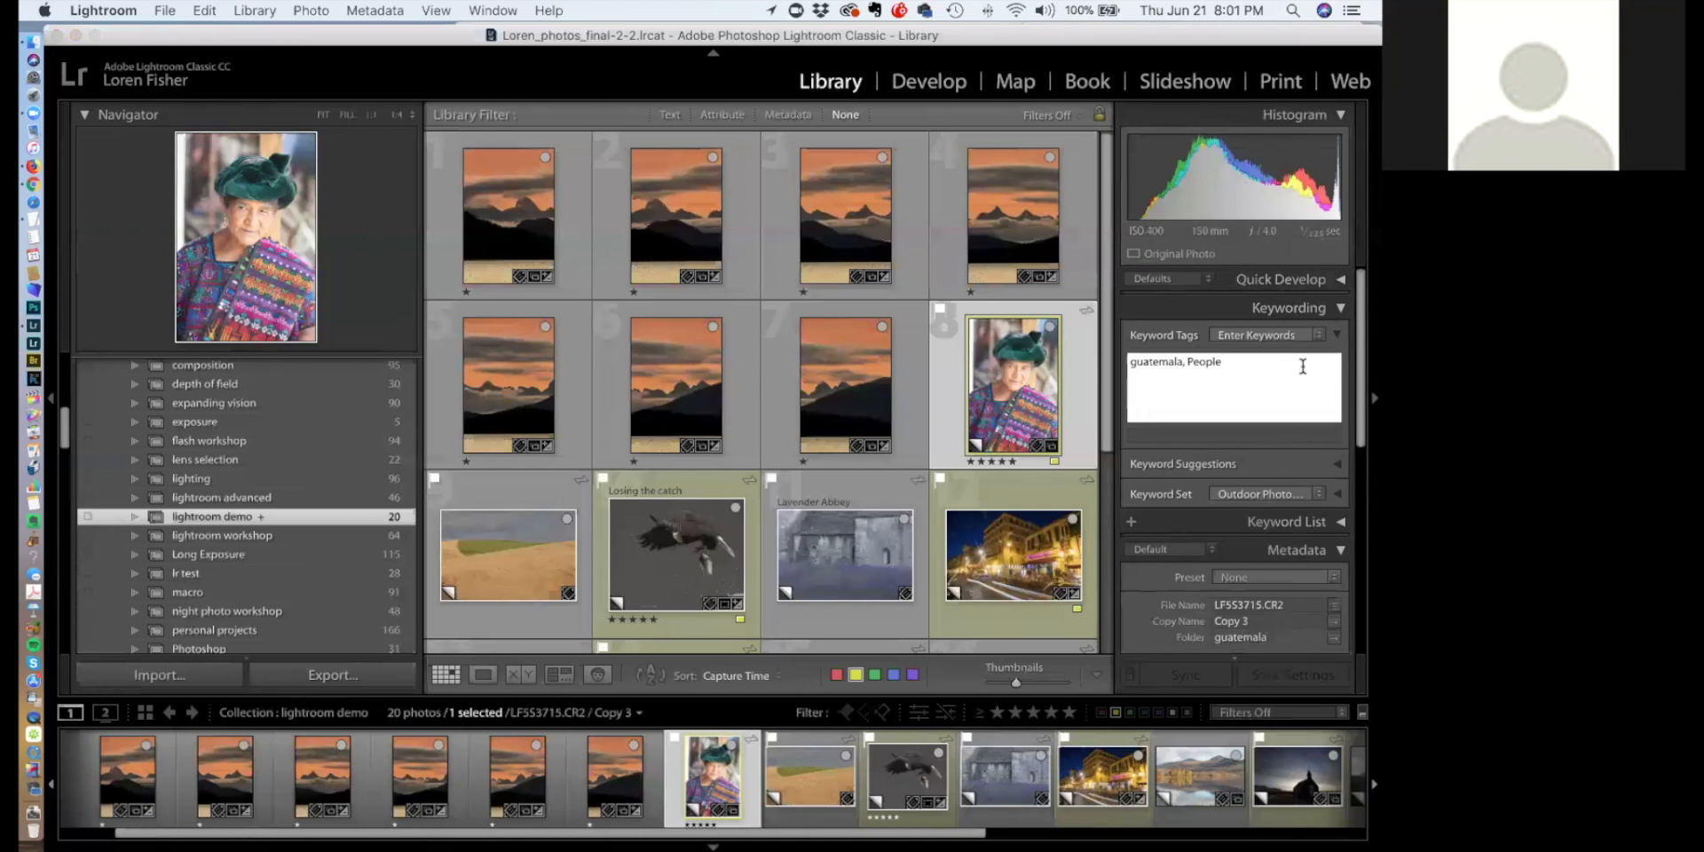
click(1340, 310)
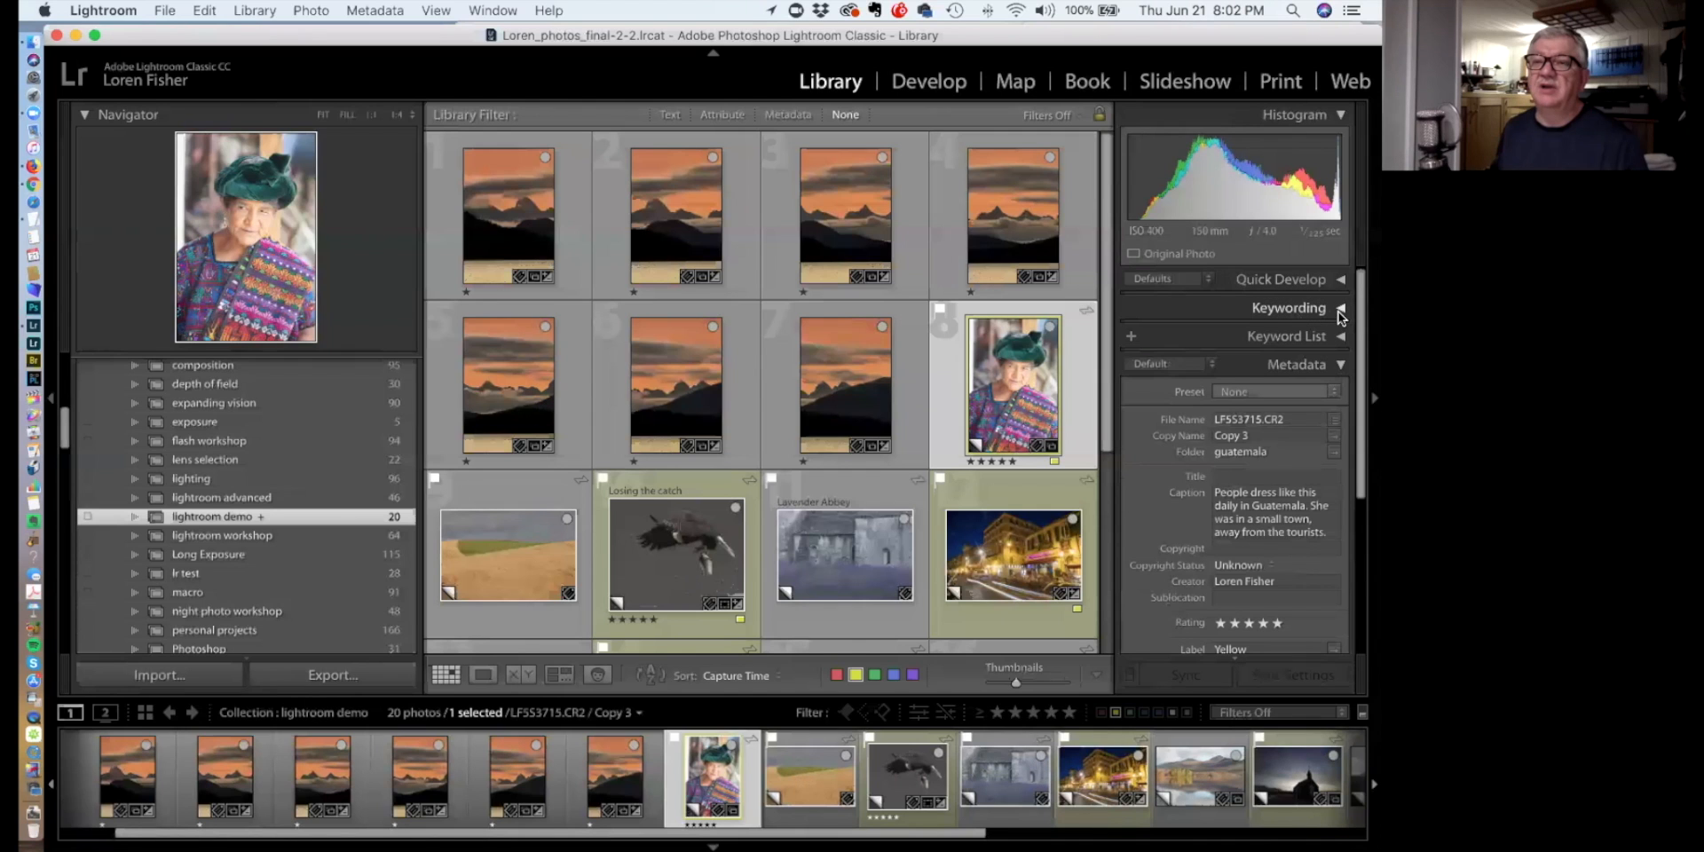
click(1340, 310)
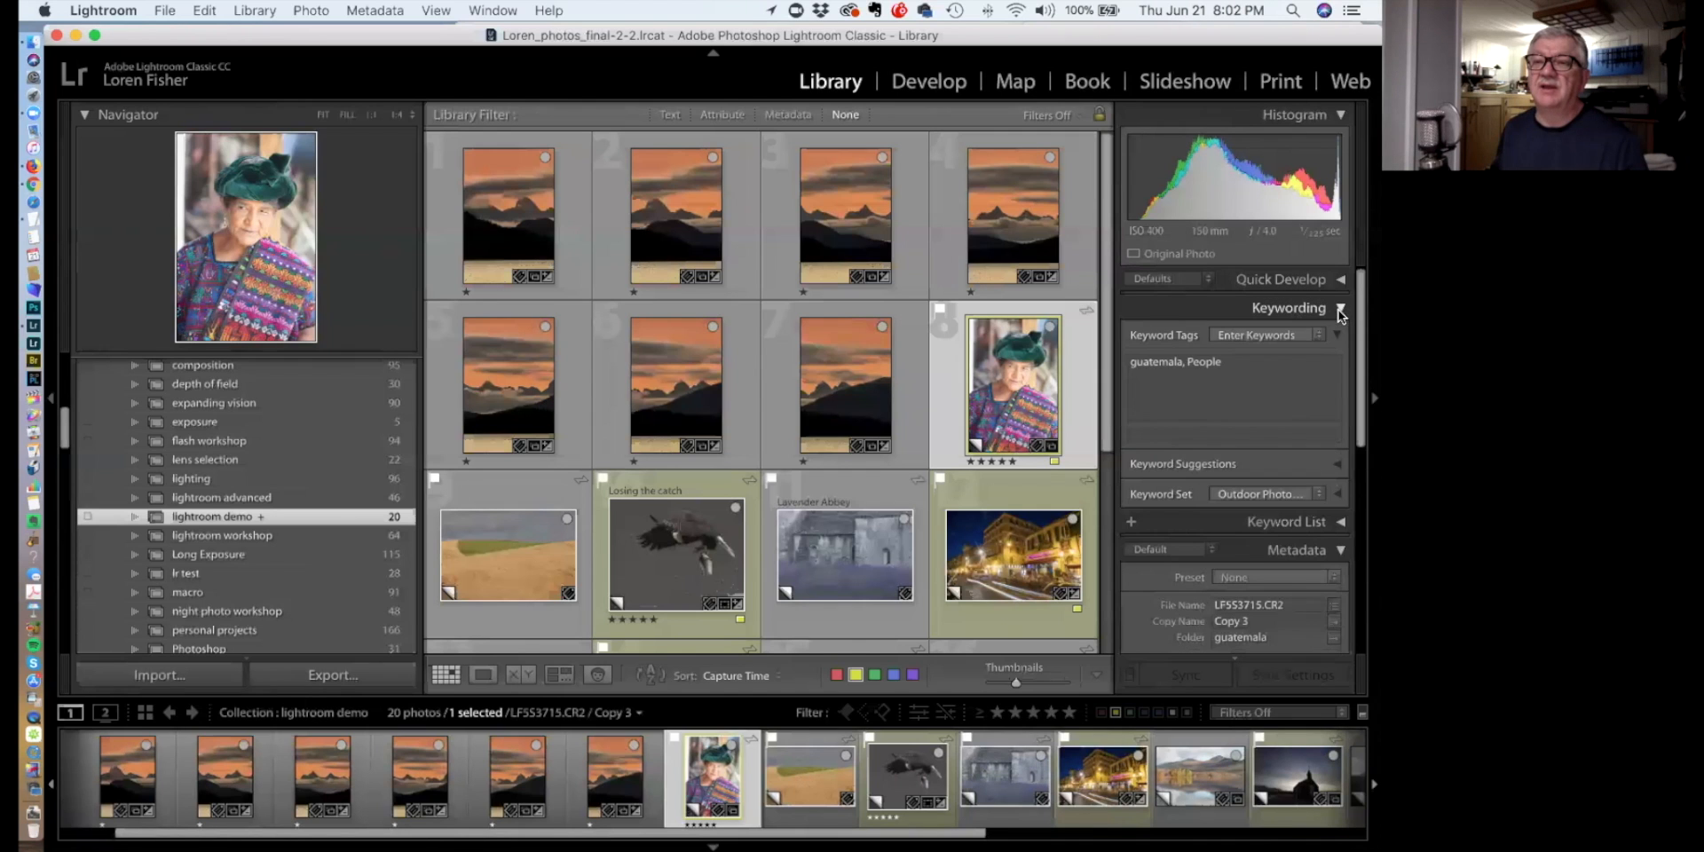
click(1307, 377)
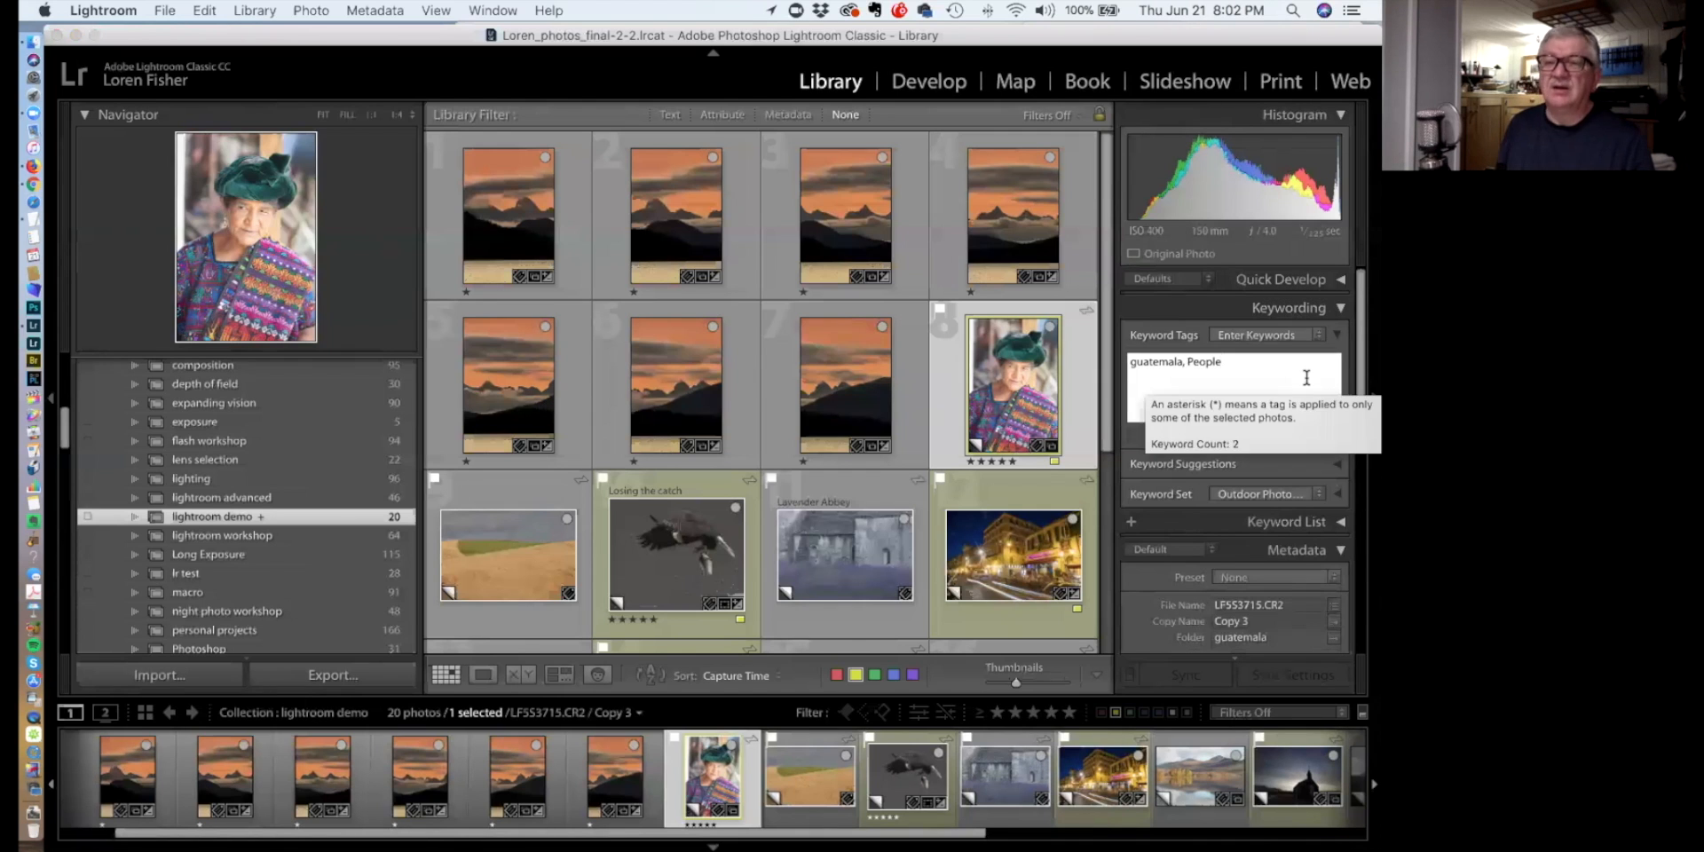
text(, co)
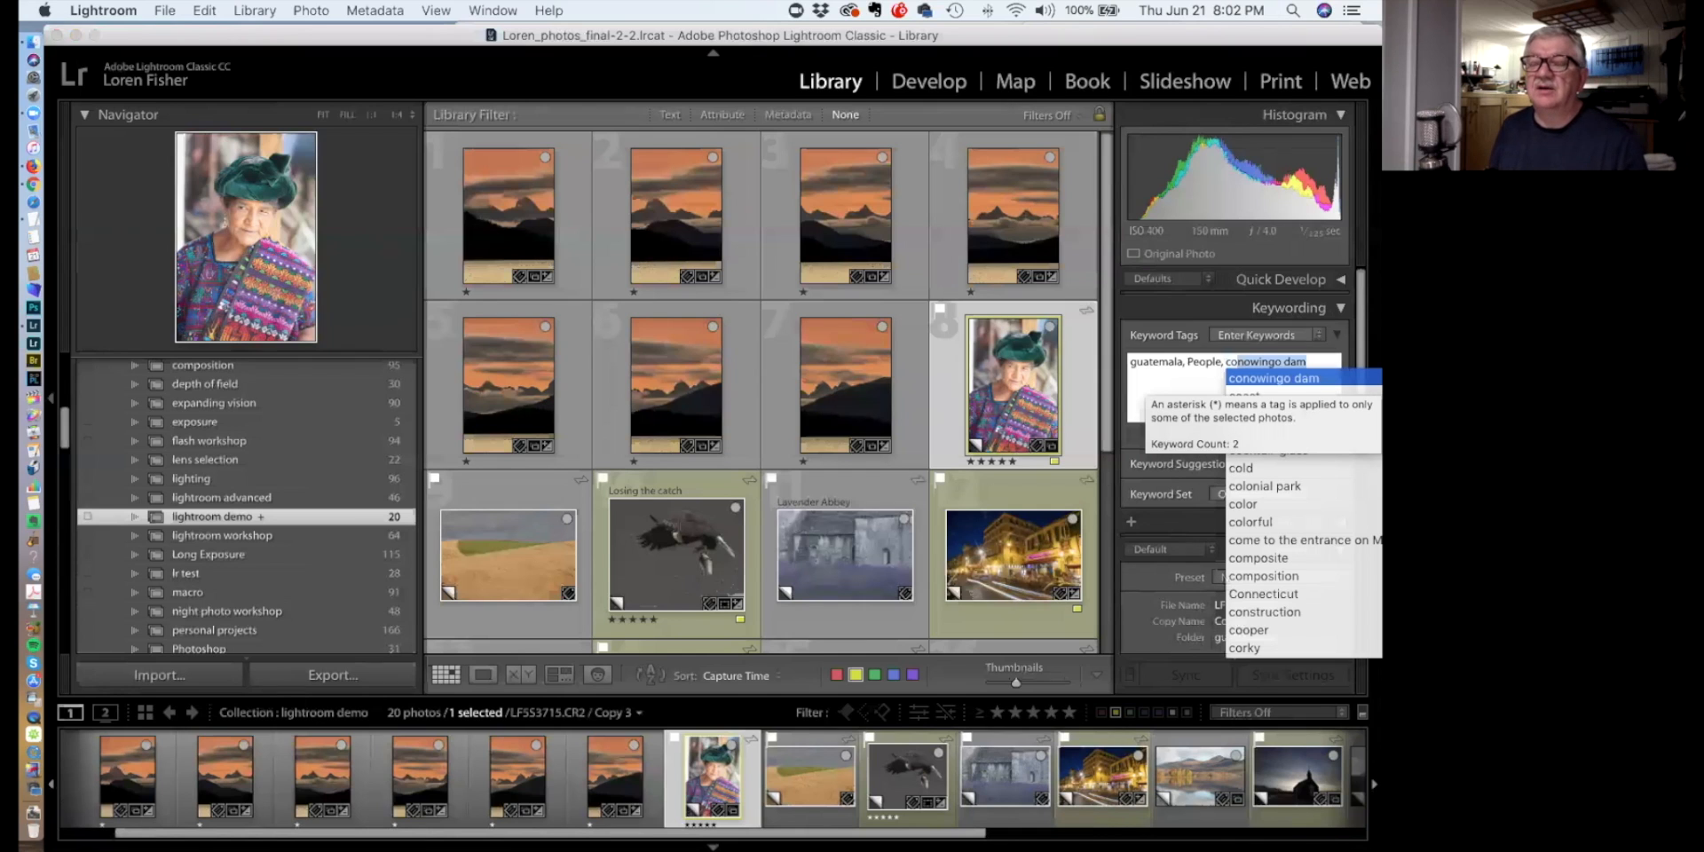
text(lorful)
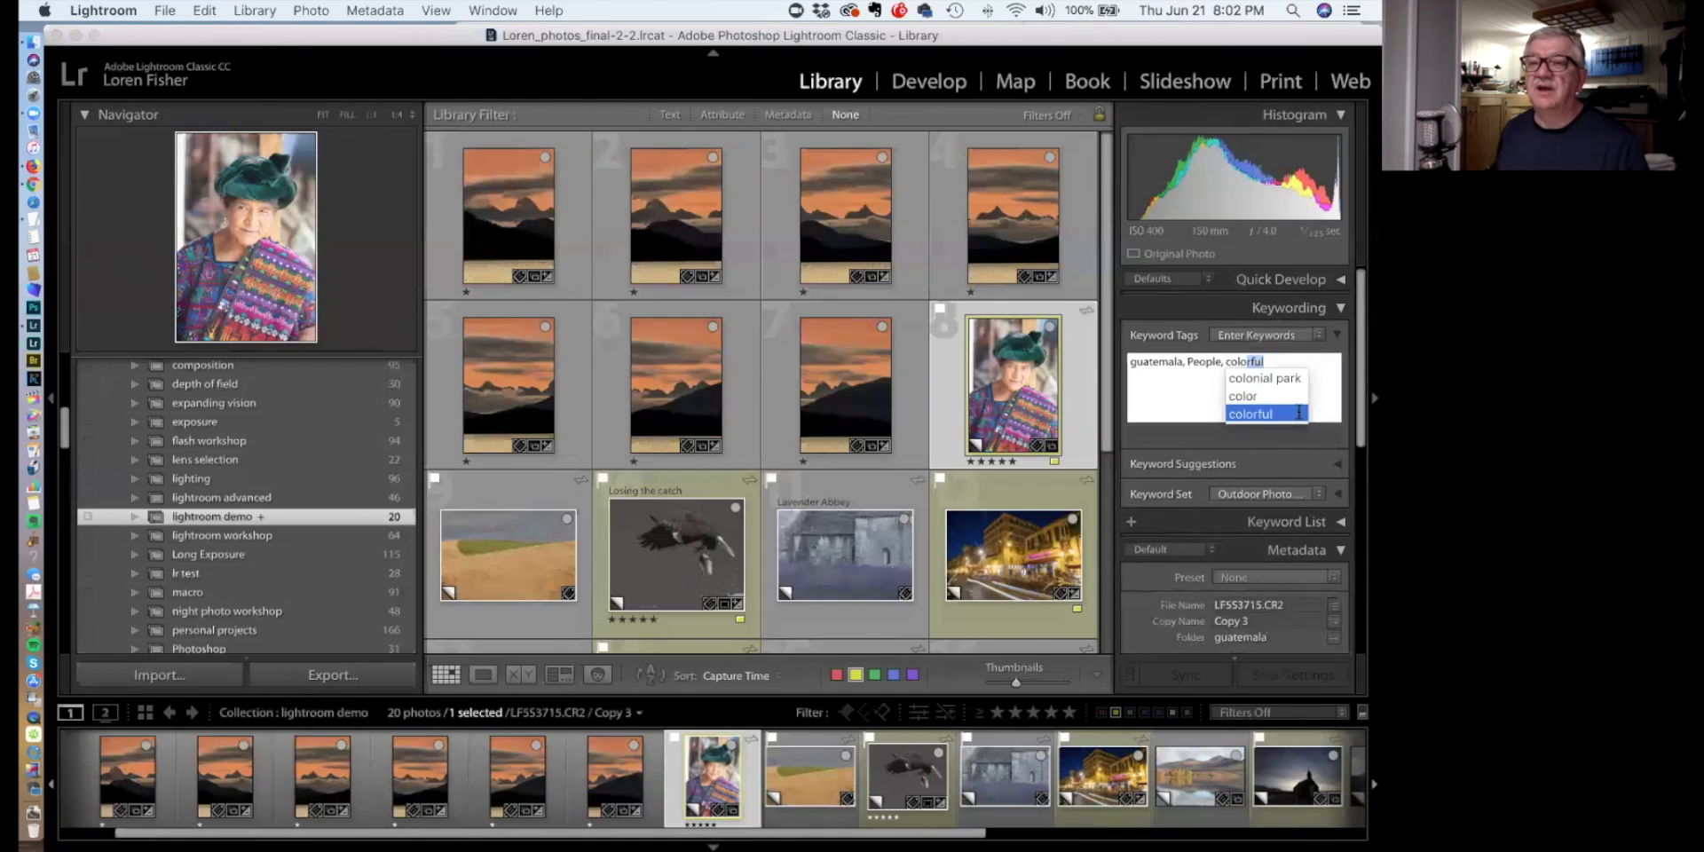
key(Return)
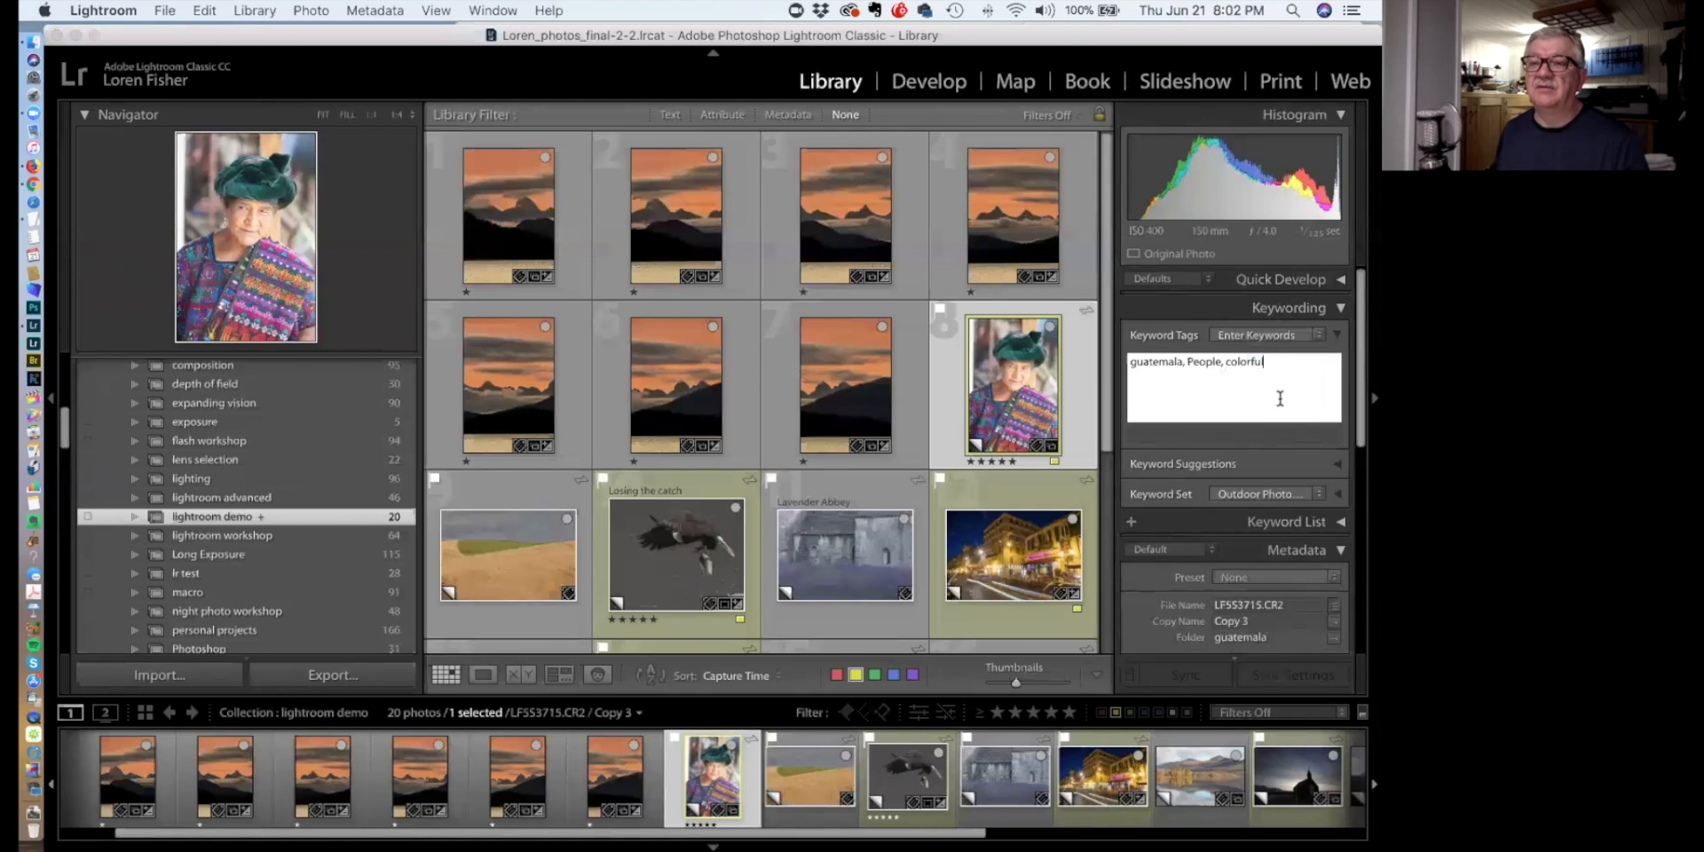
Add the suggested keyword "extraordinary" to the portrait and collapse the keyword suggestions
click(1334, 461)
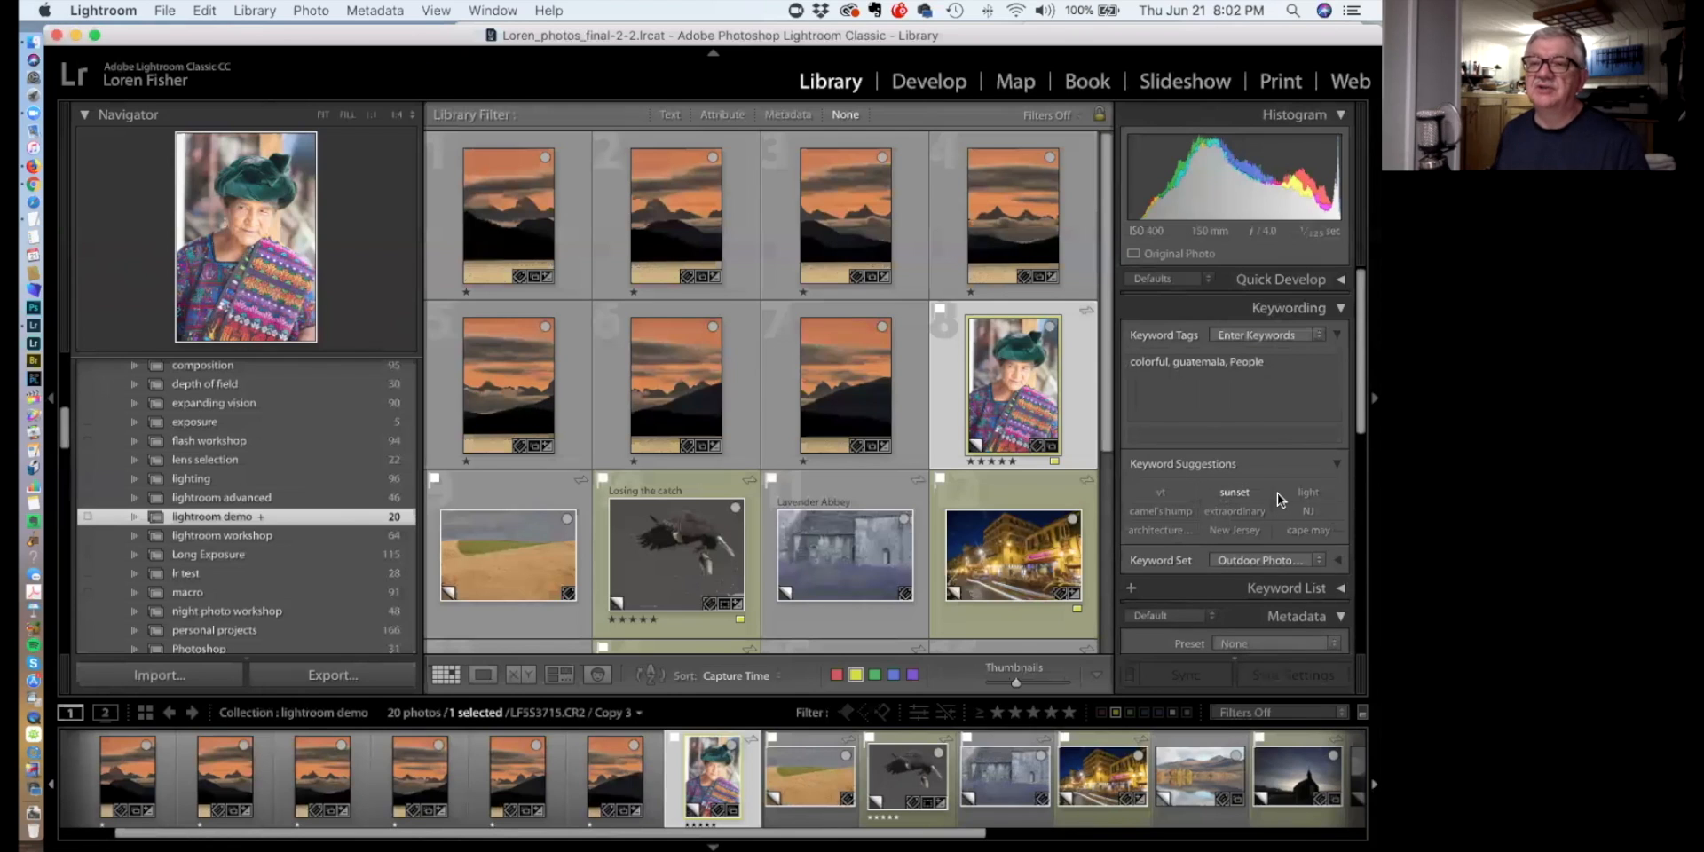
click(1236, 510)
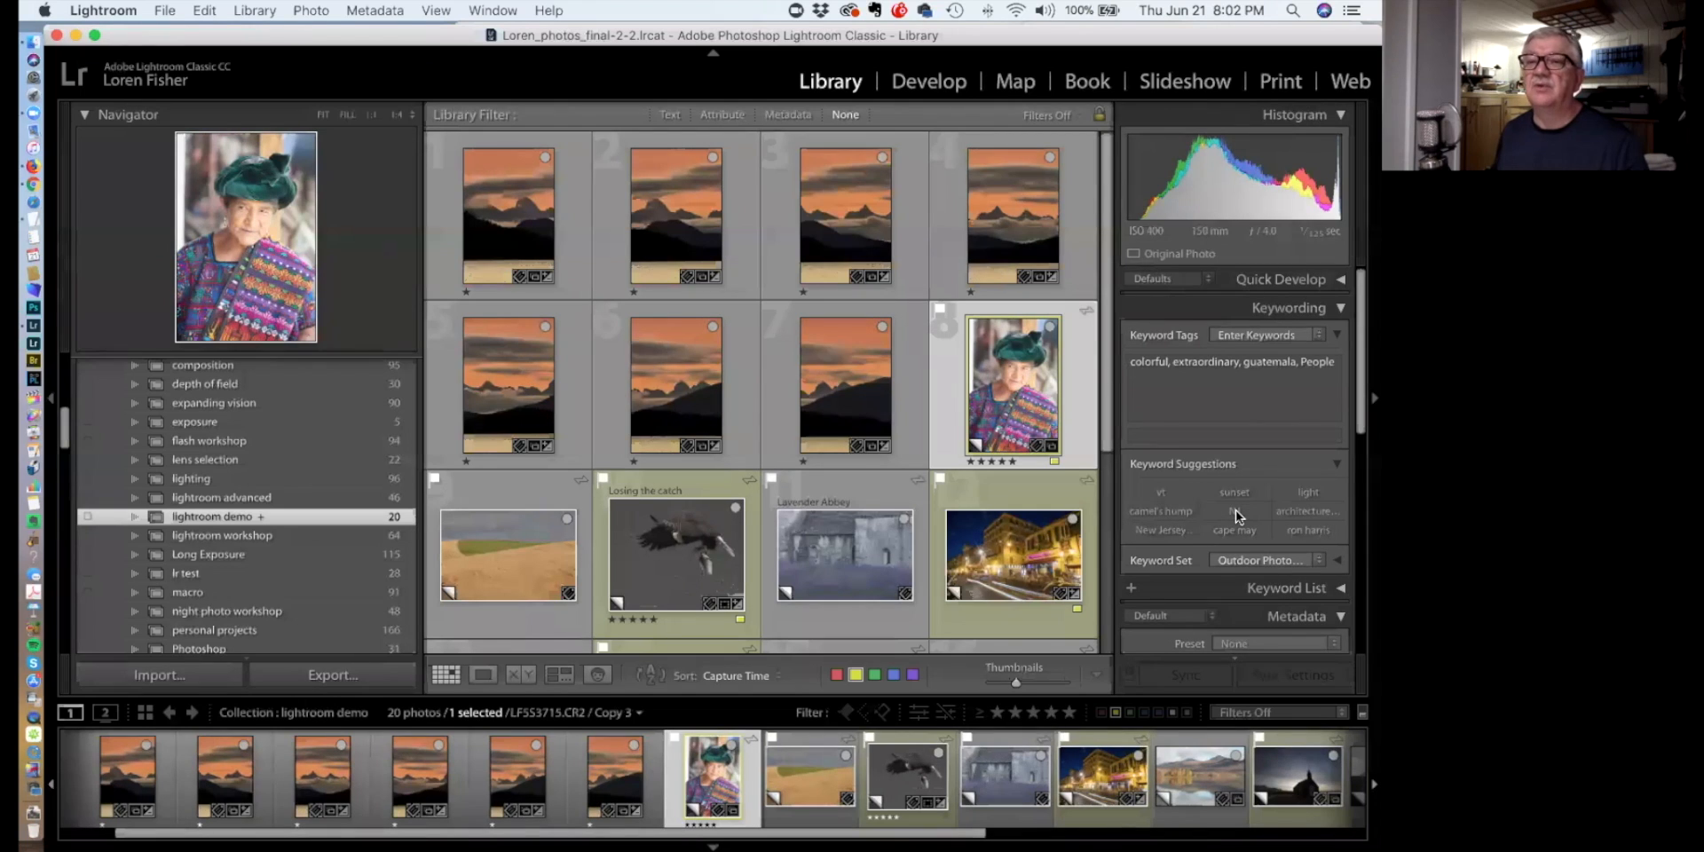
click(1334, 460)
Find "aerial" in the keyword list and show all photos tagged with it
click(1278, 523)
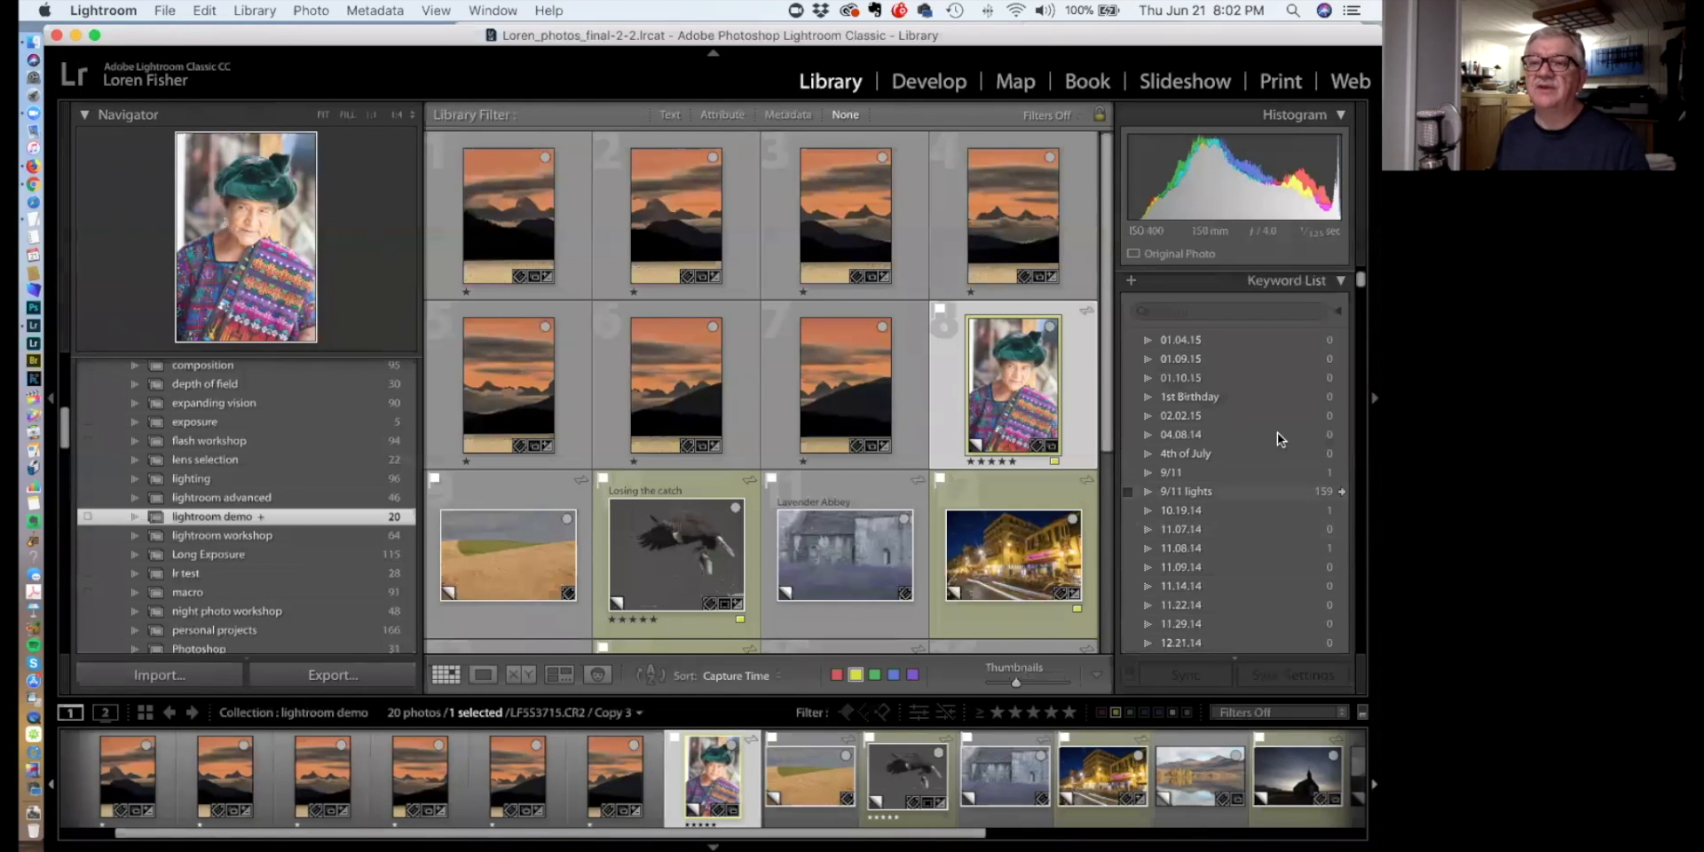
scroll(1243, 408, down, 10)
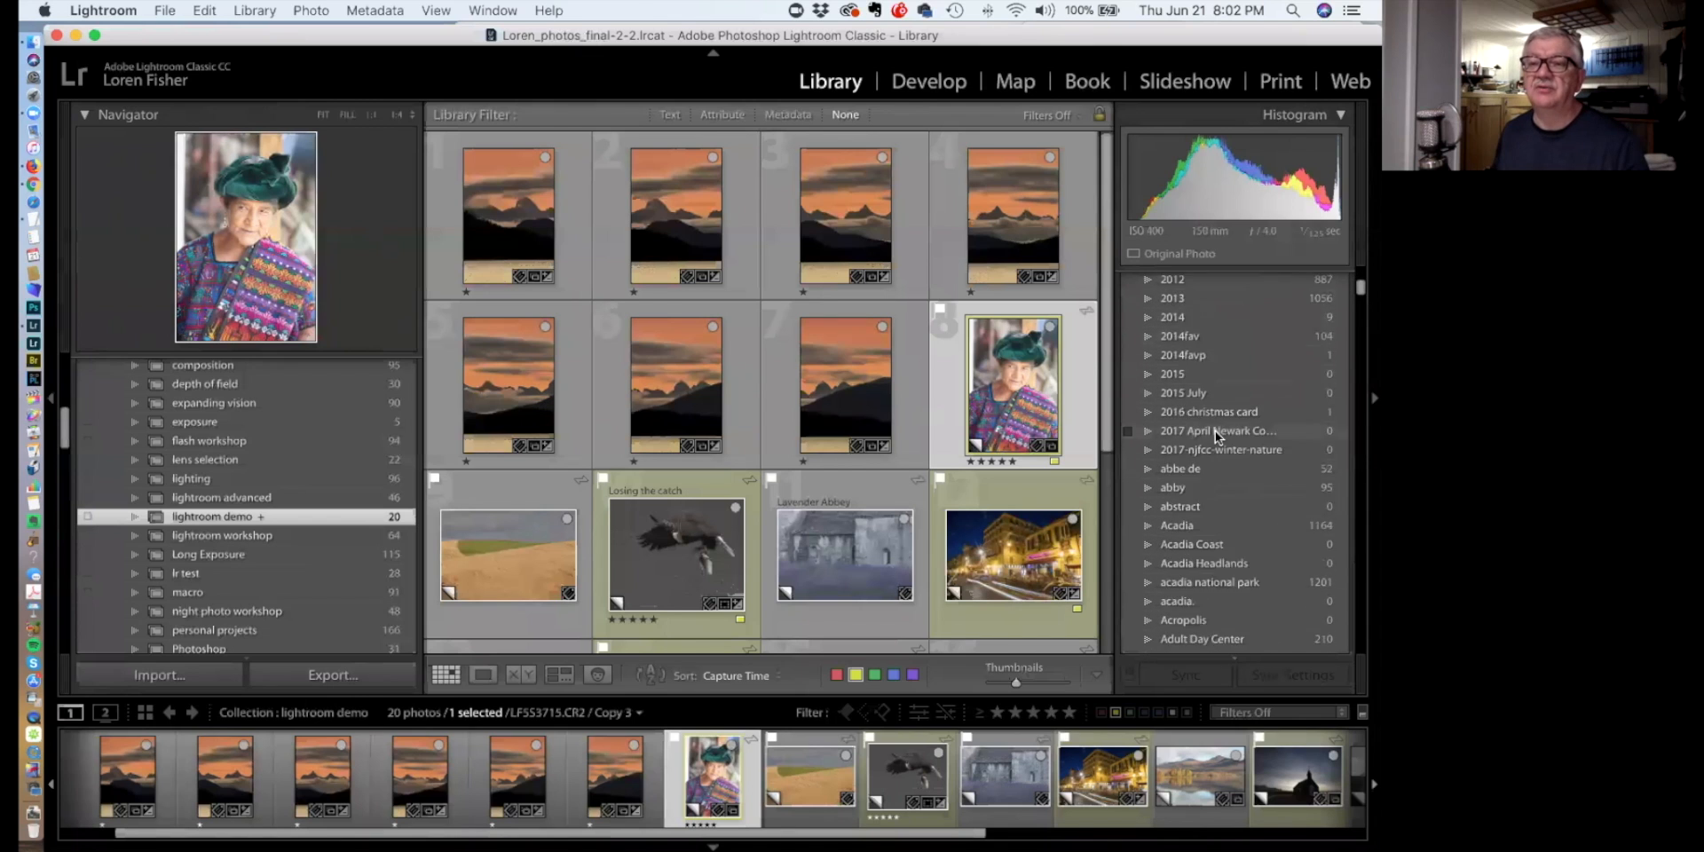
scroll(1222, 448, down, 3)
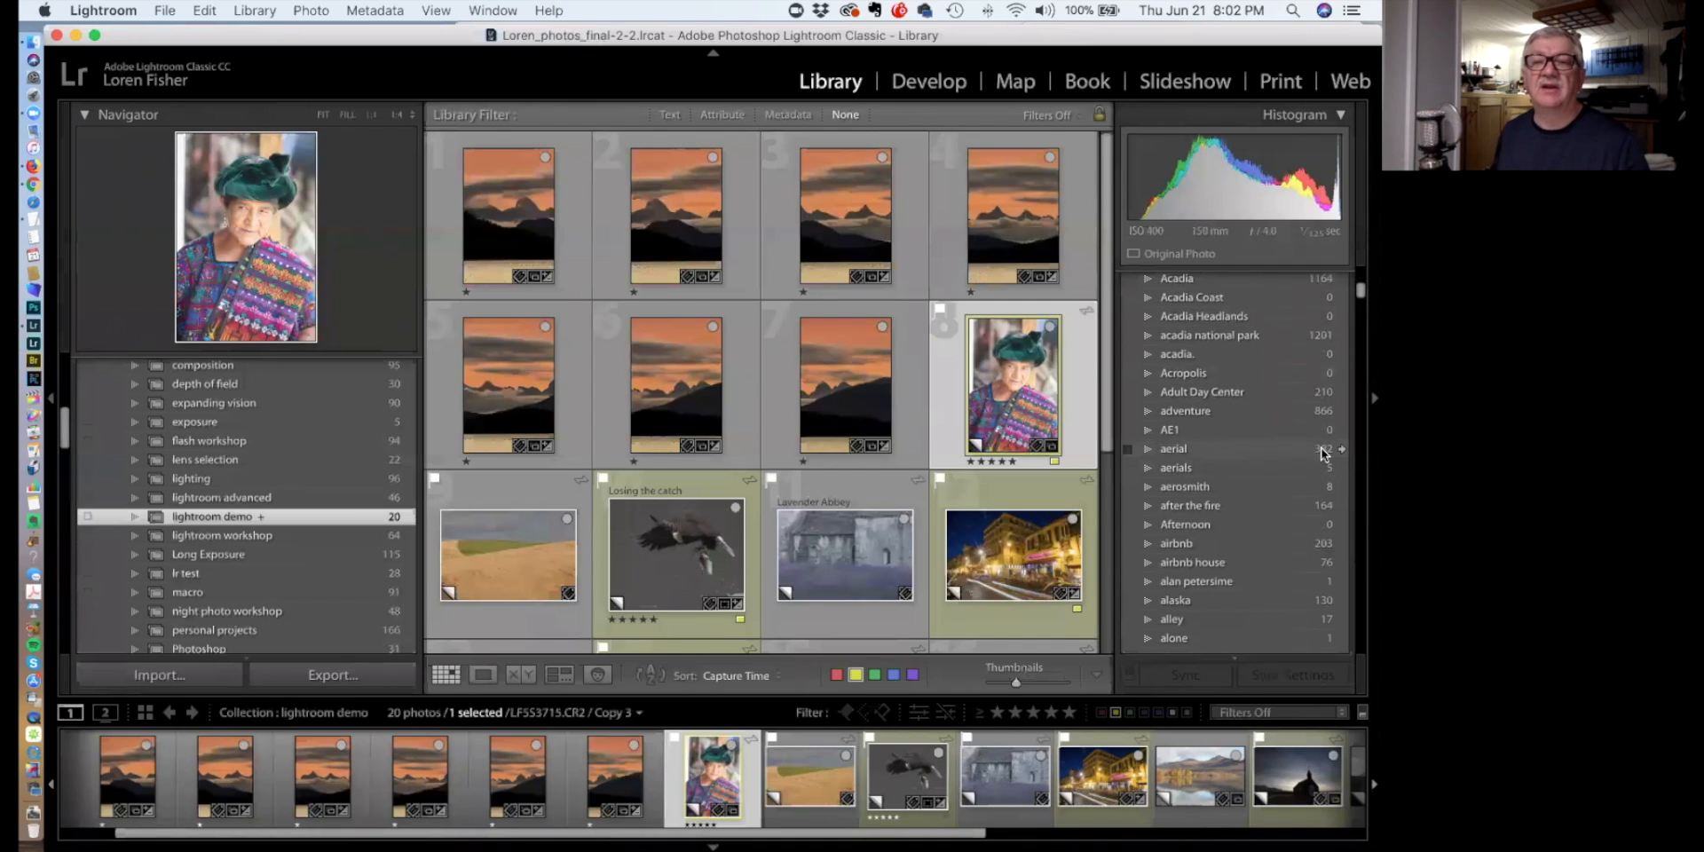
click(1340, 449)
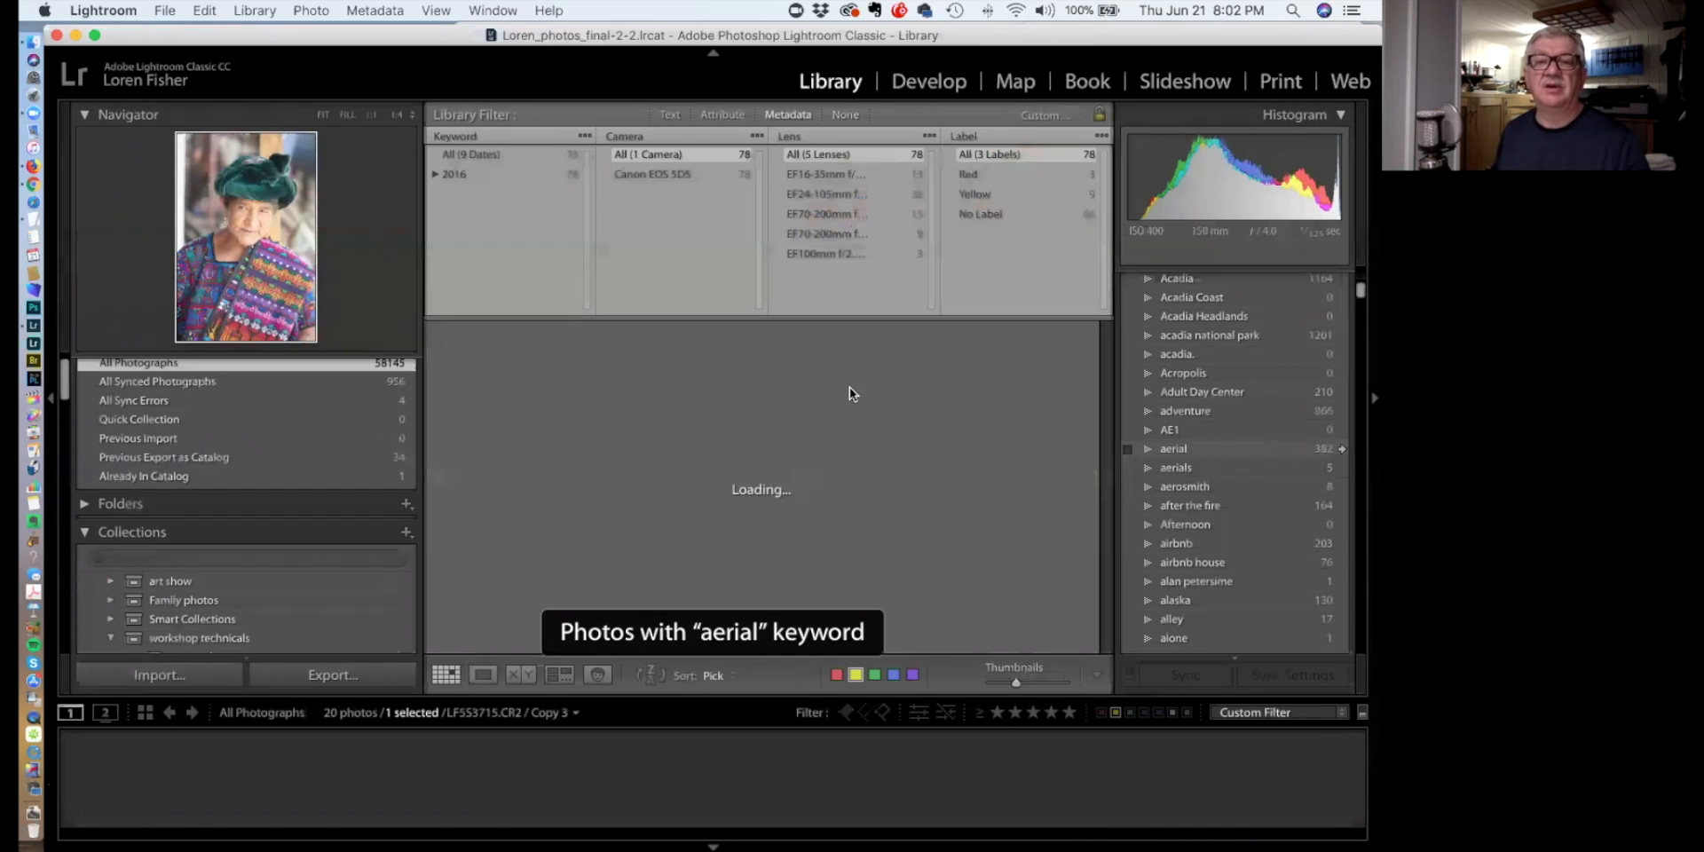
scroll(818, 396, down, 5)
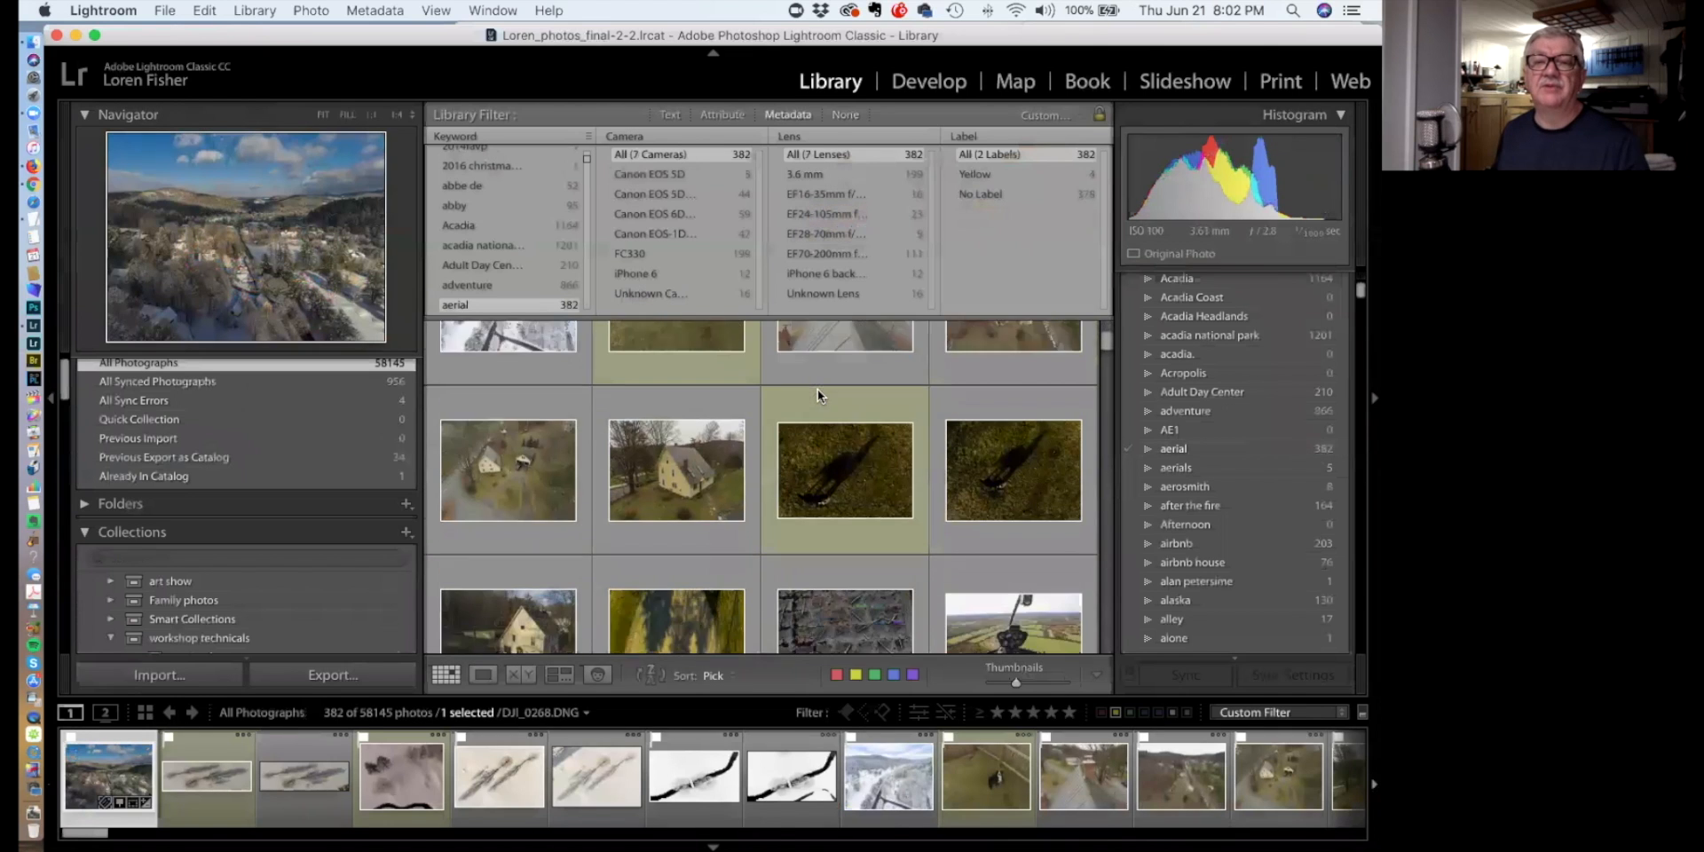
scroll(817, 389, up, 5)
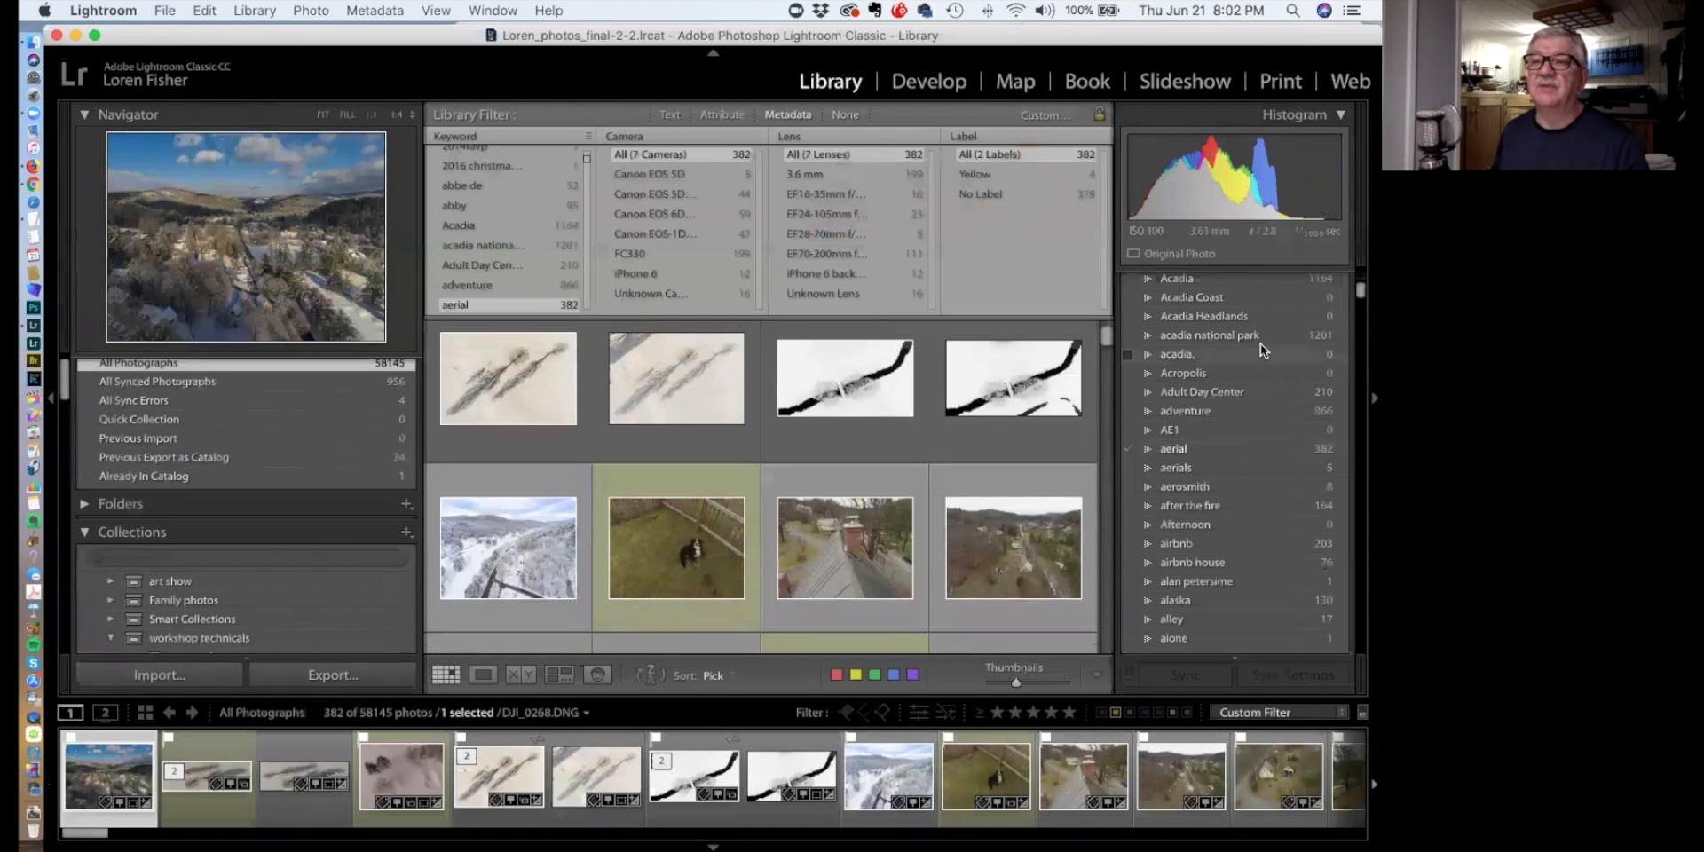
Browse the keyword list and turn off the library filter to show all photographs again
scroll(1305, 330, up, 10)
scroll(1303, 330, down, 10)
scroll(1296, 345, down, 10)
scroll(1297, 343, down, 10)
scroll(1296, 343, up, 20)
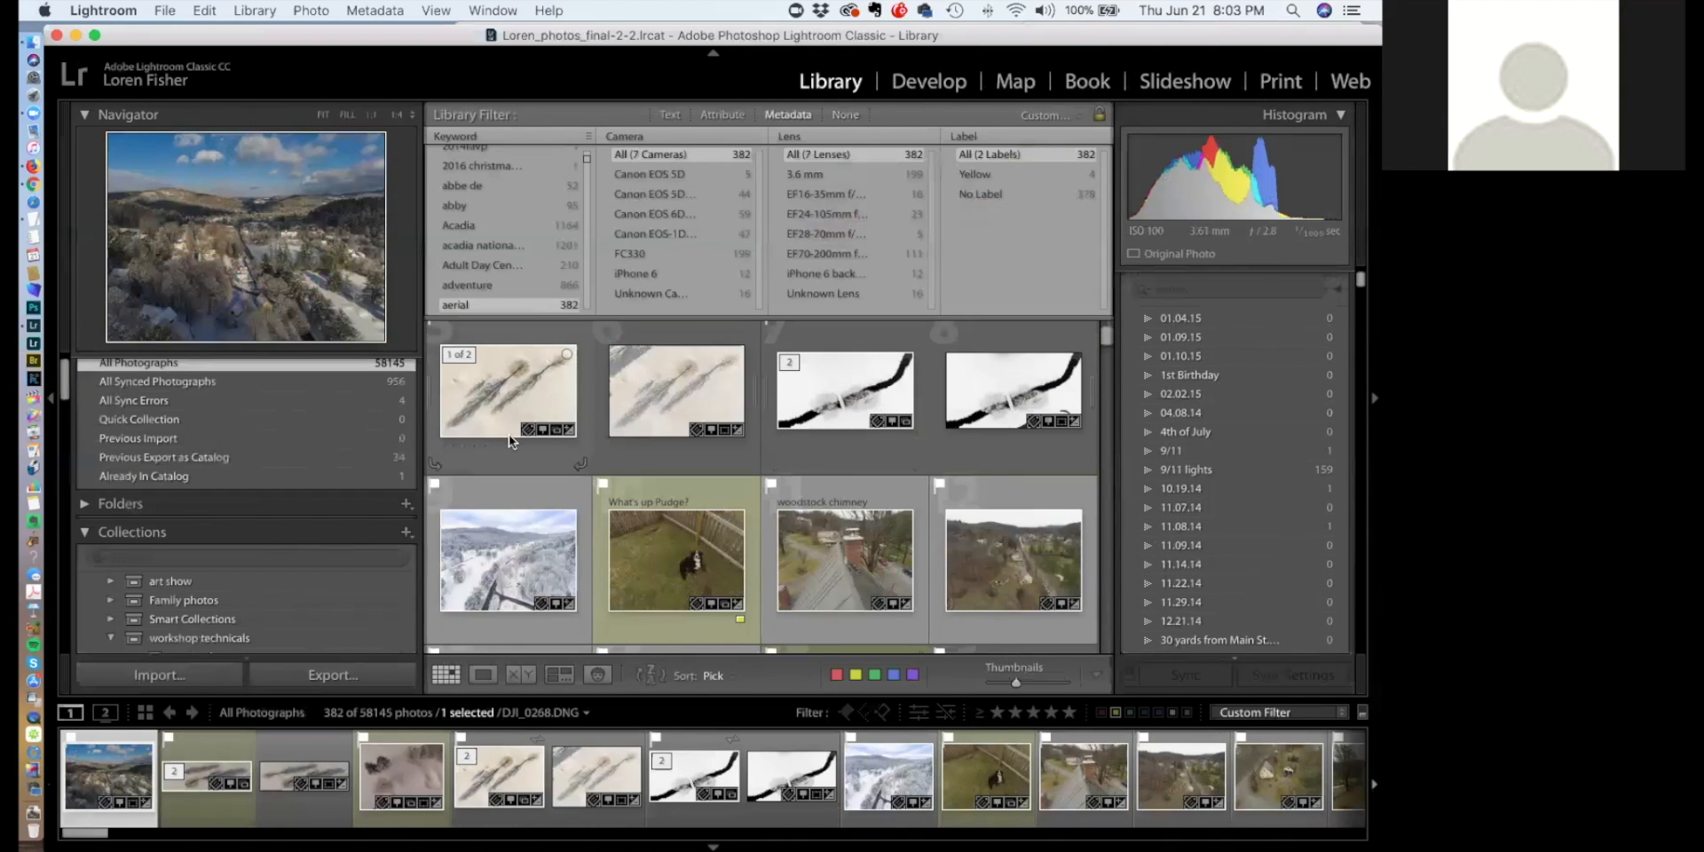
click(834, 81)
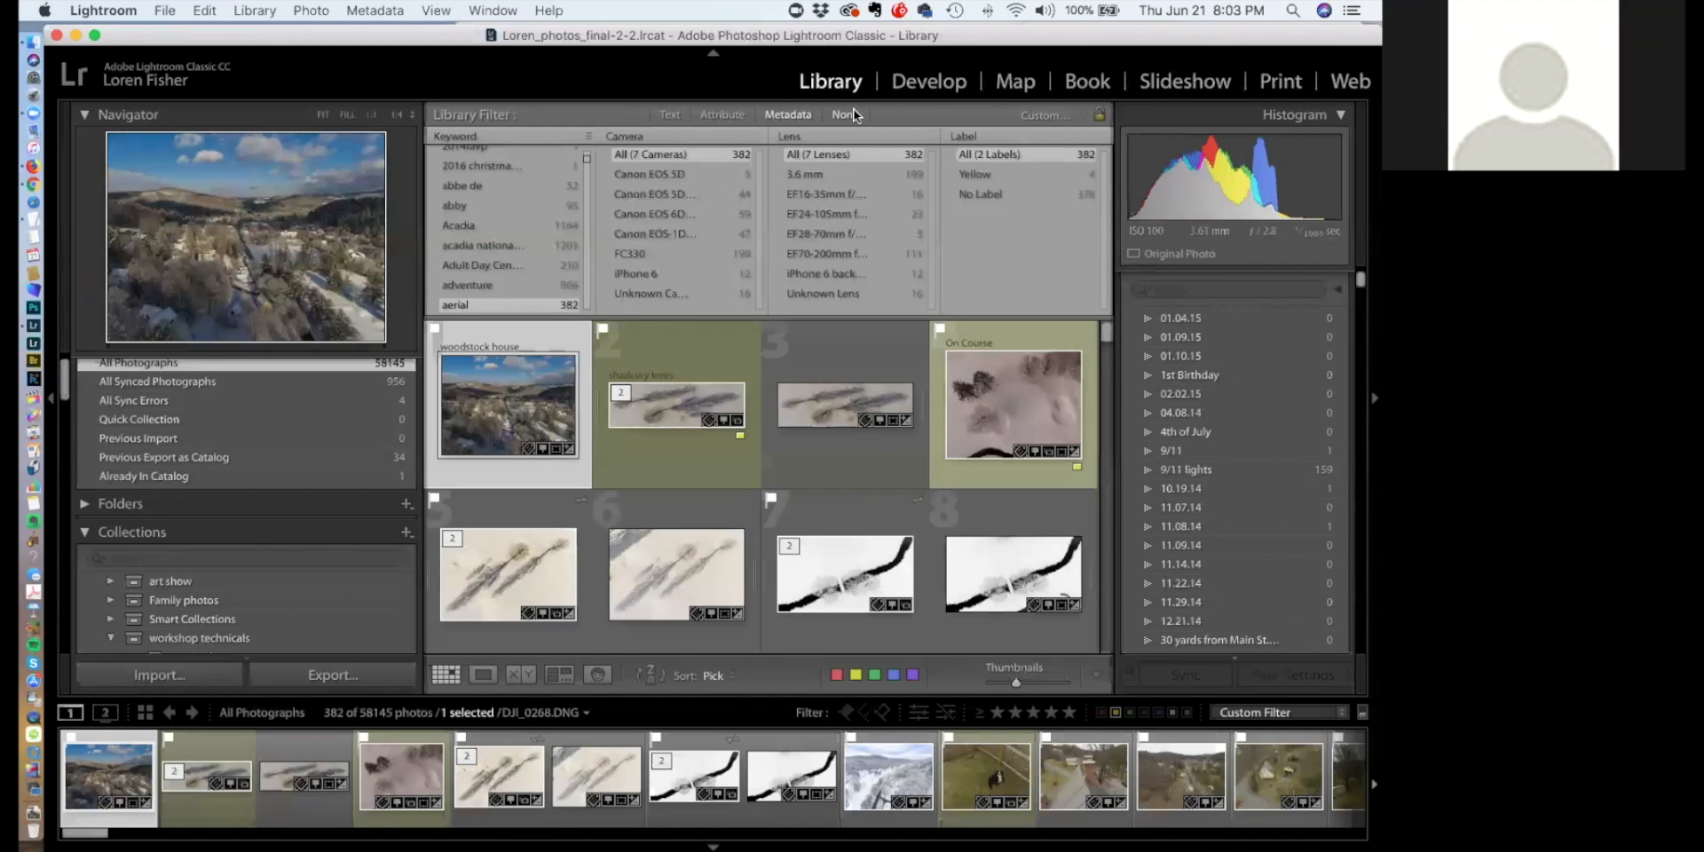
click(850, 112)
scroll(1212, 376, up, 5)
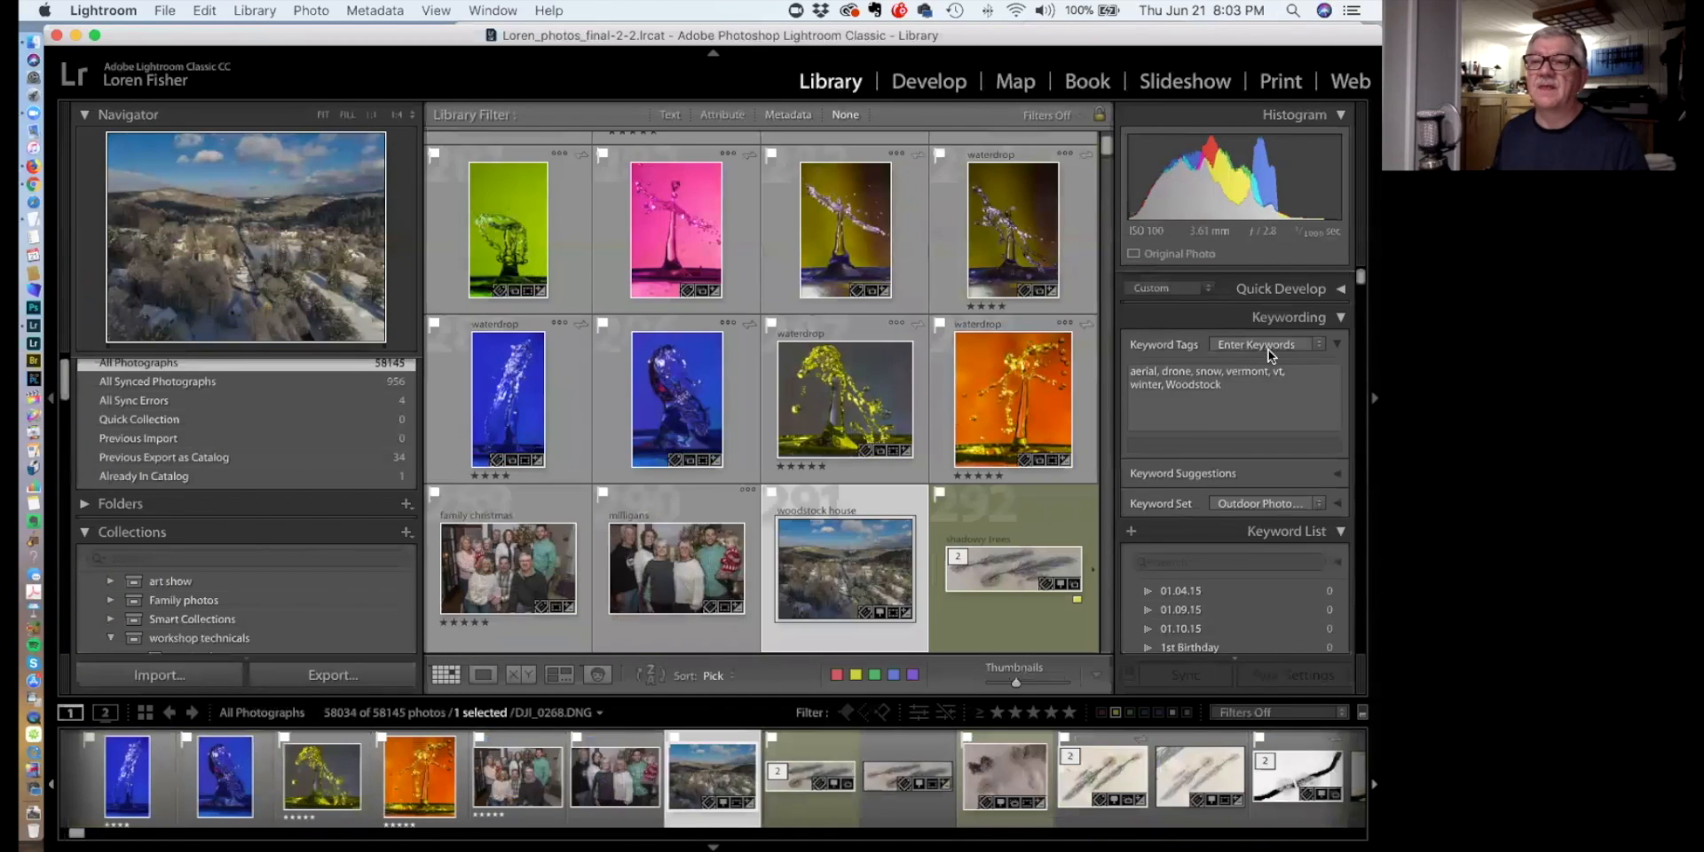
scroll(1287, 417, down, 1)
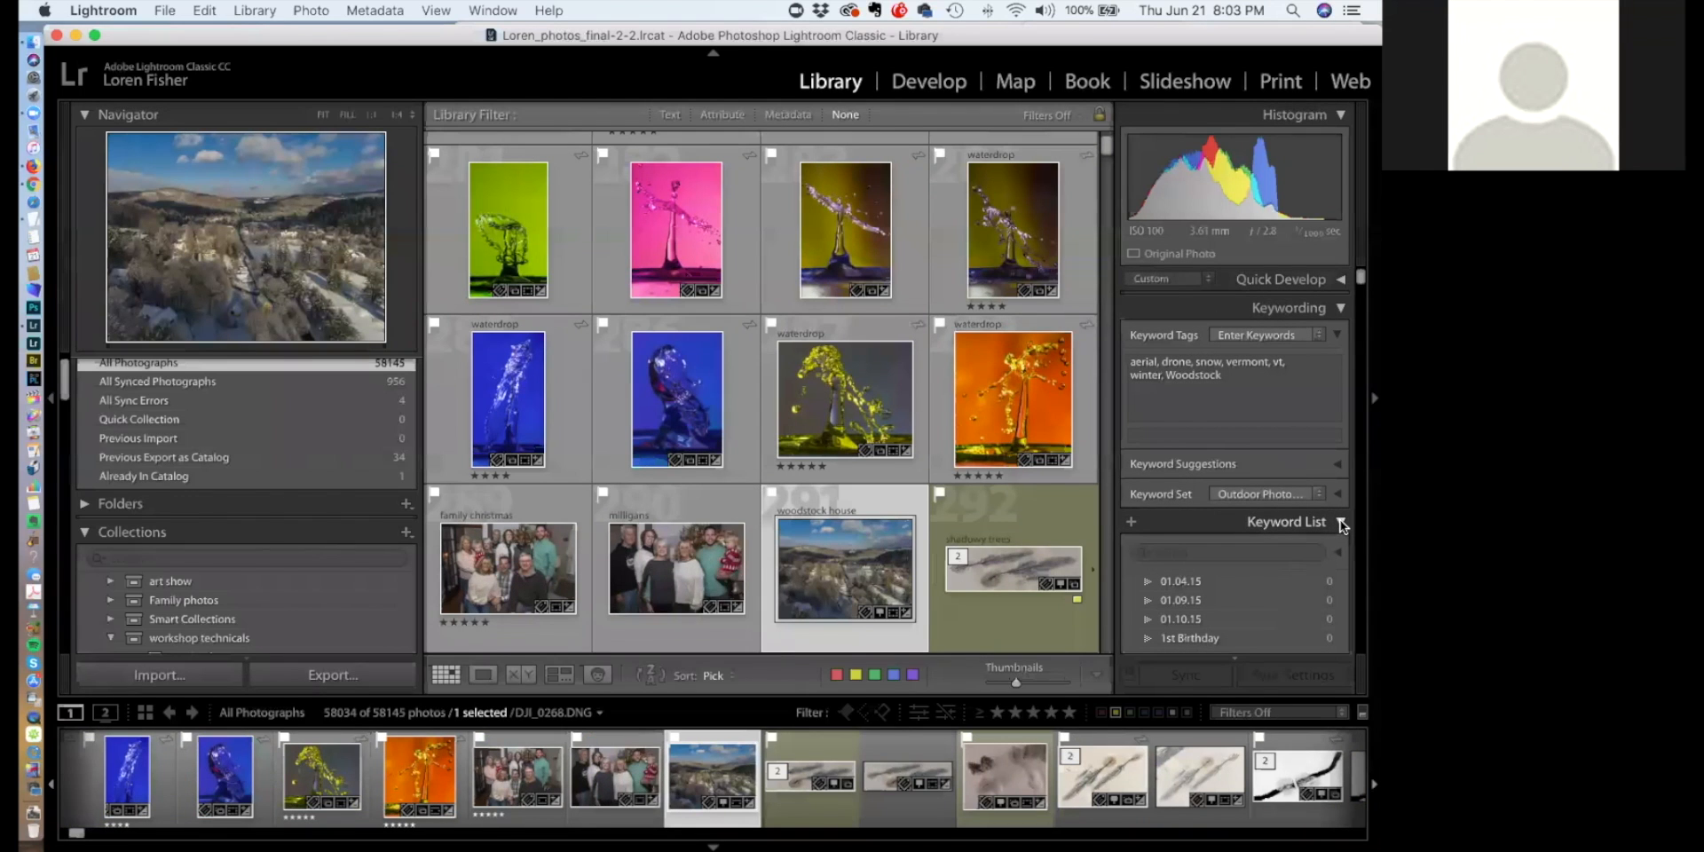
key(XF86AudioRaiseVolume)
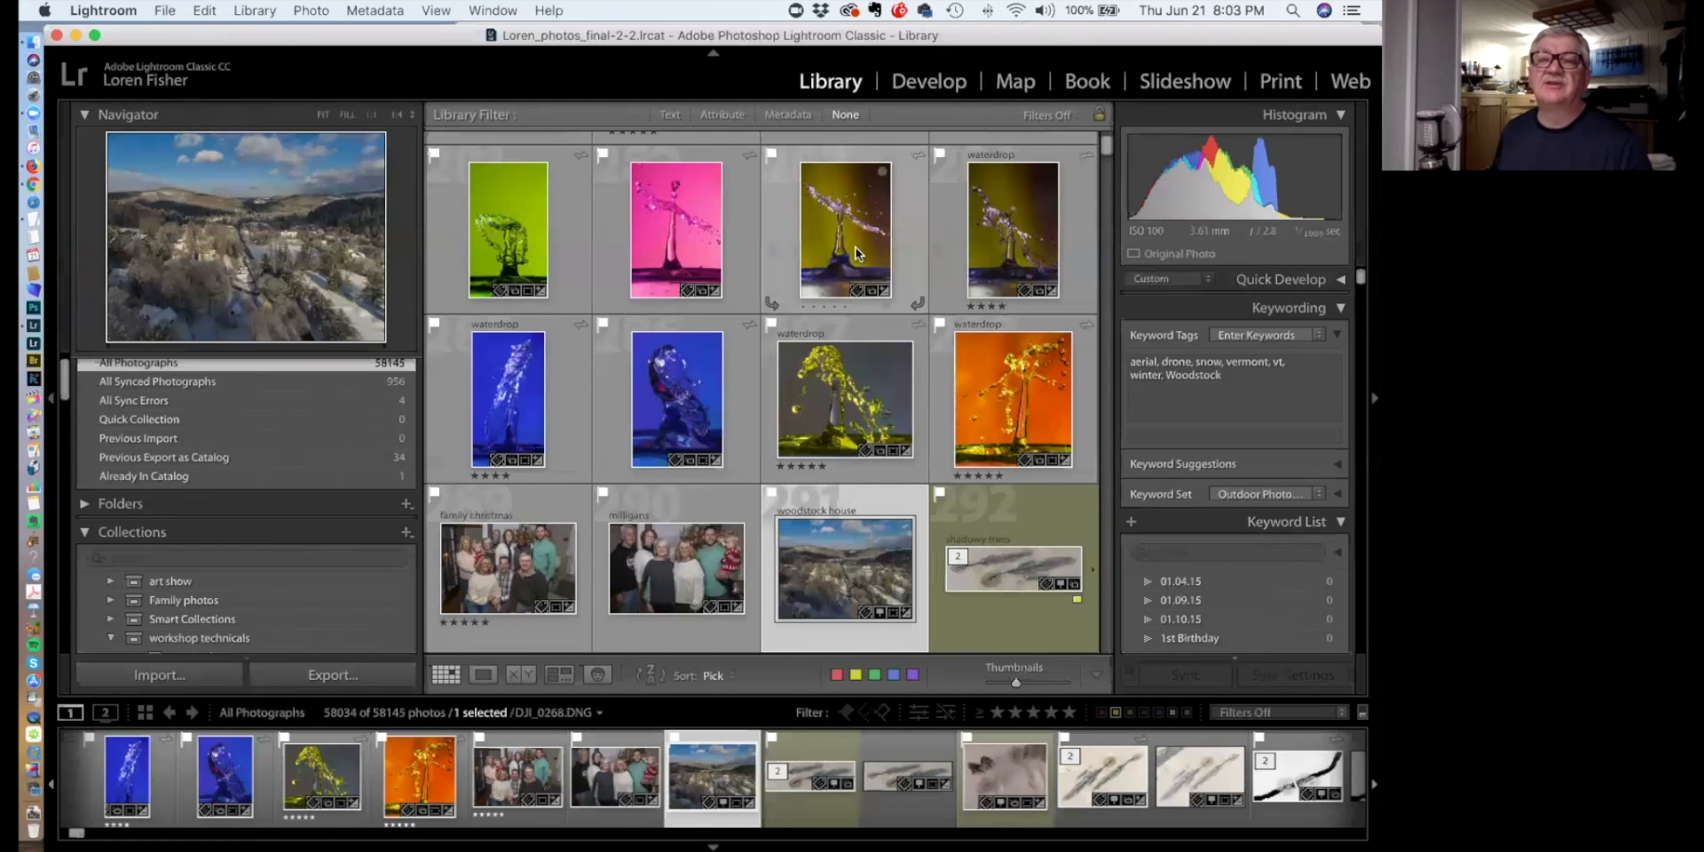
Create a virtual copy of the turquoise water-drop photo IMG_6049.CR2
scroll(843, 253, up, 5)
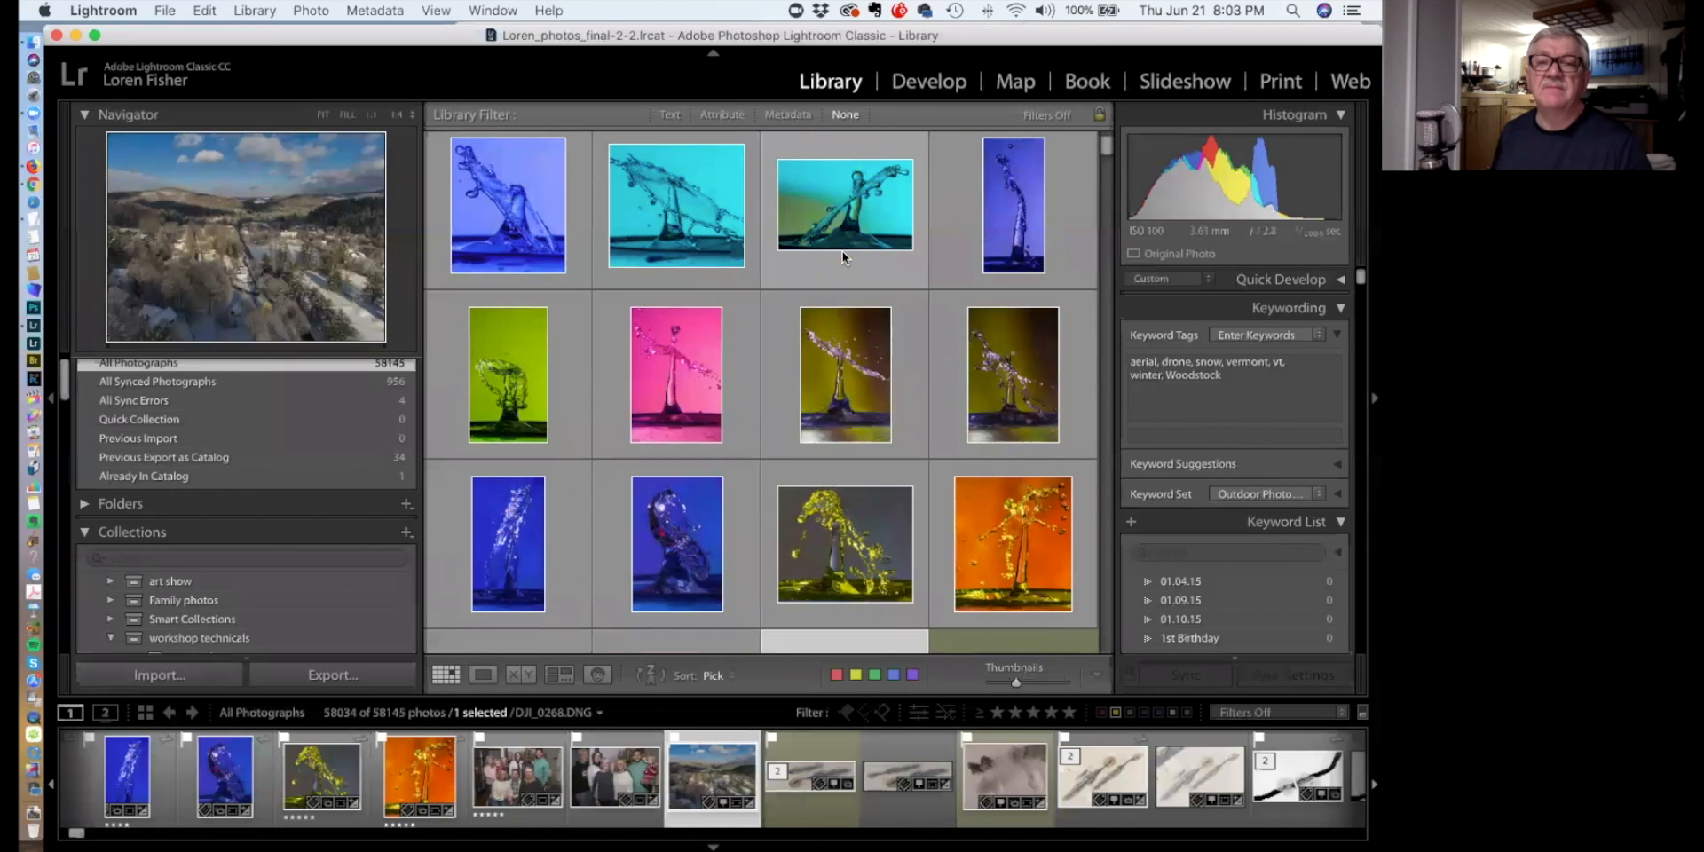
click(839, 283)
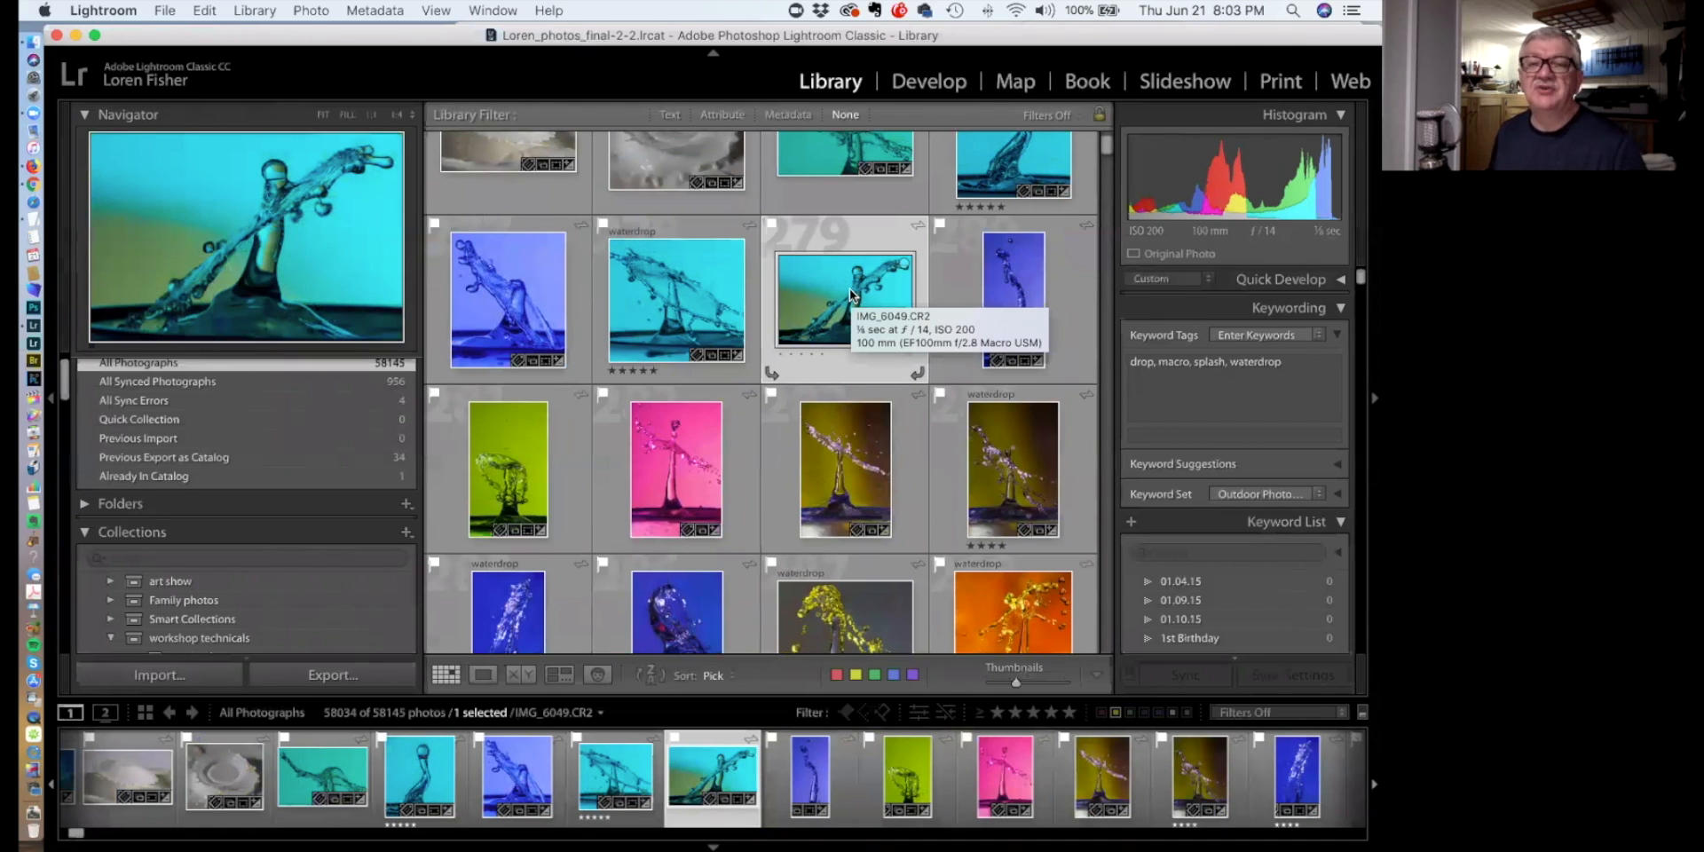
right_click(849, 289)
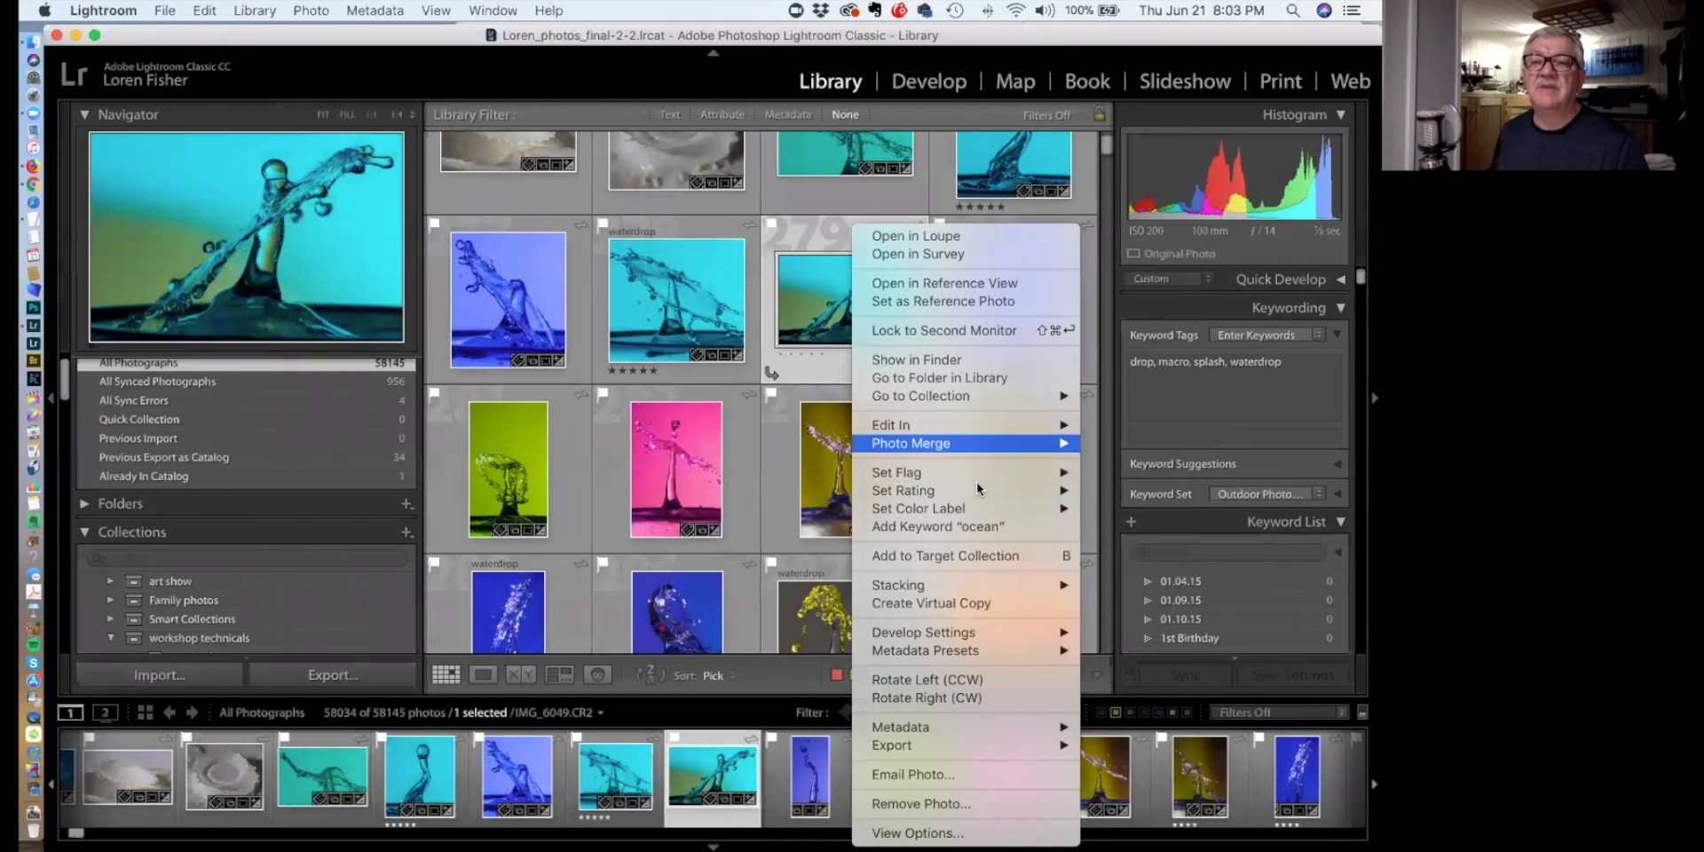
click(946, 605)
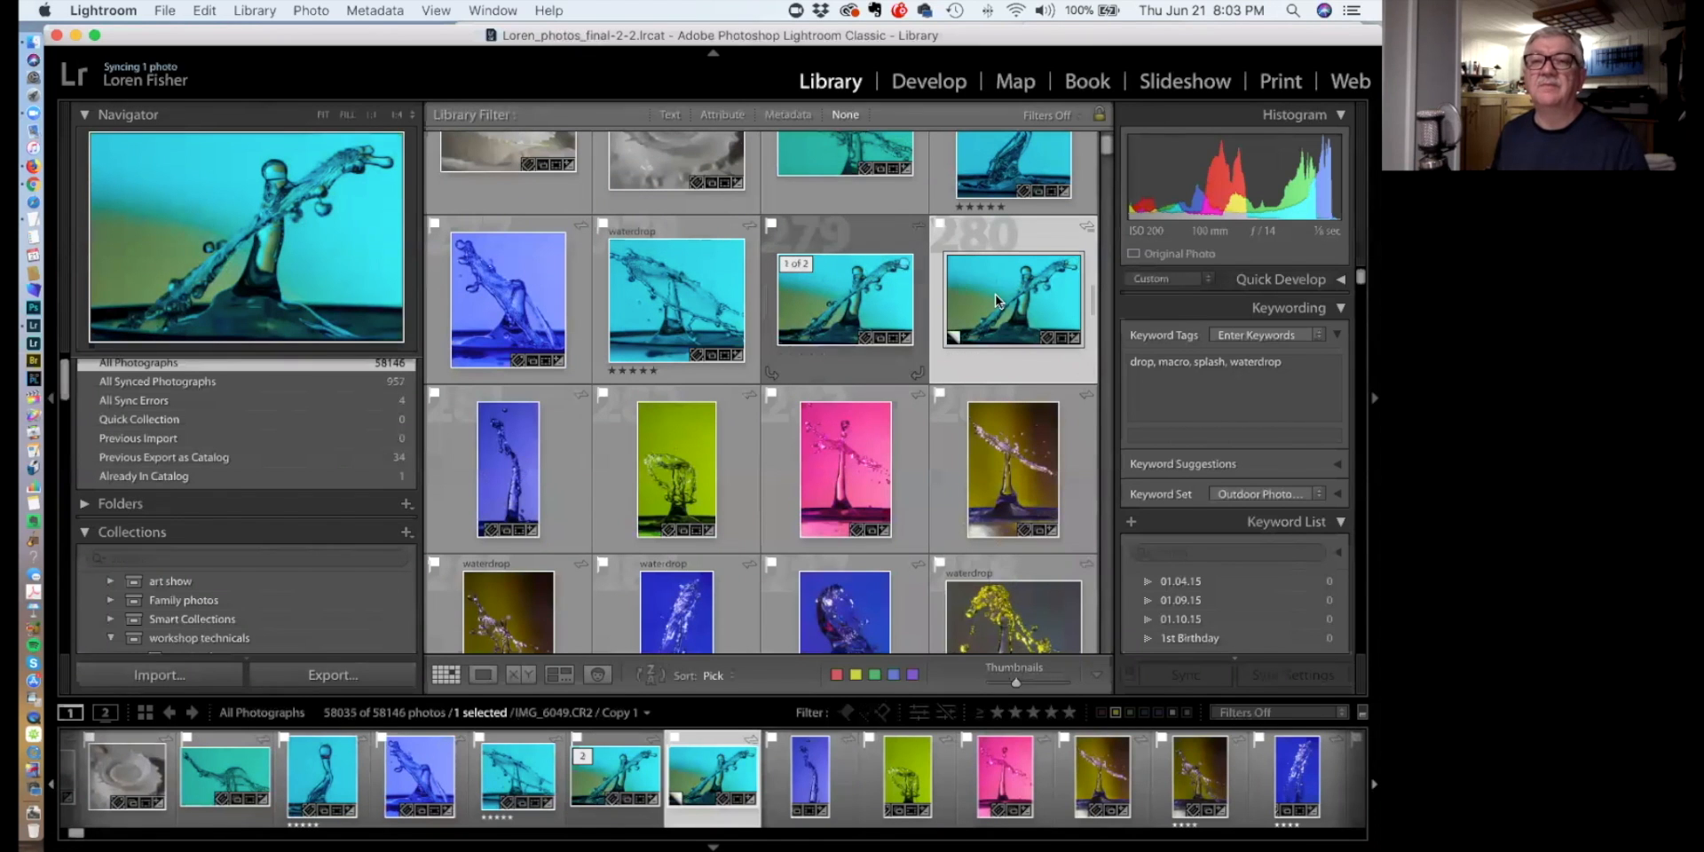
Expand Quick Develop and apply the Cross Process curve preset to the virtual copy
click(1340, 282)
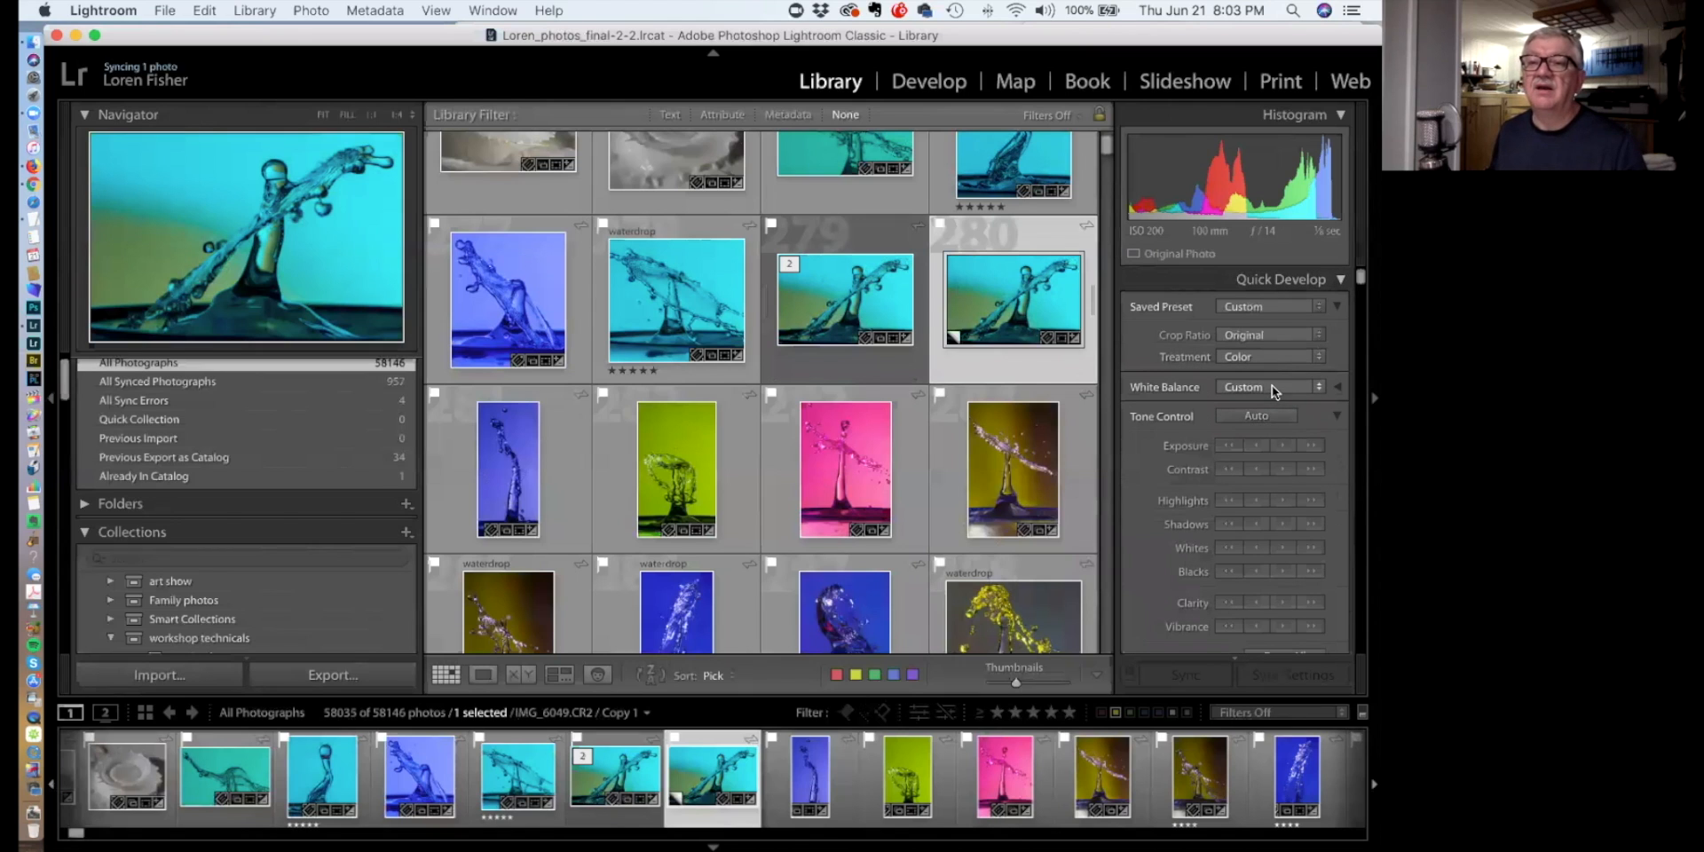
click(1278, 356)
click(1280, 354)
click(1276, 334)
click(1276, 333)
click(1269, 307)
mouse_move(1266, 489)
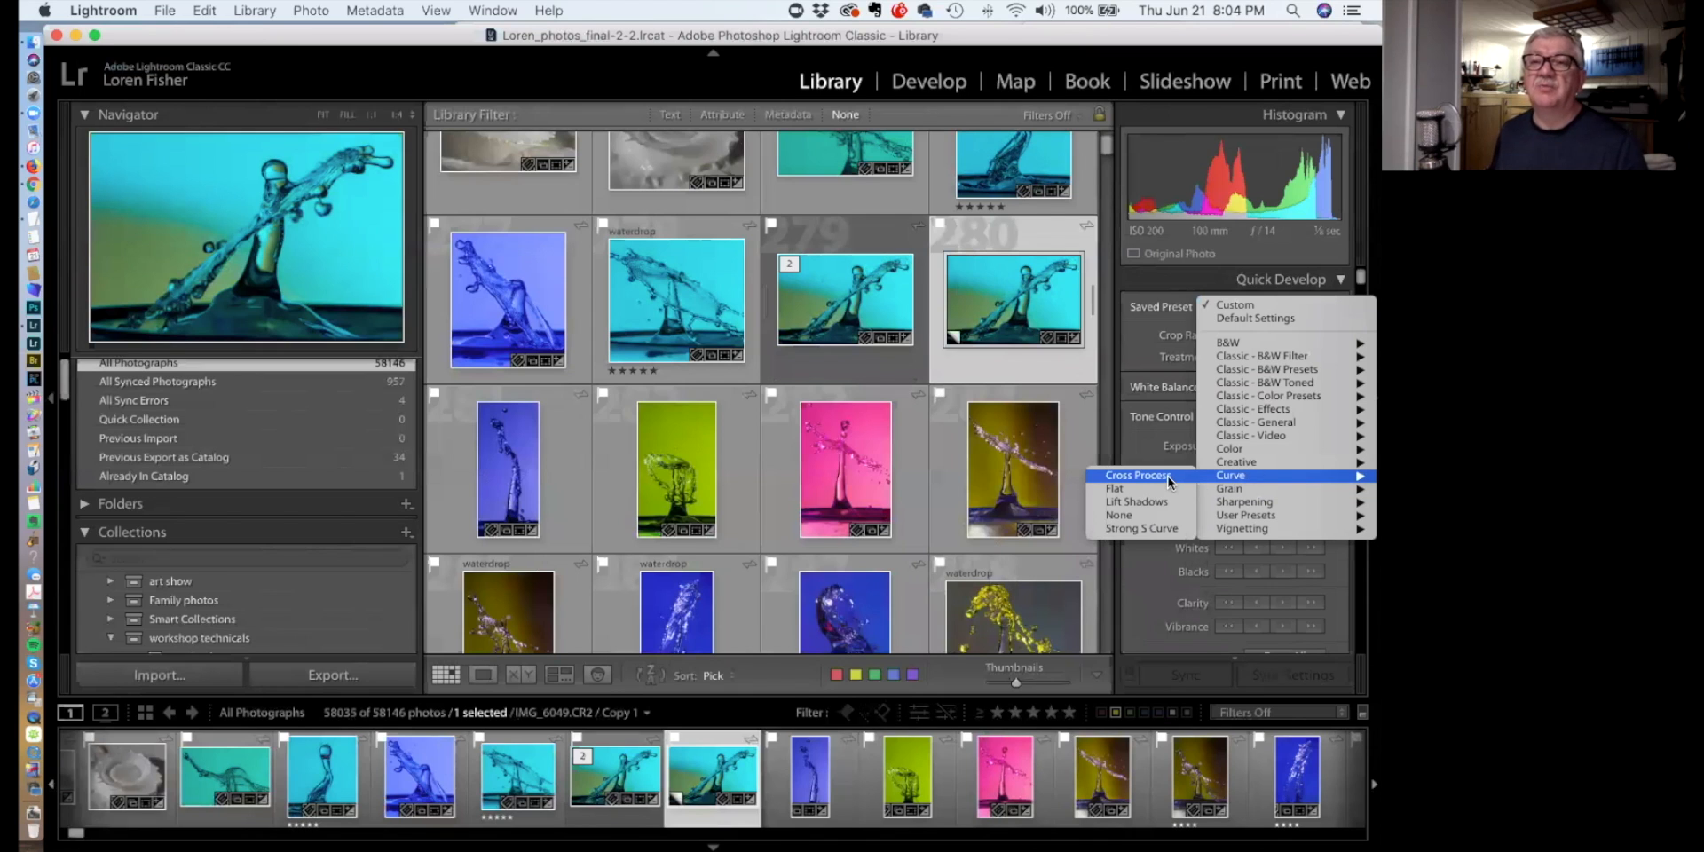
click(1170, 479)
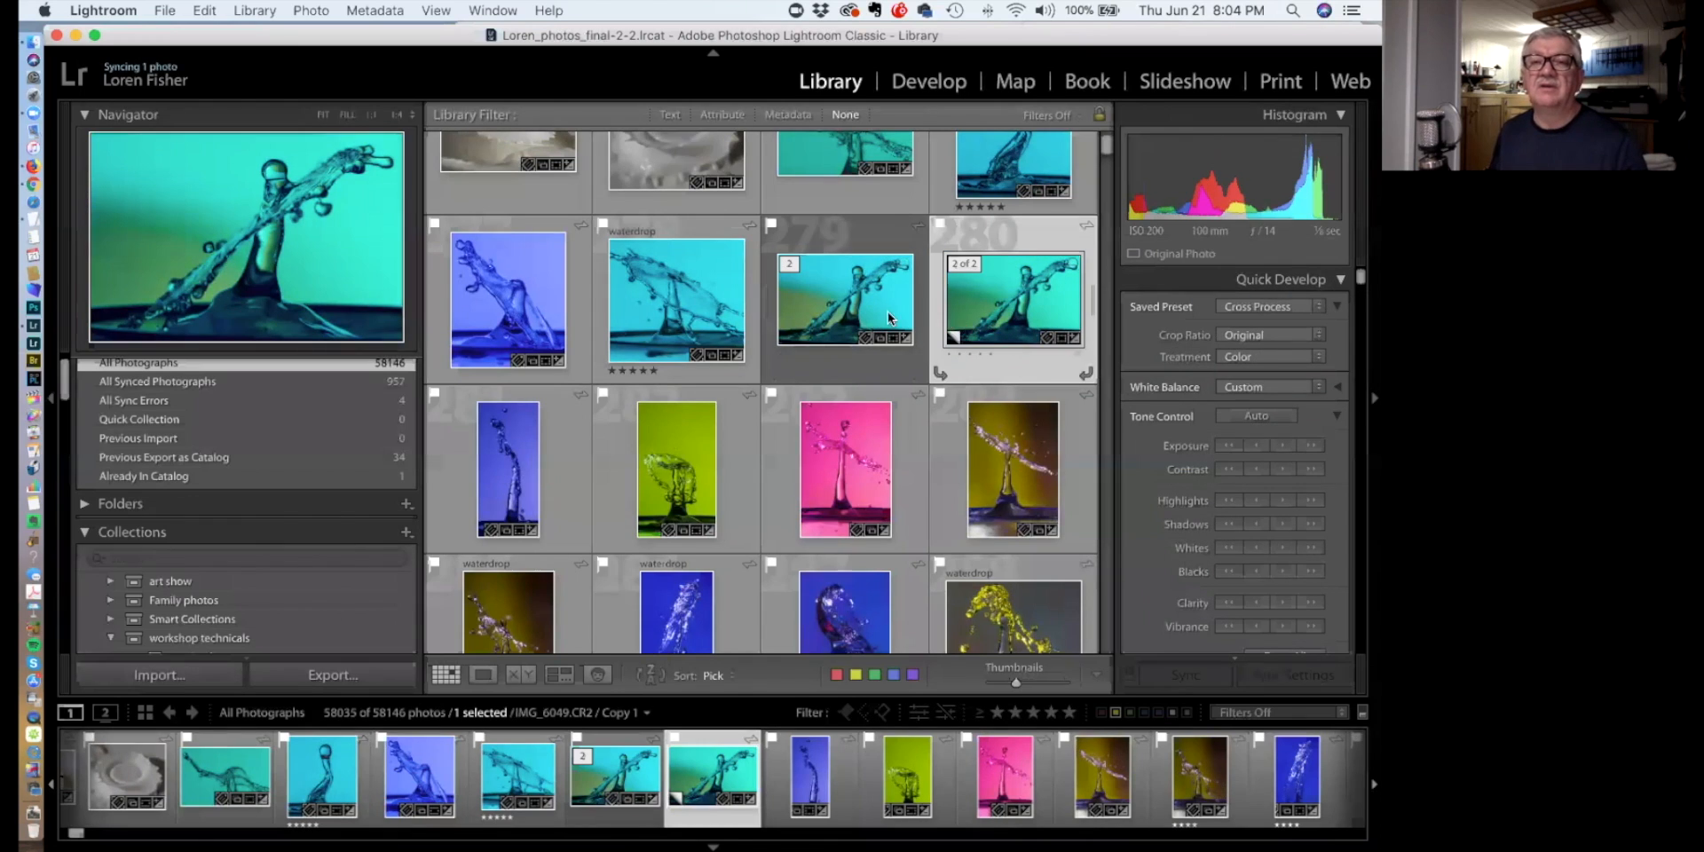
Compare the virtual copy side by side with its original, brightening the copy's exposure and darkening it well below the original
super+click(841, 305)
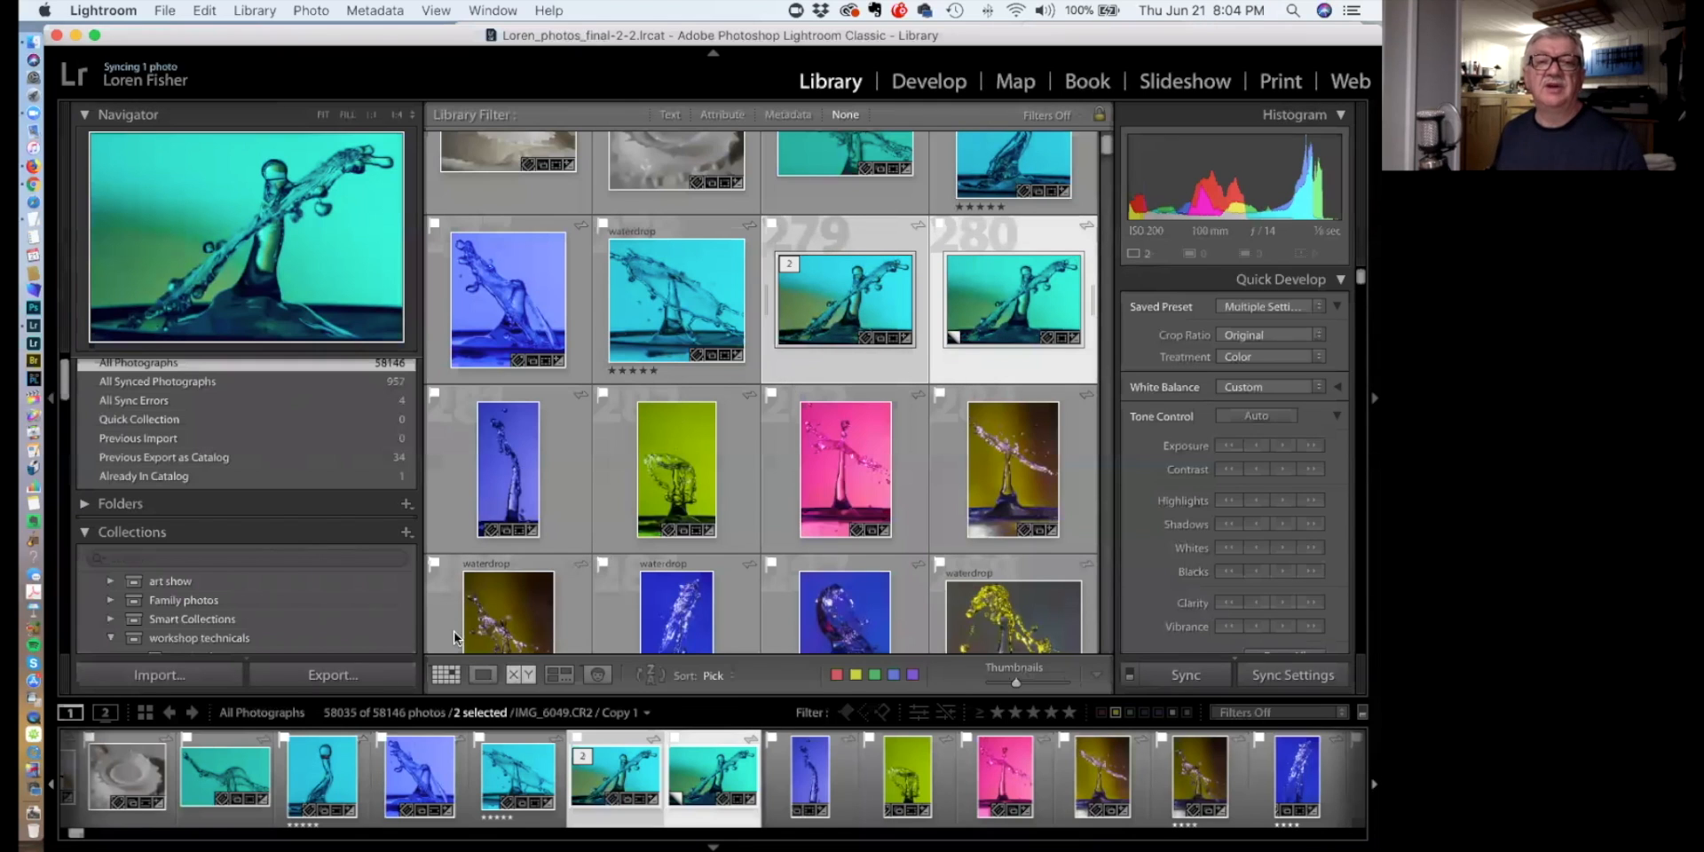
click(49, 404)
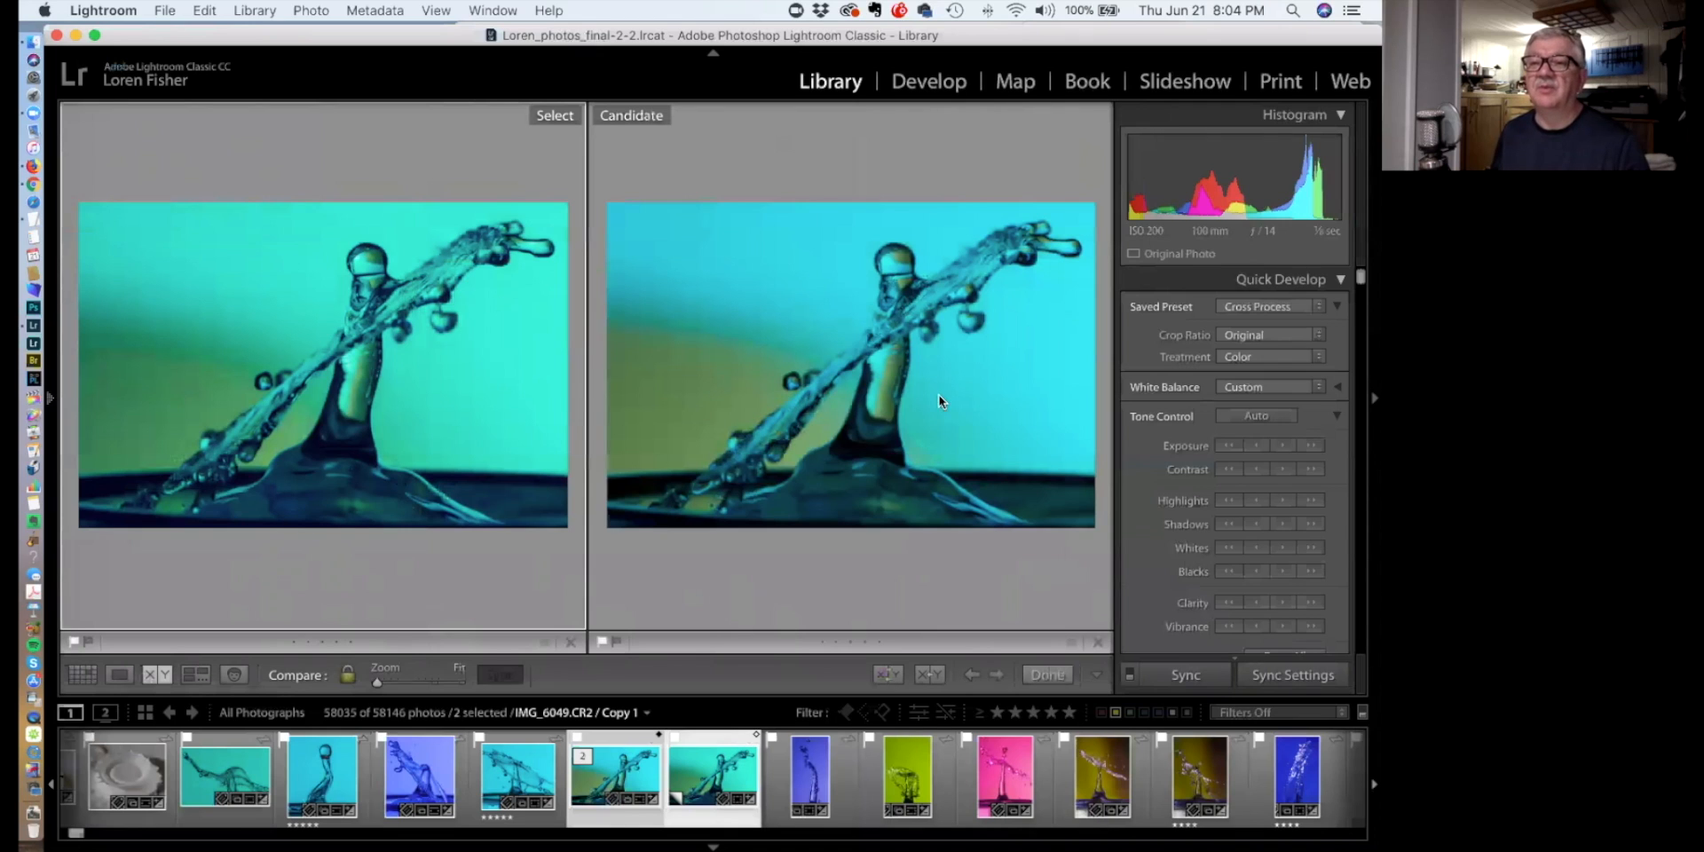
click(1310, 445)
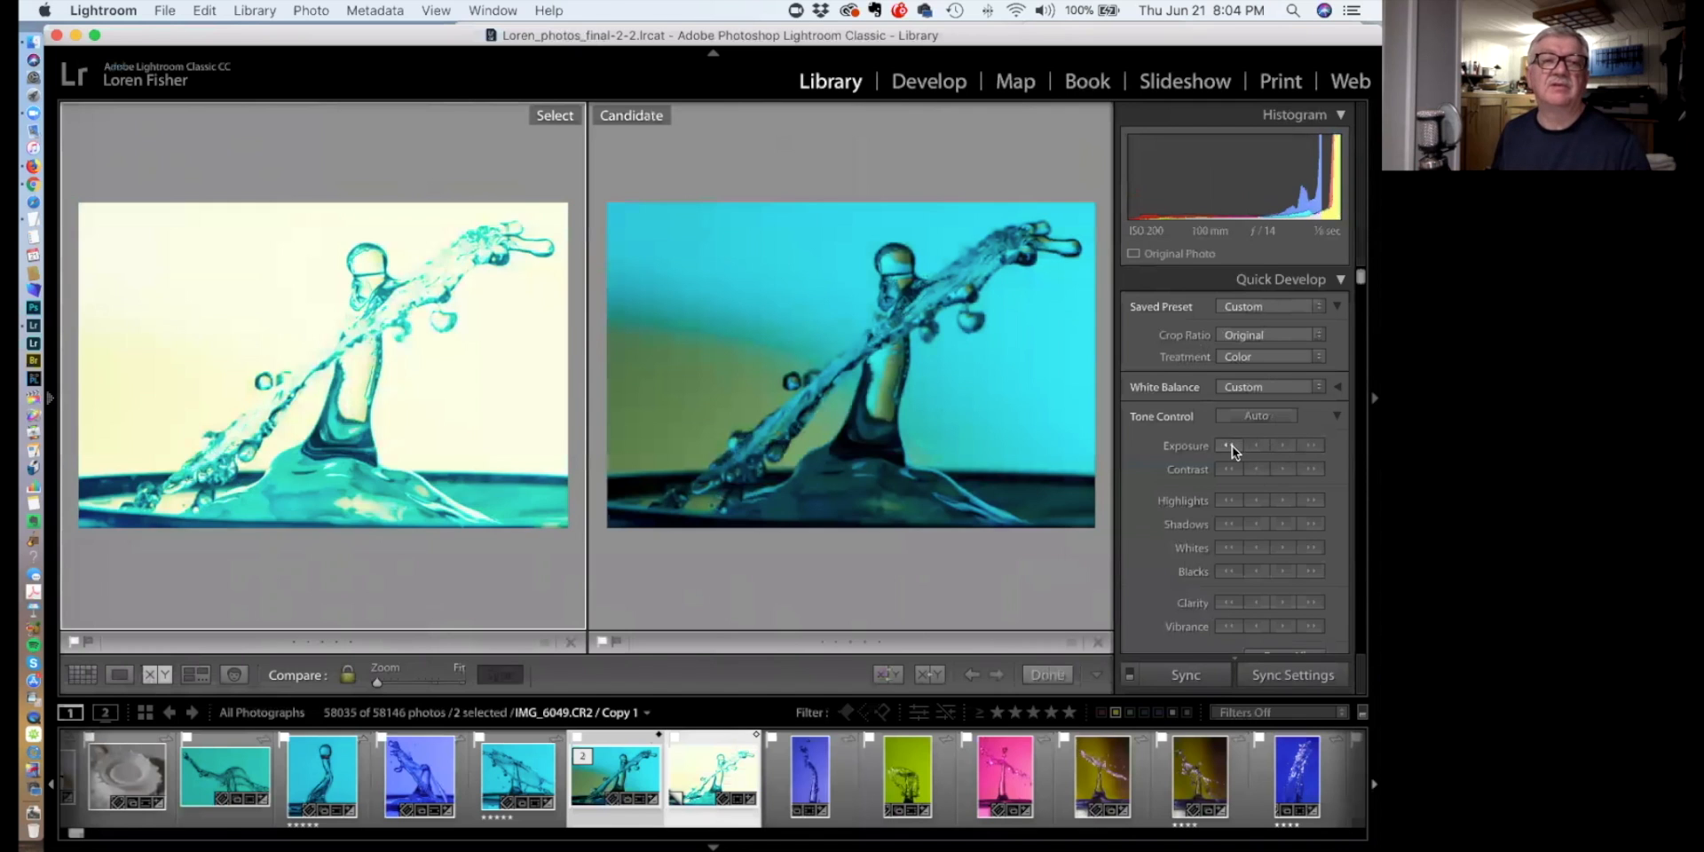
click(1230, 445)
click(1230, 445)
click(1230, 445)
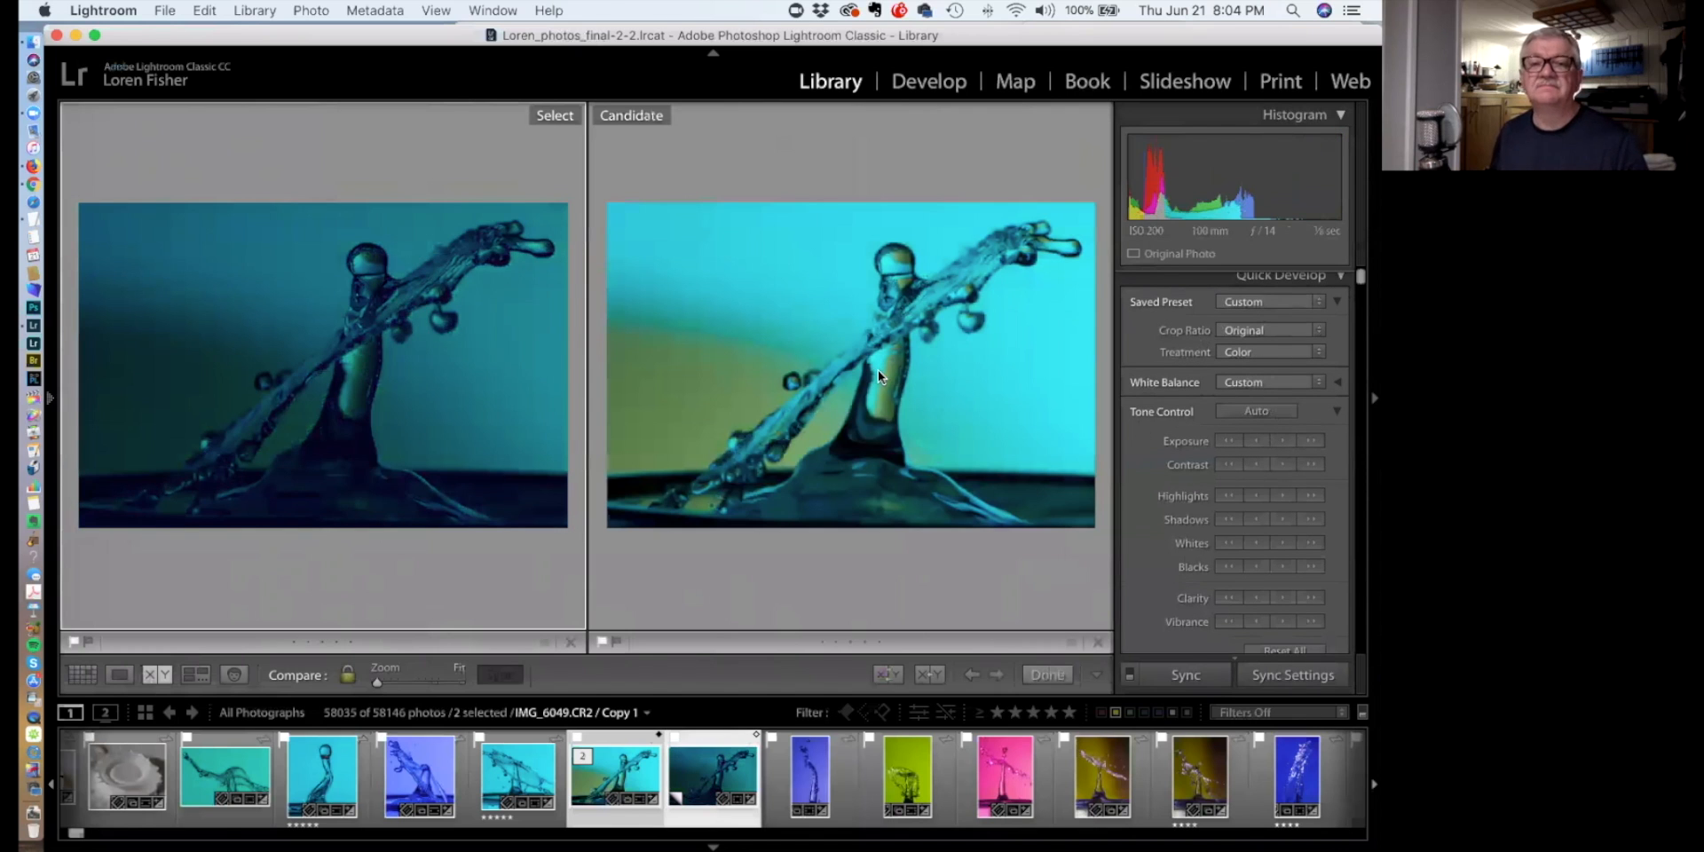
Return to the grid view and look over the neighbouring photos
key(g)
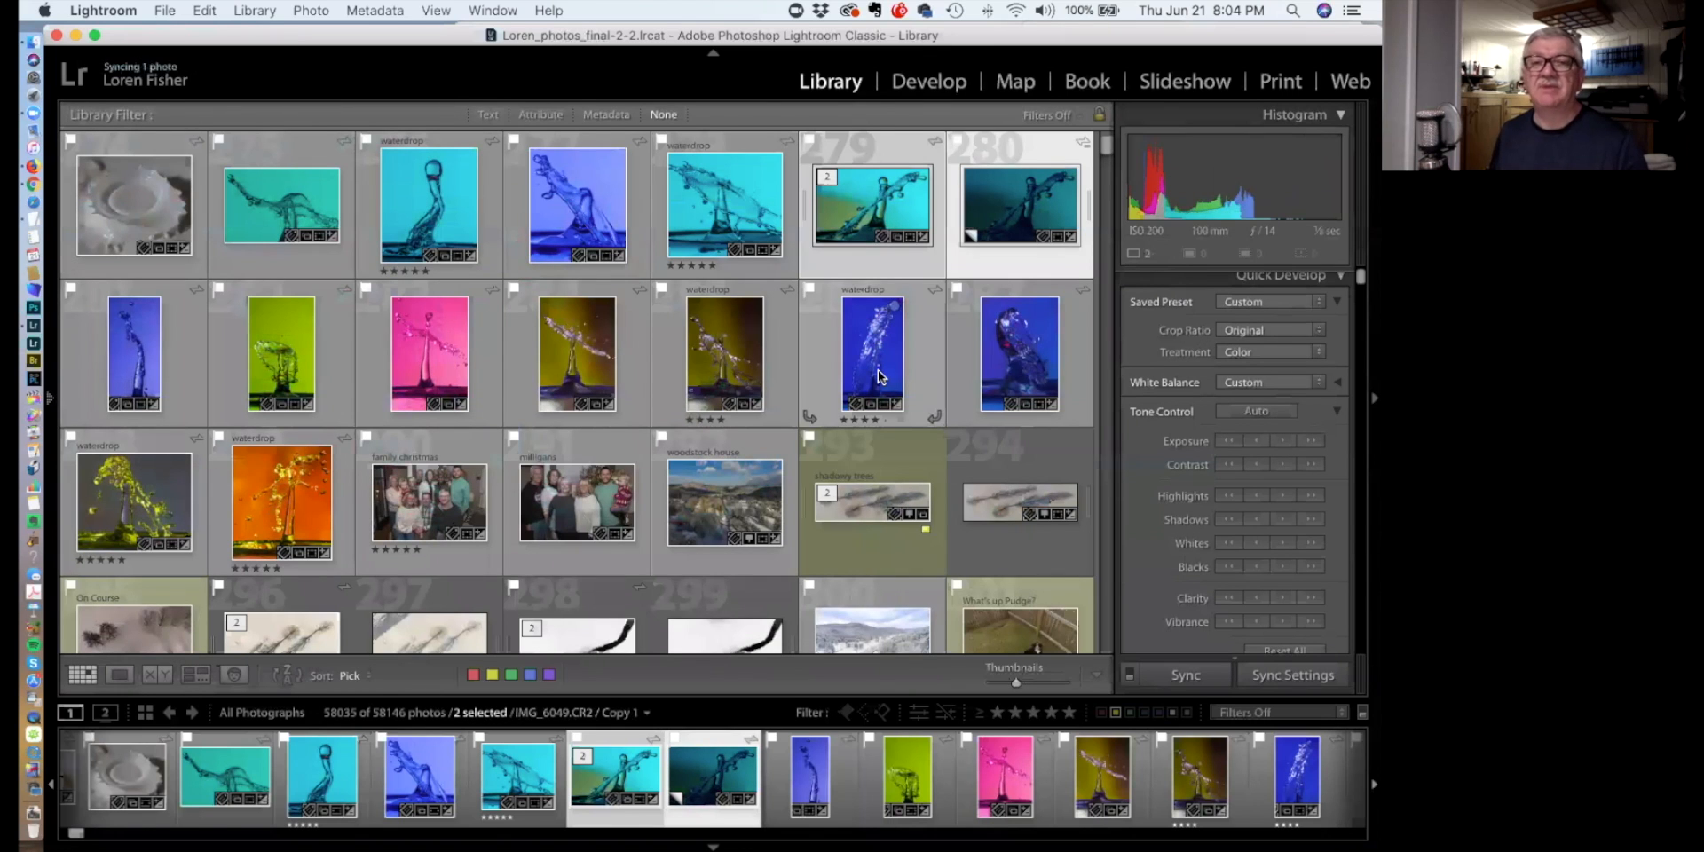
scroll(877, 371, up, 2)
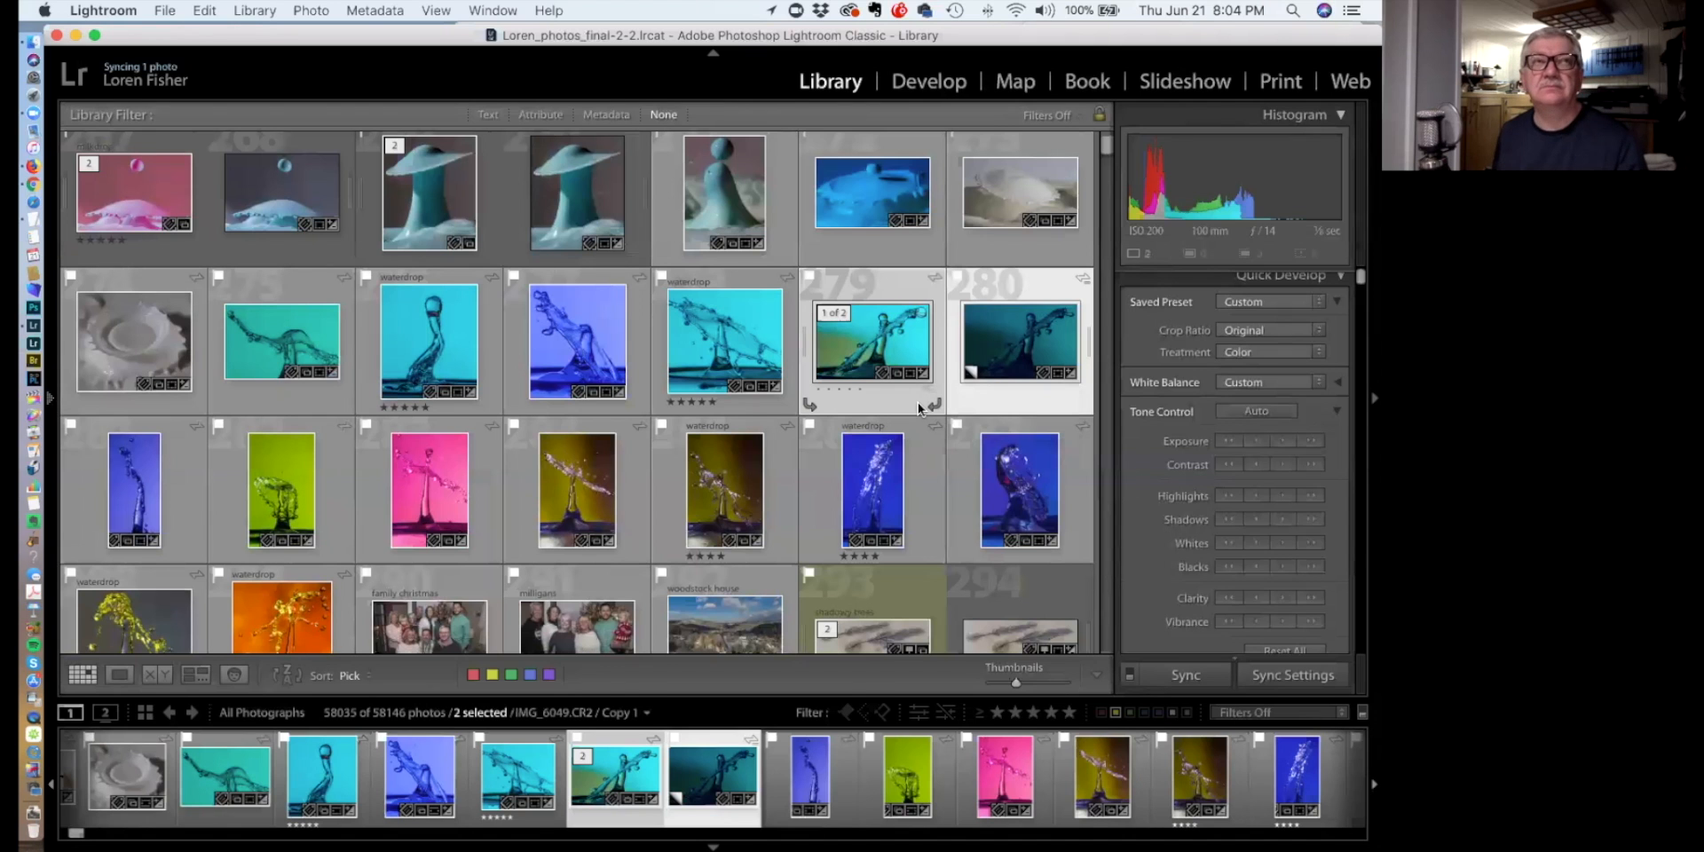
scroll(903, 396, down, 3)
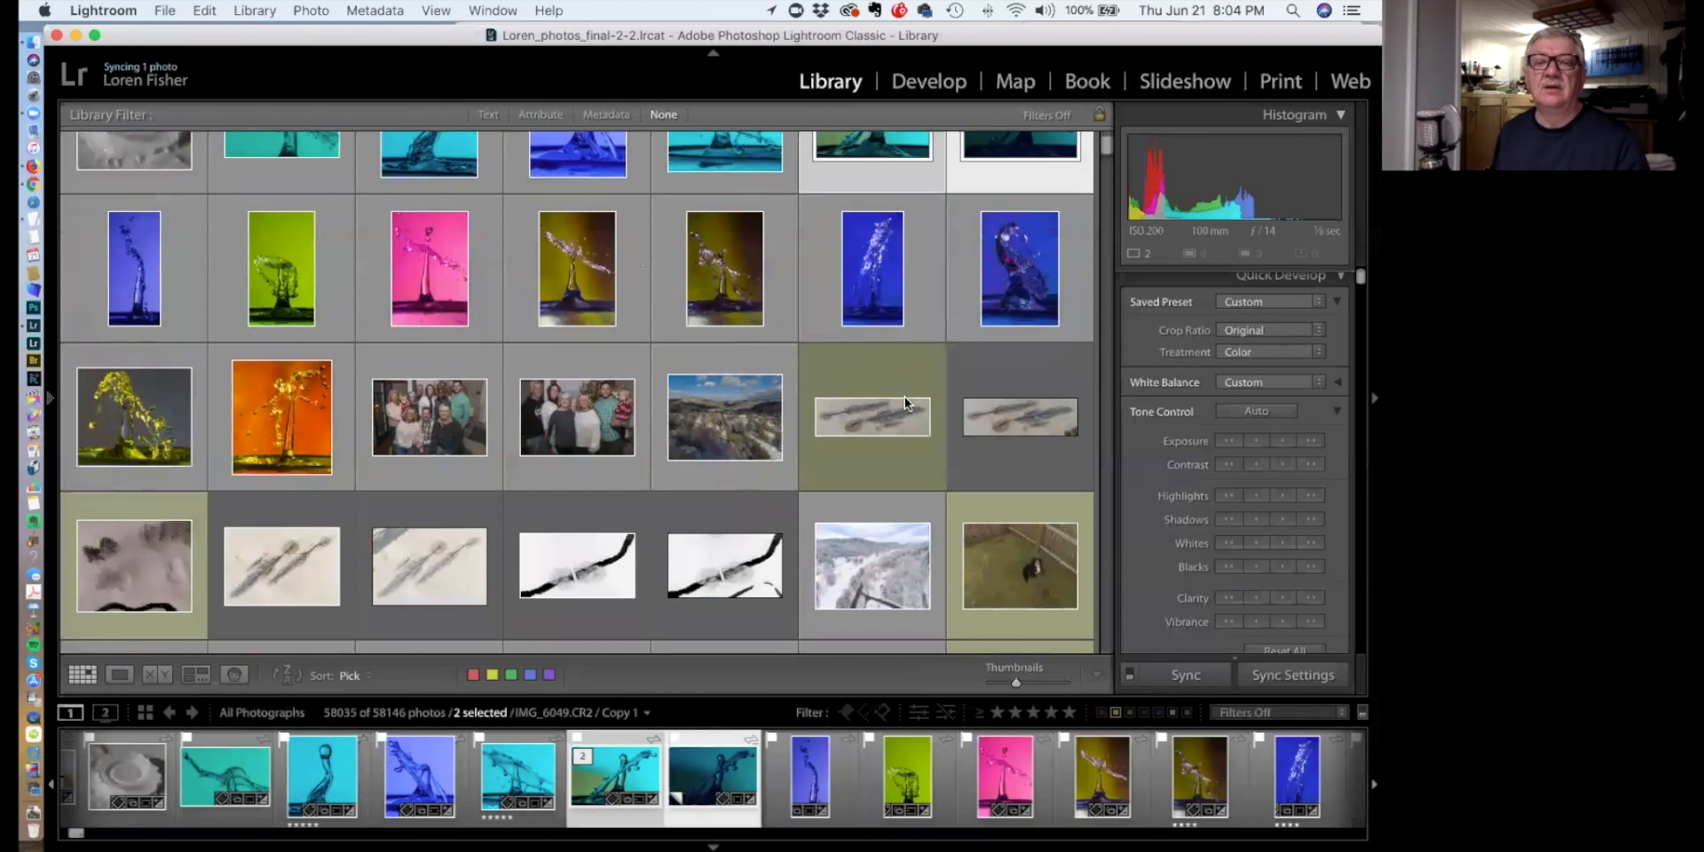
Collapse Quick Develop and the Keyword List, and look over the Keywording and Metadata sections
scroll(903, 396, up, 5)
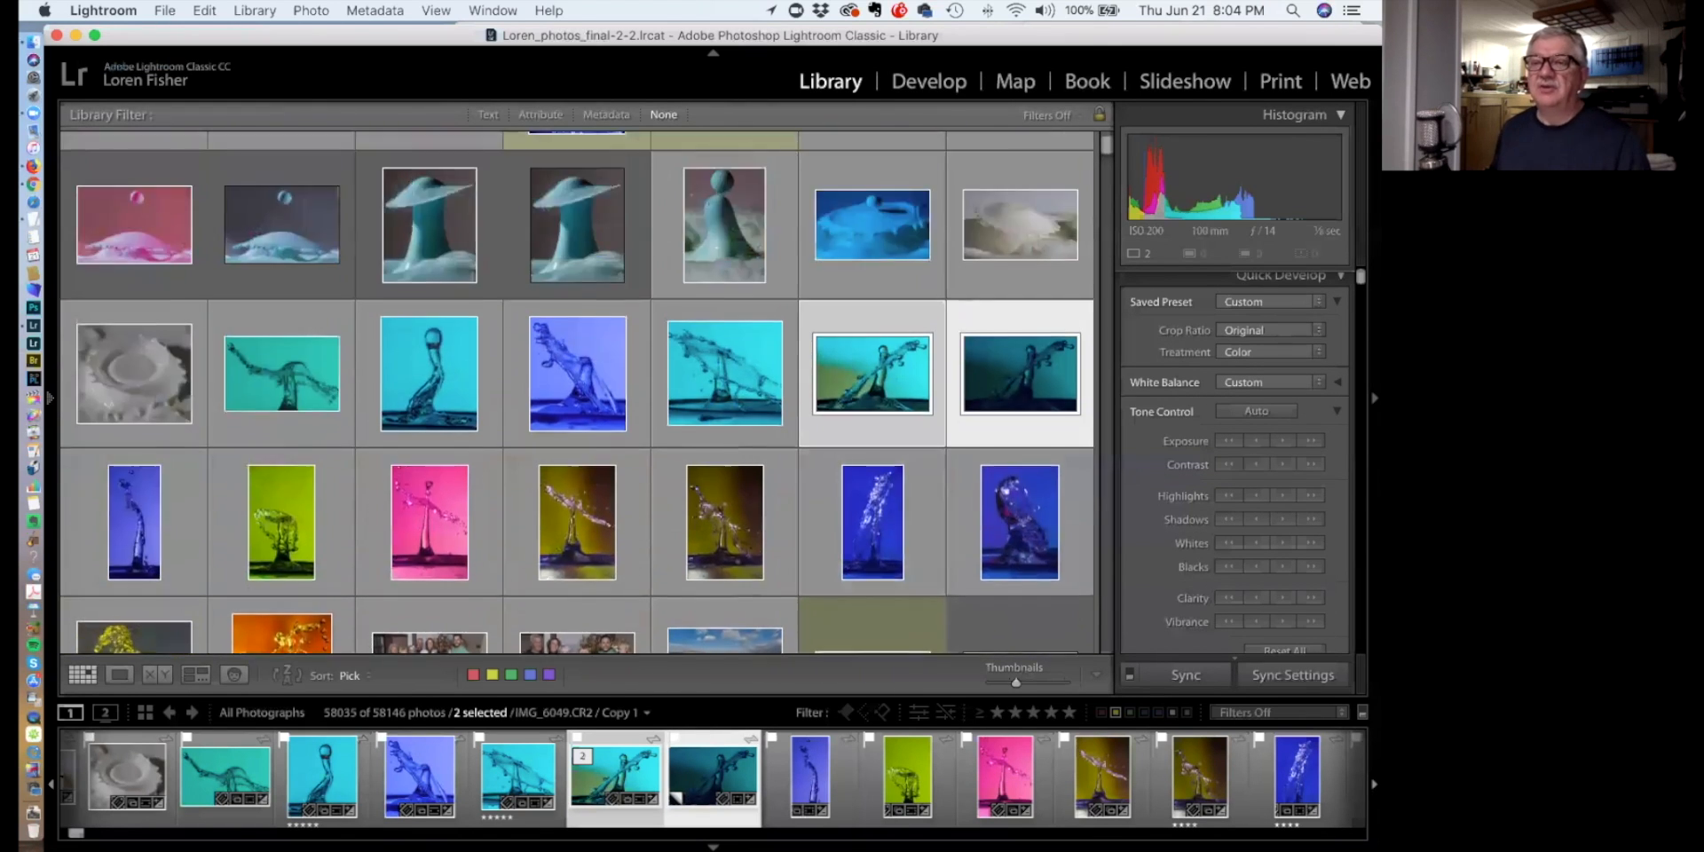
click(1342, 279)
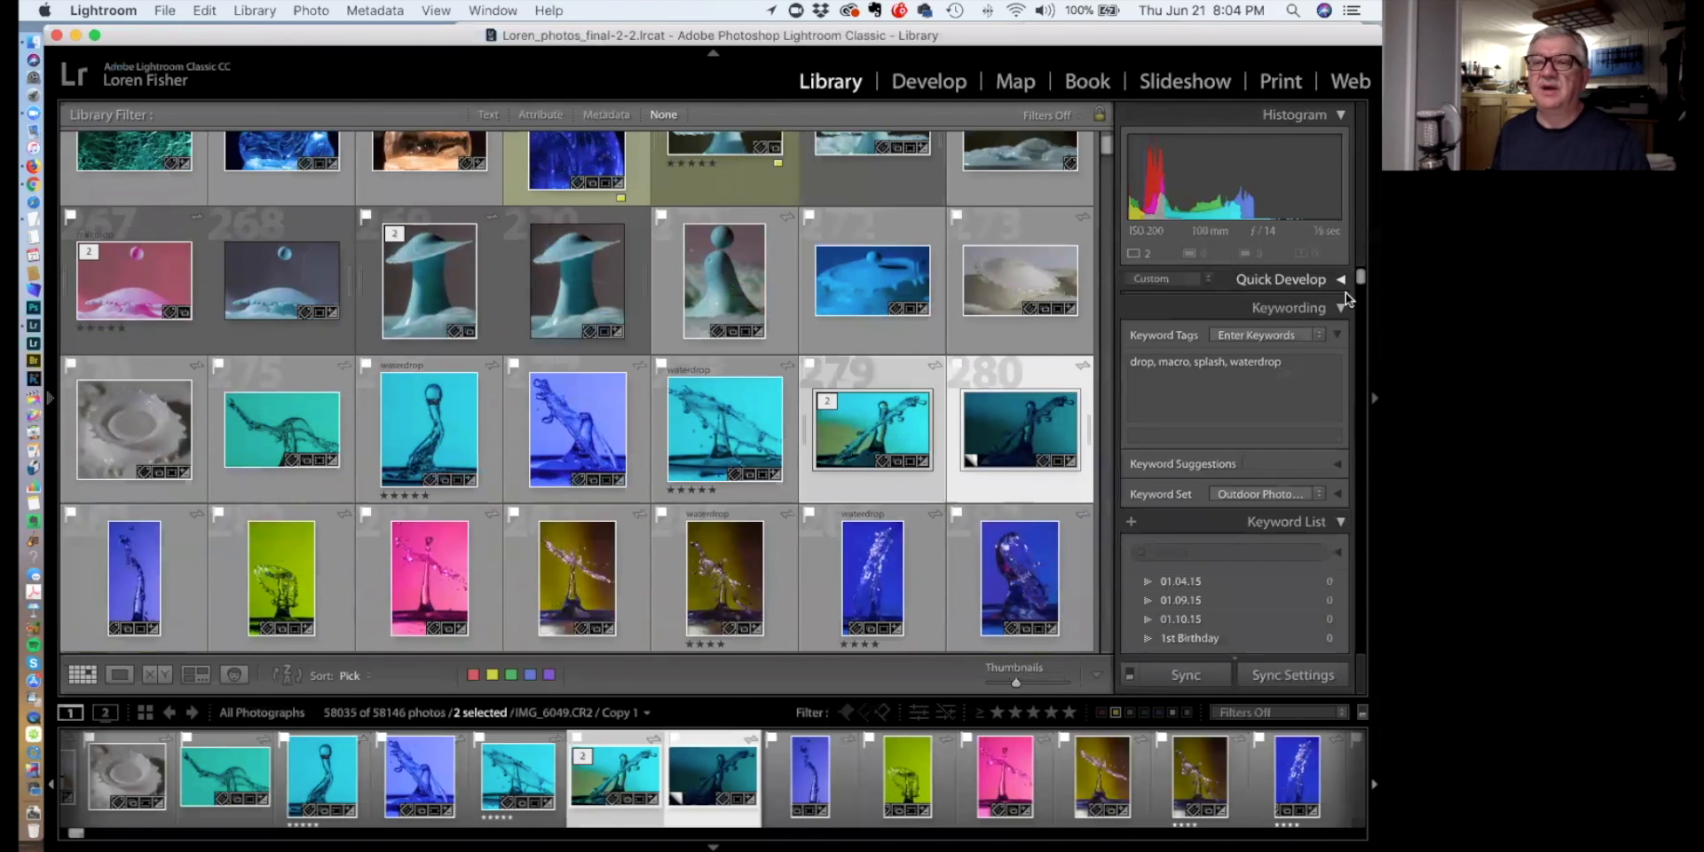
scroll(1298, 345, down, 5)
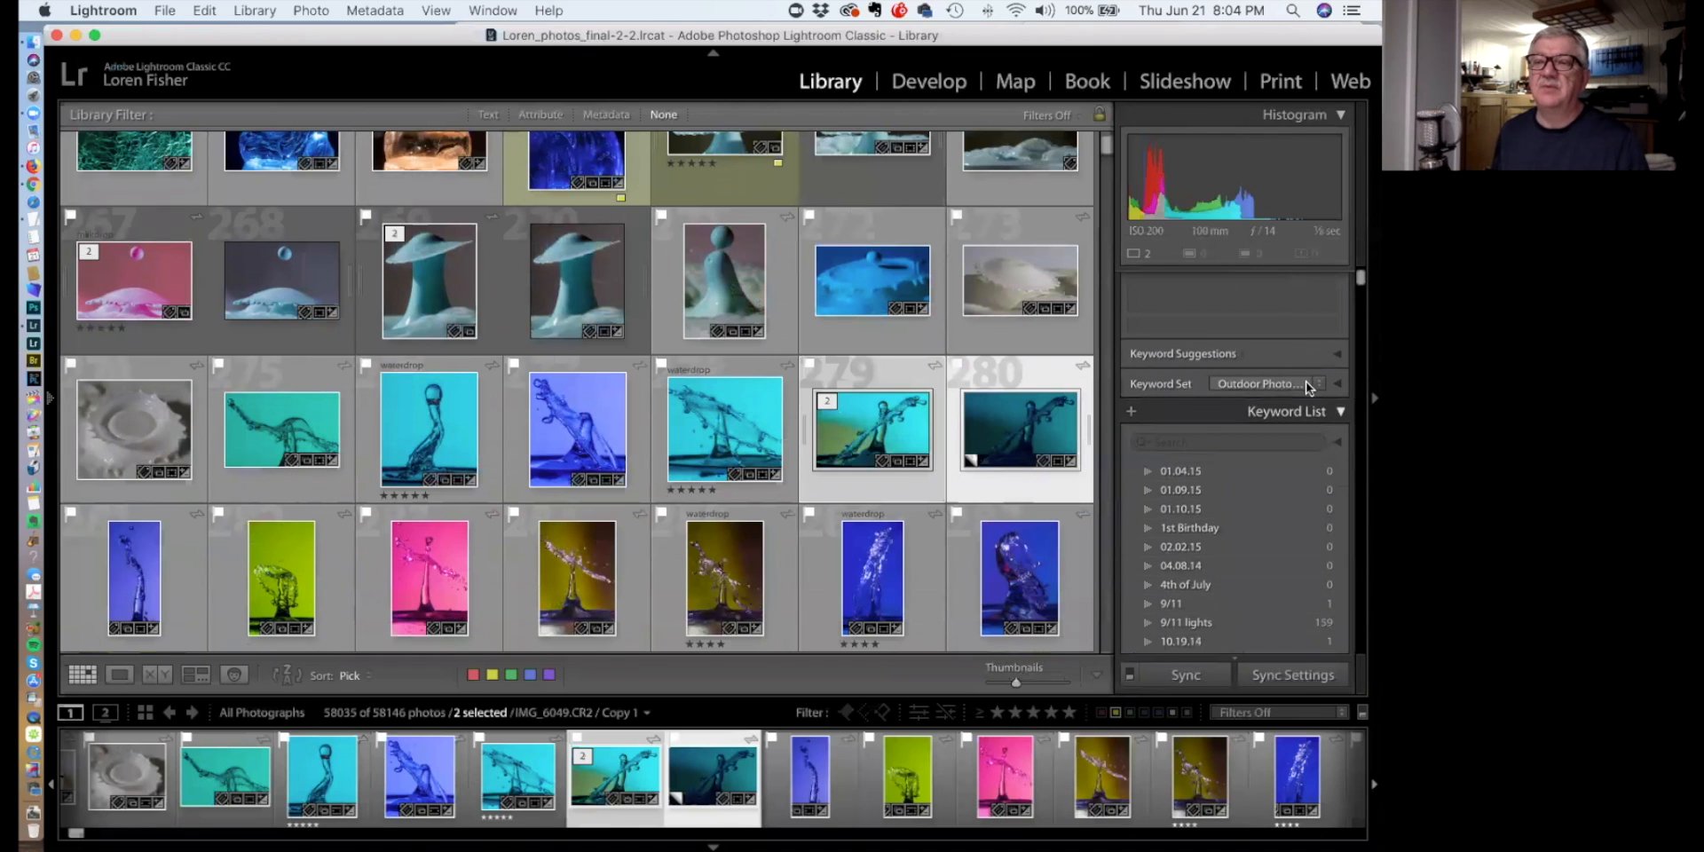
scroll(1296, 358, down, 10)
scroll(1294, 367, up, 8)
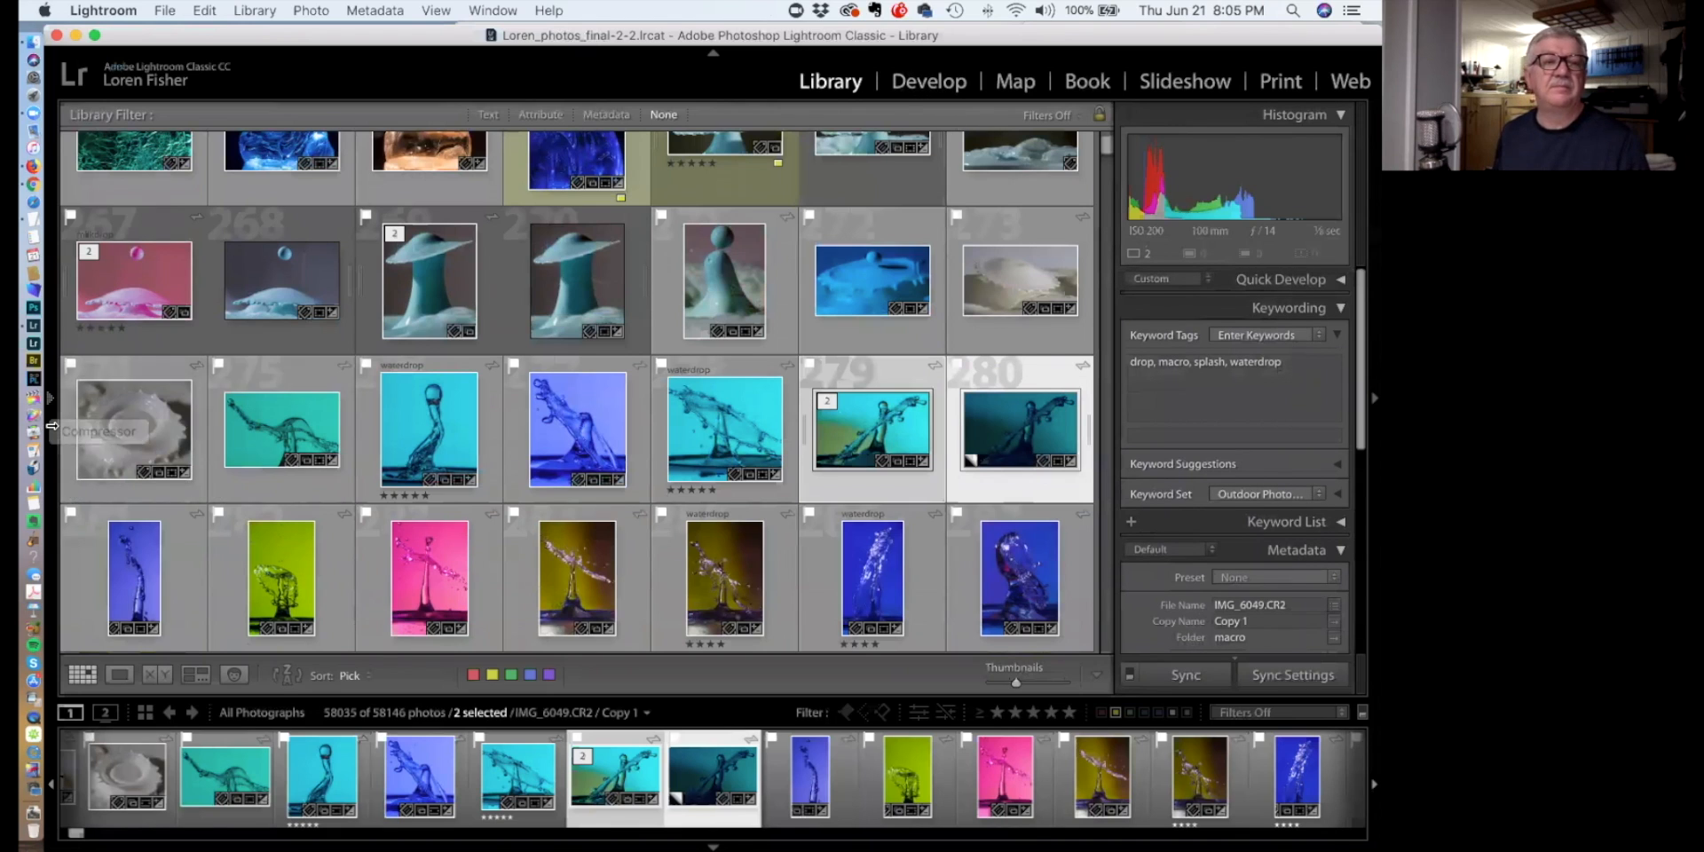
Open the "lightroom demo" collection from the workshop collections
click(49, 398)
scroll(256, 460, down, 2)
scroll(256, 461, down, 10)
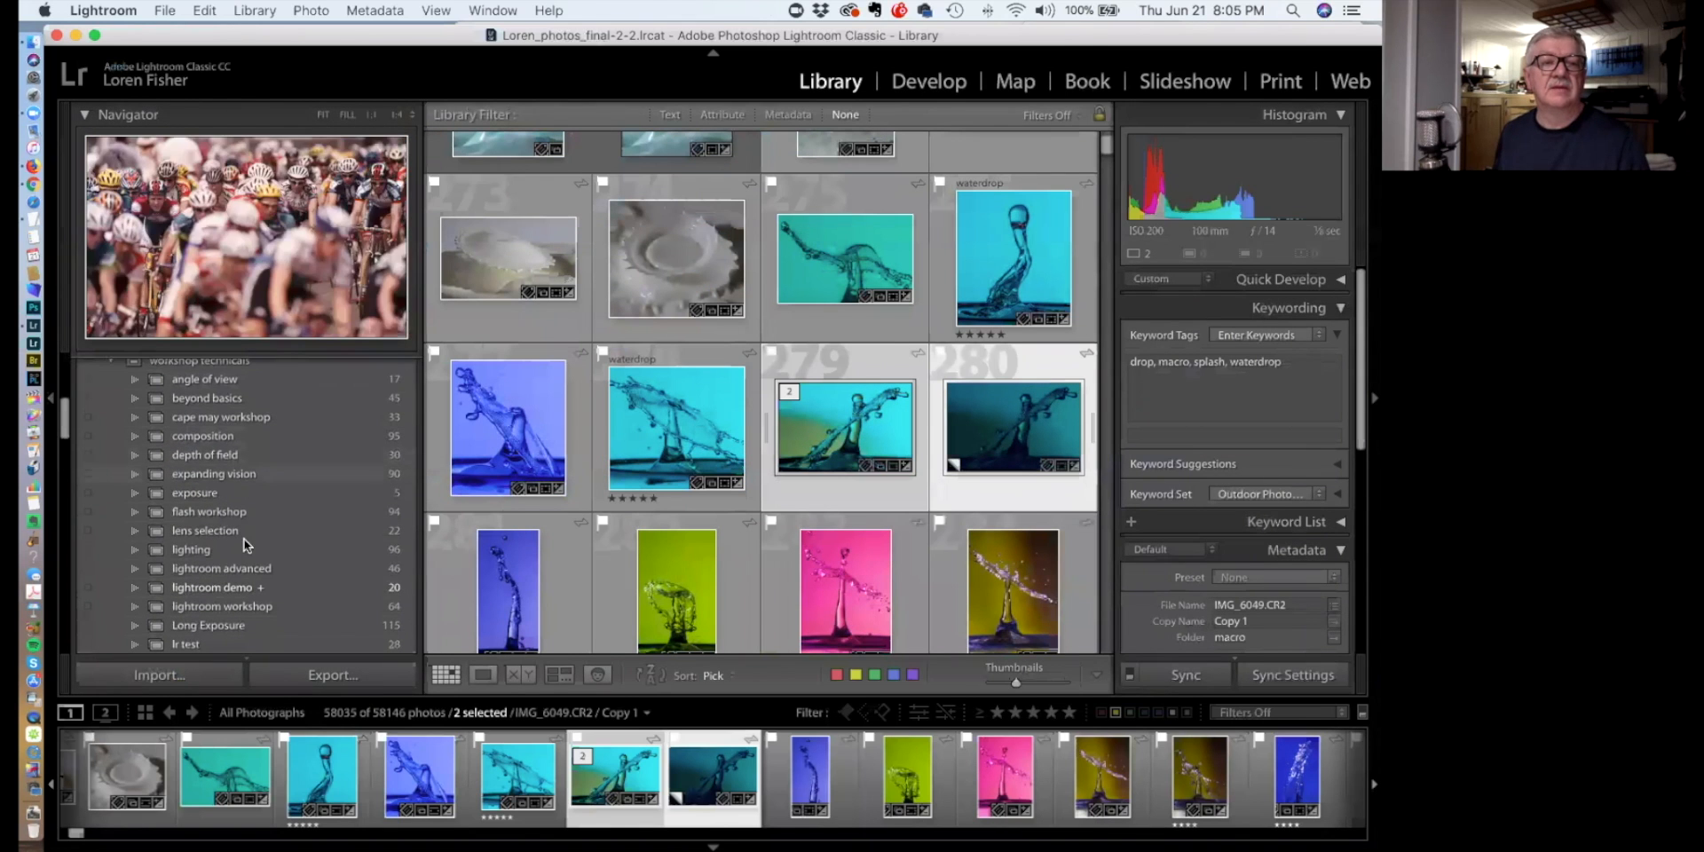
click(234, 588)
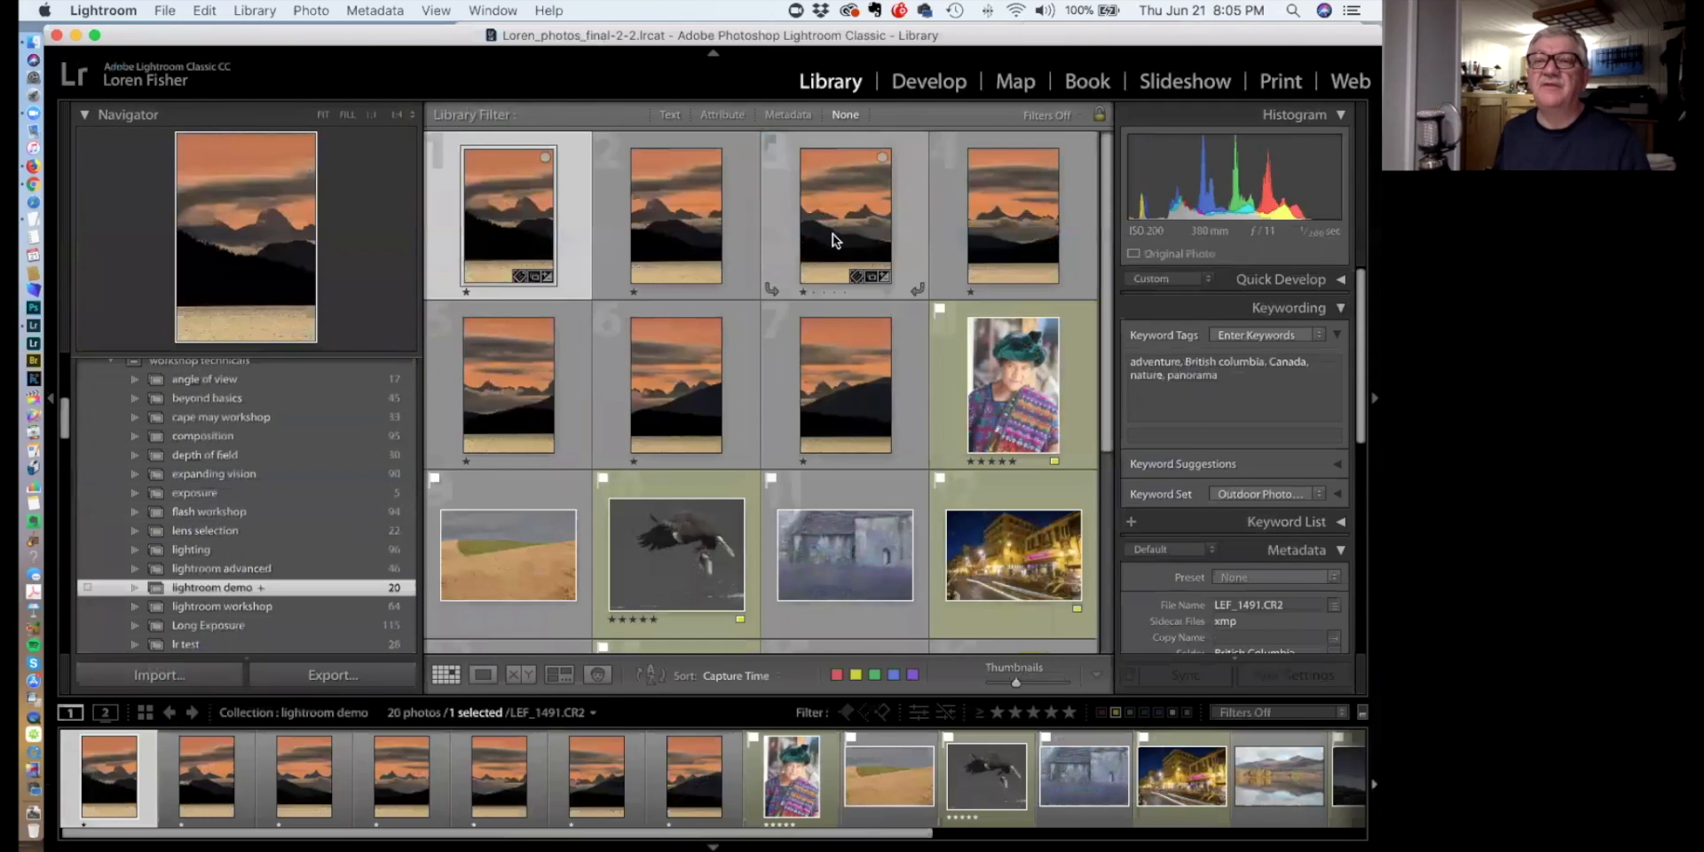
View the first orange sunset mountain photo in the Develop module and return to the Library grid
click(927, 87)
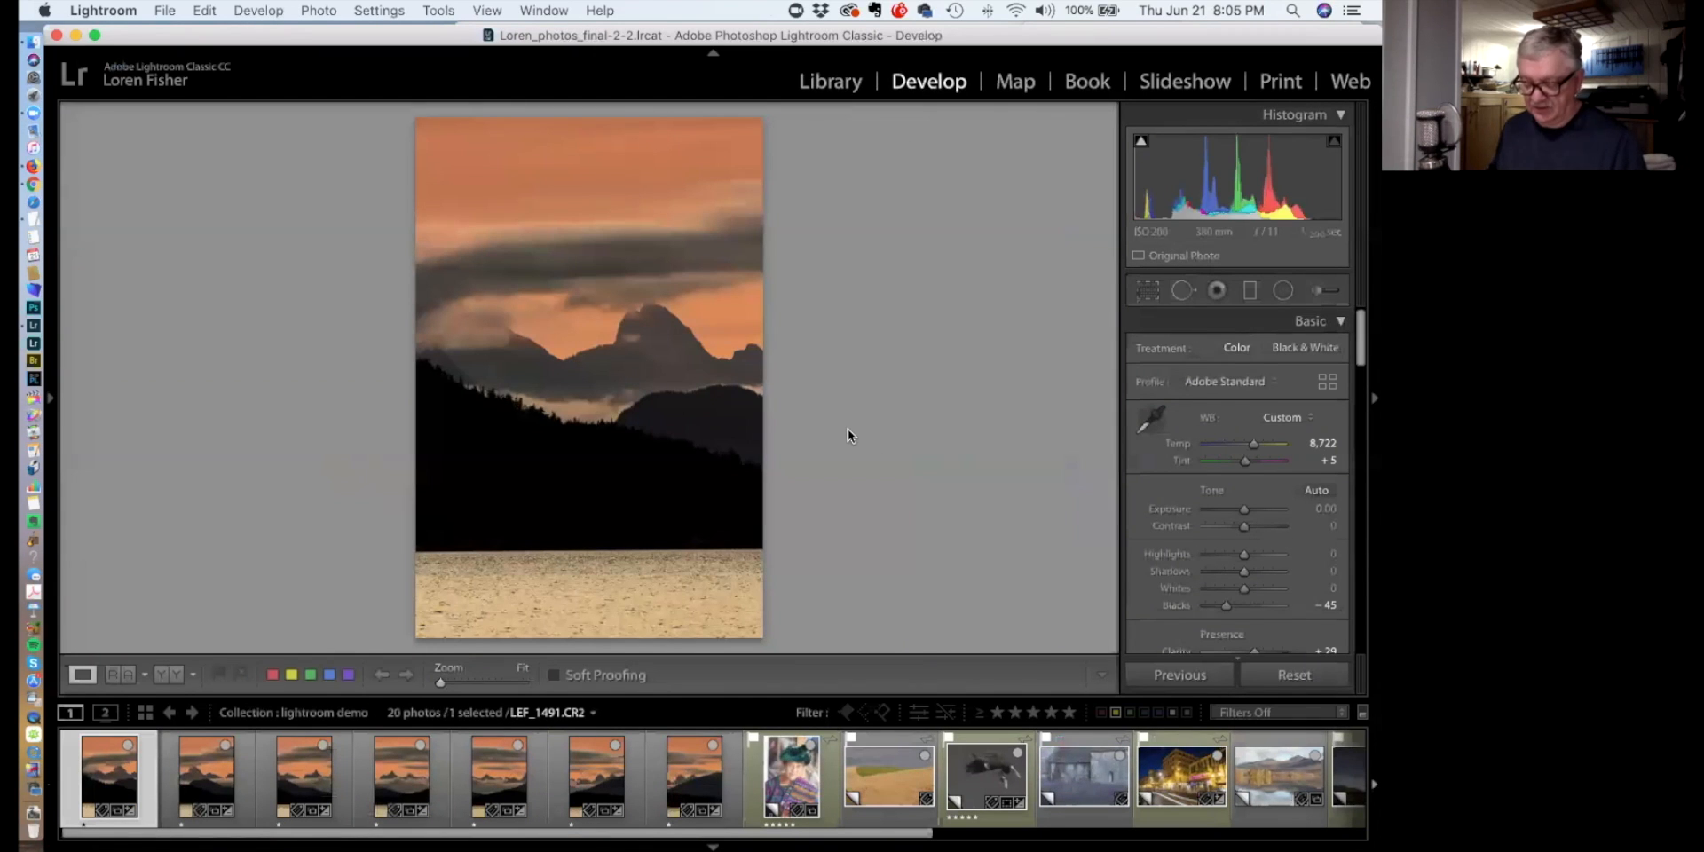
key(g)
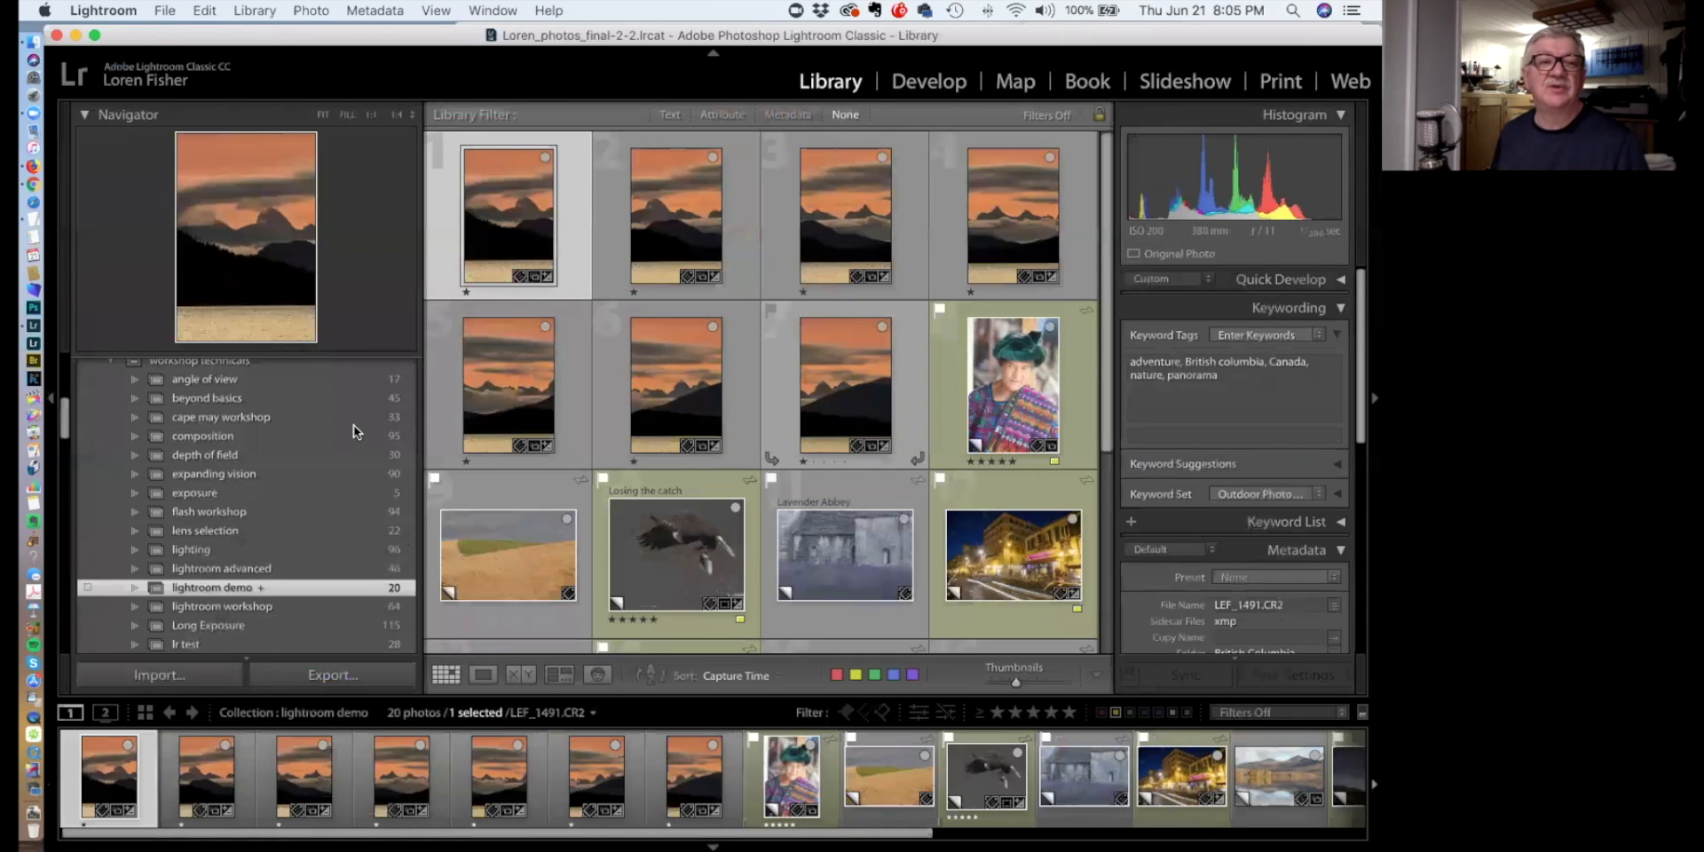
click(50, 401)
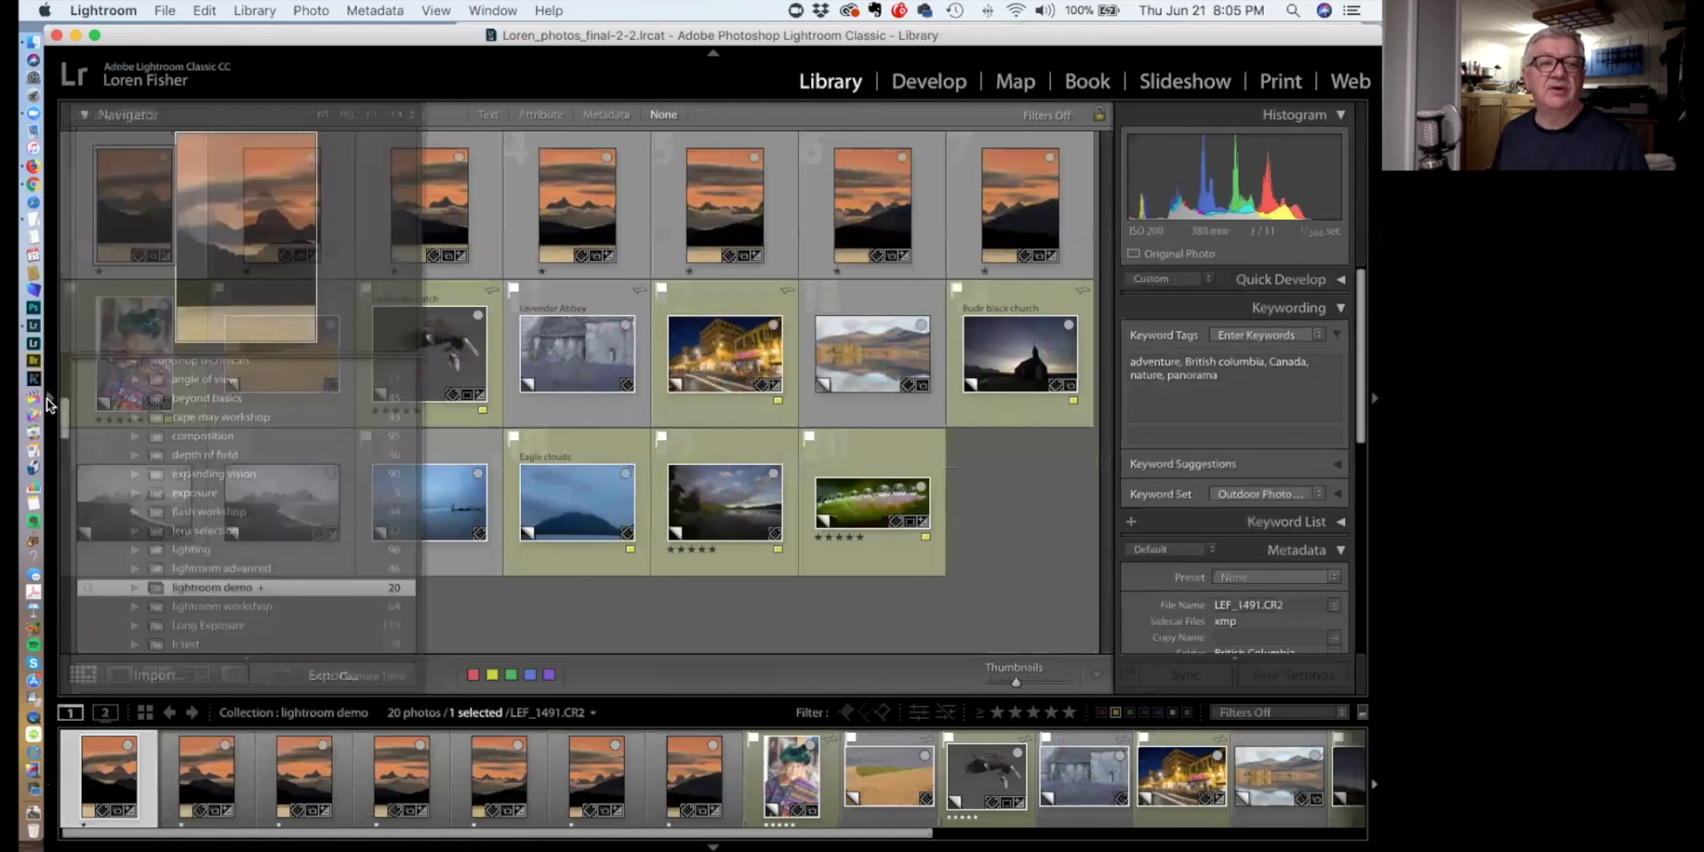
click(51, 401)
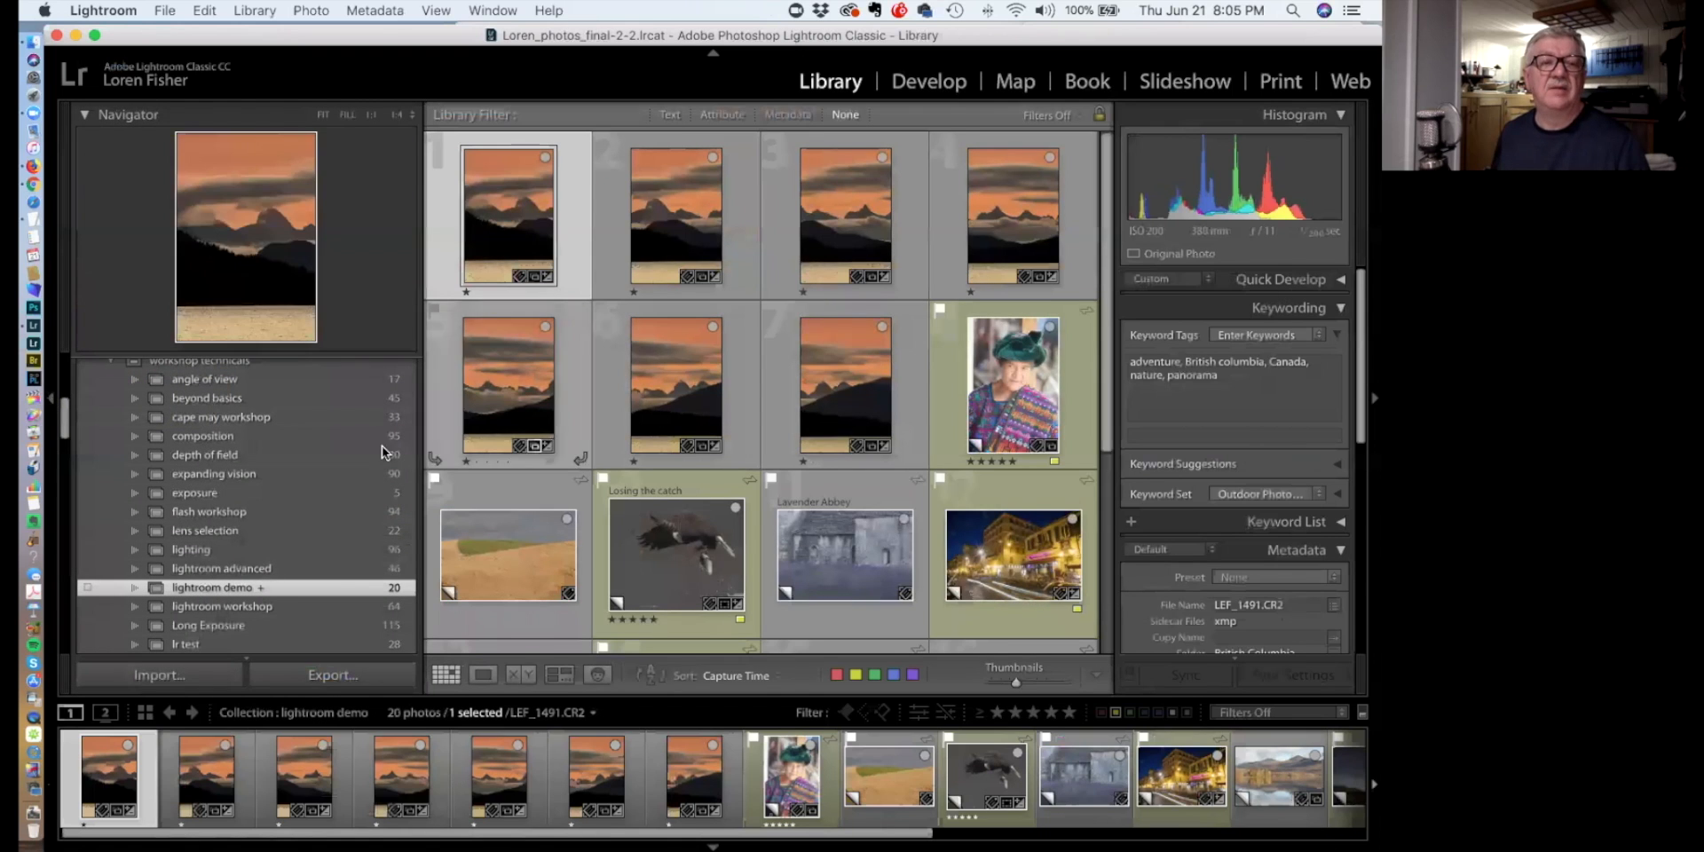
Examine the Library's Catalog, Folders, Collections and Publish Services sections
scroll(317, 434, up, 5)
scroll(317, 434, up, 5)
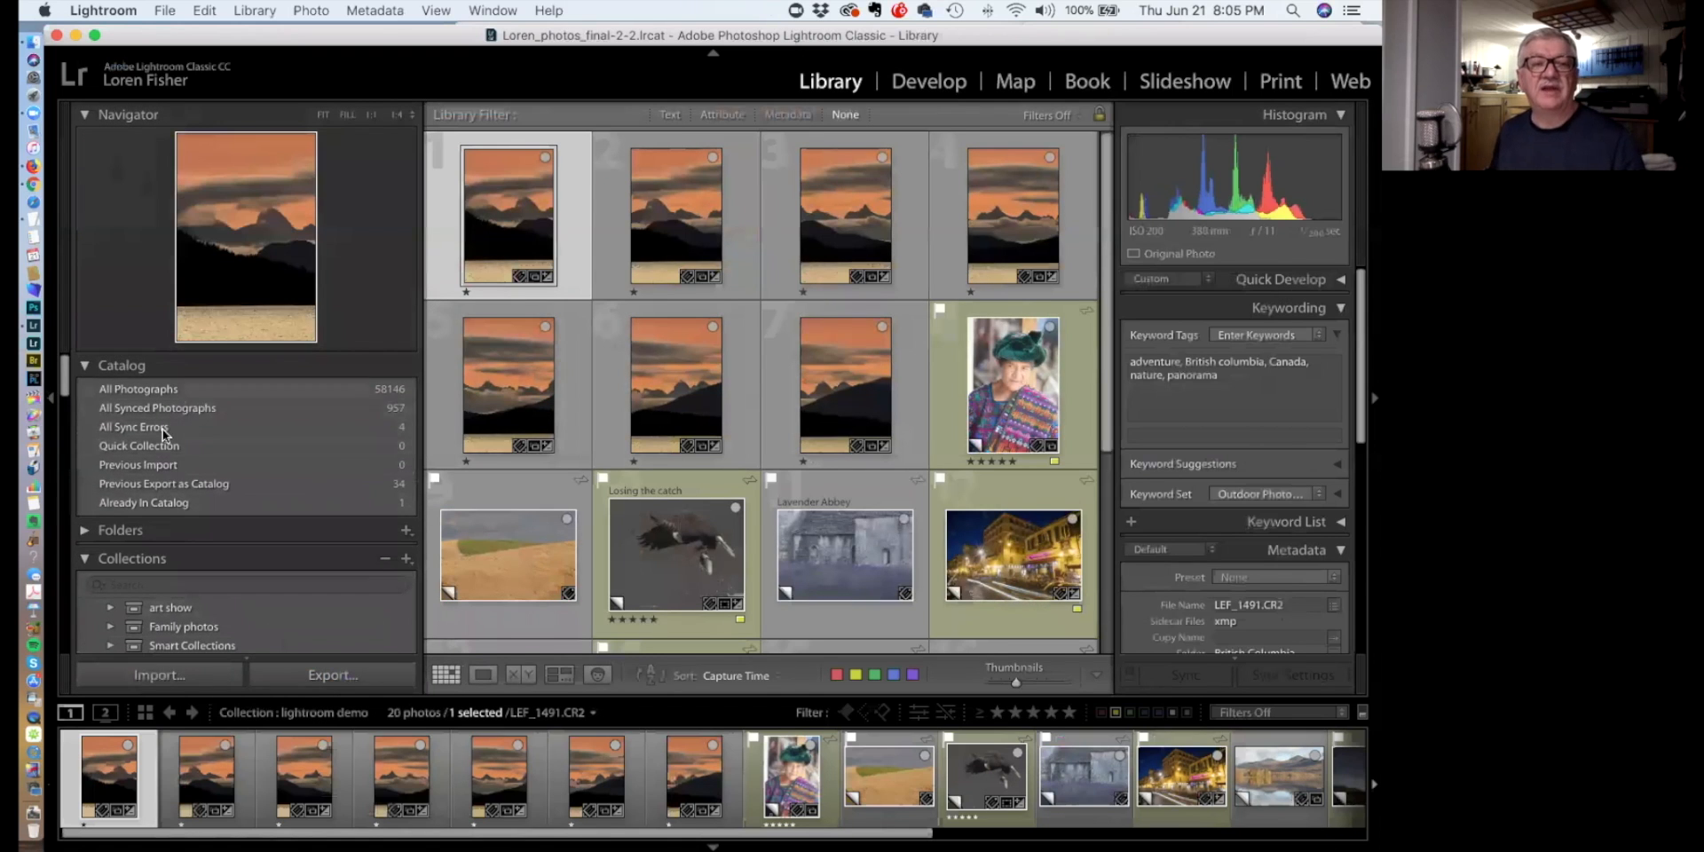
scroll(218, 564, down, 8)
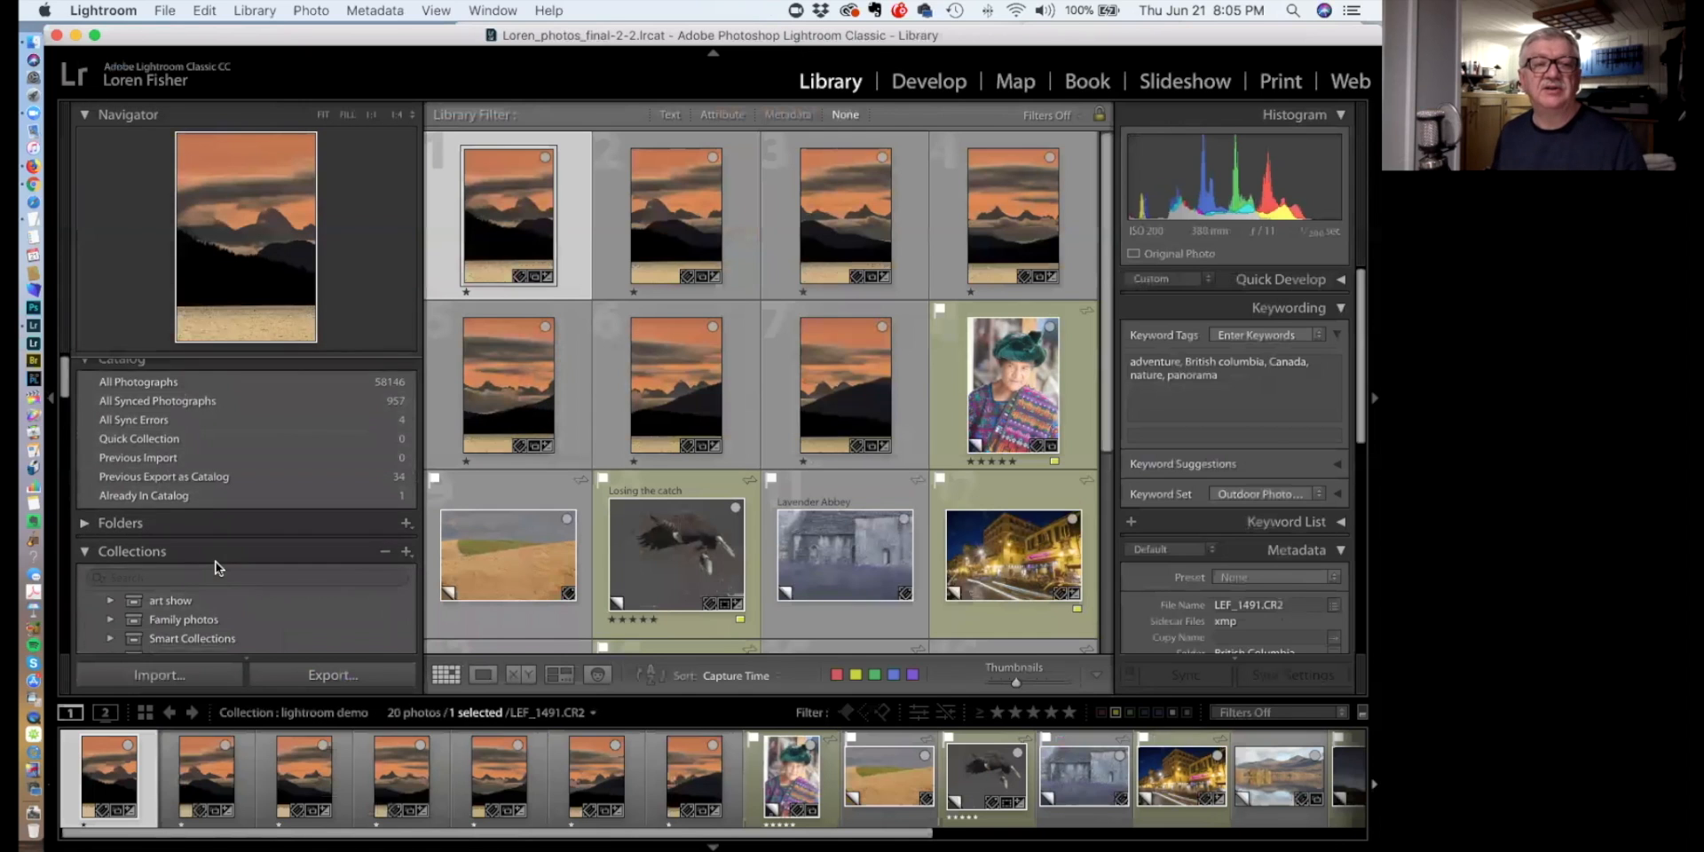
scroll(216, 568, down, 10)
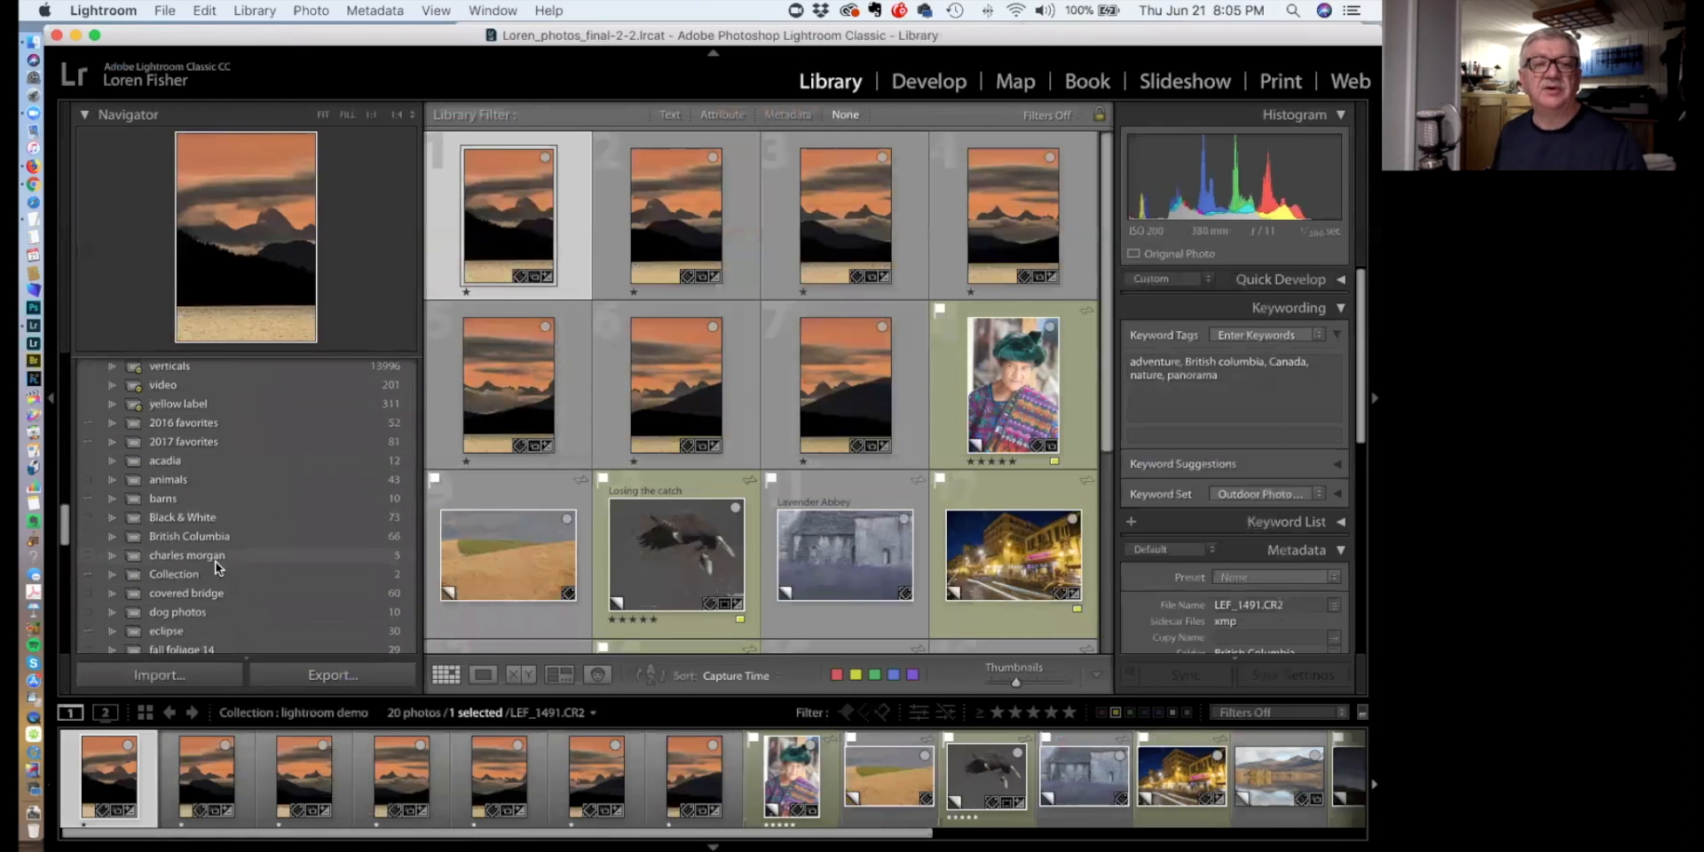
scroll(217, 559, down, 3)
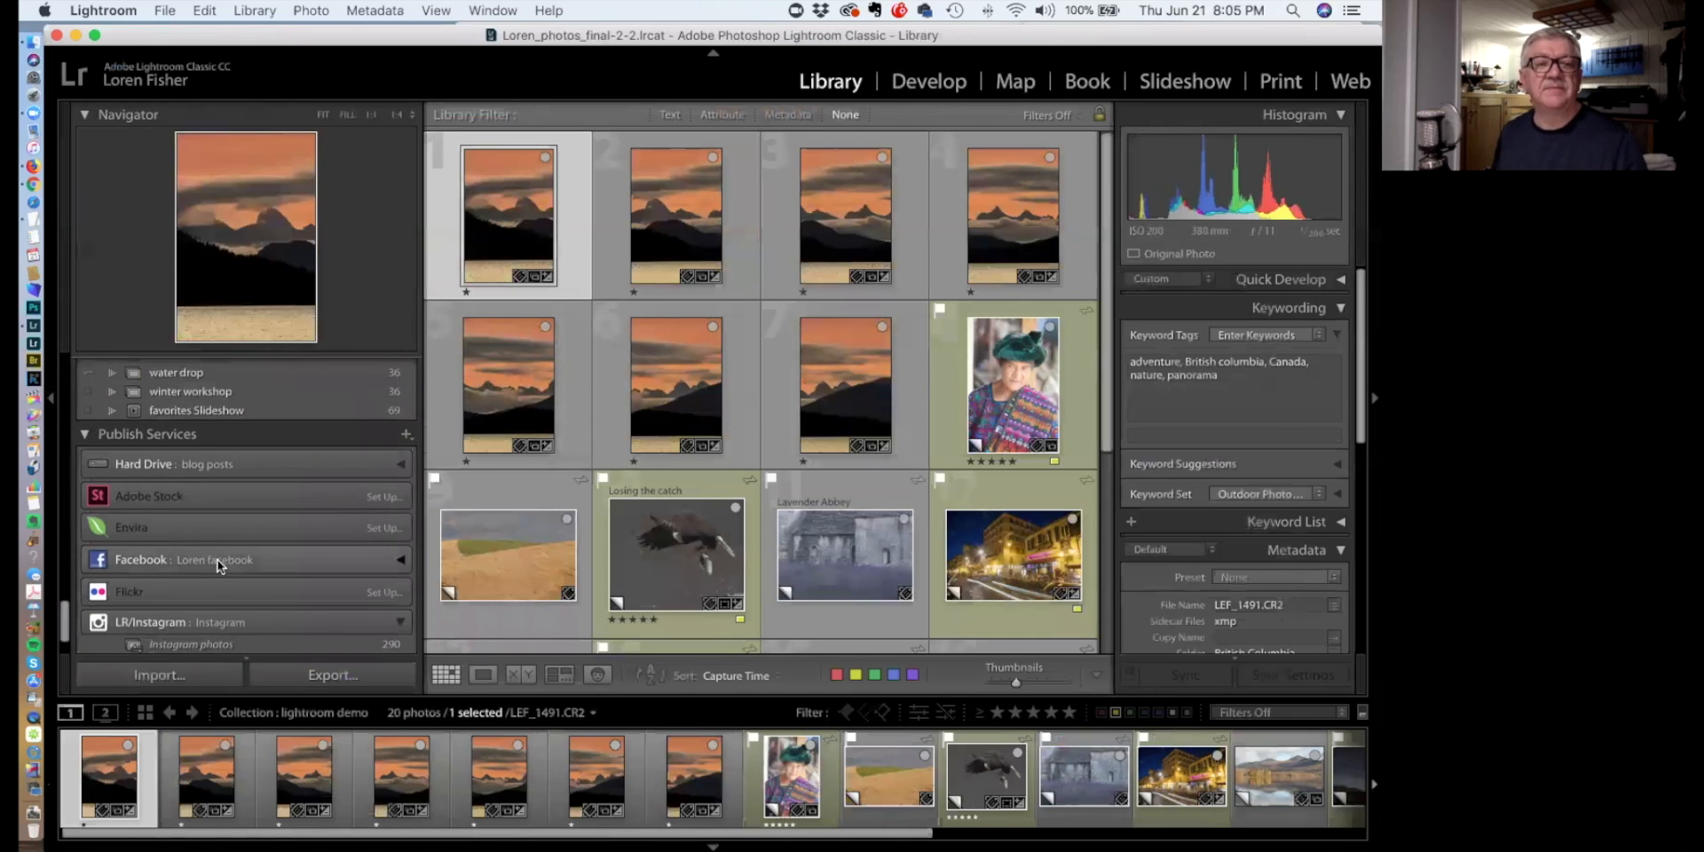
scroll(217, 559, up, 10)
scroll(216, 550, up, 10)
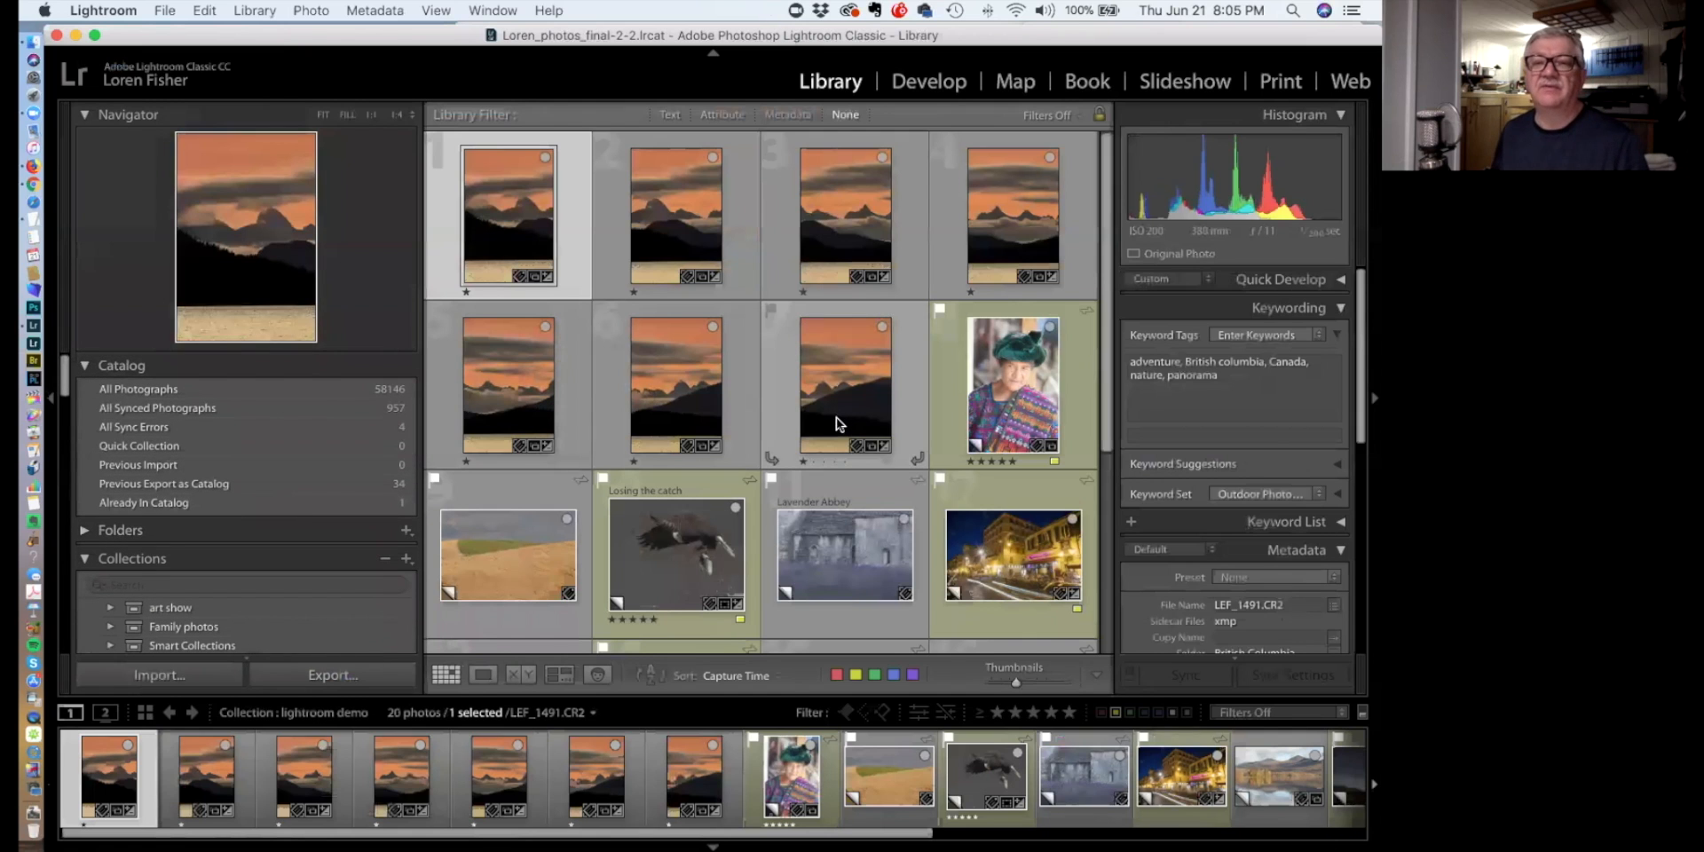
Select the autumn lake reflection photo LF557956.CR2 in the collection and open it in the Develop module
scroll(844, 418, down, 5)
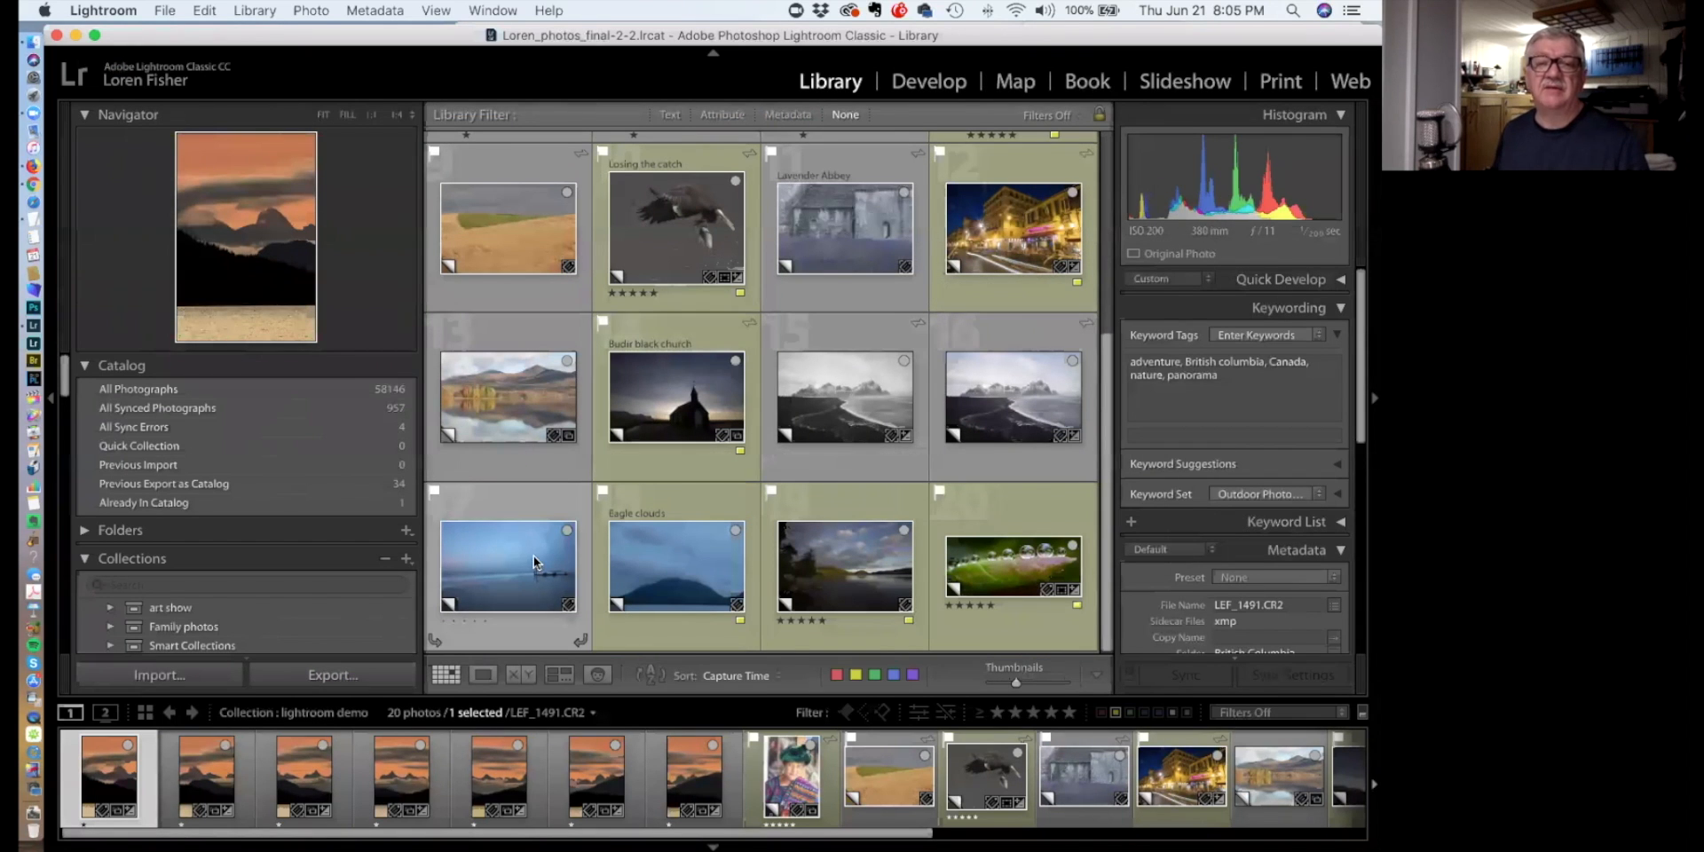
click(568, 366)
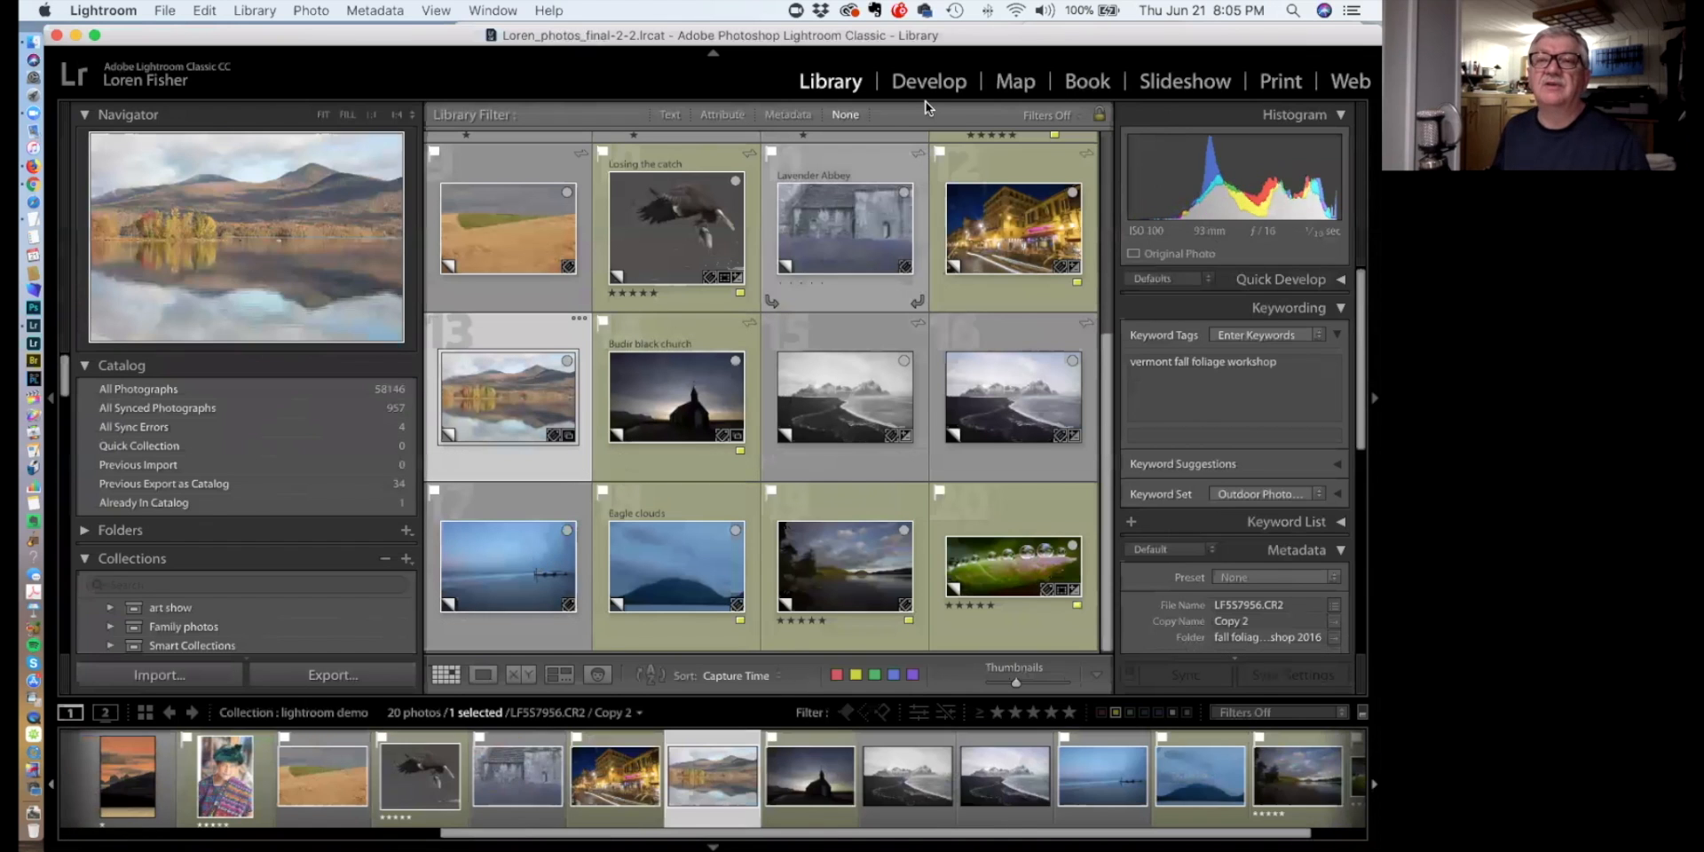
click(930, 81)
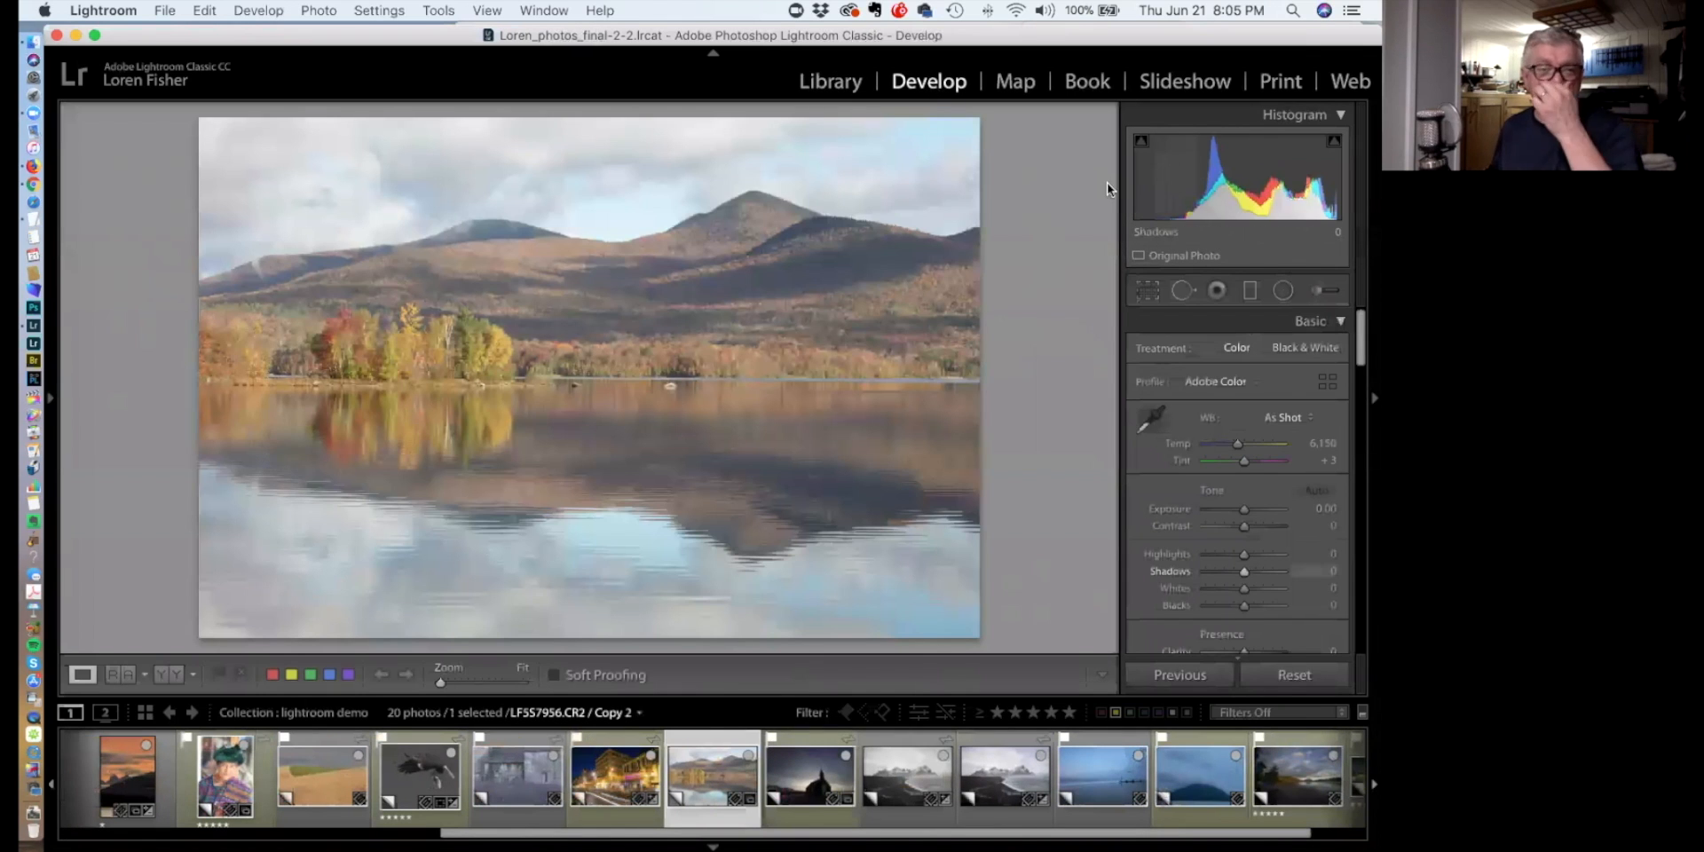
Reveal the Develop presets and preview the Classic - Color Presets group on the lake photo, collapsing the presets when finished
click(50, 399)
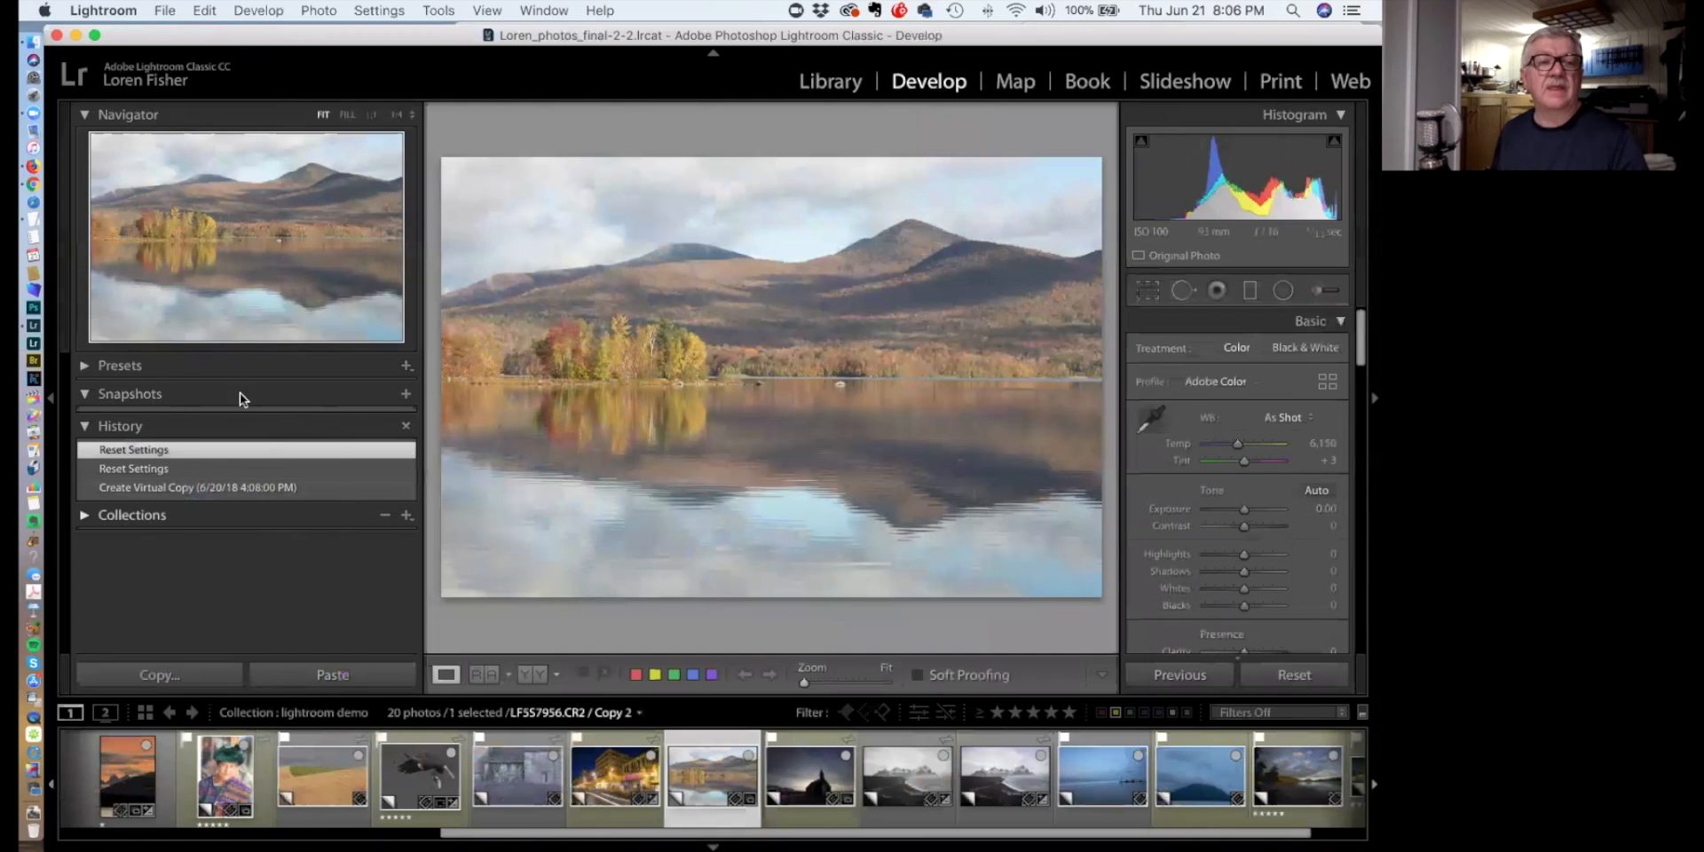
click(85, 365)
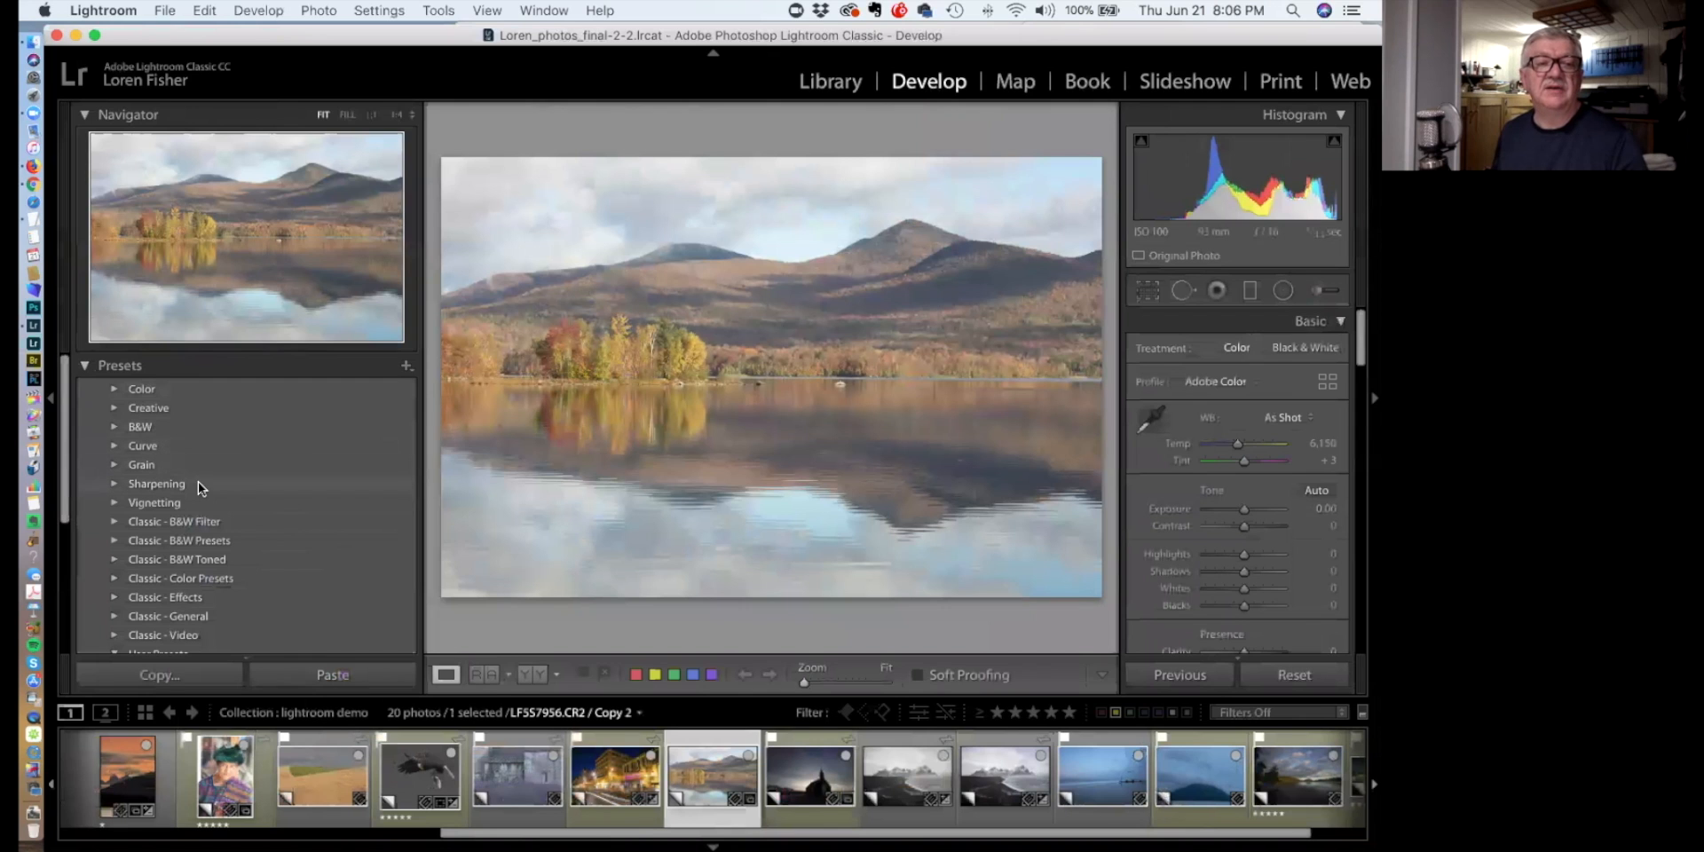
scroll(177, 426, down, 5)
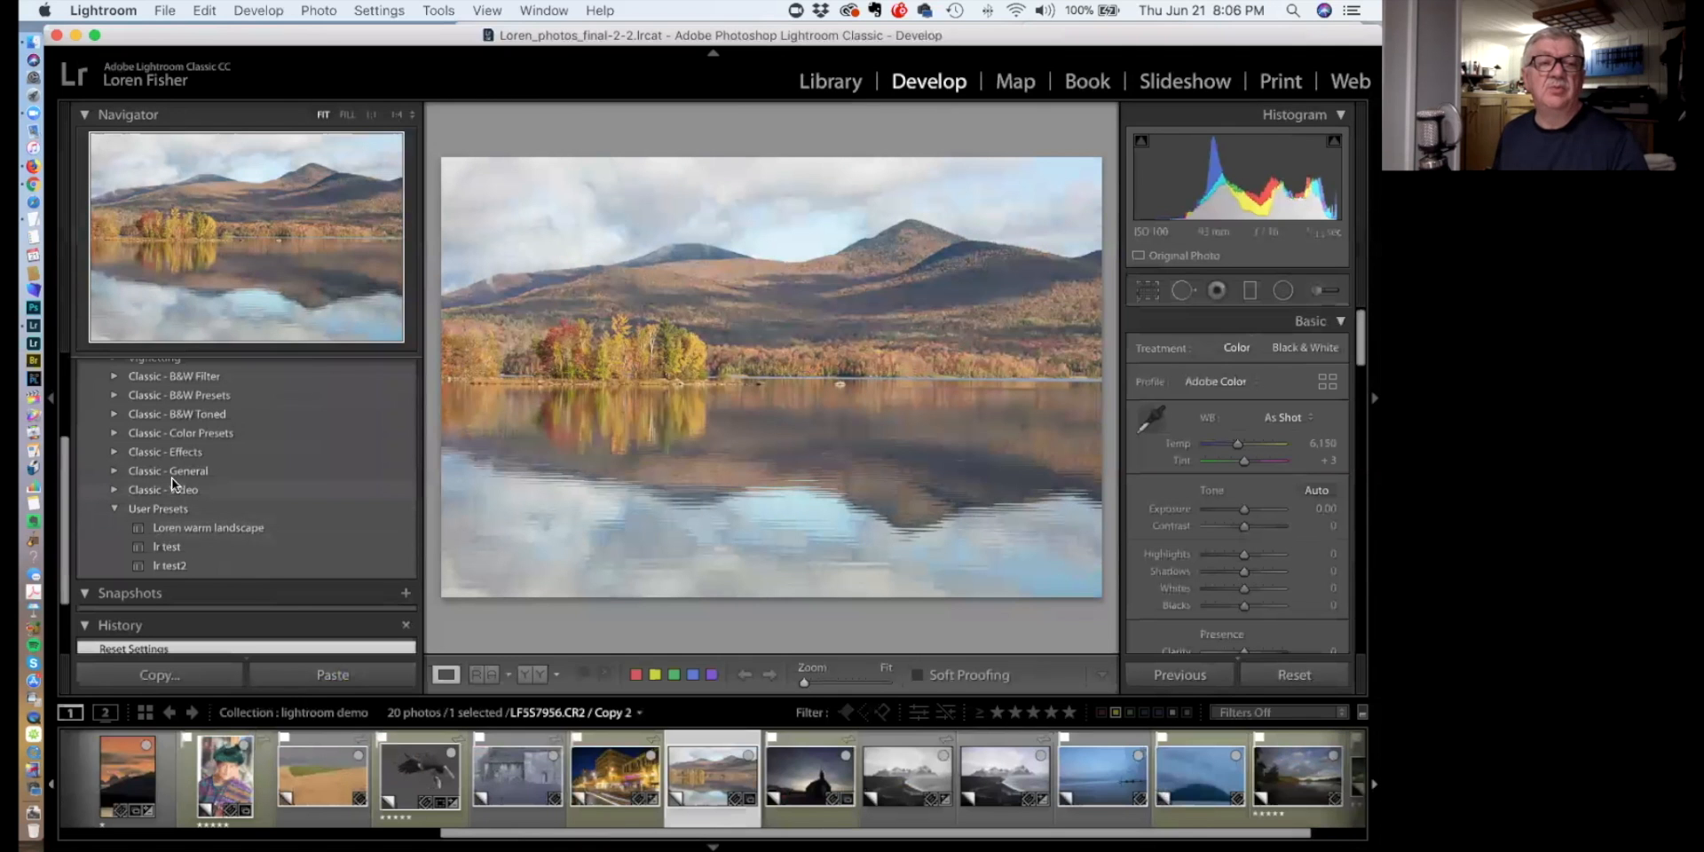
click(114, 433)
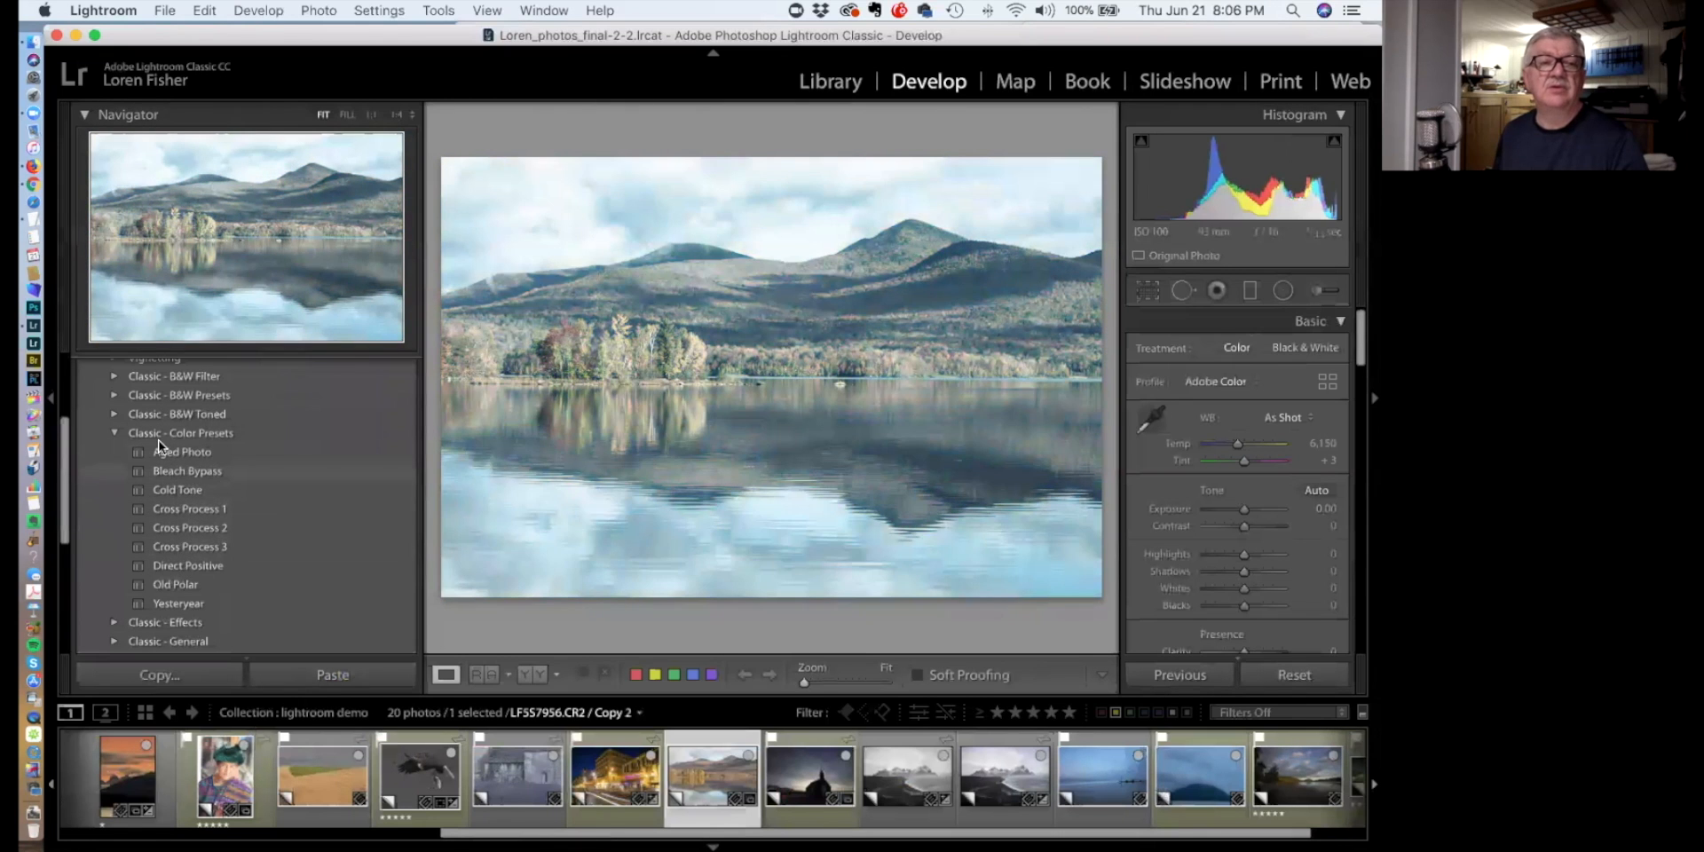
click(114, 432)
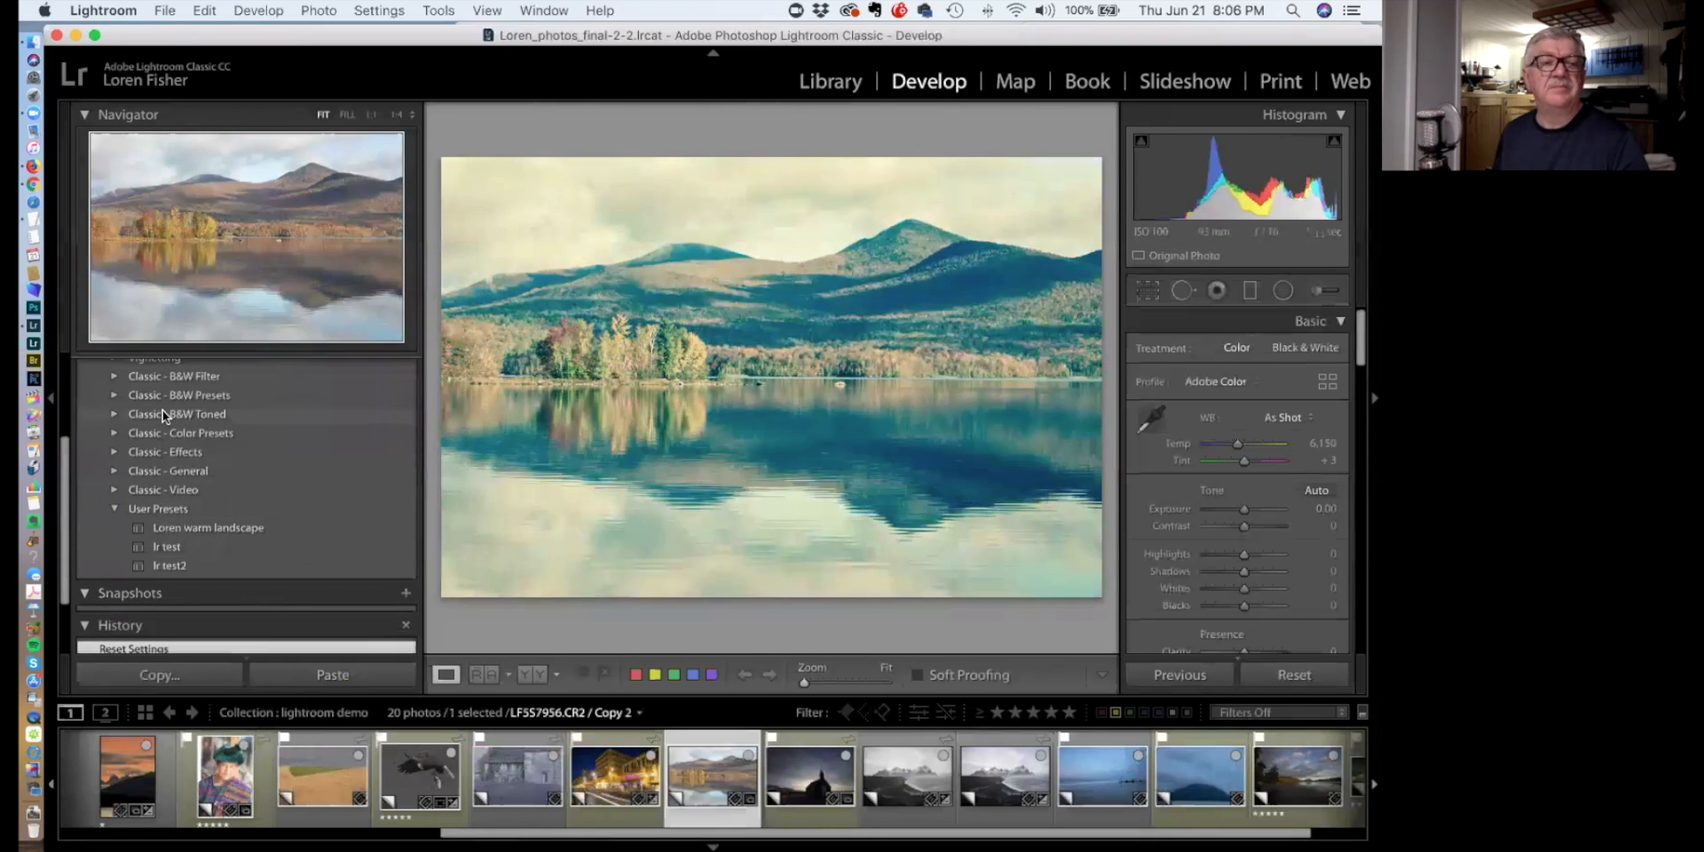
scroll(291, 465, up, 1)
scroll(275, 461, up, 5)
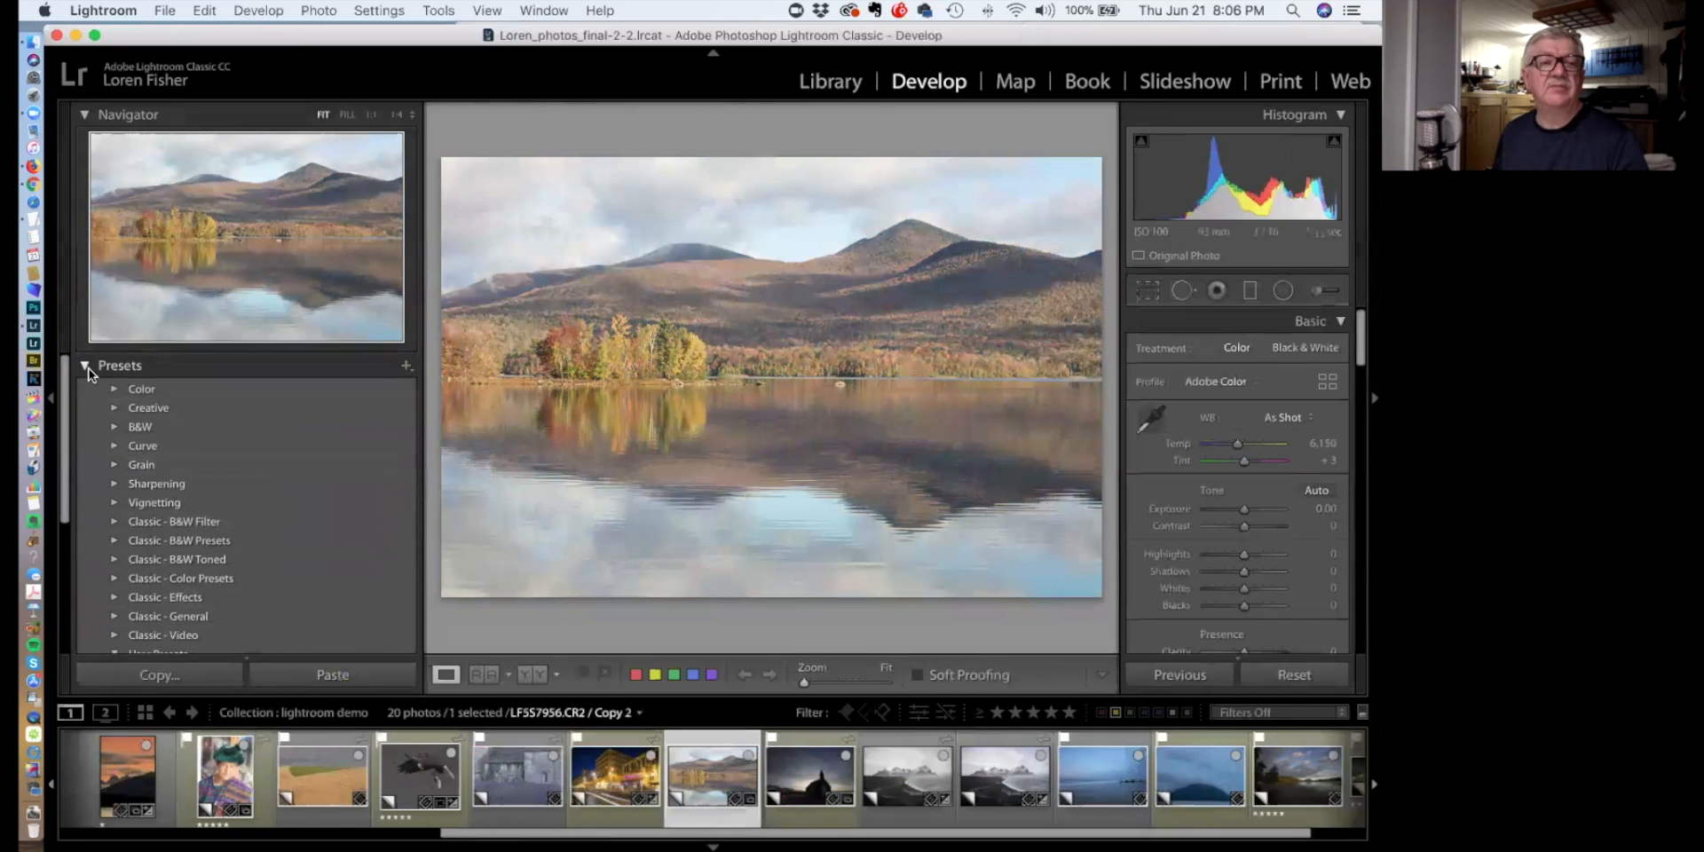
click(85, 366)
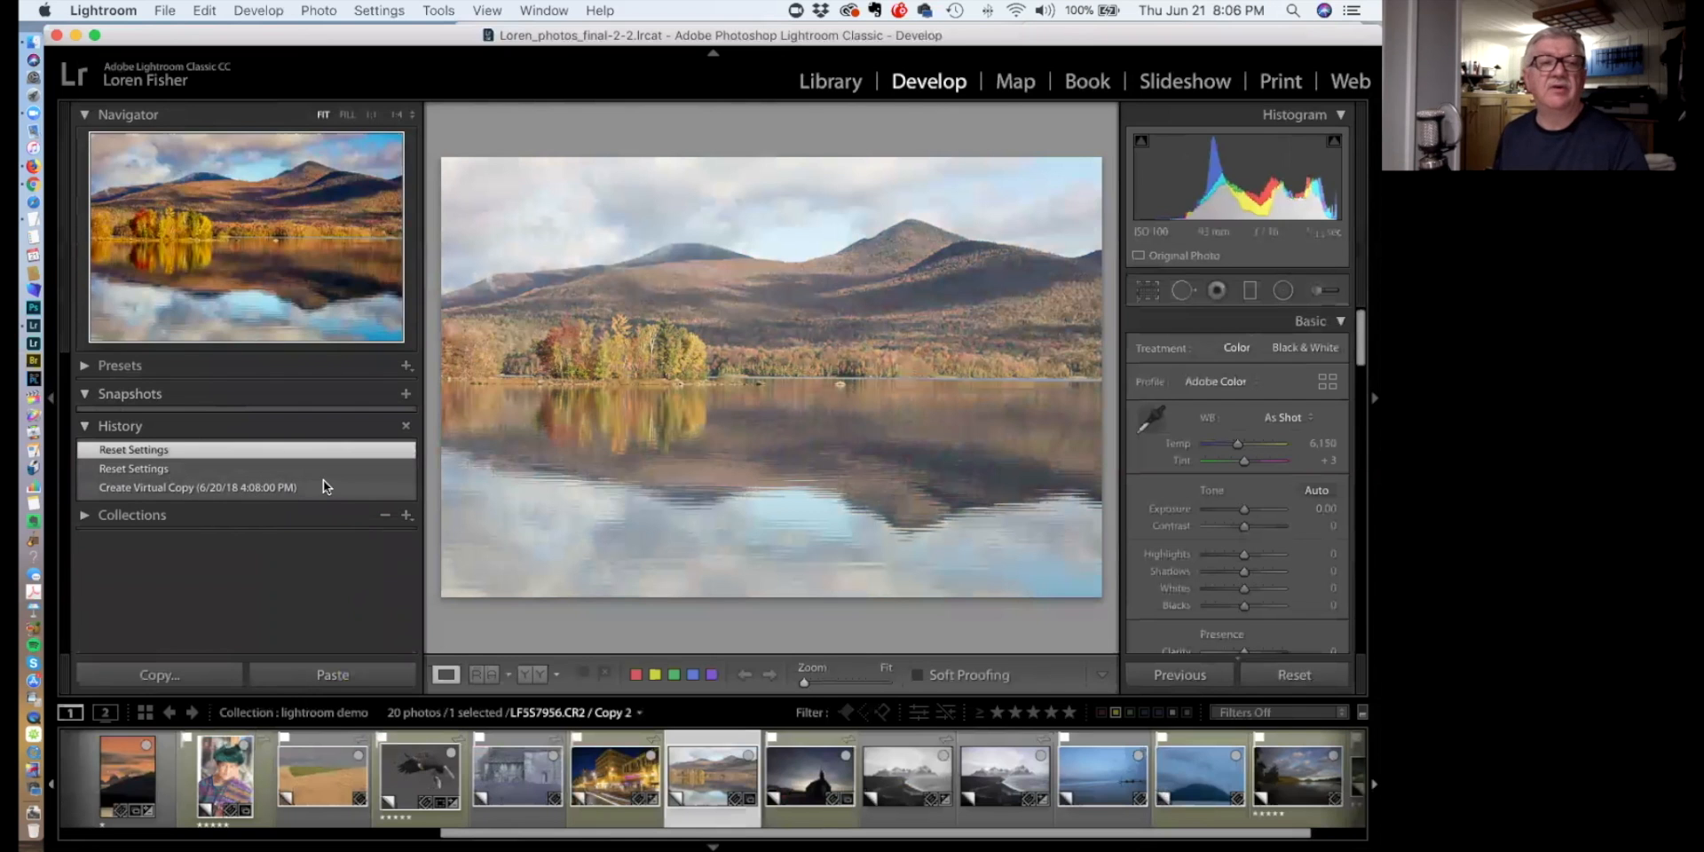
Revert the lake photo to its Create Virtual Copy history state and restore the latest Reset Settings state
click(276, 487)
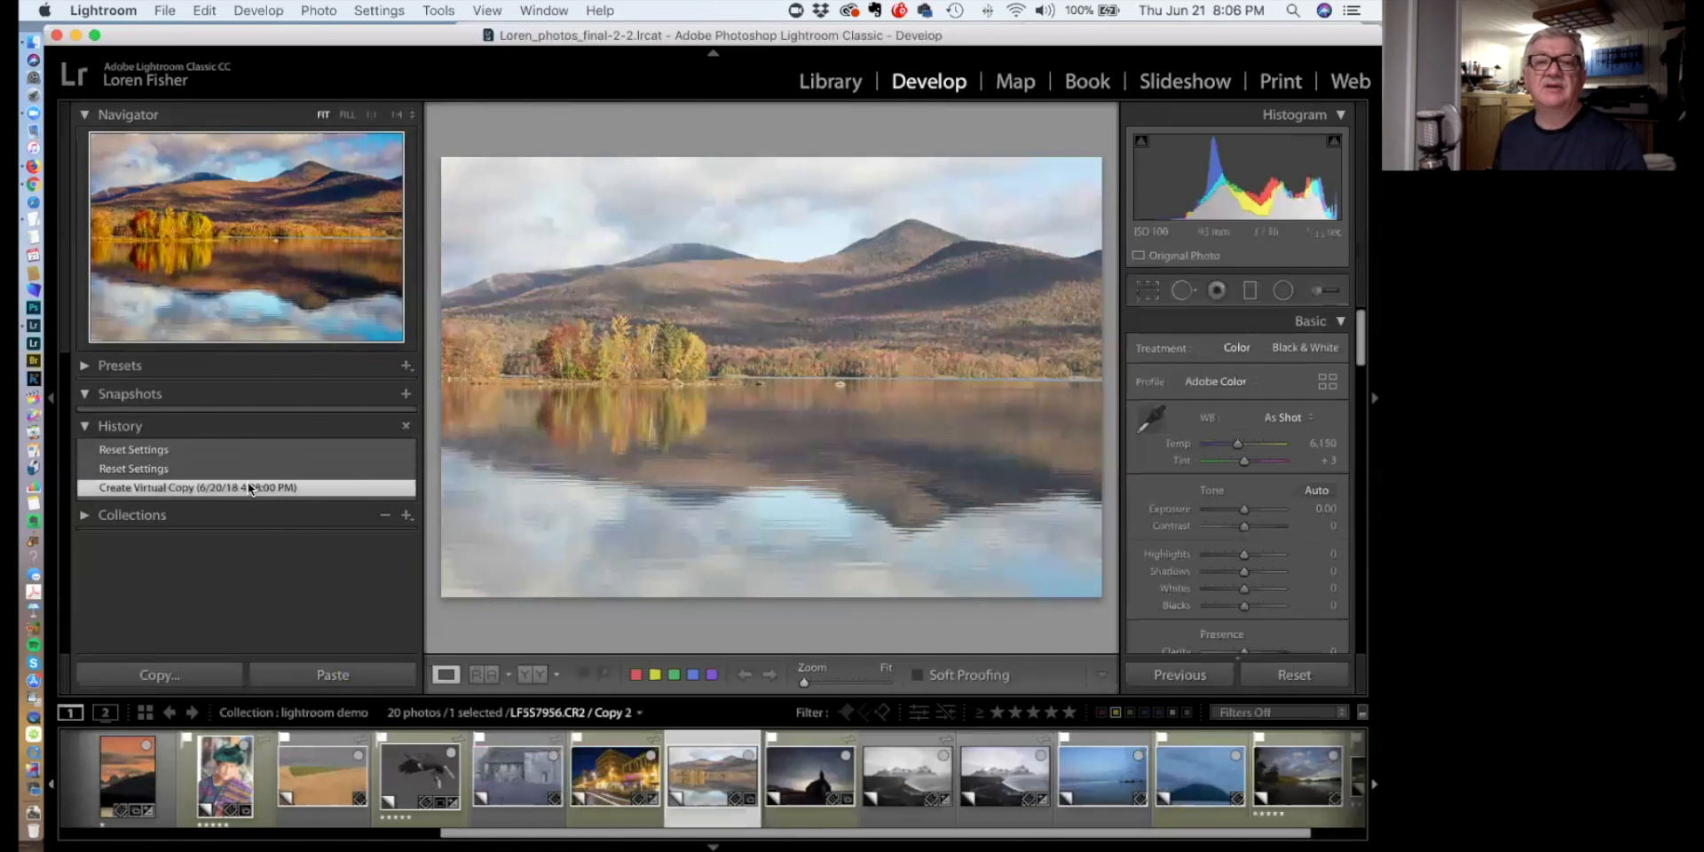
click(175, 449)
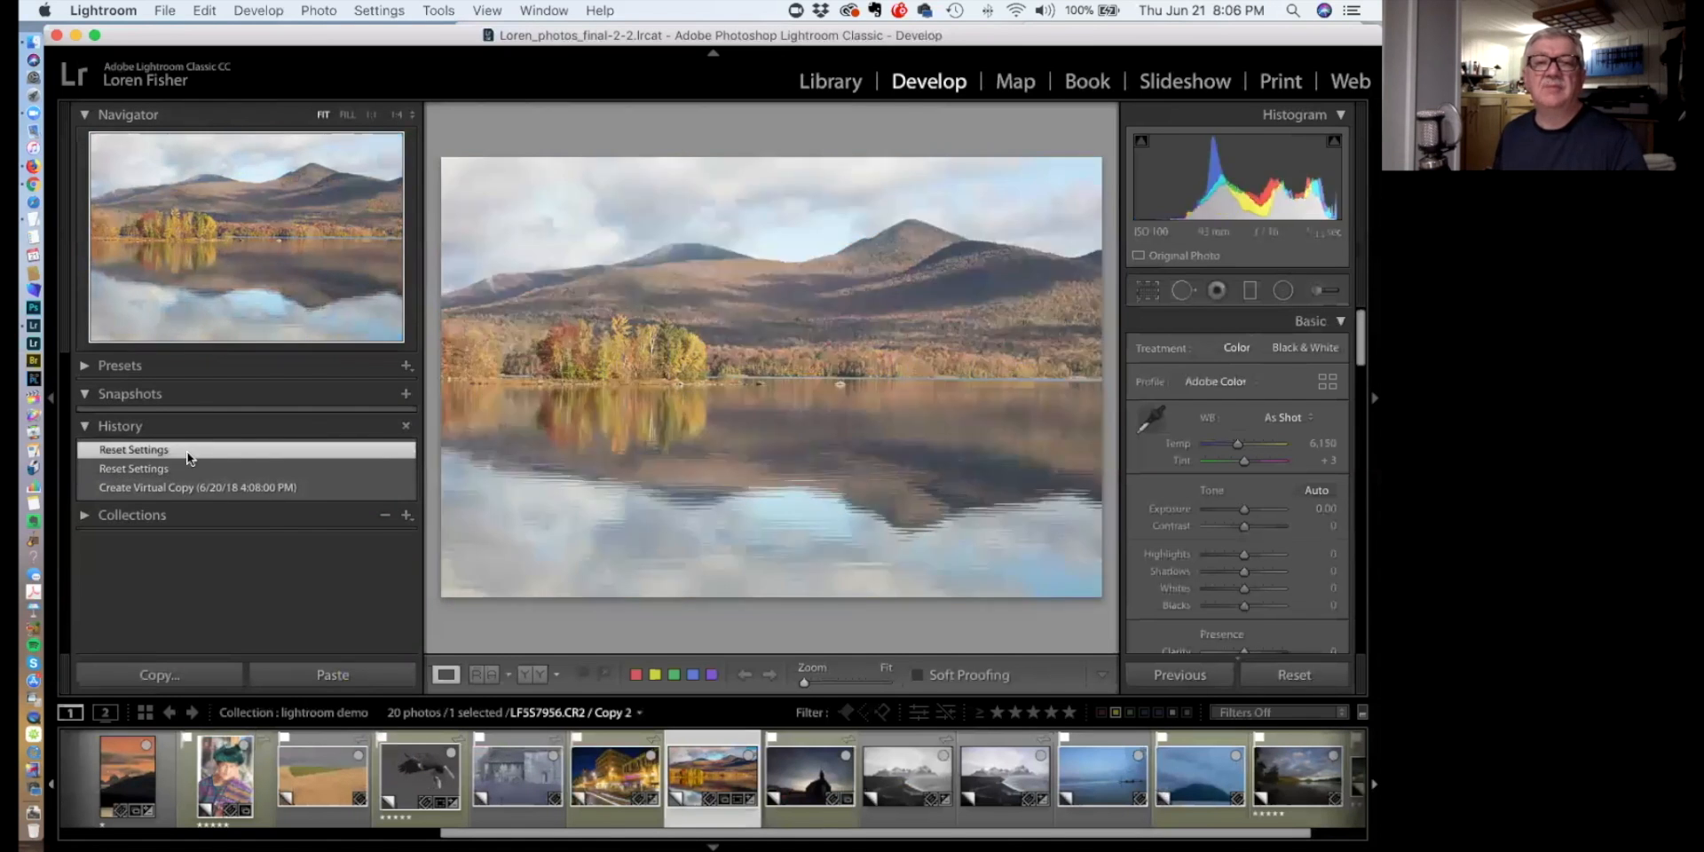
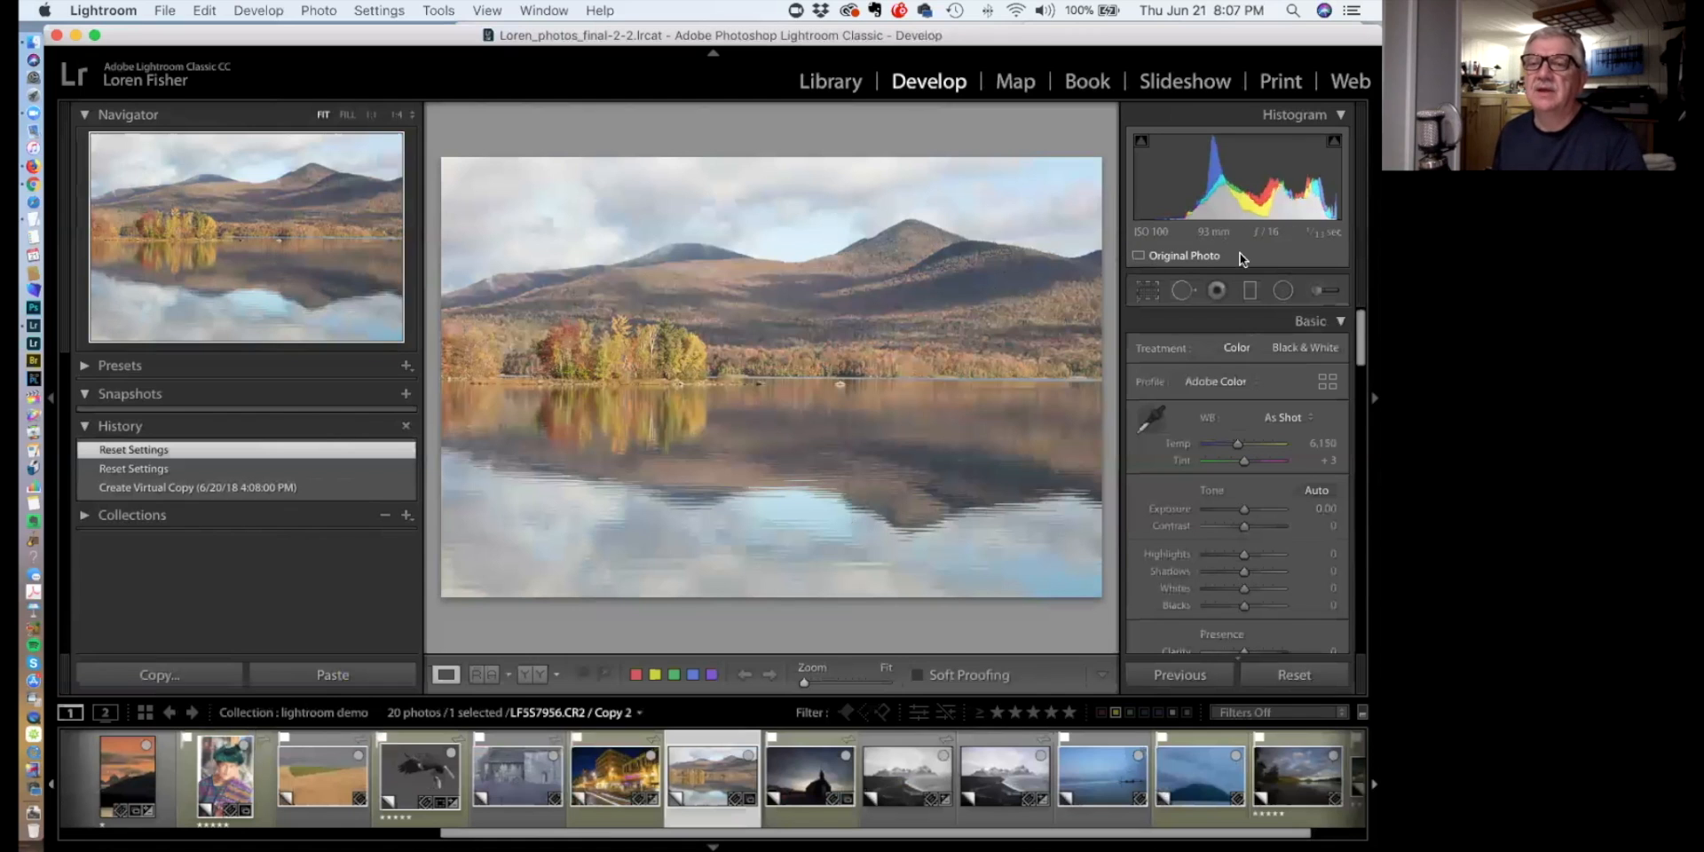
Hide the Presets and History area, browse neighbouring photos, and return to the lake photo with a smaller filmstrip for a larger image
scroll(1262, 366, down, 3)
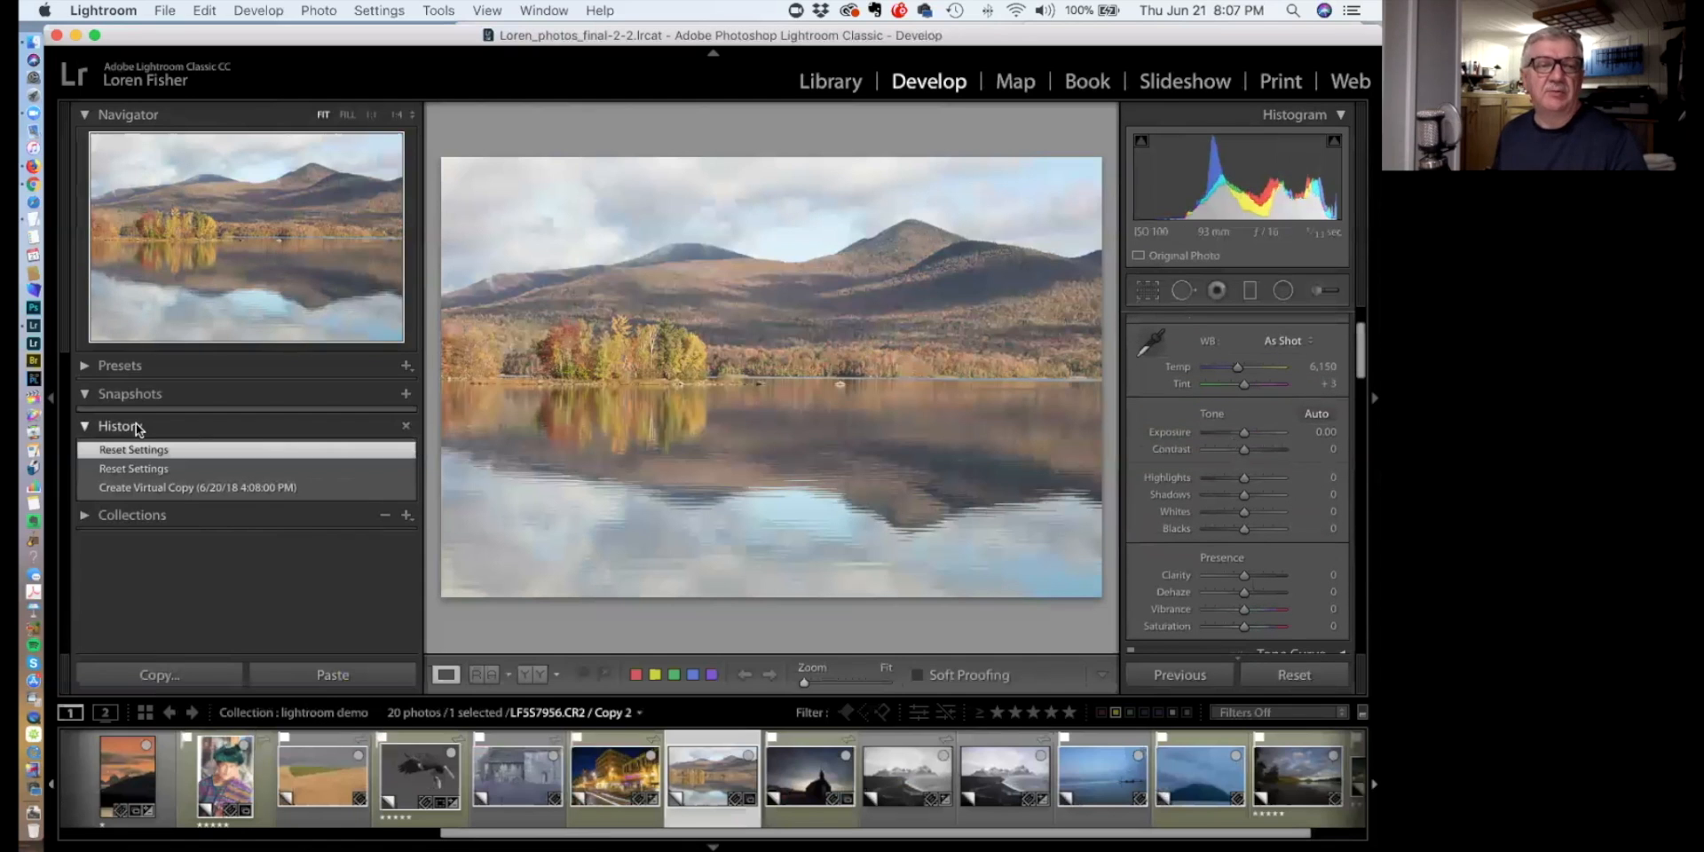
click(50, 401)
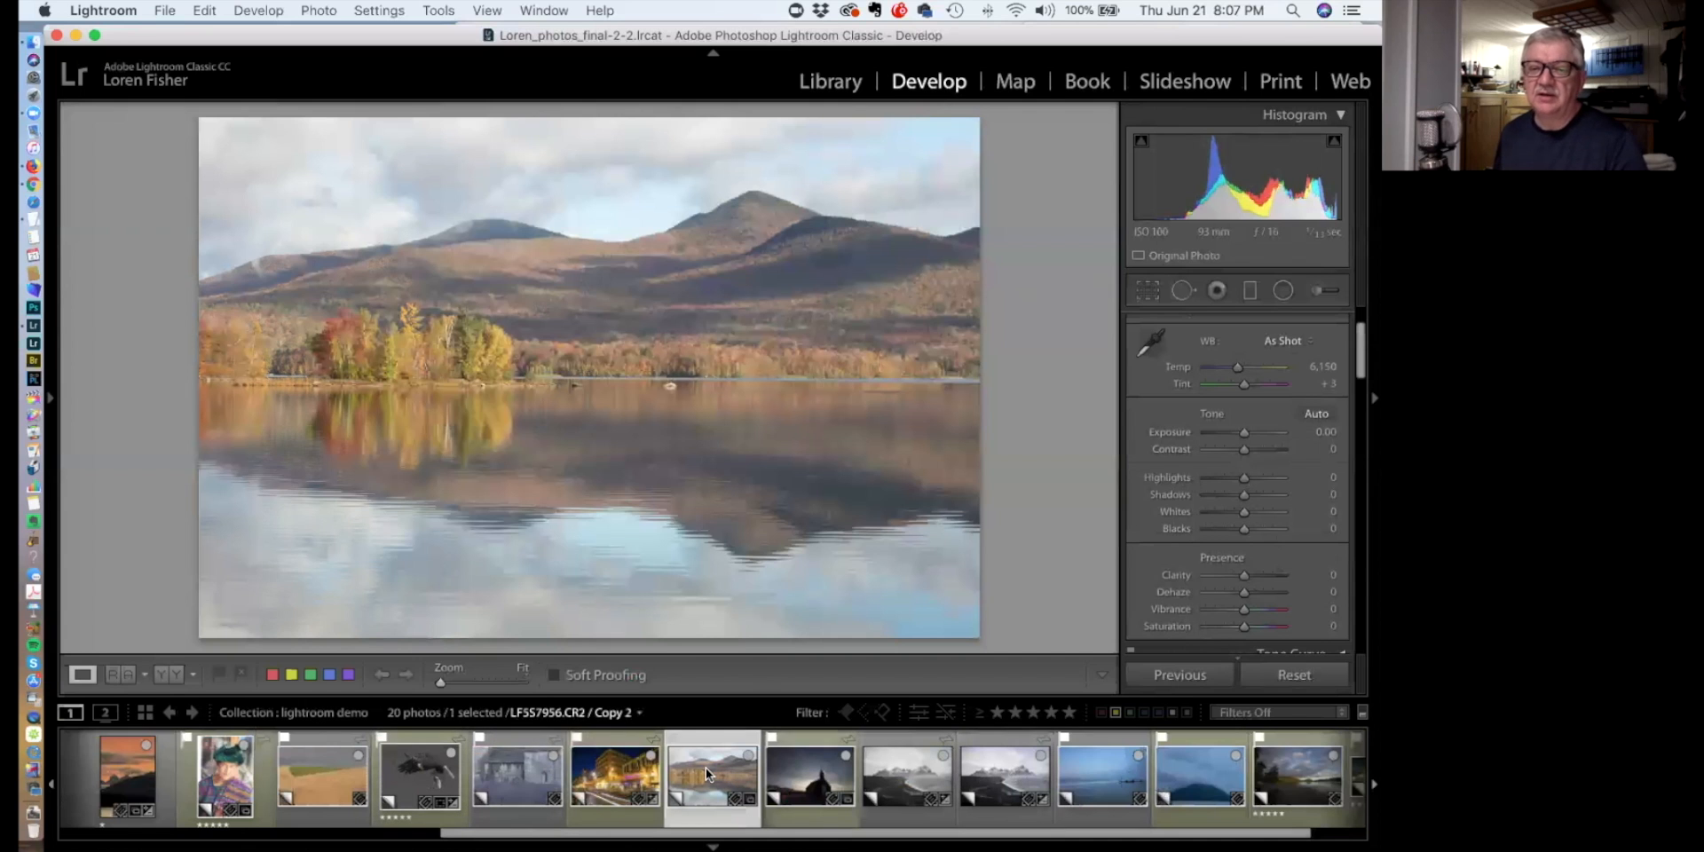
click(603, 784)
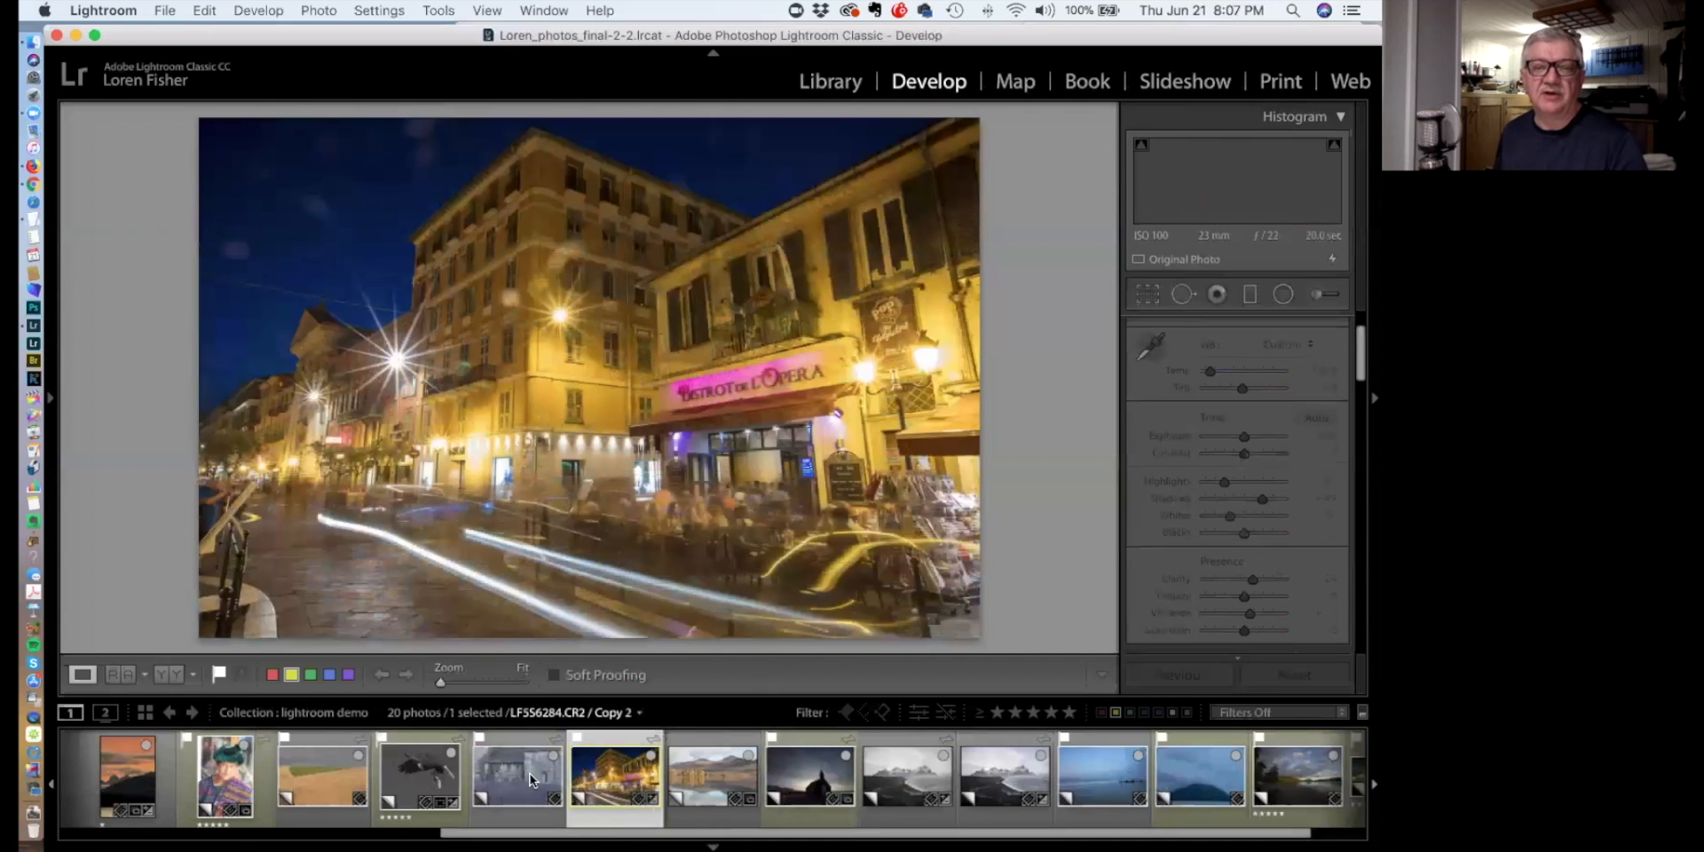
click(527, 774)
key(Right)
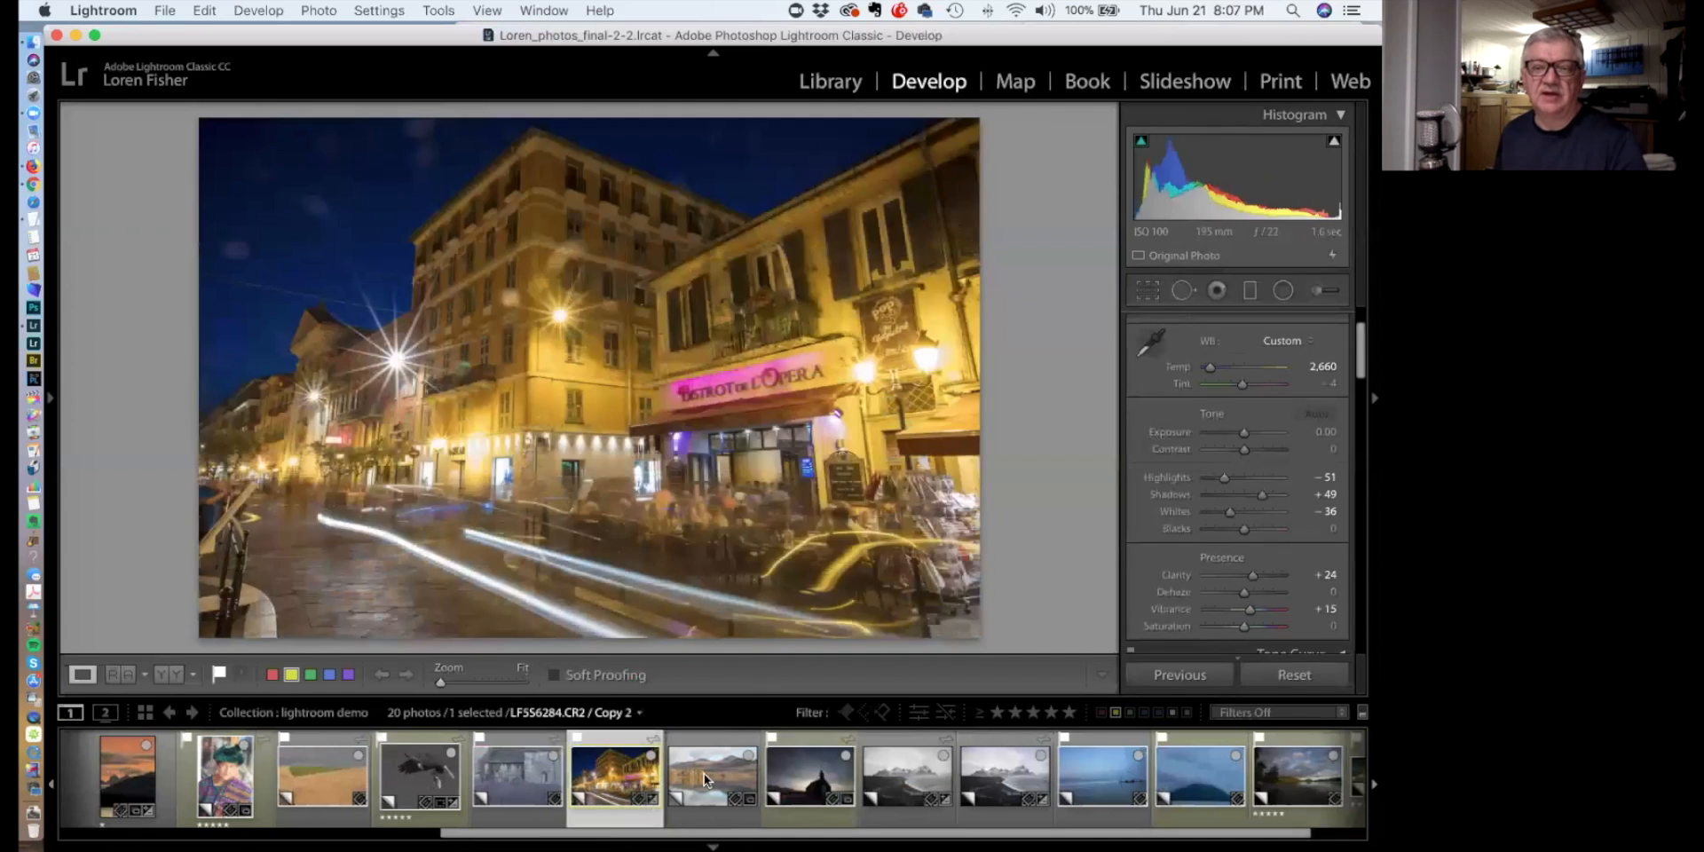
click(705, 774)
drag(774, 704, 774, 742)
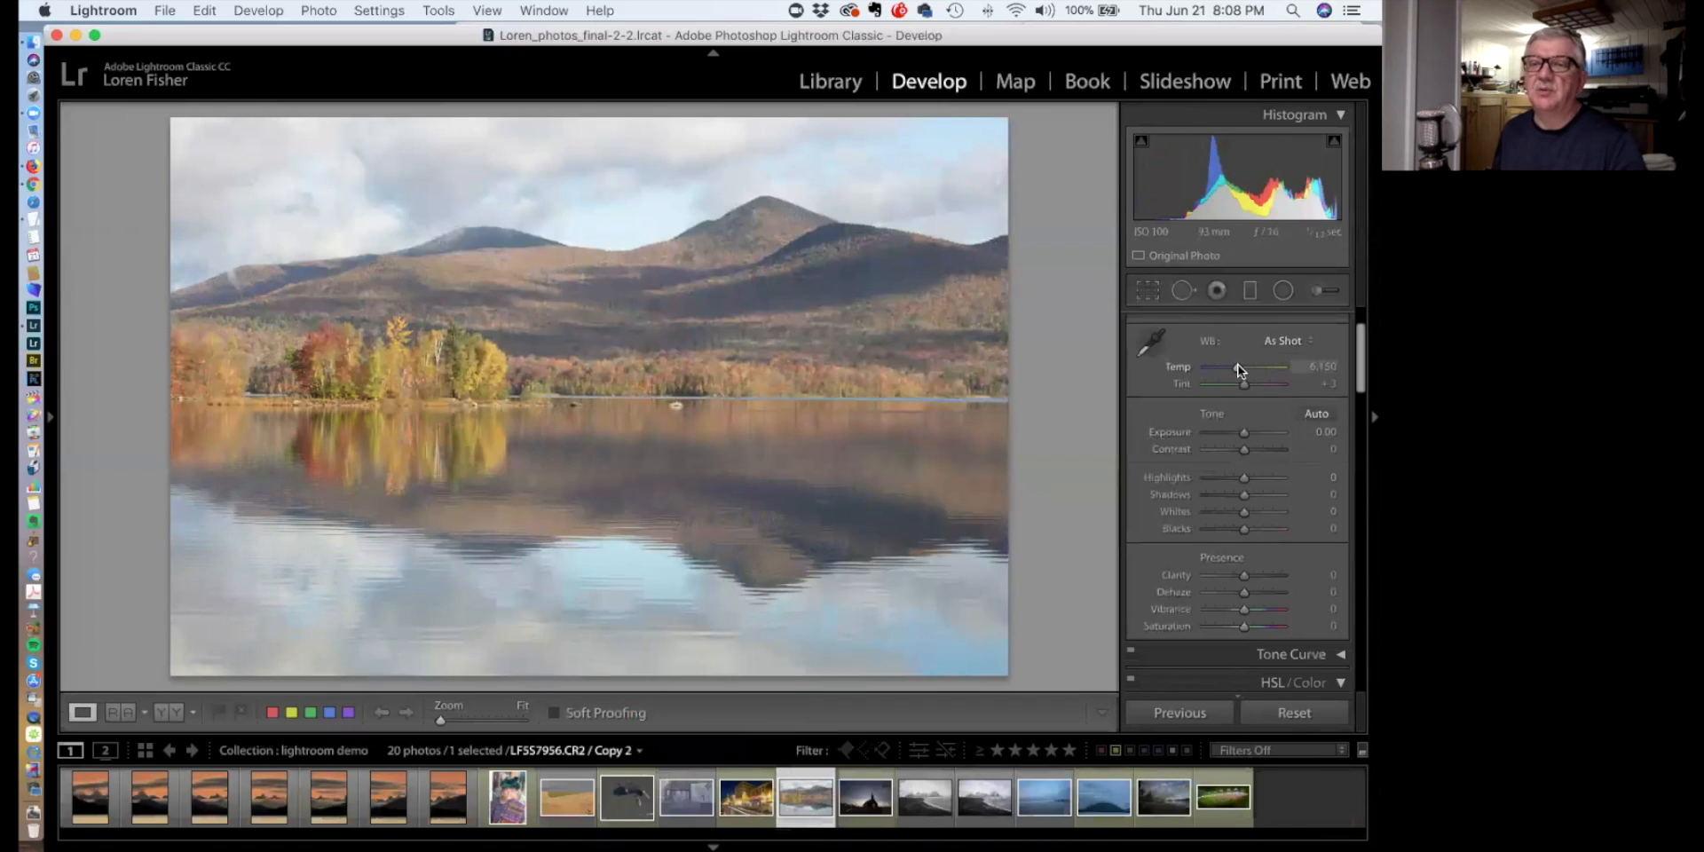
Try warming the lake photo's white balance temperature to 15,525 and reset the temperature to its default
mouse_move(1235, 369)
mouse_down()
mouse_move(1221, 365)
mouse_move(1268, 366)
mouse_up()
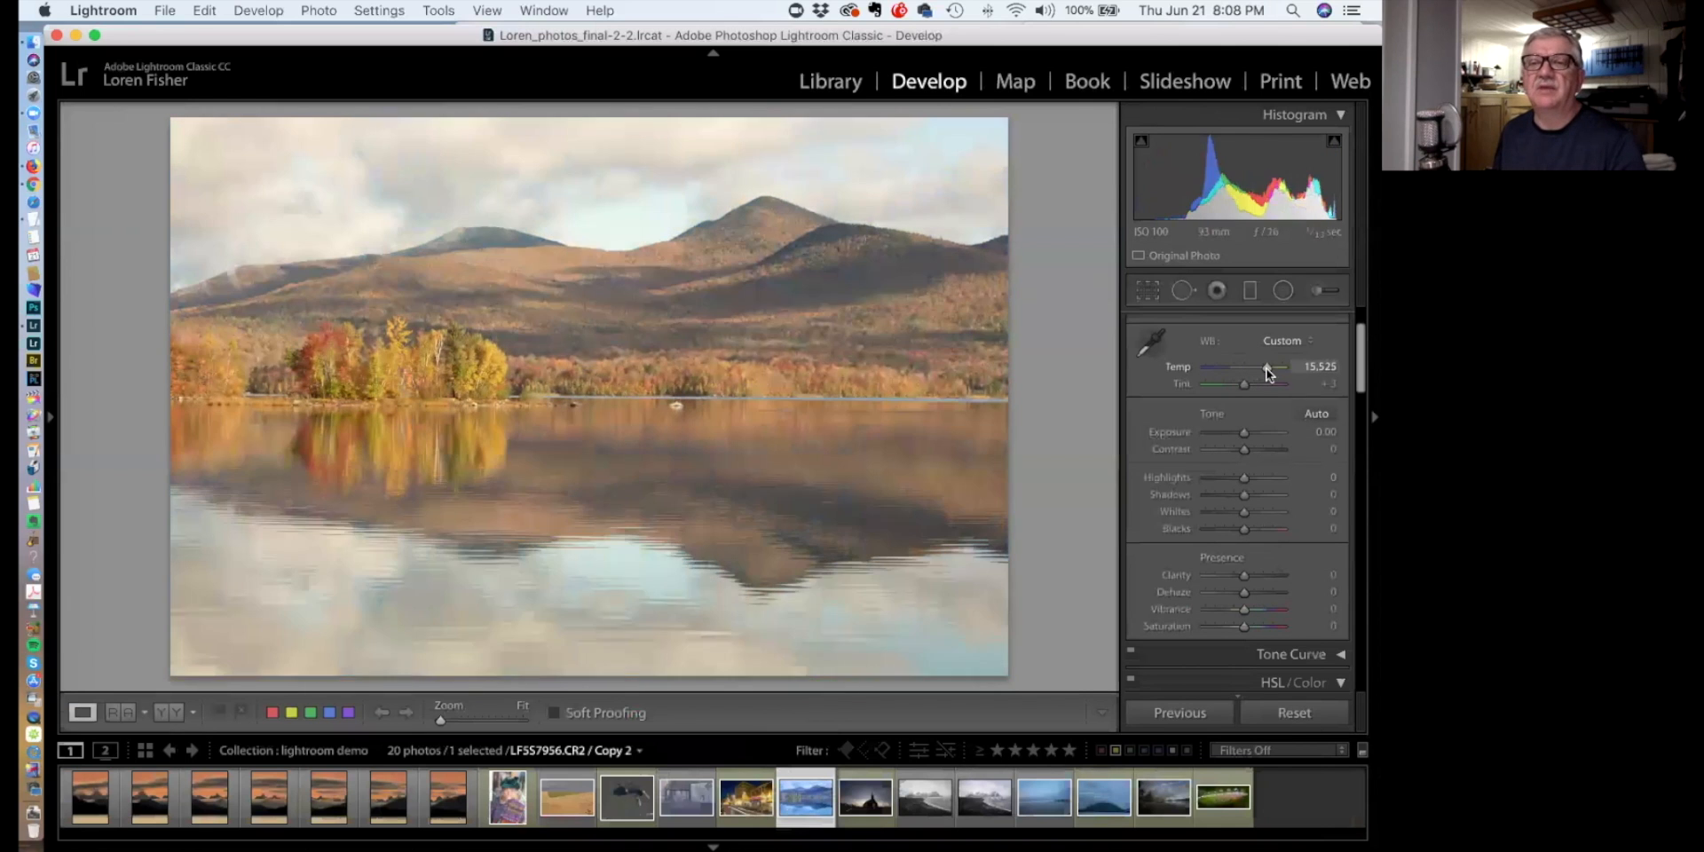
double_click(1177, 367)
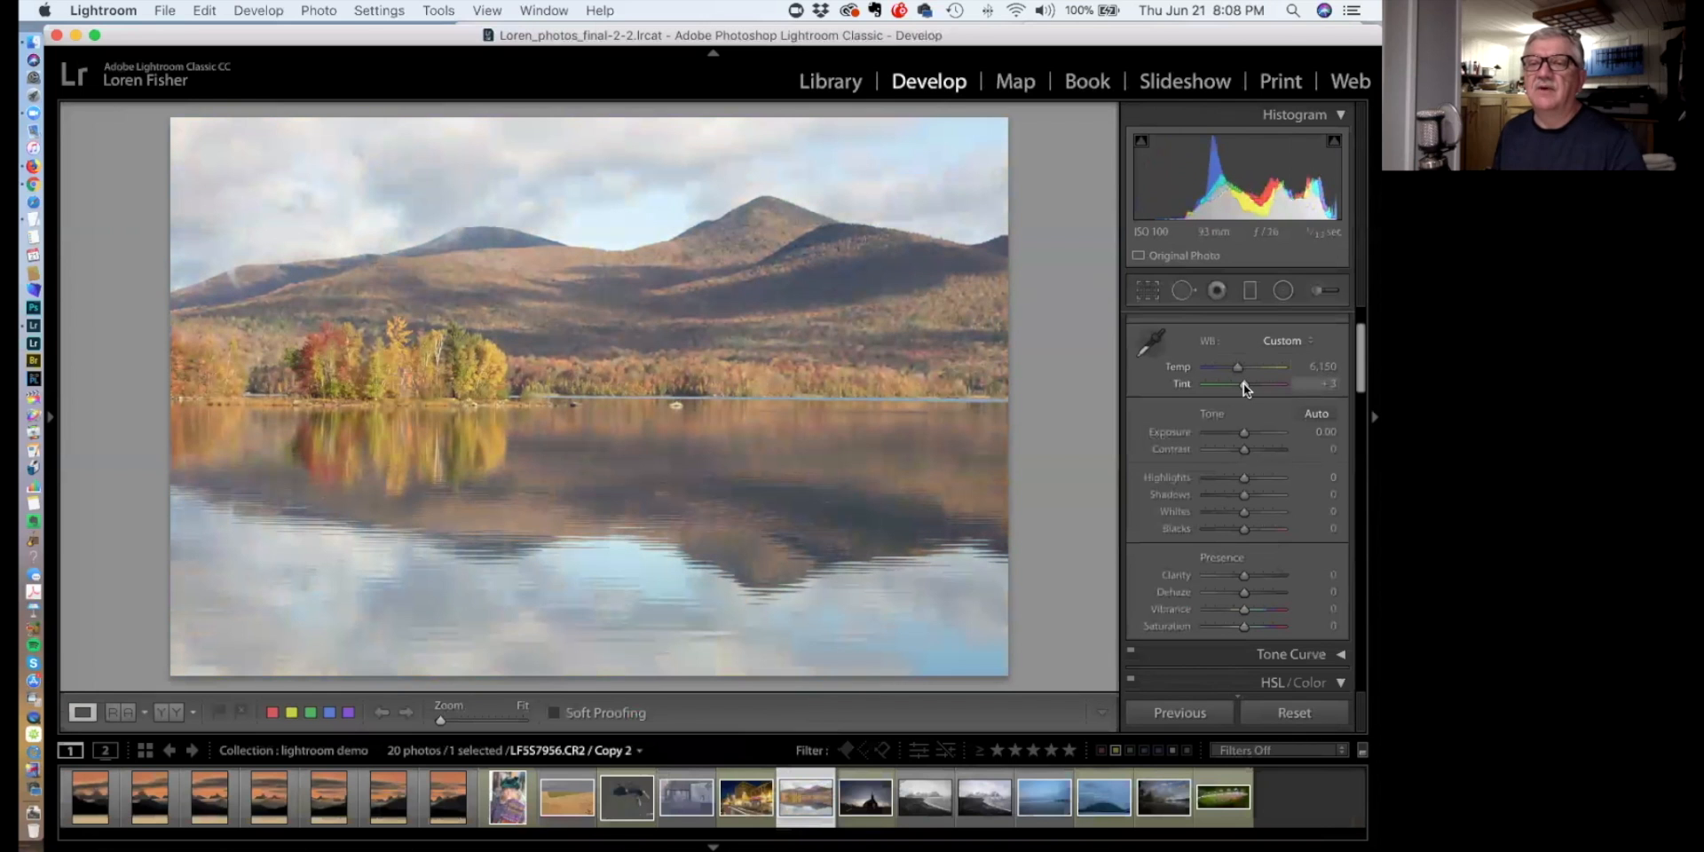
Try a greener tint on the lake photo, reset the tint, and warm the temperature to 7,545
mouse_move(1243, 384)
mouse_down()
mouse_move(1263, 385)
mouse_move(1231, 385)
mouse_up()
double_click(1185, 383)
drag(1238, 368, 1240, 369)
drag(1243, 369, 1246, 368)
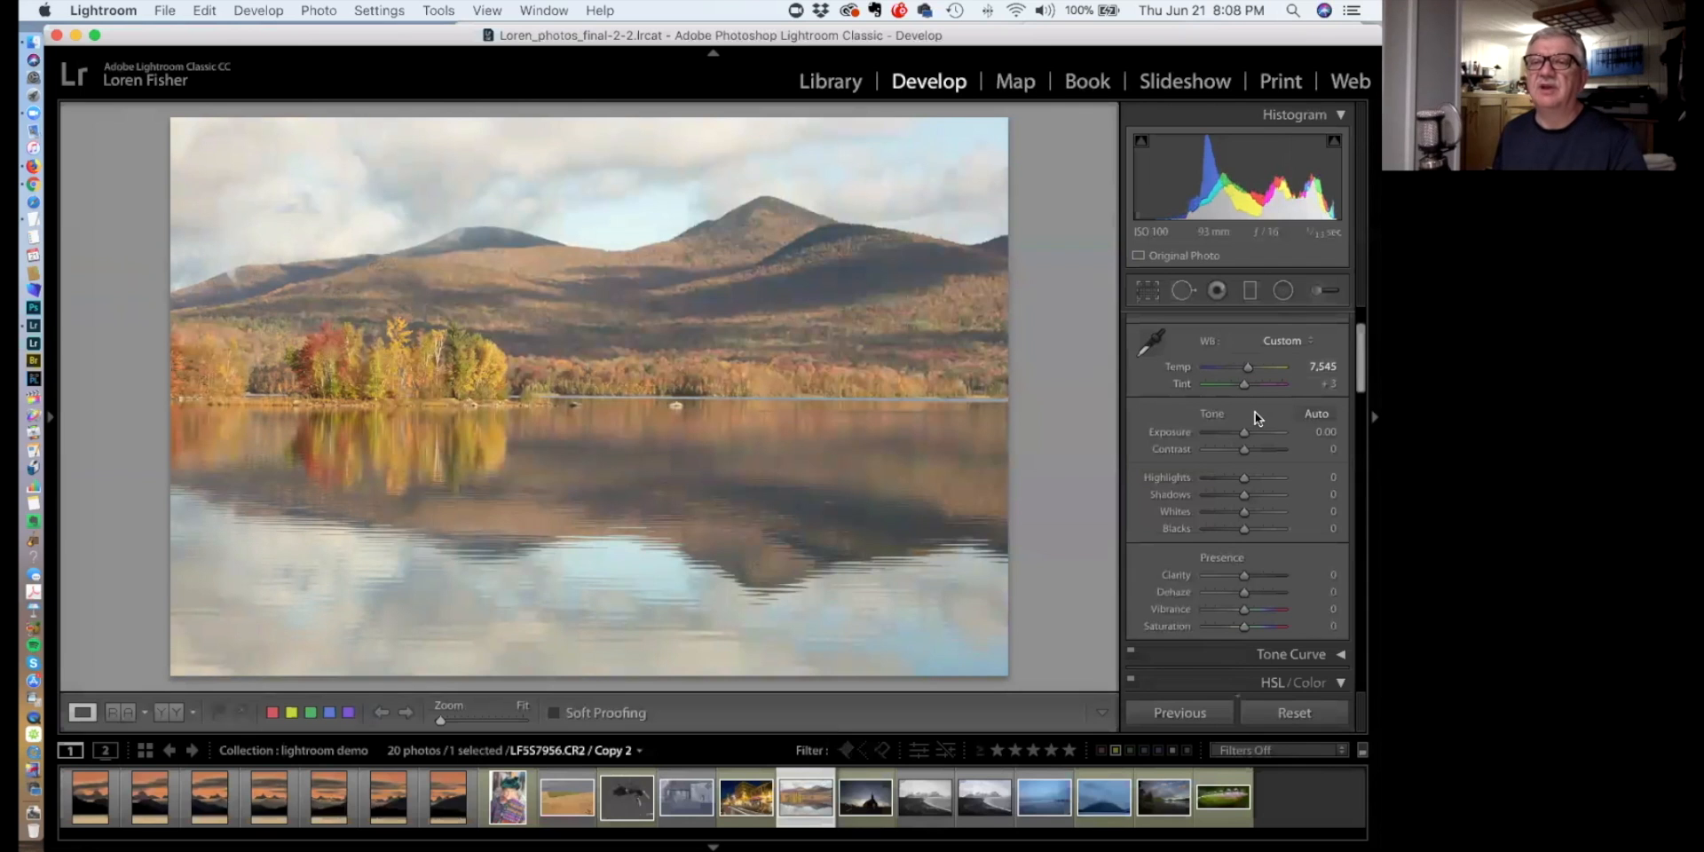
Try an exposure of -0.90 and a contrast of +61 on the lake photo, resetting each to its default
scroll(1254, 410, down, 1)
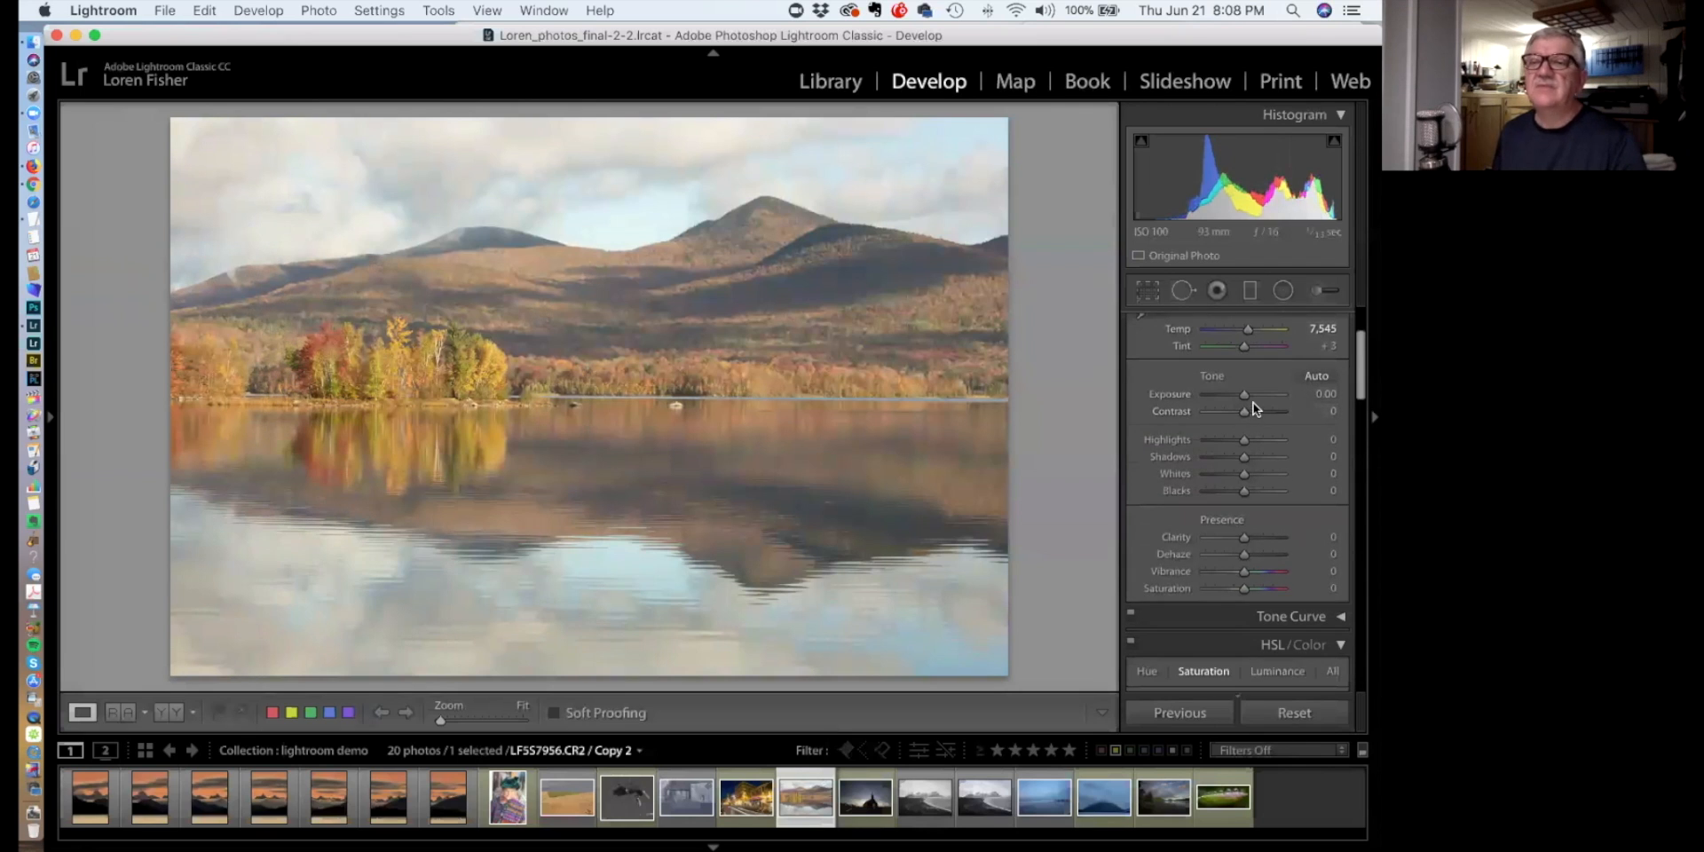
drag(1243, 397, 1236, 396)
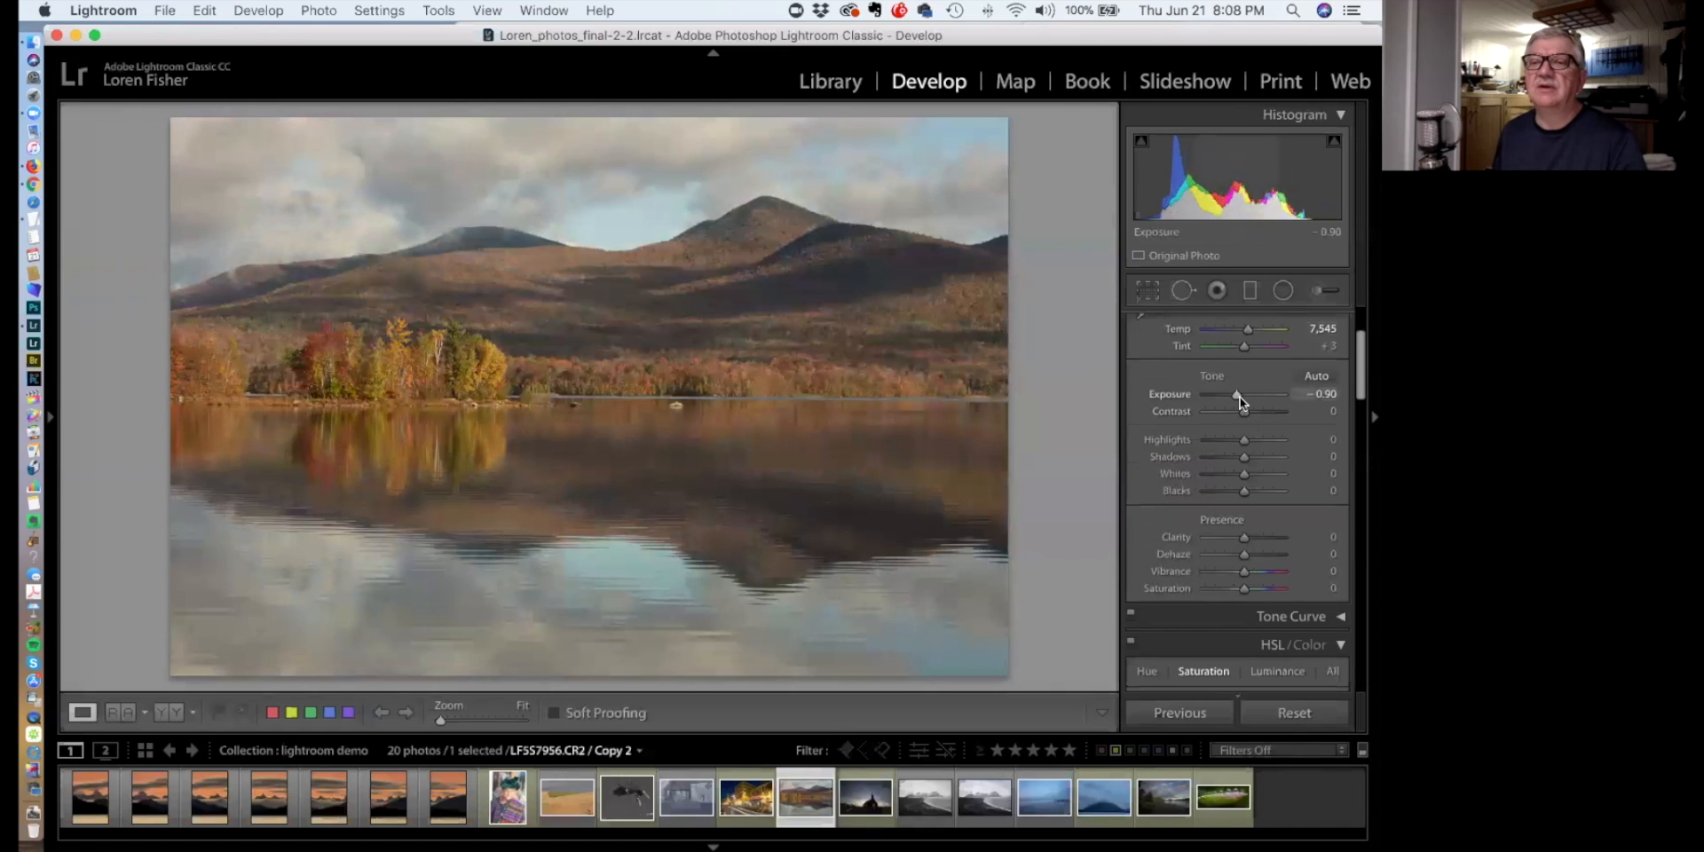
double_click(1190, 398)
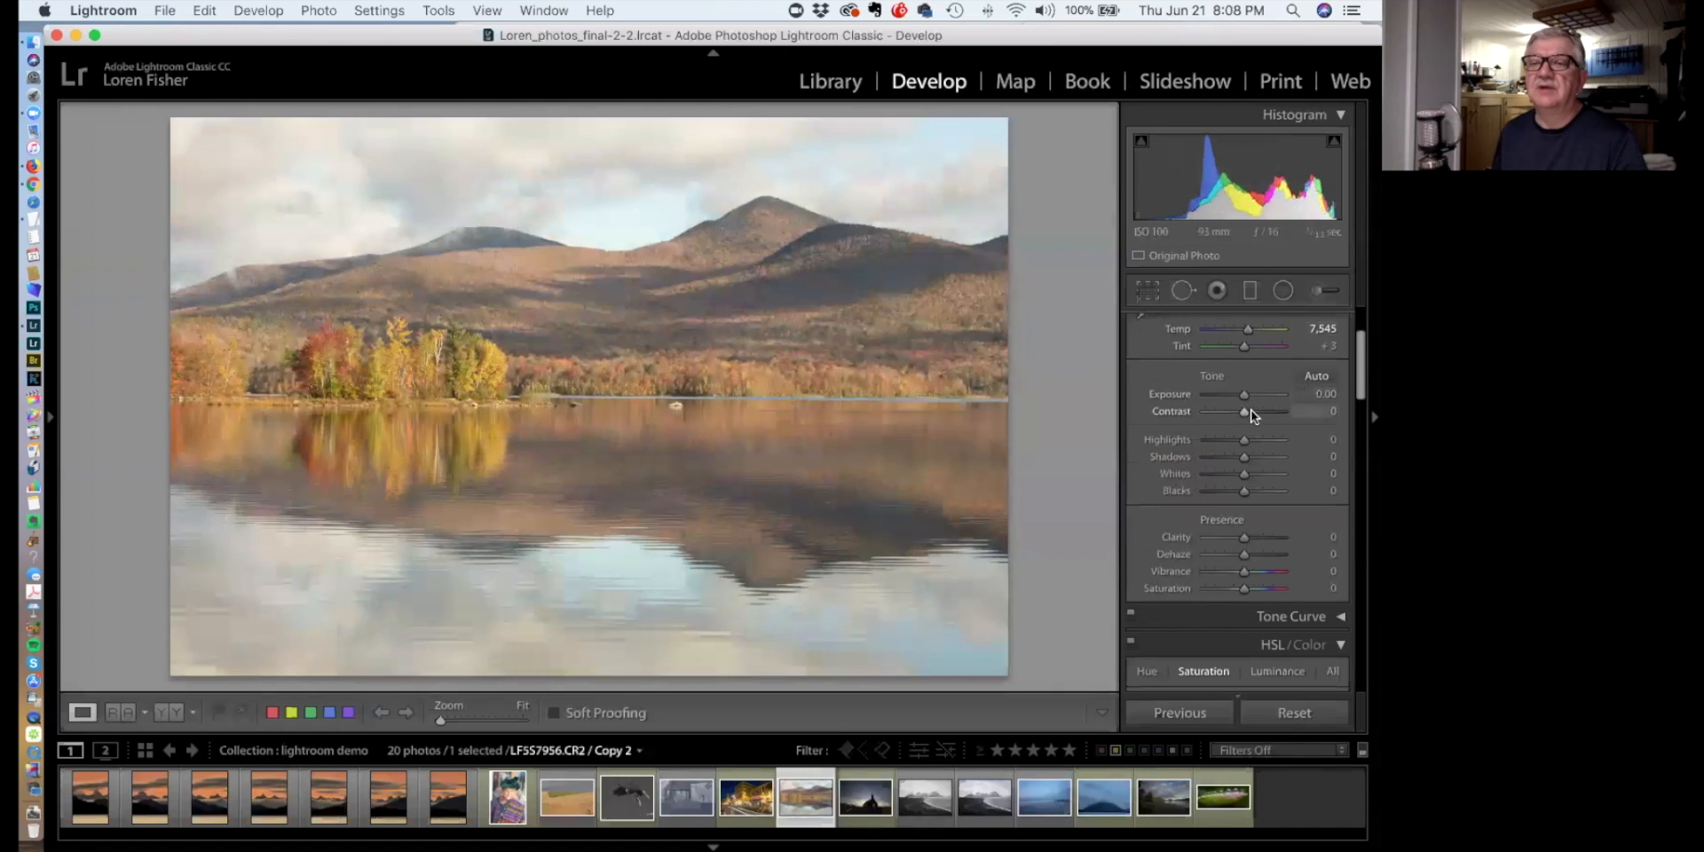
mouse_move(1244, 411)
mouse_down()
mouse_move(1216, 414)
mouse_move(1269, 412)
mouse_move(1212, 411)
mouse_move(1269, 414)
mouse_up()
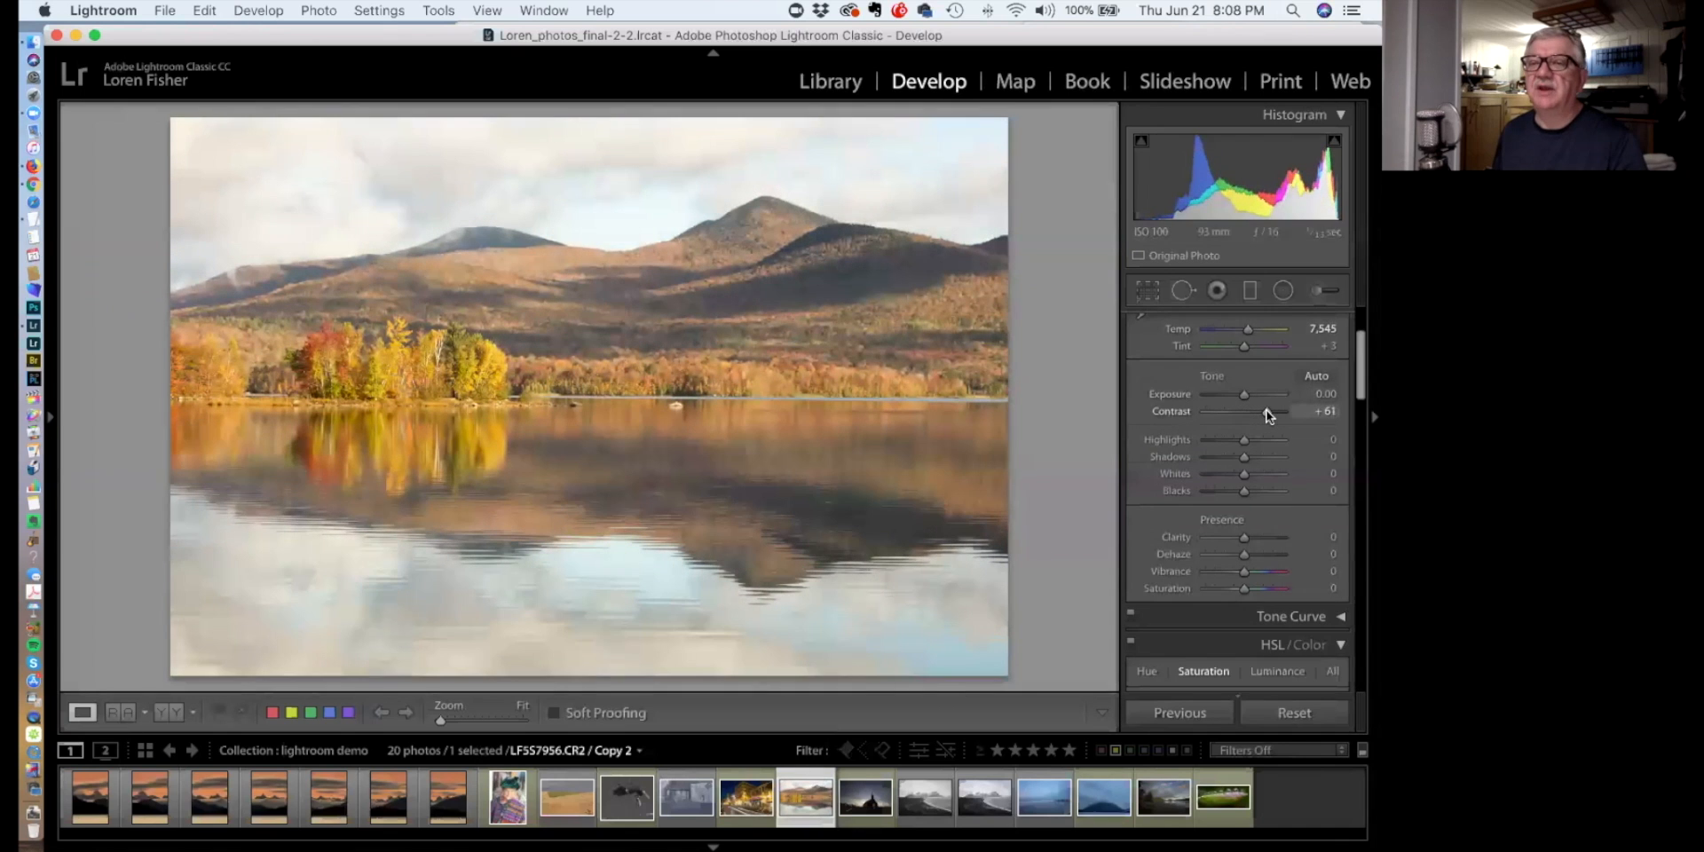
double_click(1171, 411)
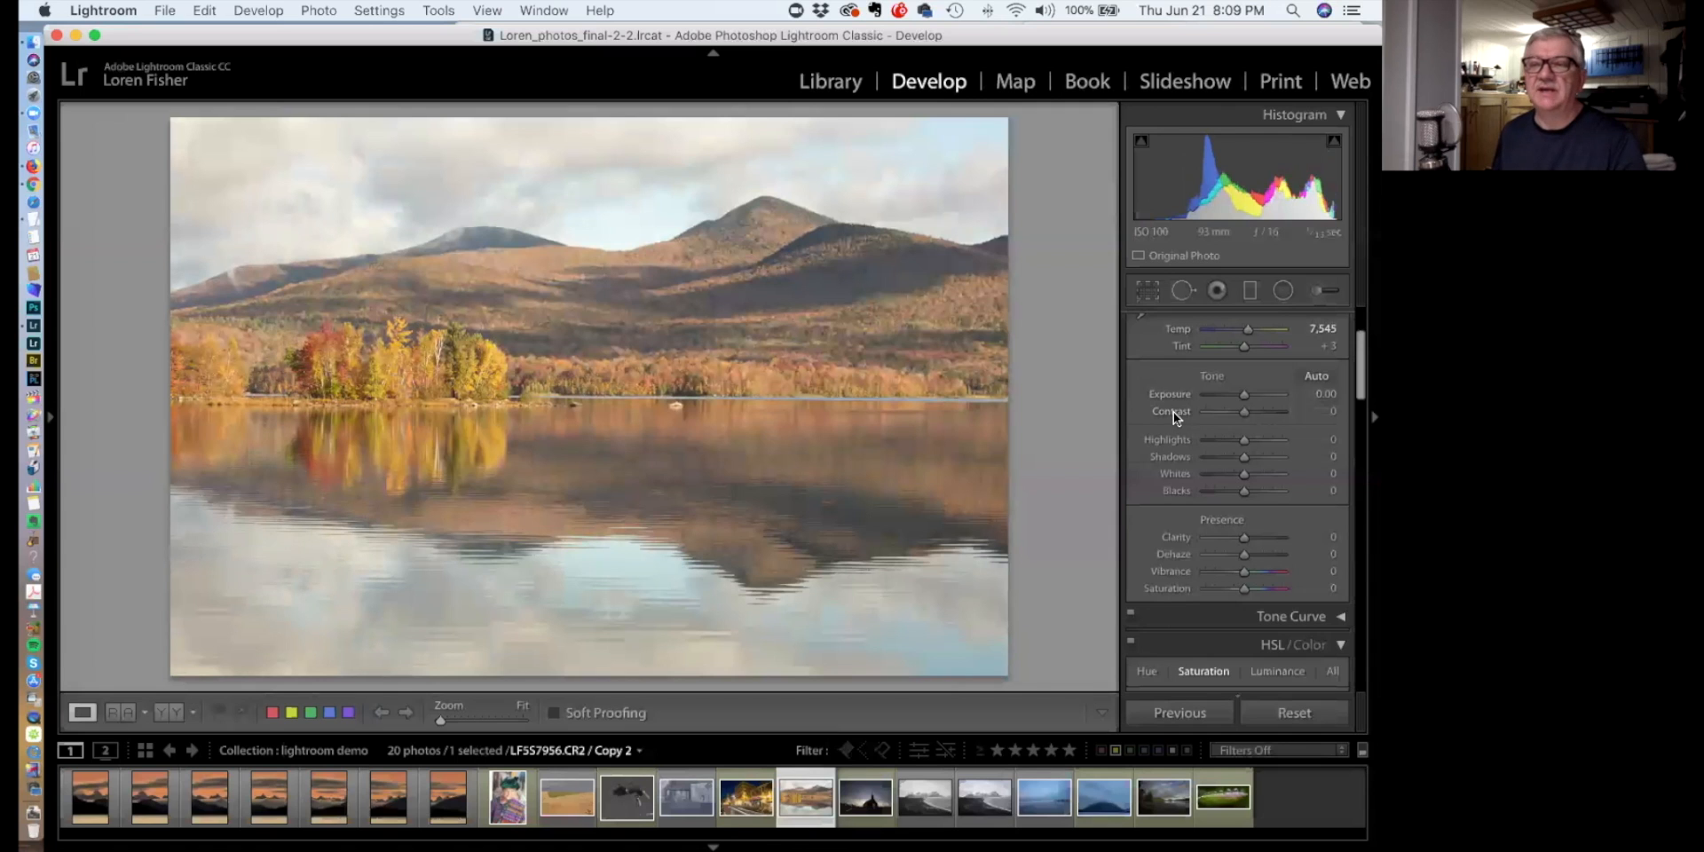
Try raising the lake photo's highlights, including to +46, and its shadows, resetting each to 0
drag(1243, 439, 1261, 439)
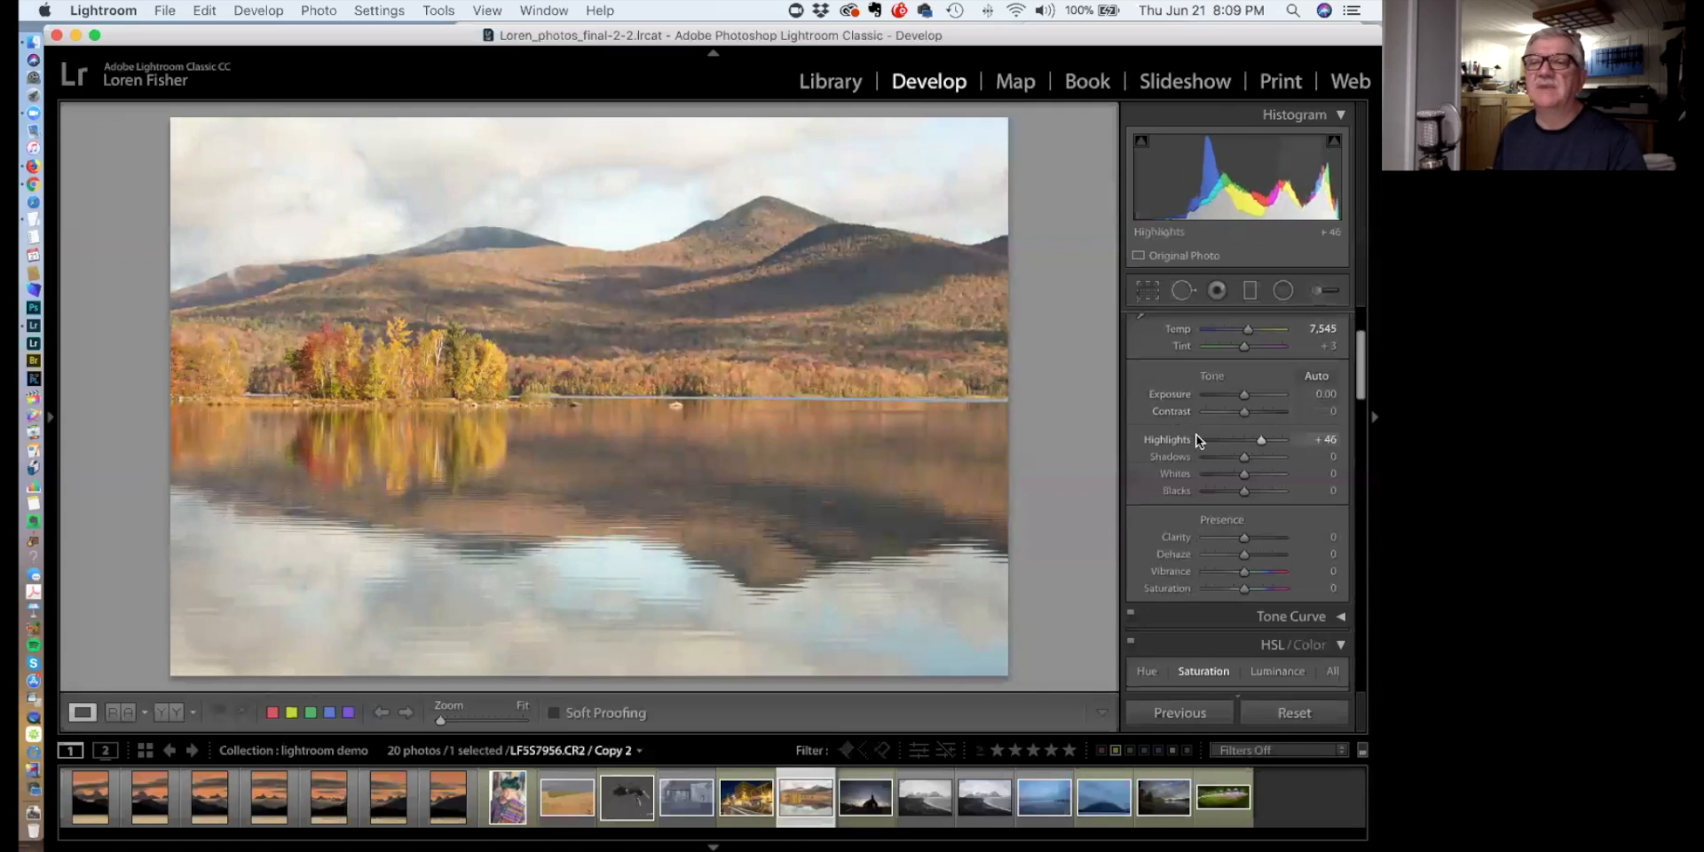
double_click(1171, 435)
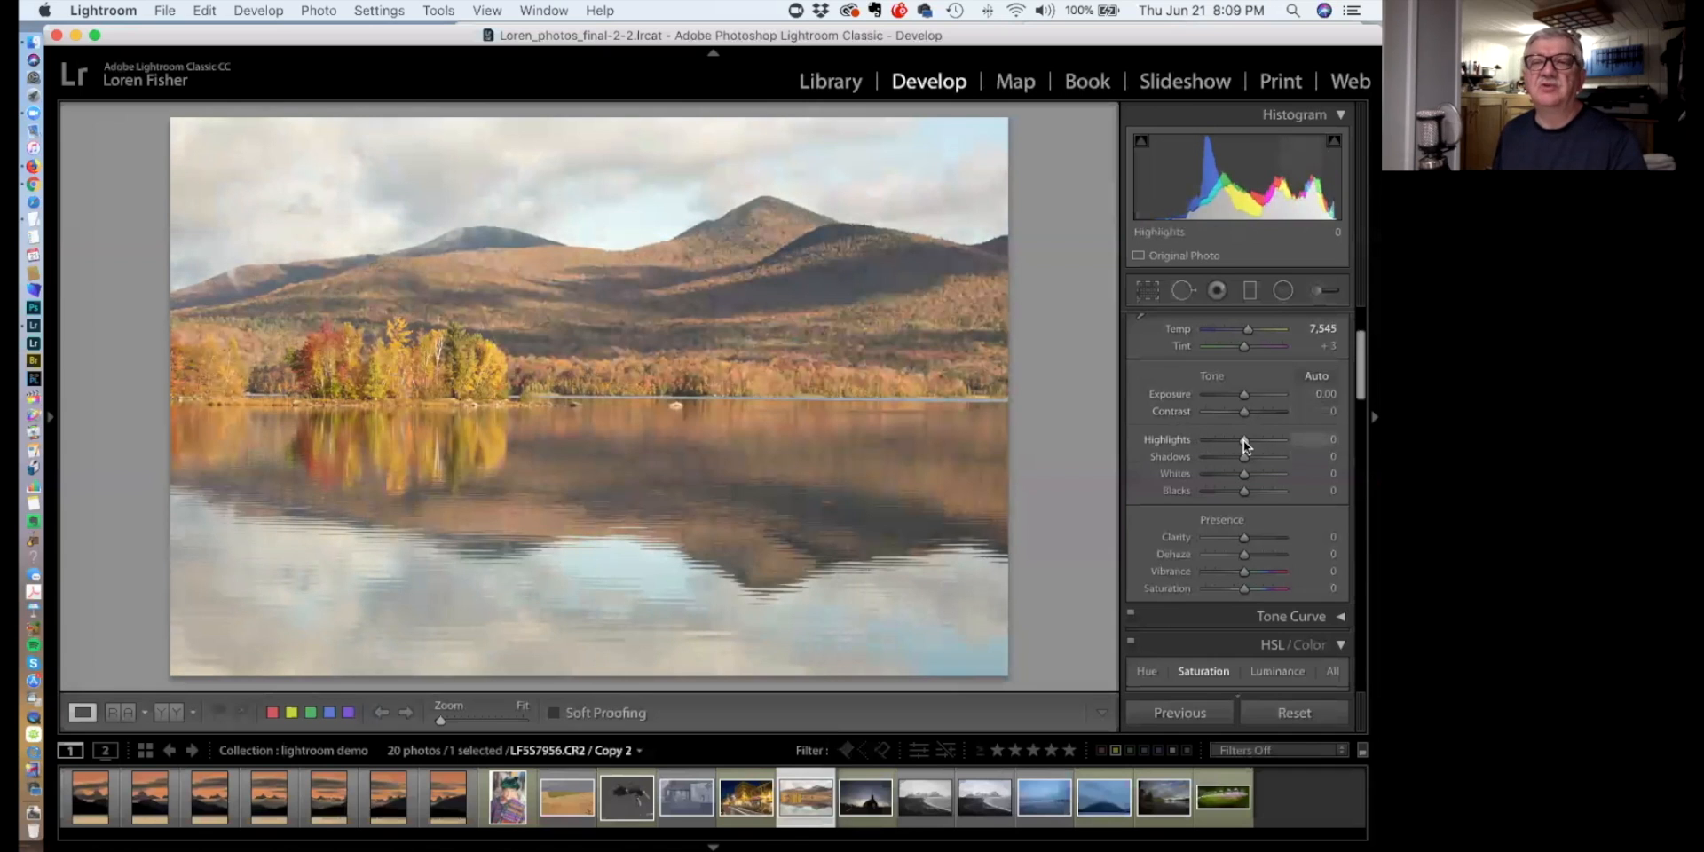
mouse_move(1245, 441)
mouse_down()
mouse_move(1210, 444)
mouse_move(1262, 446)
mouse_move(1226, 444)
mouse_move(1243, 446)
mouse_up()
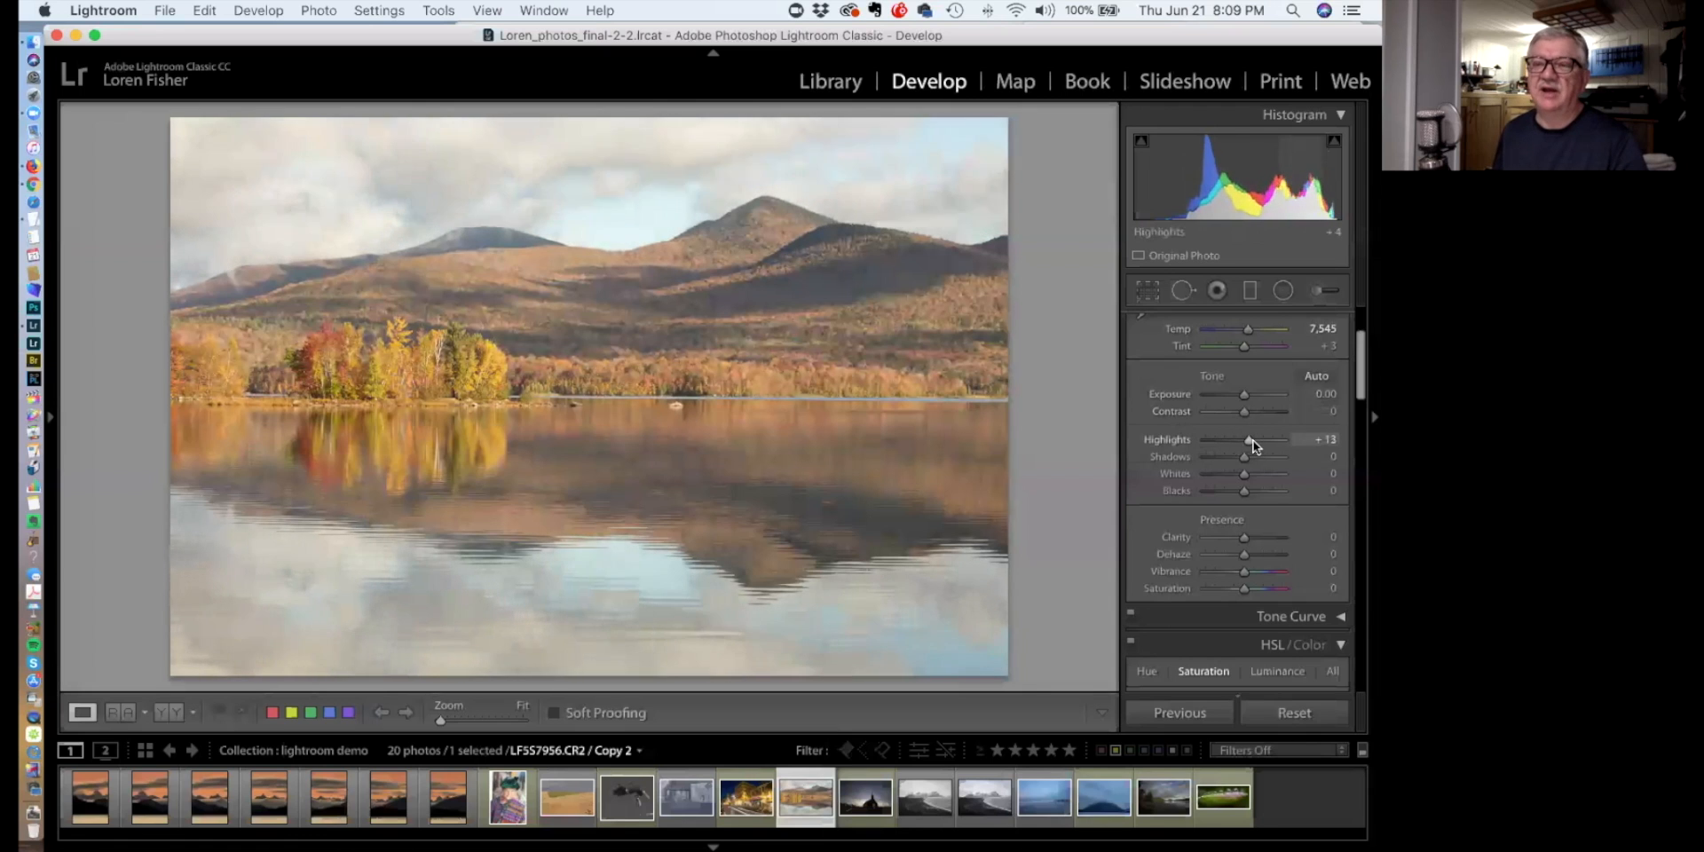
double_click(1183, 443)
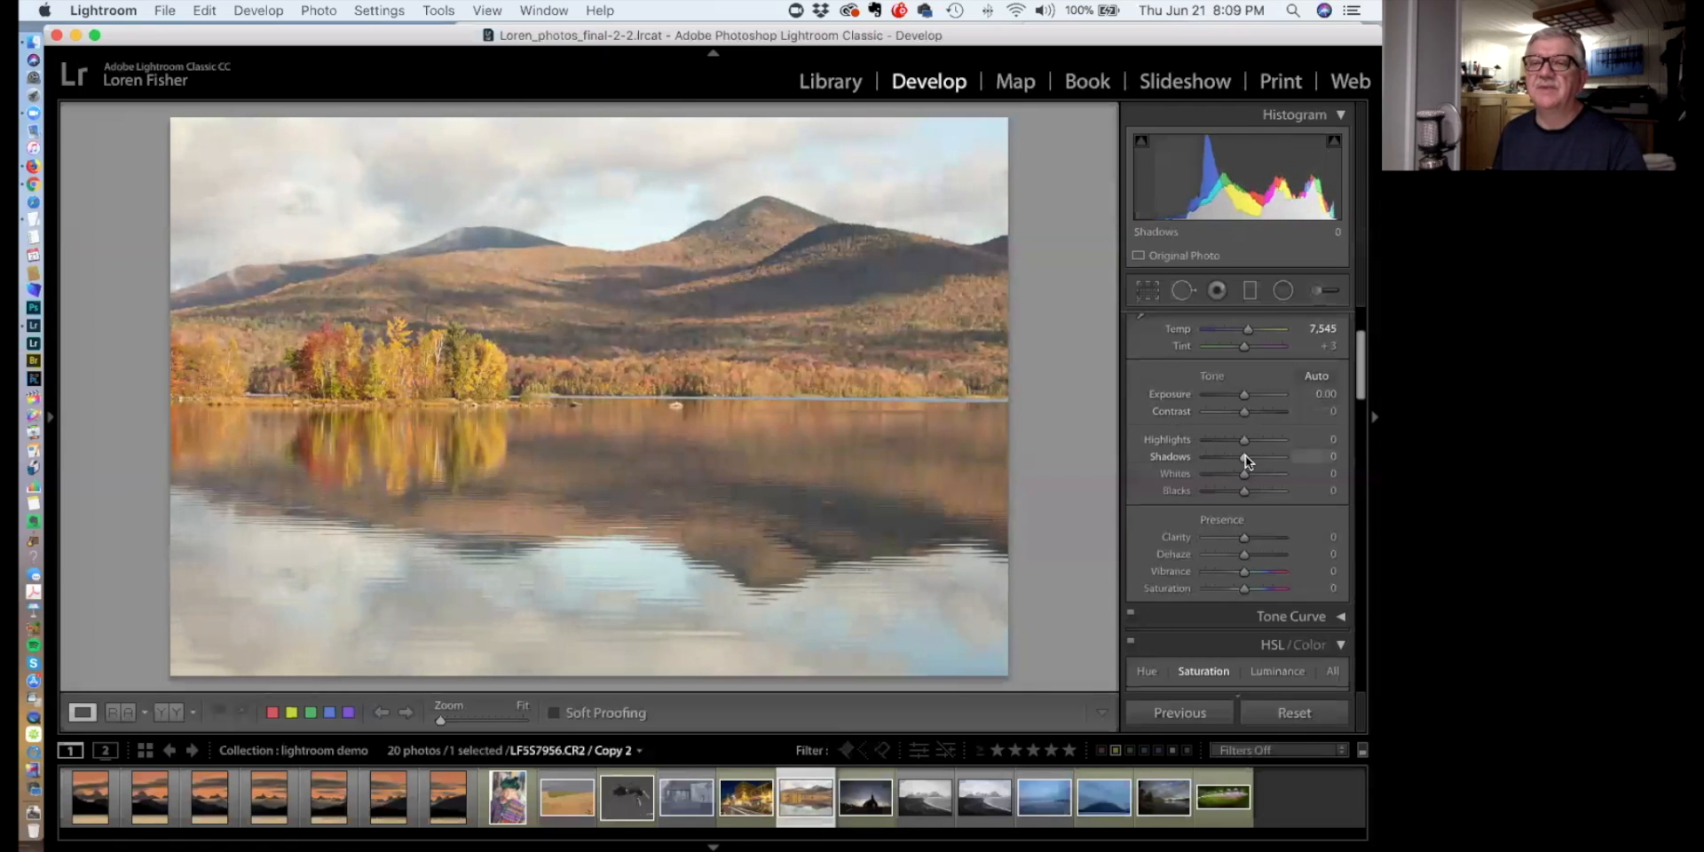
mouse_move(1244, 455)
mouse_down()
mouse_move(1195, 456)
mouse_move(1296, 456)
mouse_move(1191, 460)
mouse_move(1259, 474)
mouse_up()
double_click(1192, 459)
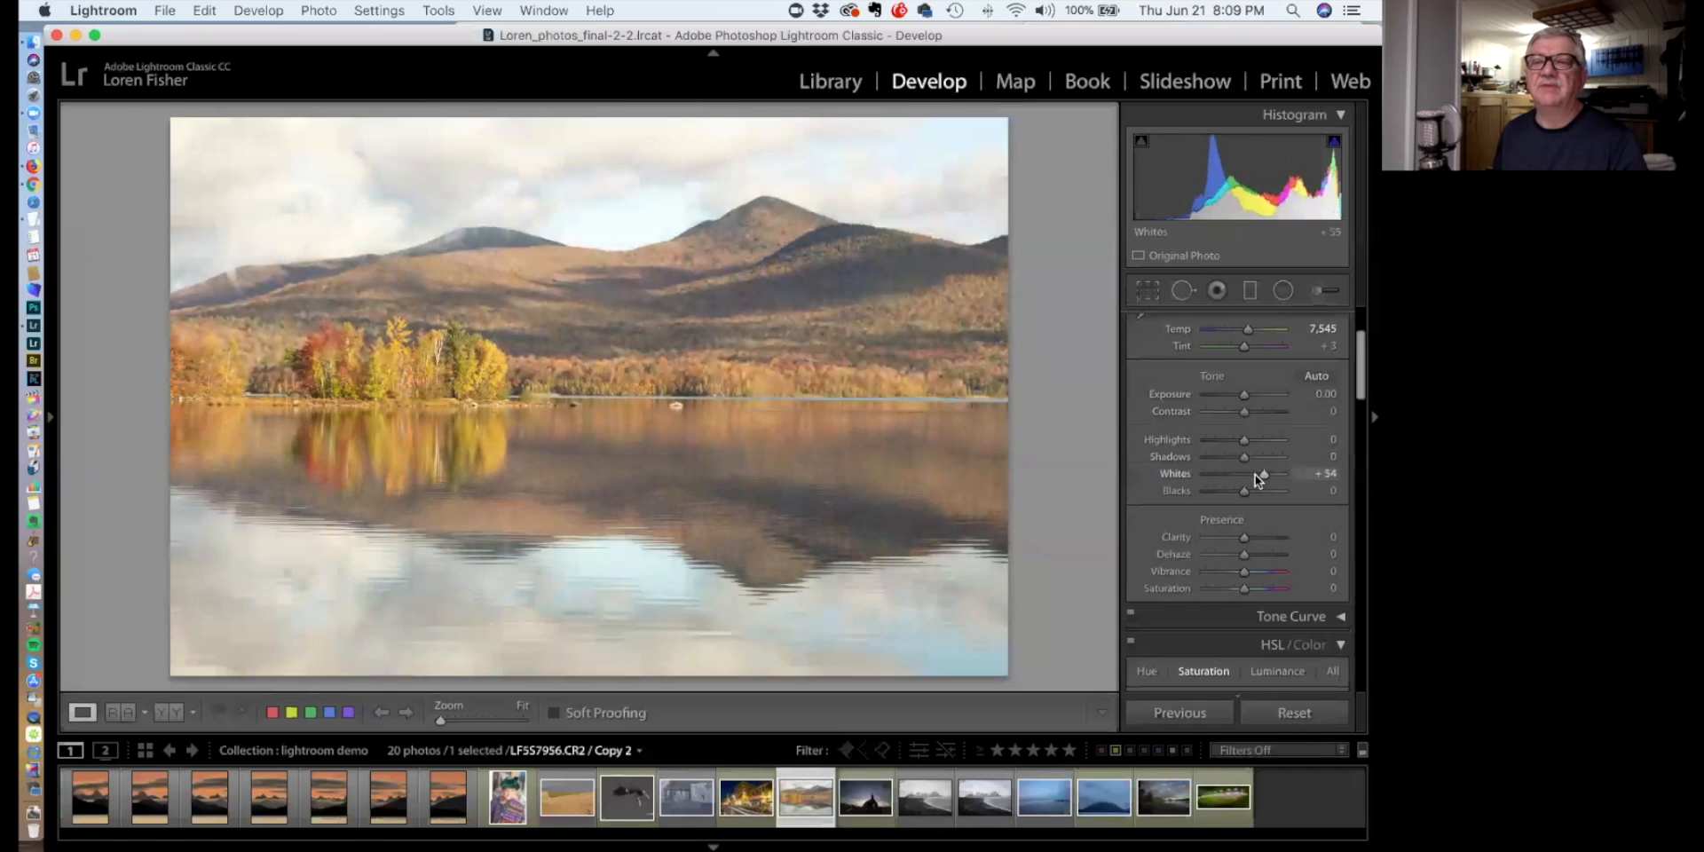
Reset the raised whites to 0, try the blacks at +68, and reset the blacks as well
double_click(1193, 473)
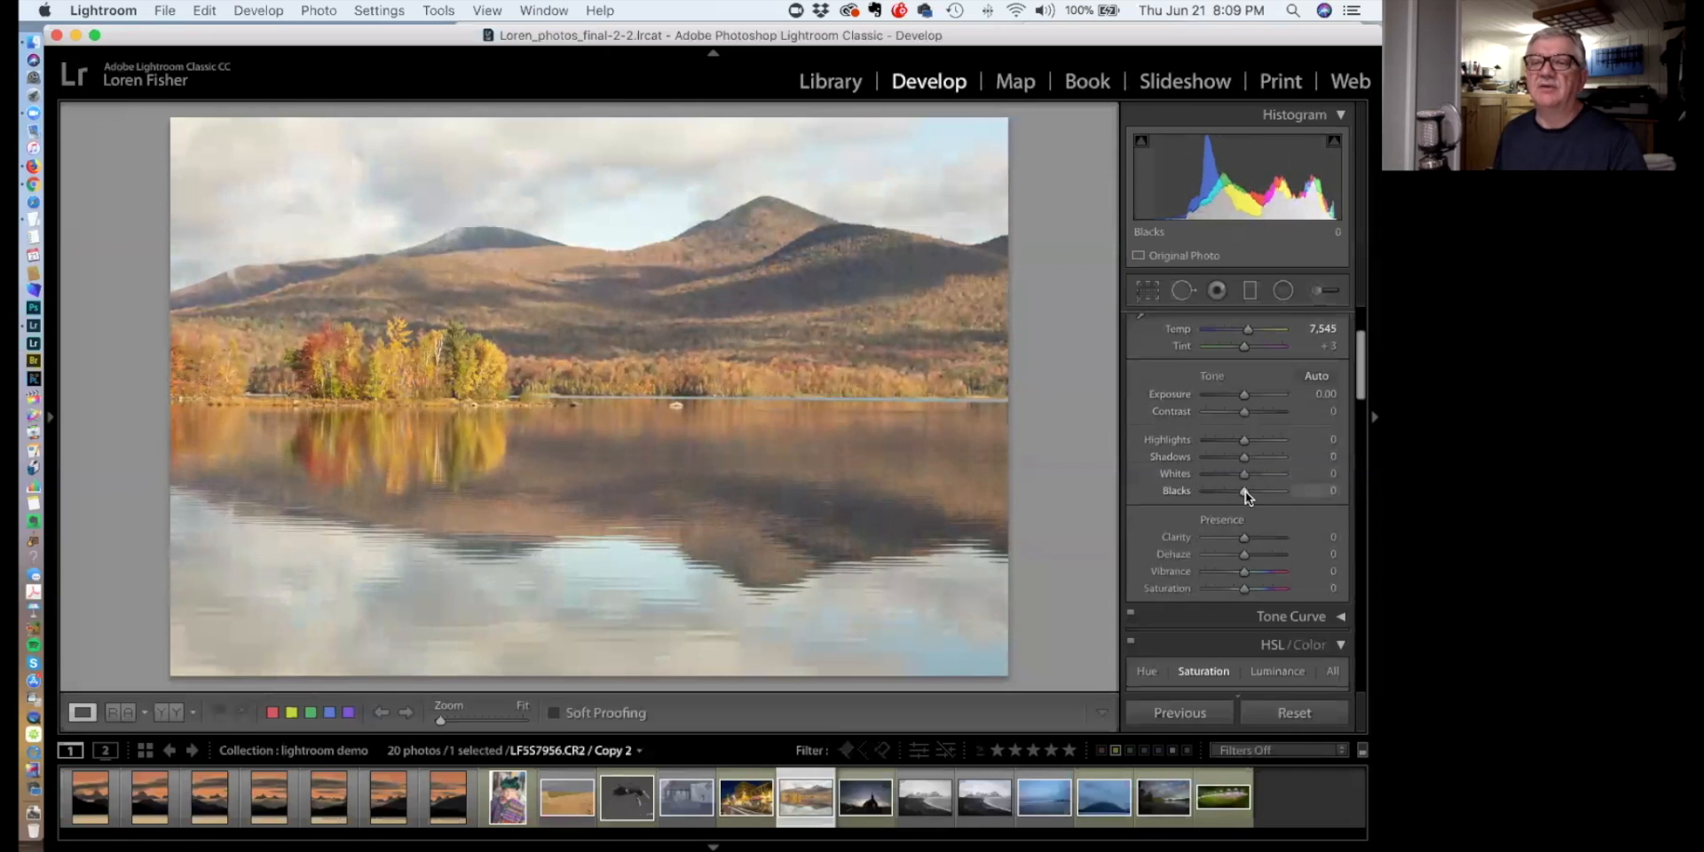
drag(1234, 491, 1269, 491)
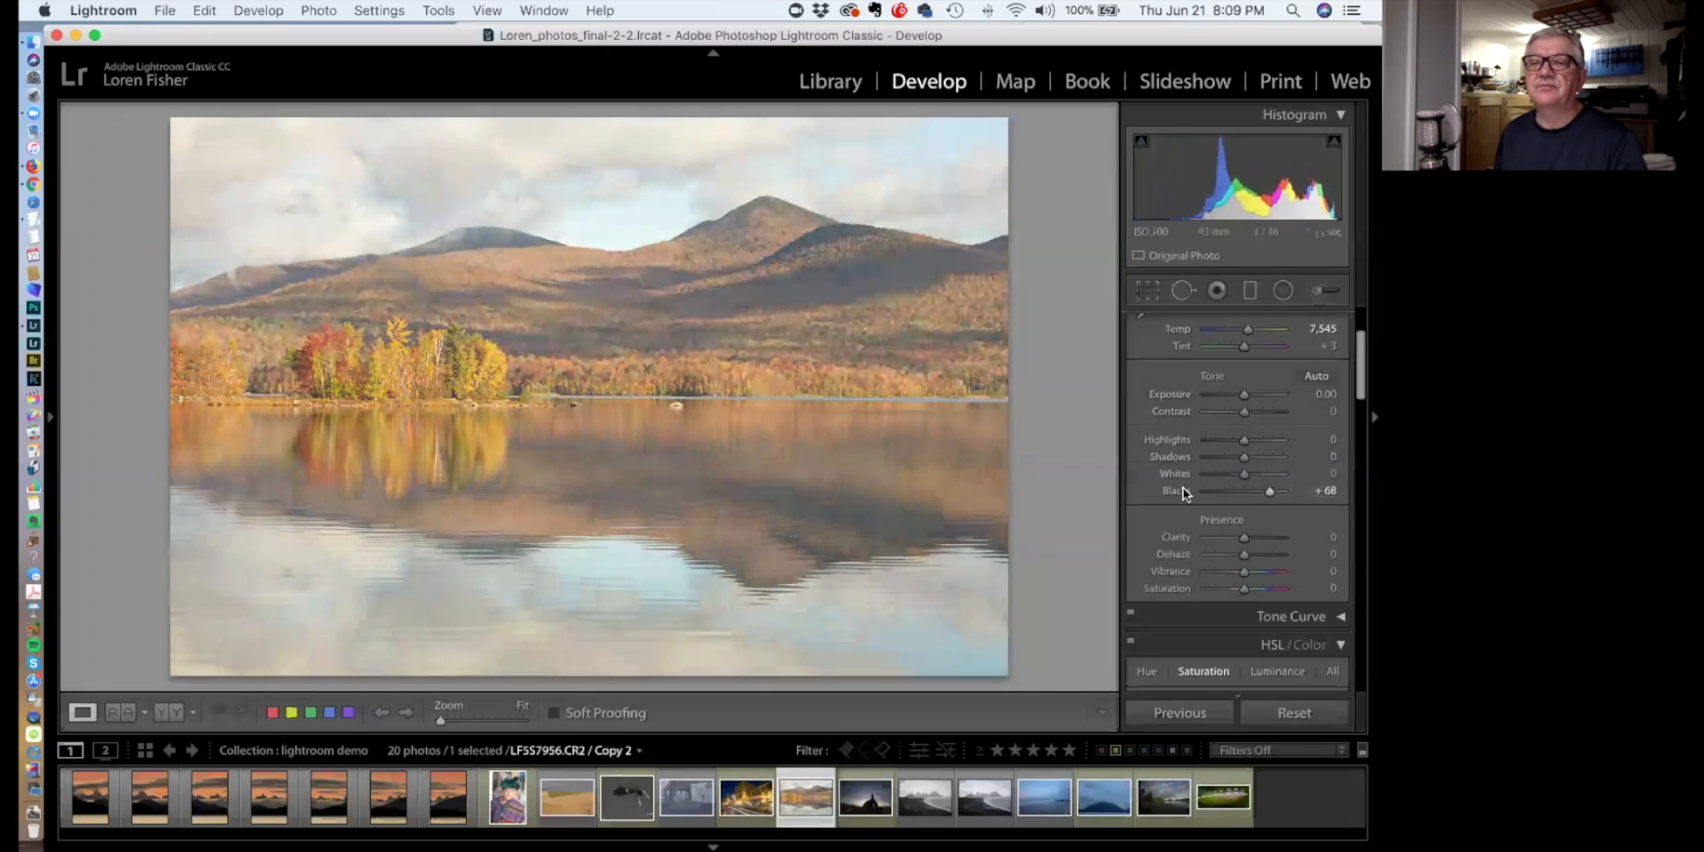
double_click(1183, 490)
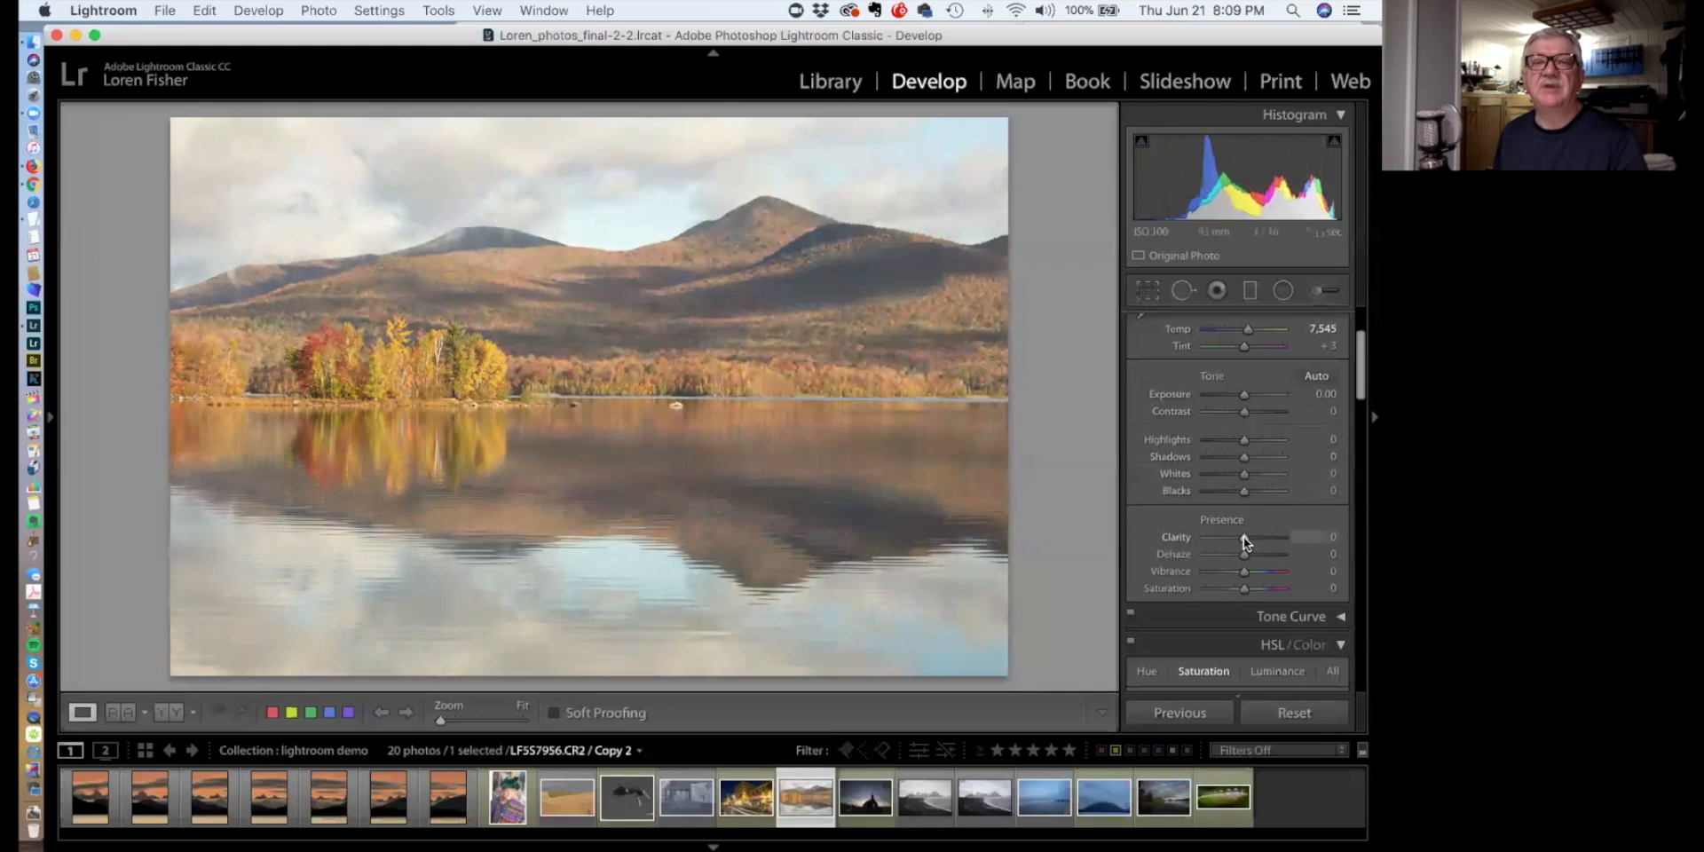
Try different clarity strengths on the lake photo, such as +75, +37 and +100, and reset clarity to 0
drag(1243, 536, 1272, 536)
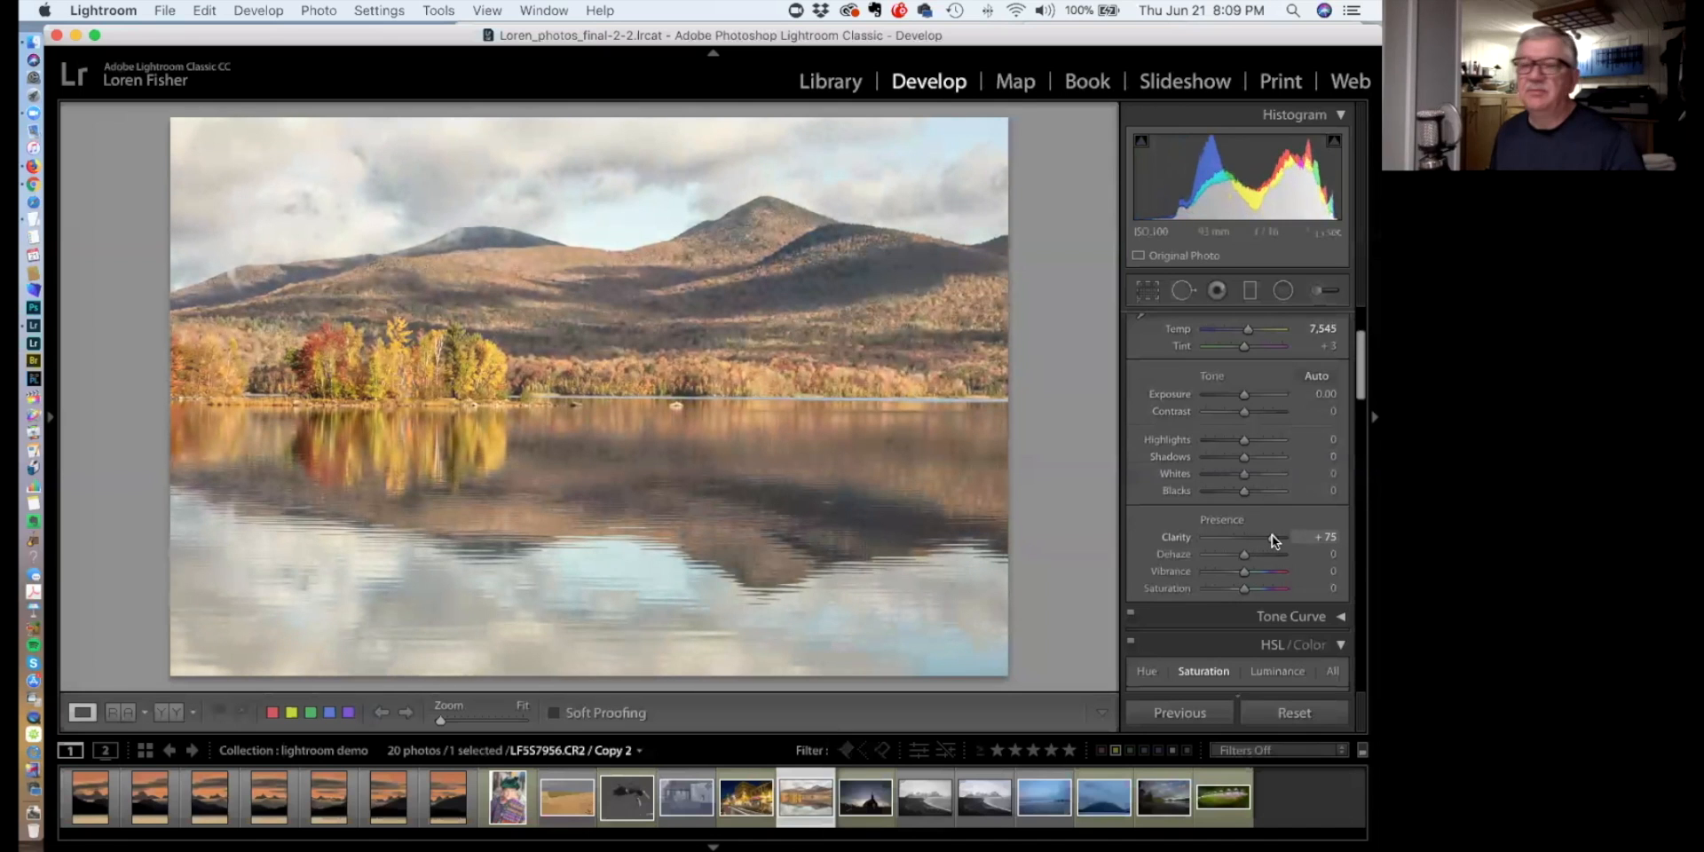
drag(1271, 535, 1252, 535)
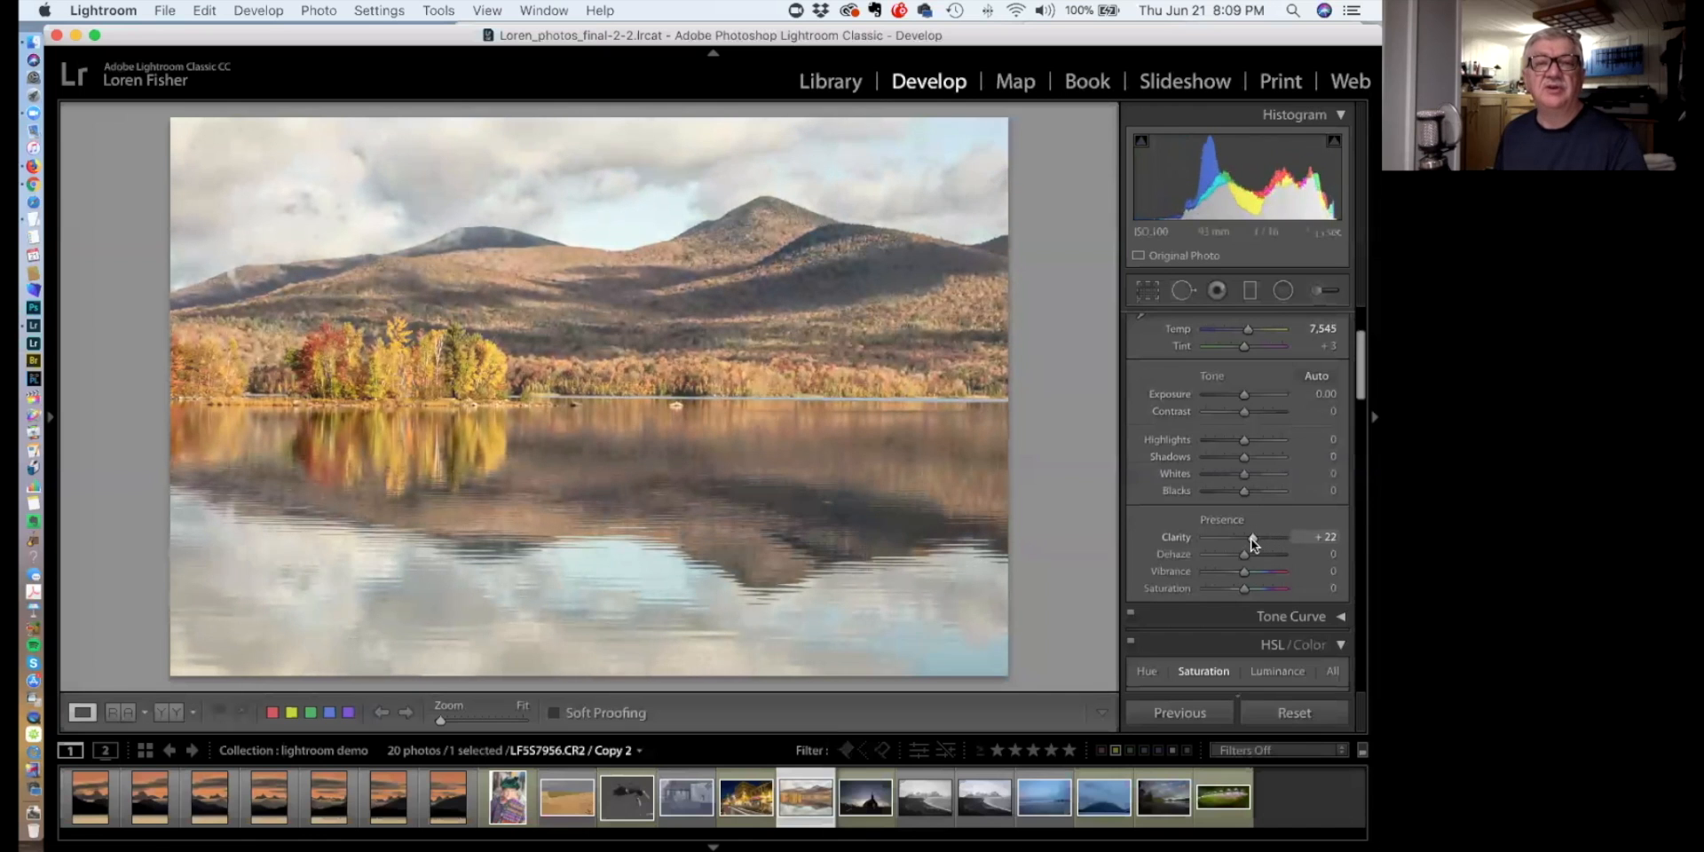
double_click(1177, 538)
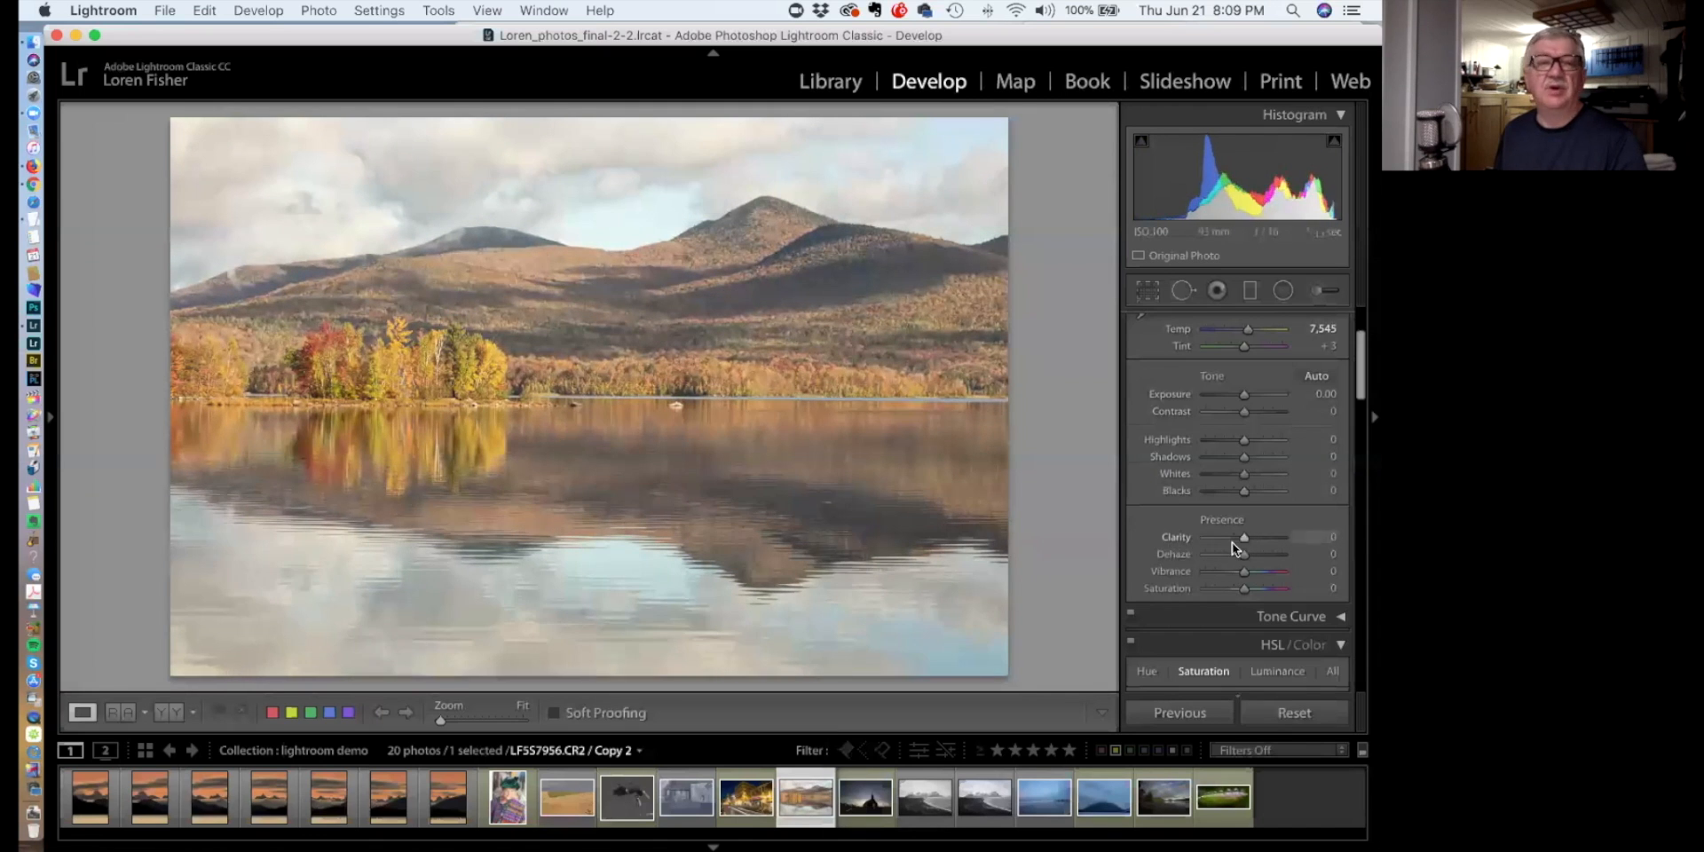
drag(1243, 539, 1270, 540)
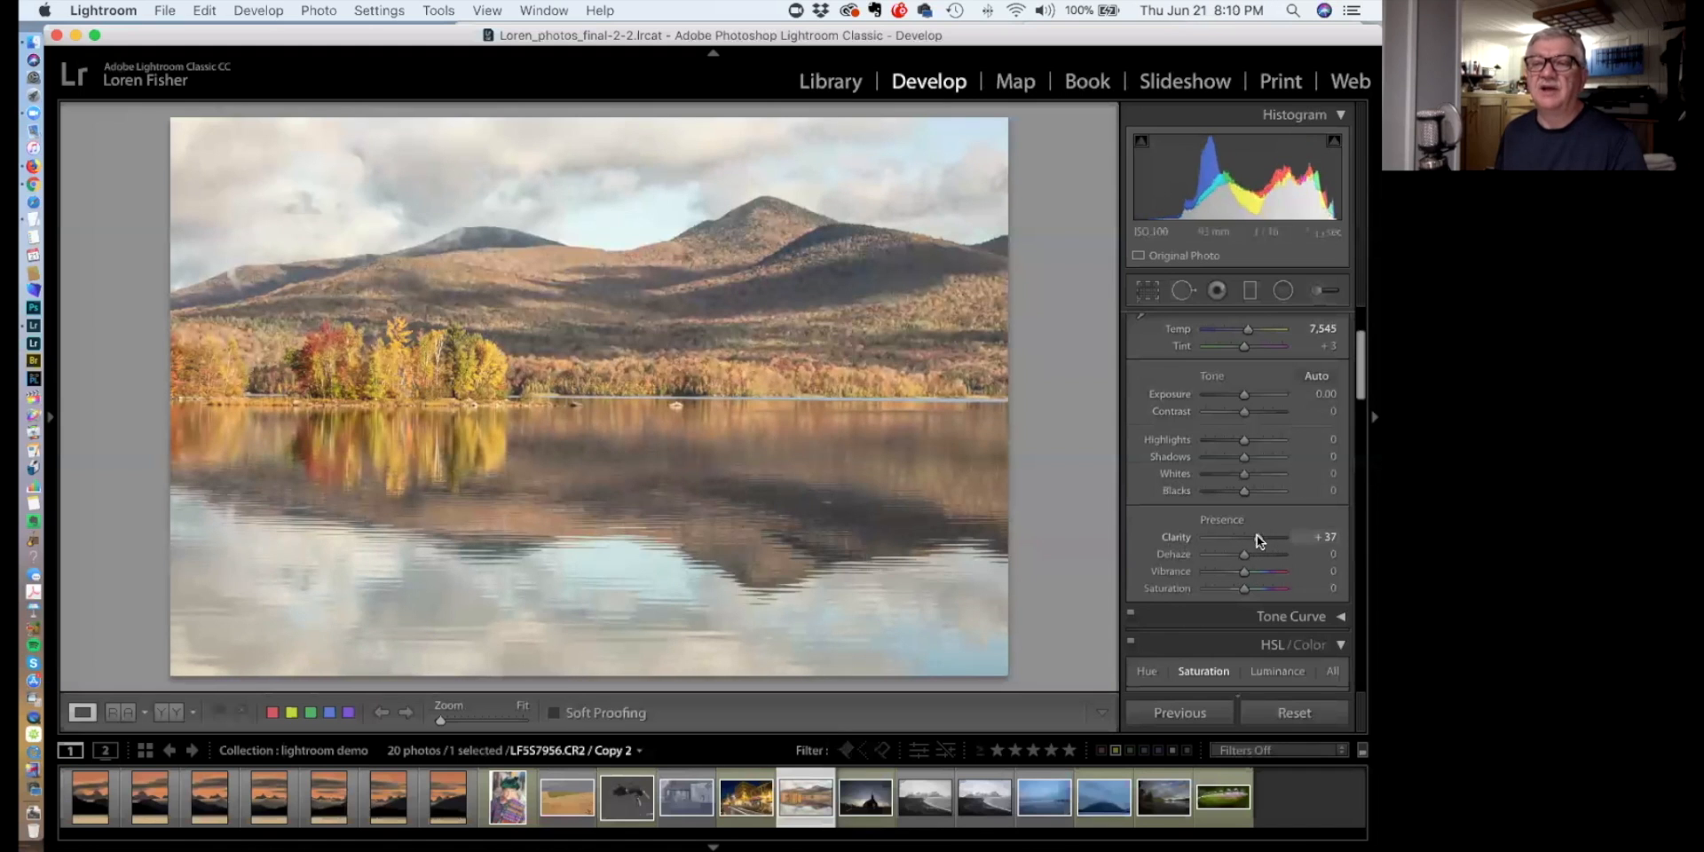
drag(1262, 538, 1287, 536)
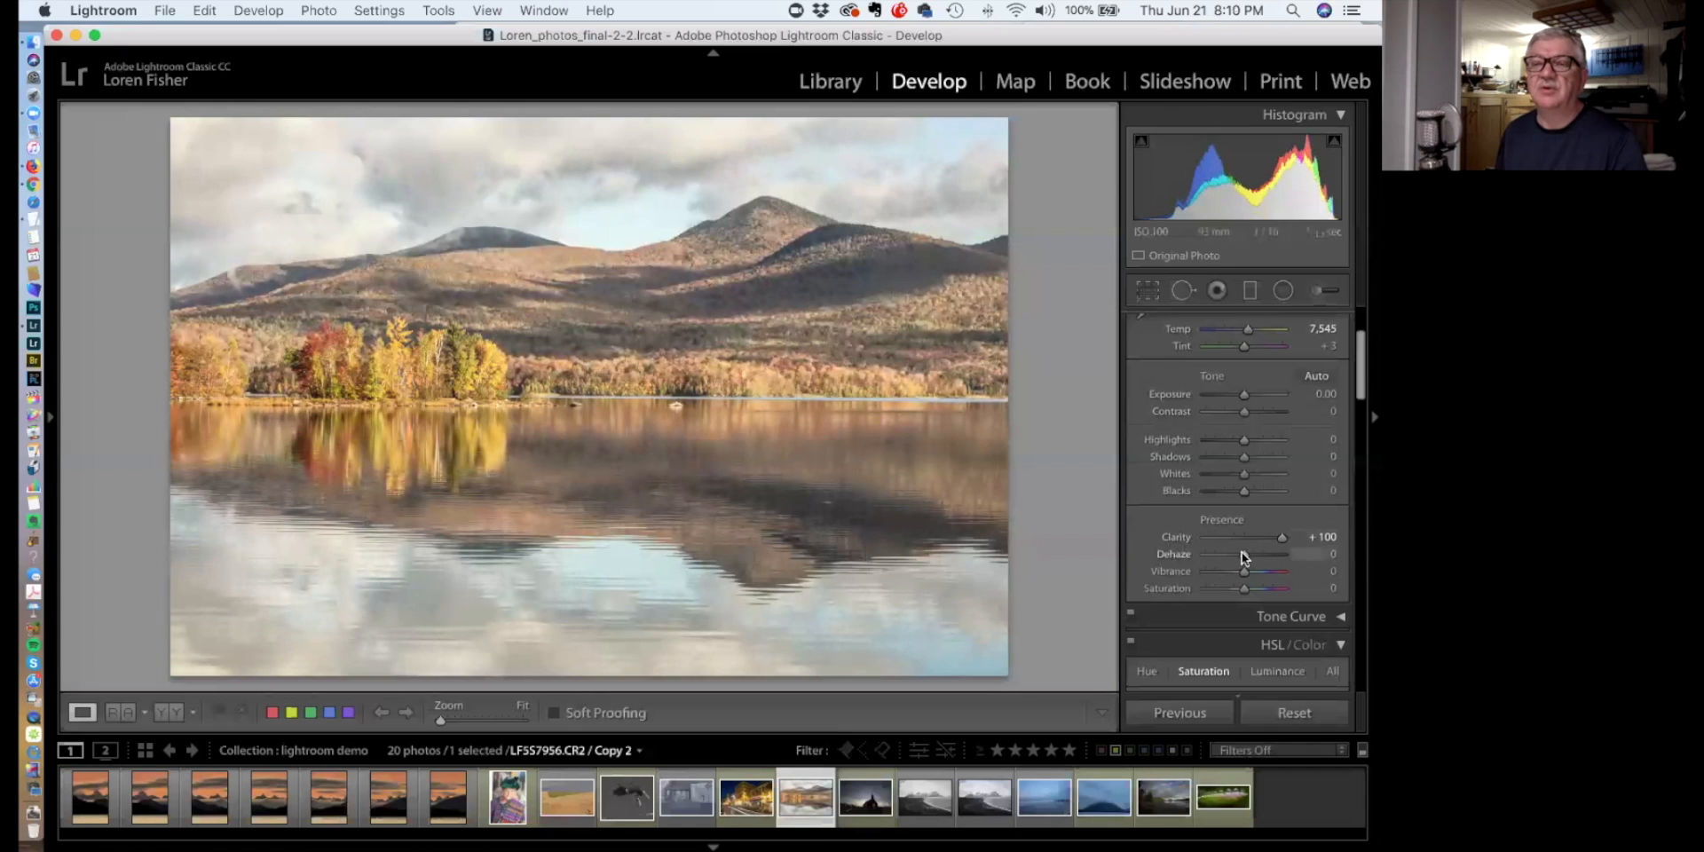
double_click(1177, 537)
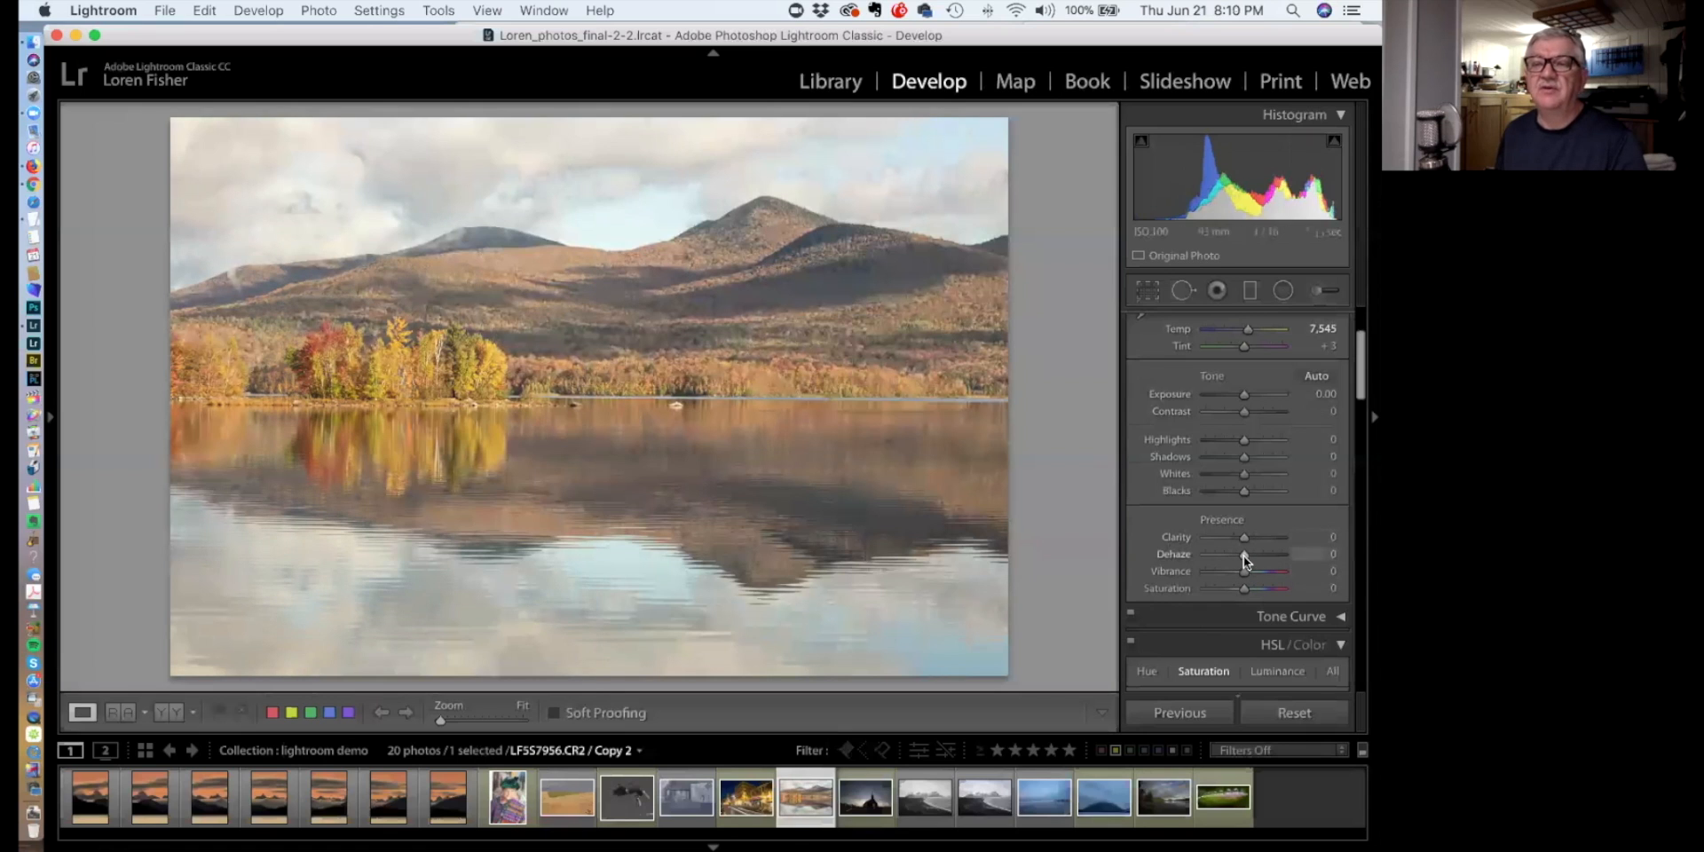
Try different Dehaze amounts on the lake photo, such as +24, +53, +87 and +29, and reset Dehaze to 0
drag(1243, 555, 1249, 555)
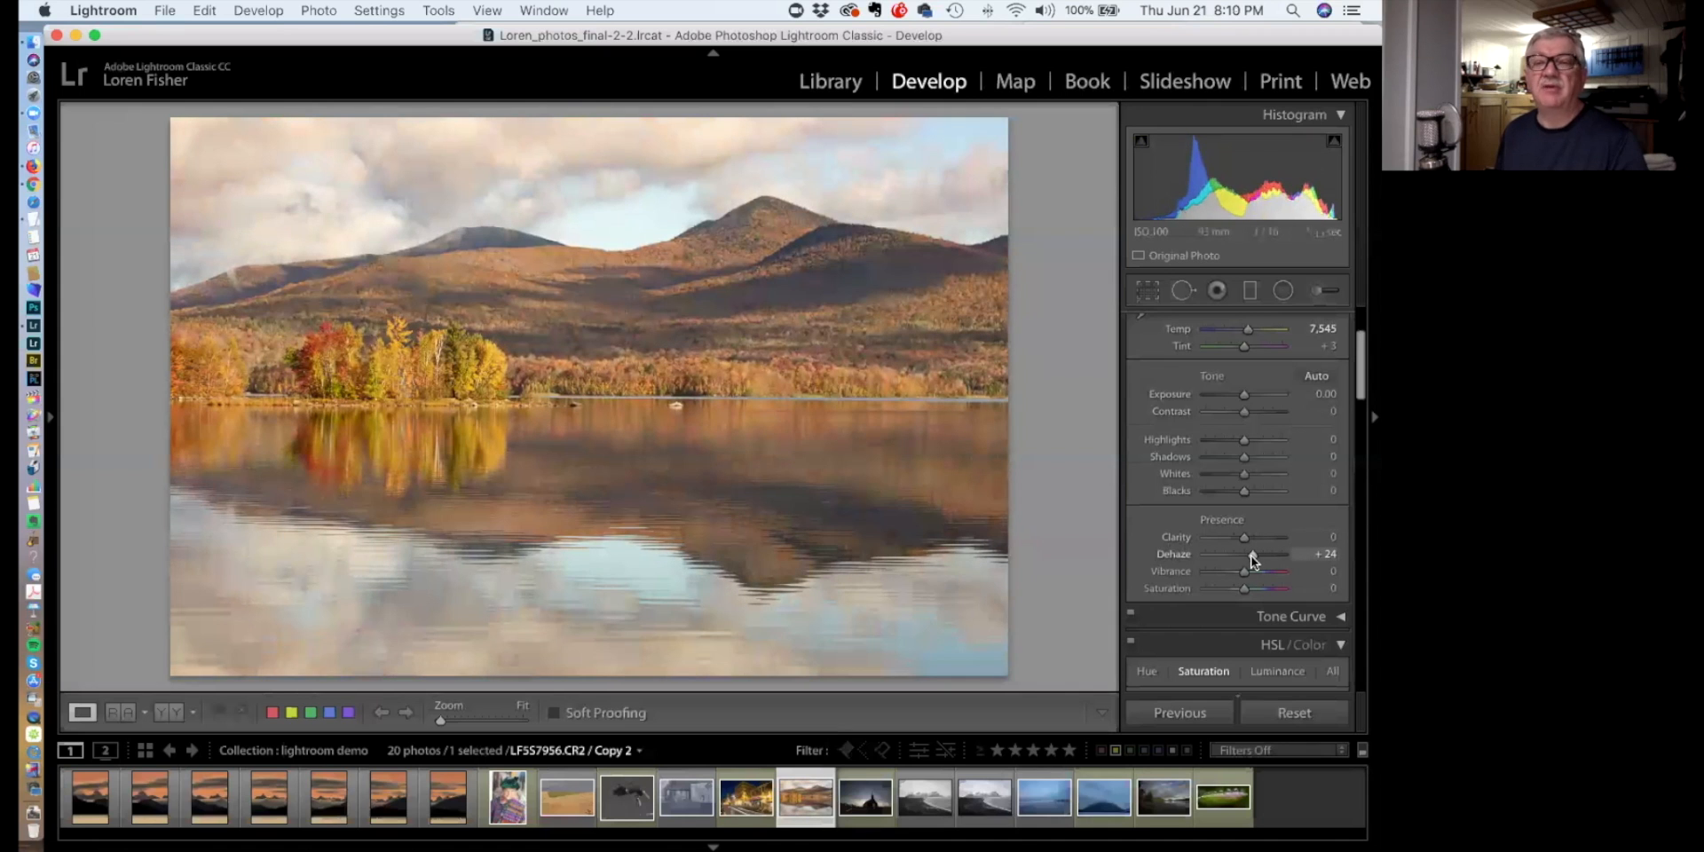
mouse_move(1248, 555)
mouse_down()
mouse_move(1291, 556)
mouse_move(1259, 551)
mouse_up()
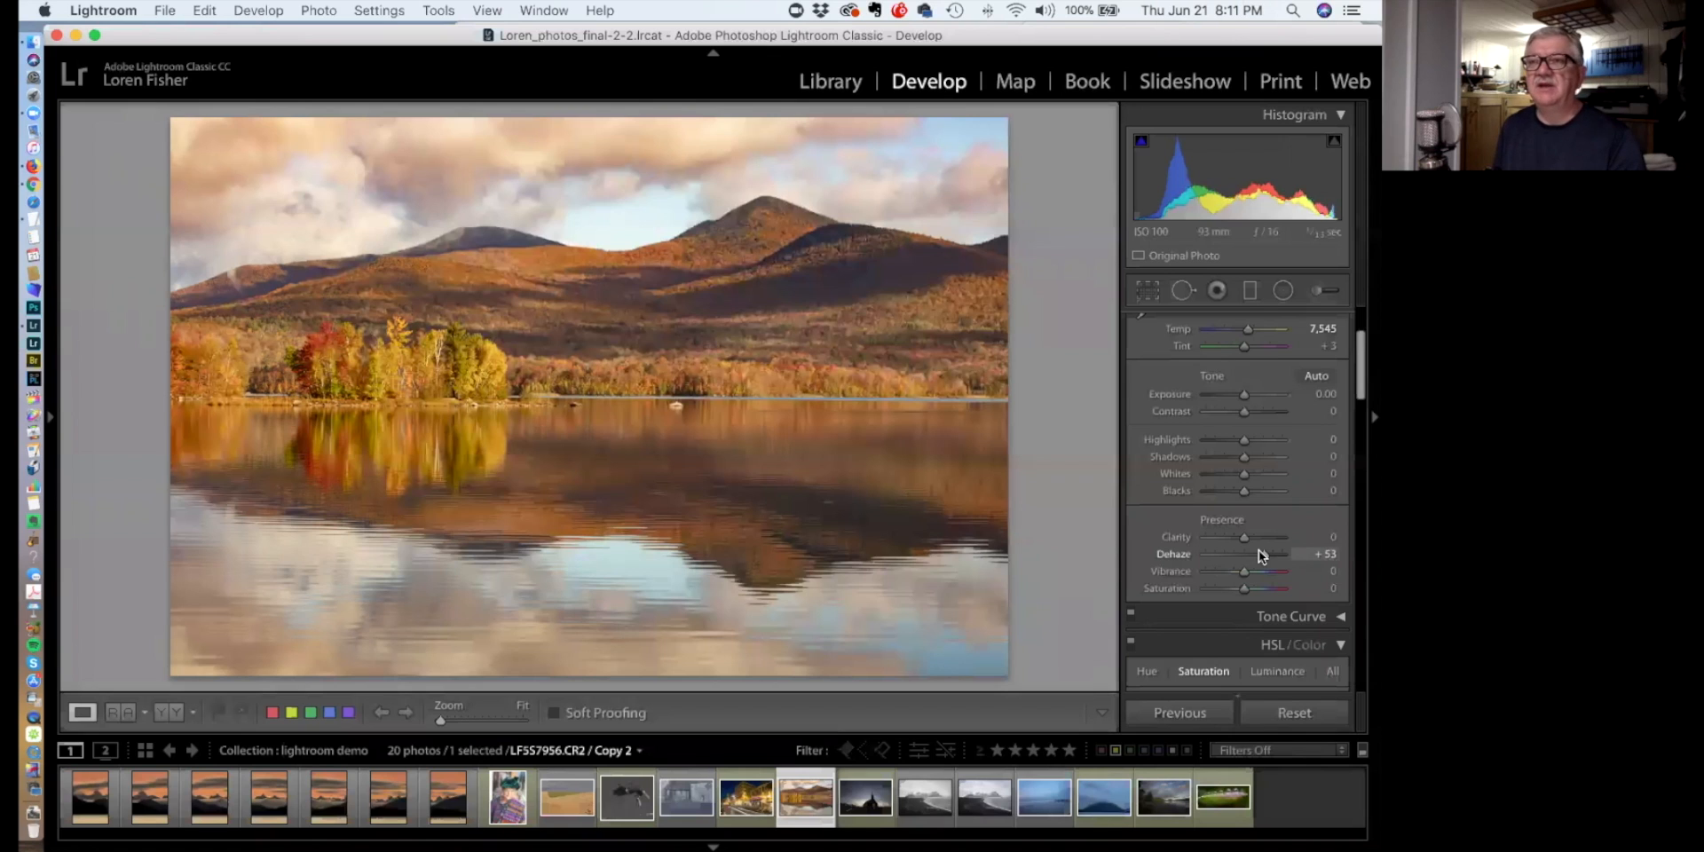
double_click(1175, 554)
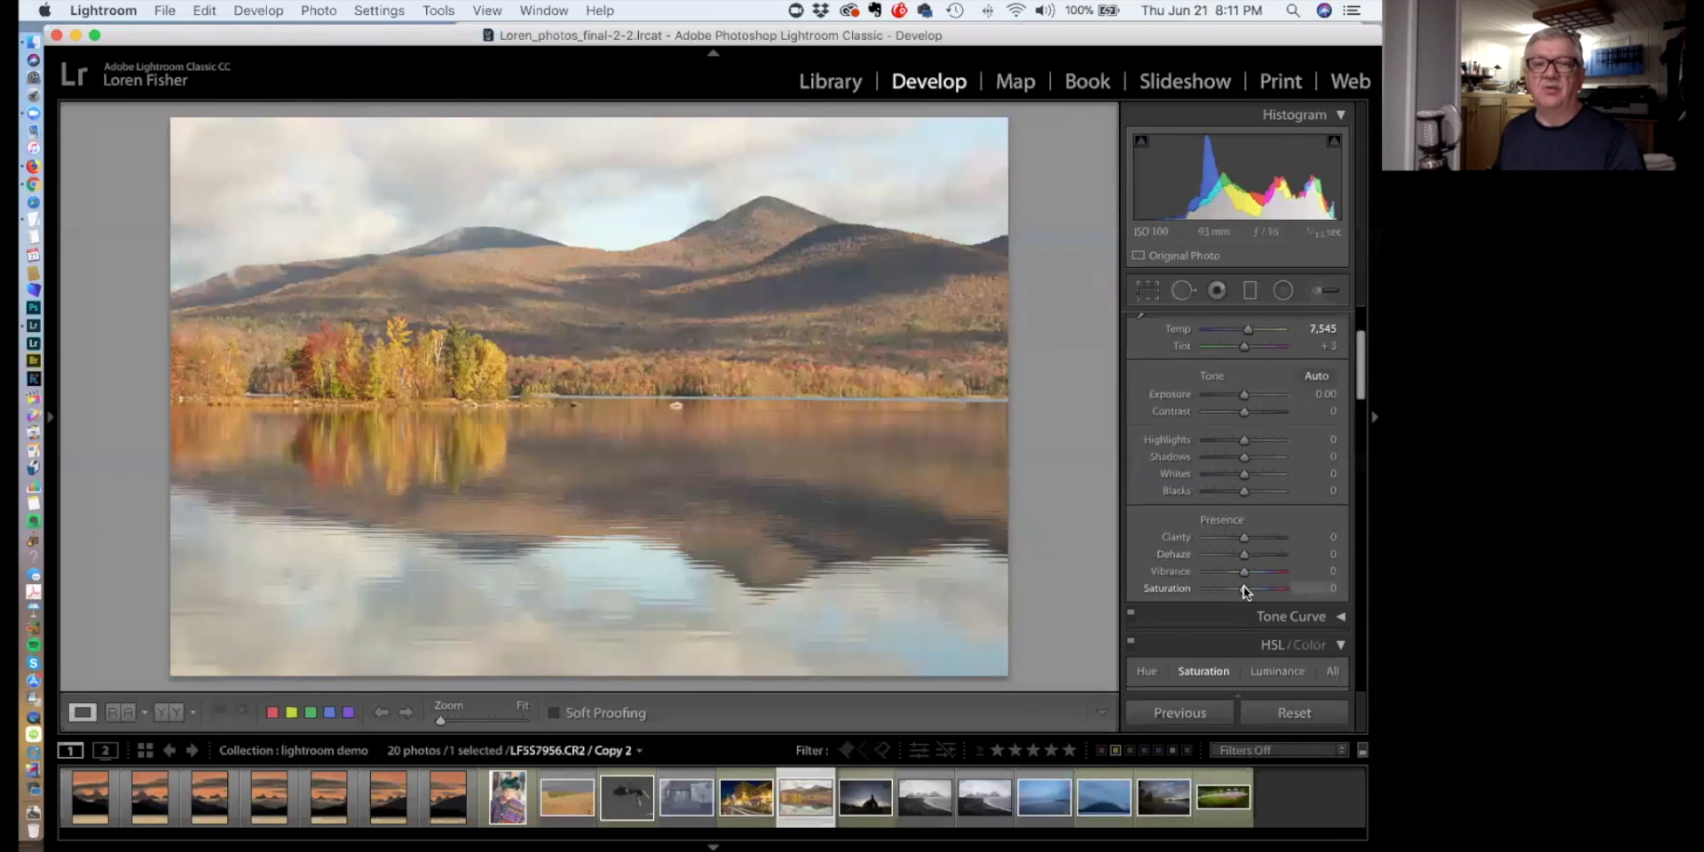
drag(1243, 557, 1275, 556)
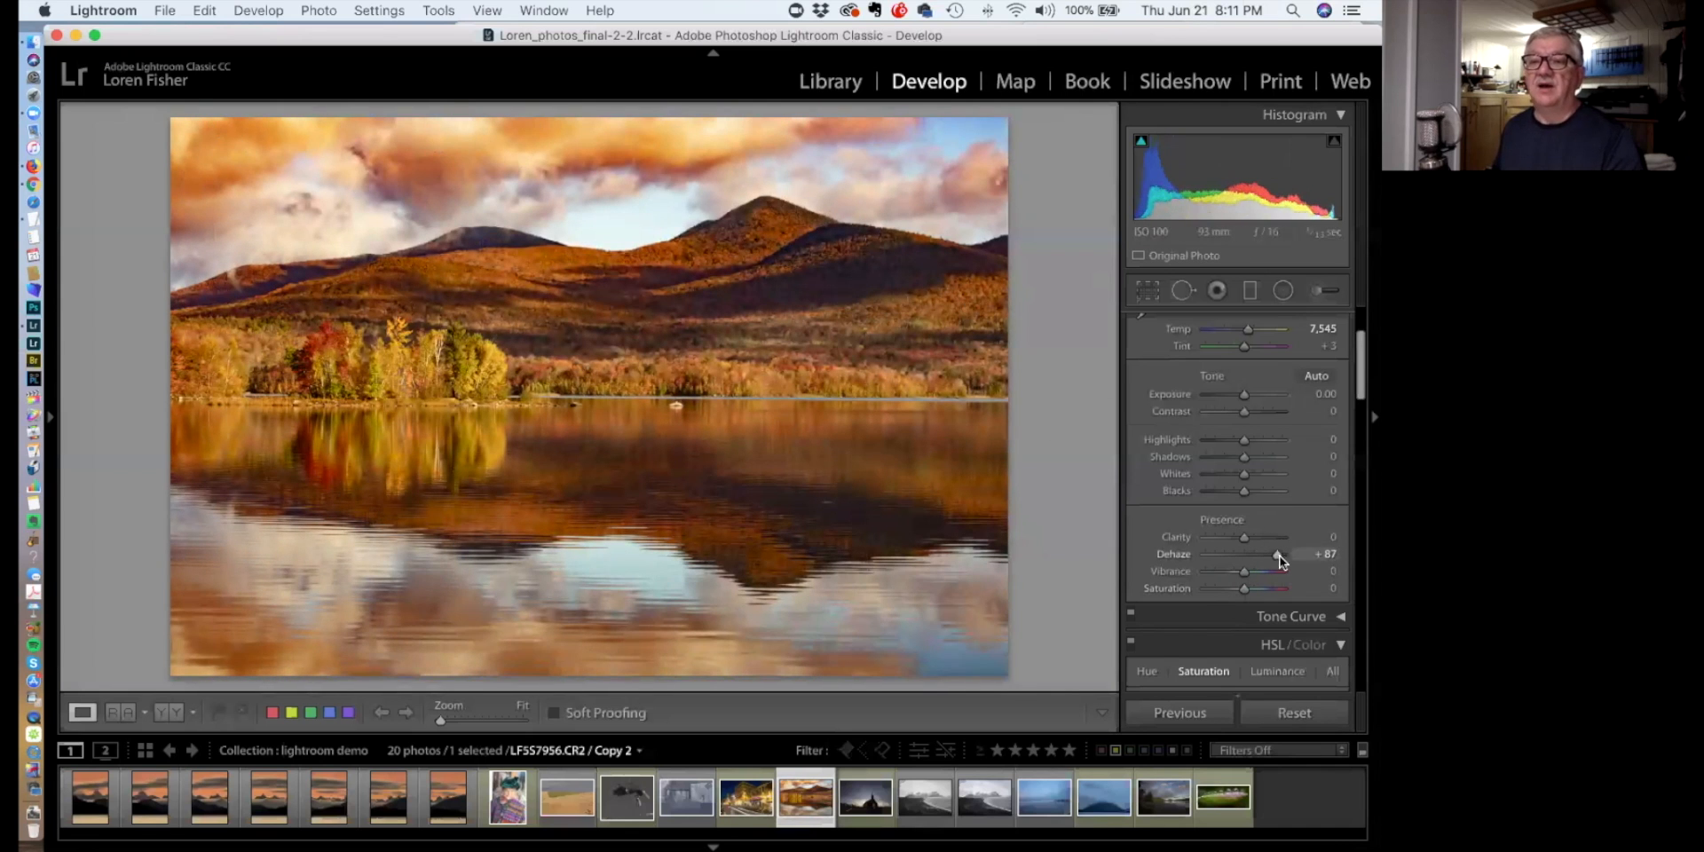
drag(1272, 554, 1253, 556)
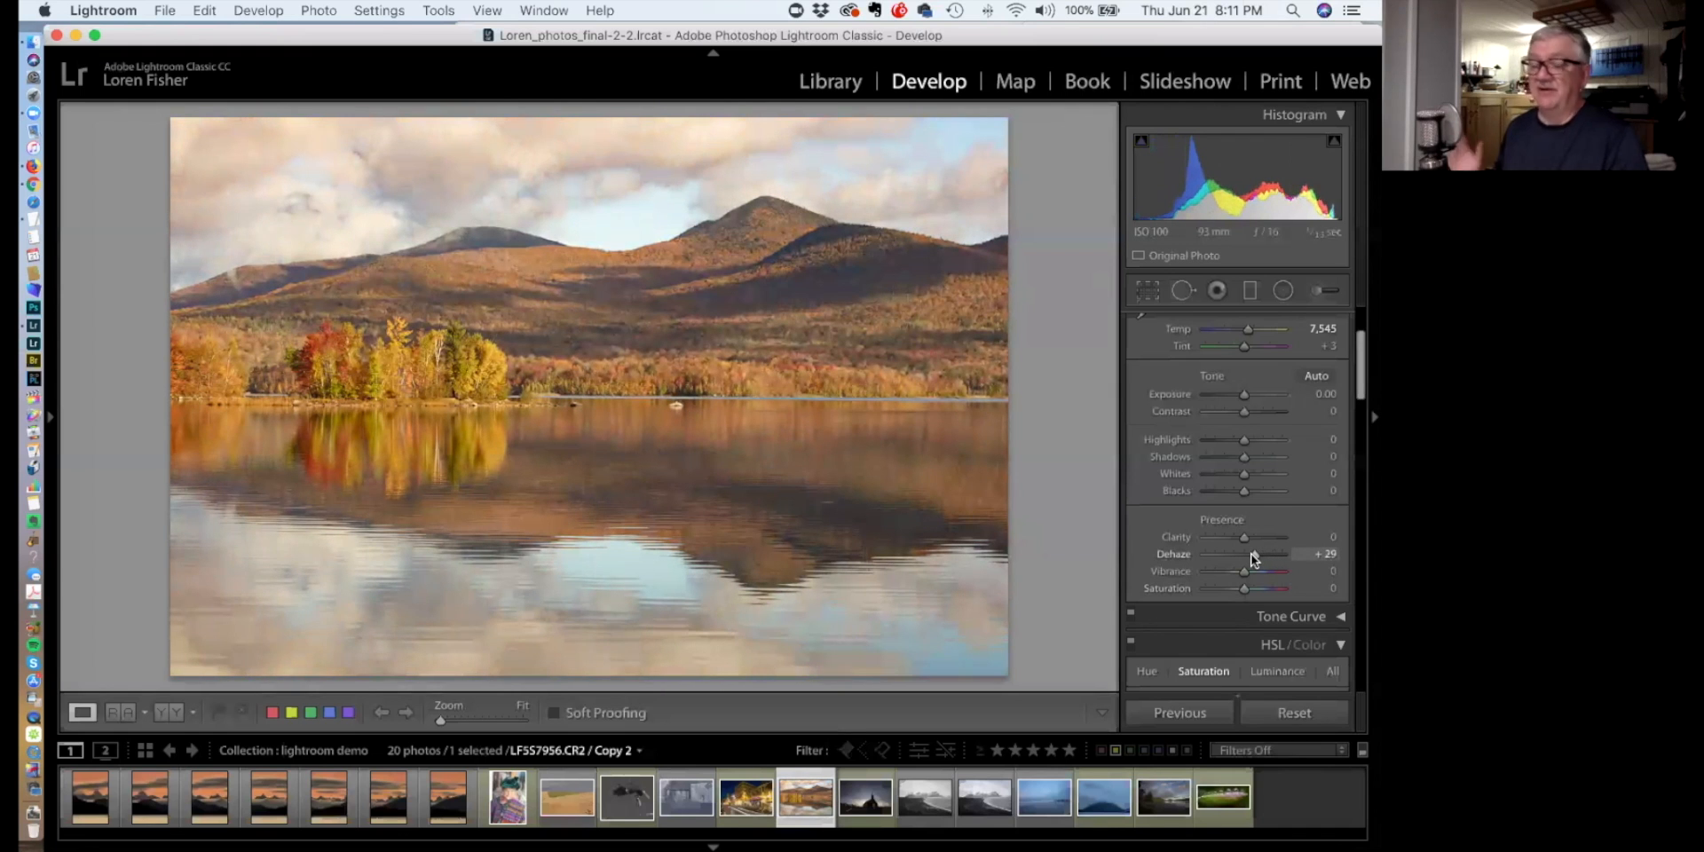
double_click(1225, 557)
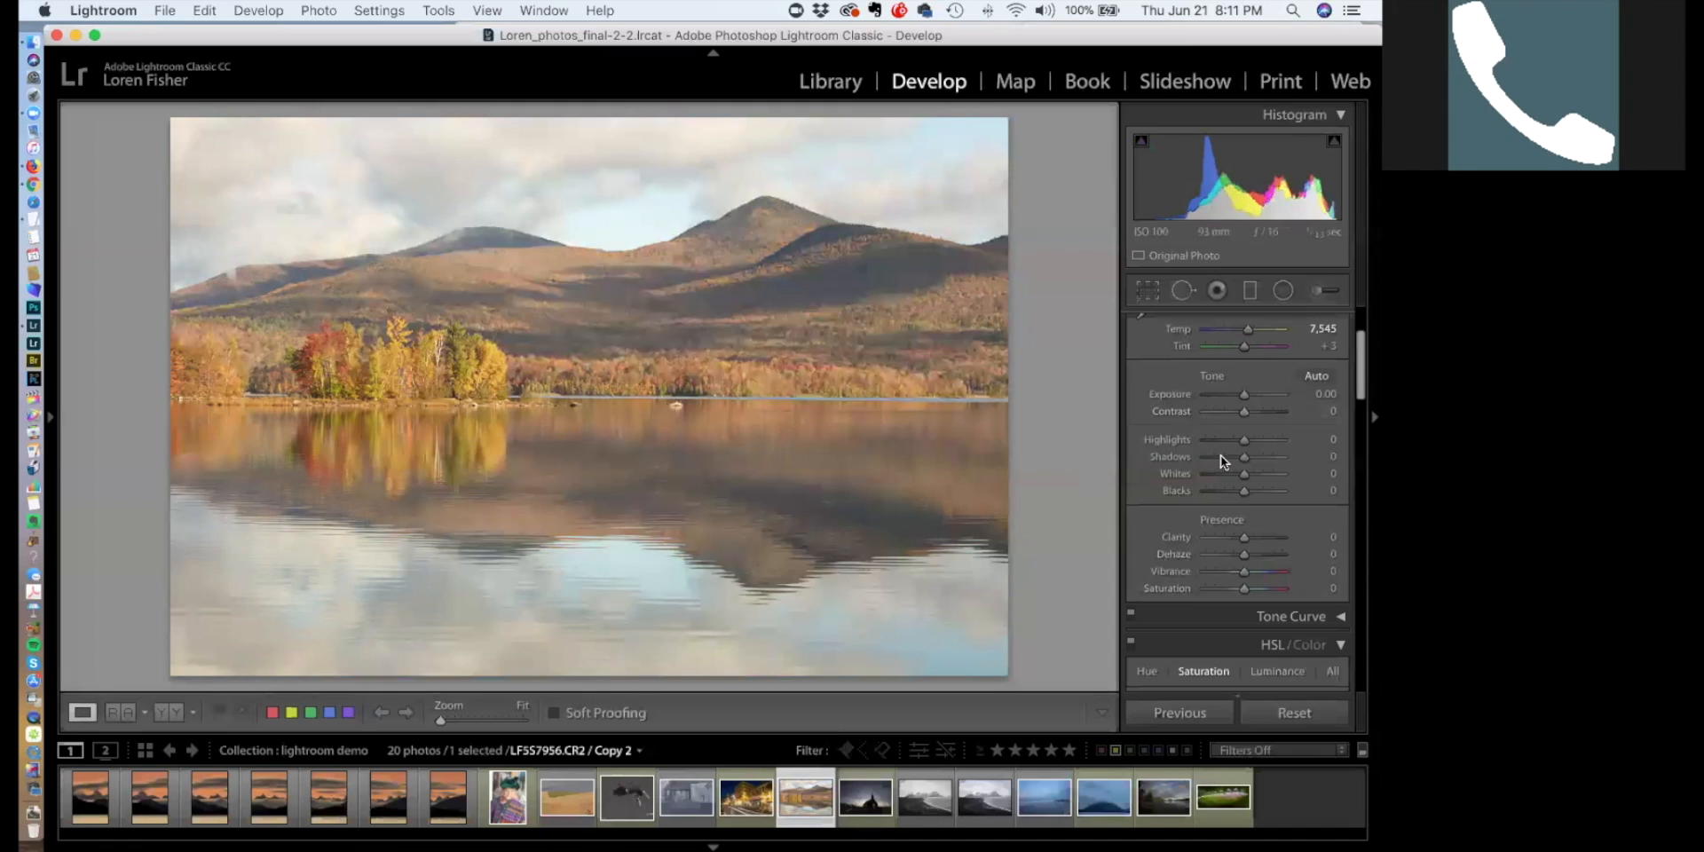
Reveal the lake photo's History and review its recorded adjustments down to the Create Virtual Copy entry
click(50, 415)
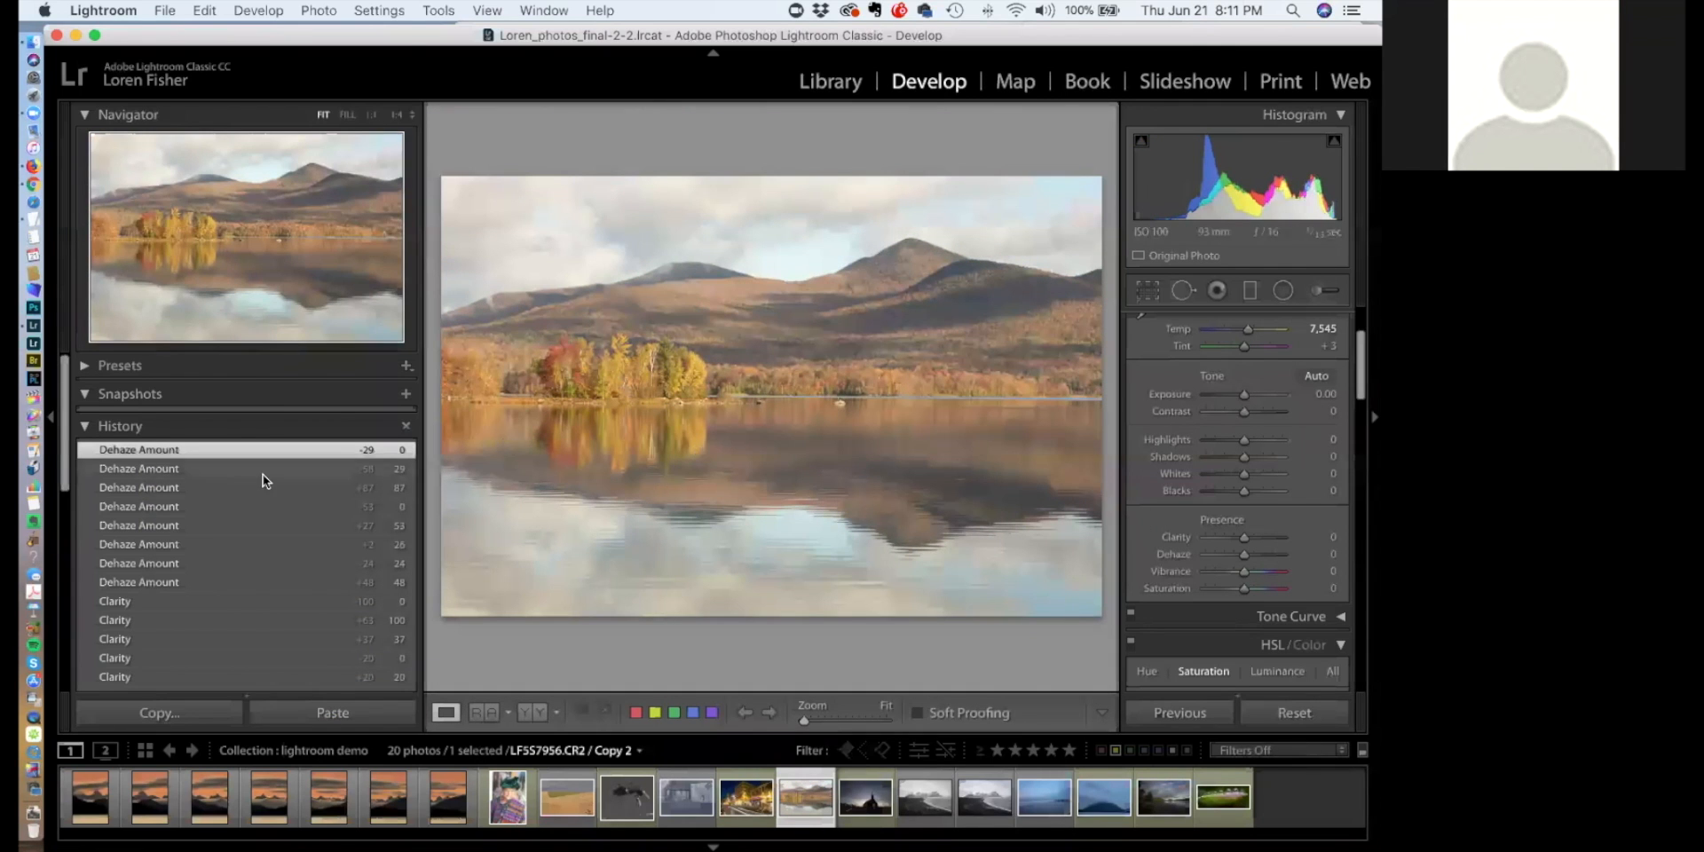
scroll(158, 450, down, 5)
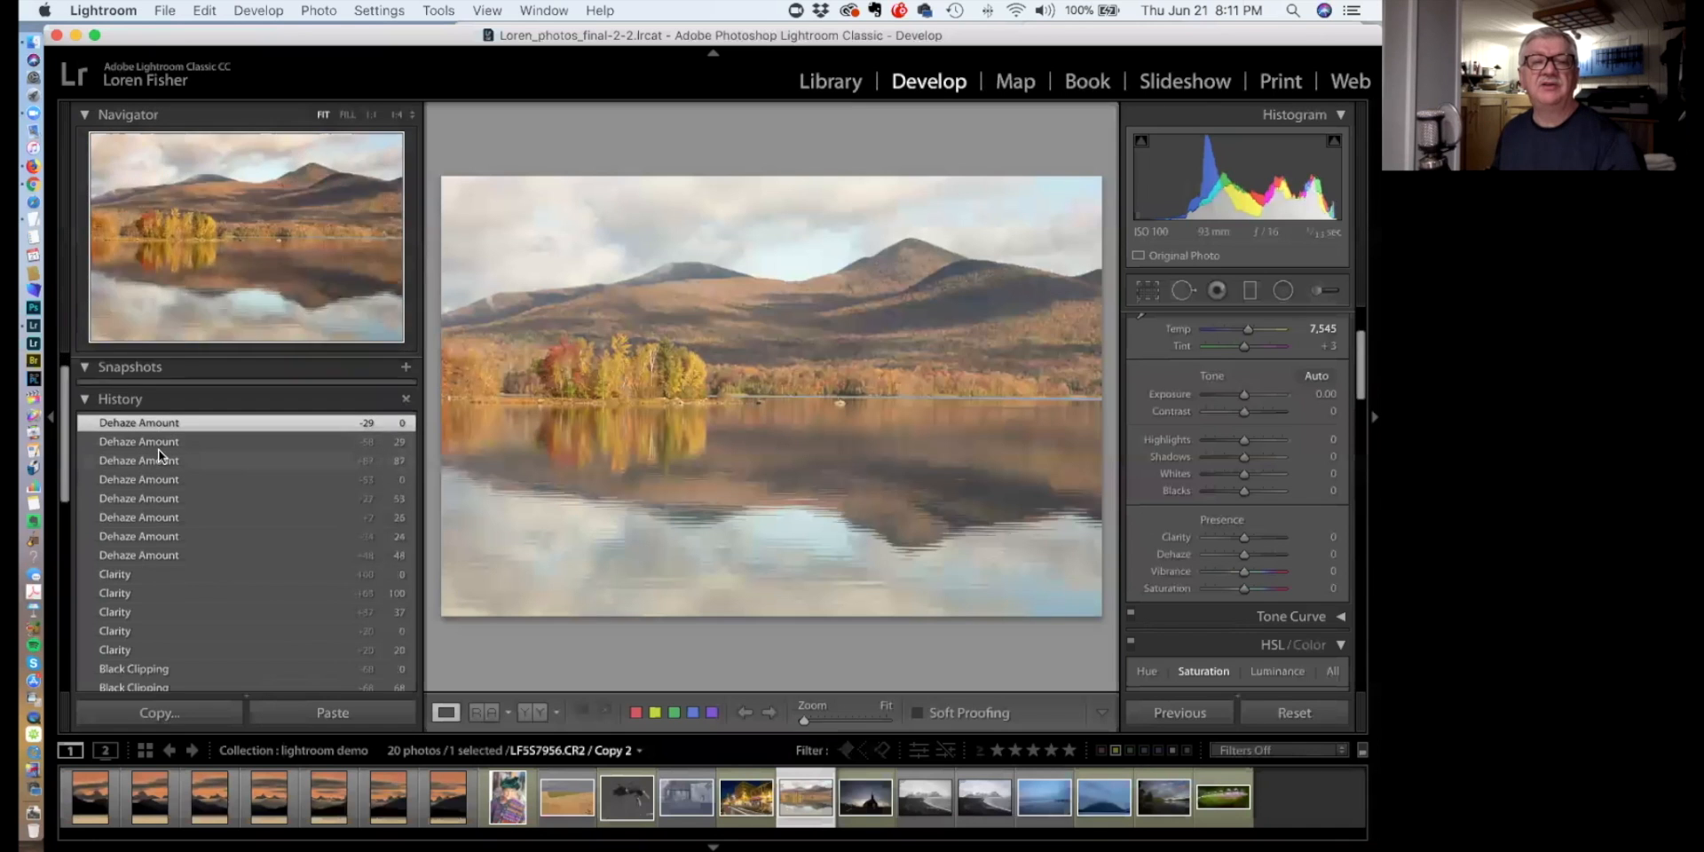
scroll(152, 460, down, 6)
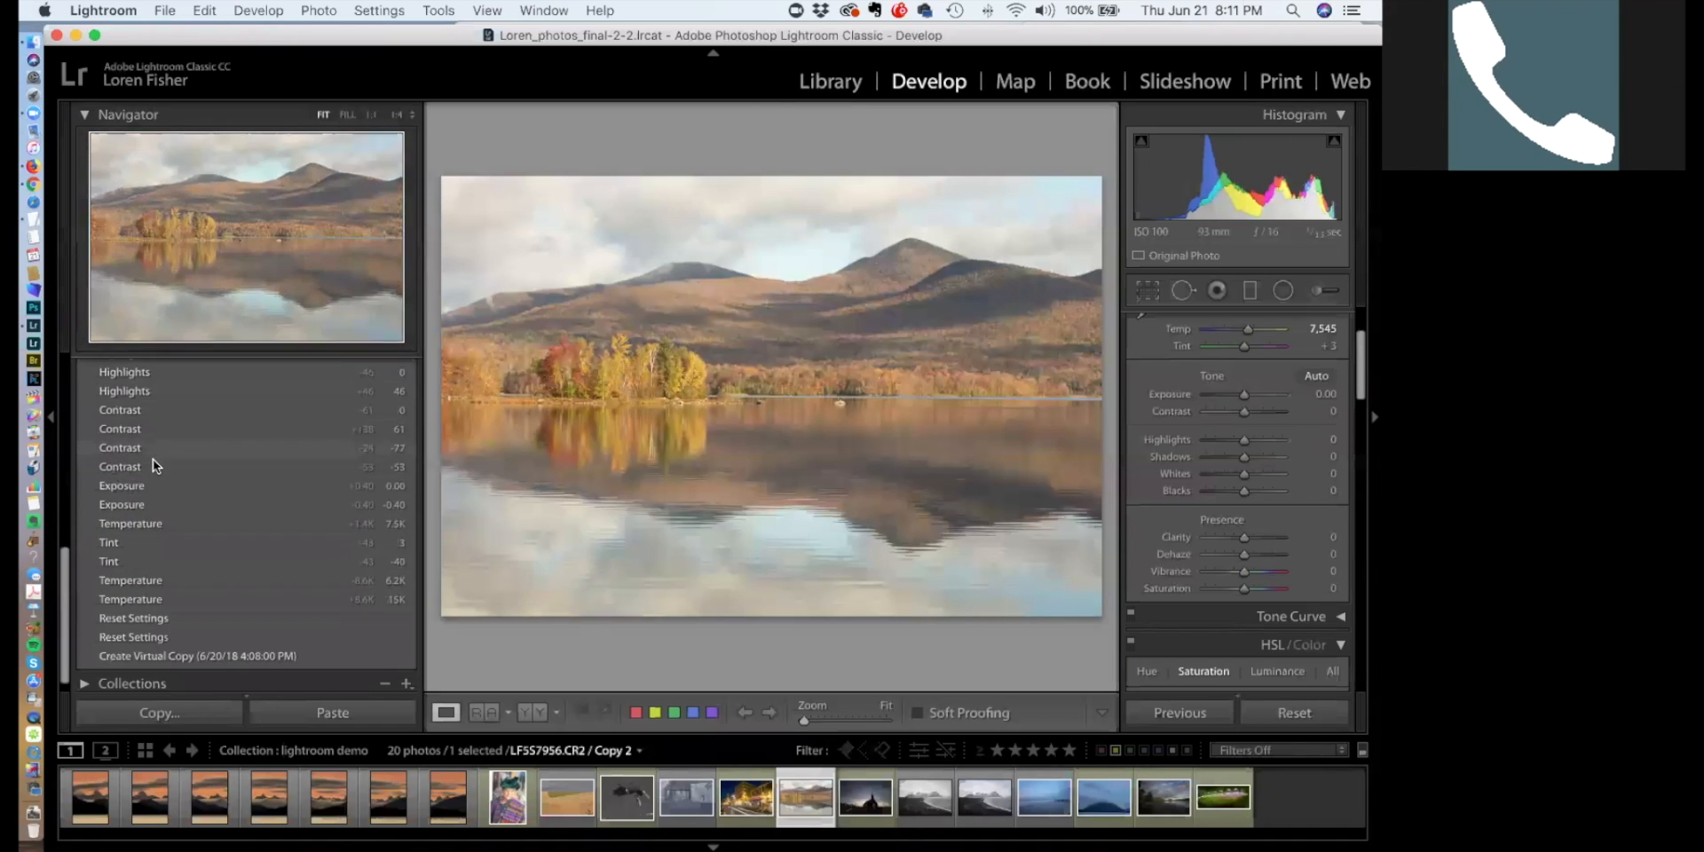
scroll(151, 460, up, 3)
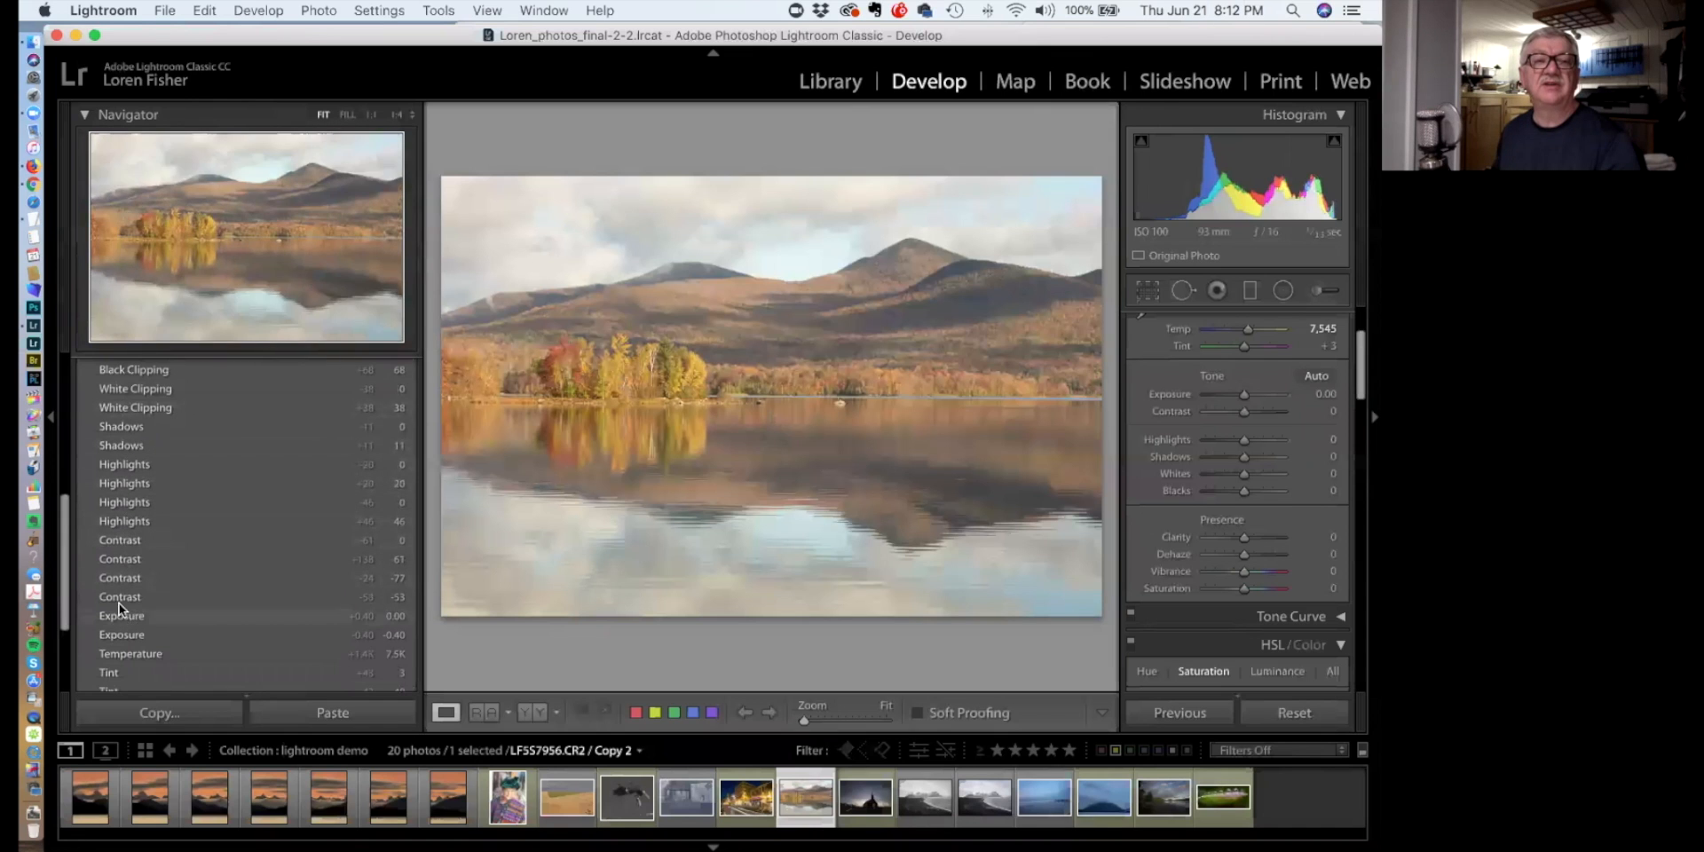
scroll(108, 559, up, 5)
scroll(118, 491, up, 3)
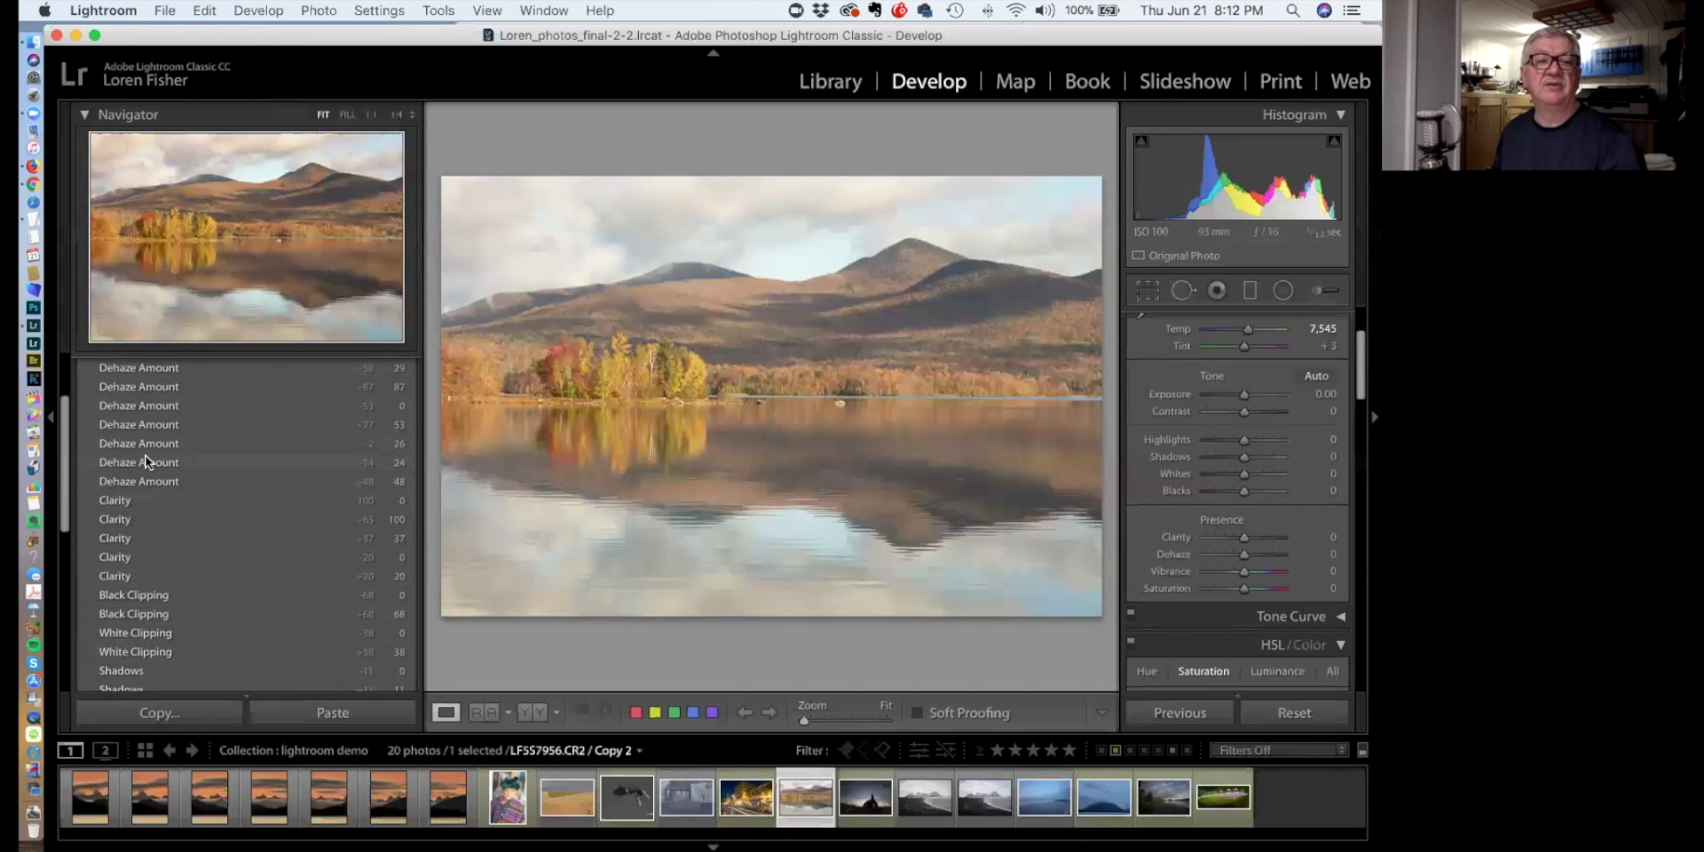
Compare the lake photo's Dehaze 26 and Clarity 0 history states and return to the most recent Dehaze 0 state
click(146, 446)
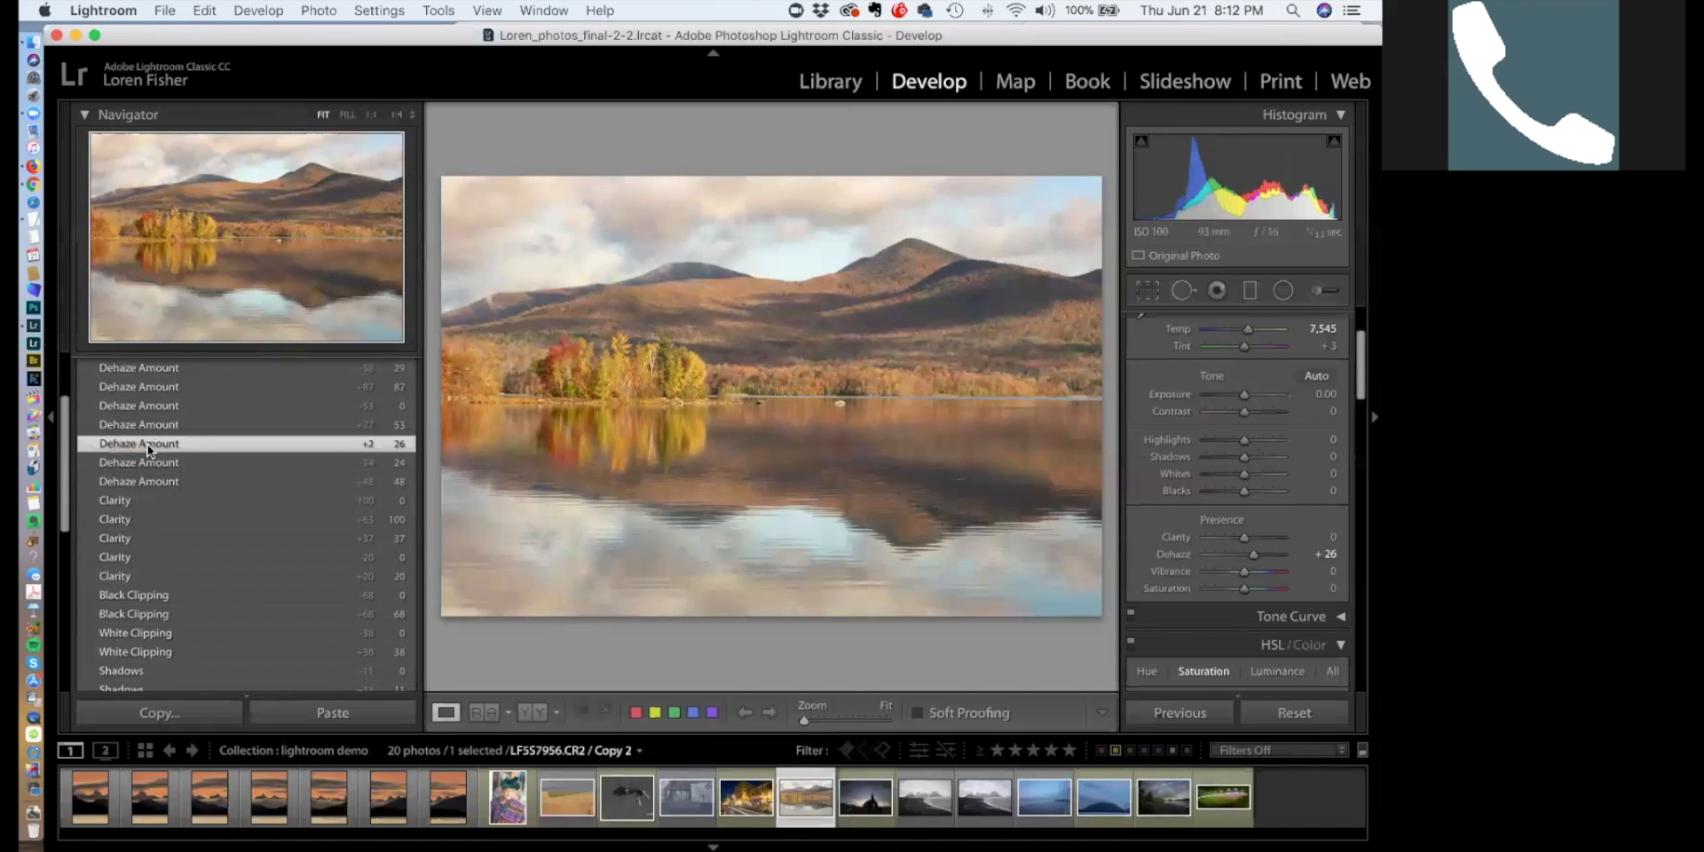
click(115, 557)
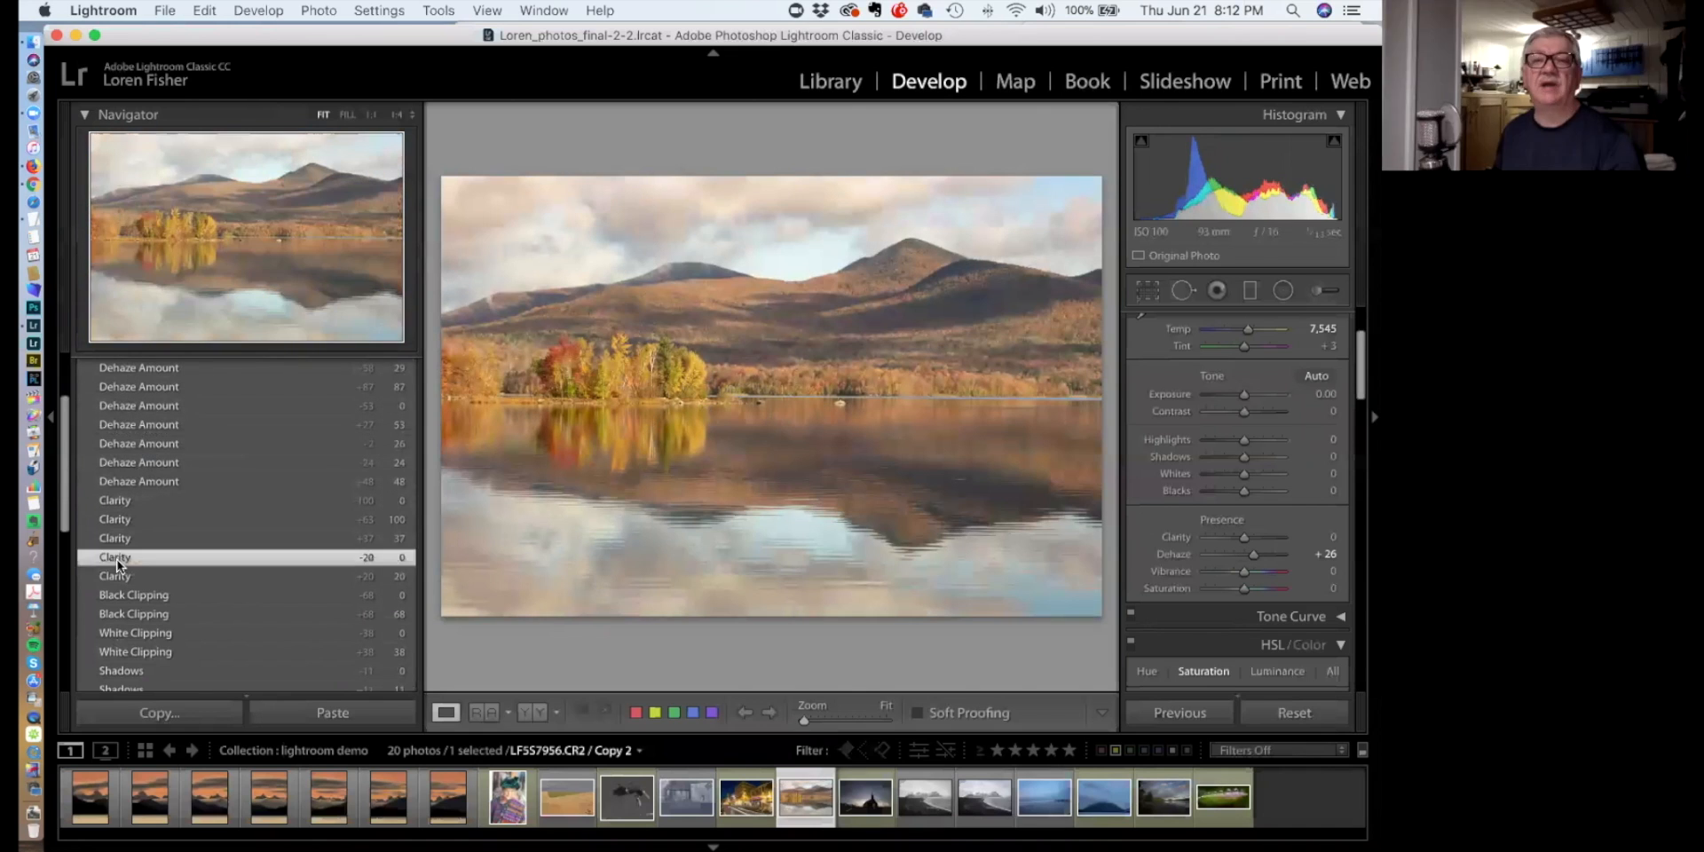
scroll(203, 568, up, 3)
click(152, 447)
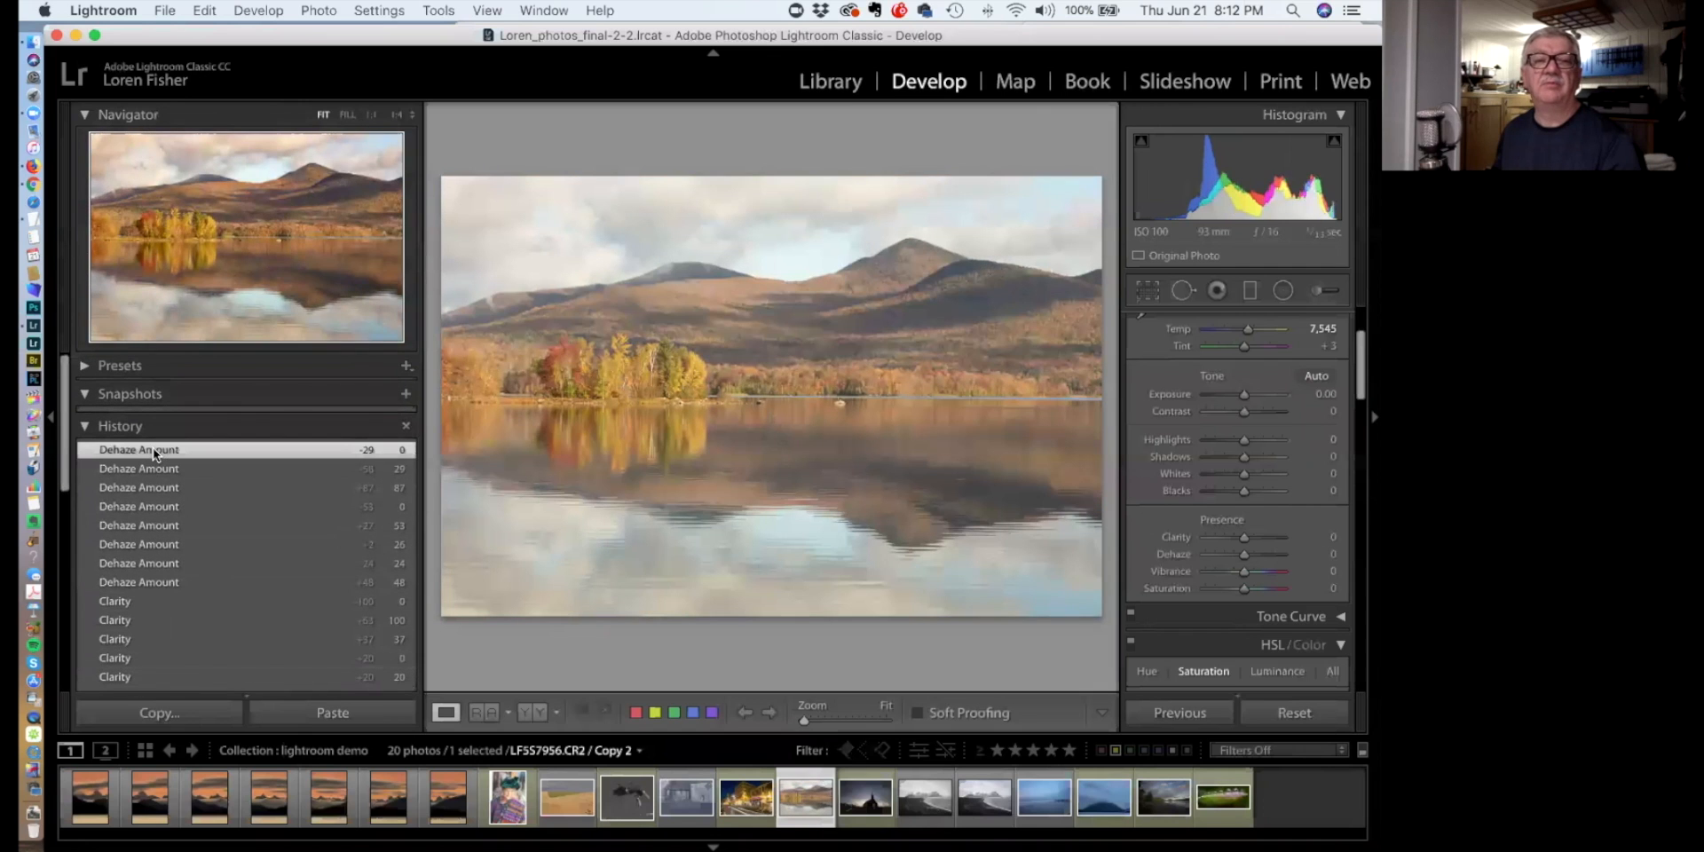
Revert the lake photo to its original Create Virtual Copy history state and to the Reset Settings state just above it
scroll(156, 506, down, 15)
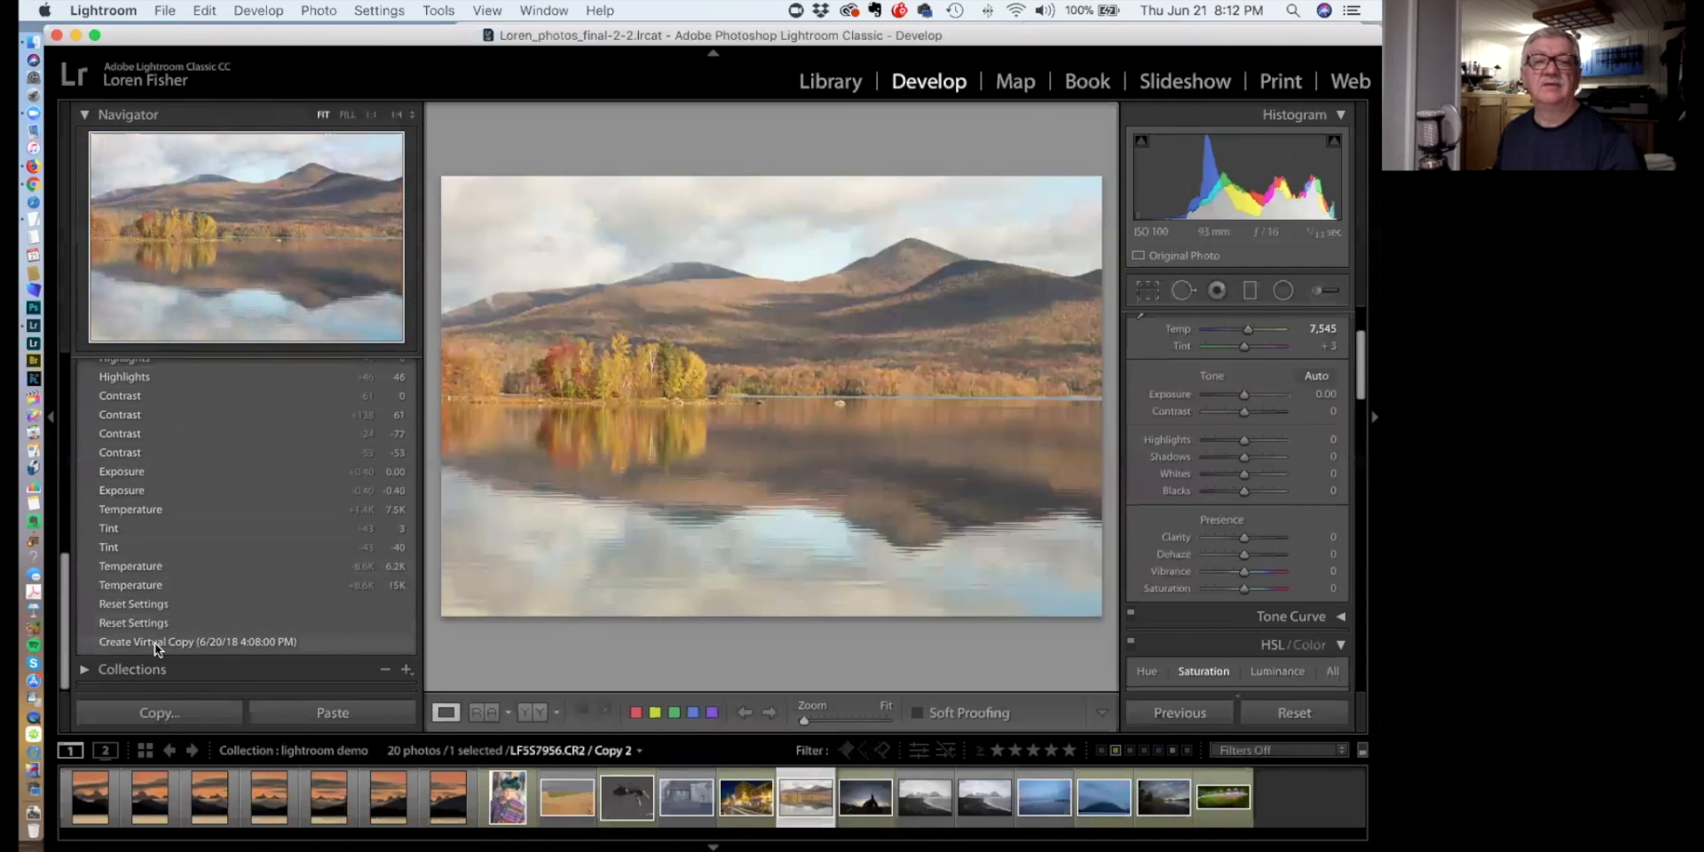
click(155, 641)
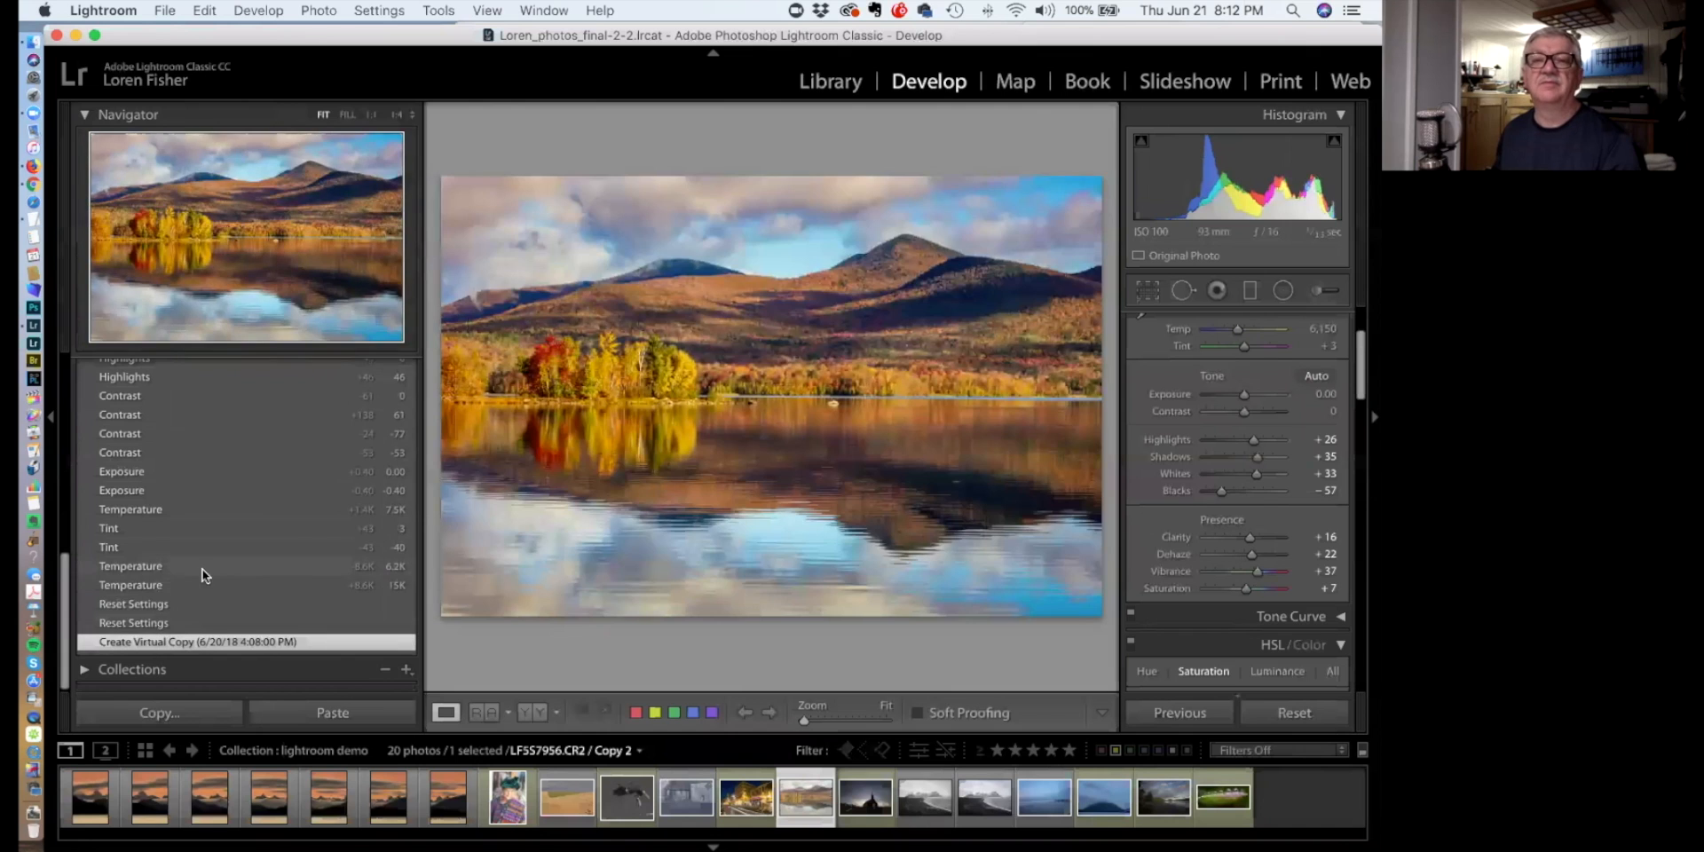
click(145, 622)
scroll(173, 501, up, 15)
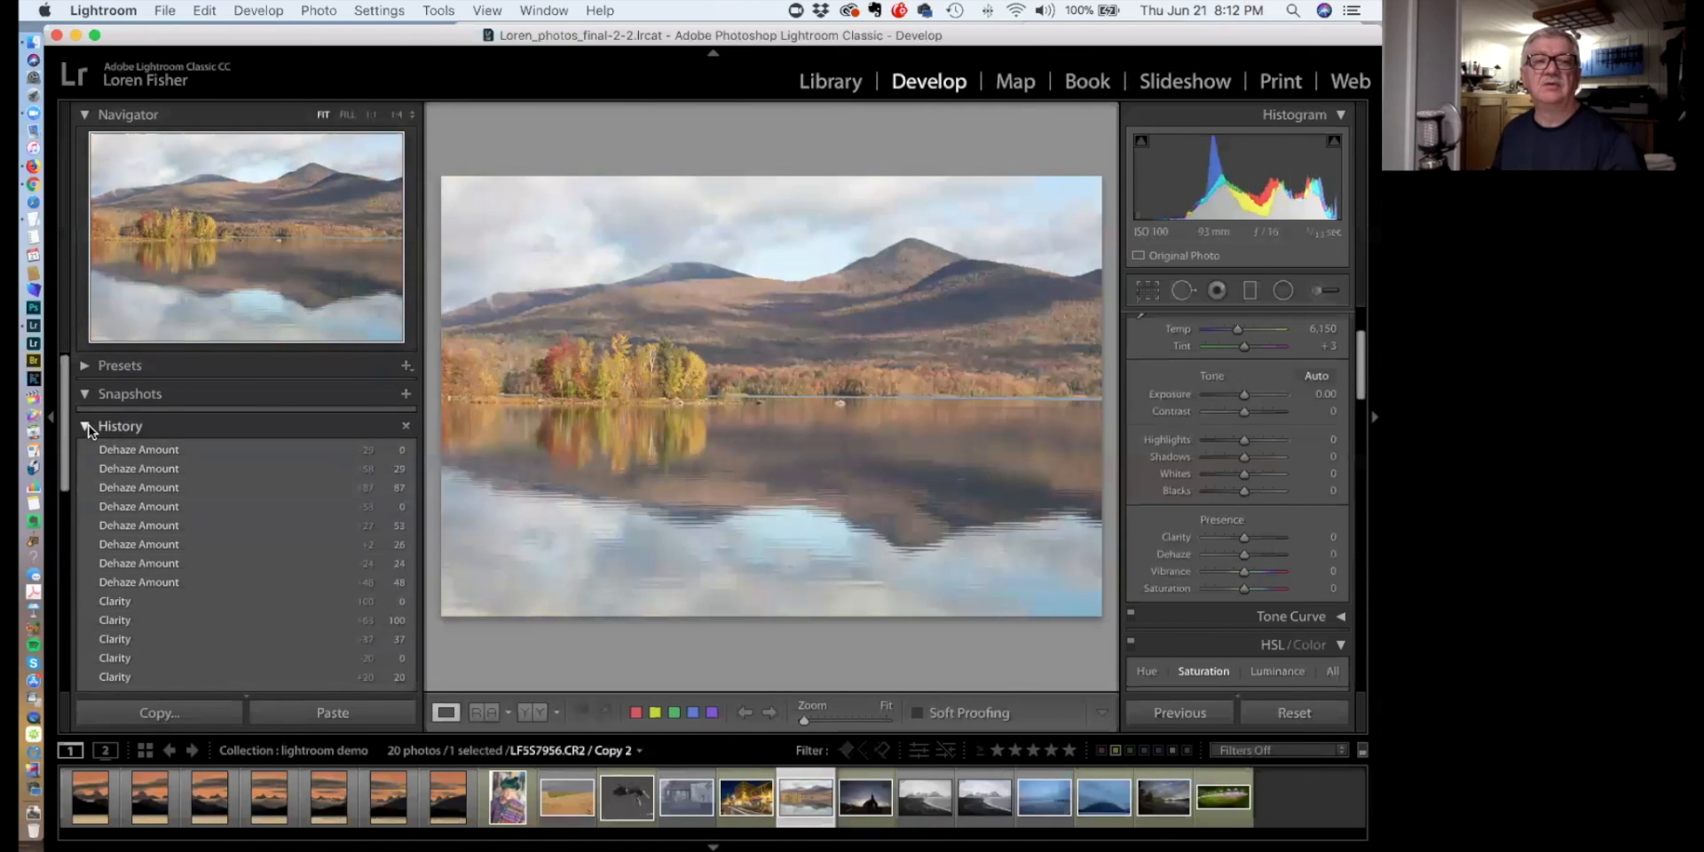
click(90, 428)
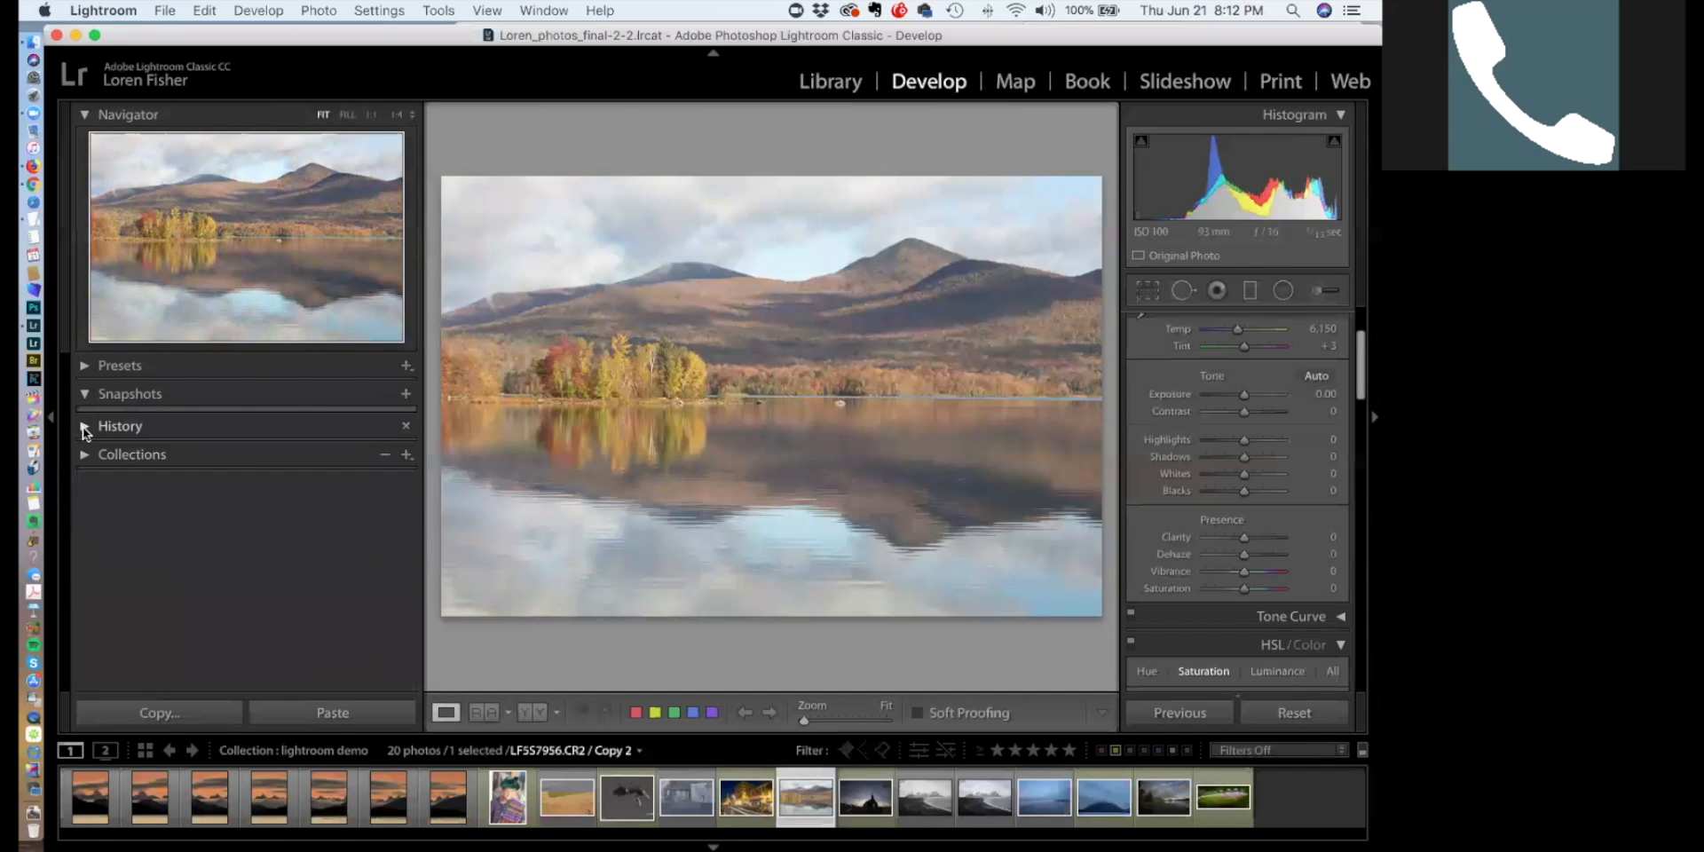
click(94, 429)
scroll(210, 466, up, 2)
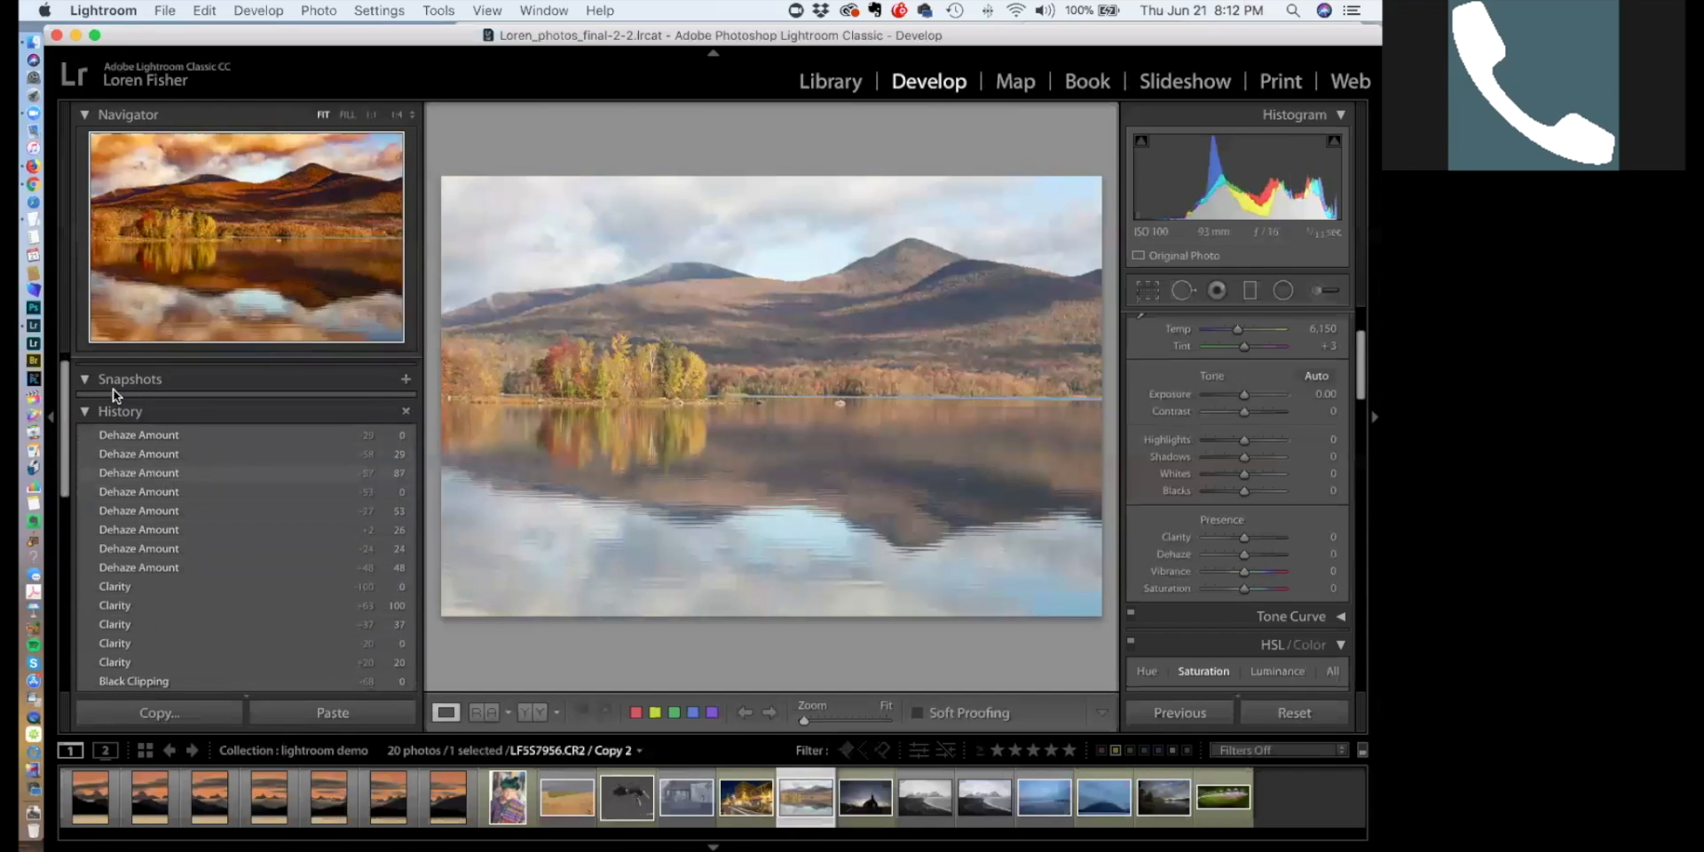
click(86, 380)
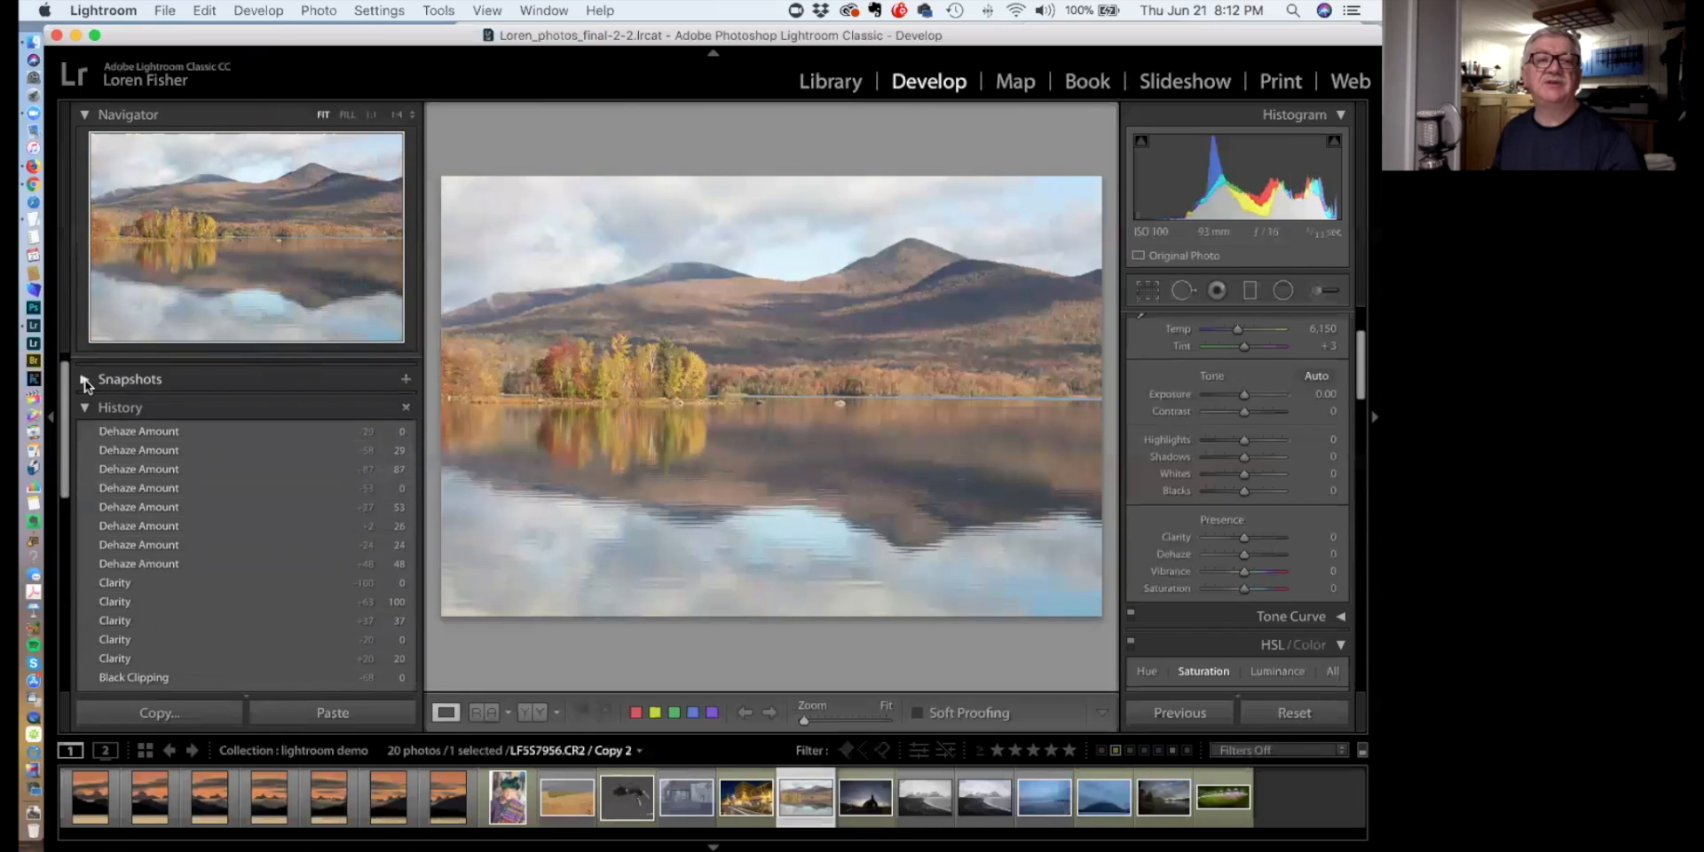
Return to the Dehaze 48 history state and save it as a snapshot named "clouds were great"
click(147, 565)
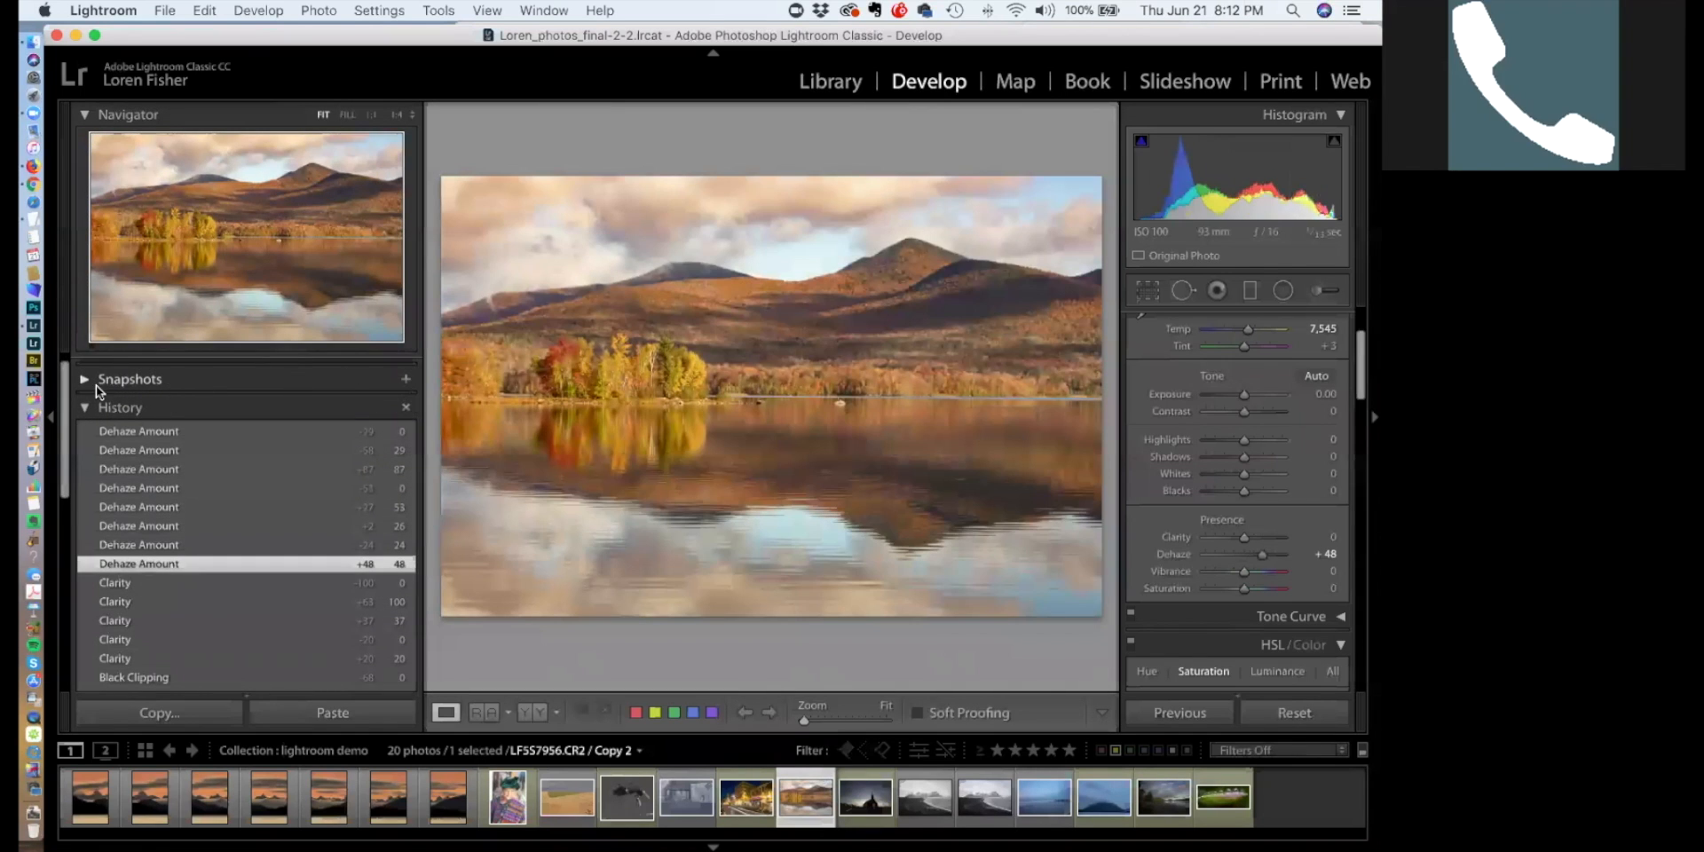
click(406, 384)
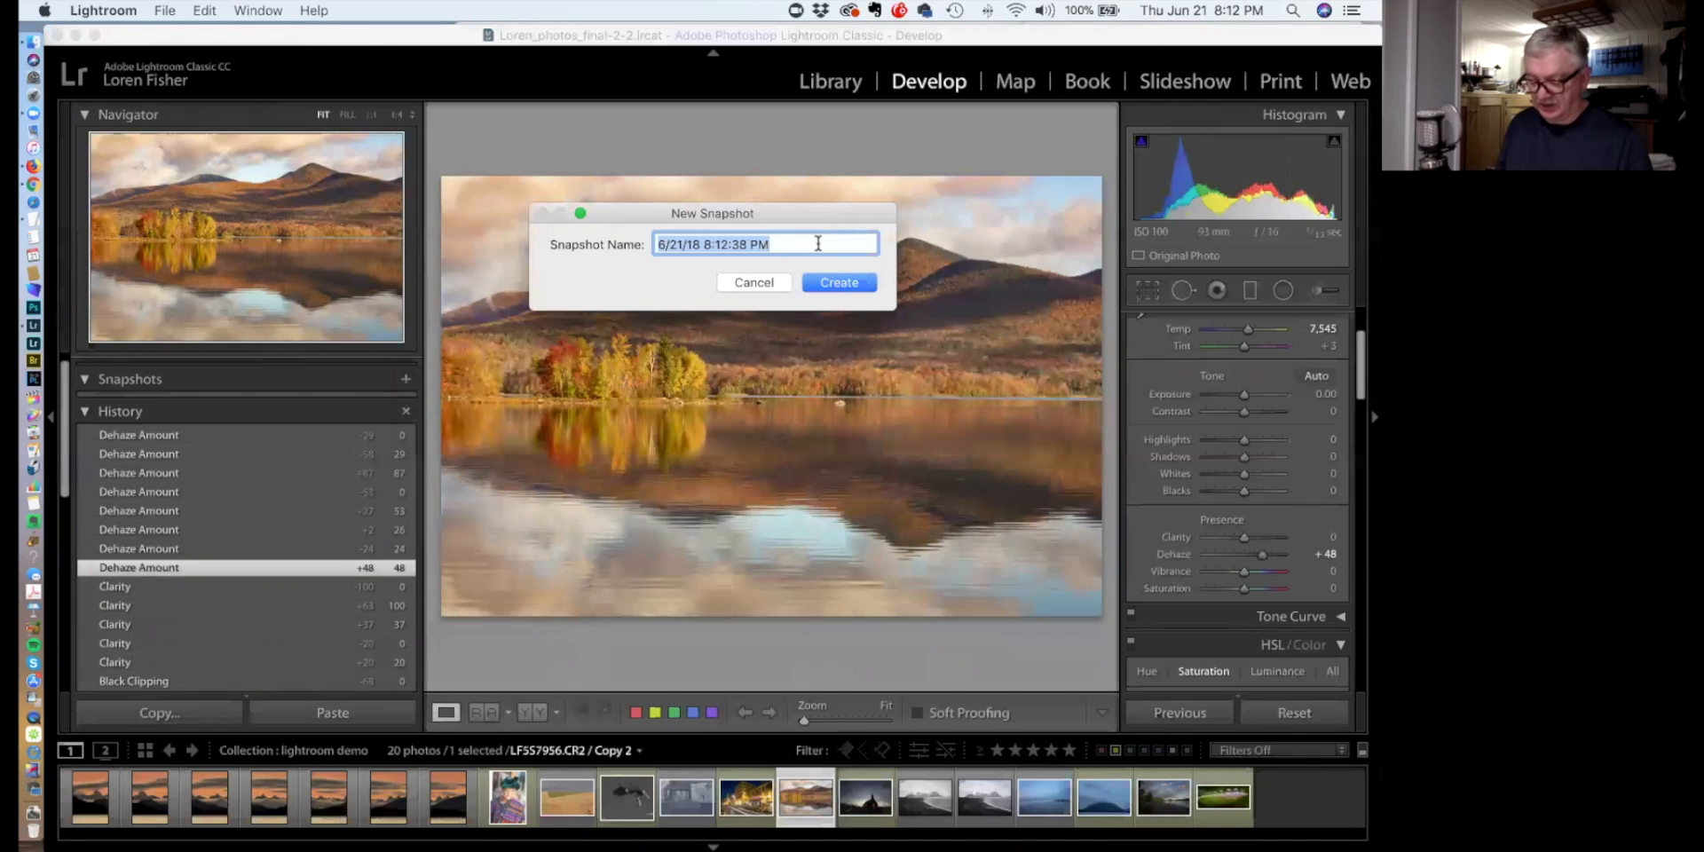
text(cloud)
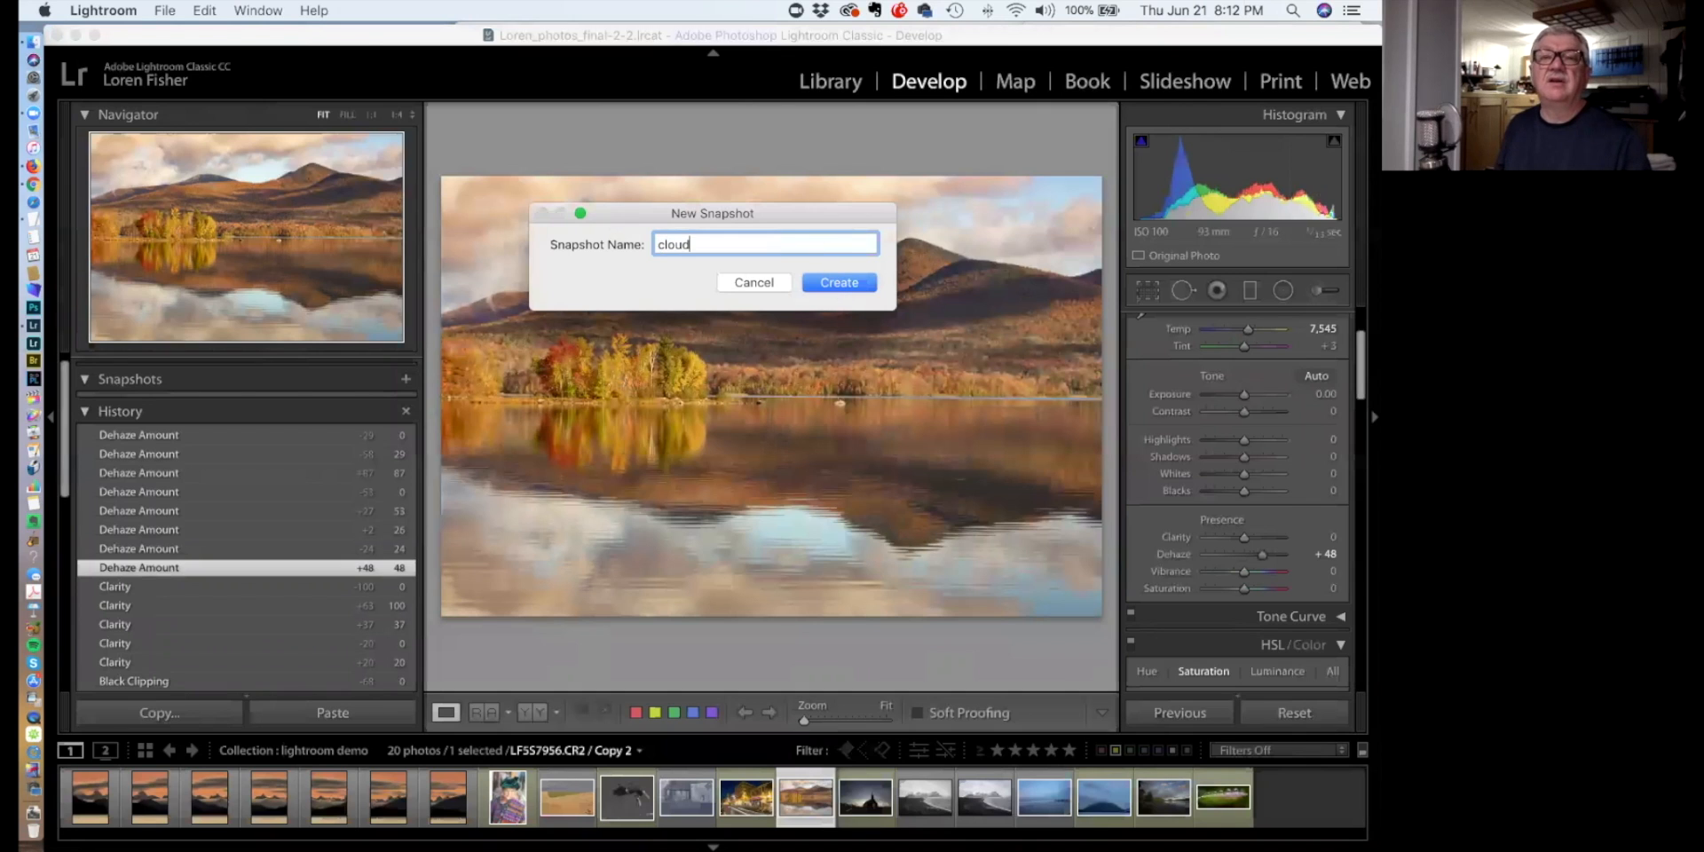
text(s were great)
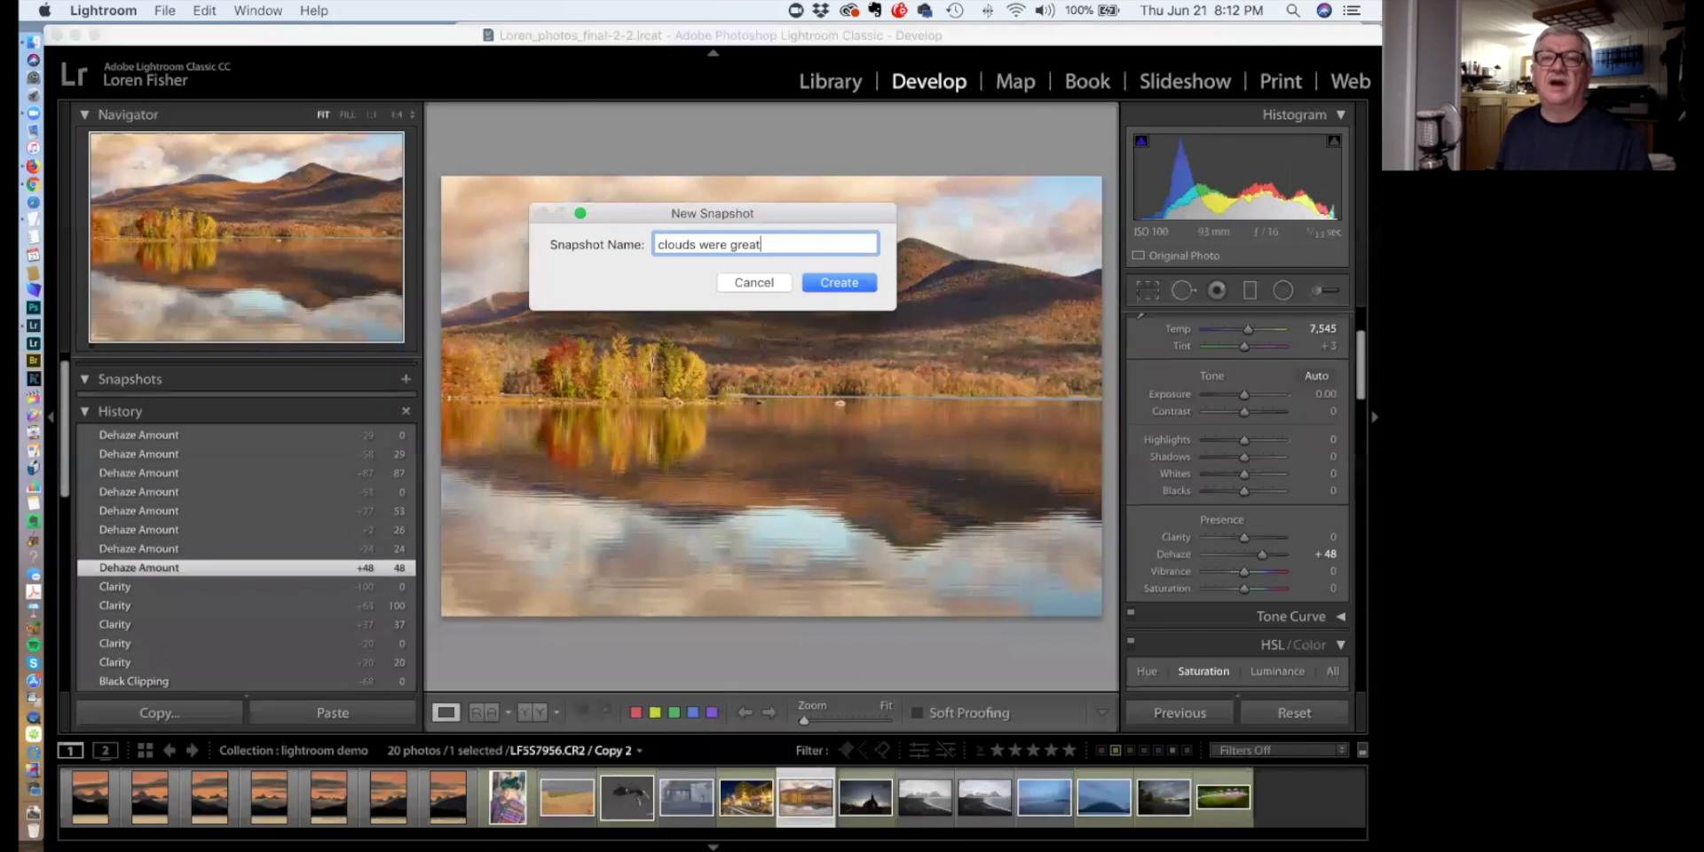
key(Return)
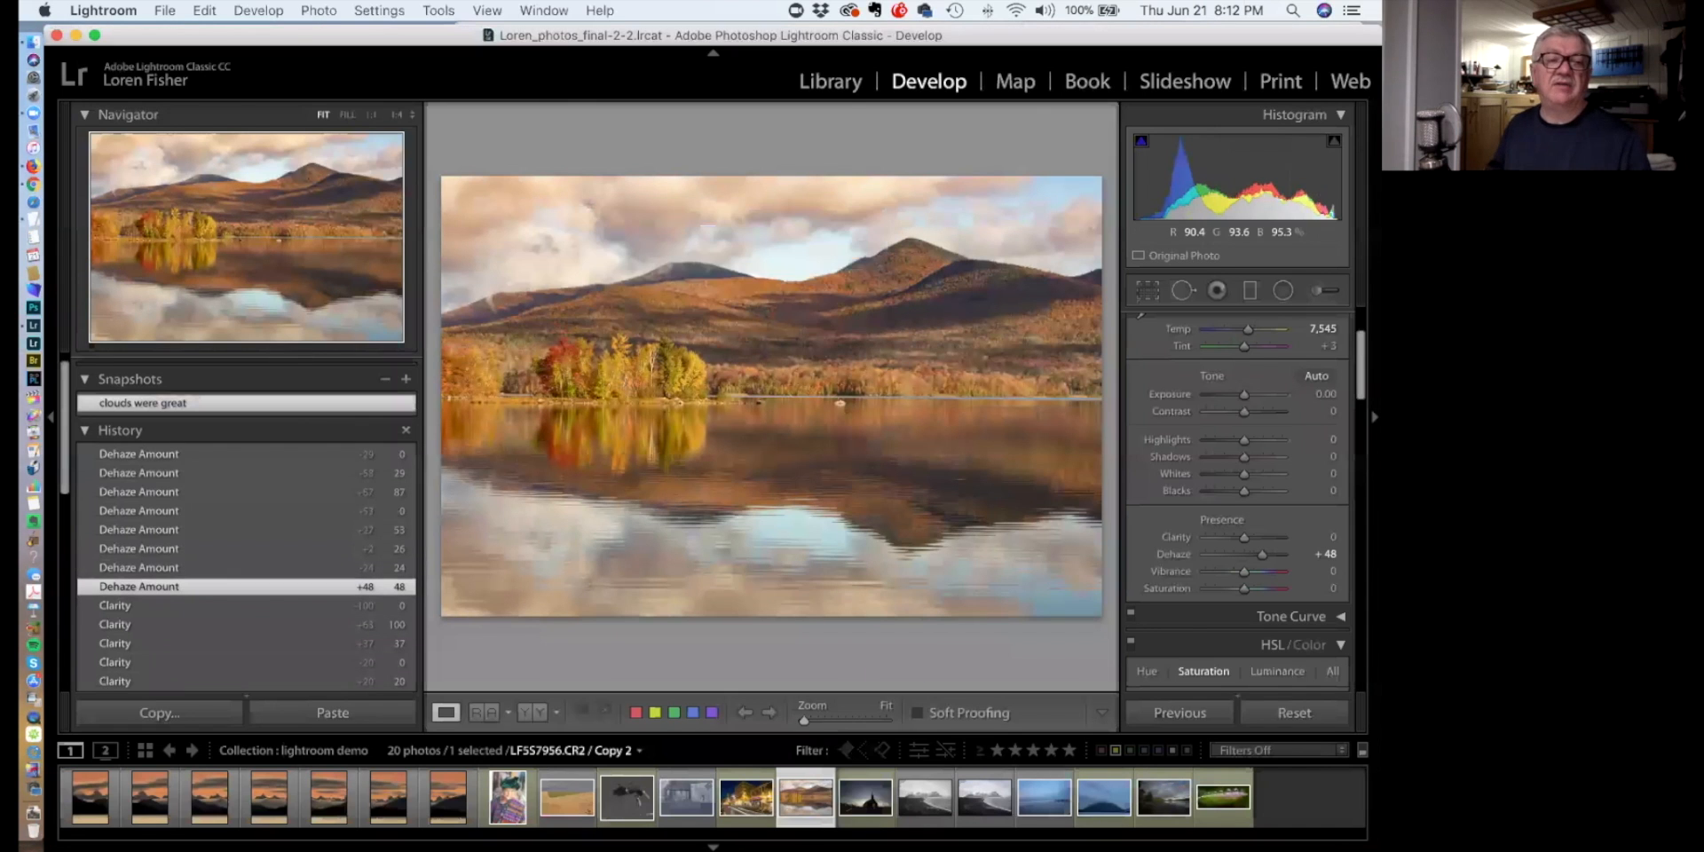
Switch to the Dehaze 29 history state and save it as a snapshot named "water good"
click(201, 492)
click(240, 472)
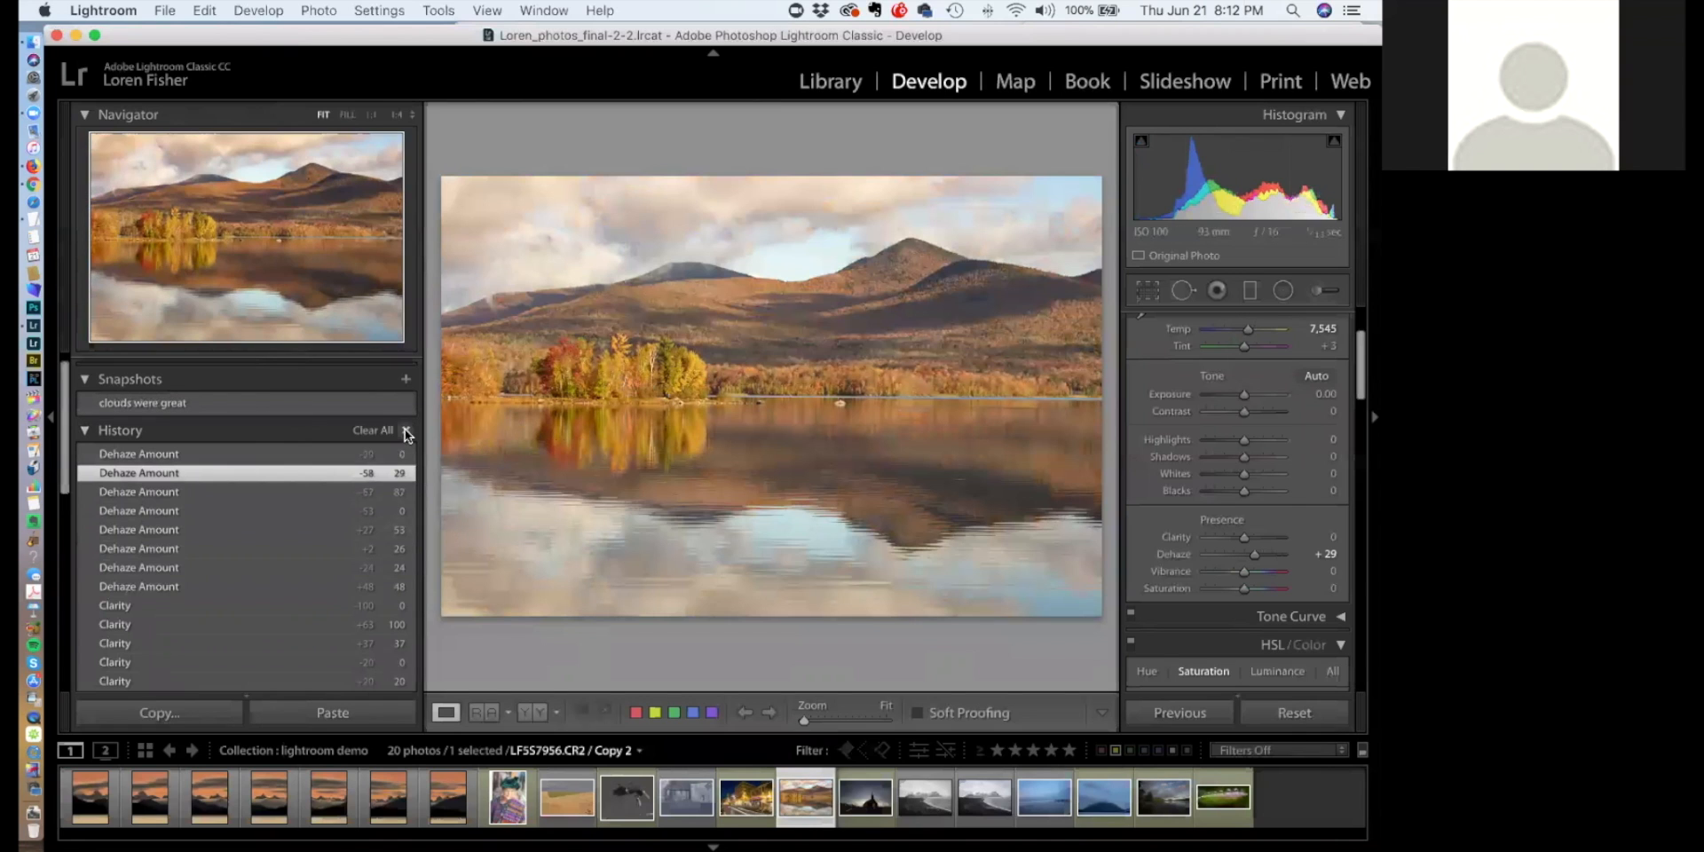
click(407, 381)
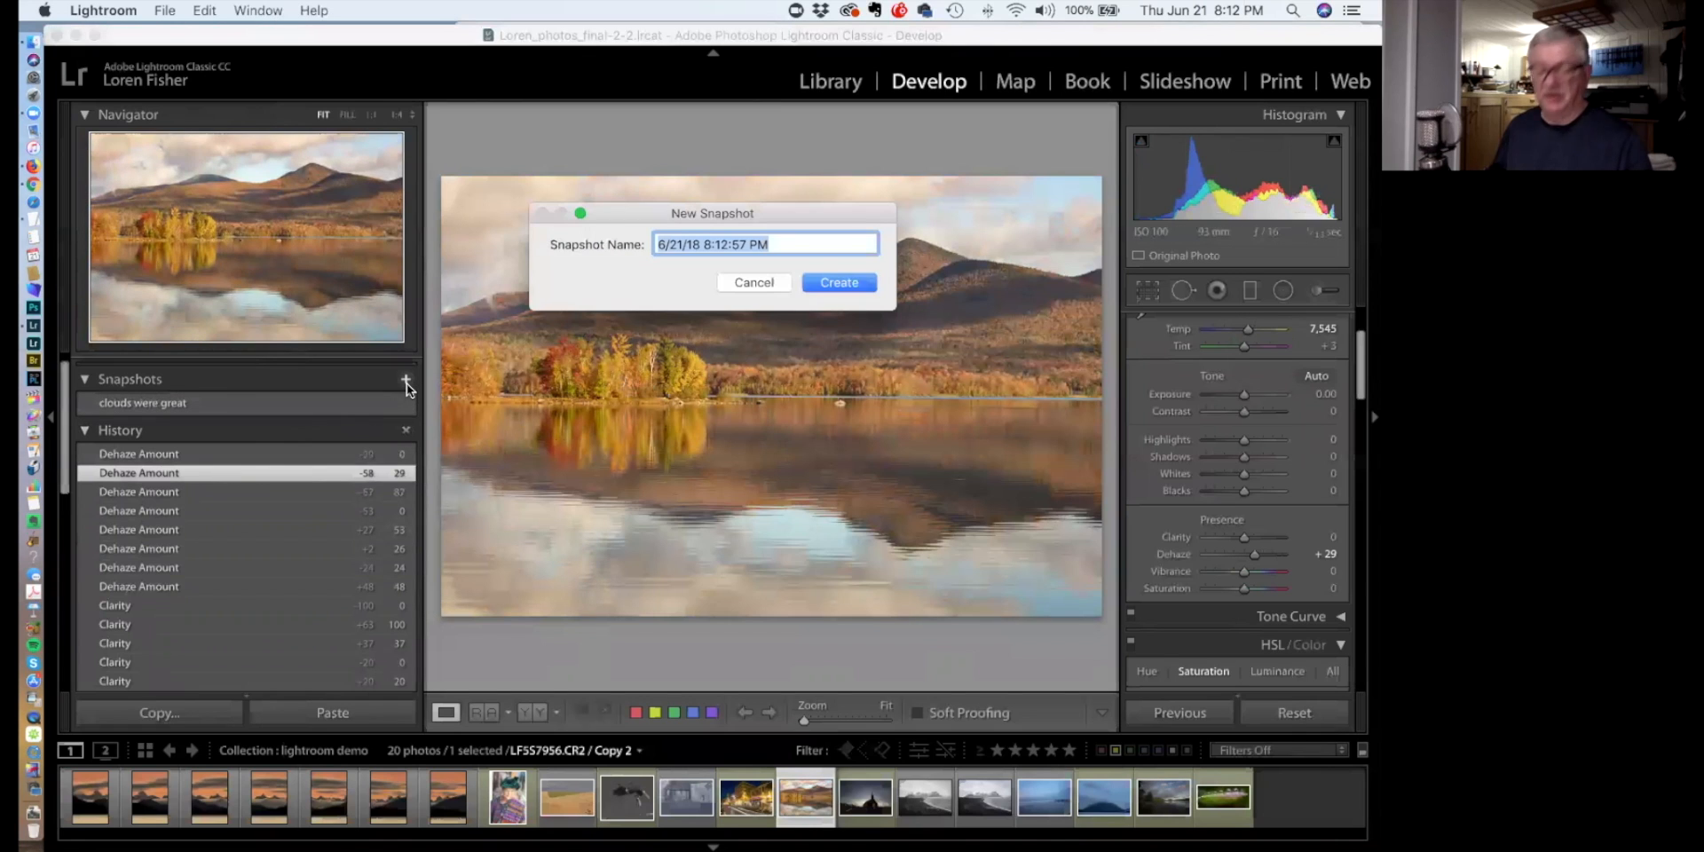
text(water good)
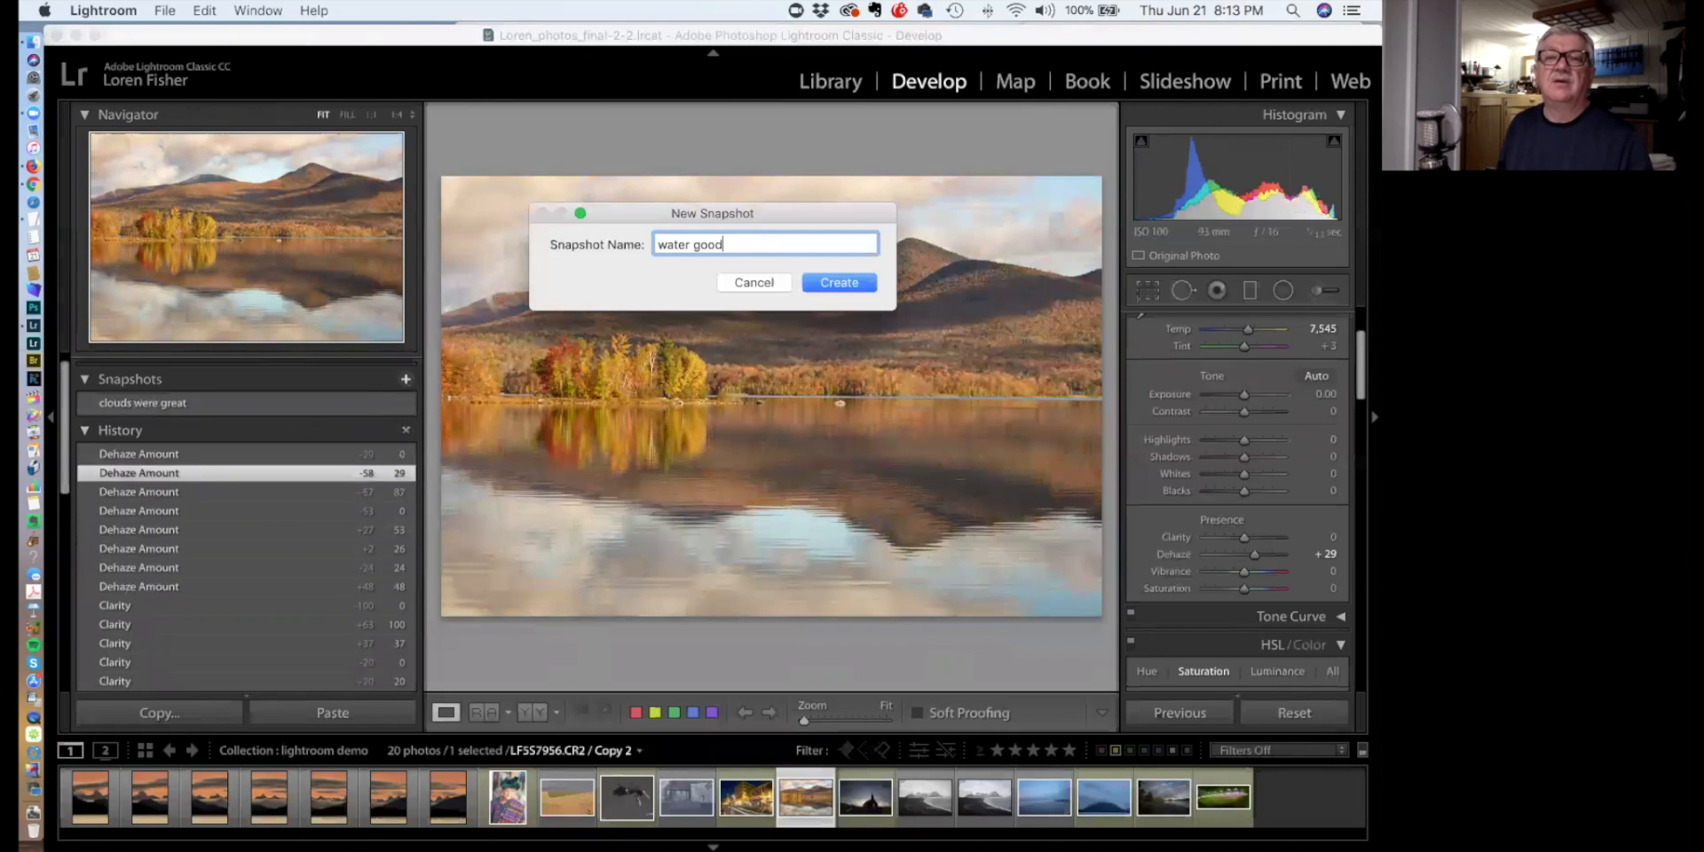
key(Return)
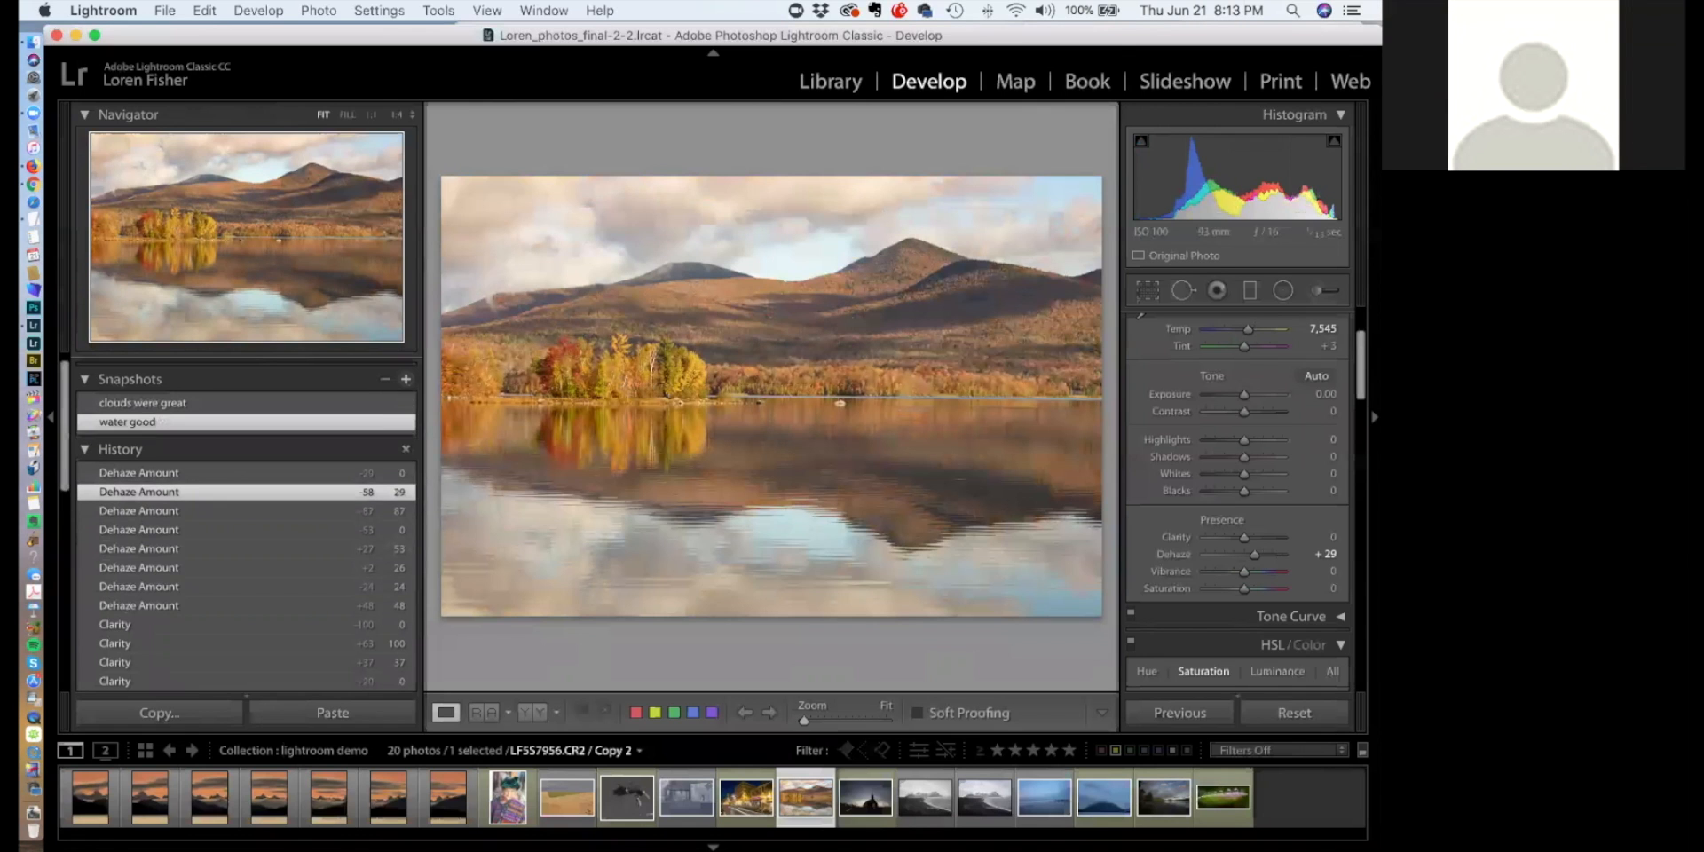
Compare the two saved snapshots and the Dehaze 29 history state, ending on the "clouds were great" version
click(205, 419)
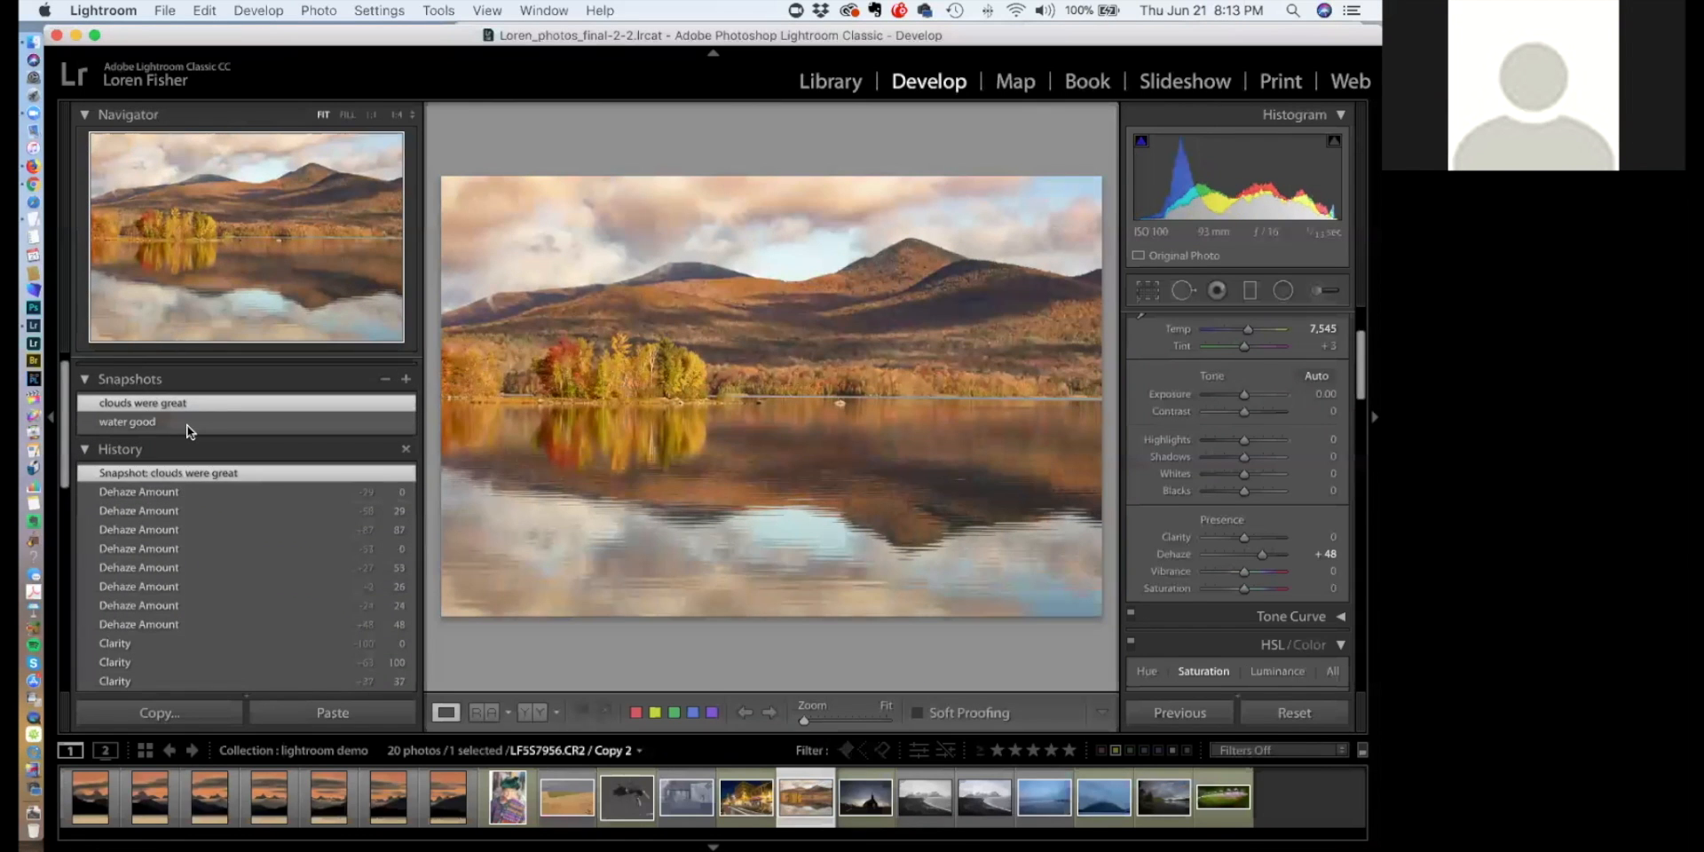
click(185, 406)
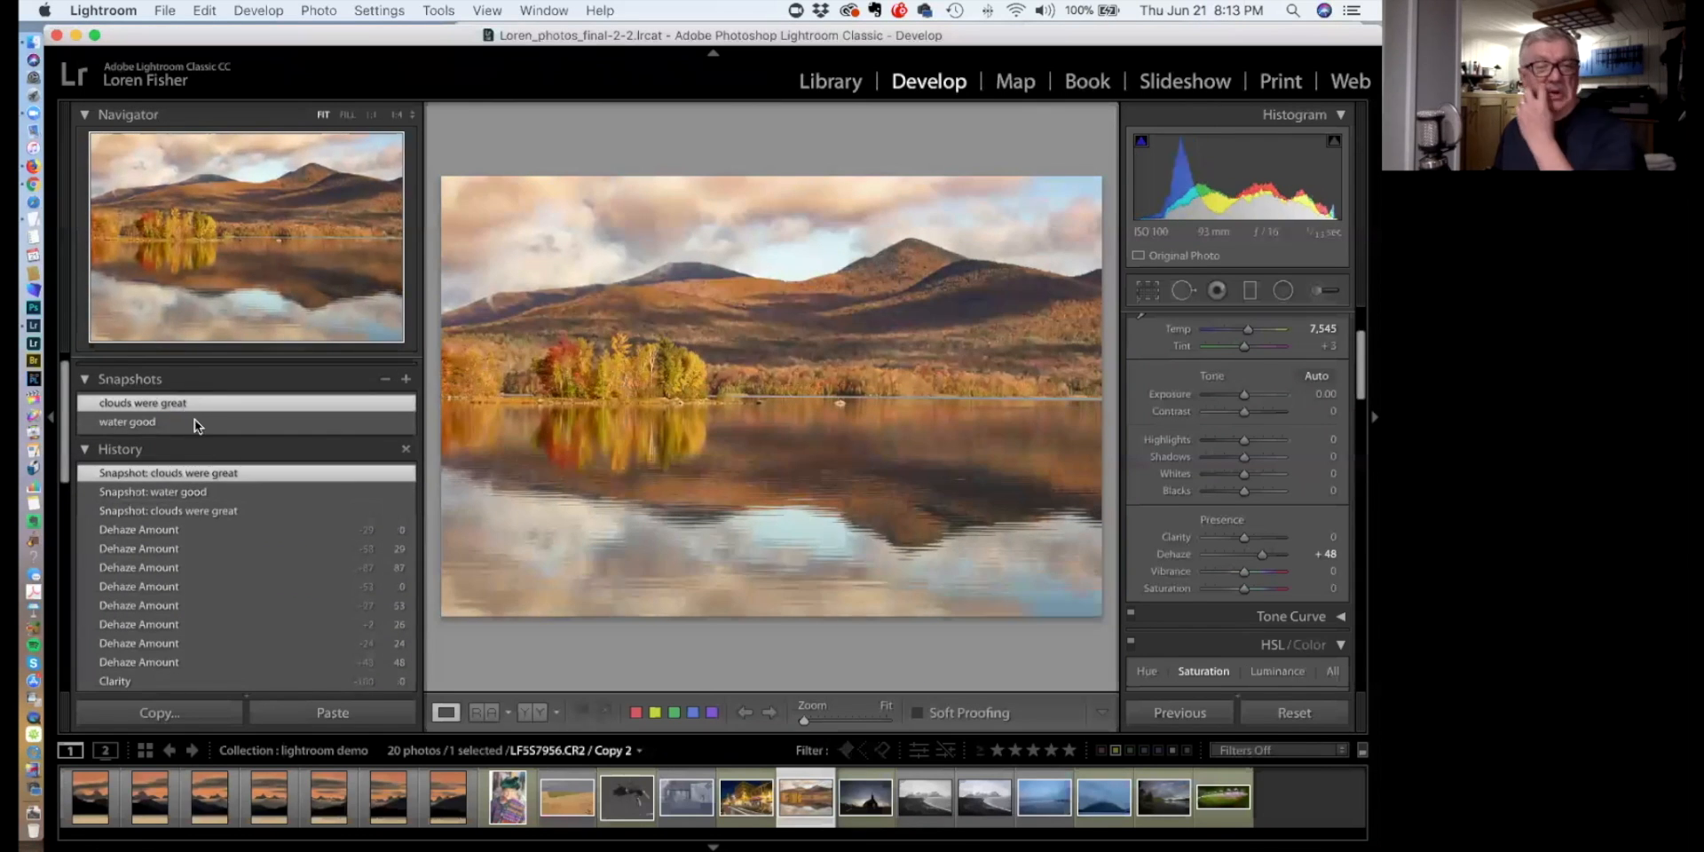
click(212, 549)
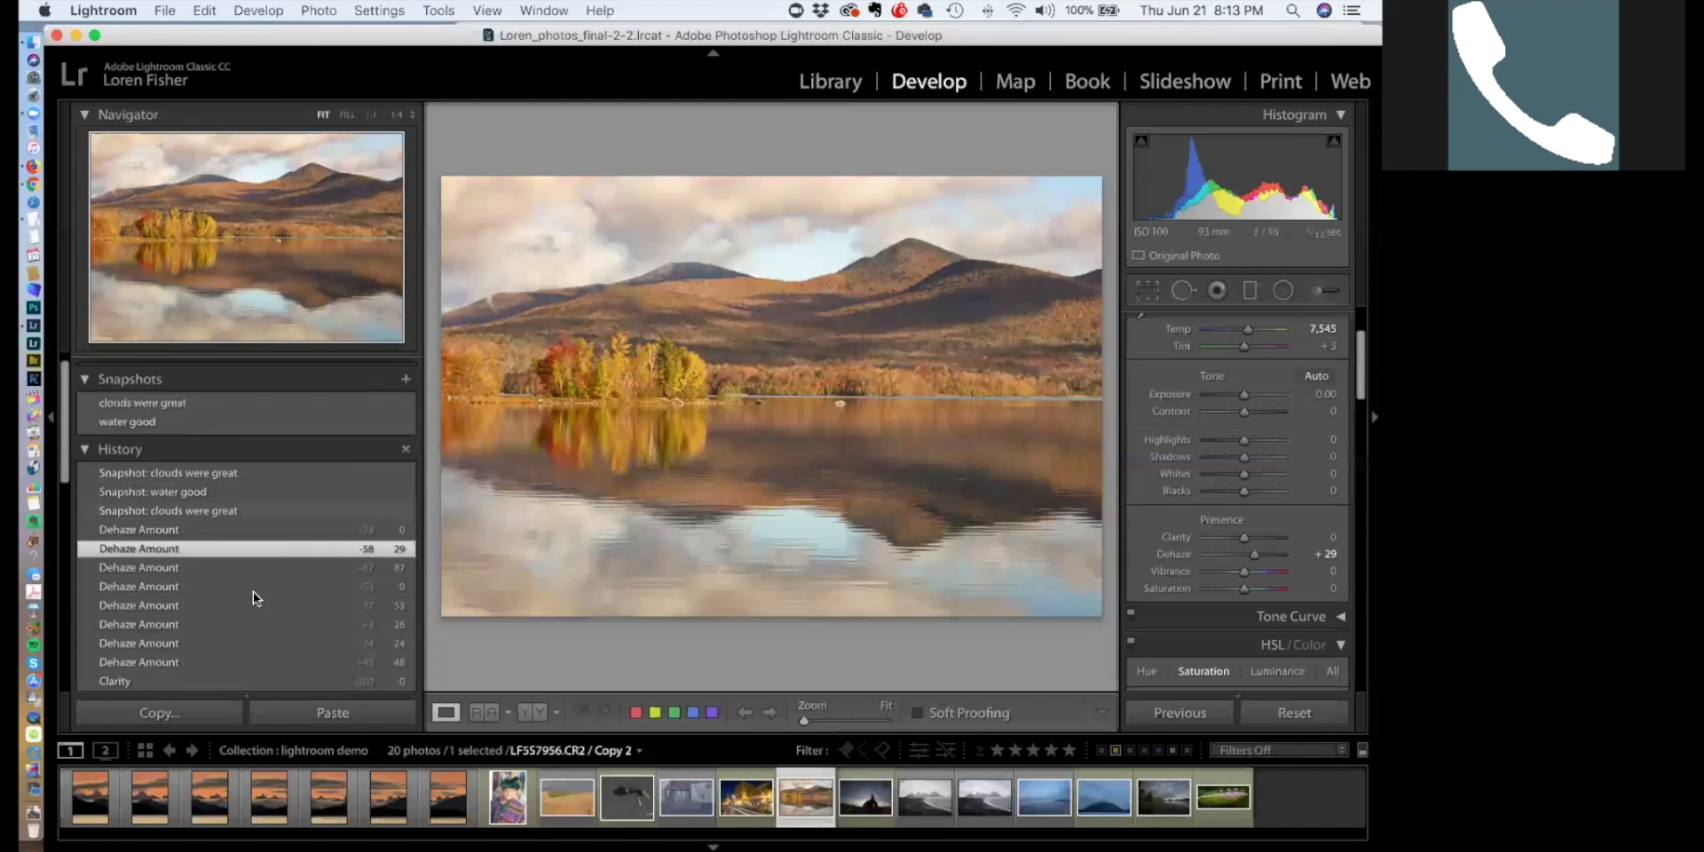
scroll(266, 480, up, 1)
click(273, 487)
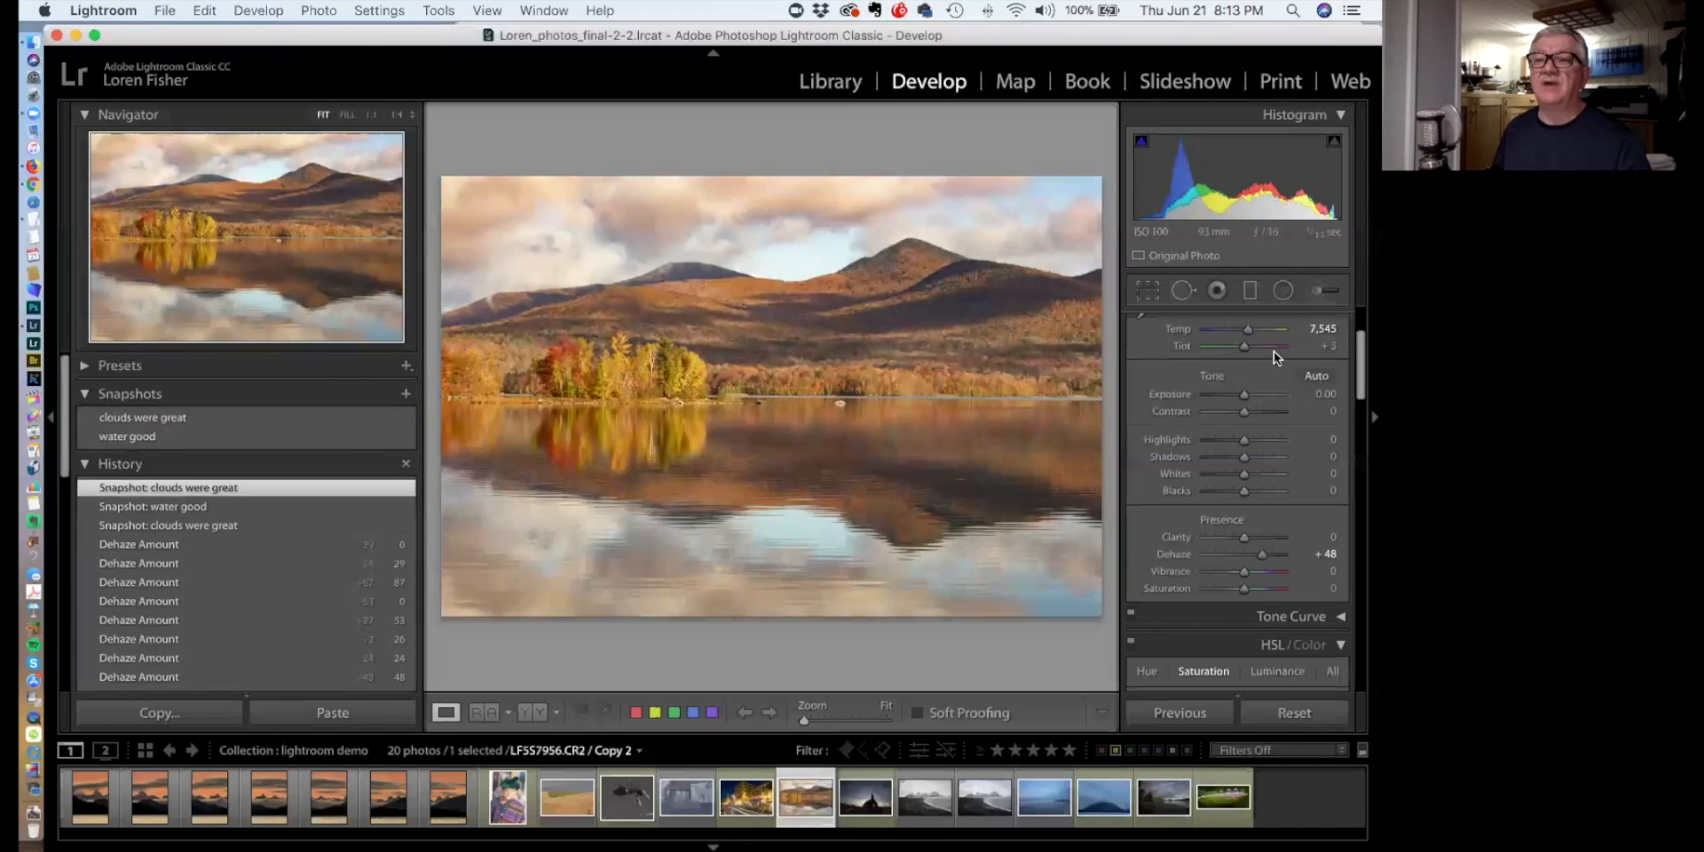
Convert the lake photo to Black & White and save it as a snapshot named "b&W"
scroll(1281, 428, up, 1)
scroll(1285, 409, up, 3)
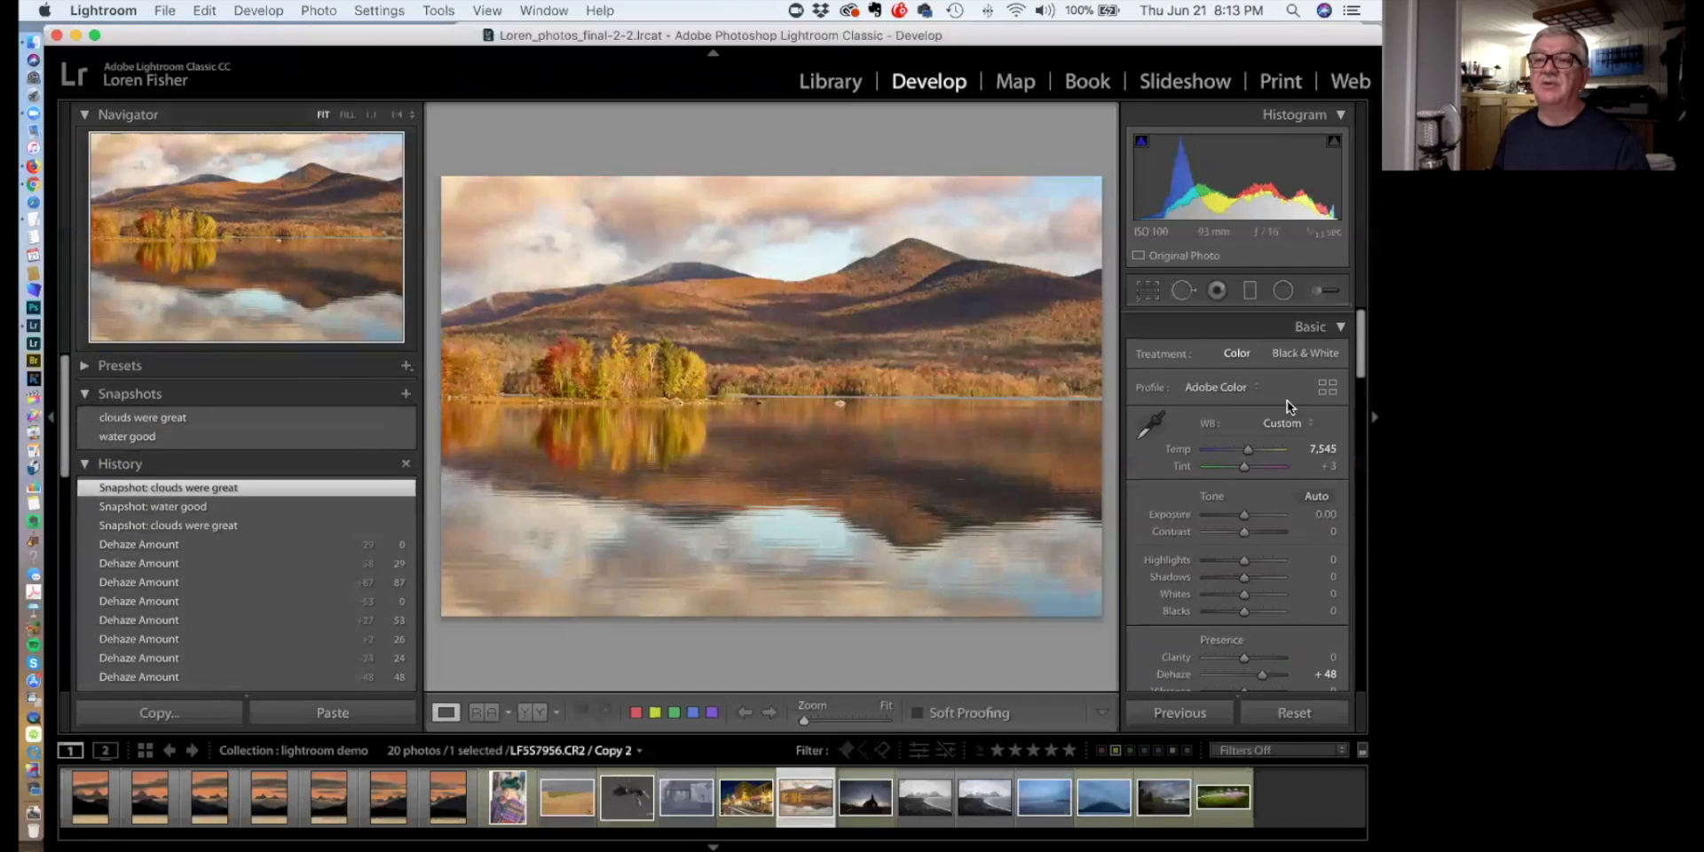
click(1301, 344)
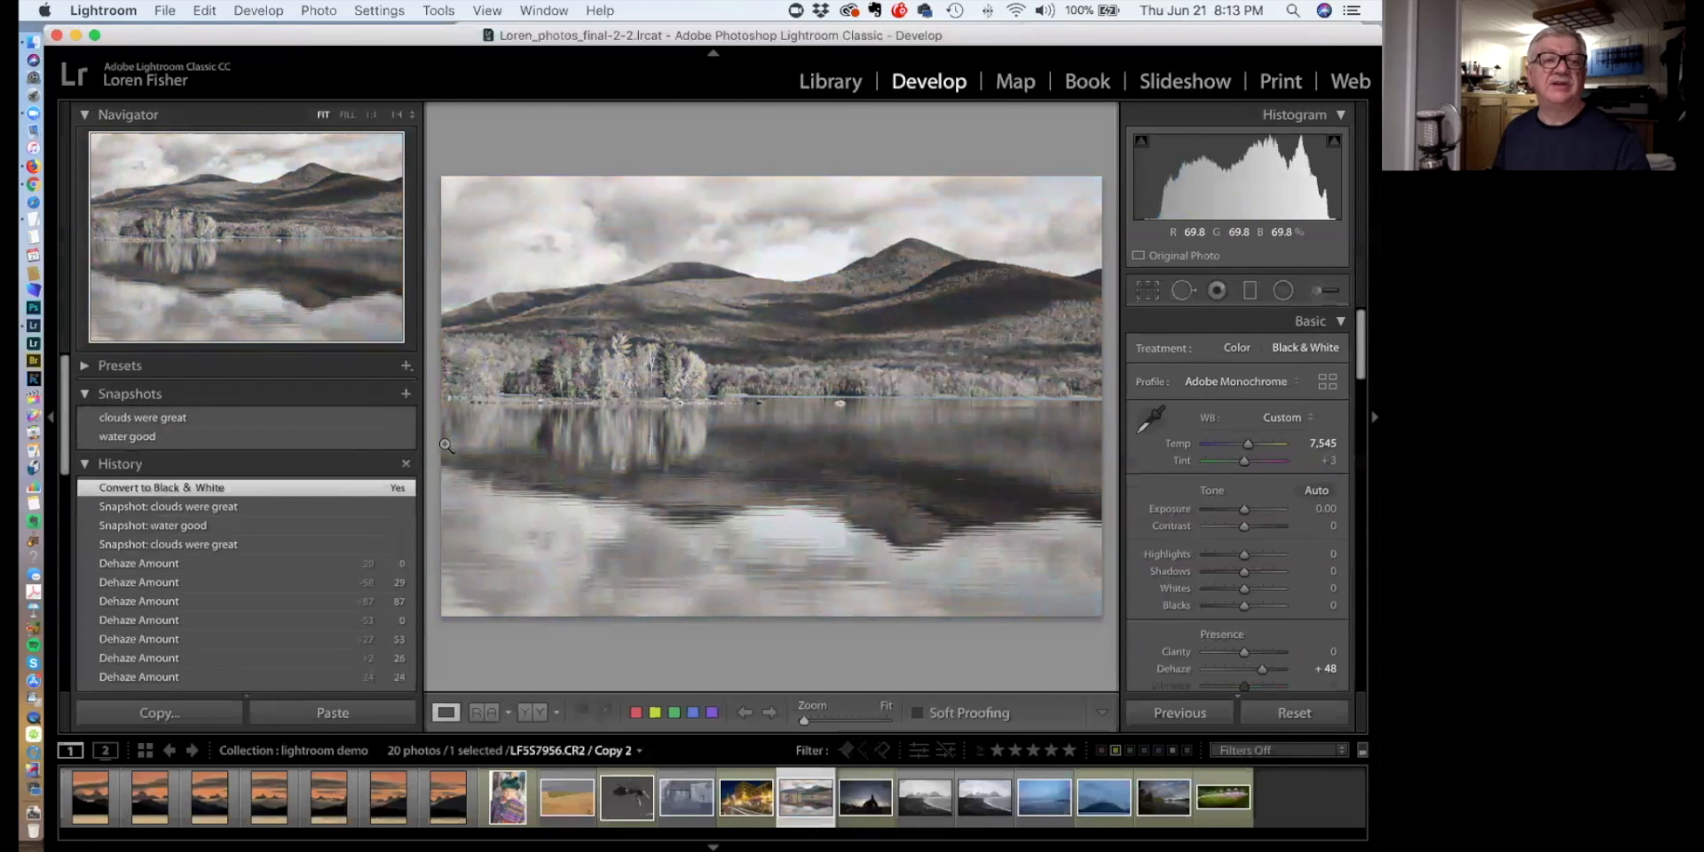
click(405, 394)
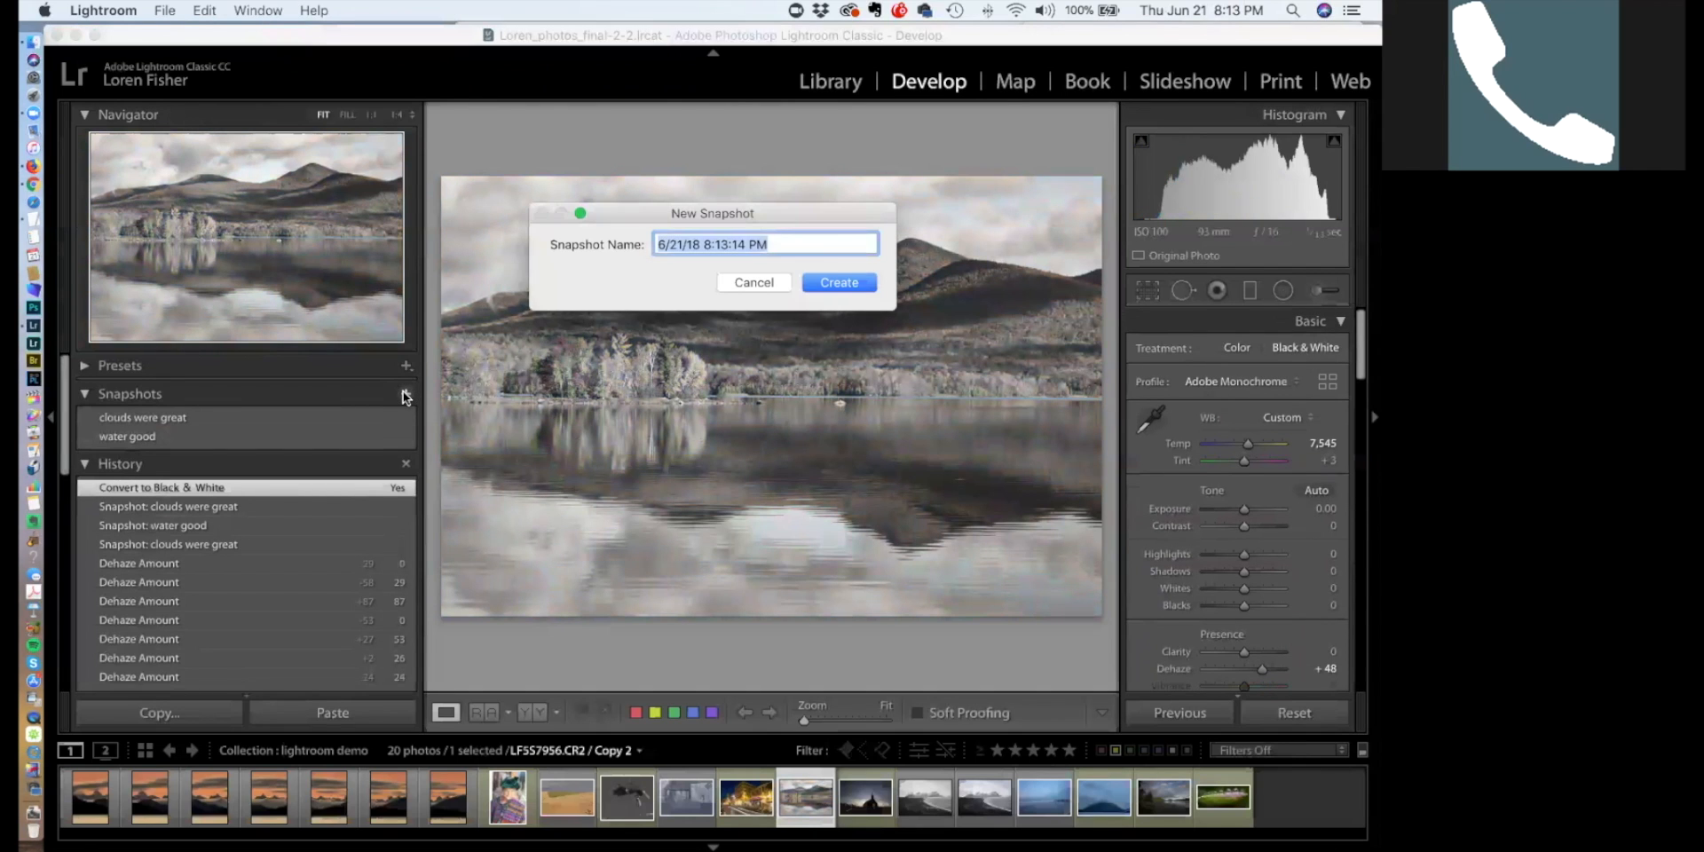
text(b&W)
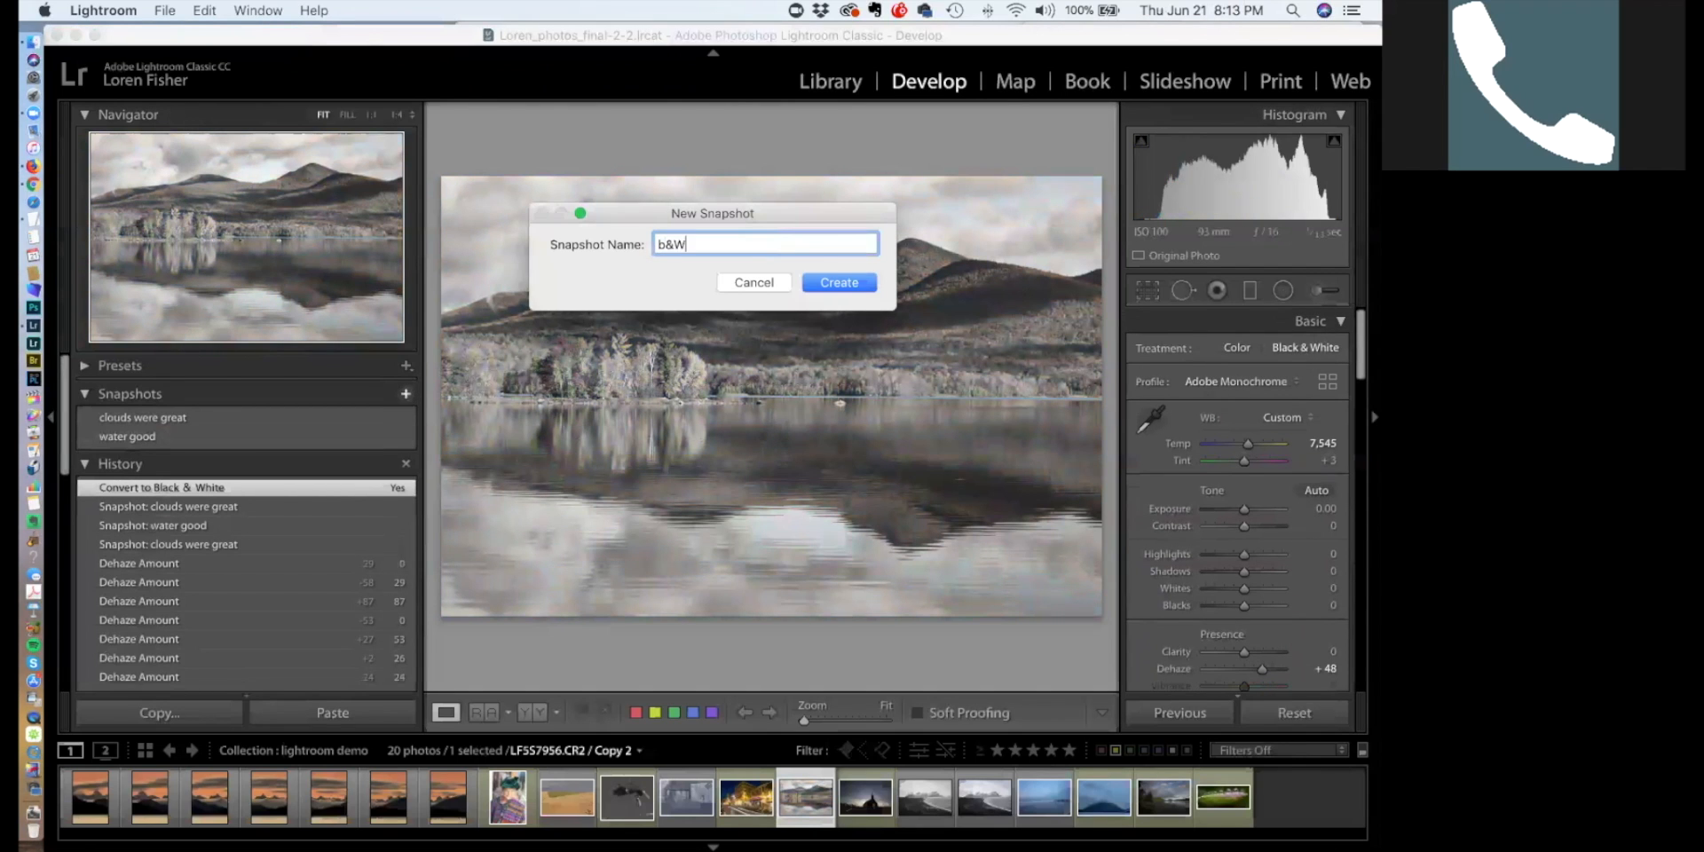
click(859, 286)
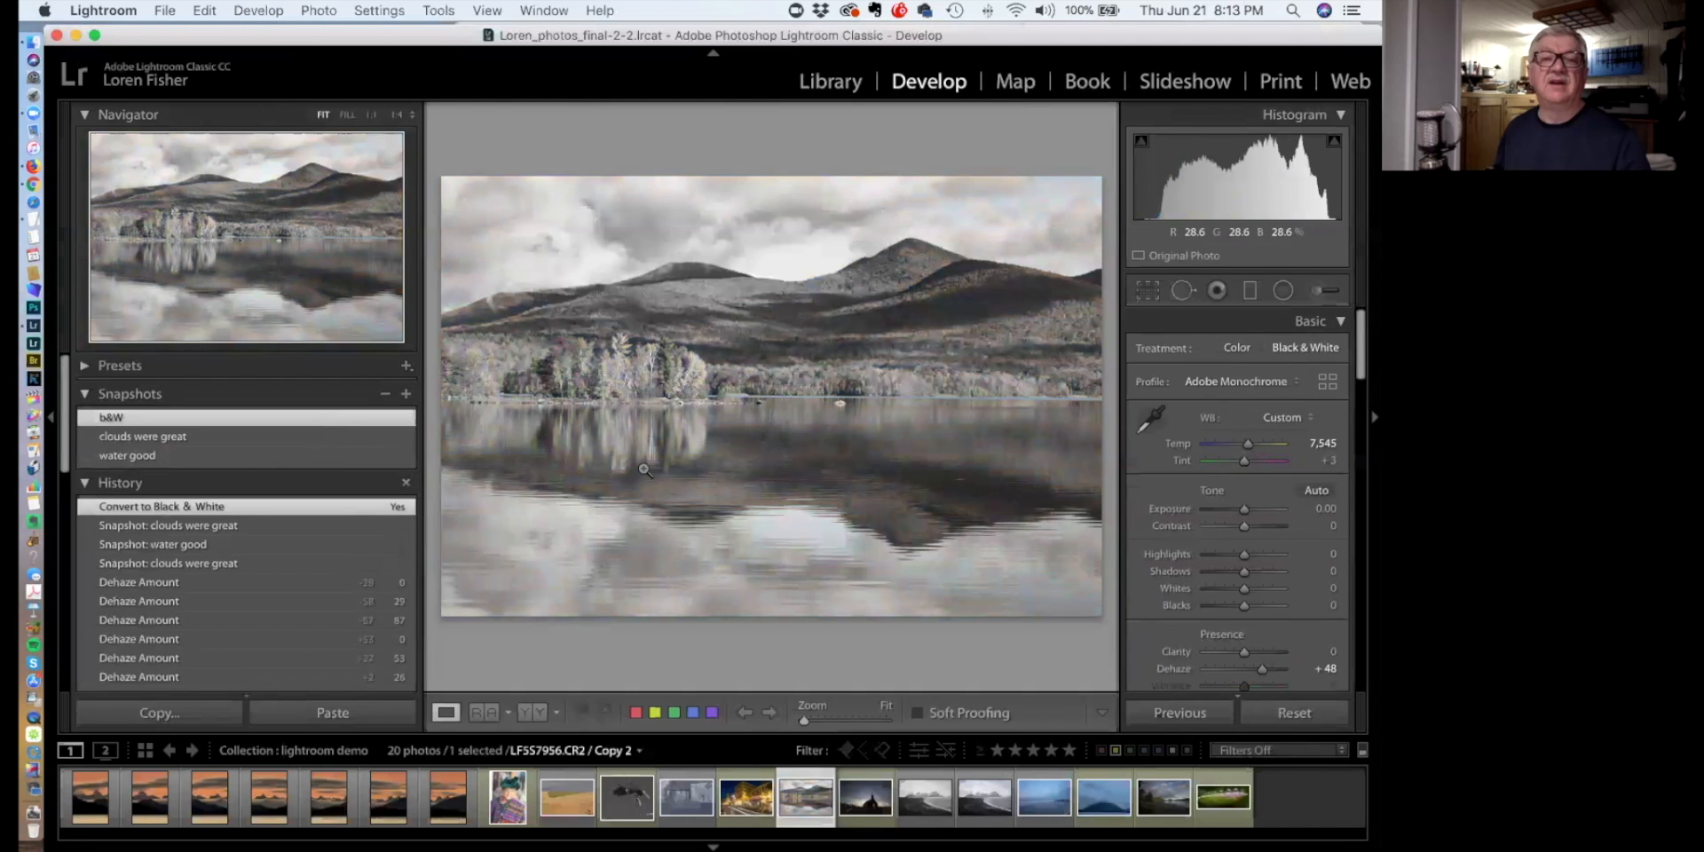
Compare the "clouds were great", "water good" and "b&W" snapshots on the lake photo
click(178, 436)
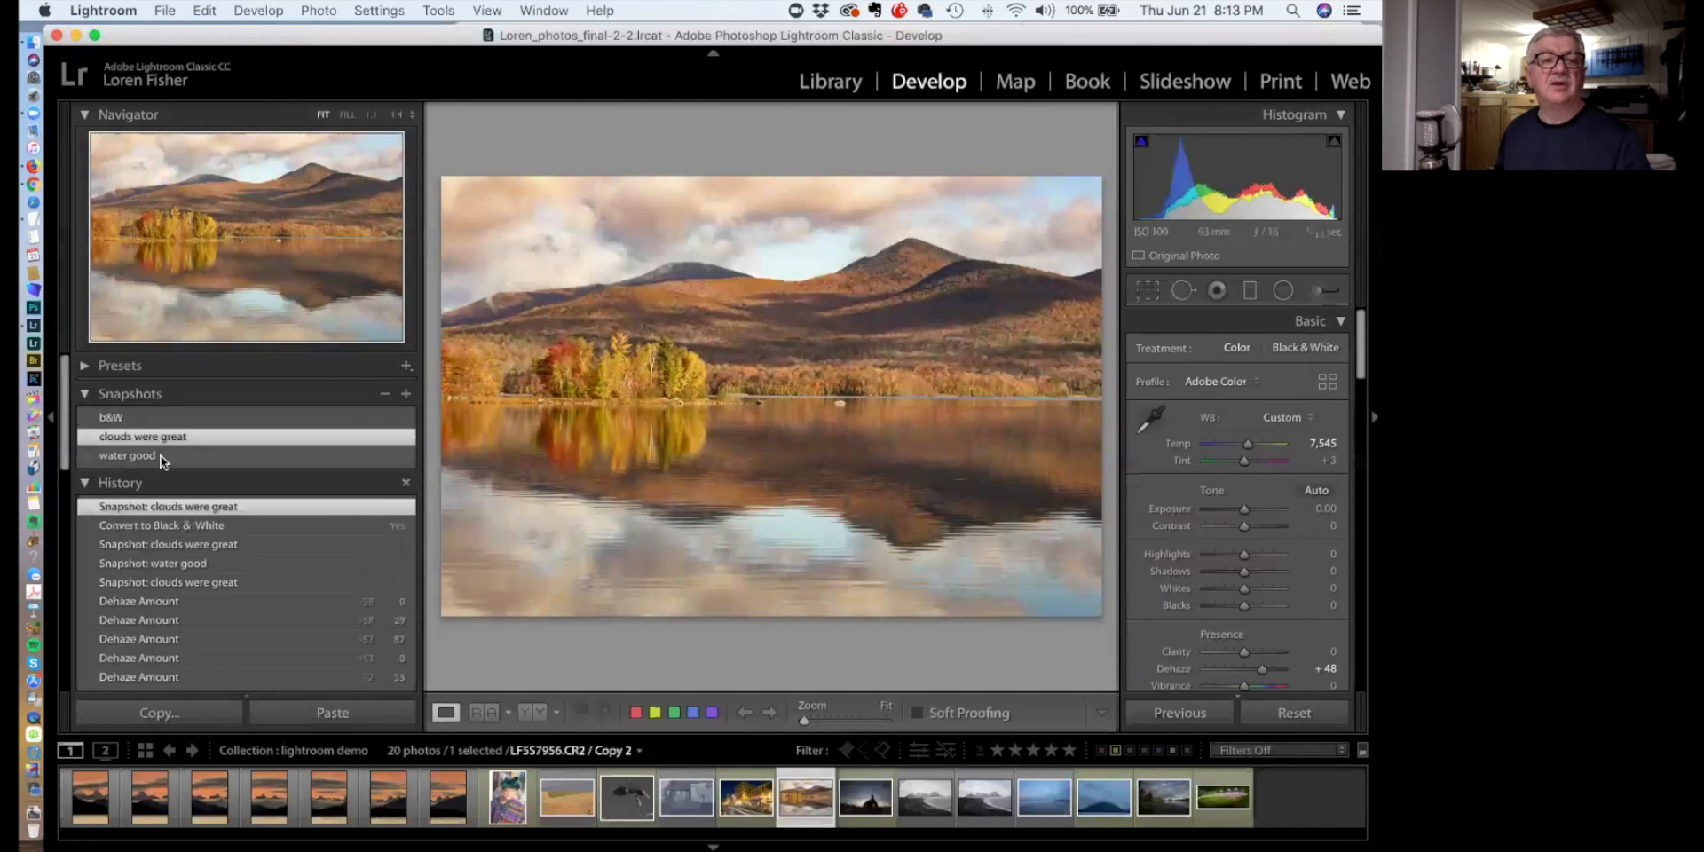
click(134, 456)
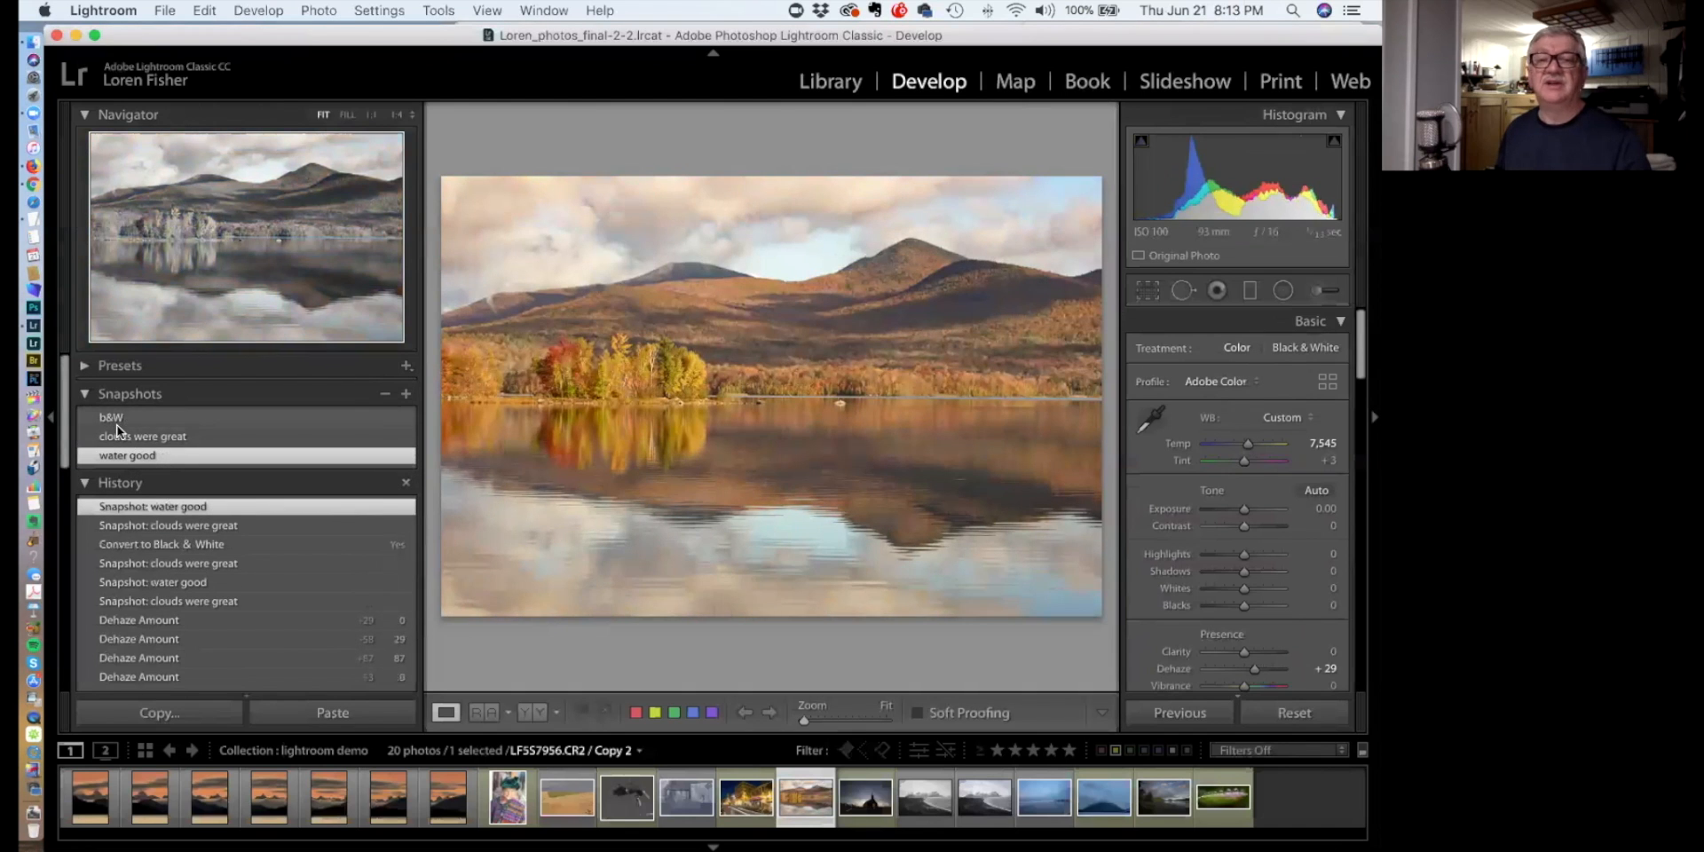
click(117, 422)
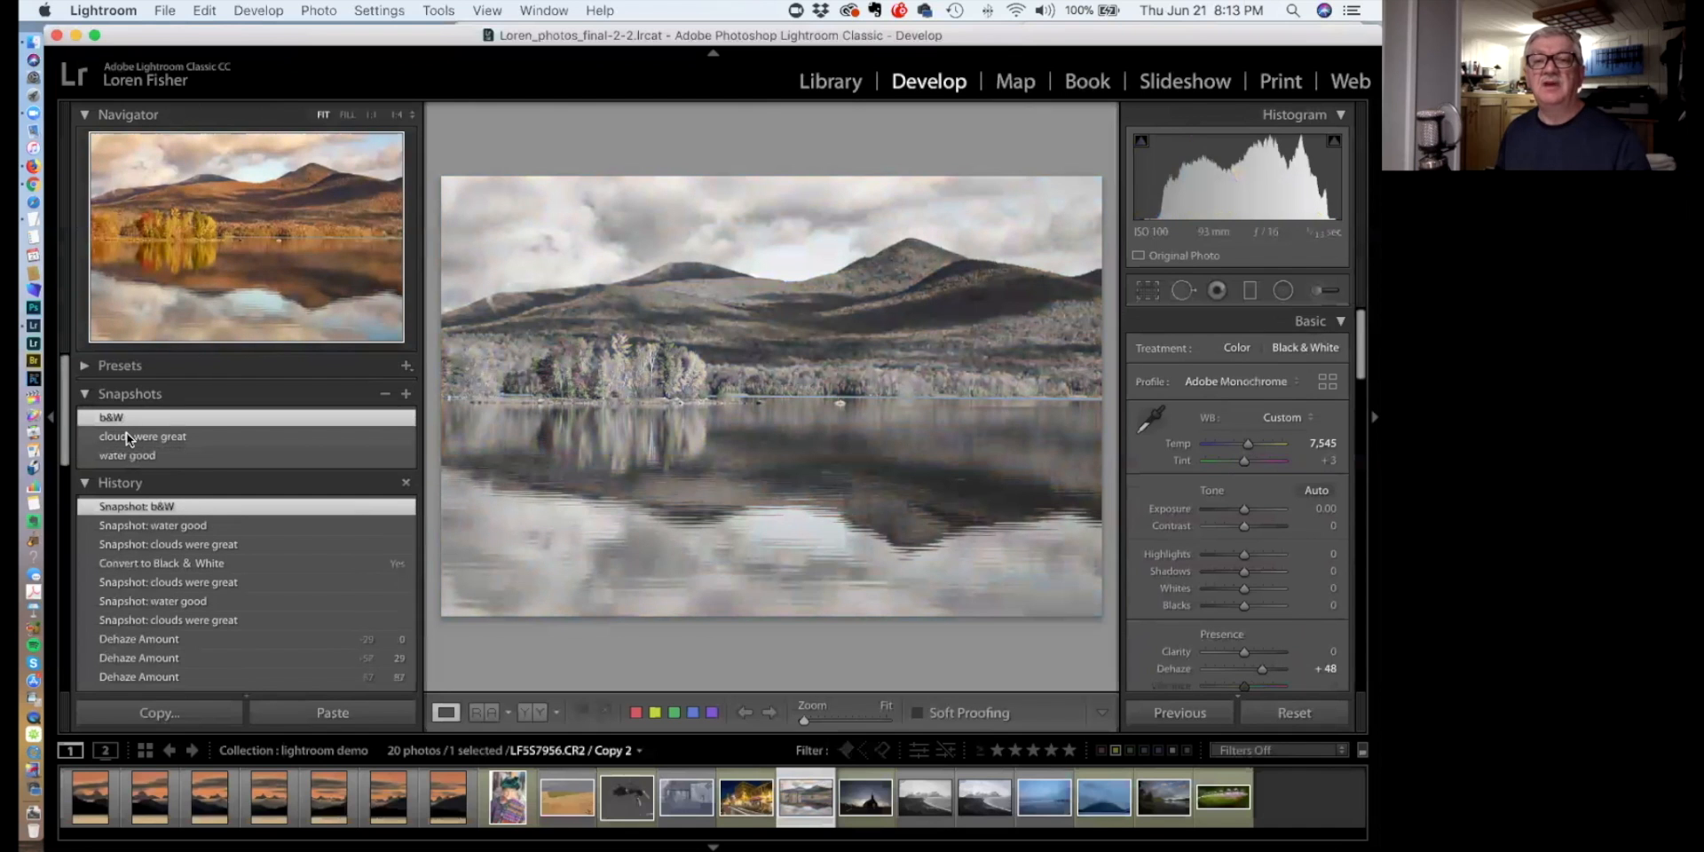
click(124, 435)
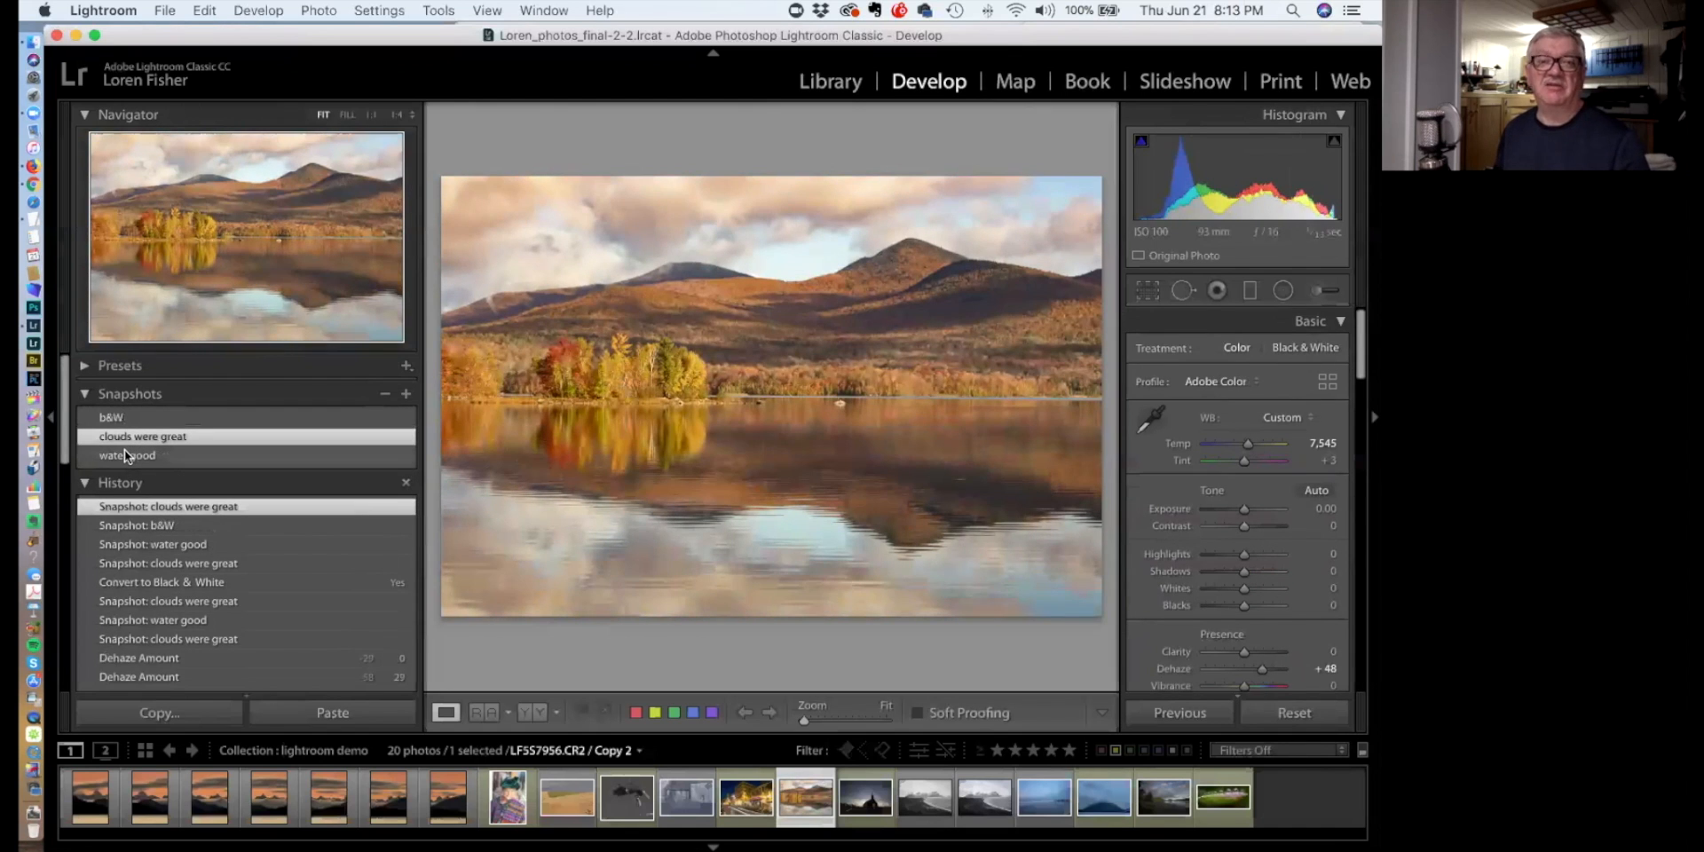
Apply and delete the "water good" snapshot, and collapse the Snapshots and History lists
click(128, 452)
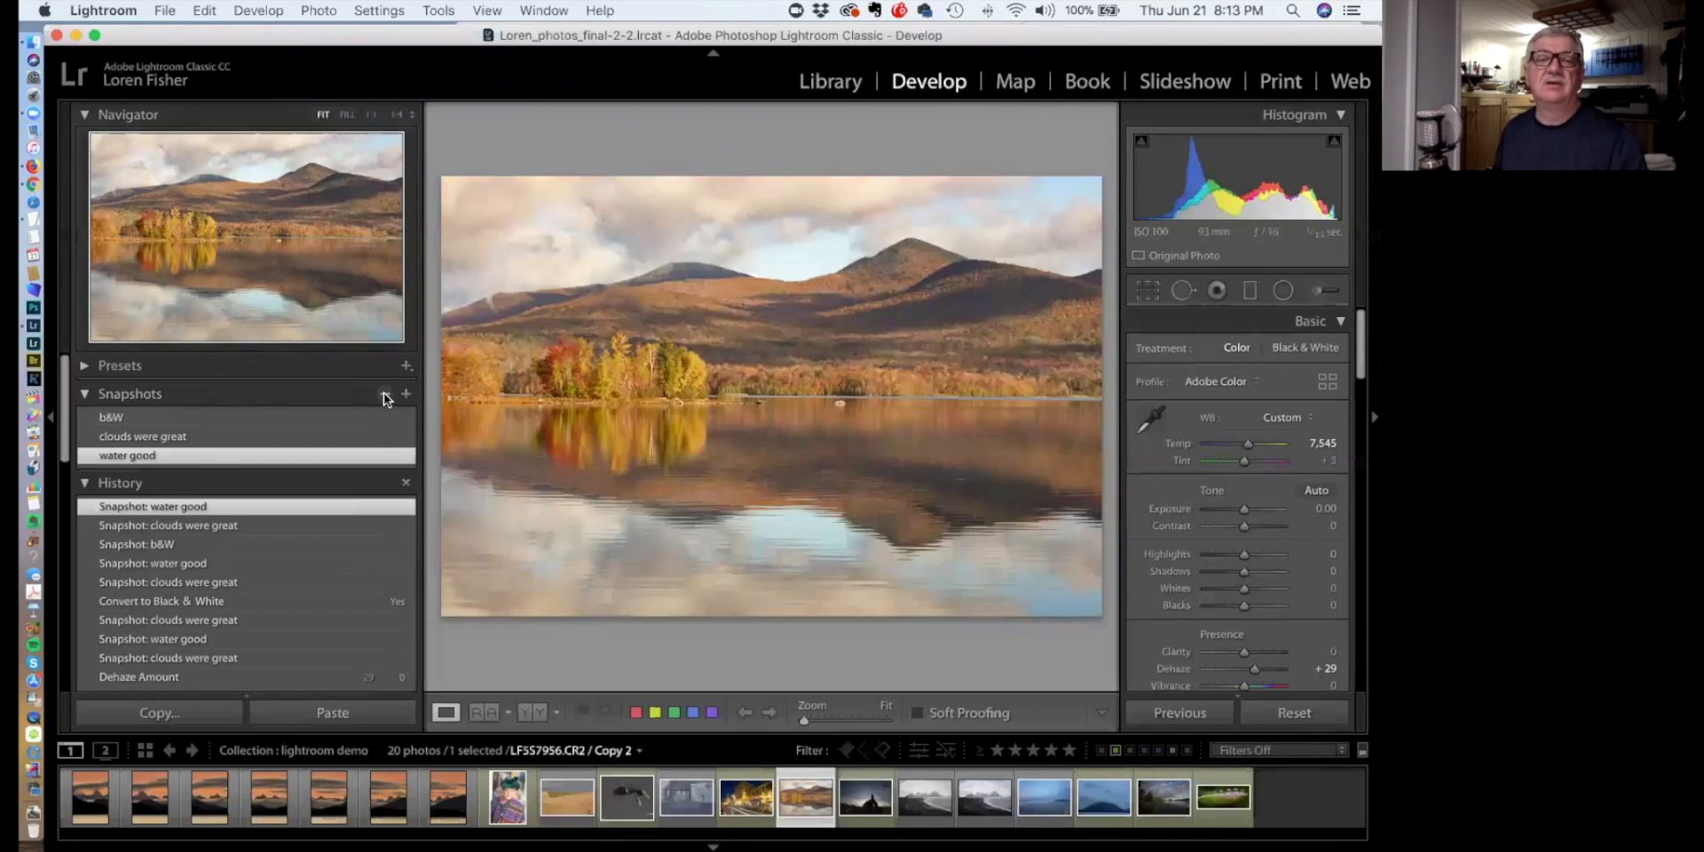
click(384, 393)
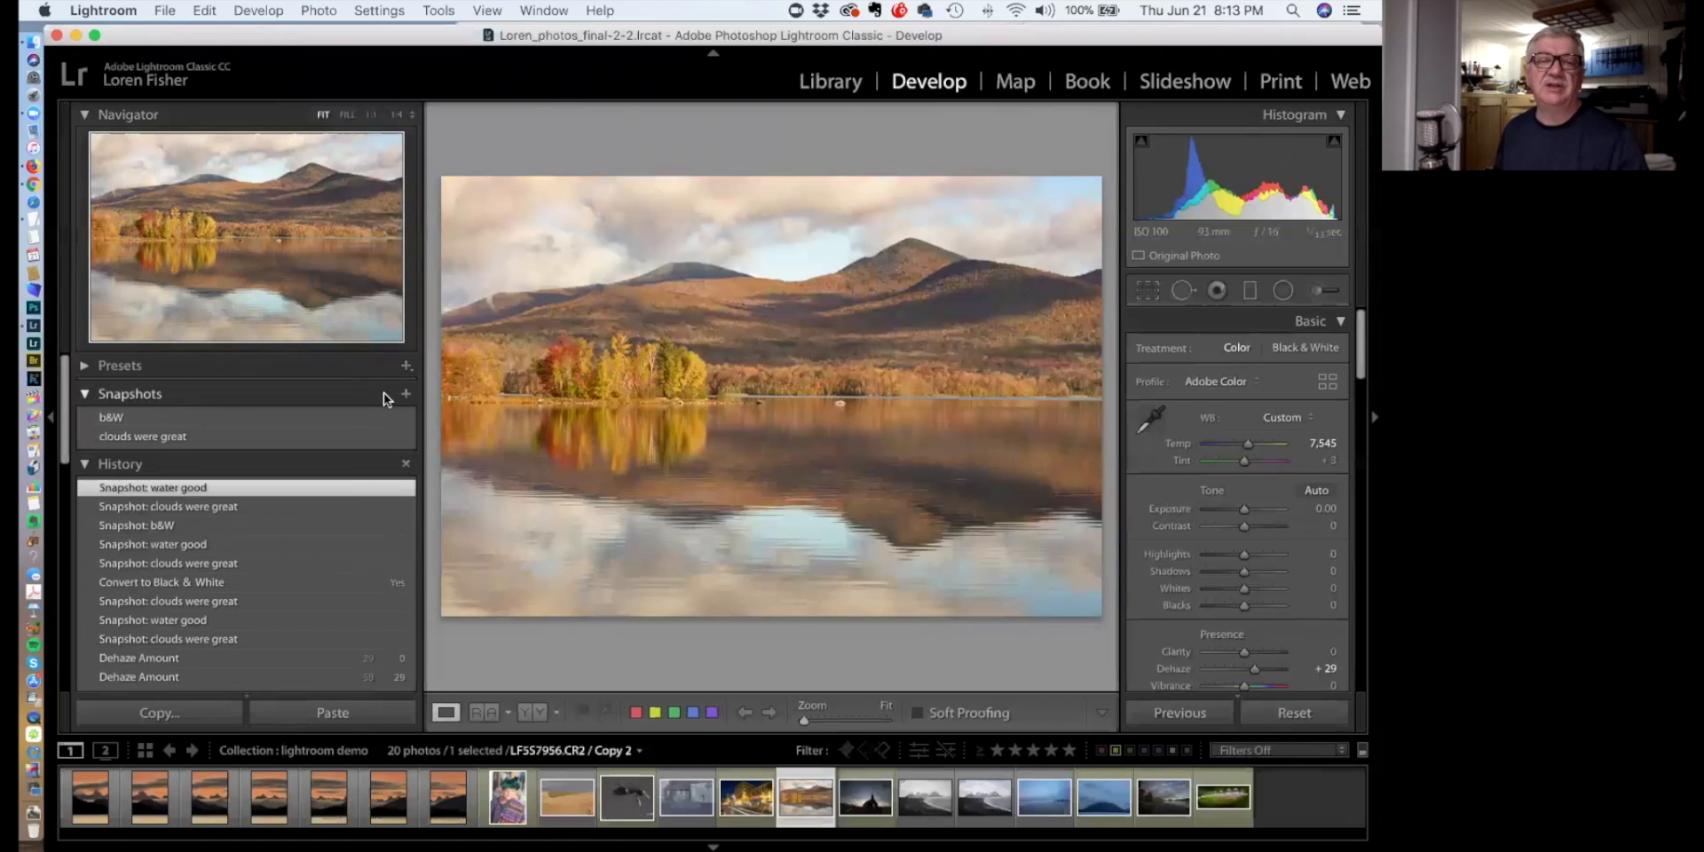
click(85, 395)
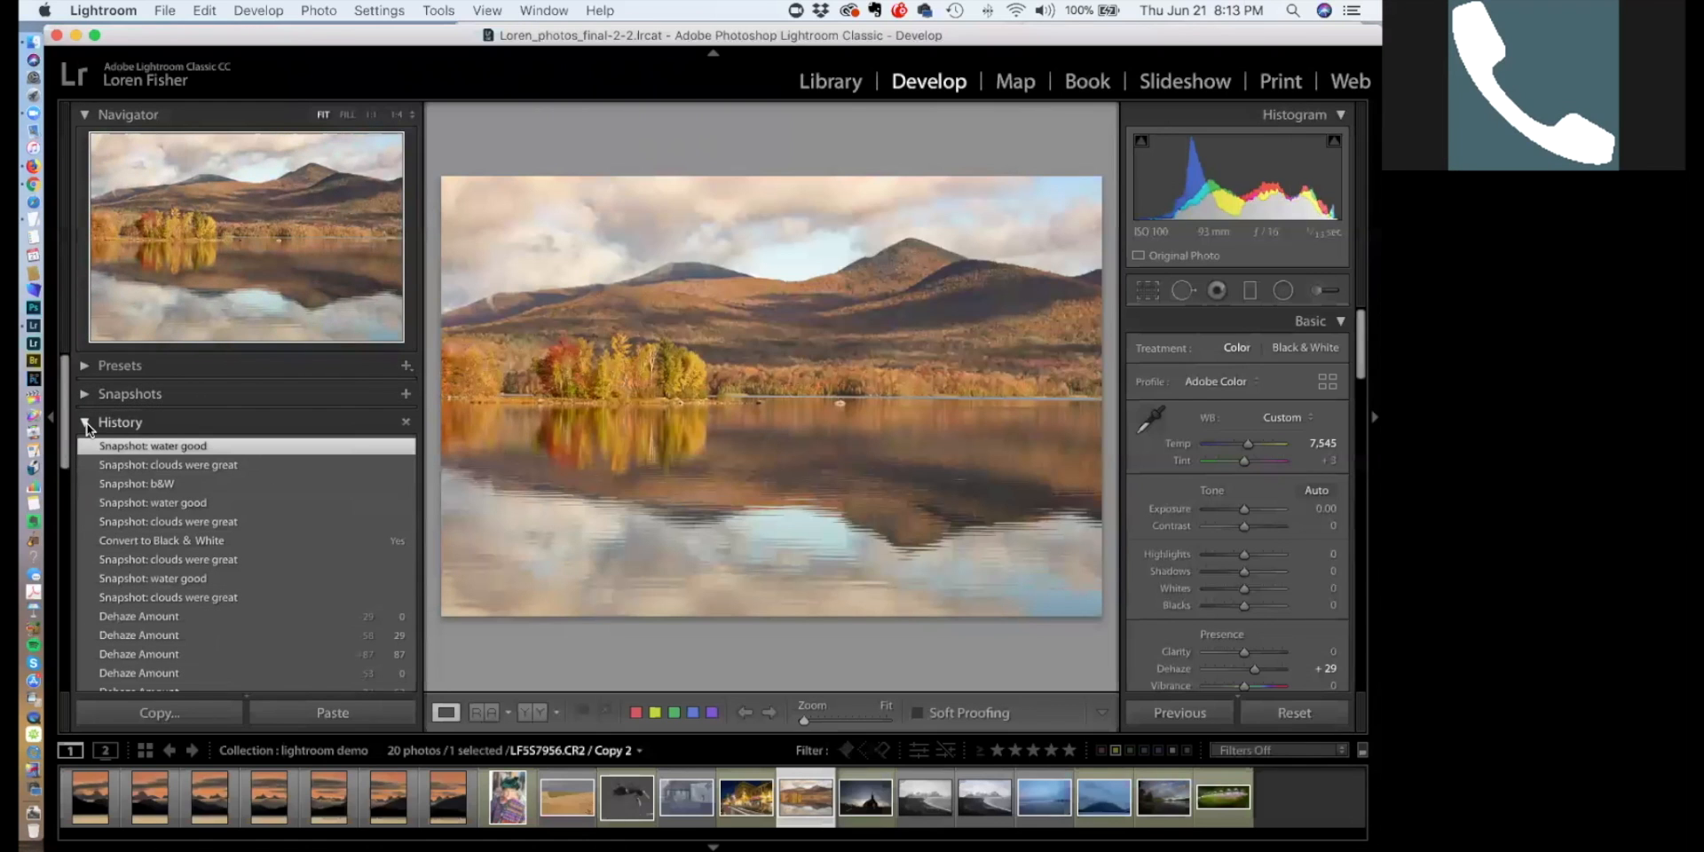
click(85, 422)
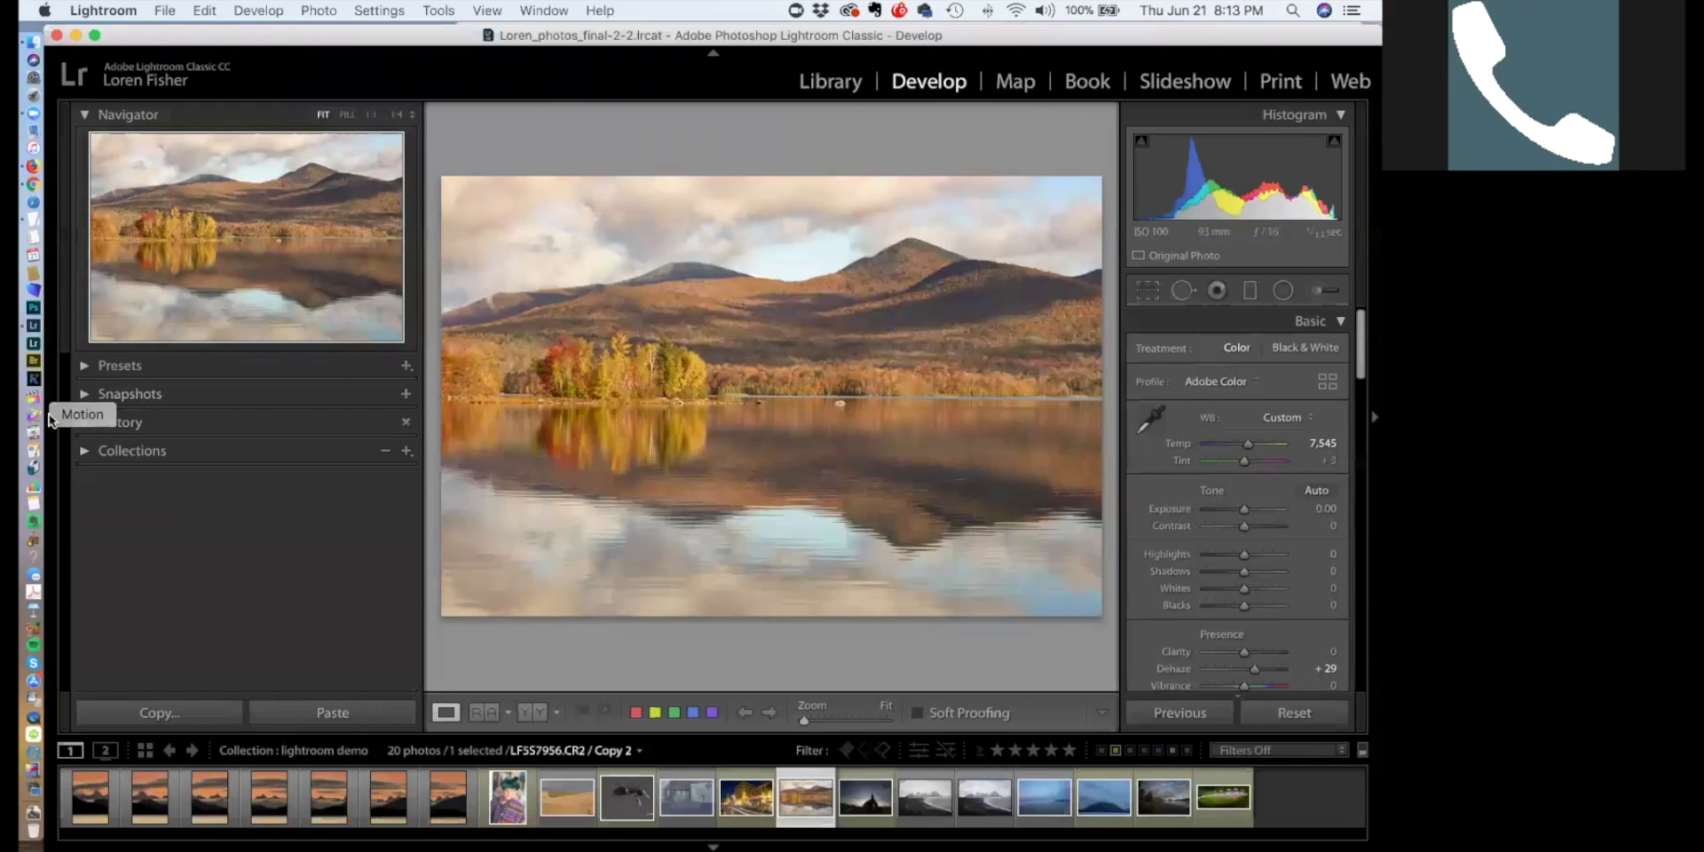
Hide the side panel beside the lake photo, set Blacks to -43 and reset Dehaze to its default
click(51, 419)
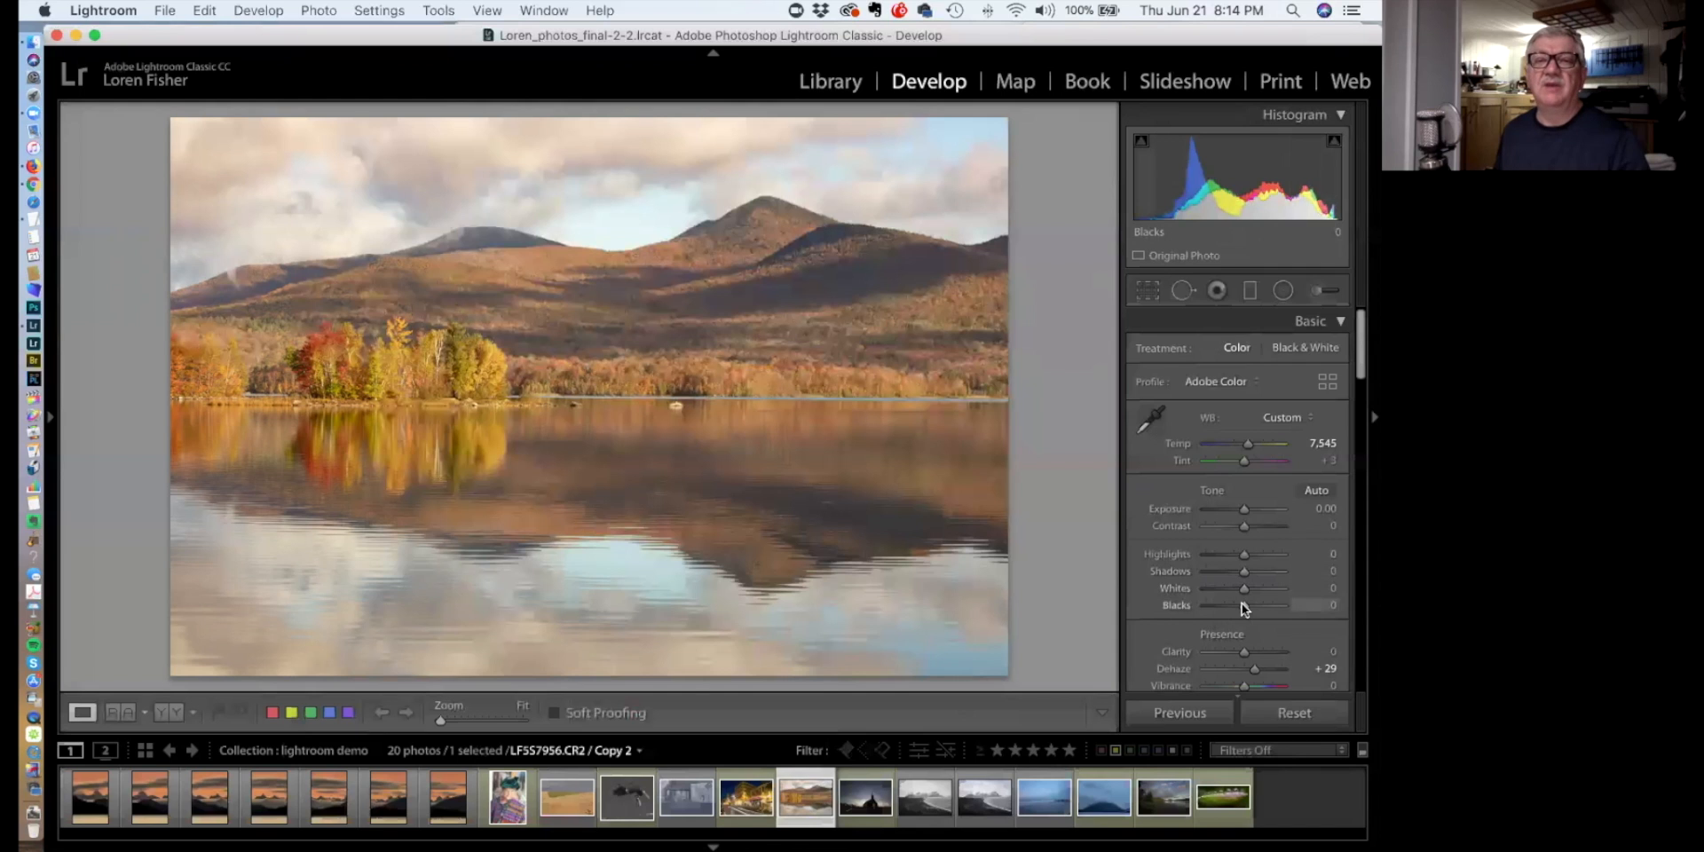
drag(1242, 606, 1225, 603)
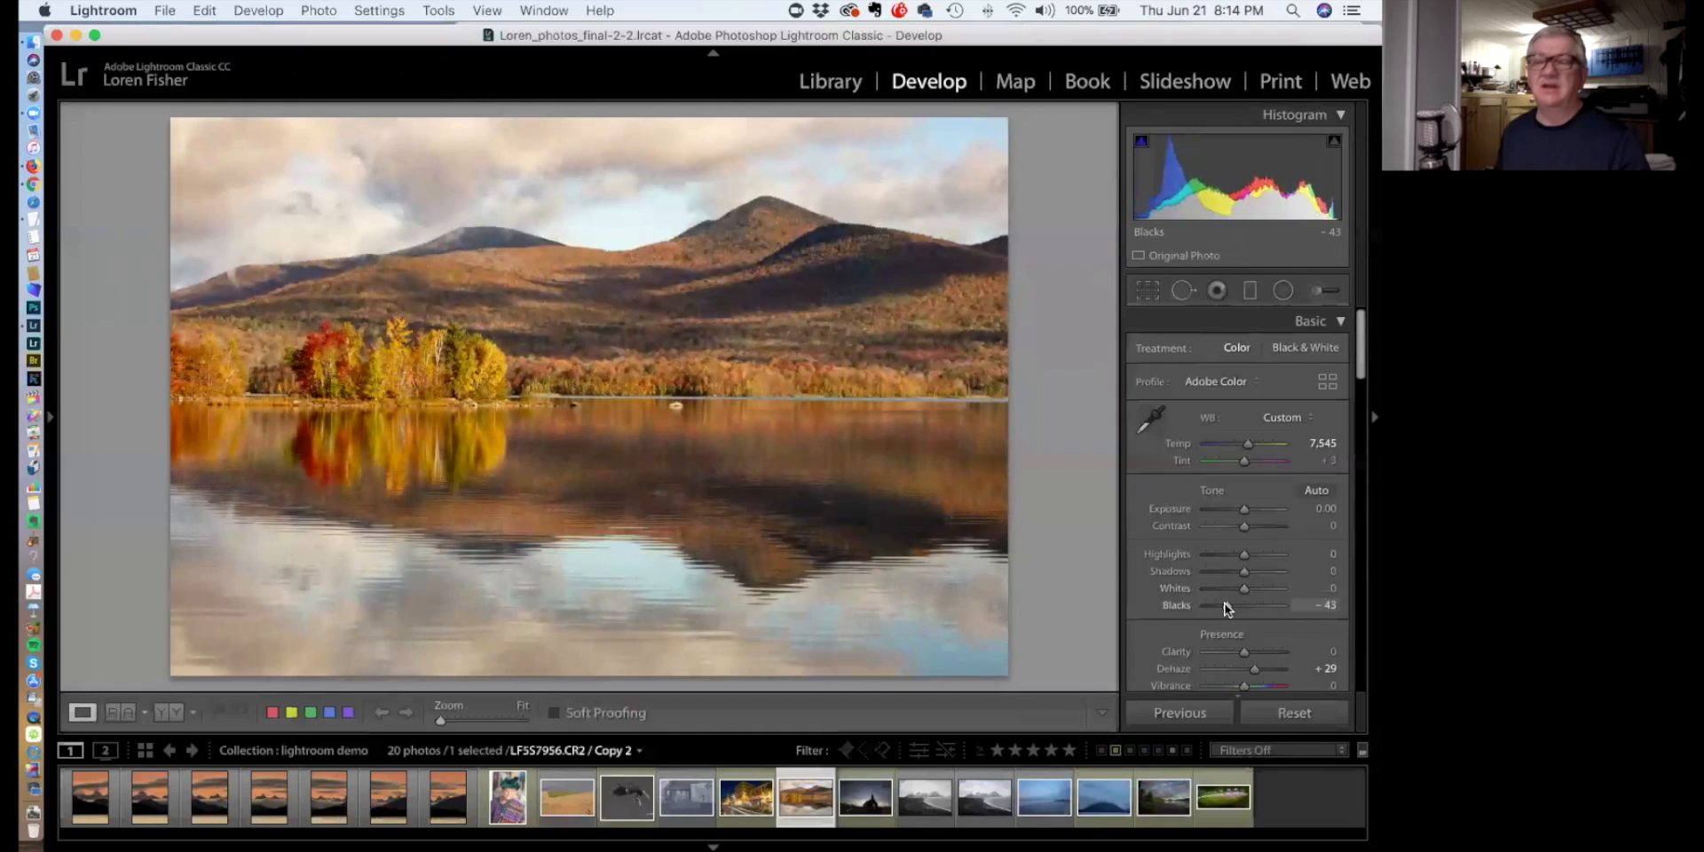
drag(1223, 606, 1223, 606)
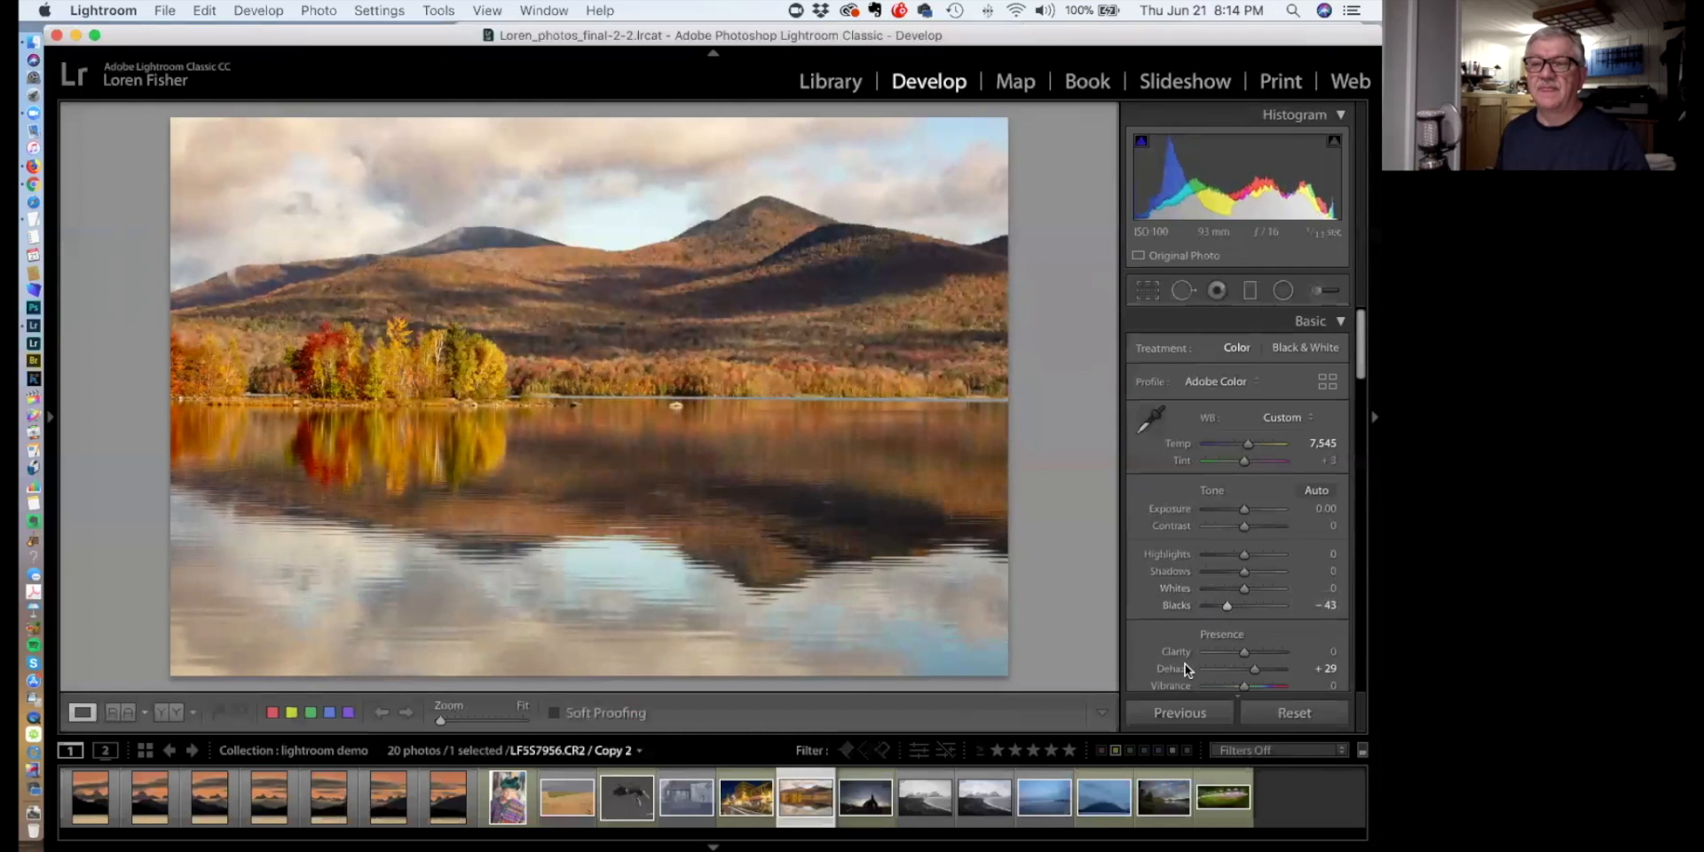
scroll(1189, 590, down, 3)
double_click(1181, 569)
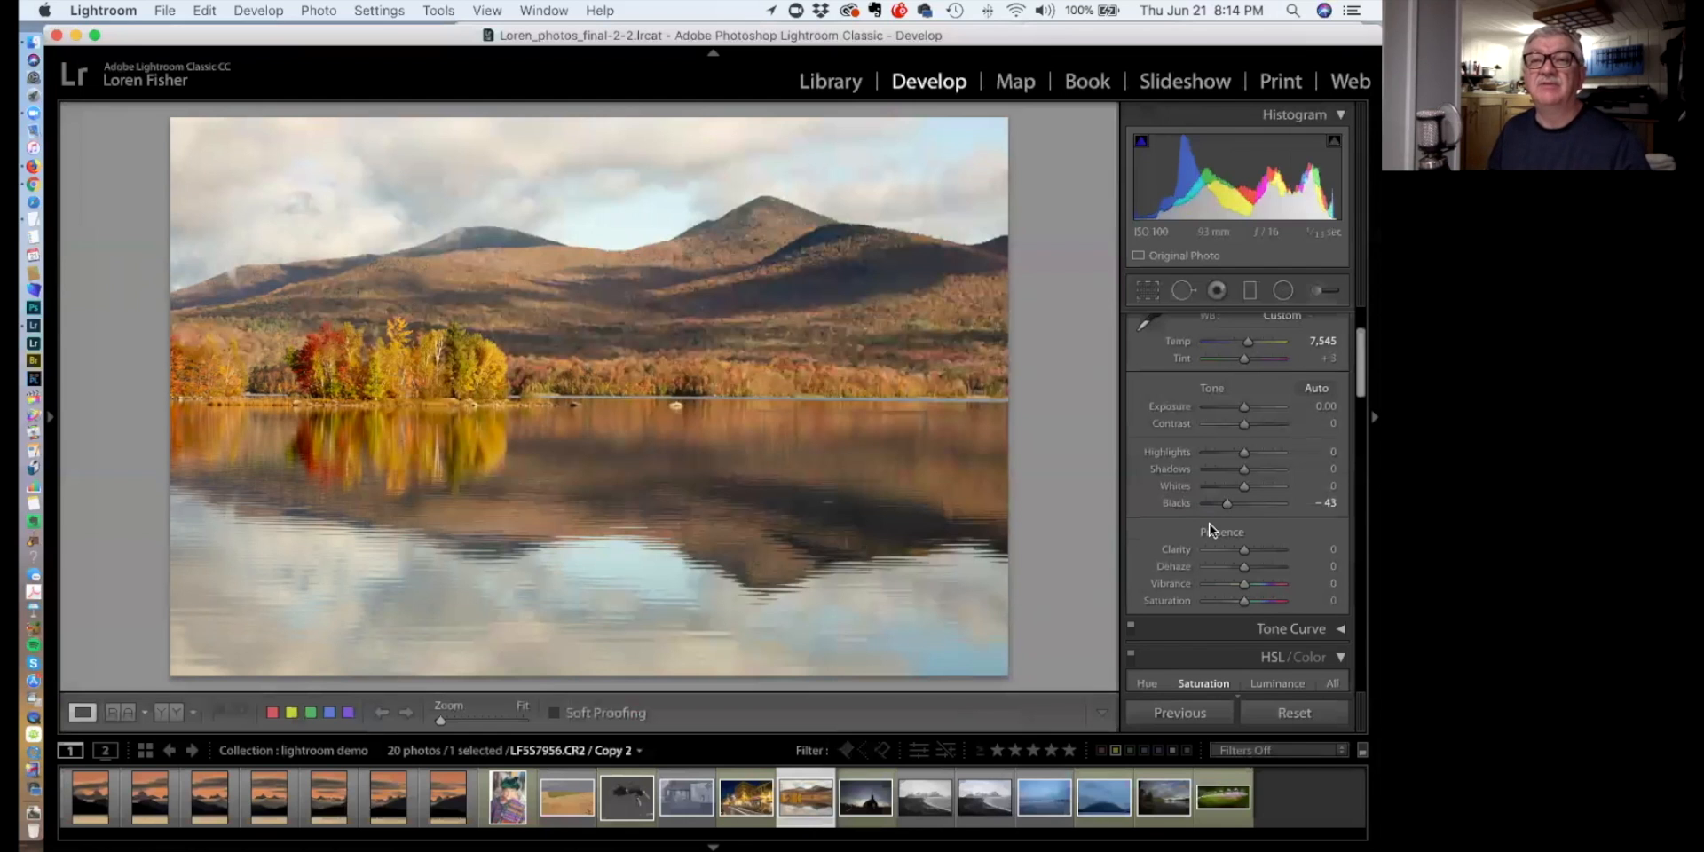
Compare the adjusted lake photo with its Before view, ending on the adjusted version
key(backslash)
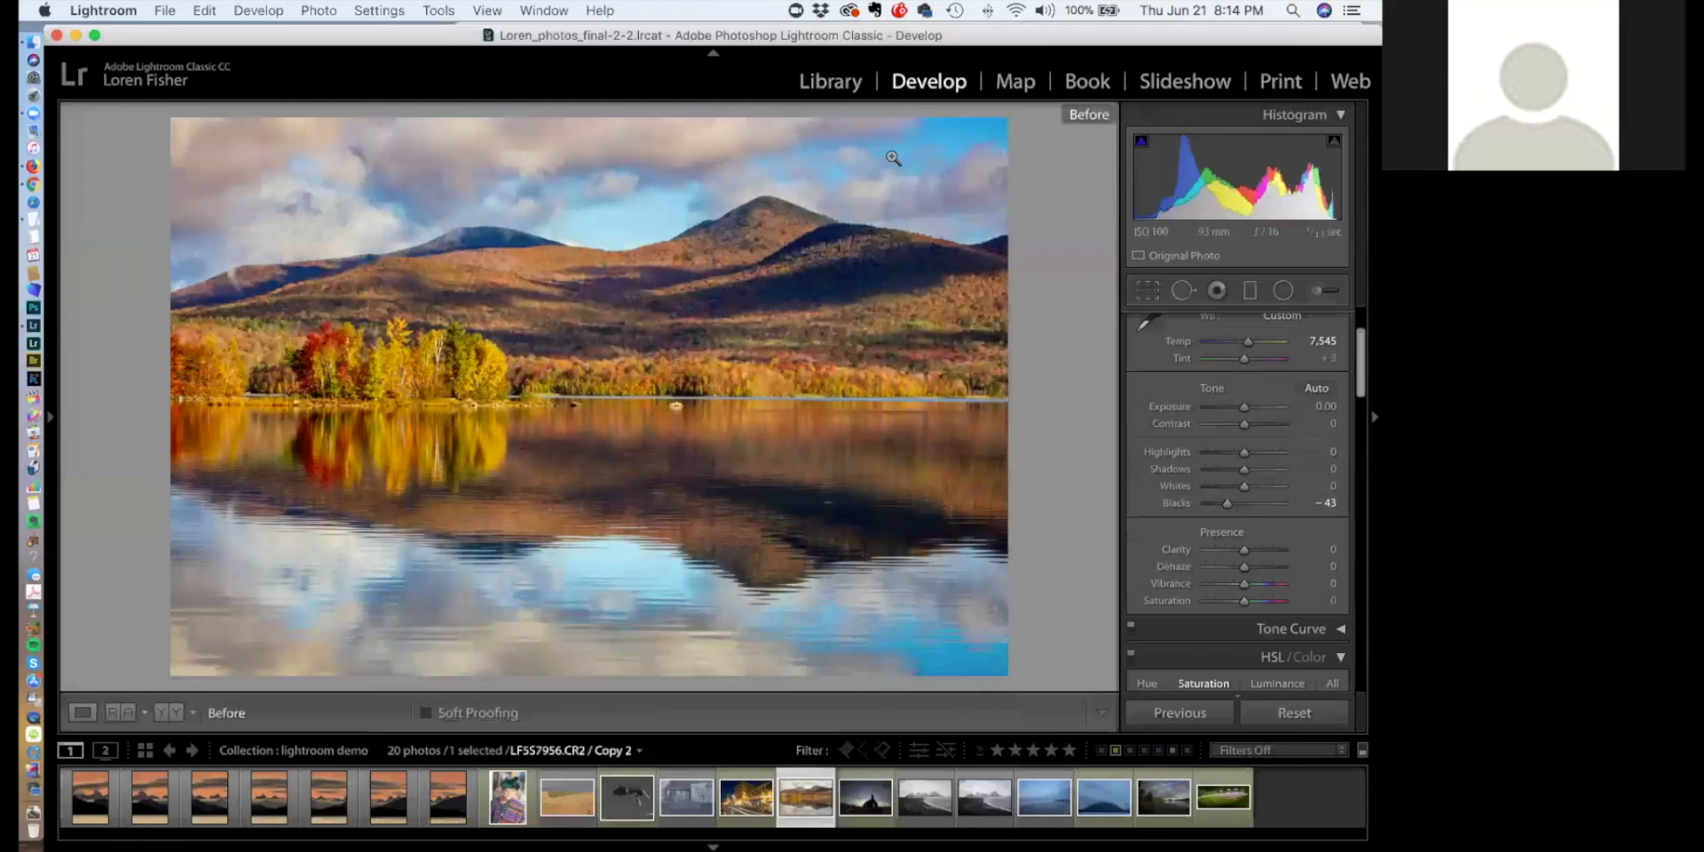
key(backslash)
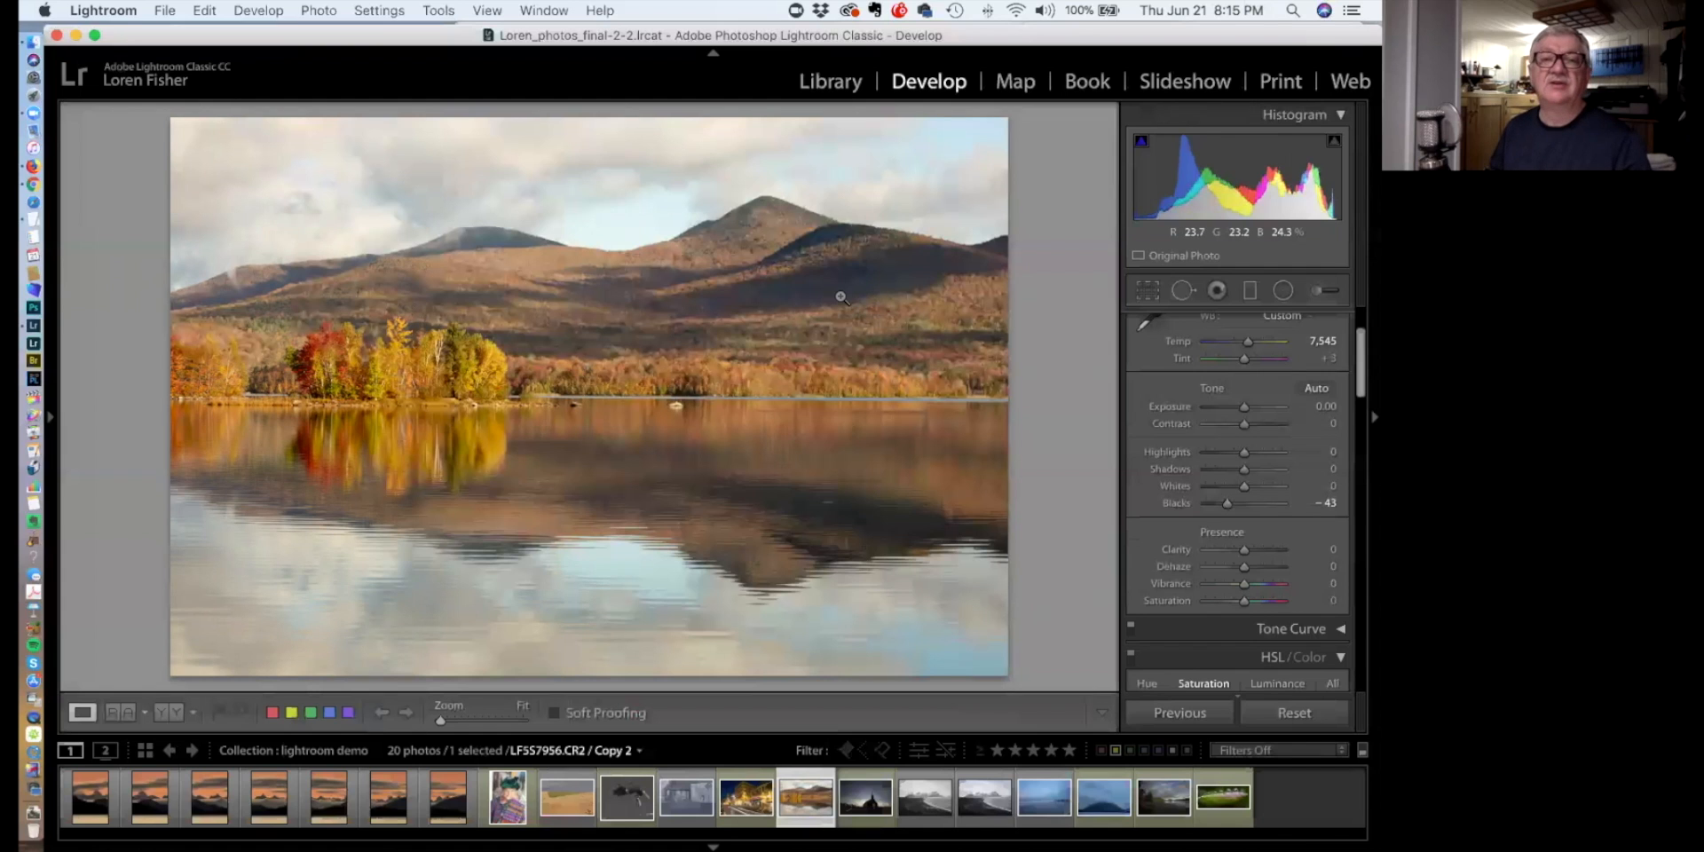
key(backslash)
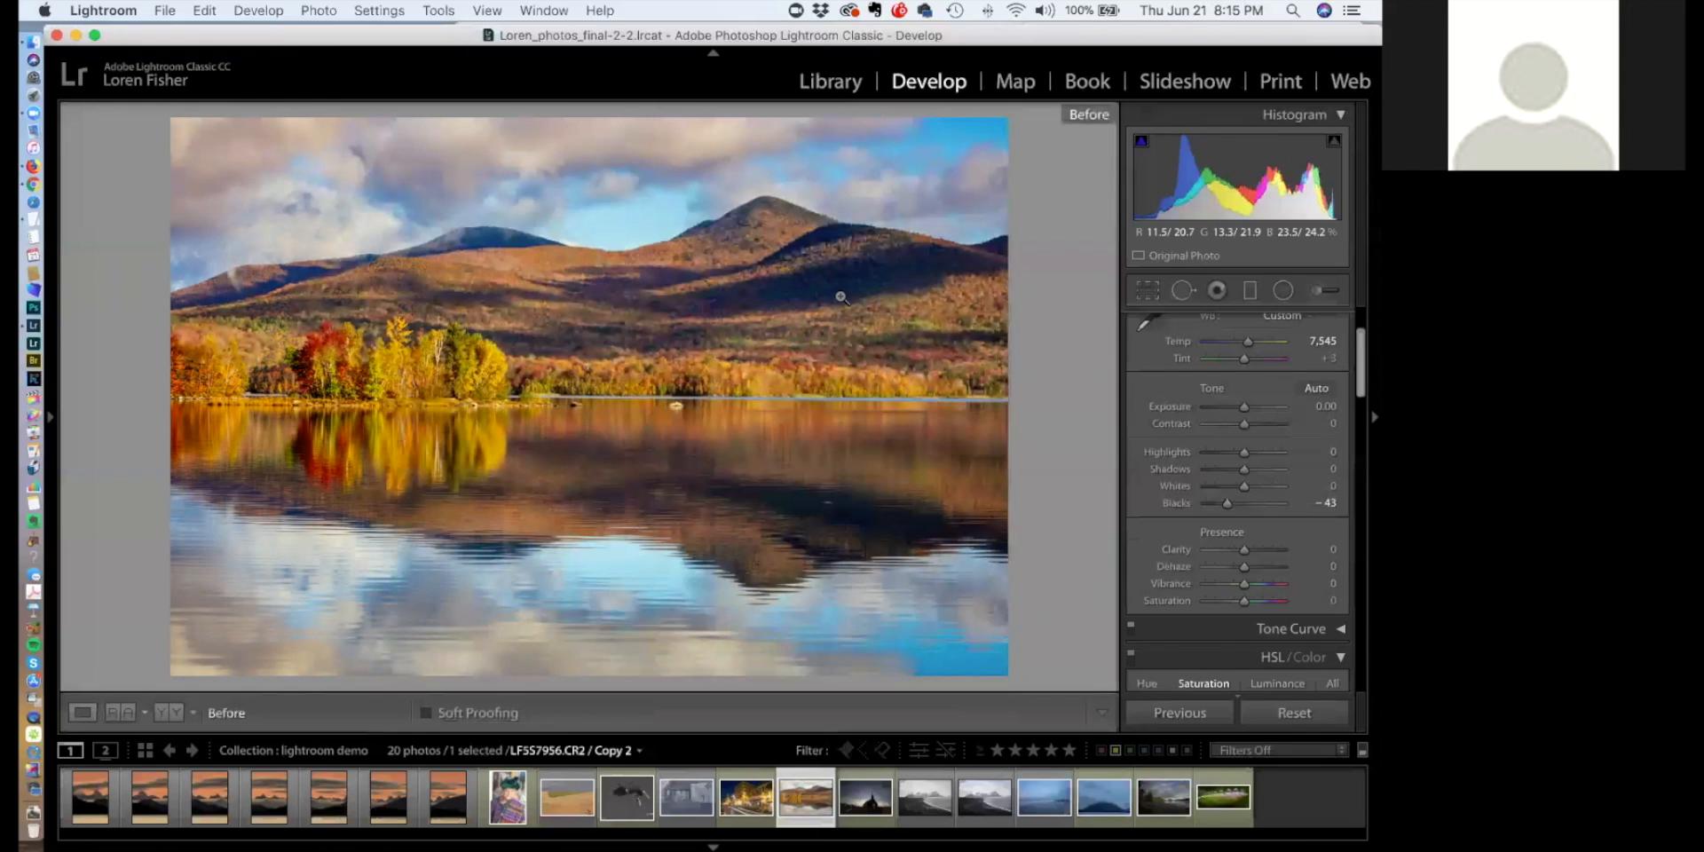
key(backslash)
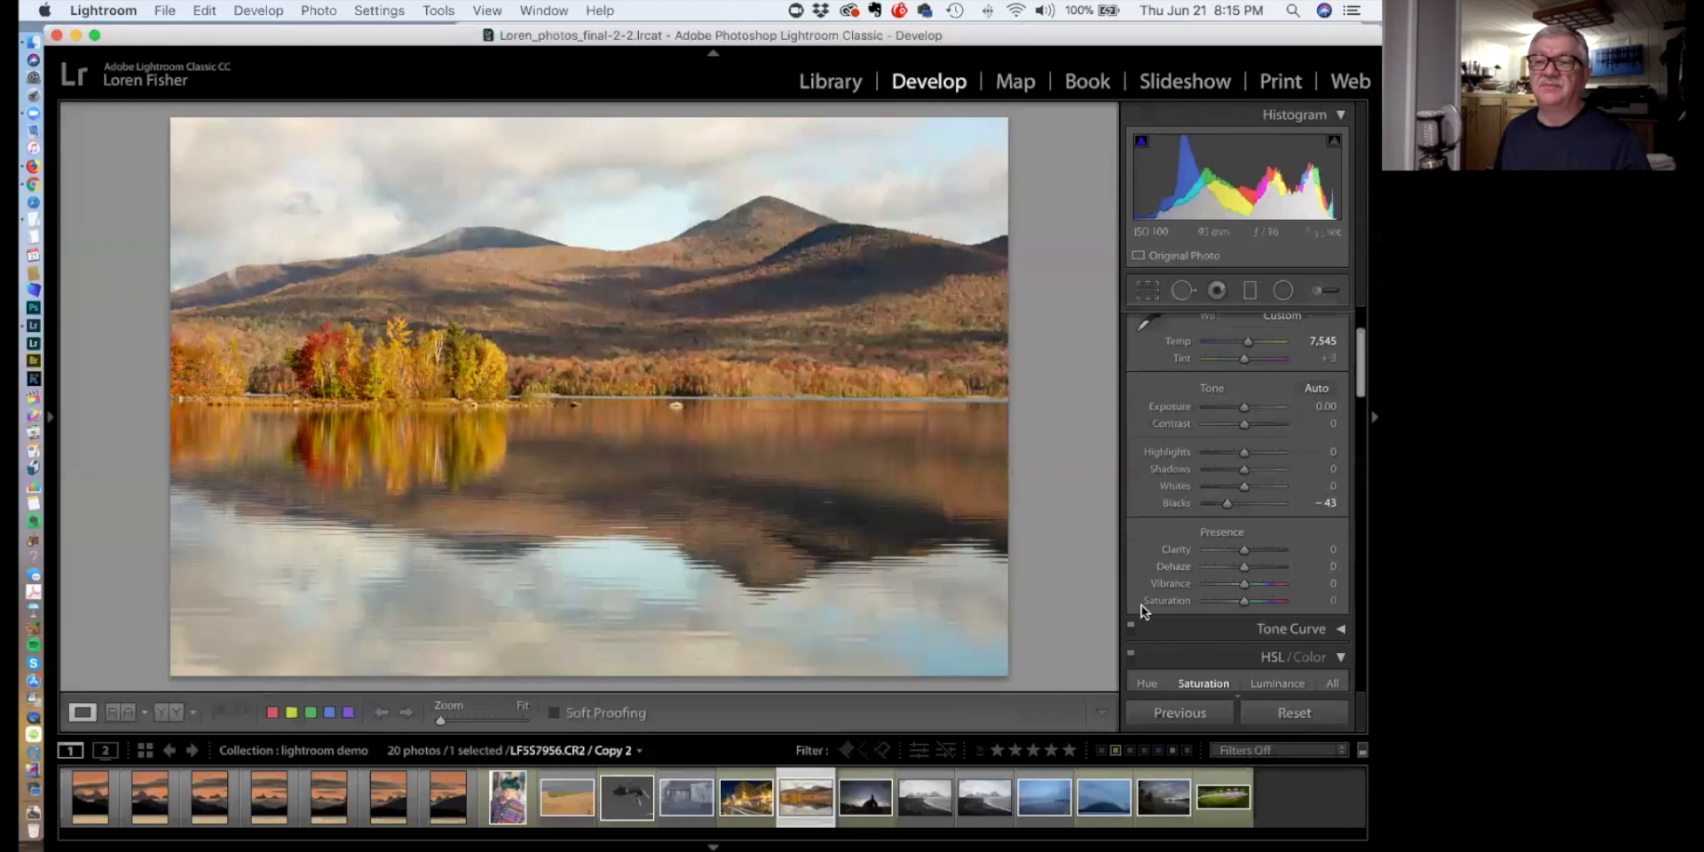
Reset all Develop adjustments on the lake photo and compare the reset version with the Before view
click(1301, 708)
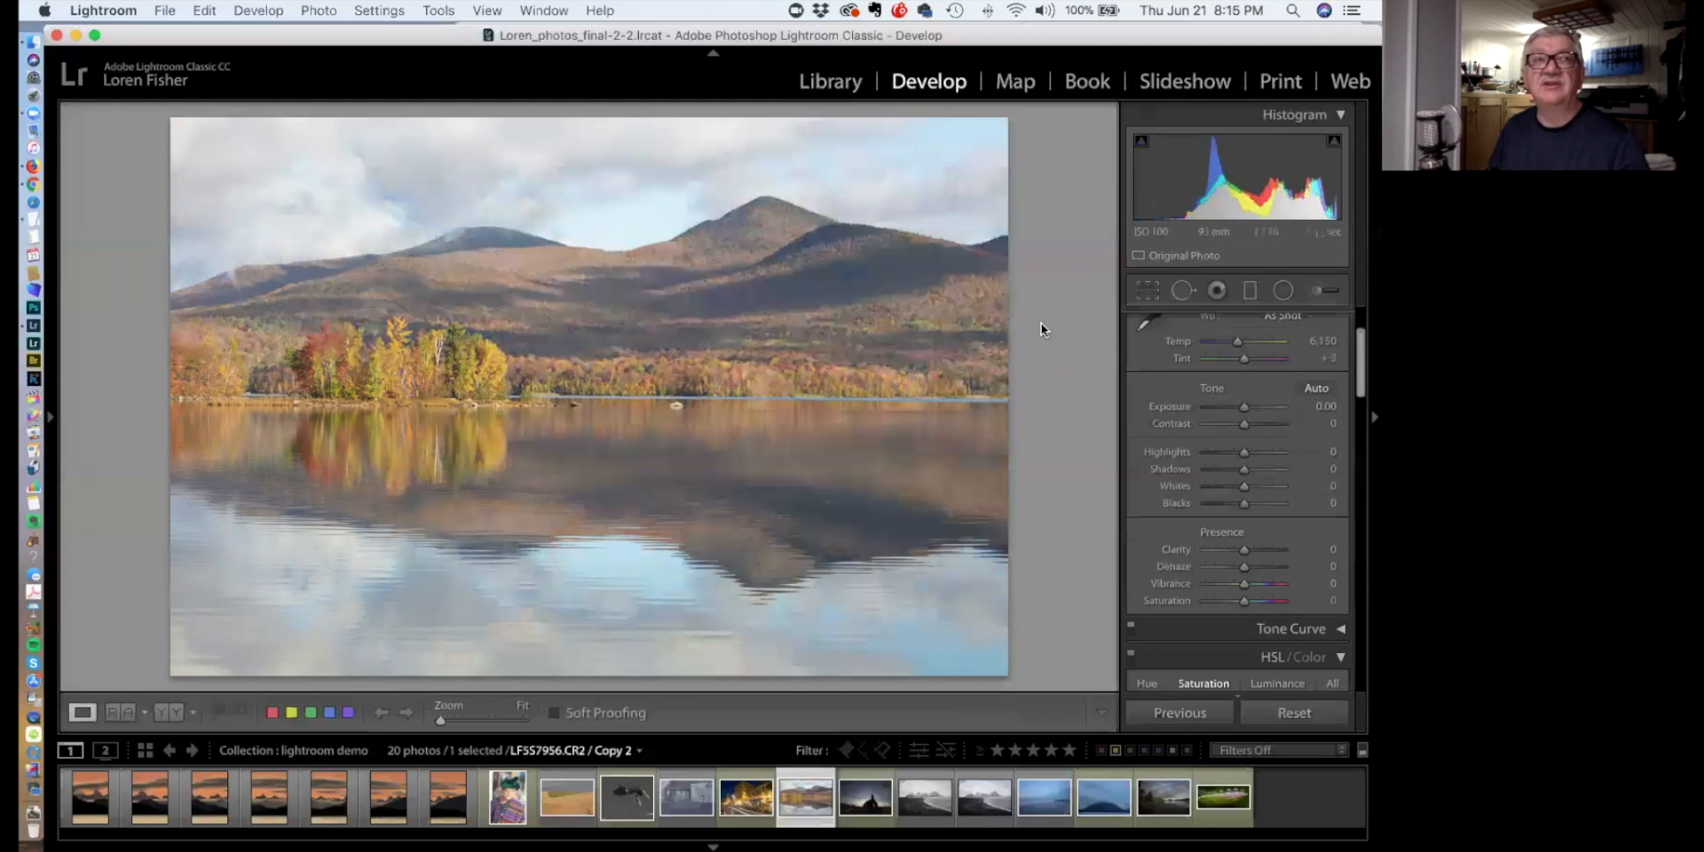
key(backslash)
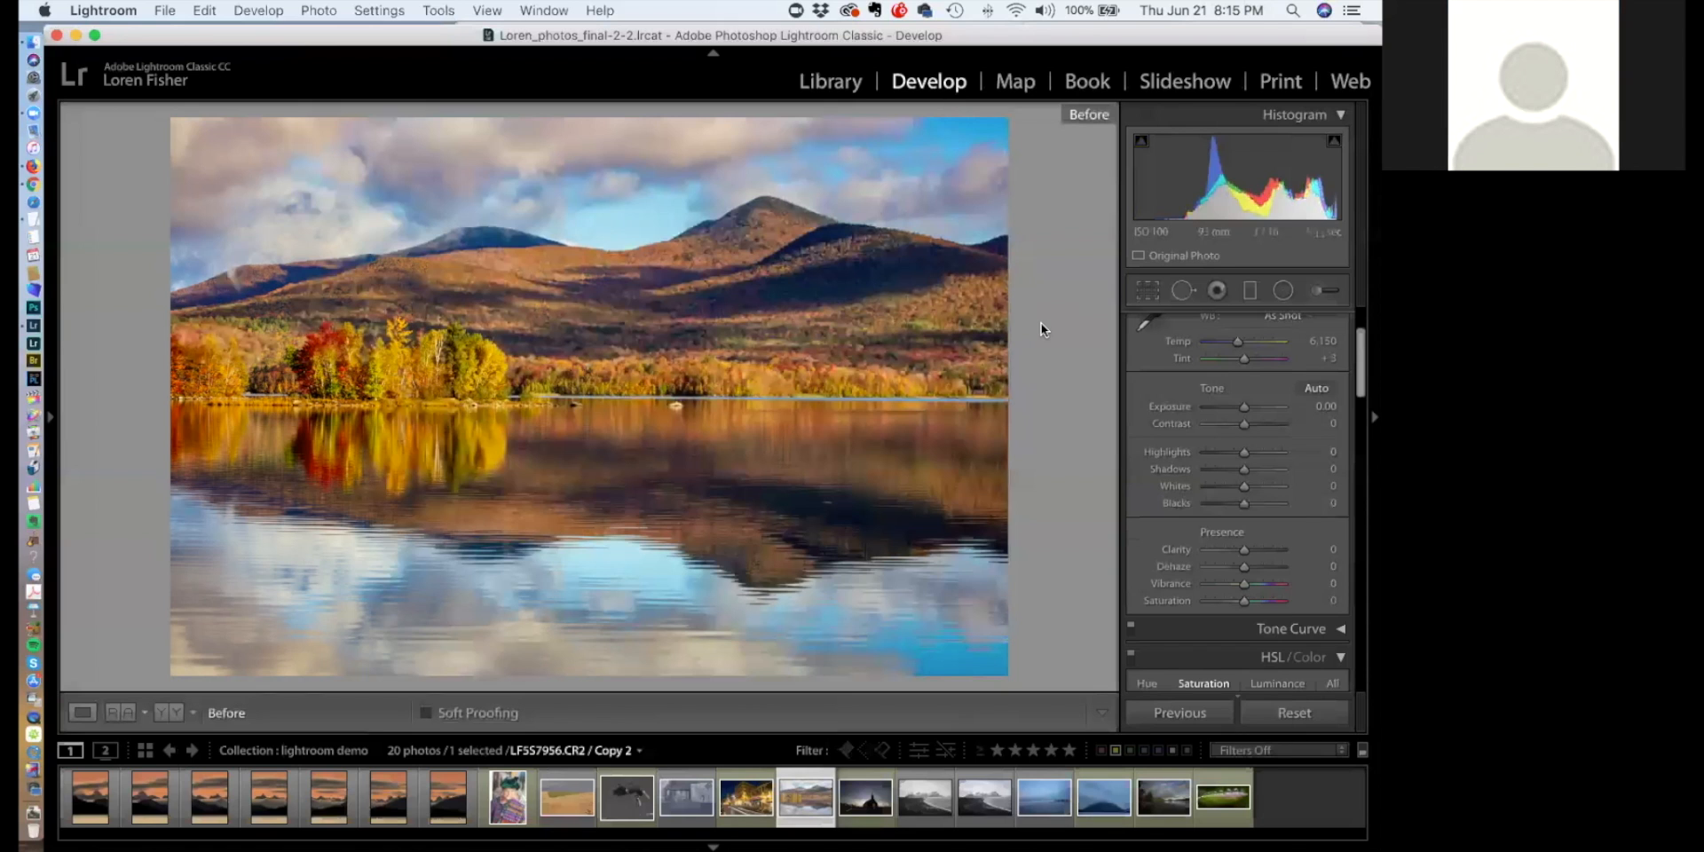
key(backslash)
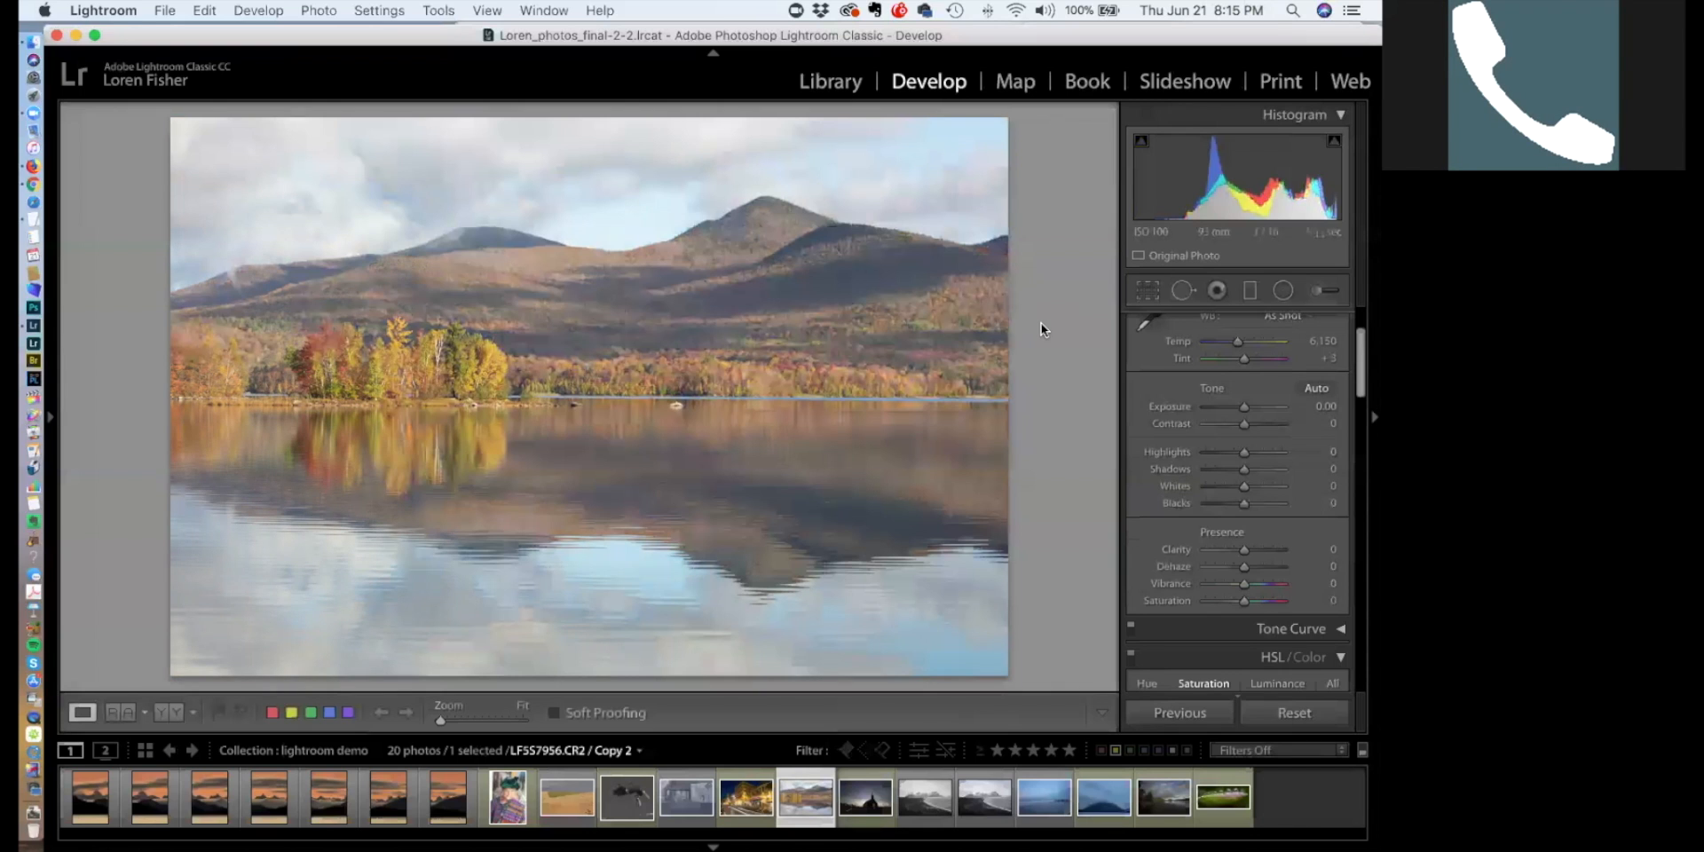
key(backslash)
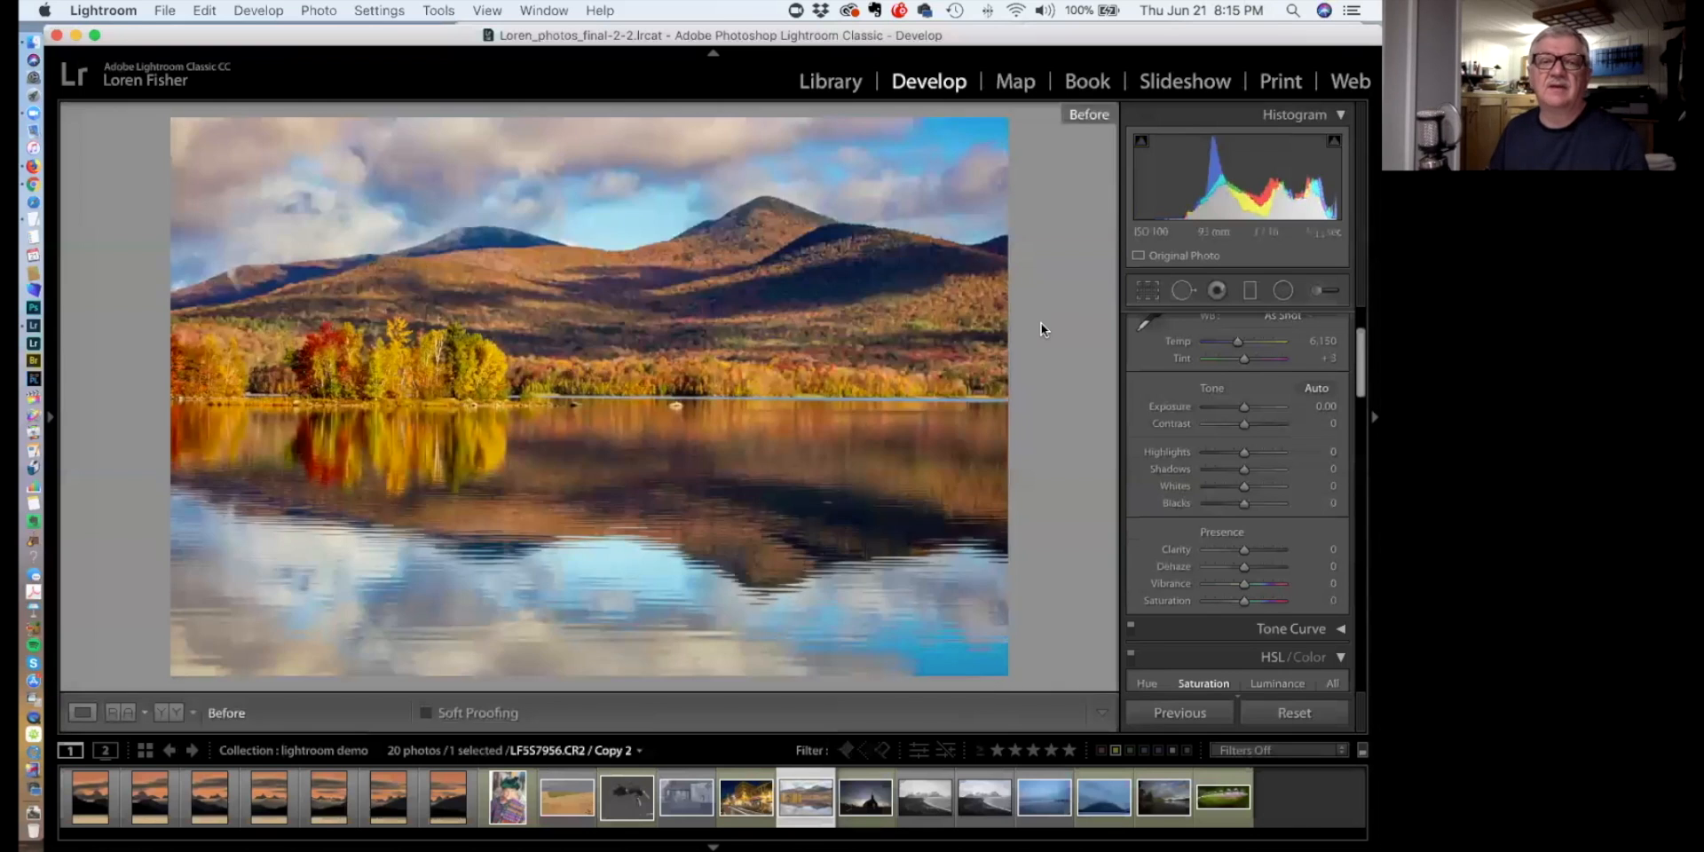
key(backslash)
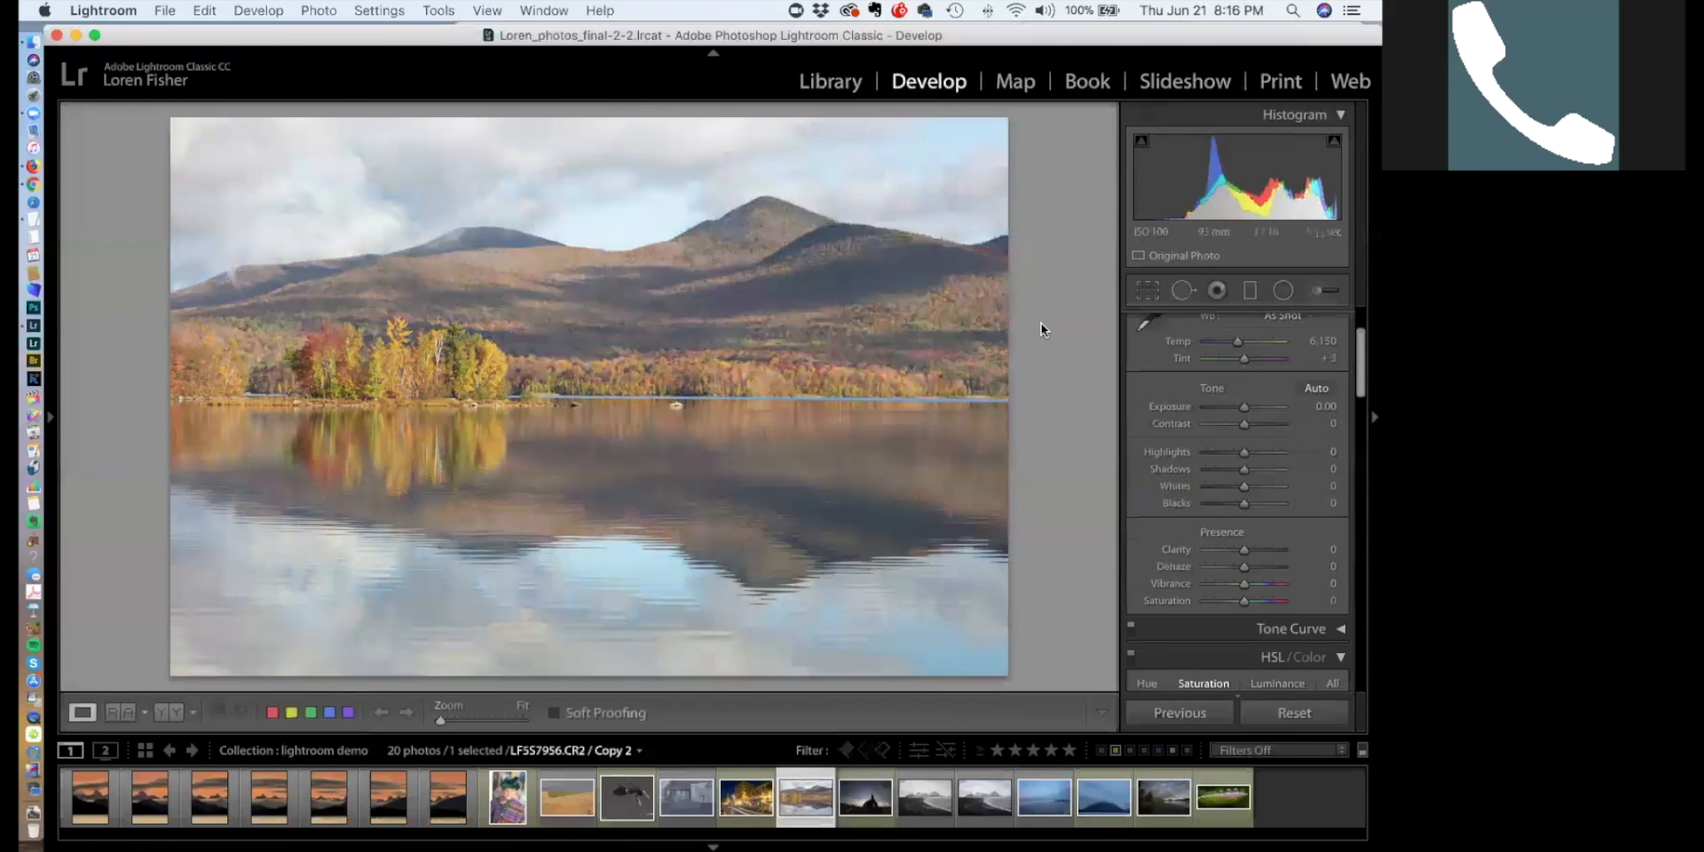
key(backslash)
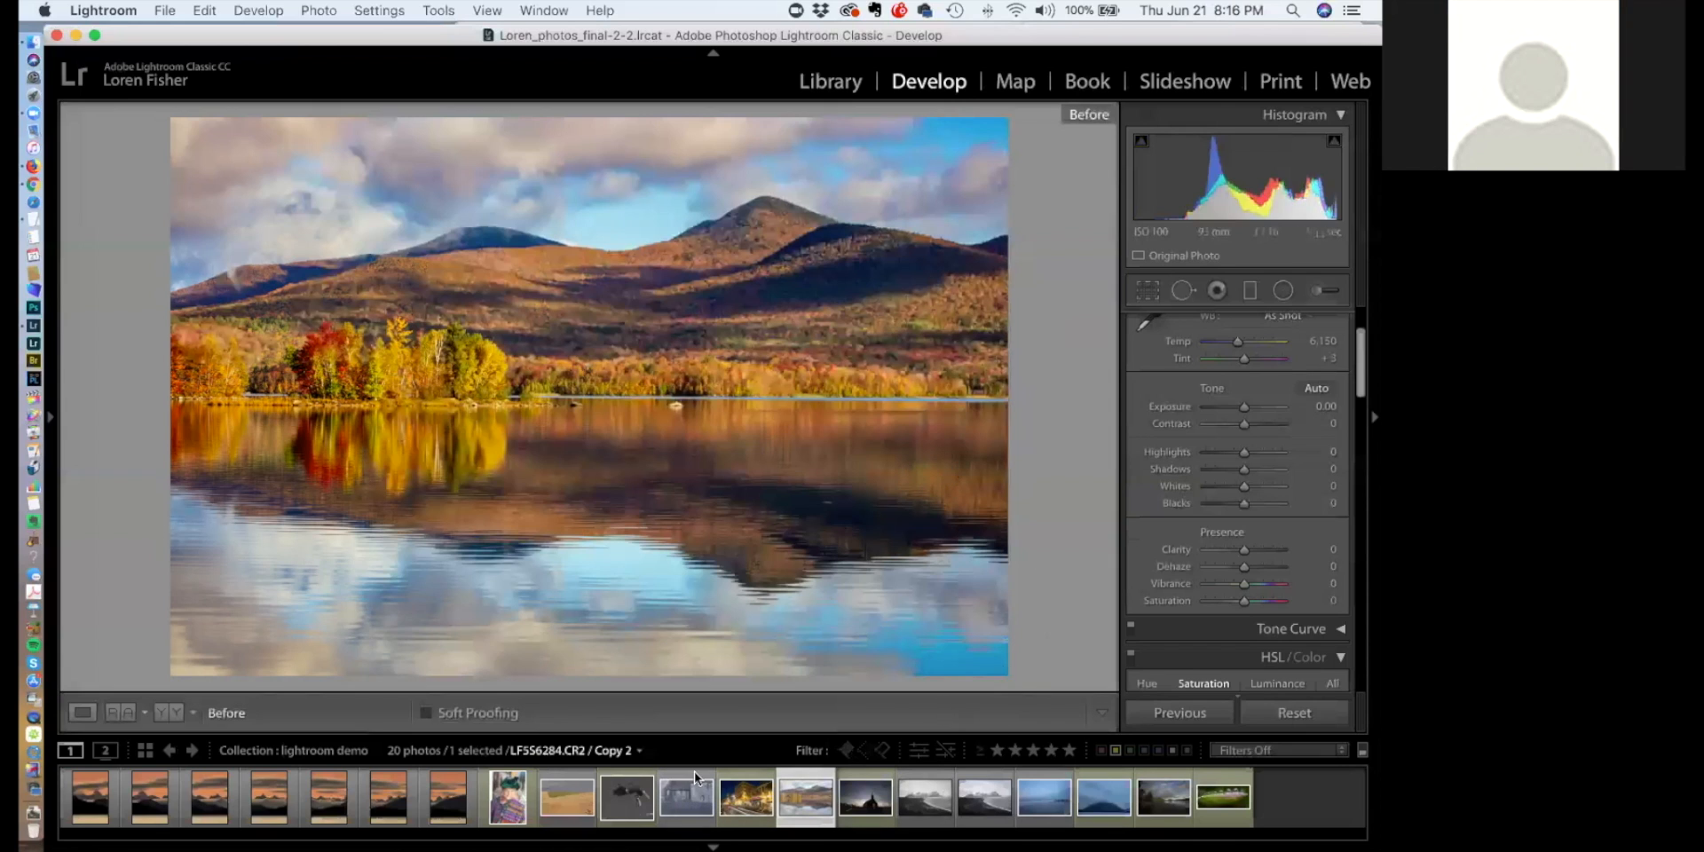
Open the black beach photo LF5S0595.CR2 / Copy 2, convert it to Black & White and set Temp to 4,504
click(973, 802)
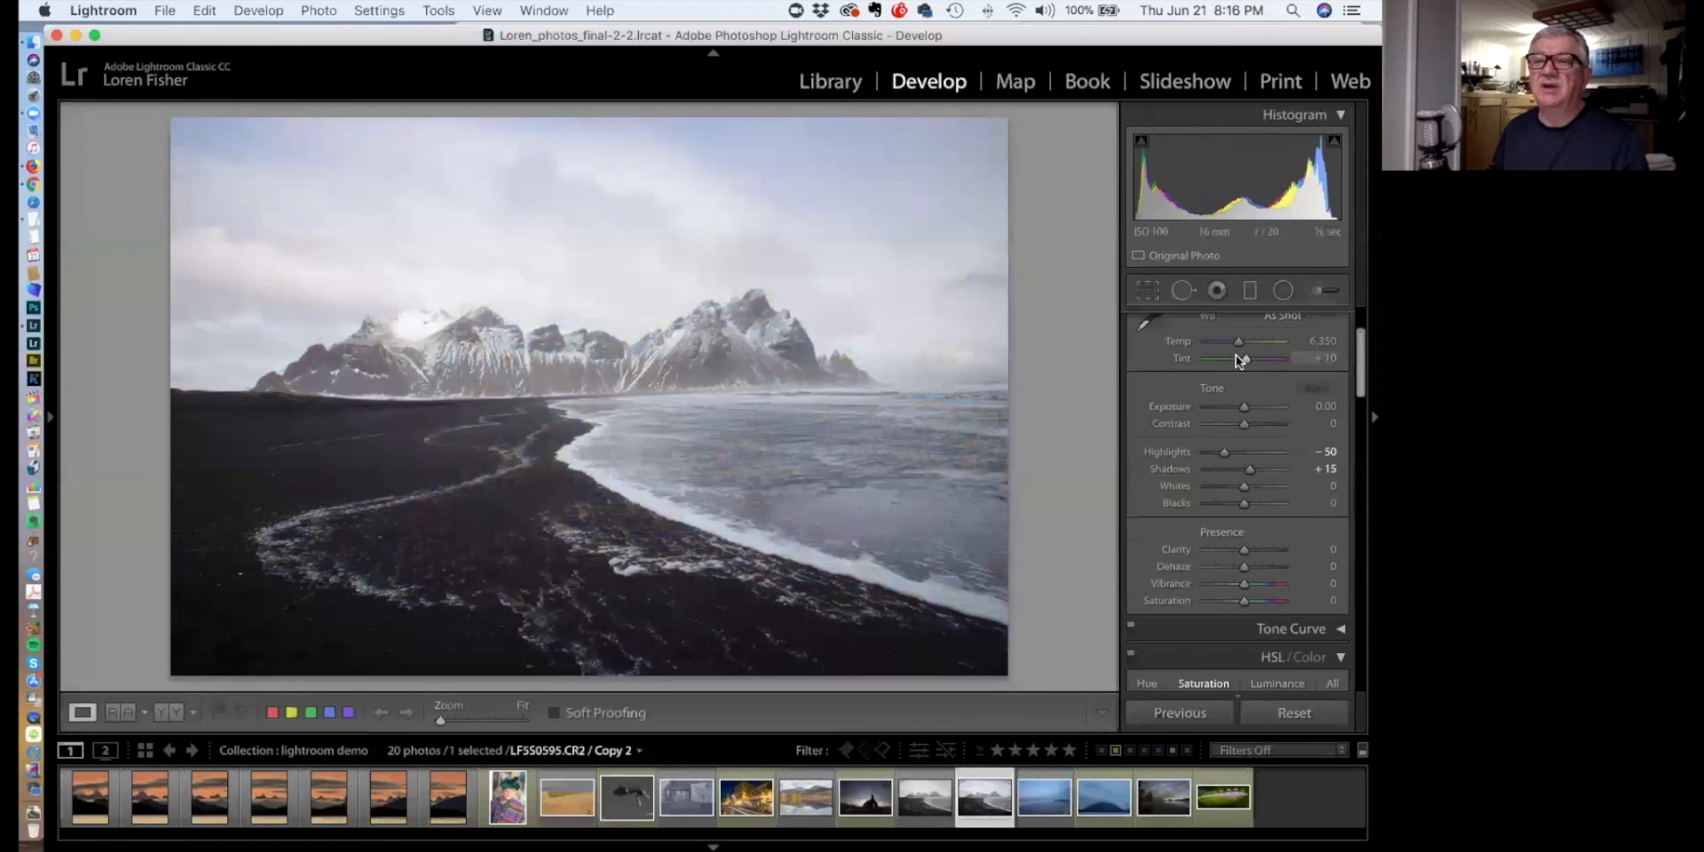
scroll(1236, 395, up, 3)
scroll(1227, 401, down, 1)
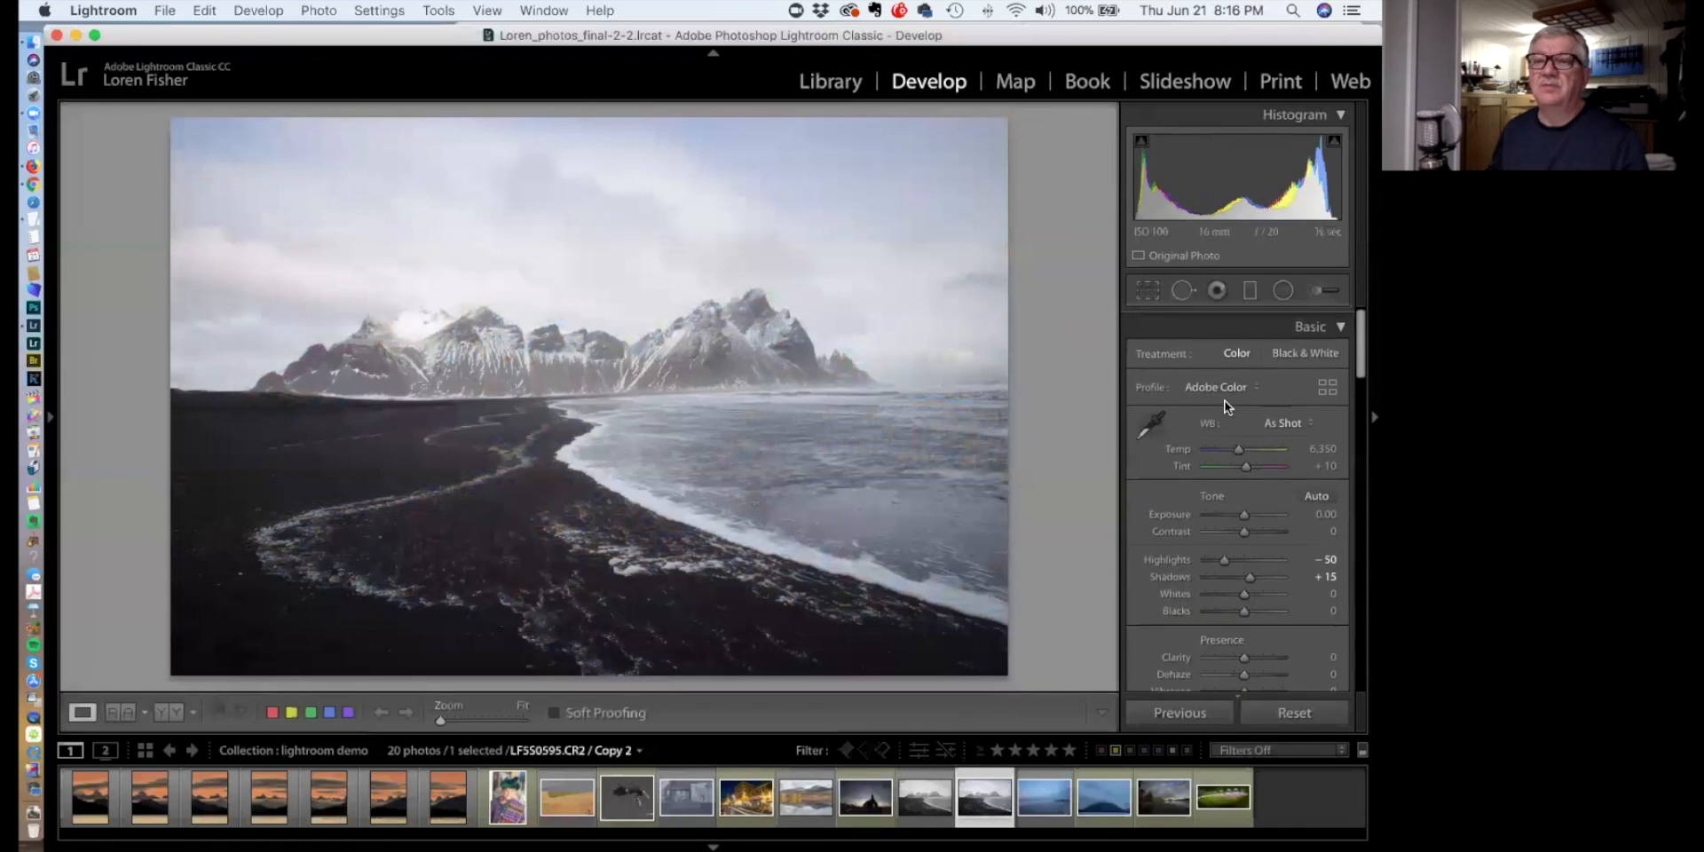
click(1296, 344)
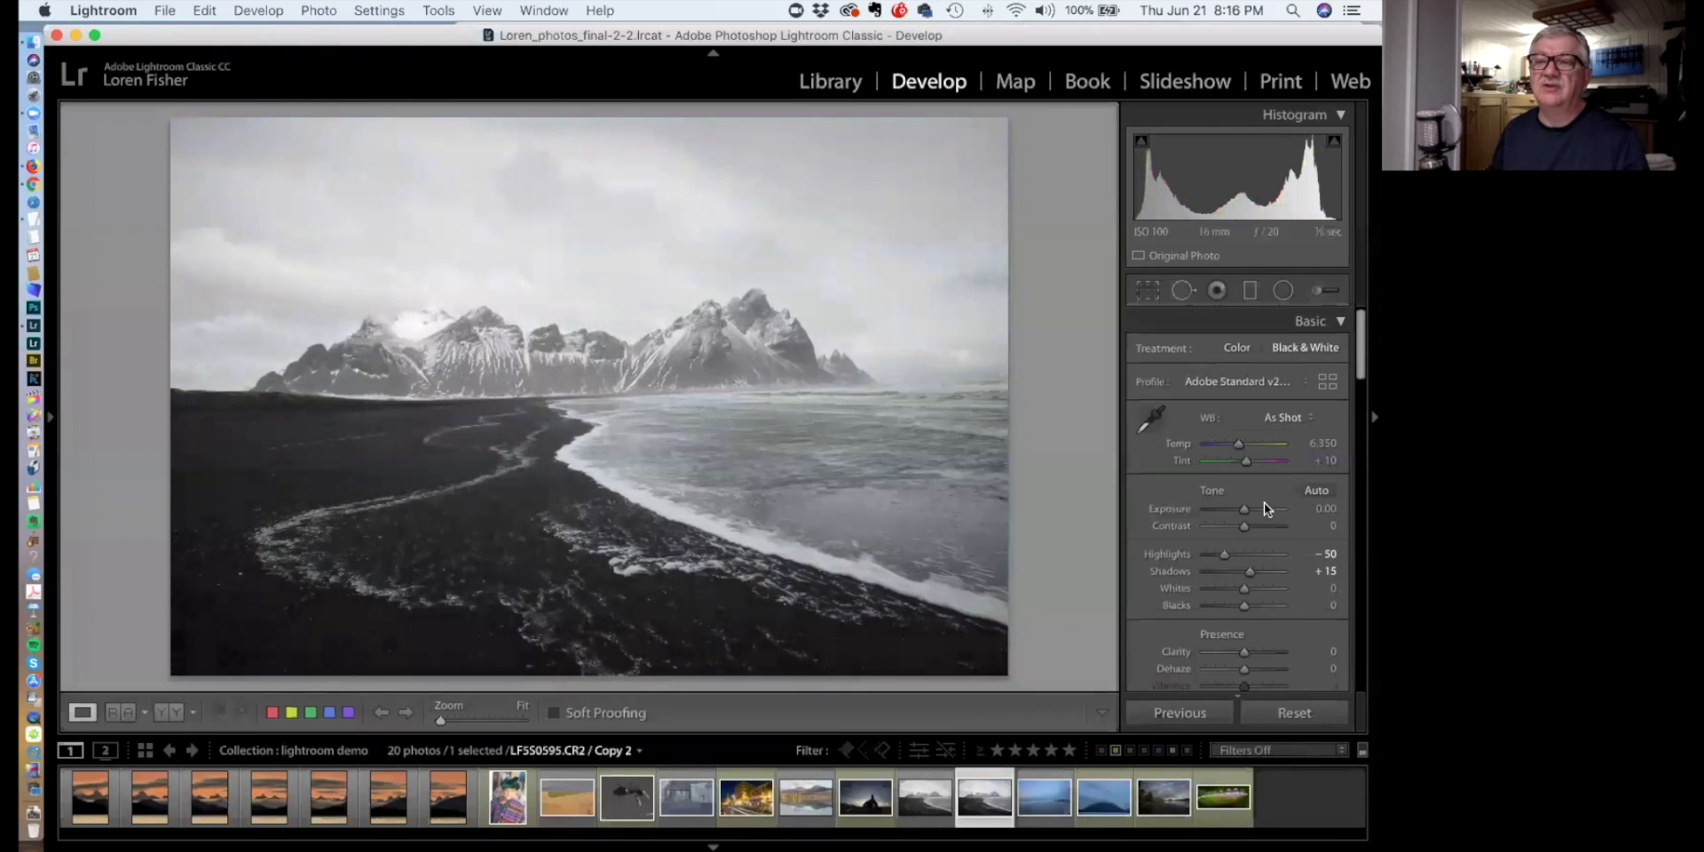
drag(1236, 441, 1222, 439)
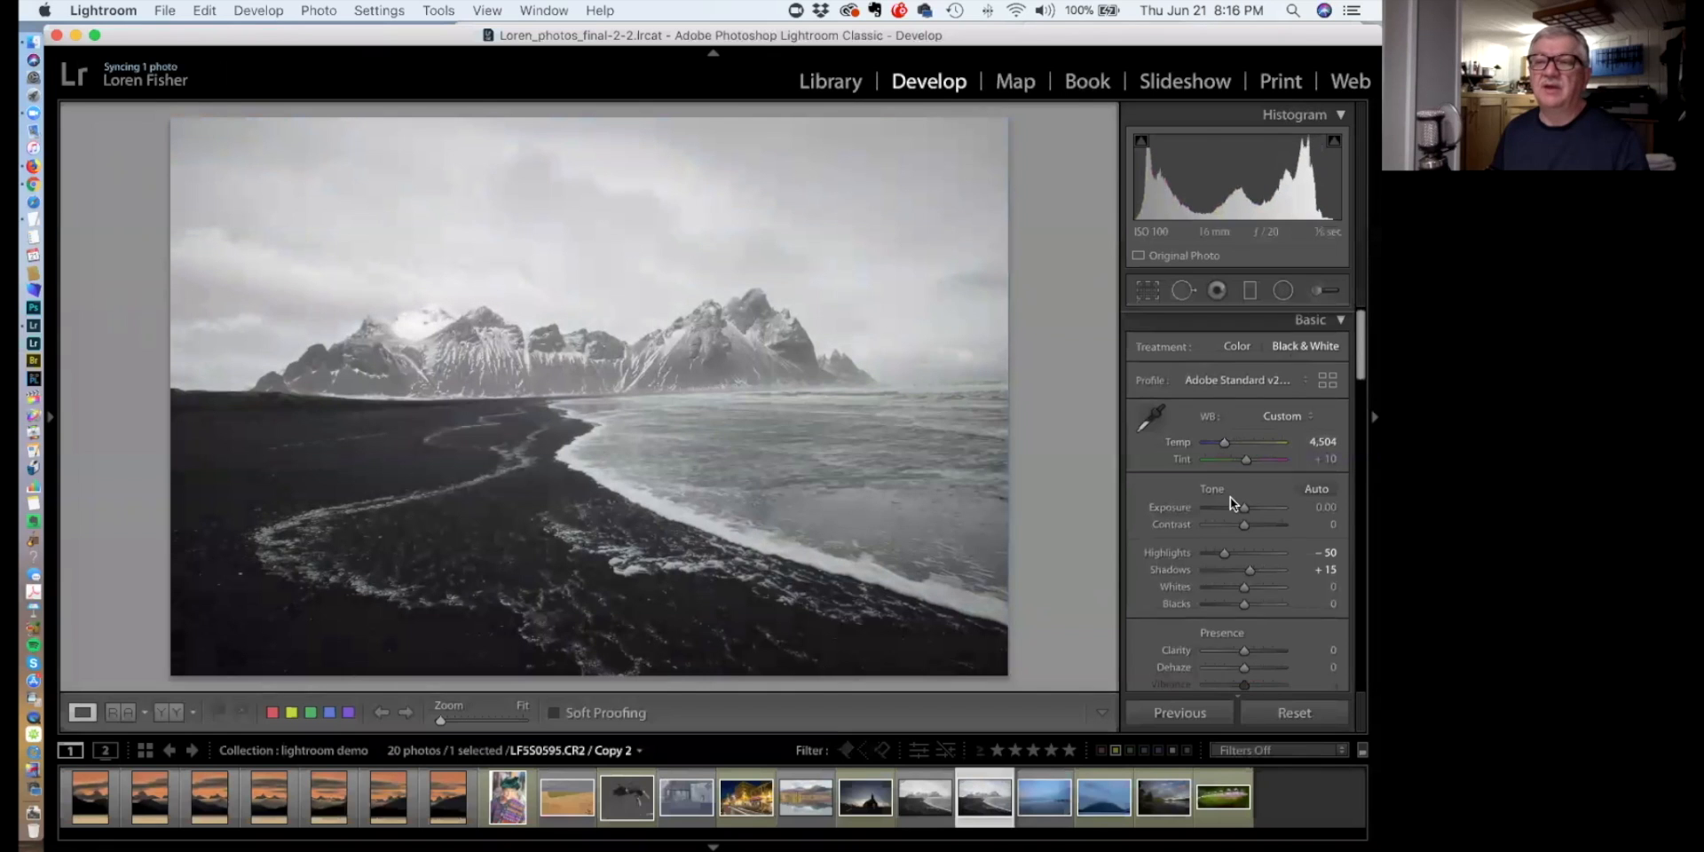
Set Dehaze to +76 and Clarity to +23 on the black beach photo and compare it with the Before view
scroll(1230, 498, down, 3)
mouse_move(1243, 568)
mouse_down()
mouse_move(1271, 569)
mouse_move(1251, 554)
mouse_up()
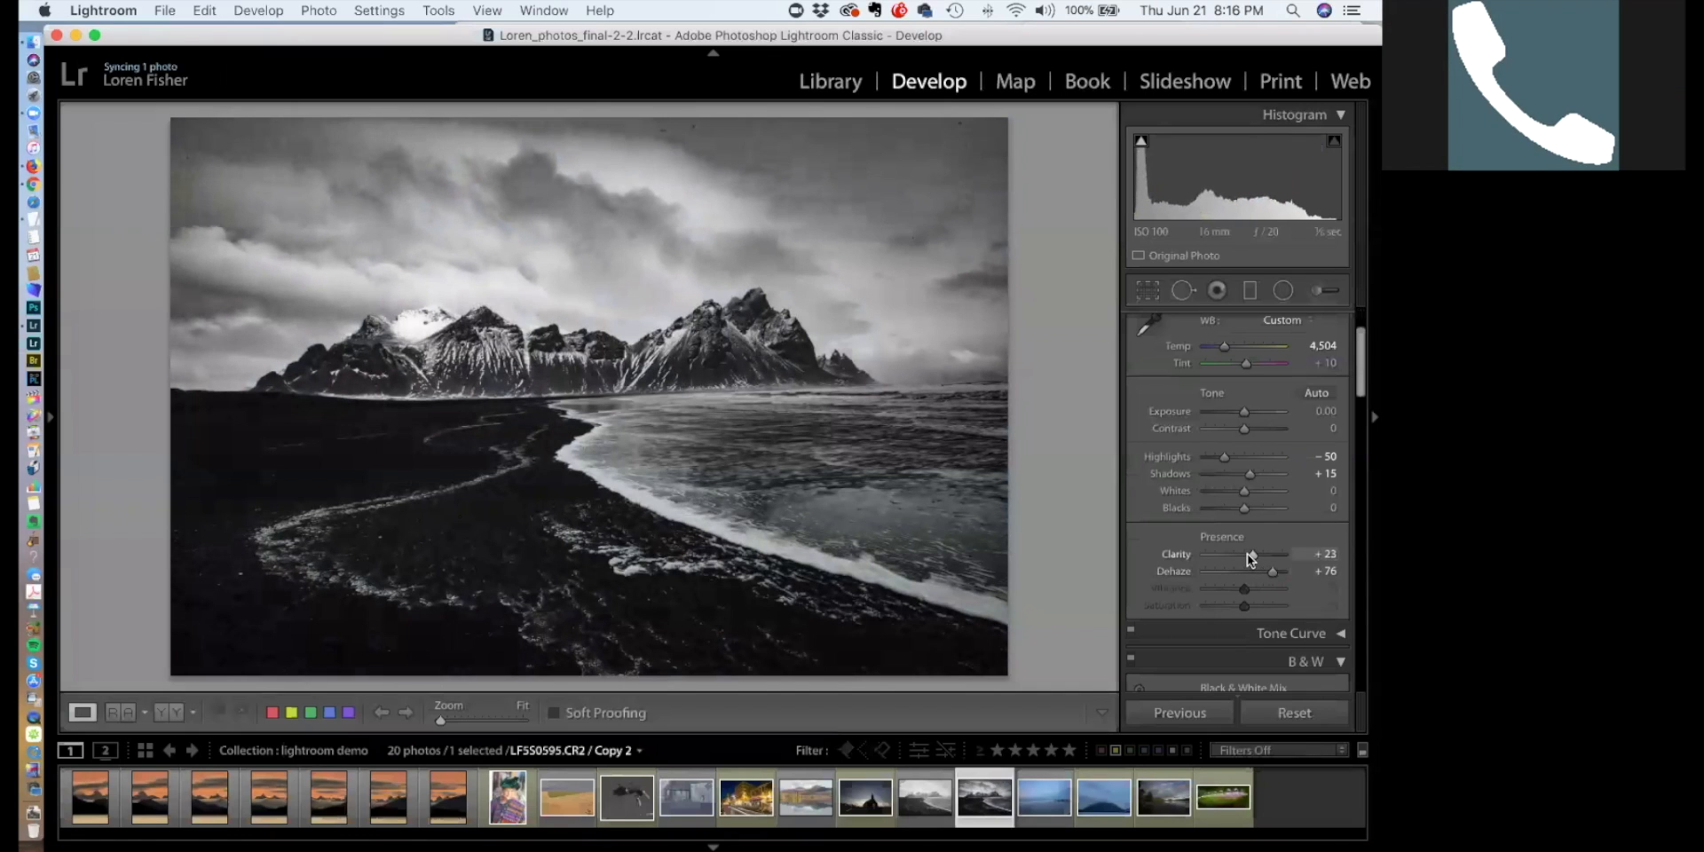
key(backslash)
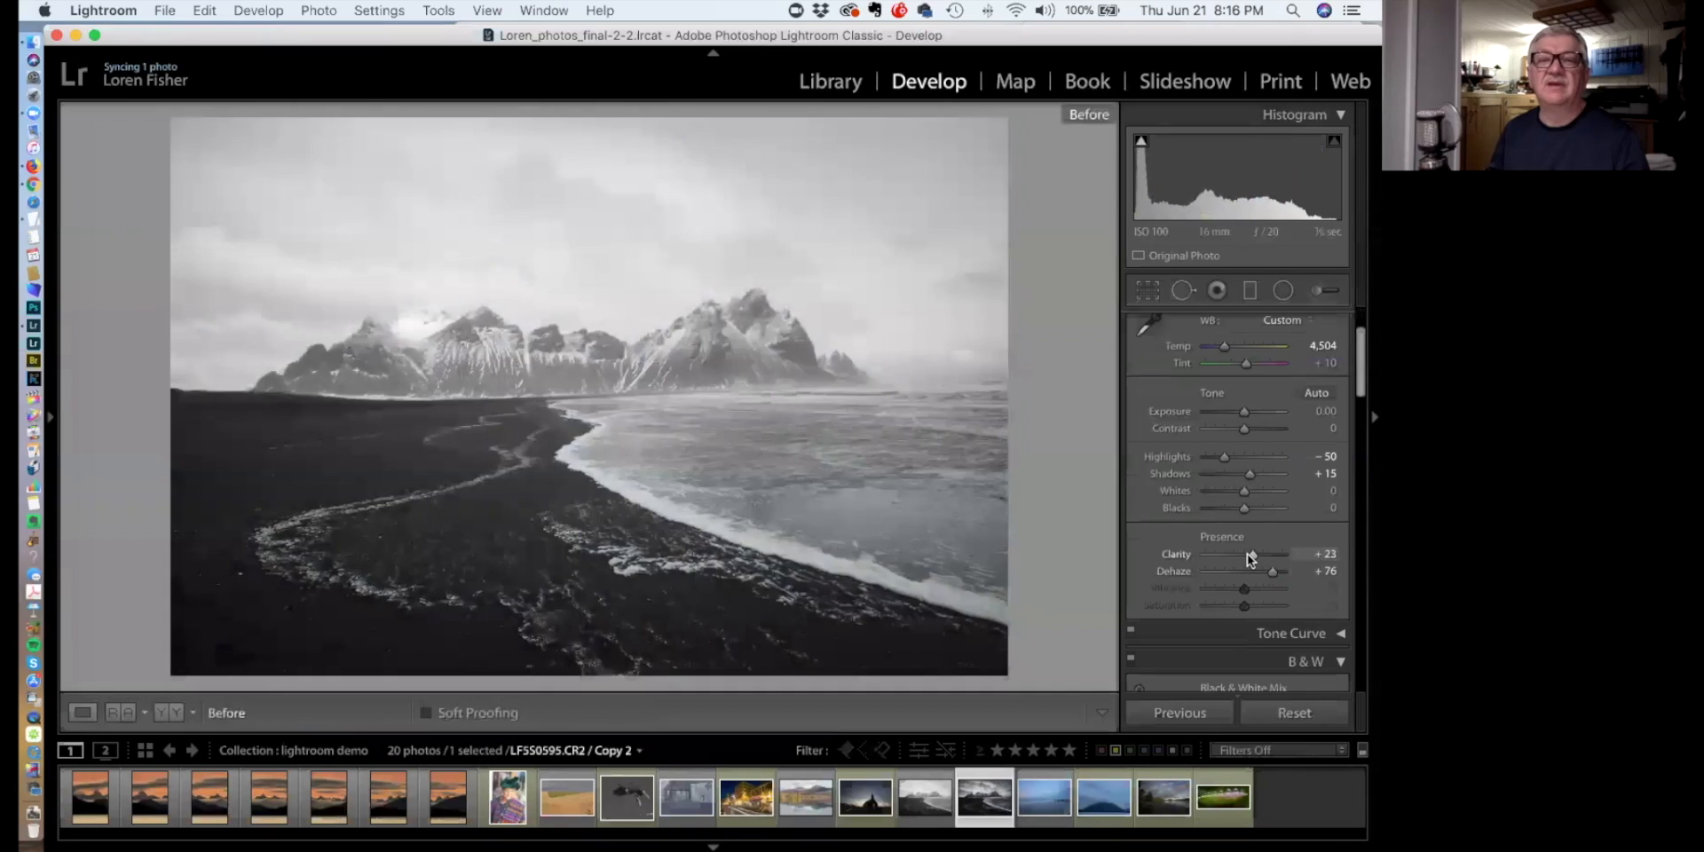
key(backslash)
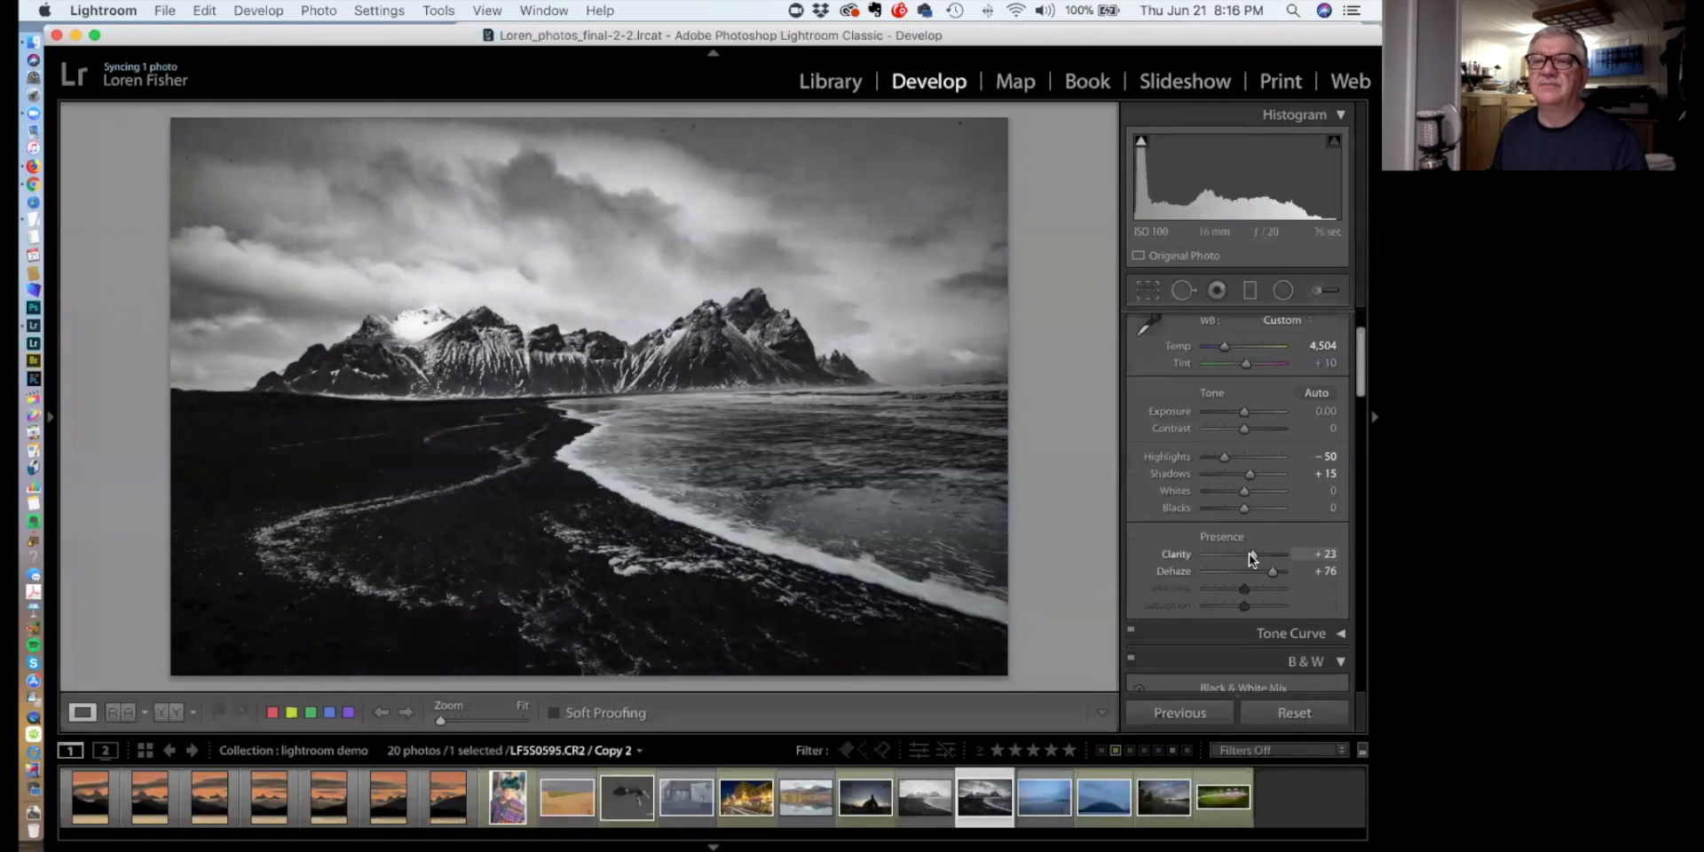
scroll(1251, 556, up, 3)
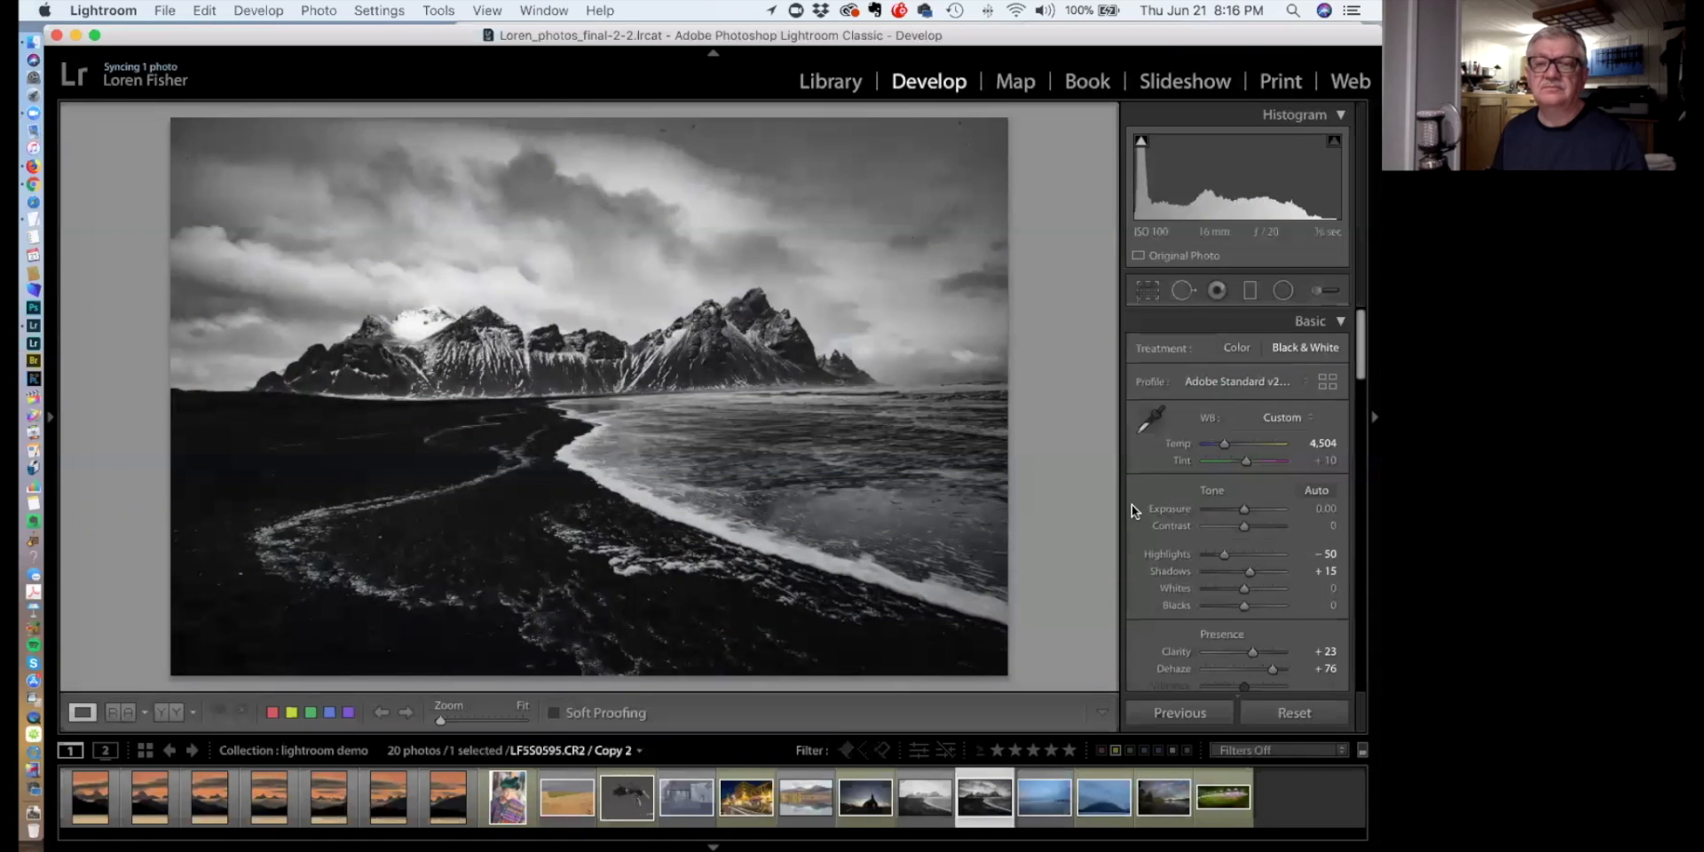
scroll(1192, 502, down, 1)
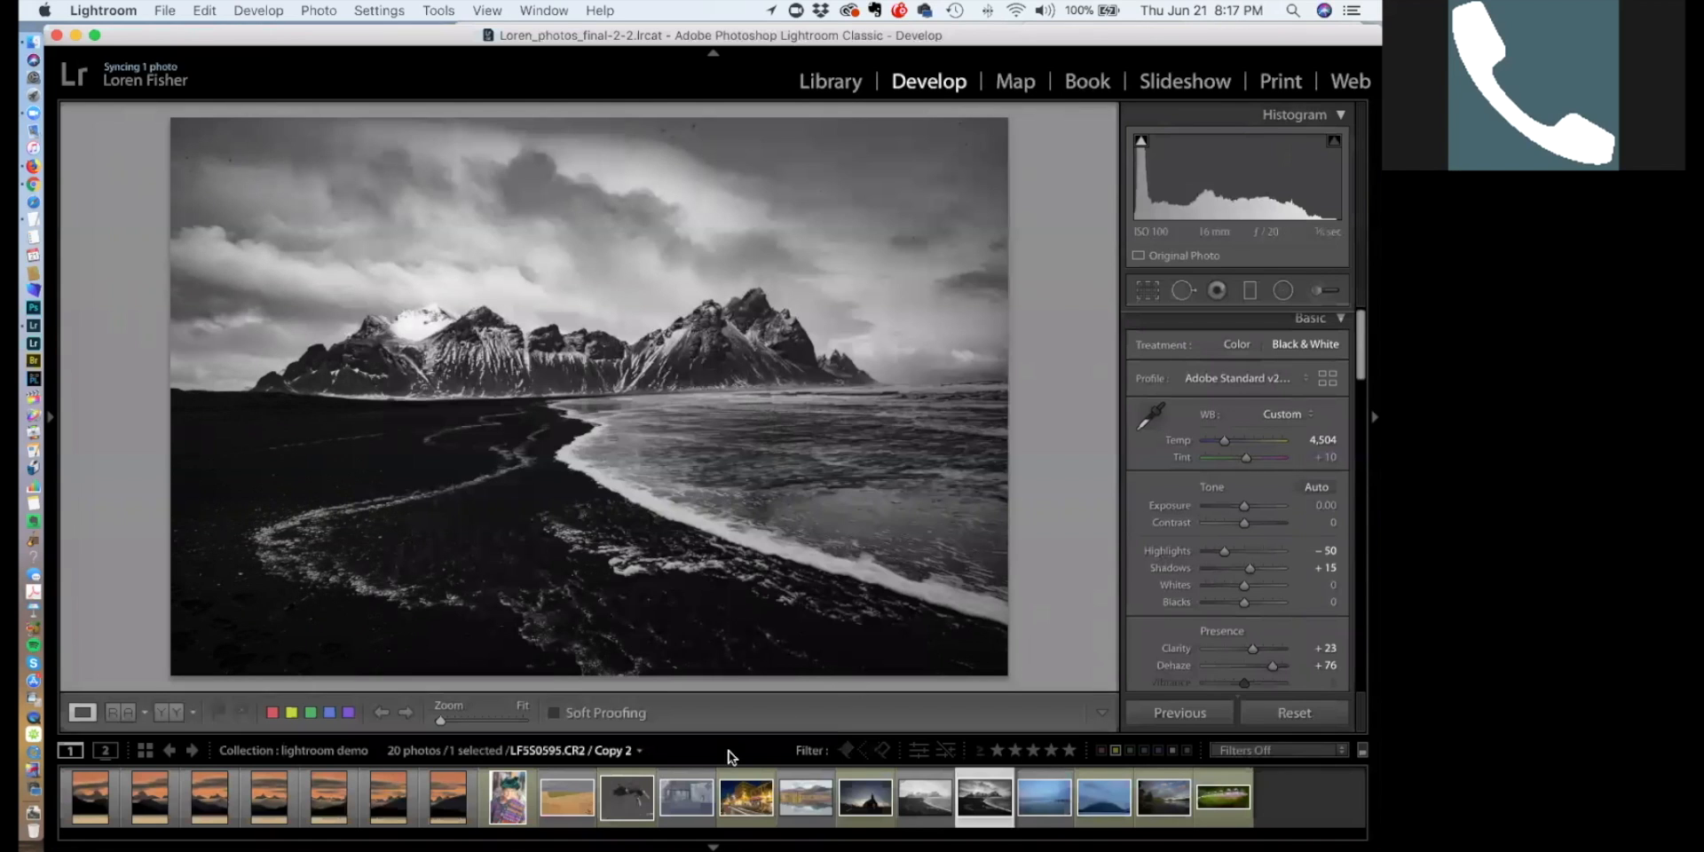
Open the silhouetted church photo and enable lens profile corrections for it
click(859, 799)
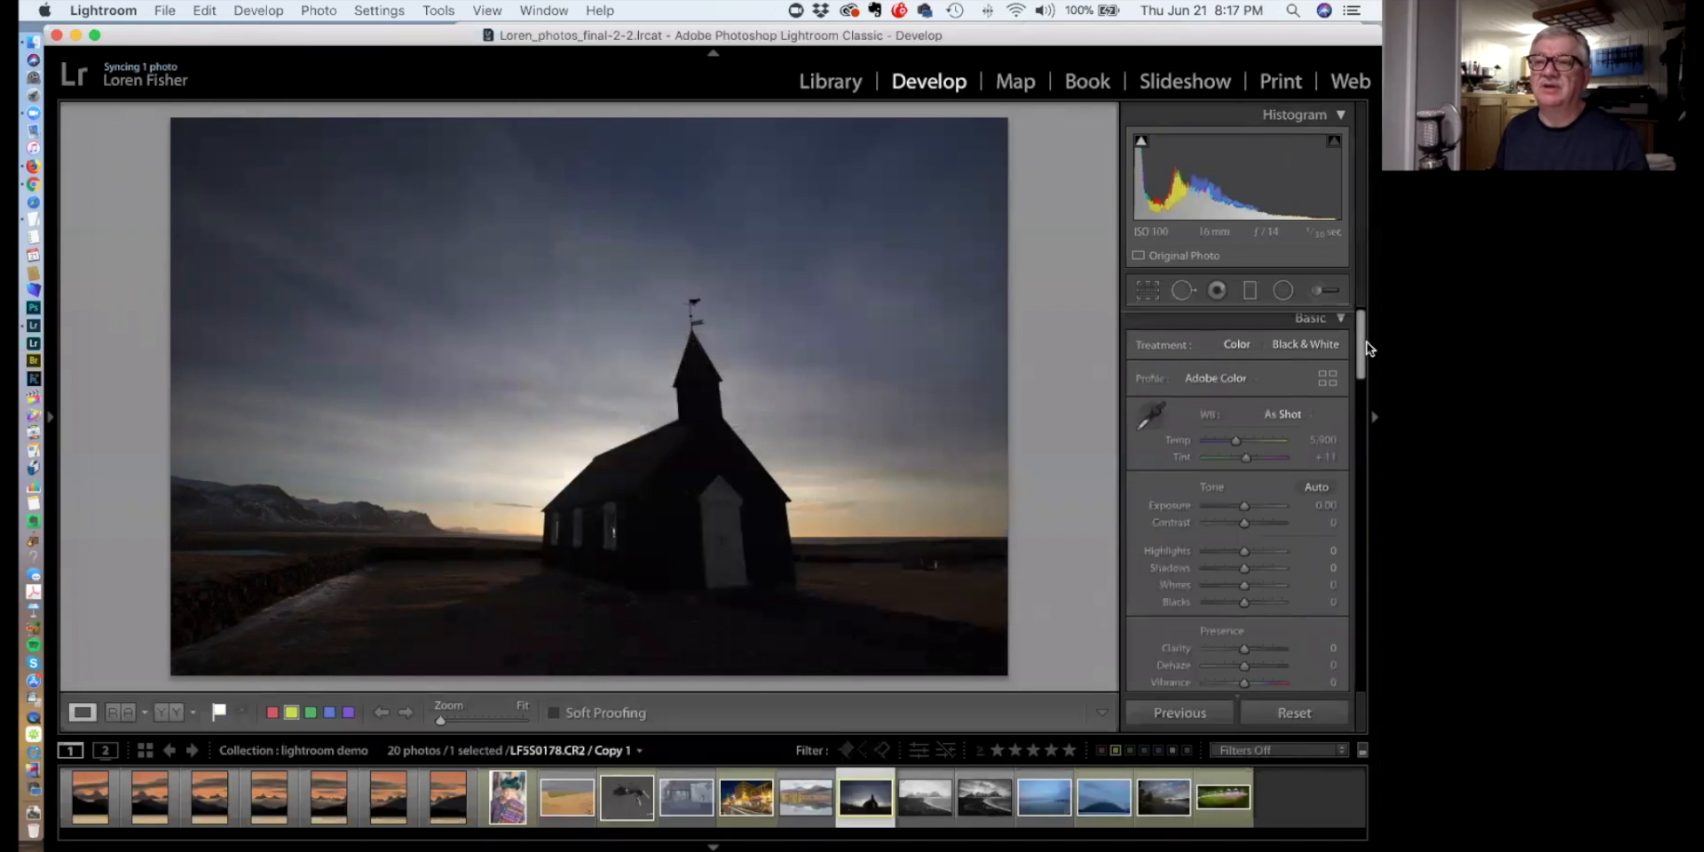
drag(1360, 332, 1345, 550)
scroll(1345, 551, up, 5)
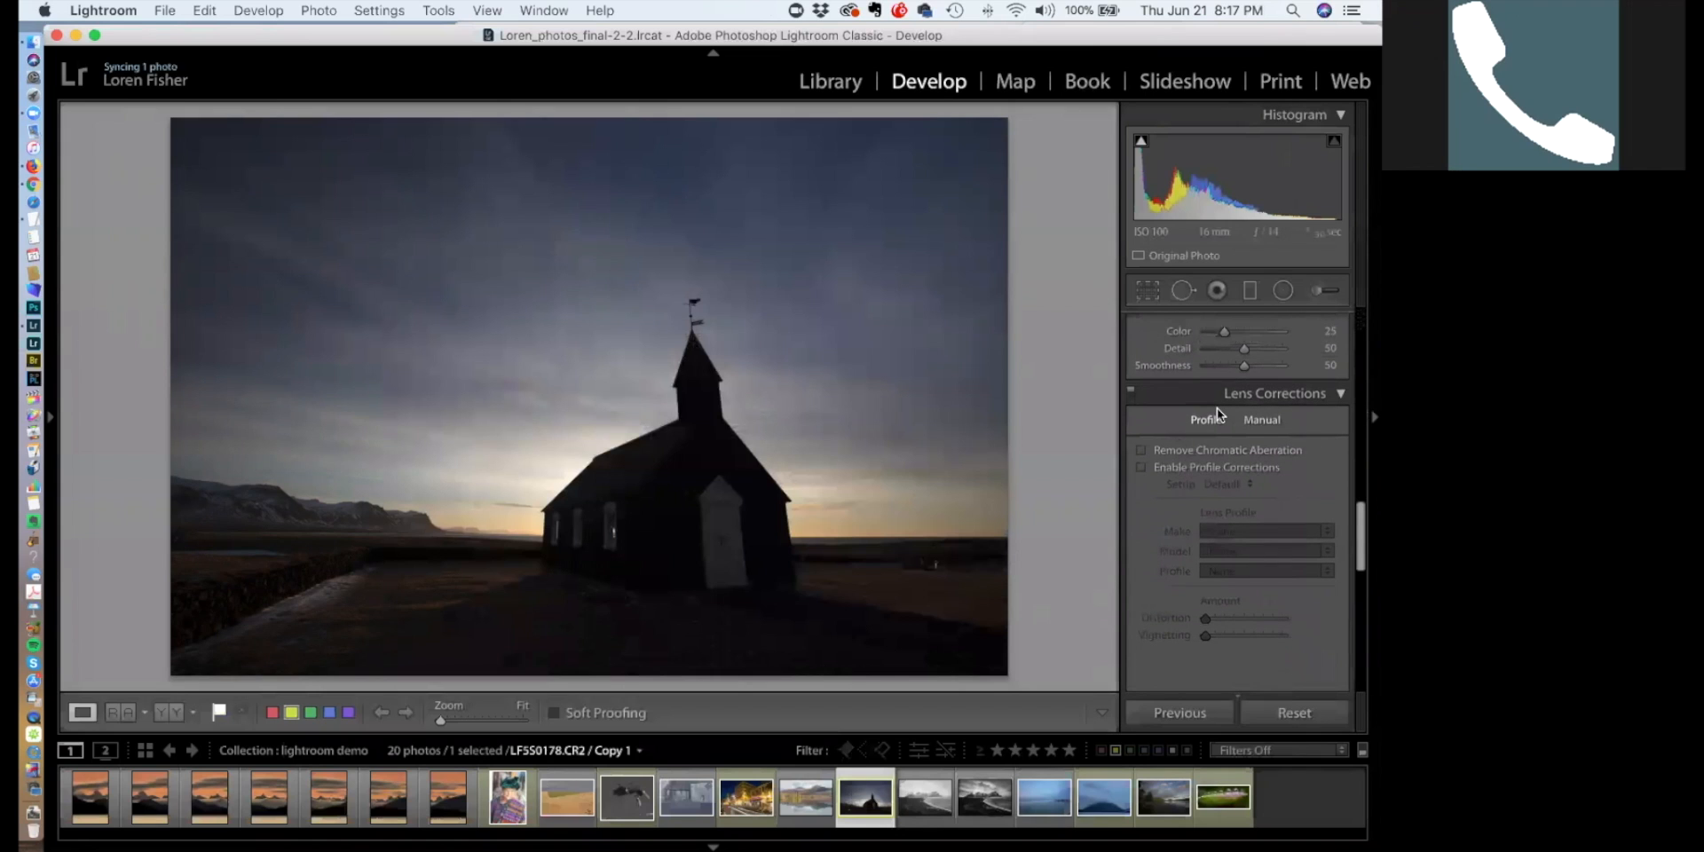
click(1143, 467)
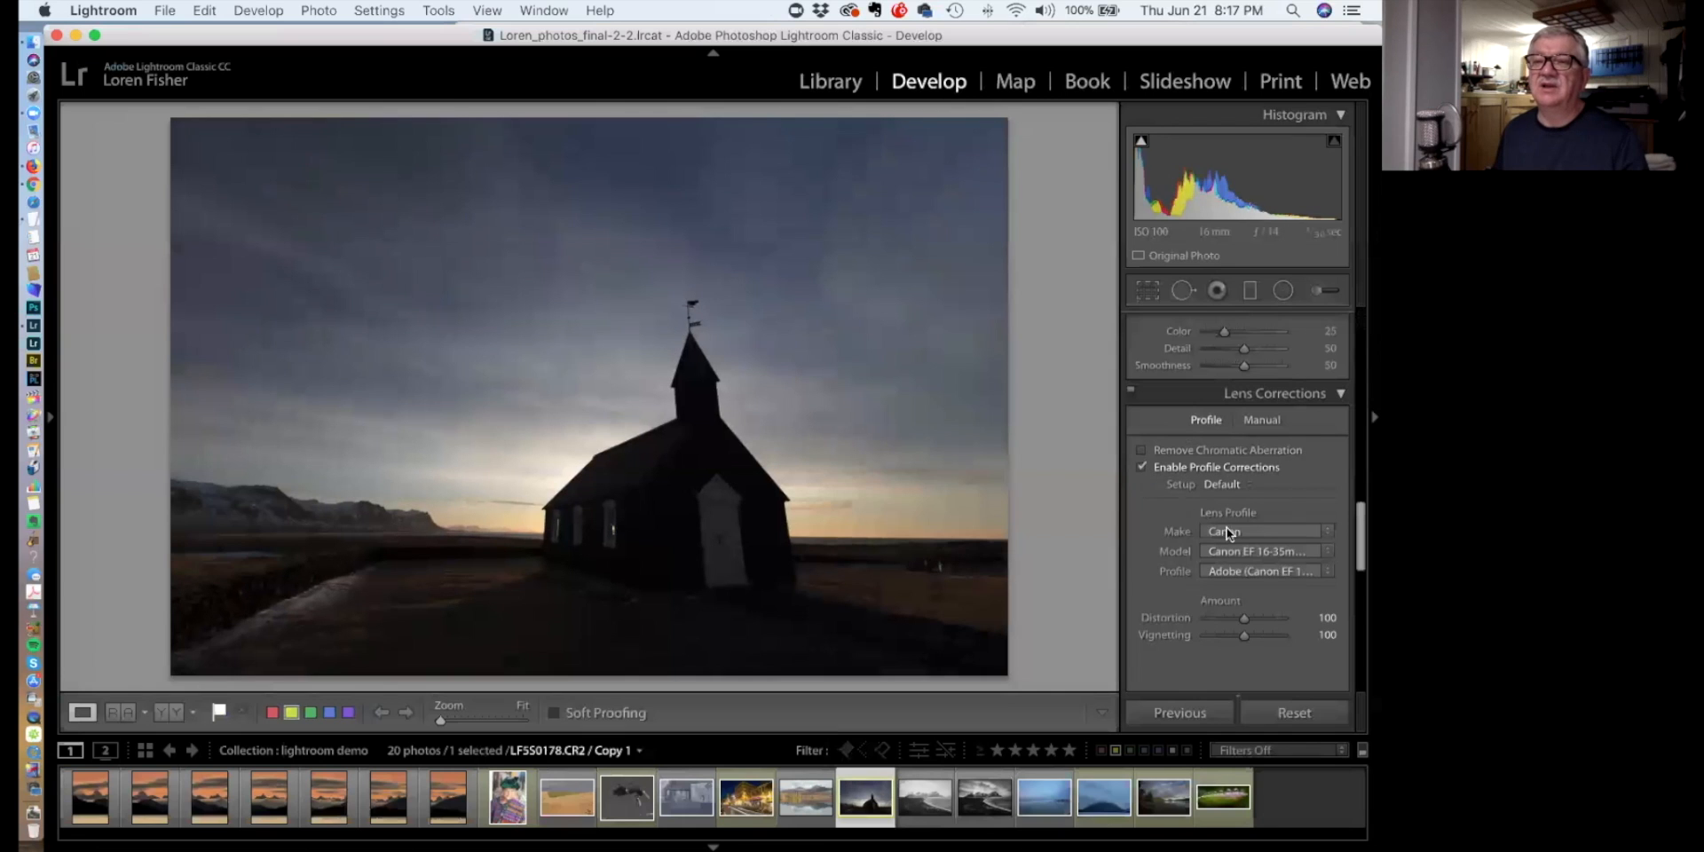
Compare the church photo with and without profile corrections several times, leaving the corrections enabled
click(1143, 467)
click(1143, 467)
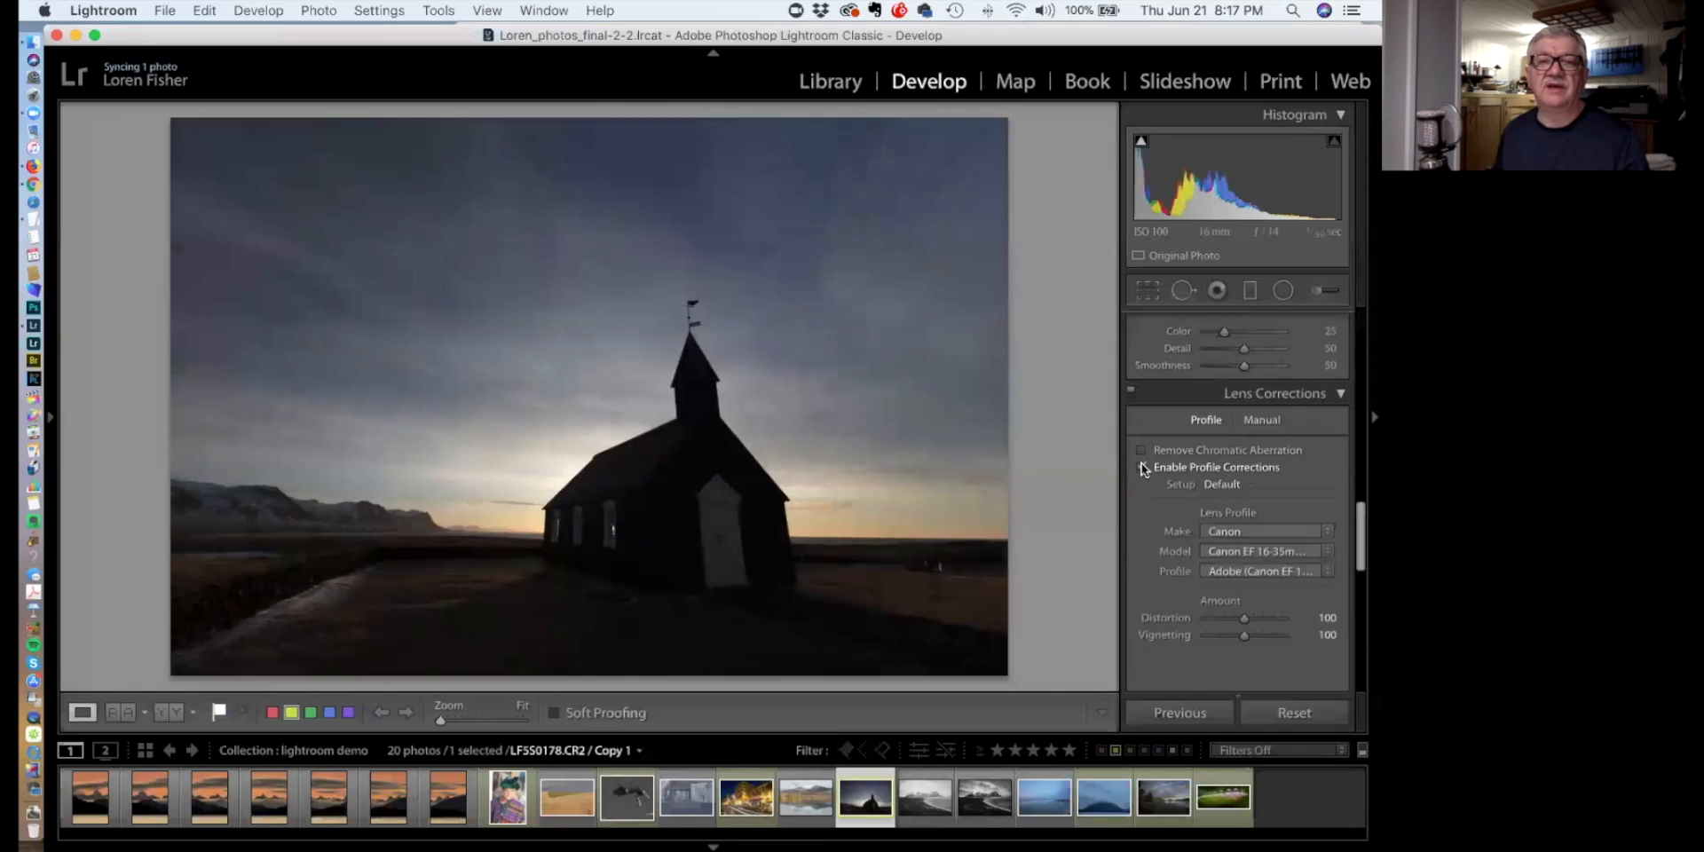
click(1143, 468)
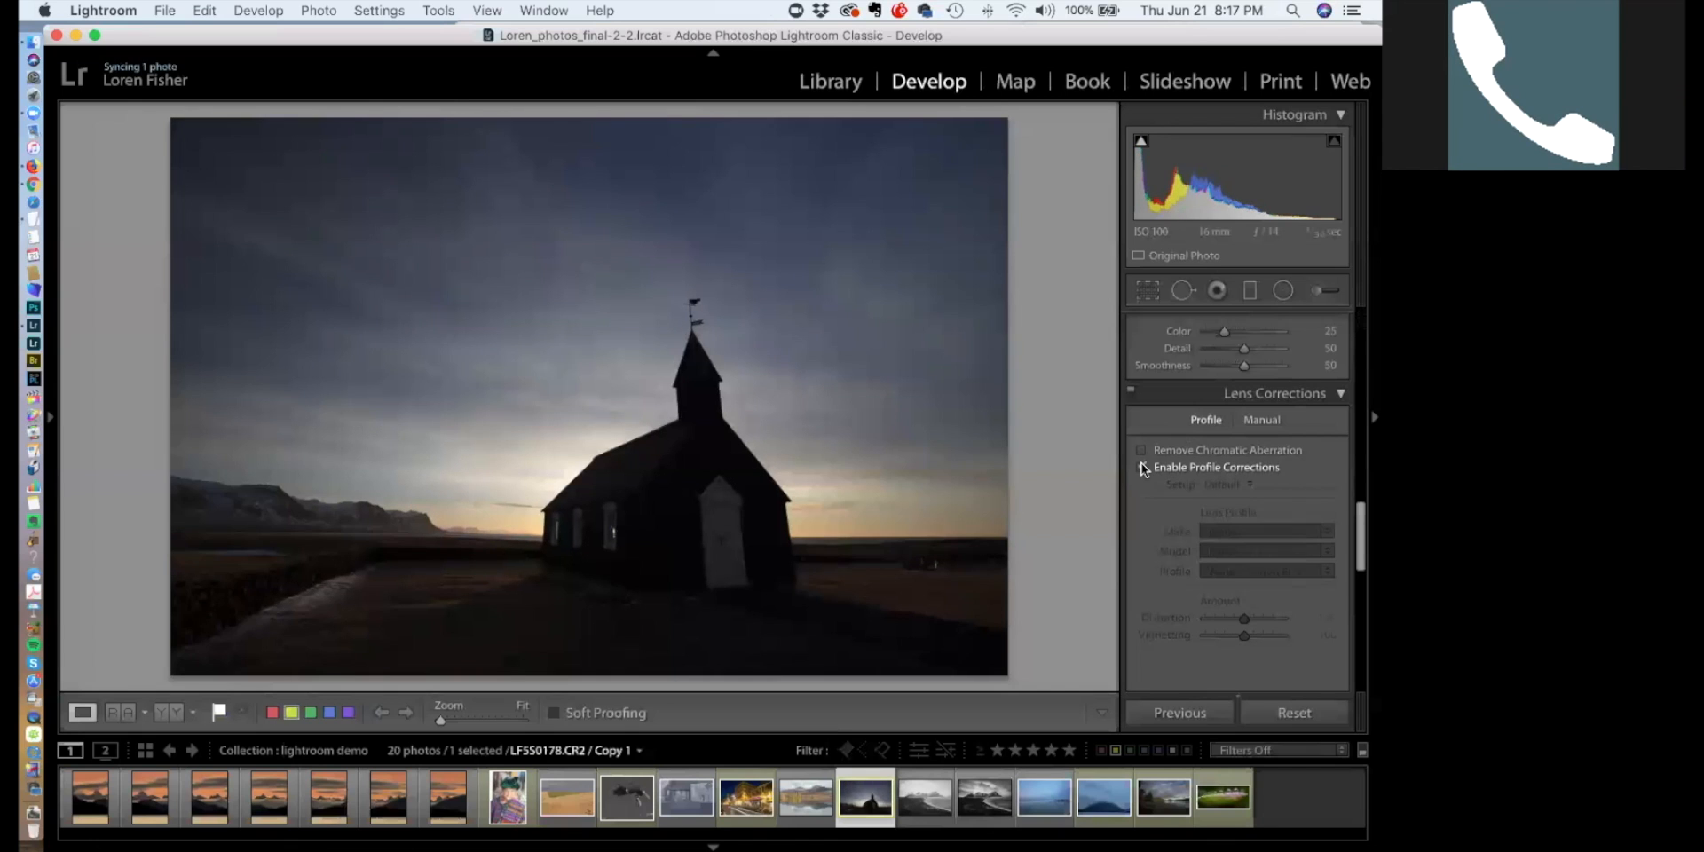
click(1143, 467)
click(1143, 468)
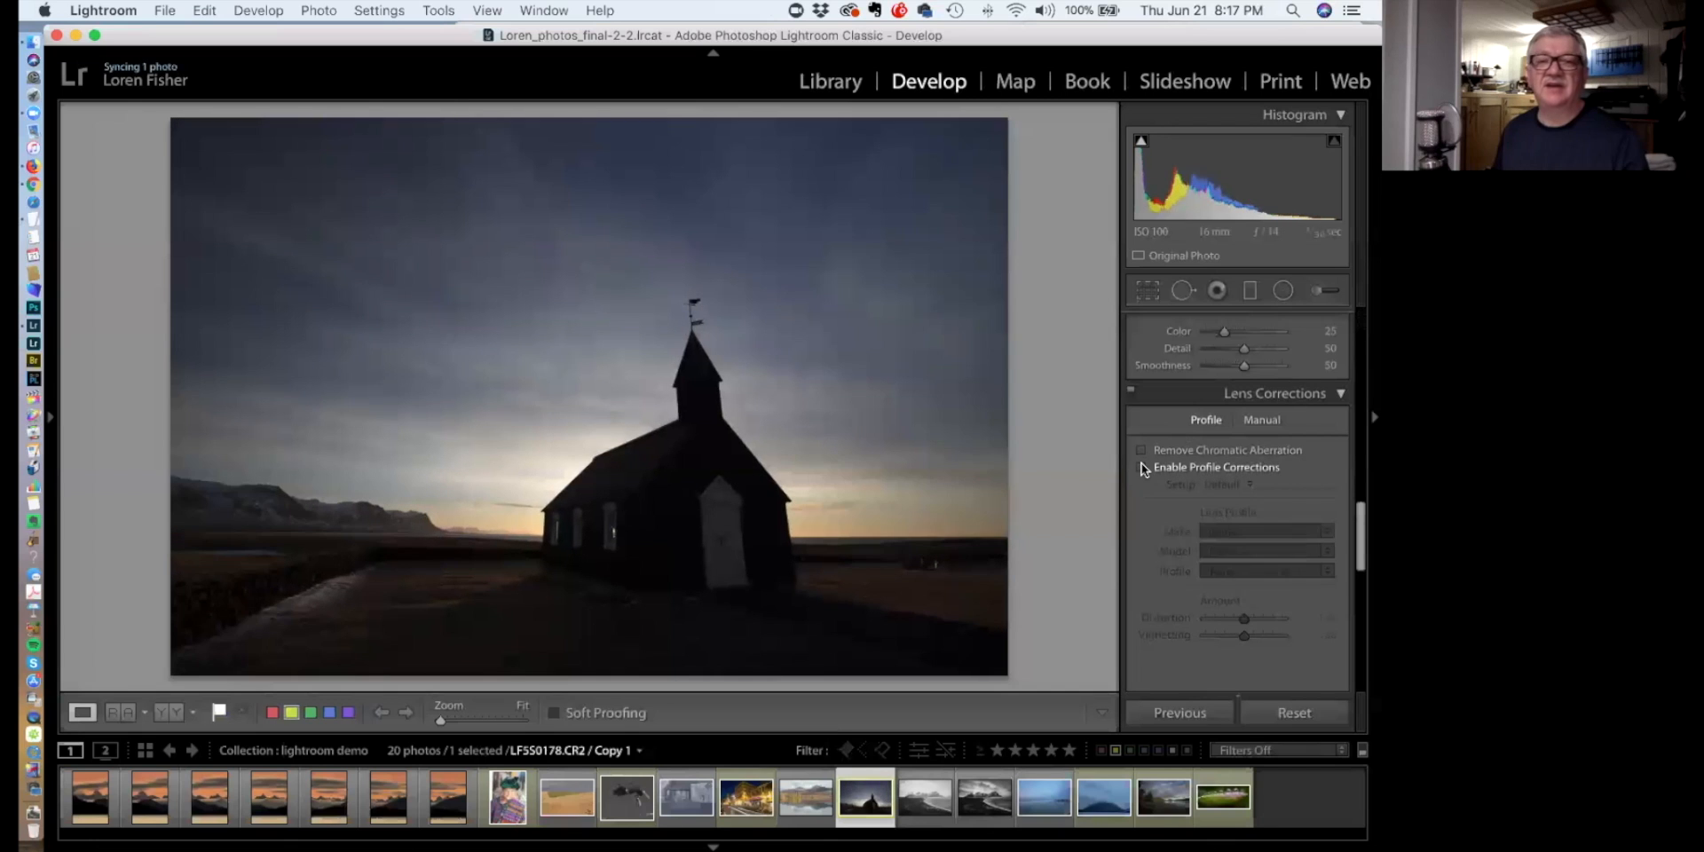
click(1143, 468)
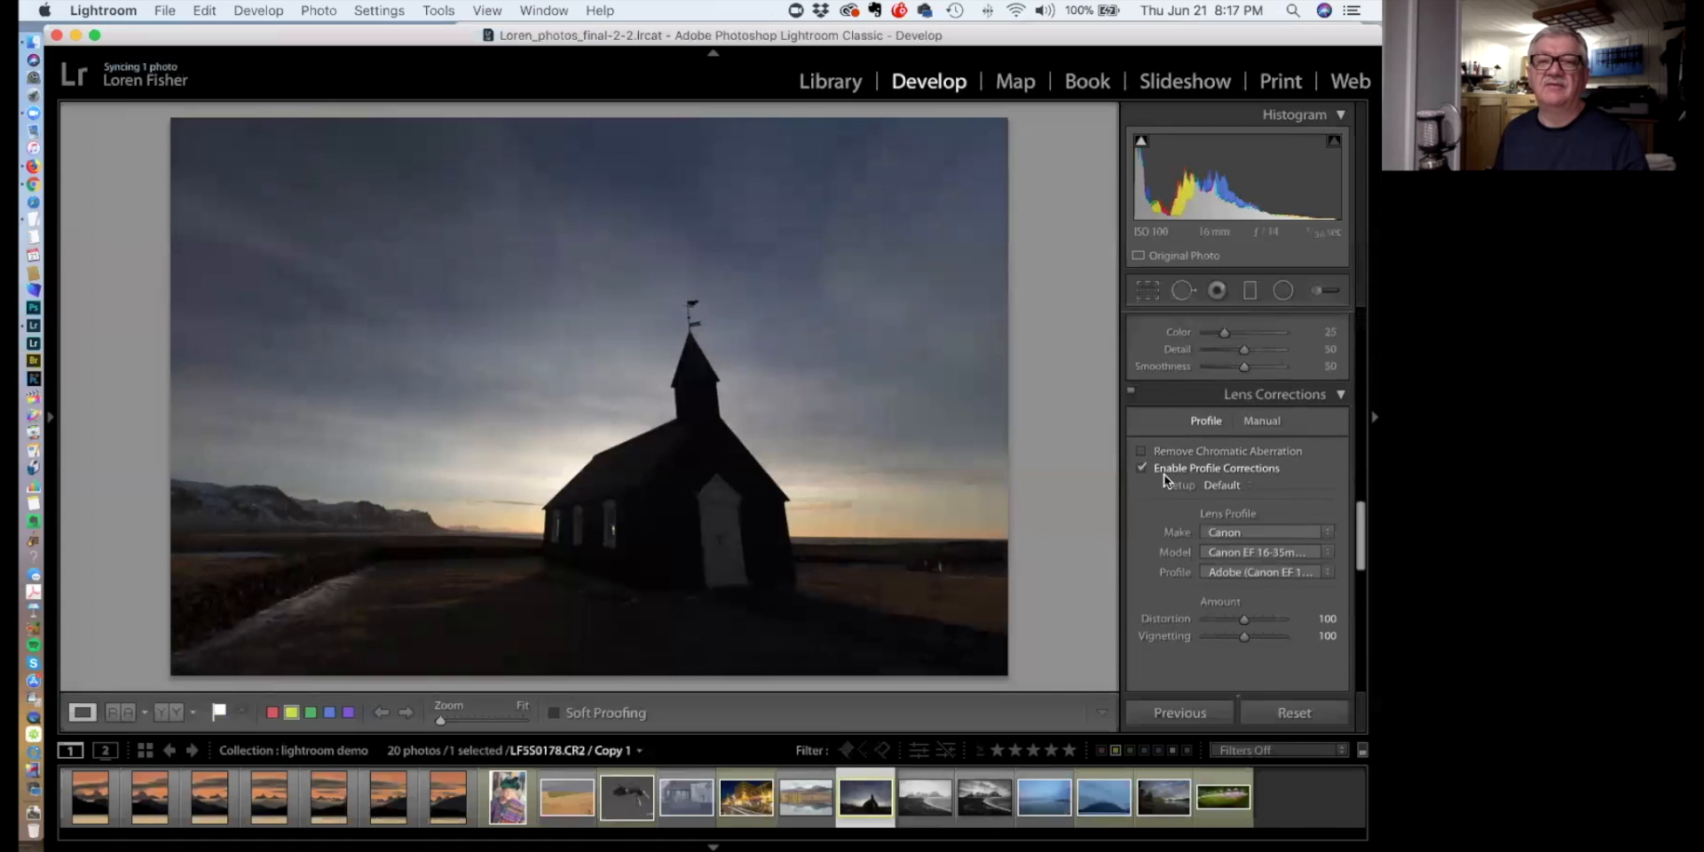
Correct the church photo's perspective using Constrain Crop, Auto Upright and a Vertical transform of -27
scroll(1181, 475, down, 10)
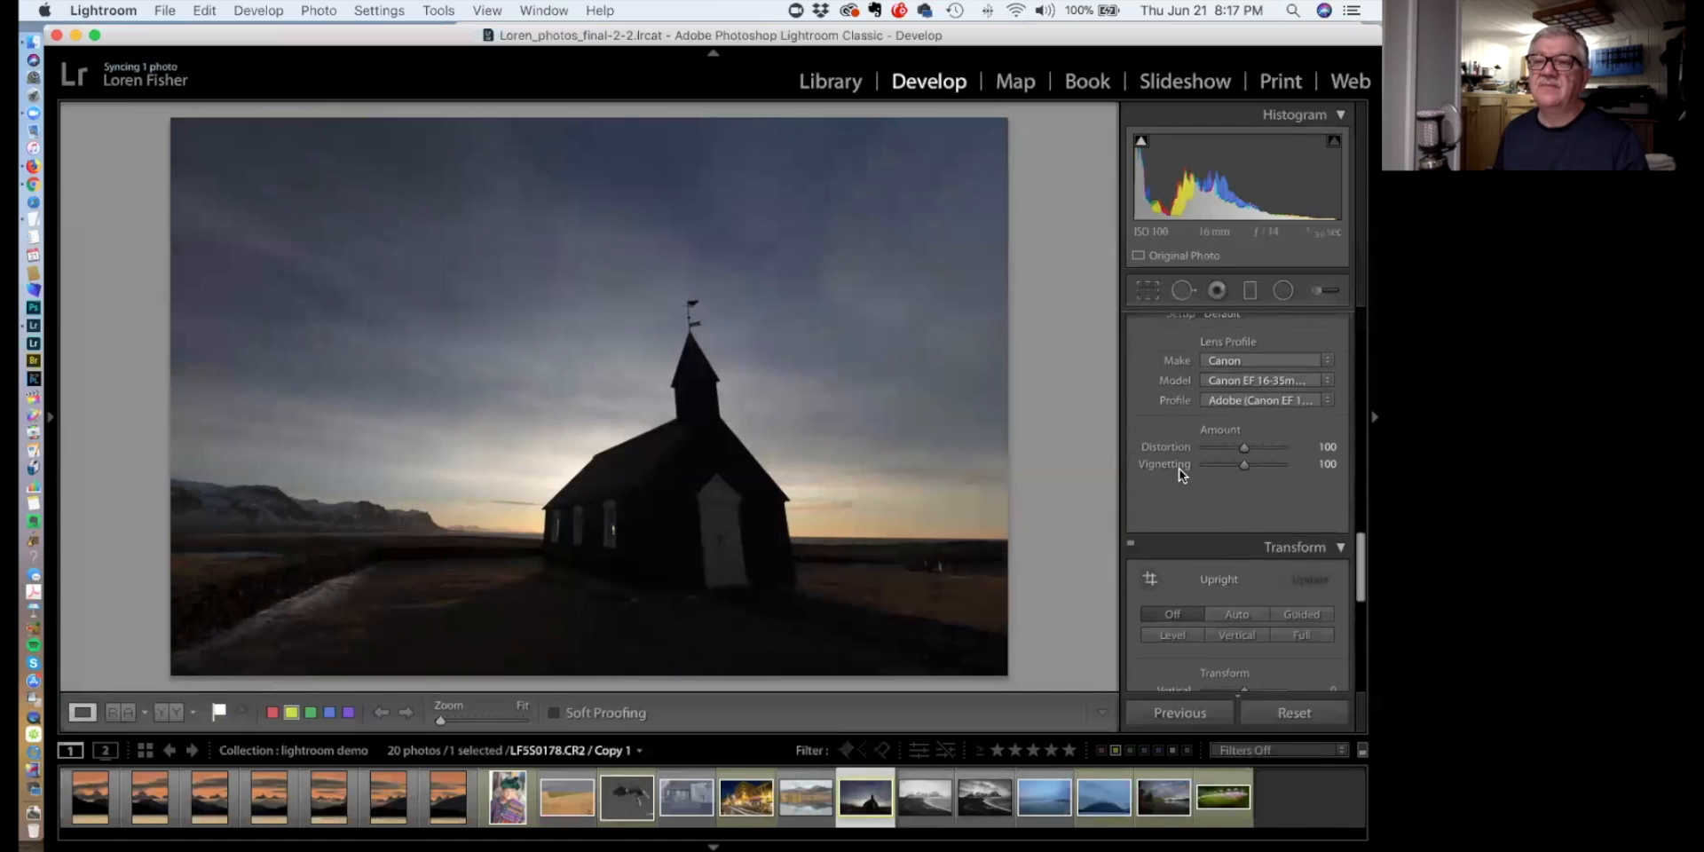
scroll(1180, 475, down, 2)
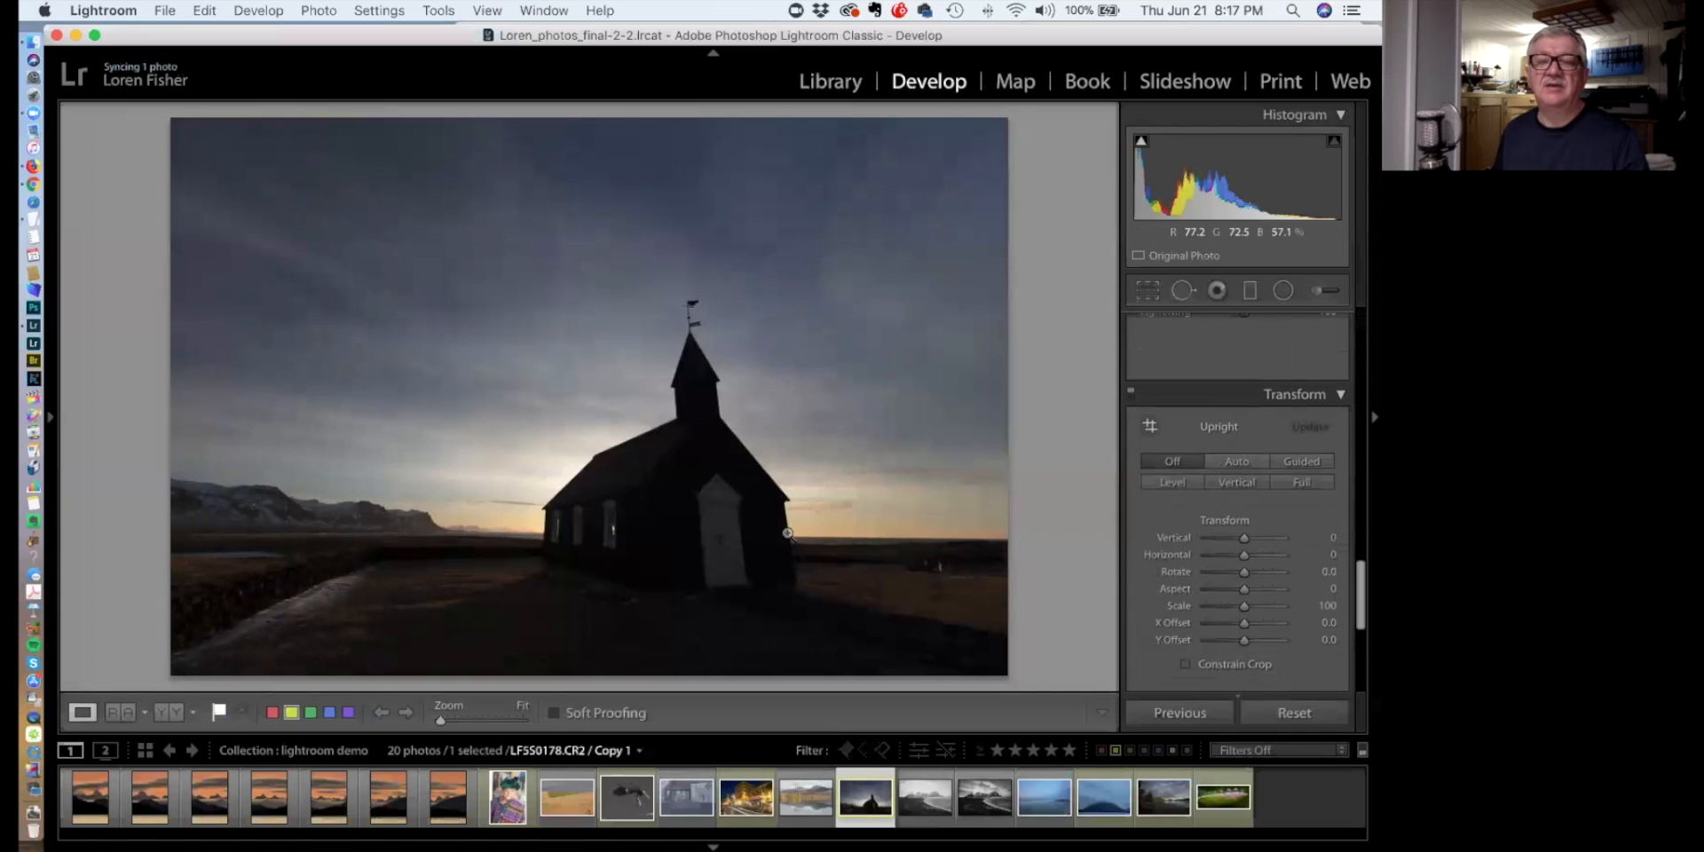
click(1217, 667)
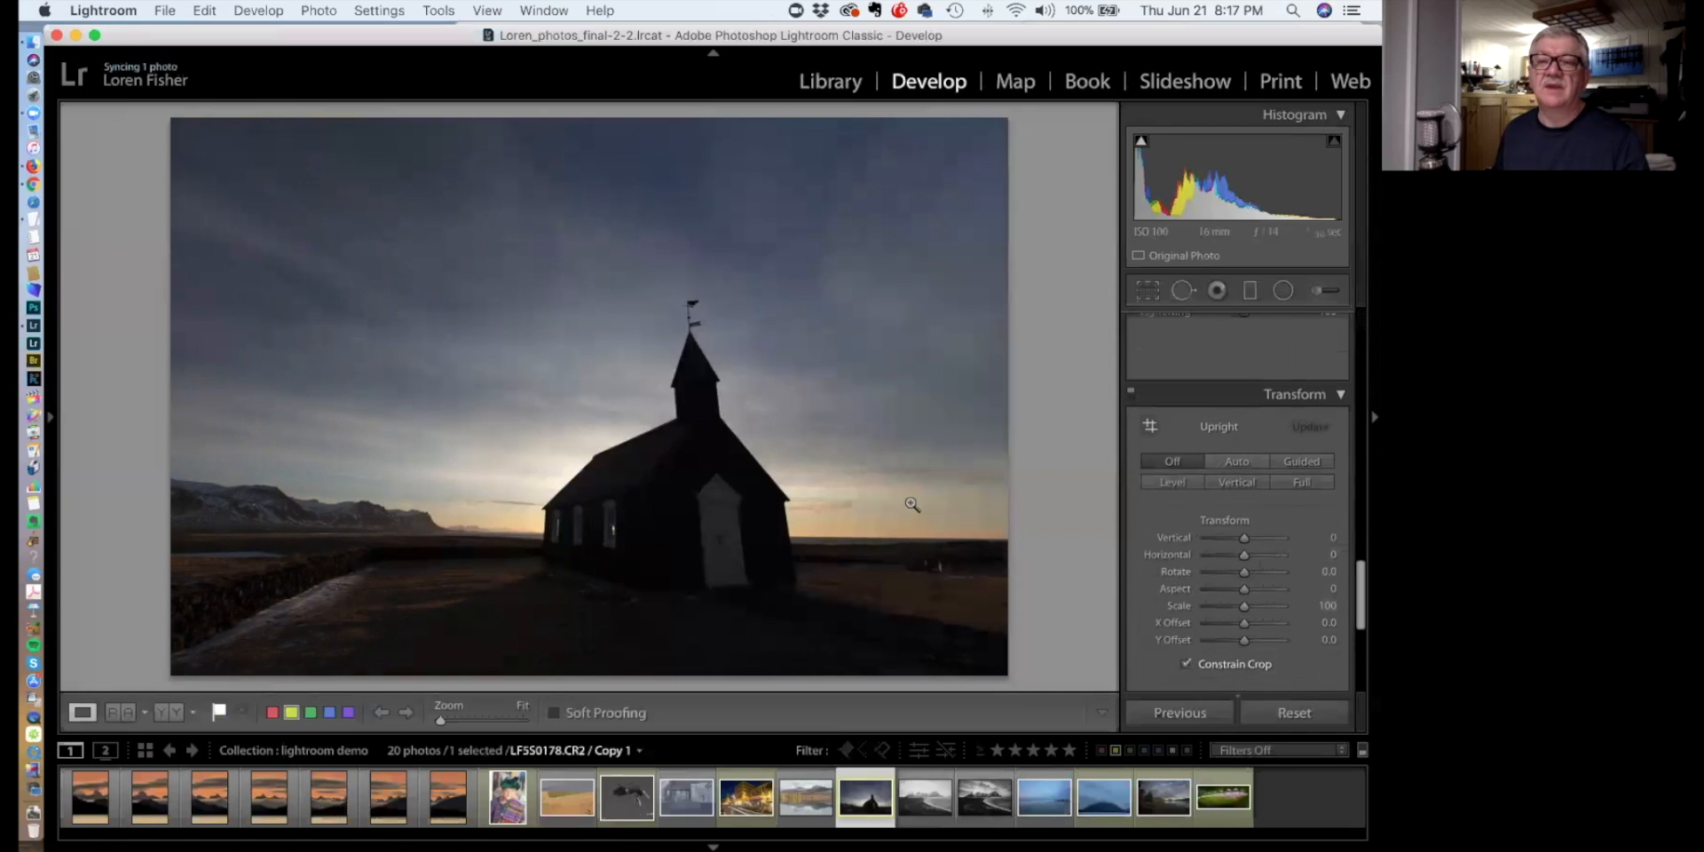
click(1243, 463)
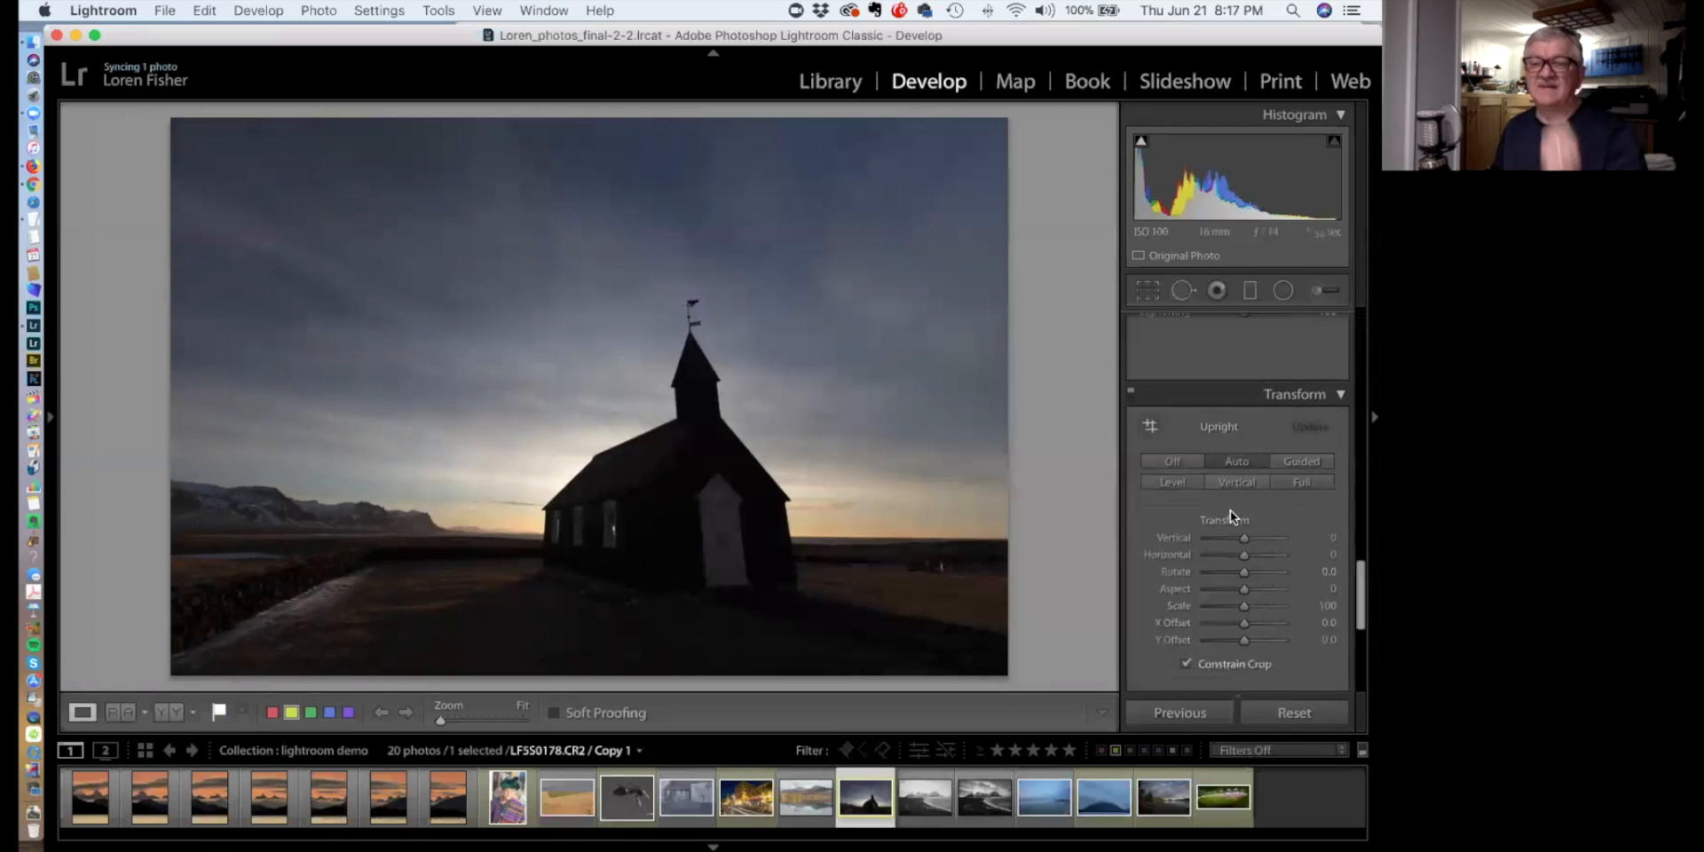
drag(1244, 539, 1232, 540)
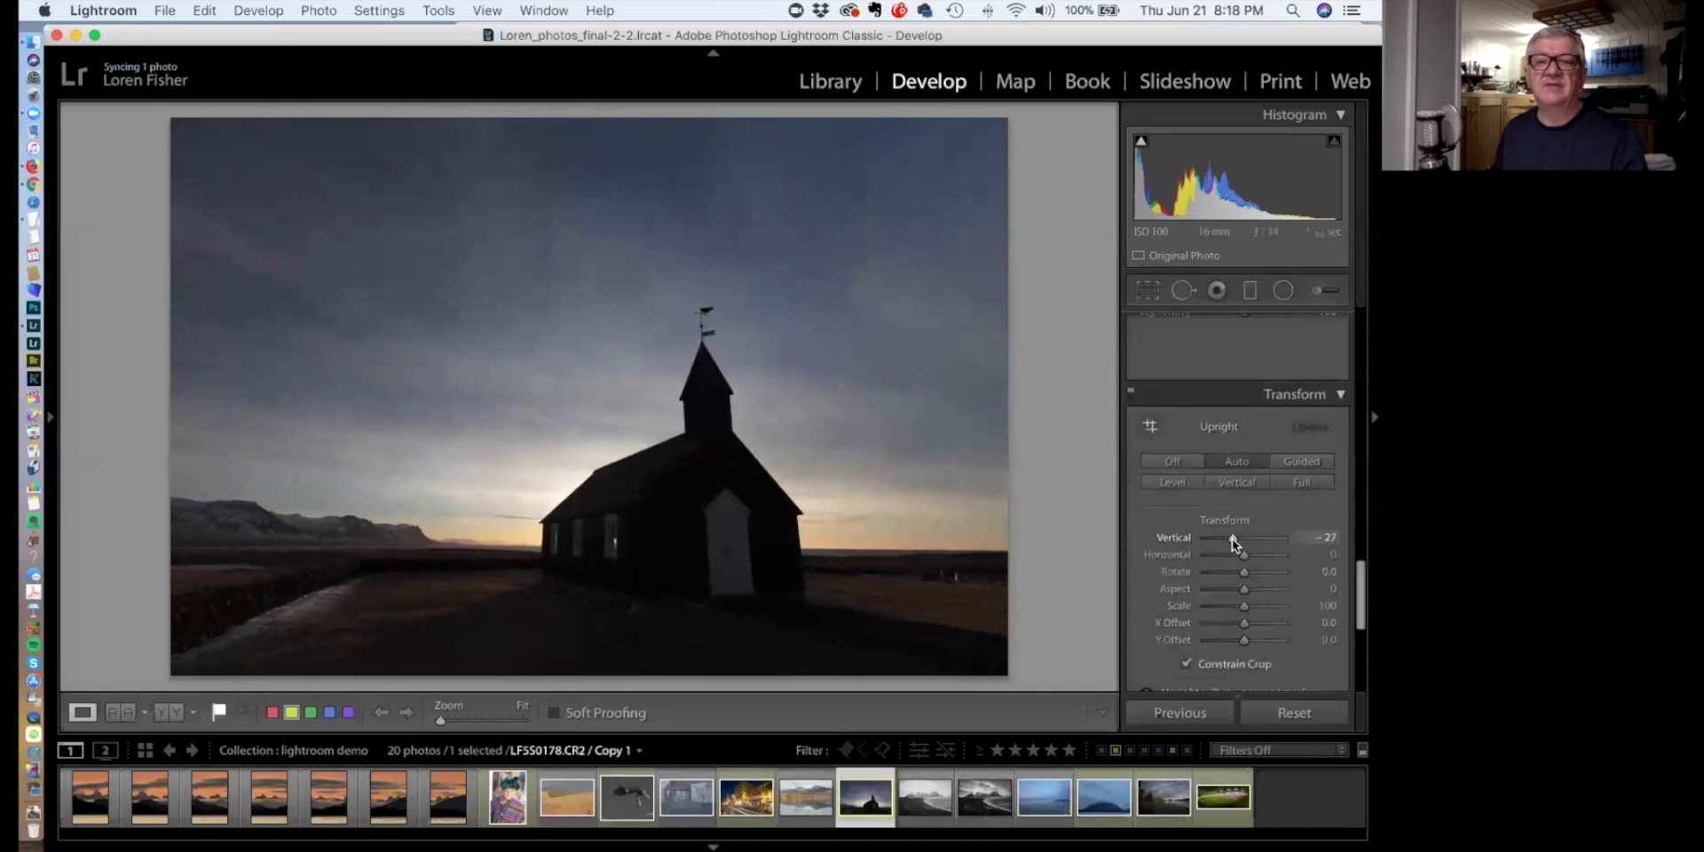
Set the church photo's Vertical transform to -46, comparing the photo with the Transform corrections off and on along the way
drag(1233, 539, 1228, 540)
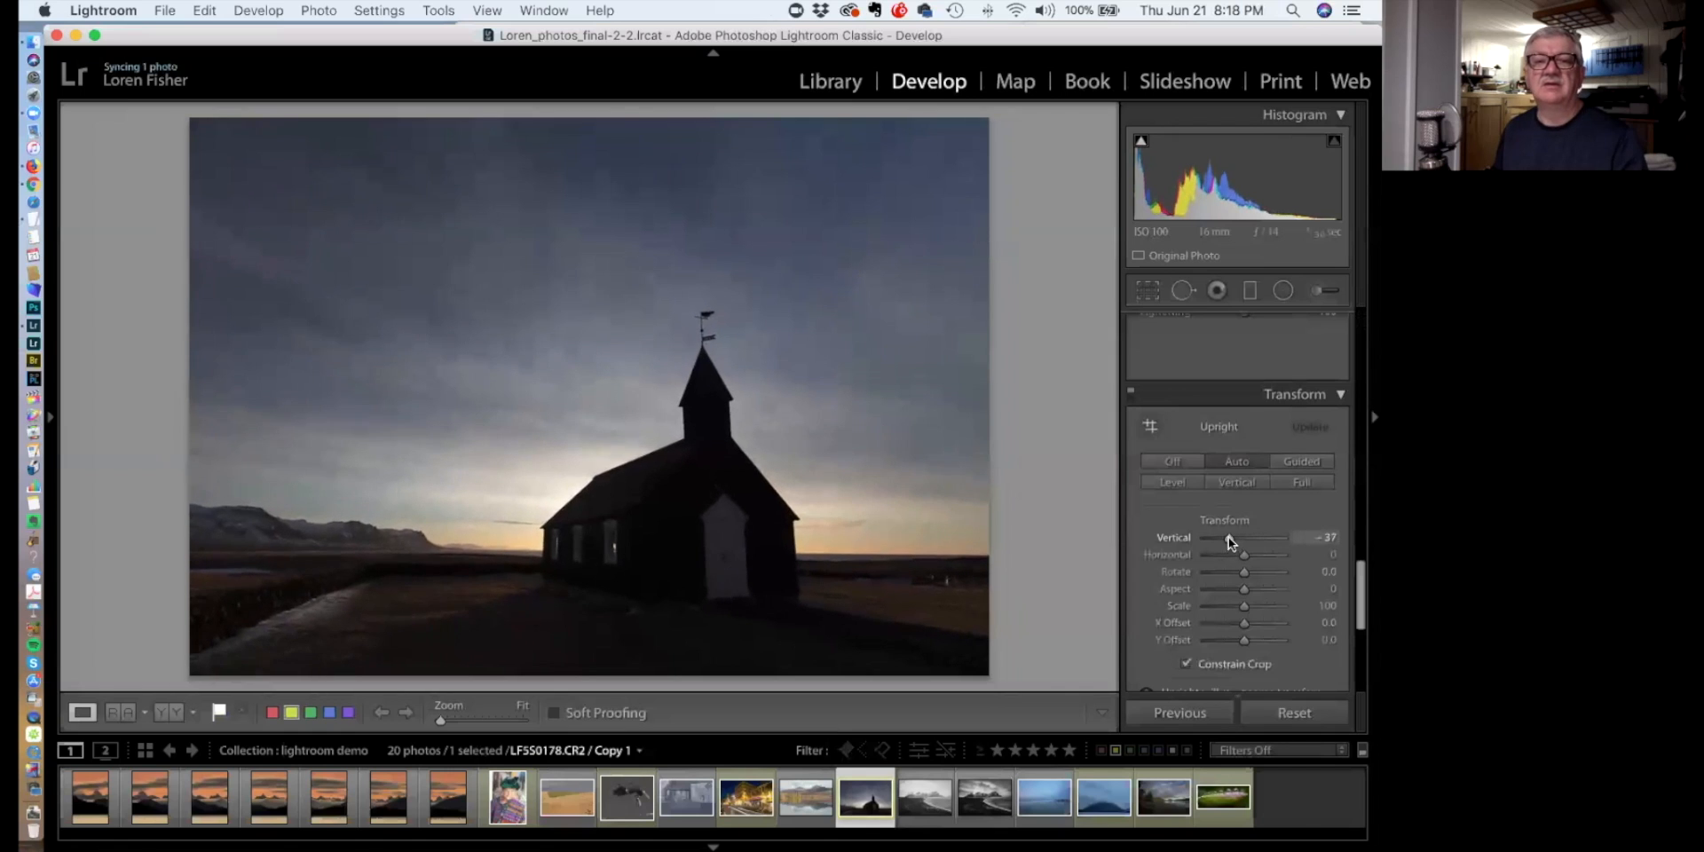
drag(1228, 536, 1232, 541)
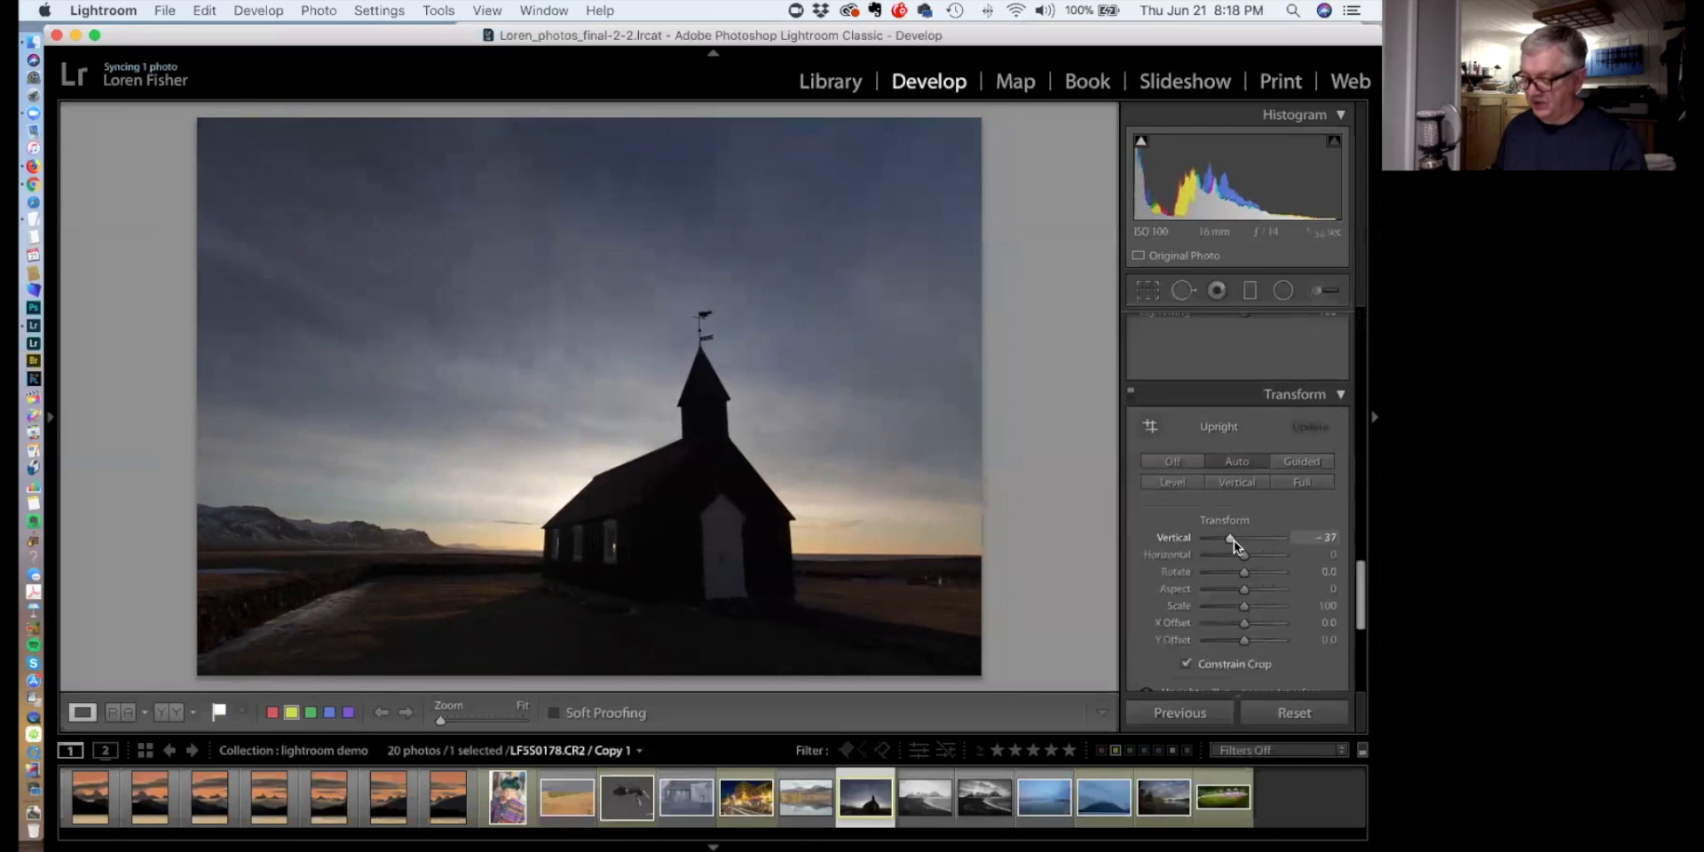
click(1130, 394)
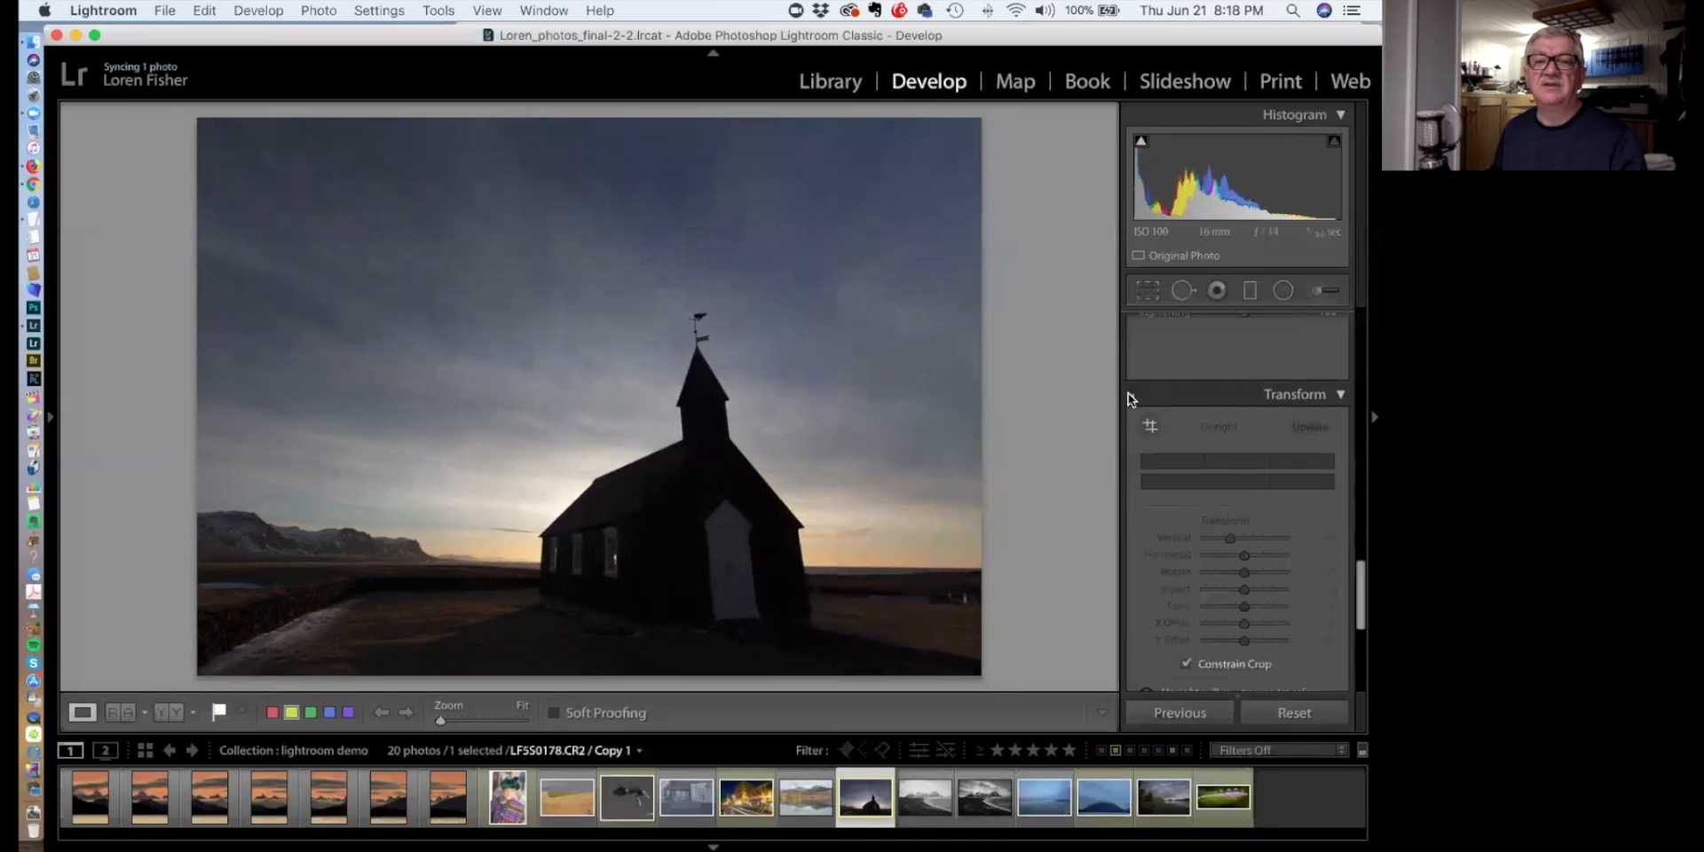
click(1130, 394)
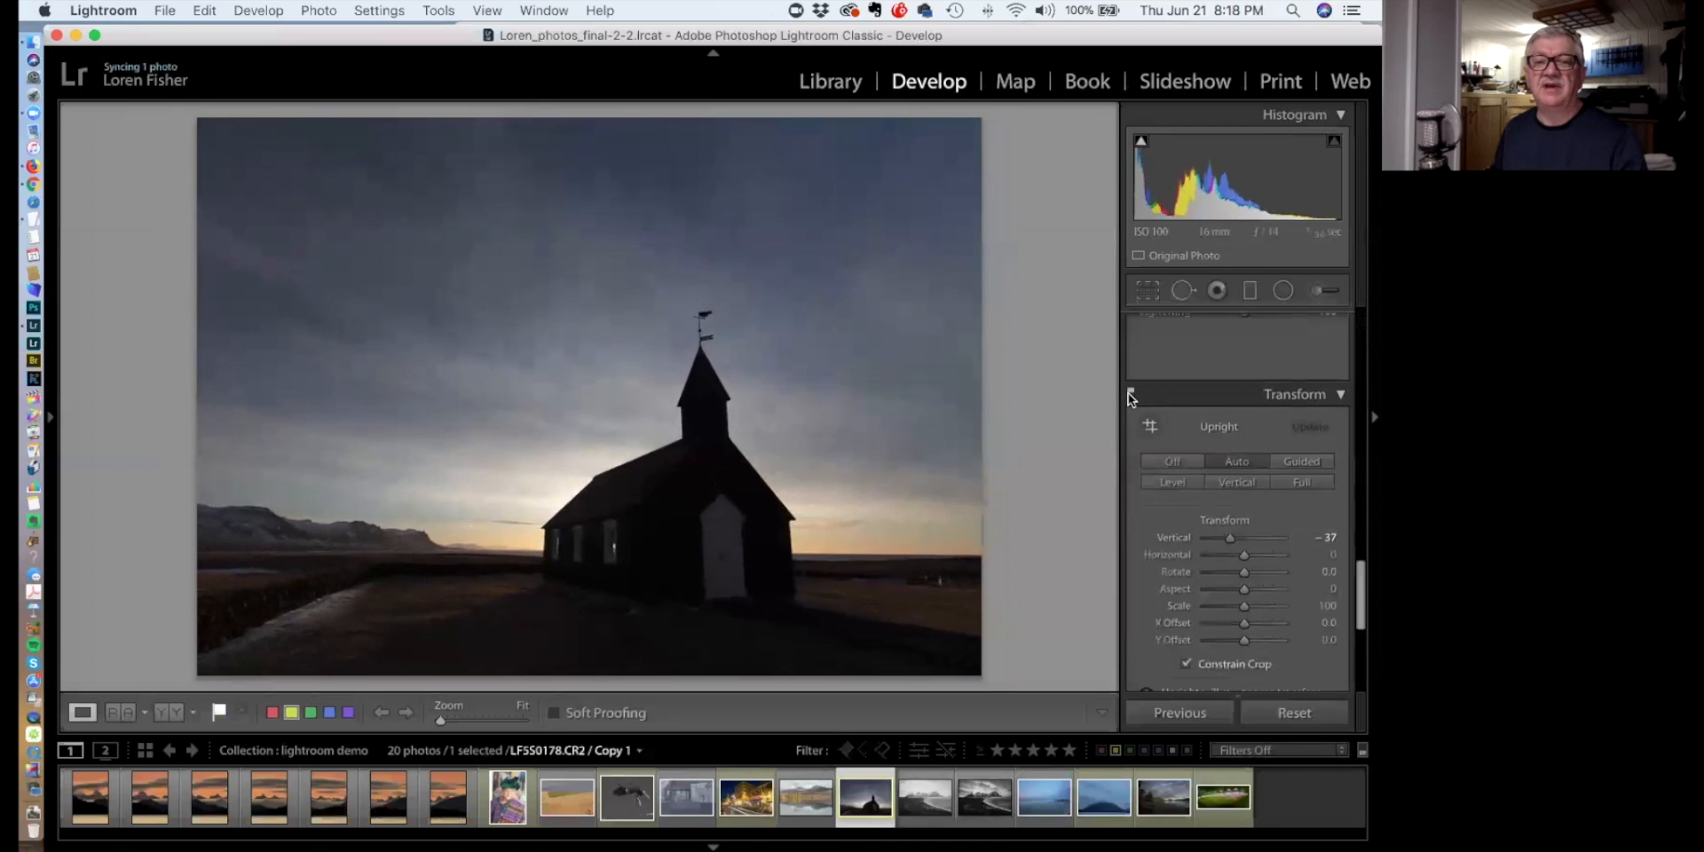
click(1130, 394)
click(1130, 394)
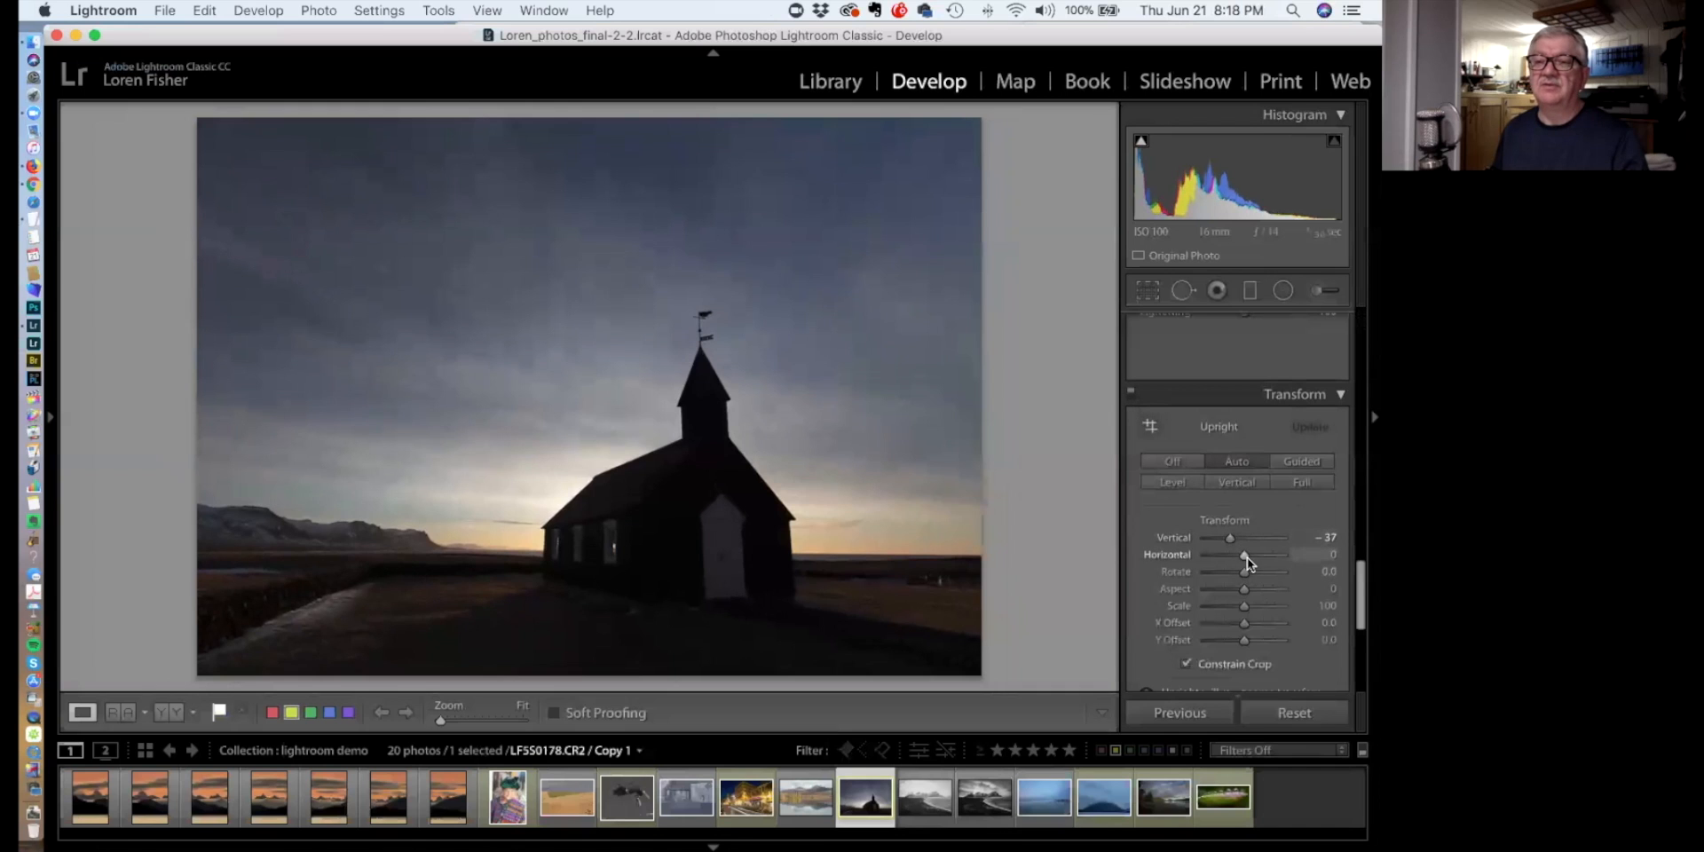
mouse_move(1229, 539)
mouse_down()
mouse_move(1205, 538)
mouse_move(1225, 540)
mouse_up()
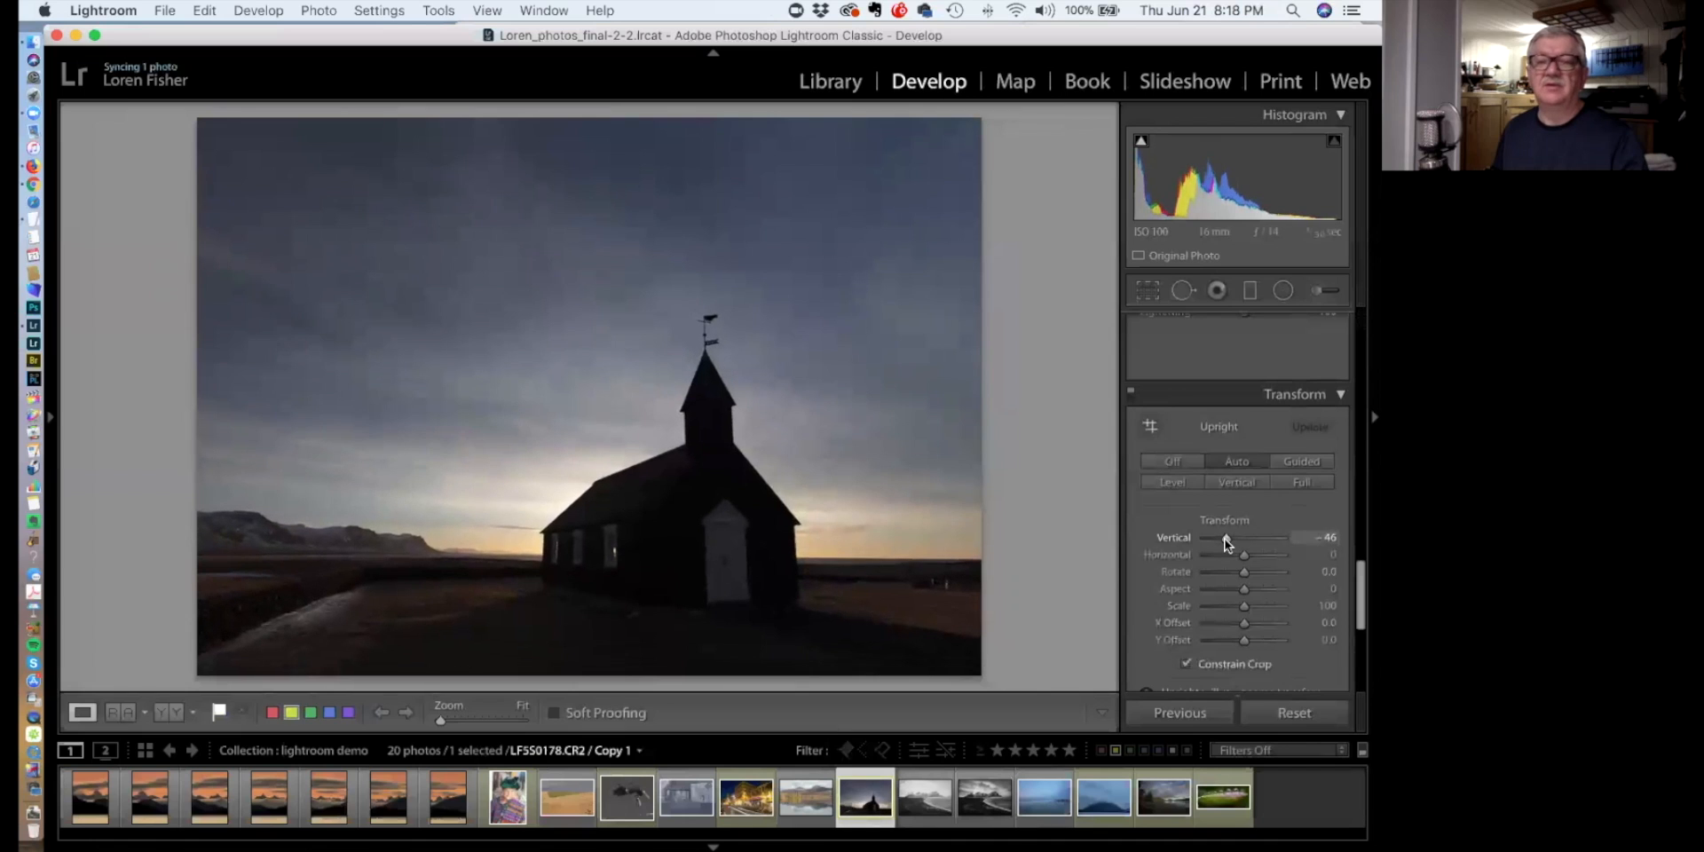
drag(1226, 543, 1226, 544)
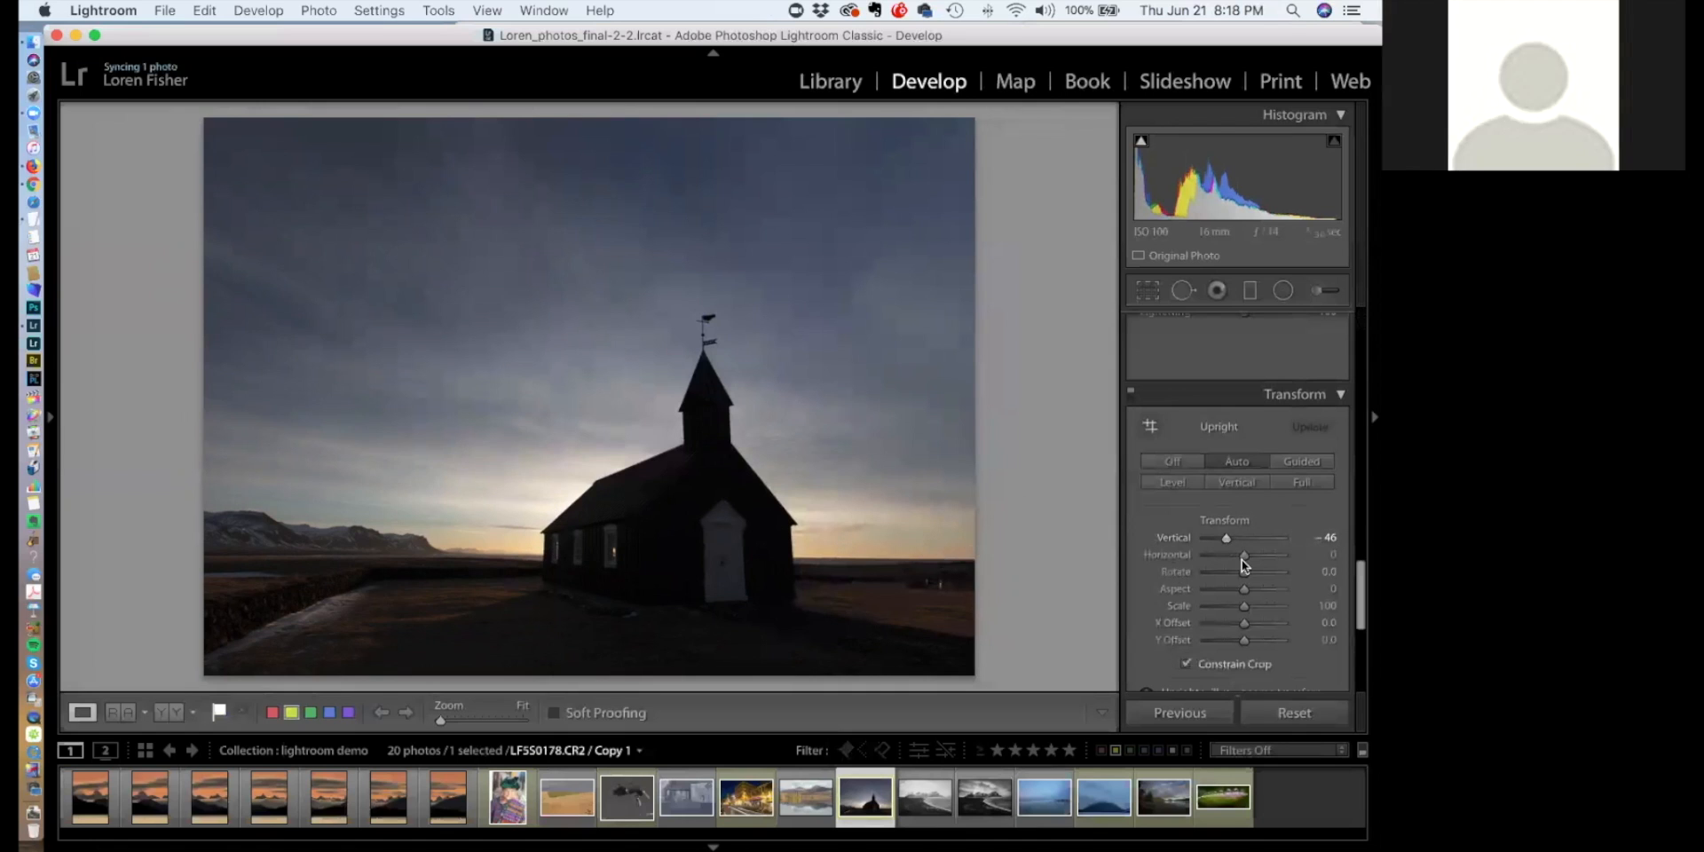
Set the church photo's Shadows to +63, Clarity to +63, Dehaze to +2, Vibrance to +36 and Saturation to +14
drag(1359, 608, 1365, 333)
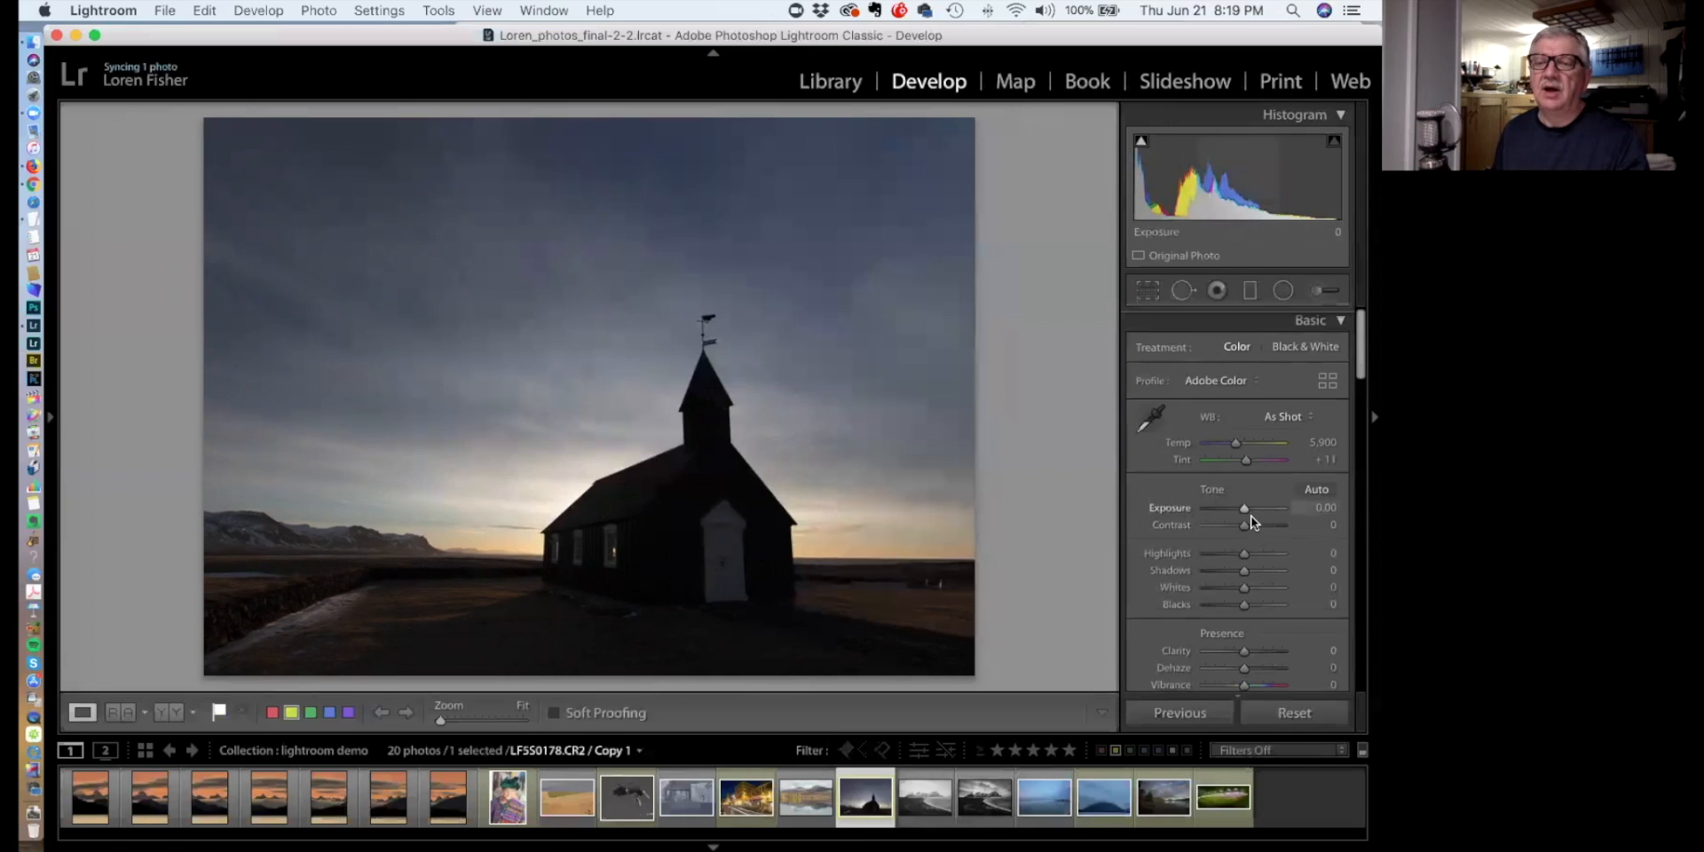
scroll(1249, 515, down, 3)
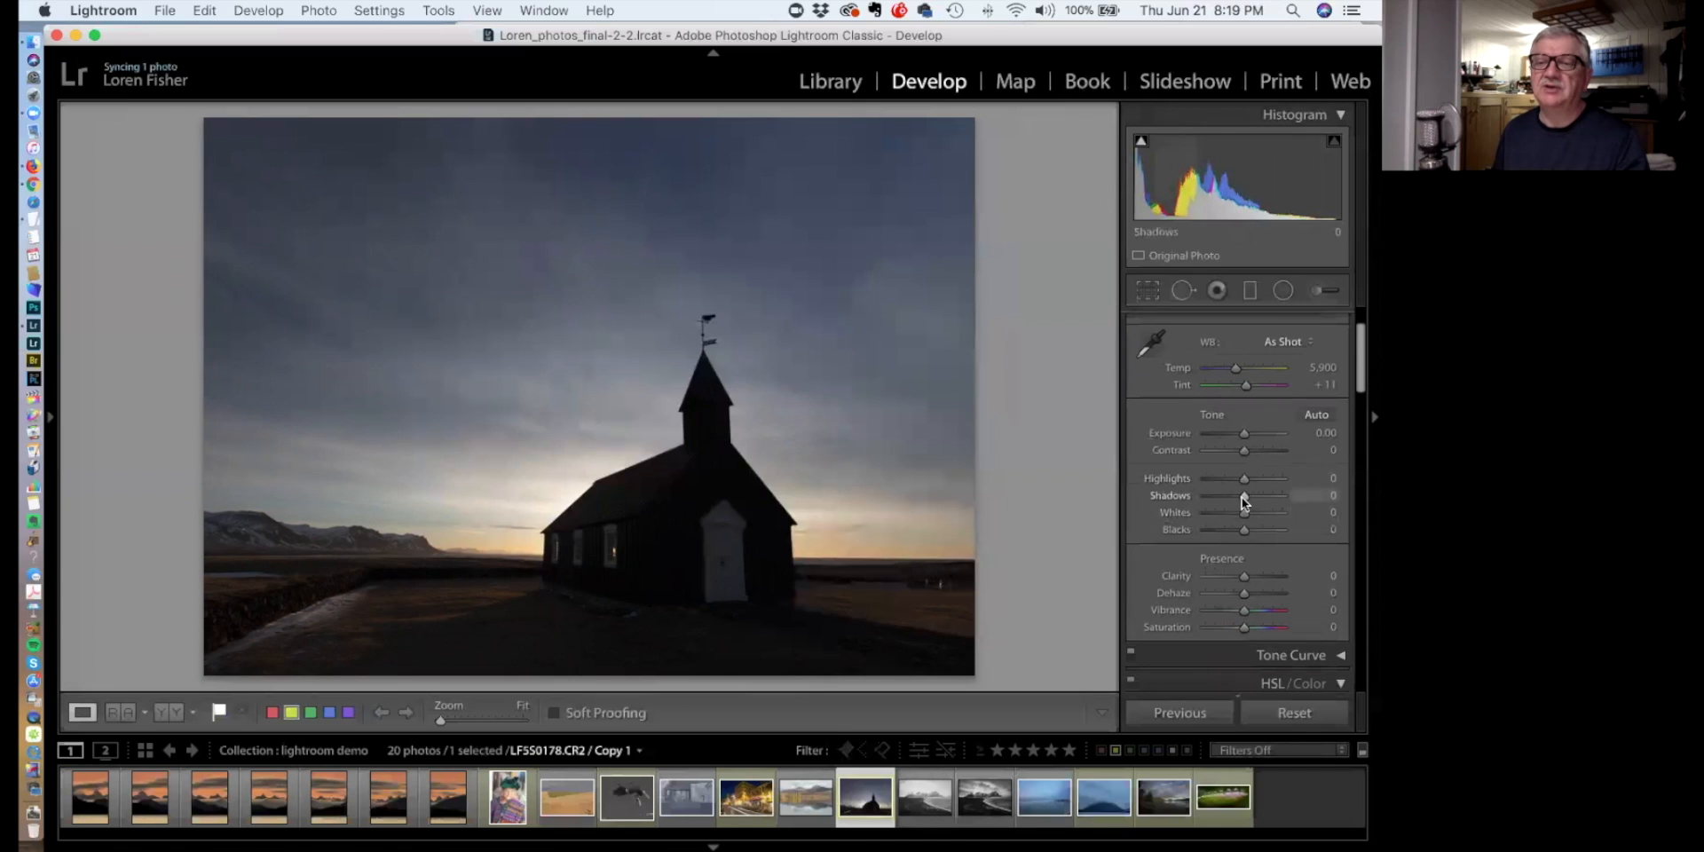
drag(1245, 495, 1268, 497)
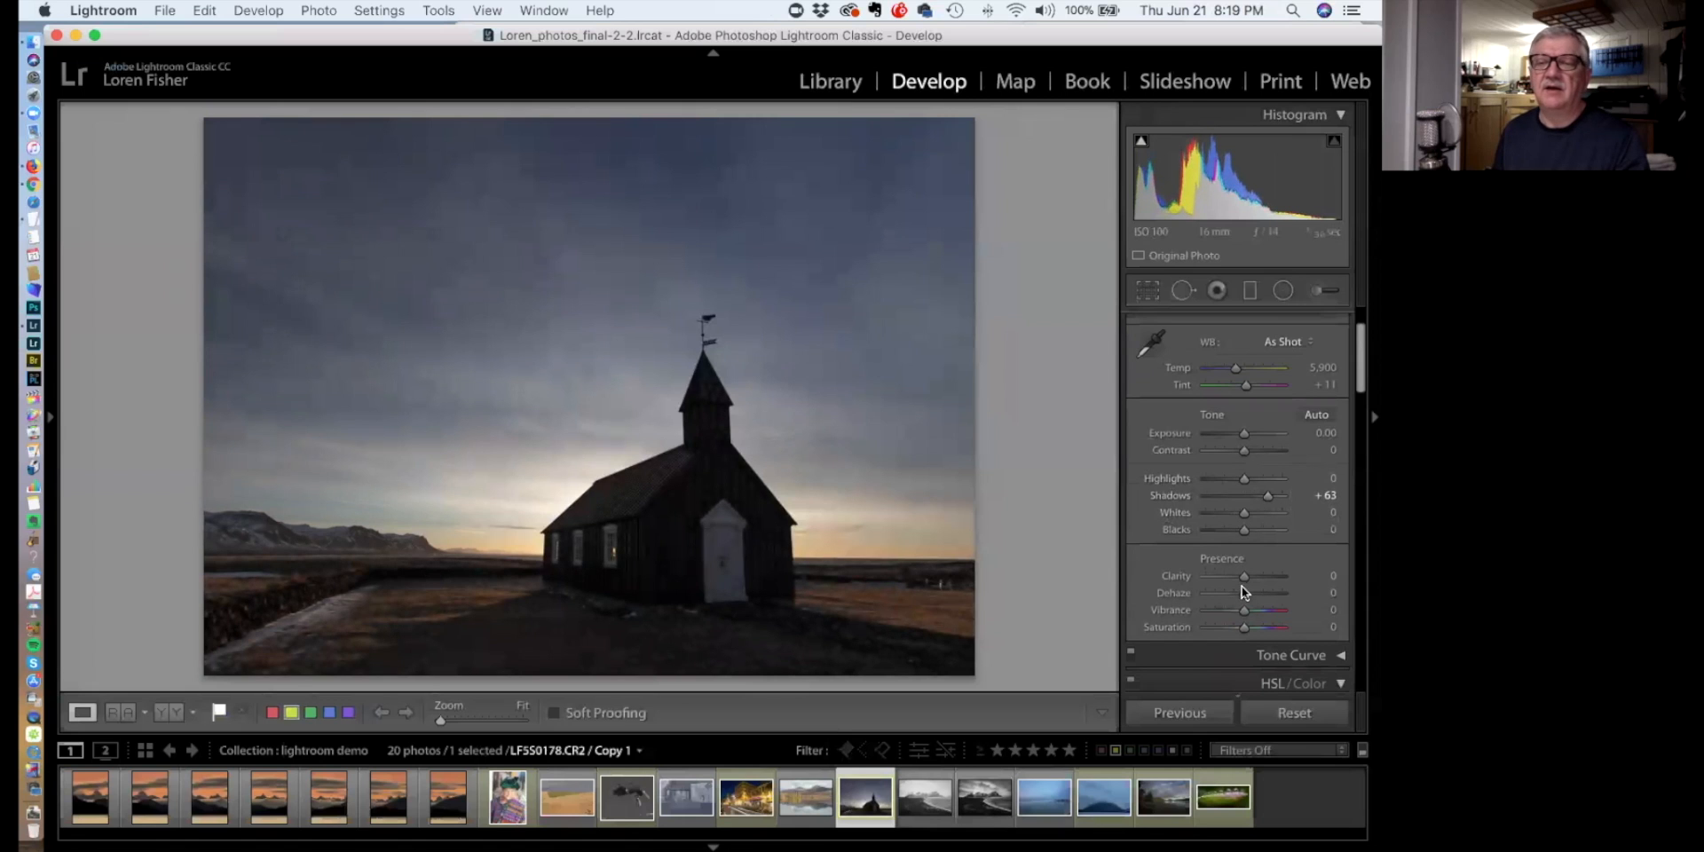
drag(1245, 577, 1270, 577)
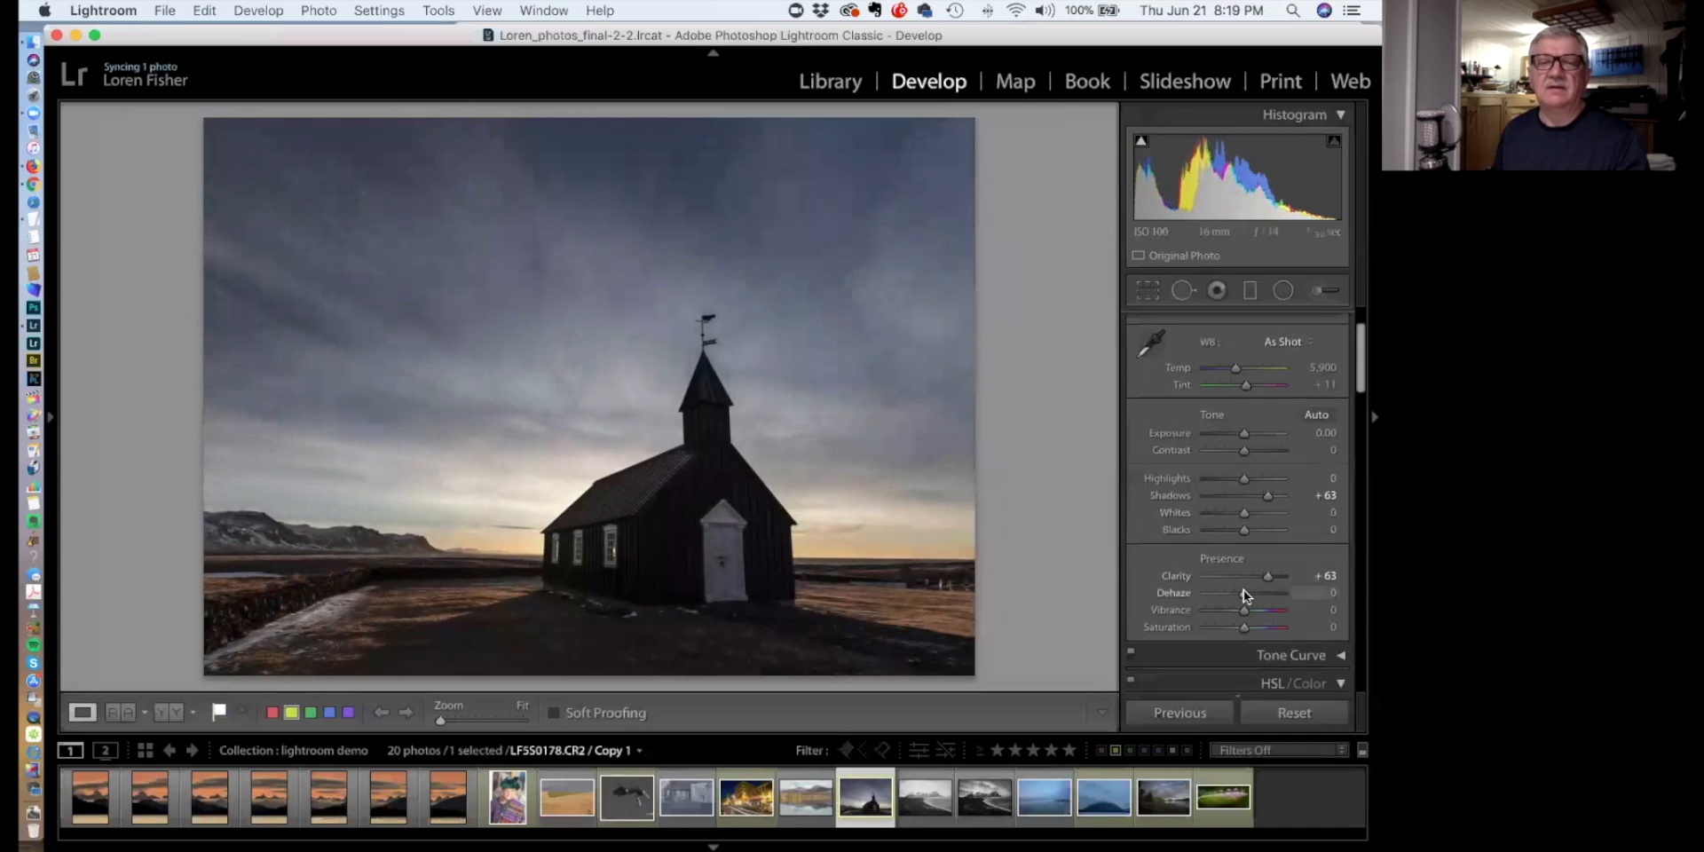
click(1242, 592)
drag(1244, 611, 1253, 630)
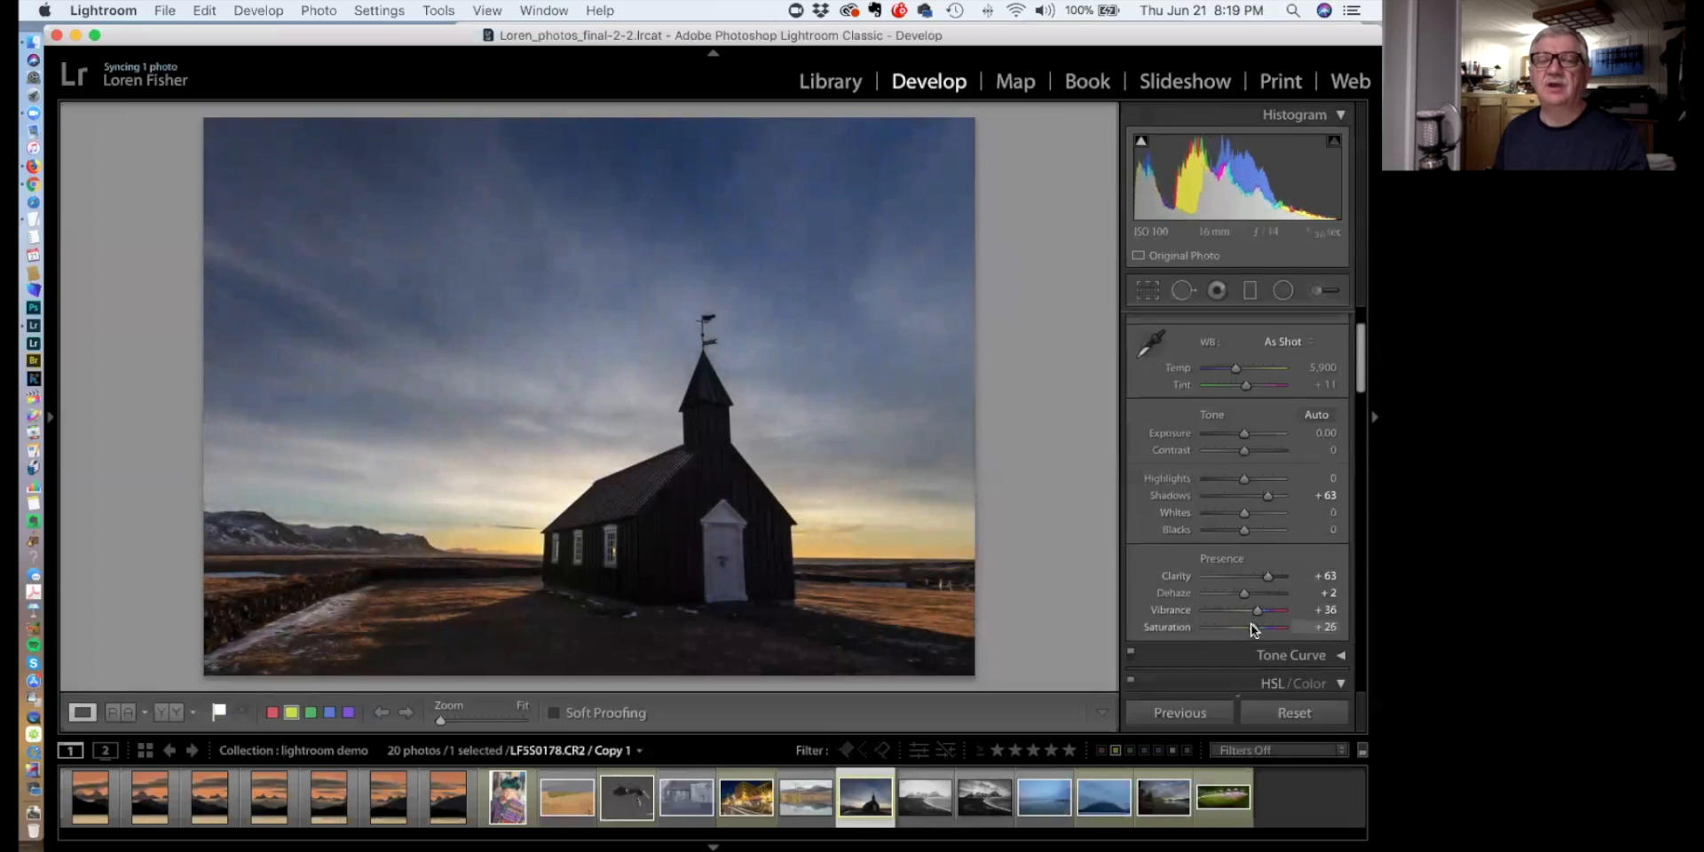
mouse_move(1249, 623)
mouse_down()
mouse_move(1282, 632)
mouse_move(1250, 631)
mouse_up()
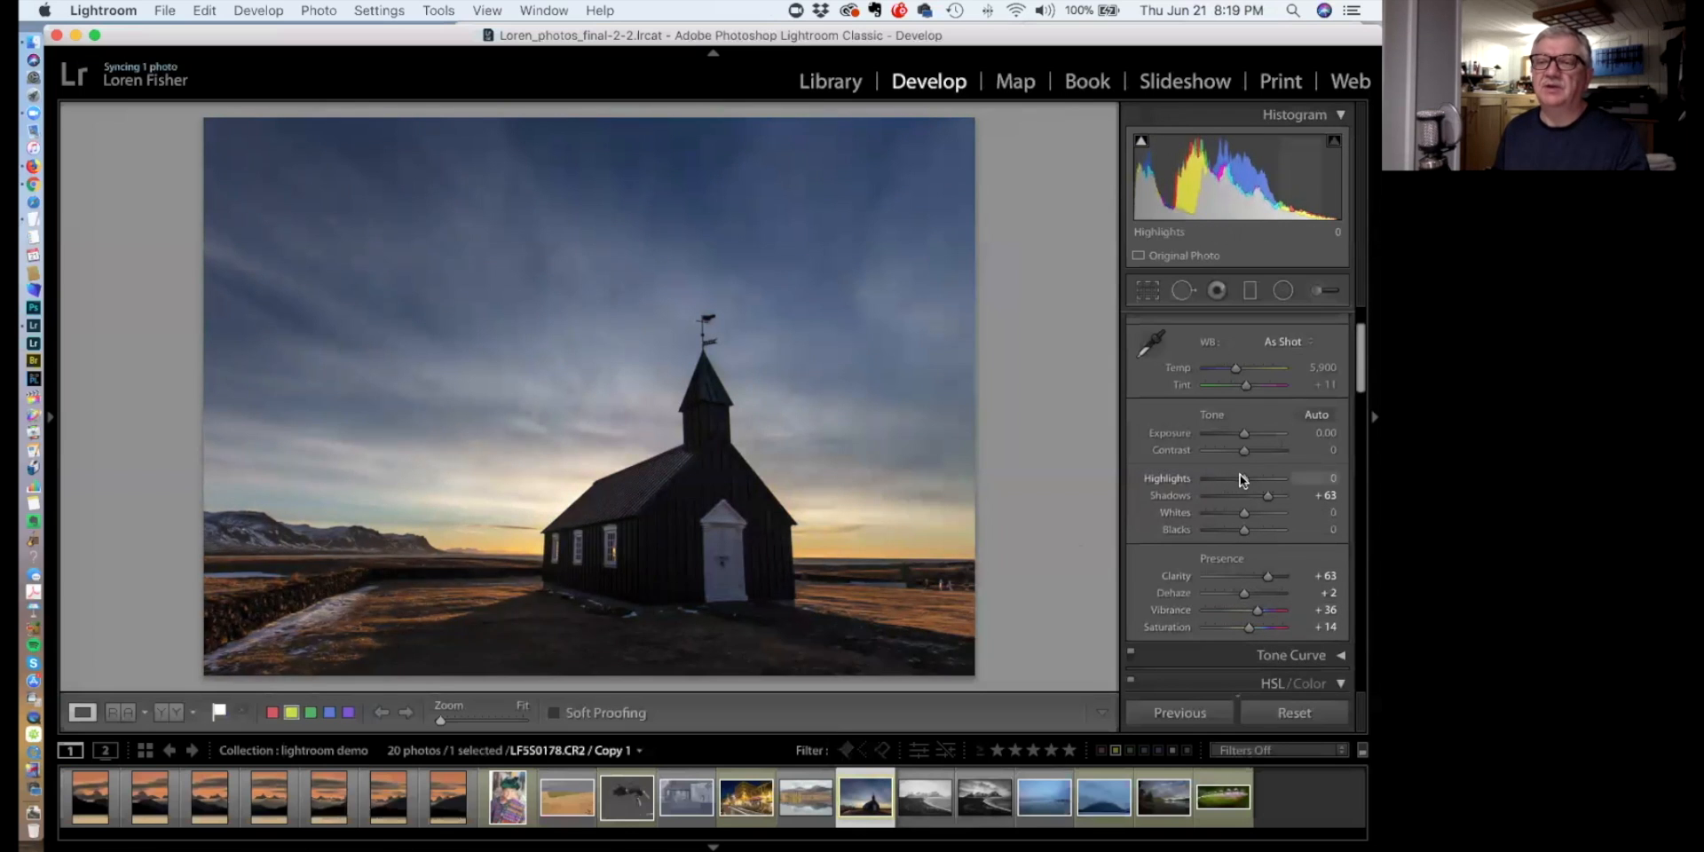
Set the church photo's Highlights to -47, Whites to -17, Clarity to +100, Vibrance to +58 and Saturation to +28
drag(1235, 477, 1227, 513)
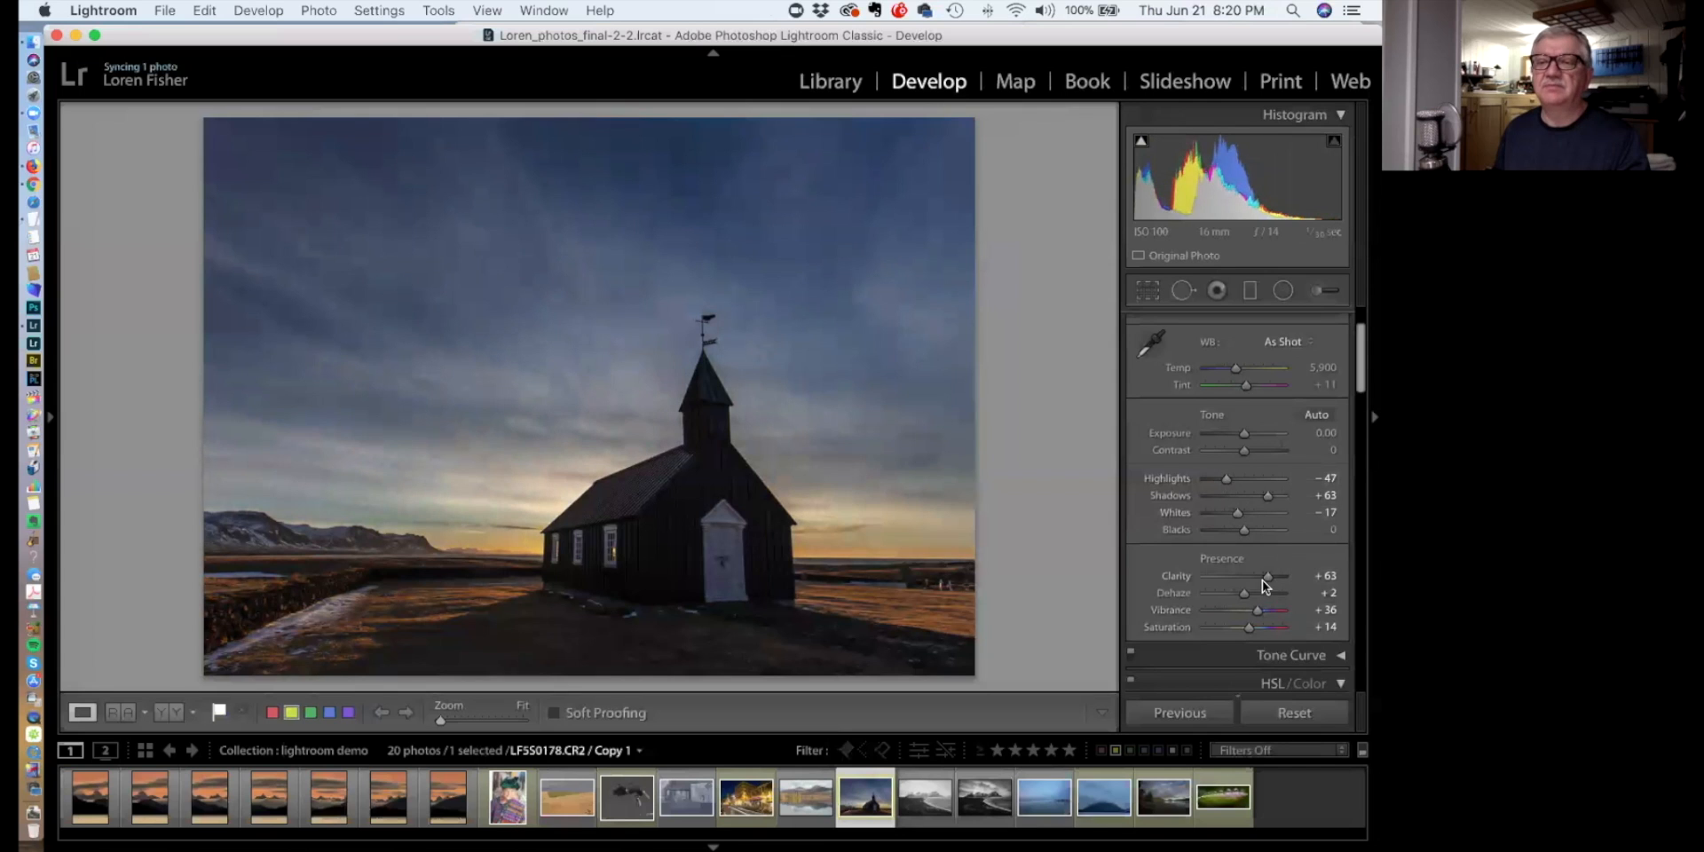
drag(1269, 577, 1283, 577)
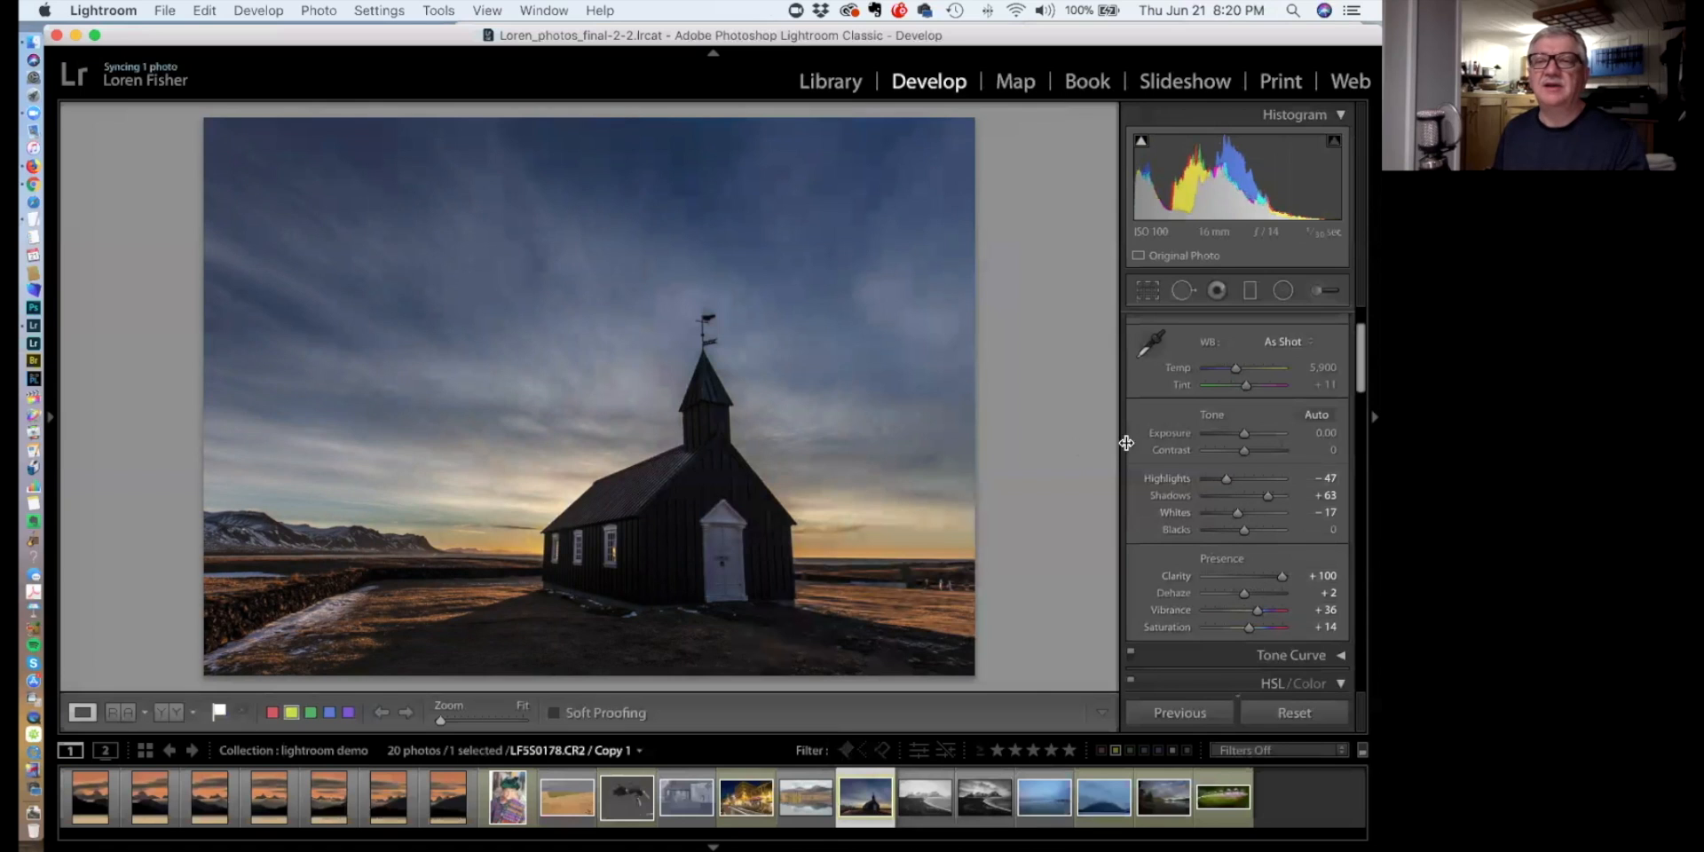
drag(1260, 612, 1254, 623)
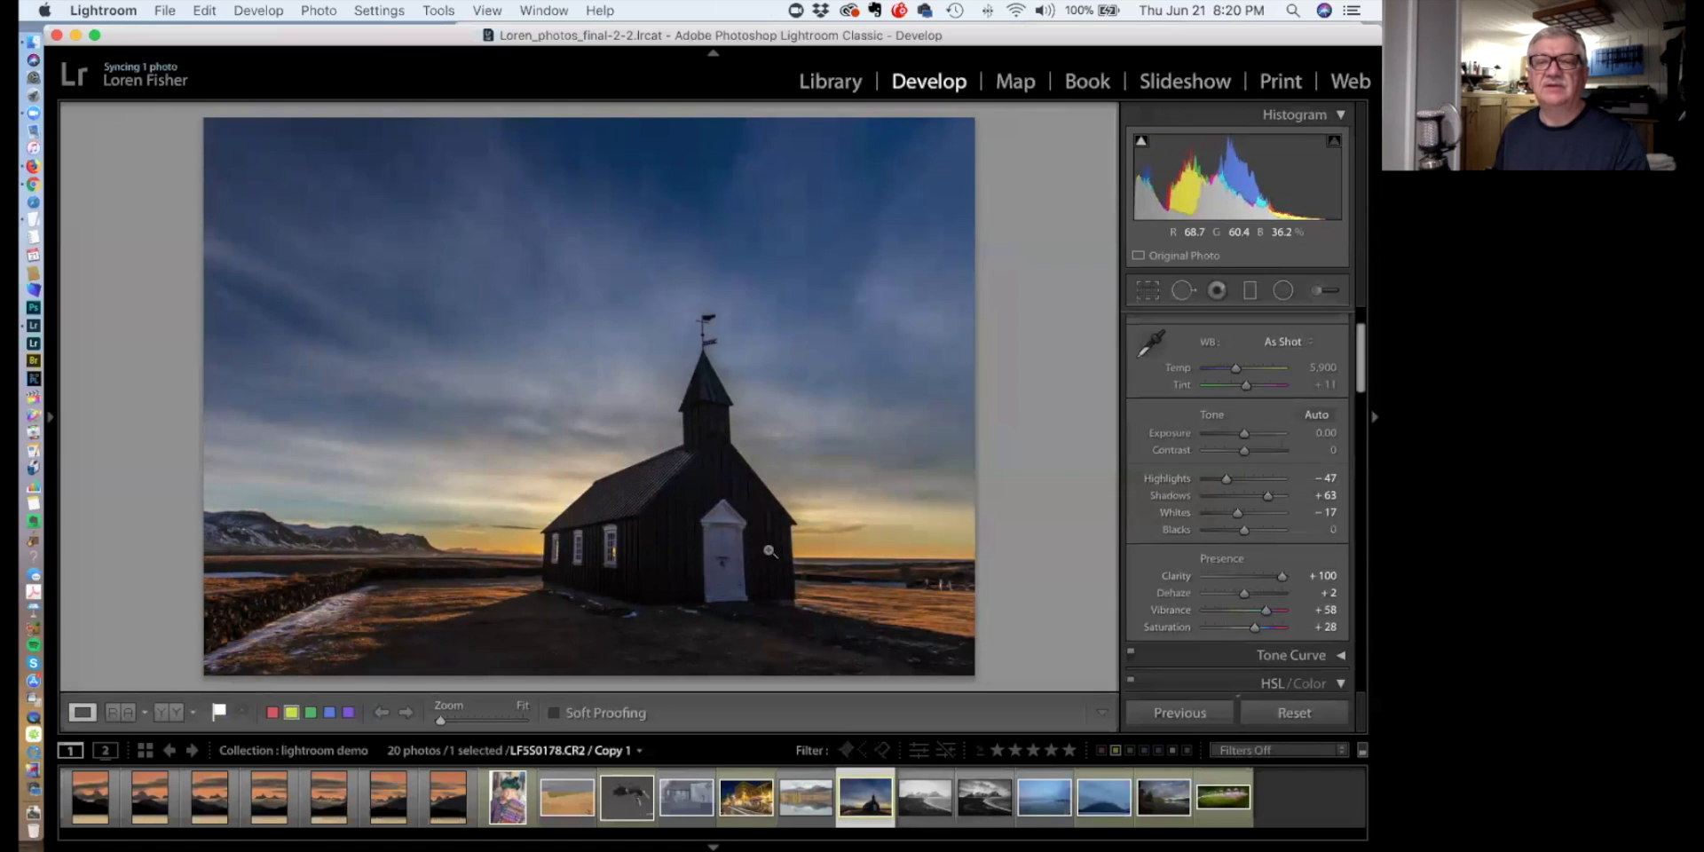
Set the church photo's HSL saturation to +25 for Red and +36 for Orange, and the overall Saturation to +31
scroll(1226, 456, down, 5)
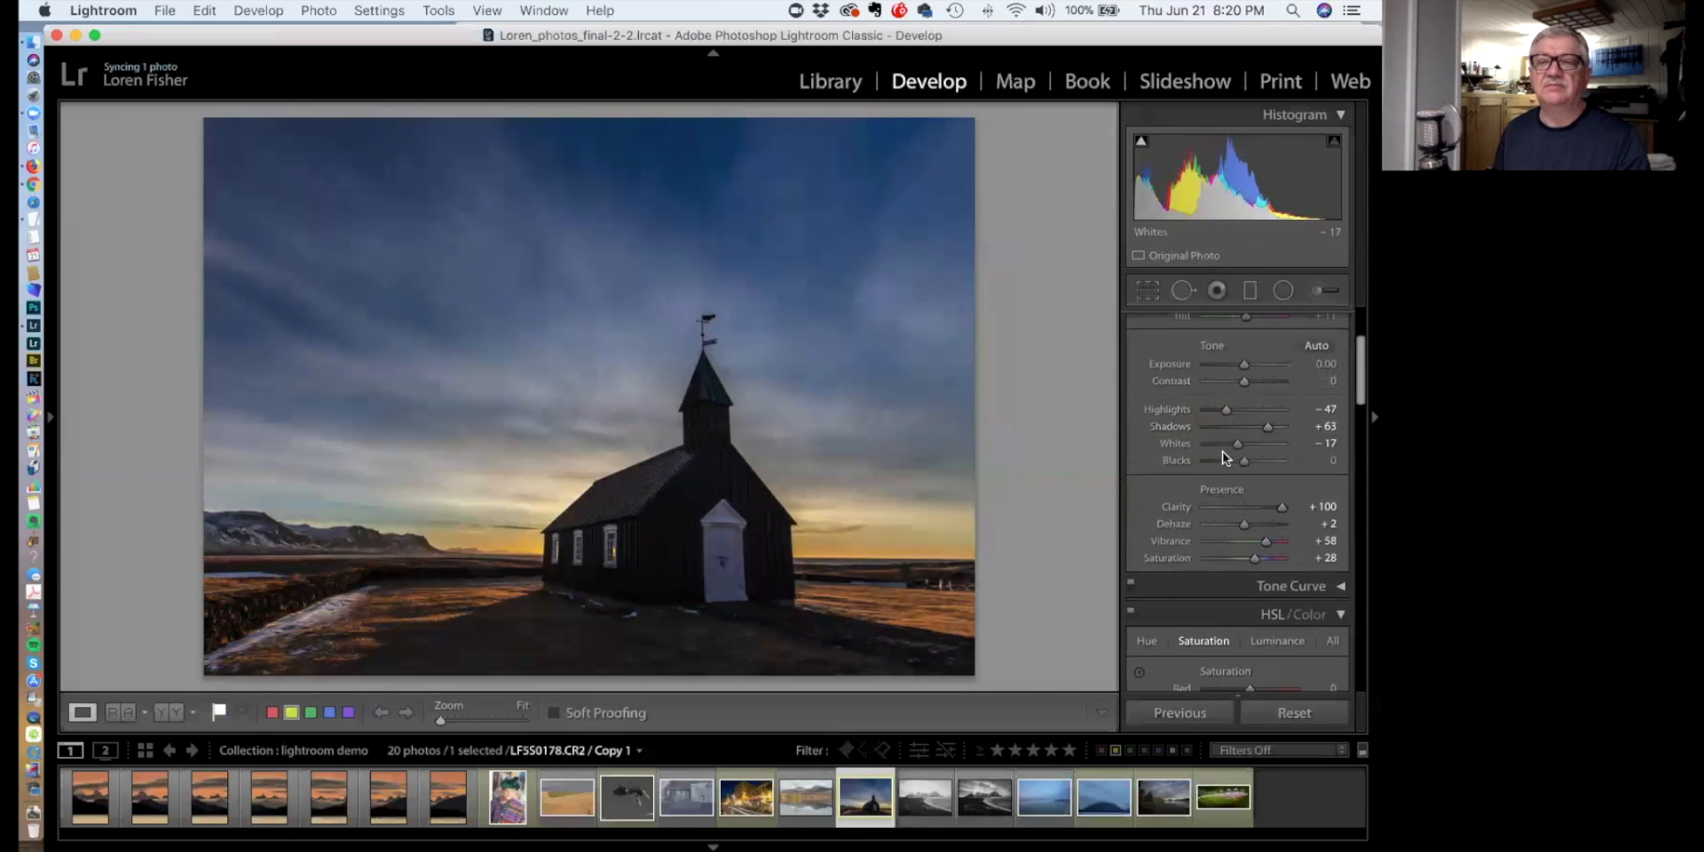
scroll(1221, 461, down, 2)
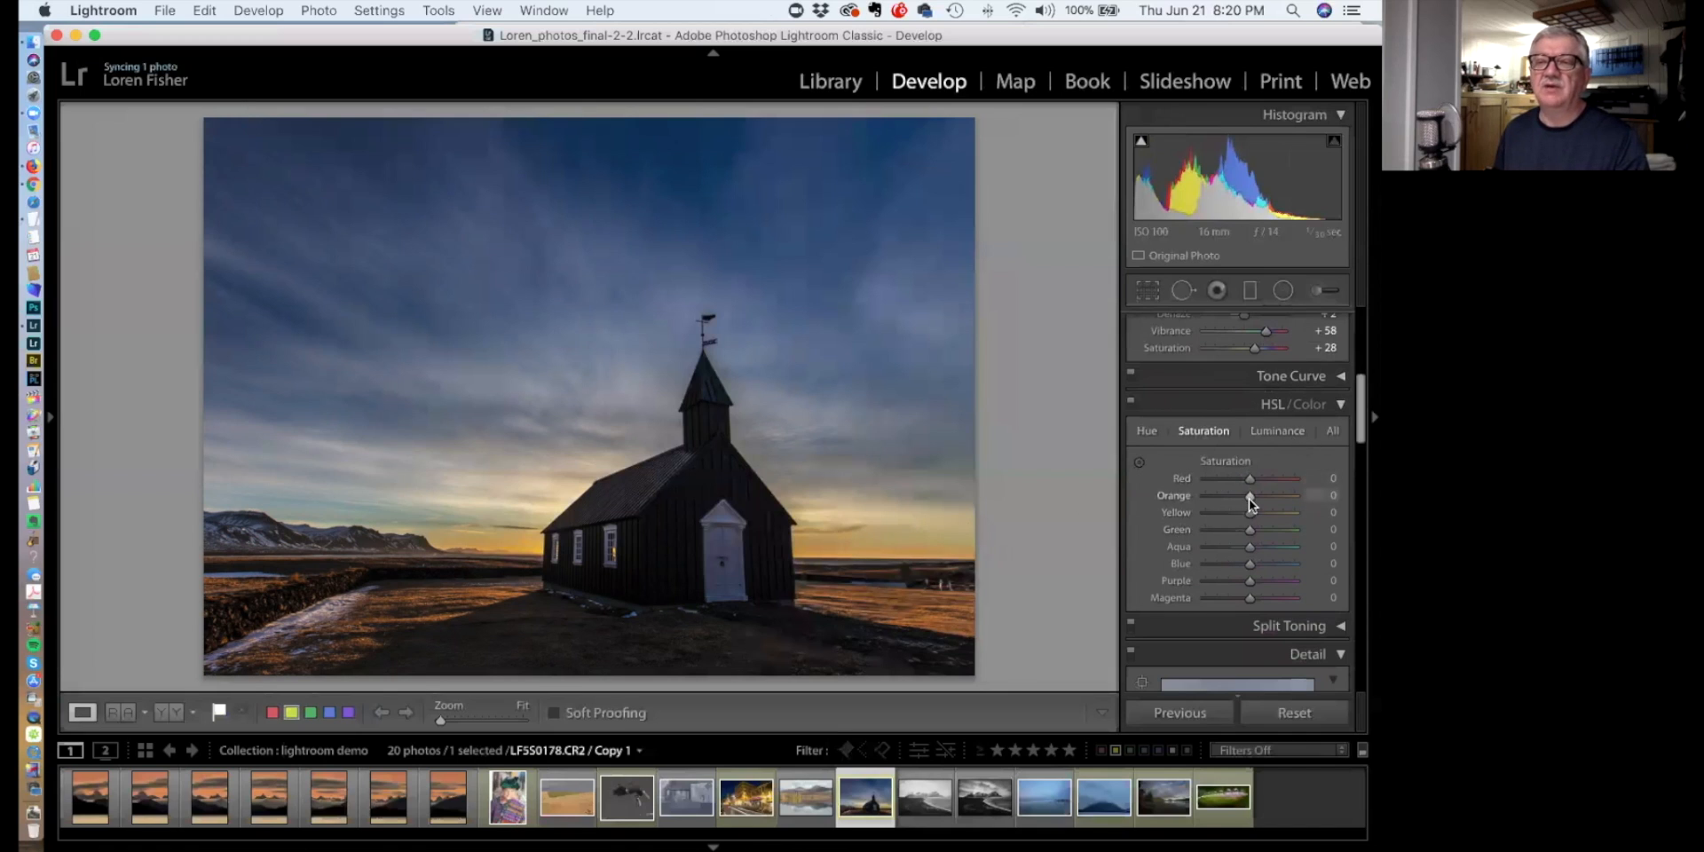
drag(1273, 501, 1290, 500)
drag(1185, 497, 1260, 501)
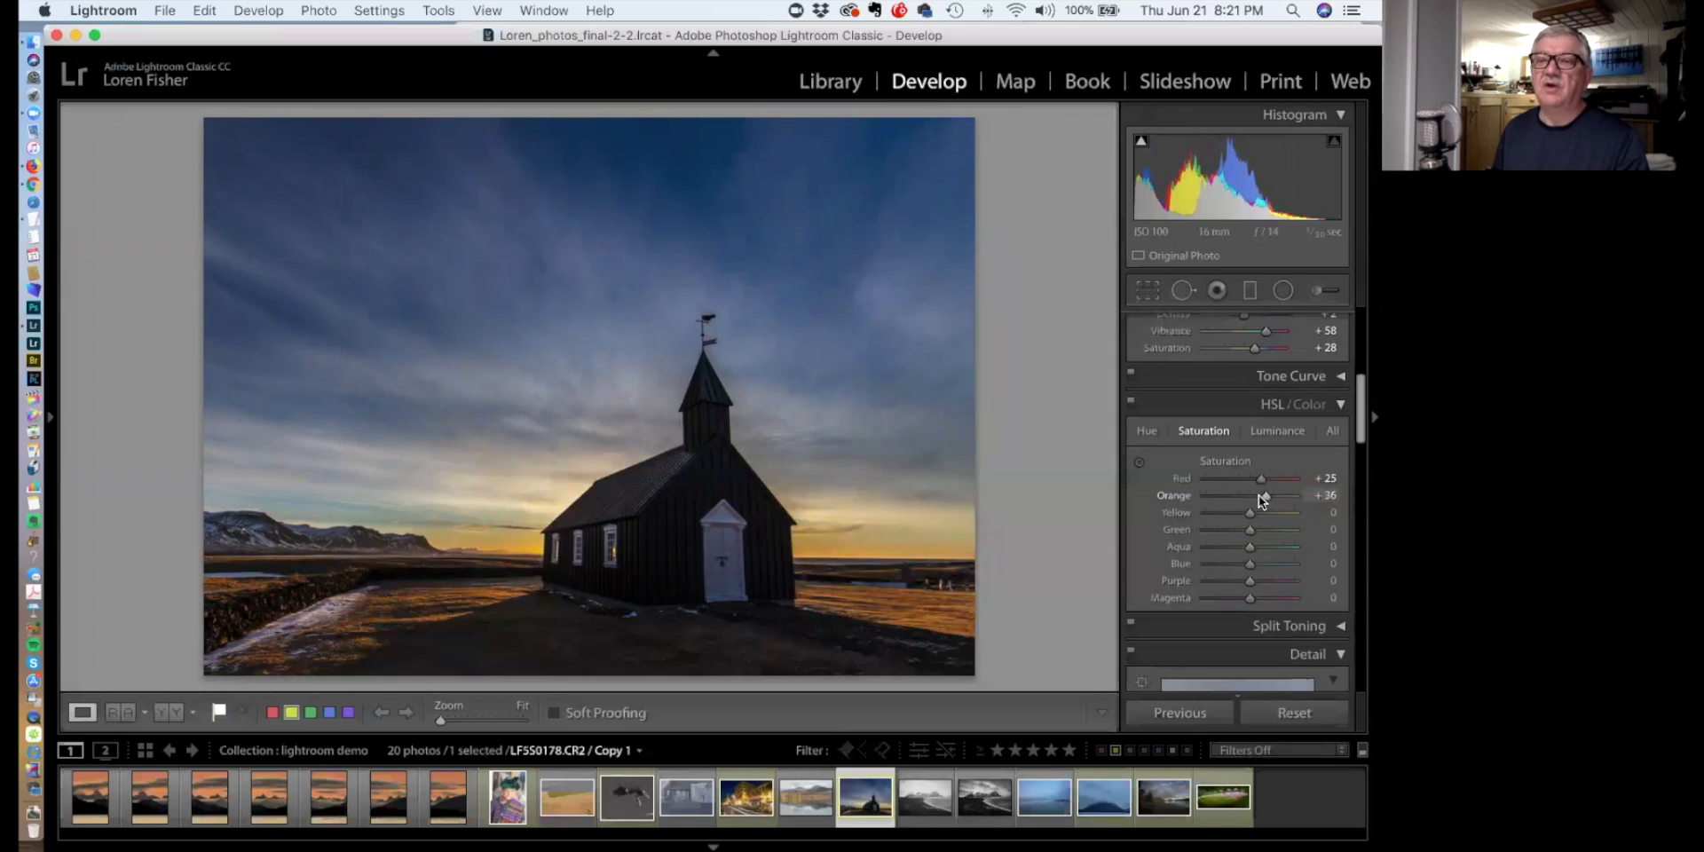
mouse_move(1255, 349)
mouse_down()
mouse_move(1287, 350)
mouse_move(1207, 348)
mouse_move(1255, 348)
mouse_up()
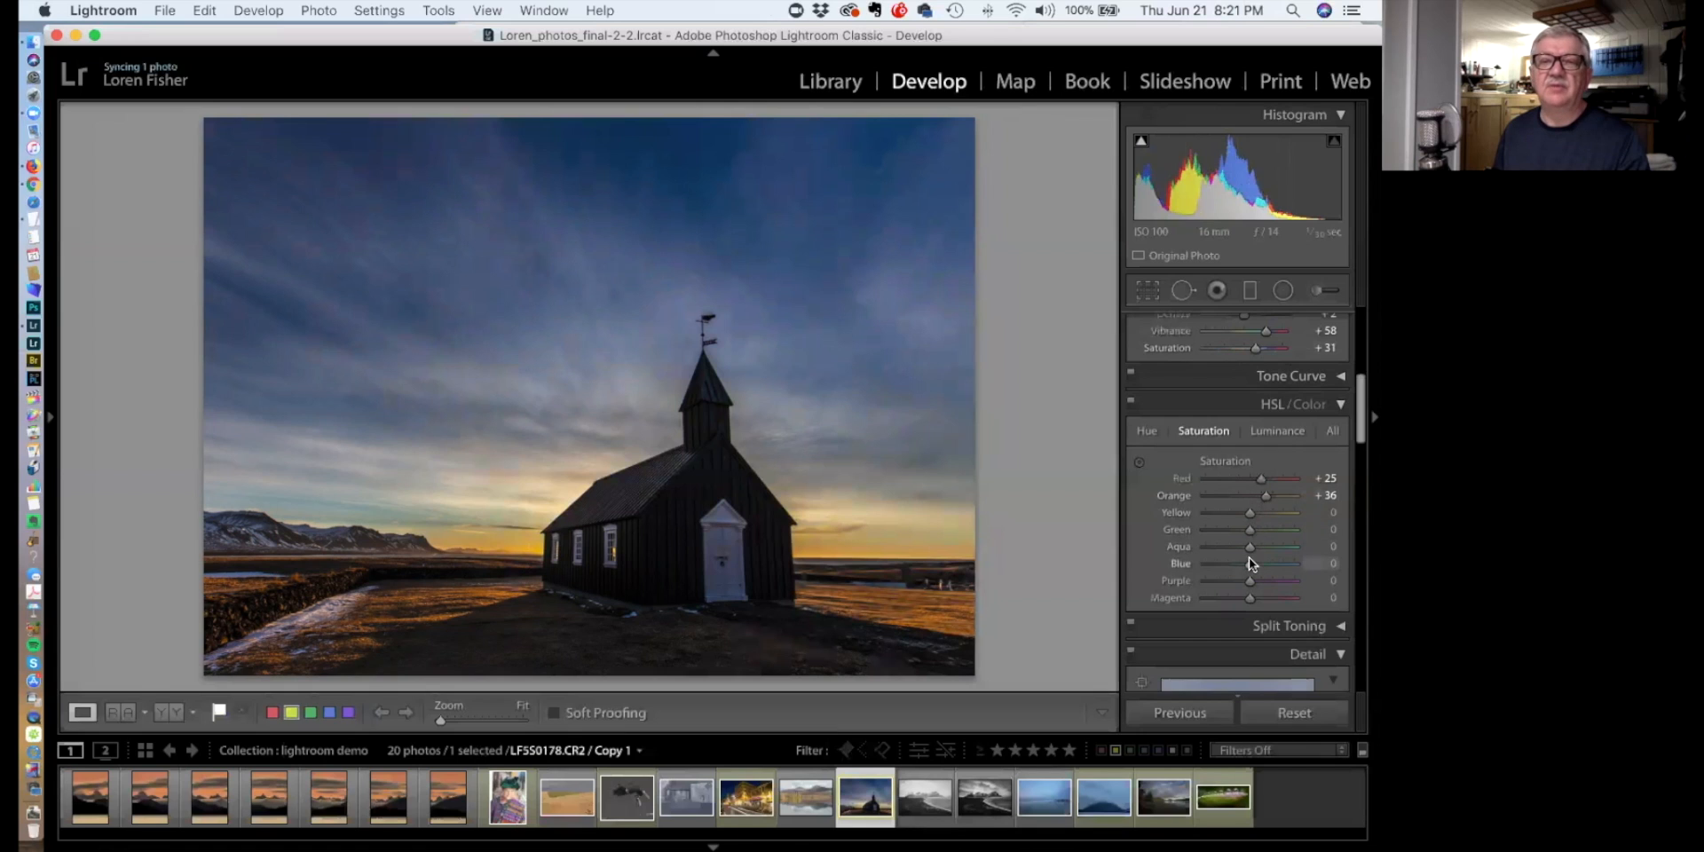
Set the church photo's HSL luminance to +28 for Orange and +62 for Blue
click(1265, 435)
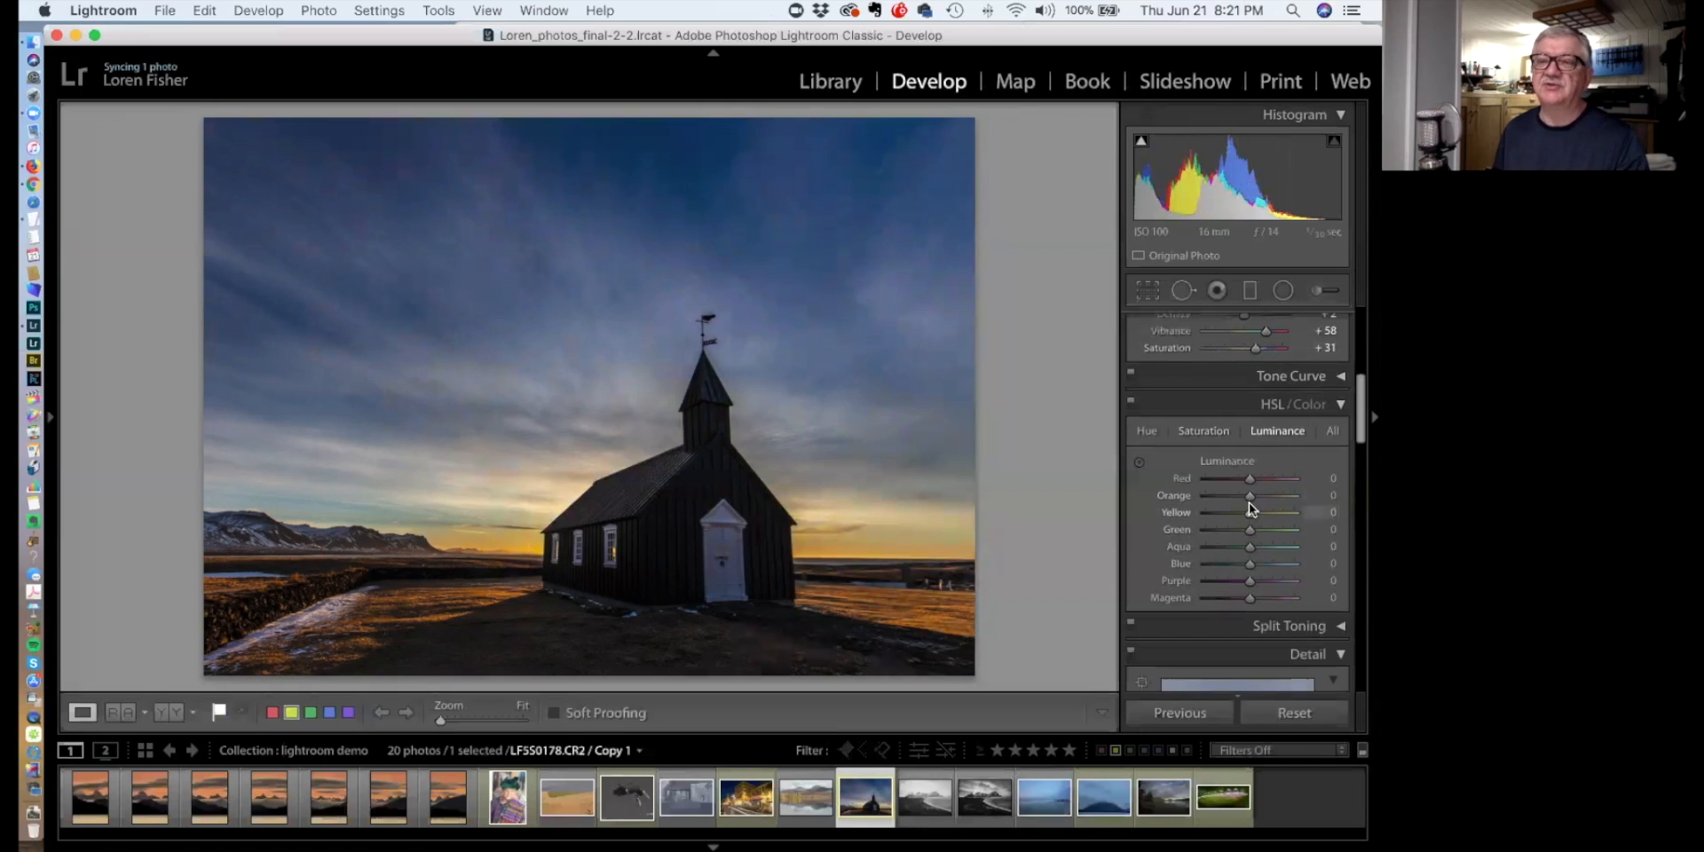
drag(1253, 499, 1260, 497)
mouse_move(1249, 563)
mouse_down()
mouse_move(1278, 563)
mouse_move(1200, 568)
mouse_move(1275, 564)
mouse_up()
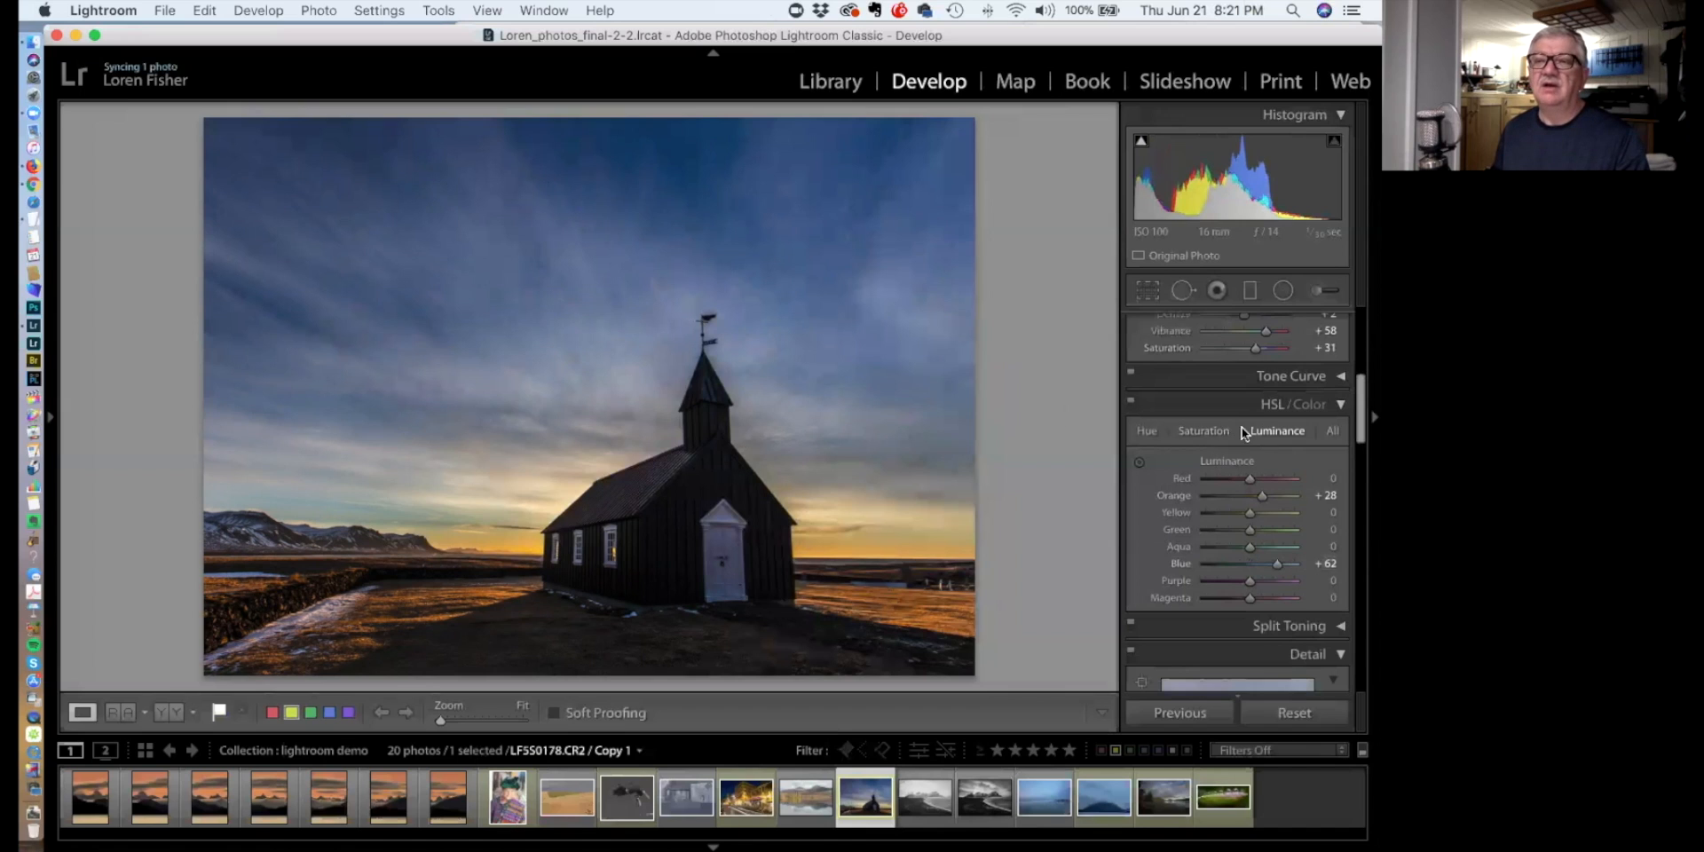
Reduce the church photo's overall Saturation to +21 and compare the edit with the Before view
scroll(1243, 422, up, 3)
drag(1255, 399, 1252, 403)
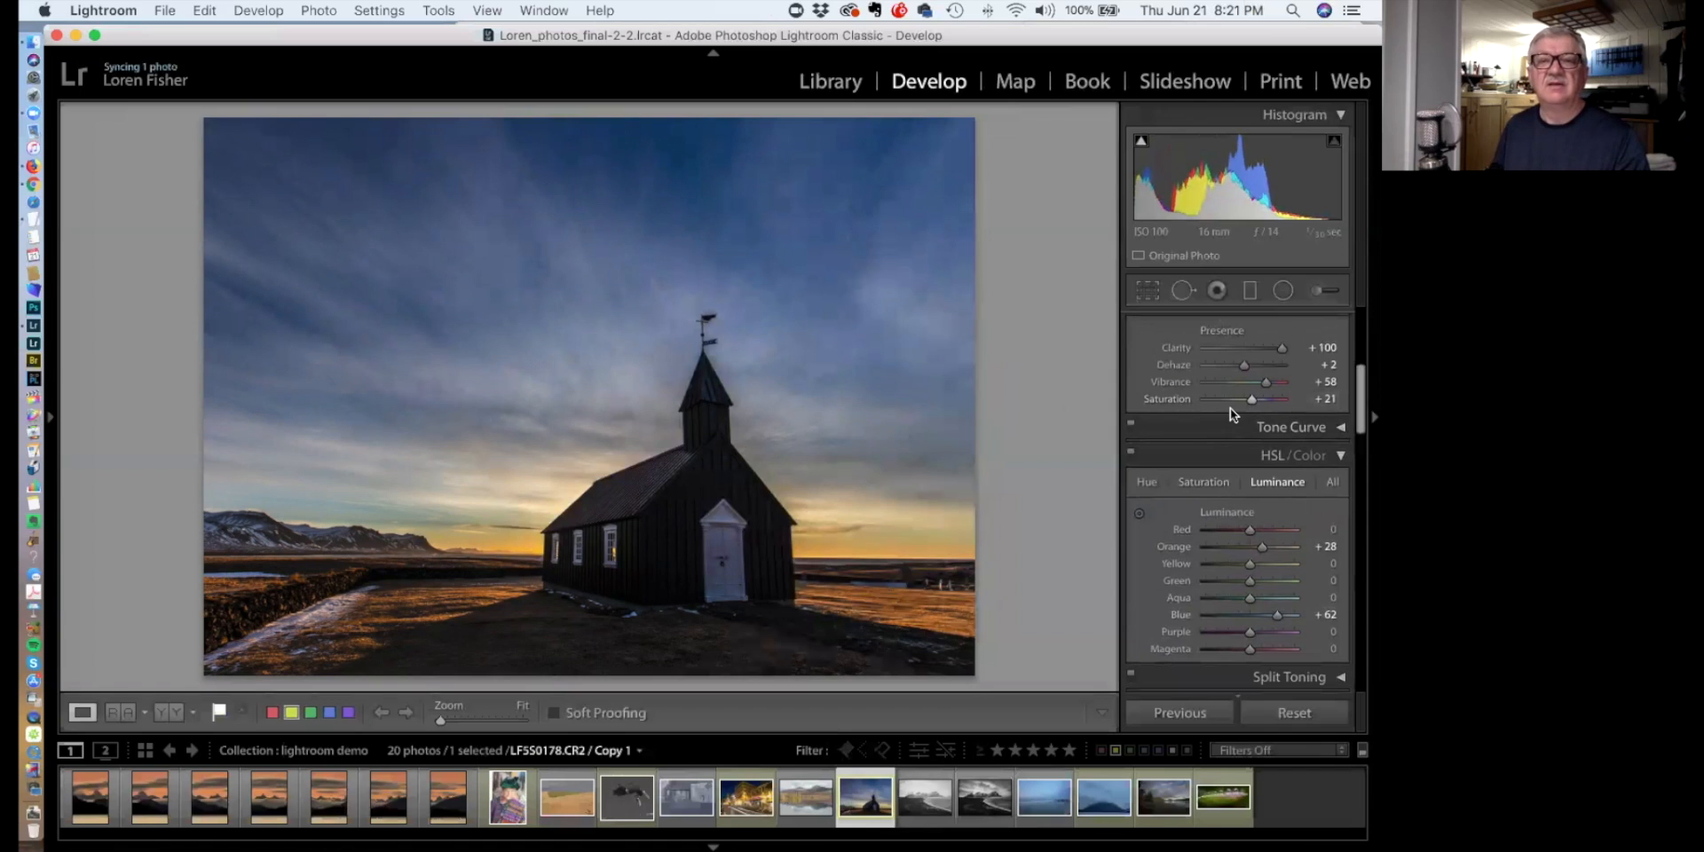
key(backslash)
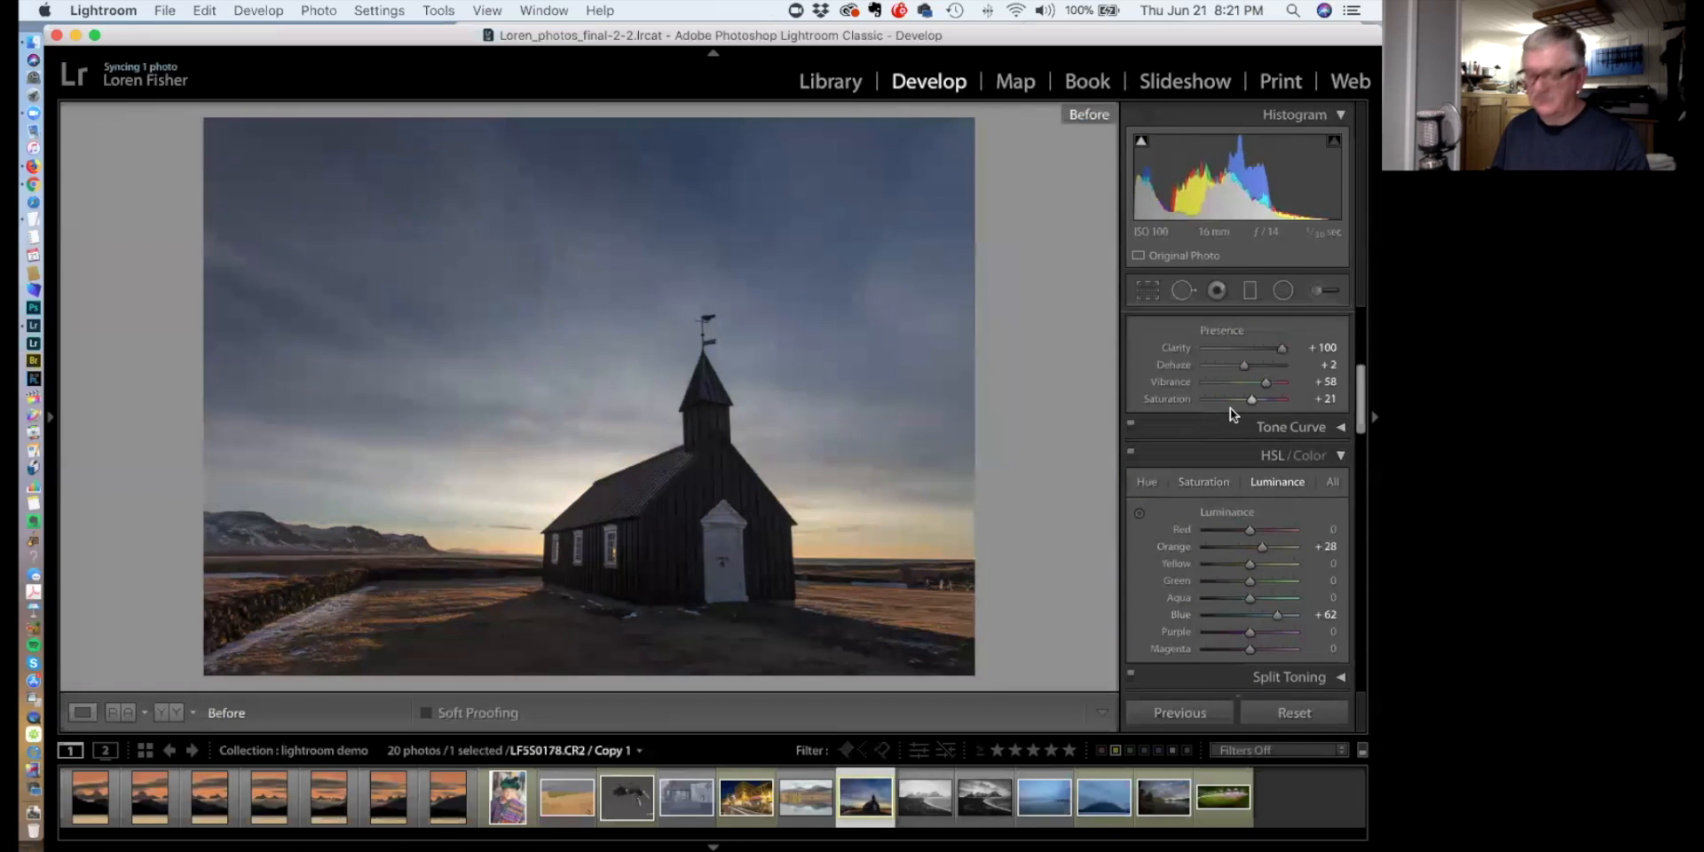
key(backslash)
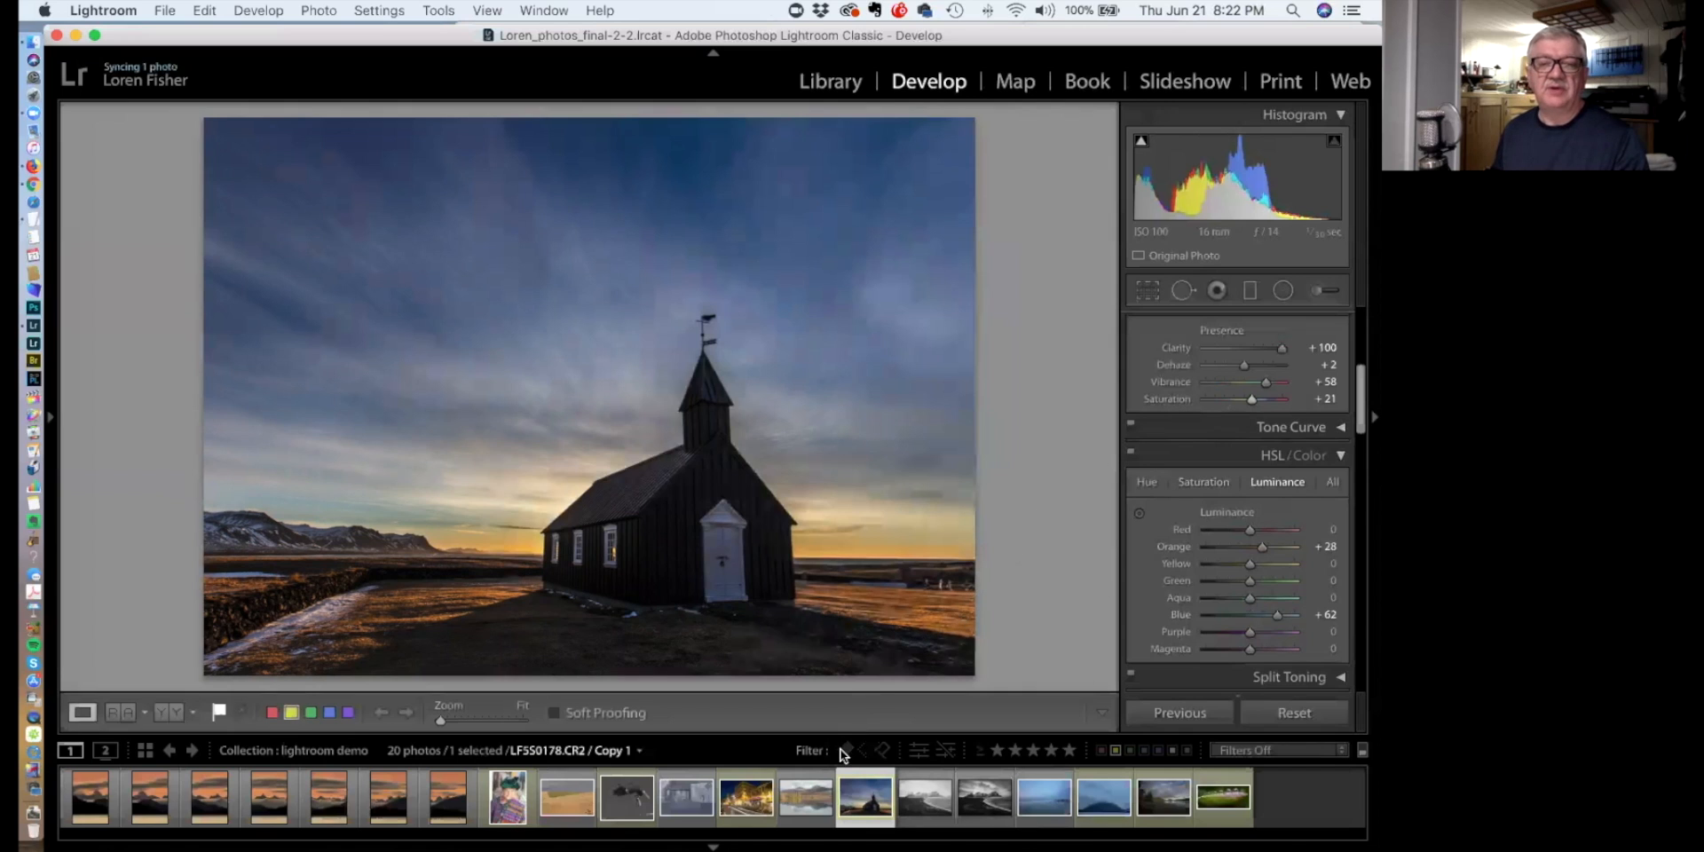
Open the wheat field photo and crop it to a wide panorama with unlocked aspect, trimming some sky and much of the foreground
click(586, 796)
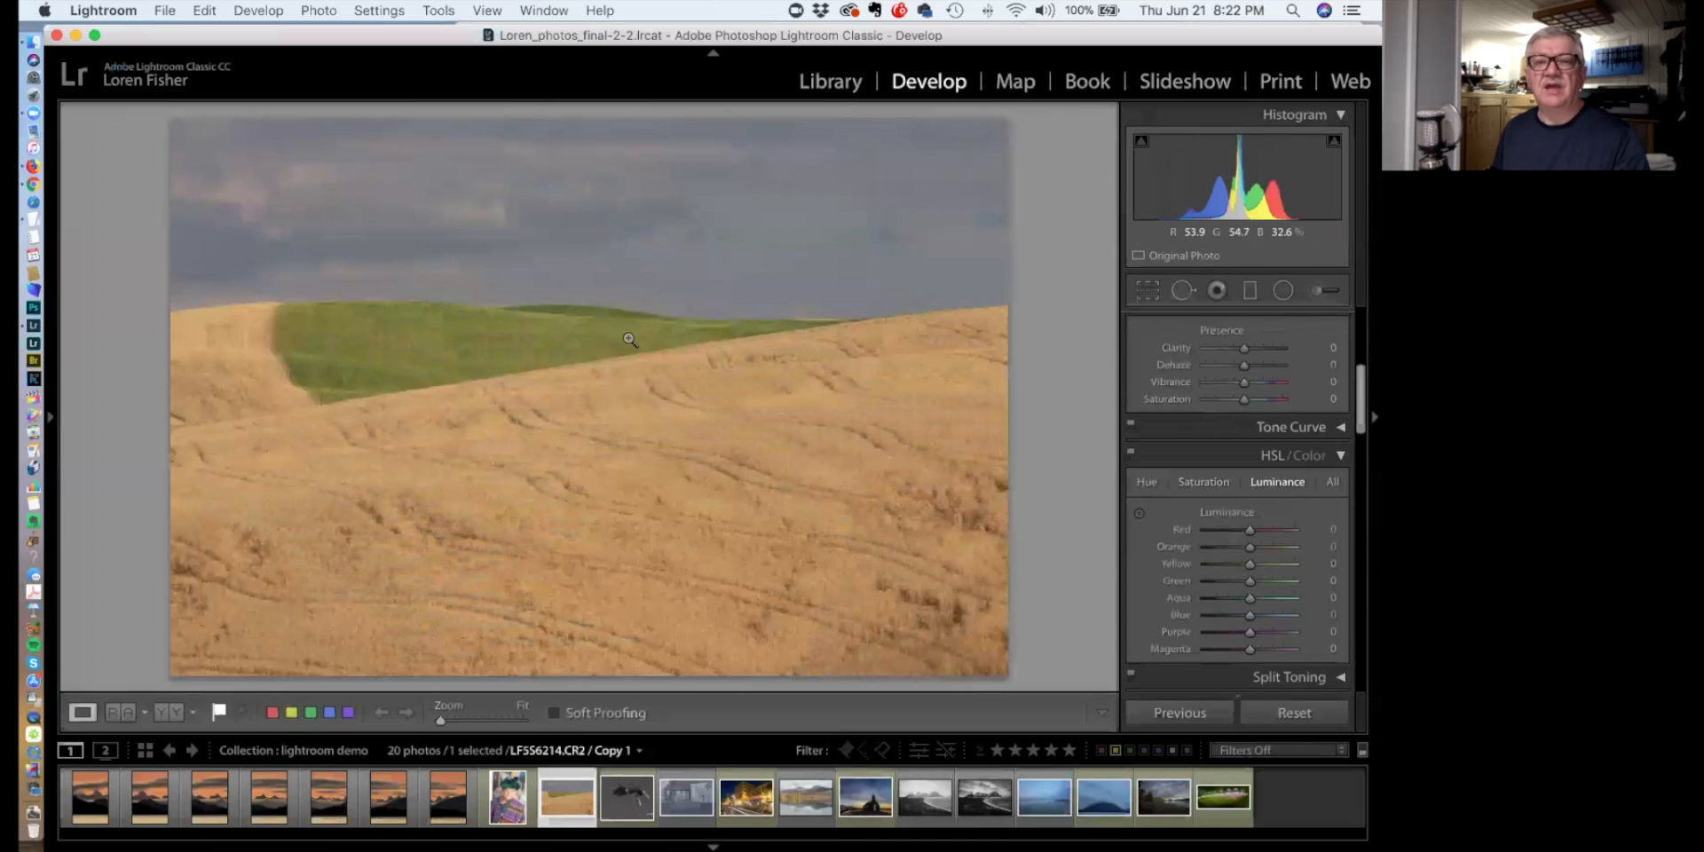
click(1148, 291)
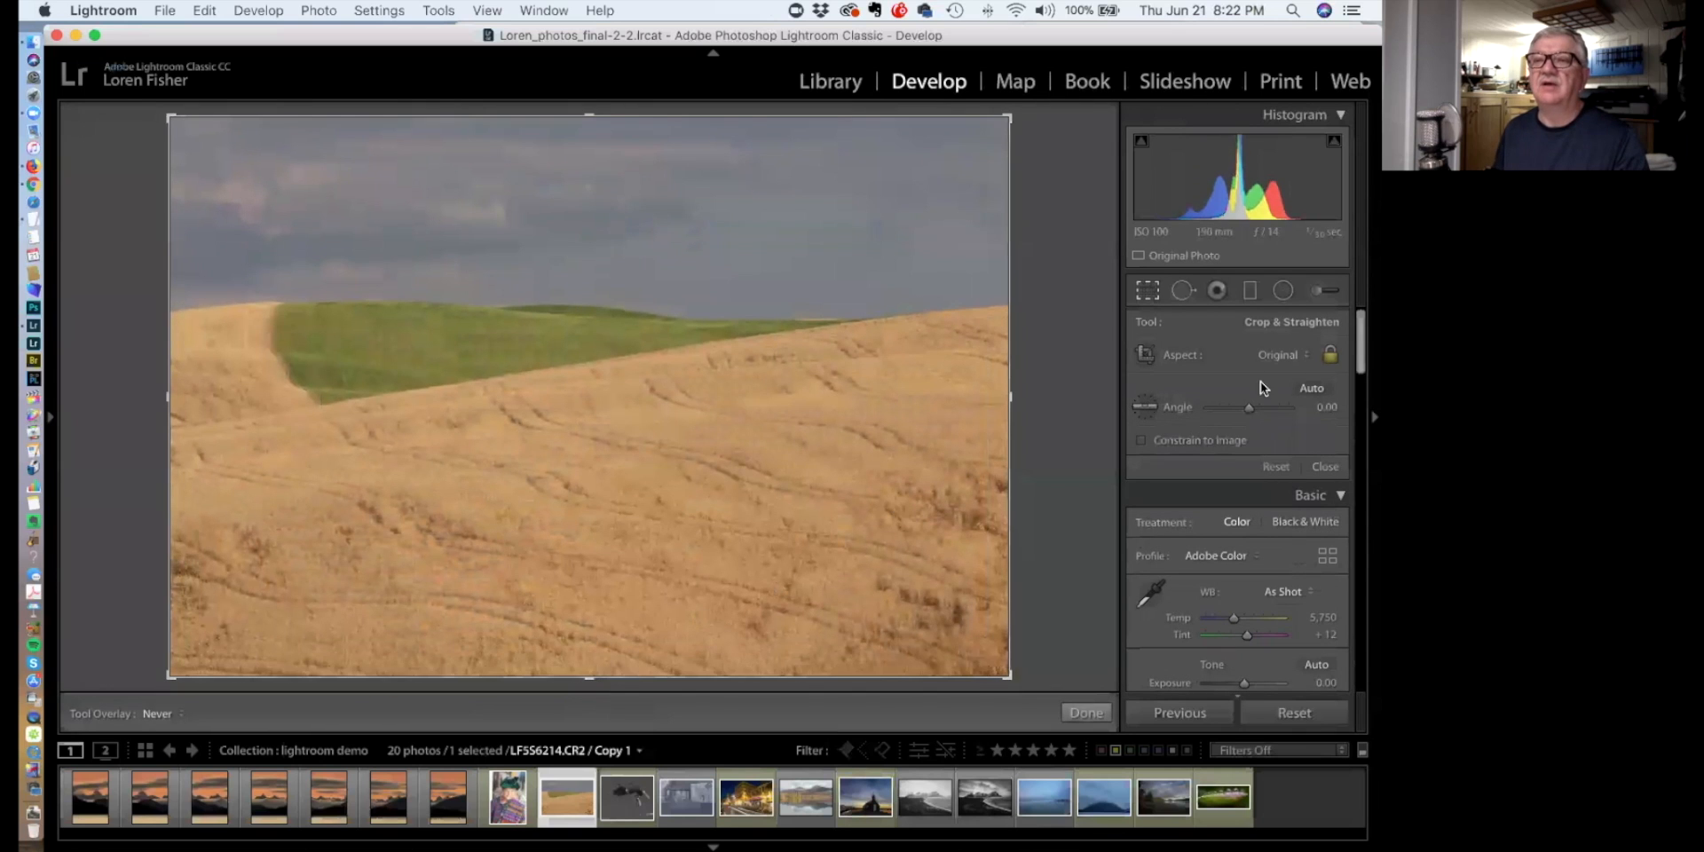
click(1330, 355)
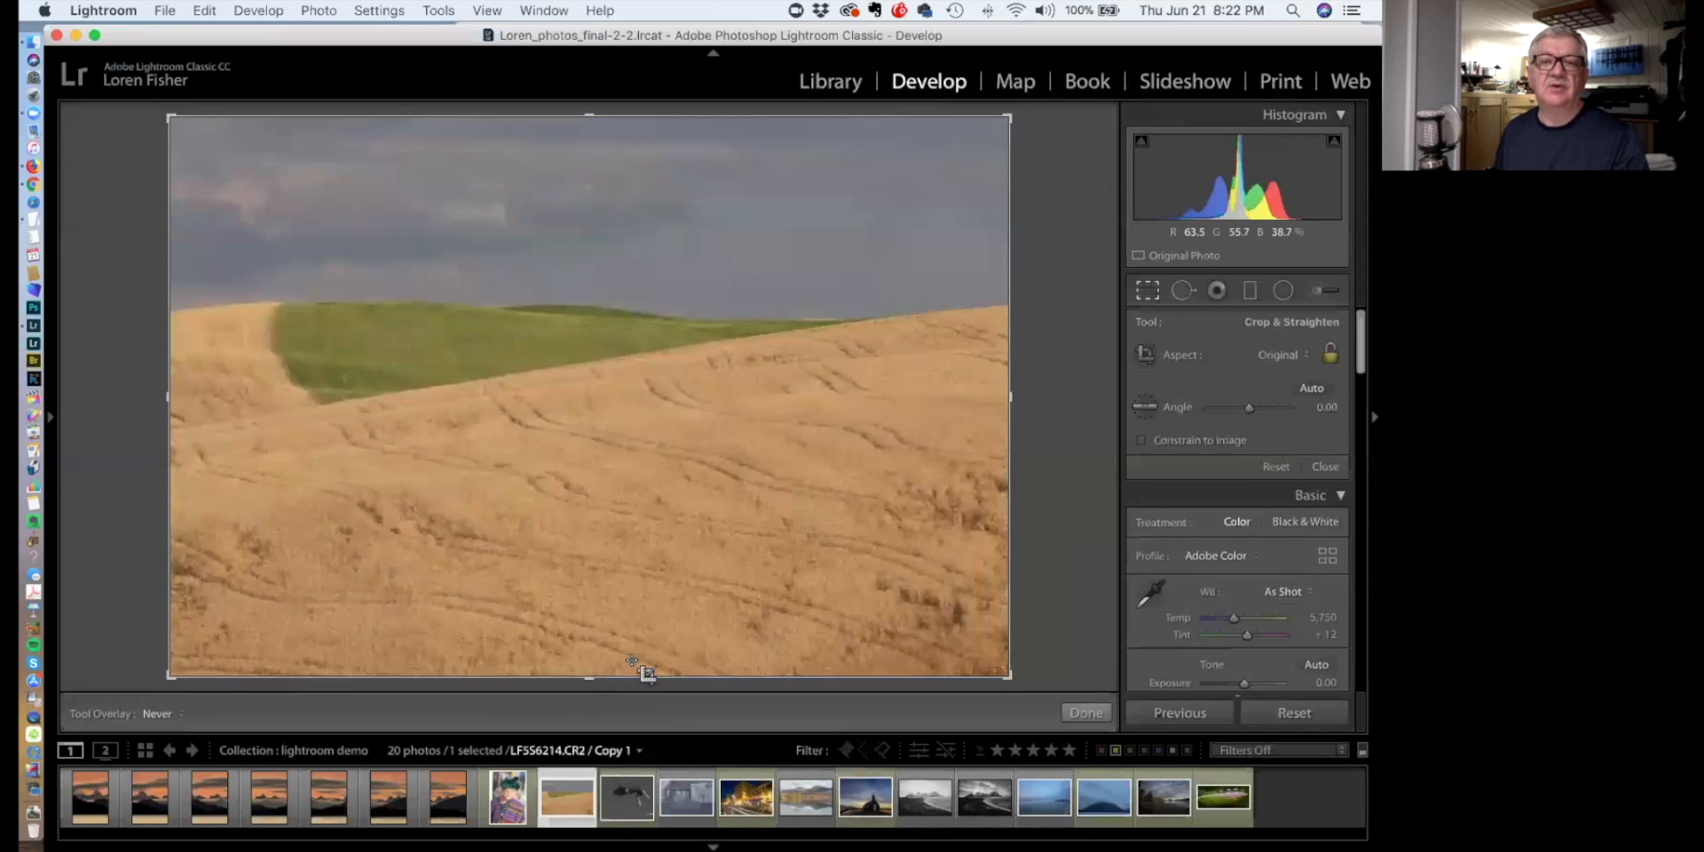
drag(586, 678, 587, 577)
drag(585, 216, 583, 256)
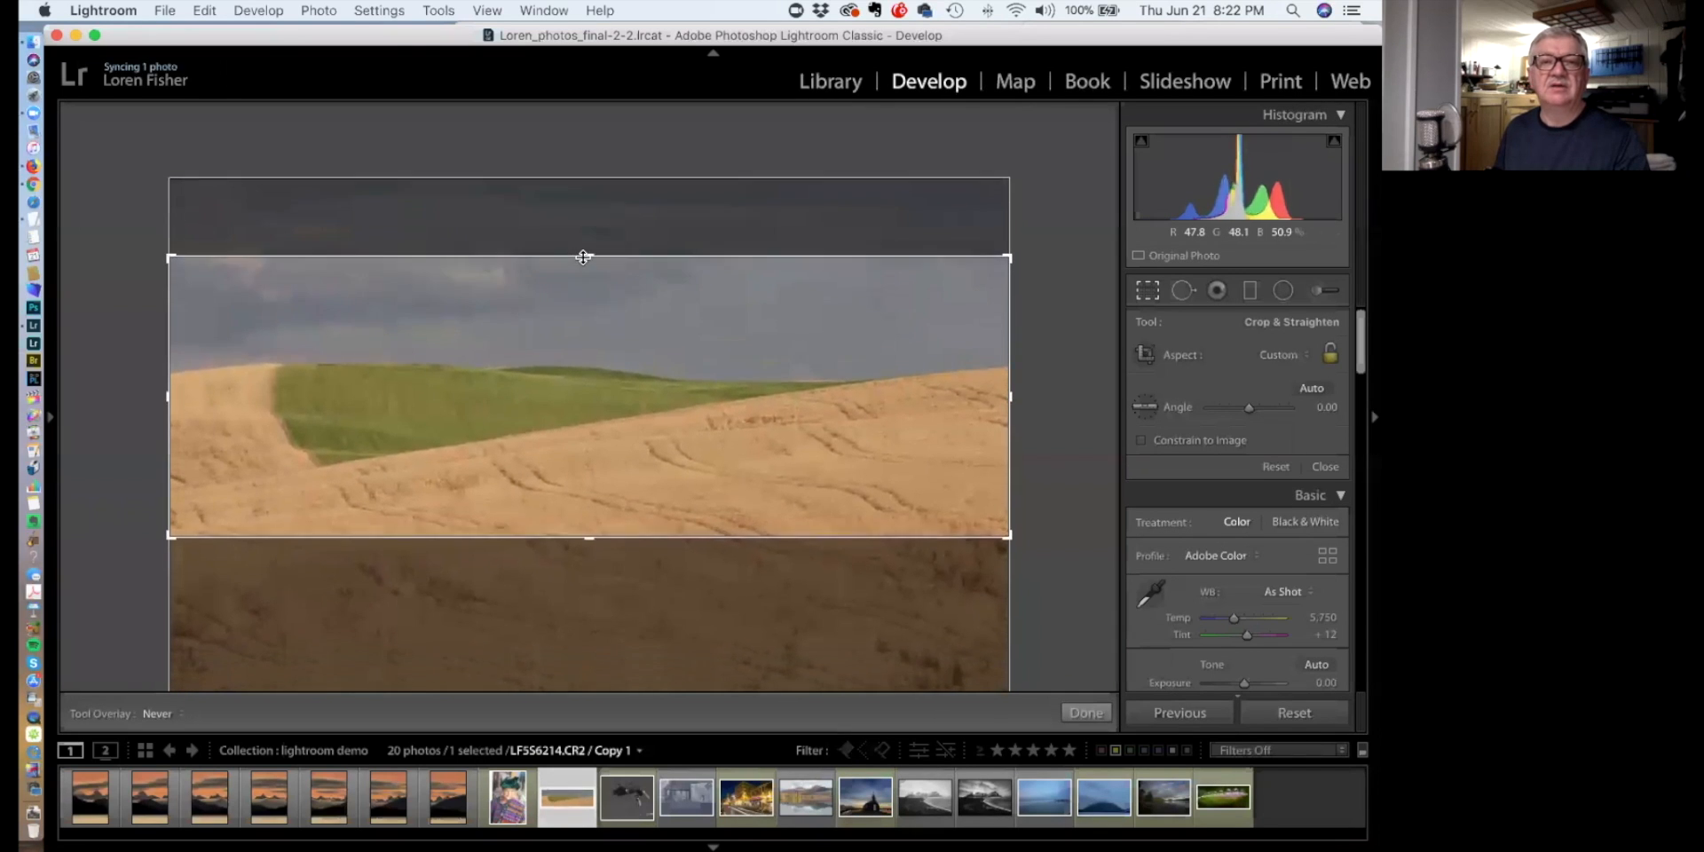
key(Return)
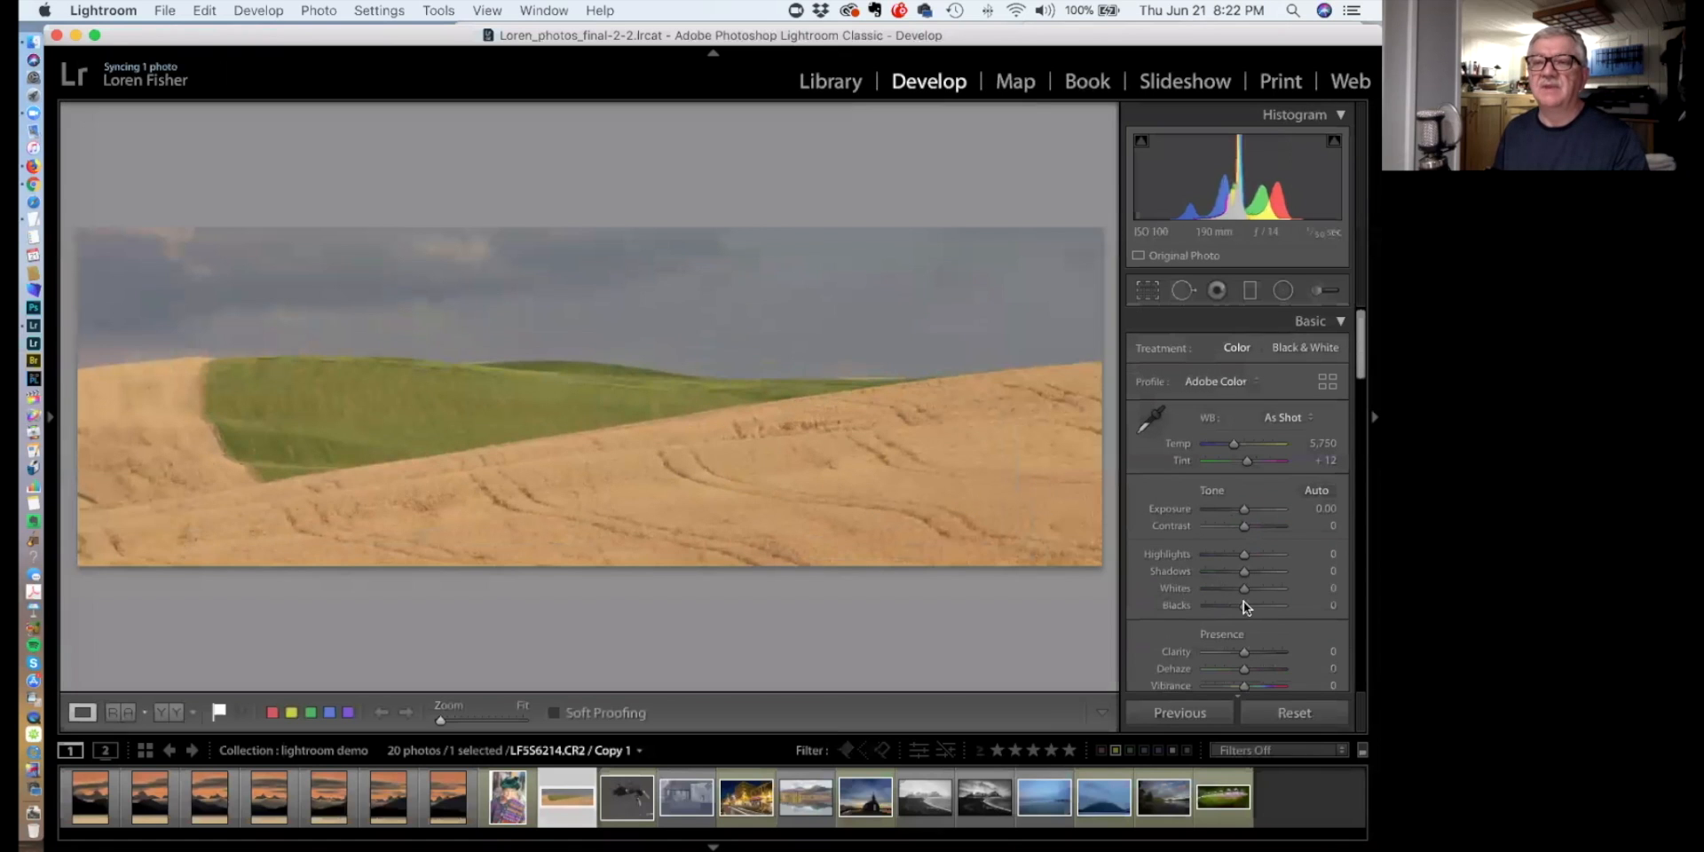
Set the wheat field photo's Blacks to -21, Clarity to +69, Dehaze to +16, Vibrance to +34 and Saturation to +12
scroll(1246, 530, down, 3)
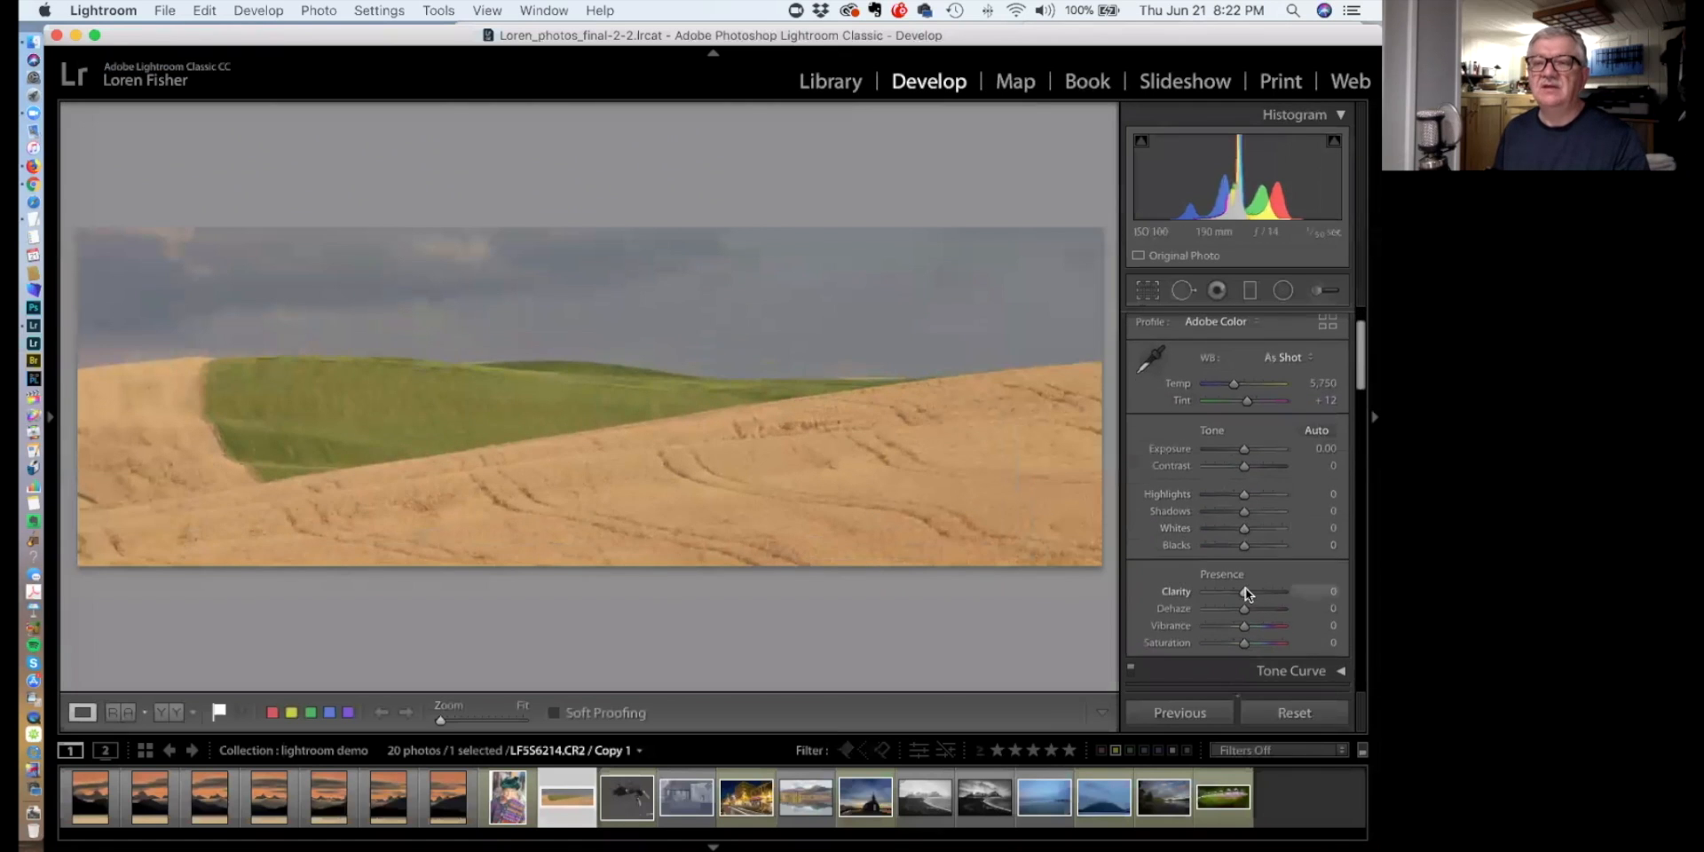
drag(1243, 546, 1248, 640)
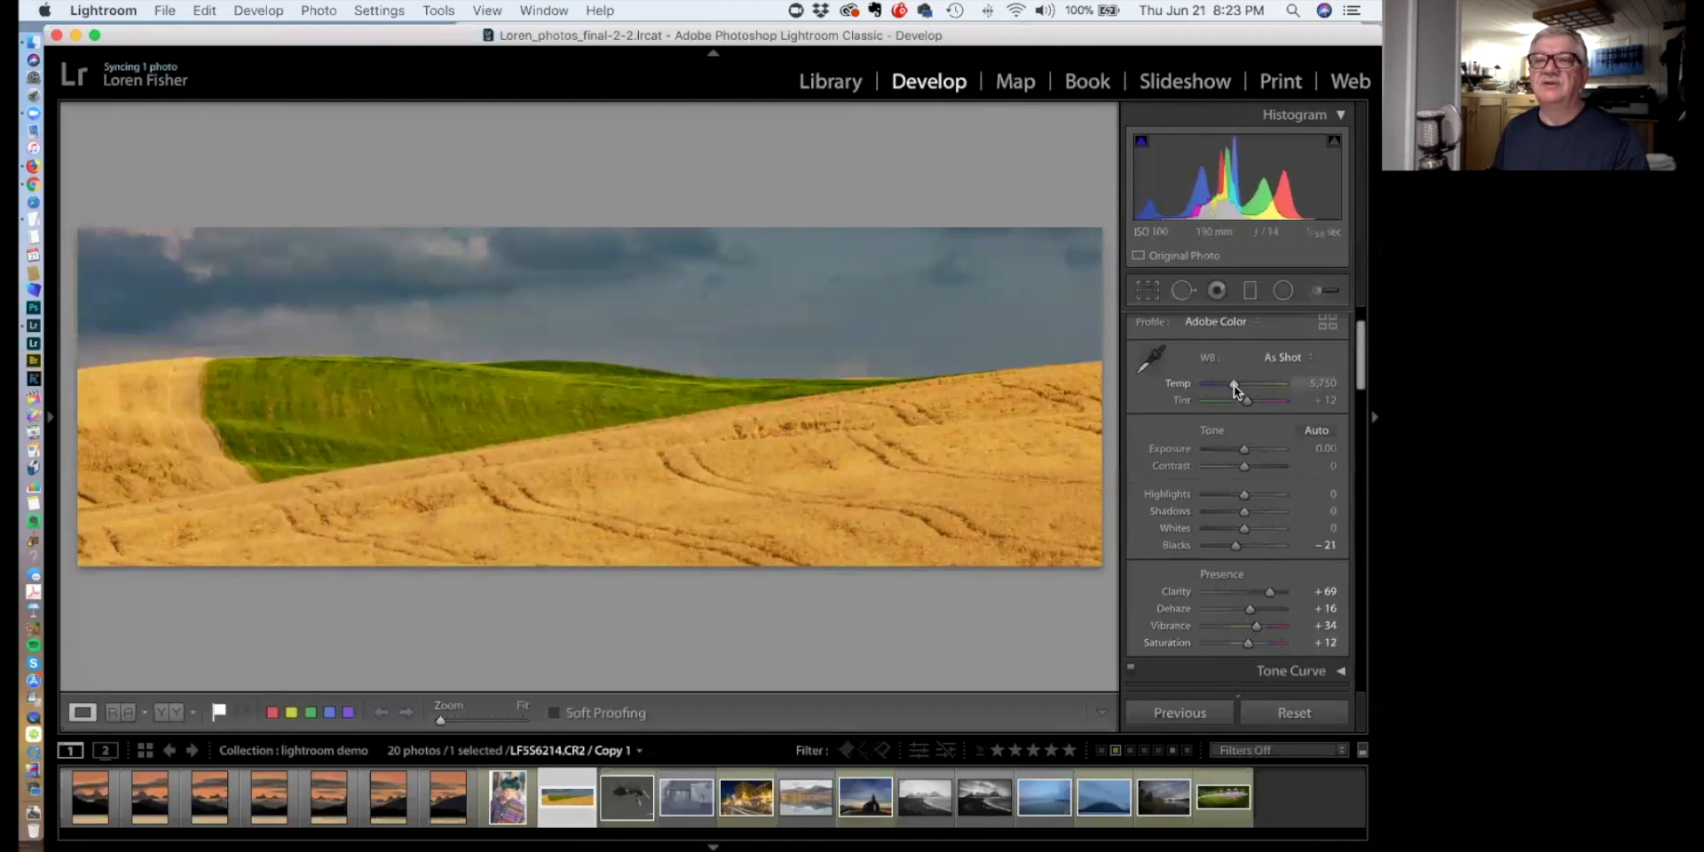
Try warmer color temperatures on the wheat field photo and reset Temp to its original value
scroll(1235, 387, up, 3)
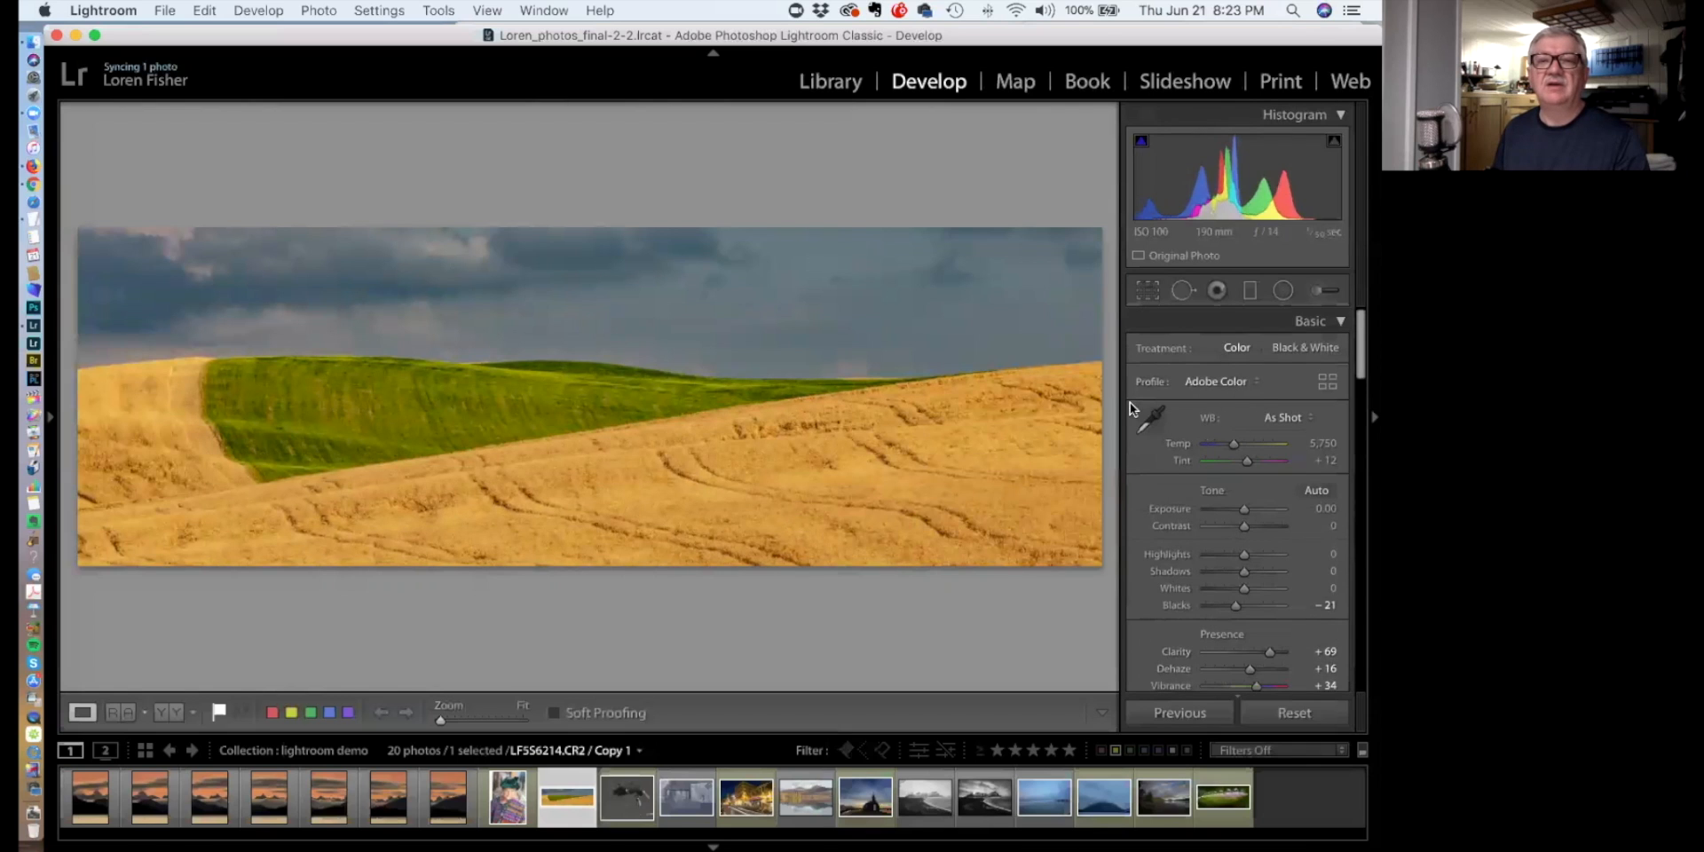
mouse_move(1235, 441)
mouse_down()
mouse_move(1217, 442)
mouse_move(1256, 445)
mouse_up()
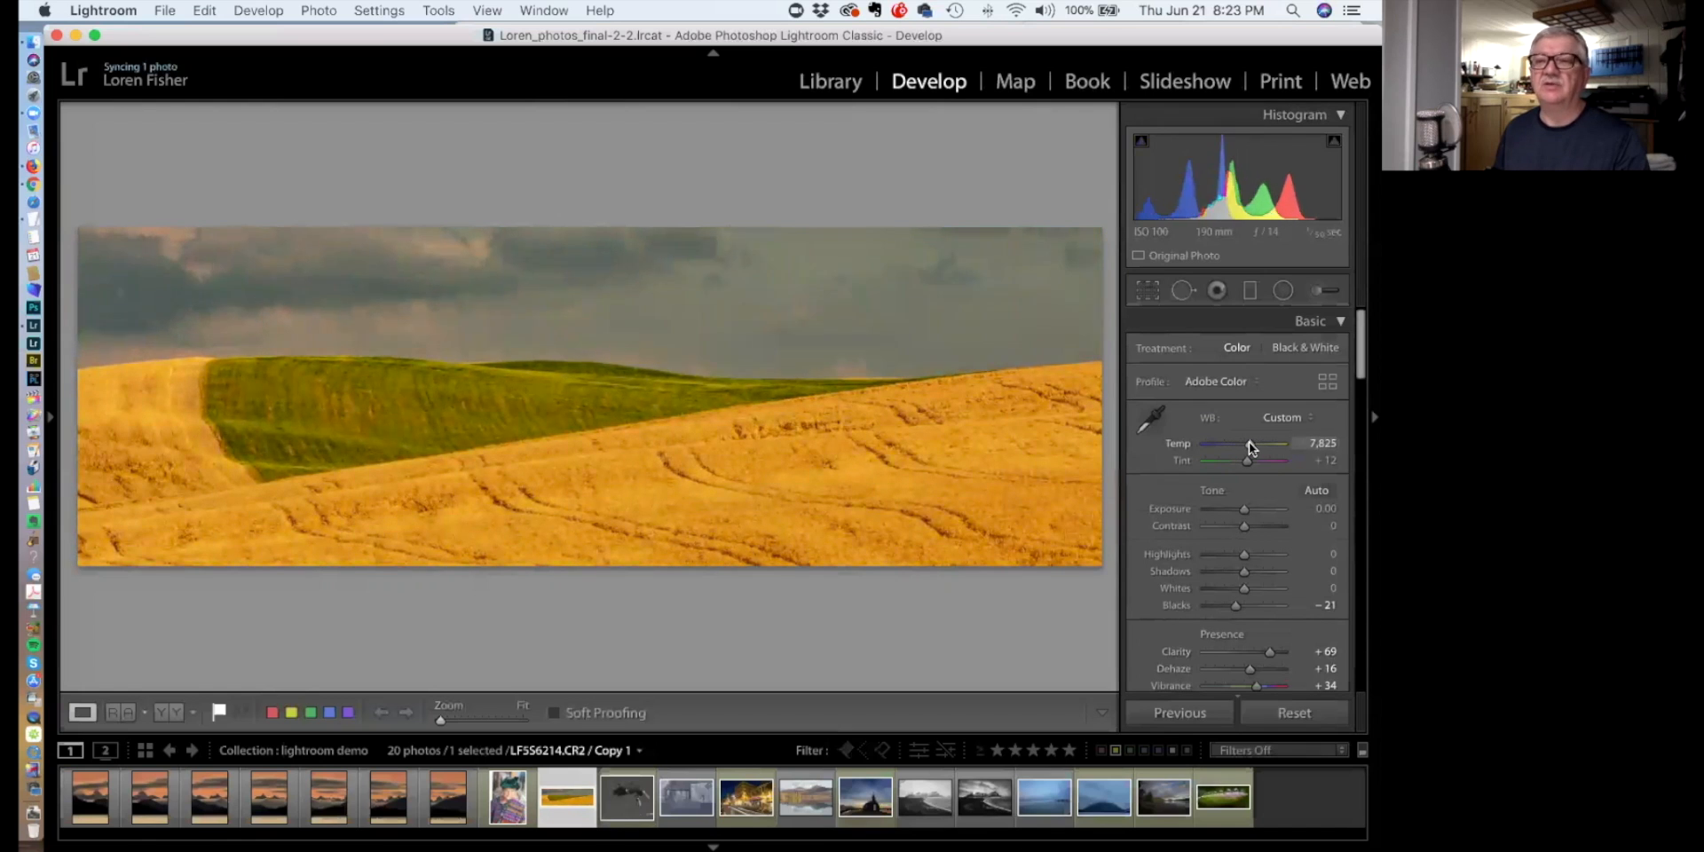
drag(1240, 446, 1240, 446)
double_click(1185, 446)
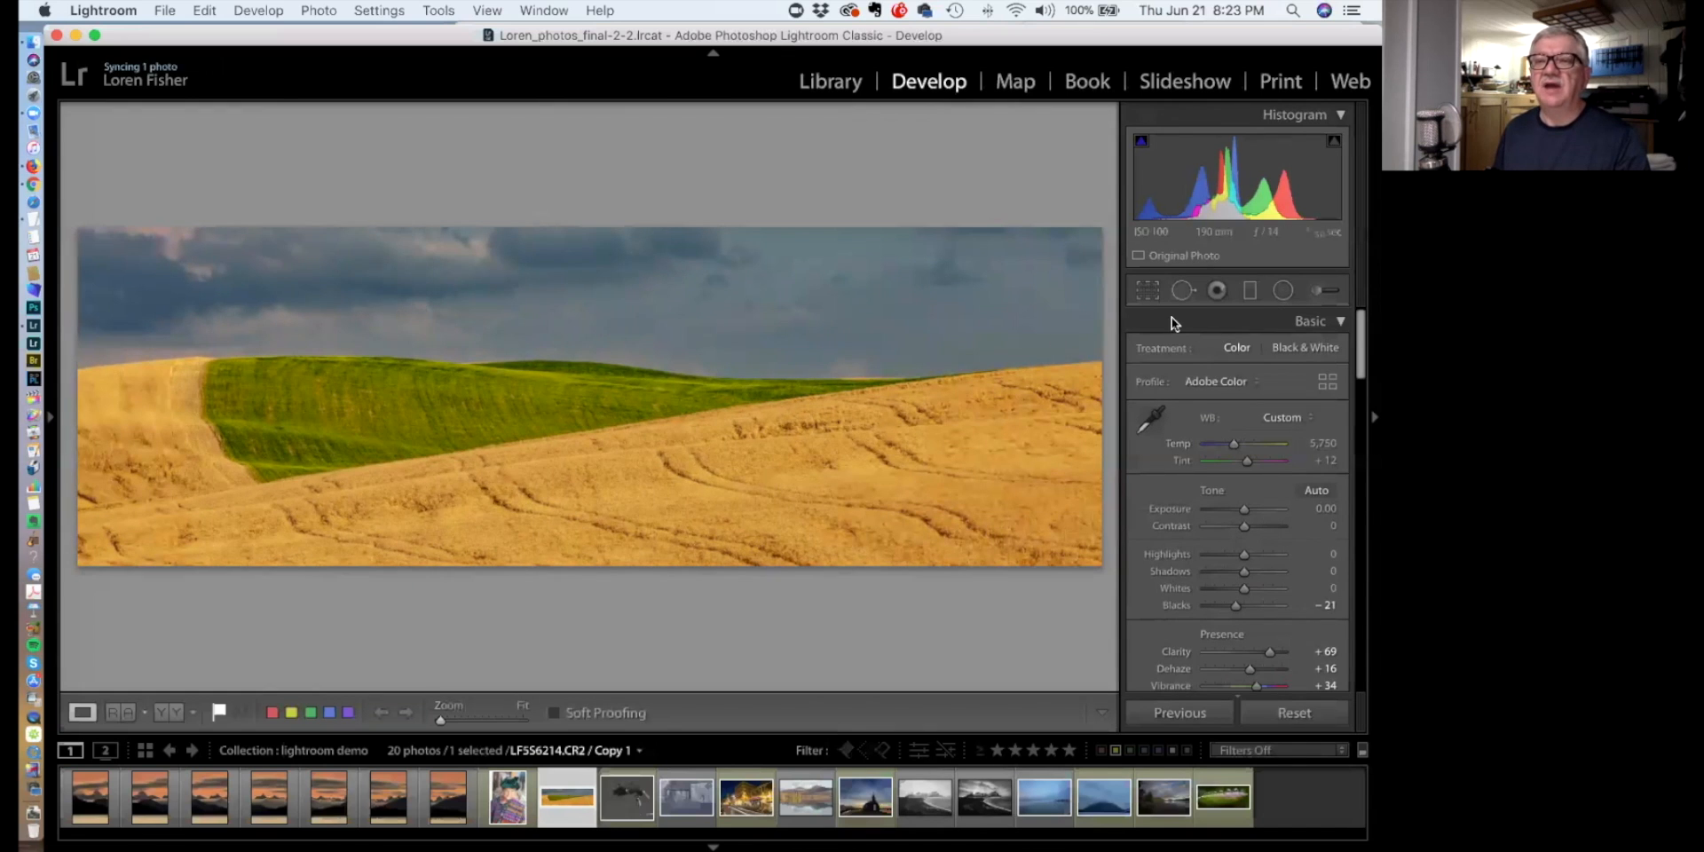
Add a graduated filter running from the sky down to the hills on the wheat field photo and check its mask overlay
click(1249, 291)
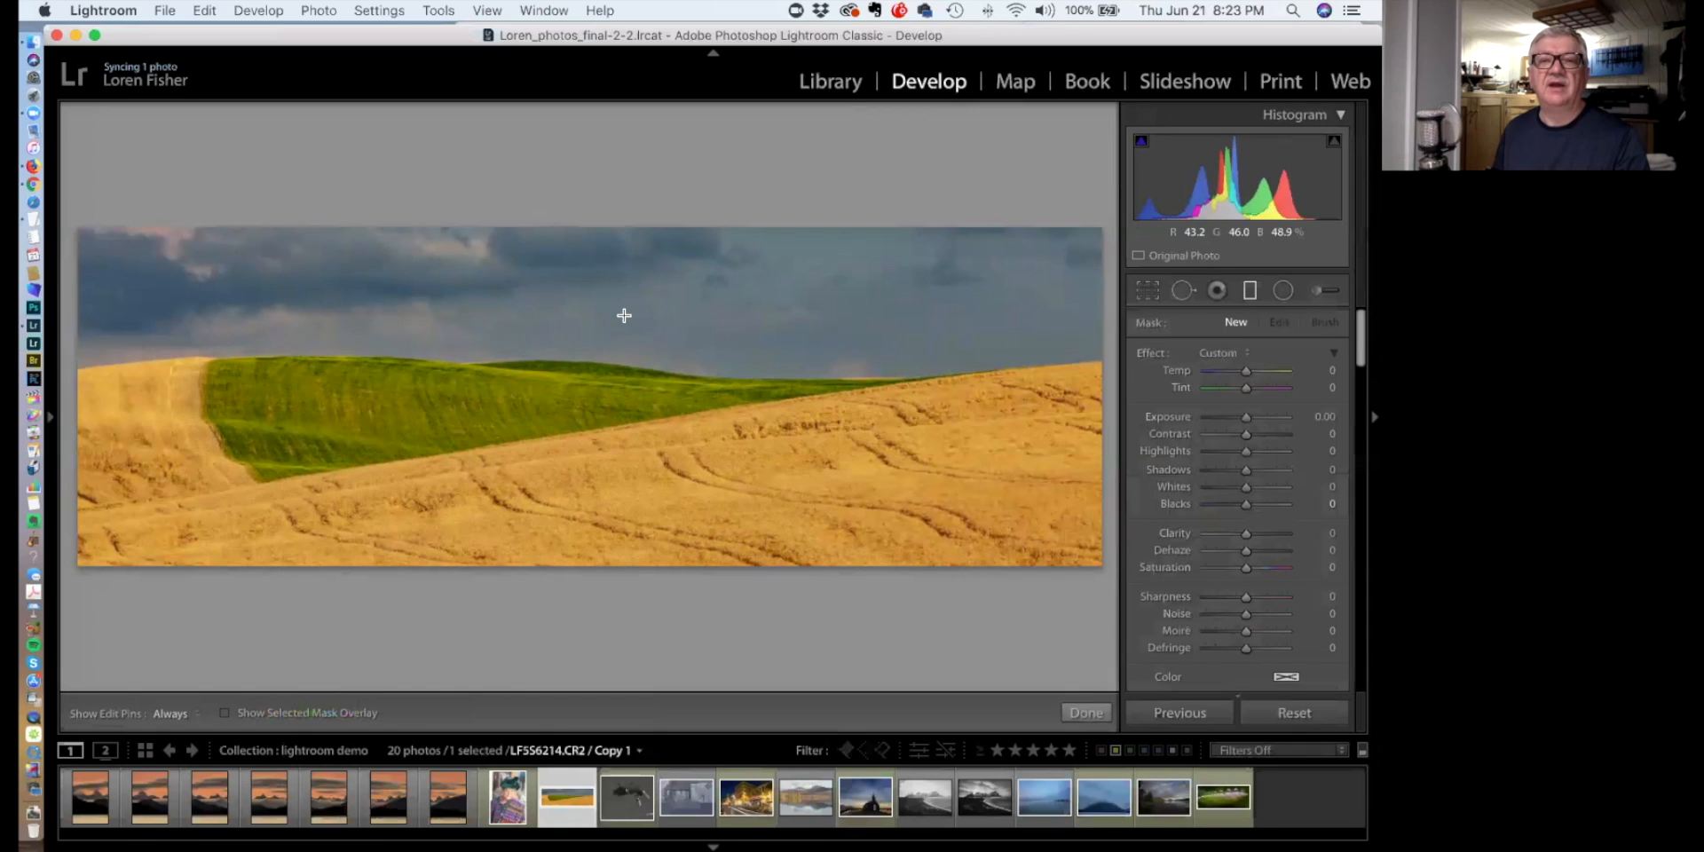
drag(614, 310, 612, 448)
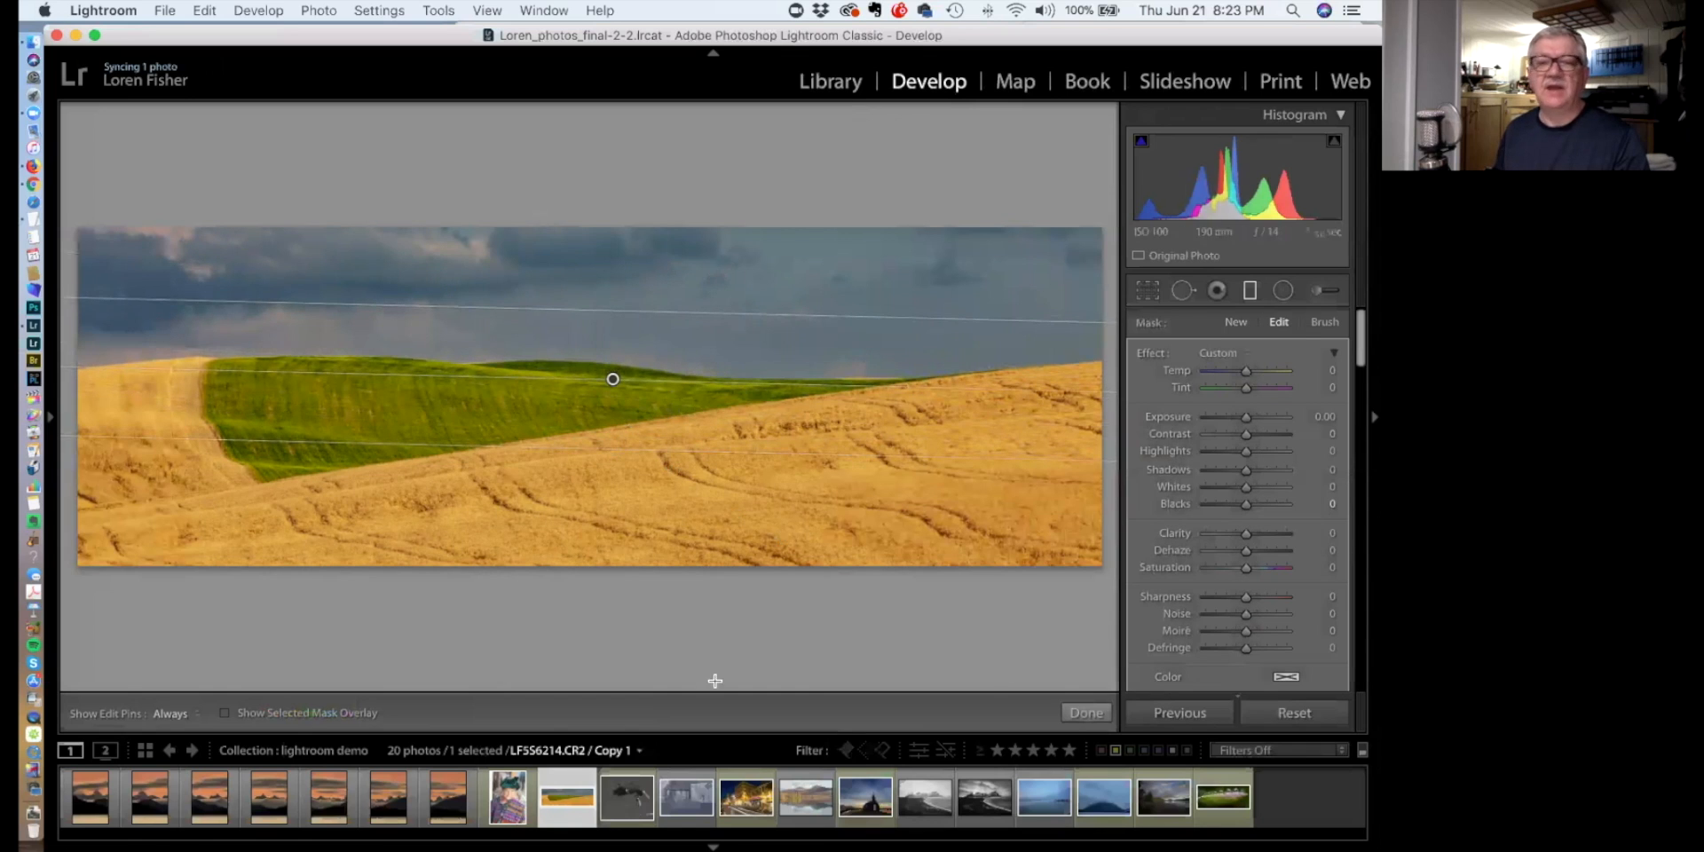
click(223, 712)
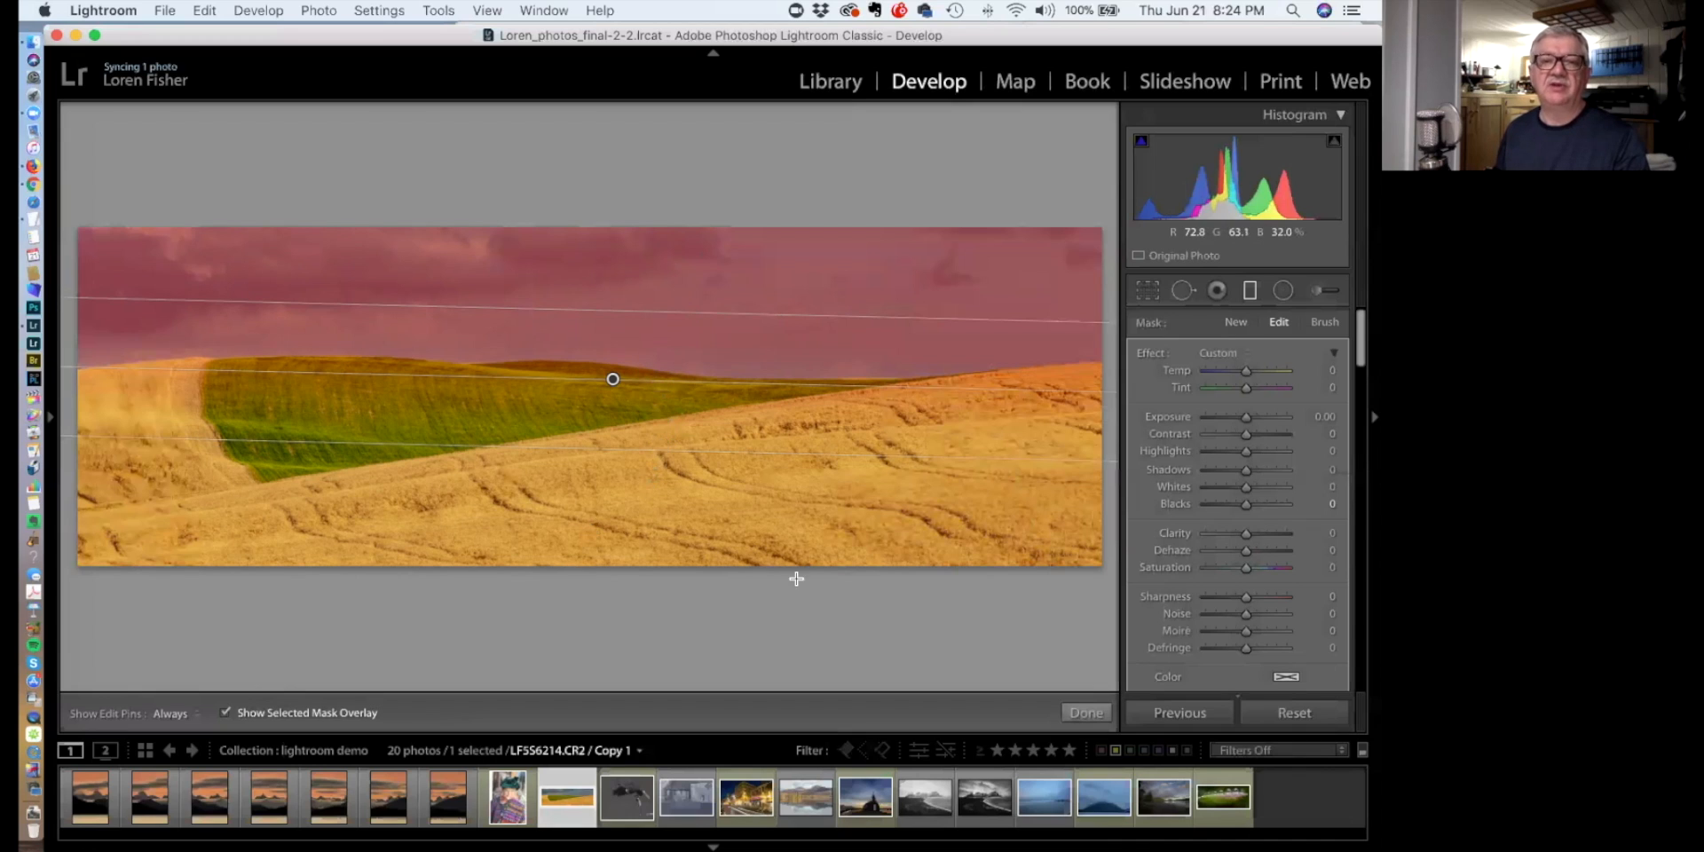
click(226, 713)
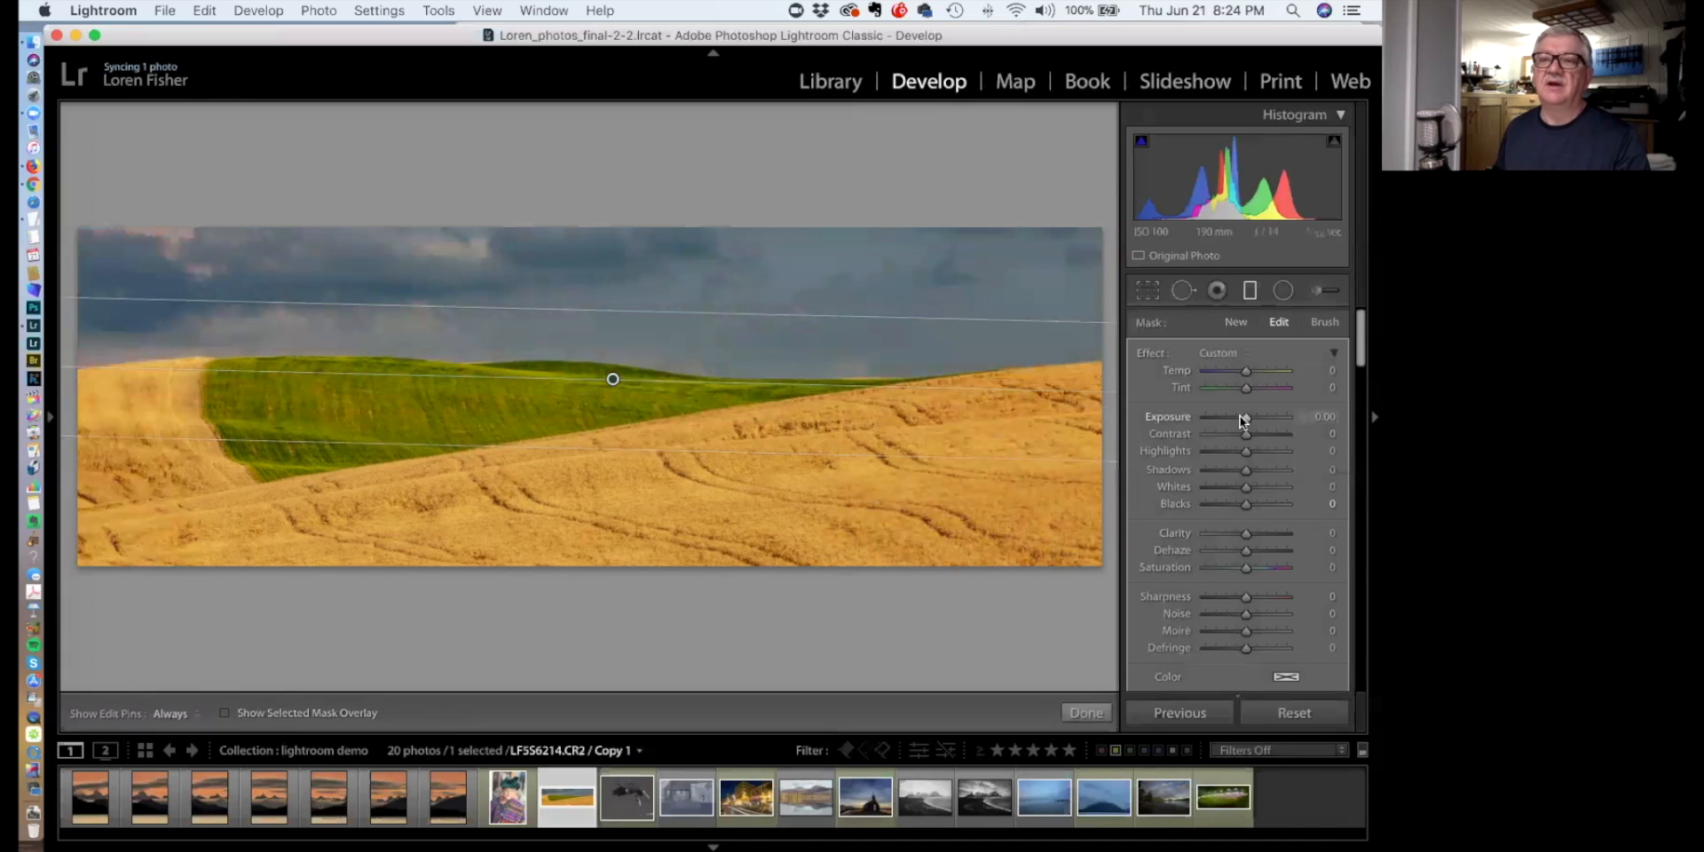
Try the graduated filter's Exposure at -4.00 while adjusting the gradient's position over the hills, and reset Exposure to 0
drag(1243, 417, 1186, 428)
mouse_move(884, 469)
mouse_down()
mouse_move(854, 553)
mouse_move(882, 331)
mouse_move(871, 506)
mouse_move(880, 454)
mouse_up()
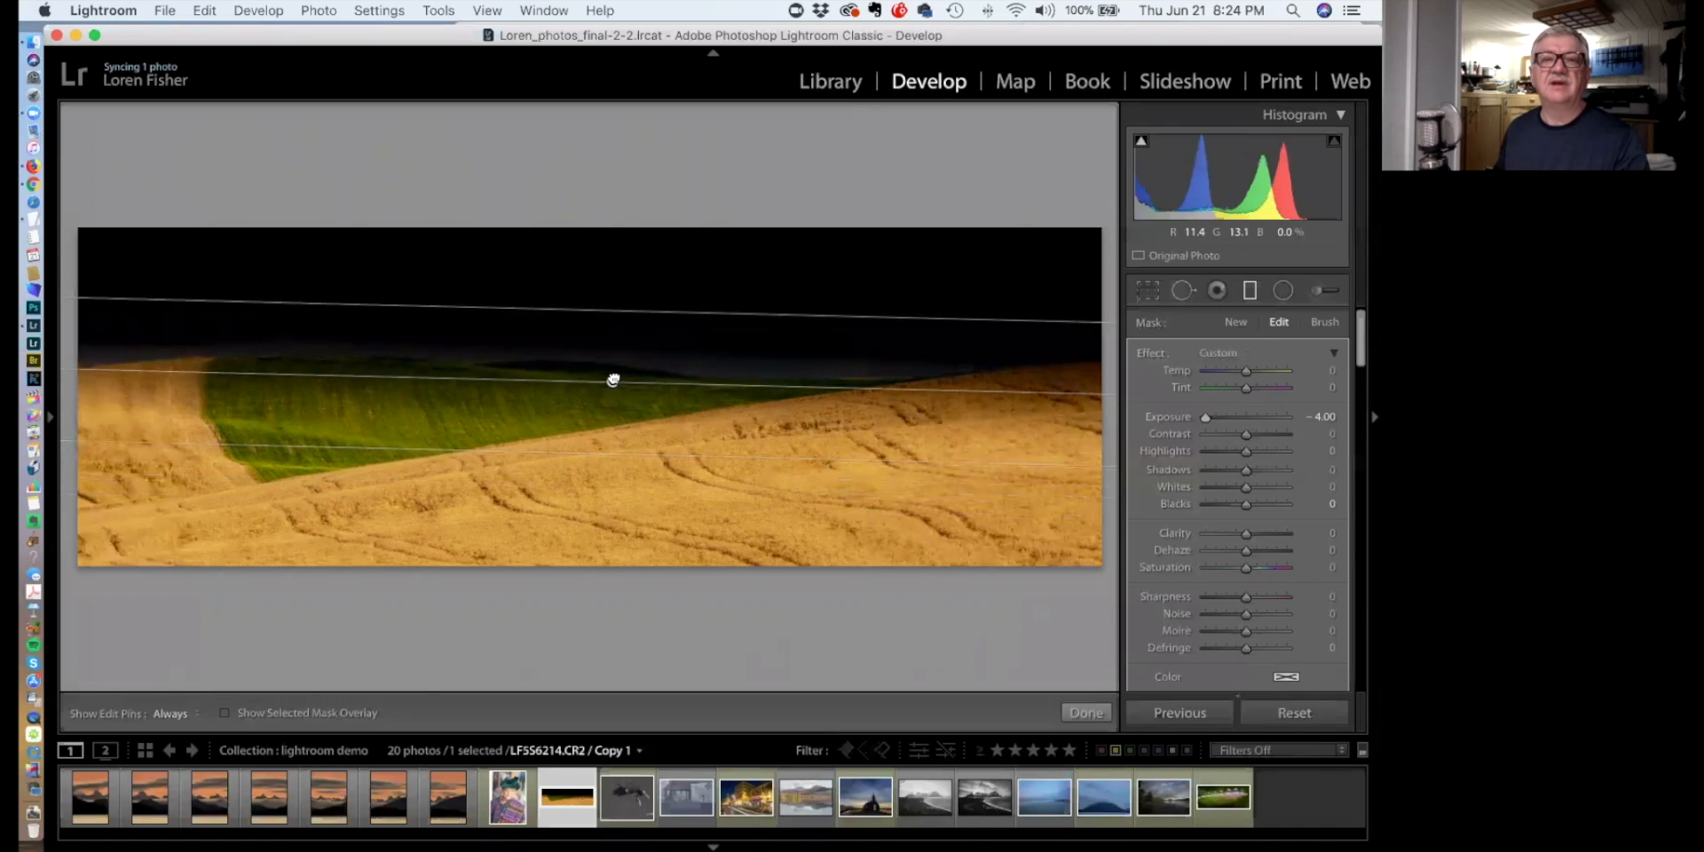
drag(612, 380, 613, 372)
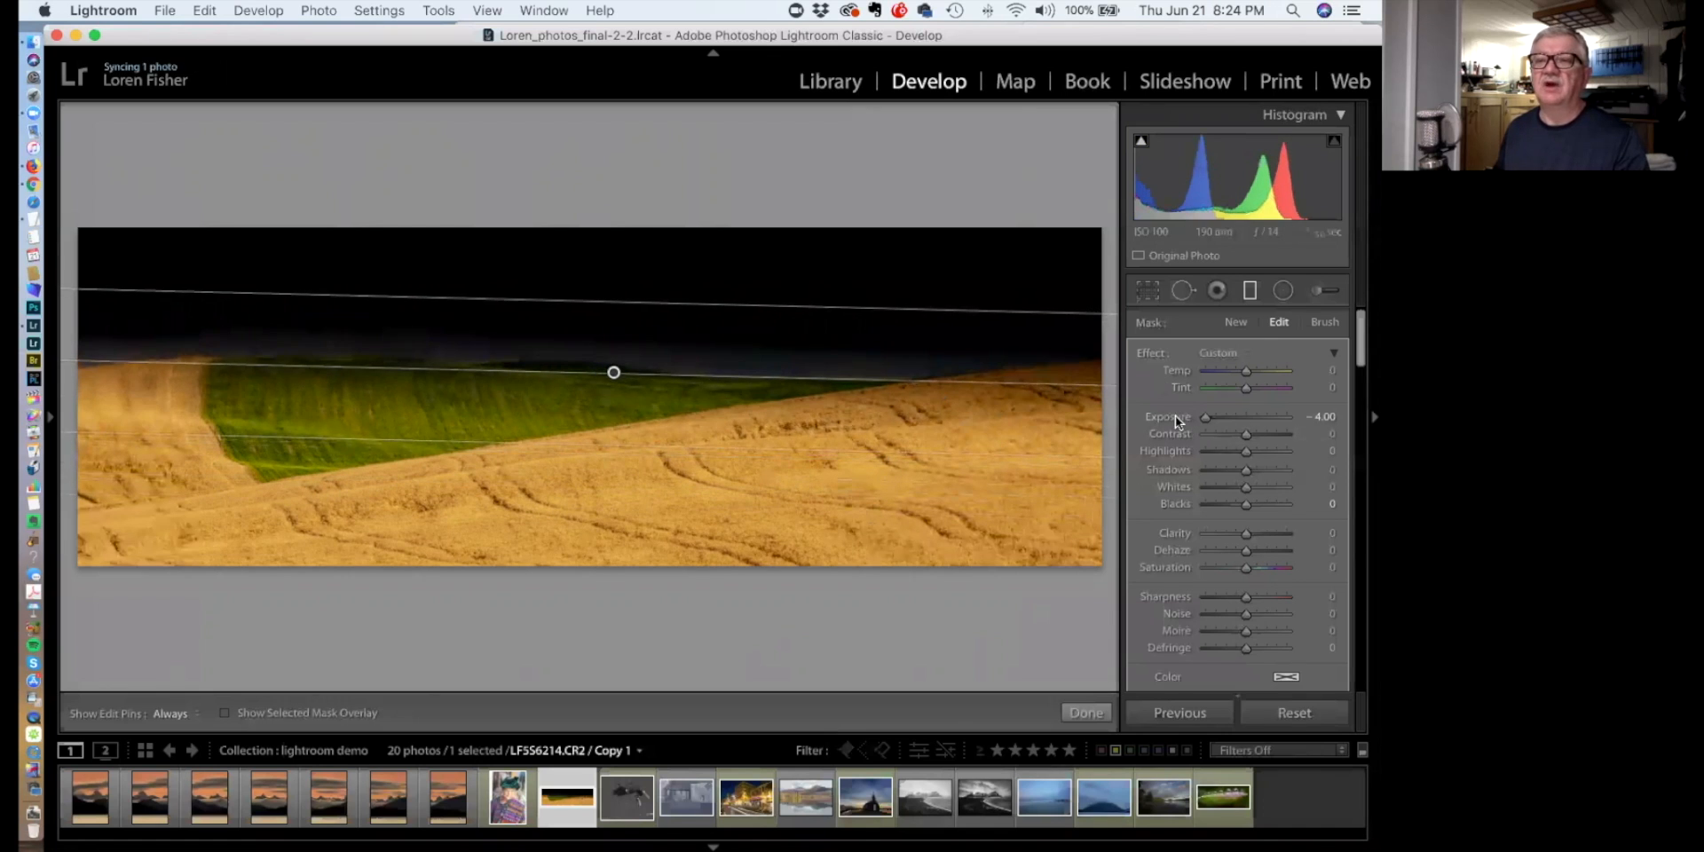
double_click(1175, 415)
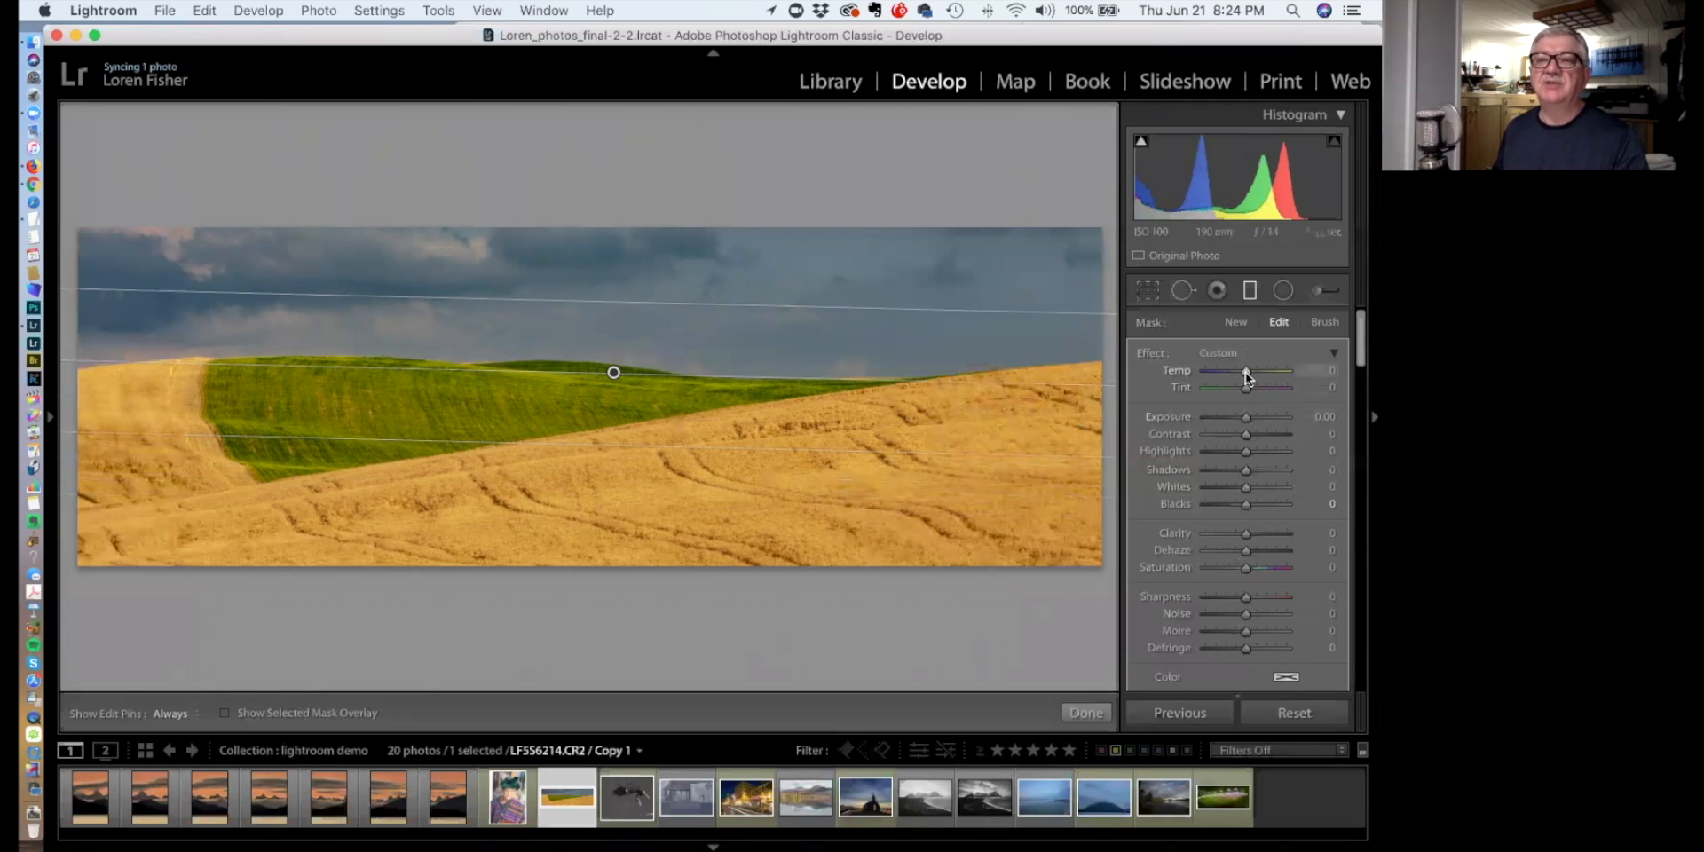
Set the graduated filter's Temp to -46 and move the gradient slightly lower on the green hill
drag(1243, 371, 1224, 379)
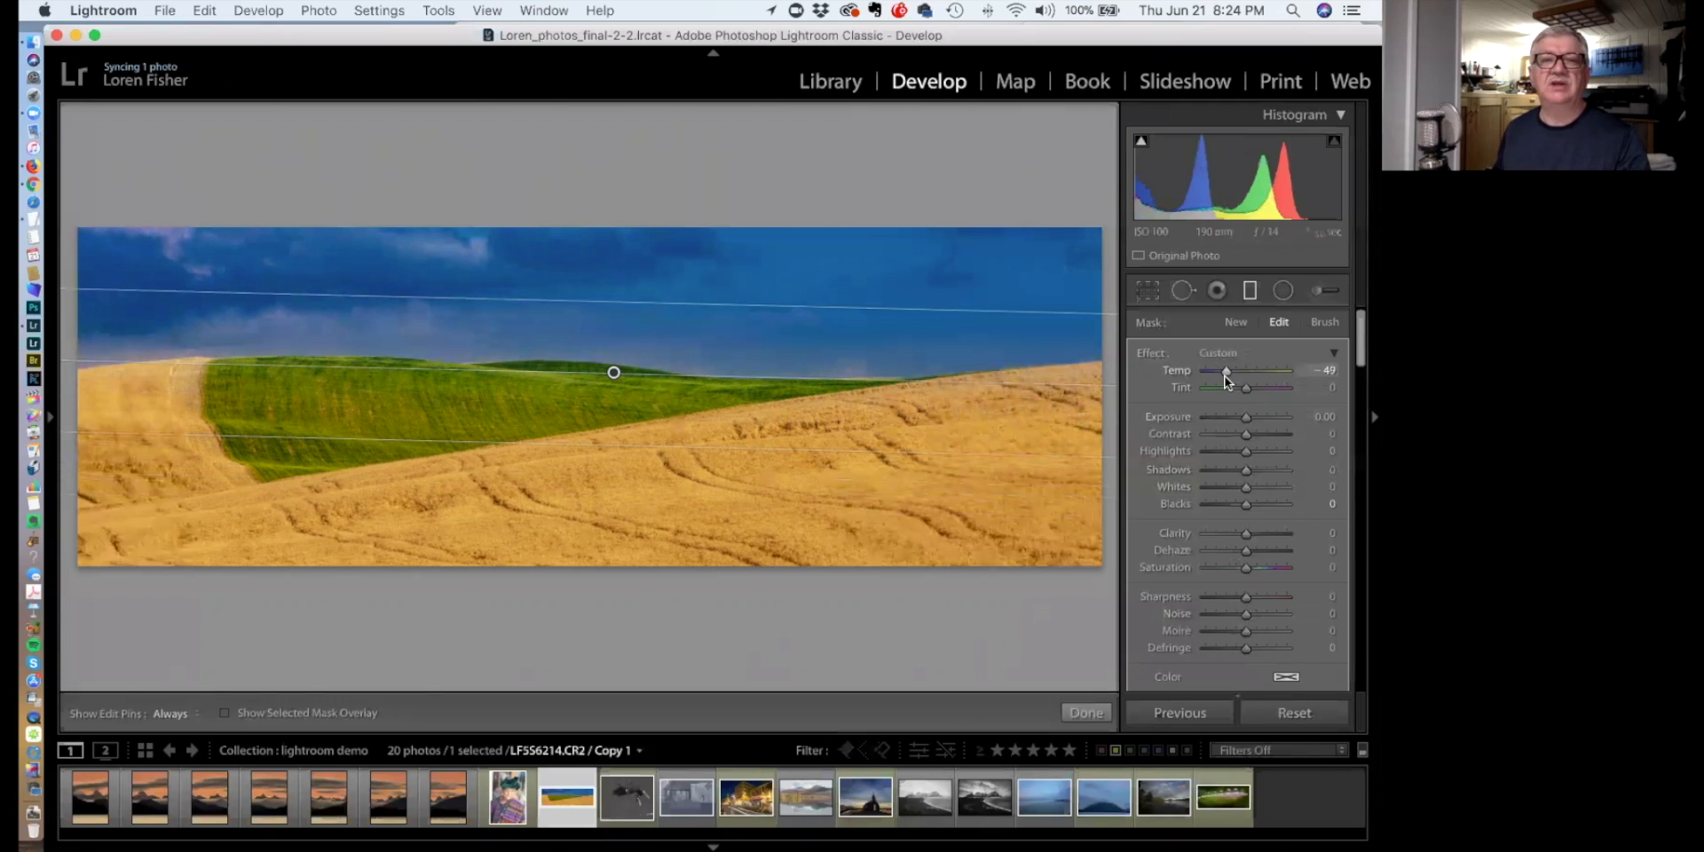
drag(1226, 376, 1226, 375)
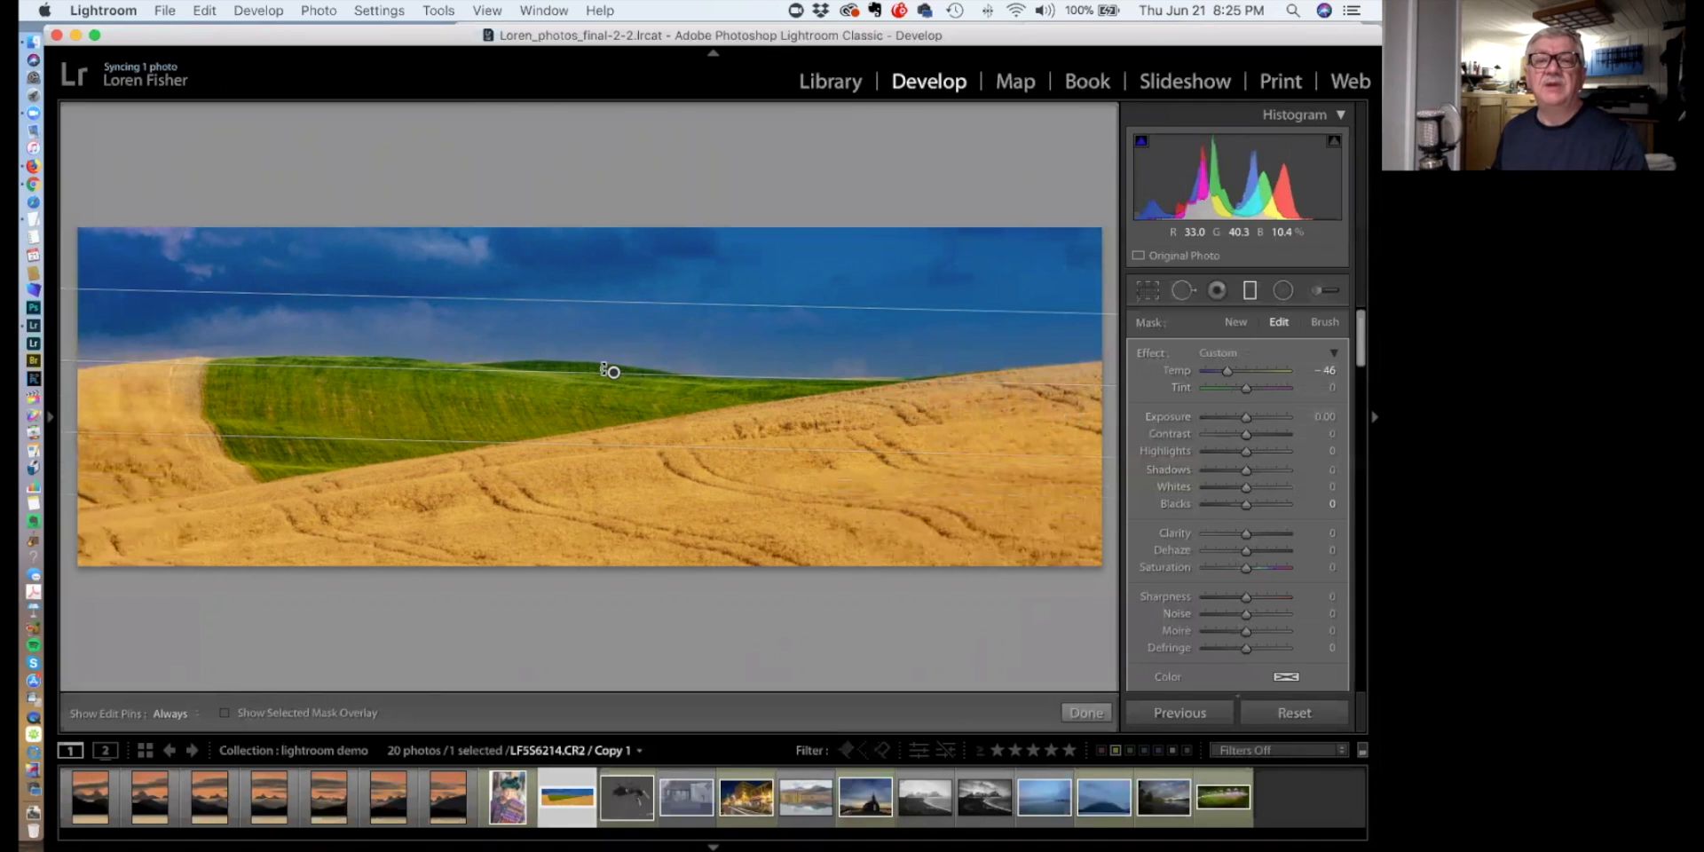
drag(609, 371, 611, 385)
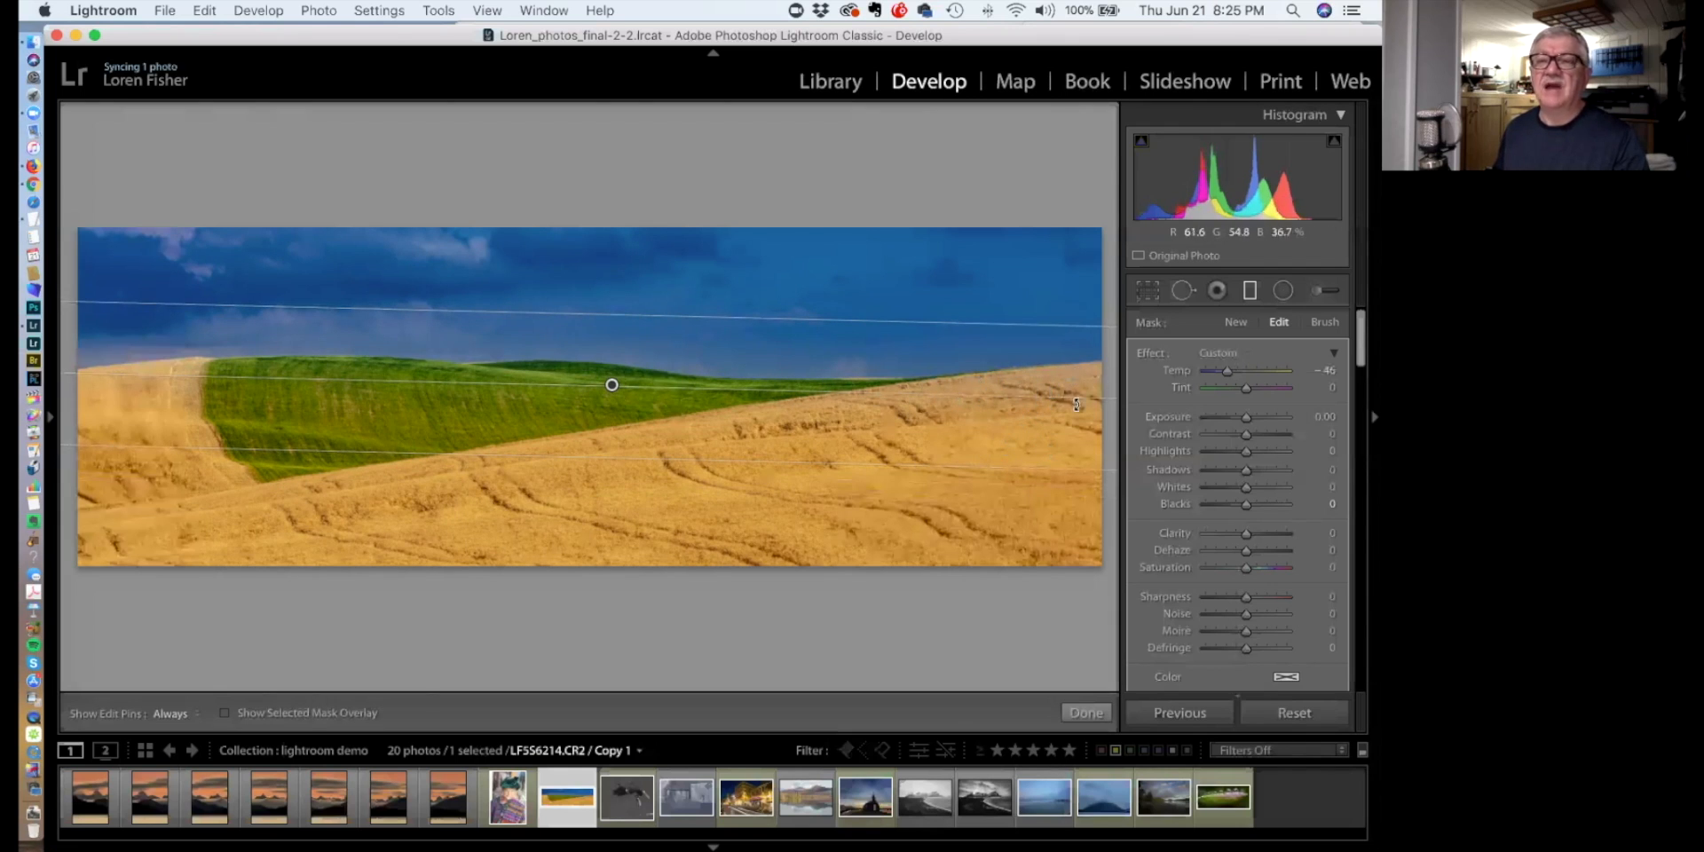
Erase the filter mask from the wheat and green hills using an Auto Mask erase brush at size 6 to 7, viewing the mask overlay
click(224, 713)
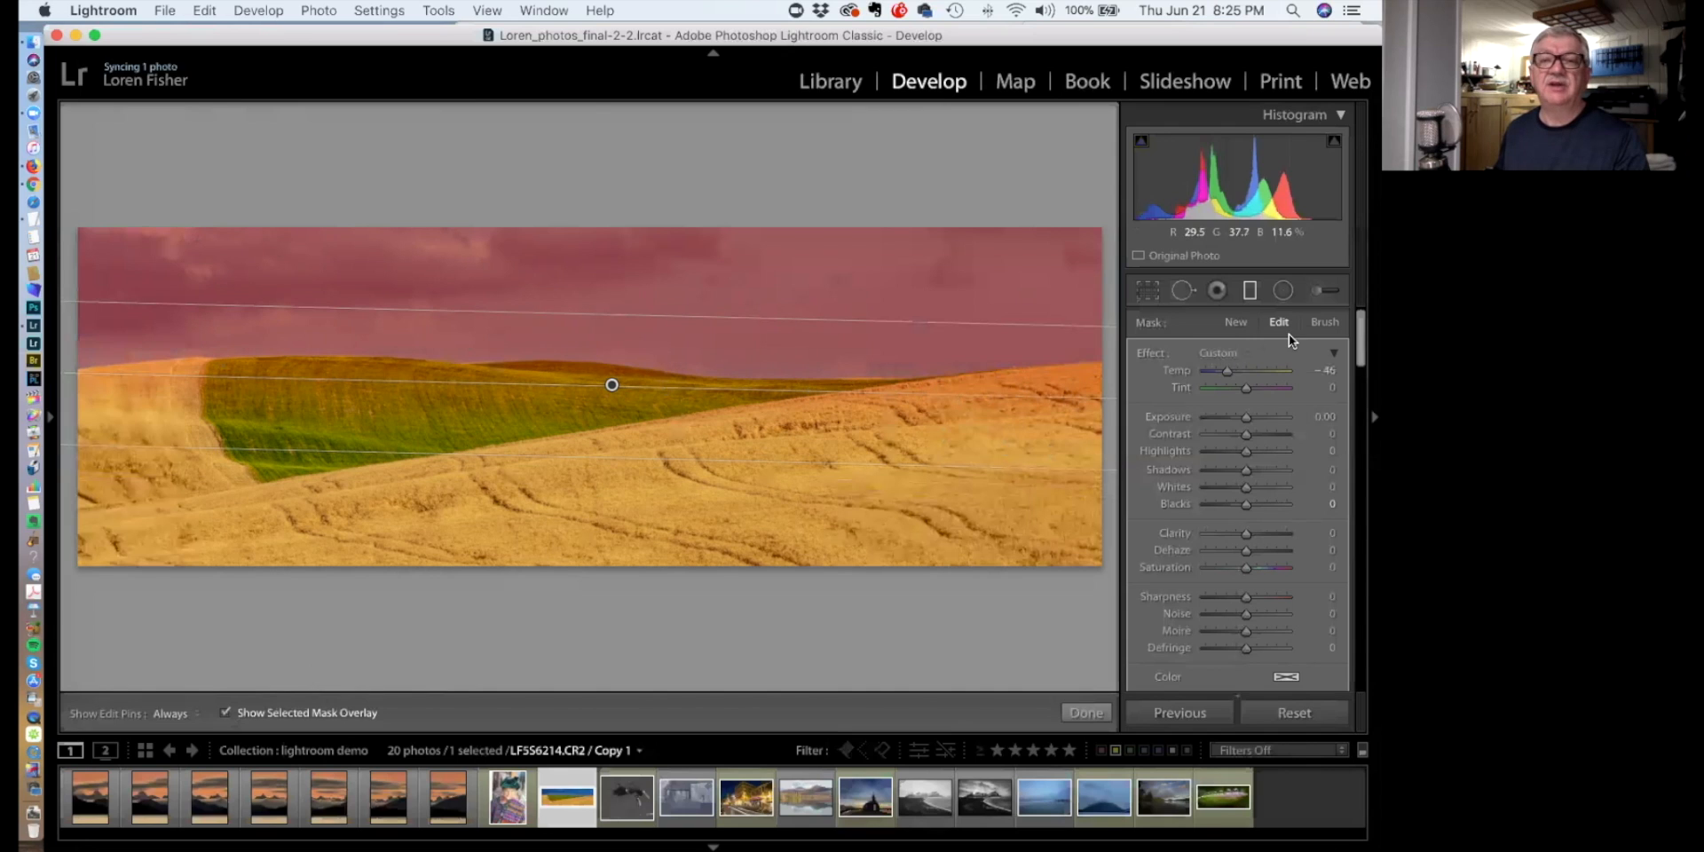
click(1323, 324)
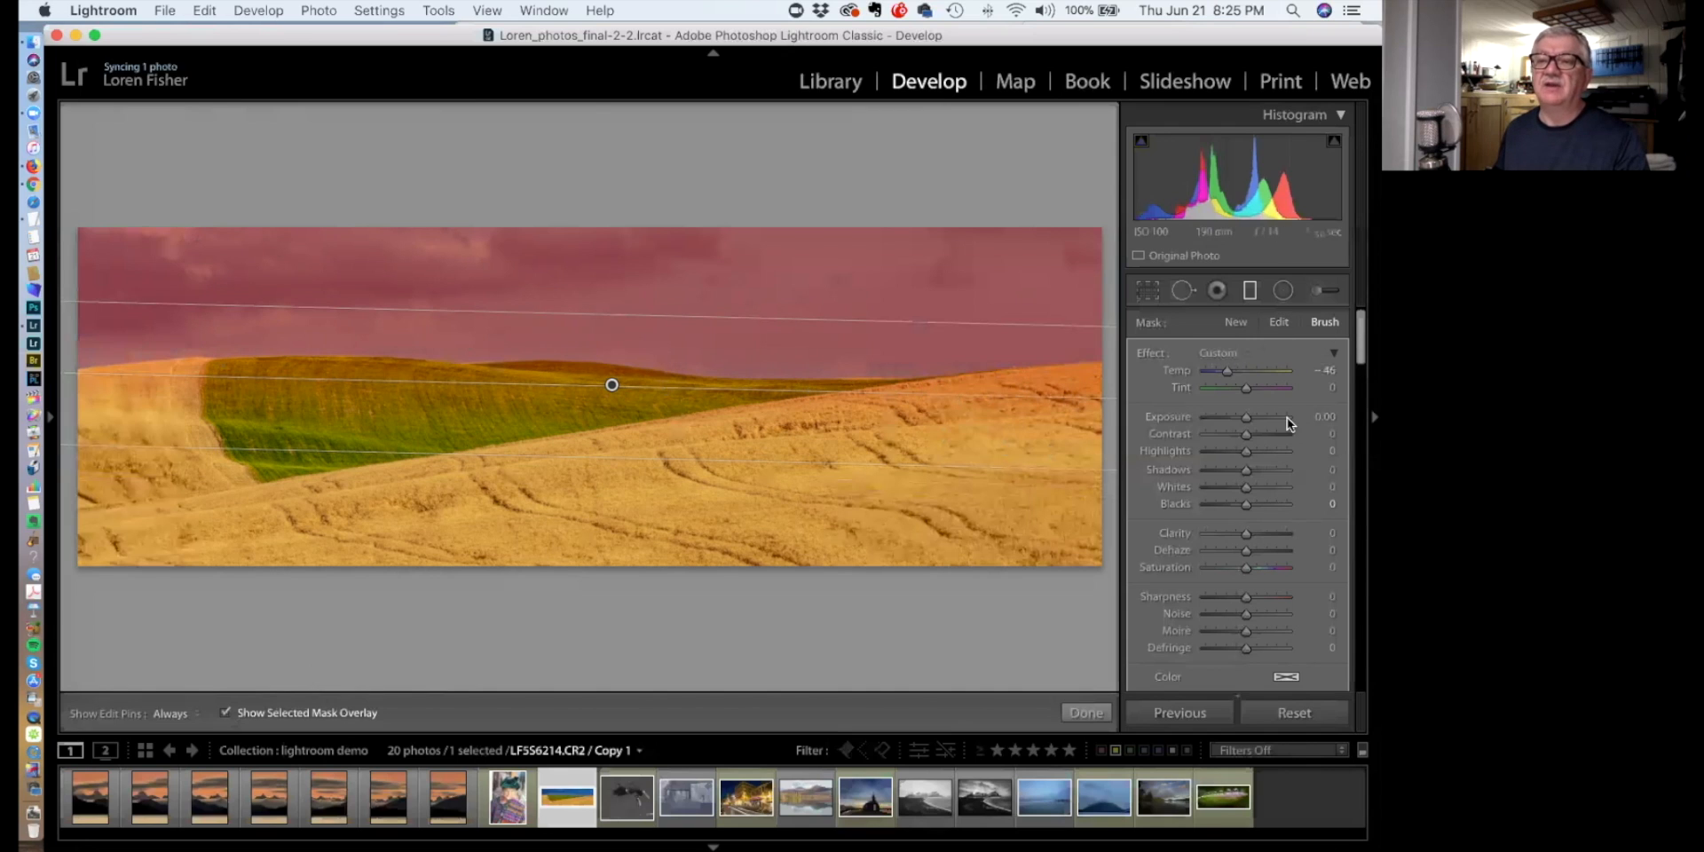
scroll(1283, 429, down, 3)
scroll(1281, 463, down, 1)
click(1275, 582)
scroll(1078, 383, up, 2)
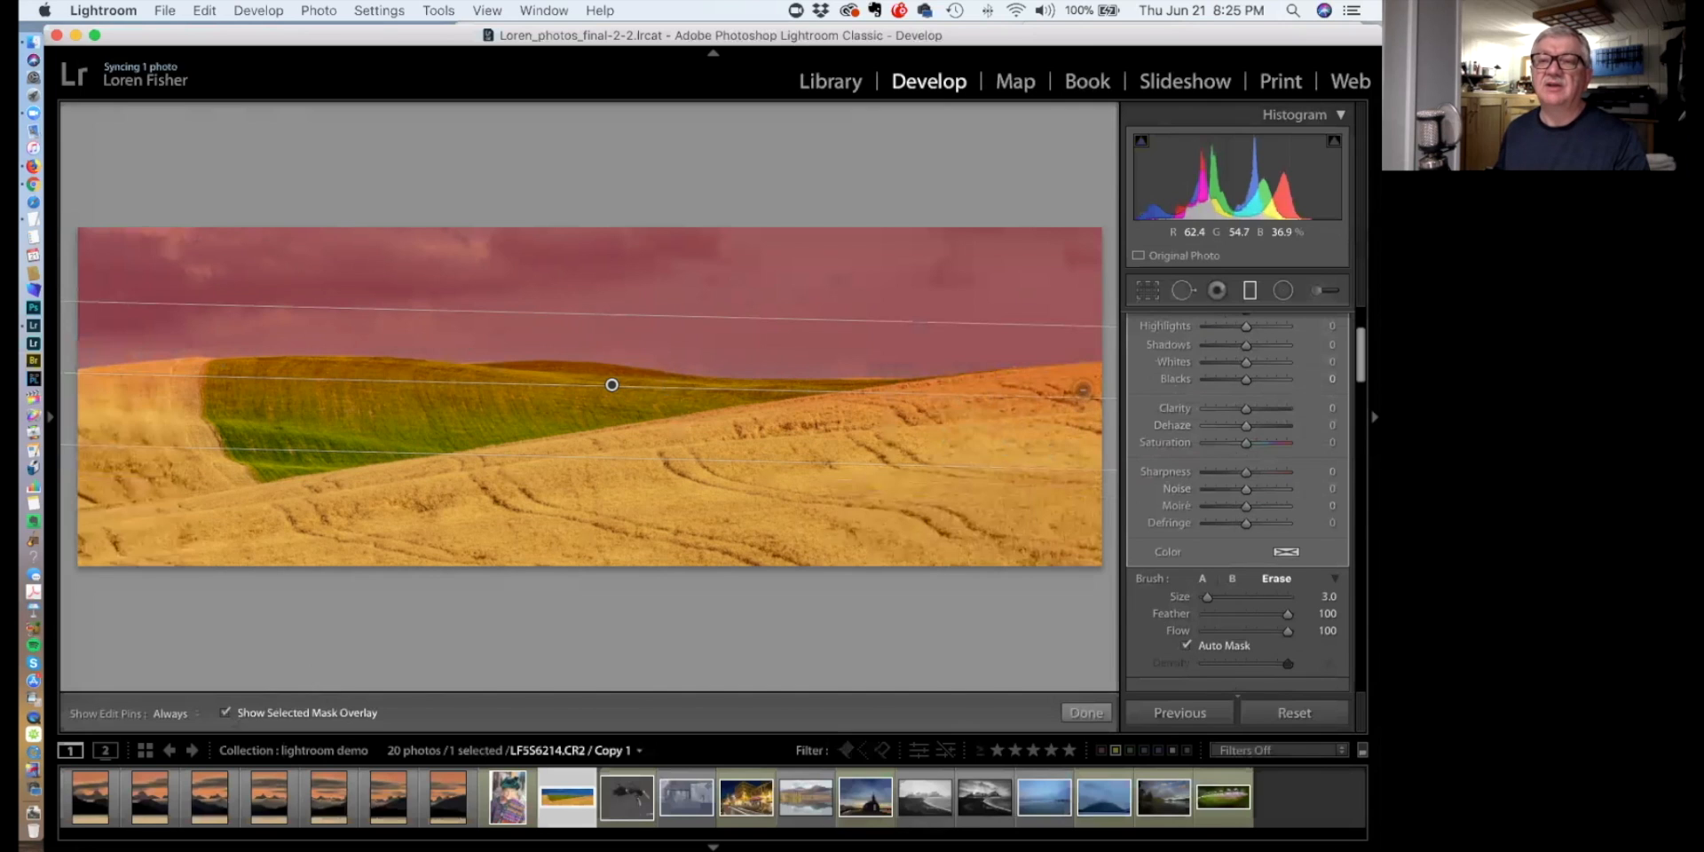
scroll(1078, 383, up, 1)
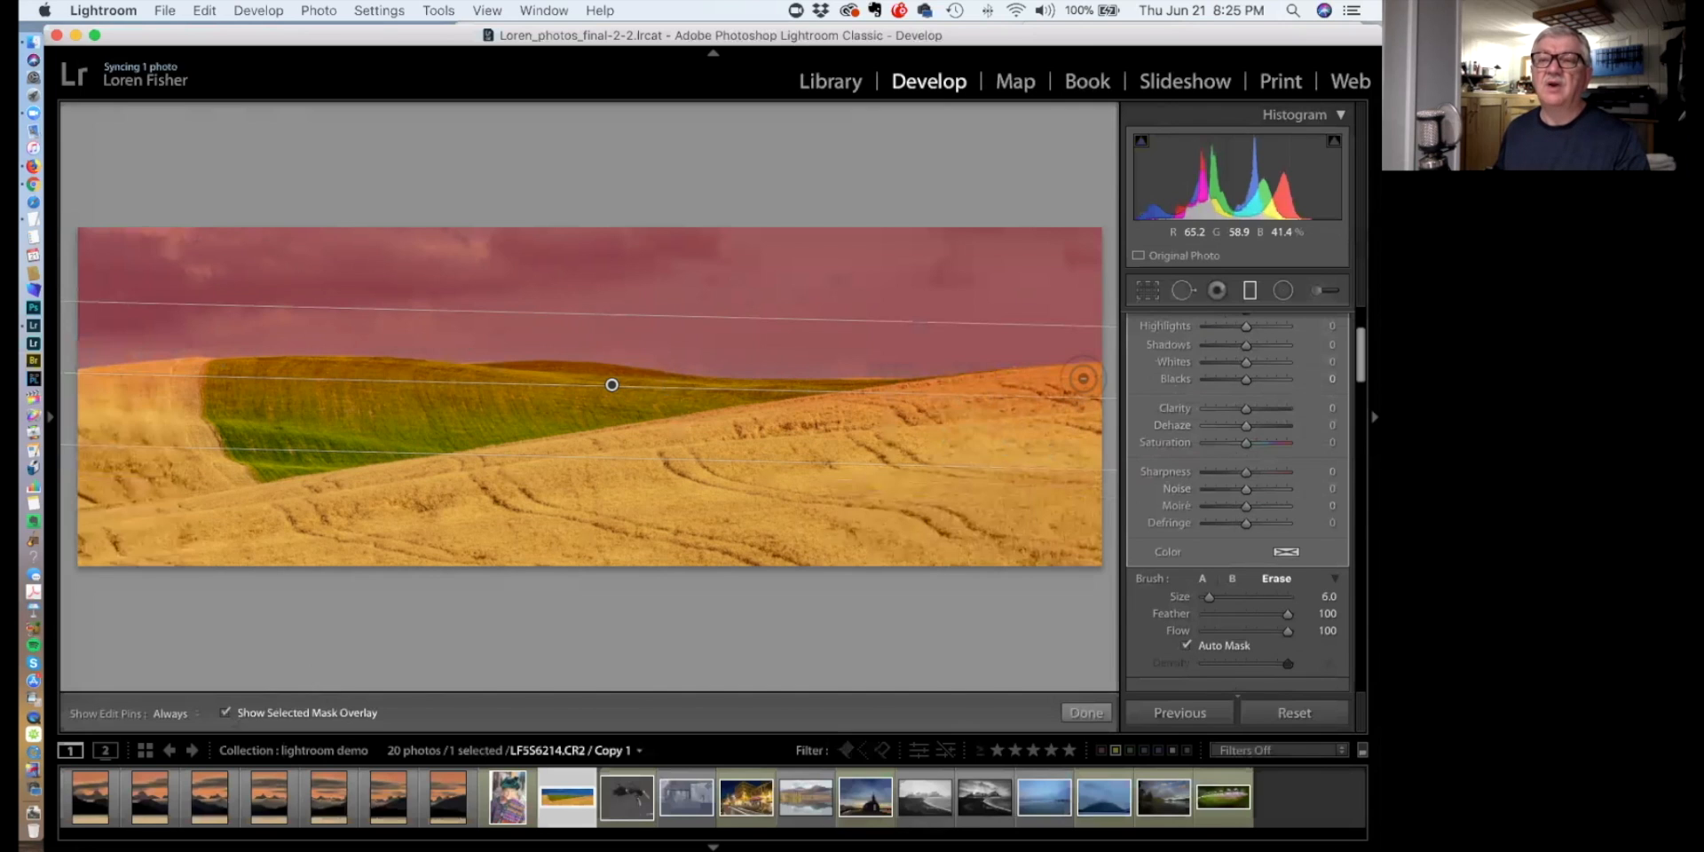
key(h)
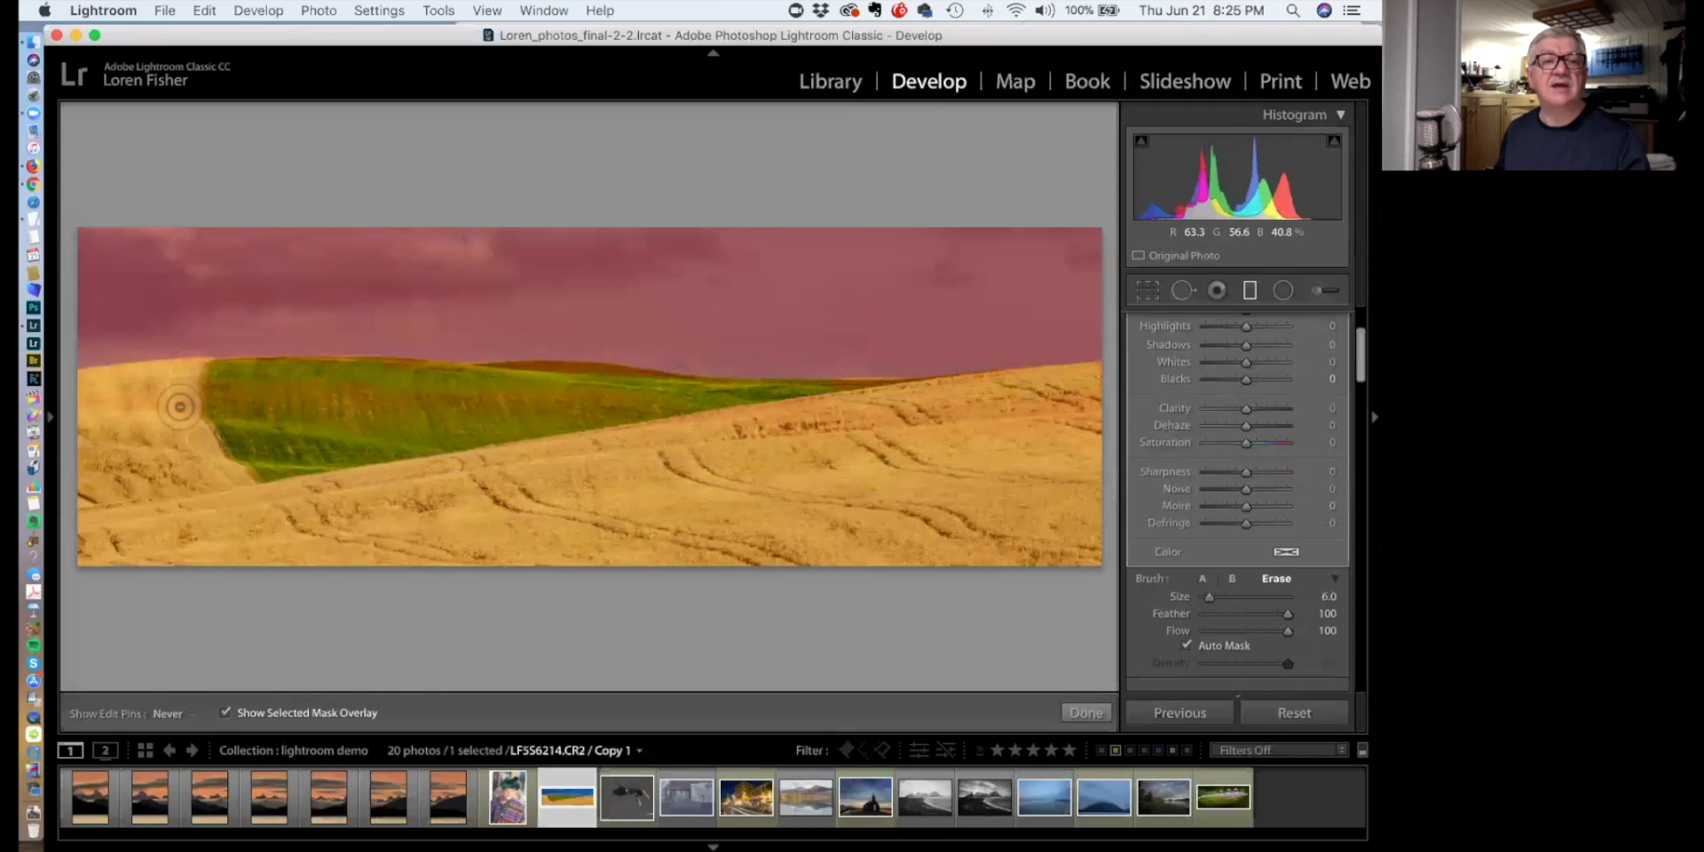
key(h)
key(h)
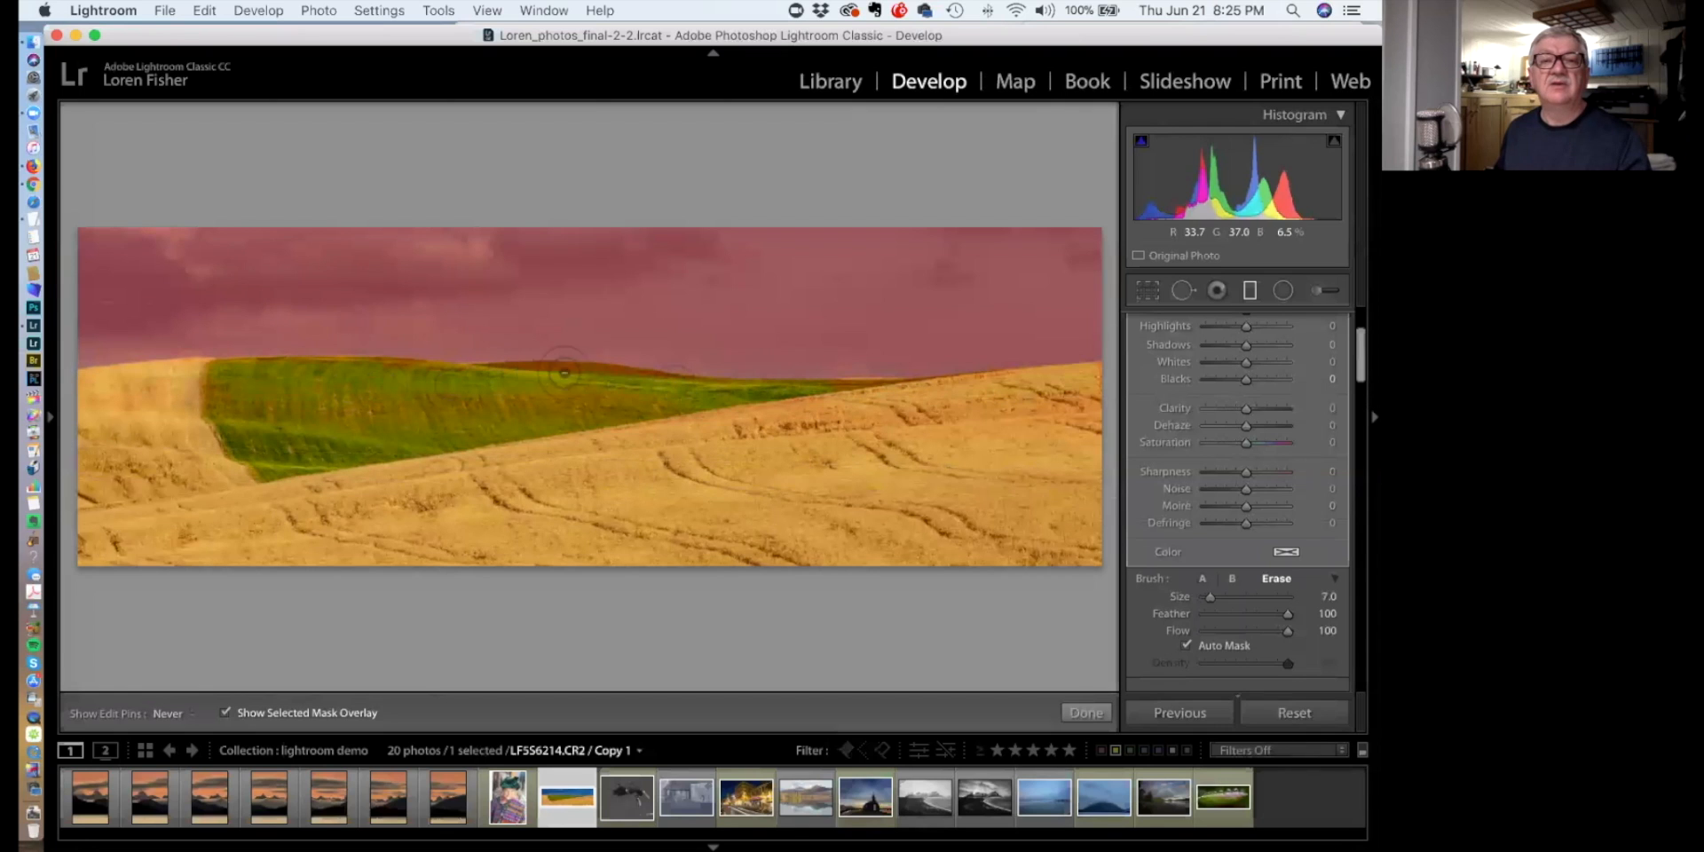
key(h)
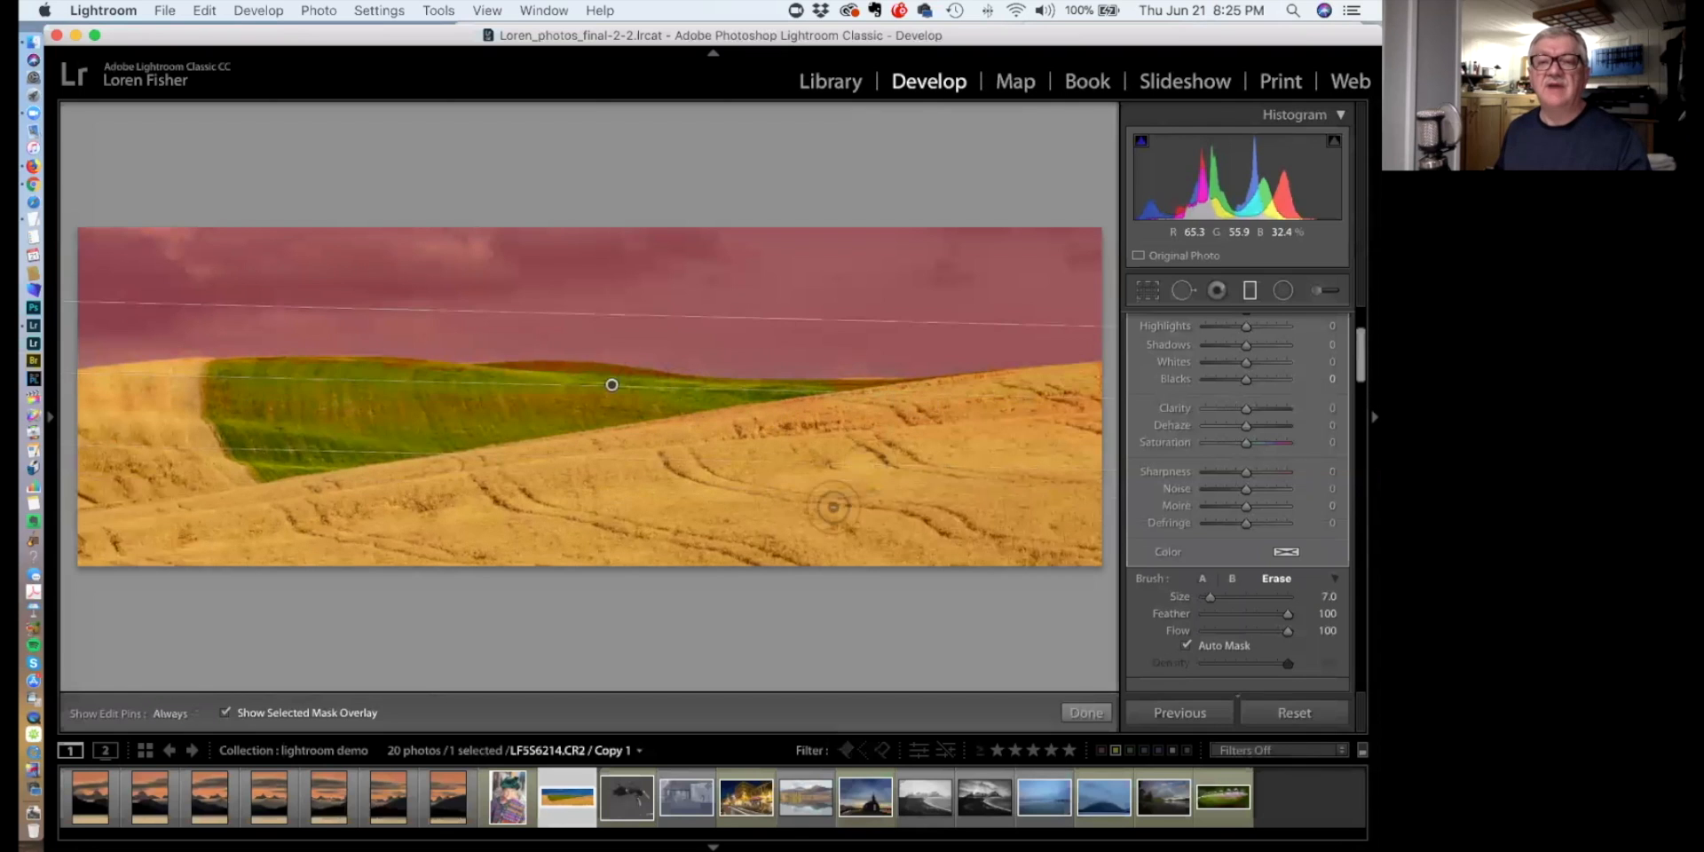
click(225, 712)
Lower the filter's Exposure to -3.44 to reveal leftover masked areas and erase them from the wheat field
scroll(1235, 348, up, 1)
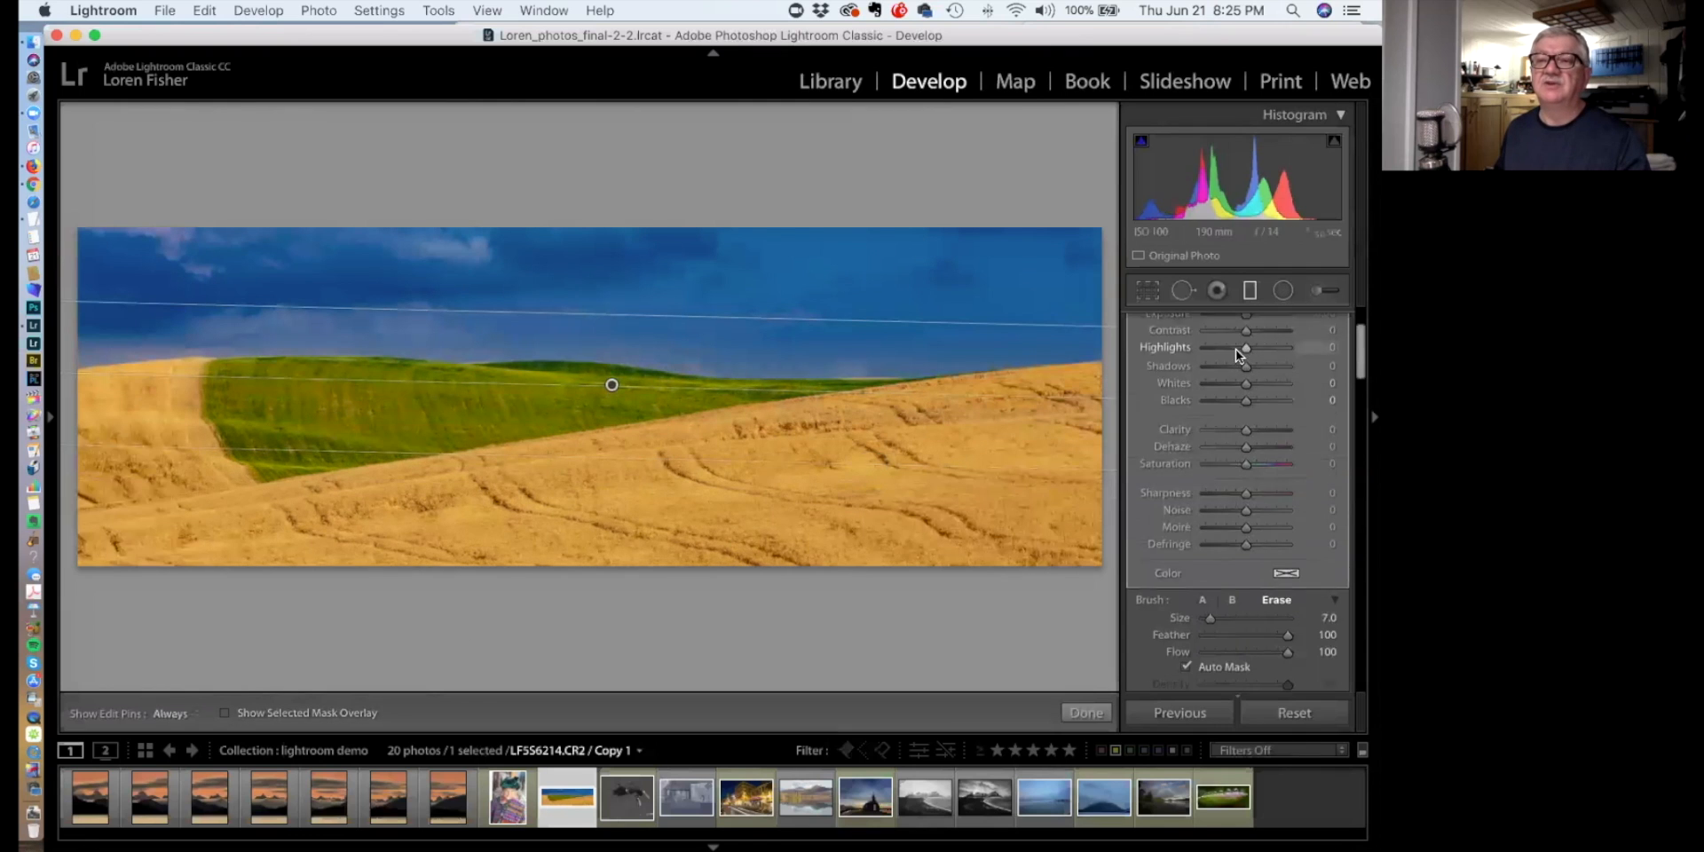
scroll(1235, 349, up, 5)
drag(1244, 415, 1210, 419)
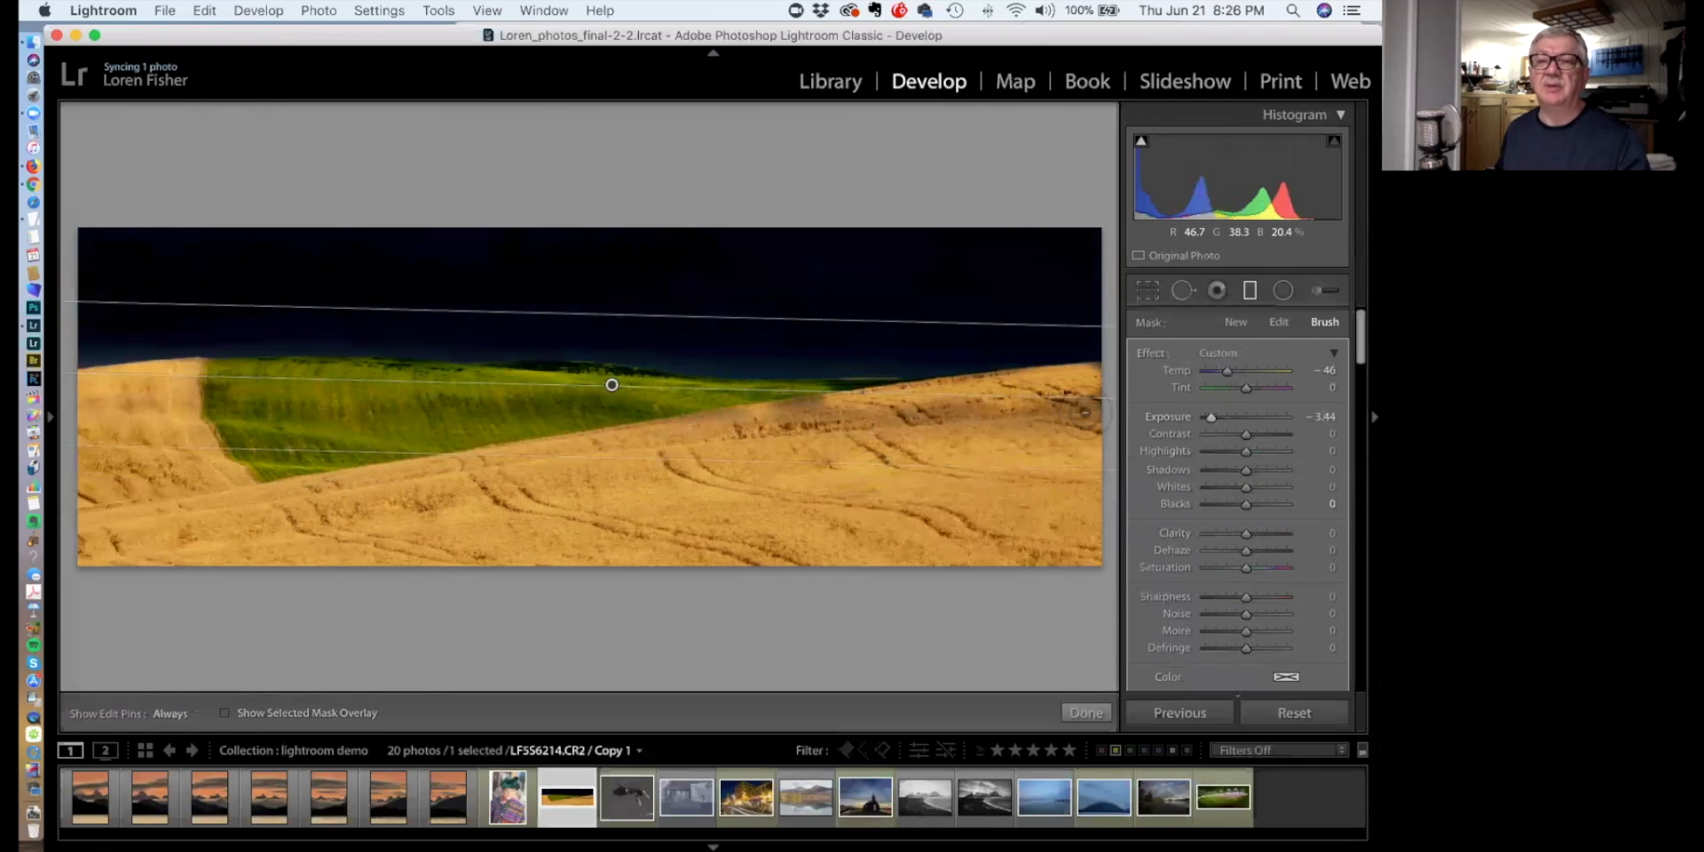
key(h)
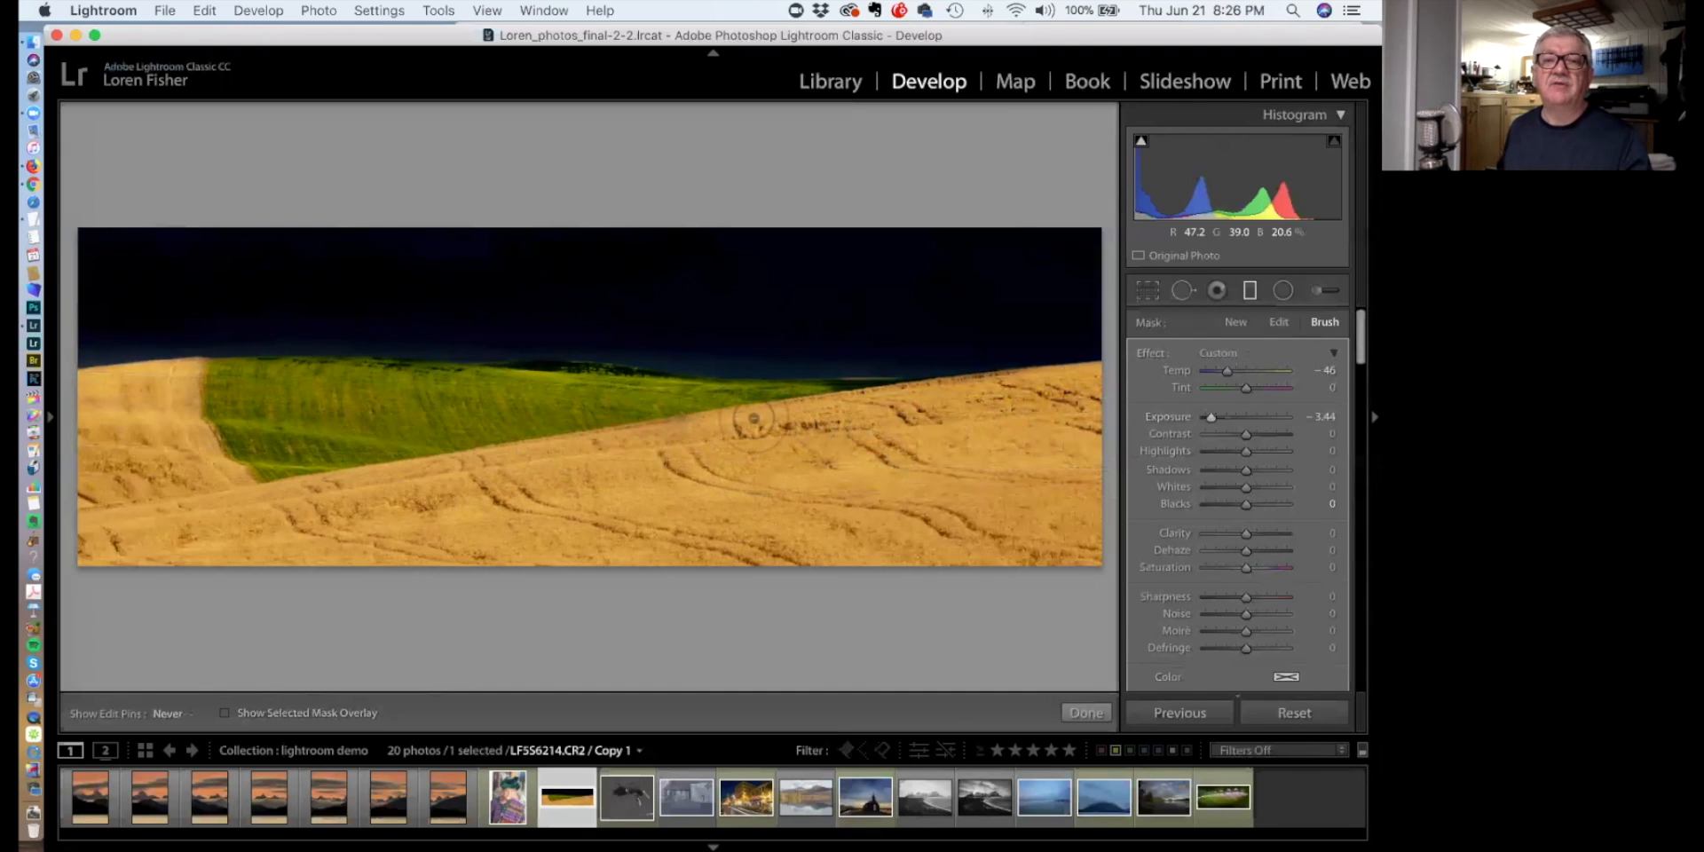
key(h)
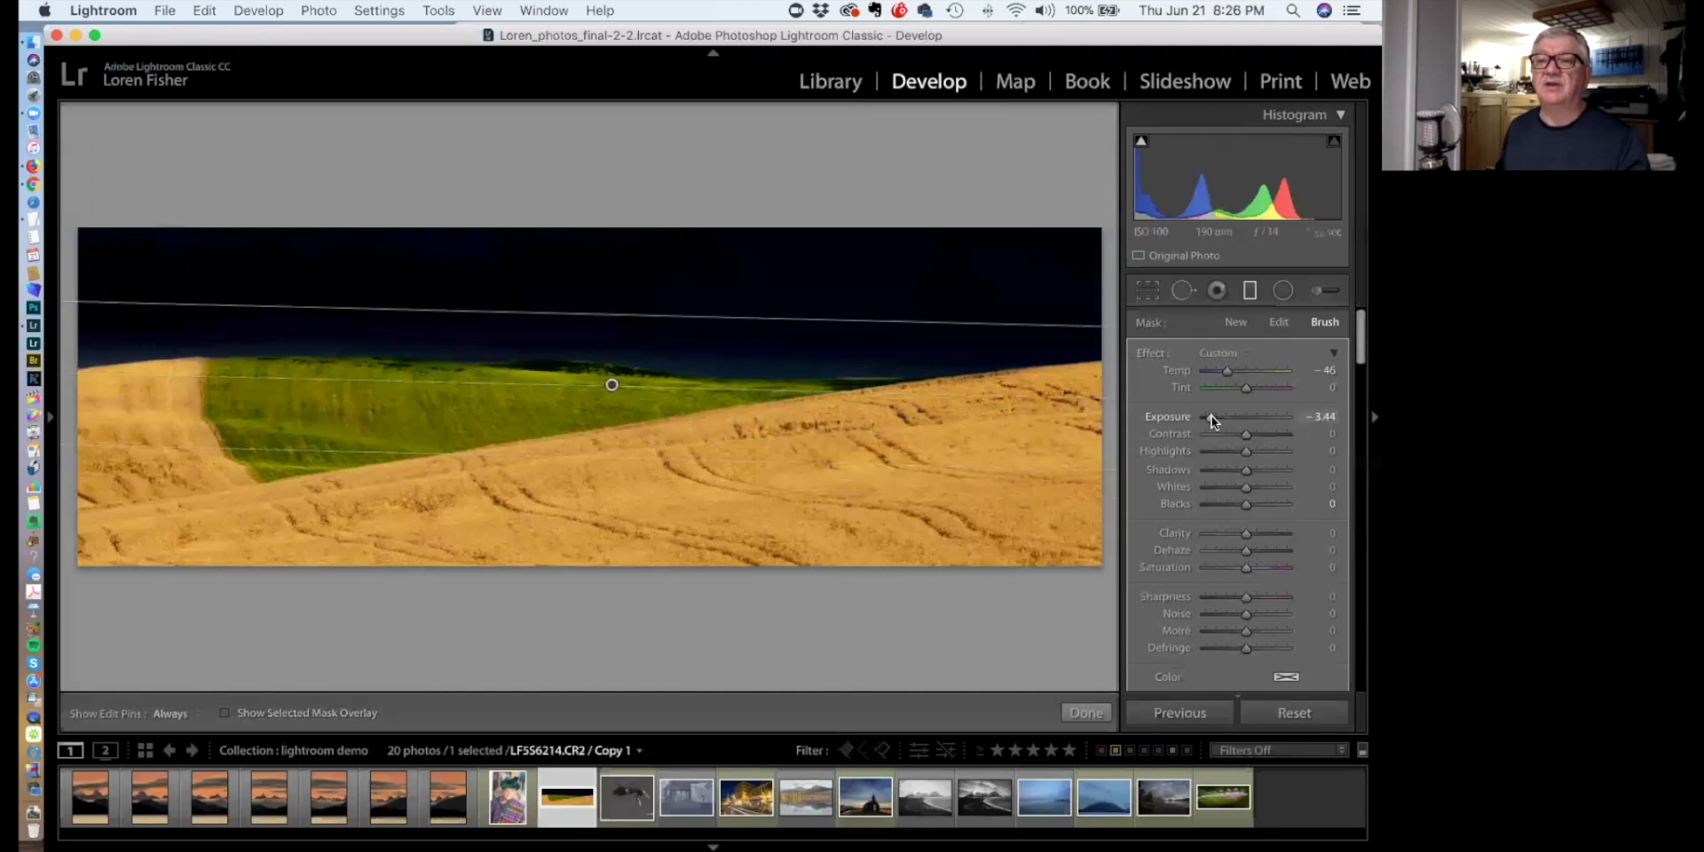
Set the graduated filter's Exposure to -0.61 and toggle the mask overlay to check it
drag(1217, 416, 1238, 414)
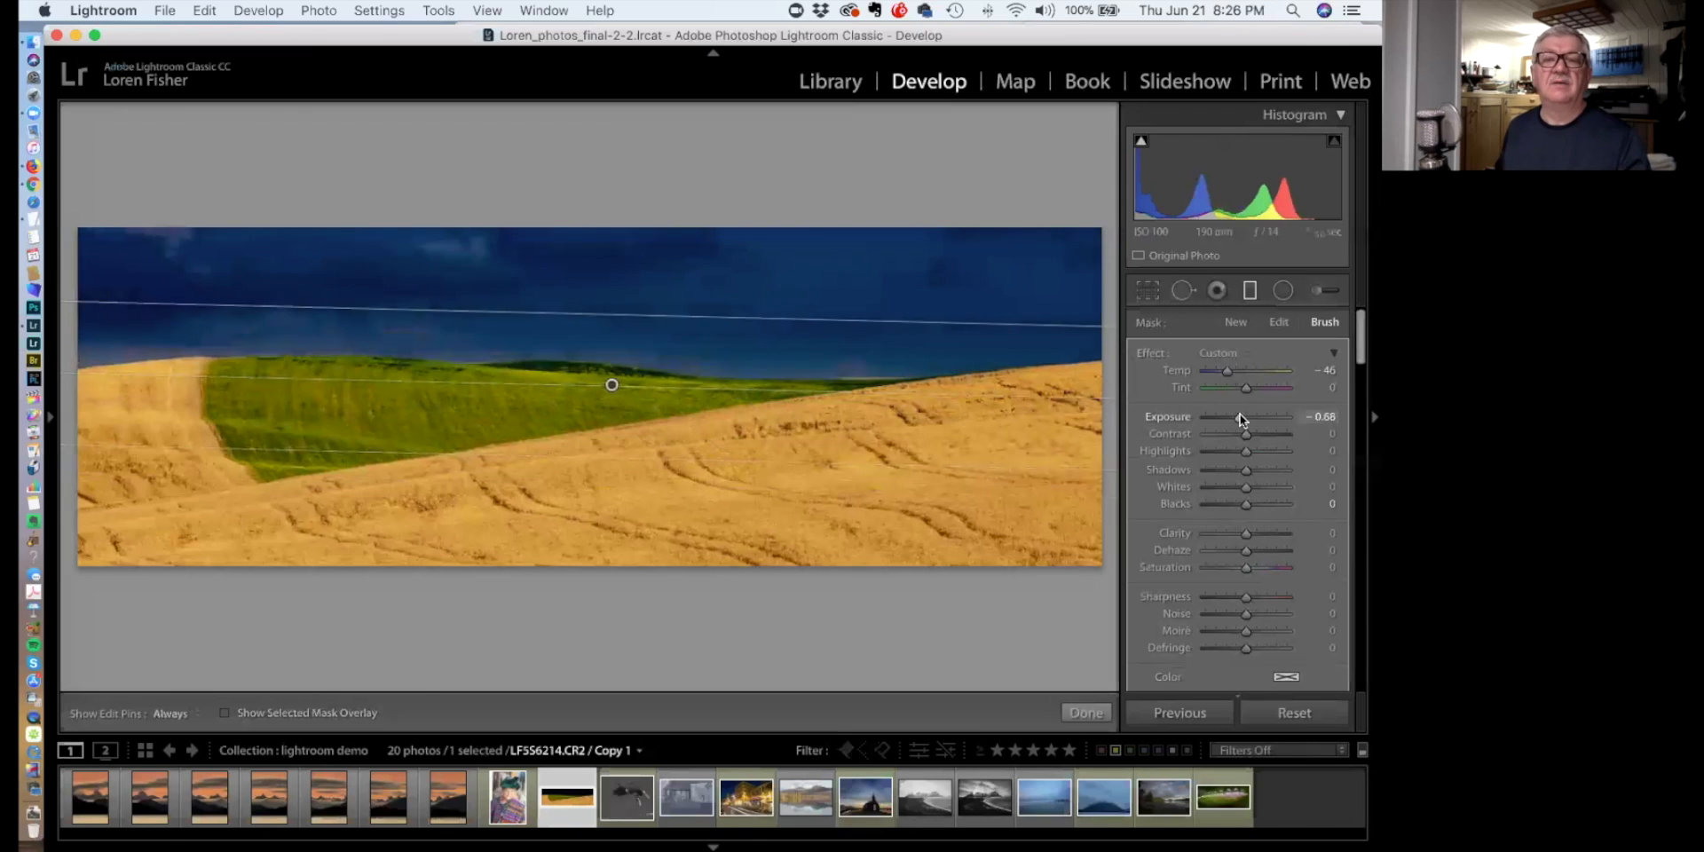
click(223, 713)
click(224, 713)
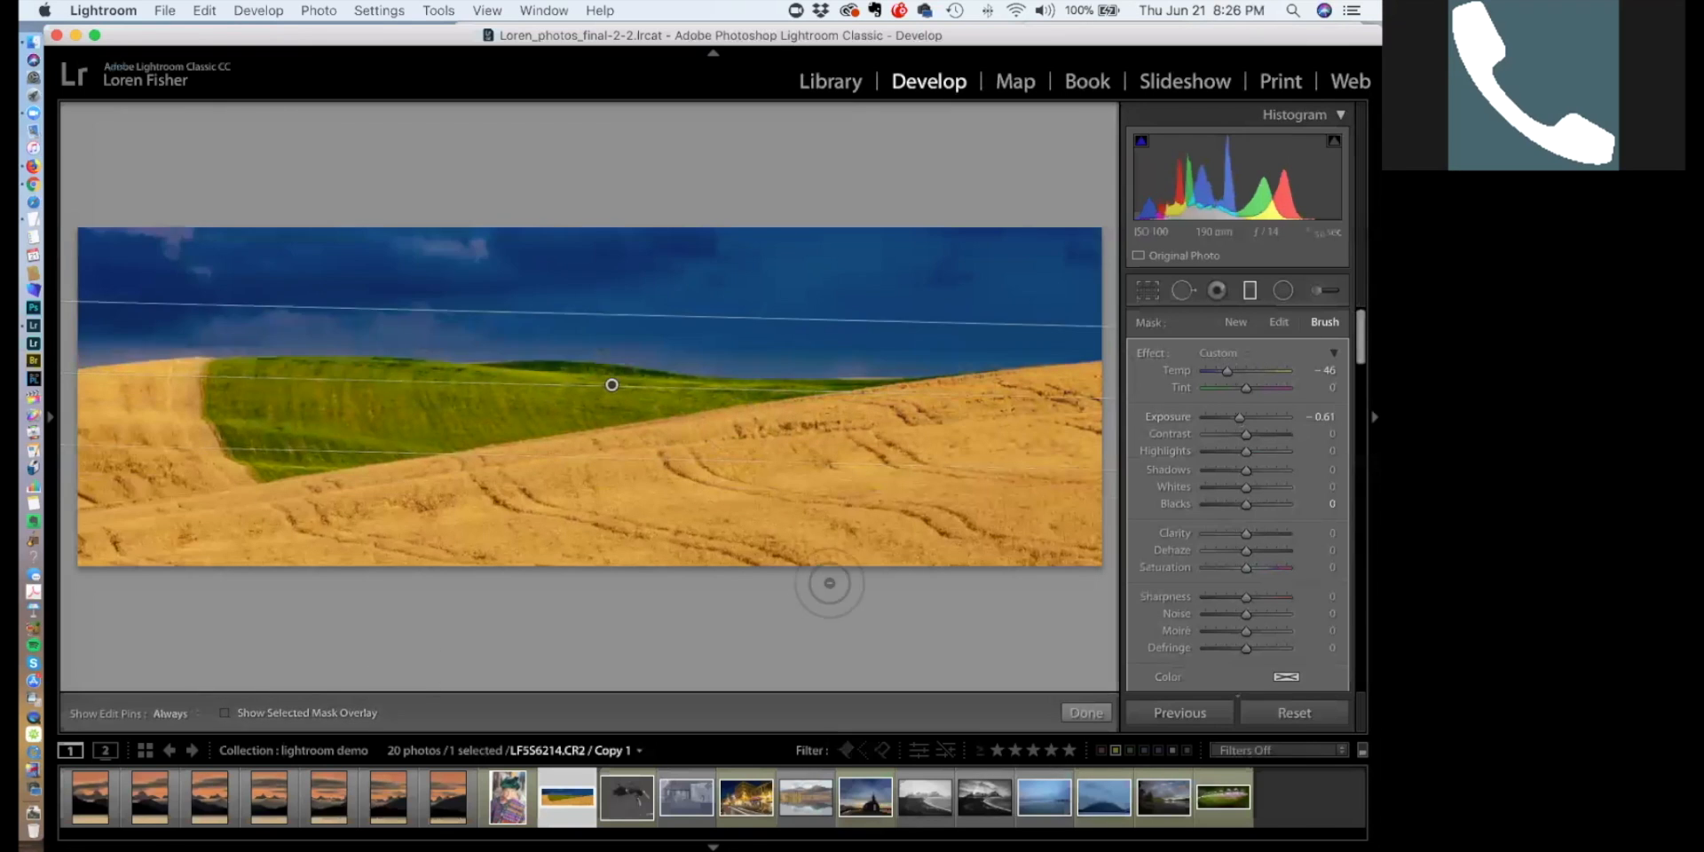
Apply a Color range mask to the graduated filter, sampling the blue sky, and check the mask overlay
scroll(1184, 422, down, 5)
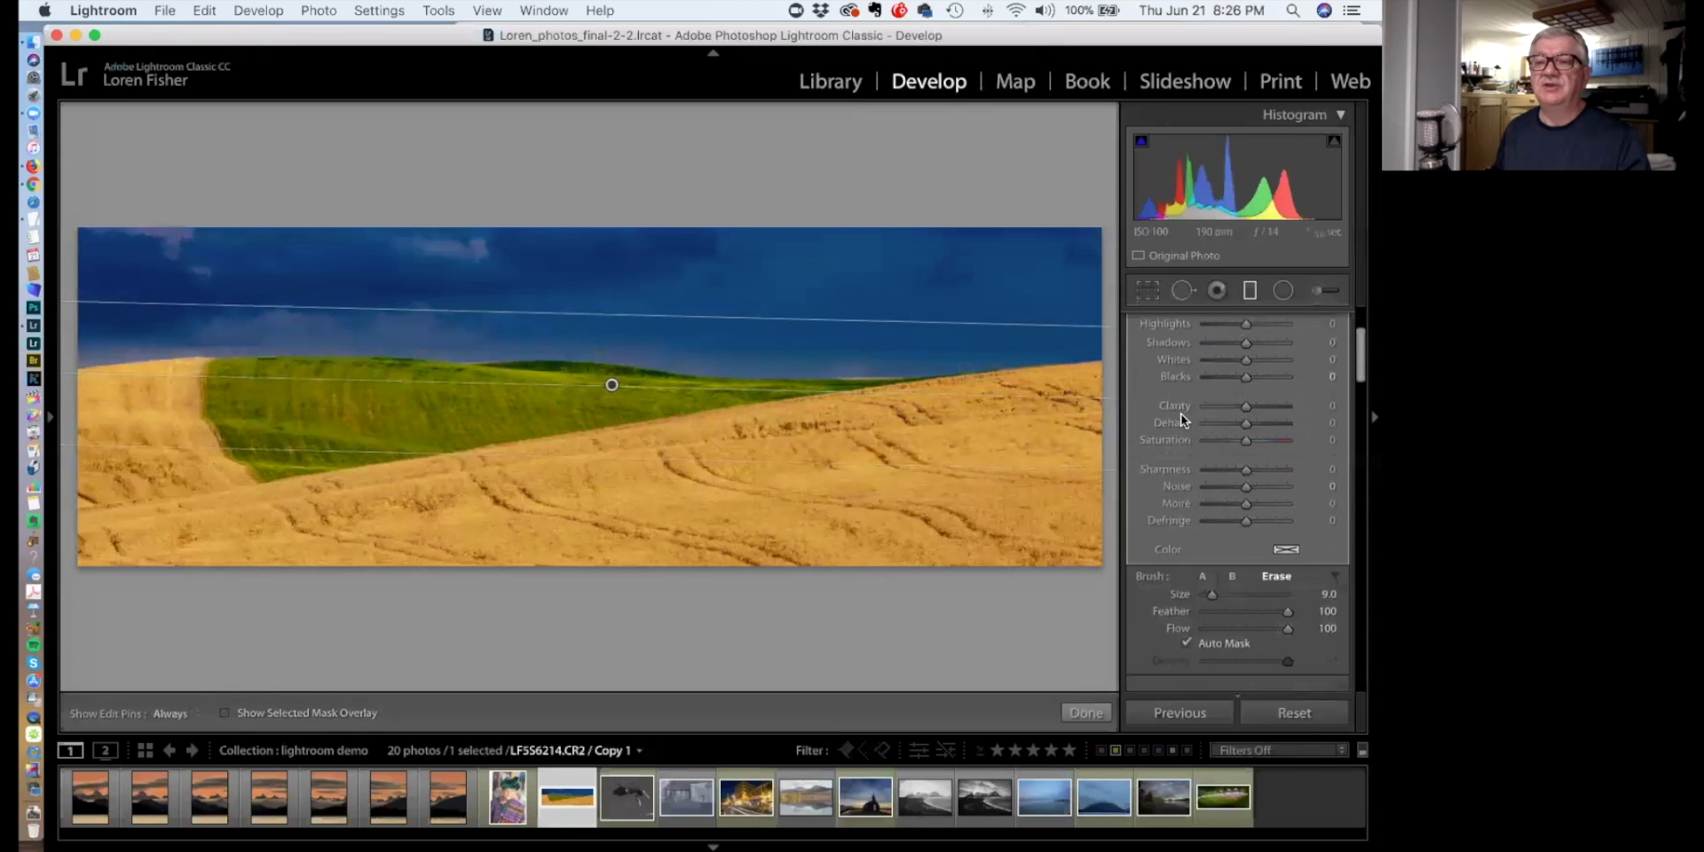
scroll(1202, 466, down, 3)
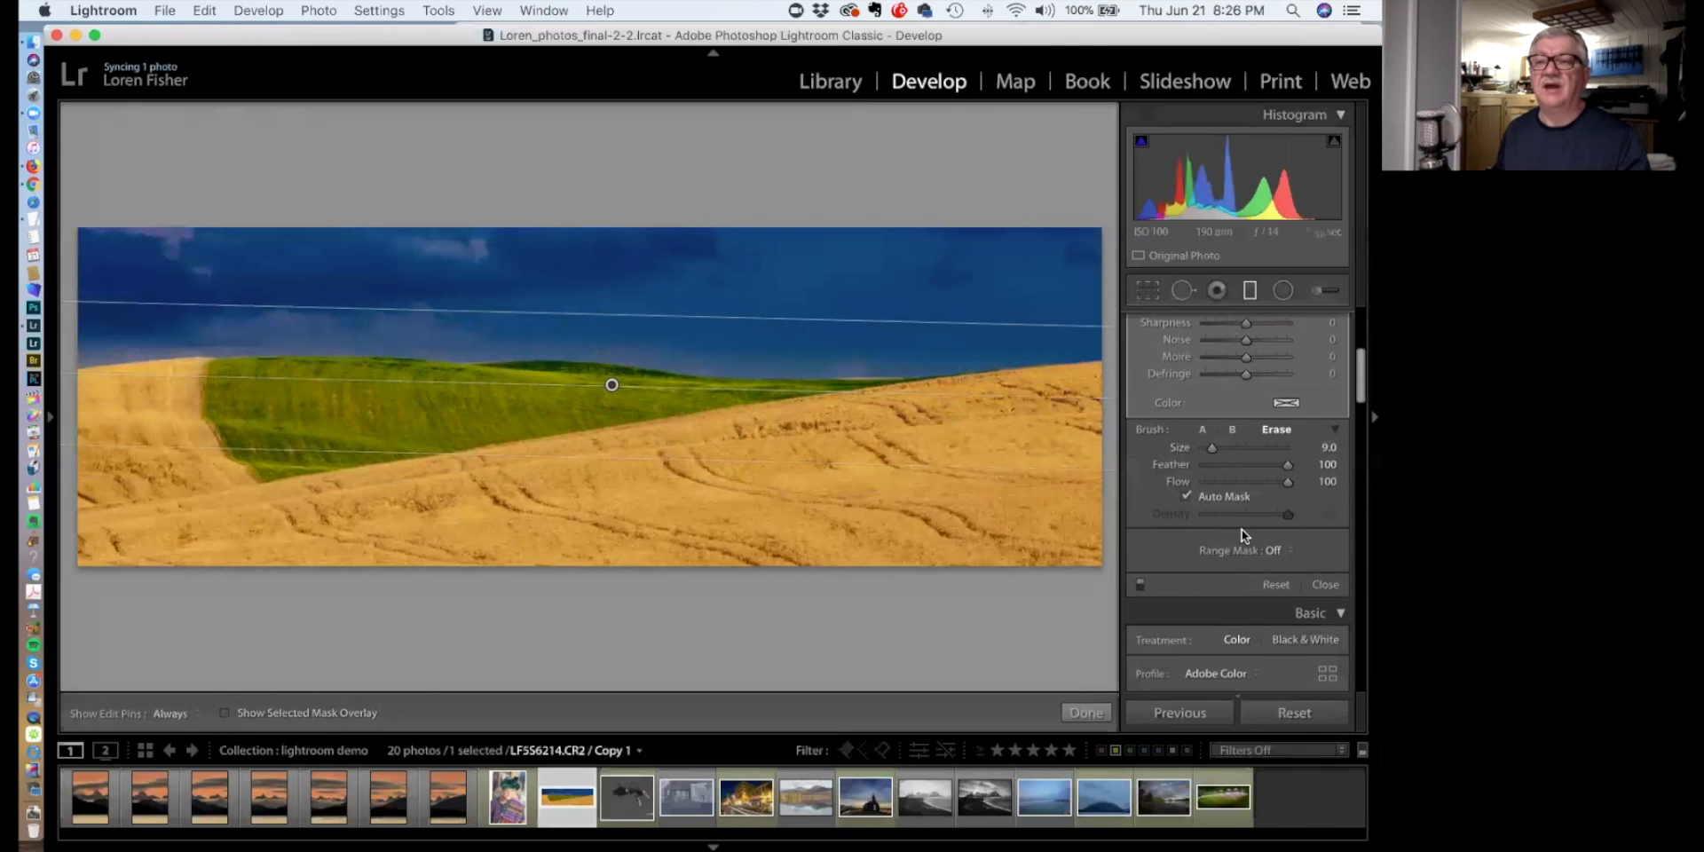
click(1272, 551)
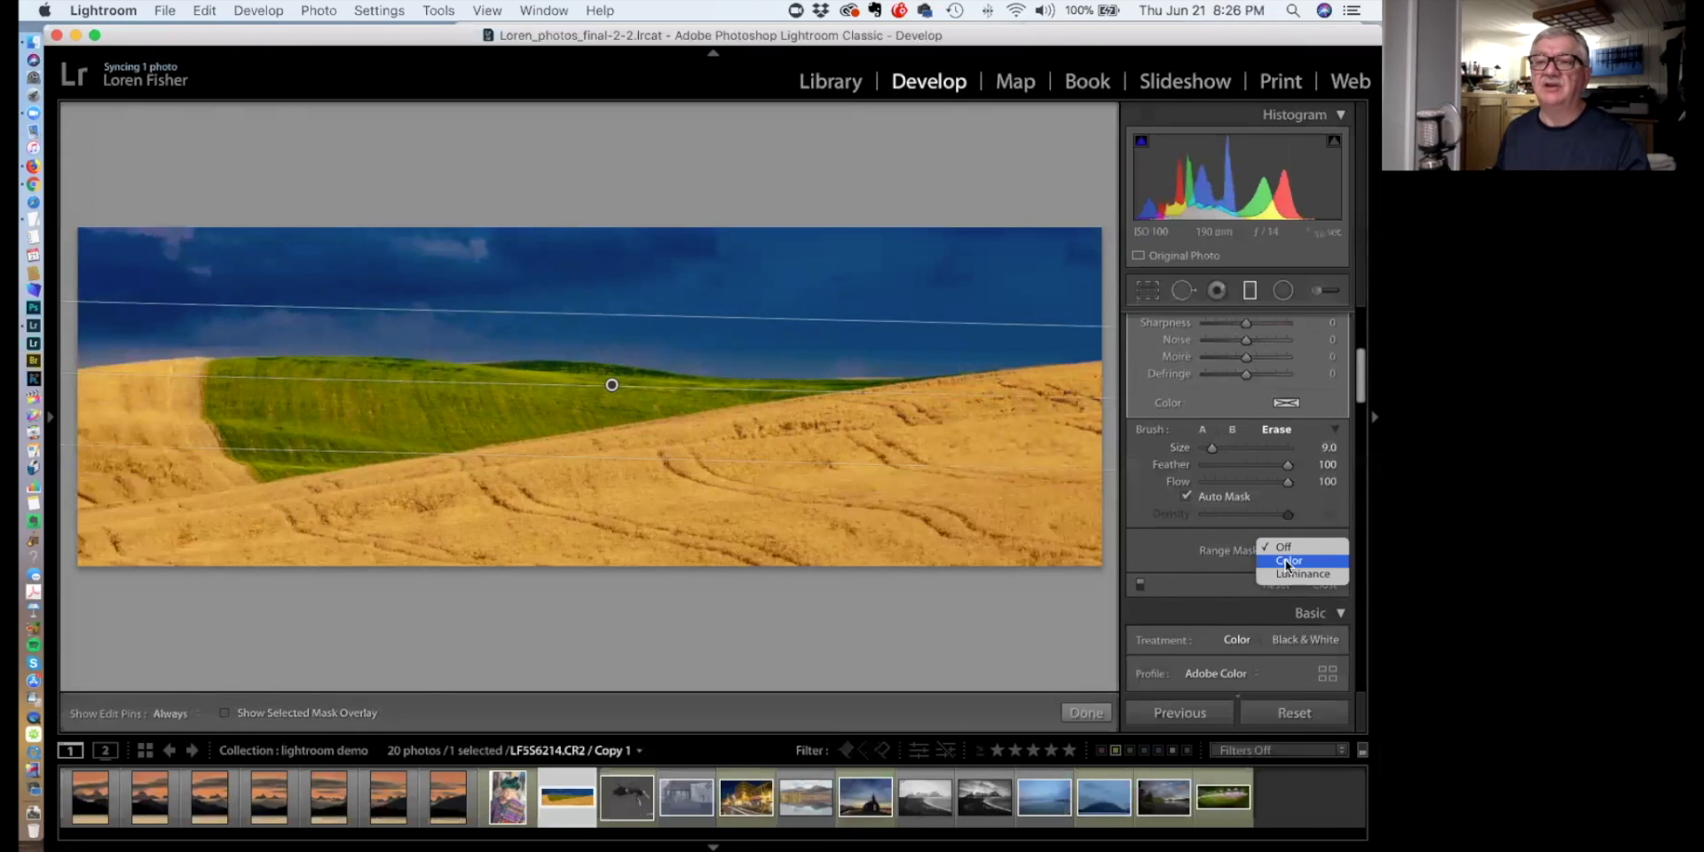
click(1285, 559)
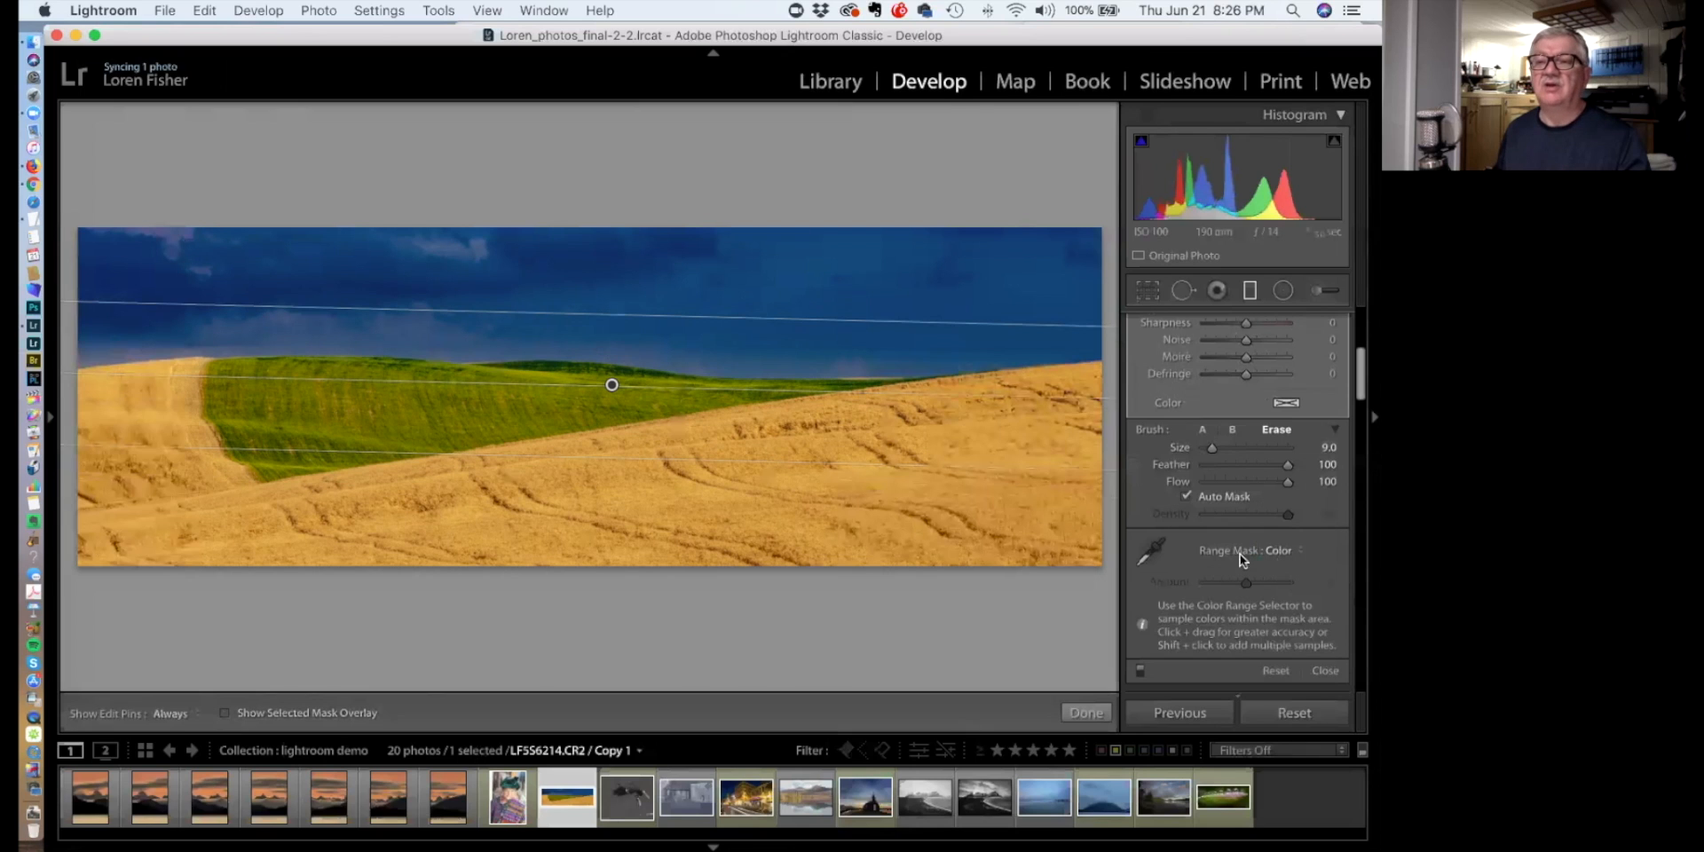
click(1154, 554)
mouse_move(680, 275)
mouse_down()
mouse_move(856, 350)
mouse_move(915, 352)
mouse_up()
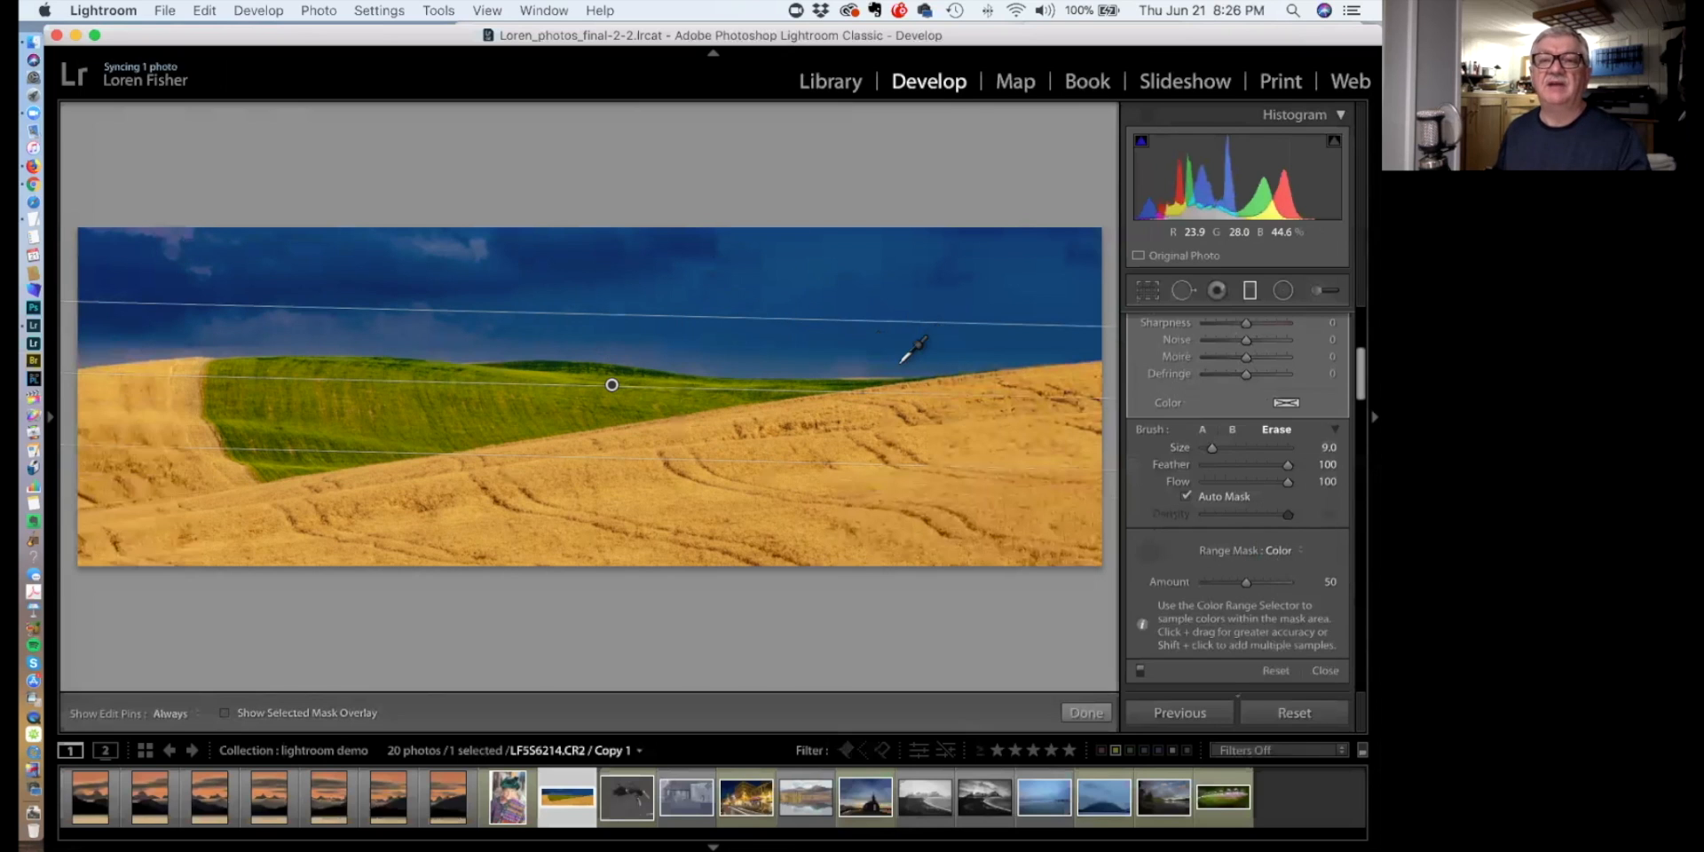
click(225, 713)
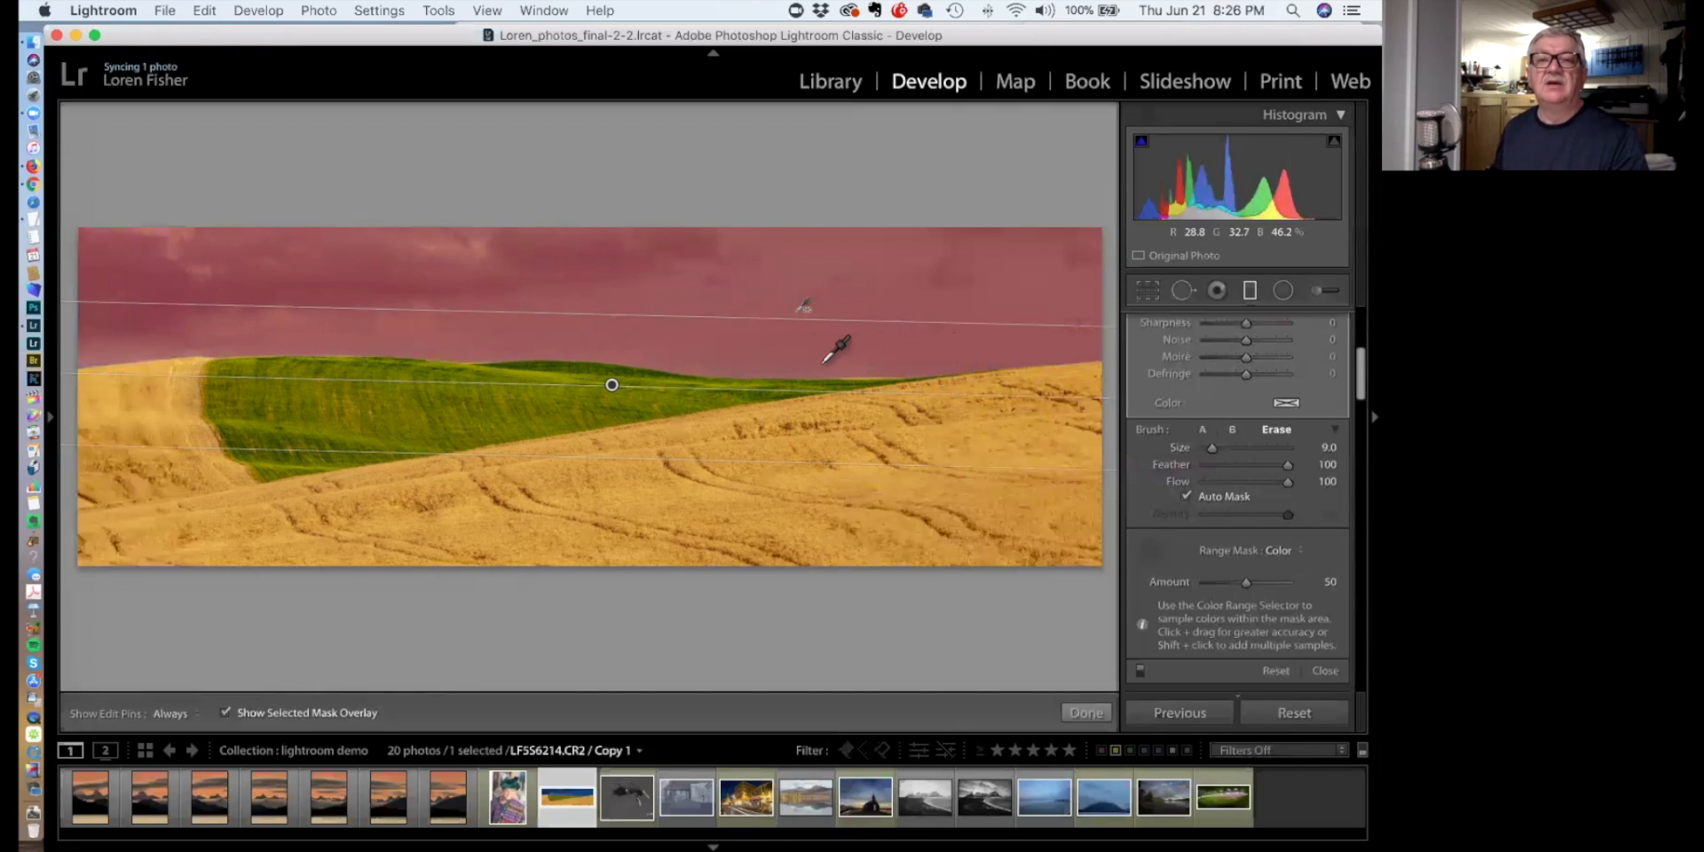
click(226, 714)
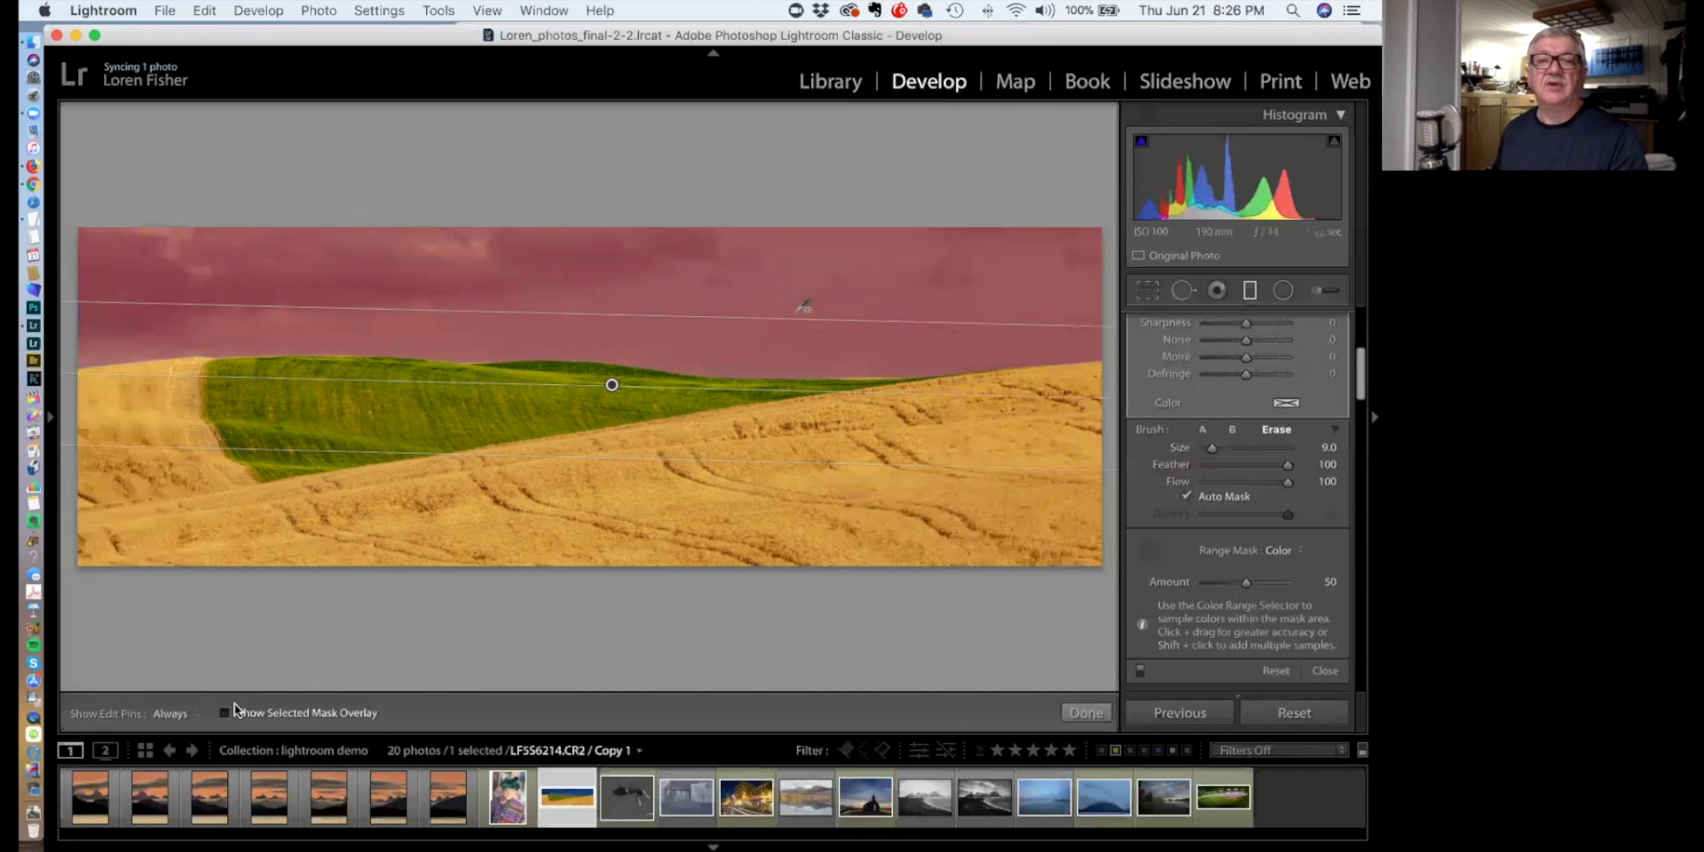
Set the sky filter's Temp to -23 and Clarity to 83, and reset its Exposure to 0
scroll(1262, 390, up, 5)
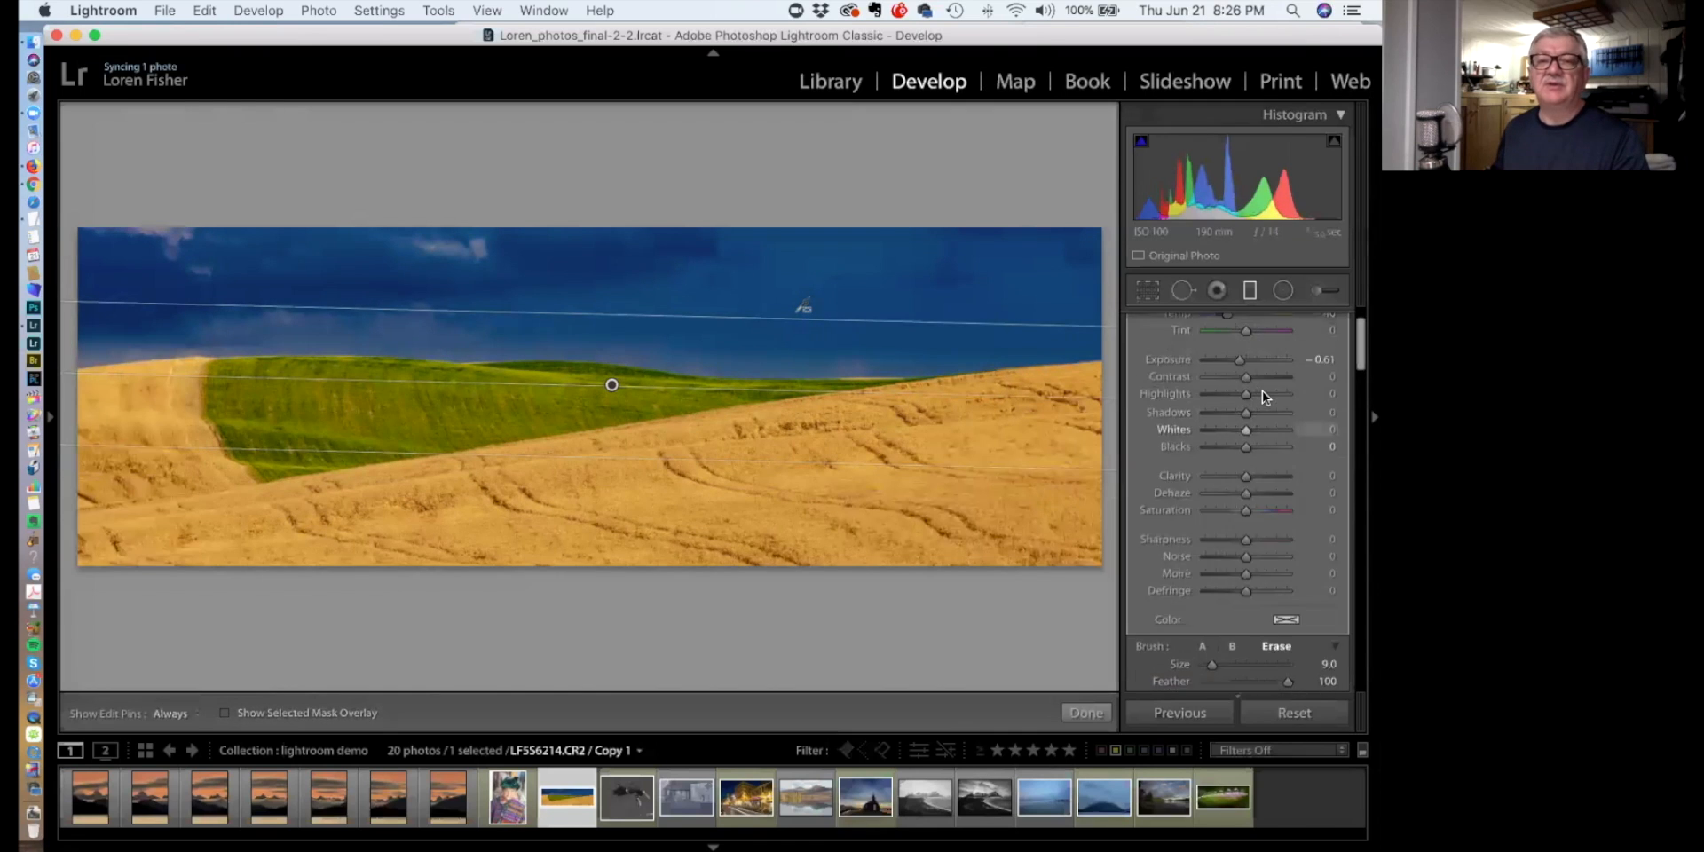
drag(1228, 370, 1249, 371)
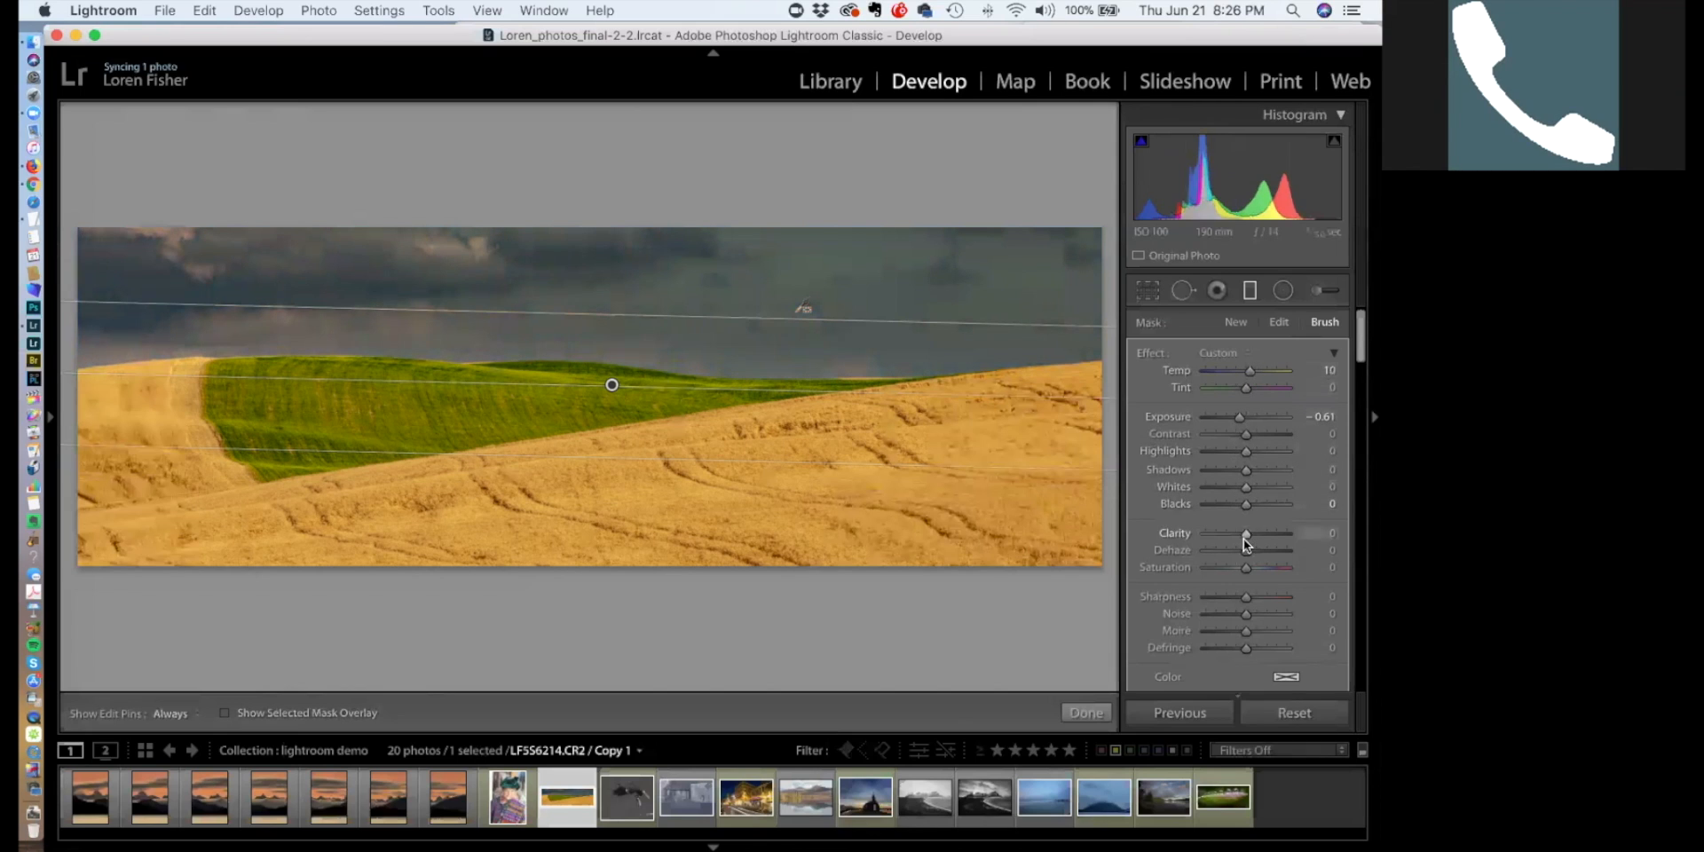
drag(1246, 534, 1272, 534)
drag(1235, 371, 1228, 370)
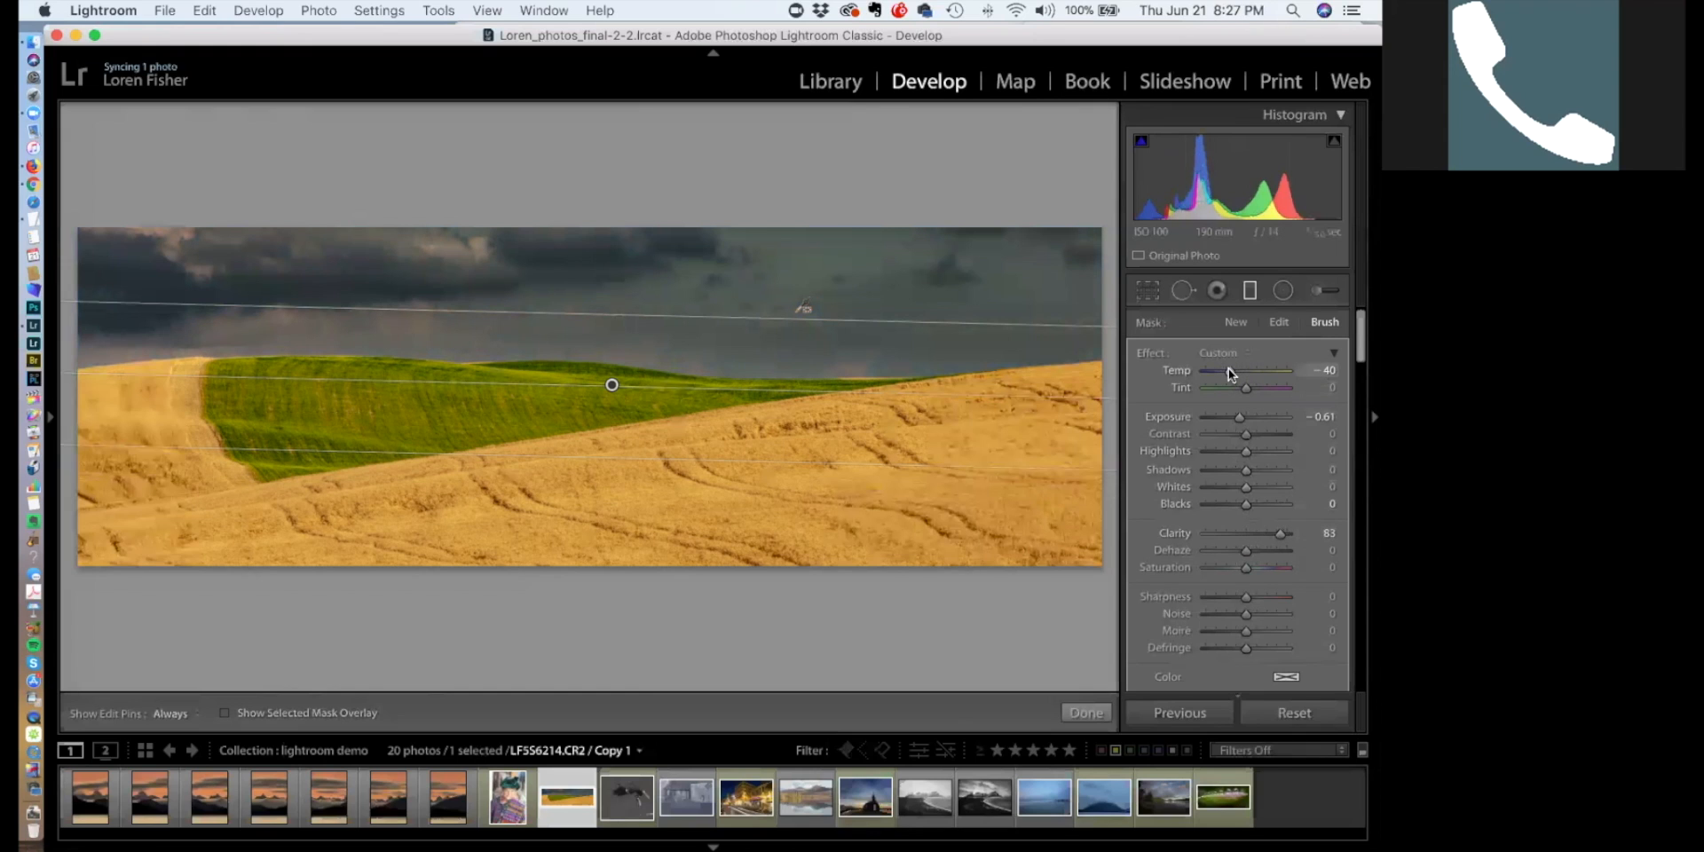
drag(1235, 367, 1230, 366)
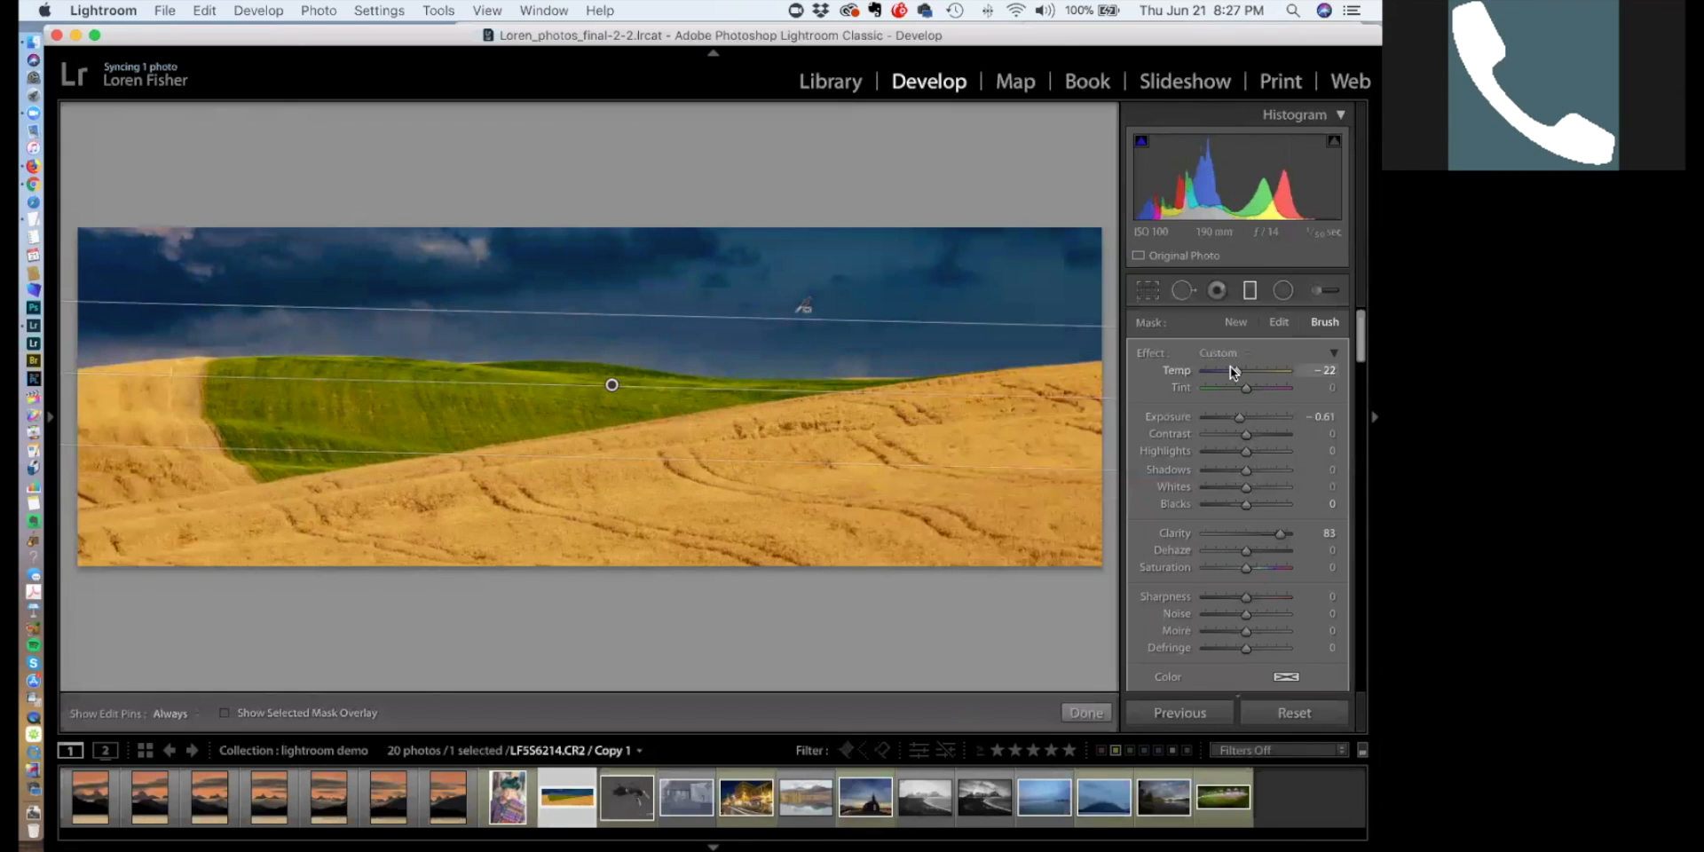
drag(1235, 367, 1248, 416)
double_click(1173, 417)
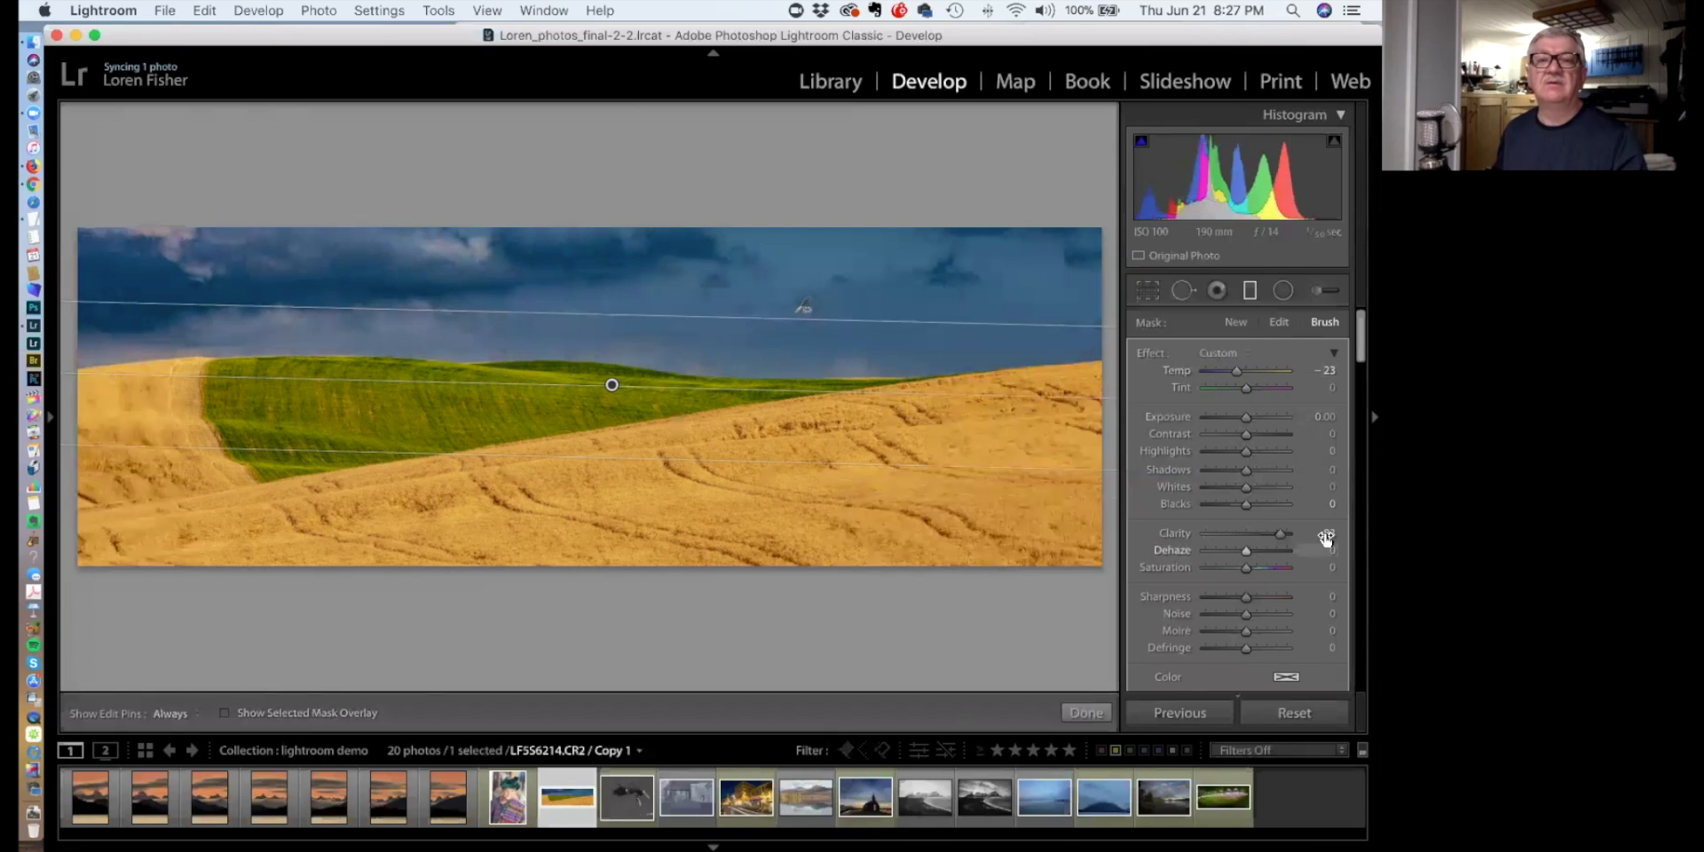
Try Saturation -100 on the sky filter, reset it, and set Exposure to 1.09, Clarity to 27, Dehaze to 86 and Temp to -1
drag(1260, 534, 1163, 568)
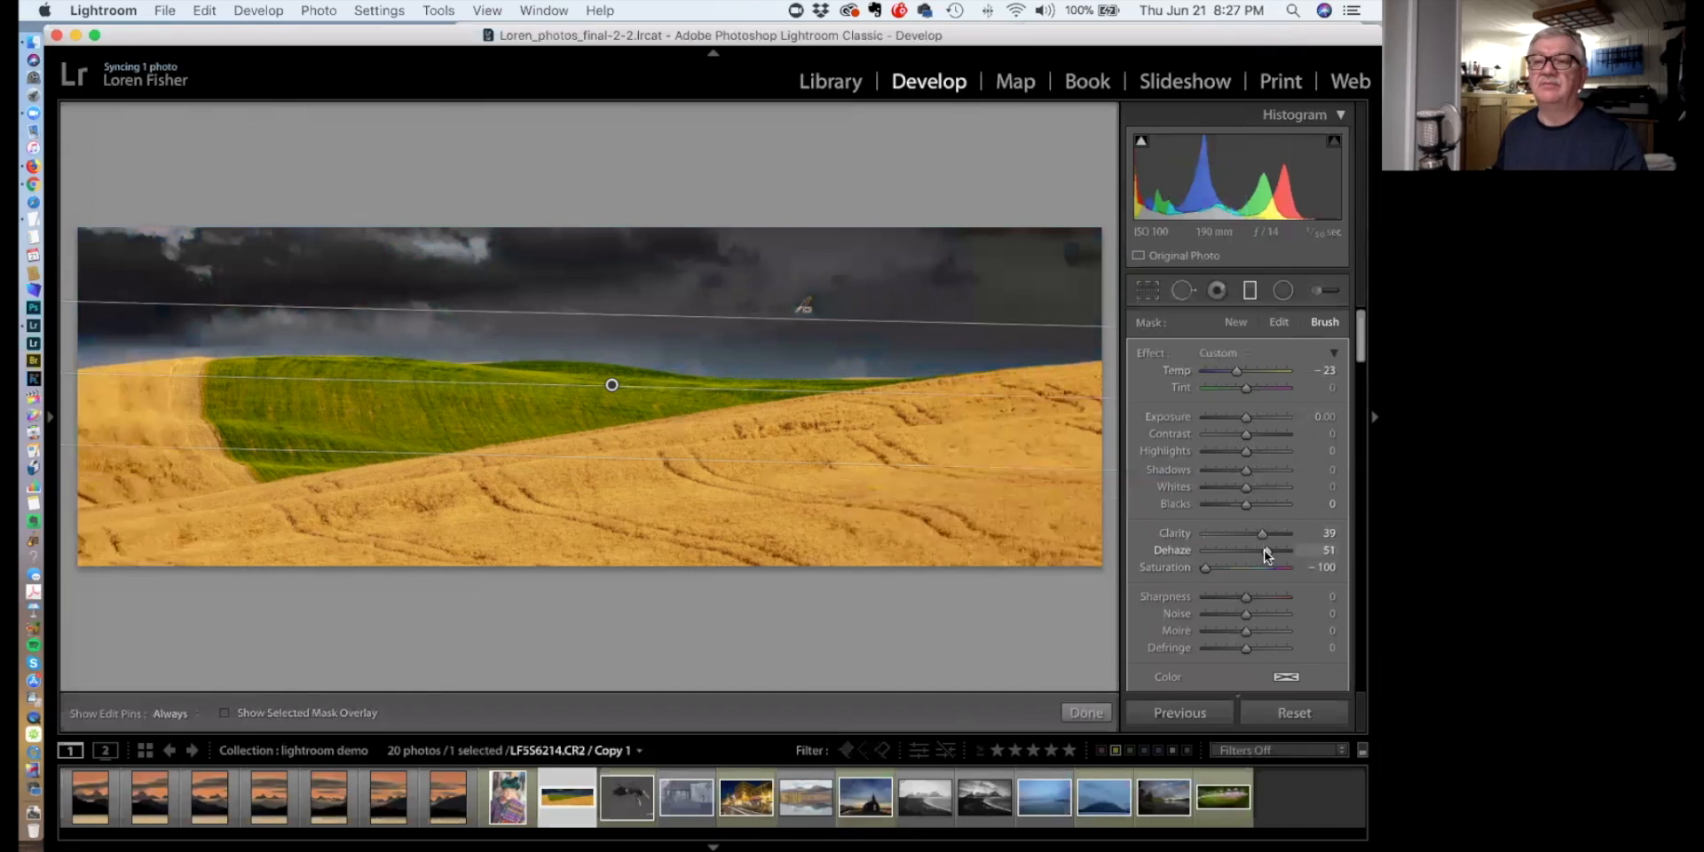
drag(1256, 533, 1251, 532)
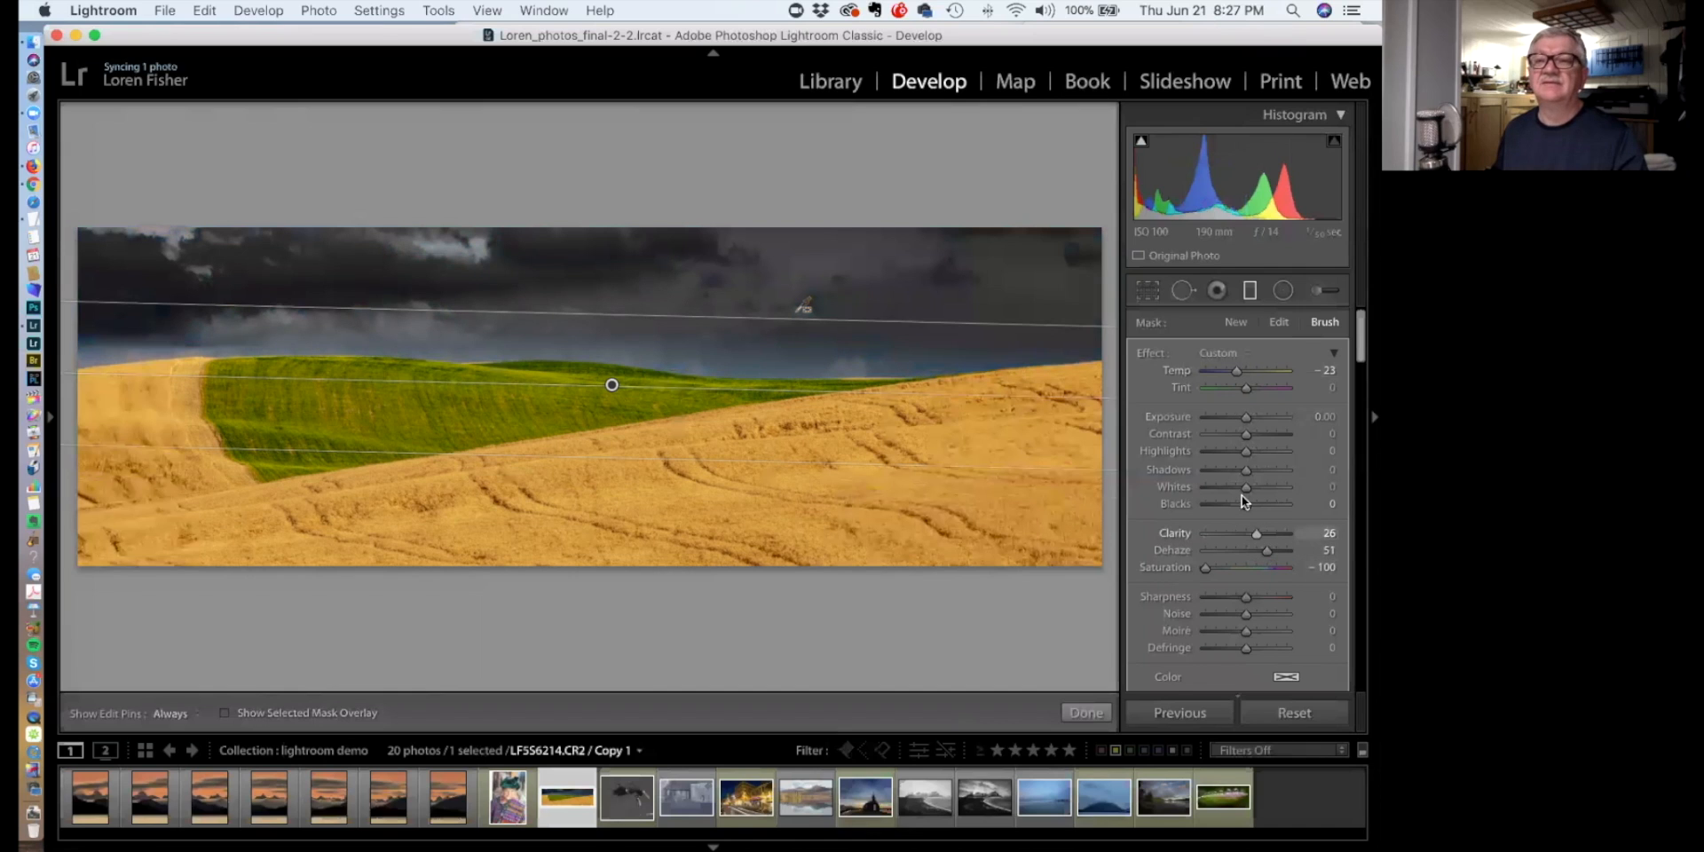
drag(1248, 413, 1257, 415)
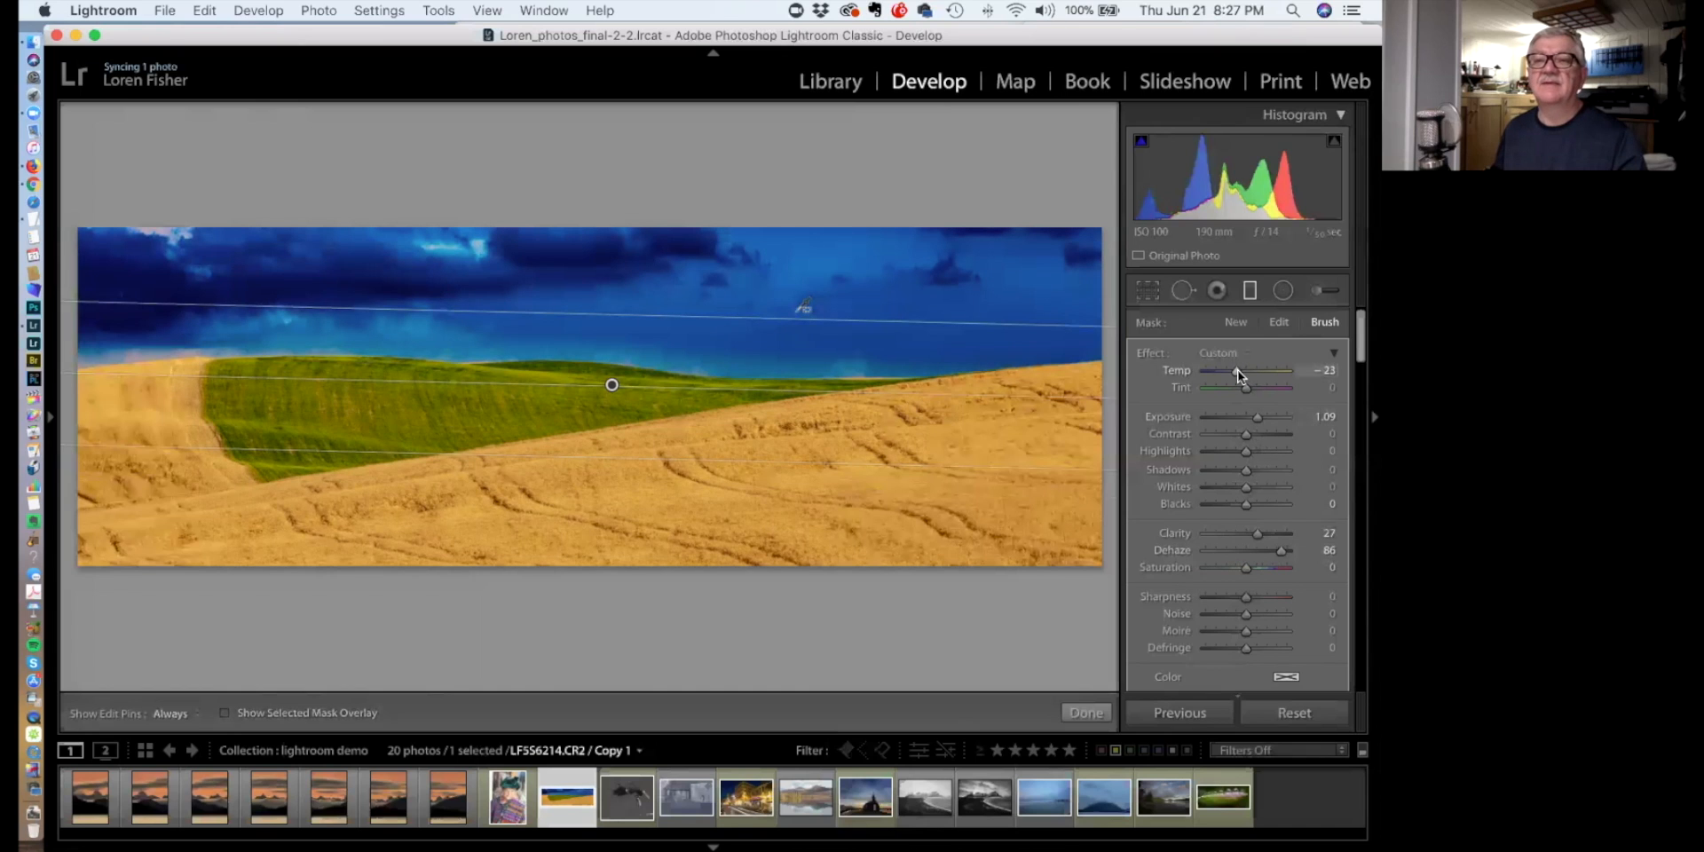
drag(1239, 370, 1244, 371)
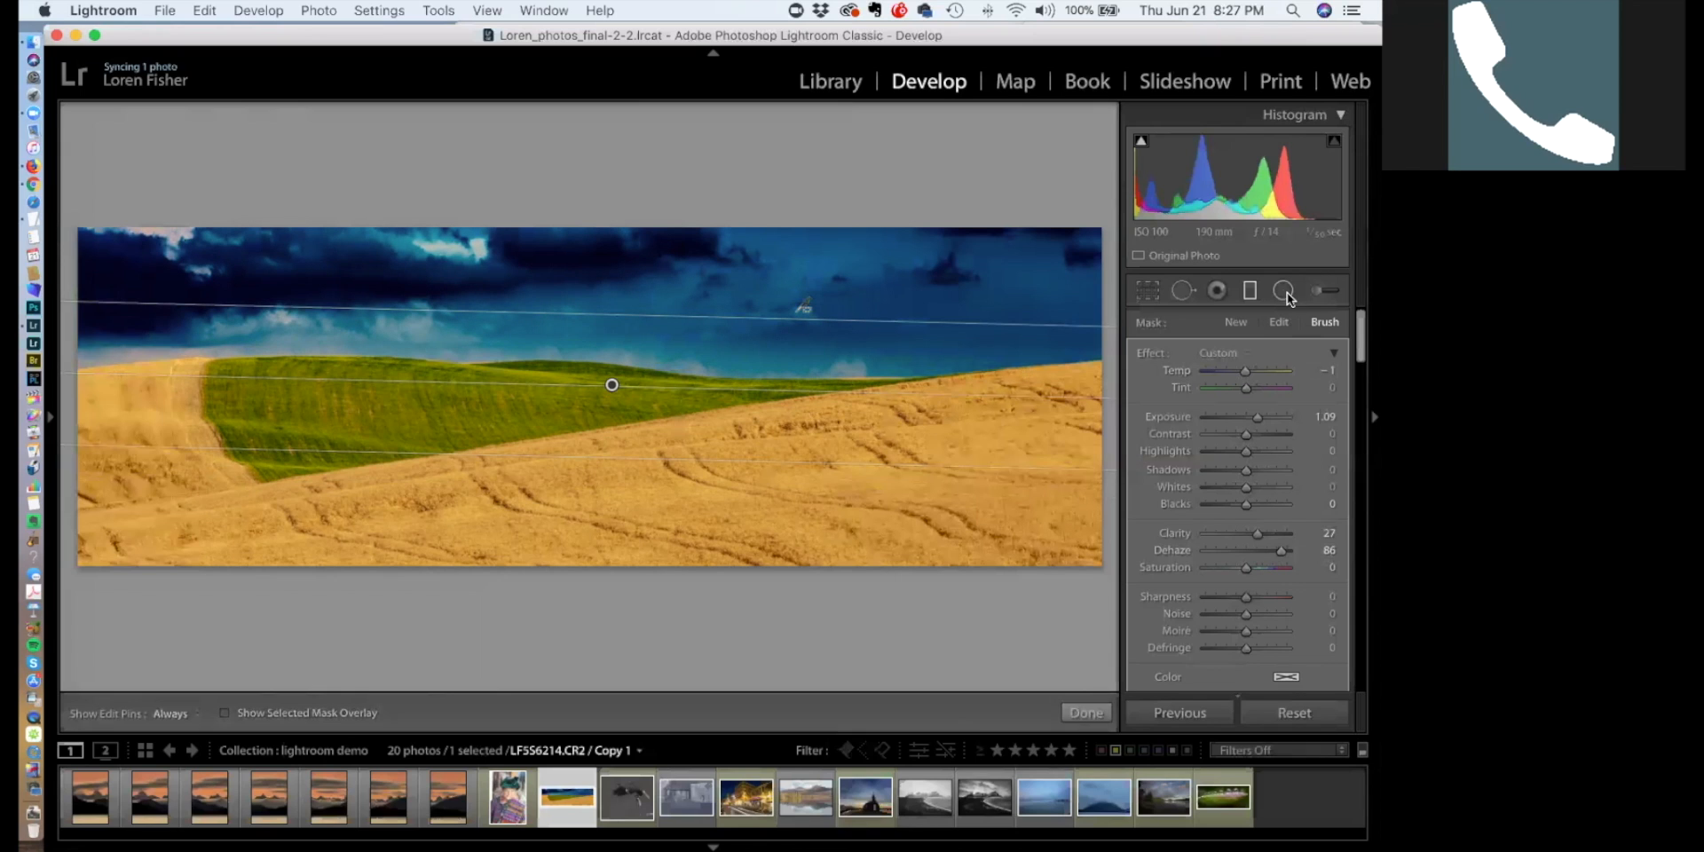
Paint an Adjustment Brush mask over the green field with Auto Mask on and size 7.0, checking coverage with the mask overlay before hiding it
click(1318, 289)
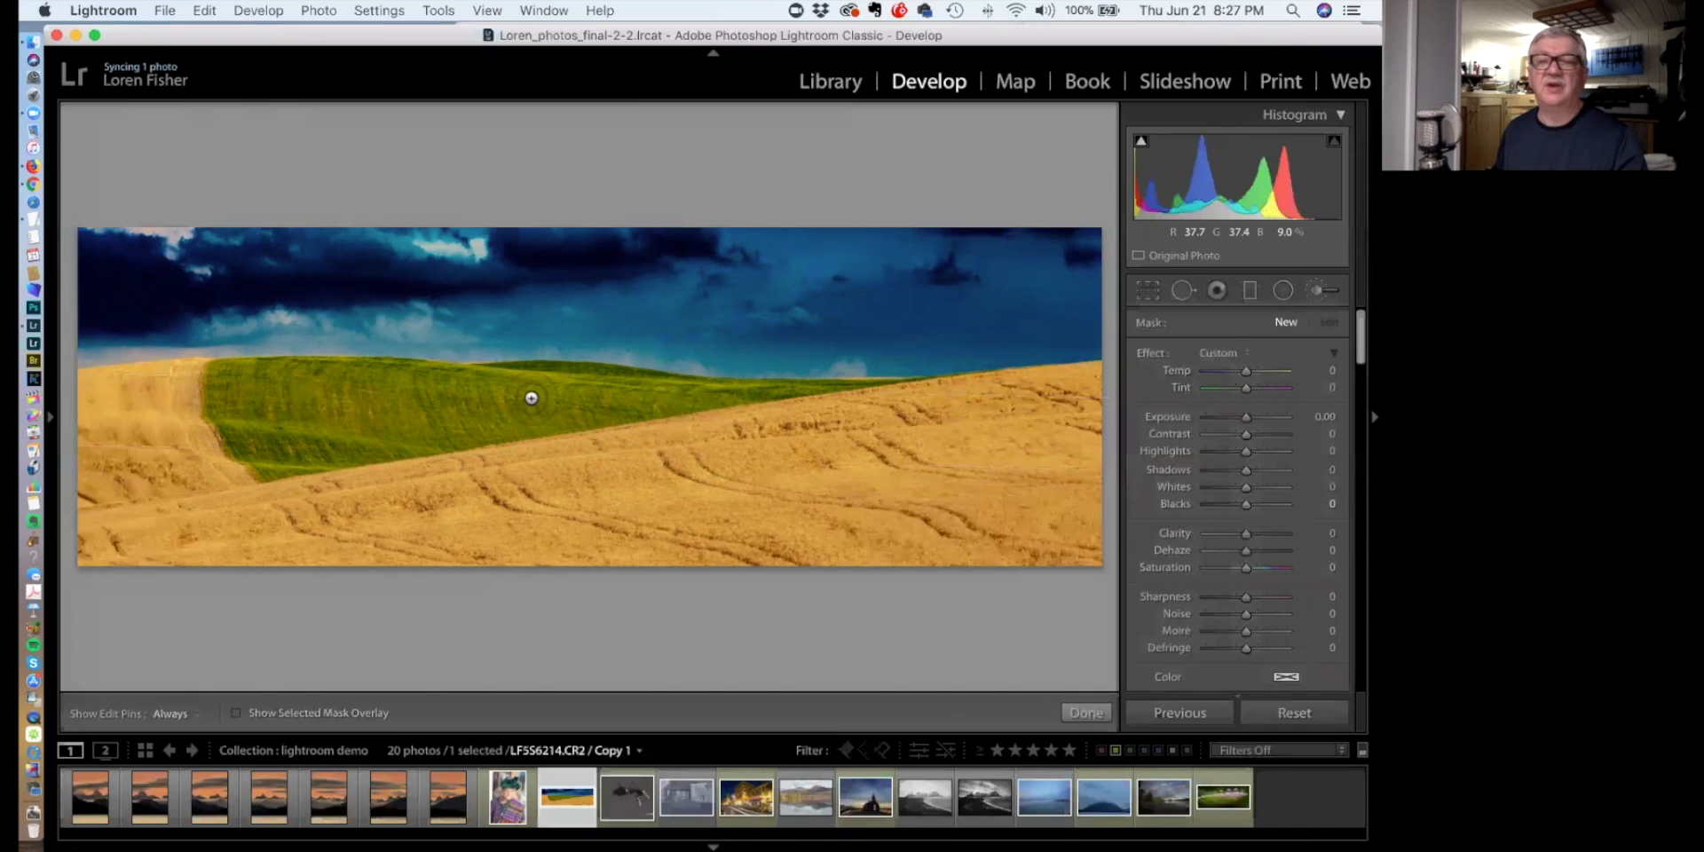
scroll(1190, 566, down, 5)
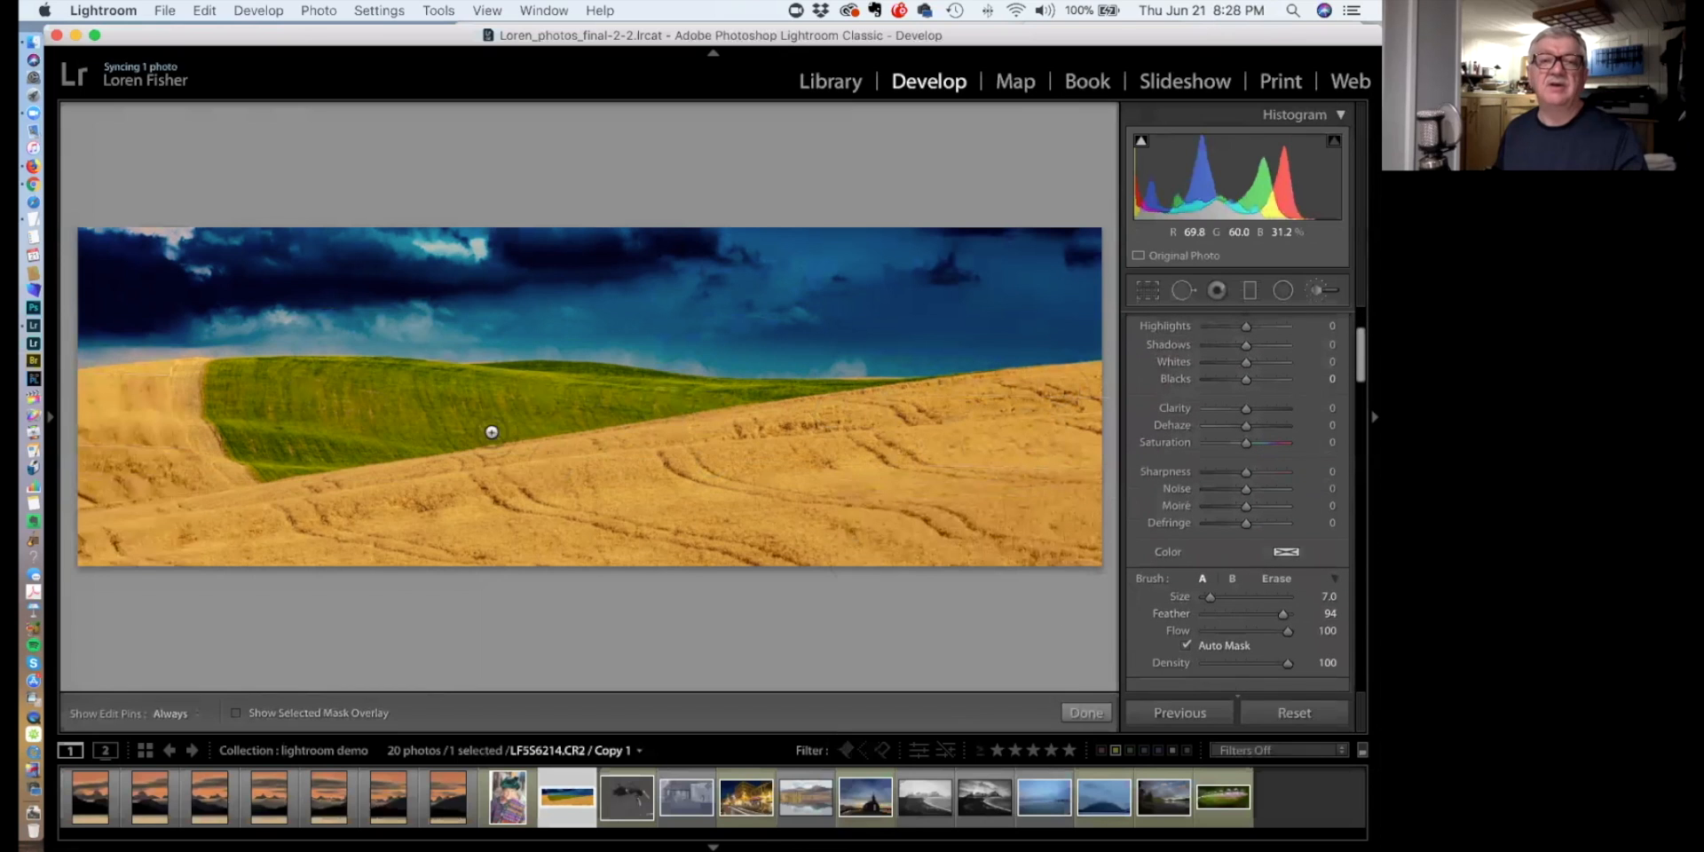
click(234, 714)
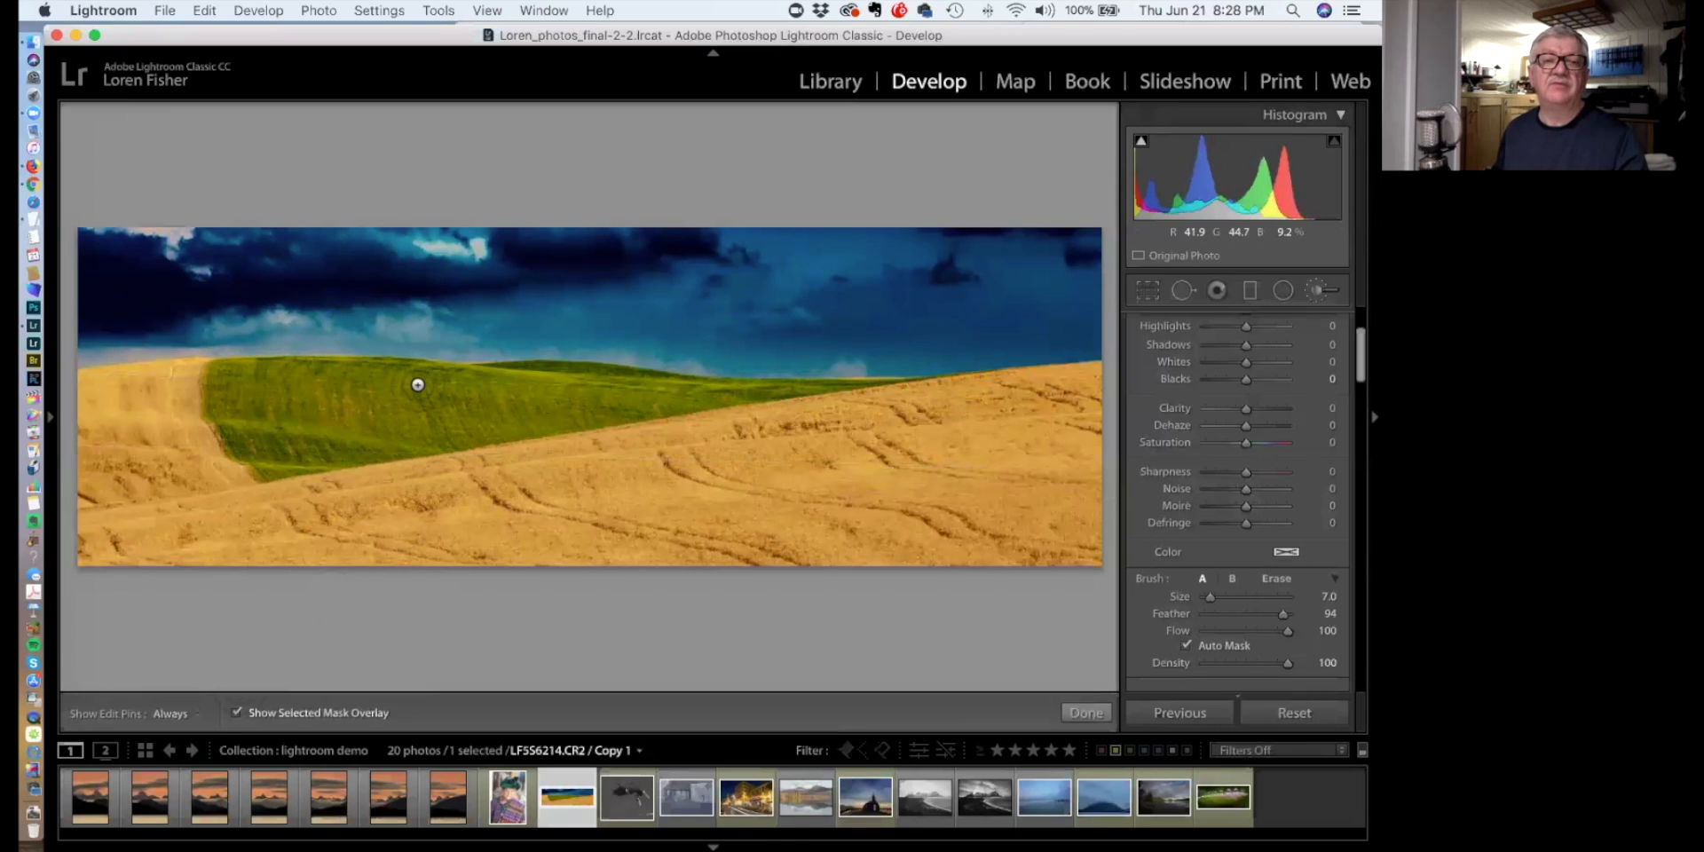
key(h)
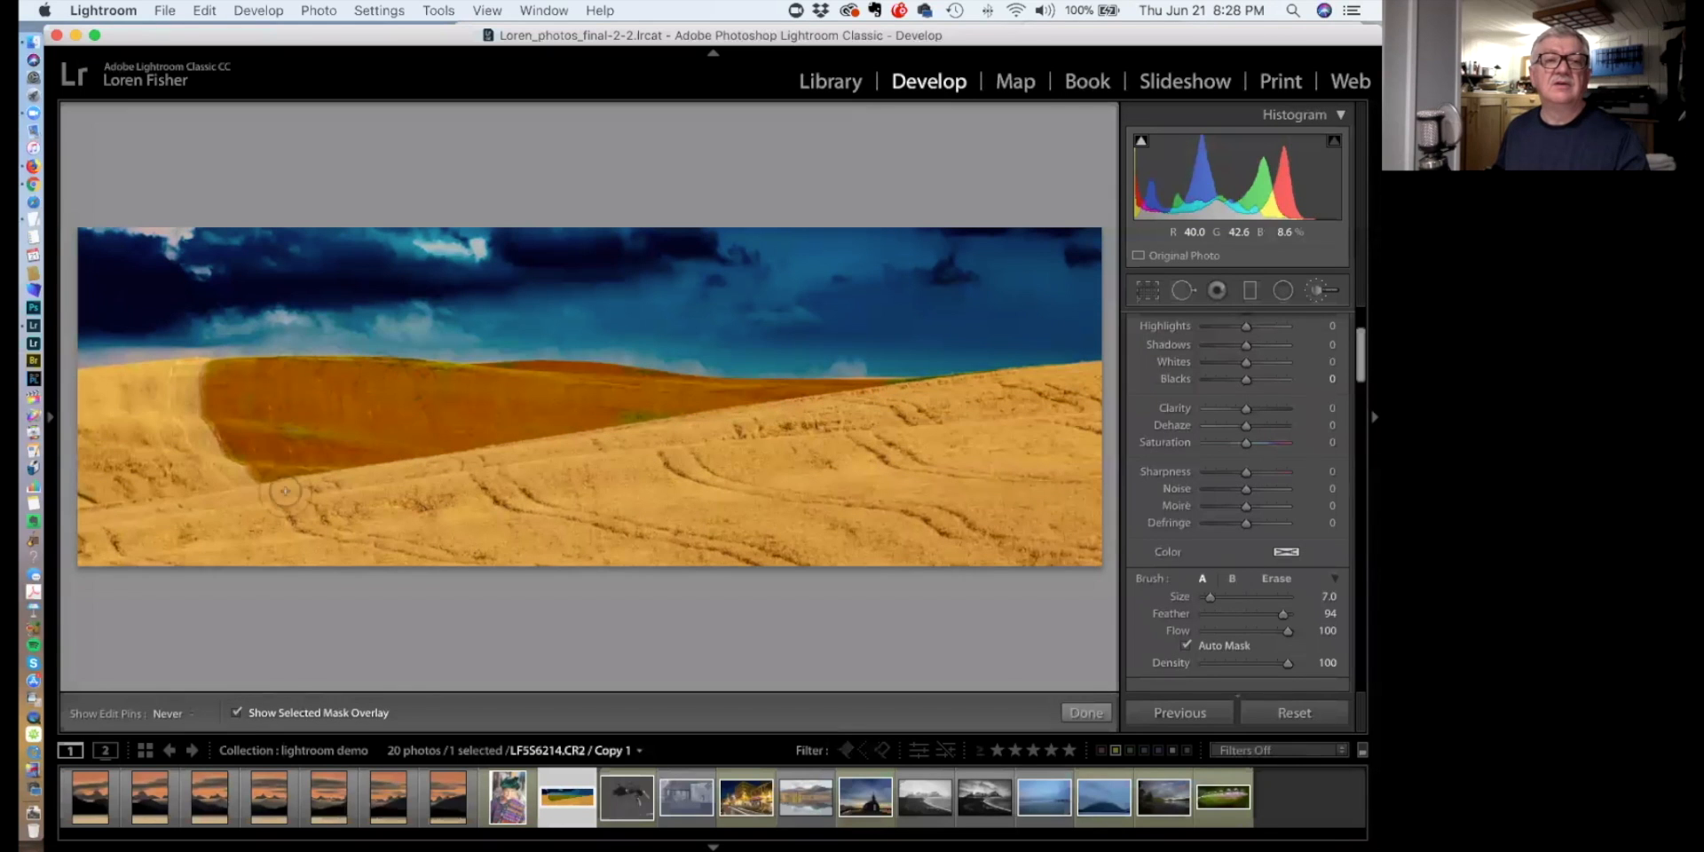
key(h)
click(236, 713)
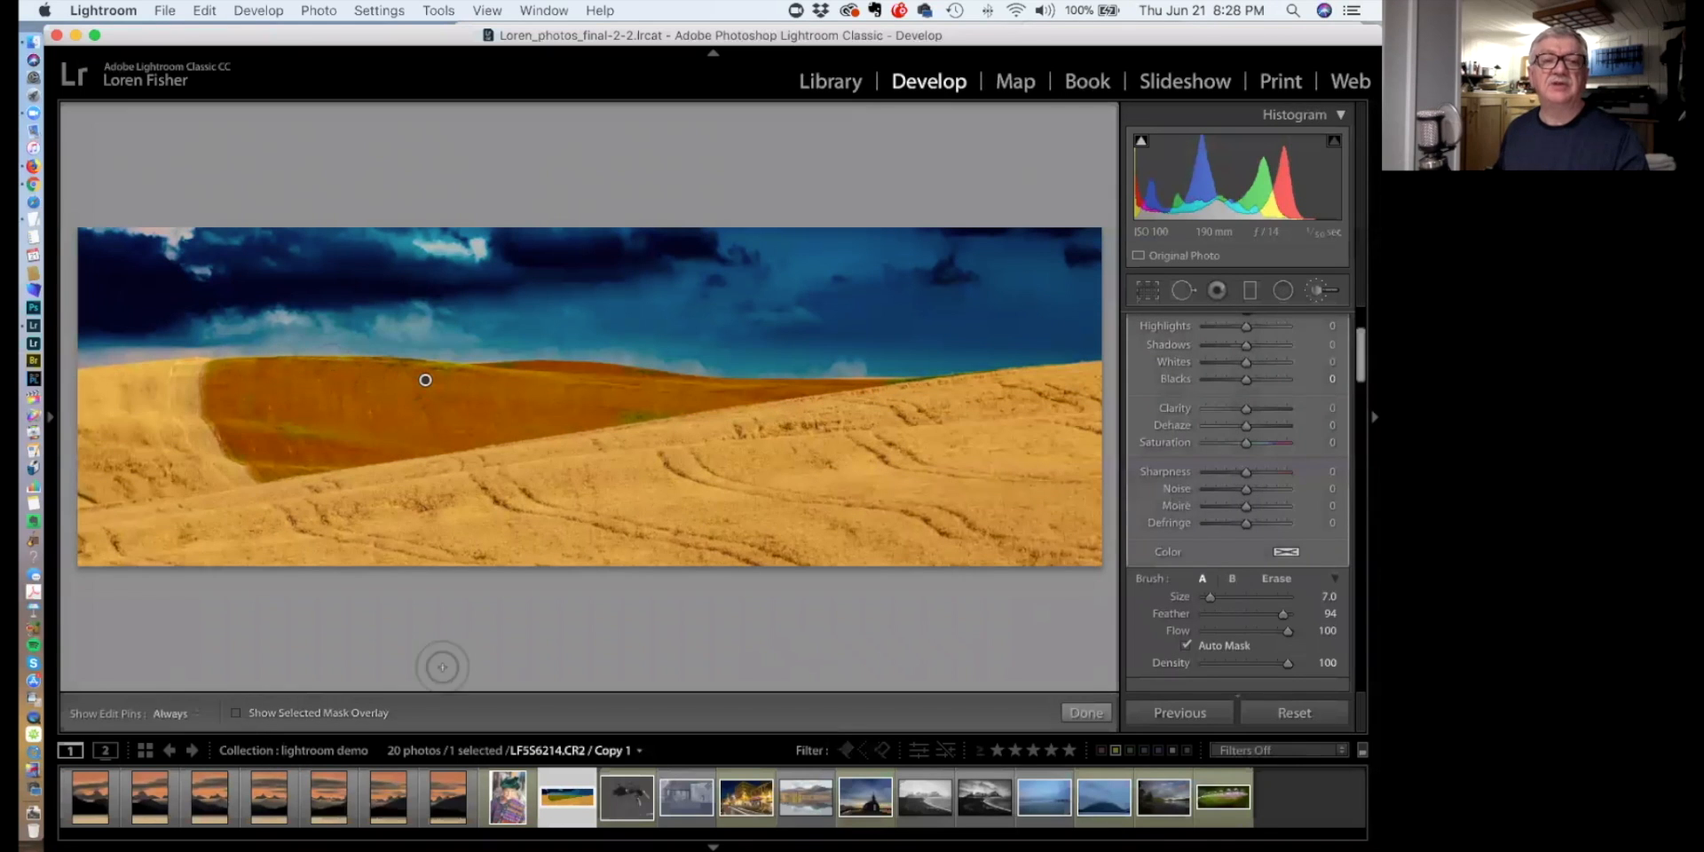
Set the green field brush's Tint to -100, Clarity to 100 and Saturation to 100, and reset its Dehaze to 0
scroll(1244, 419, up, 2)
scroll(1244, 419, up, 3)
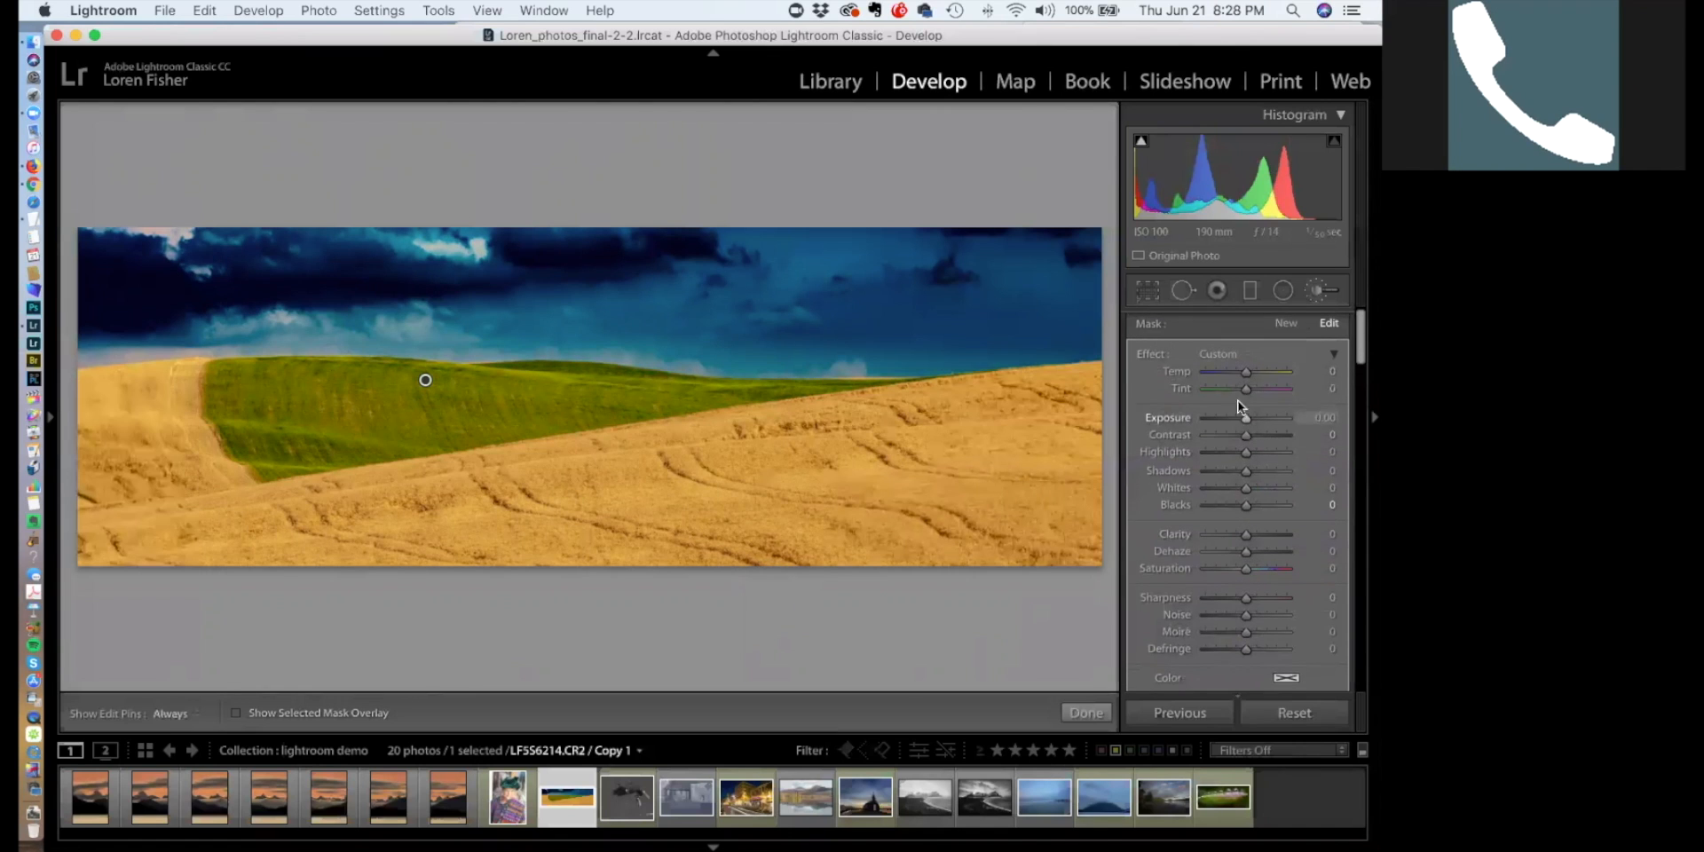
drag(1243, 386, 1180, 391)
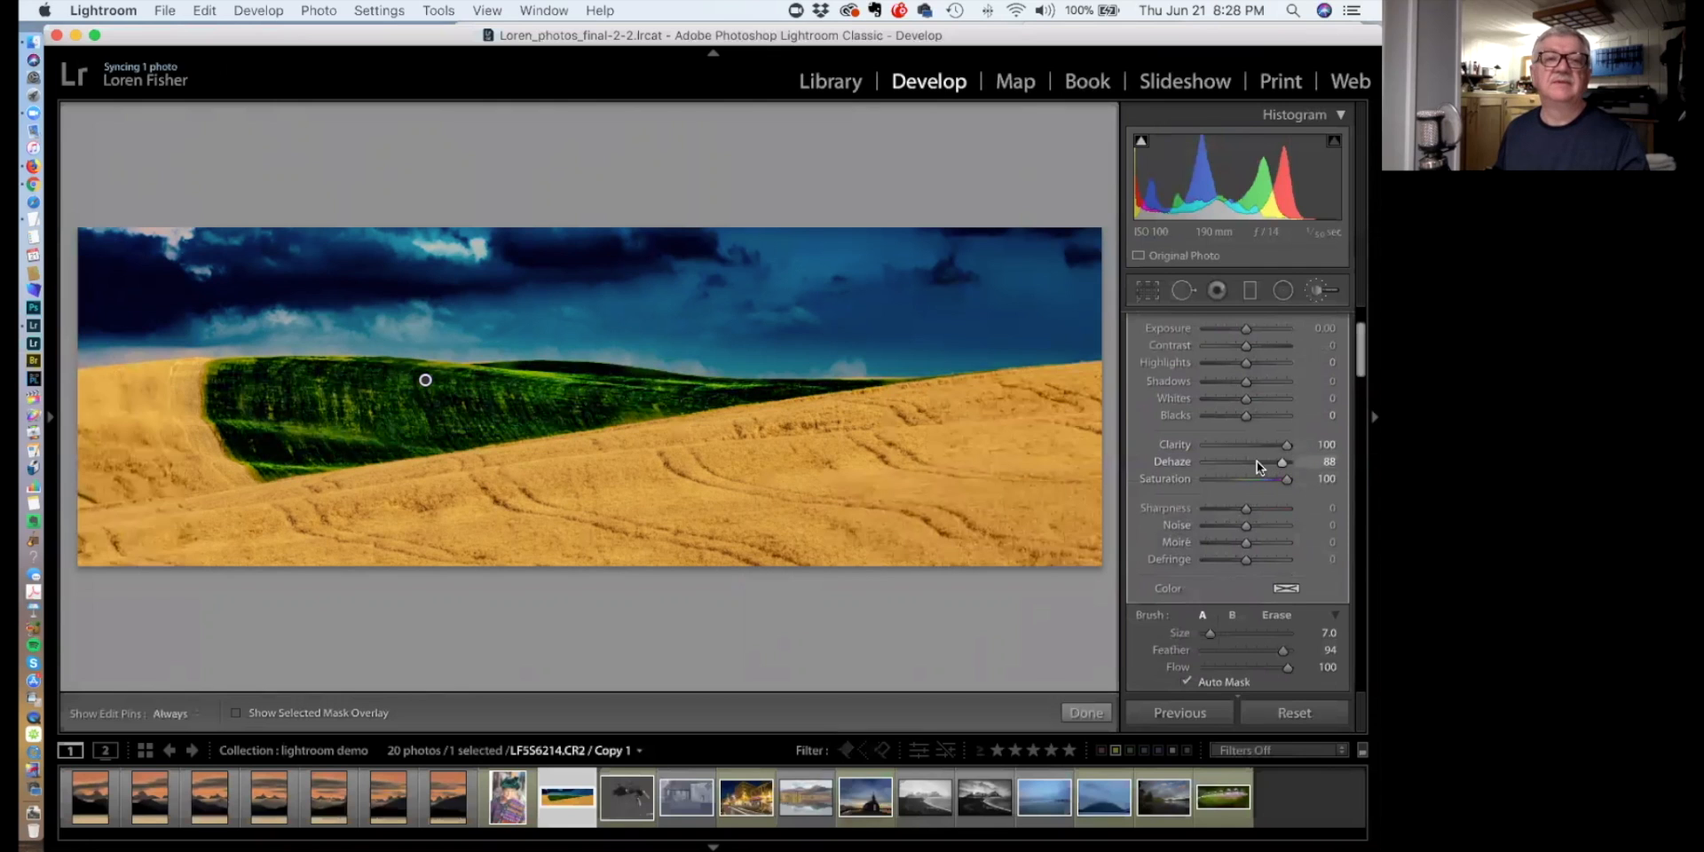
double_click(1181, 462)
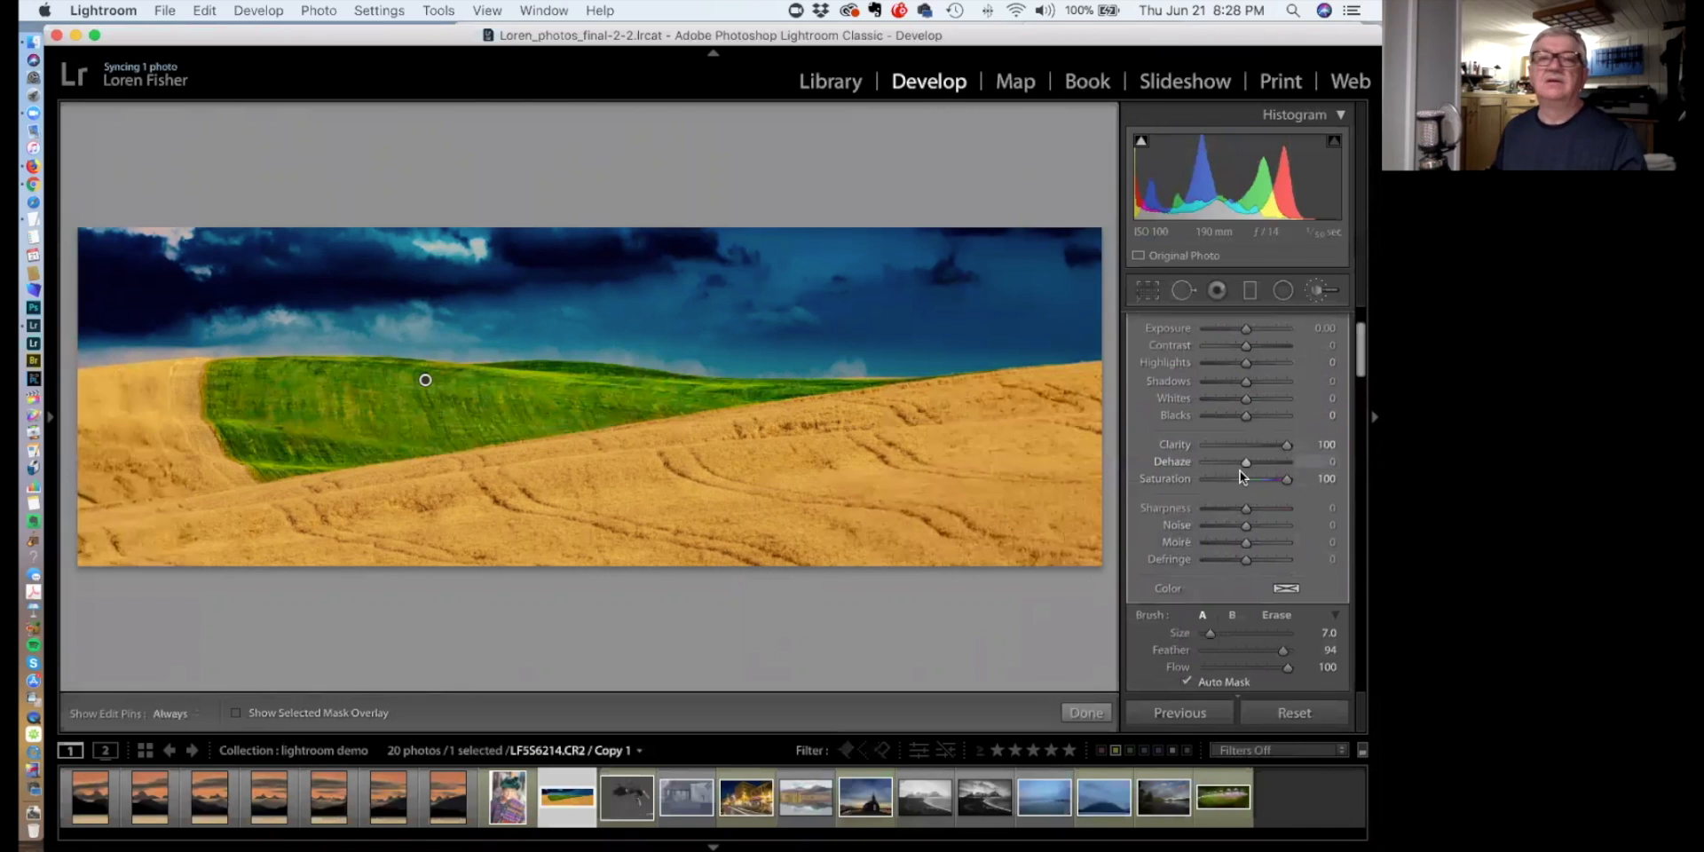
scroll(1243, 472, up, 3)
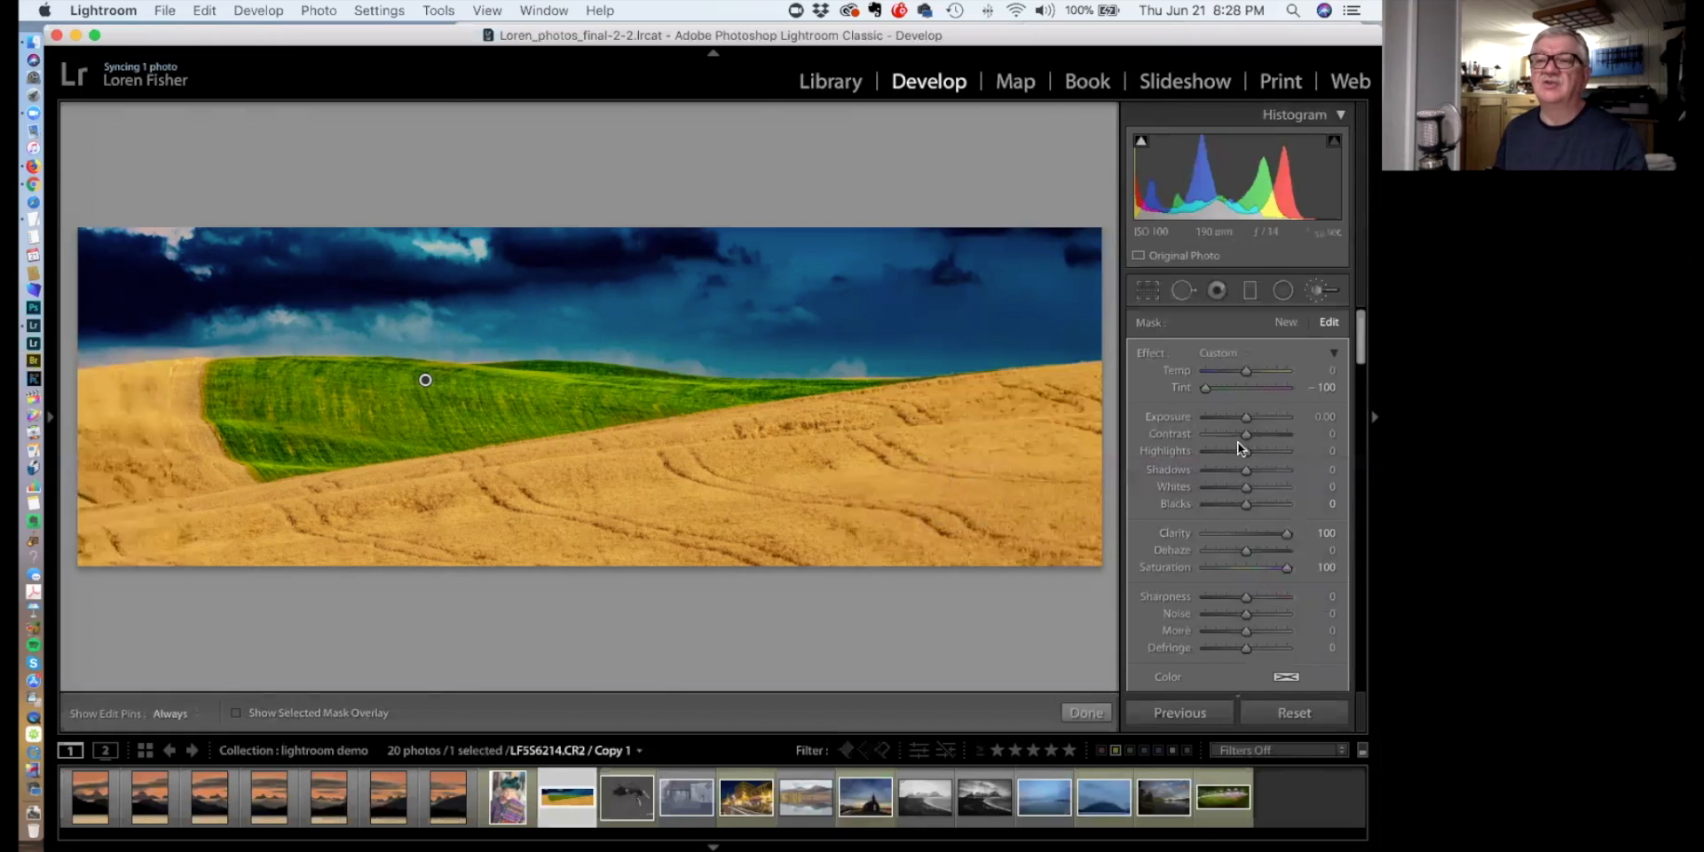
Raise the green field brush's Exposure to 2.40 and paint over the missed patches within the field
mouse_move(1243, 419)
mouse_down()
mouse_move(1226, 421)
mouse_move(1269, 419)
mouse_up()
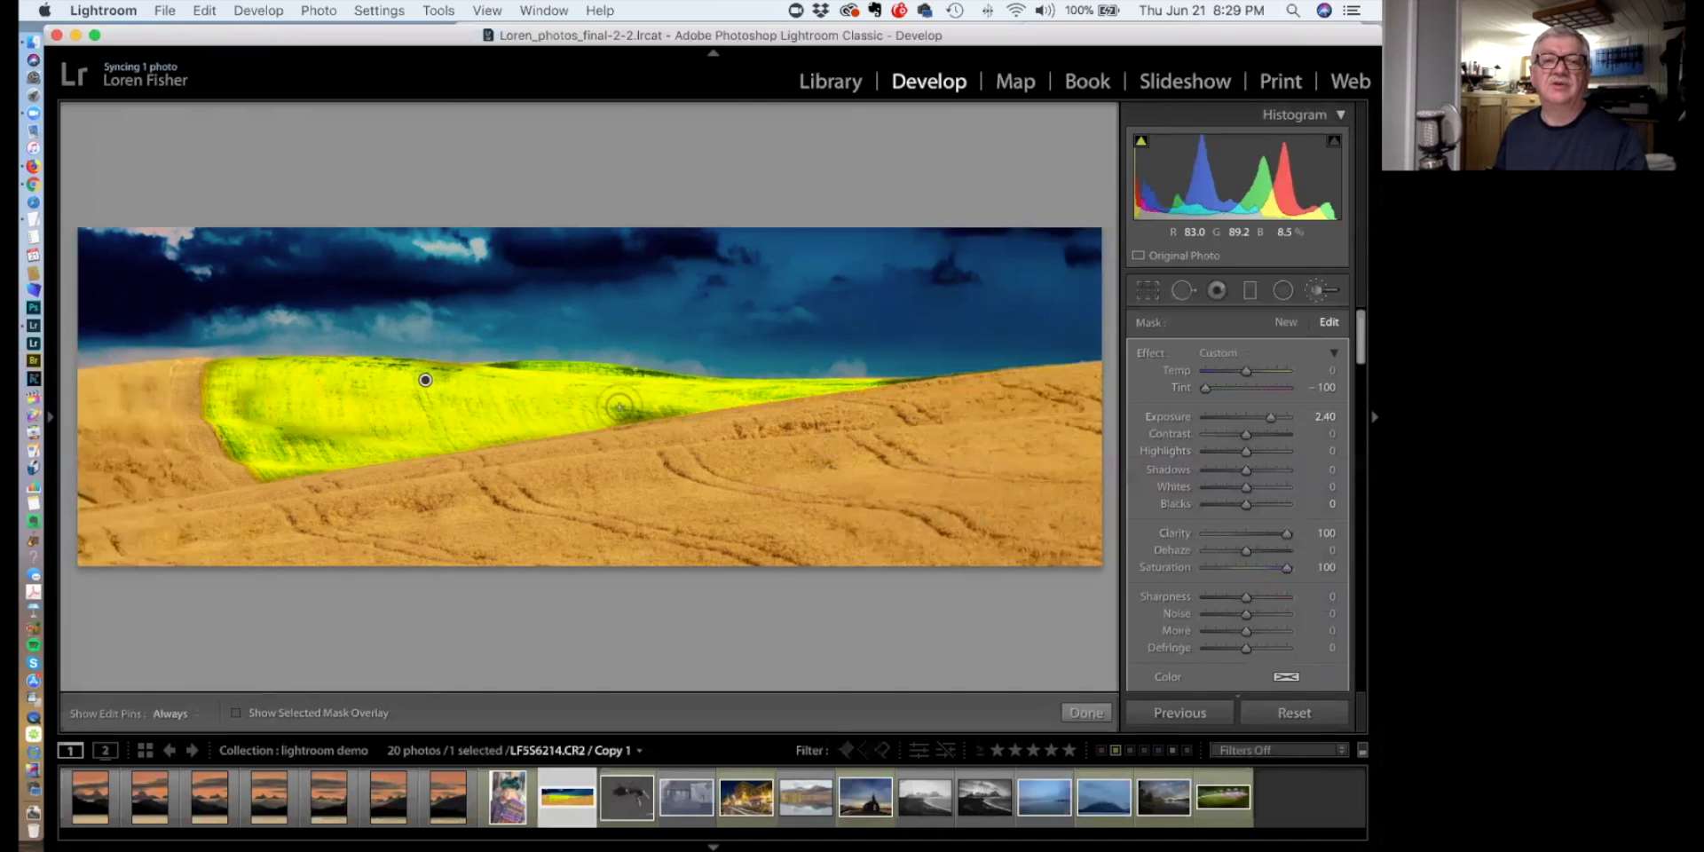
mouse_move(451, 426)
mouse_down()
mouse_move(333, 434)
mouse_move(245, 394)
mouse_move(253, 408)
mouse_up()
mouse_move(420, 466)
mouse_down()
mouse_move(480, 449)
mouse_move(532, 465)
mouse_up()
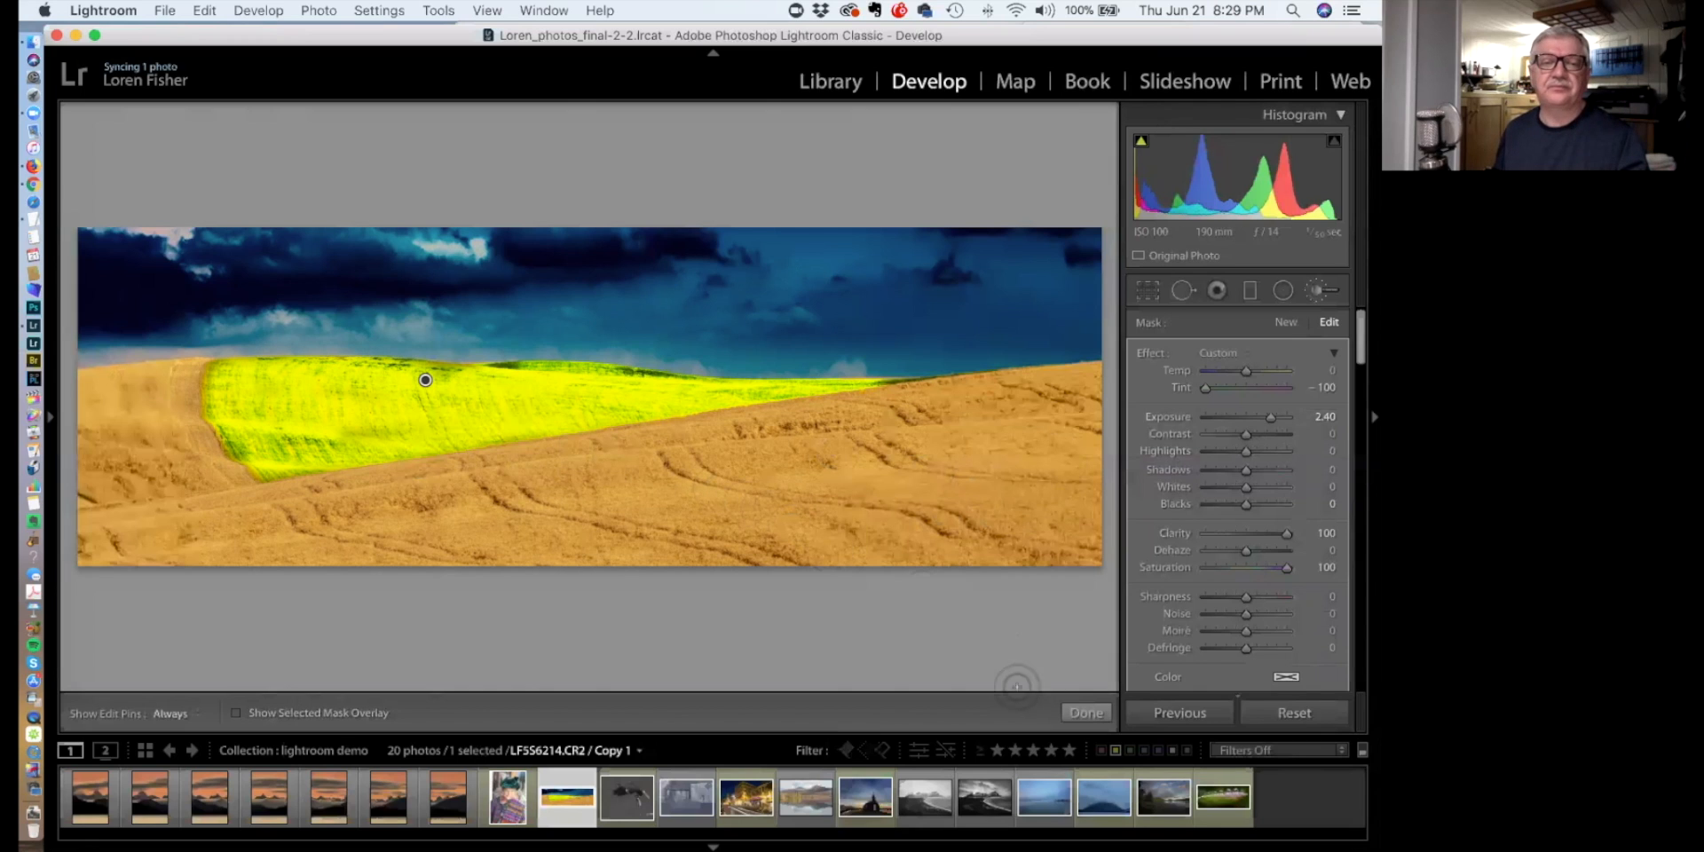
Open the eagle photo and heal two white specks on the water with the Spot Removal tool at size 20
click(628, 799)
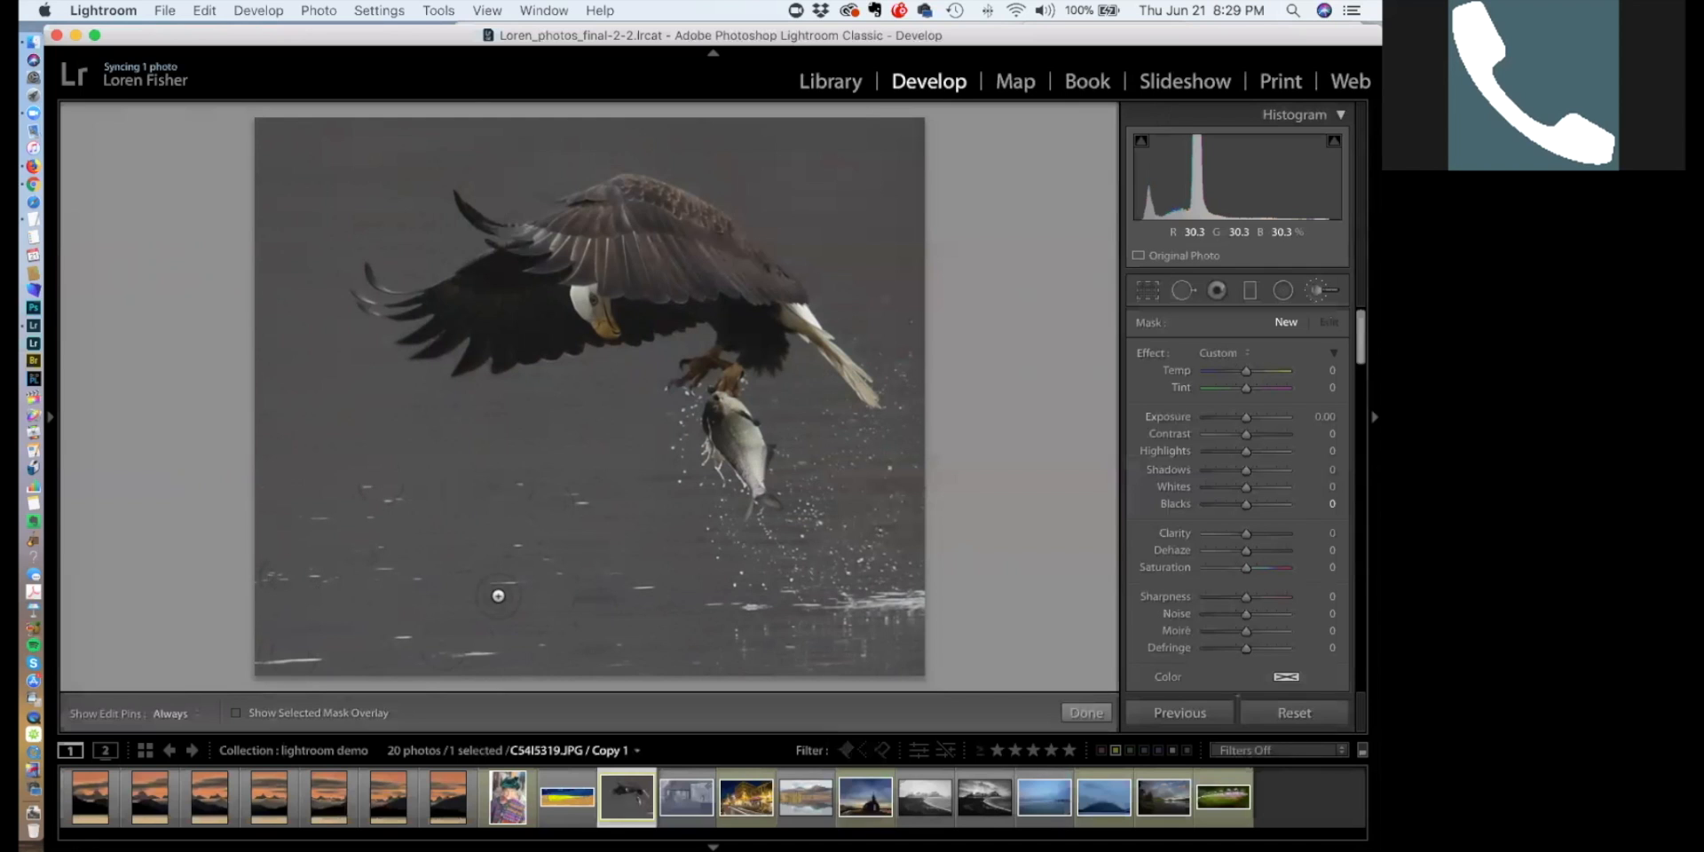
click(1184, 291)
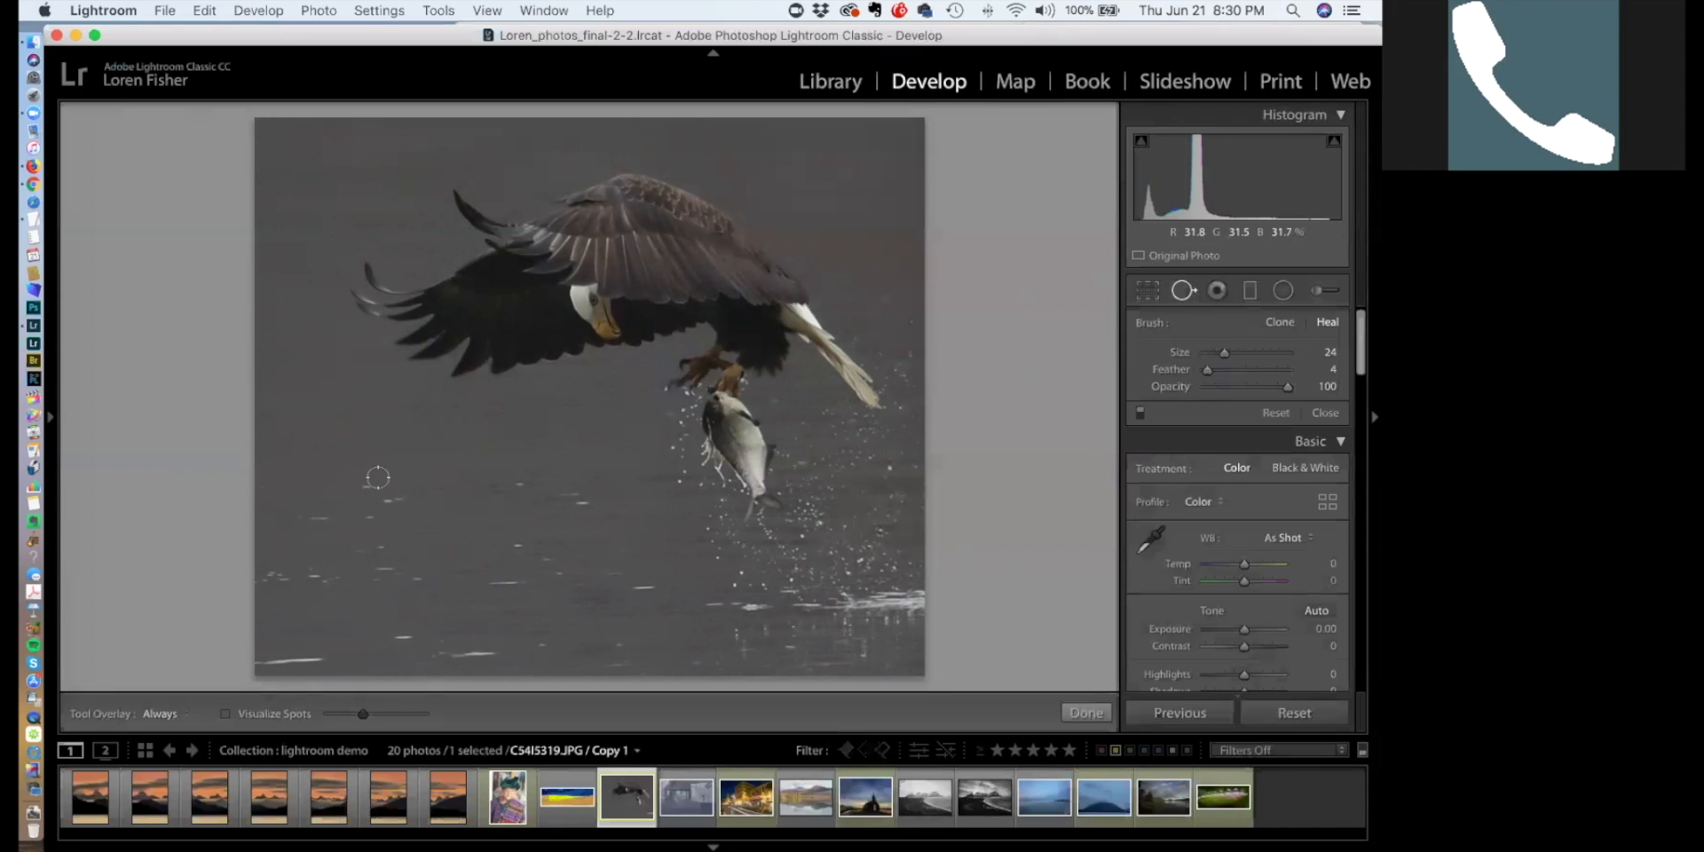
scroll(363, 415, up, 5)
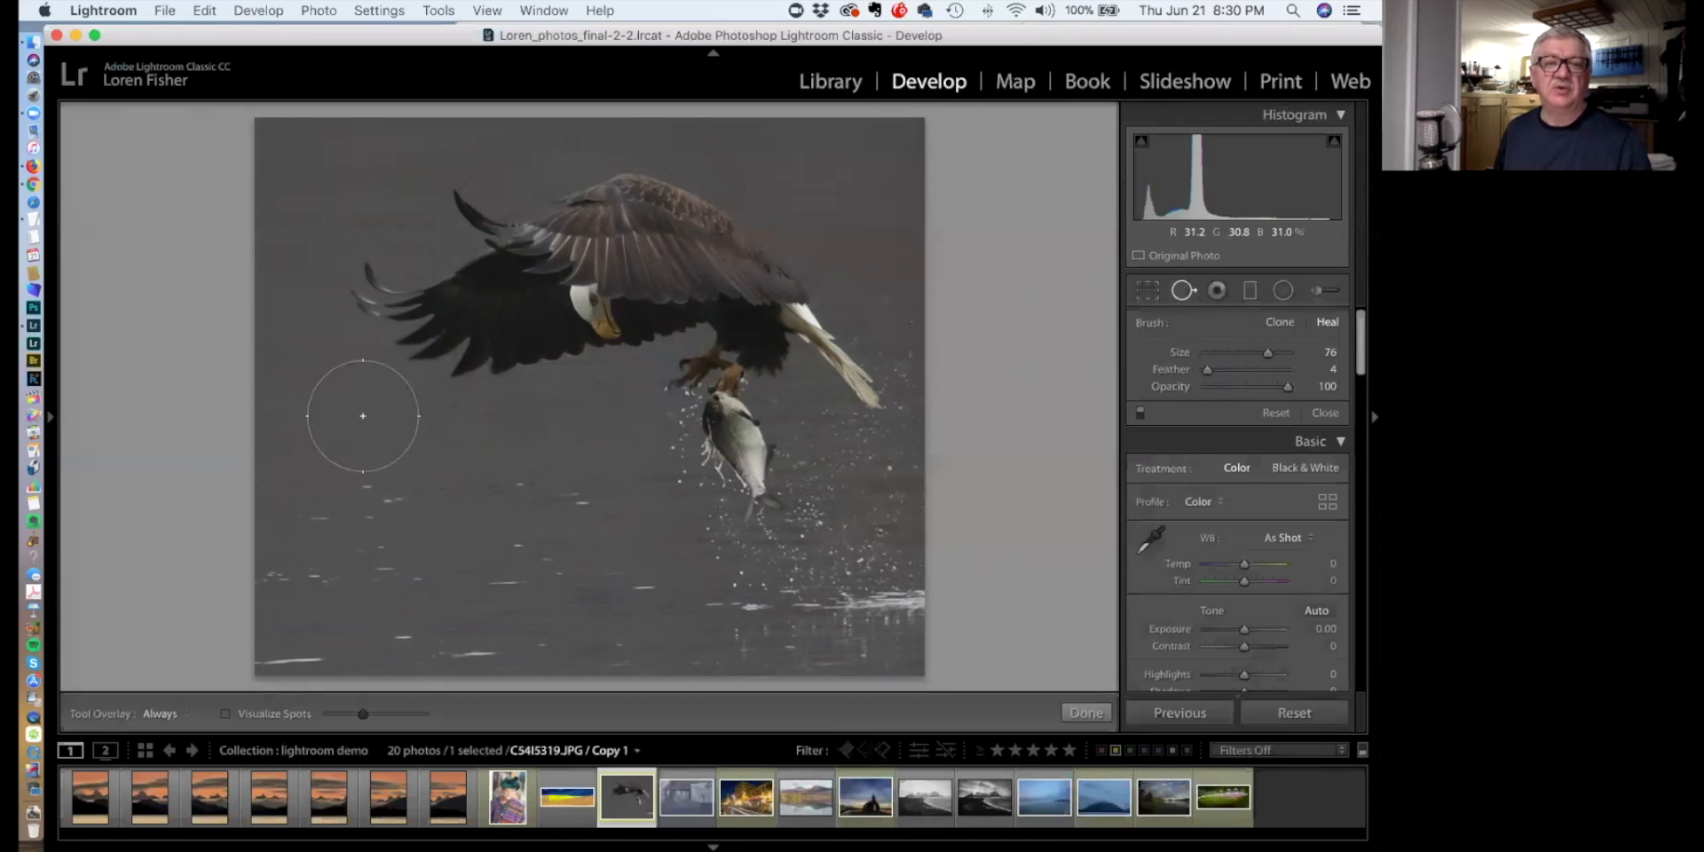
scroll(363, 415, down, 5)
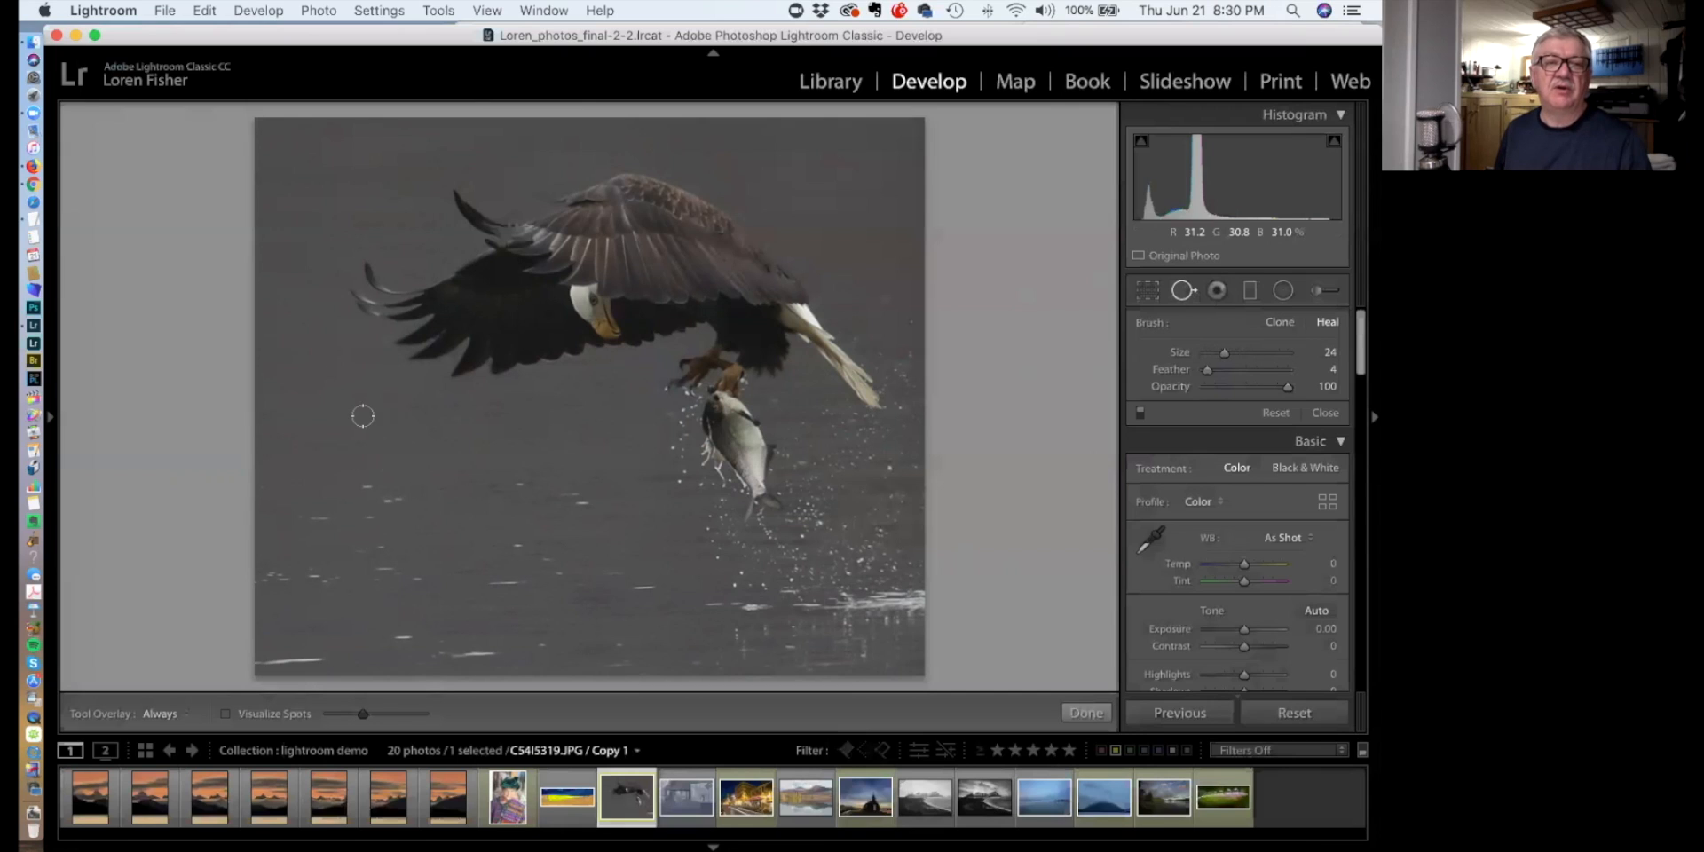
scroll(366, 475, down, 1)
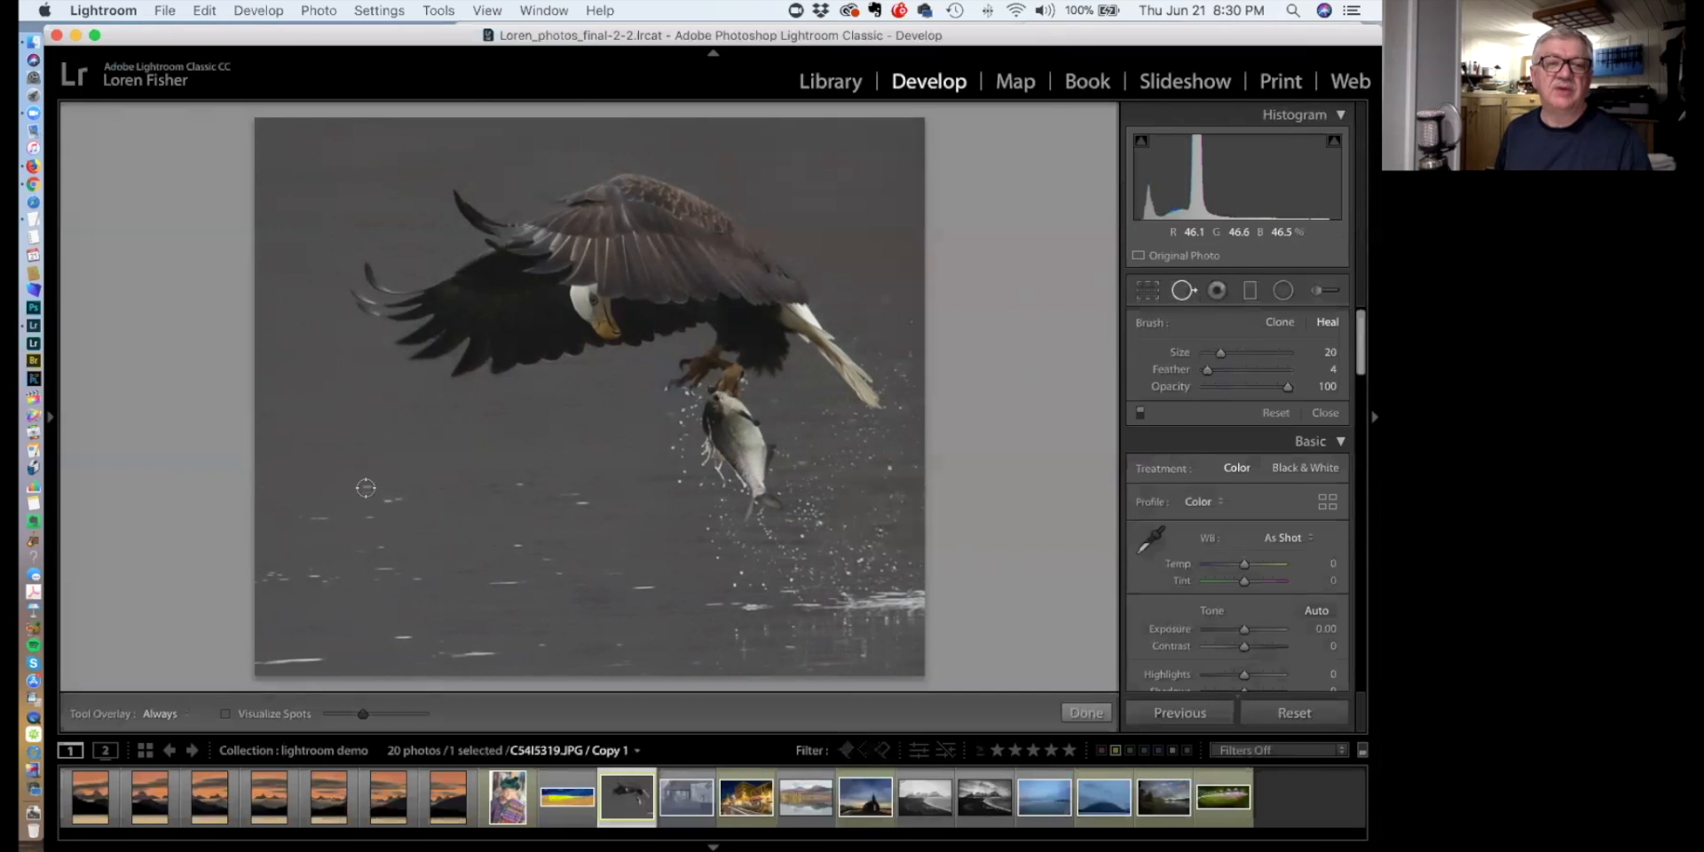
click(365, 486)
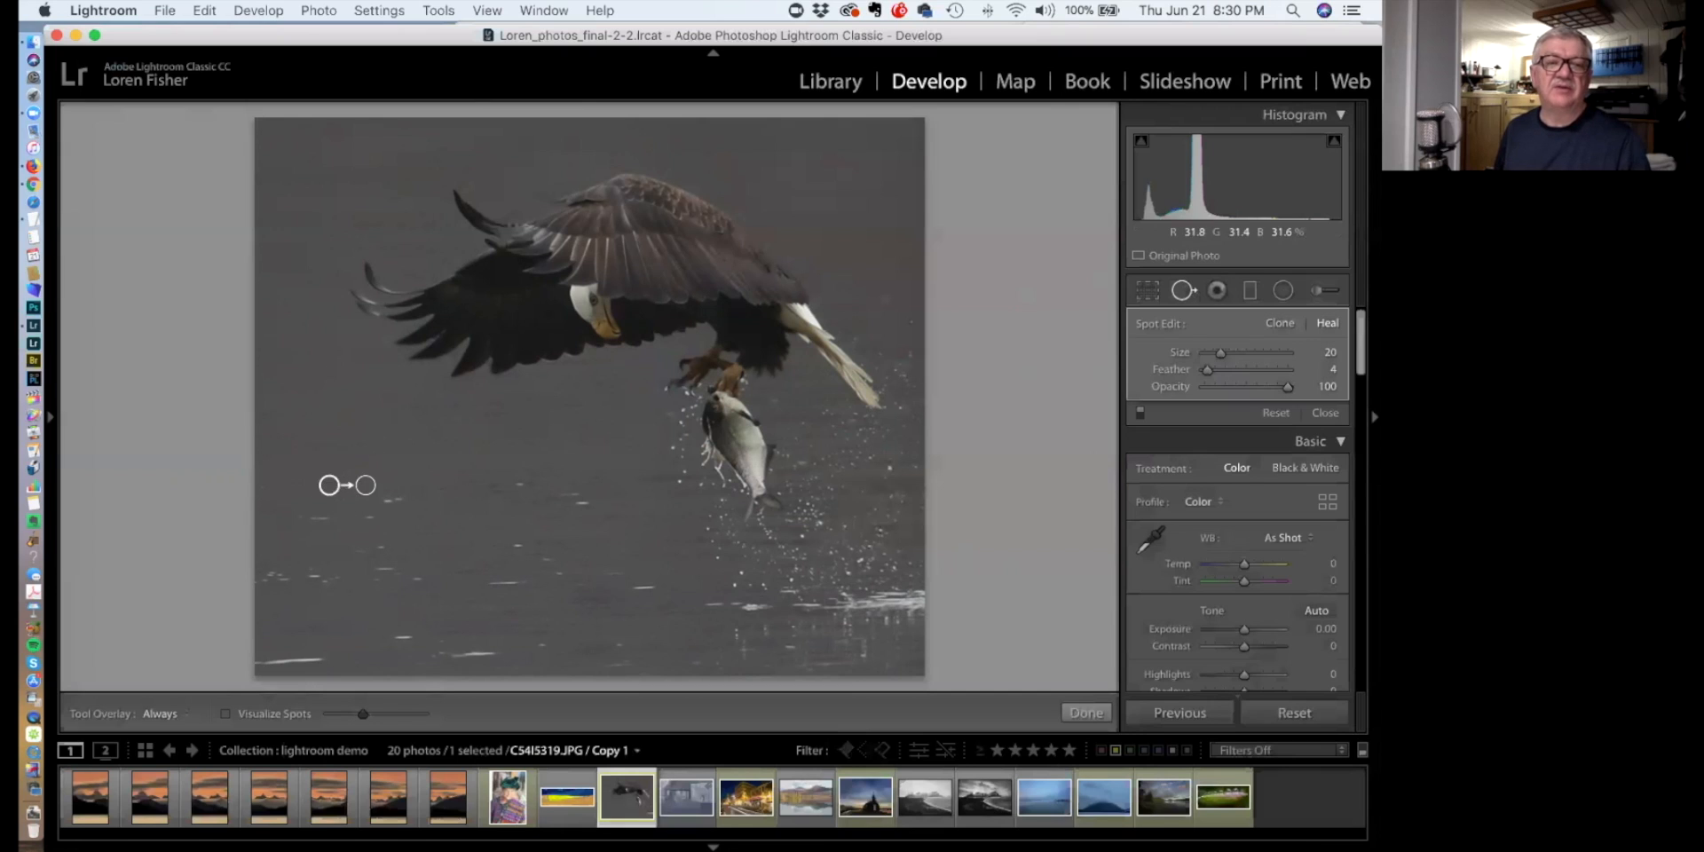
drag(388, 501, 401, 499)
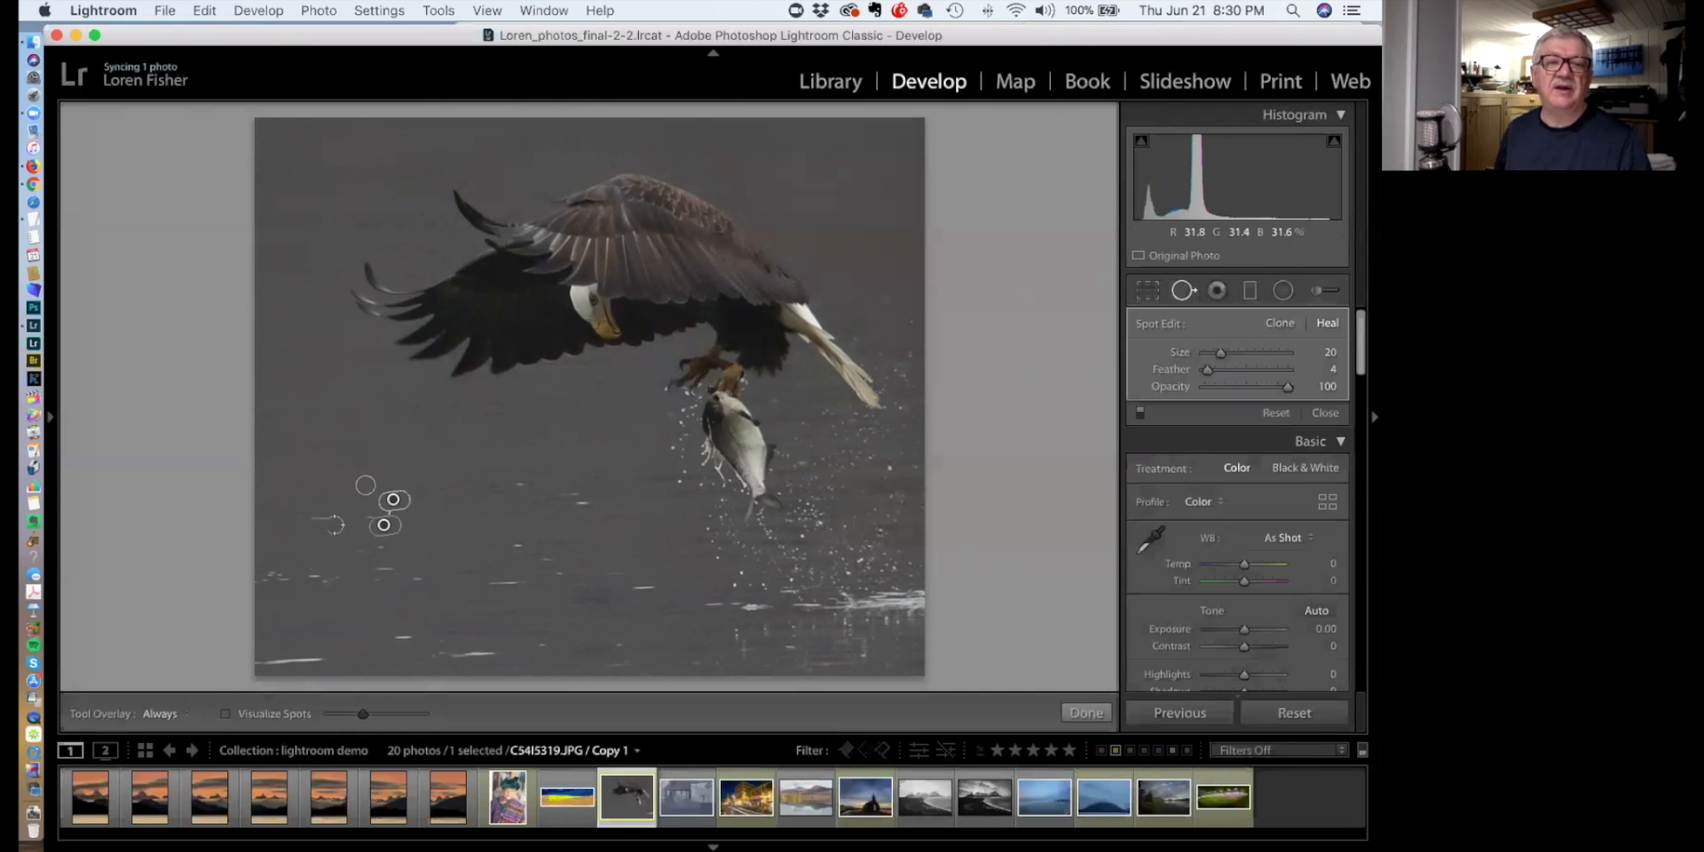
Heal the light streaks on the water in the photo's lower-left area with the spot removal brush at size 20
click(311, 518)
drag(310, 576, 266, 577)
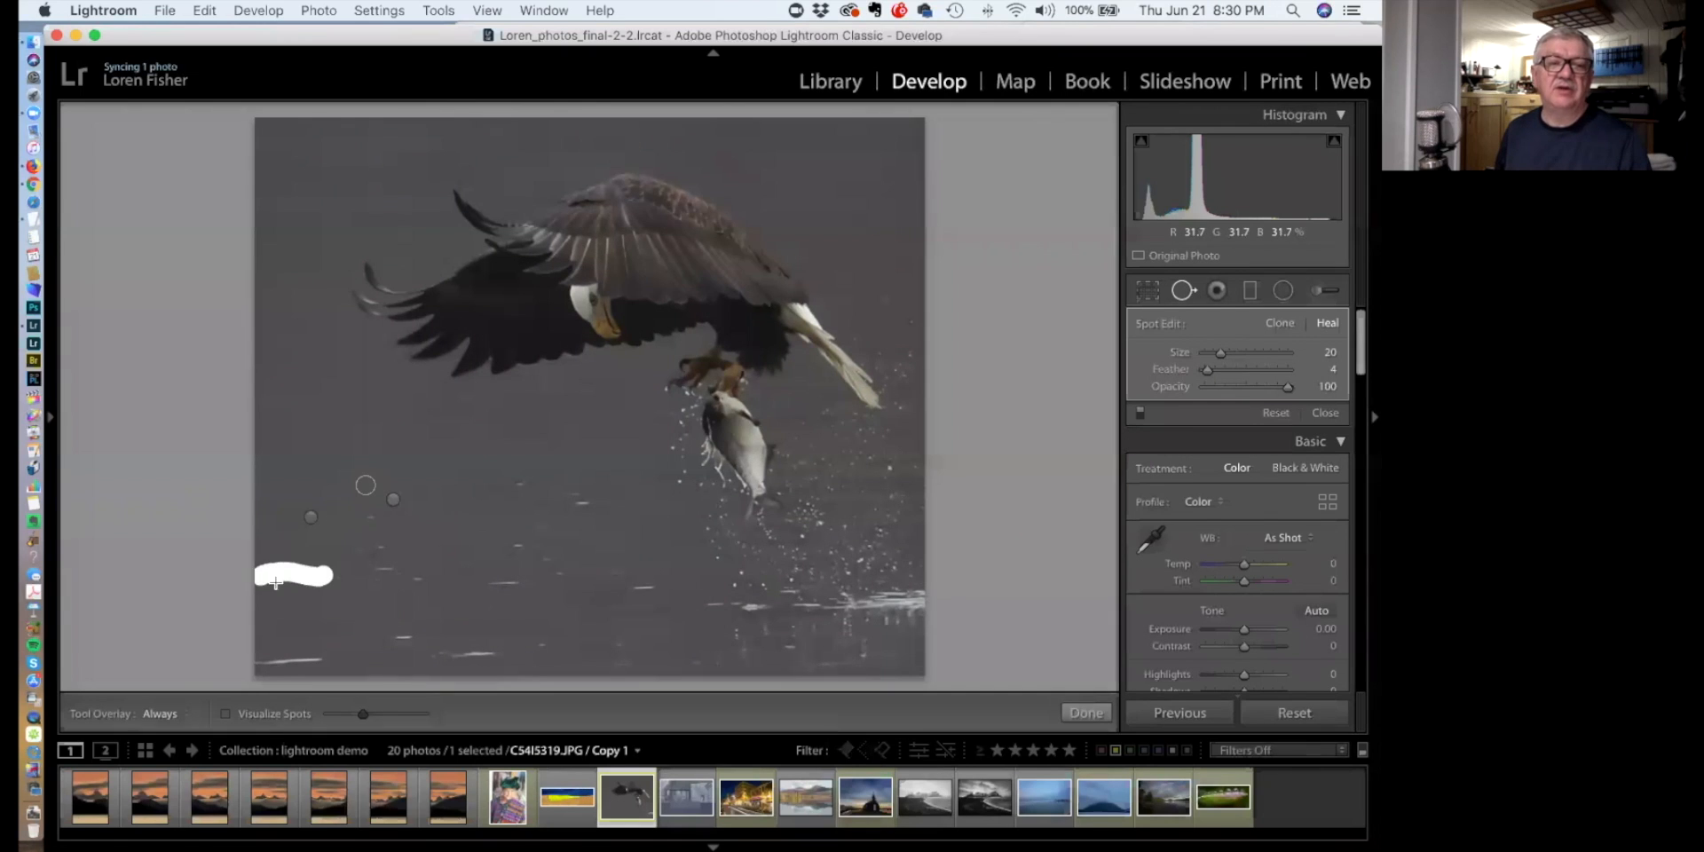
drag(324, 660, 263, 659)
mouse_move(422, 641)
mouse_down()
mouse_move(392, 636)
mouse_move(483, 655)
mouse_up()
drag(430, 581, 367, 577)
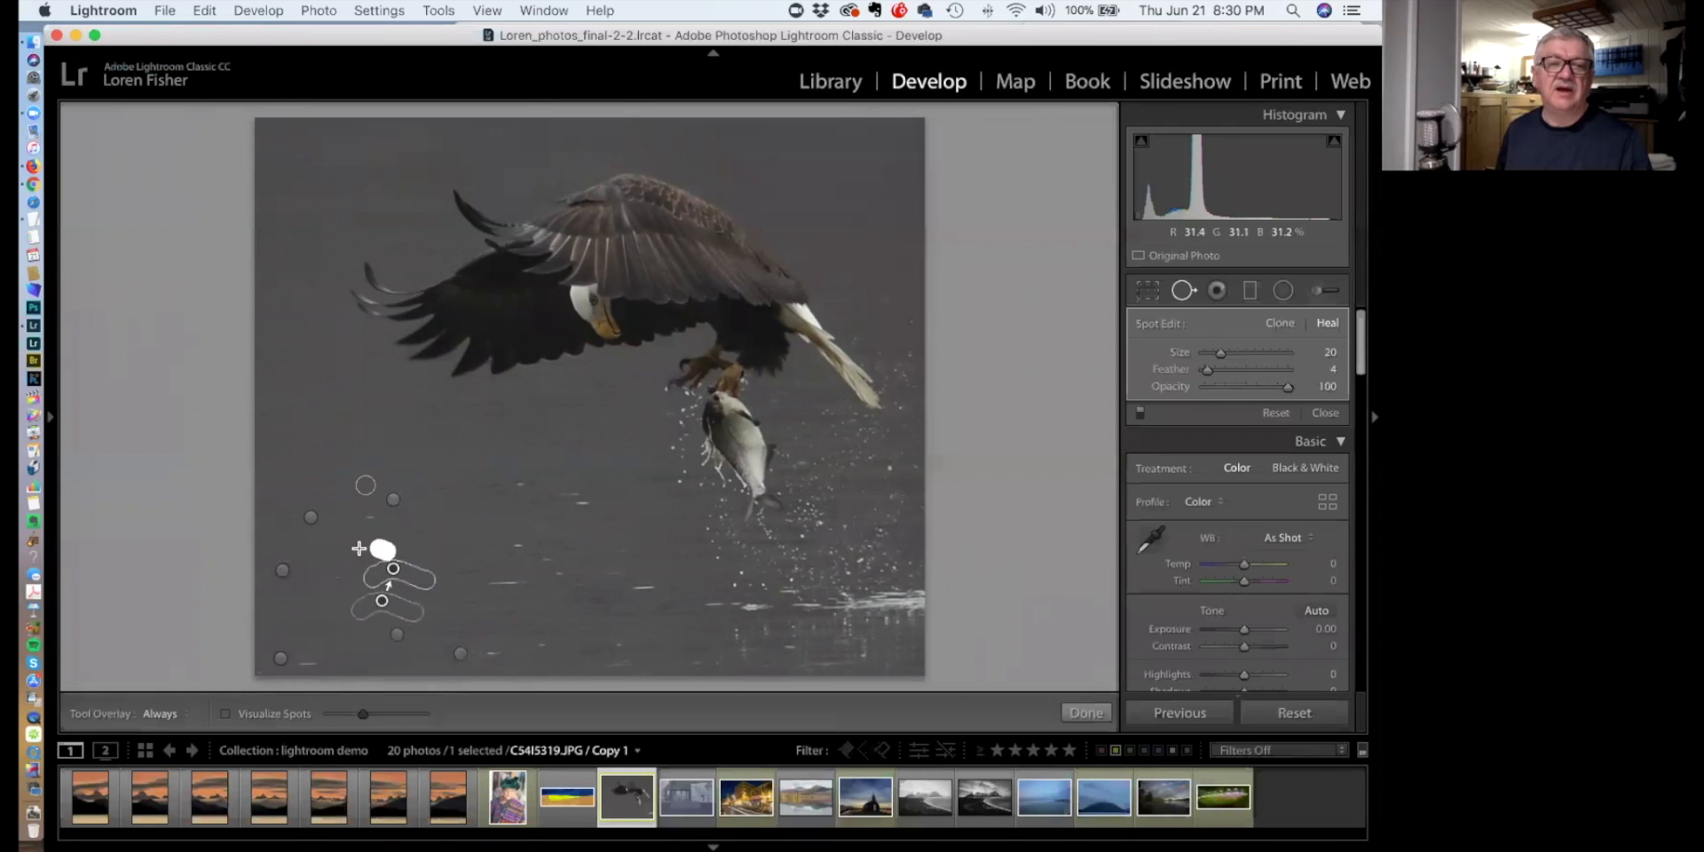
click(371, 516)
drag(495, 589, 525, 582)
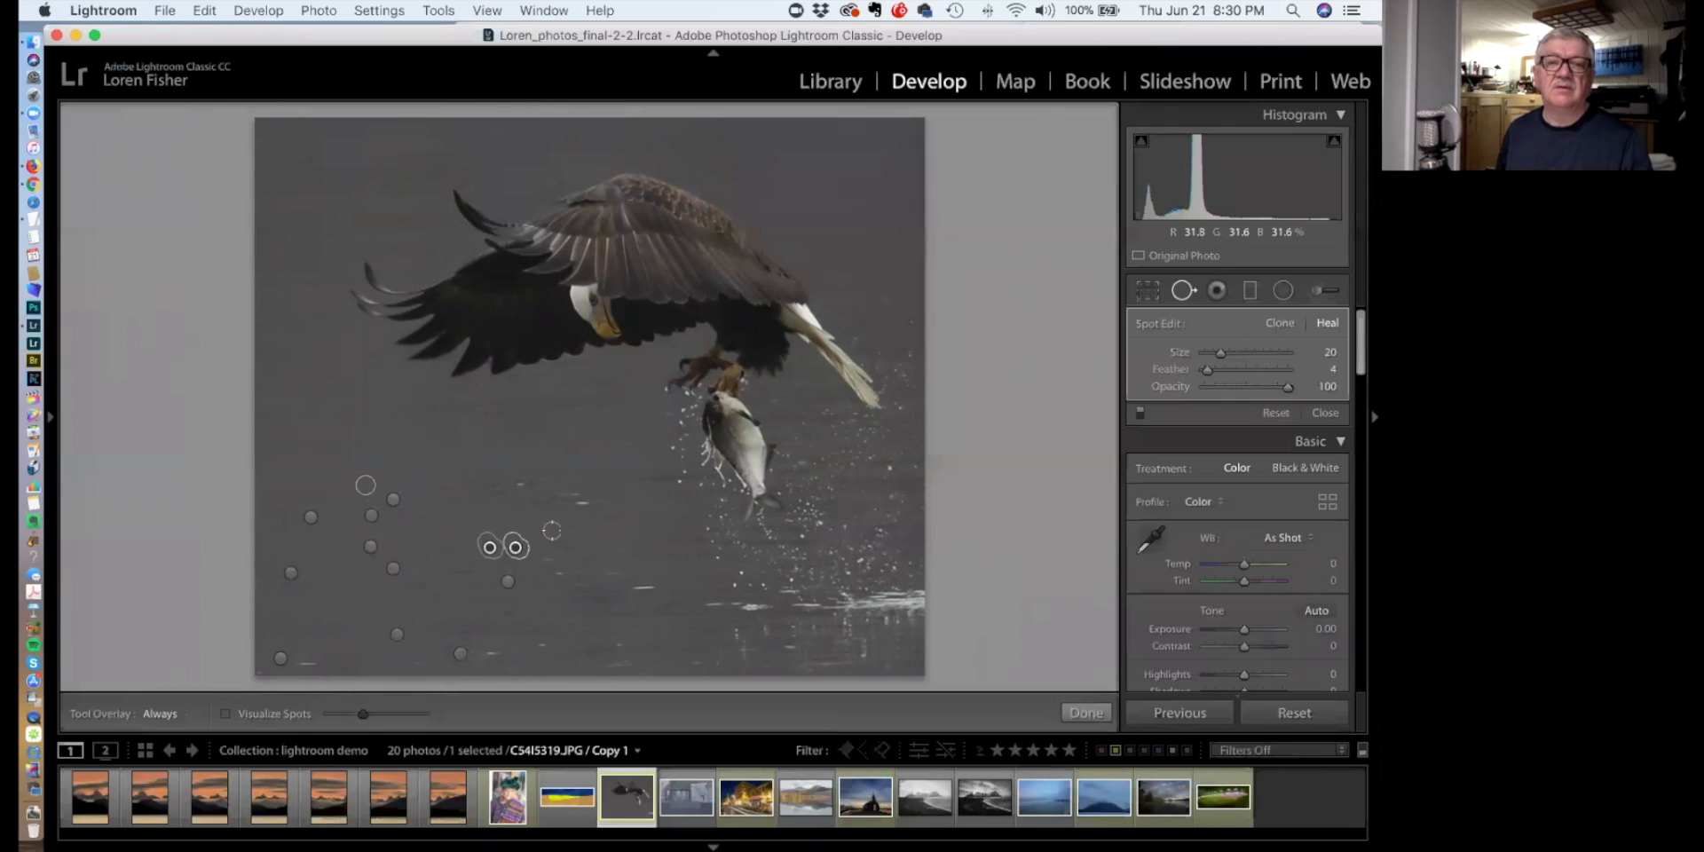
Heal the specks on the water below the eagle's body and near the photo's lower edge, and close spot removal
click(582, 499)
click(516, 485)
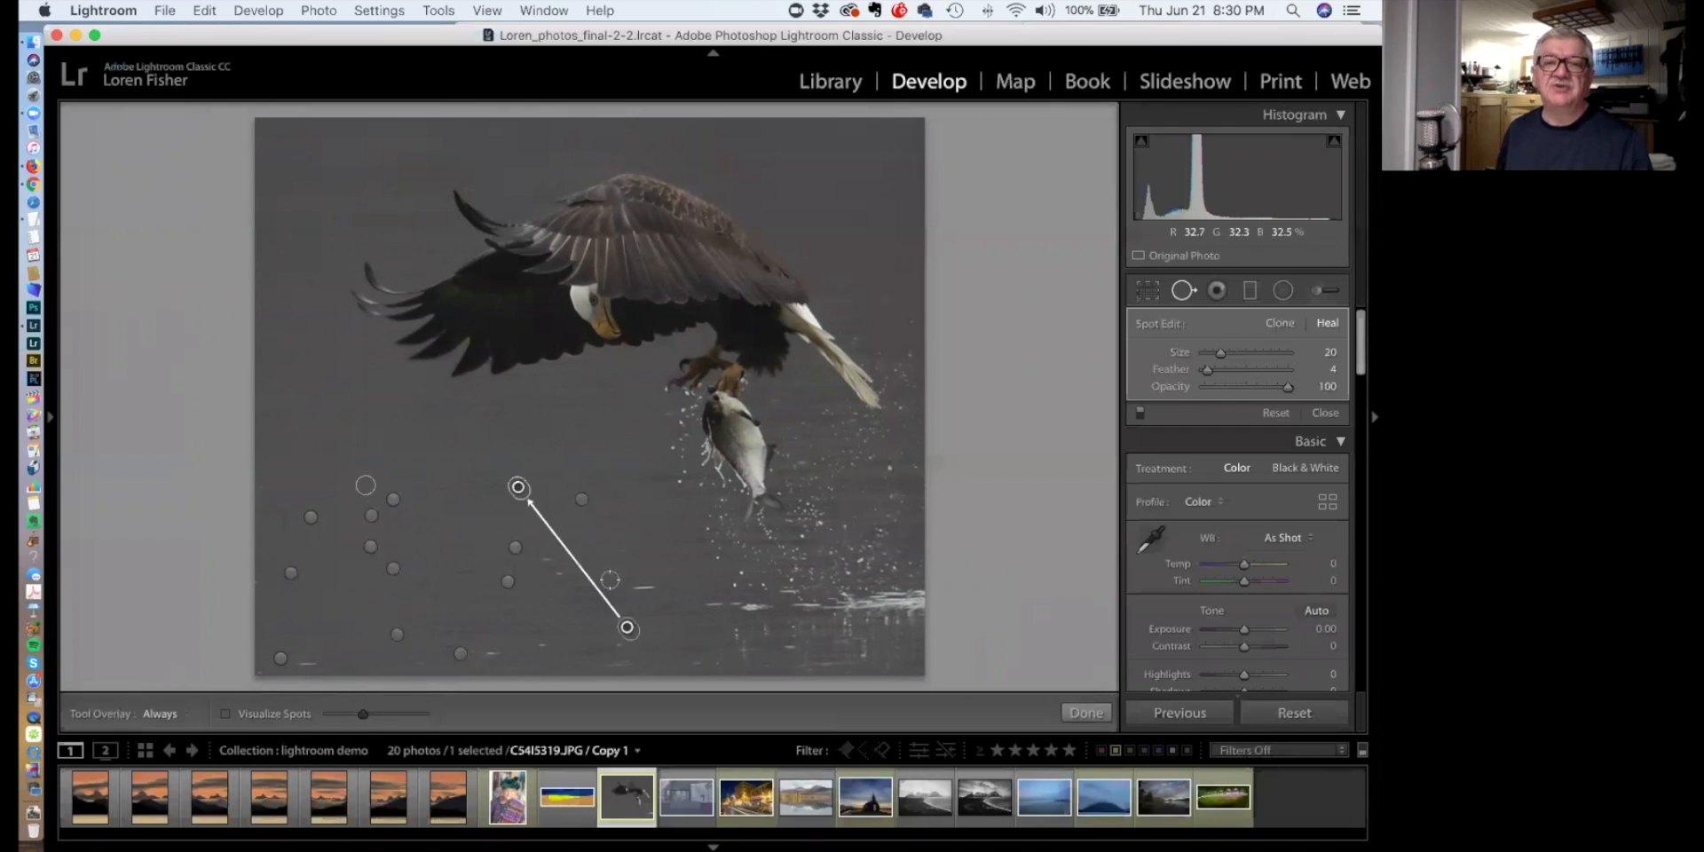
drag(635, 583, 646, 586)
click(551, 564)
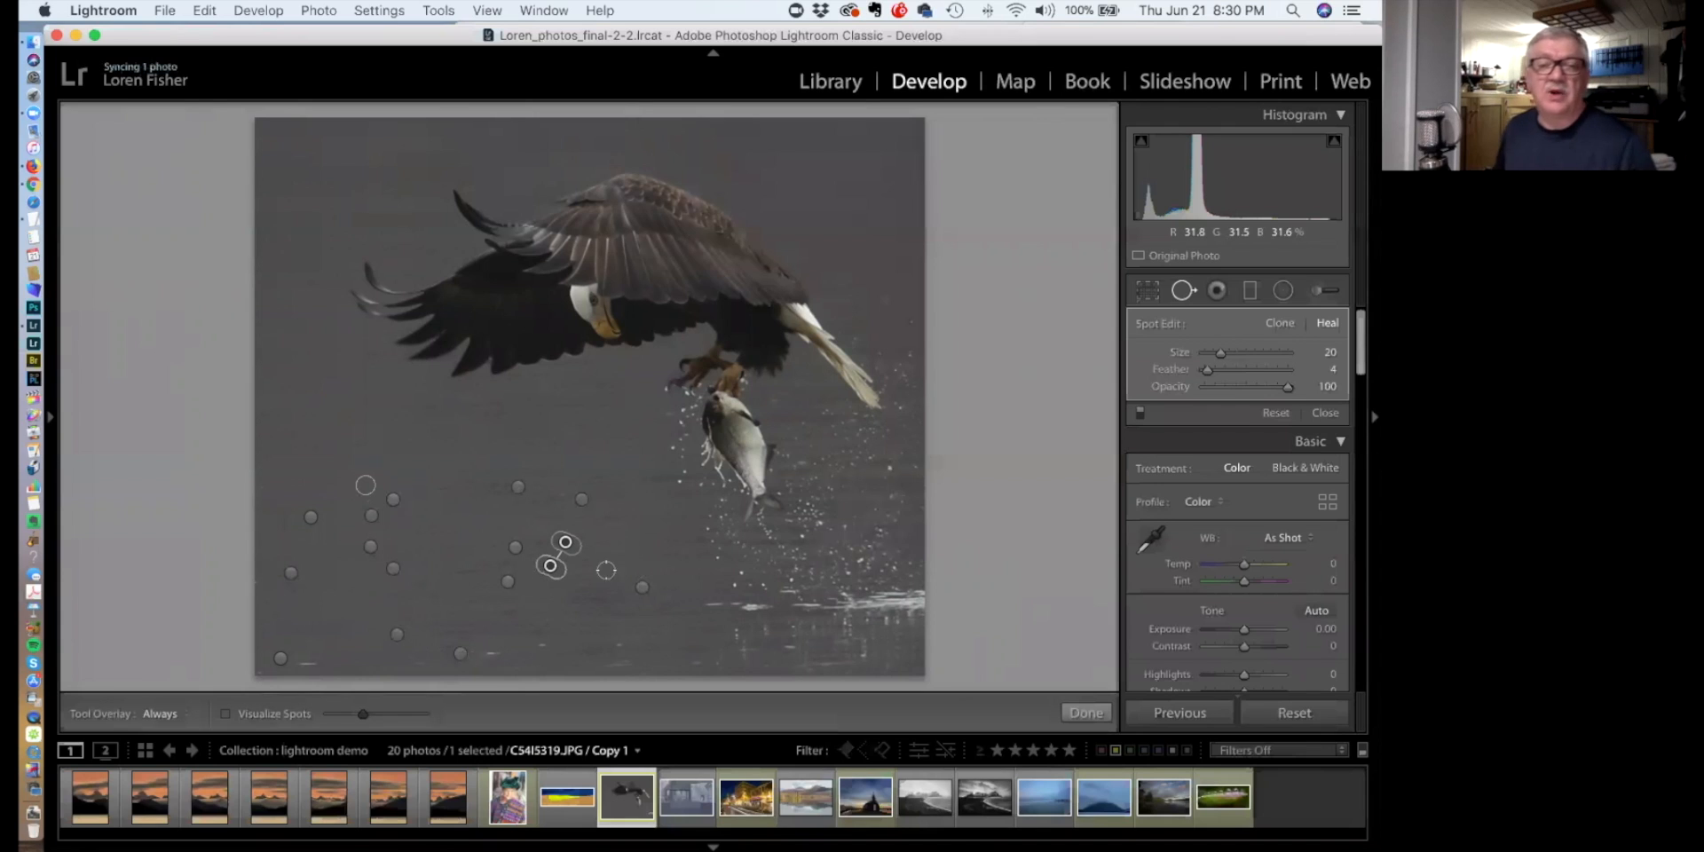
click(545, 642)
click(492, 654)
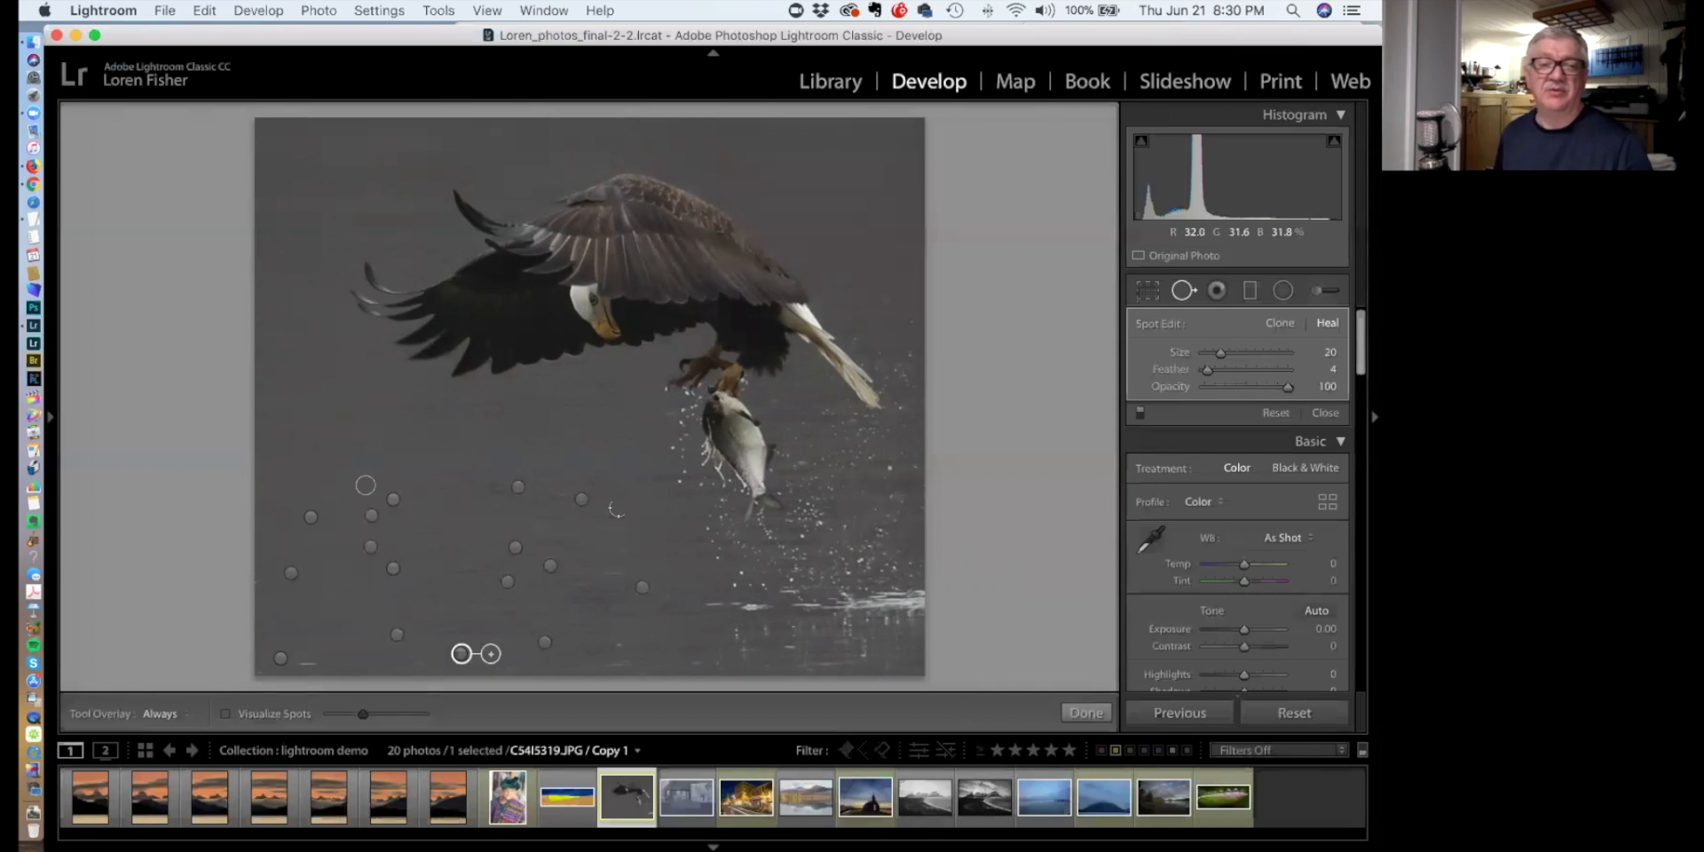
click(618, 464)
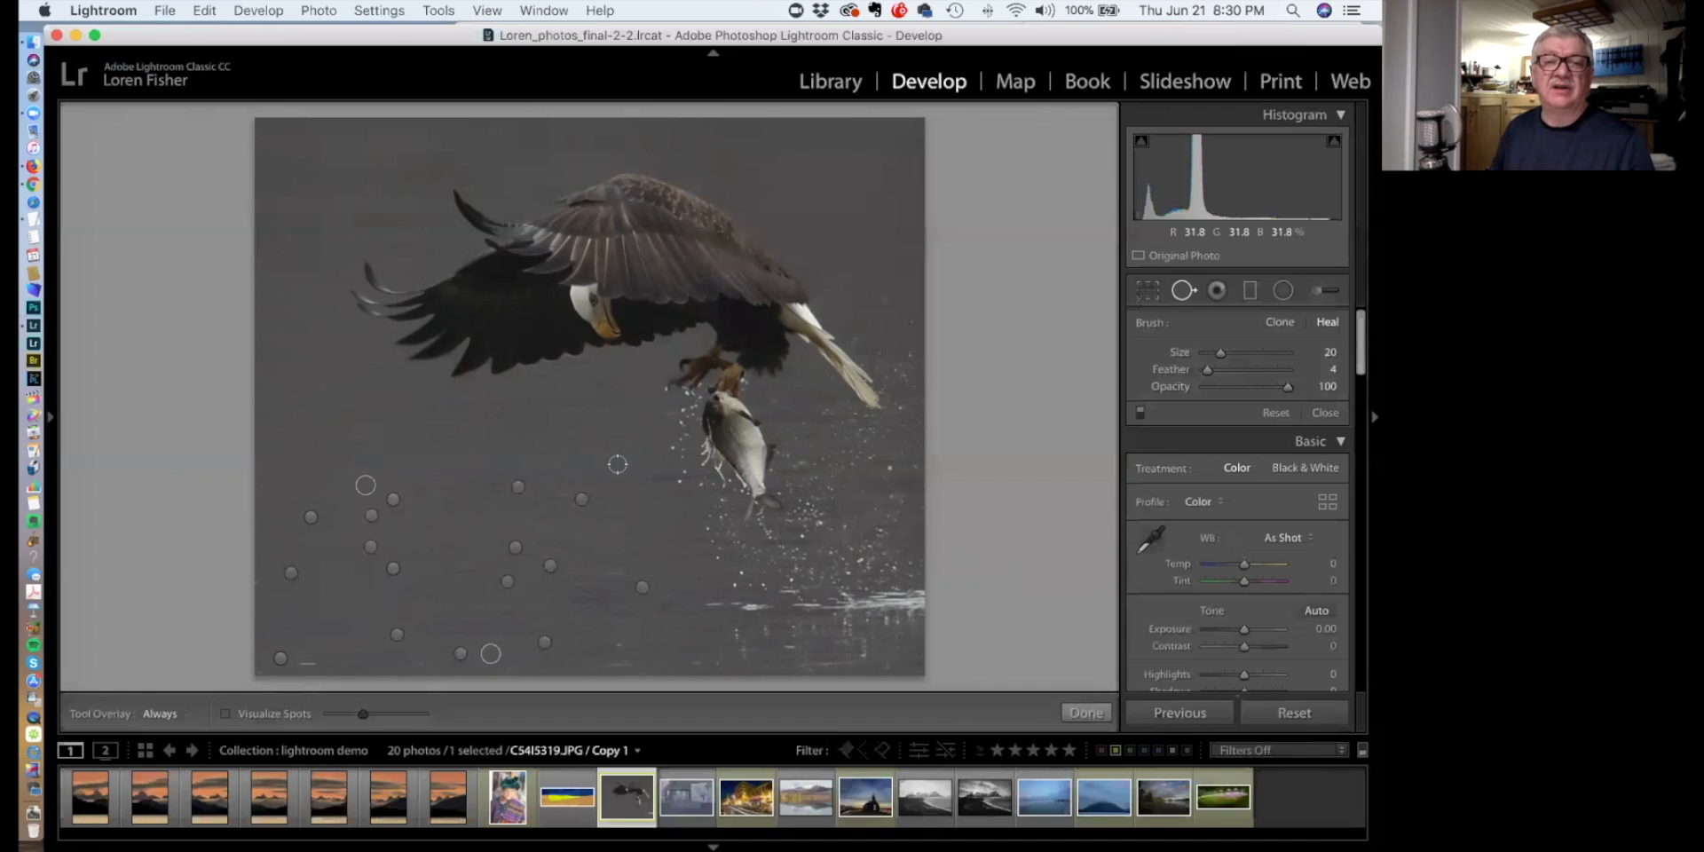
key(q)
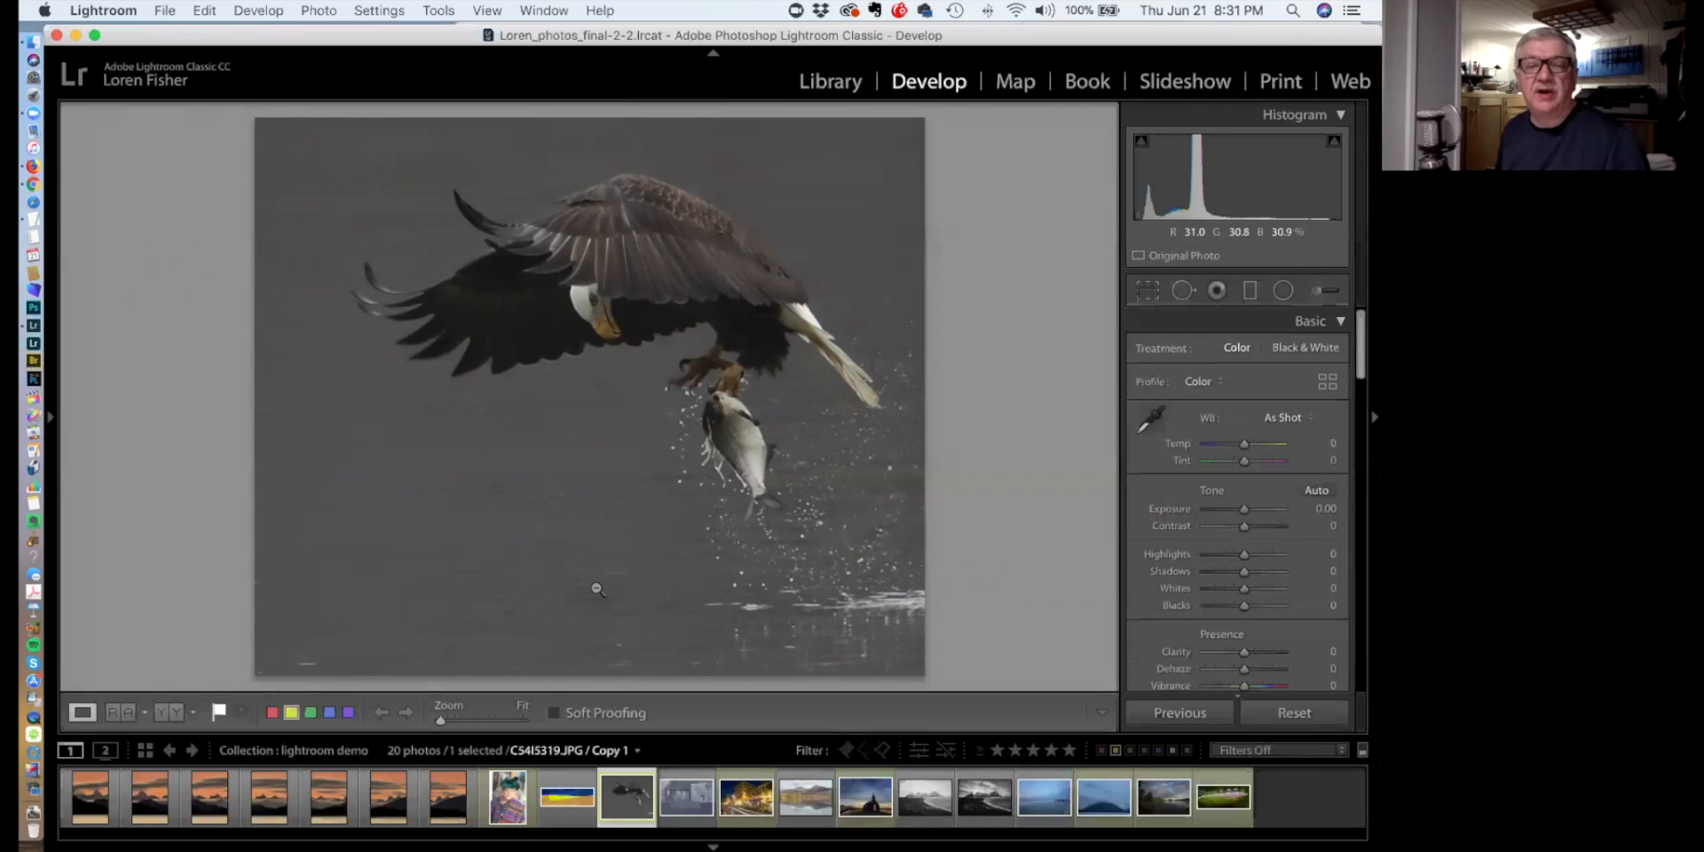
Reopen spot removal and move the source of the V-shaped healing area in the lower-left water onto the fish
click(1176, 289)
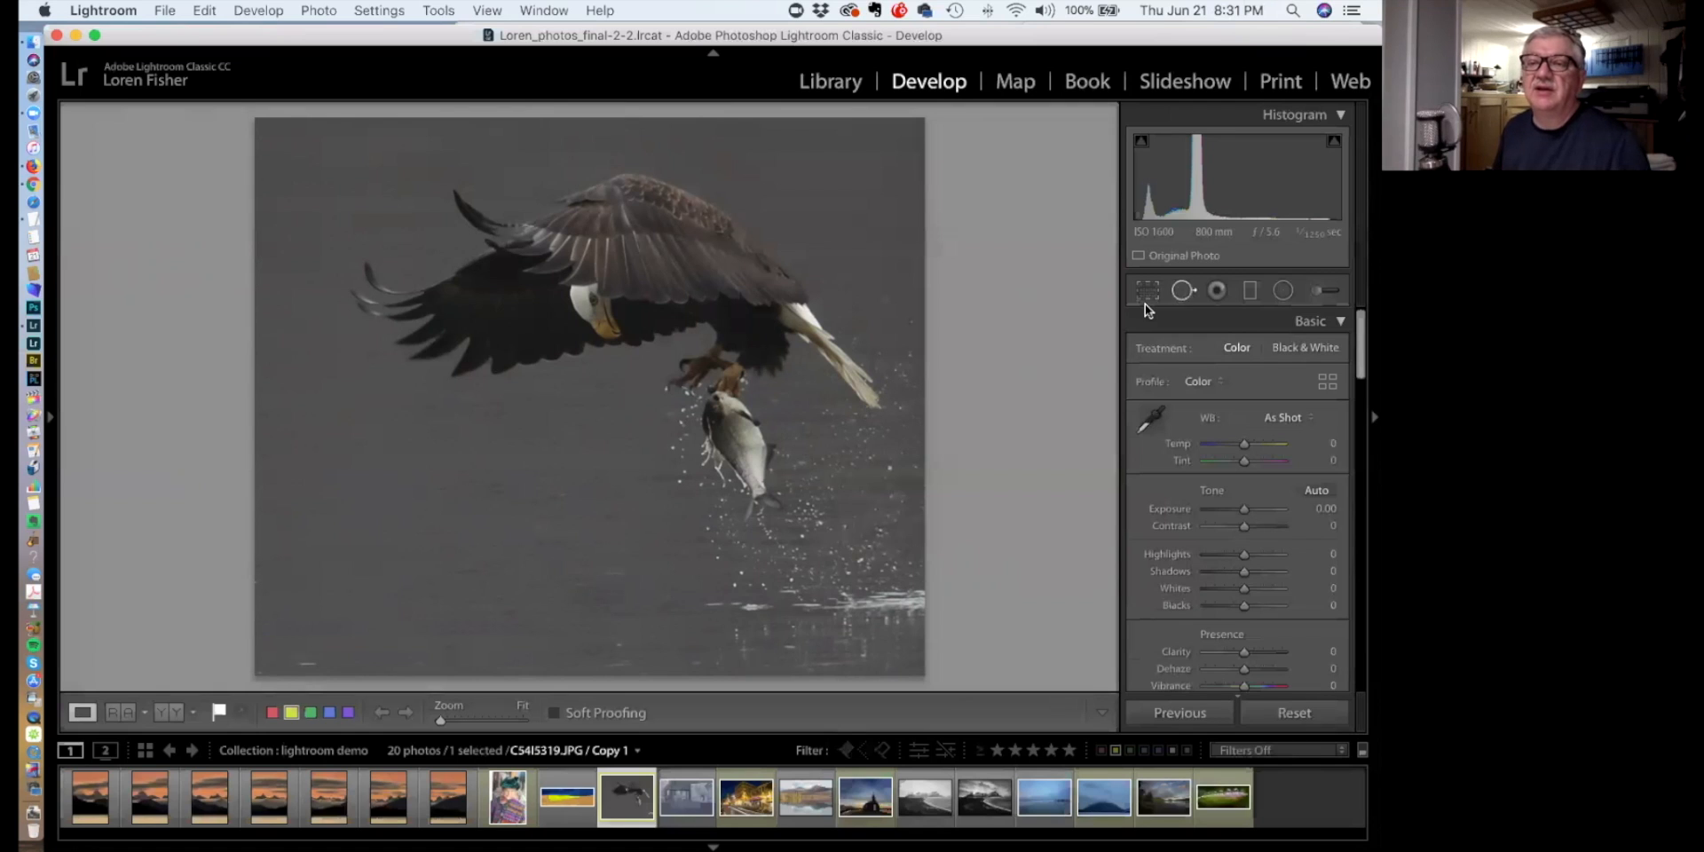
click(395, 568)
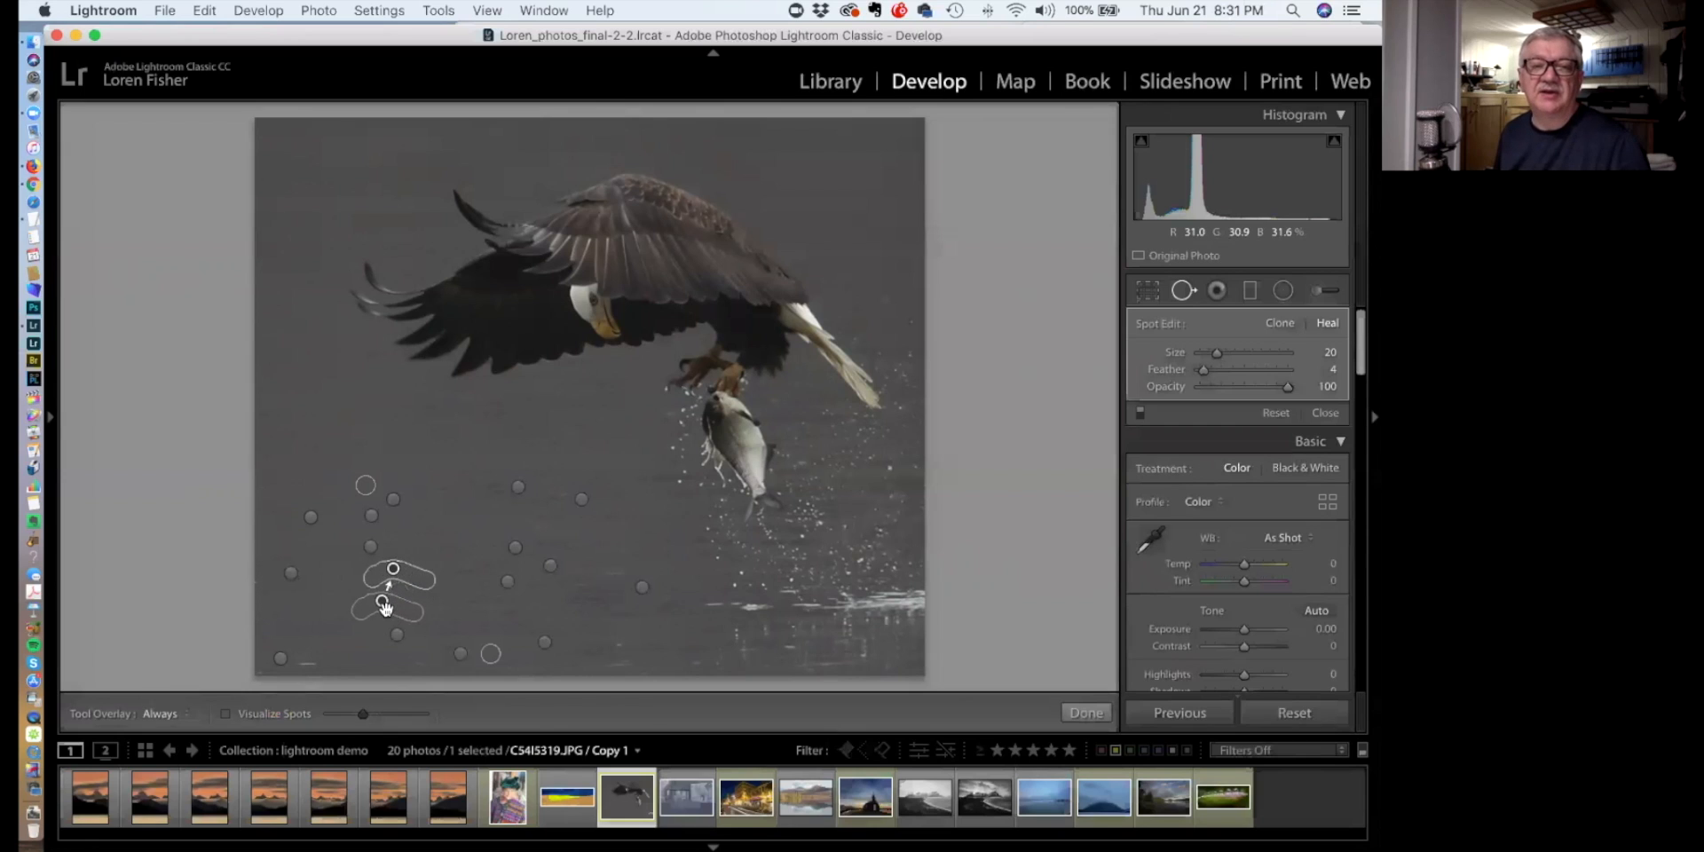
mouse_move(380, 599)
mouse_down()
mouse_move(471, 604)
mouse_move(674, 524)
mouse_move(737, 479)
mouse_move(735, 421)
mouse_move(726, 436)
mouse_up()
Paint a fish-sized healing area on the water below the eagle's left-hand wing, source it from the fish, and close spot removal
click(339, 422)
mouse_move(341, 419)
mouse_down()
mouse_move(393, 441)
mouse_move(336, 450)
mouse_move(444, 527)
mouse_move(415, 470)
mouse_move(409, 487)
mouse_move(361, 485)
mouse_move(425, 516)
mouse_move(395, 487)
mouse_move(373, 509)
mouse_move(431, 537)
mouse_move(345, 478)
mouse_up()
mouse_move(408, 537)
mouse_down()
mouse_move(404, 501)
mouse_move(350, 461)
mouse_move(413, 499)
mouse_up()
mouse_move(523, 487)
mouse_down()
mouse_move(737, 437)
mouse_move(738, 465)
mouse_move(748, 456)
mouse_up()
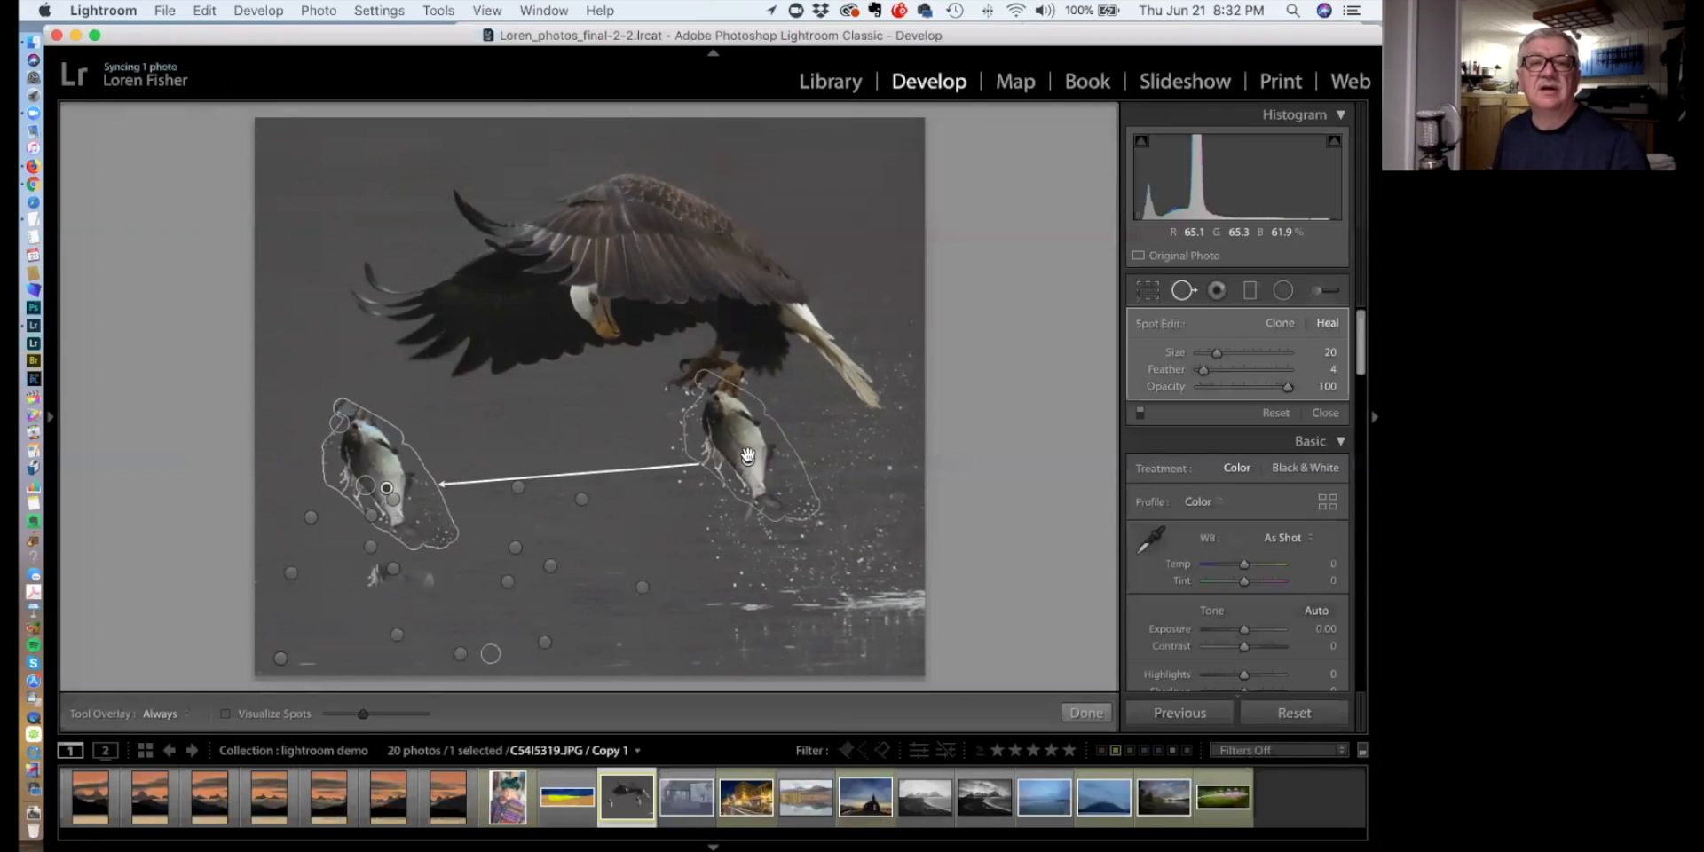
key(Escape)
key(q)
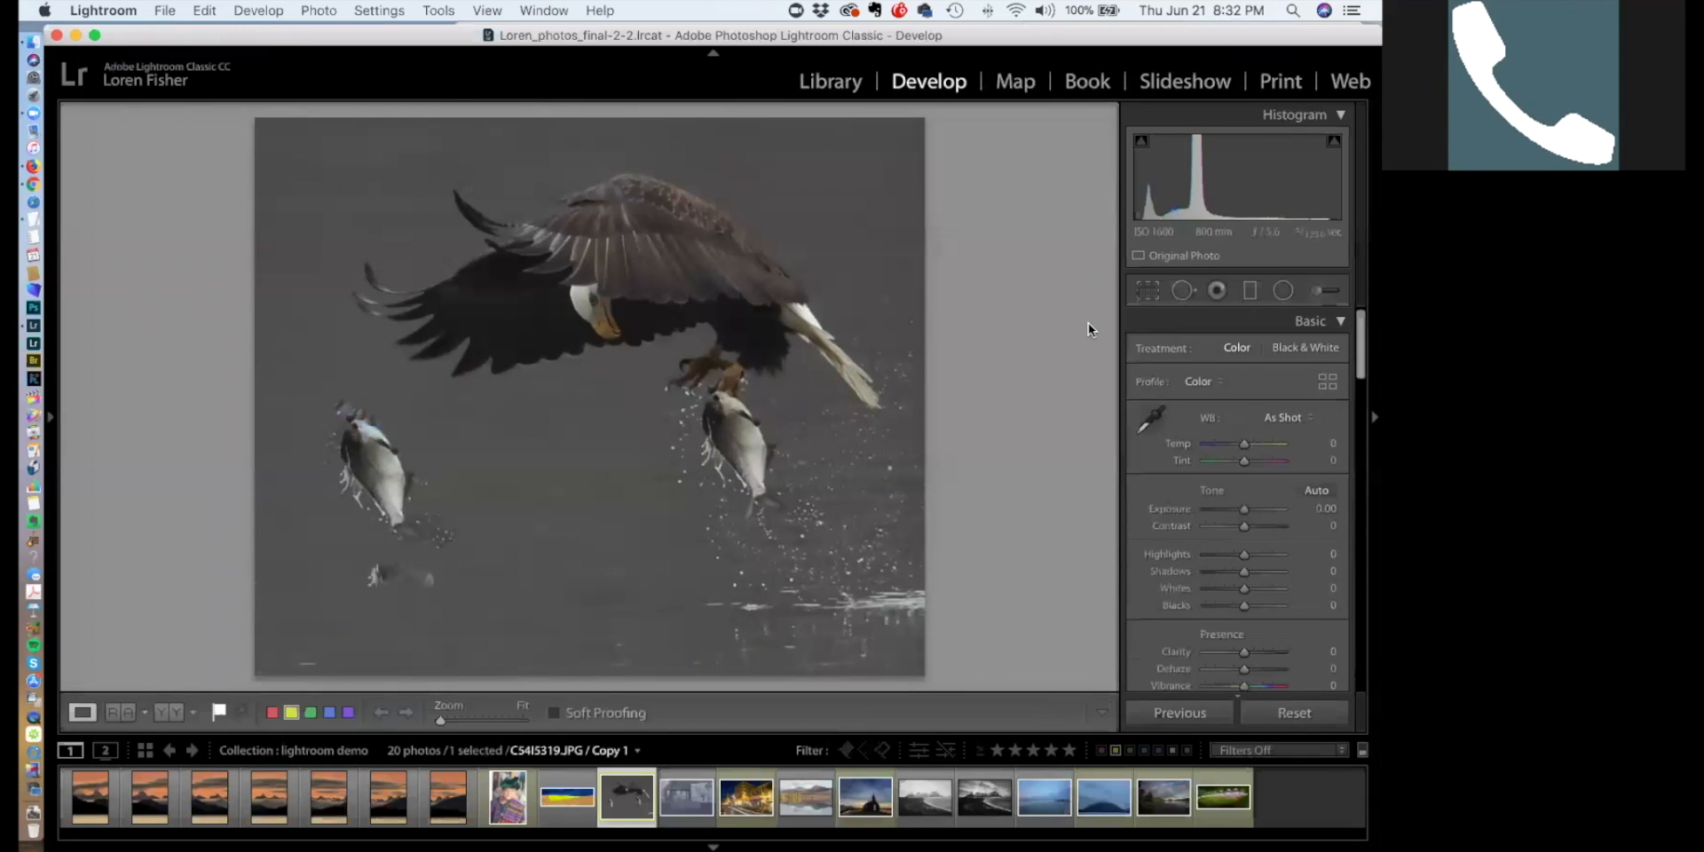
click(1183, 290)
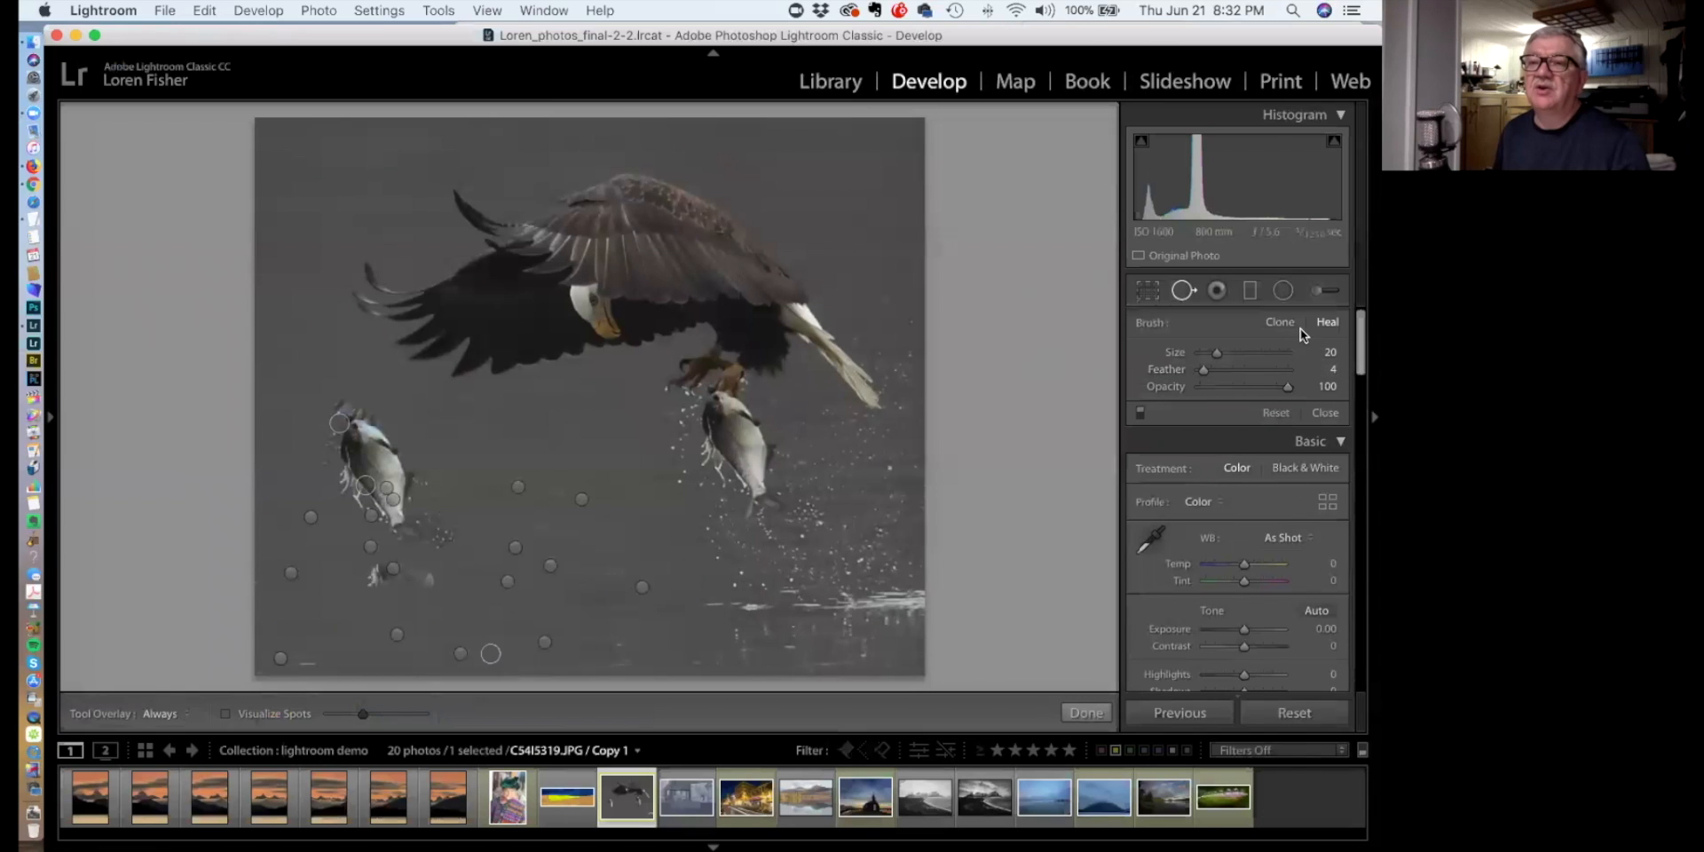
mouse_move(373, 469)
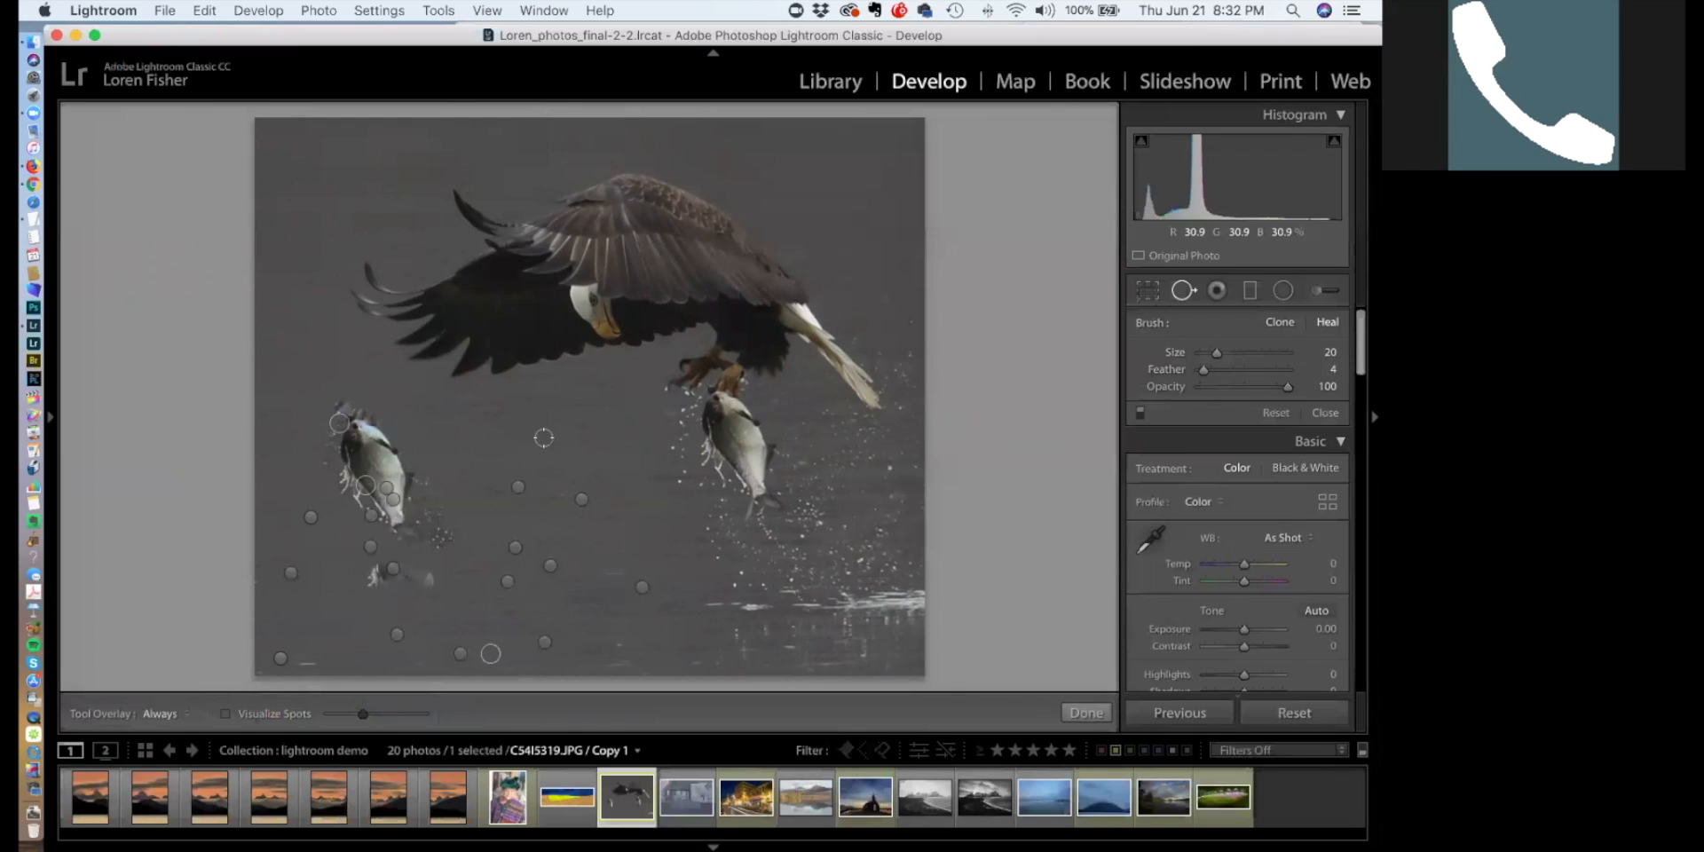
mouse_move(523, 433)
mouse_down()
mouse_move(543, 430)
mouse_move(523, 430)
mouse_up()
click(1271, 324)
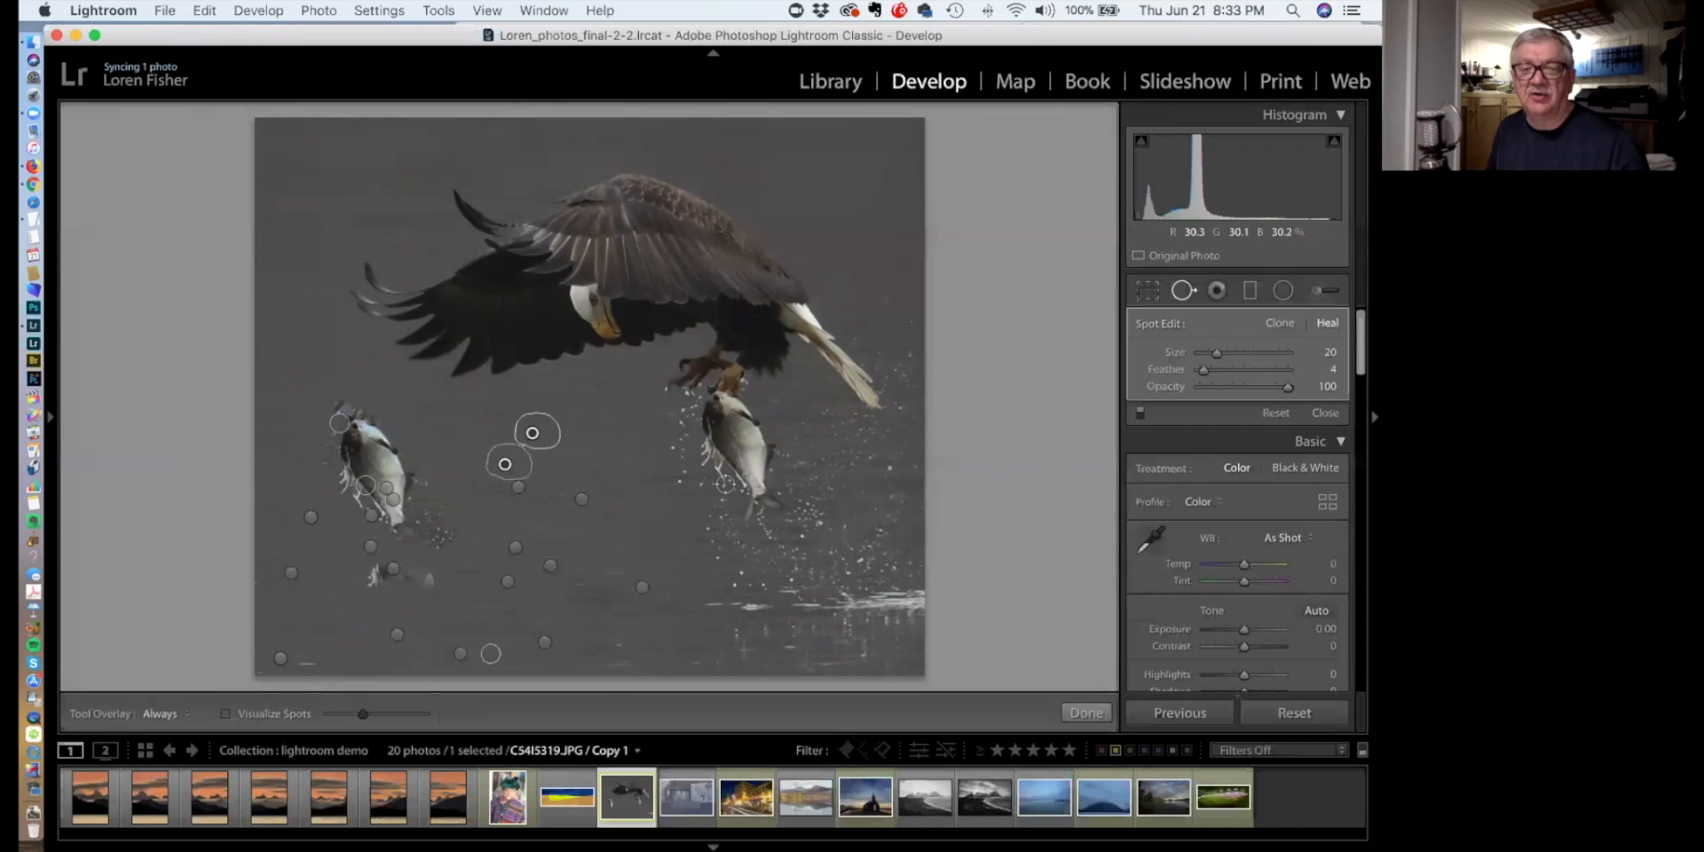
key(Delete)
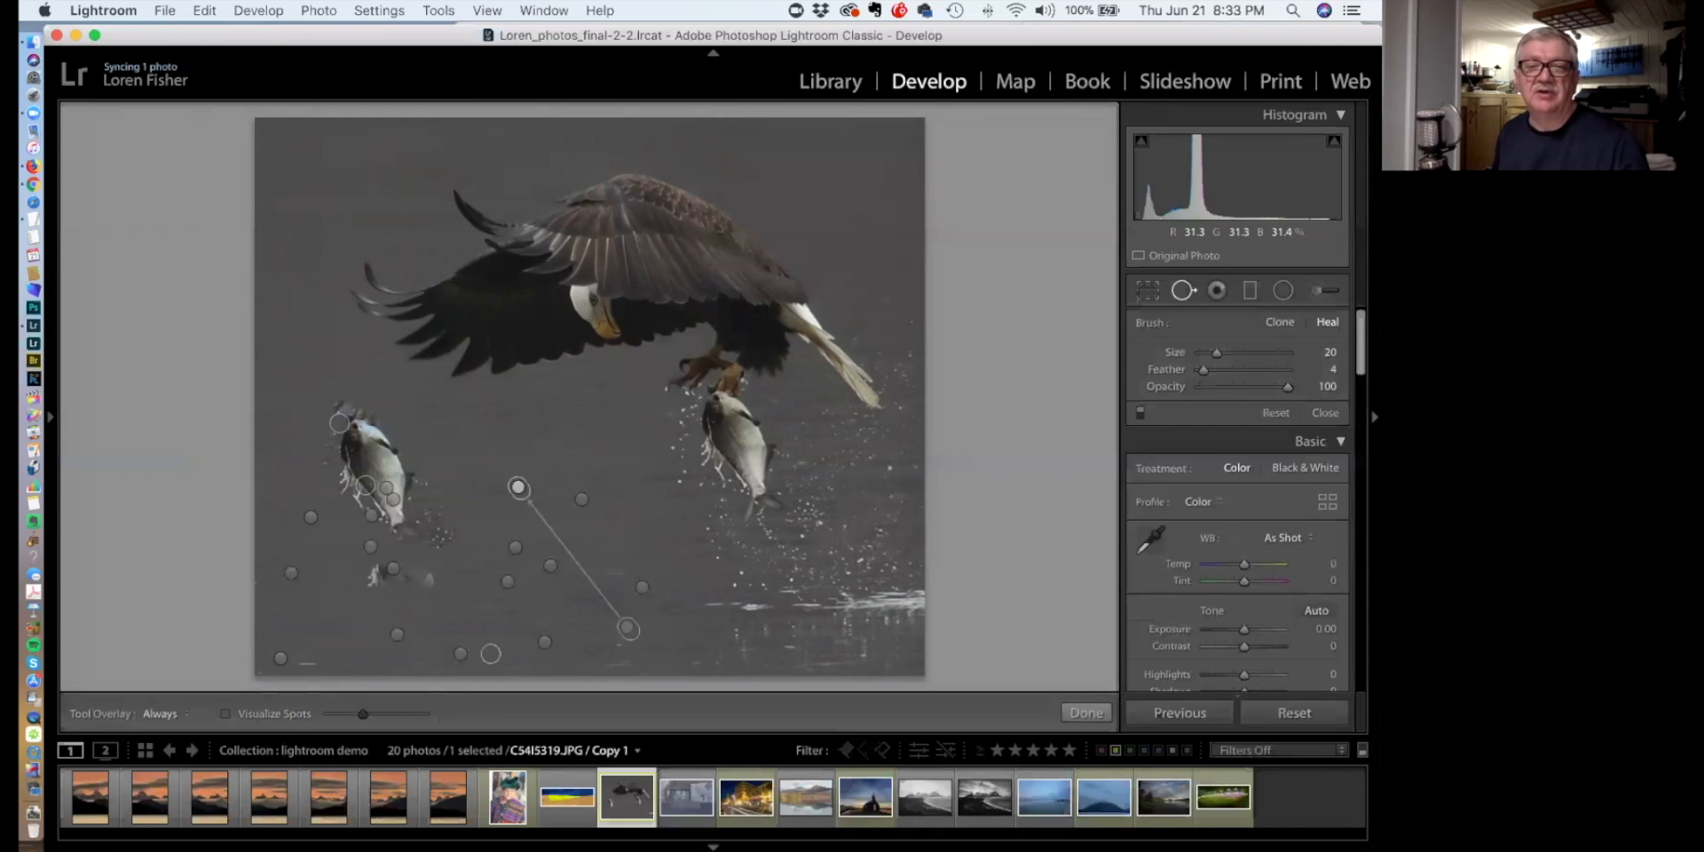
Replace the healing spot on the speck in the middle of the water with a smaller one at size 16
click(518, 487)
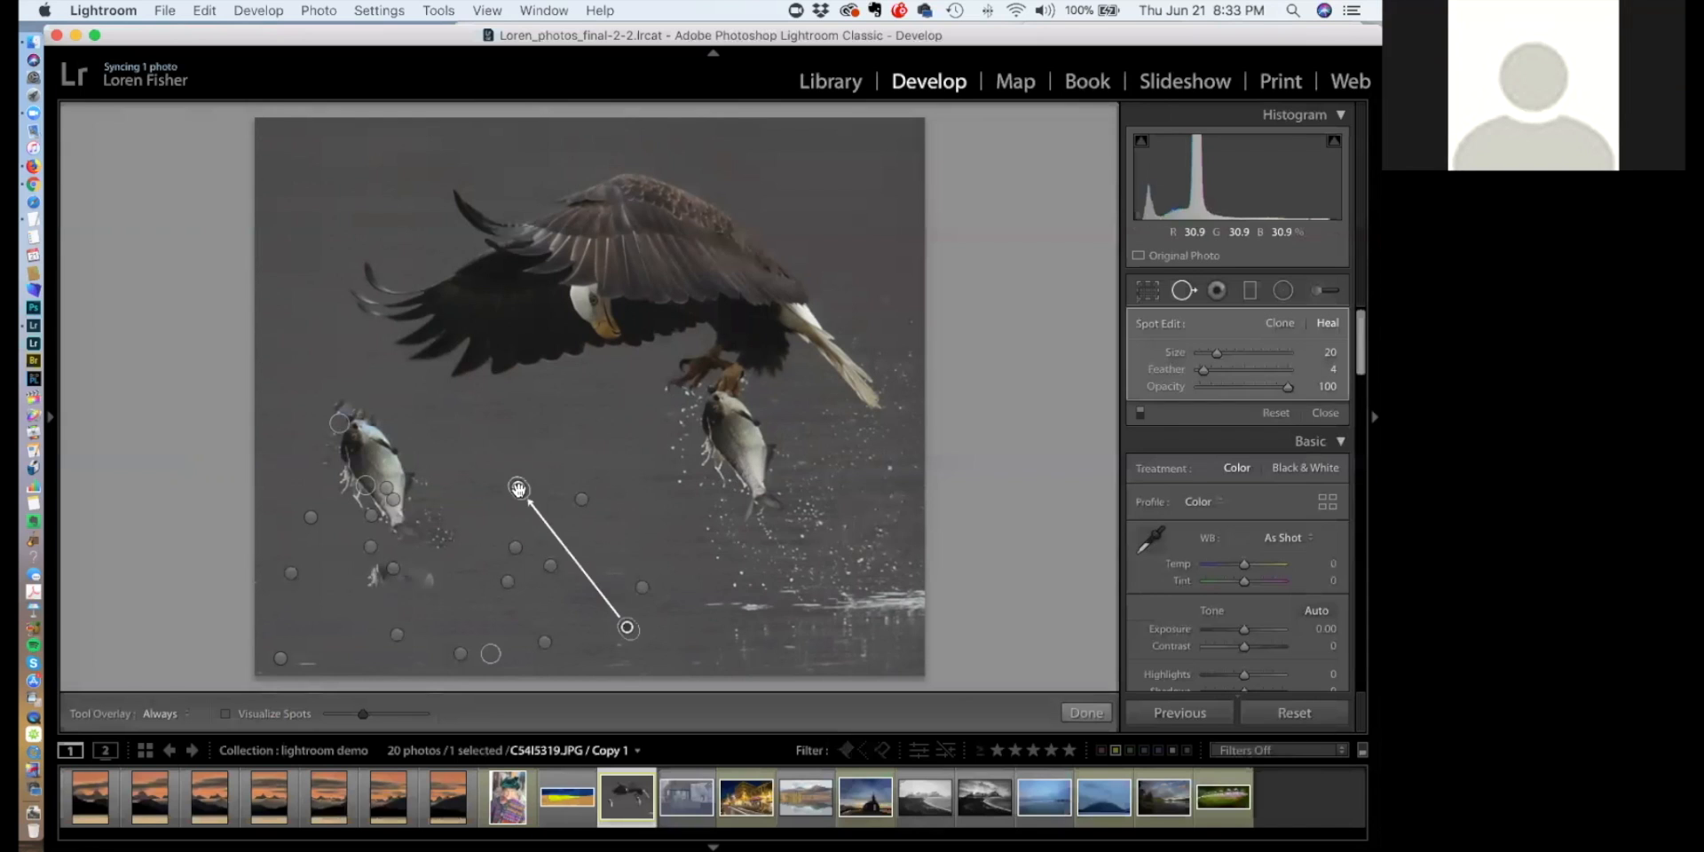
key(Delete)
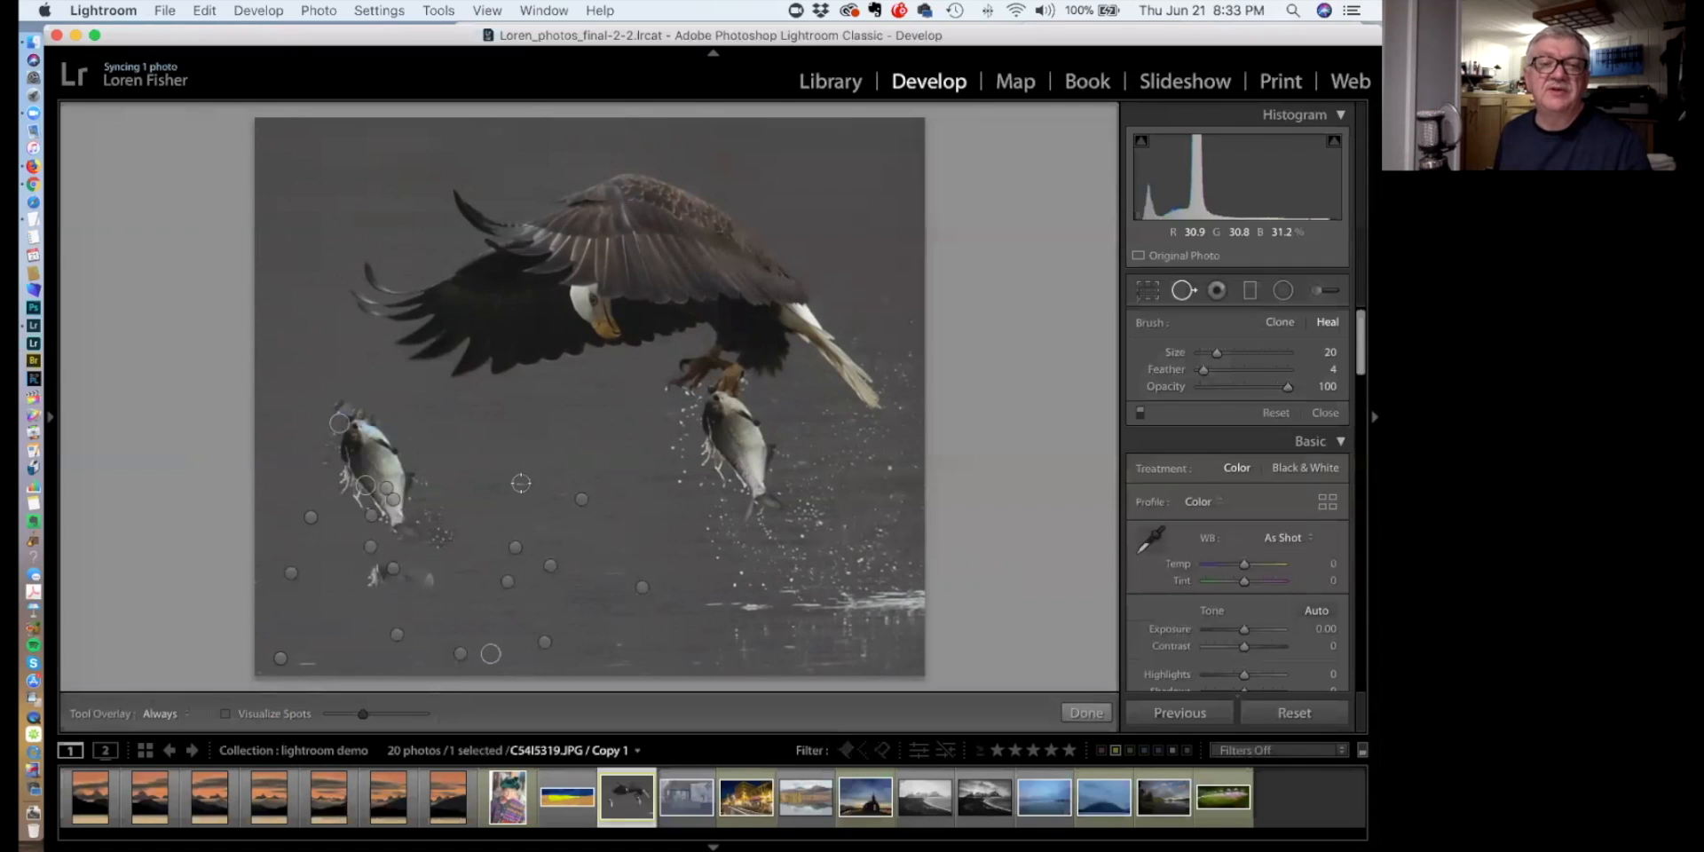
key(bracketleft)
click(519, 485)
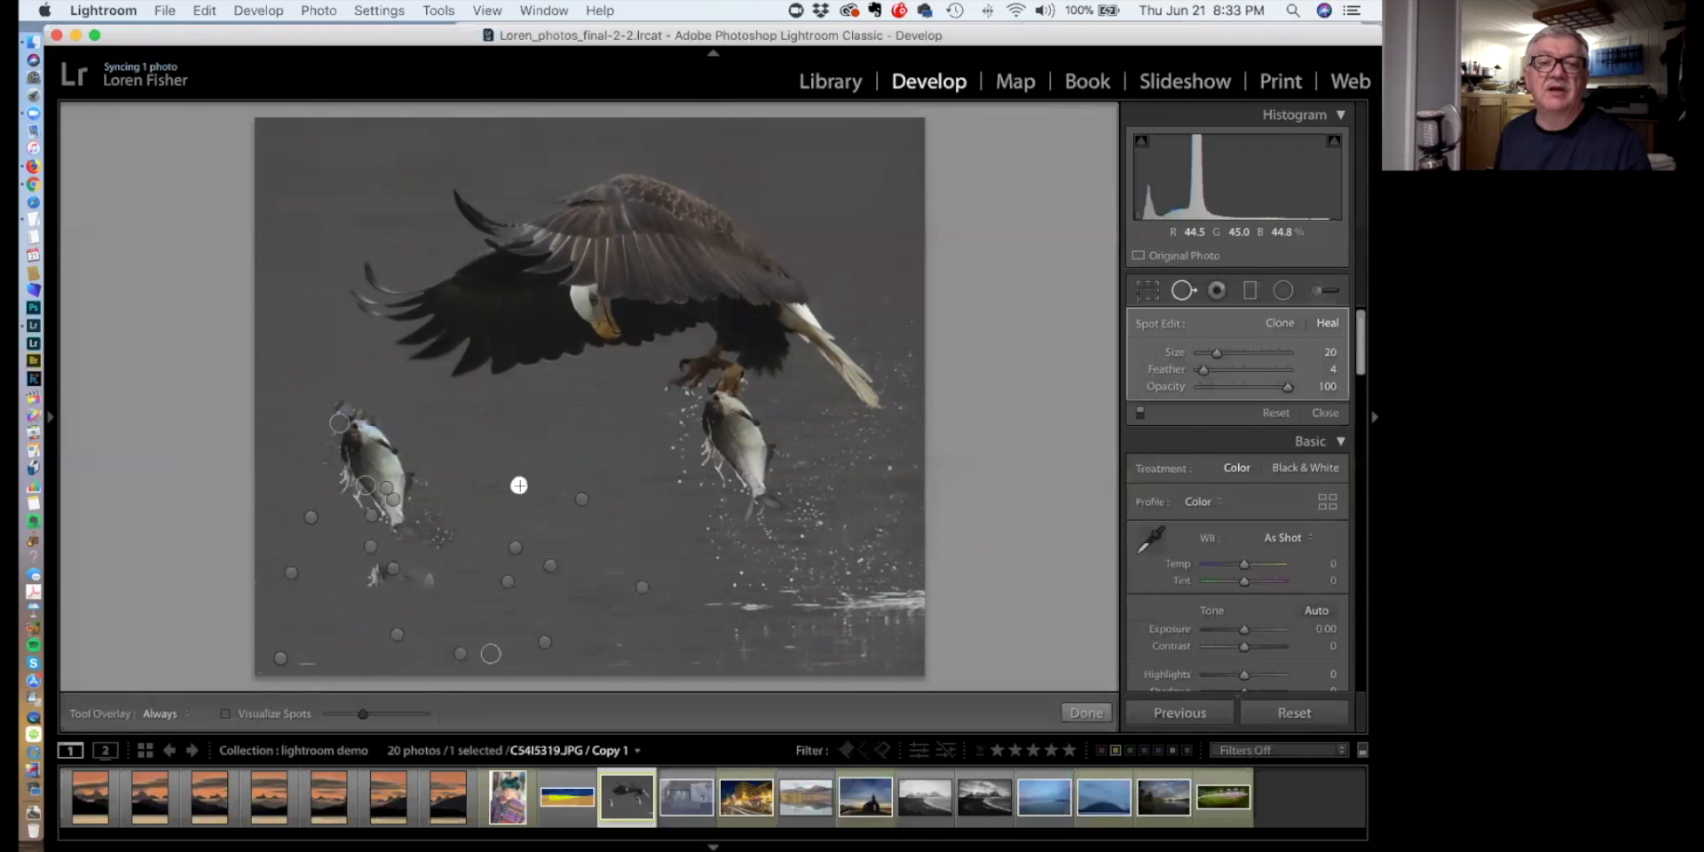
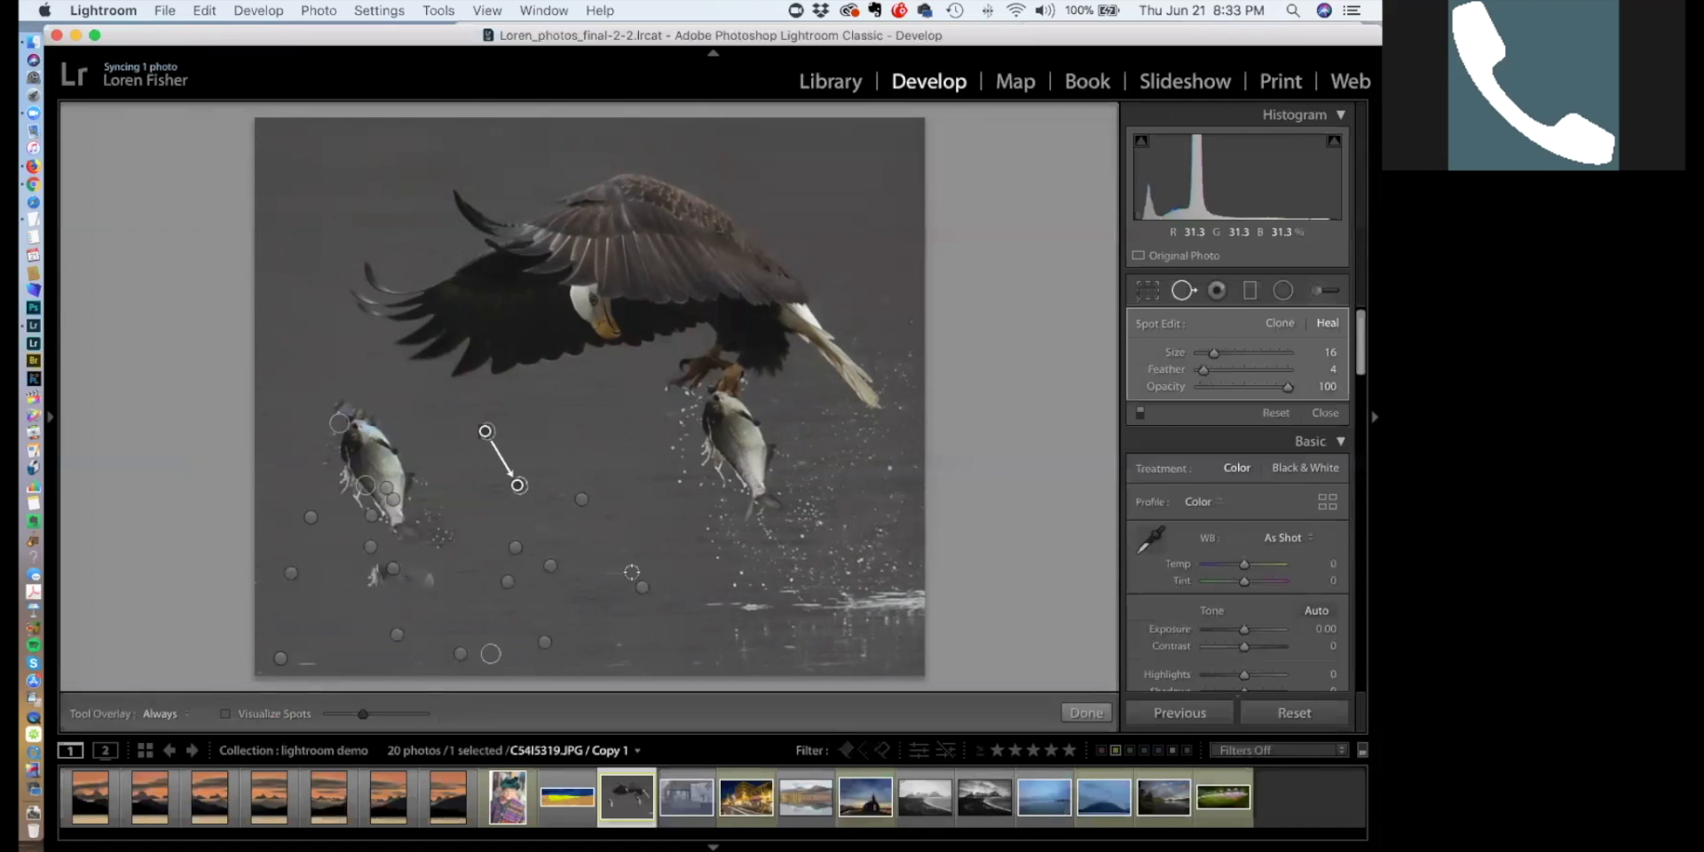
Delete the size 16 healing spot and the healing area that duplicates the fish
key(Delete)
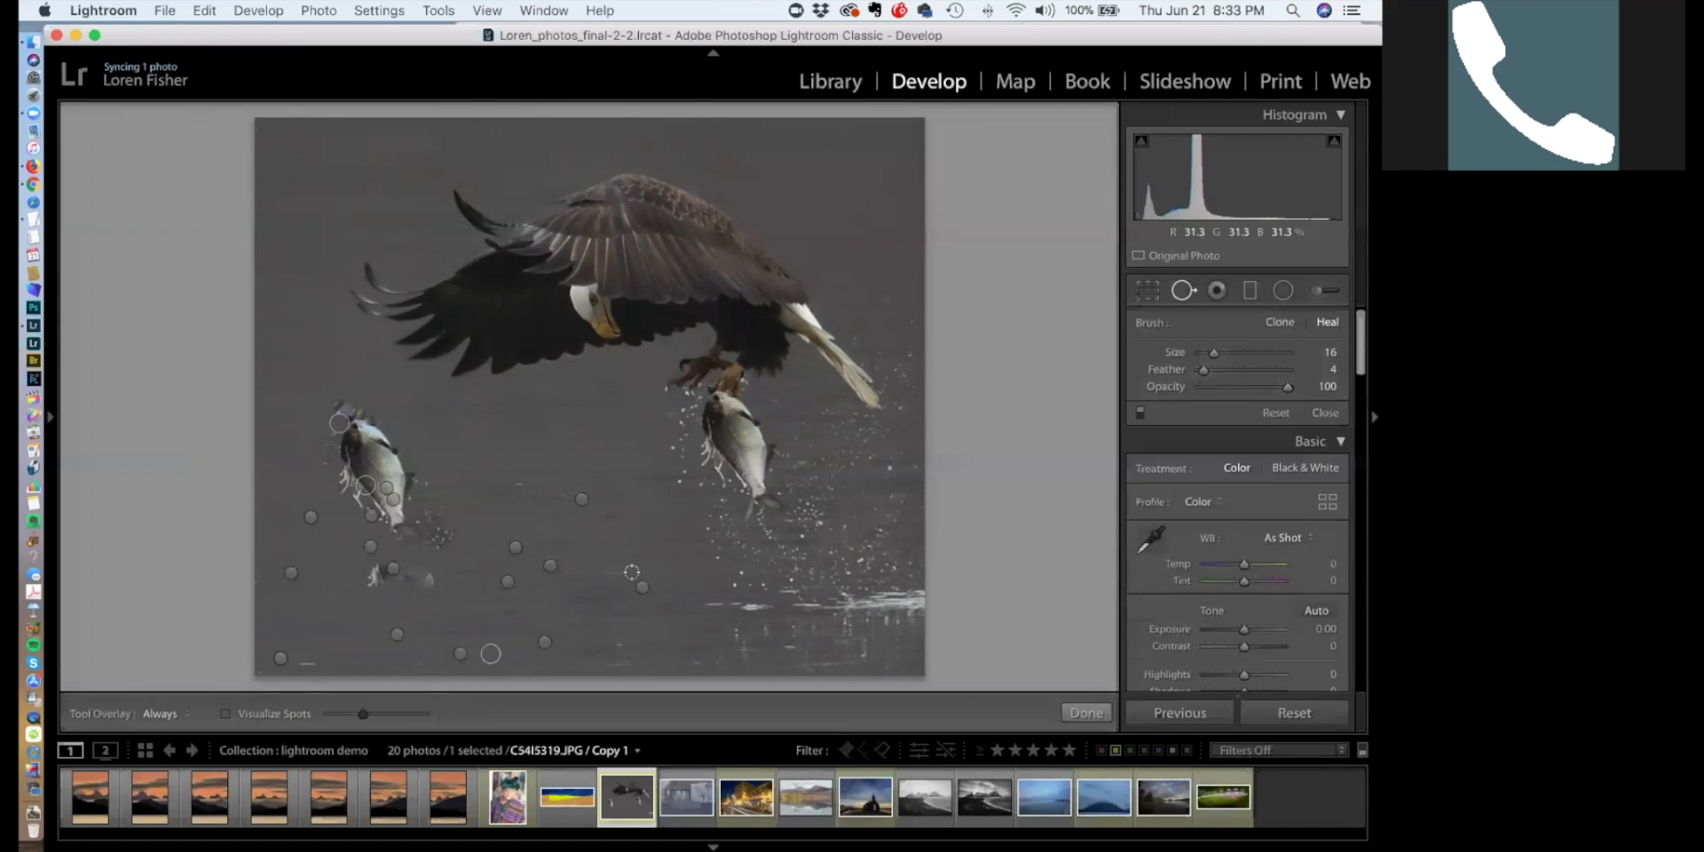
click(381, 485)
key(Delete)
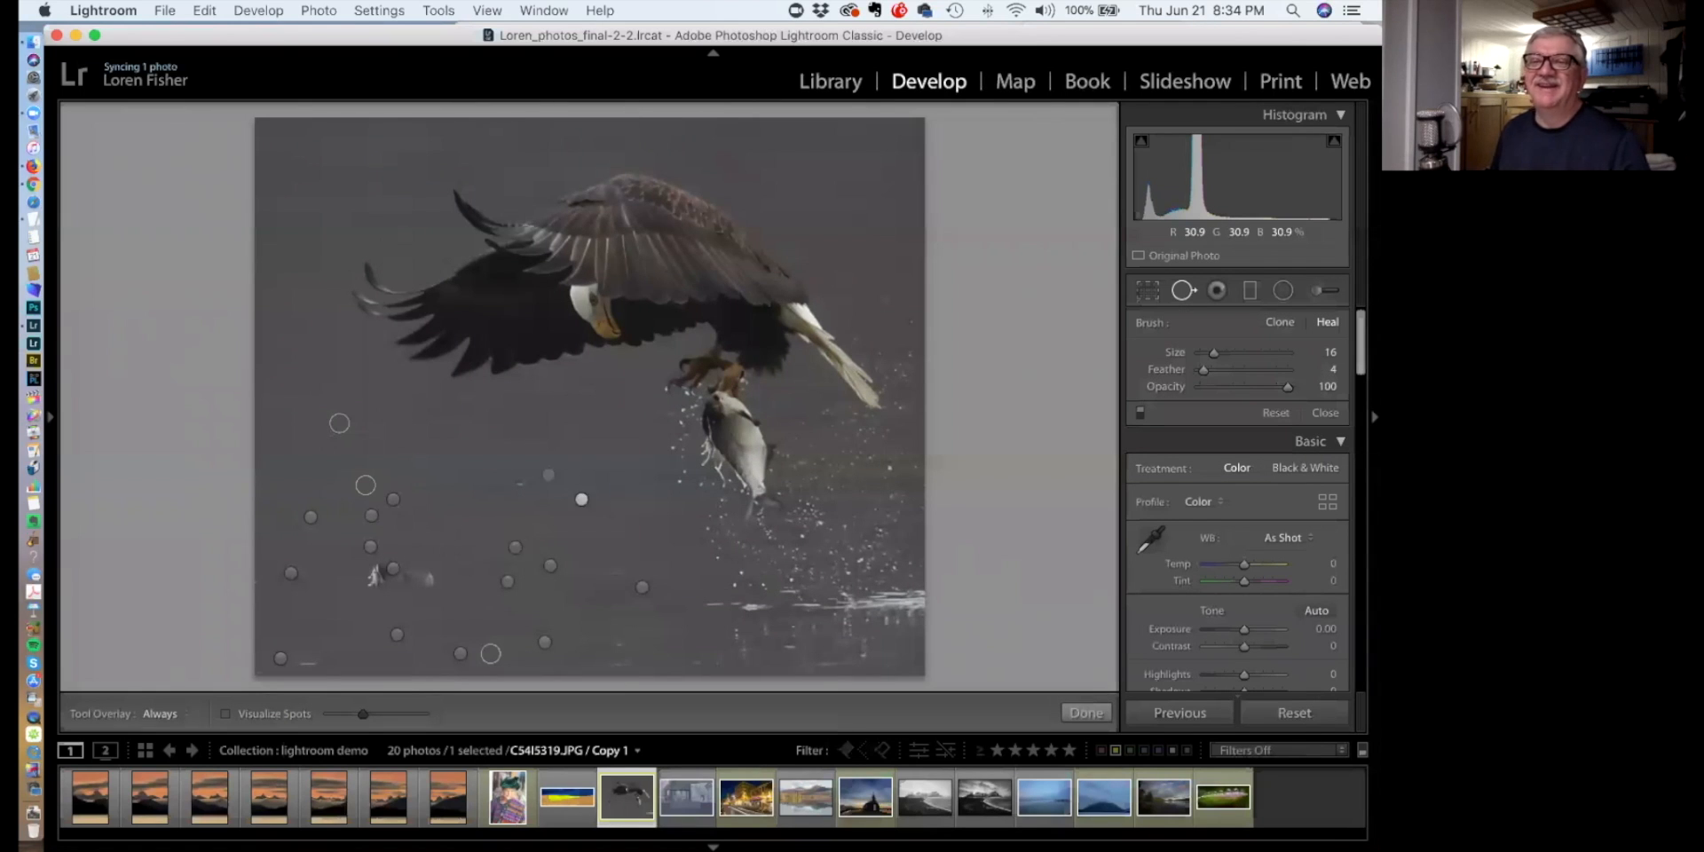
Examine the Red Eye Correction tool's options and close the tool
click(1216, 291)
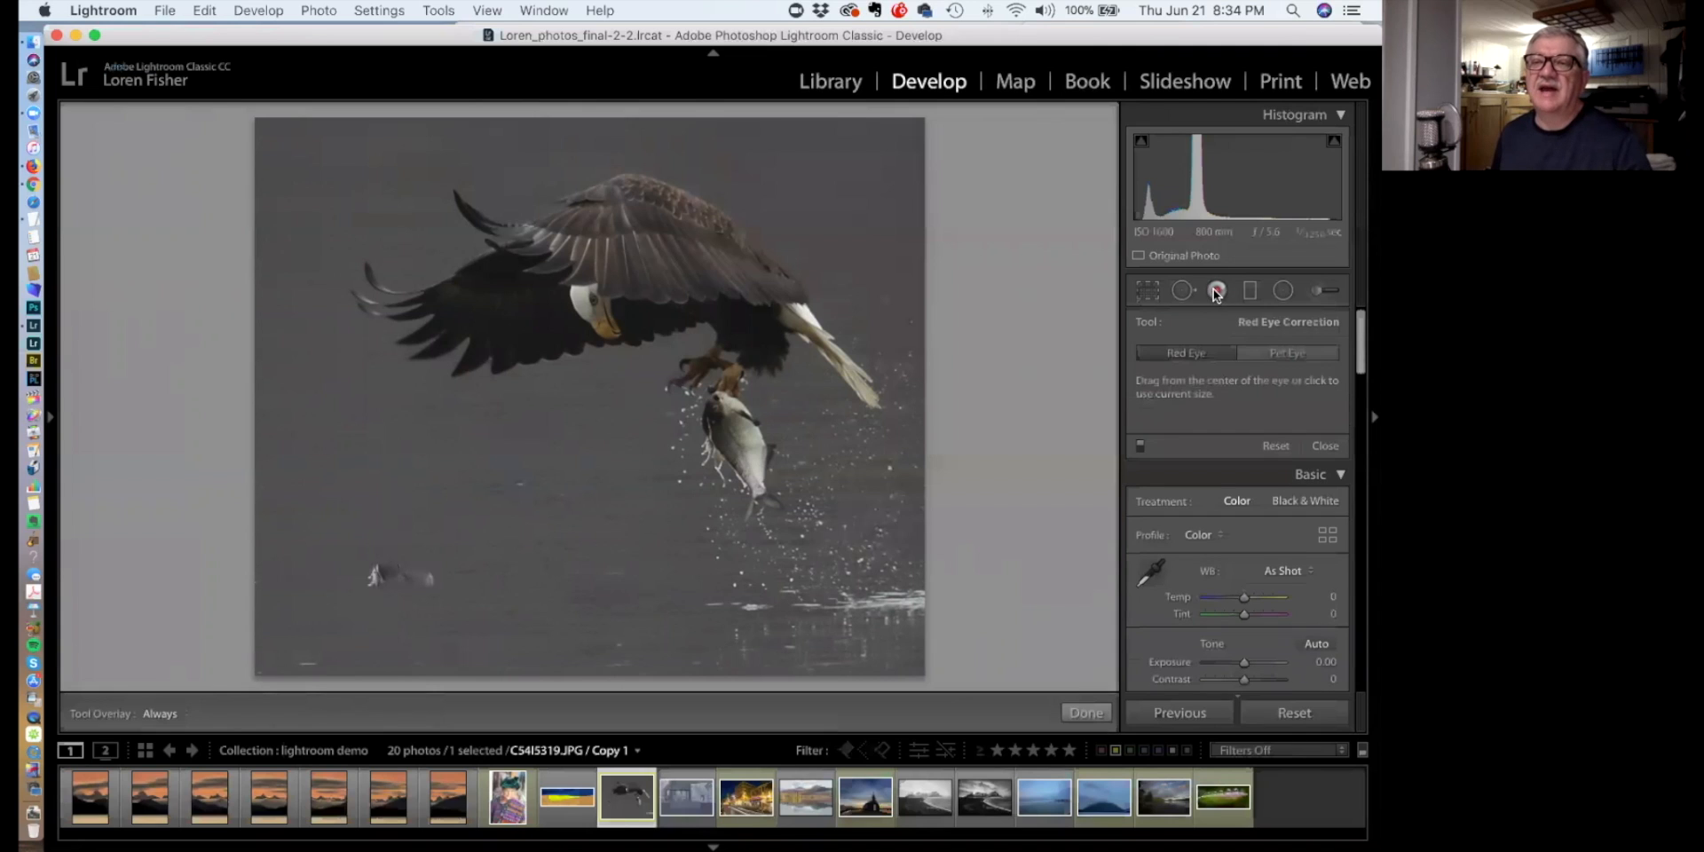
scroll(681, 285, down, 3)
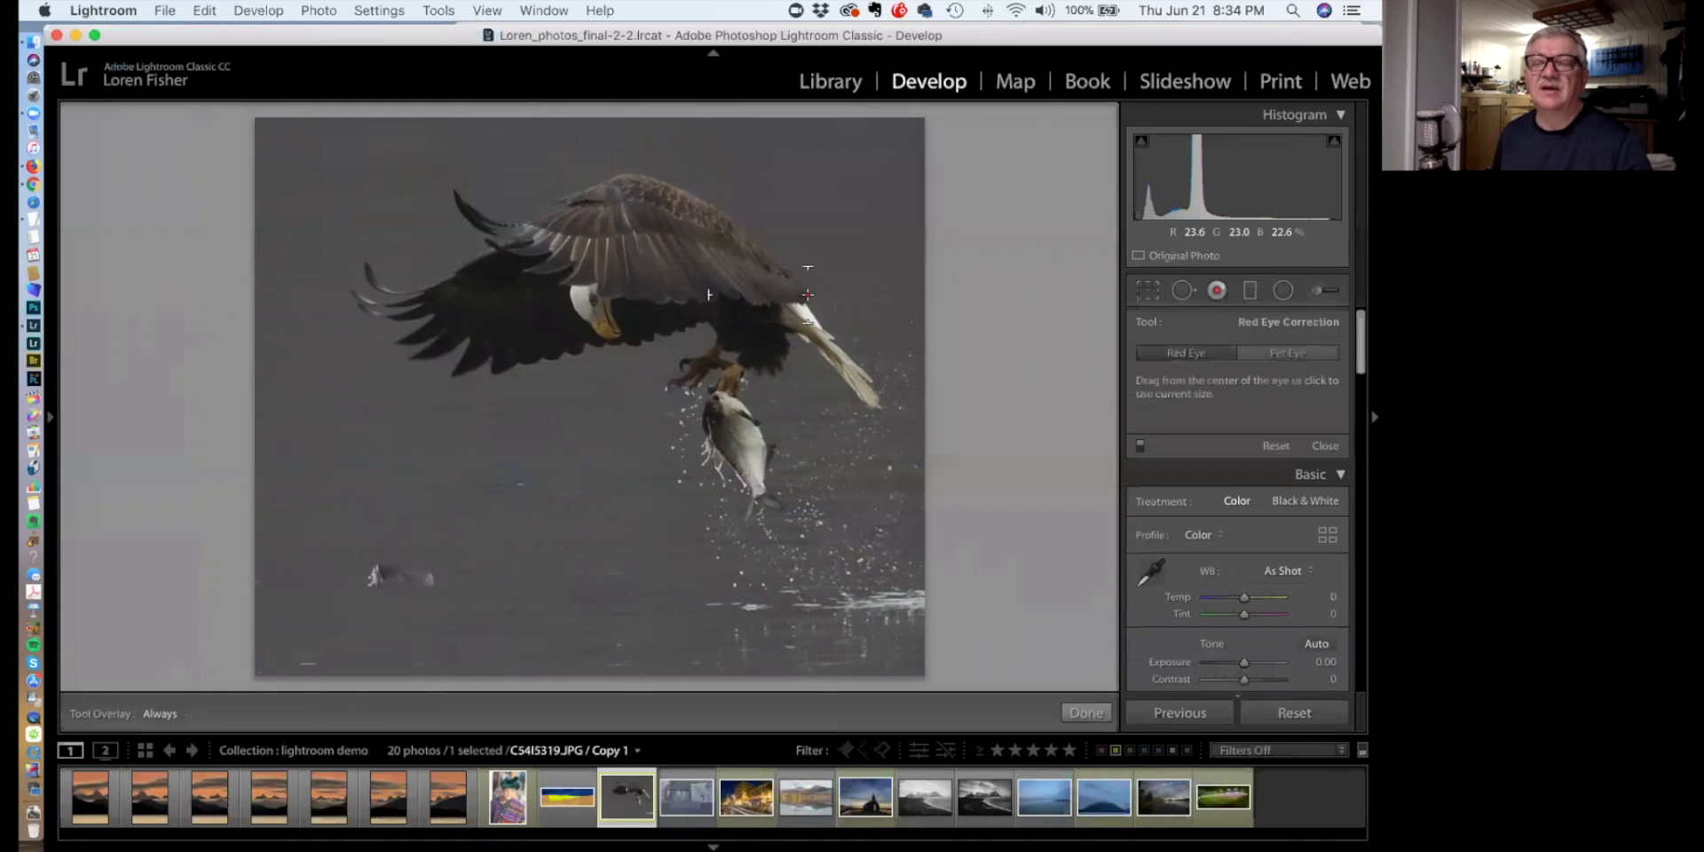
click(1217, 291)
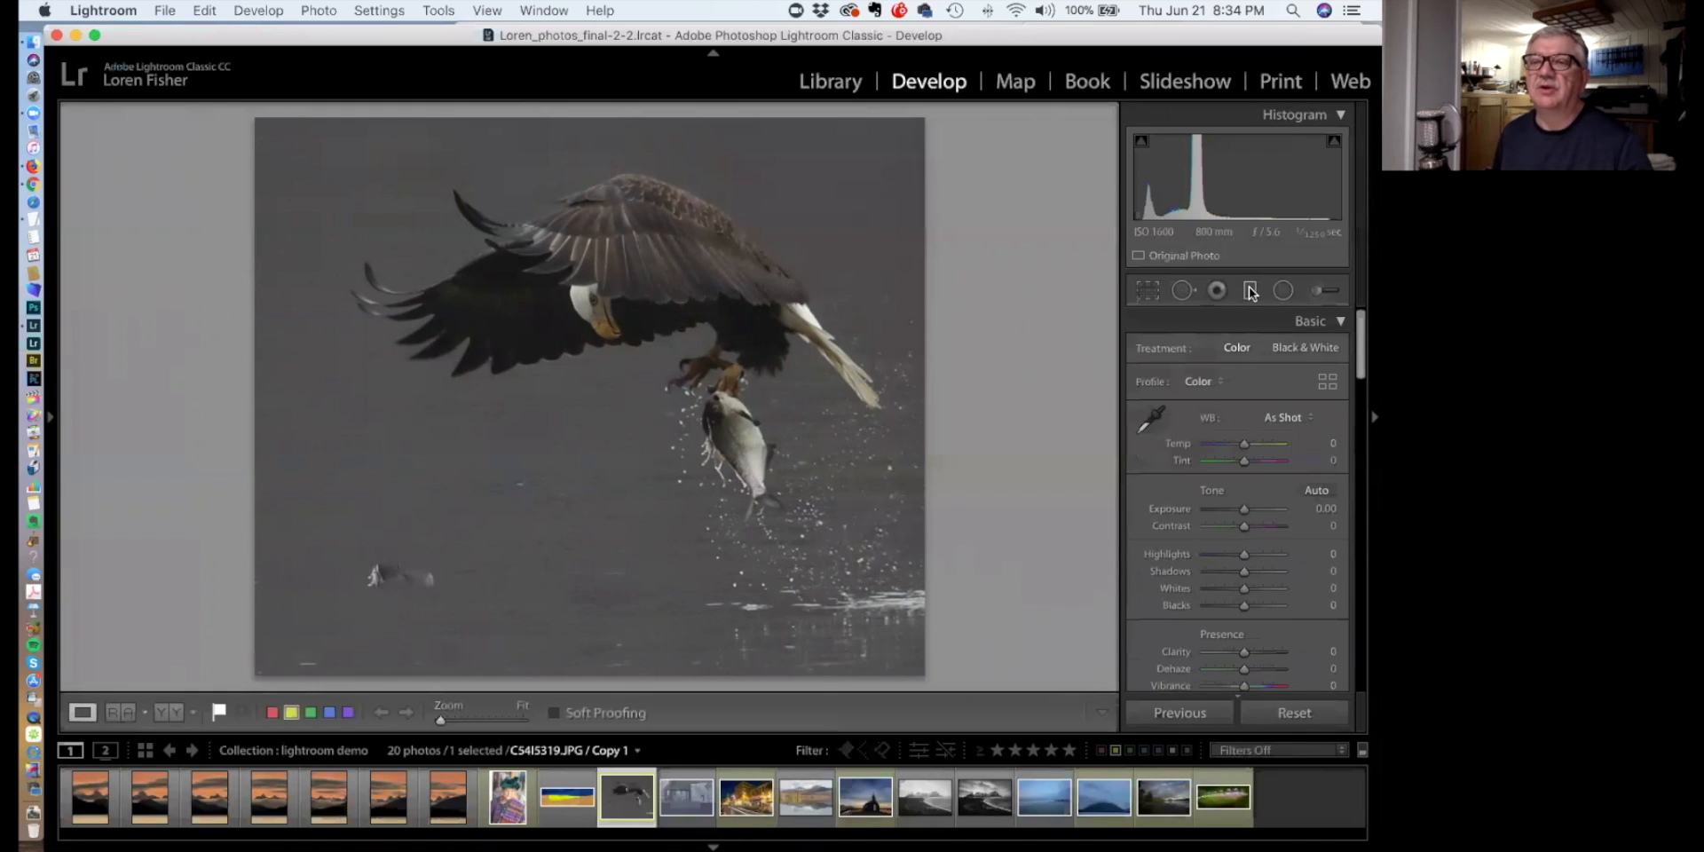
Draw a radial filter around the eagle's head and raise its exposure to 3.88
click(1285, 291)
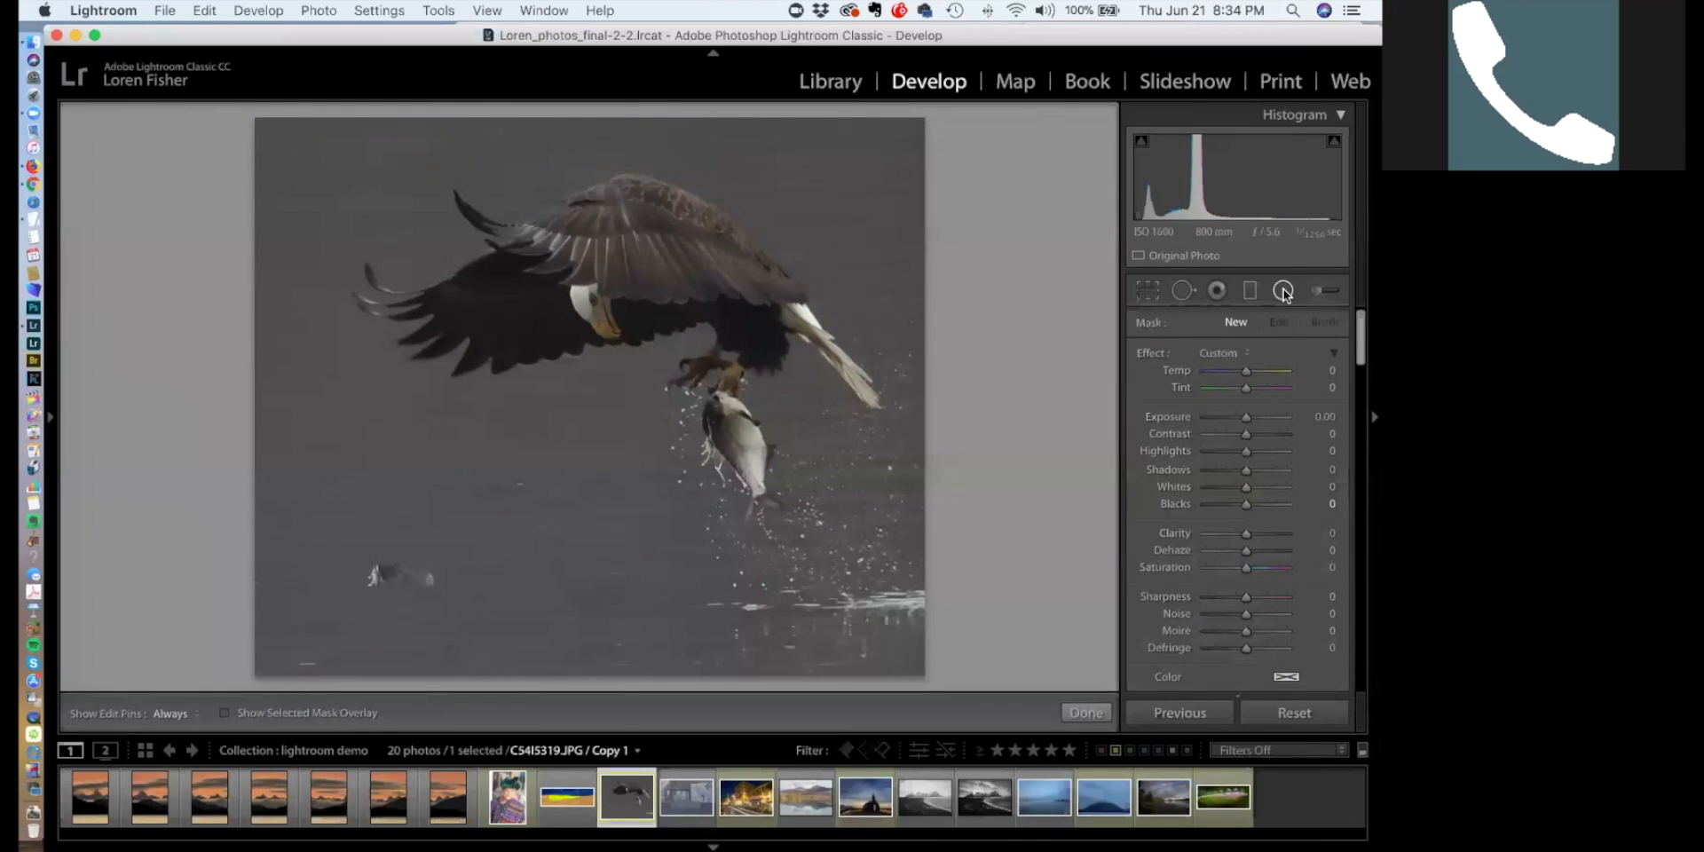
mouse_move(535, 311)
mouse_down()
mouse_move(600, 360)
mouse_move(594, 344)
mouse_move(634, 323)
mouse_up()
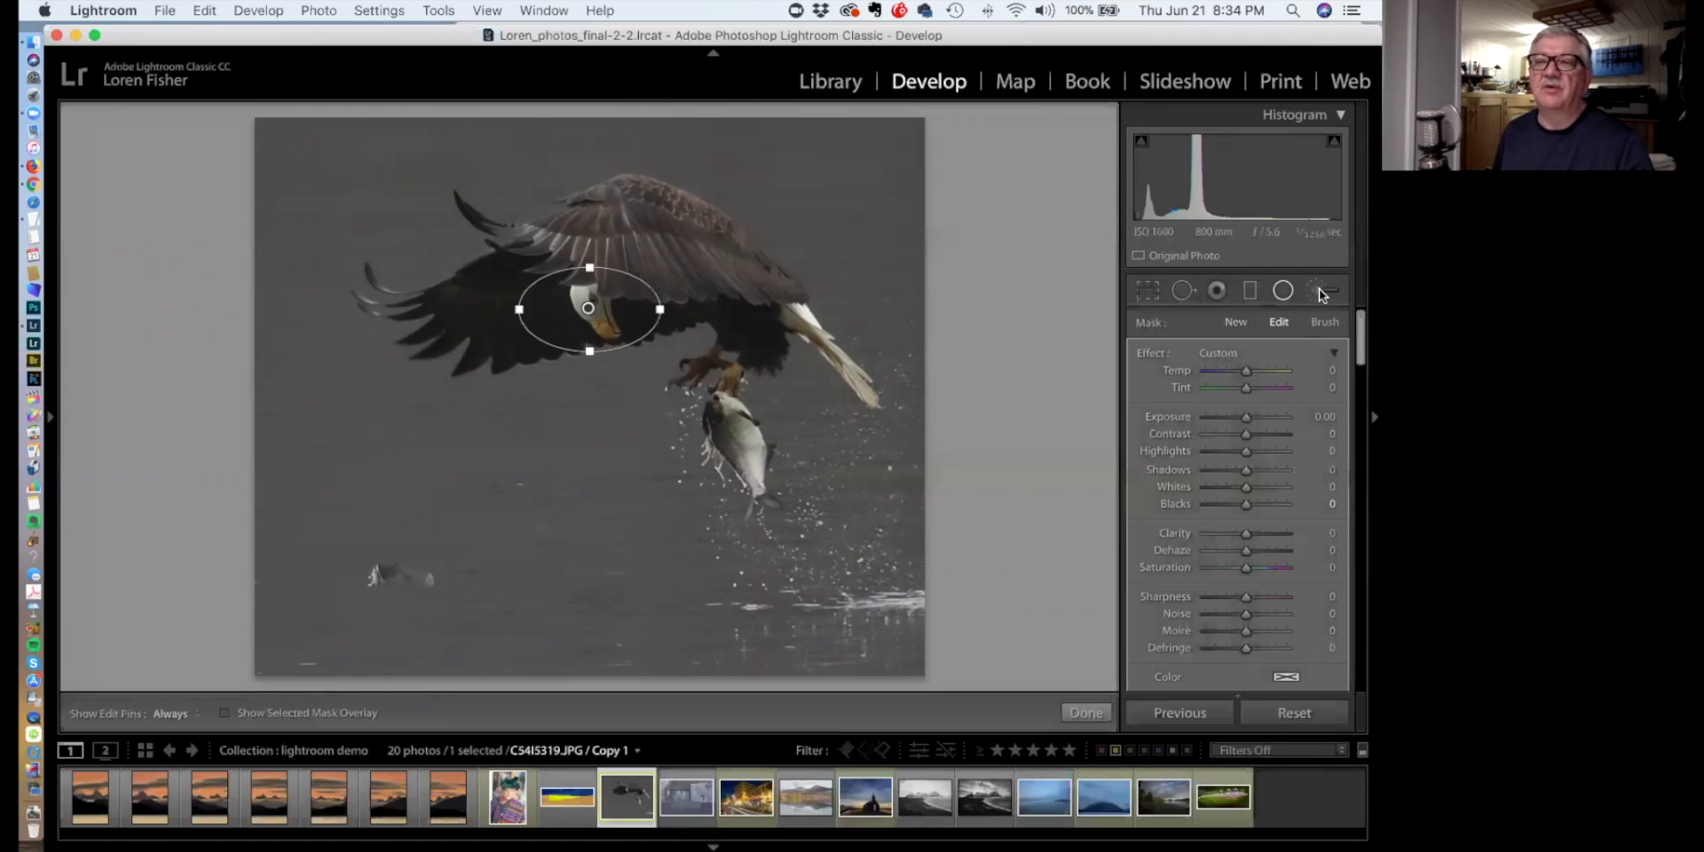
mouse_move(589, 352)
mouse_down()
mouse_move(596, 373)
mouse_move(590, 351)
mouse_up()
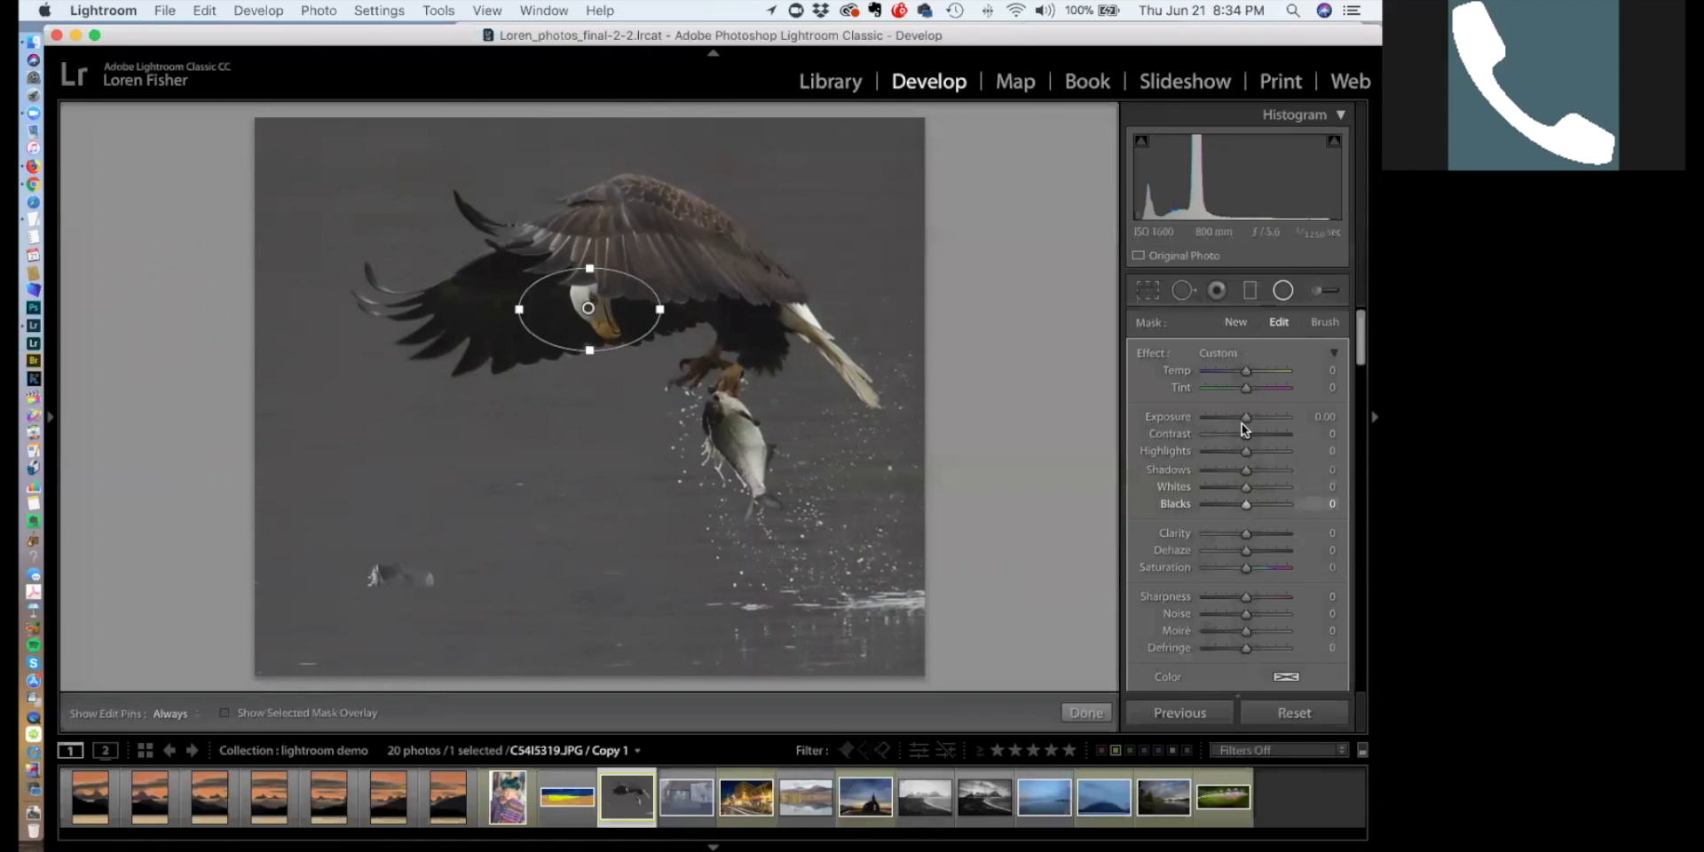
drag(1248, 418, 1285, 417)
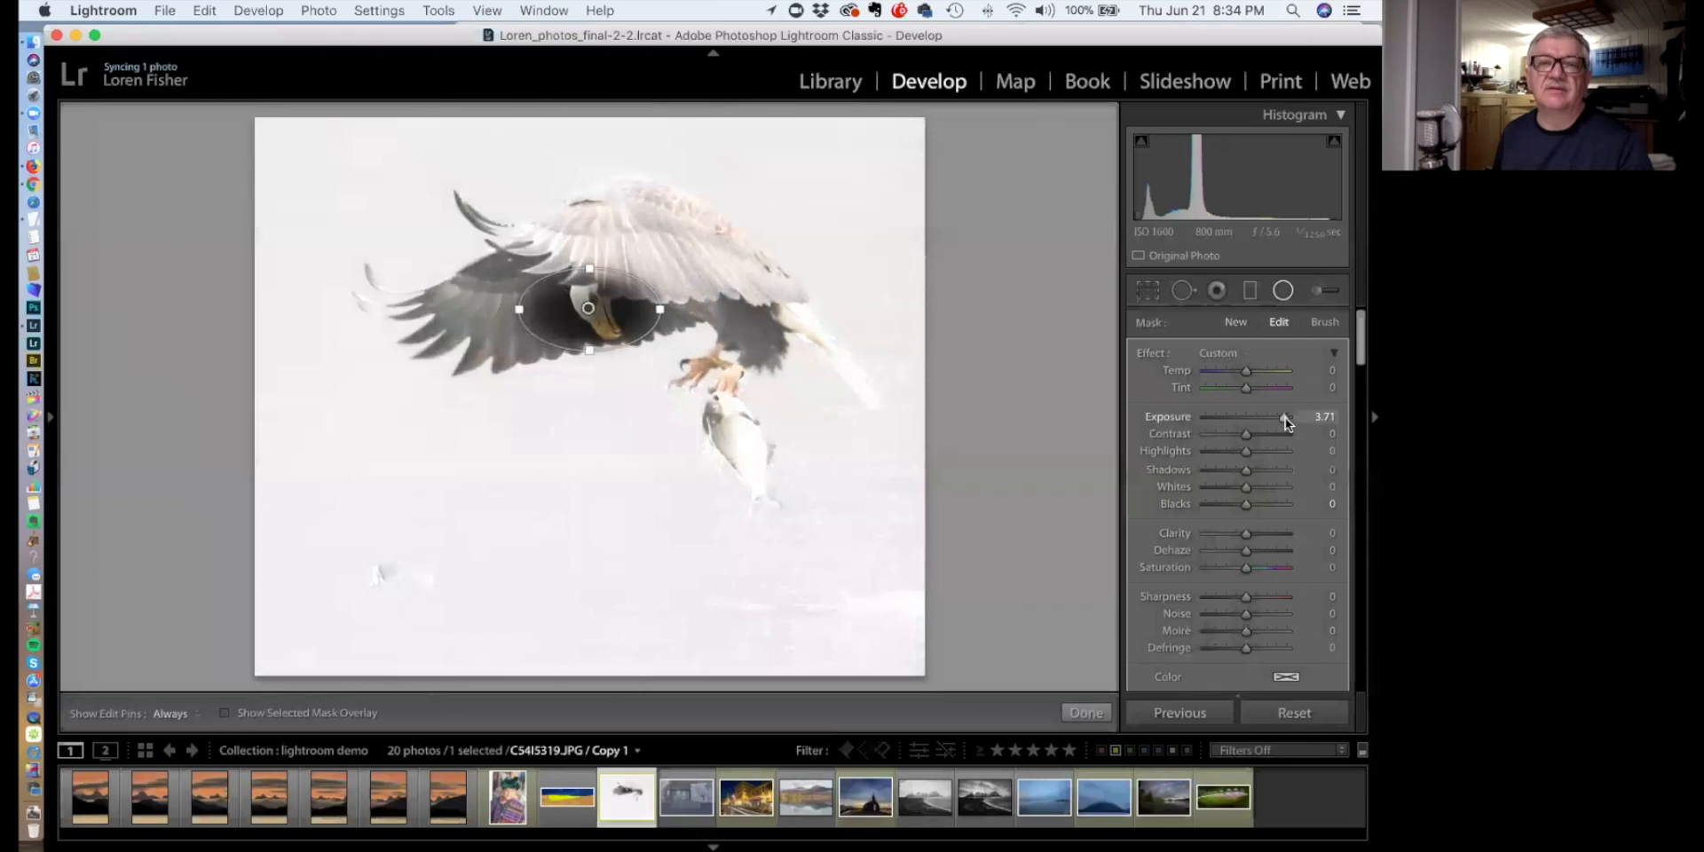
Invert the radial filter so it affects the inside of the ellipse, and set its feather to 54
scroll(1194, 576, down, 3)
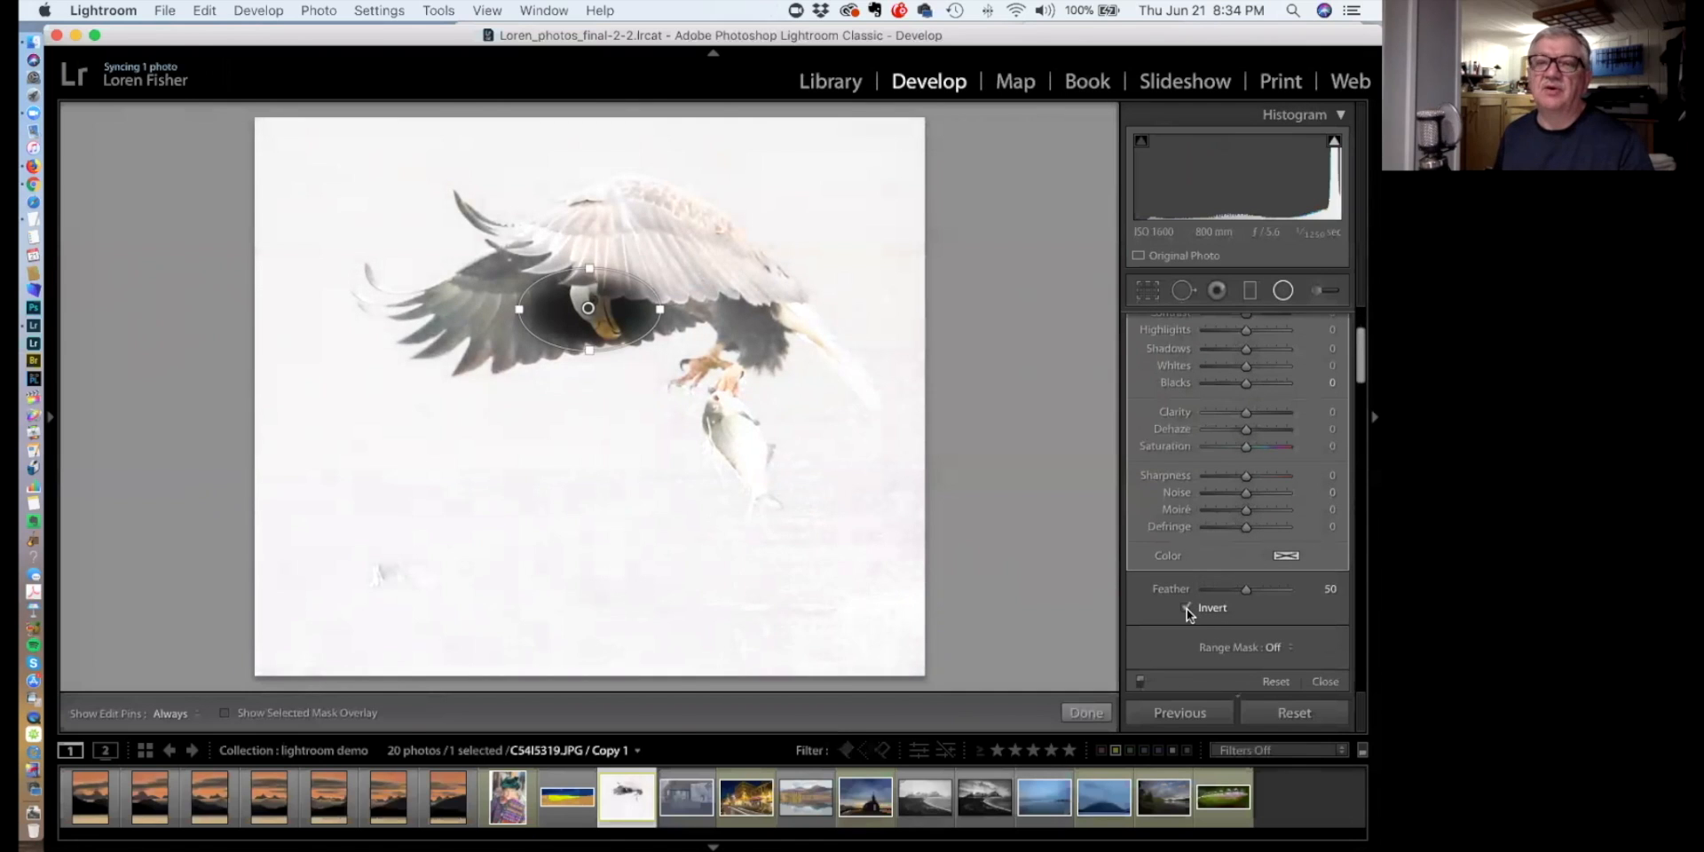
click(1186, 608)
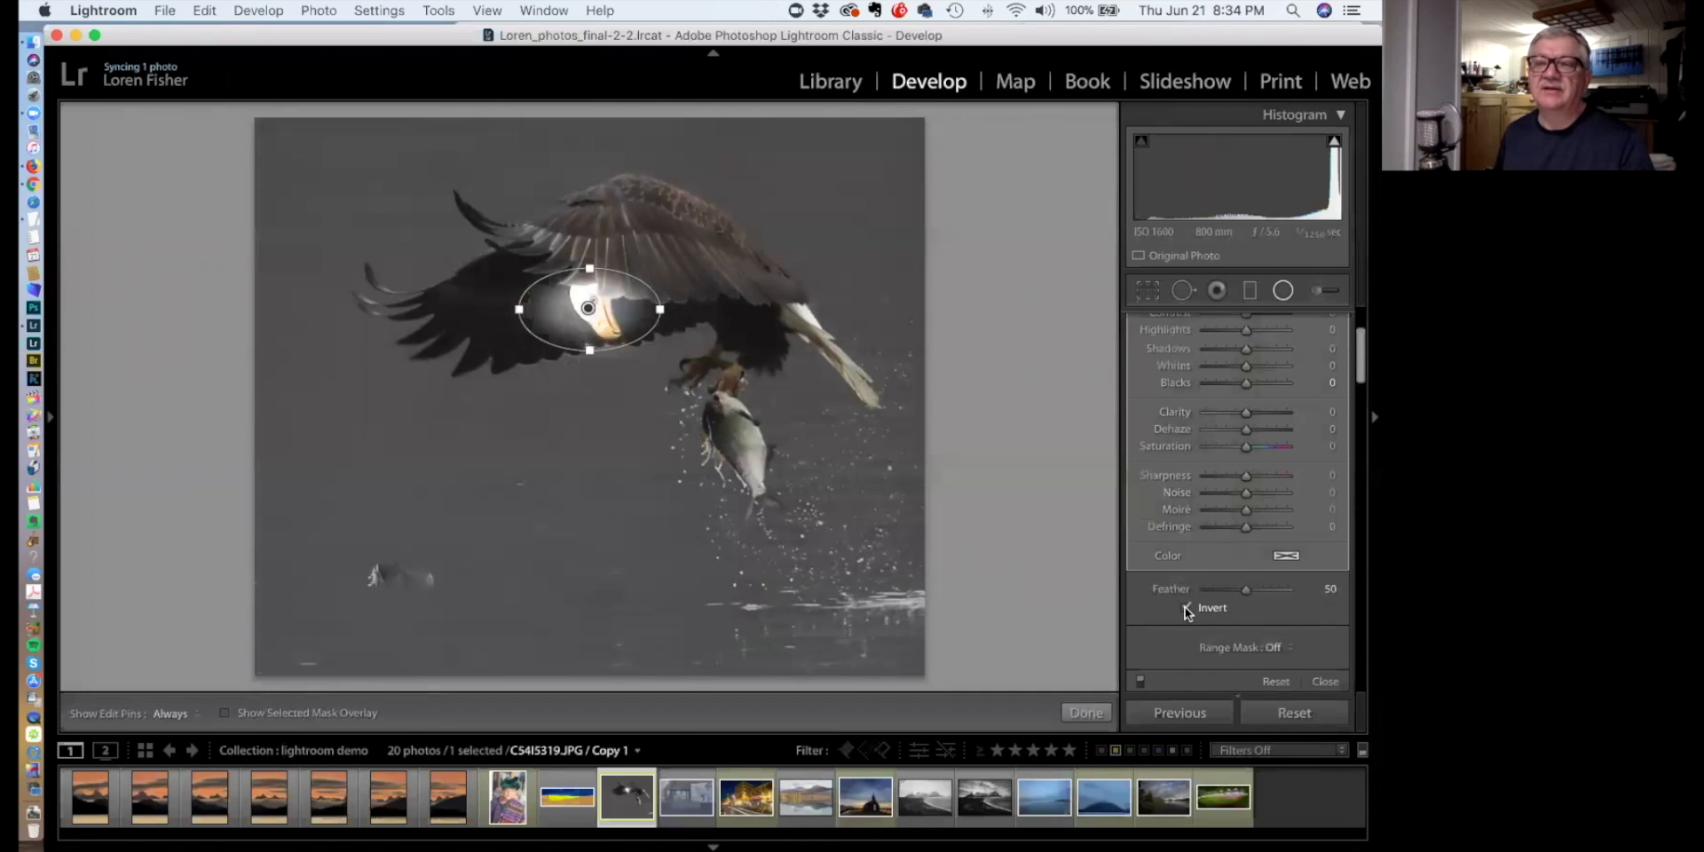
mouse_move(1246, 589)
mouse_down()
mouse_move(1289, 586)
mouse_move(1242, 593)
mouse_up()
click(1205, 589)
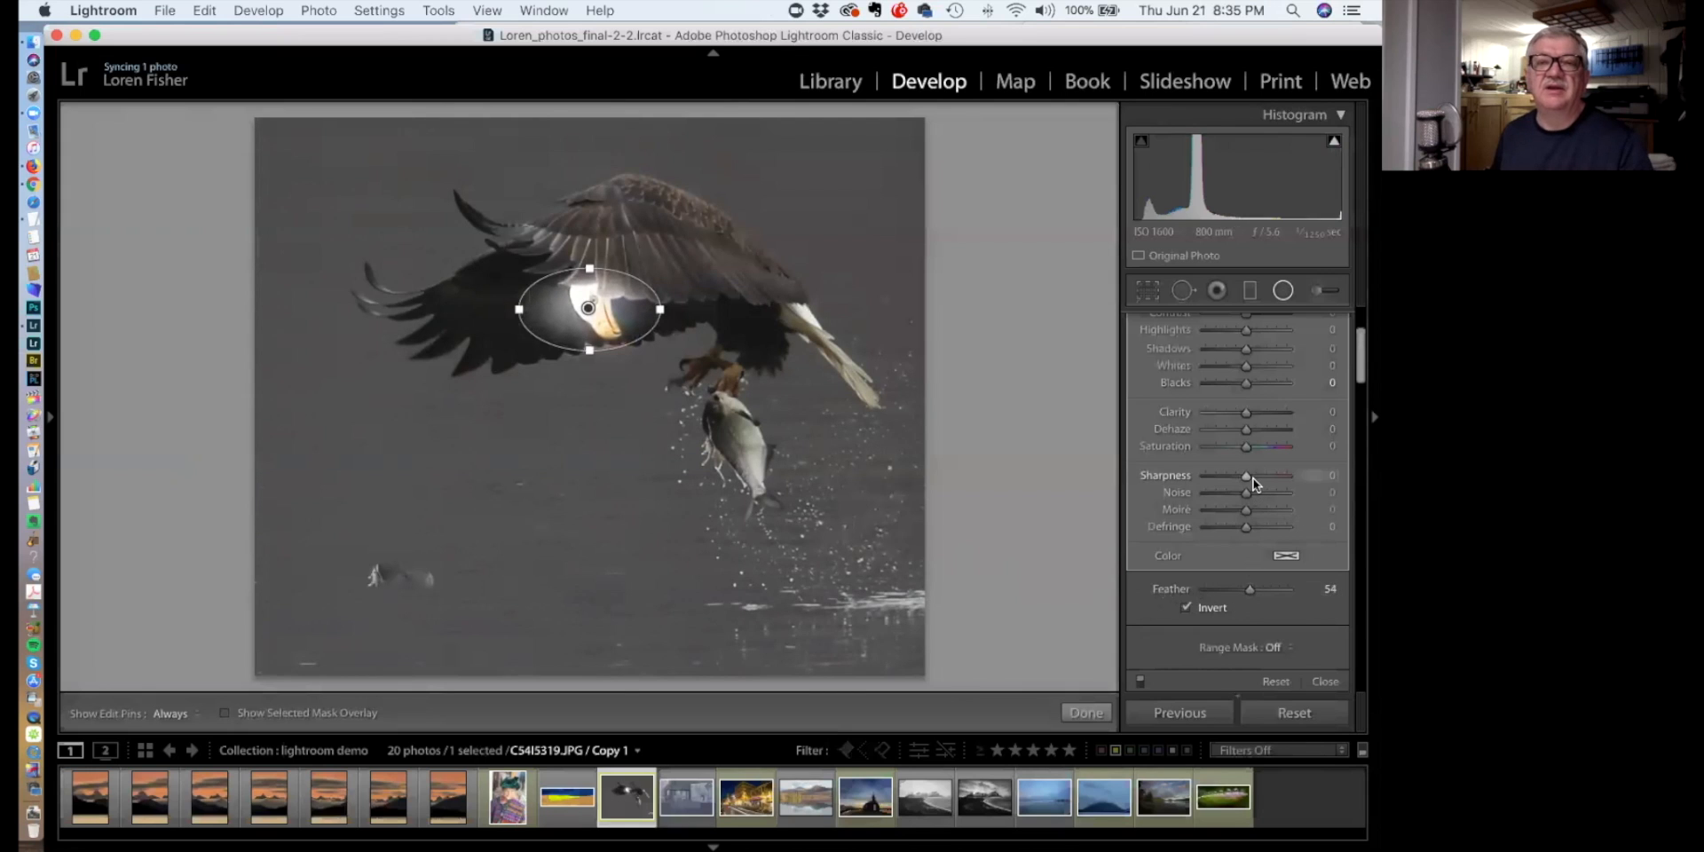
Move the radial filter from the eagle's head onto the fish and reshape it into a tall, narrow ellipse around it
scroll(1249, 515, up, 4)
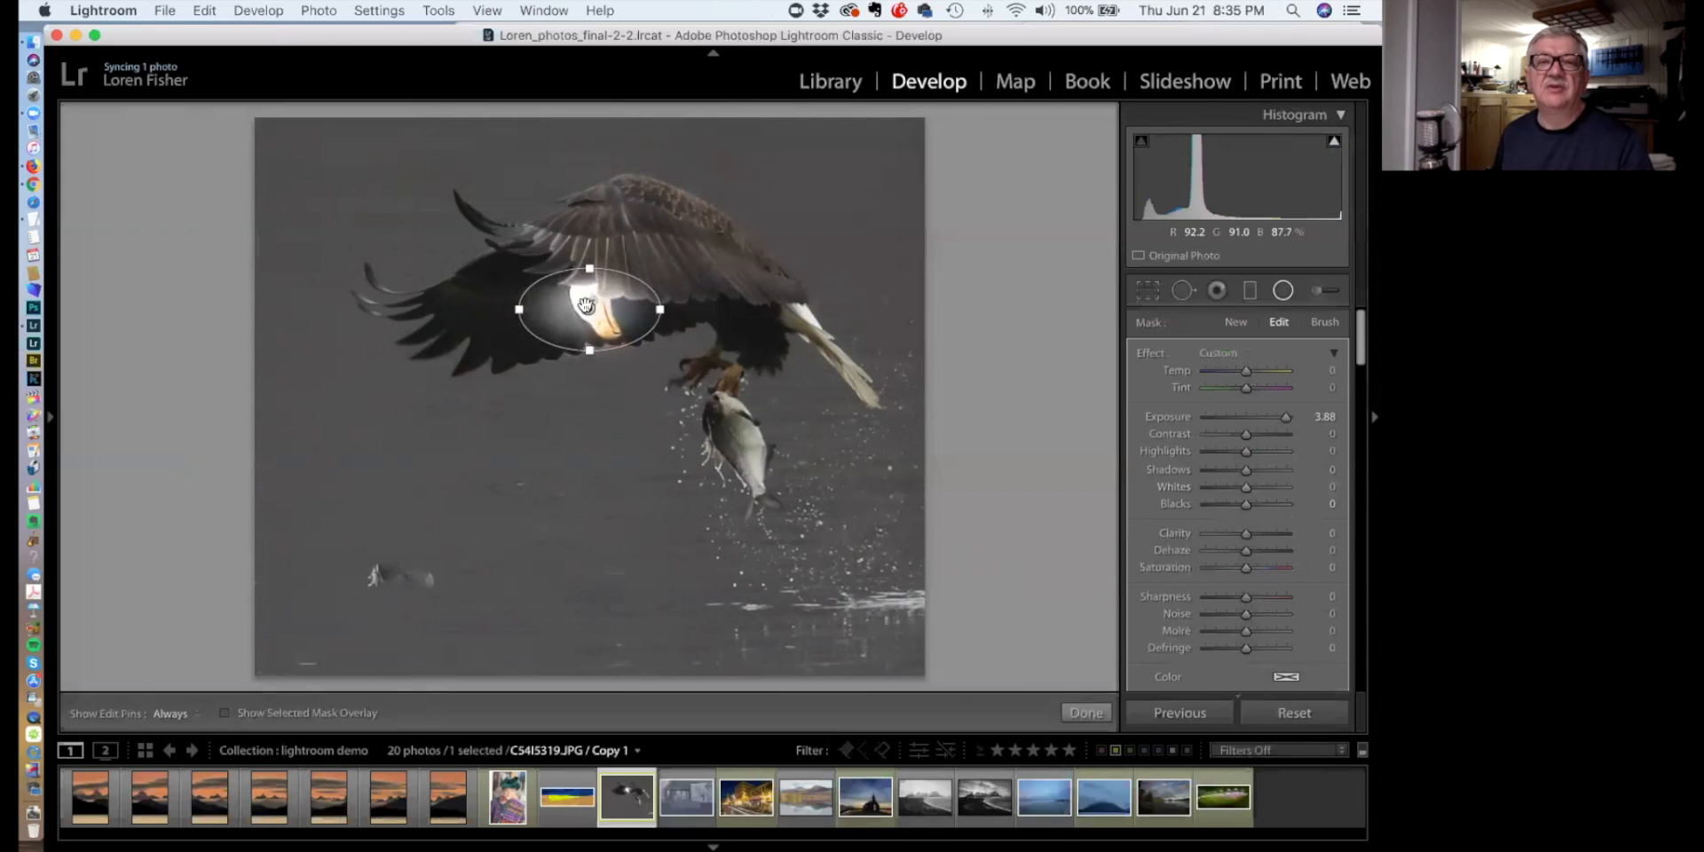
drag(590, 308, 713, 414)
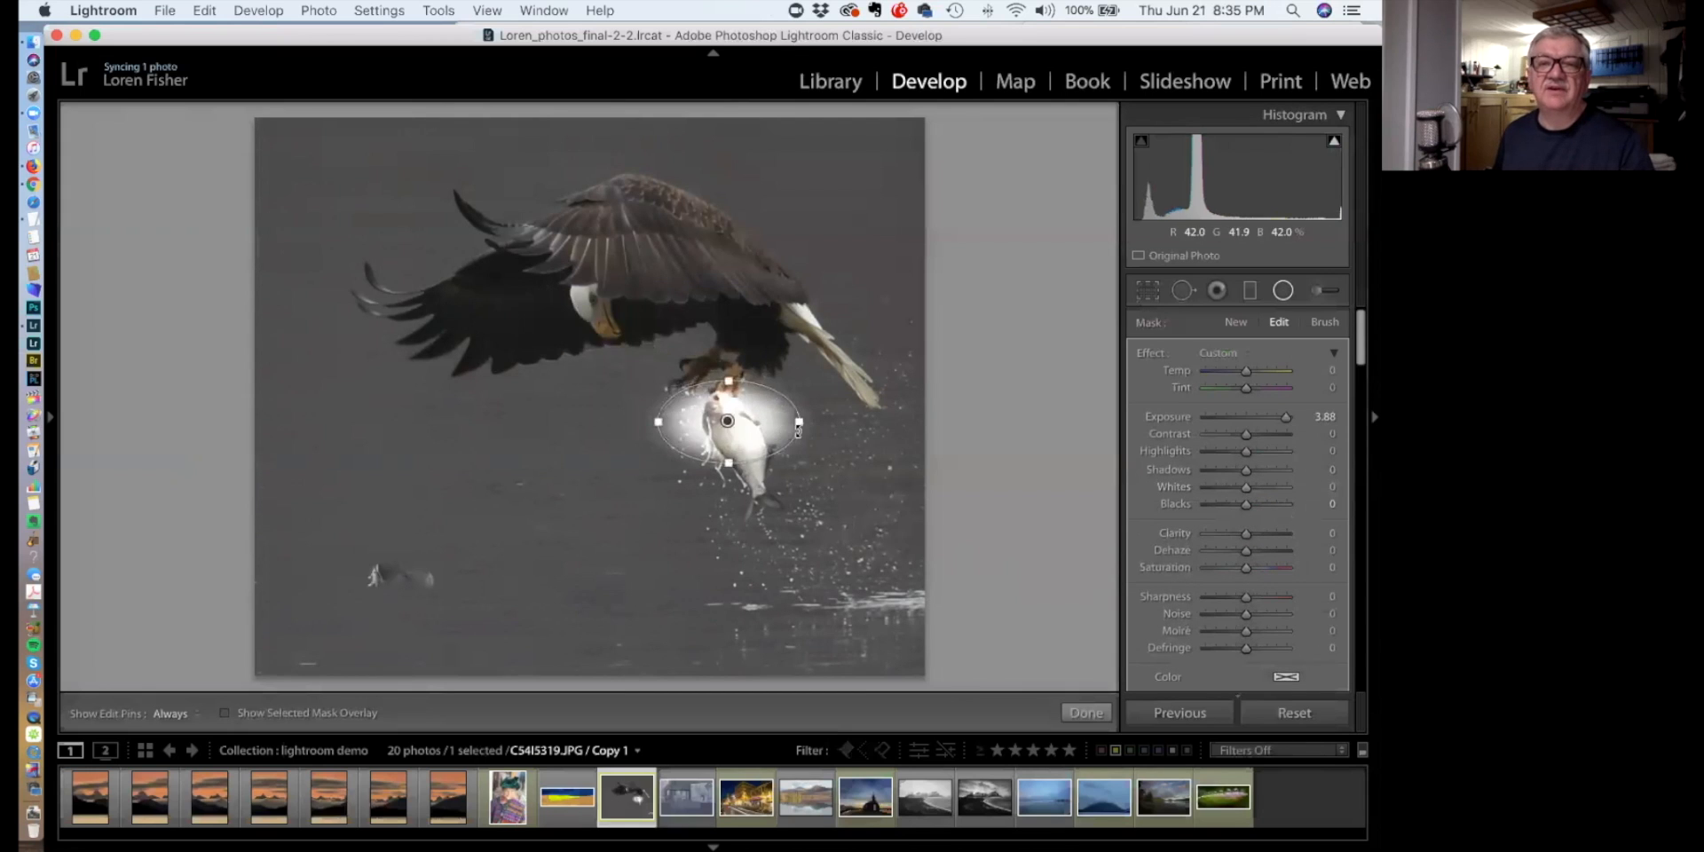
drag(798, 422, 747, 487)
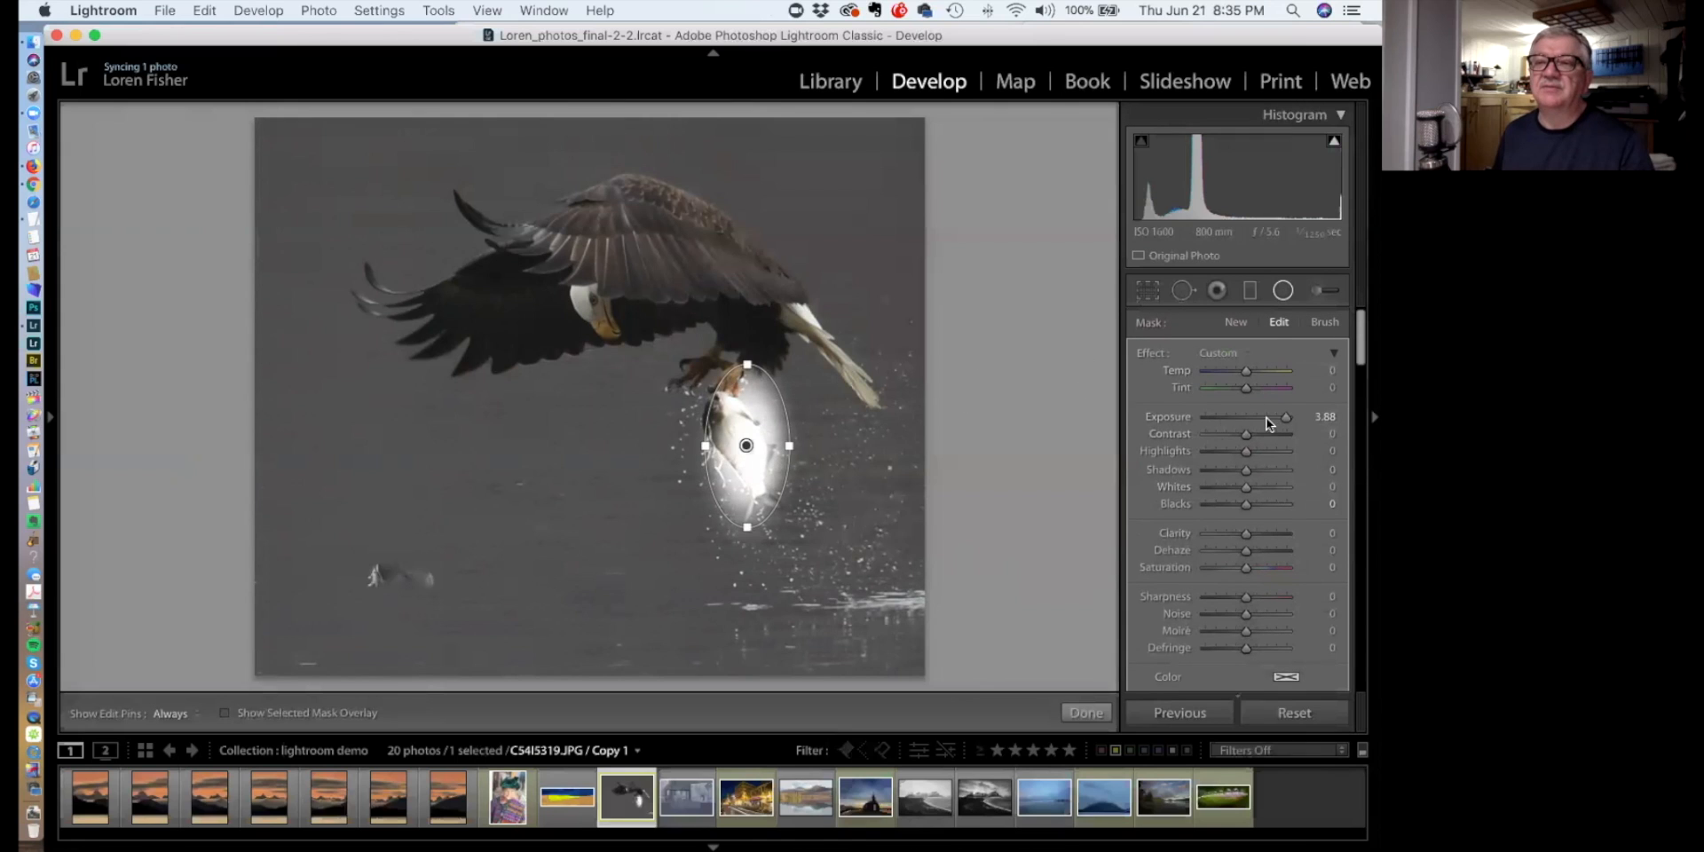
Lower the radial filter's exposure to 0.77 and shorten its ellipse to fit the fish more tightly
drag(1248, 415, 1252, 414)
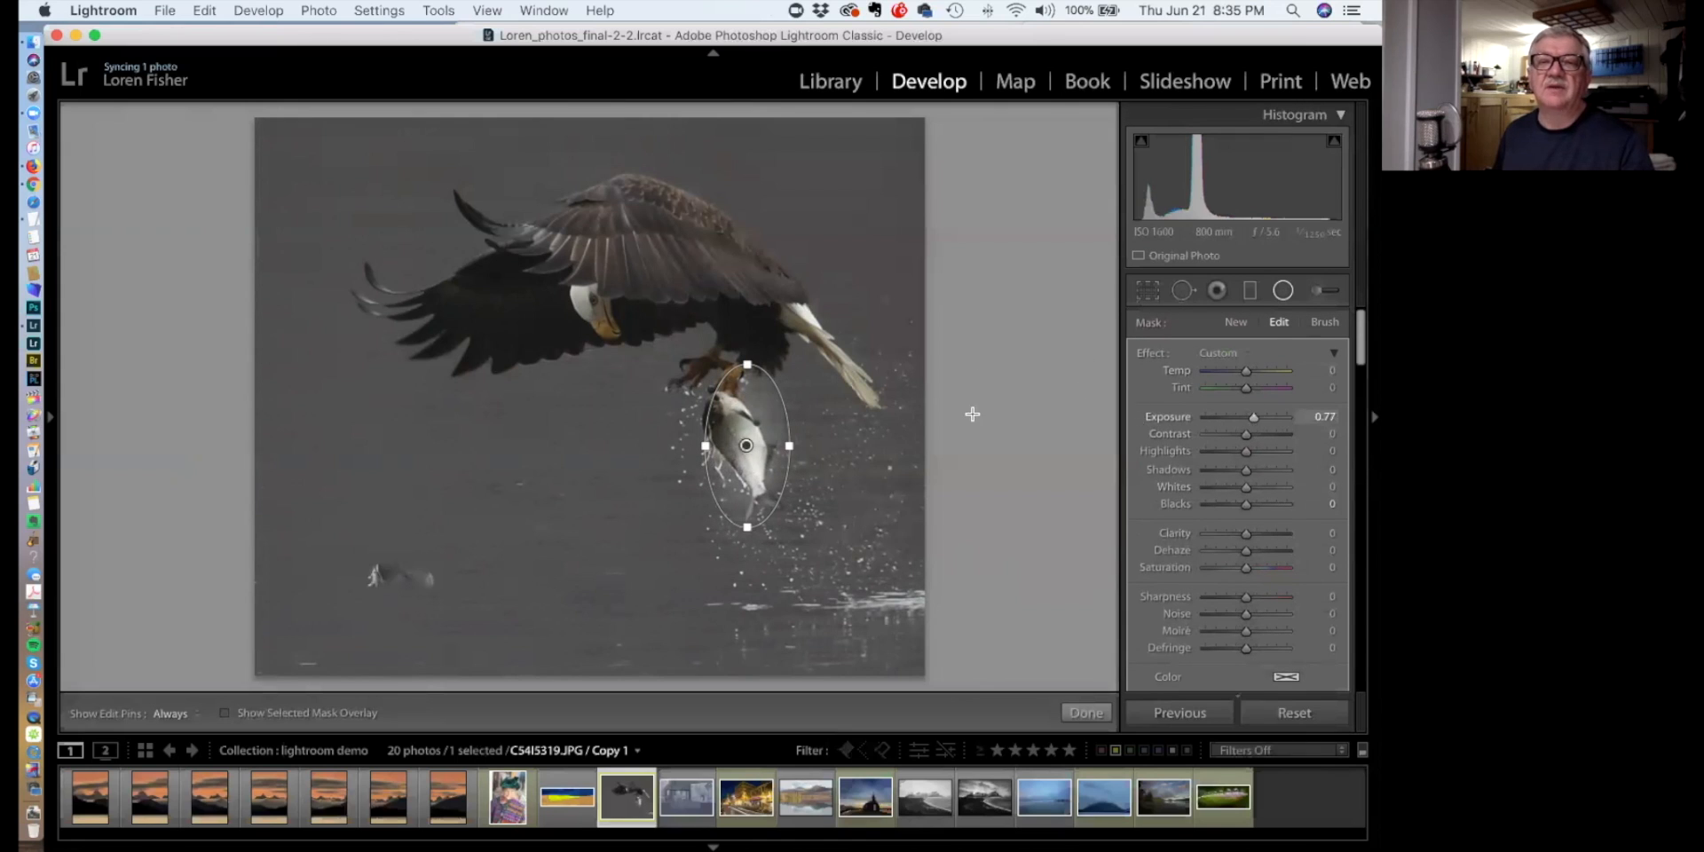
drag(747, 366, 730, 374)
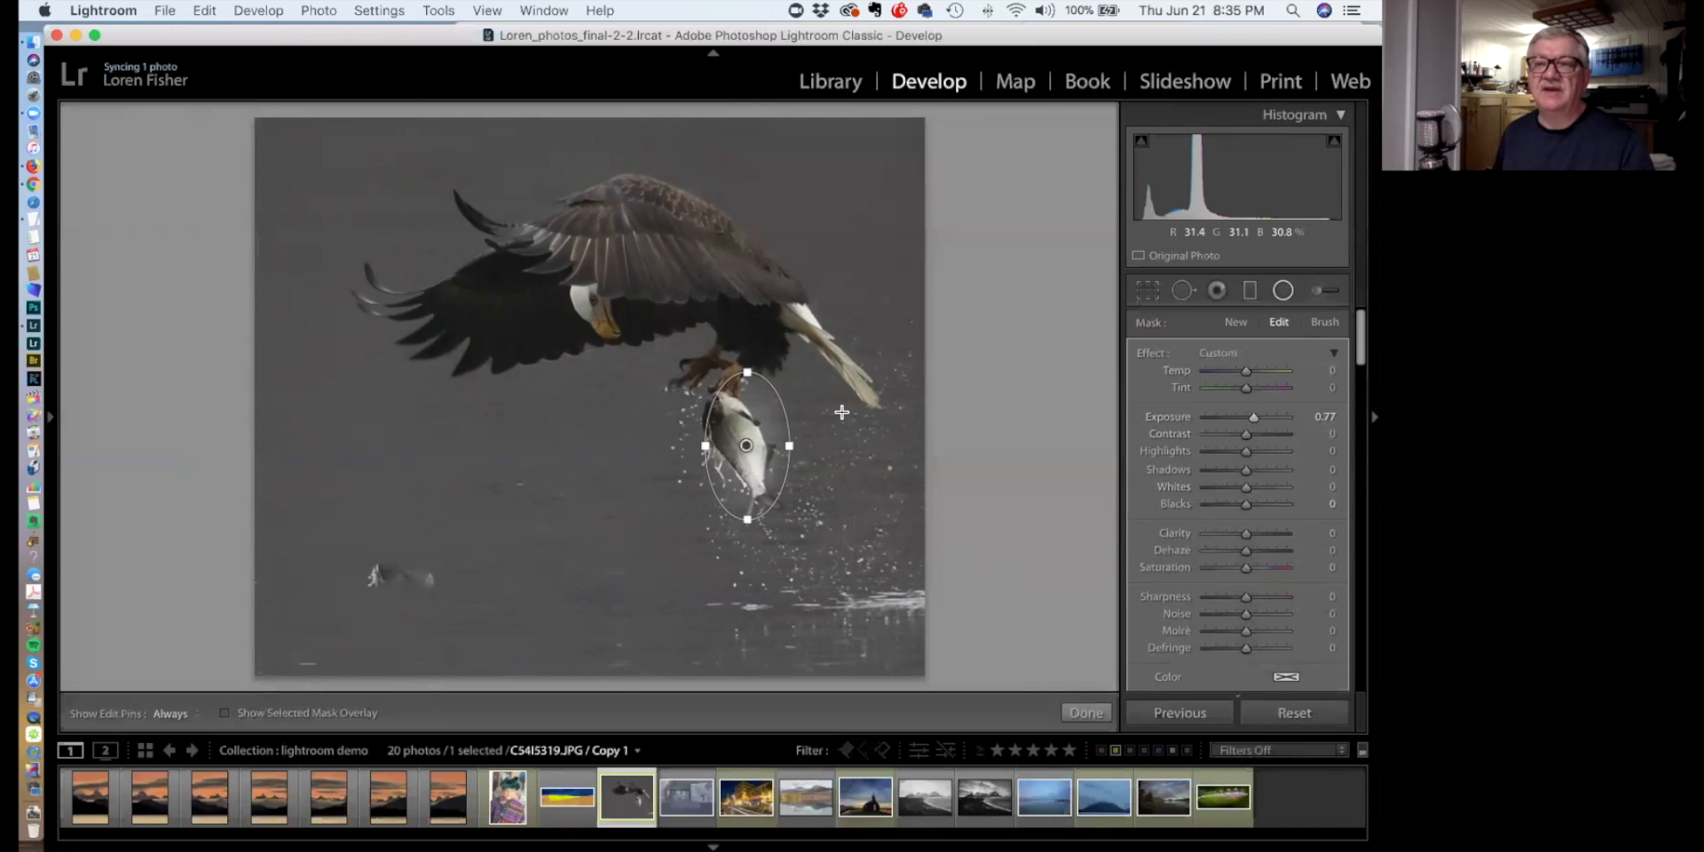
Delete the radial filter around the fish
click(1220, 290)
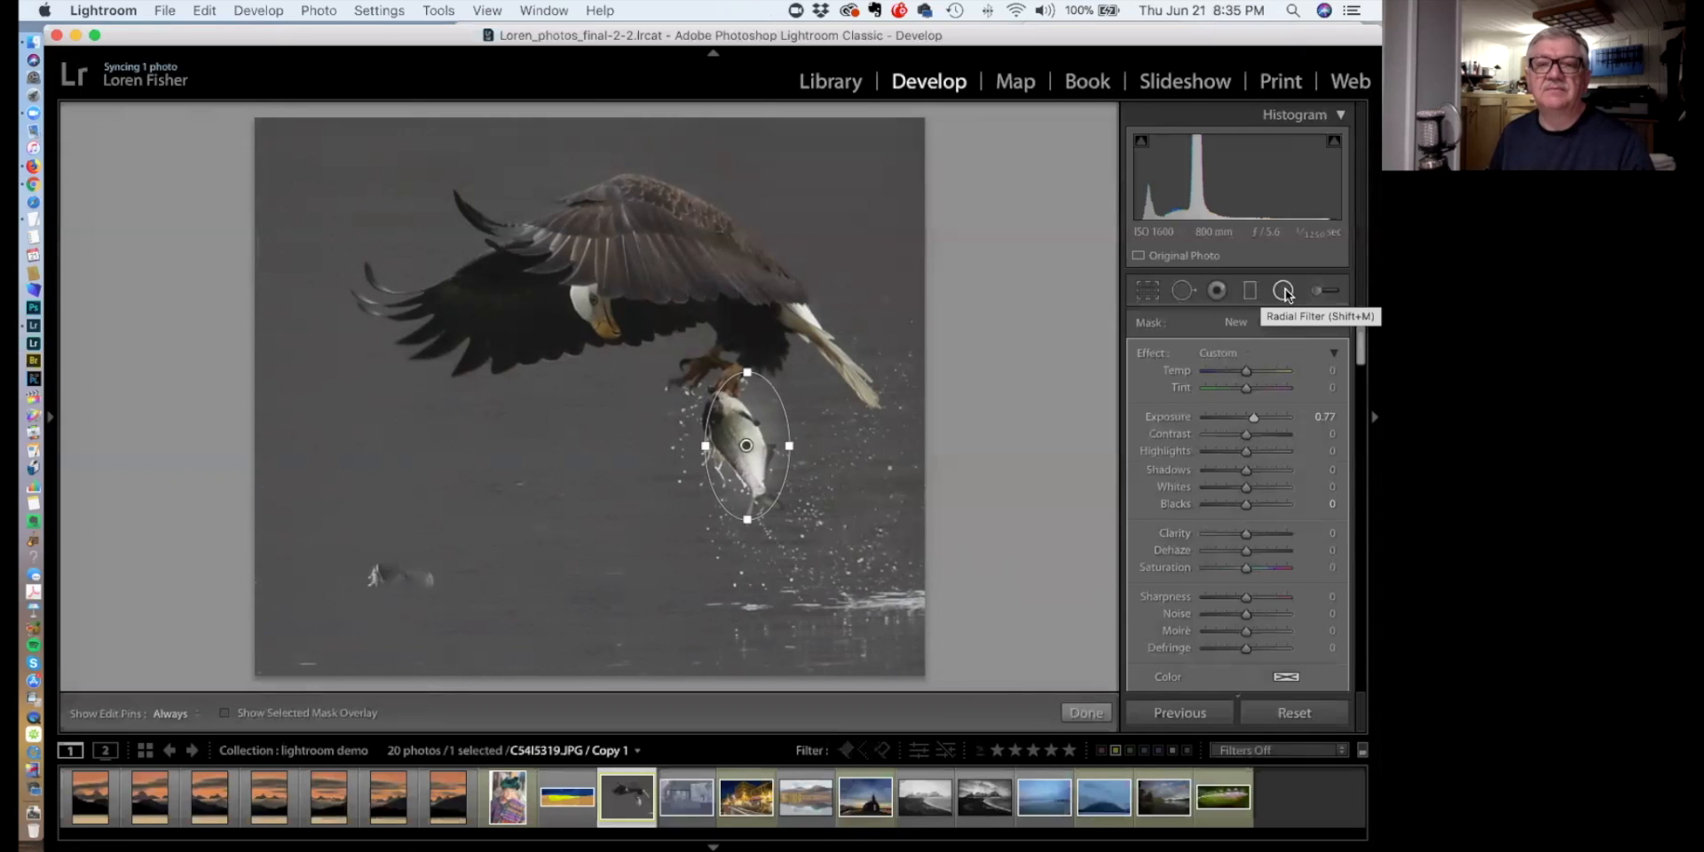
key(Delete)
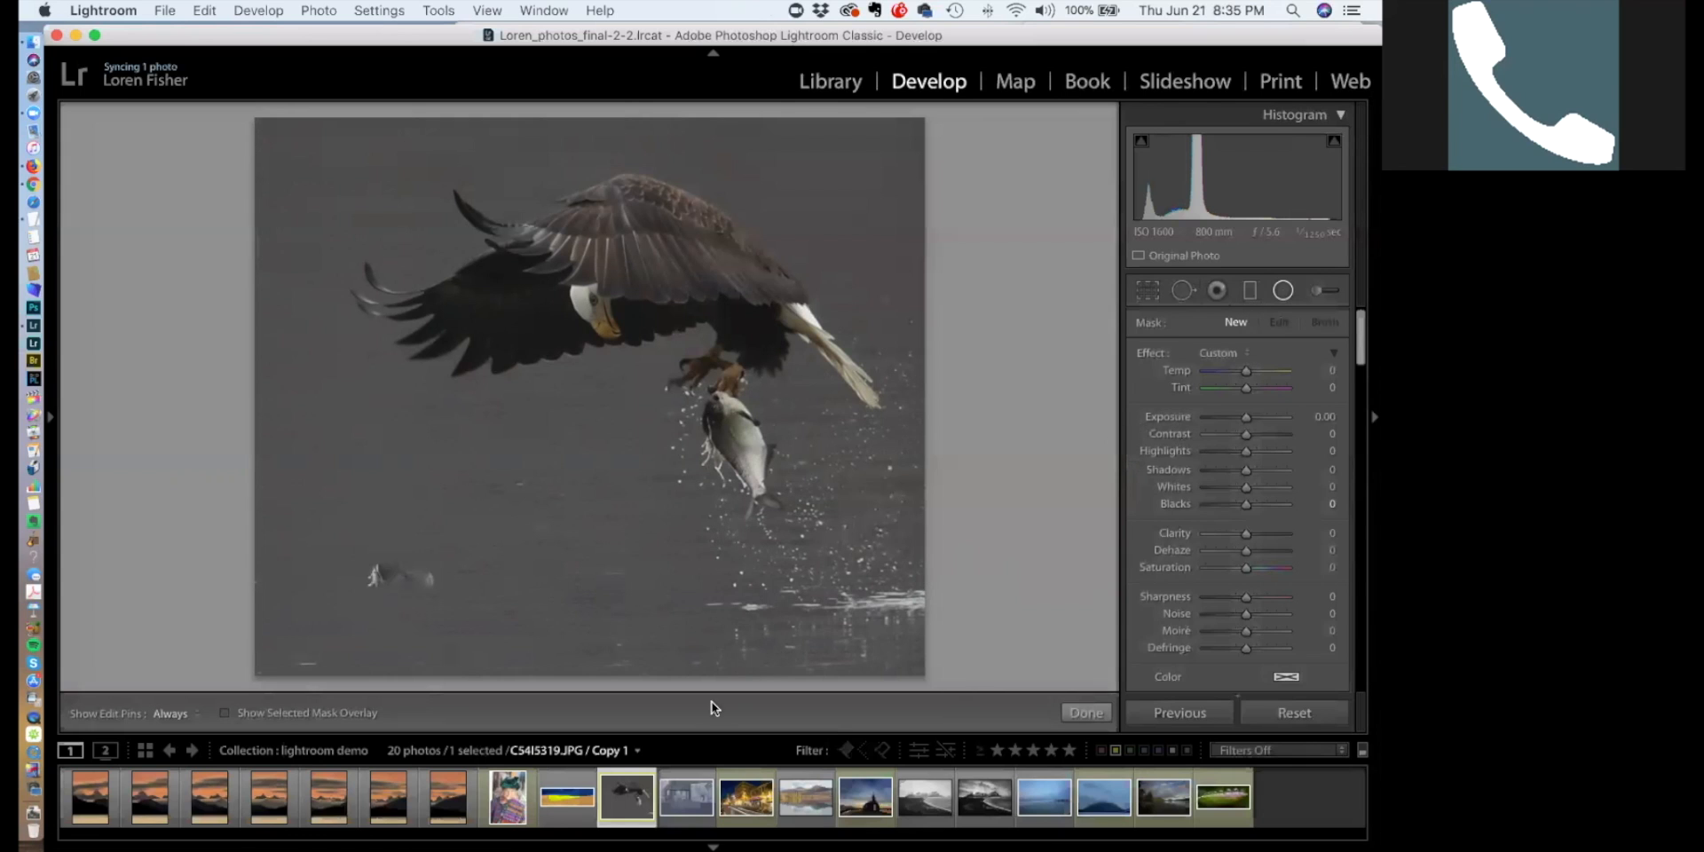
Open the photo of the stone building with the lavender field and exit the radial filter tool
click(503, 797)
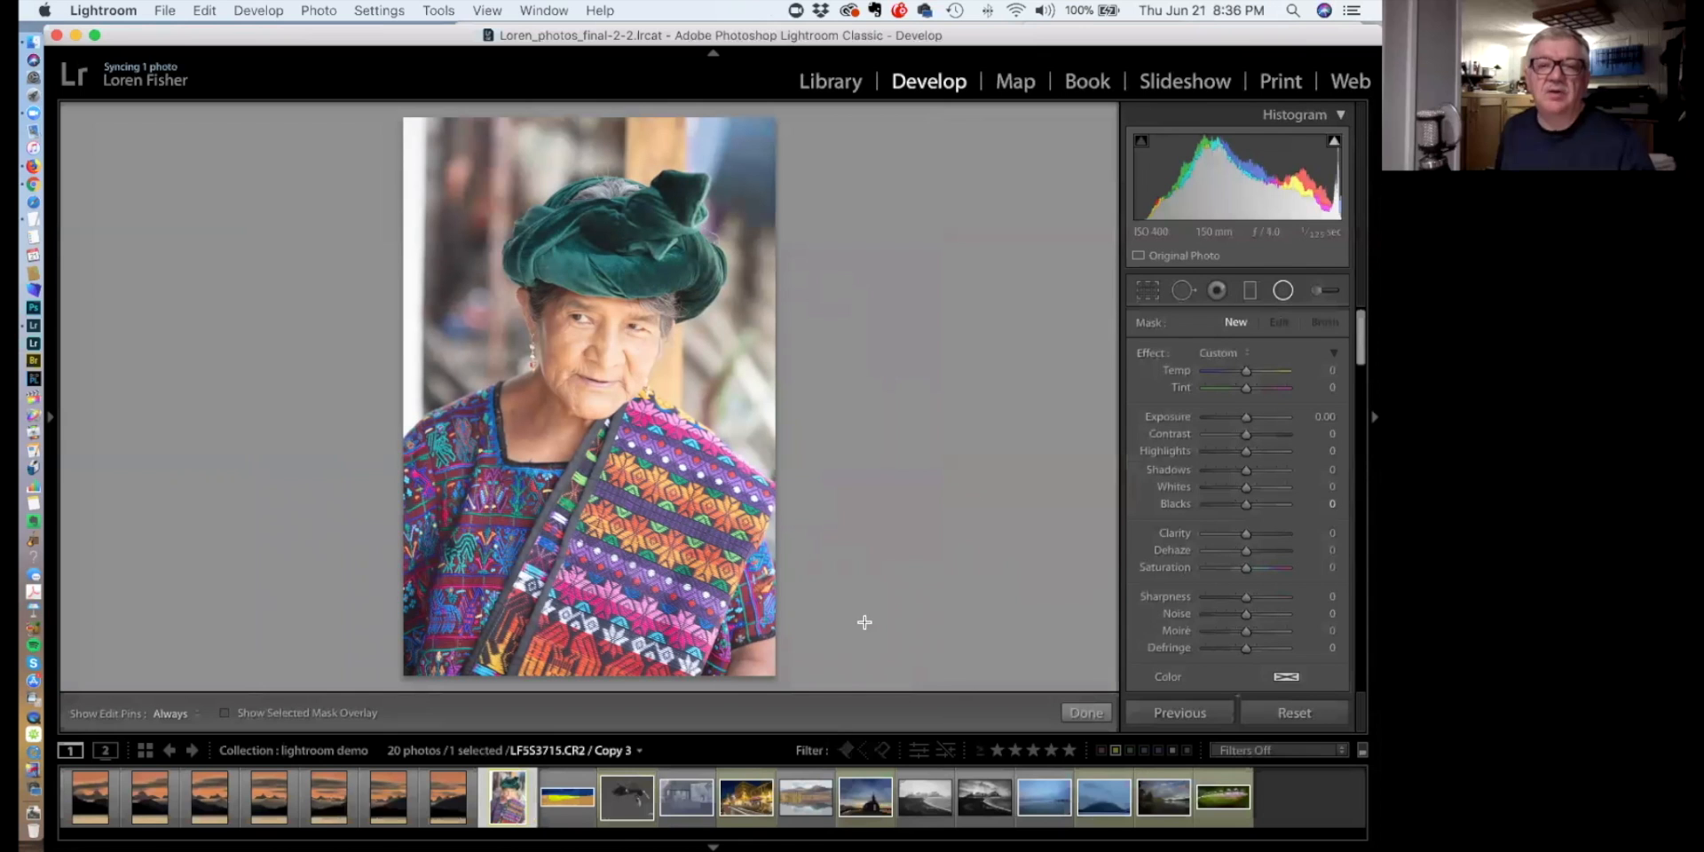
click(689, 796)
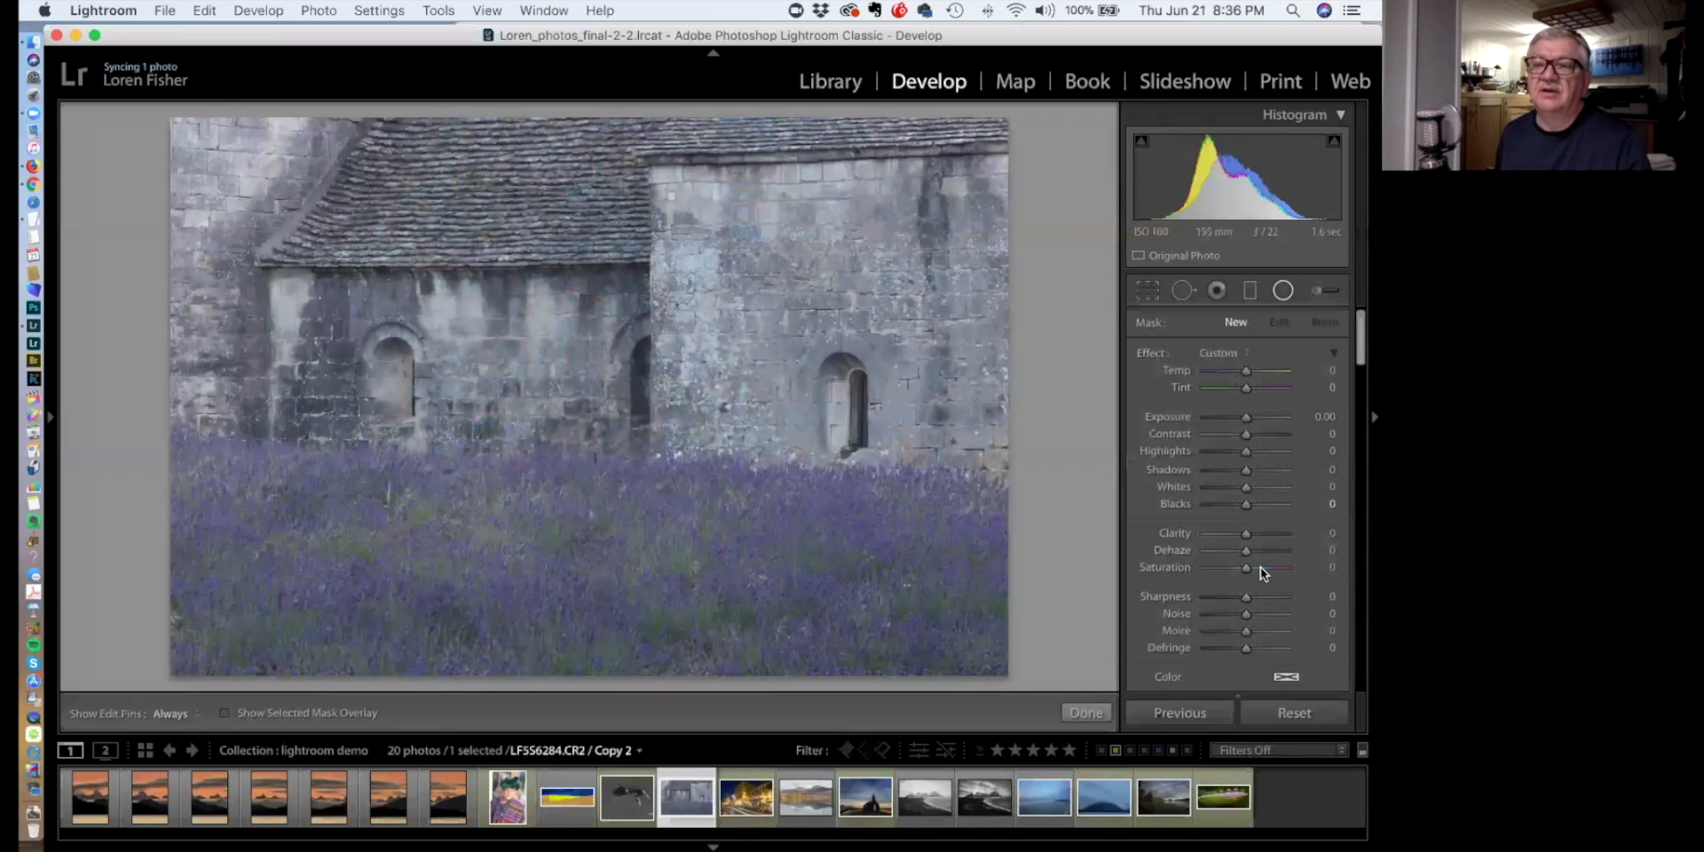
key(k)
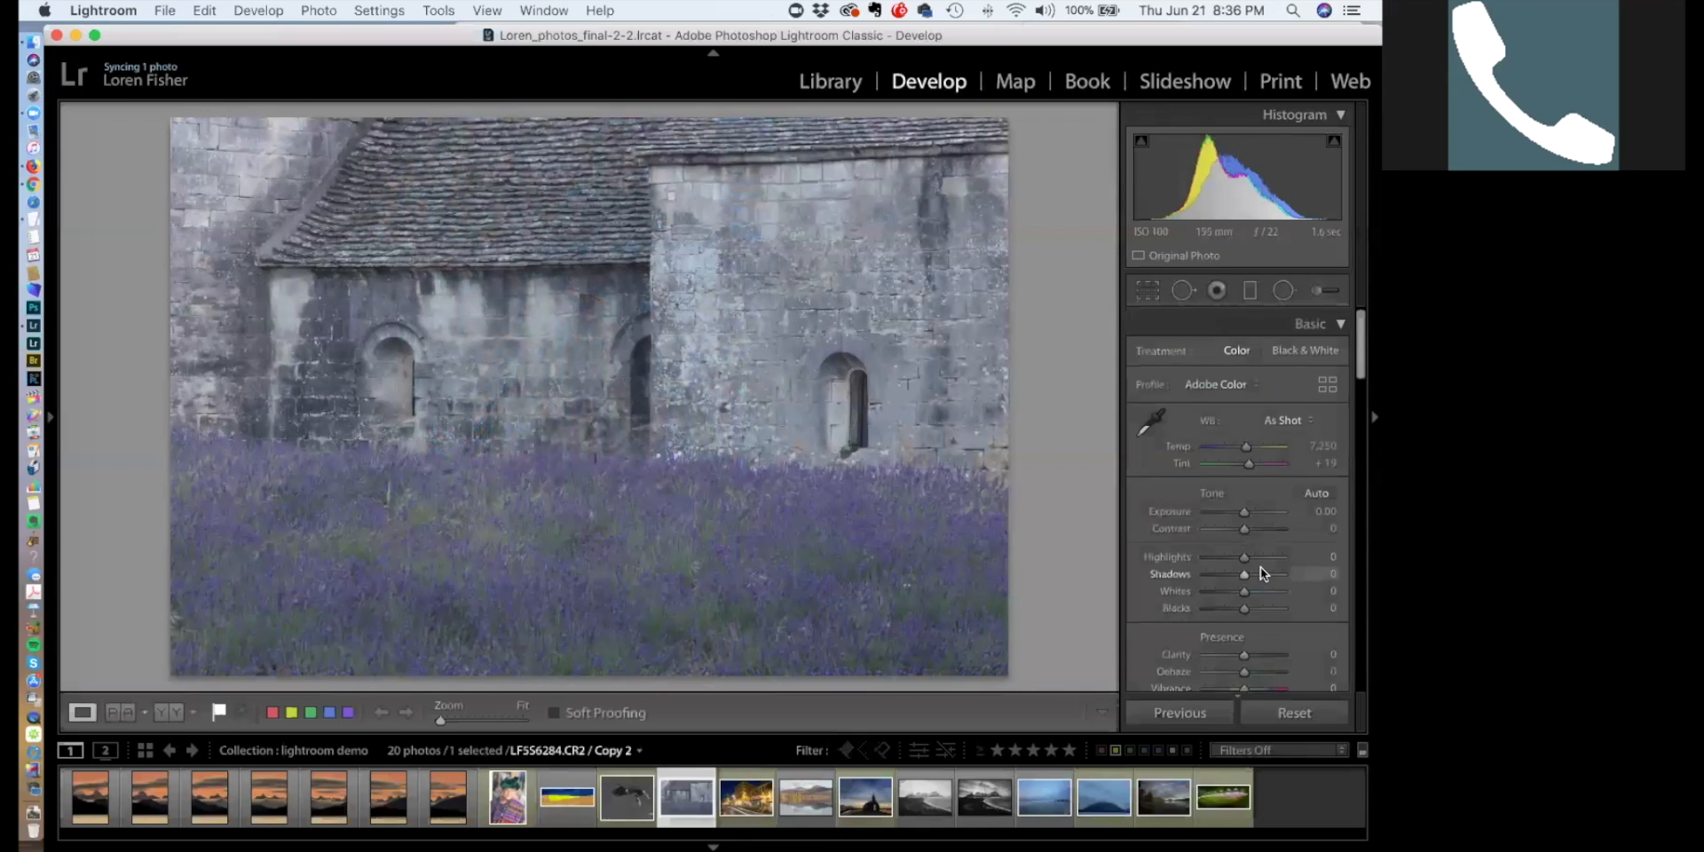
Set the lavender photo's Blacks to −44, Clarity to +41, Vibrance to +26 and Saturation to +19
scroll(1275, 525, down, 2)
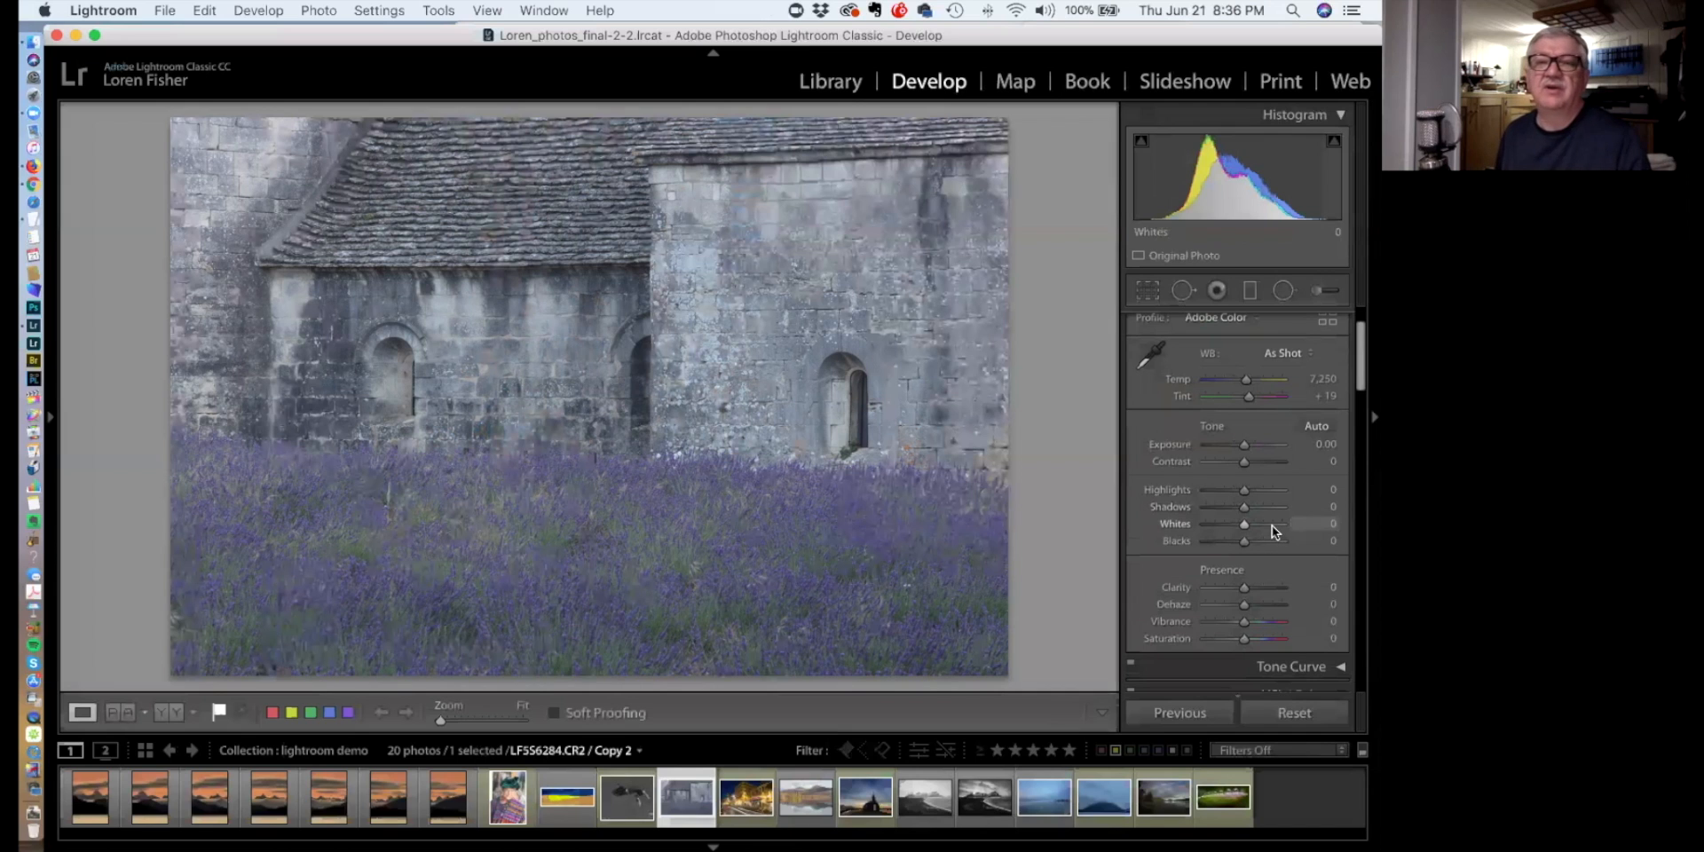
scroll(1274, 527, down, 1)
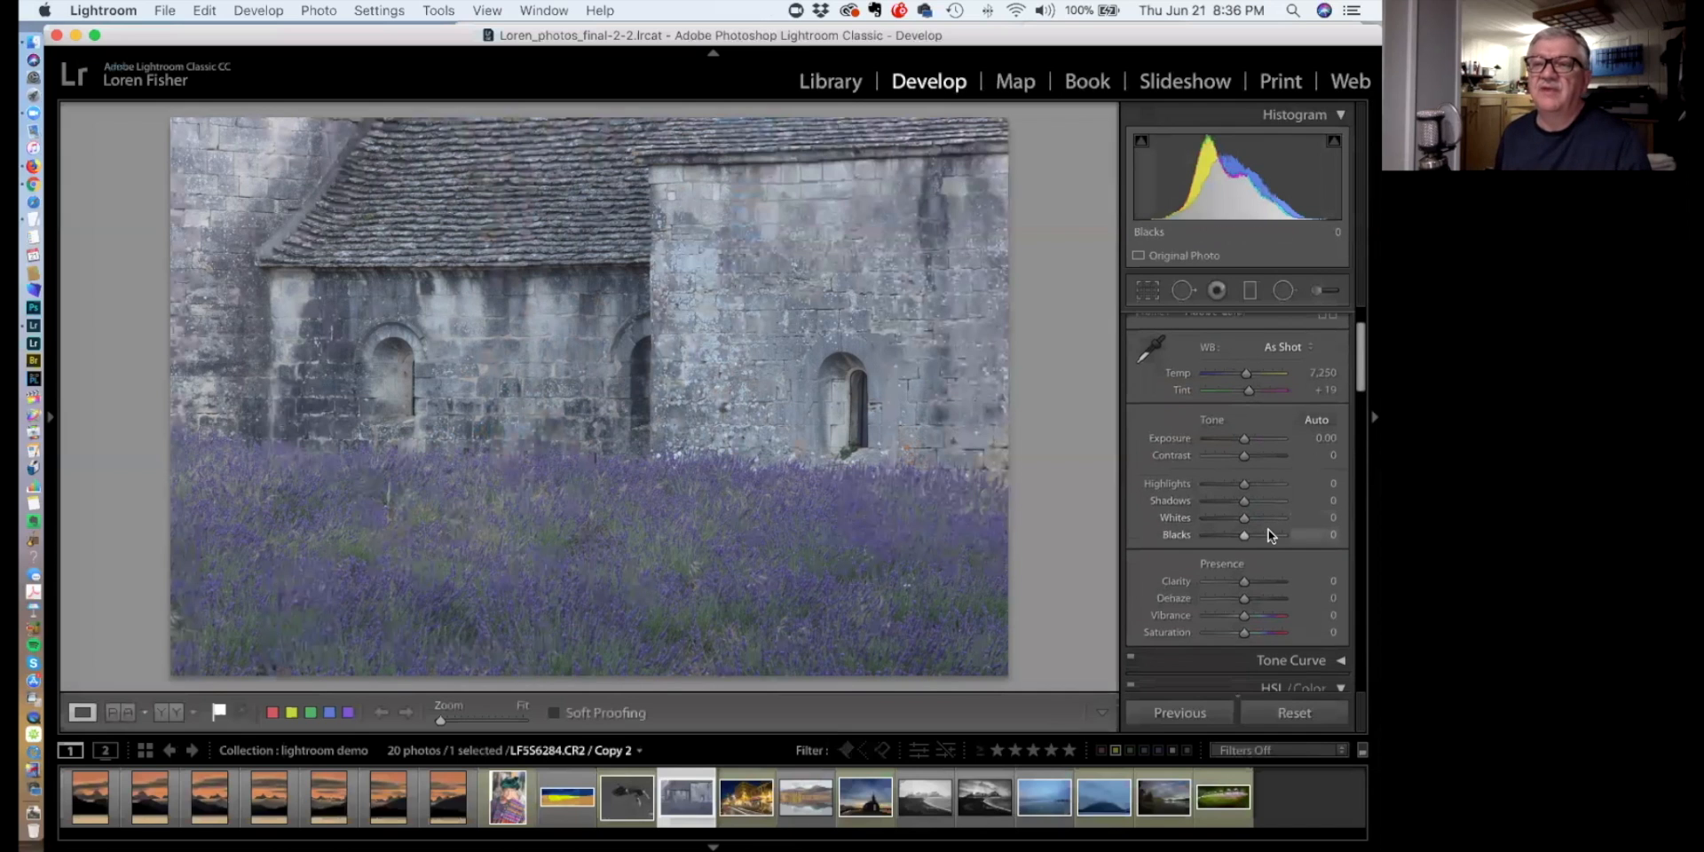
scroll(1269, 529, up, 2)
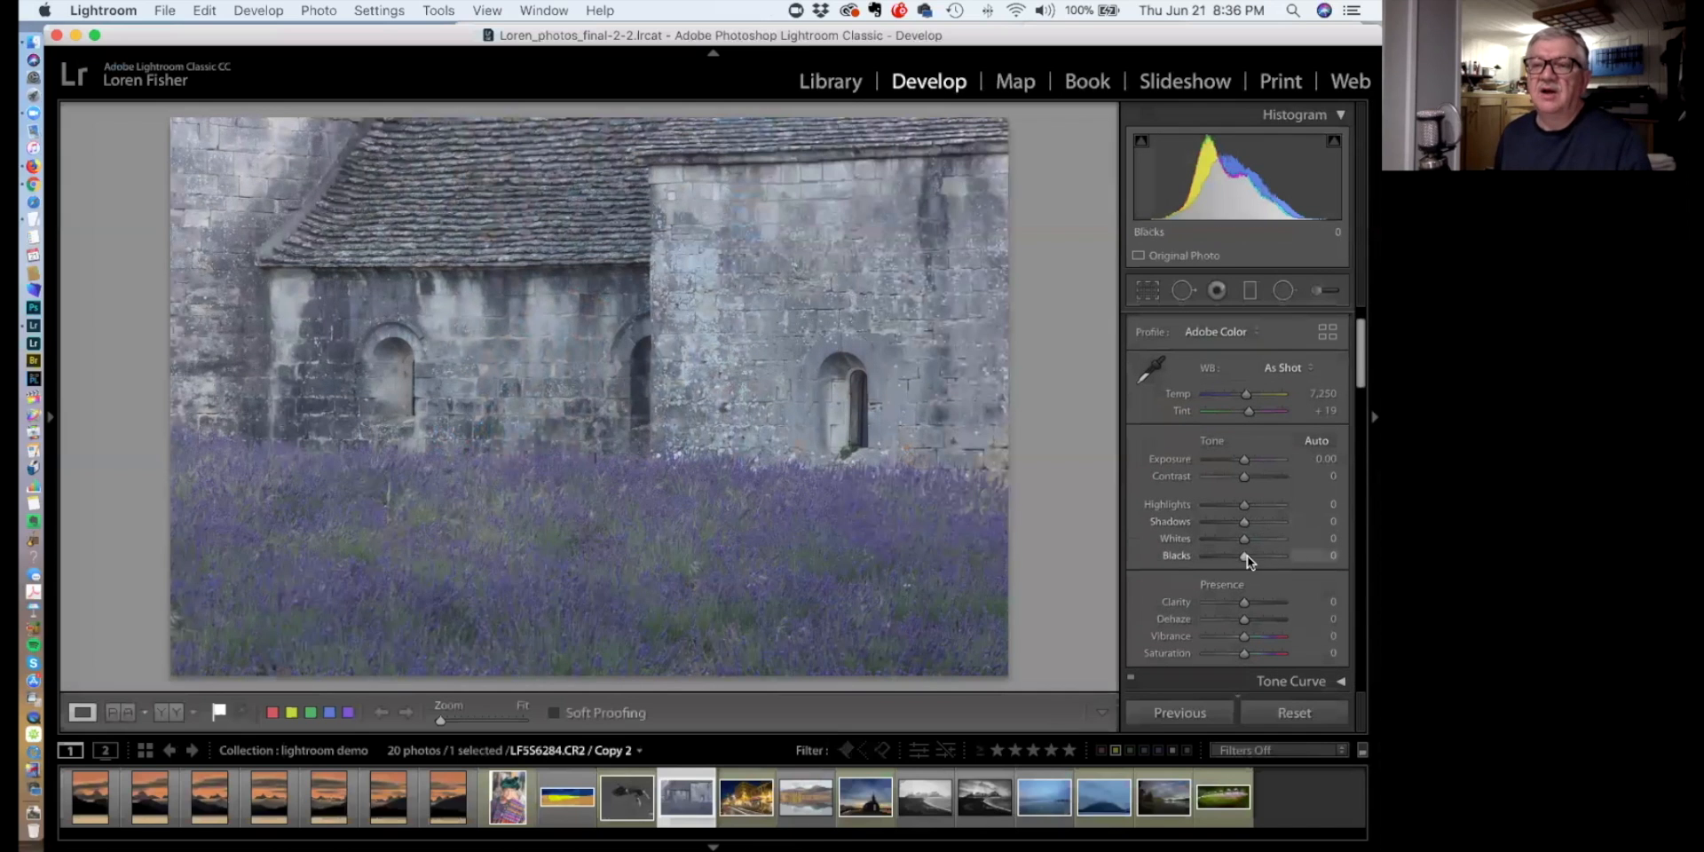
drag(1243, 555, 1258, 604)
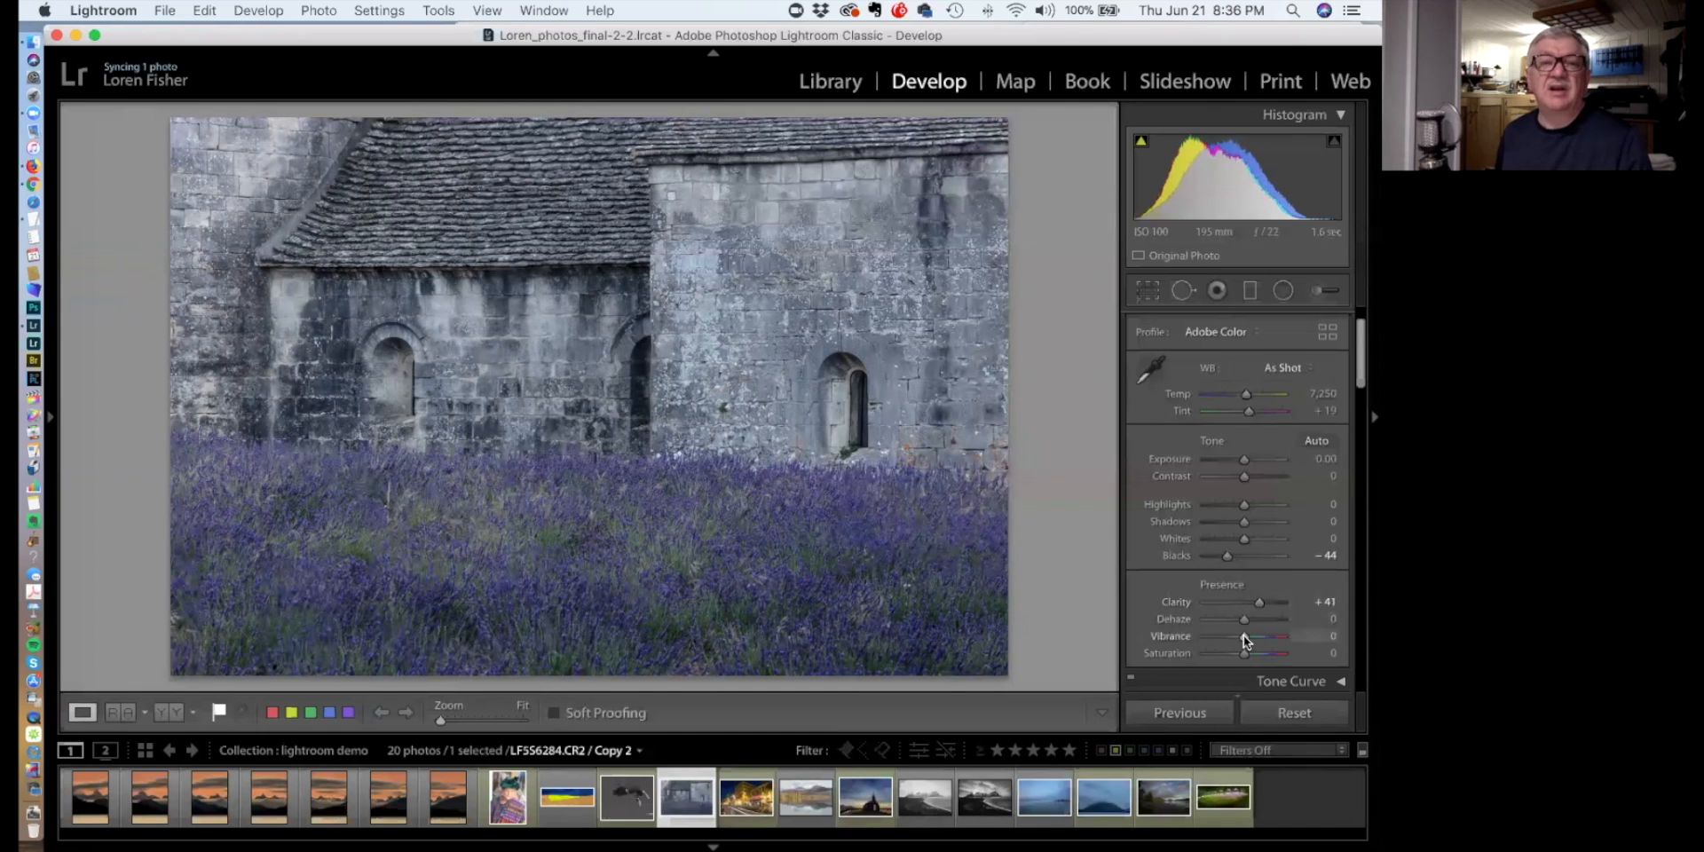
drag(1248, 635, 1249, 650)
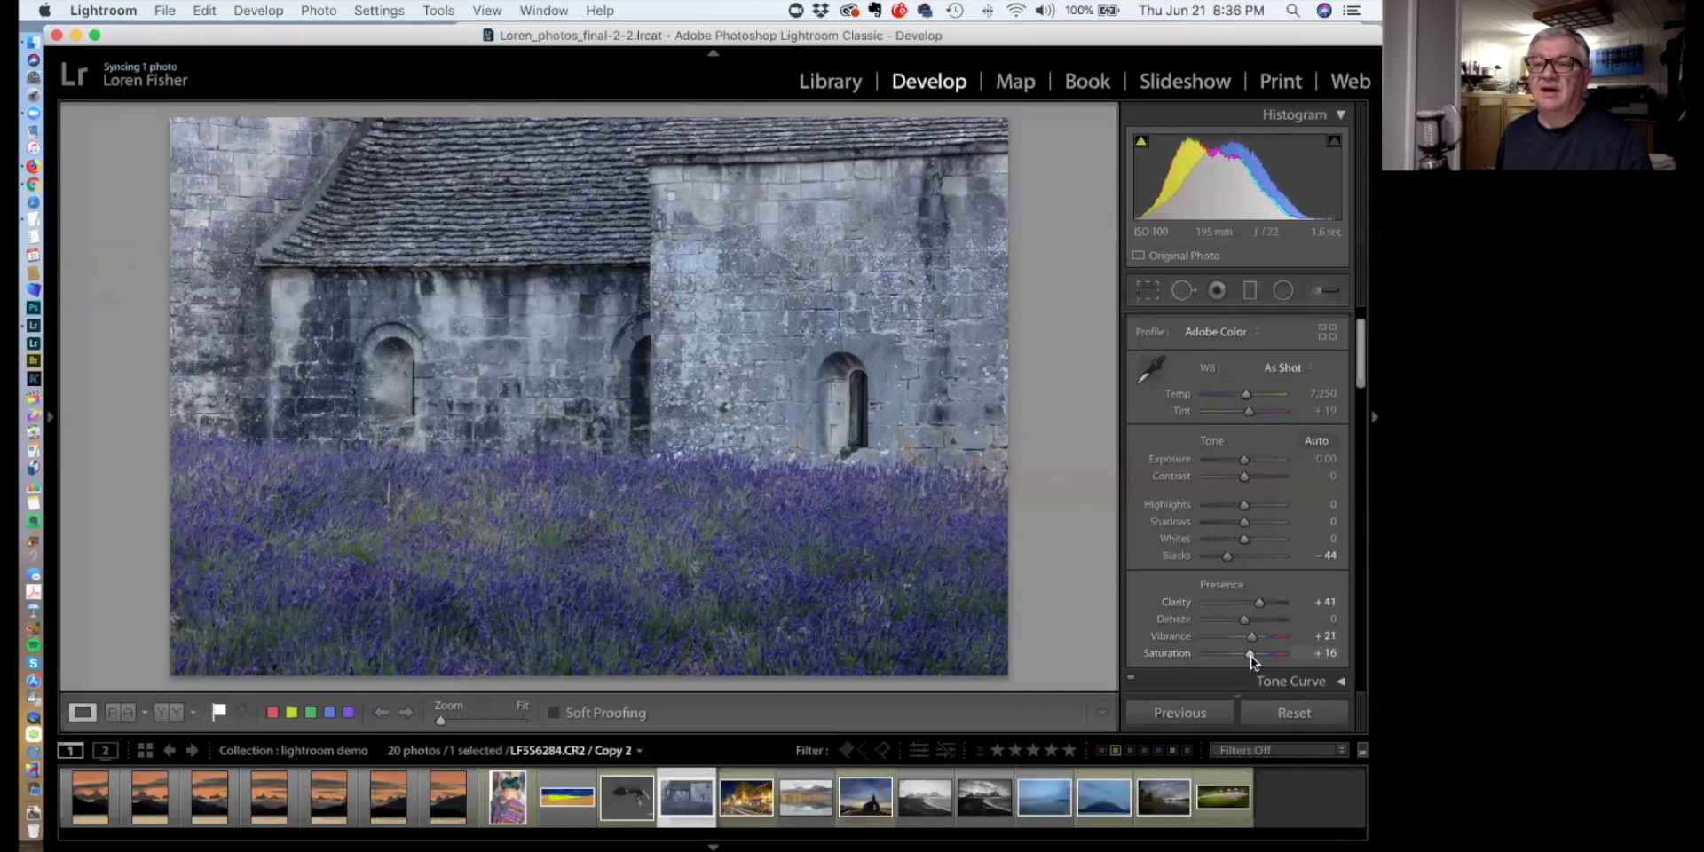
mouse_move(1250, 655)
mouse_down()
mouse_move(1266, 655)
mouse_move(1253, 631)
mouse_up()
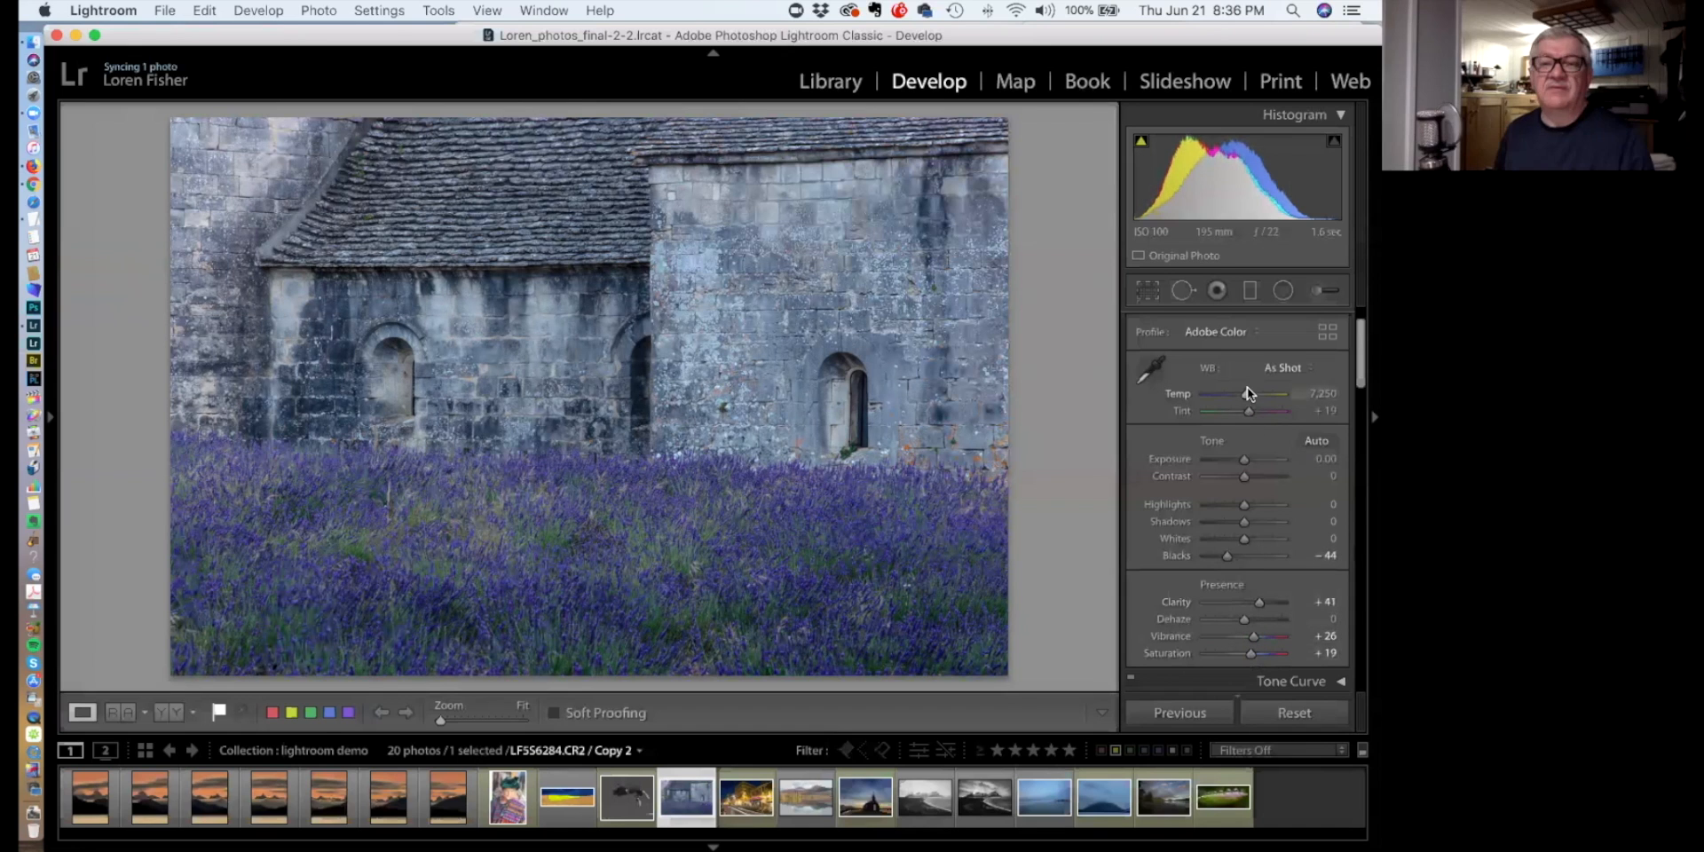
Compare the edited lavender photo with its Before view and with the Reset Settings history state, returning to the latest Vibrance state
key(backslash)
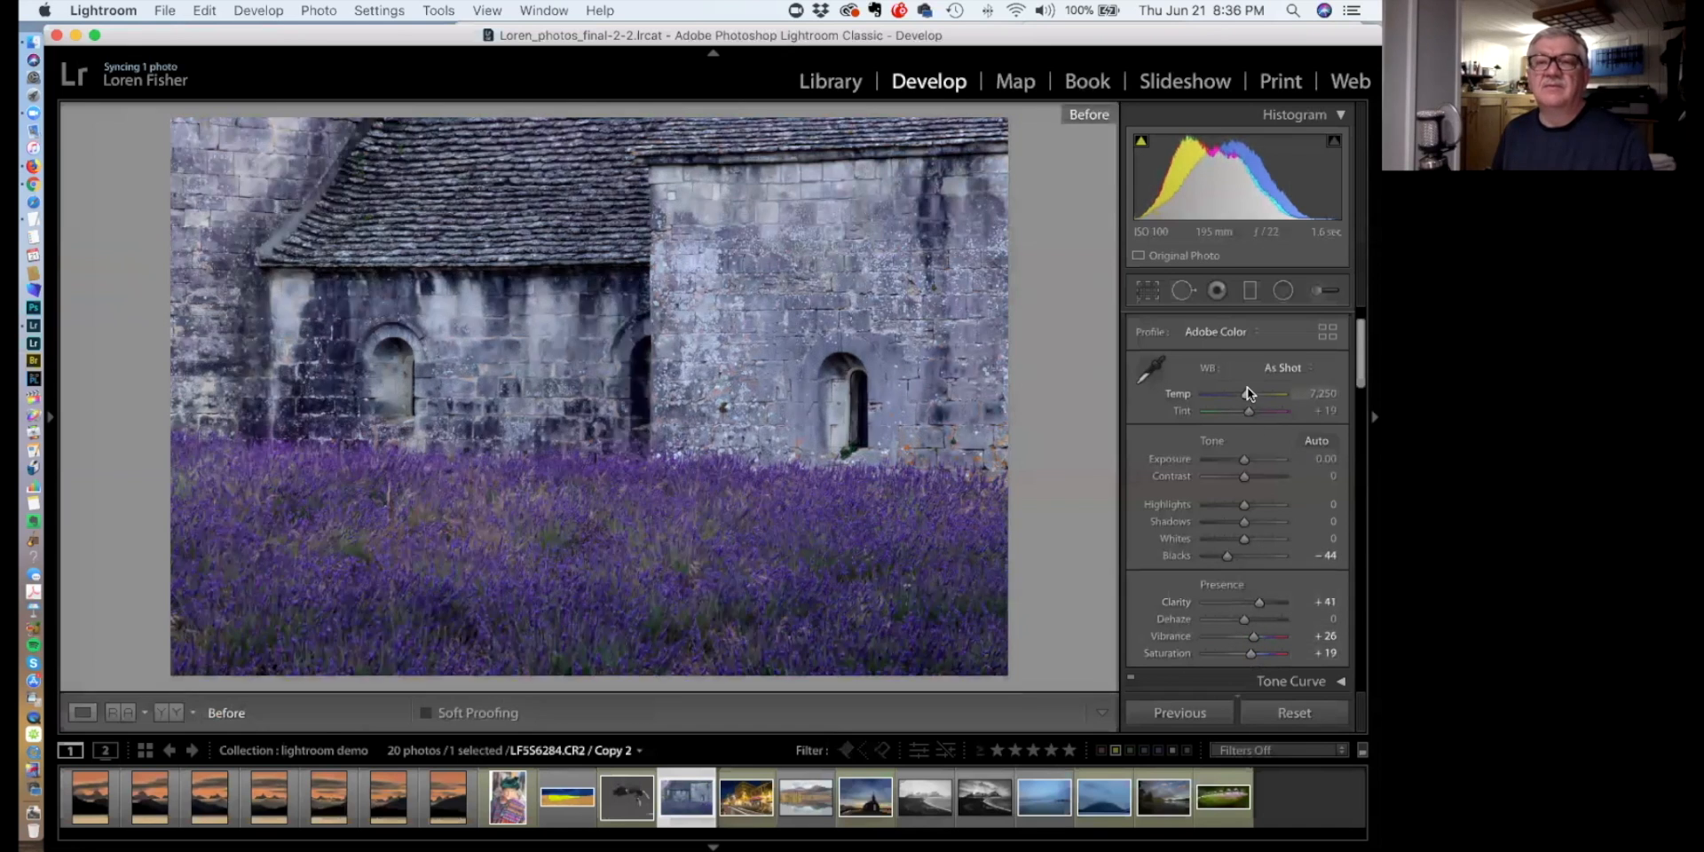
key(backslash)
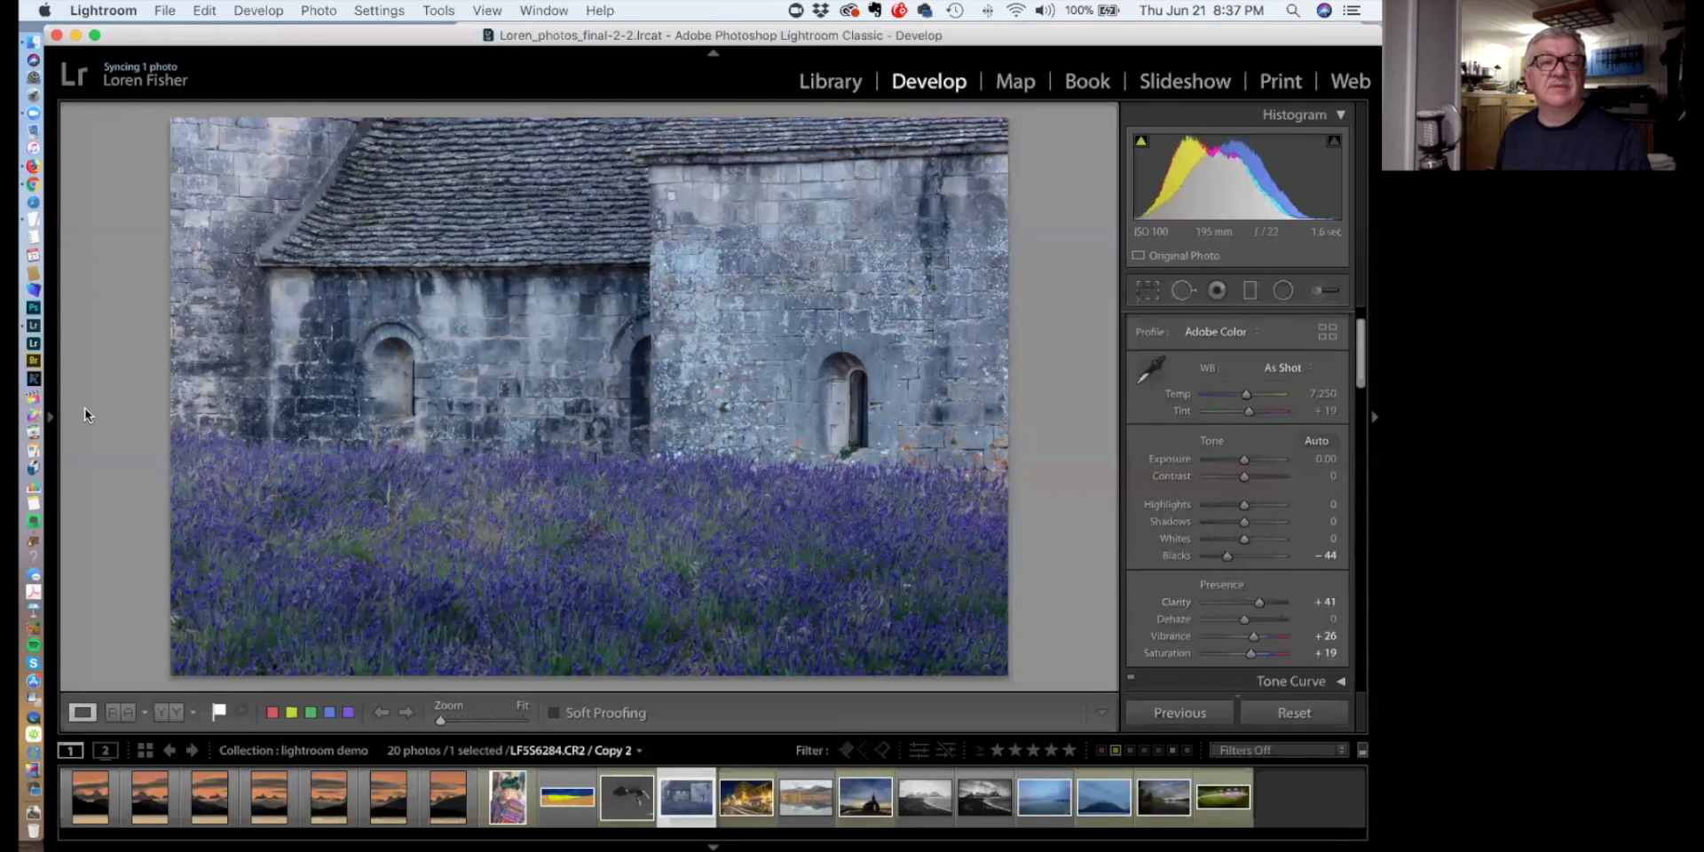
click(51, 417)
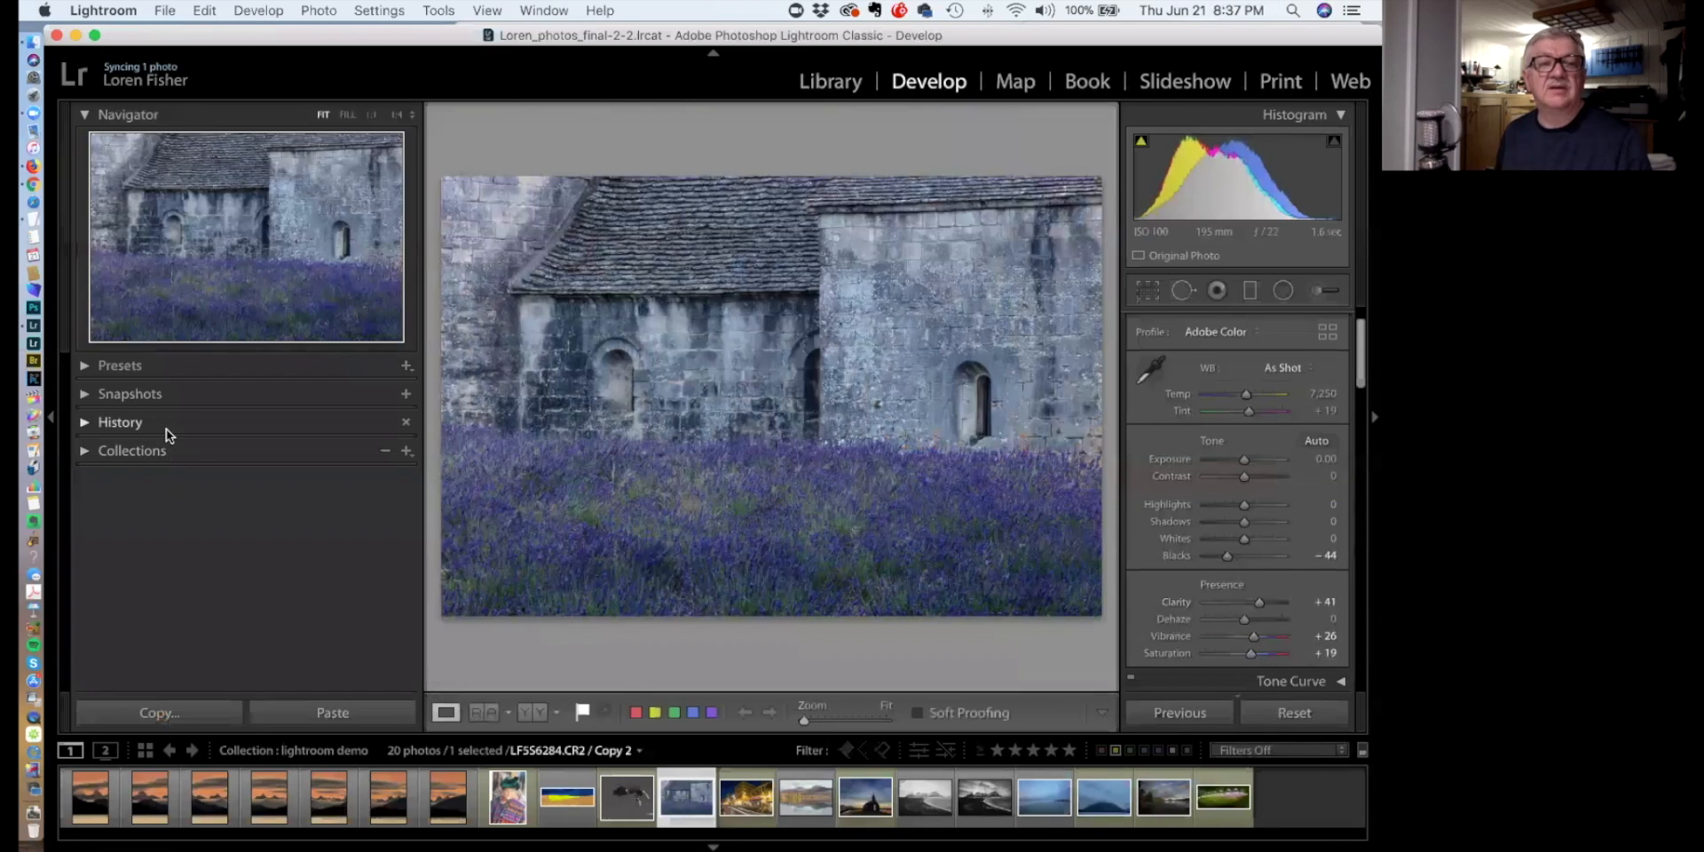
click(165, 426)
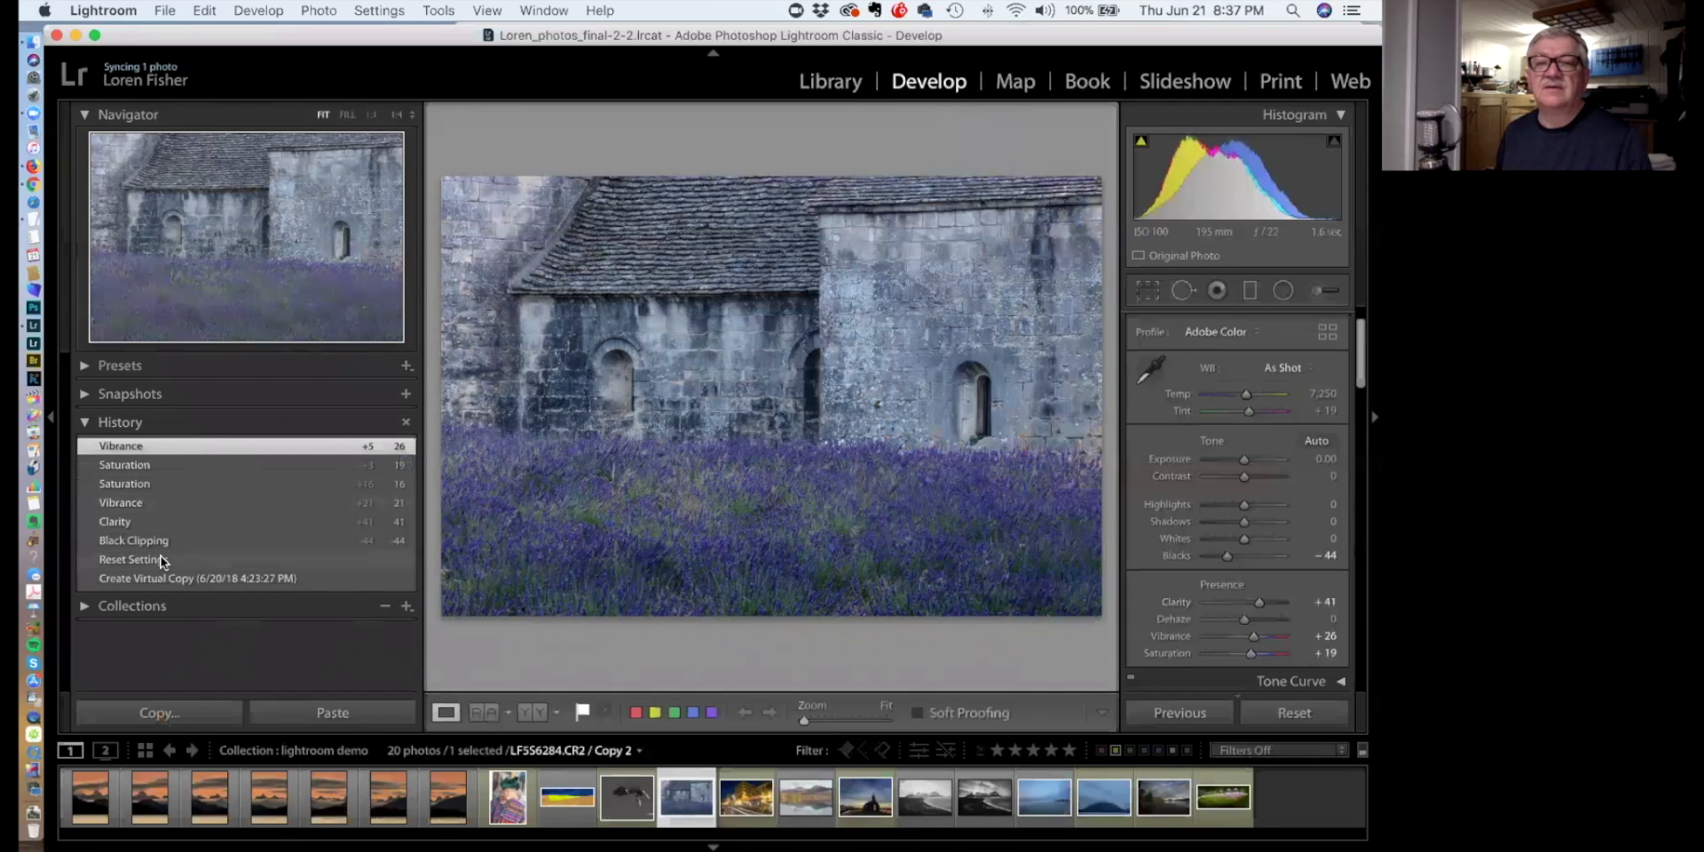
click(162, 558)
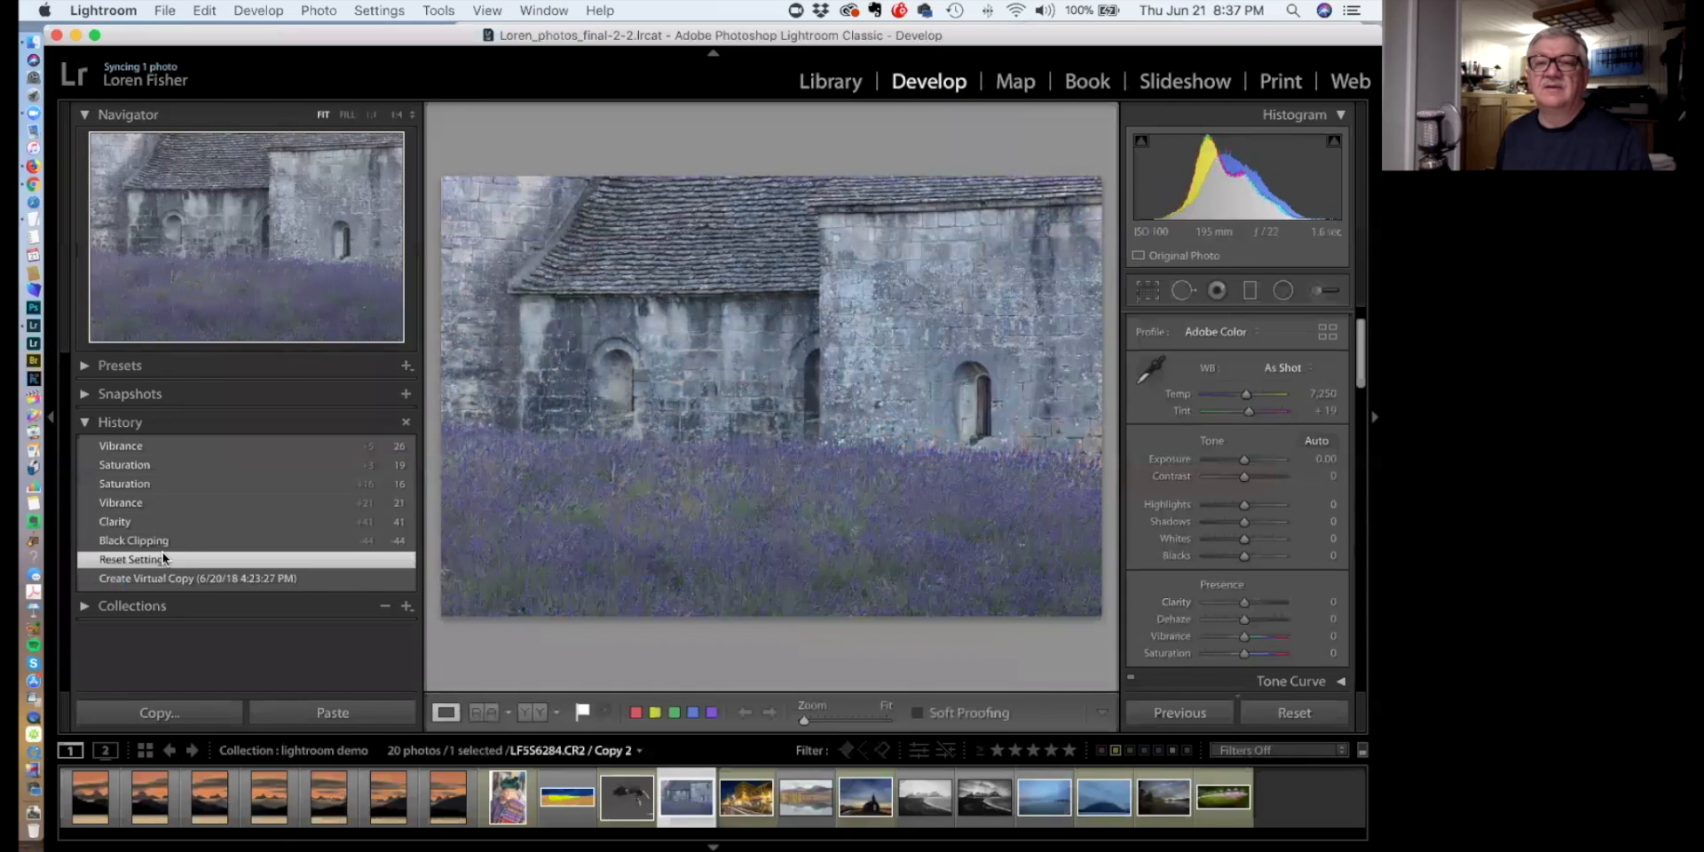
click(158, 447)
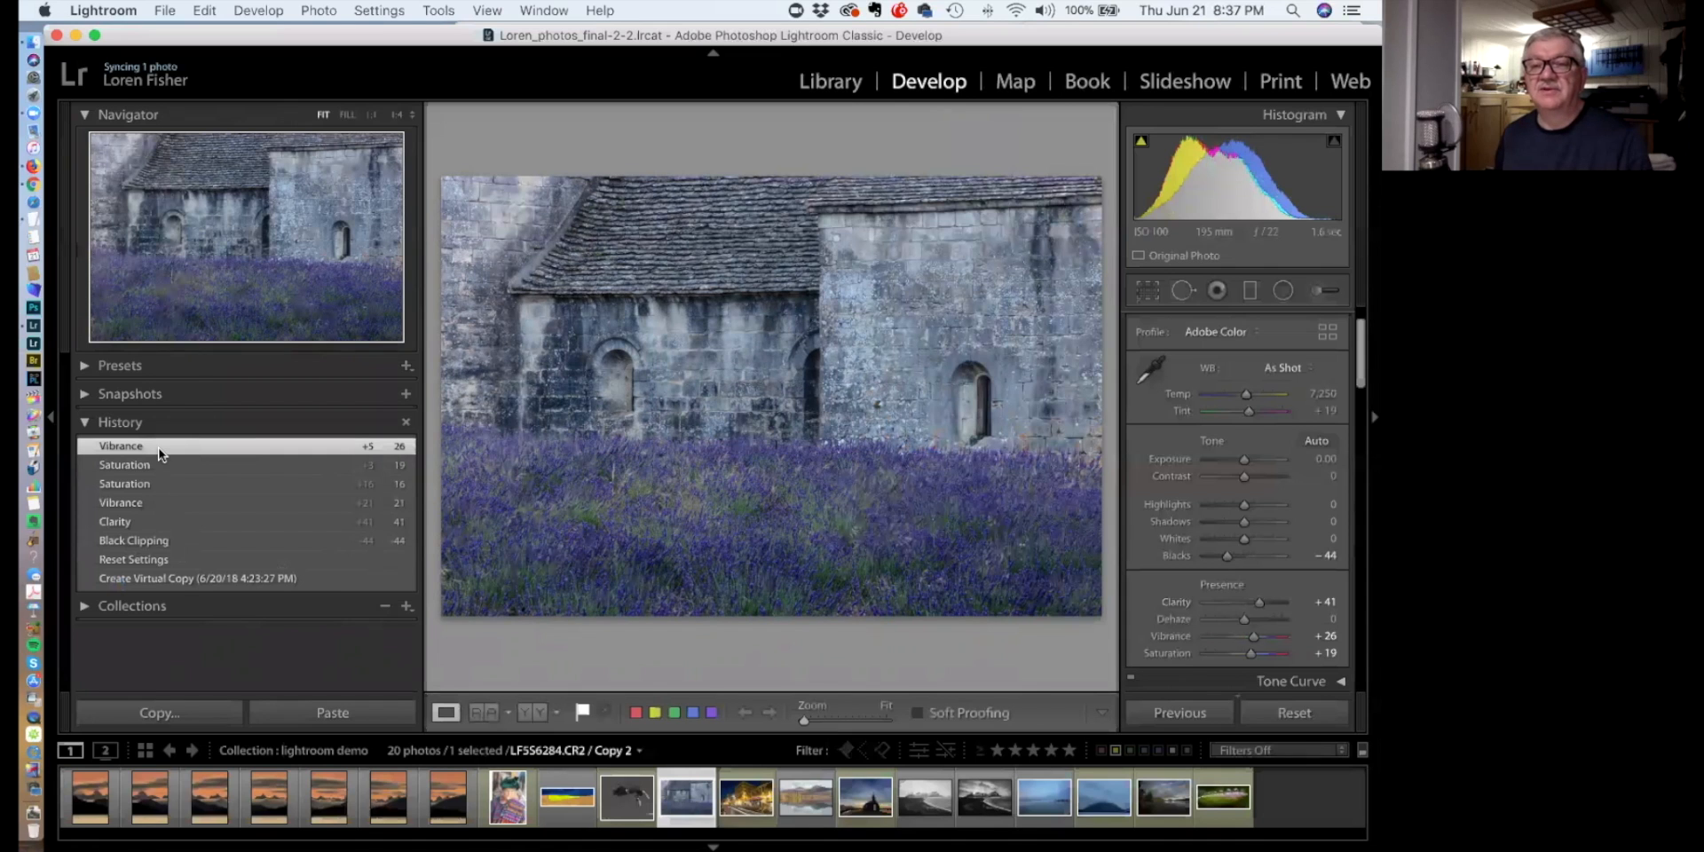
click(156, 559)
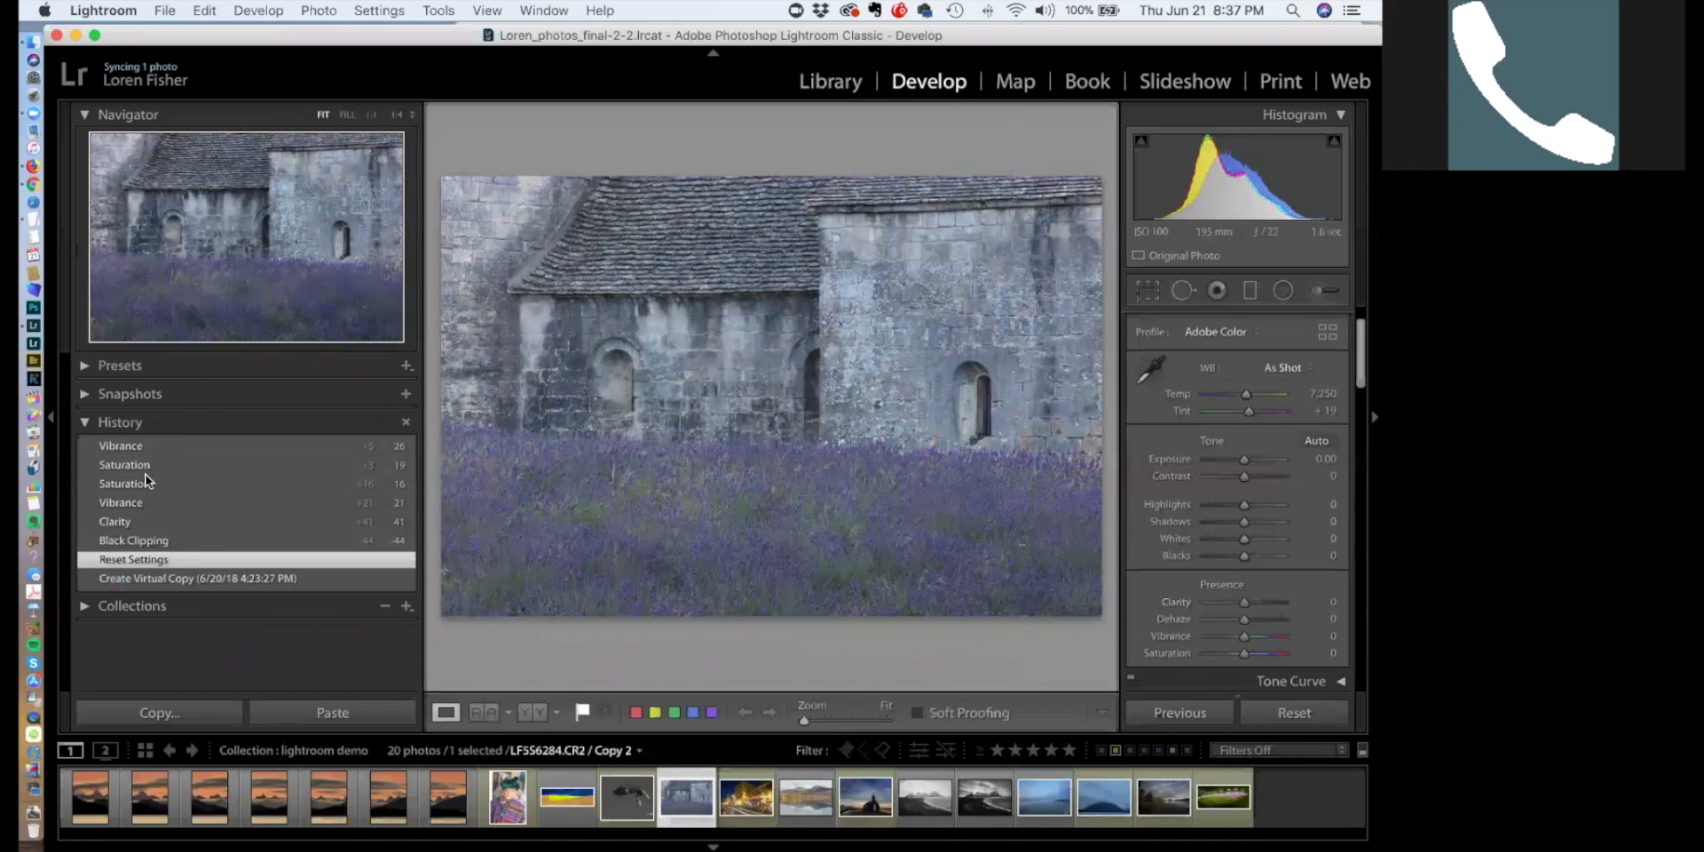
click(141, 447)
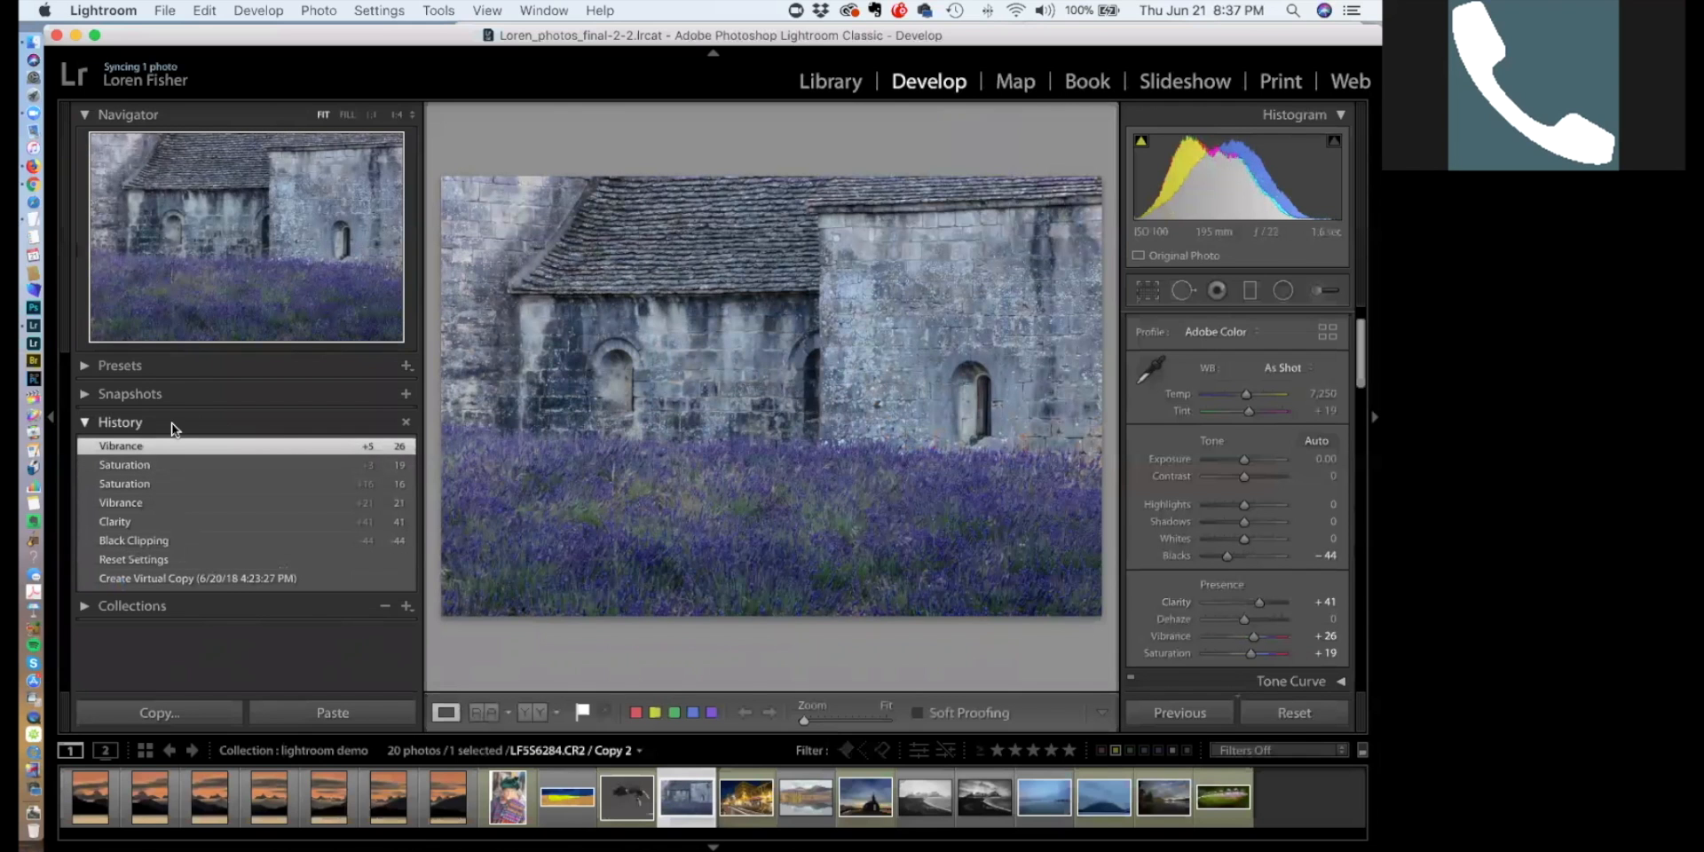
click(51, 416)
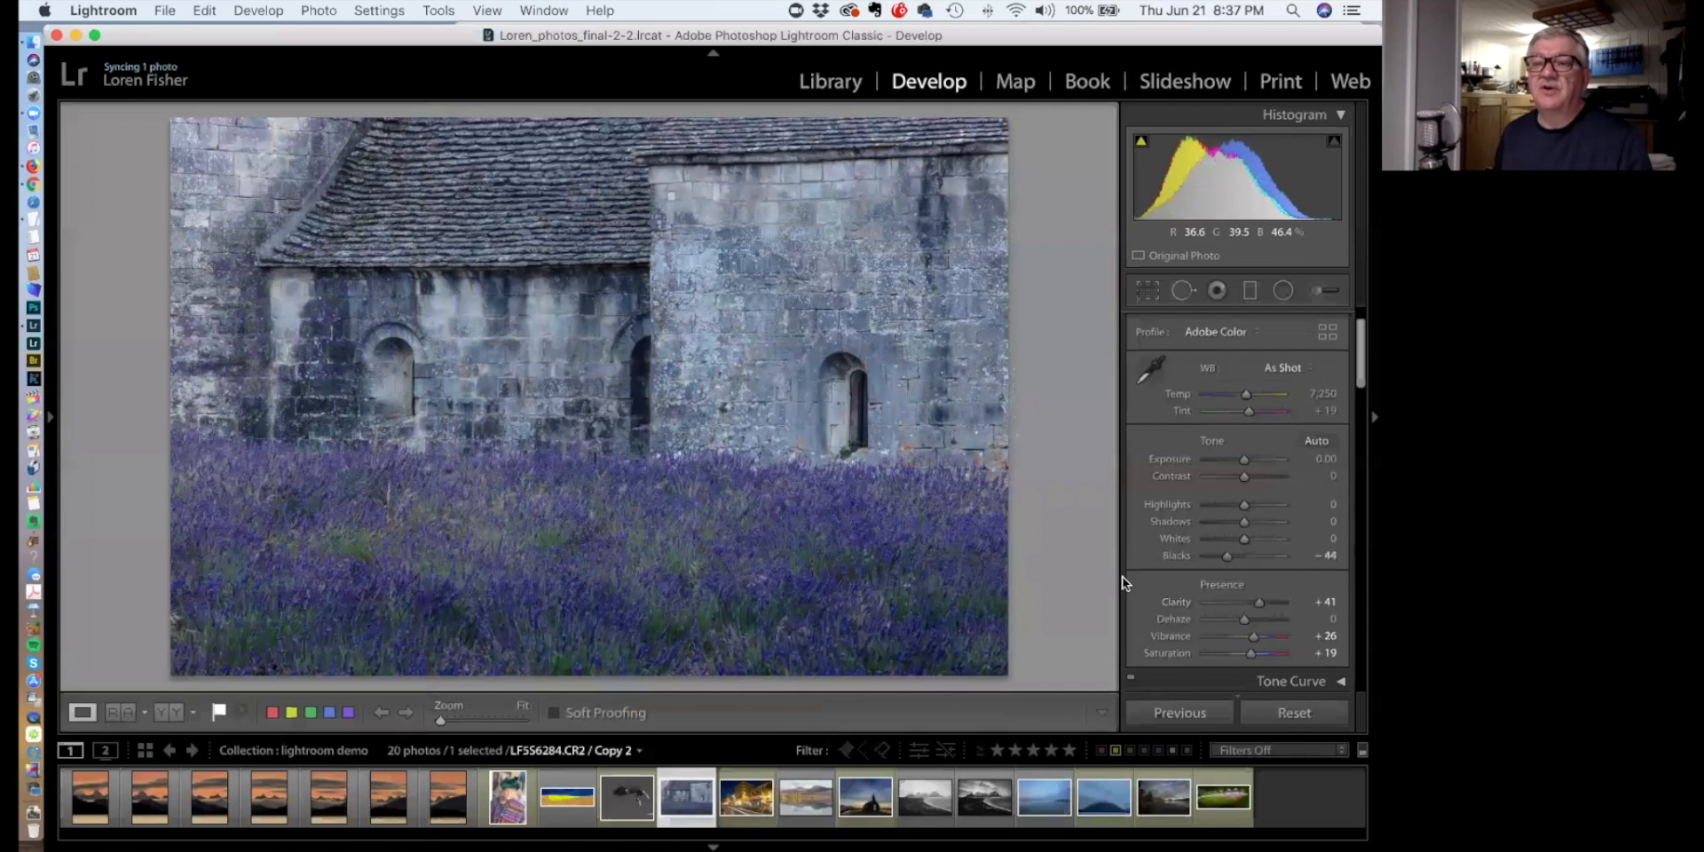
Reduce the saturation of the greens in the lavender photo to −64 using the HSL adjustments
scroll(1249, 524, up, 2)
scroll(1250, 523, down, 8)
scroll(1249, 523, down, 5)
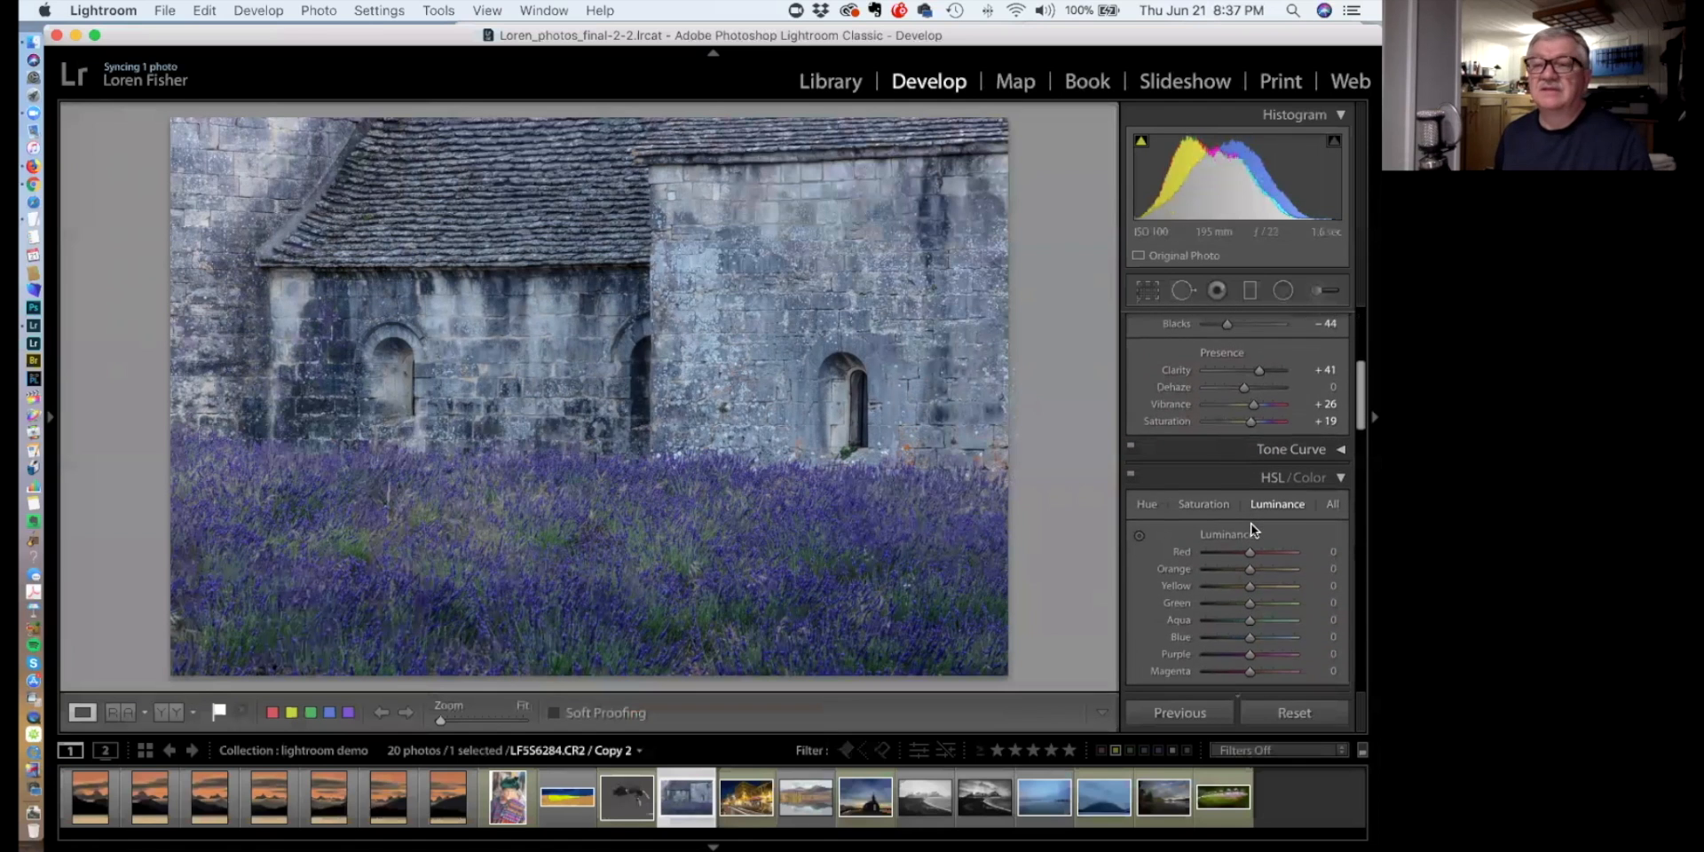
scroll(1250, 524, down, 2)
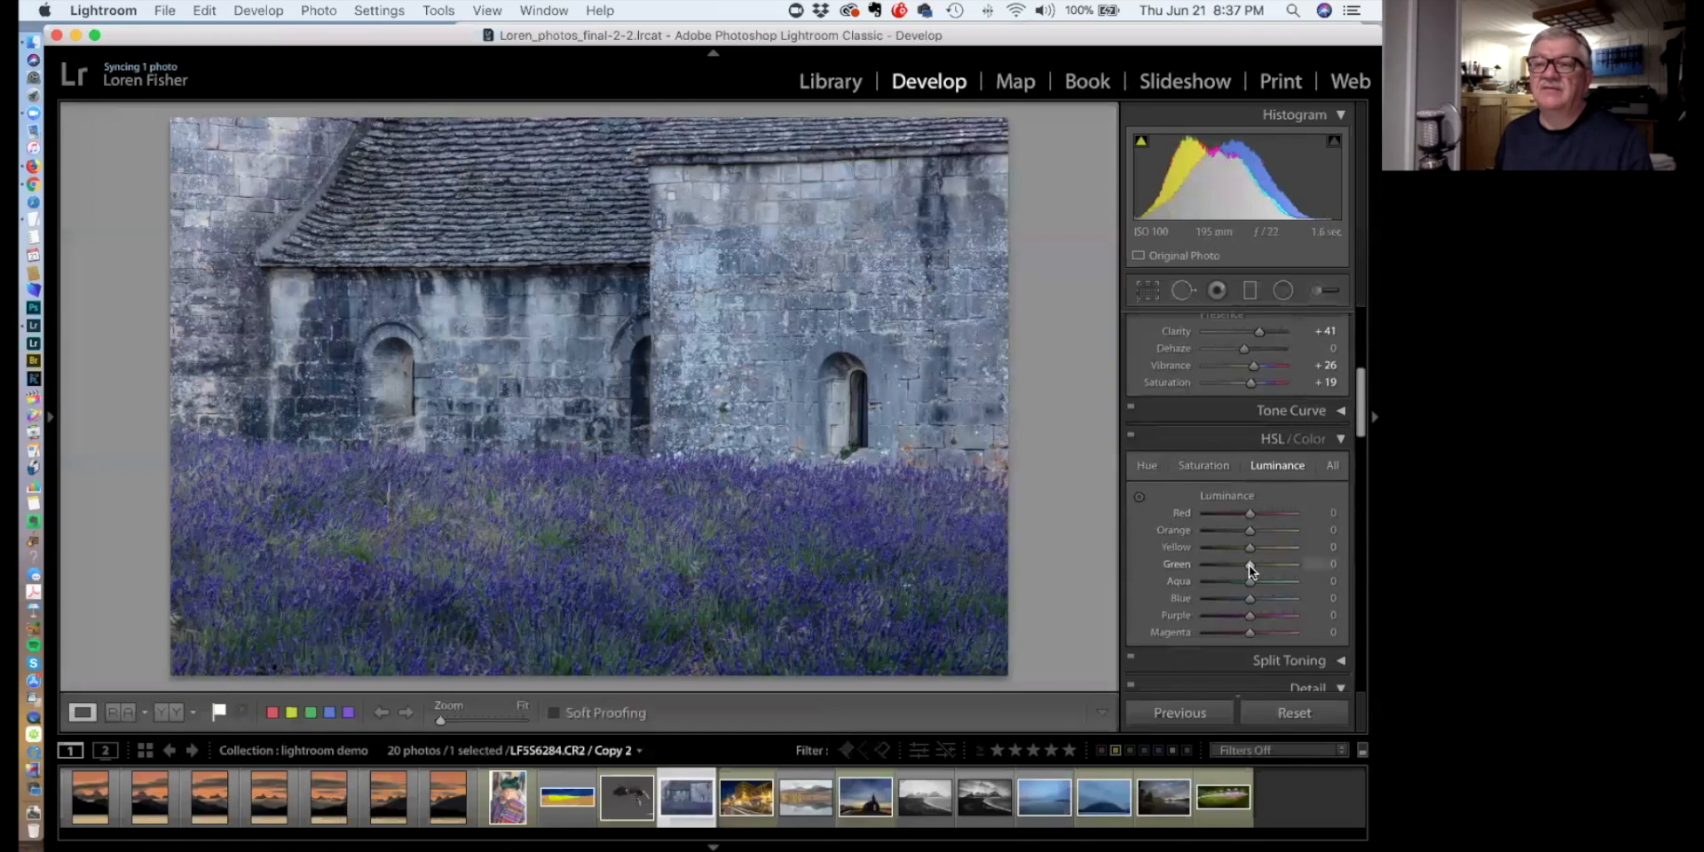
click(1205, 465)
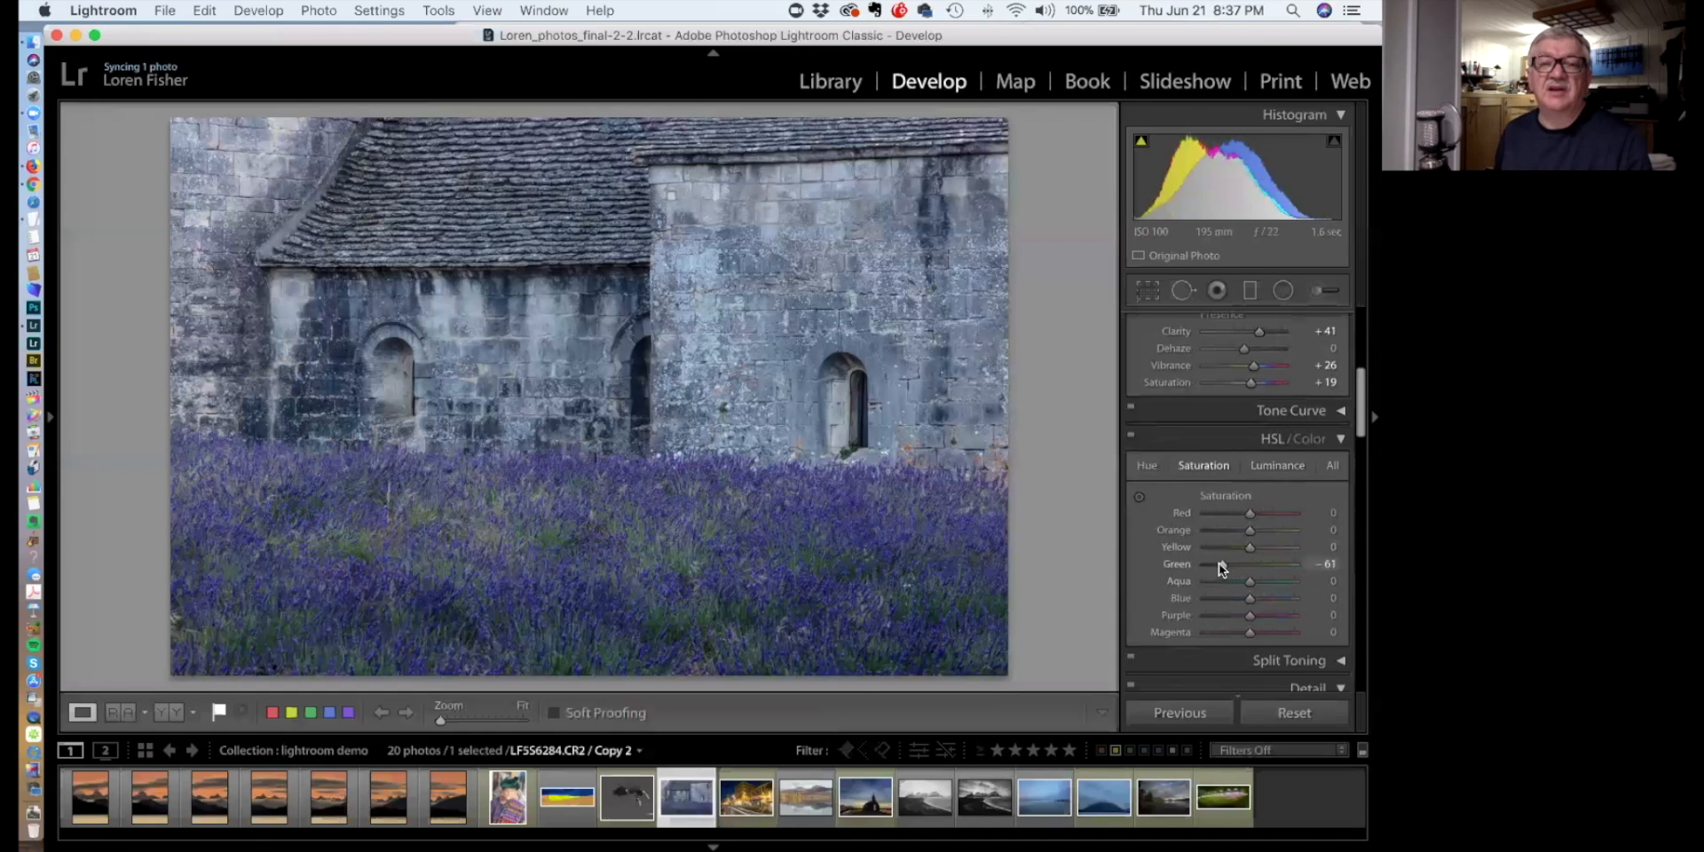
drag(1215, 565, 1218, 563)
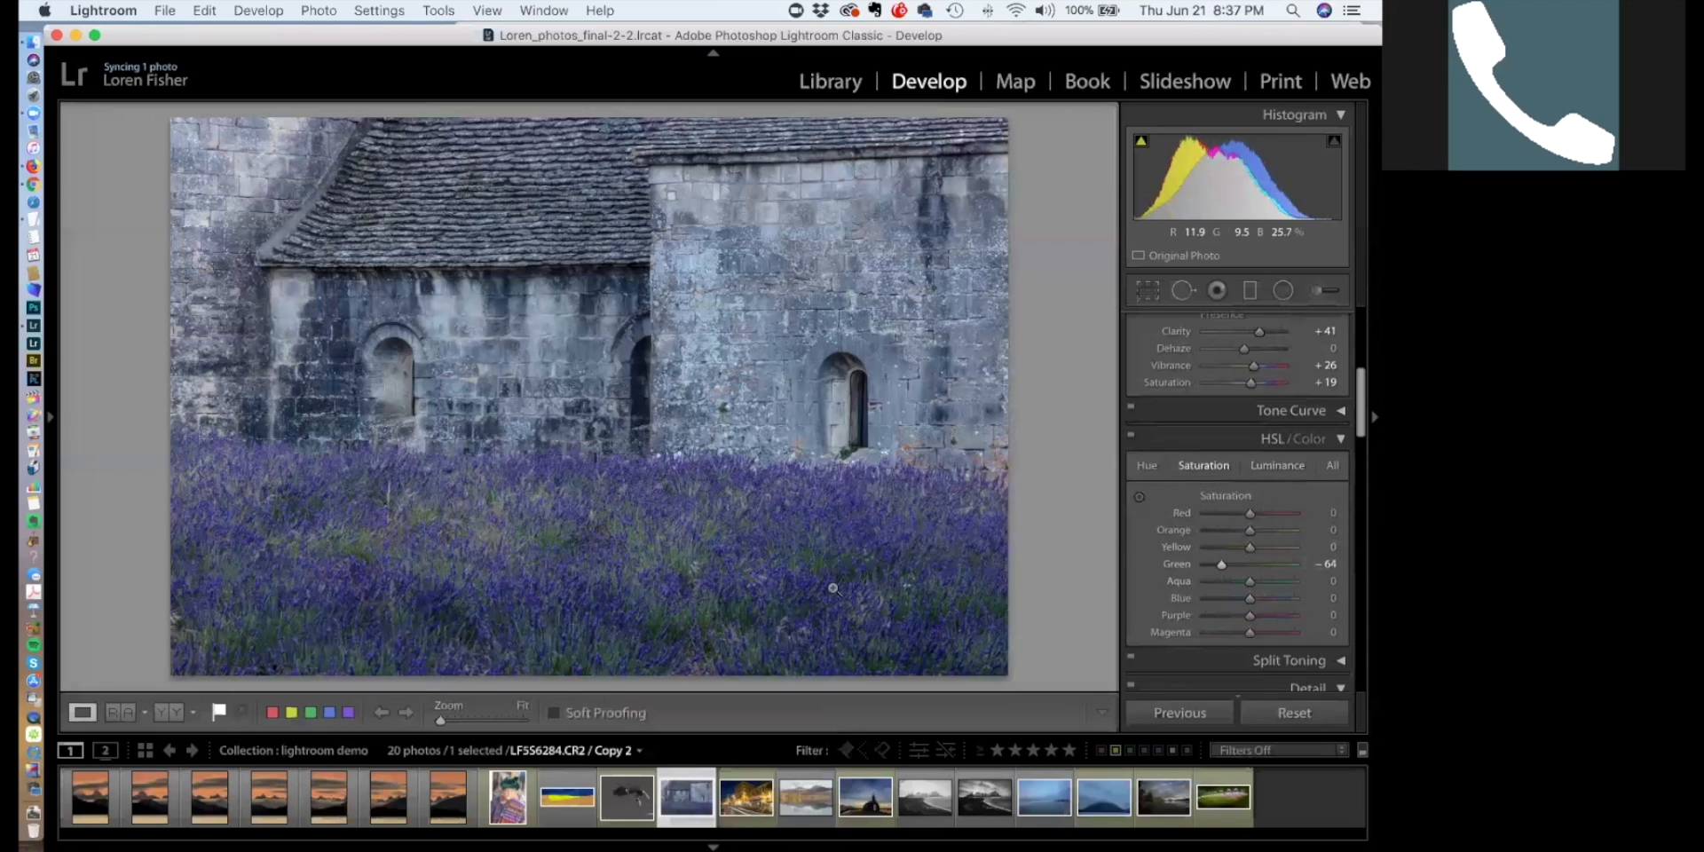
Open the portrait of the woman in the green headwrap and crop it slightly tighter, keeping the original aspect ratio
click(518, 804)
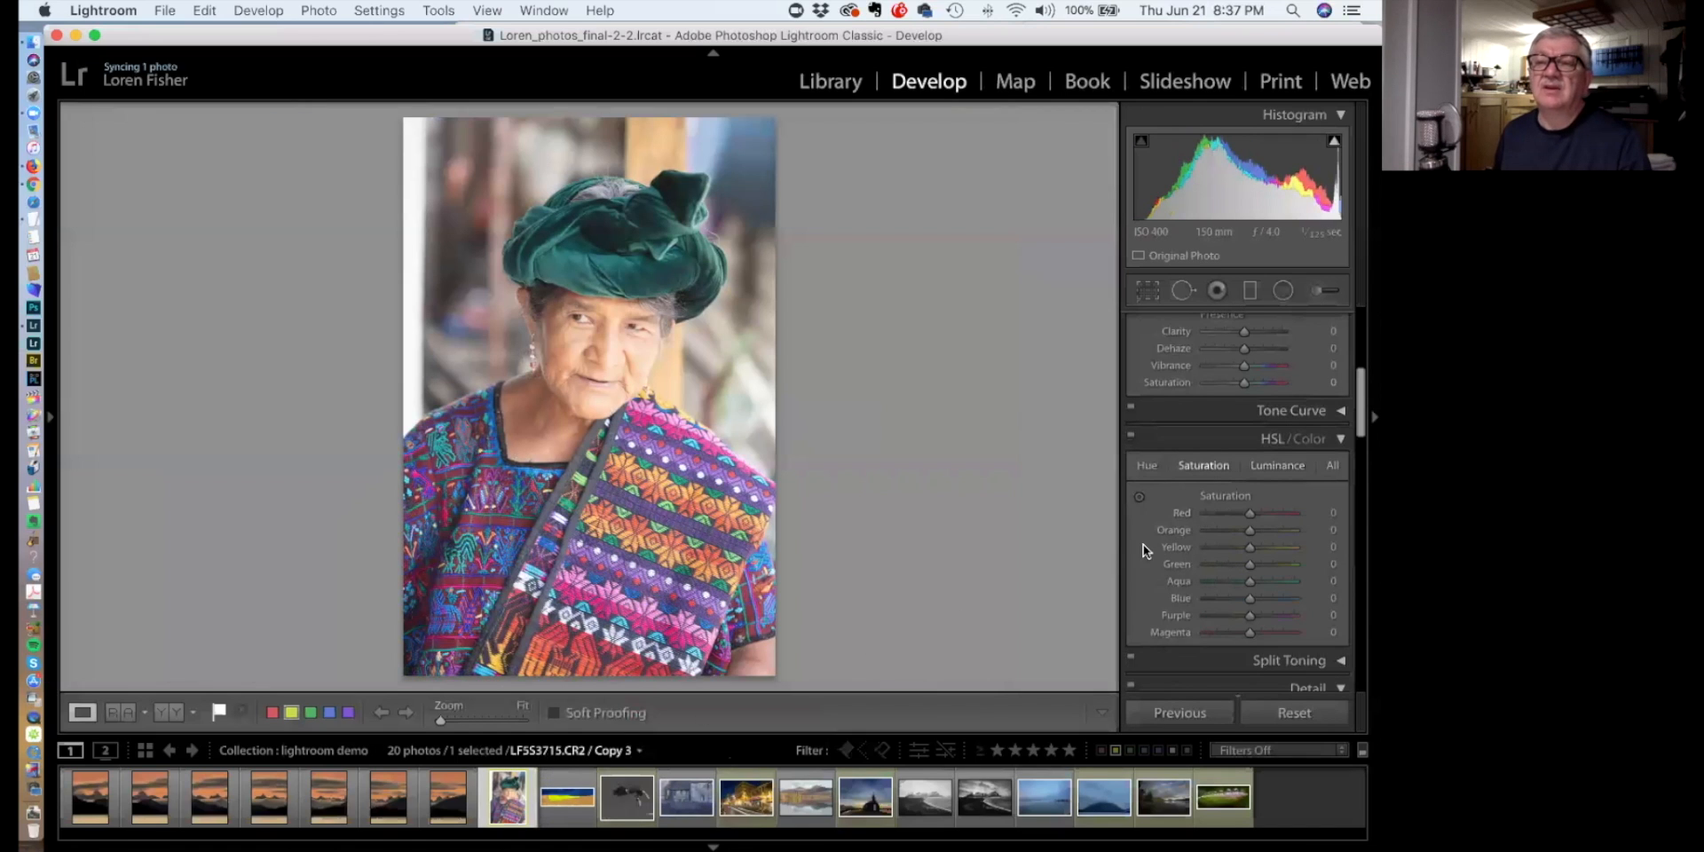
click(1145, 290)
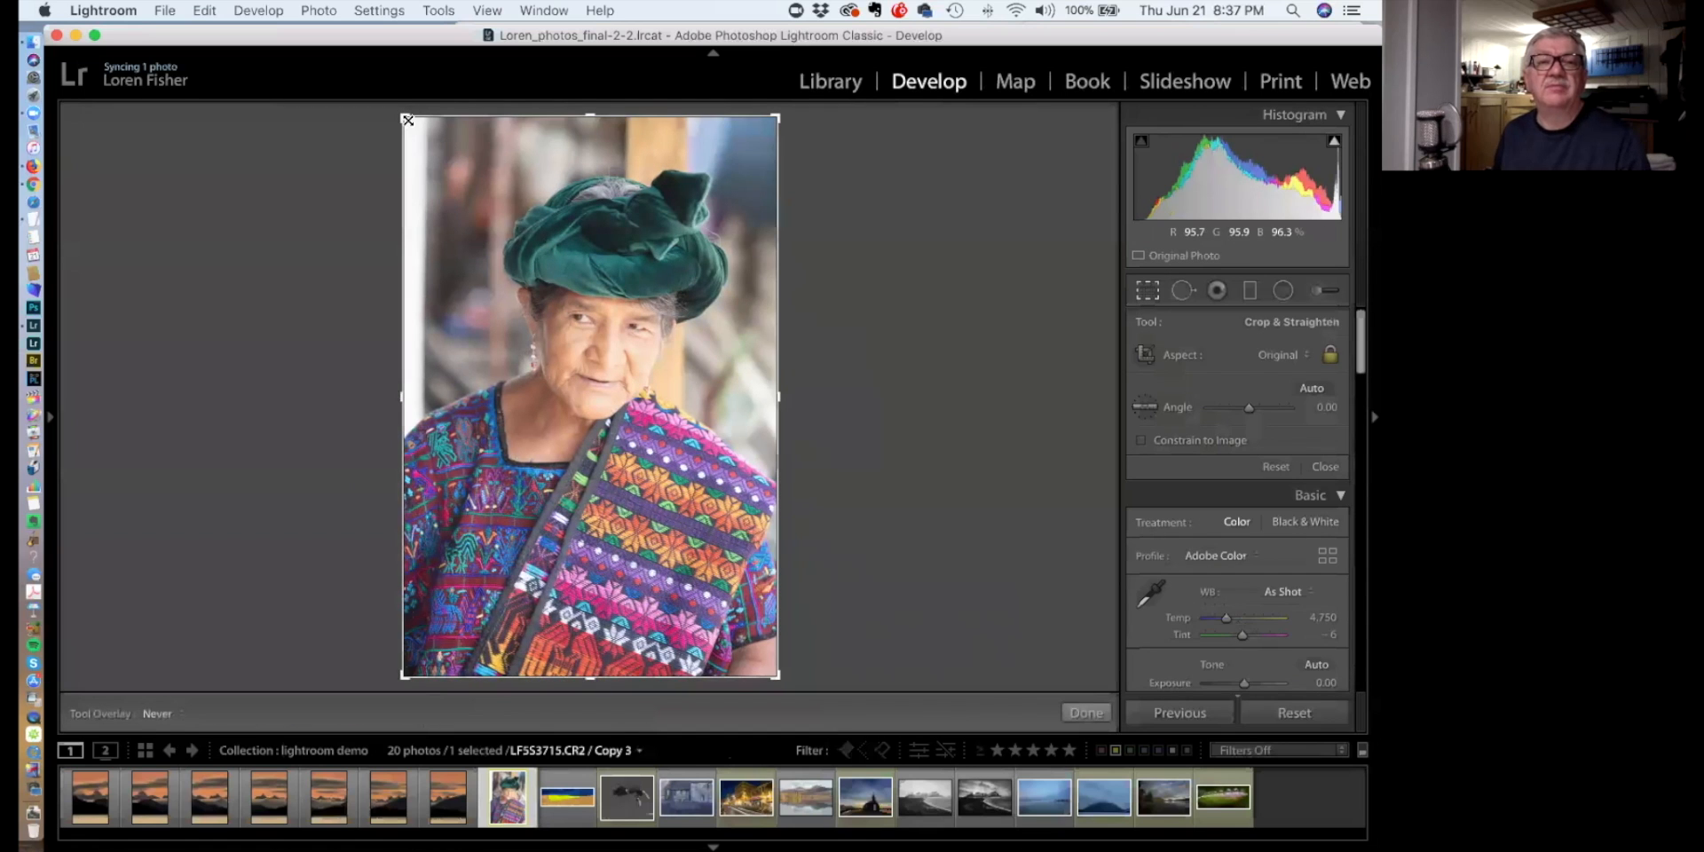
drag(404, 117, 421, 142)
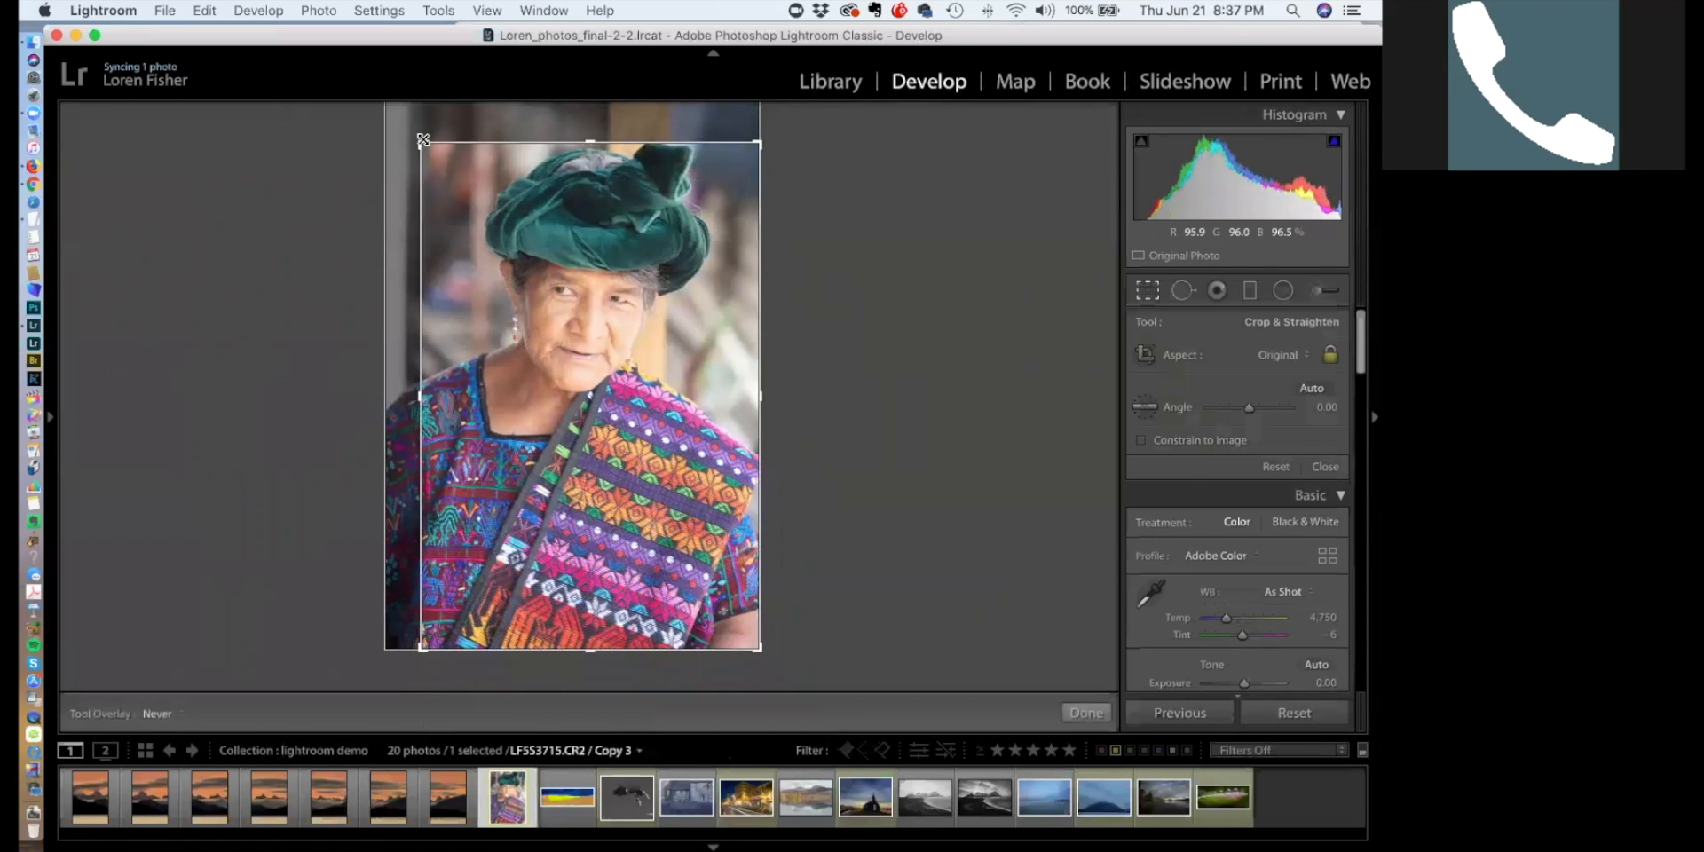
drag(543, 266, 549, 272)
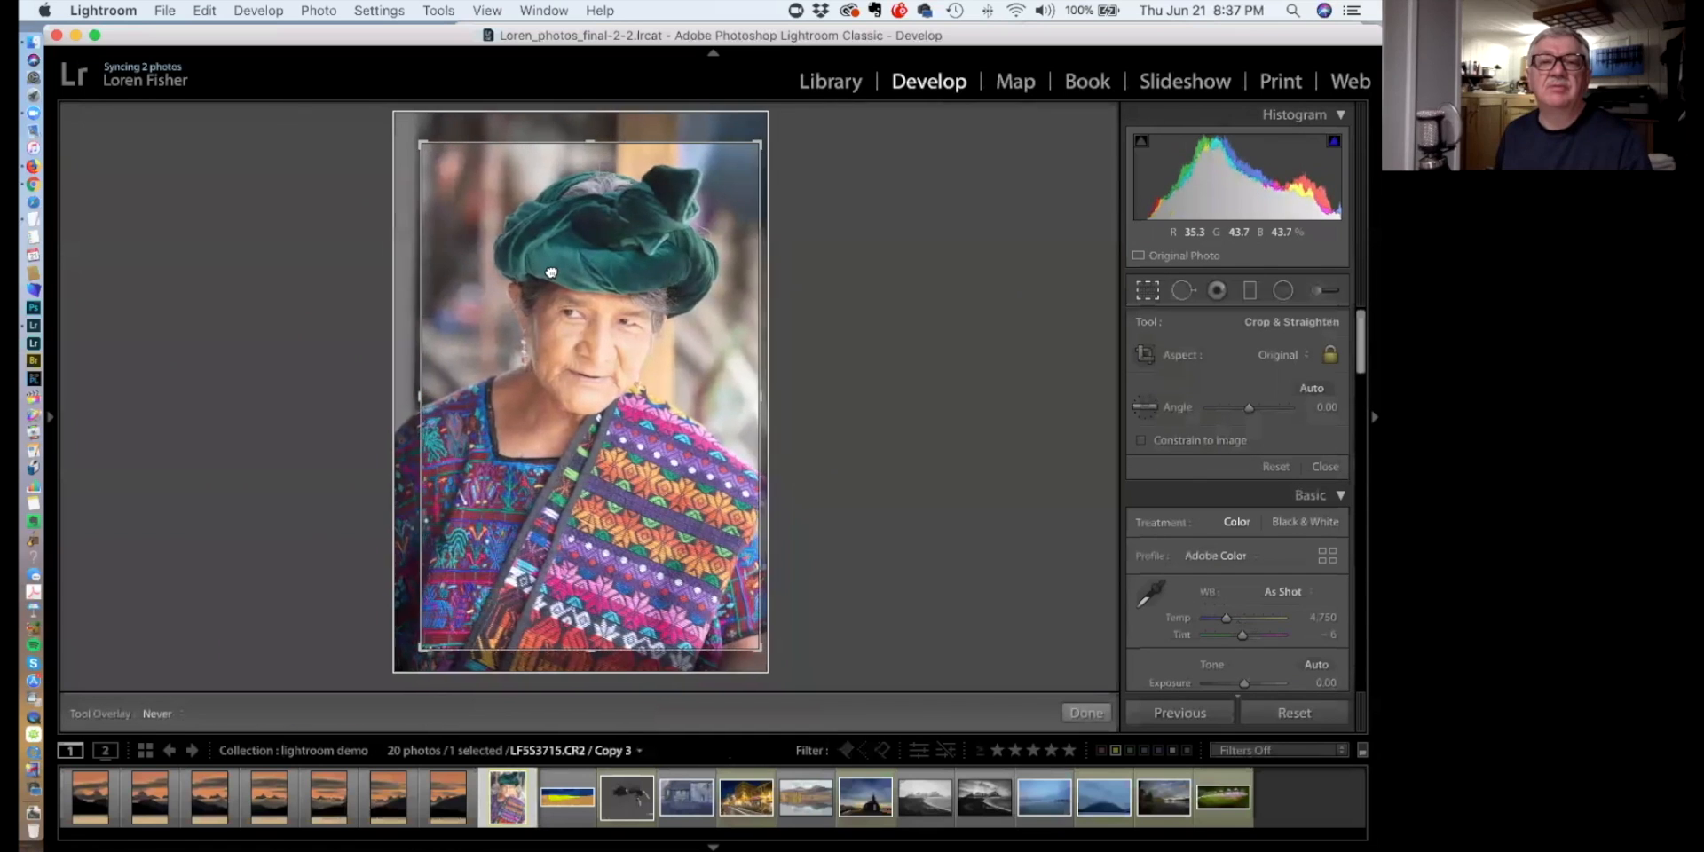
key(Return)
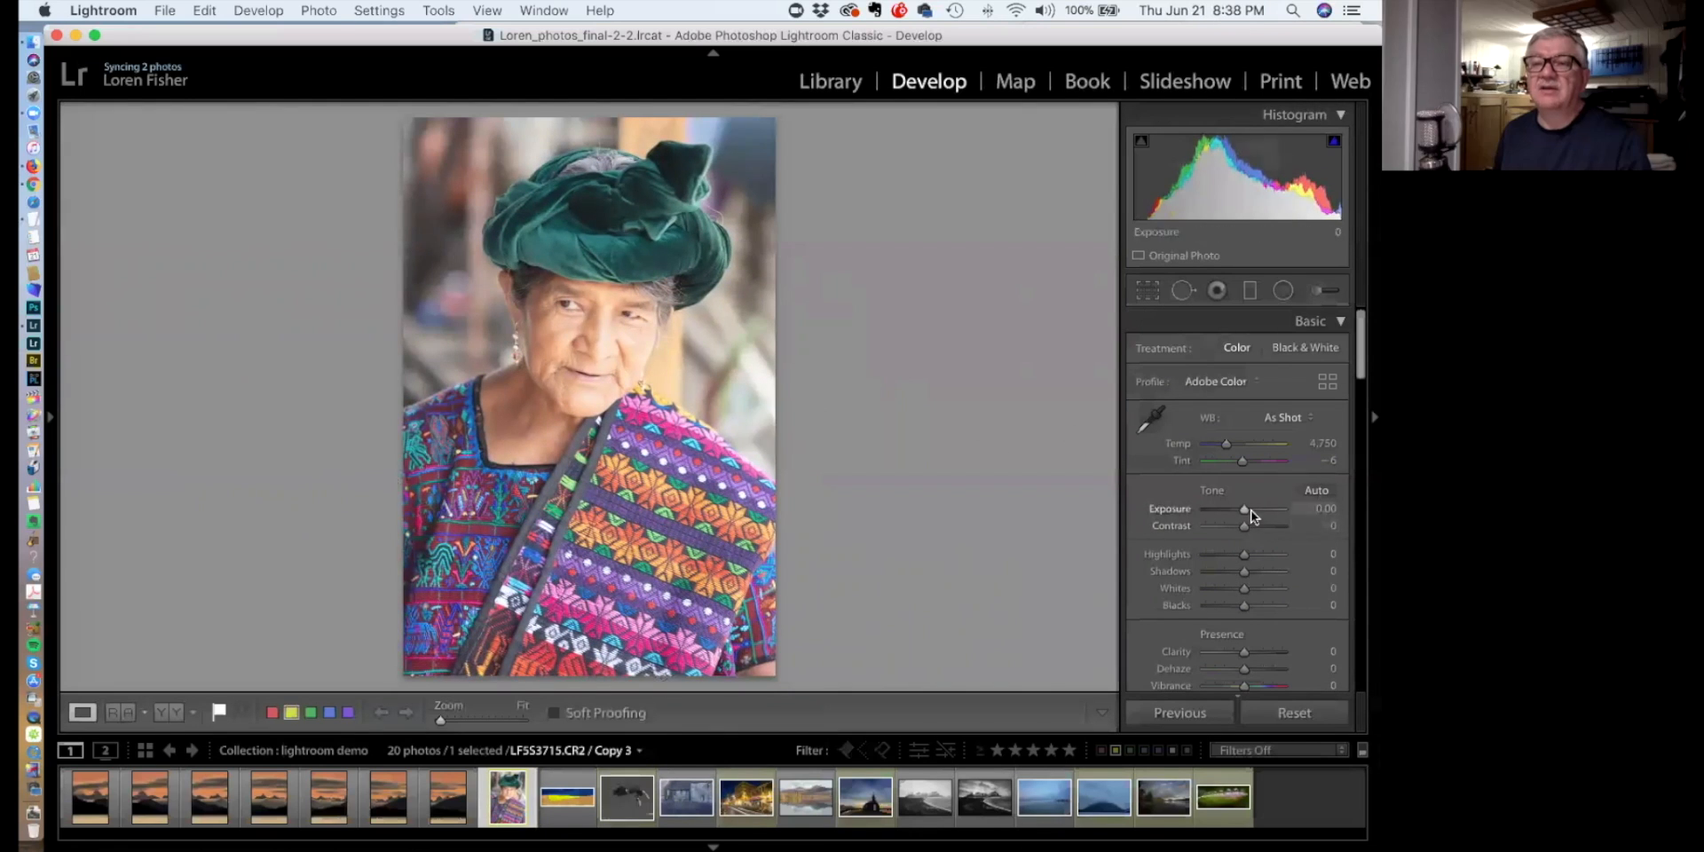
Set the portrait's Exposure to −0.75, Blacks to −13, Clarity to +24 and Vibrance to +22
drag(1242, 508, 1236, 509)
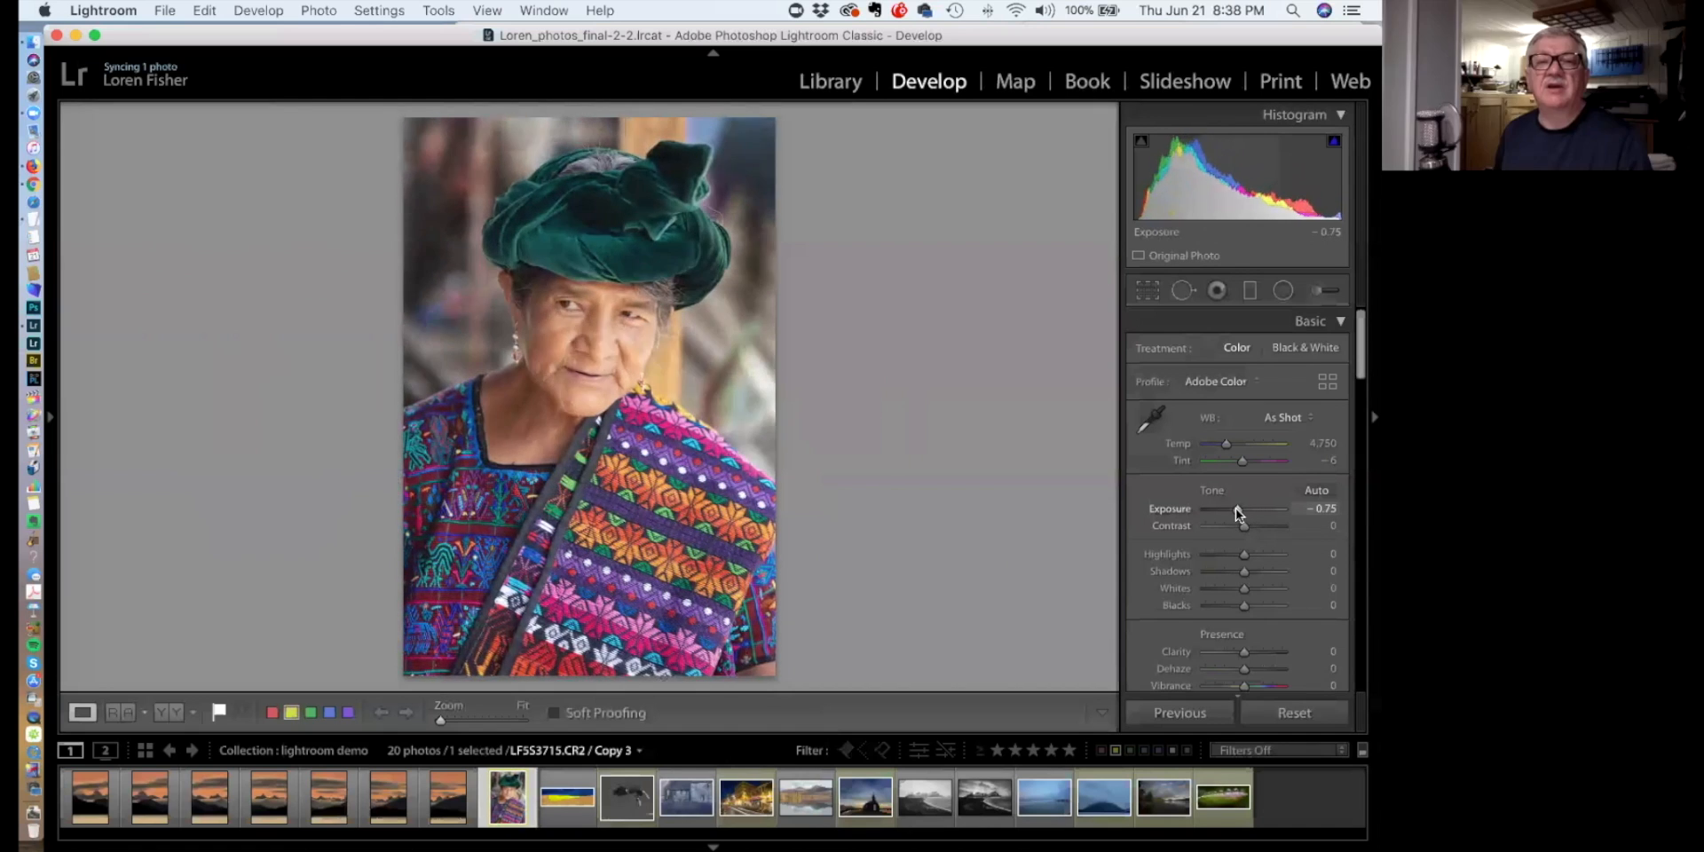
scroll(1241, 502, down, 1)
scroll(1243, 500, down, 1)
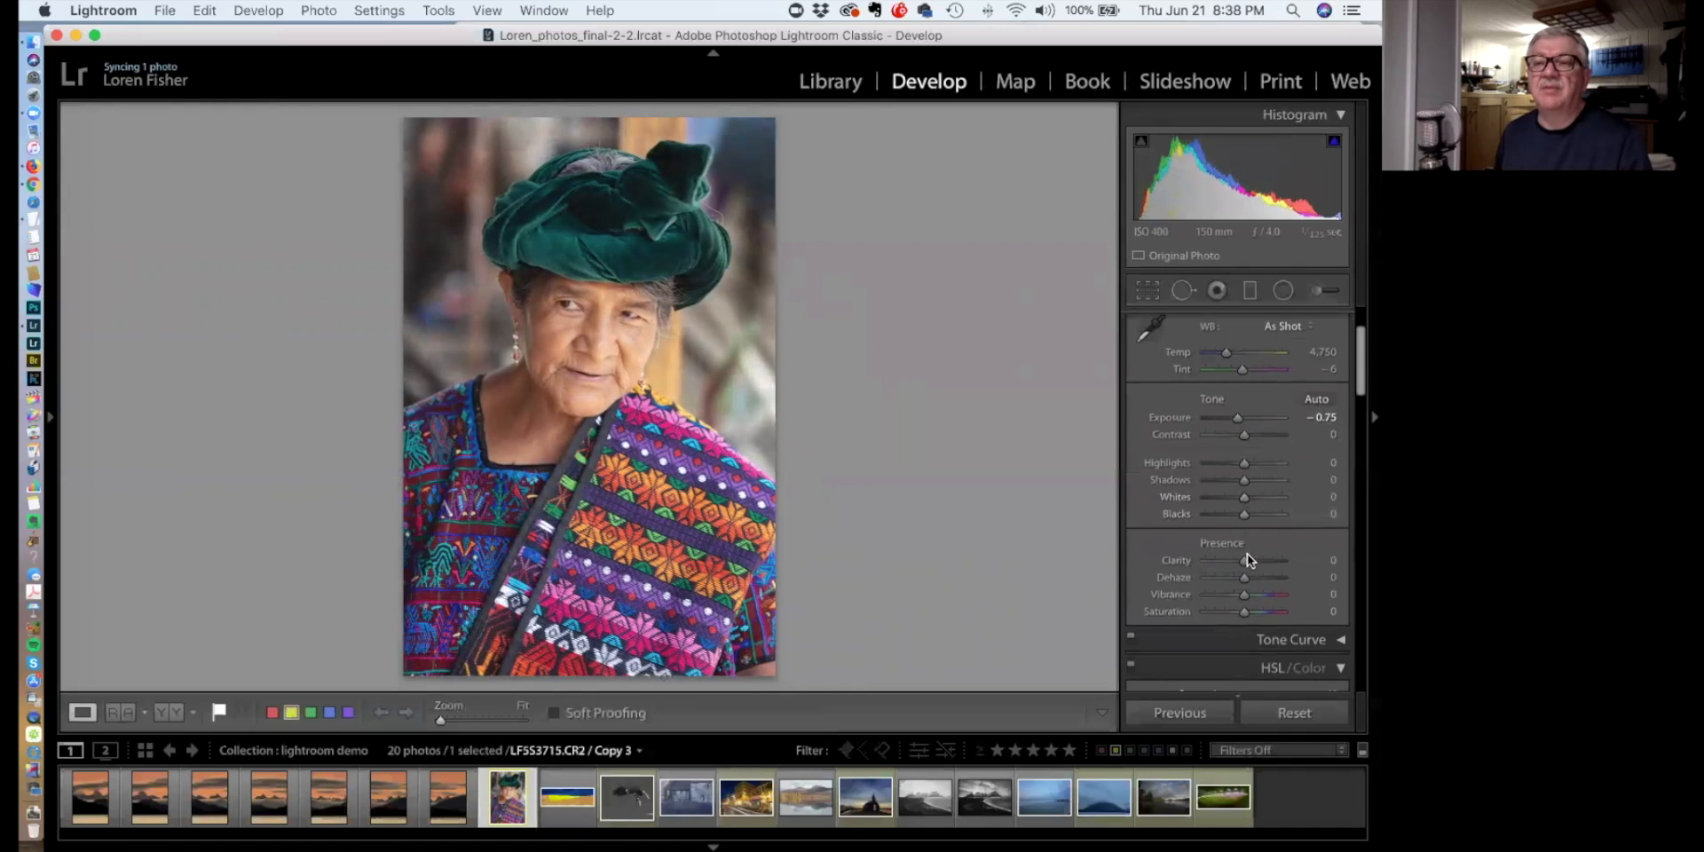
drag(1239, 515, 1252, 560)
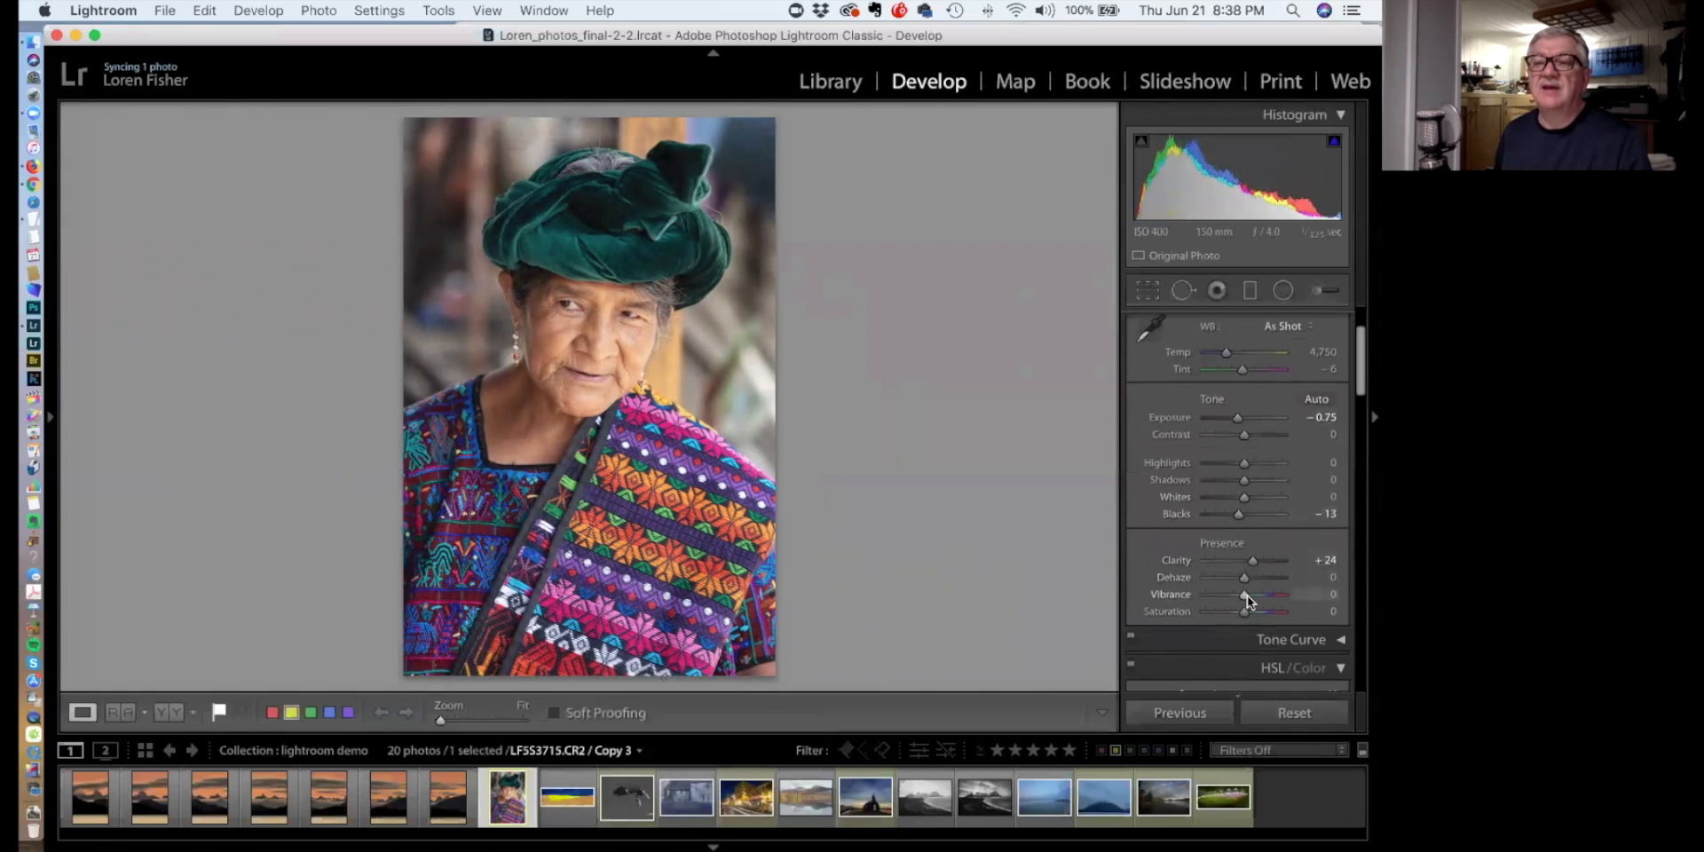
drag(1245, 601, 1254, 602)
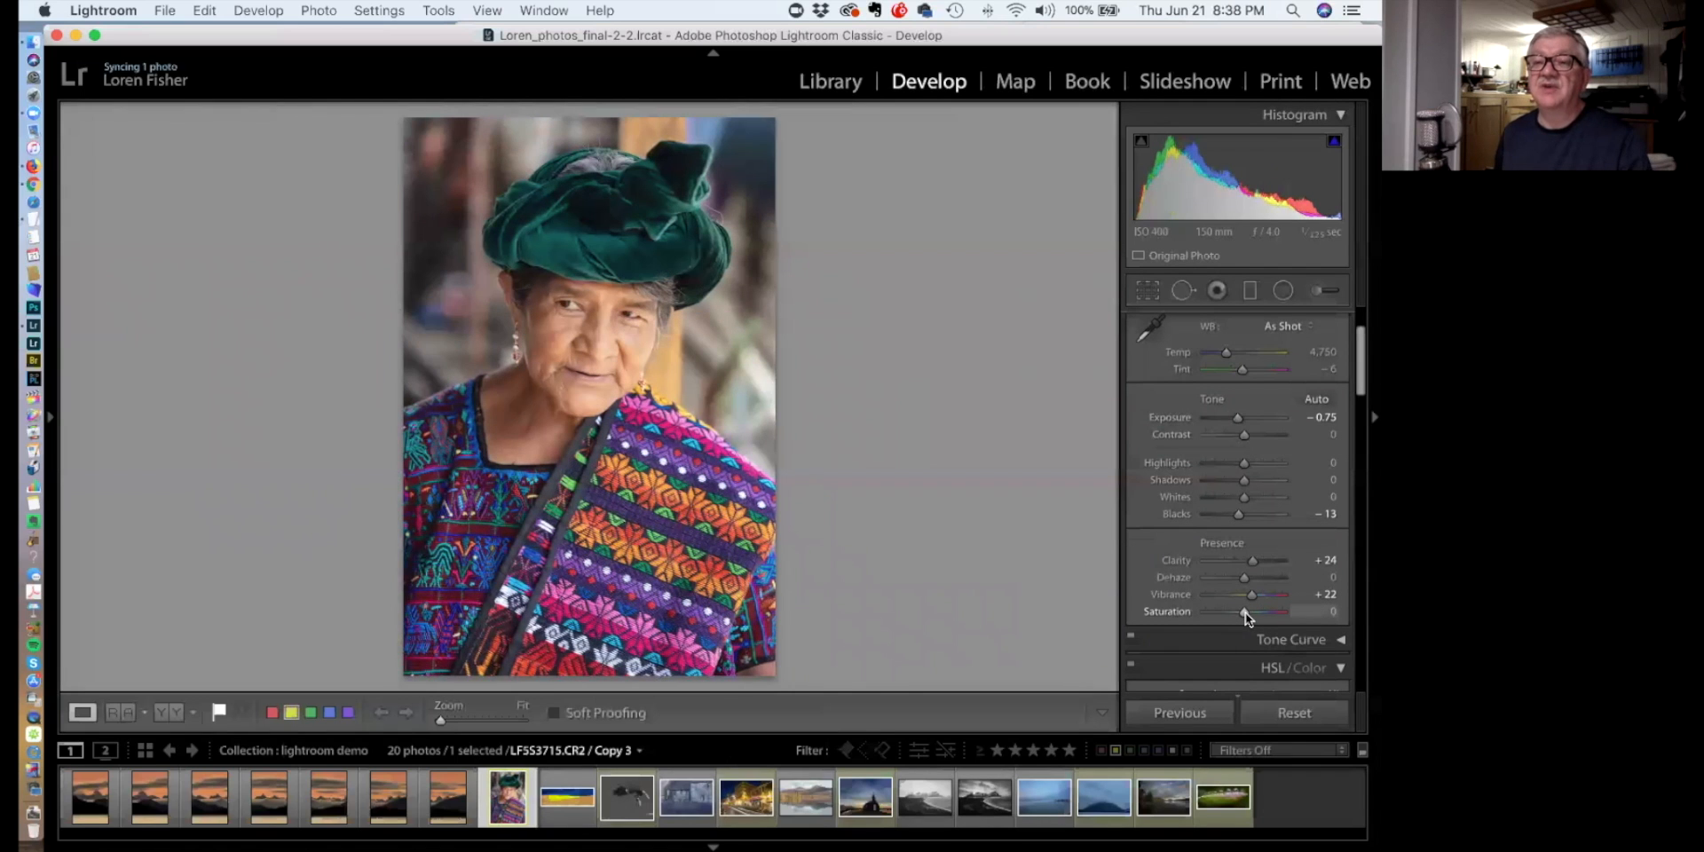
Try the portrait's Saturation at +19, reset it to 0, and raise Vibrance to +41
drag(1245, 613, 1252, 612)
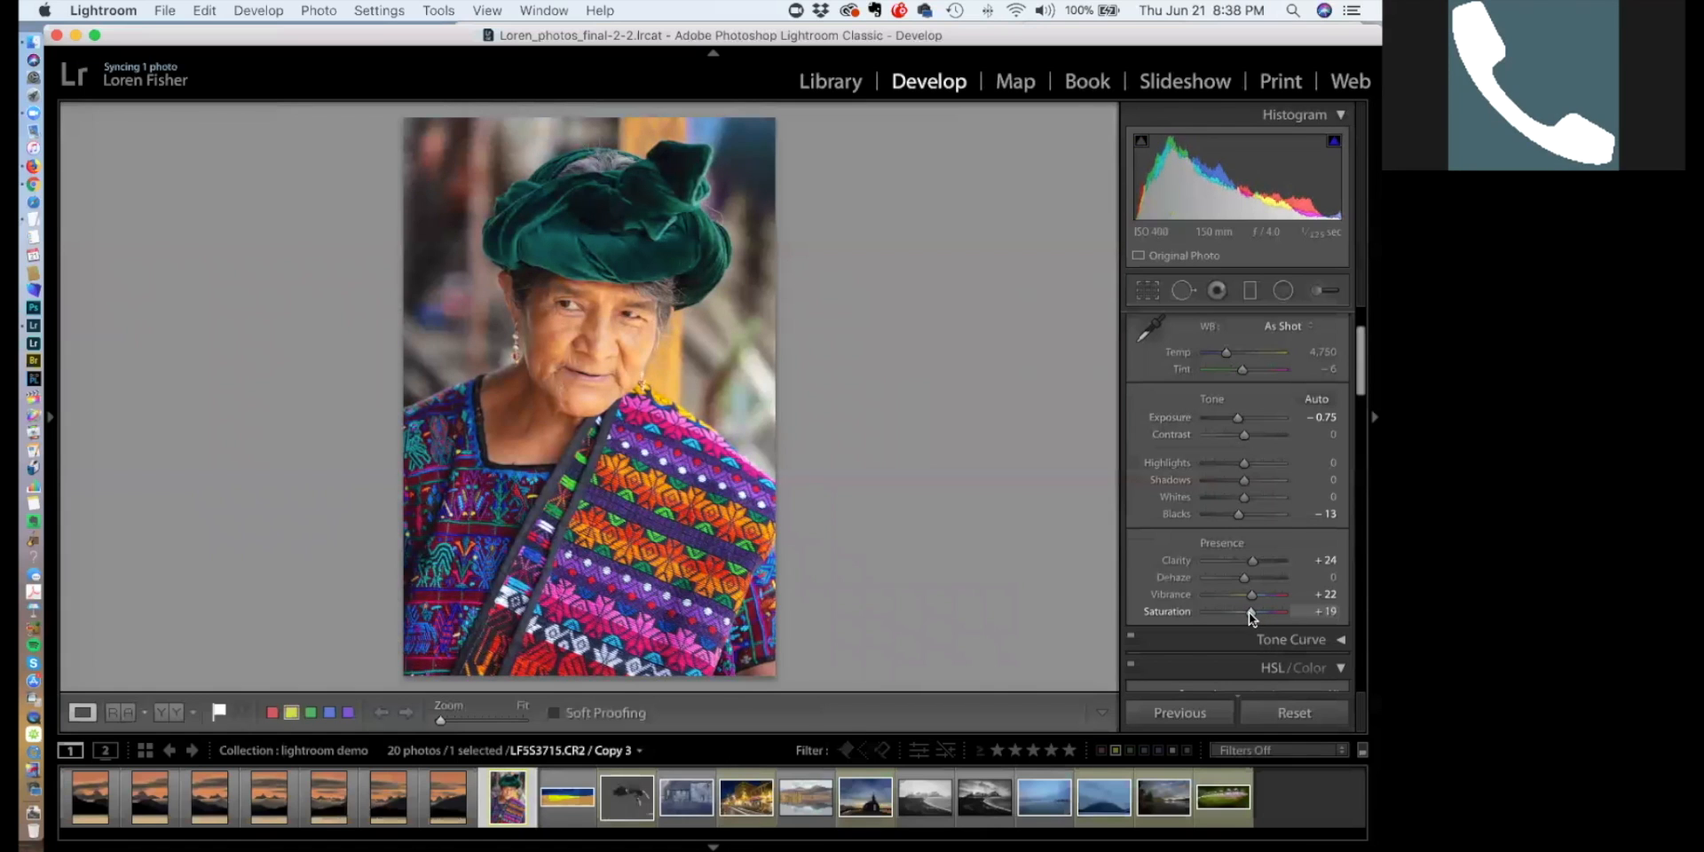
drag(1249, 612, 1243, 612)
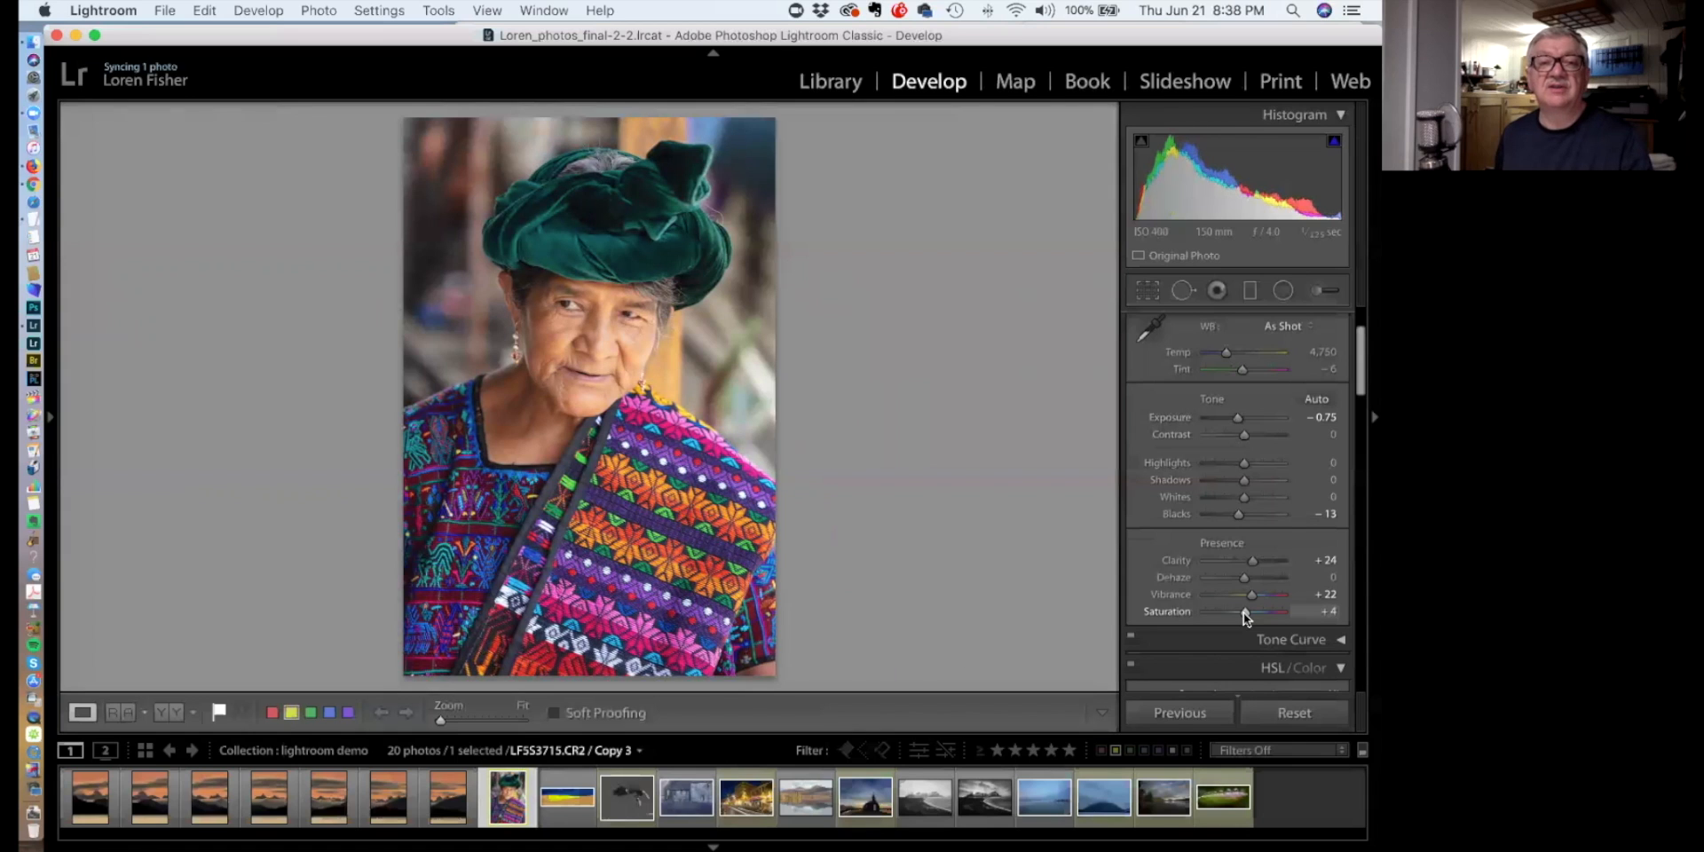
double_click(1181, 614)
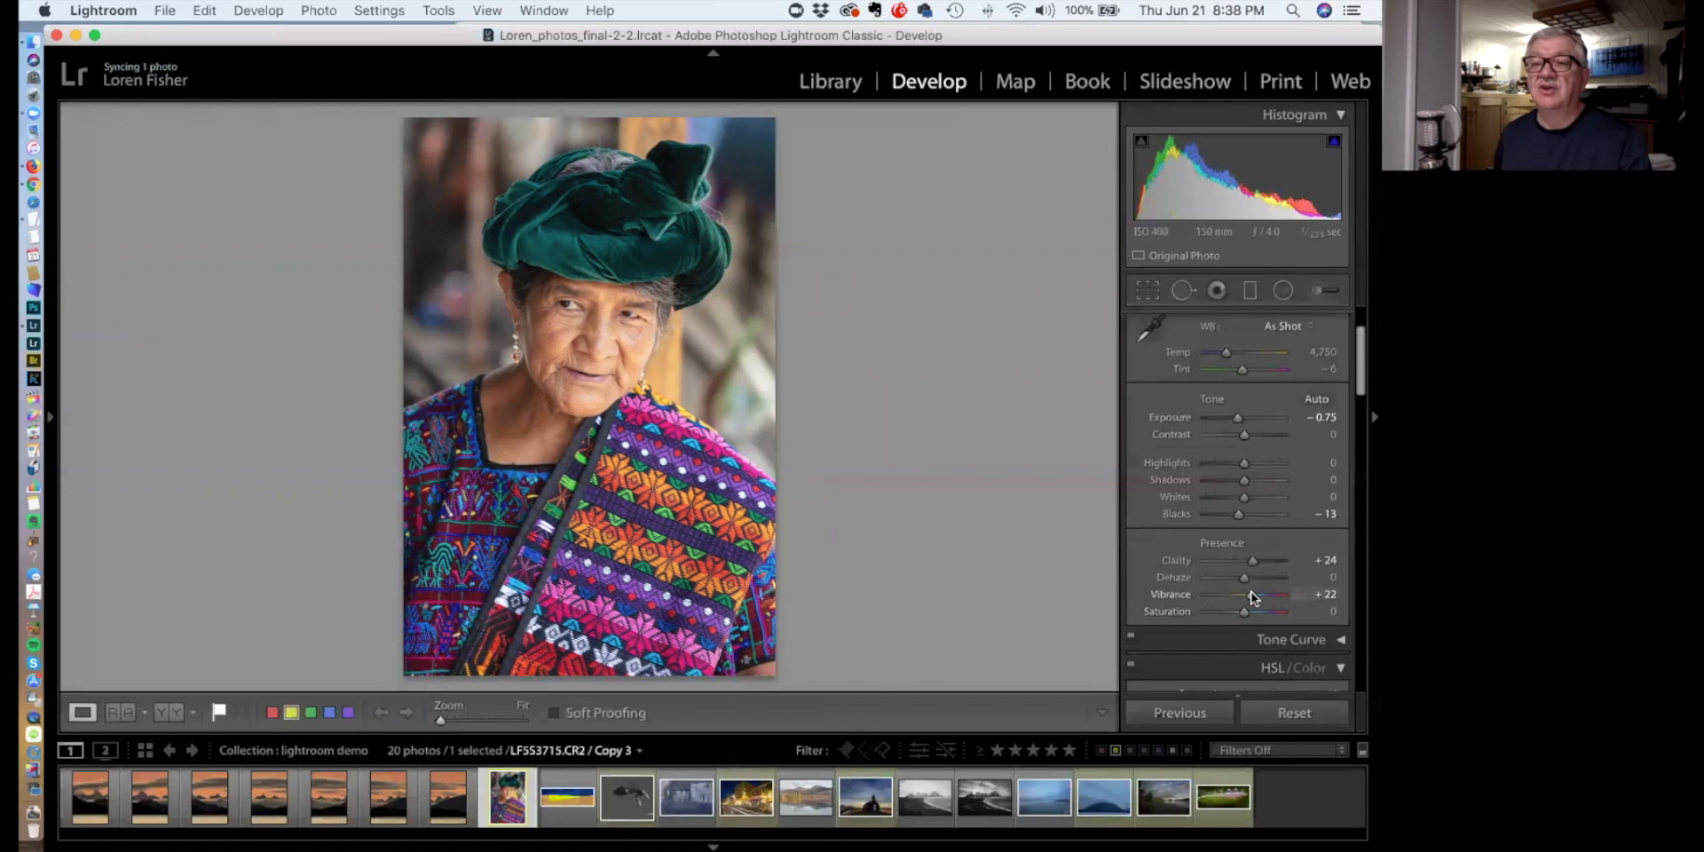
mouse_move(1252, 593)
mouse_down()
mouse_move(1282, 592)
mouse_move(1259, 596)
mouse_up()
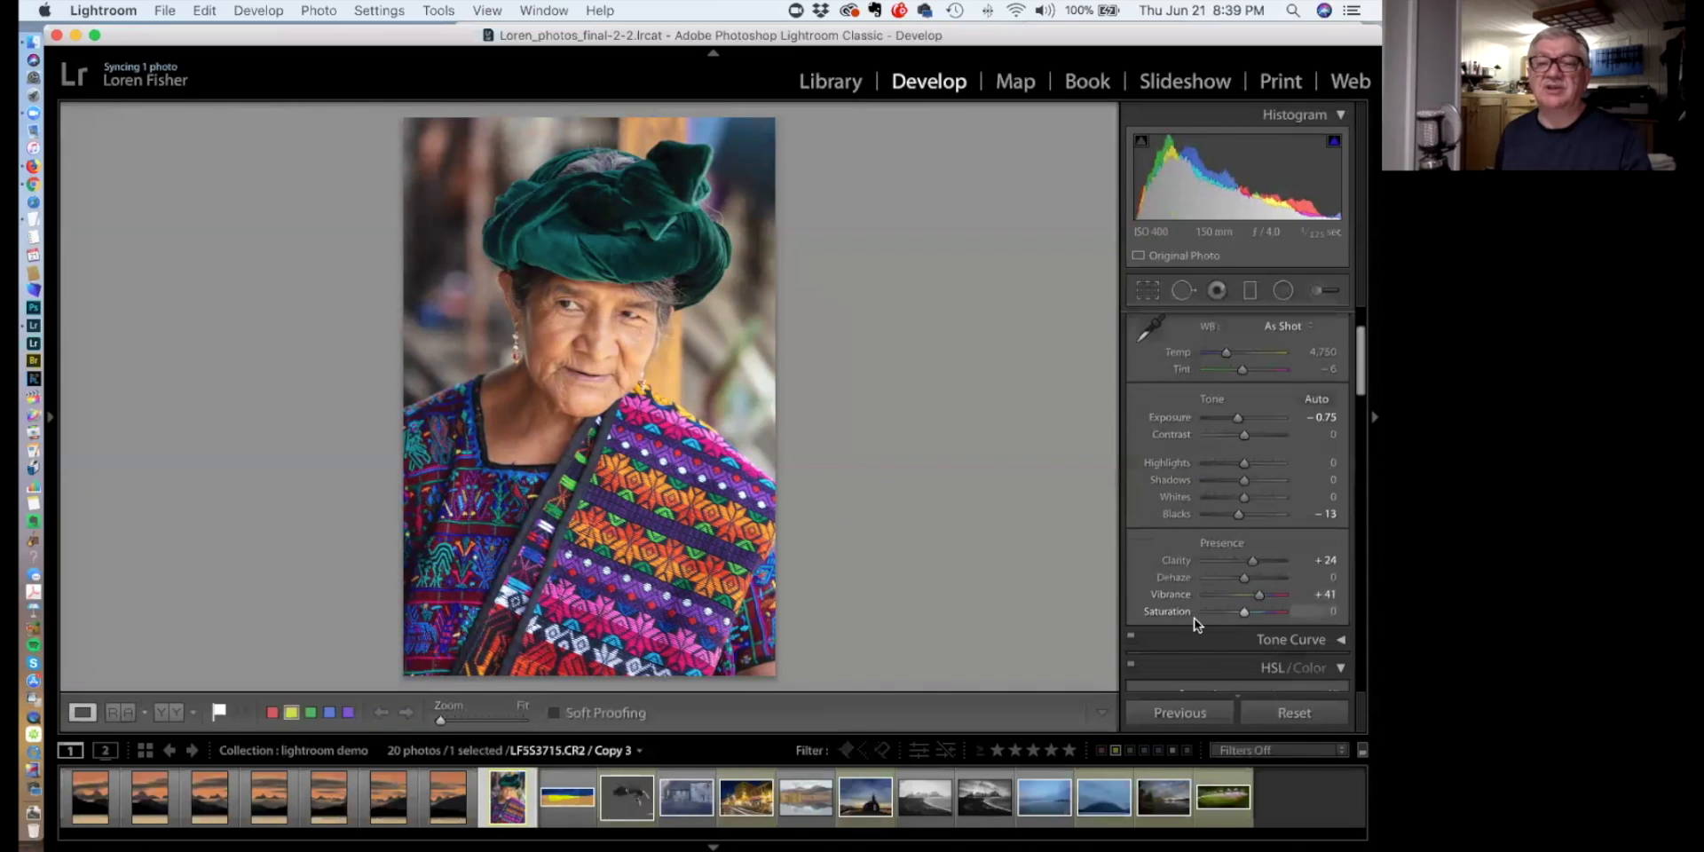
Add a graduated filter over the lower part of the portrait, centred on the woman's mouth, and show its mask overlay
click(1249, 291)
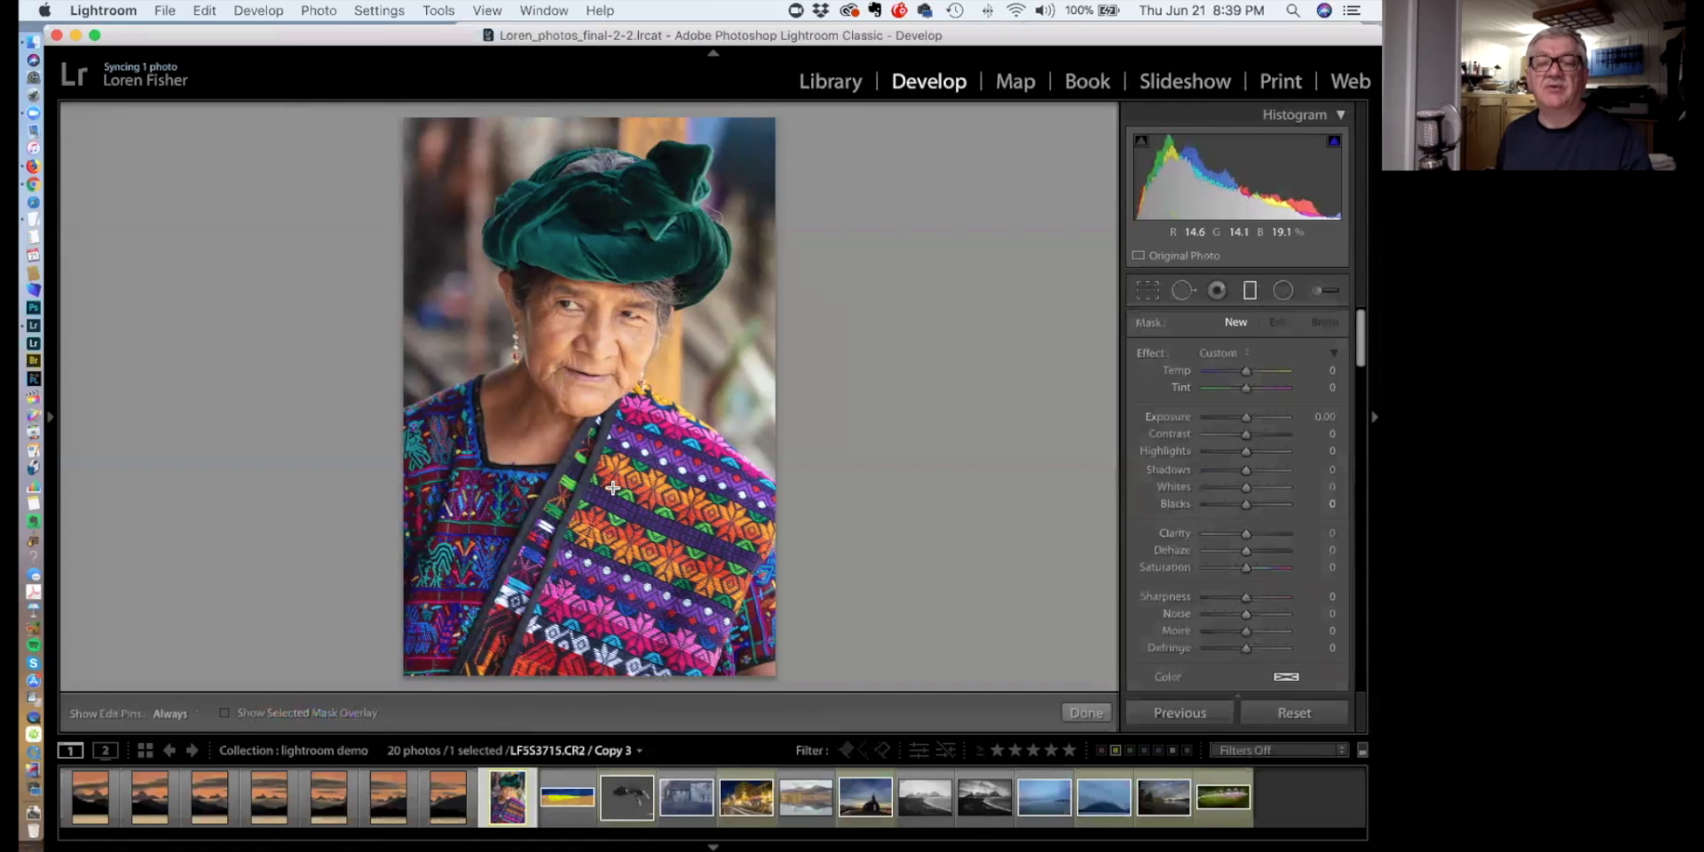
drag(601, 441, 605, 307)
drag(607, 393, 602, 368)
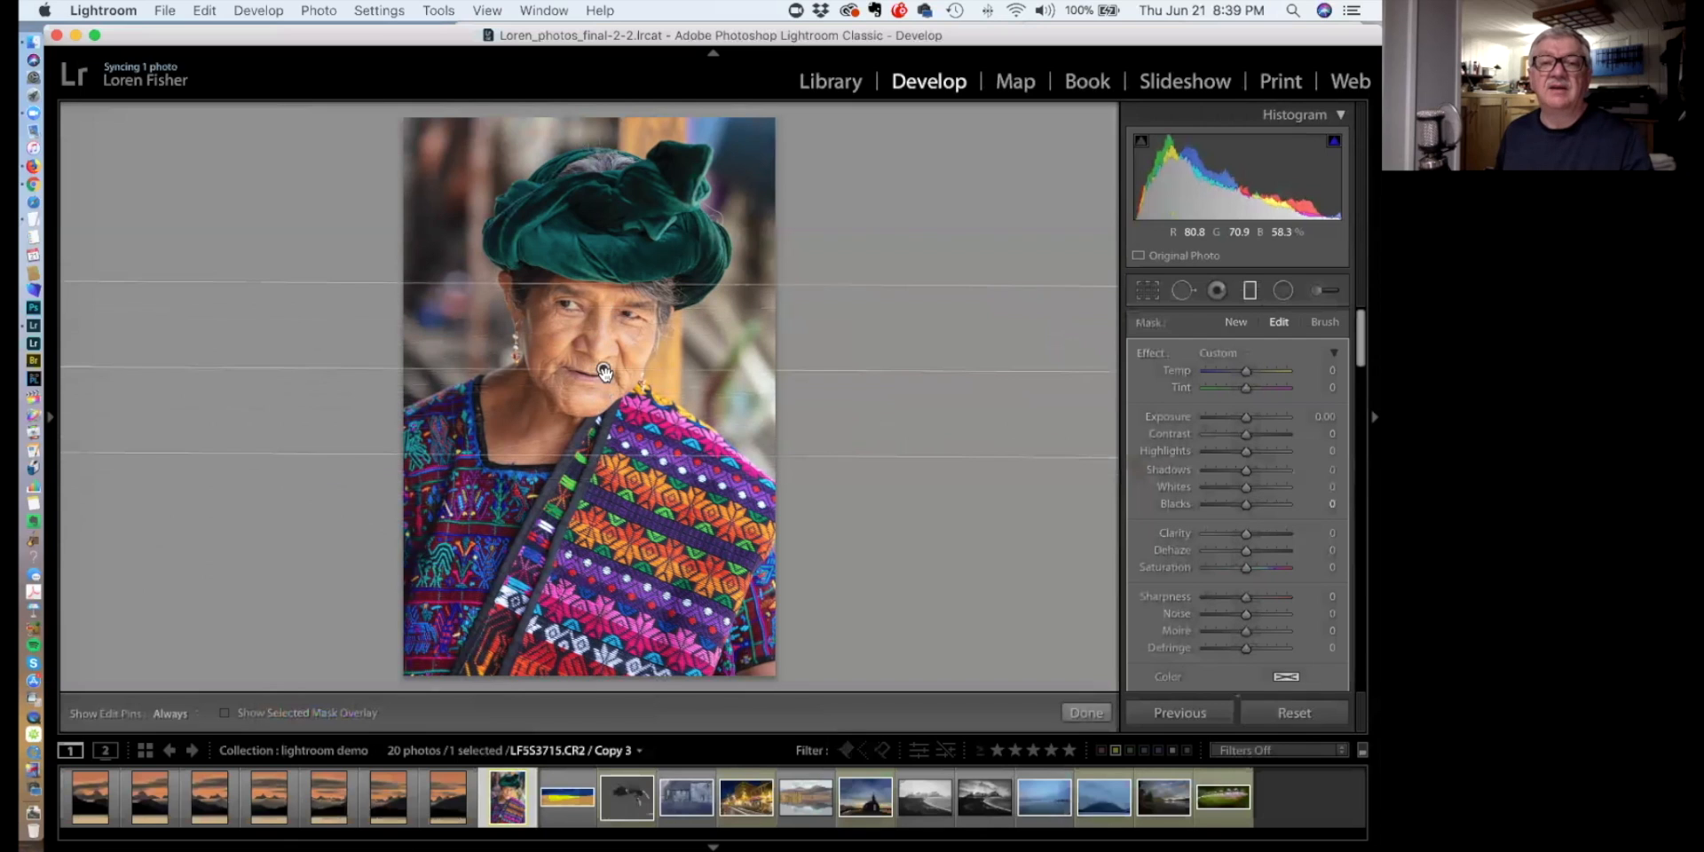
click(226, 712)
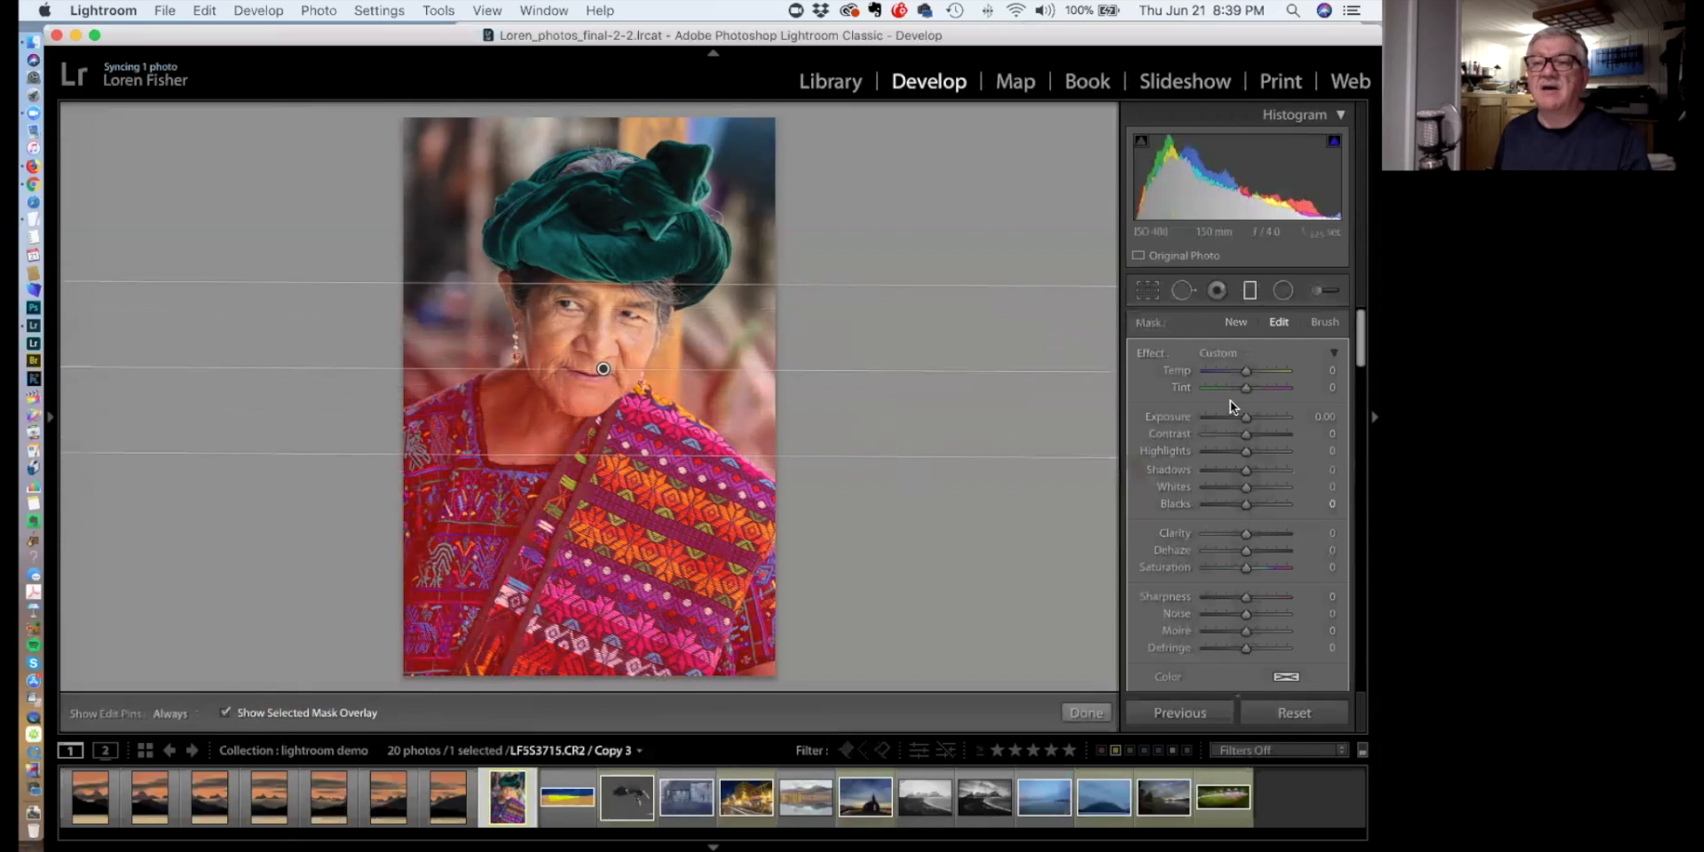
click(1311, 290)
scroll(1244, 557, down, 3)
scroll(1244, 557, down, 1)
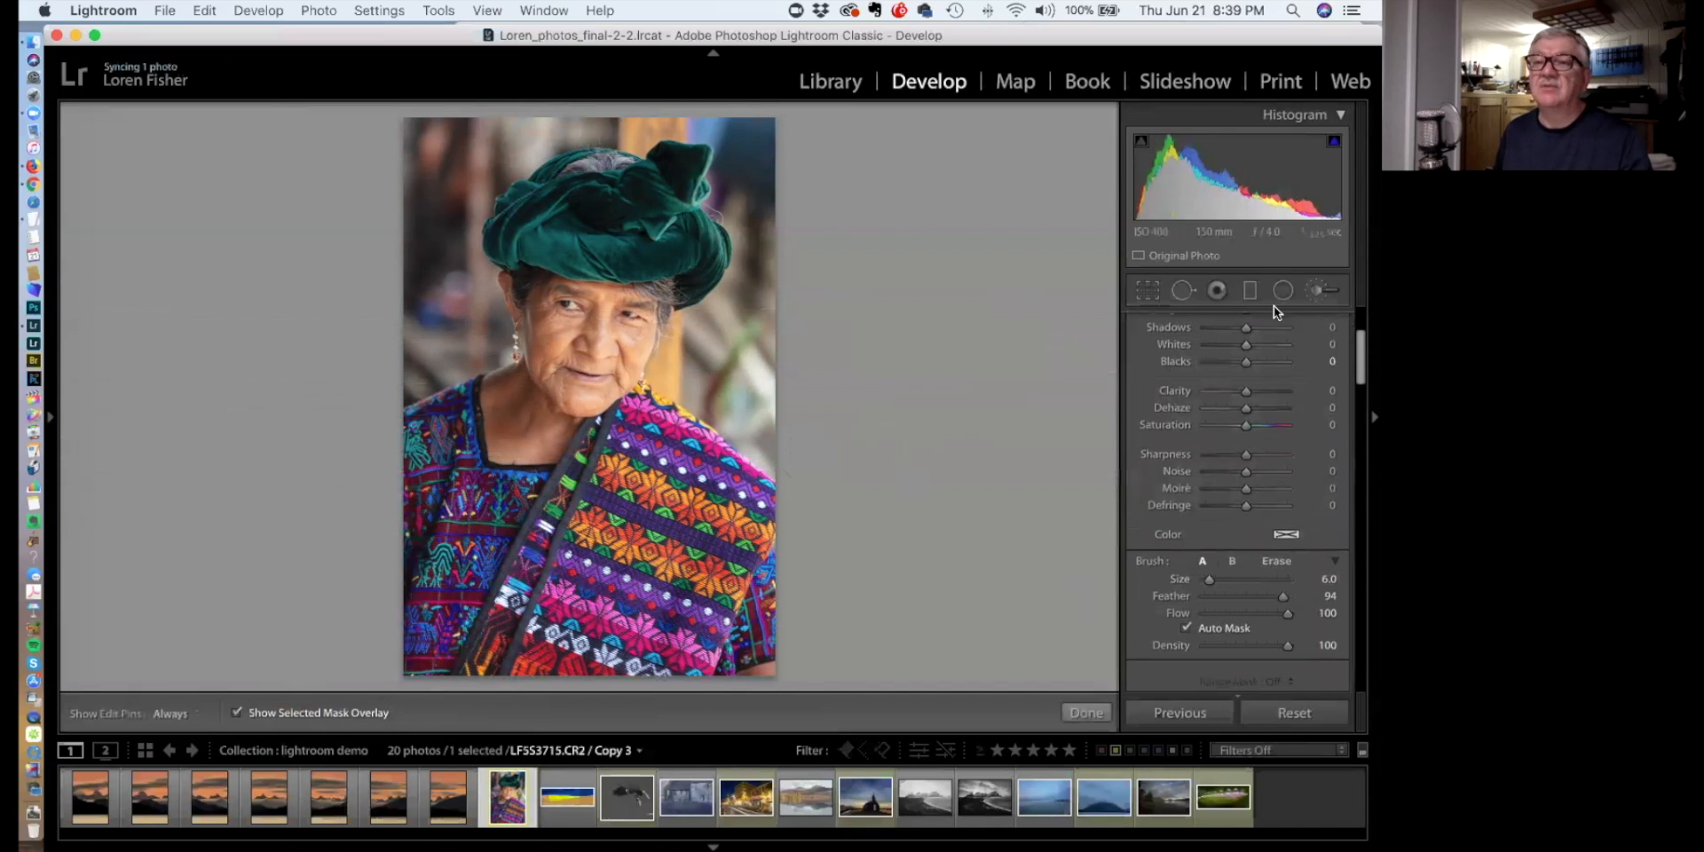
click(1248, 292)
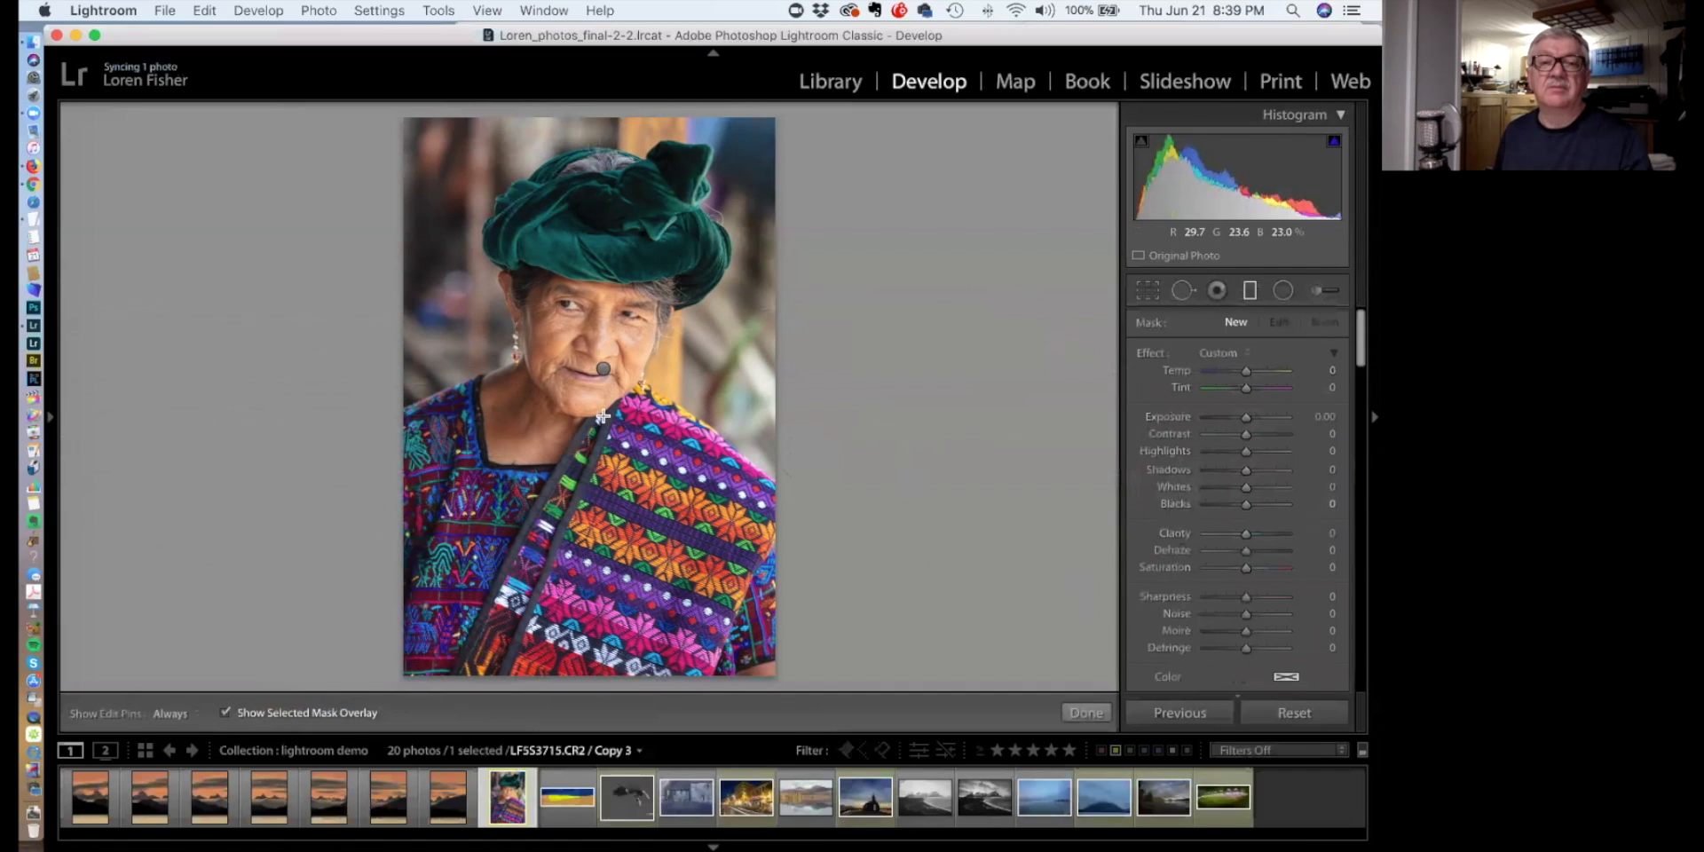
Erase the graduated filter's mask from the woman's face and neck, using the filter's Erase brush at size 9.0
click(603, 367)
click(1322, 323)
scroll(1230, 510, down, 3)
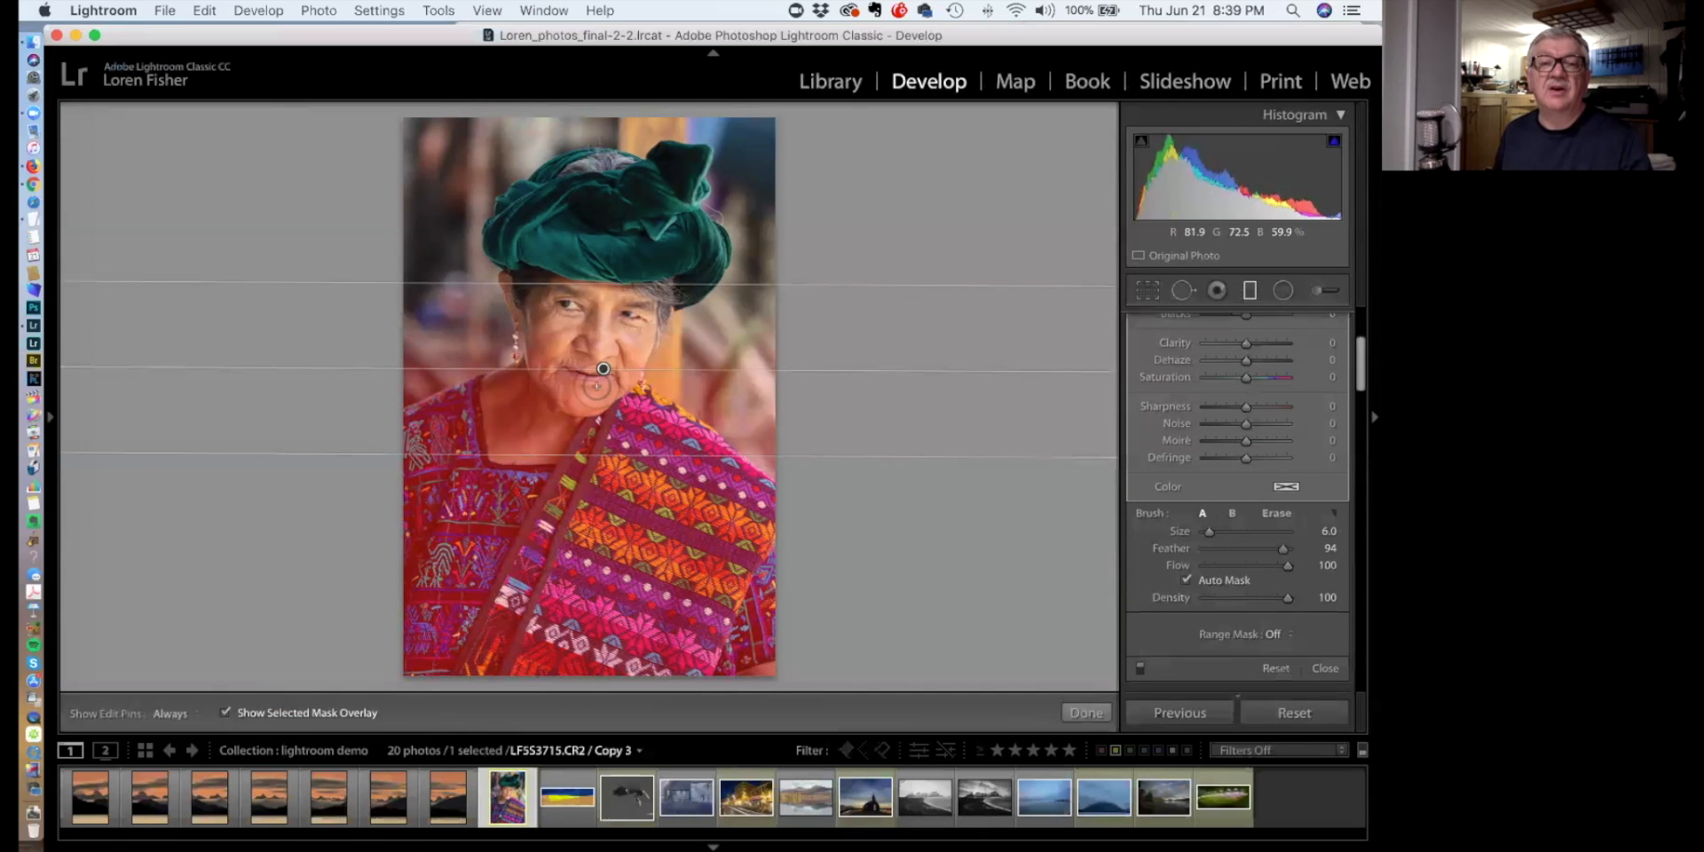
scroll(1275, 452, up, 1)
click(1276, 562)
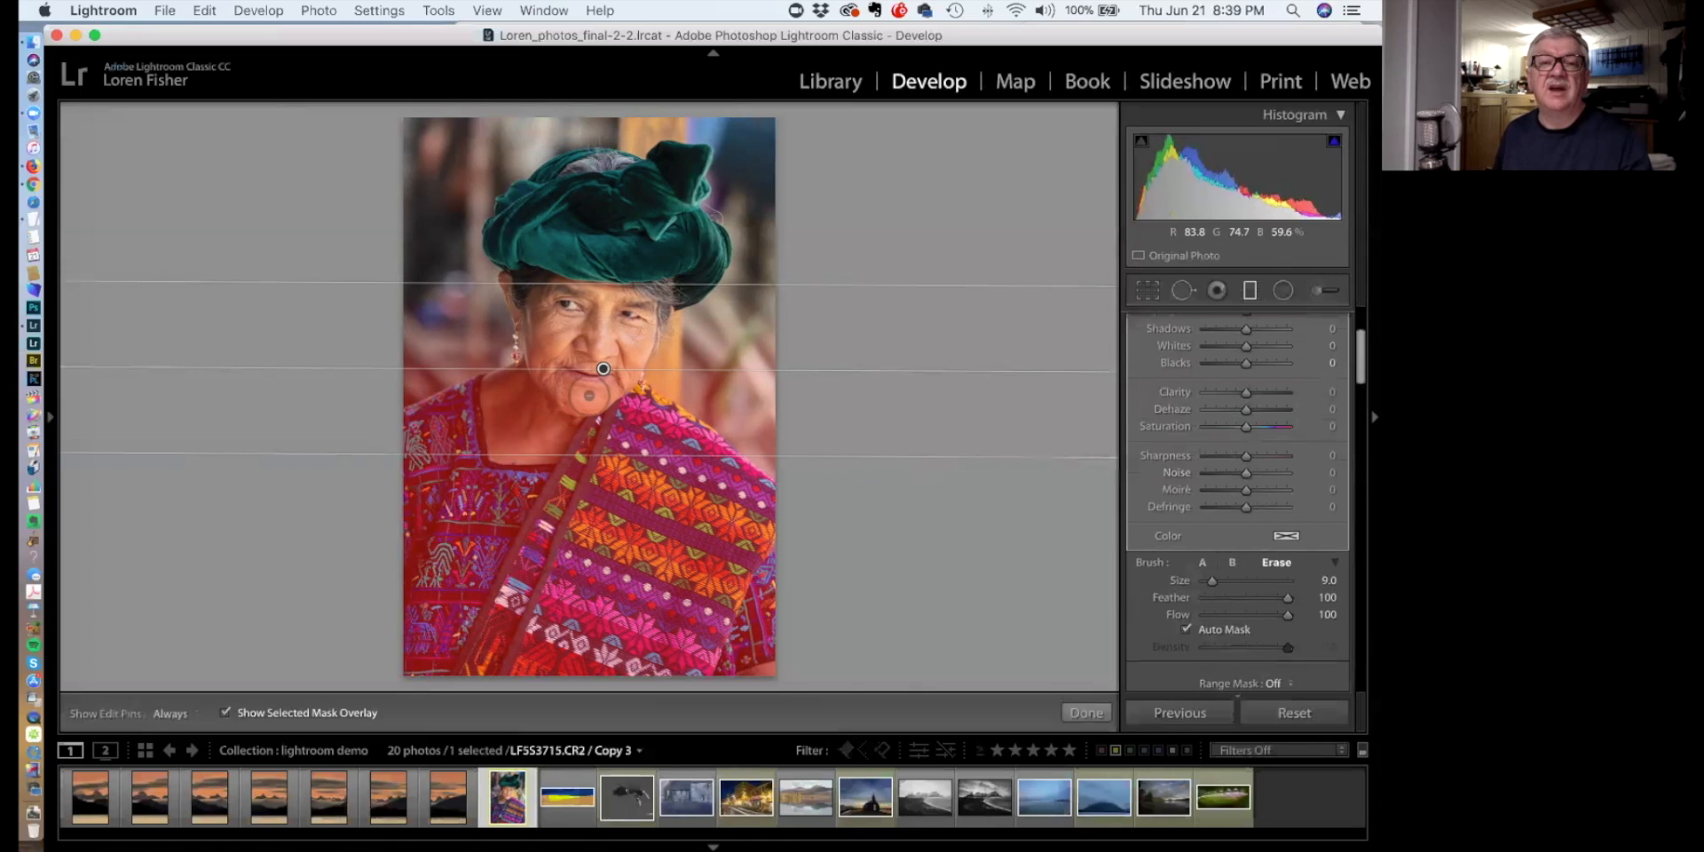
key(h)
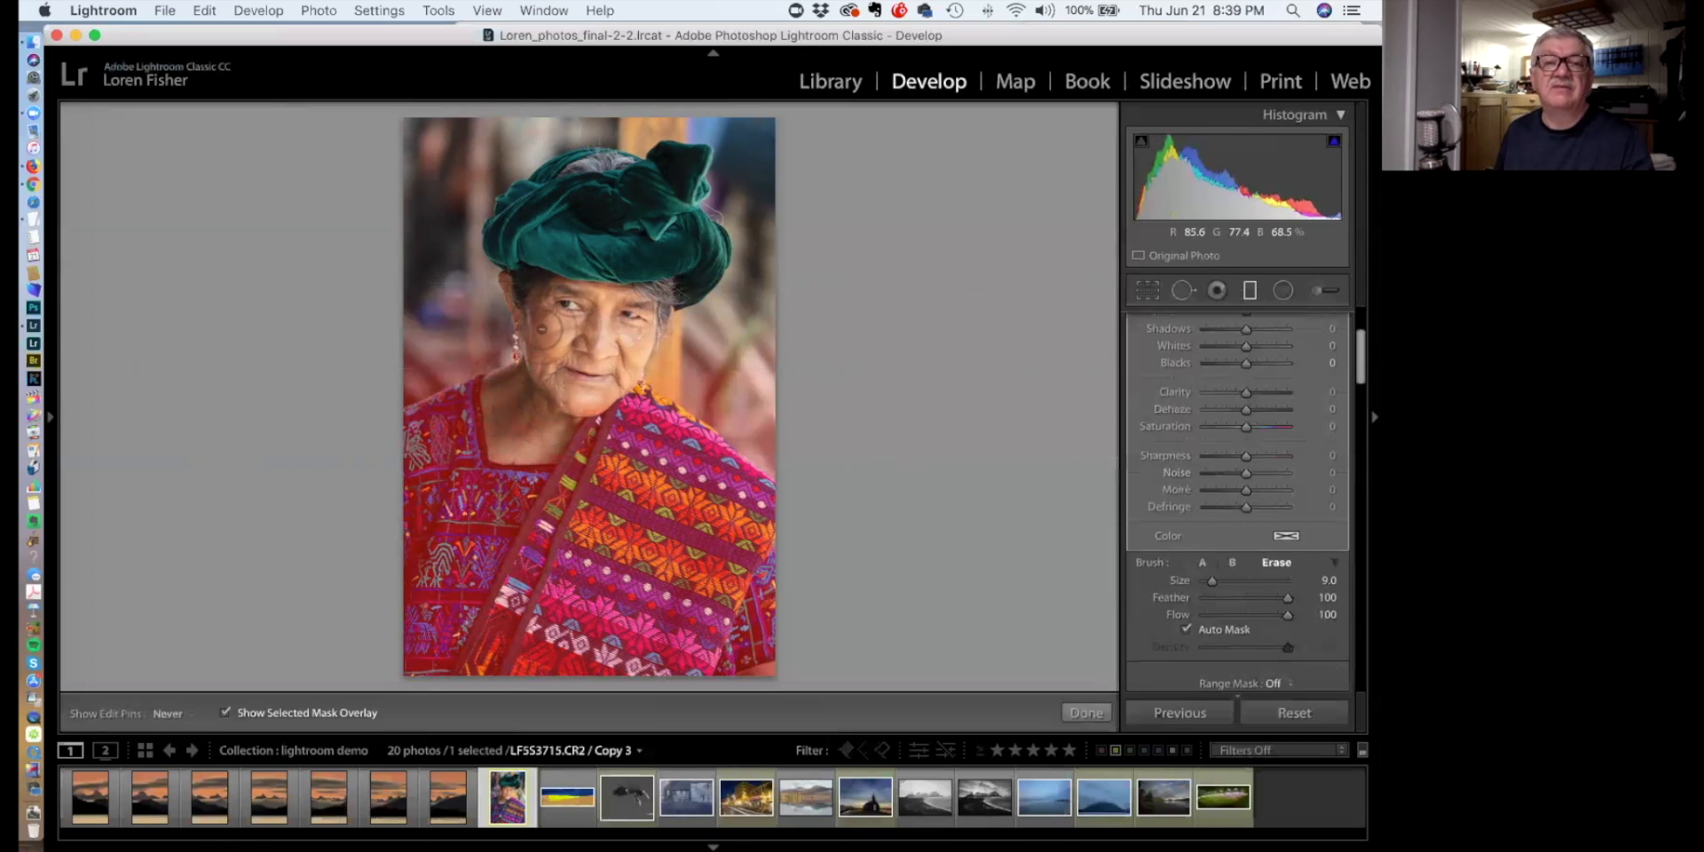
key(h)
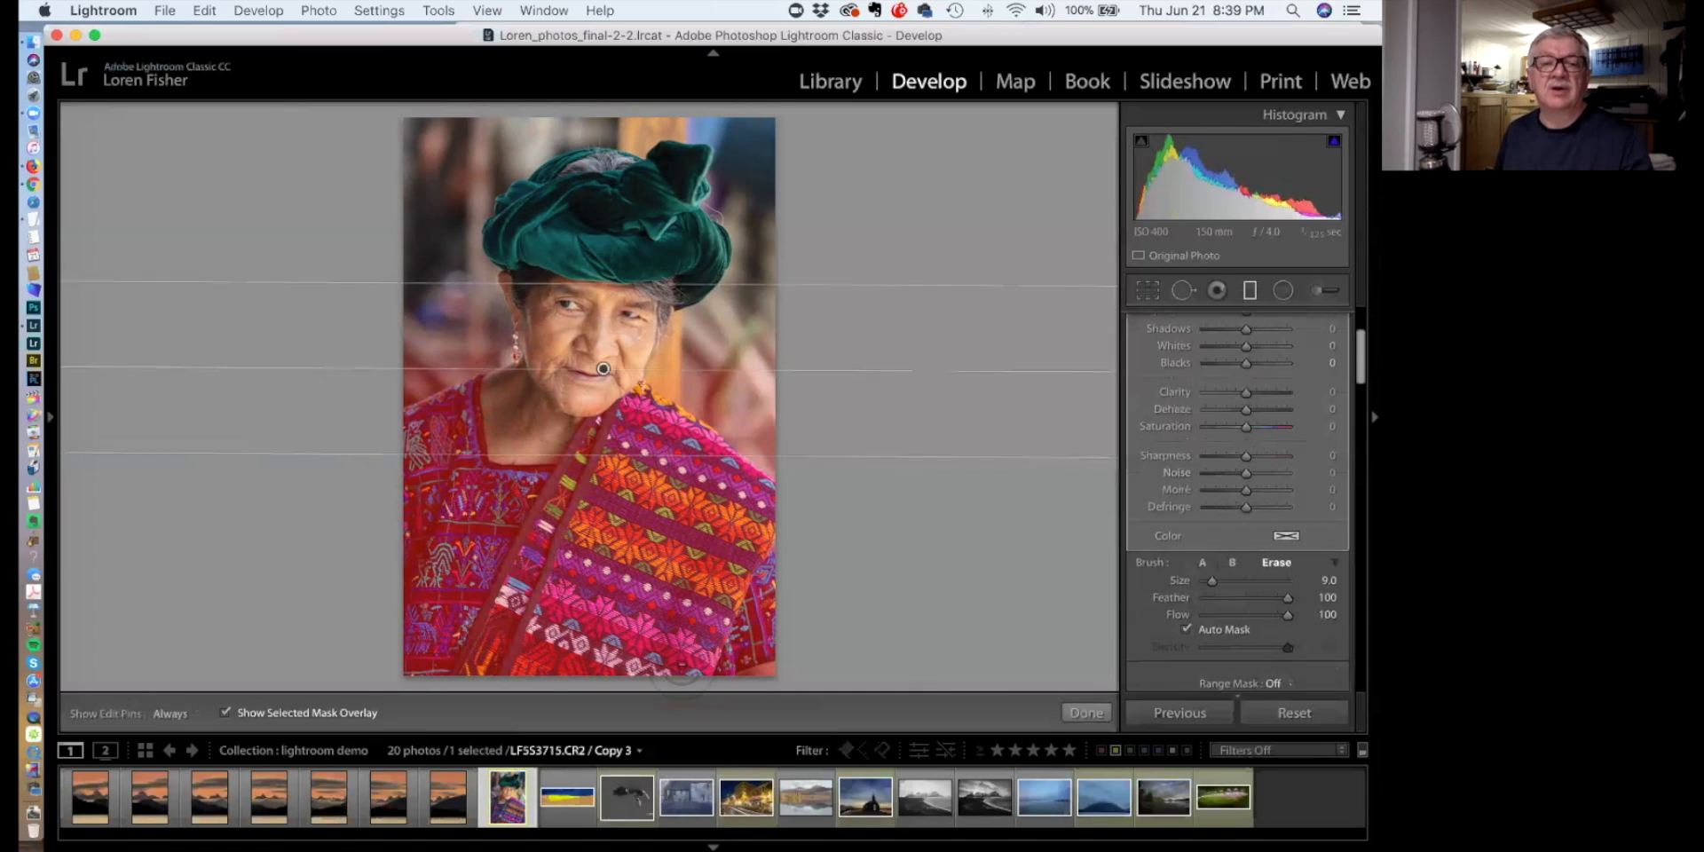
Hide the mask overlay and set the graduated filter's Saturation to 61 and Exposure to −0.53
click(228, 713)
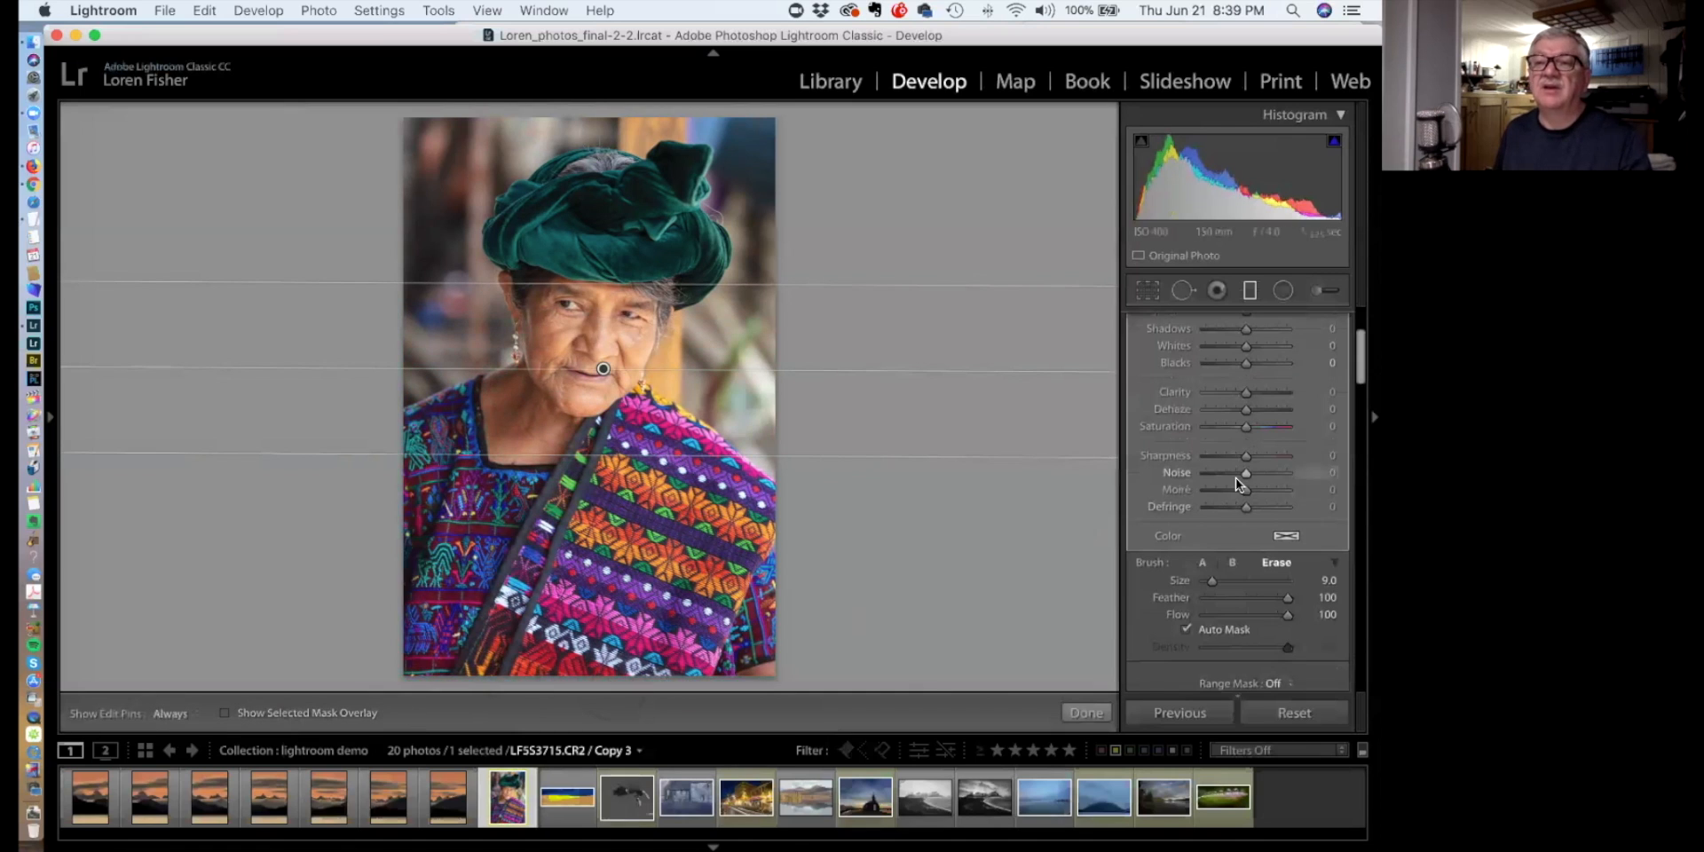
scroll(1235, 478, up, 3)
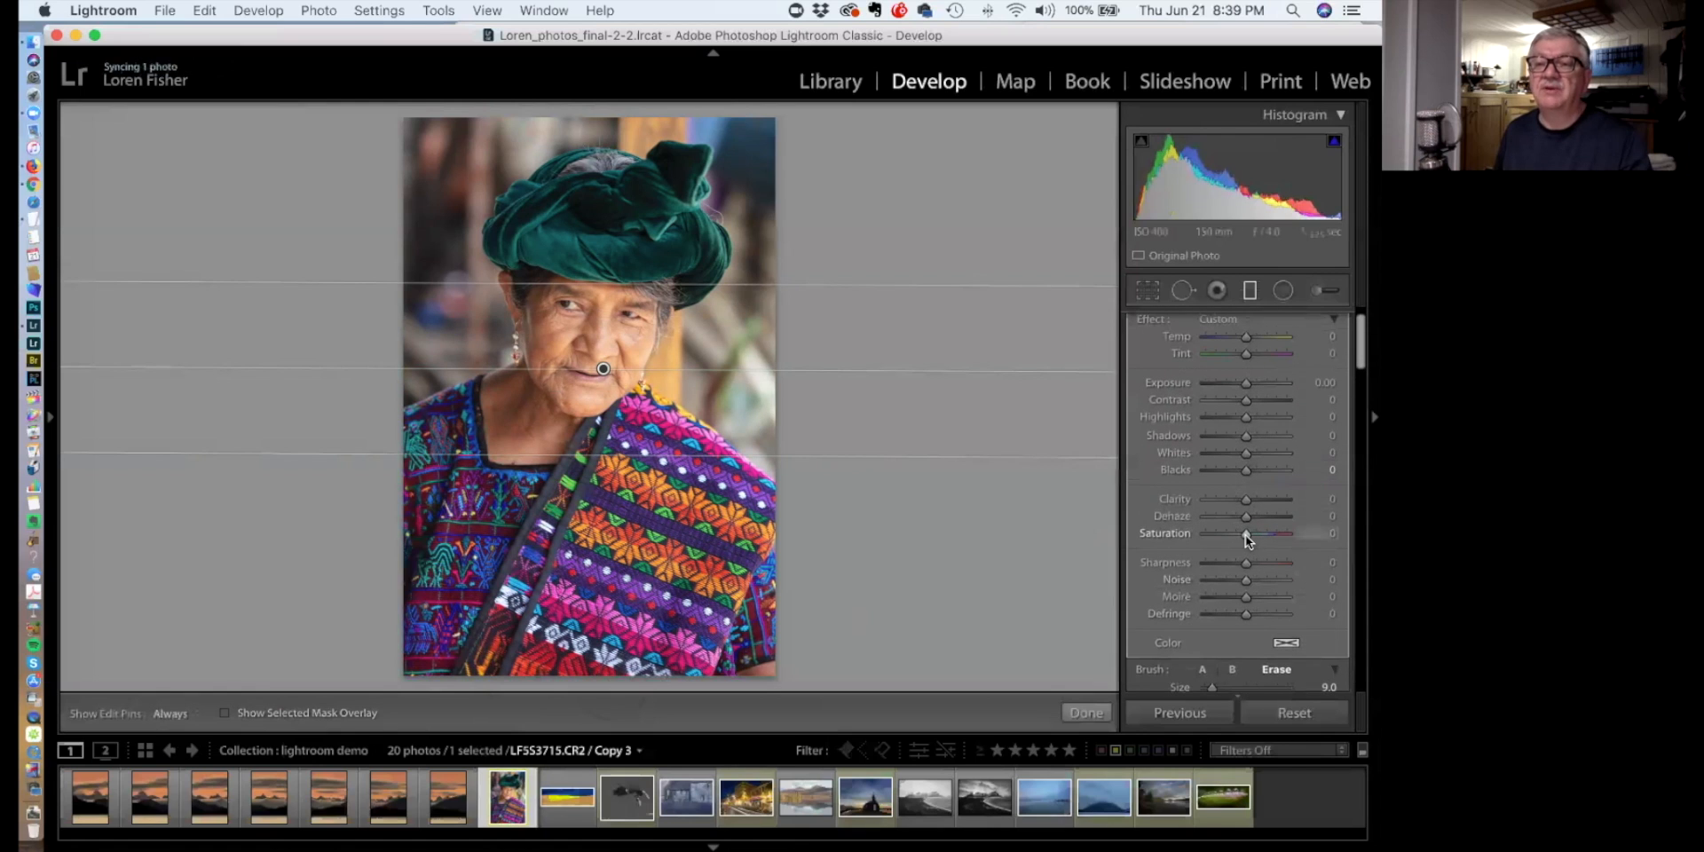
mouse_move(1245, 534)
mouse_down()
mouse_move(1292, 534)
mouse_move(1258, 533)
mouse_move(1273, 536)
mouse_up()
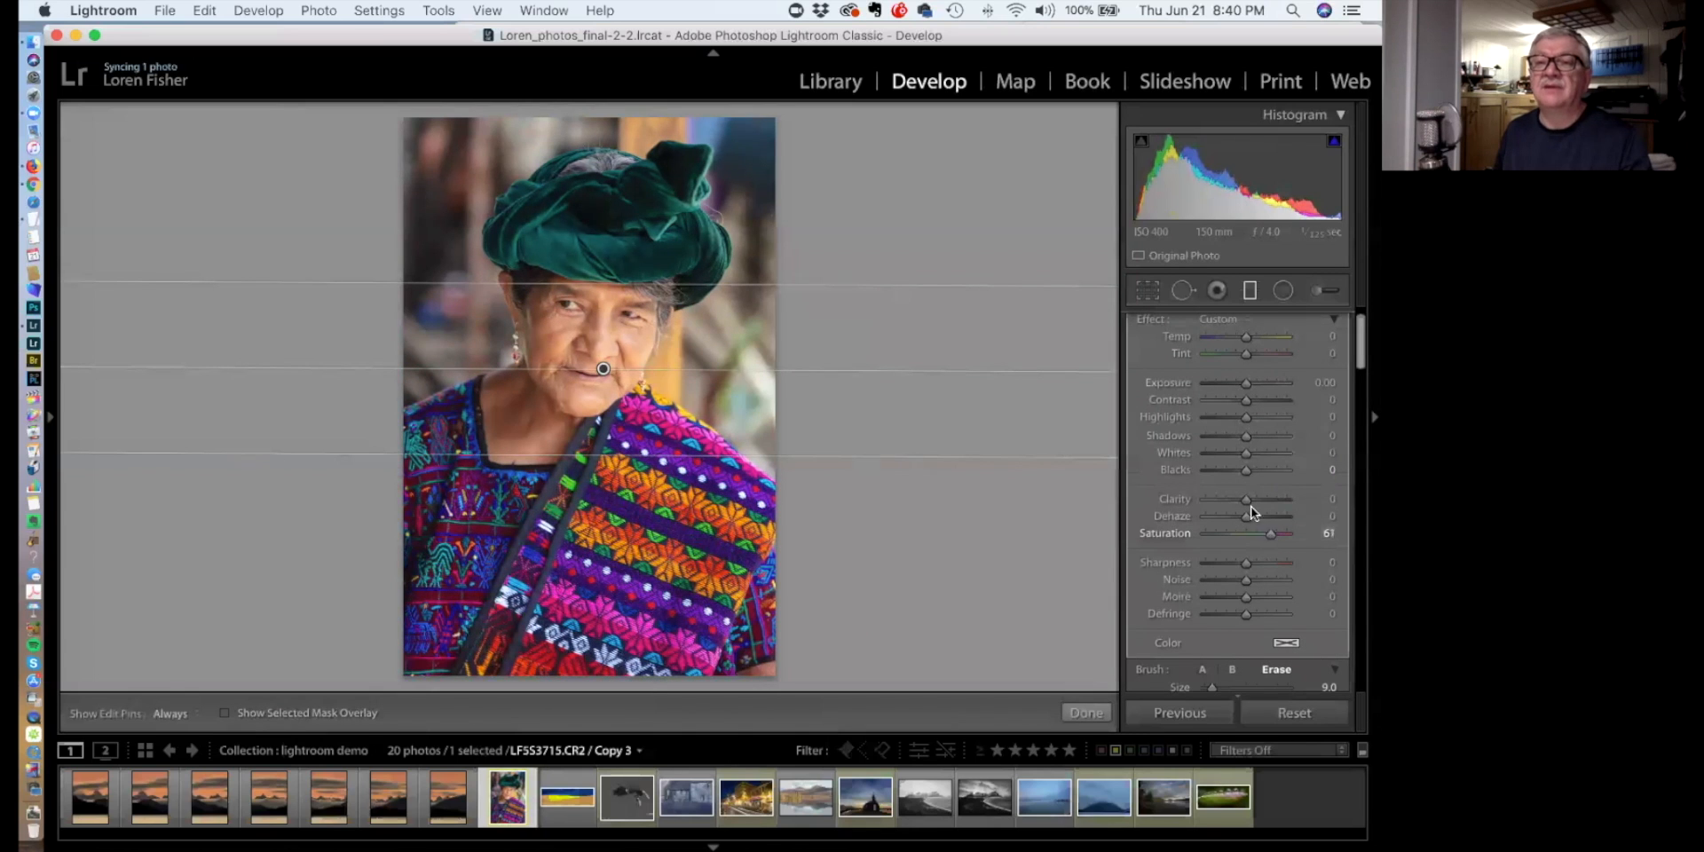
scroll(1250, 506, up, 1)
mouse_move(1248, 414)
mouse_down()
mouse_move(1266, 414)
mouse_move(1185, 413)
mouse_move(1242, 413)
mouse_up()
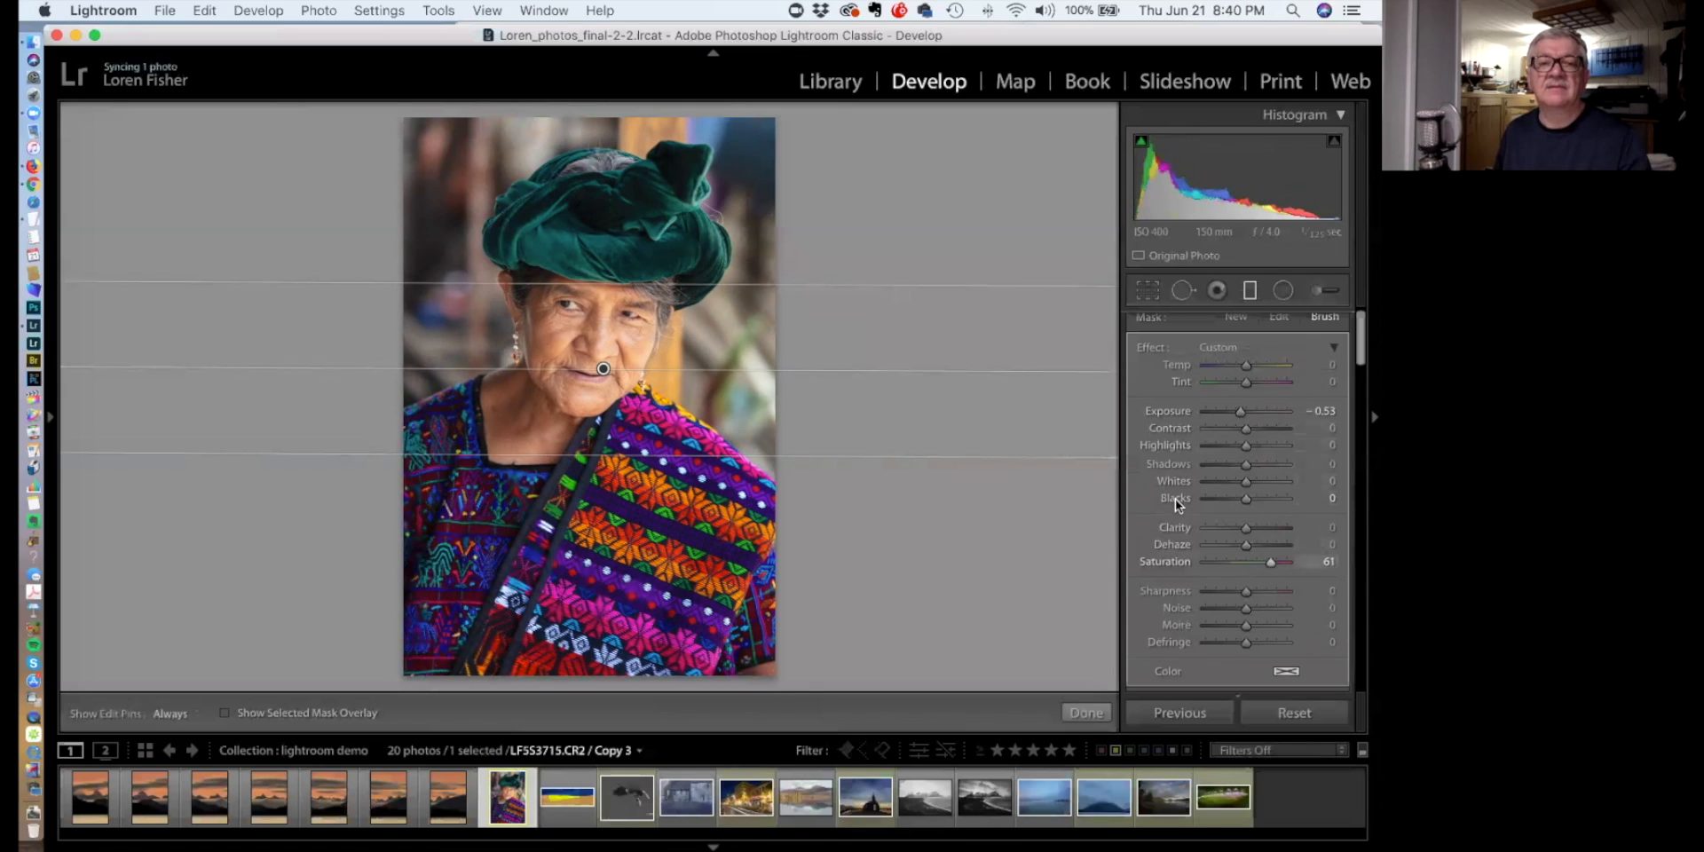
Leave the graduated filter and lower the portrait's overall Highlights to −58
key(m)
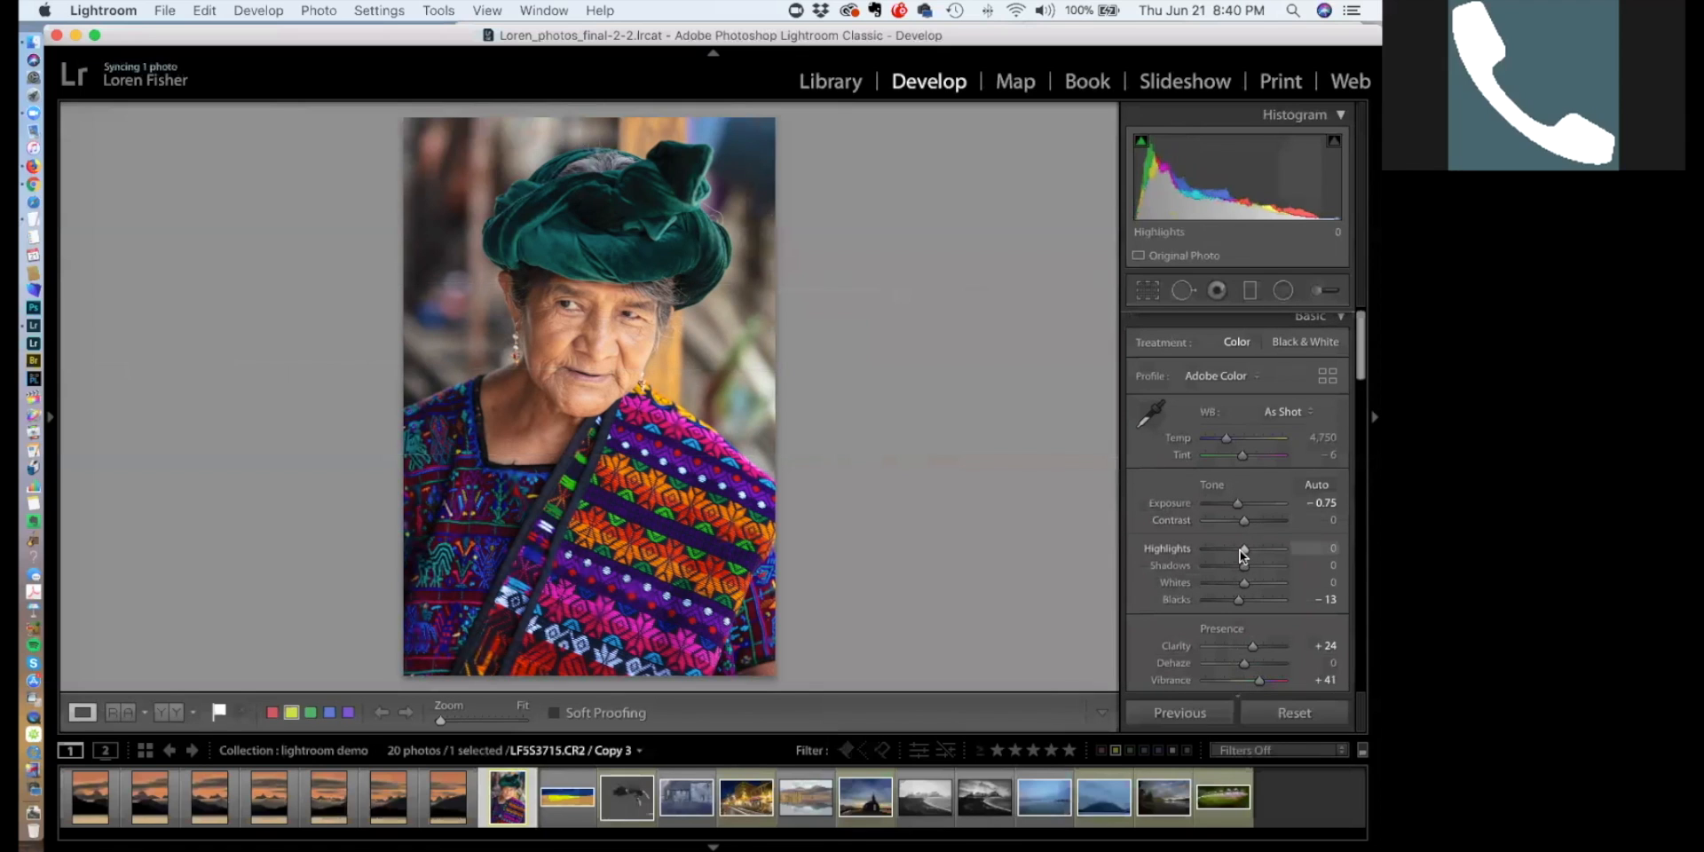
drag(1236, 548, 1228, 550)
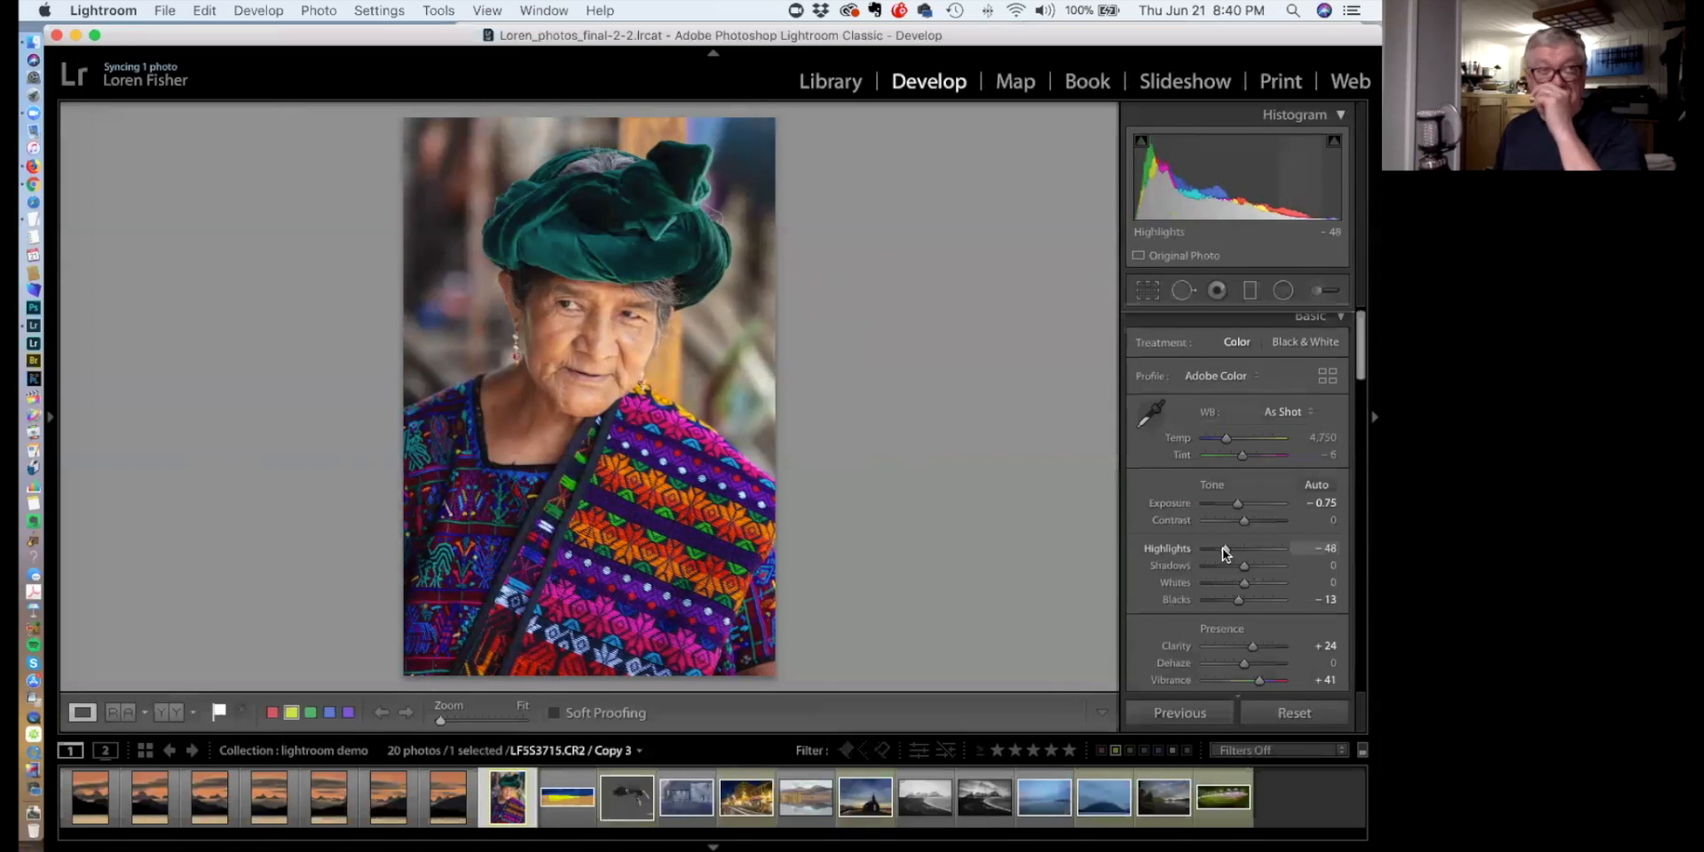
drag(1223, 548, 1220, 546)
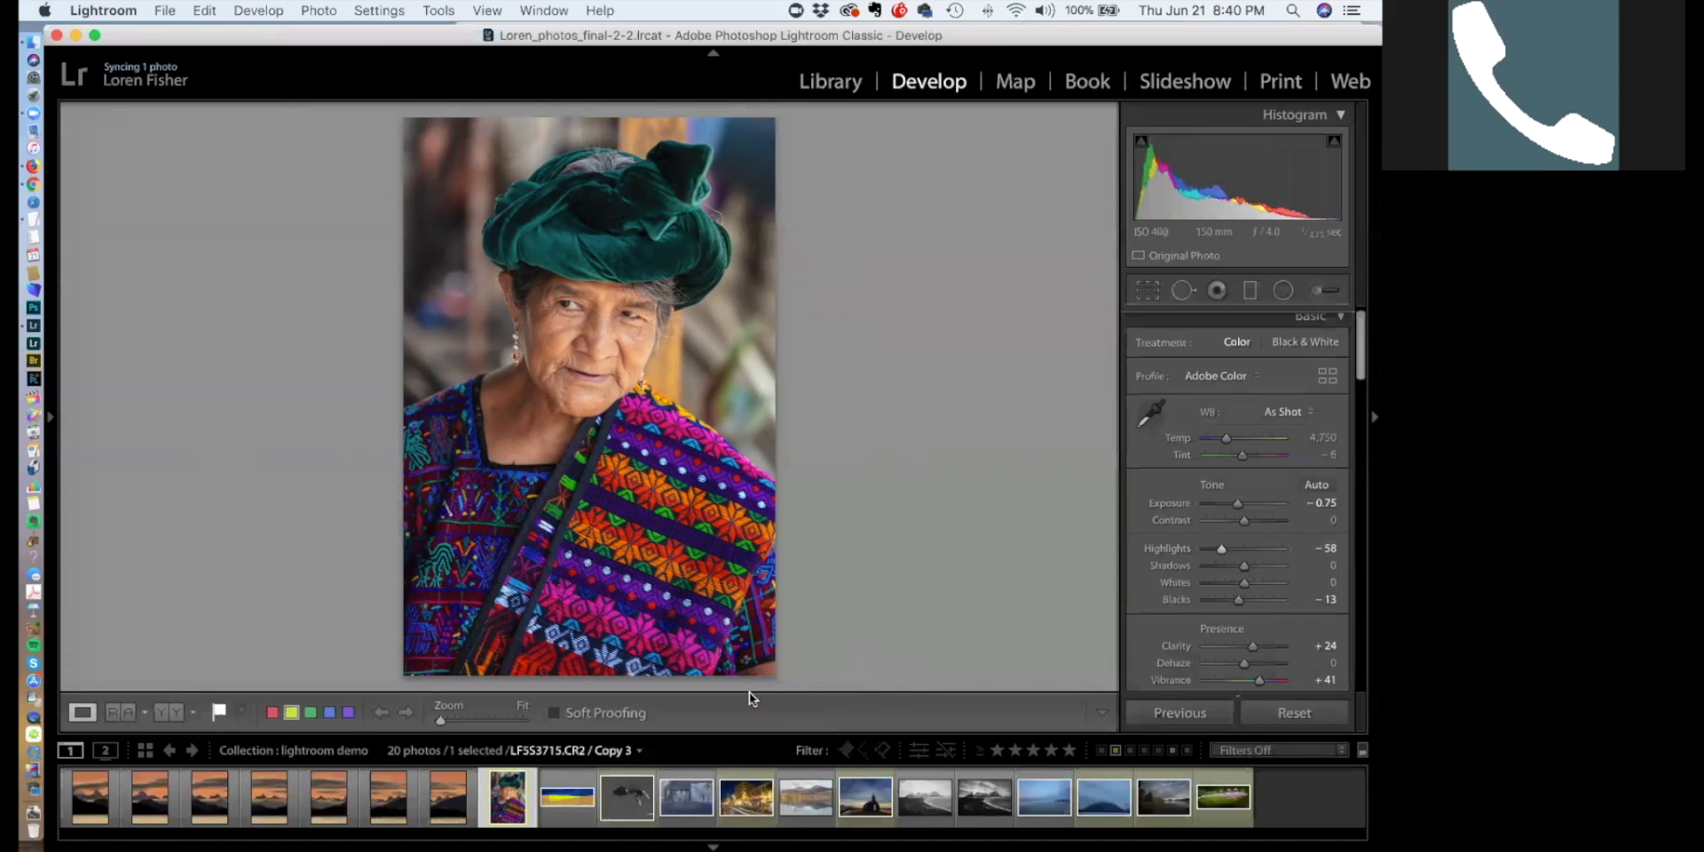
Open the blue twilight beach photo and set Clarity to +15, Dehaze to +41, Vibrance to +41 and Saturation to +12
click(806, 799)
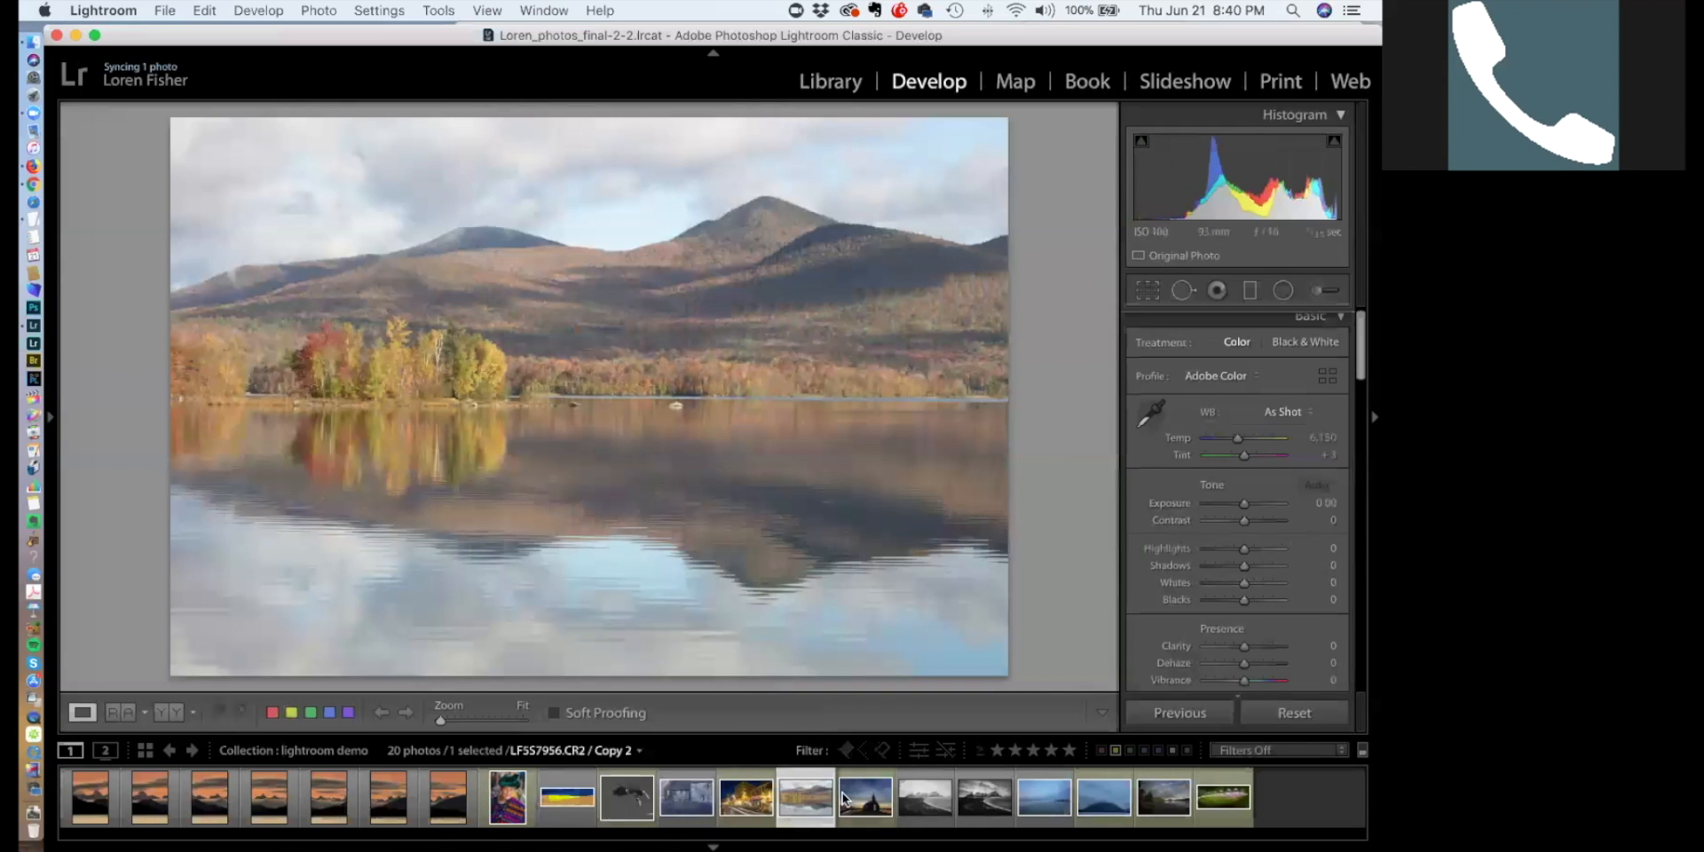
click(1030, 790)
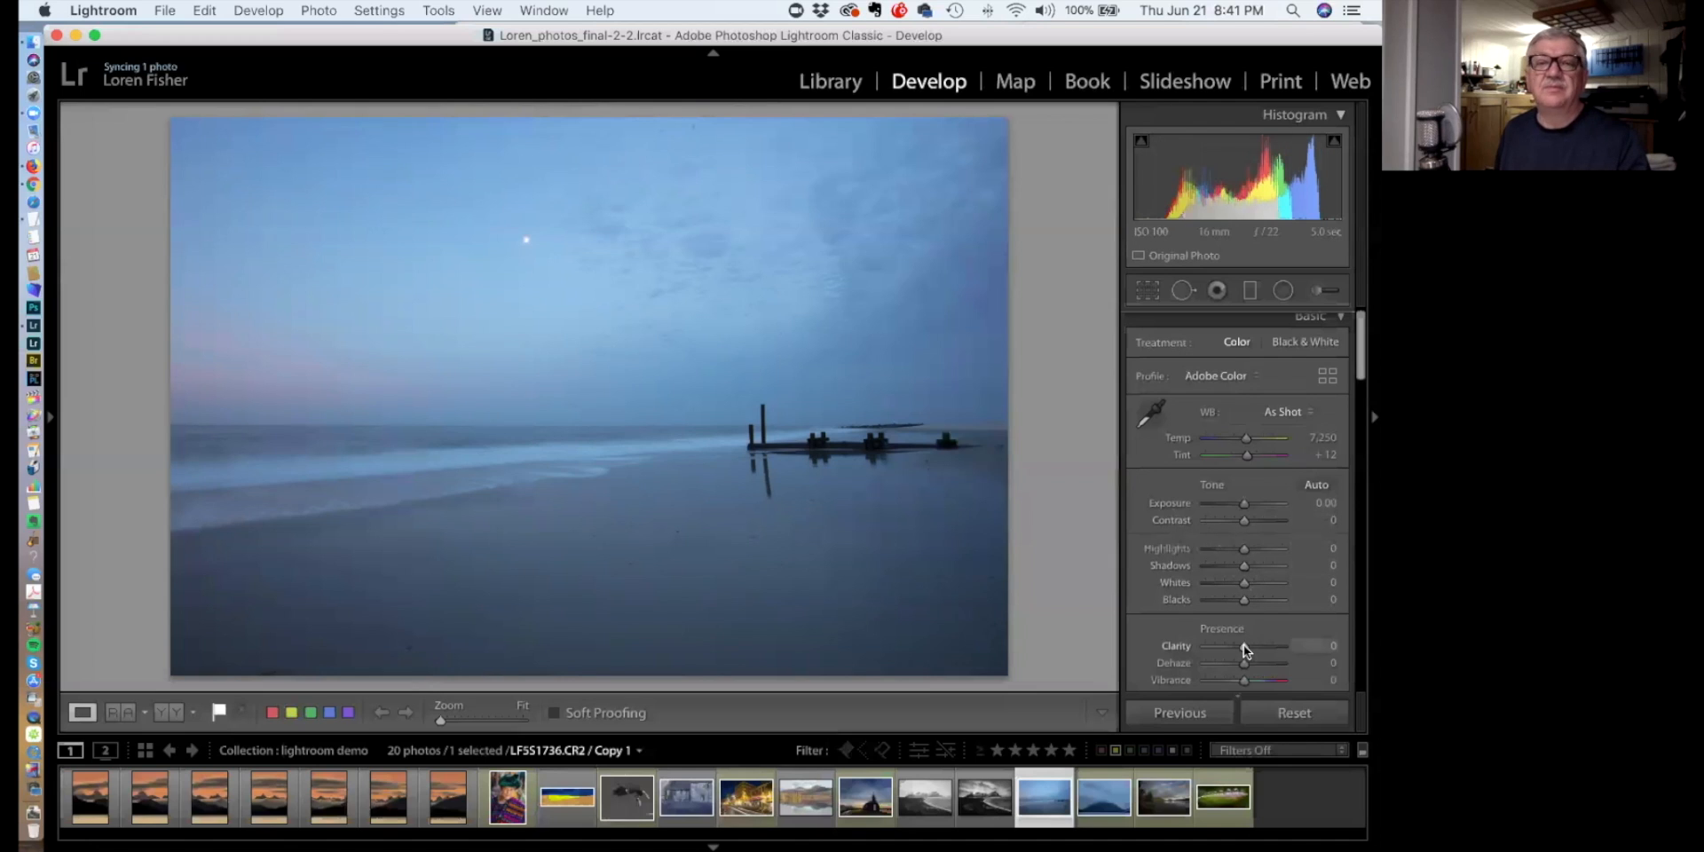
mouse_move(1243, 644)
mouse_down()
mouse_move(1261, 662)
mouse_move(1251, 648)
mouse_up()
scroll(1236, 639, down, 3)
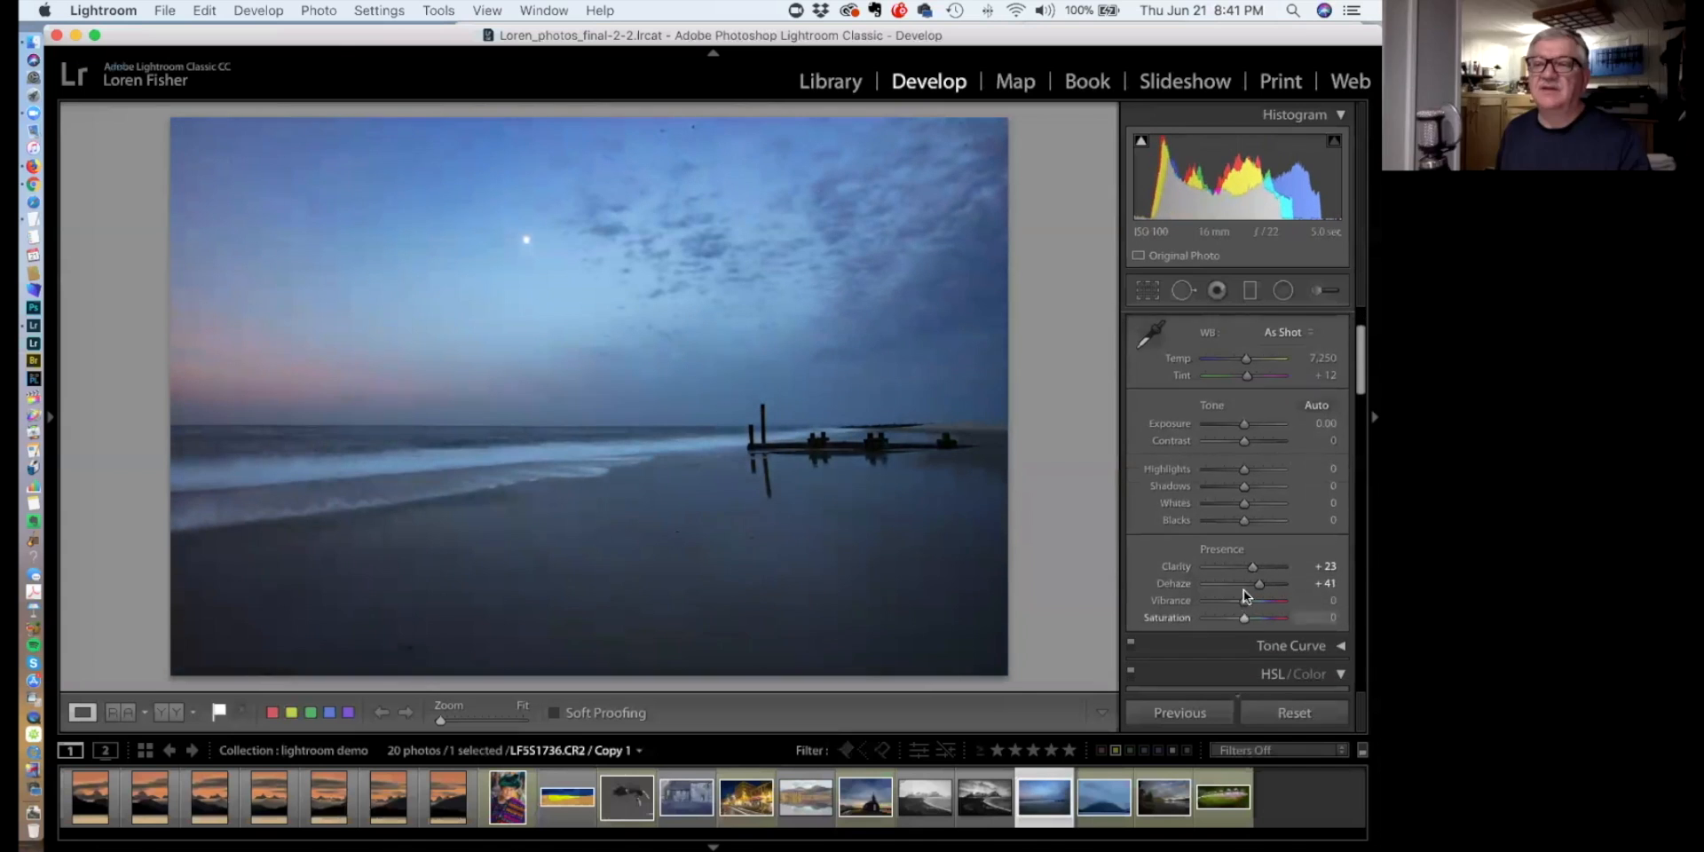
drag(1248, 566, 1244, 613)
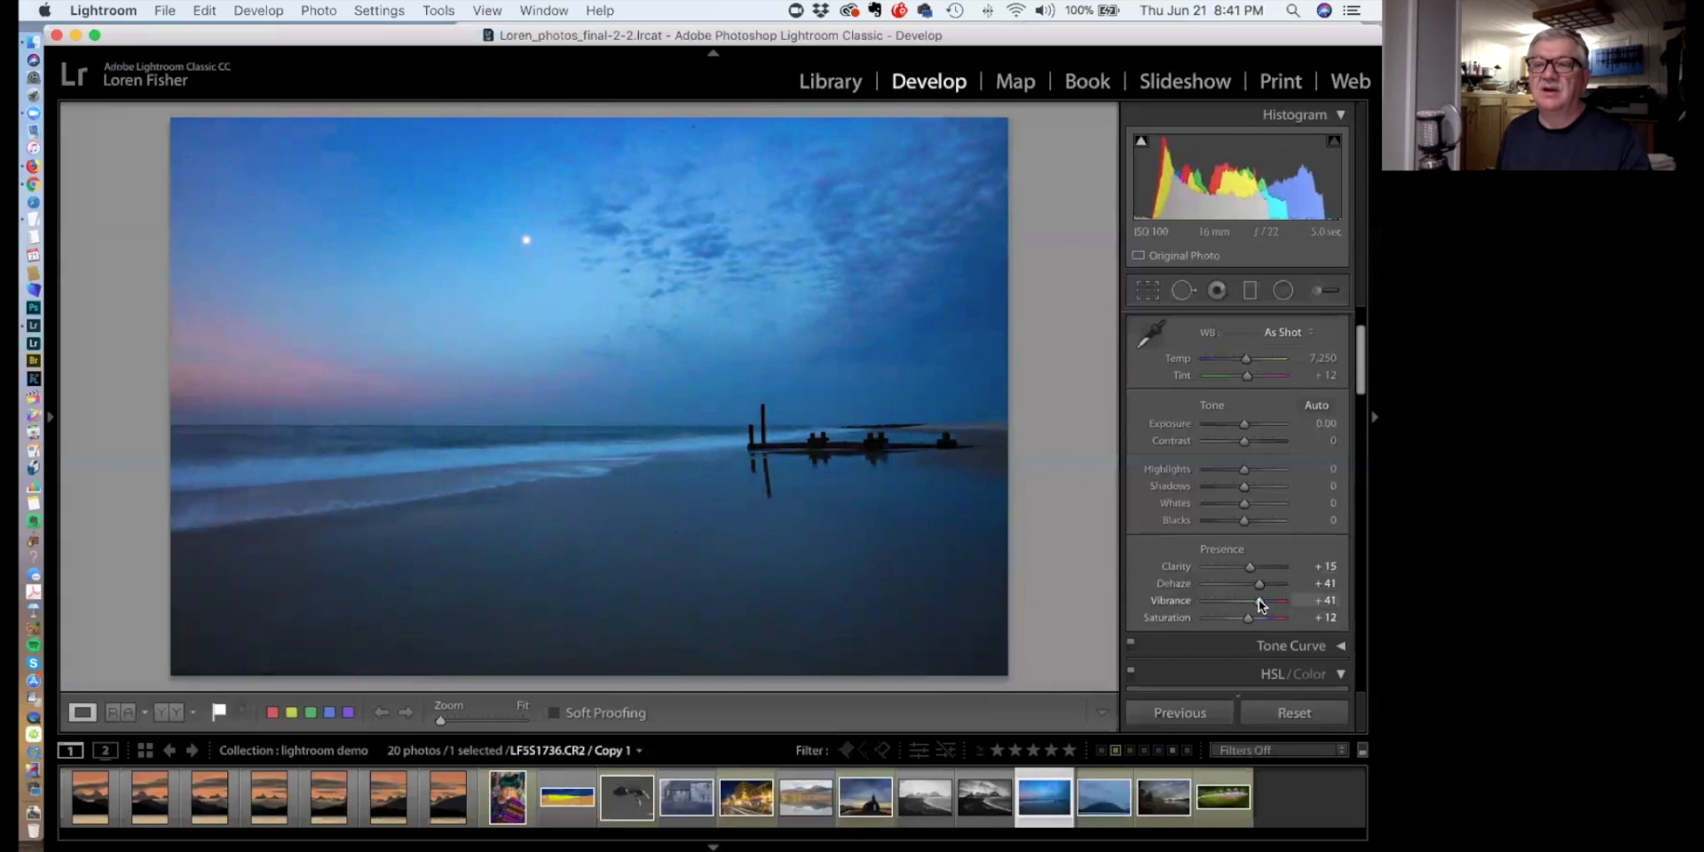
Reduce the beach photo's Dehaze to +26 and set Blacks to −13 and Highlights to −50
drag(1254, 580, 1238, 589)
scroll(1249, 579, up, 2)
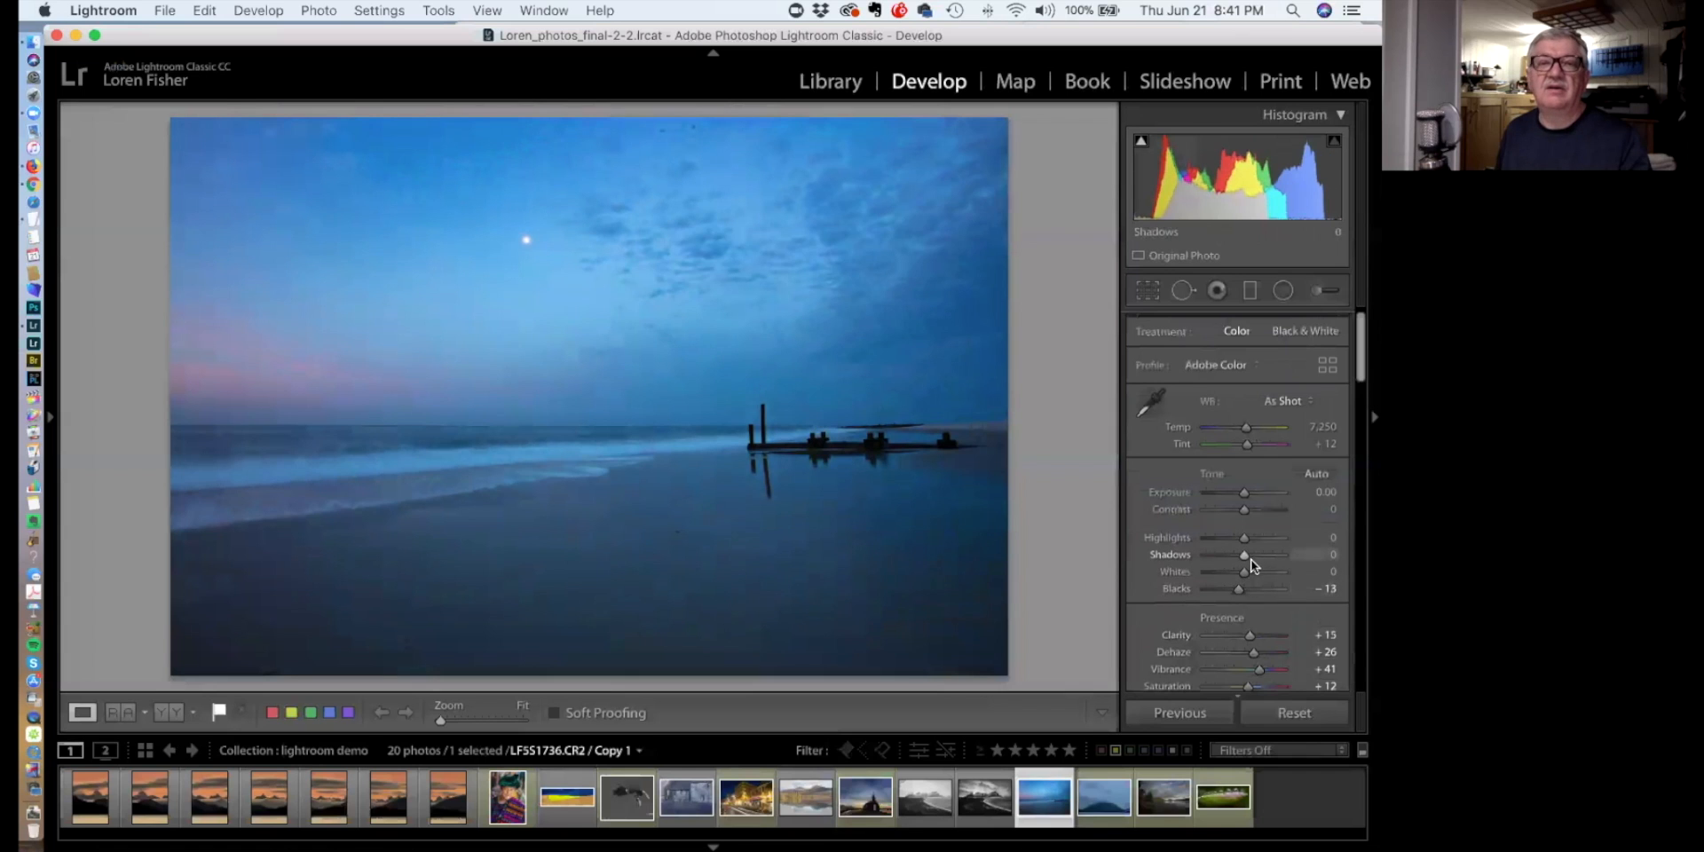
drag(1233, 536, 1213, 538)
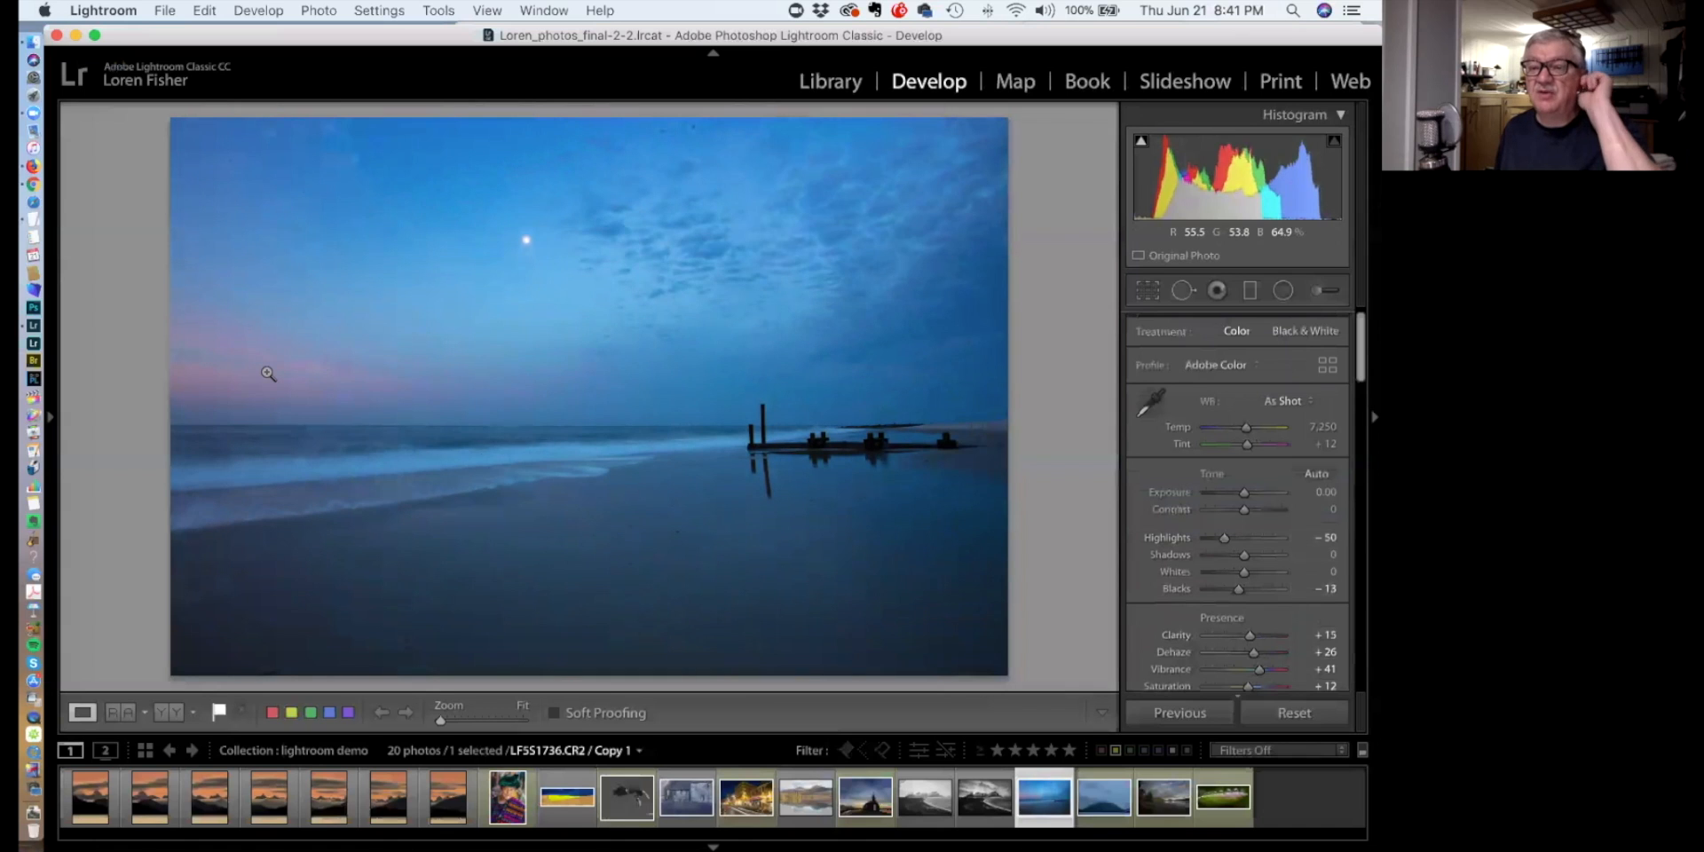
Boost the beach photo's warm colours with HSL saturation values of Red +80, Orange +100 and Yellow +45
scroll(1230, 479, down, 1)
scroll(1230, 479, down, 5)
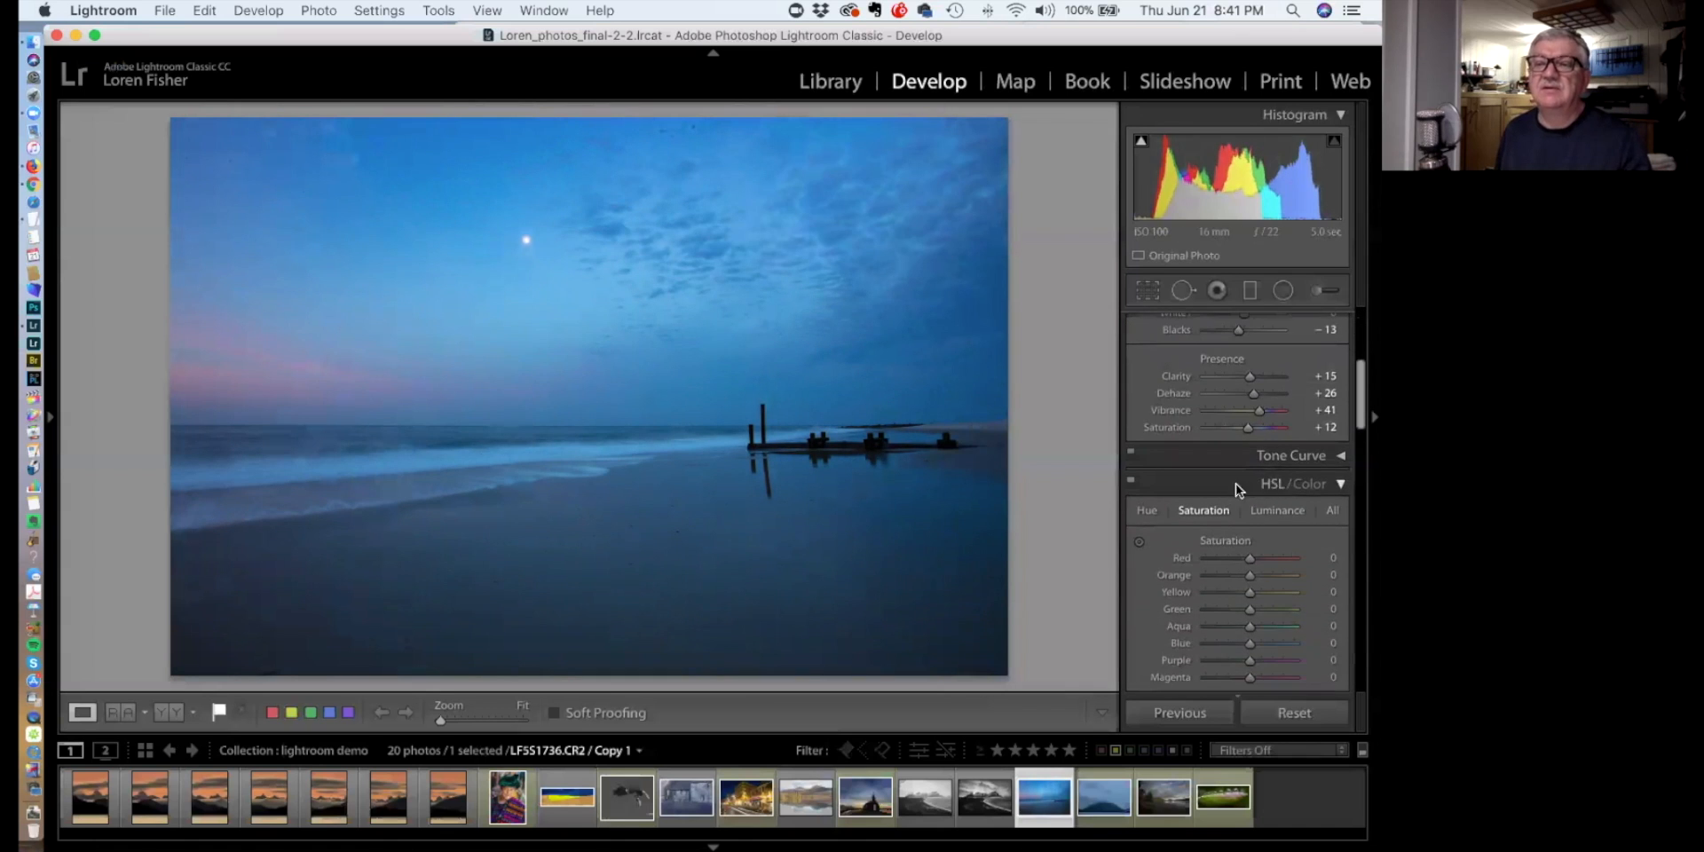
click(1235, 483)
scroll(1233, 479, down, 1)
click(1231, 470)
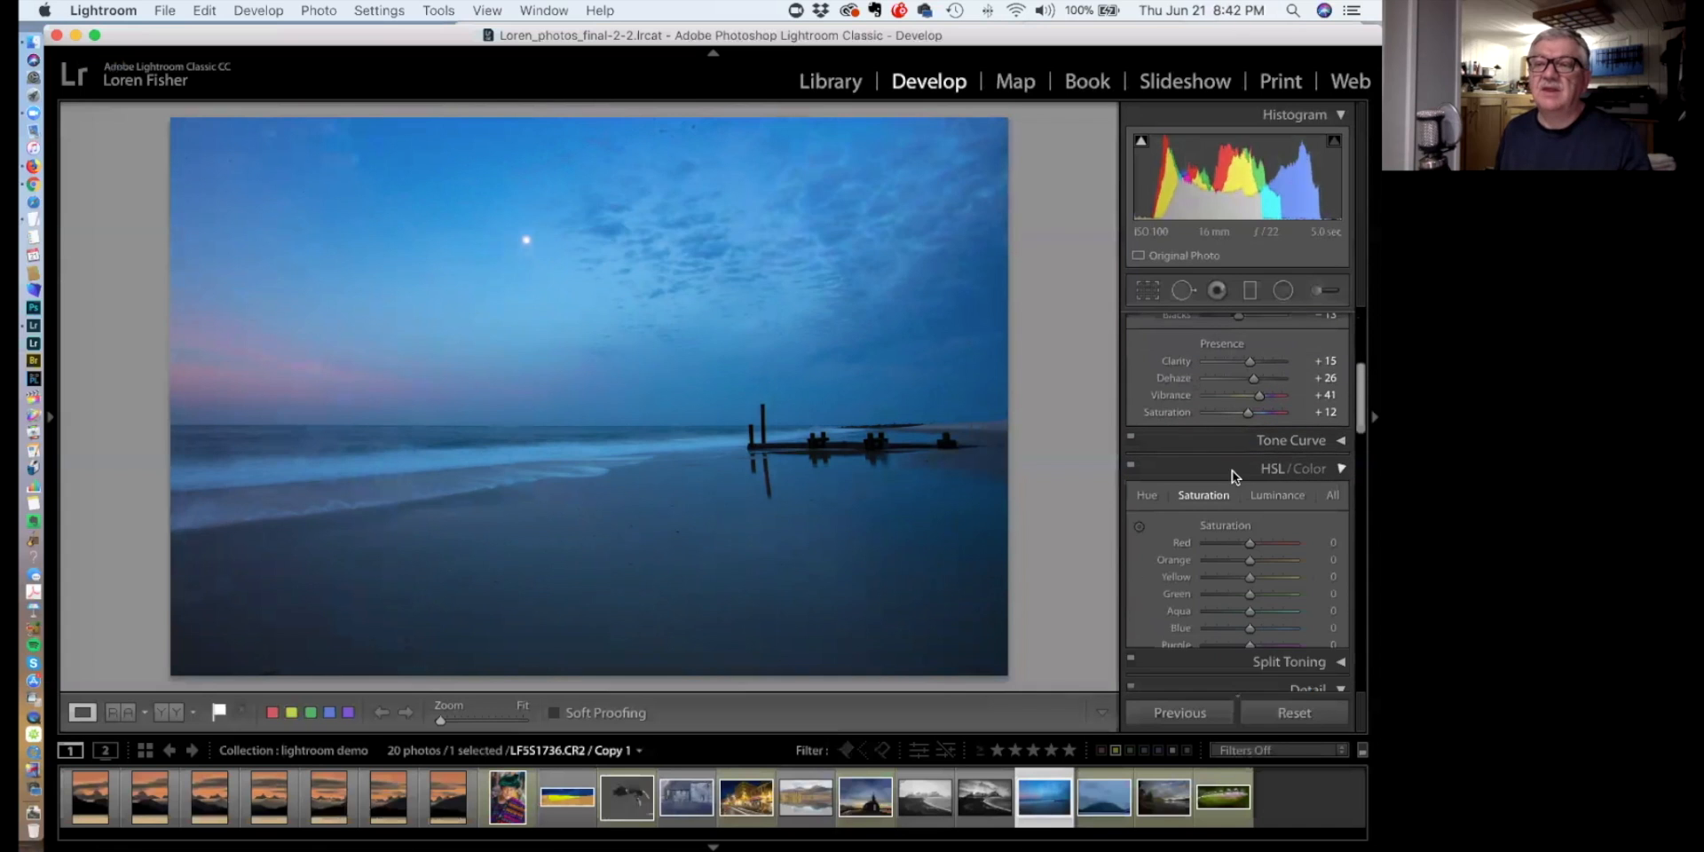
scroll(1256, 524, down, 2)
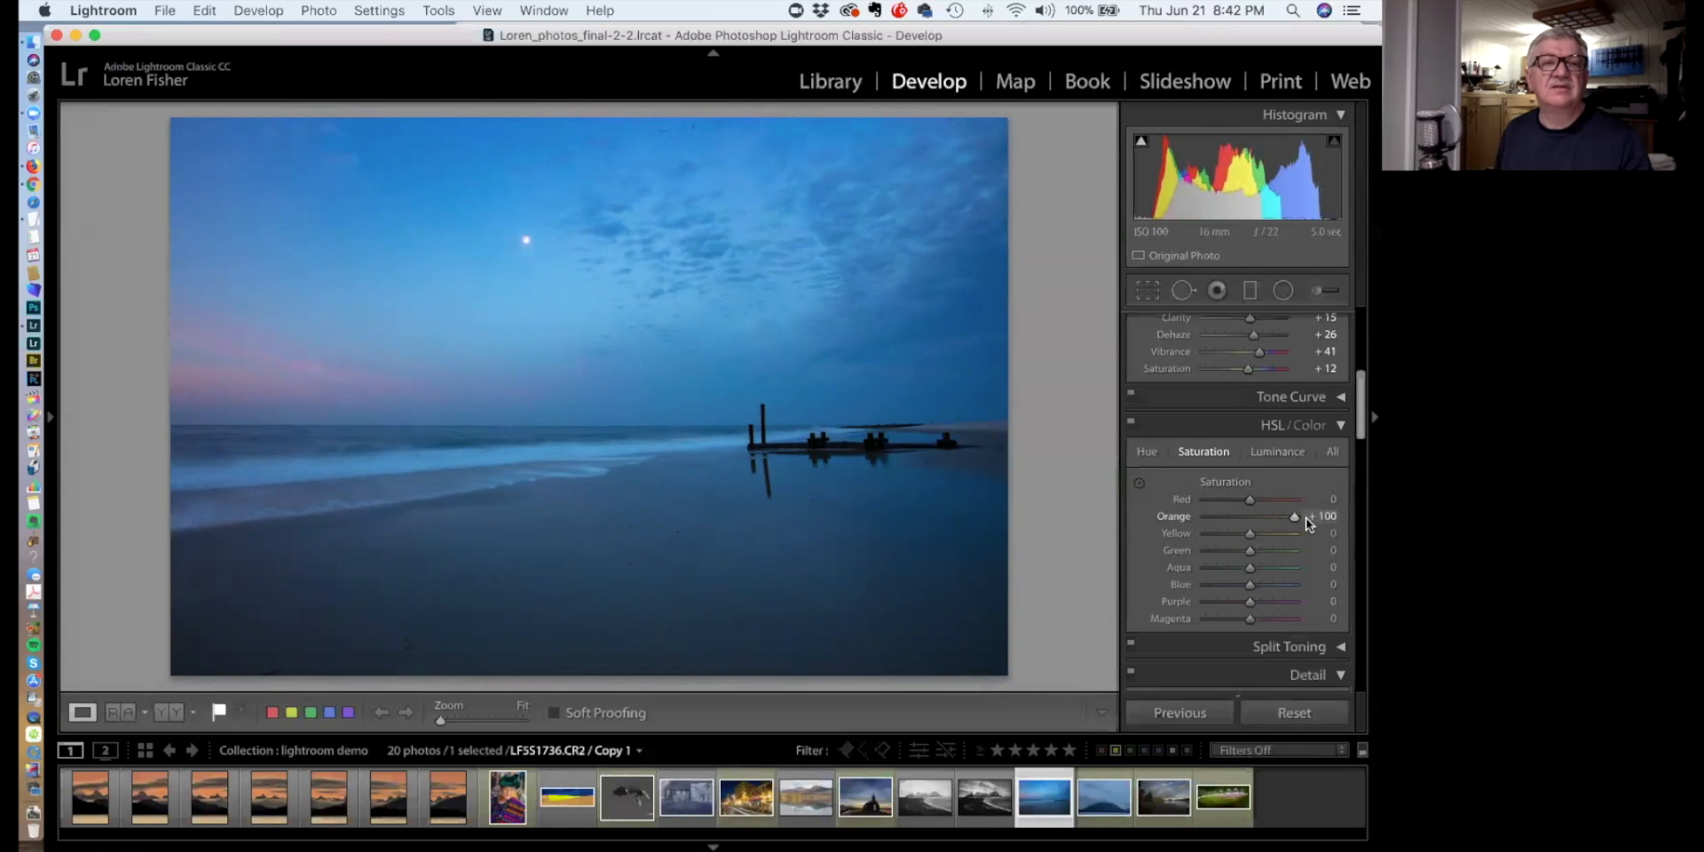
click(1276, 451)
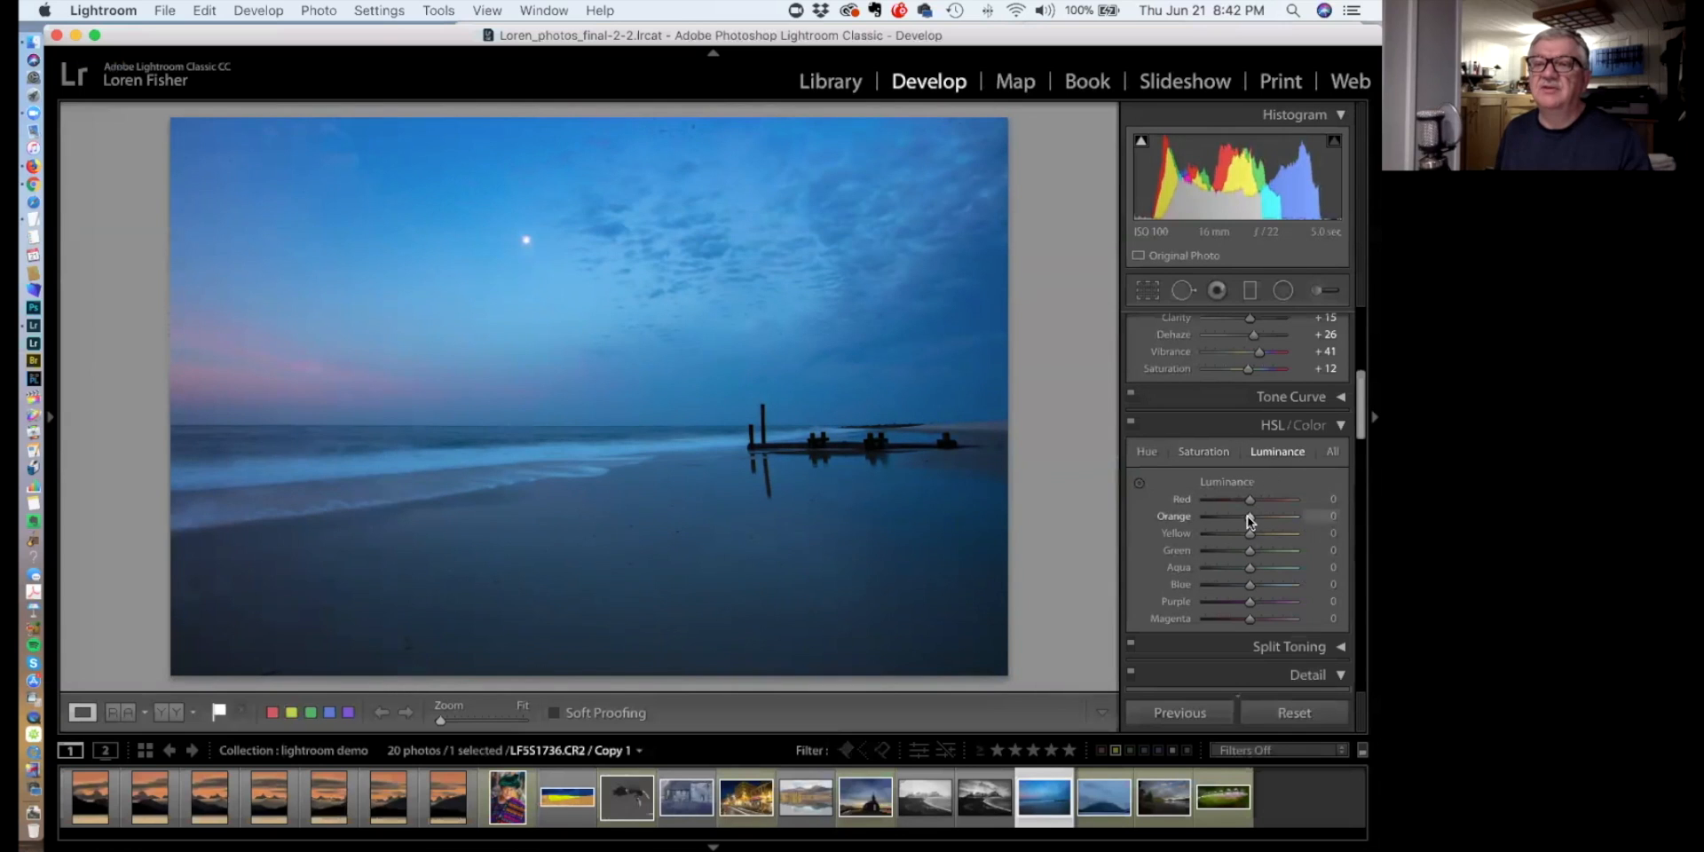
drag(1247, 515, 1284, 503)
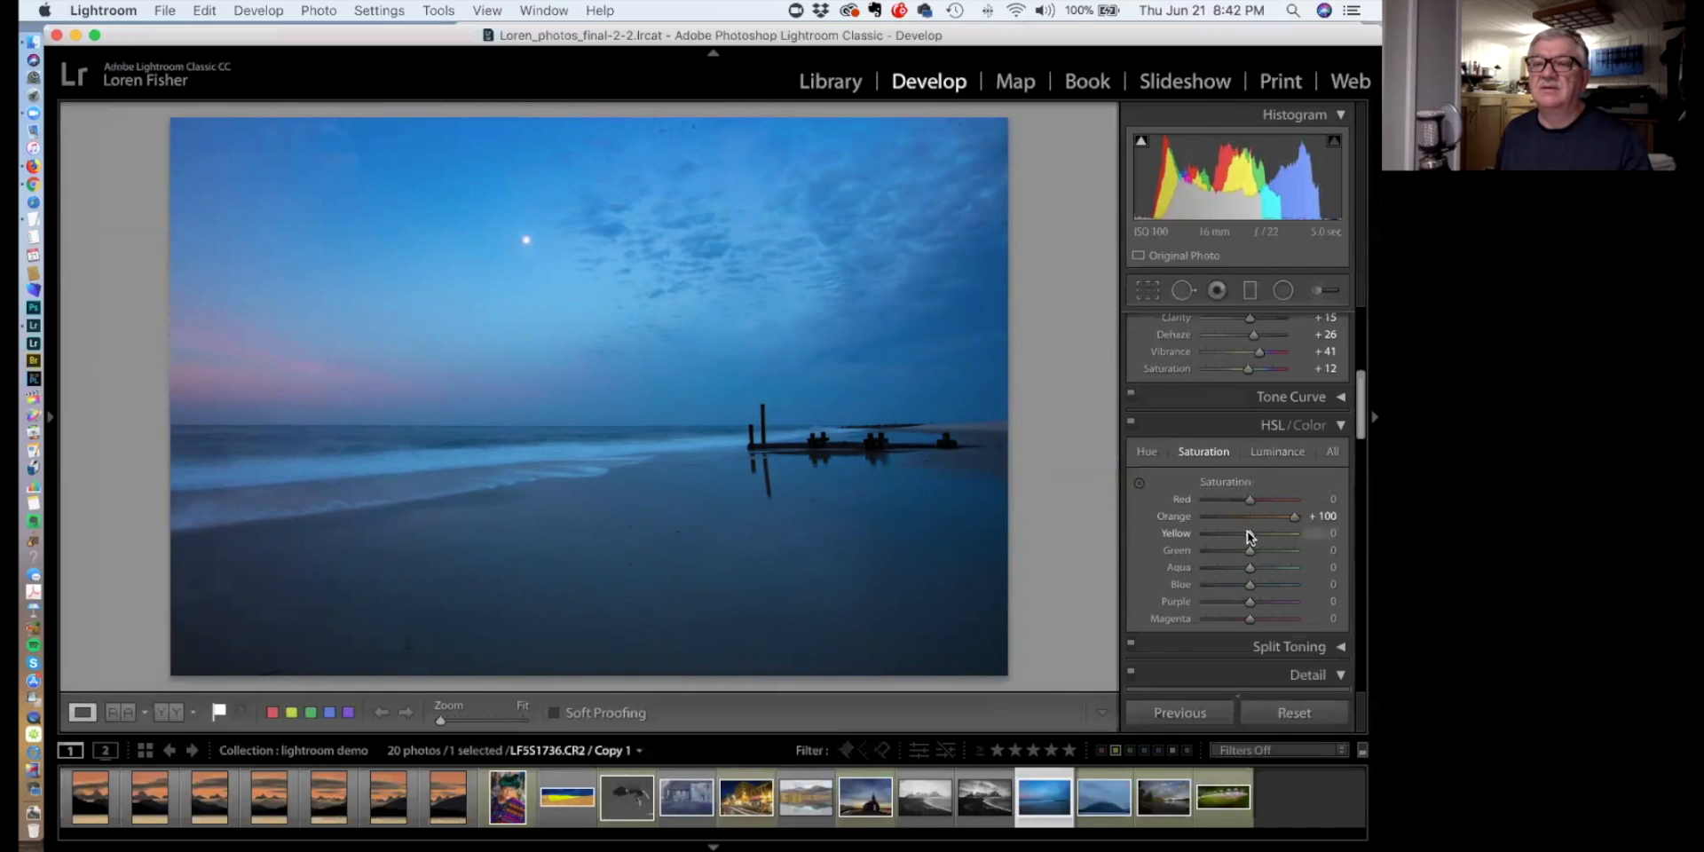
drag(1259, 532, 1287, 499)
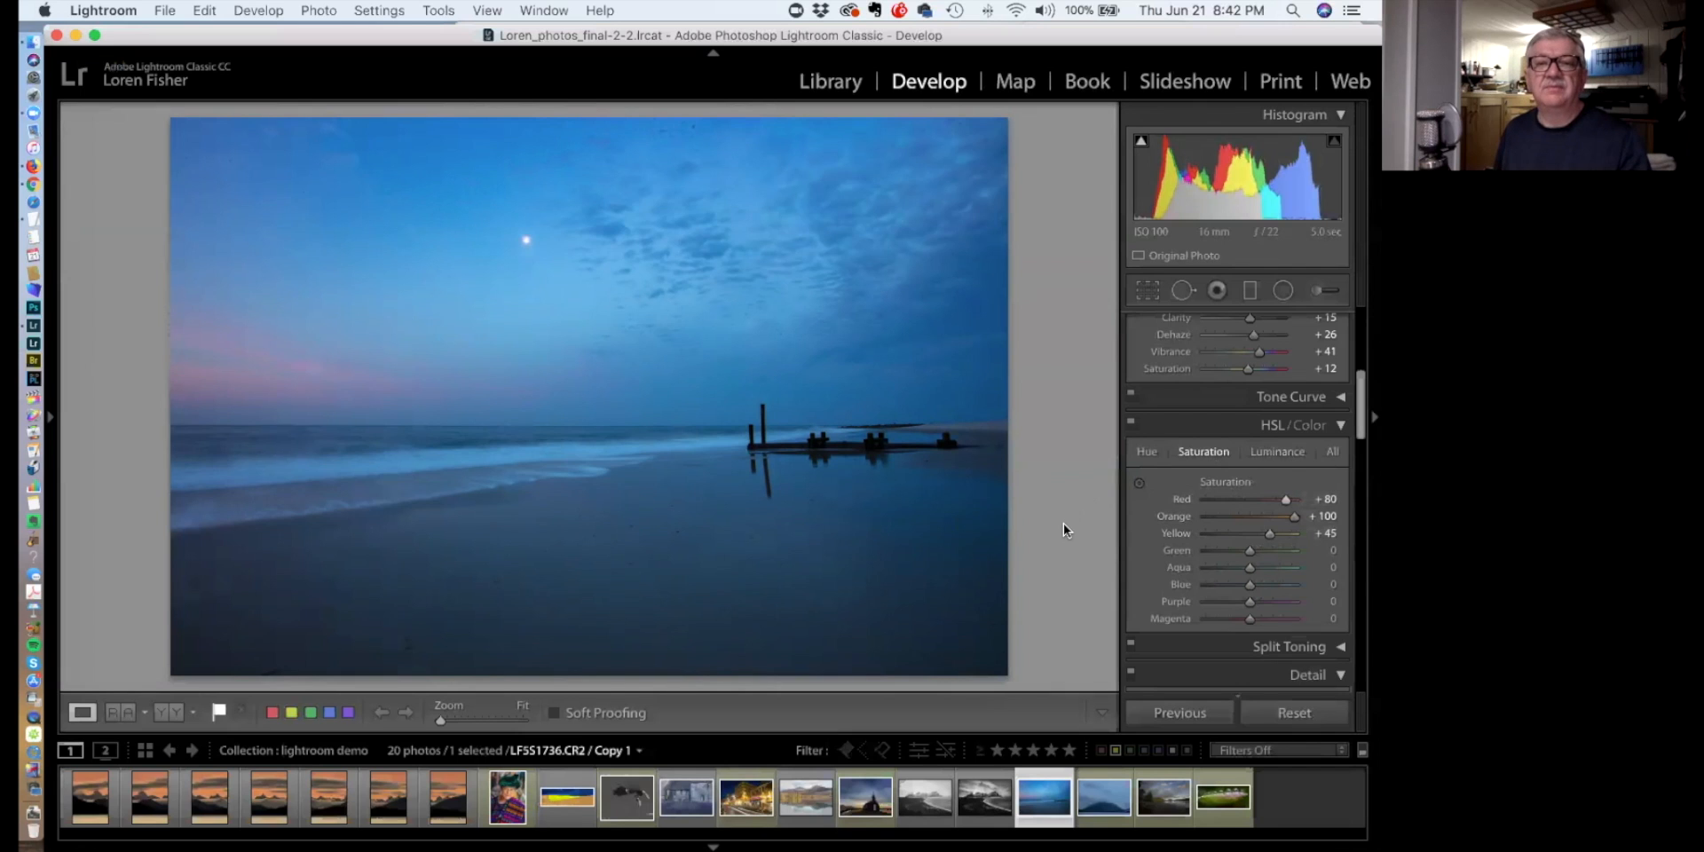
Compare the edited beach photo with its Before view and review its HSL and Basic adjustments
key(backslash)
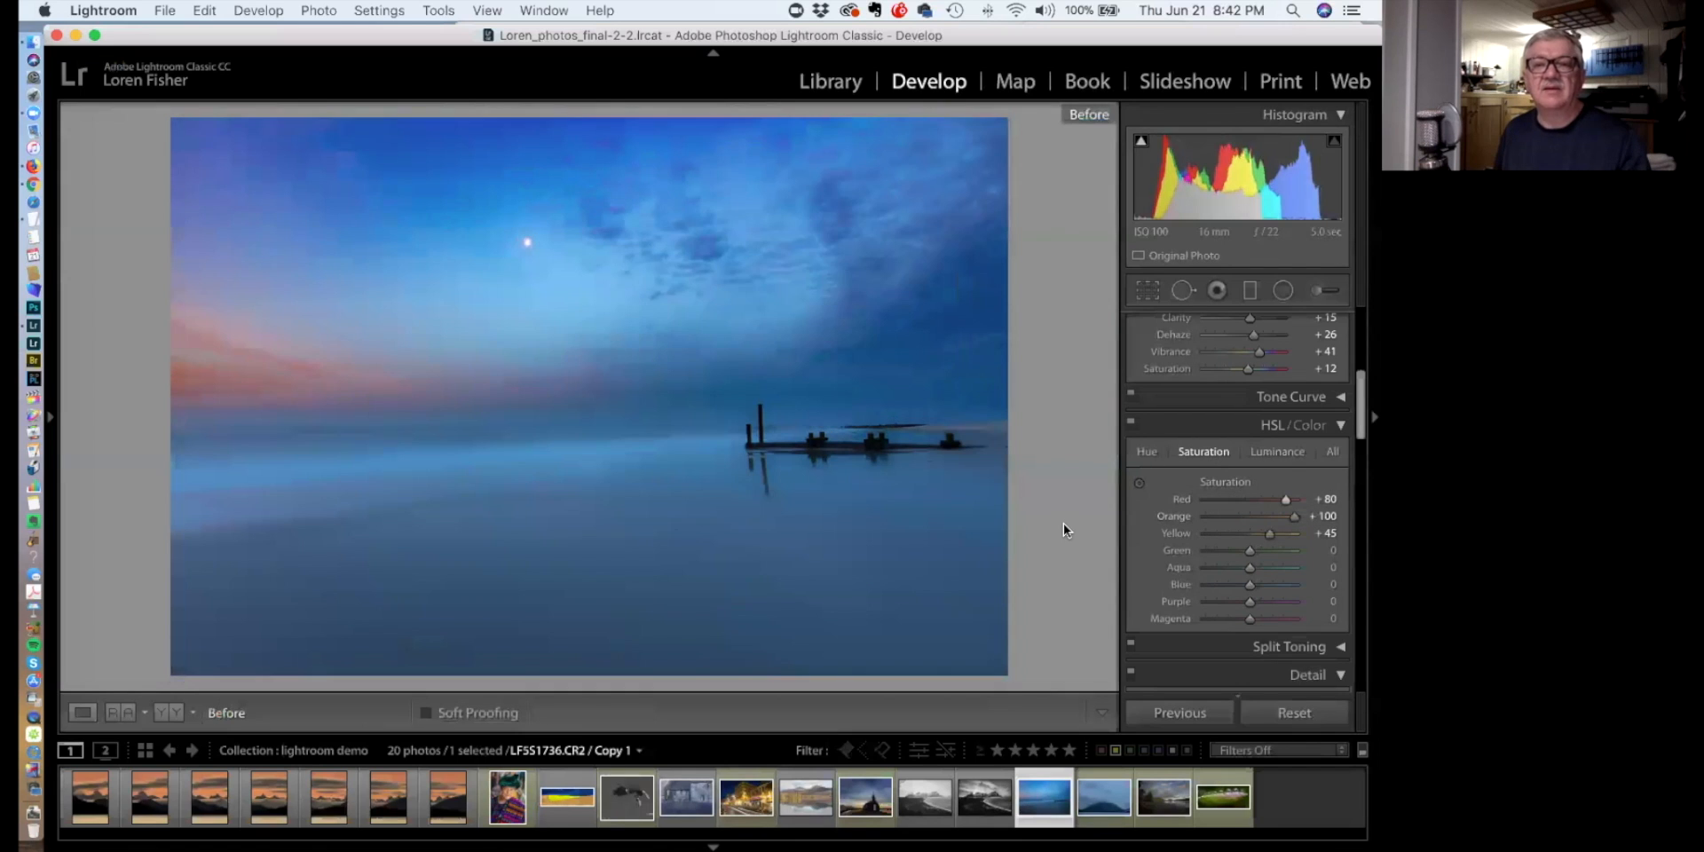
key(backslash)
scroll(1228, 546, down, 1)
scroll(1228, 551, down, 1)
scroll(1228, 551, up, 3)
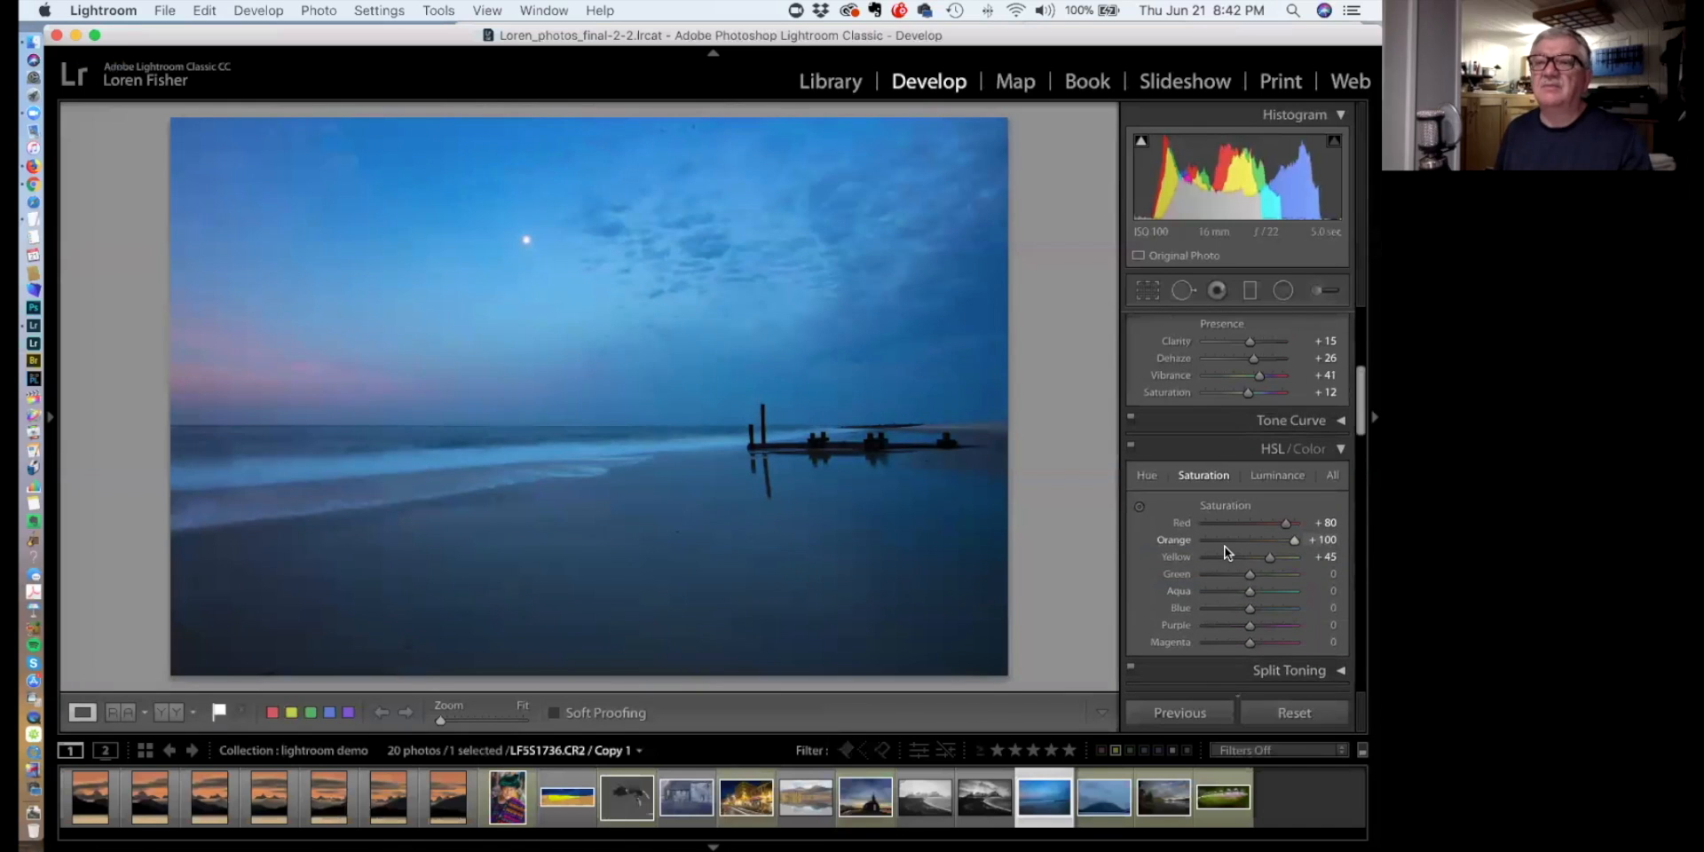
scroll(1232, 550, up, 4)
scroll(1231, 551, up, 3)
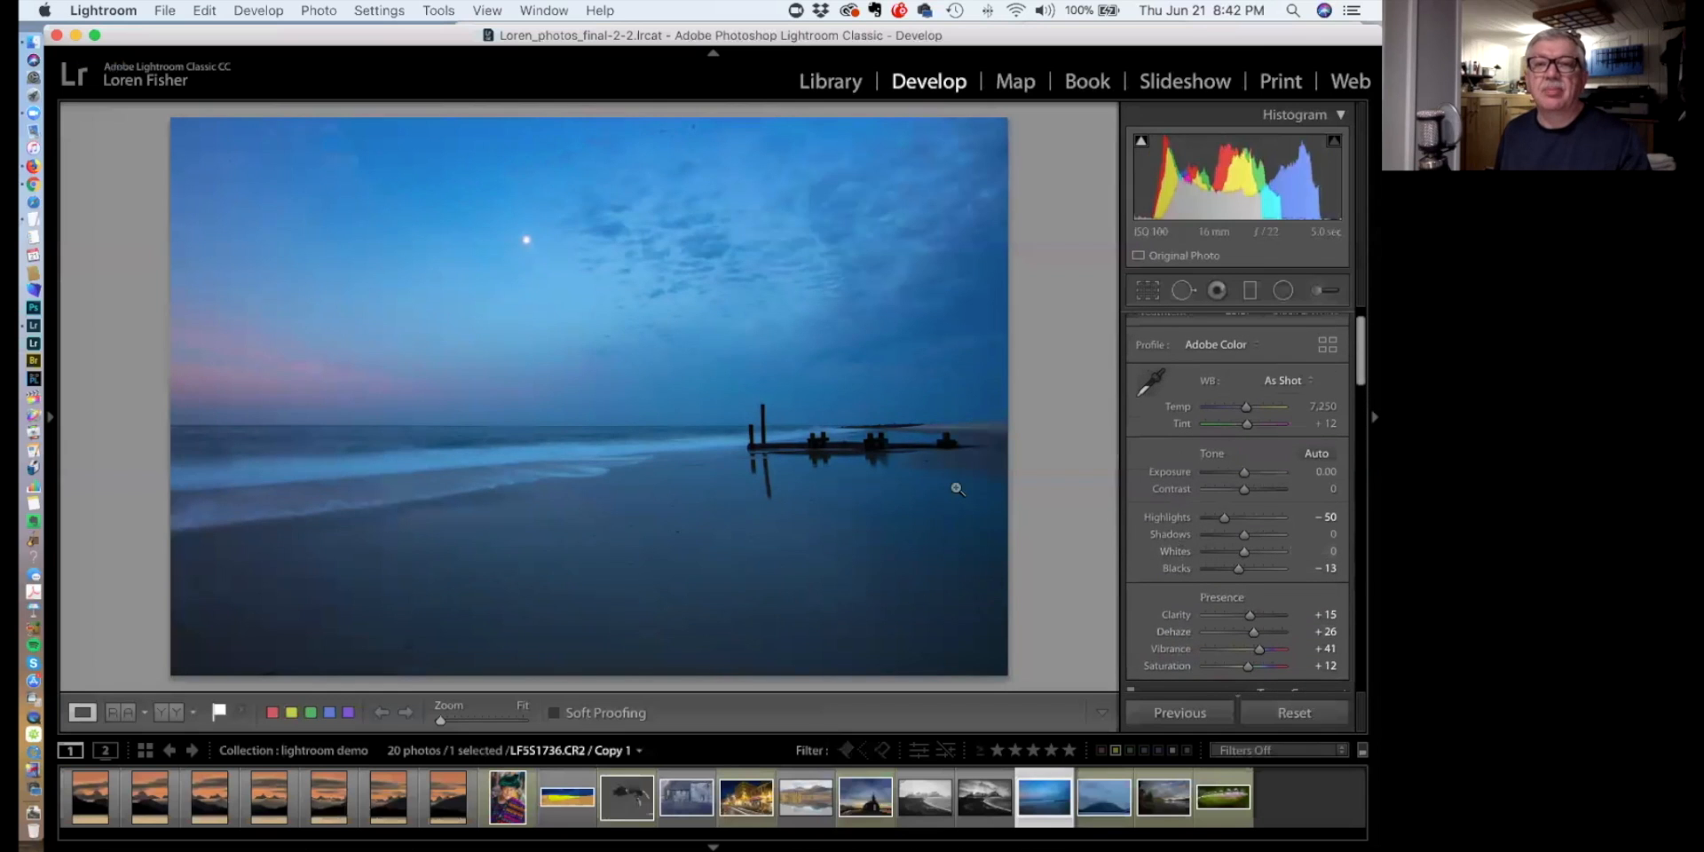
Soften the beach photo's foreground with a graduated filter at Clarity −69 and Dehaze −31, extending its transition upward above the horizon
click(1249, 290)
drag(677, 505, 679, 384)
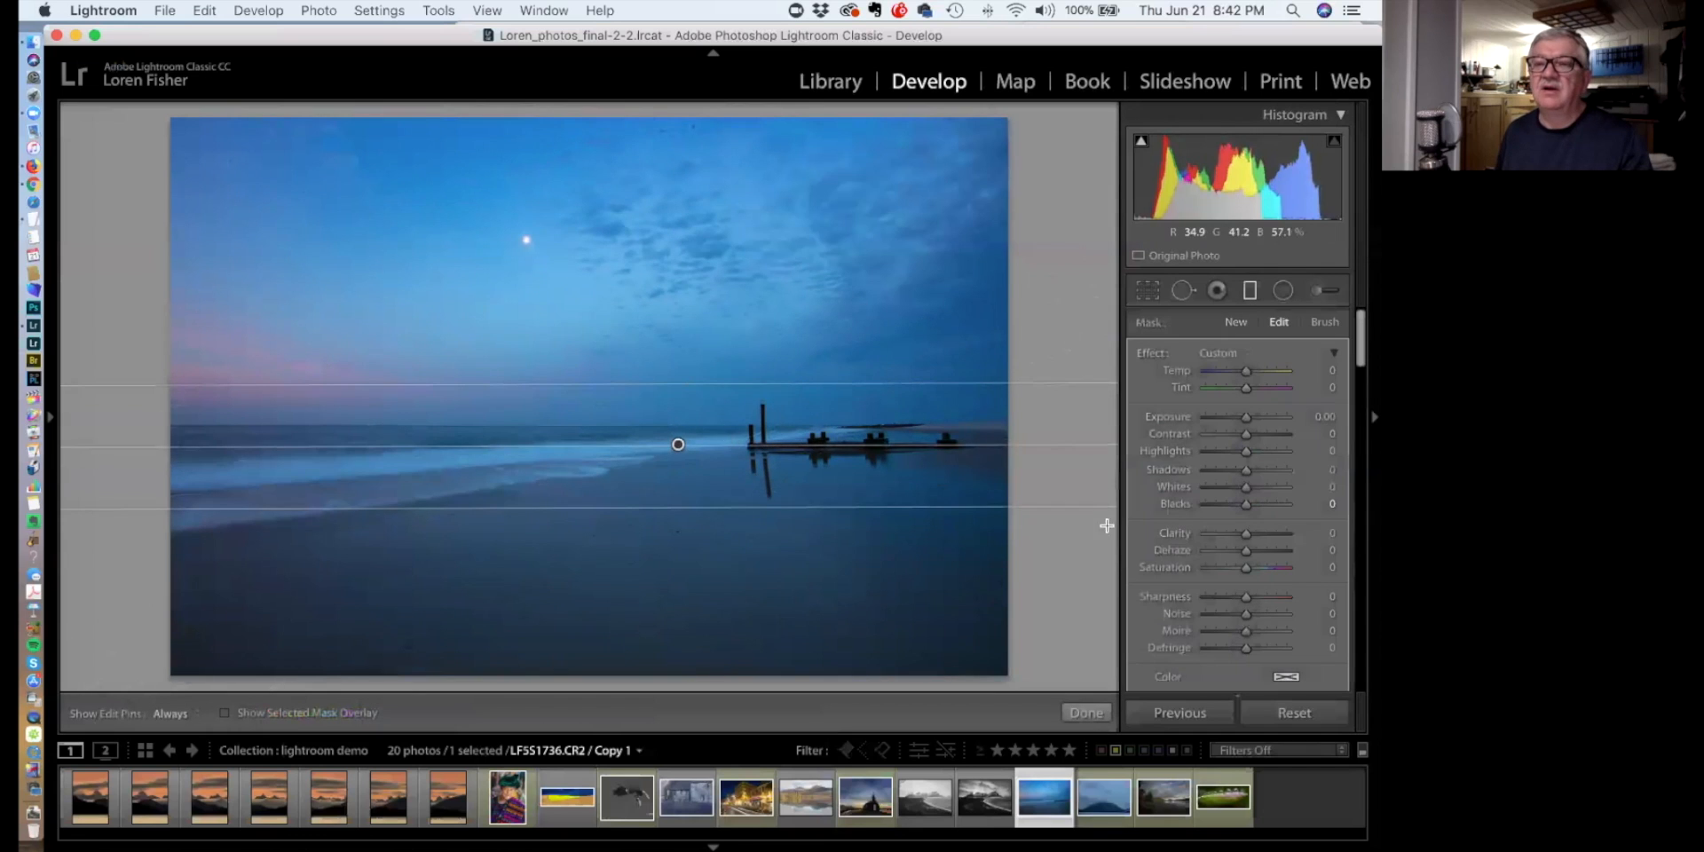
scroll(1238, 534, up, 4)
mouse_move(1239, 534)
mouse_down()
mouse_move(1214, 536)
mouse_move(1233, 557)
mouse_up()
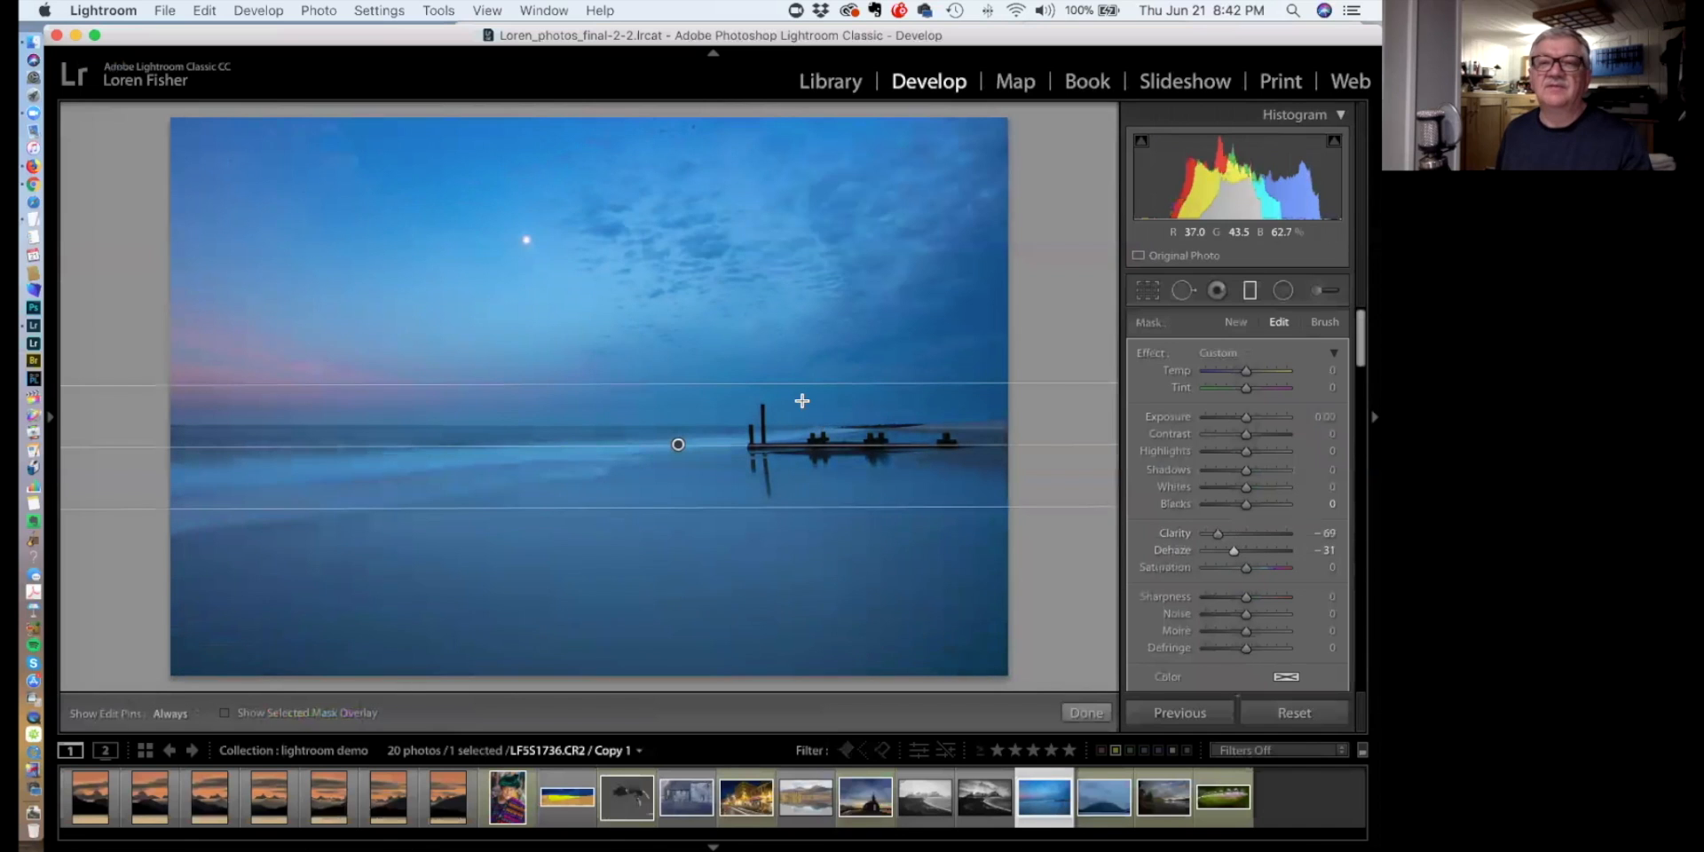
drag(803, 385, 801, 329)
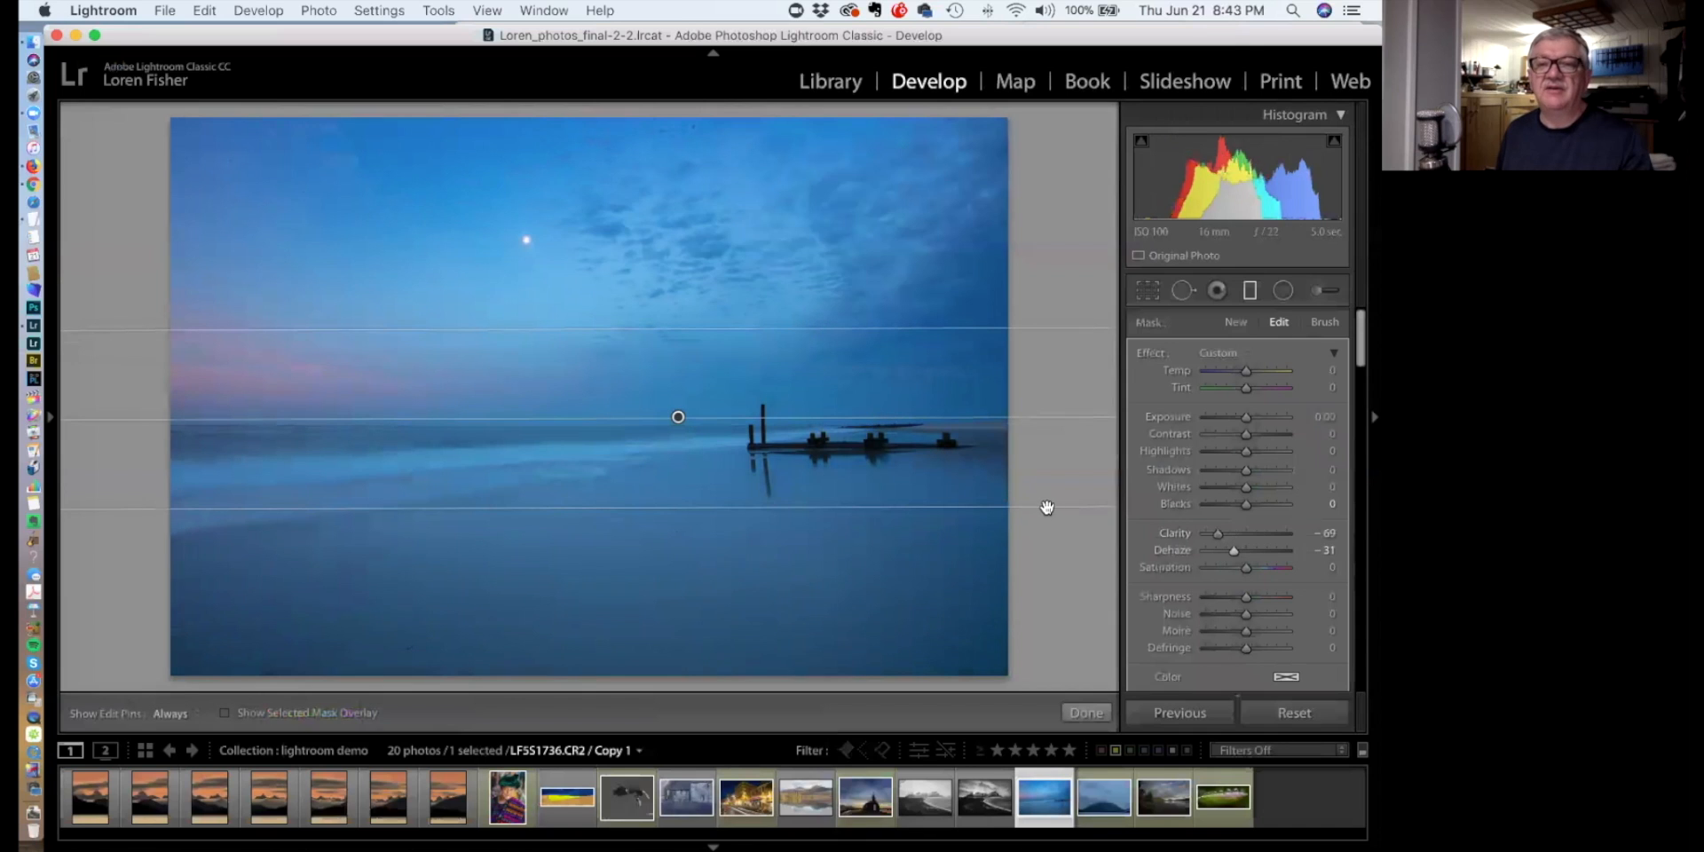
click(944, 412)
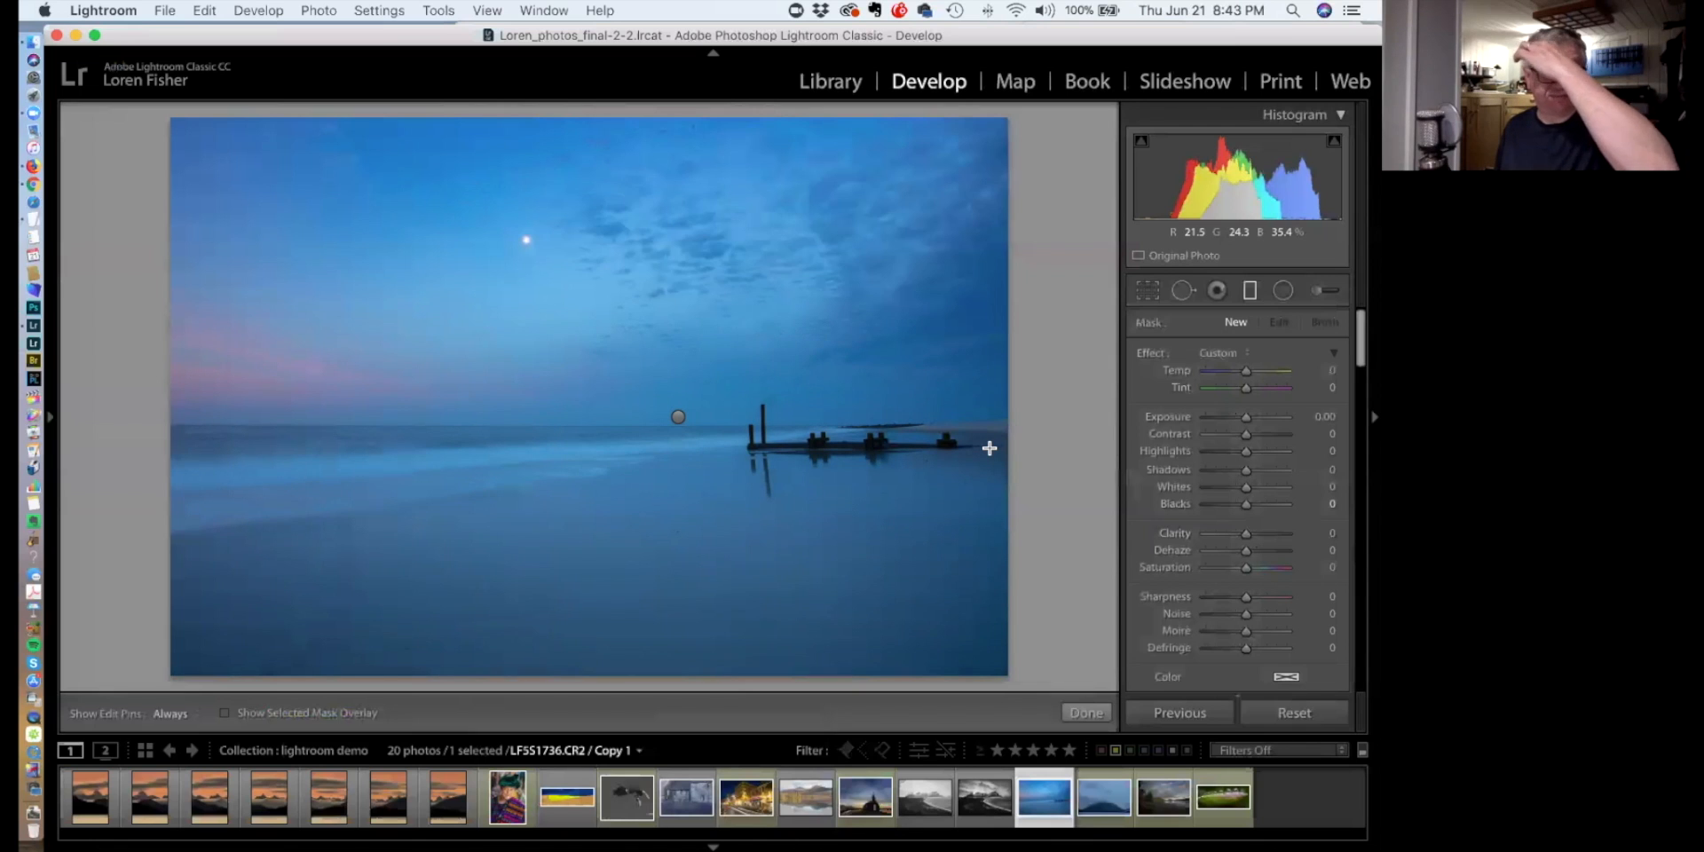
Open the blue cloudy mountain photo and set its Dehaze to +70 and Blacks to −23
click(1091, 786)
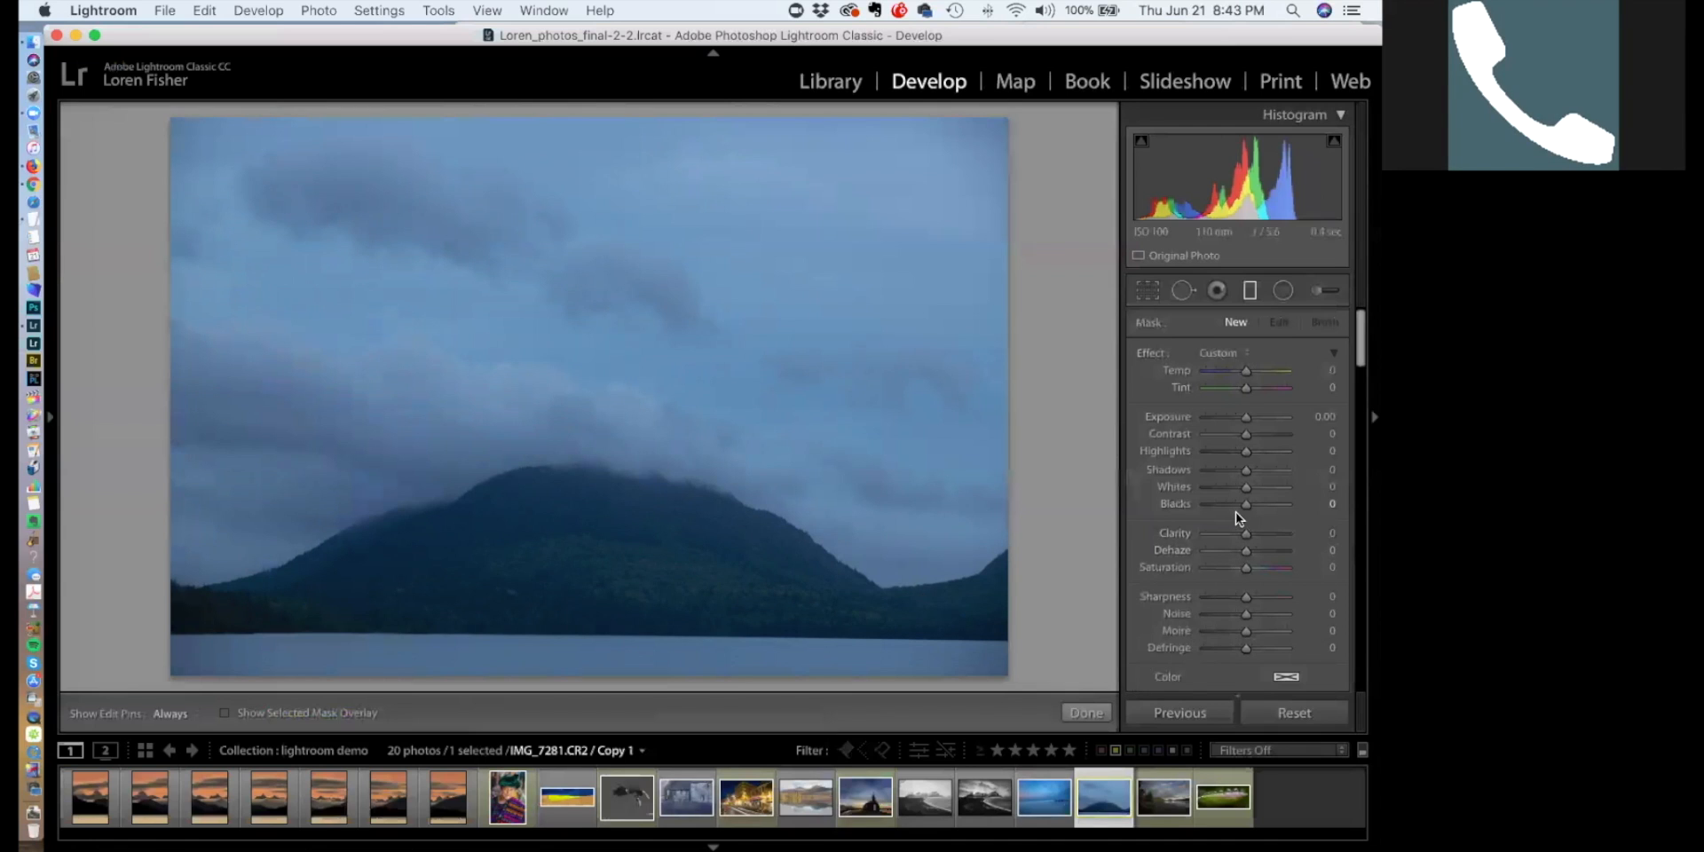
key(m)
scroll(1264, 577, down, 2)
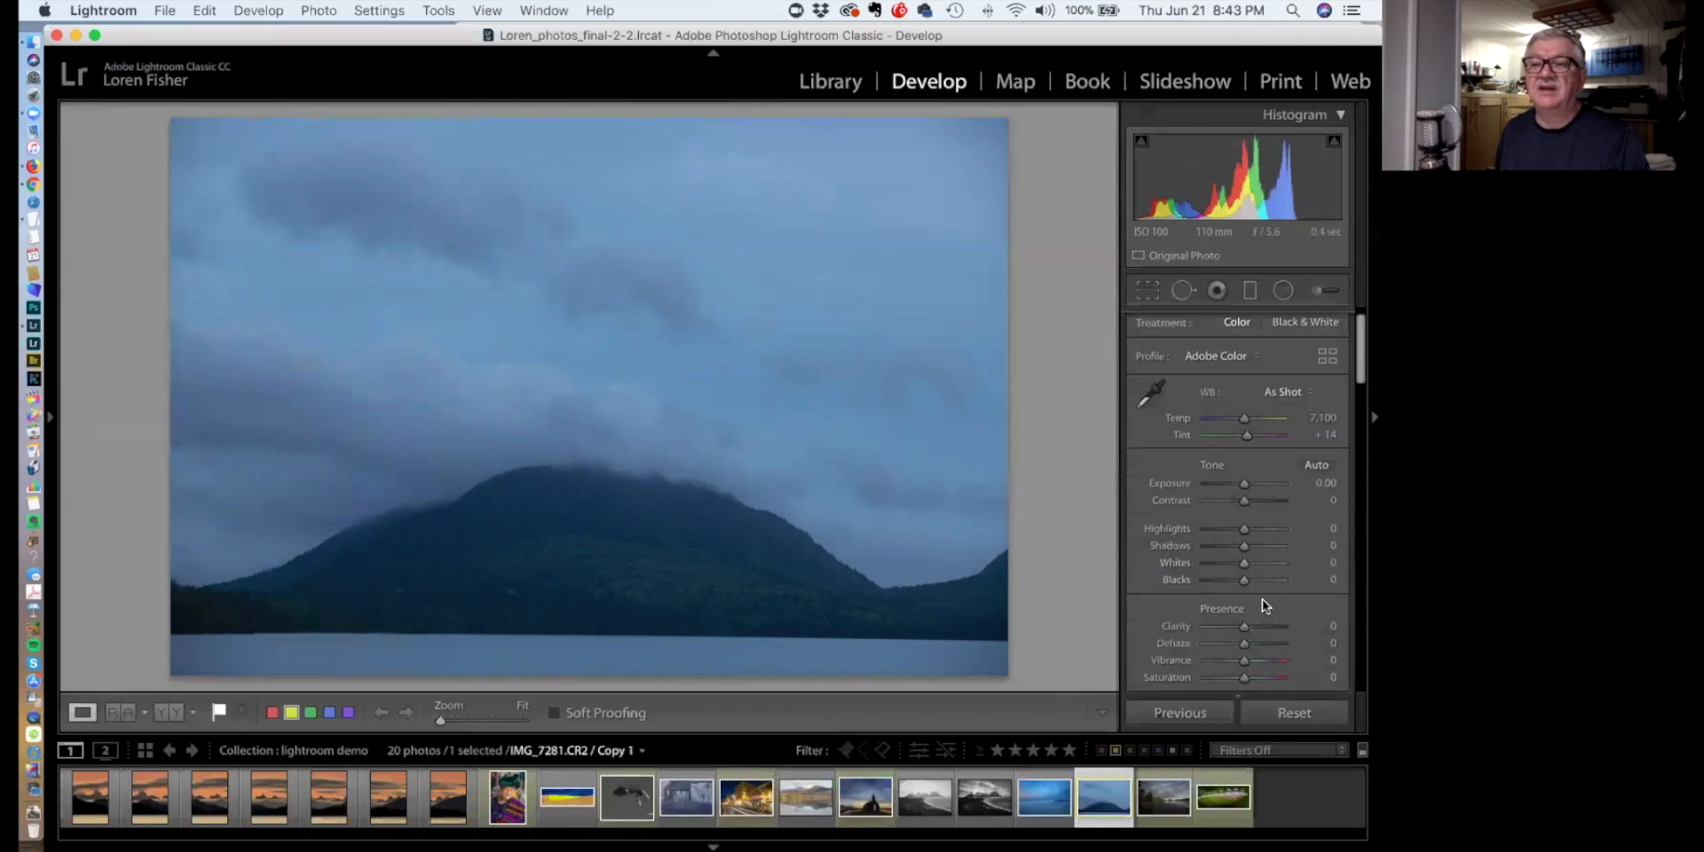
drag(1243, 641, 1270, 641)
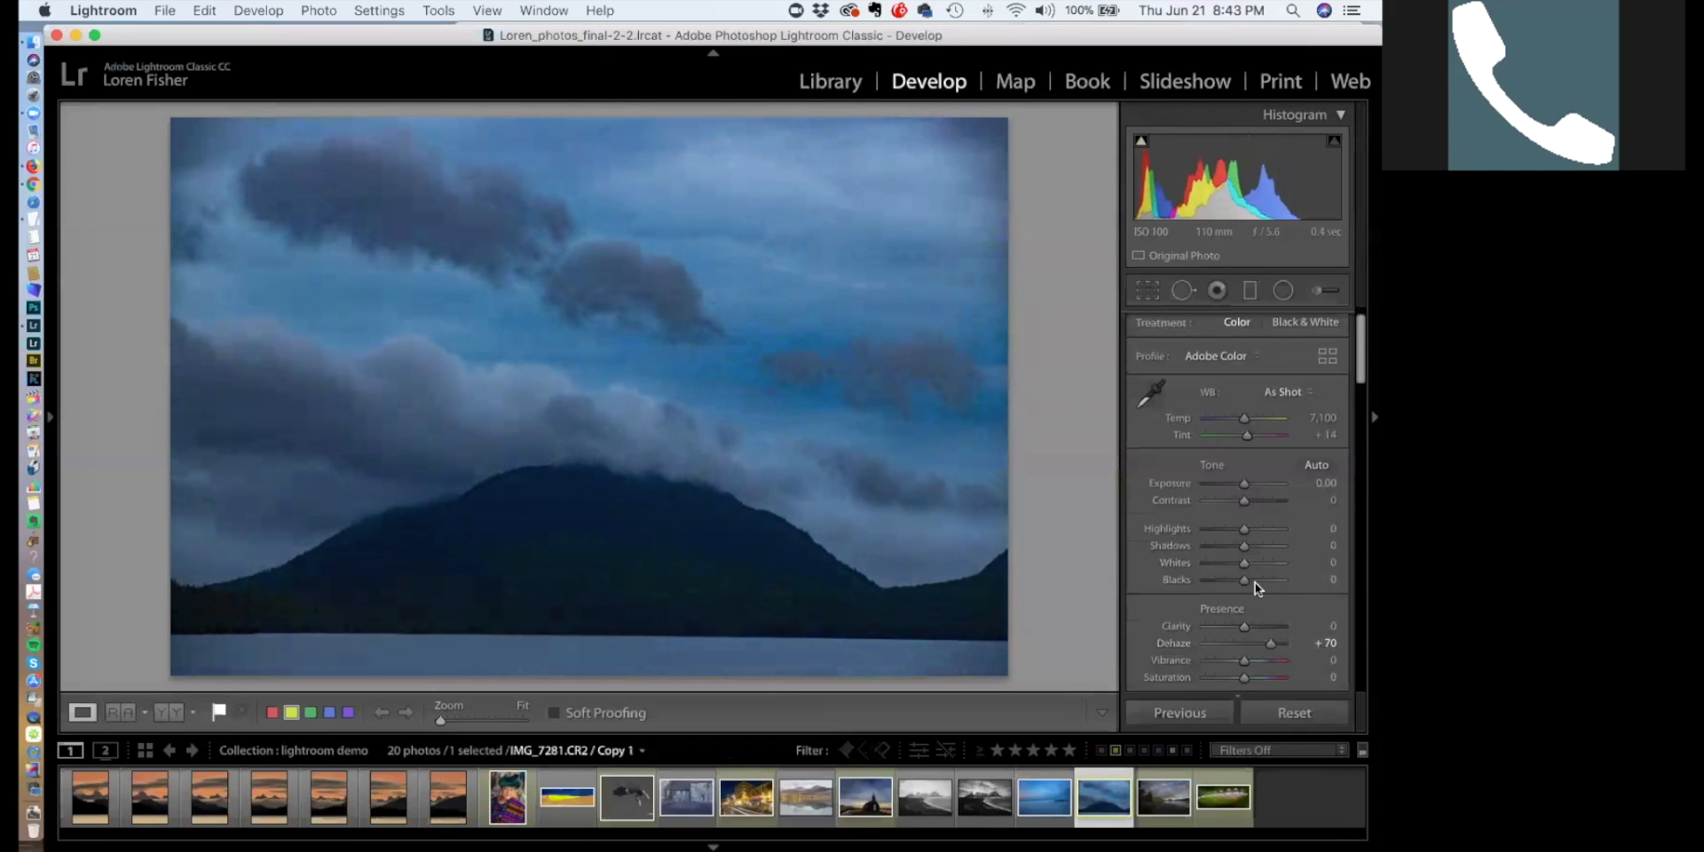
drag(1242, 580, 1236, 579)
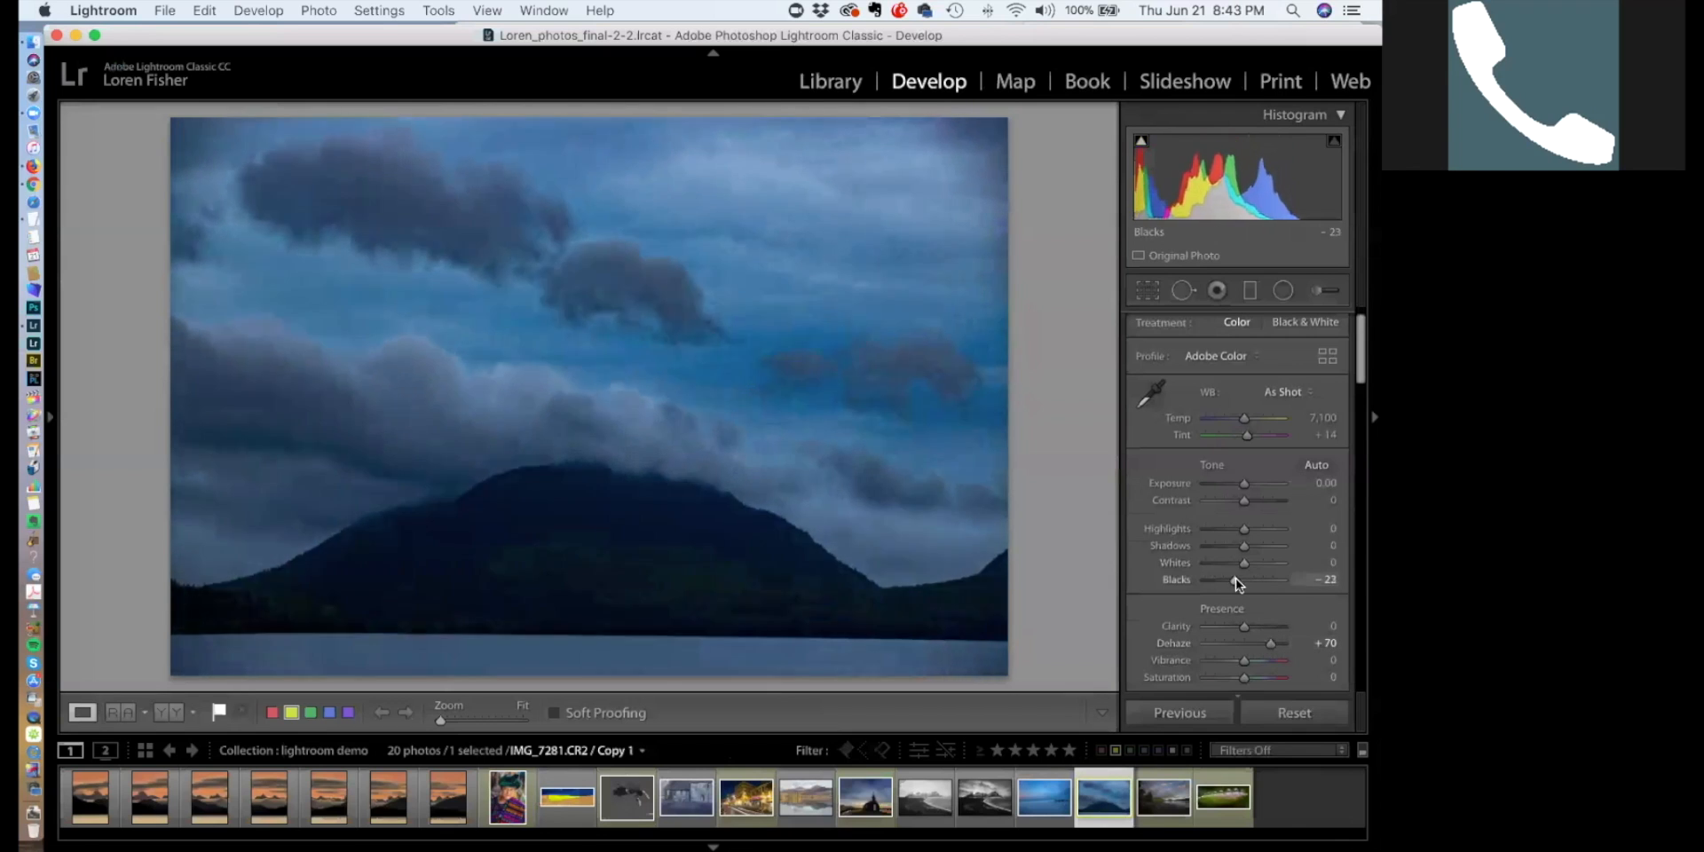
Set the mountain photo's Exposure to +0.50, Clarity to +18, Vibrance to +30 and Saturation to +20
drag(1242, 482, 1245, 484)
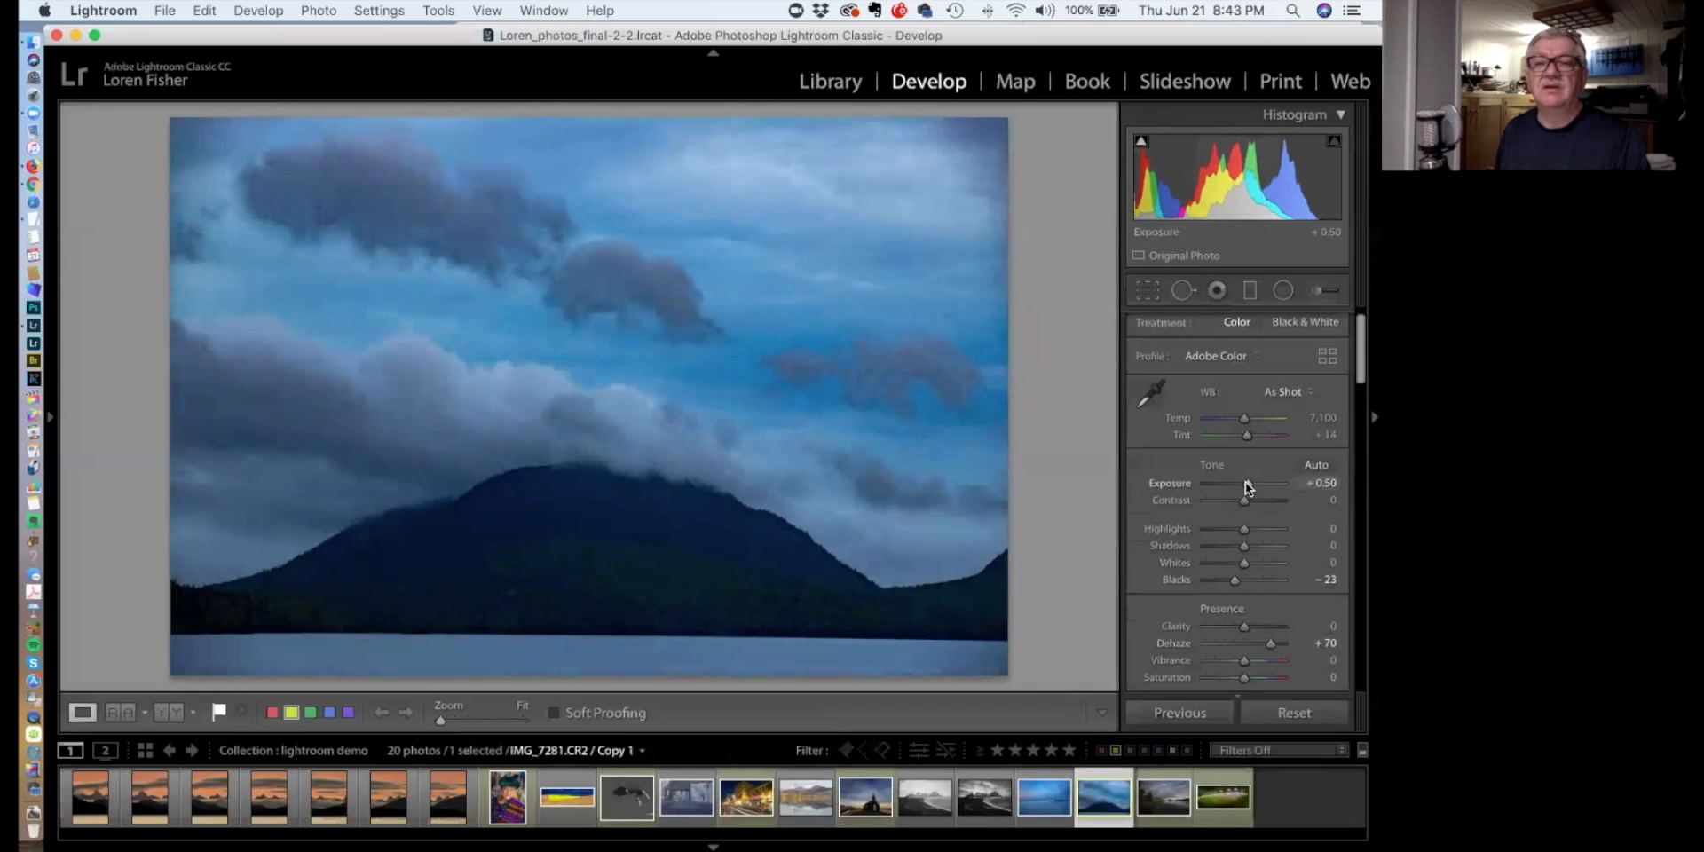
drag(1249, 623, 1252, 624)
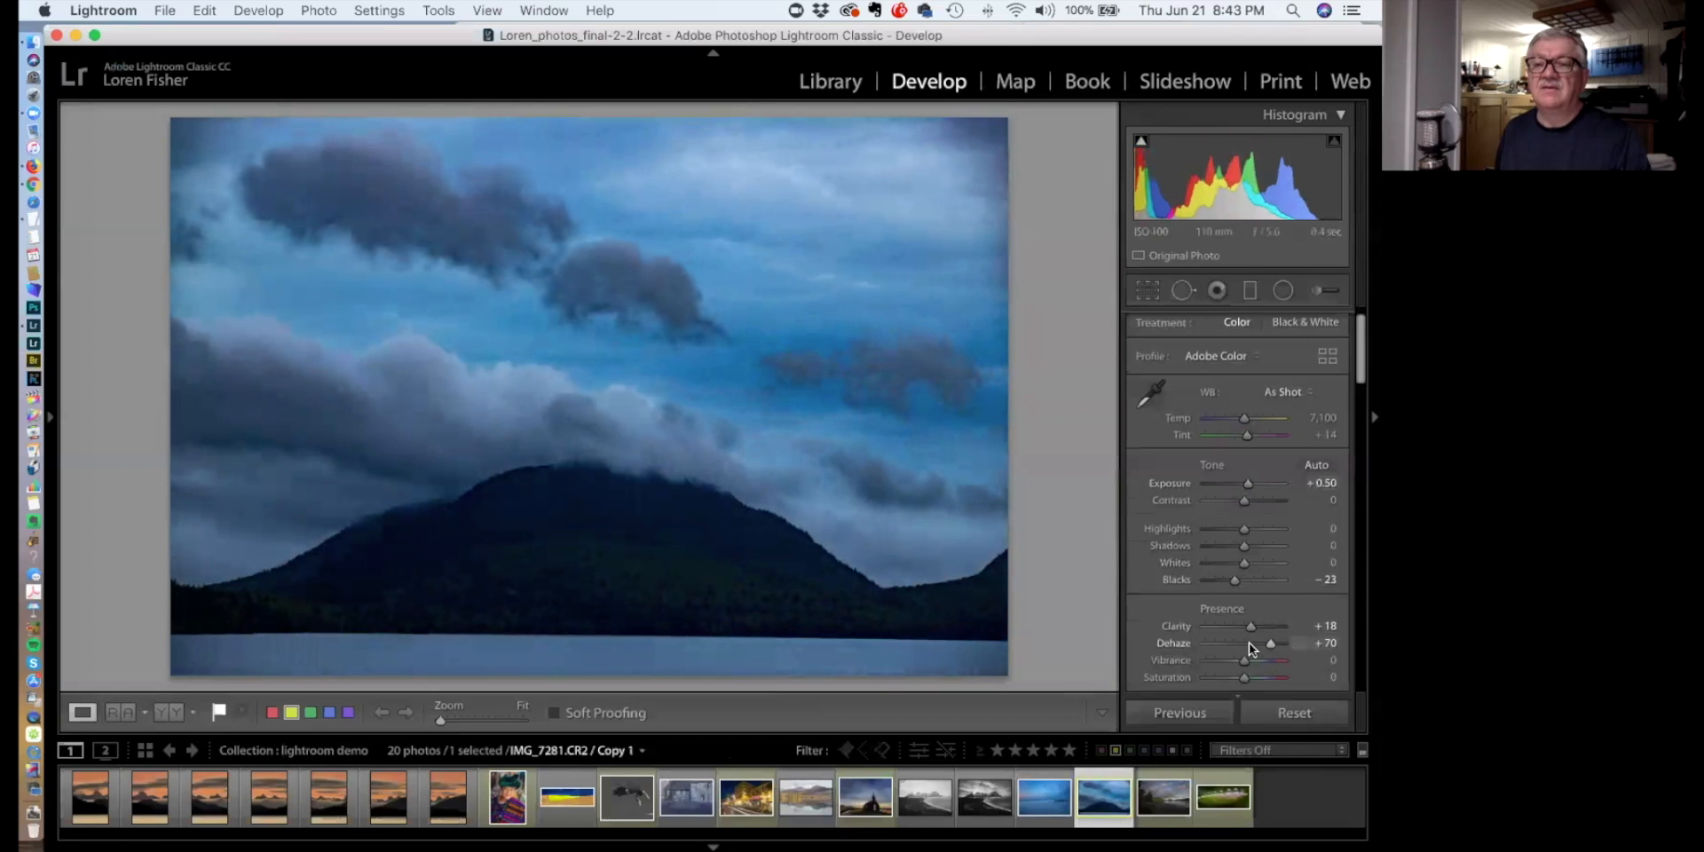
scroll(1249, 642, down, 2)
drag(1245, 626, 1248, 640)
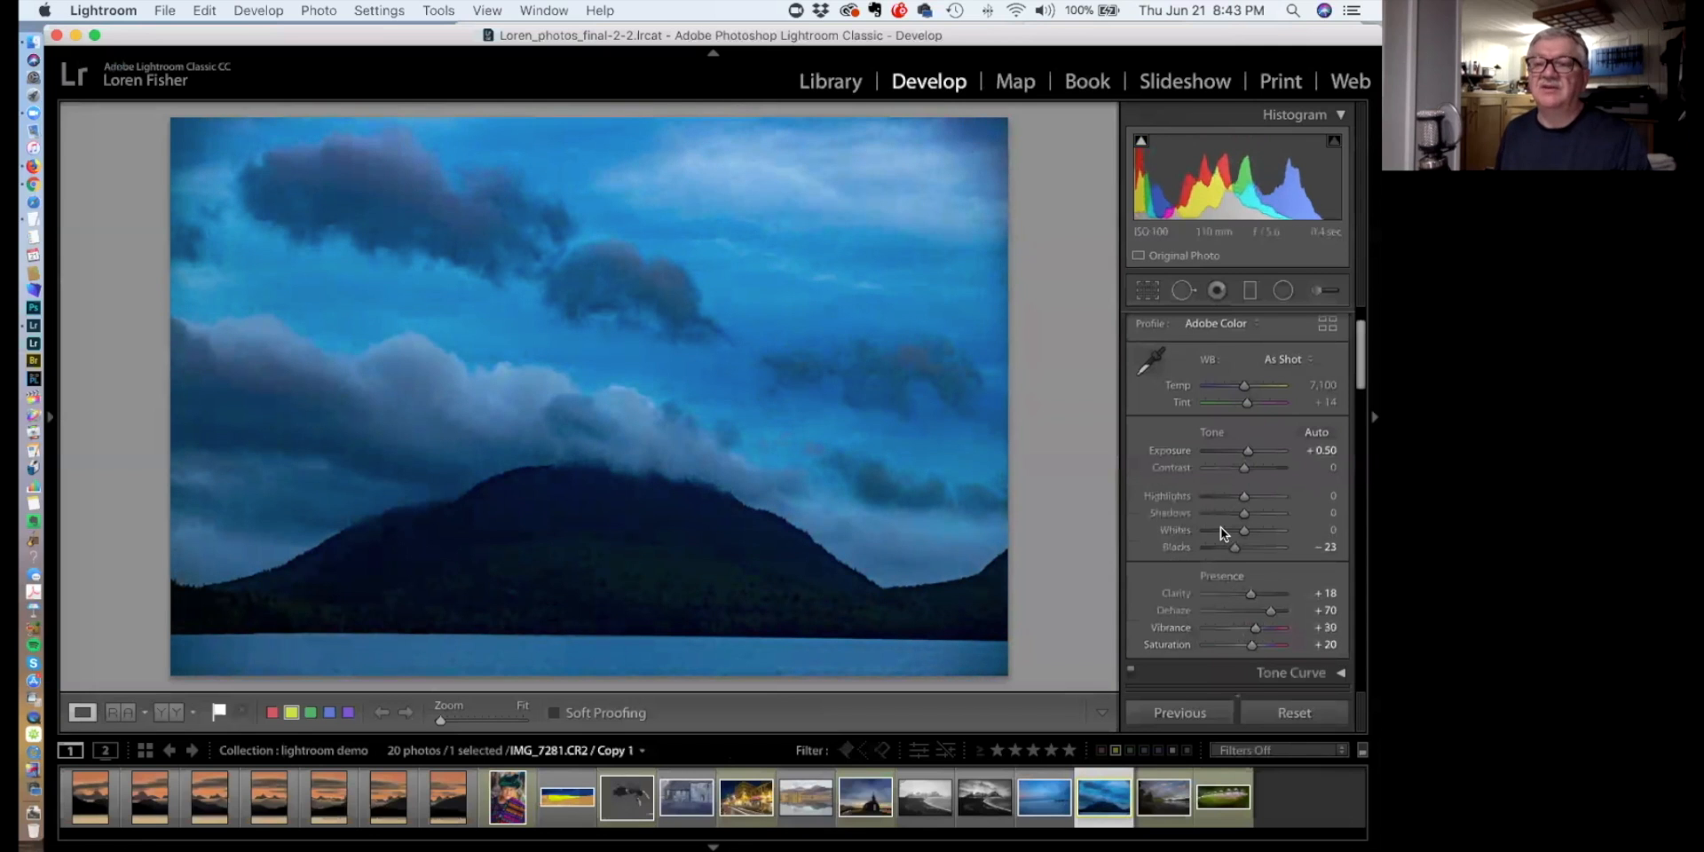
Enable lens profile corrections and chromatic aberration removal for the mountain photo
scroll(1221, 527, down, 15)
scroll(1217, 531, down, 5)
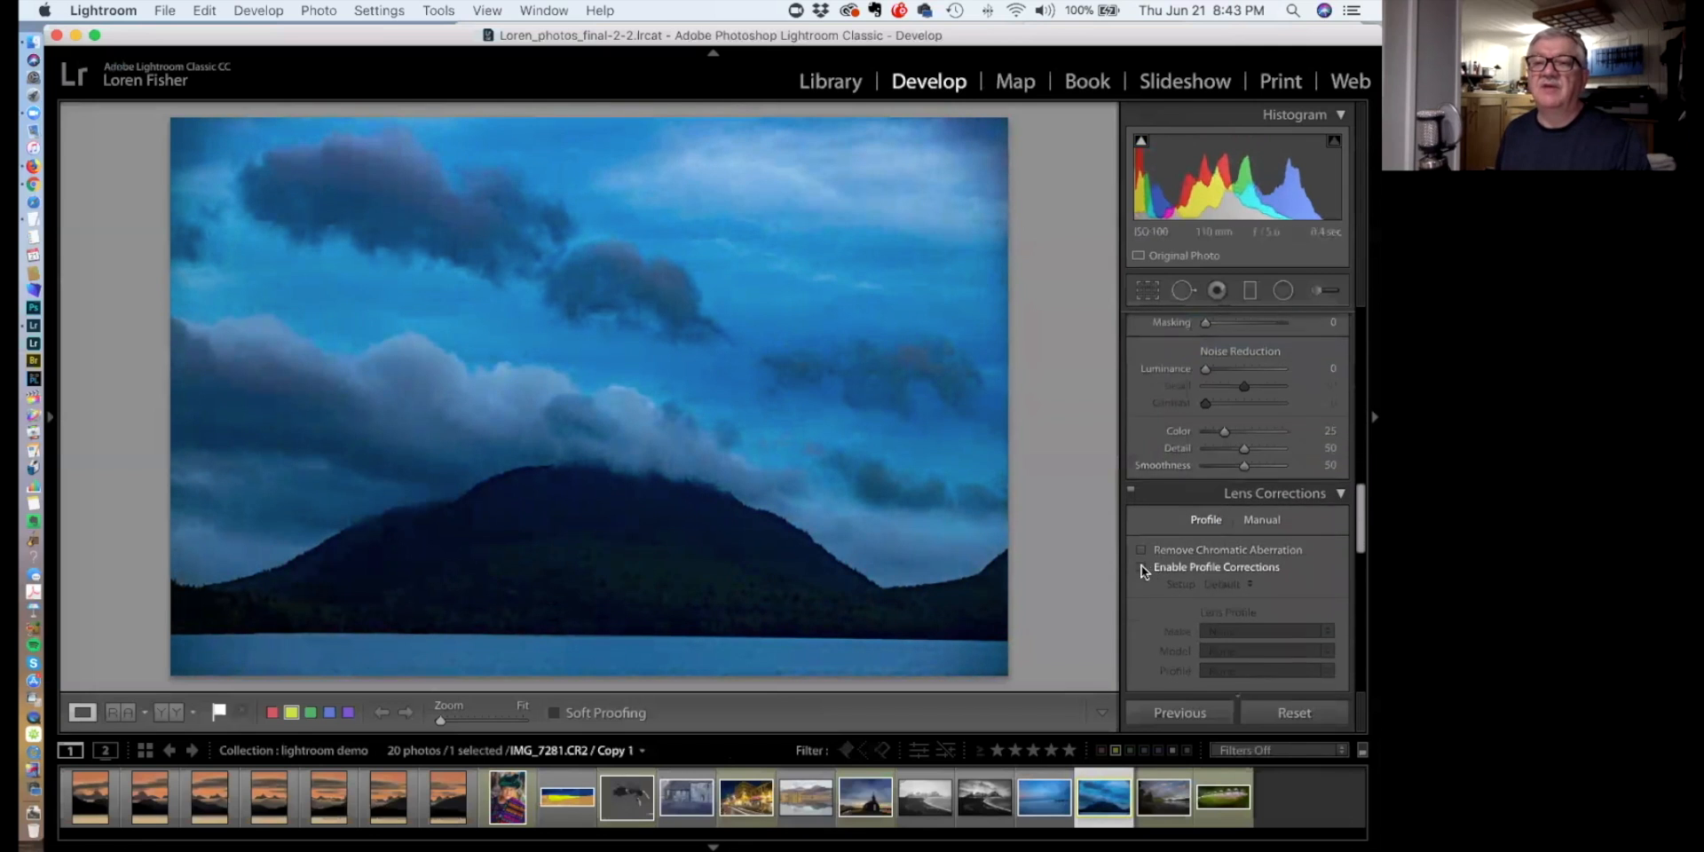
click(1142, 568)
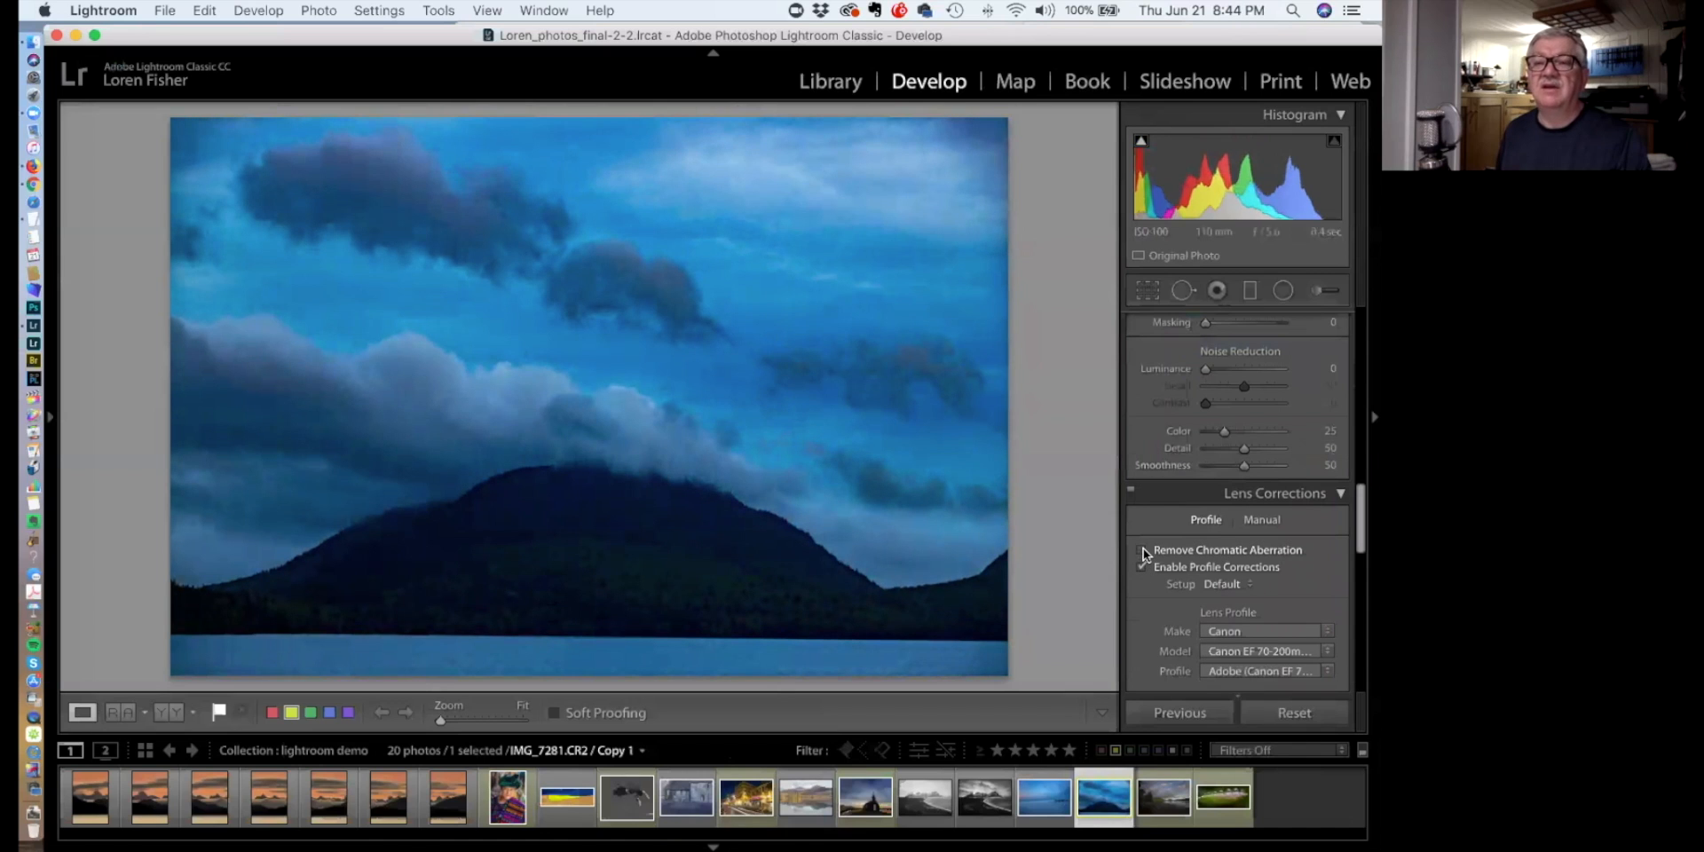
scroll(1216, 551, down, 4)
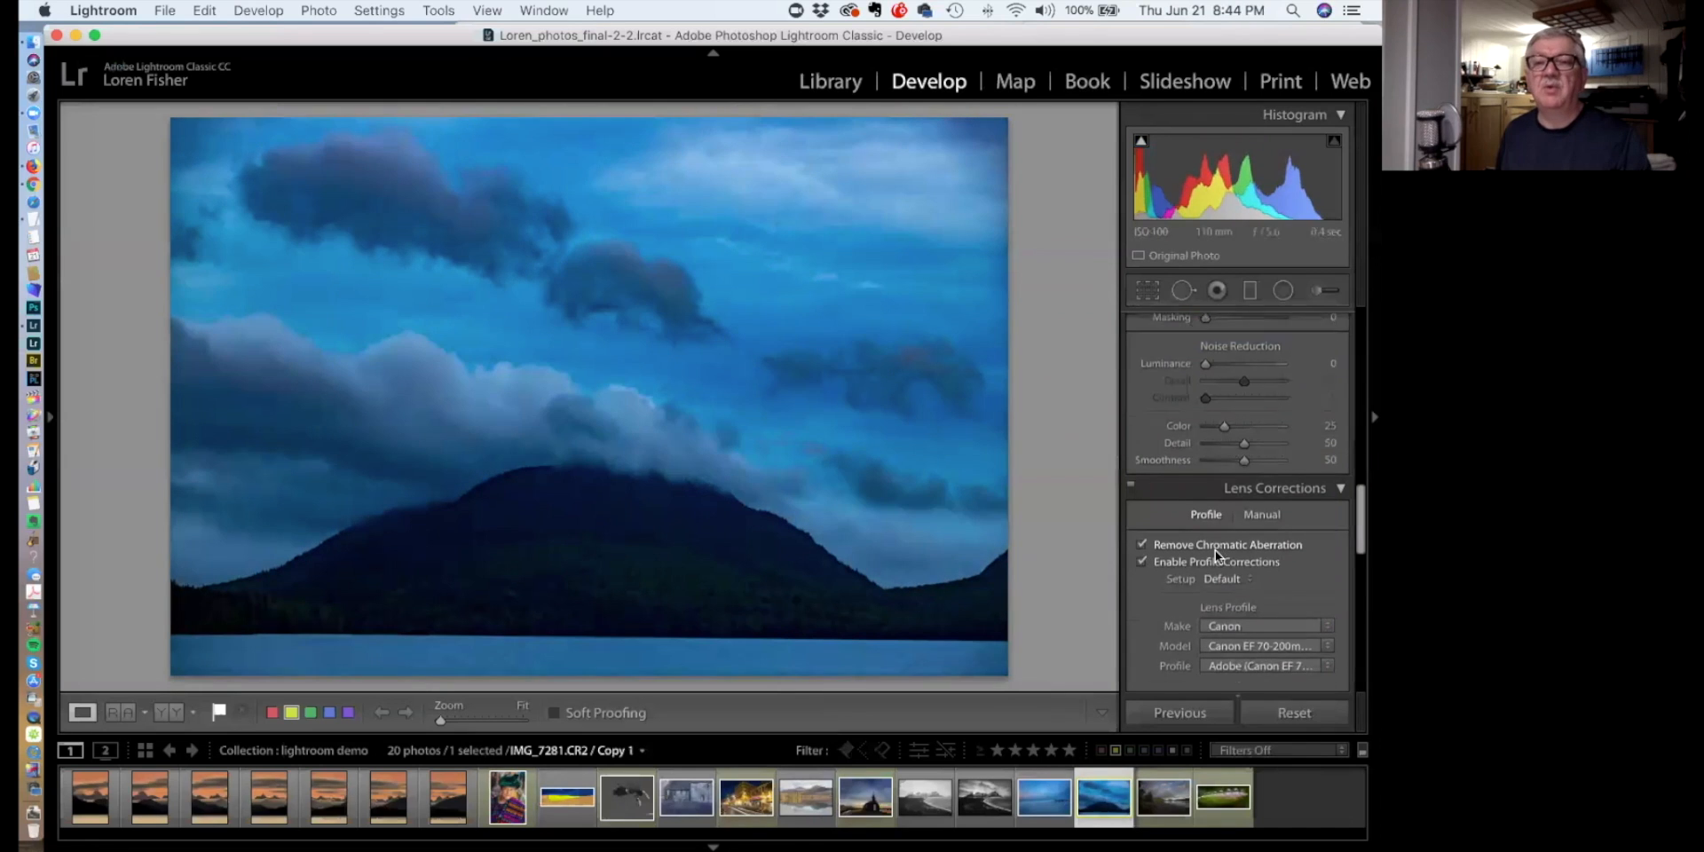
Set the mountain photo's post-crop vignetting amount to +3
scroll(1215, 555, down, 8)
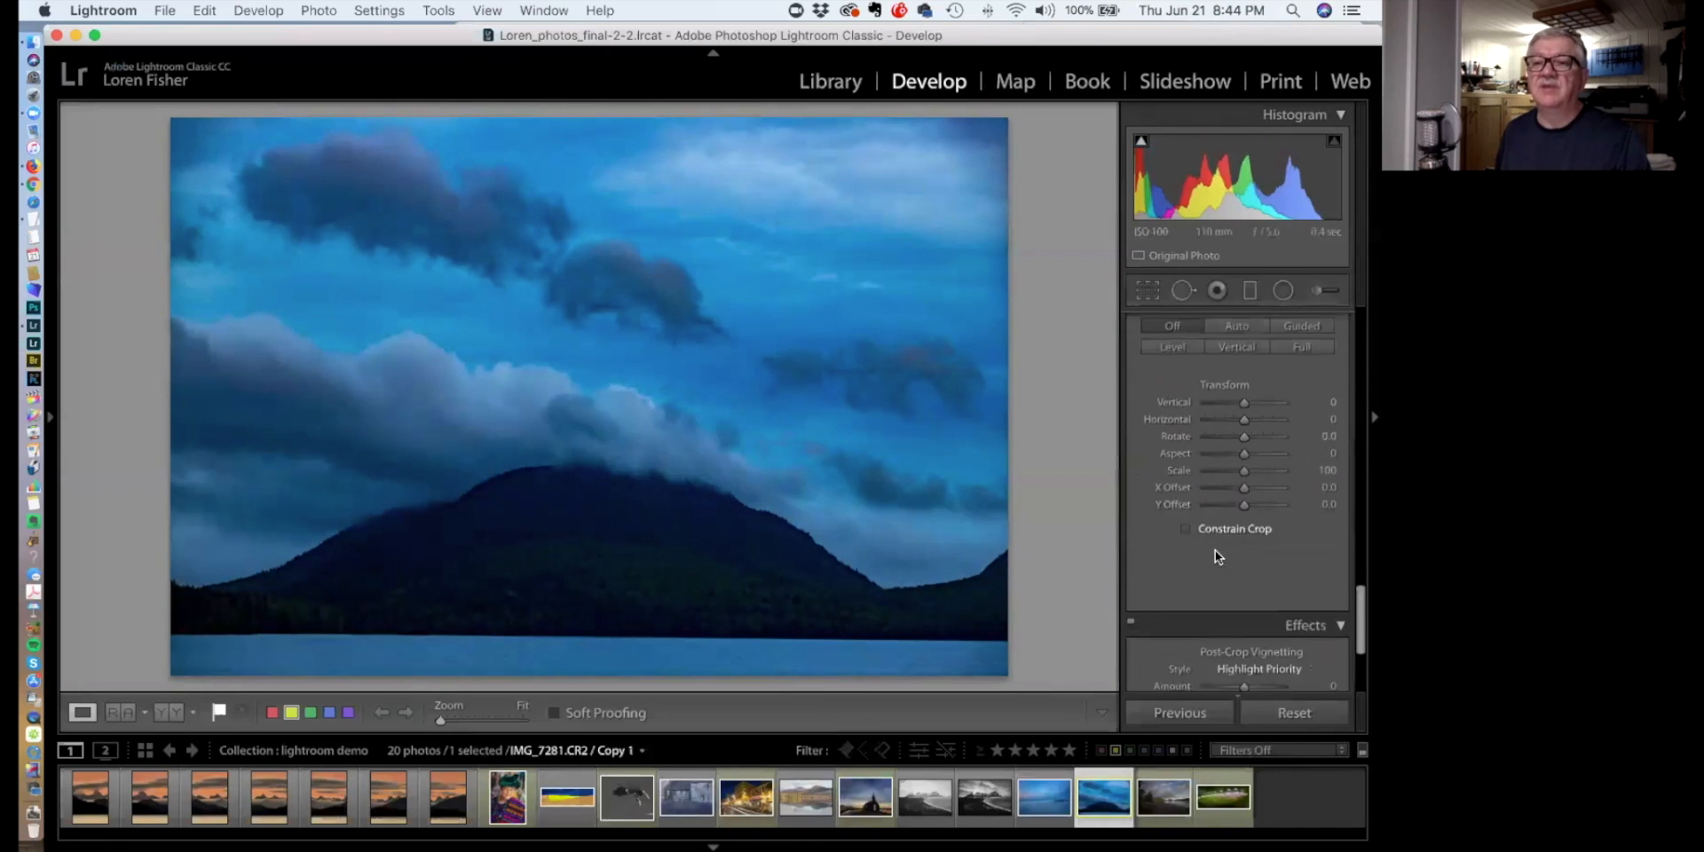
scroll(1237, 534, up, 1)
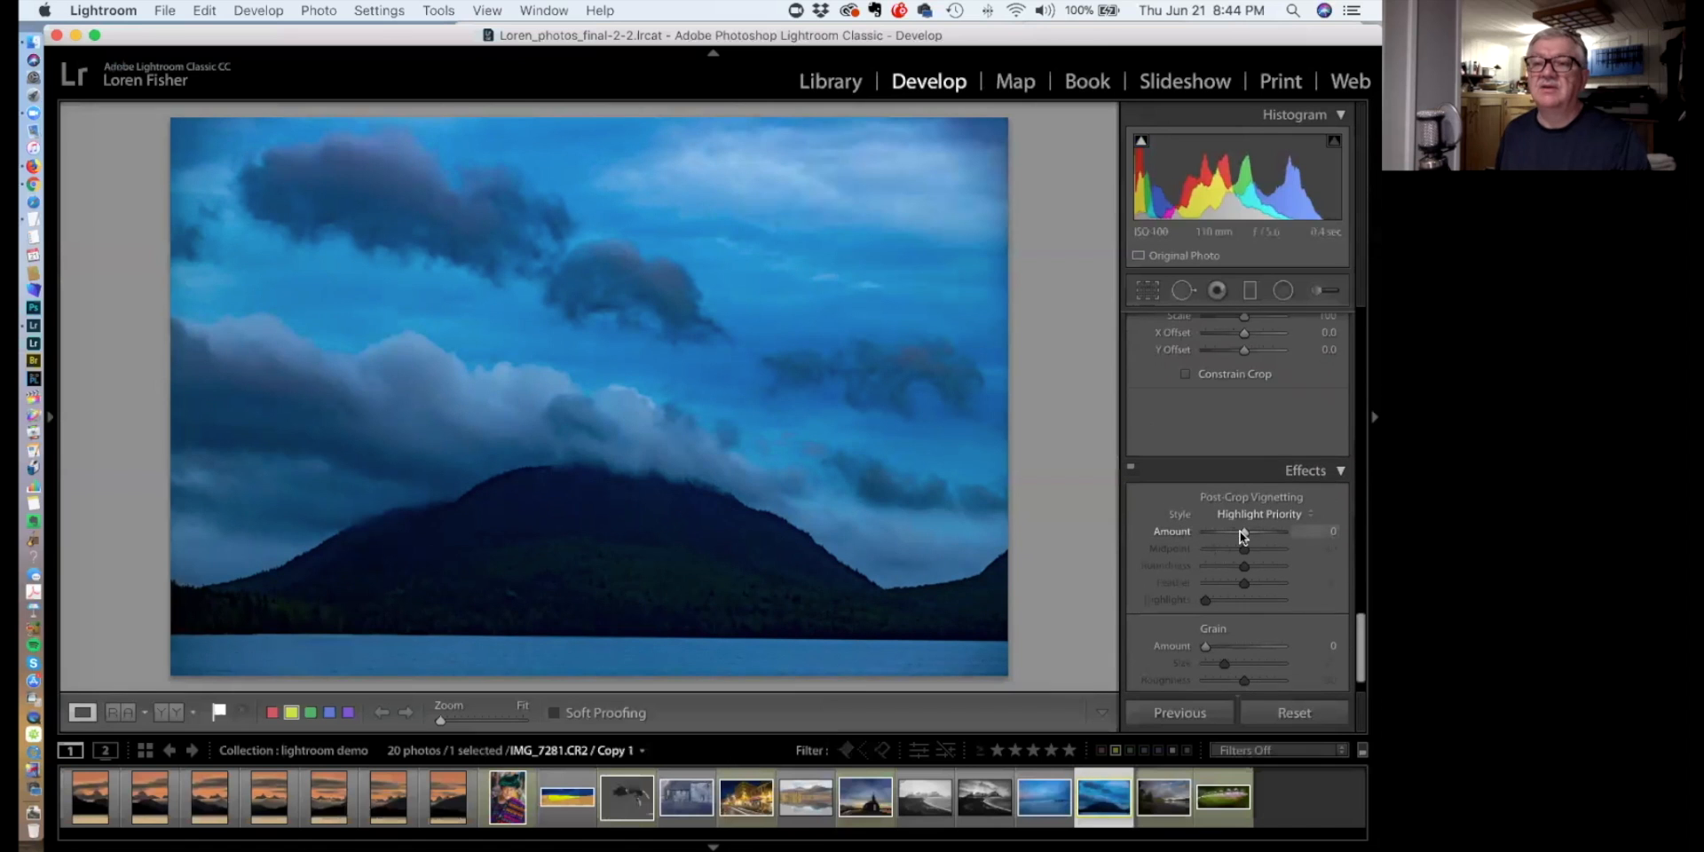
drag(1240, 533, 1240, 532)
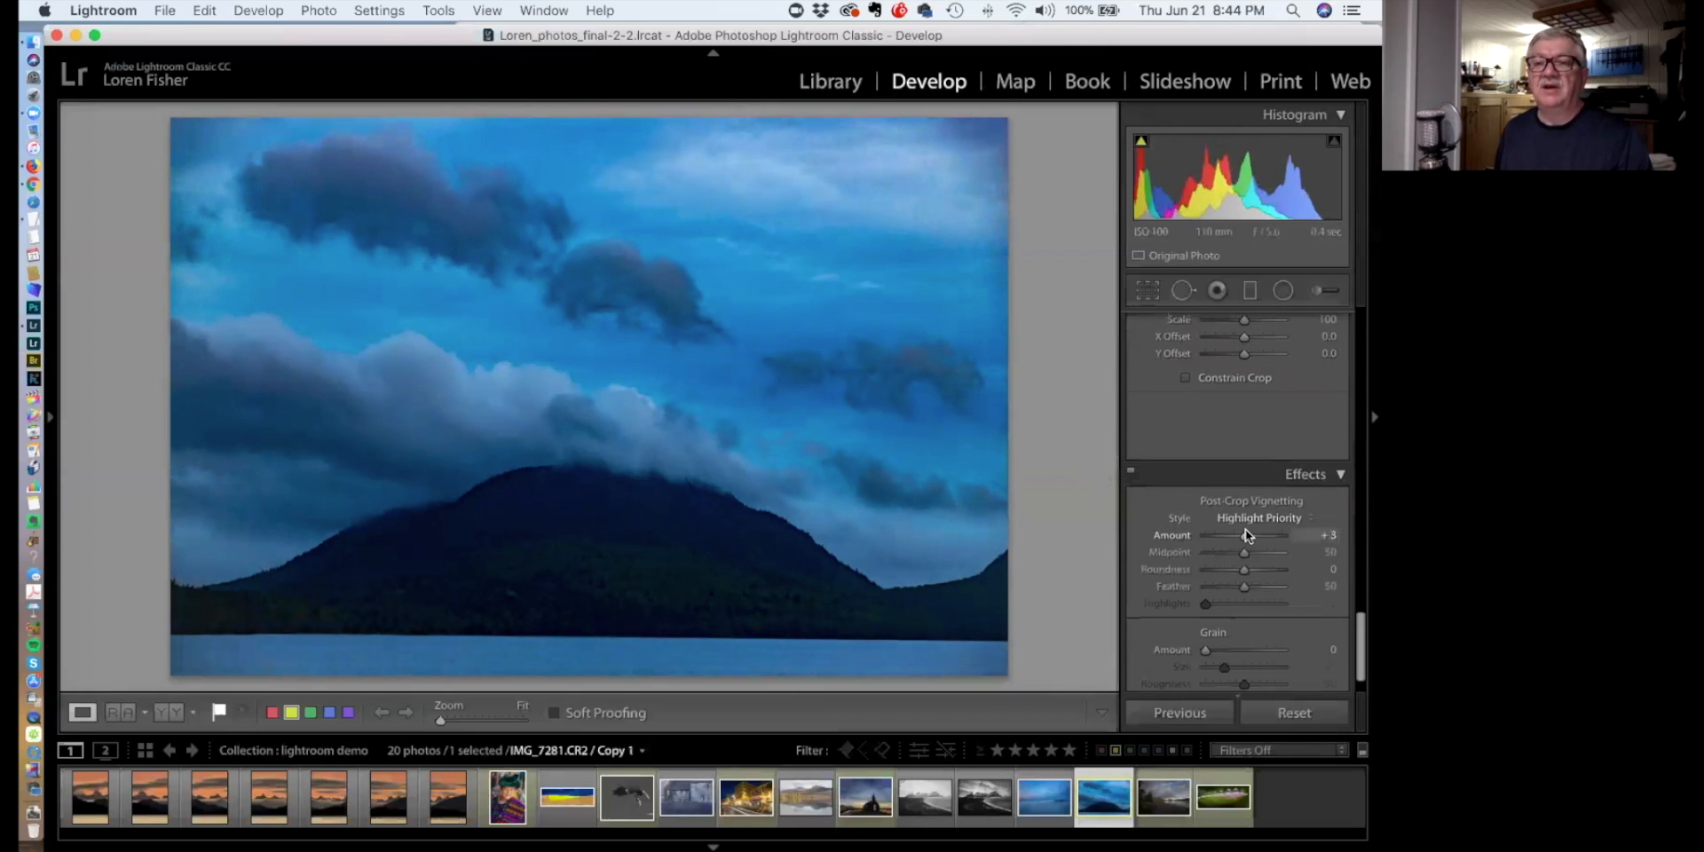
Warm the mountain photo's white balance to a temperature of 7,645
scroll(1244, 529, up, 10)
scroll(1244, 529, up, 15)
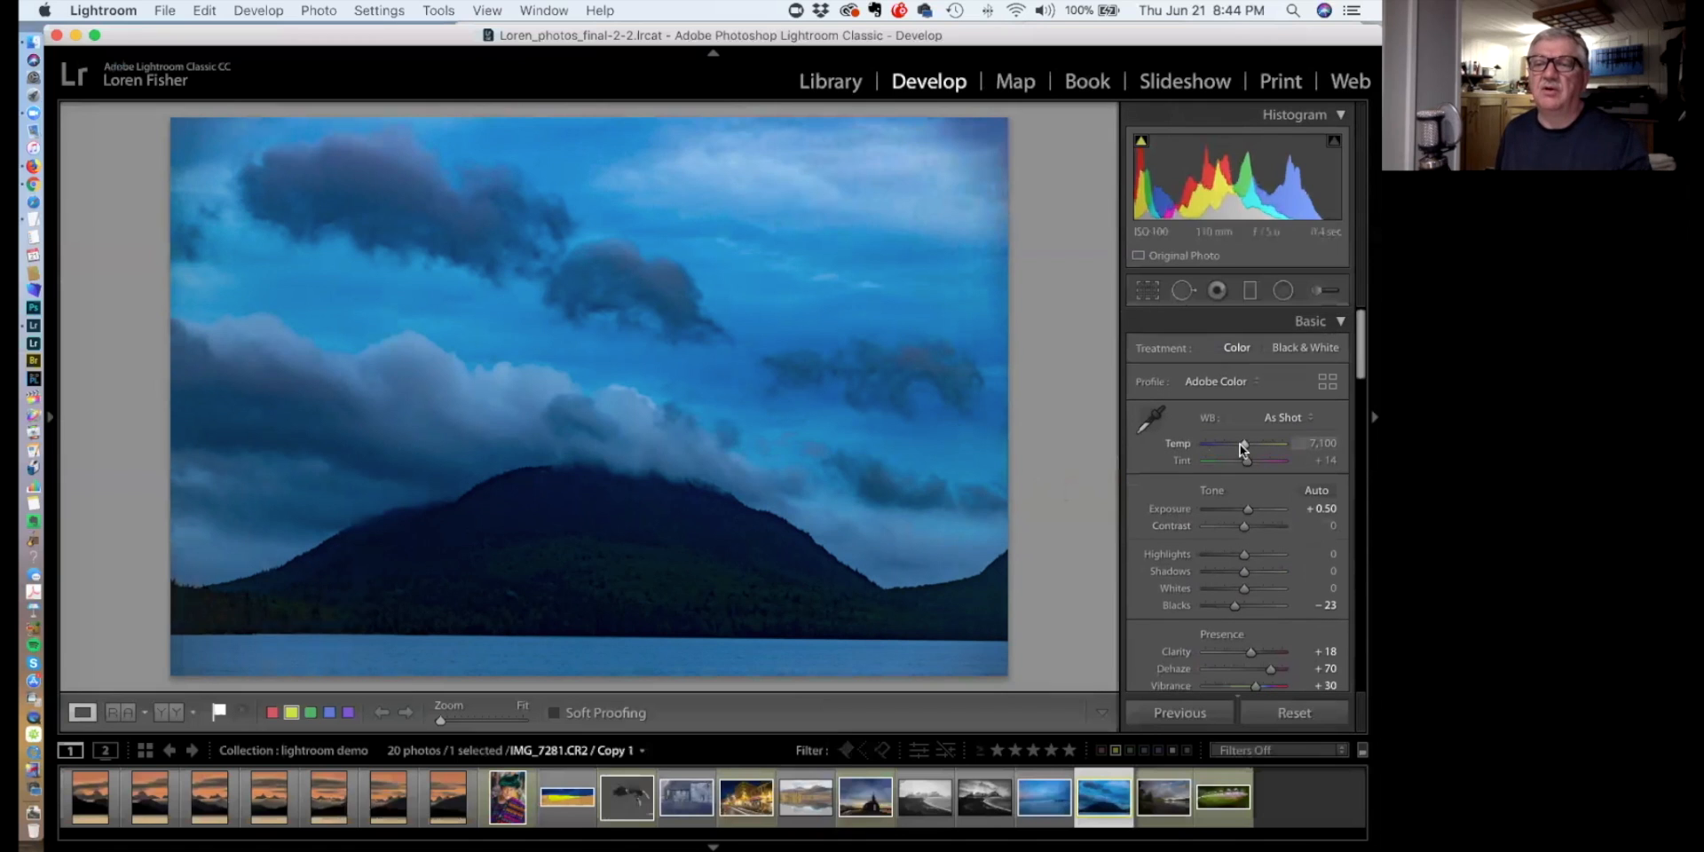
drag(1244, 442, 1249, 442)
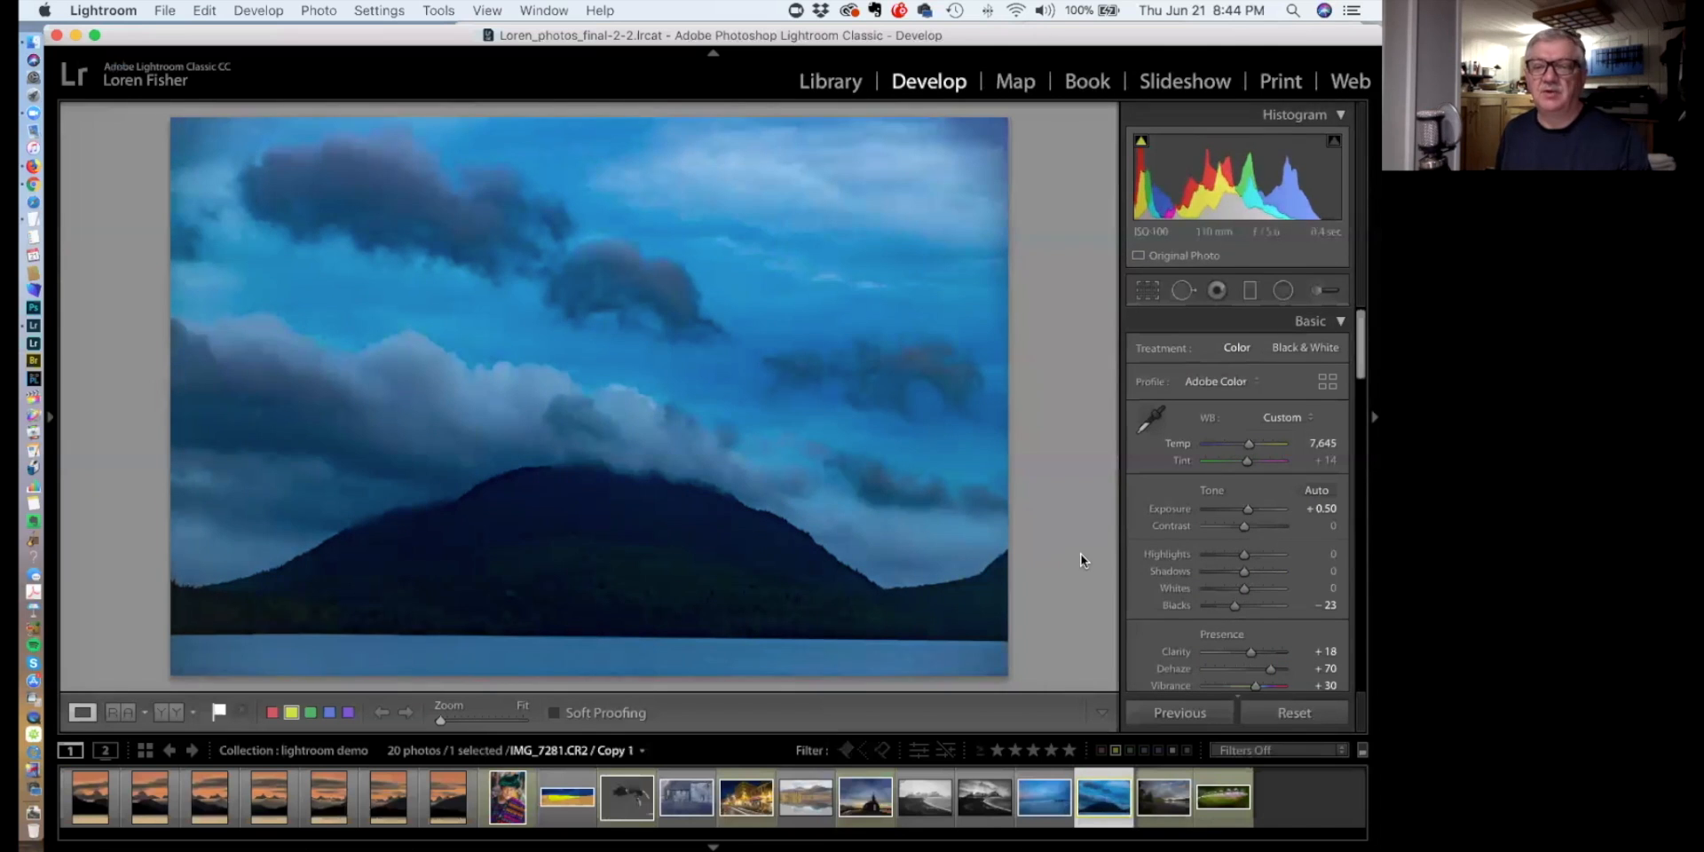
Open the water-droplet leaf photo, view its Before state and reset all of its develop settings
click(1220, 781)
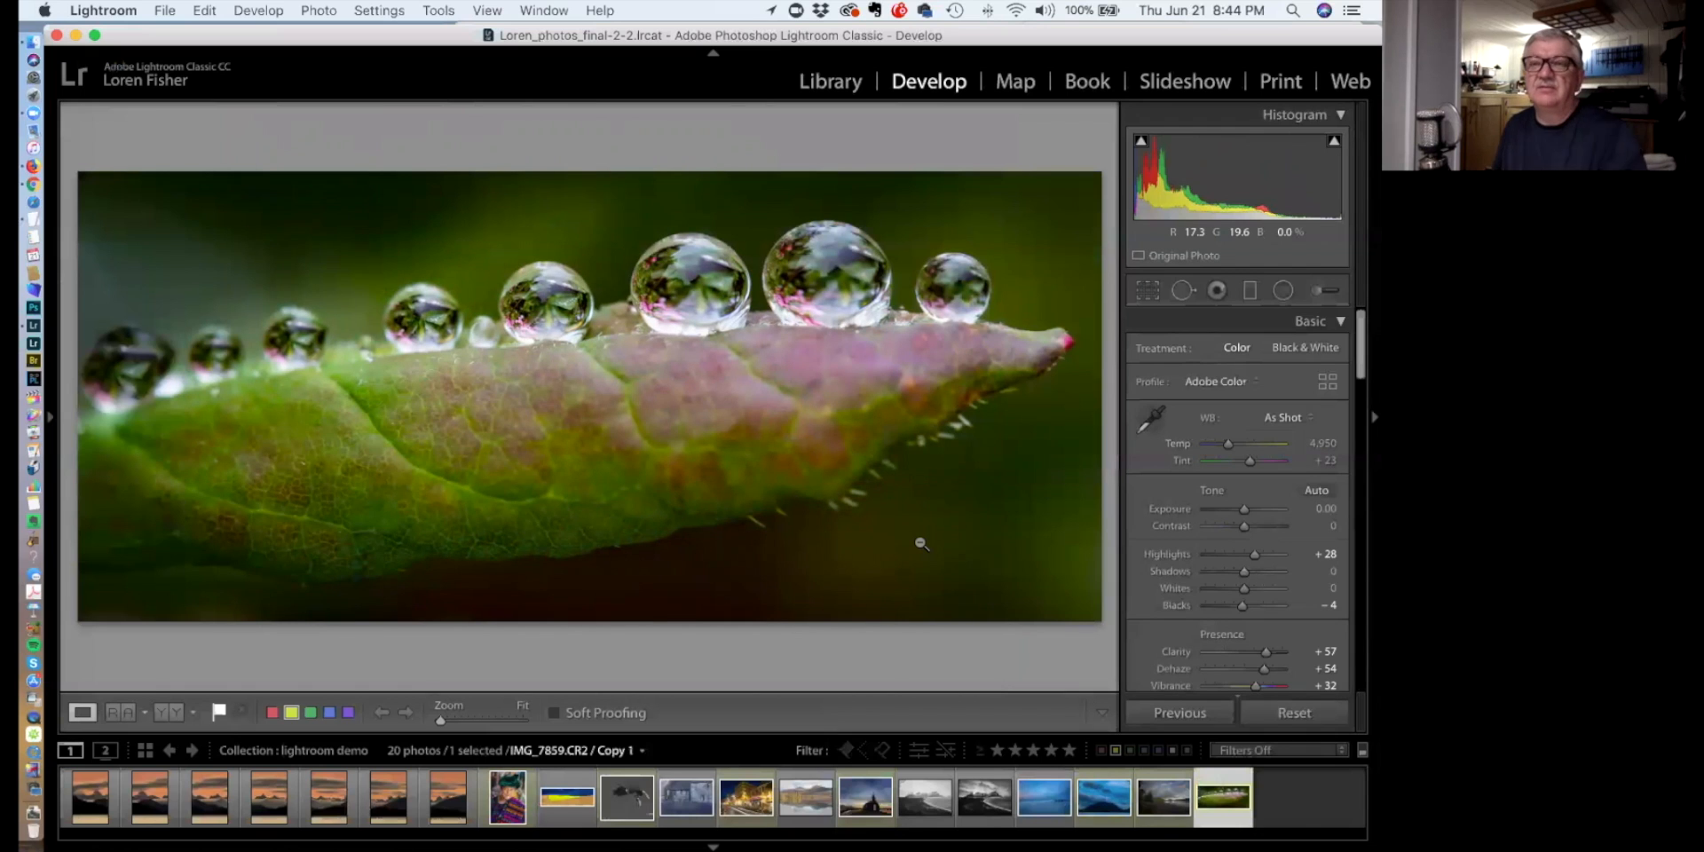
key(backslash)
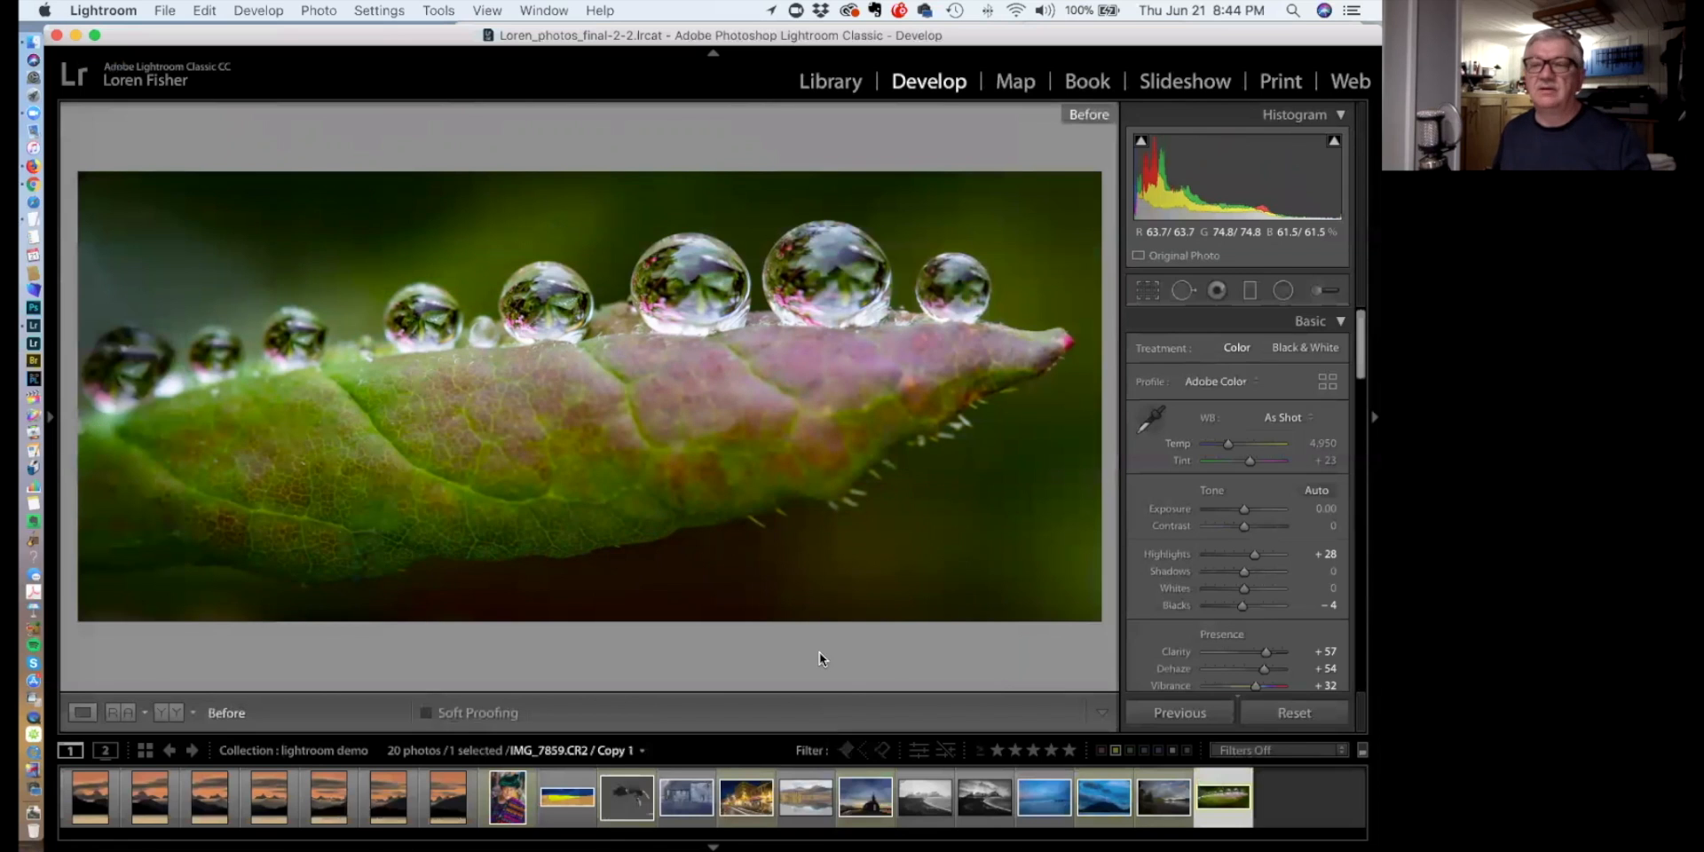
click(1298, 711)
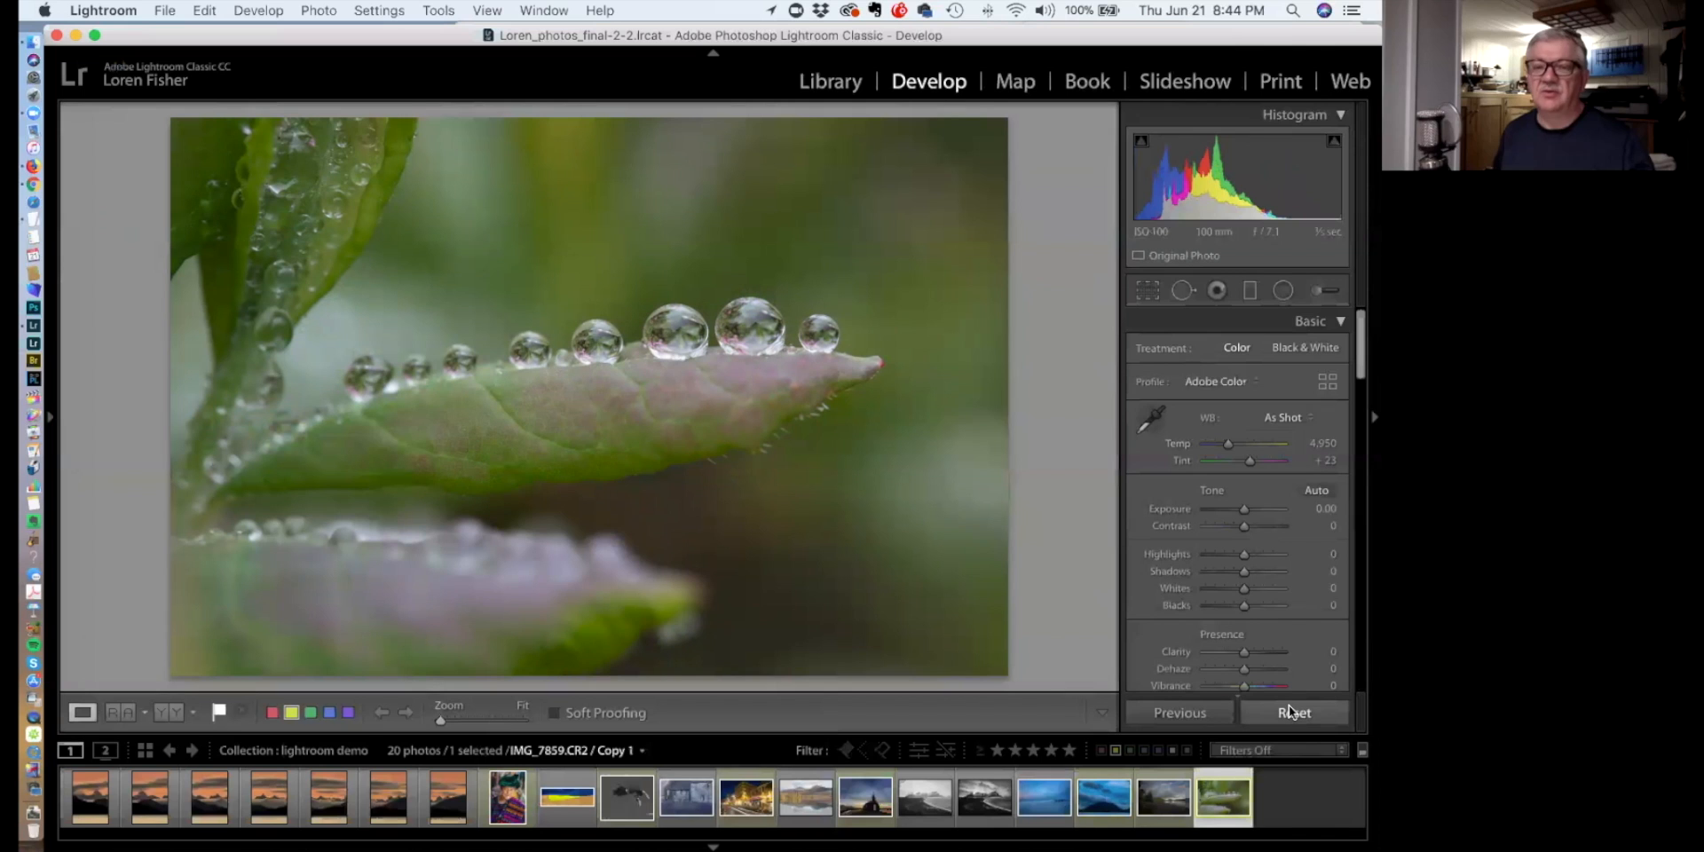
Crop the leaf photo with an unlocked aspect ratio to a wide panorama around the upper leaf and its row of droplets
click(1148, 291)
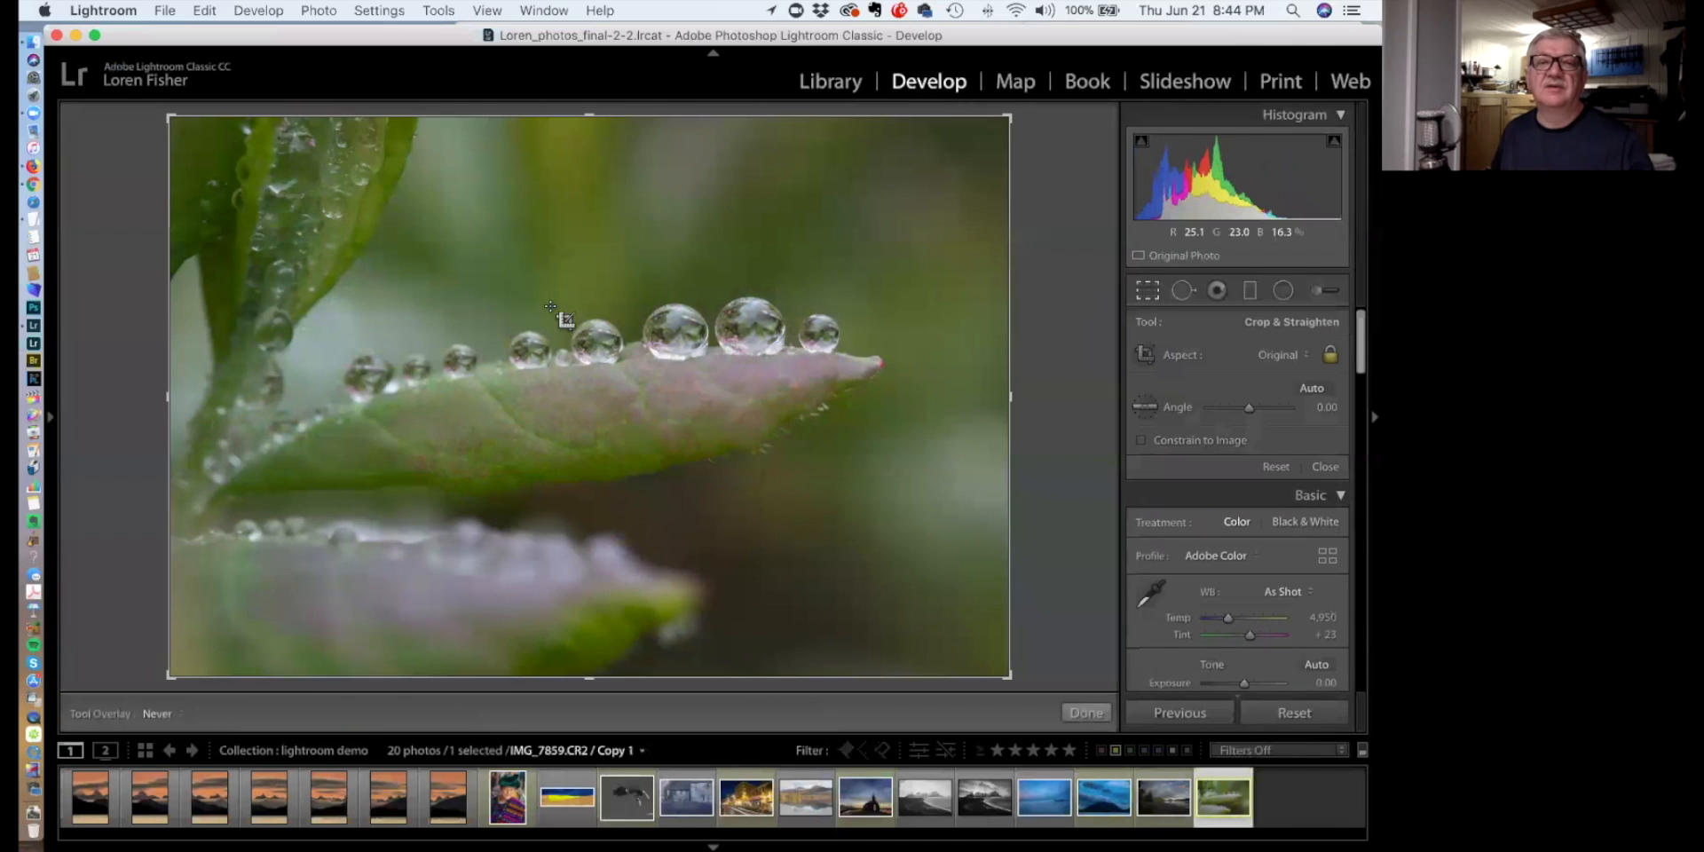
drag(180, 139, 357, 256)
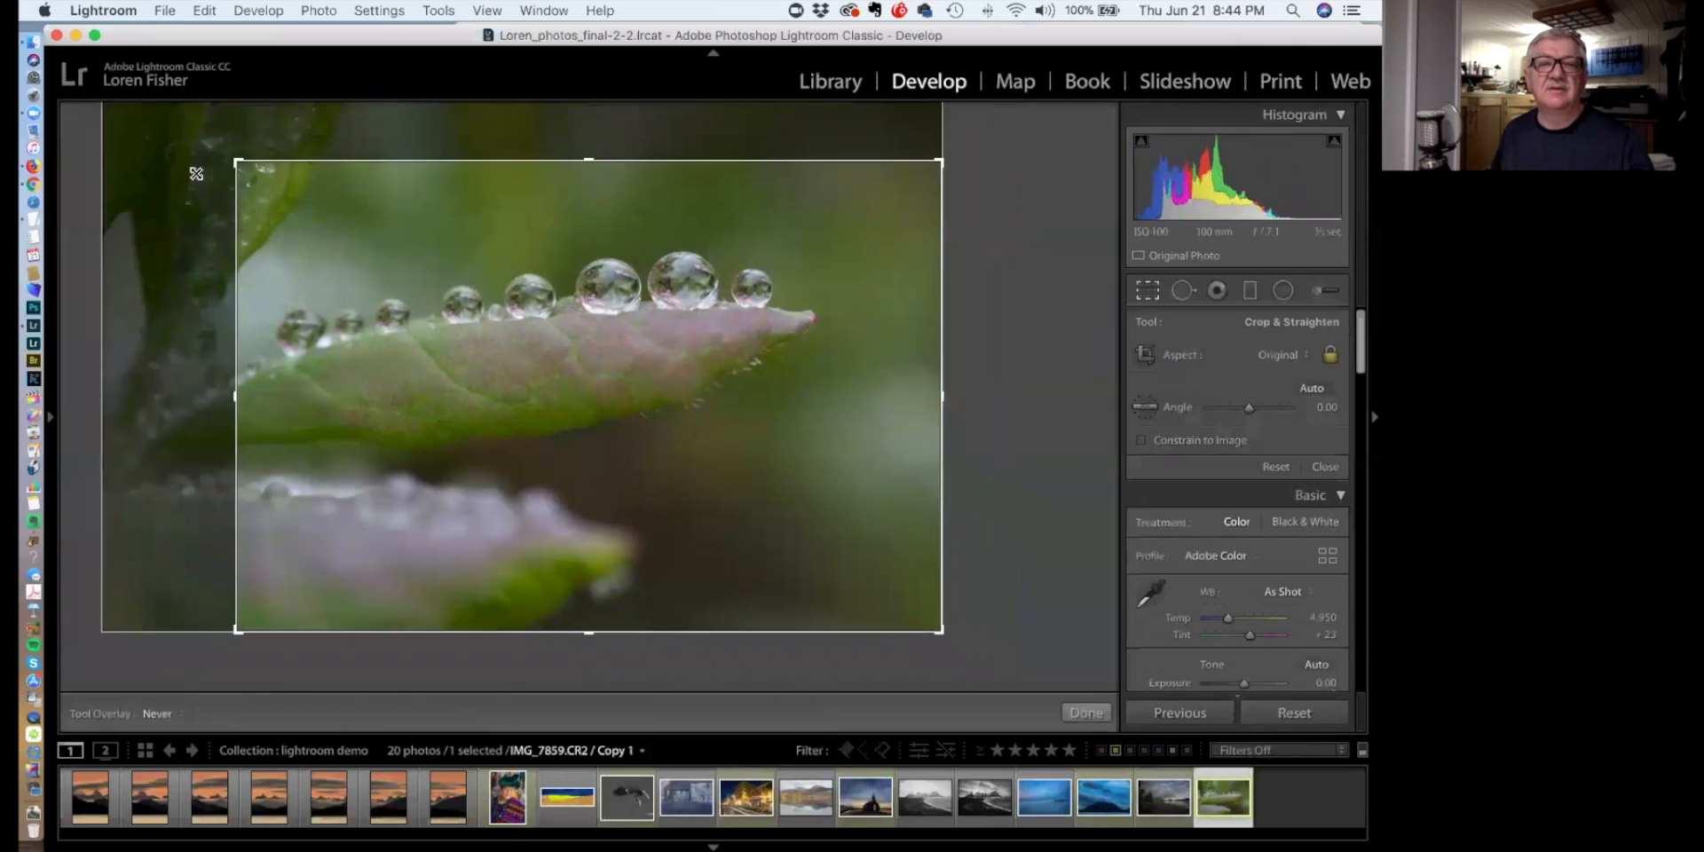
click(1327, 355)
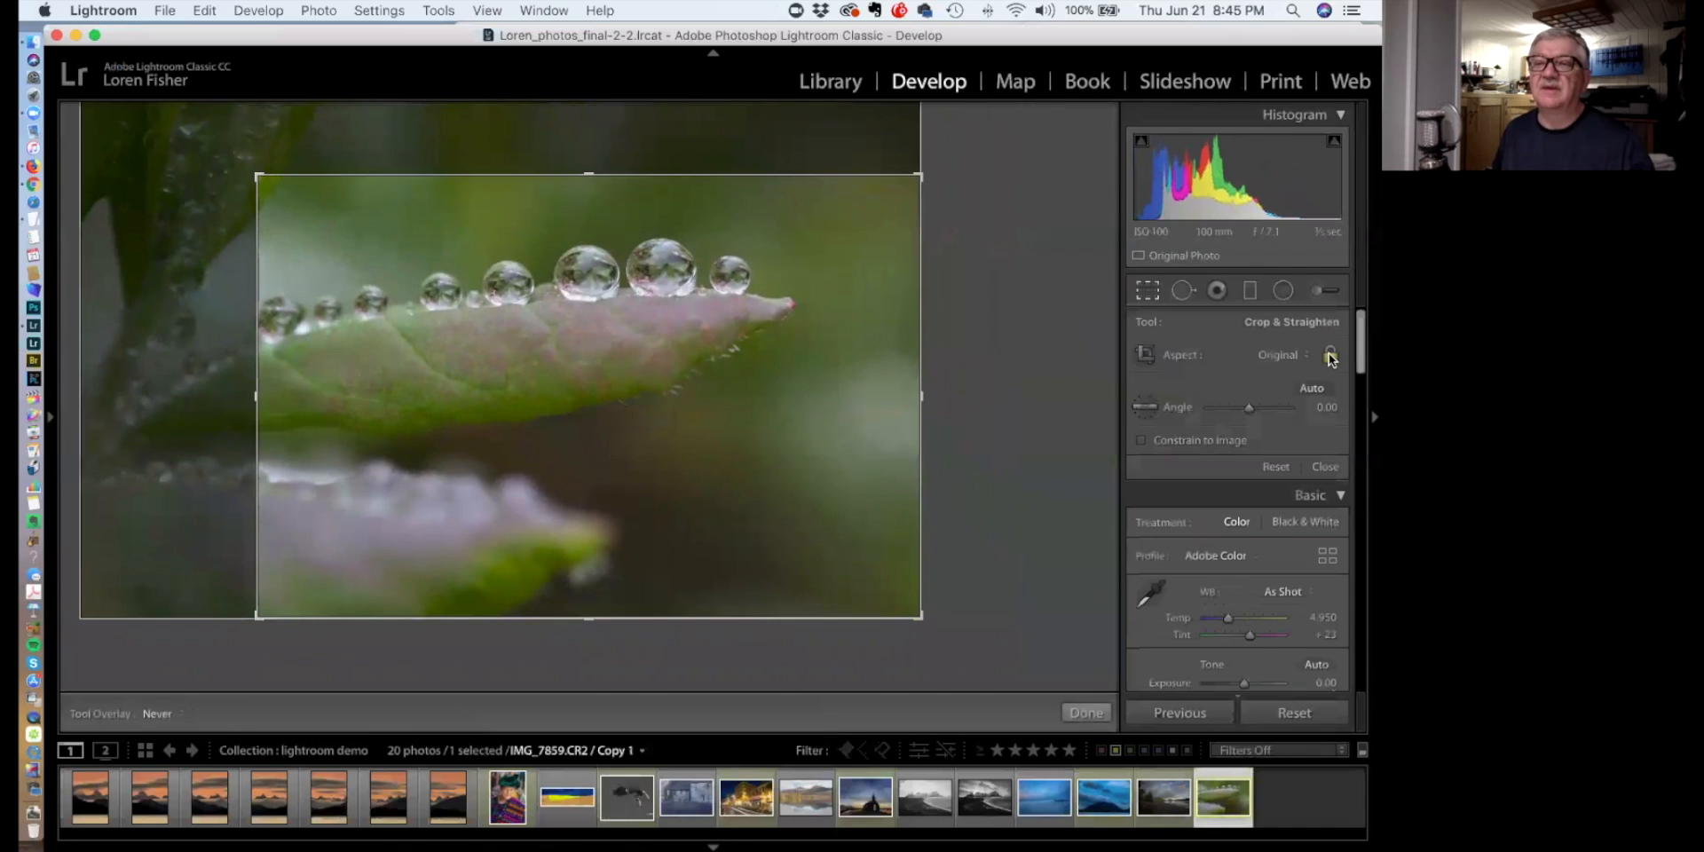
drag(920, 616, 869, 543)
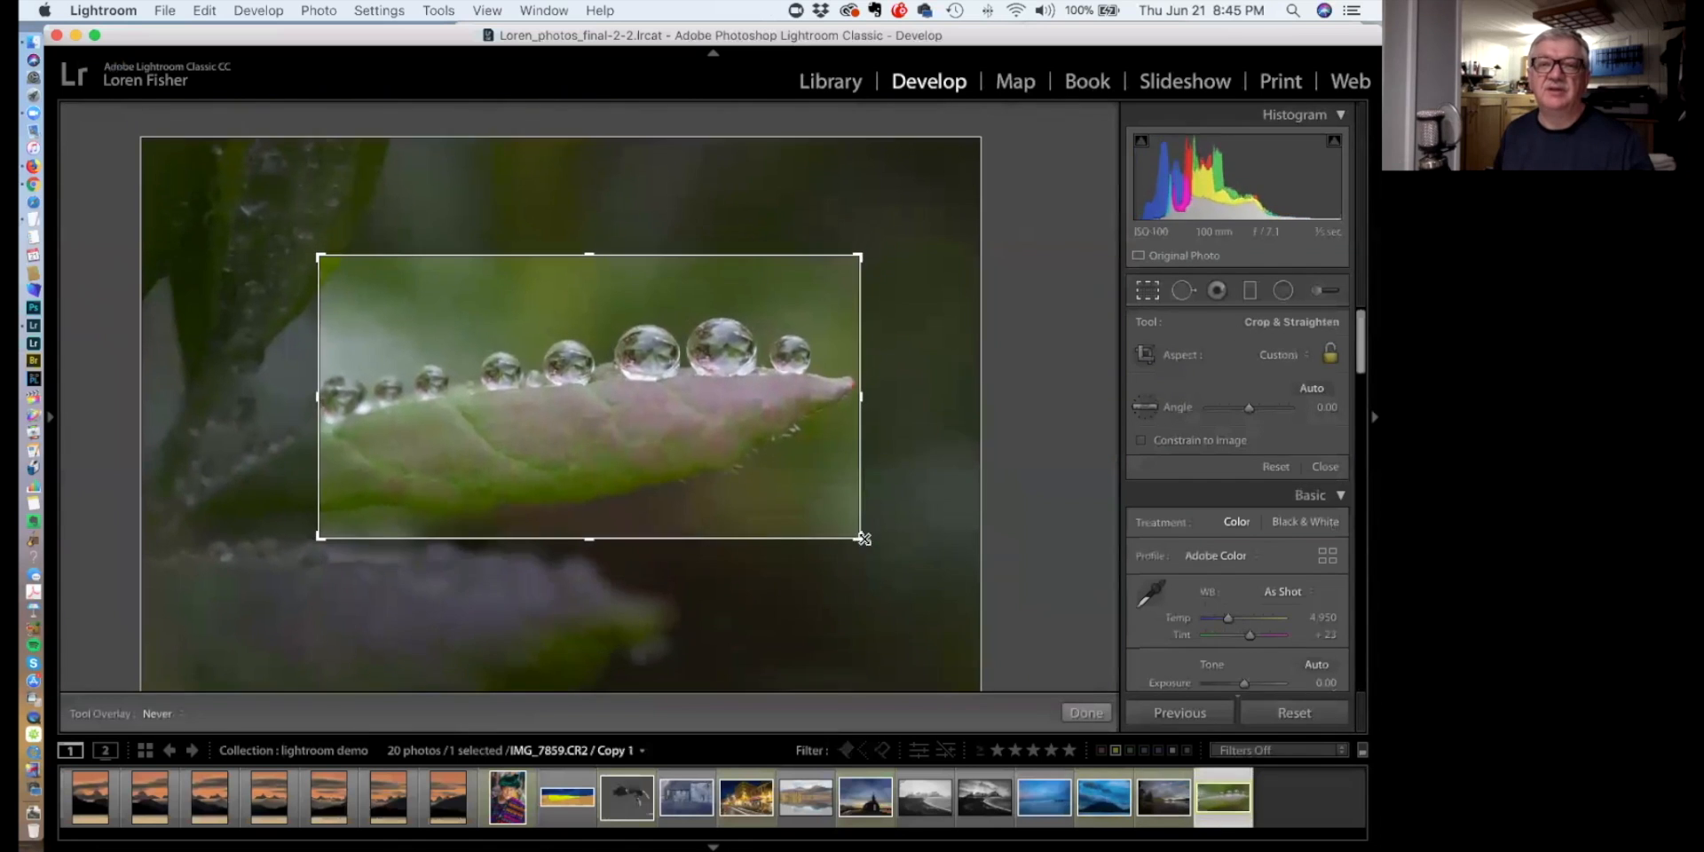
drag(308, 258, 304, 278)
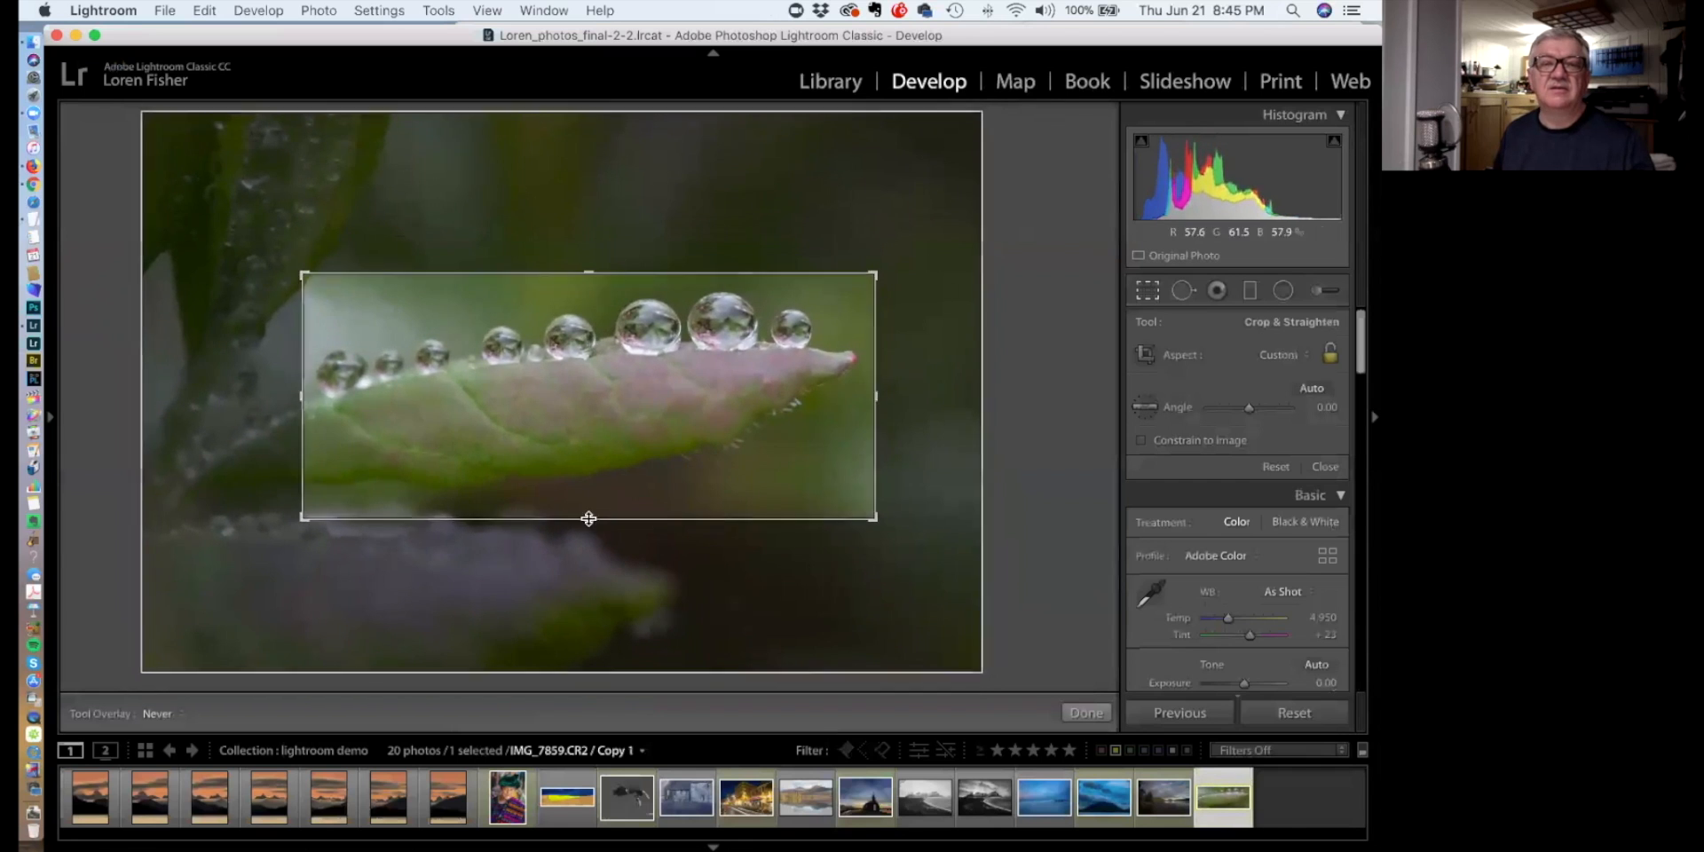
drag(588, 519, 589, 513)
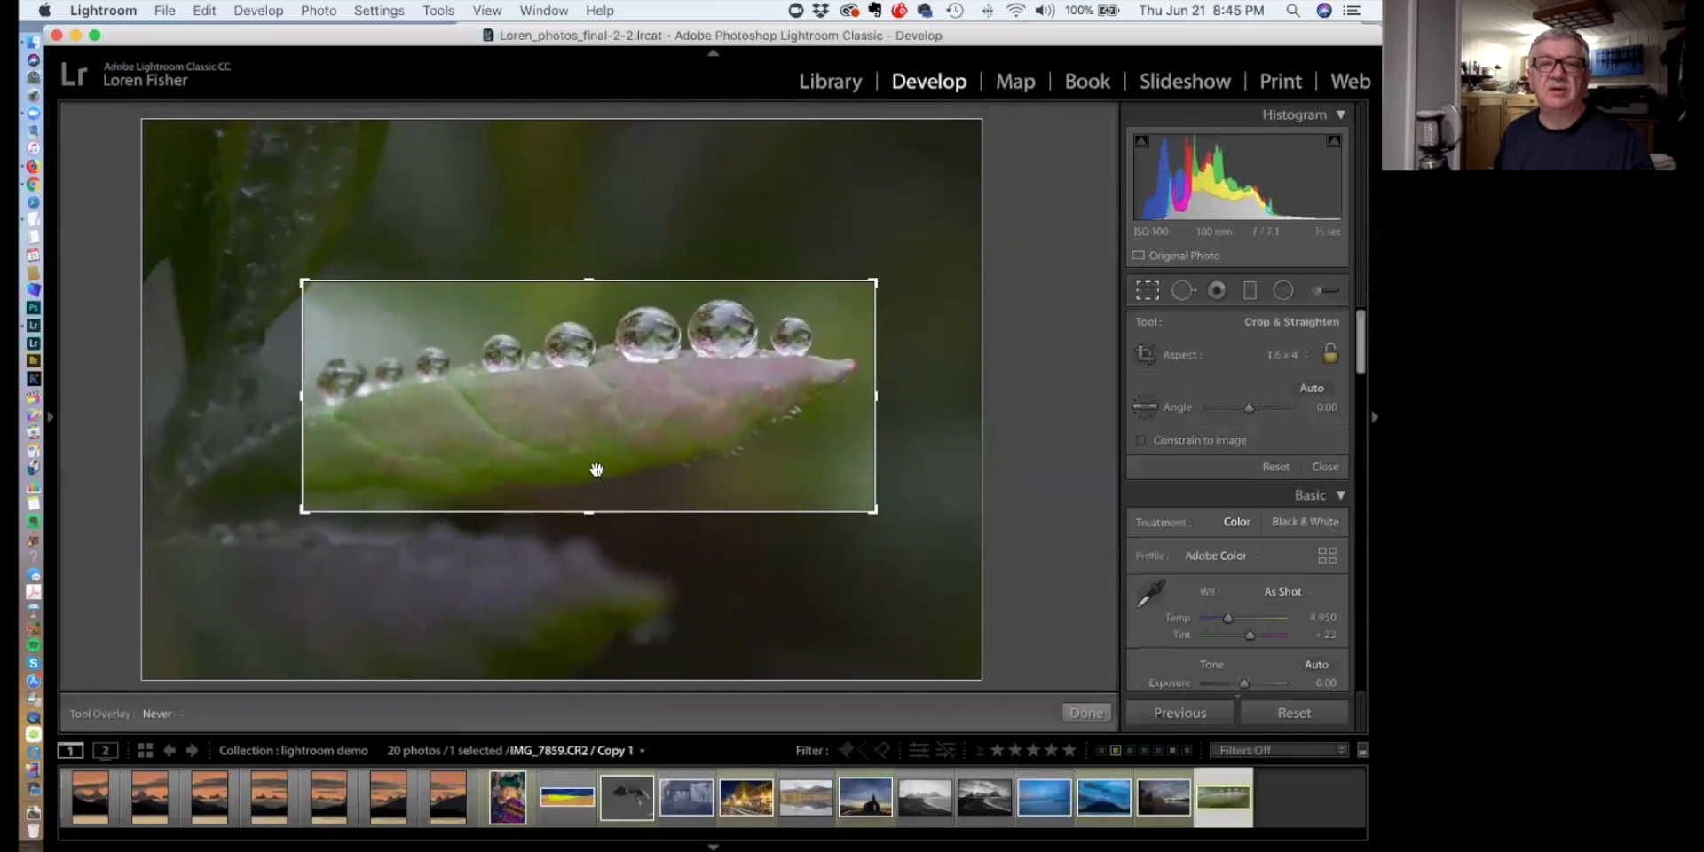
key(Return)
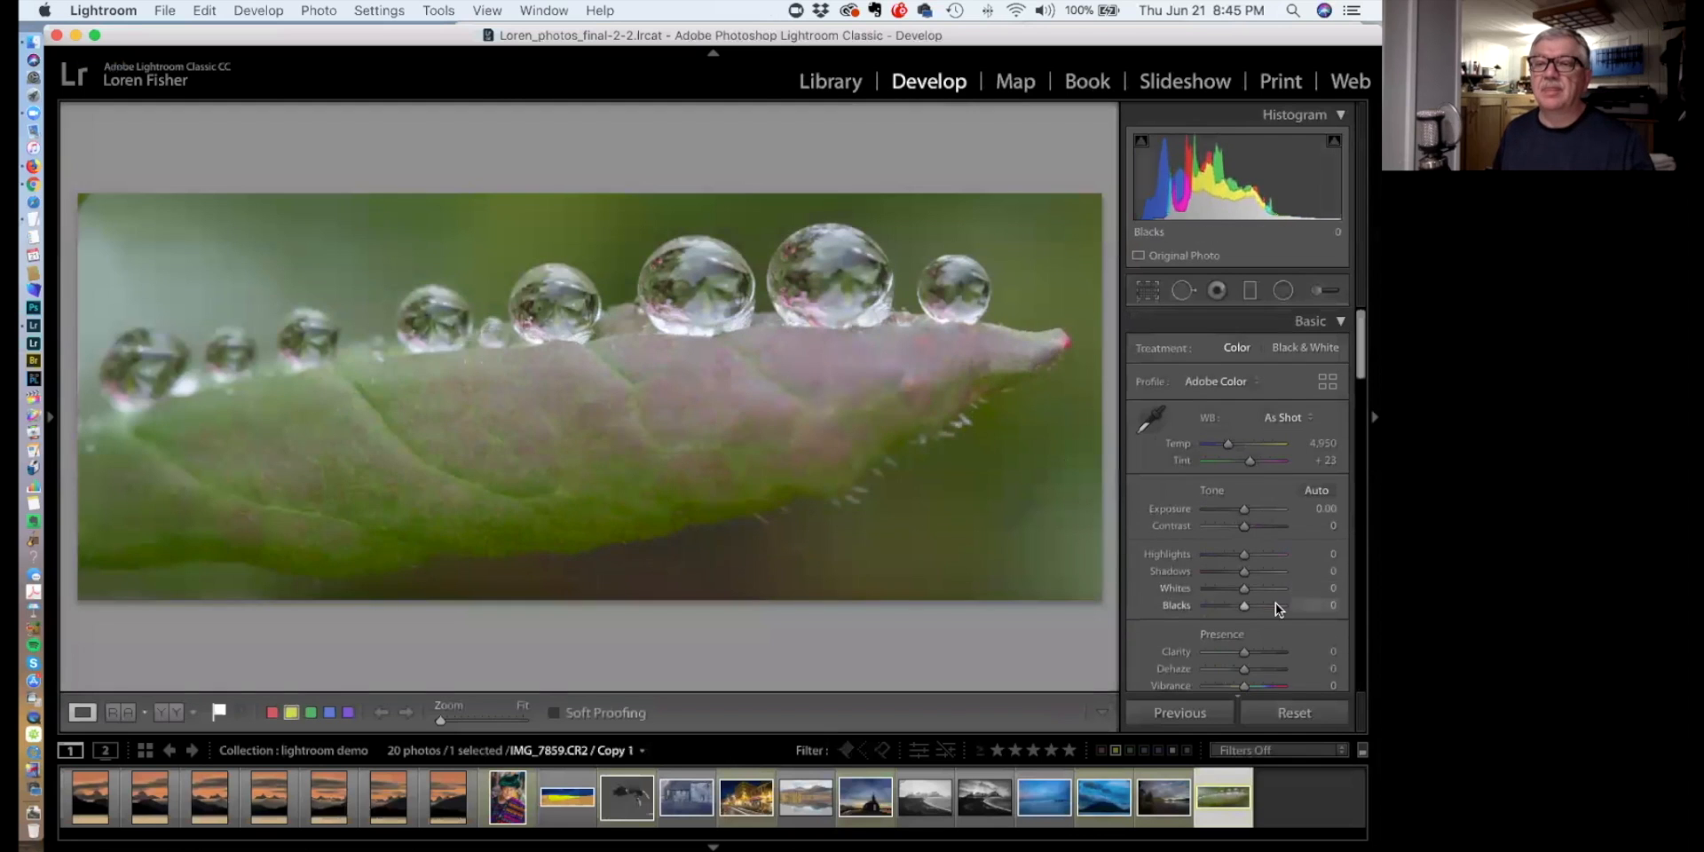
Set the leaf photo's Blacks to −10, Clarity to +33, Dehaze to +37, Vibrance to +22, Saturation to +34 and Highlights to −78
scroll(1275, 603, down, 2)
drag(1243, 555, 1256, 653)
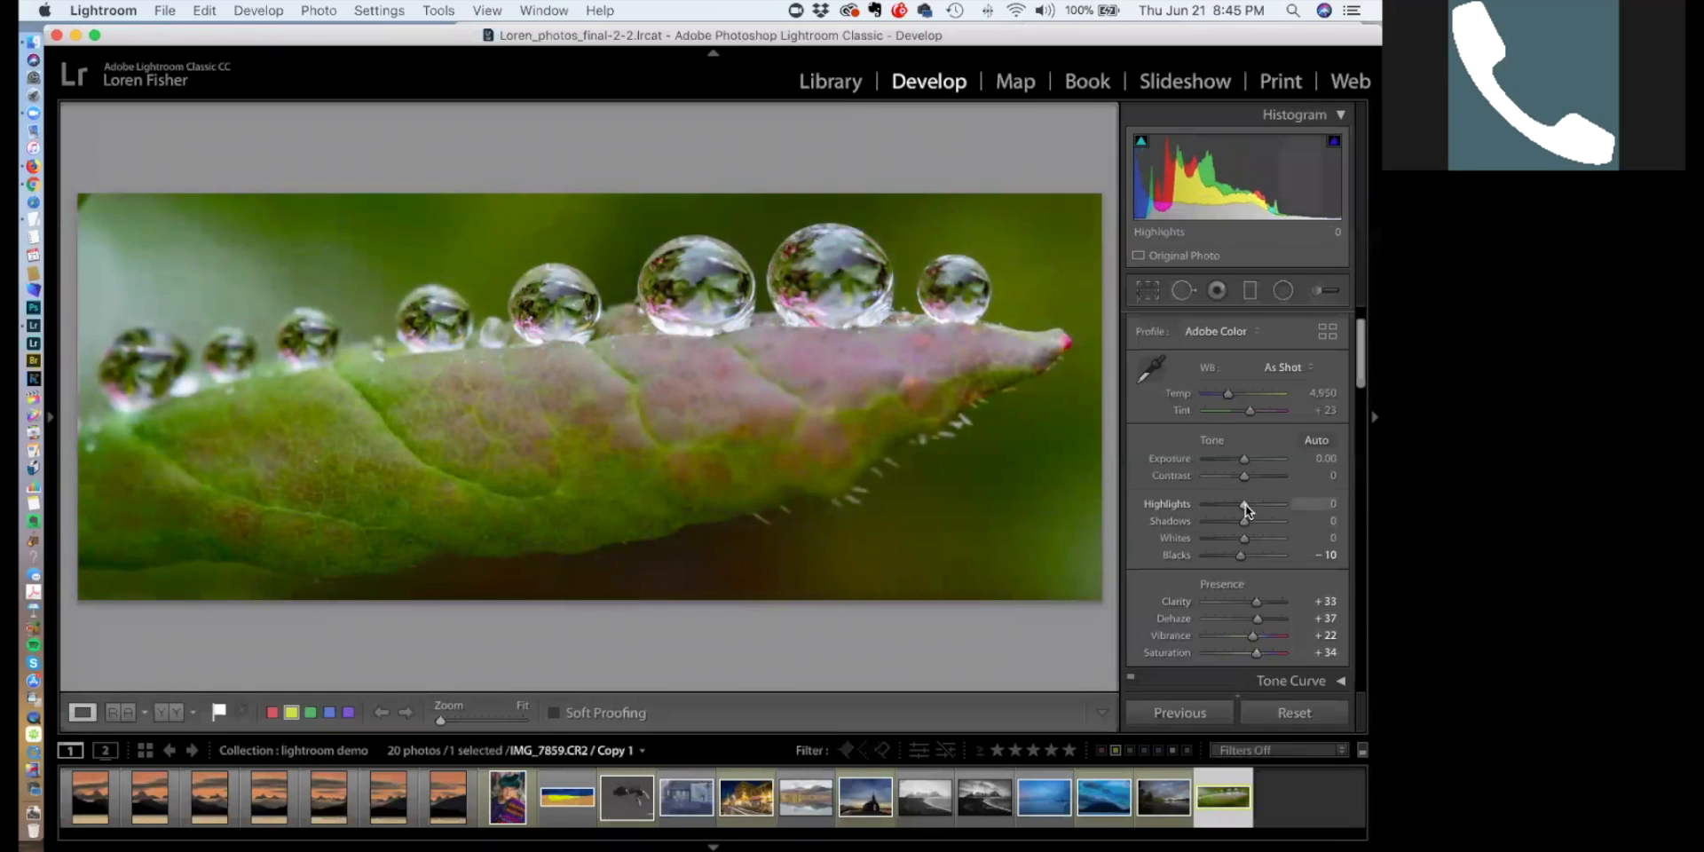
drag(1242, 504, 1214, 504)
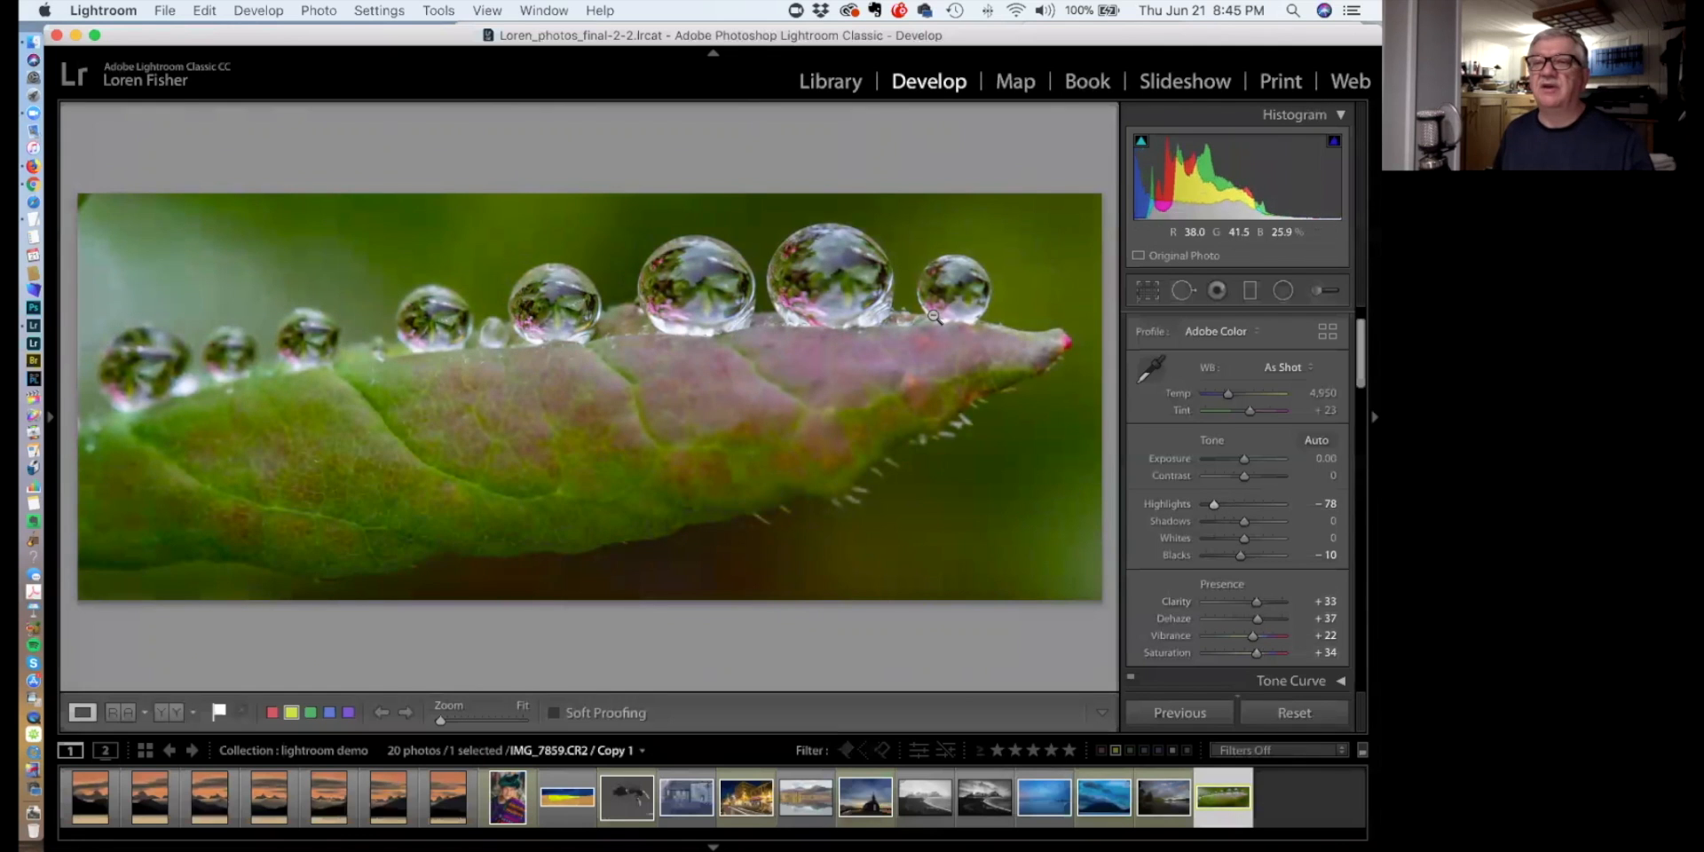
Add a diagonal graduated filter over the leaf photo's upper-left corner with Exposure −0.76 and Highlights −26, and close the tool
click(1247, 290)
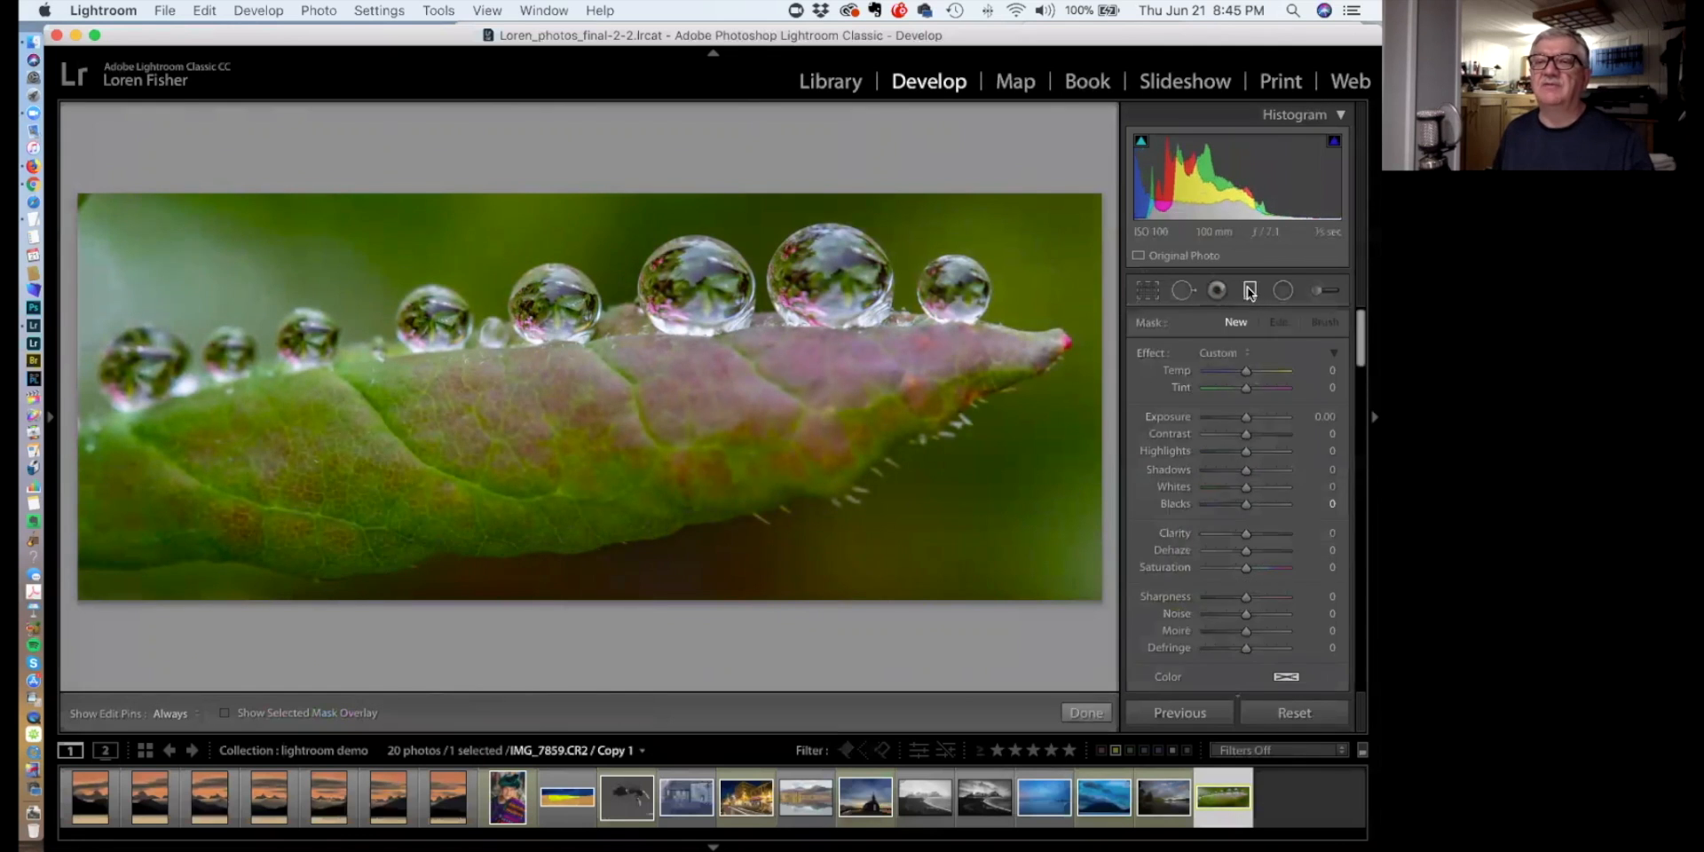
click(1249, 293)
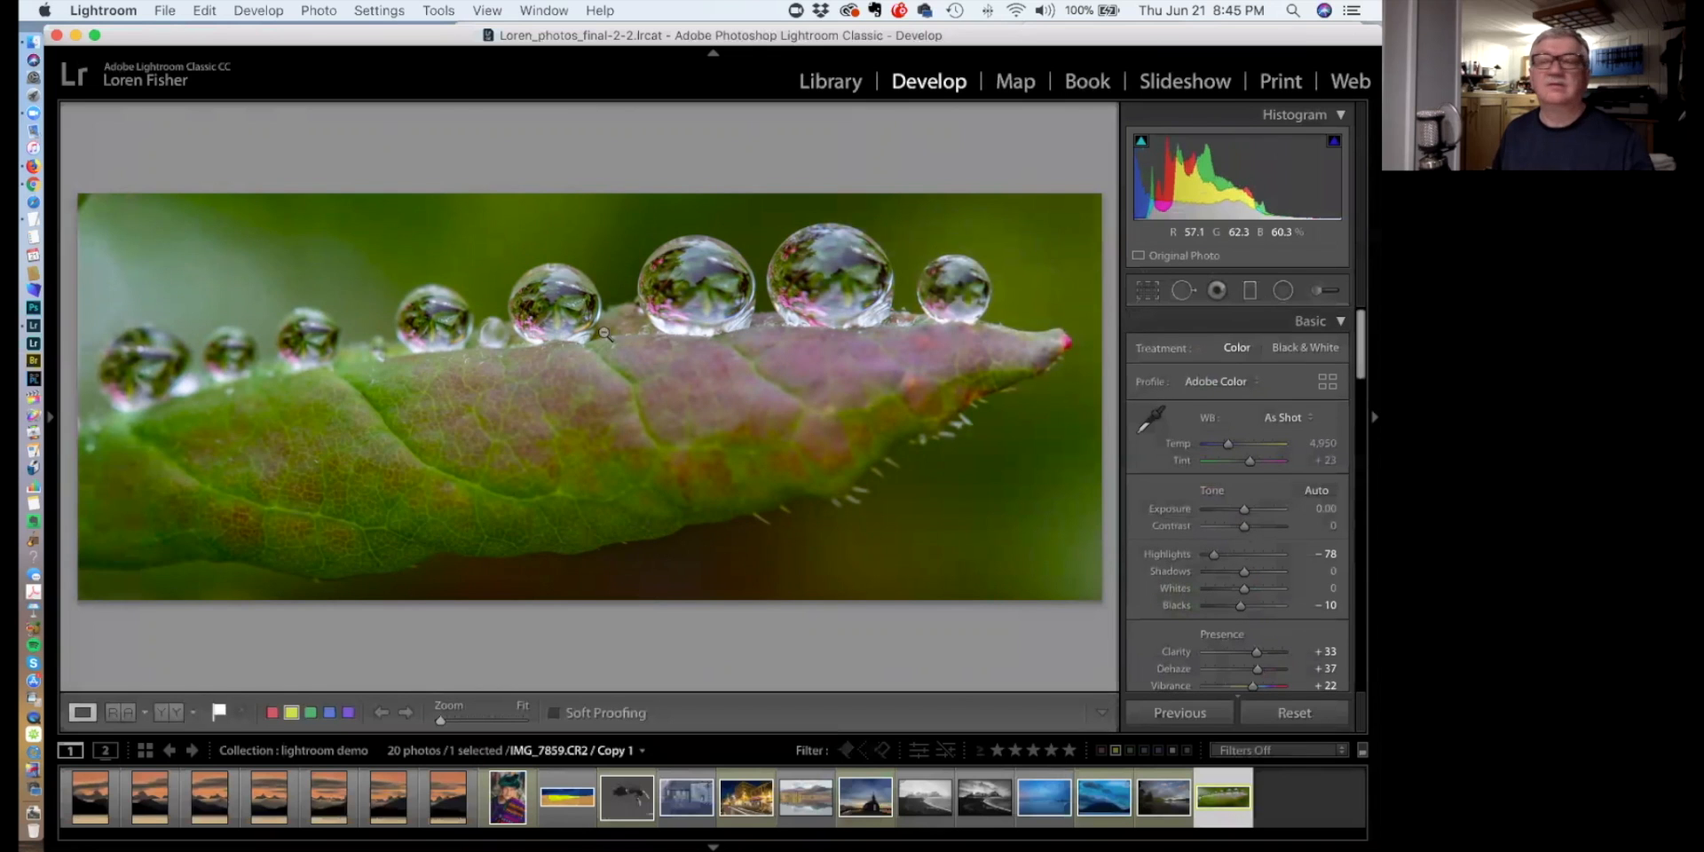
click(1248, 293)
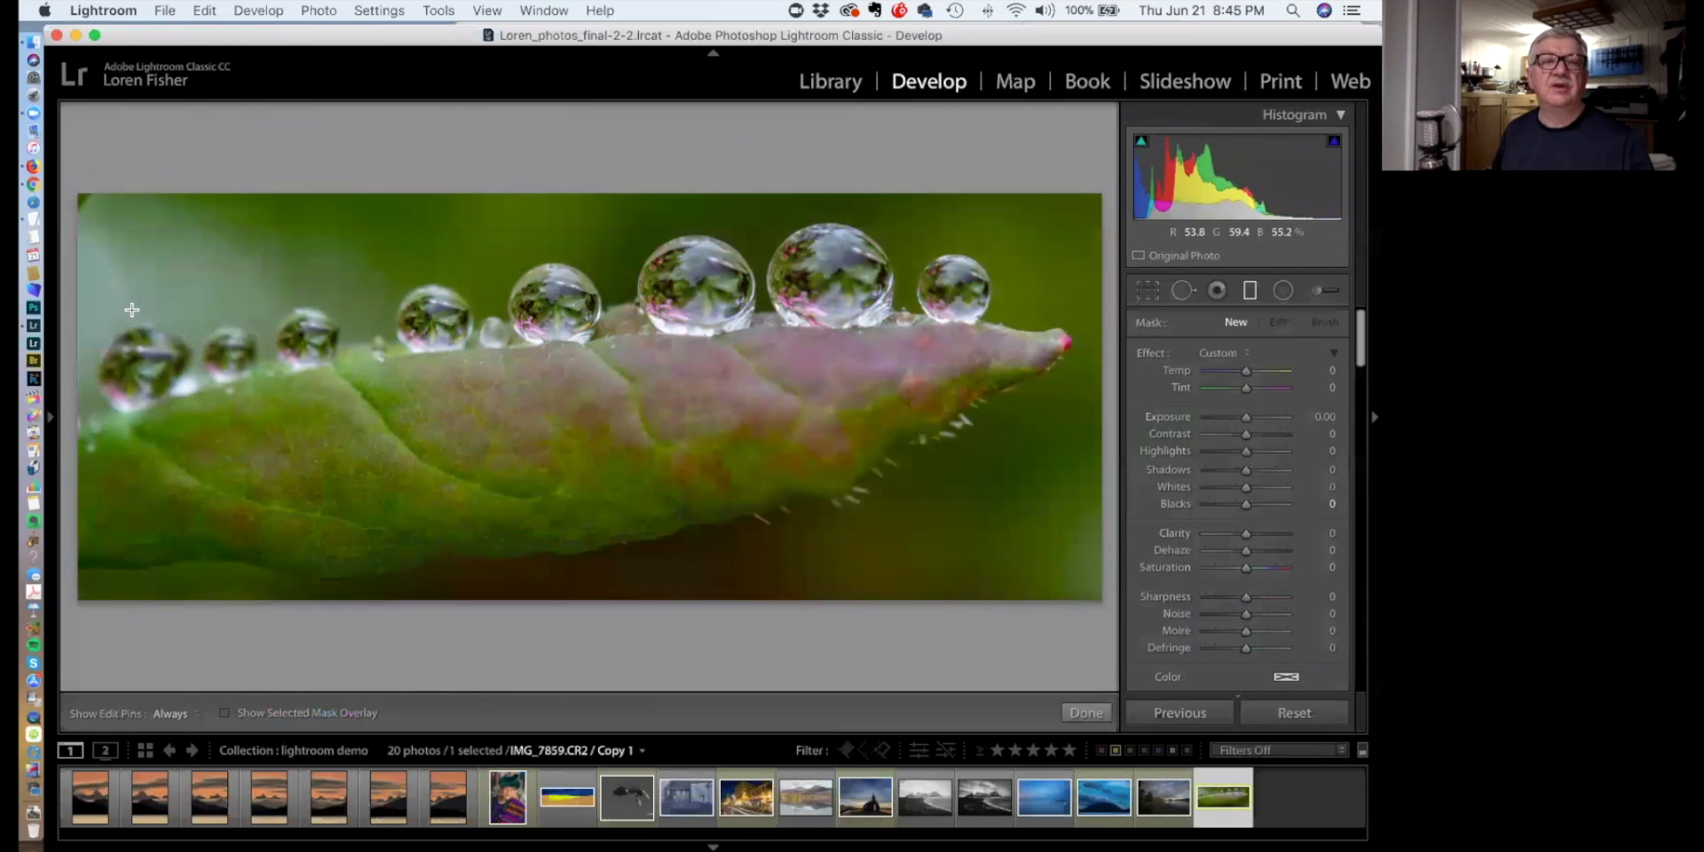
drag(110, 299, 192, 376)
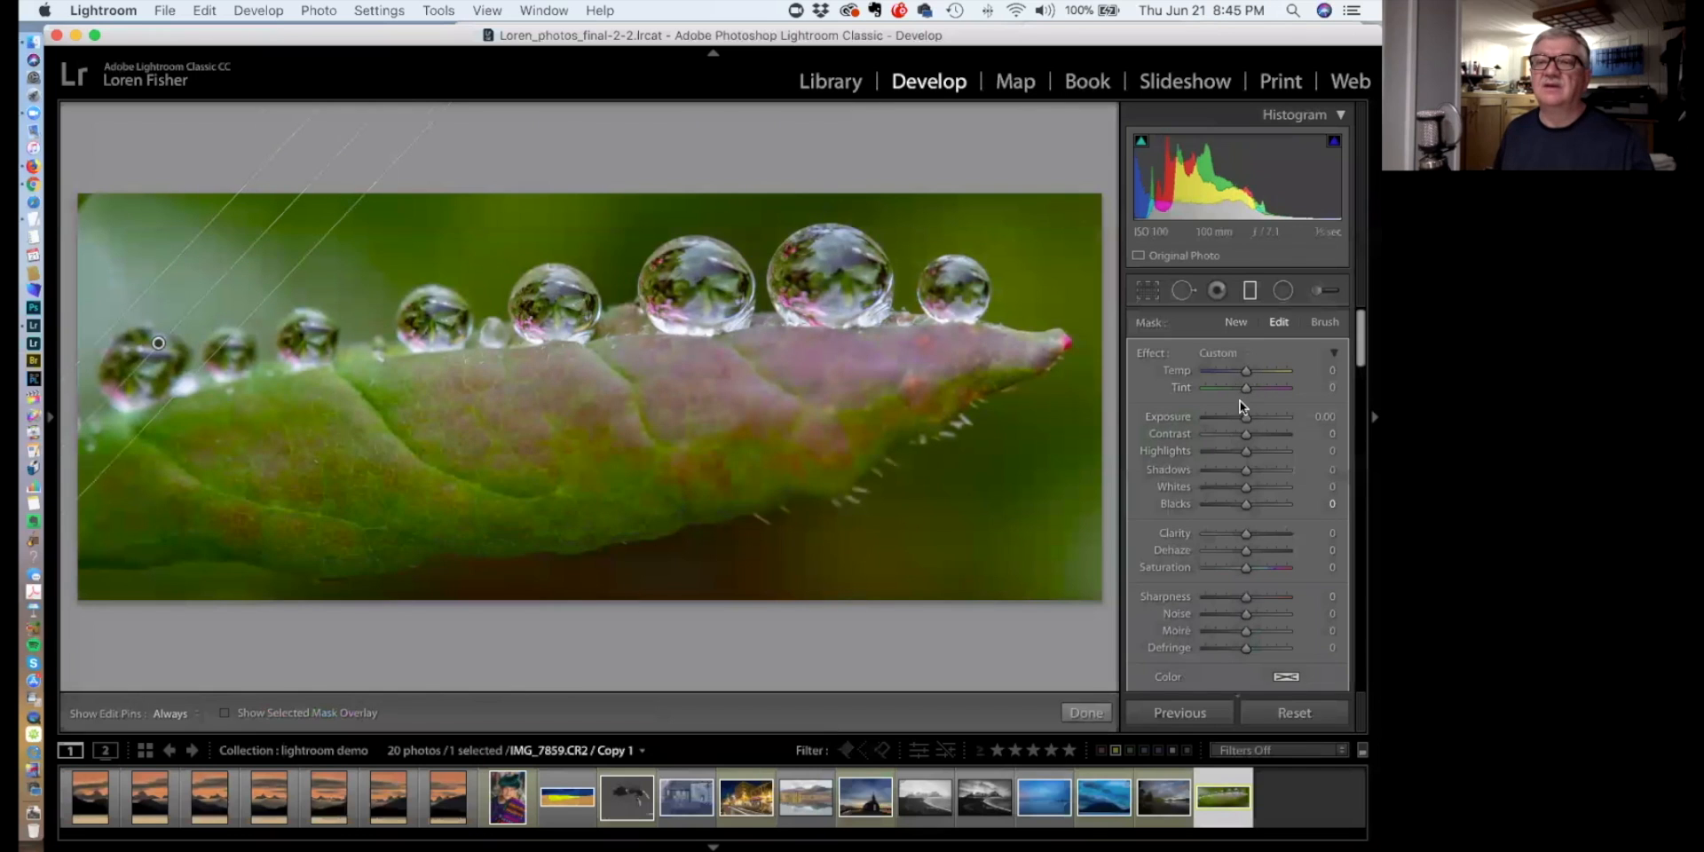
drag(1243, 417, 1236, 417)
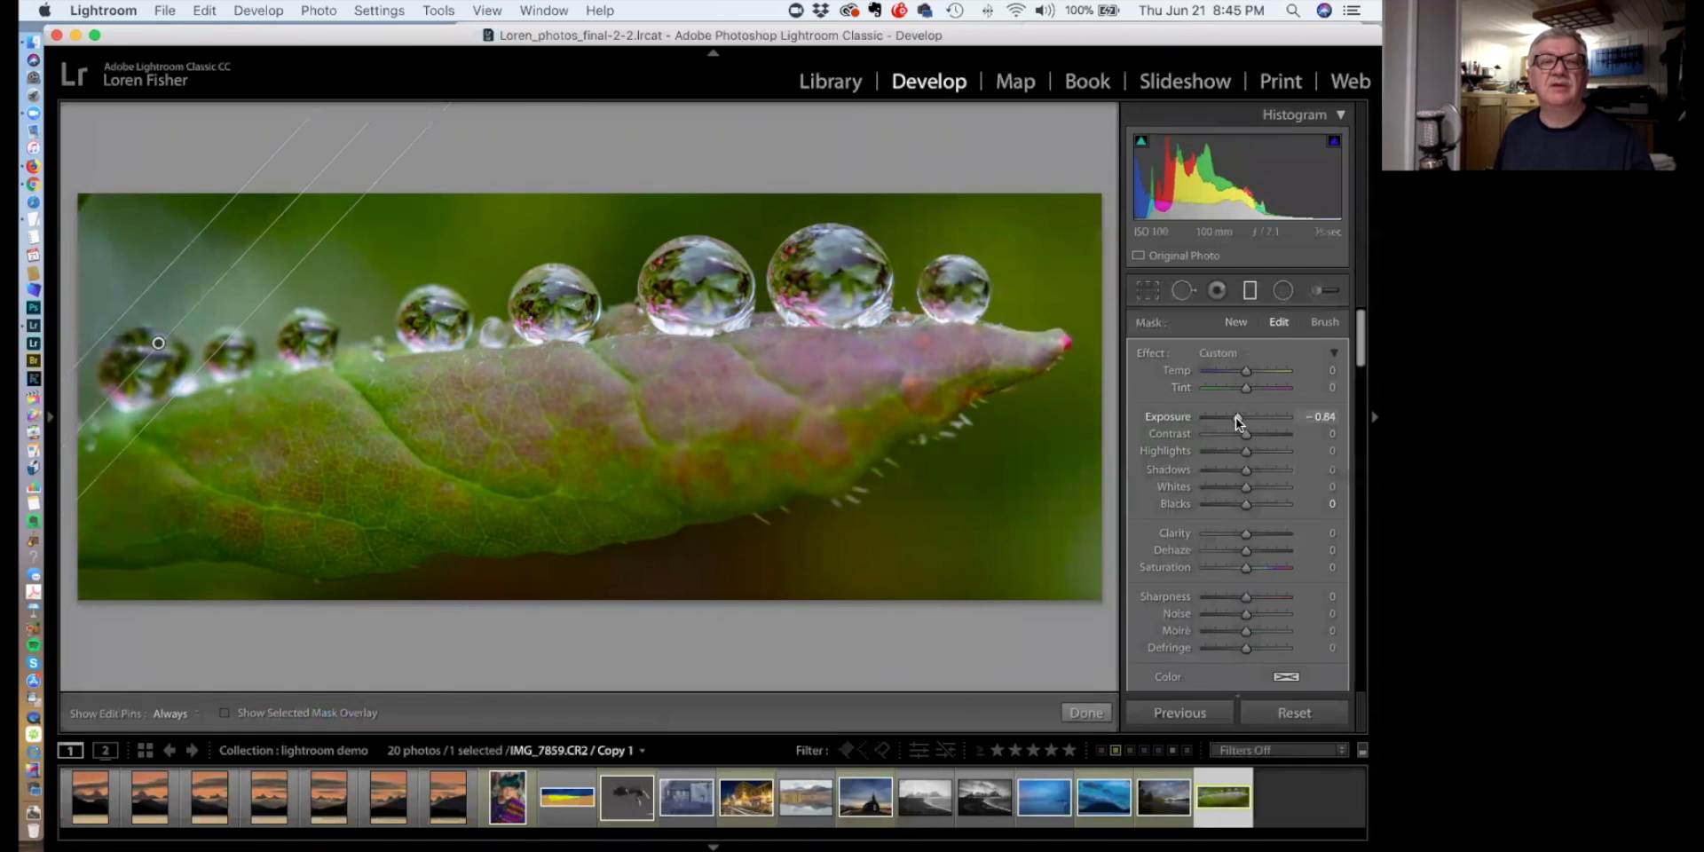
drag(1245, 450, 1232, 456)
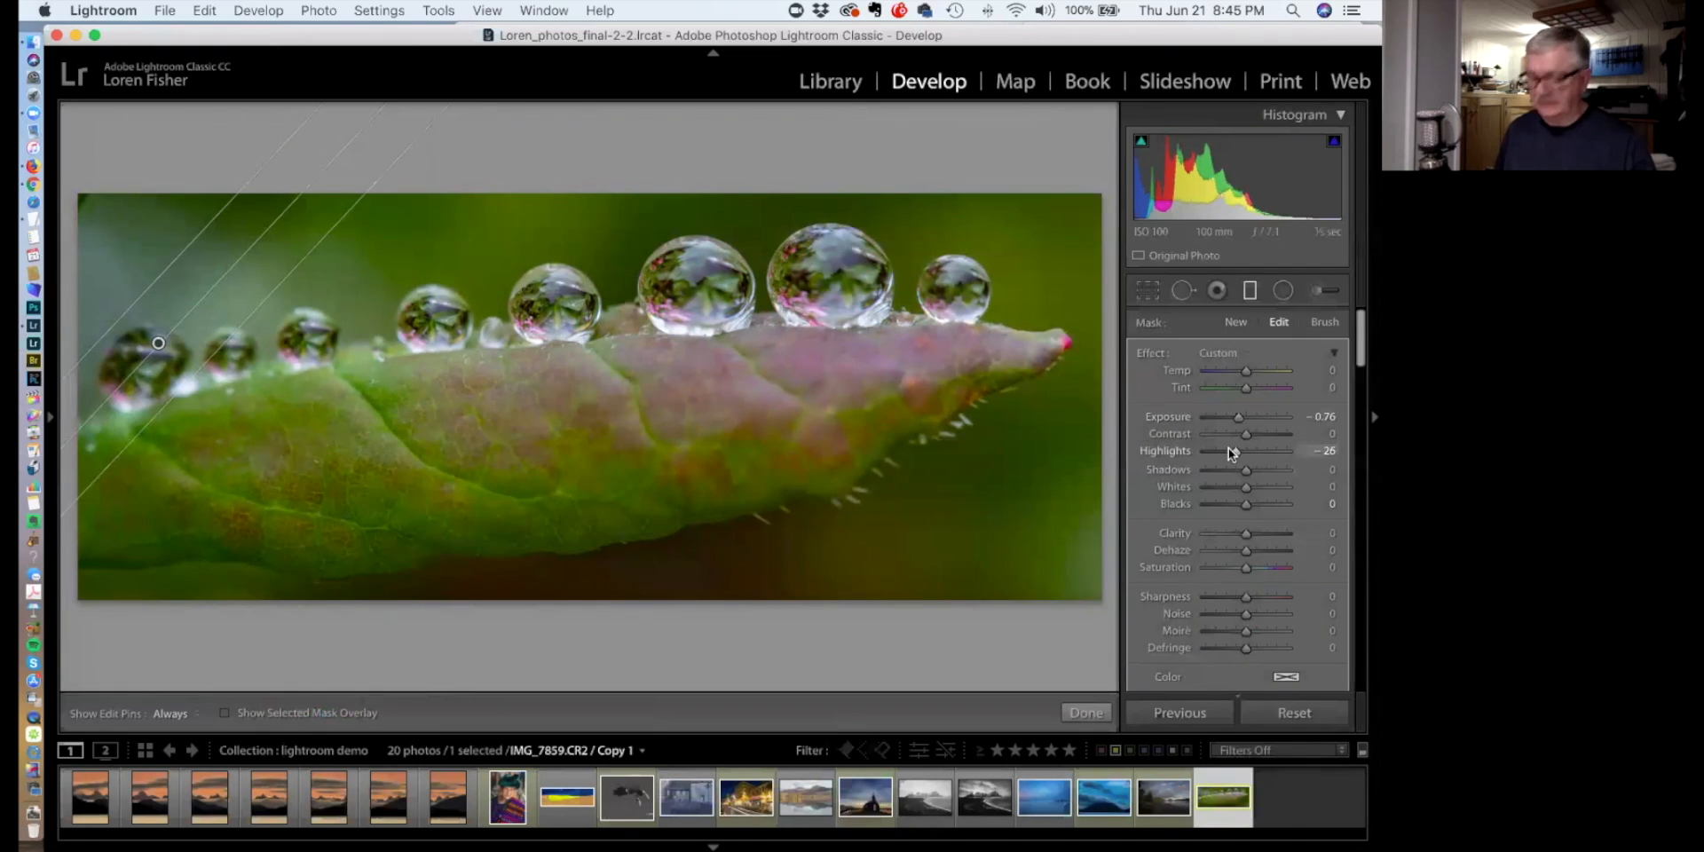
key(m)
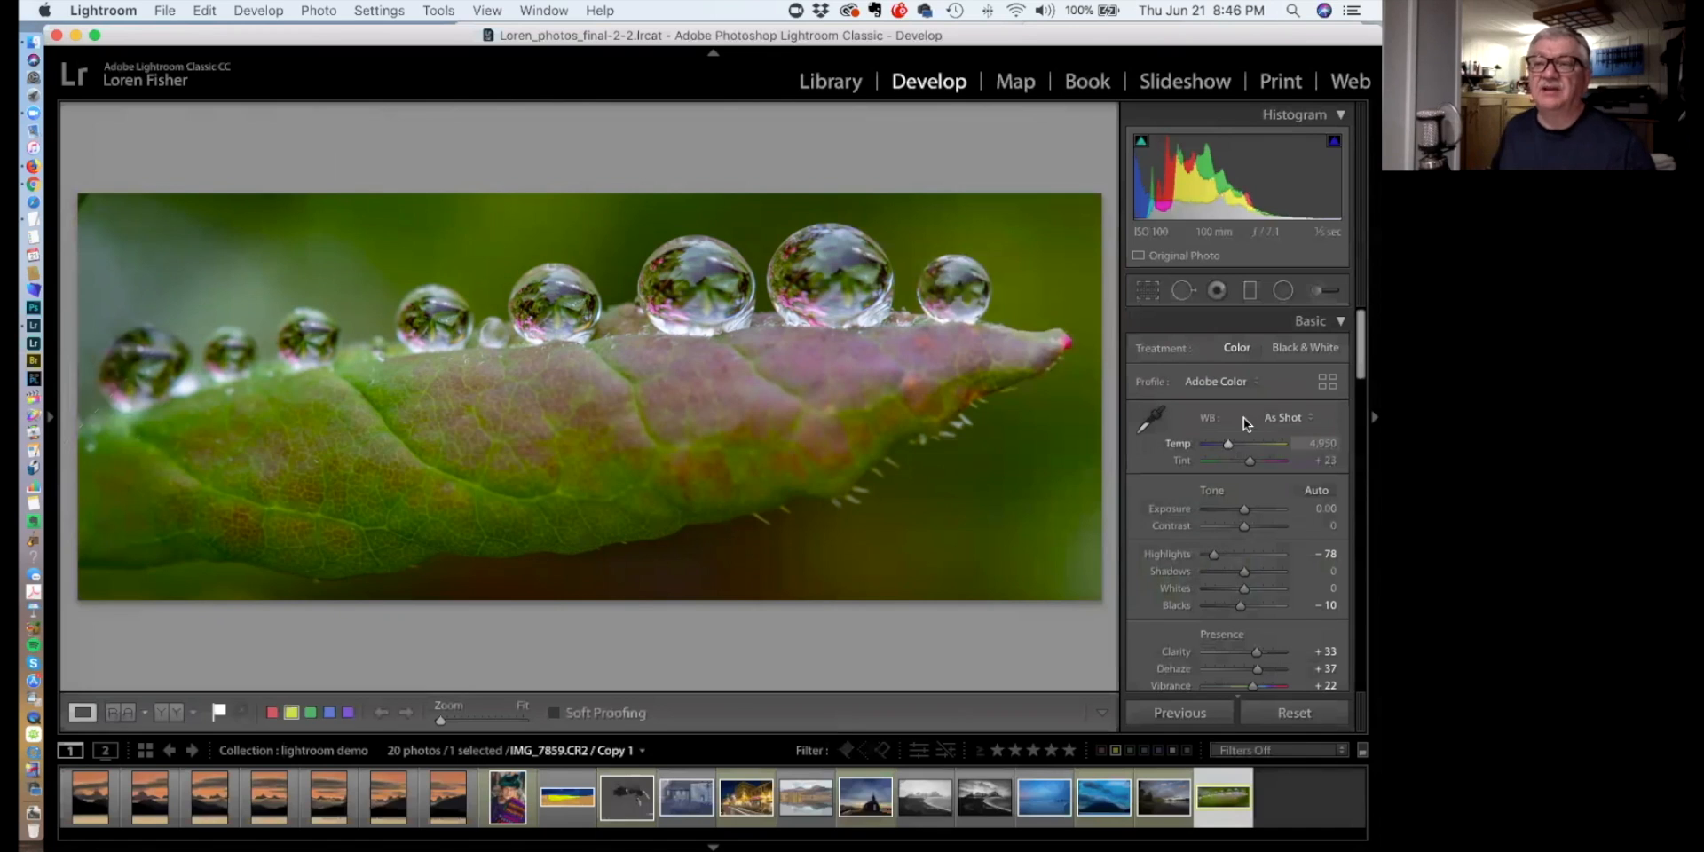
Try a graduated filter with Exposure −2.40 across the leaf, rotate and move it to darken the lower part, and delete it
click(1250, 293)
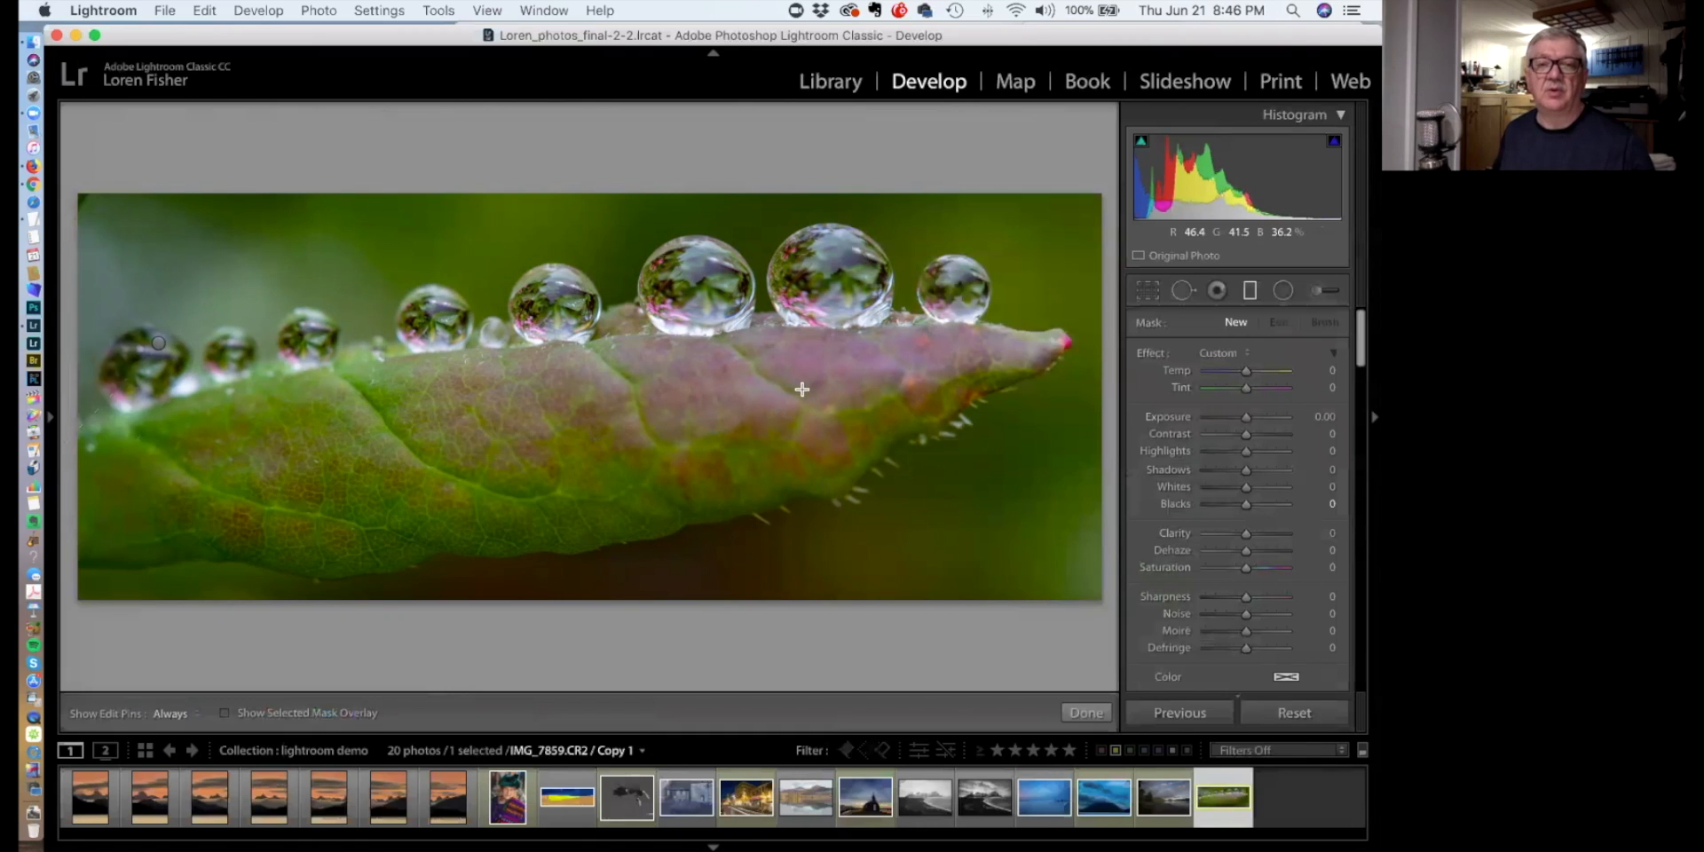
drag(493, 461, 799, 340)
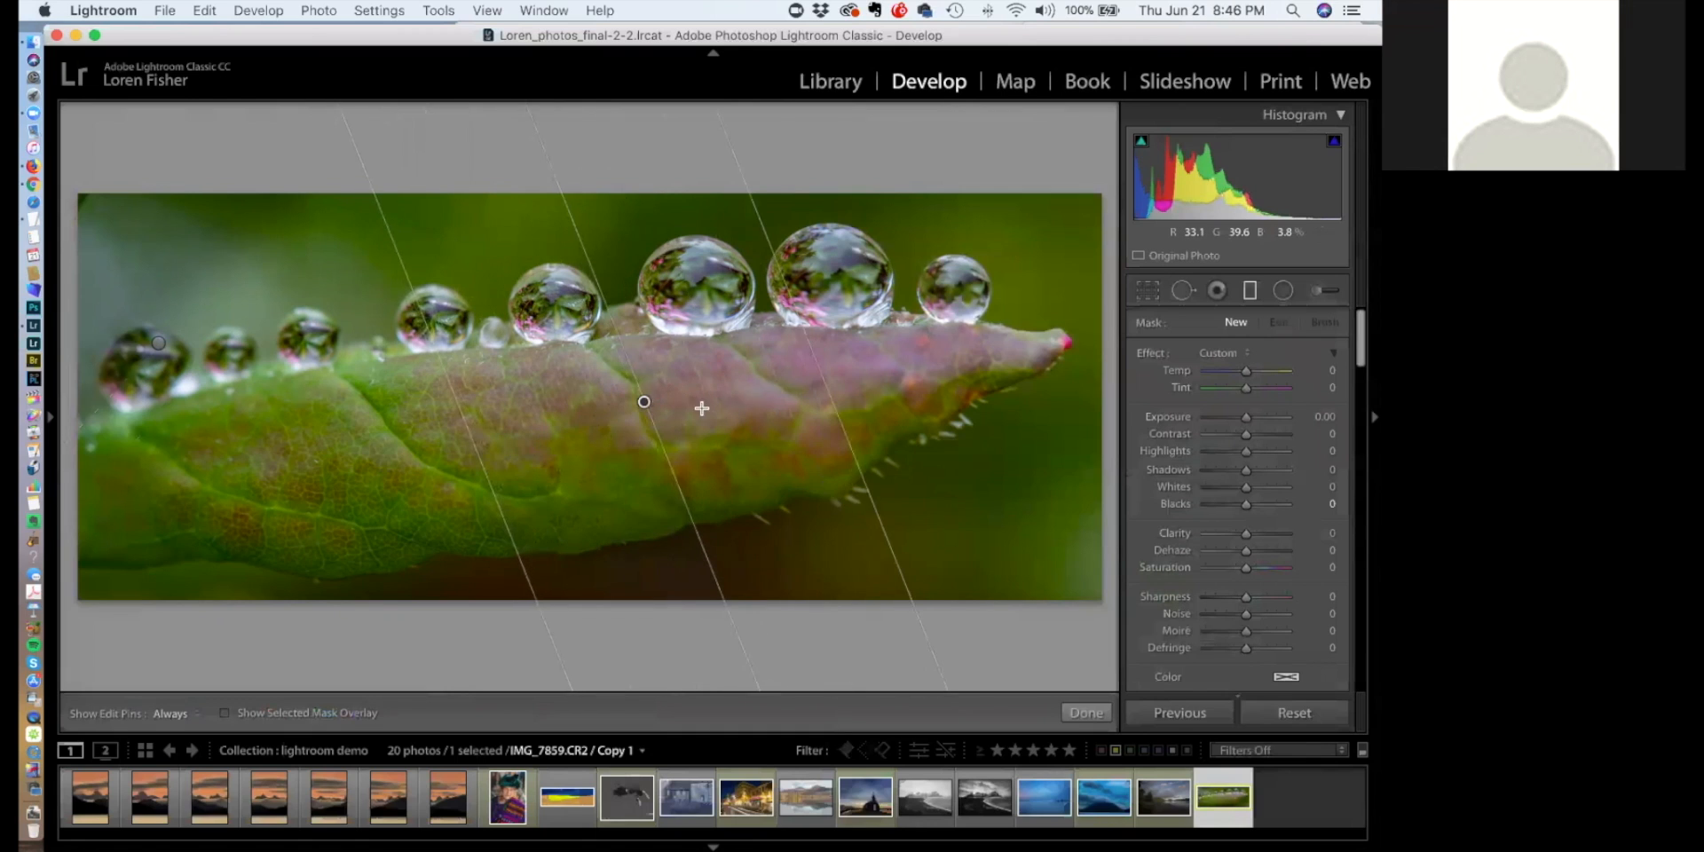
drag(1246, 416, 1223, 419)
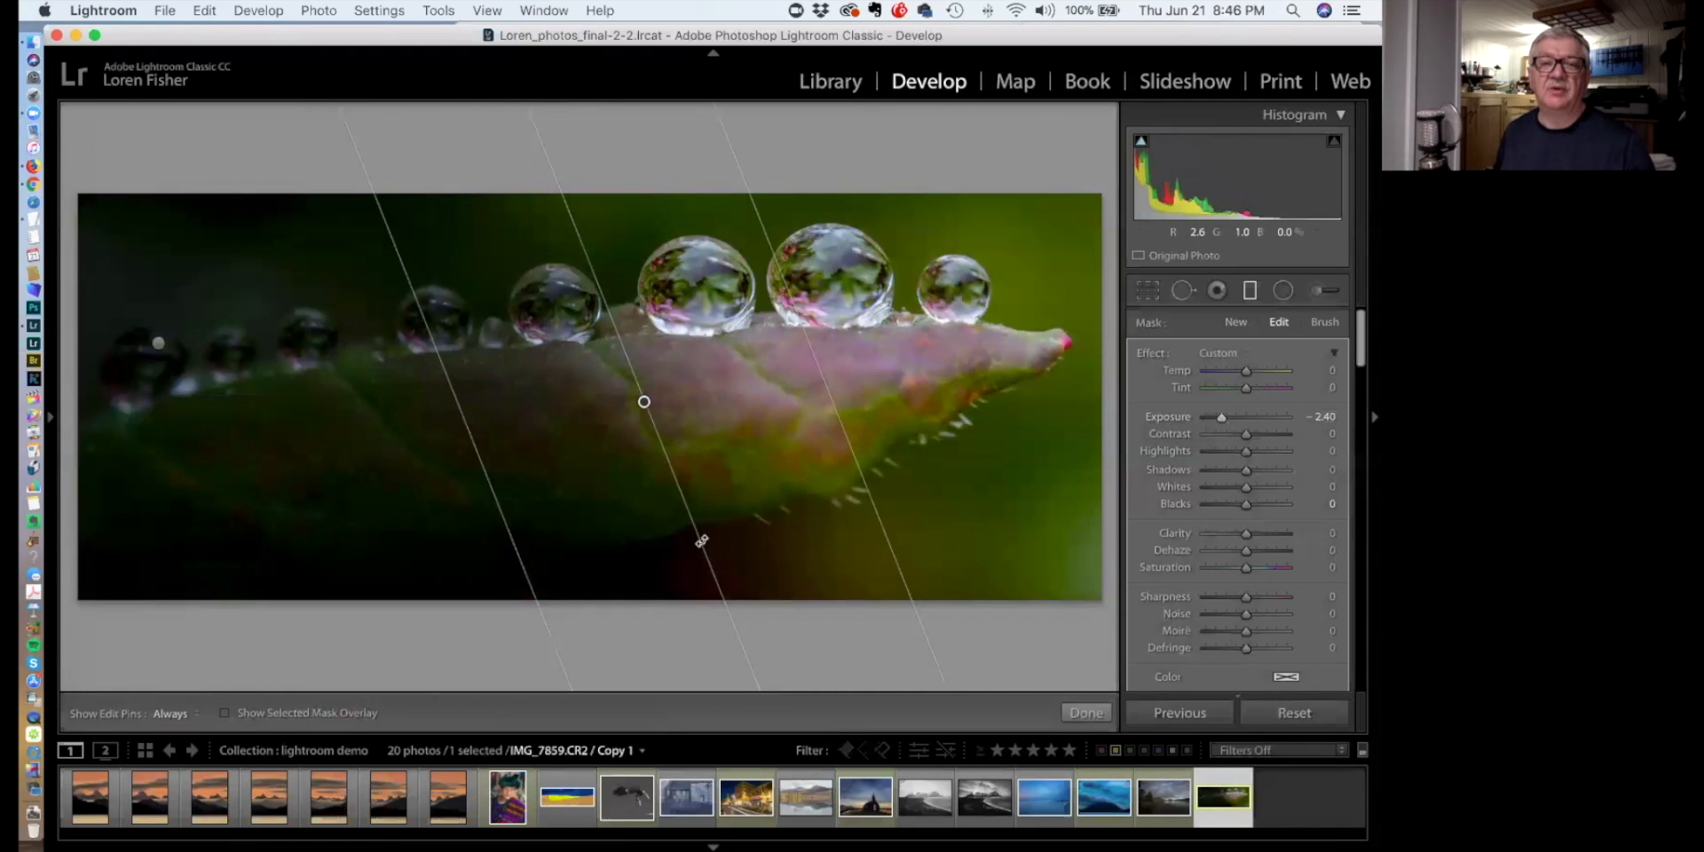
drag(729, 500, 636, 451)
drag(663, 342, 693, 410)
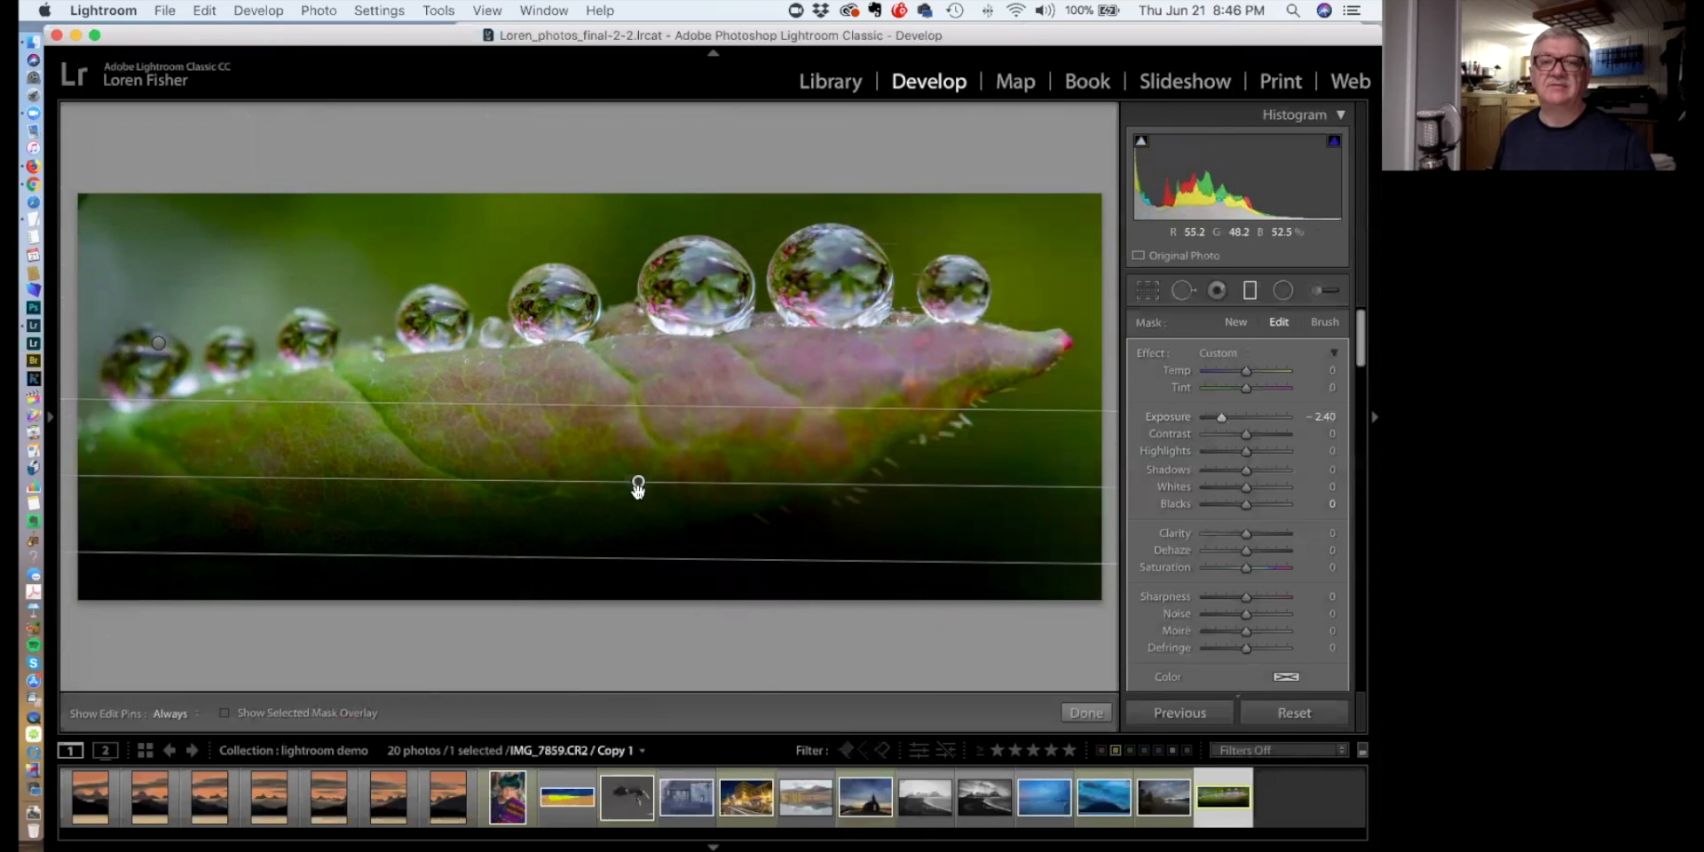
key(Delete)
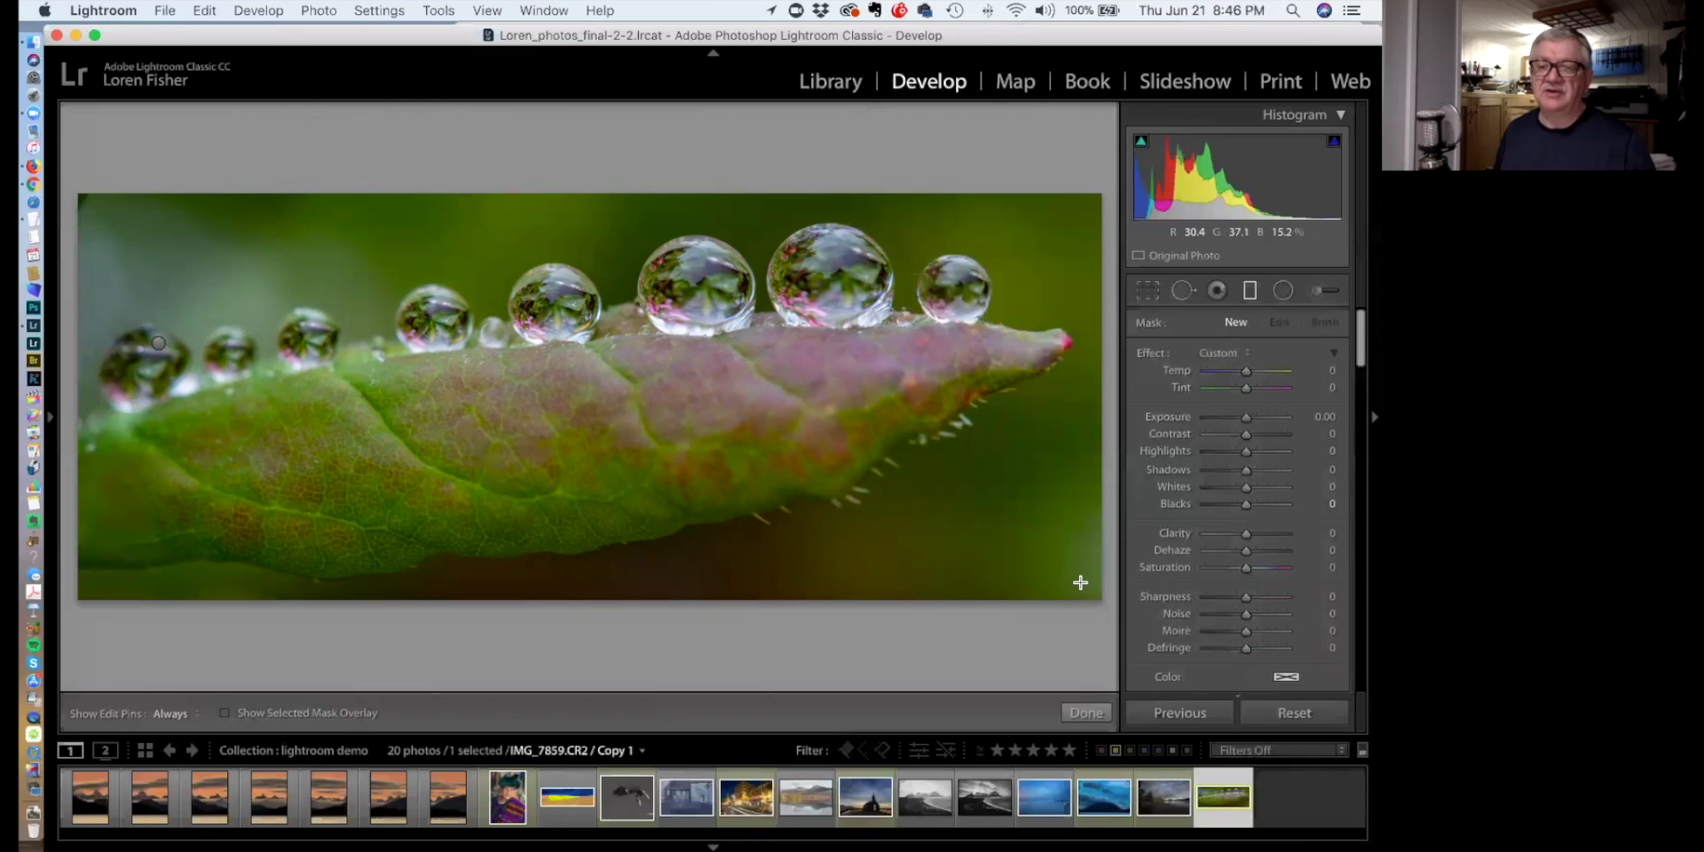
Try a diagonal graduated filter with Exposure −4.00 in the leaf photo's lower-right corner, reposition it and delete it
drag(1082, 593, 977, 449)
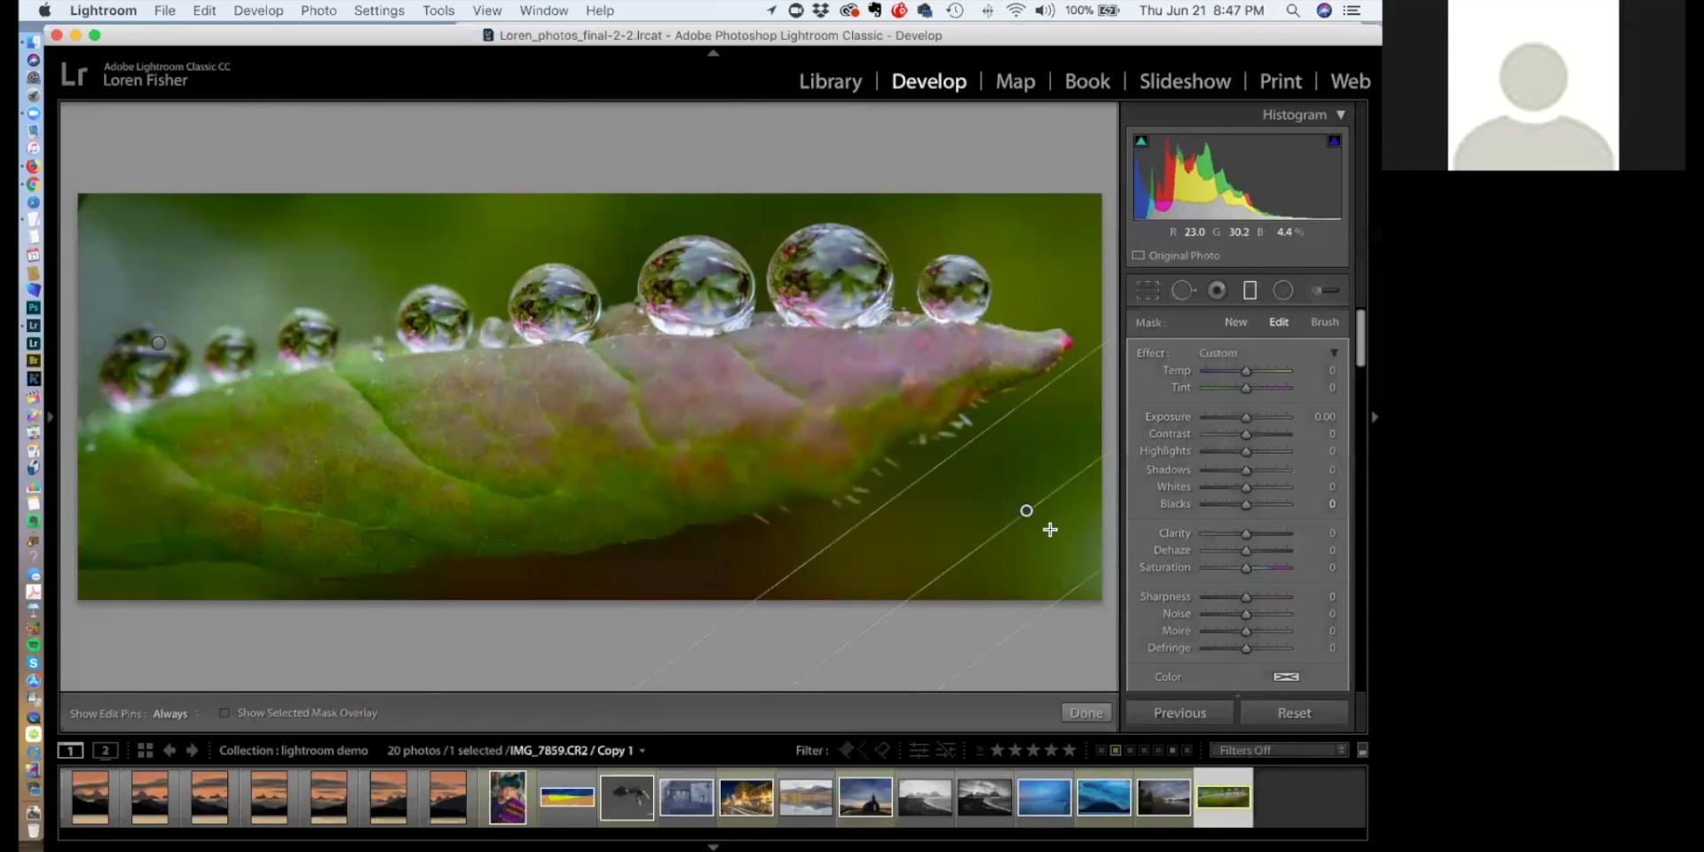
drag(1026, 510, 982, 459)
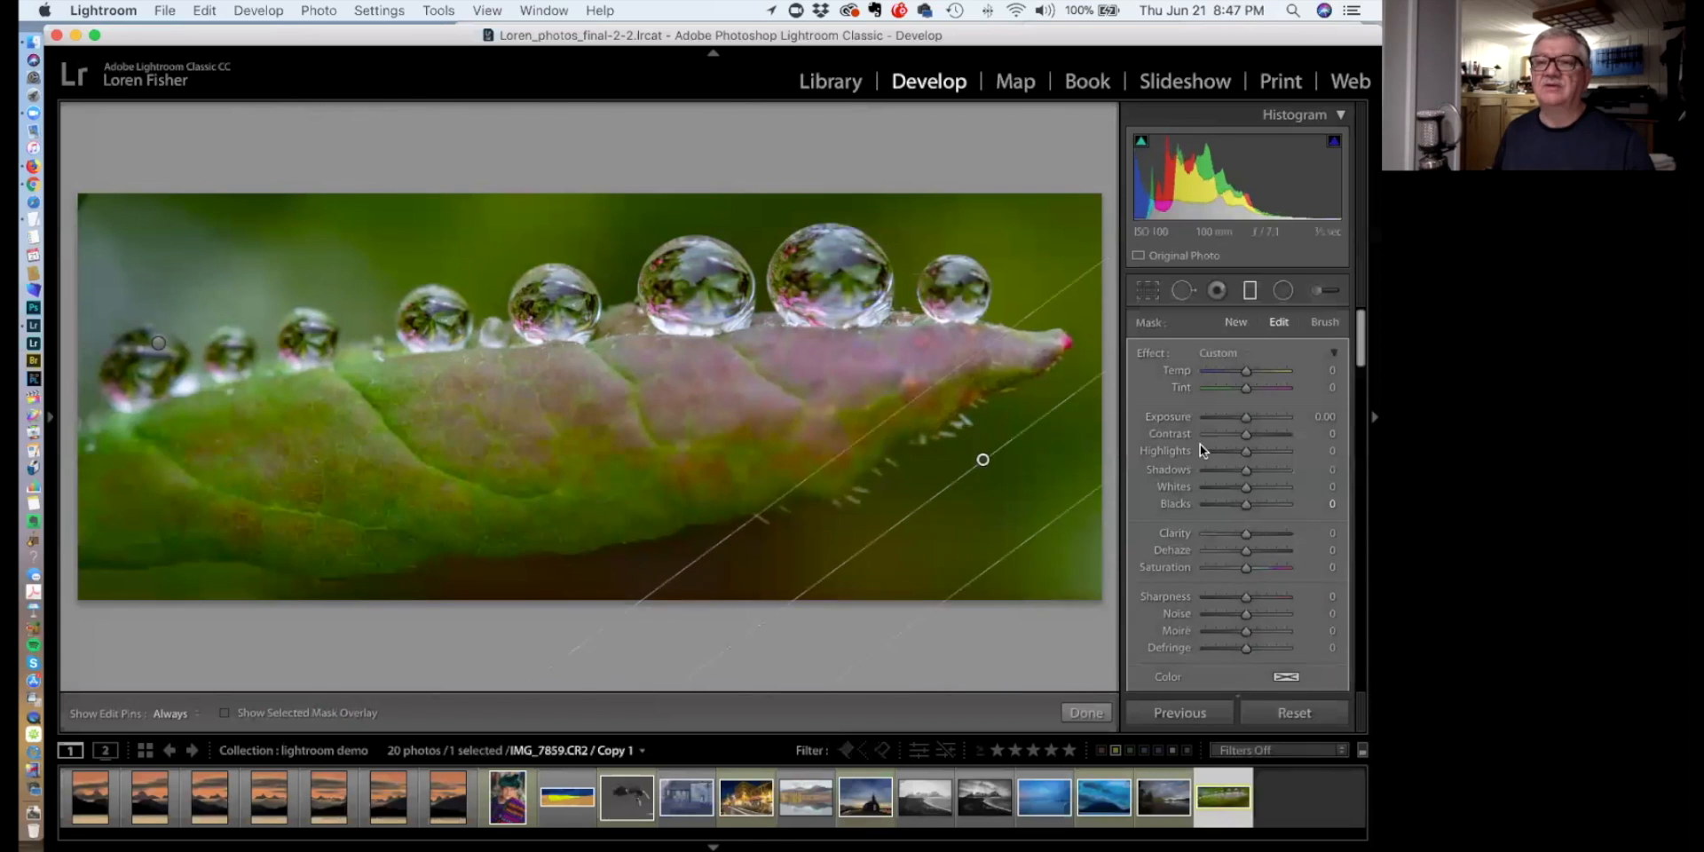
drag(1244, 416, 1165, 417)
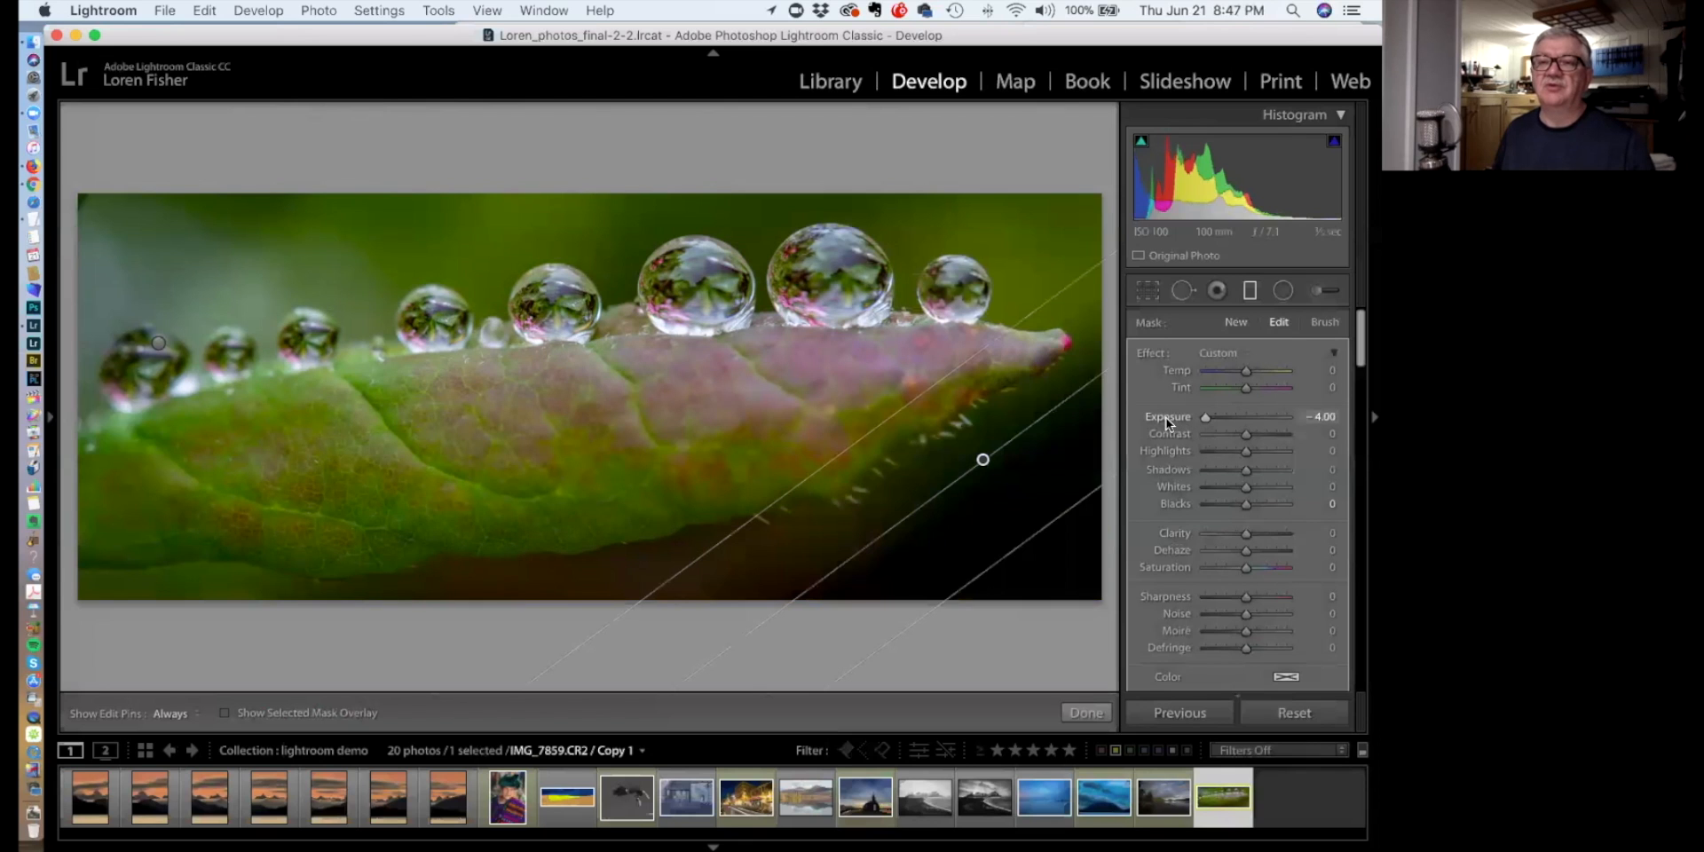
drag(973, 444, 1011, 488)
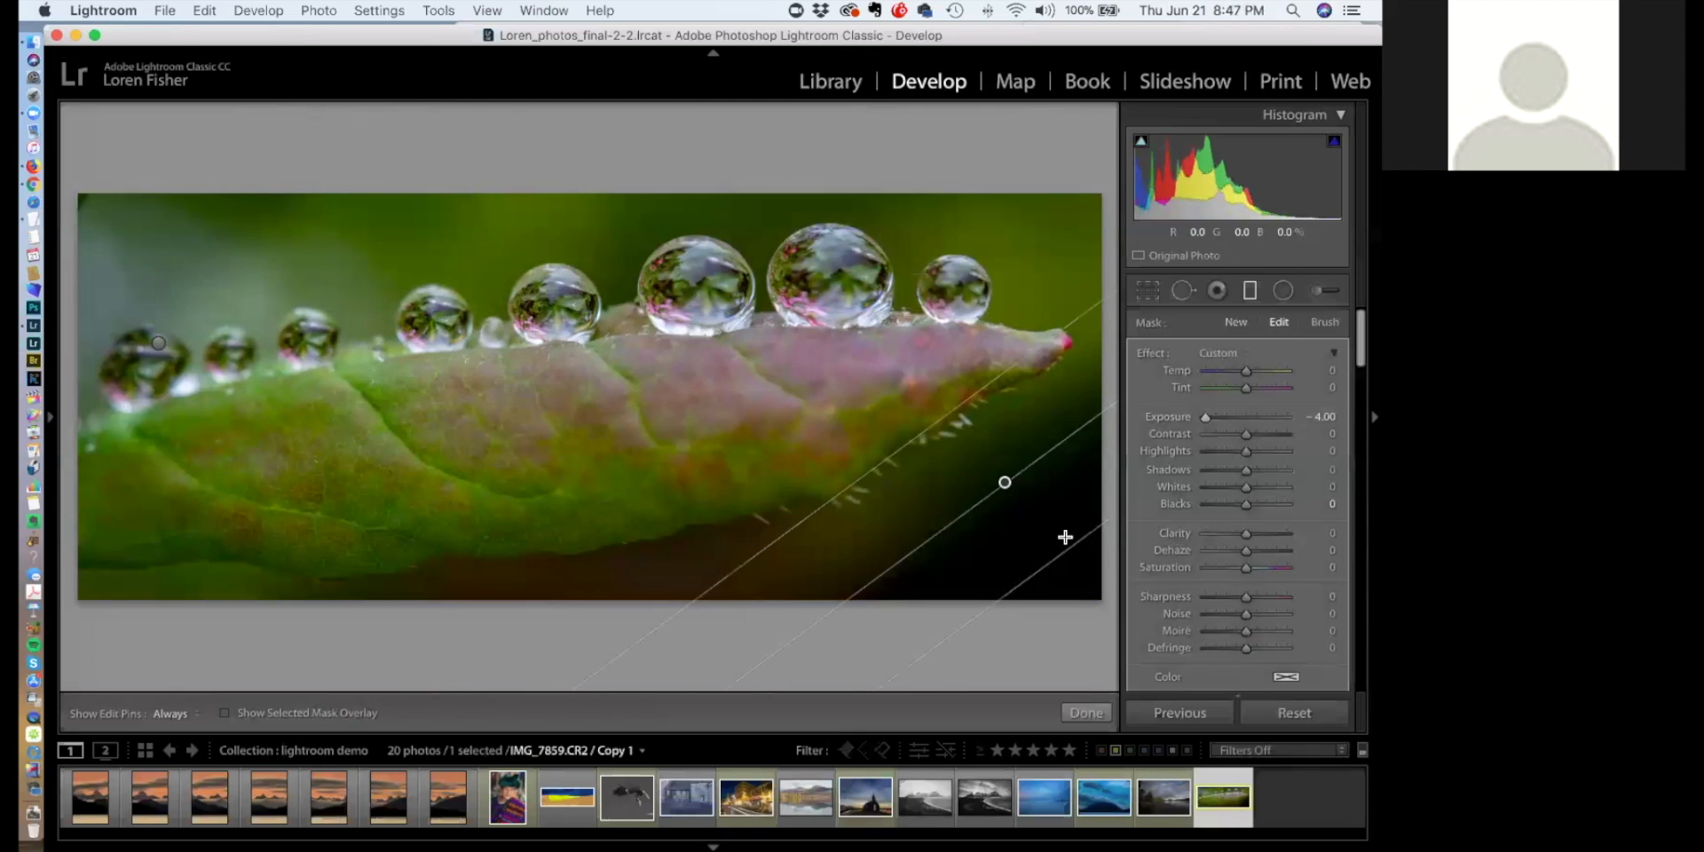
key(Delete)
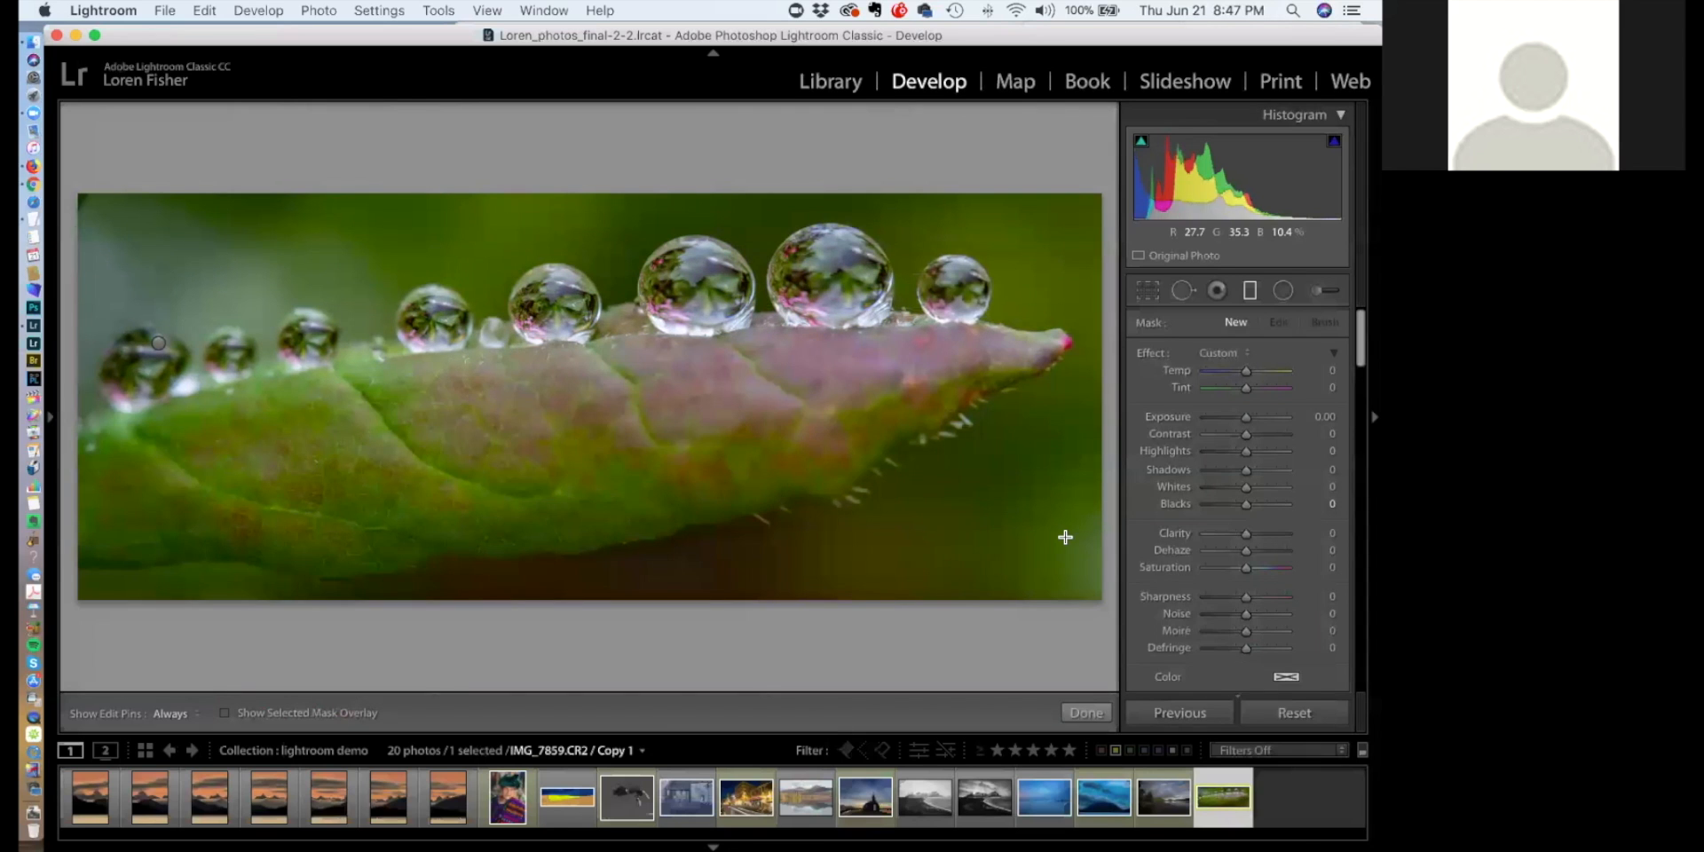
Examine the area covered by the upper-left graduated filter by toggling its mask overlay, leave the overlay off and deselect the filter
click(225, 714)
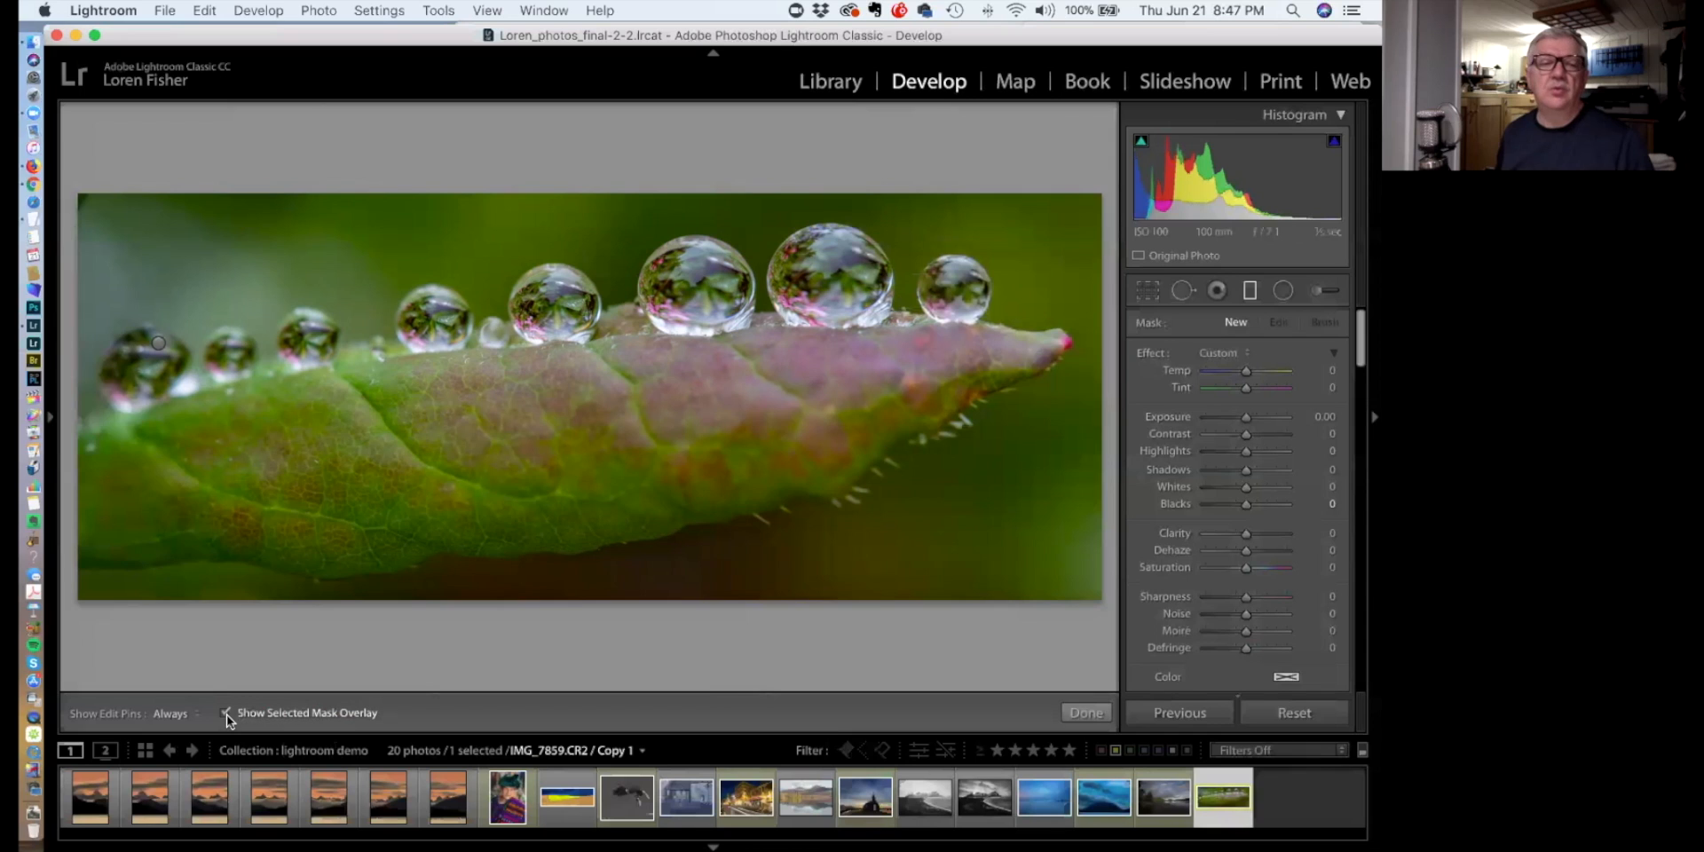
click(158, 342)
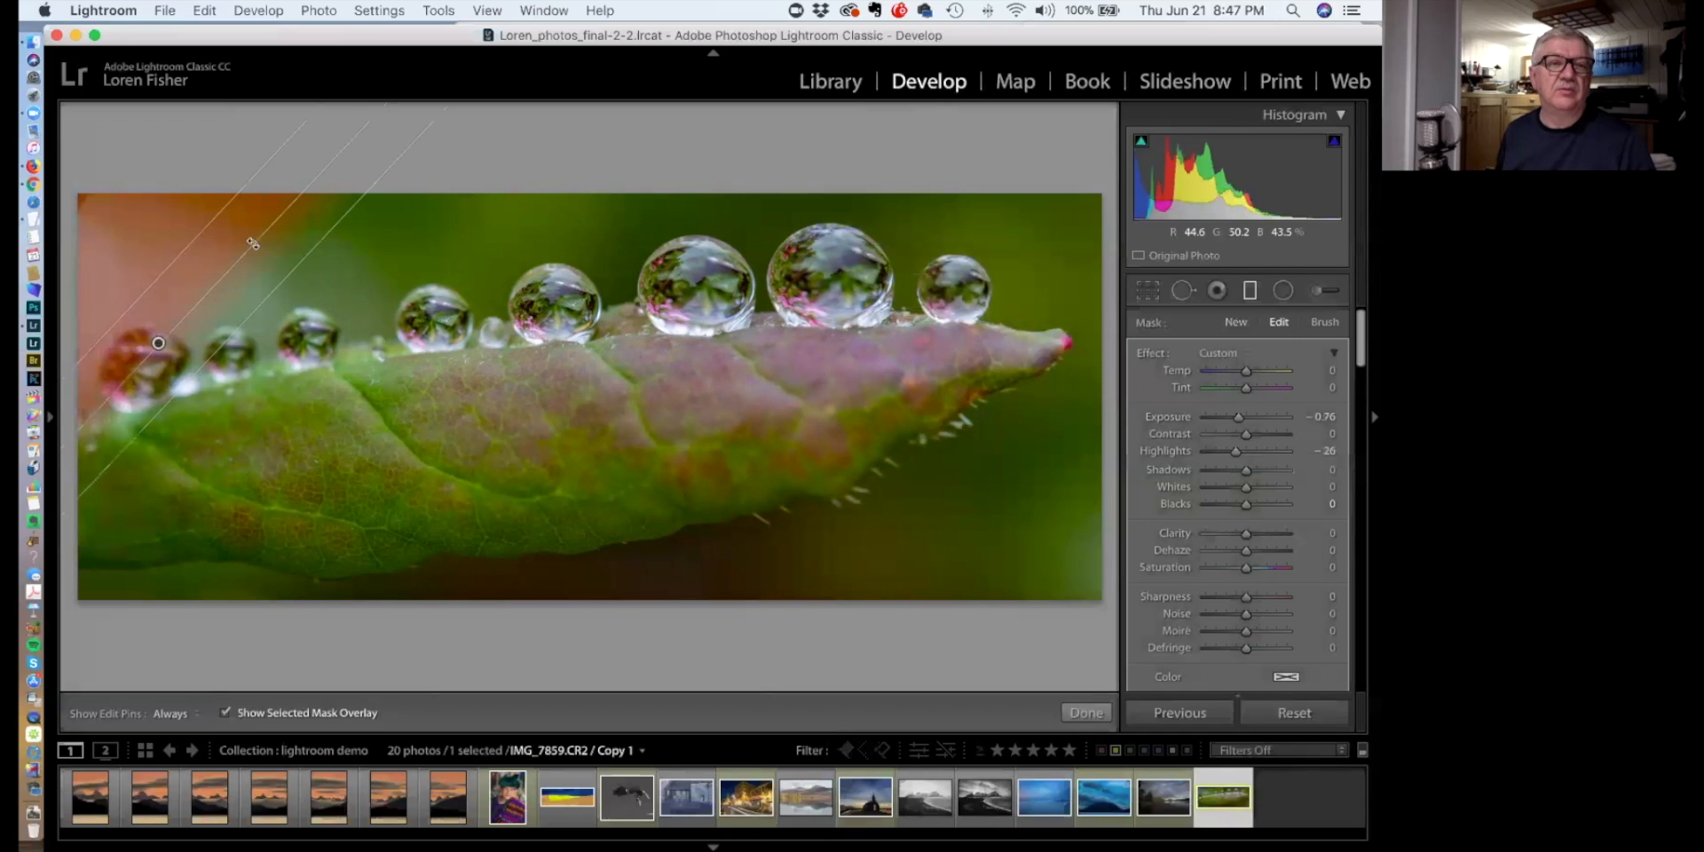
click(227, 711)
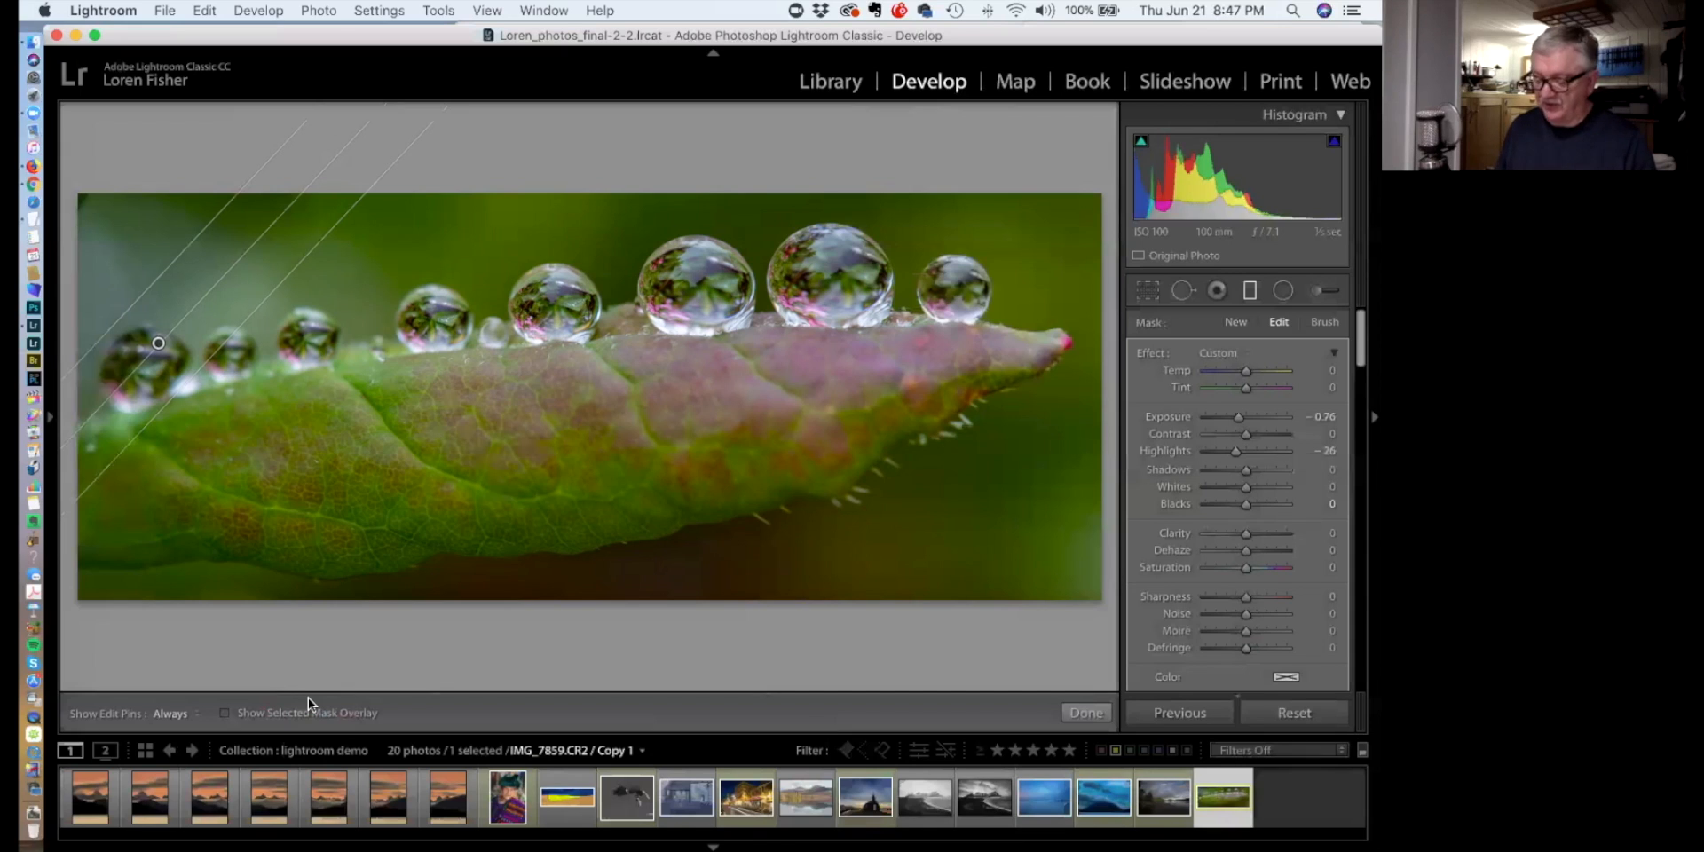
key(o)
key(o)
key(o)
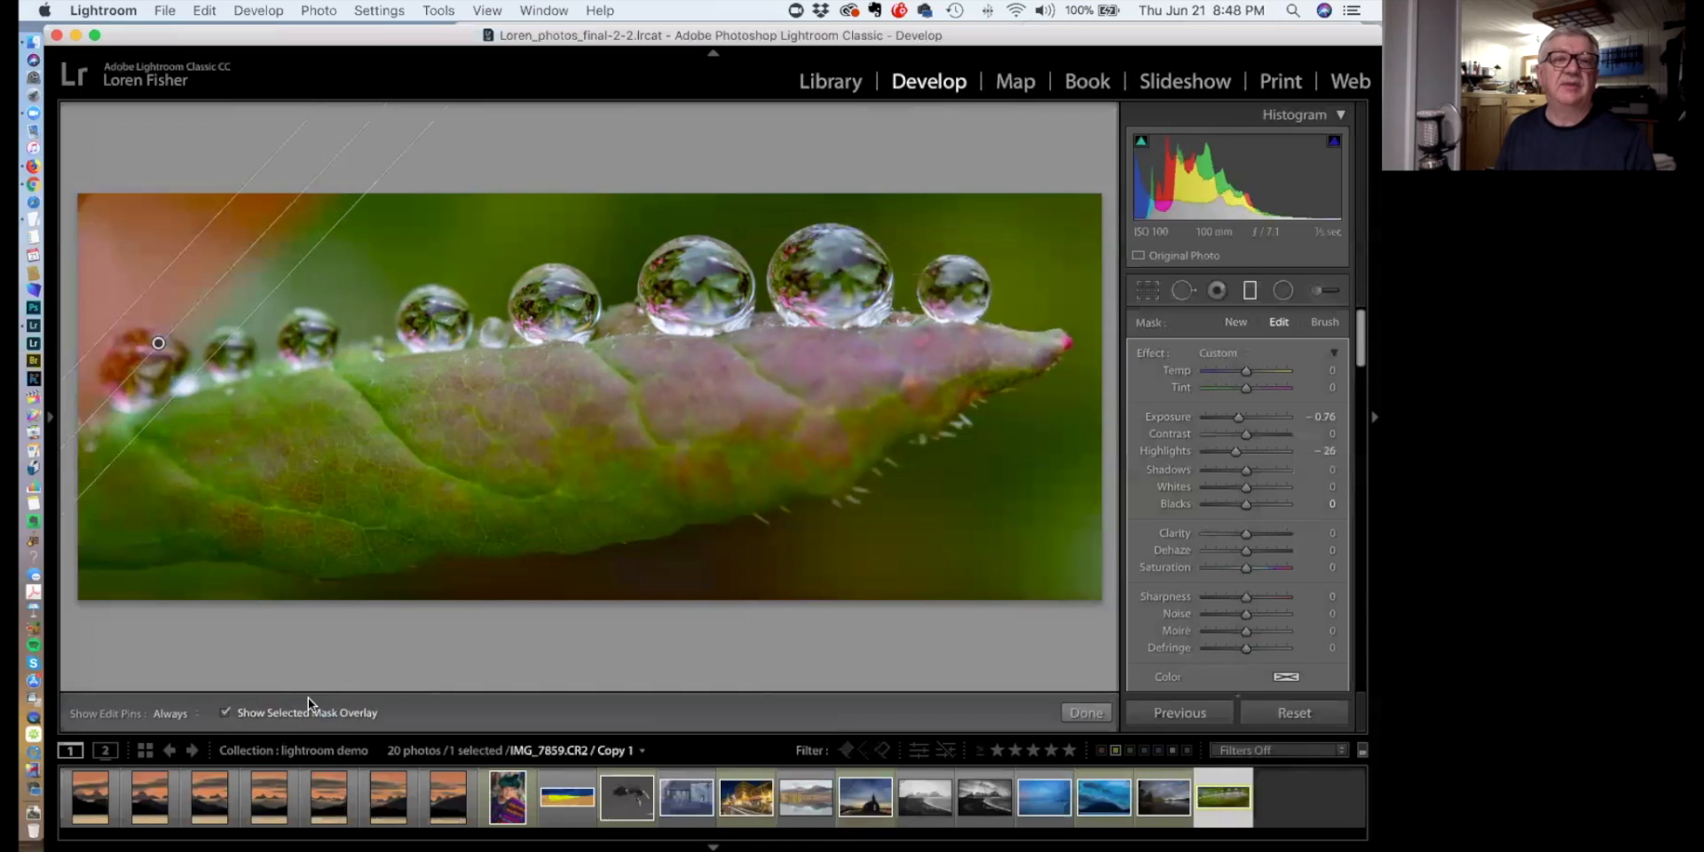
key(o)
key(o)
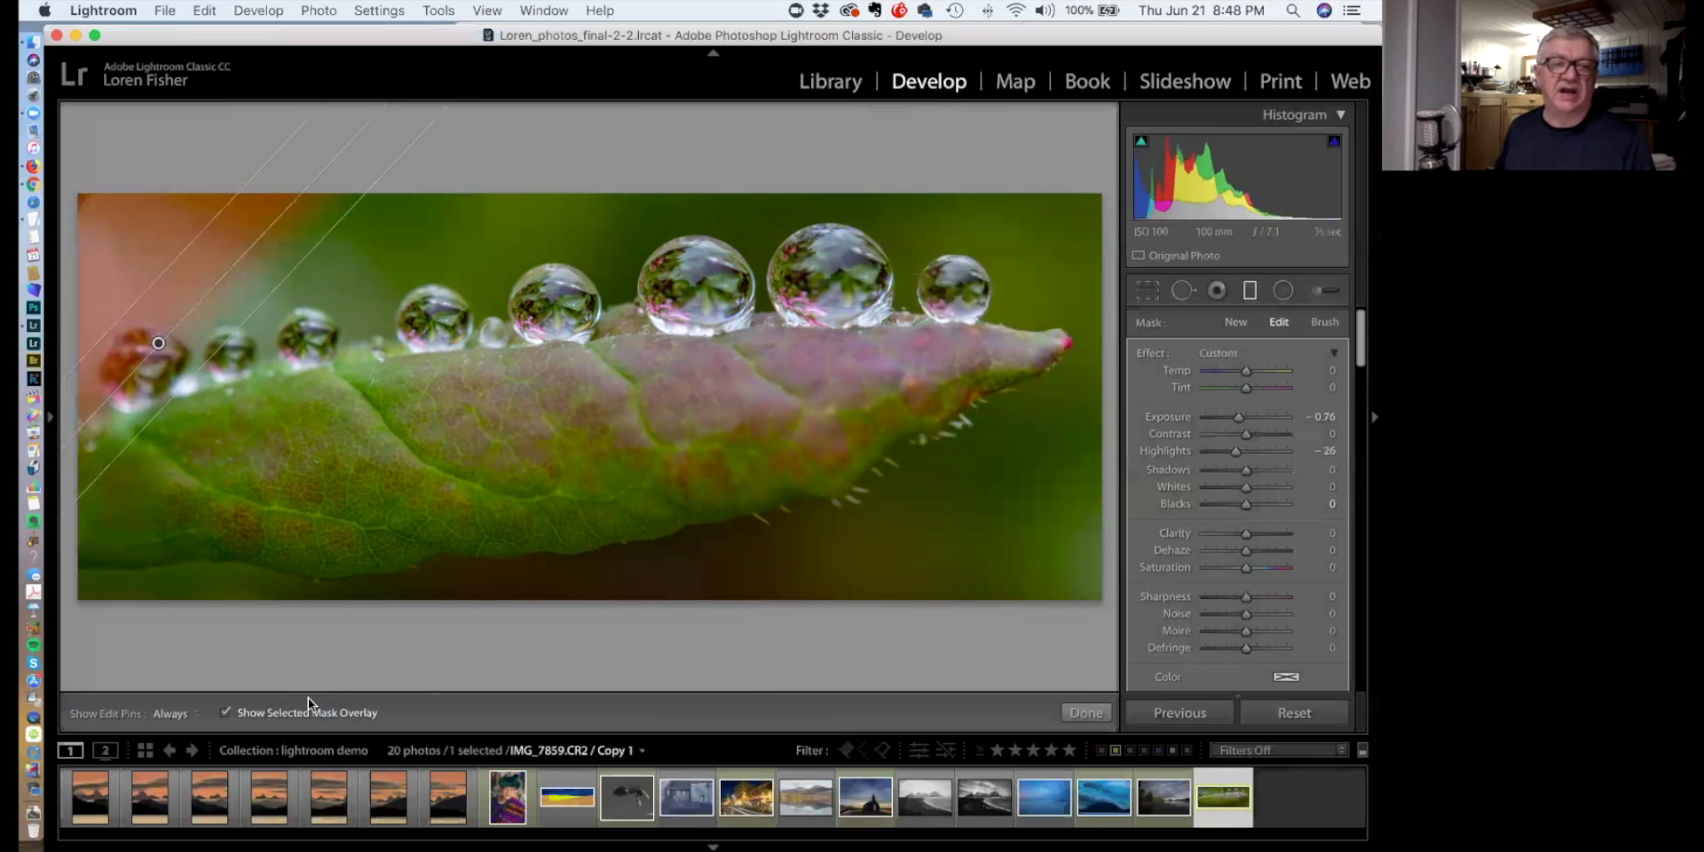
click(224, 712)
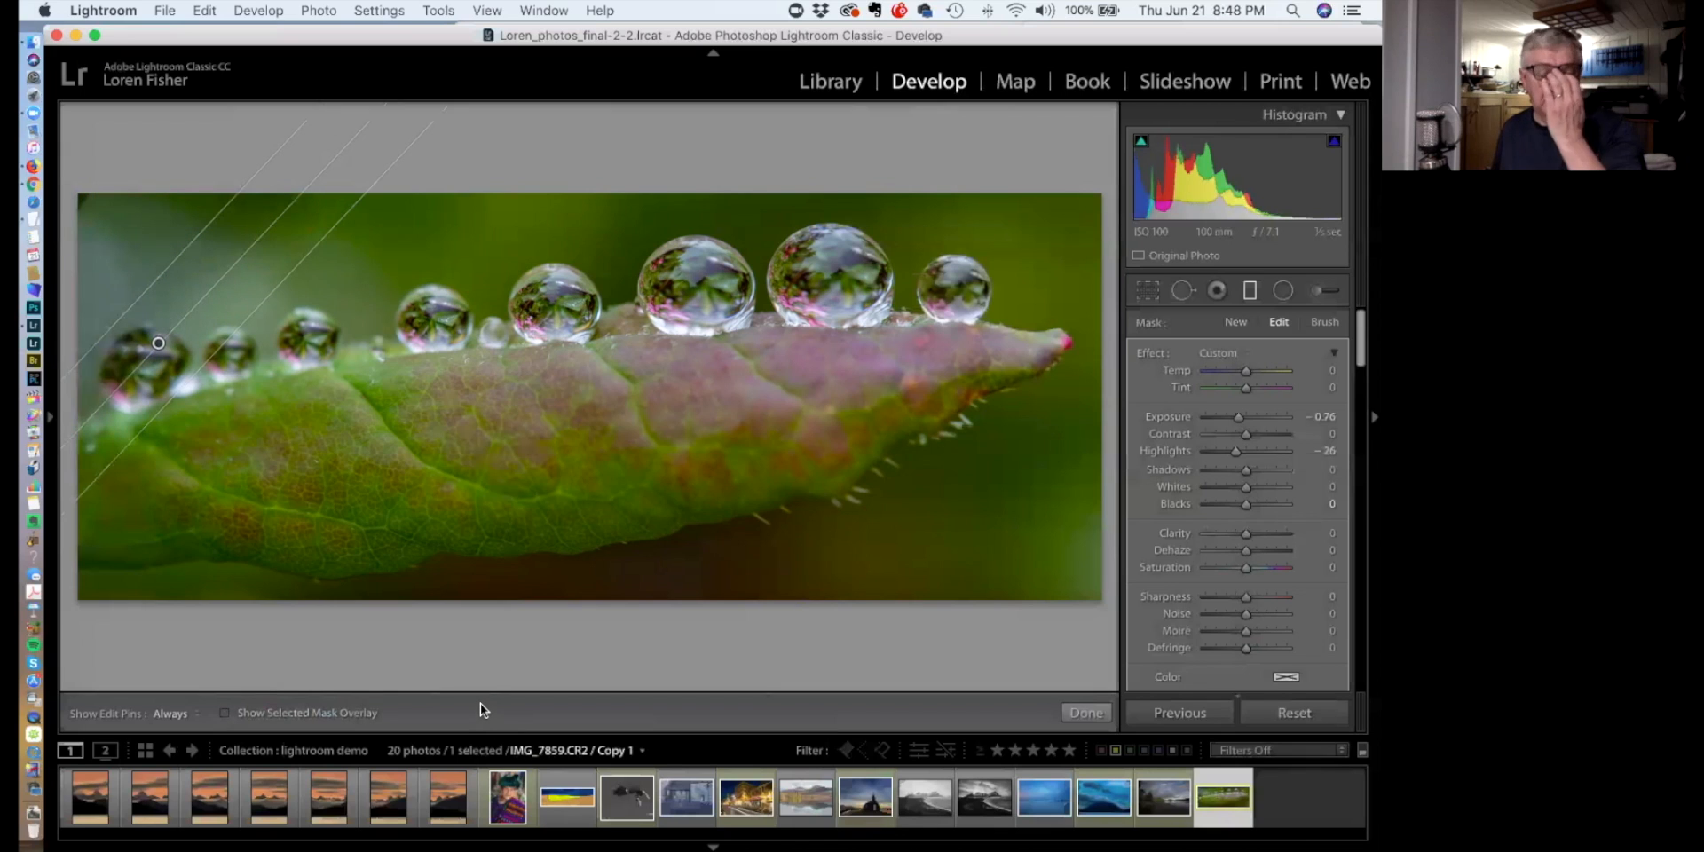
key(Return)
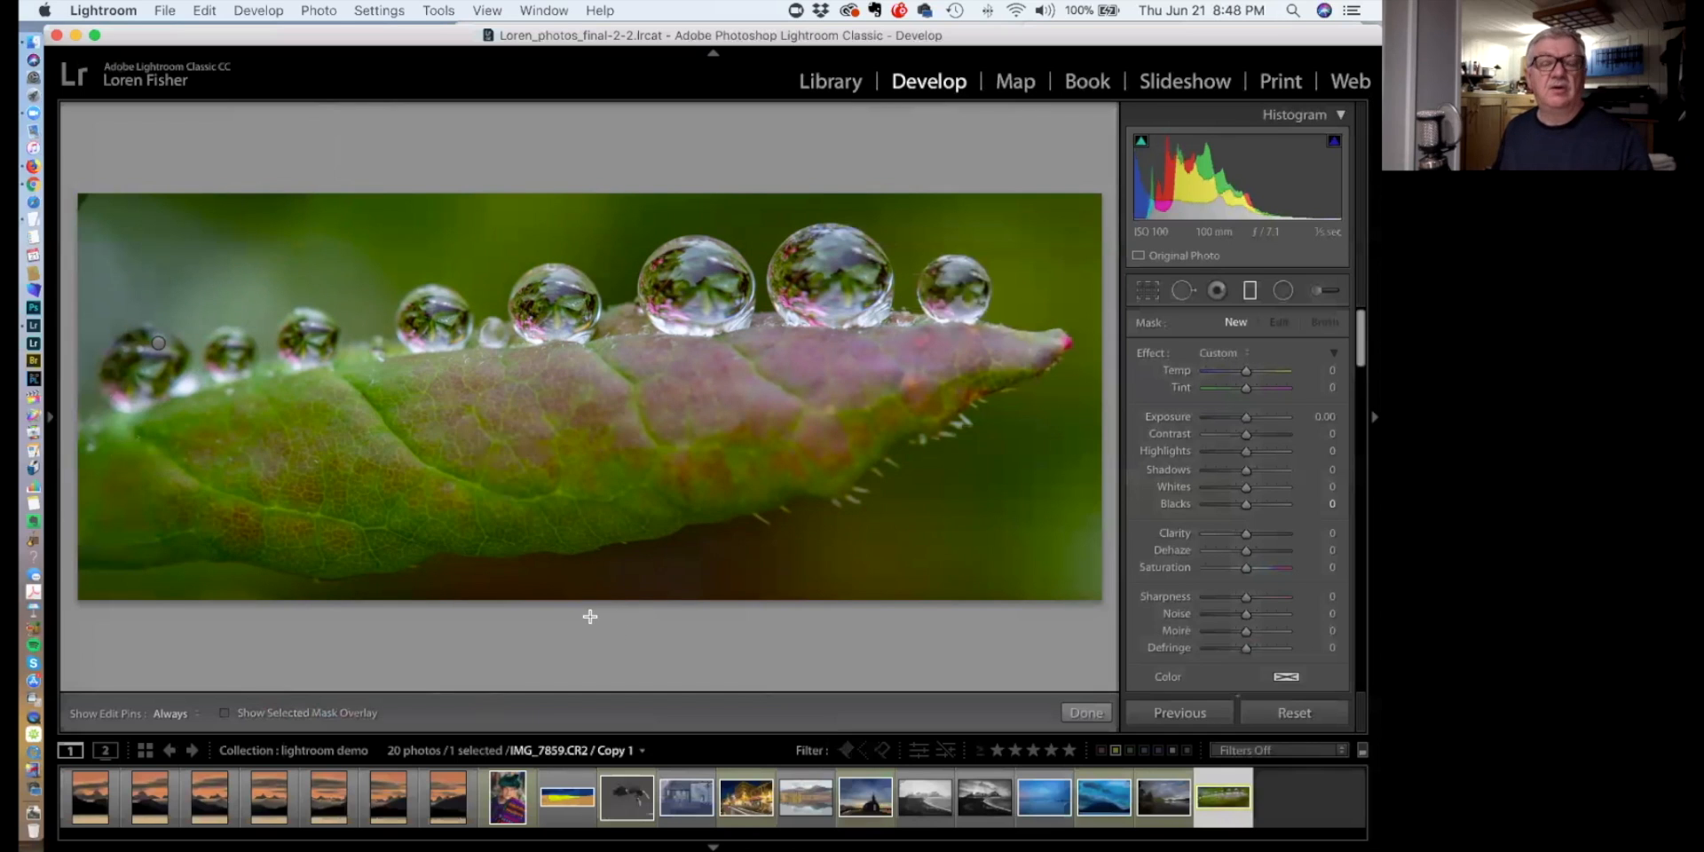
Review the sunset mountain series and cool the first photo, LEF_1491.CR2, to a white balance temperature of 4,006
click(94, 797)
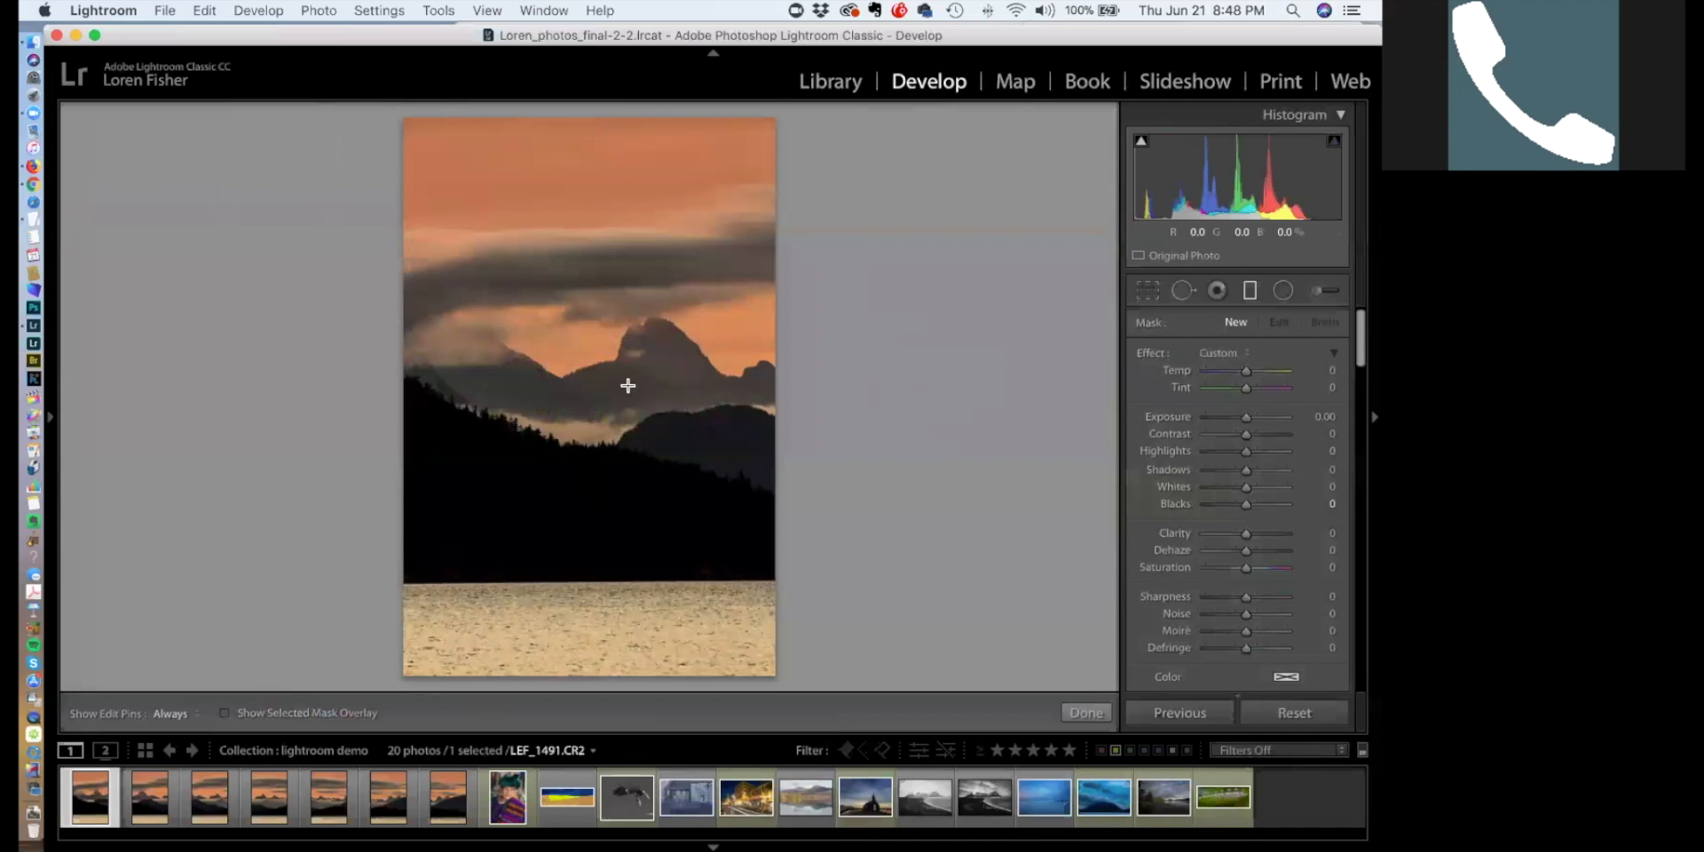
click(162, 786)
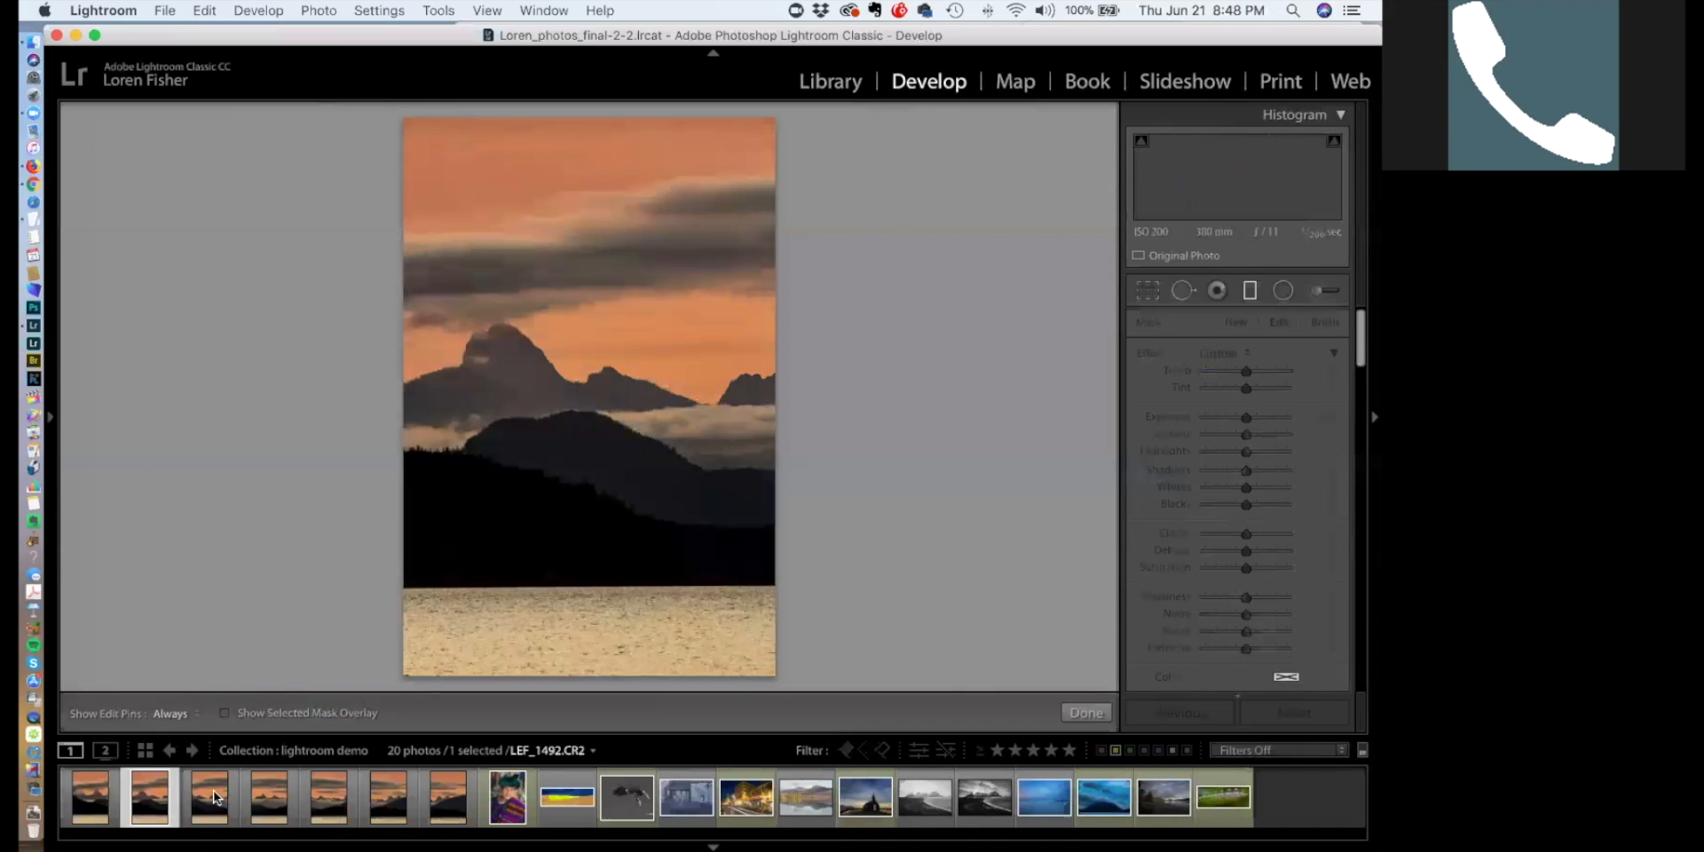
click(220, 789)
click(276, 797)
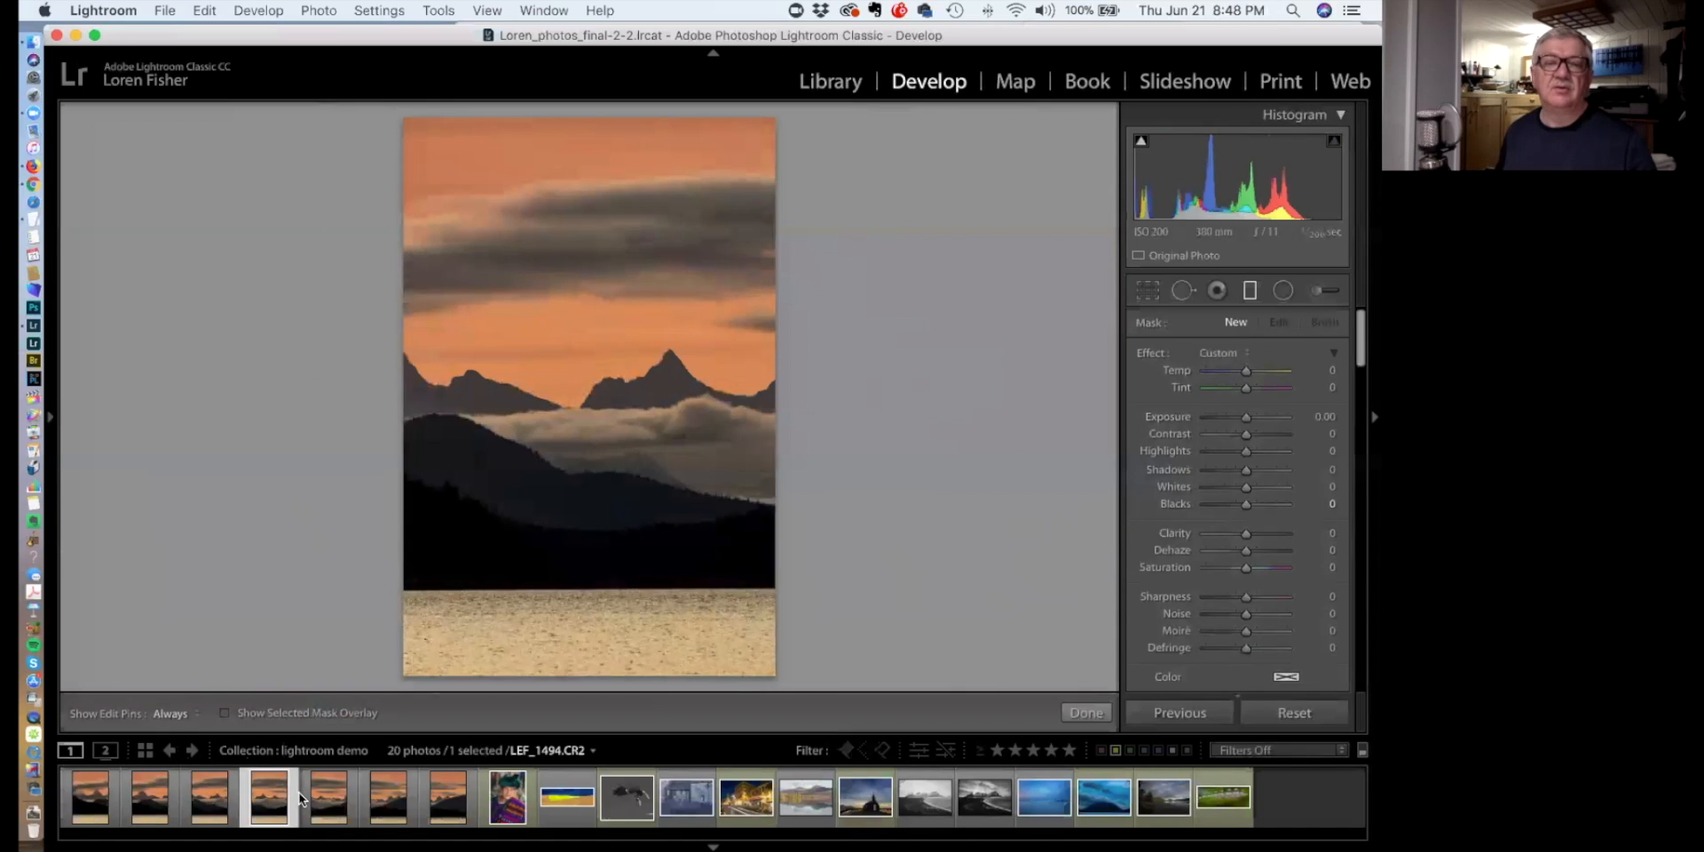
click(318, 790)
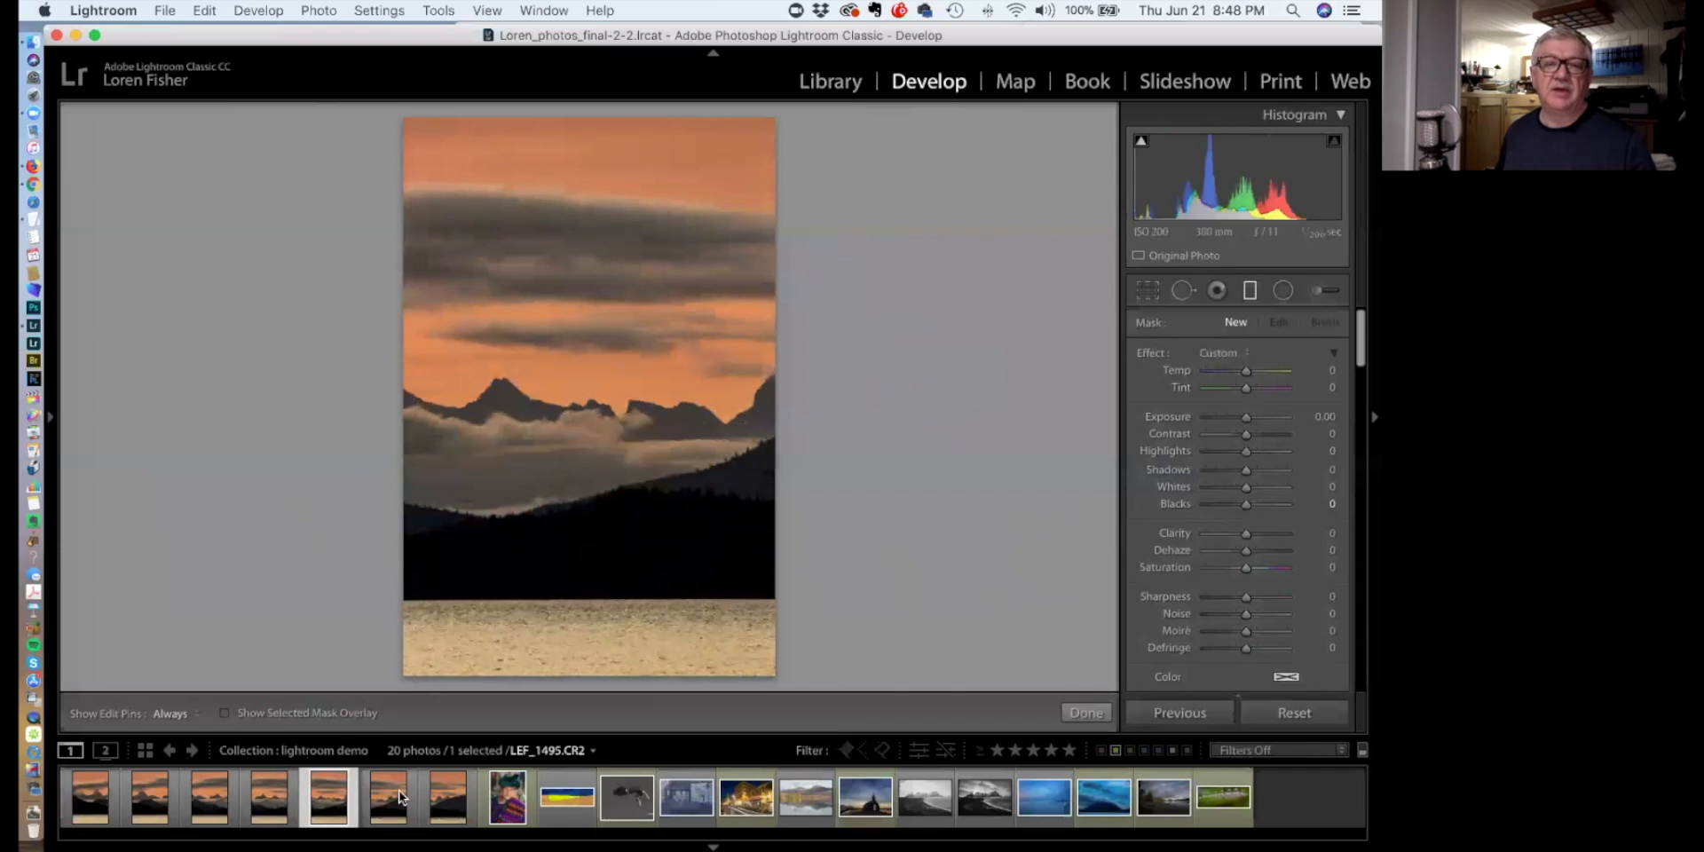
click(88, 788)
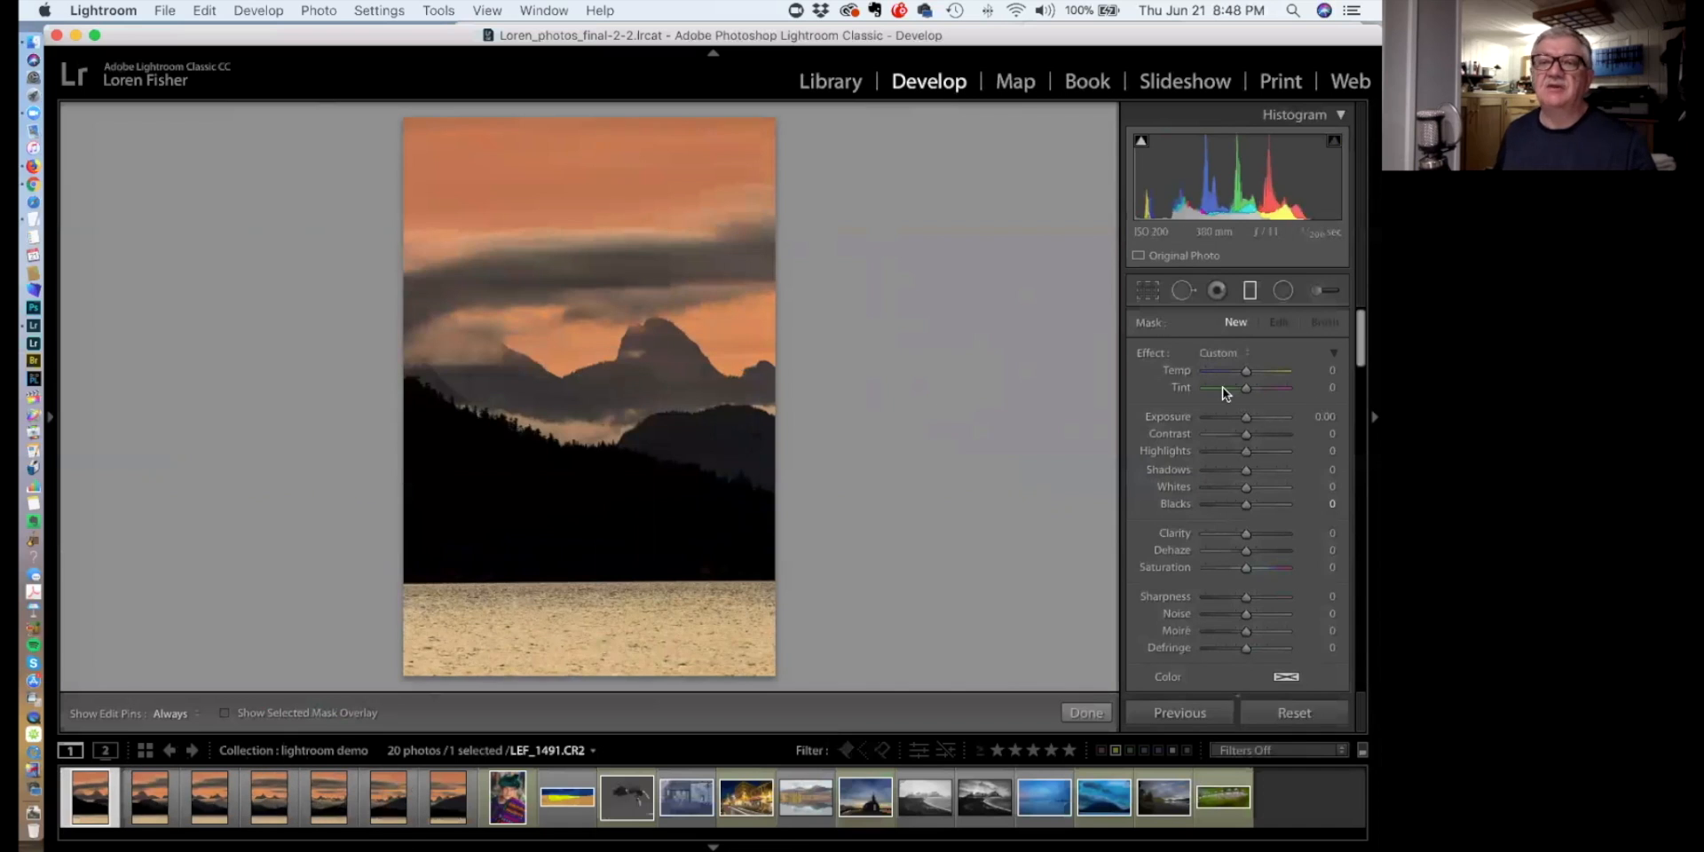
drag(1246, 375, 1221, 378)
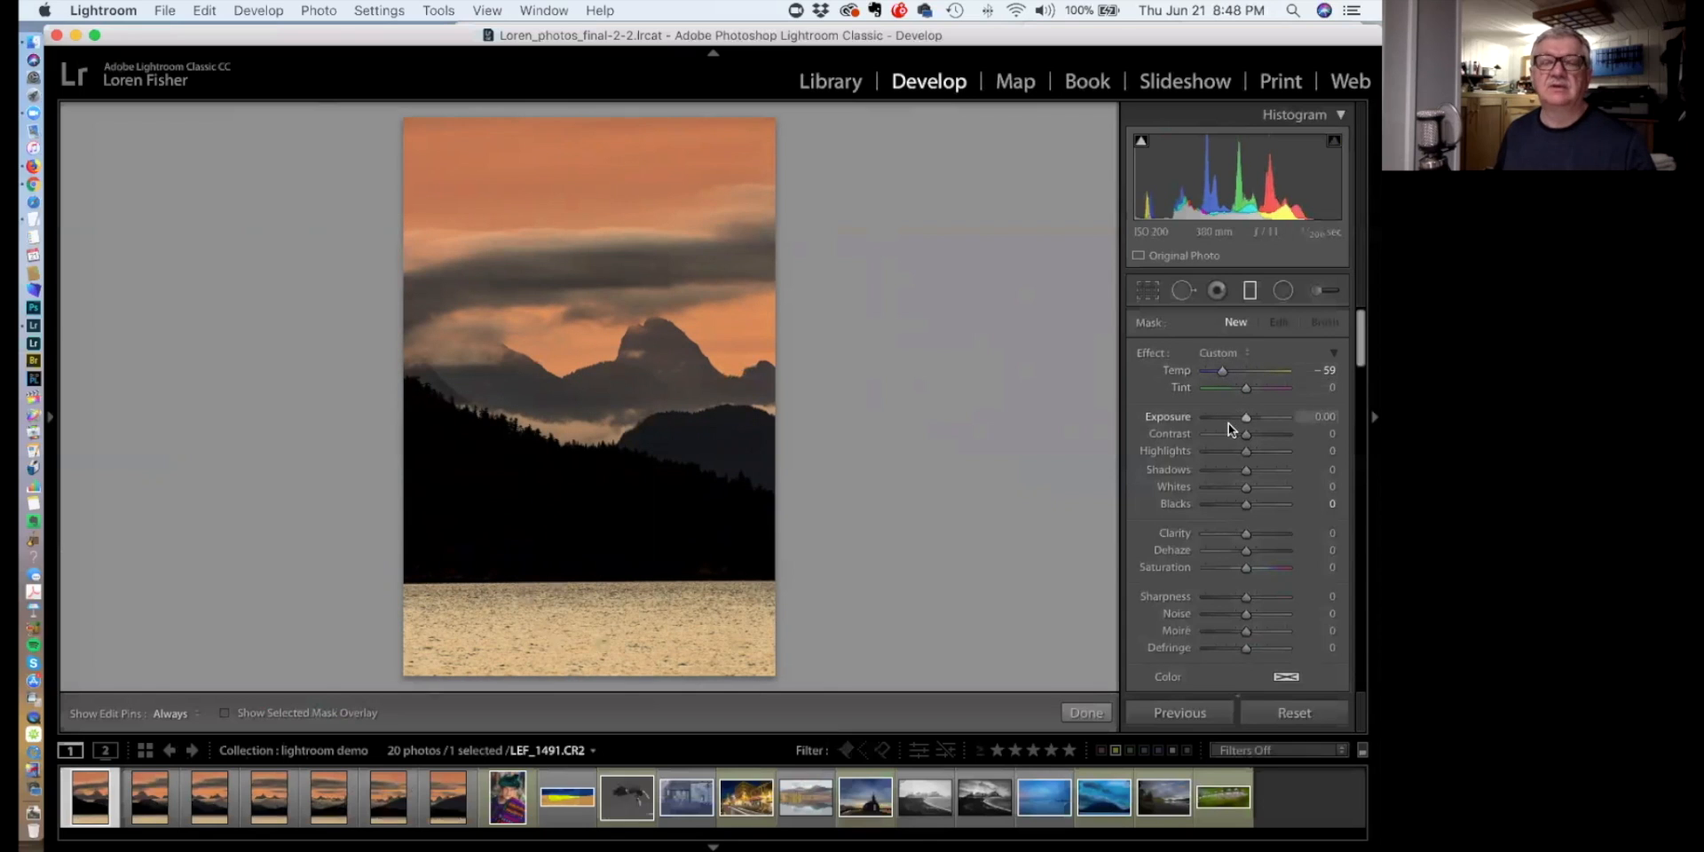
key(shift+m)
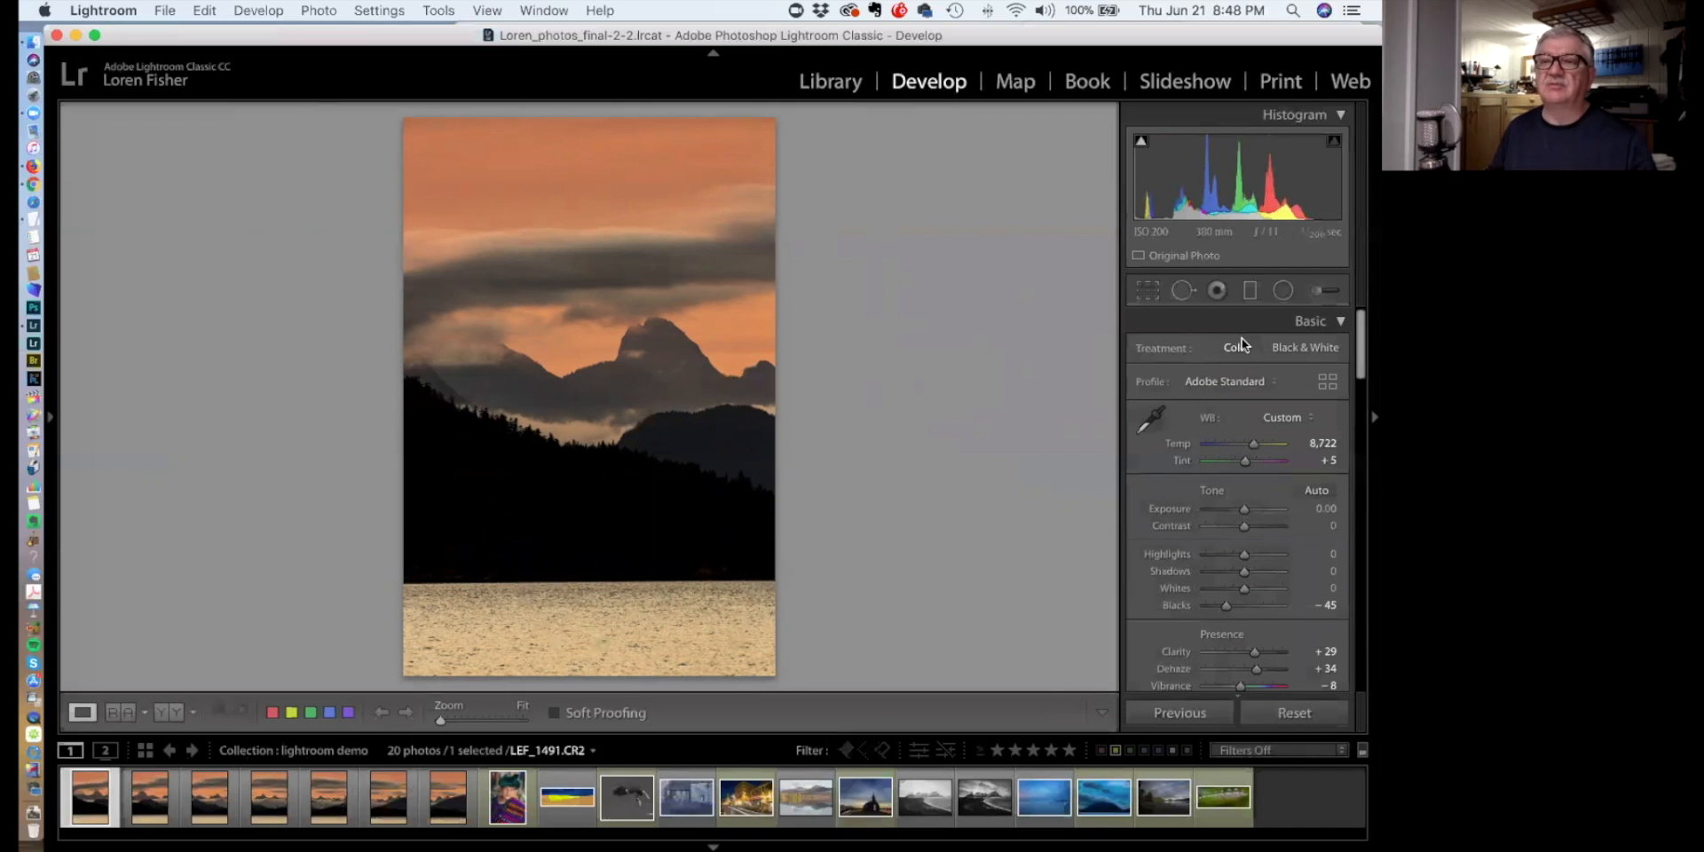
drag(1254, 443, 1217, 445)
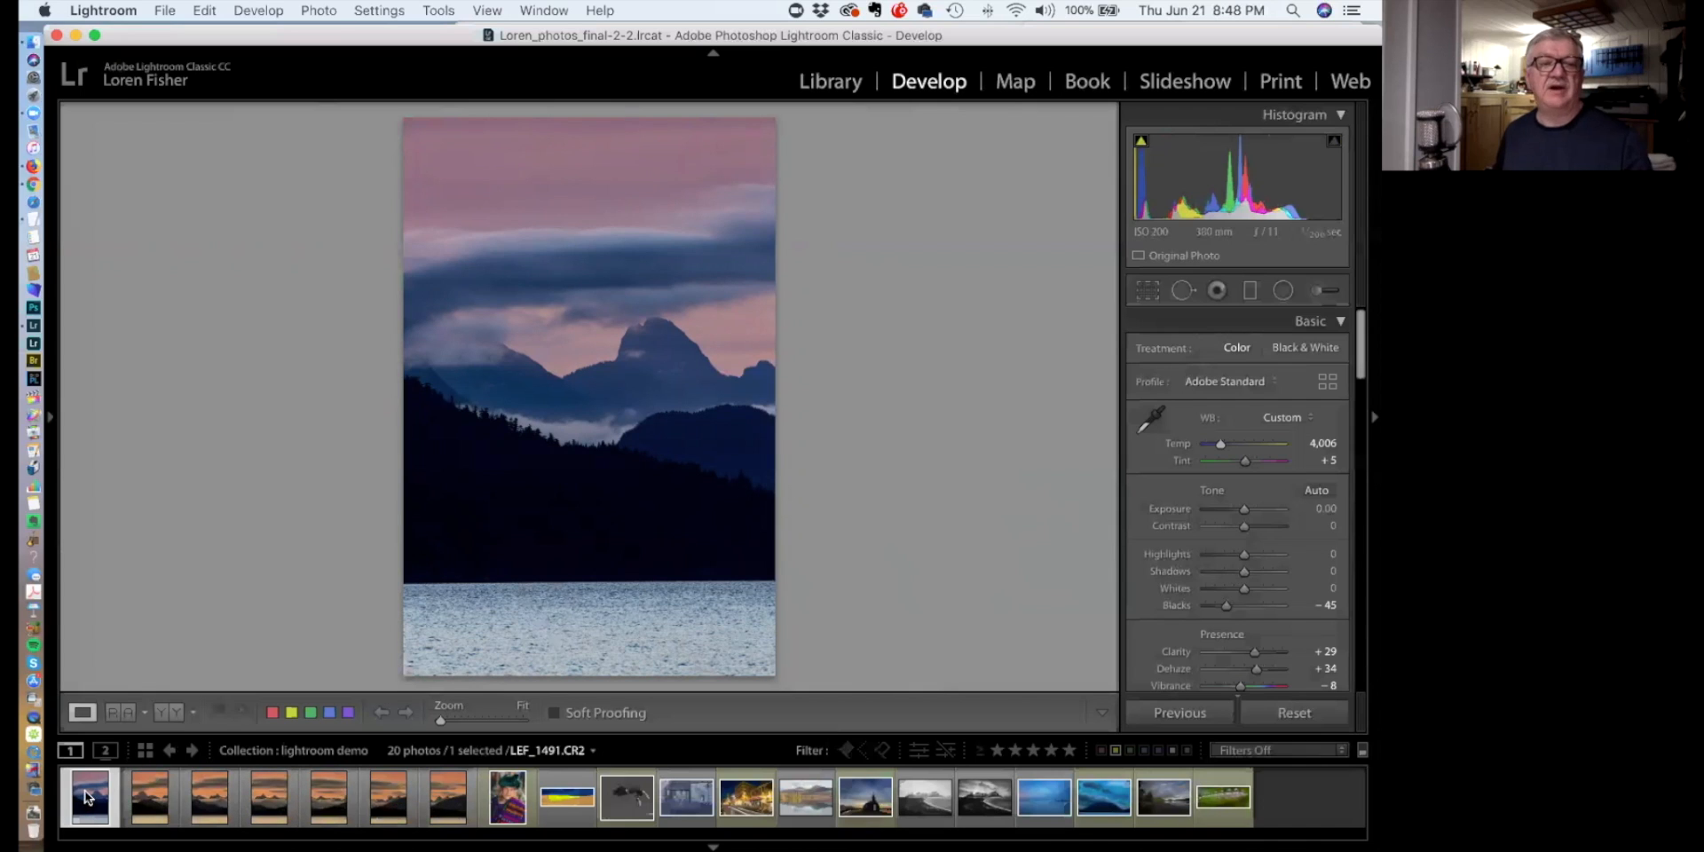
Select all seven sunset mountain photos and synchronize every develop setting from the first photo to the others
shift+click(447, 798)
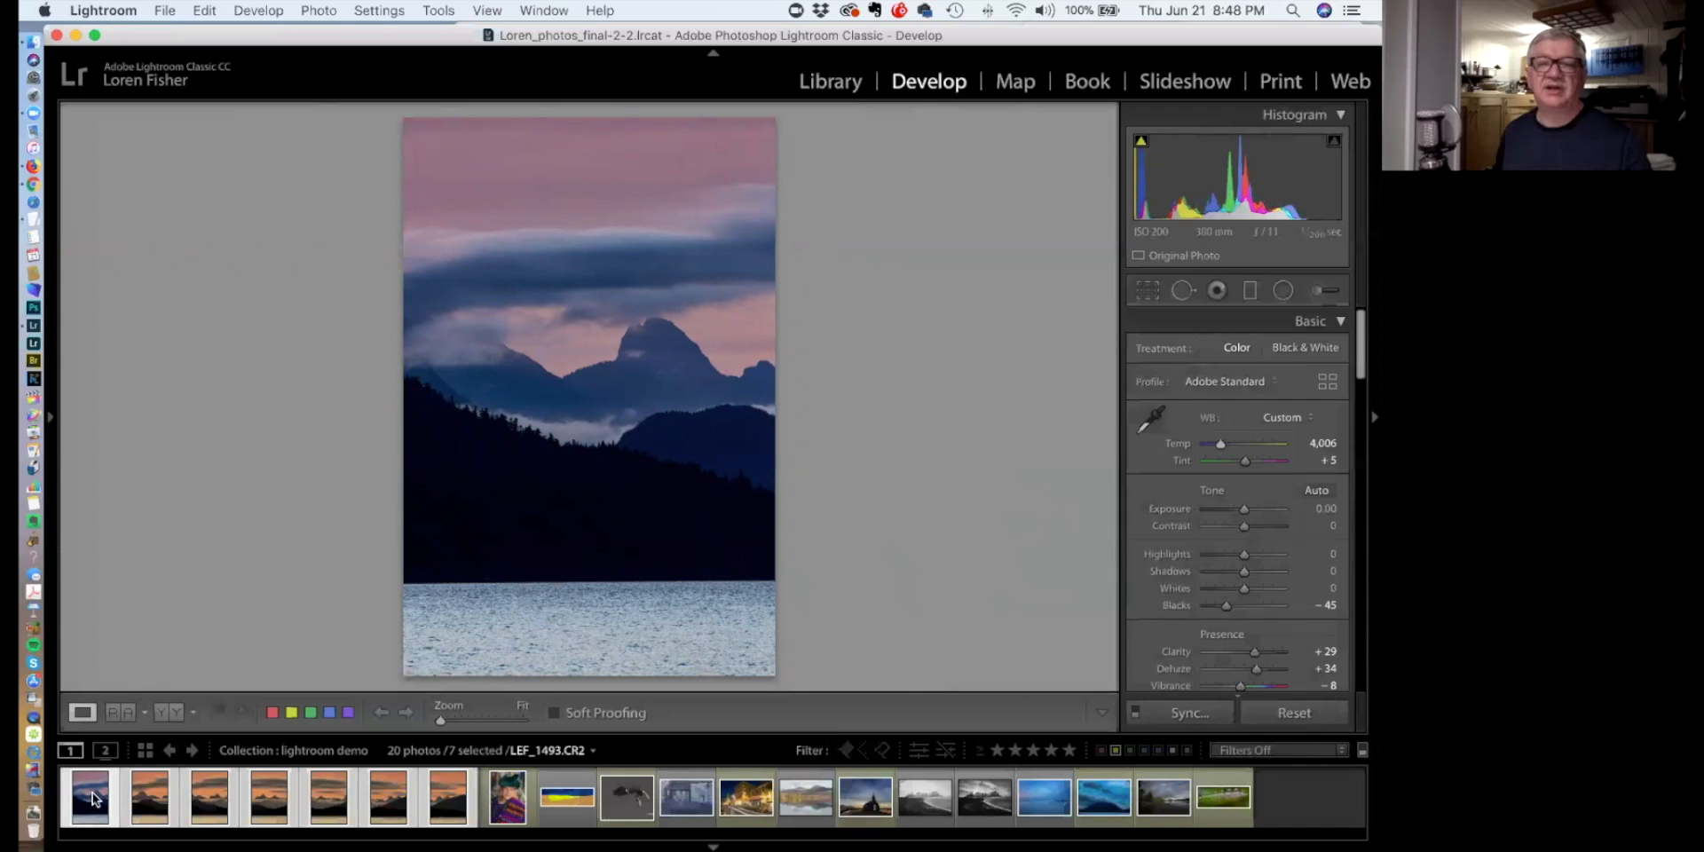
click(1190, 714)
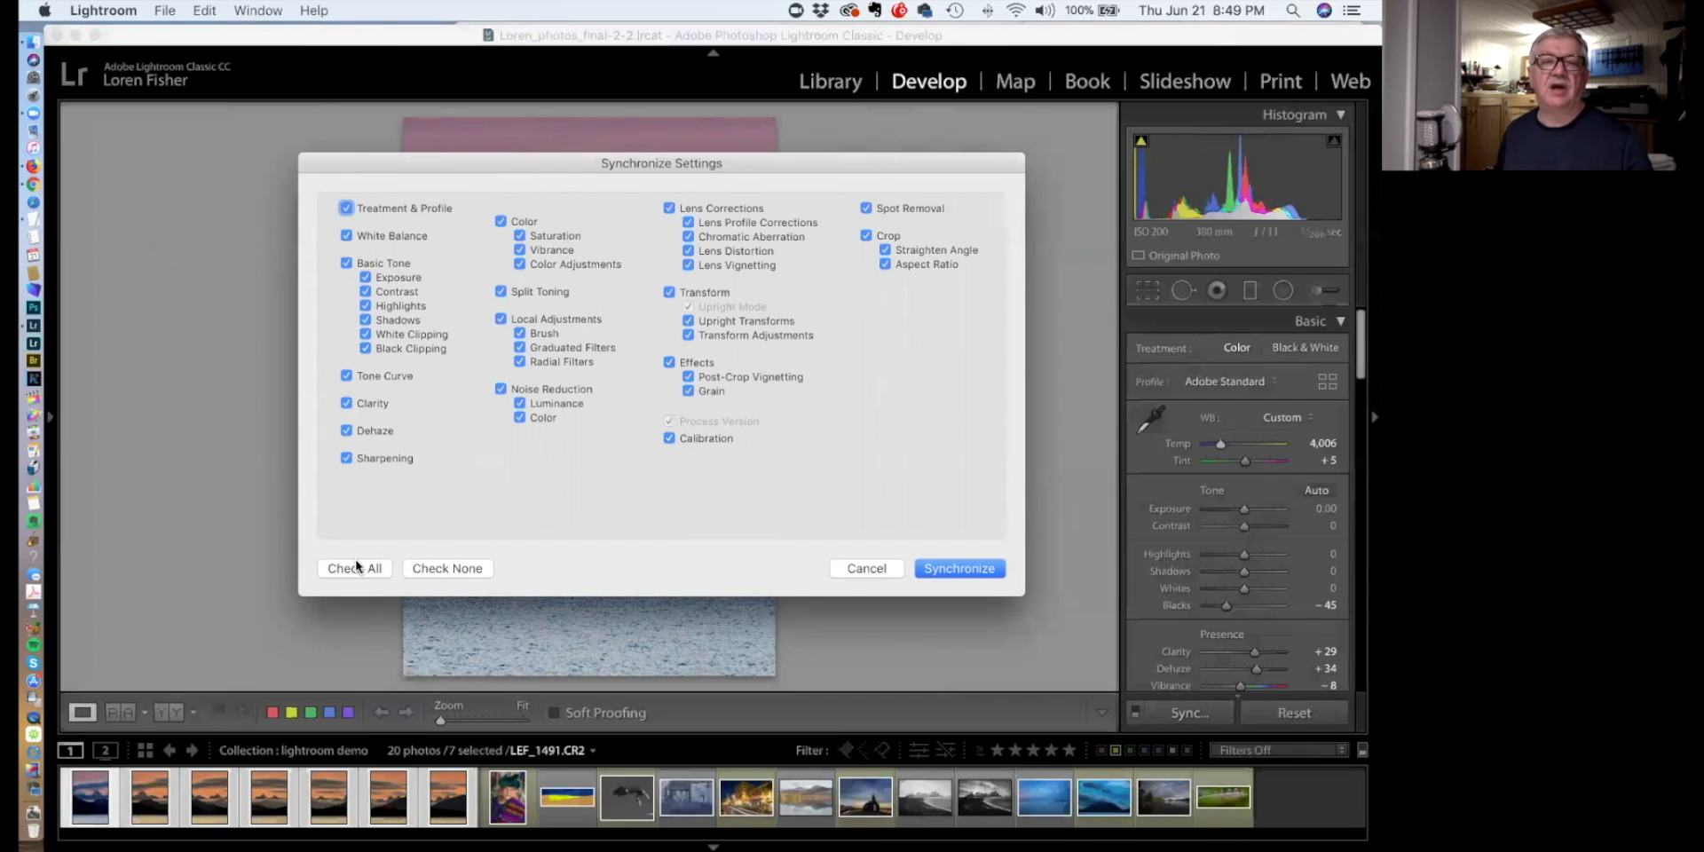
click(958, 569)
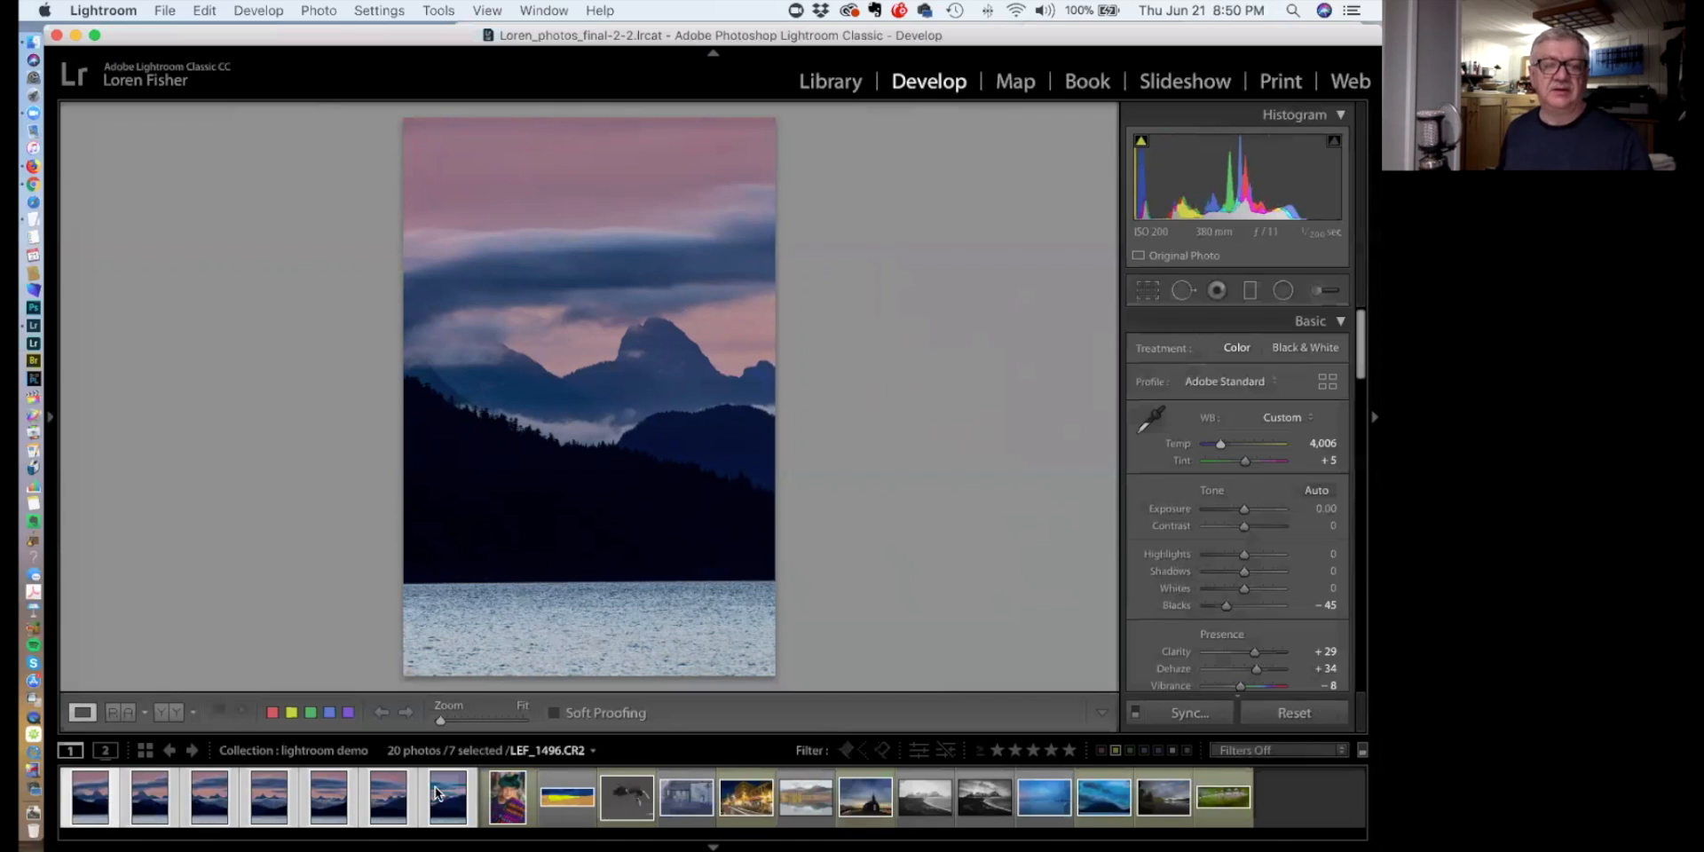
Select only the first, third, fifth and seventh sunset mountain photos as a non-adjacent group
click(507, 796)
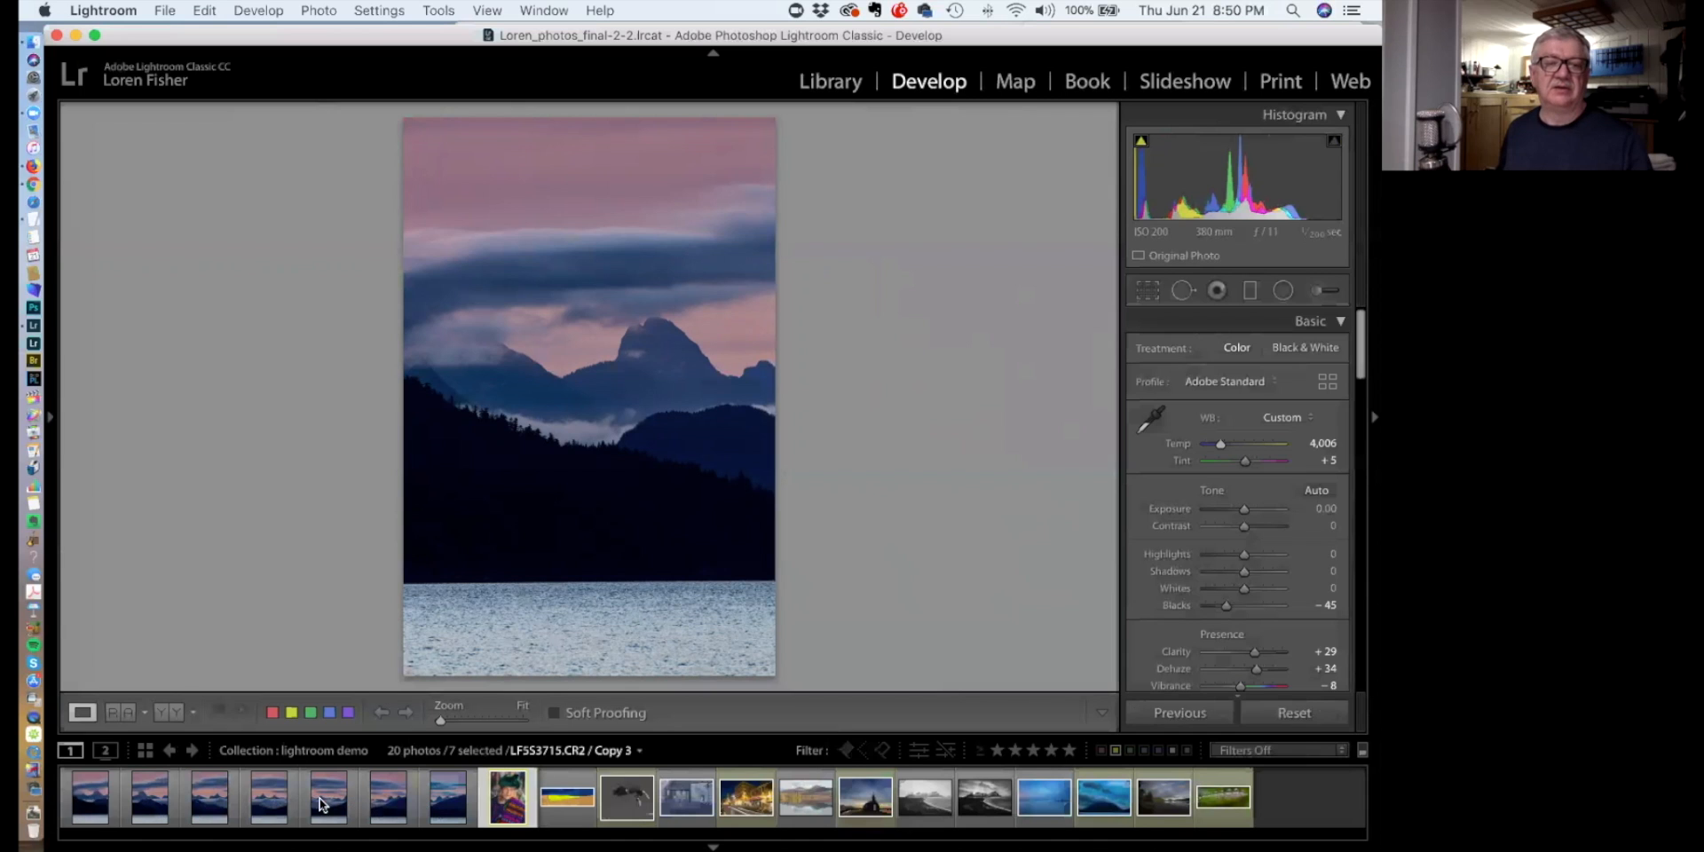
click(90, 797)
super+click(209, 797)
super+click(317, 801)
super+click(438, 790)
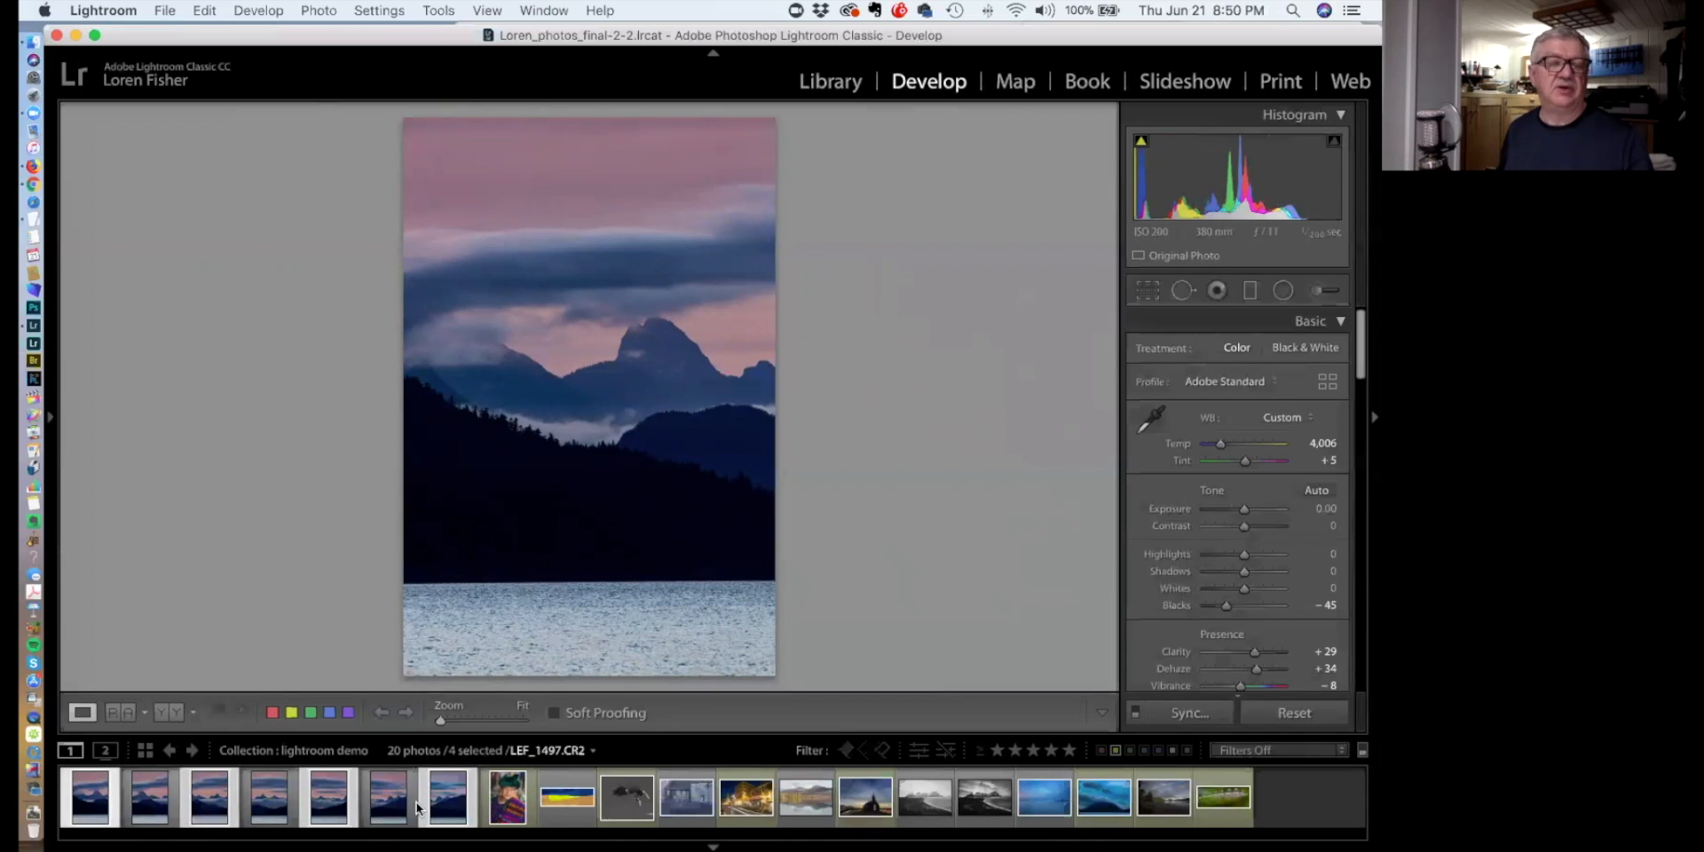
Select only the first sunset mountain photo, LEF_1491.CR2, and raise its Exposure to +2.40
click(85, 799)
key(Right)
click(90, 797)
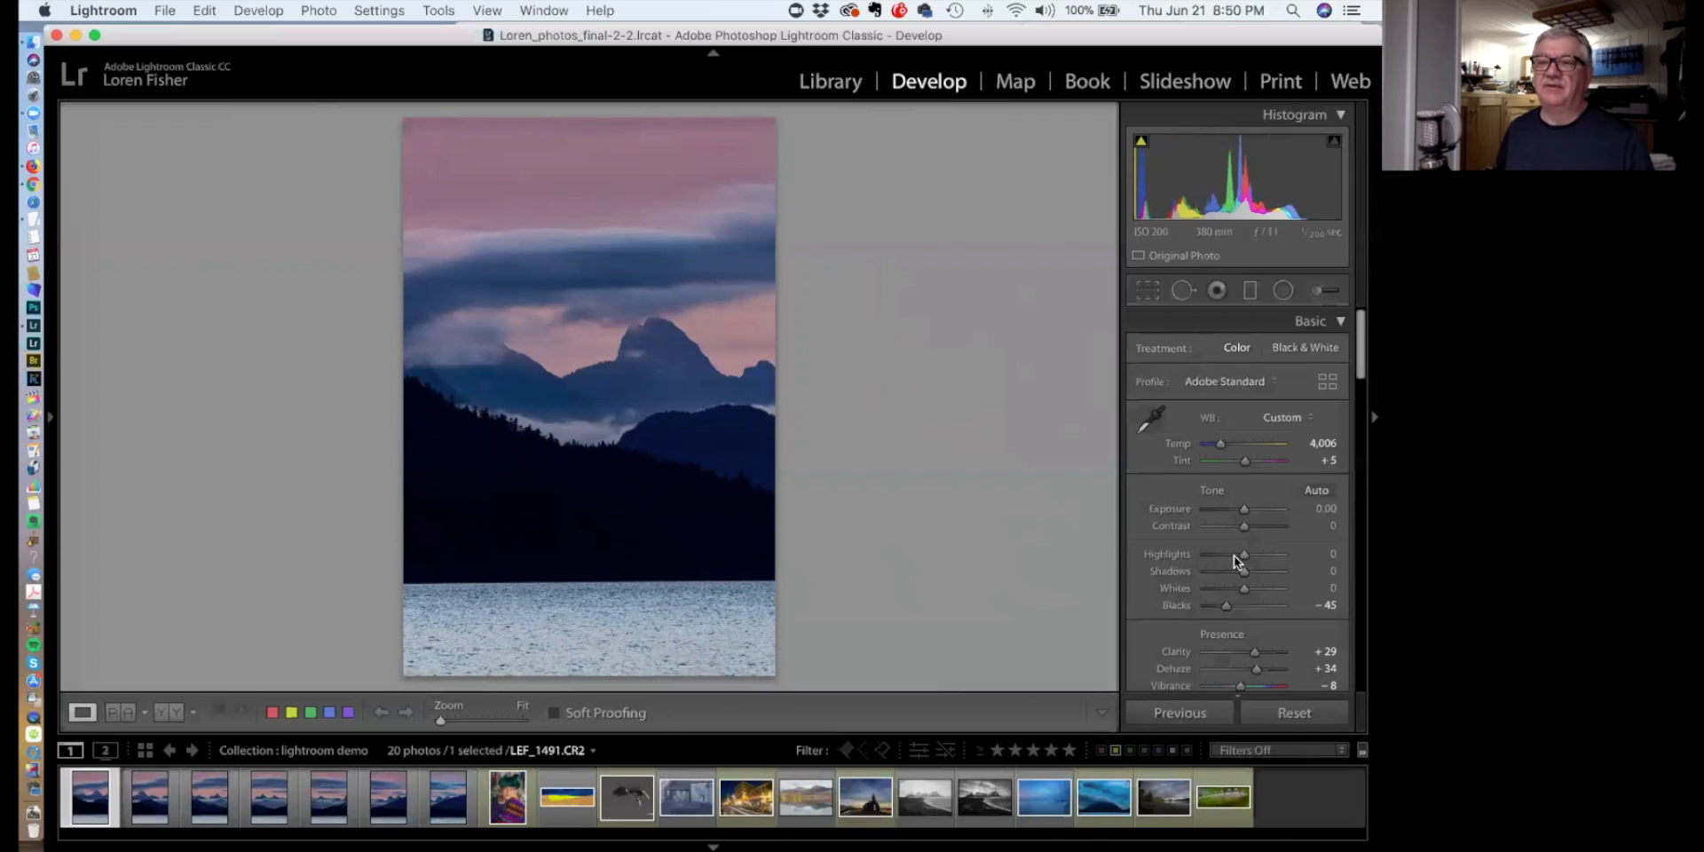
drag(1242, 513, 1262, 509)
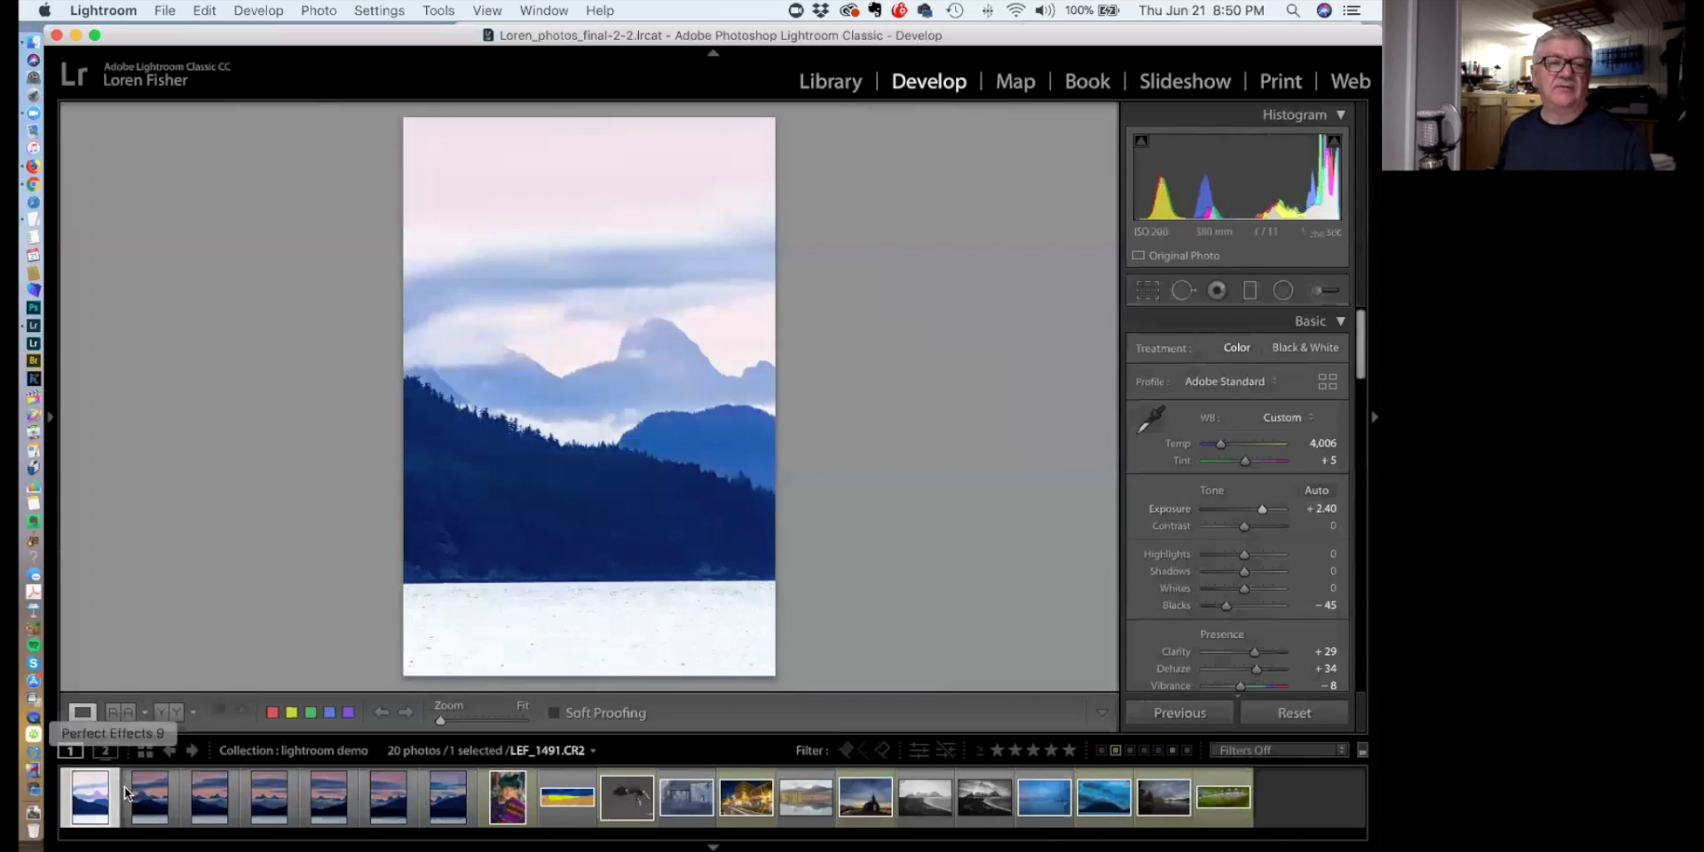
Apply the previous photo's develop settings to LEF_1492.CR2 and to LEF_1495.CR2
click(142, 790)
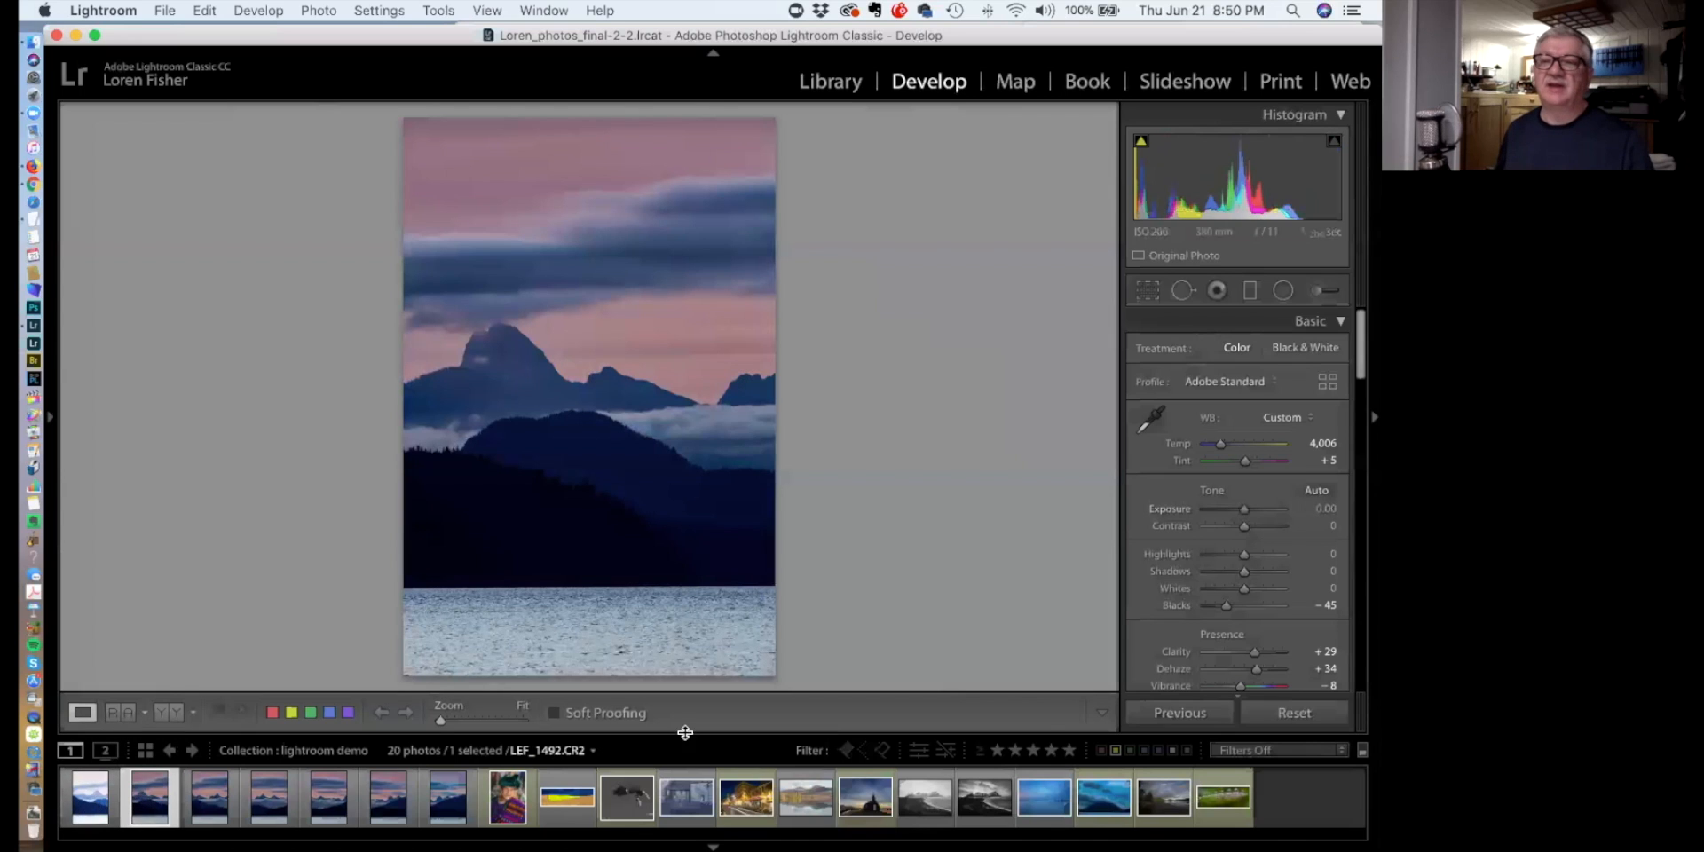
click(1181, 713)
click(1182, 713)
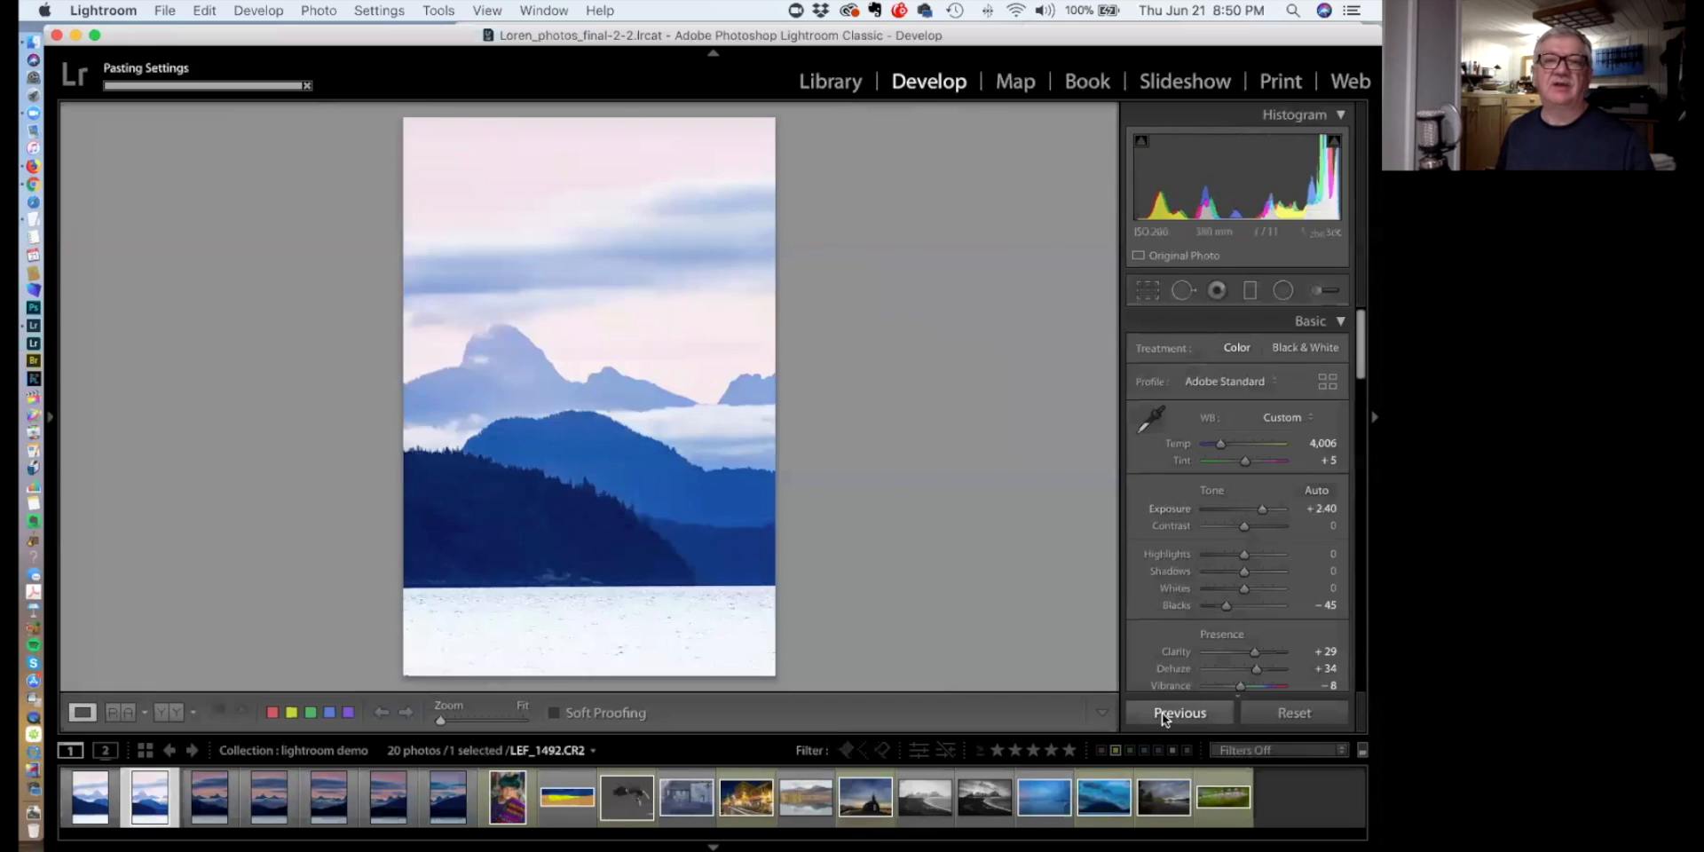
click(325, 786)
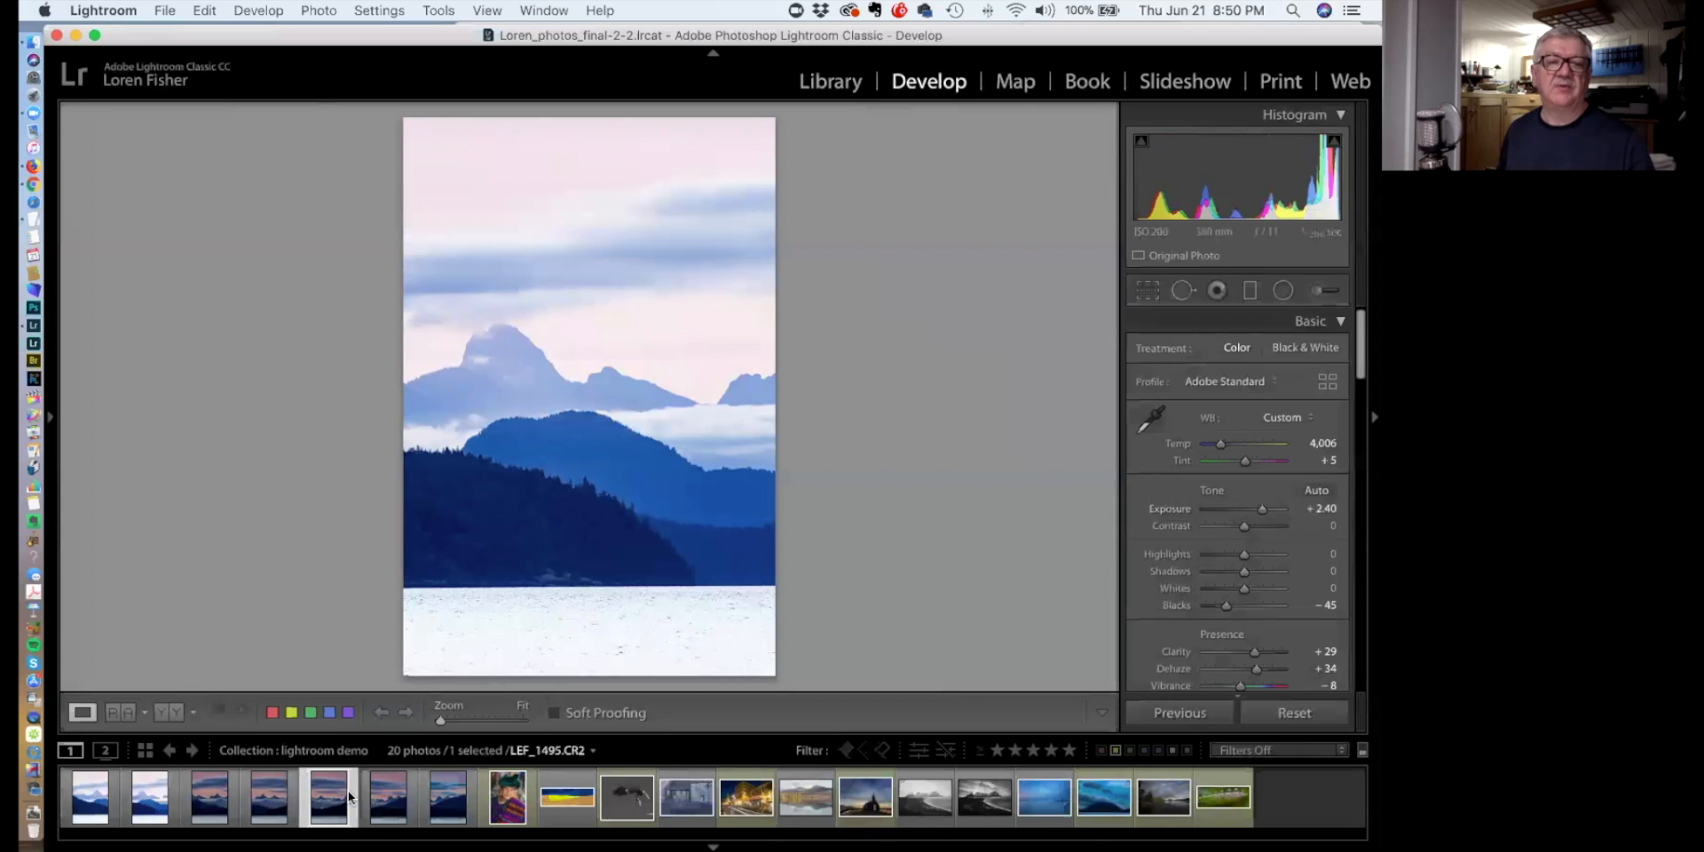
click(1186, 712)
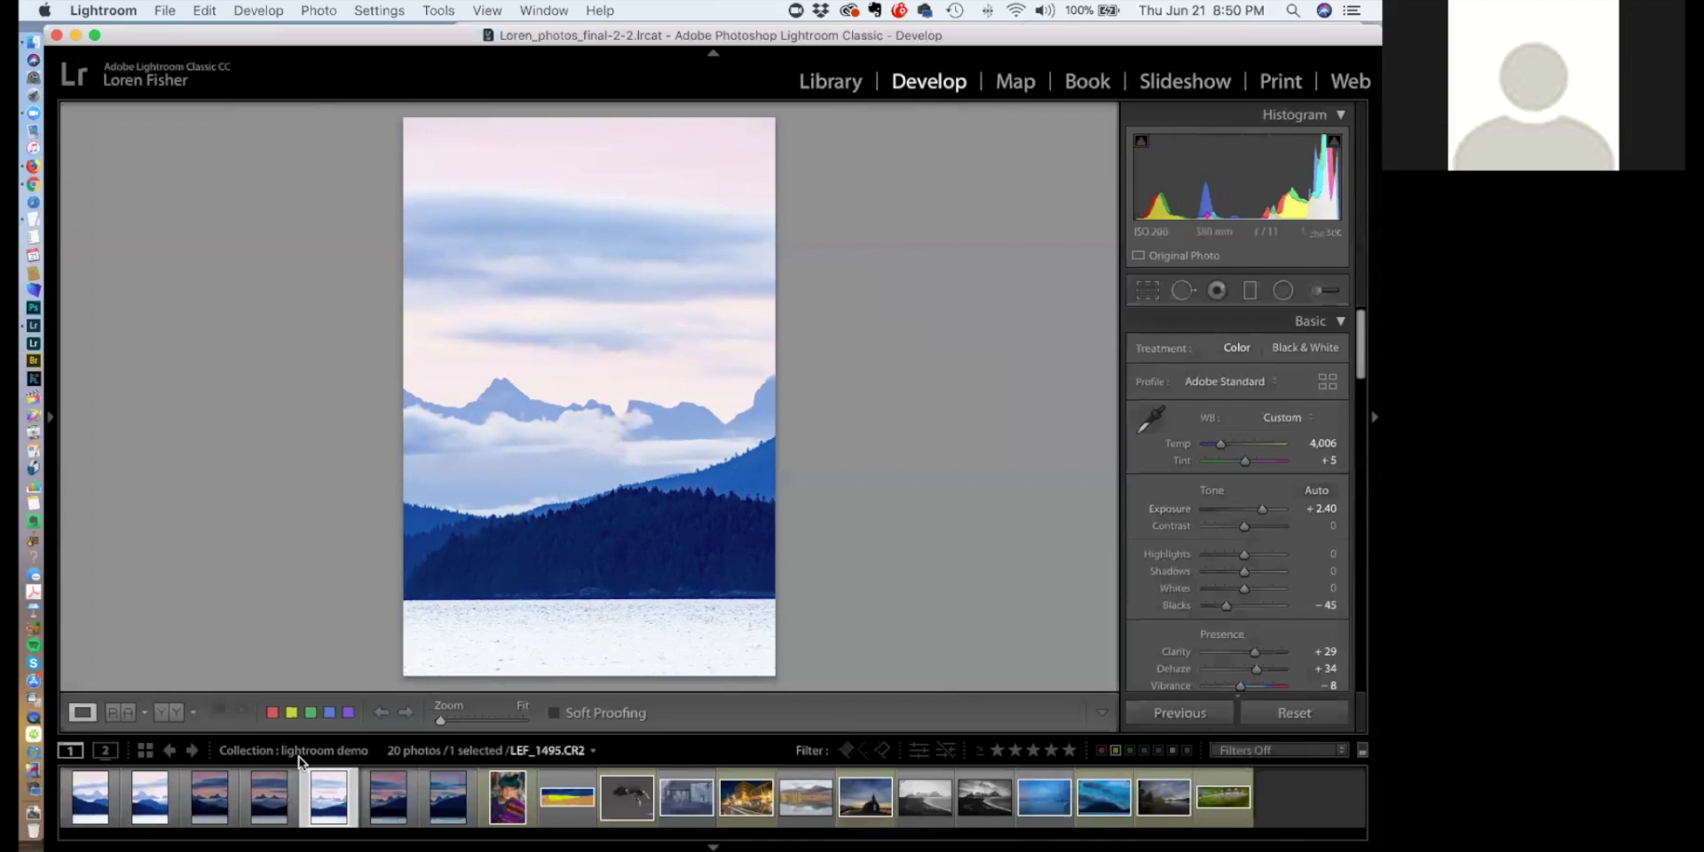
Undo the settings pasted onto the sunset mountain photos and the Exposure change on LEF_1491.CR2
key(super+z)
key(super+z)
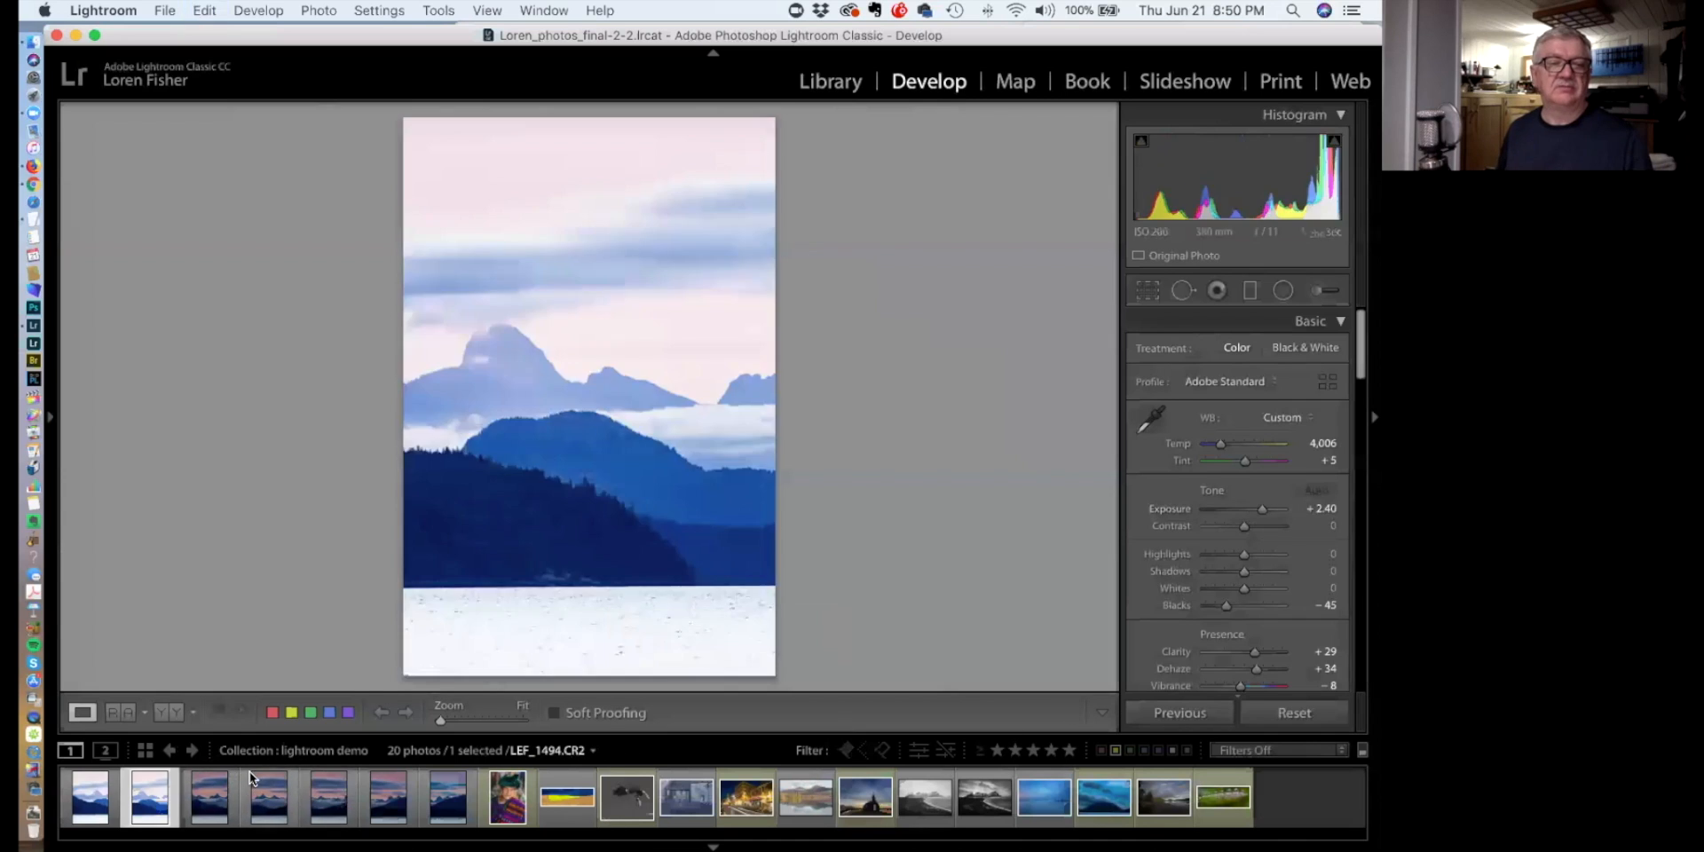
key(super+z)
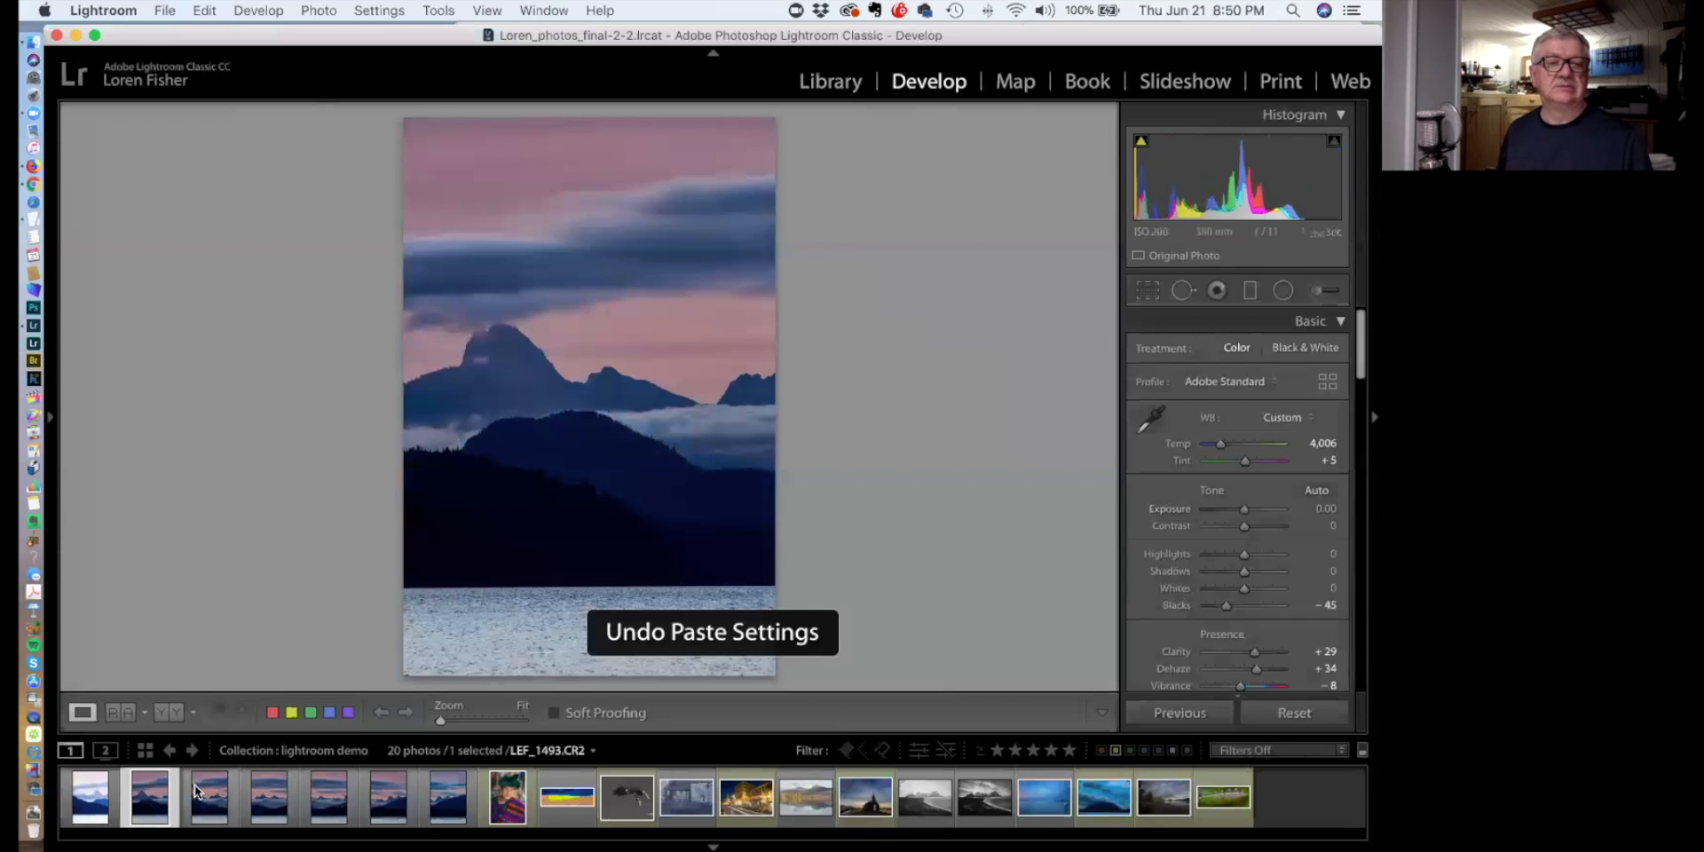
key(super+z)
key(super+z)
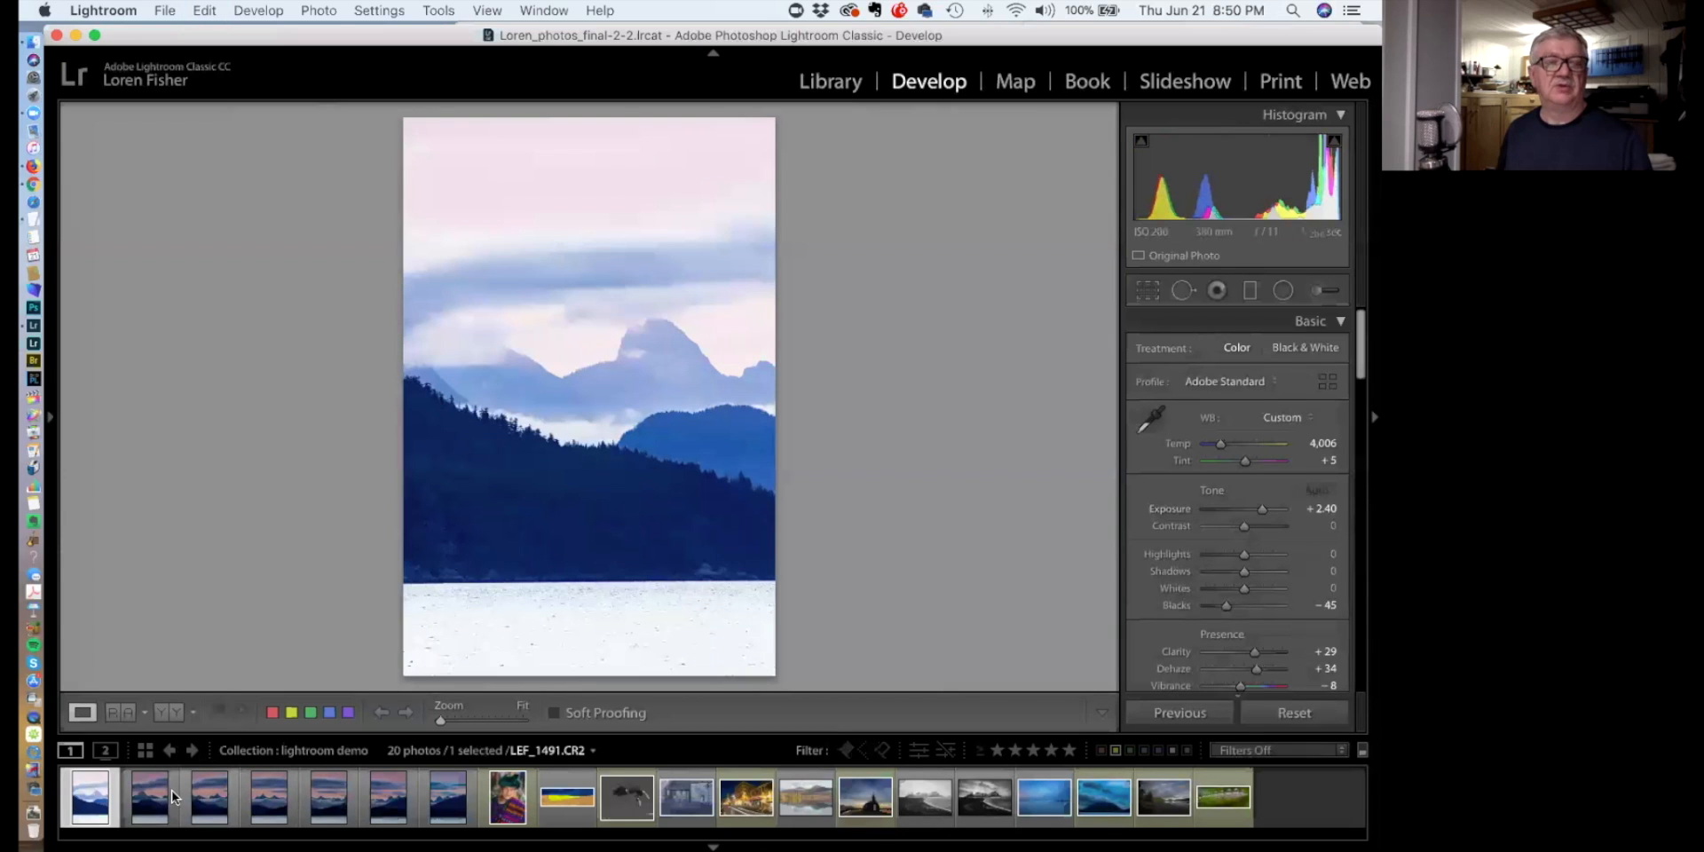
key(super+z)
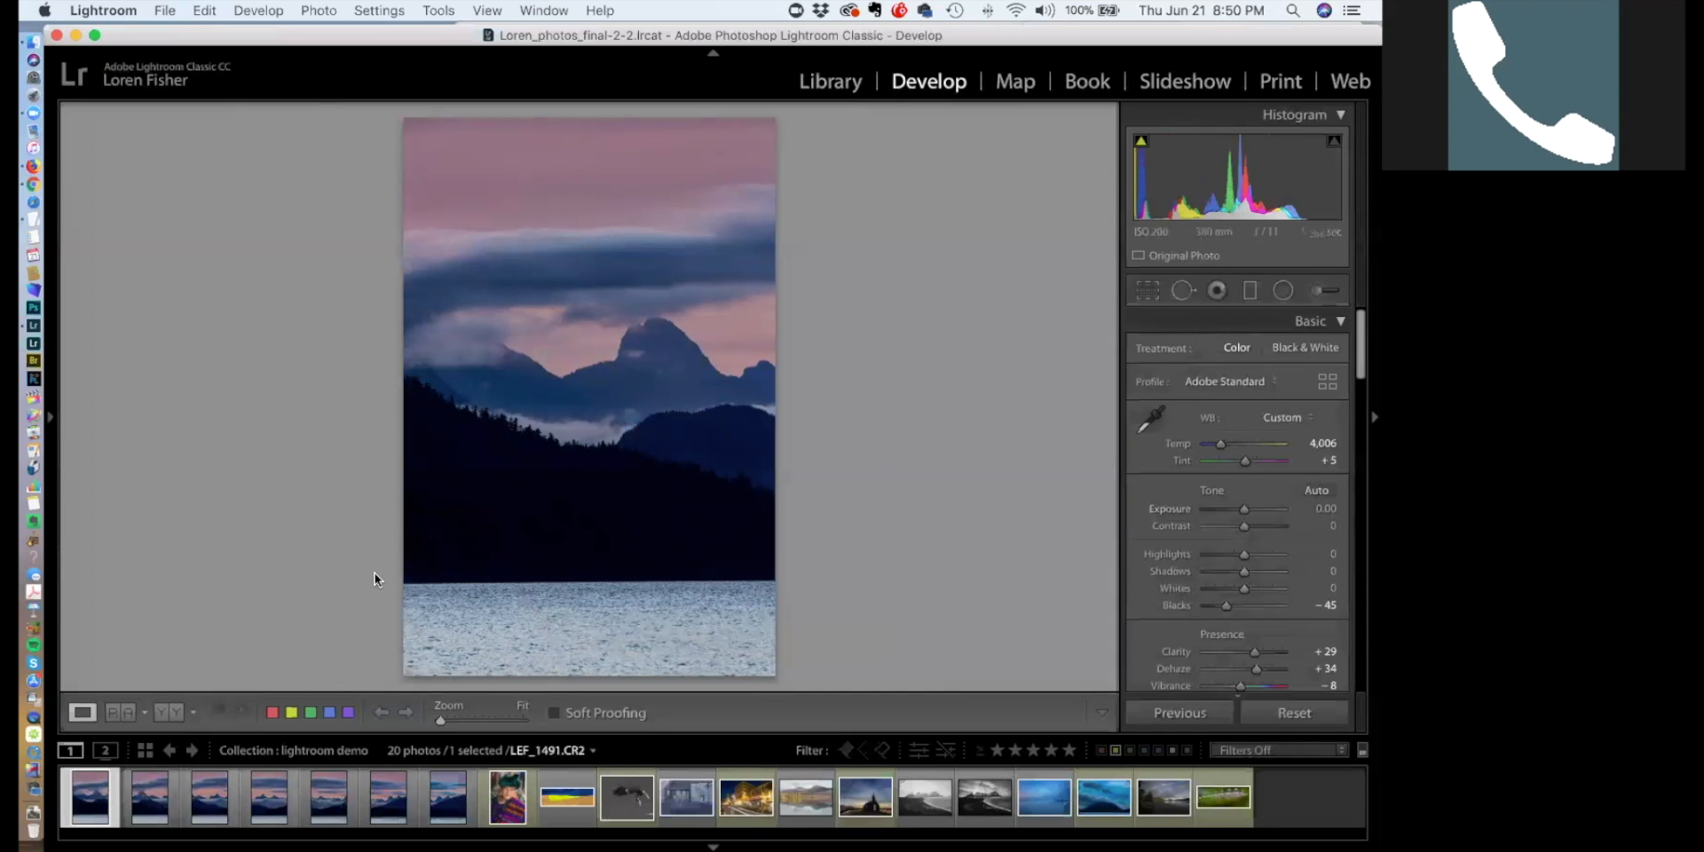
Examine the overlapping sunset mountain frames one by one through LEF_1497.CR2 and back to LEF_1493.CR2
key(Right)
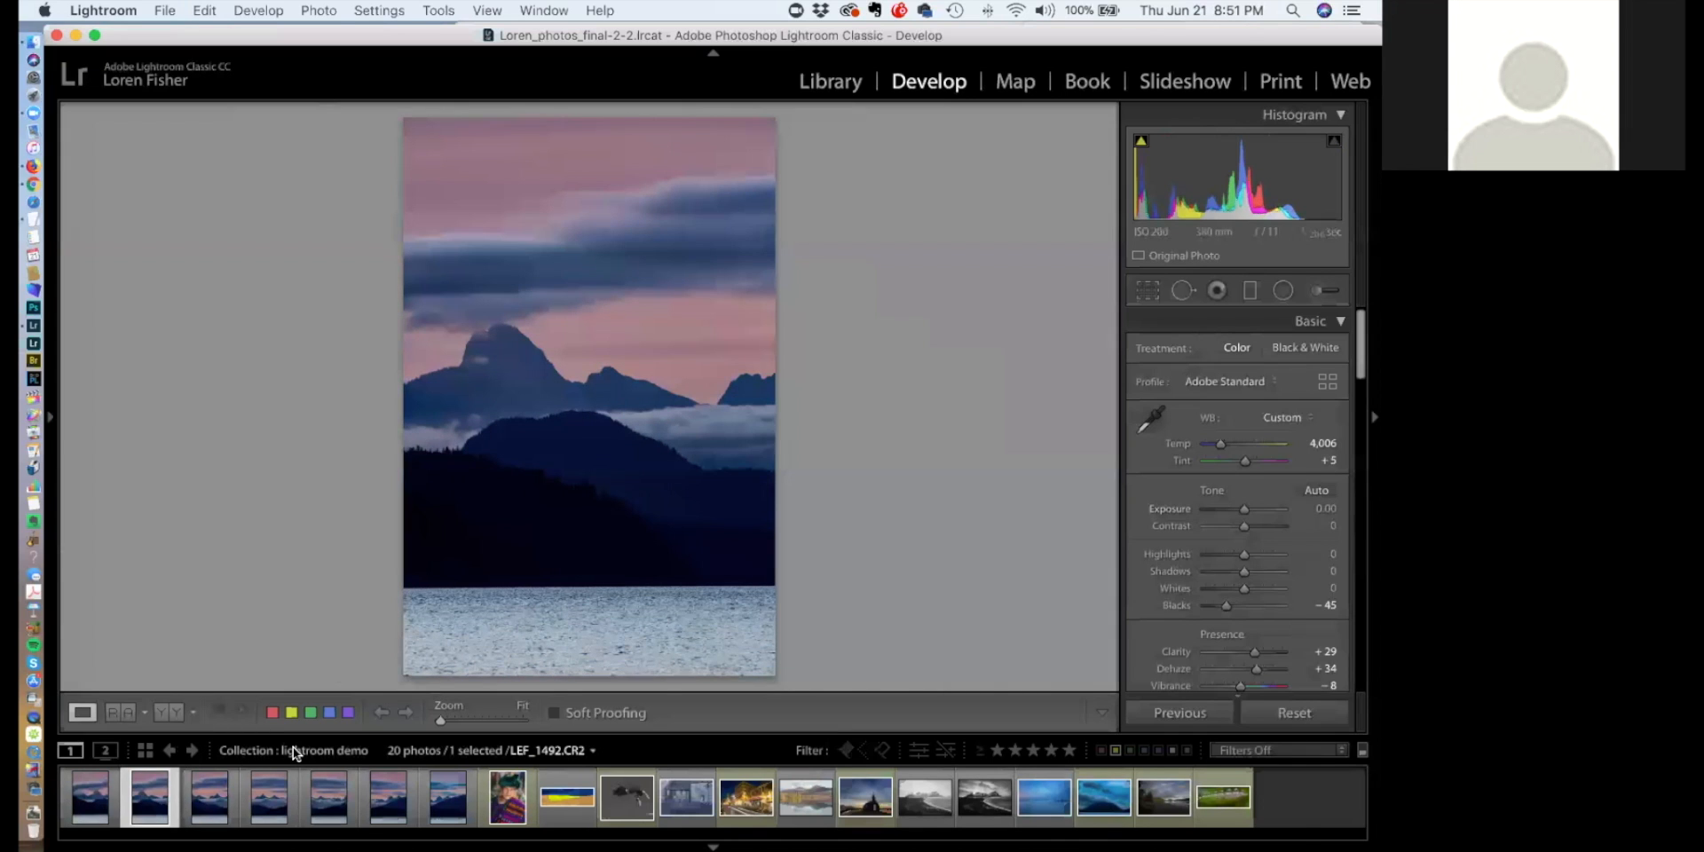
key(Right)
key(Right)
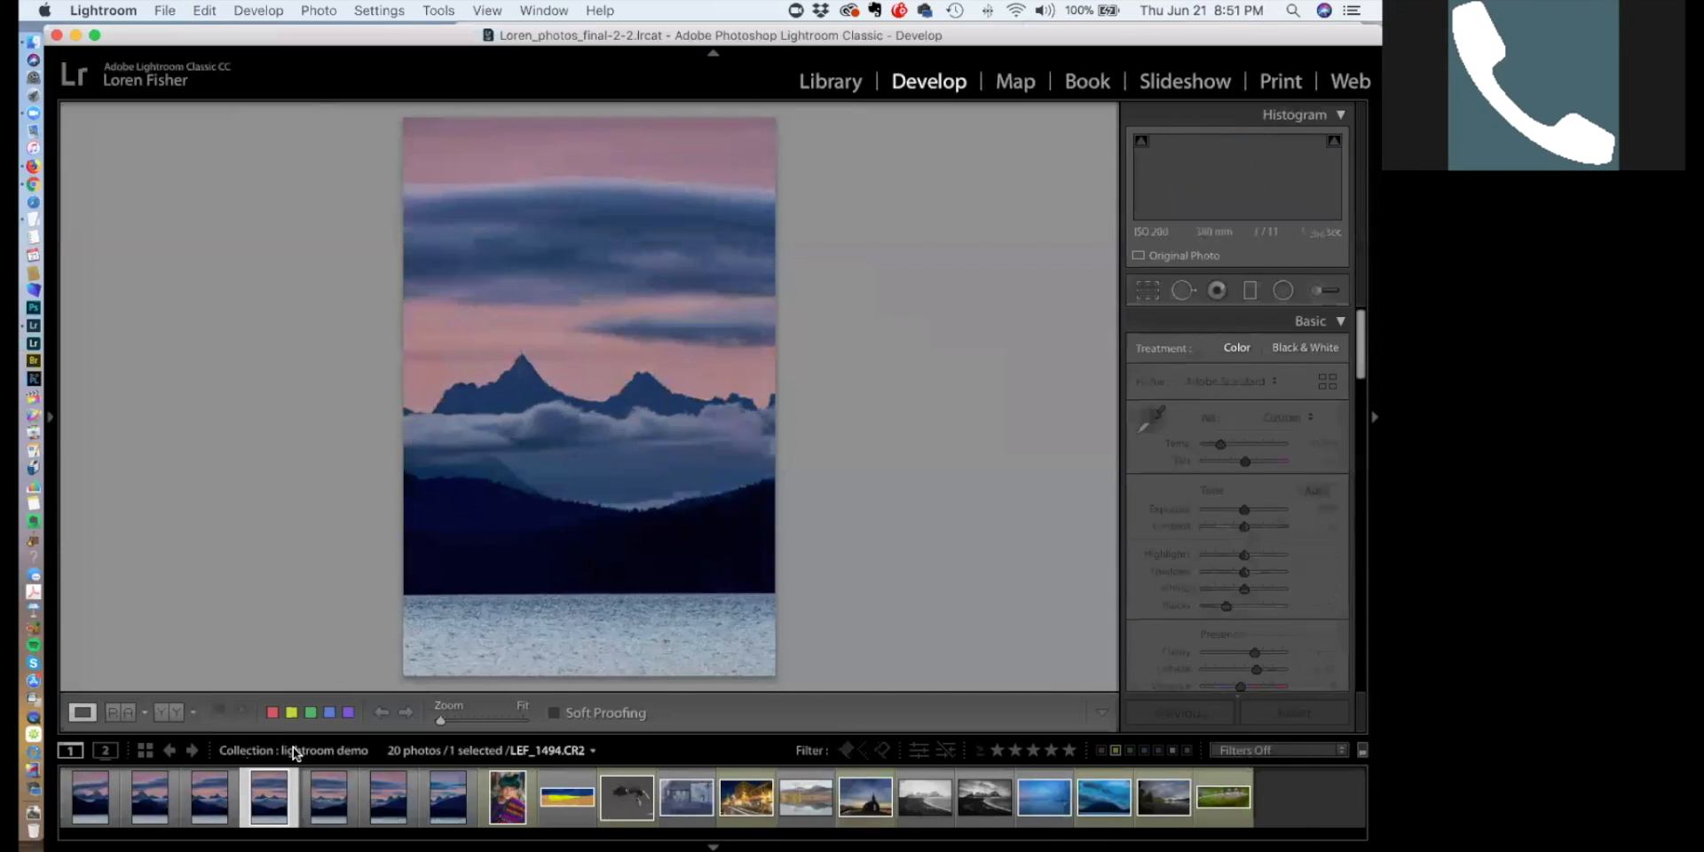
key(Right)
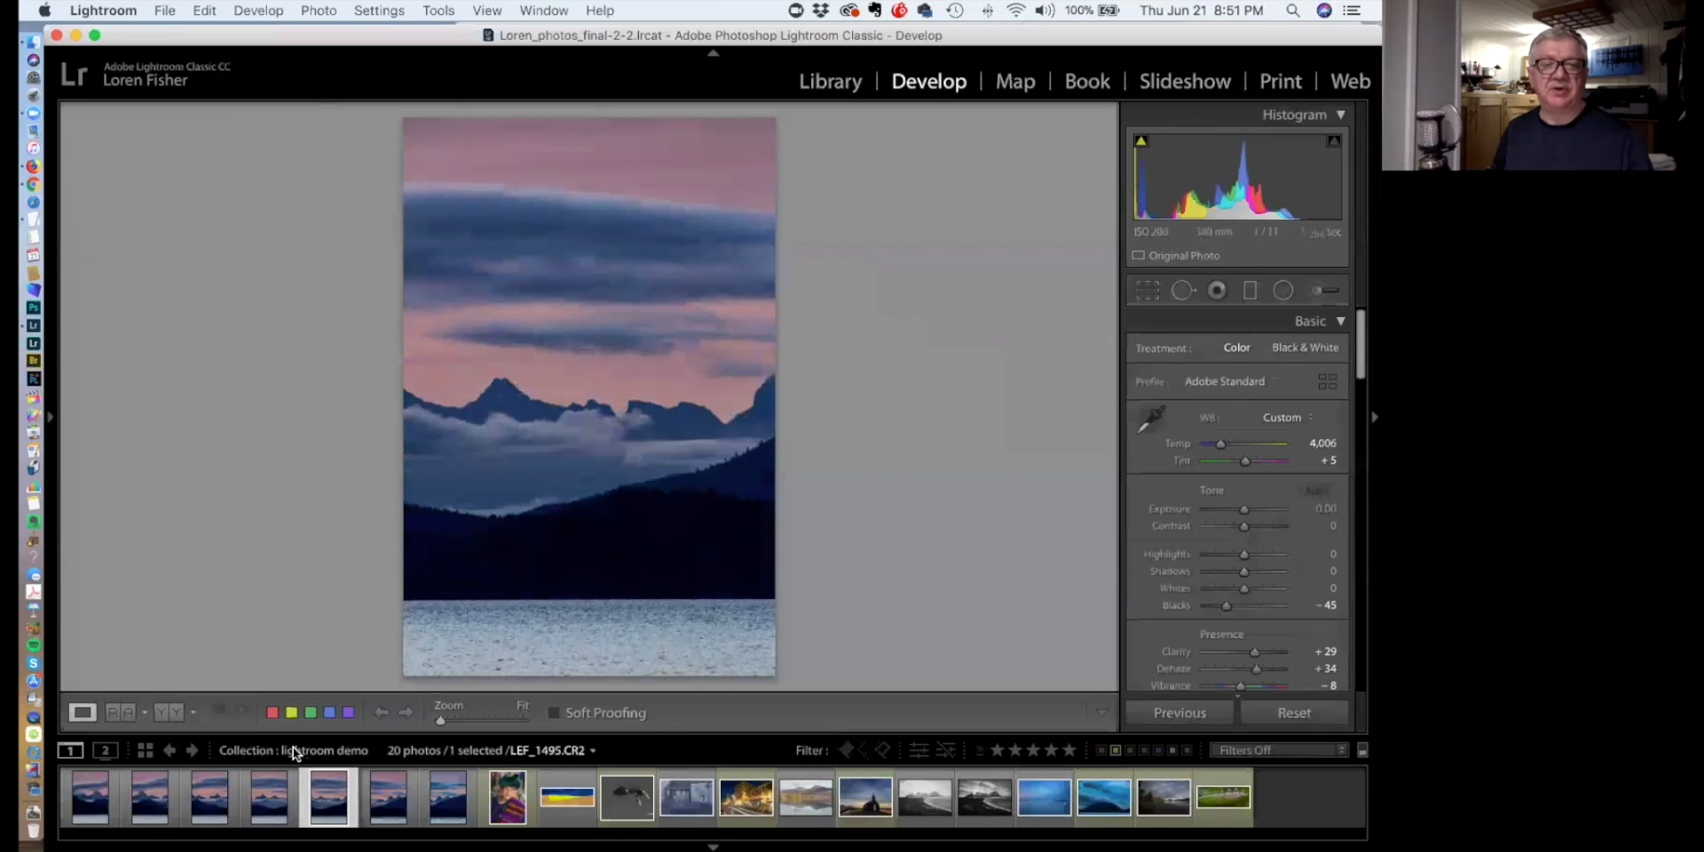
key(Right)
key(Right)
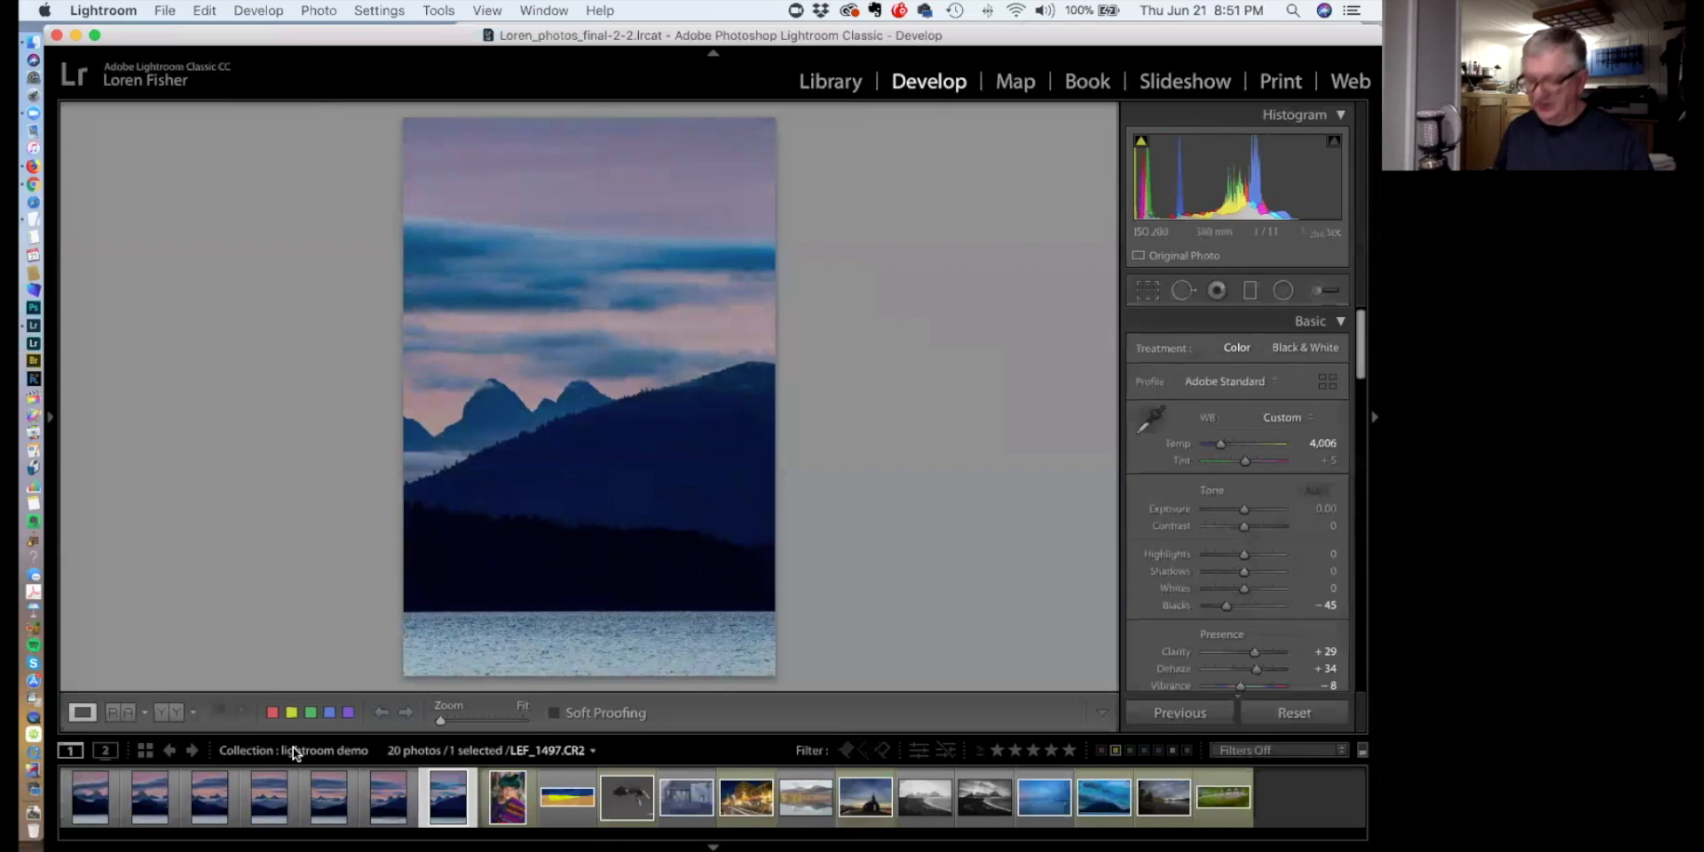
key(Left)
key(Left)
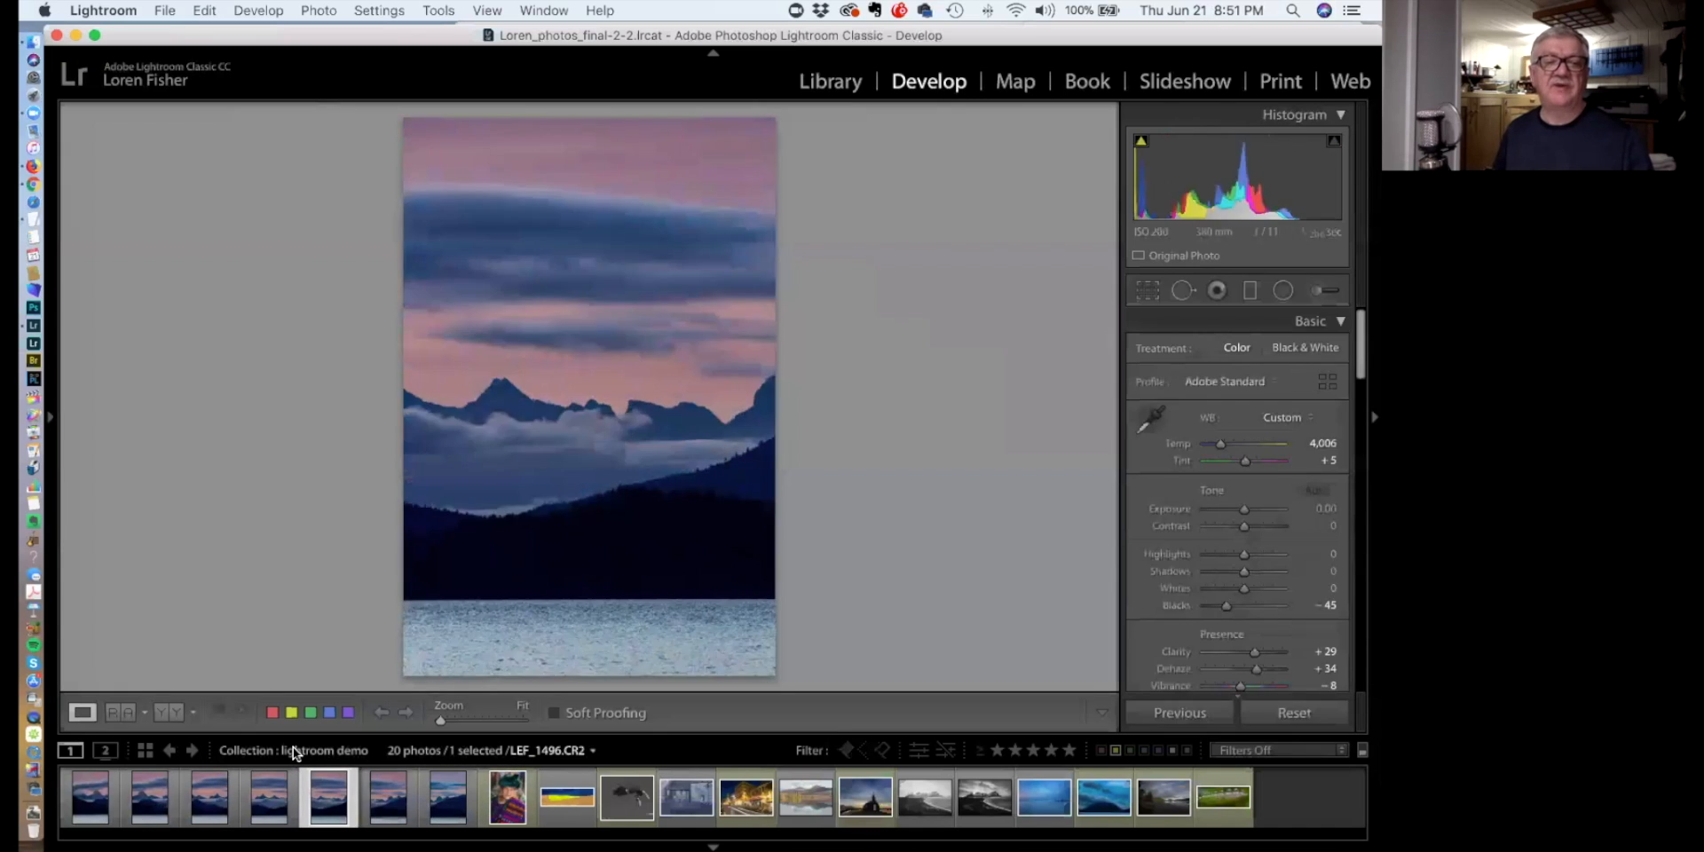
key(Left)
key(Left)
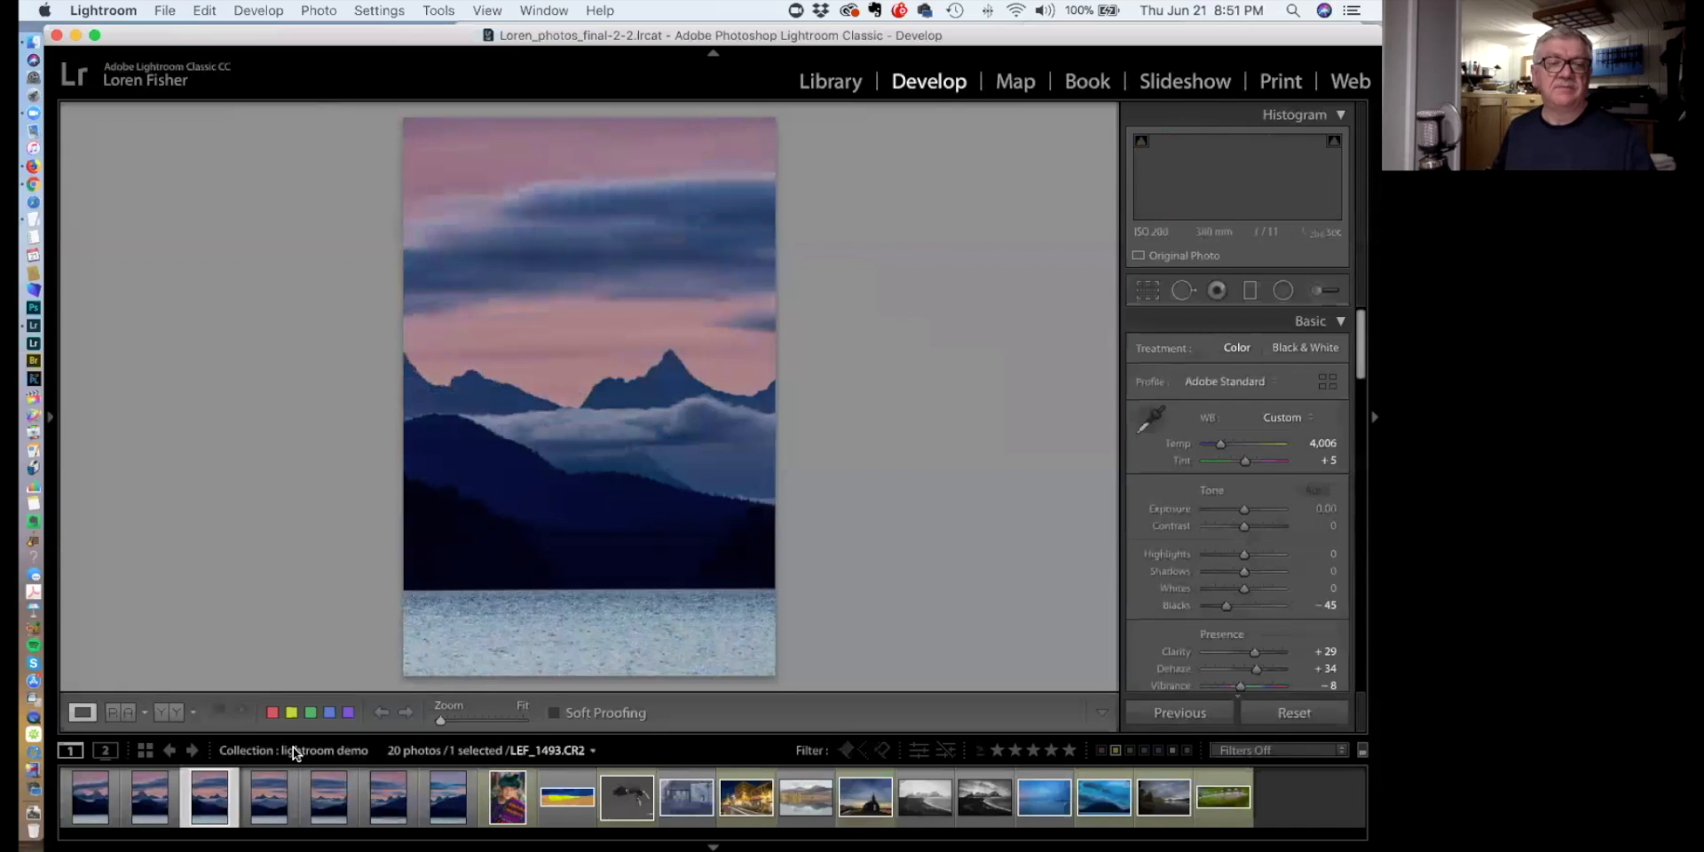
Select all seven sunset mountain photos, start a panorama merge preview and cancel it
click(97, 792)
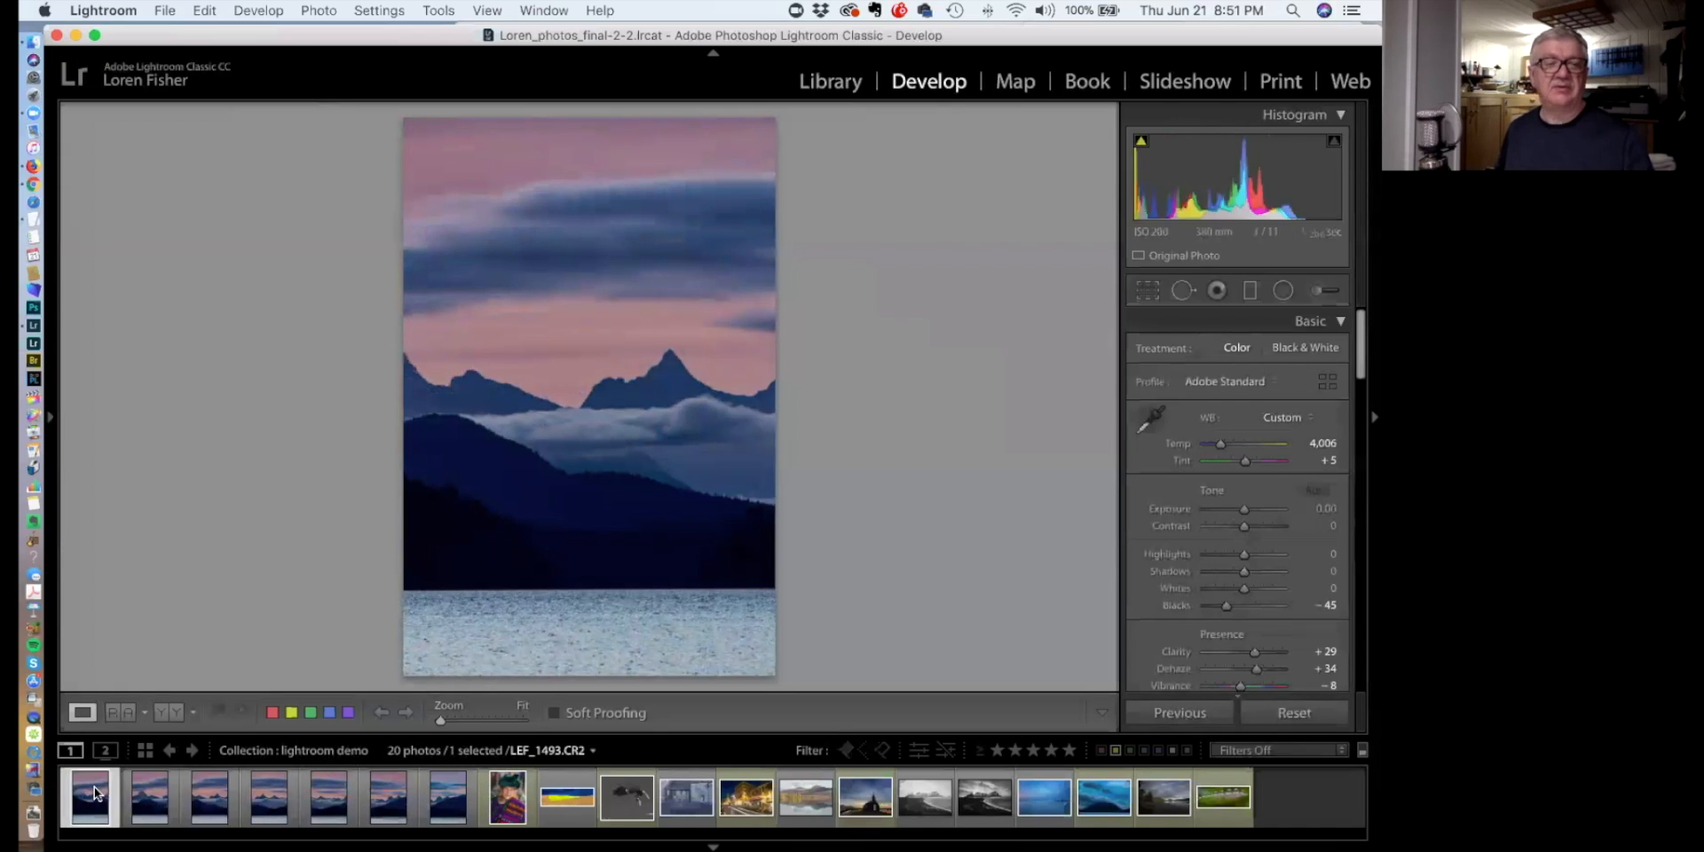
shift+click(455, 796)
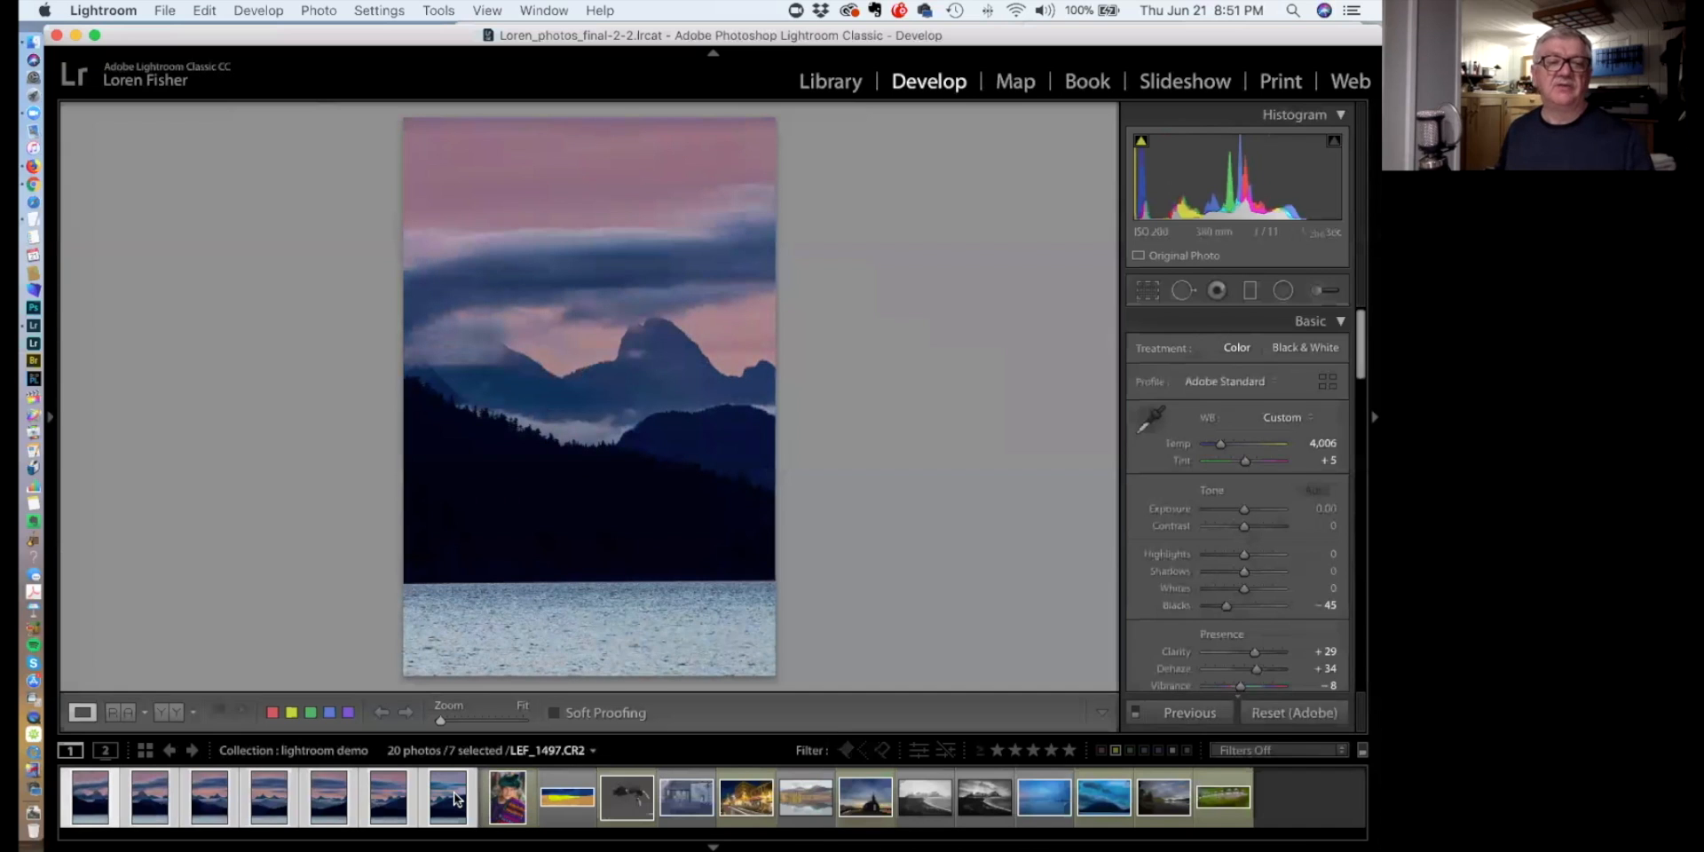
click(313, 10)
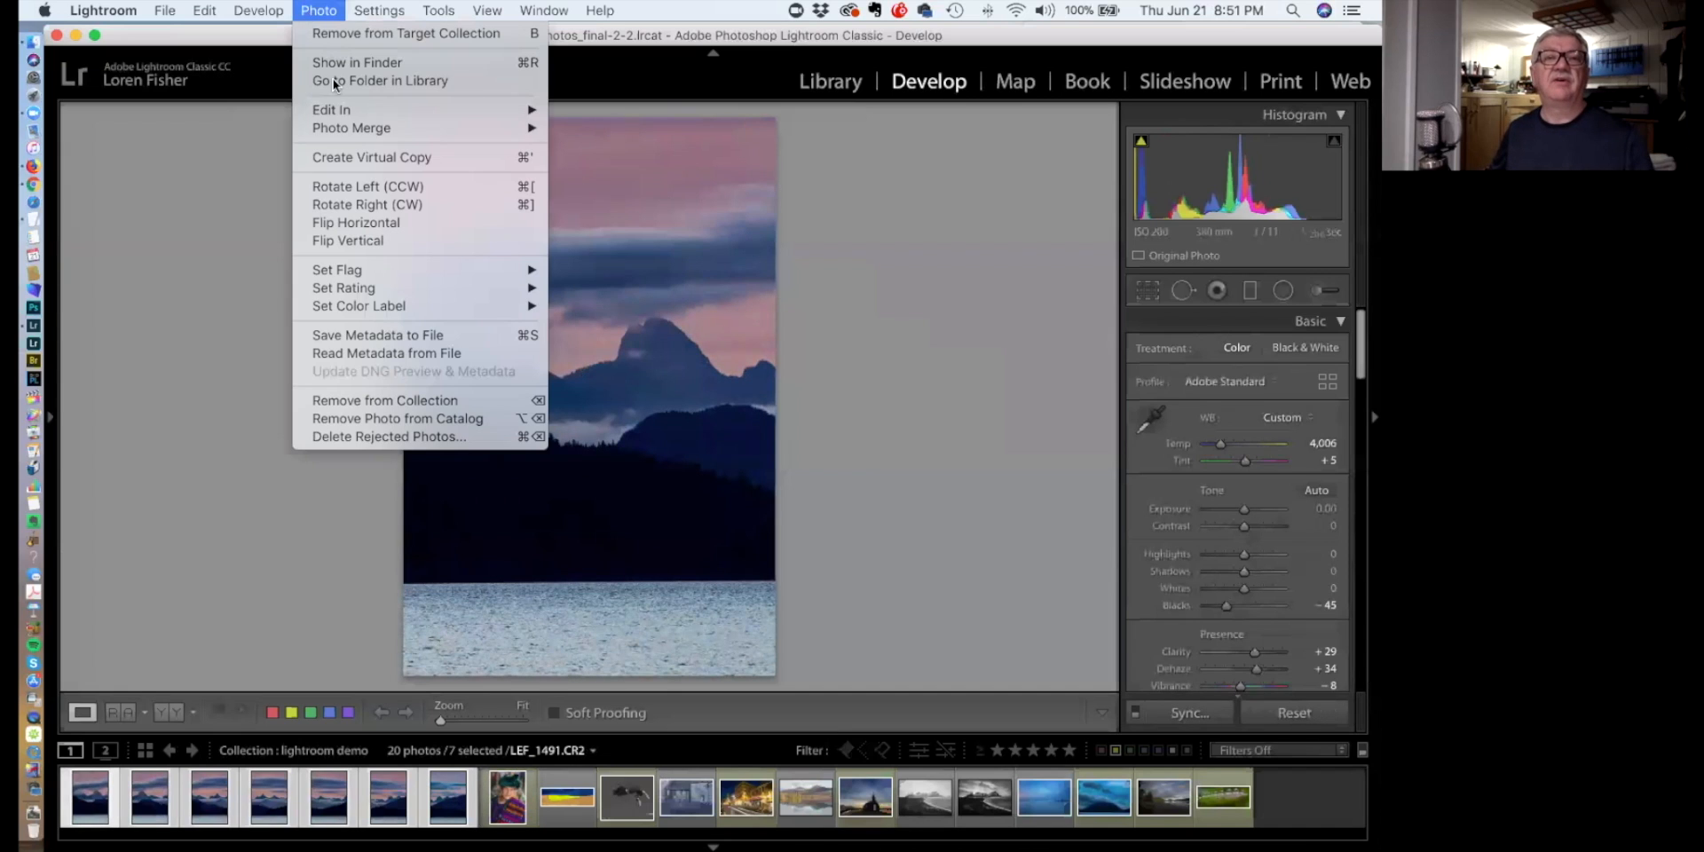
mouse_move(351, 128)
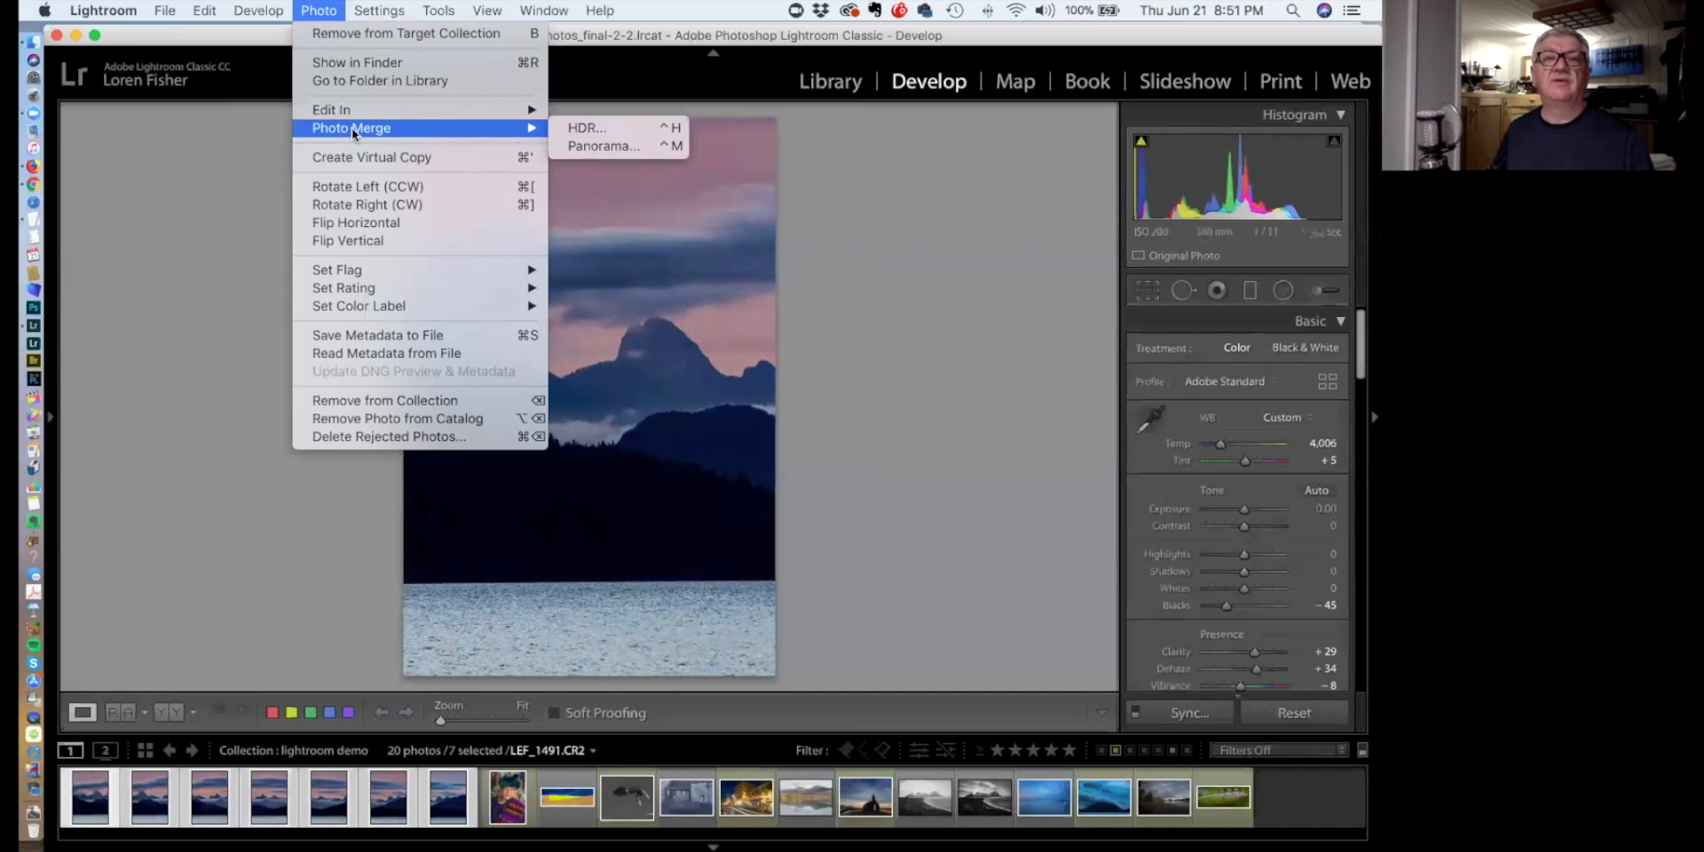
click(611, 146)
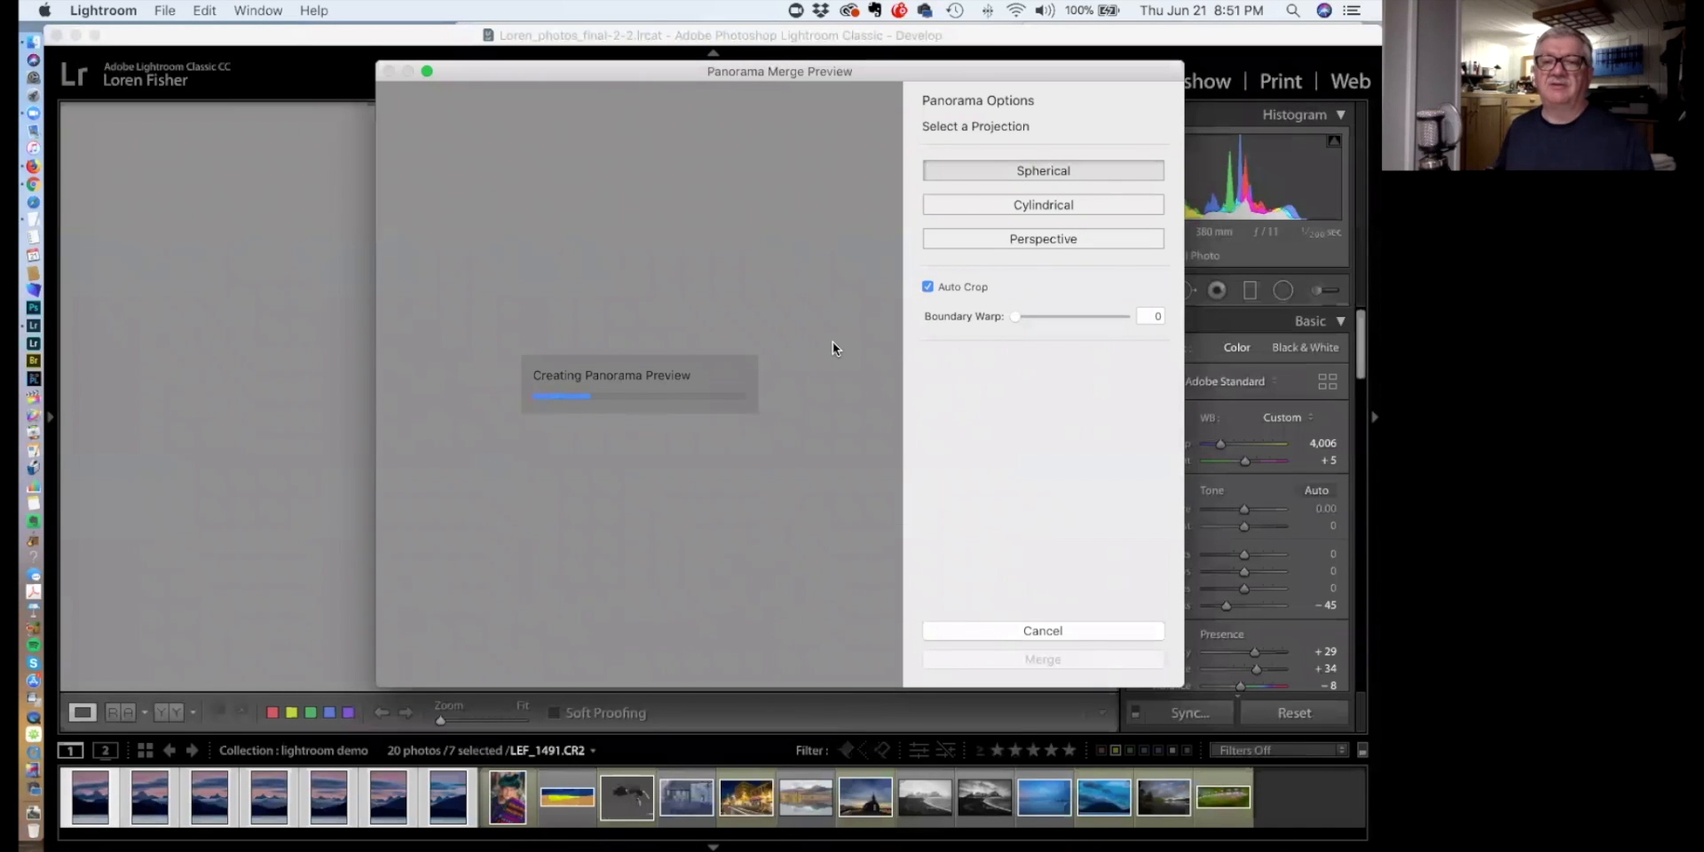
click(1062, 630)
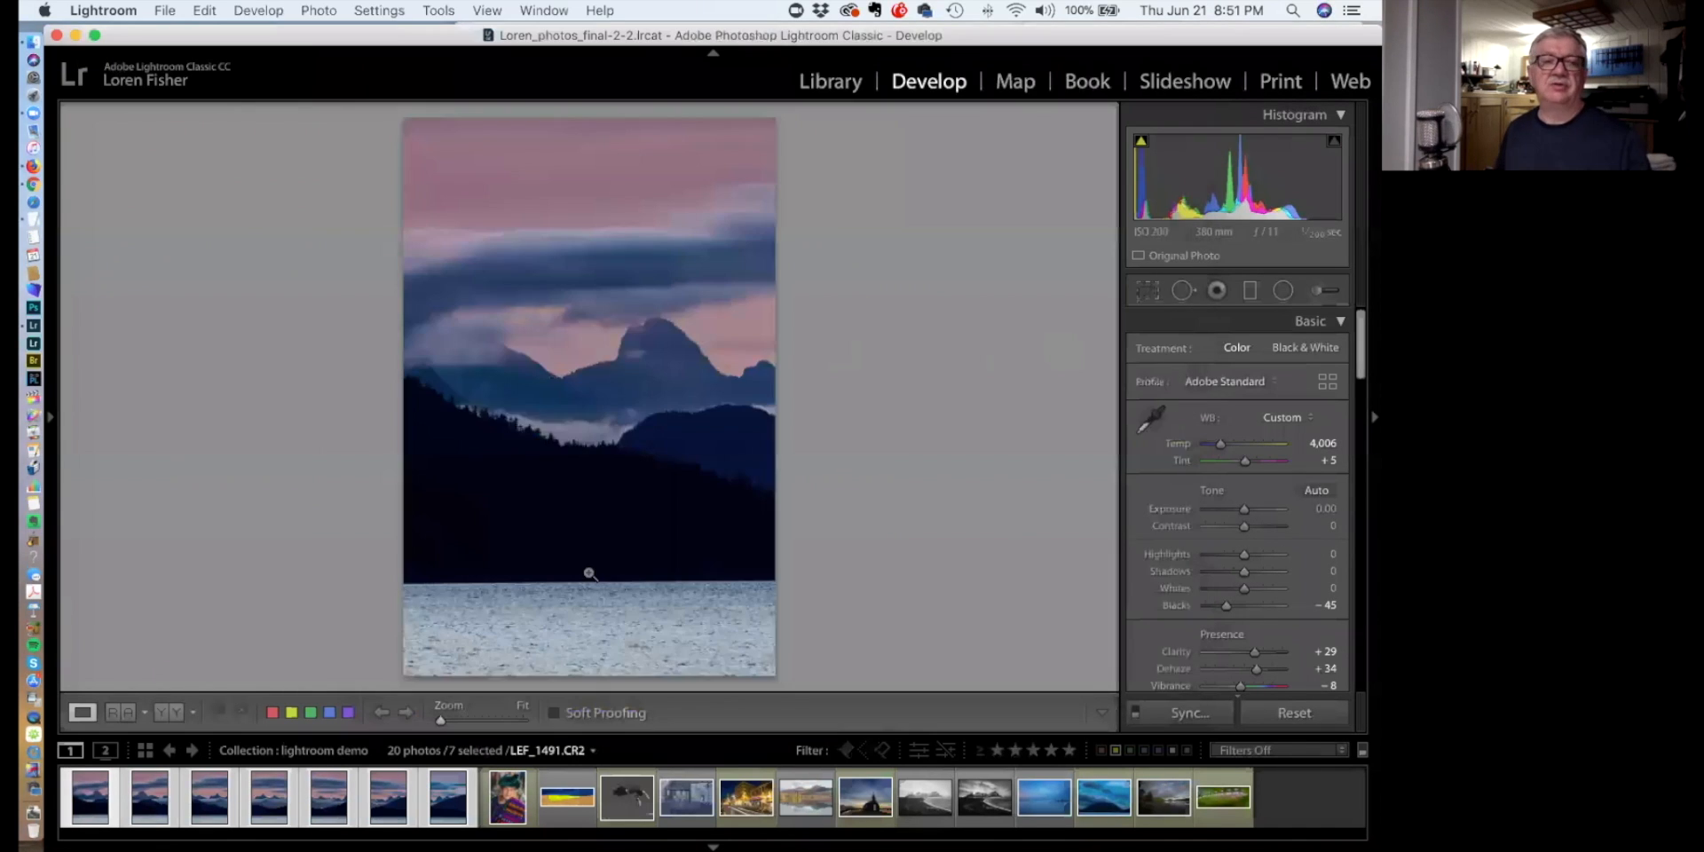
Open the lightroom workshop collection in the Library, view the orange mountain panorama BC-1460.jpg full screen and return to the grid
click(51, 417)
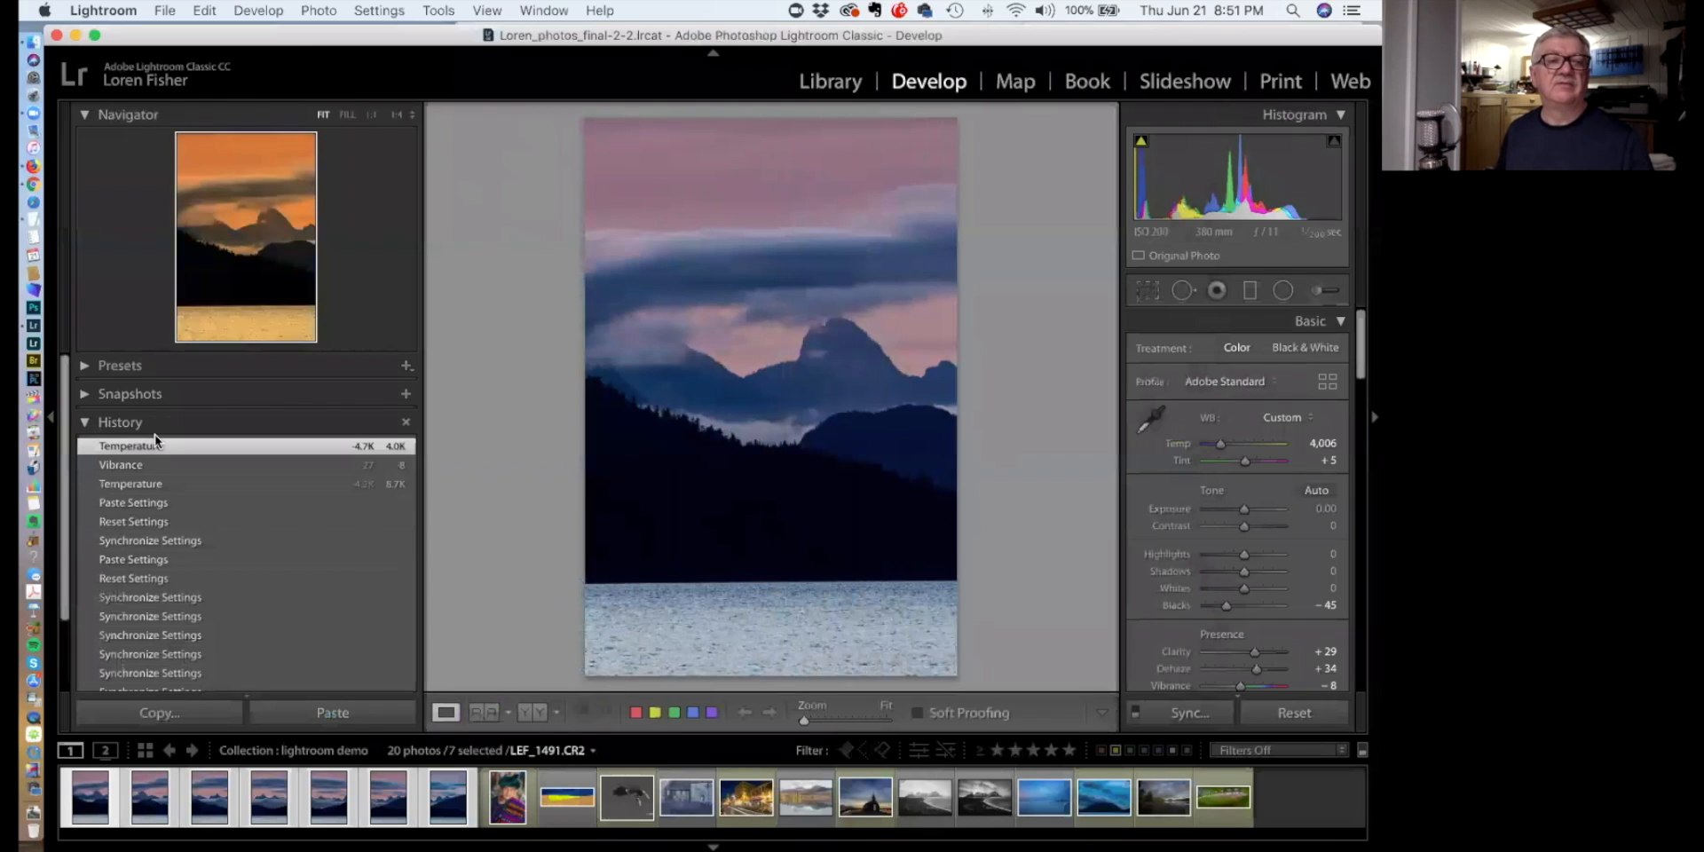
key(g)
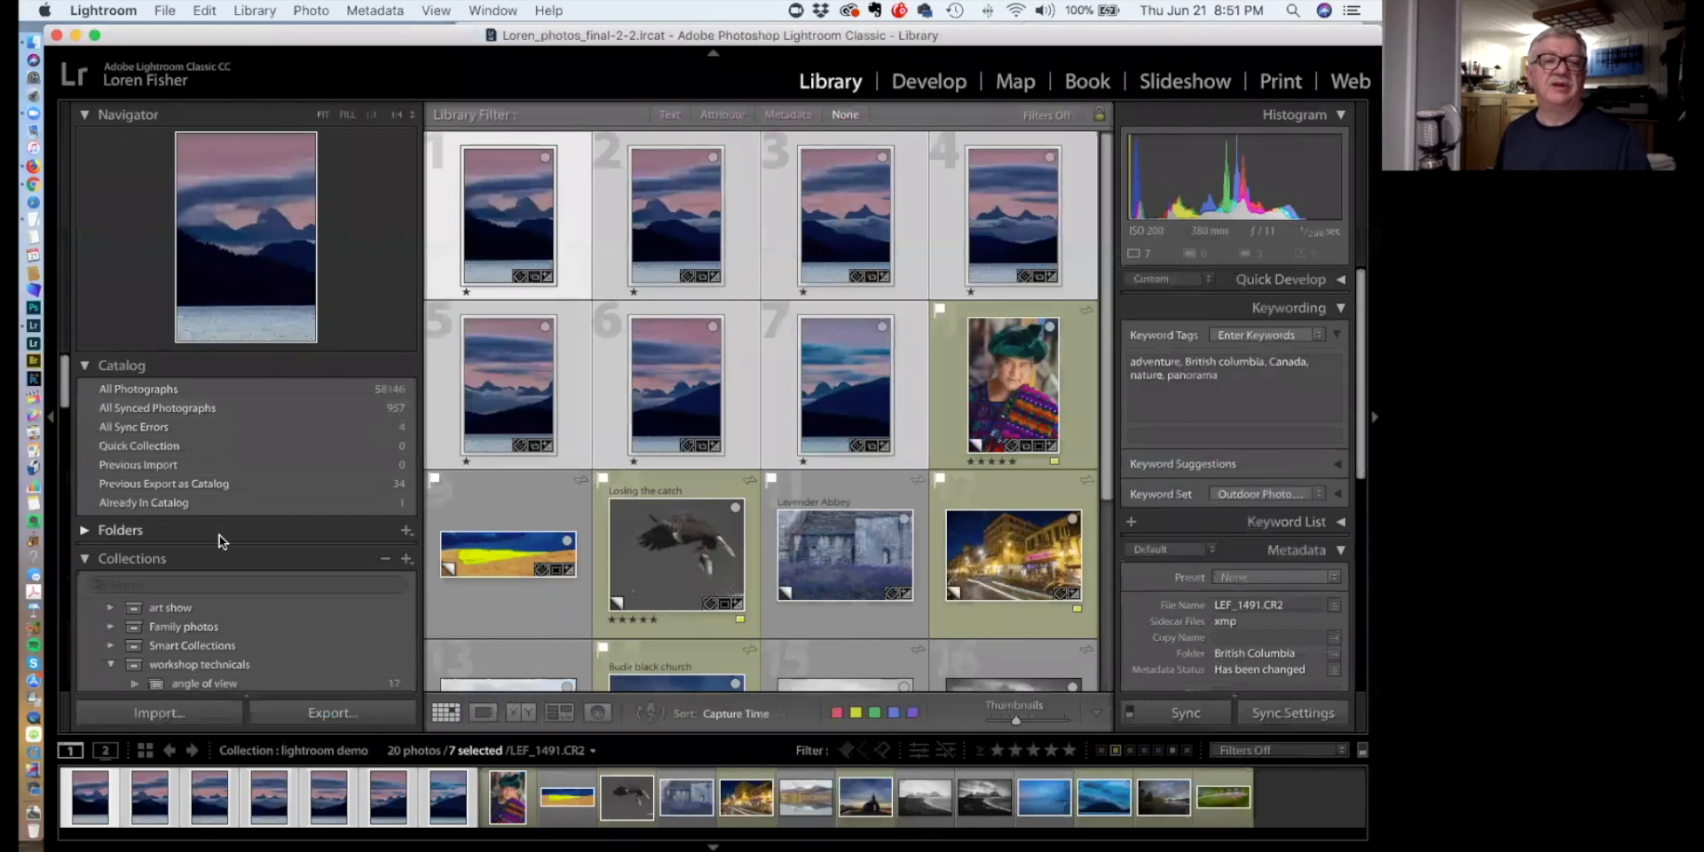
scroll(220, 534, down, 10)
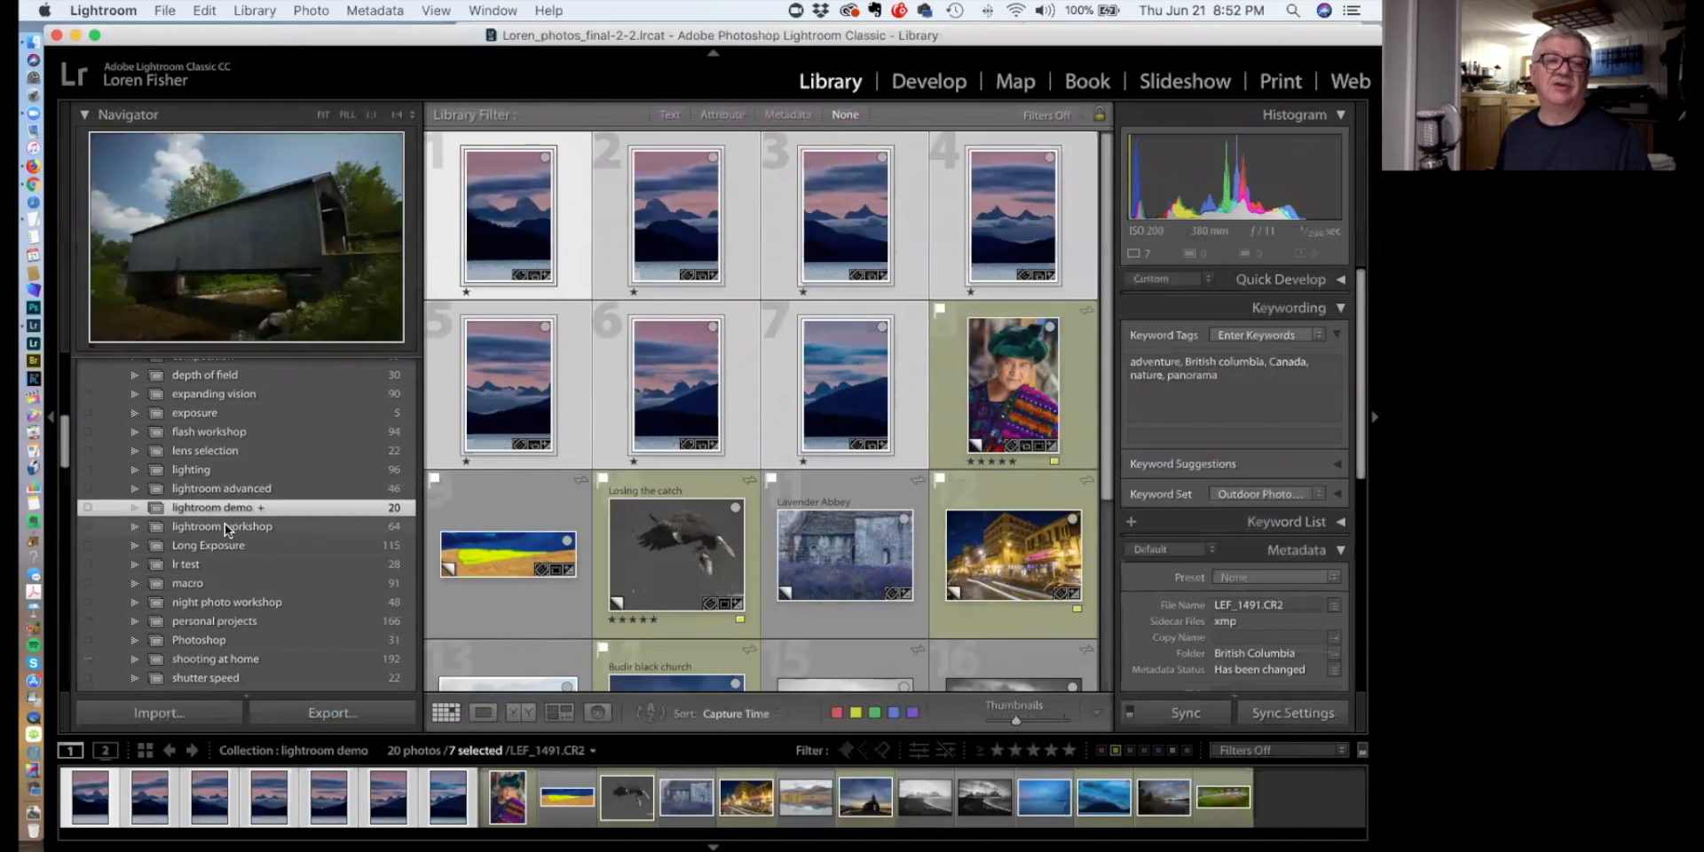
click(225, 525)
double_click(1029, 435)
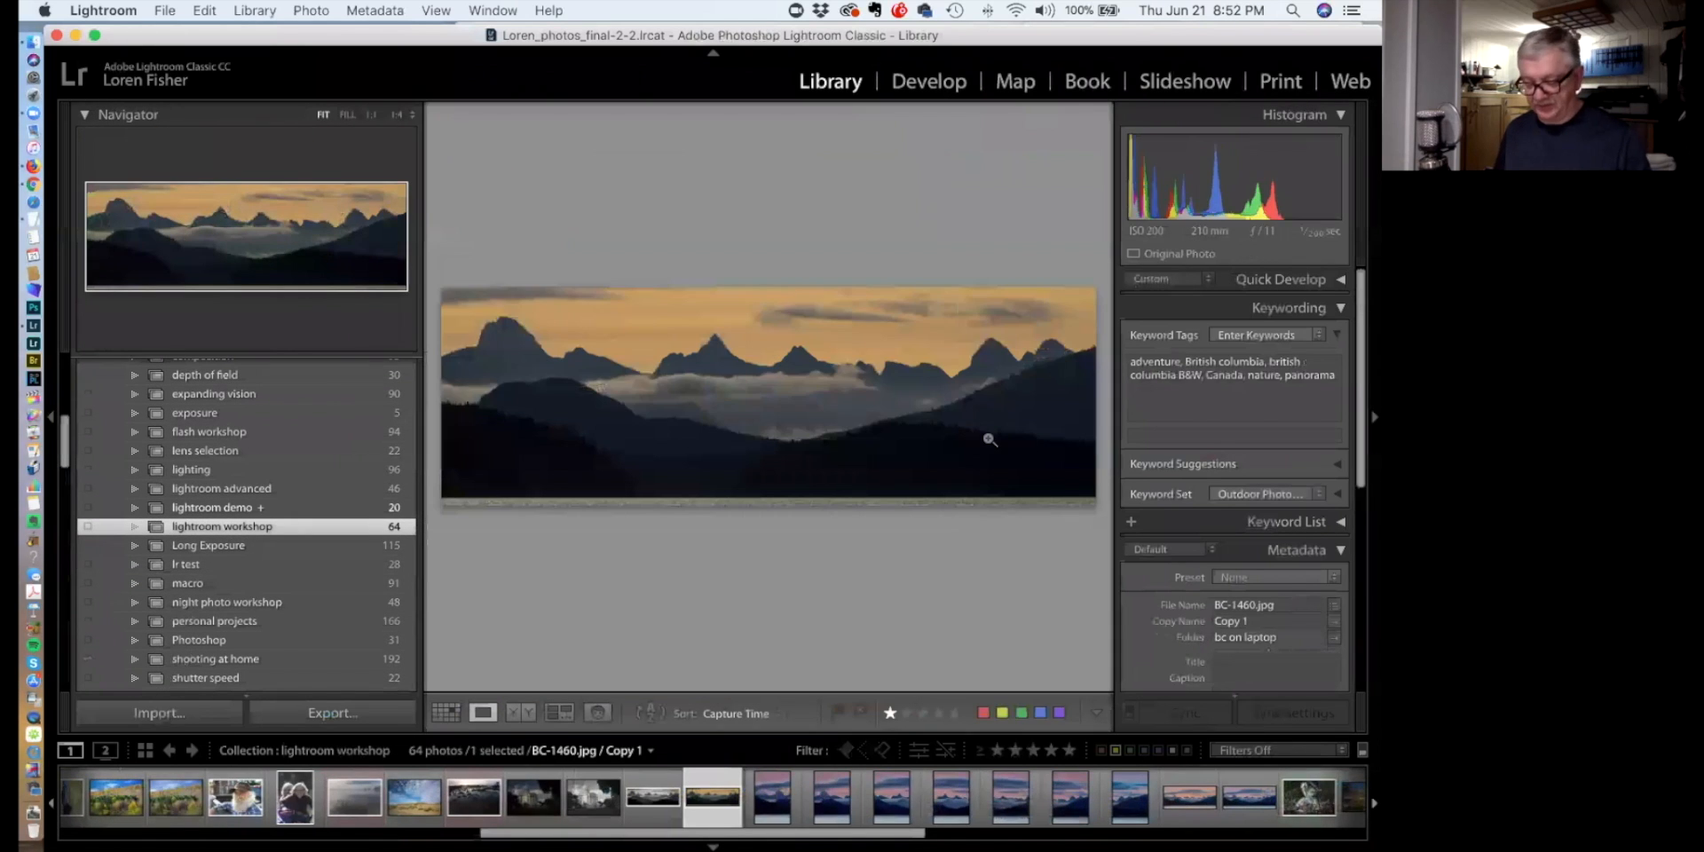
key(f)
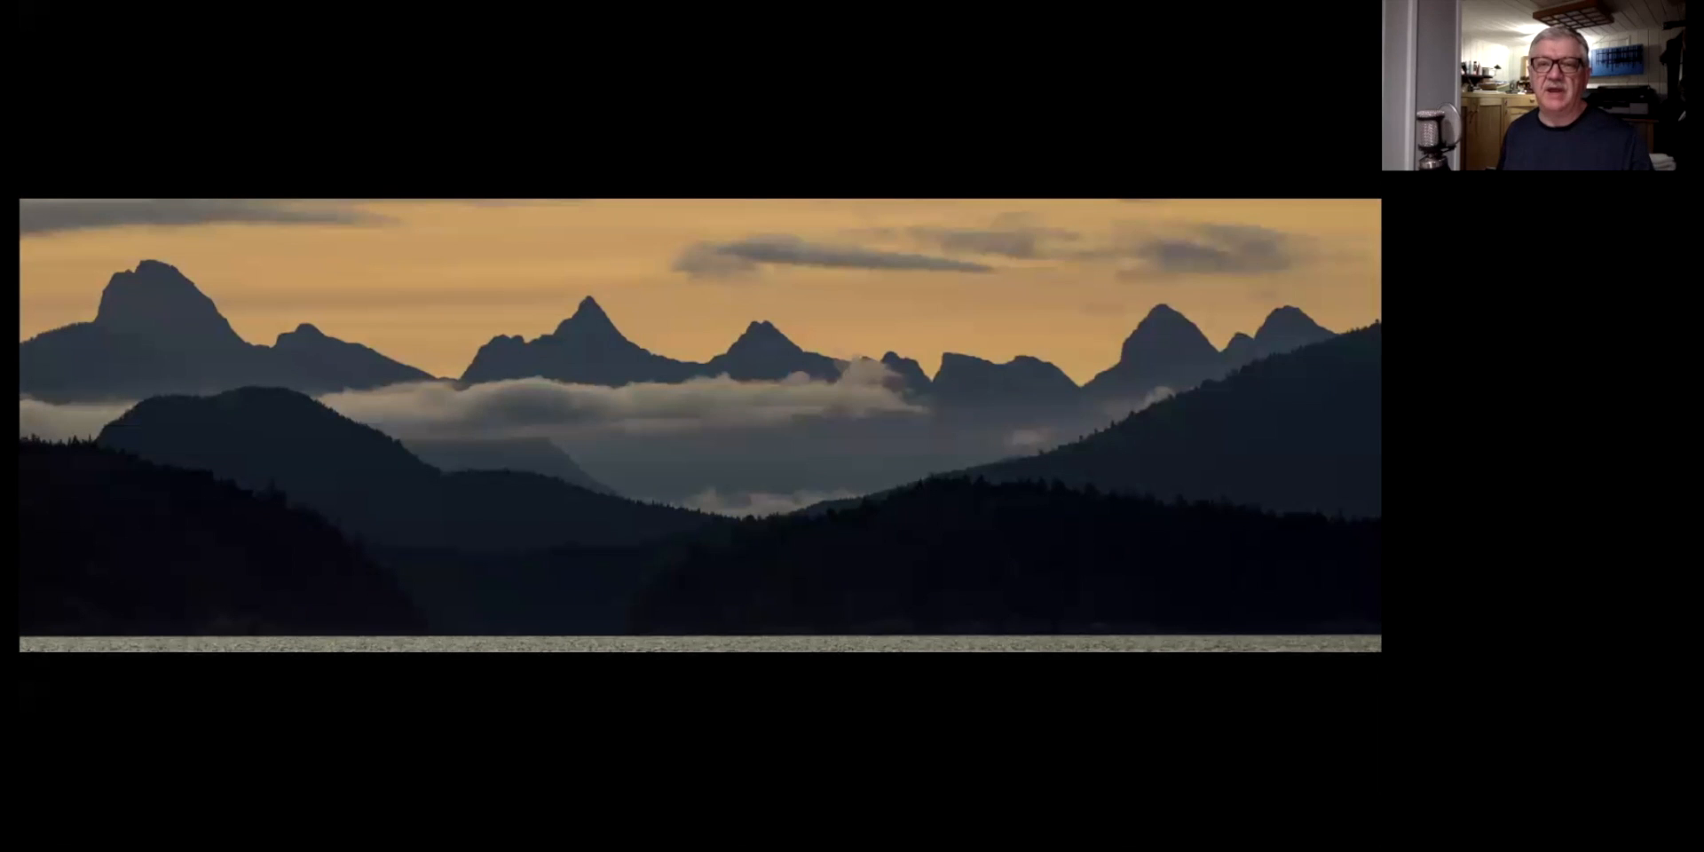
key(f)
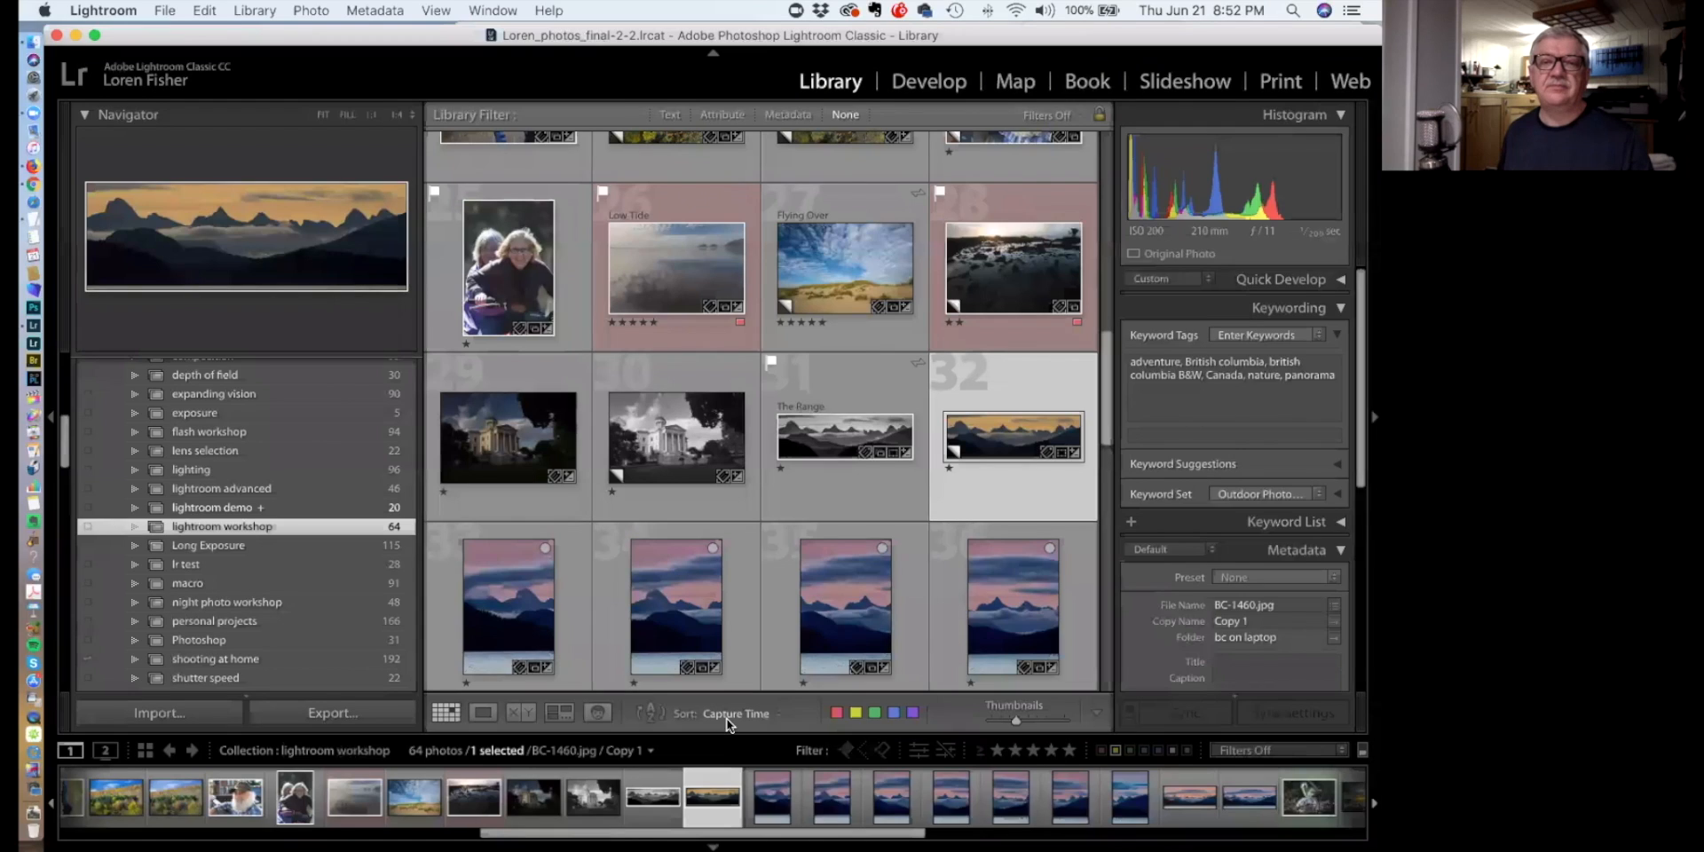
Look through the lightroom workshop collection's photos and open the lightroom advanced collection
scroll(804, 600, down, 15)
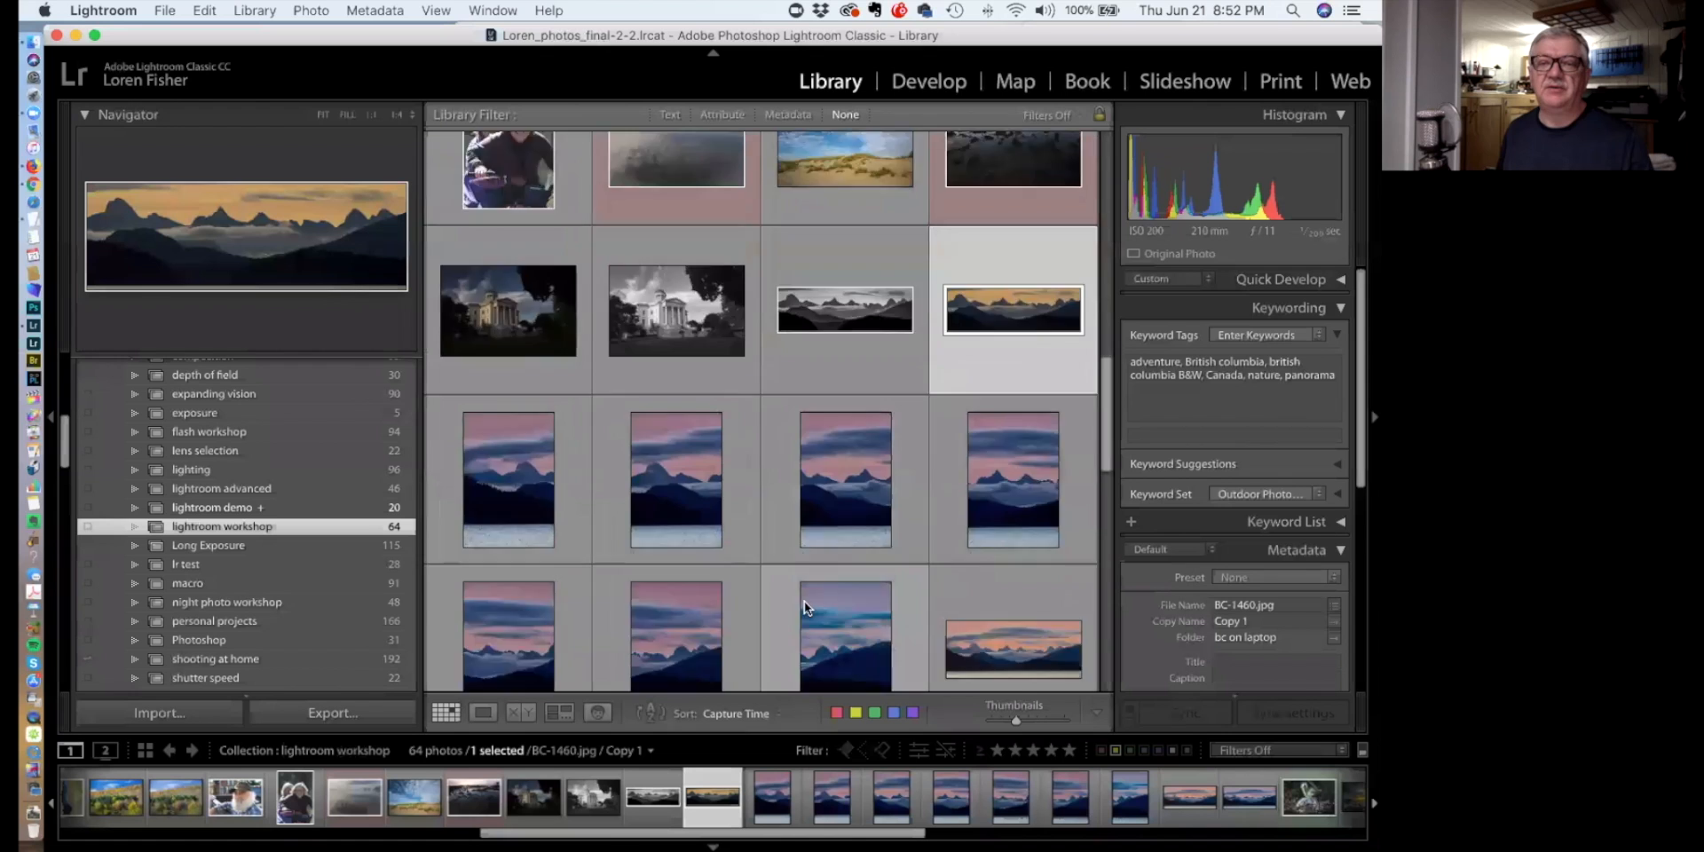
scroll(800, 604, down, 15)
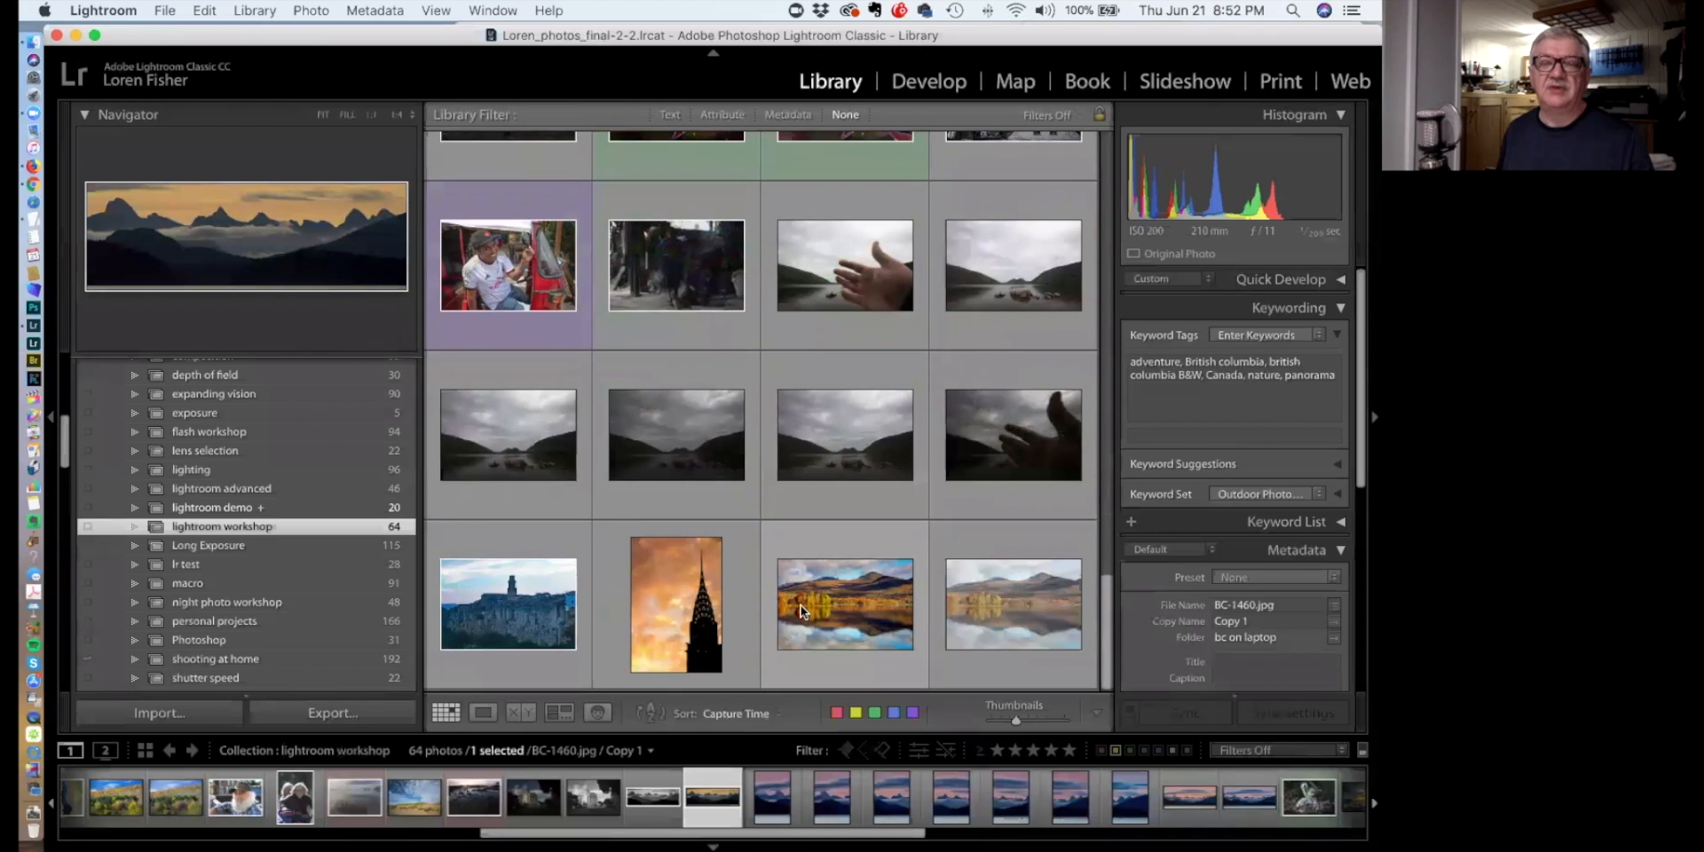
scroll(800, 604, down, 10)
scroll(800, 604, up, 15)
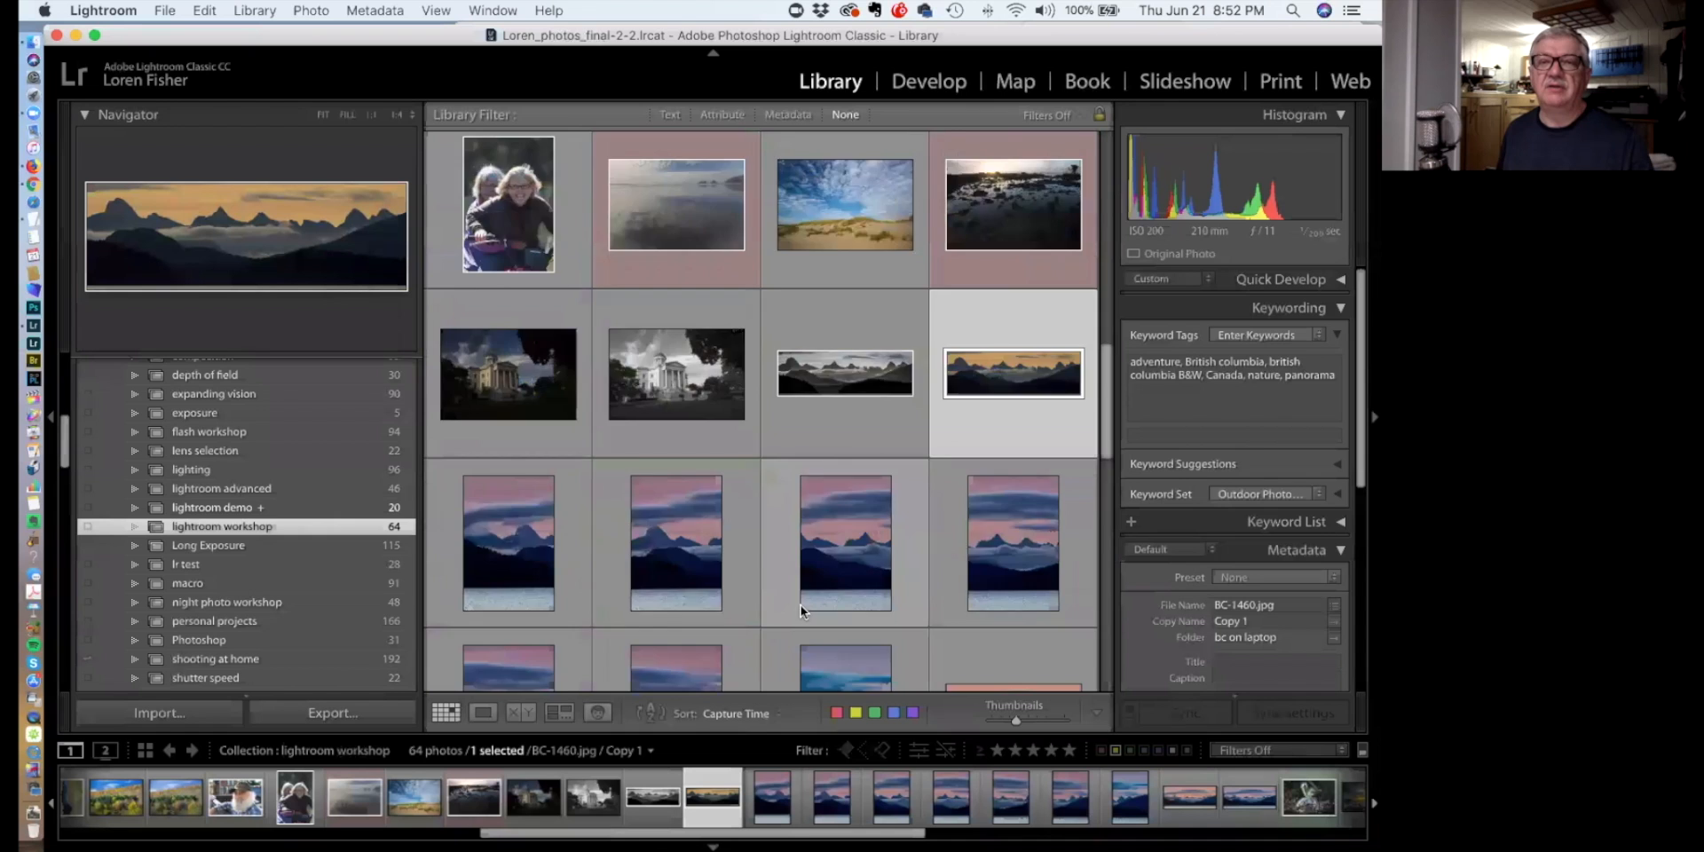
scroll(800, 605, up, 3)
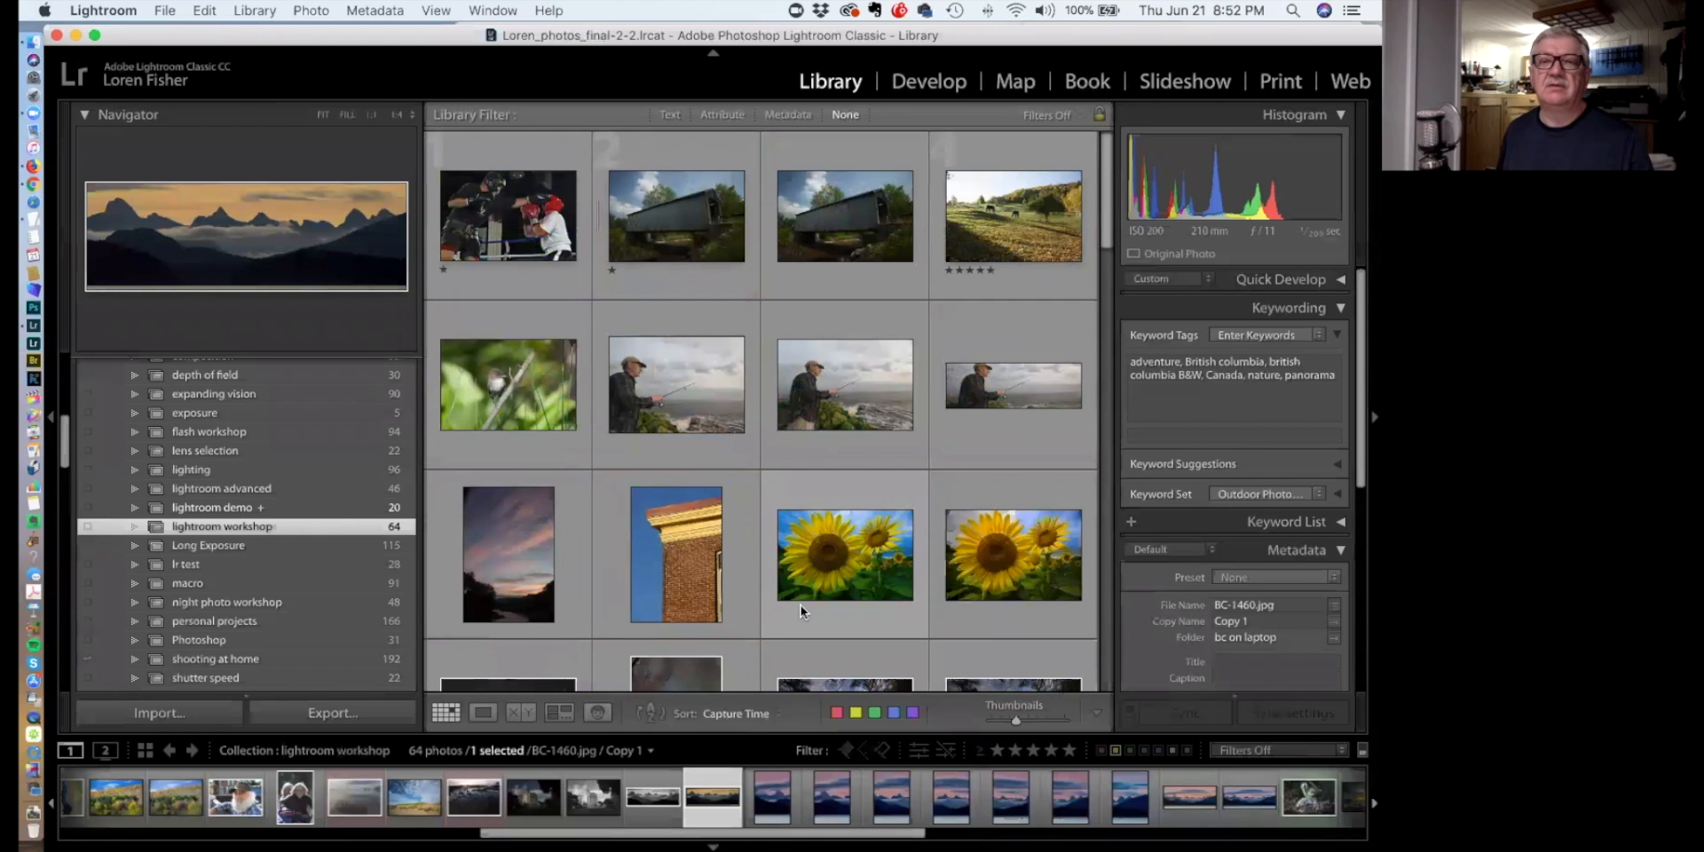
click(275, 492)
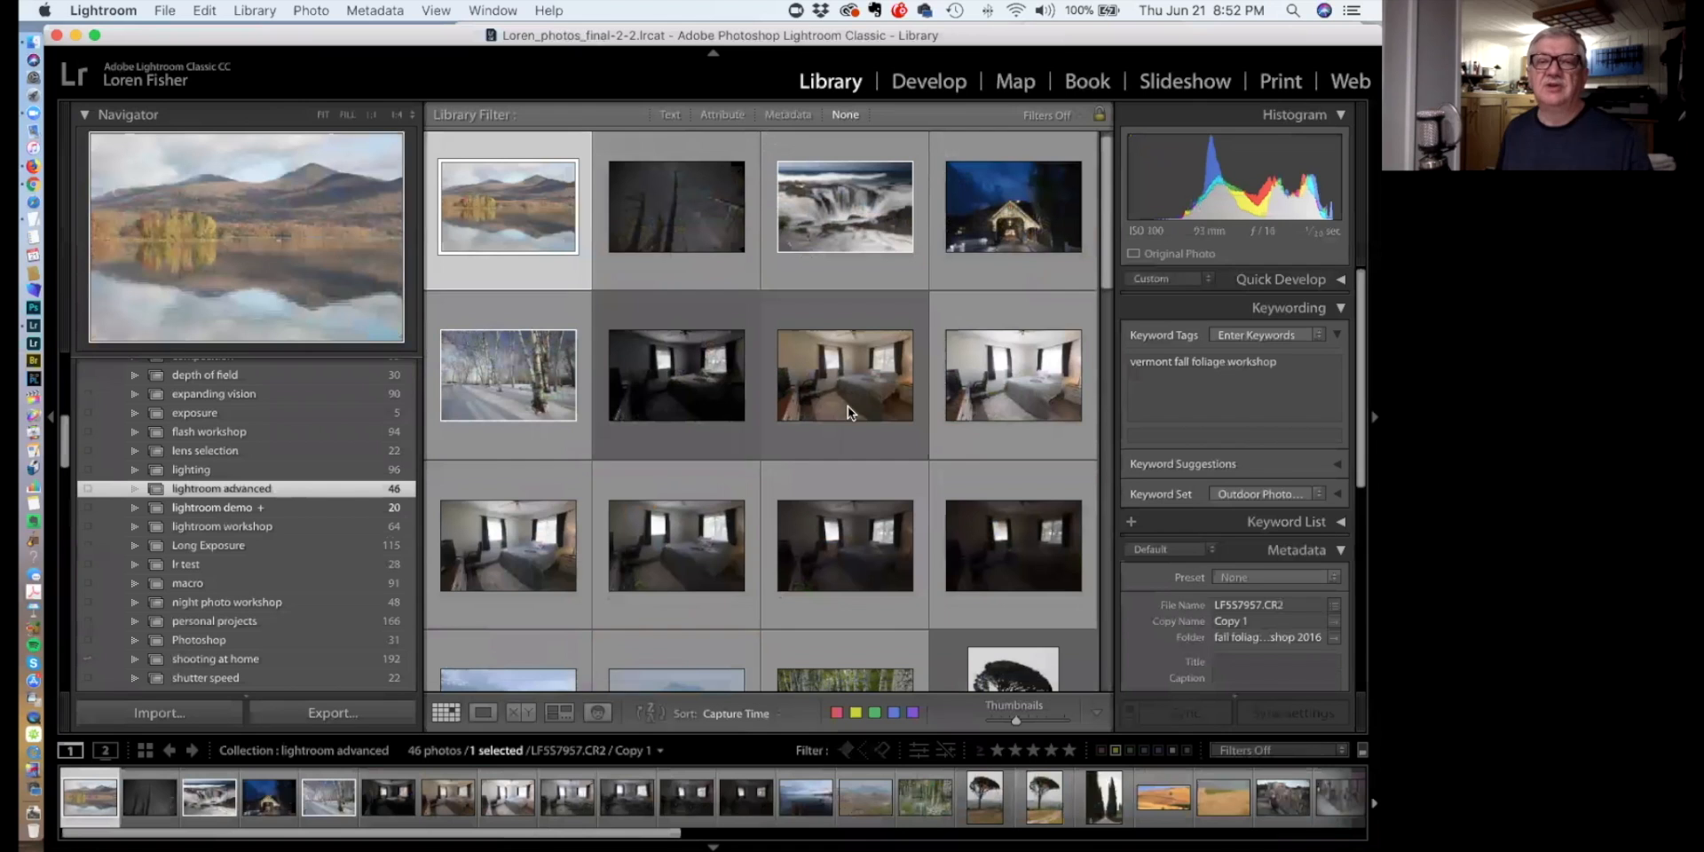
View the dark bedroom HDR photo enlarged, followed by its source exposures from the brightest frame to the darkest
scroll(848, 407, down, 1)
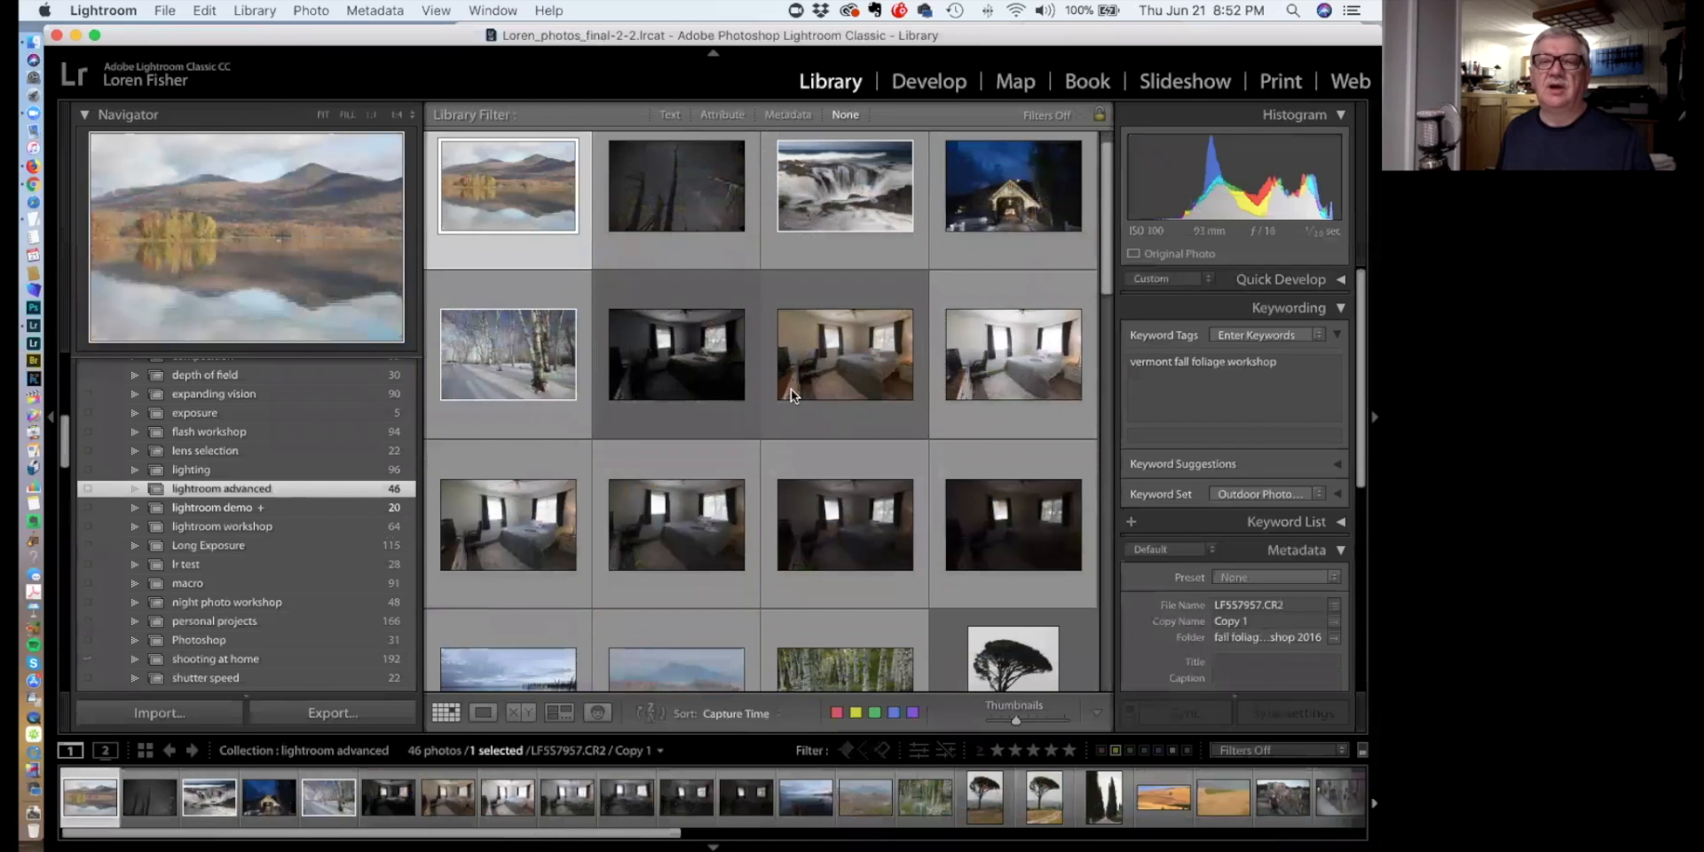
double_click(706, 355)
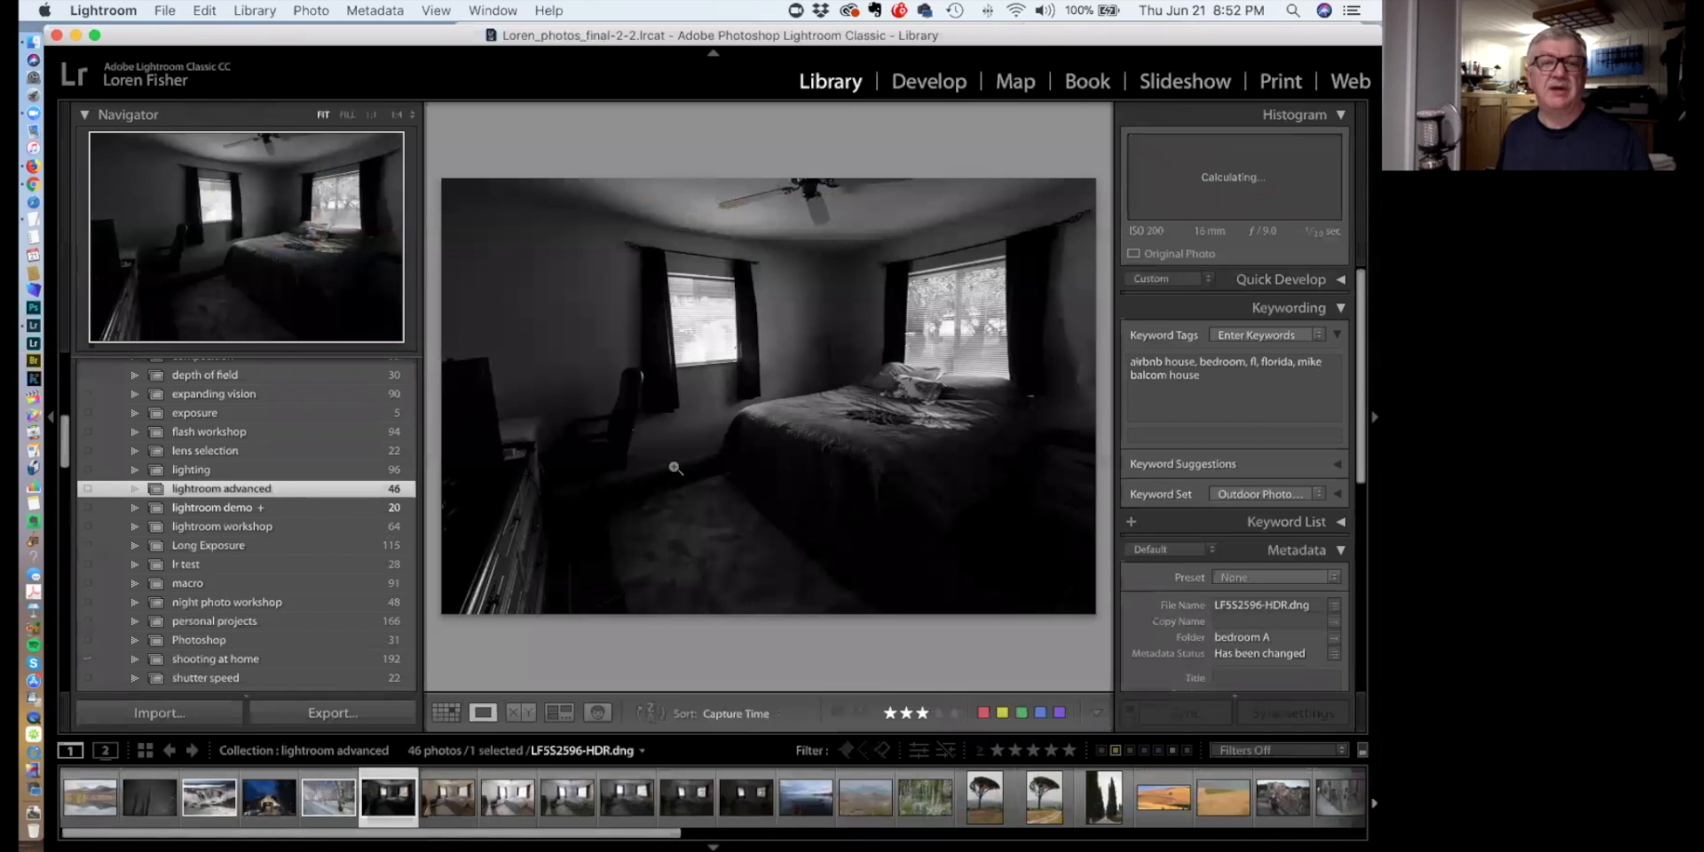
click(507, 796)
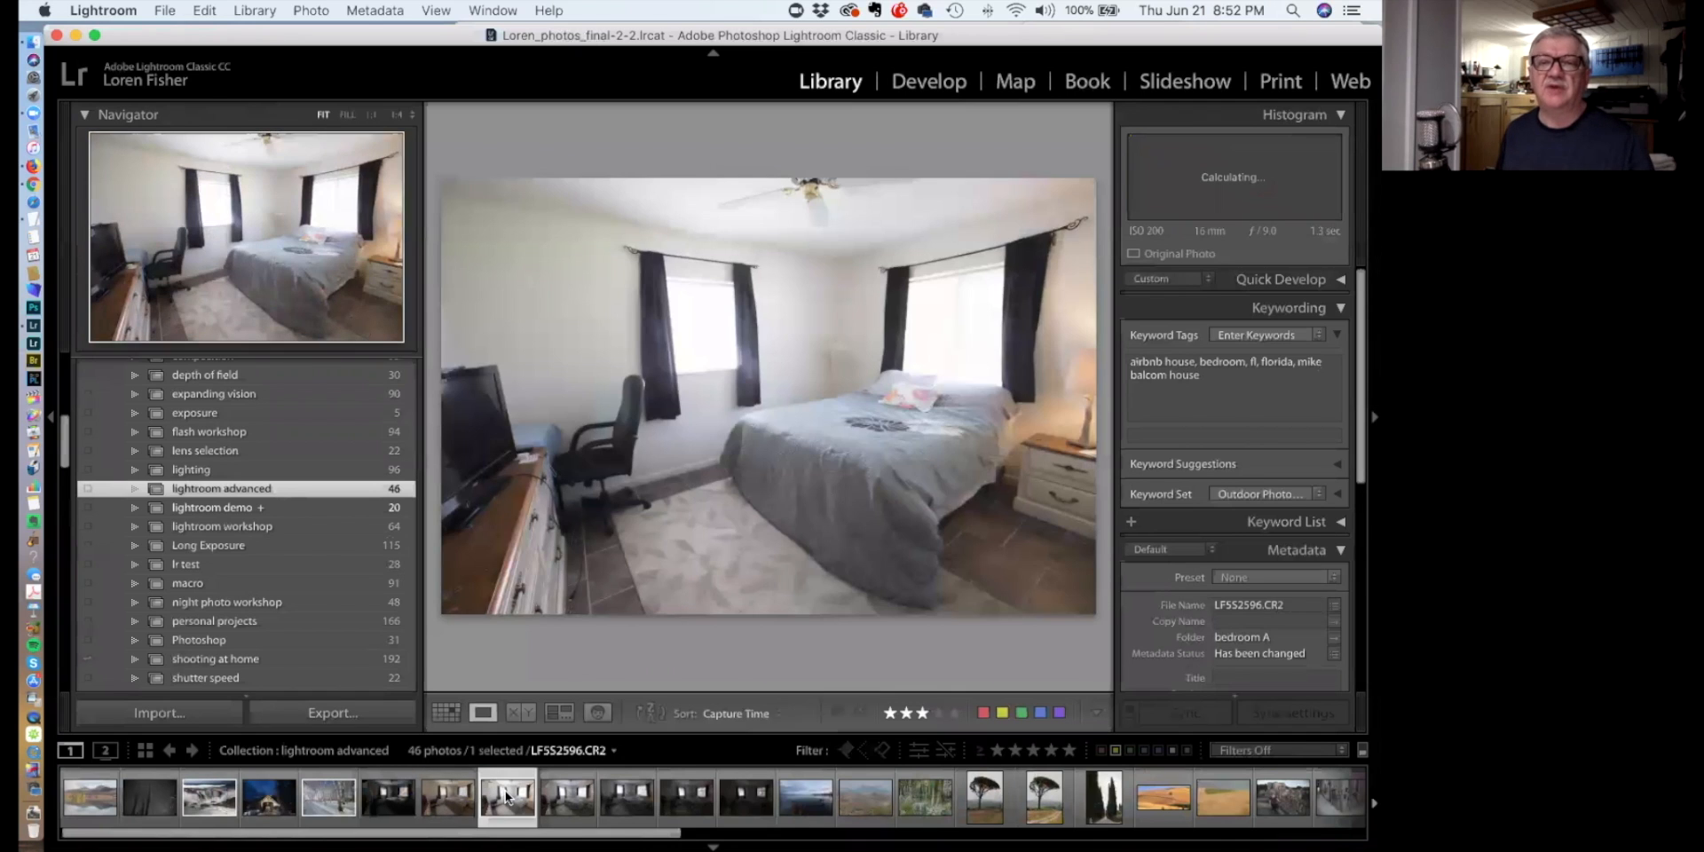
click(571, 799)
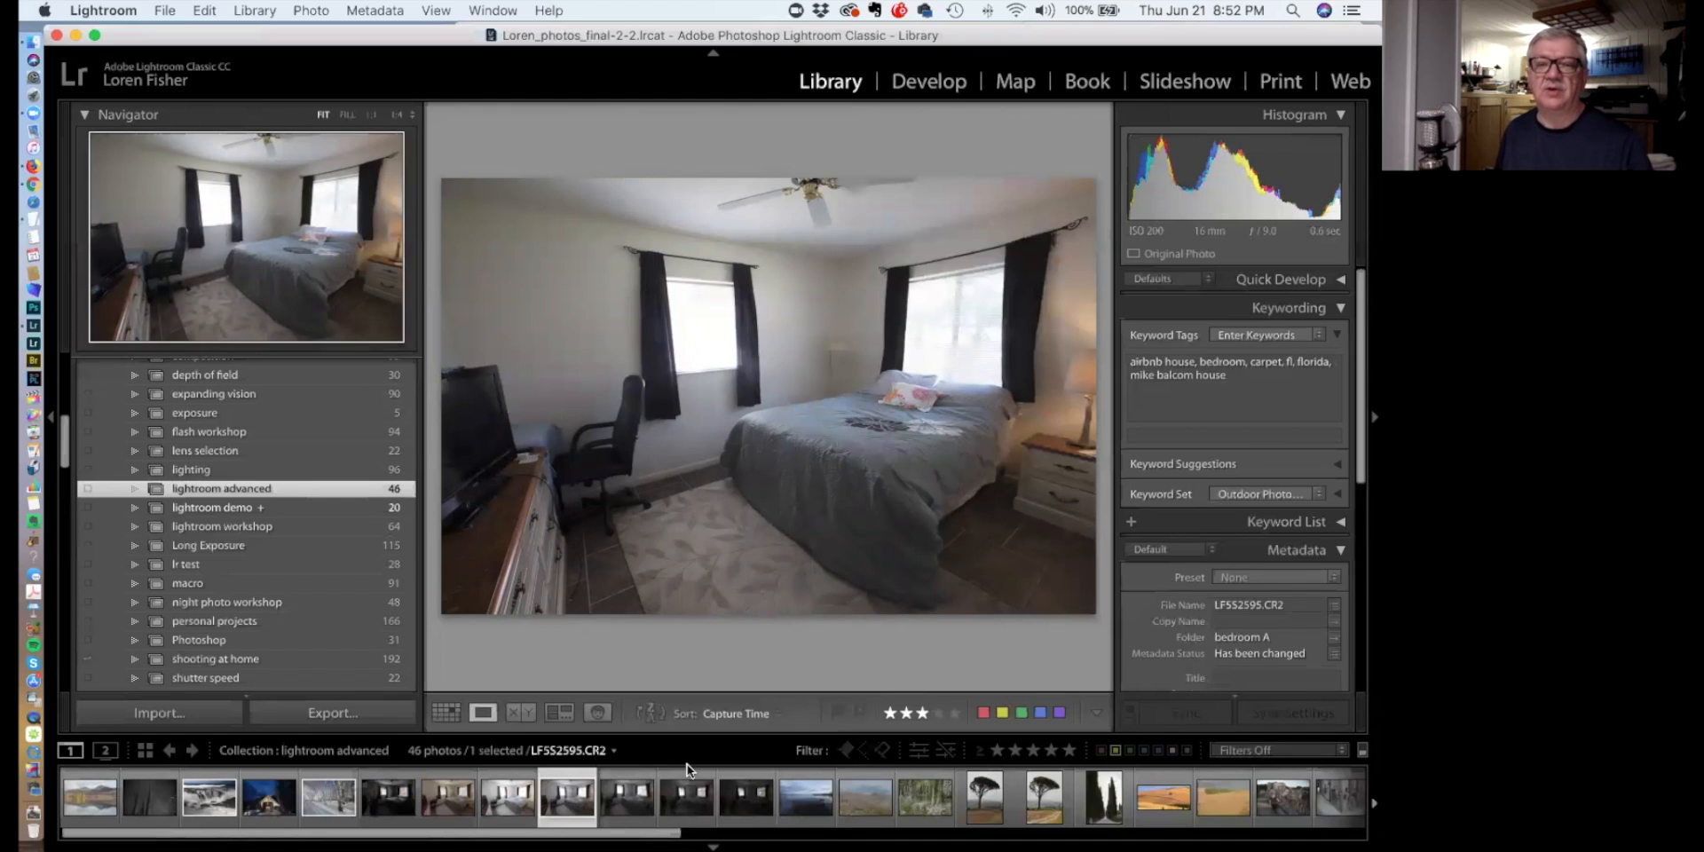
click(632, 802)
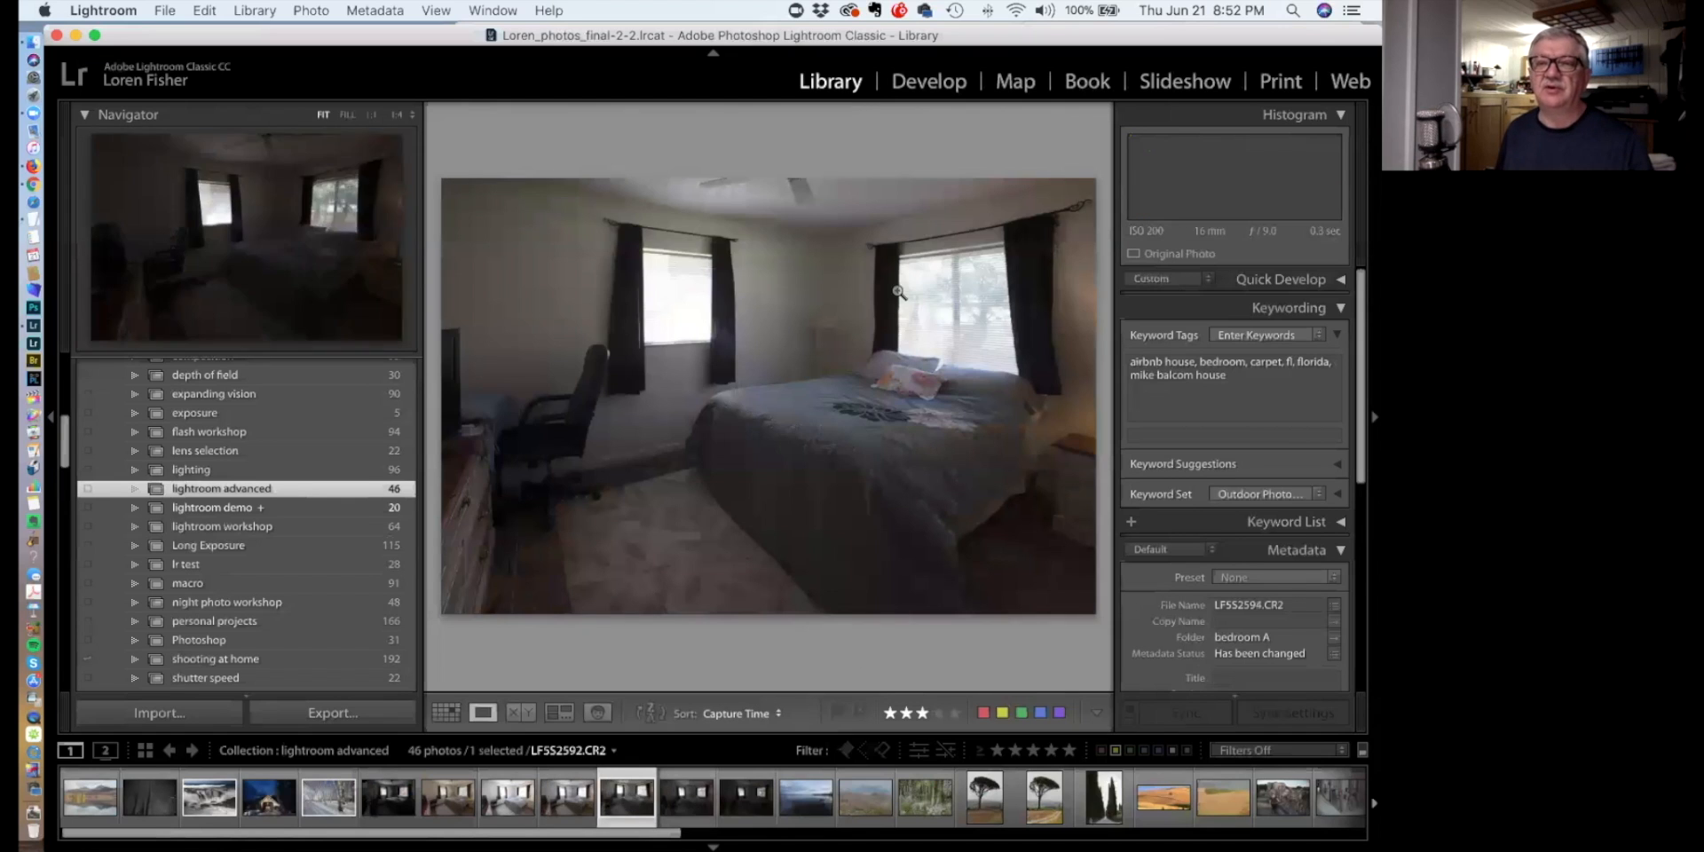
click(752, 799)
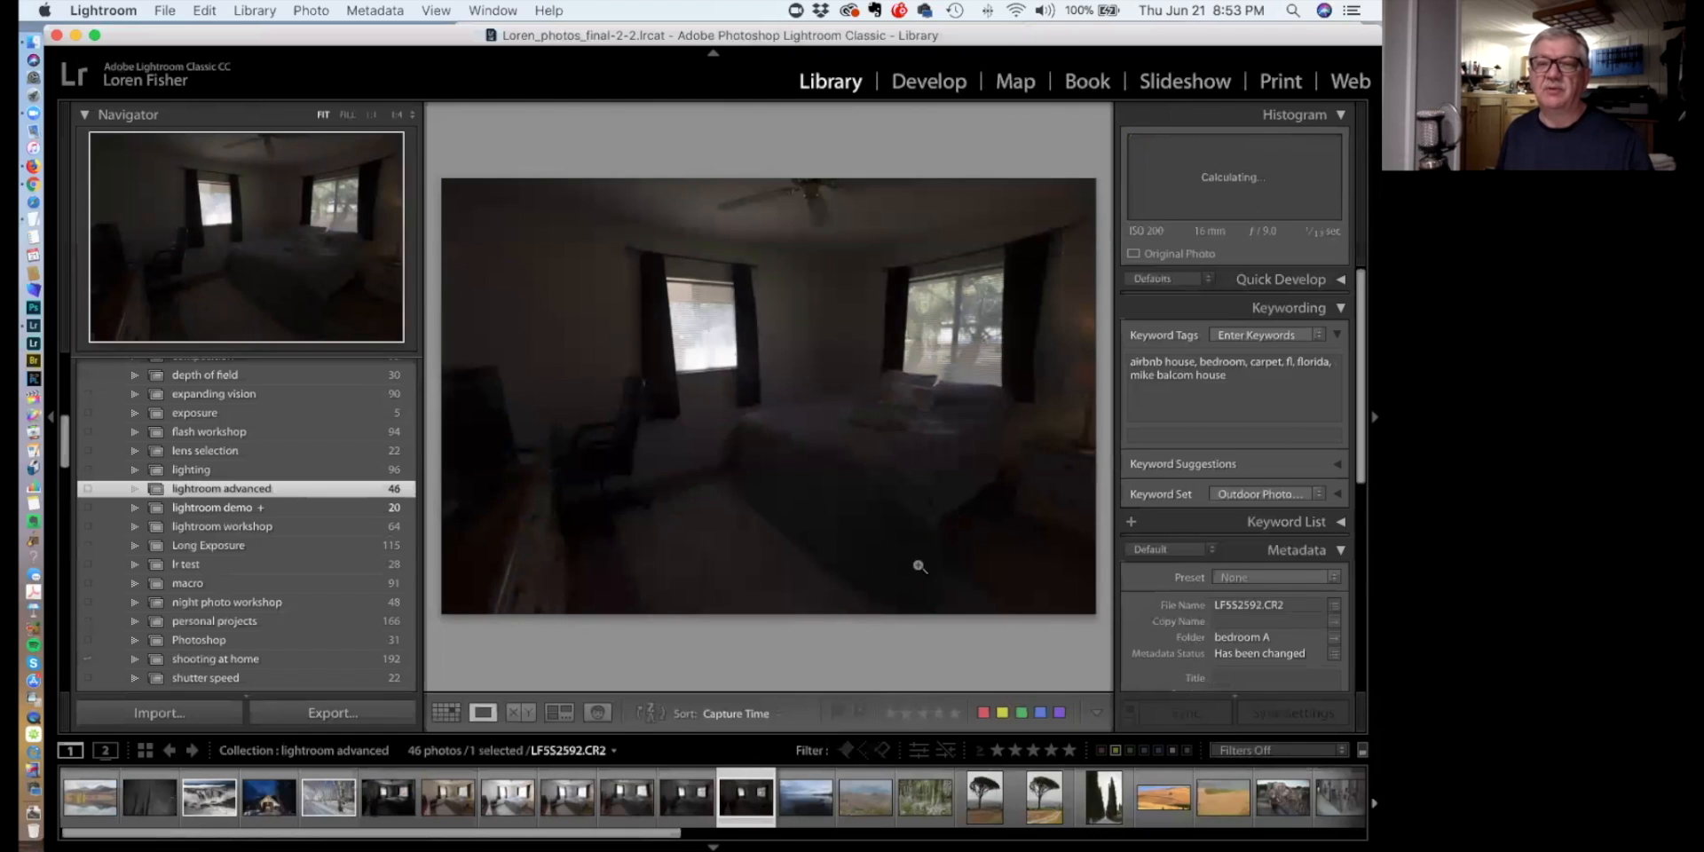
Compare the bracketed bedroom exposures from brightest to darkest and back, ending on the edited HDR copy
click(523, 801)
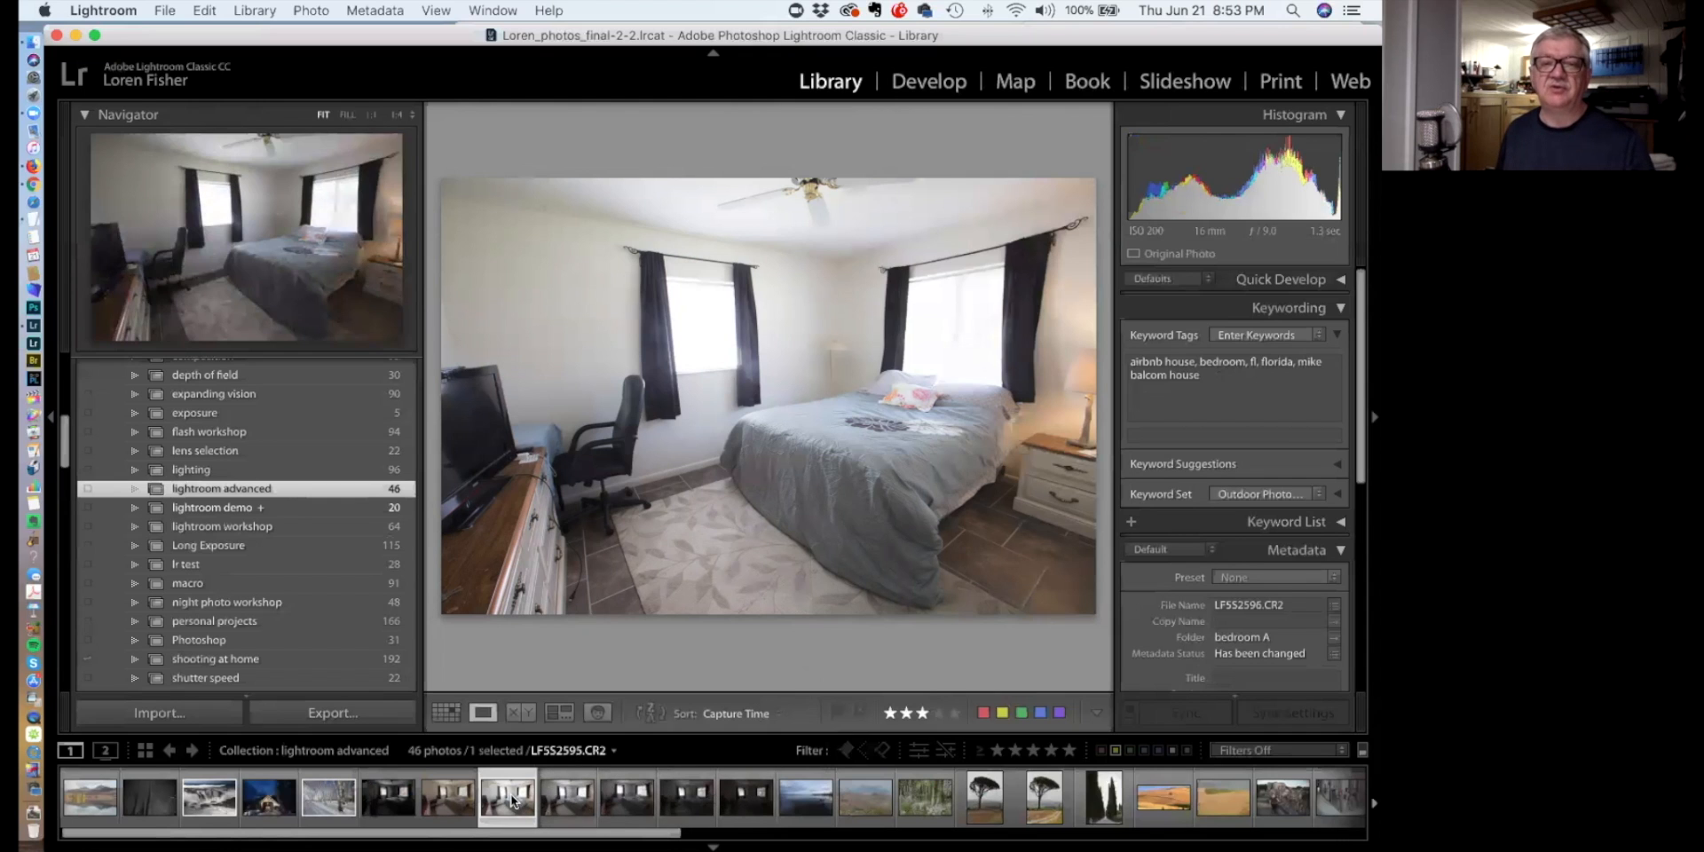
click(559, 803)
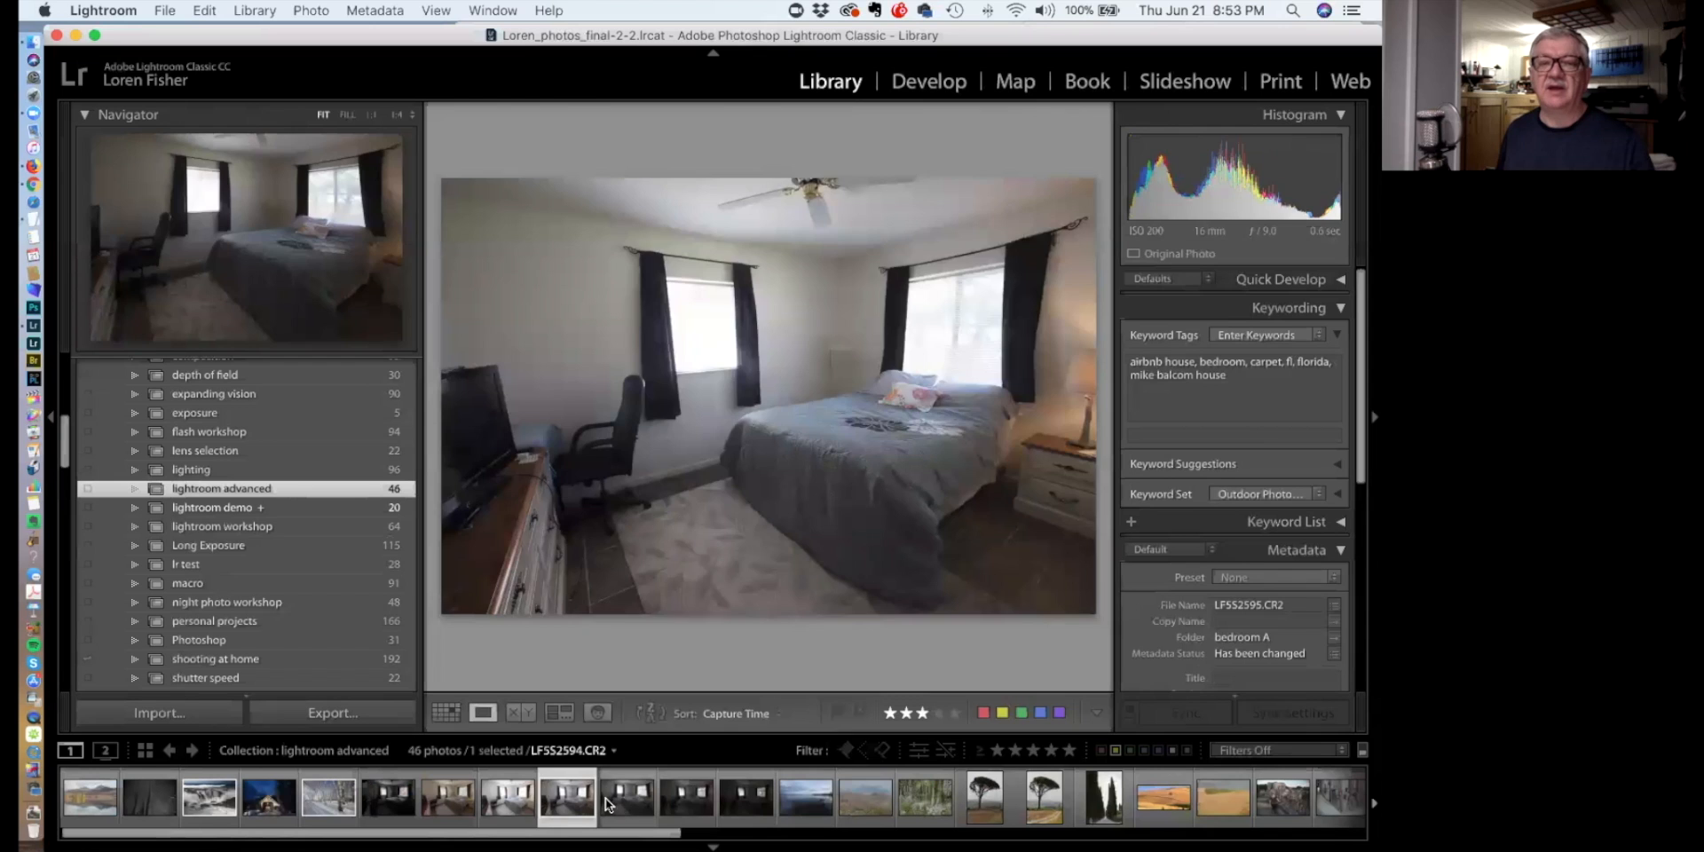
click(606, 797)
click(701, 803)
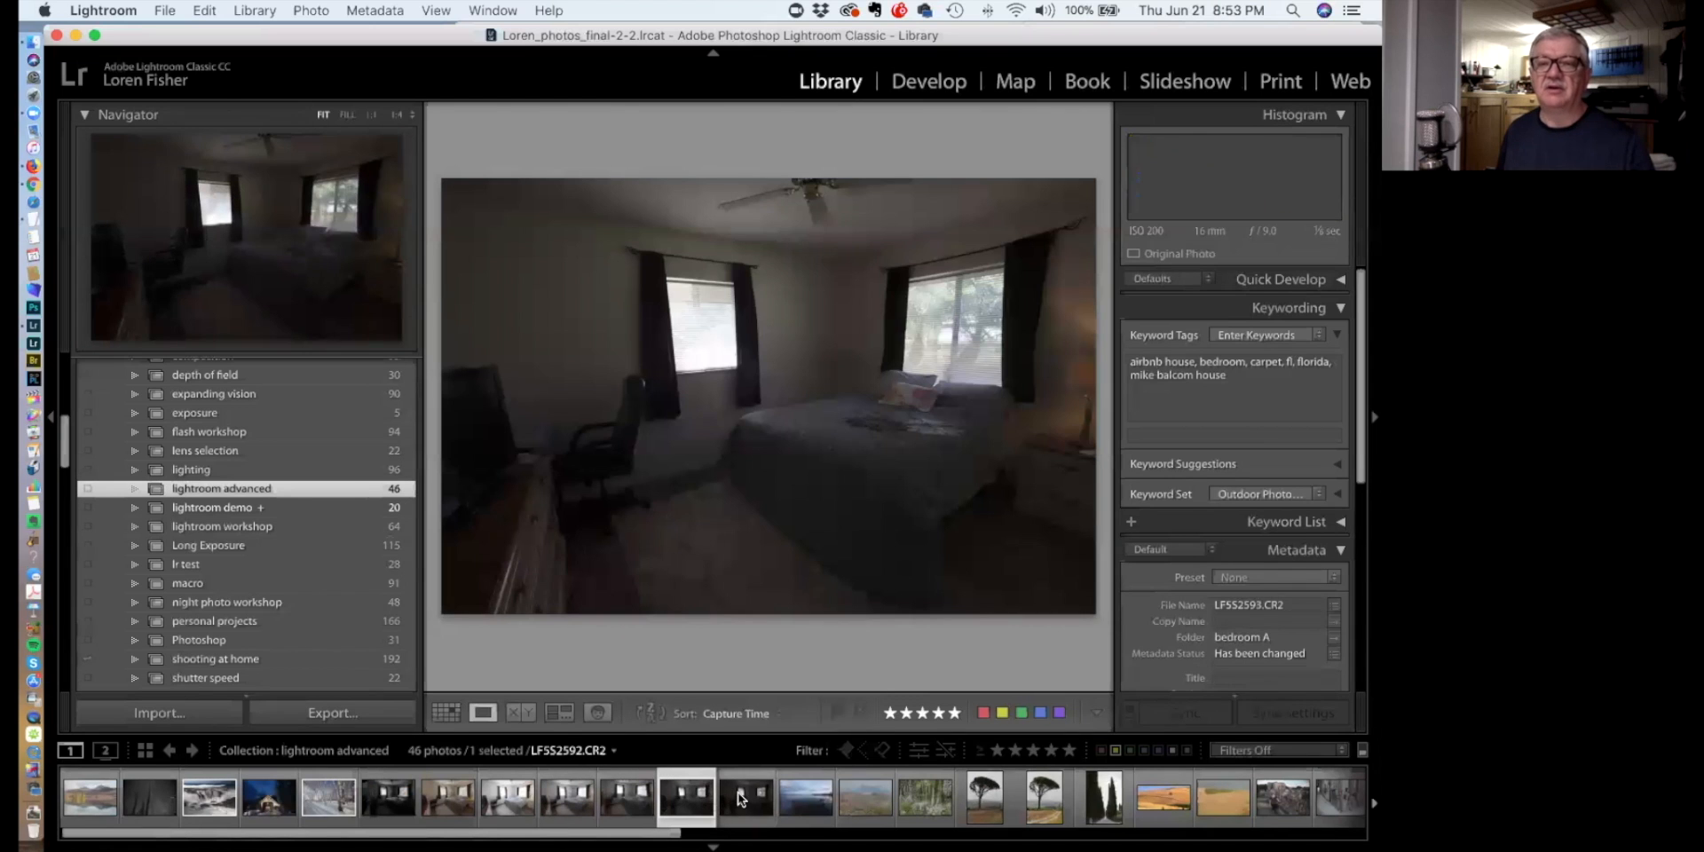
click(741, 799)
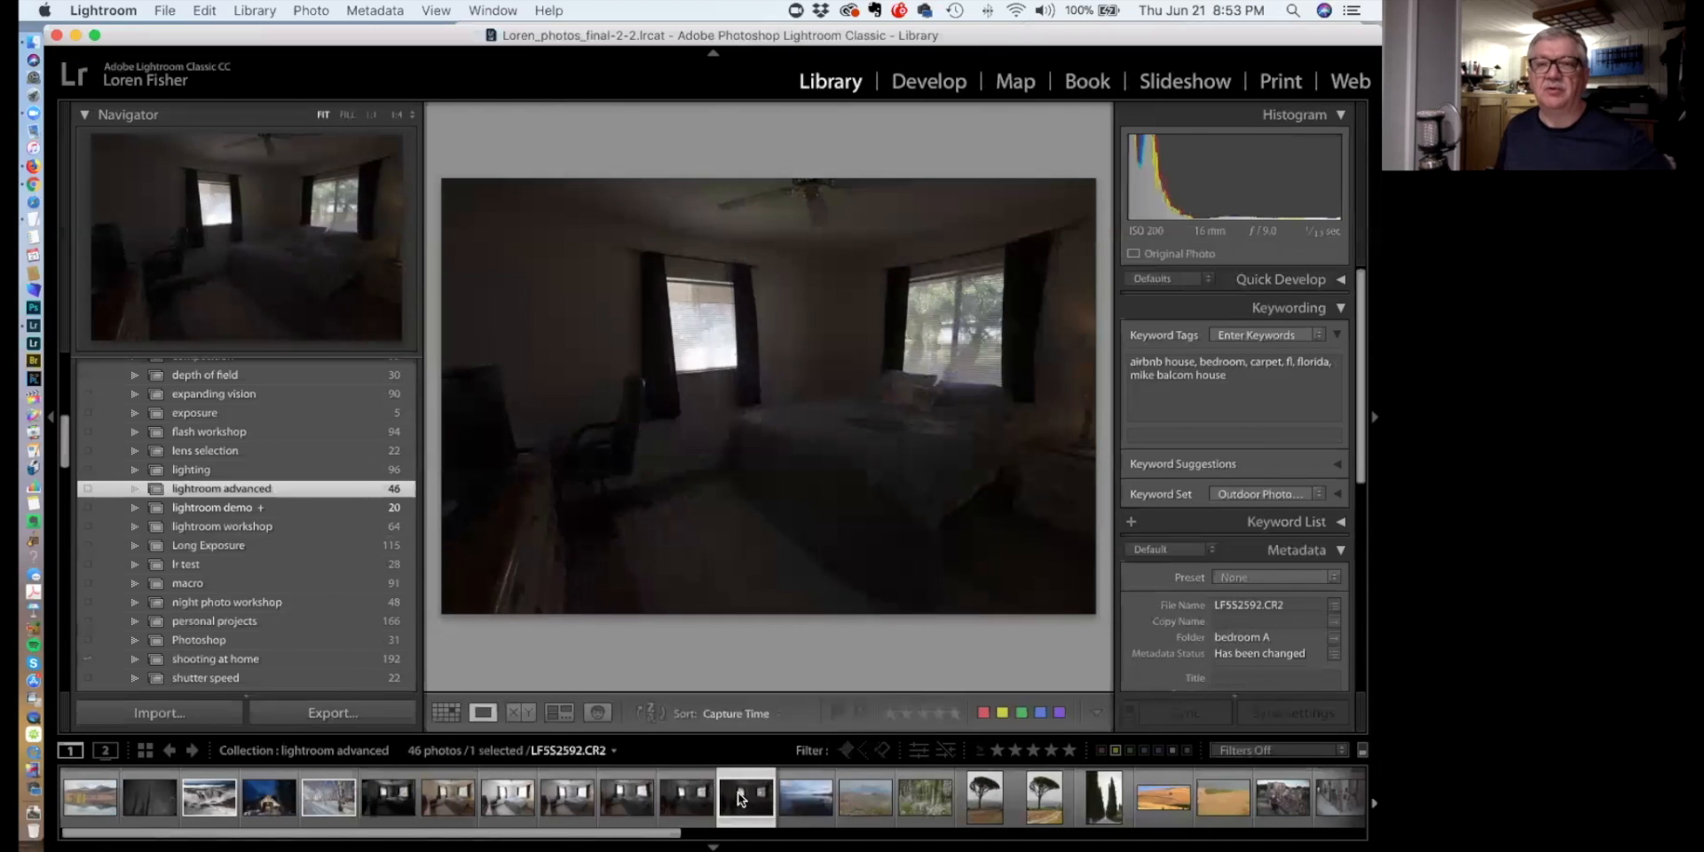
click(688, 798)
click(621, 797)
click(555, 799)
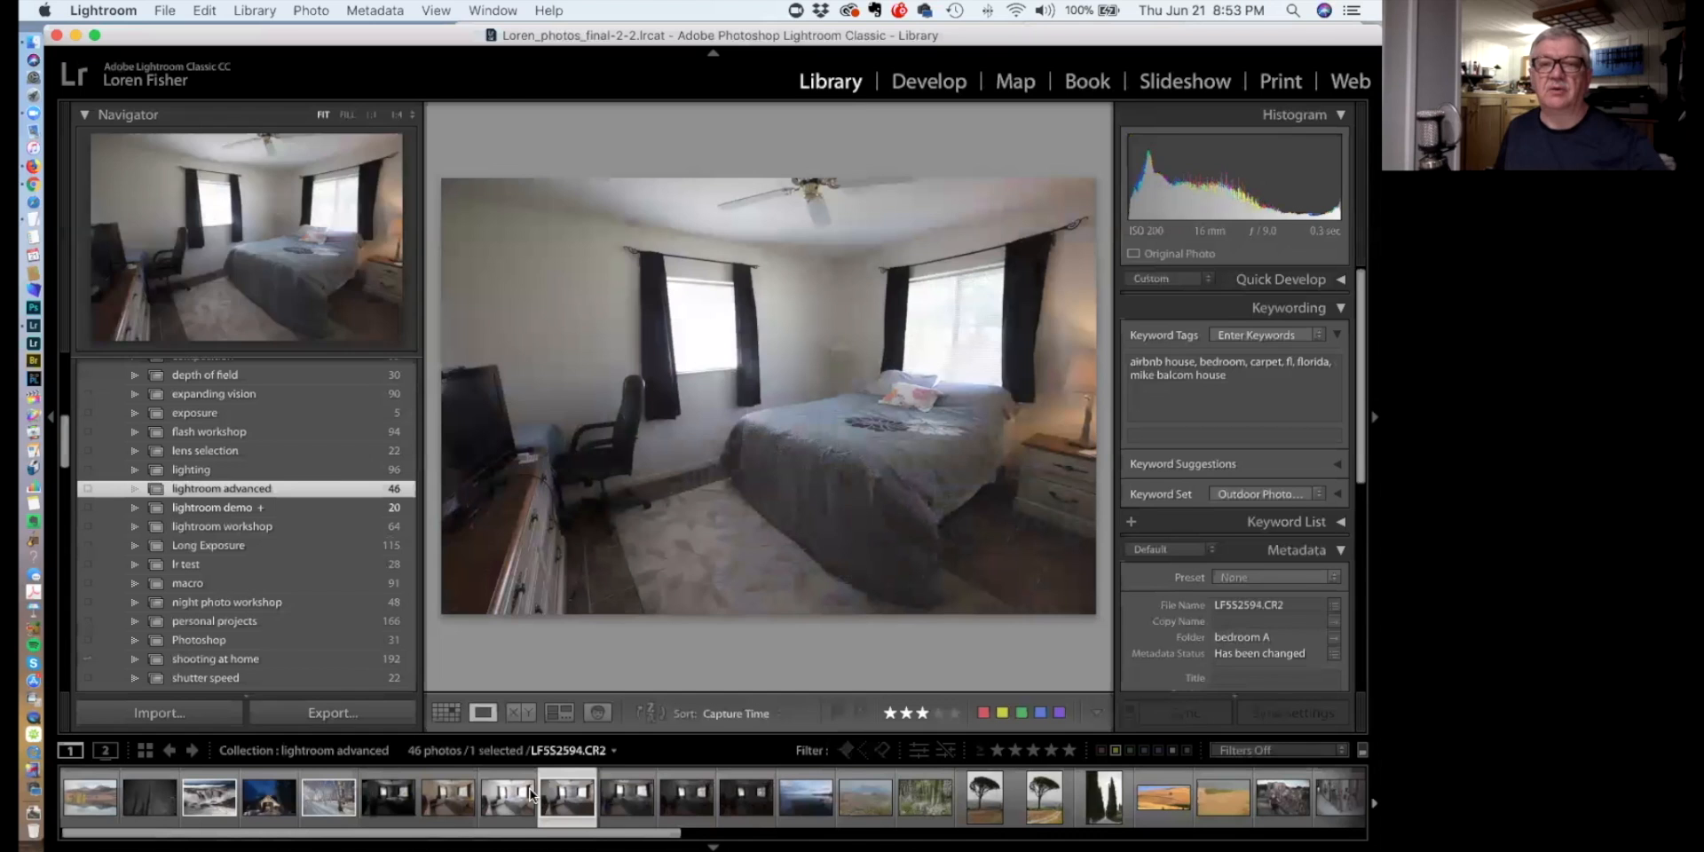
click(521, 795)
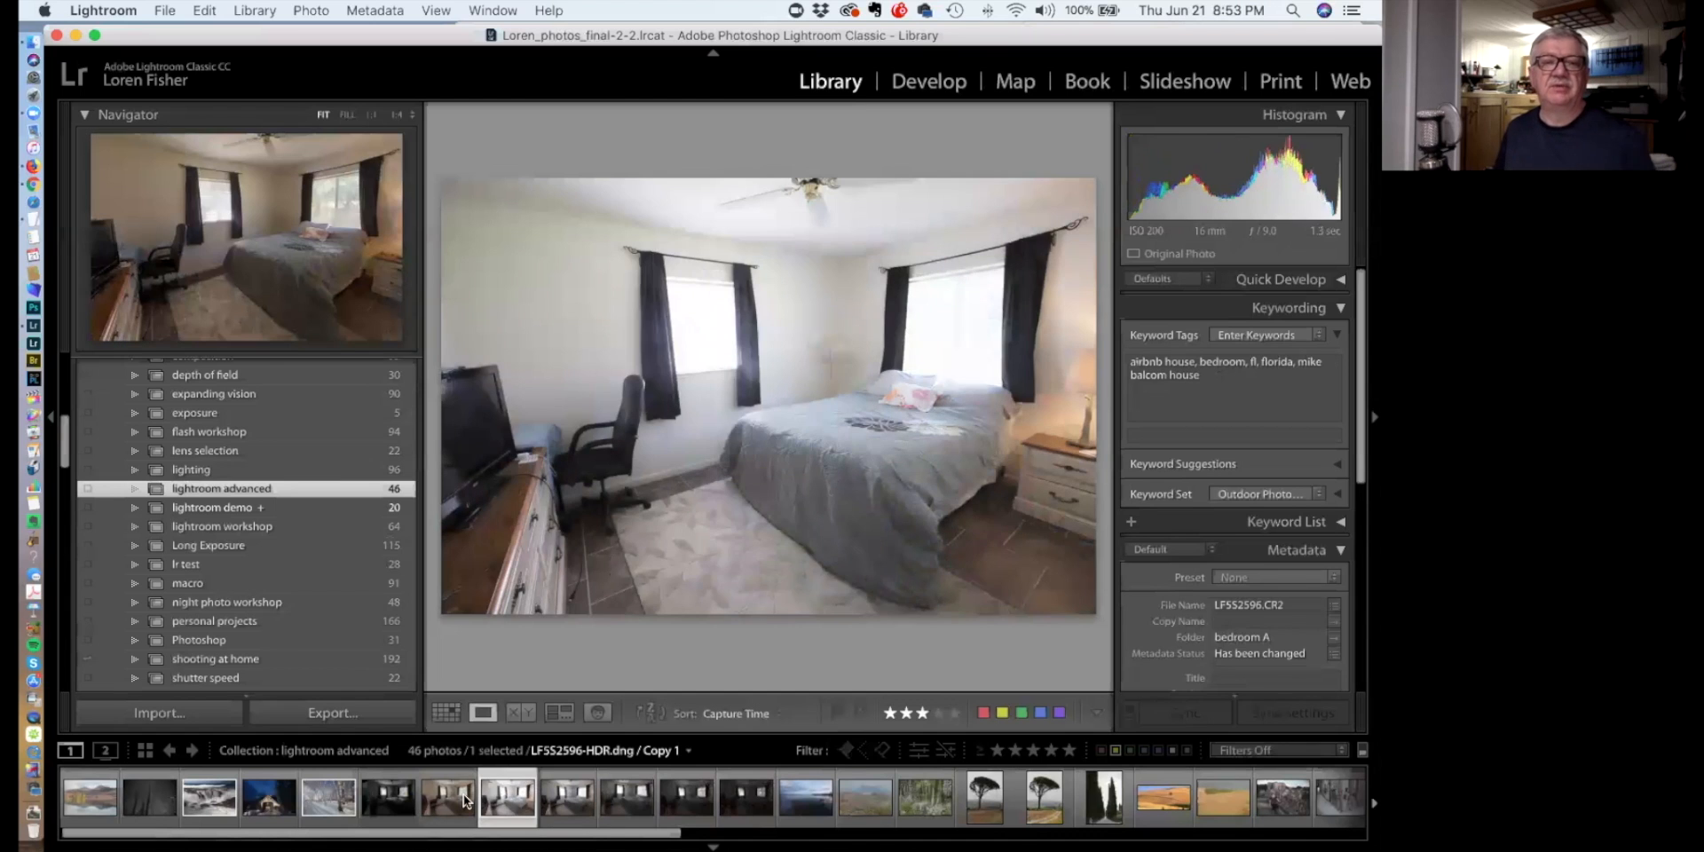
click(471, 799)
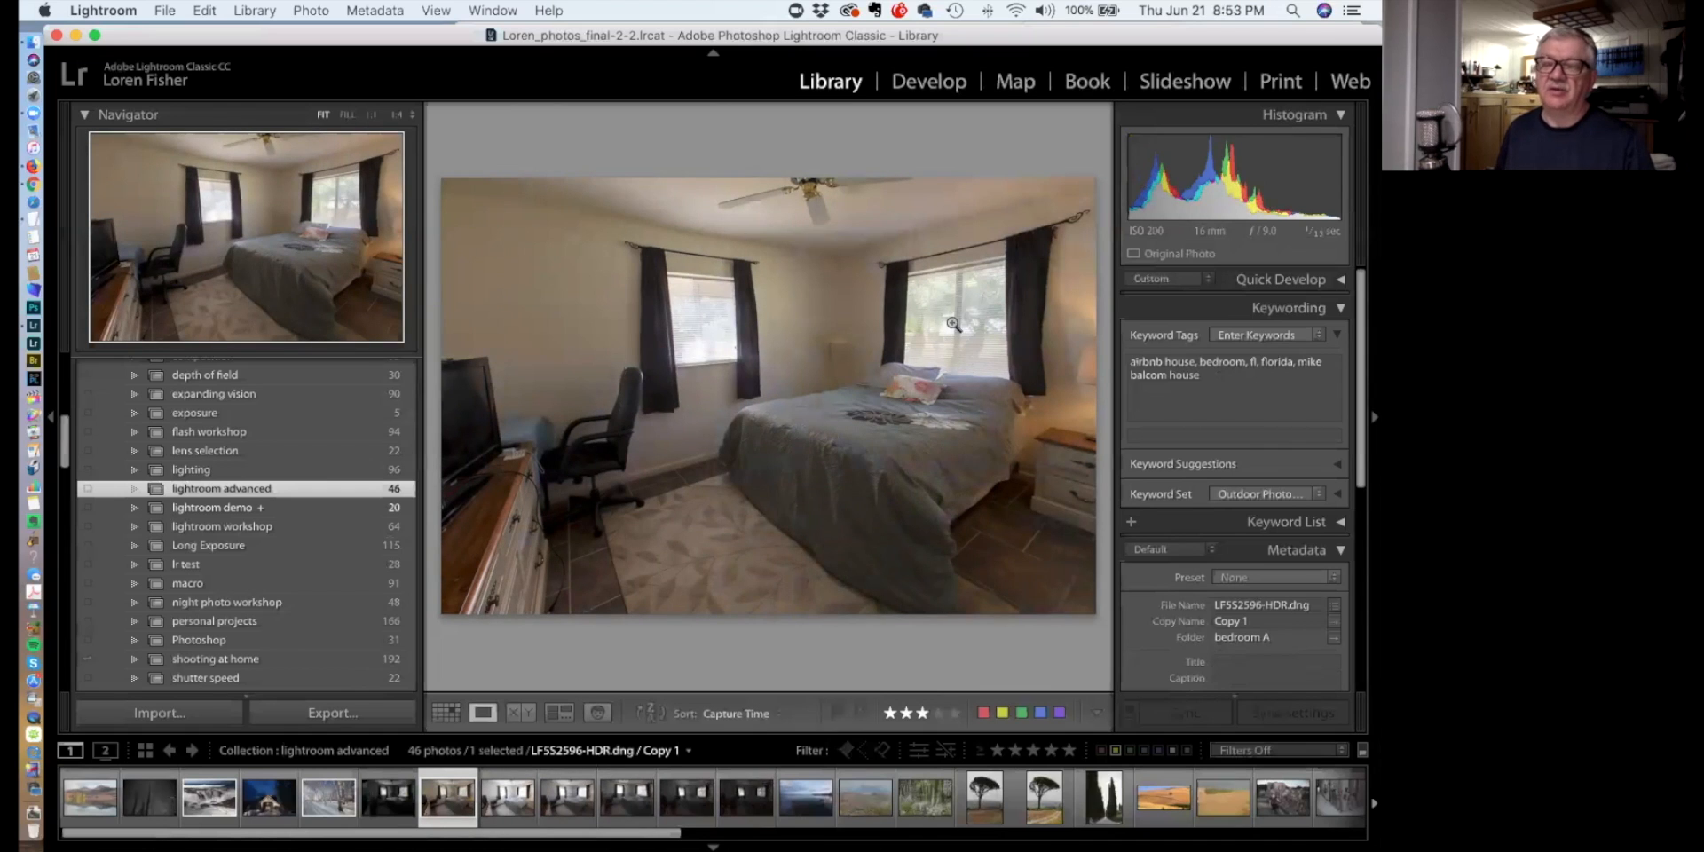
Select the five bracketed bedroom exposures, start an HDR merge preview and cancel it
key(Right)
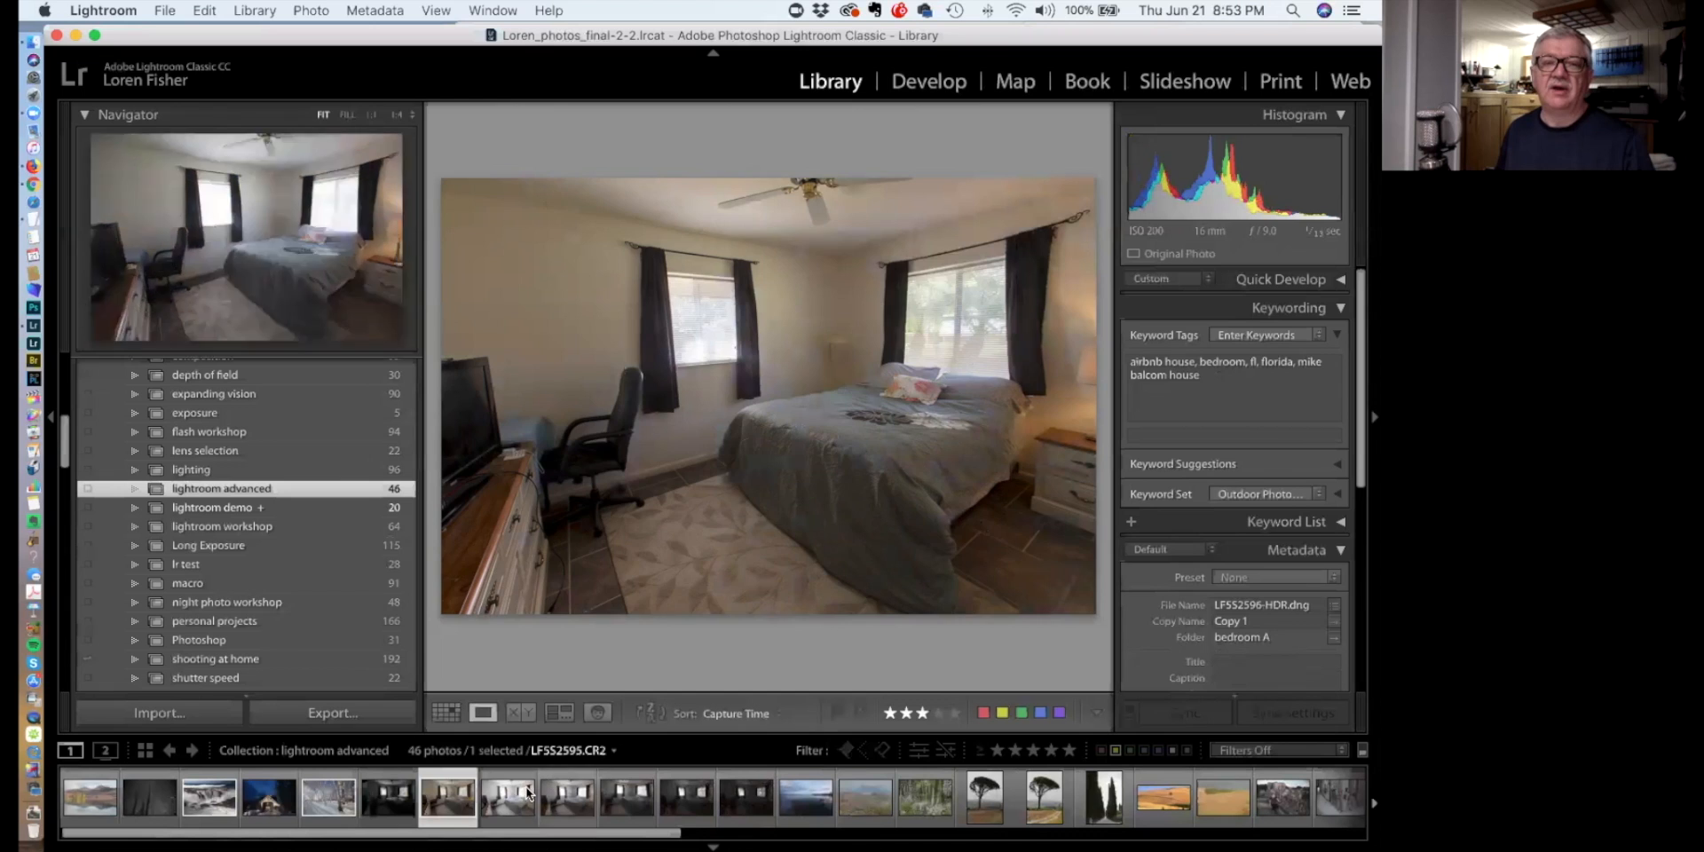
shift+click(729, 801)
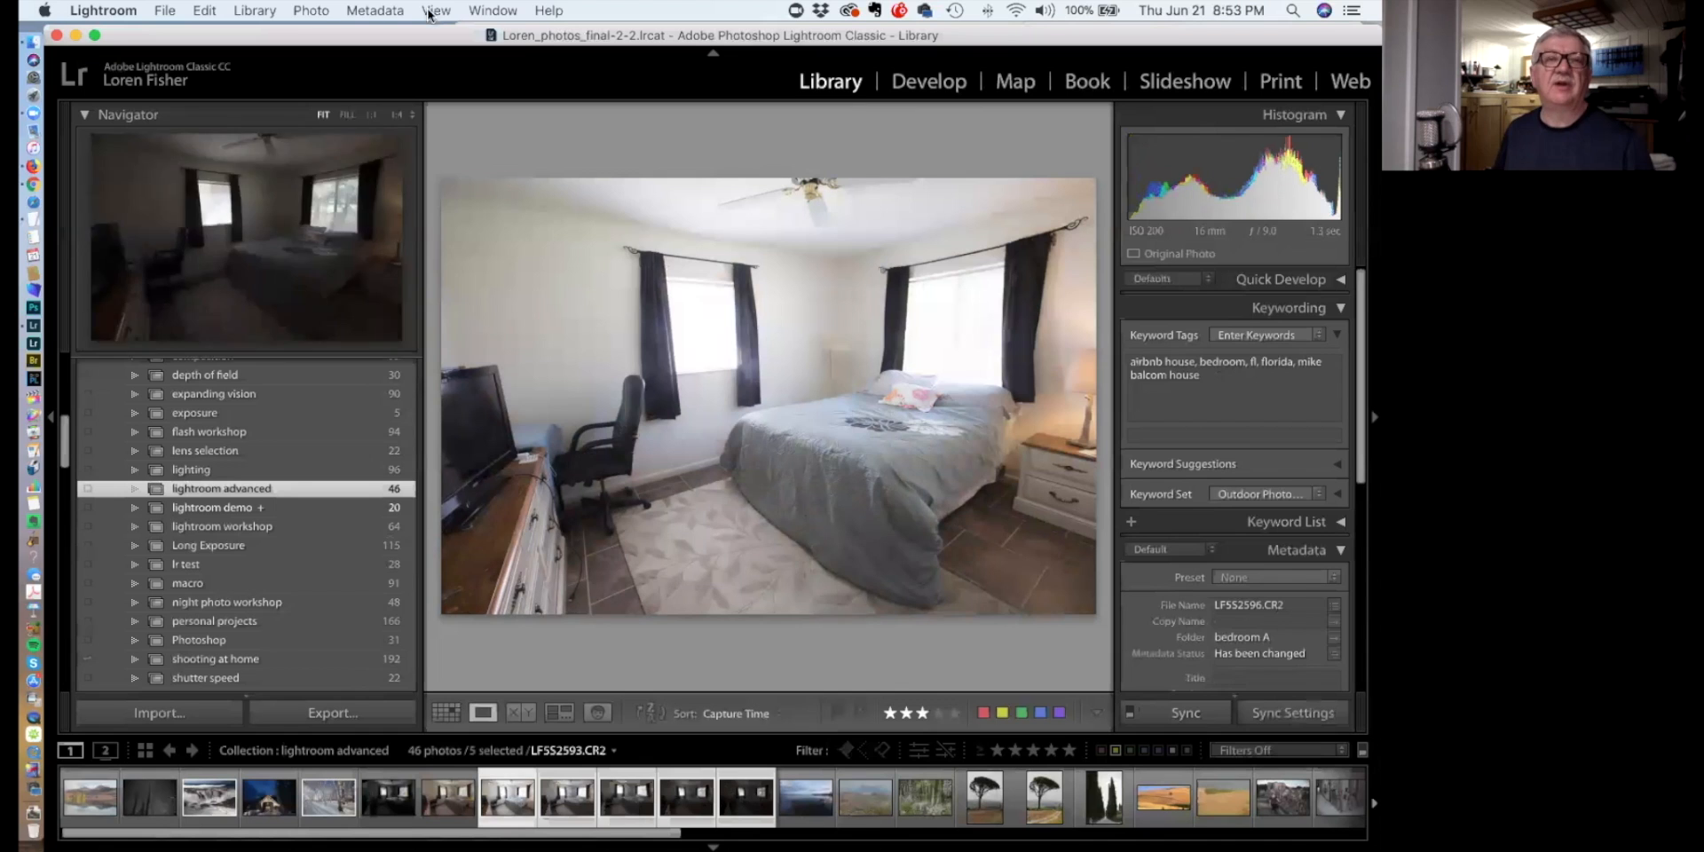
click(311, 10)
mouse_move(364, 194)
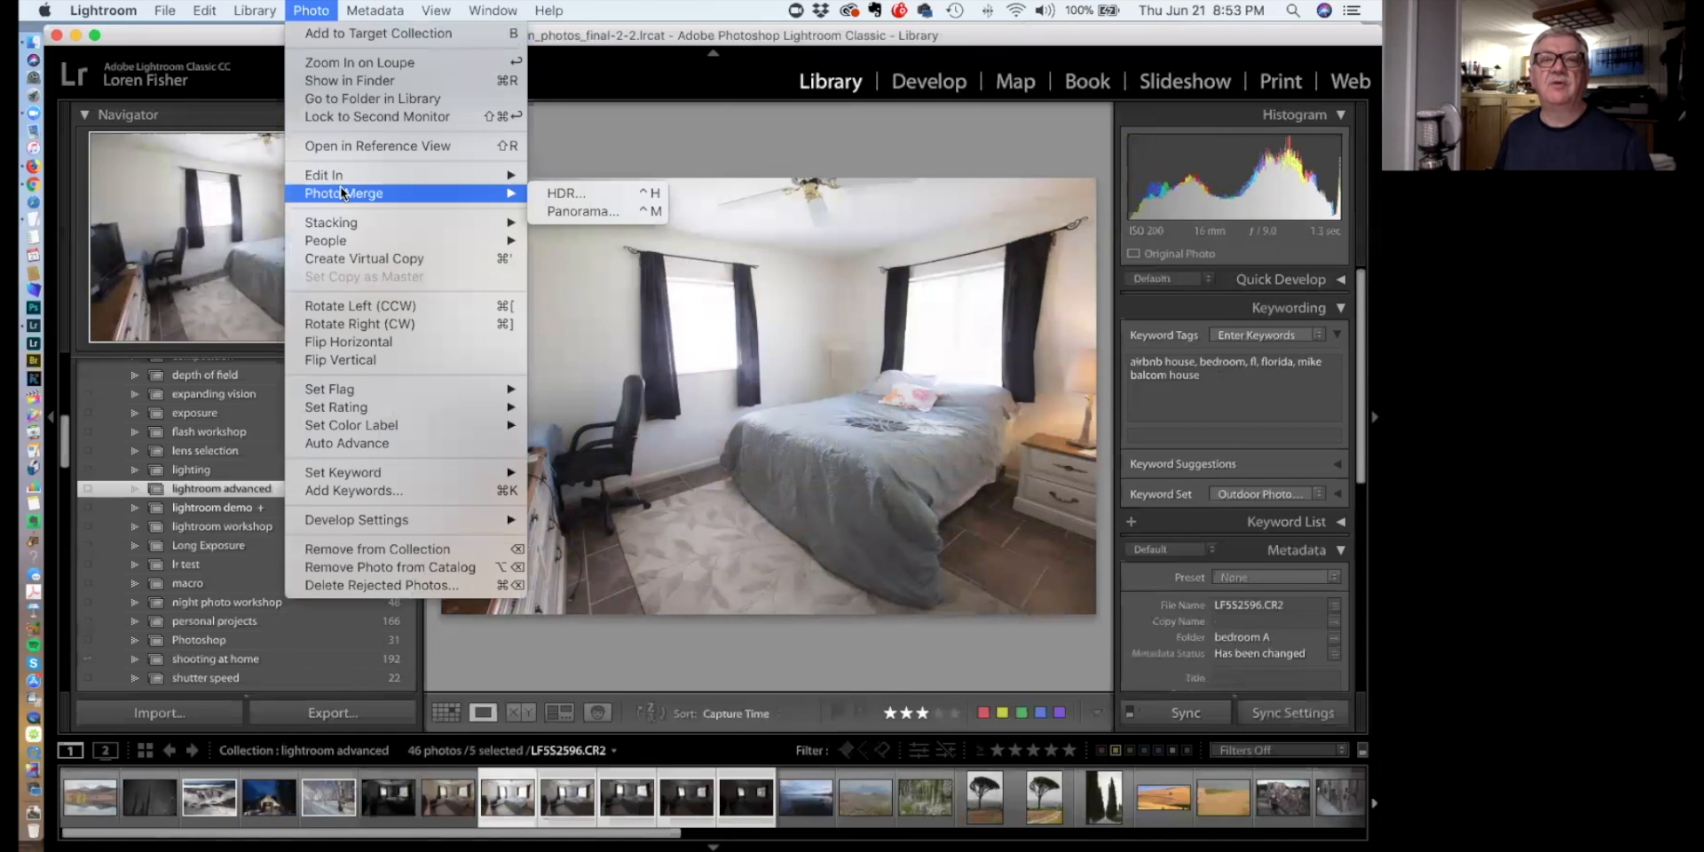
click(555, 194)
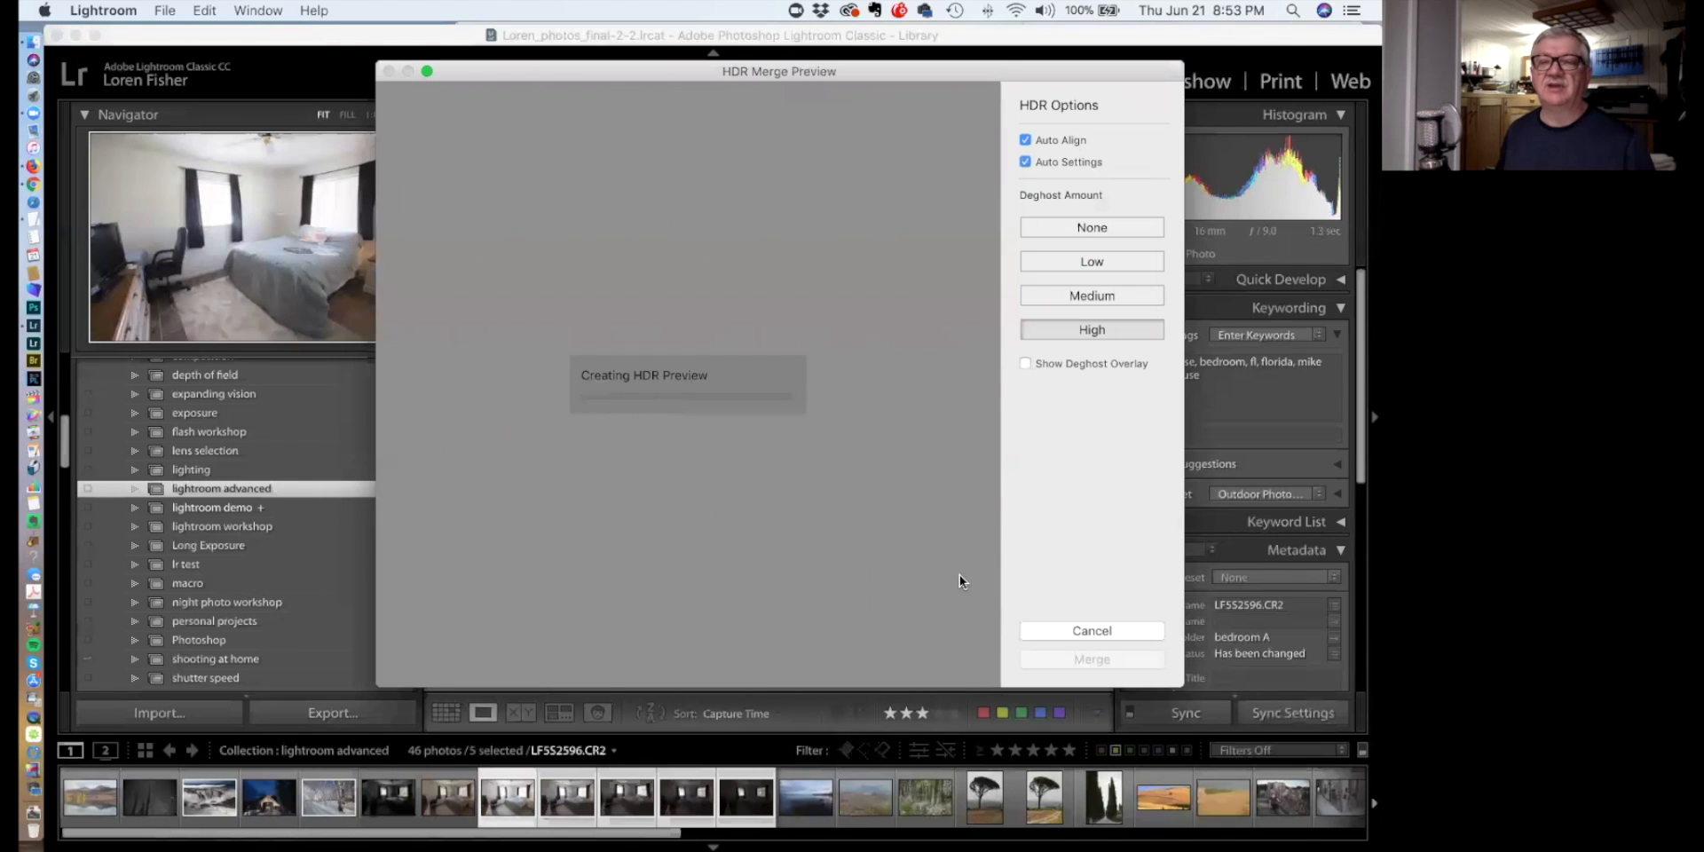
click(1088, 631)
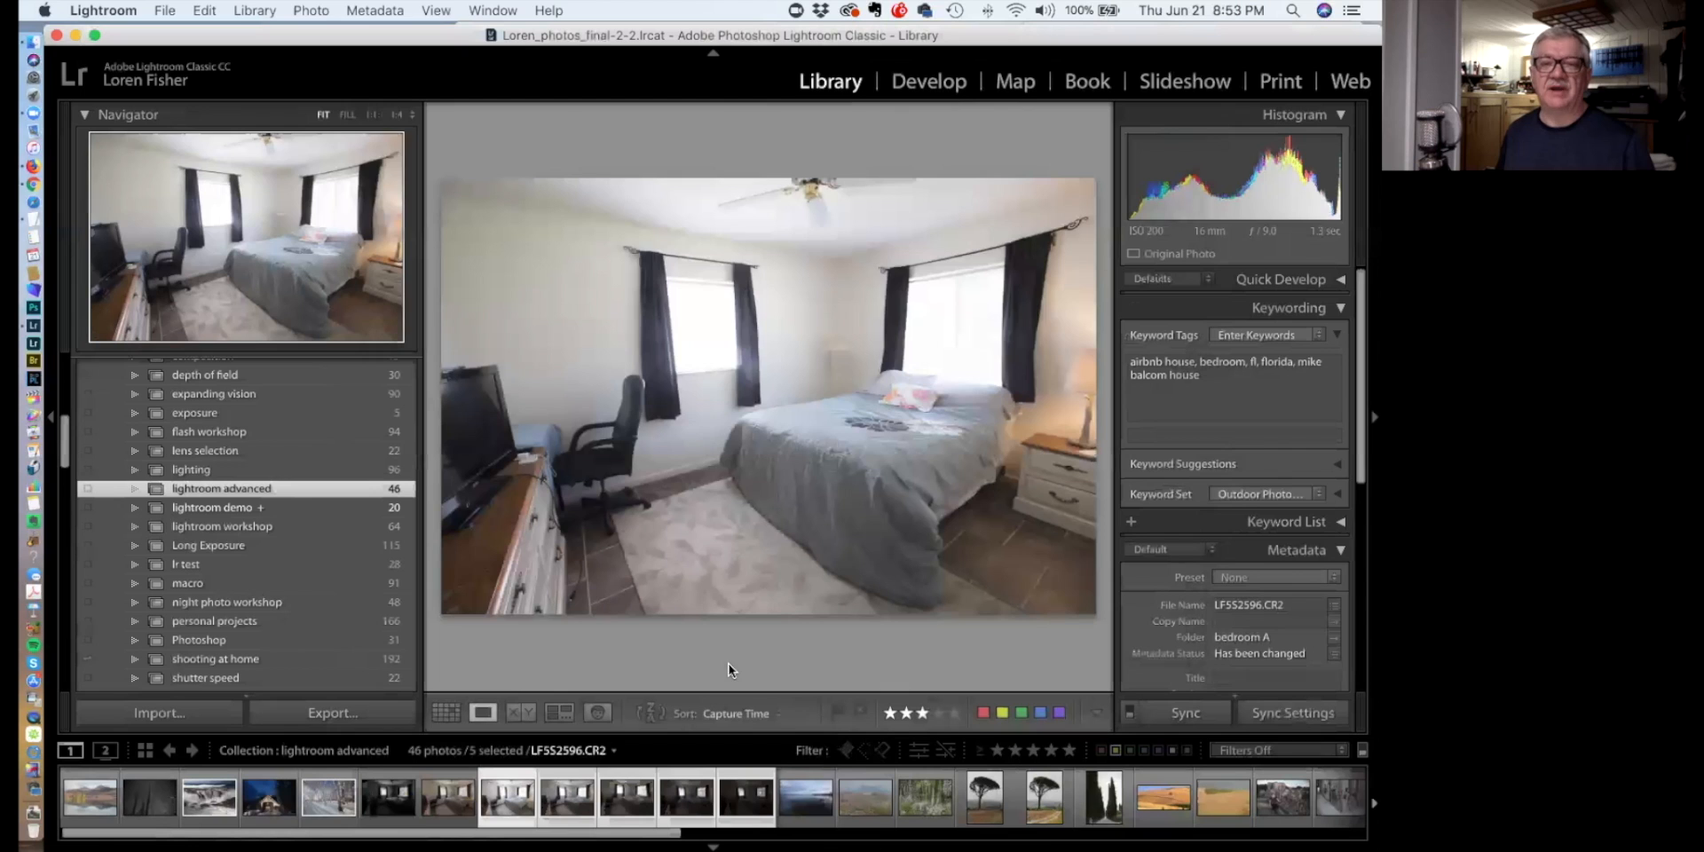
View the edited bedroom HDR copy again, and select the Bistrot de l'Opera night street photo in the lightroom demo collection
click(450, 796)
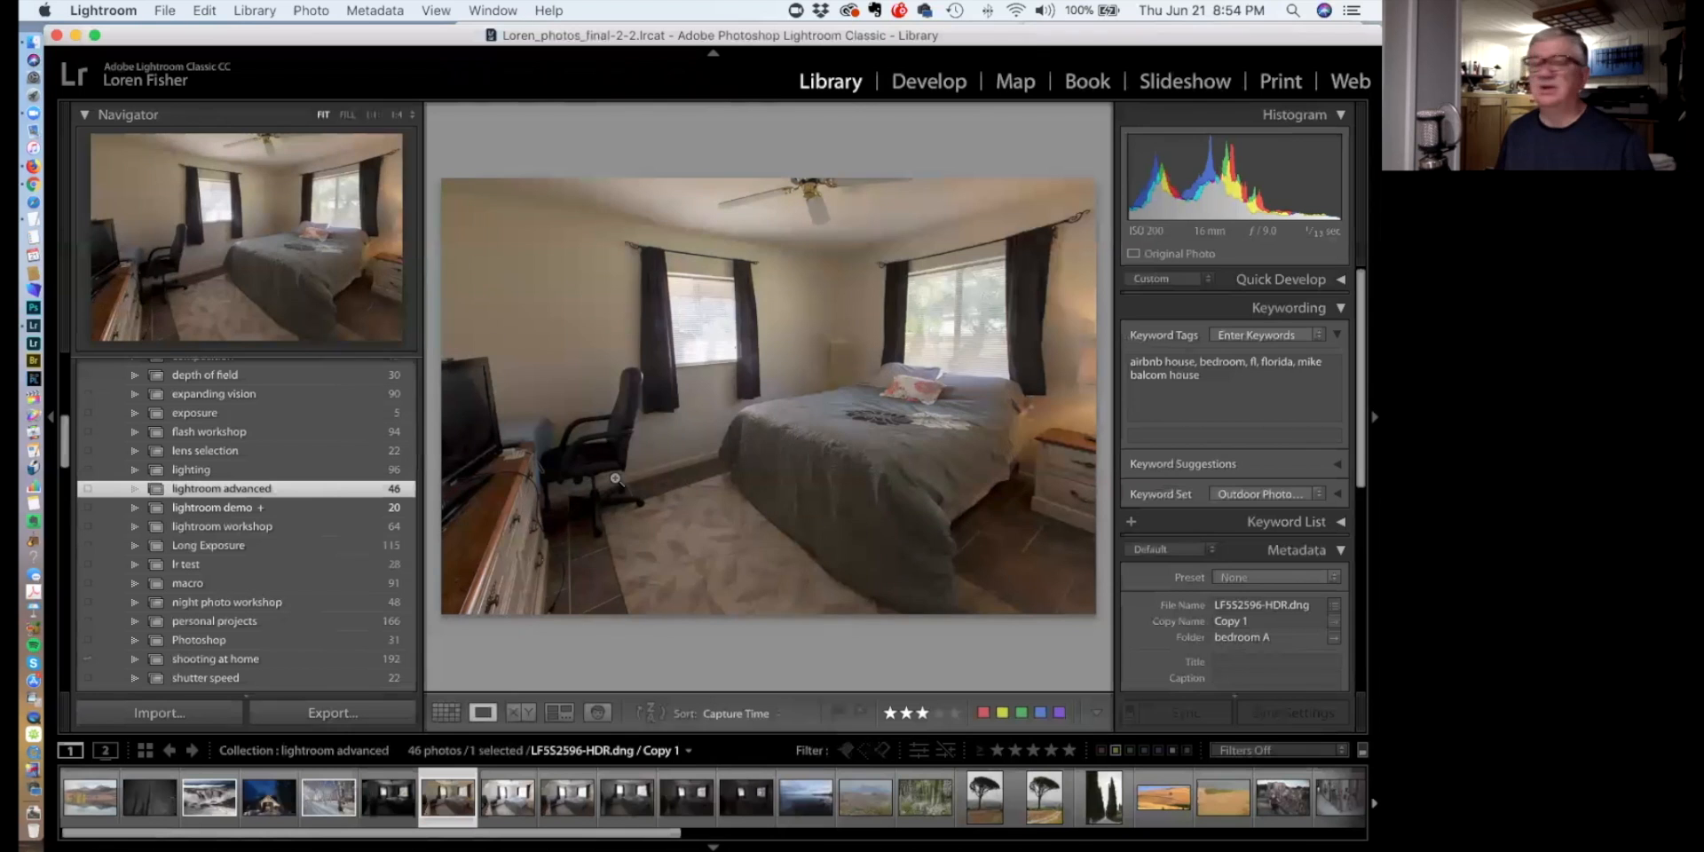
click(220, 506)
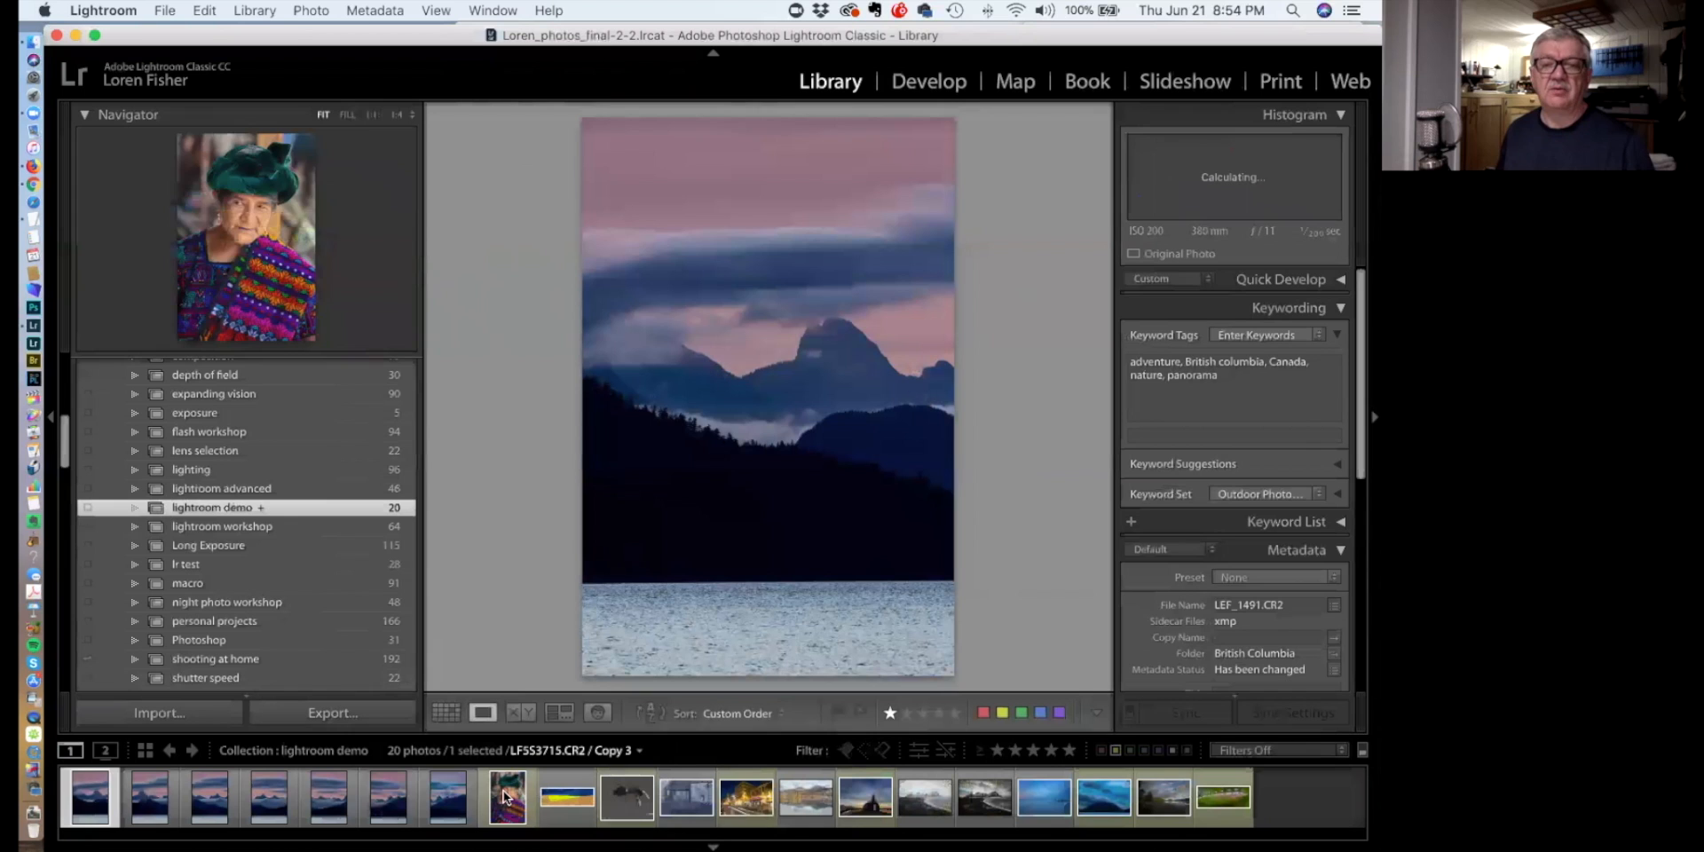
click(746, 797)
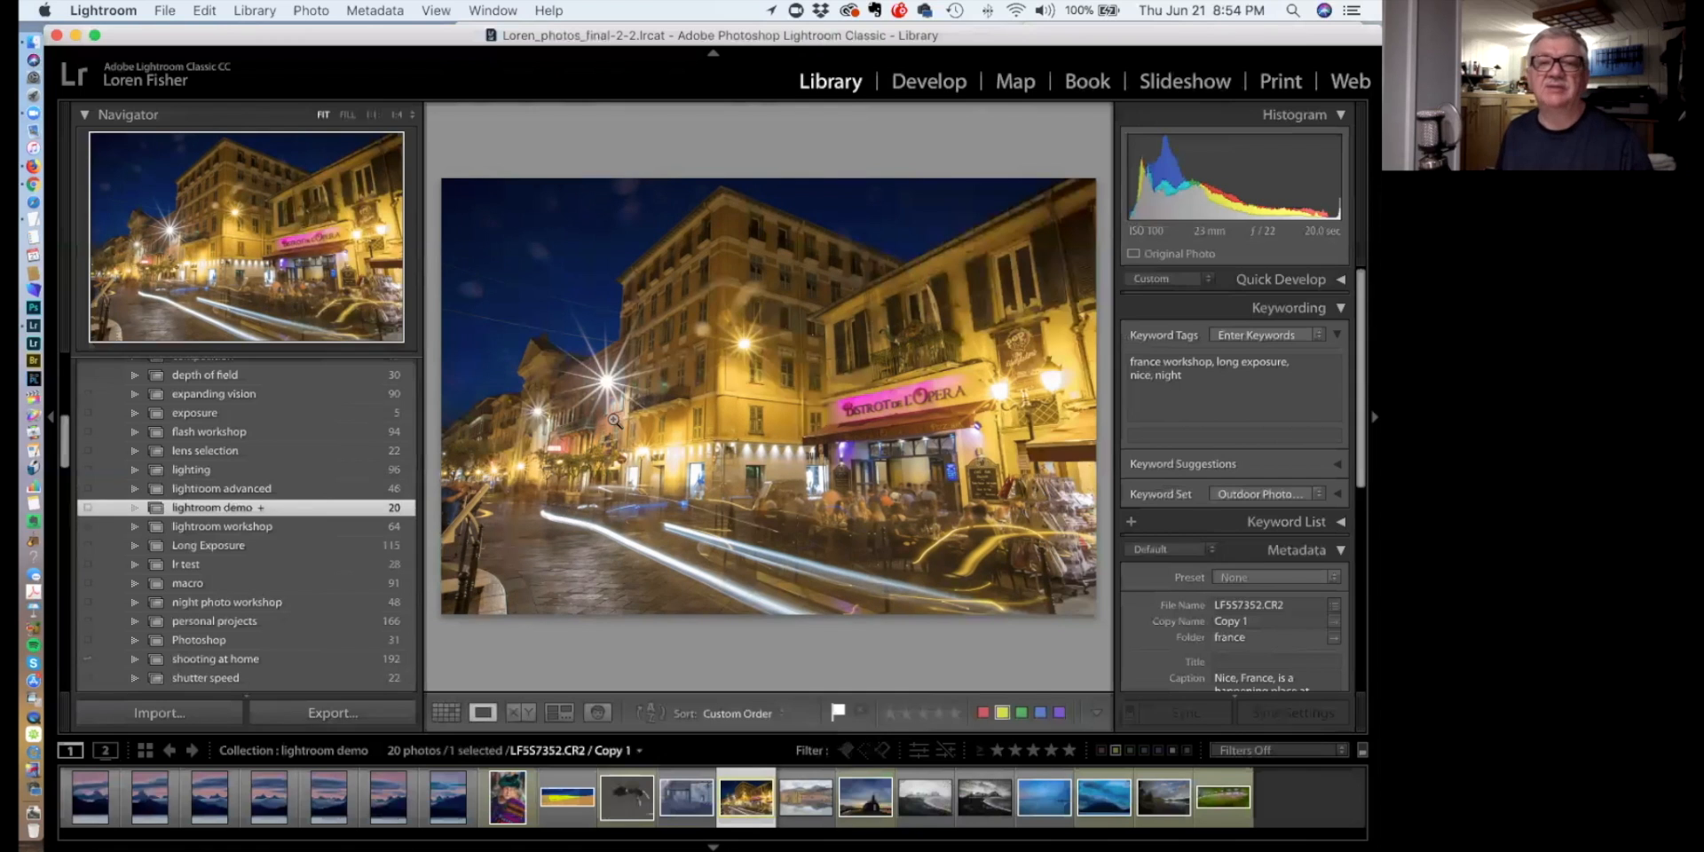
Open the export settings for the night street photo and keep JPEG as the image format
click(364, 715)
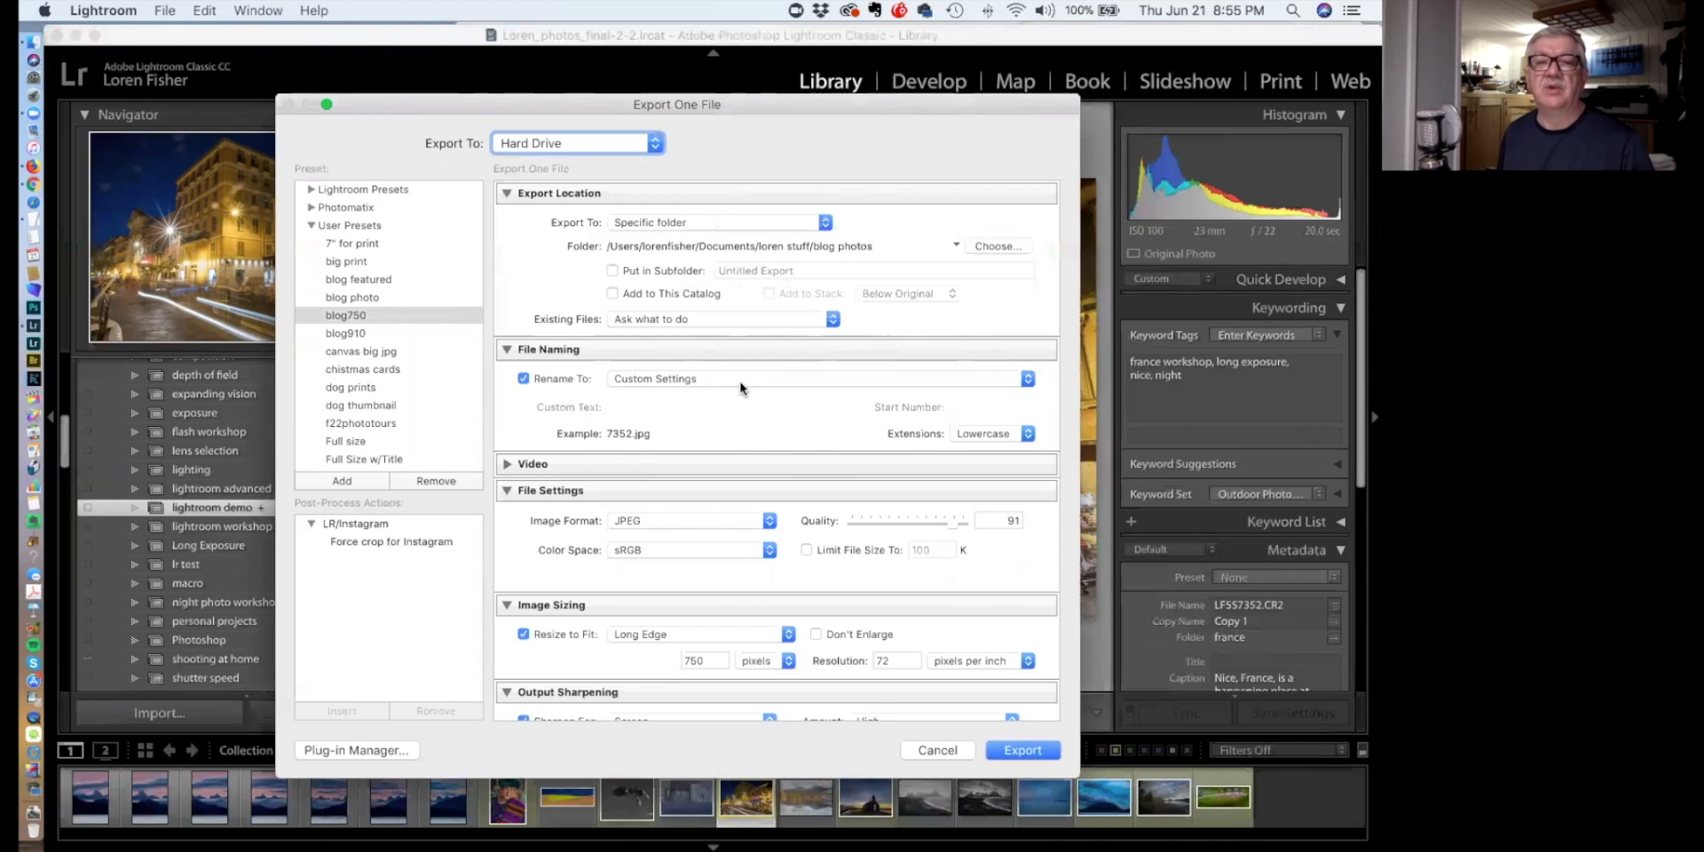
scroll(729, 448, down, 1)
scroll(727, 448, down, 1)
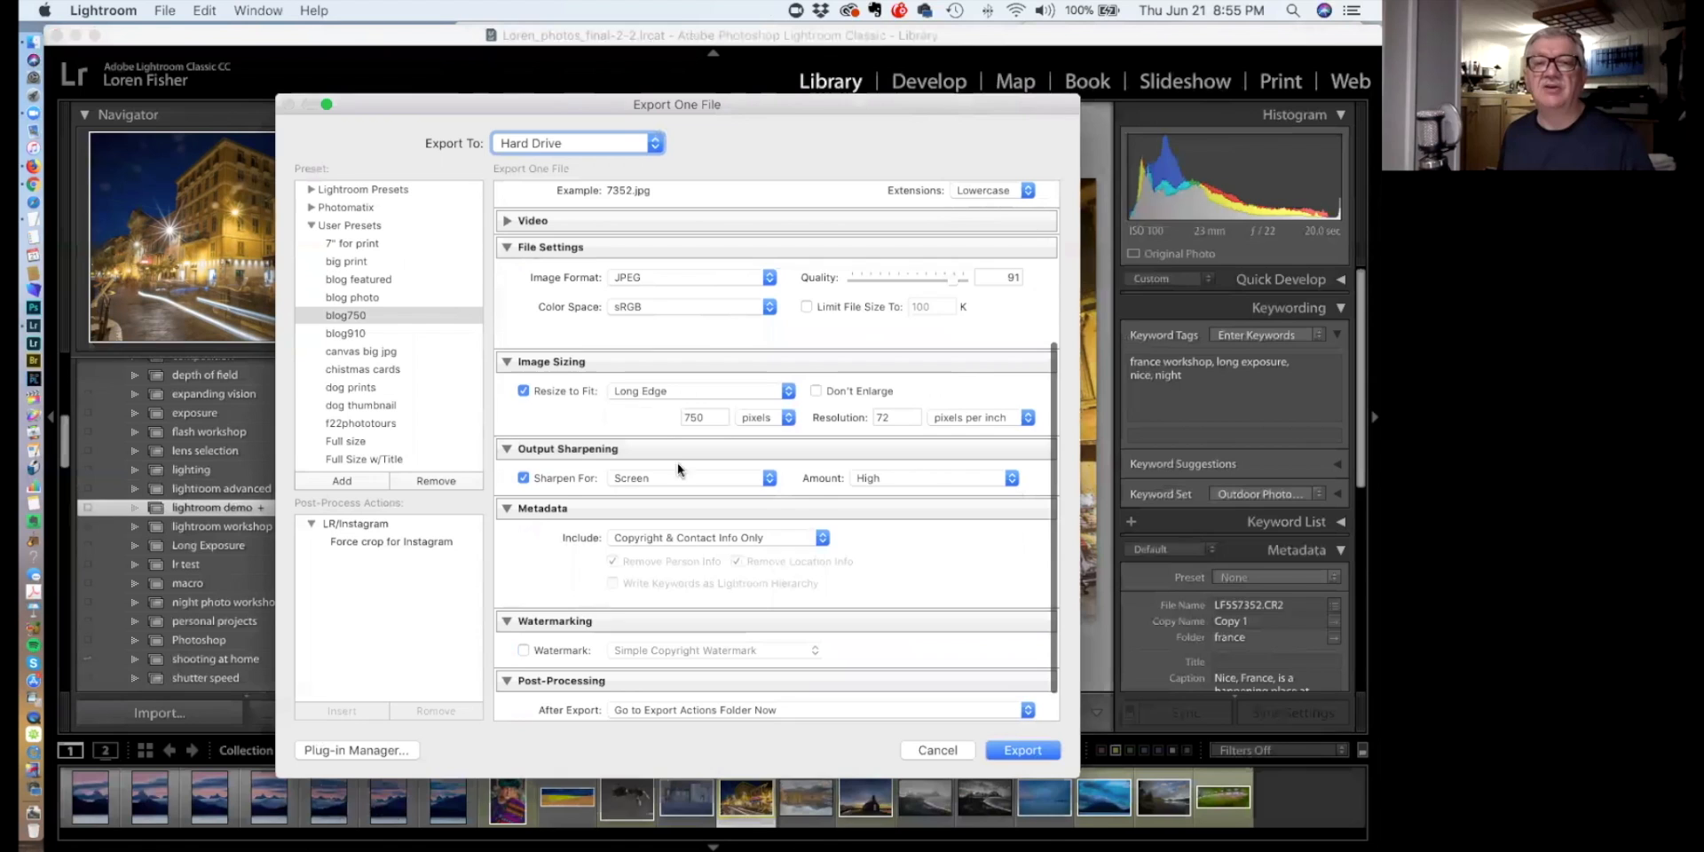
click(697, 280)
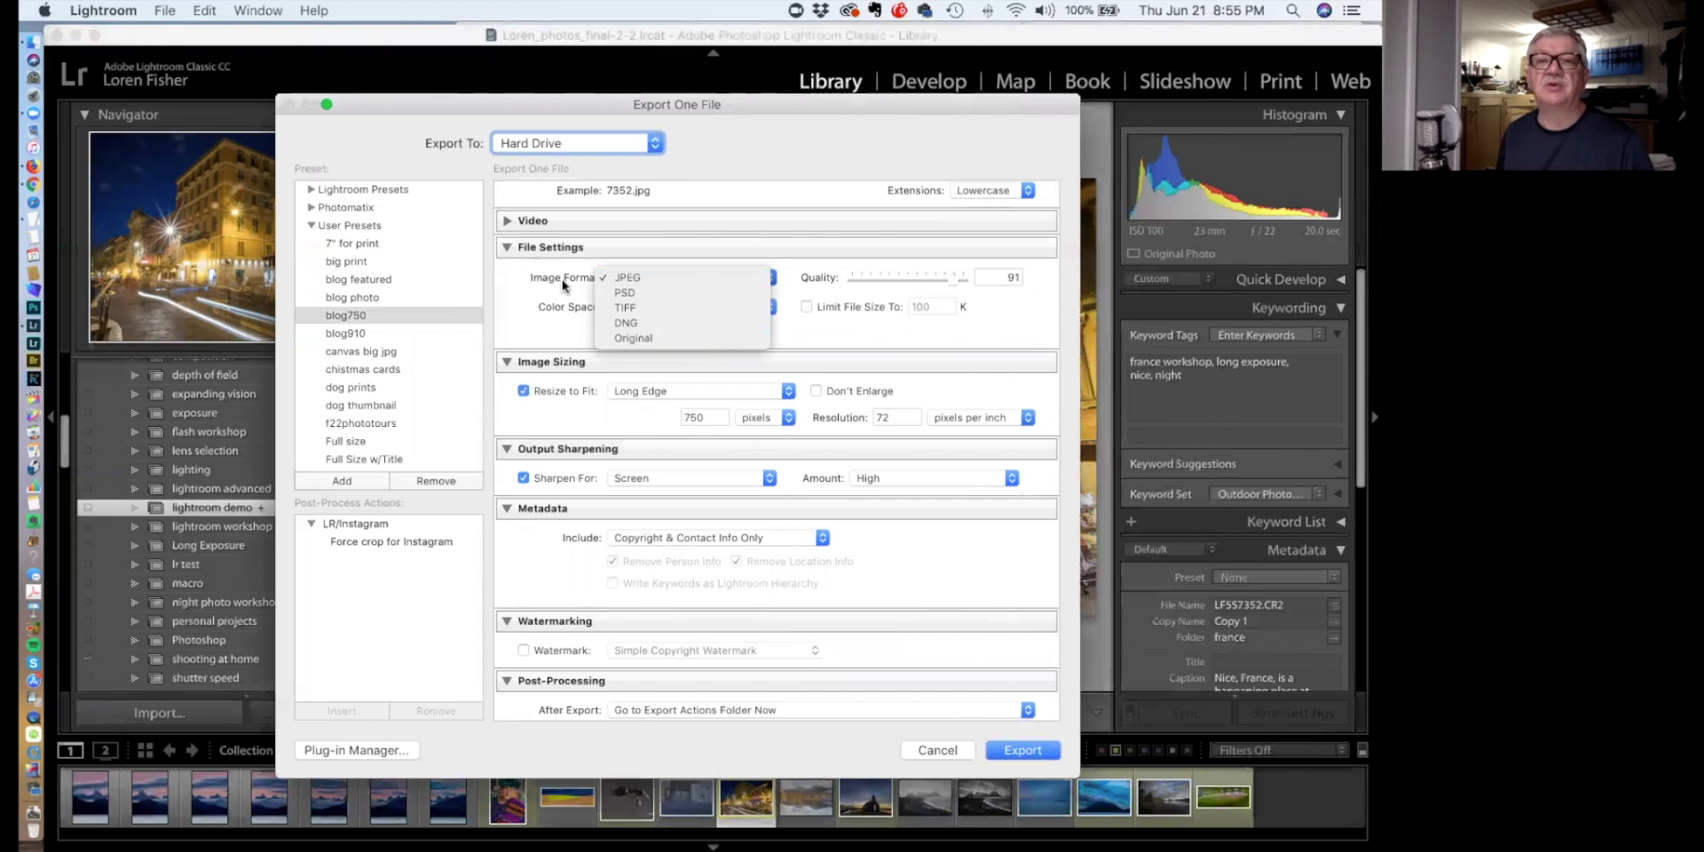
click(639, 277)
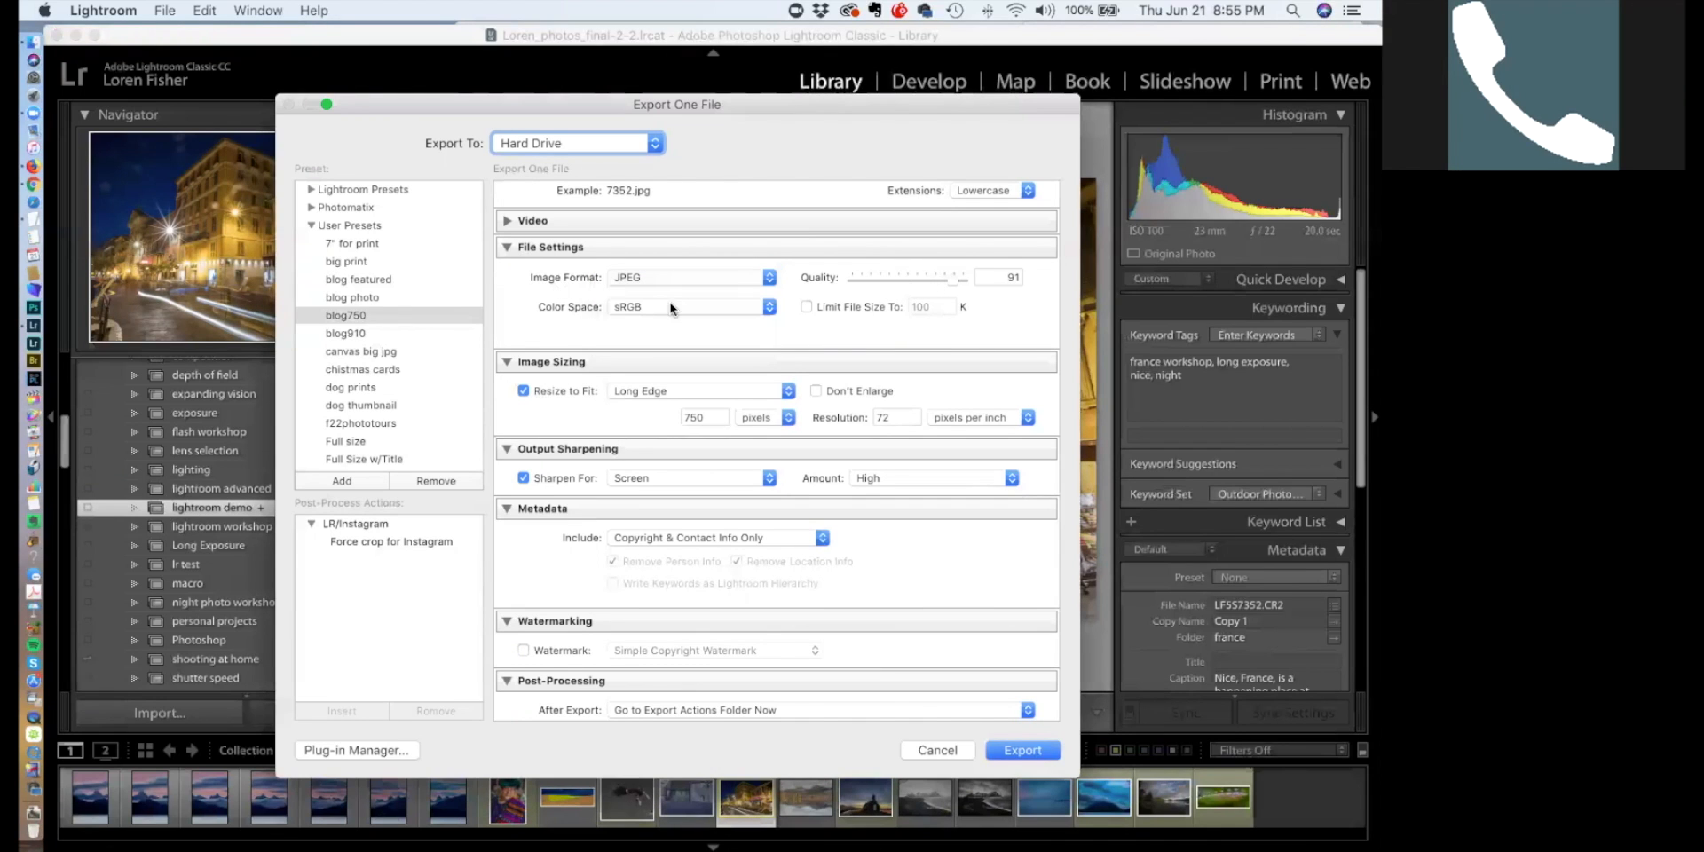
Set the exported image's long edge to 910 pixels
scroll(839, 339, down, 2)
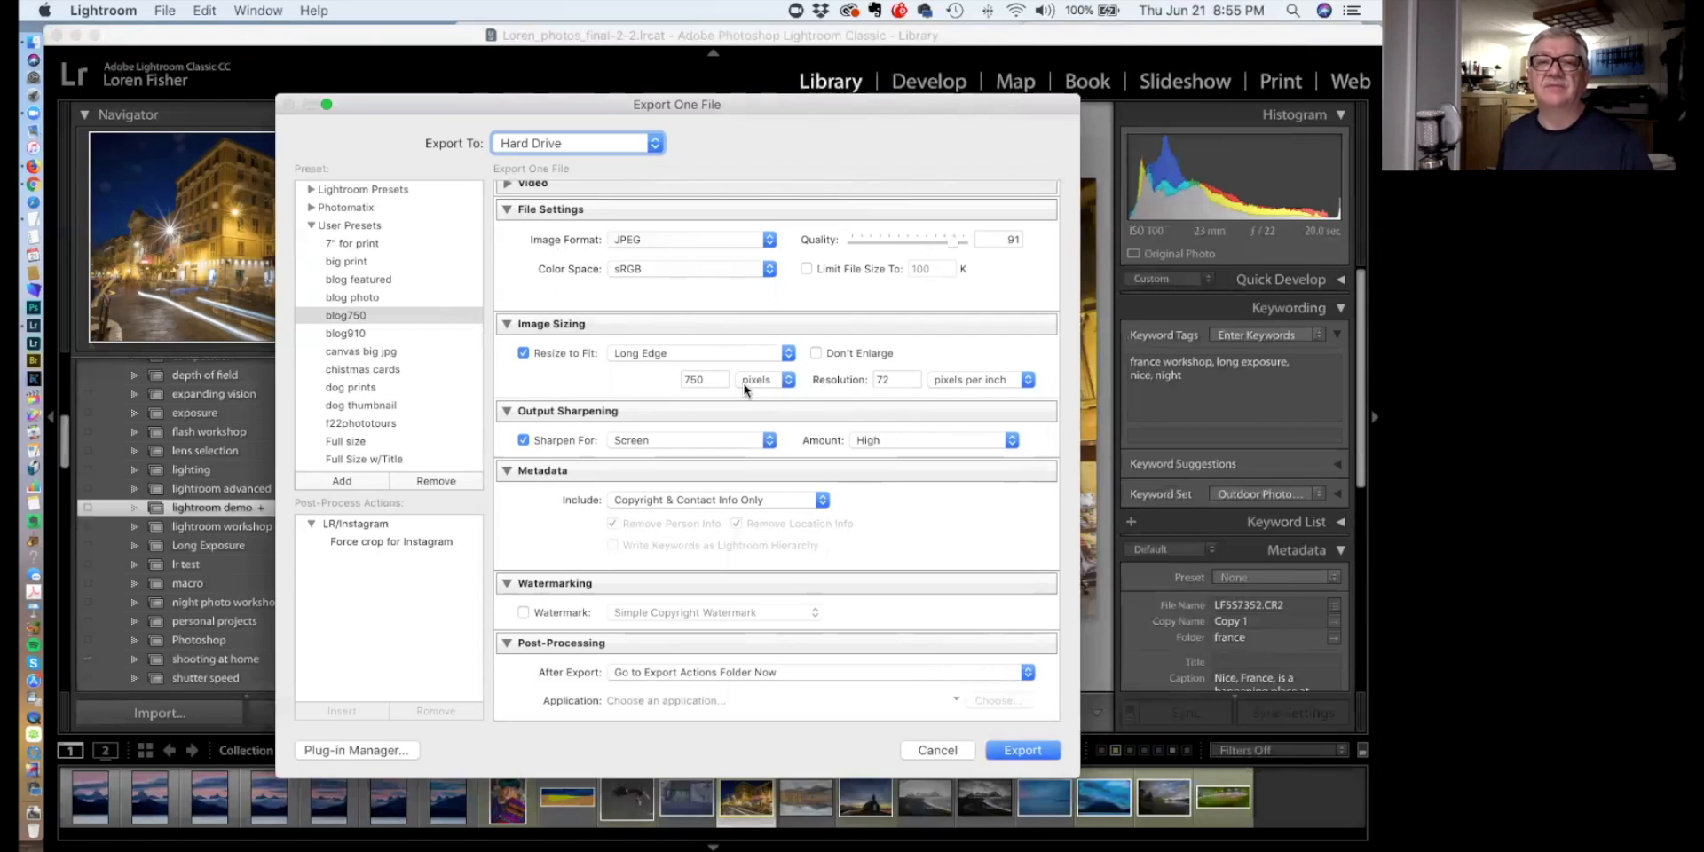
click(712, 380)
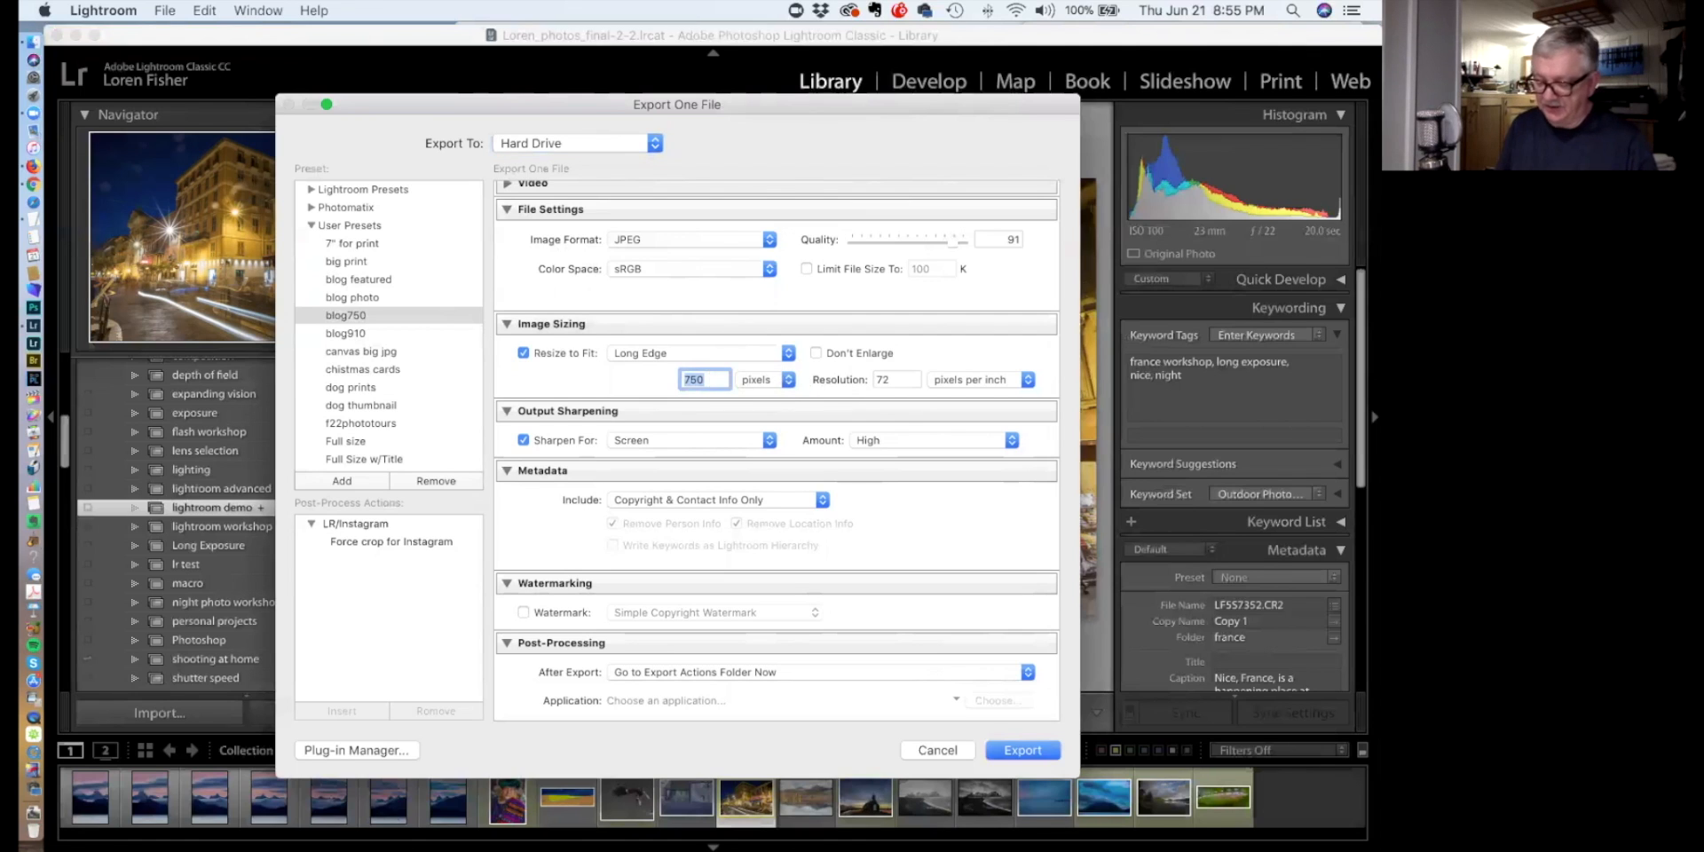
text(910)
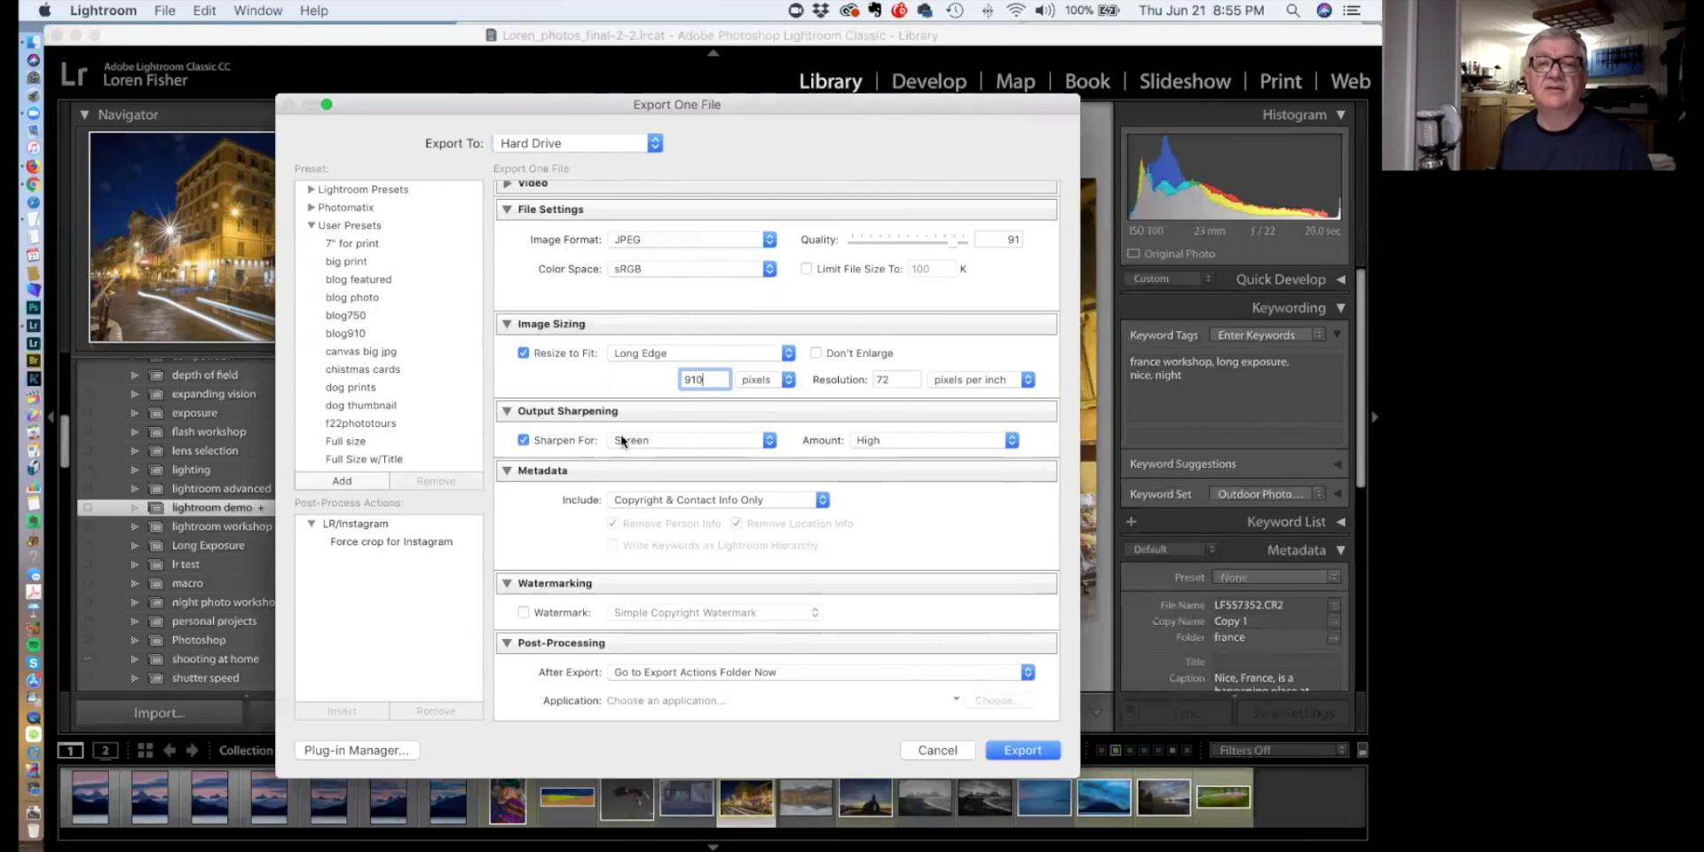
scroll(652, 440, down, 1)
scroll(651, 441, up, 1)
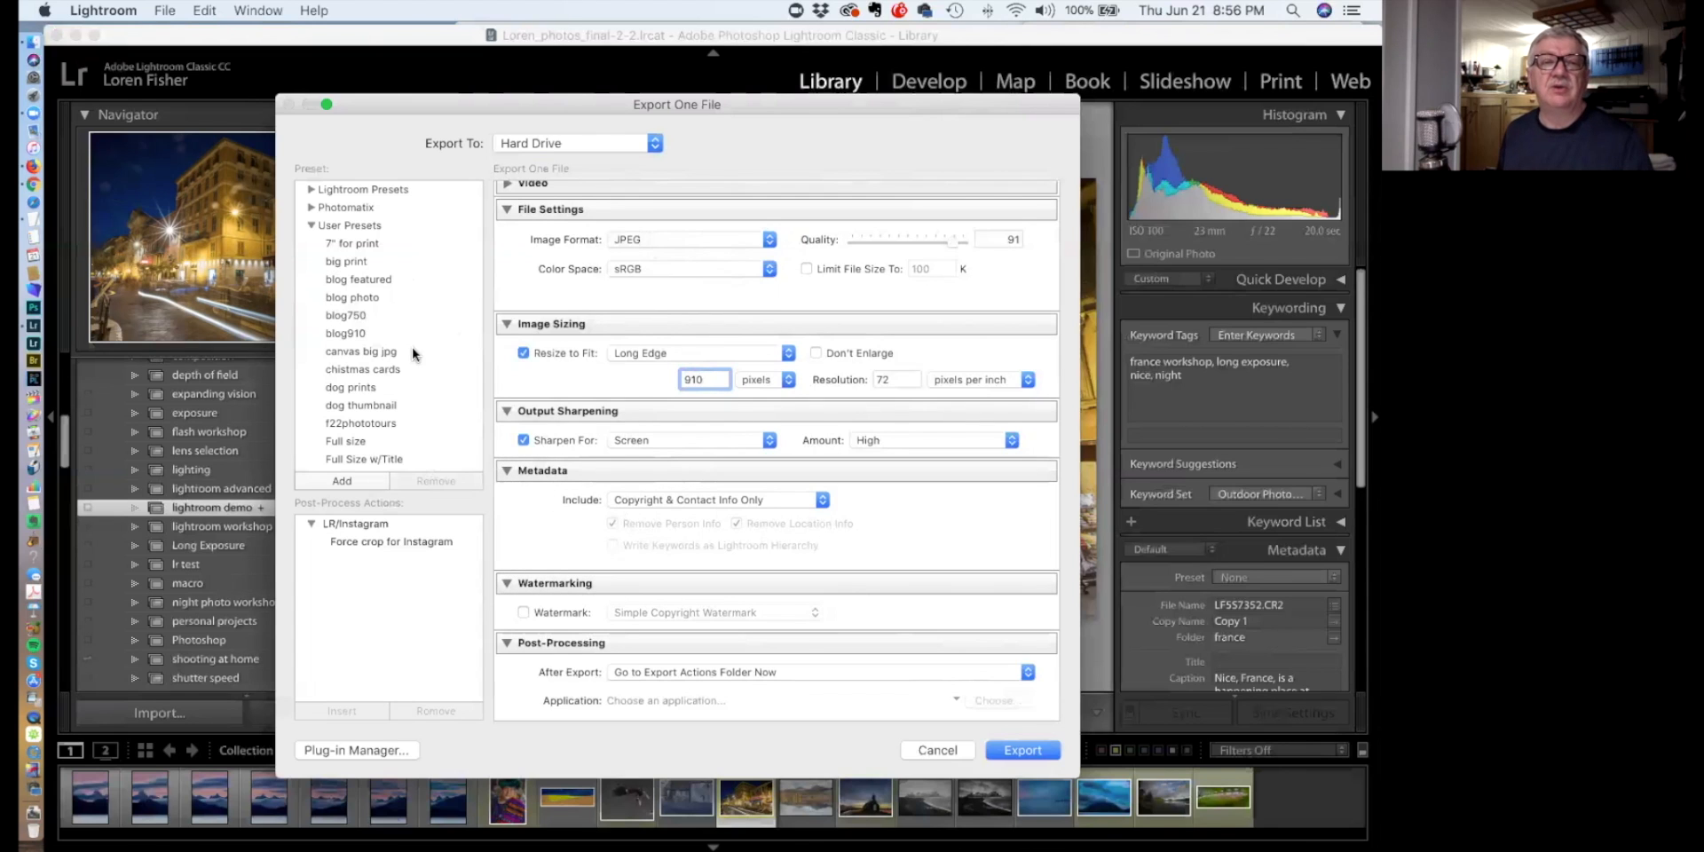
Look through the user export presets and load the blog910 preset
scroll(383, 291, down, 10)
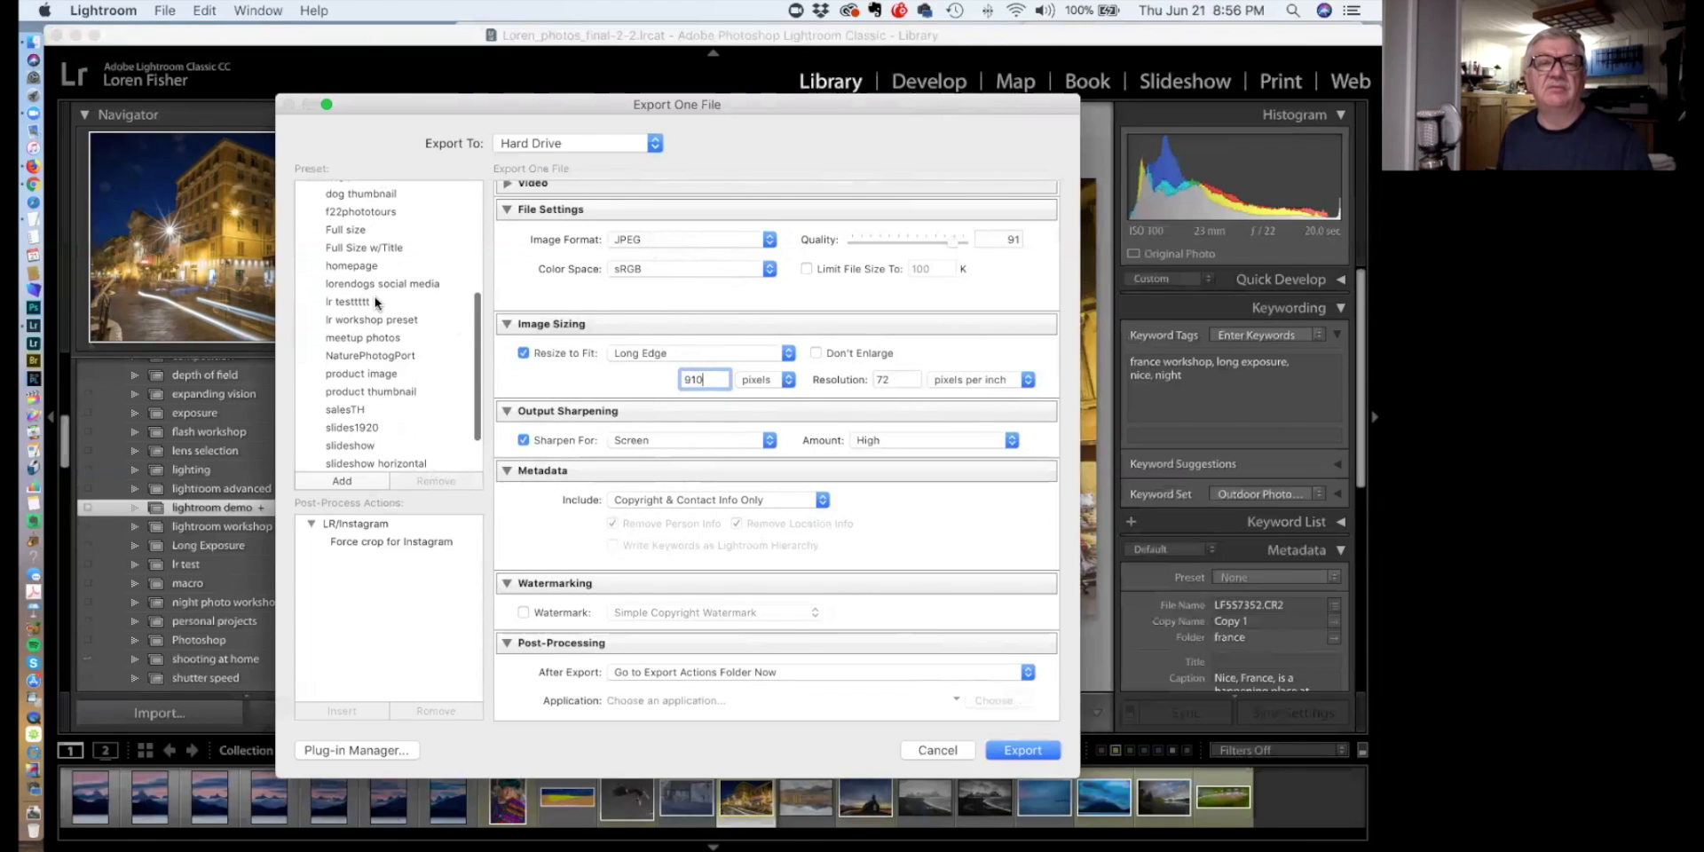
scroll(375, 301, up, 12)
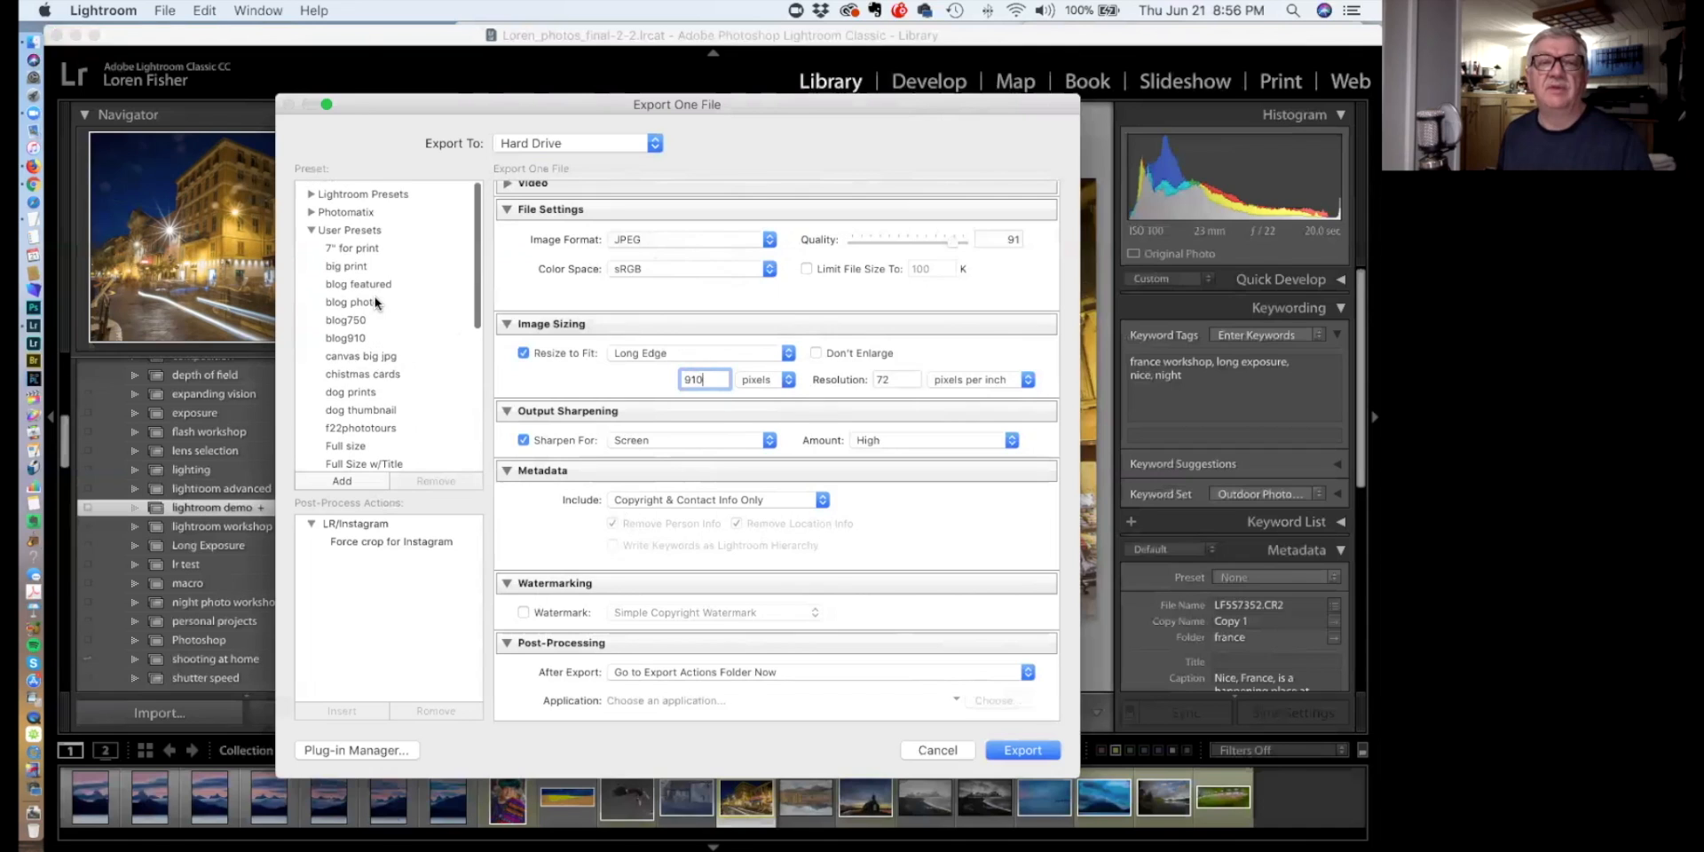
scroll(390, 296, down, 1)
click(339, 305)
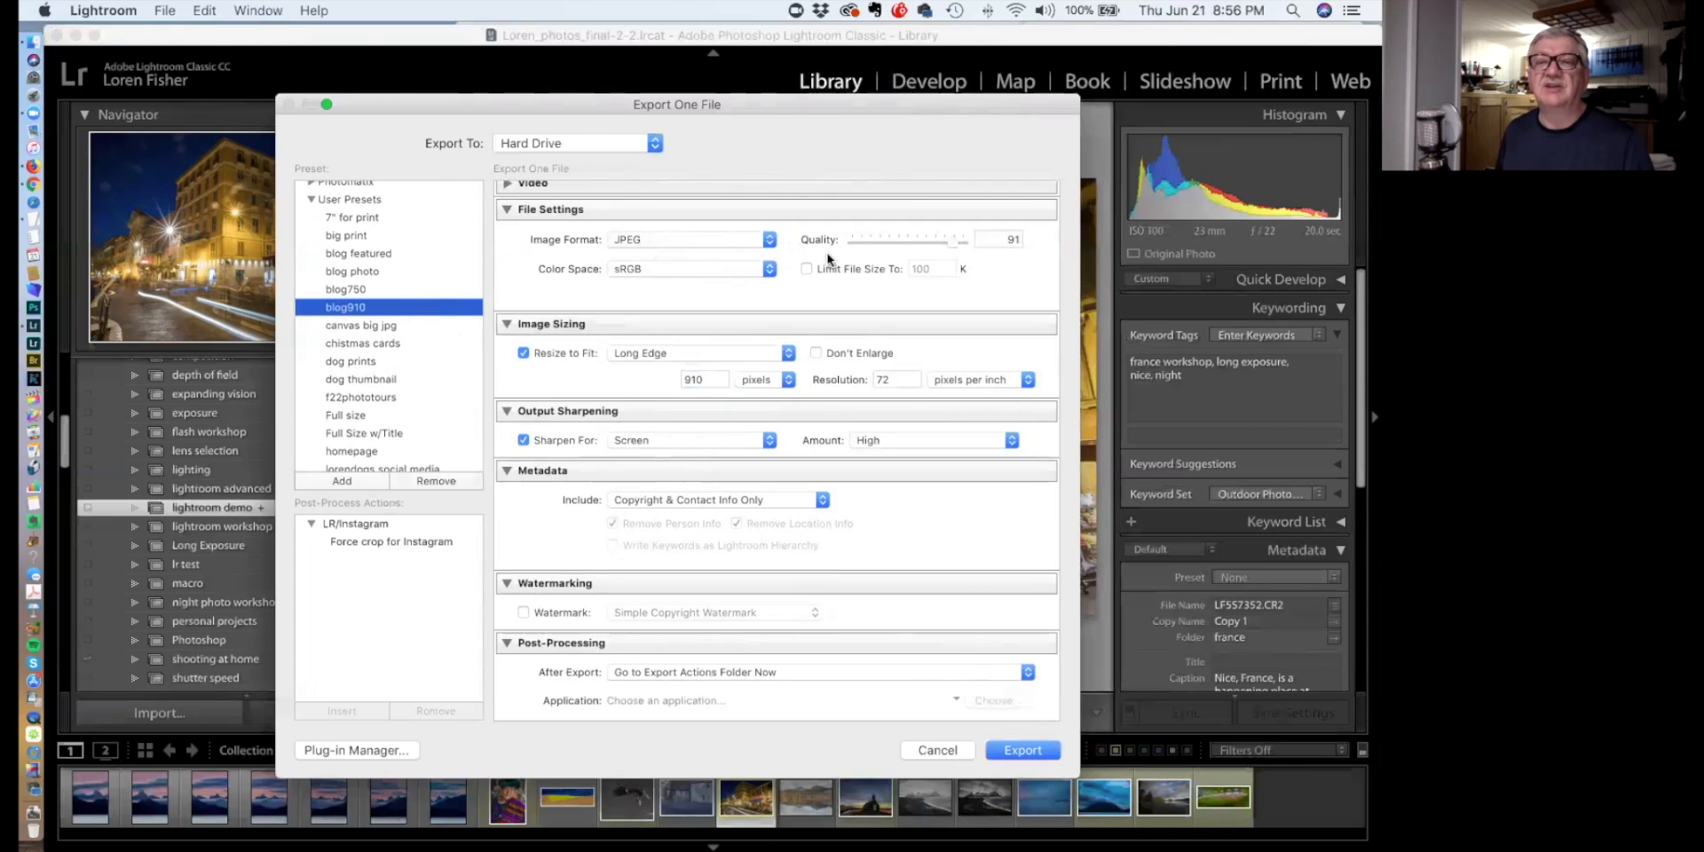
Review the export location, naming and sizing settings, and load the canvas big jpg preset
scroll(822, 403, up, 5)
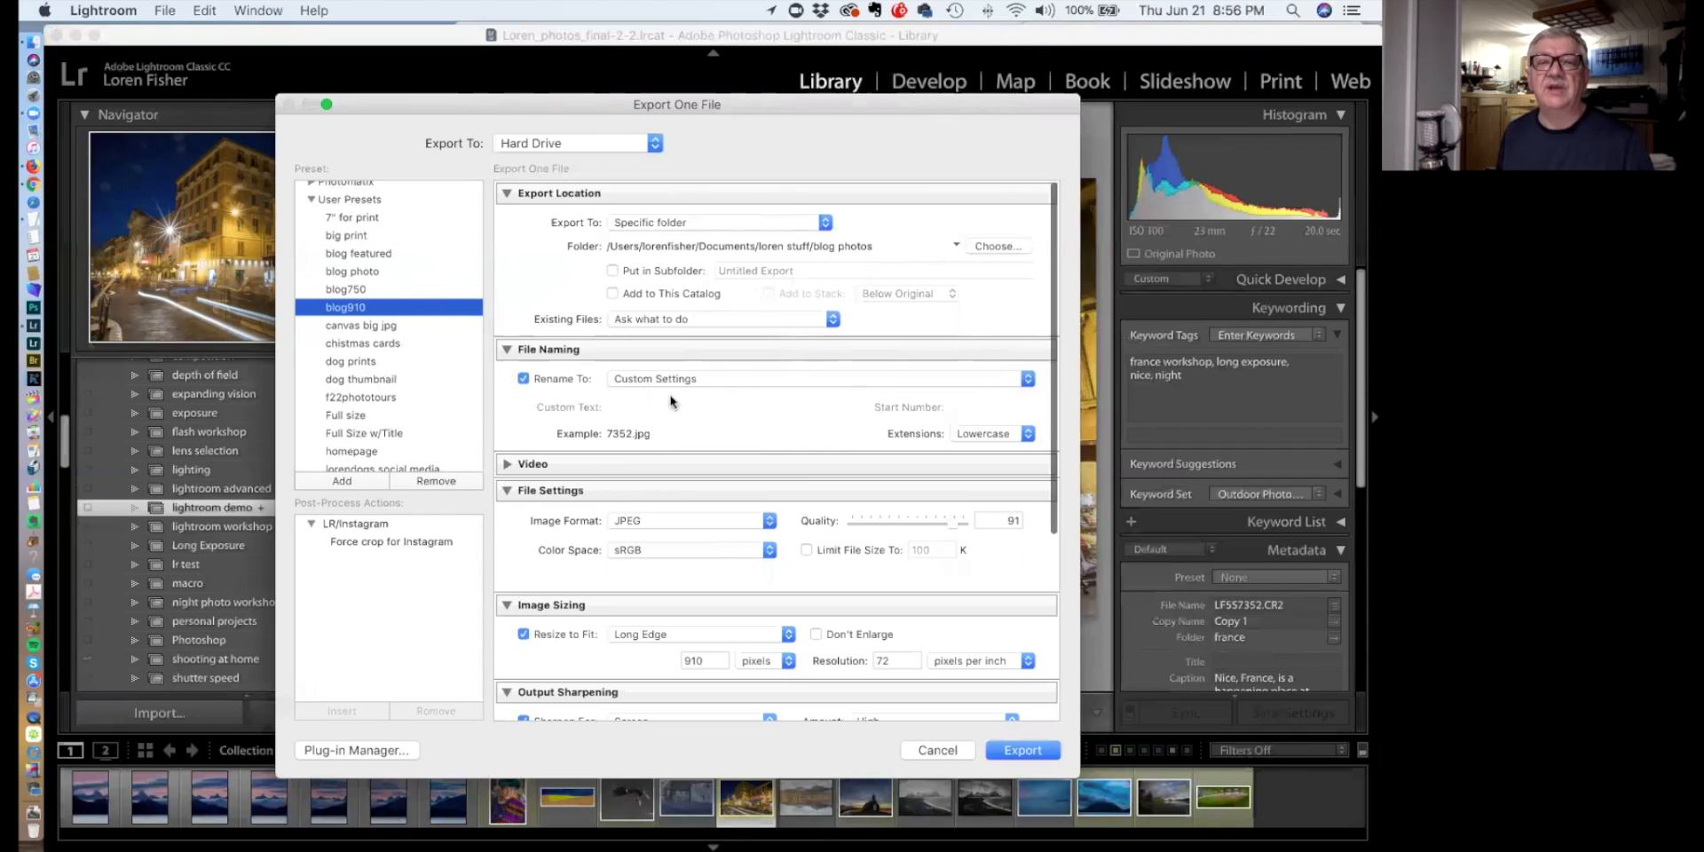
scroll(710, 573, down, 6)
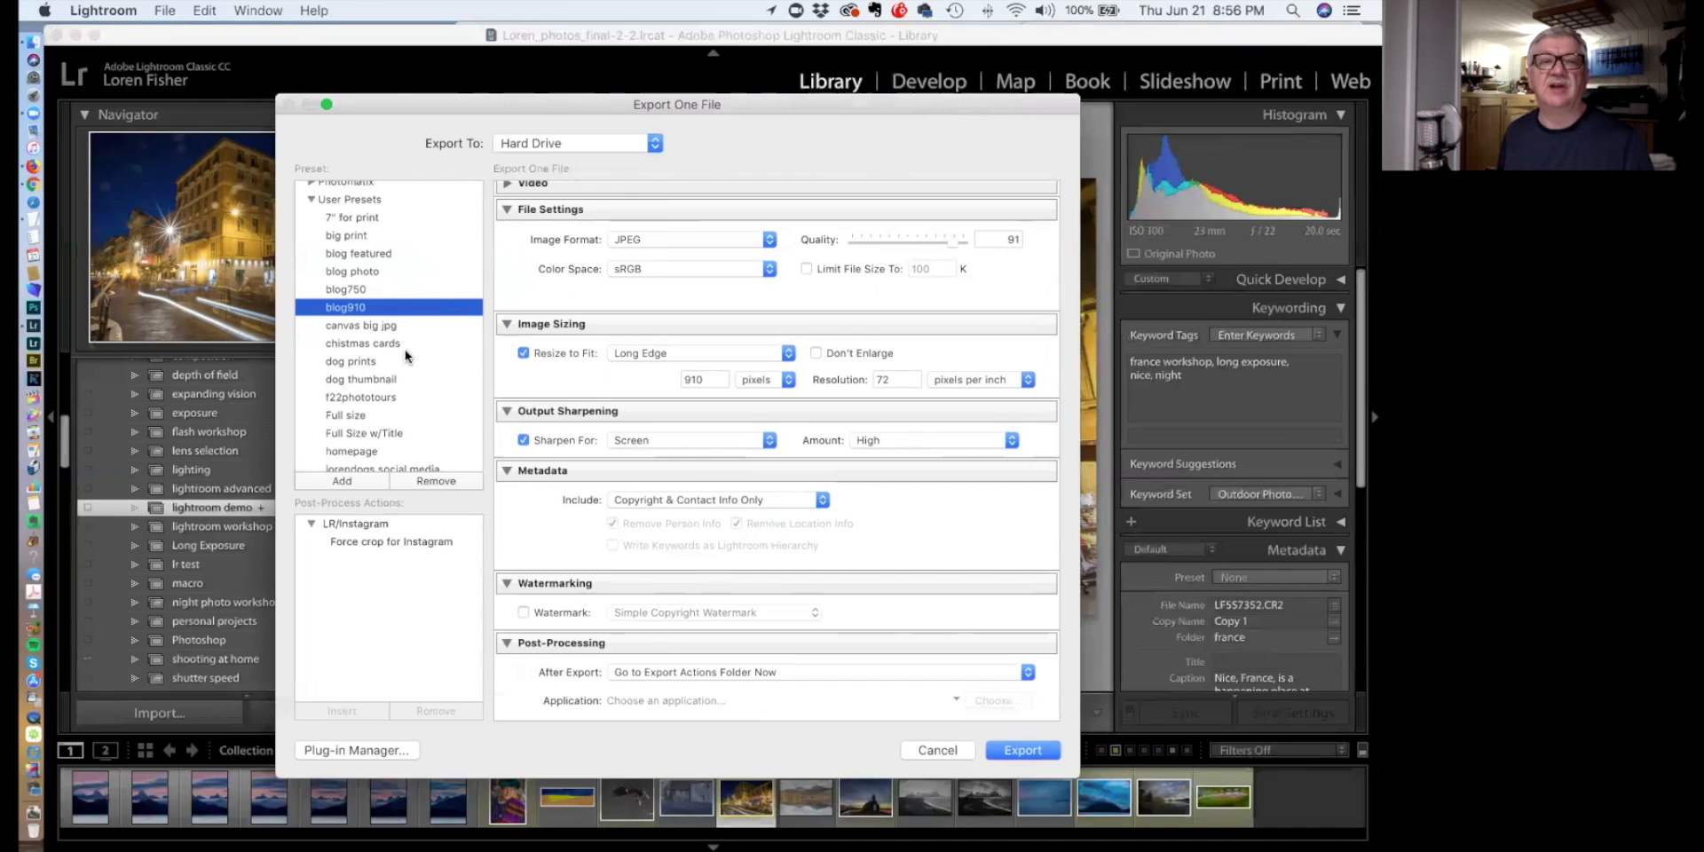
click(391, 326)
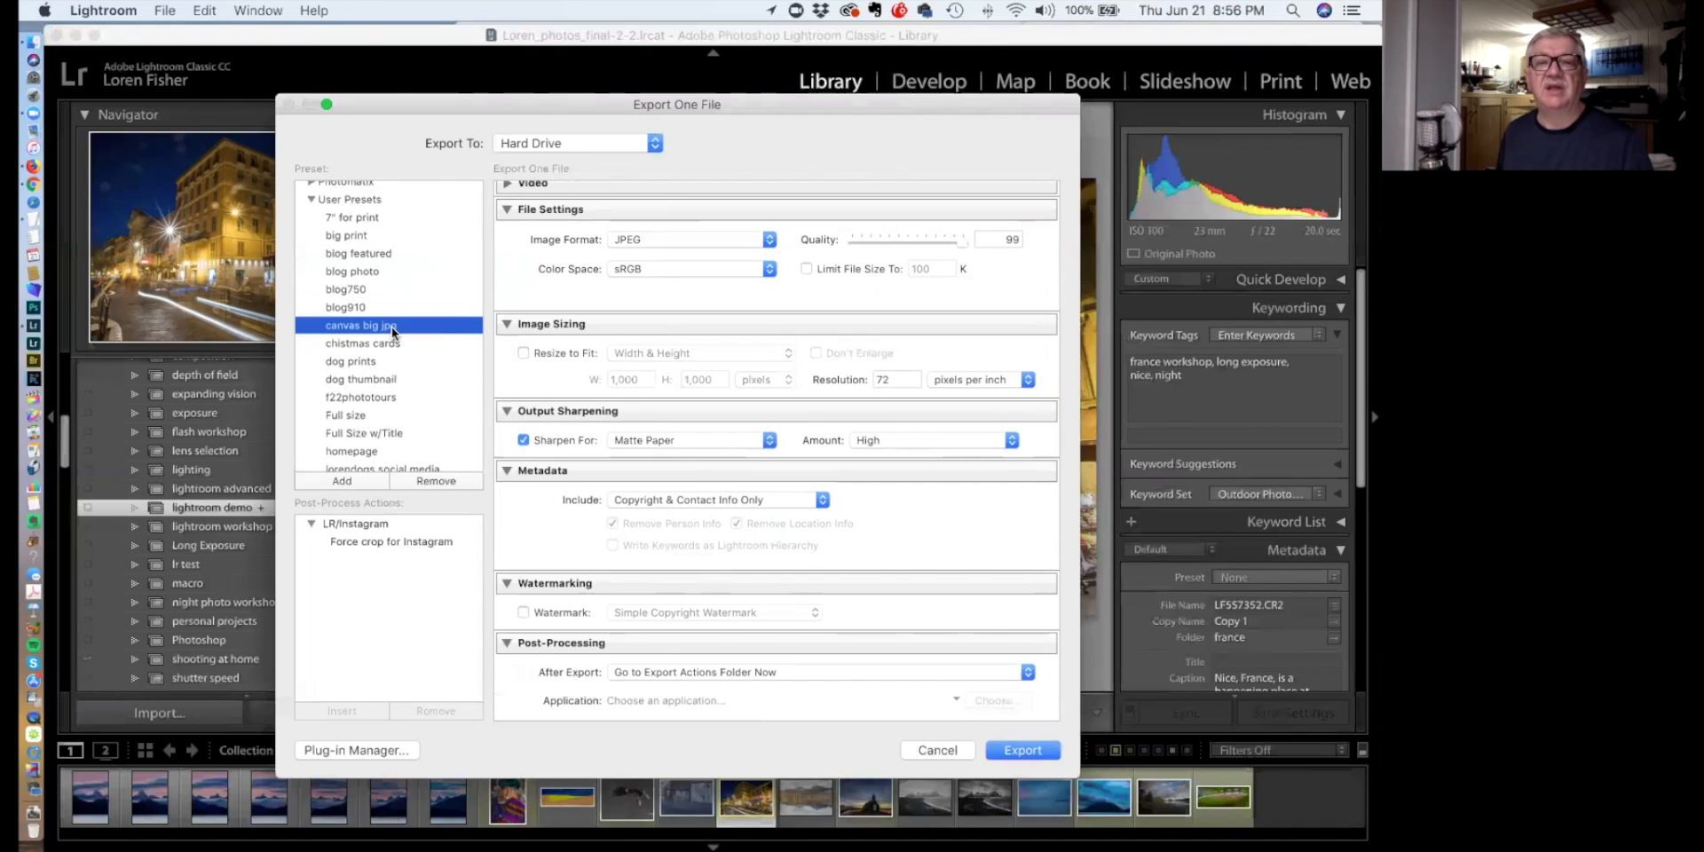
Load the slides1920 export preset, look through the remaining user presets, and close the export settings without exporting
scroll(380, 323, down, 3)
scroll(382, 327, down, 9)
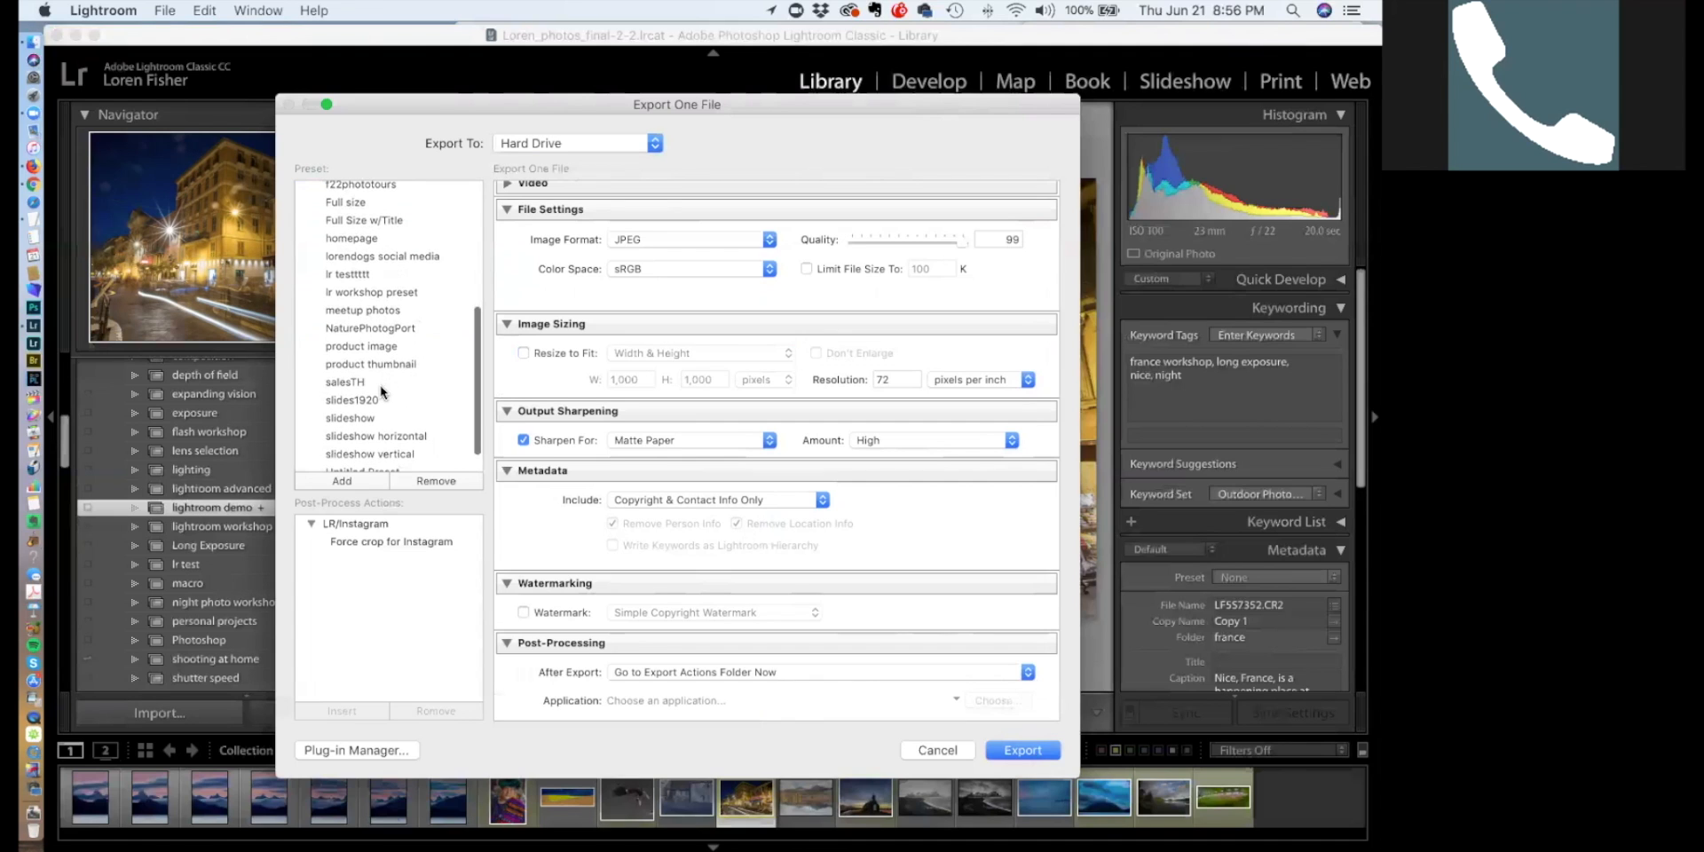
click(385, 401)
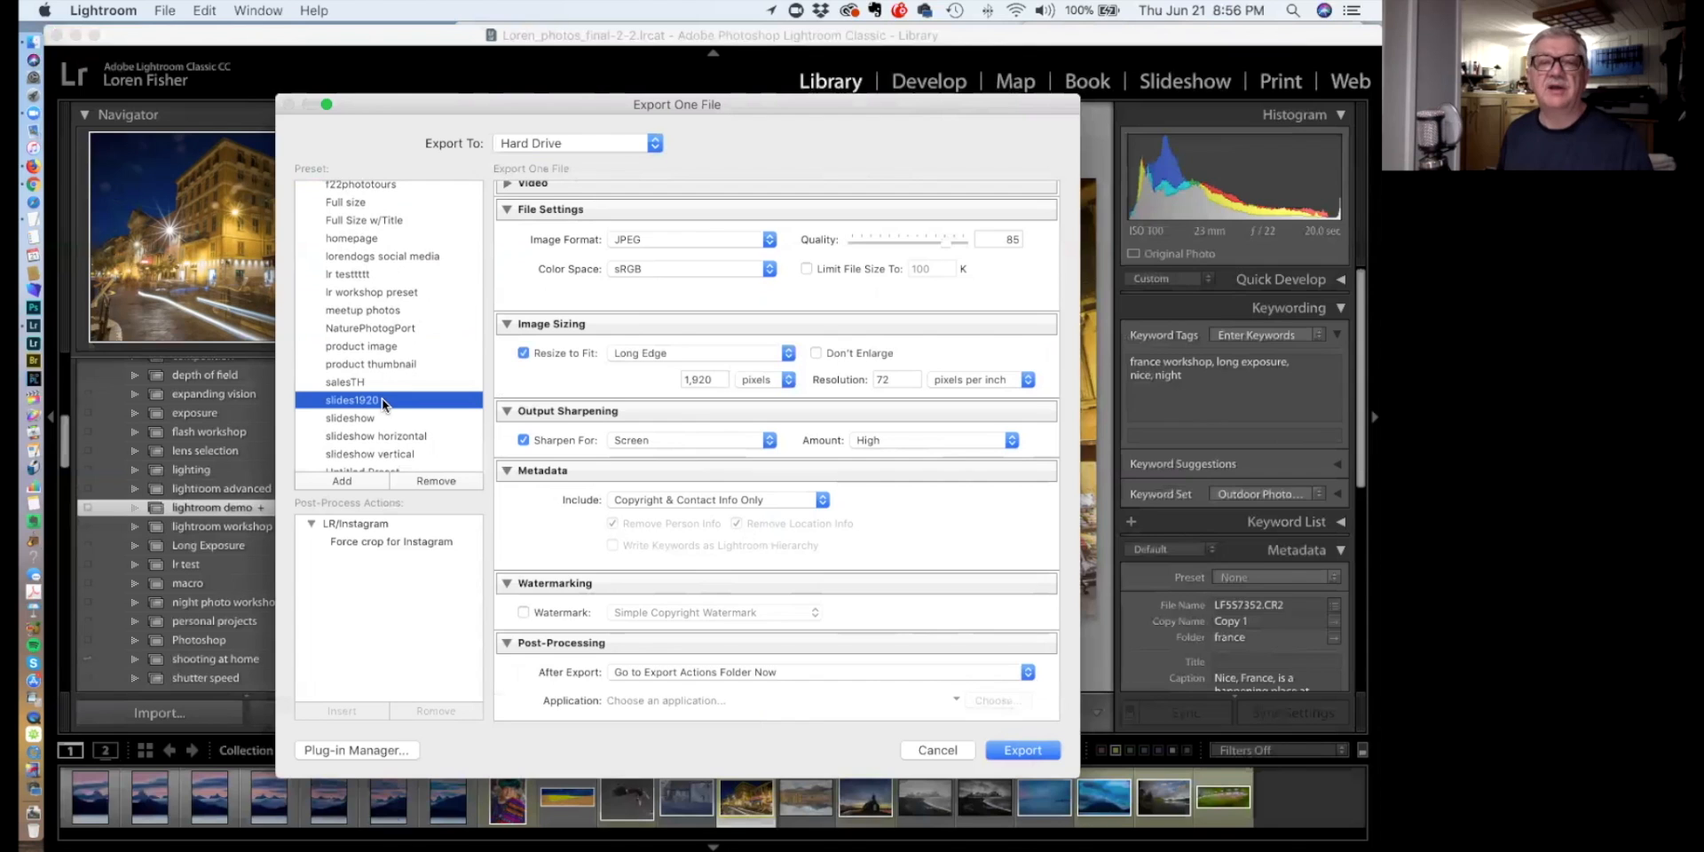
scroll(383, 400, down, 1)
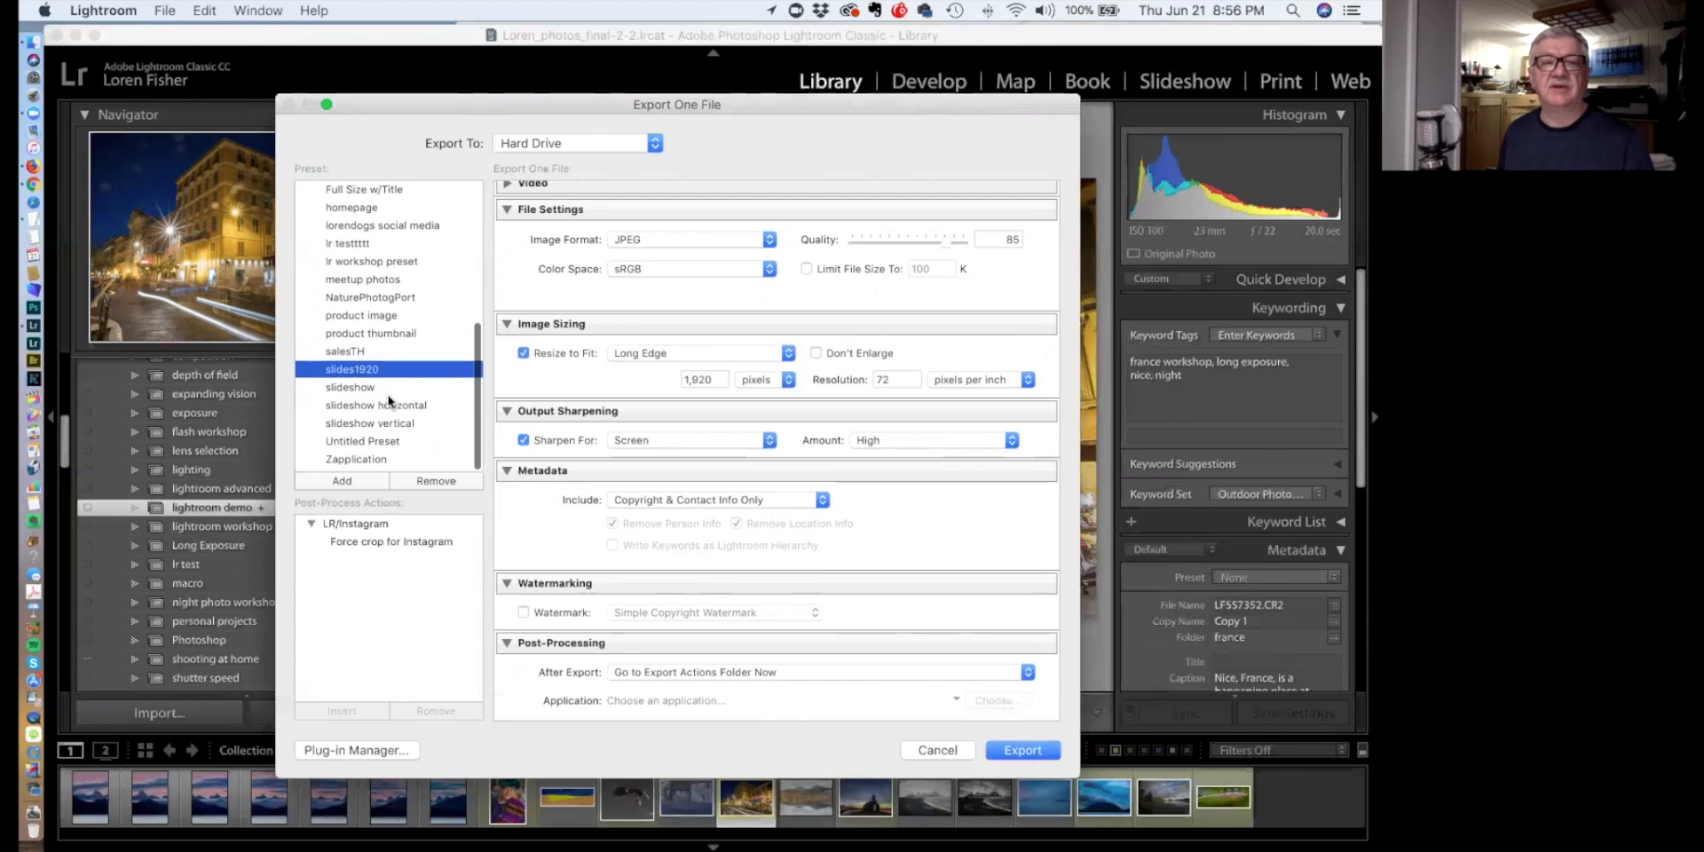
scroll(389, 395, up, 8)
scroll(391, 388, up, 4)
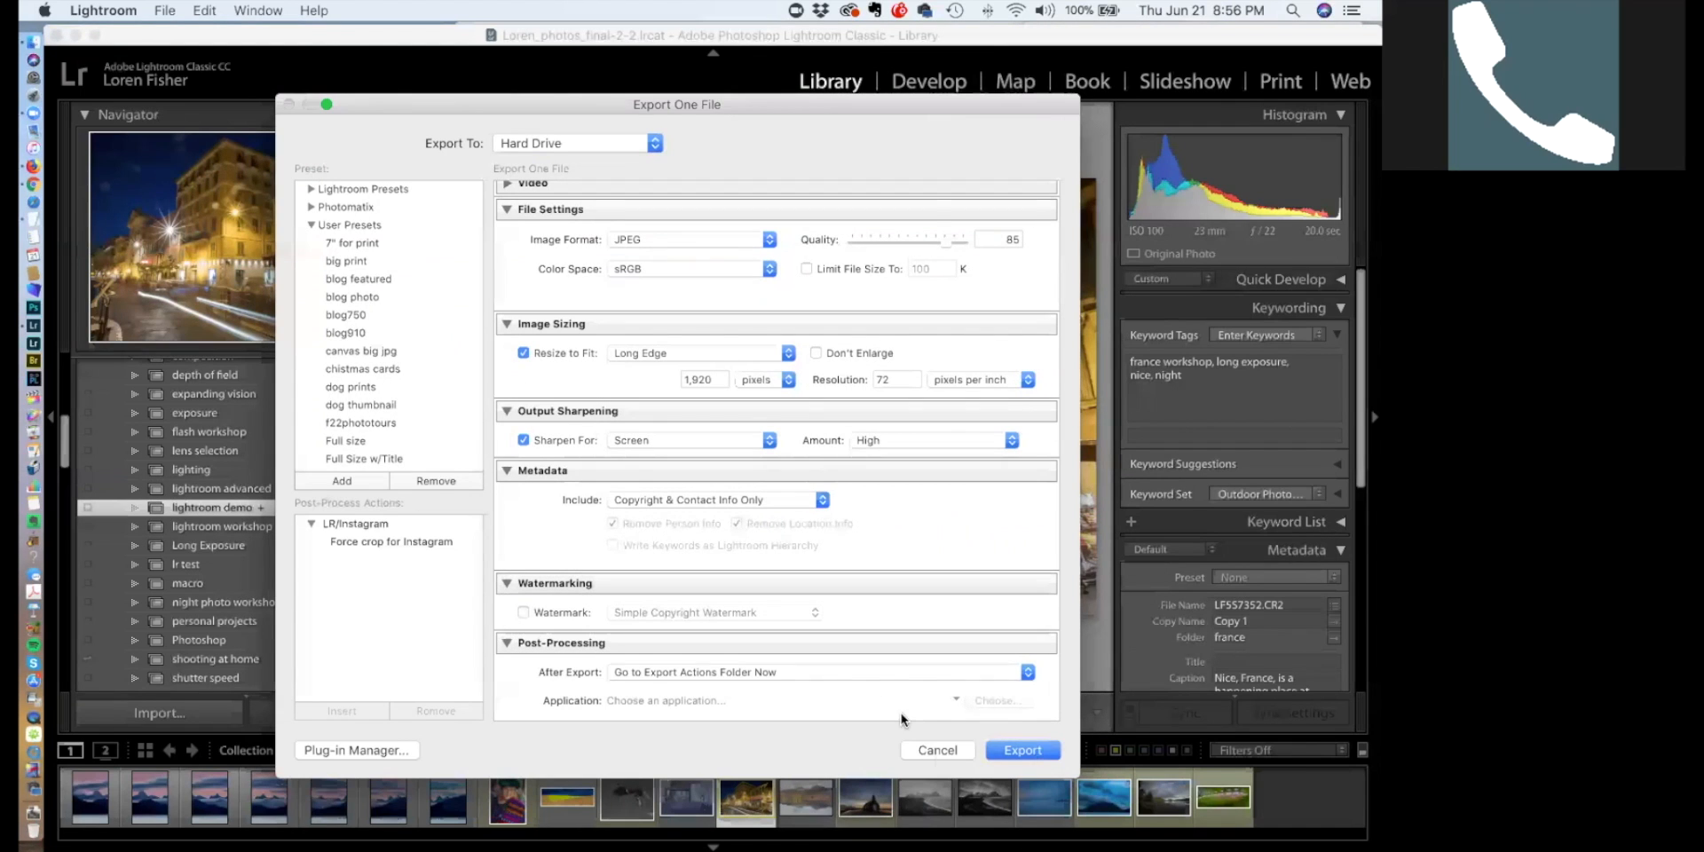
click(938, 750)
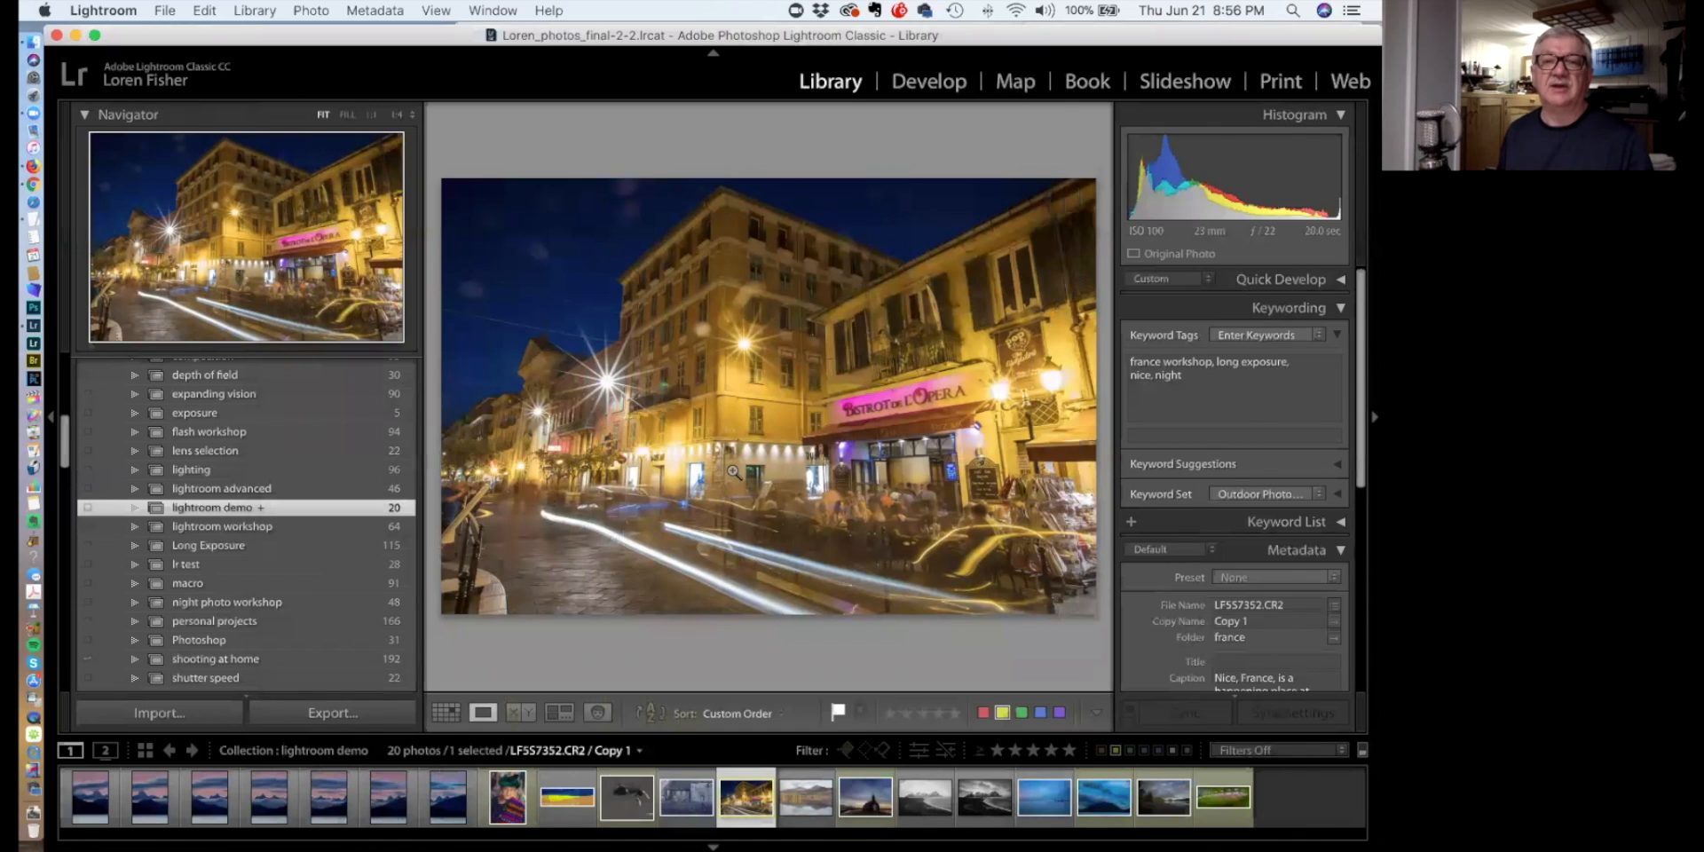
Return to the photo grid, select the eagle photo, and review the export presets directly available for it
key(g)
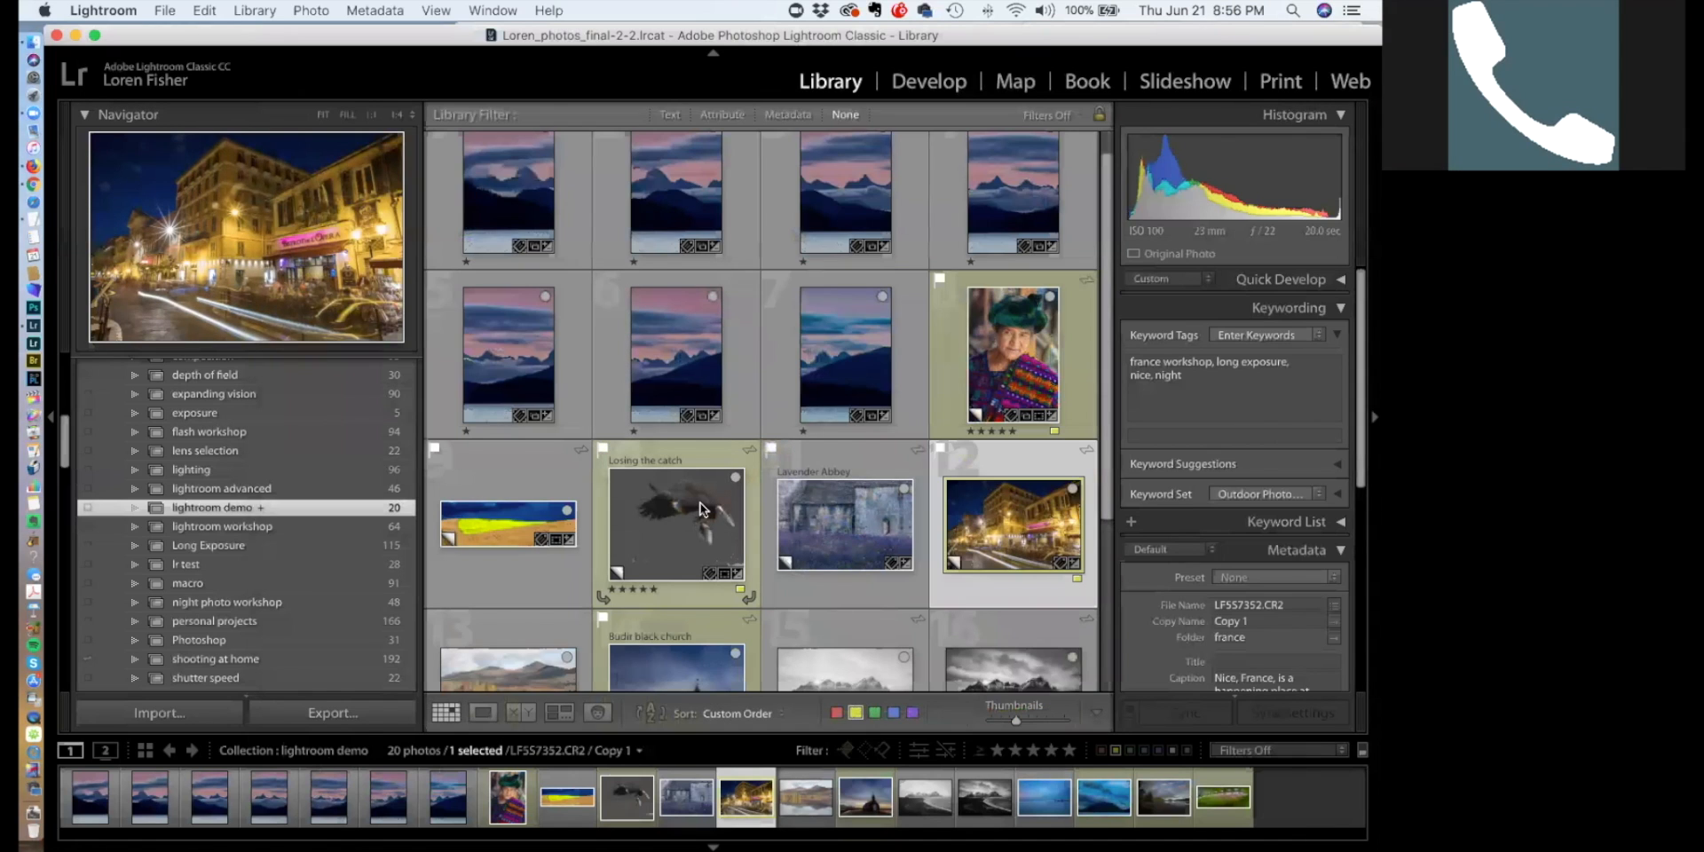
click(673, 507)
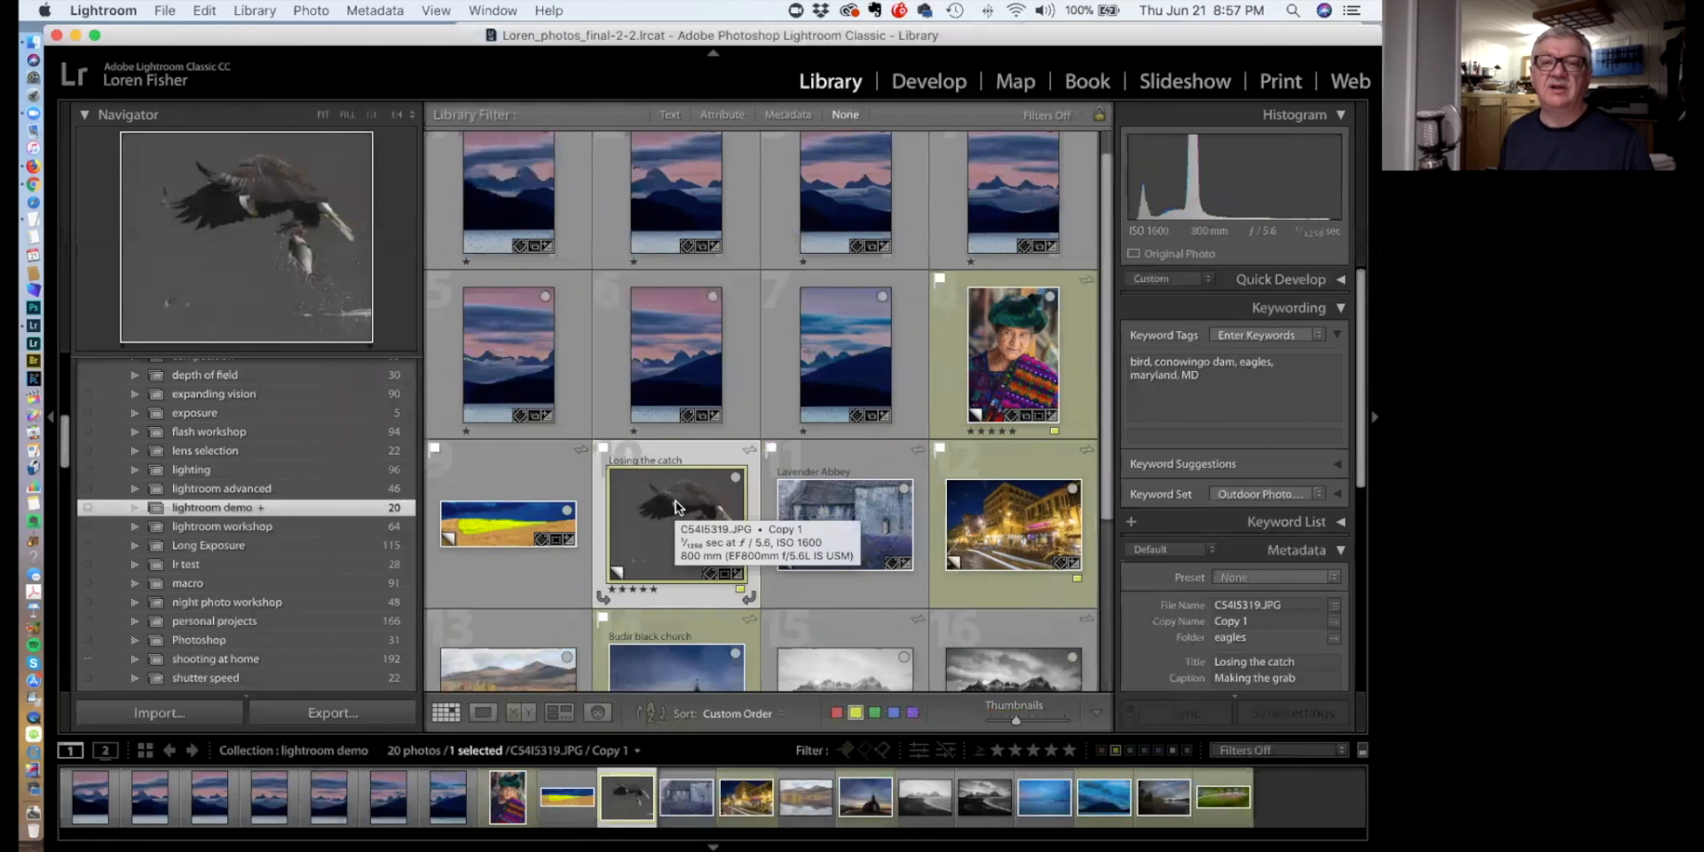
right_click(675, 507)
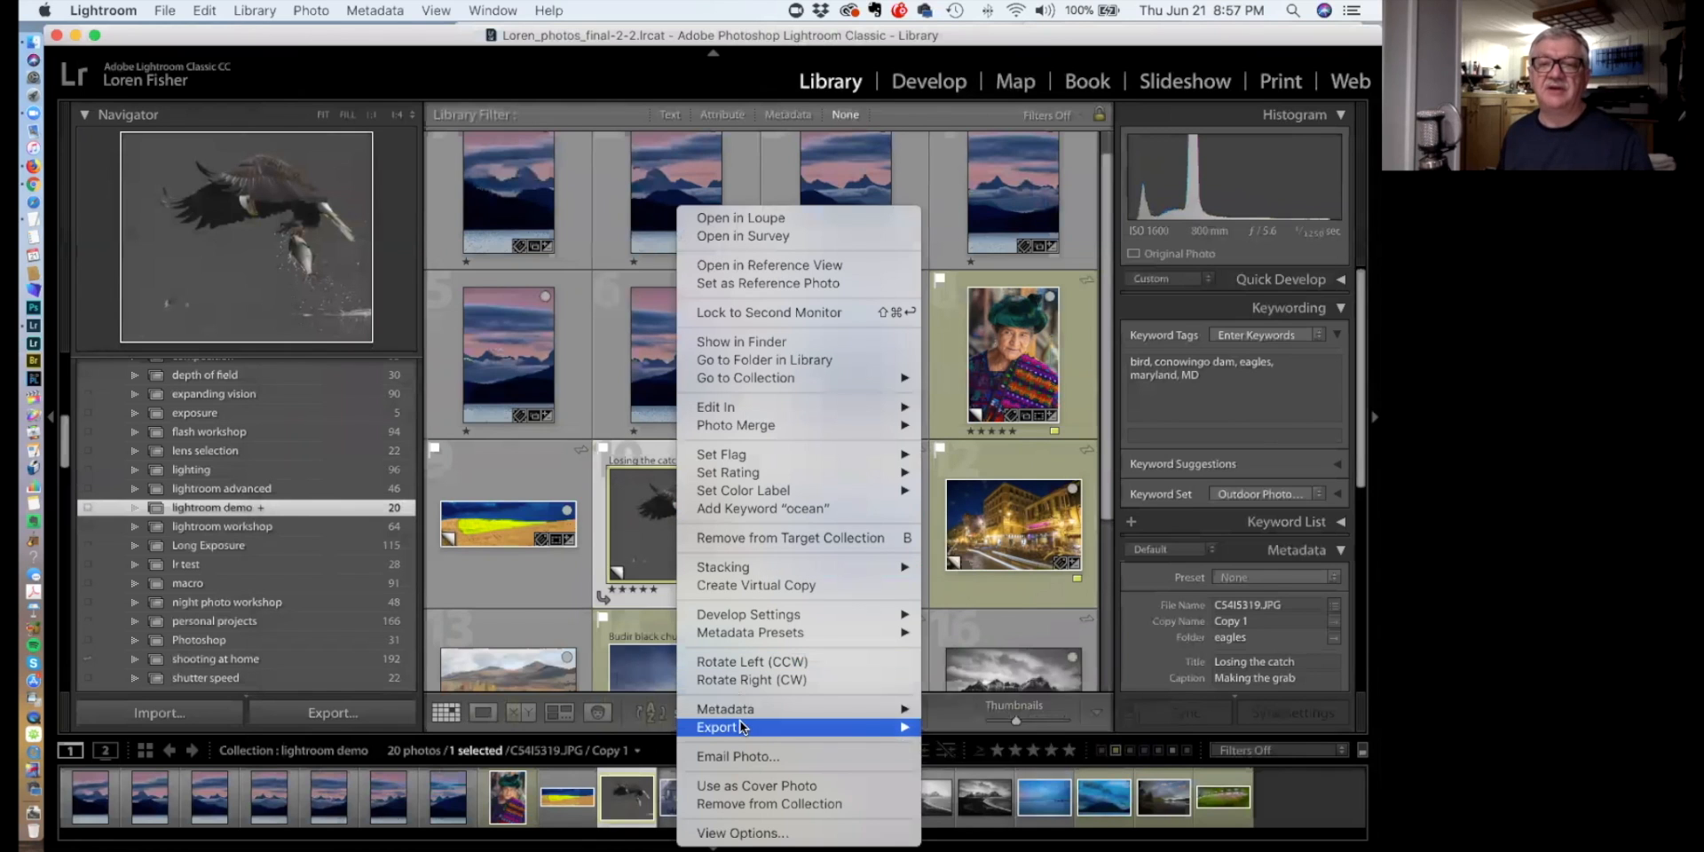
mouse_move(765, 726)
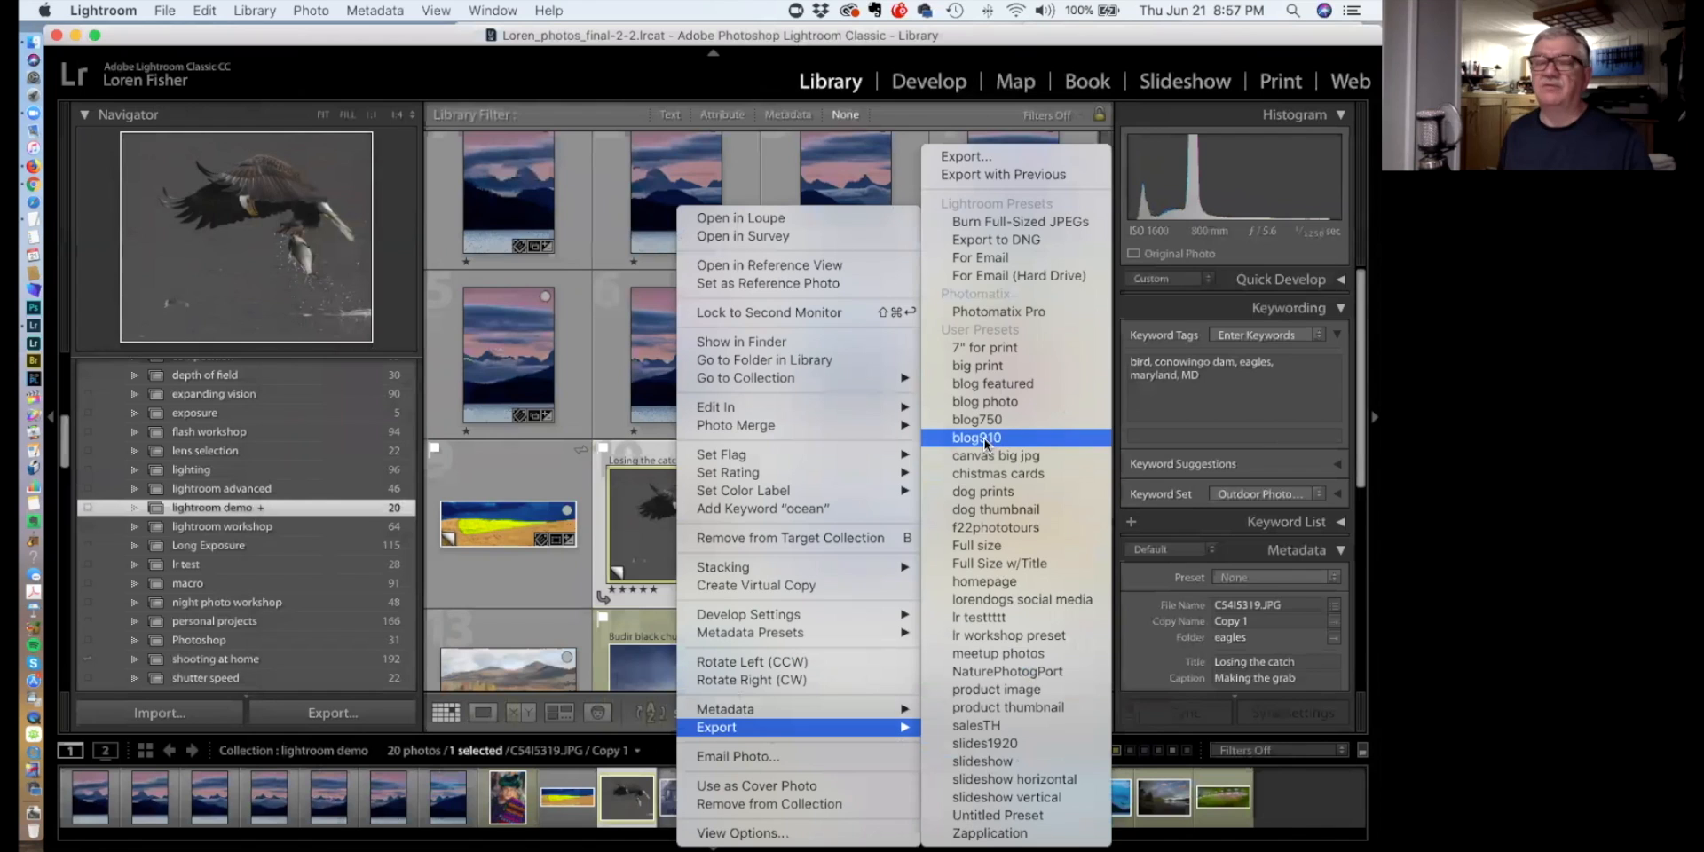
click(645, 533)
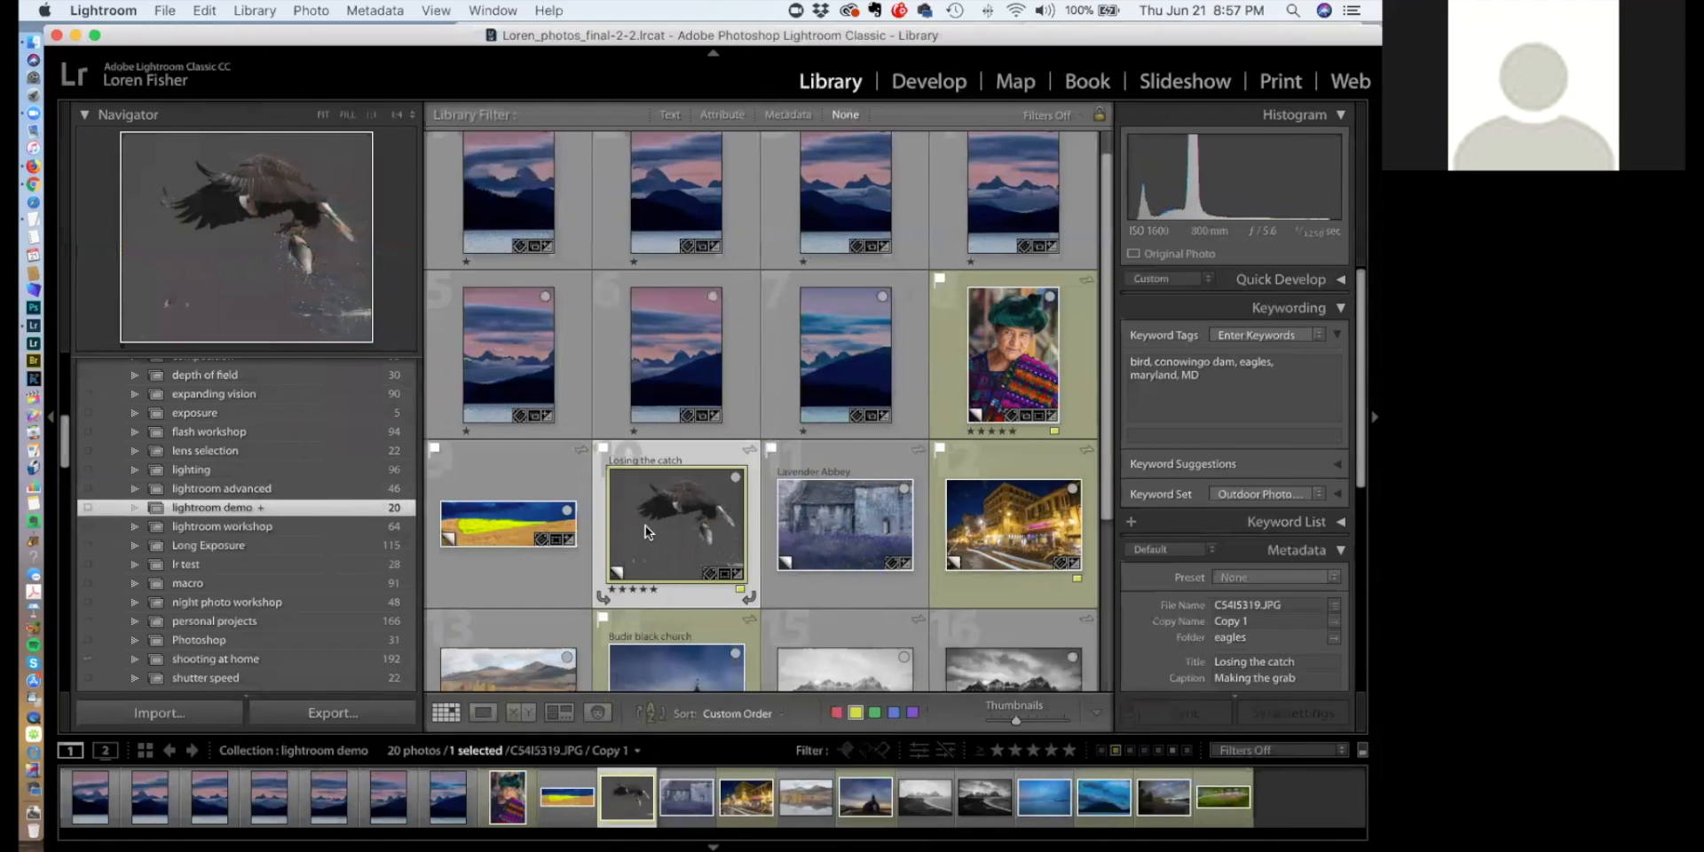
Save the current export settings as a user preset named "lr tesssssst" and close the export settings without exporting
click(334, 711)
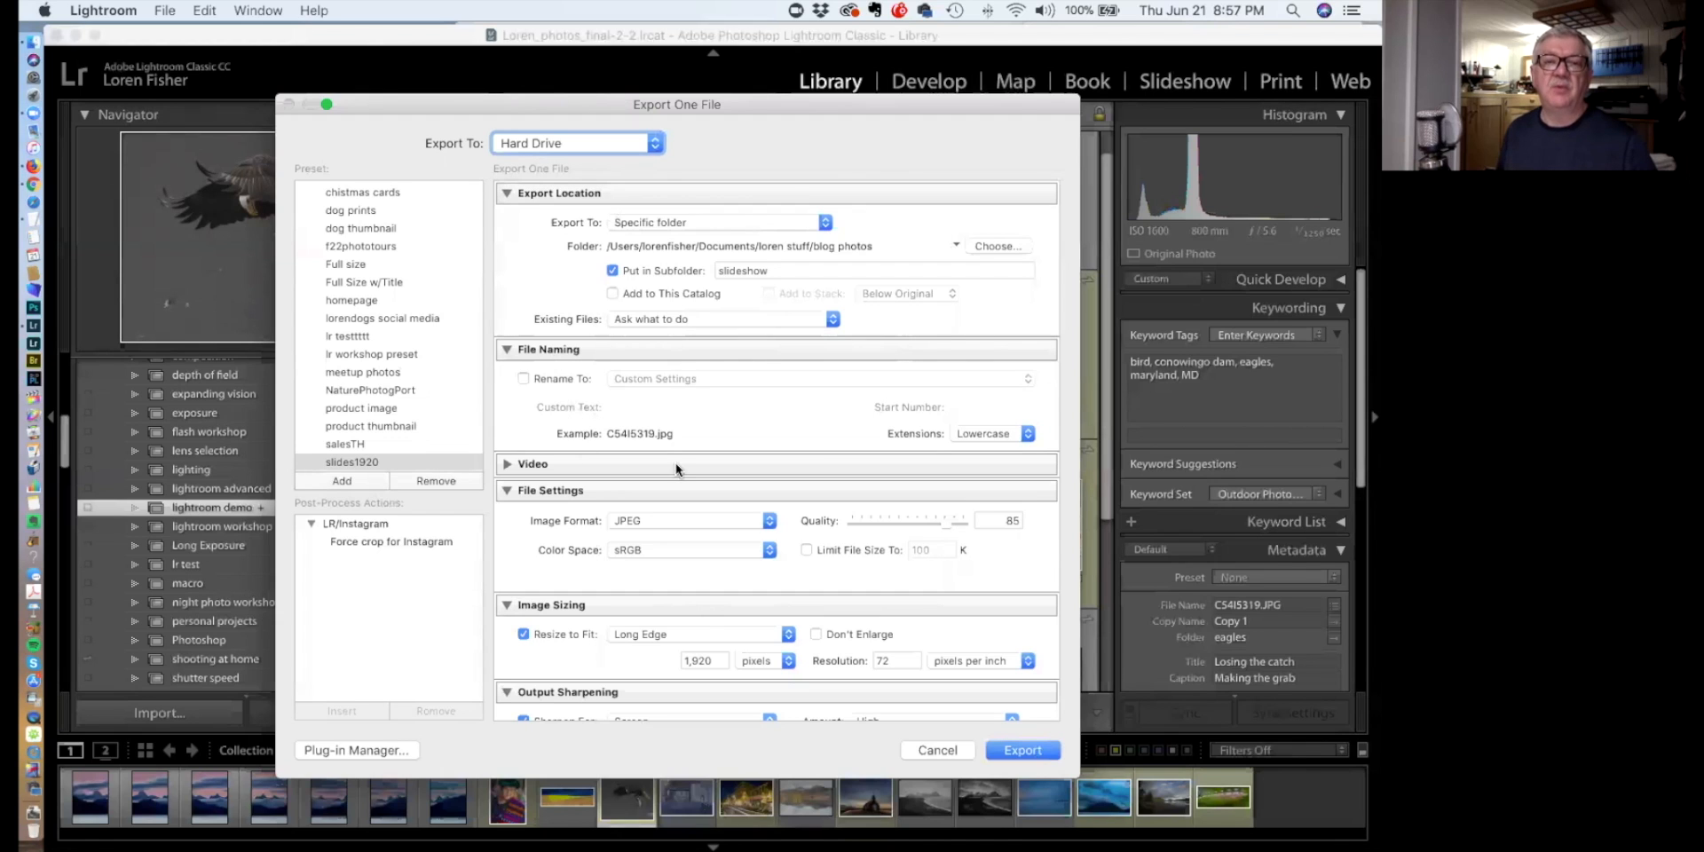
click(343, 480)
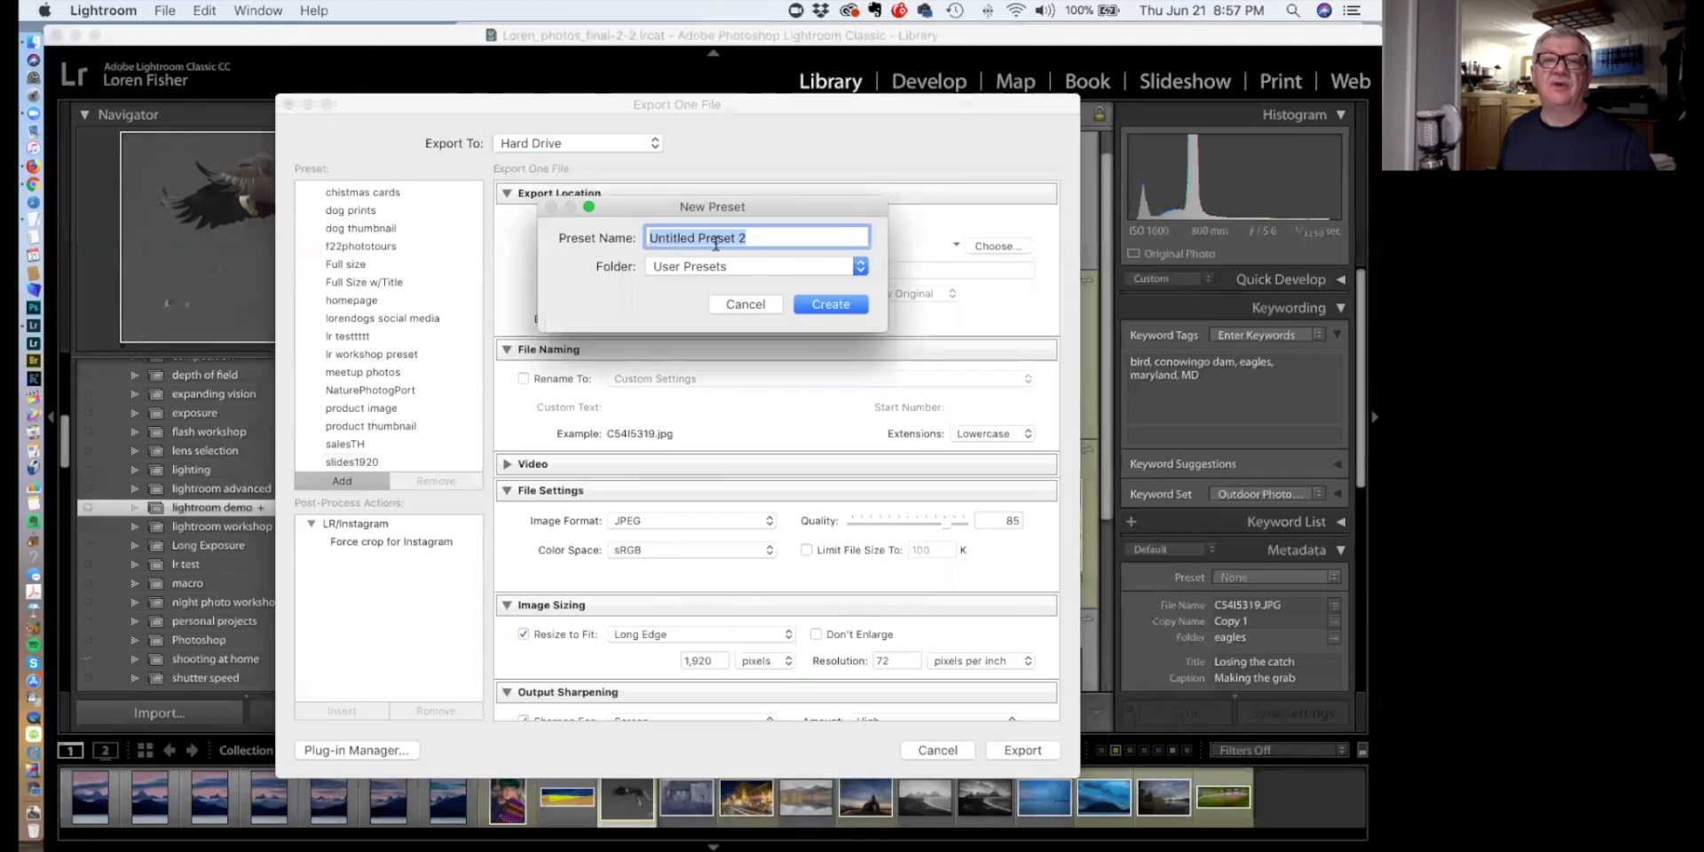
text(lr t)
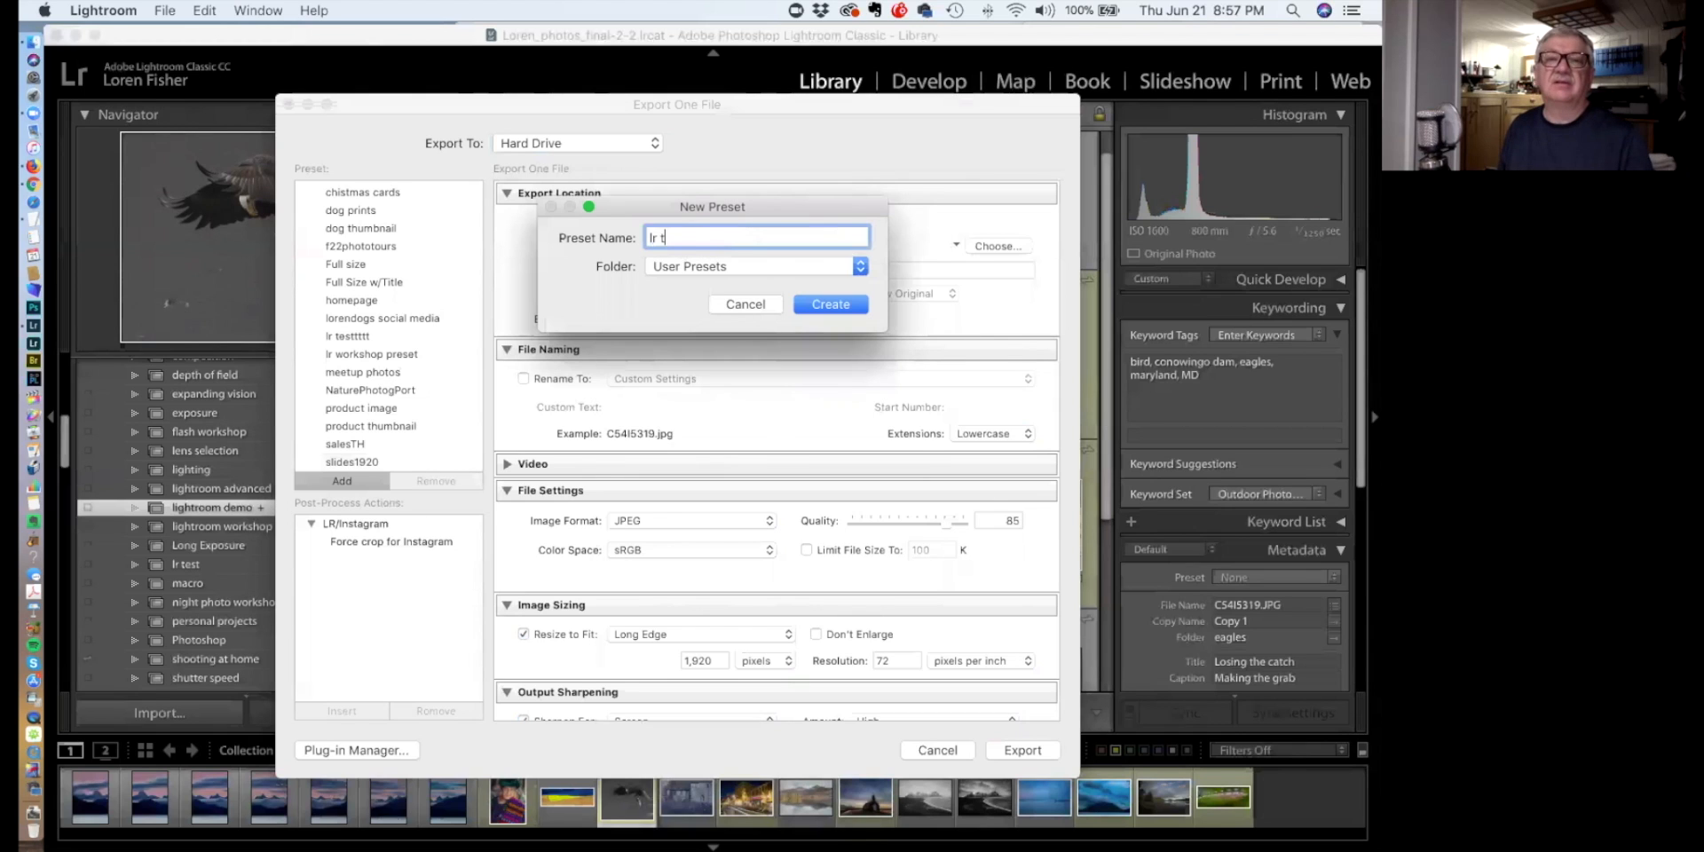
text(esssssst)
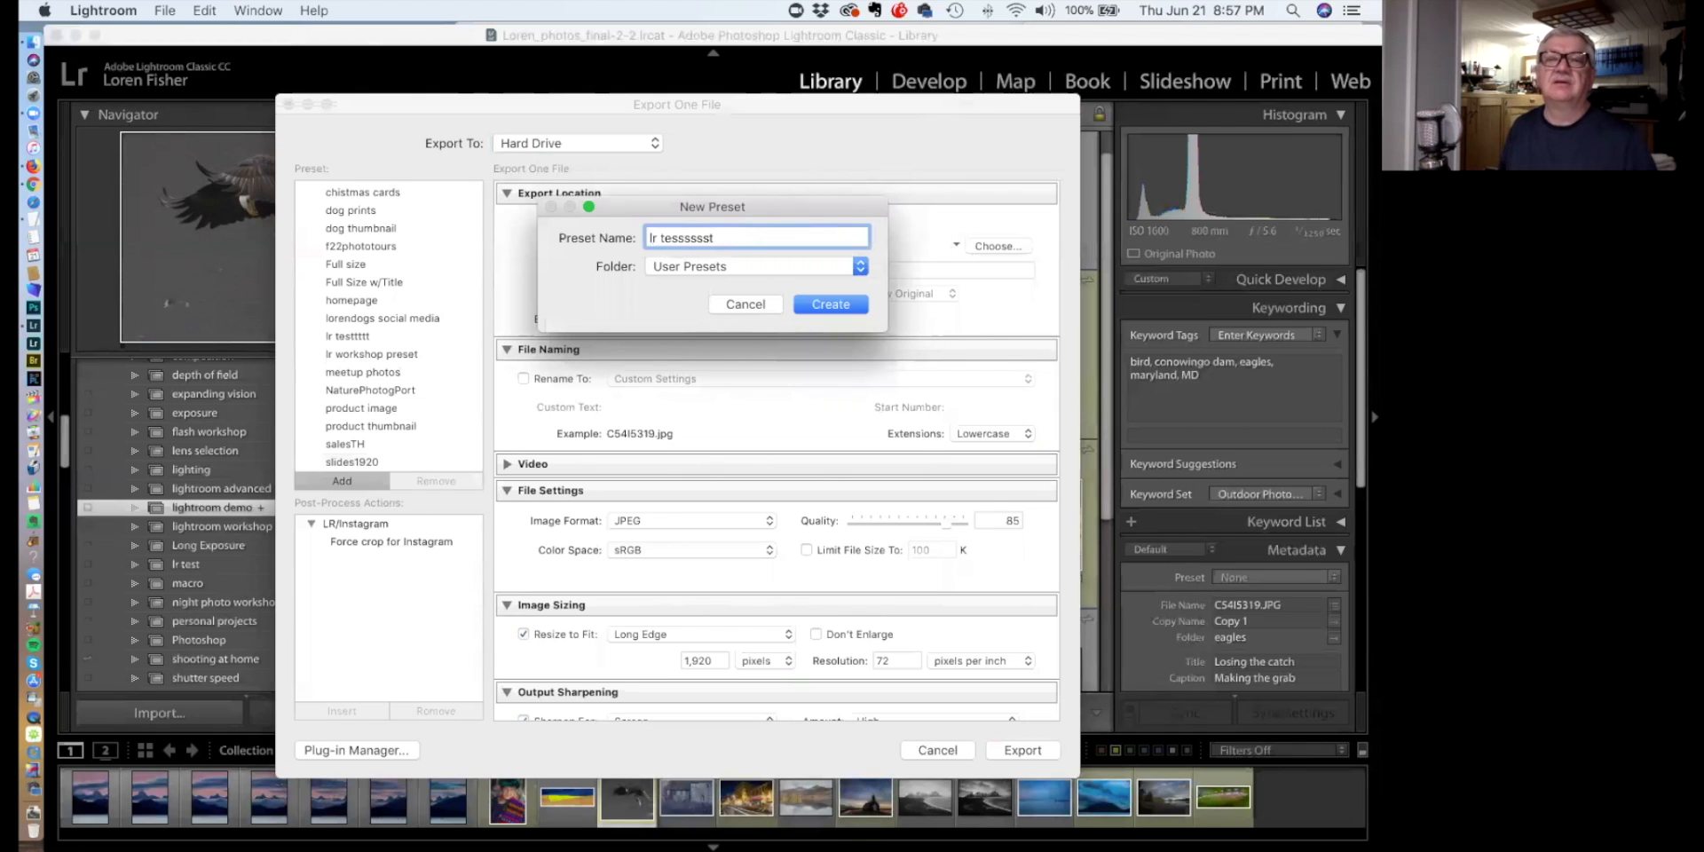
click(836, 303)
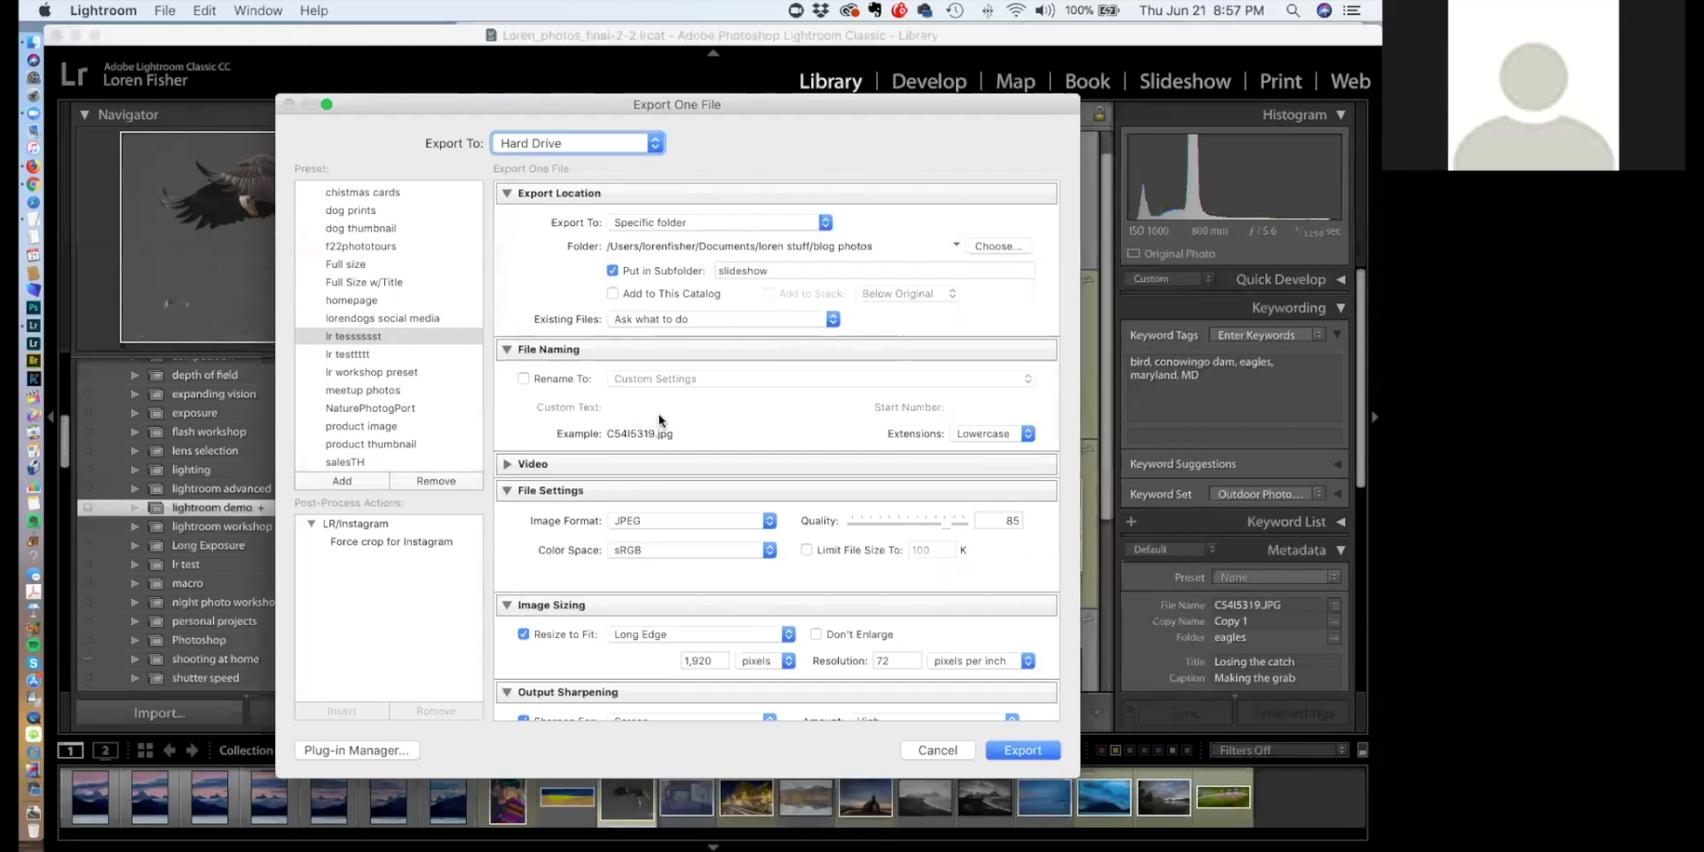
click(946, 748)
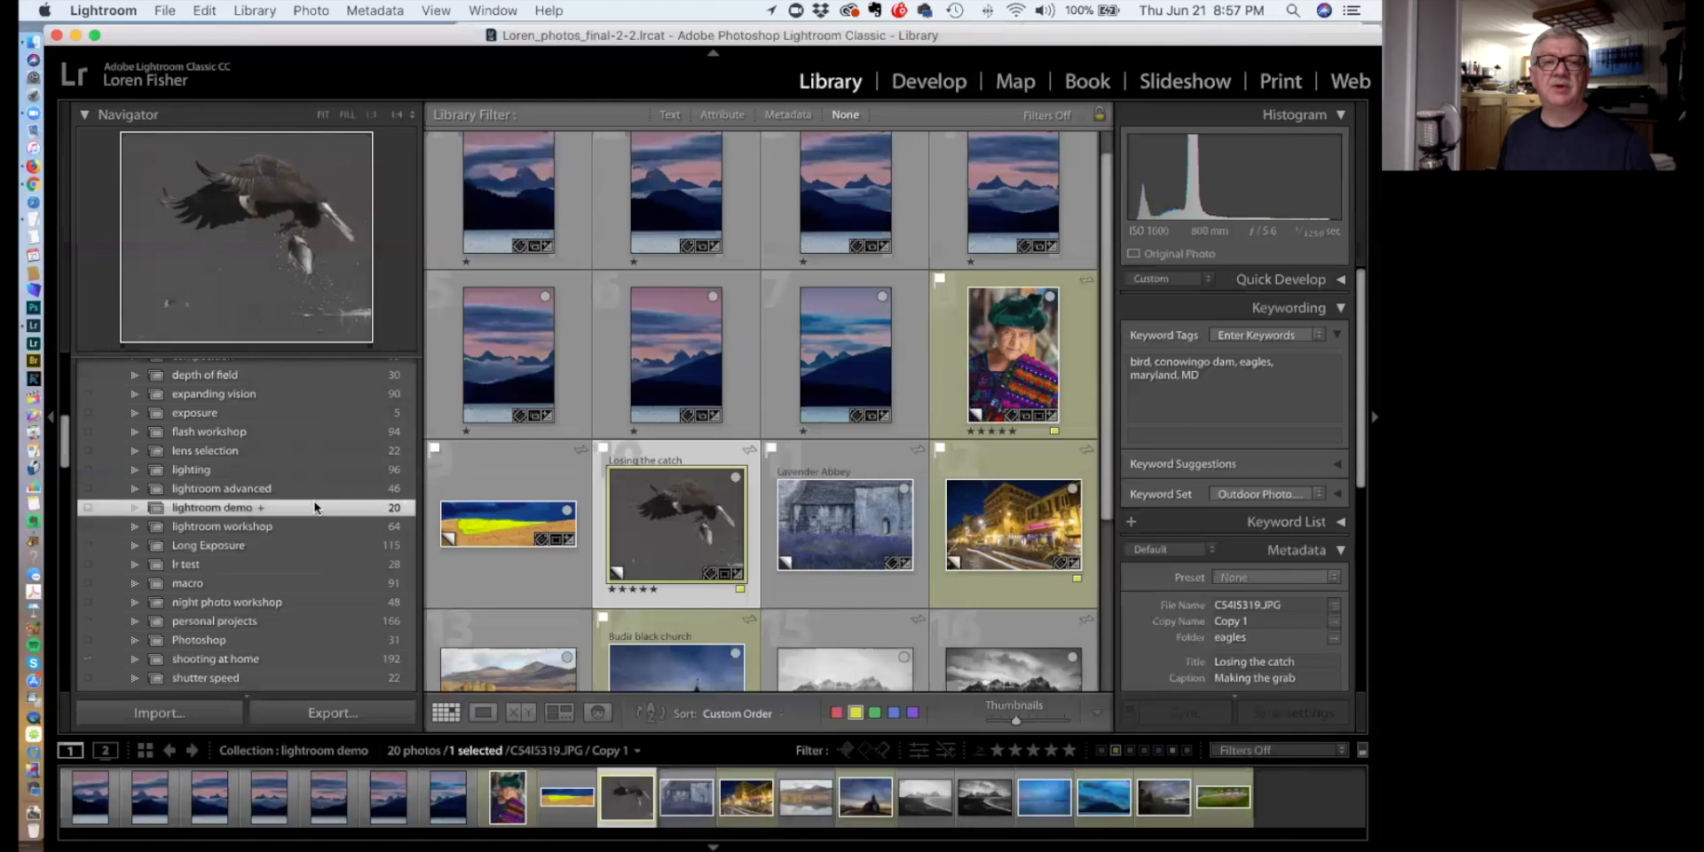
Open the Instagram photos published collection and look through its modified and published photos
scroll(302, 513, down, 10)
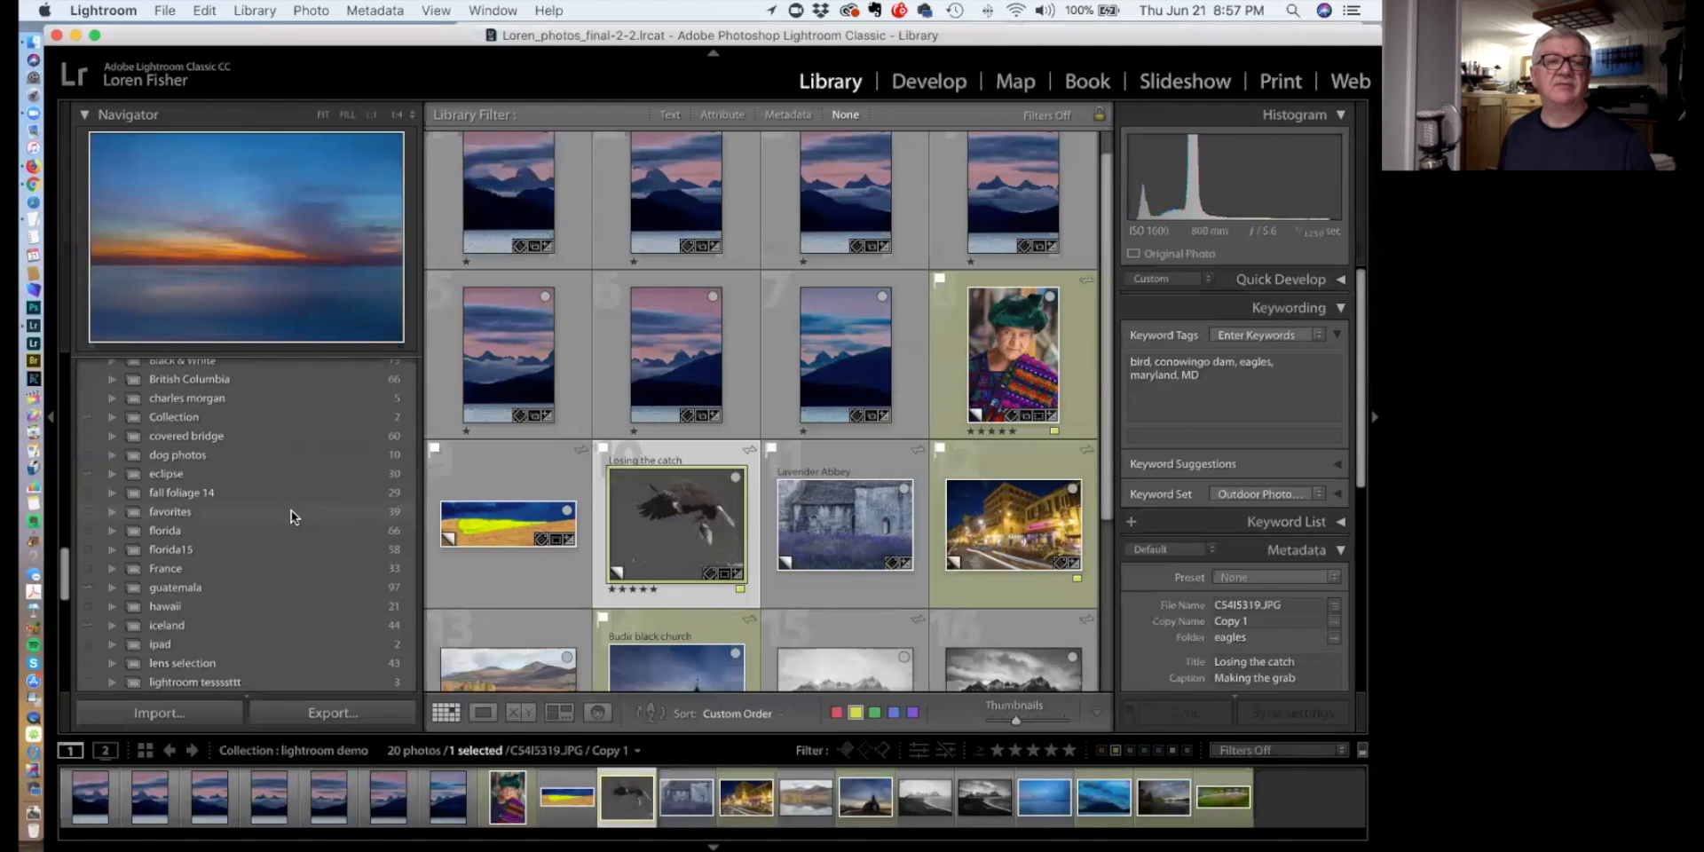
scroll(241, 536, down, 5)
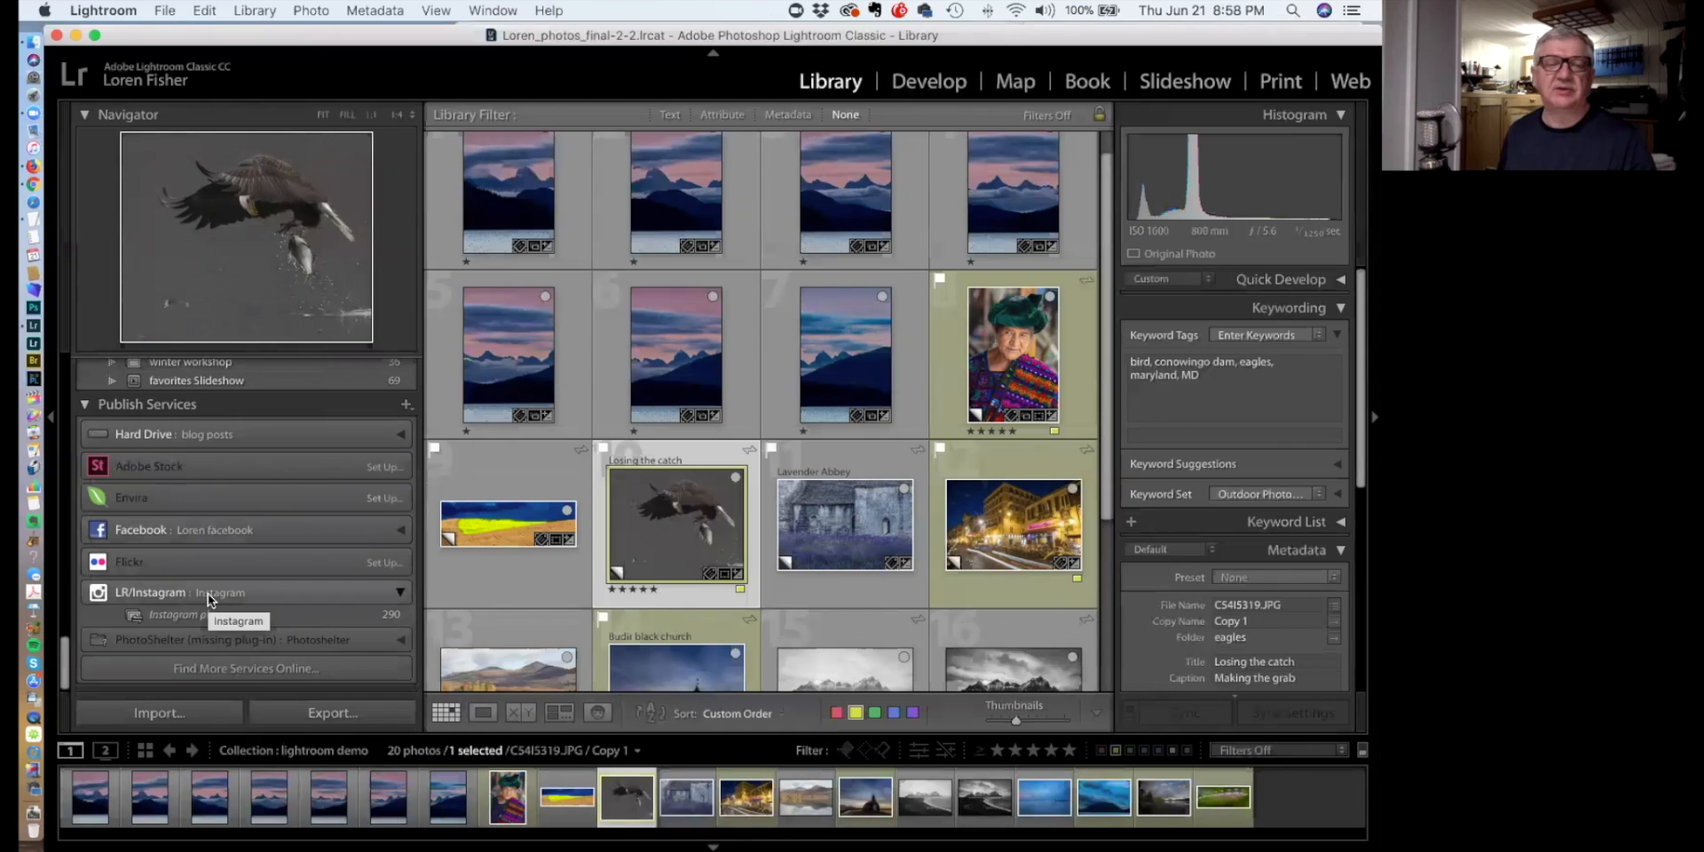
click(224, 613)
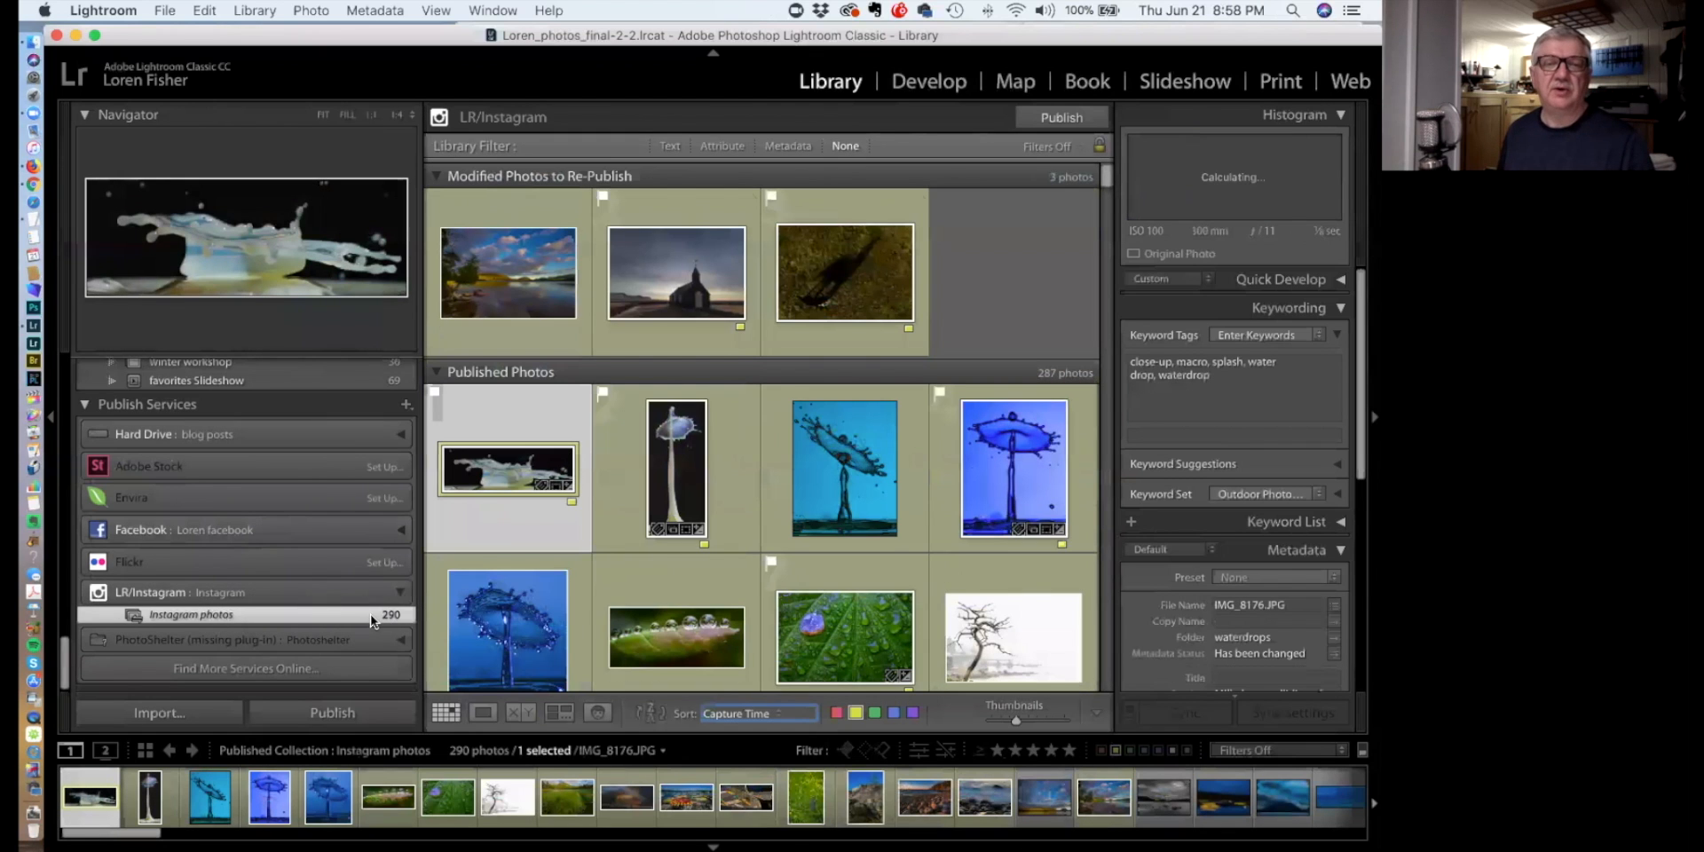
scroll(639, 530, down, 5)
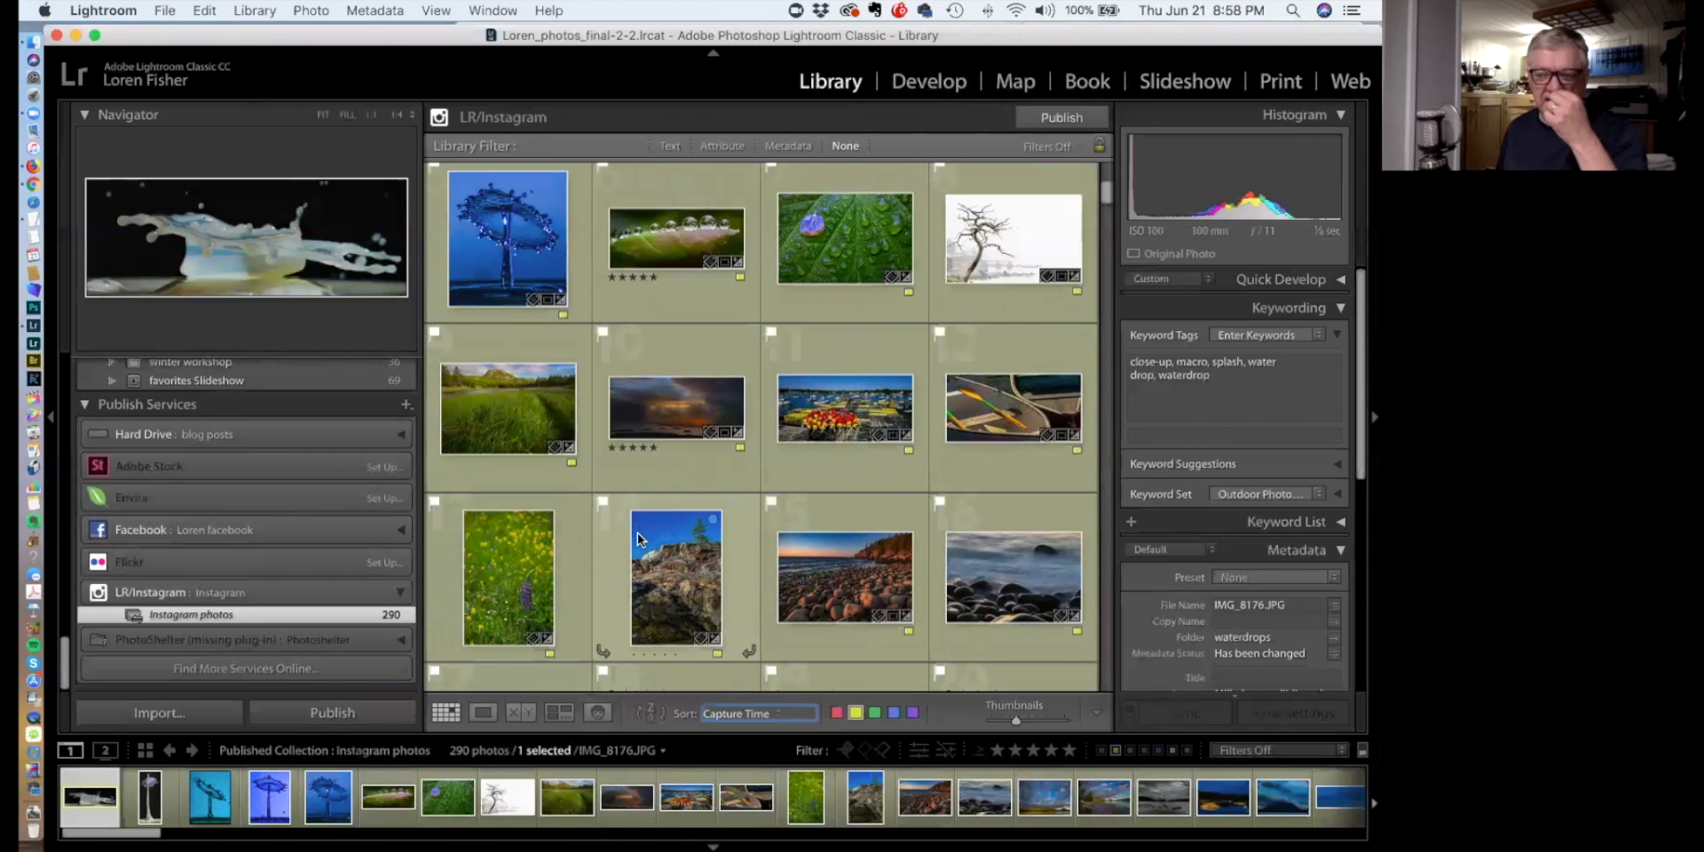
scroll(637, 532, down, 2)
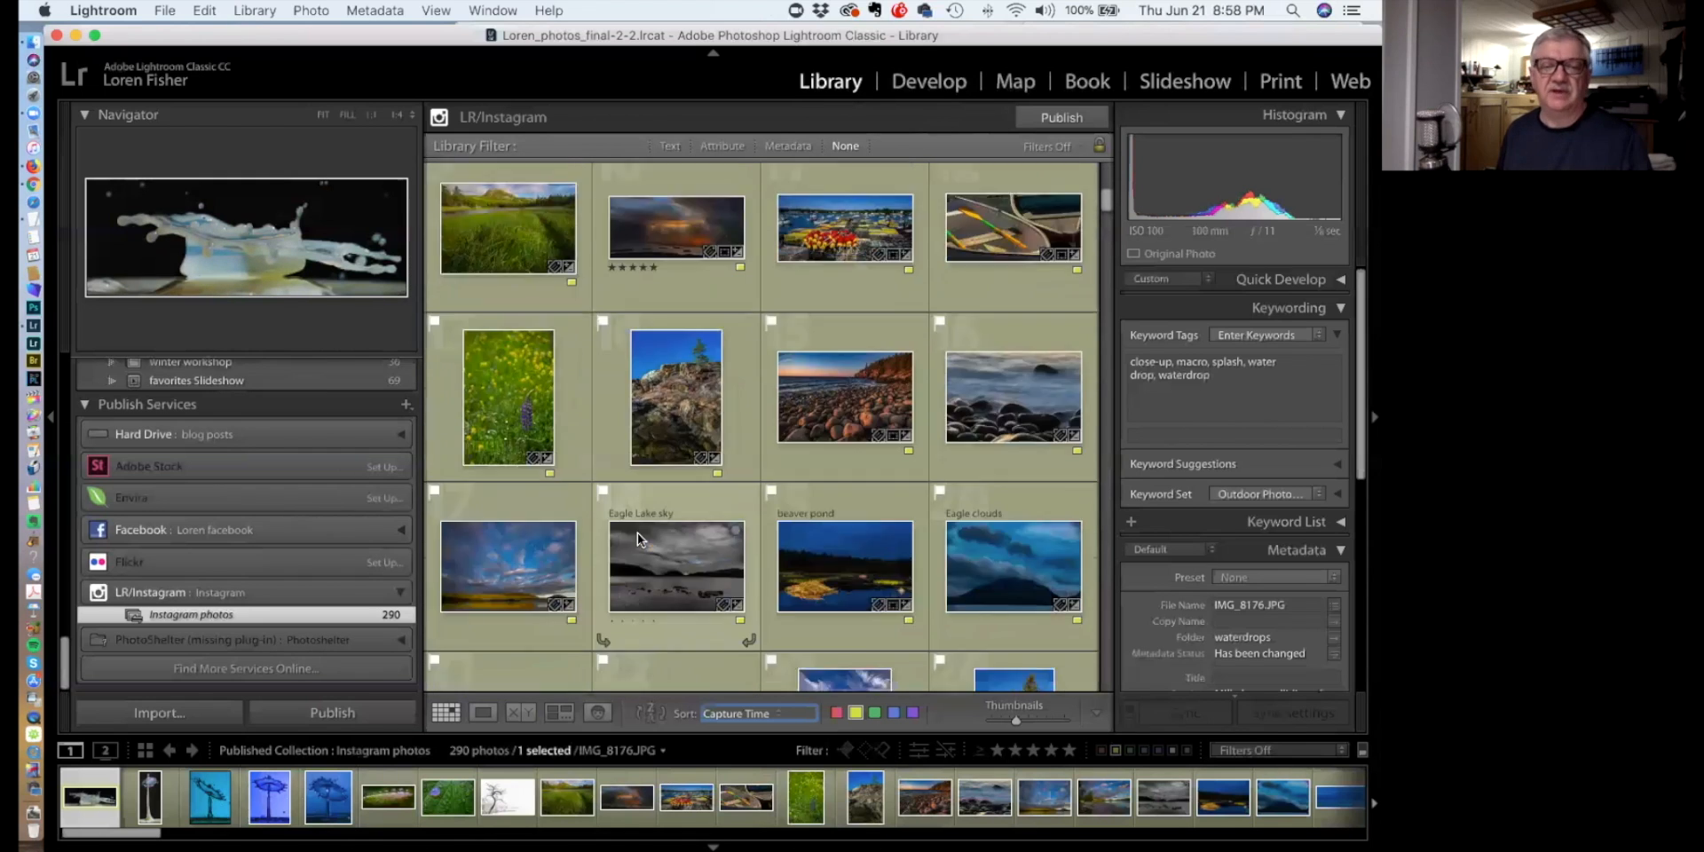
scroll(637, 532, up, 8)
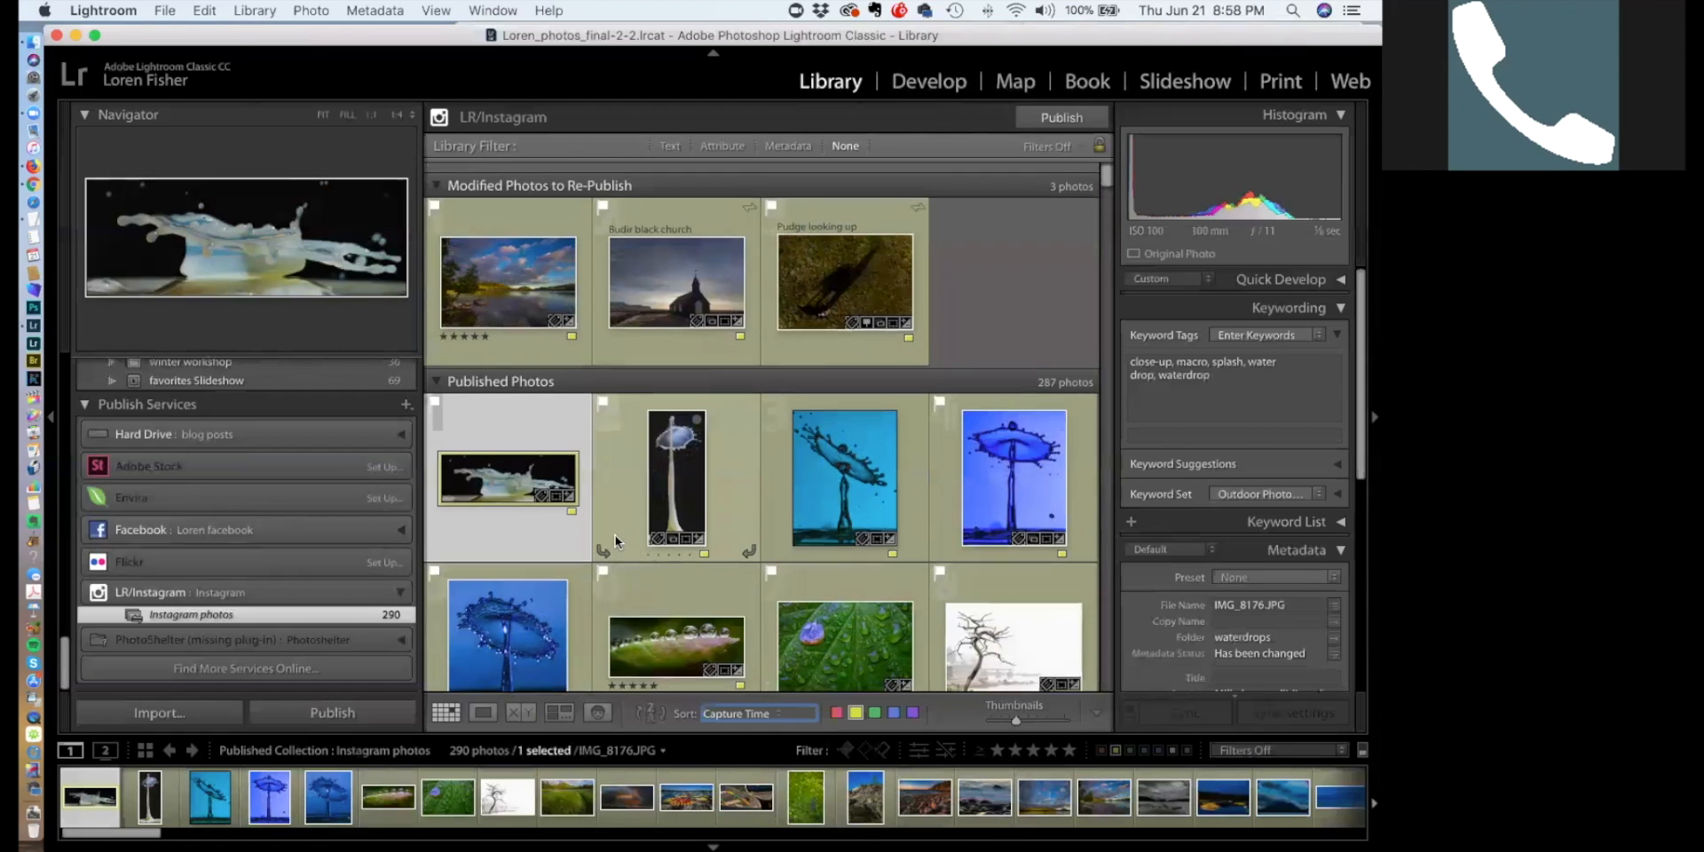
scroll(486, 610, down, 1)
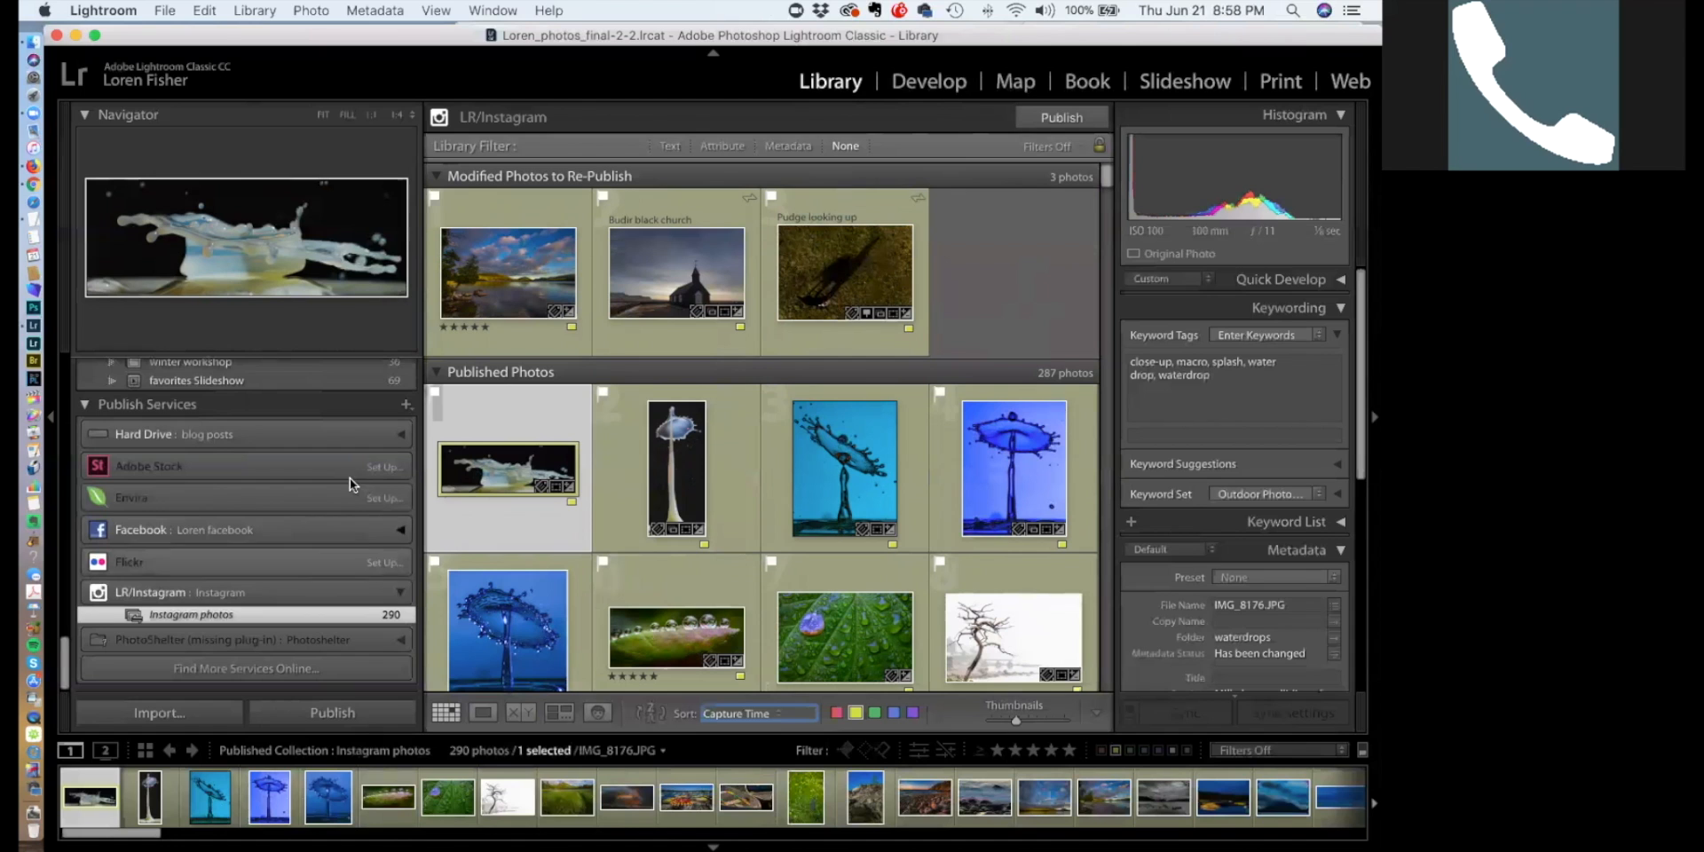
Review the available publish services, including Hard Drive, Adobe Stock, Facebook and Flickr, and the options for managing them
scroll(266, 527, up, 2)
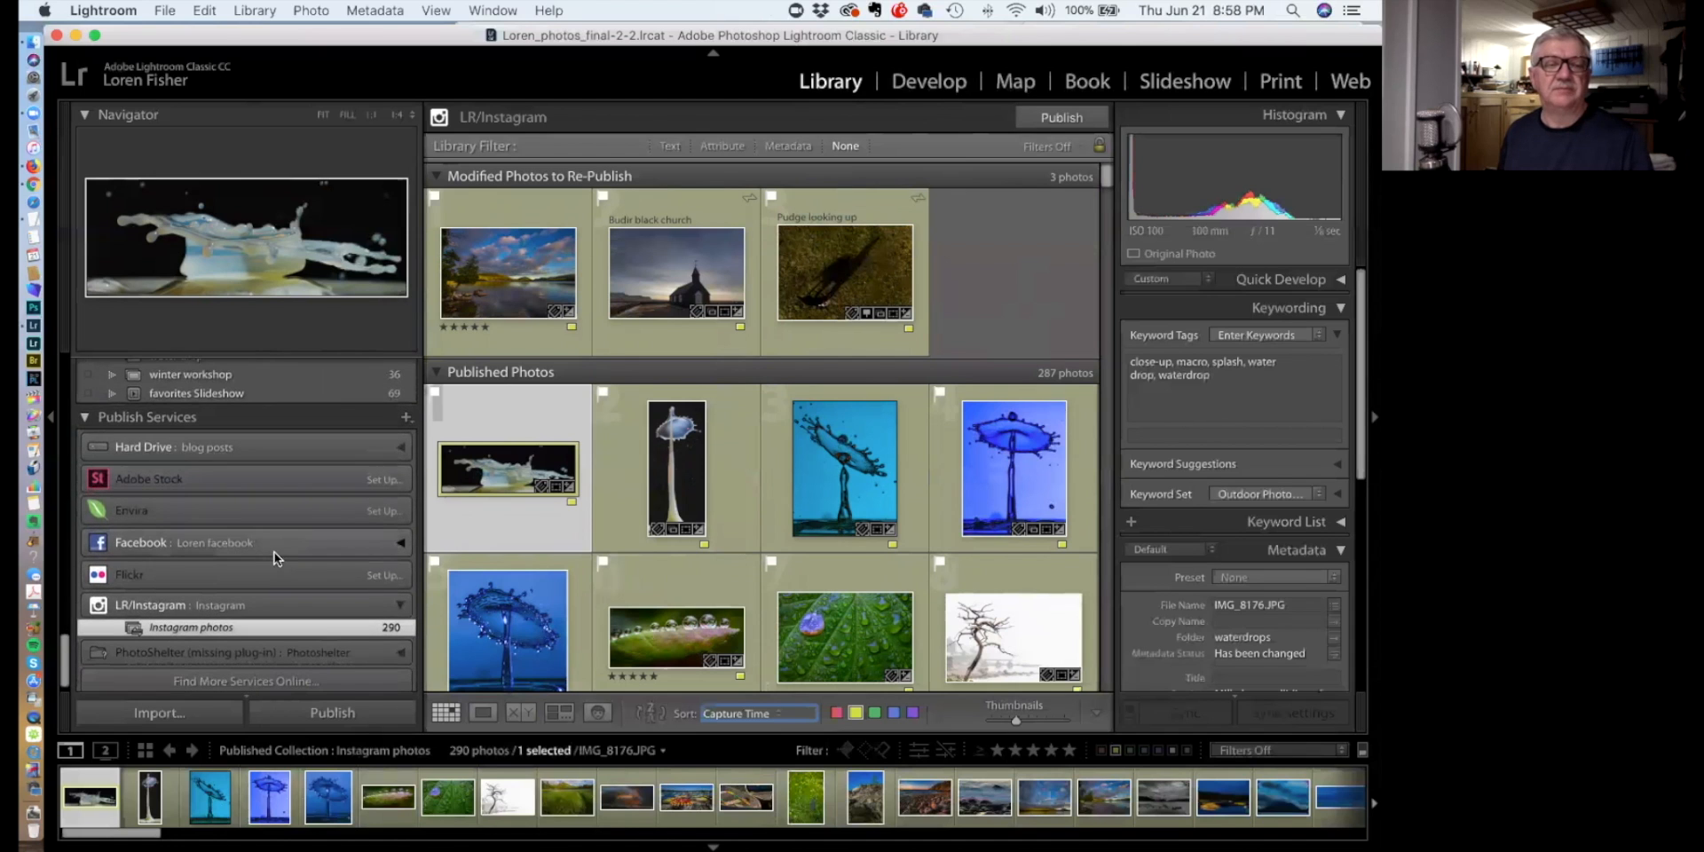
scroll(266, 572, down, 2)
scroll(266, 564, up, 1)
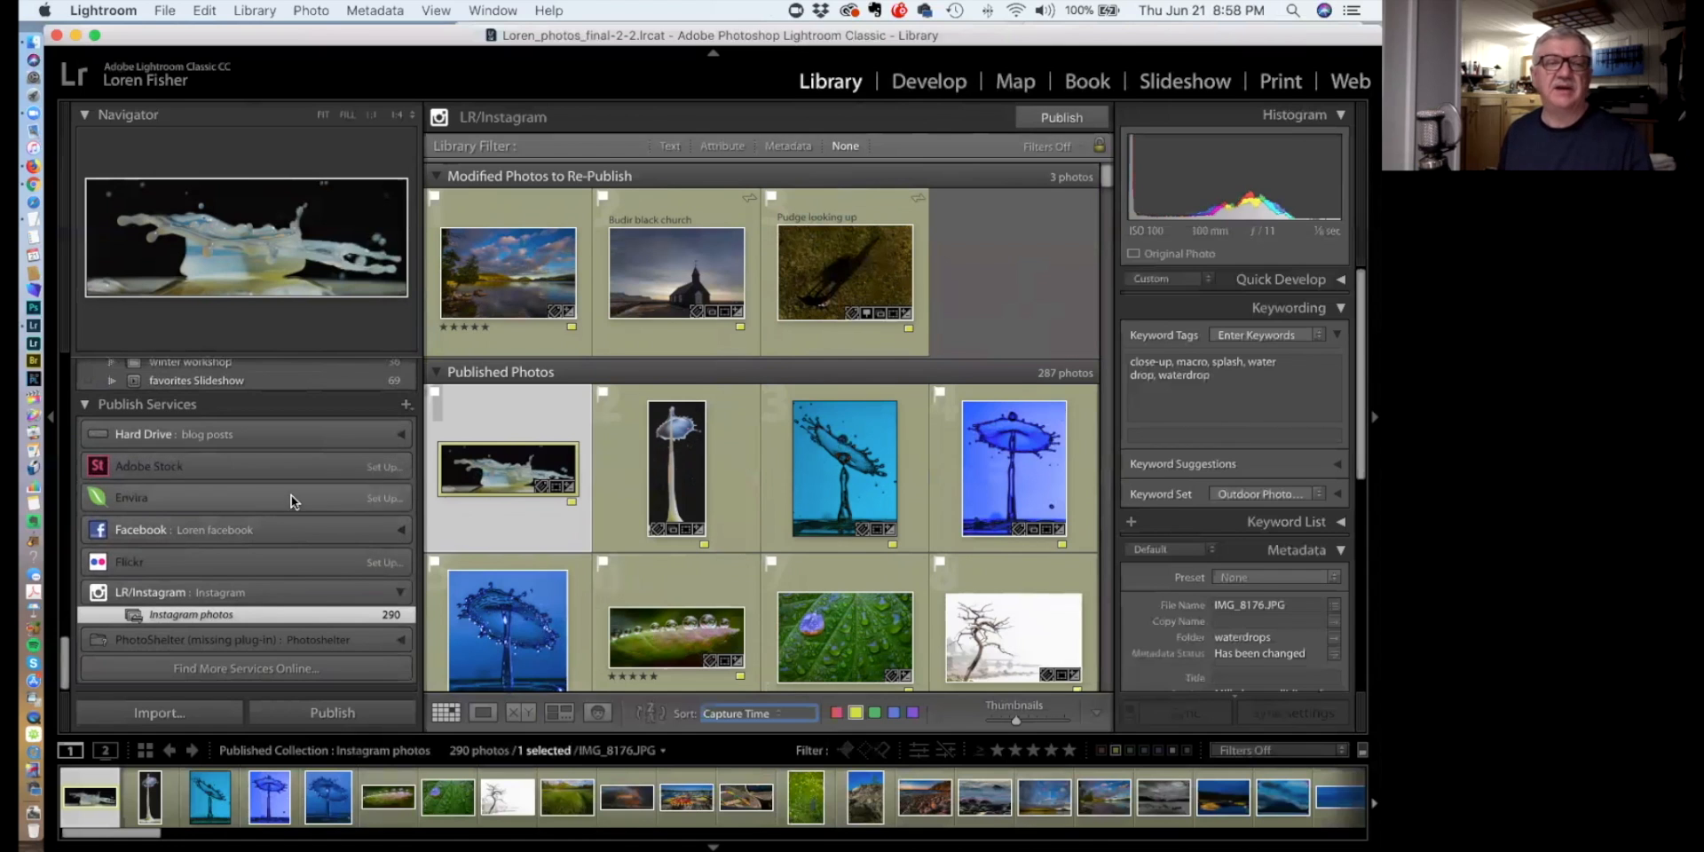
scroll(281, 551, down, 1)
scroll(280, 554, up, 5)
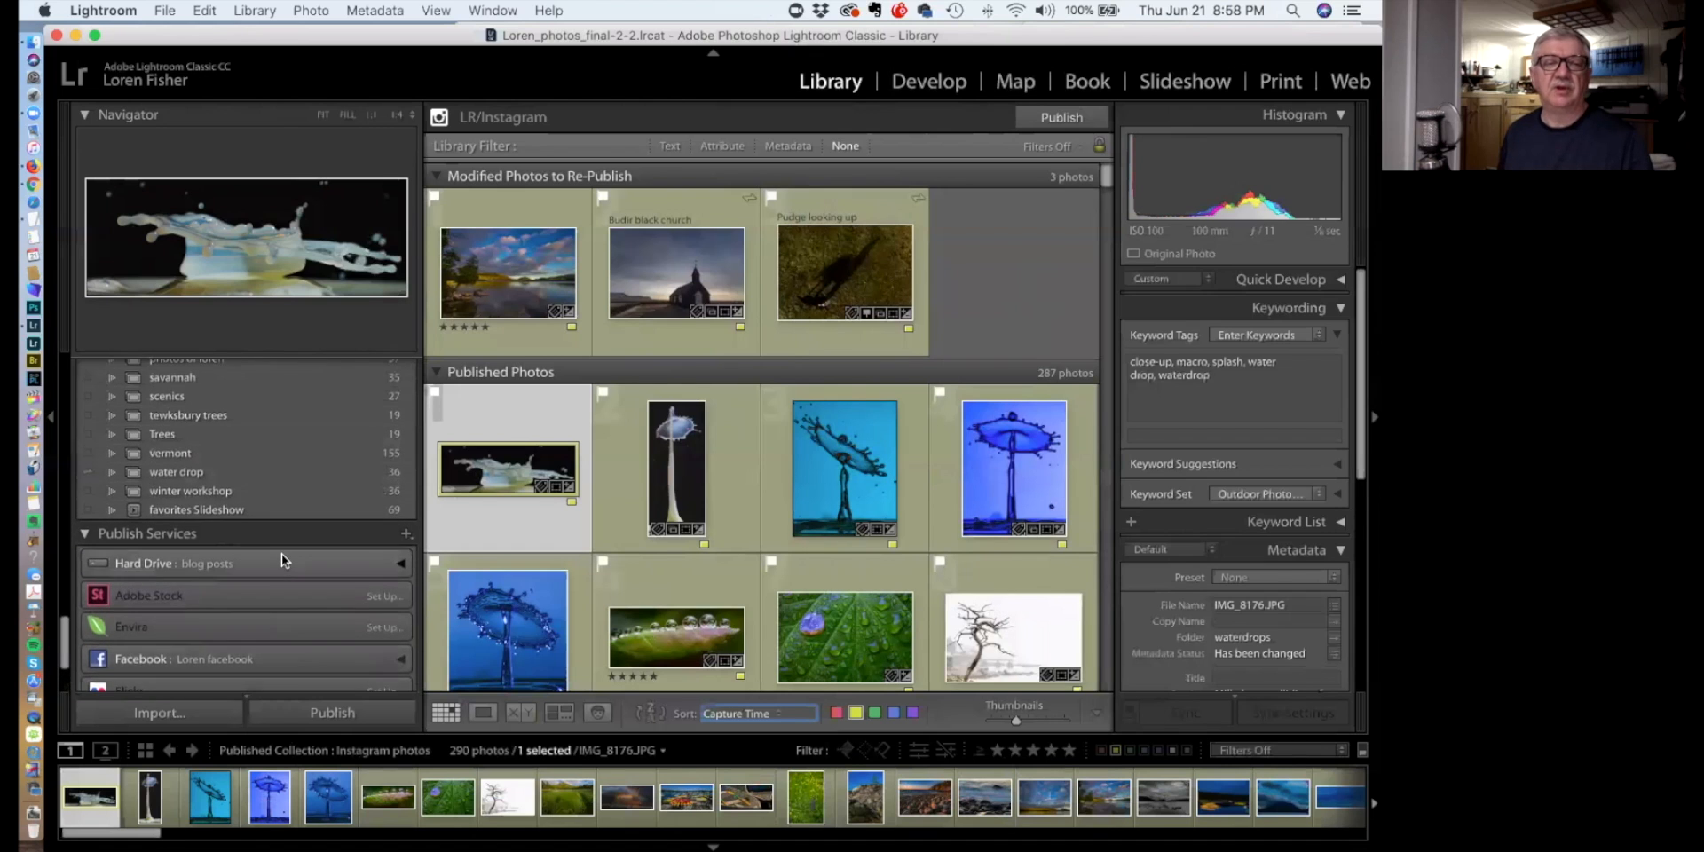
scroll(281, 554, up, 1)
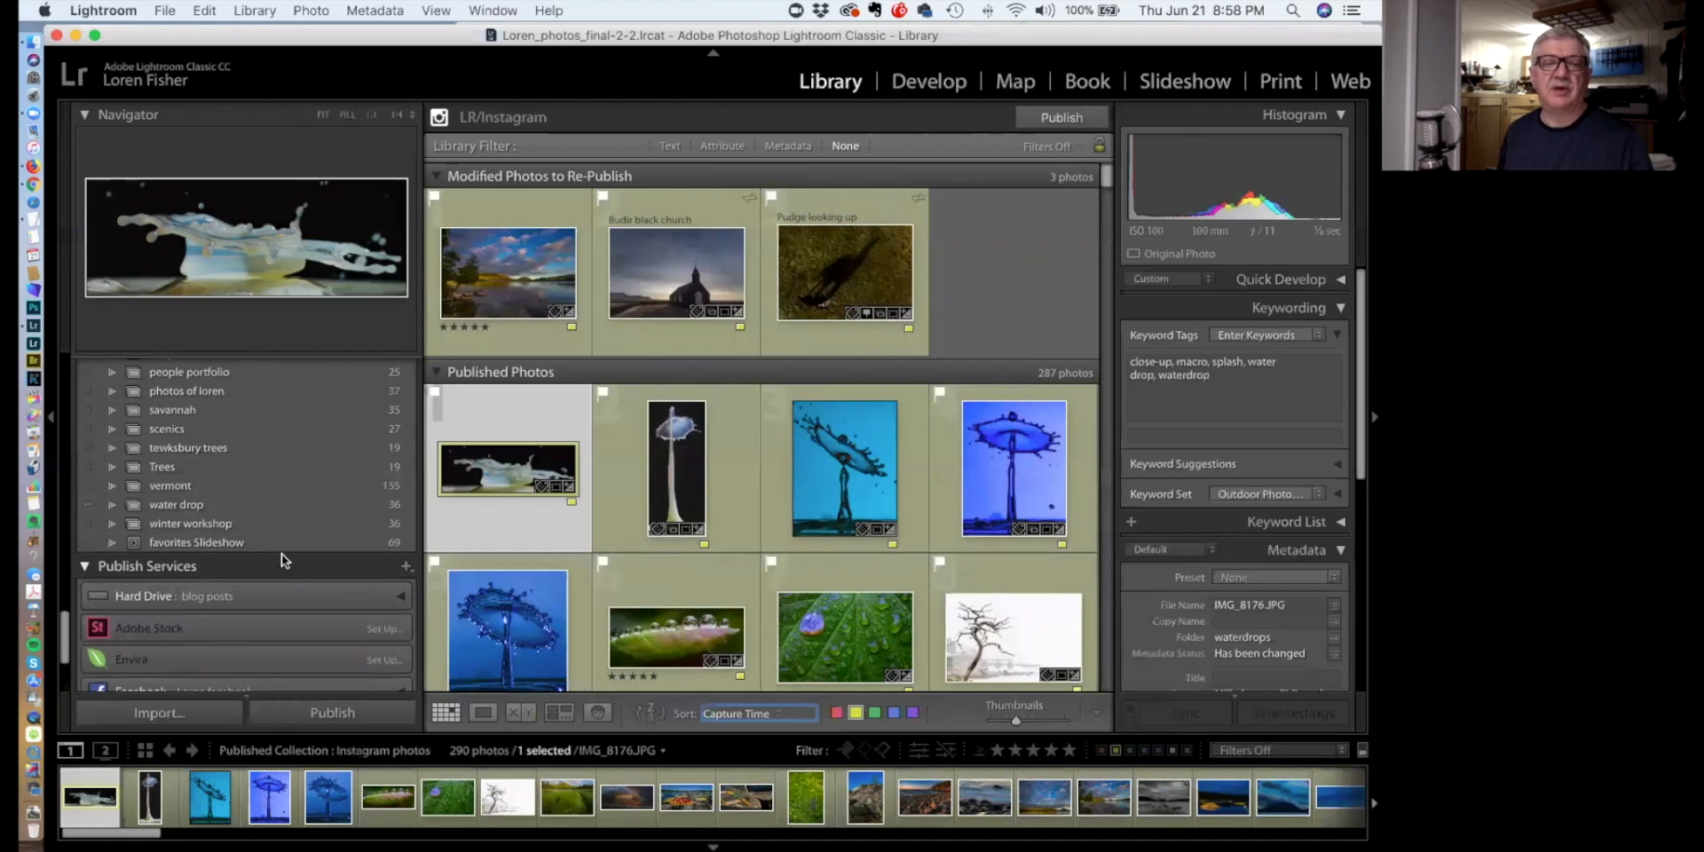
click(404, 567)
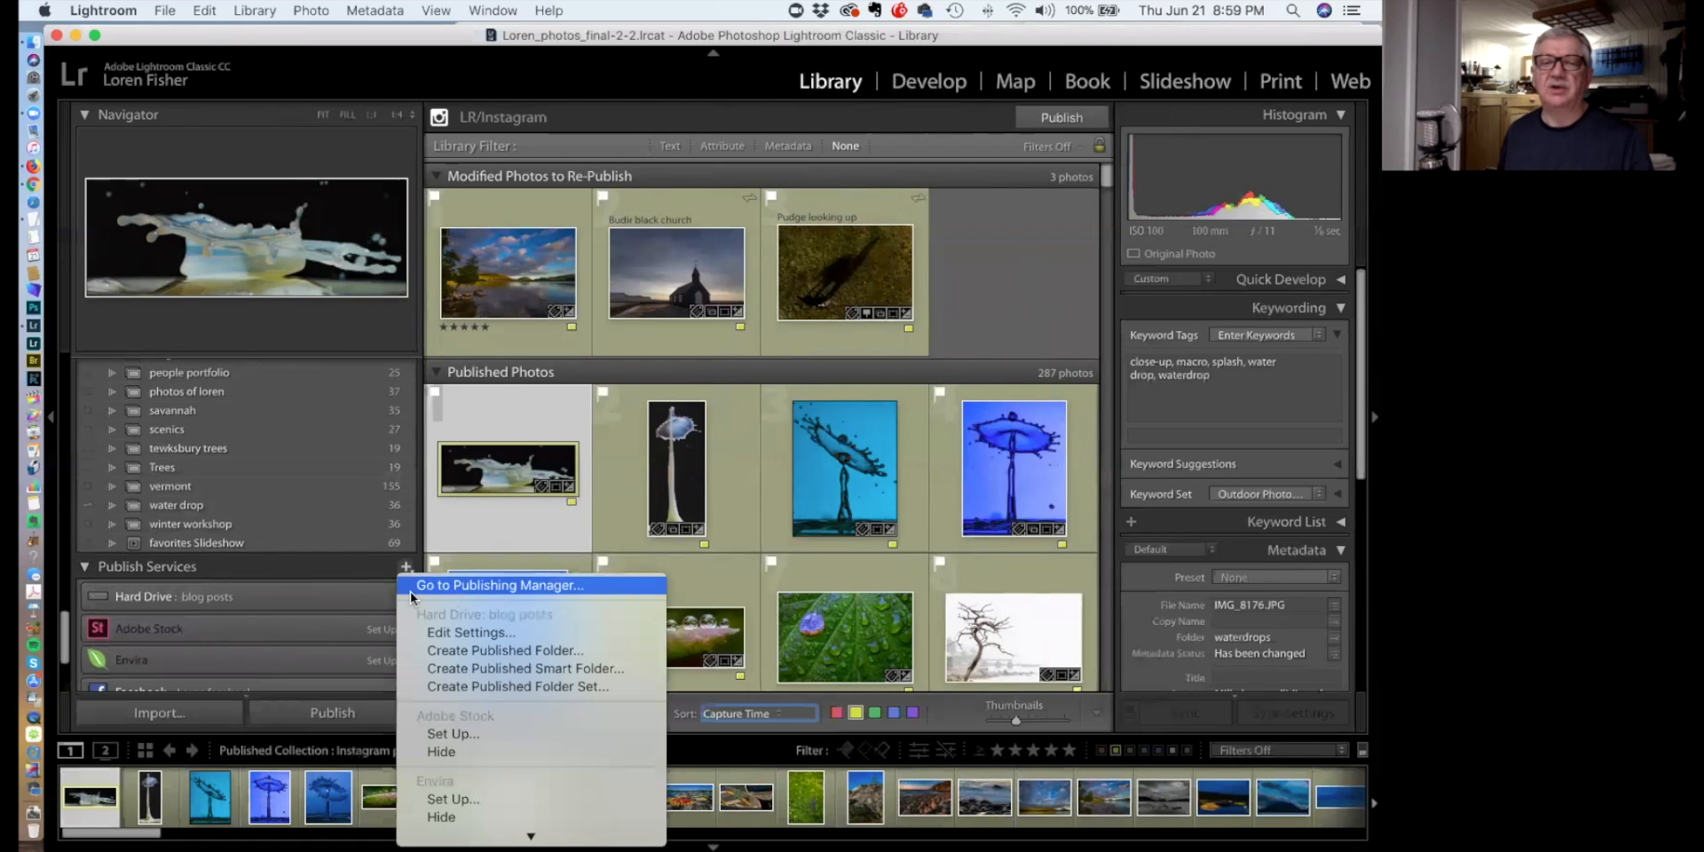
click(310, 566)
scroll(313, 571, down, 5)
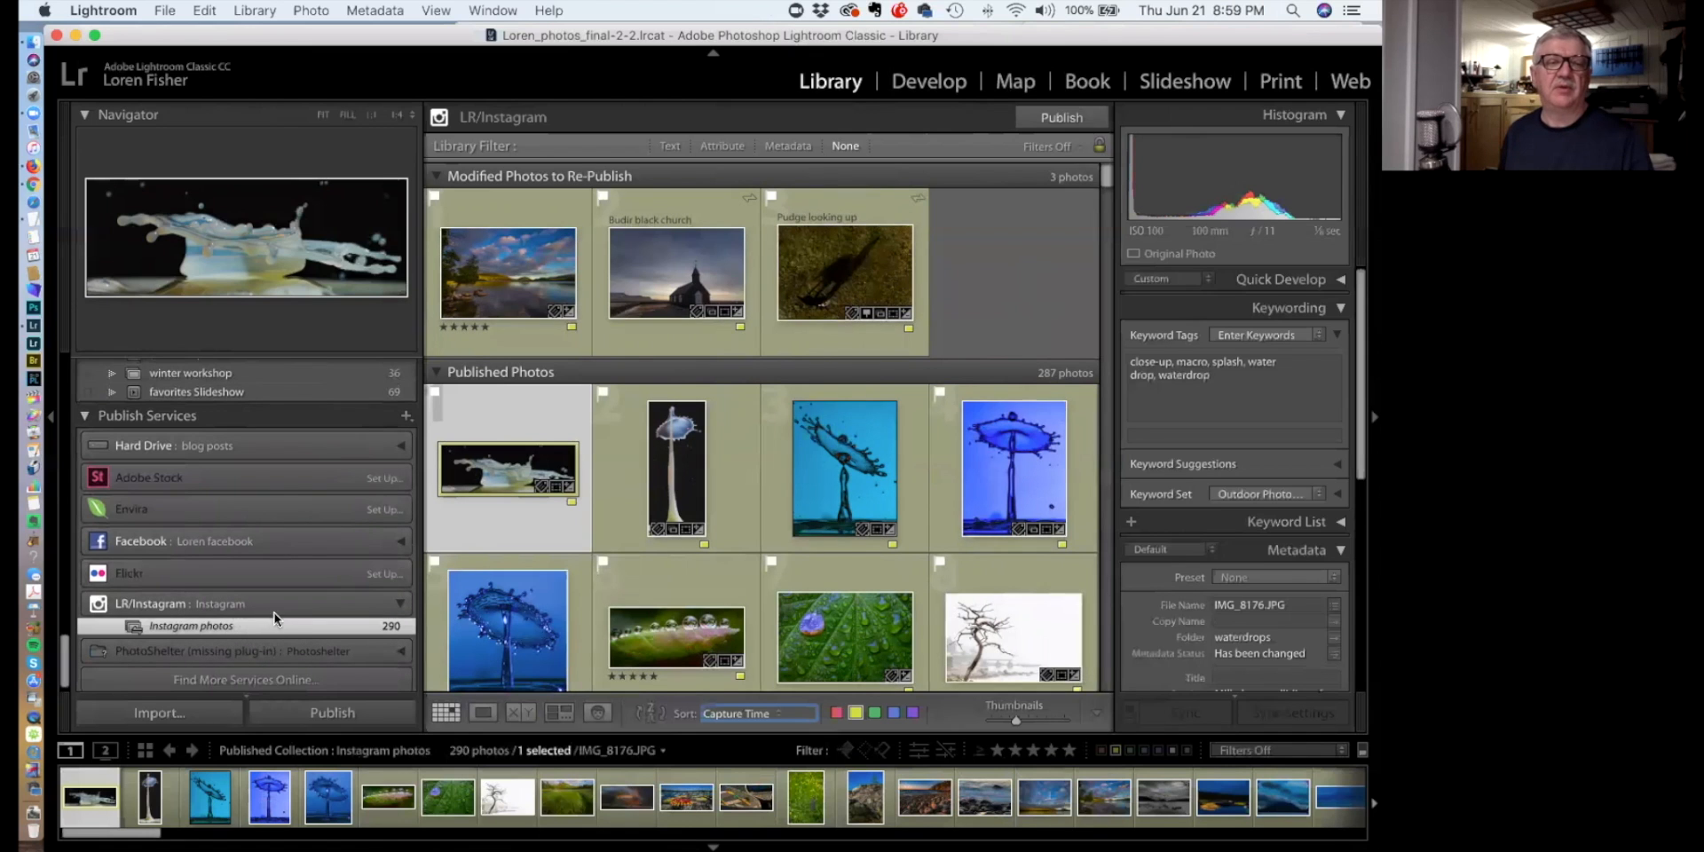
scroll(281, 604, up, 3)
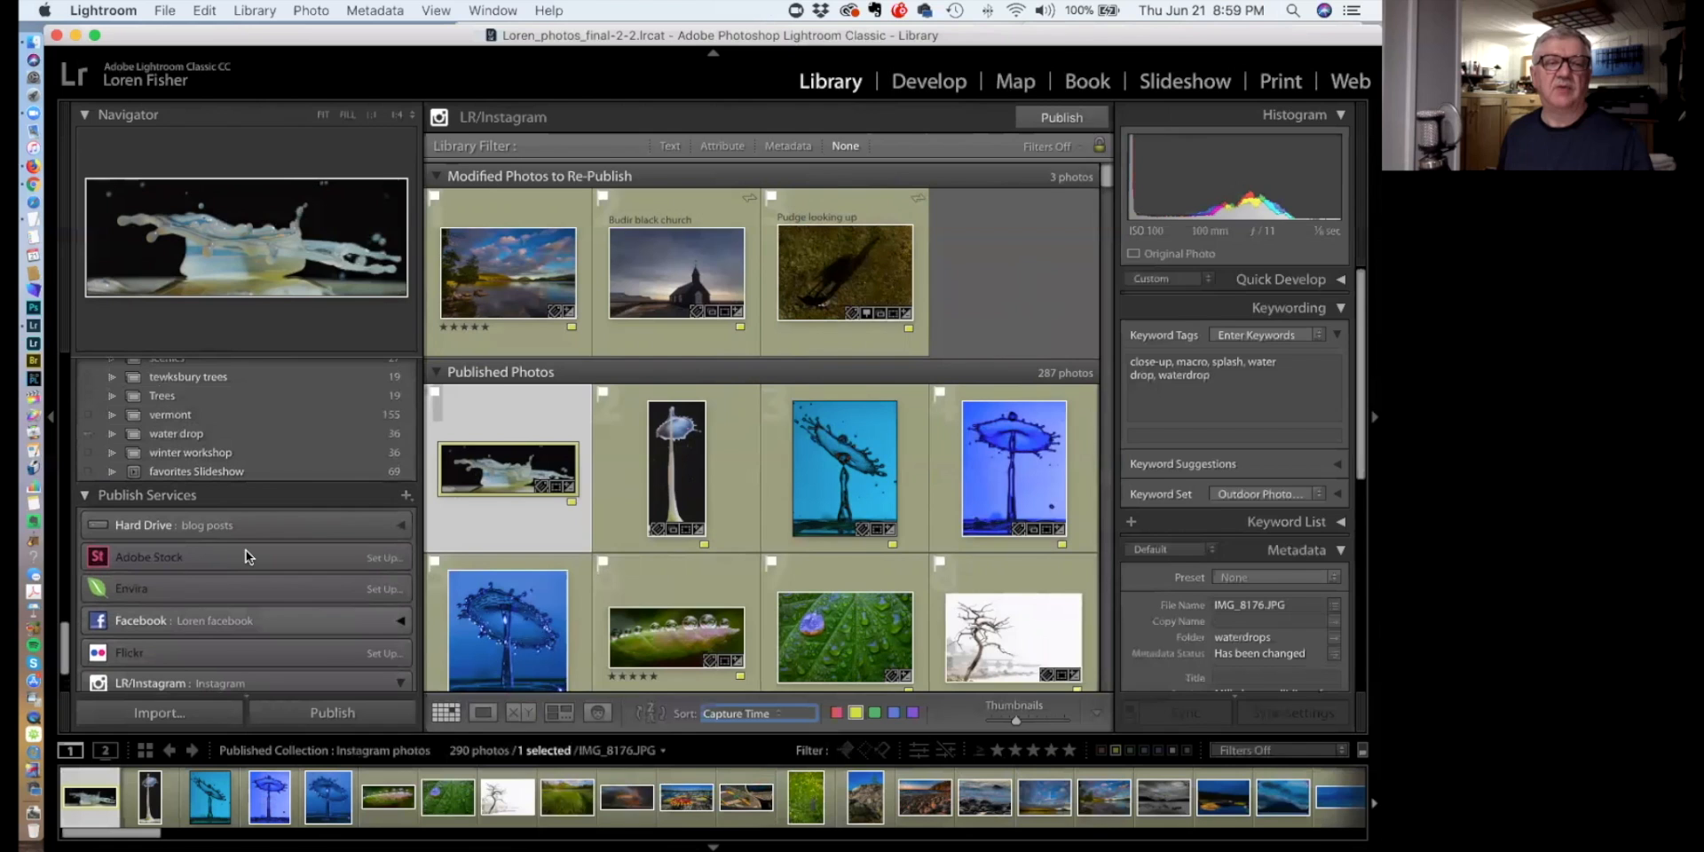
scroll(266, 600, up, 1)
scroll(266, 600, down, 3)
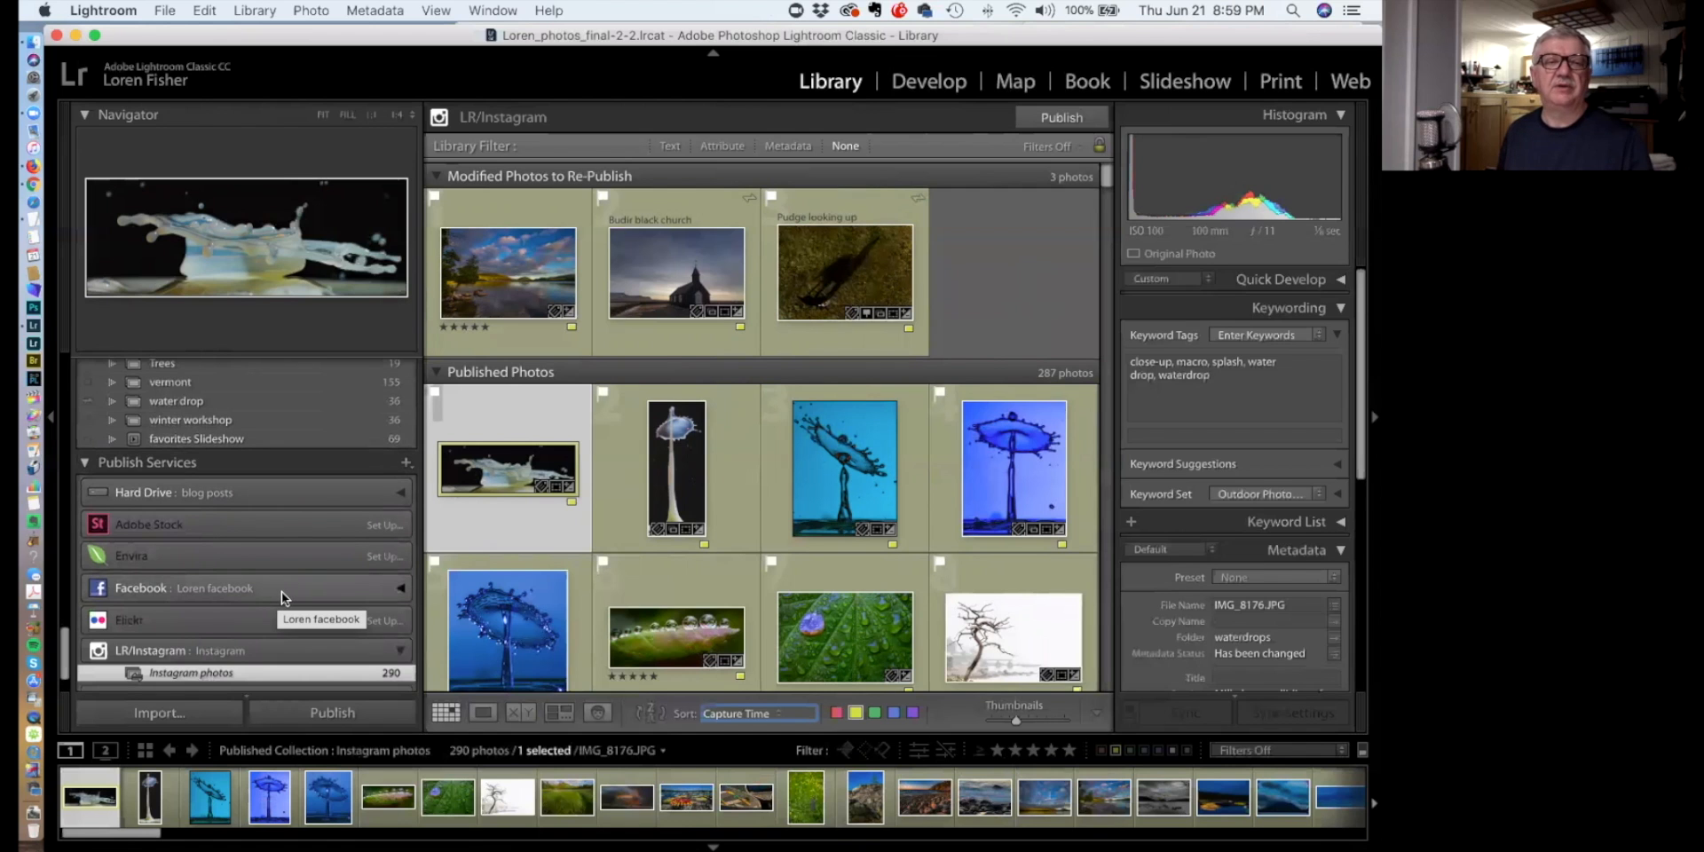
Display all photographs in the catalog and open the export settings for the blue water drop photo
scroll(280, 591, up, 10)
scroll(281, 591, up, 10)
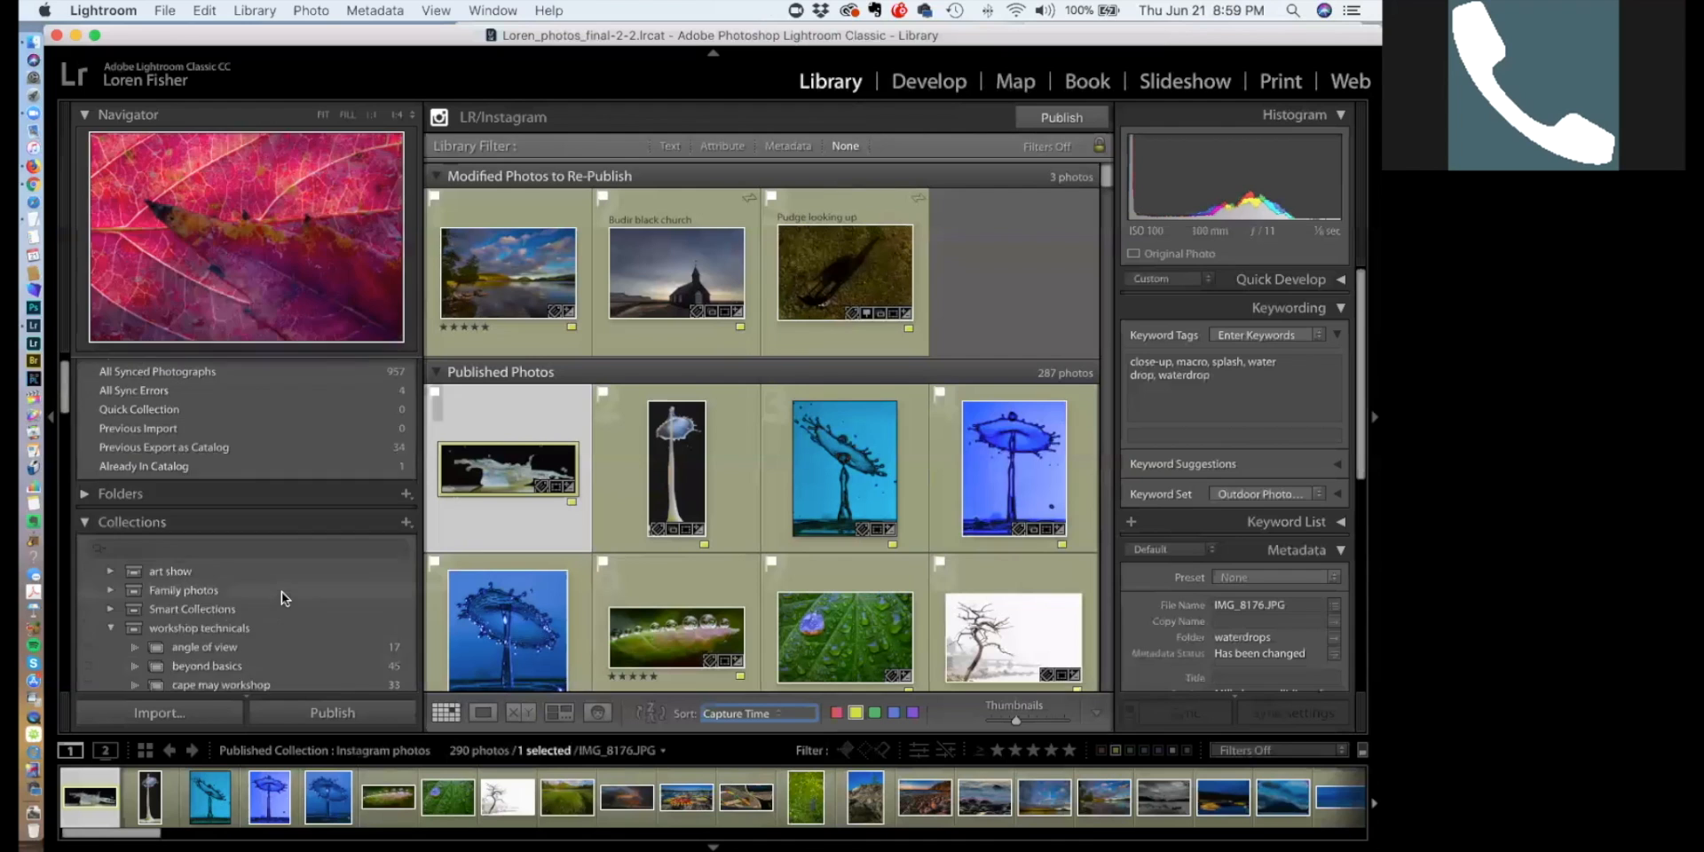
scroll(281, 591, up, 2)
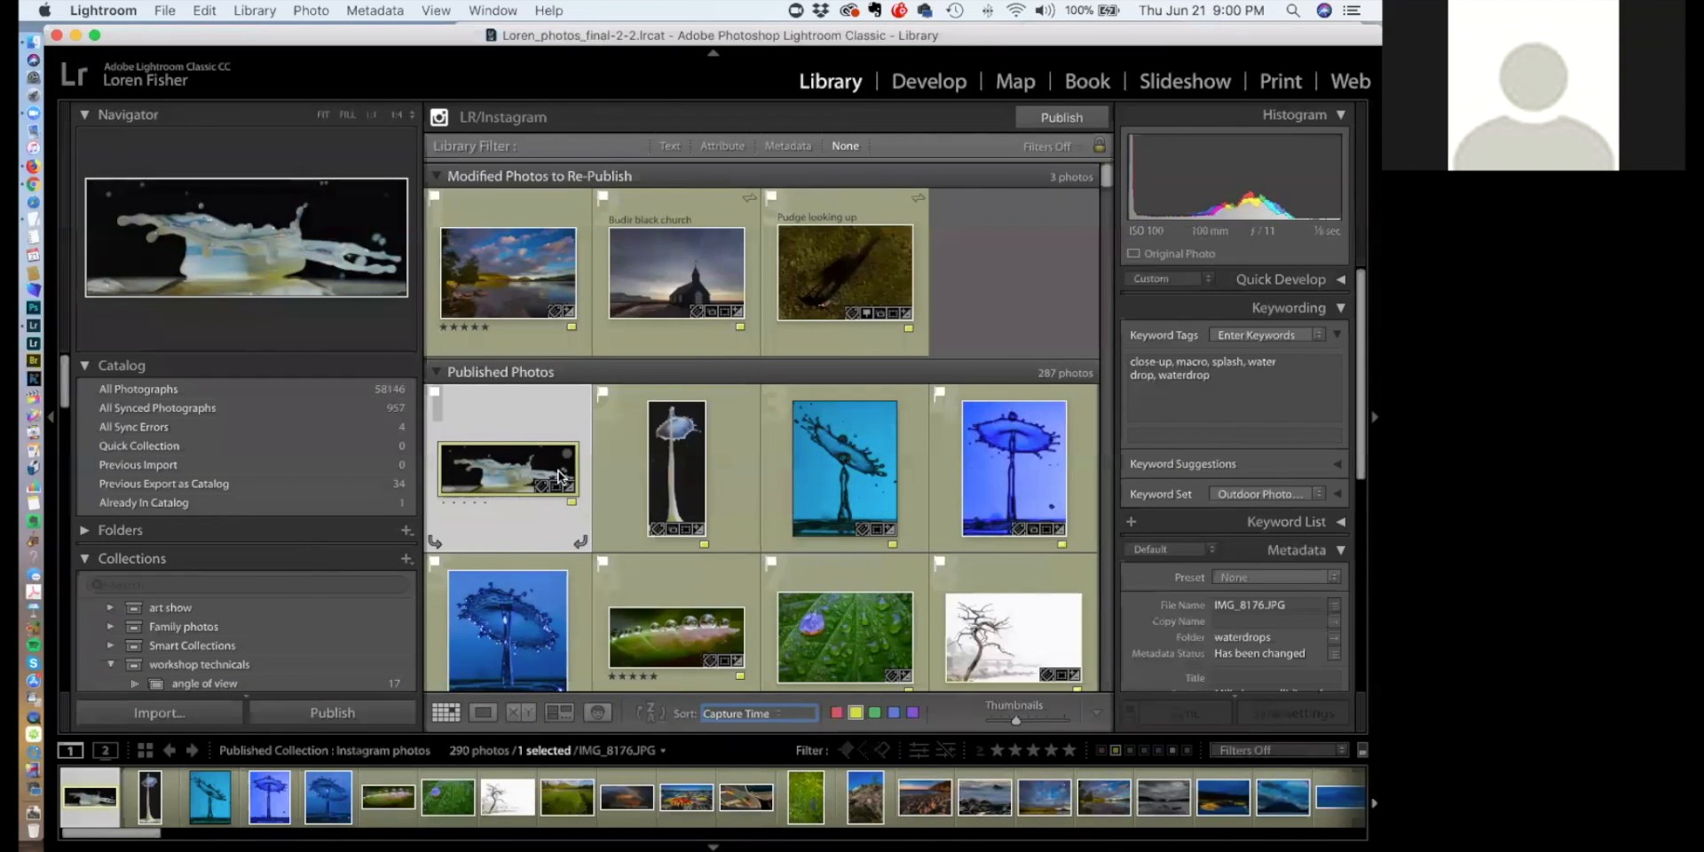
click(240, 394)
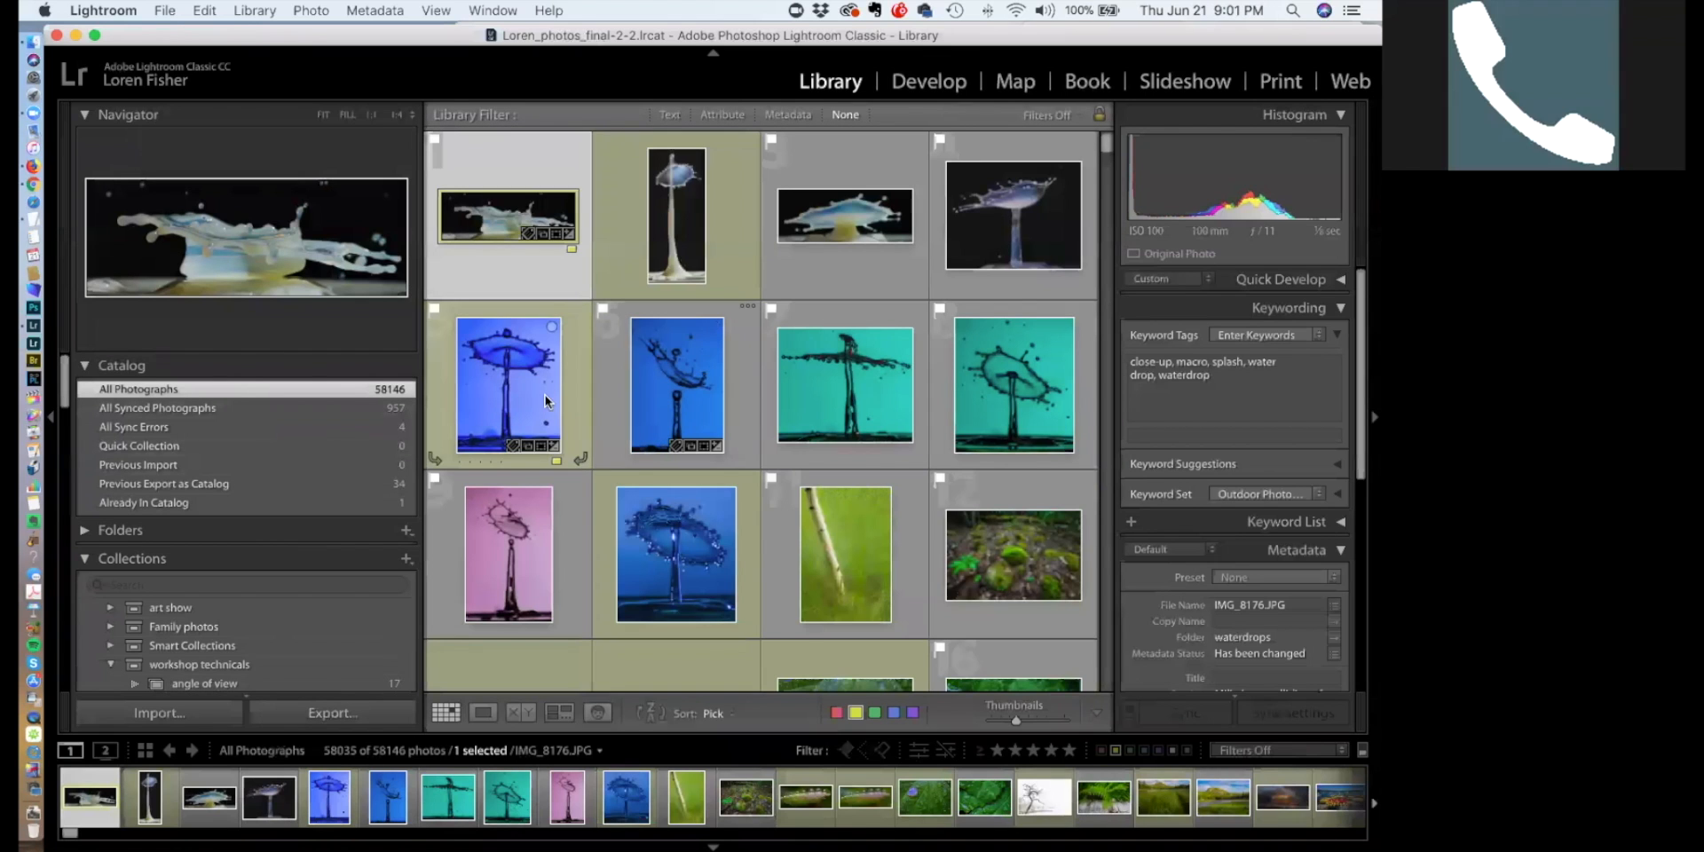
click(354, 706)
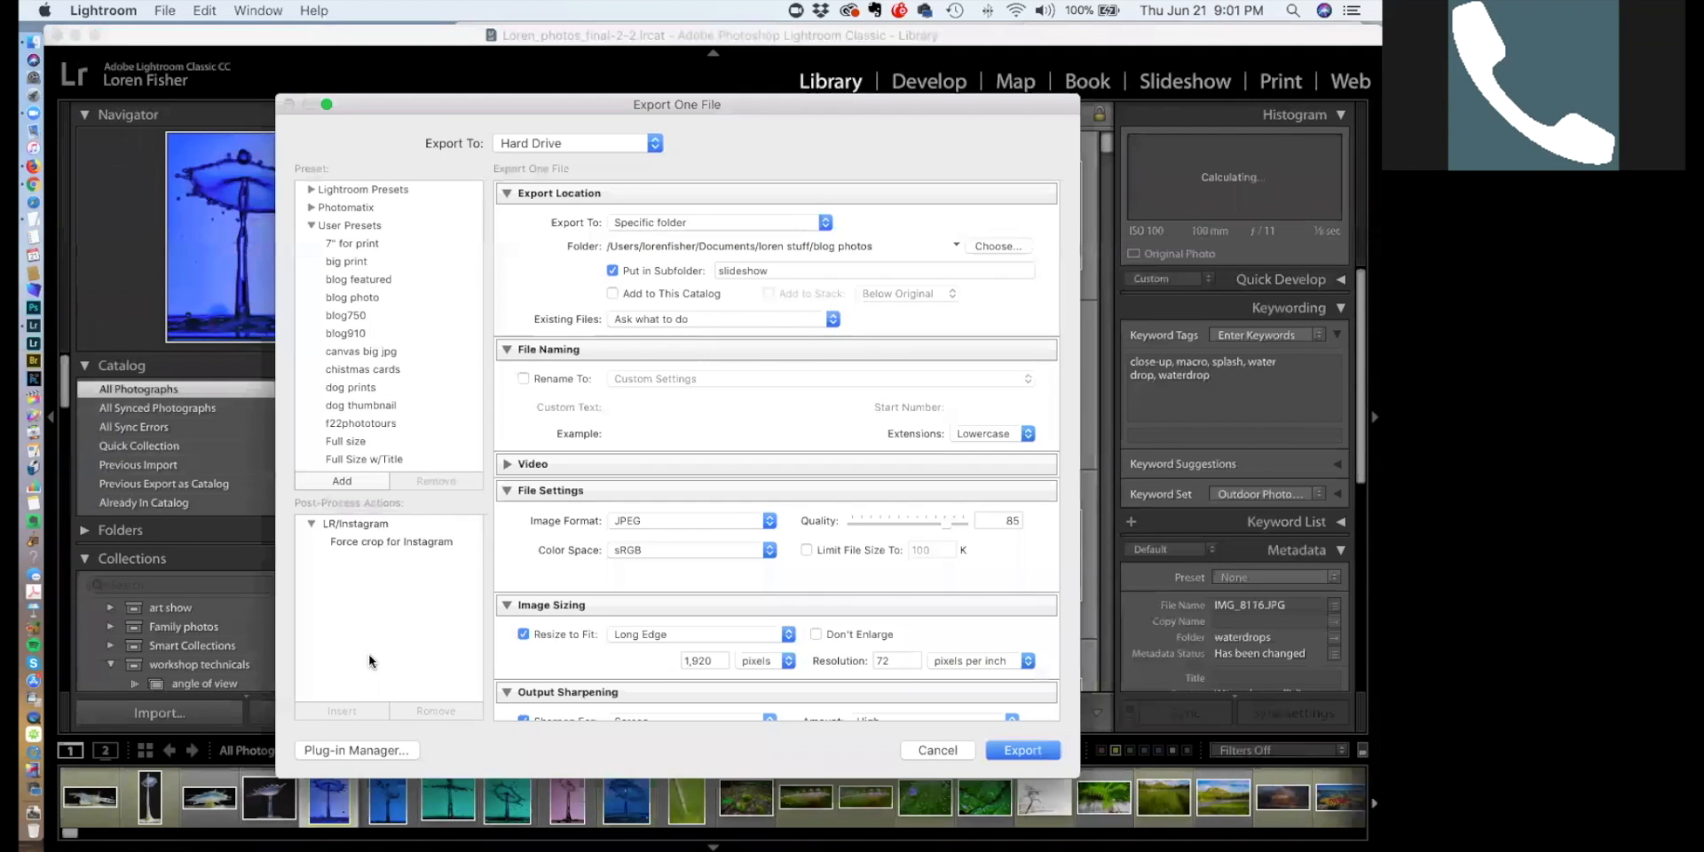
Set the export's image sizing to resize the photo to a long edge of 1000 pixels
scroll(689, 417, down, 5)
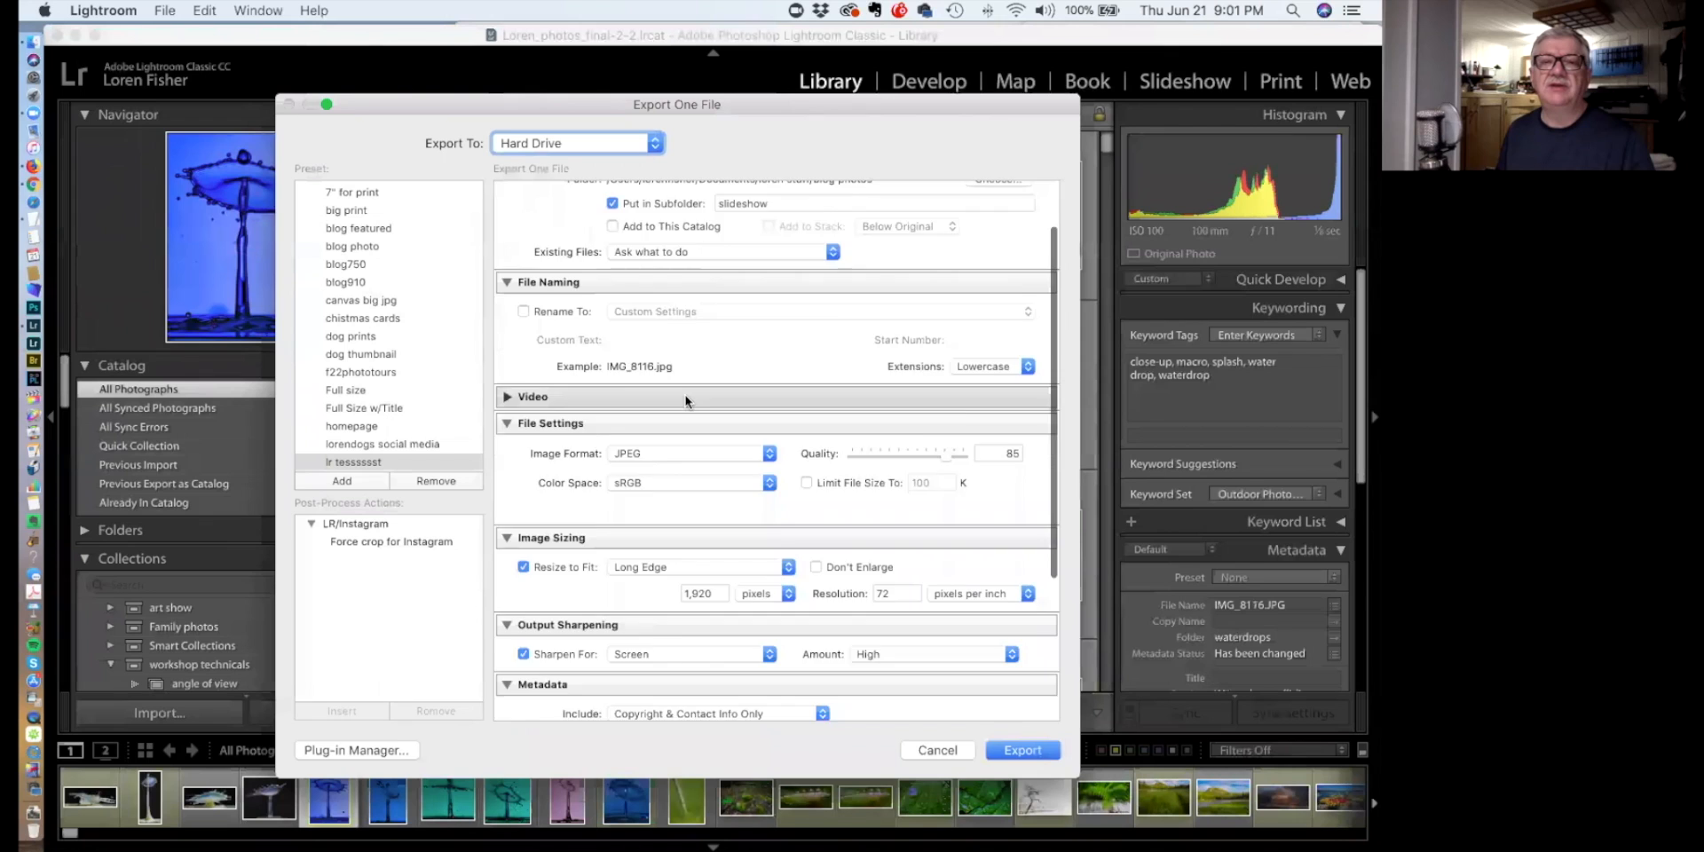
click(523, 410)
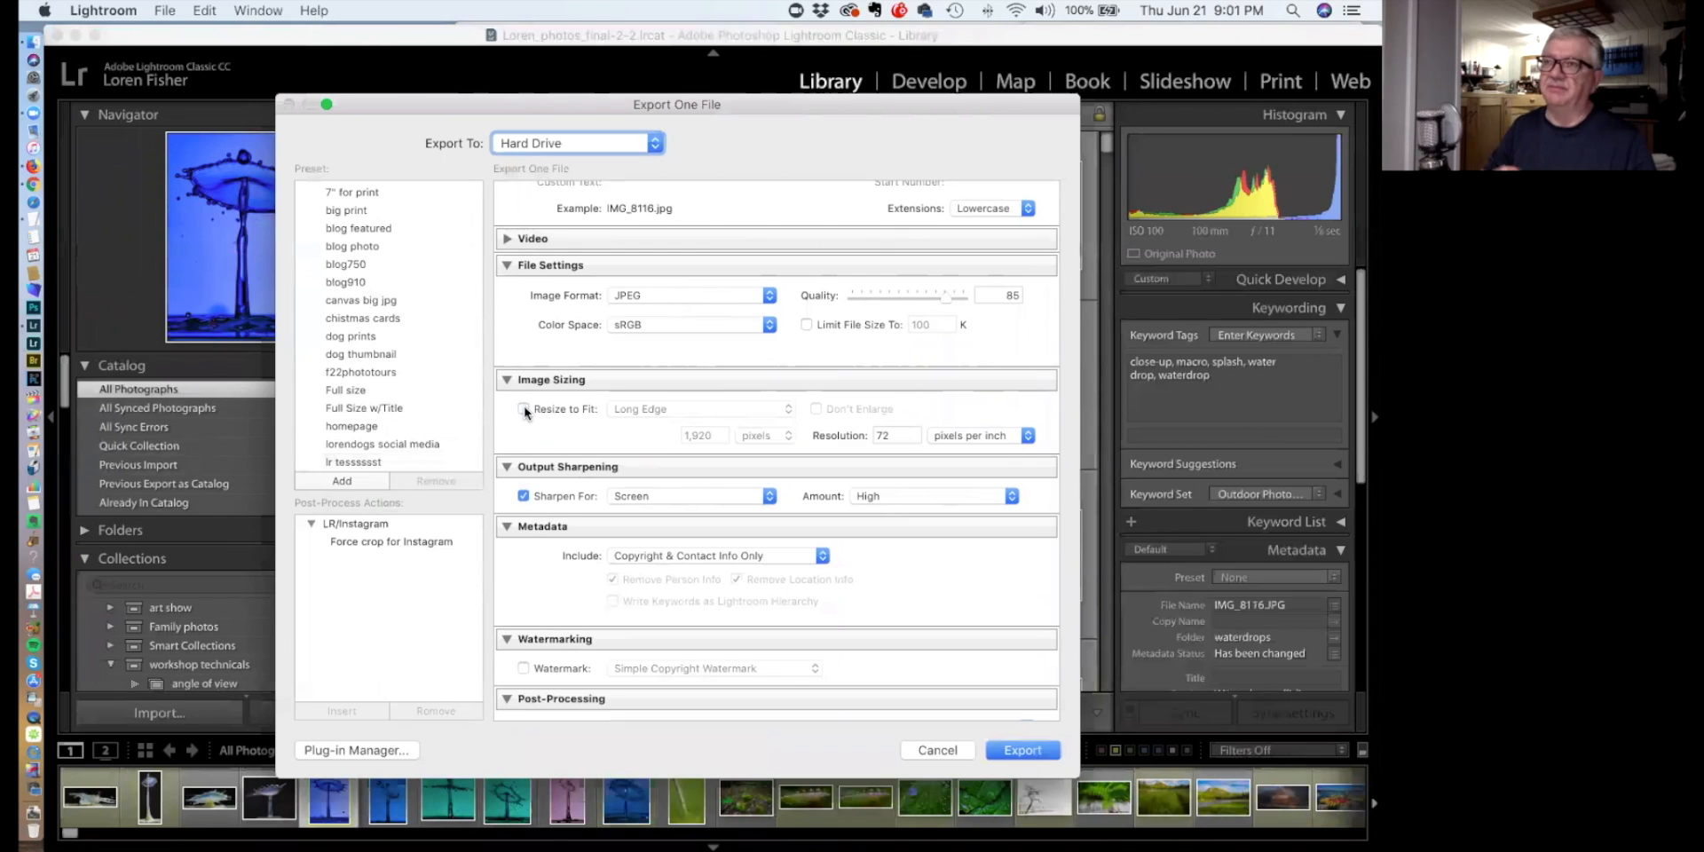
click(524, 409)
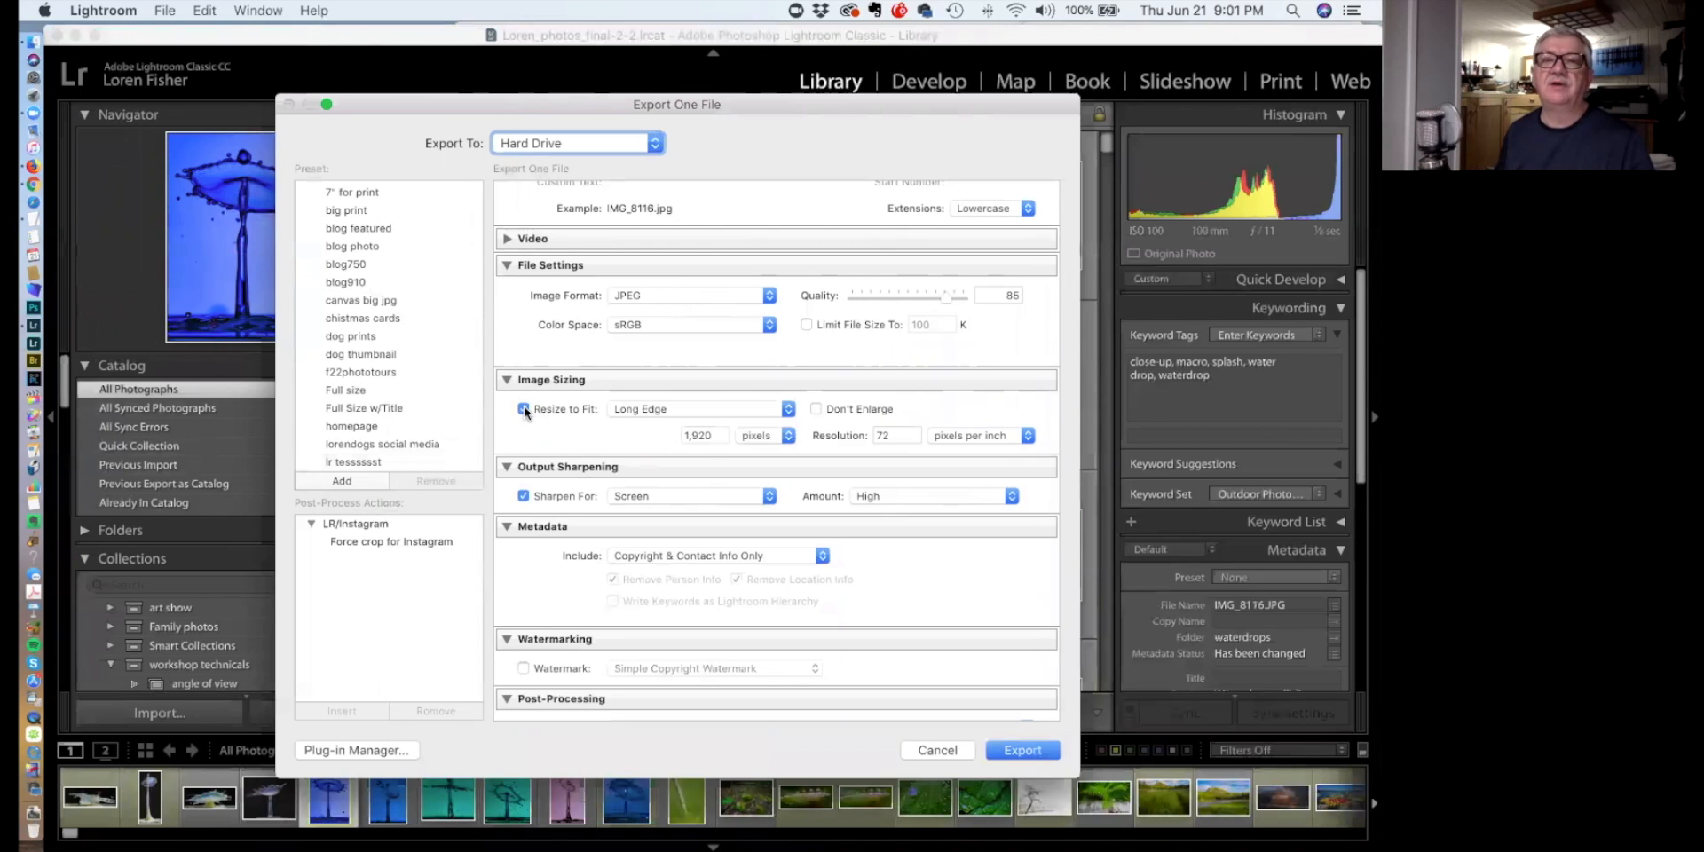
click(678, 408)
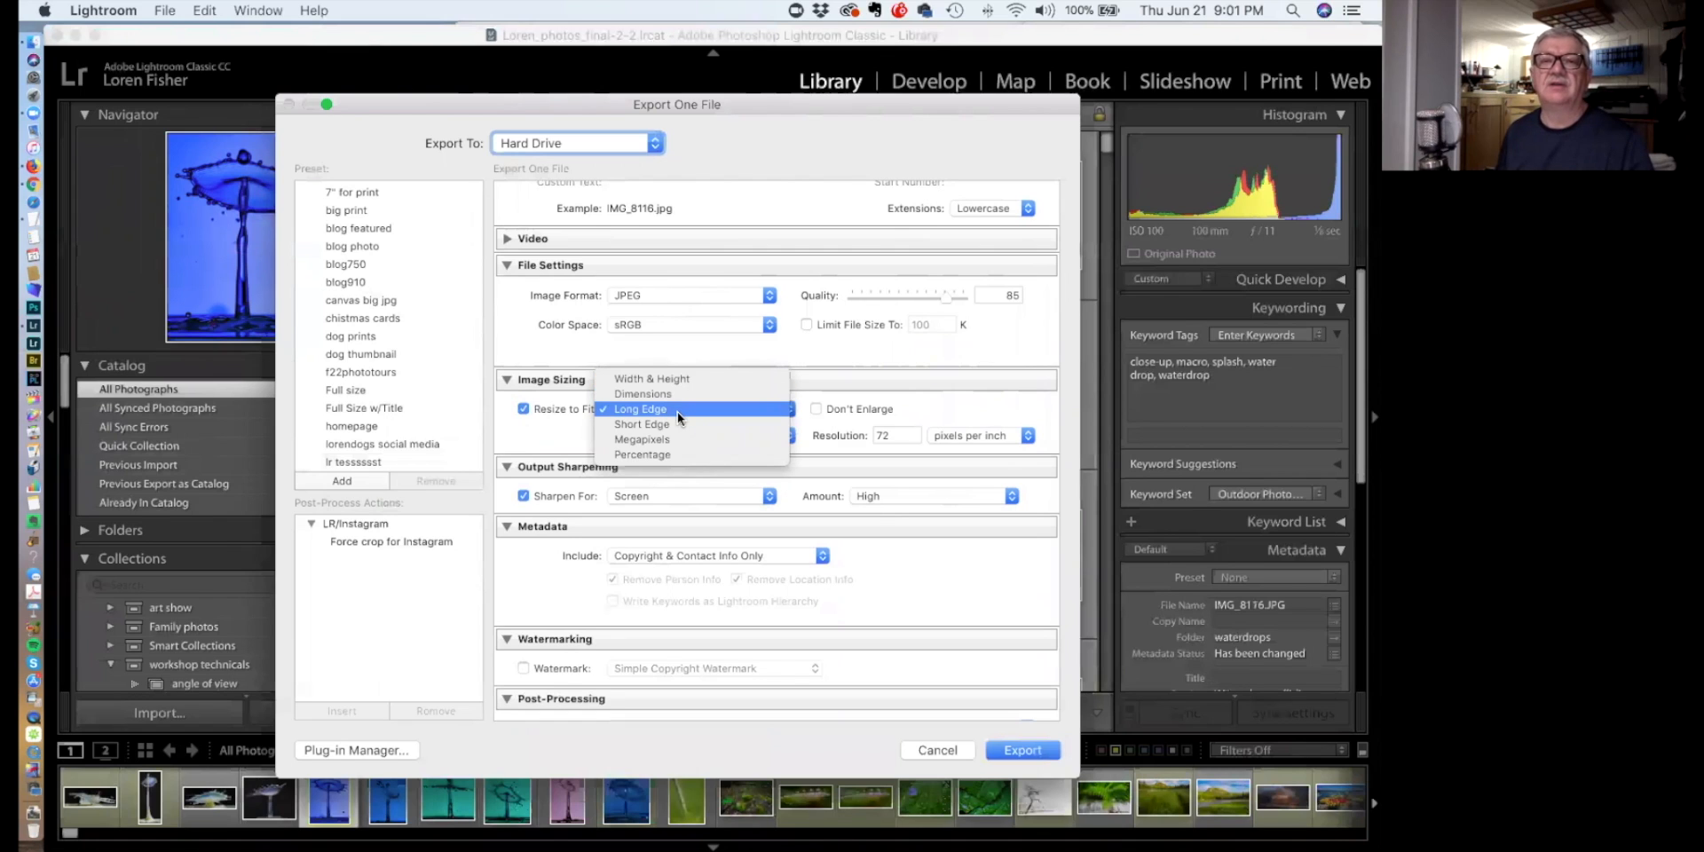
click(678, 410)
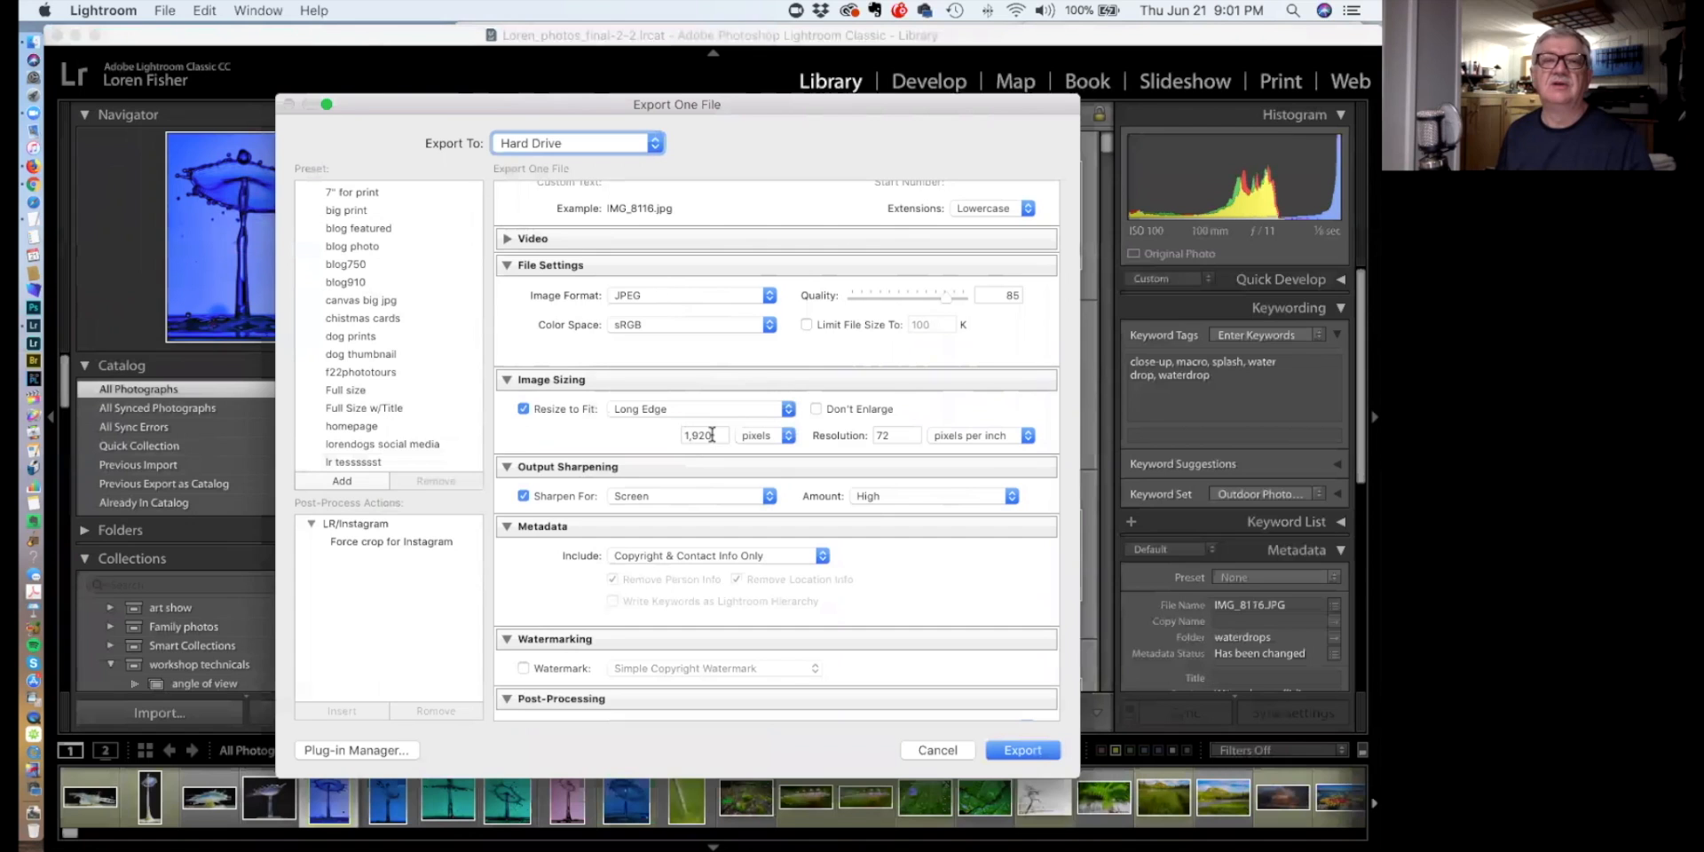
click(712, 435)
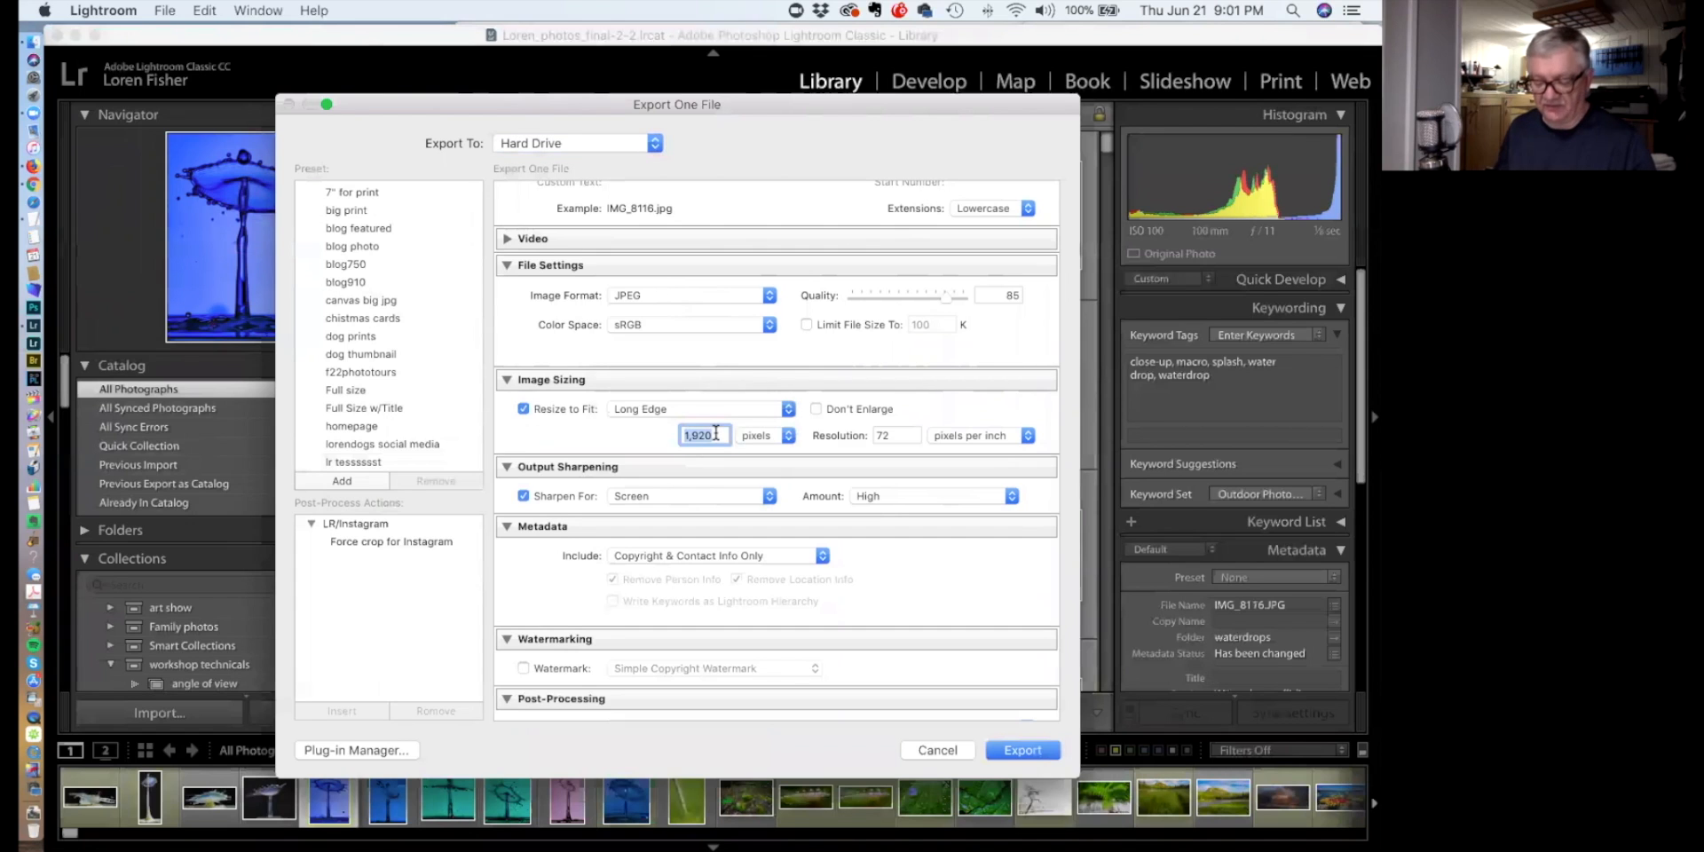
text(1000)
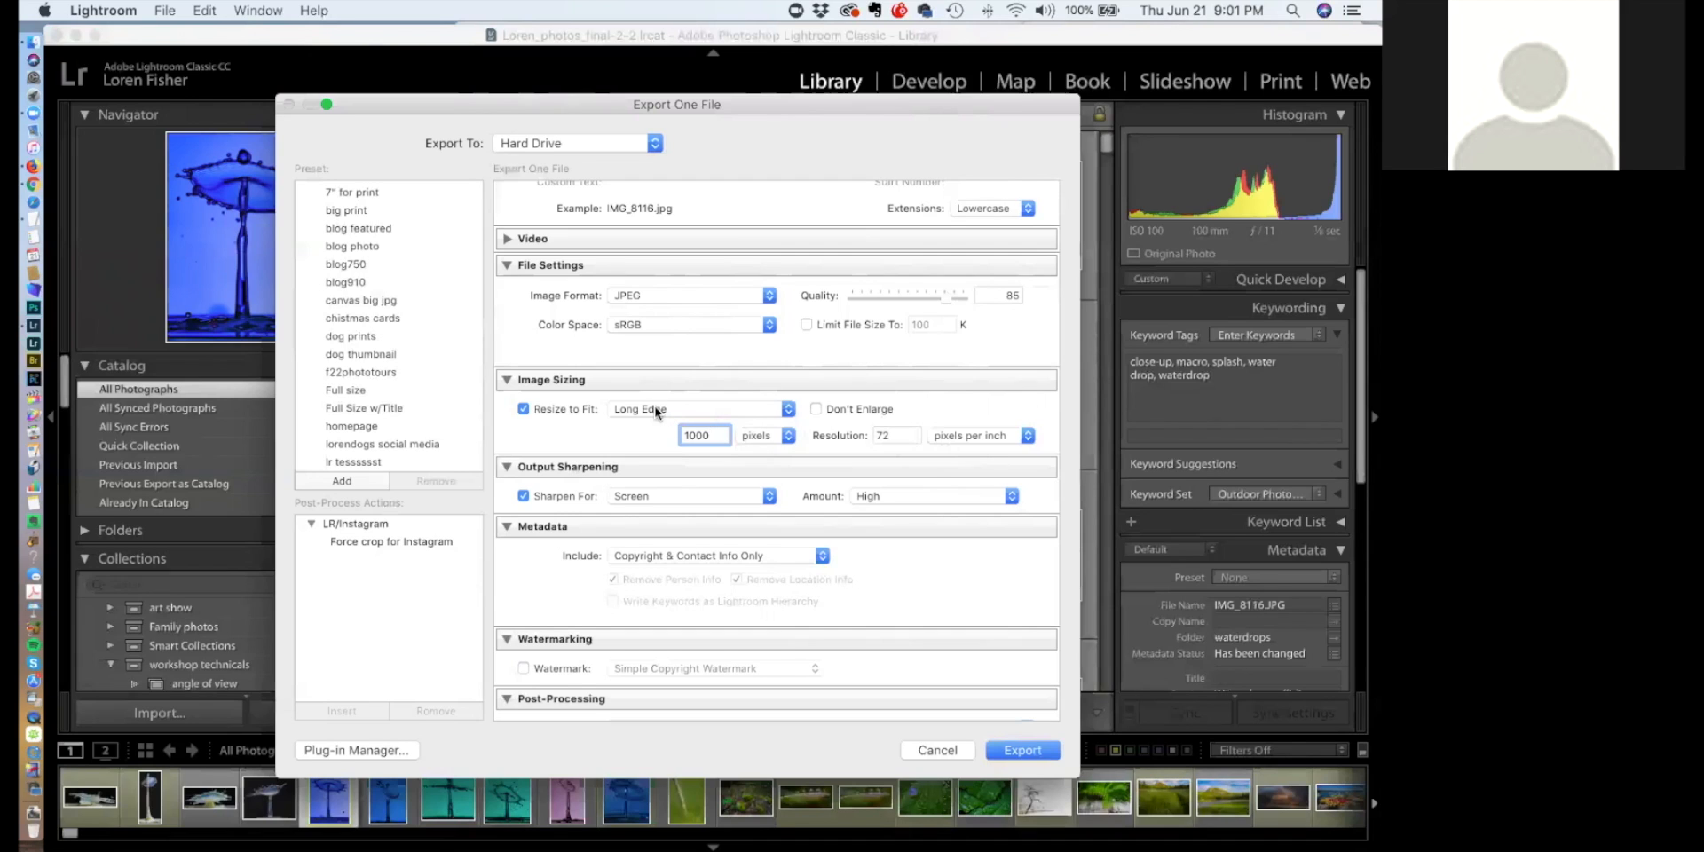
Turn off resizing in the image sizing options and close the export settings without exporting
click(521, 408)
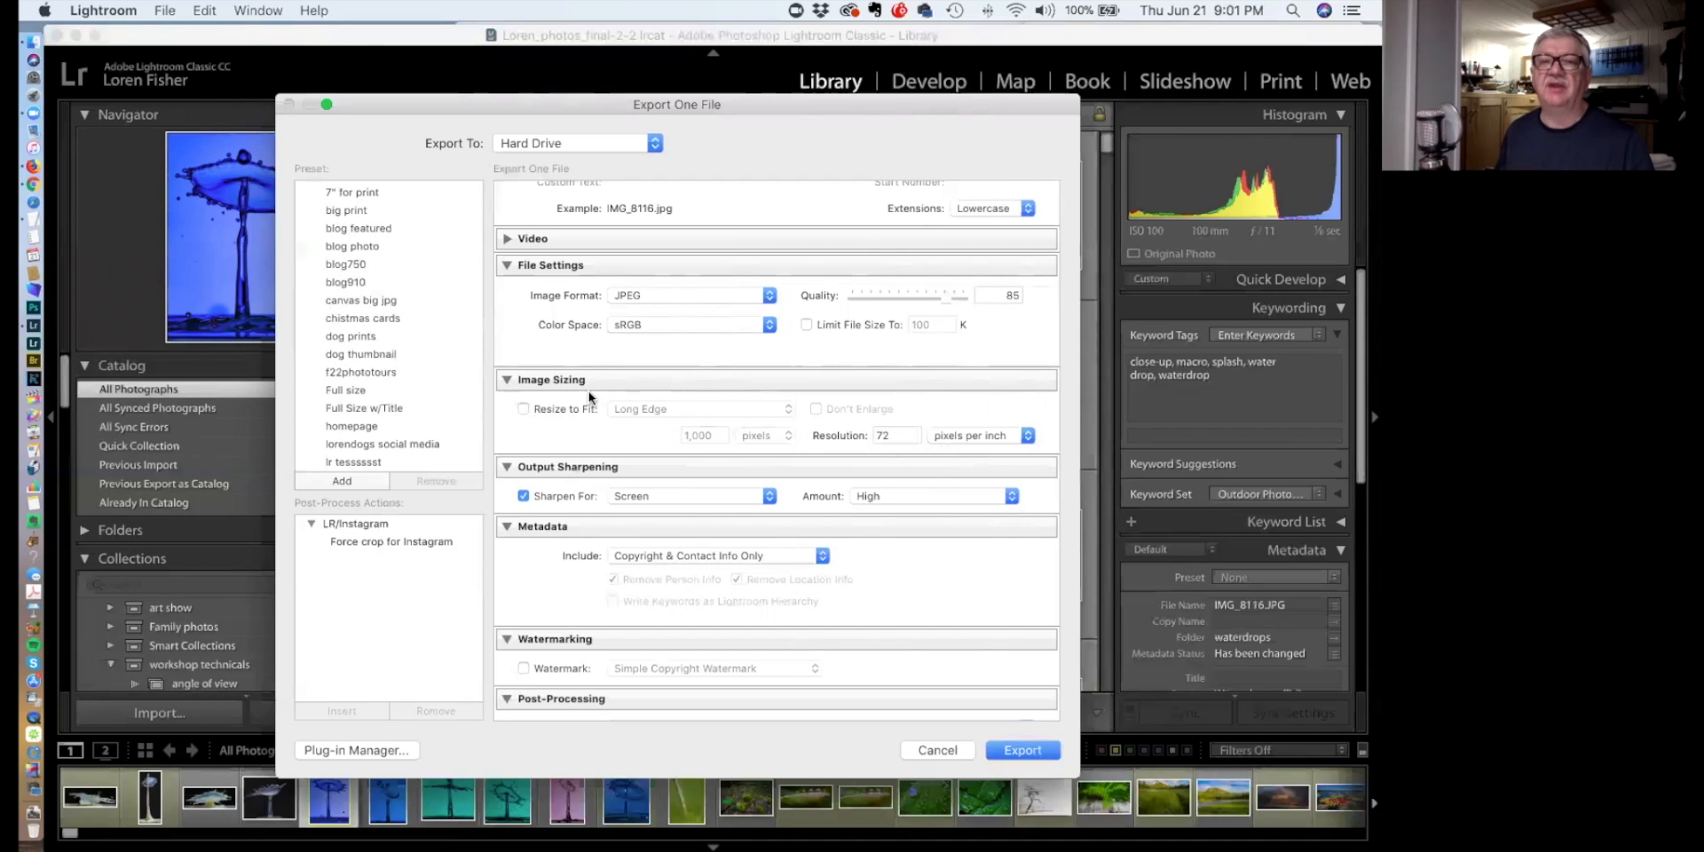
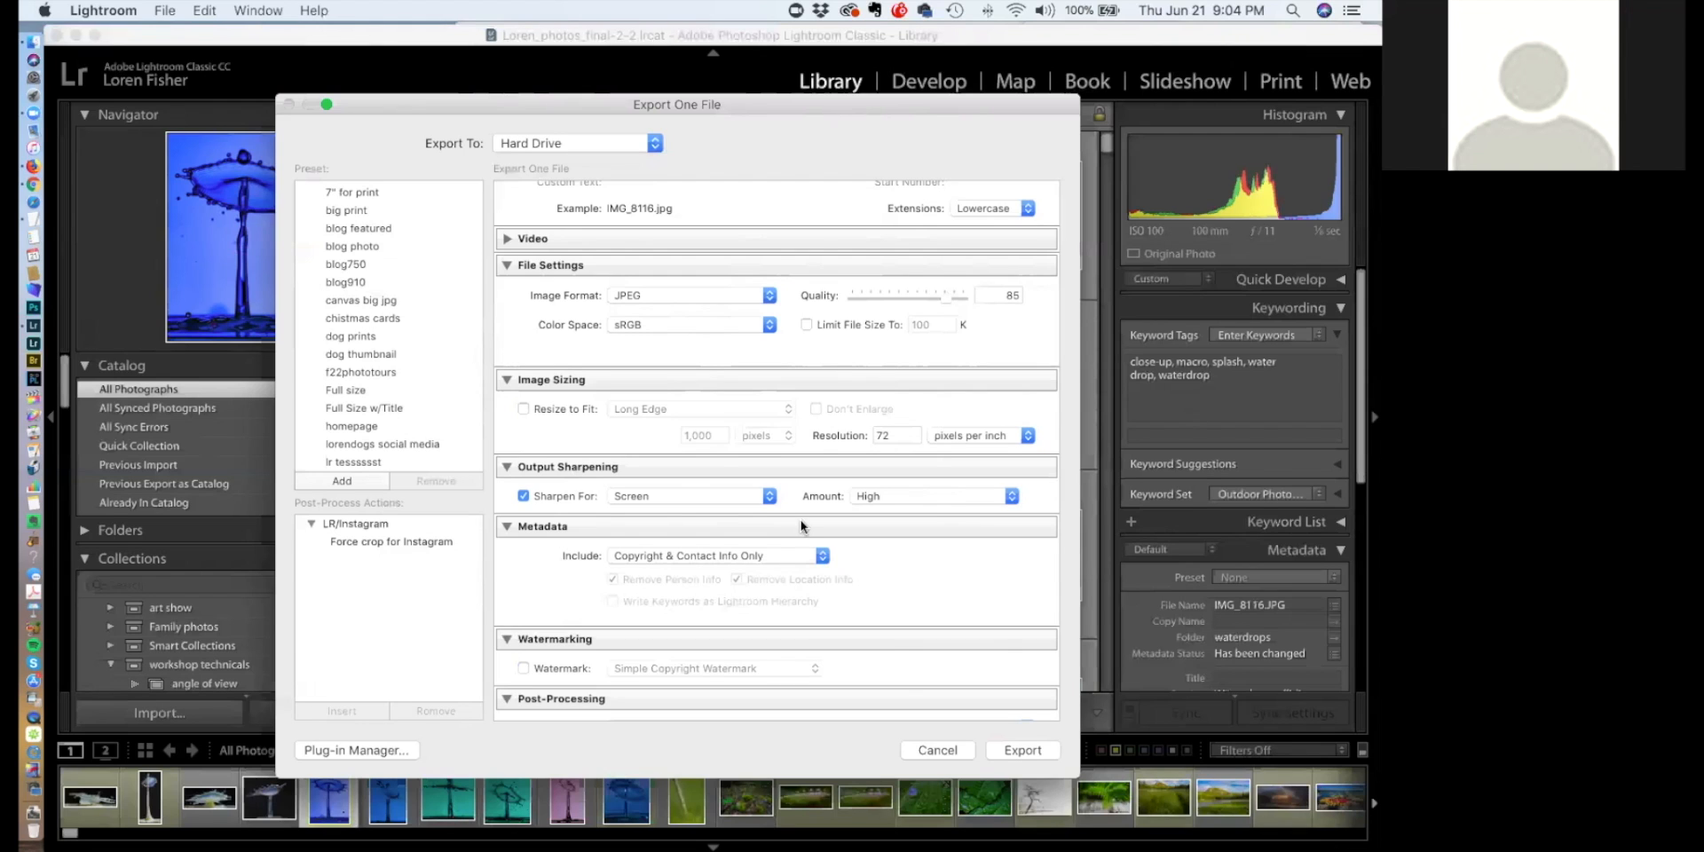
click(939, 751)
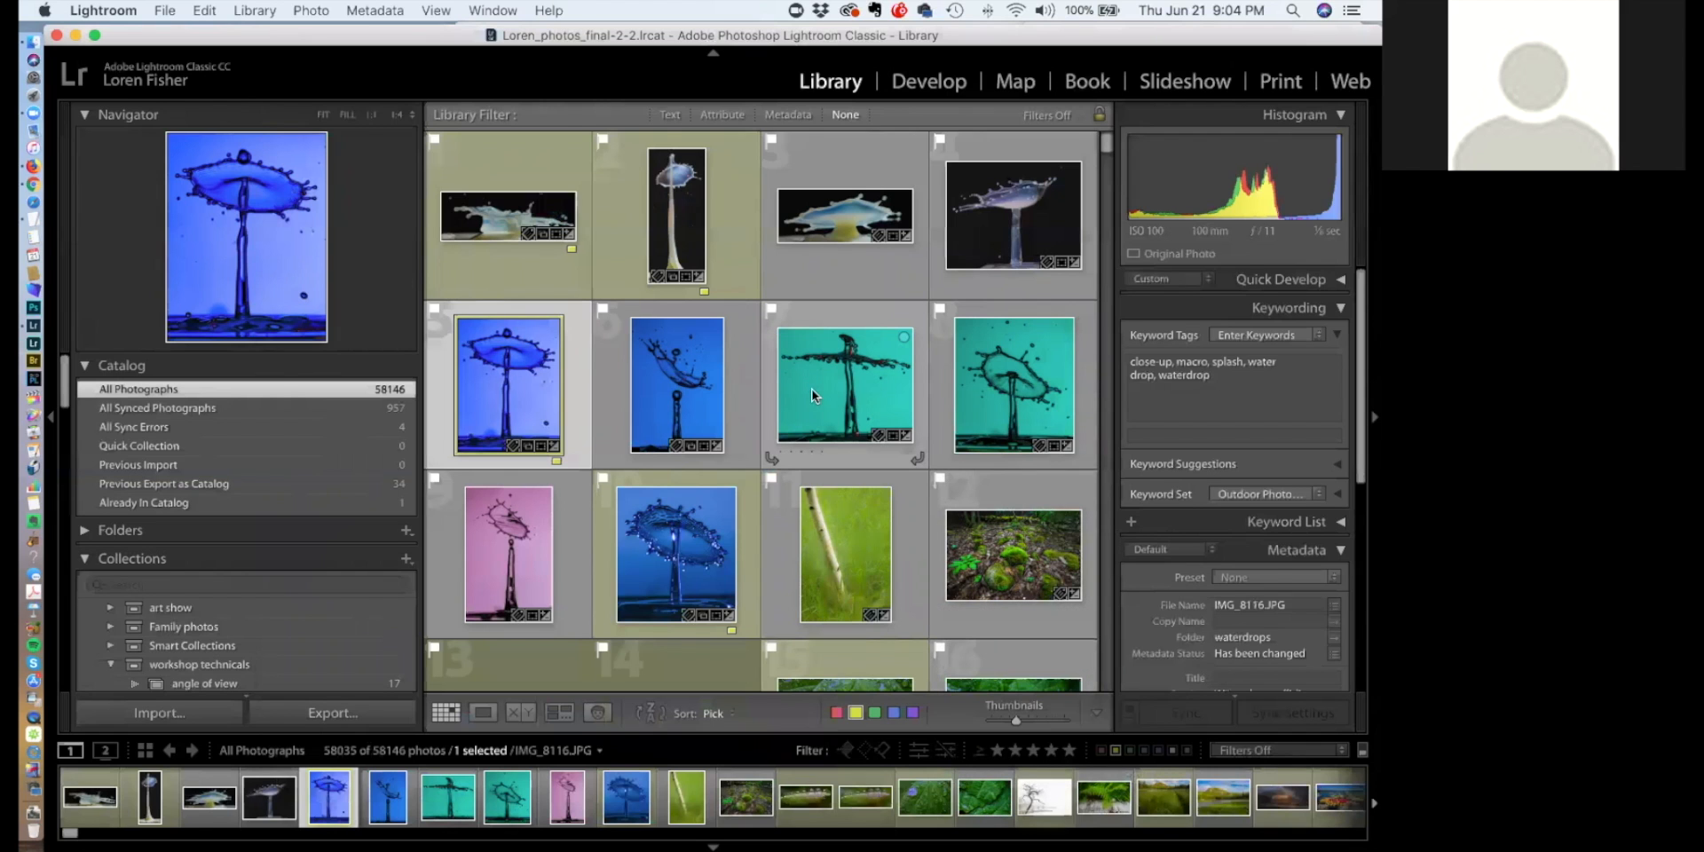
Open the blue water drop photo in the Develop module and review its Basic and HSL adjustments
scroll(811, 388, down, 3)
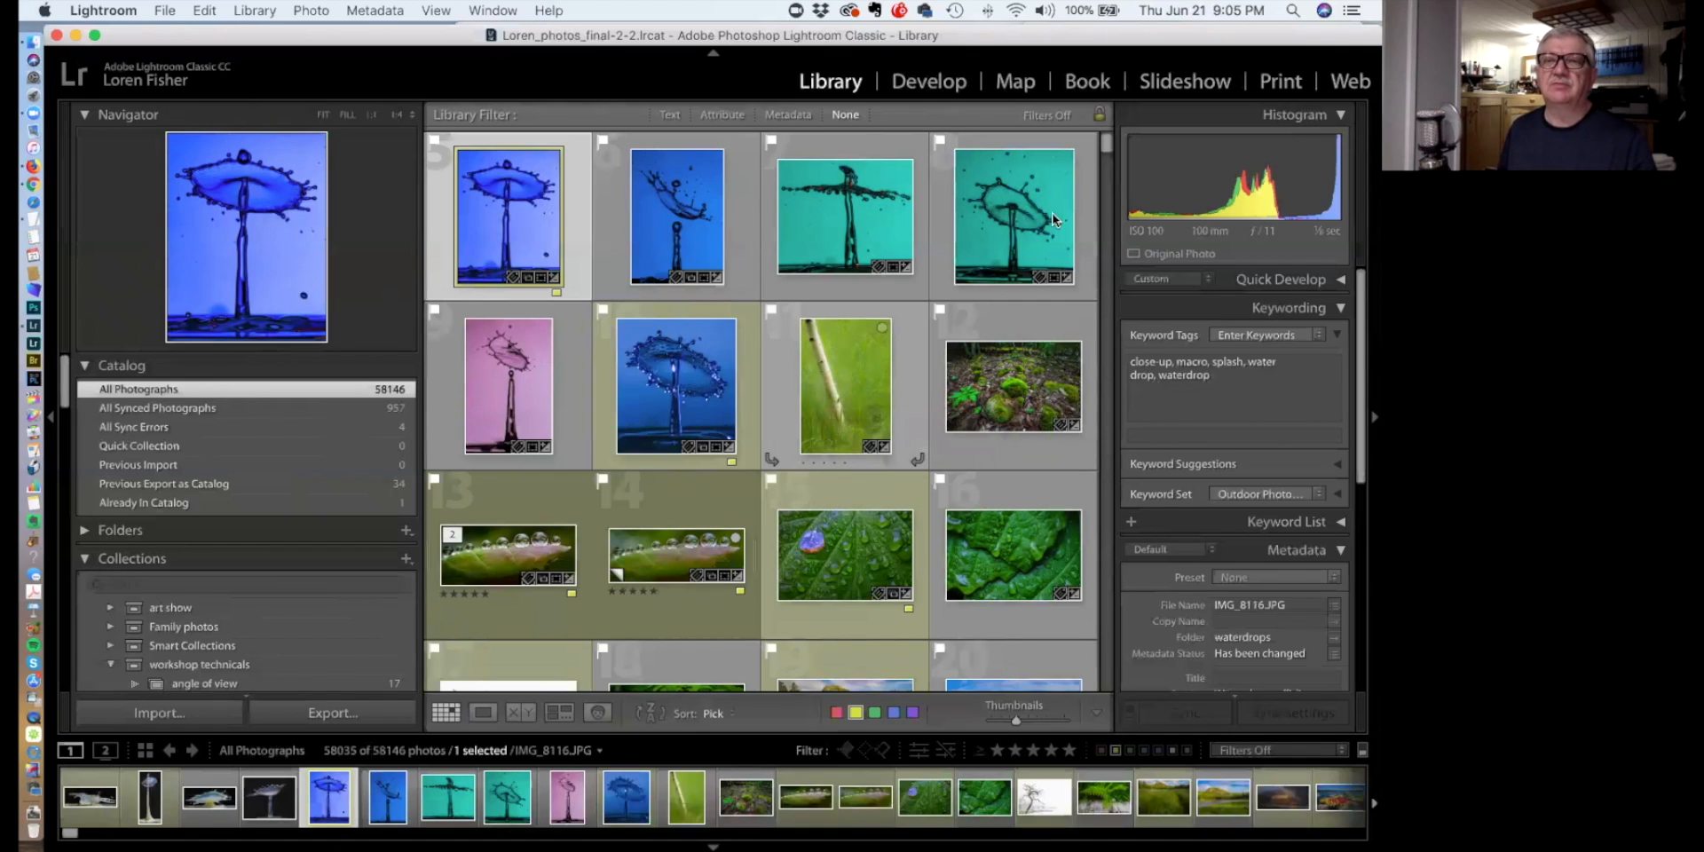
click(956, 84)
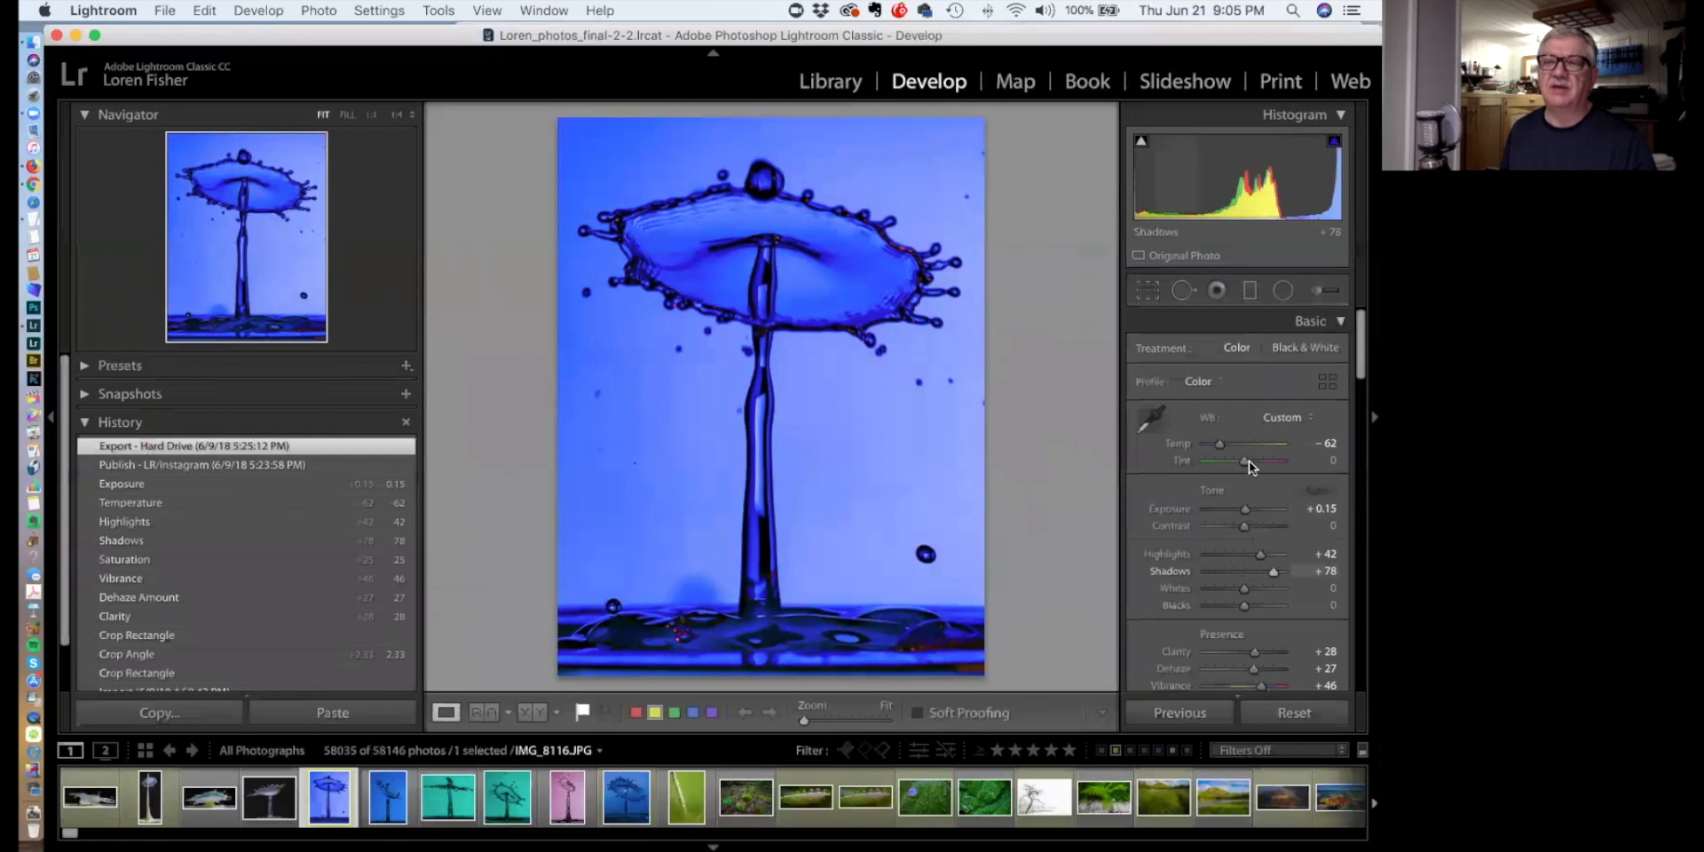
scroll(1240, 532, down, 10)
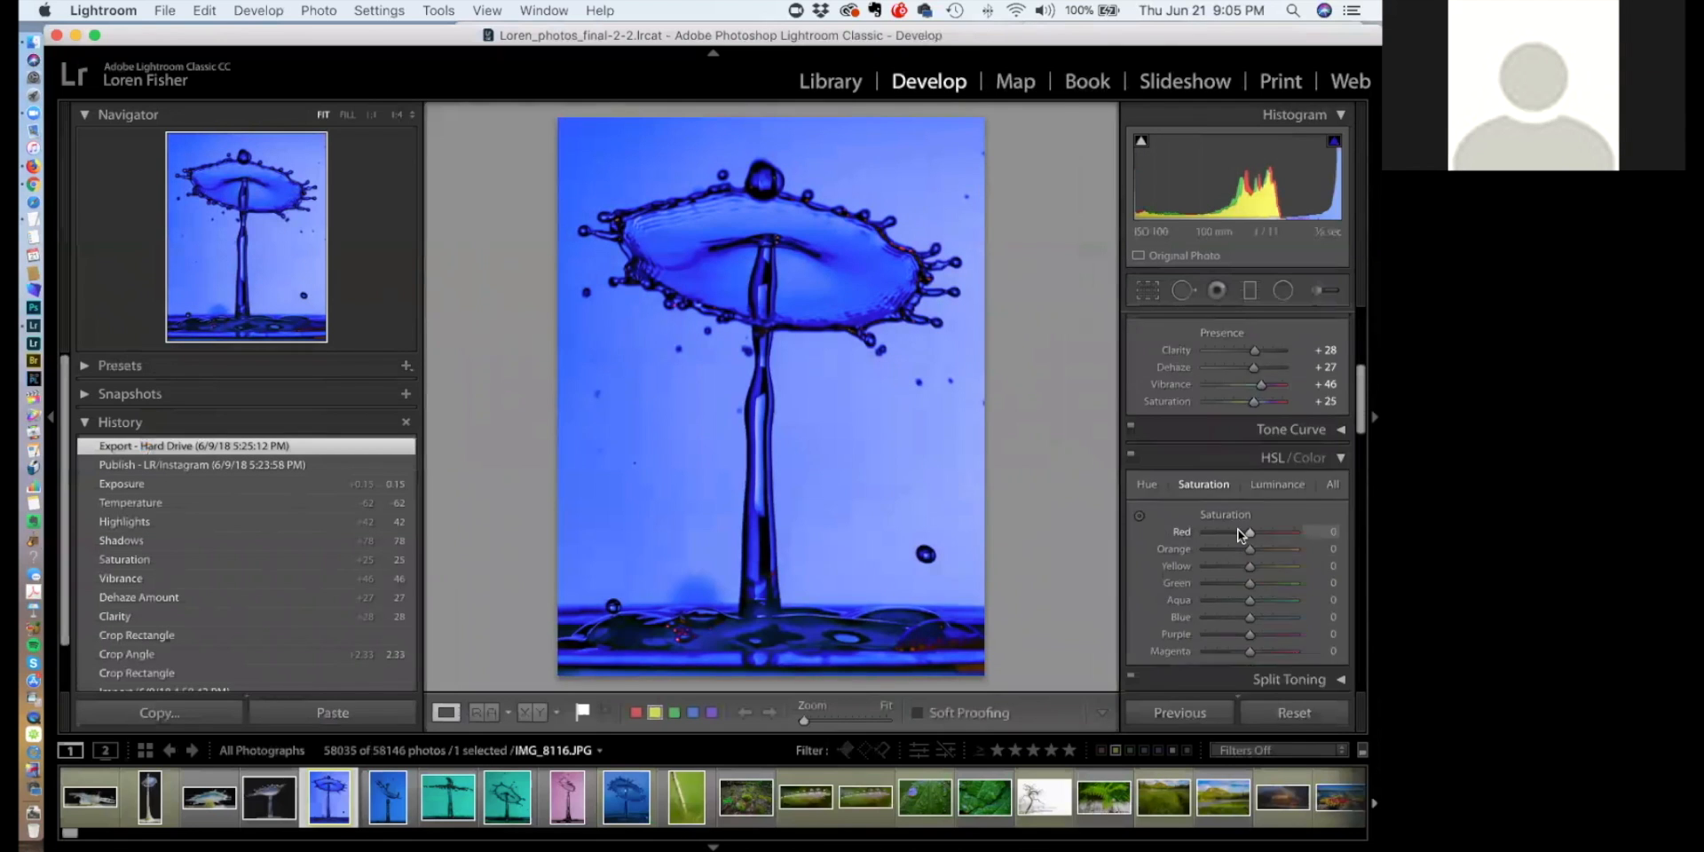
scroll(1240, 535, up, 6)
scroll(1240, 534, up, 1)
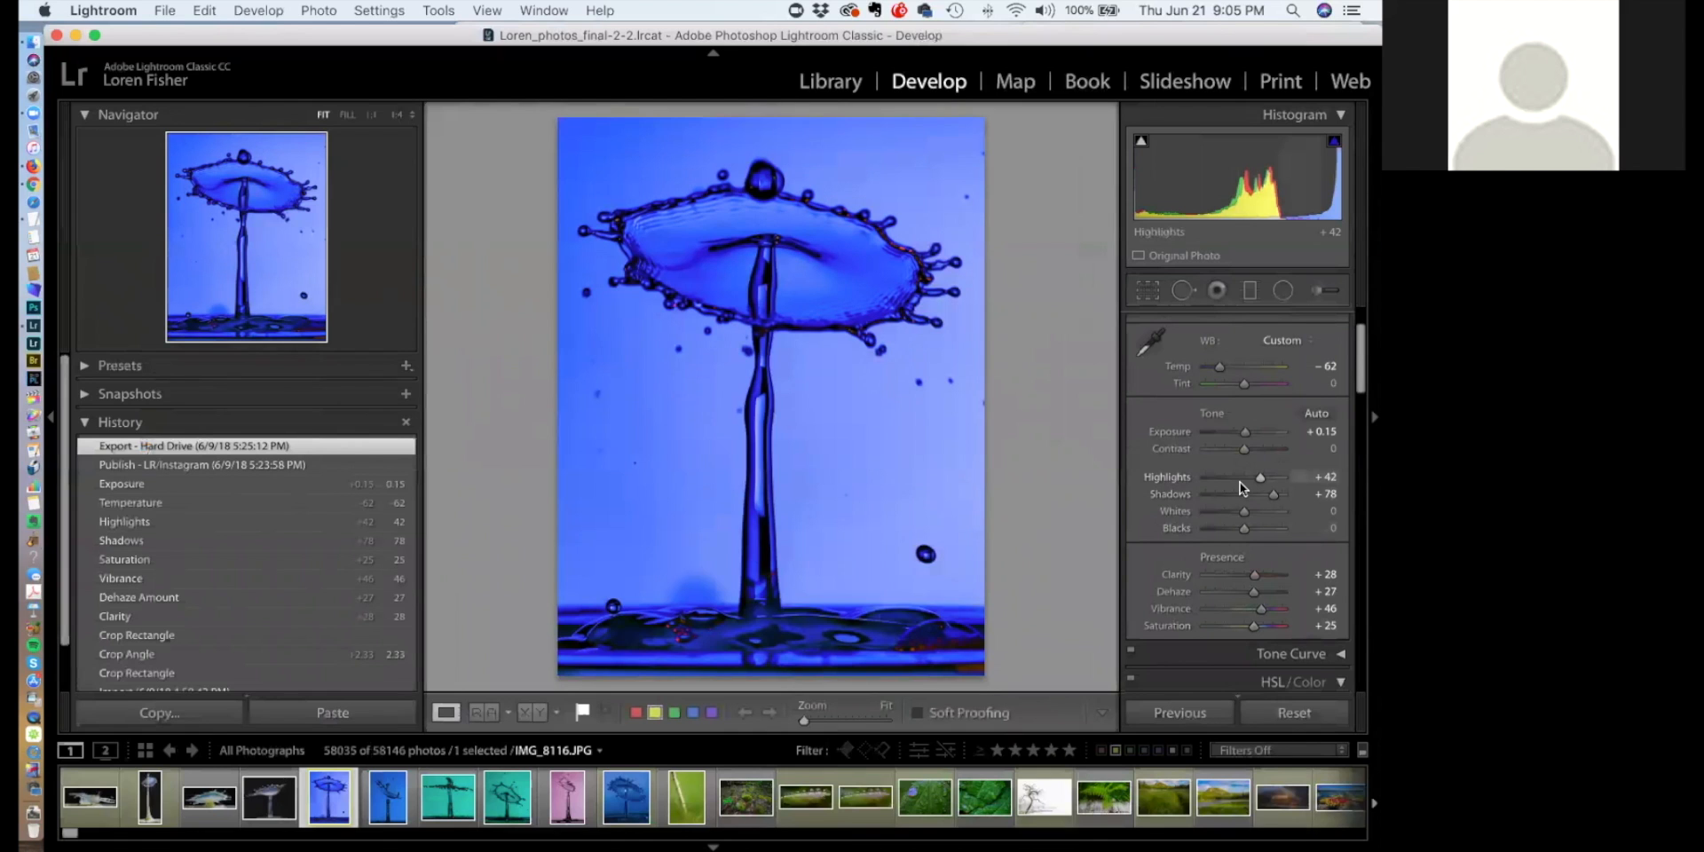
scroll(1240, 487, up, 3)
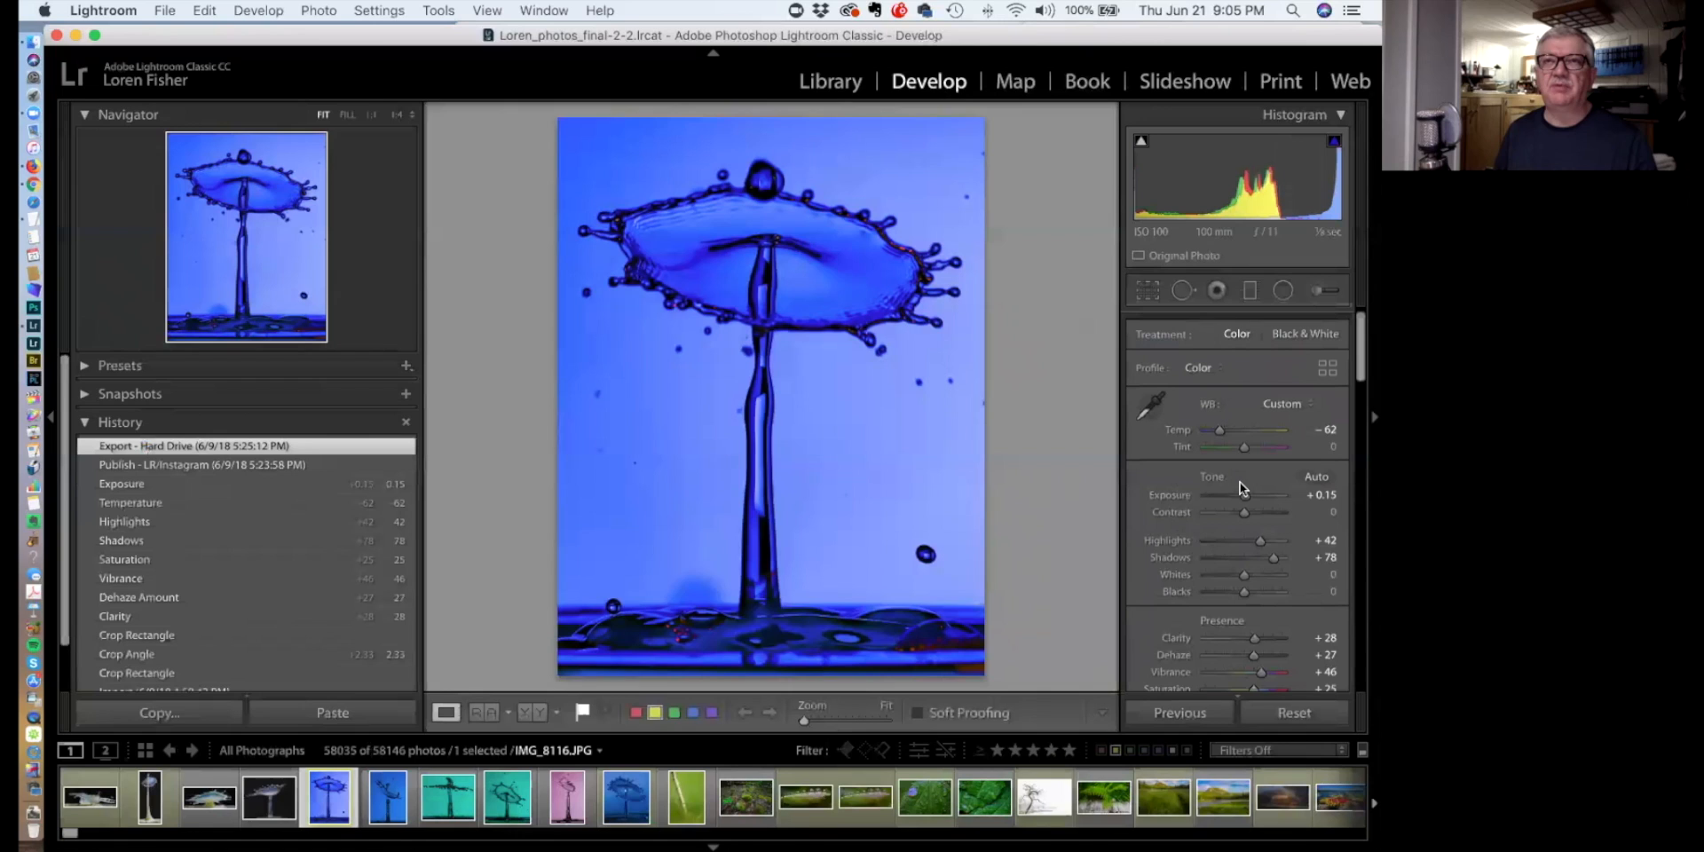